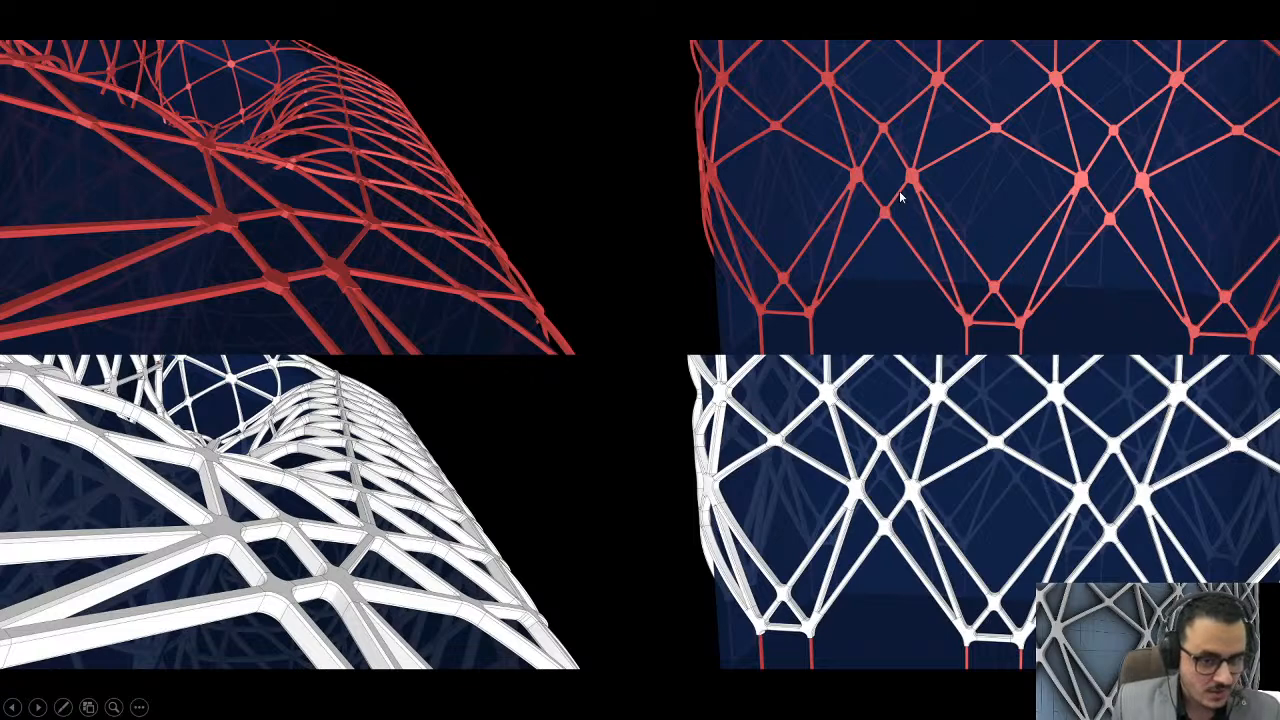
pyautogui.click(759, 447)
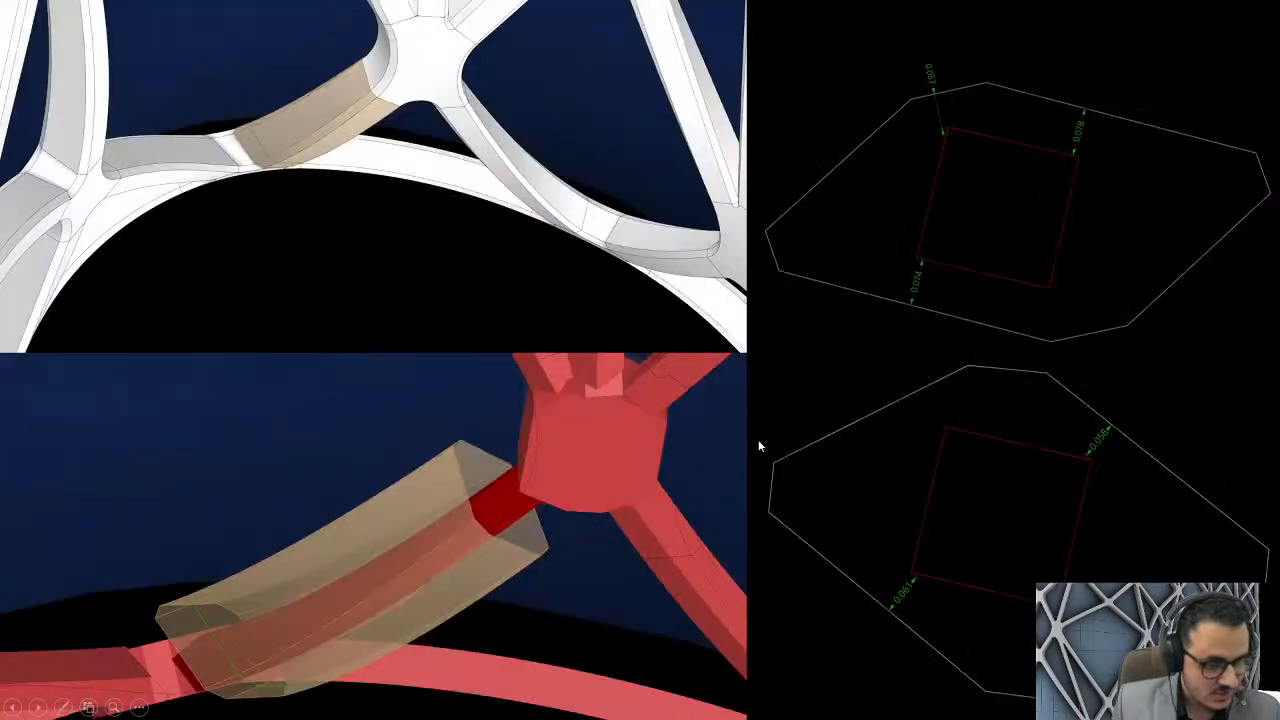
pyautogui.press('Left')
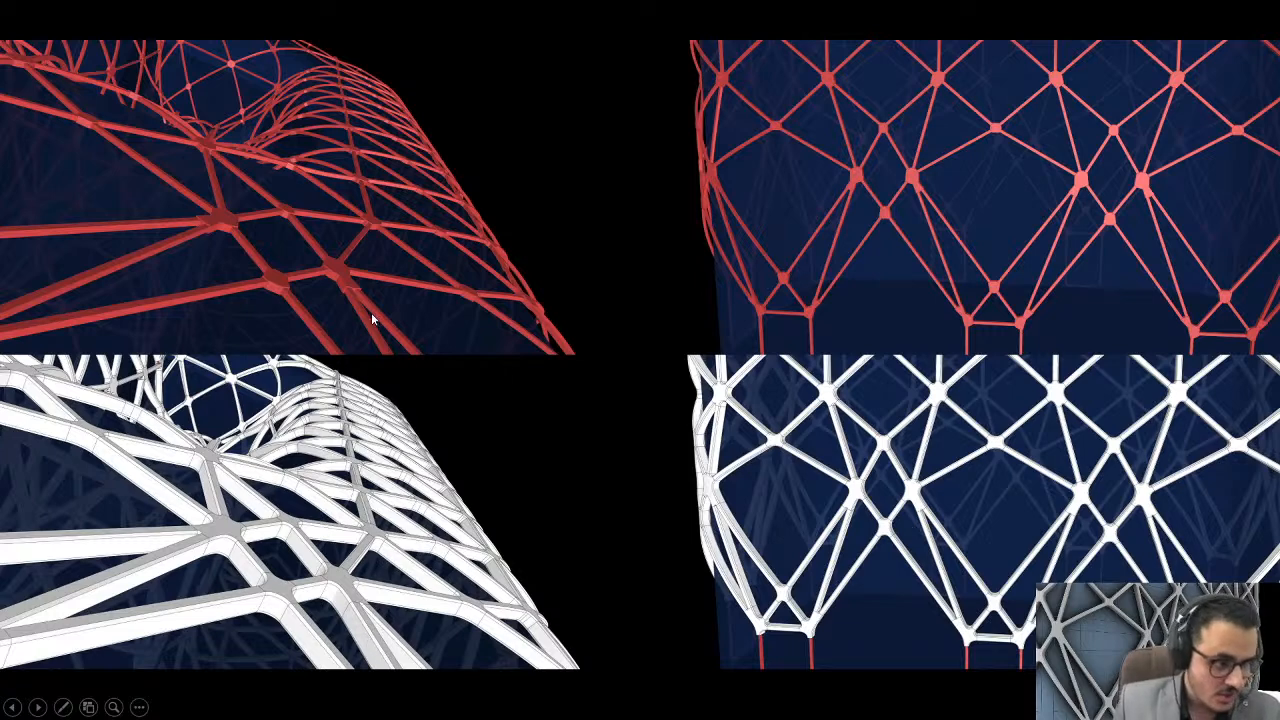
pyautogui.click(614, 463)
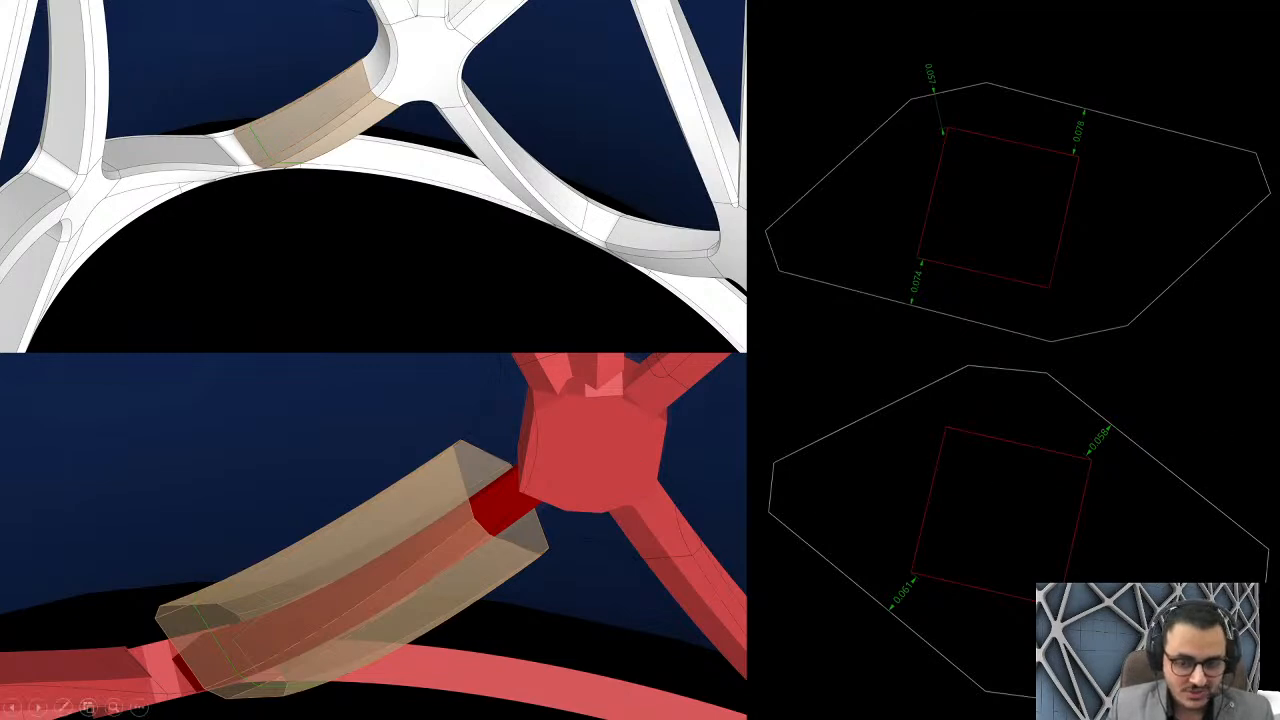
pyautogui.press('Right')
pyautogui.press('Right')
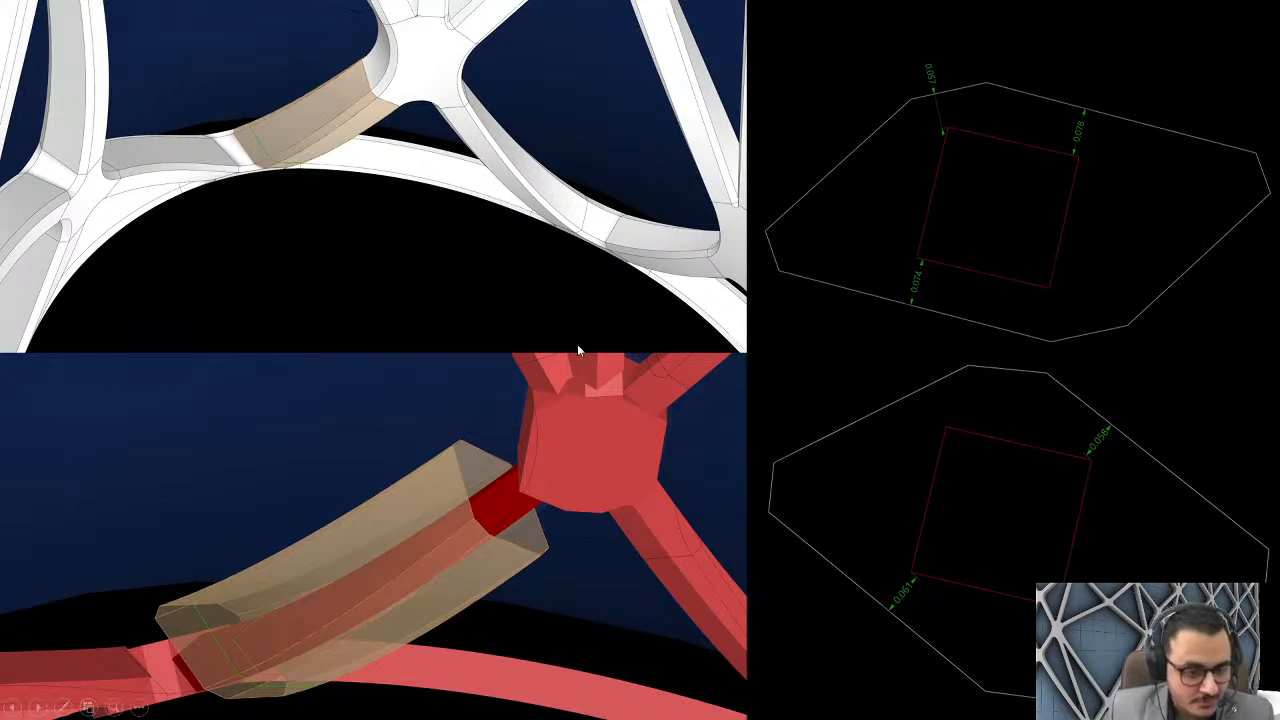
pyautogui.click(933, 298)
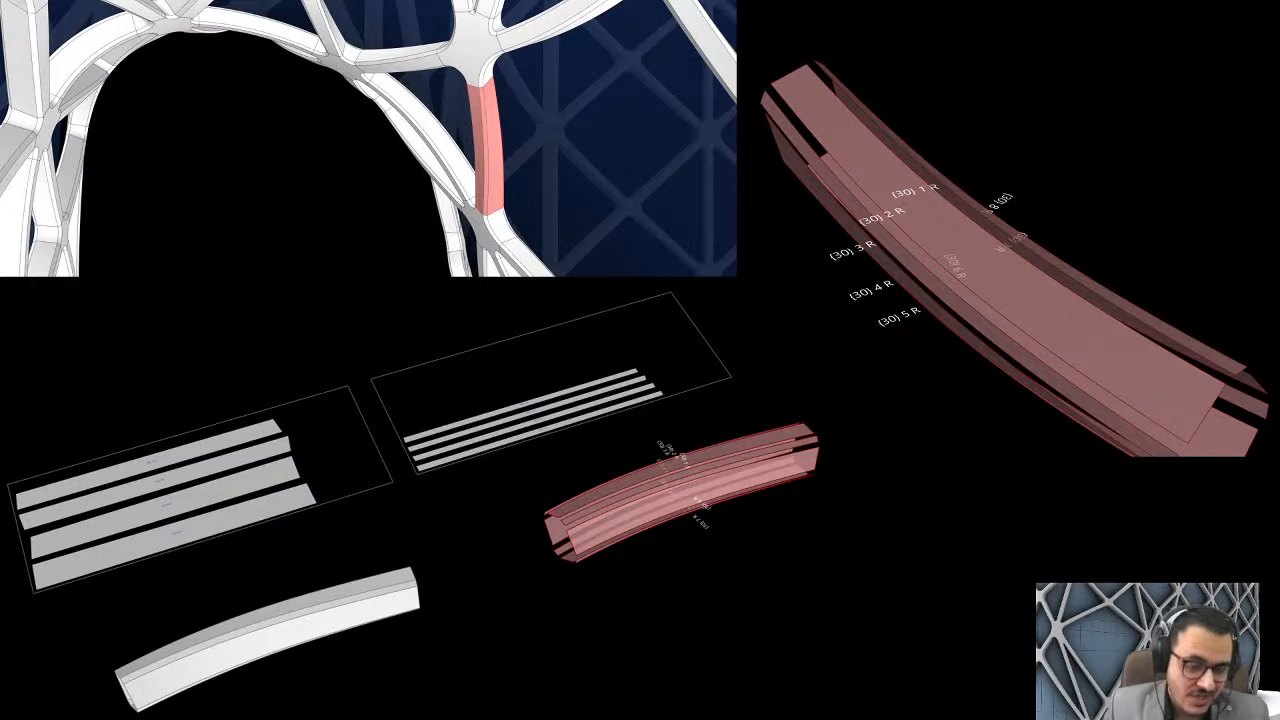
pyautogui.click(753, 460)
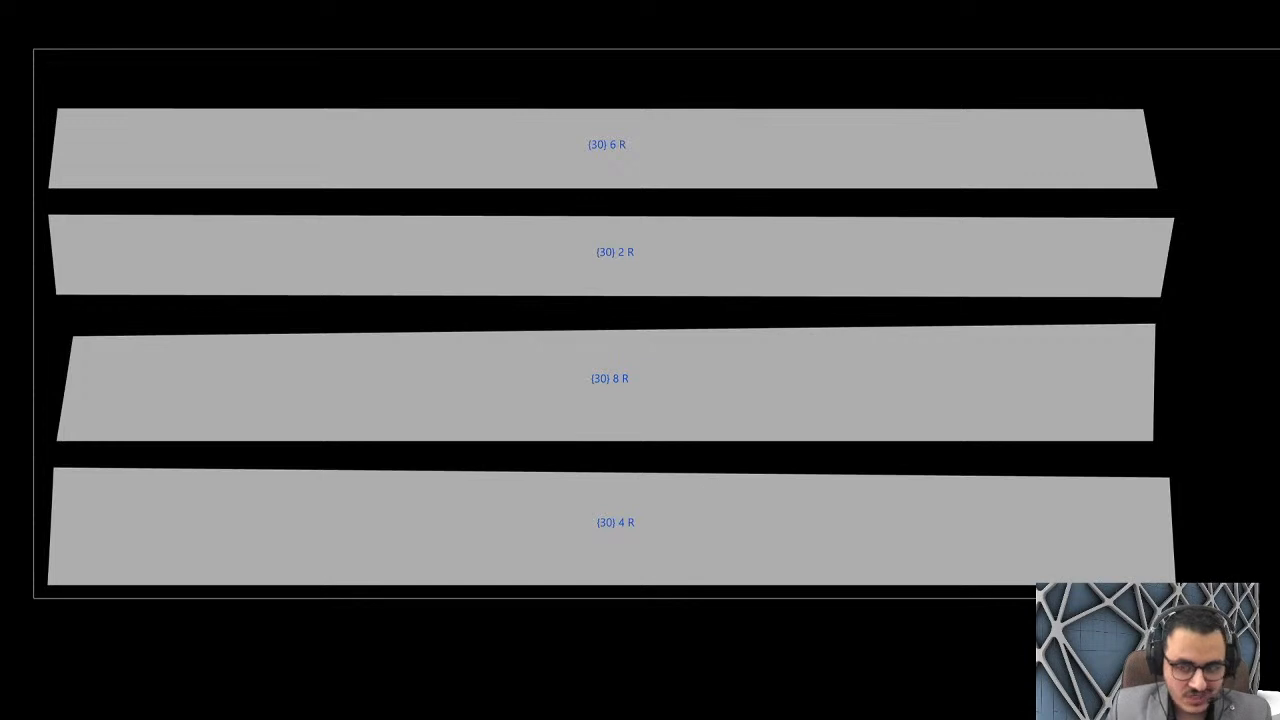
pyautogui.press('Right')
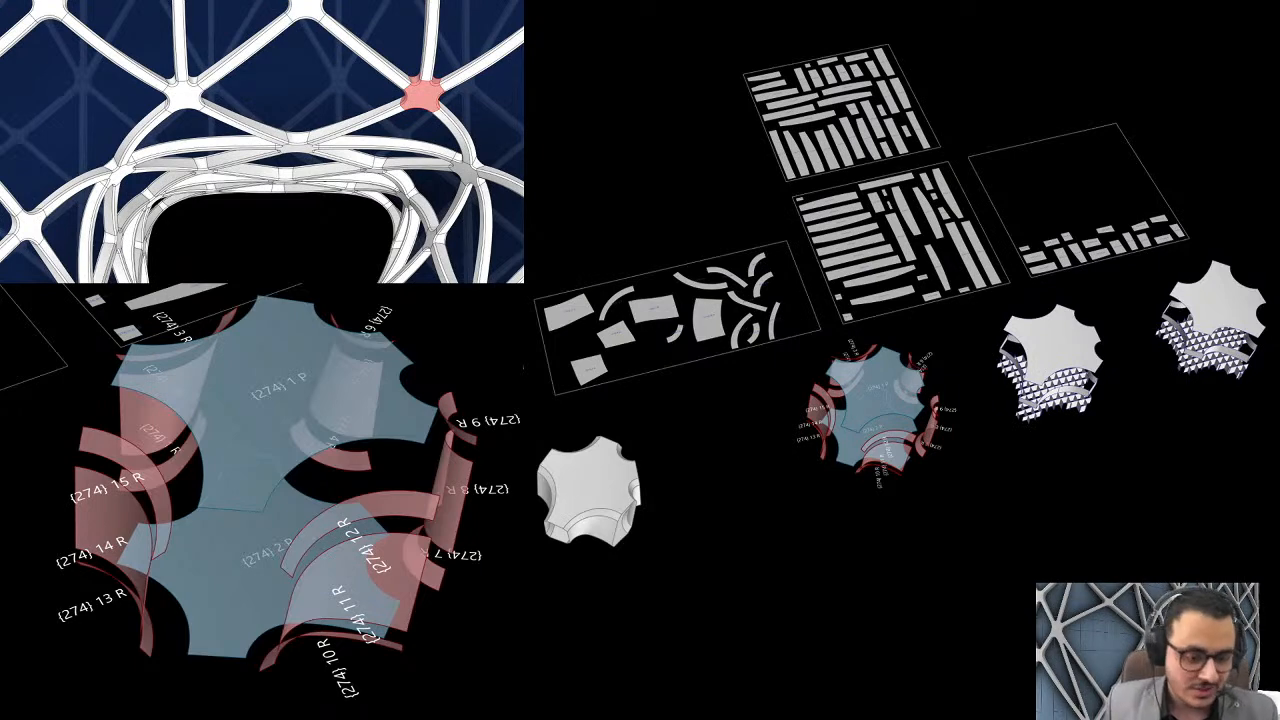
pyautogui.click(851, 397)
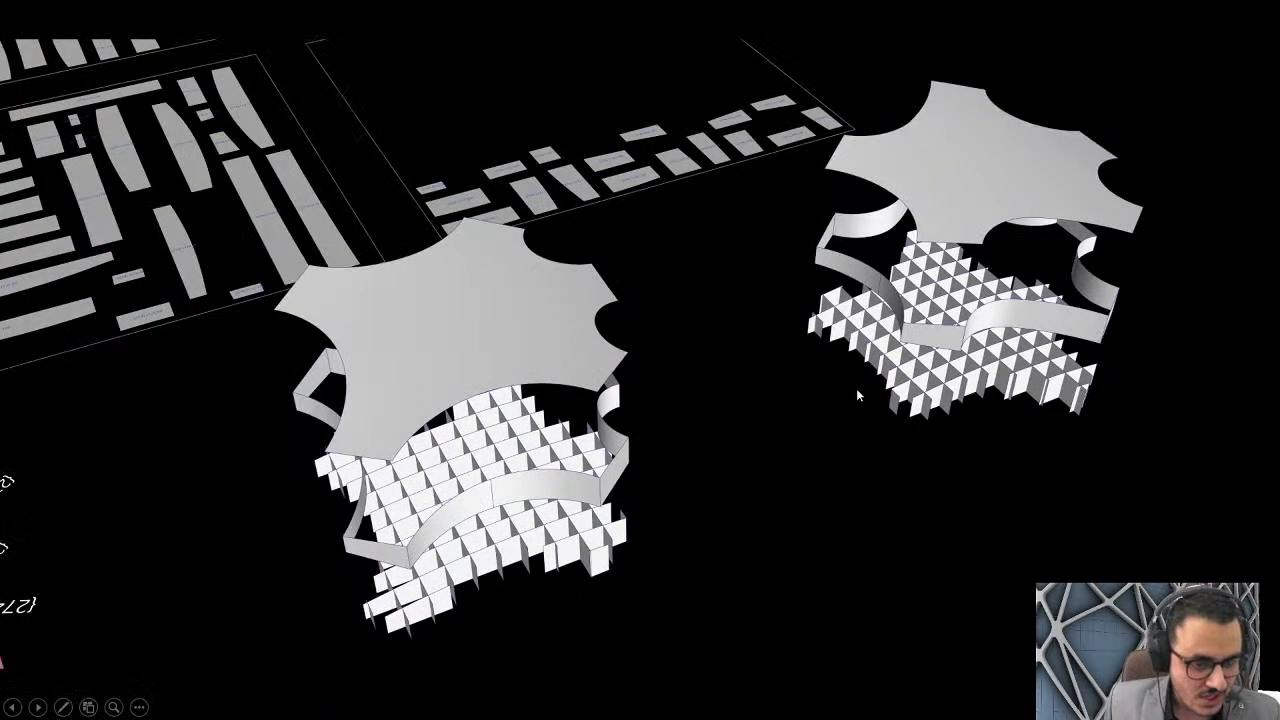
pyautogui.click(739, 323)
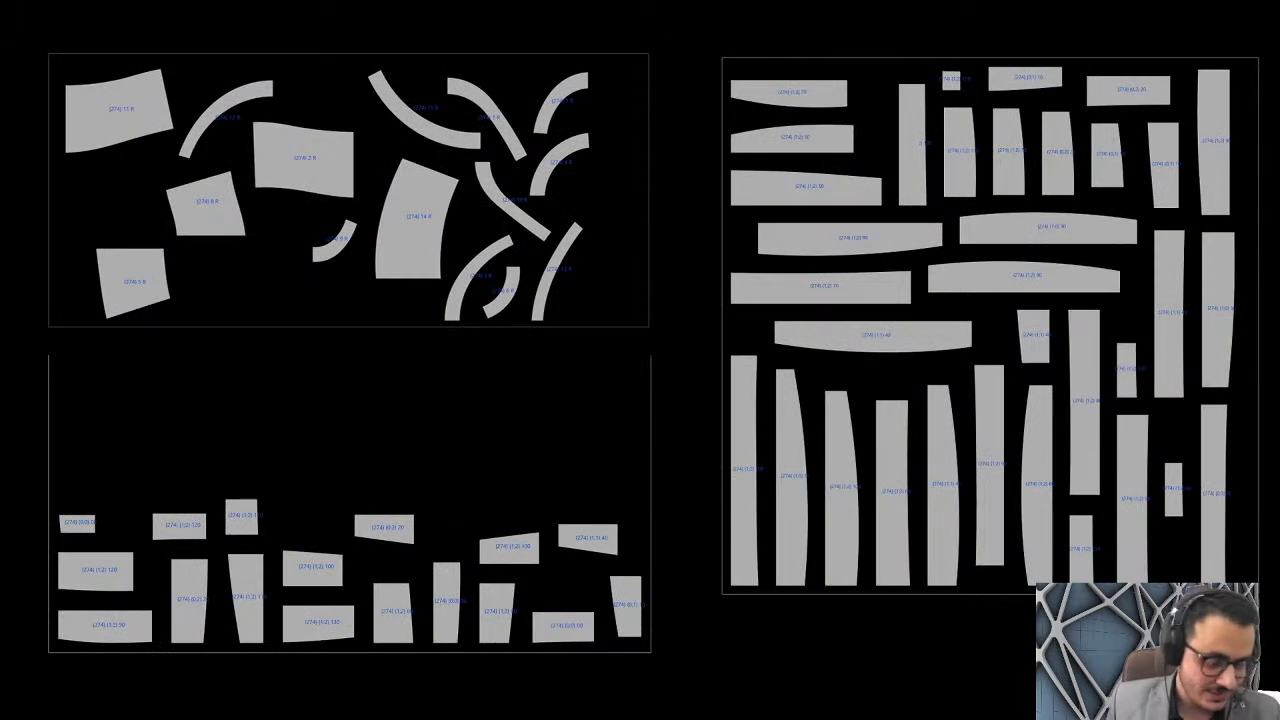
# Switch from the slide presentation to Rhino with the Grasshopper envelope definition
pyautogui.hotkey('alt', 'Tab')
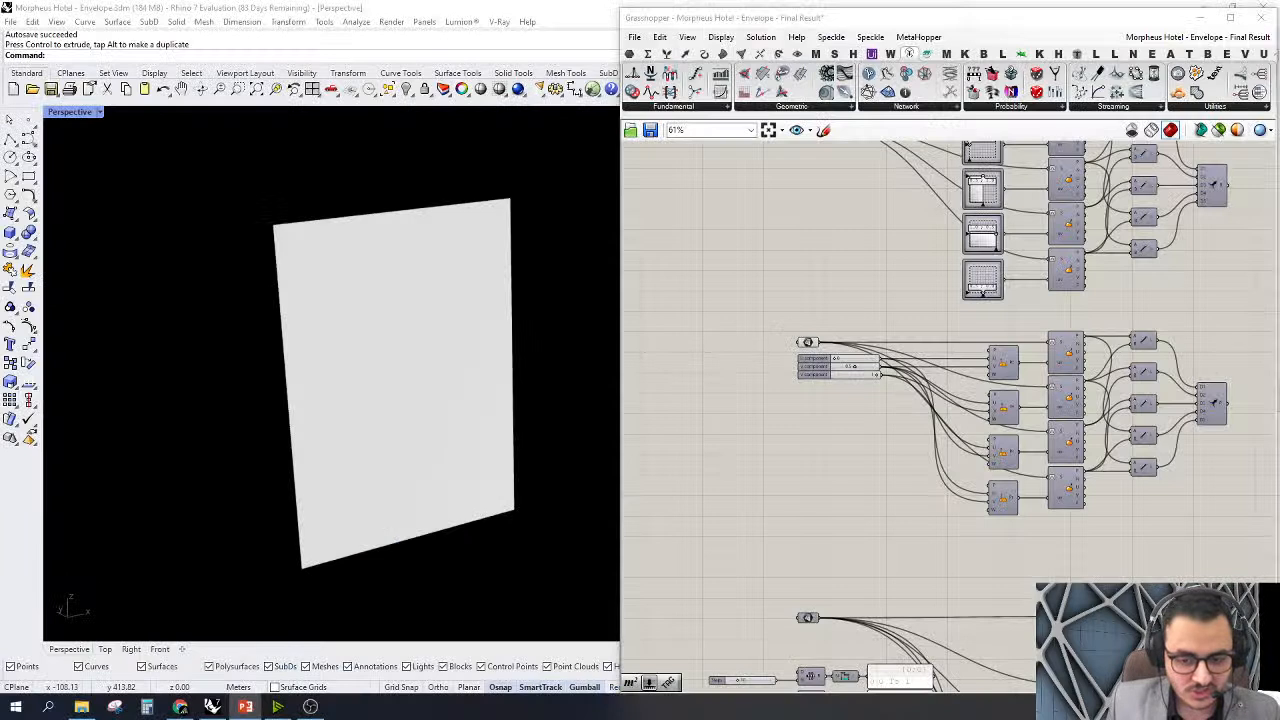
pyautogui.click(845, 432)
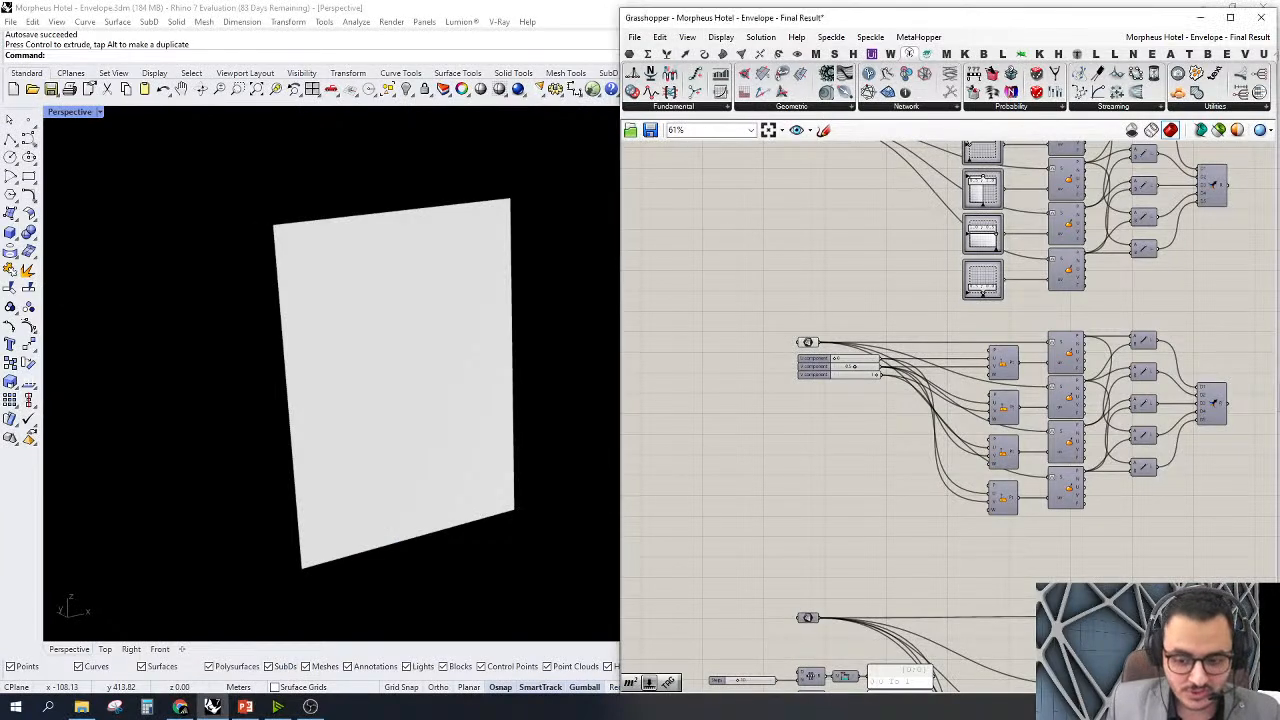
pyautogui.hotkey('alt', 'Tab')
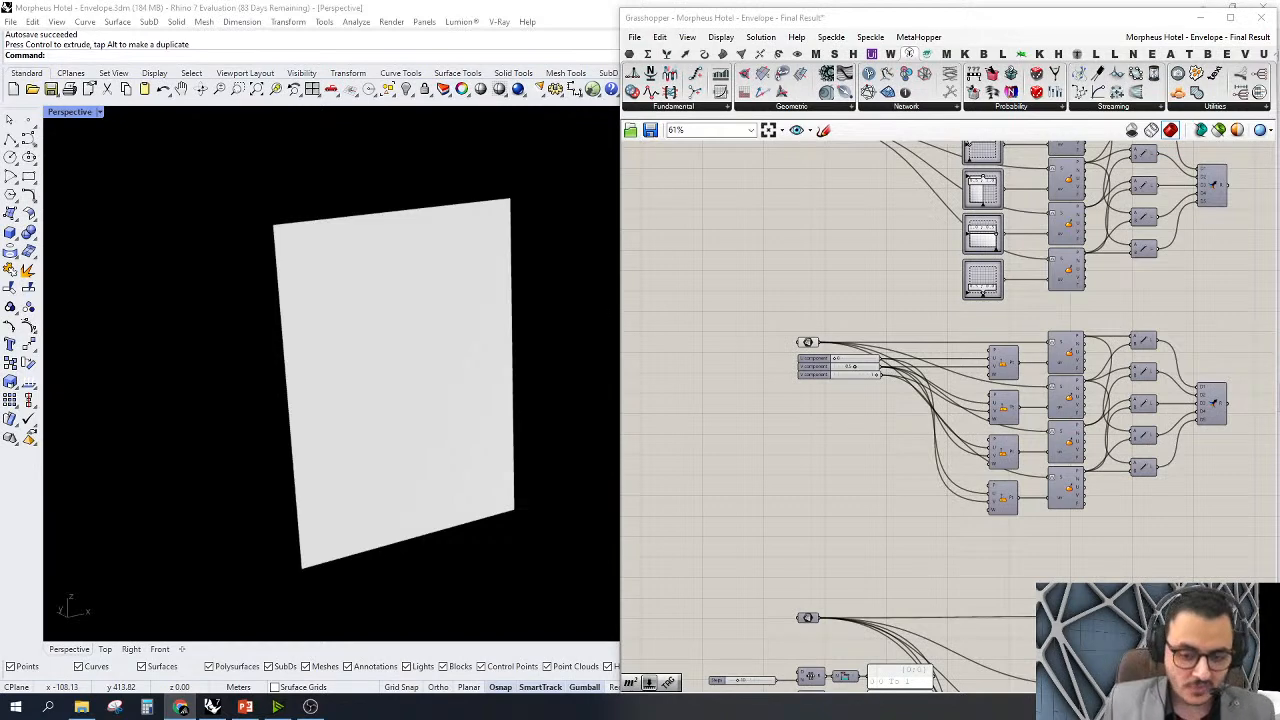
# Examine the SubD Layers and Curves group in the definition, including the SubD output of its first cluster
pyautogui.scroll(-5, 1160, 393)
pyautogui.moveTo(1160, 393); pyautogui.dragTo(1090, 405, button='right')
pyautogui.scroll(-4, 1003, 322)
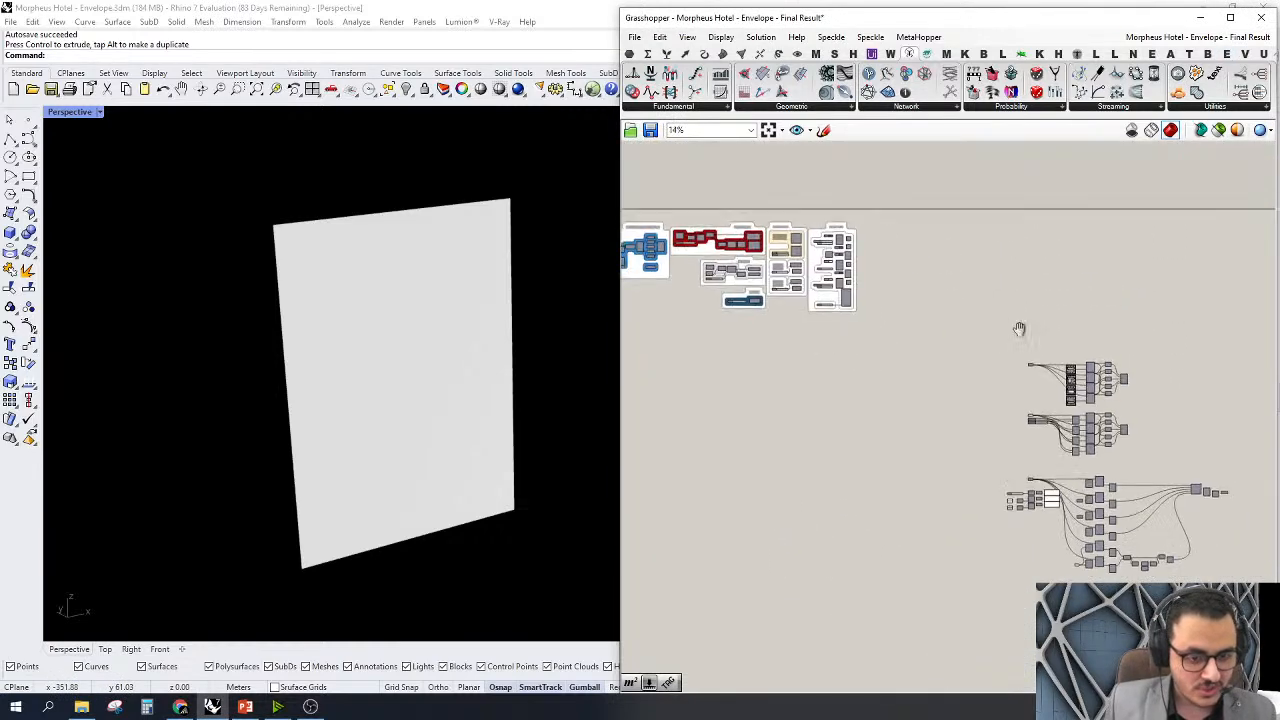
pyautogui.scroll(5, 905, 440)
pyautogui.moveTo(881, 465); pyautogui.dragTo(970, 325, button='right')
pyautogui.scroll(-5, 985, 342)
pyautogui.scroll(1, 1114, 351)
pyautogui.moveTo(1120, 228); pyautogui.dragTo(814, 351)
pyautogui.scroll(3, 825, 400)
pyautogui.click(838, 440)
pyautogui.moveTo(794, 491); pyautogui.dragTo(880, 528, button='right')
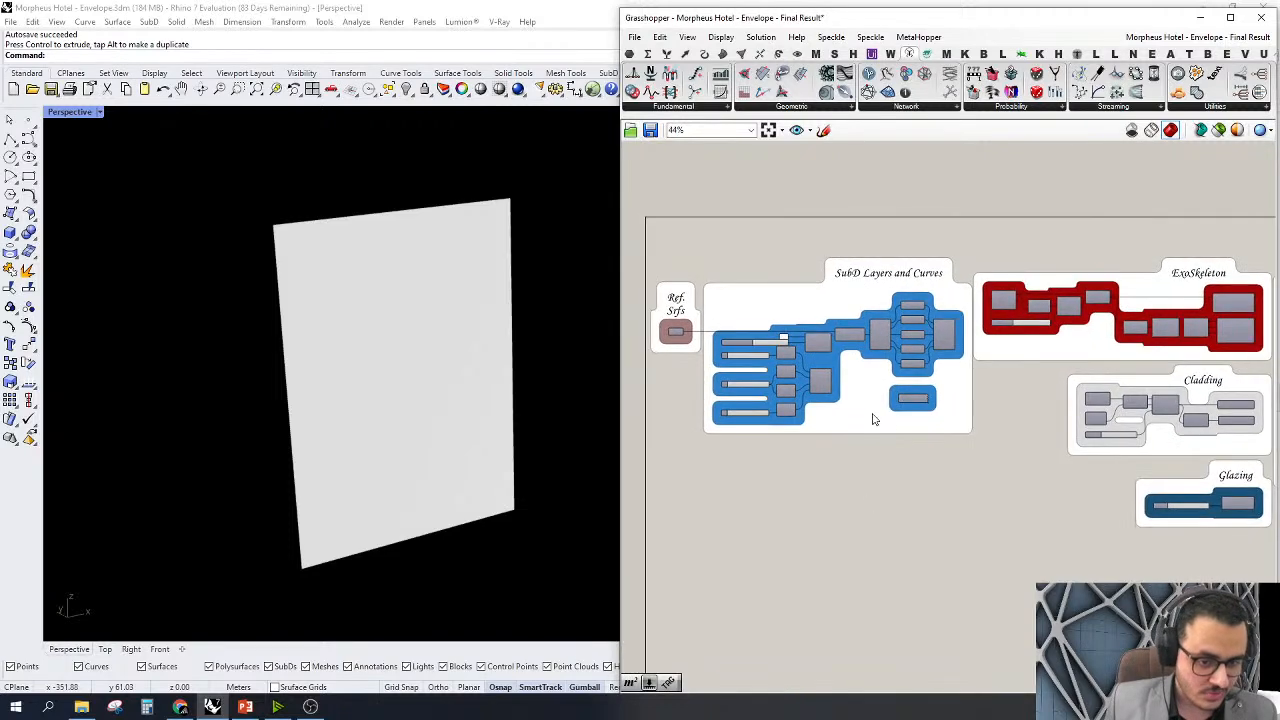
pyautogui.scroll(3, 872, 419)
pyautogui.moveTo(1083, 390); pyautogui.dragTo(1174, 492, button='right')
pyautogui.scroll(-1, 838, 417)
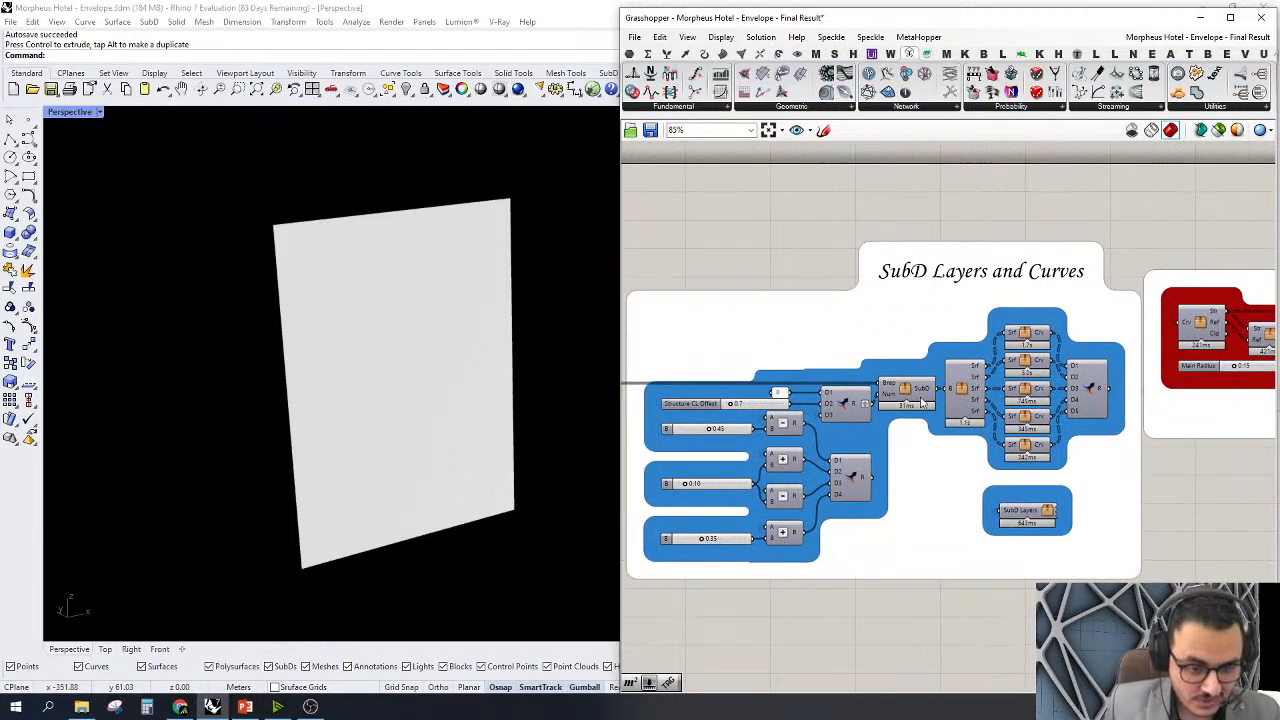
pyautogui.moveTo(922, 403)
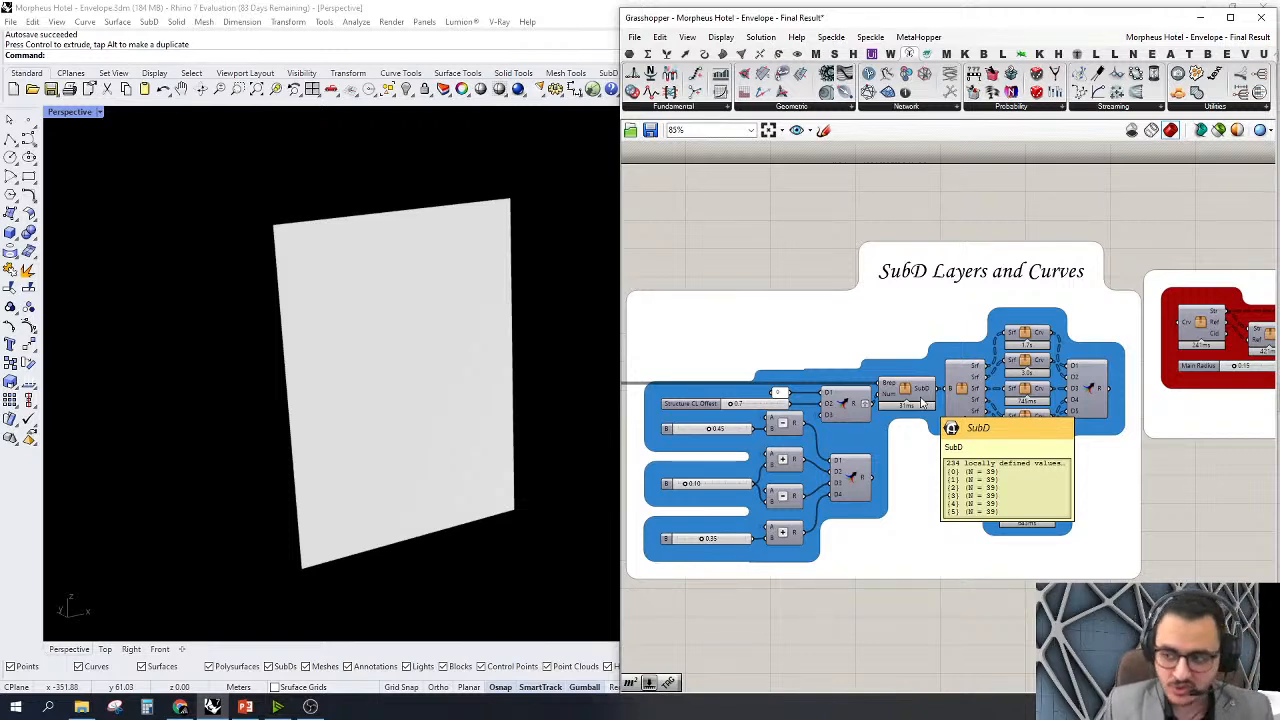
# Examine the upper ungrouped curve-pattern script, including its merging component and the first MD Slider
pyautogui.scroll(-5, 922, 403)
pyautogui.moveTo(1029, 396); pyautogui.dragTo(1077, 448, button='right')
pyautogui.scroll(5, 974, 403)
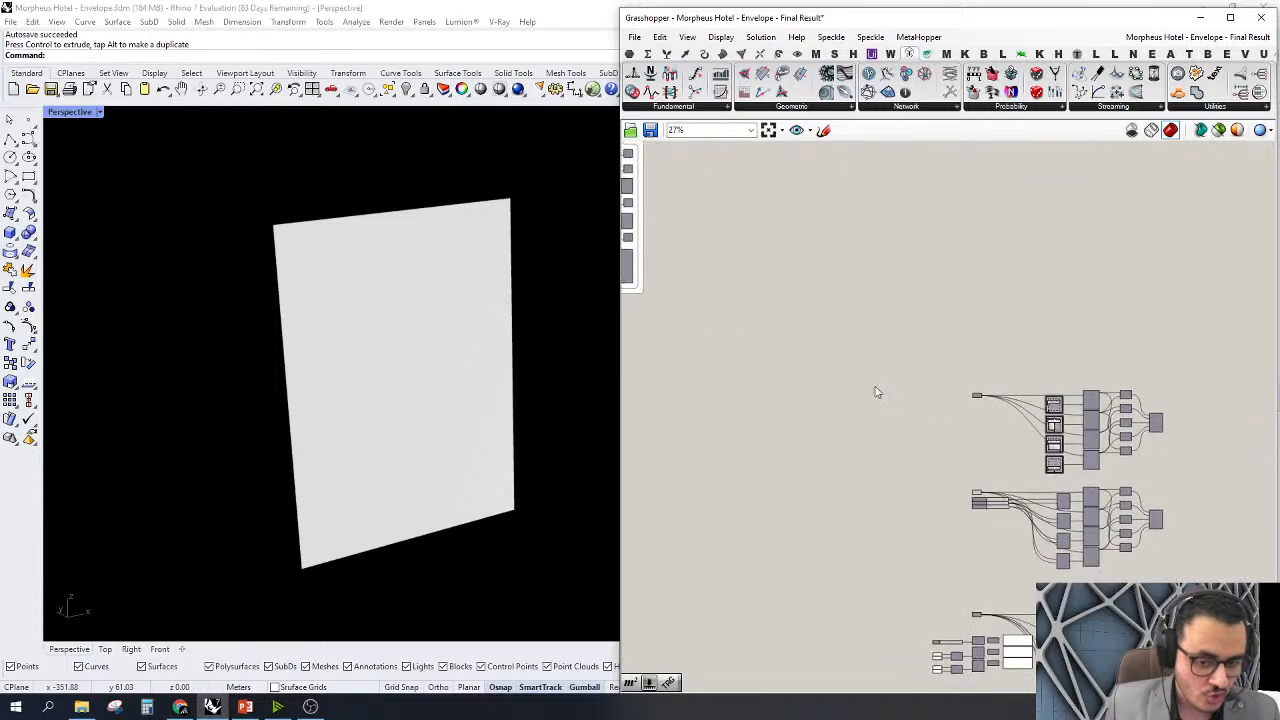
pyautogui.click(1180, 428)
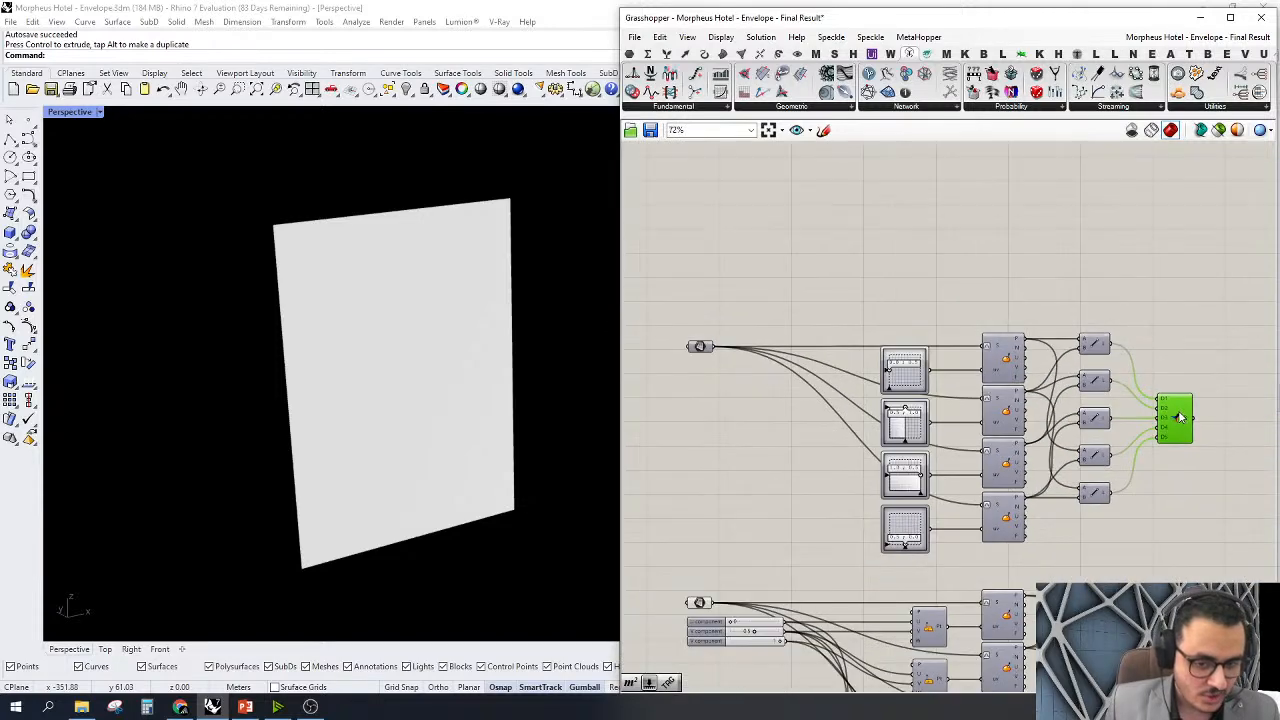
pyautogui.scroll(-1, 1193, 446)
pyautogui.moveTo(922, 380); pyautogui.dragTo(838, 366, button='right')
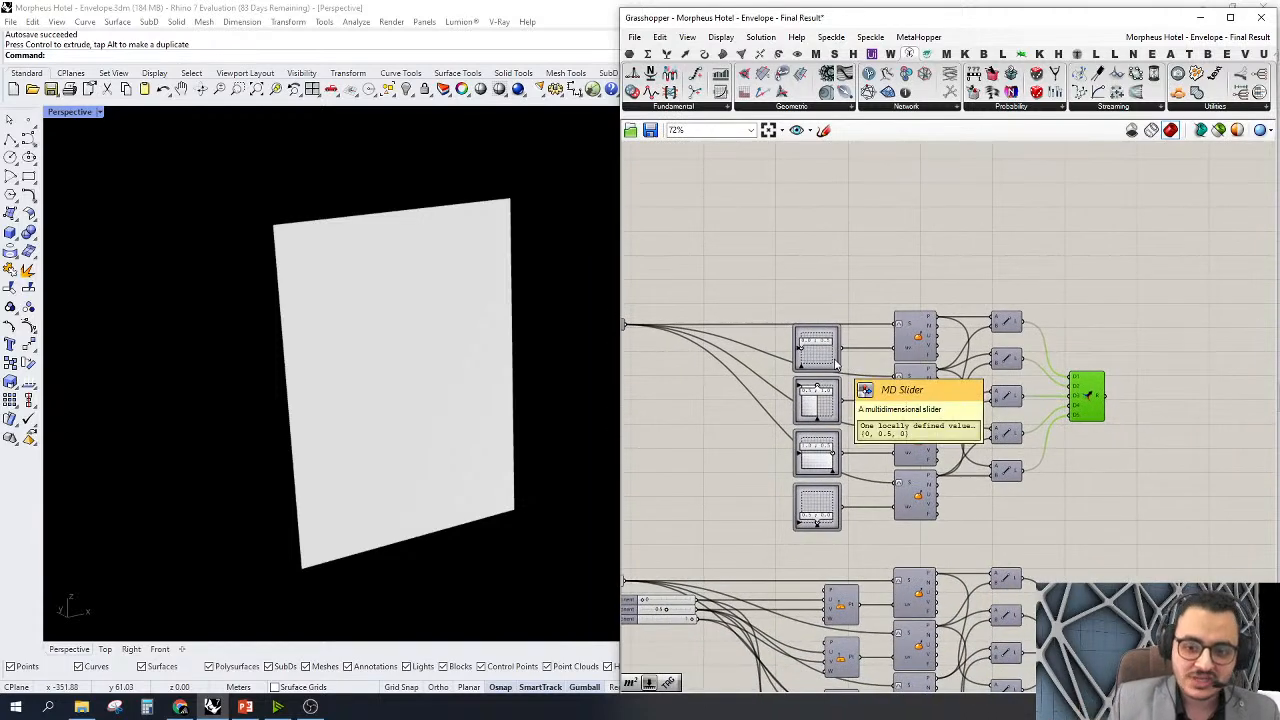
# Turn on the preview of the Srf surface parameter at the start of the MD Slider script
pyautogui.moveTo(742, 450); pyautogui.dragTo(870, 486, button='right')
pyautogui.scroll(4, 790, 380)
pyautogui.click(796, 372)
pyautogui.rightClick(801, 378)
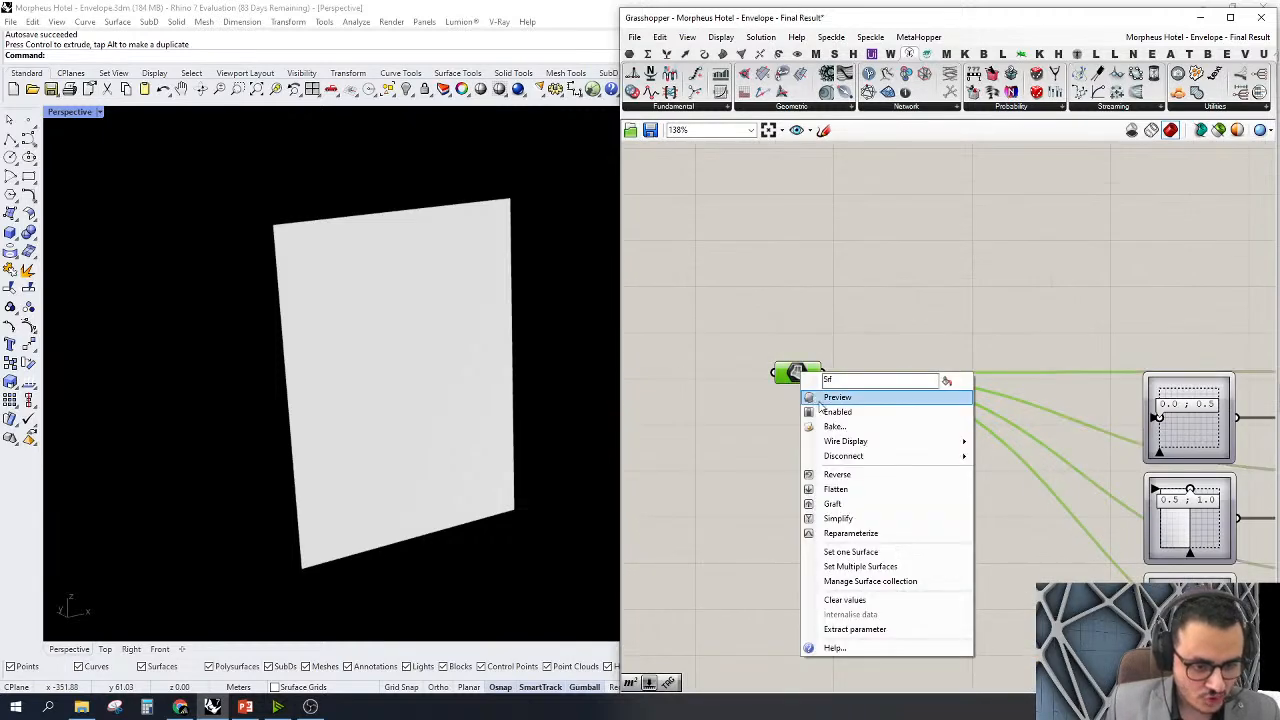
pyautogui.click(812, 397)
pyautogui.moveTo(330, 300); pyautogui.dragTo(487, 381, button='right')
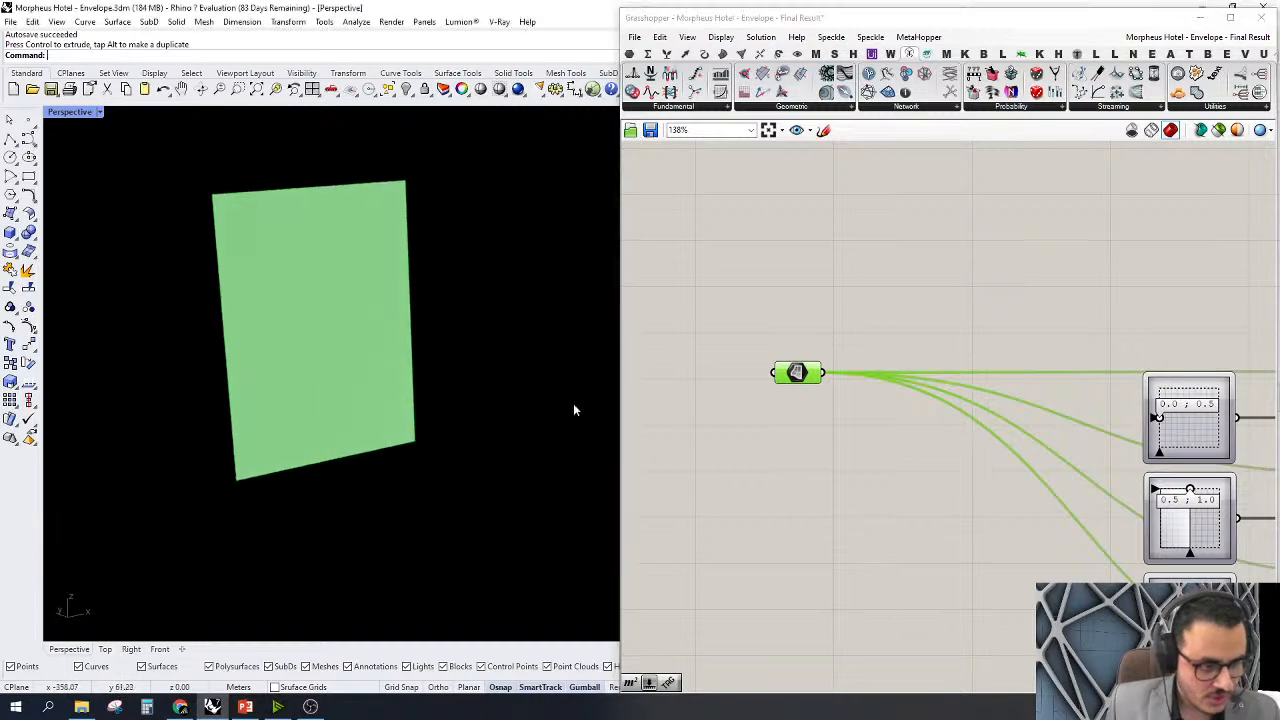
pyautogui.click(876, 328)
pyautogui.moveTo(880, 331); pyautogui.dragTo(868, 294, button='right')
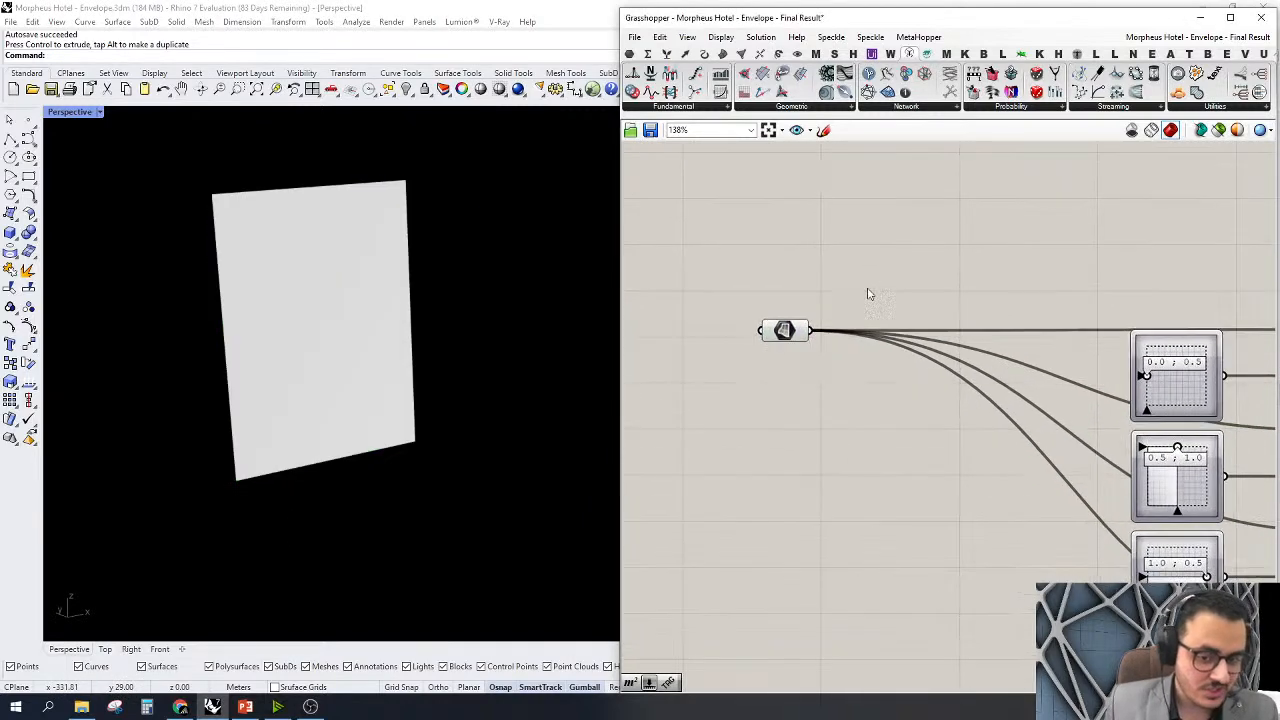
pyautogui.click(782, 332)
pyautogui.scroll(-3, 806, 357)
pyautogui.moveTo(812, 392); pyautogui.dragTo(857, 394, button='right')
pyautogui.scroll(3, 820, 363)
pyautogui.click(890, 253)
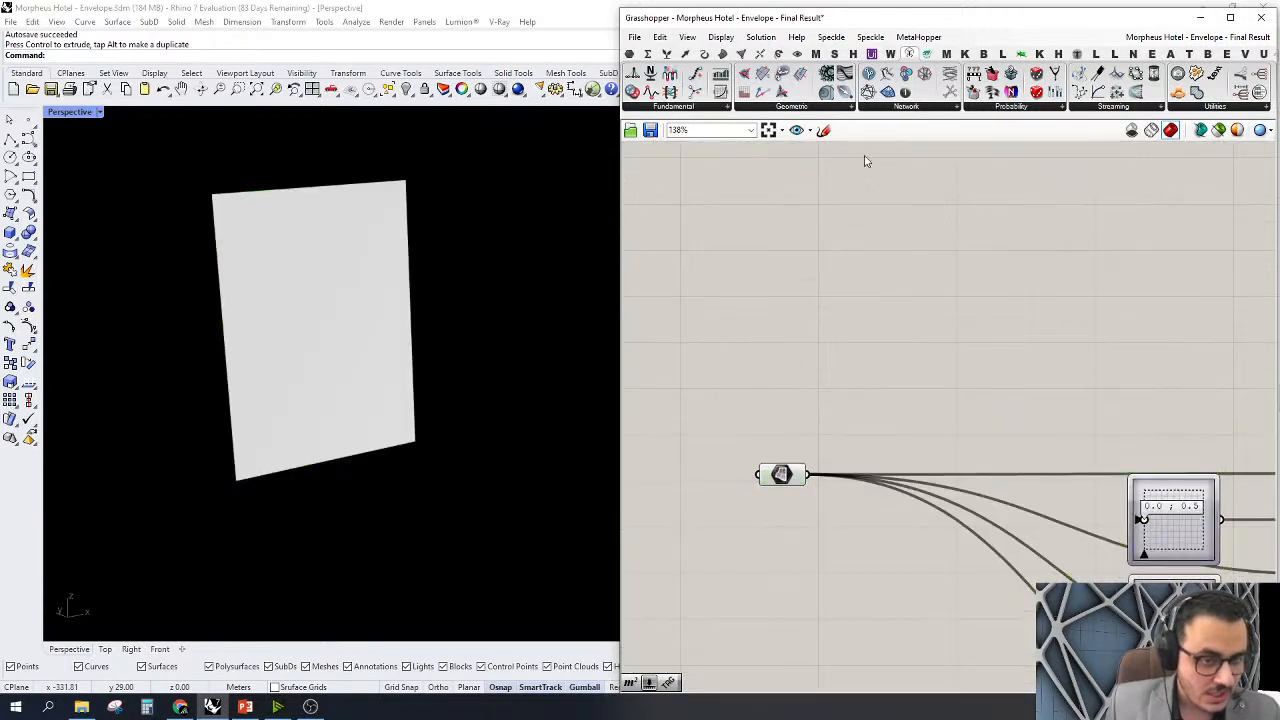
pyautogui.click(631, 55)
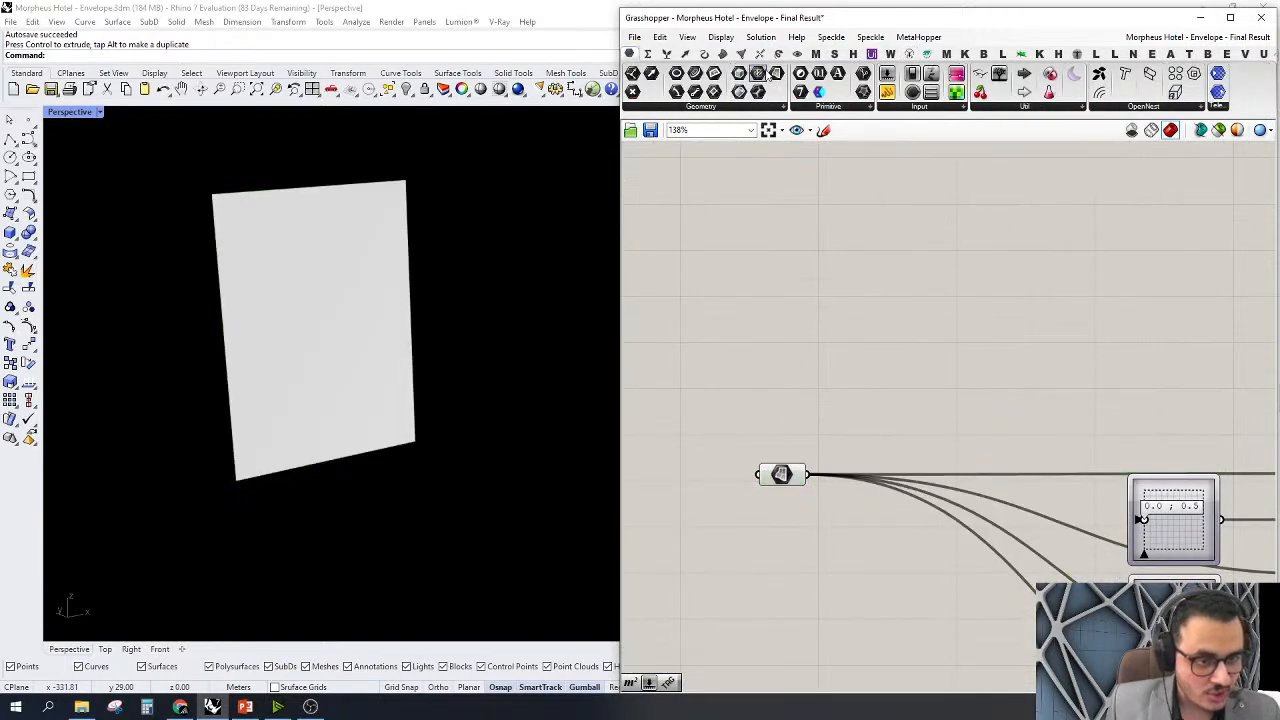
pyautogui.moveTo(776, 78); pyautogui.dragTo(772, 150)
pyautogui.click(823, 130)
pyautogui.moveTo(922, 241)
pyautogui.mouseDown()
pyautogui.moveTo(802, 249)
pyautogui.moveTo(811, 448)
pyautogui.mouseUp()
pyautogui.moveTo(926, 243)
pyautogui.mouseDown()
pyautogui.moveTo(926, 398)
pyautogui.moveTo(880, 441)
pyautogui.moveTo(828, 445)
pyautogui.mouseUp()
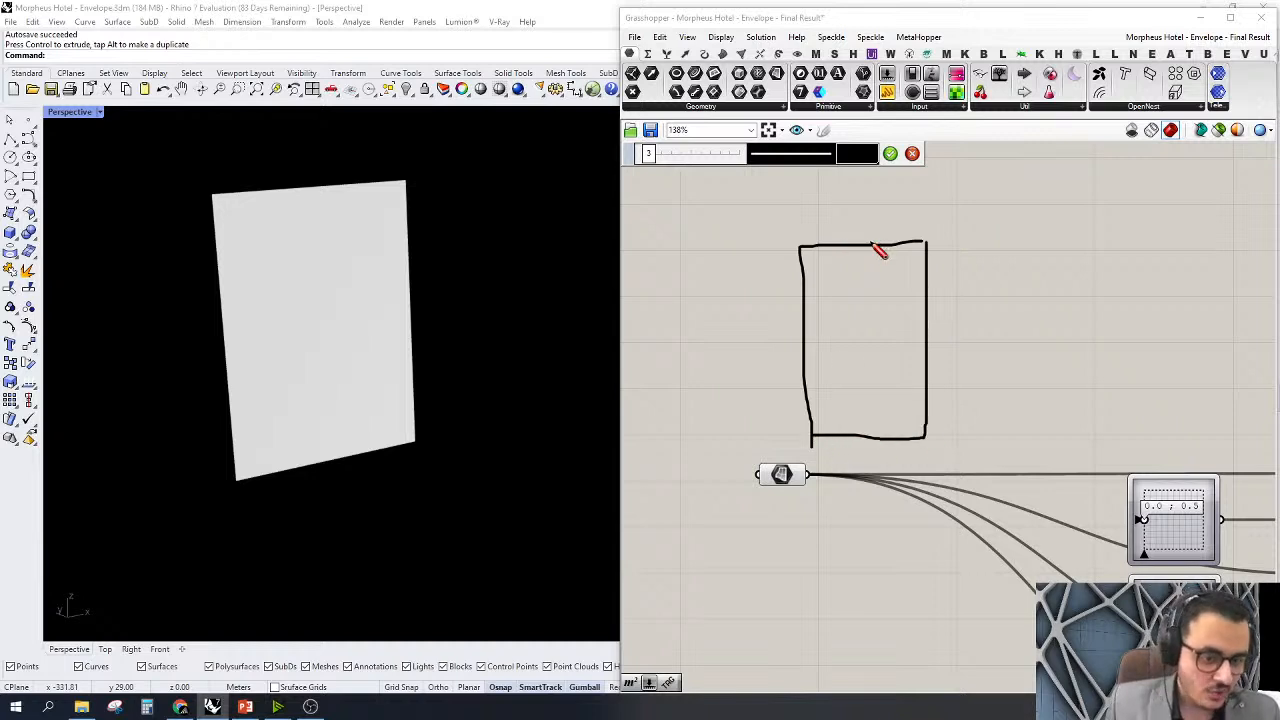
pyautogui.moveTo(870, 250)
pyautogui.mouseDown()
pyautogui.moveTo(807, 340)
pyautogui.moveTo(871, 434)
pyautogui.moveTo(922, 350)
pyautogui.moveTo(876, 245)
pyautogui.moveTo(880, 438)
pyautogui.mouseUp()
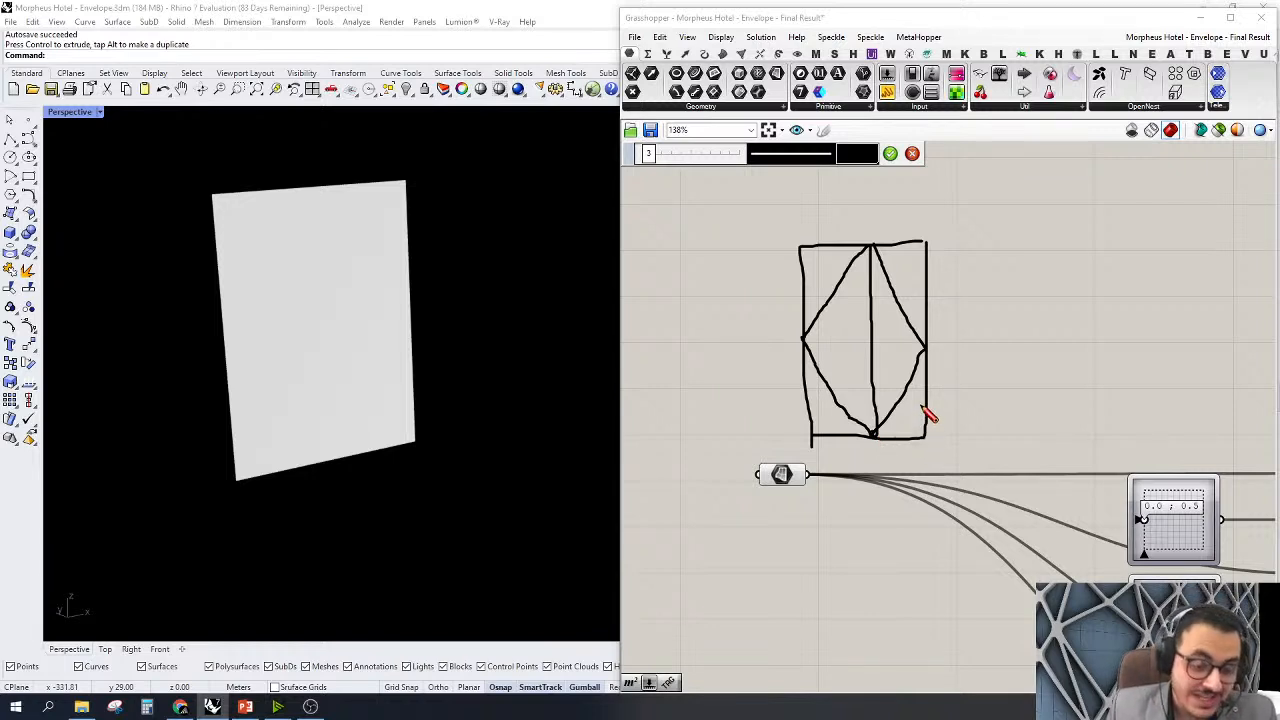
pyautogui.scroll(-4, 832, 366)
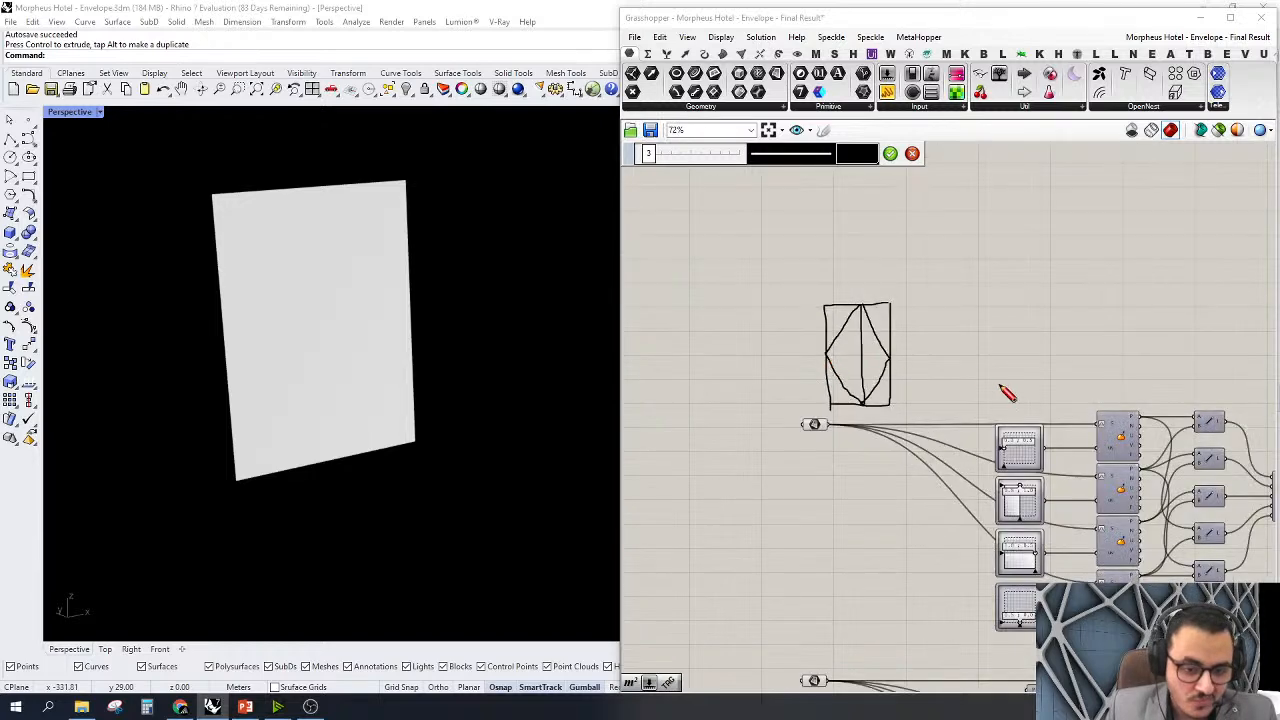
pyautogui.scroll(4, 1062, 408)
pyautogui.scroll(-1, 1131, 396)
pyautogui.press('Escape')
# Sketch a diamond with a vertical centreline inside a rectangle on the canvas above the surface parameter, using line width 3
pyautogui.moveTo(1003, 368); pyautogui.dragTo(1108, 368, button='right')
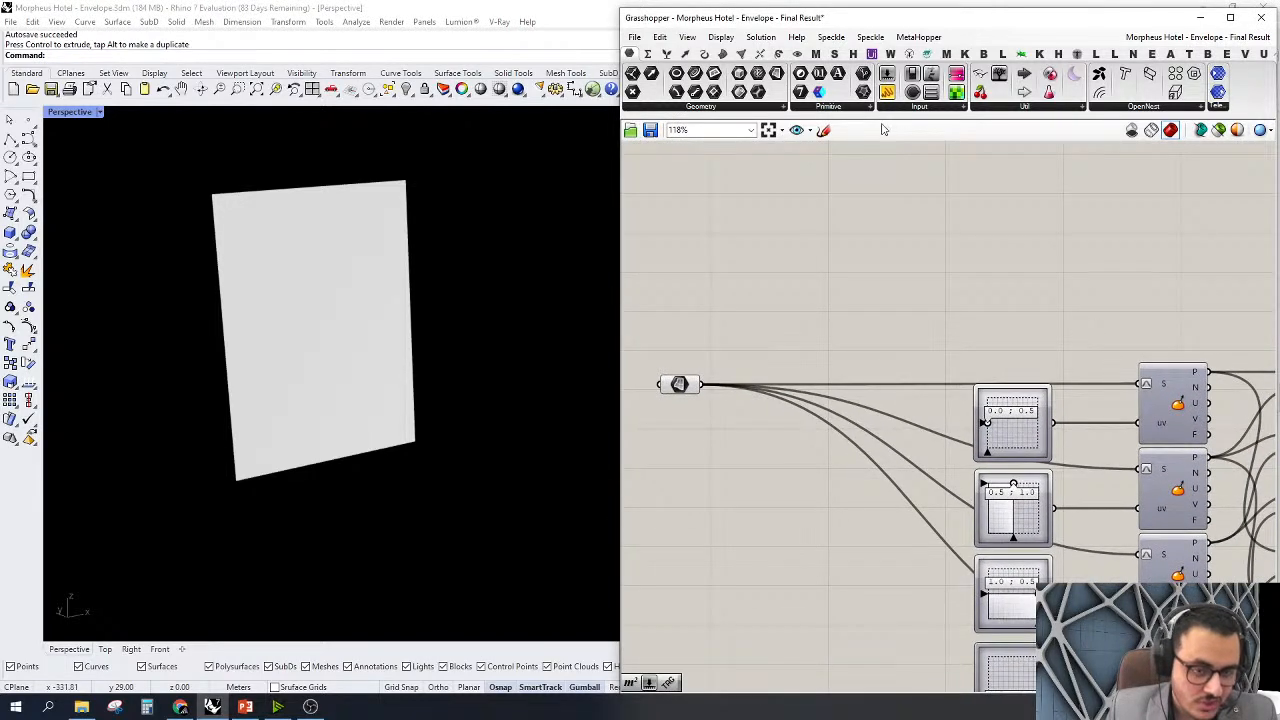
pyautogui.click(823, 131)
pyautogui.moveTo(815, 181); pyautogui.dragTo(819, 313)
pyautogui.moveTo(814, 179)
pyautogui.mouseDown()
pyautogui.moveTo(860, 243)
pyautogui.moveTo(818, 314)
pyautogui.moveTo(797, 265)
pyautogui.moveTo(814, 183)
pyautogui.moveTo(783, 238)
pyautogui.mouseUp()
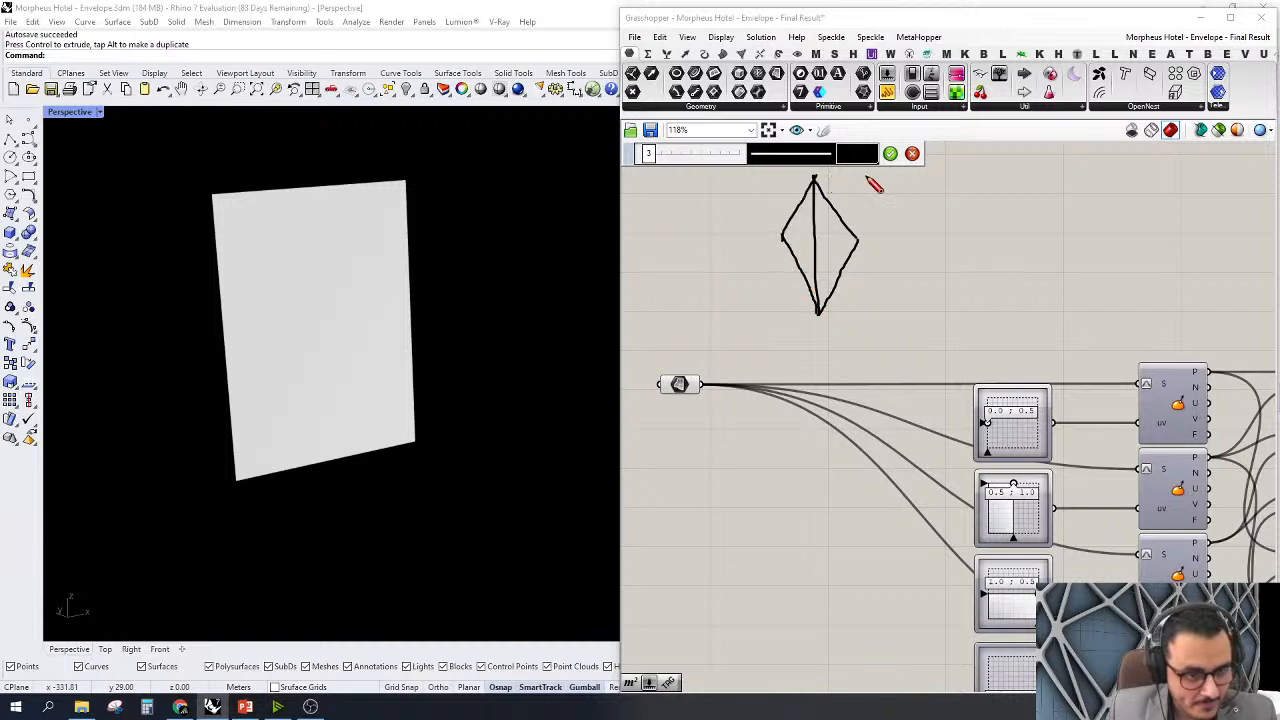
pyautogui.moveTo(866, 174)
pyautogui.mouseDown()
pyautogui.moveTo(770, 176)
pyautogui.moveTo(780, 313)
pyautogui.moveTo(851, 313)
pyautogui.mouseUp()
pyautogui.moveTo(856, 173); pyautogui.dragTo(852, 312)
pyautogui.click(887, 155)
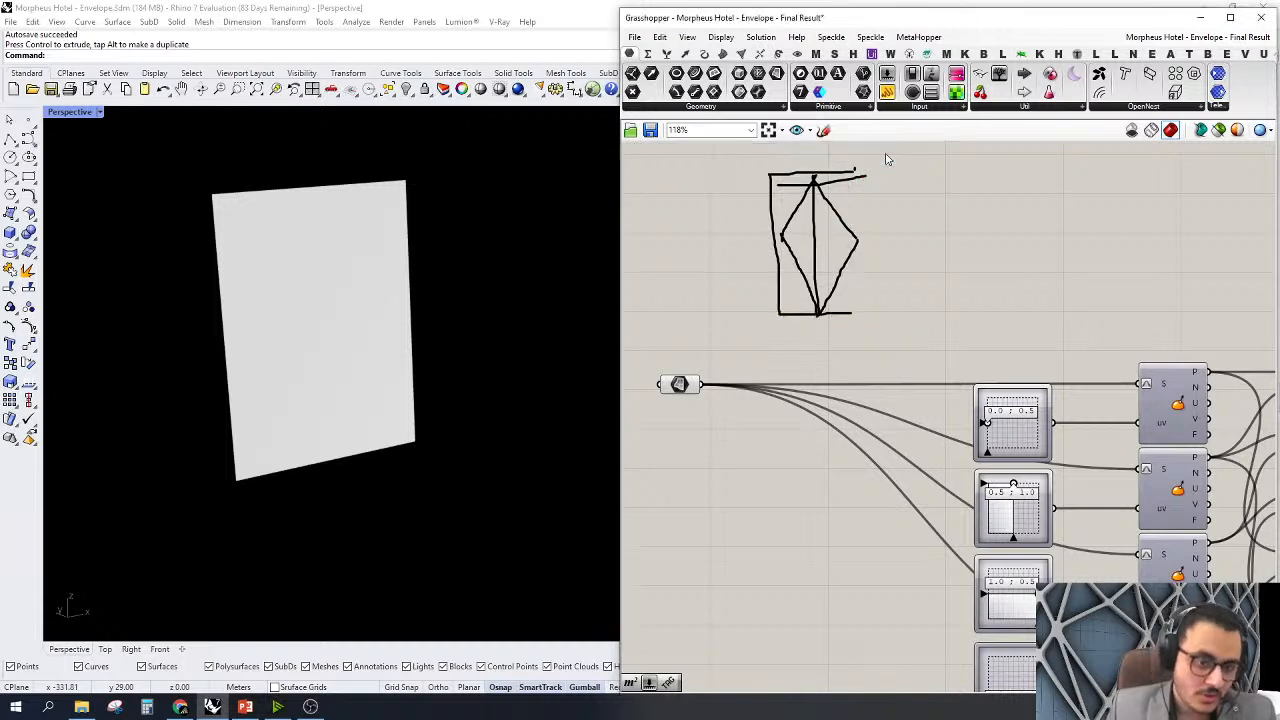
pyautogui.doubleClick(855, 175)
pyautogui.moveTo(856, 175); pyautogui.dragTo(856, 320)
pyautogui.click(889, 153)
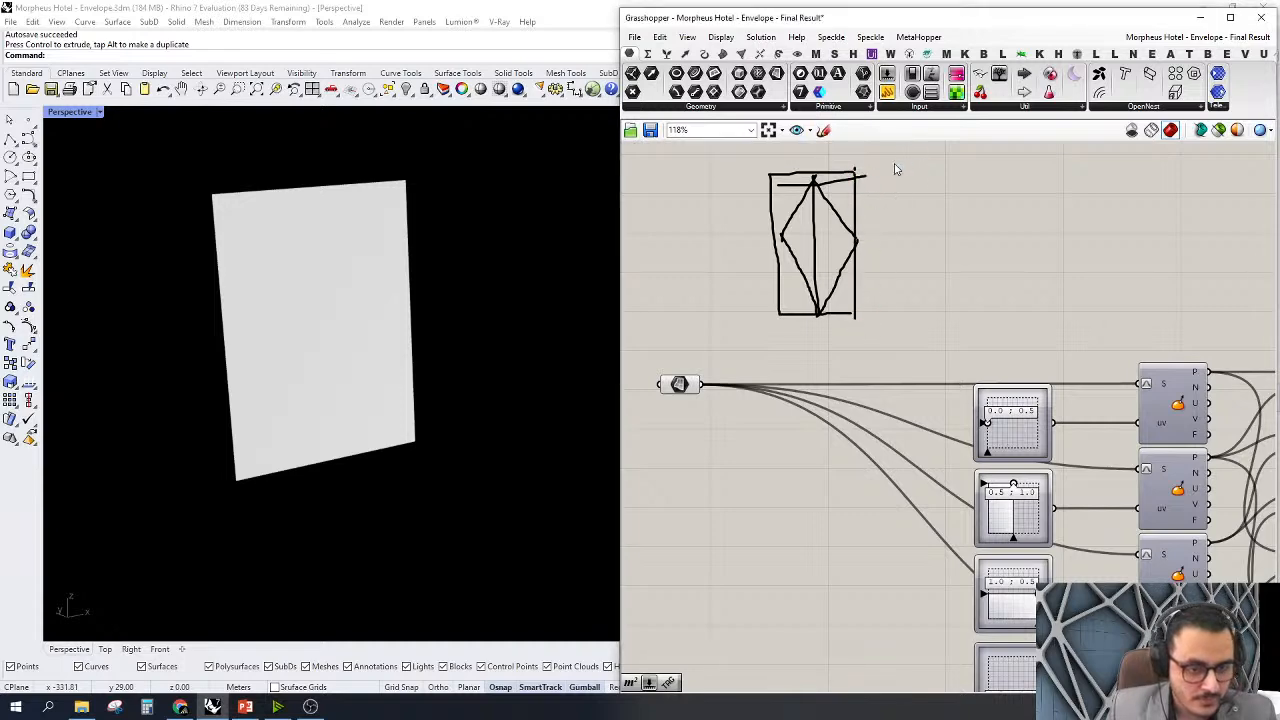
# Sketch a horizontal arrow below the diamond rectangle and an upward vertical arrow beside it on the canvas
pyautogui.scroll(3, 846, 243)
pyautogui.scroll(-3, 838, 300)
pyautogui.moveTo(1012, 345)
pyautogui.mouseDown(button='right')
pyautogui.moveTo(906, 306)
pyautogui.moveTo(1021, 349)
pyautogui.mouseUp(button='right')
pyautogui.scroll(3, 821, 275)
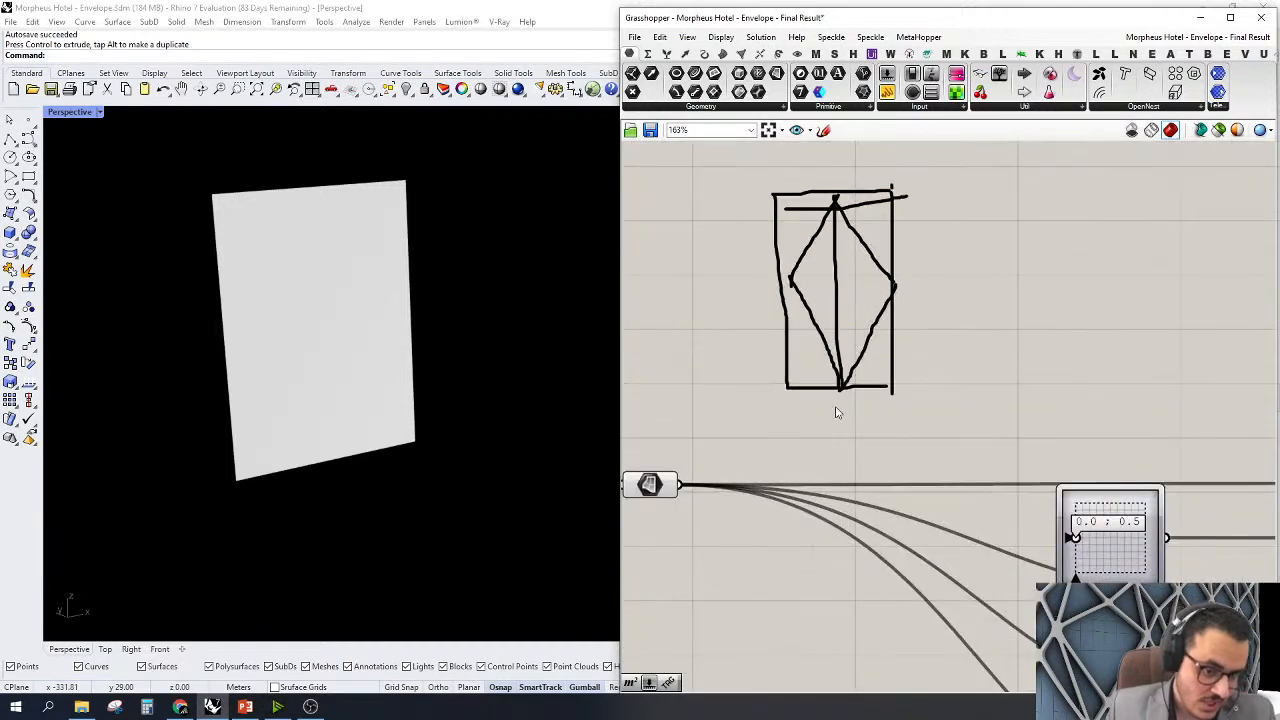
pyautogui.click(823, 130)
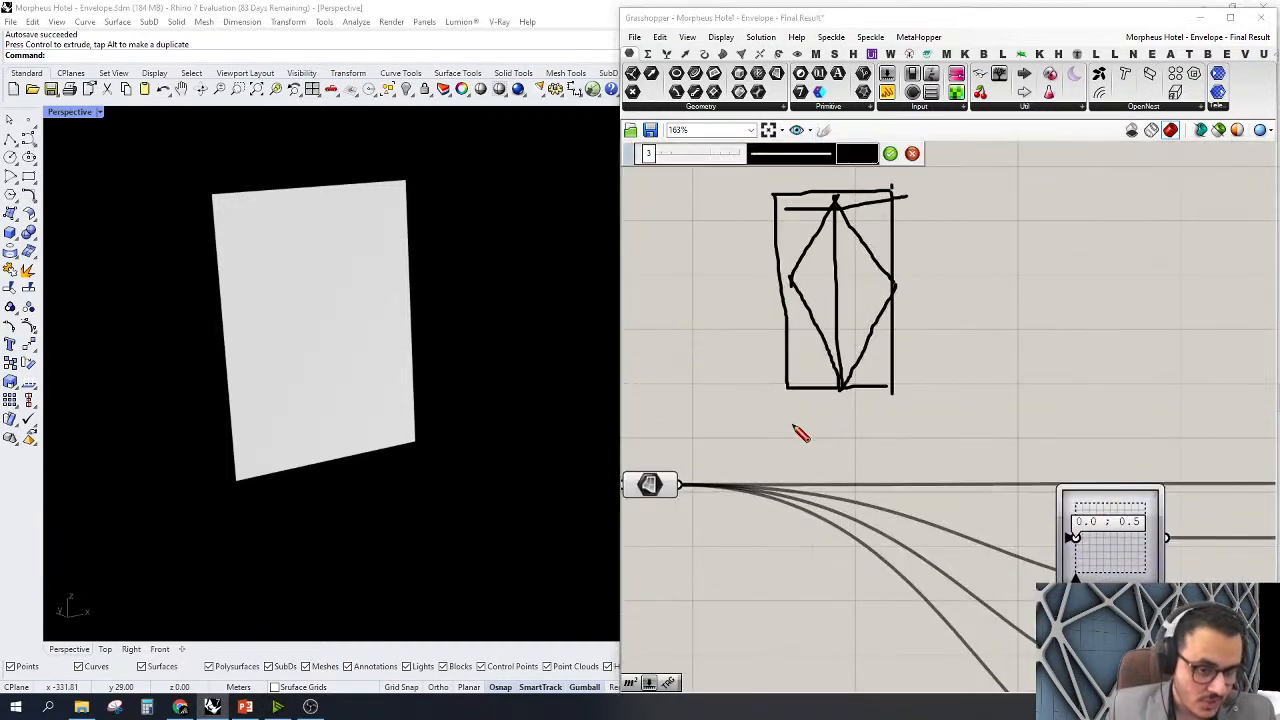
pyautogui.moveTo(790, 421)
pyautogui.mouseDown()
pyautogui.moveTo(876, 412)
pyautogui.moveTo(898, 433)
pyautogui.mouseUp()
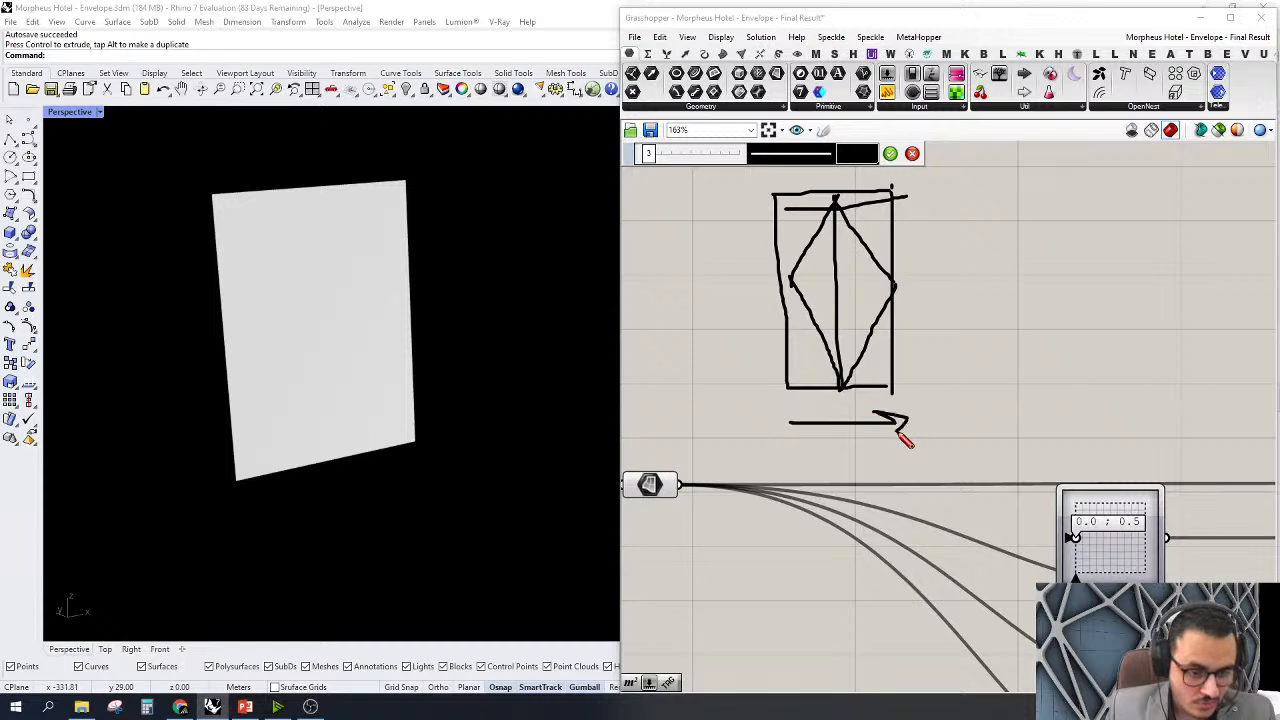
pyautogui.scroll(-3, 903, 420)
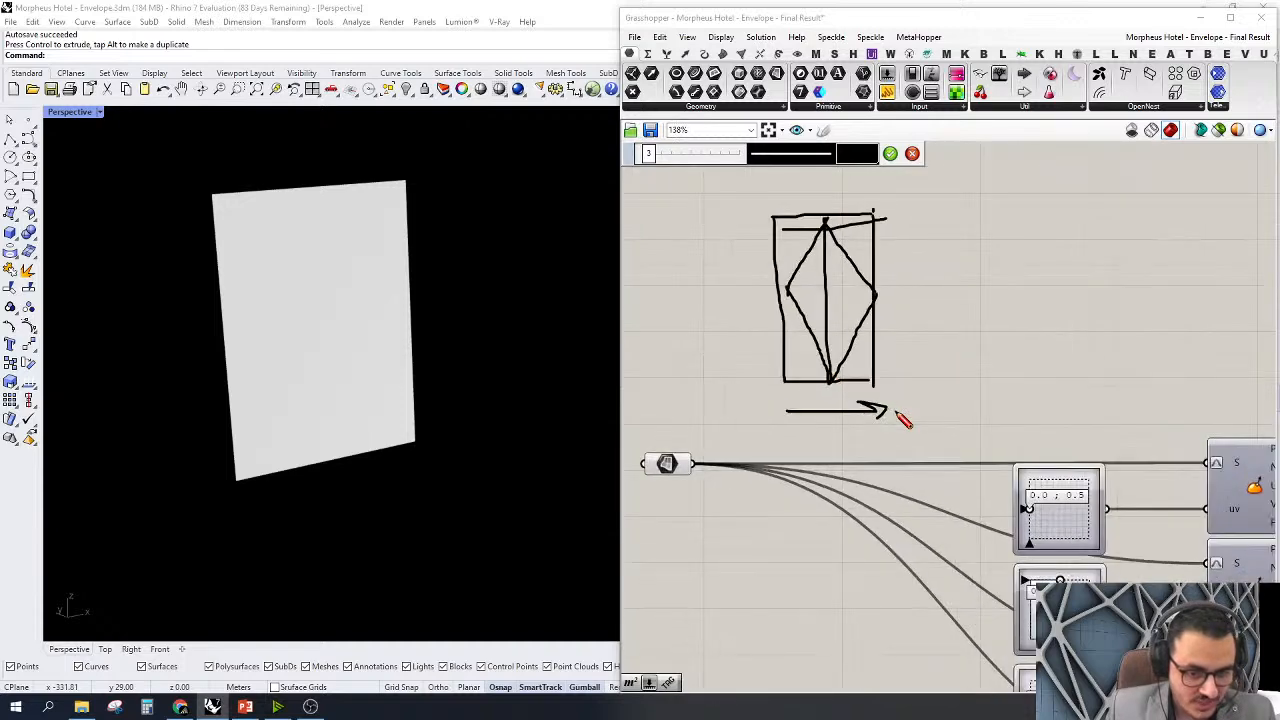
pyautogui.moveTo(757, 394)
pyautogui.mouseDown()
pyautogui.moveTo(740, 228)
pyautogui.moveTo(760, 238)
pyautogui.mouseUp()
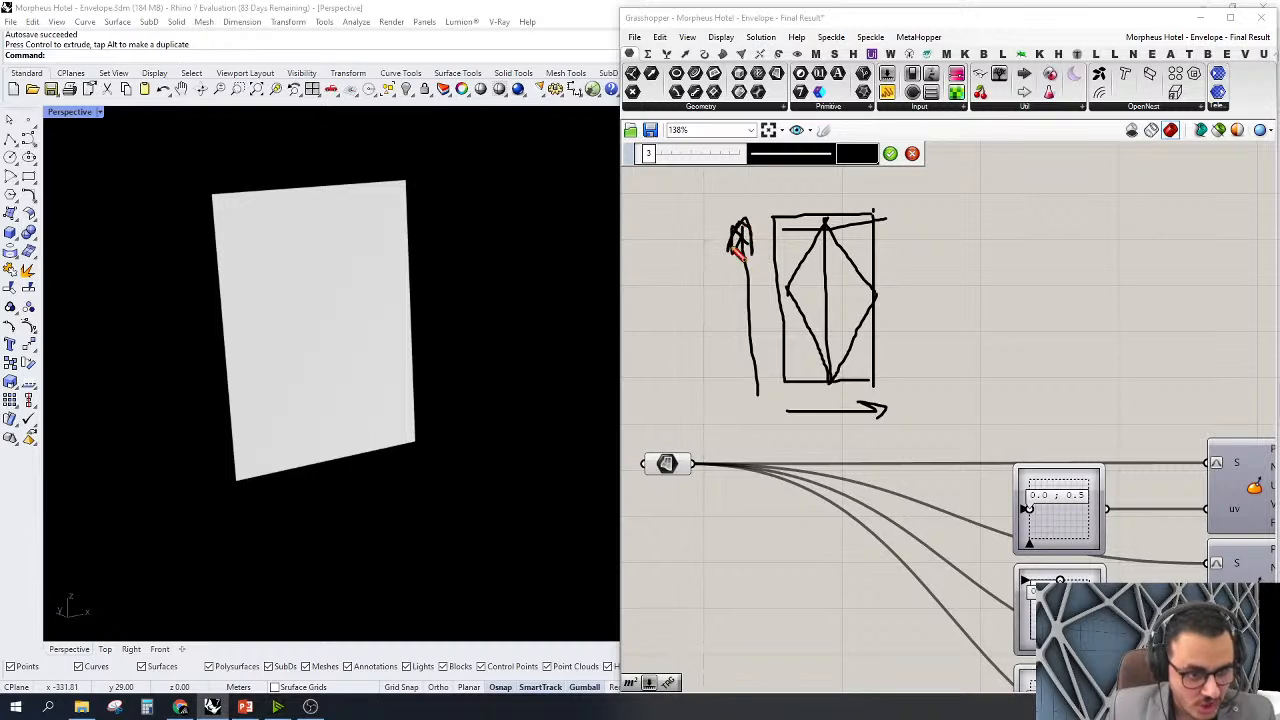
pyautogui.rightClick(1060, 360)
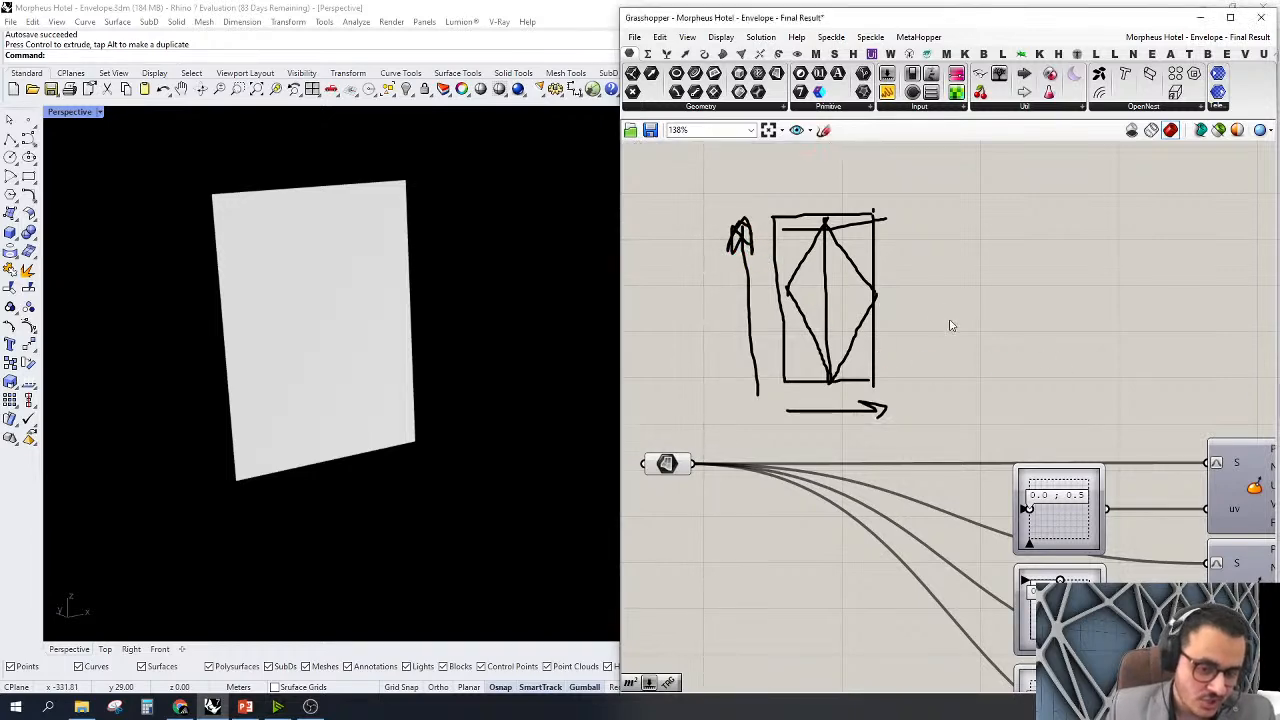
# Turn on the preview of the two Evaluate Surface components fed by the 0.0 ; 0.5 and 0.5 ; 1.0 MD Sliders
pyautogui.scroll(-4, 825, 268)
pyautogui.scroll(2, 1105, 386)
pyautogui.click(1015, 390)
pyautogui.click(990, 327)
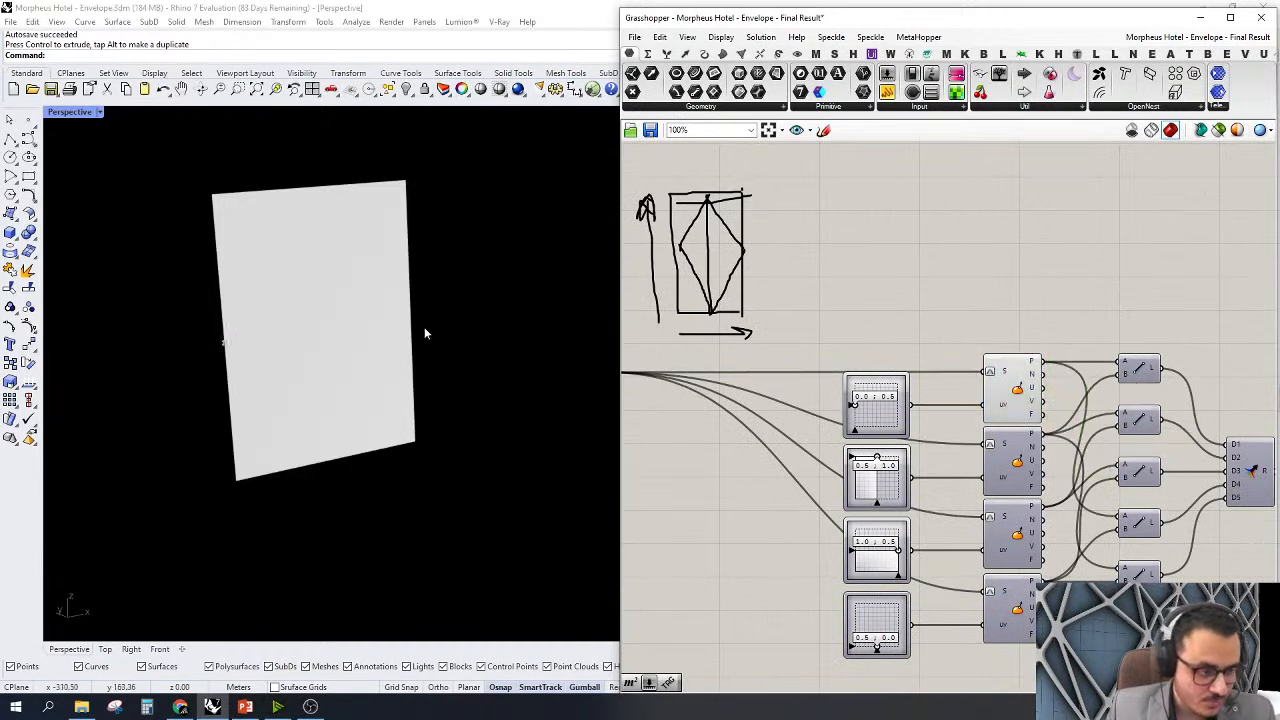
pyautogui.scroll(2, 215, 365)
pyautogui.scroll(-2, 1022, 405)
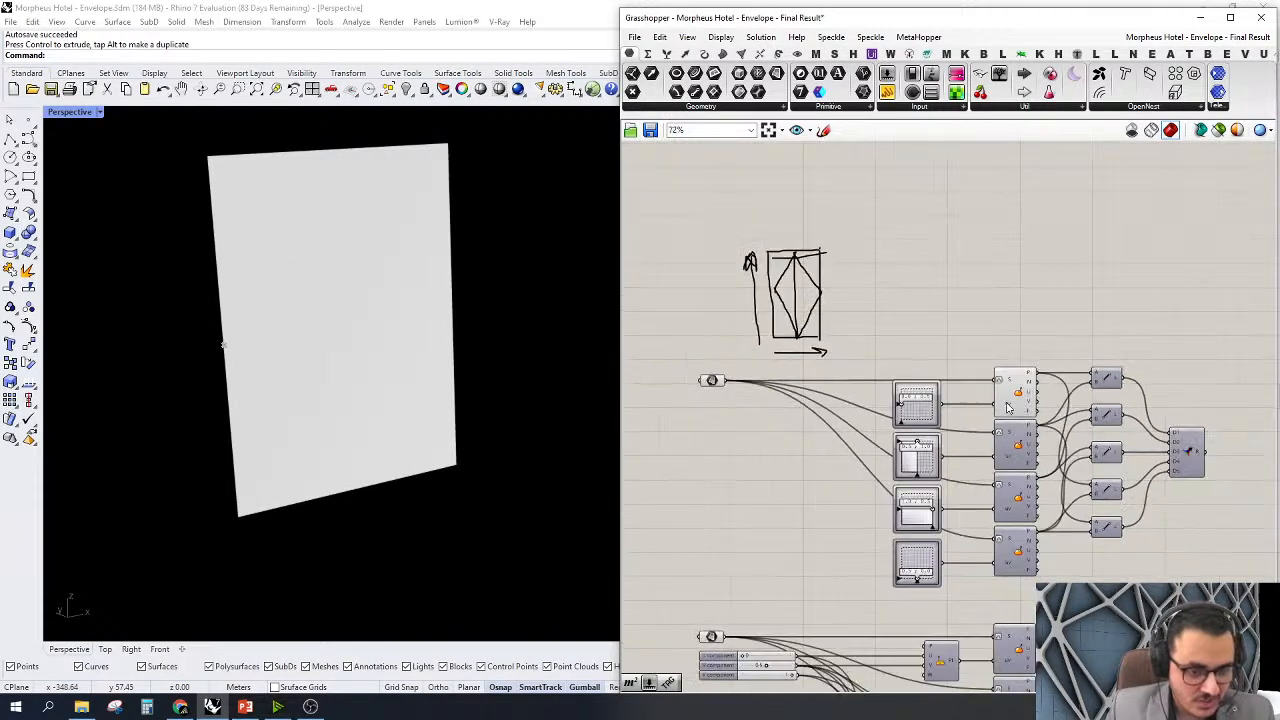
pyautogui.scroll(3, 915, 412)
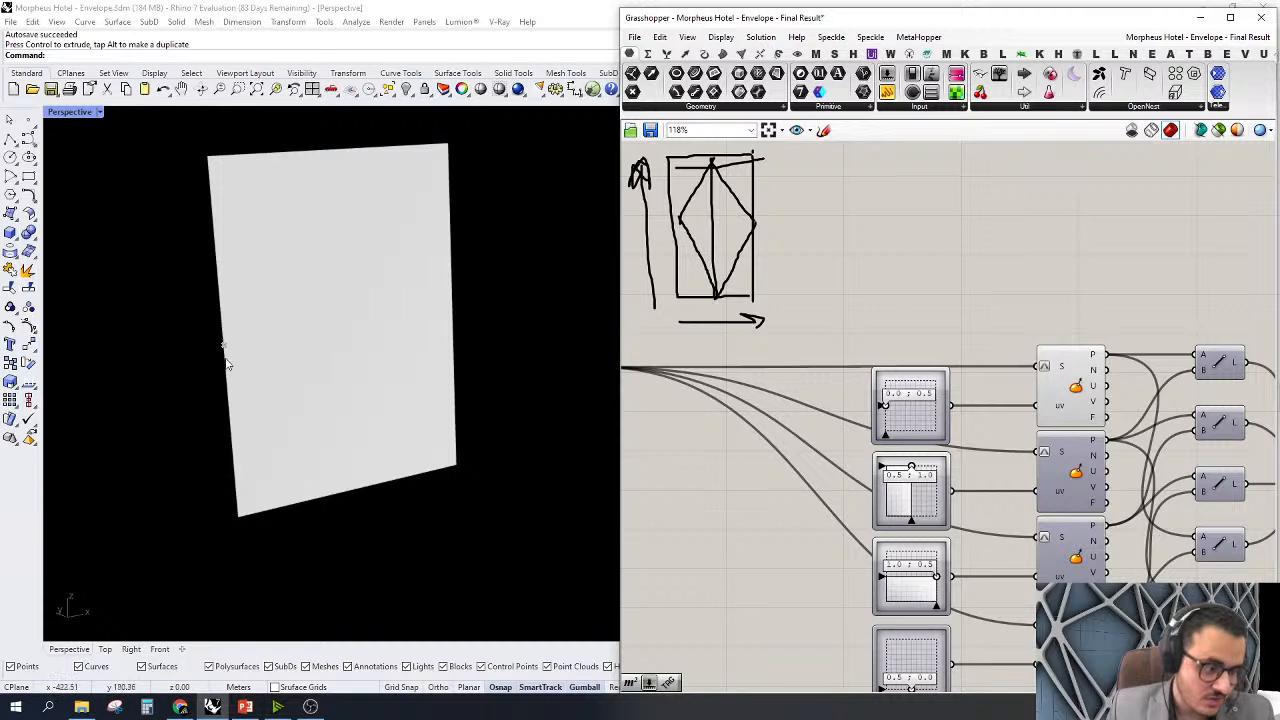
pyautogui.click(1075, 465)
pyautogui.rightClick(1075, 466)
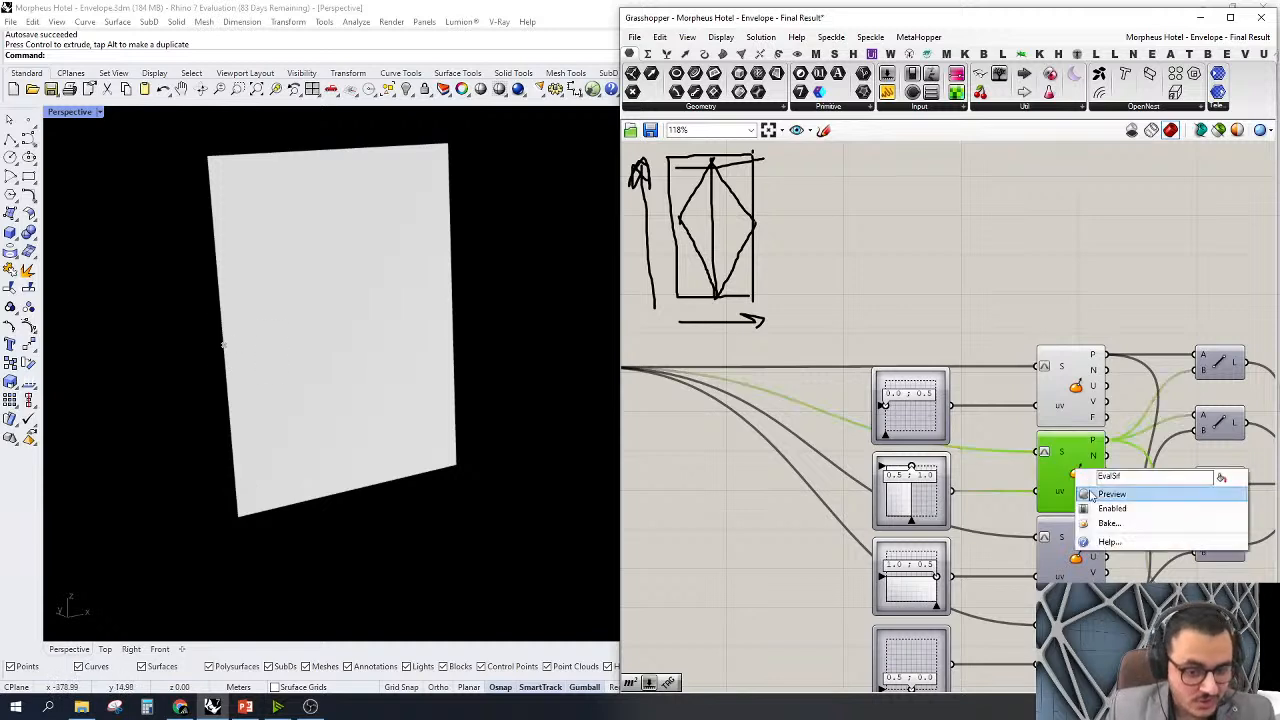
pyautogui.click(1089, 492)
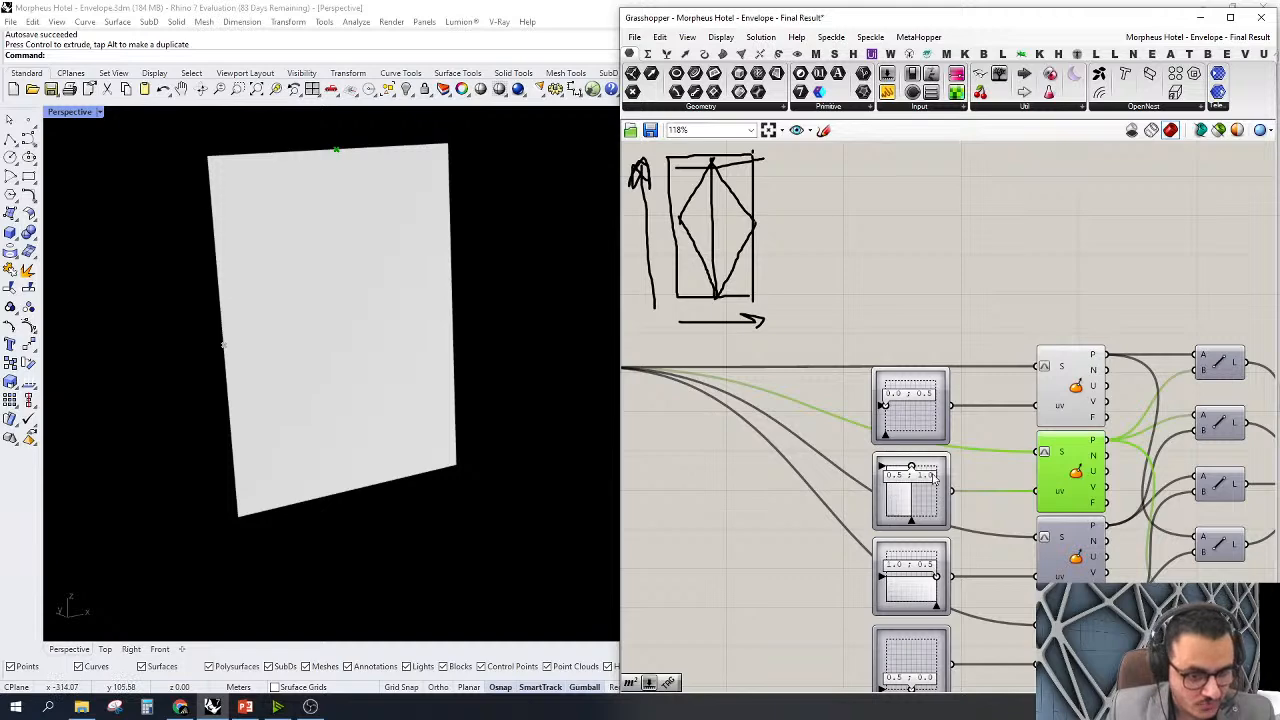
# Select all four Evaluate Surface components in the MD Slider script and turn on their preview
pyautogui.scroll(-1, 1019, 356)
pyautogui.moveTo(1017, 354); pyautogui.dragTo(1008, 356, button='right')
pyautogui.moveTo(1067, 306); pyautogui.dragTo(1022, 668)
pyautogui.rightClick(1002, 258)
pyautogui.click(1037, 265)
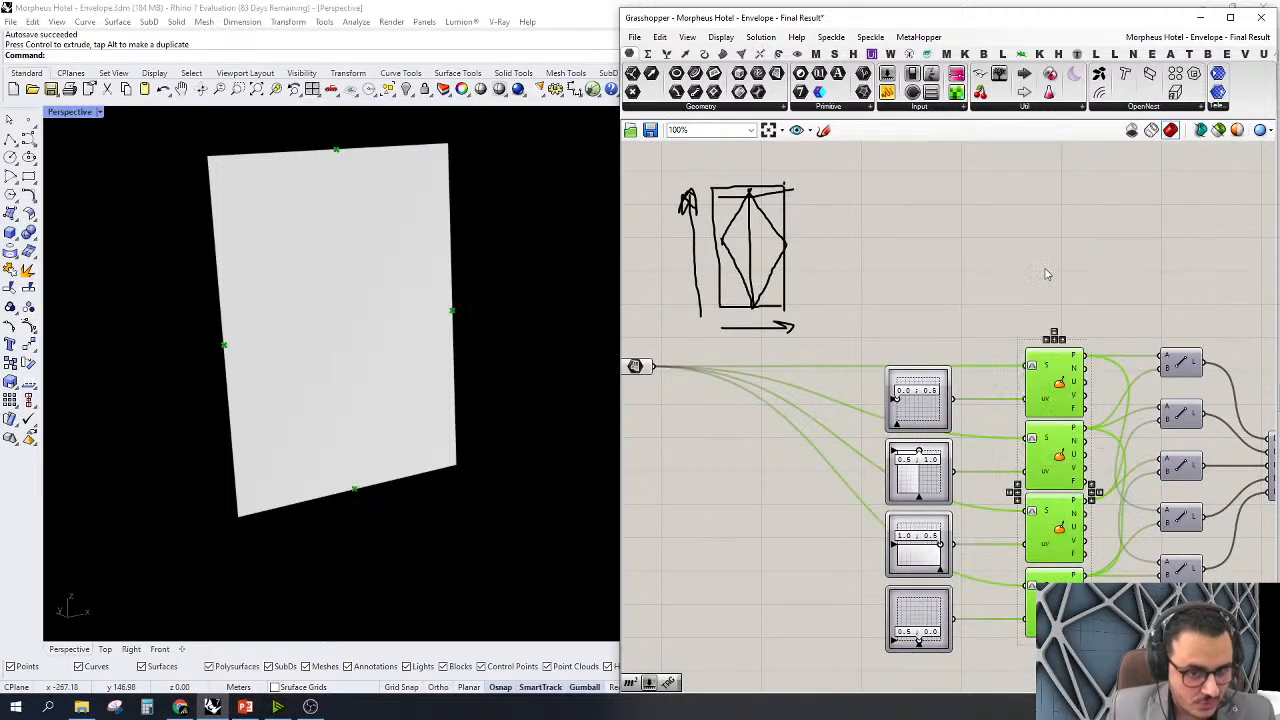
pyautogui.moveTo(1037, 265); pyautogui.dragTo(996, 244, button='right')
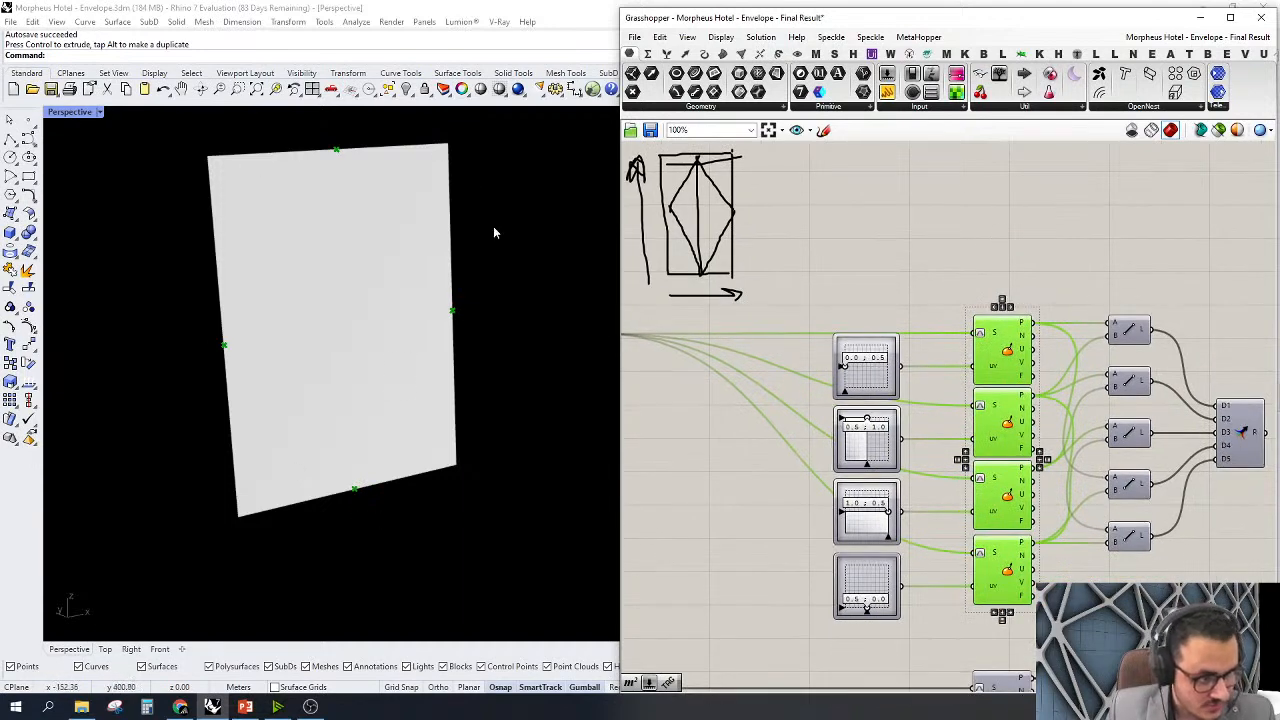
# Turn on the preview of the five Line components that connect the surface points, and select the Merge component they feed
pyautogui.moveTo(1150, 261); pyautogui.dragTo(1021, 233, button='right')
pyautogui.moveTo(1025, 233); pyautogui.dragTo(980, 550)
pyautogui.rightClick(966, 247)
pyautogui.click(991, 253)
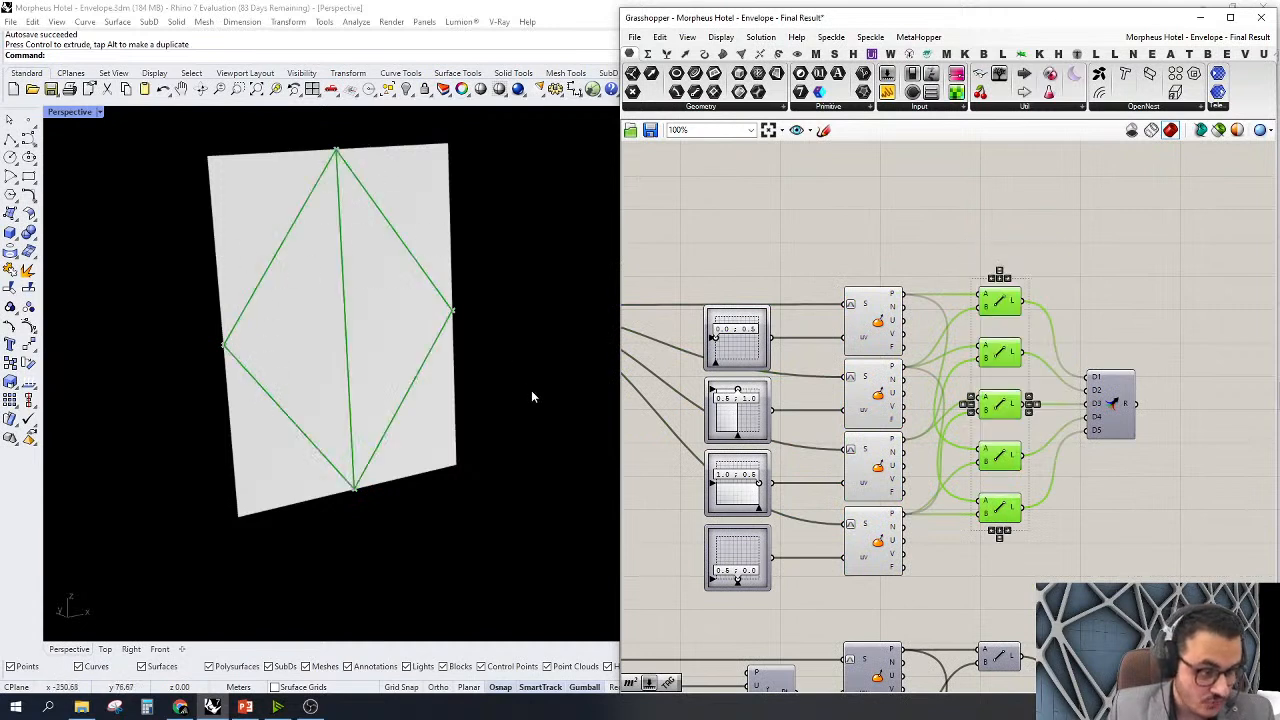
pyautogui.click(1108, 412)
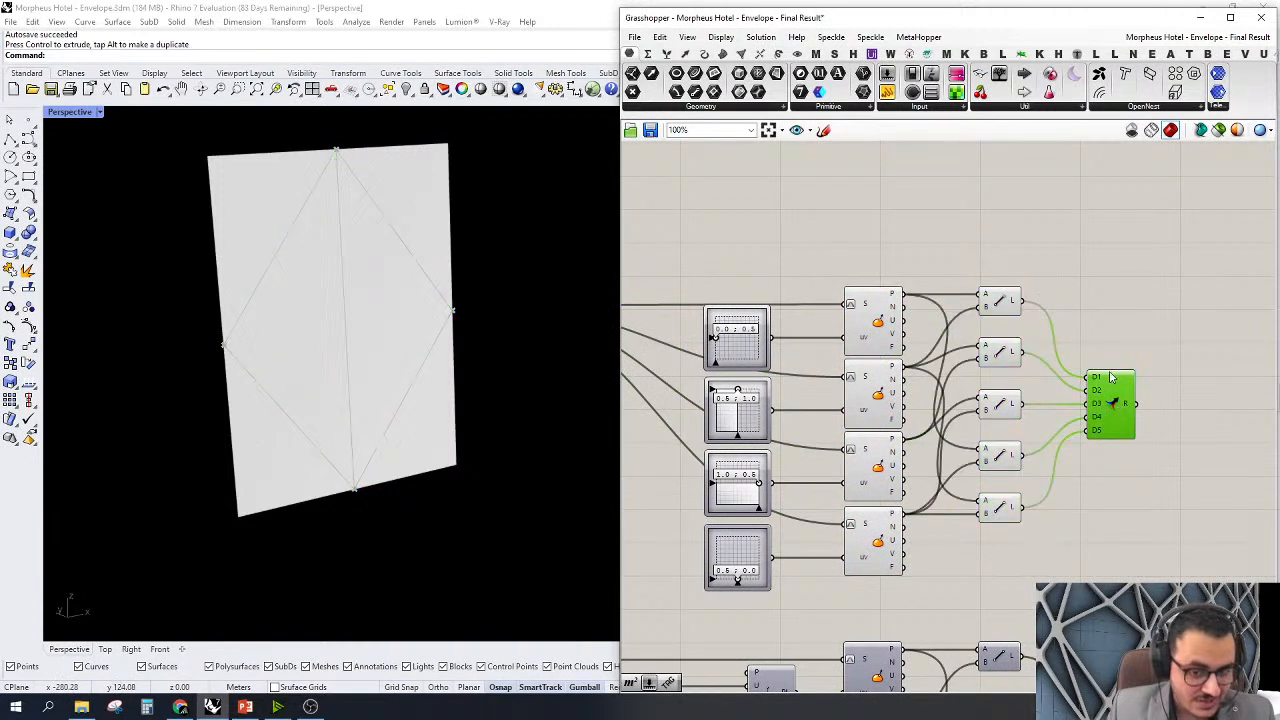
pyautogui.scroll(-1, 1087, 340)
pyautogui.moveTo(1087, 340); pyautogui.dragTo(1220, 390, button='right')
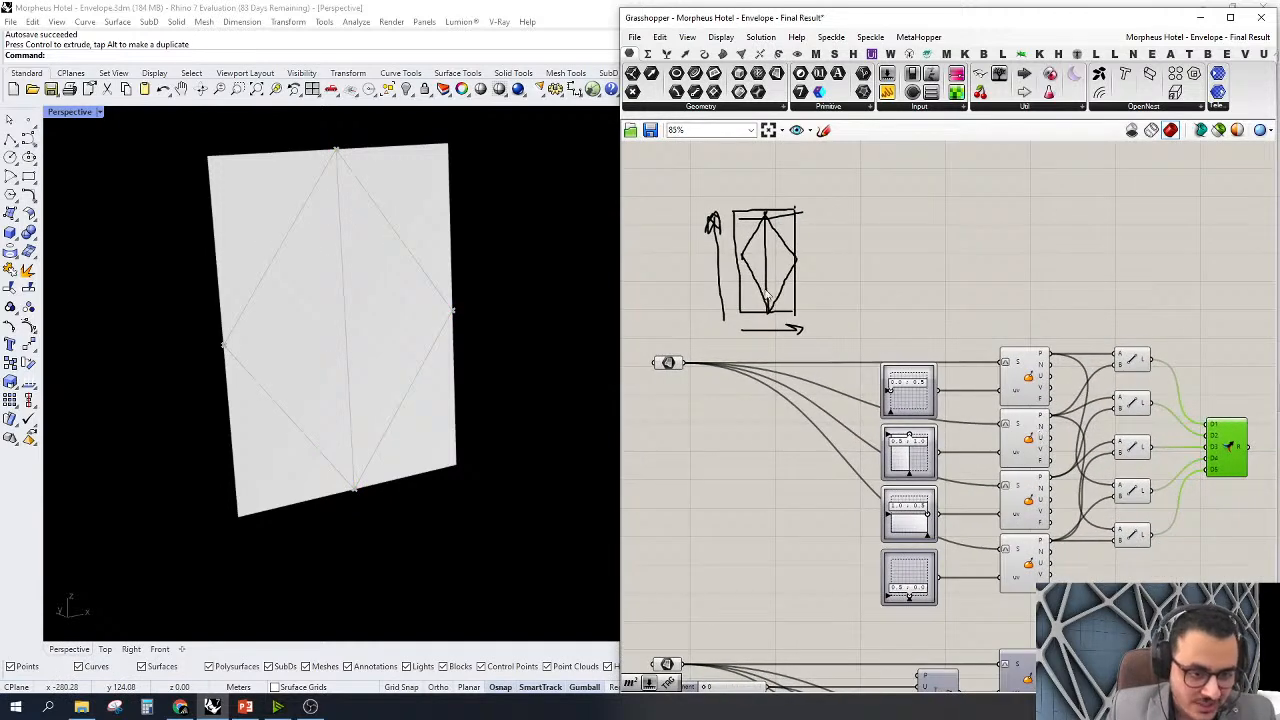
# Zoom the Rhino viewport to the Srf surface parameter of the lower script and examine the surface with its diamond lines
pyautogui.scroll(-1, 857, 277)
pyautogui.moveTo(857, 277); pyautogui.dragTo(871, 228, button='right')
pyautogui.click(716, 561)
pyautogui.rightClick(748, 479)
pyautogui.click(795, 568)
pyautogui.click(772, 500)
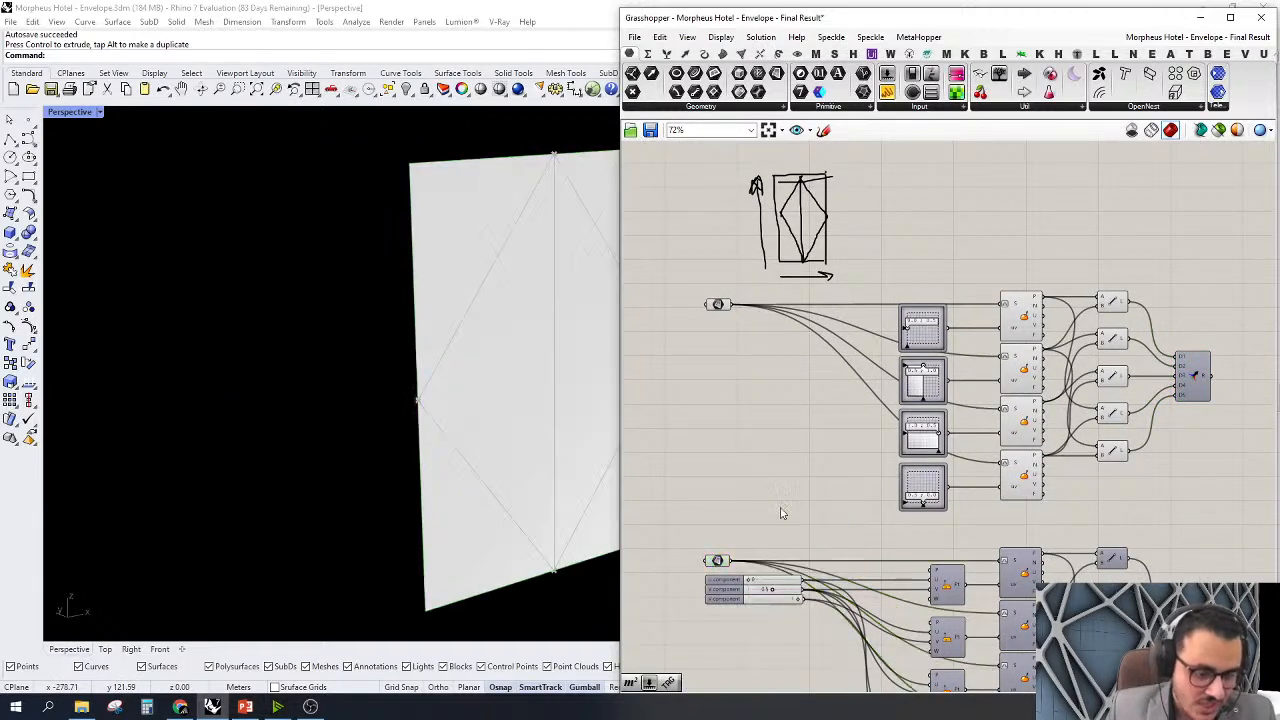
pyautogui.moveTo(778, 506); pyautogui.dragTo(800, 439, button='right')
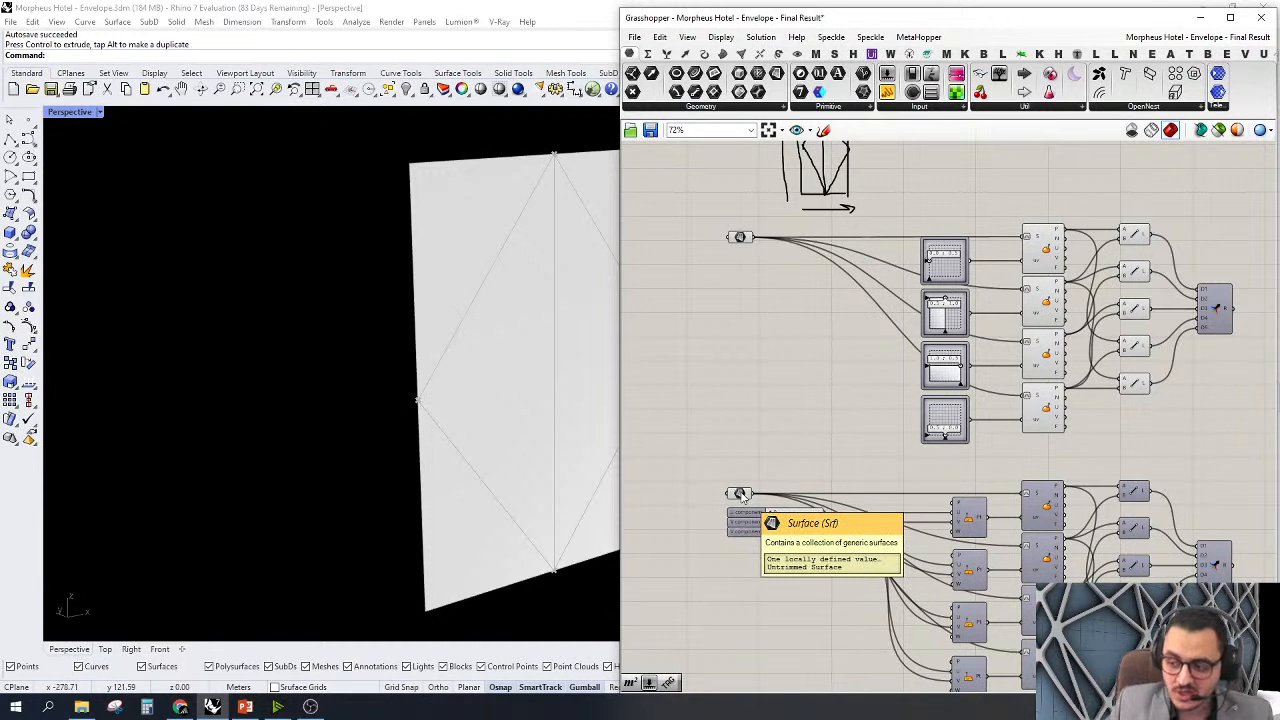
pyautogui.click(741, 494)
pyautogui.rightClick(754, 432)
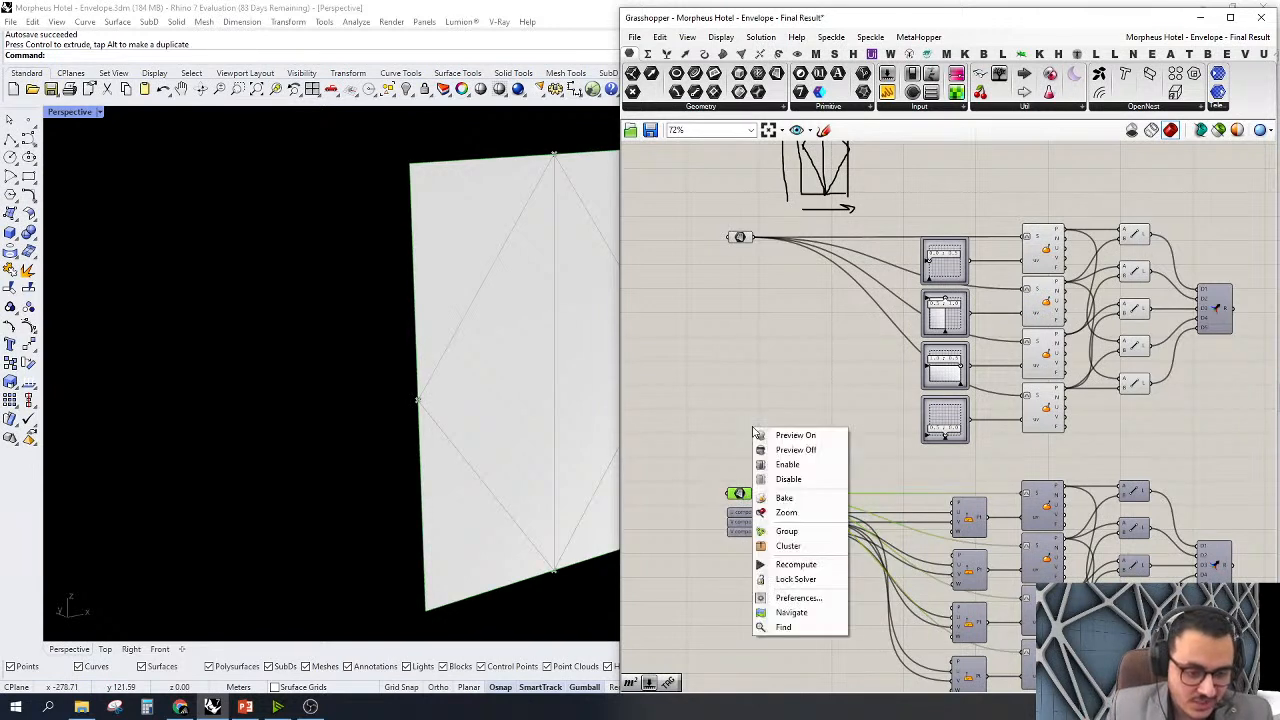
pyautogui.click(798, 515)
pyautogui.scroll(-8, 148, 390)
pyautogui.moveTo(148, 390); pyautogui.dragTo(402, 490, button='right')
pyautogui.rightClick(776, 418)
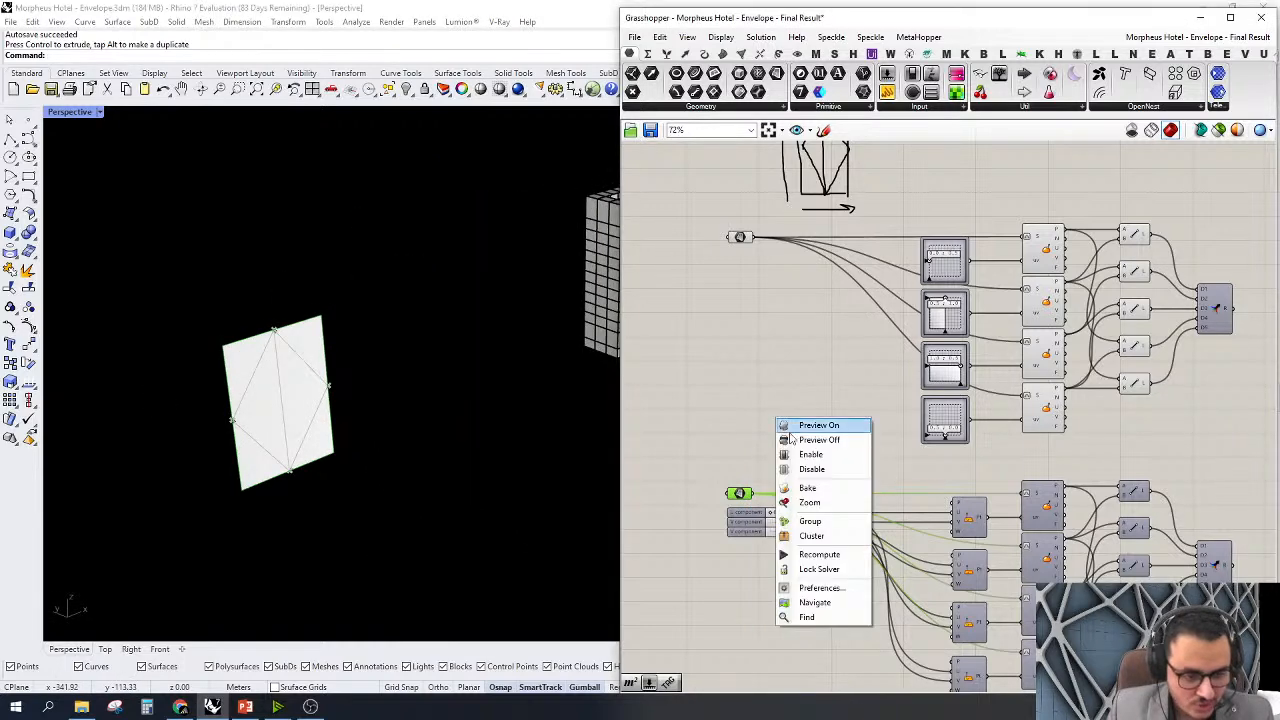
pyautogui.click(798, 508)
pyautogui.moveTo(313, 510); pyautogui.dragTo(275, 484, button='right')
pyautogui.moveTo(418, 388); pyautogui.dragTo(487, 381, button='right')
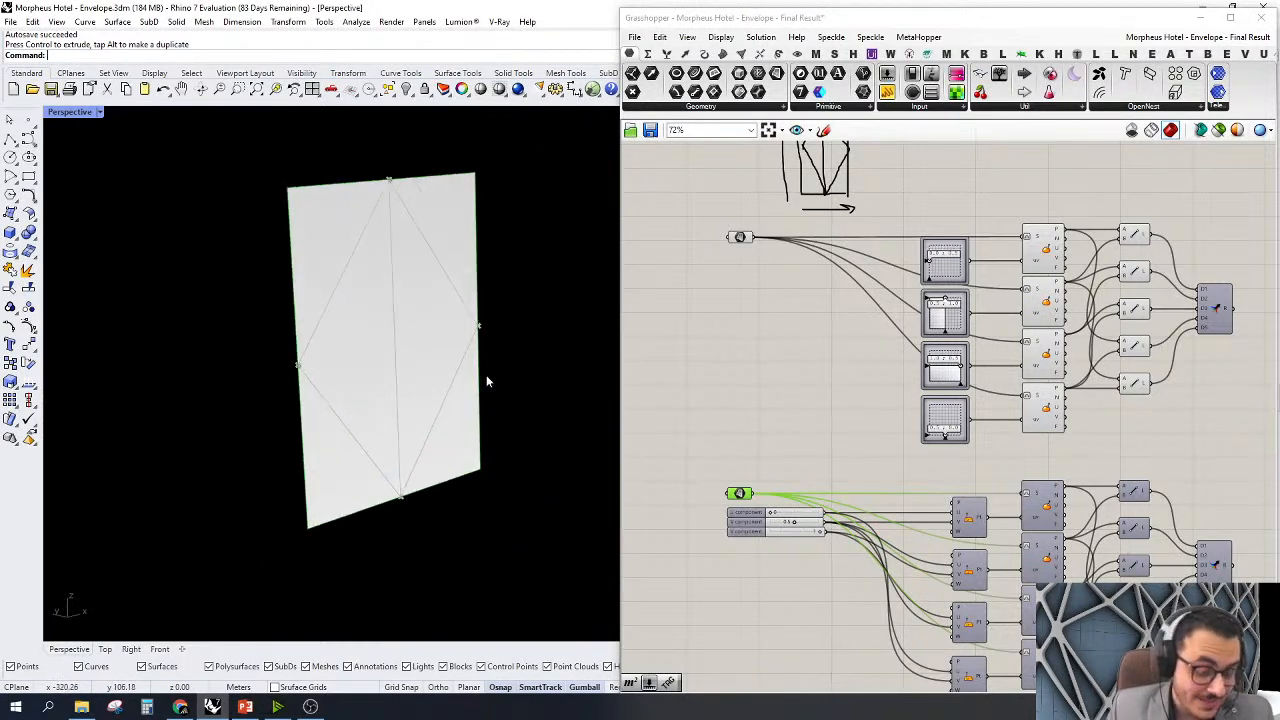
pyautogui.moveTo(885, 420); pyautogui.dragTo(833, 433, button='right')
pyautogui.click(834, 404)
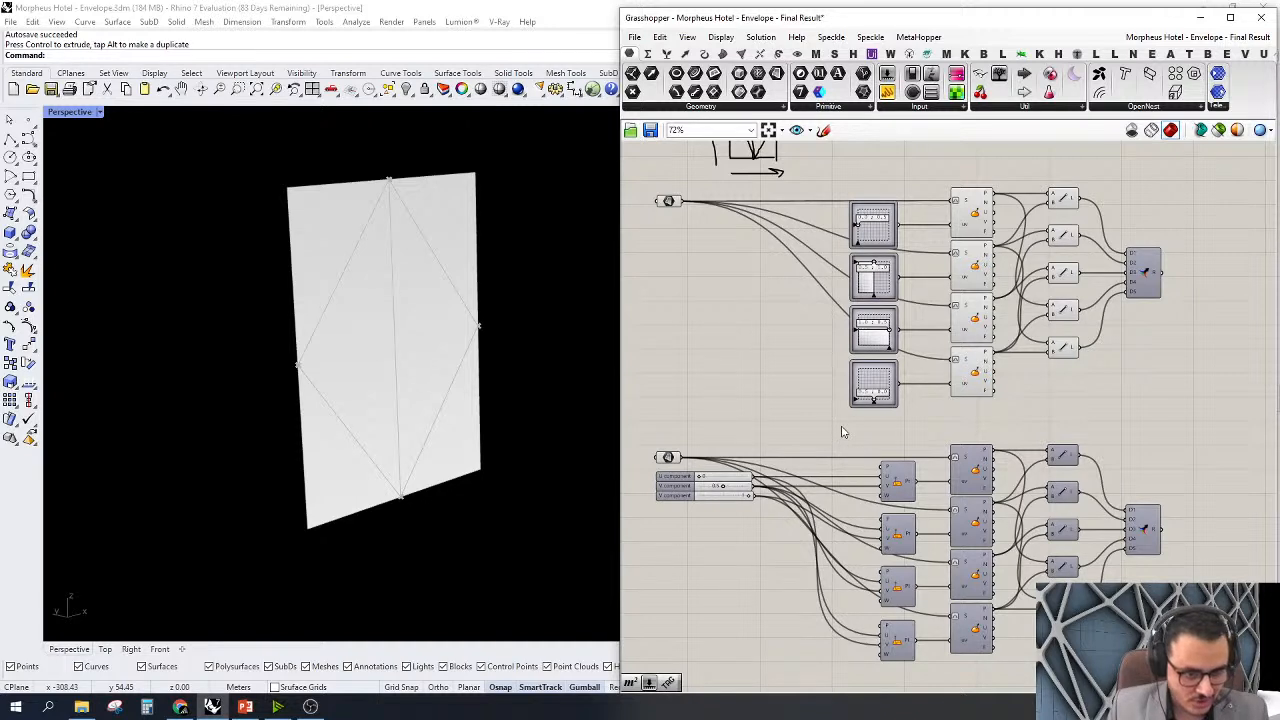
# Demonstrate separating canvas components horizontally and, with the direction toggled, open a small vertical gap between the upper and lower scripts
pyautogui.keyDown('alt'); pyautogui.moveTo(845, 432); pyautogui.dragTo(853, 432); pyautogui.keyUp('alt')
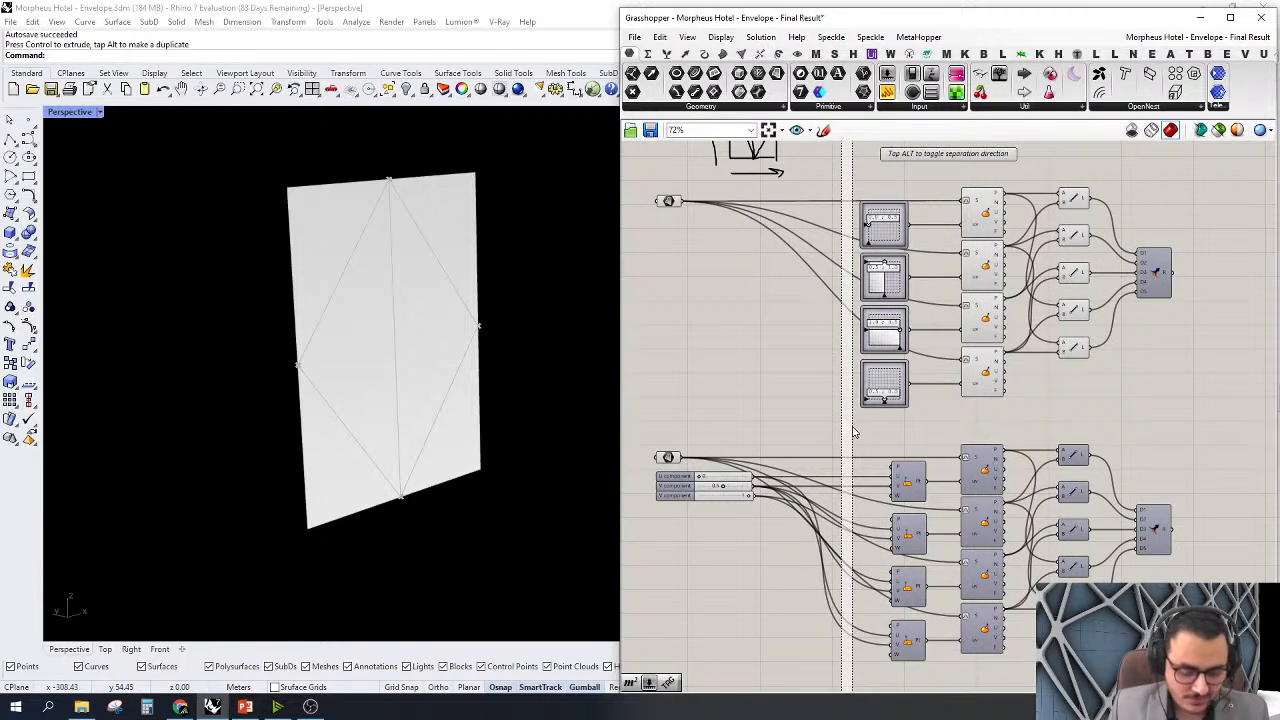
pyautogui.press('alt')
pyautogui.keyDown('alt'); pyautogui.moveTo(853, 432); pyautogui.dragTo(827, 434); pyautogui.keyUp('alt')
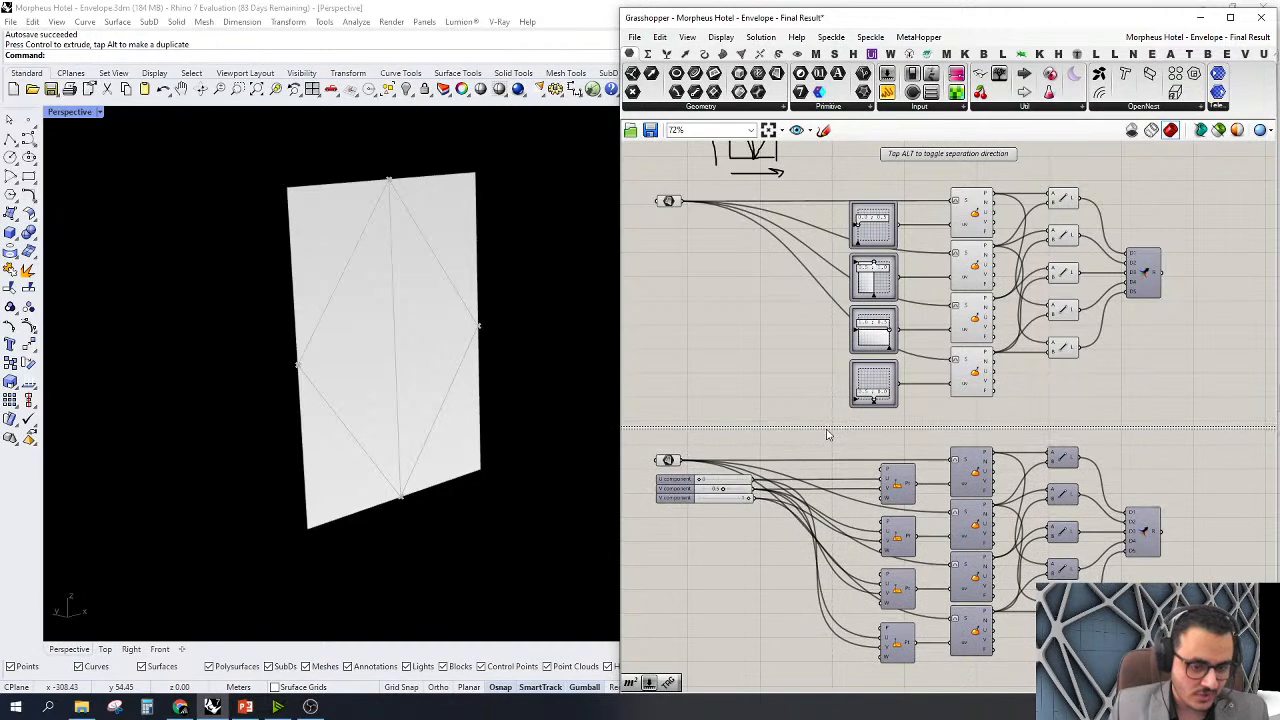
# Examine the components offered in the successive built-in and plug-in component categories
pyautogui.scroll(-3, 960, 438)
pyautogui.scroll(3, 965, 165)
pyautogui.moveTo(1018, 258)
pyautogui.mouseDown(button='right')
pyautogui.moveTo(952, 280)
pyautogui.moveTo(990, 369)
pyautogui.mouseUp(button='right')
pyautogui.scroll(2, 940, 328)
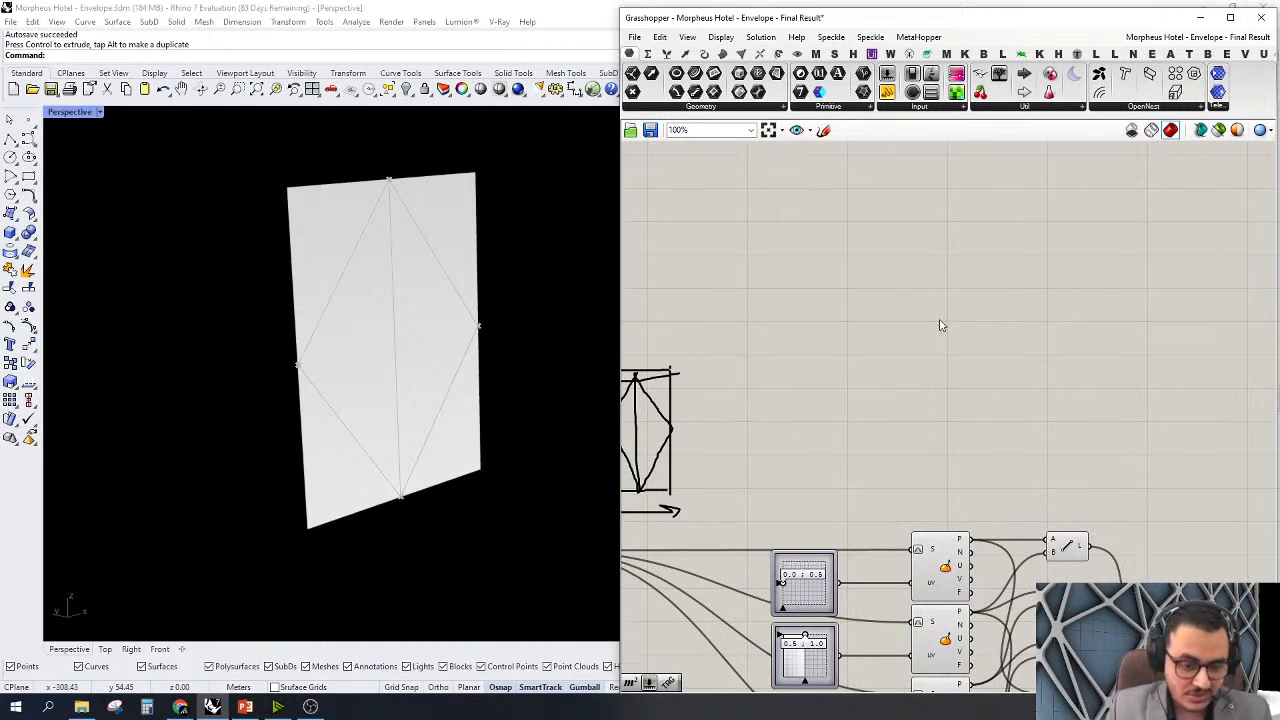
pyautogui.click(666, 54)
pyautogui.click(685, 54)
pyautogui.click(722, 54)
pyautogui.click(760, 54)
pyautogui.click(779, 54)
pyautogui.click(816, 54)
pyautogui.click(853, 54)
pyautogui.click(909, 54)
pyautogui.click(927, 54)
pyautogui.click(946, 54)
pyautogui.click(965, 54)
pyautogui.click(984, 54)
pyautogui.click(1002, 54)
pyautogui.click(1040, 54)
pyautogui.click(1058, 54)
pyautogui.click(1115, 54)
pyautogui.click(1117, 54)
pyautogui.click(1077, 54)
pyautogui.moveTo(918, 387); pyautogui.dragTo(887, 265, button='right')
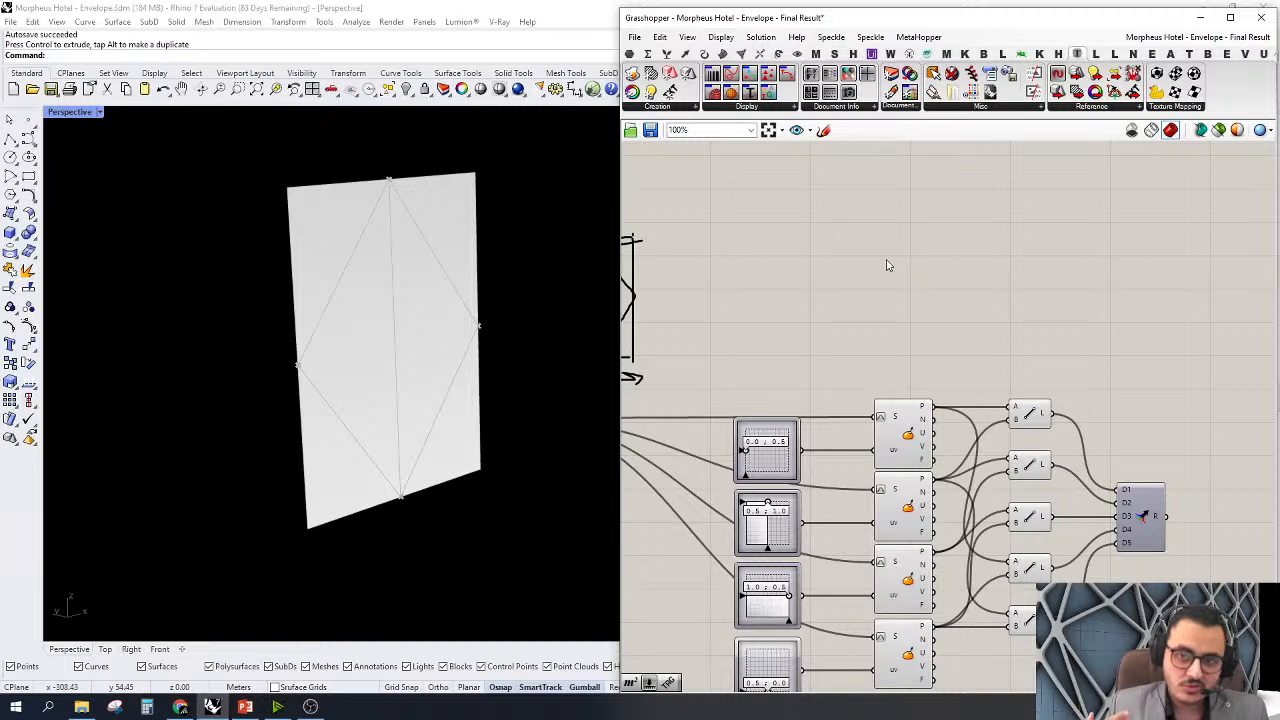
# Search the component library for List Item with the abbreviation "li it"
pyautogui.doubleClick(913, 287)
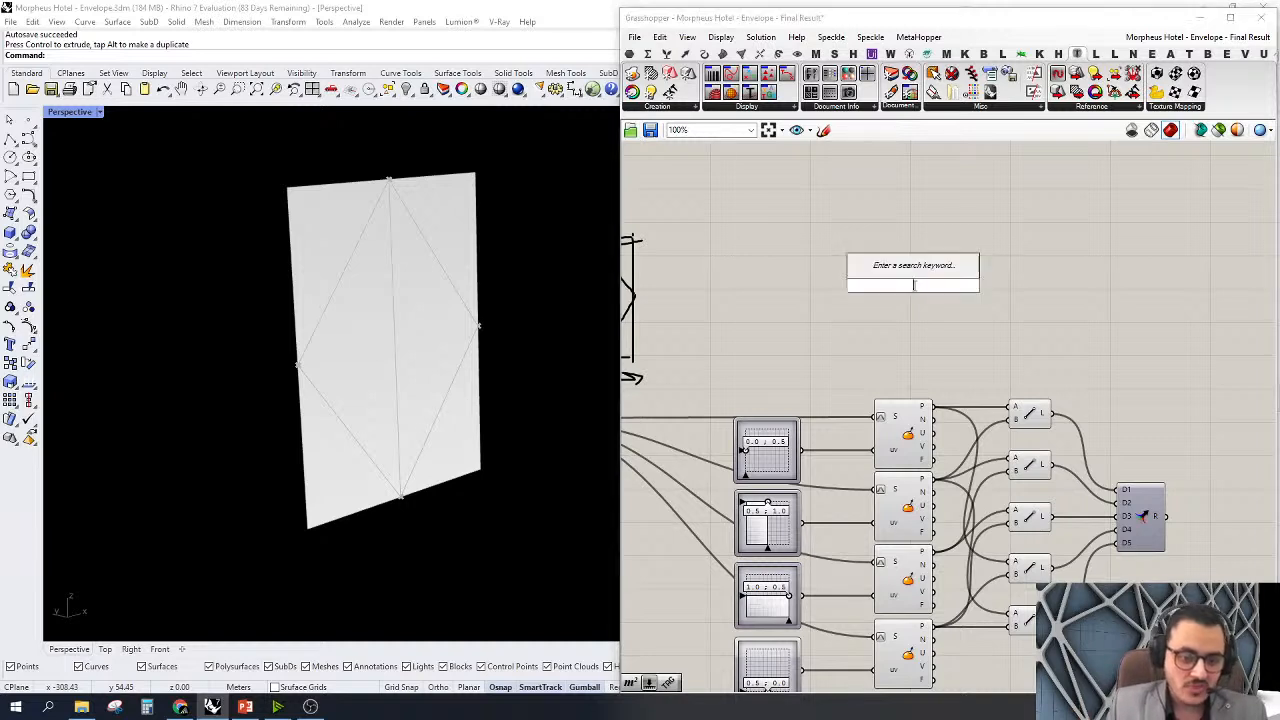
pyautogui.write('li')
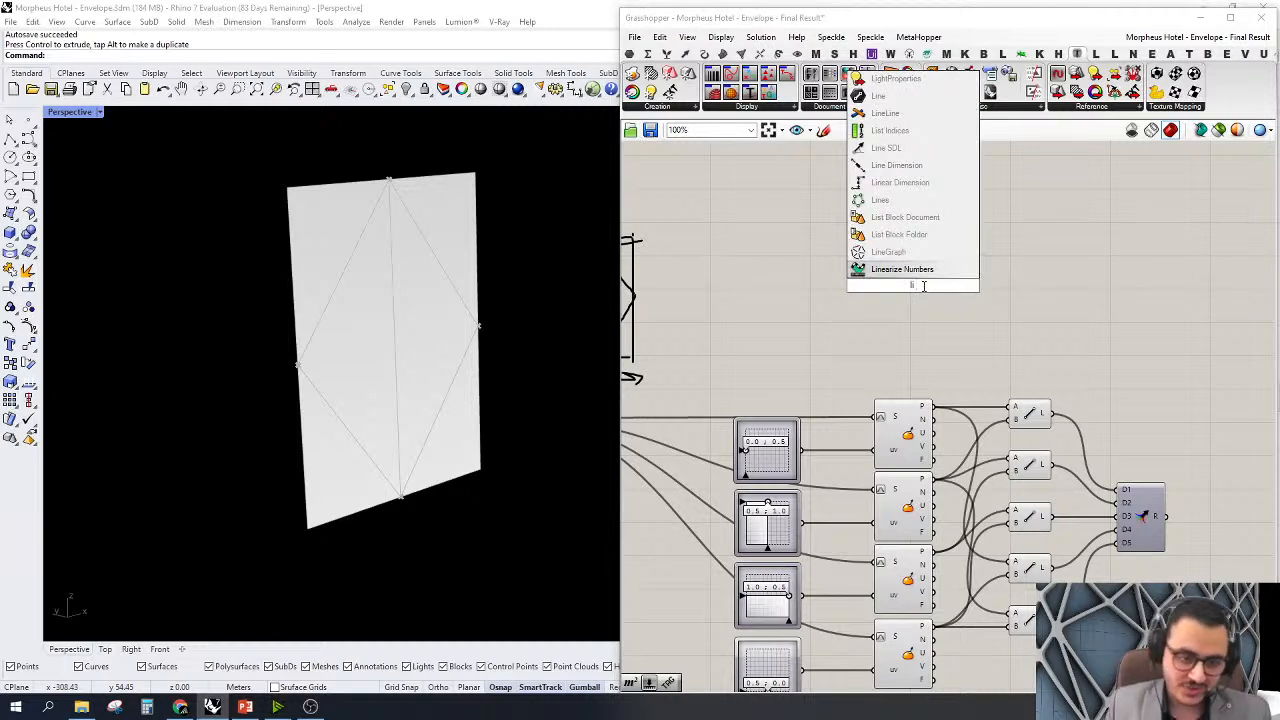
pyautogui.write('it')
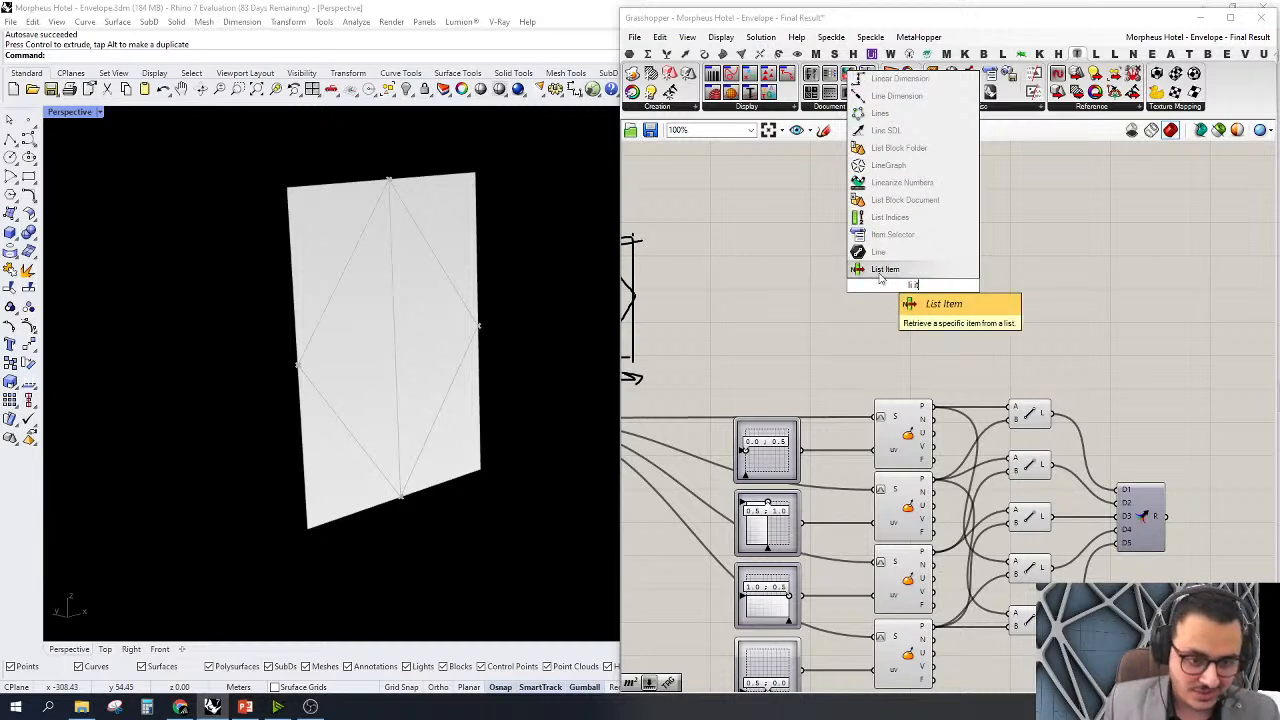
pyautogui.press('Escape')
# Place a List Length component found with the abbreviation "li le" above the Evaluate Surface components, and delete it
pyautogui.doubleClick(905, 289)
pyautogui.write('l')
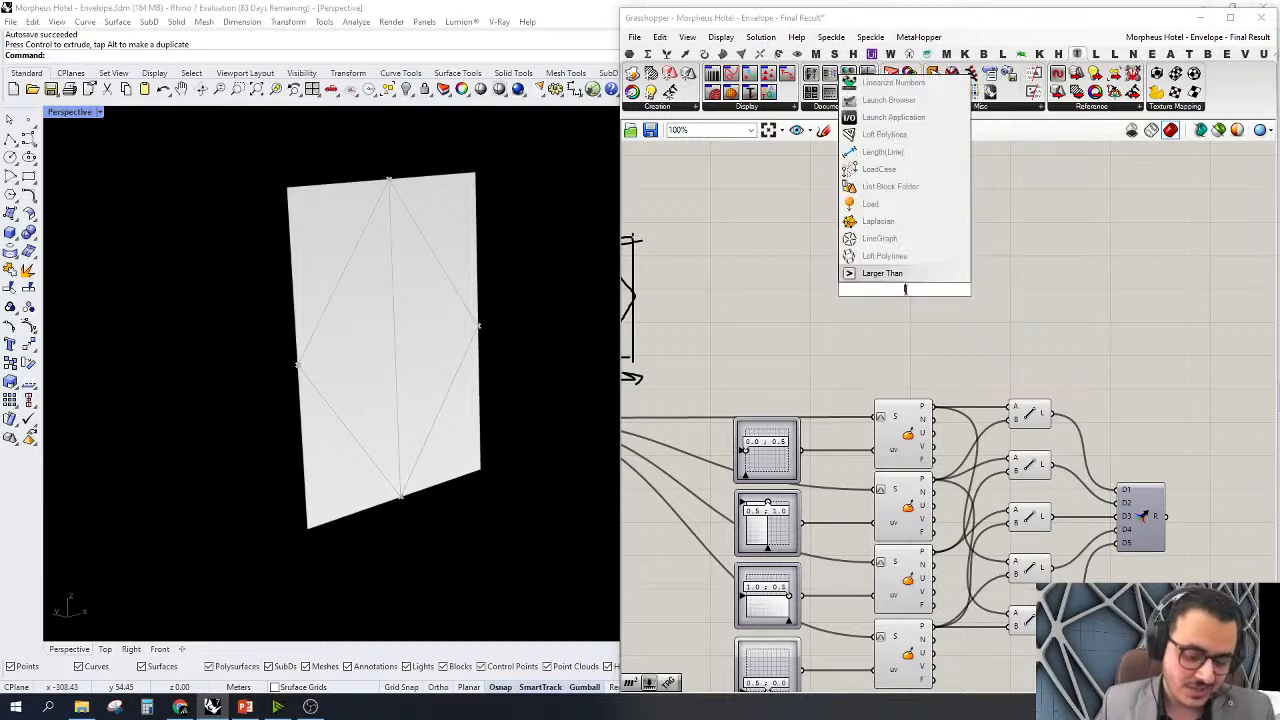
pyautogui.write('i le')
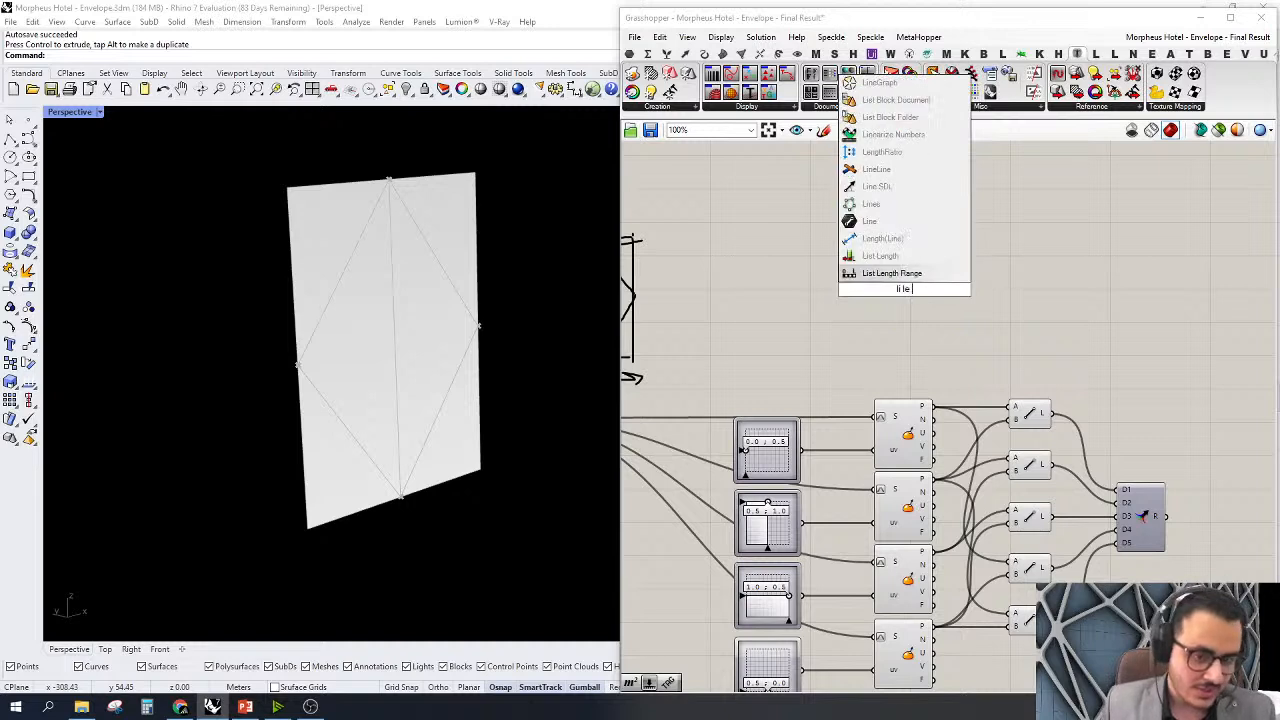
pyautogui.click(890, 258)
pyautogui.moveTo(908, 292); pyautogui.dragTo(980, 269)
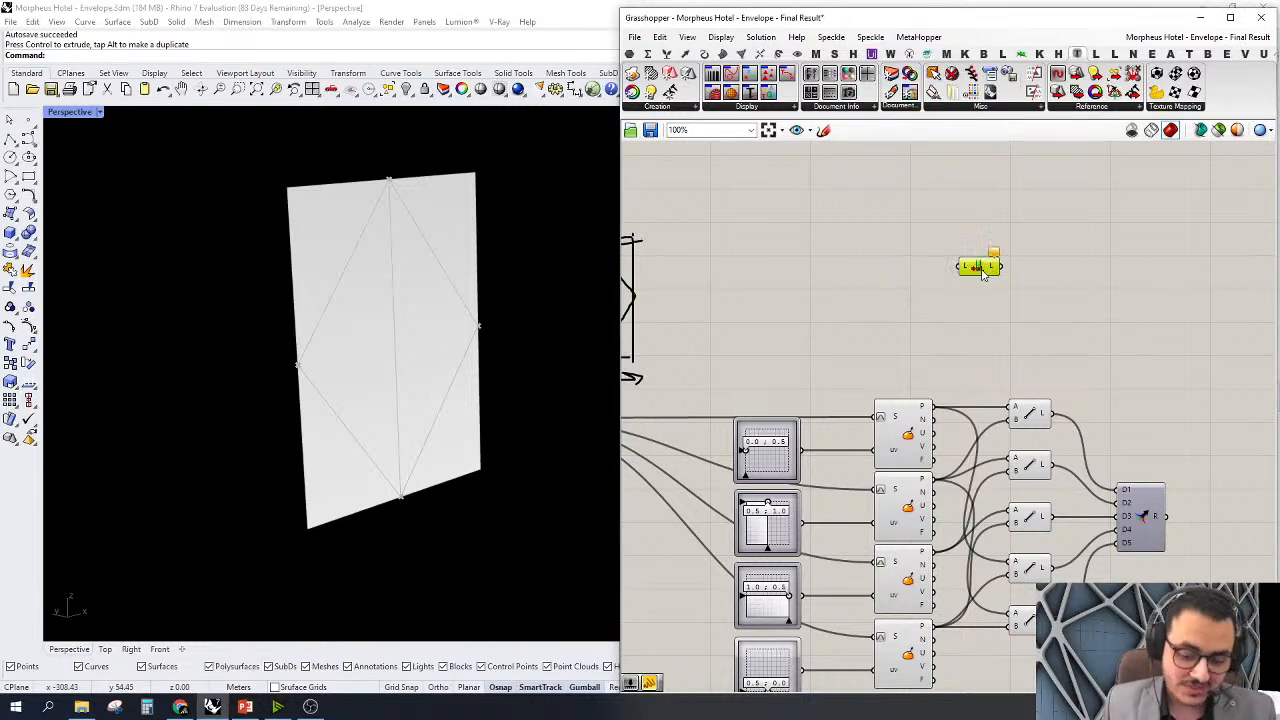
pyautogui.press('Delete')
# Add a Parameter Subdivide Surface component, found with the abbreviation "pa su", just above the first Evaluate Surface component
pyautogui.doubleClick(932, 266)
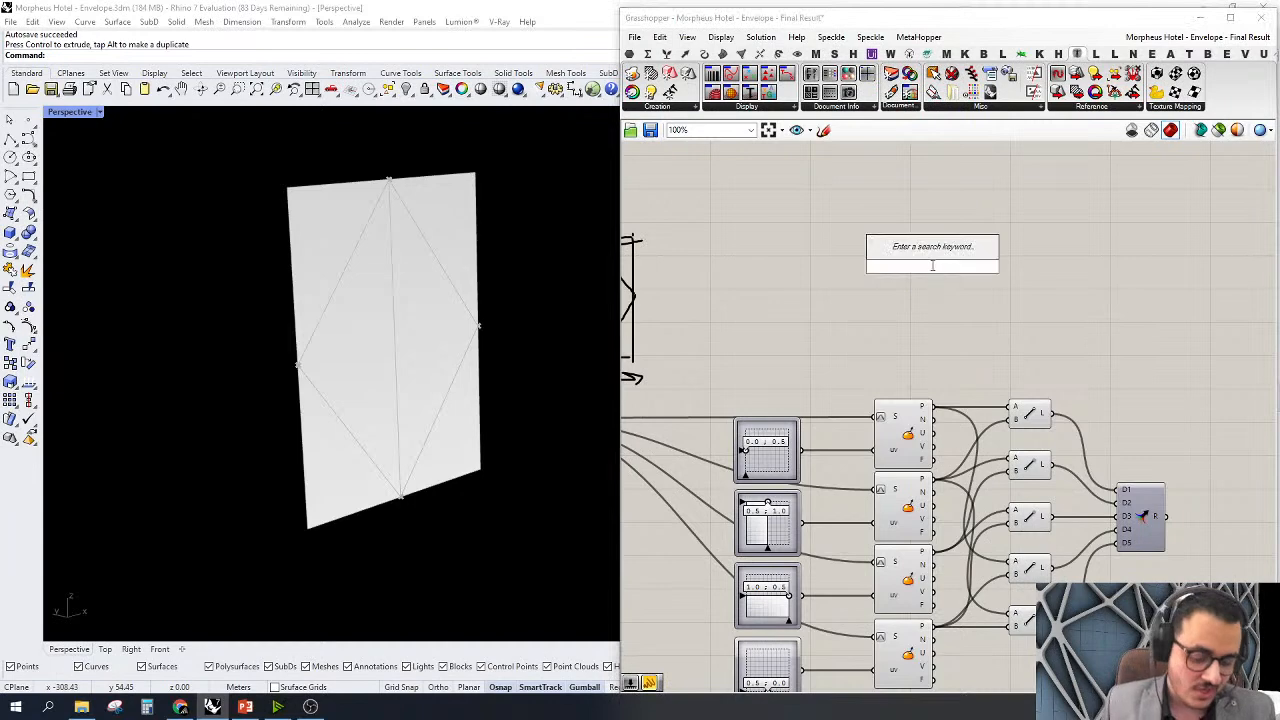
pyautogui.write('pa su')
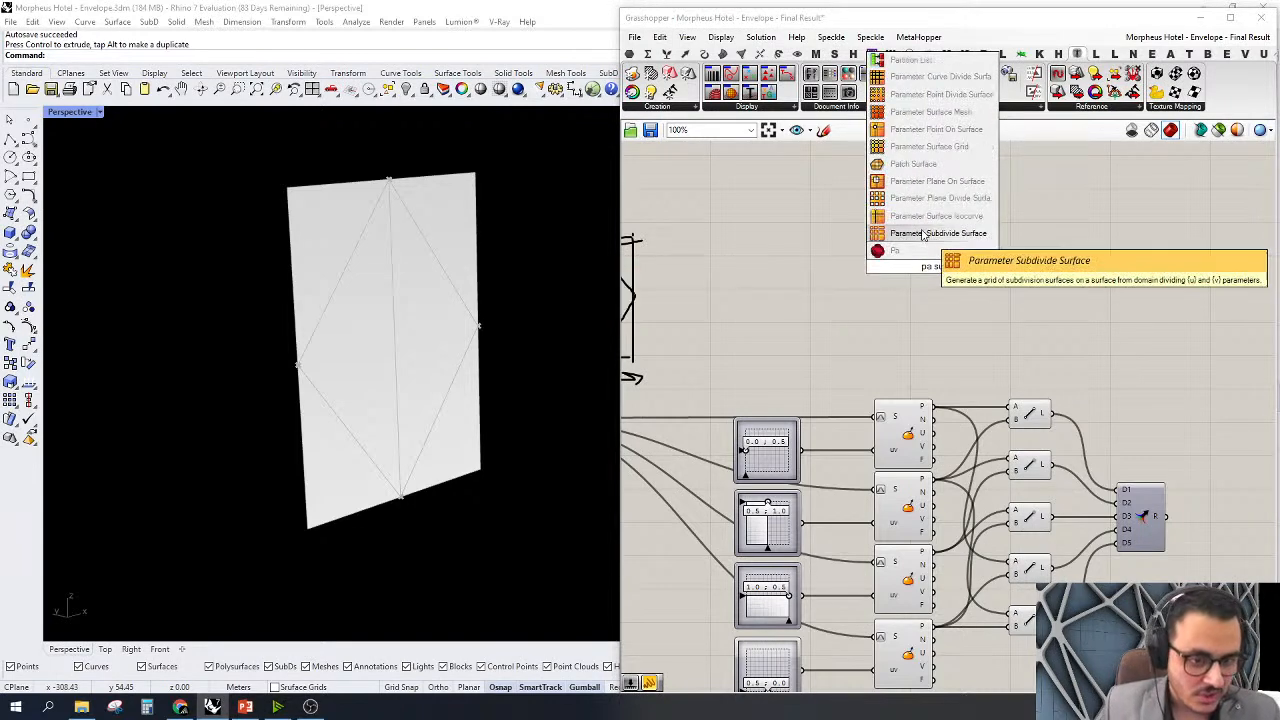
pyautogui.click(924, 234)
pyautogui.moveTo(941, 305); pyautogui.dragTo(890, 357)
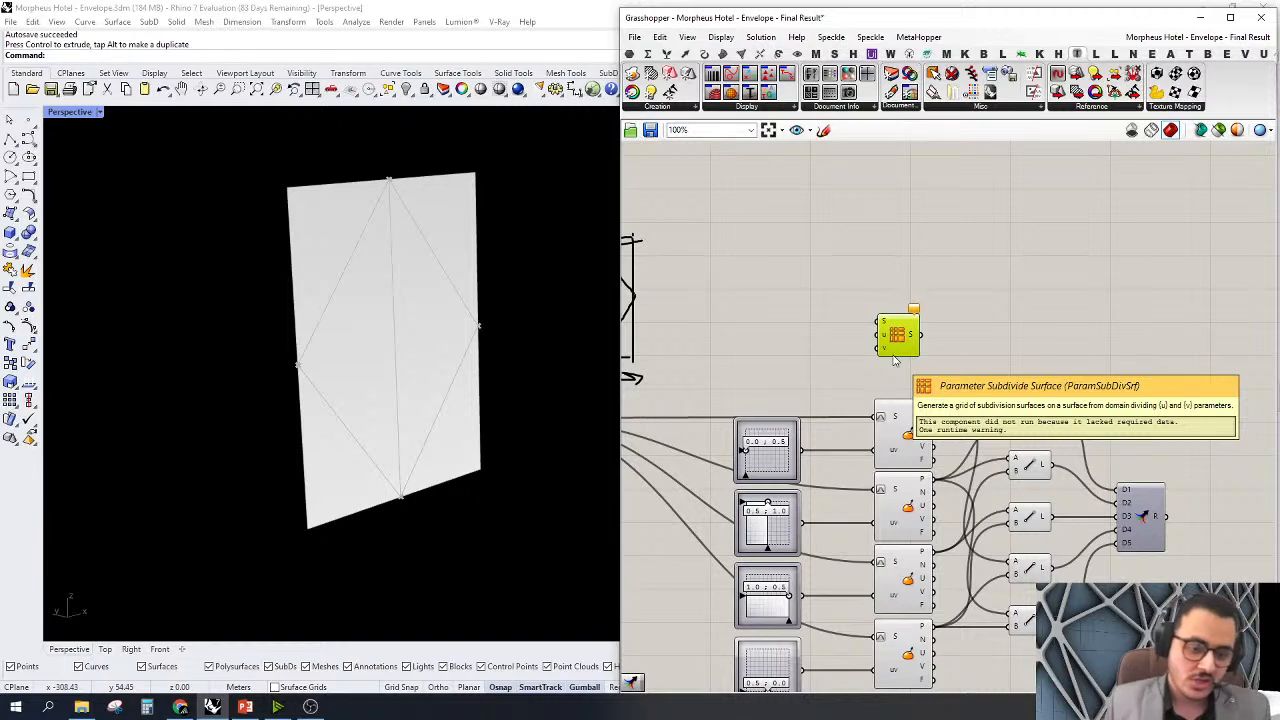
# Delete the Parameter Subdivide Surface component above the first Evaluate Surface component
pyautogui.moveTo(918, 369); pyautogui.dragTo(938, 372, button='right')
pyautogui.moveTo(958, 388); pyautogui.dragTo(895, 311)
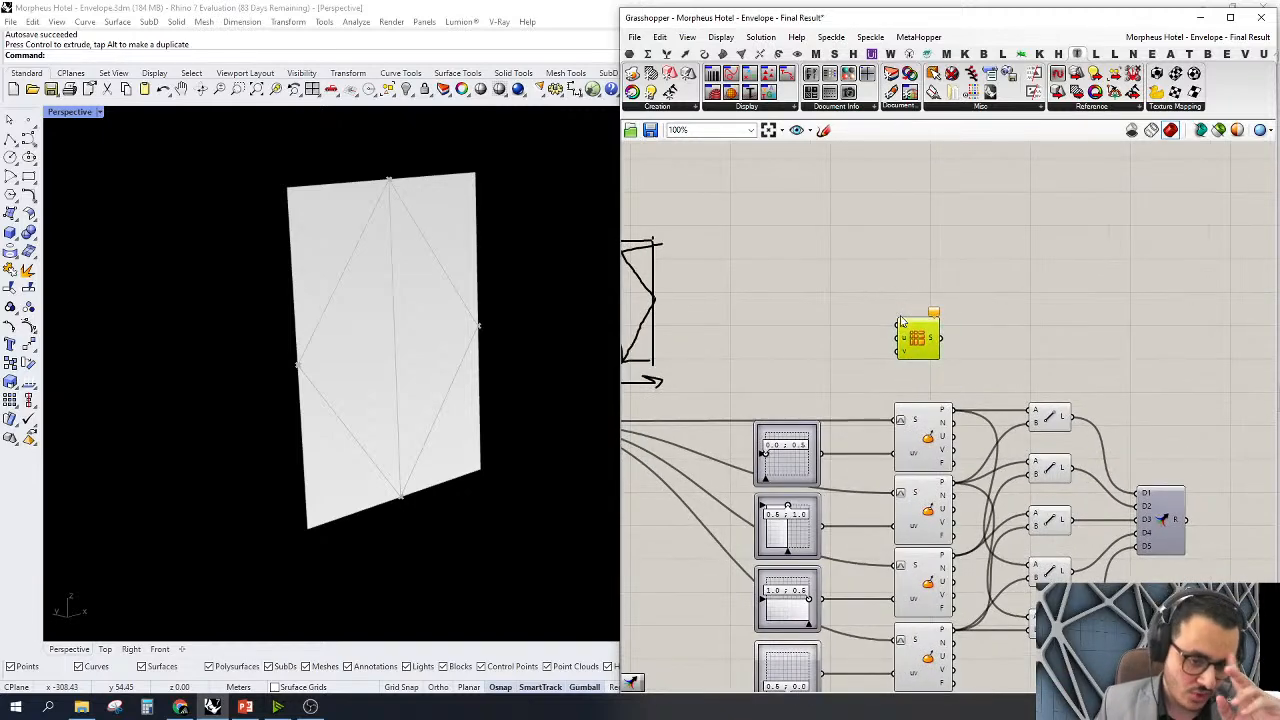
pyautogui.press('Delete')
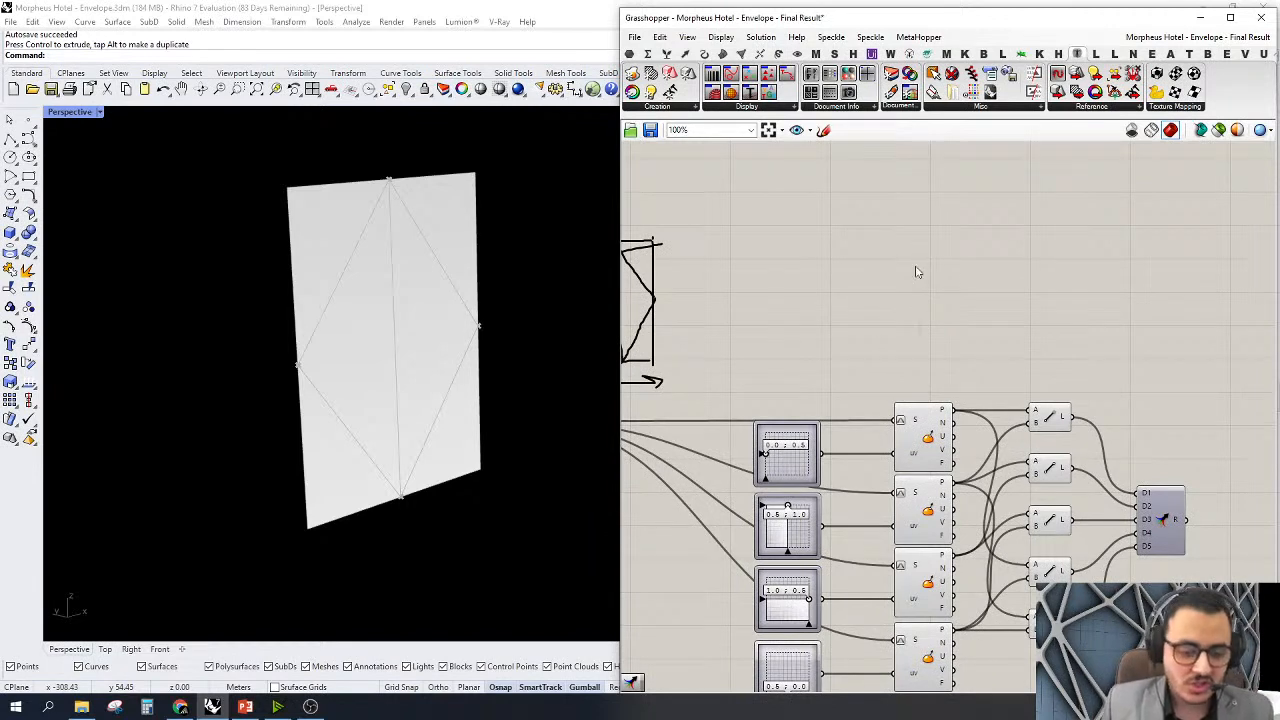
# Search the component library for PolyLine with the abbreviation "pli"
pyautogui.doubleClick(926, 274)
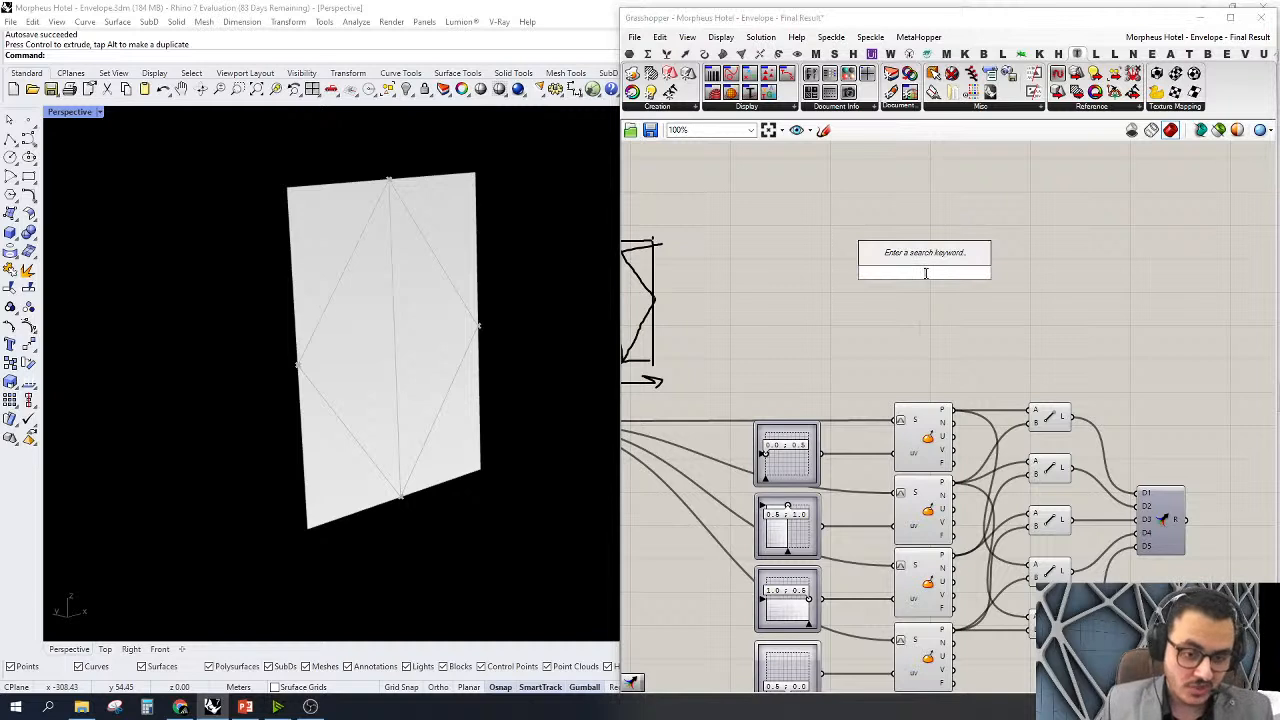
pyautogui.write('pli')
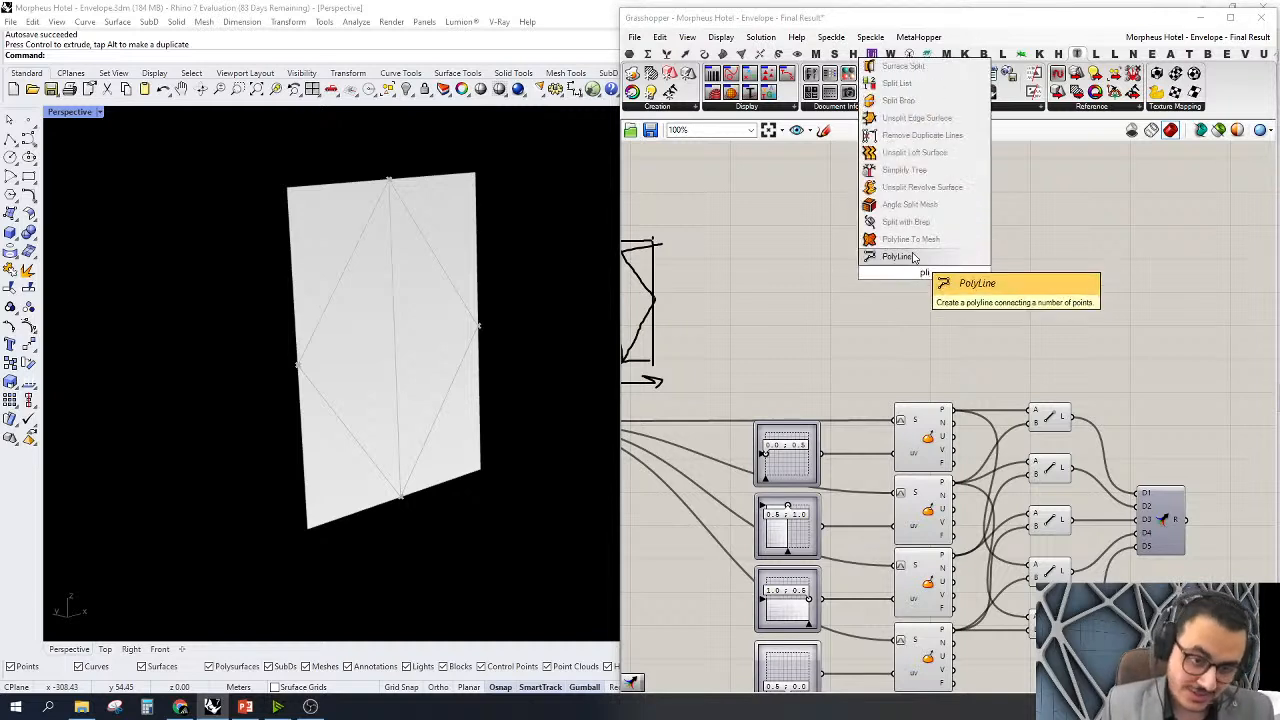
pyautogui.press('Escape')
# Search the component library for Trim Tree, trying the keywords "tr tr" and "trim"
pyautogui.doubleClick(920, 308)
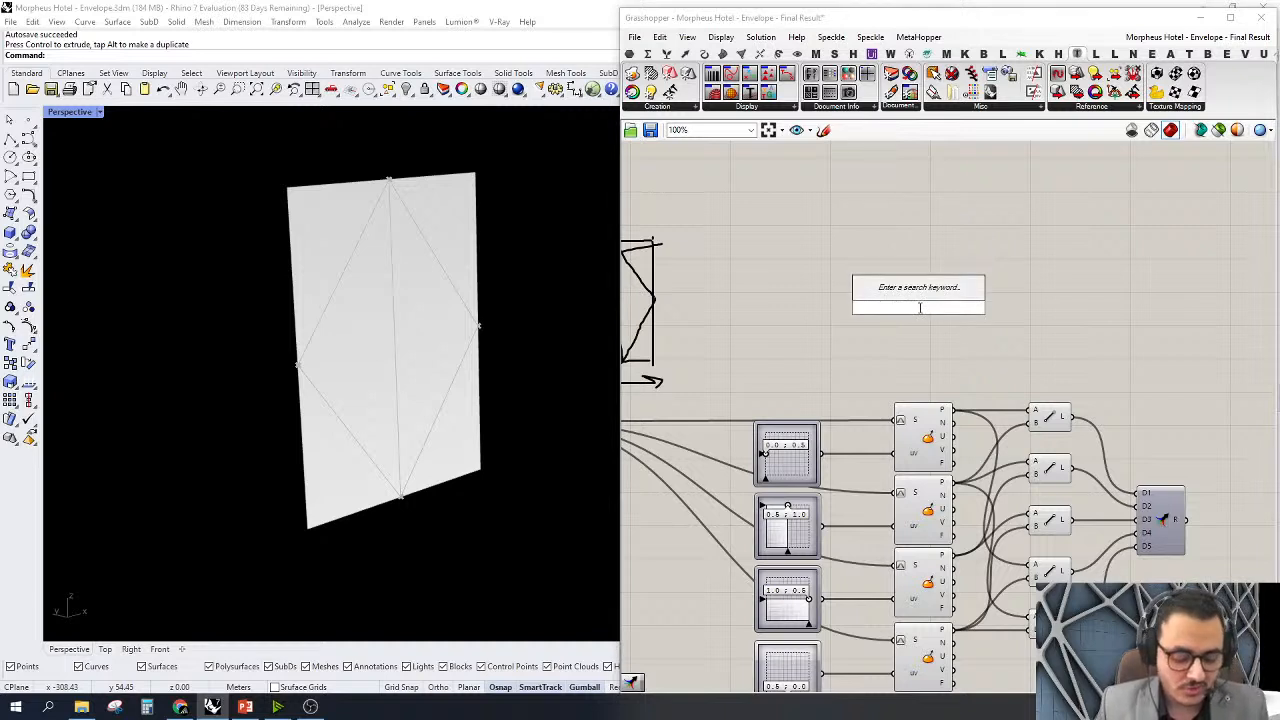
pyautogui.write('tr tr')
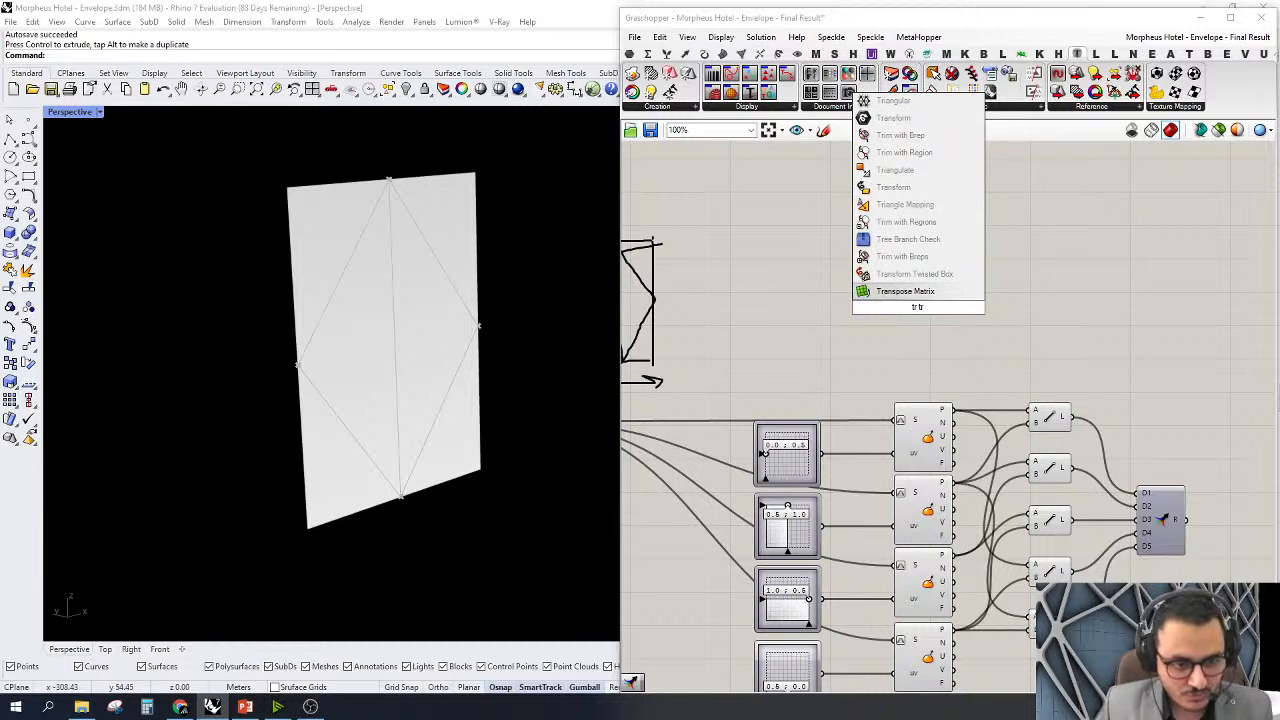
pyautogui.press('BackSpace')
pyautogui.press('BackSpace')
pyautogui.press('BackSpace')
pyautogui.press('BackSpace')
pyautogui.press('BackSpace')
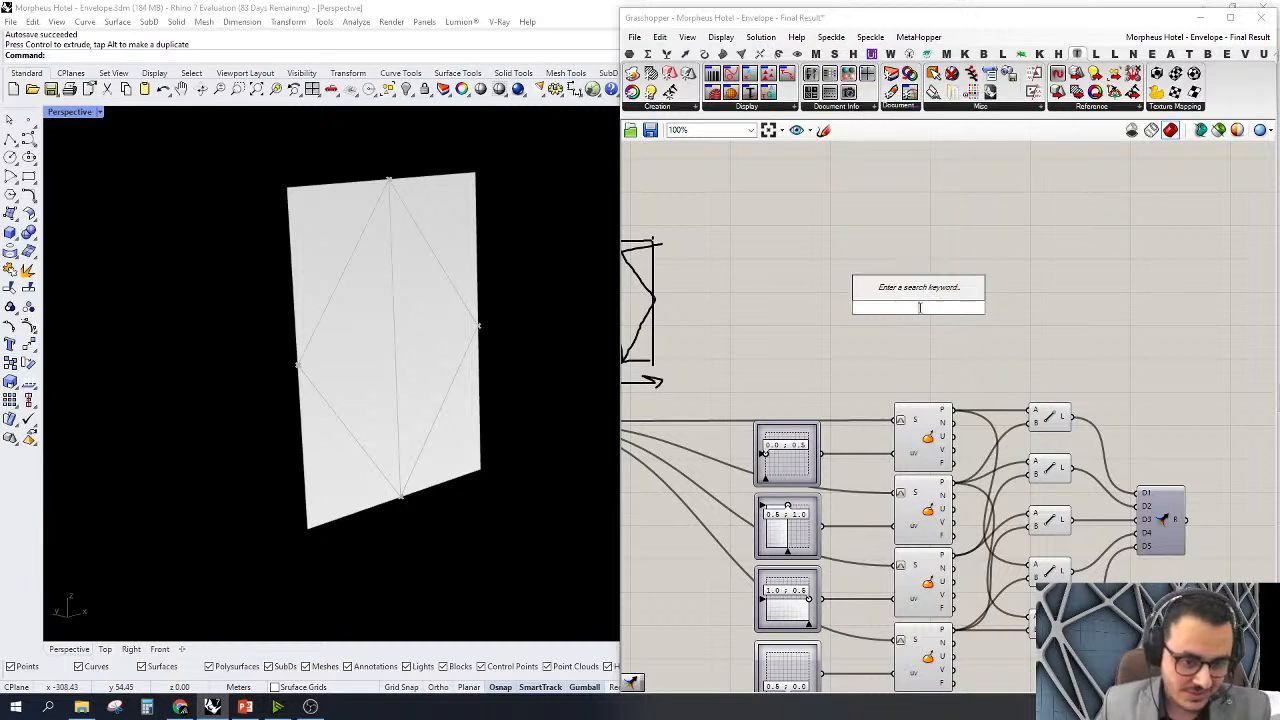
pyautogui.write('trim')
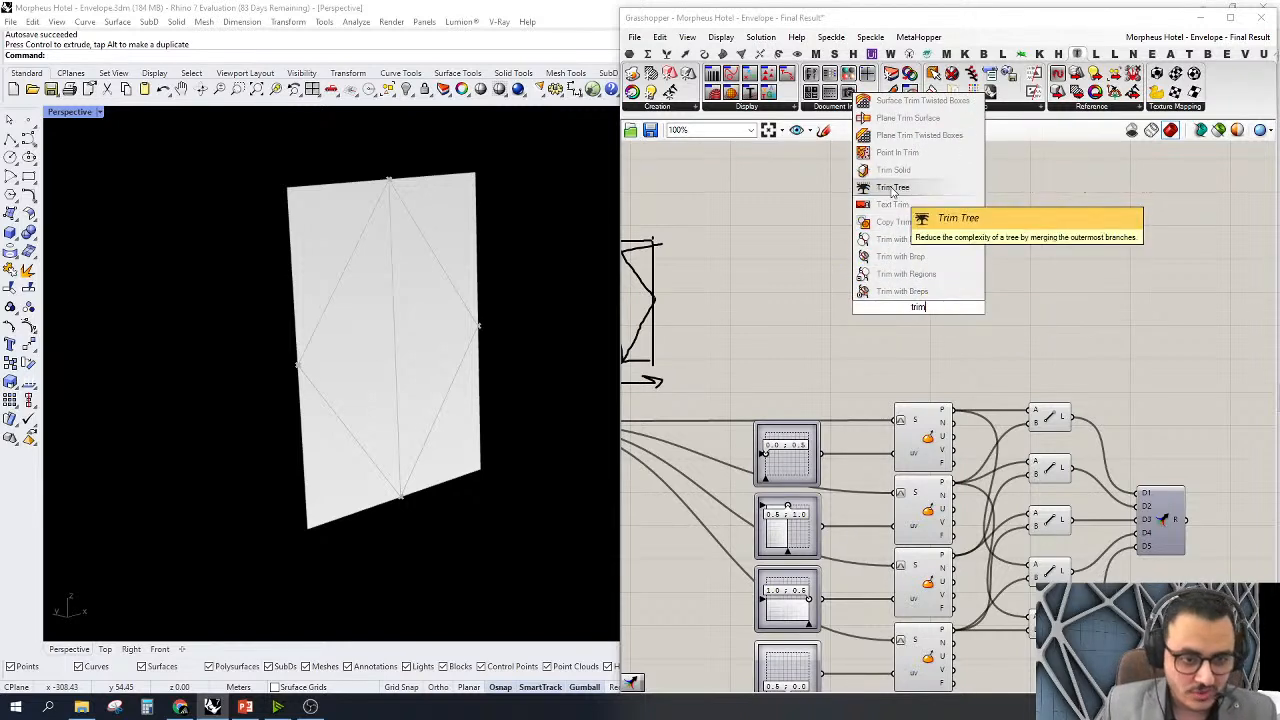
pyautogui.press('Escape')
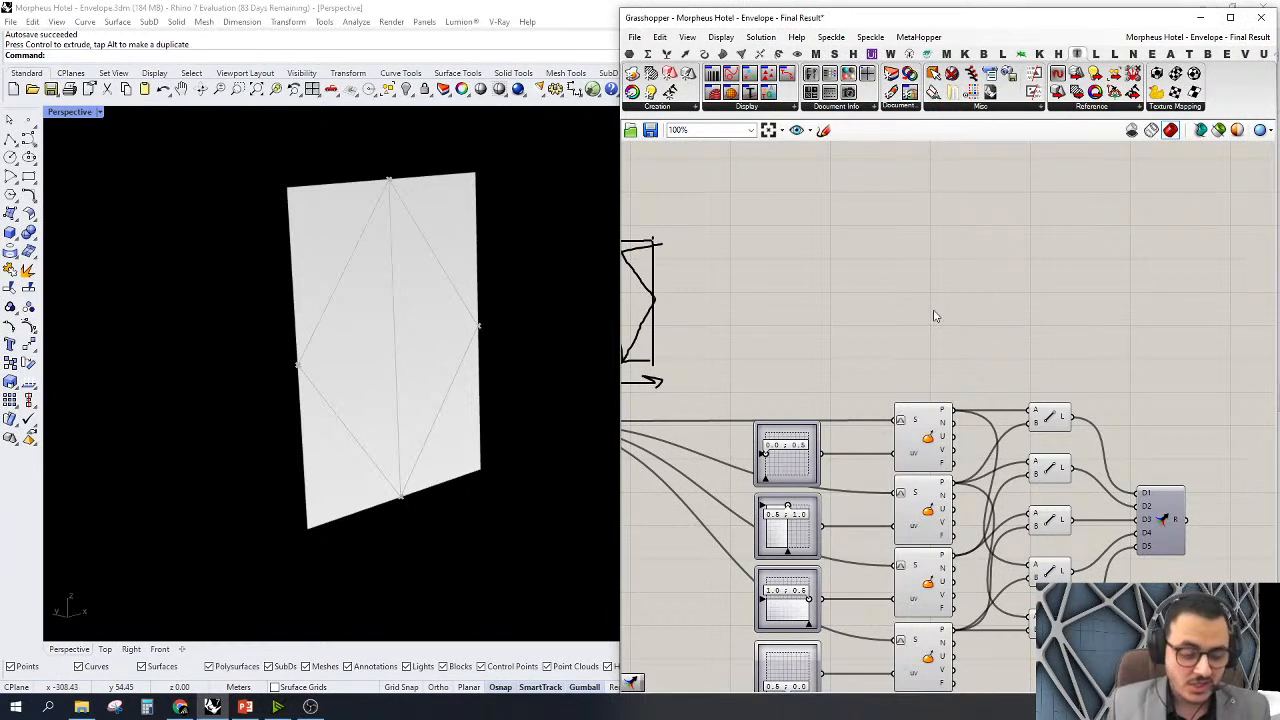
# Search the component library for Divide Domain with the abbreviation "di do"
pyautogui.doubleClick(943, 309)
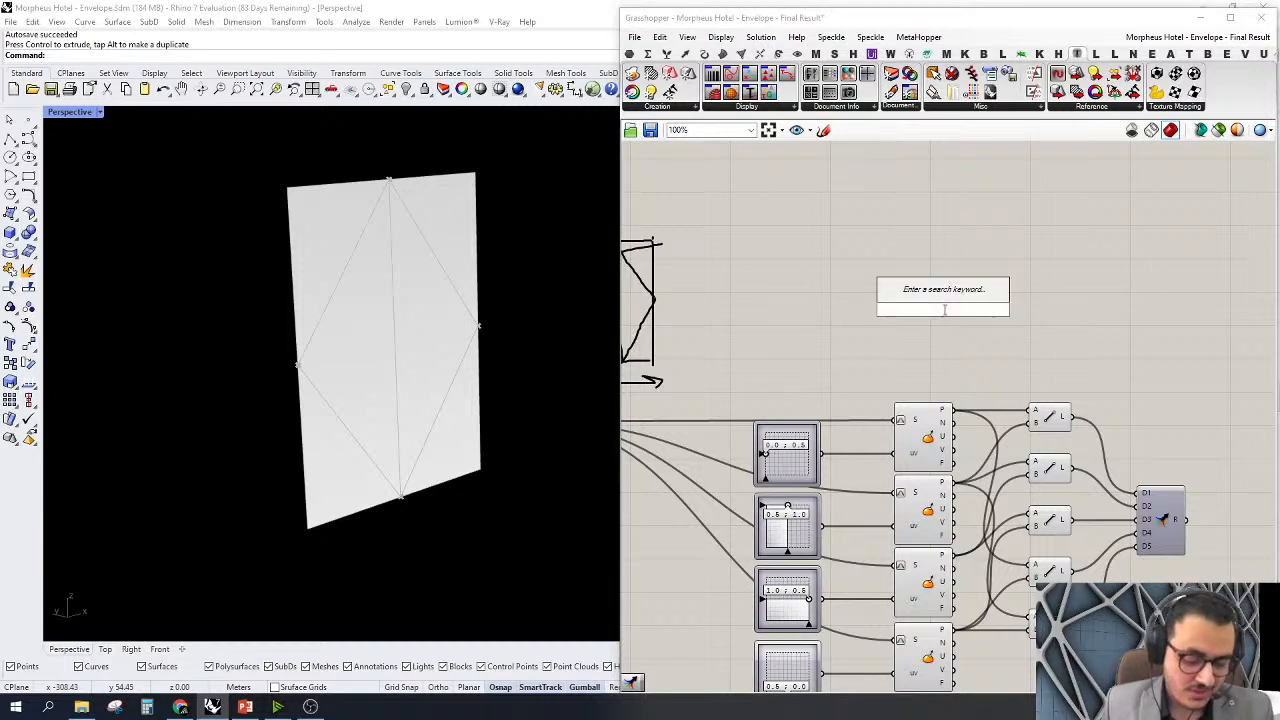
pyautogui.write('li')
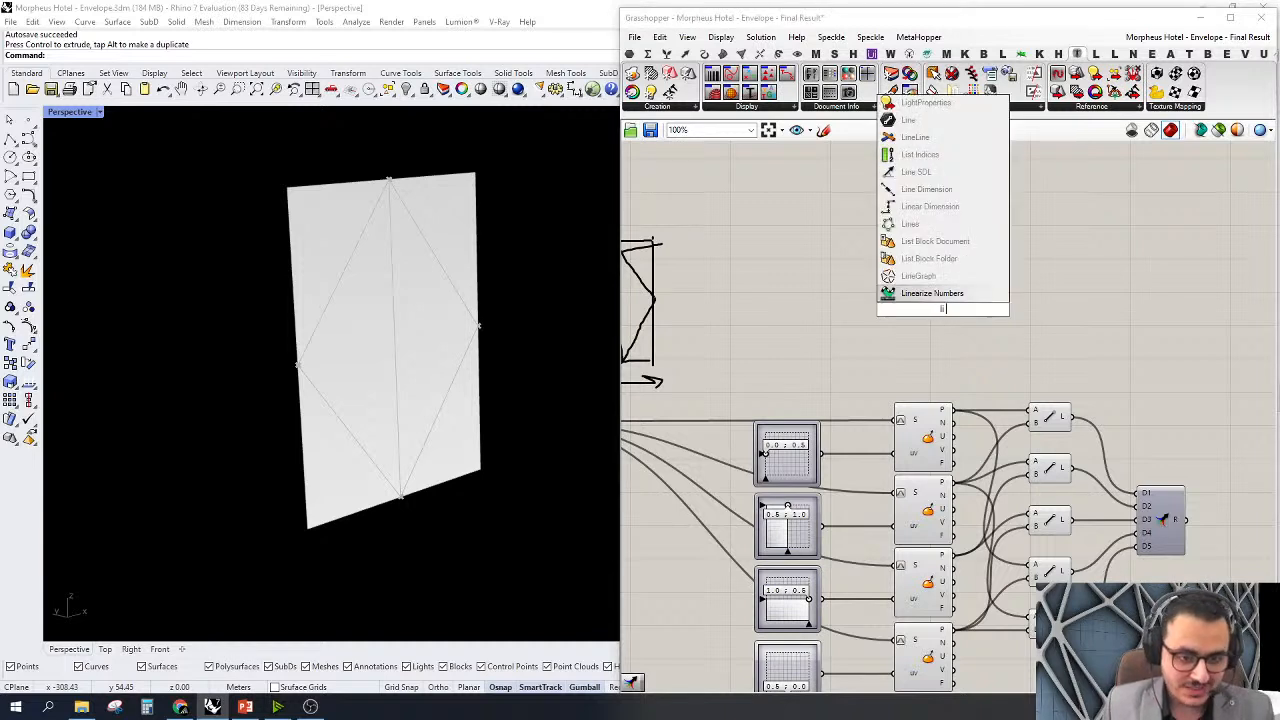
pyautogui.press('BackSpace')
pyautogui.press('BackSpace')
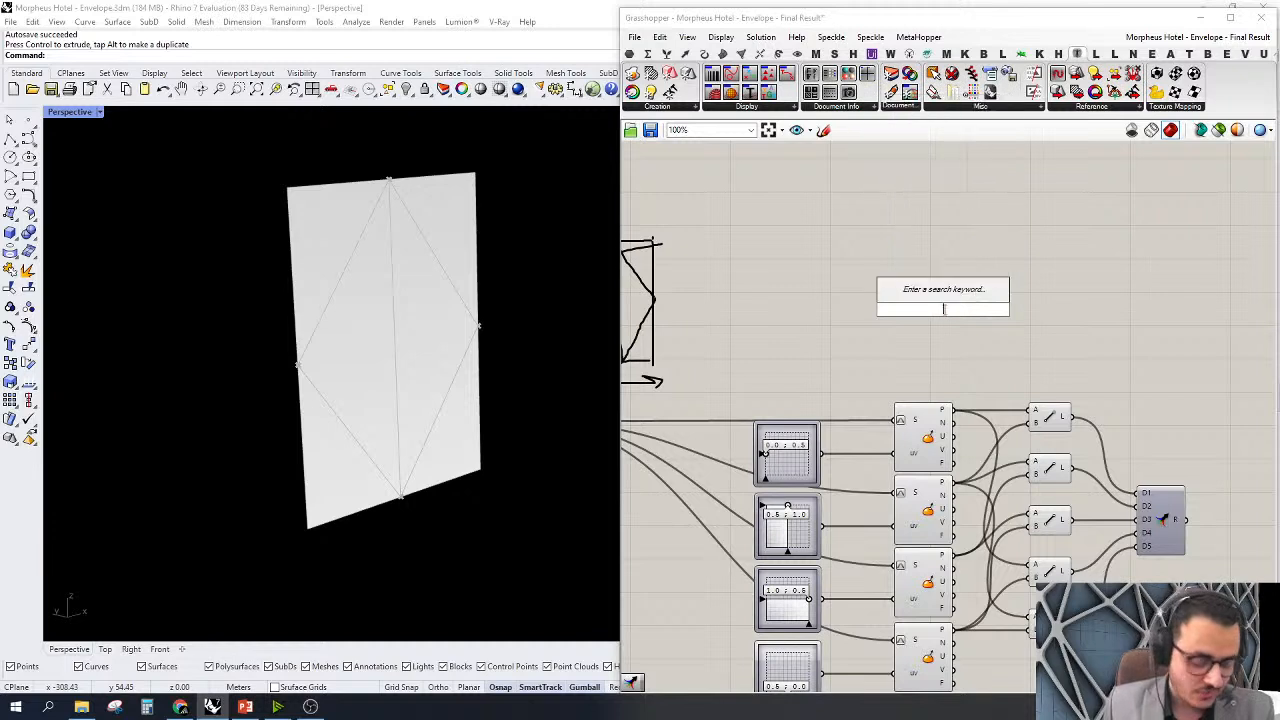
pyautogui.write('di')
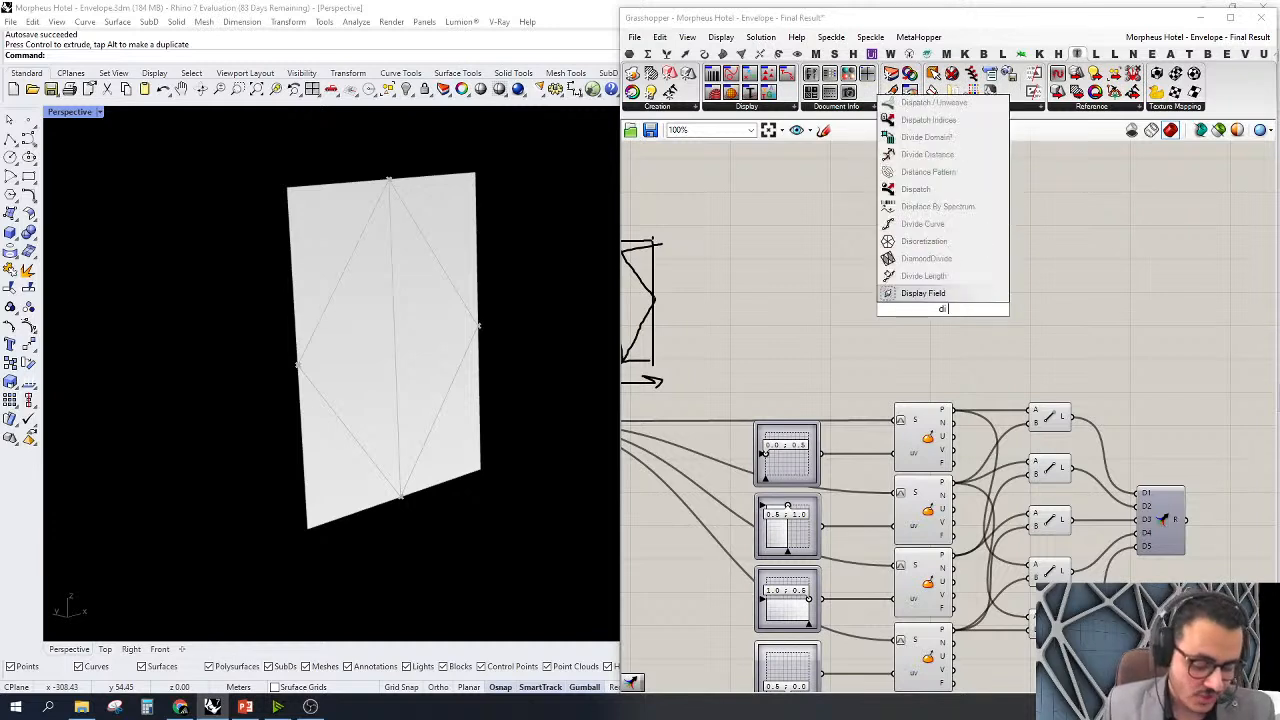
pyautogui.write(' d')
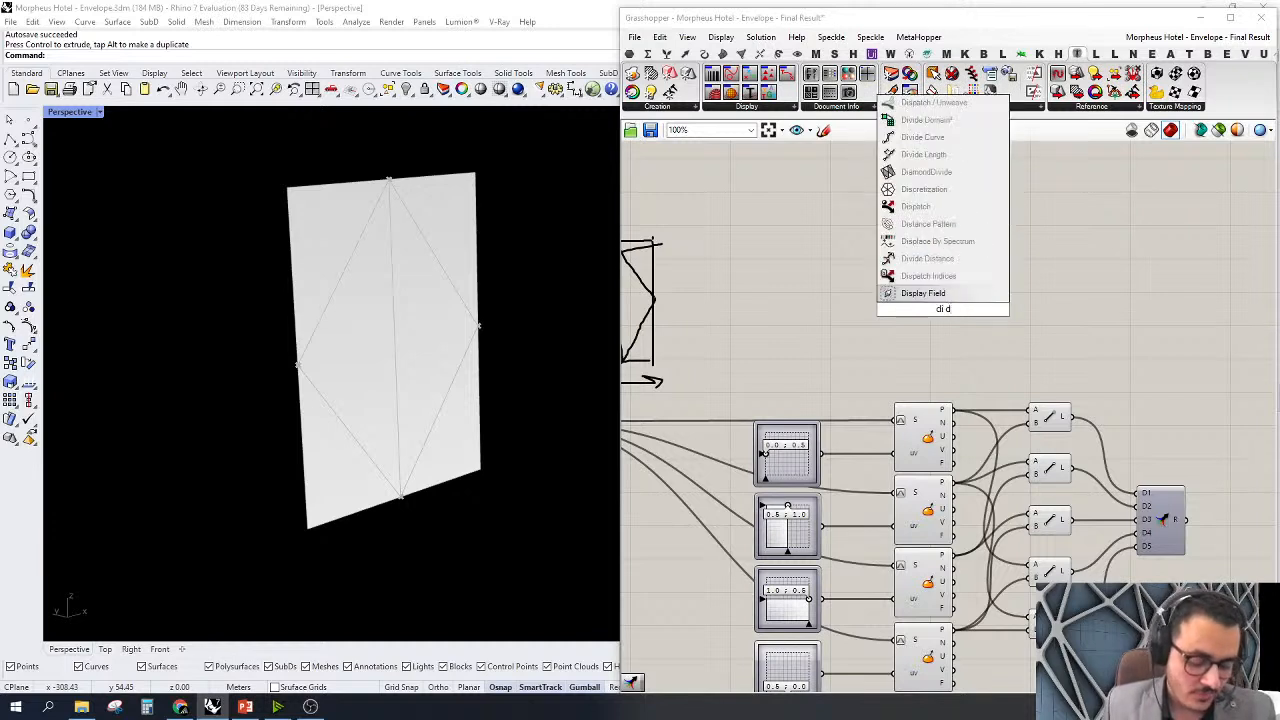
pyautogui.write('o')
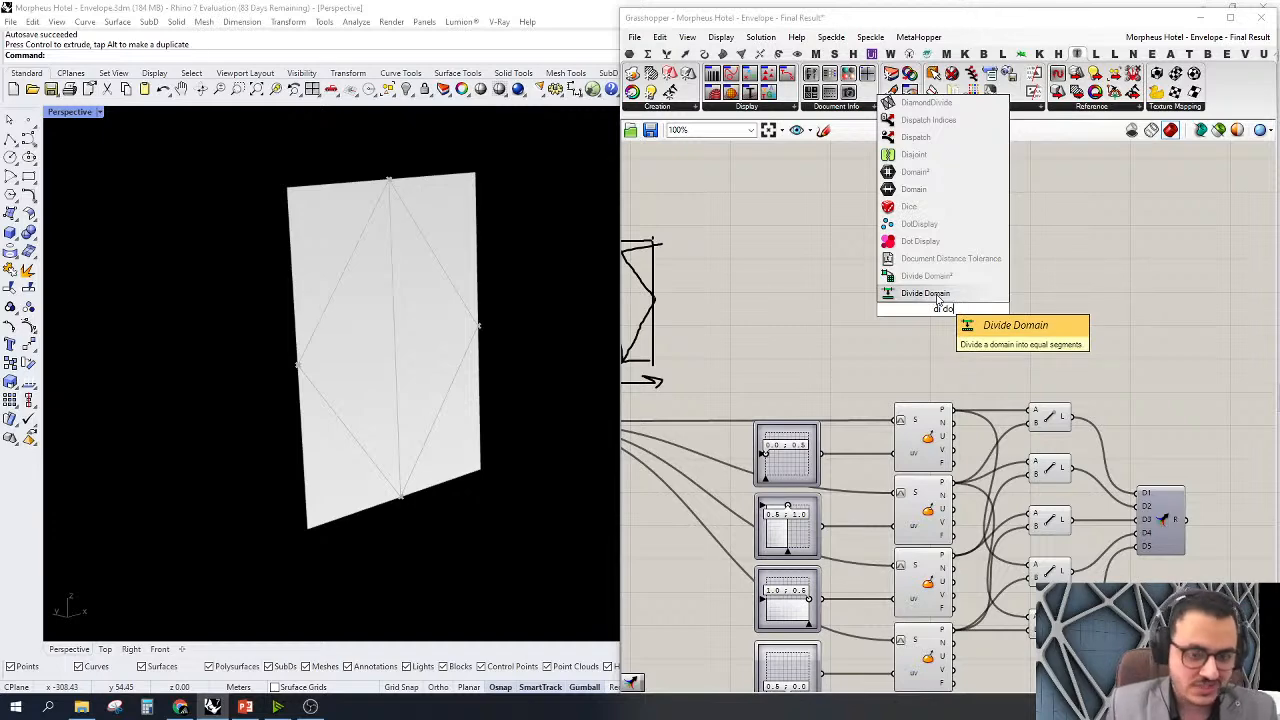
pyautogui.press('Escape')
# Place a Parameter Subdivide Surface component, found with the abbreviation "pa su", in the empty canvas beyond the Line components, and delete it
pyautogui.scroll(-2, 938, 299)
pyautogui.moveTo(942, 300)
pyautogui.mouseDown(button='right')
pyautogui.moveTo(1017, 303)
pyautogui.moveTo(978, 251)
pyautogui.moveTo(929, 280)
pyautogui.mouseUp(button='right')
pyautogui.scroll(-1, 1012, 306)
pyautogui.scroll(-1, 1004, 300)
pyautogui.moveTo(985, 240); pyautogui.dragTo(955, 263, button='right')
pyautogui.scroll(2, 974, 250)
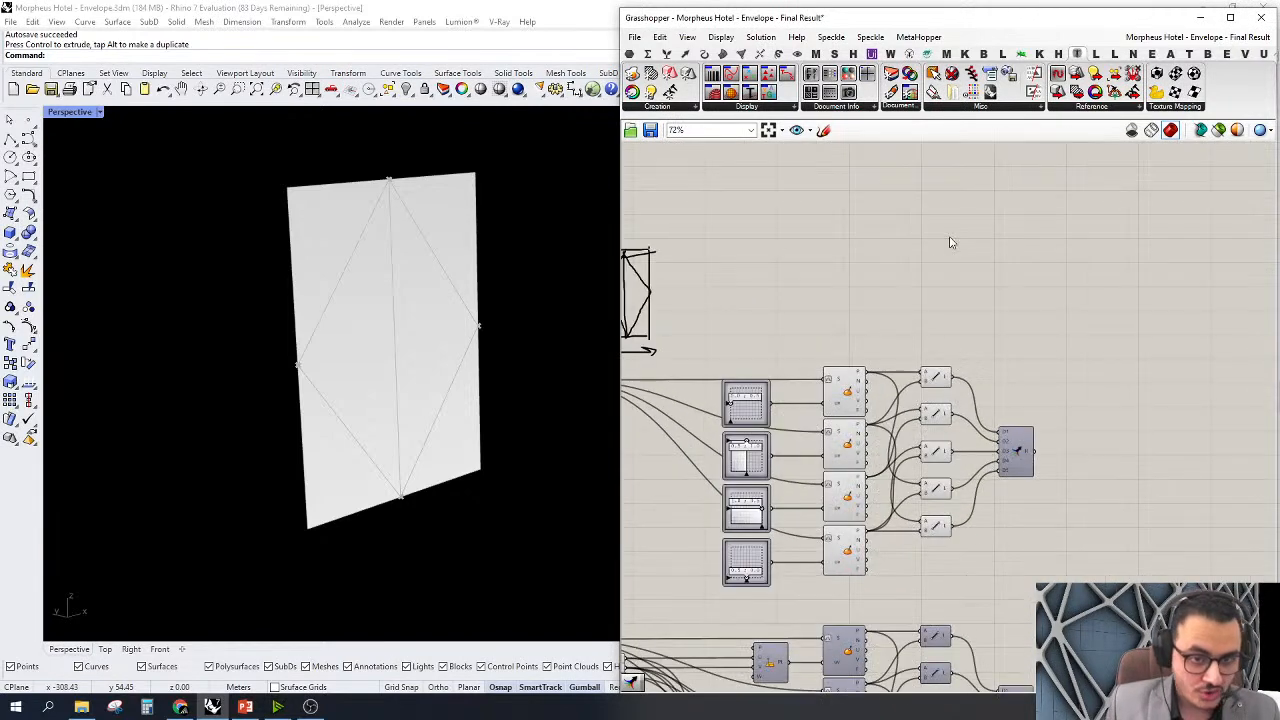
pyautogui.doubleClick(1065, 287)
pyautogui.write('p')
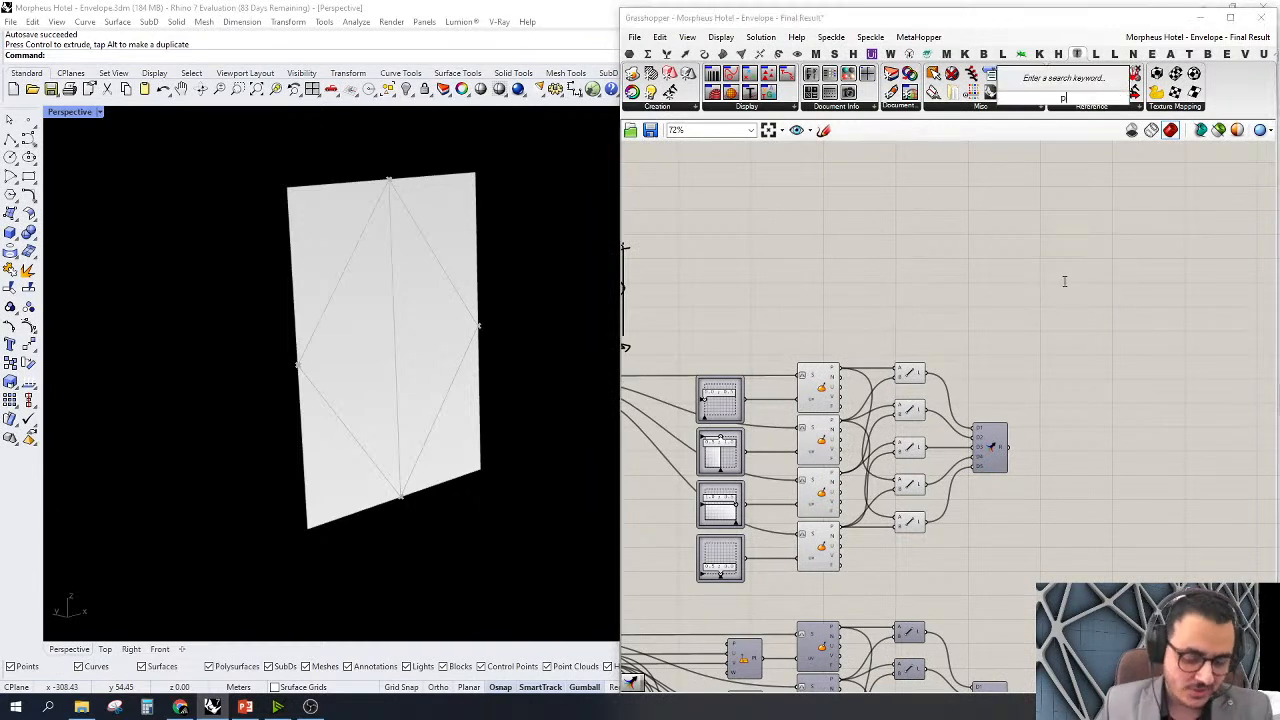
pyautogui.write('a su')
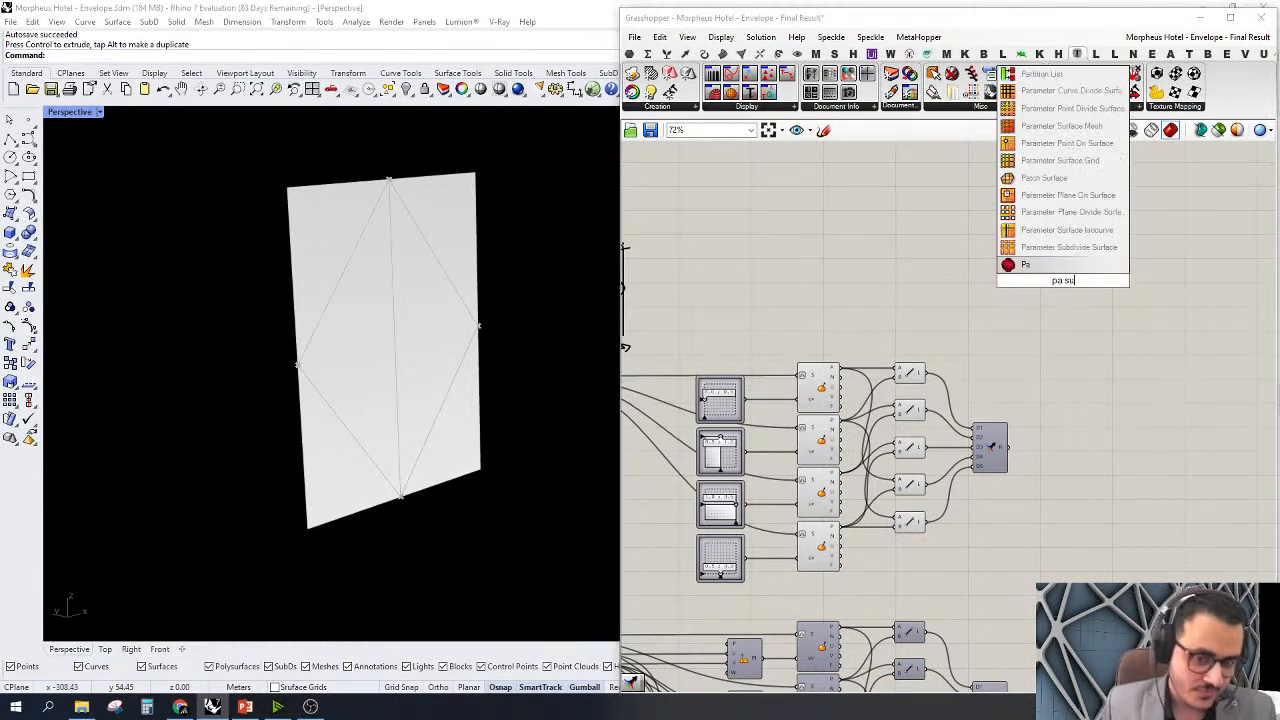
pyautogui.press('Return')
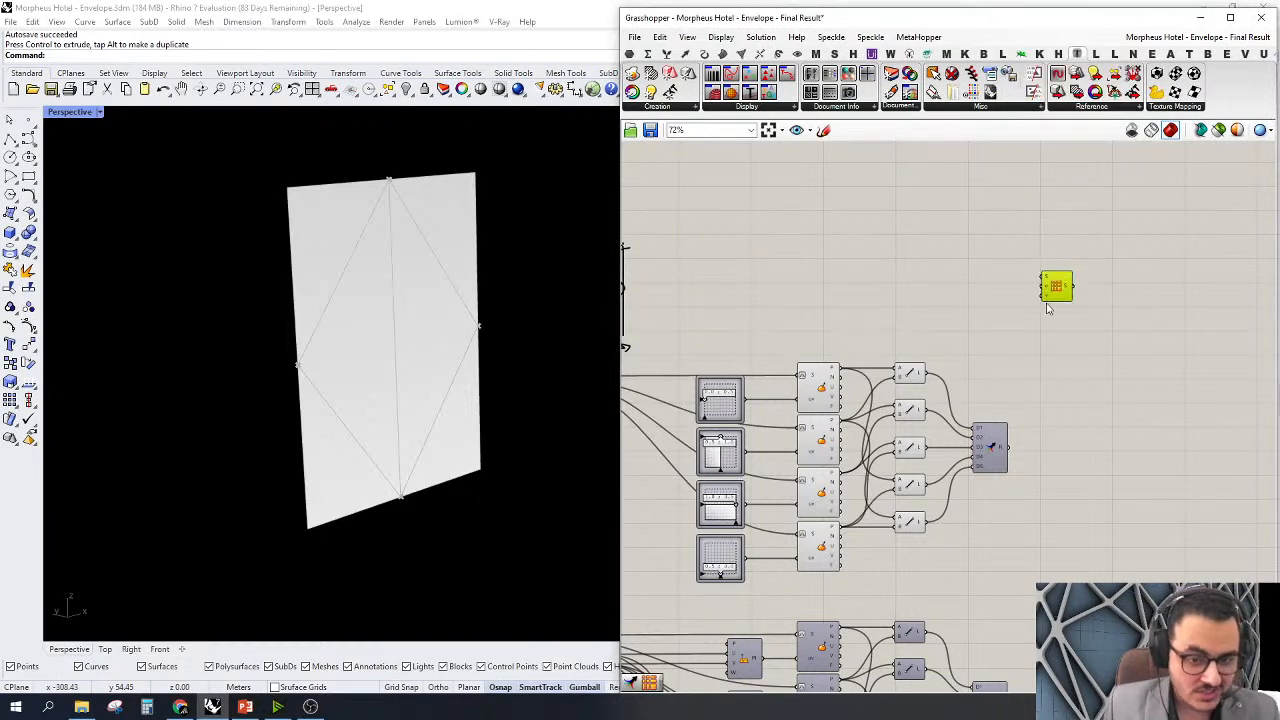
pyautogui.scroll(3, 1045, 287)
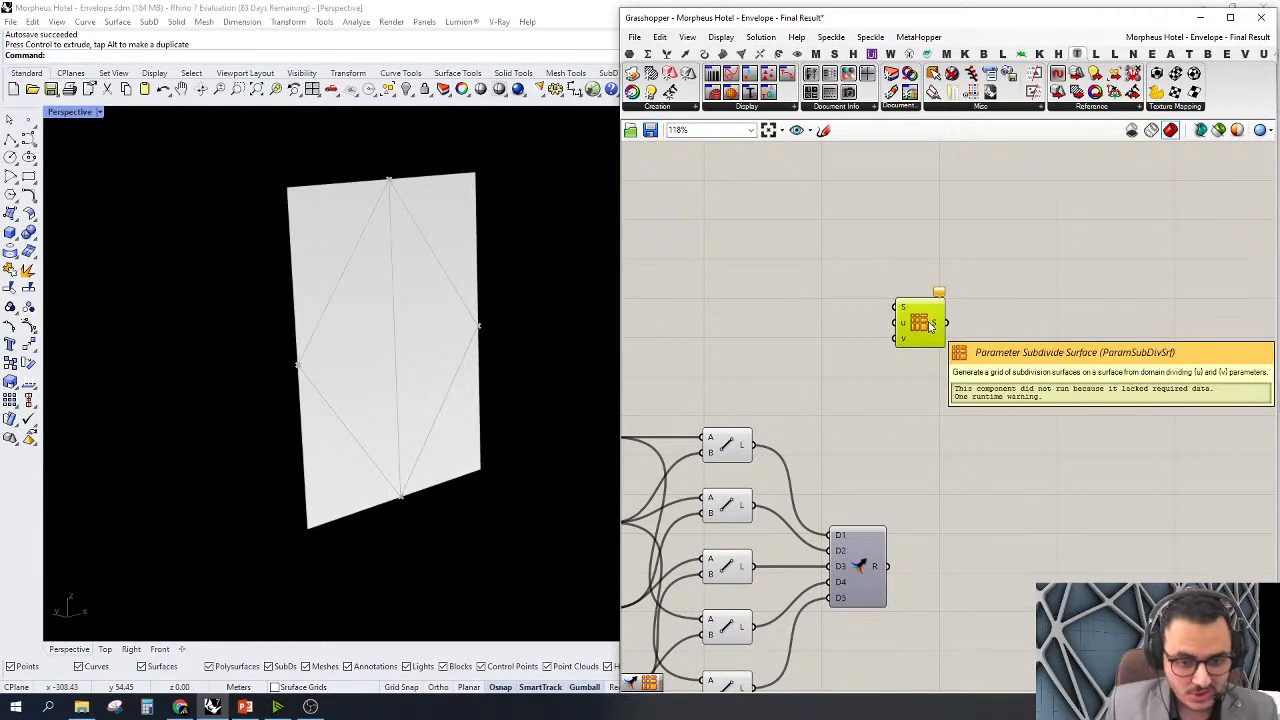
pyautogui.moveTo(1014, 321); pyautogui.dragTo(1046, 314, button='right')
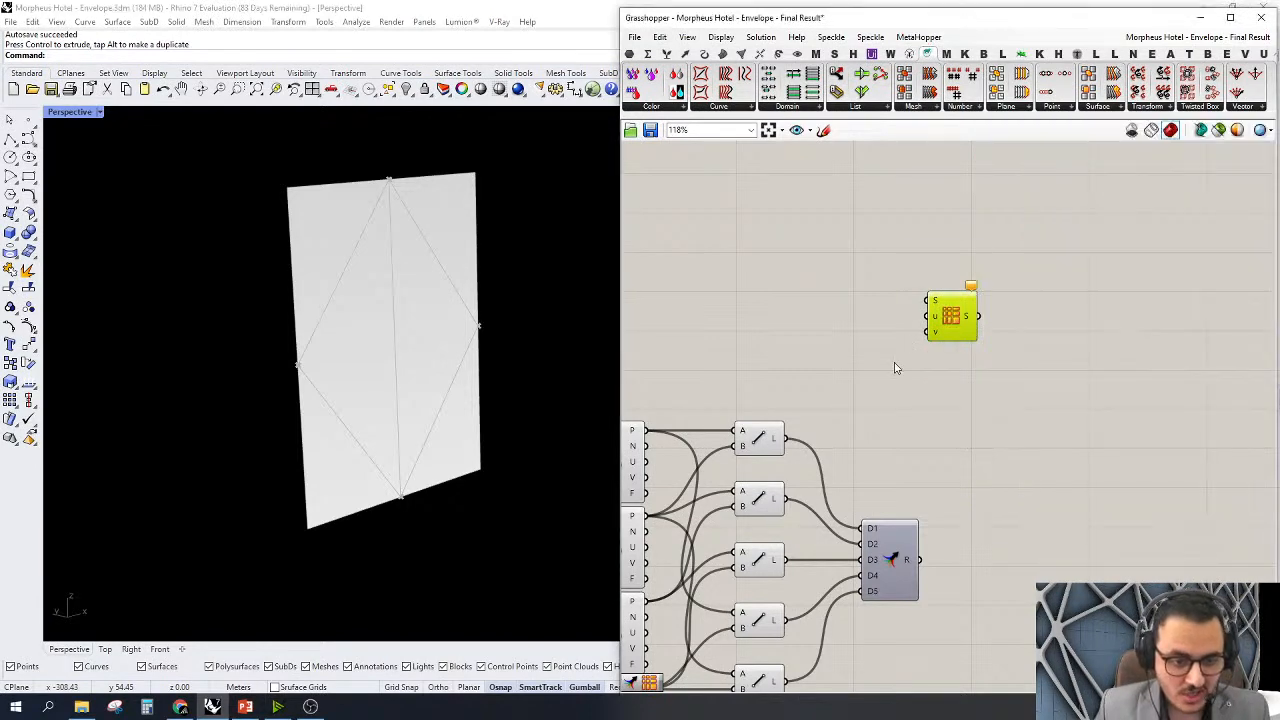
pyautogui.moveTo(894, 366); pyautogui.dragTo(954, 374, button='right')
pyautogui.press('Delete')
# Add a Plane 3Pt component, found with the keyword "3pt", in the empty canvas above the Line components
pyautogui.doubleClick(978, 307)
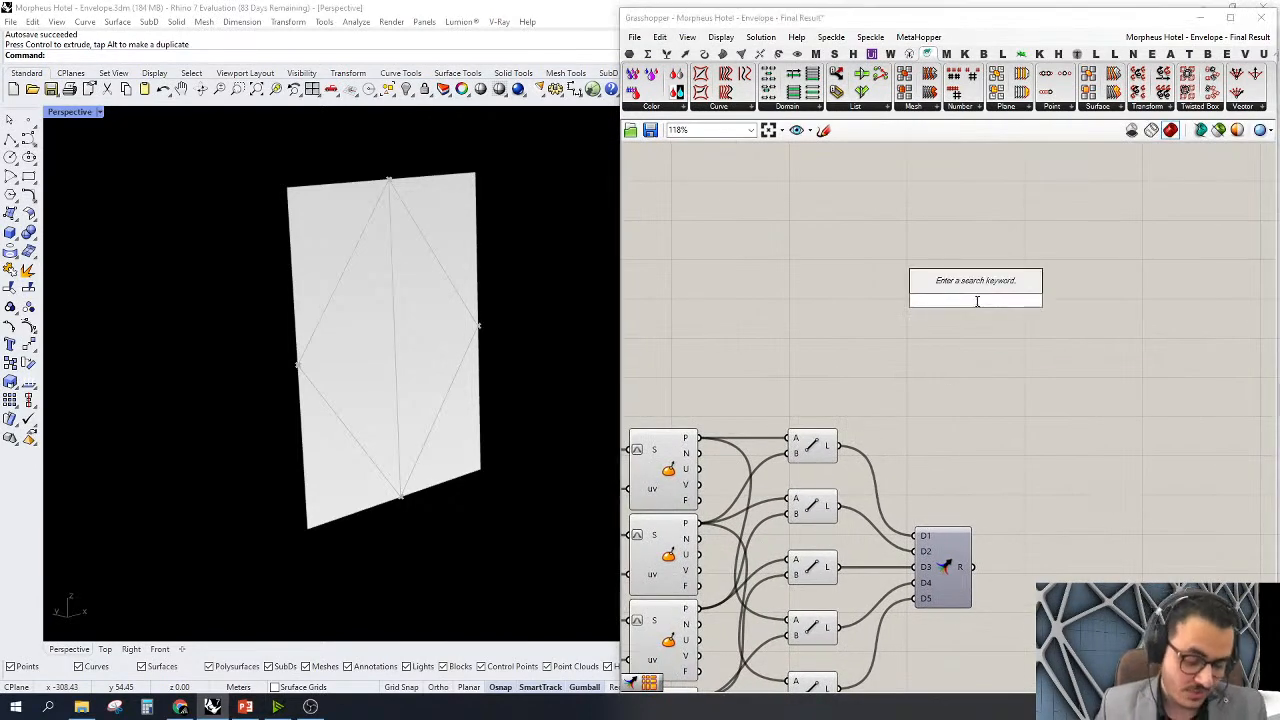
pyautogui.write('pl')
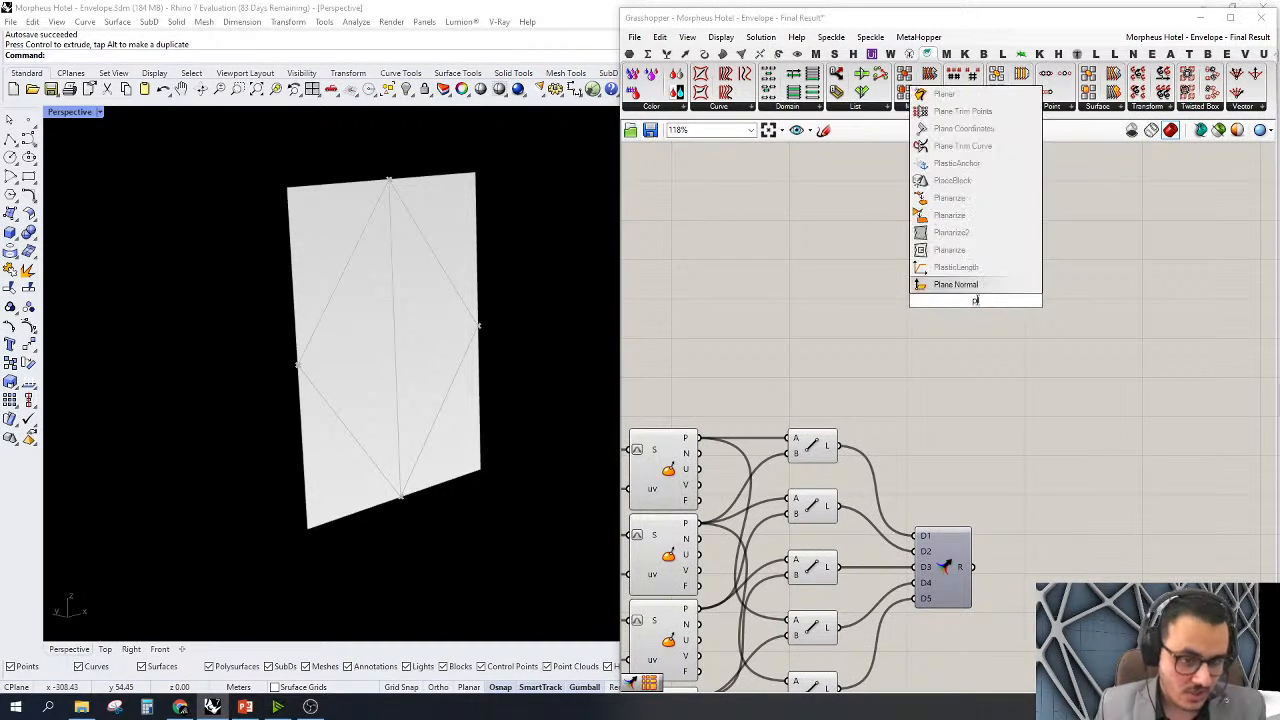
pyautogui.write('a')
pyautogui.press('BackSpace')
pyautogui.press('BackSpace')
pyautogui.press('BackSpace')
pyautogui.write('1')
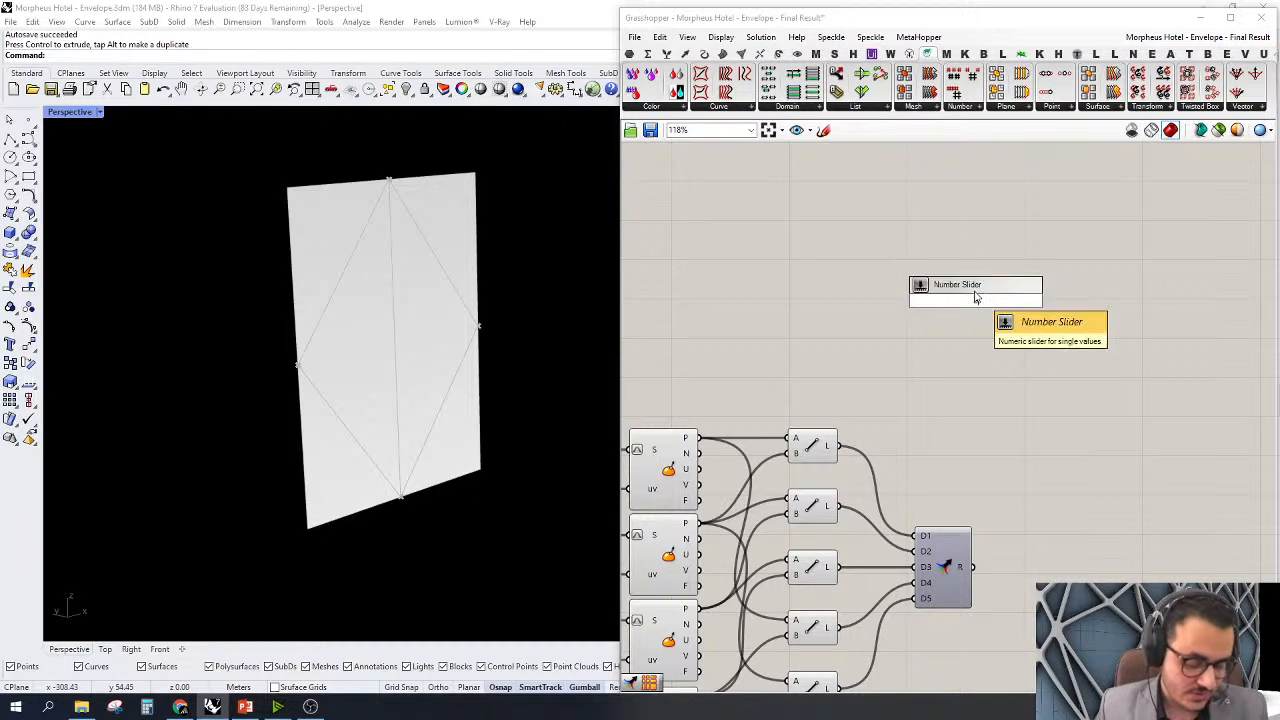
pyautogui.write('3pt')
pyautogui.click(943, 282)
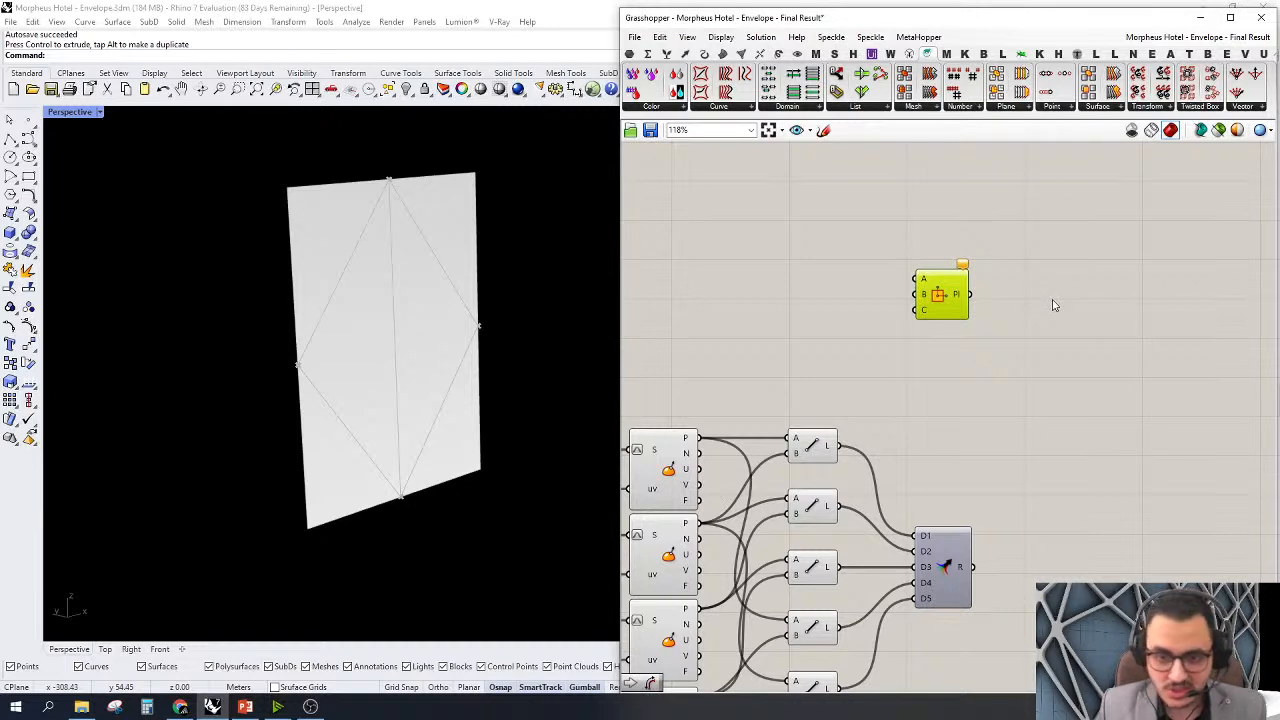
pyautogui.moveTo(944, 299); pyautogui.dragTo(949, 296)
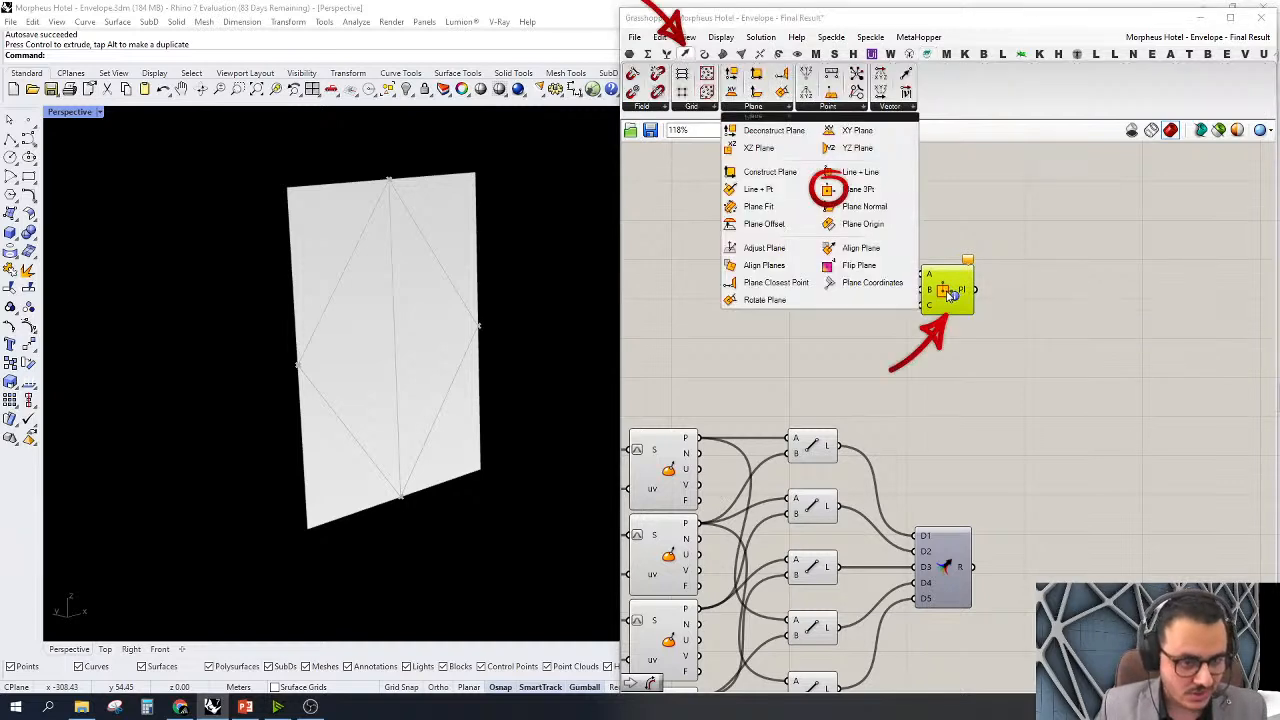
# Look through the built-in Plane components, and delete the Plane 3Pt component from the canvas
pyautogui.click(753, 106)
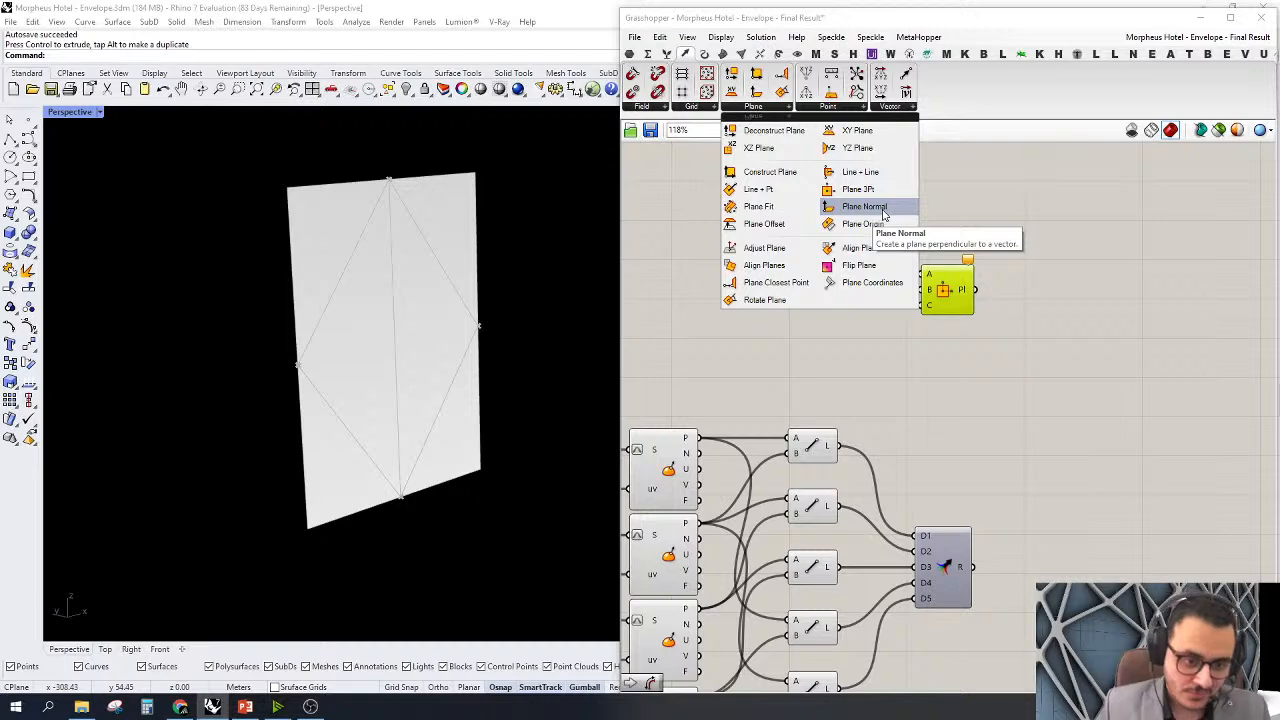
pyautogui.moveTo(884, 207); pyautogui.dragTo(1026, 257)
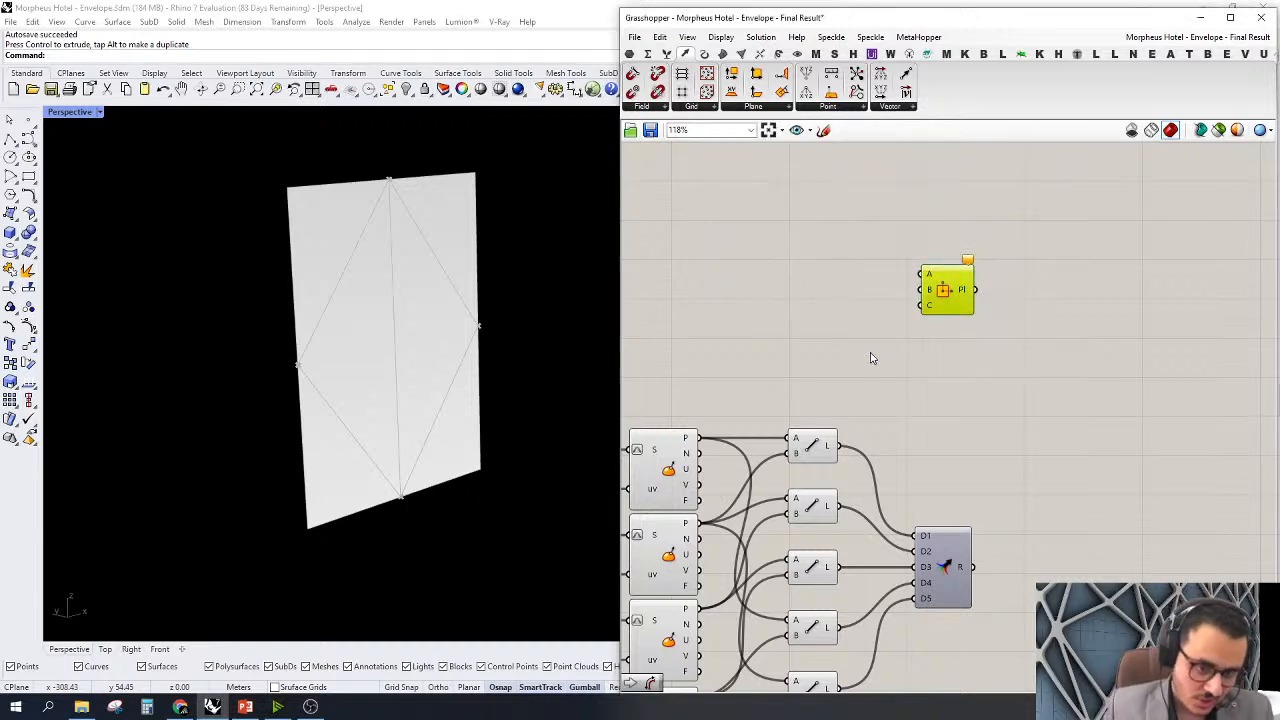
pyautogui.press('Delete')
# Highlight the diamond pattern on the surface by selecting all five Line components of the upper definition
pyautogui.scroll(-3, 1031, 334)
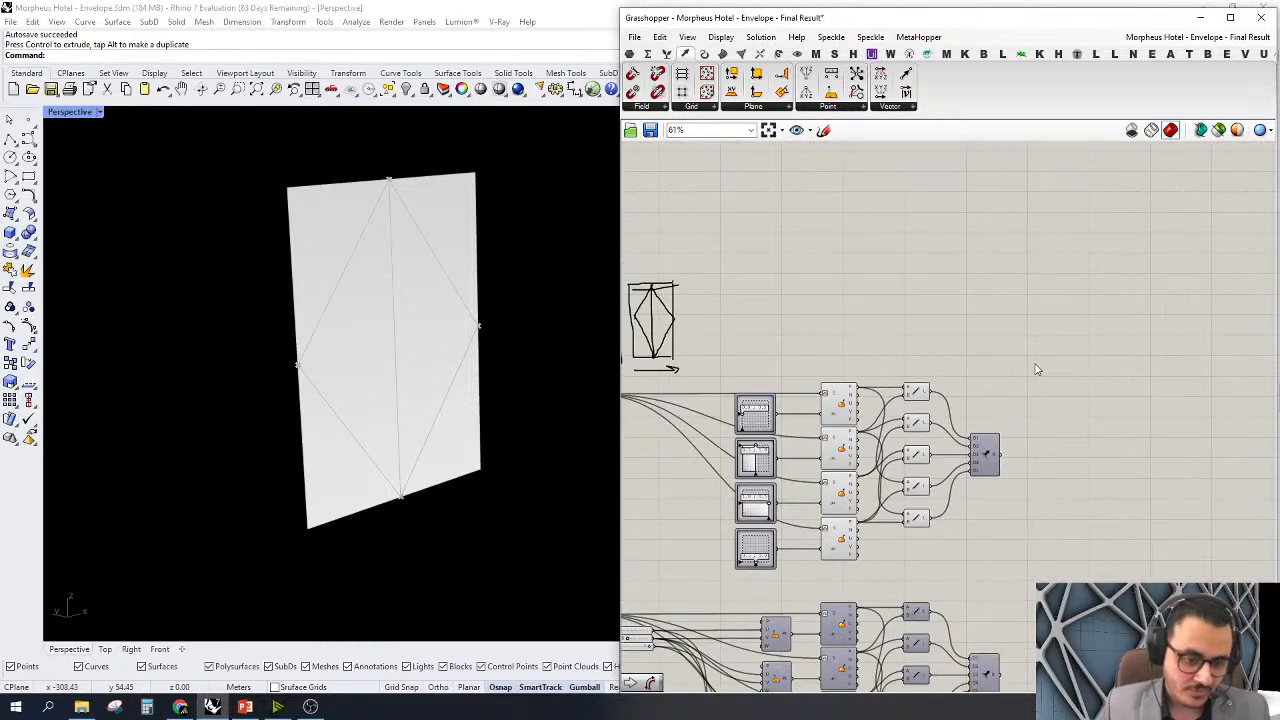
pyautogui.scroll(1, 785, 445)
pyautogui.scroll(3, 778, 430)
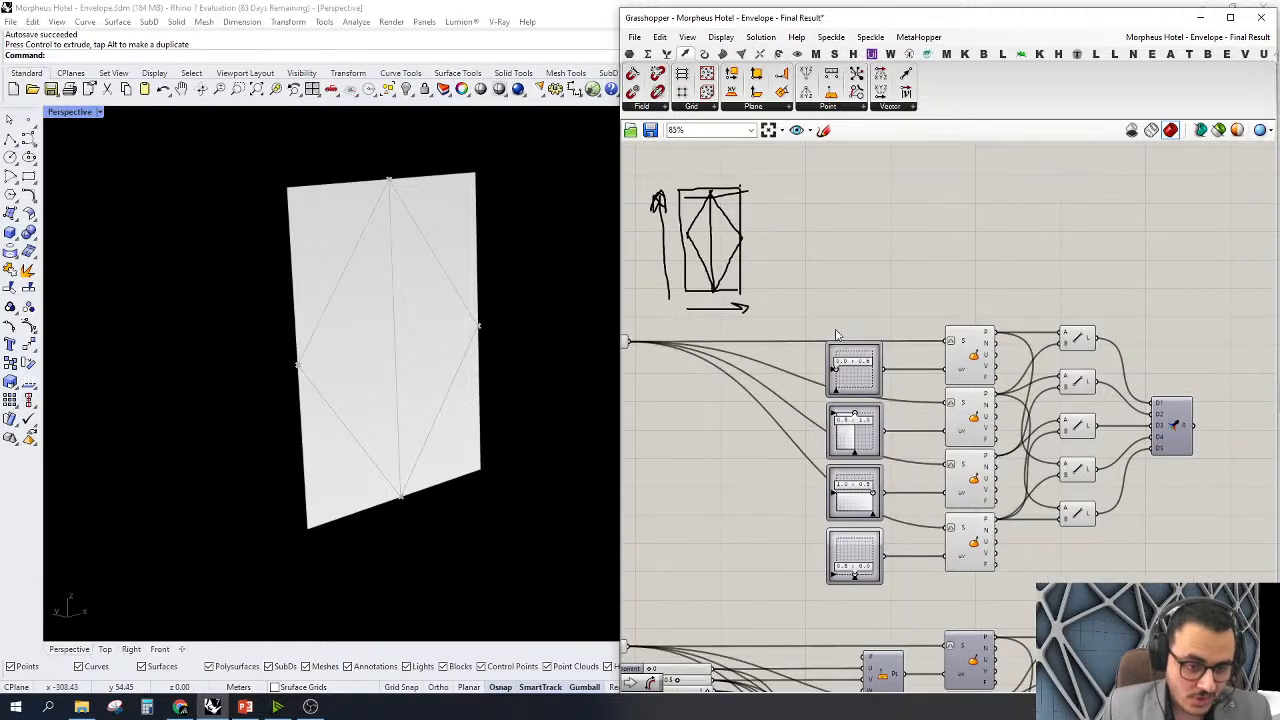
pyautogui.scroll(-3, 900, 420)
pyautogui.scroll(2, 970, 410)
pyautogui.moveTo(975, 226); pyautogui.dragTo(930, 505)
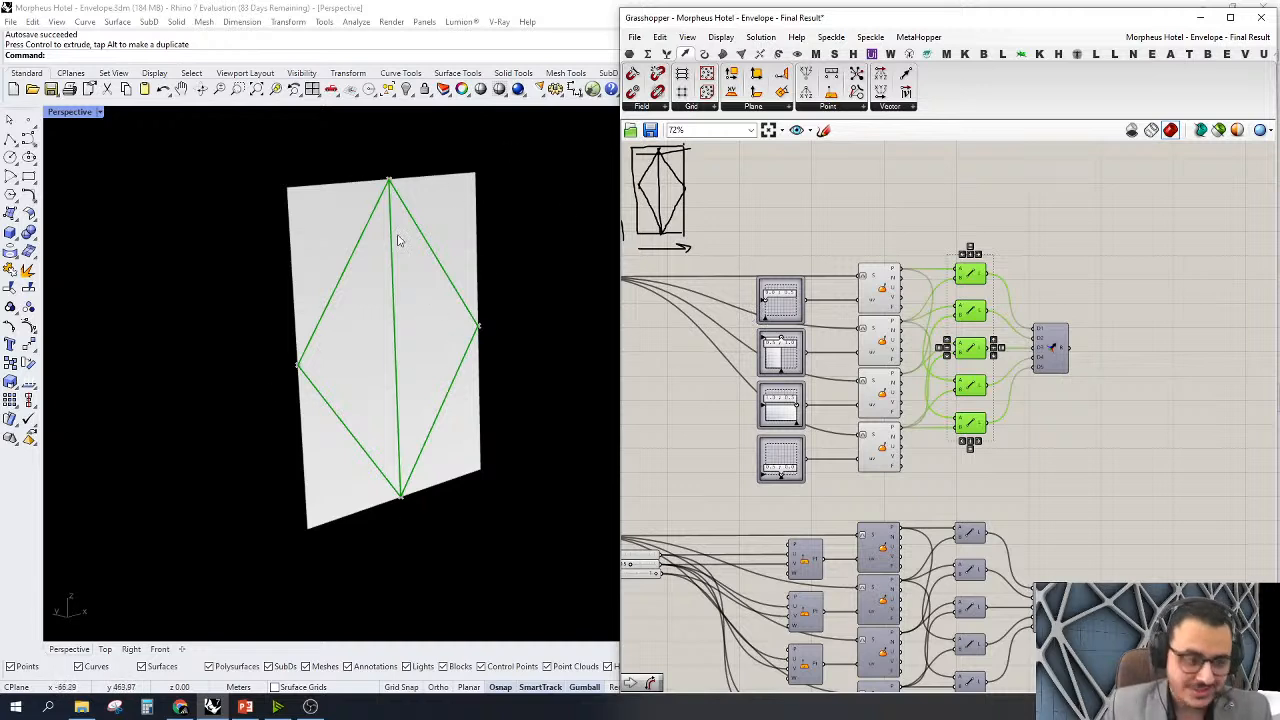
pyautogui.click(1008, 215)
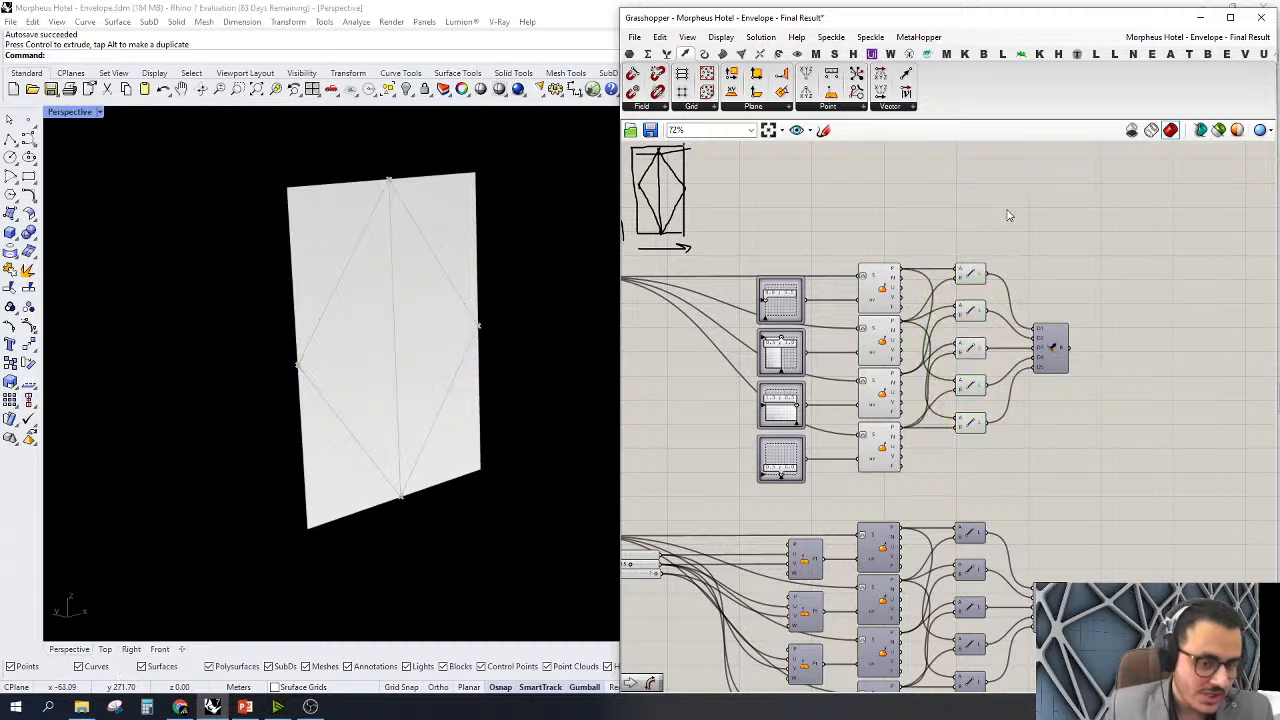
pyautogui.moveTo(1008, 215); pyautogui.dragTo(930, 495)
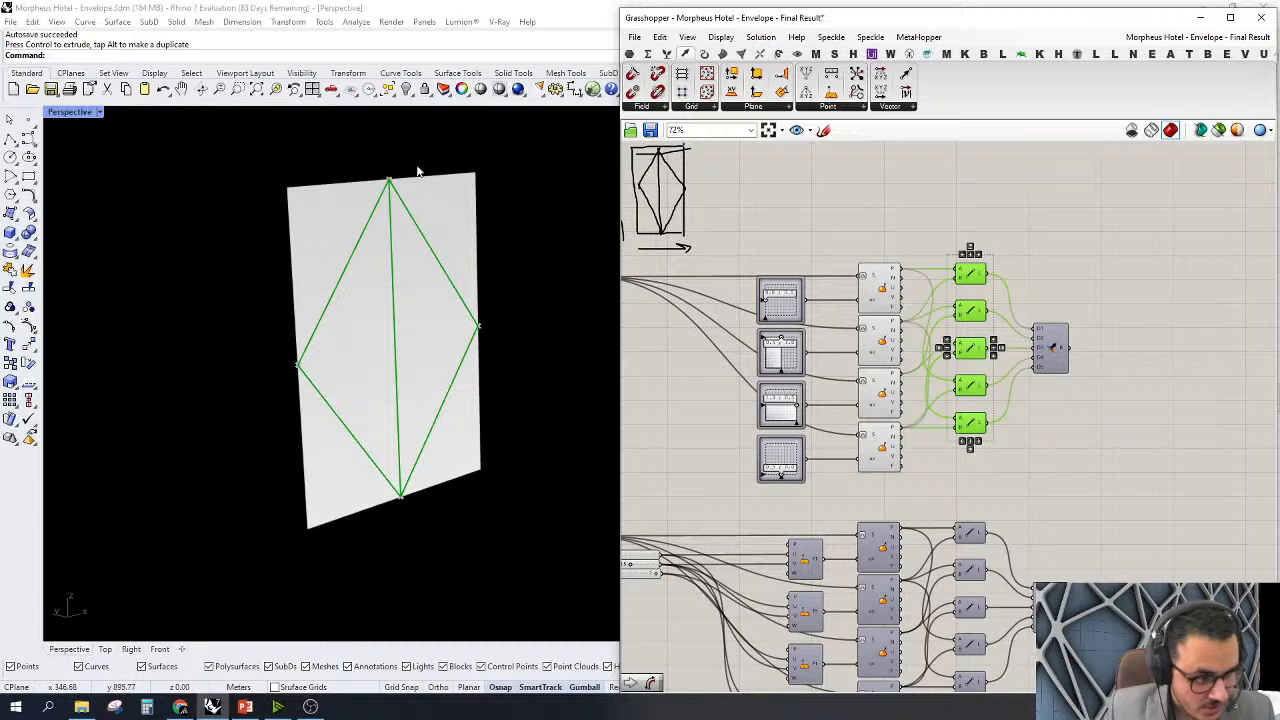
# Select the source surface parameter of the lower definition to highlight its surface in the viewport
pyautogui.scroll(-3, 700, 480)
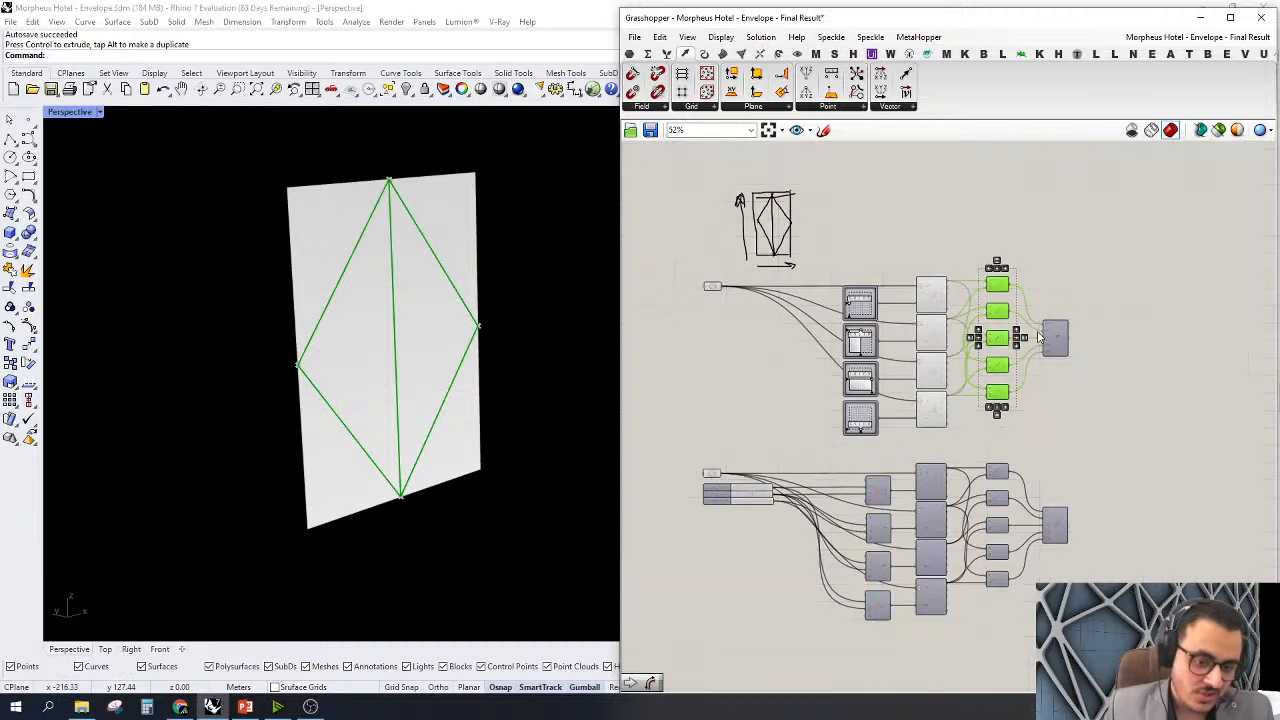
pyautogui.scroll(1, 700, 480)
pyautogui.rightClick(745, 358)
pyautogui.click(699, 414)
pyautogui.click(704, 476)
pyautogui.rightClick(716, 399)
pyautogui.click(748, 482)
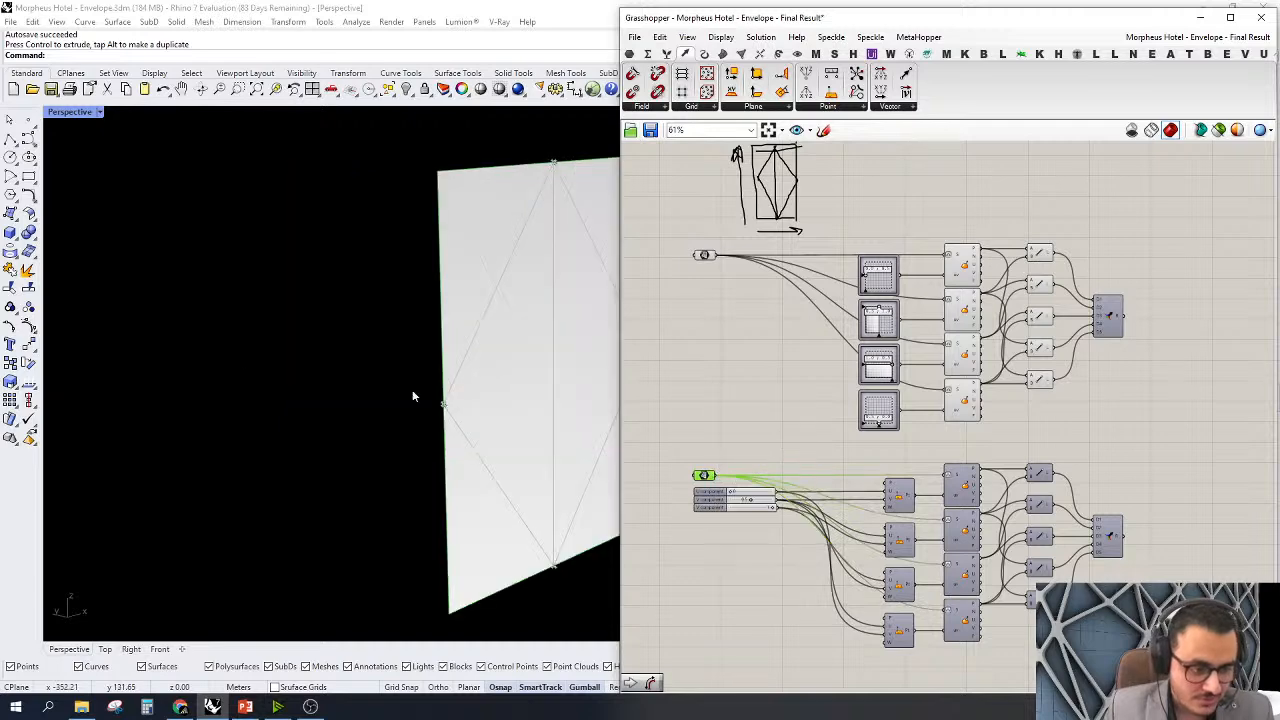
# Turn off the preview of the point and line components in both flat-panel definitions
pyautogui.scroll(-3, 885, 343)
pyautogui.scroll(5, 885, 343)
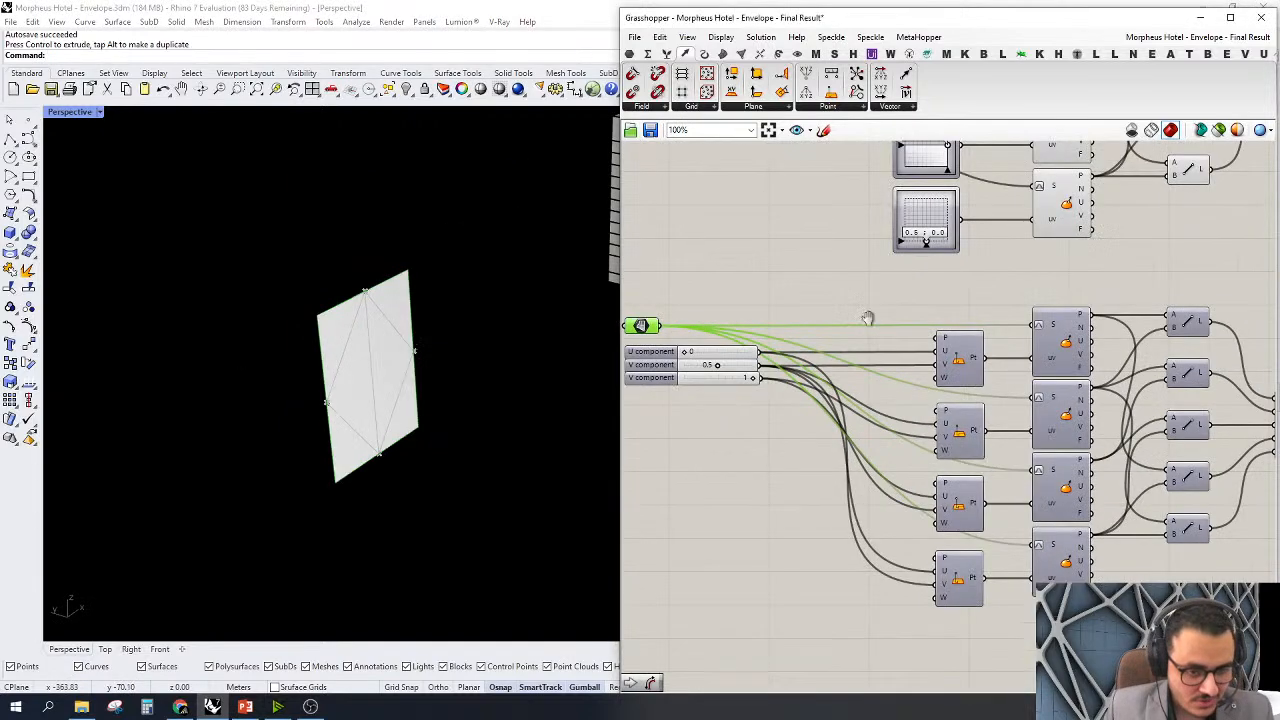
pyautogui.scroll(-2, 837, 371)
pyautogui.moveTo(857, 441); pyautogui.dragTo(806, 371, button='right')
pyautogui.scroll(-2, 806, 371)
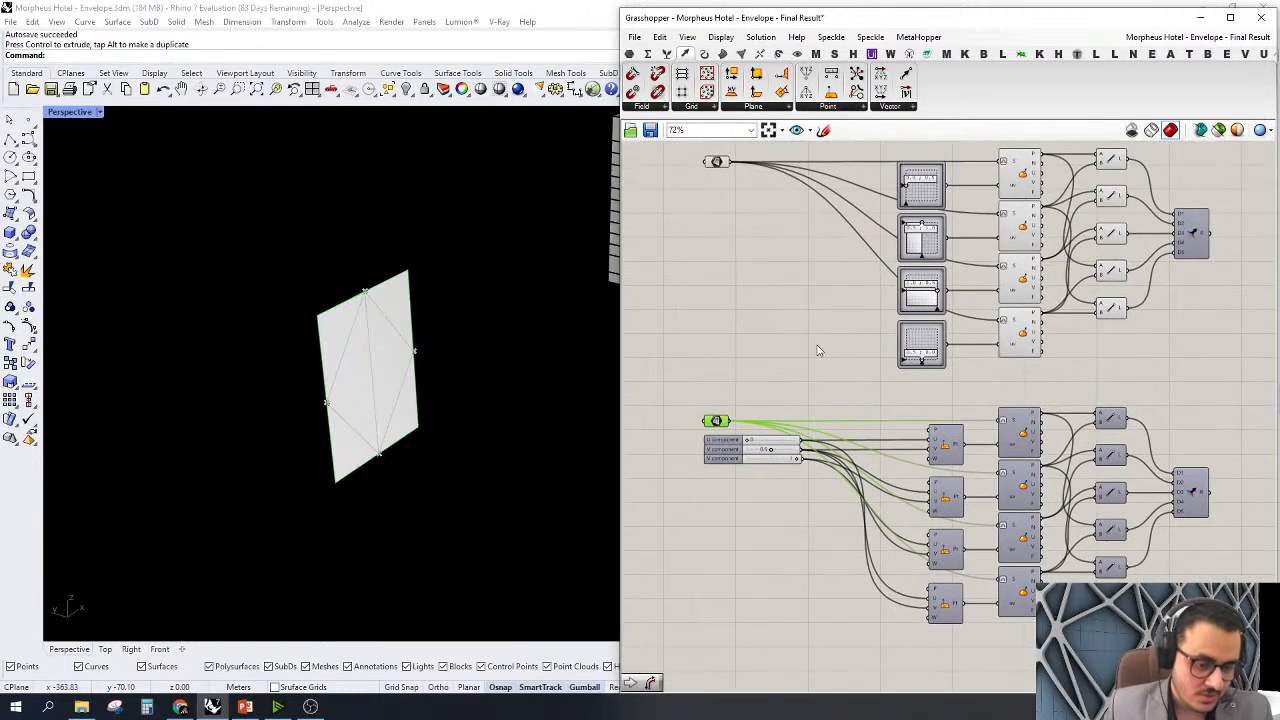
pyautogui.scroll(-1, 1026, 379)
pyautogui.moveTo(1192, 196); pyautogui.dragTo(728, 385)
pyautogui.rightClick(683, 302)
pyautogui.click(695, 322)
pyautogui.scroll(3, 1040, 430)
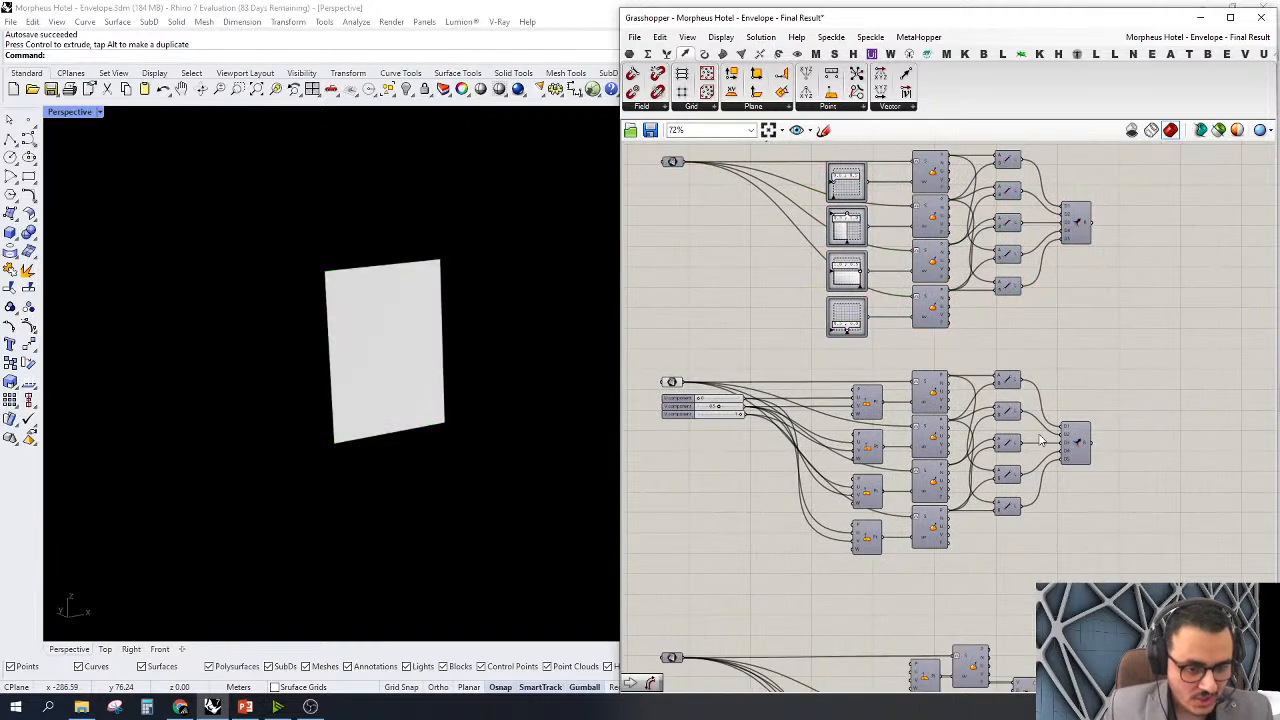
pyautogui.moveTo(888, 400); pyautogui.dragTo(971, 414, button='right')
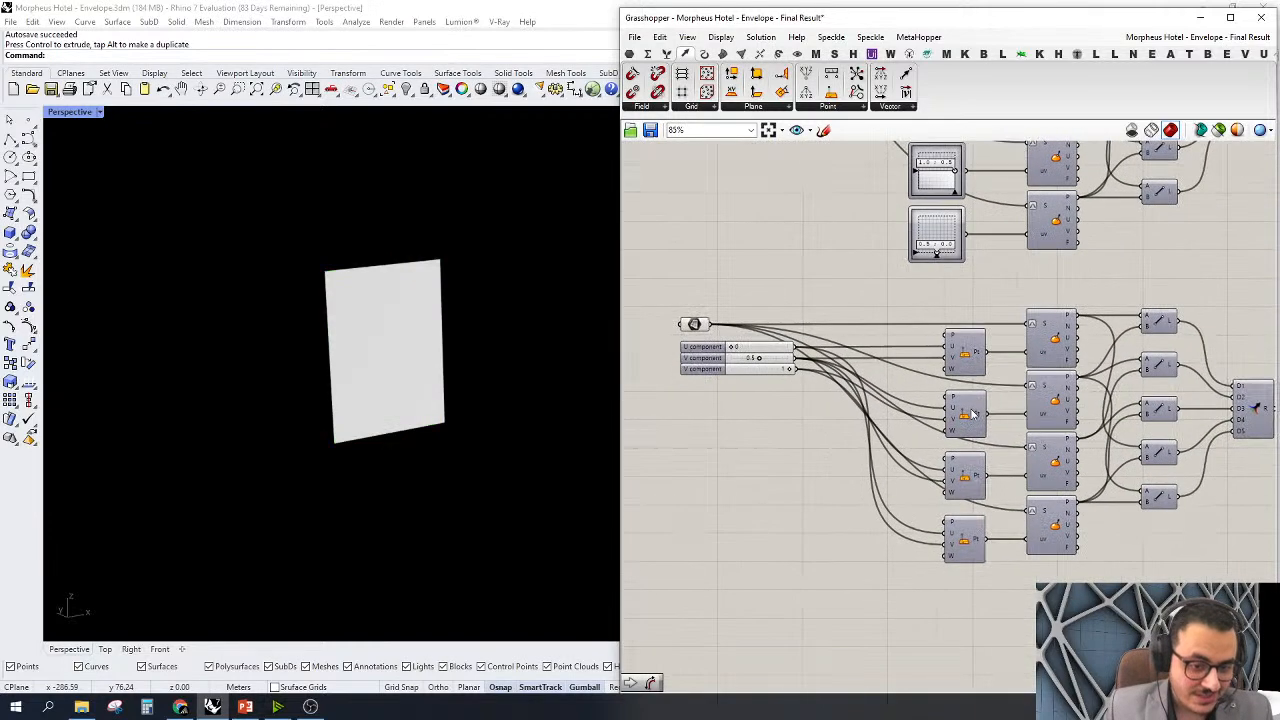
# Highlight the lower definition's source surface parameter and the four MD Sliders of the upper definition
pyautogui.click(697, 326)
pyautogui.moveTo(883, 288); pyautogui.dragTo(860, 353, button='right')
pyautogui.moveTo(927, 358); pyautogui.dragTo(854, 145)
pyautogui.moveTo(831, 223); pyautogui.dragTo(768, 370, button='right')
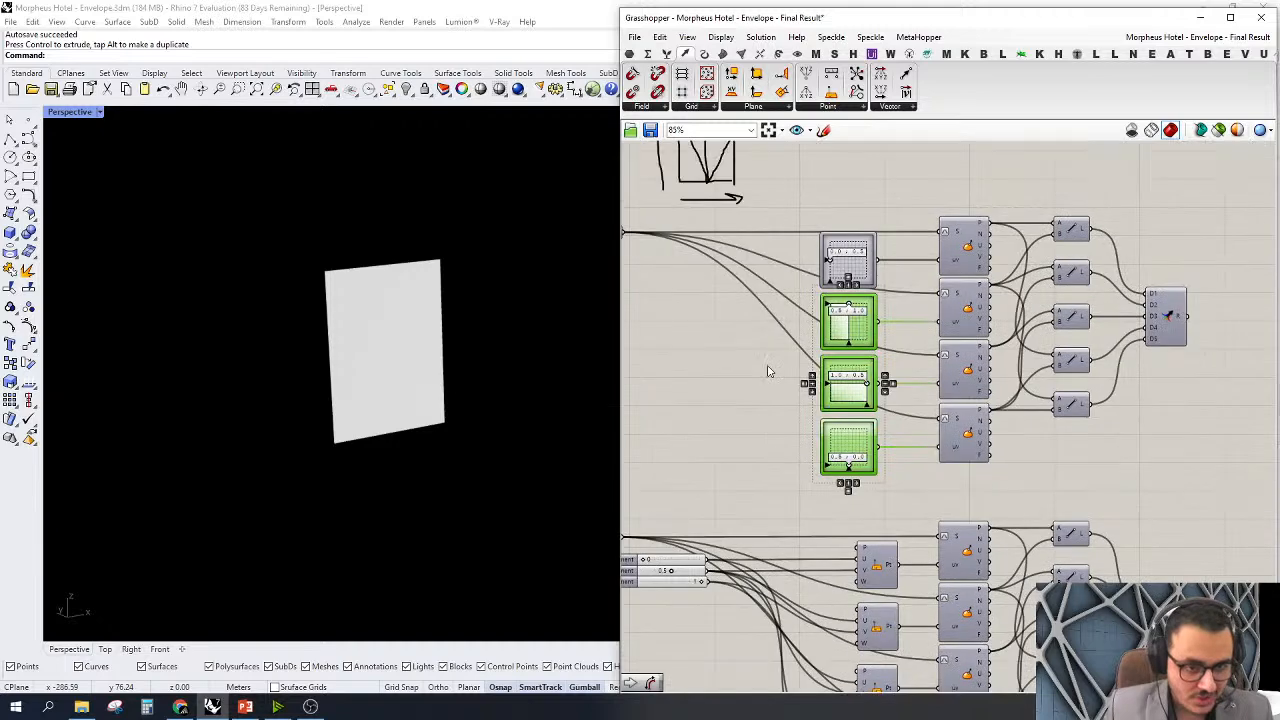
pyautogui.moveTo(872, 510); pyautogui.dragTo(808, 189)
pyautogui.rightClick(866, 176)
pyautogui.click(904, 196)
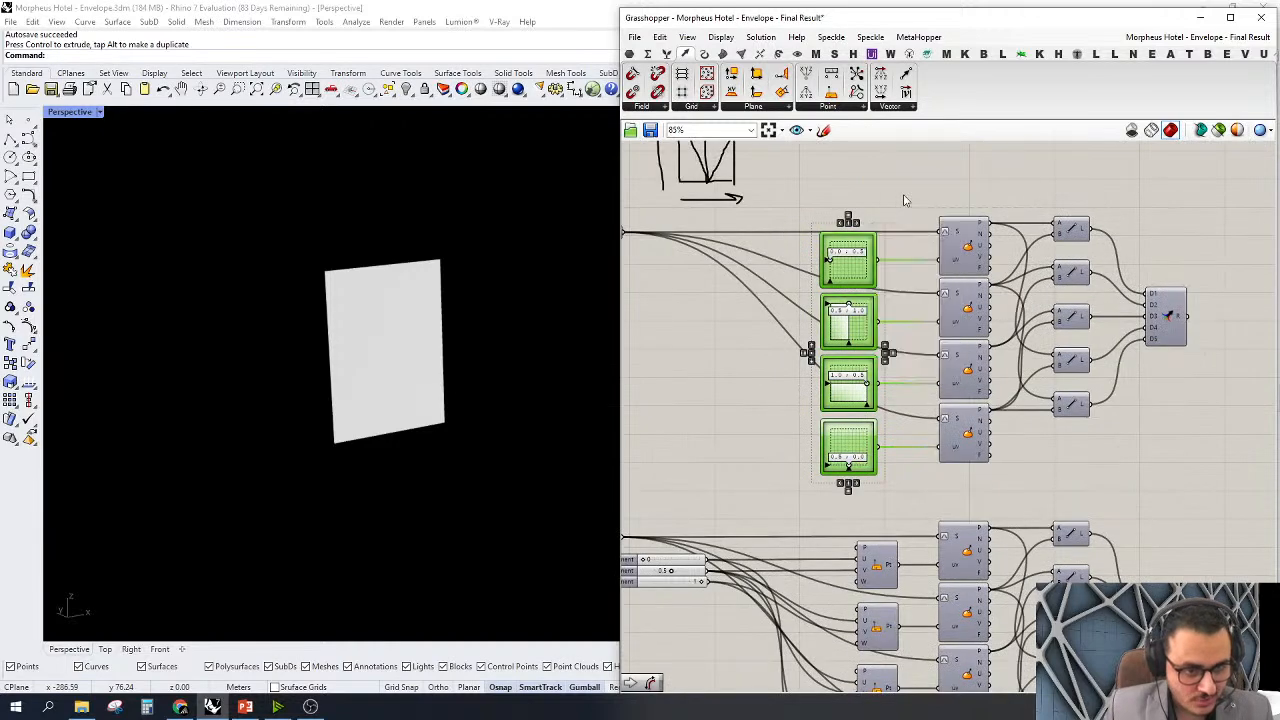
pyautogui.click(906, 203)
pyautogui.moveTo(894, 178); pyautogui.dragTo(778, 470)
# Turn on the preview of the upper definition's Evaluate Surface components and the lower definition's first one, and highlight the MD Sliders
pyautogui.moveTo(982, 147); pyautogui.dragTo(936, 440)
pyautogui.rightClick(999, 177)
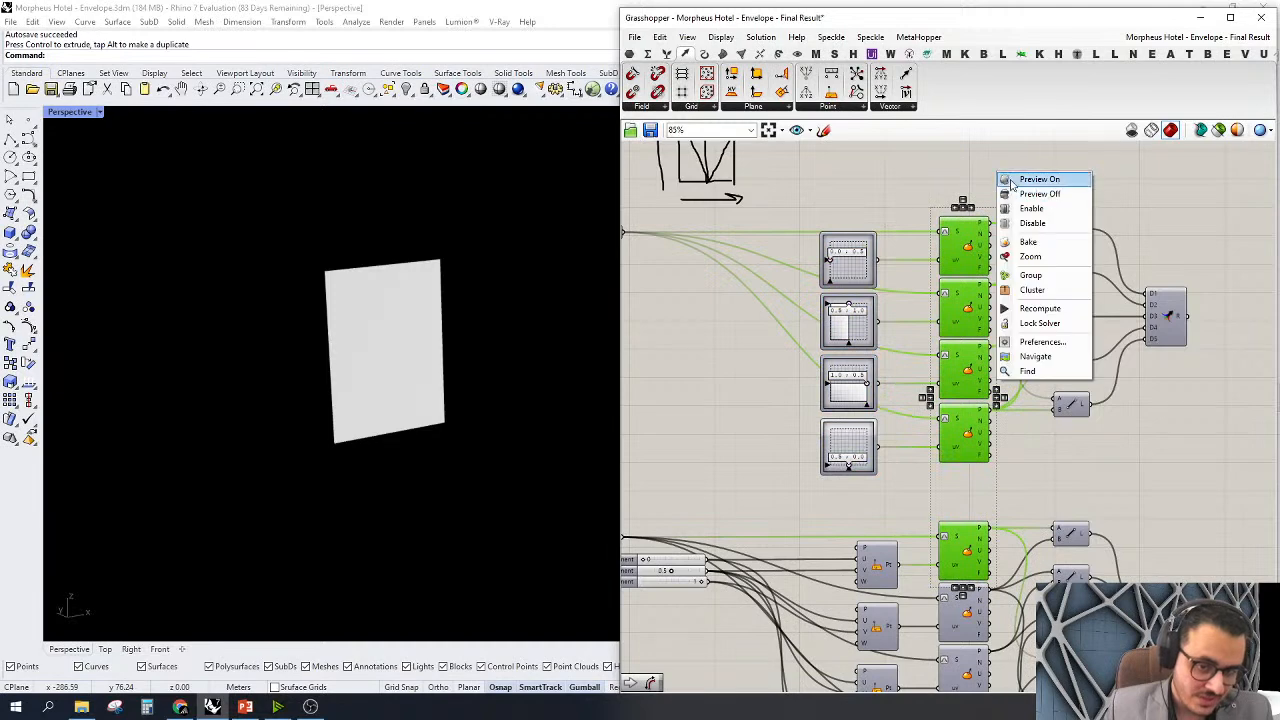
pyautogui.click(1005, 181)
pyautogui.click(1005, 178)
pyautogui.moveTo(1005, 178); pyautogui.dragTo(800, 226)
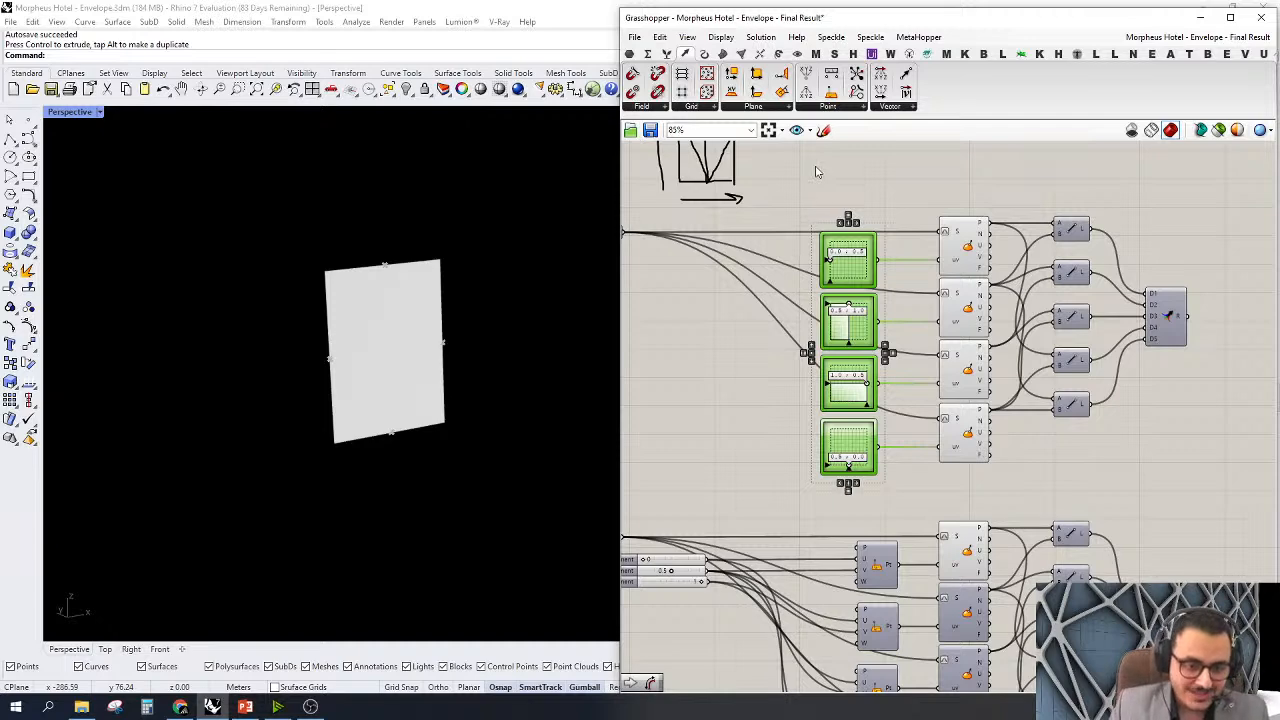
pyautogui.click(765, 453)
pyautogui.moveTo(765, 453); pyautogui.dragTo(773, 497, button='right')
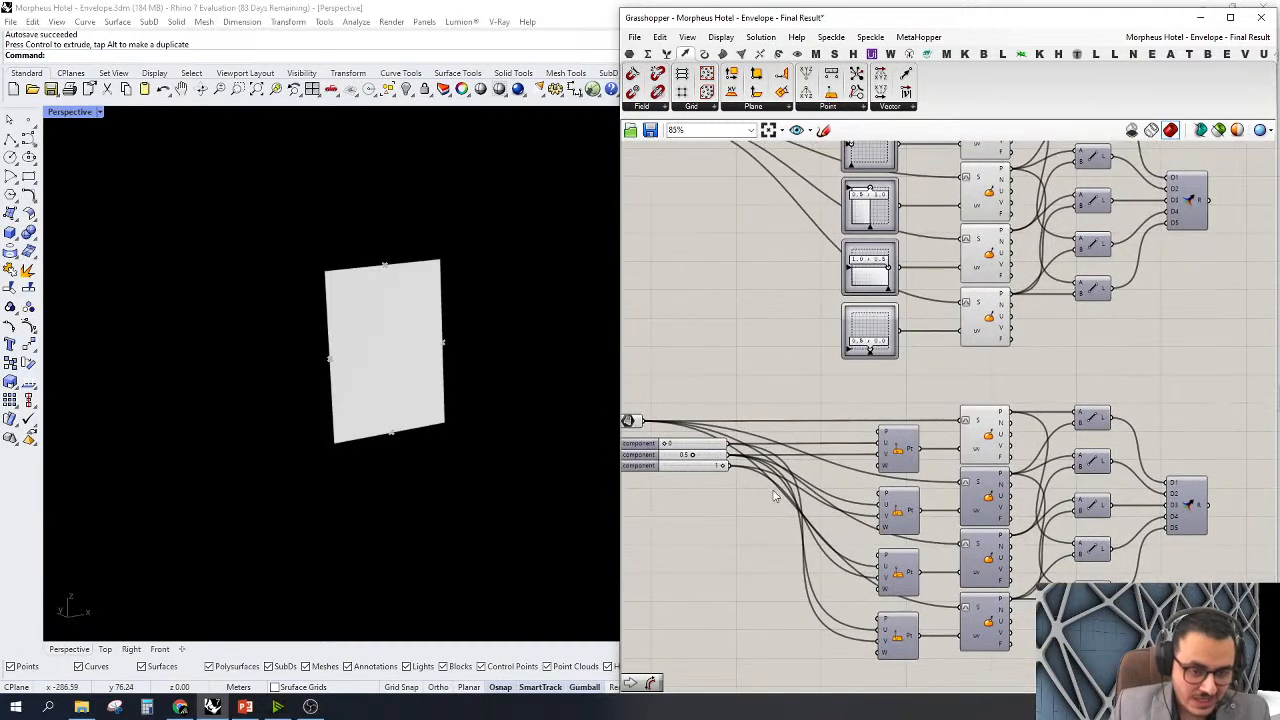
# Highlight the lower definition's first Evaluate Surface component and toggle the preview of the Point Oriented component feeding it
pyautogui.click(978, 437)
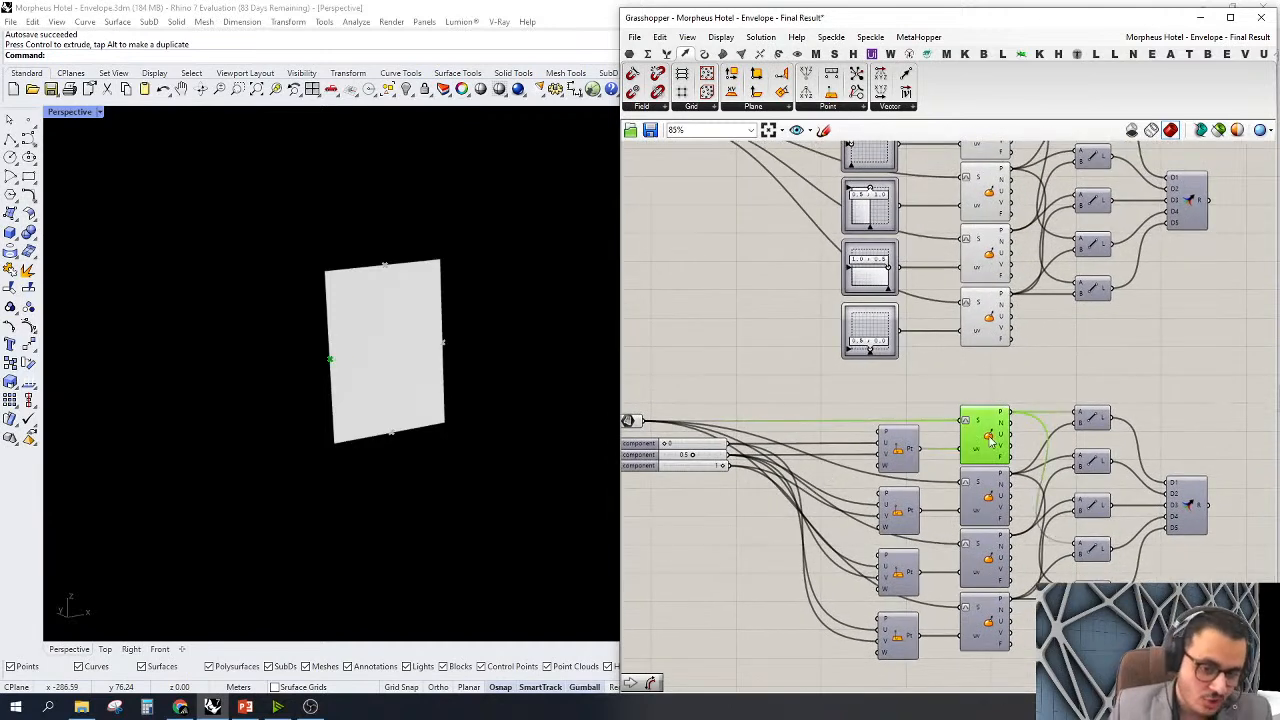
pyautogui.click(898, 453)
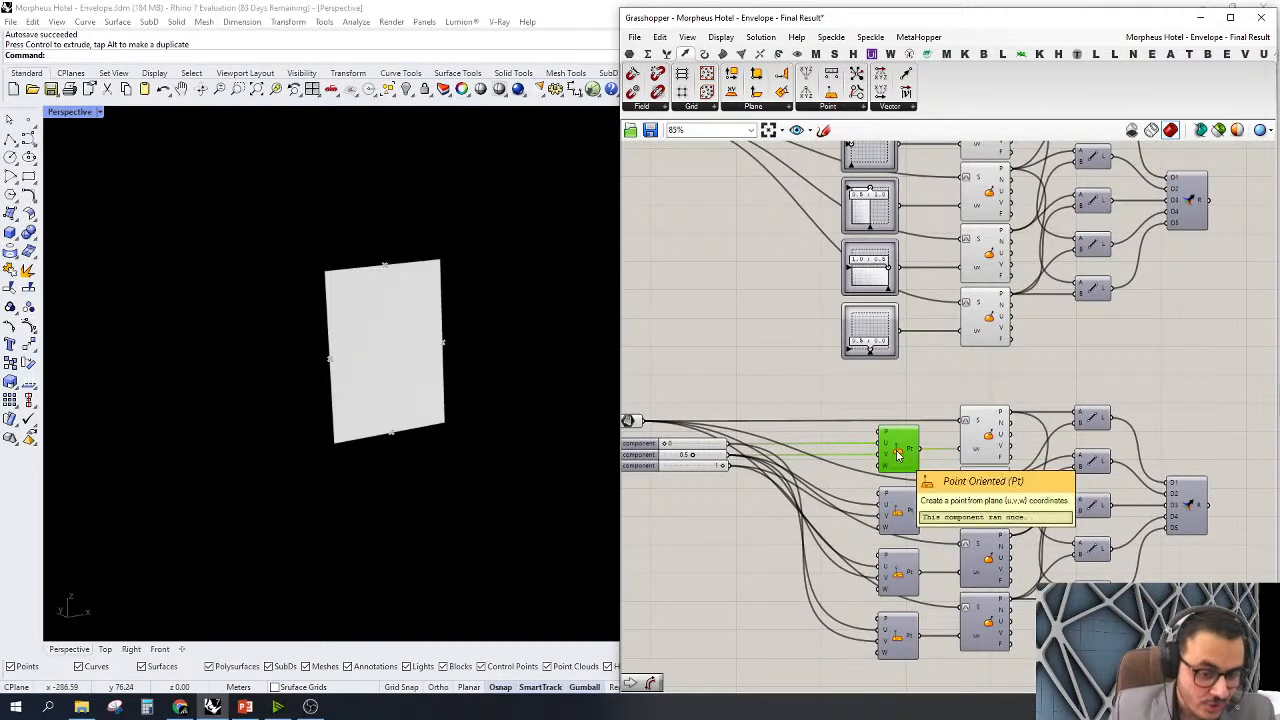
pyautogui.rightClick(897, 452)
pyautogui.click(909, 477)
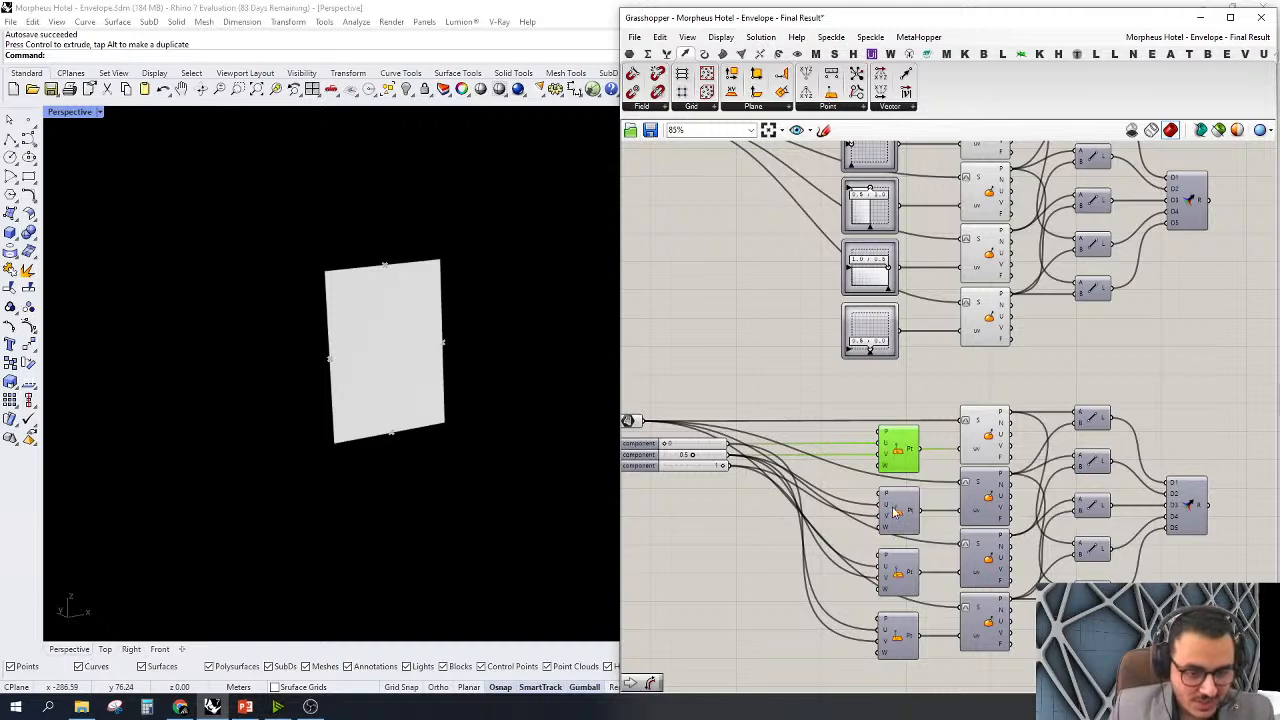
# Test the first point's position by setting the middle component slider to 0.9 and returning it to 0.5
pyautogui.moveTo(891, 507); pyautogui.dragTo(902, 469, button='right')
pyautogui.scroll(5, 733, 427)
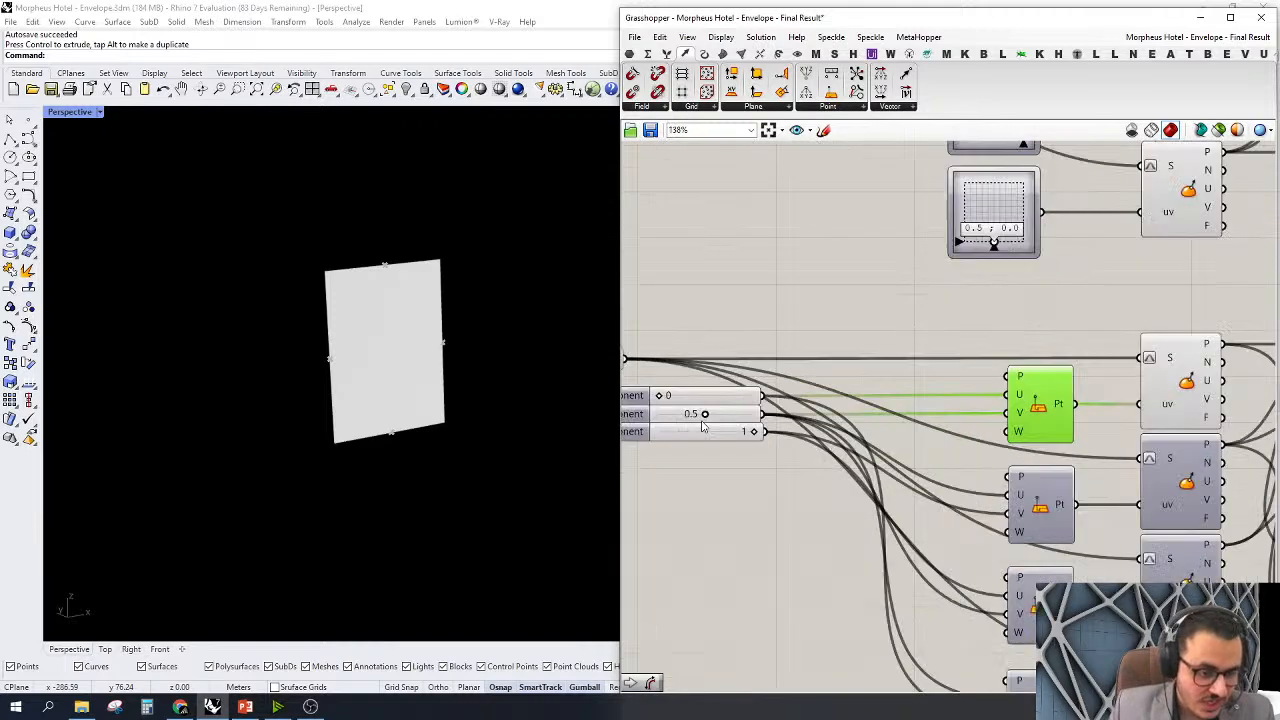
pyautogui.moveTo(737, 377)
pyautogui.mouseDown()
pyautogui.moveTo(811, 377)
pyautogui.moveTo(717, 385)
pyautogui.mouseUp()
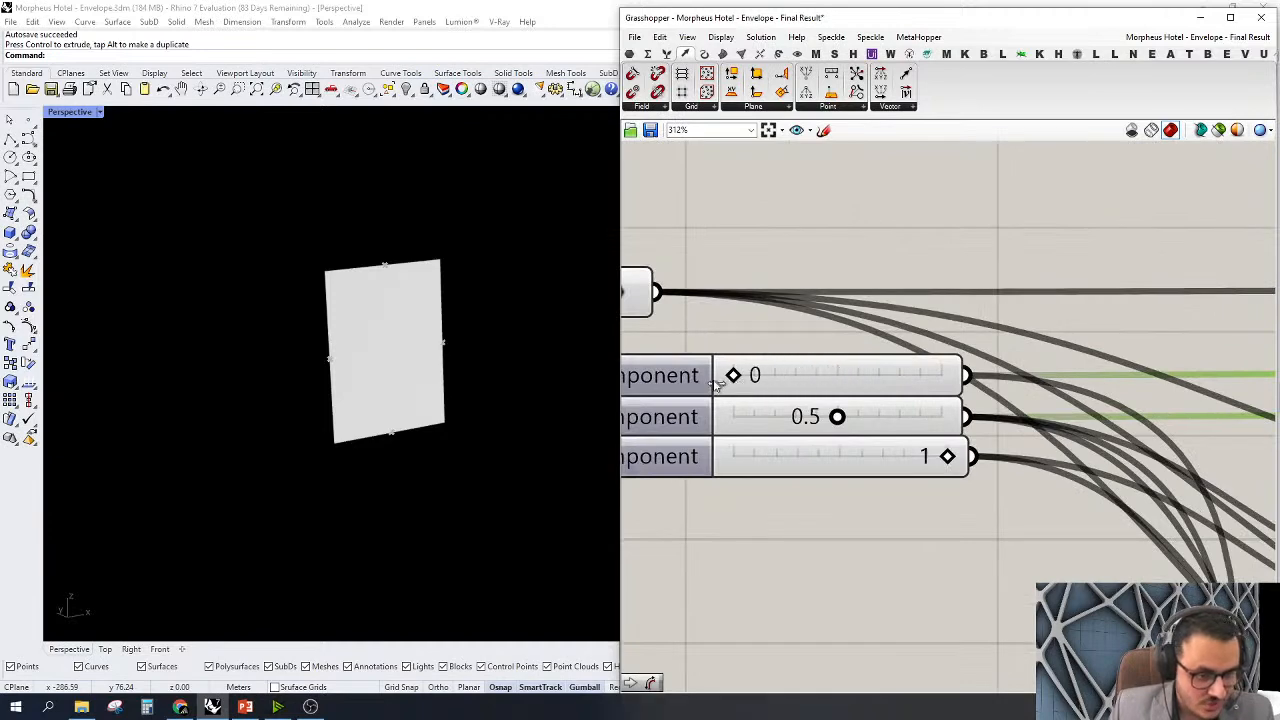
pyautogui.scroll(-3, 760, 395)
pyautogui.scroll(2, 775, 395)
pyautogui.moveTo(787, 395); pyautogui.dragTo(830, 395)
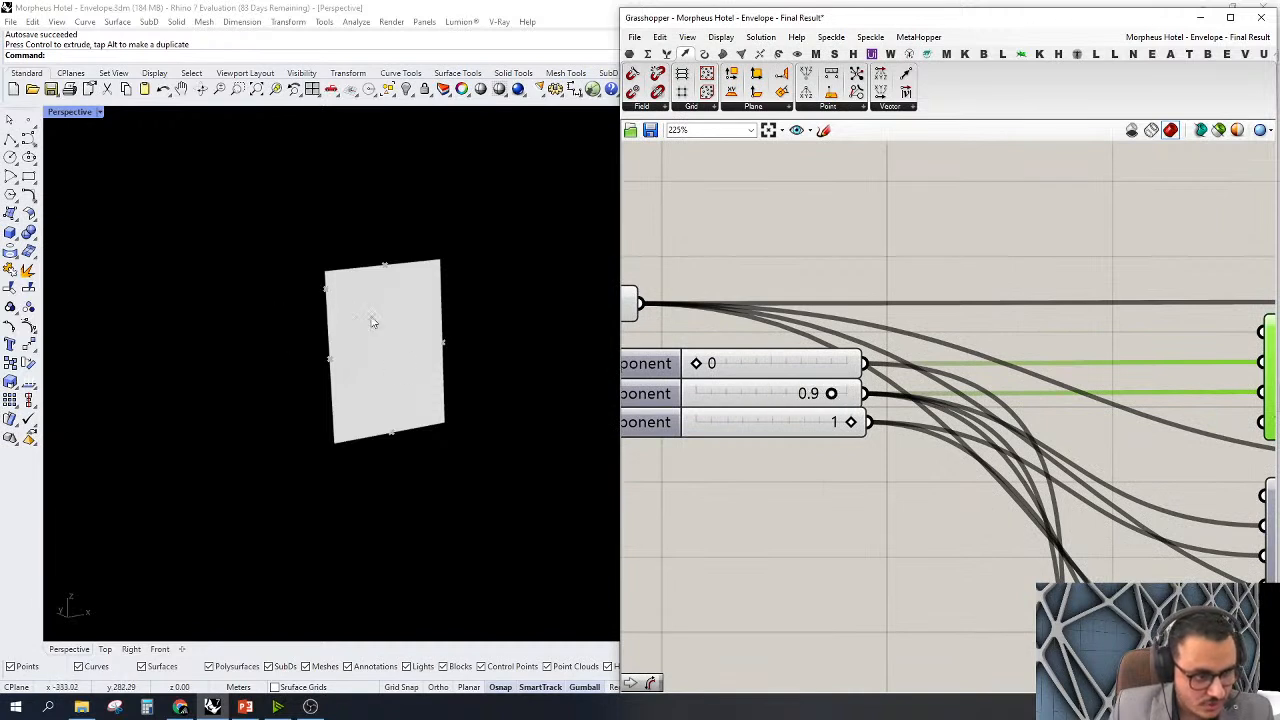
pyautogui.scroll(5, 330, 295)
pyautogui.scroll(-2, 890, 424)
pyautogui.moveTo(840, 404); pyautogui.dragTo(803, 405)
pyautogui.scroll(-5, 718, 369)
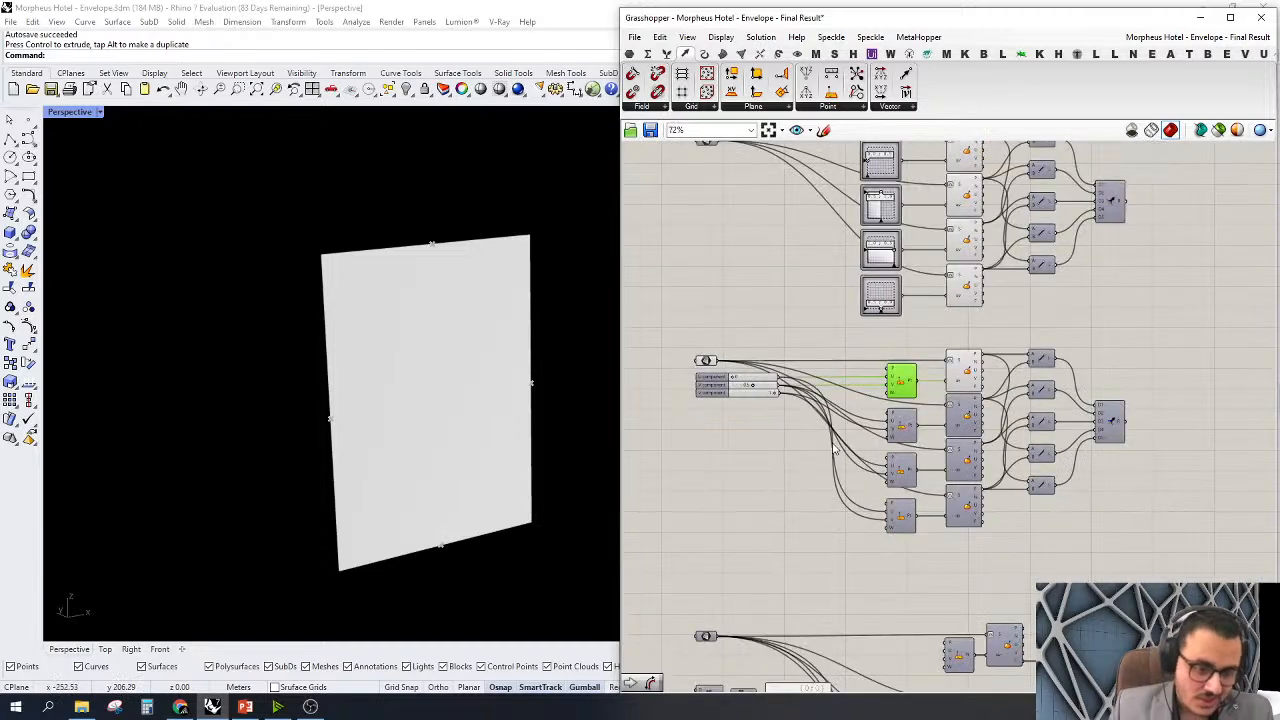
# Select the four Point Oriented components of the lower definition and turn off their preview
pyautogui.scroll(2, 824, 440)
pyautogui.moveTo(941, 613); pyautogui.dragTo(903, 304)
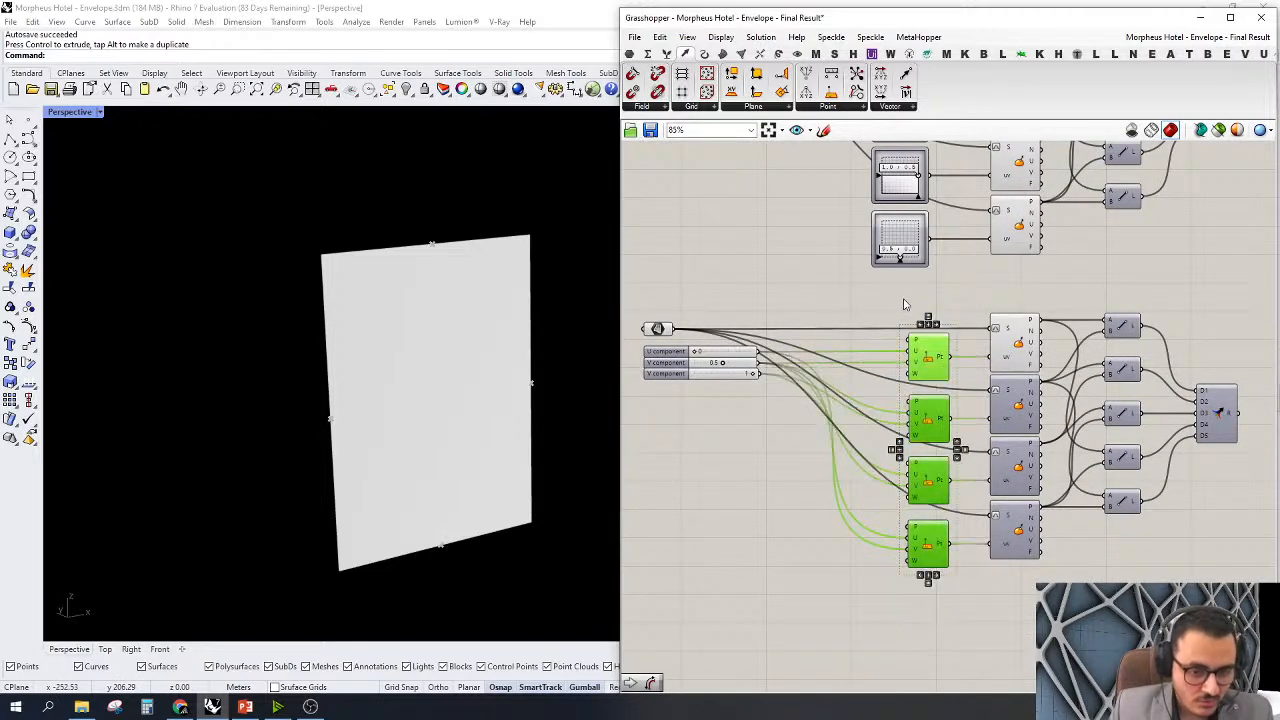
pyautogui.click(812, 293)
pyautogui.scroll(-2, 870, 380)
pyautogui.moveTo(916, 298); pyautogui.dragTo(862, 562)
pyautogui.rightClick(792, 434)
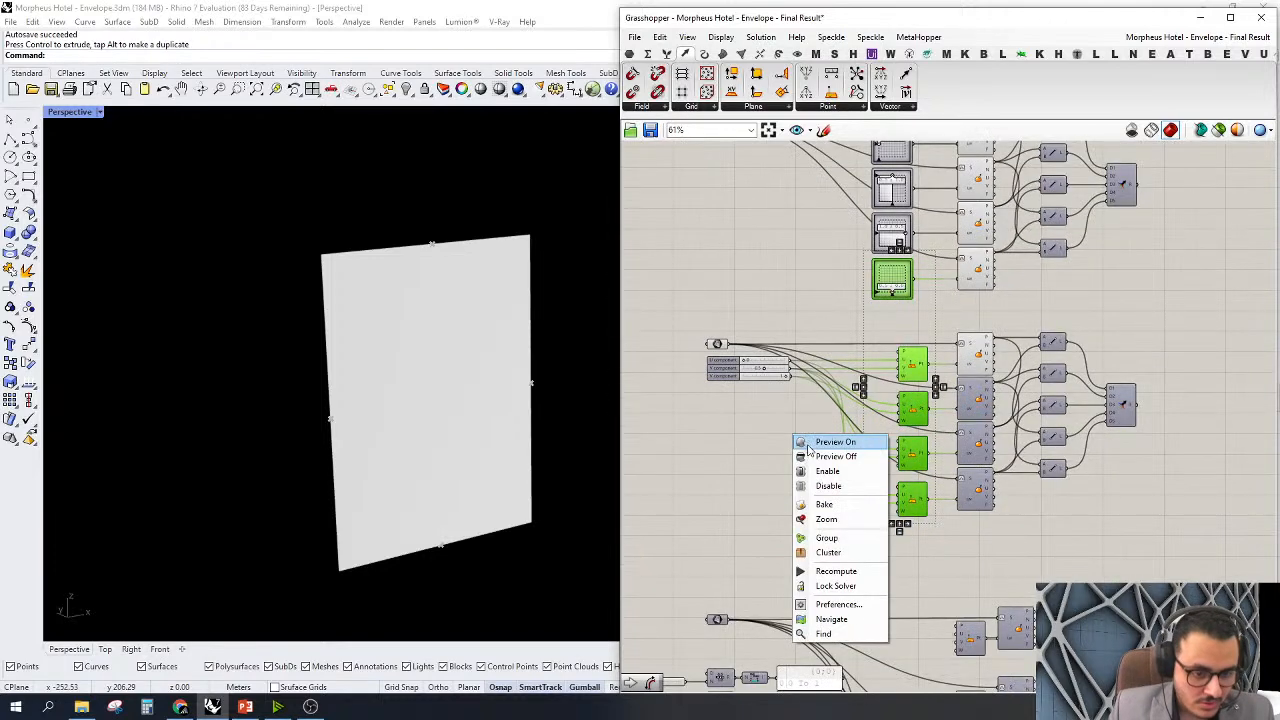
pyautogui.click(812, 456)
# Turn off the preview of every component in the two flat-panel definitions, including their source surfaces
pyautogui.scroll(-2, 960, 300)
pyautogui.moveTo(1102, 190); pyautogui.dragTo(688, 510)
pyautogui.rightClick(676, 378)
pyautogui.click(707, 402)
pyautogui.moveTo(713, 499); pyautogui.dragTo(715, 431, button='right')
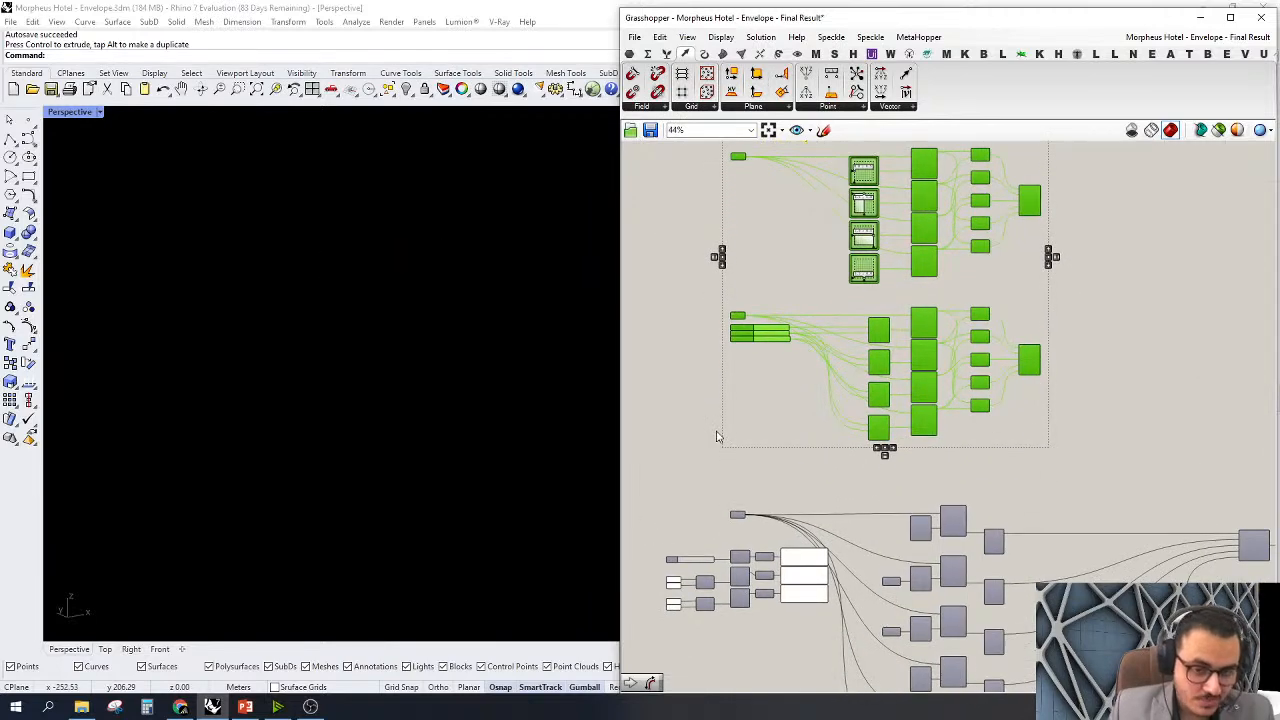
pyautogui.click(716, 436)
# Turn on the preview of the third definition's source surface parameter and zoom the viewport to its curved surface
pyautogui.click(738, 516)
pyautogui.rightClick(742, 495)
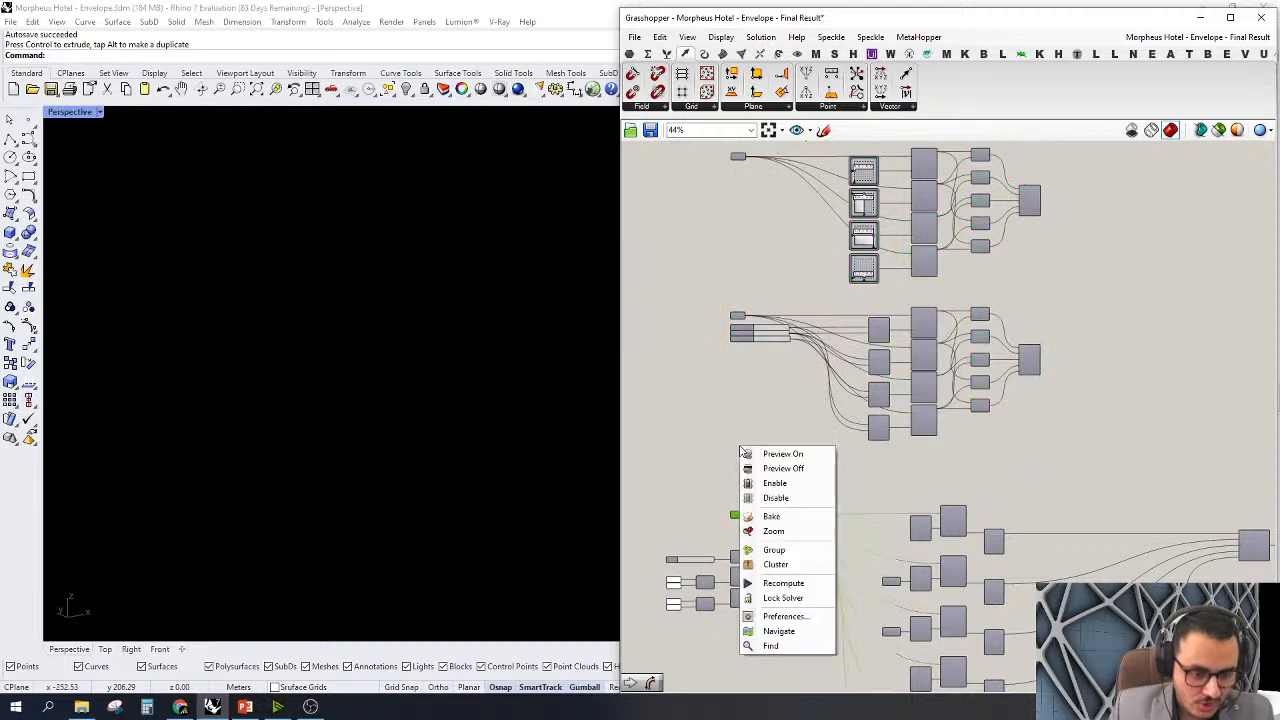
pyautogui.click(768, 463)
pyautogui.rightClick(786, 449)
pyautogui.click(811, 534)
pyautogui.scroll(-5, 452, 392)
pyautogui.moveTo(452, 392); pyautogui.dragTo(669, 435, button='right')
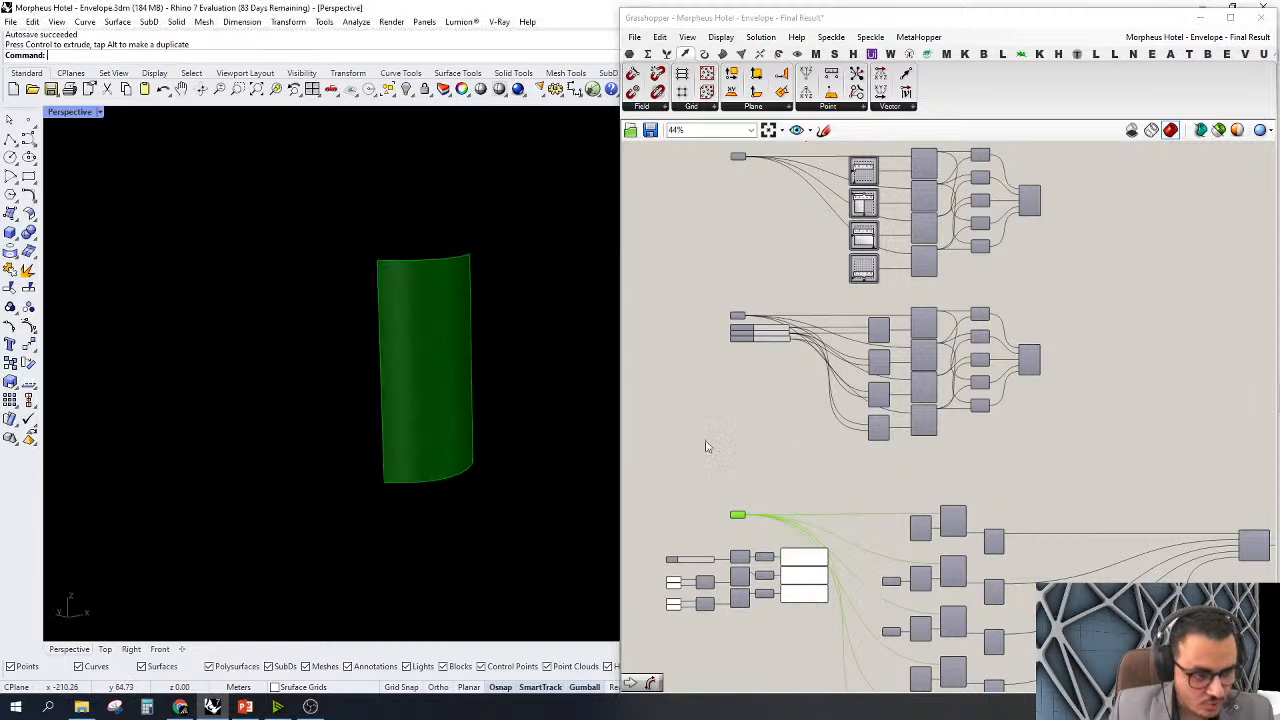
pyautogui.click(670, 438)
pyautogui.moveTo(423, 391); pyautogui.dragTo(497, 440, button='right')
# Turn on the preview of the second definition's Merge component
pyautogui.moveTo(746, 443); pyautogui.dragTo(743, 353, button='right')
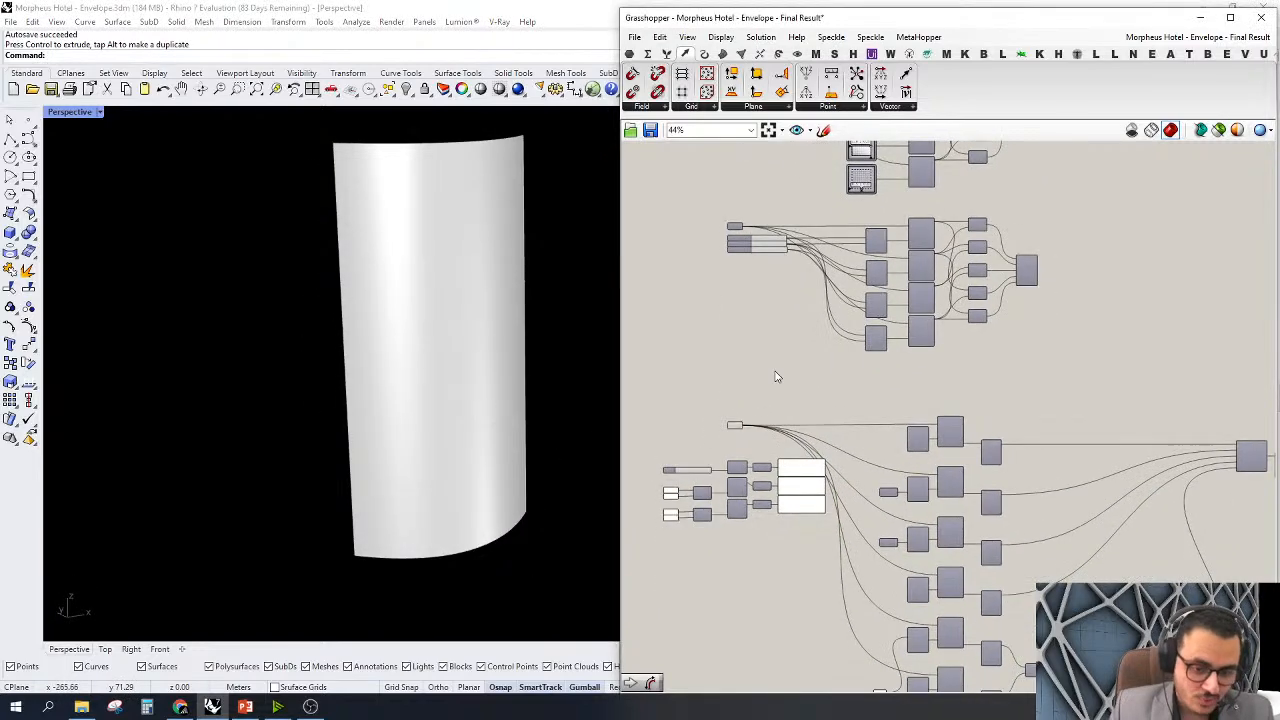
pyautogui.moveTo(760, 411); pyautogui.dragTo(760, 370, button='right')
pyautogui.moveTo(823, 325); pyautogui.dragTo(820, 382, button='right')
pyautogui.scroll(3, 934, 263)
pyautogui.click(1080, 300)
pyautogui.rightClick(1088, 301)
pyautogui.click(1108, 340)
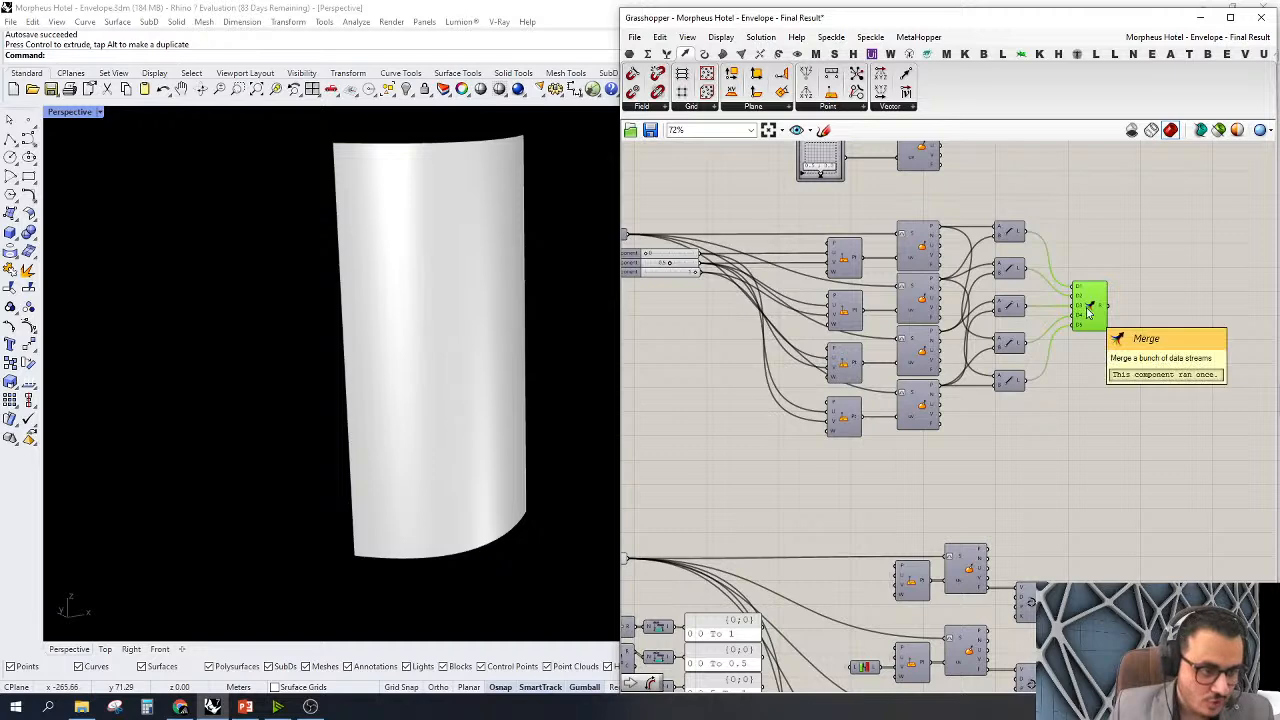
# Select the Line and Merge components of the second definition and turn off their preview
pyautogui.scroll(1, 1054, 254)
pyautogui.moveTo(1050, 188); pyautogui.dragTo(968, 478)
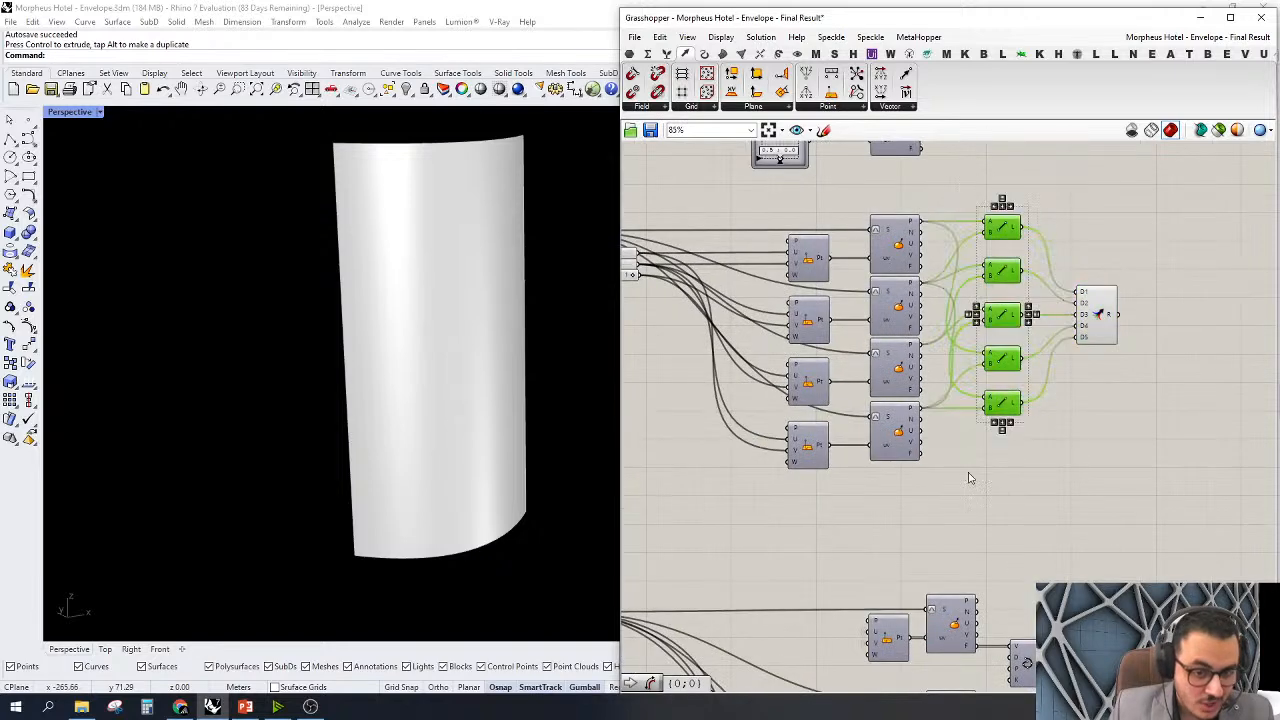
pyautogui.rightClick(1050, 210)
pyautogui.scroll(-3, 822, 229)
pyautogui.moveTo(1062, 190); pyautogui.dragTo(722, 341)
pyautogui.rightClick(722, 341)
pyautogui.click(762, 344)
pyautogui.scroll(3, 756, 350)
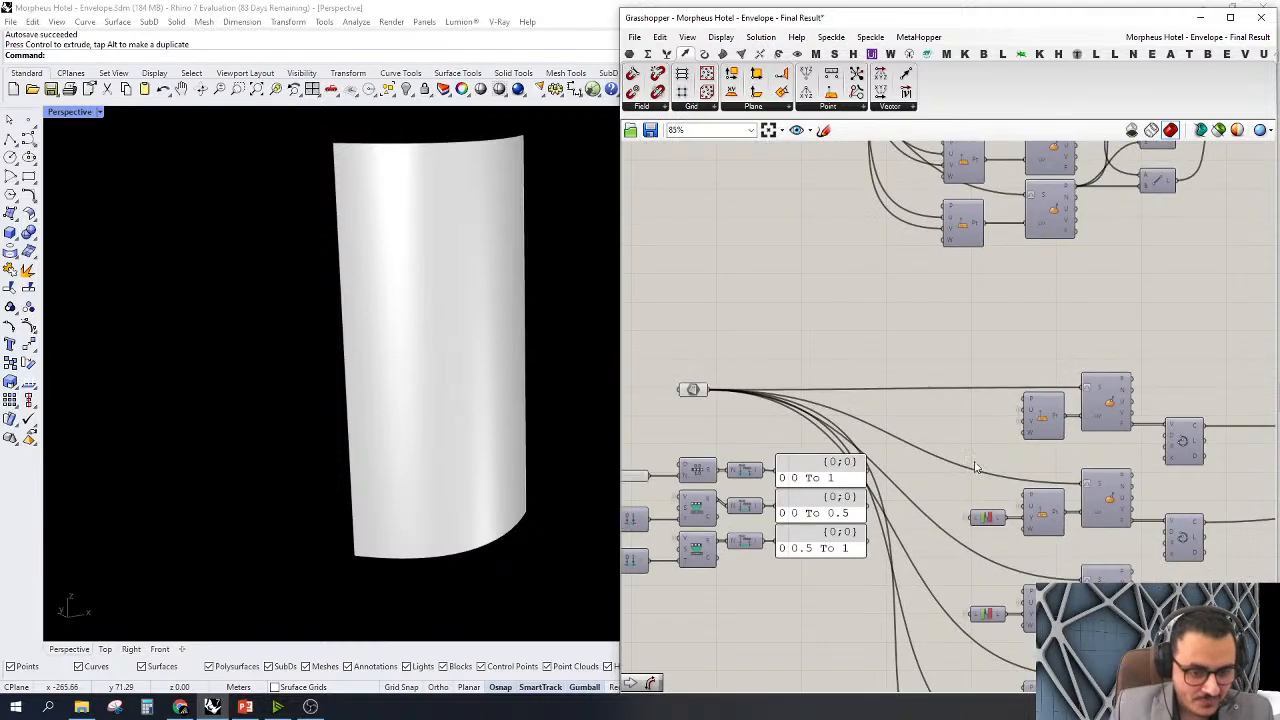
# Turn on the preview of the final Curve parameter at the end of the third definition
pyautogui.scroll(1, 910, 393)
pyautogui.click(1004, 368)
pyautogui.scroll(-4, 941, 377)
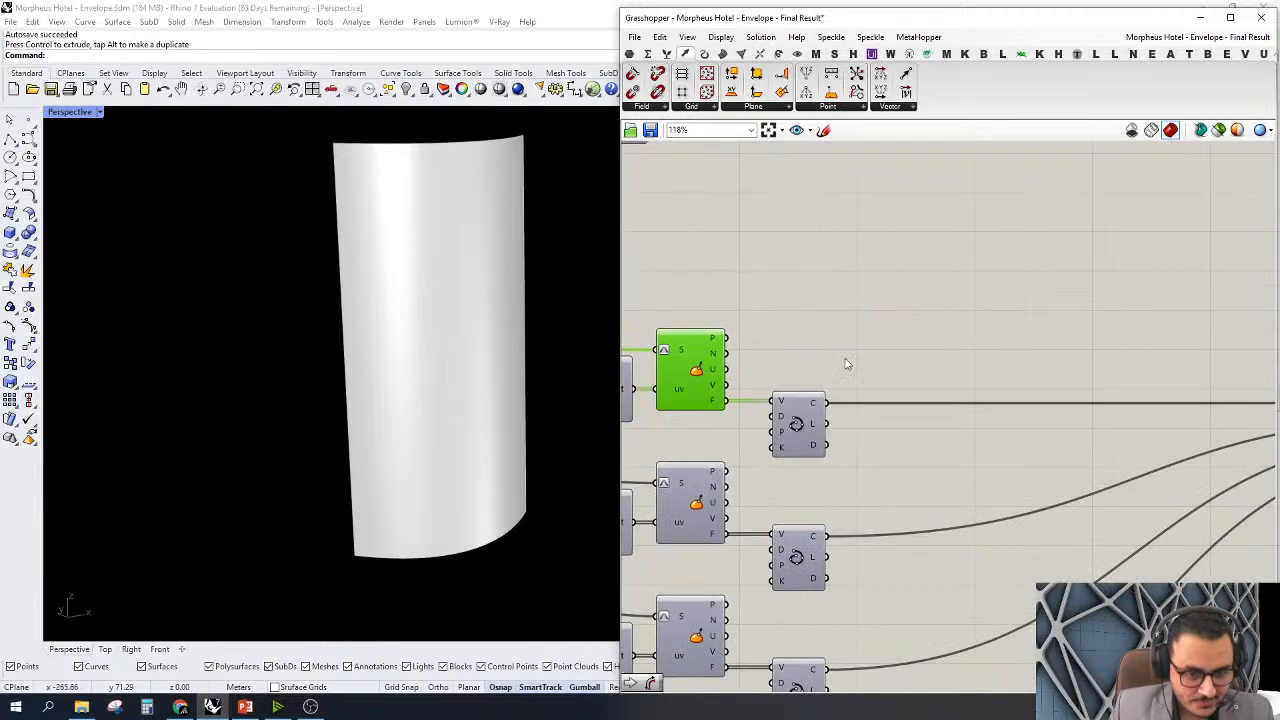
pyautogui.scroll(3, 1068, 378)
pyautogui.click(1084, 375)
pyautogui.rightClick(1095, 378)
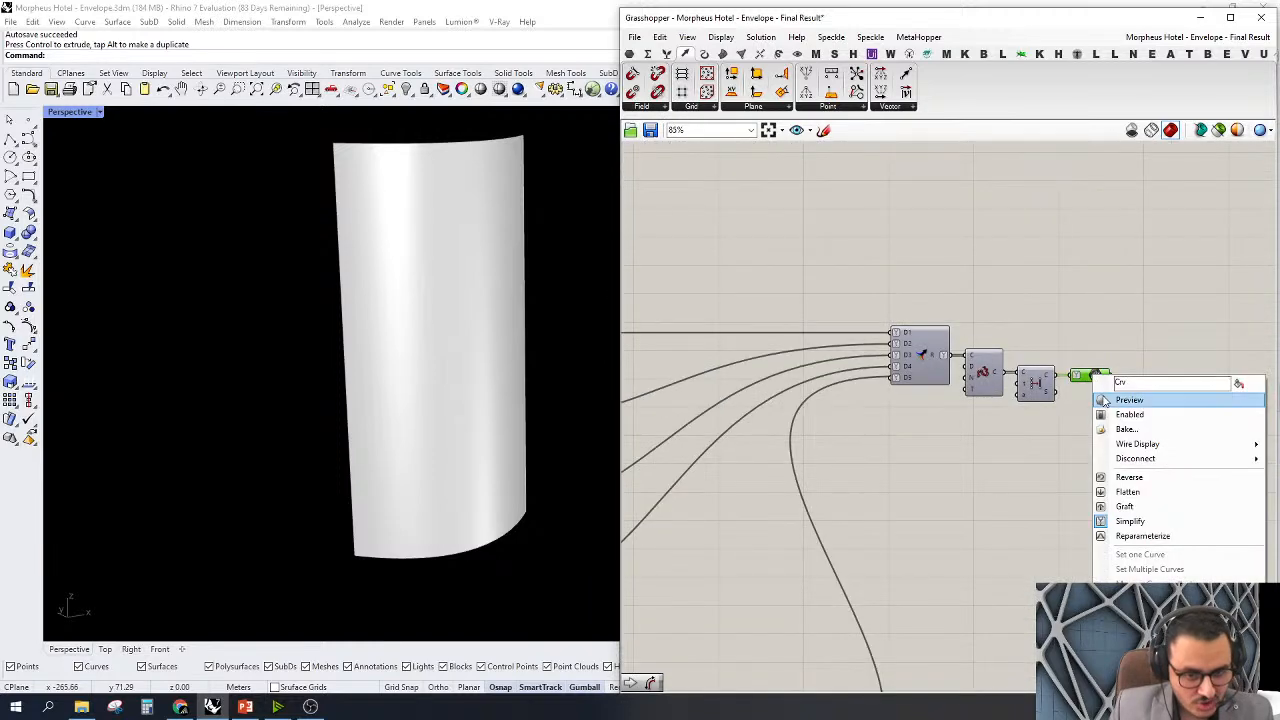
pyautogui.click(1105, 400)
pyautogui.click(1079, 376)
# Examine the diamond pattern curves on the curved surface from several angles in the viewport
pyautogui.scroll(-5, 315, 384)
pyautogui.moveTo(329, 386); pyautogui.dragTo(472, 413, button='right')
pyautogui.scroll(4, 472, 413)
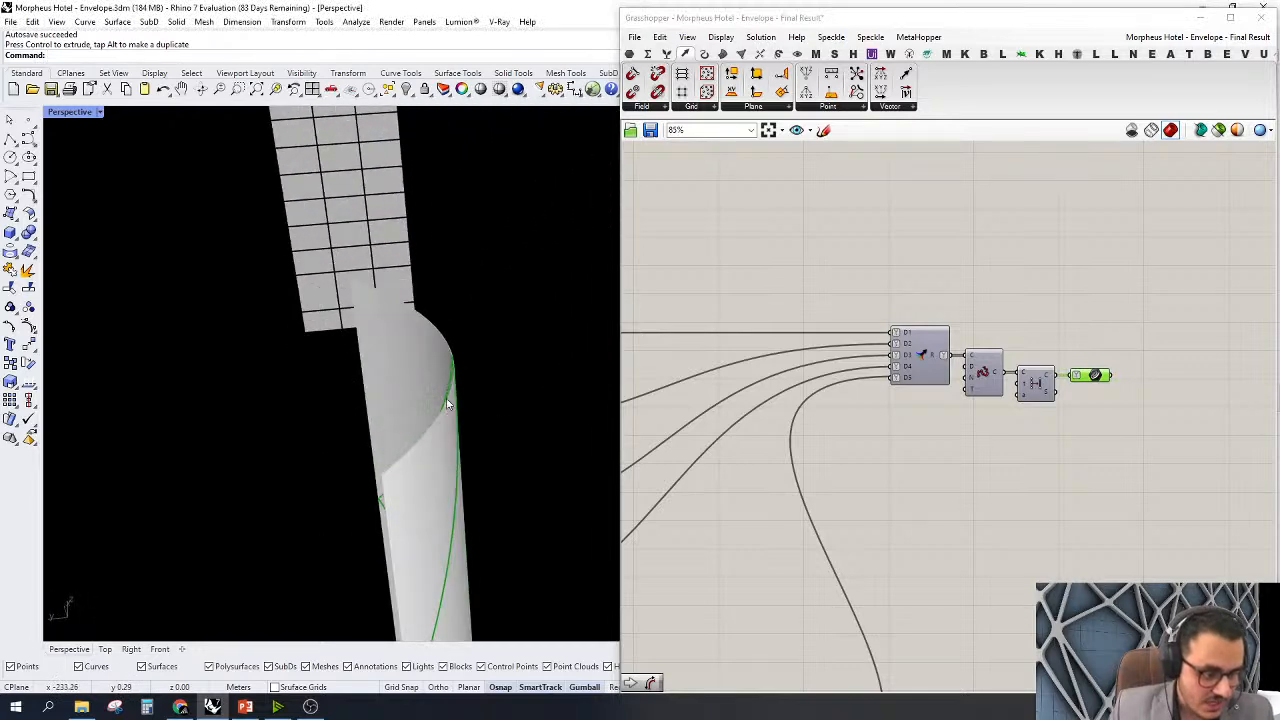
pyautogui.moveTo(404, 535); pyautogui.dragTo(443, 309, button='right')
pyautogui.scroll(-4, 363, 410)
pyautogui.scroll(3, 443, 310)
pyautogui.moveTo(428, 372); pyautogui.dragTo(345, 432, button='right')
pyautogui.scroll(-3, 1093, 390)
pyautogui.scroll(-1, 1093, 390)
# Turn on the preview of the third definition's first Evaluate Surface component to show its points and planes
pyautogui.moveTo(1029, 420); pyautogui.dragTo(1122, 391, button='right')
pyautogui.scroll(3, 870, 394)
pyautogui.moveTo(809, 242); pyautogui.dragTo(1020, 360, button='right')
pyautogui.click(1018, 362)
pyautogui.rightClick(1018, 362)
pyautogui.click(1030, 380)
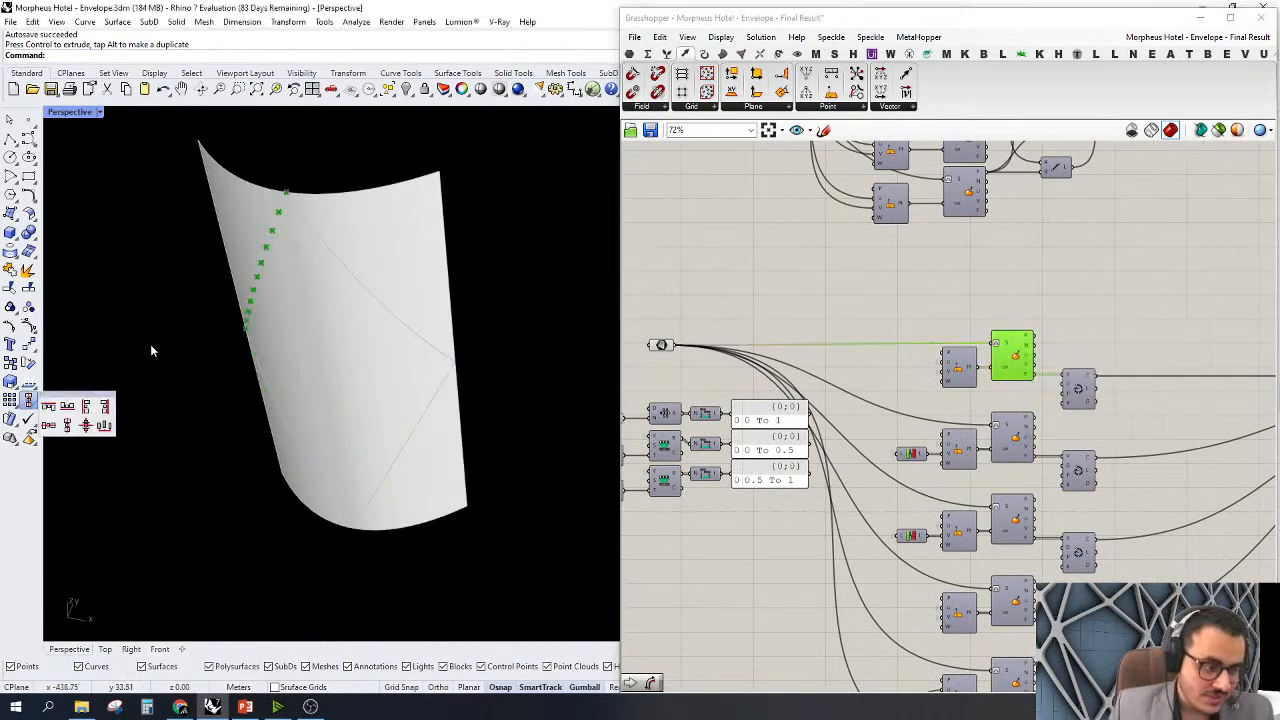
pyautogui.moveTo(257, 317); pyautogui.dragTo(343, 280, button='right')
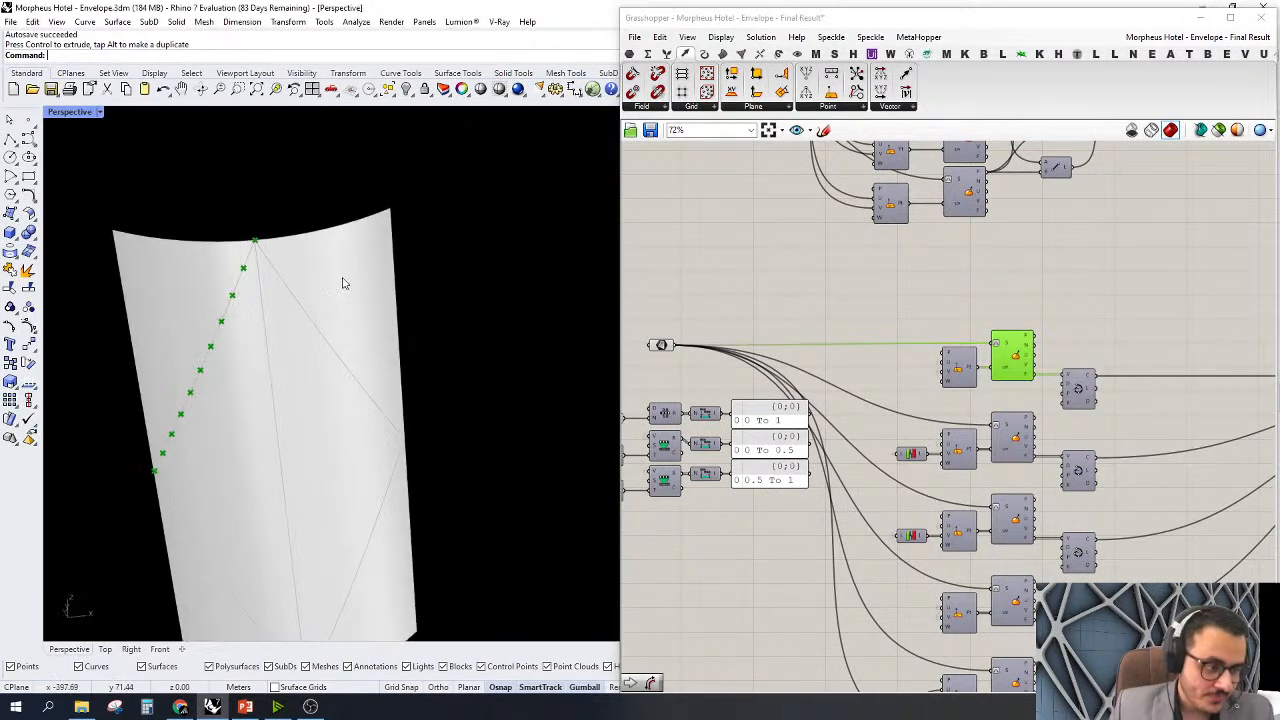
# Set the preview plane size to 2
pyautogui.click(720, 37)
pyautogui.moveTo(796, 258)
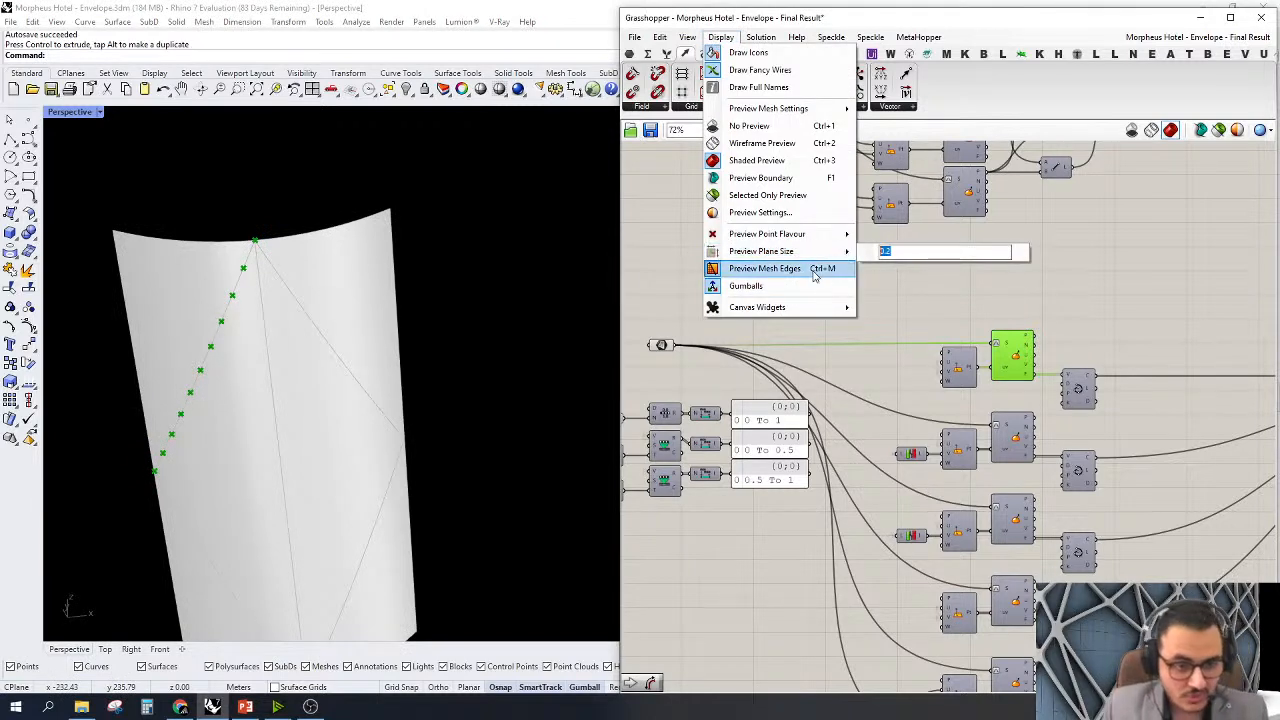
pyautogui.moveTo(926, 251); pyautogui.dragTo(880, 246)
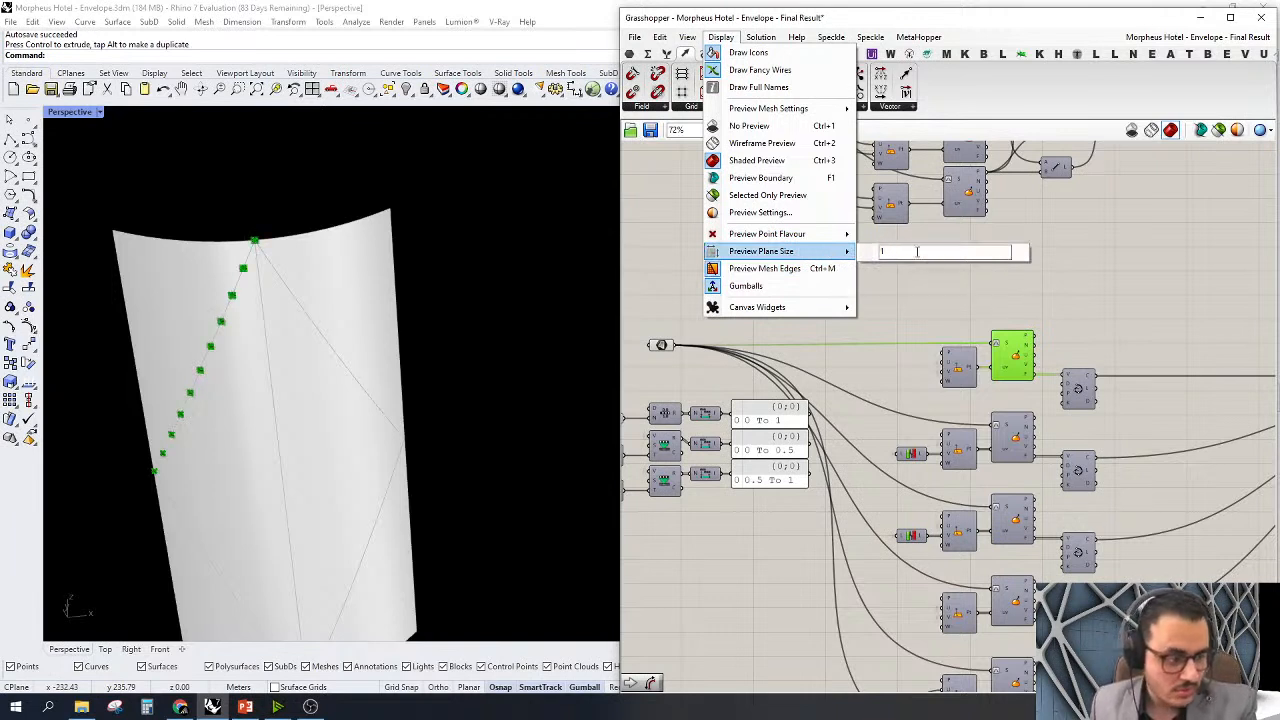
pyautogui.write('2')
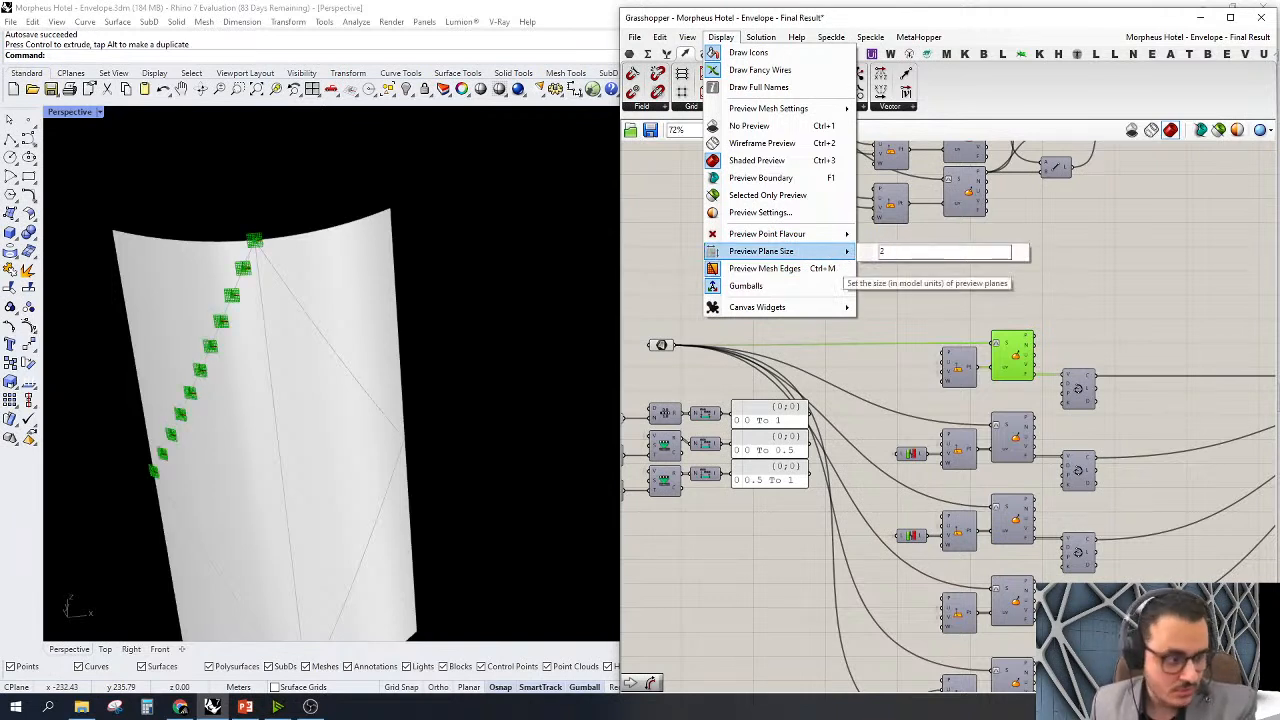
pyautogui.click(896, 330)
# Examine the enlarged planes on the curved surface and highlight the Range component below the third definition's source surface parameter
pyautogui.scroll(-1, 931, 270)
pyautogui.moveTo(157, 428); pyautogui.dragTo(200, 374, button='right')
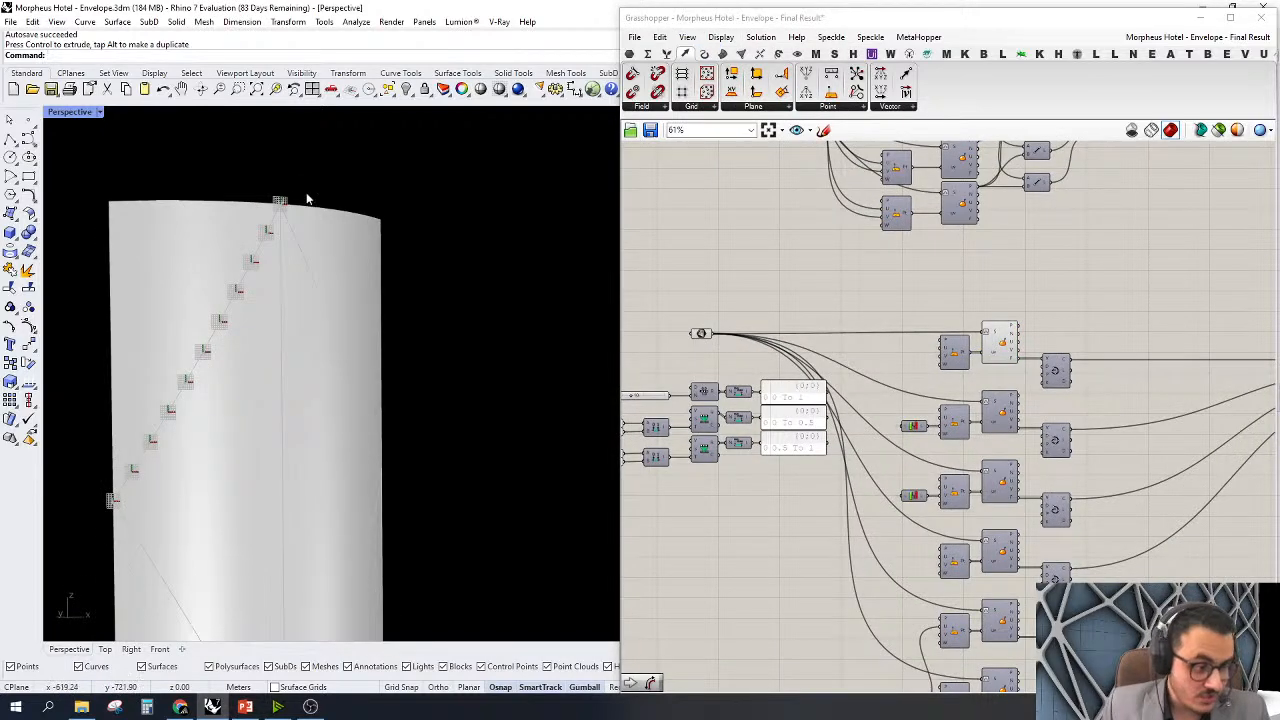
pyautogui.scroll(3, 660, 350)
pyautogui.click(752, 432)
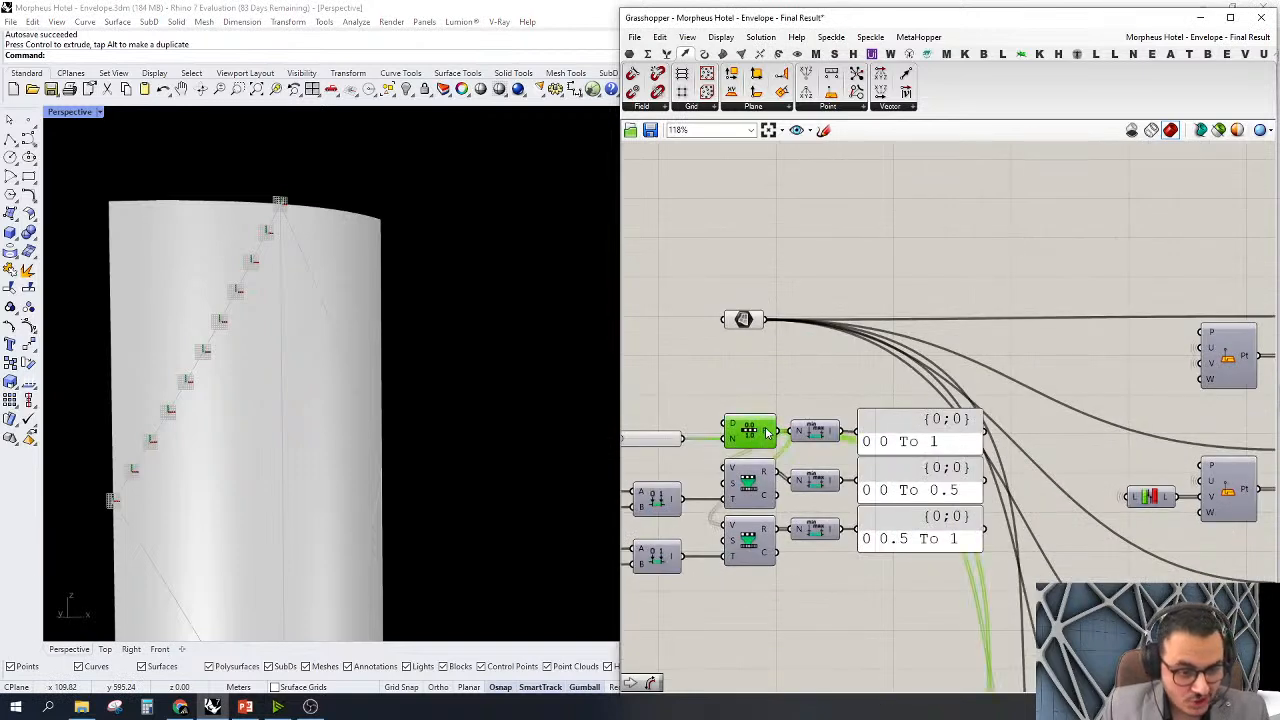
# Examine the Range output and the two remapped number outputs for the 0 to 0.5 and 0.5 to 1 domains
pyautogui.moveTo(767, 432)
pyautogui.click(882, 372)
pyautogui.moveTo(1058, 393); pyautogui.dragTo(880, 397, button='right')
pyautogui.moveTo(770, 474); pyautogui.dragTo(822, 430, button='right')
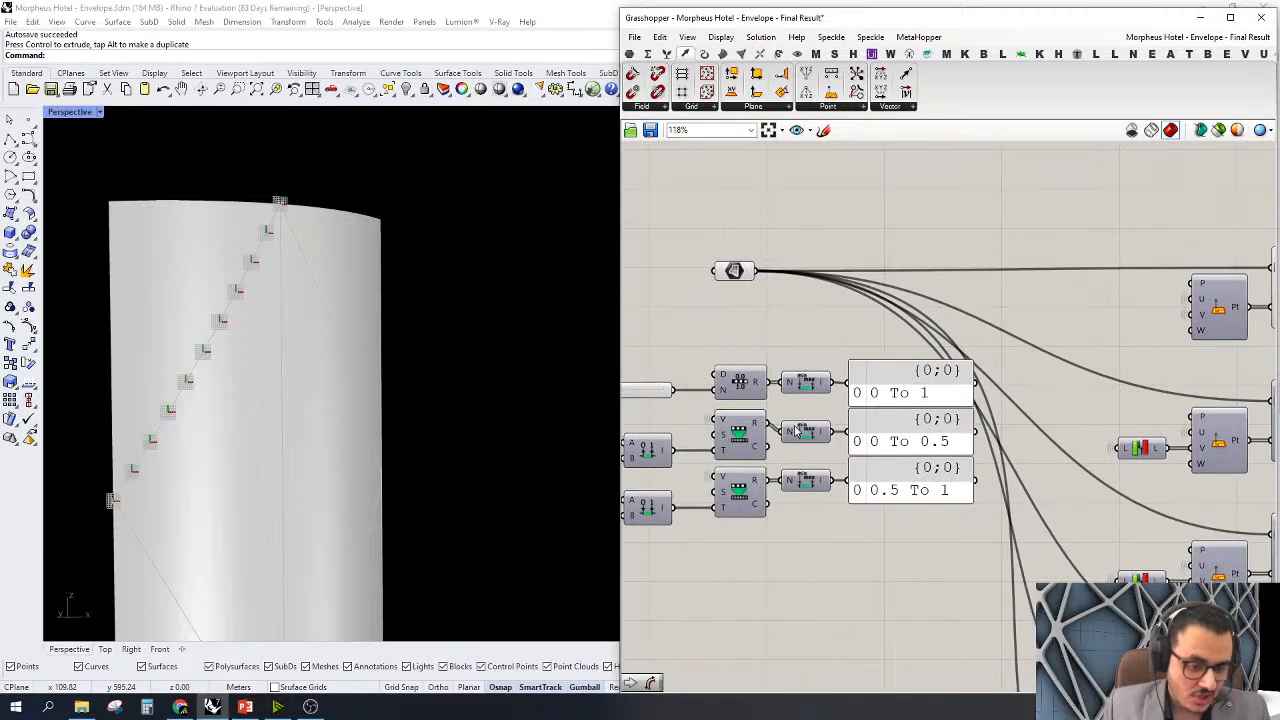
pyautogui.moveTo(760, 427)
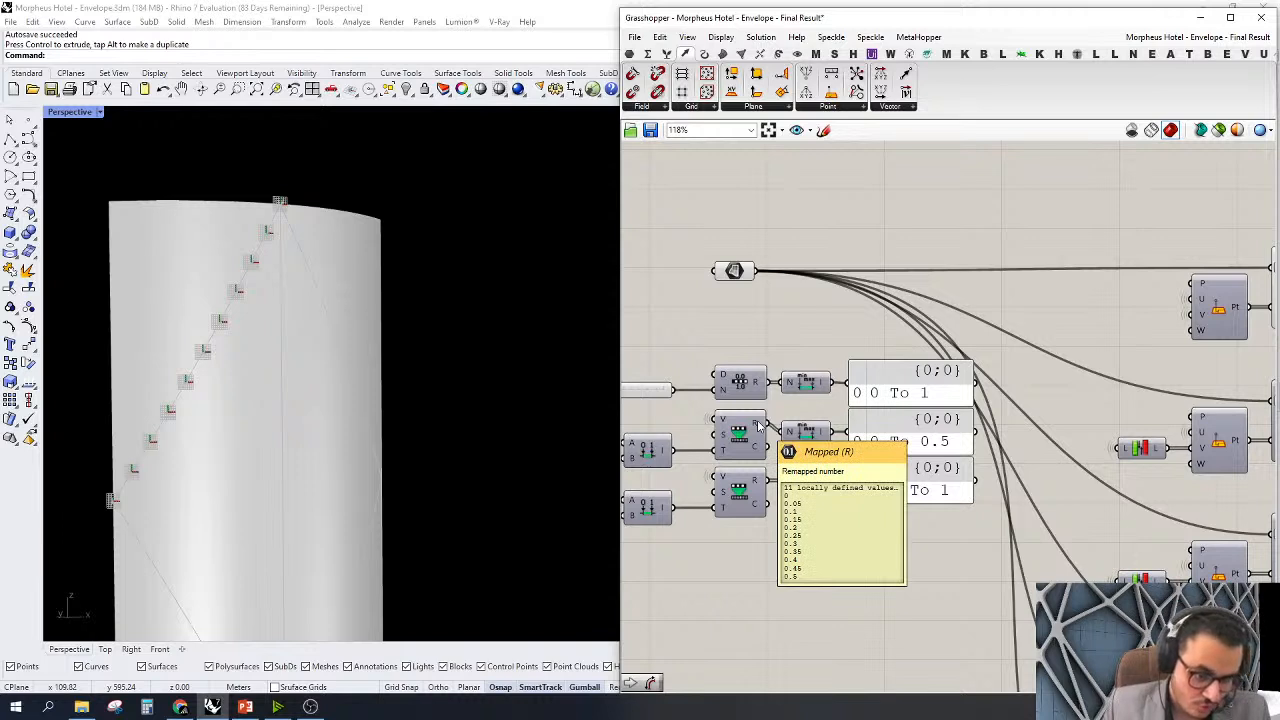
pyautogui.moveTo(762, 482)
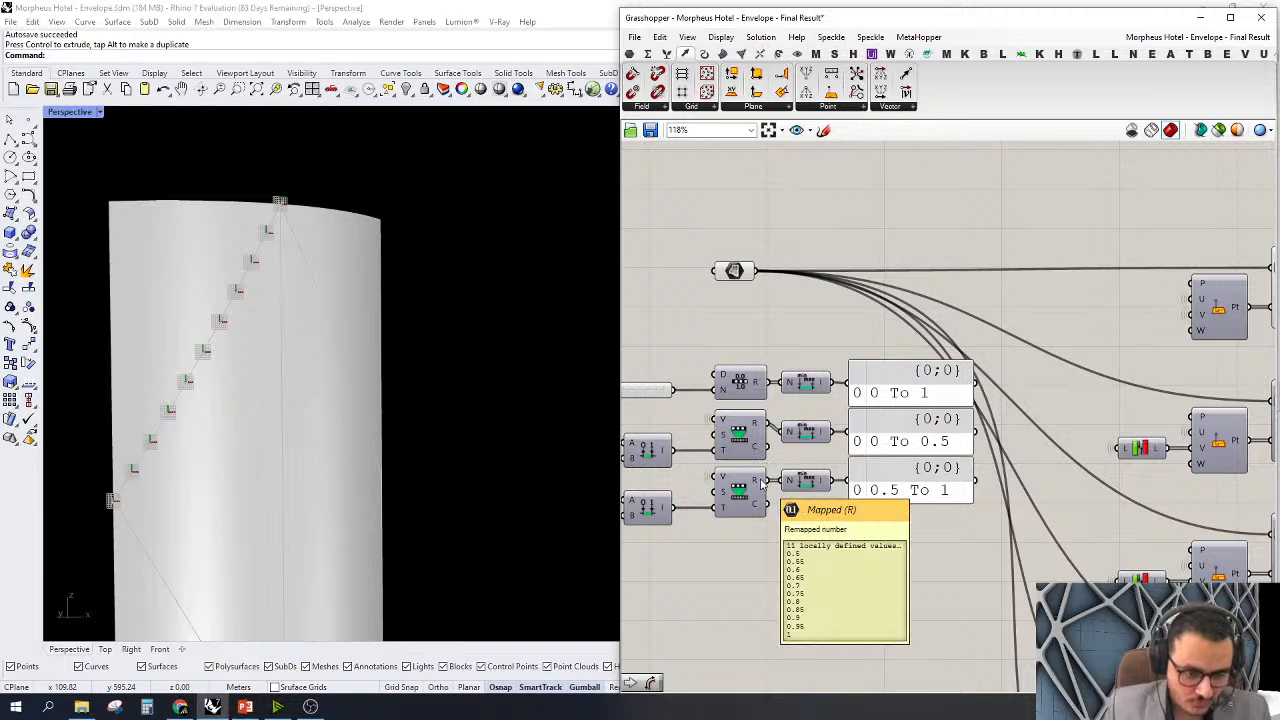
# Highlight the planes of the third definition's first Evaluate Surface component on the curved surface
pyautogui.moveTo(960, 300); pyautogui.dragTo(748, 300, button='right')
pyautogui.click(1100, 290)
pyautogui.keyDown('shift'); pyautogui.moveTo(314, 200); pyautogui.dragTo(348, 170, button='right'); pyautogui.keyUp('shift')
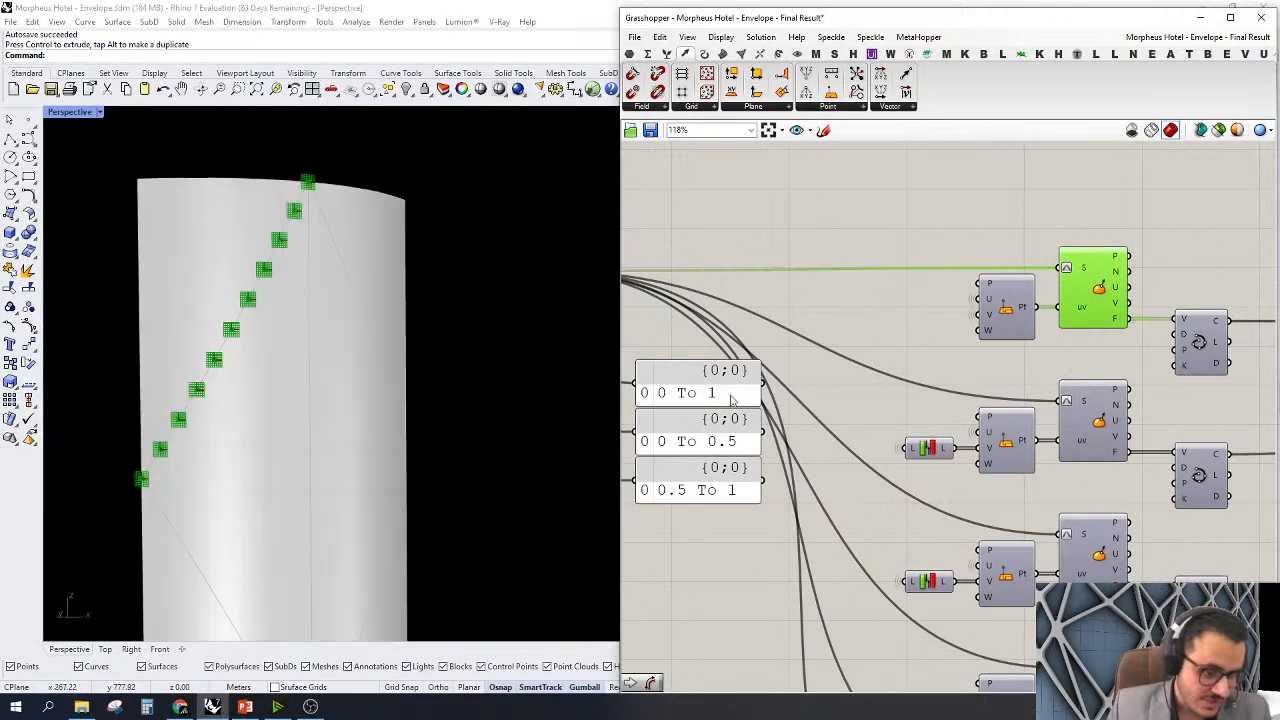
# Set the Steps slider of the Range component to 17 and clear the Evaluate Surface selection
pyautogui.scroll(-3, 1010, 325)
pyautogui.scroll(5, 700, 348)
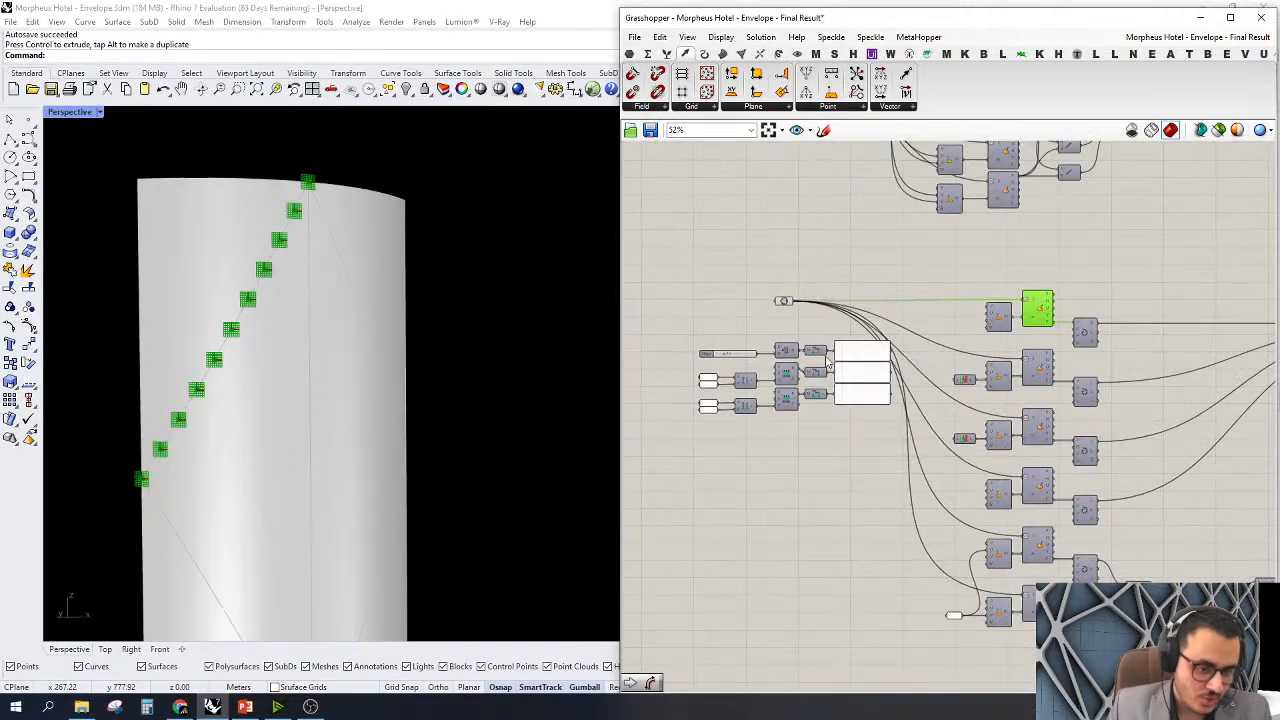
pyautogui.moveTo(700, 347)
pyautogui.mouseDown()
pyautogui.moveTo(728, 347)
pyautogui.moveTo(708, 347)
pyautogui.mouseUp()
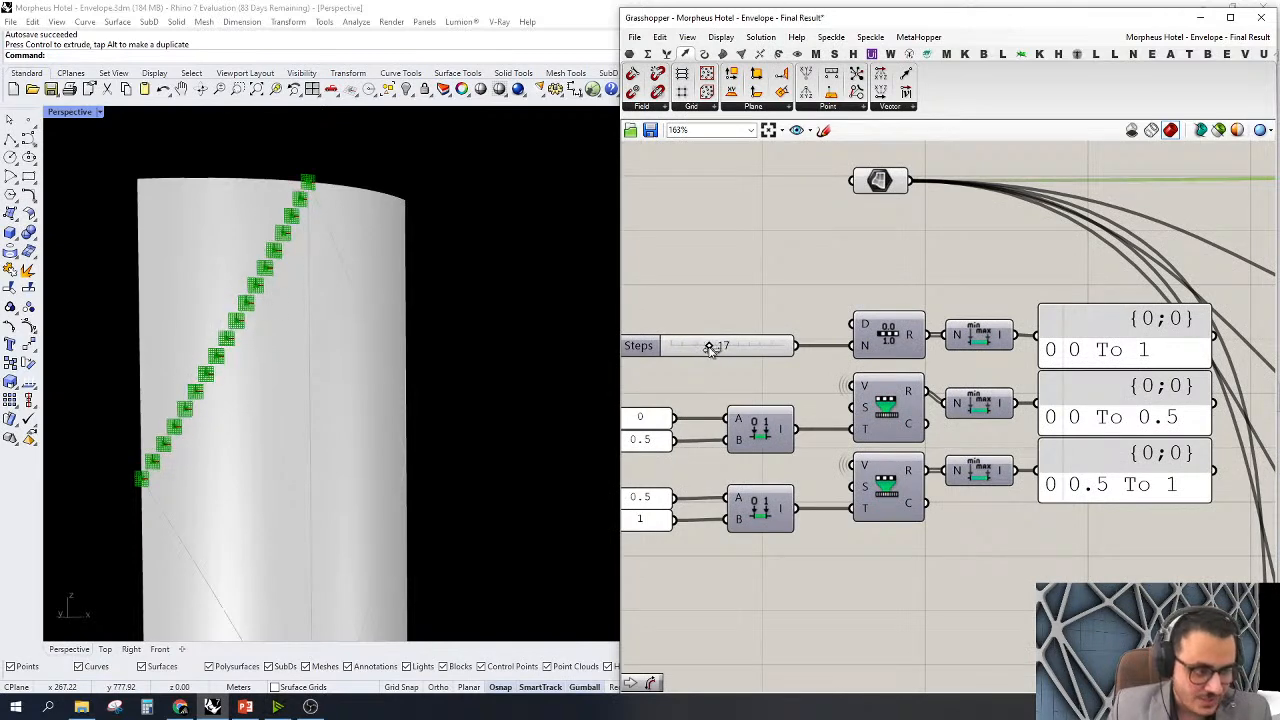
pyautogui.scroll(-4, 755, 304)
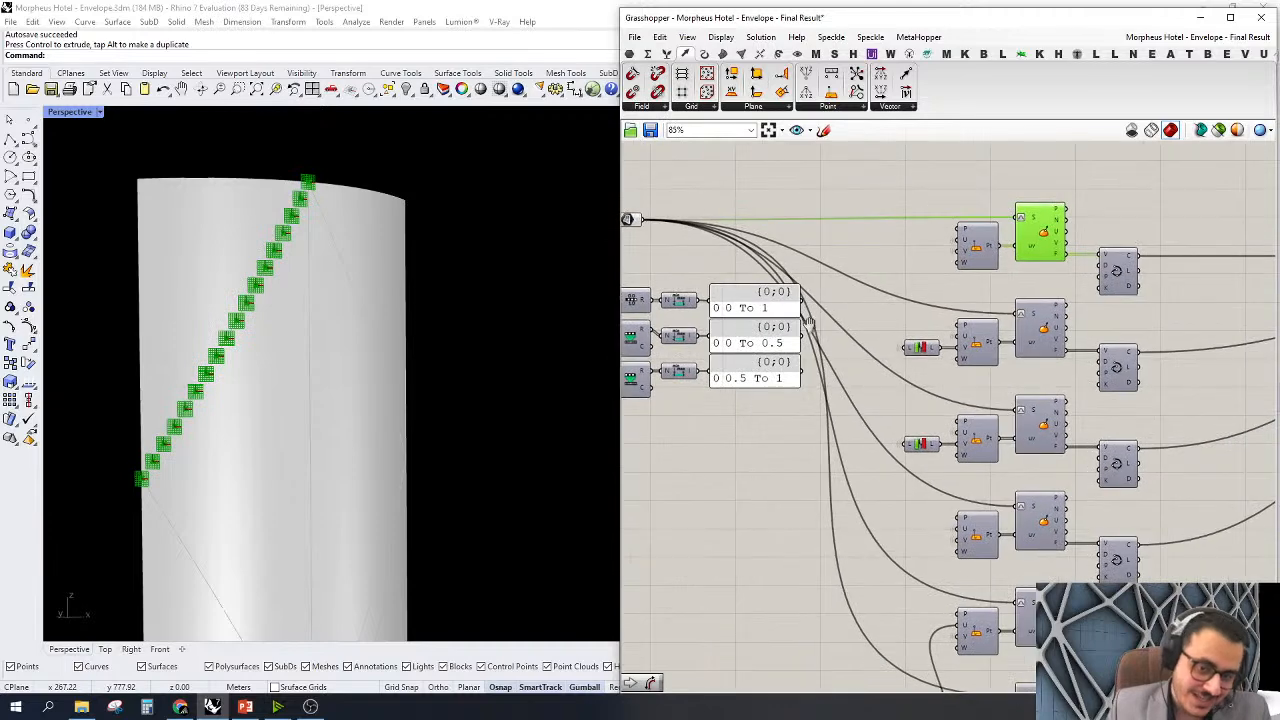
pyautogui.click(1124, 275)
pyautogui.moveTo(795, 274); pyautogui.dragTo(1062, 283, button='right')
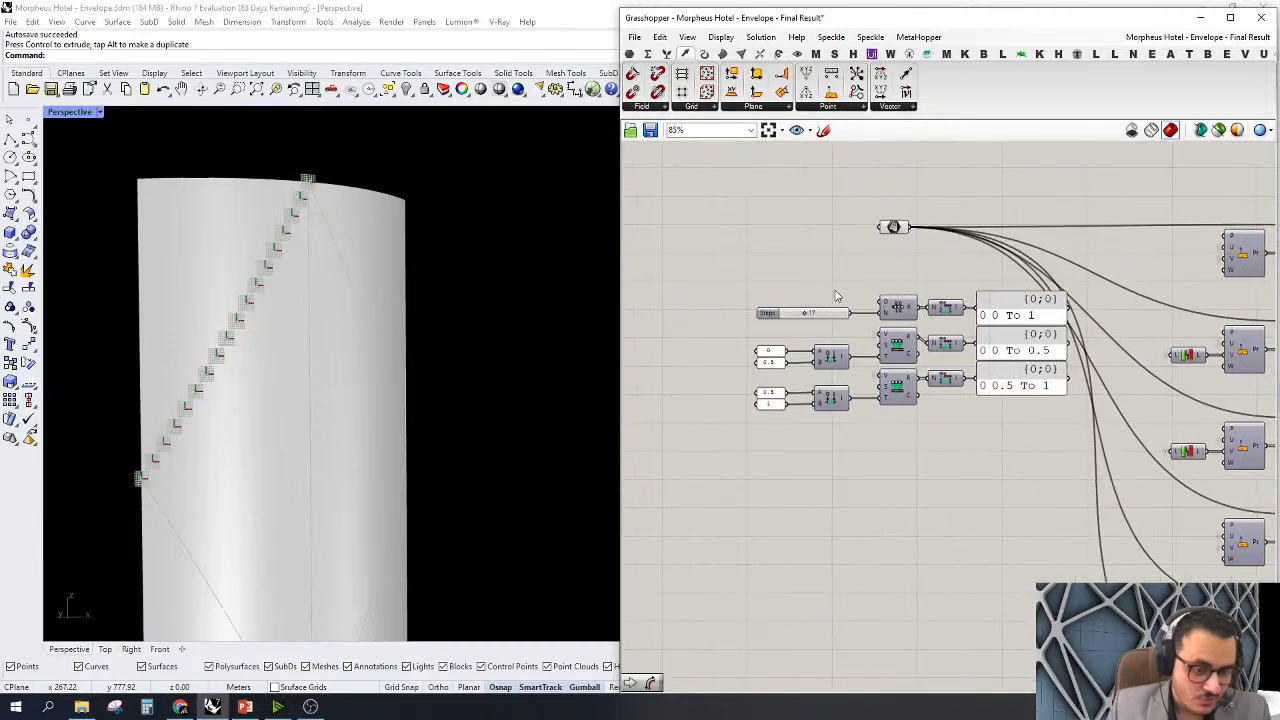
# Set the Steps slider feeding the Range component to 10
pyautogui.scroll(3, 836, 291)
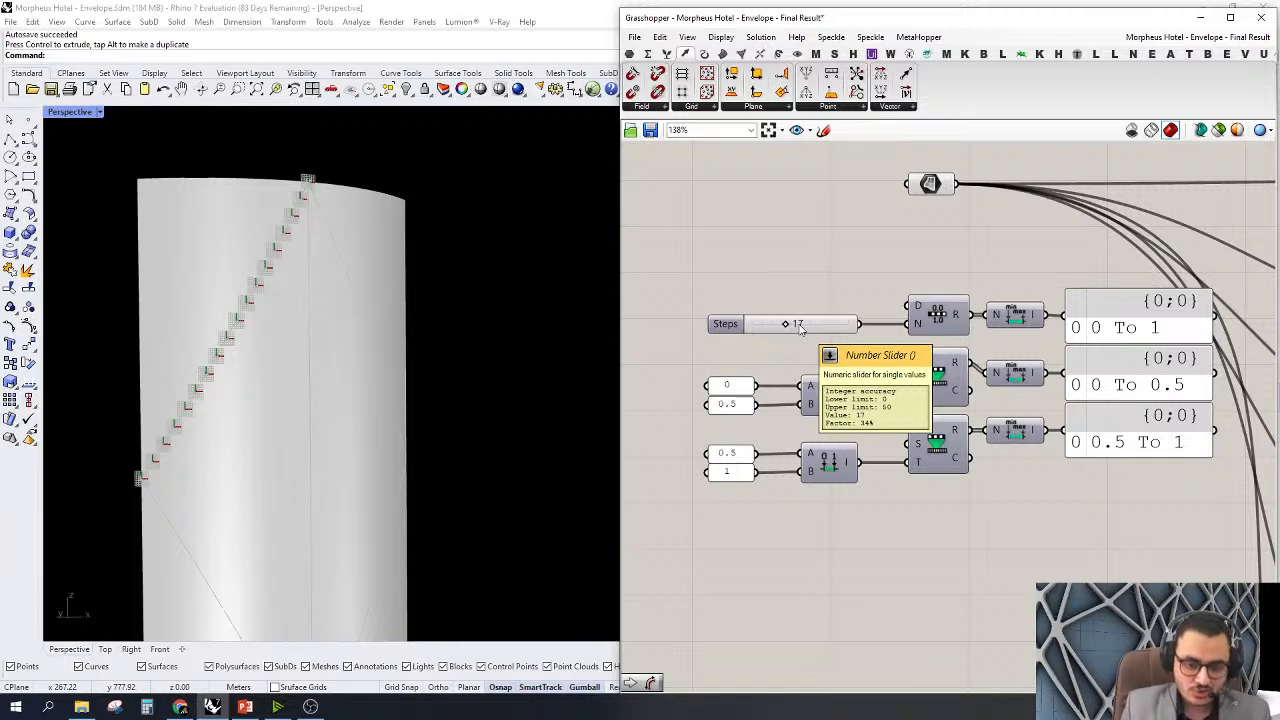
pyautogui.doubleClick(796, 328)
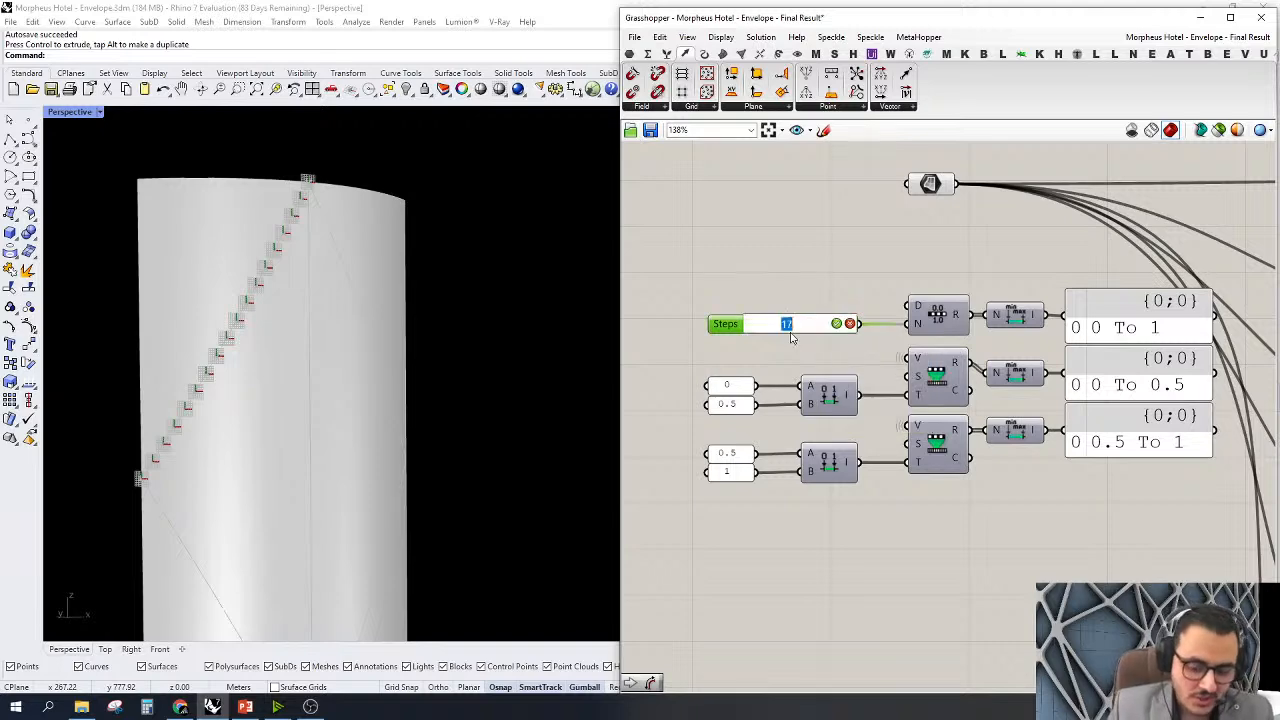
pyautogui.write('10')
pyautogui.press('Return')
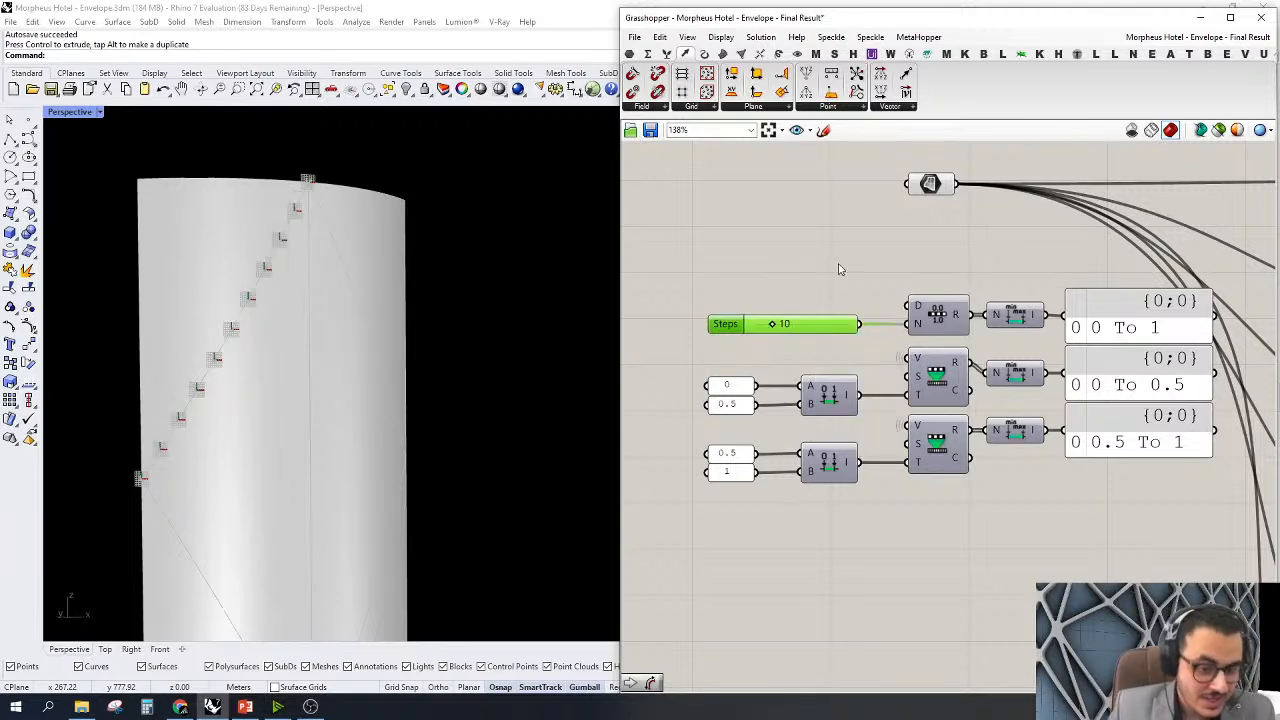
# Turn off the preview of the third definition's first Evaluate Surface component
pyautogui.scroll(-2, 810, 285)
pyautogui.moveTo(1010, 300); pyautogui.dragTo(840, 290, button='right')
pyautogui.scroll(-1, 840, 290)
pyautogui.scroll(1, 873, 225)
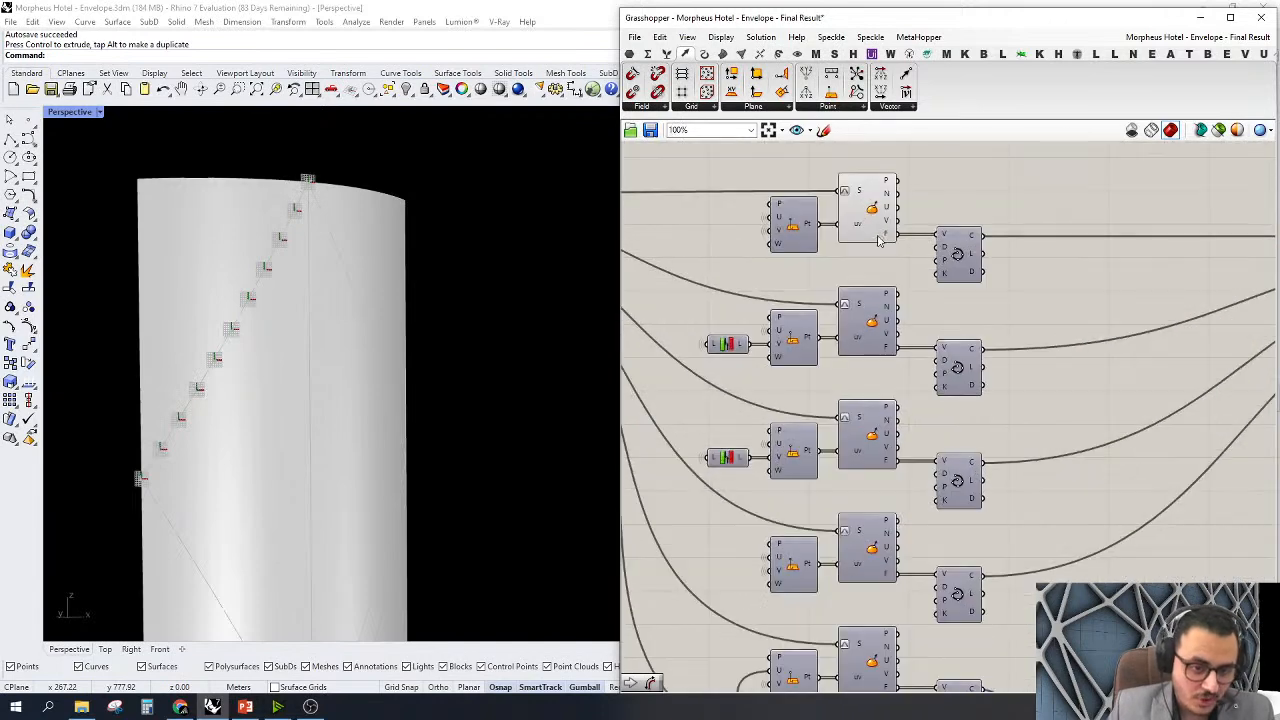
pyautogui.click(873, 225)
pyautogui.moveTo(400, 330); pyautogui.dragTo(500, 186, button='right')
pyautogui.scroll(-3, 1000, 240)
pyautogui.moveTo(986, 223); pyautogui.dragTo(935, 270, button='right')
pyautogui.rightClick(935, 270)
pyautogui.click(962, 288)
# Inspect the U and V input values of the Point Oriented component feeding the first Evaluate Surface
pyautogui.scroll(5, 1003, 287)
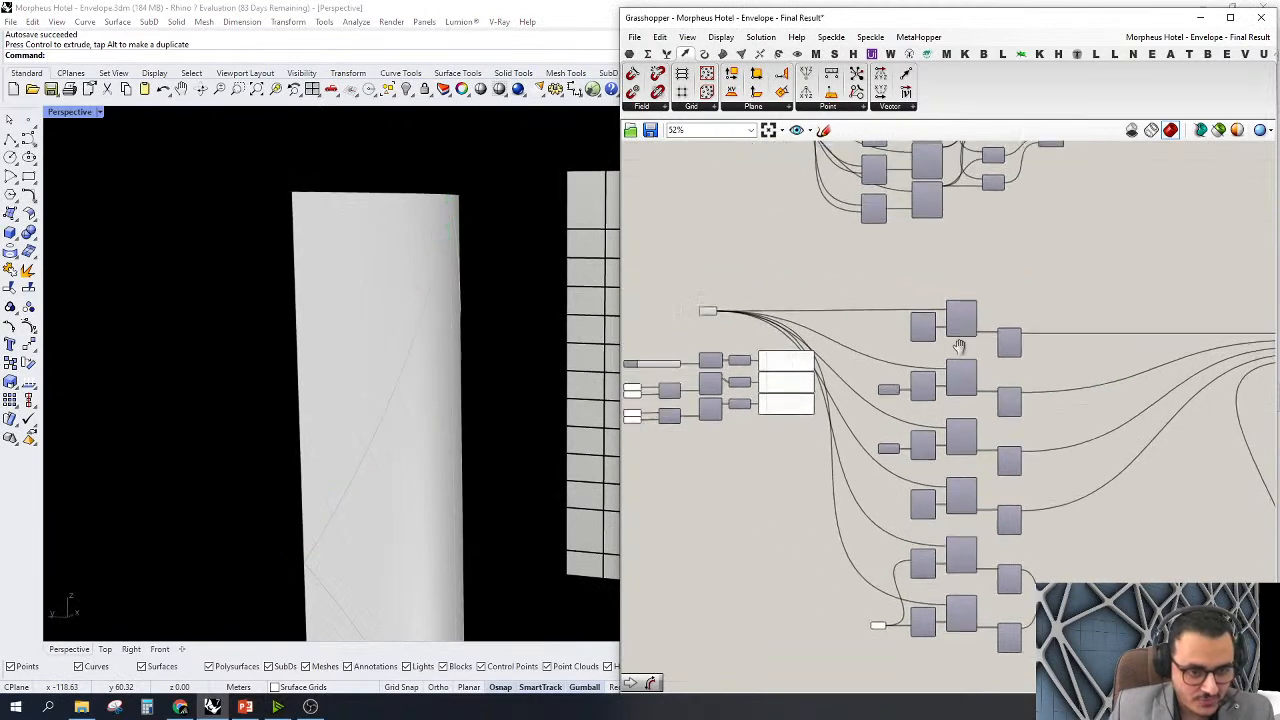
pyautogui.scroll(3, 1001, 285)
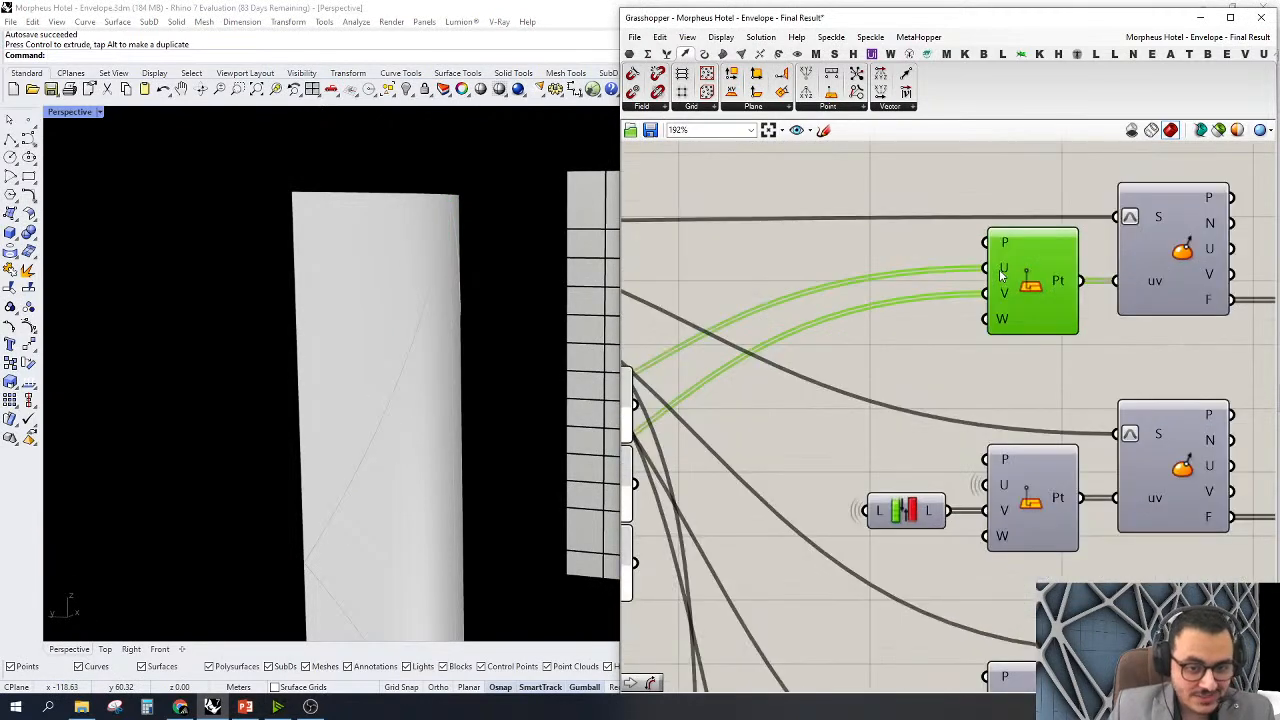
pyautogui.moveTo(1001, 275)
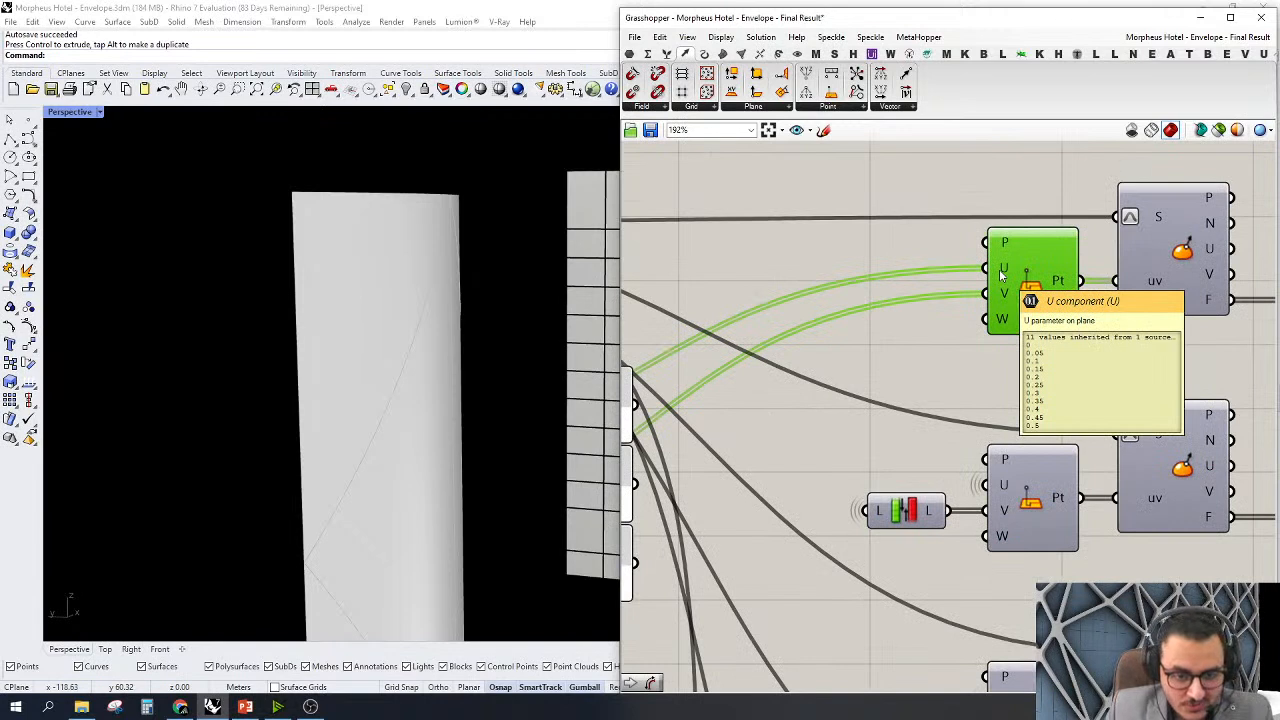
pyautogui.moveTo(998, 297)
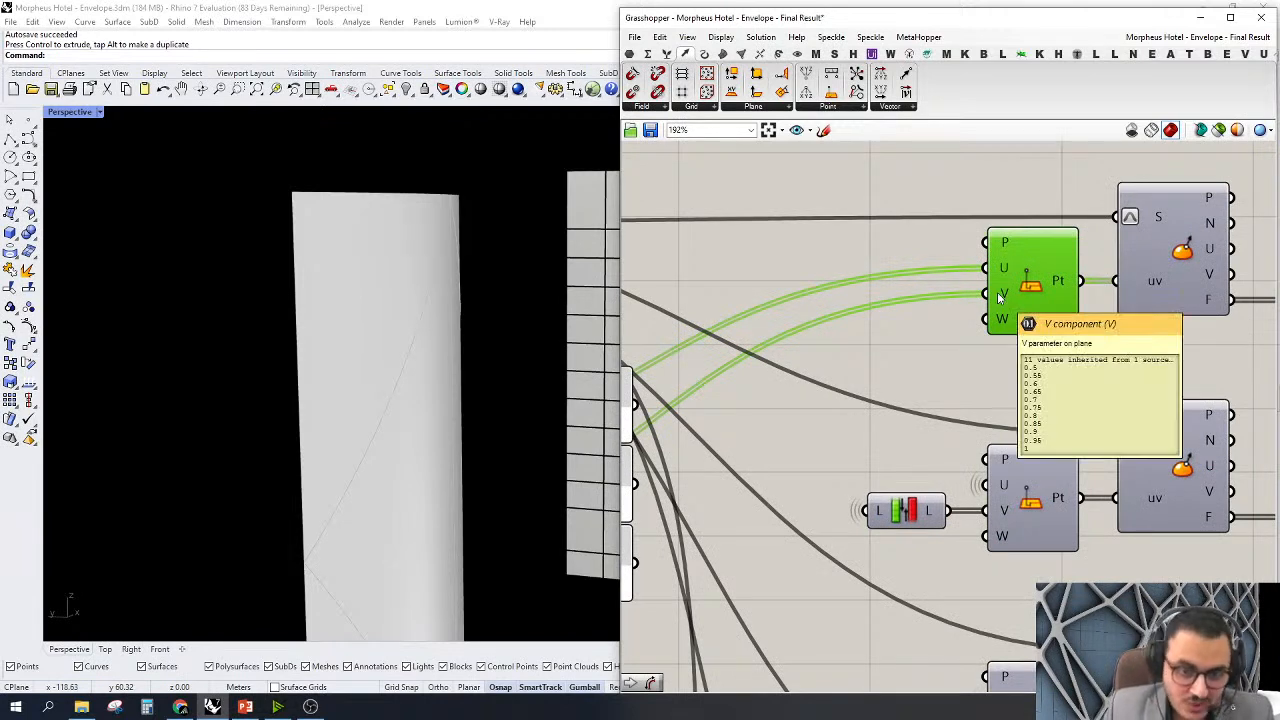
# Open the second surface-to-curve cluster in the SubD Layers and Curves group for editing
pyautogui.scroll(-15, 1005, 295)
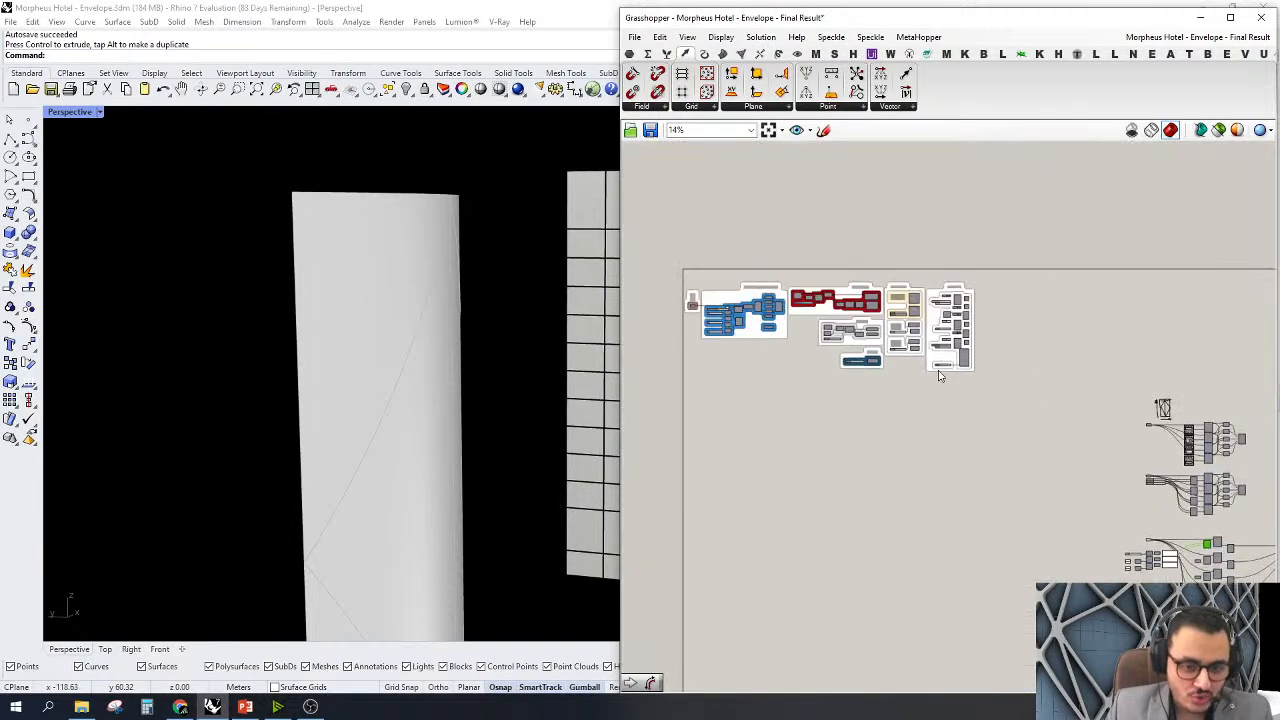
pyautogui.scroll(13, 940, 370)
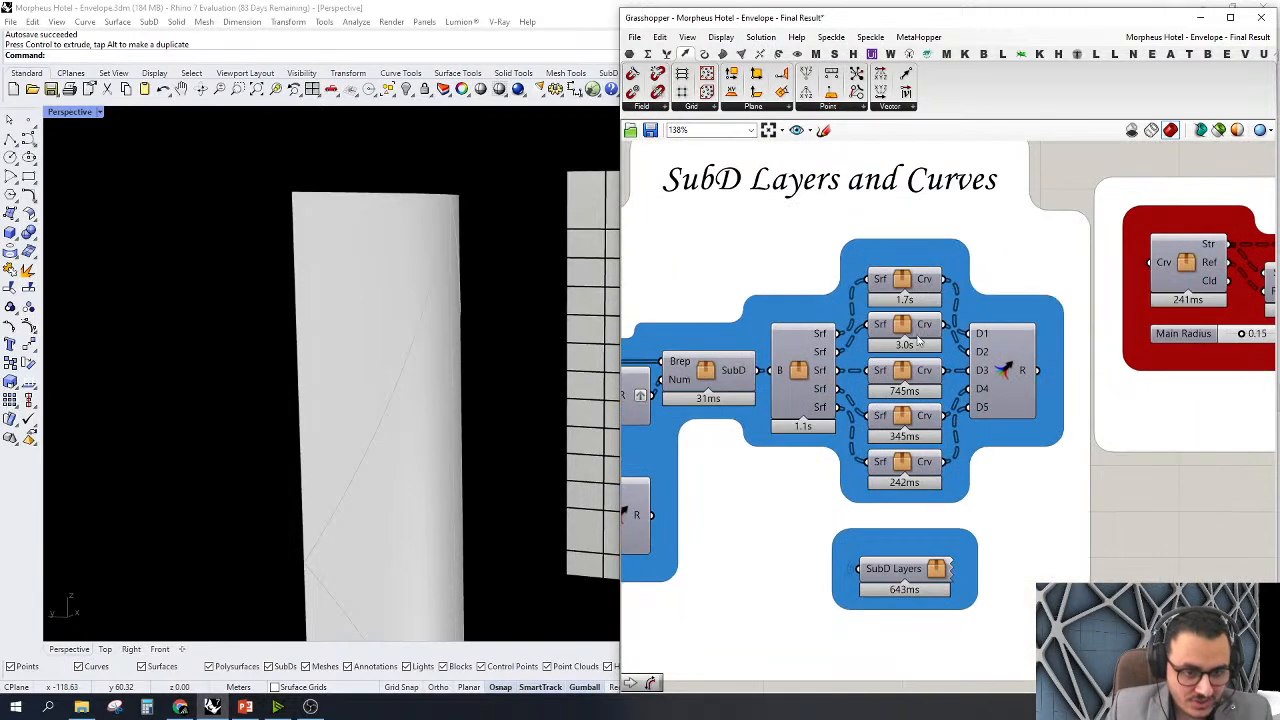
pyautogui.click(908, 331)
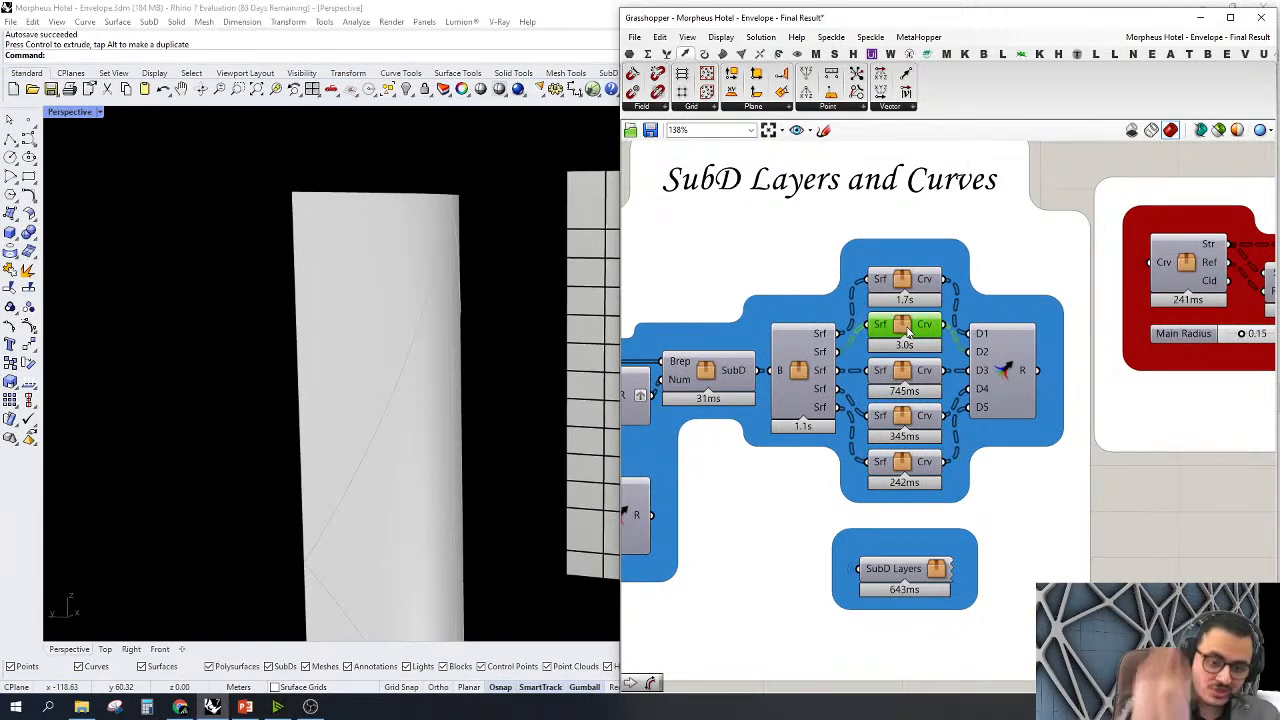
pyautogui.doubleClick(908, 331)
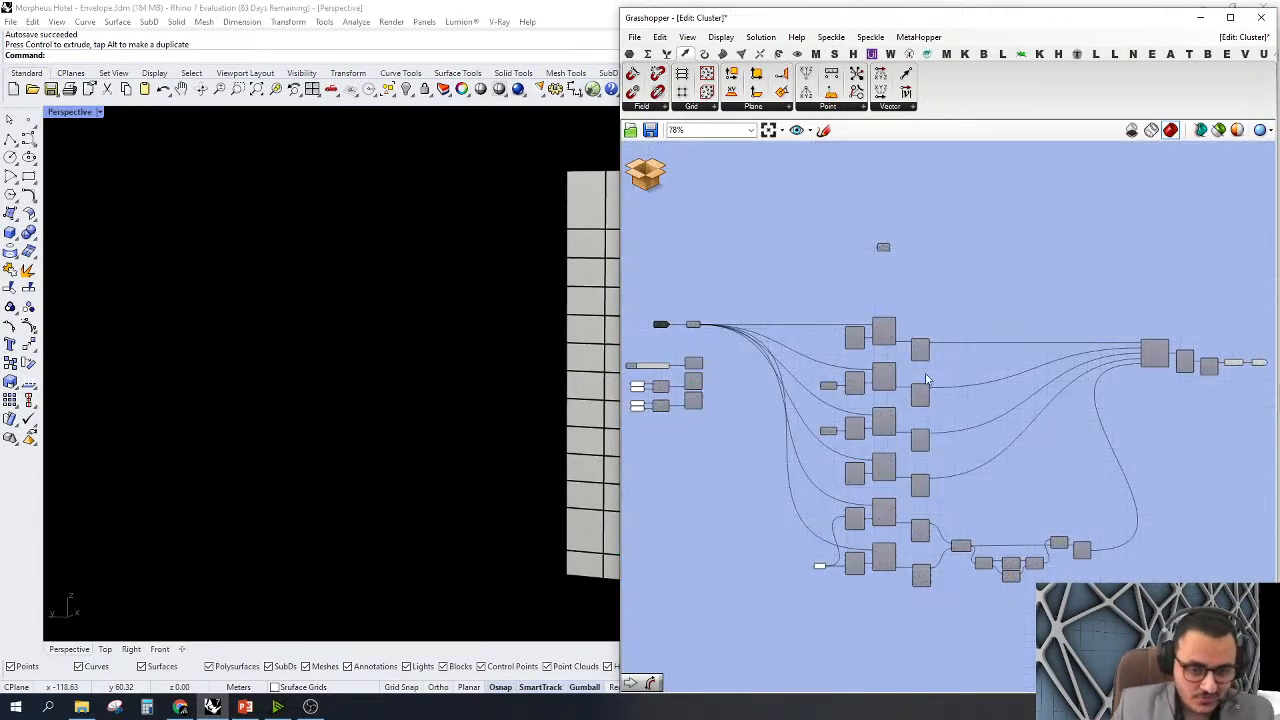
# Turn on the preview of the cluster's final Curve parameter and its source Surface parameter
pyautogui.scroll(3, 1245, 357)
pyautogui.click(1240, 350)
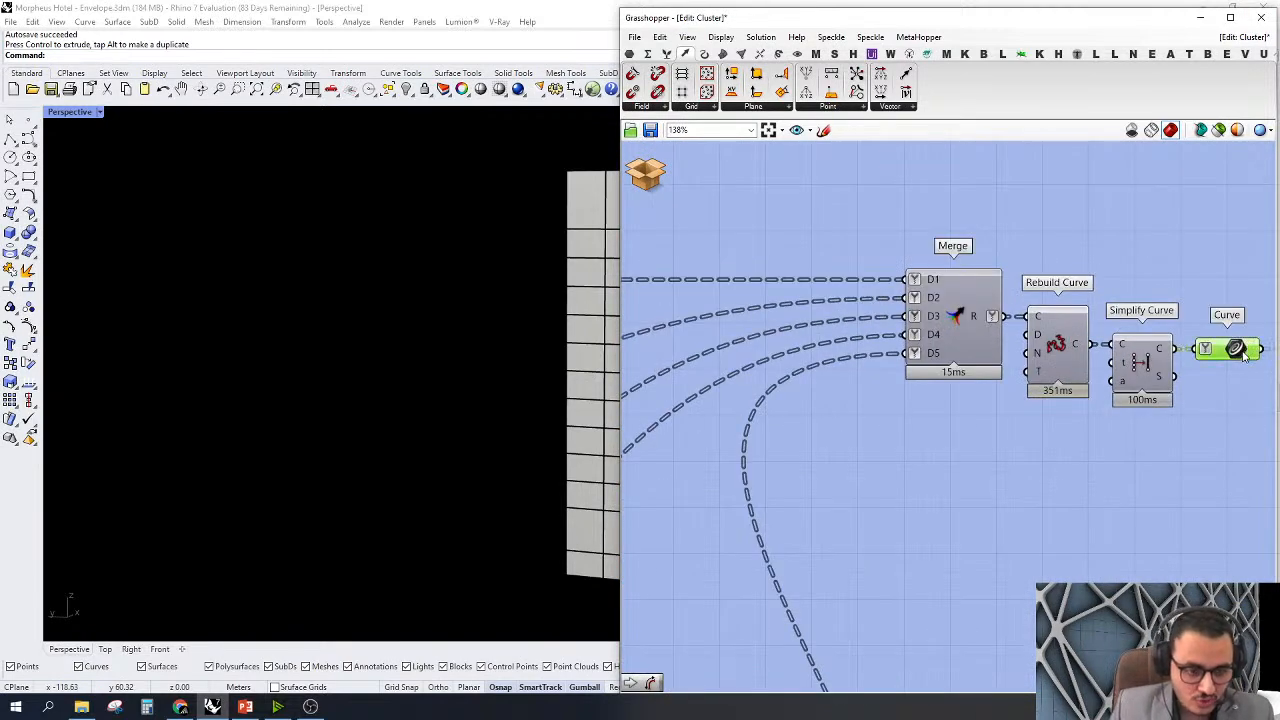
pyautogui.rightClick(1240, 352)
pyautogui.click(1140, 303)
pyautogui.scroll(-5, 328, 322)
pyautogui.click(838, 420)
pyautogui.scroll(-5, 900, 451)
pyautogui.scroll(5, 650, 330)
pyautogui.click(787, 364)
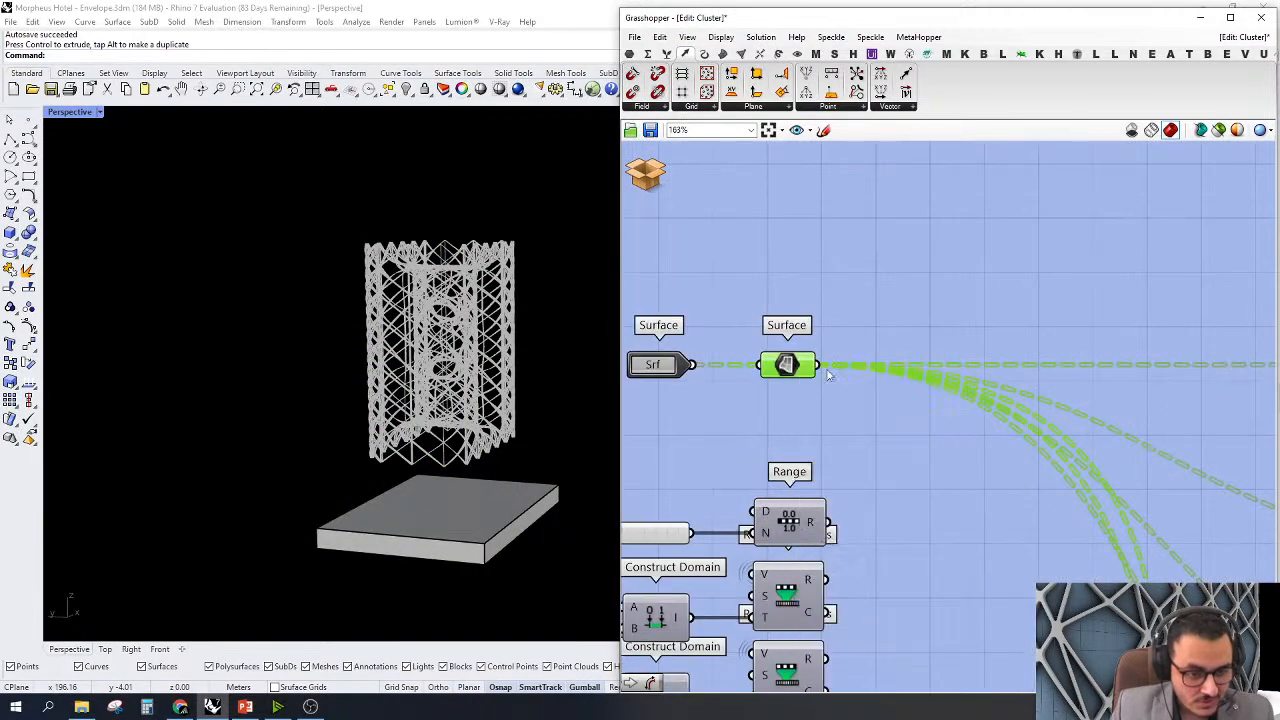
pyautogui.click(888, 302)
# Highlight the cluster's final curves and examine the diamond pattern around the façade openings from several angles
pyautogui.scroll(5, 444, 322)
pyautogui.moveTo(444, 322); pyautogui.dragTo(340, 340, button='right')
pyautogui.scroll(-8, 889, 354)
pyautogui.scroll(7, 1090, 362)
pyautogui.click(1000, 408)
pyautogui.scroll(6, 425, 215)
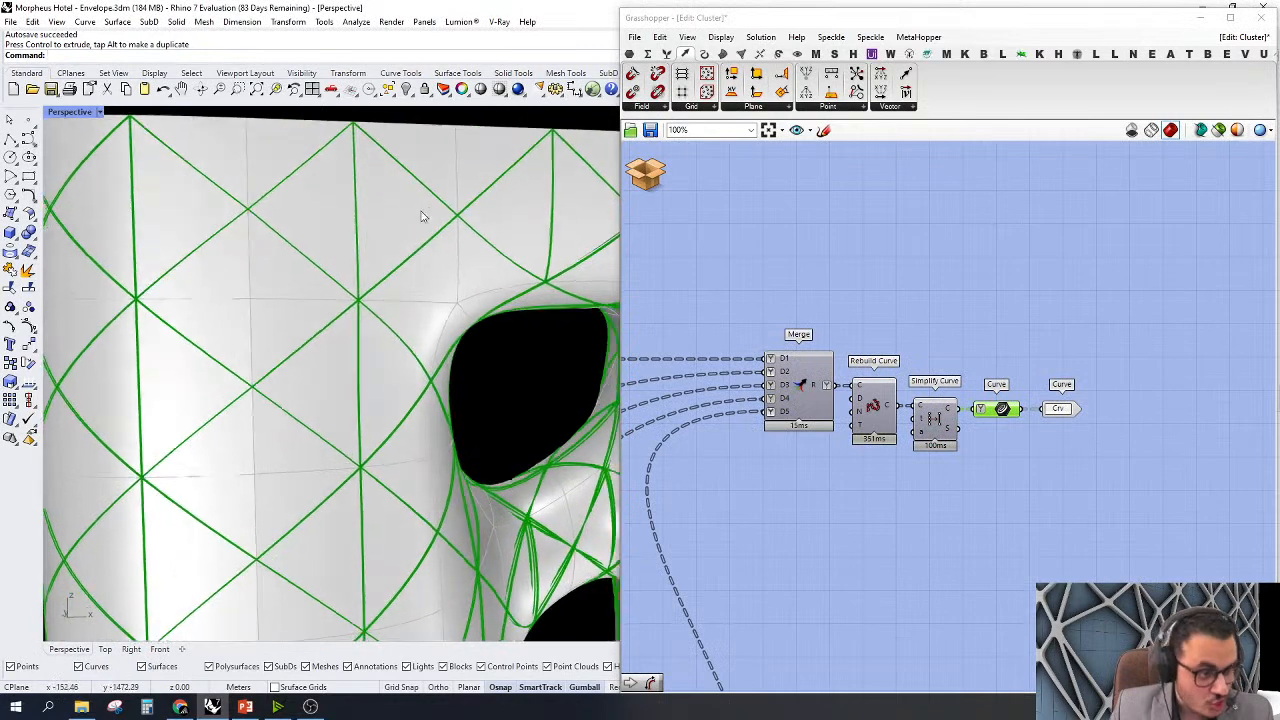
pyautogui.scroll(4, 421, 210)
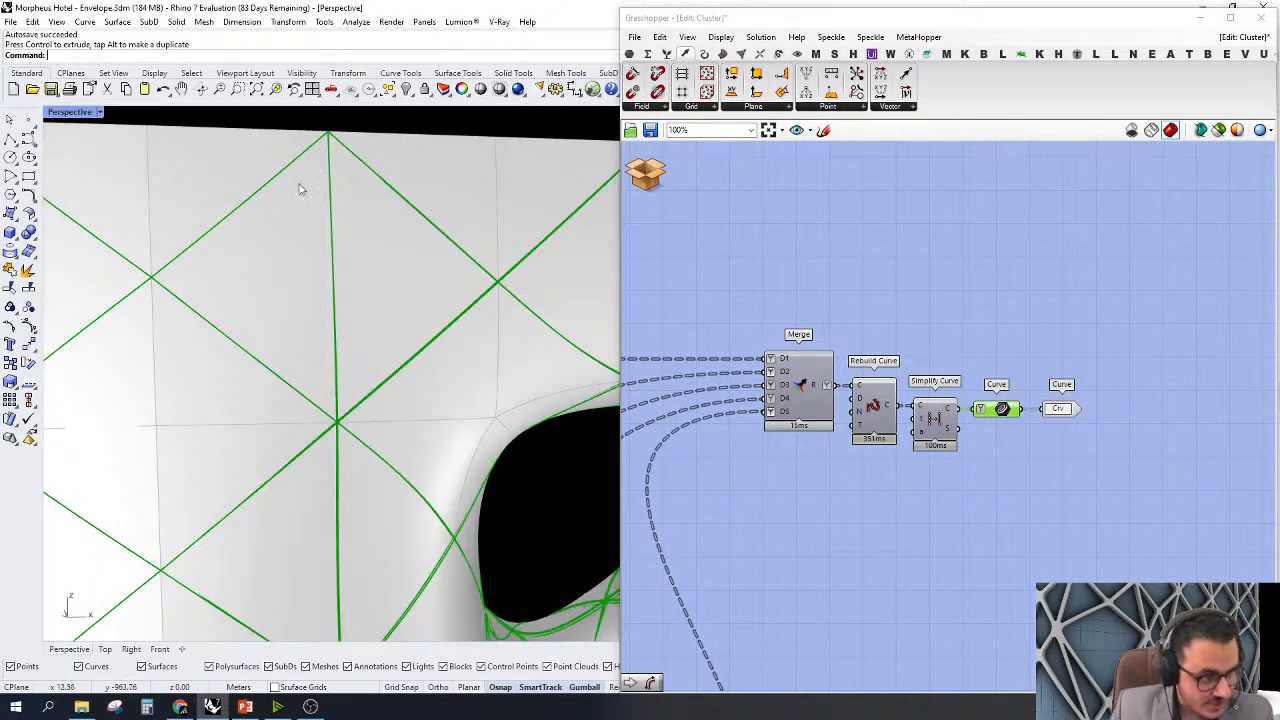
pyautogui.scroll(-5, 251, 249)
pyautogui.moveTo(251, 249); pyautogui.dragTo(556, 168, button='right')
pyautogui.scroll(-12, 554, 164)
pyautogui.moveTo(584, 510); pyautogui.dragTo(558, 390, button='right')
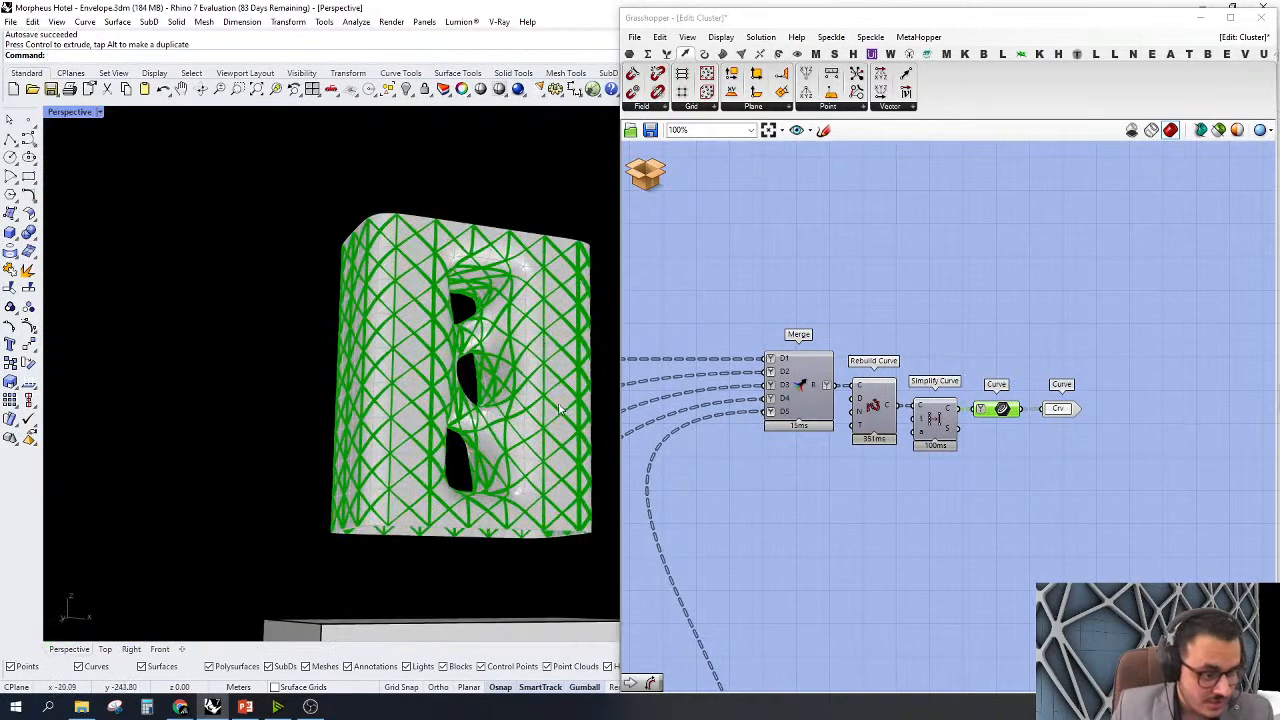
pyautogui.scroll(8, 558, 390)
pyautogui.moveTo(508, 508)
pyautogui.mouseDown(button='right')
pyautogui.moveTo(518, 540)
pyautogui.moveTo(514, 486)
pyautogui.mouseUp(button='right')
# Highlight the cluster's source Surface parameter to show the envelope surfaces it supplies, and clear the selection
pyautogui.moveTo(848, 498); pyautogui.dragTo(1106, 461, button='right')
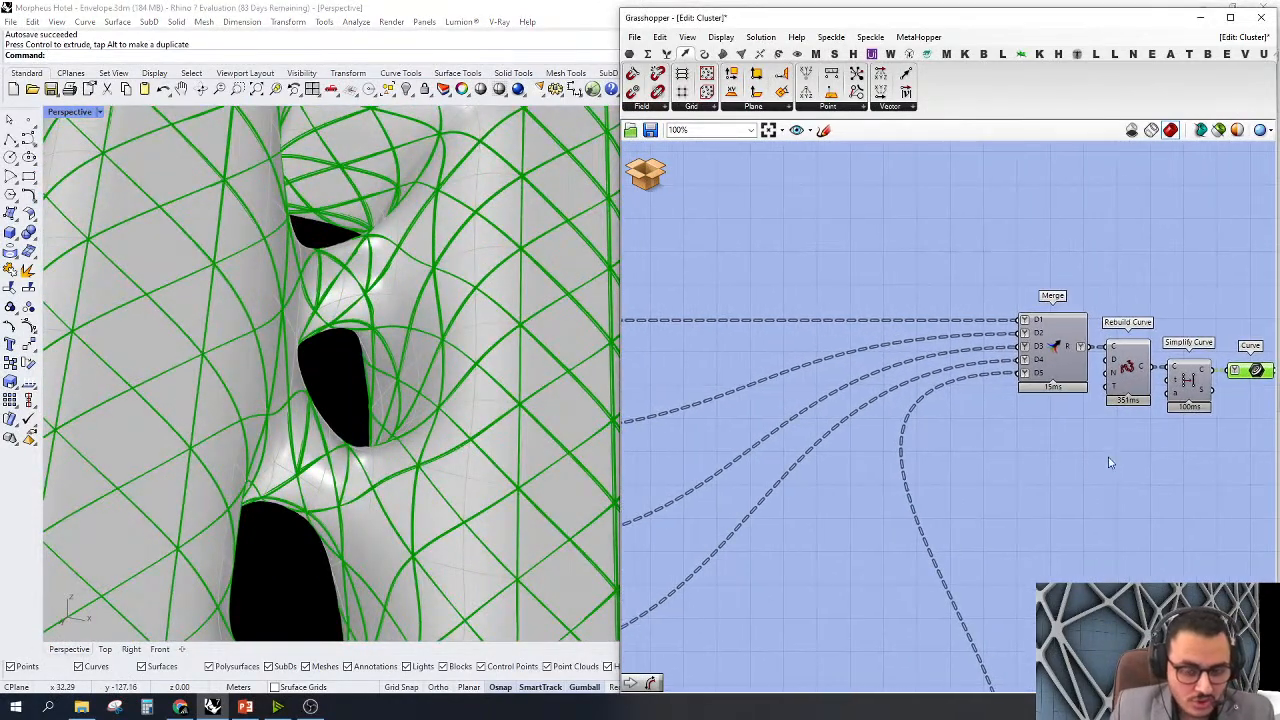
pyautogui.scroll(-6, 1133, 423)
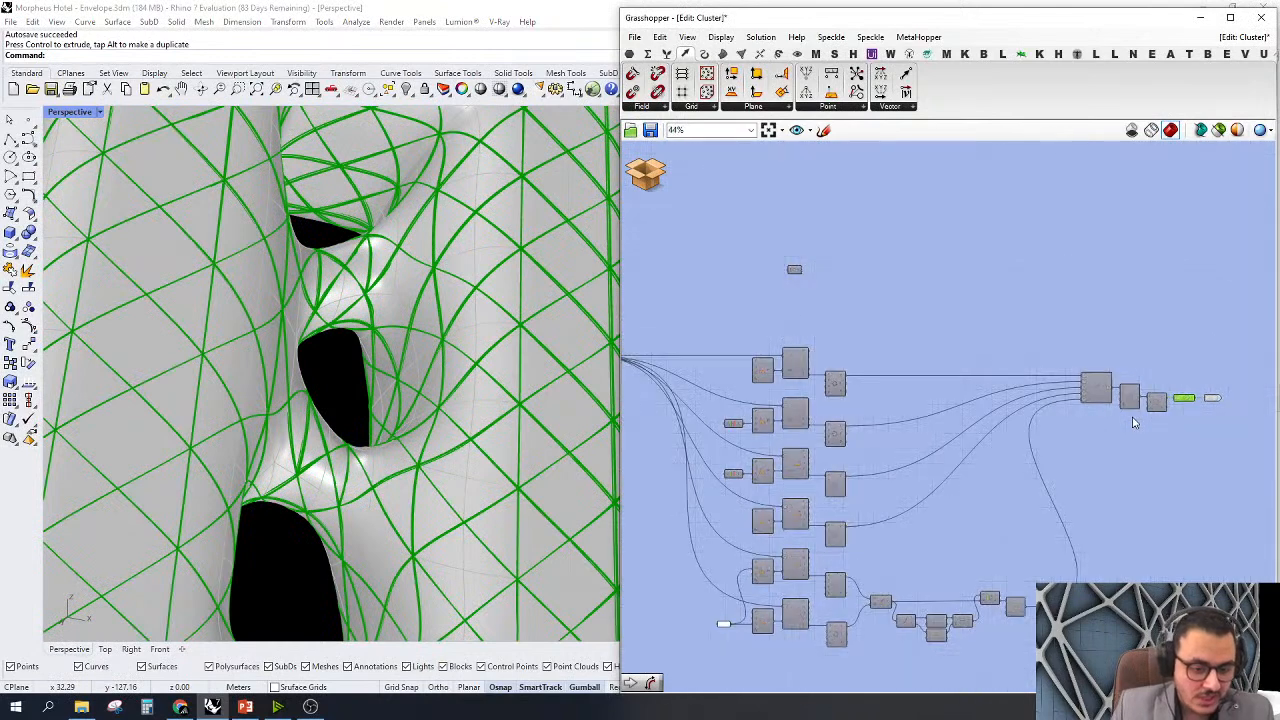
pyautogui.moveTo(790, 383); pyautogui.dragTo(971, 378, button='right')
pyautogui.scroll(4, 895, 409)
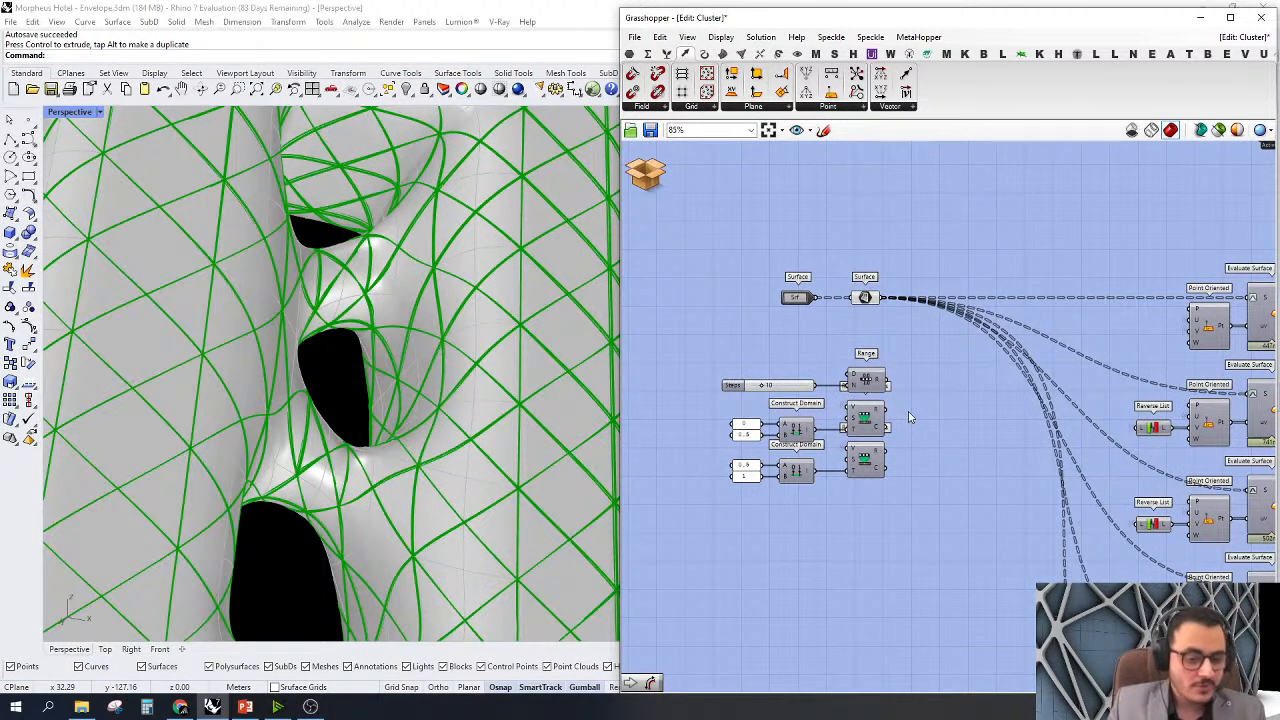
pyautogui.click(865, 297)
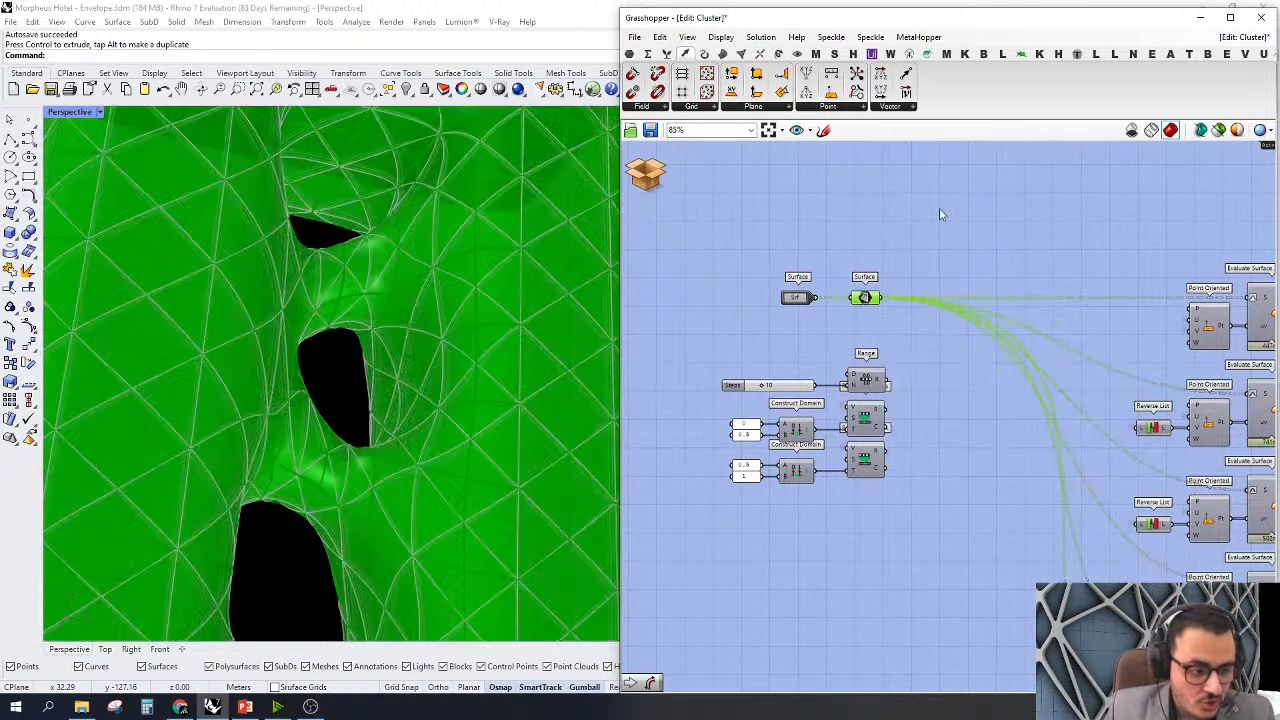
pyautogui.click(920, 257)
# Highlight the final Curve parameter after Simplify Curve to show the resulting pattern on the envelope
pyautogui.scroll(-4, 1057, 363)
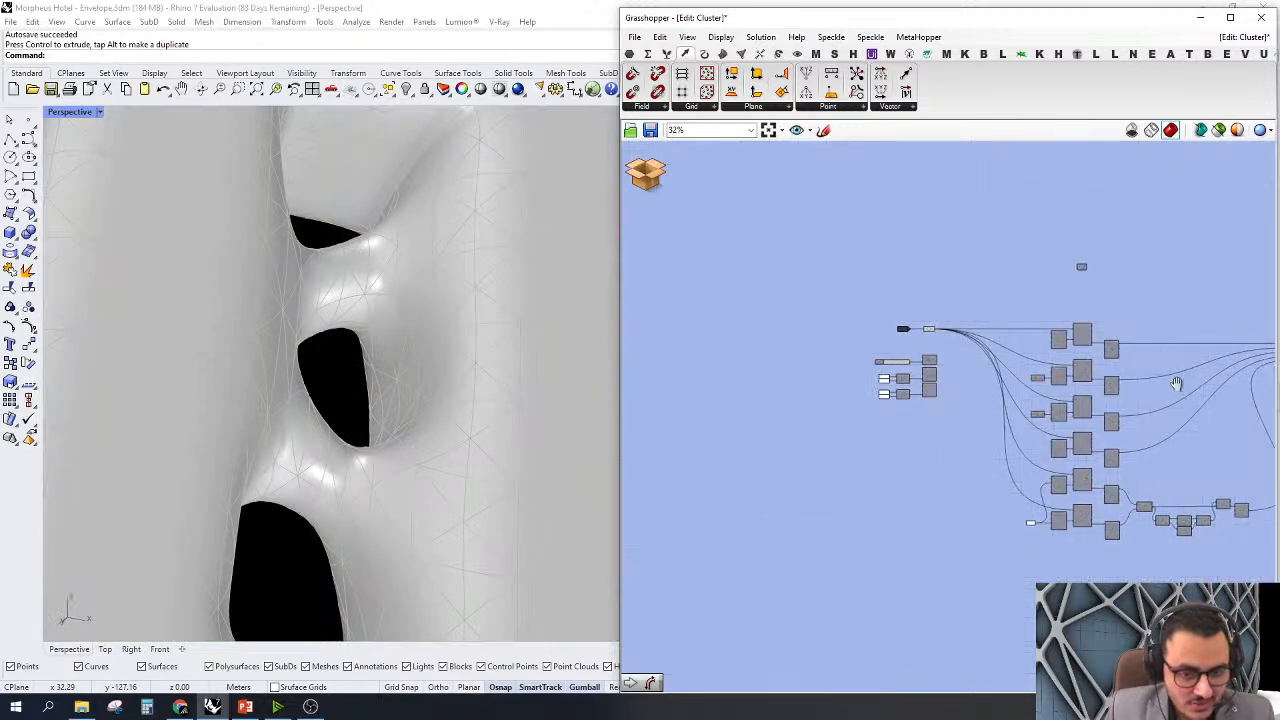
pyautogui.moveTo(1203, 390); pyautogui.dragTo(780, 390, button='right')
pyautogui.scroll(4, 981, 358)
pyautogui.scroll(4, 955, 378)
pyautogui.click(926, 332)
pyautogui.moveTo(934, 418); pyautogui.dragTo(1130, 425, button='right')
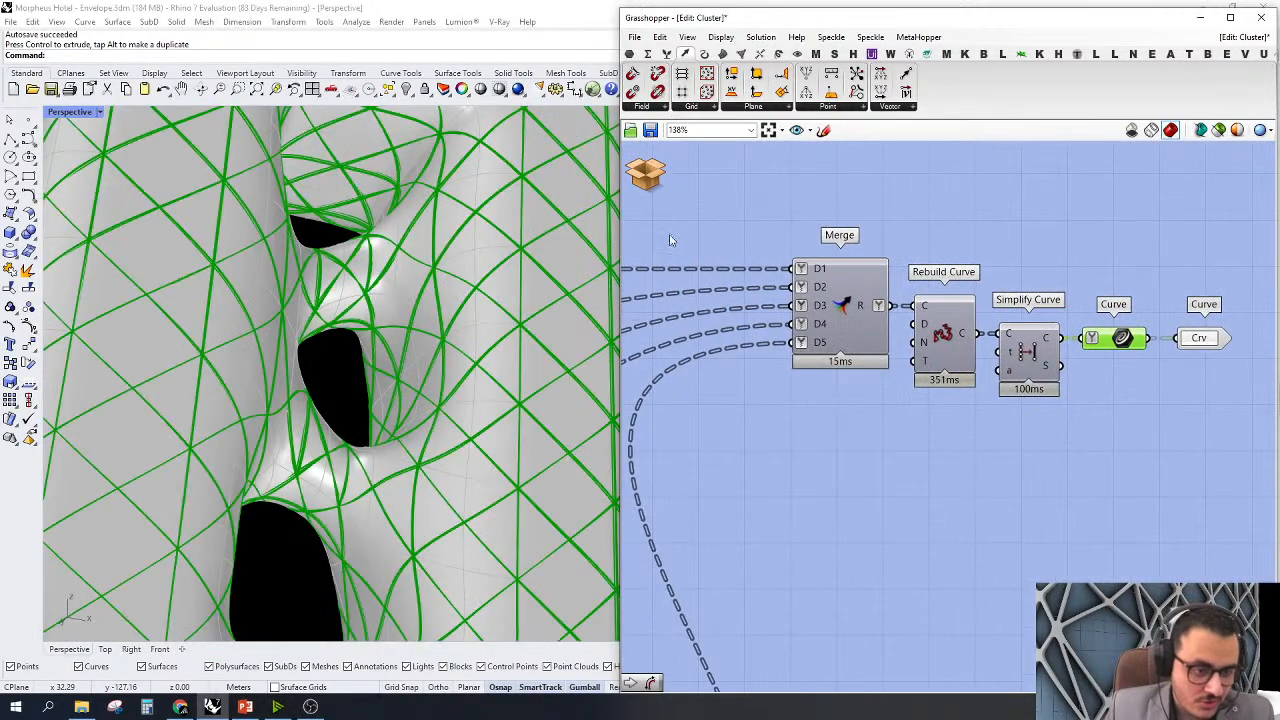
# Exit the cluster and return to the main definition without saving the changes
pyautogui.click(647, 186)
pyautogui.click(688, 208)
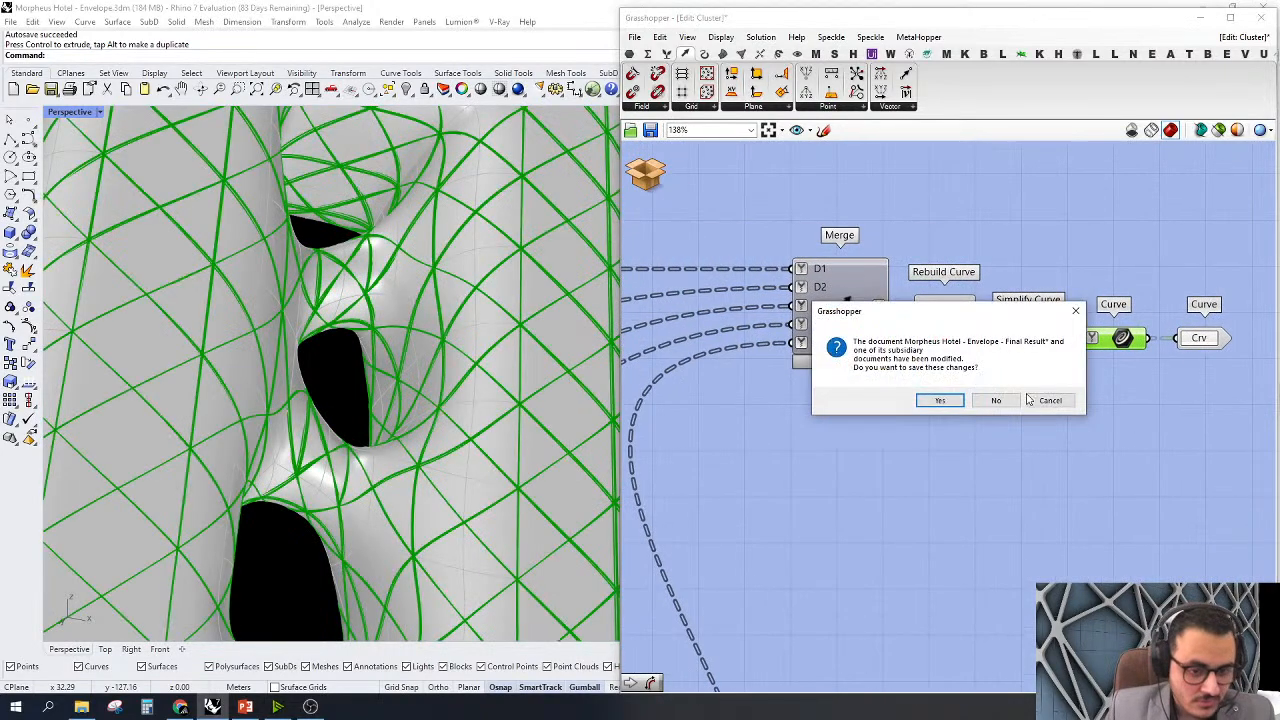
pyautogui.click(1012, 404)
pyautogui.click(996, 401)
# Zoom the Rhino viewport to the third definition's source surface parameter
pyautogui.scroll(-6, 1000, 420)
pyautogui.scroll(3, 1111, 491)
pyautogui.scroll(-3, 870, 401)
pyautogui.scroll(-3, 870, 401)
pyautogui.scroll(5, 1132, 512)
pyautogui.moveTo(1174, 498); pyautogui.dragTo(813, 447, button='right')
pyautogui.scroll(8, 813, 447)
pyautogui.click(740, 320)
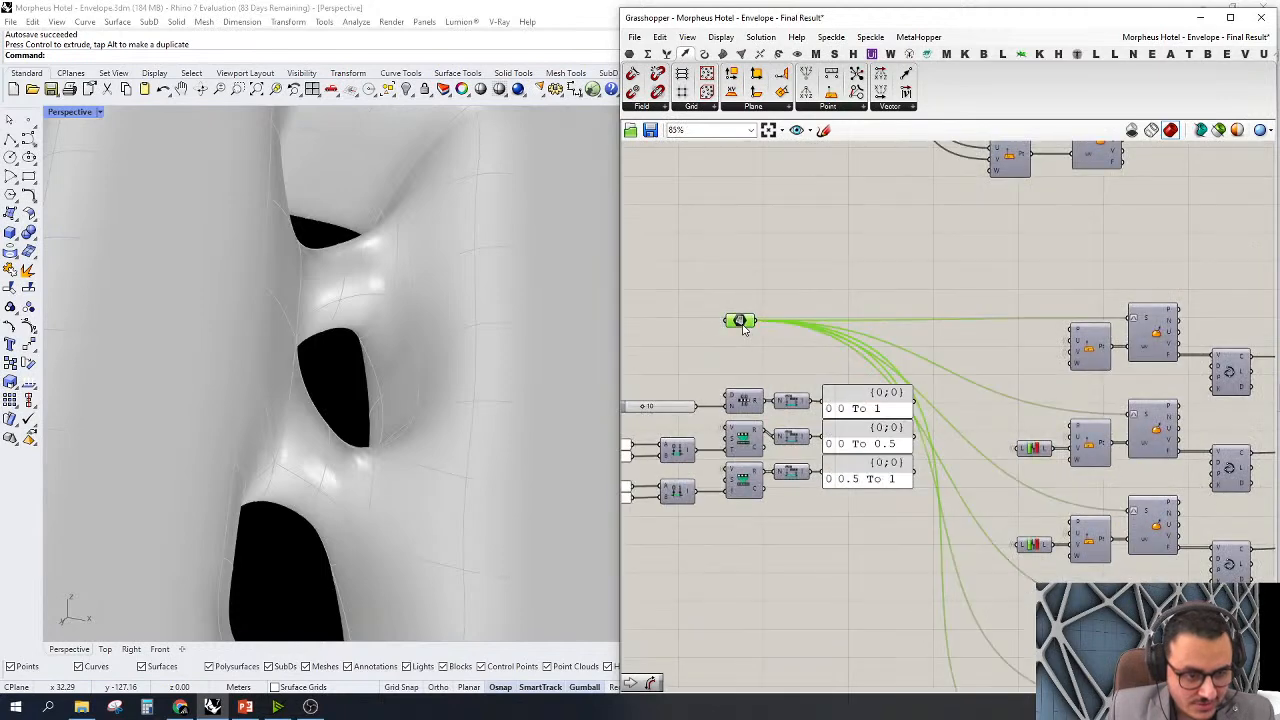
pyautogui.rightClick(745, 293)
pyautogui.click(797, 377)
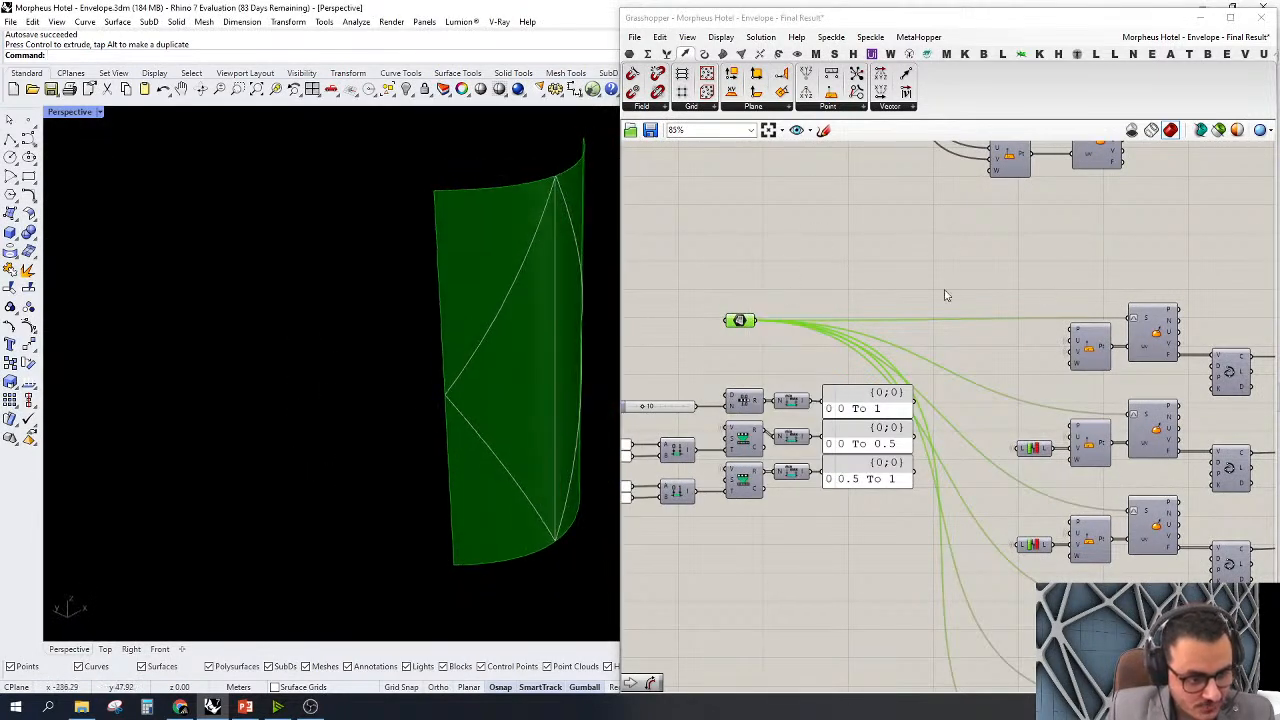
# Clear the surface selection and check the input values of the third definition's first Point Oriented component
pyautogui.click(838, 298)
pyautogui.moveTo(870, 392); pyautogui.dragTo(820, 349, button='right')
pyautogui.moveTo(1068, 402); pyautogui.dragTo(948, 354, button='right')
pyautogui.scroll(3, 946, 355)
pyautogui.moveTo(816, 268)
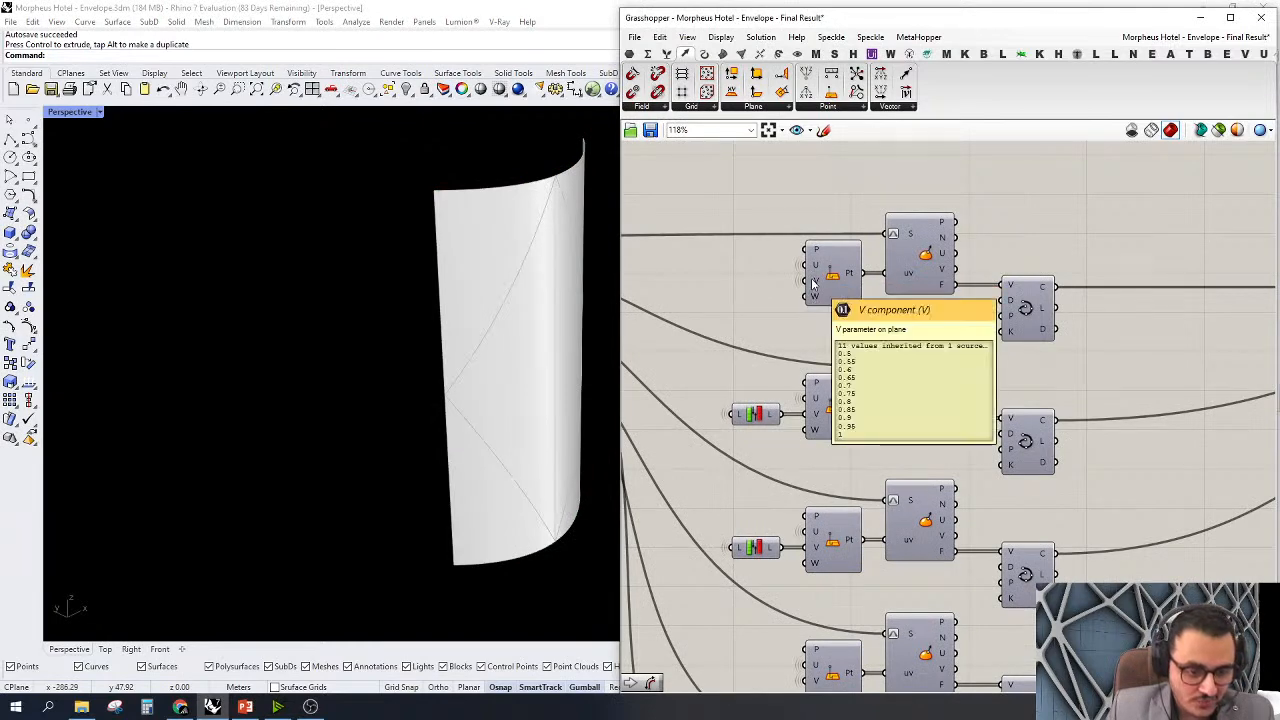
# Turn on the preview of the third definition's first Interpolate component and view its diagonal curve on the surface
pyautogui.scroll(-3, 812, 284)
pyautogui.rightClick(921, 284)
pyautogui.click(938, 311)
pyautogui.click(929, 297)
pyautogui.scroll(-5, 369, 343)
pyautogui.scroll(3, 410, 343)
pyautogui.moveTo(430, 345); pyautogui.dragTo(367, 349, button='right')
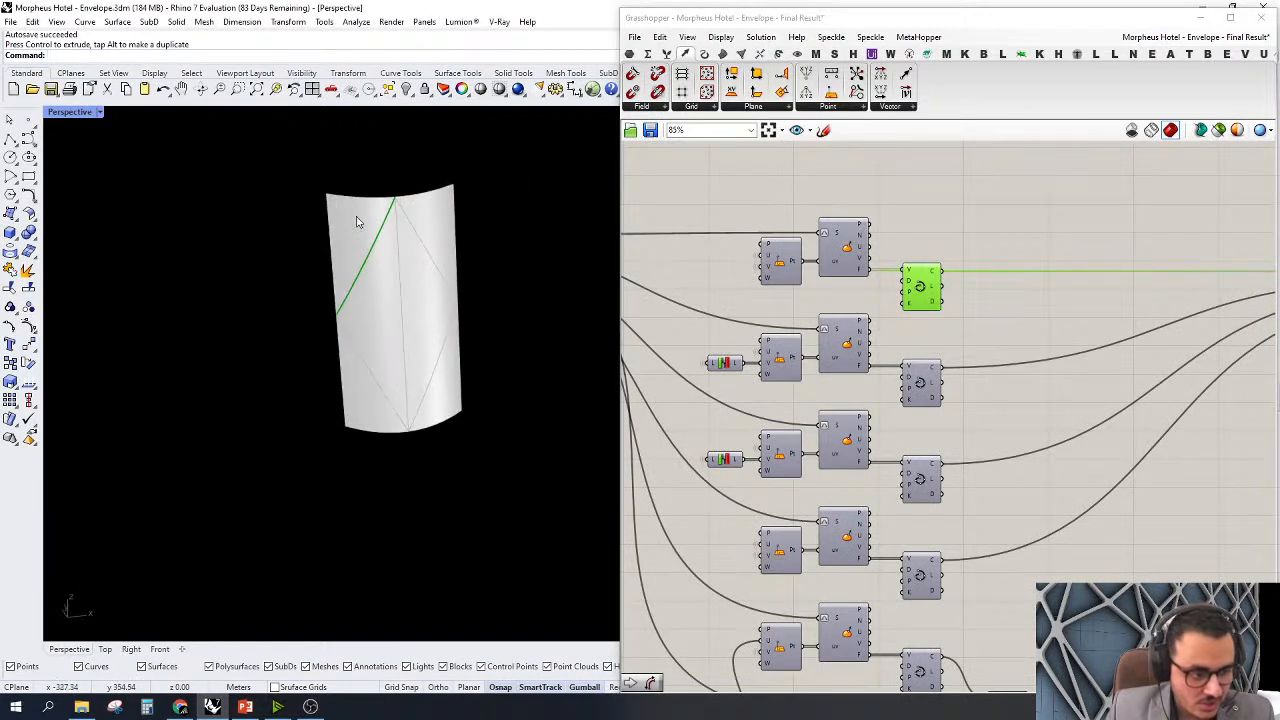
# Hide the first diagonal curve and preview the last two Interpolate components that feed the Merge
pyautogui.scroll(-4, 965, 318)
pyautogui.scroll(4, 1172, 333)
pyautogui.moveTo(1176, 333); pyautogui.dragTo(1093, 320, button='right')
pyautogui.scroll(-3, 1093, 322)
pyautogui.moveTo(889, 491); pyautogui.dragTo(928, 490, button='right')
pyautogui.scroll(2, 830, 563)
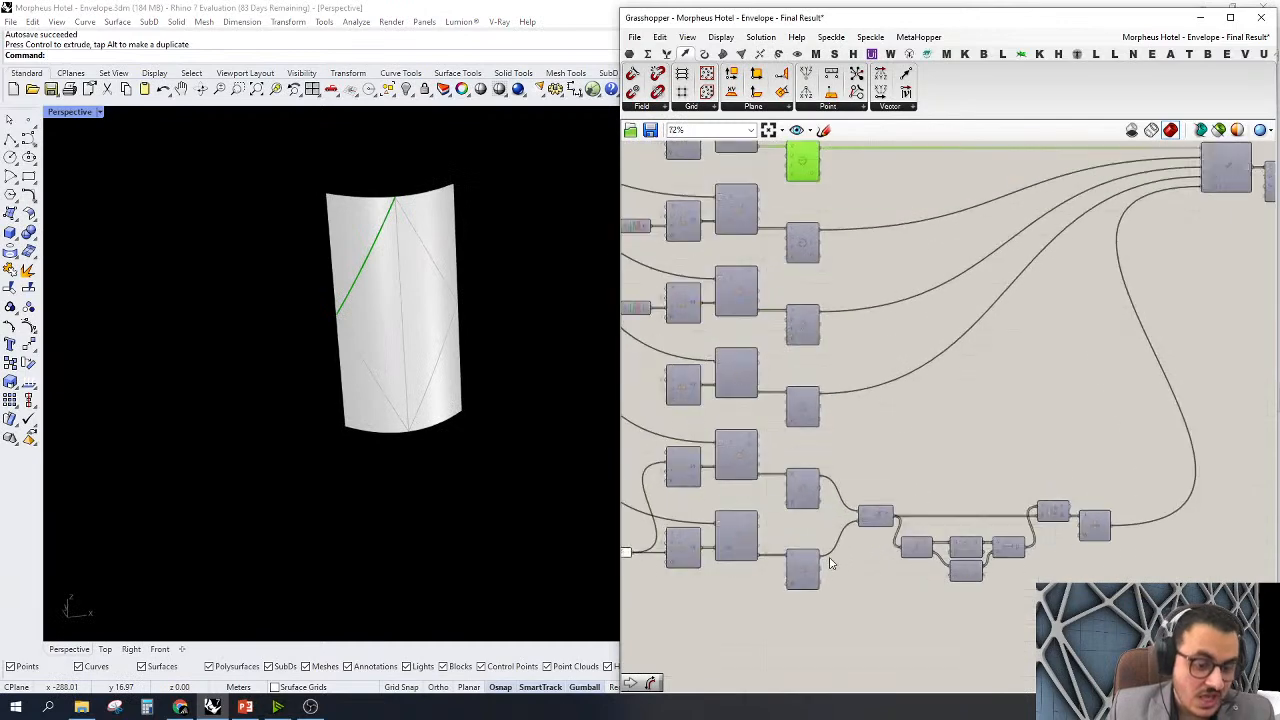
pyautogui.moveTo(826, 624); pyautogui.dragTo(926, 212)
pyautogui.rightClick(852, 443)
pyautogui.click(868, 453)
pyautogui.click(868, 453)
pyautogui.scroll(-2, 908, 337)
pyautogui.rightClick(925, 206)
pyautogui.click(960, 226)
pyautogui.click(958, 237)
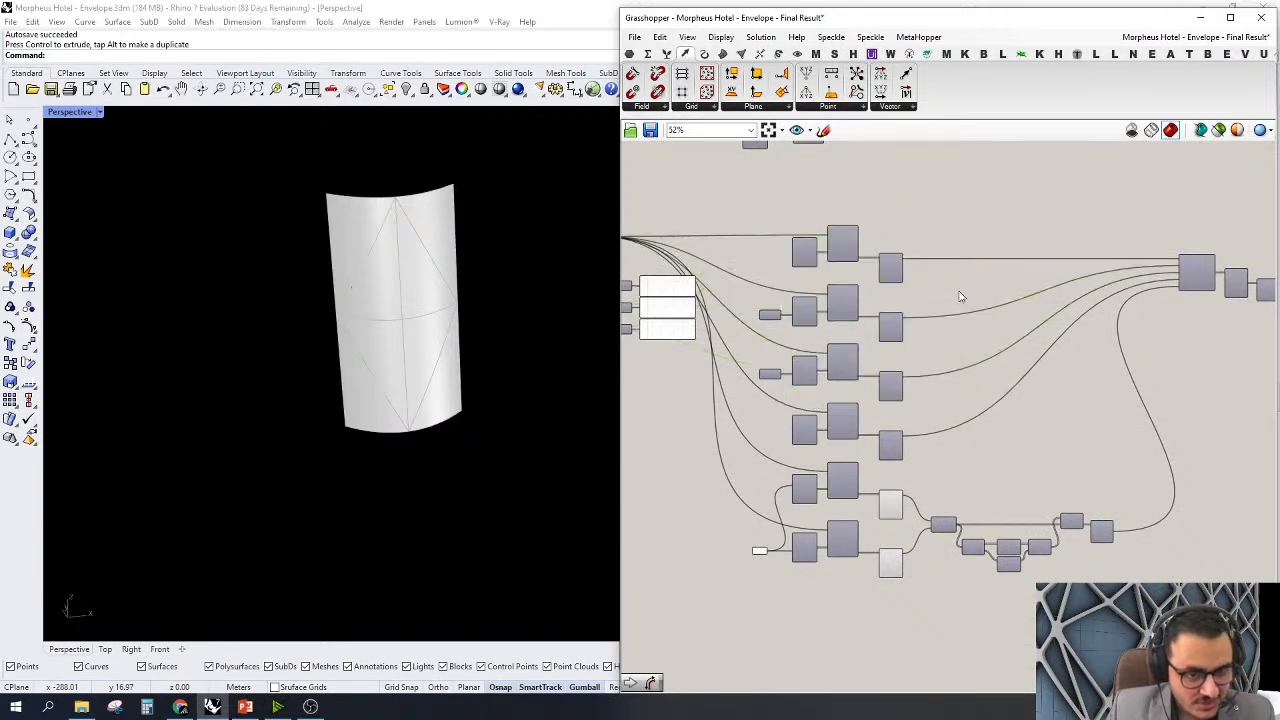
# Highlight both Interpolate components feeding the Merge to show their vertical and horizontal curves on the surface
pyautogui.scroll(2, 906, 526)
pyautogui.moveTo(884, 666); pyautogui.dragTo(836, 460)
pyautogui.scroll(3, 347, 293)
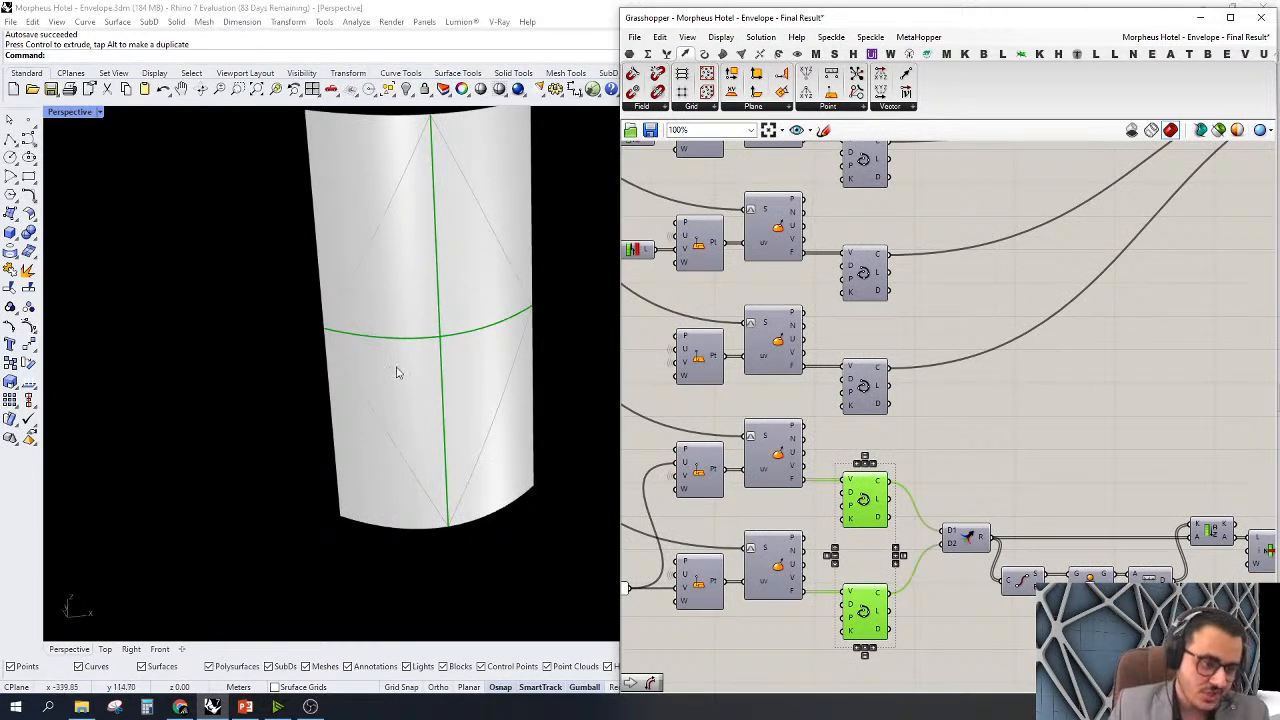
pyautogui.scroll(-2, 426, 386)
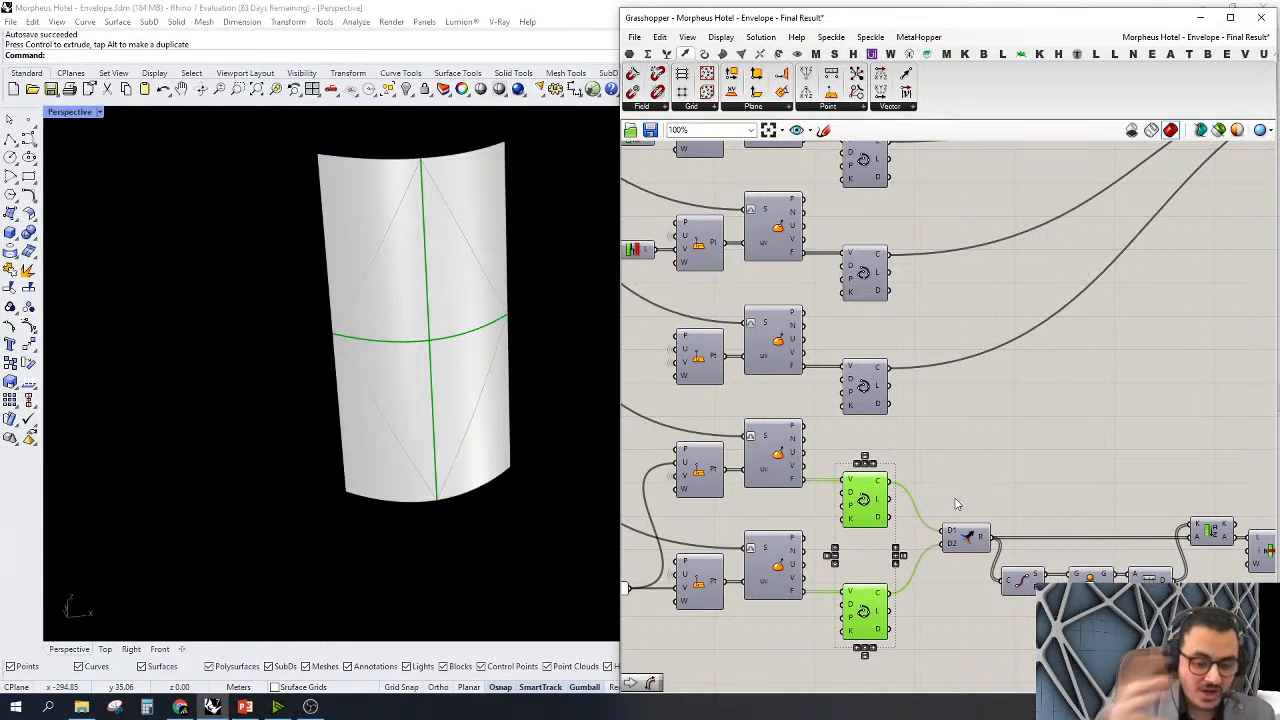
# Turn on the preview of both Project components that follow End Points
pyautogui.click(1015, 483)
pyautogui.scroll(-2, 1015, 483)
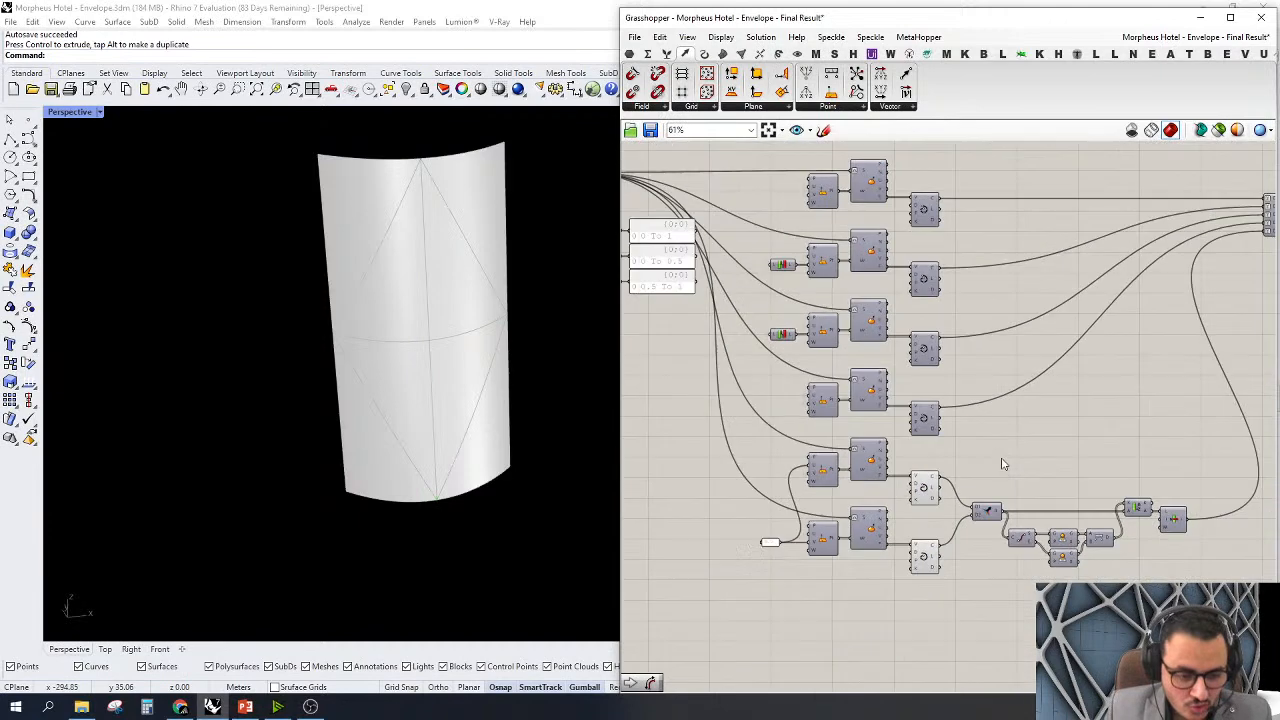
pyautogui.scroll(2, 1016, 533)
pyautogui.click(1016, 533)
pyautogui.rightClick(1015, 528)
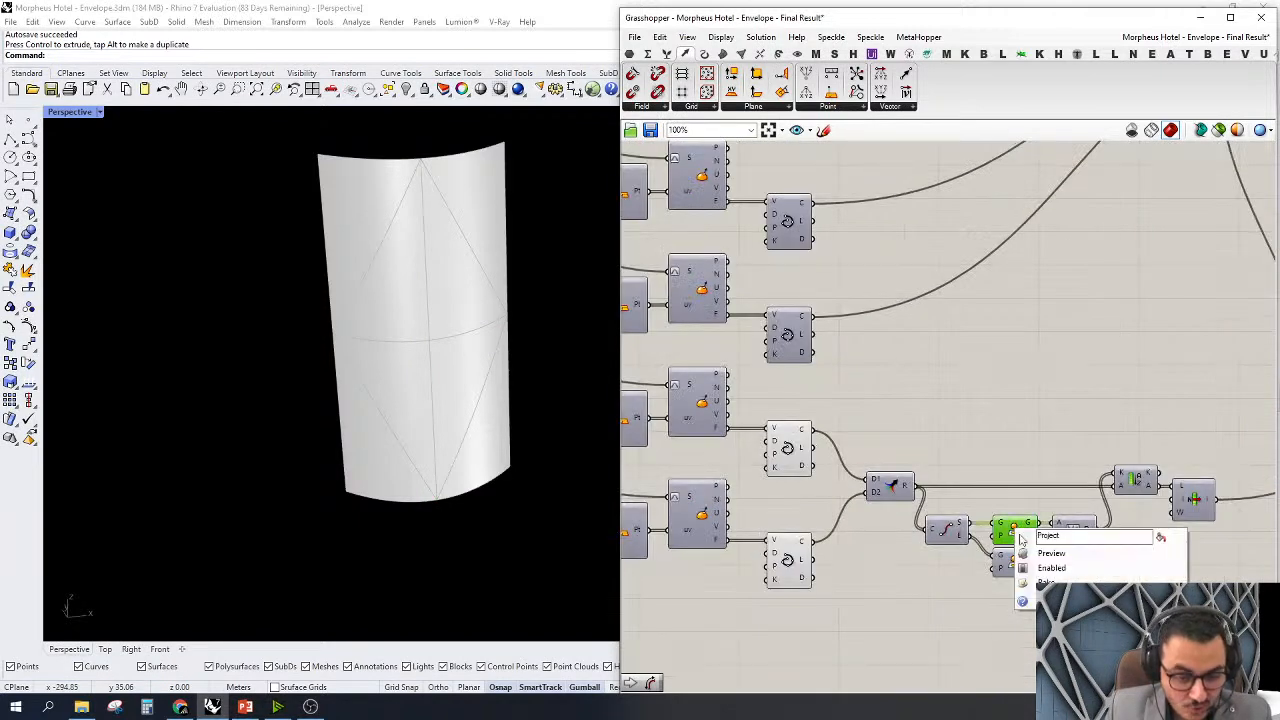
pyautogui.click(1036, 554)
pyautogui.rightClick(1018, 560)
pyautogui.click(1032, 583)
pyautogui.click(206, 653)
pyautogui.click(967, 605)
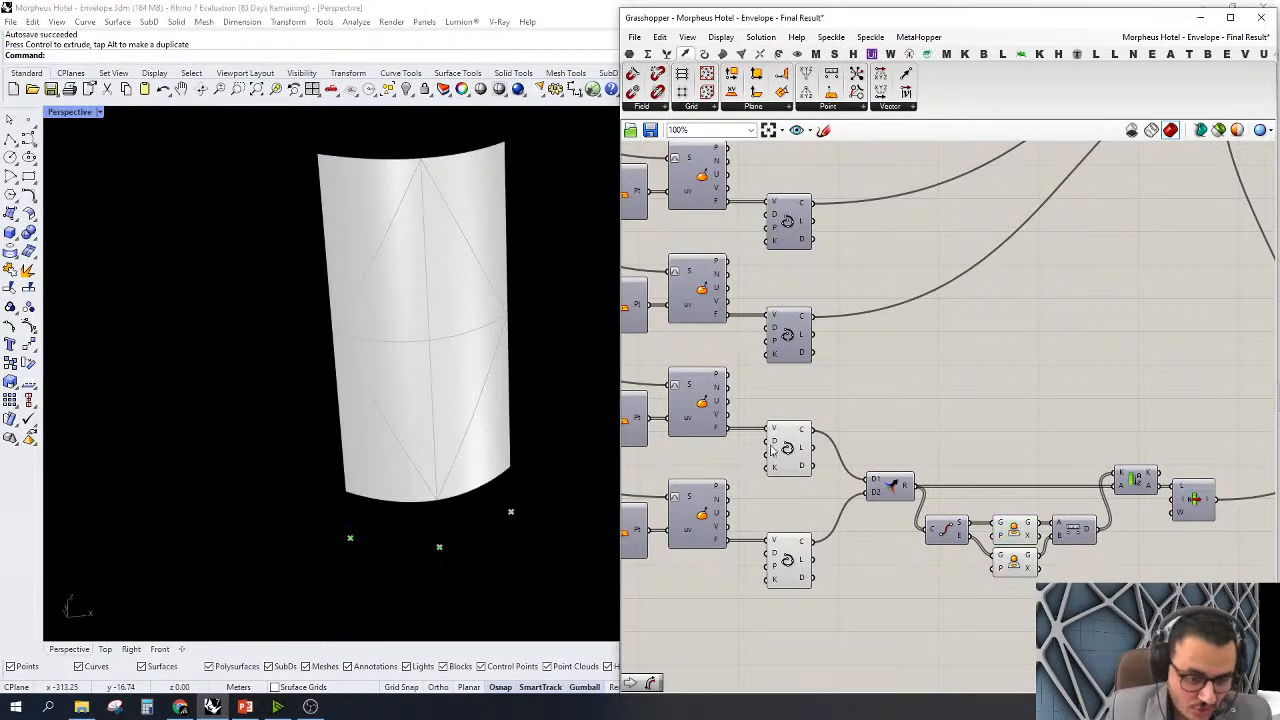
# Highlight the two source curves and their projected end points, and compare them from beneath the surface
pyautogui.click(782, 450)
pyautogui.click(786, 566)
pyautogui.moveTo(1022, 450); pyautogui.dragTo(996, 622)
pyautogui.moveTo(380, 600); pyautogui.dragTo(537, 466, button='right')
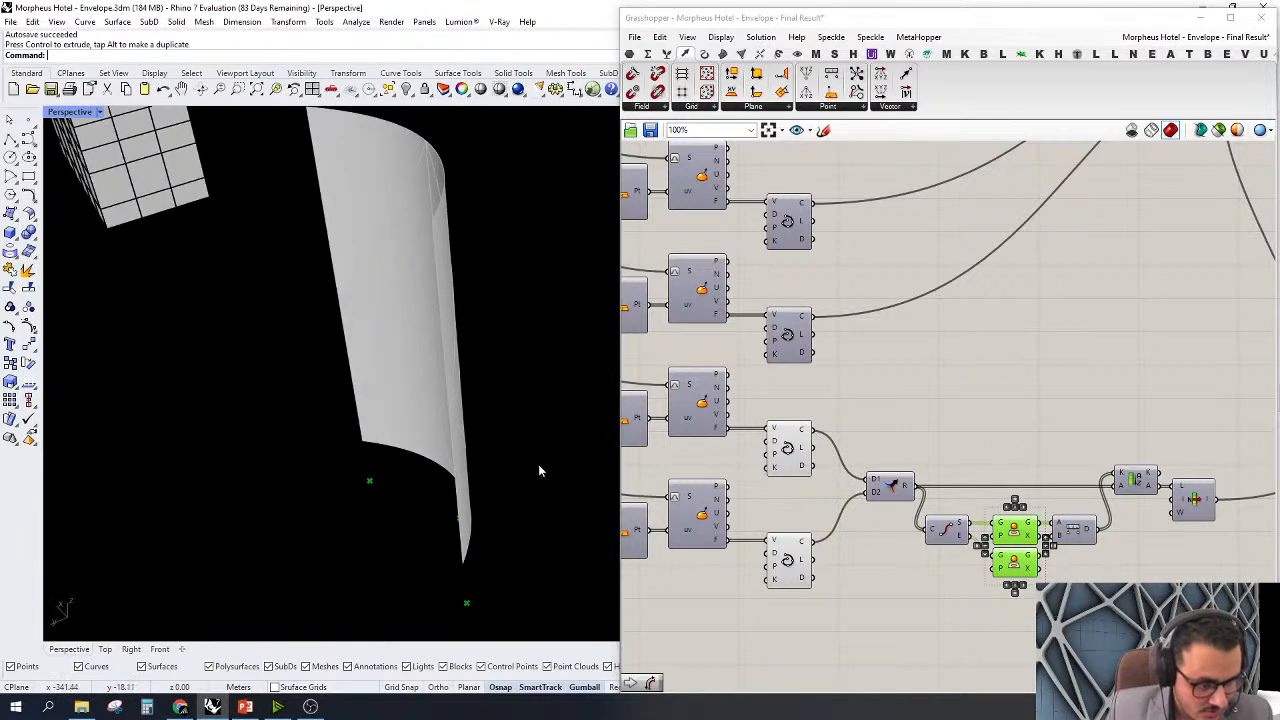
pyautogui.moveTo(1037, 423); pyautogui.dragTo(934, 380, button='right')
pyautogui.click(991, 569)
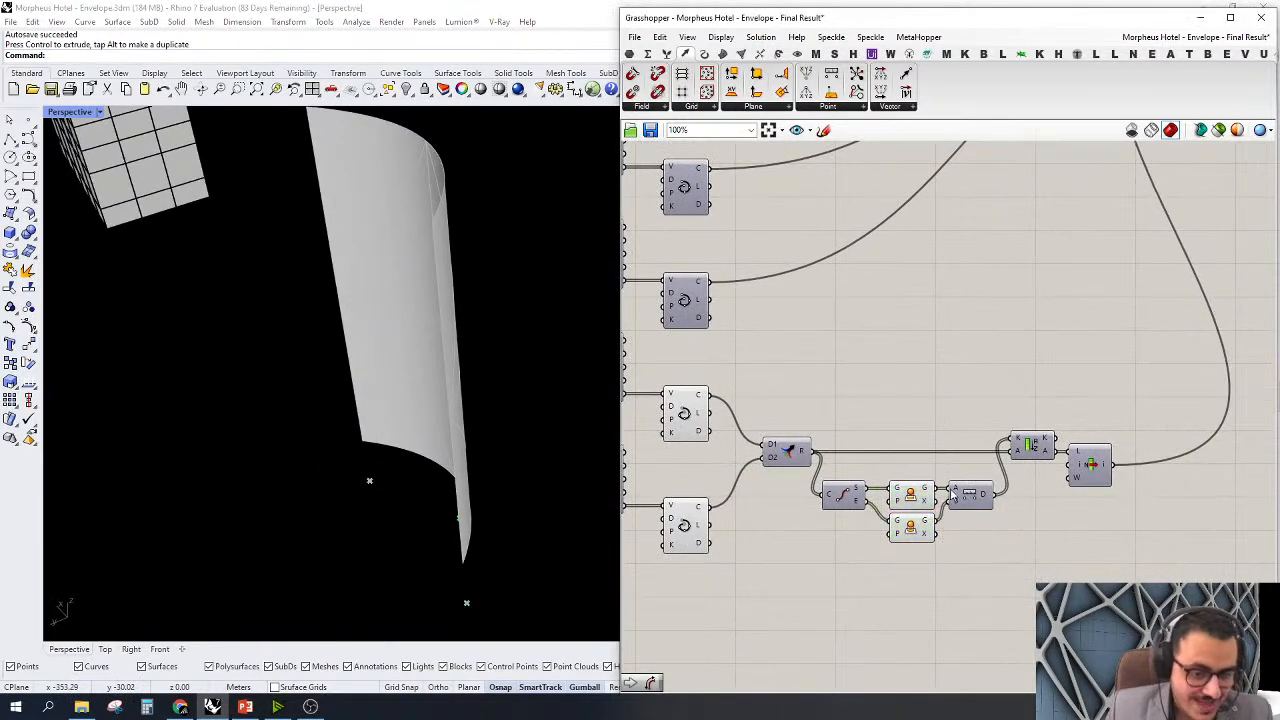
# Check the point inputs of the Distance component and the sorted curves passed from Sort List to List Item
pyautogui.moveTo(957, 490)
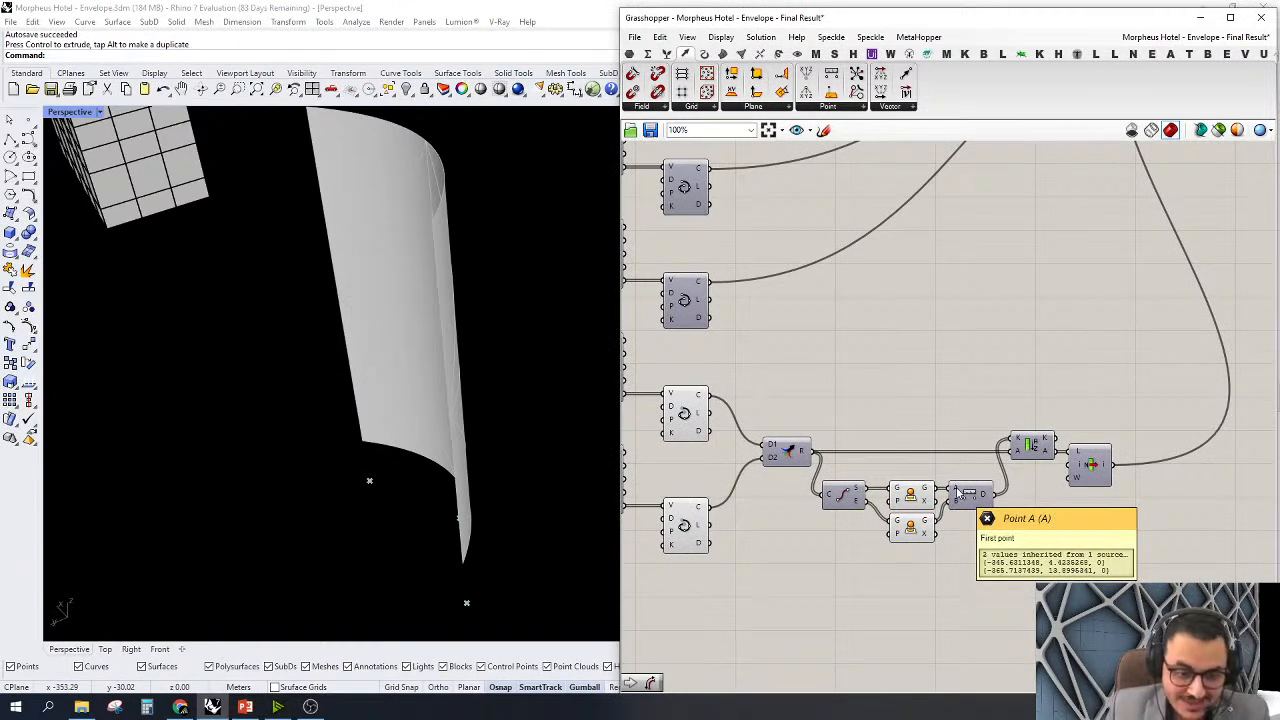
pyautogui.click(1094, 465)
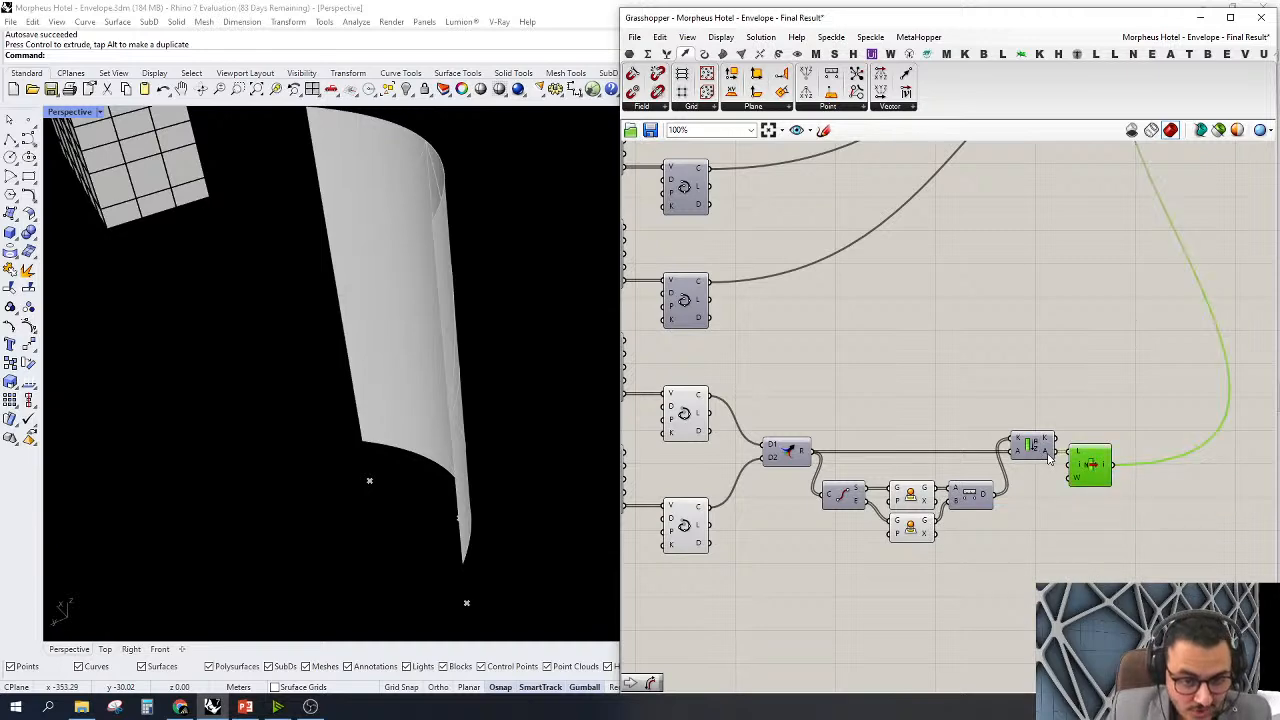
pyautogui.scroll(3, 1048, 456)
pyautogui.moveTo(1047, 455)
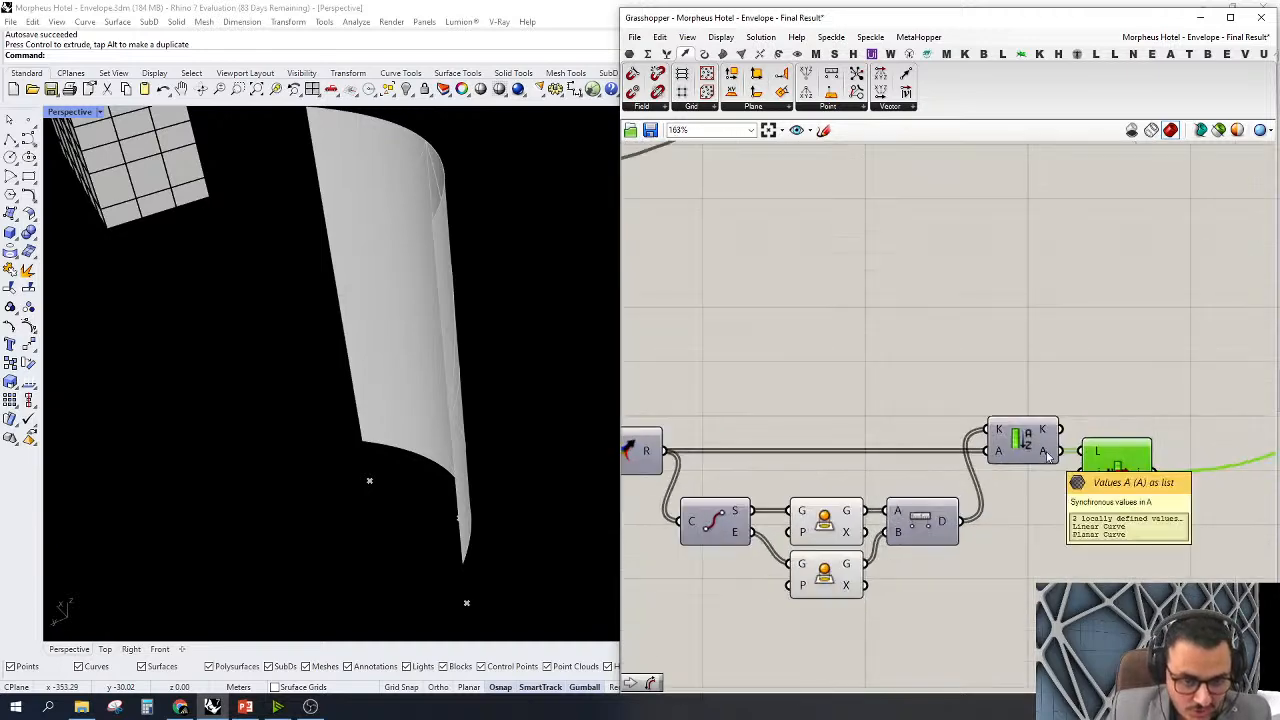
pyautogui.doubleClick(1000, 363)
pyautogui.click(929, 400)
pyautogui.moveTo(1001, 394); pyautogui.dragTo(1019, 381, button='right')
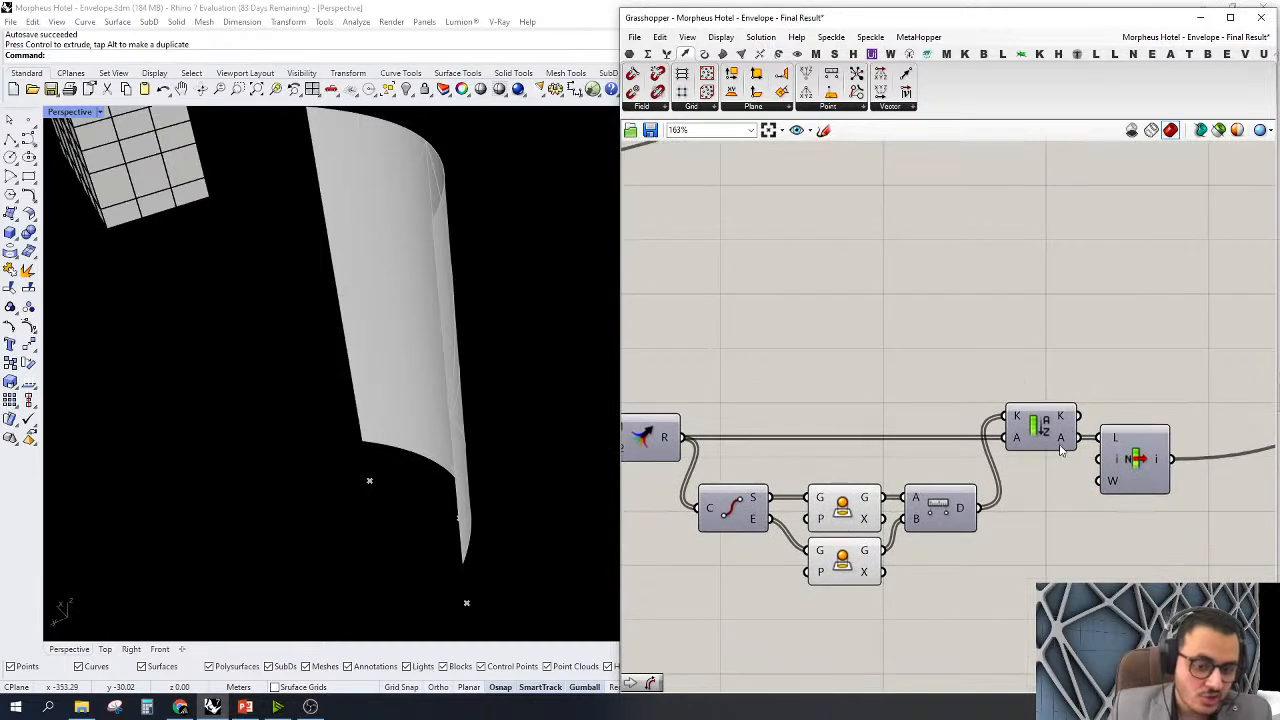
pyautogui.moveTo(1063, 448)
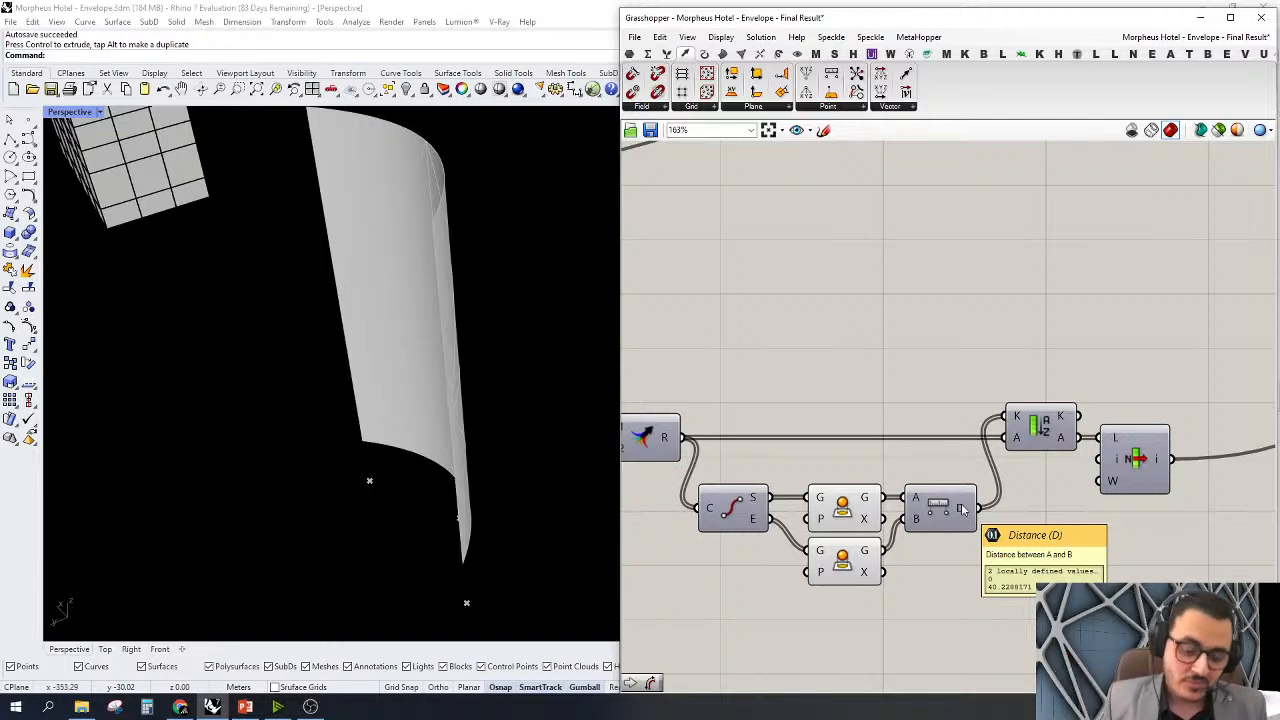
# Turn on the preview of the List Item component that follows Sort List
pyautogui.click(1131, 458)
pyautogui.rightClick(1131, 458)
pyautogui.click(1148, 482)
pyautogui.moveTo(1164, 396); pyautogui.dragTo(1044, 380, button='right')
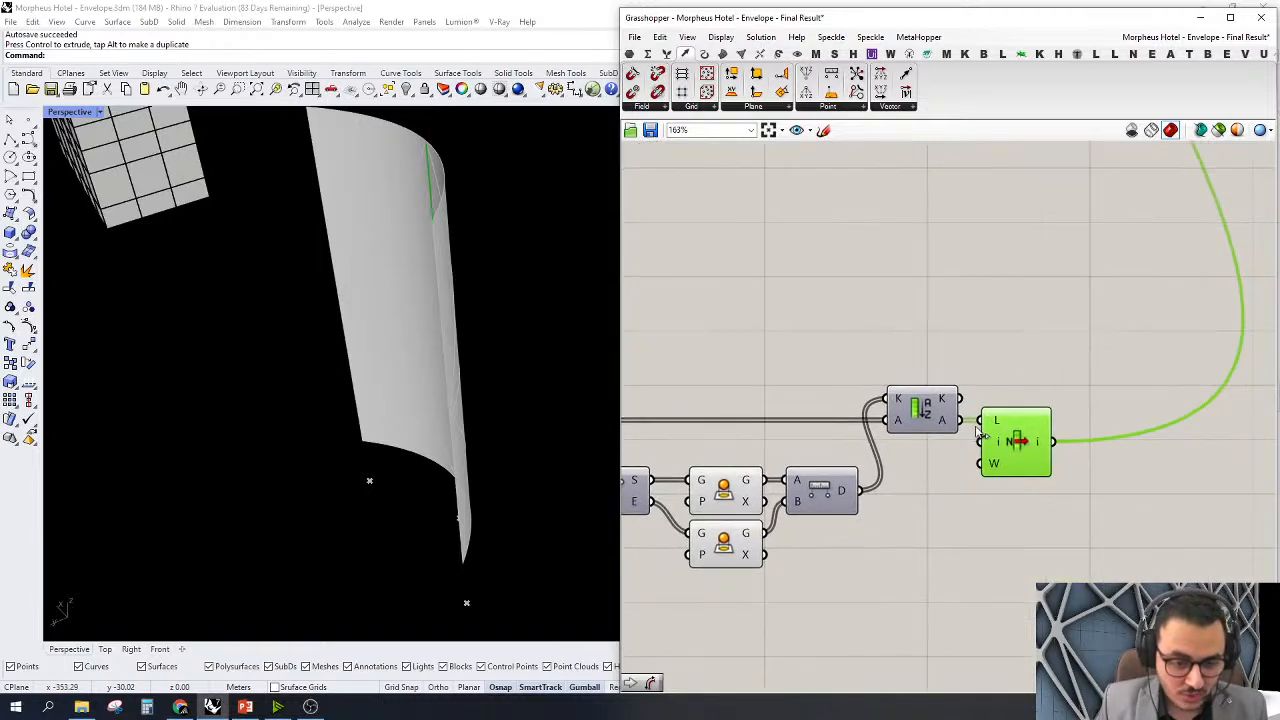
# Add a Panel connected to the K output of Sort List to read the sorted distances
pyautogui.moveTo(948, 424)
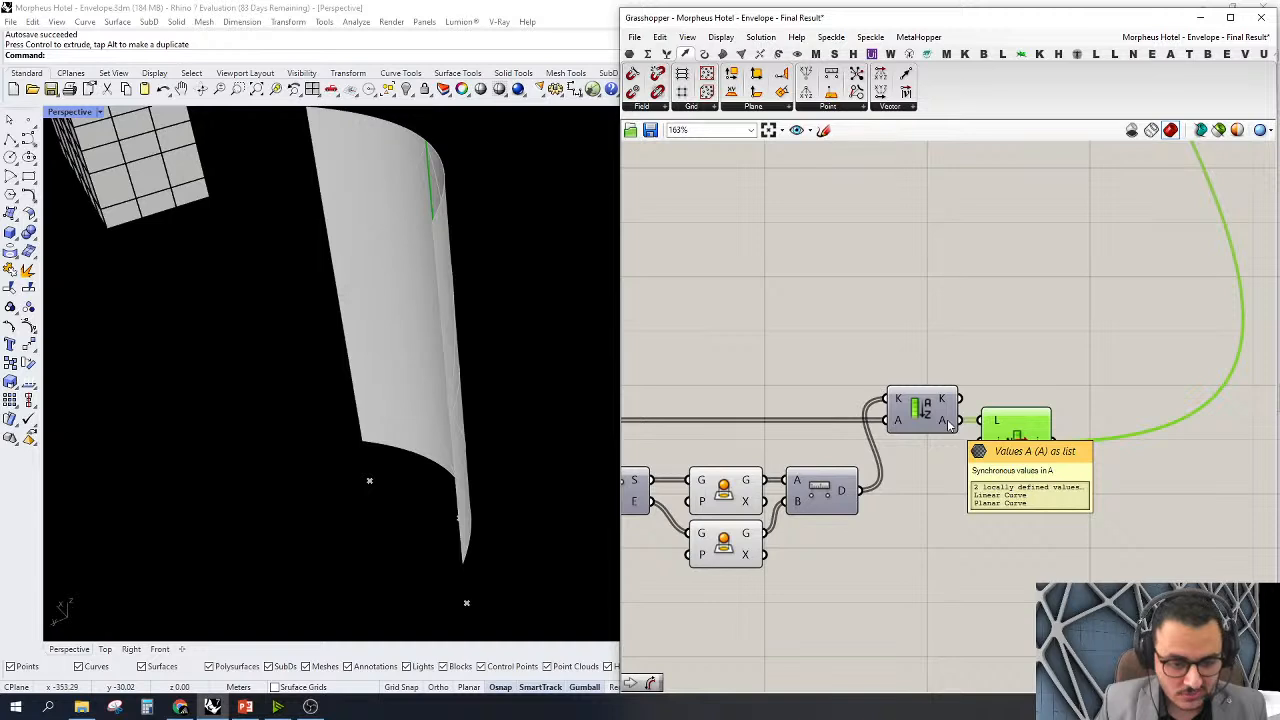
pyautogui.click(630, 53)
pyautogui.moveTo(887, 92); pyautogui.dragTo(958, 399)
pyautogui.scroll(4, 1110, 322)
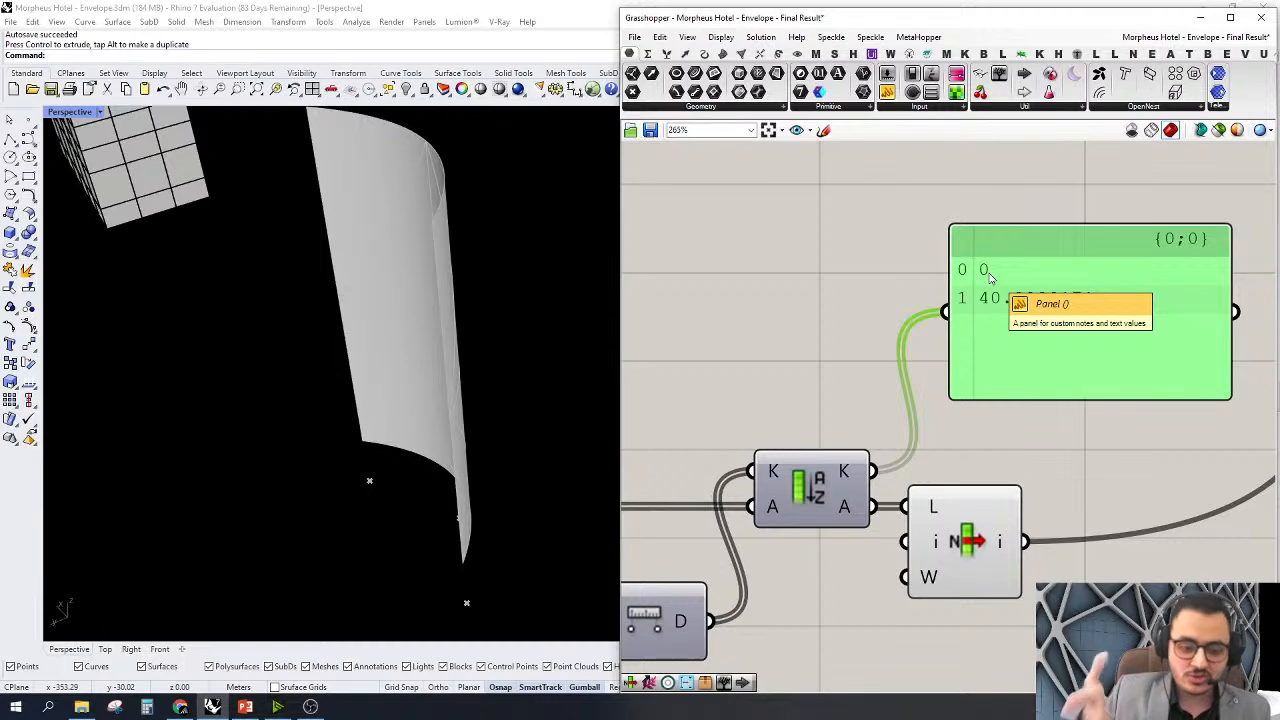
pyautogui.scroll(-1, 970, 404)
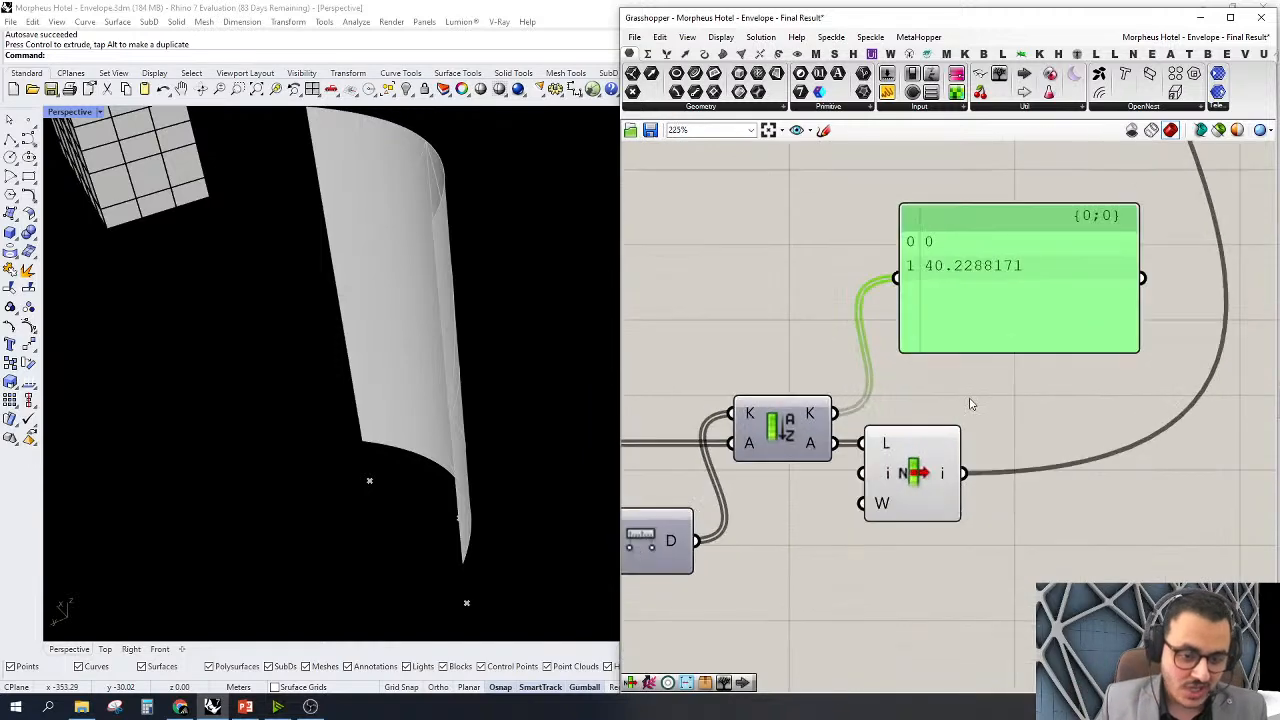
# Highlight the List Item component and examine which curve it picks on the surface
pyautogui.click(913, 474)
pyautogui.moveTo(349, 443)
pyautogui.mouseDown(button='right')
pyautogui.moveTo(149, 437)
pyautogui.moveTo(360, 458)
pyautogui.mouseUp(button='right')
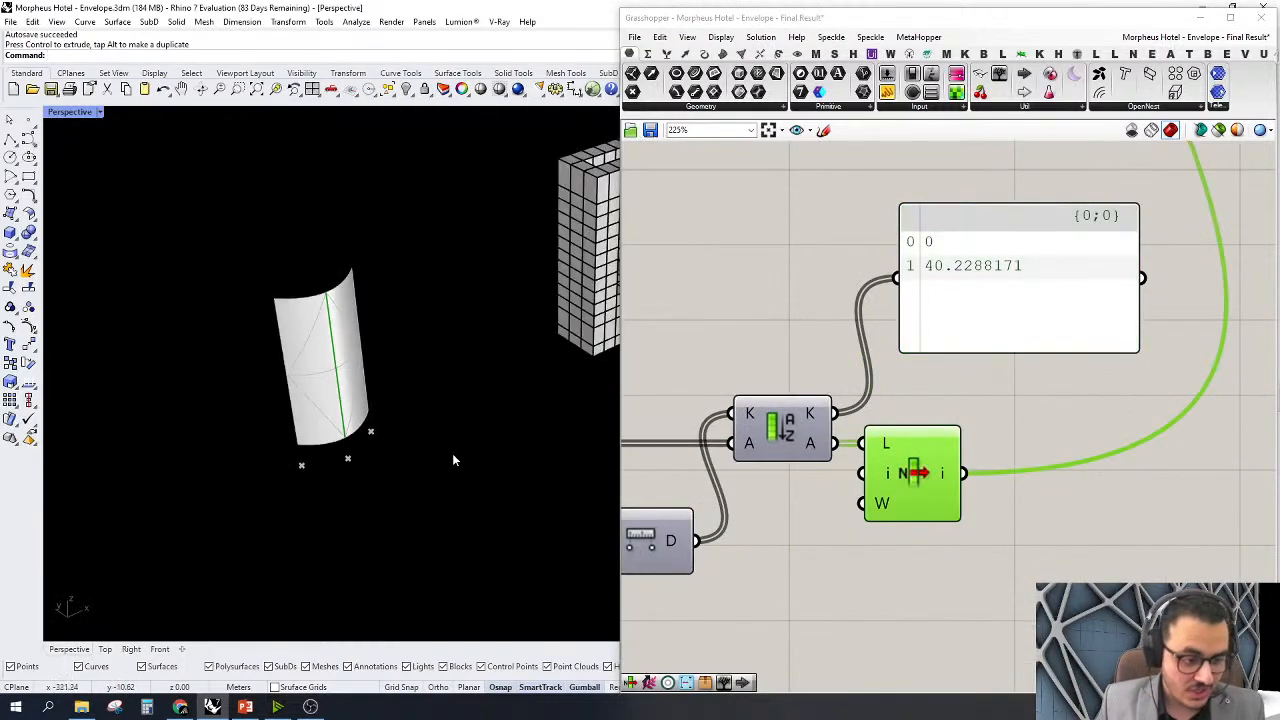
pyautogui.moveTo(942, 479)
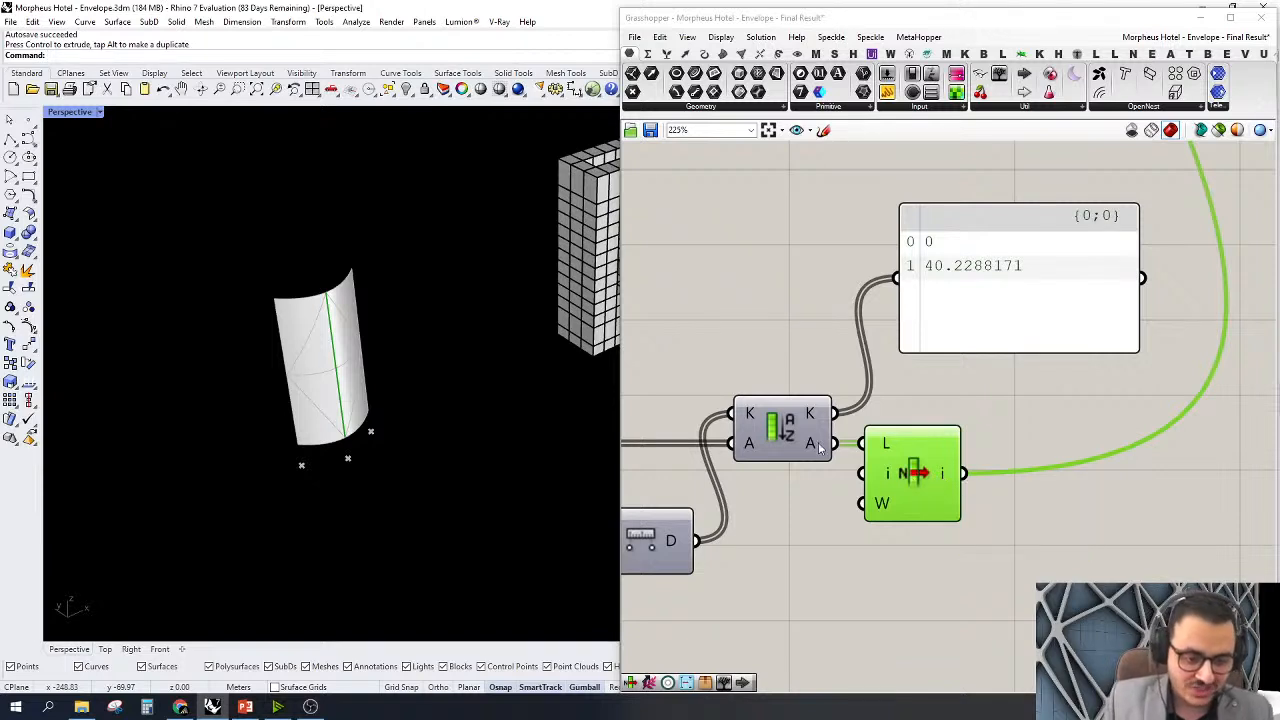
pyautogui.moveTo(820, 450)
pyautogui.scroll(3, 313, 289)
pyautogui.scroll(-3, 955, 440)
# Delete the distance Panel and turn off the previews of the third definition's sorting components
pyautogui.click(1030, 376)
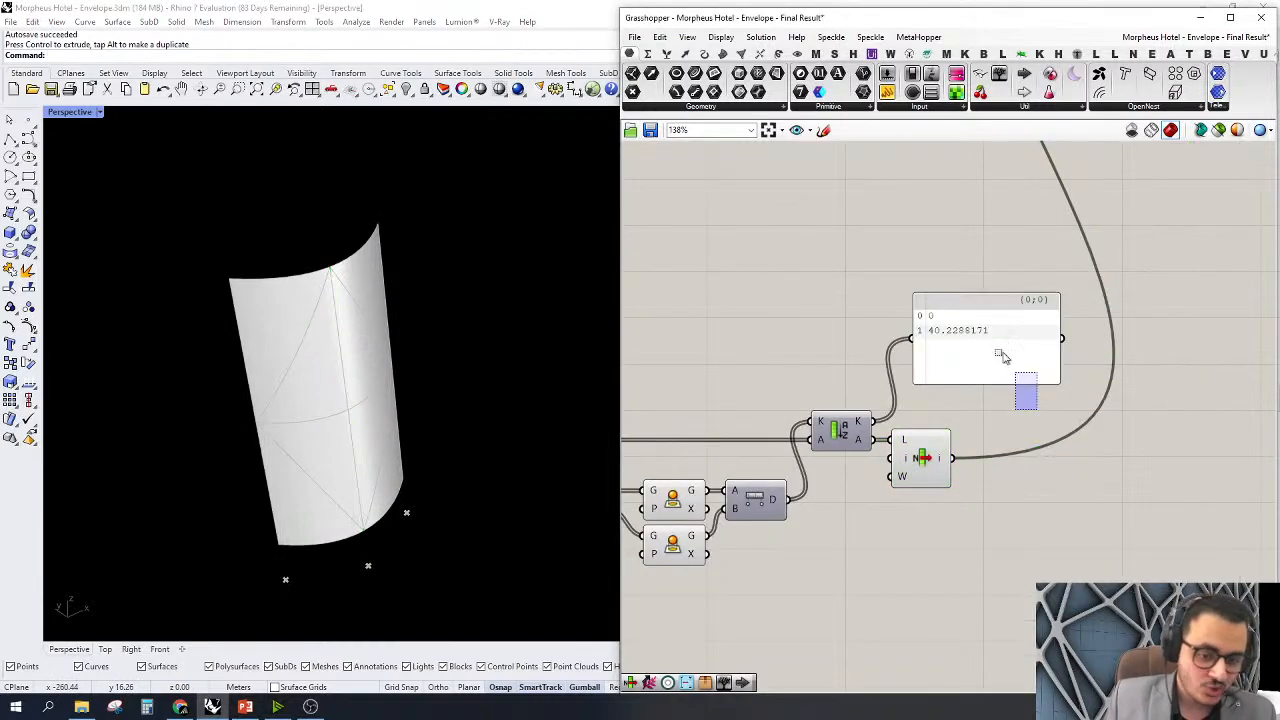
pyautogui.scroll(-6, 948, 283)
pyautogui.moveTo(1108, 405); pyautogui.dragTo(785, 558)
pyautogui.rightClick(727, 454)
pyautogui.click(690, 471)
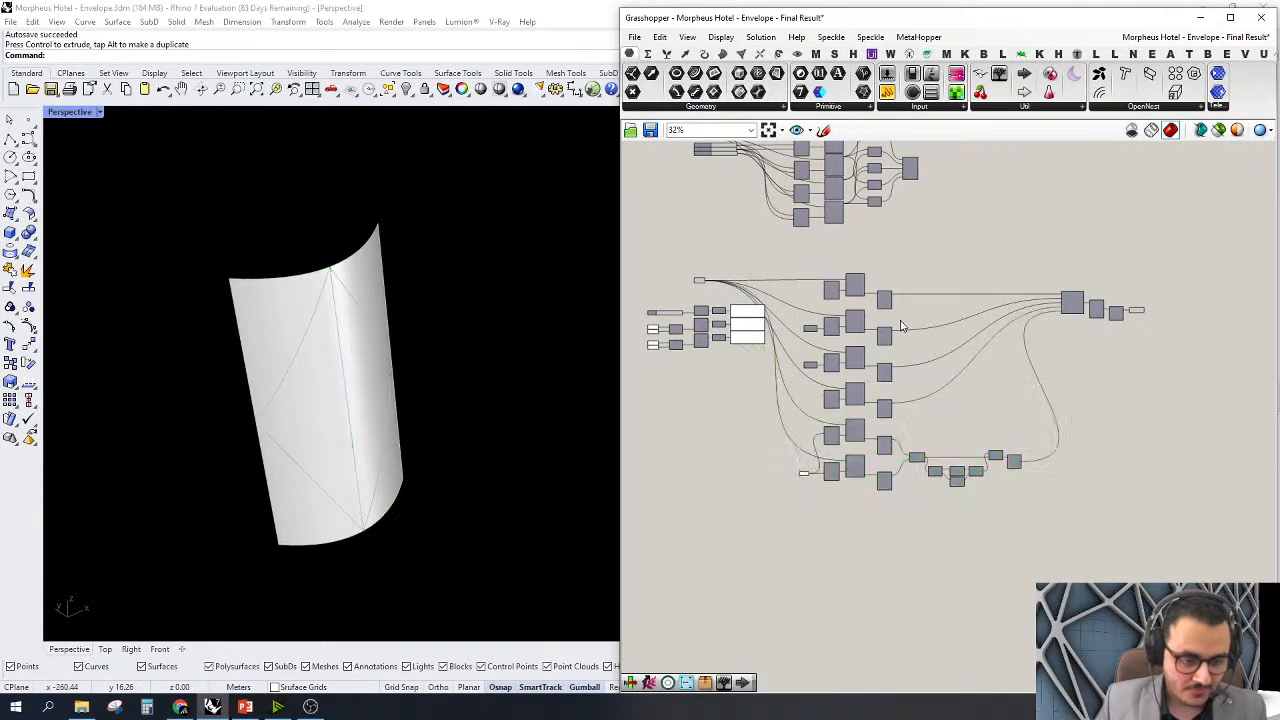
# Preview the Ref. Srfs Brep parameter in the grouped main definition and zoom the Rhino viewport to it
pyautogui.scroll(-3, 966, 406)
pyautogui.scroll(-4, 815, 395)
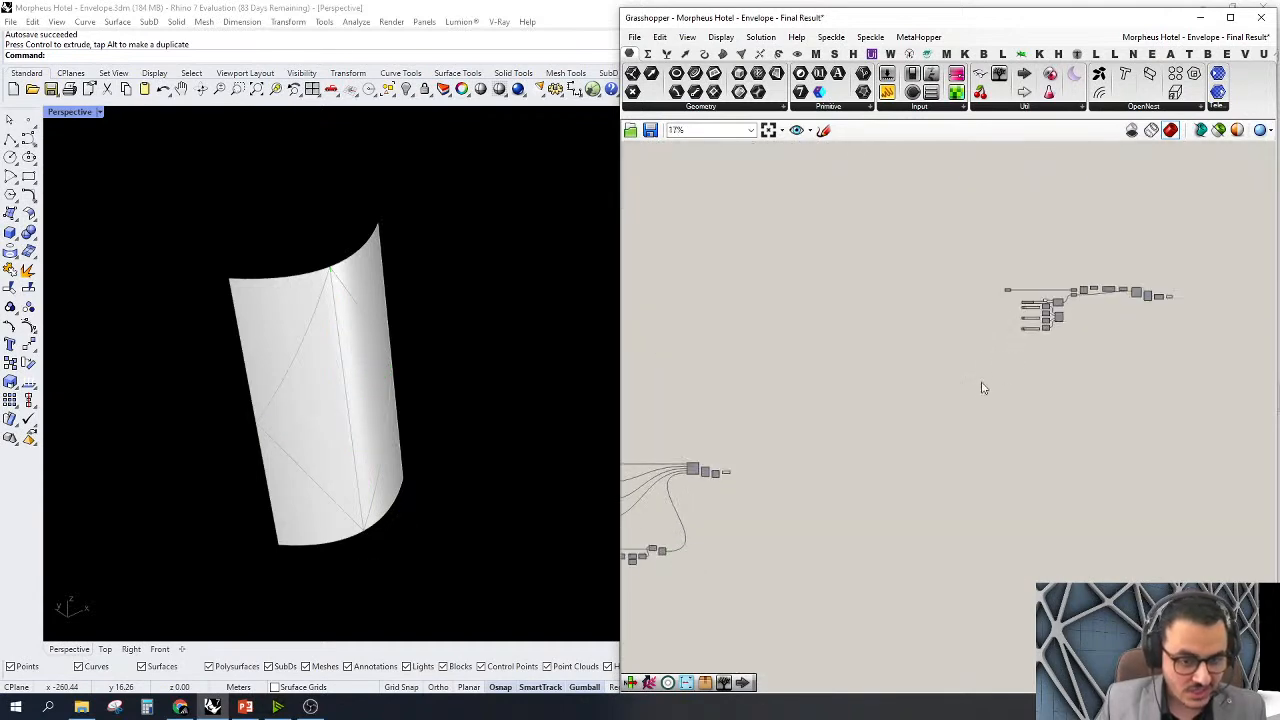
pyautogui.scroll(-3, 1086, 363)
pyautogui.scroll(15, 766, 320)
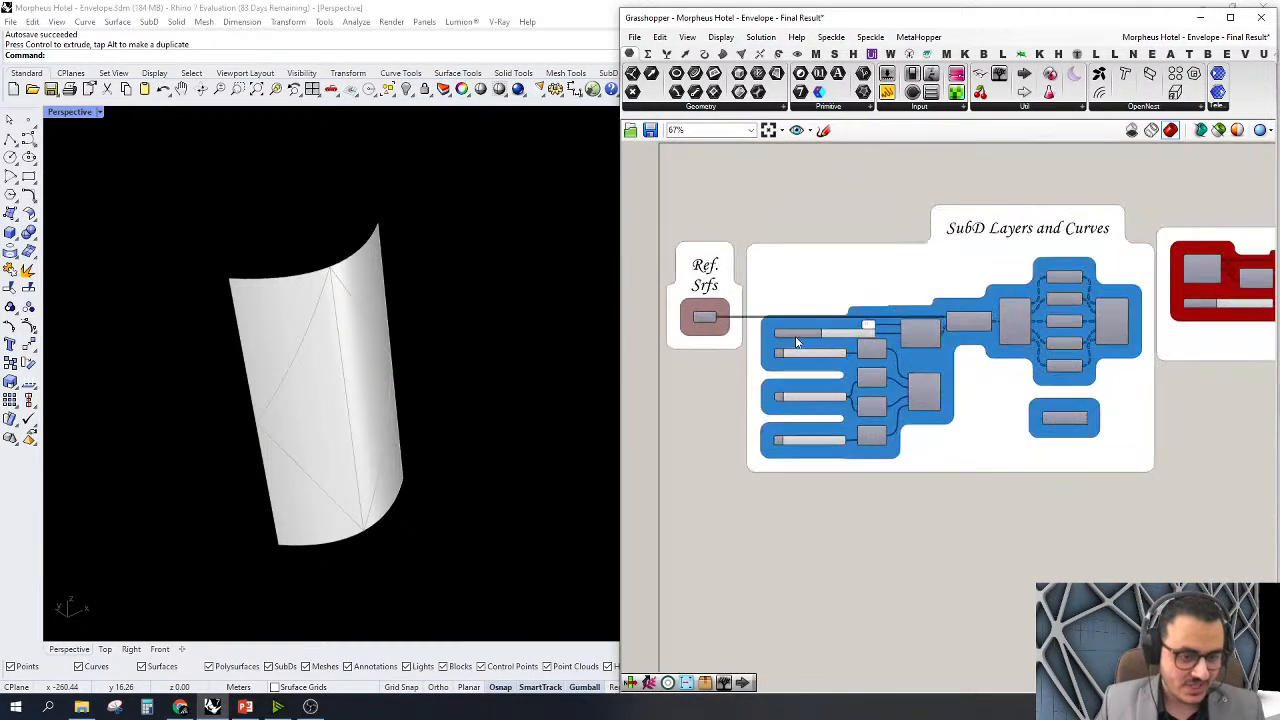
pyautogui.click(666, 312)
pyautogui.rightClick(655, 318)
pyautogui.click(695, 345)
pyautogui.rightClick(731, 176)
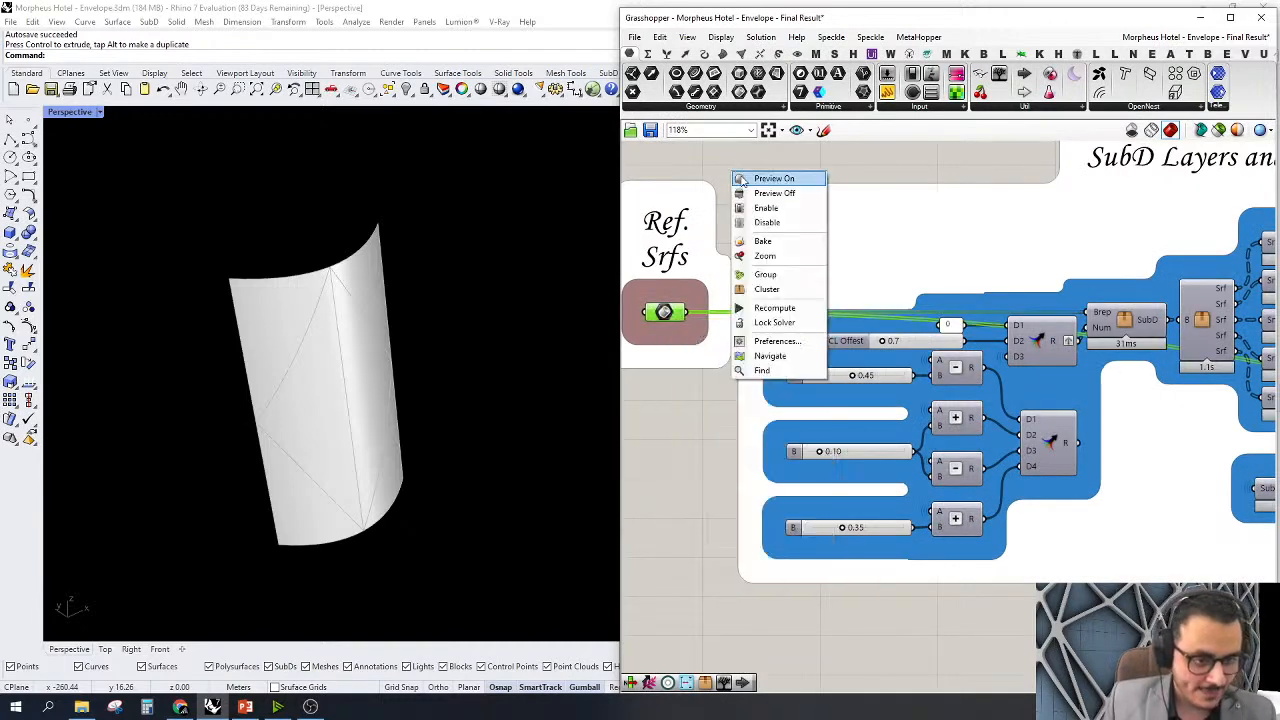
pyautogui.click(756, 268)
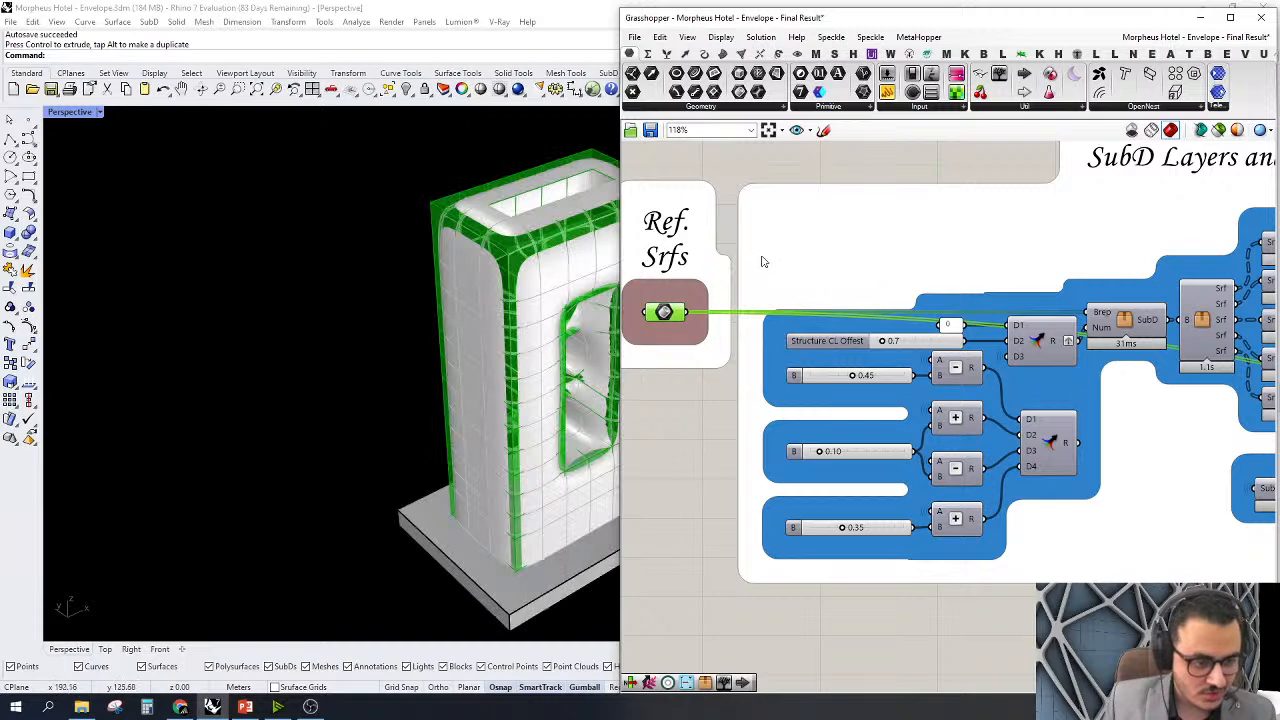
# Turn off the preview of the Ref. Srfs Brep parameter
pyautogui.scroll(-4, 760, 280)
pyautogui.scroll(-3, 797, 308)
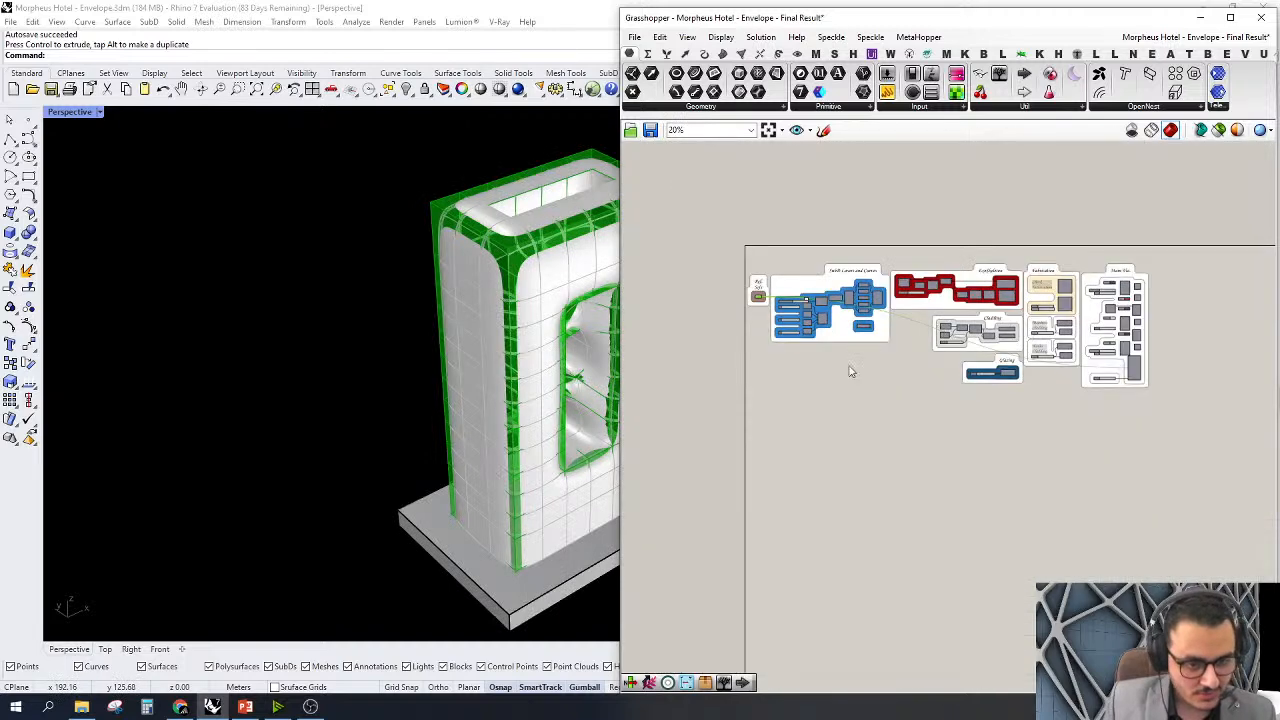
pyautogui.scroll(5, 765, 300)
pyautogui.rightClick(770, 318)
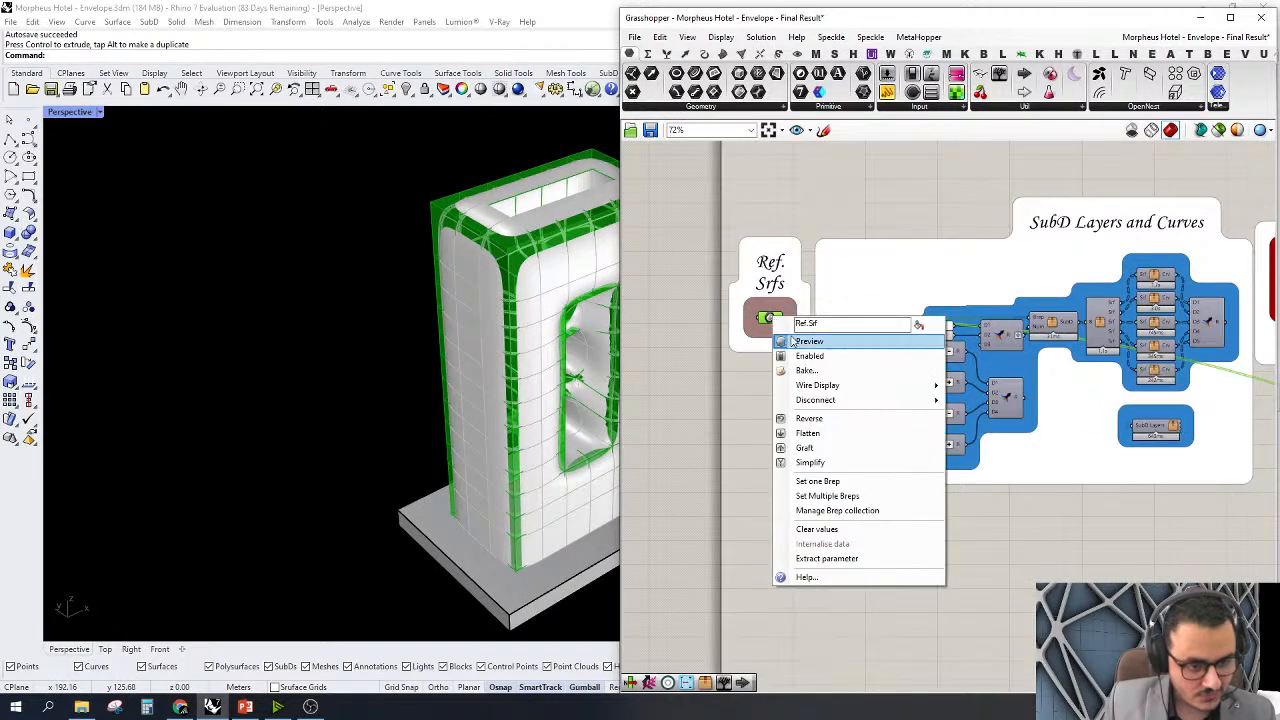
pyautogui.click(790, 339)
# Select all components of the separate ungrouped SubD definition and turn their preview off
pyautogui.scroll(-6, 790, 422)
pyautogui.scroll(4, 849, 314)
pyautogui.scroll(-3, 826, 341)
pyautogui.moveTo(826, 341); pyautogui.dragTo(316, 321, button='right')
pyautogui.moveTo(931, 429); pyautogui.dragTo(1194, 302)
pyautogui.rightClick(1126, 278)
pyautogui.click(1152, 298)
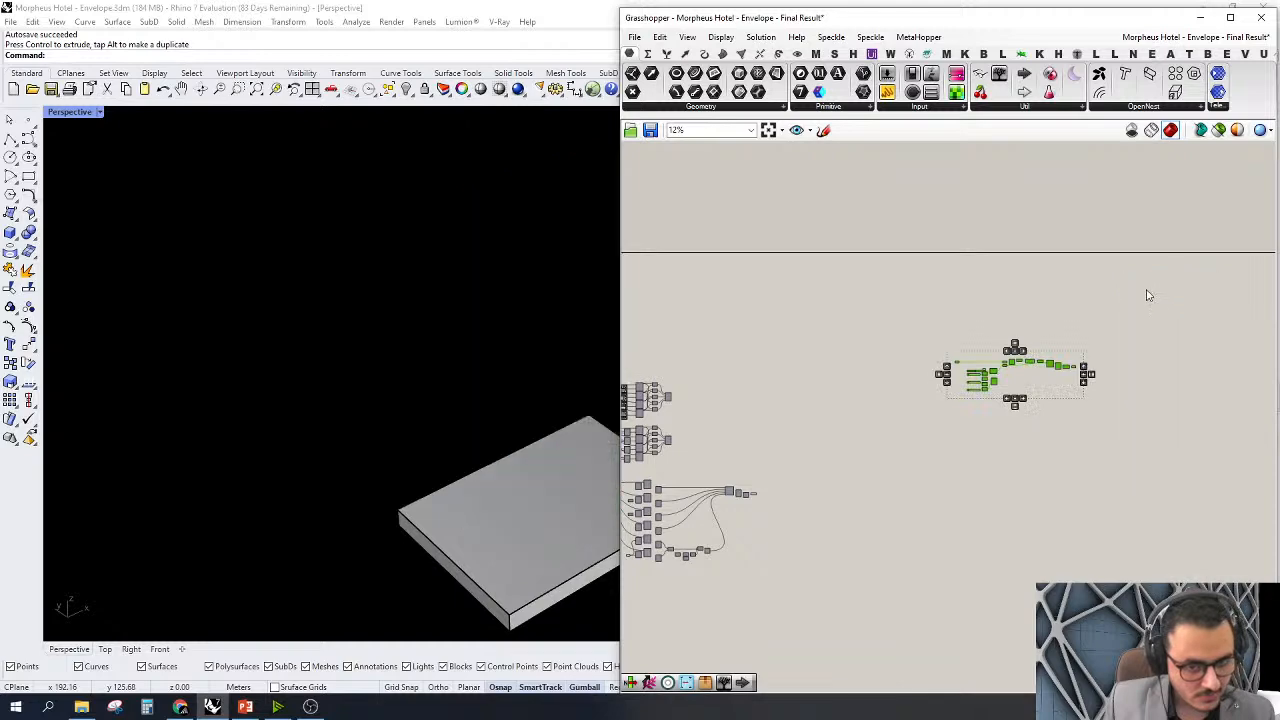
# Examine the component structure of the SubD cluster in the SubD Layers and Curves group
pyautogui.scroll(-2, 1094, 391)
pyautogui.scroll(8, 1138, 396)
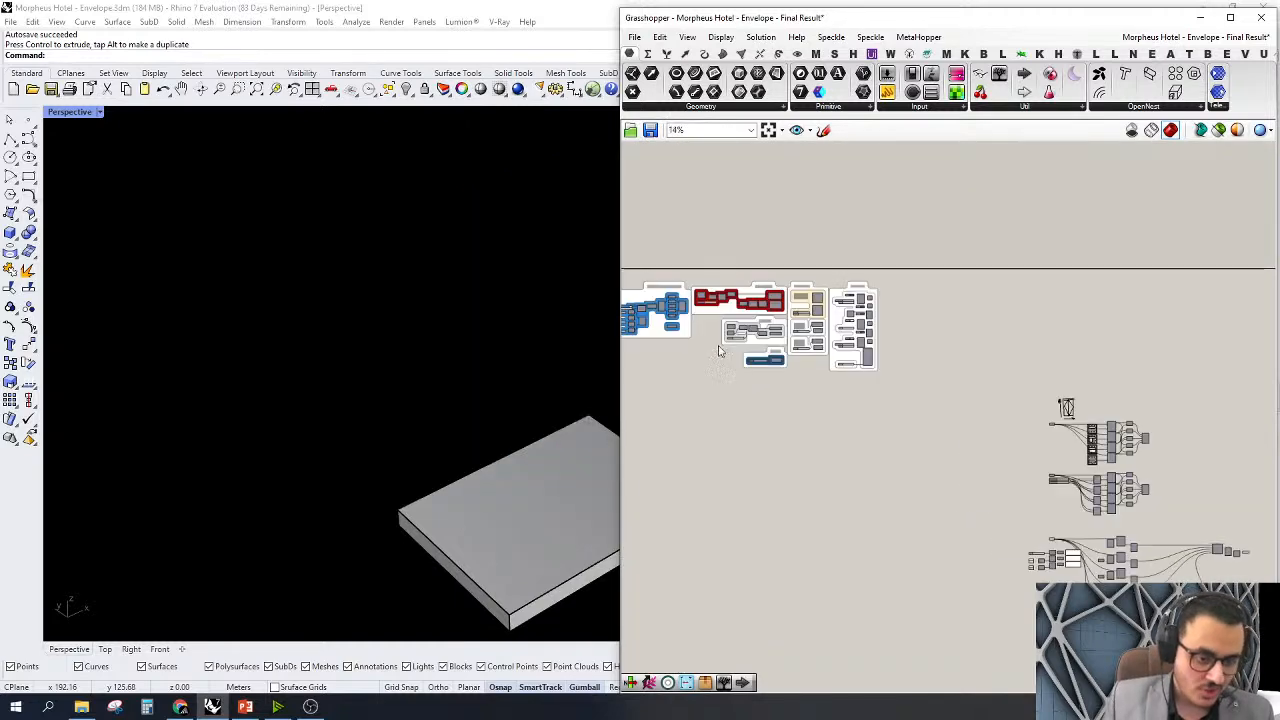
pyautogui.moveTo(1251, 311); pyautogui.dragTo(953, 328, button='right')
pyautogui.scroll(-1, 958, 315)
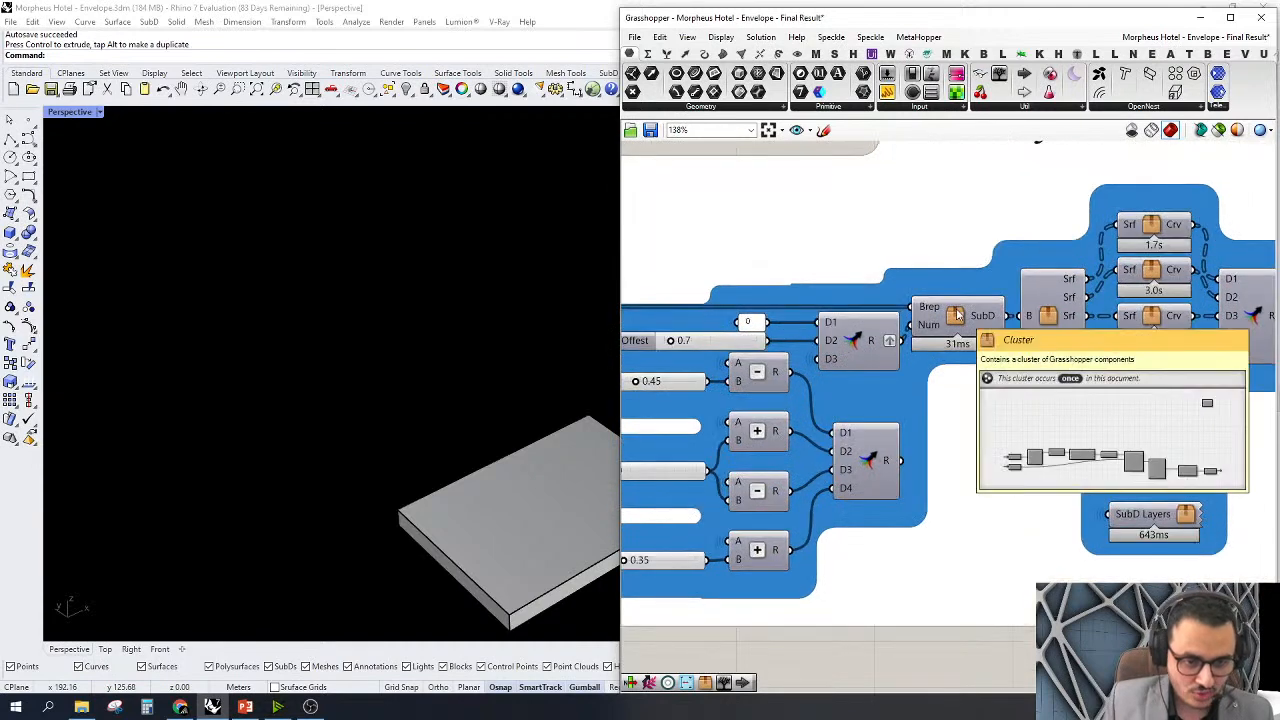
pyautogui.doubleClick(958, 315)
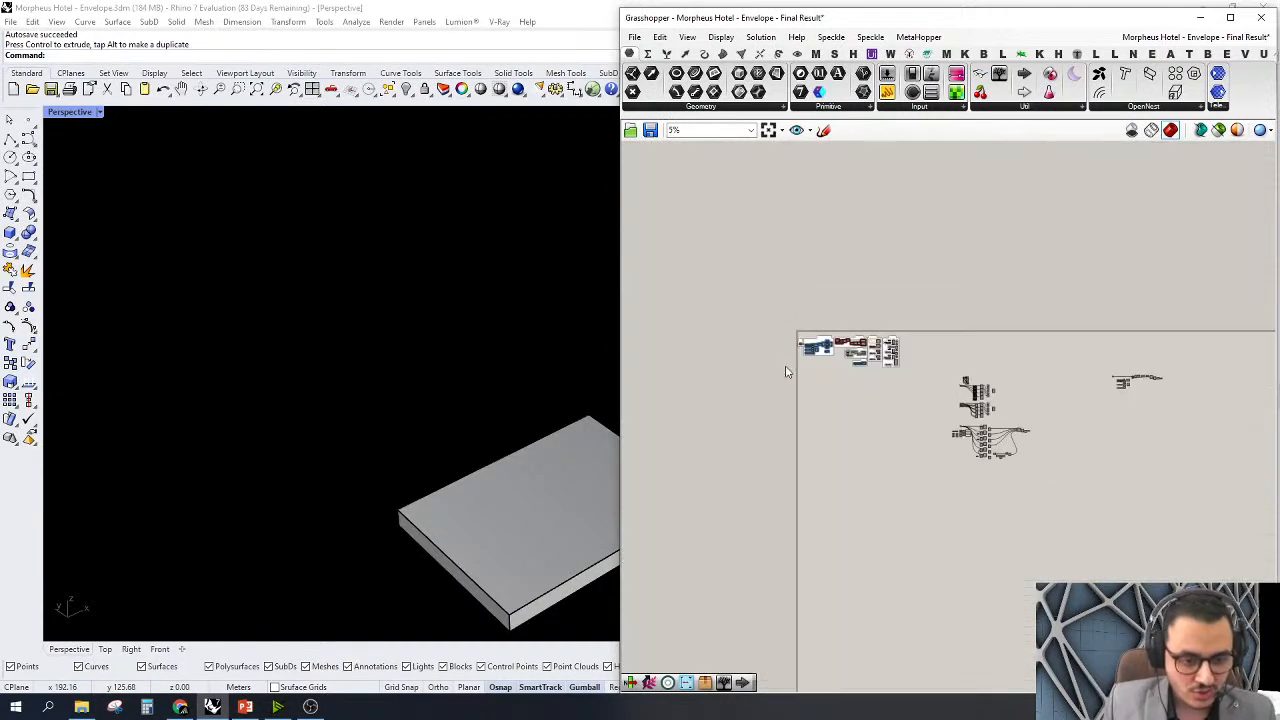
# Preview the source Brep of the ungrouped SubD definition, orbit to its front, and collapse the Grasshopper window
pyautogui.scroll(4, 763, 331)
pyautogui.rightClick(739, 294)
pyautogui.click(760, 321)
pyautogui.click(757, 358)
pyautogui.moveTo(414, 308); pyautogui.dragTo(530, 308, button='right')
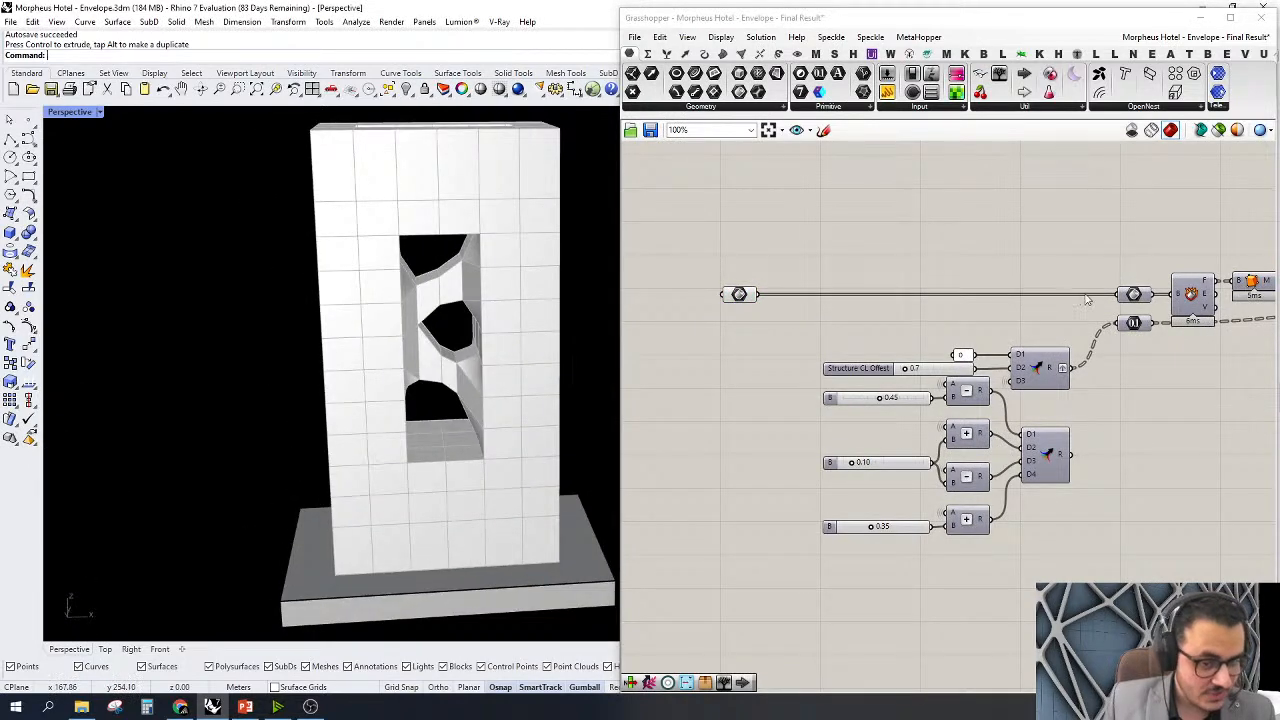
pyautogui.scroll(-1, 1088, 300)
pyautogui.doubleClick(1046, 24)
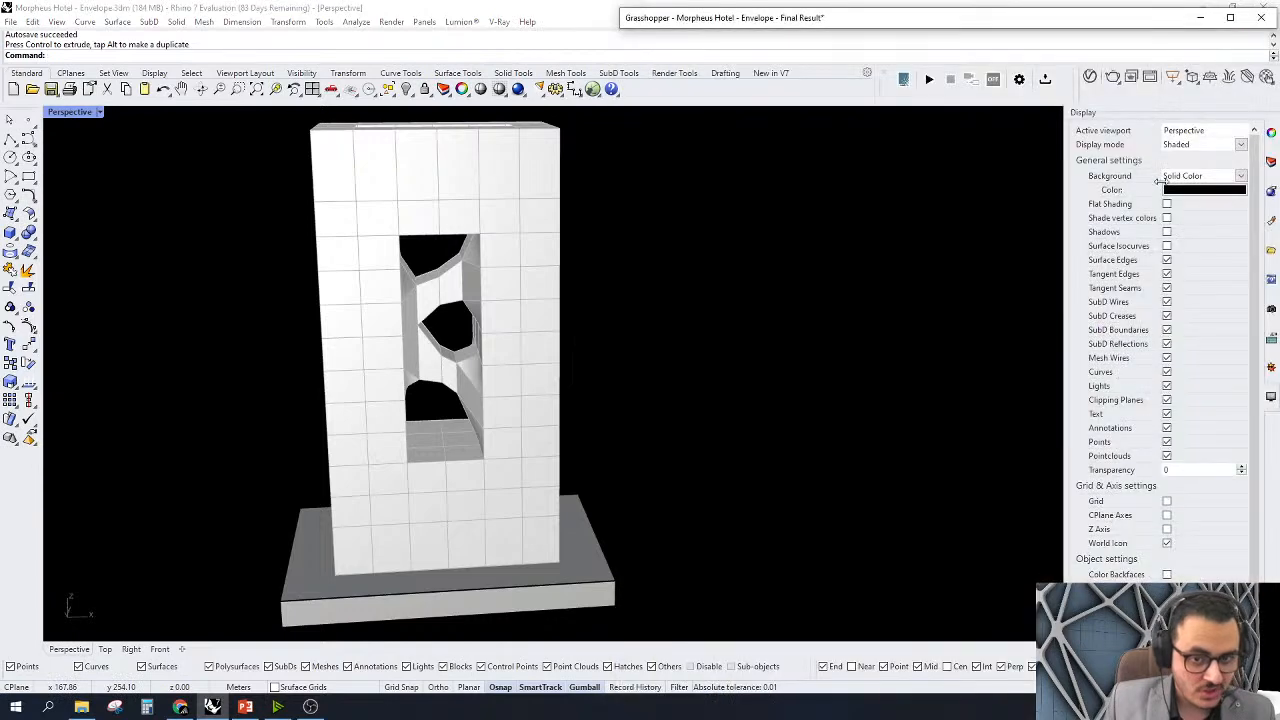
# Select all objects on the Reference Surfaces layer and zoom the Perspective view to them
pyautogui.click(1271, 163)
pyautogui.click(1233, 190)
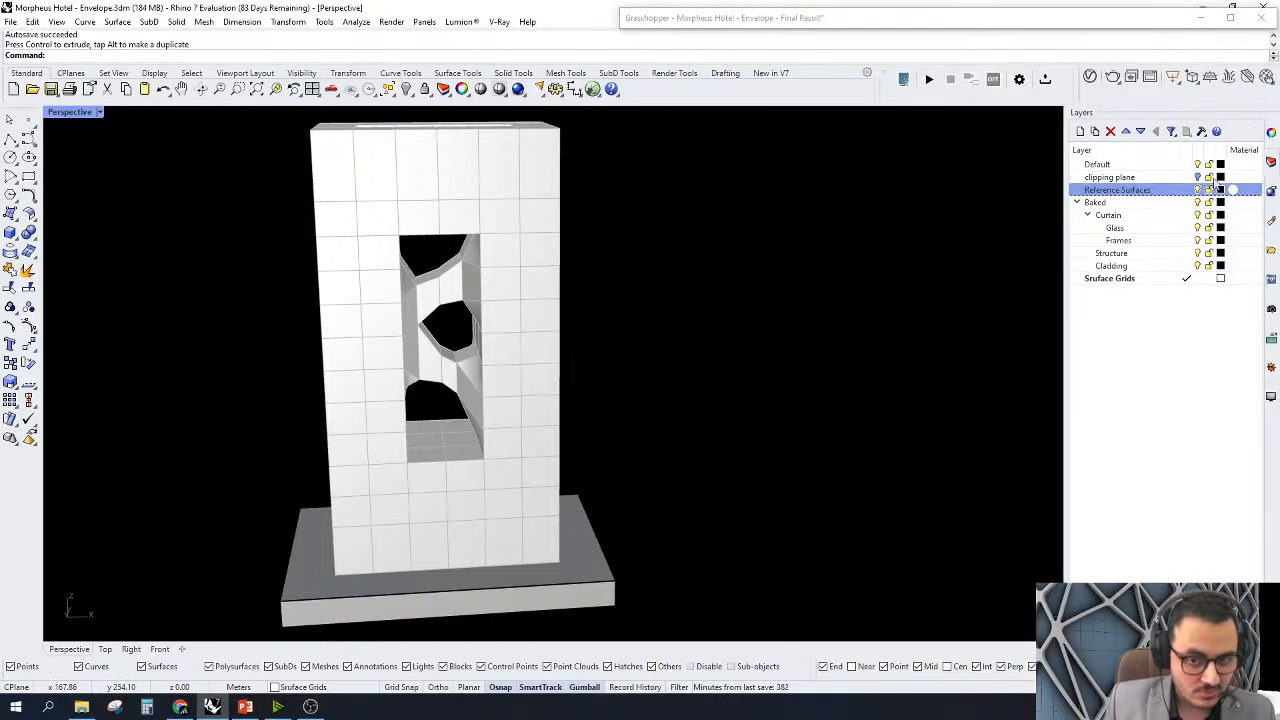
pyautogui.rightClick(1175, 193)
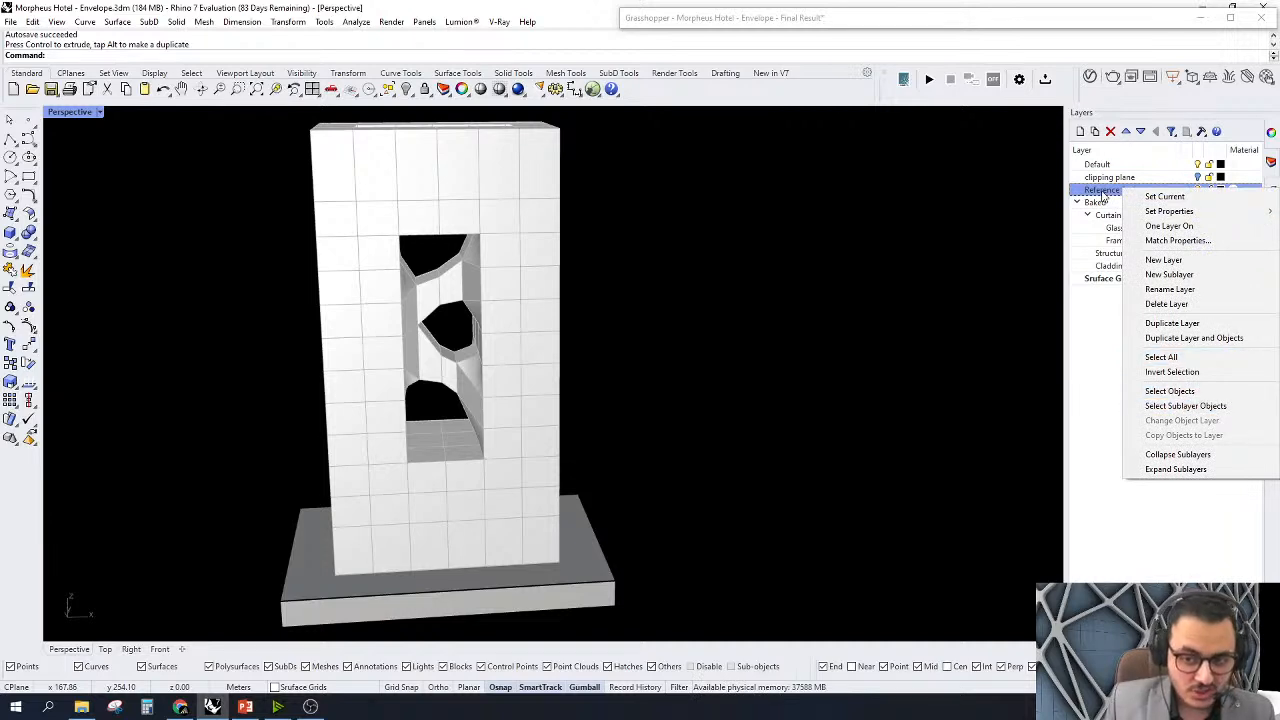
pyautogui.click(1185, 391)
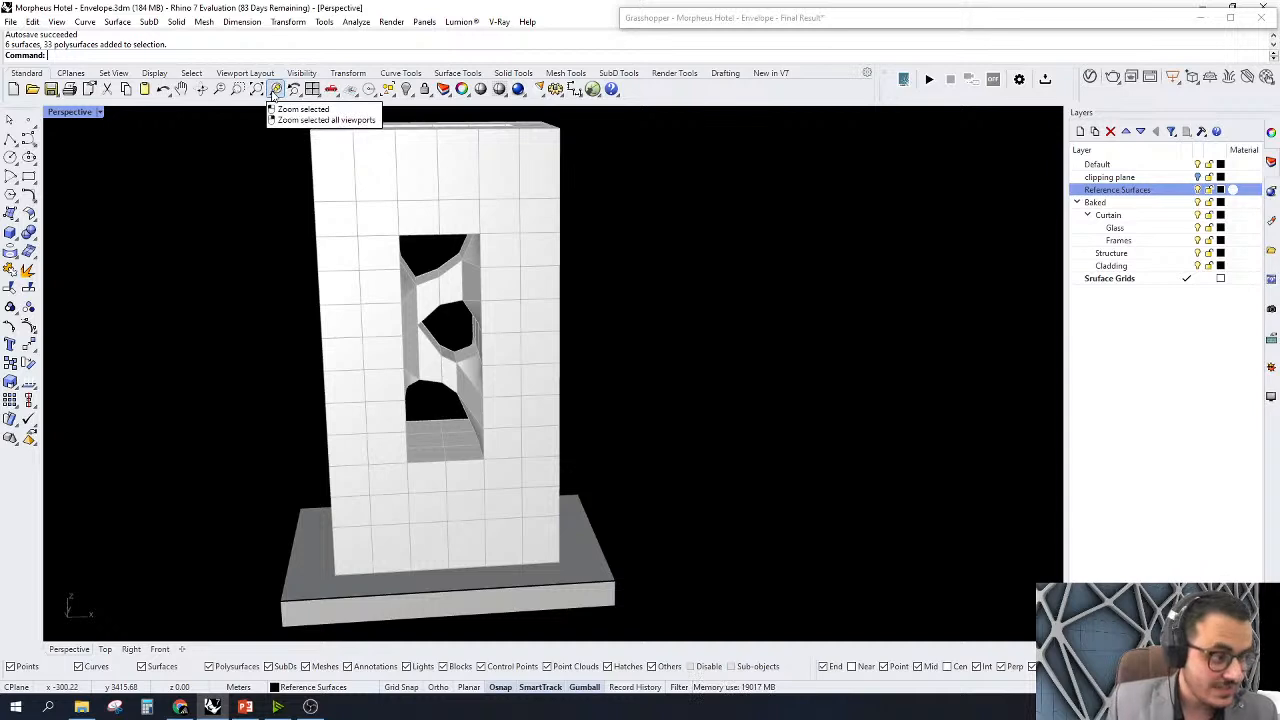
pyautogui.click(273, 96)
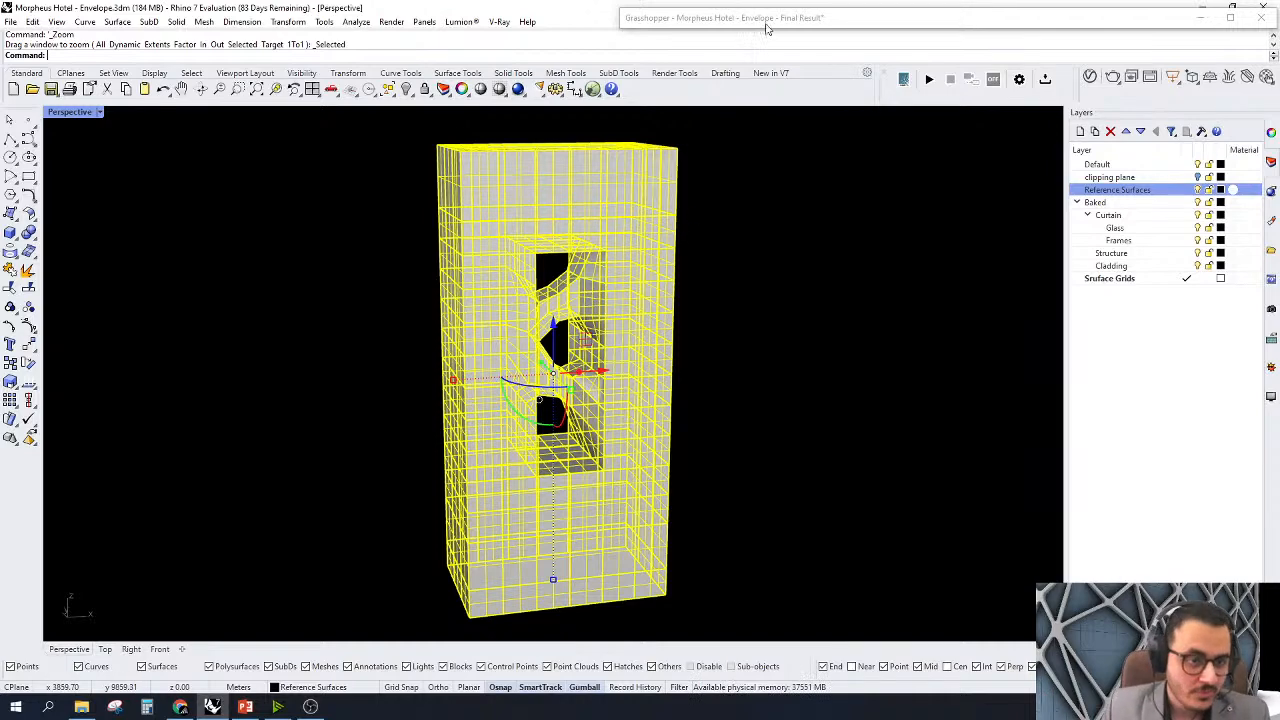
# Restore the Grasshopper window and locate the source surface parameter above the range and domain components of the lower definition
pyautogui.doubleClick(767, 27)
pyautogui.scroll(-8, 956, 330)
pyautogui.moveTo(966, 455); pyautogui.dragTo(1222, 425, button='right')
pyautogui.scroll(4, 831, 398)
pyautogui.scroll(1, 829, 397)
pyautogui.moveTo(802, 411); pyautogui.dragTo(800, 366, button='right')
pyautogui.scroll(4, 788, 435)
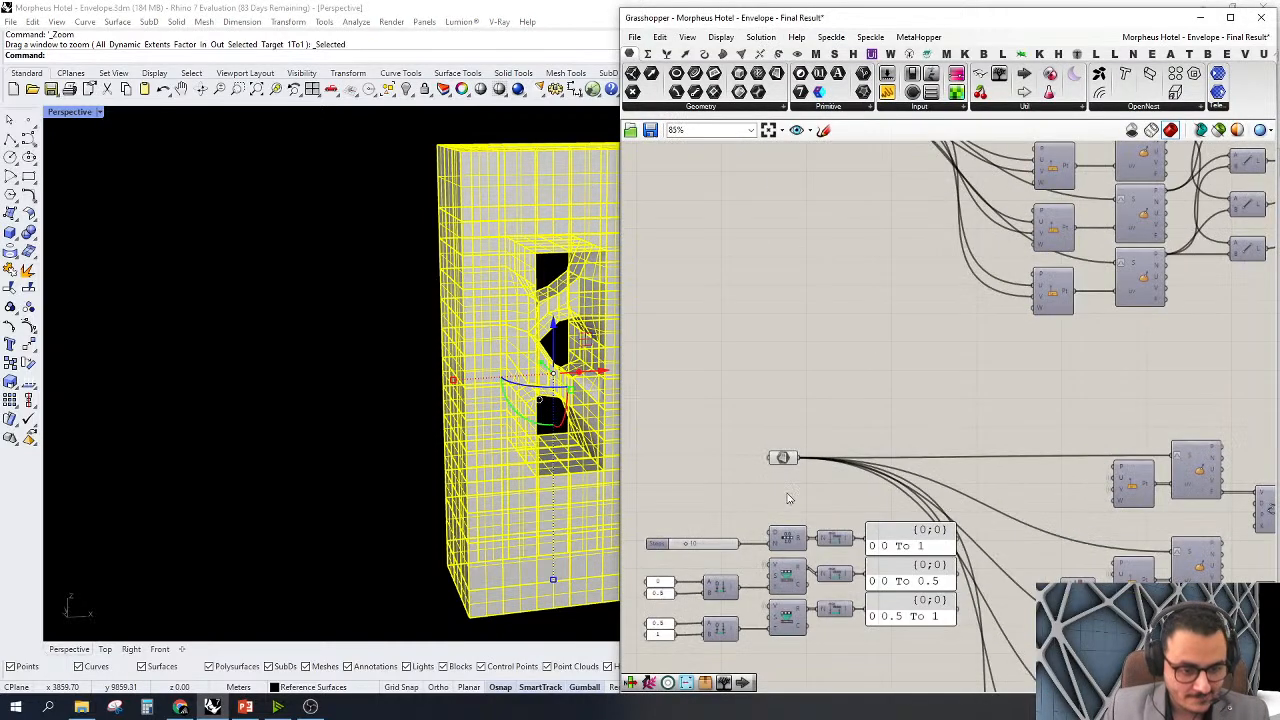
pyautogui.moveTo(791, 495); pyautogui.dragTo(780, 414, button='right')
pyautogui.click(778, 386)
pyautogui.scroll(-4, 777, 386)
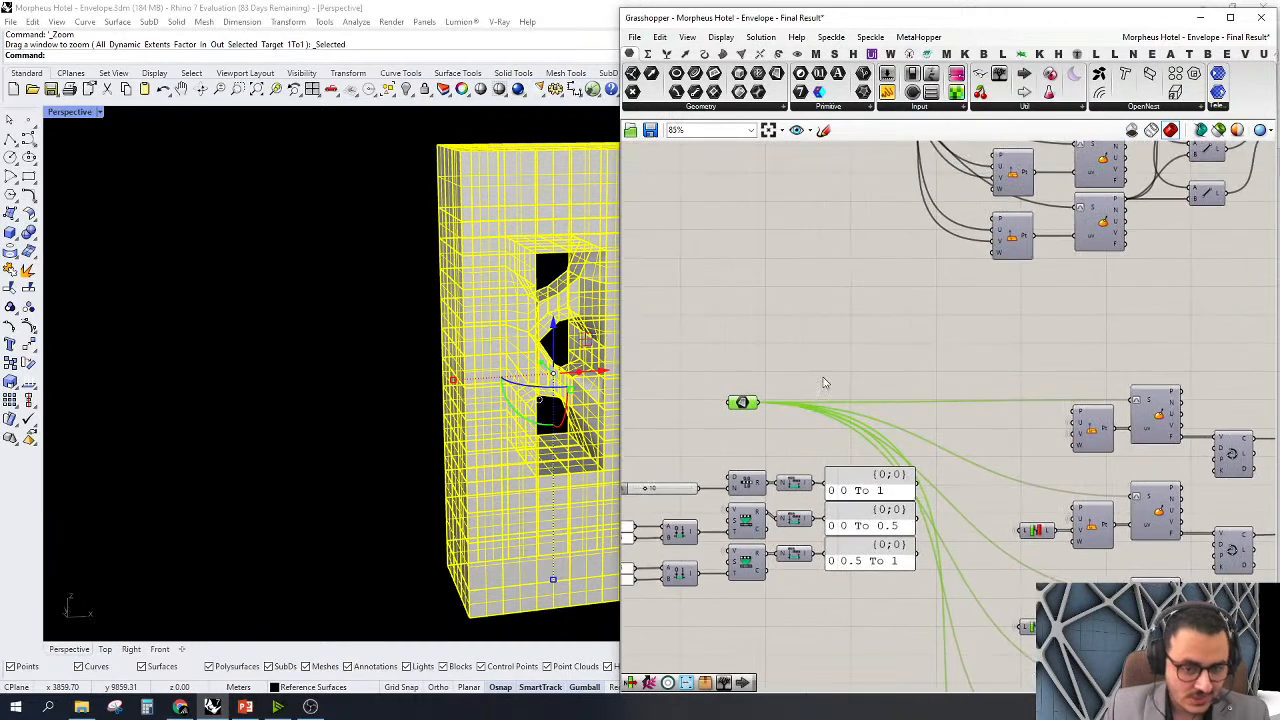
pyautogui.scroll(4, 817, 386)
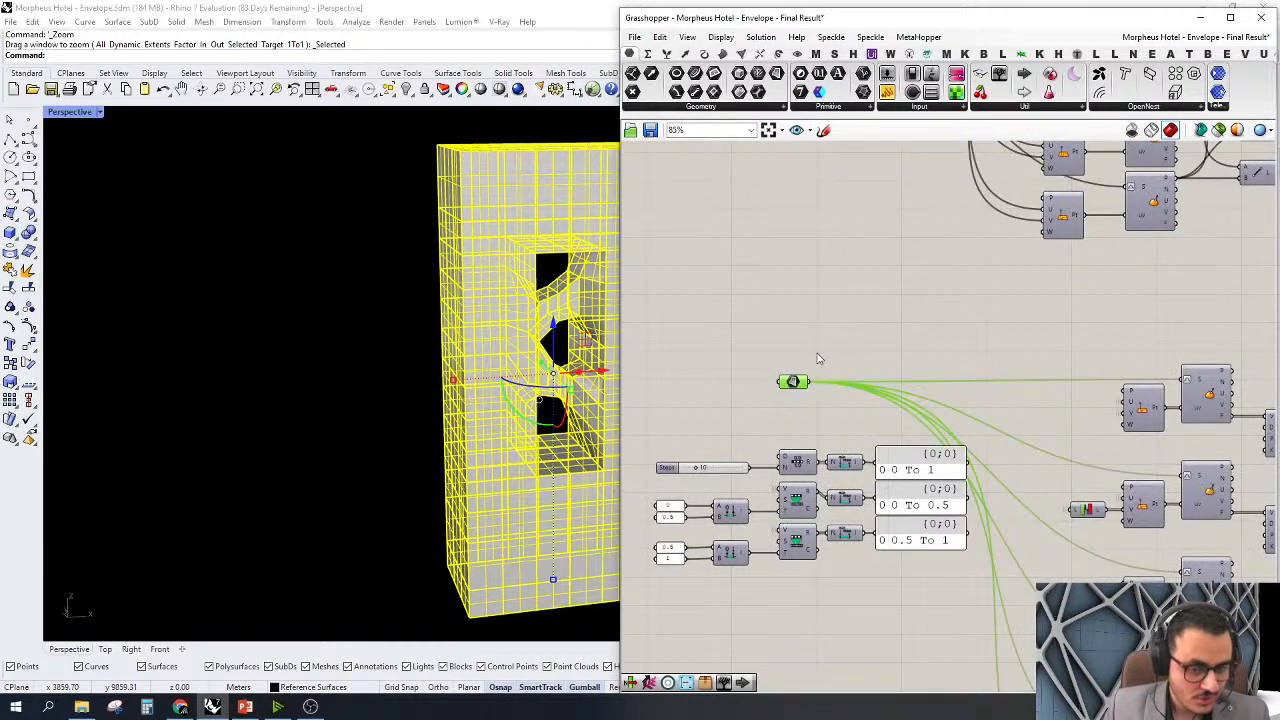
pyautogui.rightClick(830, 337)
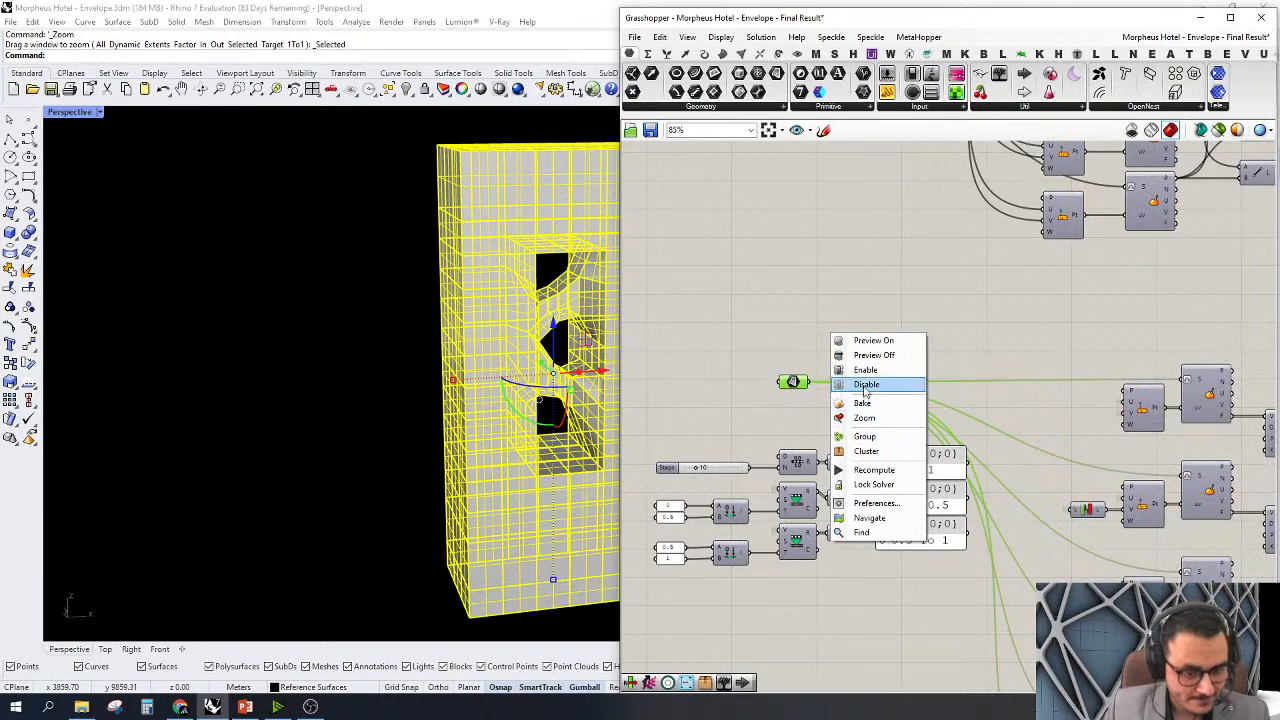
pyautogui.click(797, 349)
pyautogui.scroll(-5, 903, 400)
pyautogui.scroll(5, 892, 160)
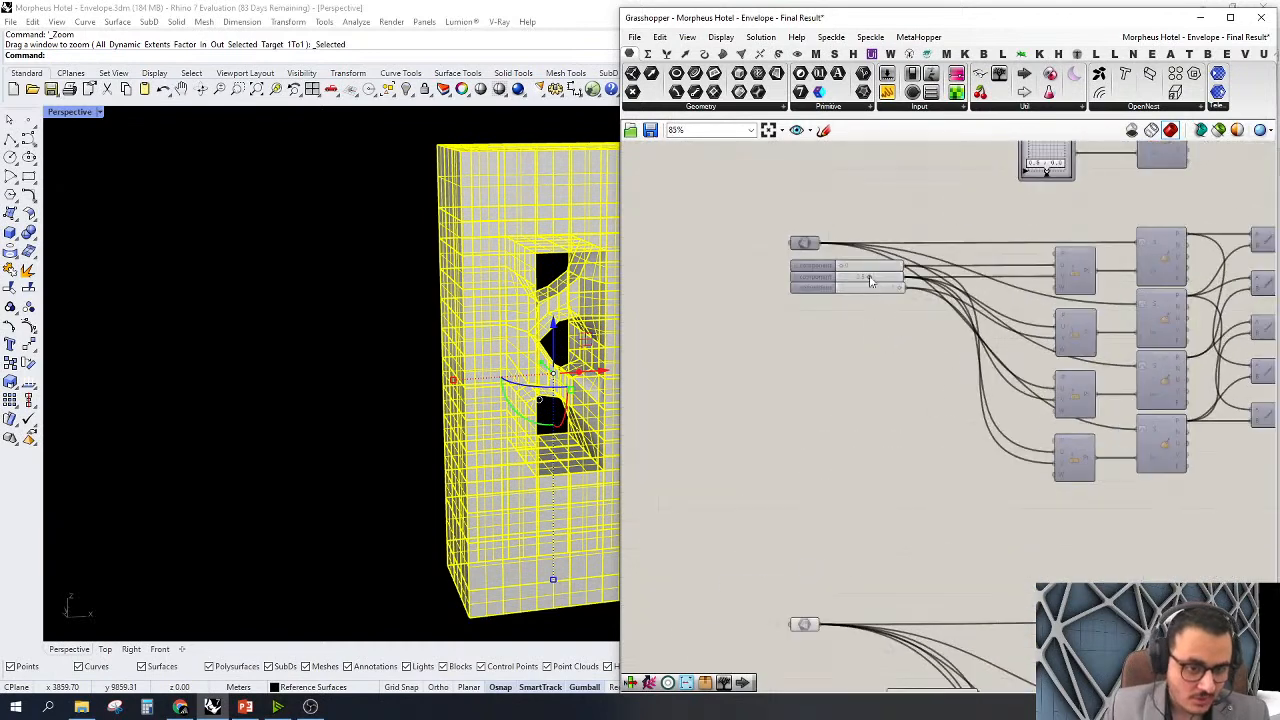
# Extract the lower surface parameter's stored surface into its own parameter and feed it to the surface parameter above the U/V sliders as well
pyautogui.moveTo(817, 446); pyautogui.dragTo(865, 406, button='right')
pyautogui.click(850, 584)
pyautogui.rightClick(850, 584)
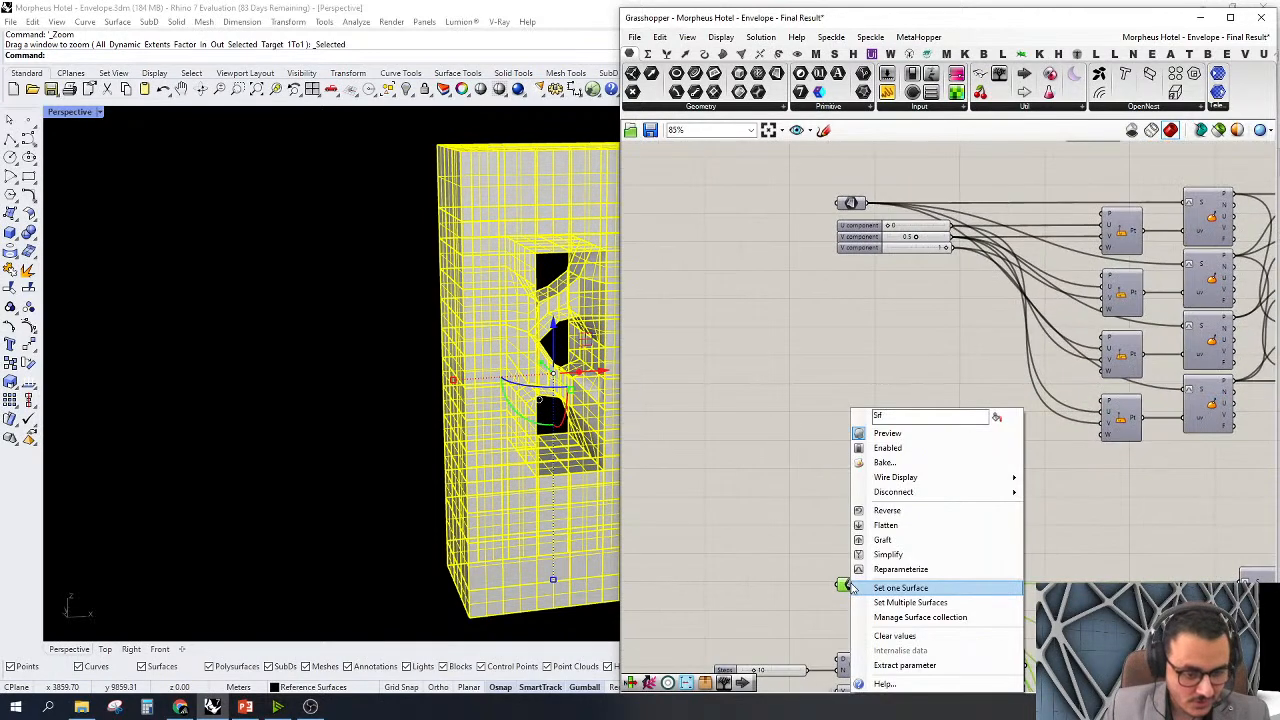
pyautogui.click(895, 665)
pyautogui.moveTo(782, 584); pyautogui.dragTo(689, 203)
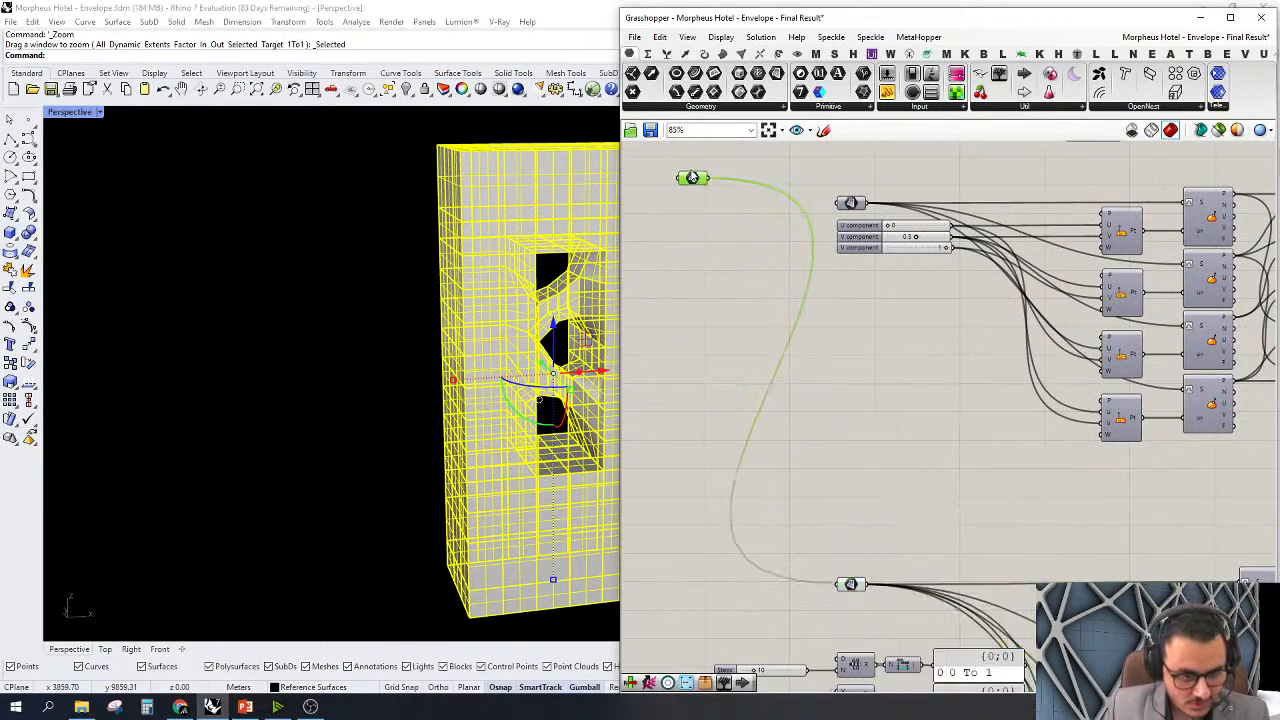
pyautogui.scroll(3, 743, 321)
pyautogui.moveTo(722, 291); pyautogui.dragTo(916, 259)
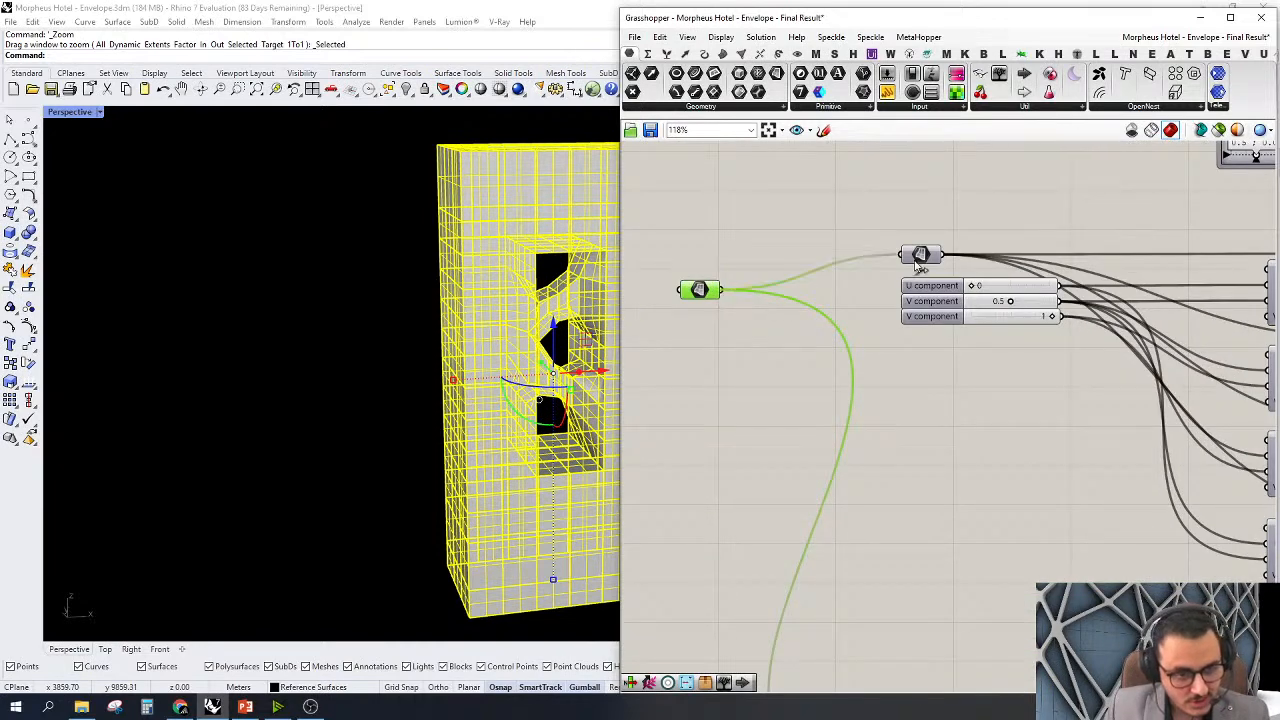
pyautogui.moveTo(698, 290); pyautogui.dragTo(795, 258)
# Select the Merge component collecting the five lines of the slider-driven definition and zoom the Rhino view to its geometry
pyautogui.scroll(-5, 766, 260)
pyautogui.scroll(4, 1137, 314)
pyautogui.moveTo(1178, 312); pyautogui.dragTo(1020, 338, button='right')
pyautogui.click(1051, 329)
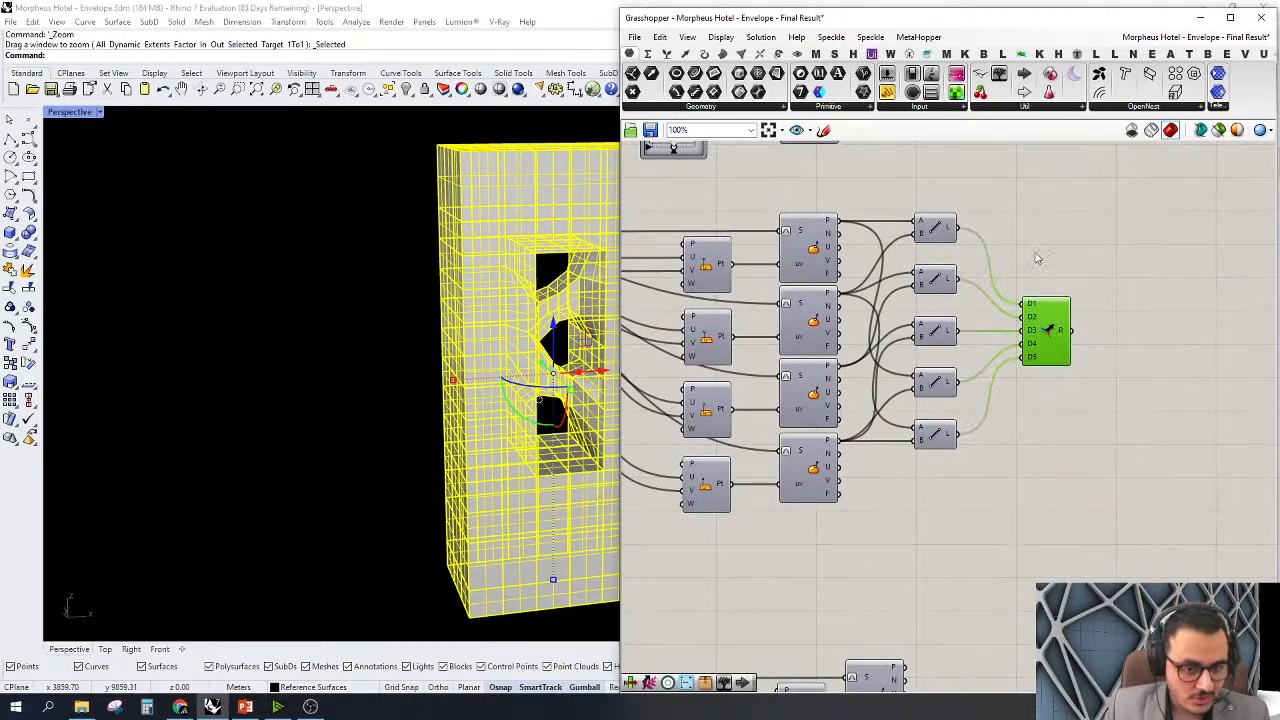
pyautogui.rightClick(1040, 248)
pyautogui.rightClick(1016, 218)
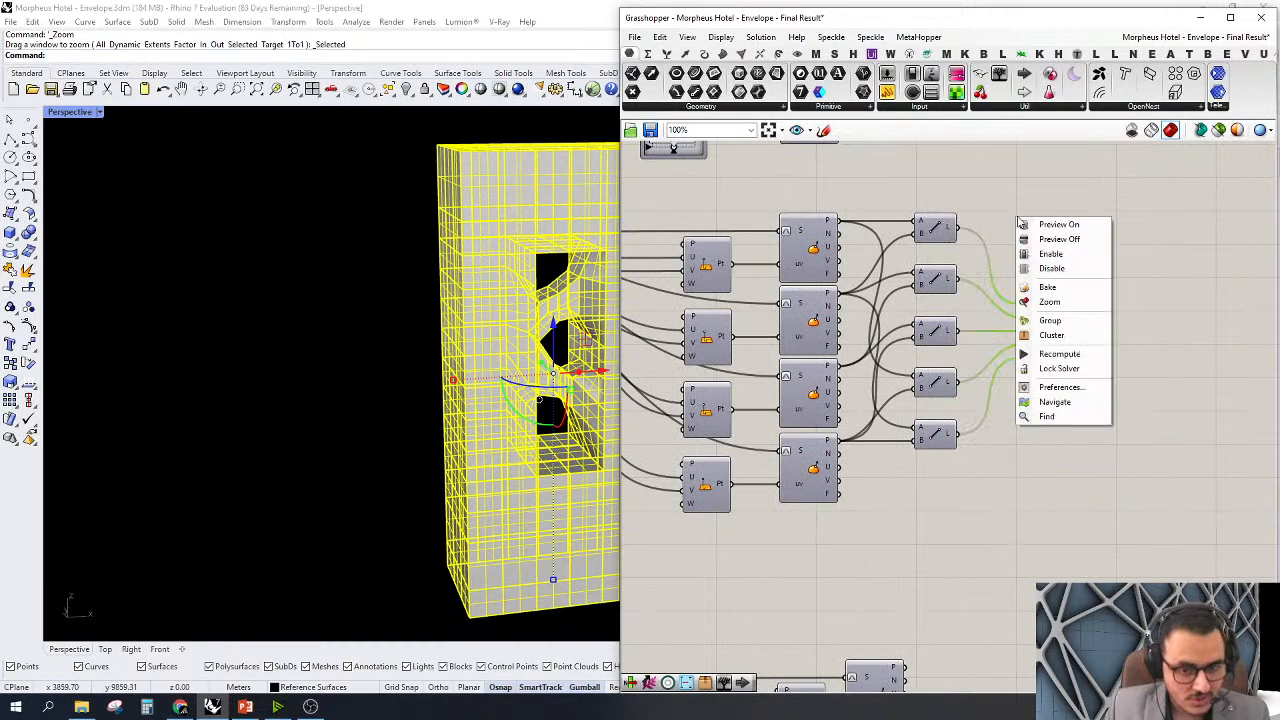
pyautogui.click(1049, 301)
pyautogui.moveTo(449, 351); pyautogui.dragTo(400, 362, button='right')
# Add a Curve On Surface component beside the Merge of the slider-driven definition
pyautogui.scroll(-2, 1048, 340)
pyautogui.moveTo(1126, 314); pyautogui.dragTo(1100, 357, button='right')
pyautogui.doubleClick(1100, 352)
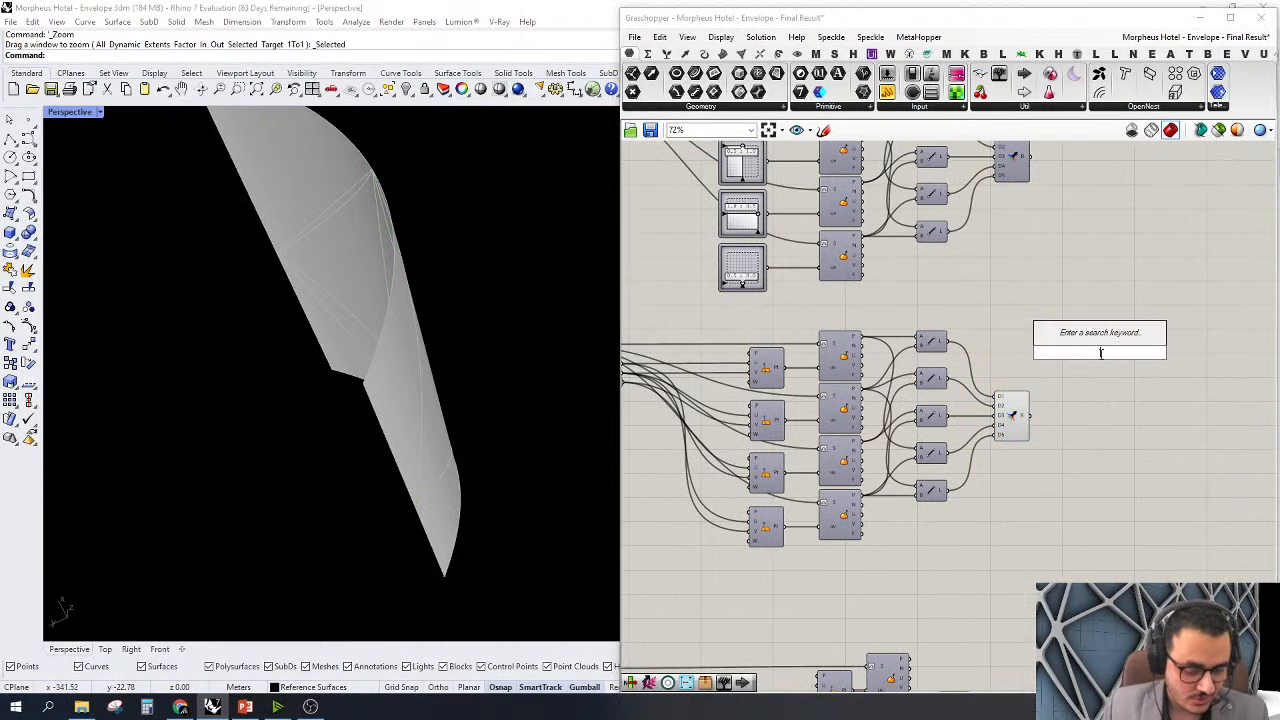
pyautogui.write('cur')
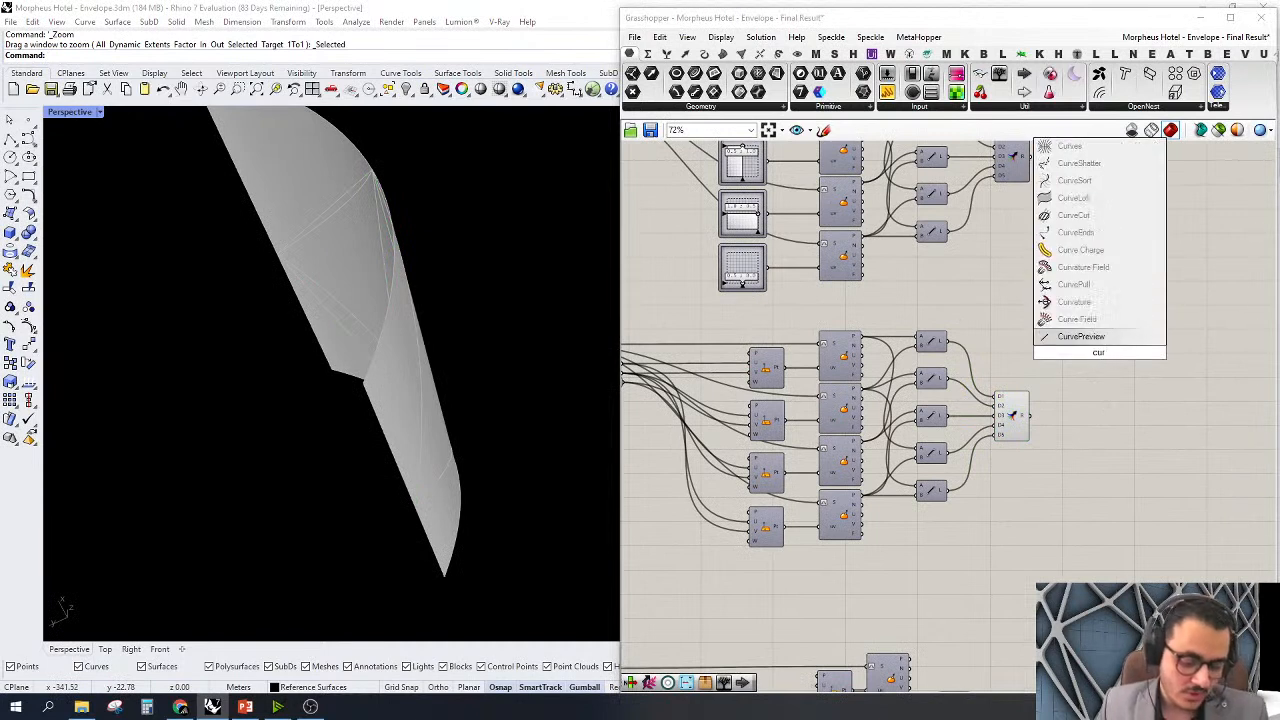
pyautogui.write(' o')
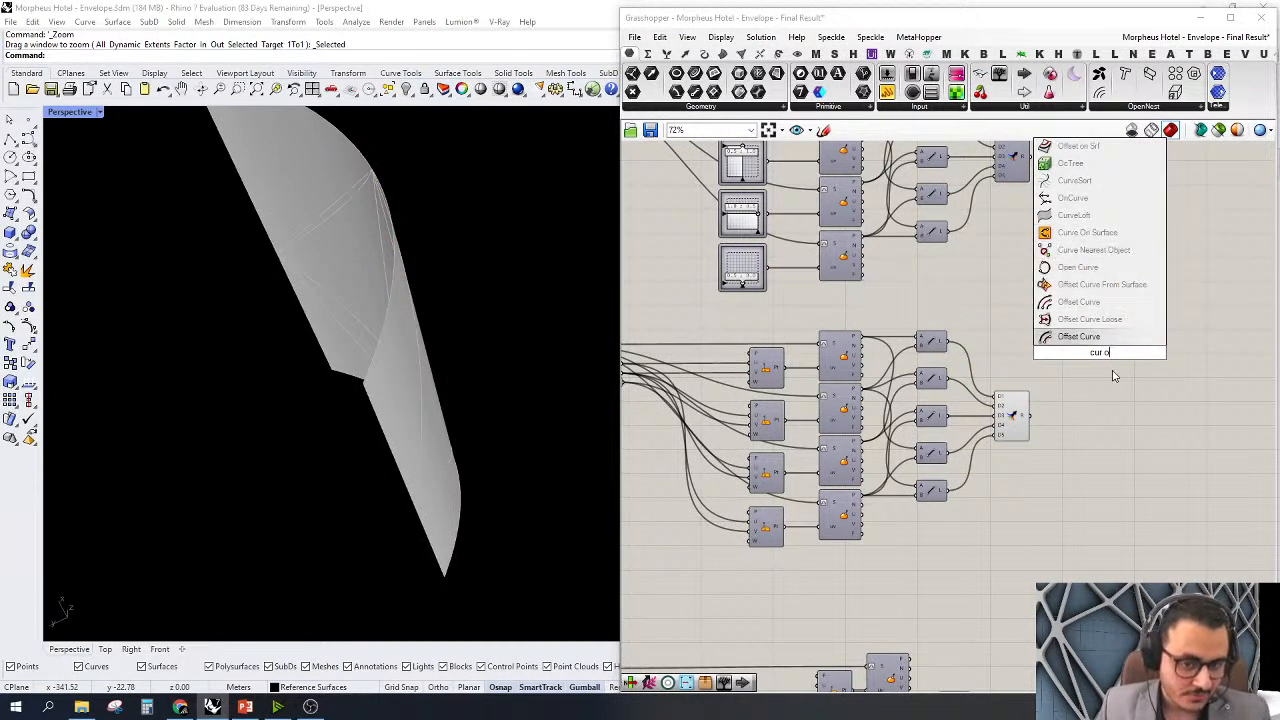
pyautogui.write('n s')
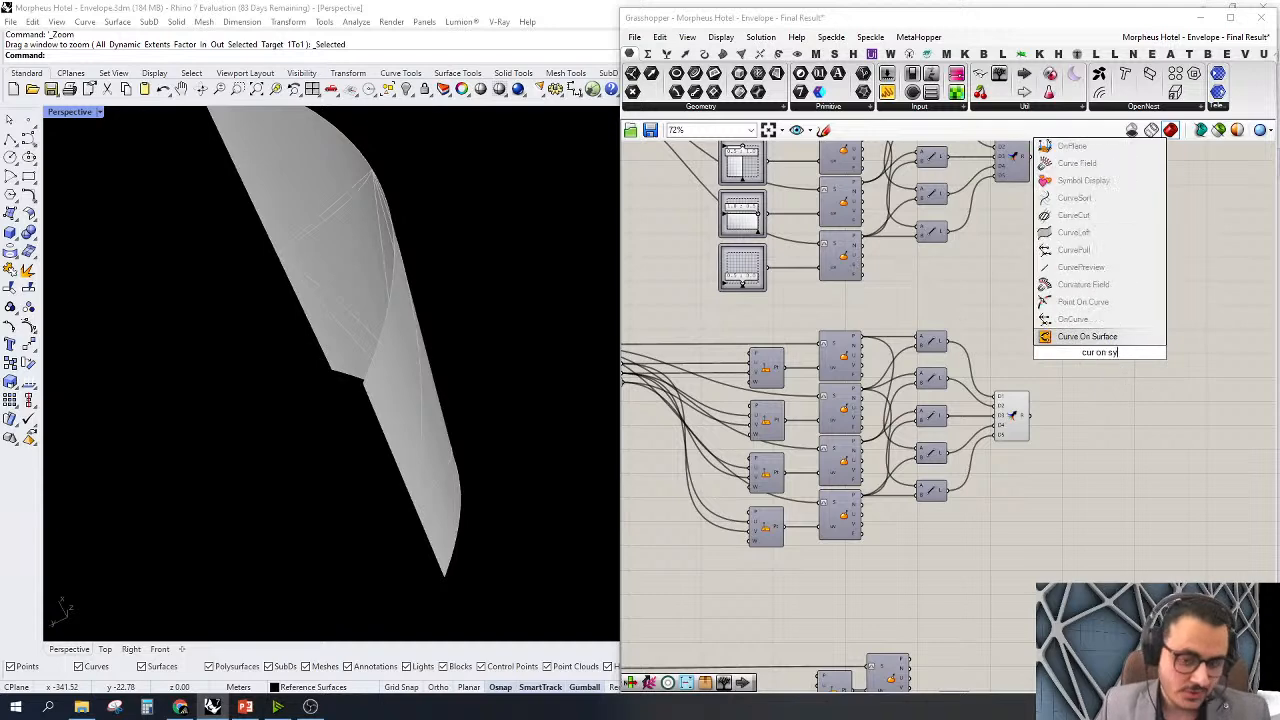
pyautogui.write('u')
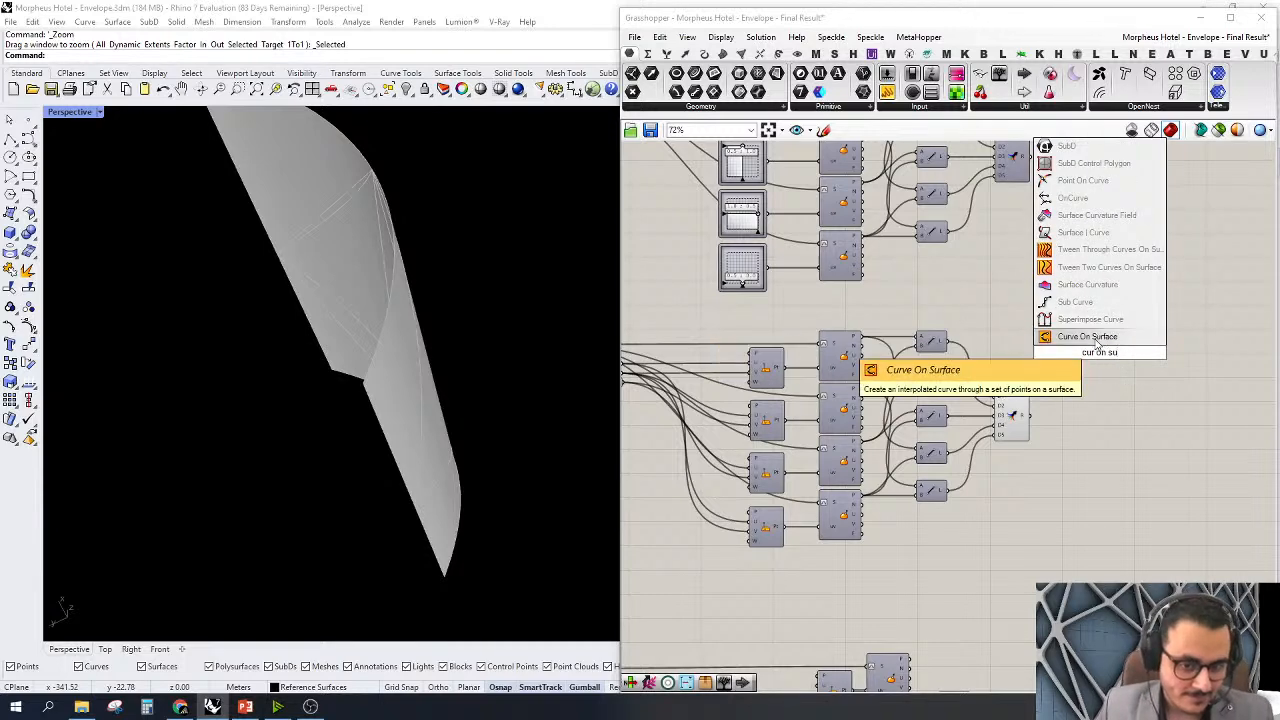
pyautogui.click(1095, 337)
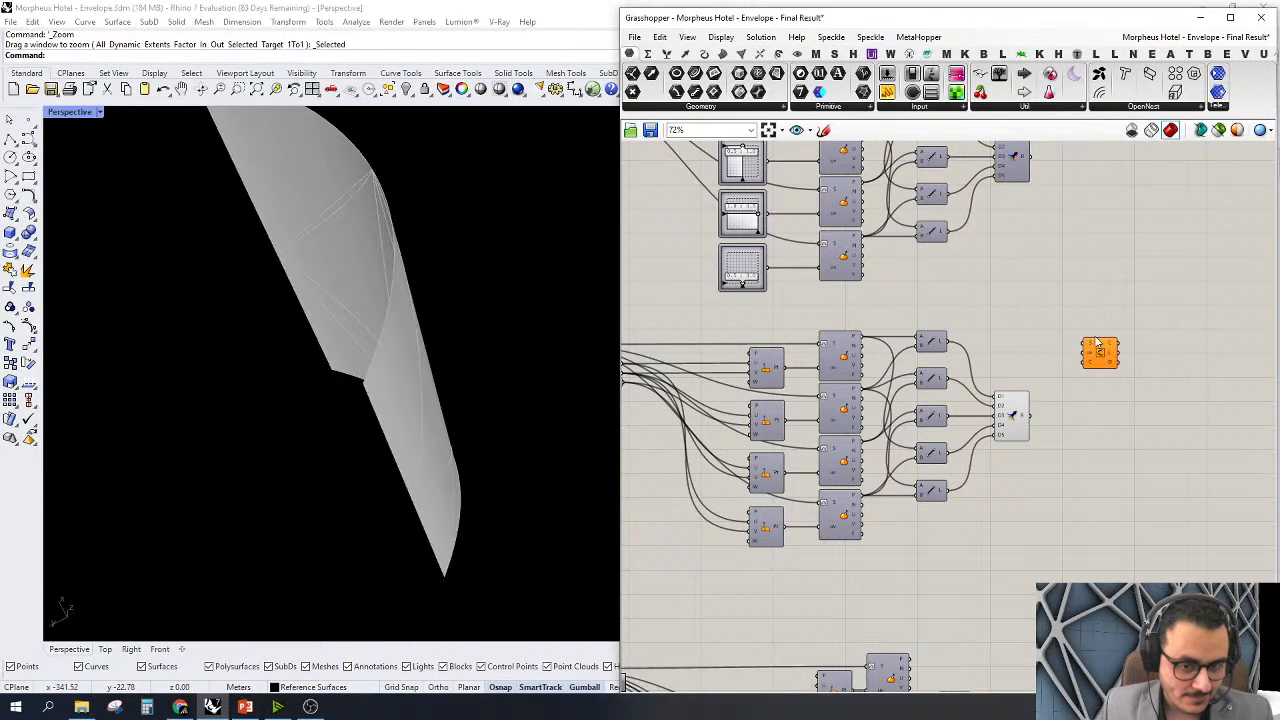
pyautogui.moveTo(1084, 346); pyautogui.dragTo(1031, 370)
# Wire the definition's surface parameter into Curve On Surface's surface input, and delete the component
pyautogui.scroll(-2, 1007, 352)
pyautogui.scroll(2, 820, 349)
pyautogui.moveTo(716, 392); pyautogui.dragTo(1176, 348)
pyautogui.scroll(2, 1240, 396)
pyautogui.click(1232, 393)
pyautogui.moveTo(1176, 348); pyautogui.dragTo(1122, 337, button='right')
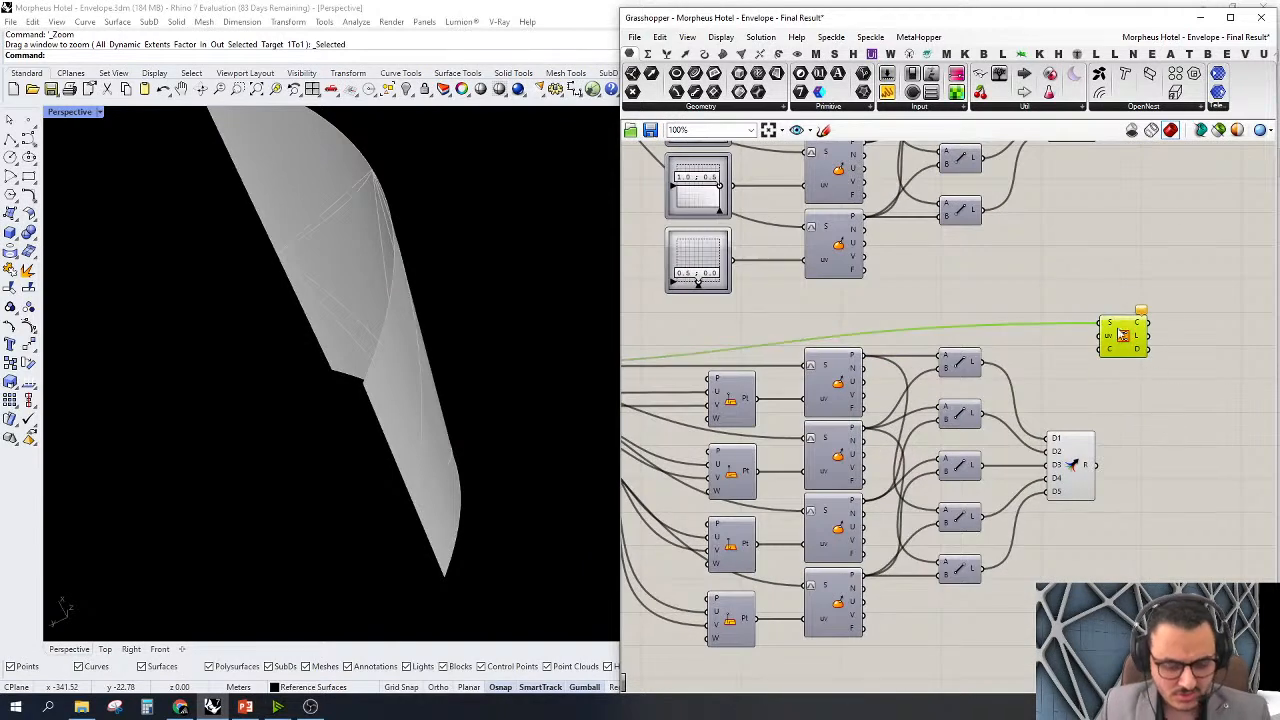
pyautogui.press('Delete')
# Add a curve-onto-Brep Project component beside the Merge, try wiring its inputs, and undo the last connection
pyautogui.doubleClick(1118, 329)
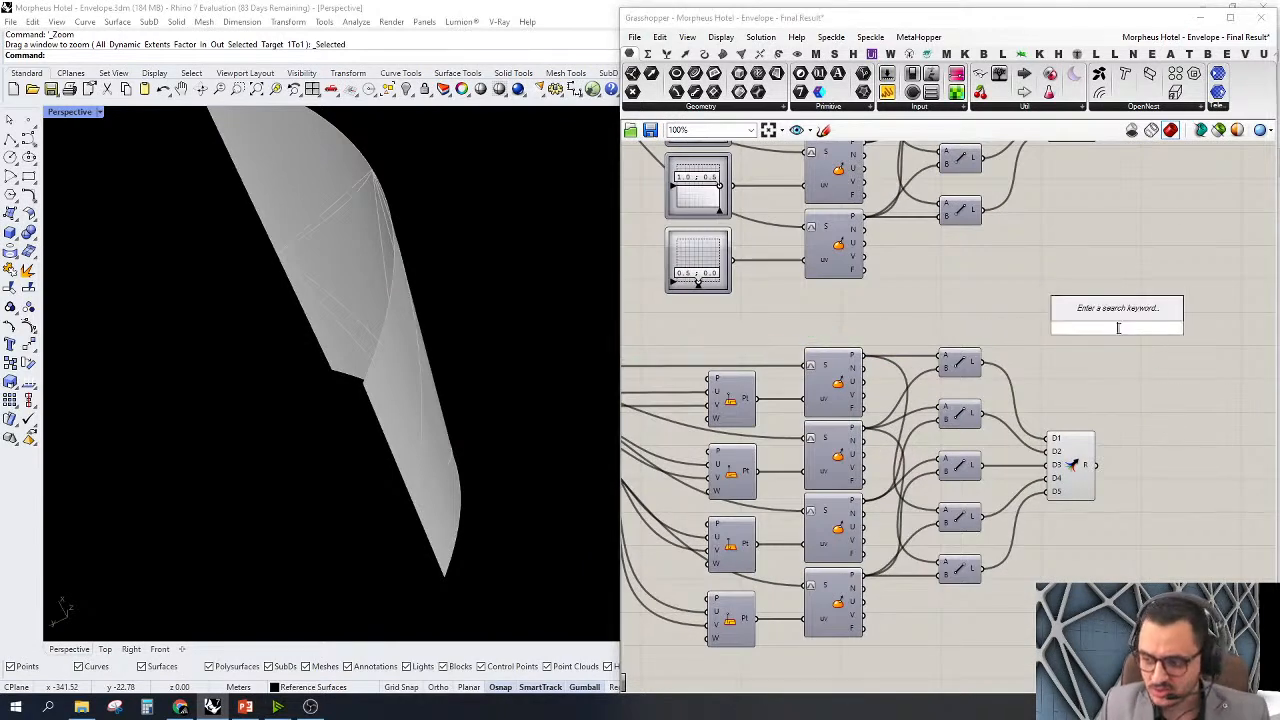
pyautogui.write('pro')
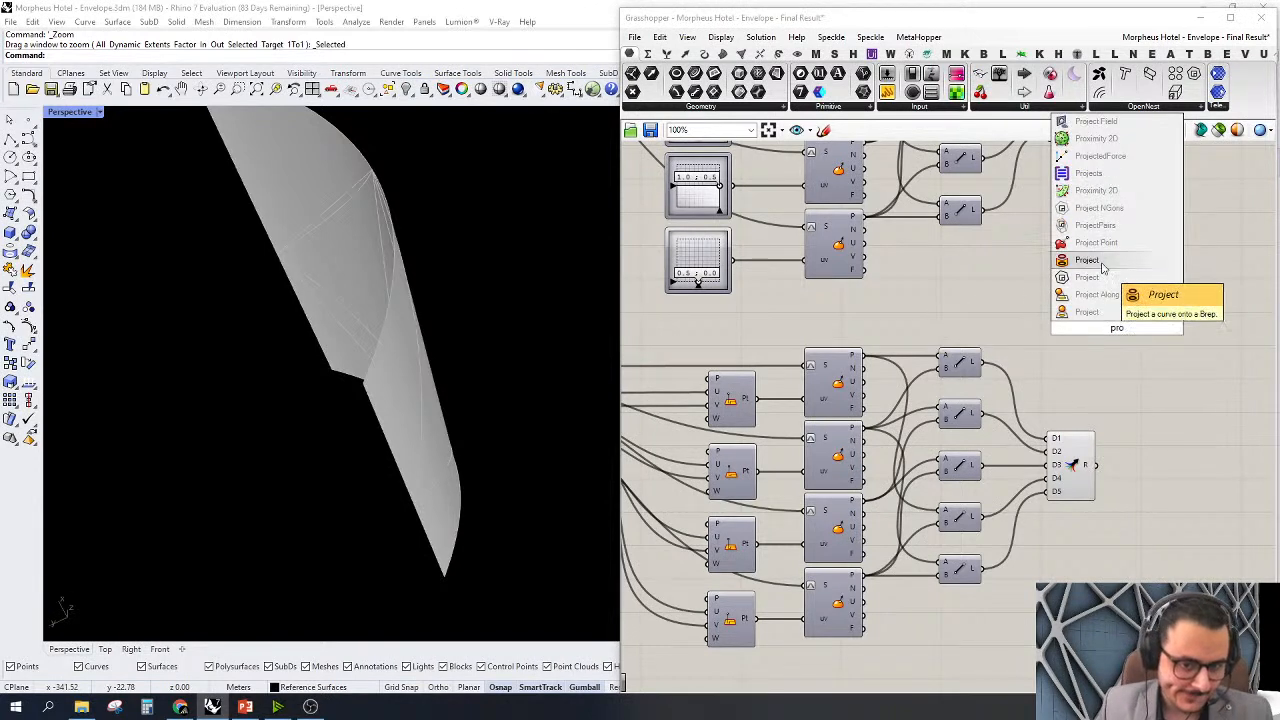
pyautogui.click(1087, 277)
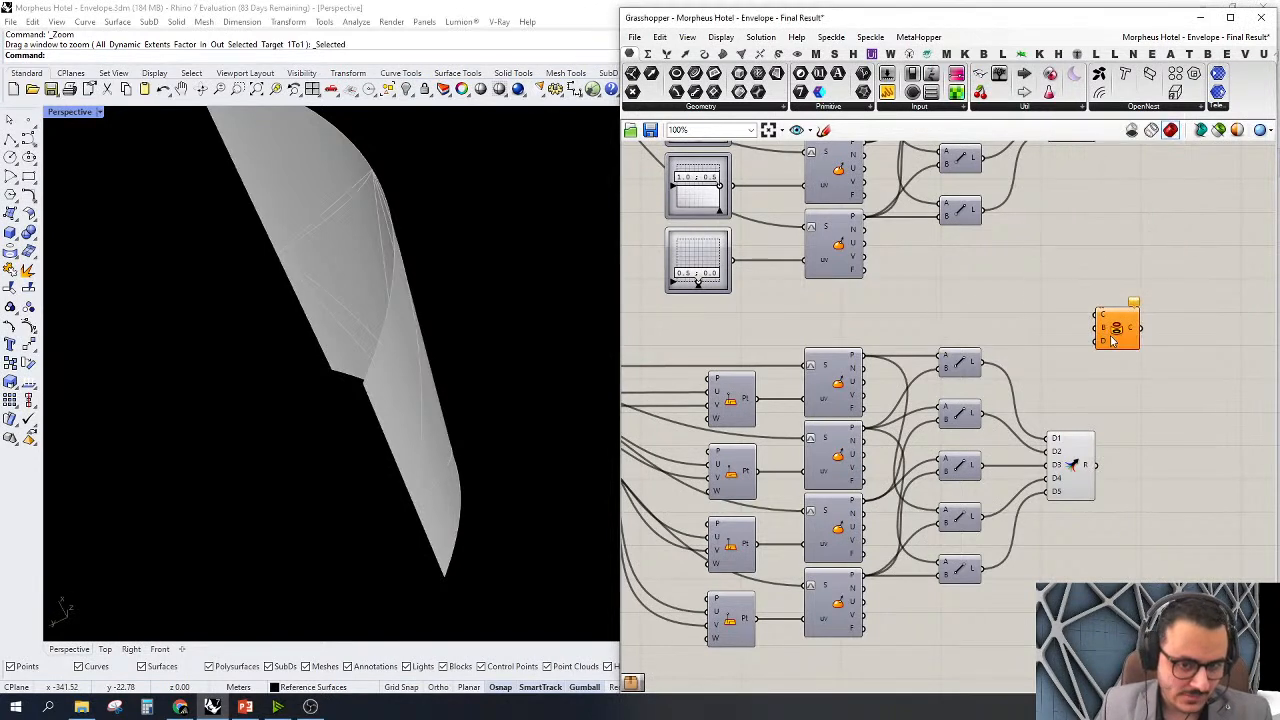
pyautogui.moveTo(1153, 316); pyautogui.dragTo(708, 367)
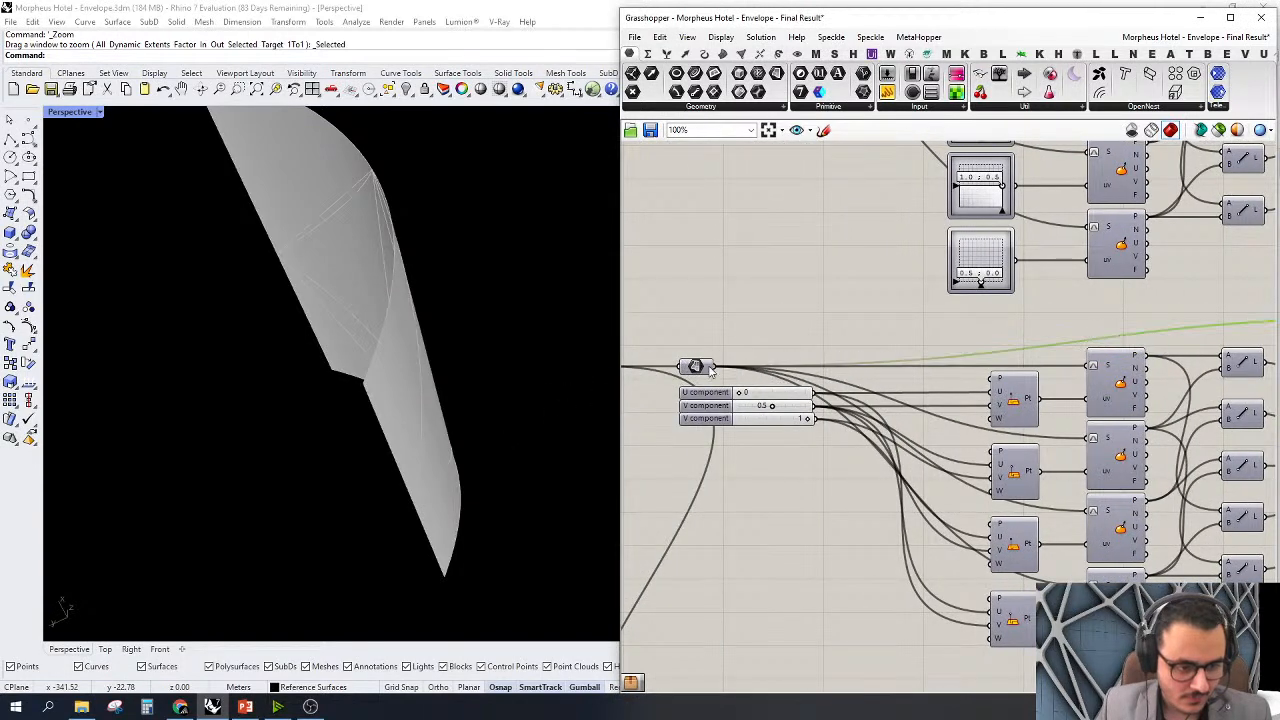
pyautogui.scroll(-5, 698, 364)
pyautogui.scroll(3, 1035, 342)
pyautogui.moveTo(998, 337); pyautogui.dragTo(965, 400)
pyautogui.scroll(-1, 1084, 358)
pyautogui.hotkey('ctrl', 'z')
pyautogui.scroll(1, 1017, 337)
# Connect the Merge output to Project's curve input and the surface parameter to its Brep input
pyautogui.moveTo(1017, 332); pyautogui.dragTo(962, 456)
pyautogui.moveTo(1018, 345); pyautogui.dragTo(668, 380)
pyautogui.scroll(-3, 668, 380)
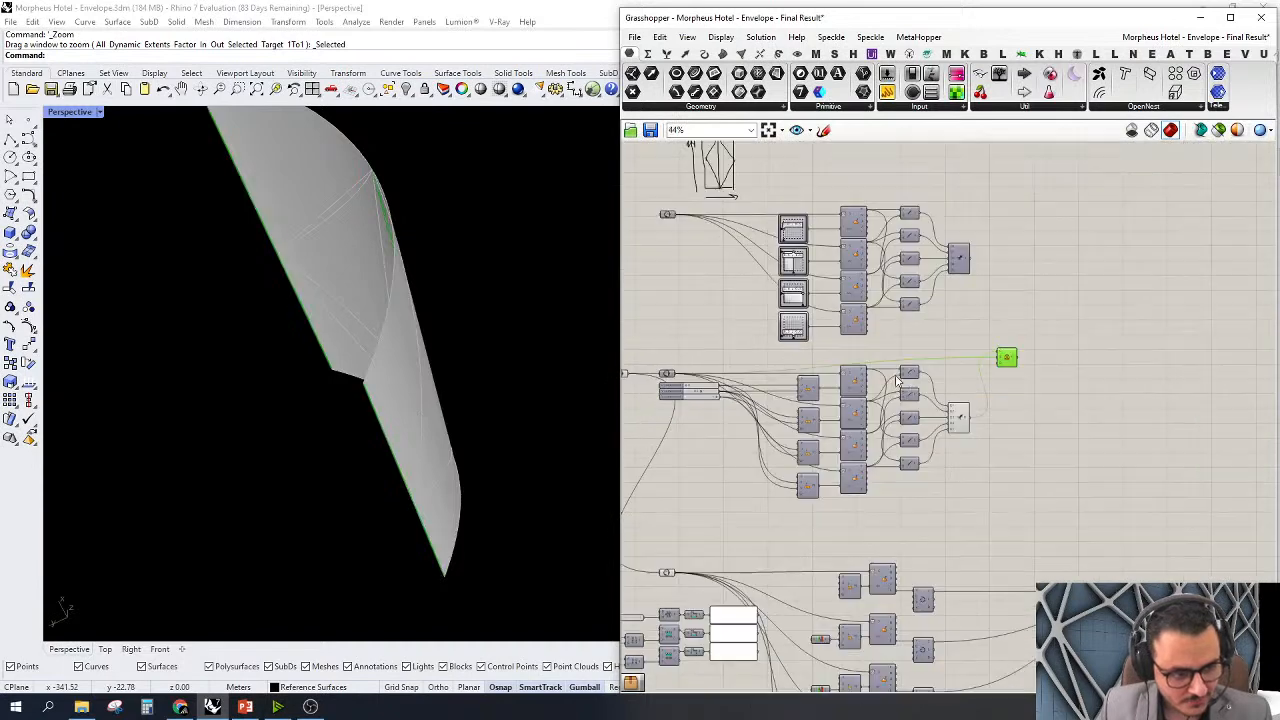
pyautogui.scroll(3, 934, 375)
pyautogui.moveTo(256, 468); pyautogui.dragTo(110, 466, button='right')
pyautogui.scroll(3, 1058, 335)
# Graft the Project component's curve input and check the projected curves on the curved surface
pyautogui.rightClick(1058, 335)
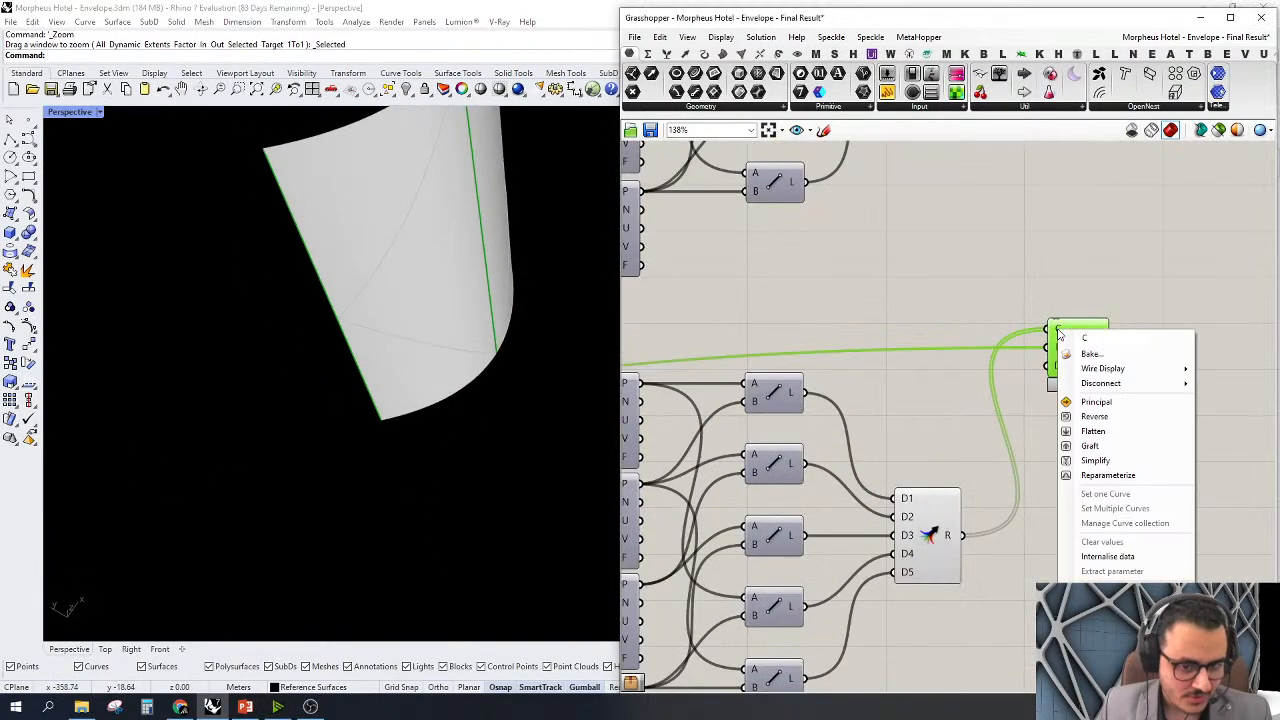
pyautogui.click(1092, 455)
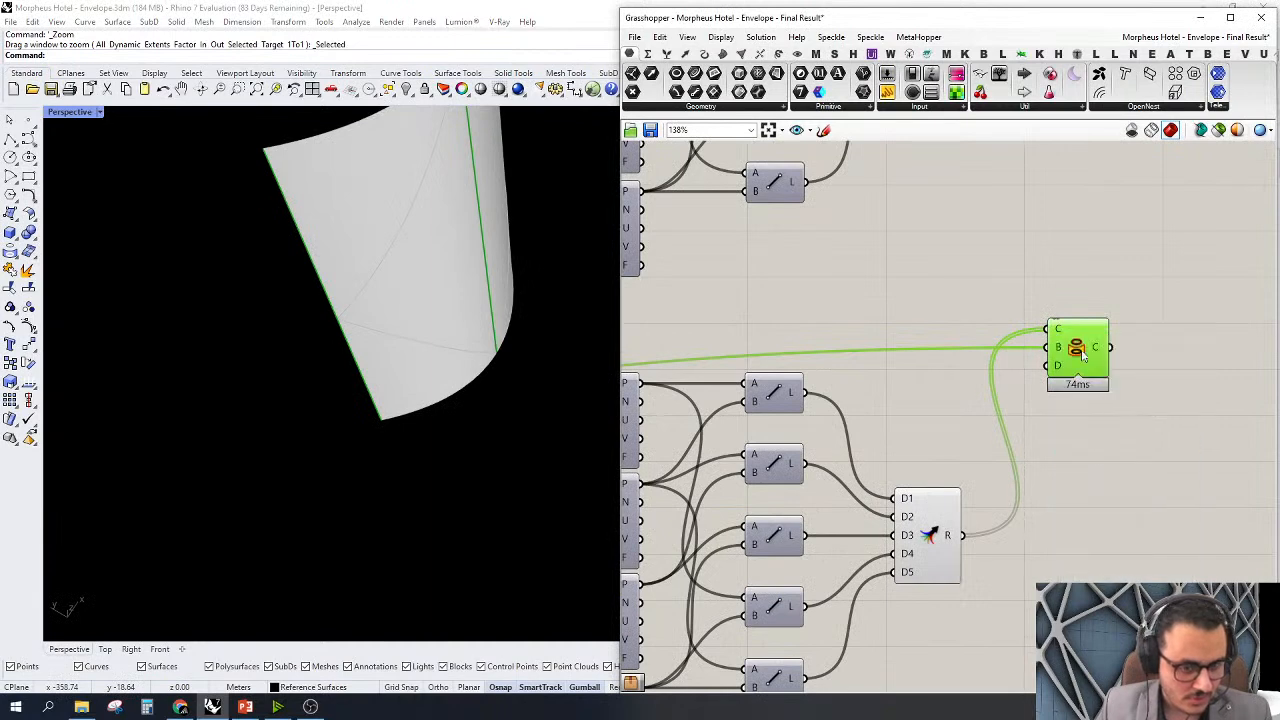
pyautogui.scroll(-3, 1127, 388)
pyautogui.scroll(3, 1126, 388)
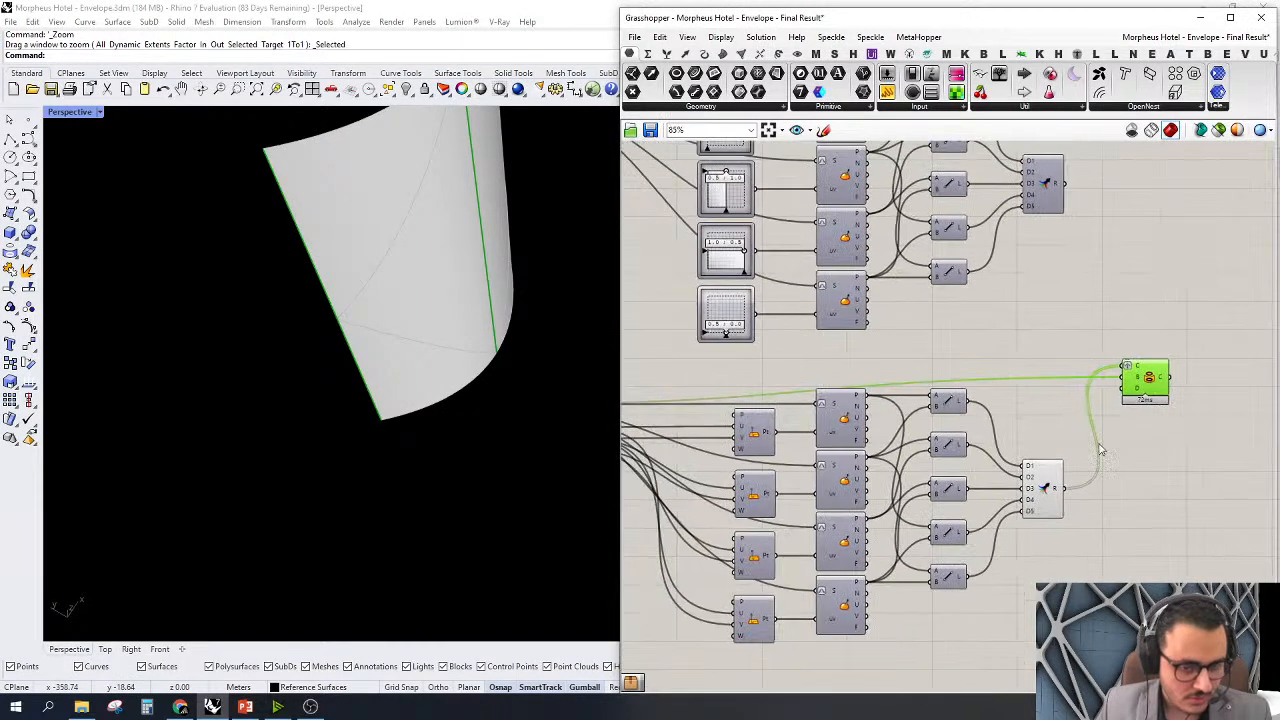
pyautogui.scroll(-2, 1128, 405)
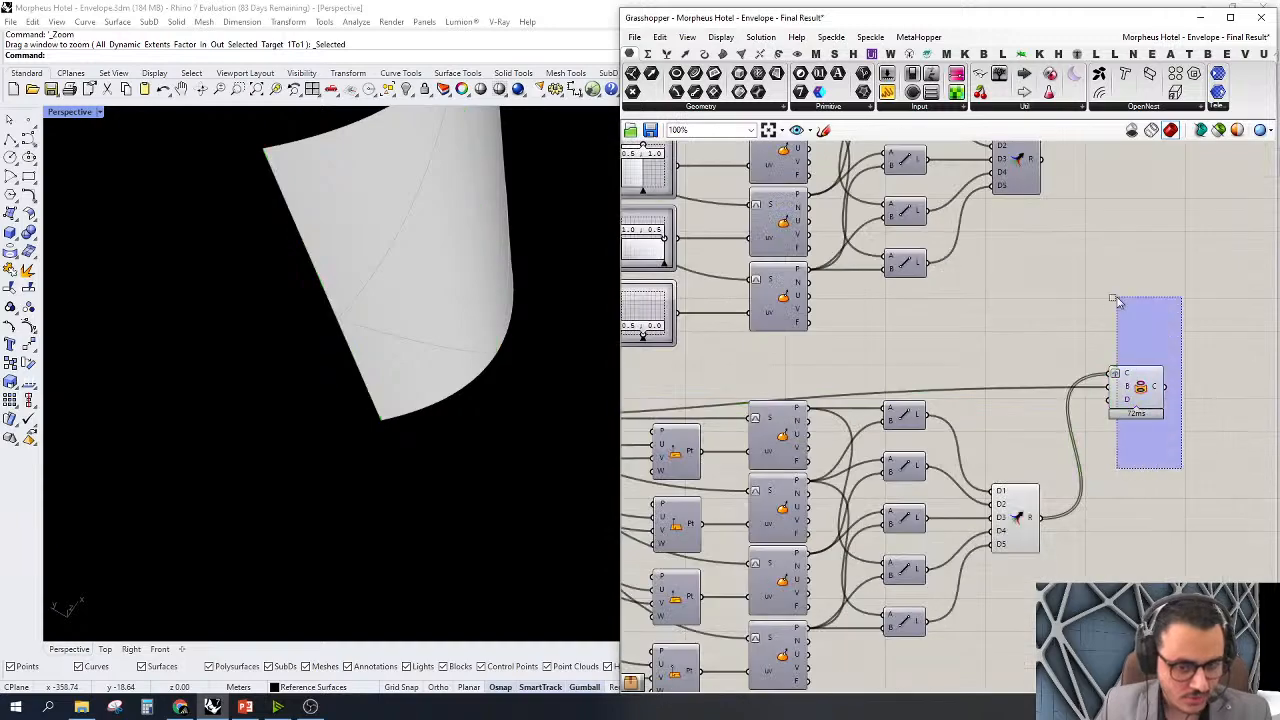
pyautogui.scroll(-3, 458, 399)
pyautogui.moveTo(458, 399); pyautogui.dragTo(412, 388, button='right')
pyautogui.scroll(-4, 1184, 402)
pyautogui.scroll(4, 716, 434)
pyautogui.moveTo(1219, 407); pyautogui.dragTo(872, 413, button='right')
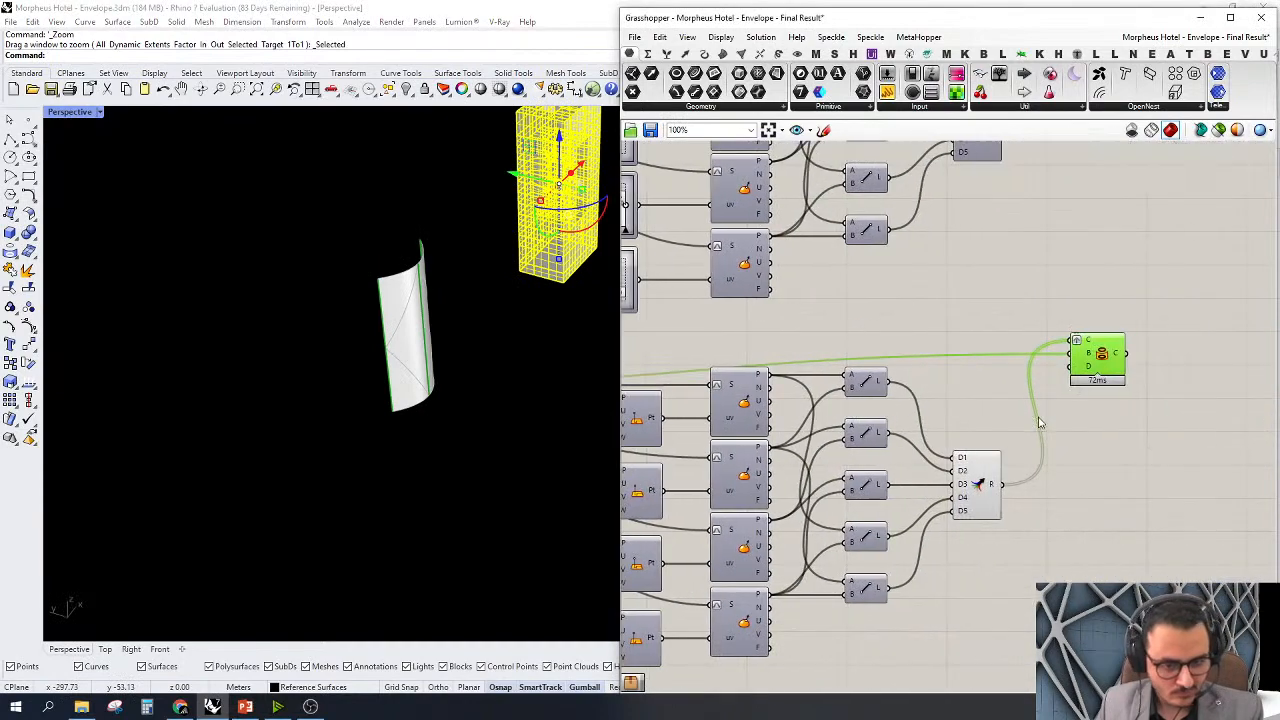
# Select the Project component beside the Merge and delete it
pyautogui.moveTo(1135, 425); pyautogui.dragTo(1048, 436, button='right')
pyautogui.moveTo(1048, 436); pyautogui.dragTo(946, 297)
pyautogui.moveTo(1041, 366); pyautogui.dragTo(1111, 375, button='right')
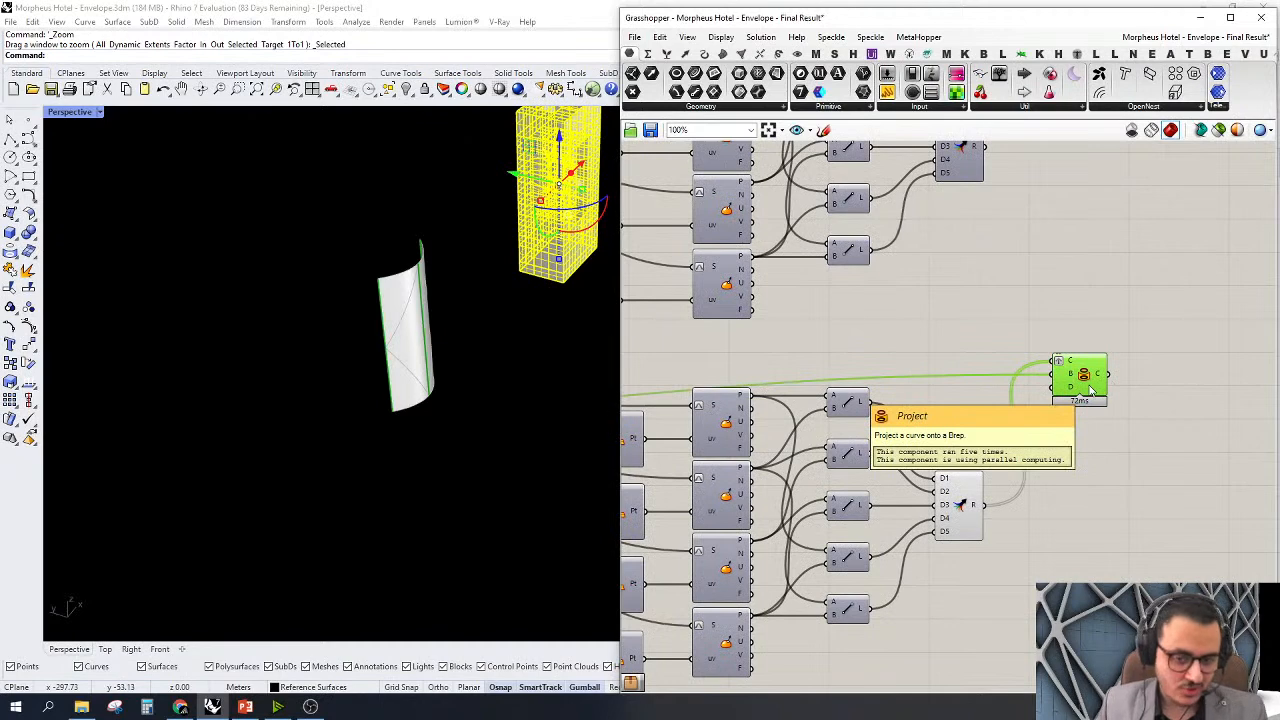
pyautogui.moveTo(1092, 390); pyautogui.dragTo(1168, 443, button='right')
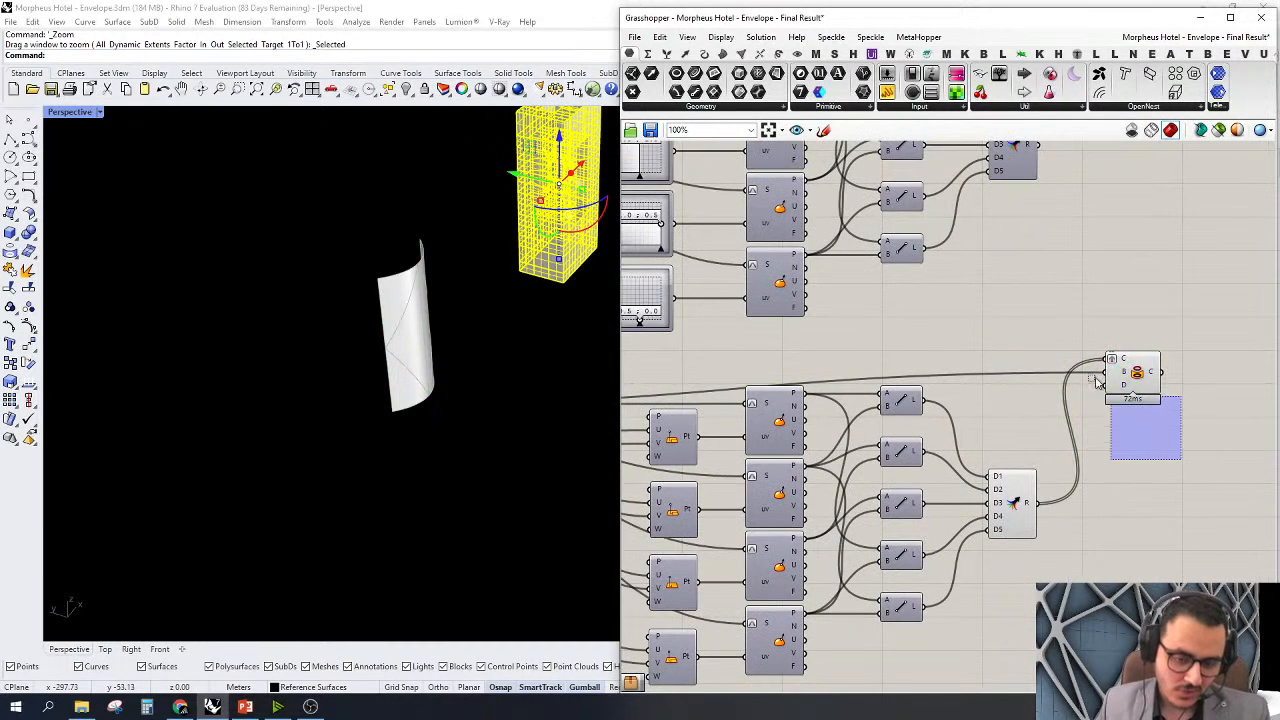
pyautogui.press('Delete')
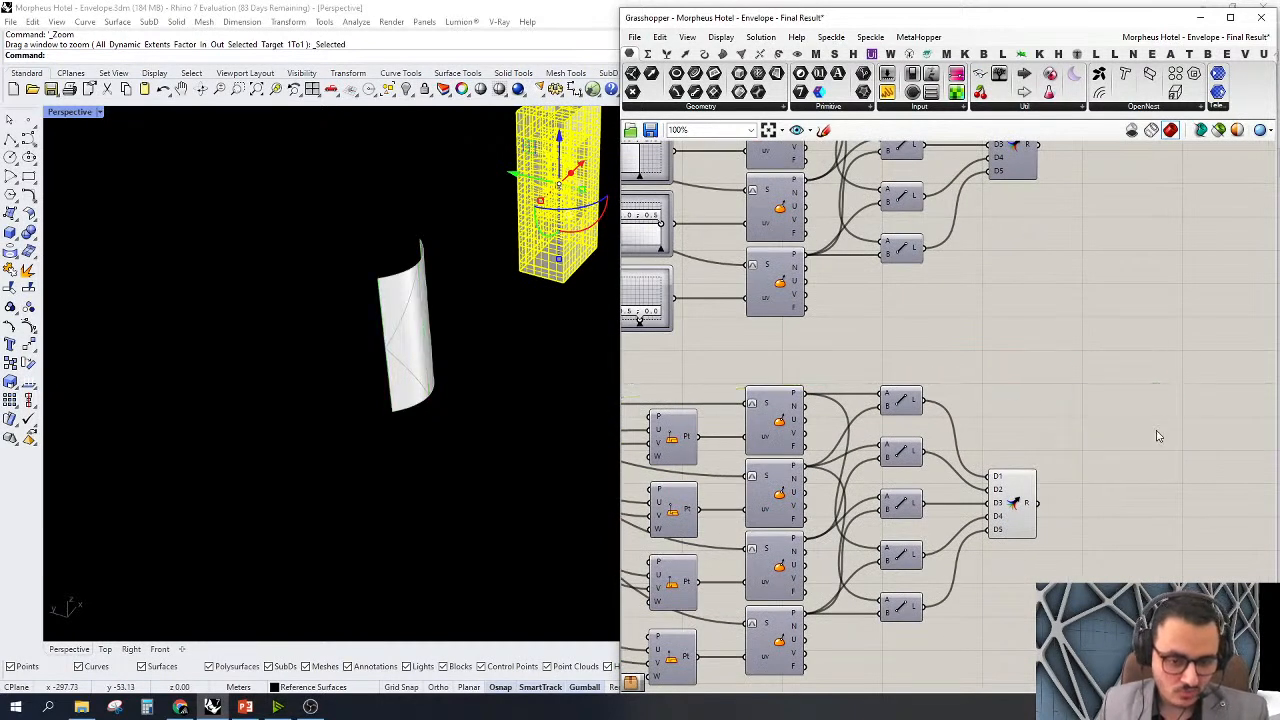
# Try a Curve On Surface component, wiring the surface parameter to its surface input and the Merge output to its curve input
pyautogui.doubleClick(1090, 389)
pyautogui.write('cu on su')
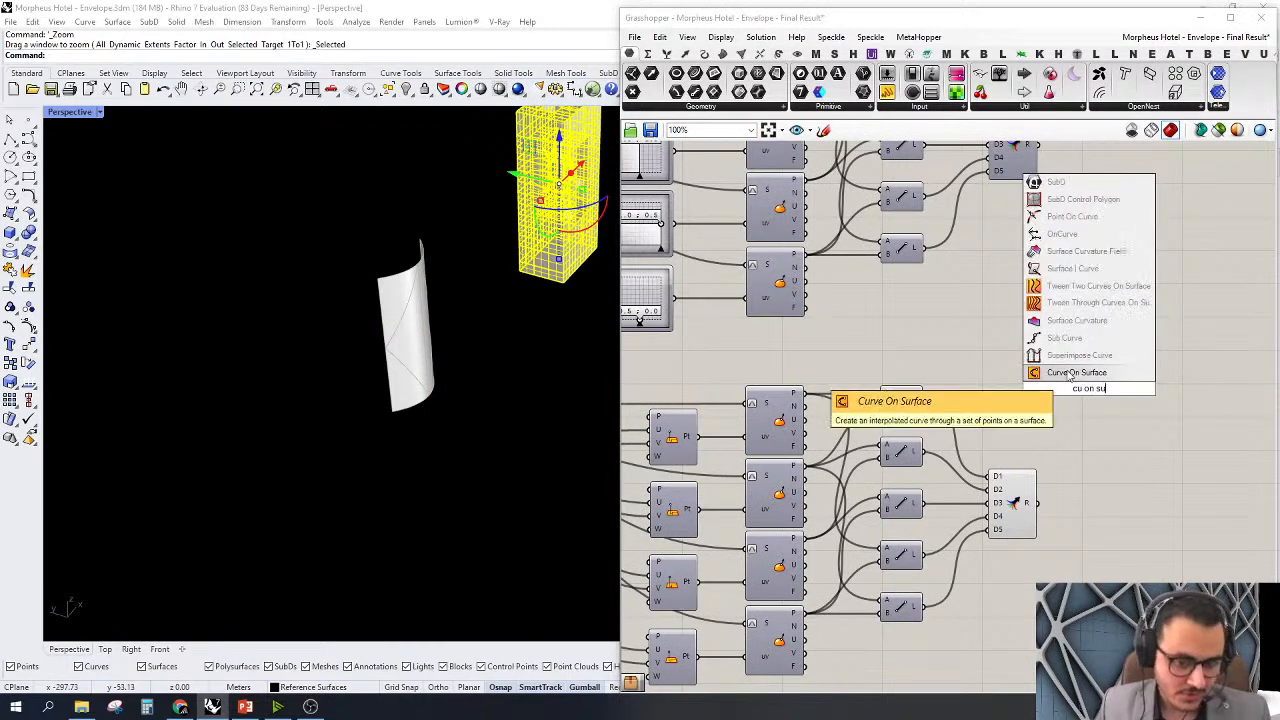
pyautogui.press('Return')
pyautogui.moveTo(1093, 390); pyautogui.dragTo(1177, 358, button='right')
pyautogui.moveTo(1176, 370); pyautogui.dragTo(1146, 471)
pyautogui.moveTo(1176, 344); pyautogui.dragTo(650, 373)
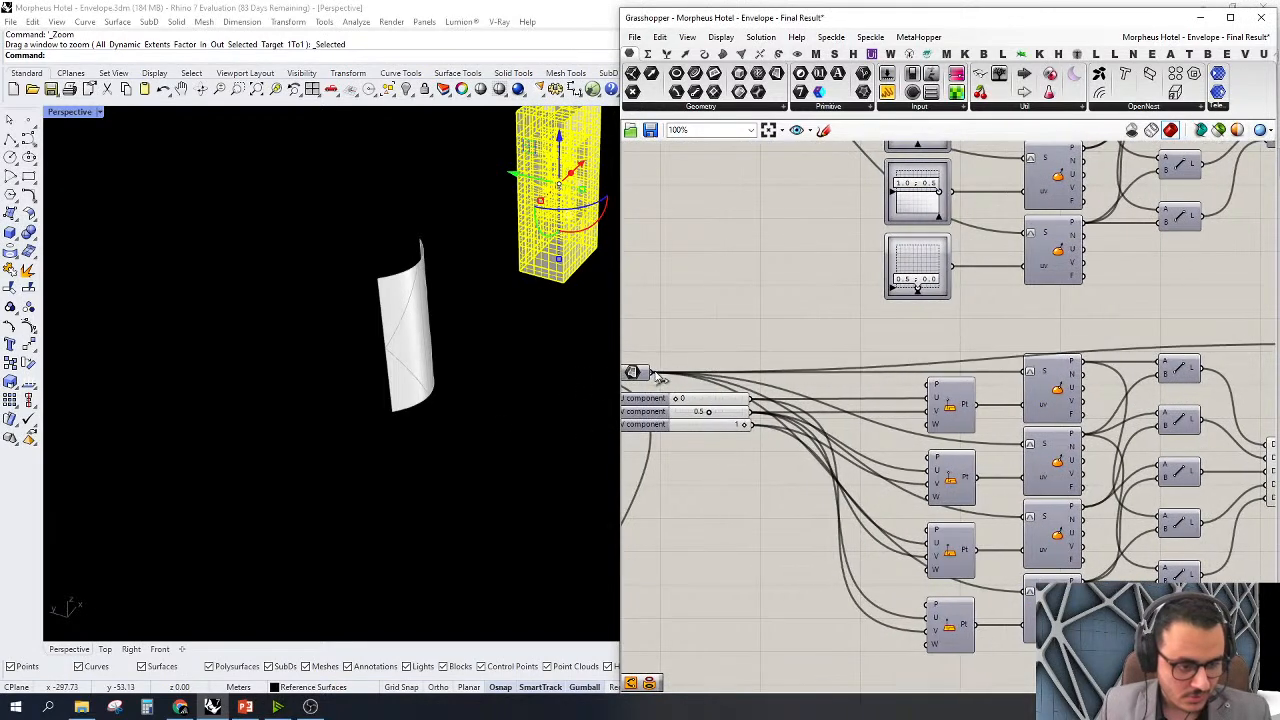
pyautogui.scroll(-5, 655, 379)
pyautogui.scroll(5, 983, 384)
pyautogui.moveTo(1056, 358); pyautogui.dragTo(1172, 318)
pyautogui.scroll(4, 1082, 360)
pyautogui.scroll(-3, 1170, 350)
pyautogui.scroll(2, 1180, 347)
pyautogui.moveTo(1197, 388); pyautogui.dragTo(1106, 254)
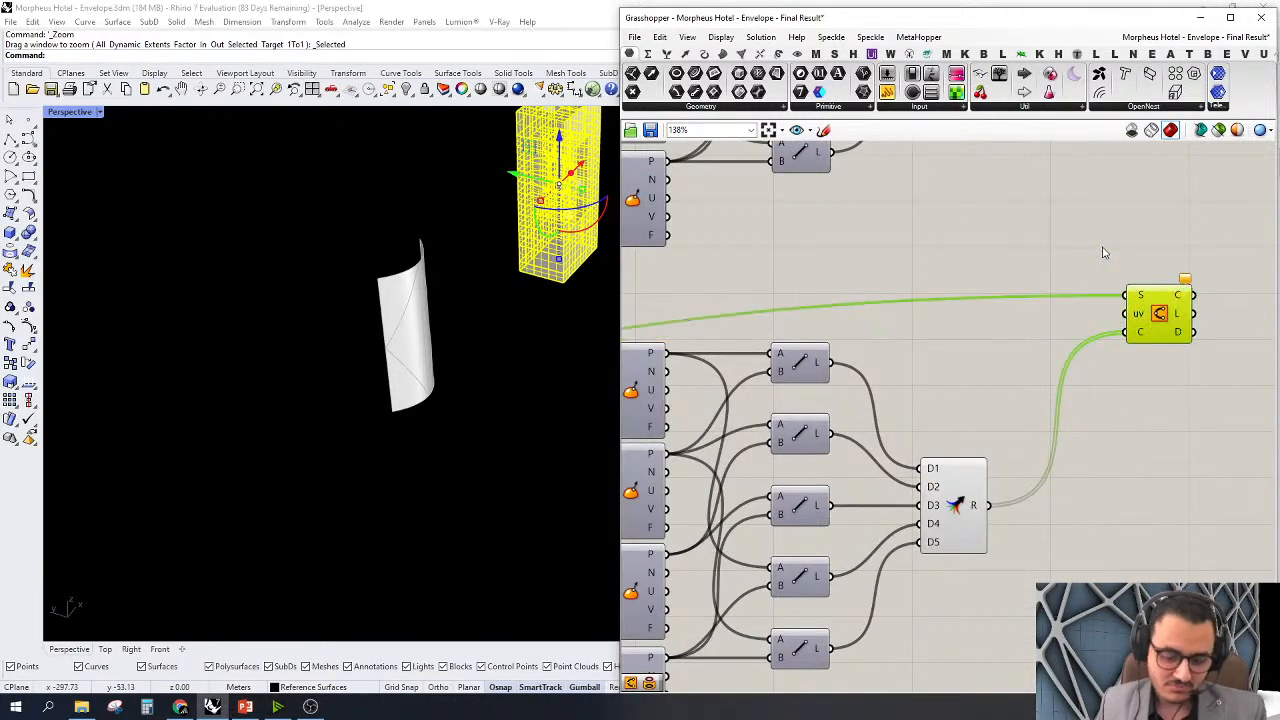
# Select the Curve On Surface component beside the Merge and delete it
pyautogui.scroll(-3, 1190, 345)
pyautogui.moveTo(1078, 397); pyautogui.dragTo(1067, 421, button='right')
pyautogui.scroll(3, 1127, 376)
pyautogui.moveTo(1208, 392); pyautogui.dragTo(1098, 242)
pyautogui.press('Delete')
# Select the final curve parameter of the third definition and examine its pattern curves on the curved surface and its component layout
pyautogui.scroll(-5, 1100, 250)
pyautogui.moveTo(1067, 347); pyautogui.dragTo(897, 180, button='right')
pyautogui.moveTo(1171, 517); pyautogui.dragTo(973, 381, button='right')
pyautogui.scroll(1, 1138, 379)
pyautogui.click(1128, 365)
pyautogui.scroll(5, 480, 350)
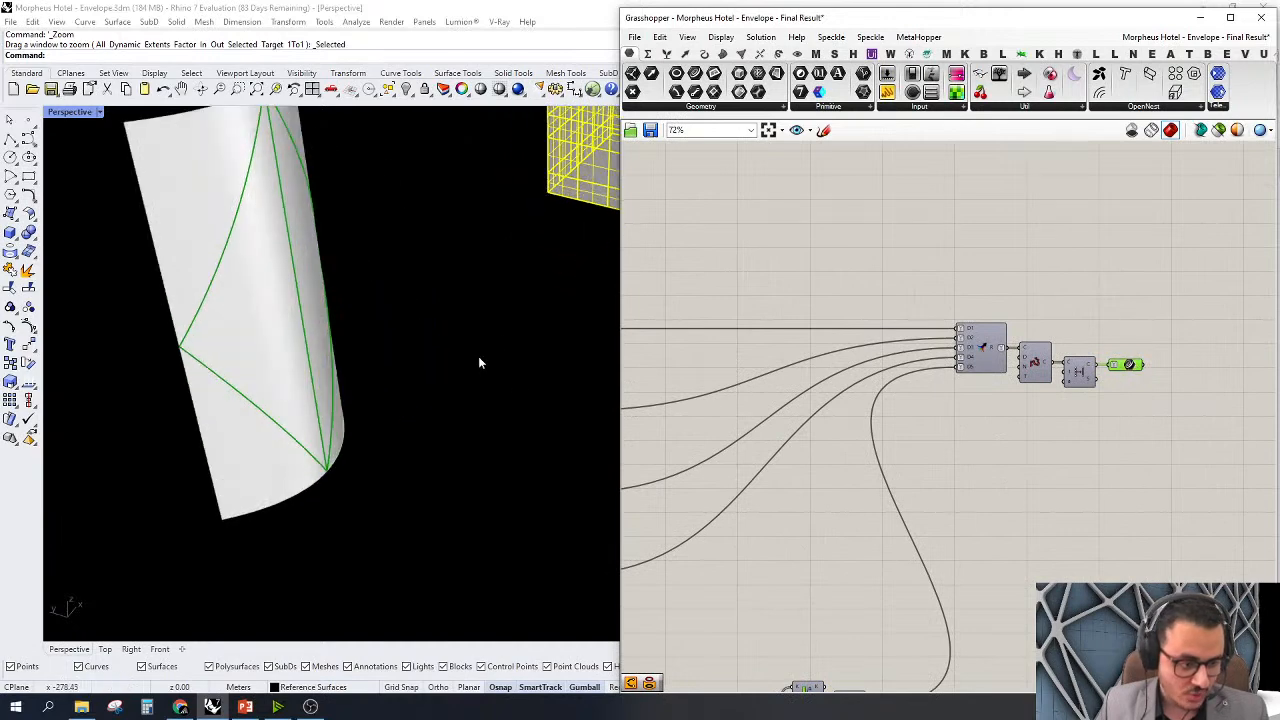
pyautogui.scroll(-3, 313, 371)
pyautogui.scroll(-3, 1145, 330)
pyautogui.scroll(3, 779, 381)
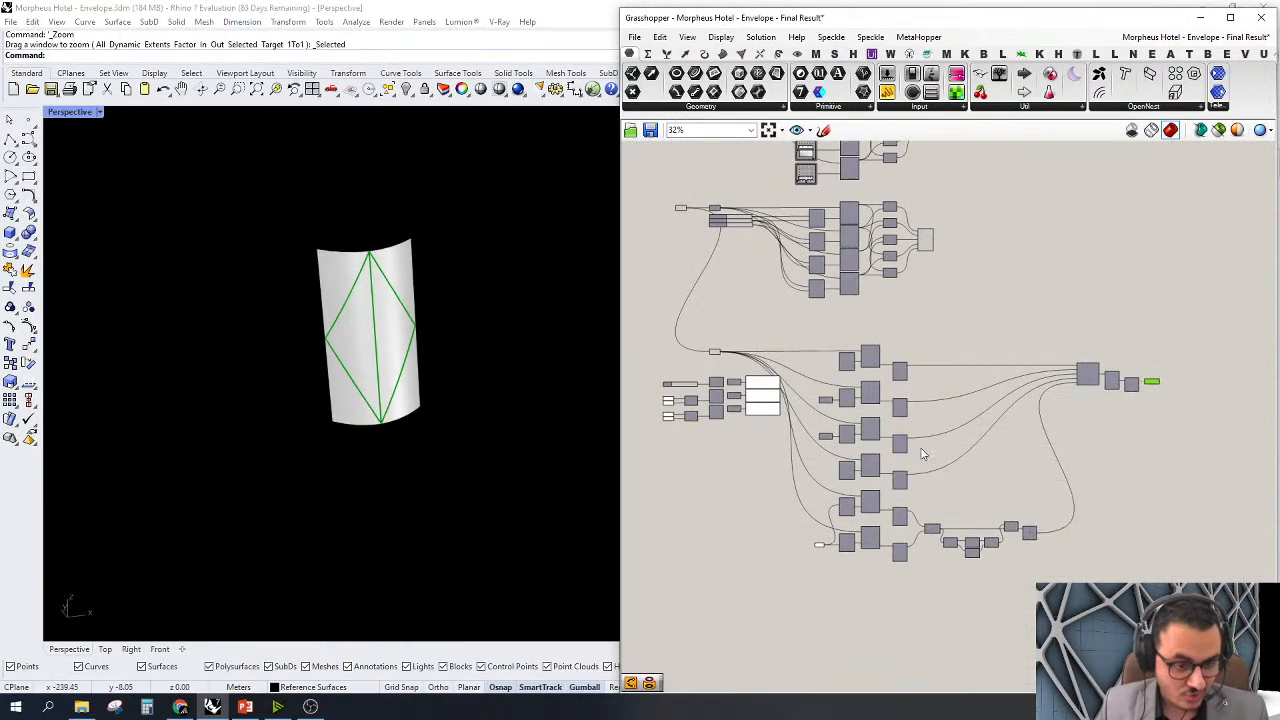
pyautogui.moveTo(690, 361); pyautogui.dragTo(714, 381, button='right')
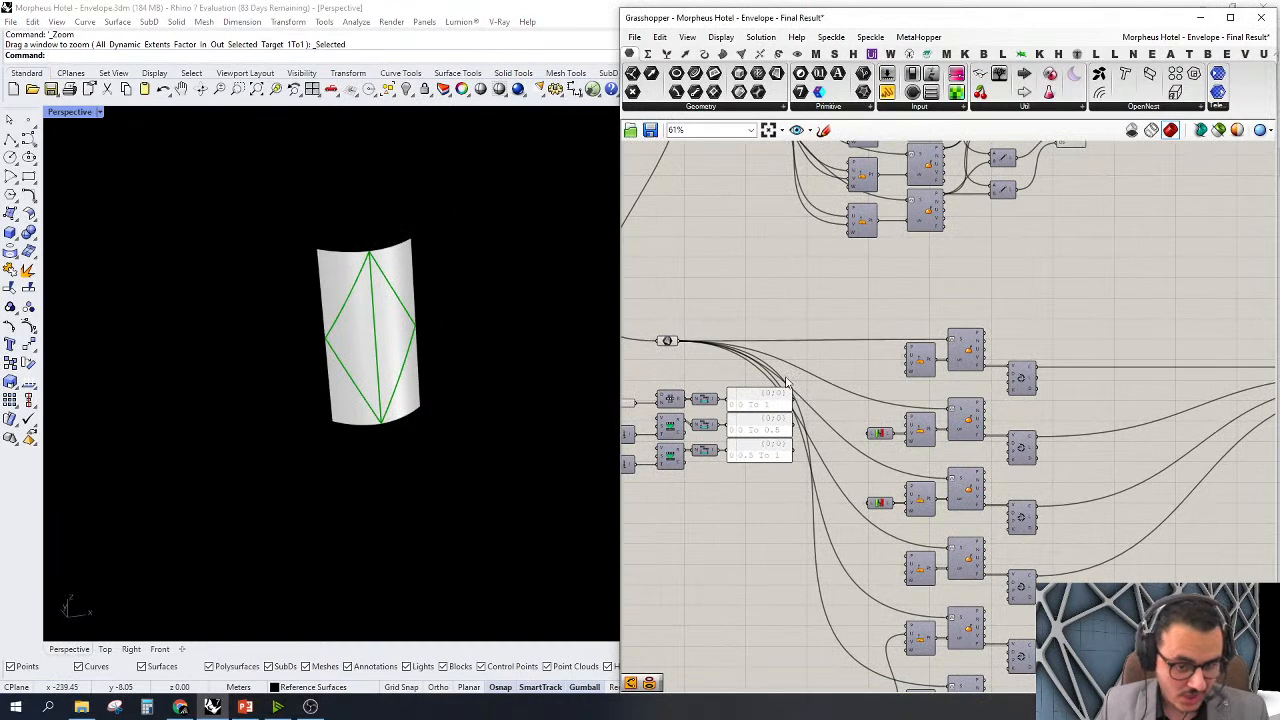
pyautogui.moveTo(1086, 391); pyautogui.dragTo(1037, 382, button='right')
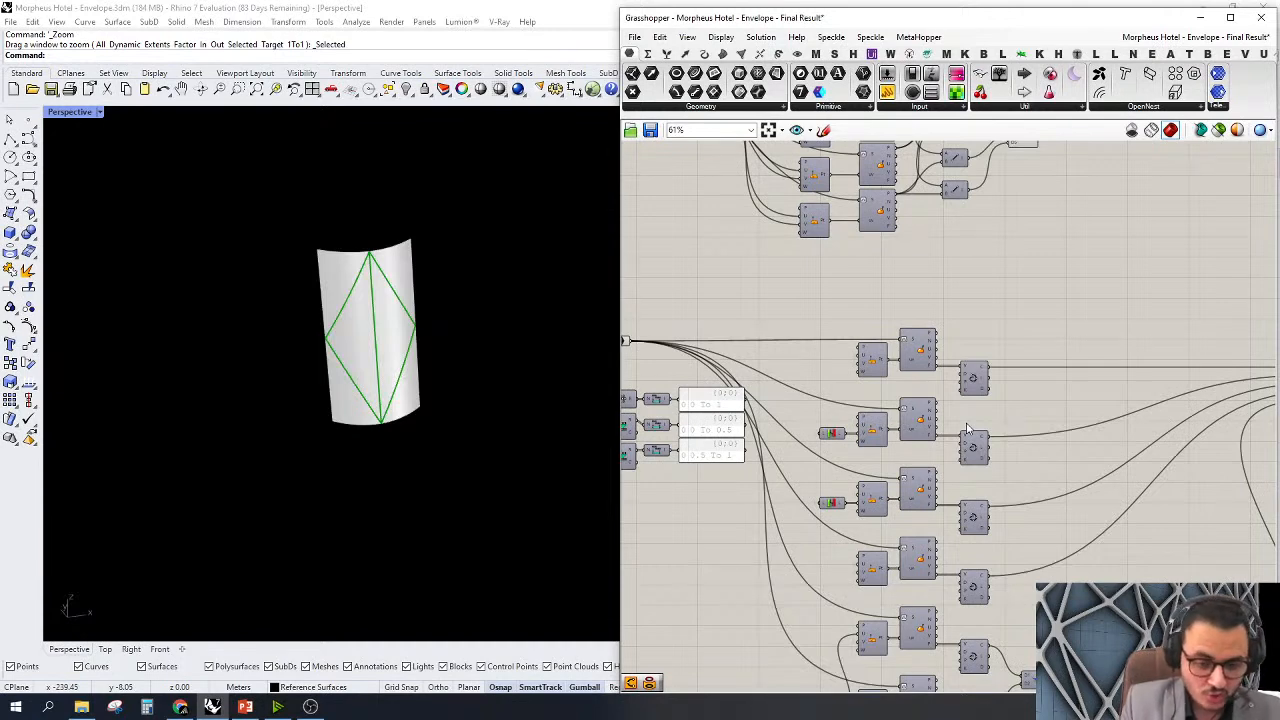
pyautogui.scroll(-3, 967, 428)
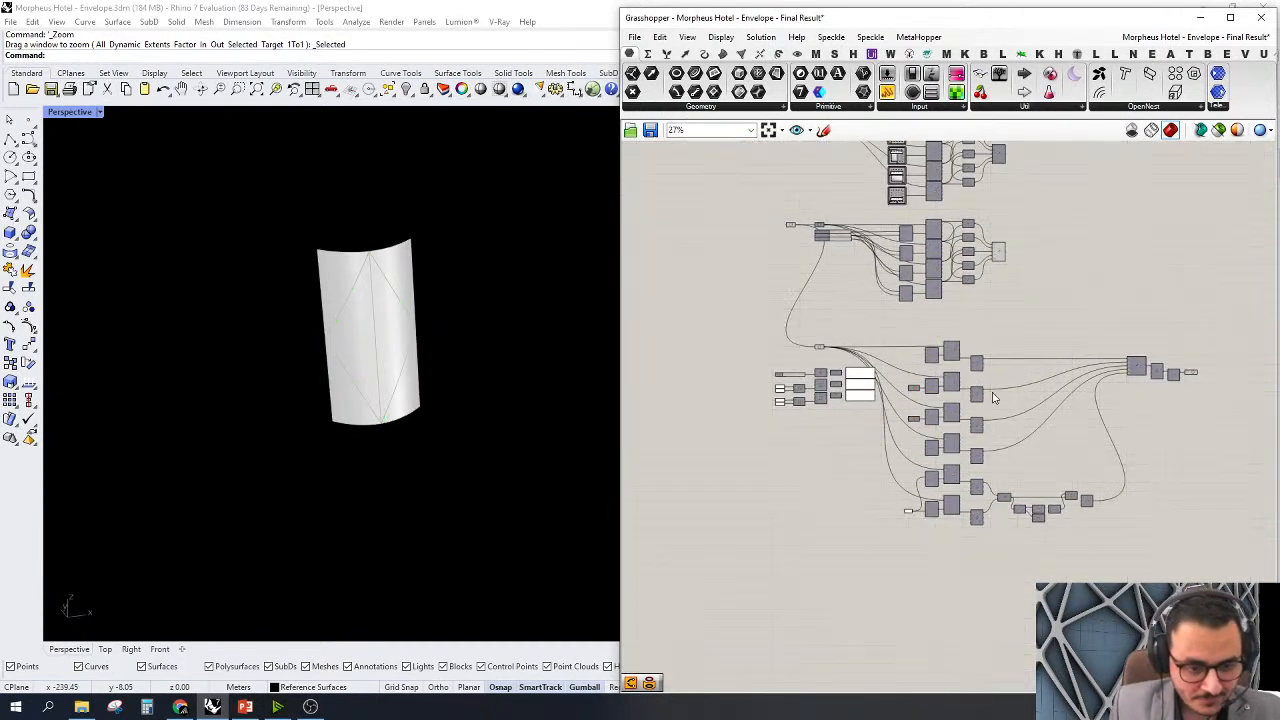
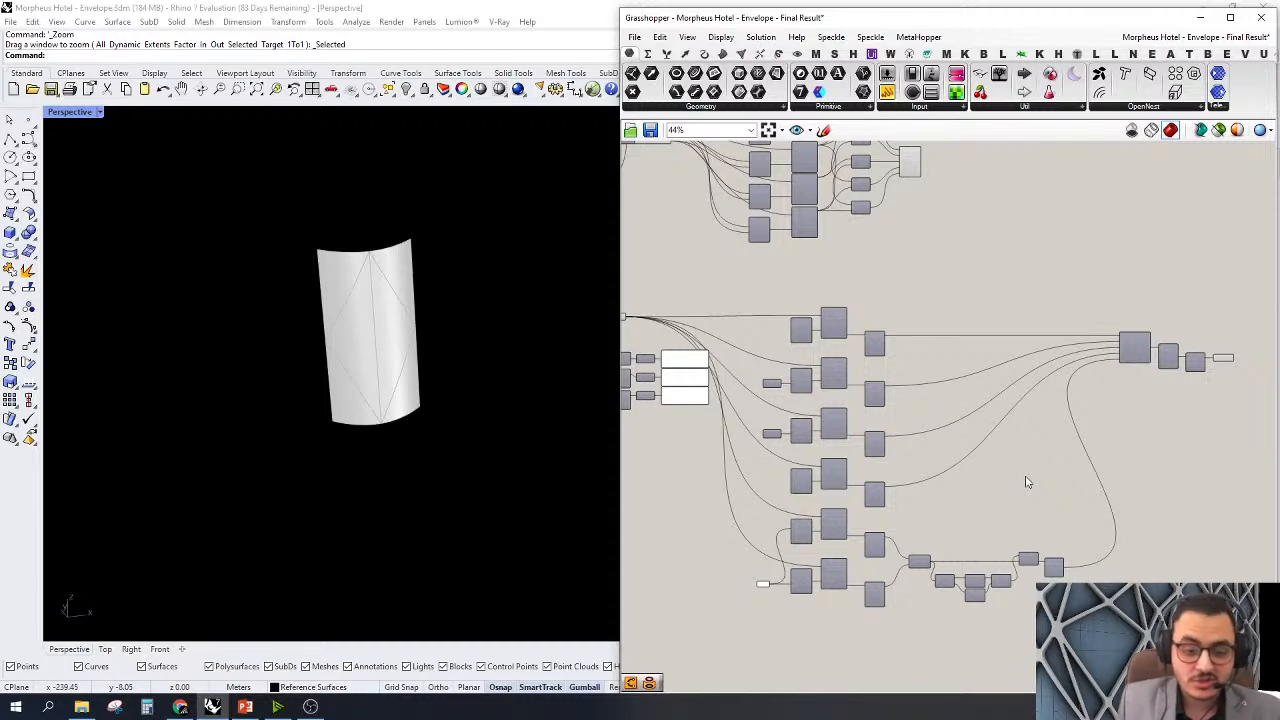
# Select all three pattern definitions together and turn their preview off
pyautogui.scroll(-2, 1060, 486)
pyautogui.moveTo(966, 394); pyautogui.dragTo(1034, 469, button='right')
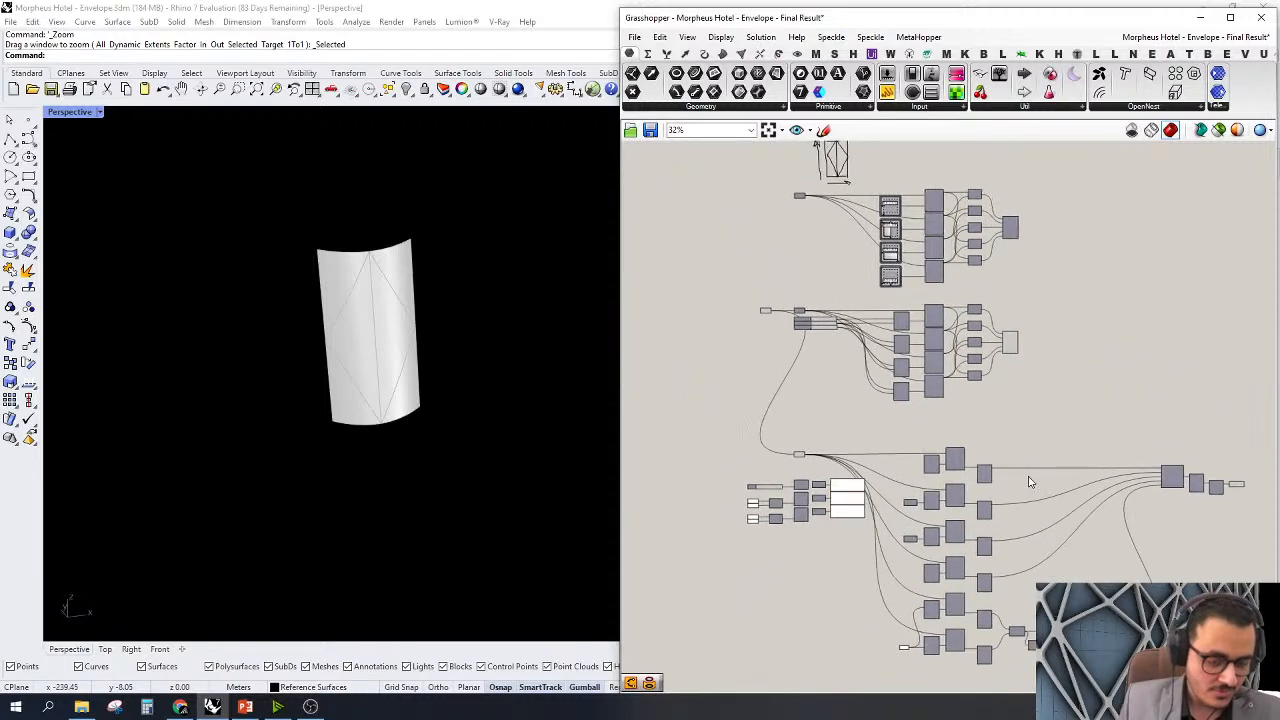
pyautogui.scroll(3, 840, 450)
pyautogui.scroll(-4, 805, 437)
pyautogui.scroll(-3, 813, 436)
pyautogui.moveTo(1060, 327); pyautogui.dragTo(730, 541)
pyautogui.rightClick(886, 314)
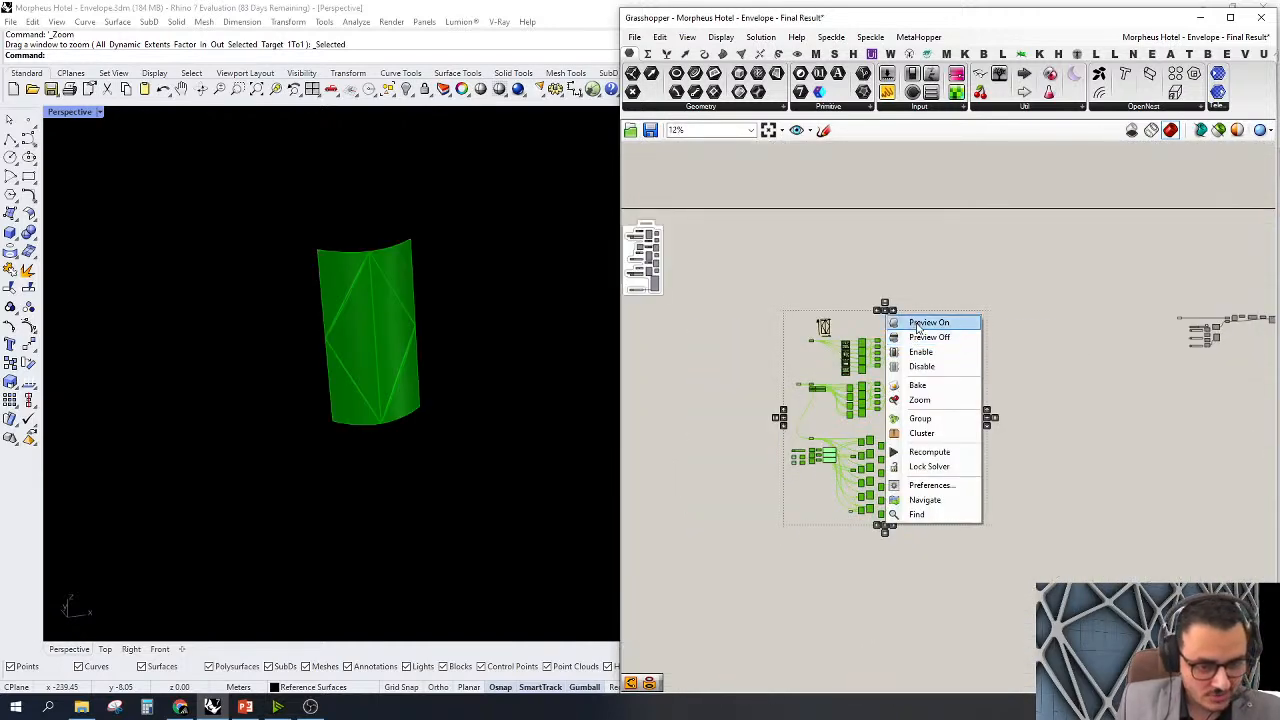
pyautogui.click(925, 337)
# Zoom to the geometry held by the structure definition's source Brep parameter and examine the tower massing from several angles
pyautogui.moveTo(1143, 360); pyautogui.dragTo(820, 385, button='right')
pyautogui.scroll(5, 820, 385)
pyautogui.click(804, 287)
pyautogui.rightClick(812, 228)
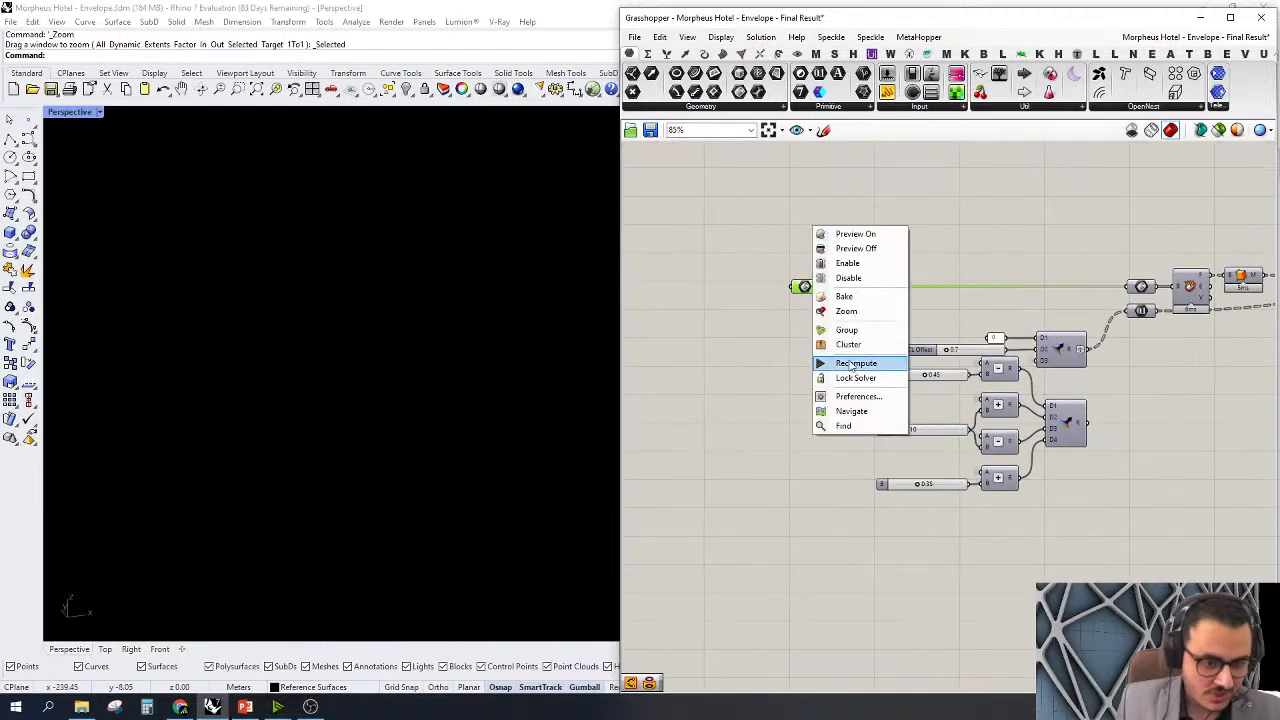
pyautogui.click(846, 311)
pyautogui.click(708, 409)
pyautogui.scroll(5, 436, 346)
pyautogui.moveTo(434, 346); pyautogui.dragTo(474, 306, button='right')
pyautogui.scroll(-4, 480, 330)
pyautogui.moveTo(491, 357); pyautogui.dragTo(466, 232, button='right')
pyautogui.scroll(2, 466, 232)
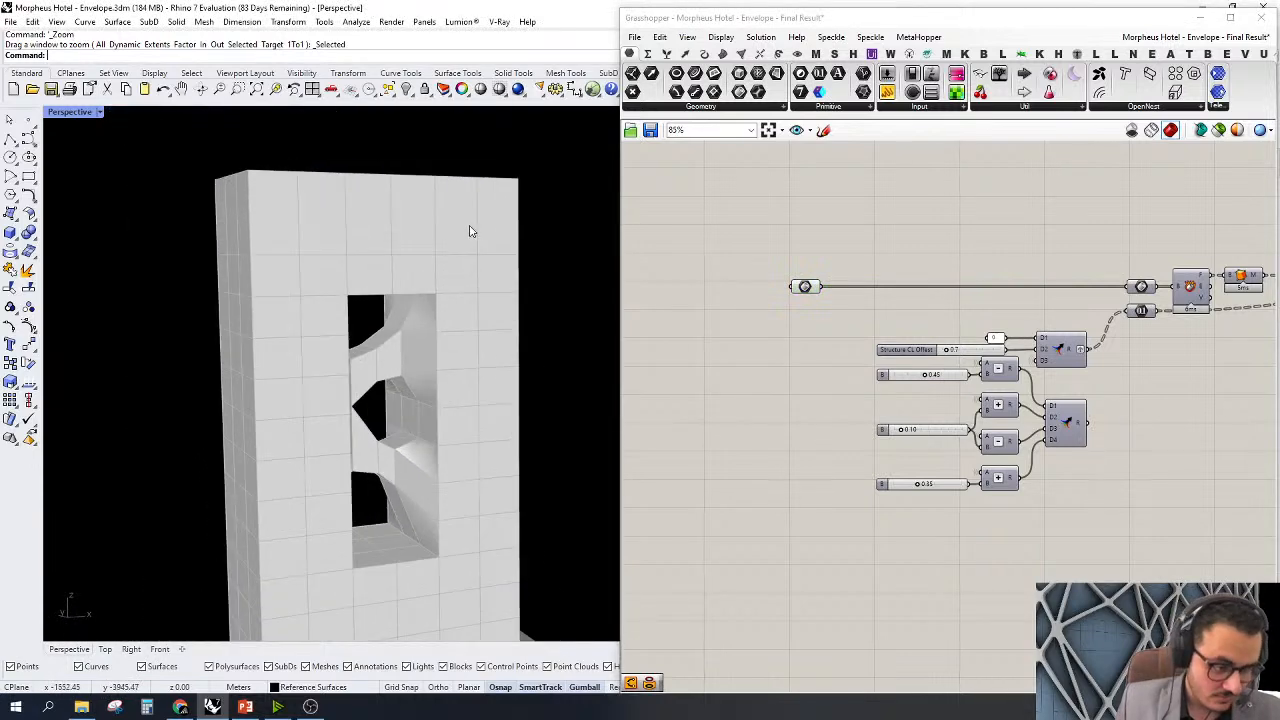
pyautogui.moveTo(500, 277); pyautogui.dragTo(643, 343, button='right')
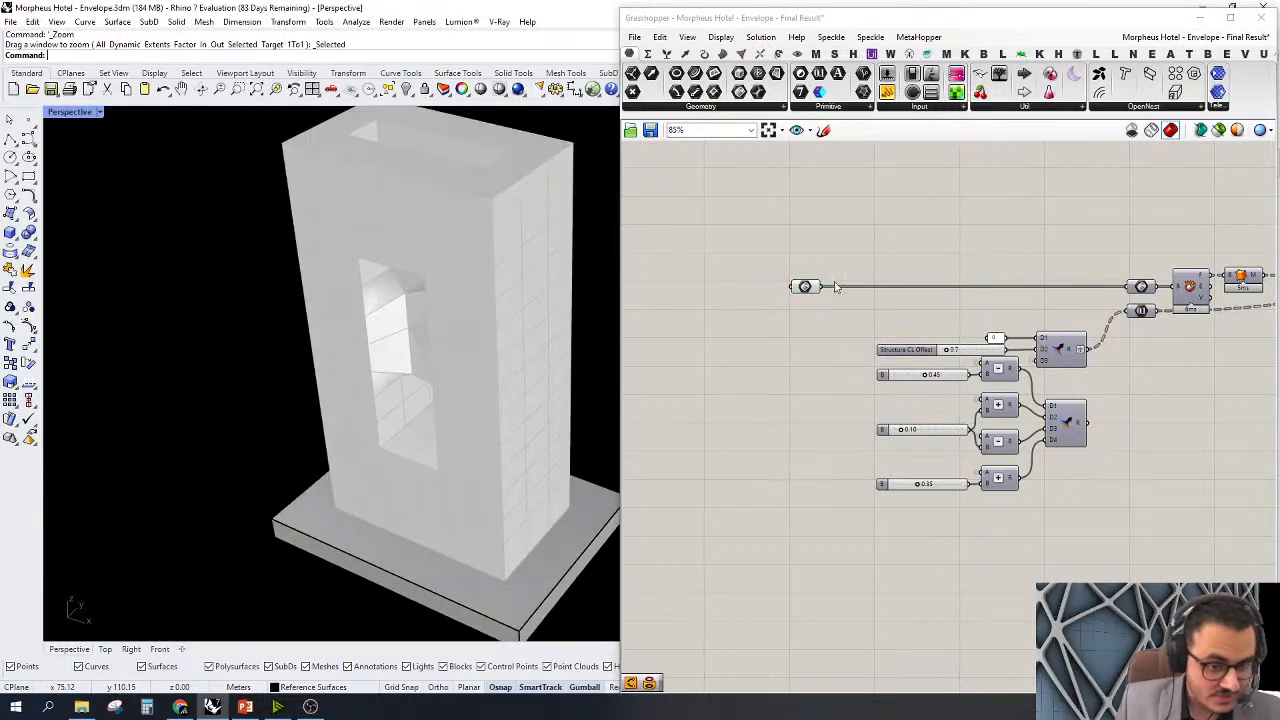
# Roll up the Grasshopper window, try selecting the objects on the Reference Surfaces layer, and zoom to the tower's reference surfaces
pyautogui.click(805, 286)
pyautogui.rightClick(857, 235)
pyautogui.click(823, 219)
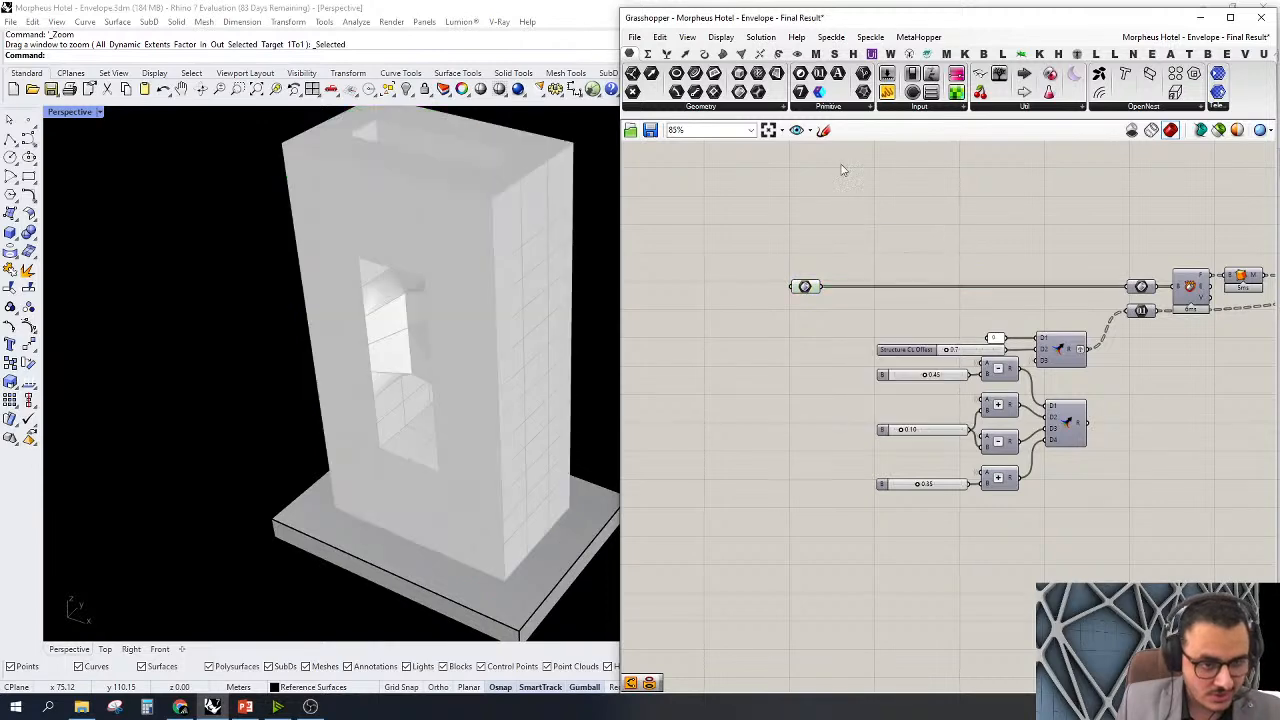
pyautogui.doubleClick(973, 18)
pyautogui.click(1110, 190)
pyautogui.rightClick(1122, 189)
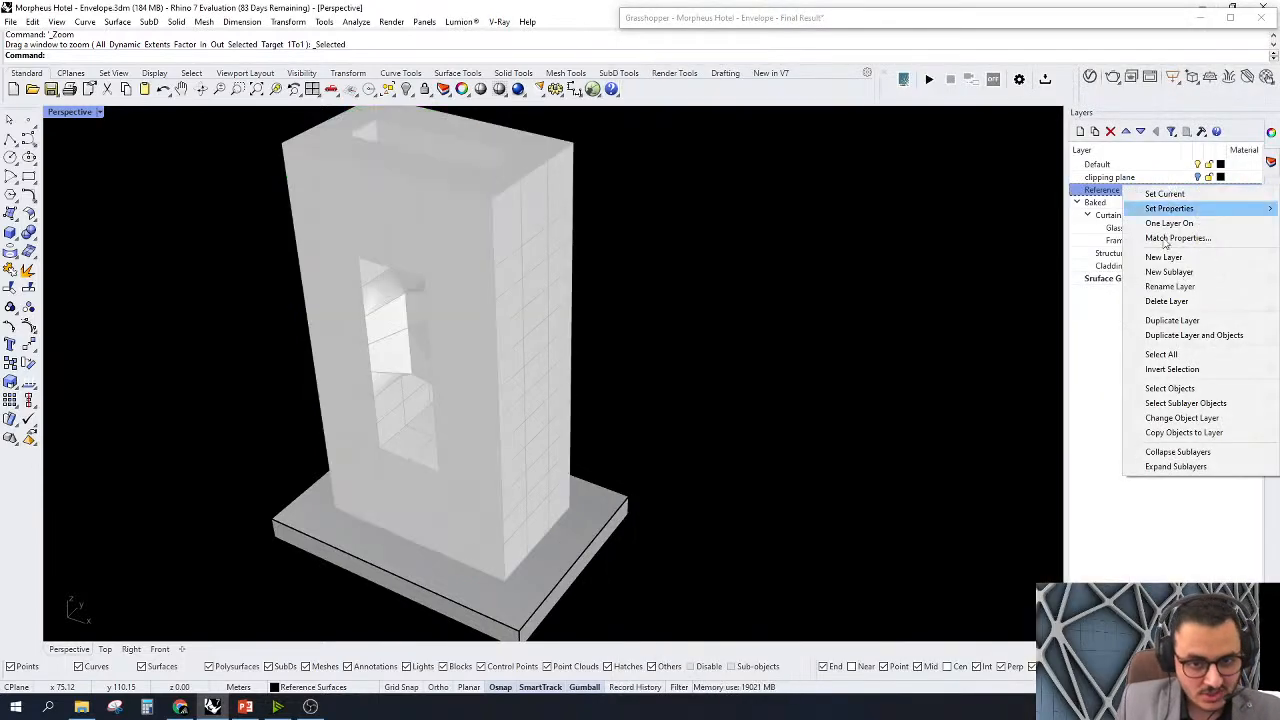
pyautogui.click(1170, 389)
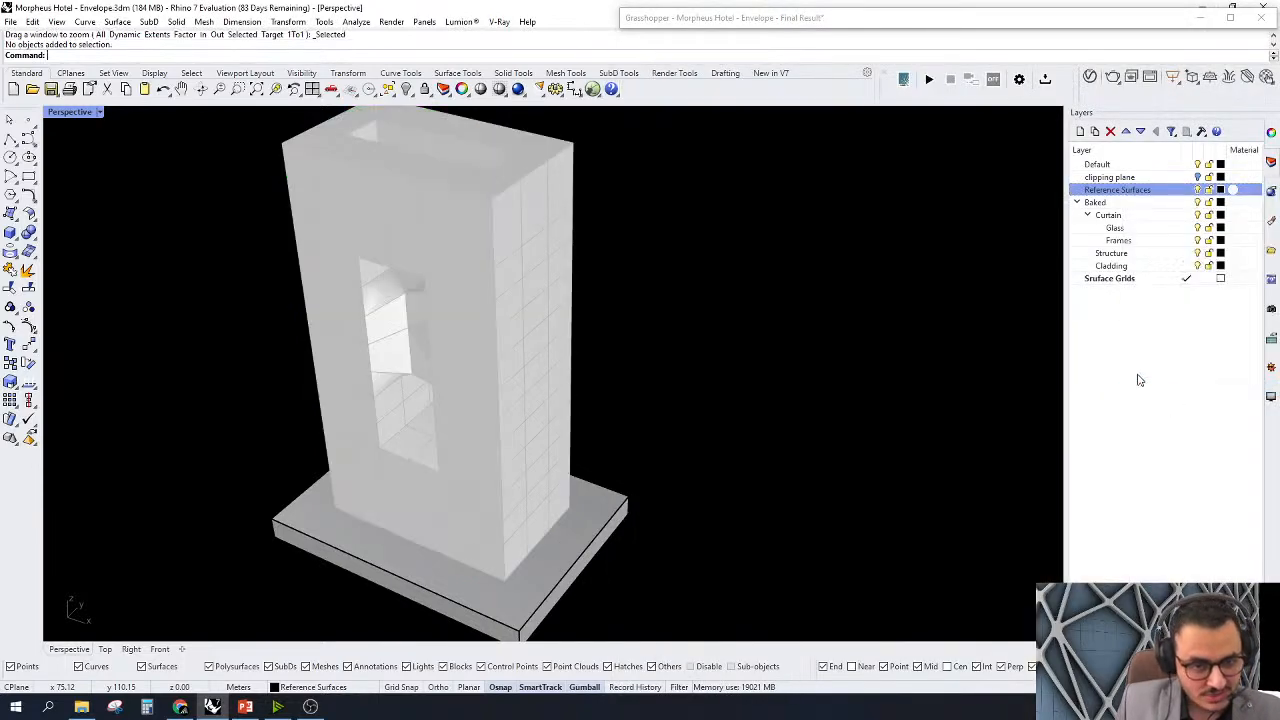
pyautogui.click(275, 92)
pyautogui.press('Escape')
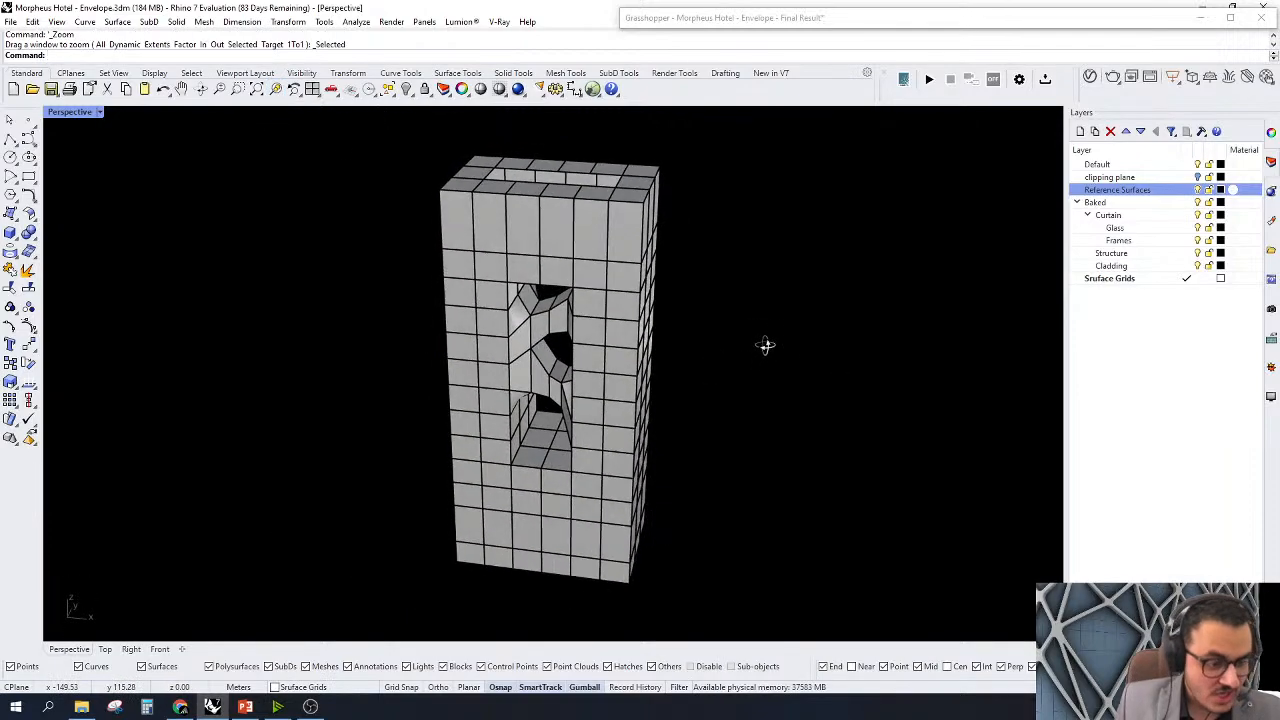
# Try moving the tower's upper corner polysurface away from the facade, and undo the move
pyautogui.scroll(8, 677, 287)
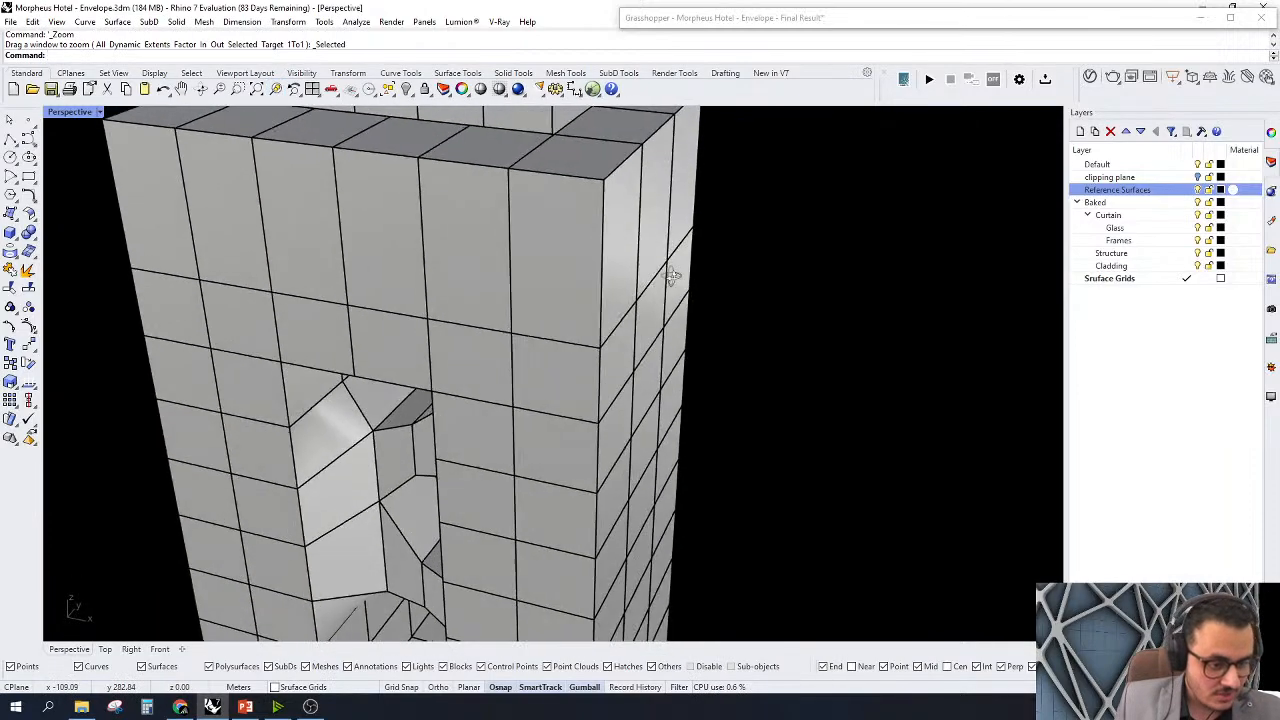
pyautogui.scroll(-6, 690, 278)
pyautogui.scroll(2, 704, 263)
pyautogui.click(657, 202)
pyautogui.moveTo(741, 307); pyautogui.dragTo(655, 347, button='right')
pyautogui.press('Home')
pyautogui.scroll(3, 654, 150)
pyautogui.moveTo(655, 155); pyautogui.dragTo(590, 362, button='right')
pyautogui.moveTo(522, 310); pyautogui.dragTo(260, 372)
pyautogui.moveTo(732, 380); pyautogui.dragTo(707, 380, button='right')
pyautogui.scroll(-5, 712, 378)
pyautogui.moveTo(712, 378); pyautogui.dragTo(688, 356, button='right')
pyautogui.hotkey('ctrl', 'z')
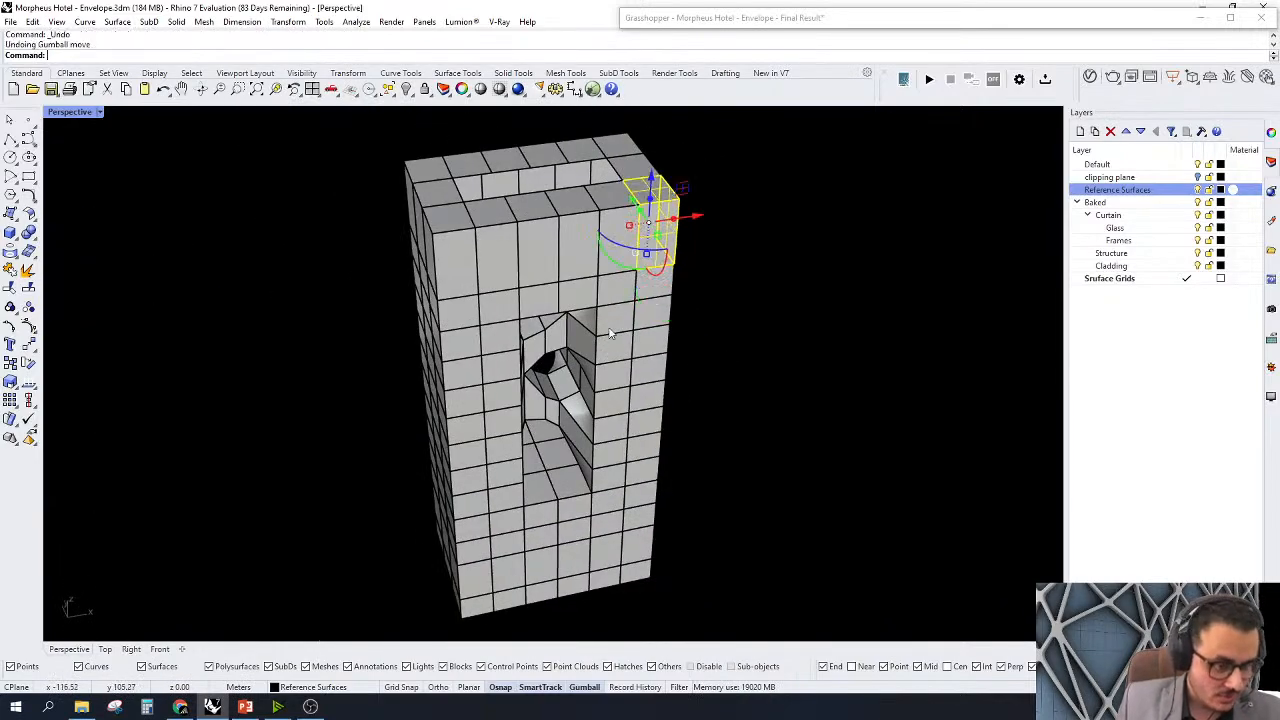
# Select individual facade polysurfaces to examine how the tower's reference envelope is divided into separate pieces
pyautogui.scroll(8, 610, 335)
pyautogui.moveTo(573, 285)
pyautogui.mouseDown(button='right')
pyautogui.moveTo(590, 335)
pyautogui.moveTo(578, 310)
pyautogui.mouseUp(button='right')
pyautogui.scroll(-6, 587, 262)
pyautogui.scroll(4, 577, 432)
pyautogui.press('Escape')
pyautogui.scroll(-5, 678, 444)
pyautogui.click(666, 383)
pyautogui.click(540, 378)
pyautogui.click(567, 403)
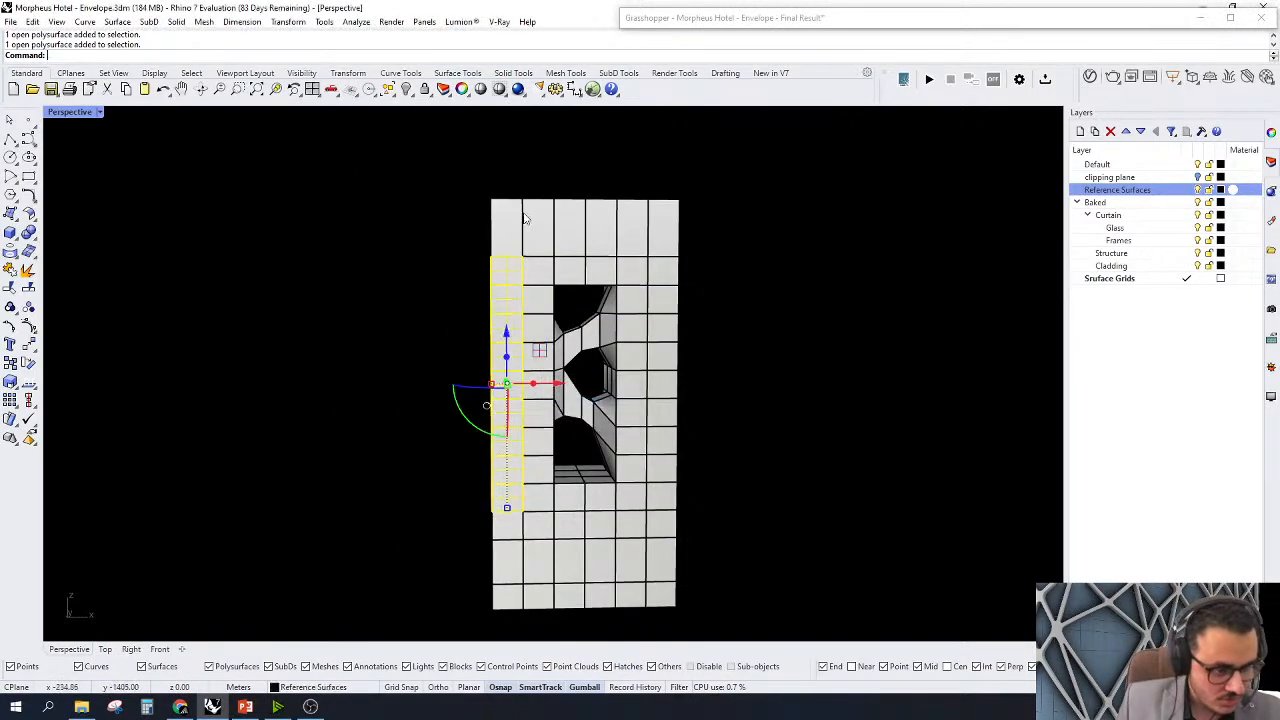
pyautogui.scroll(3, 529, 214)
pyautogui.moveTo(529, 214); pyautogui.dragTo(766, 374, button='right')
pyautogui.scroll(-3, 614, 348)
pyautogui.scroll(-3, 661, 324)
pyautogui.scroll(3, 661, 324)
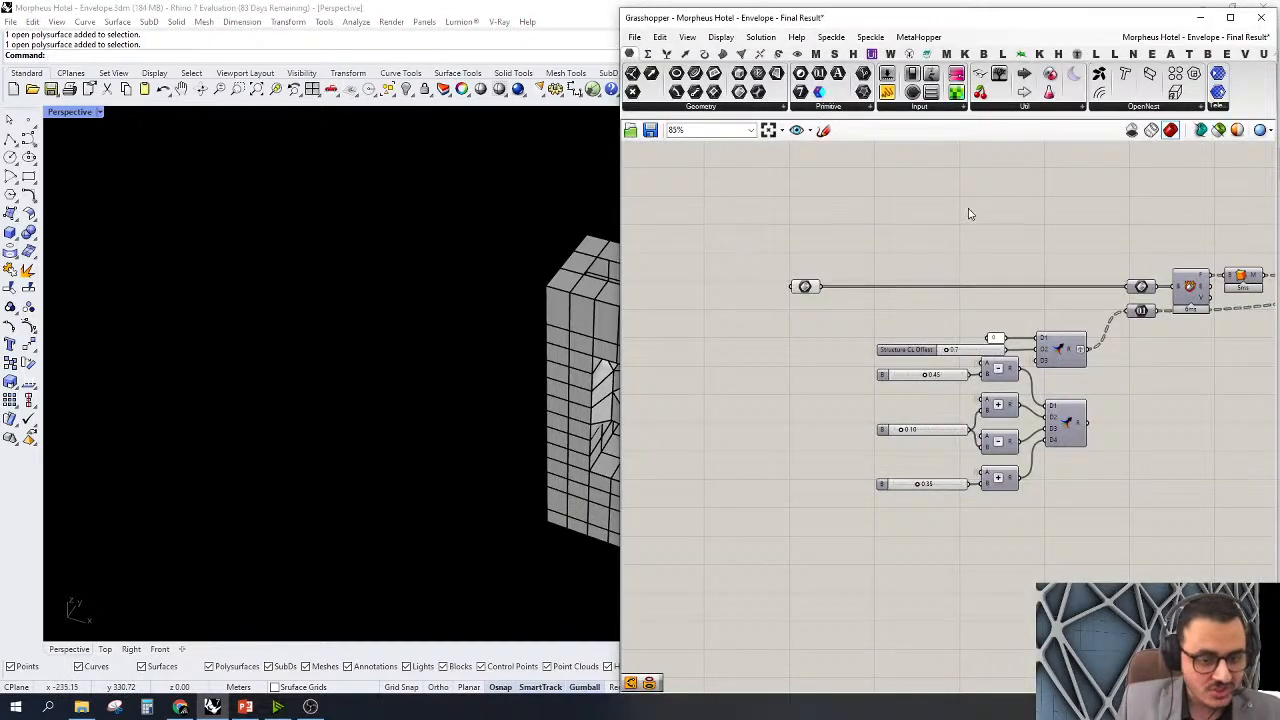
# Check the Brep parameters at the start of the structure definition and zoom to the tower geometry referenced by the source parameter
pyautogui.moveTo(968, 213); pyautogui.dragTo(726, 237, button='right')
pyautogui.scroll(5, 740, 250)
pyautogui.click(806, 305)
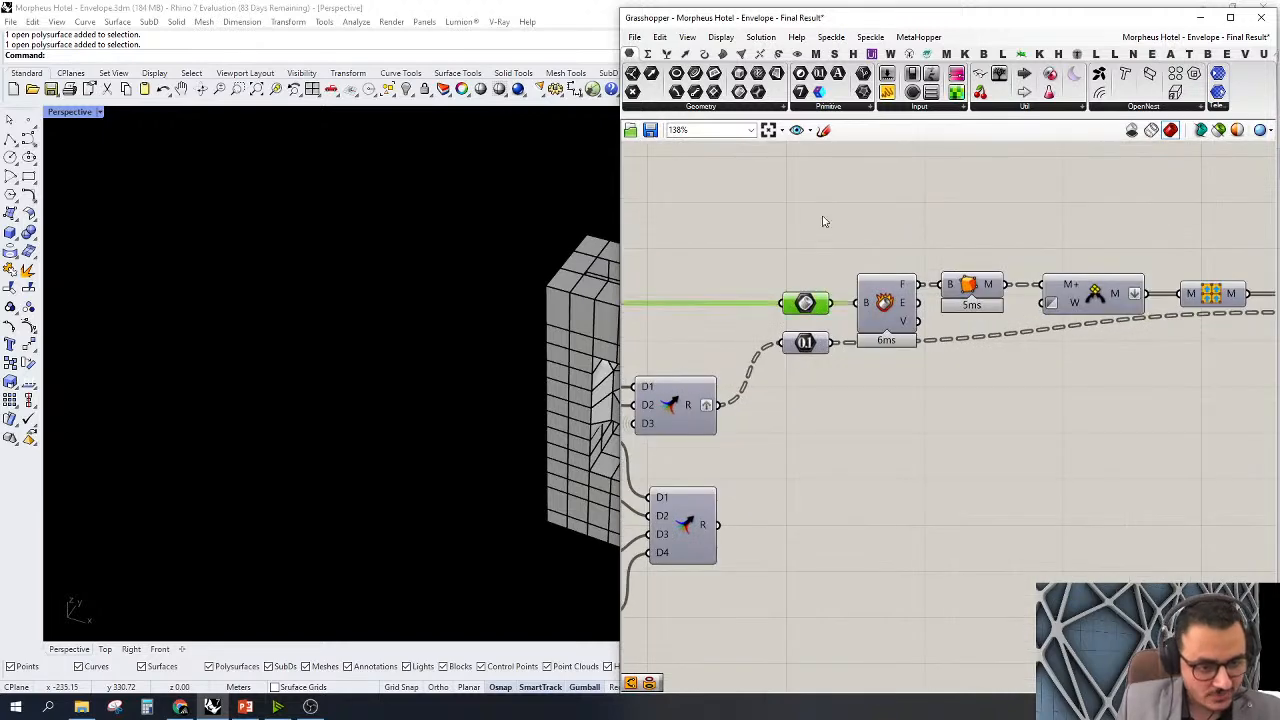
pyautogui.scroll(-4, 1032, 262)
pyautogui.scroll(1, 748, 309)
pyautogui.click(748, 309)
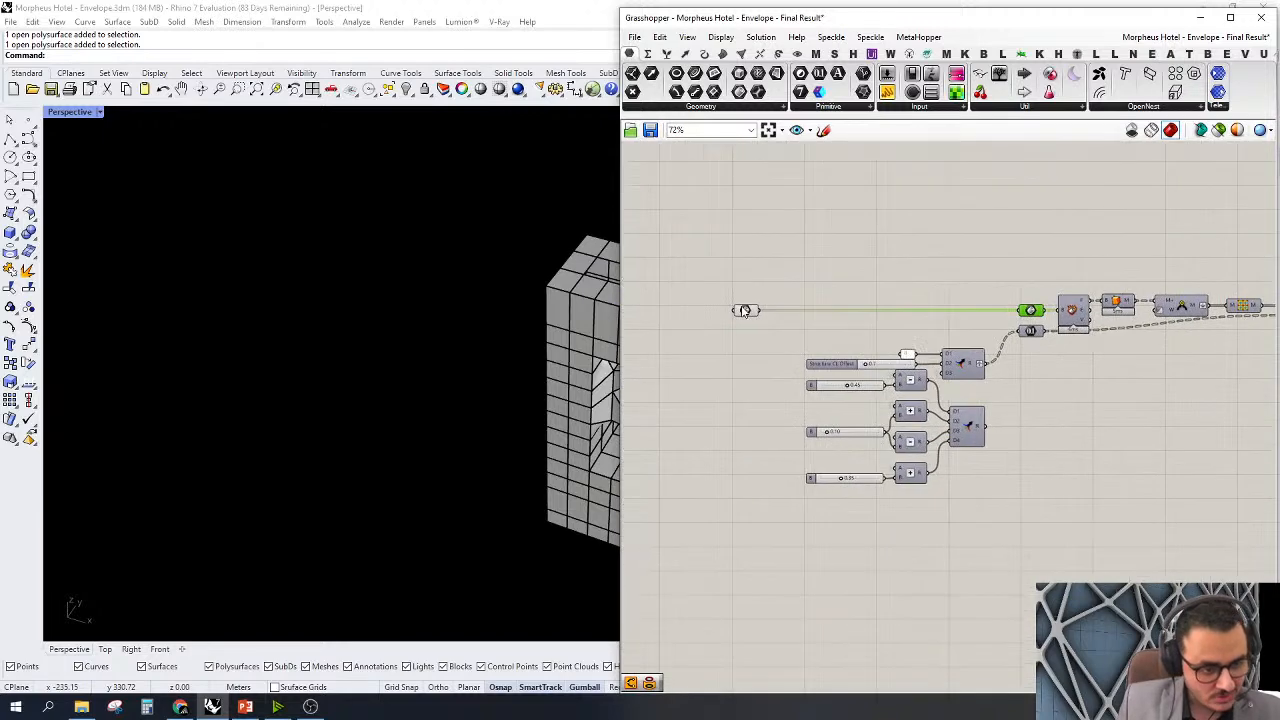
pyautogui.rightClick(766, 258)
pyautogui.click(798, 341)
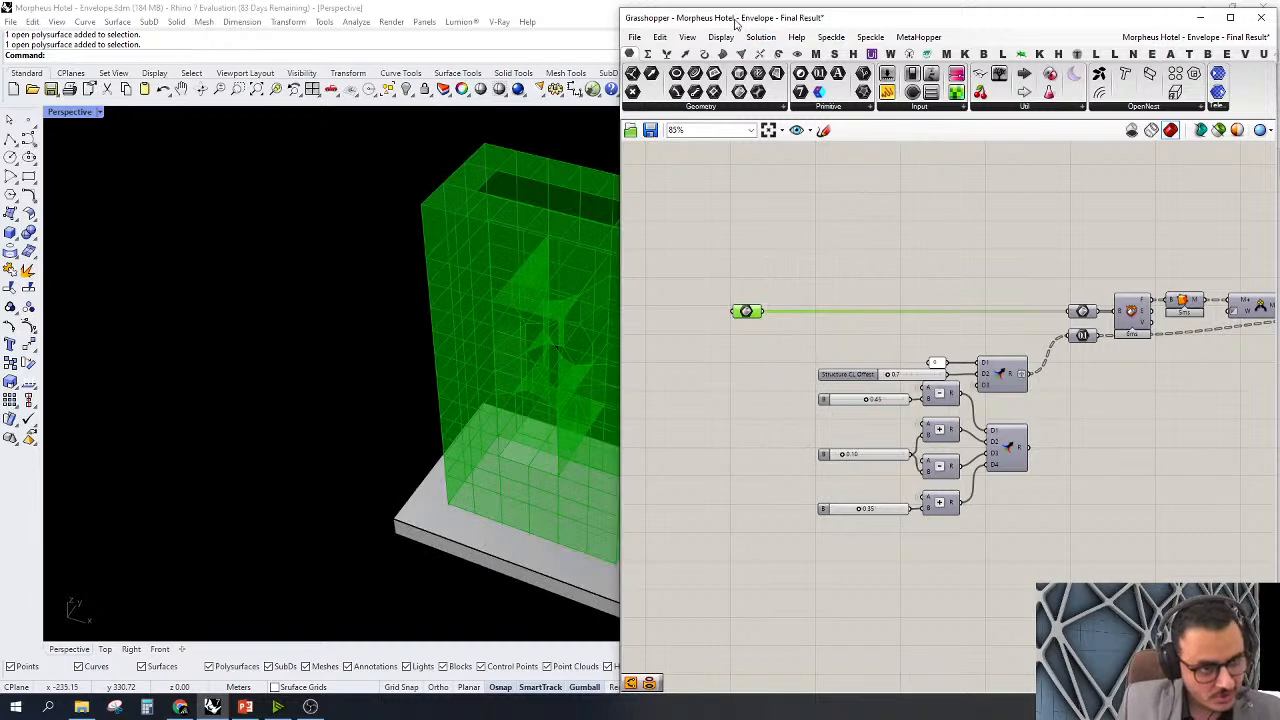
pyautogui.click(771, 266)
pyautogui.scroll(-6, 221, 372)
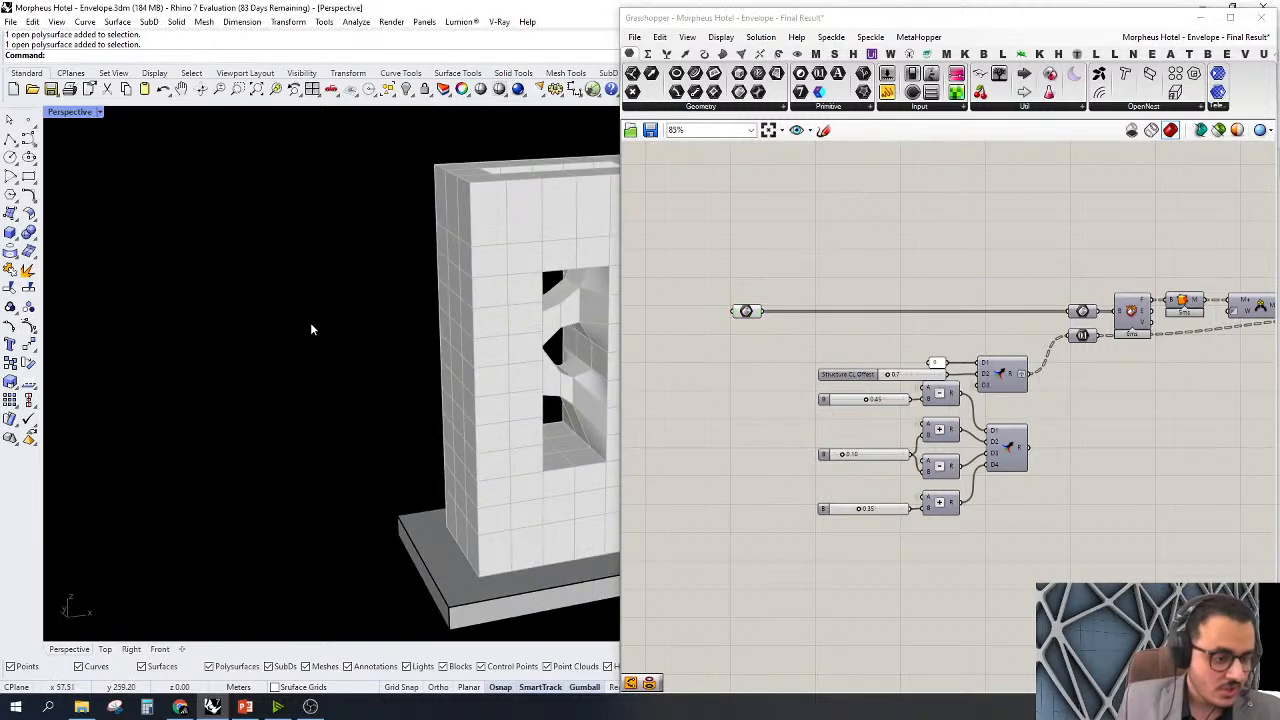
pyautogui.moveTo(397, 323); pyautogui.dragTo(466, 297, button='right')
pyautogui.scroll(4, 914, 274)
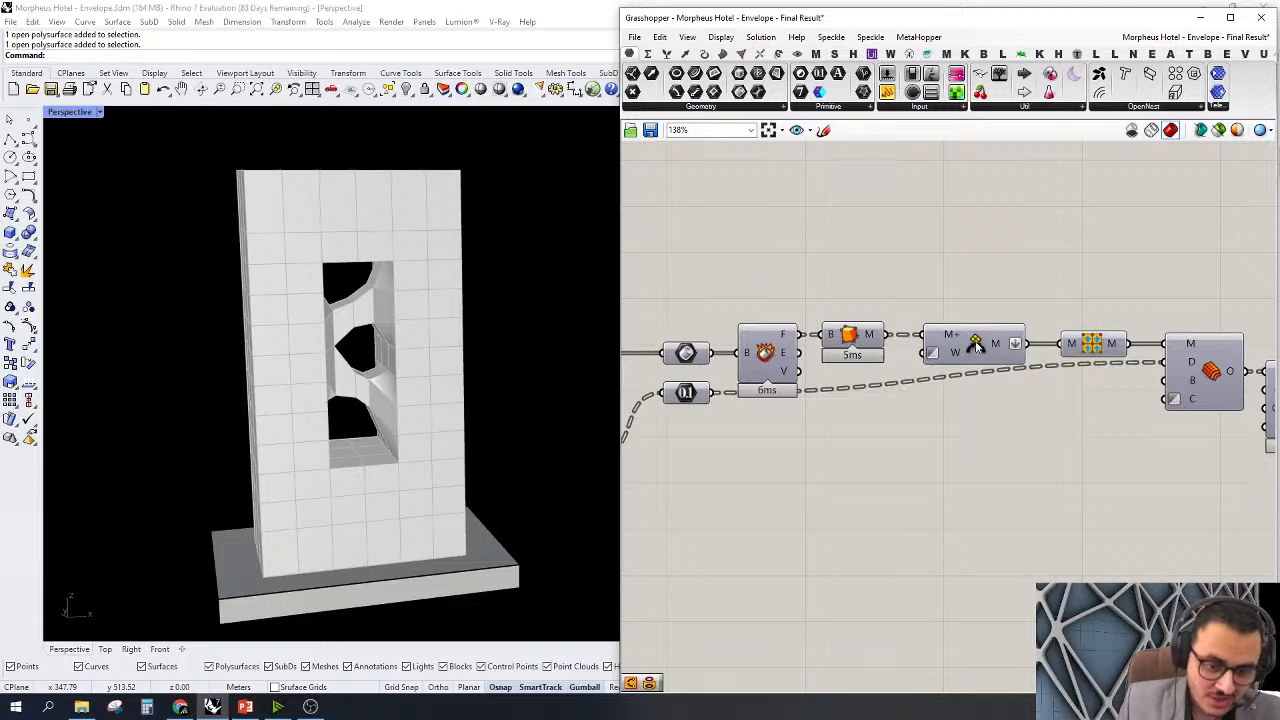
# Add a Param Viewer above the source Brep parameter and connect that parameter's output to it
pyautogui.moveTo(1038, 275); pyautogui.dragTo(1200, 341, button='right')
pyautogui.scroll(-3, 966, 308)
pyautogui.moveTo(746, 397); pyautogui.dragTo(877, 398, button='right')
pyautogui.scroll(1, 778, 387)
pyautogui.scroll(2, 777, 385)
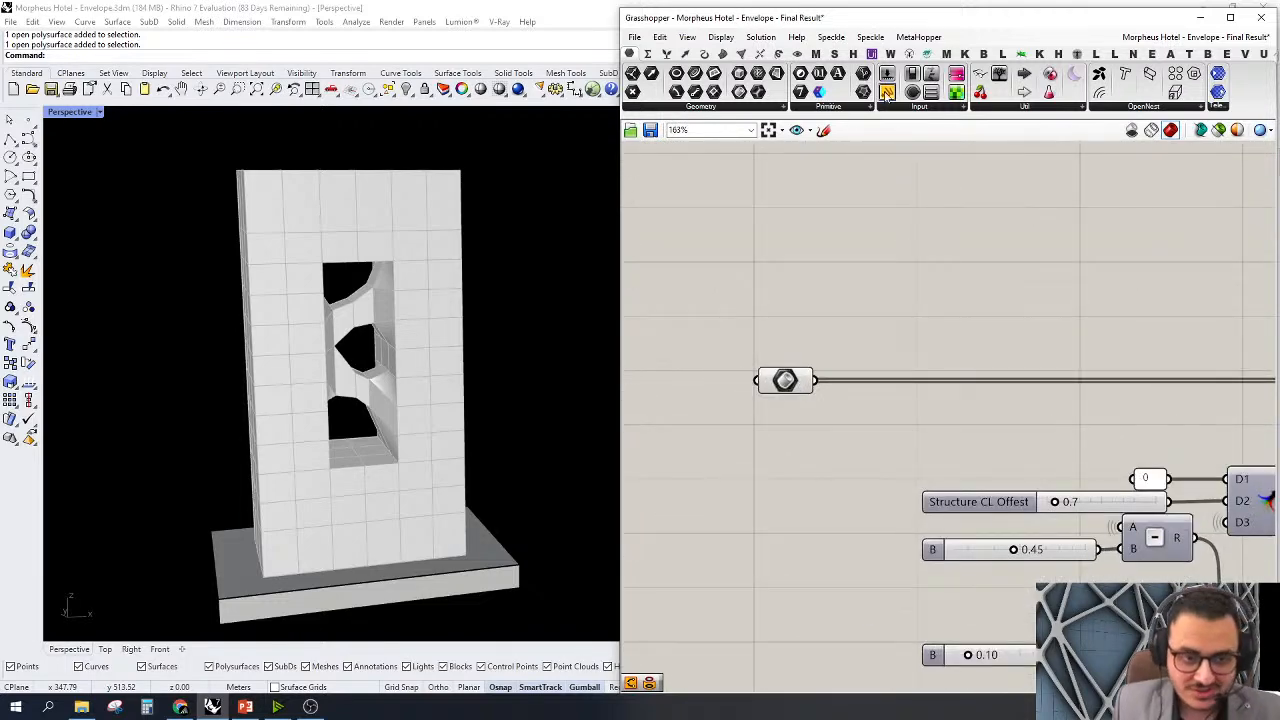
pyautogui.moveTo(997, 114); pyautogui.dragTo(988, 283)
pyautogui.moveTo(880, 283); pyautogui.dragTo(815, 380)
pyautogui.scroll(-1, 1010, 274)
pyautogui.scroll(2, 1016, 285)
pyautogui.scroll(-3, 1018, 299)
pyautogui.scroll(3, 935, 294)
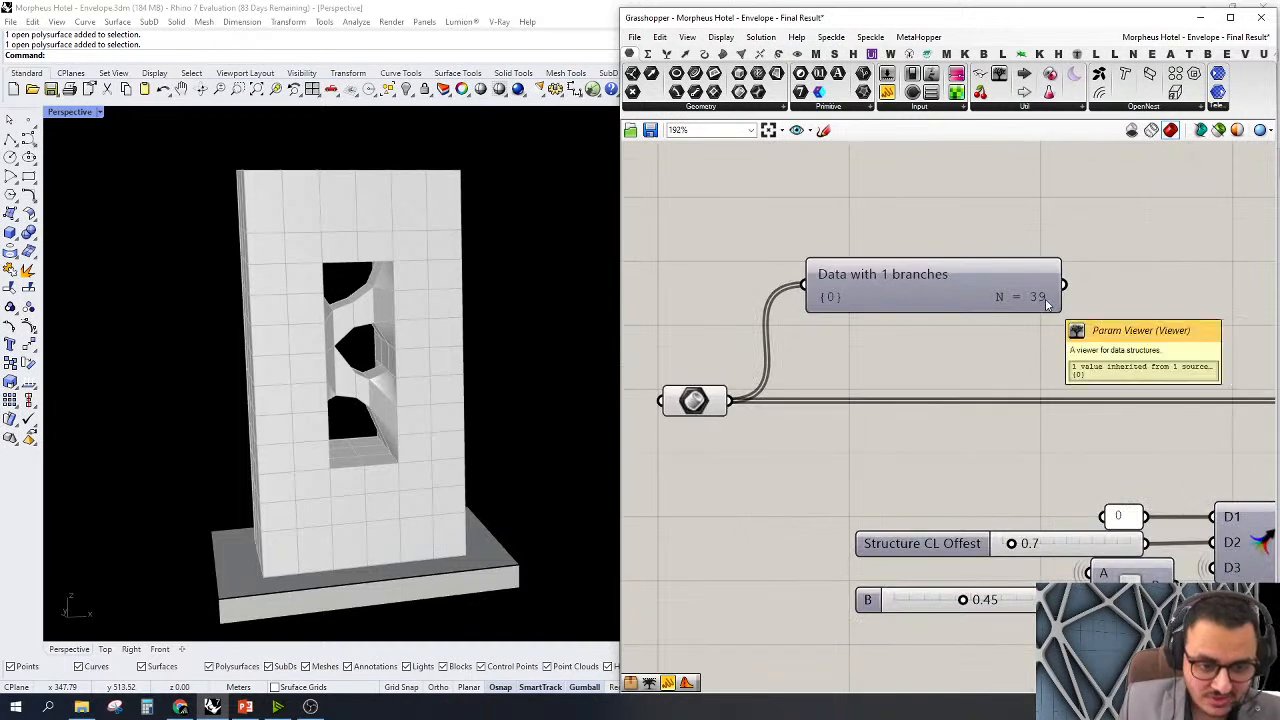
# Move the Param Viewer along the definition and feed it from the Brep-to-mesh component's output to inspect the data
pyautogui.scroll(-5, 790, 303)
pyautogui.moveTo(864, 298); pyautogui.dragTo(1233, 257)
pyautogui.scroll(-5, 900, 320)
pyautogui.scroll(4, 1083, 318)
pyautogui.scroll(4, 1083, 318)
pyautogui.moveTo(860, 212); pyautogui.dragTo(1132, 212)
pyautogui.moveTo(1022, 203); pyautogui.dragTo(785, 415)
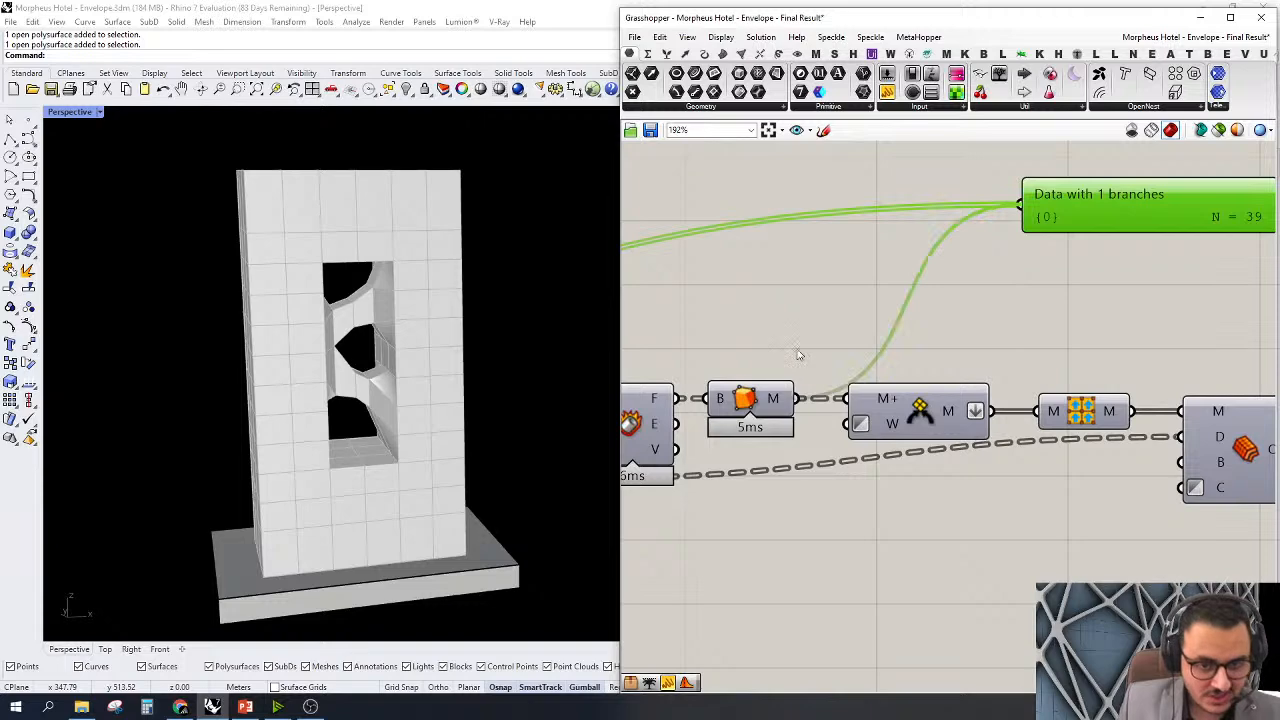
# Move the Param Viewer above the mesh-joining component and connect that component's mesh output to inspect its data structure
pyautogui.scroll(-2, 846, 358)
pyautogui.moveTo(1034, 265); pyautogui.dragTo(1072, 478)
pyautogui.moveTo(1160, 254); pyautogui.dragTo(1177, 466)
pyautogui.moveTo(1055, 335); pyautogui.dragTo(1136, 239)
pyautogui.moveTo(921, 418); pyautogui.dragTo(1025, 254)
pyautogui.scroll(-2, 1096, 284)
pyautogui.scroll(3, 1096, 284)
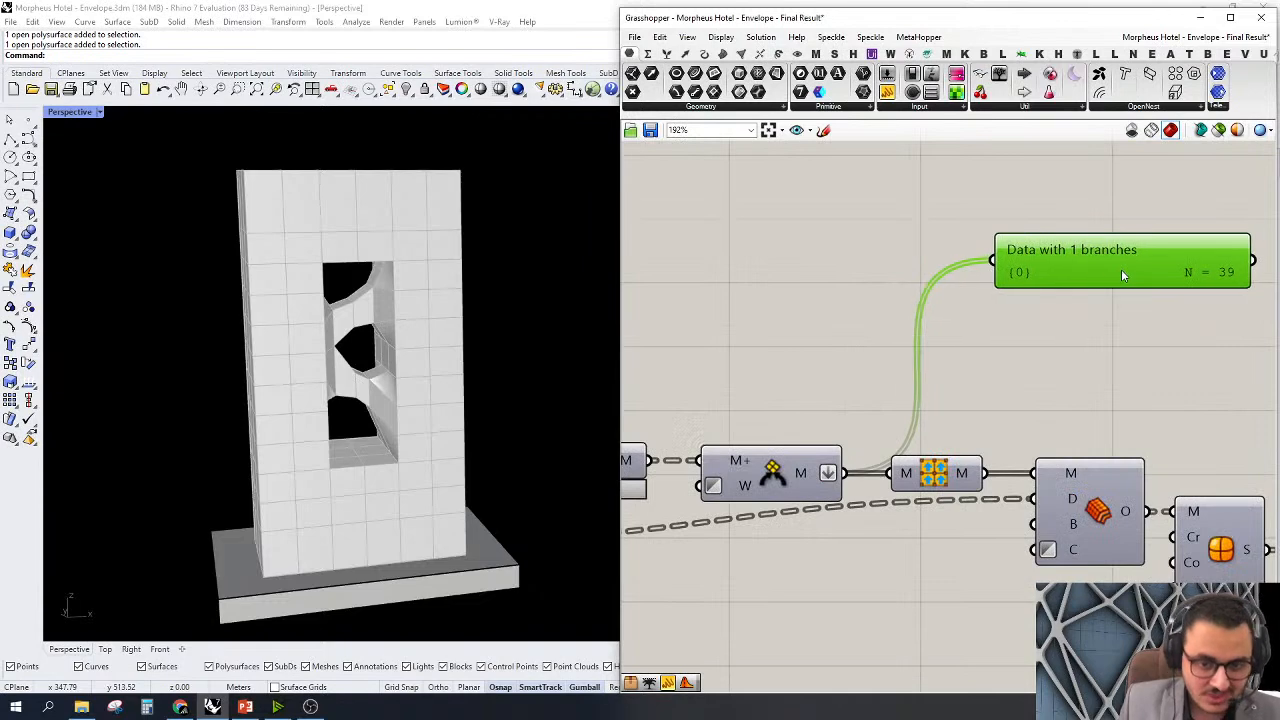
pyautogui.scroll(-2, 1121, 274)
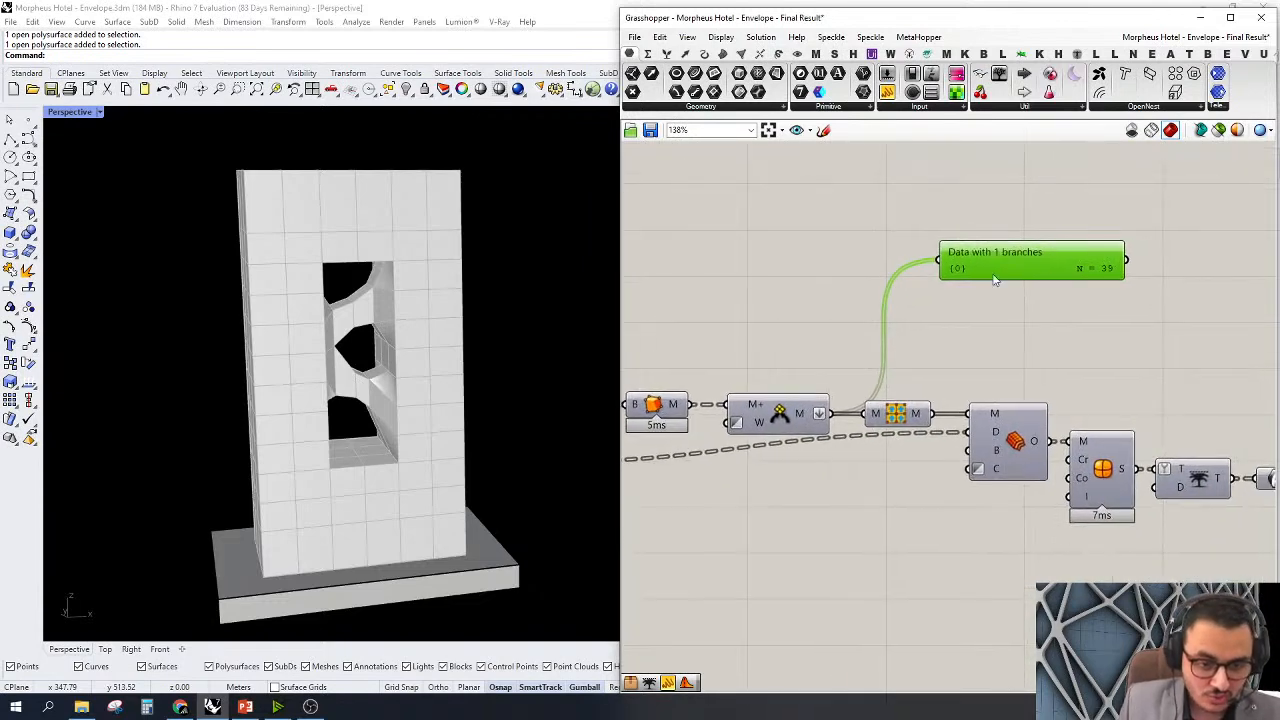
pyautogui.scroll(2, 1092, 270)
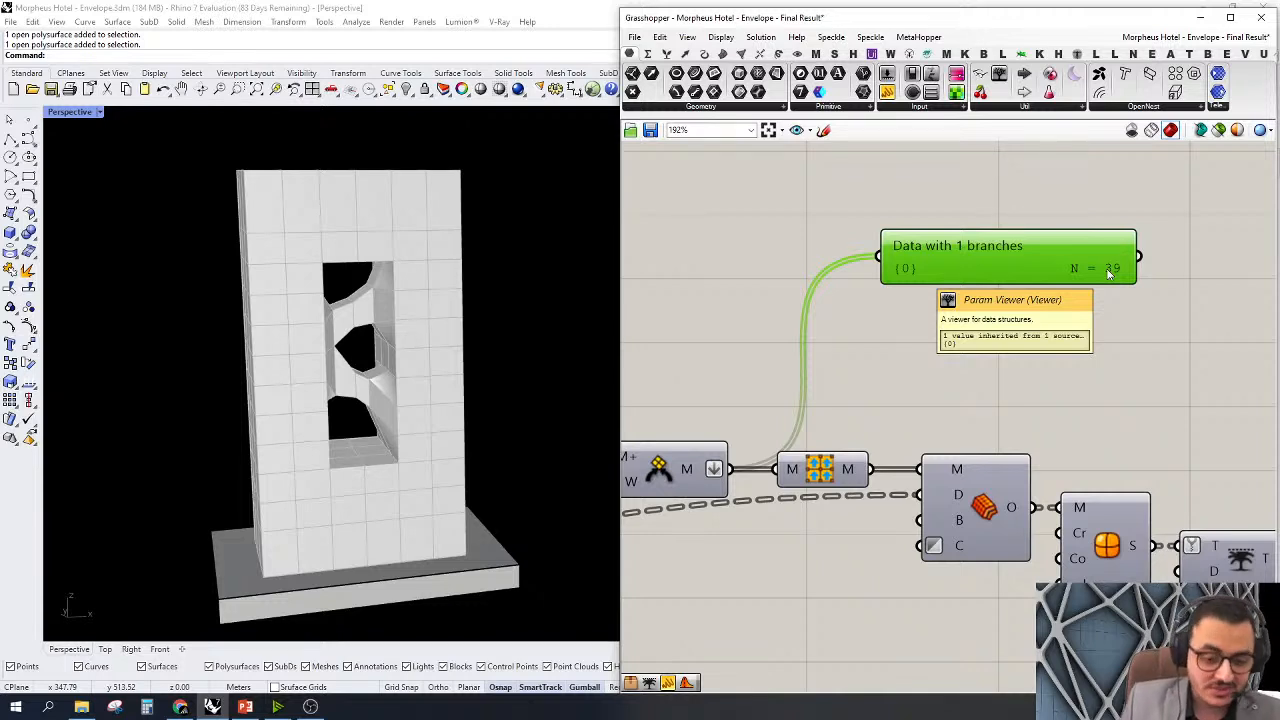
pyautogui.click(845, 472)
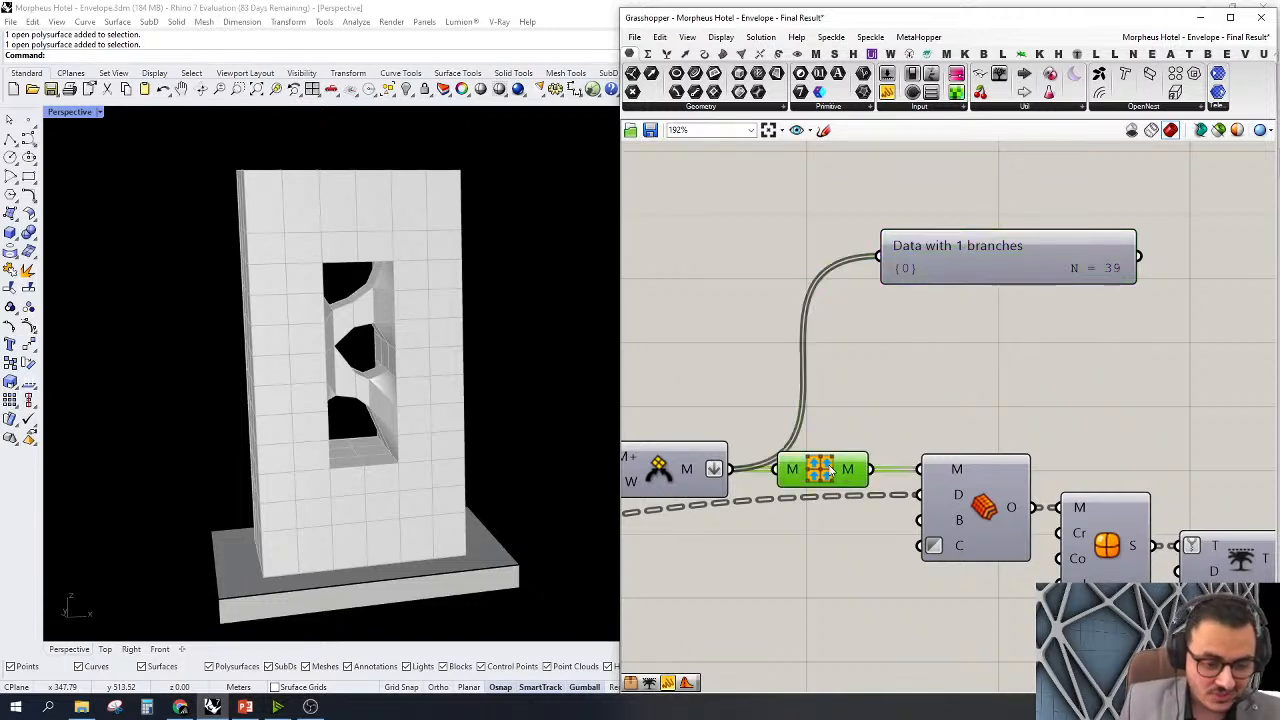
pyautogui.moveTo(877, 416); pyautogui.dragTo(965, 397, button='right')
pyautogui.doubleClick(994, 365)
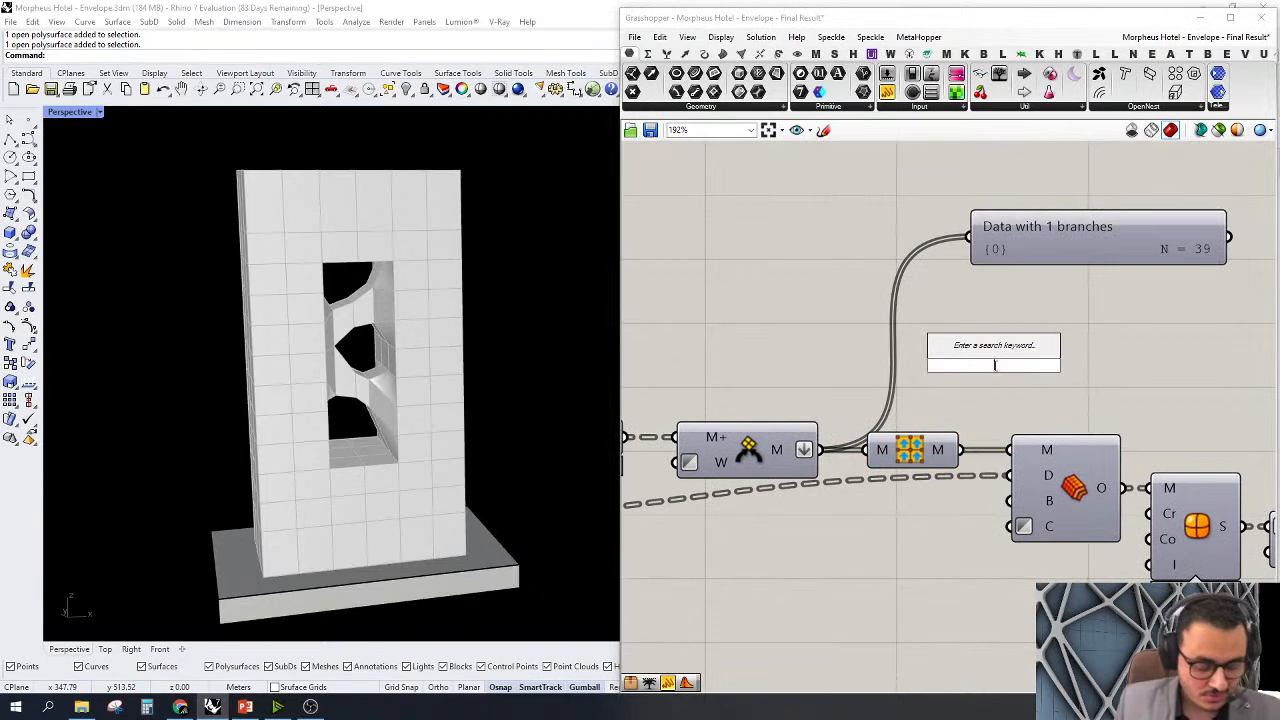
pyautogui.write('B')
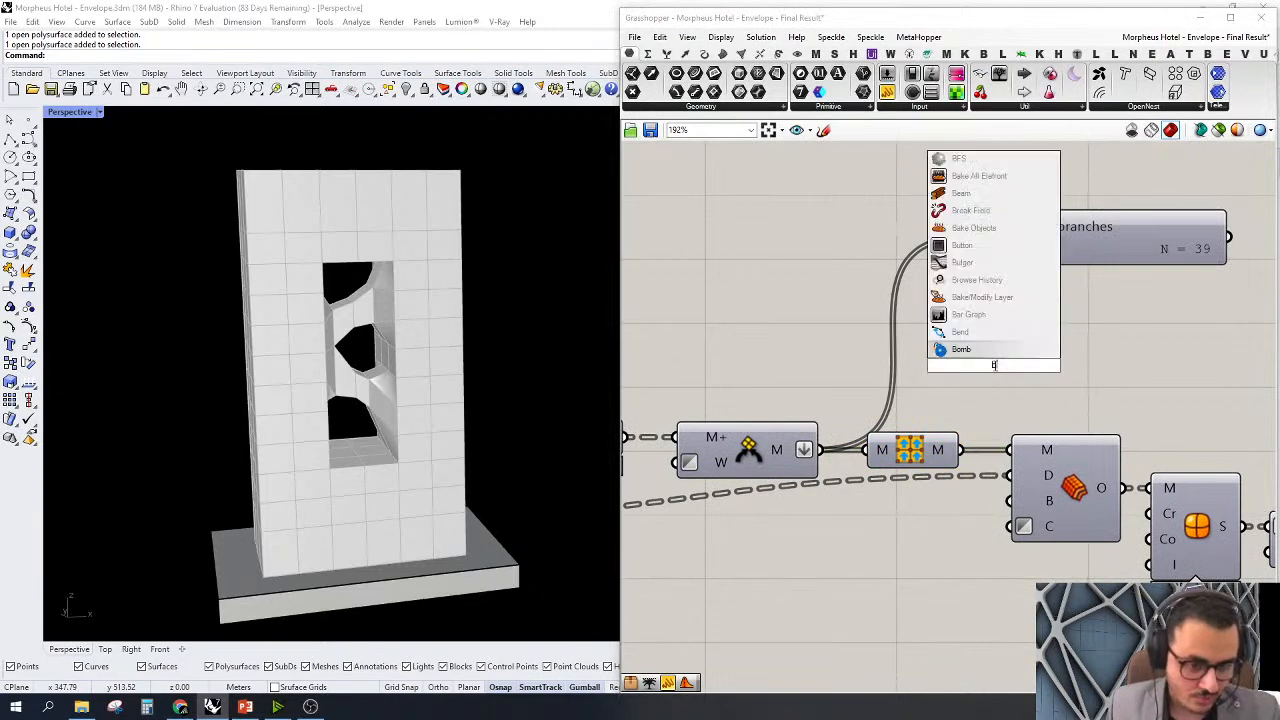
pyautogui.write('i')
pyautogui.click(999, 350)
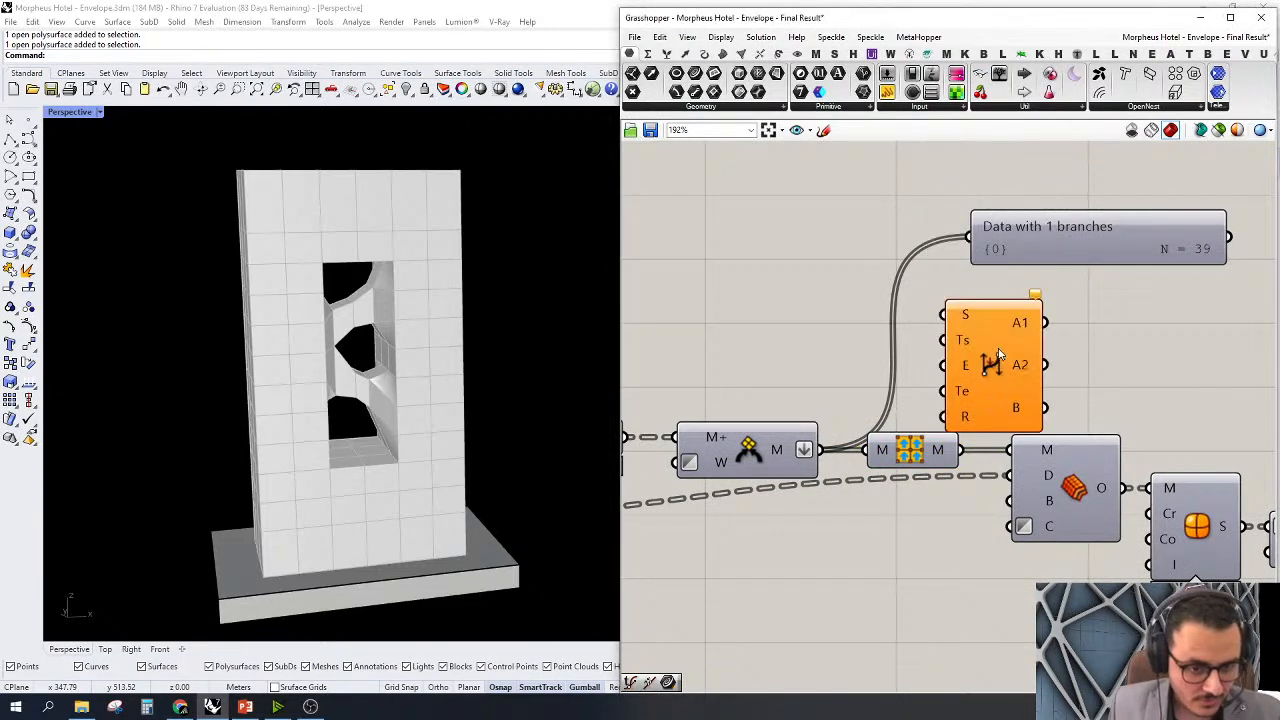
pyautogui.scroll(-1, 988, 361)
pyautogui.click(996, 367)
pyautogui.doubleClick(998, 370)
pyautogui.click(1091, 375)
pyautogui.click(968, 386)
pyautogui.press('Delete')
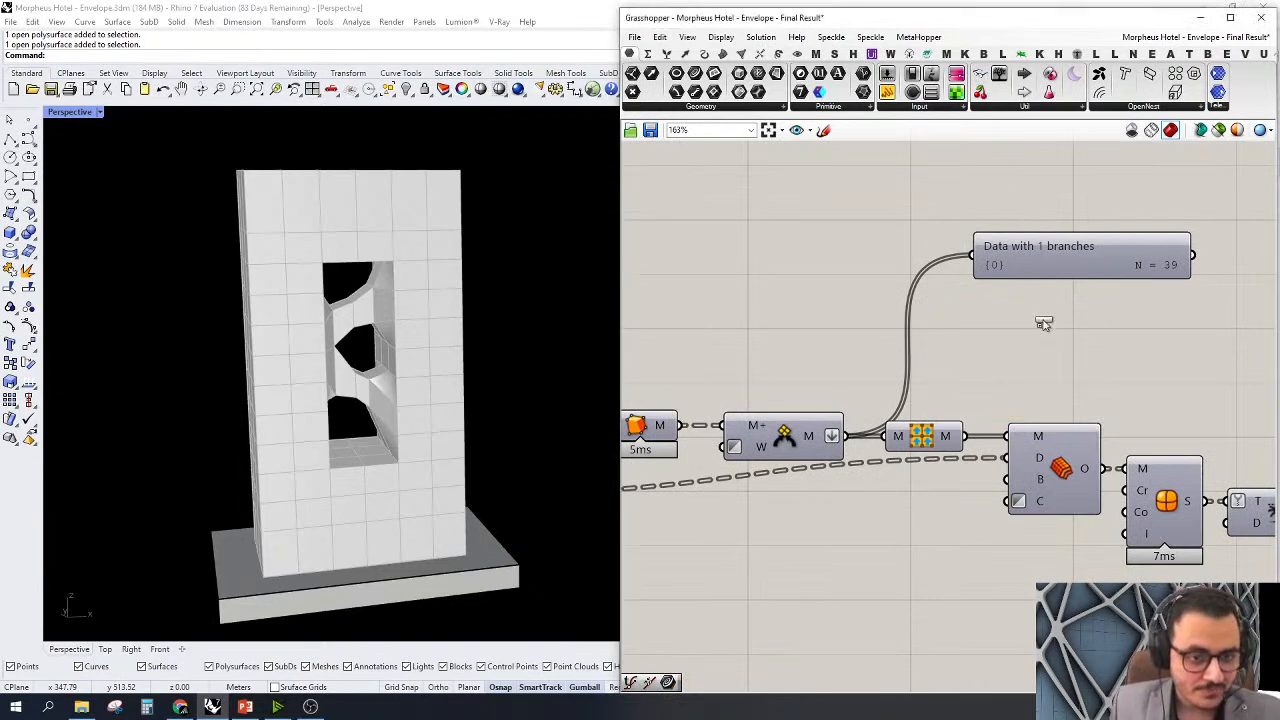
# Examine the MeshDirection and Offset Mesh components that follow Weaverbird's Join Meshes and Weld in the structure definition
pyautogui.scroll(-4, 1044, 318)
pyautogui.scroll(3, 1075, 346)
pyautogui.moveTo(1075, 346); pyautogui.dragTo(1008, 334, button='right')
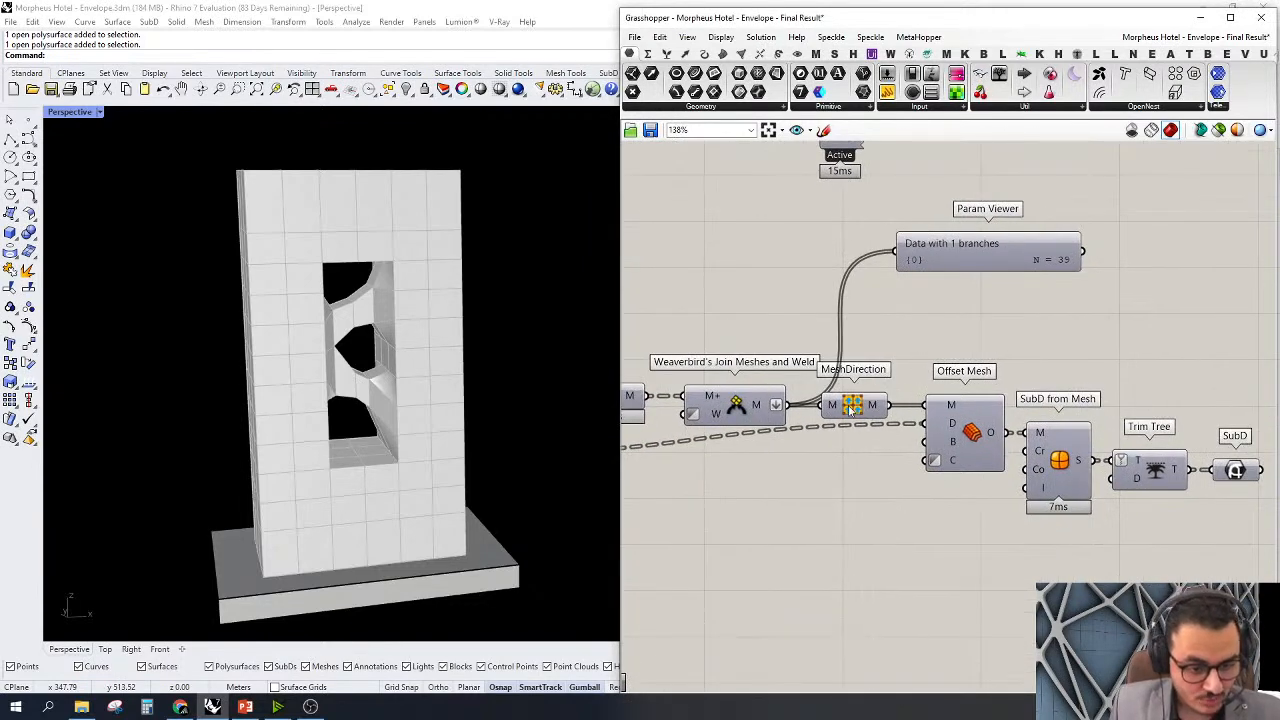
pyautogui.moveTo(851, 410); pyautogui.dragTo(934, 401, button='right')
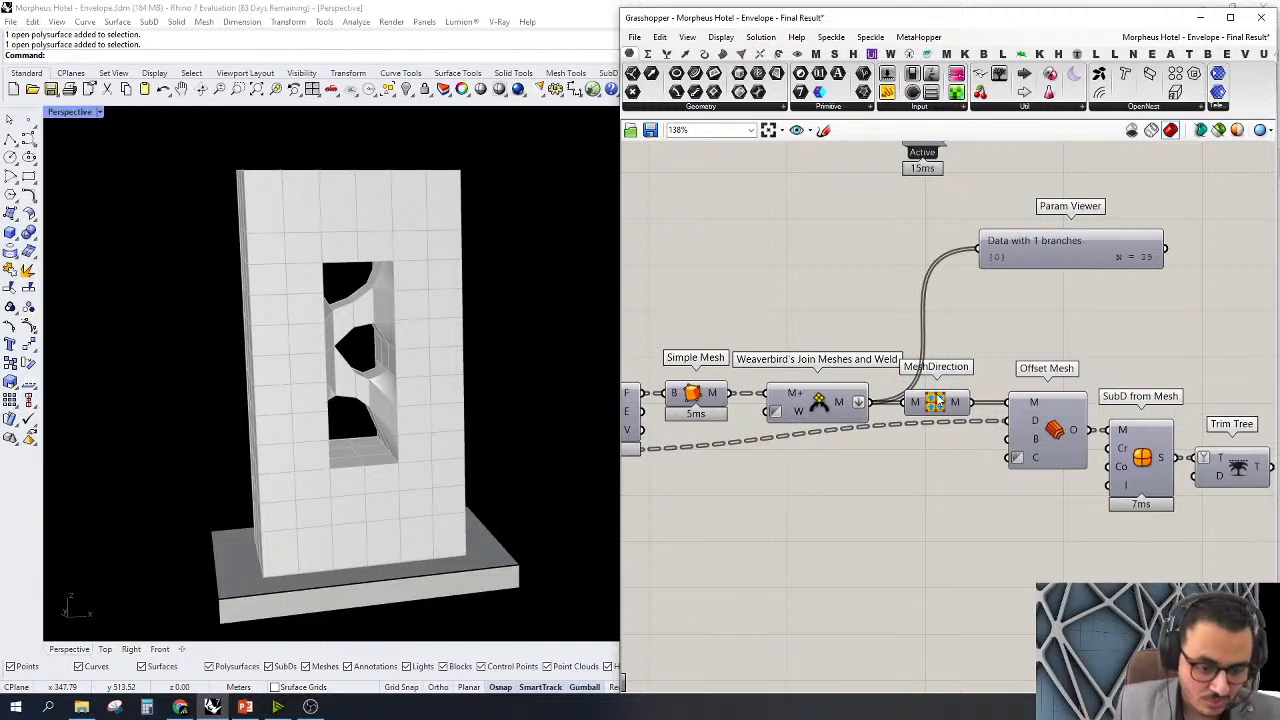
pyautogui.scroll(-2, 1047, 372)
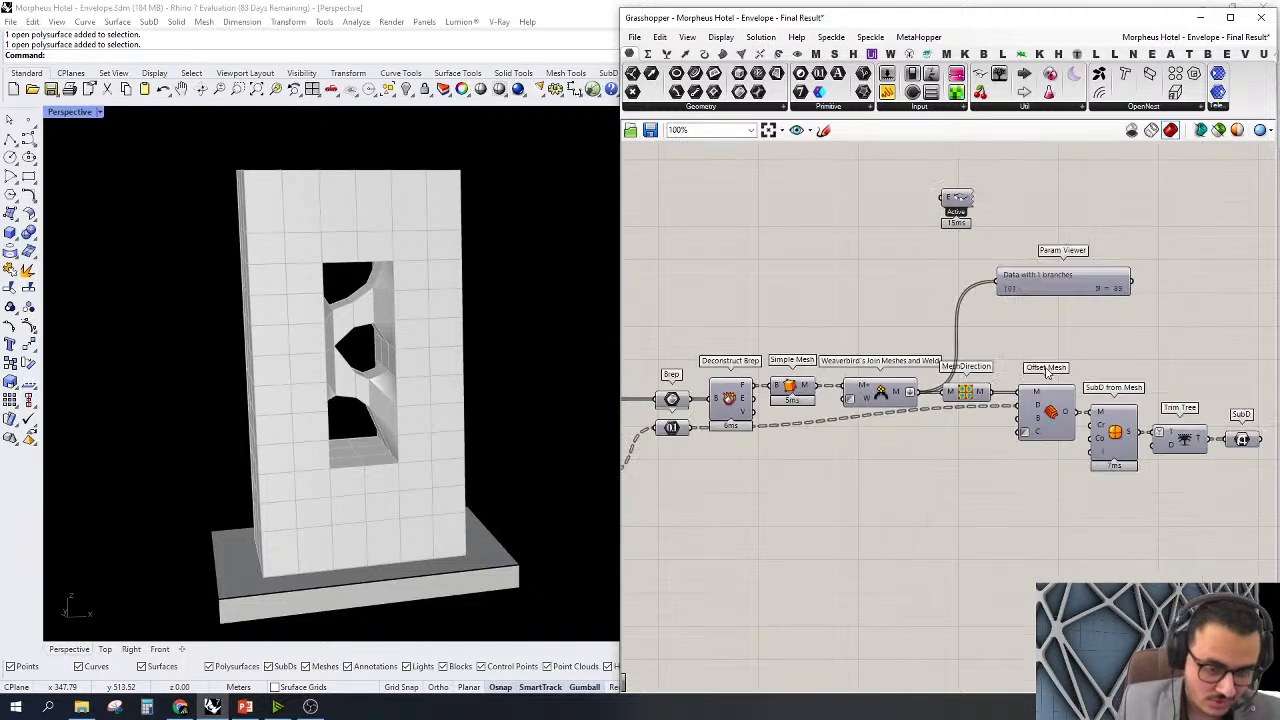
pyautogui.scroll(-1, 1047, 372)
pyautogui.moveTo(1159, 330); pyautogui.dragTo(981, 270)
pyautogui.moveTo(1069, 351); pyautogui.dragTo(1069, 310, button='right')
pyautogui.scroll(2, 1010, 380)
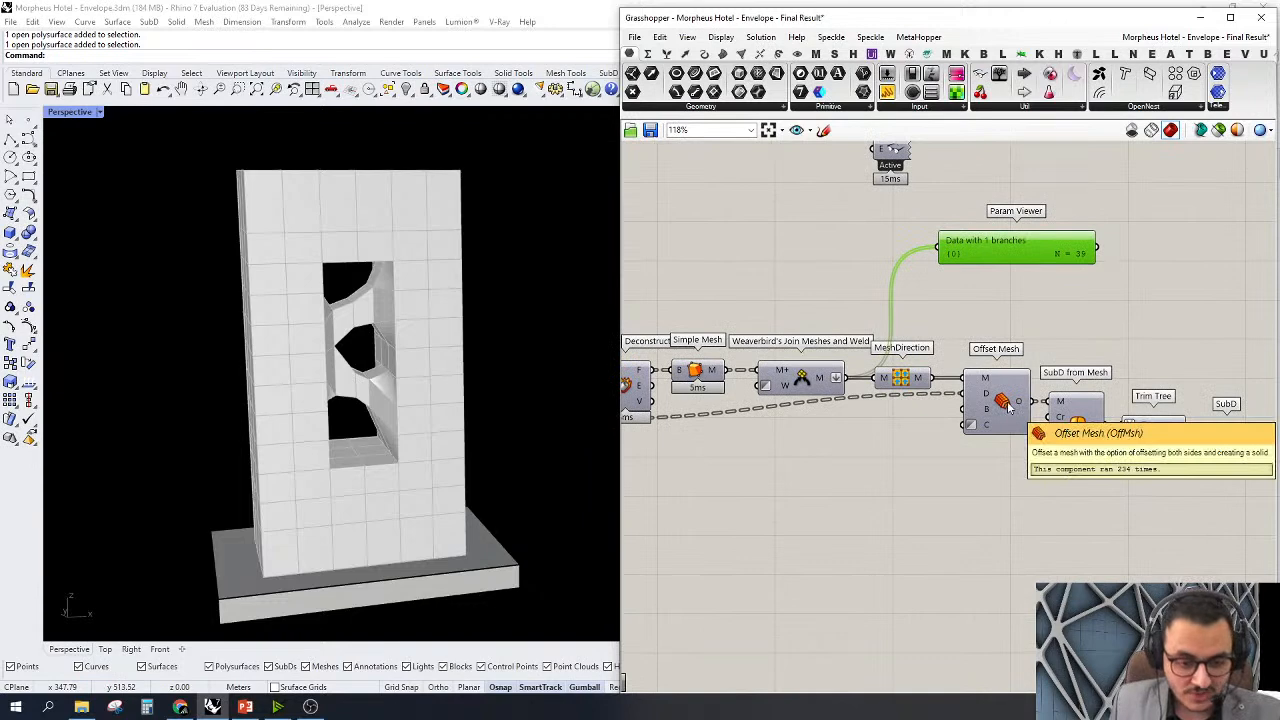
# Sketch four roughly parallel strokes on the empty canvas below the offset-distance Merge components to illustrate the envelope layers
pyautogui.scroll(-4, 1005, 410)
pyautogui.scroll(2, 985, 432)
pyautogui.click(823, 130)
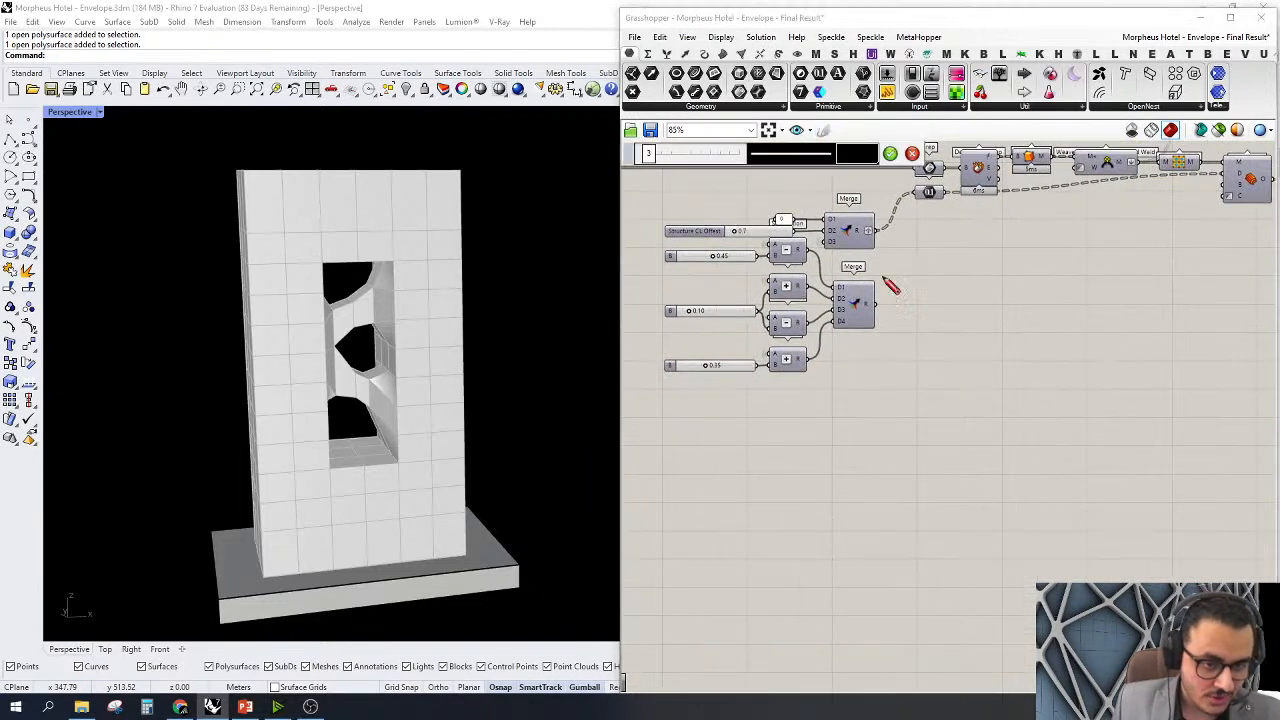
pyautogui.moveTo(1041, 406); pyautogui.dragTo(901, 468)
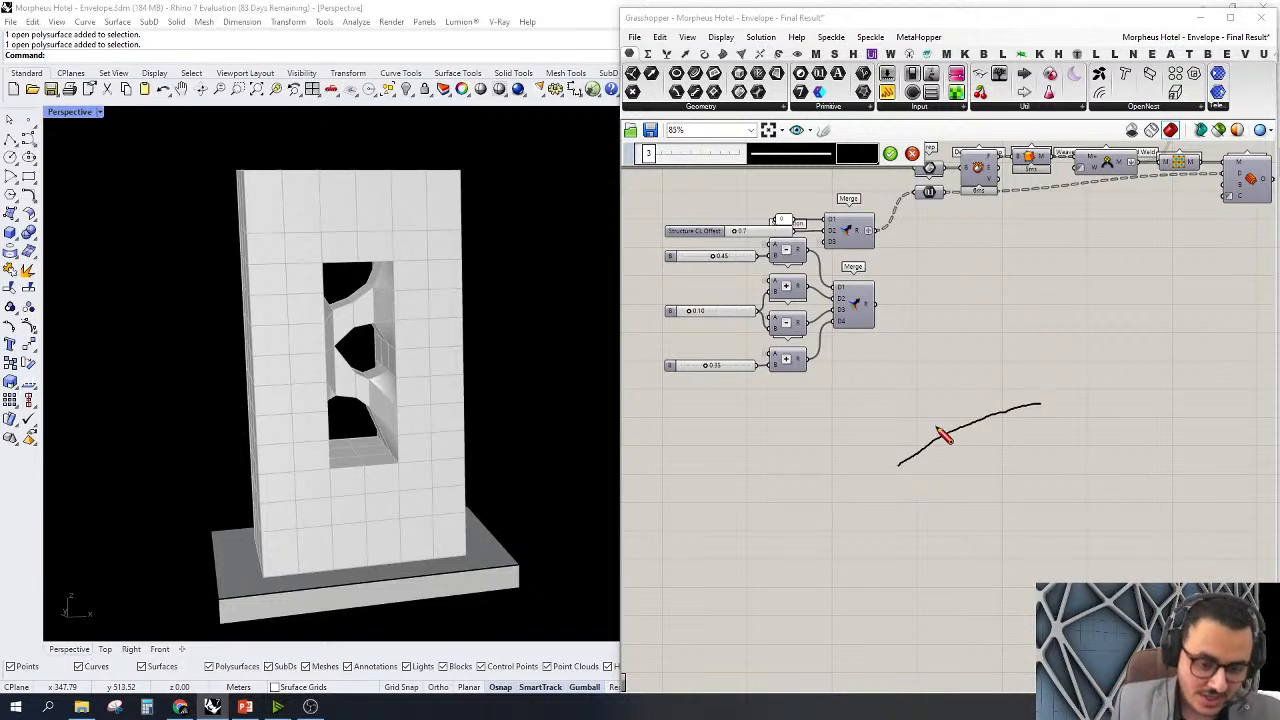
pyautogui.moveTo(1012, 342); pyautogui.dragTo(869, 419)
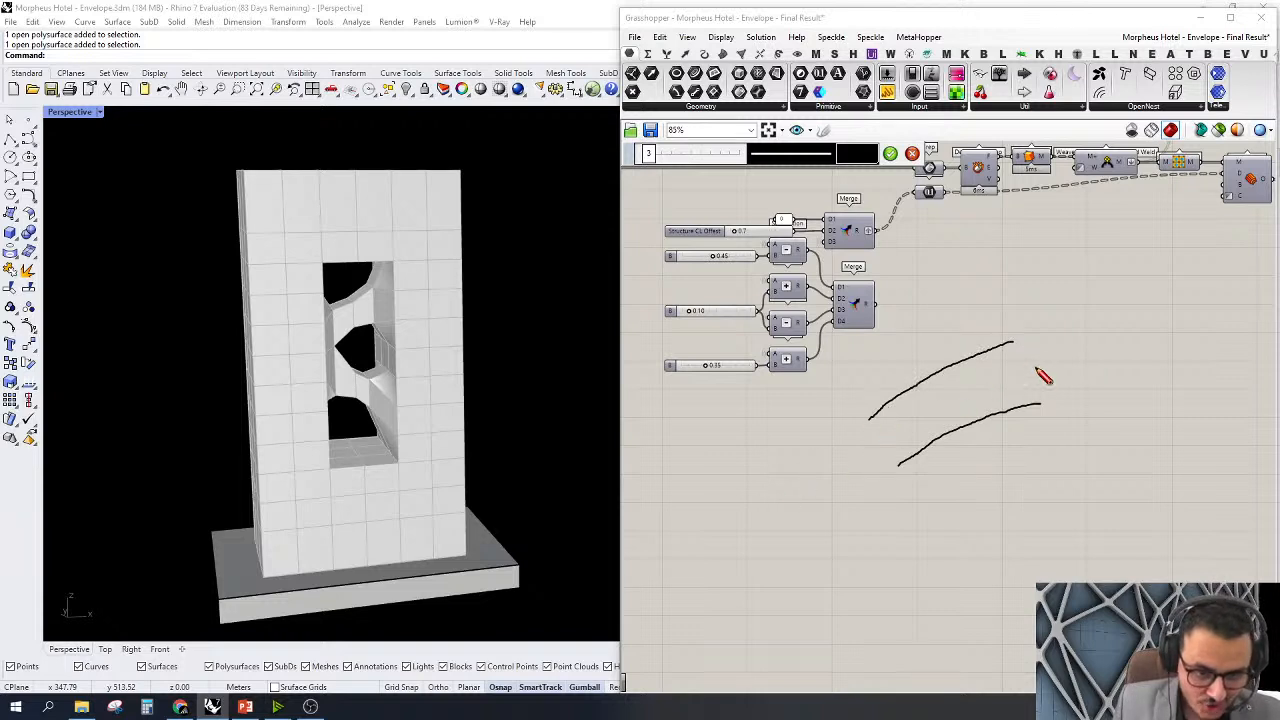
pyautogui.moveTo(1026, 392)
pyautogui.mouseDown()
pyautogui.moveTo(908, 451)
pyautogui.moveTo(1005, 398)
pyautogui.moveTo(896, 443)
pyautogui.mouseUp()
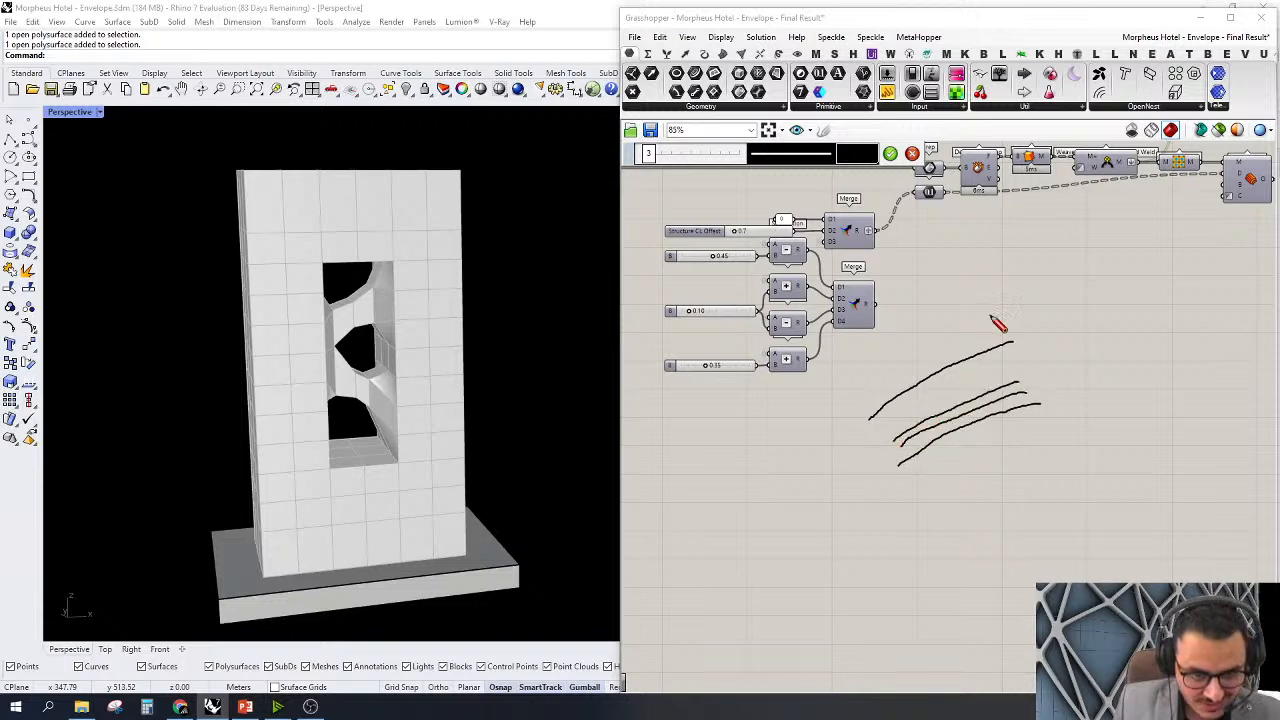
# Add two parallel strokes above the layer sketch, mark its near ends, and extend two of the layer lines outward
pyautogui.moveTo(986, 310)
pyautogui.mouseDown()
pyautogui.moveTo(849, 371)
pyautogui.moveTo(922, 318)
pyautogui.moveTo(841, 363)
pyautogui.mouseUp()
pyautogui.moveTo(876, 473)
pyautogui.mouseDown()
pyautogui.moveTo(893, 473)
pyautogui.moveTo(870, 473)
pyautogui.mouseUp()
pyautogui.moveTo(847, 414); pyautogui.dragTo(861, 450)
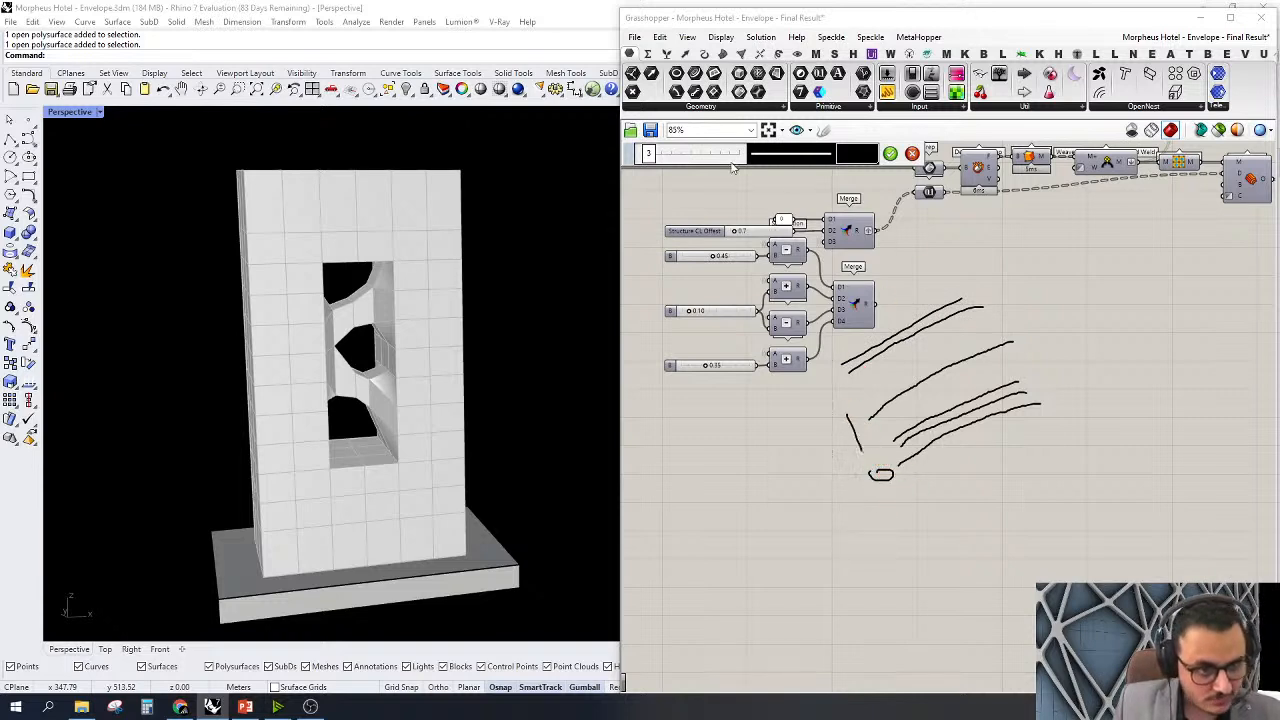
pyautogui.click(866, 428)
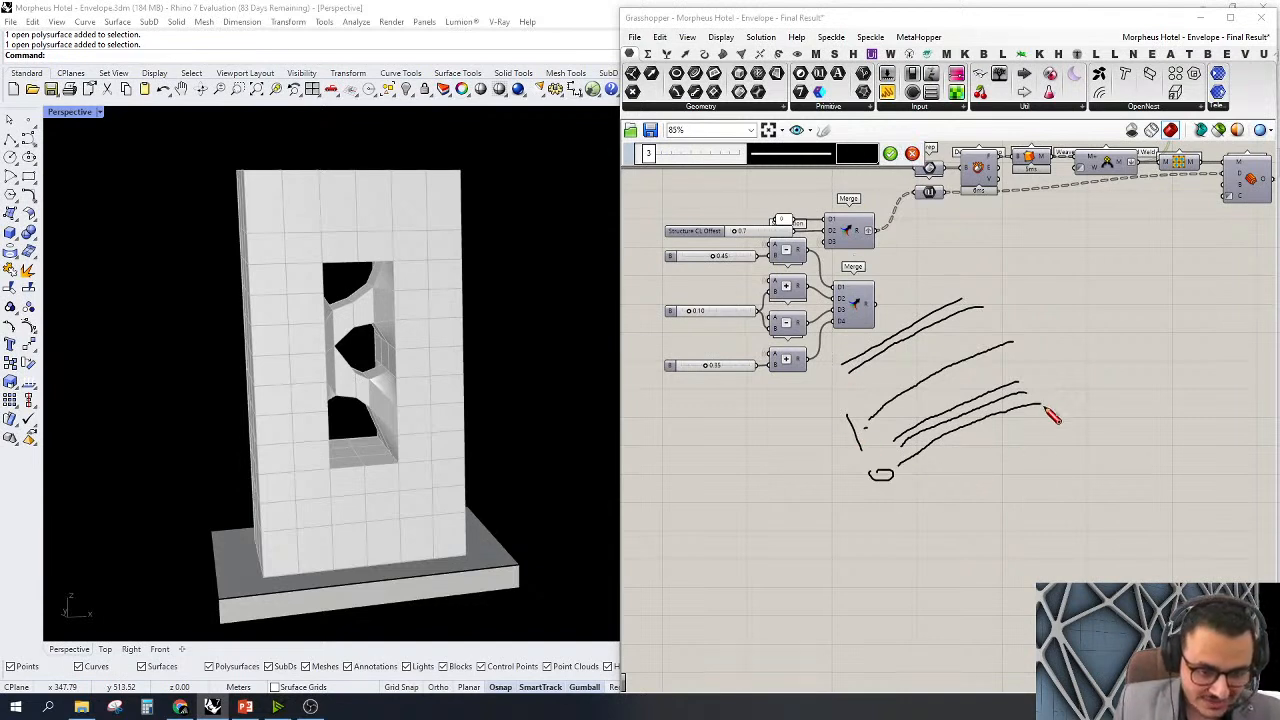
pyautogui.moveTo(1063, 402); pyautogui.dragTo(1124, 393)
pyautogui.moveTo(1020, 341); pyautogui.dragTo(1127, 312)
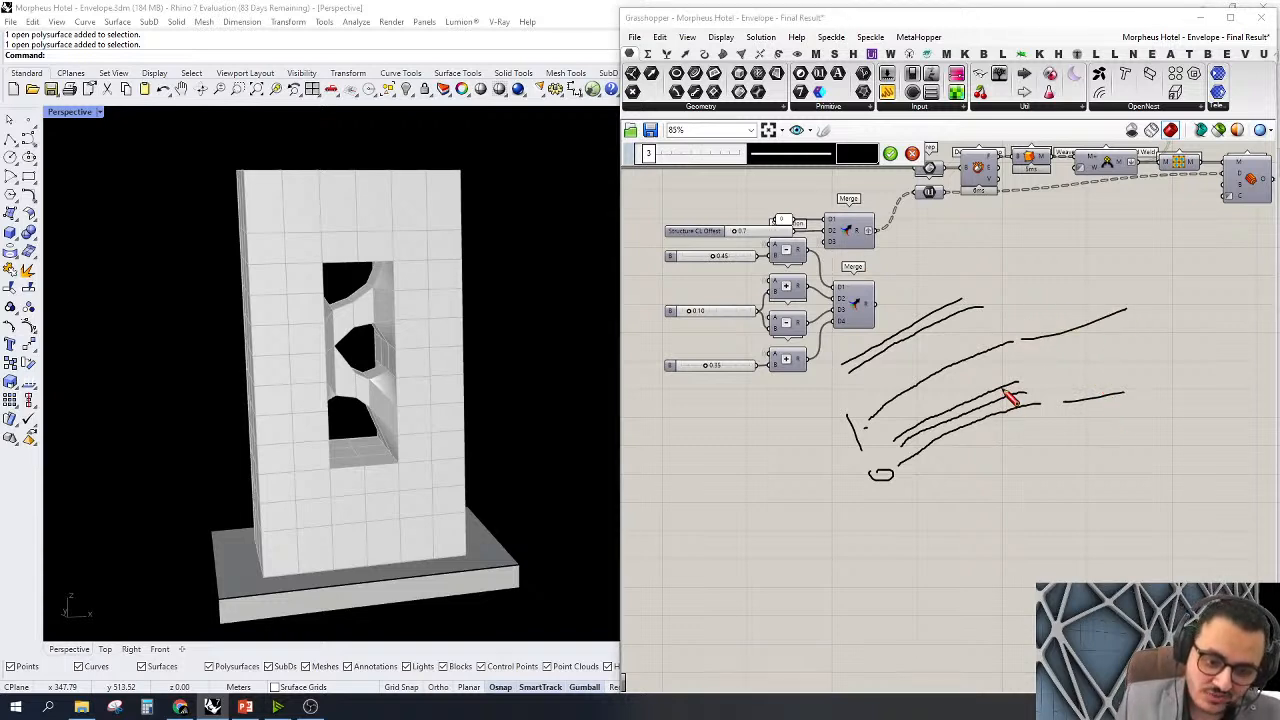
# Finish the freehand layer sketch and delete all its strokes from the canvas
pyautogui.scroll(2, 916, 310)
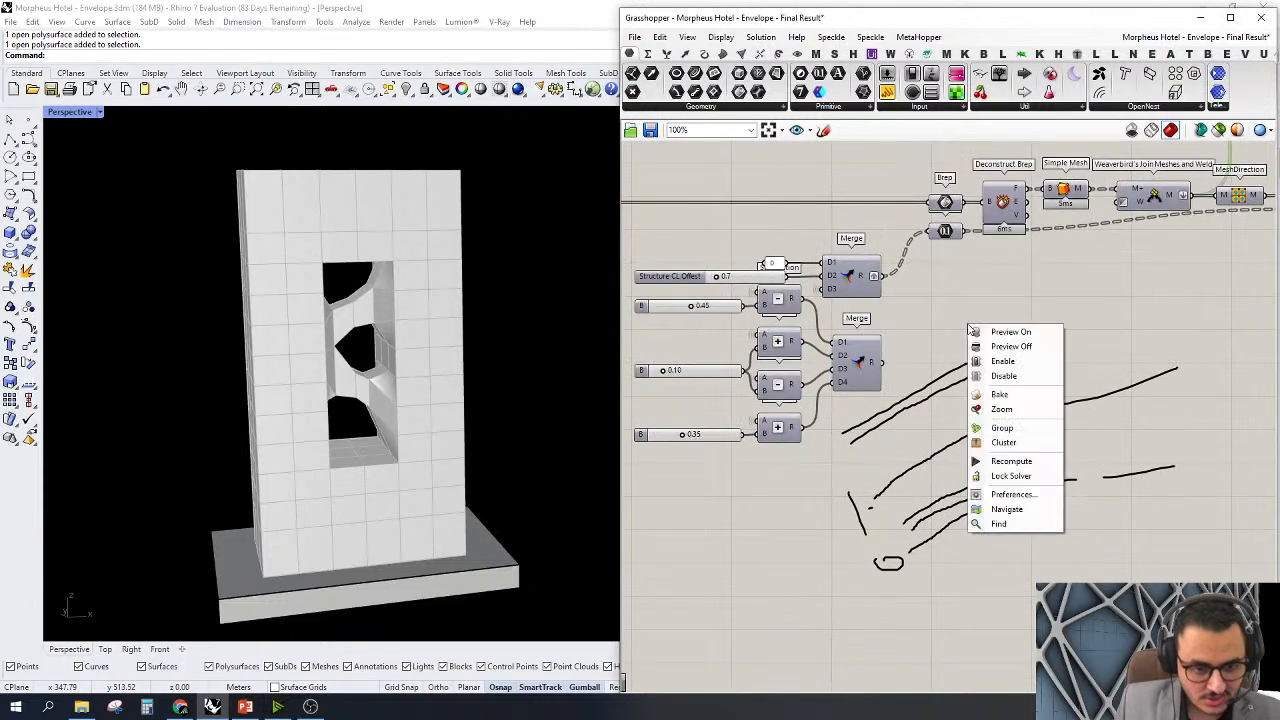
pyautogui.scroll(-3, 1095, 340)
pyautogui.scroll(2, 1088, 357)
pyautogui.moveTo(1107, 320); pyautogui.dragTo(883, 558)
pyautogui.press('Delete')
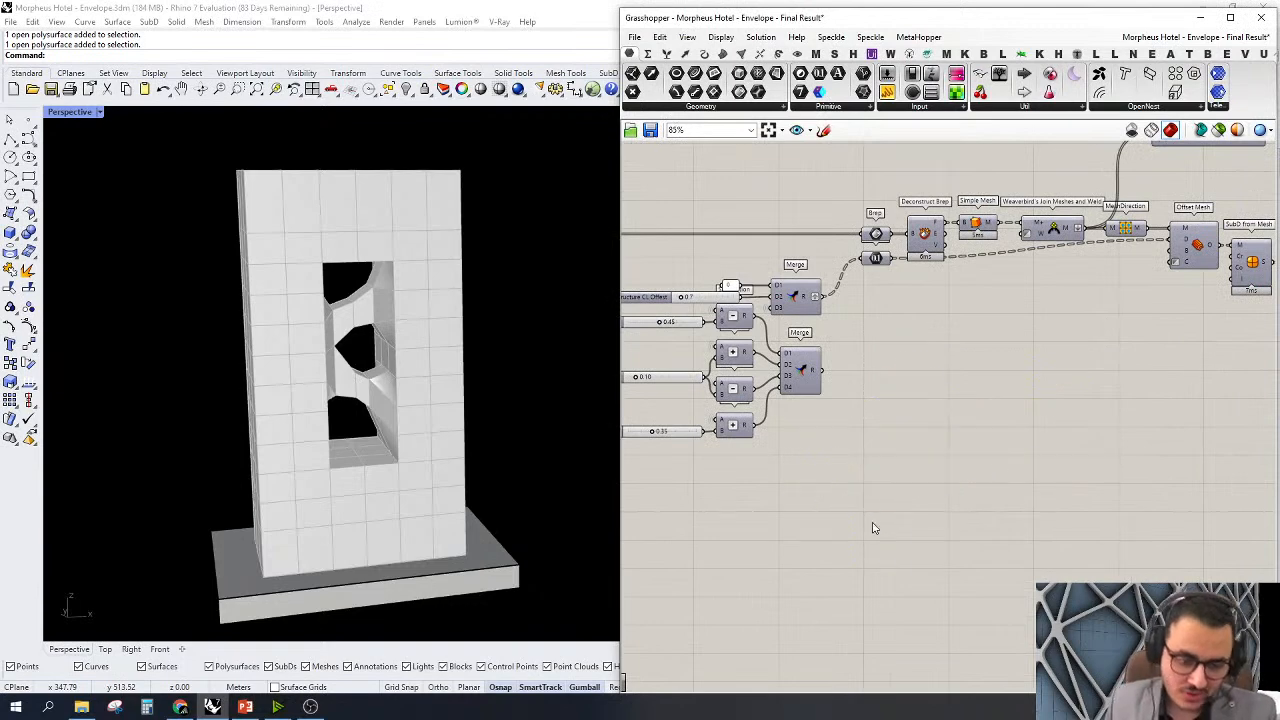
# Find the SubD Layers cluster below the blue group in the main definition and open it for editing
pyautogui.scroll(-7, 1153, 393)
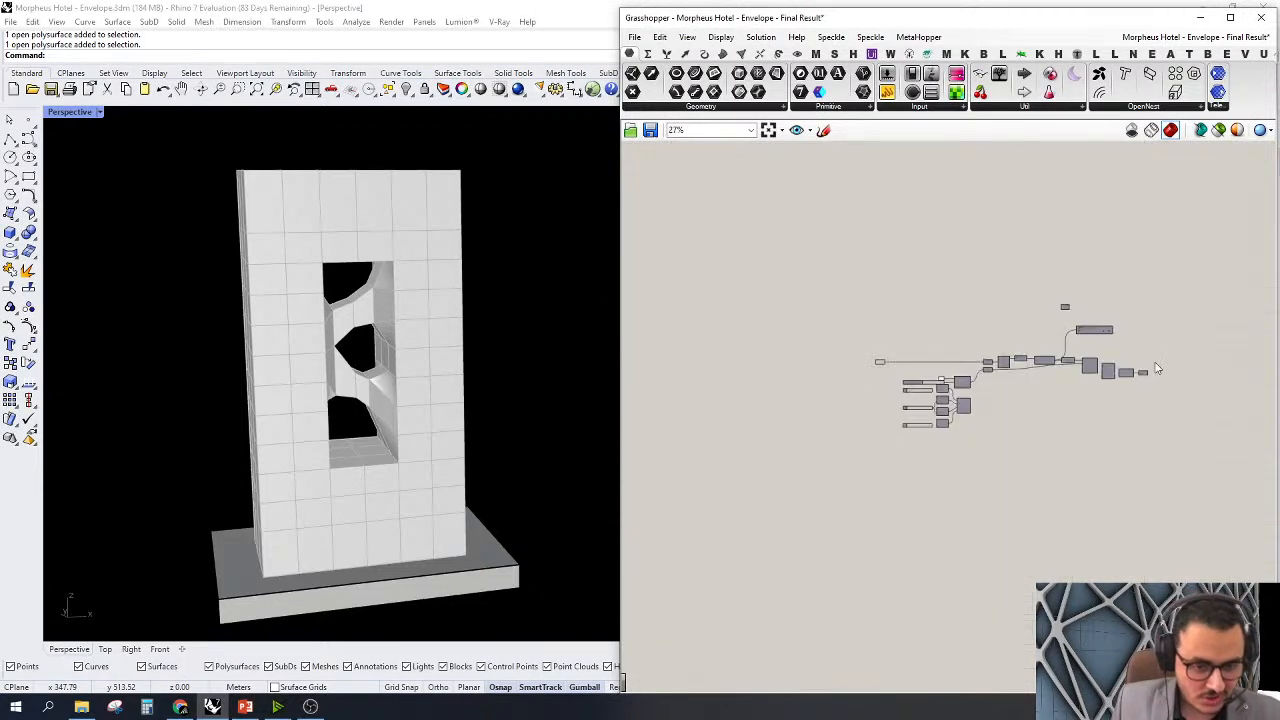
pyautogui.scroll(7, 871, 357)
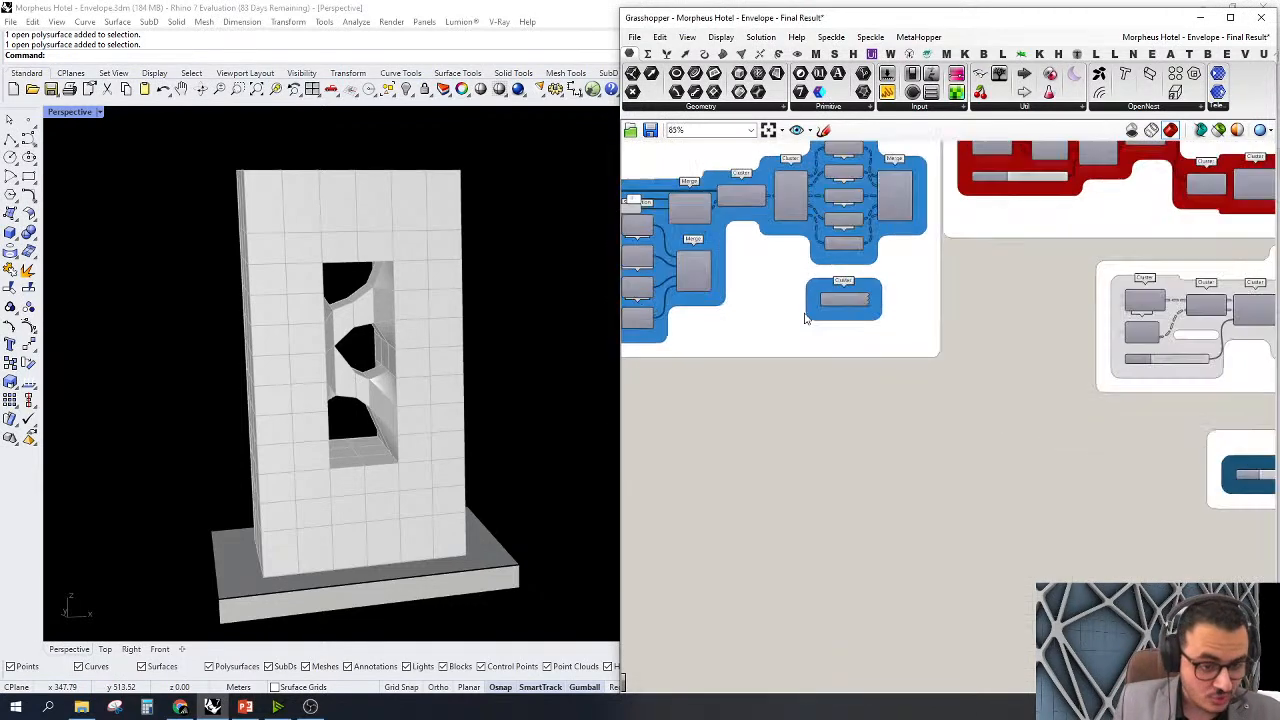
pyautogui.click(860, 300)
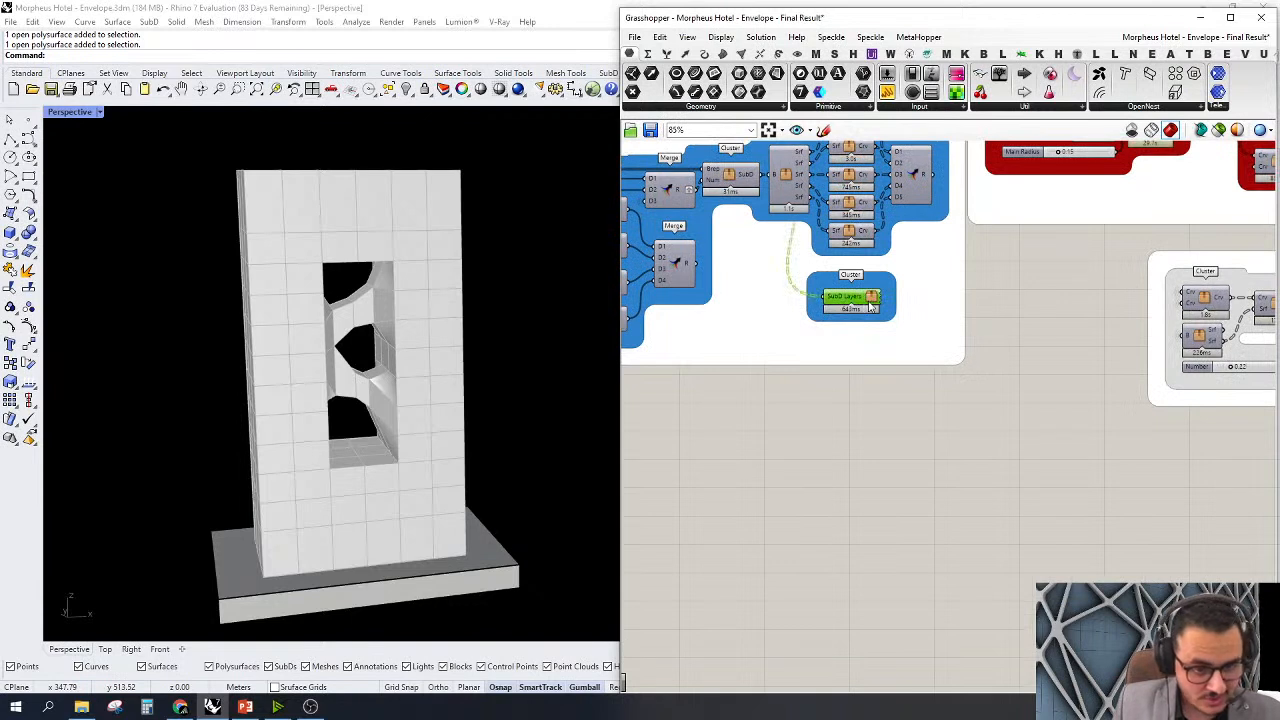
pyautogui.rightClick(868, 302)
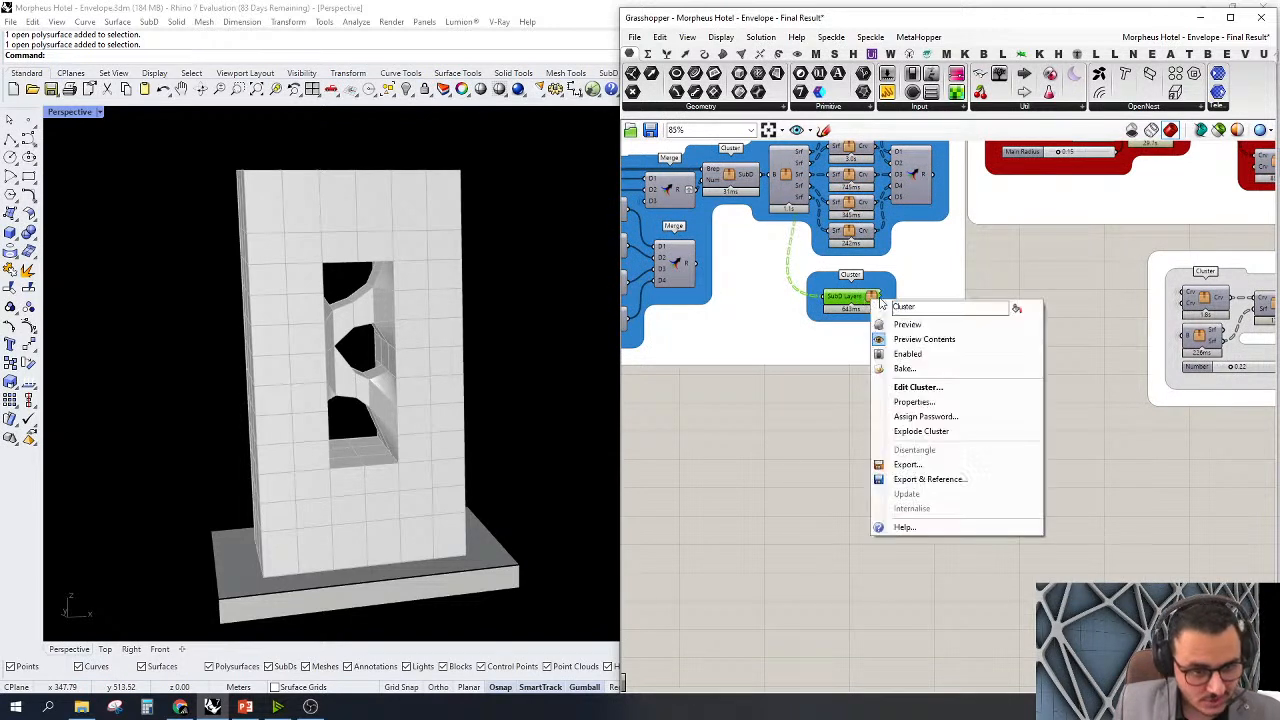
pyautogui.press('Escape')
pyautogui.doubleClick(872, 298)
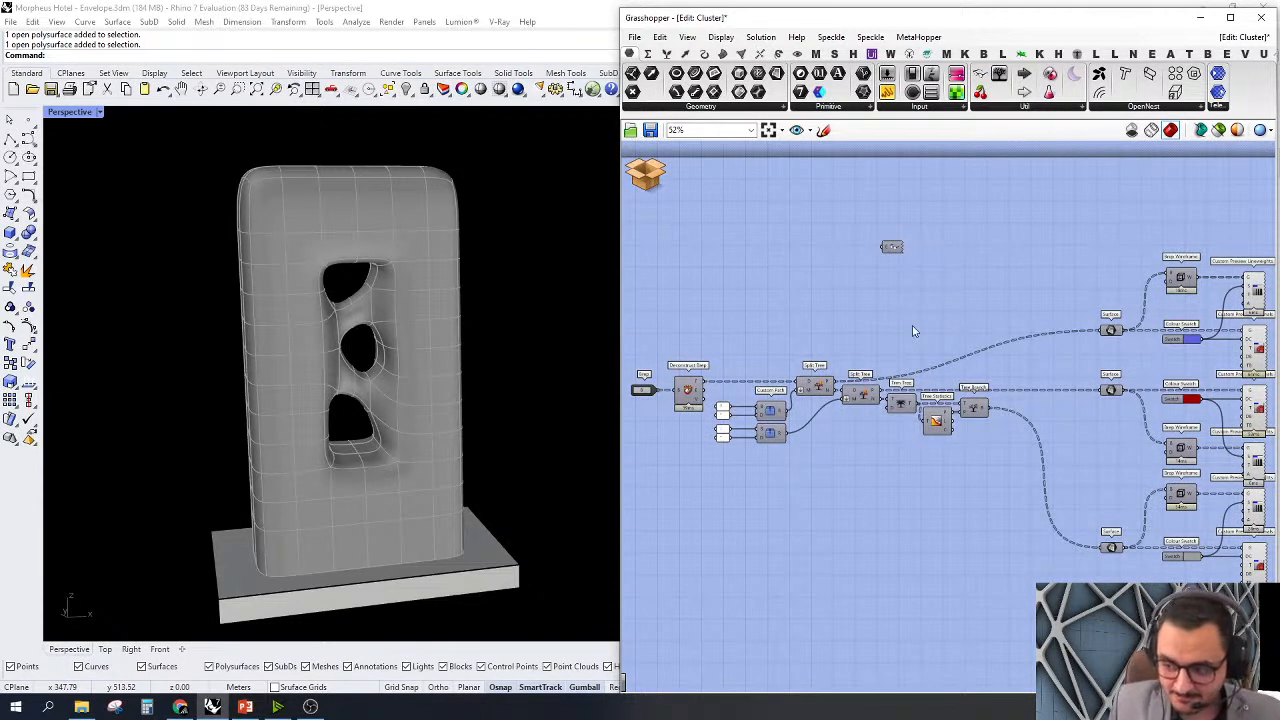
# Follow the cluster's split layers to their Surface parameters and toggle the preview of the one paired with the blue swatch
pyautogui.scroll(1, 940, 315)
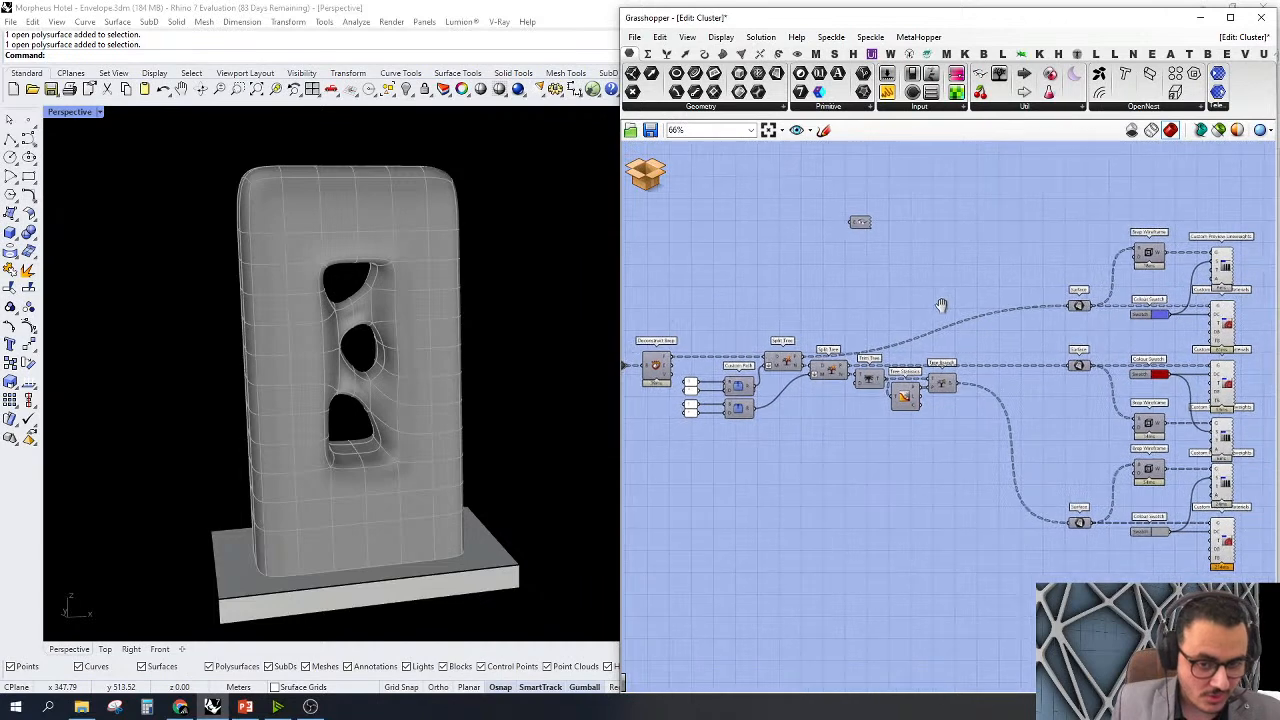
pyautogui.moveTo(934, 309); pyautogui.dragTo(1007, 361, button='right')
pyautogui.scroll(2, 836, 351)
pyautogui.moveTo(842, 341); pyautogui.dragTo(646, 326, button='right')
pyautogui.moveTo(971, 313)
pyautogui.mouseDown(button='right')
pyautogui.moveTo(858, 322)
pyautogui.moveTo(1078, 303)
pyautogui.moveTo(912, 295)
pyautogui.moveTo(1006, 319)
pyautogui.moveTo(862, 302)
pyautogui.mouseUp(button='right')
pyautogui.moveTo(1150, 368); pyautogui.dragTo(1177, 346, button='right')
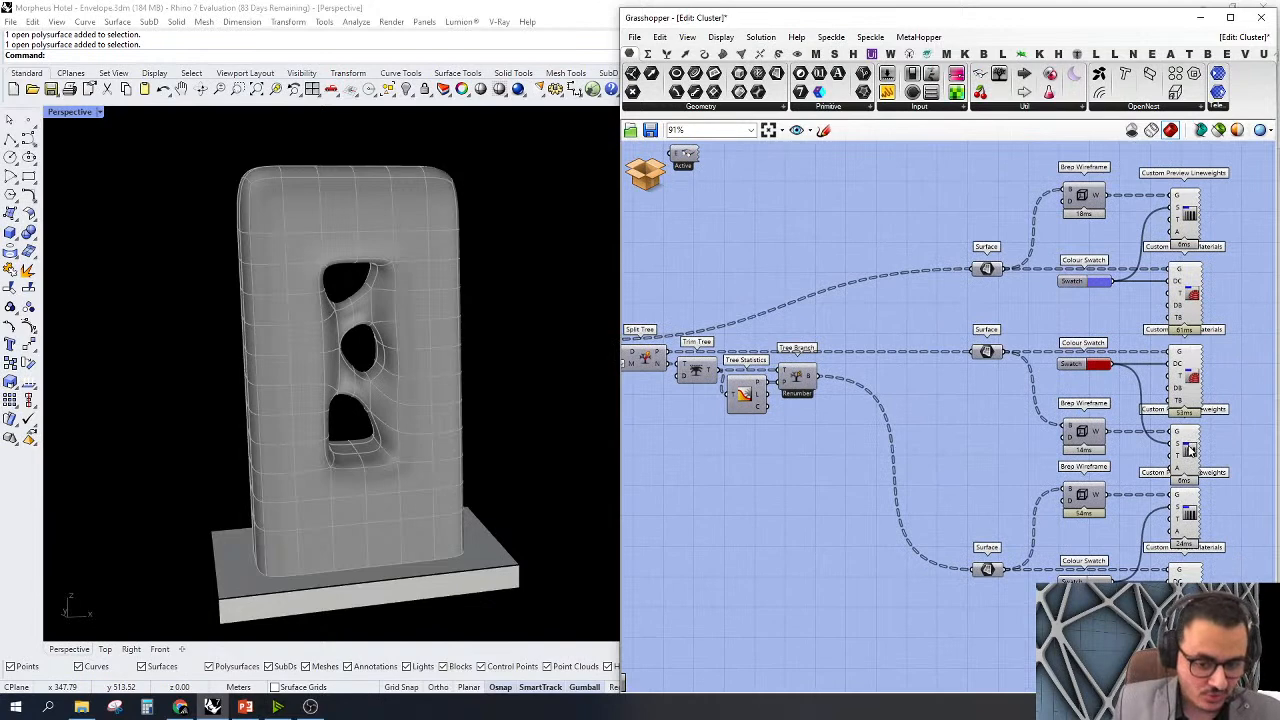
pyautogui.rightClick(986, 269)
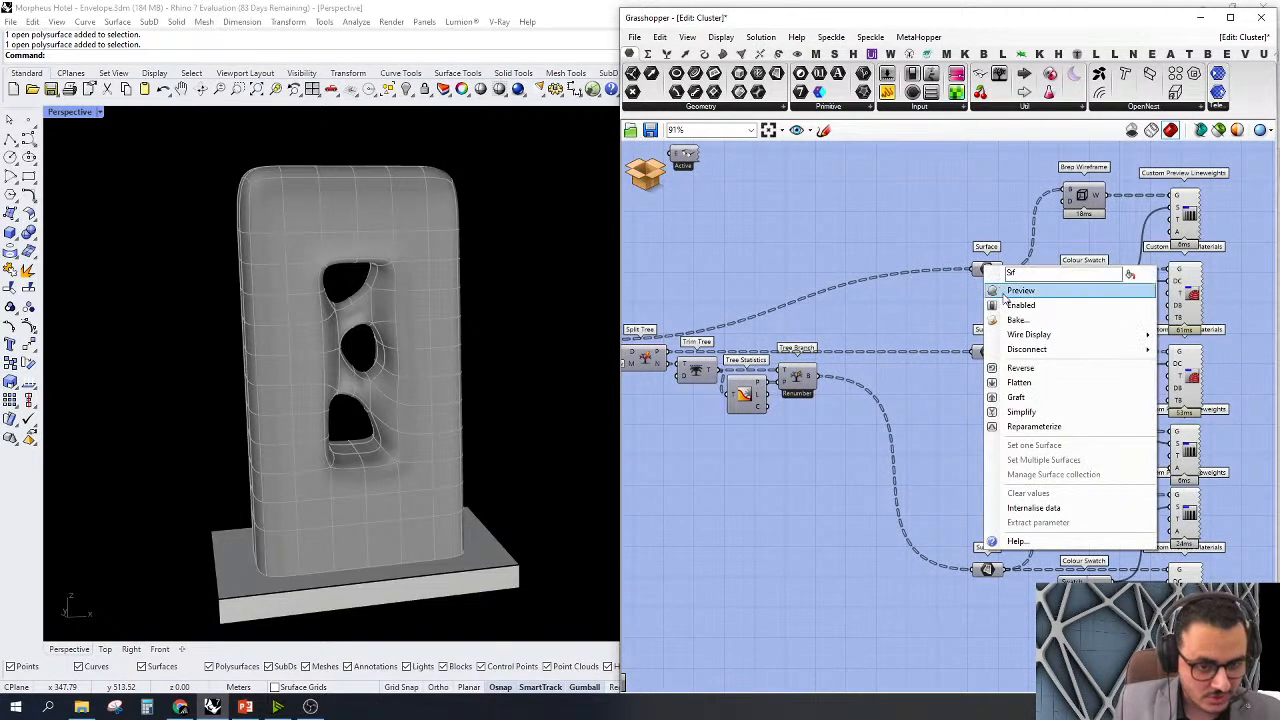
pyautogui.click(1008, 292)
# Switch to the Rhino model, turn on the clipping plane layer, and select all objects on it
pyautogui.doubleClick(815, 18)
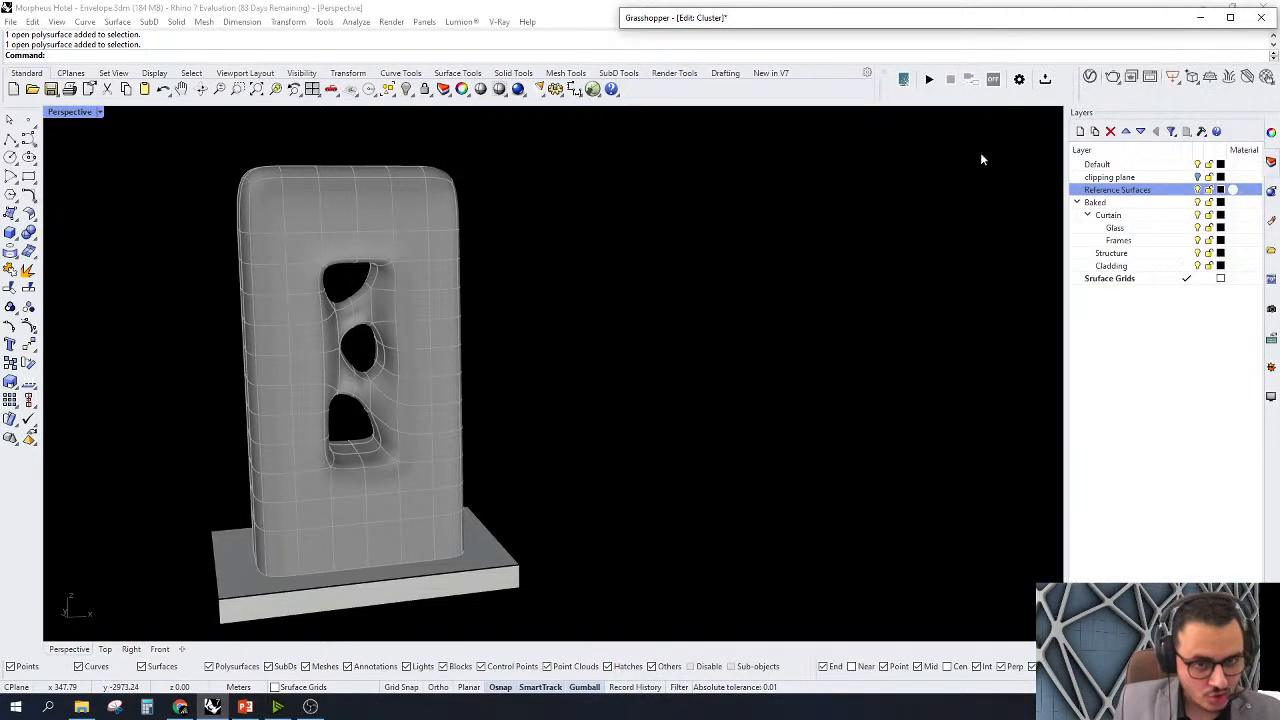
pyautogui.rightClick(1123, 177)
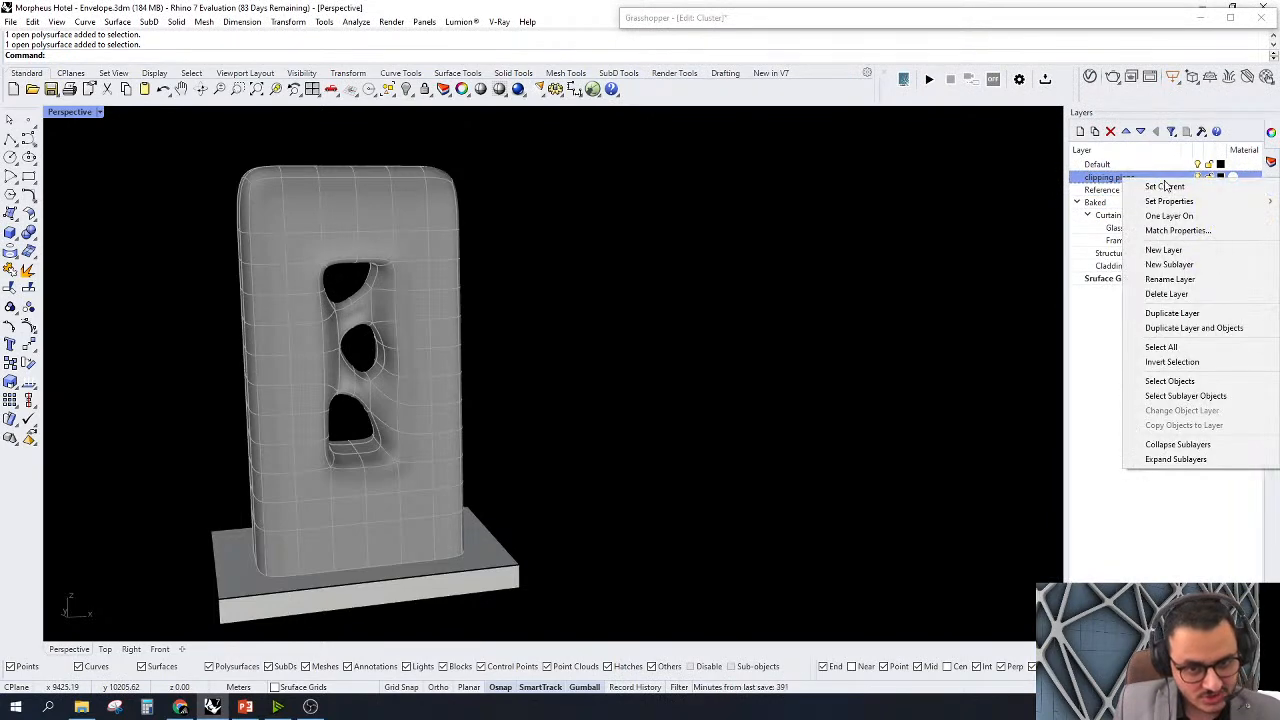
pyautogui.click(1169, 381)
pyautogui.scroll(-3, 627, 337)
pyautogui.moveTo(627, 337); pyautogui.dragTo(800, 347, button='right')
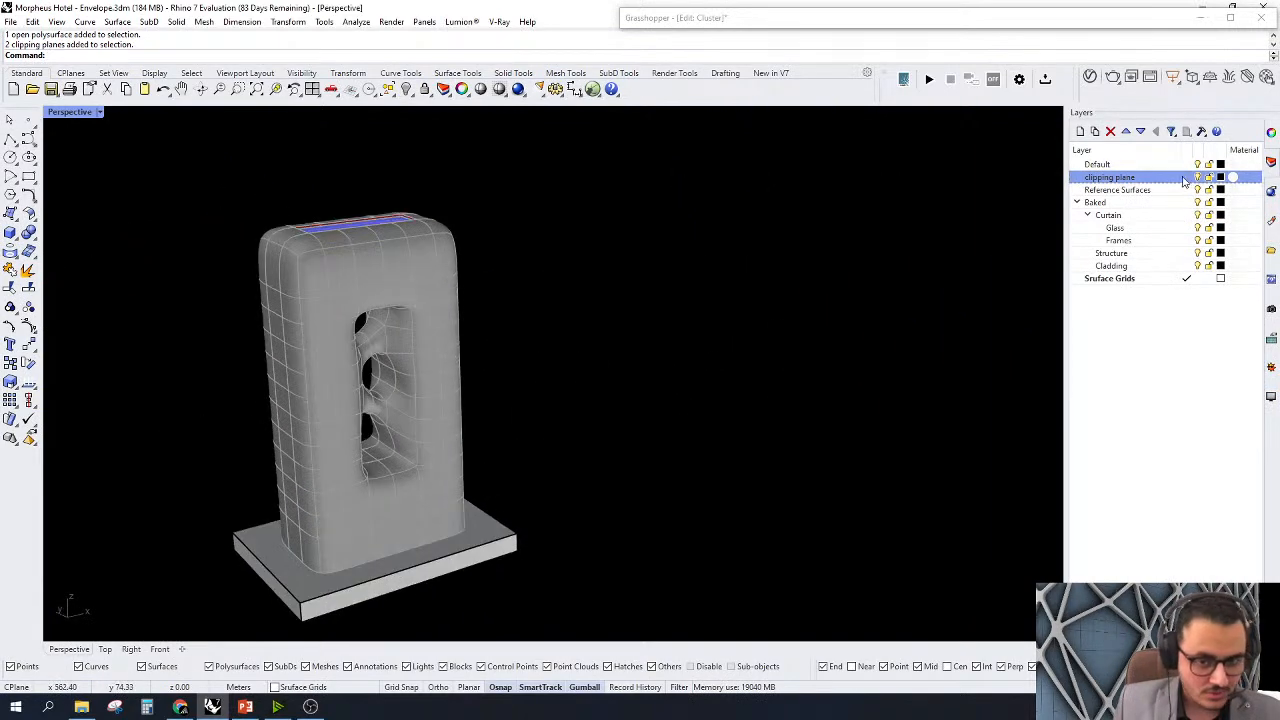
pyautogui.rightClick(1123, 179)
pyautogui.click(1171, 366)
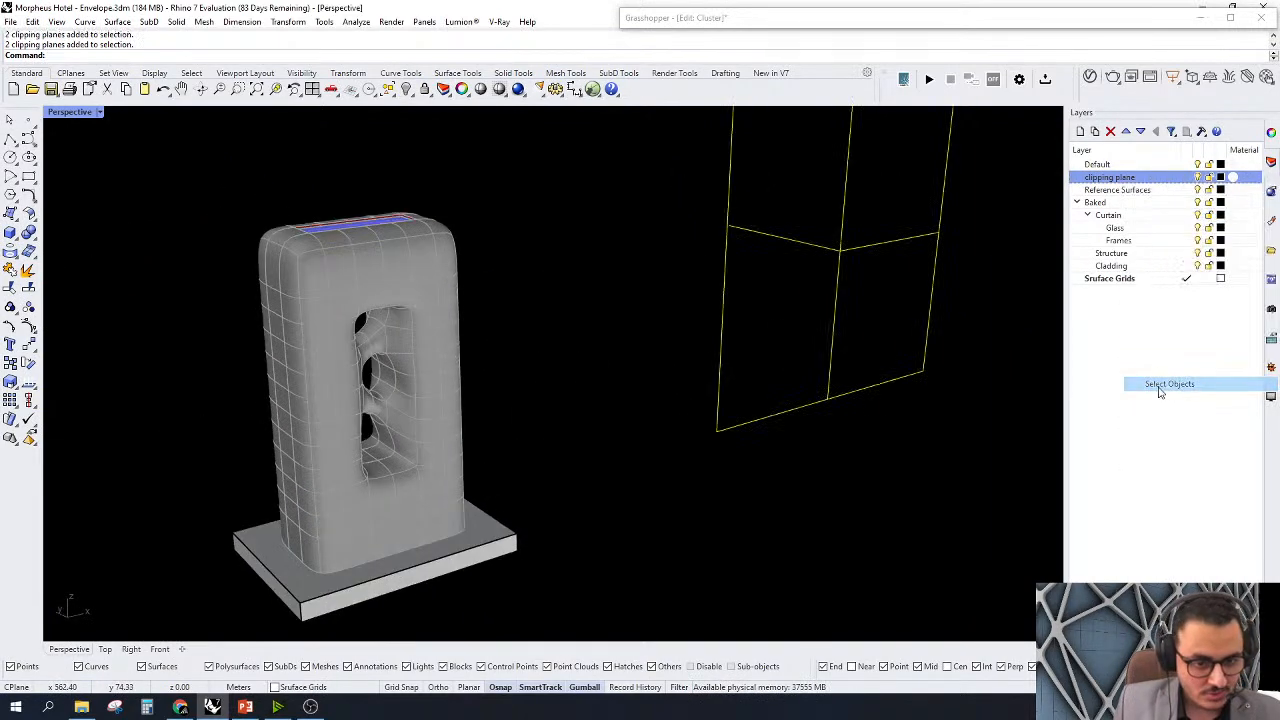
# Select the vertical clipping plane beside the tower, enable its clipping in the Perspective view, and zoom to the cut envelope's upper corner
pyautogui.moveTo(894, 437); pyautogui.dragTo(667, 211)
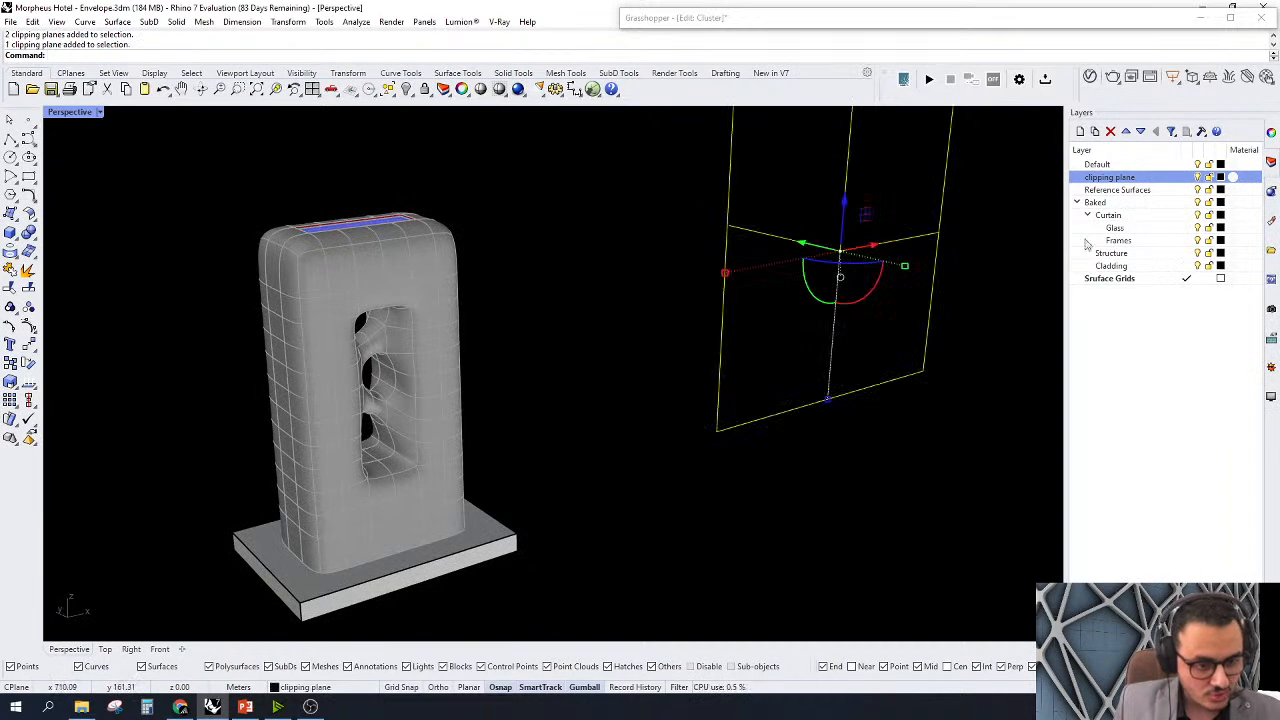
pyautogui.click(1271, 132)
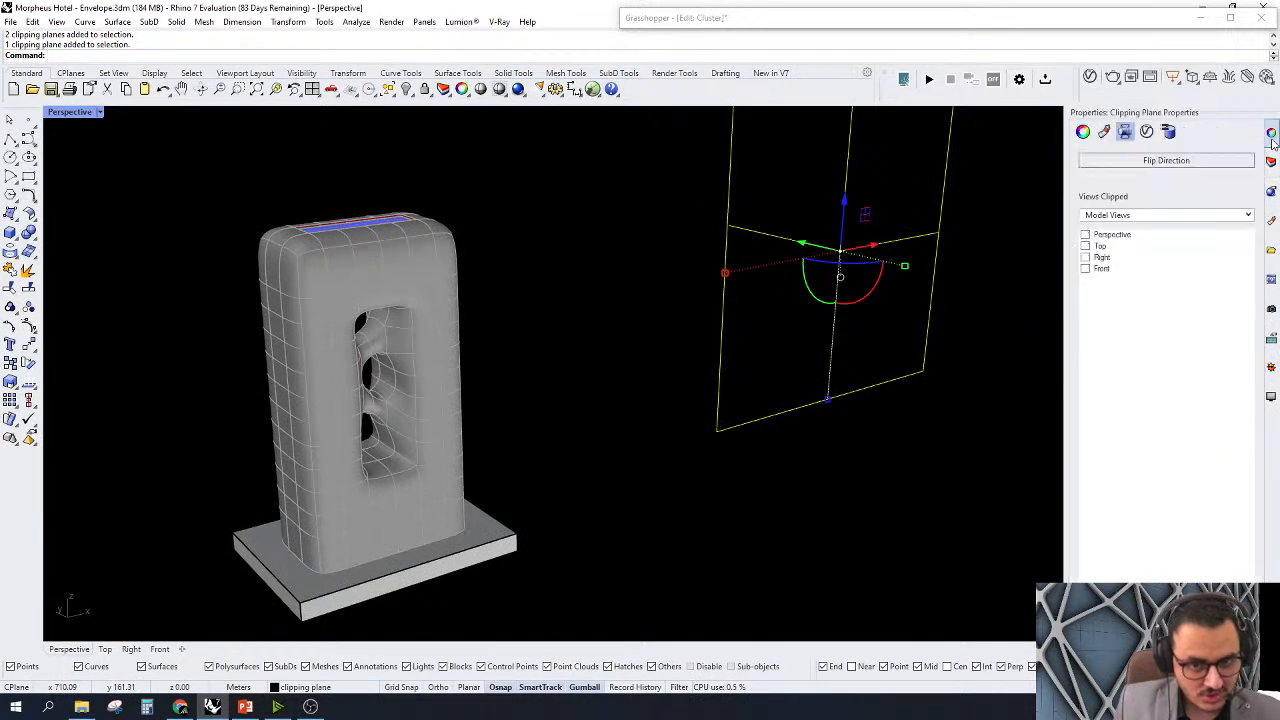
pyautogui.click(1085, 234)
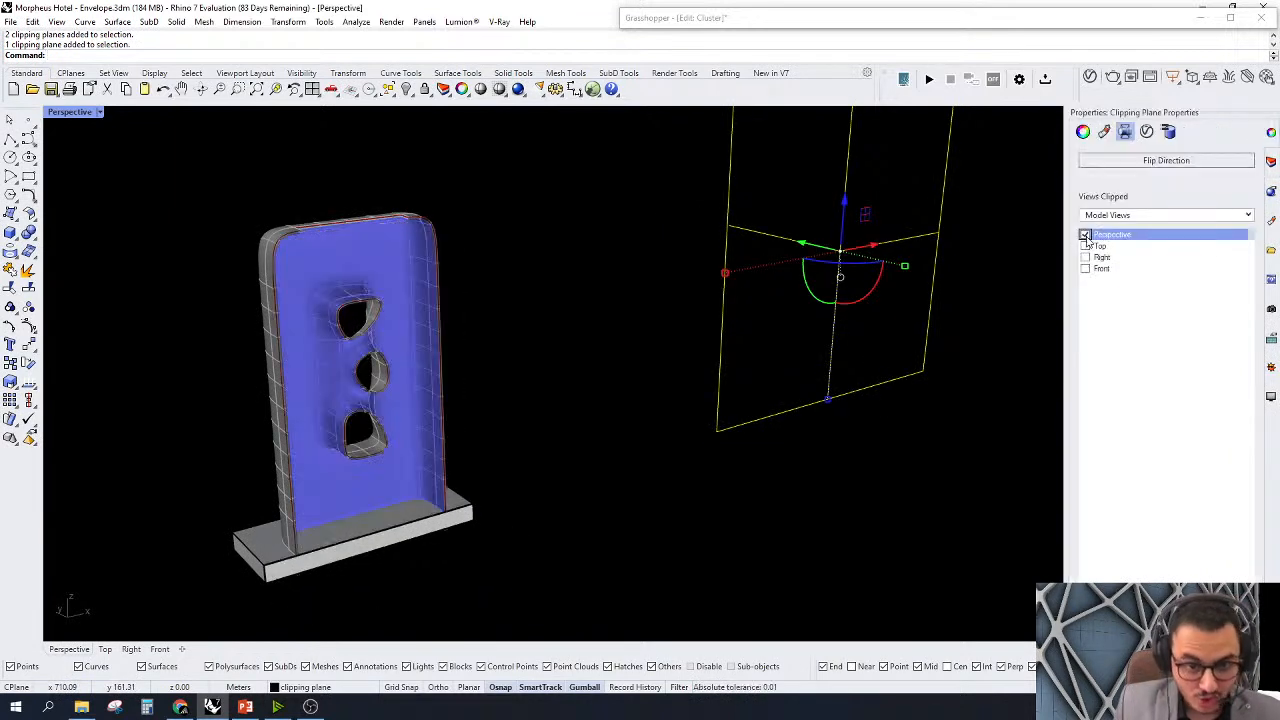
pyautogui.click(573, 508)
pyautogui.scroll(6, 465, 275)
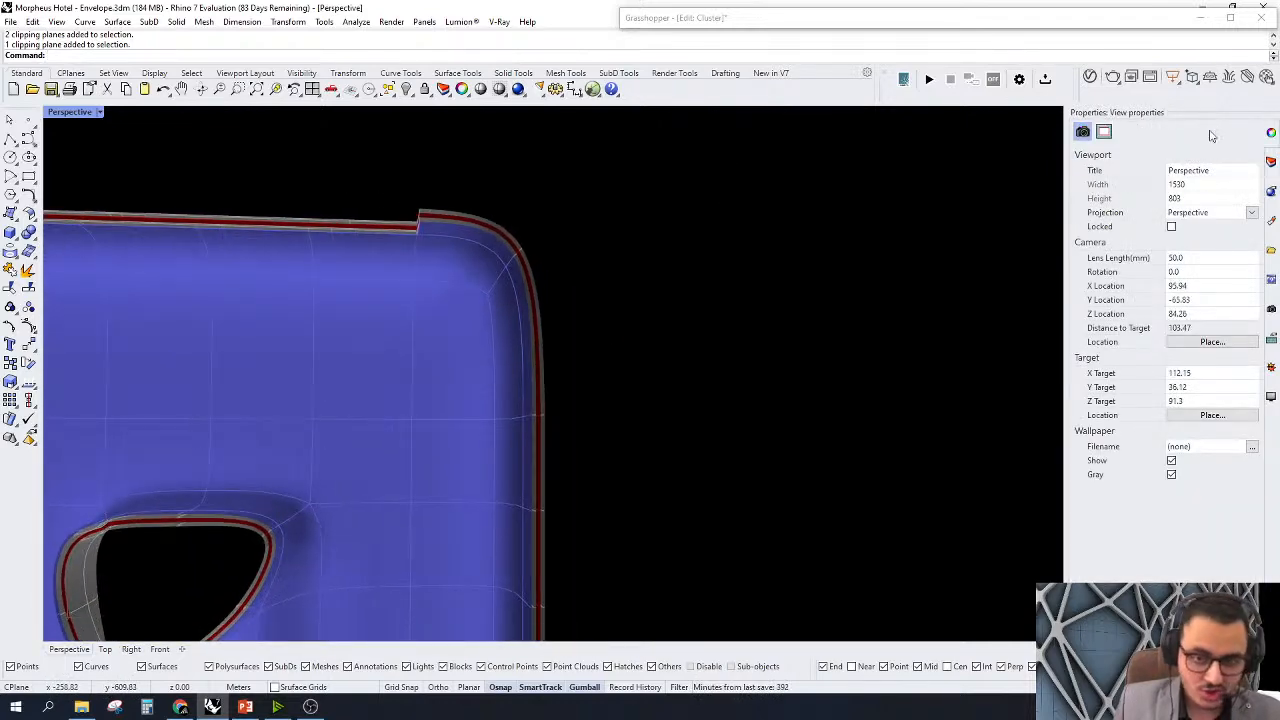
# Restore the Grasshopper cluster editor, select the Surface parameter paired with the blue swatch, and zoom the viewport to its geometry
pyautogui.doubleClick(1000, 18)
pyautogui.rightClick(920, 191)
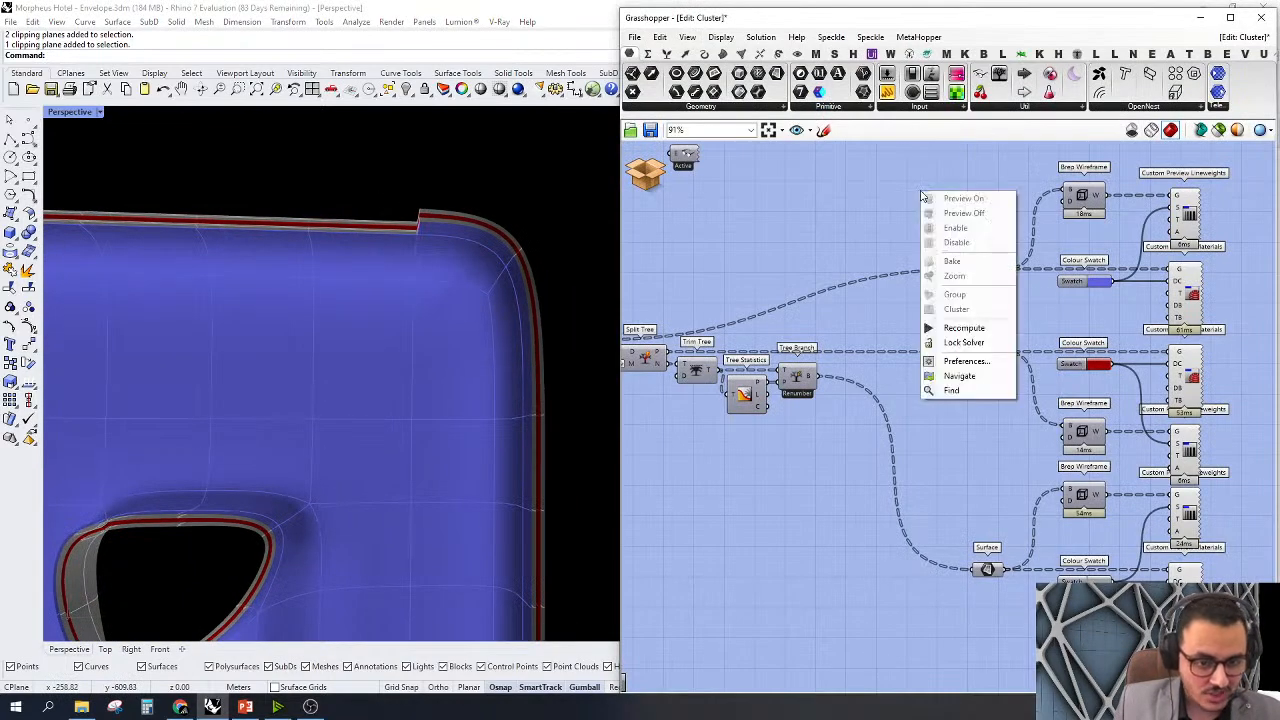
pyautogui.click(850, 198)
pyautogui.click(986, 270)
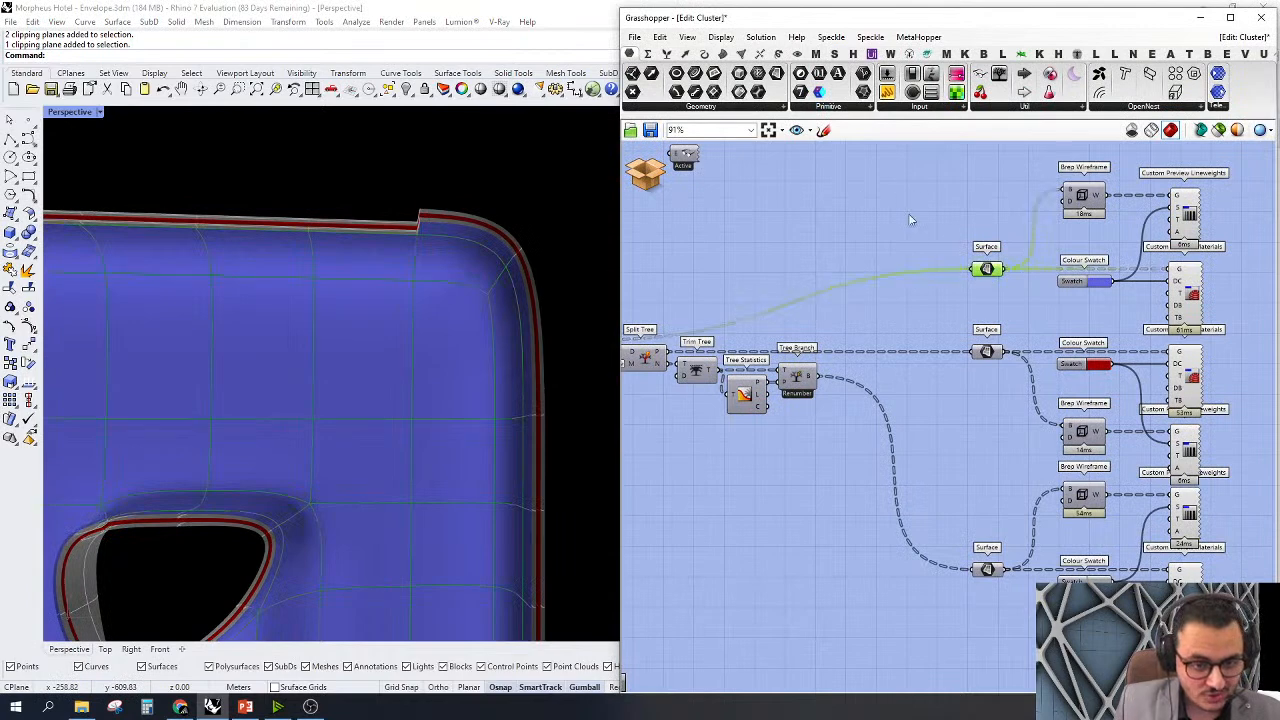
pyautogui.rightClick(910, 216)
pyautogui.click(932, 303)
# Examine the highlighted inner blue layer at the upper corner of the clipped envelope
pyautogui.scroll(-8, 303, 303)
pyautogui.moveTo(303, 303); pyautogui.dragTo(345, 395, button='right')
pyautogui.scroll(-3, 234, 331)
pyautogui.scroll(5, 430, 300)
pyautogui.moveTo(430, 300); pyautogui.dragTo(383, 280, button='right')
pyautogui.scroll(5, 383, 280)
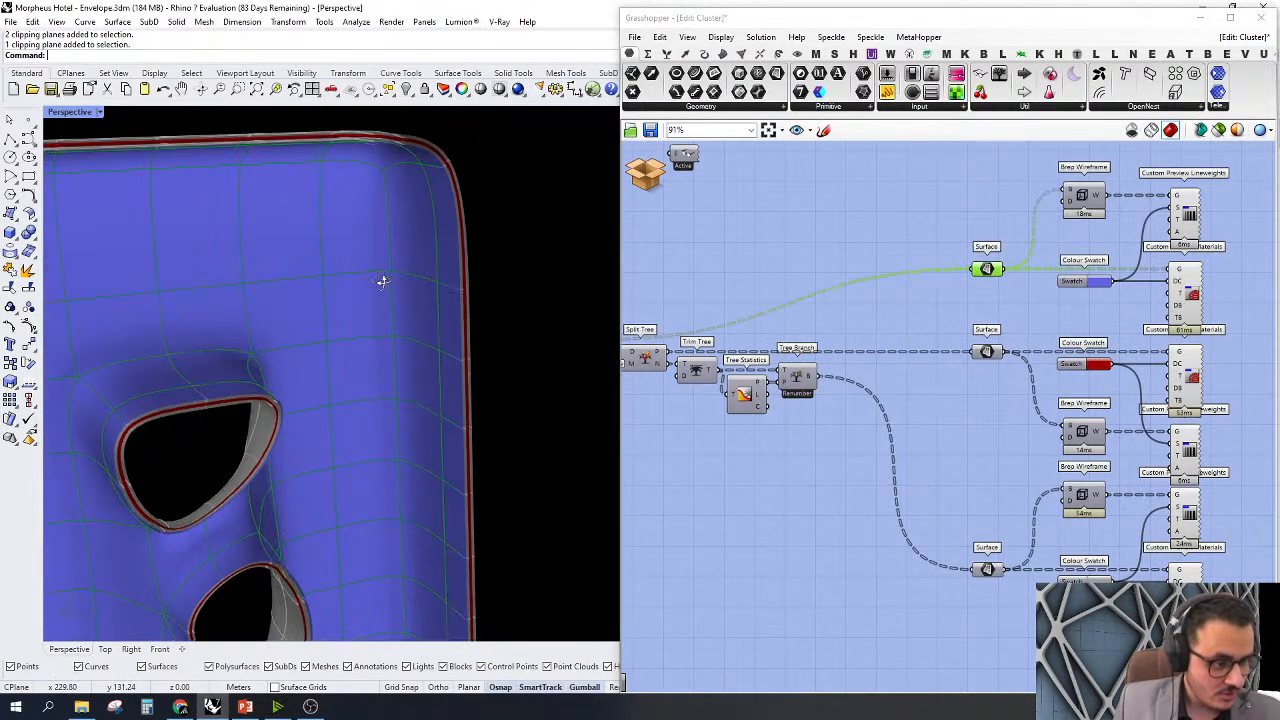
pyautogui.scroll(4, 446, 141)
pyautogui.moveTo(446, 141); pyautogui.dragTo(502, 182, button='right')
pyautogui.scroll(-3, 915, 275)
pyautogui.moveTo(915, 275); pyautogui.dragTo(810, 351, button='right')
pyautogui.scroll(3, 885, 284)
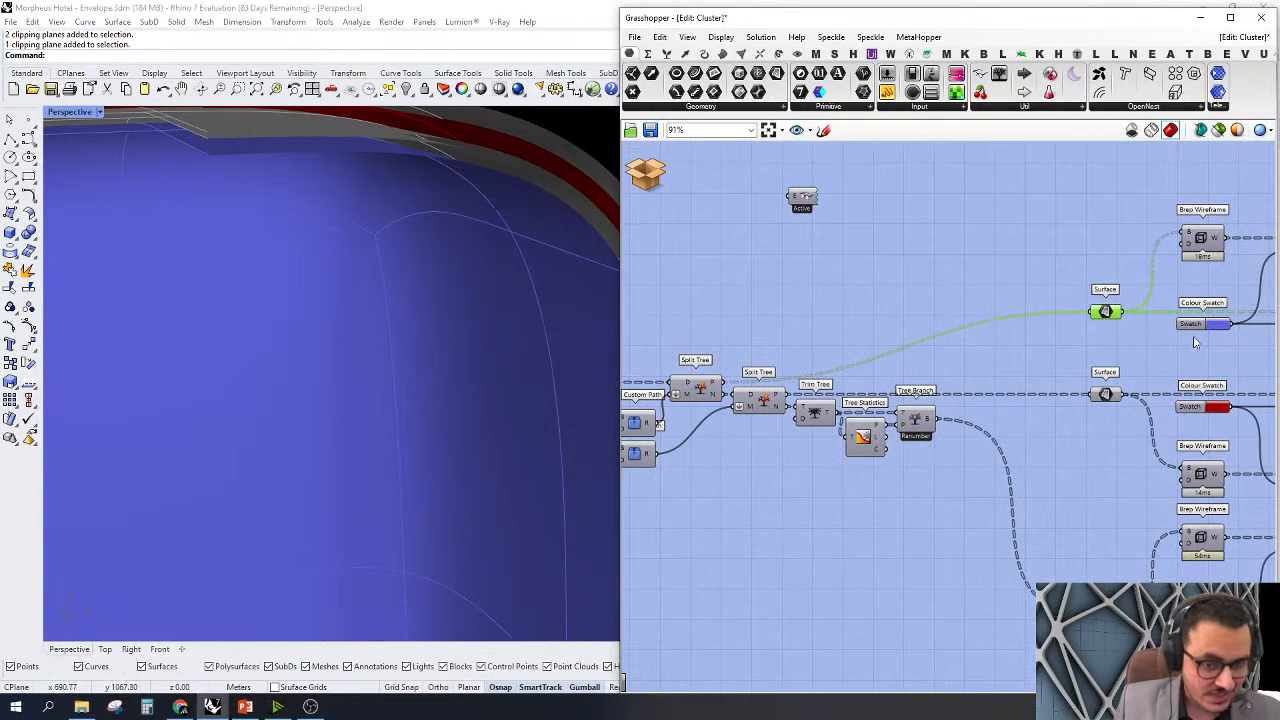
# Toggle the preview of the Surface parameter paired with the red swatch and inspect the stacked layers along the cut edge
pyautogui.rightClick(1104, 392)
pyautogui.click(1120, 421)
pyautogui.click(1109, 428)
pyautogui.scroll(-2, 443, 223)
pyautogui.moveTo(517, 206); pyautogui.dragTo(405, 150, button='right')
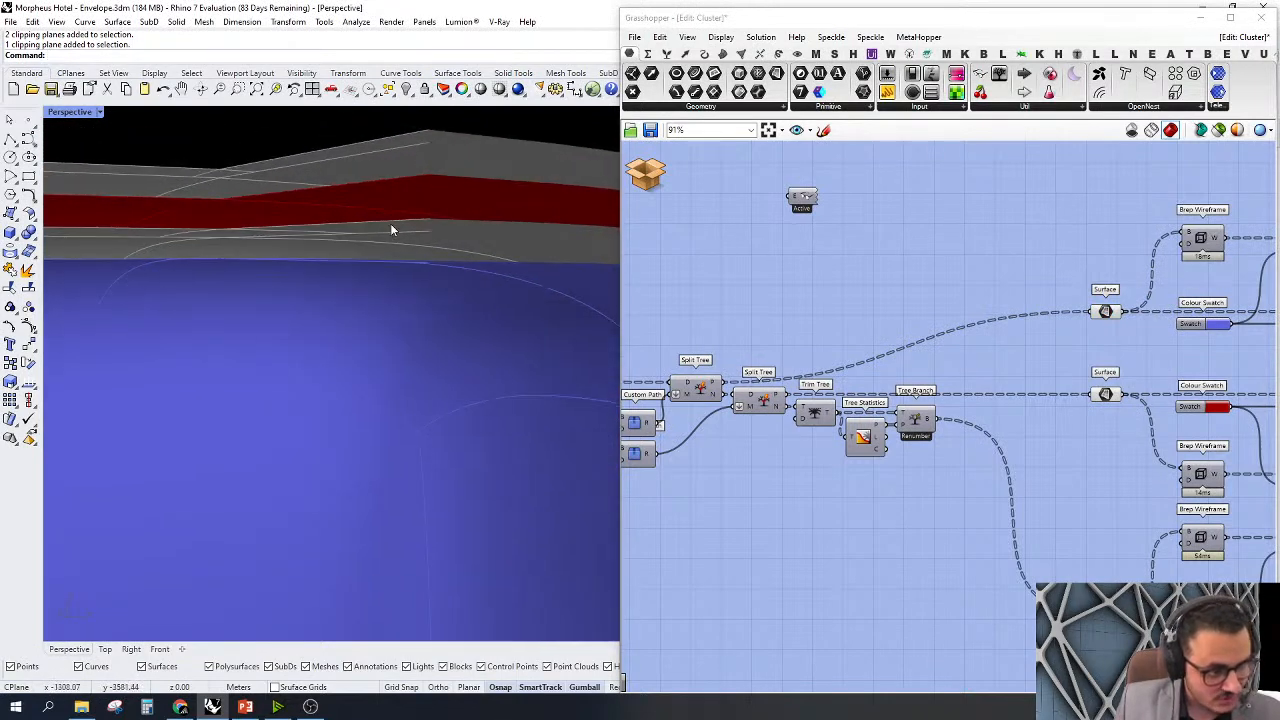
pyautogui.moveTo(437, 240)
pyautogui.mouseDown(button='right')
pyautogui.moveTo(423, 249)
pyautogui.moveTo(423, 234)
pyautogui.mouseUp(button='right')
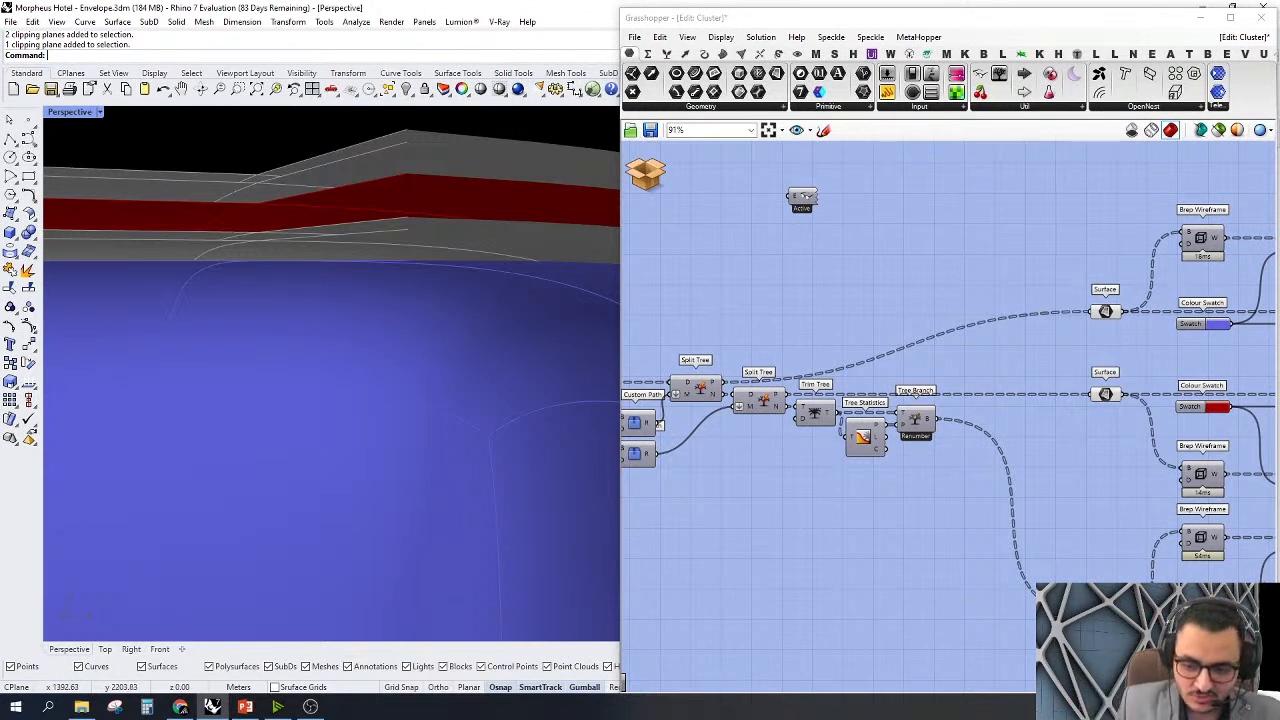
# Switch to the PowerPoint slideshow, magnify the facade render around the upper opening, and return to the Rhino and Grasshopper windows
pyautogui.hotkey('alt', 'Tab')
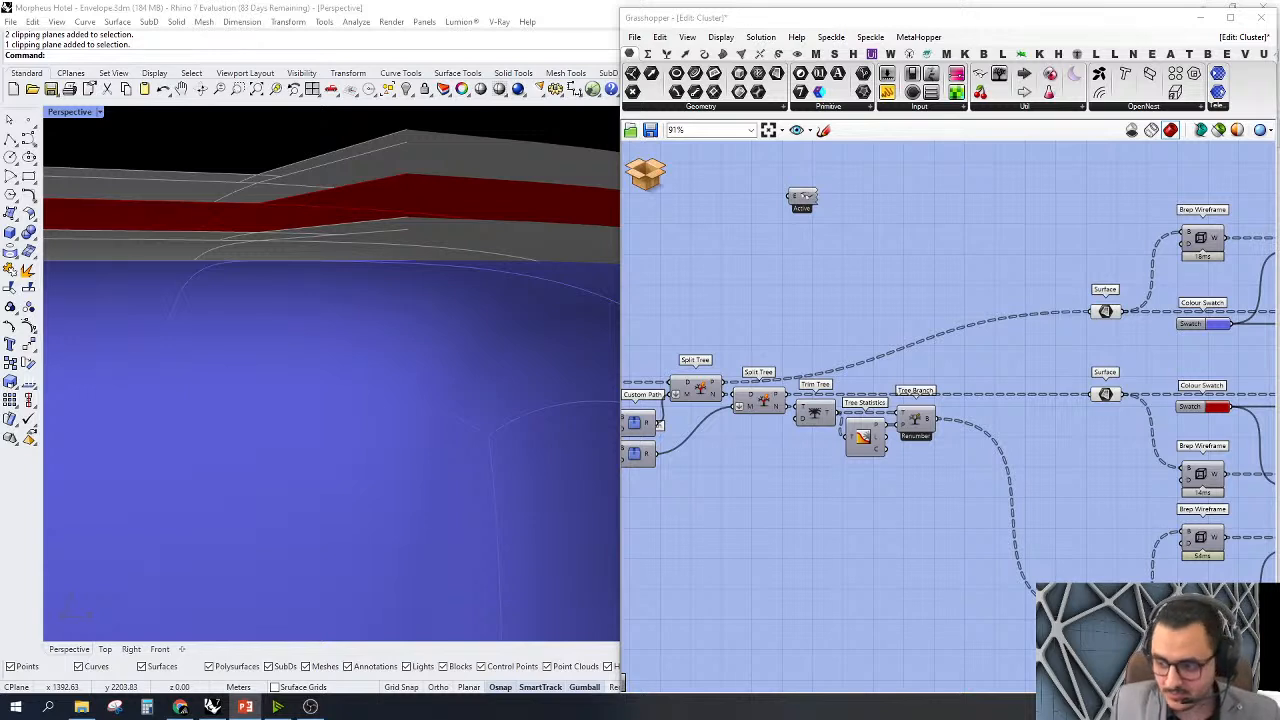
pyautogui.hotkey('alt', 'Tab')
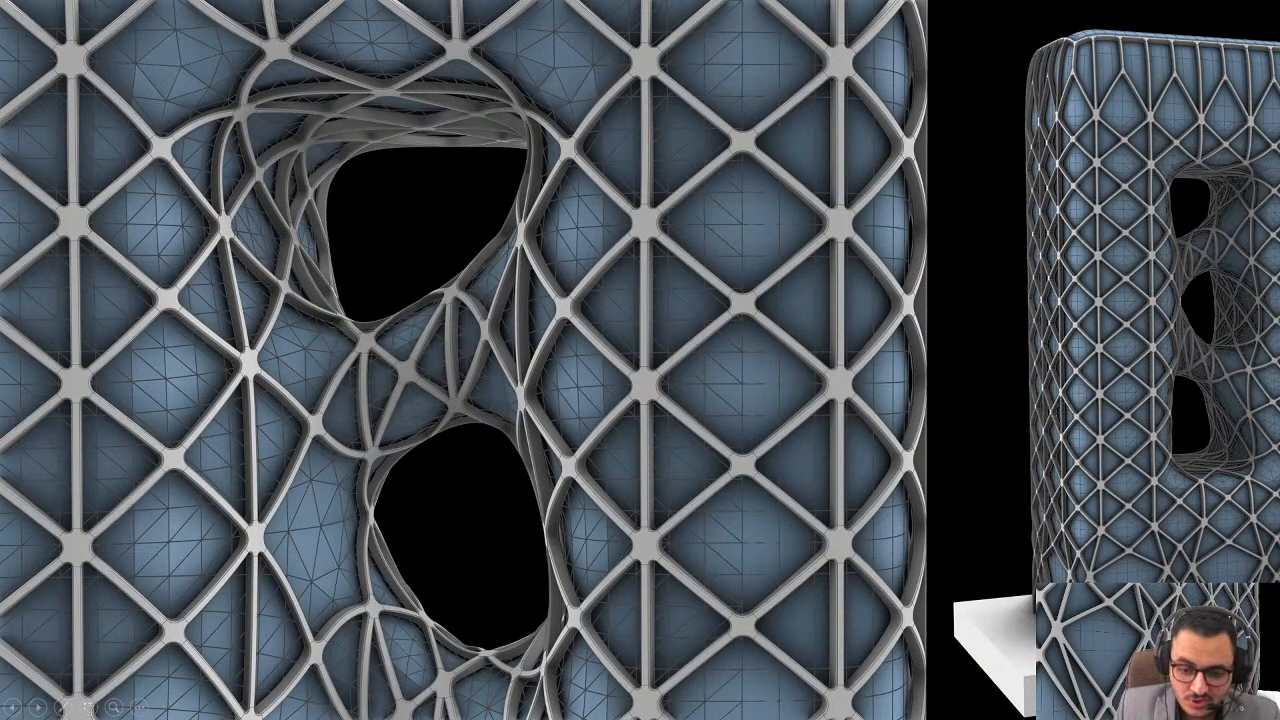
pyautogui.click(114, 707)
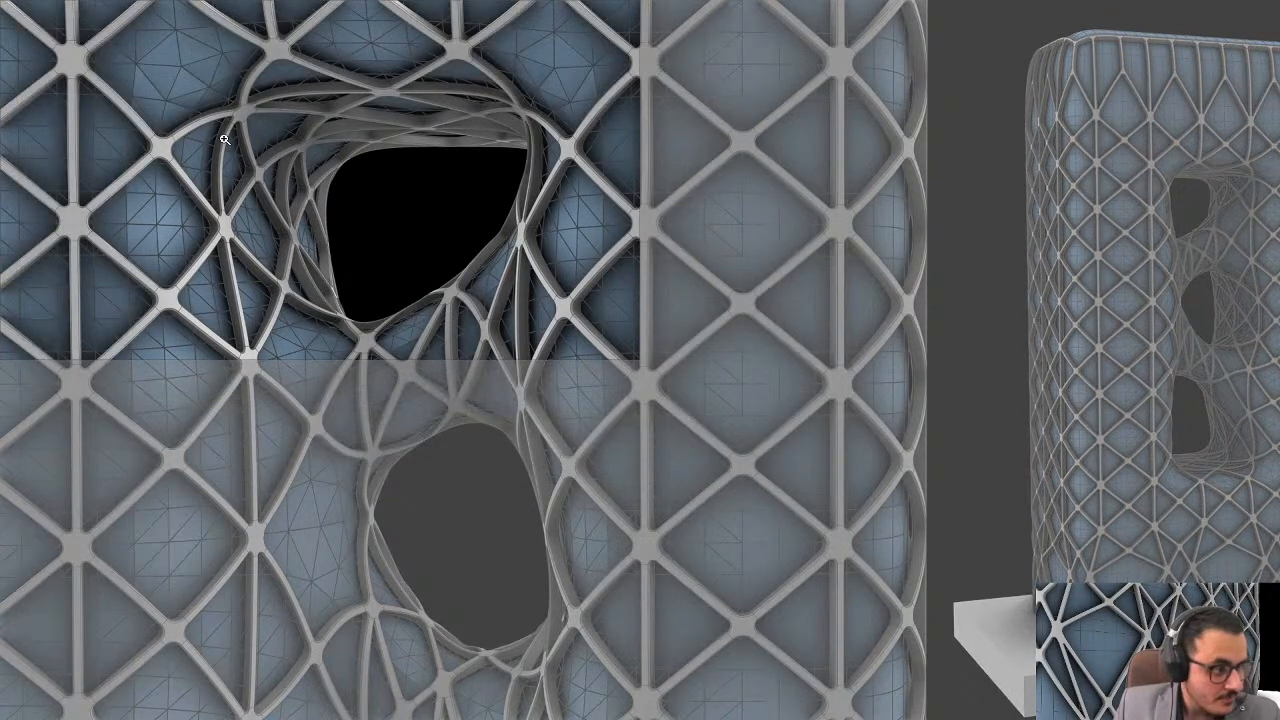
pyautogui.click(224, 138)
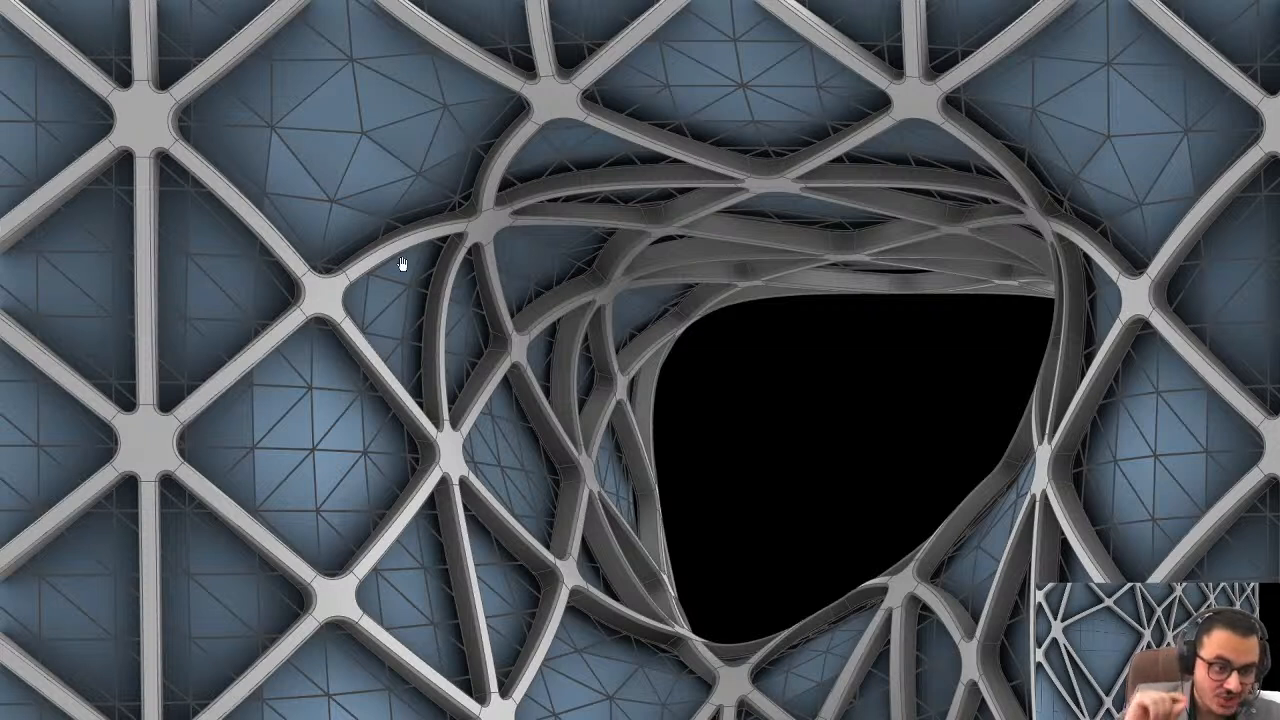
pyautogui.click(778, 330)
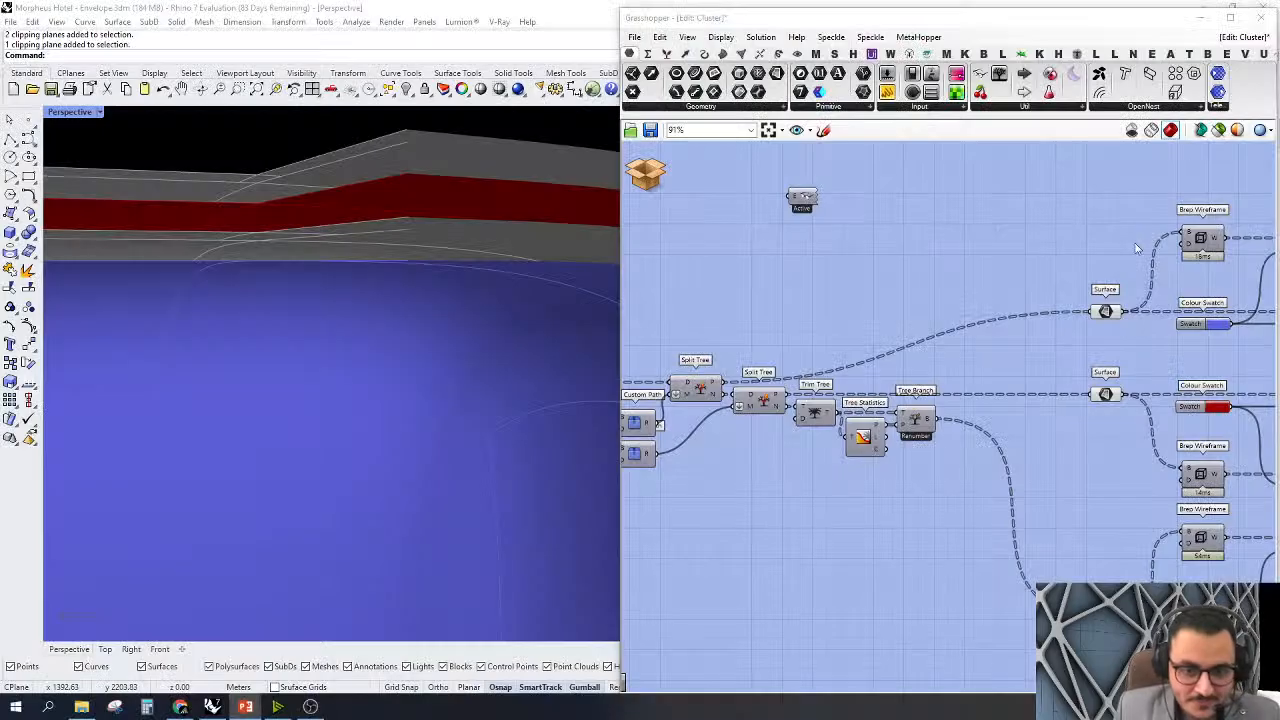
# Discard and close the cluster edit, declining to save the changes, to return to the main envelope definition
pyautogui.click(898, 228)
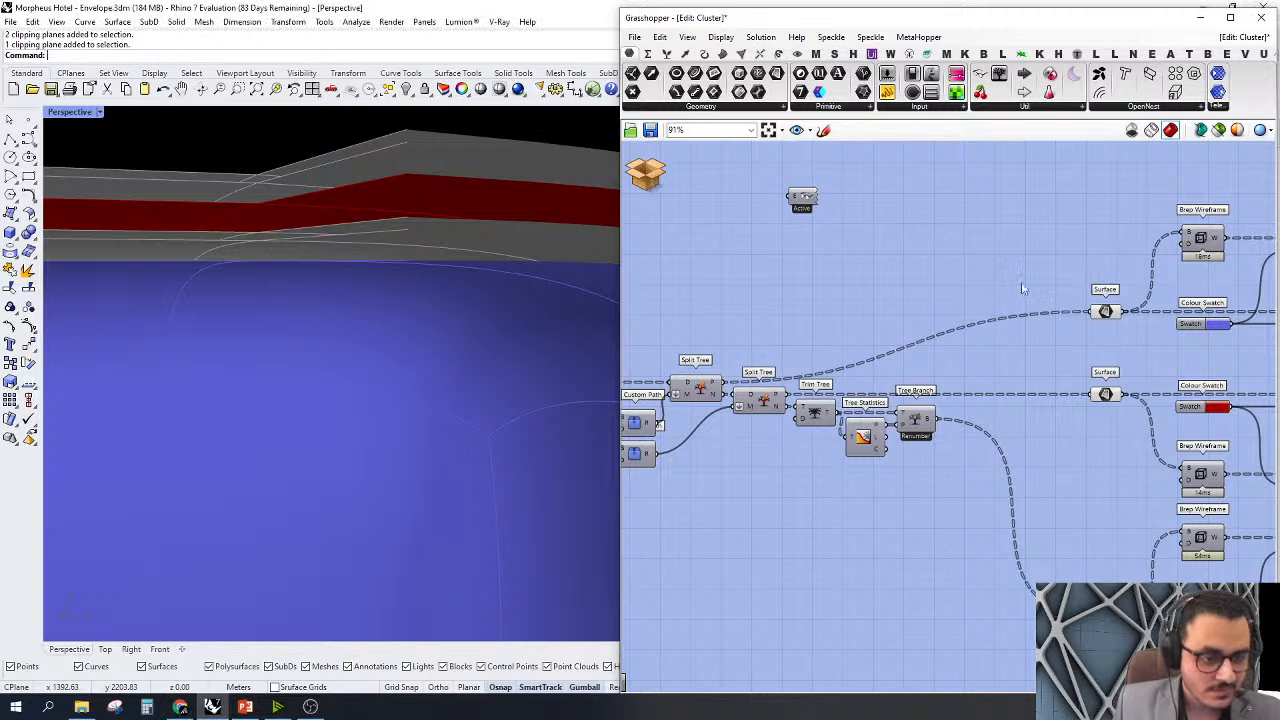
pyautogui.scroll(-2, 885, 268)
pyautogui.click(645, 172)
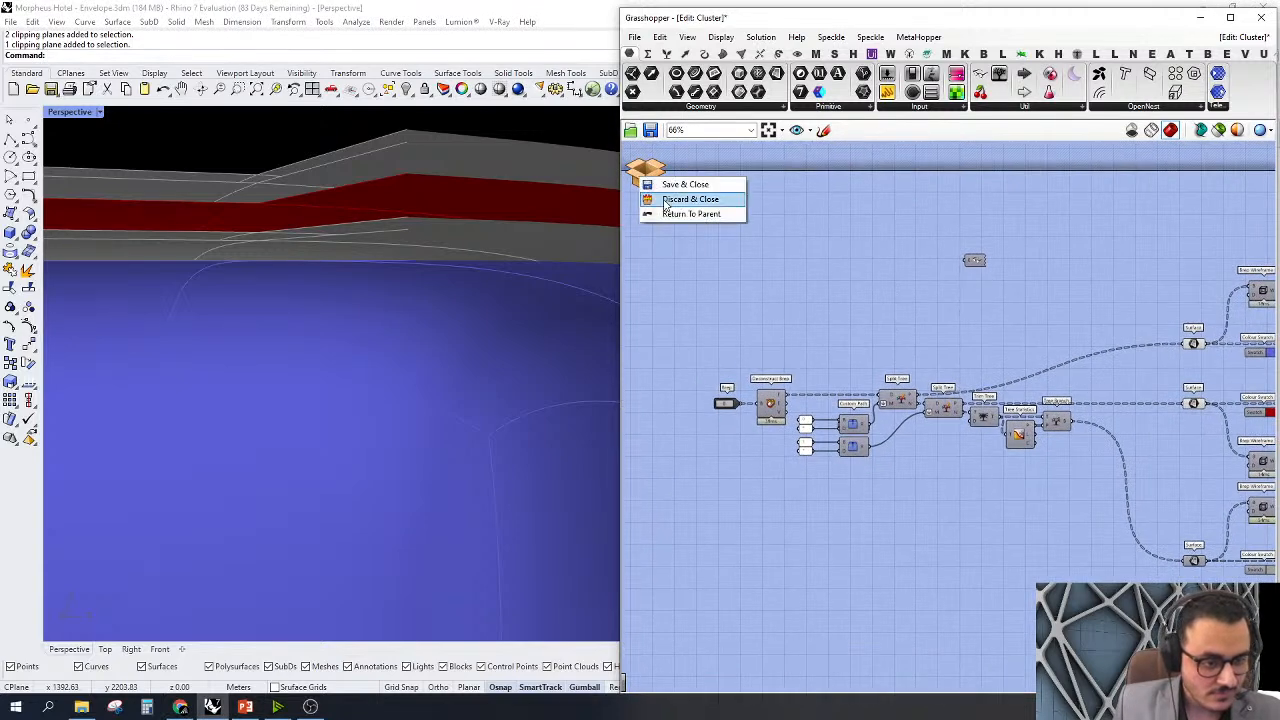
pyautogui.click(665, 200)
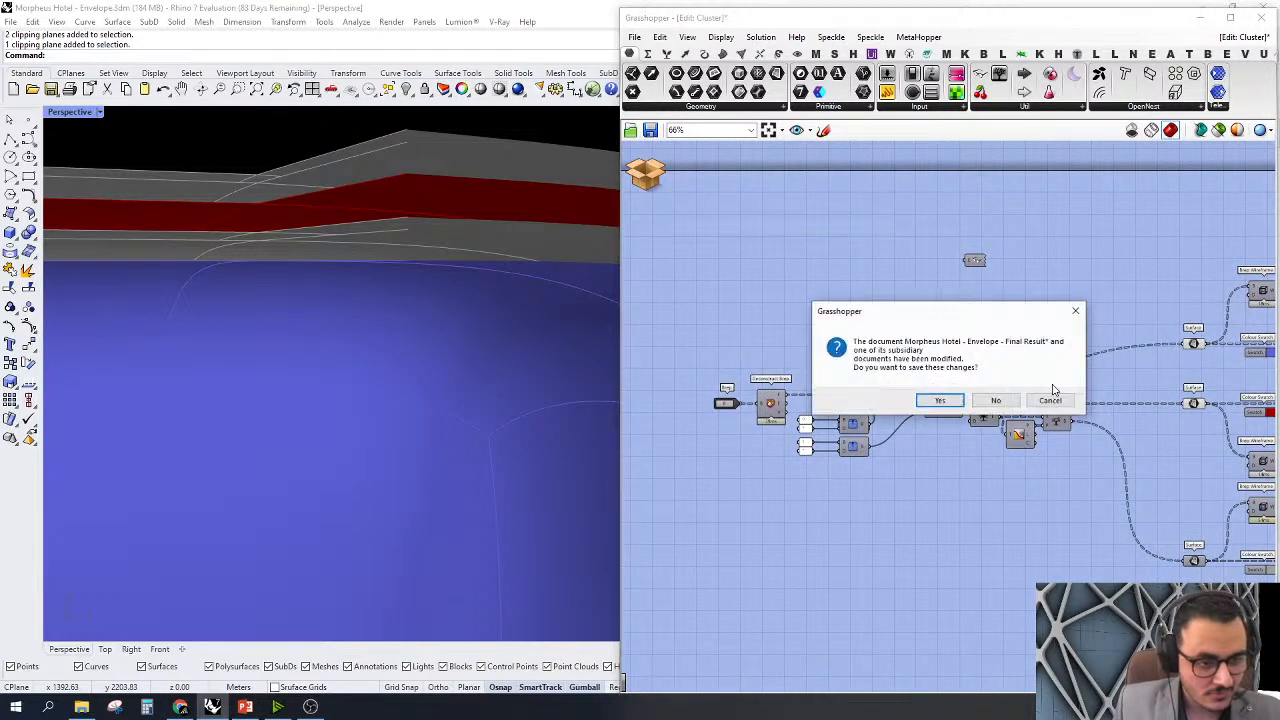
pyautogui.click(994, 398)
# Find the Offset Mesh to SubD chain, turn on the Offset Mesh preview, and examine its offset layers at the tower corner
pyautogui.scroll(8, 981, 428)
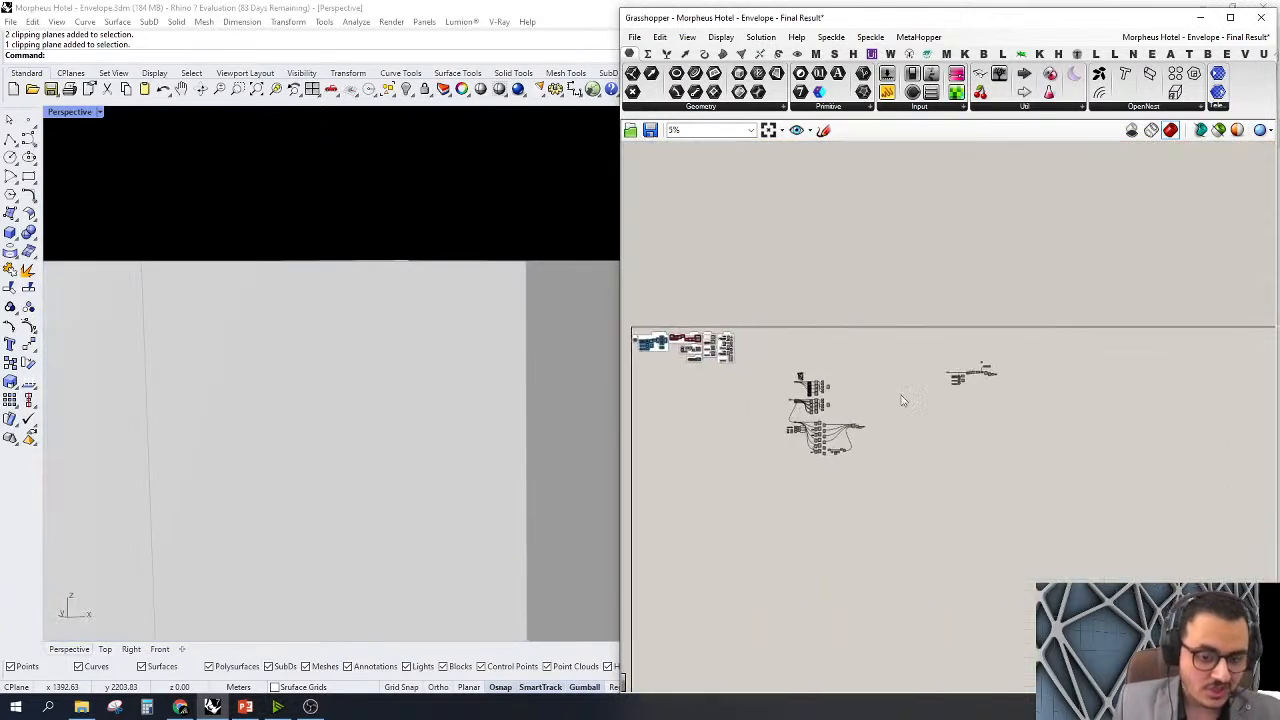
pyautogui.scroll(3, 1146, 360)
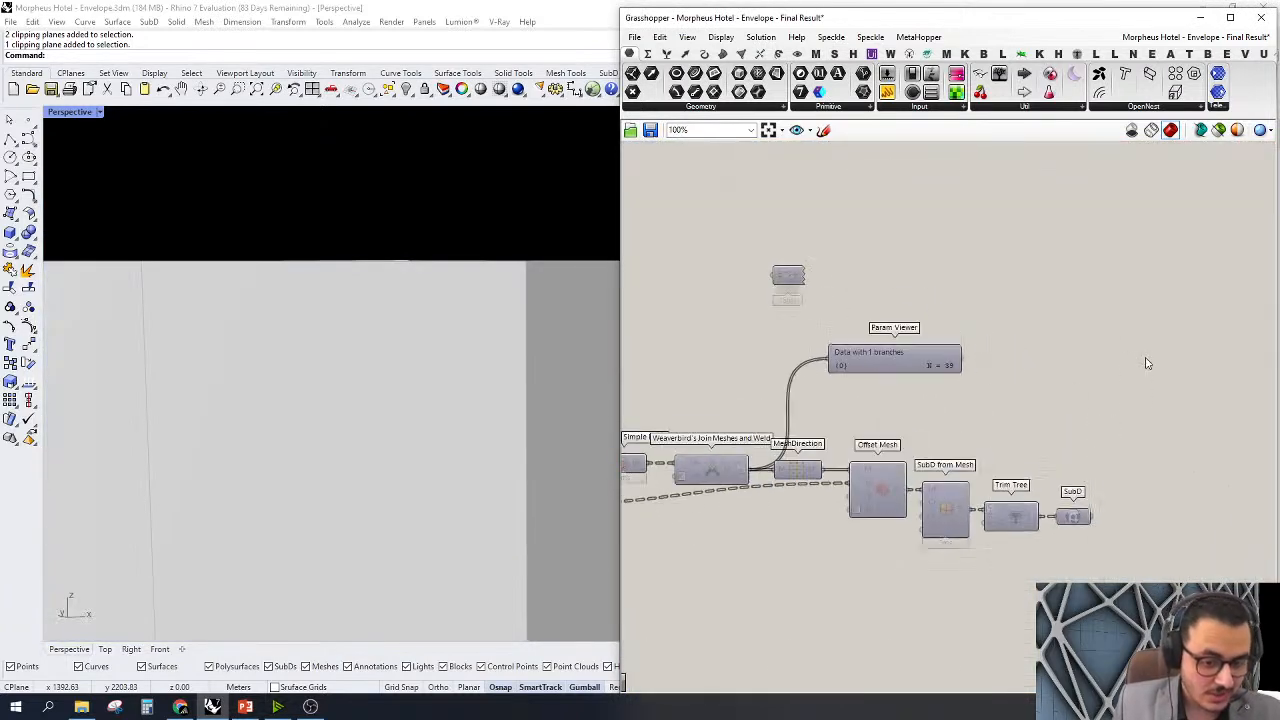
pyautogui.moveTo(1065, 430); pyautogui.dragTo(1049, 406, button='right')
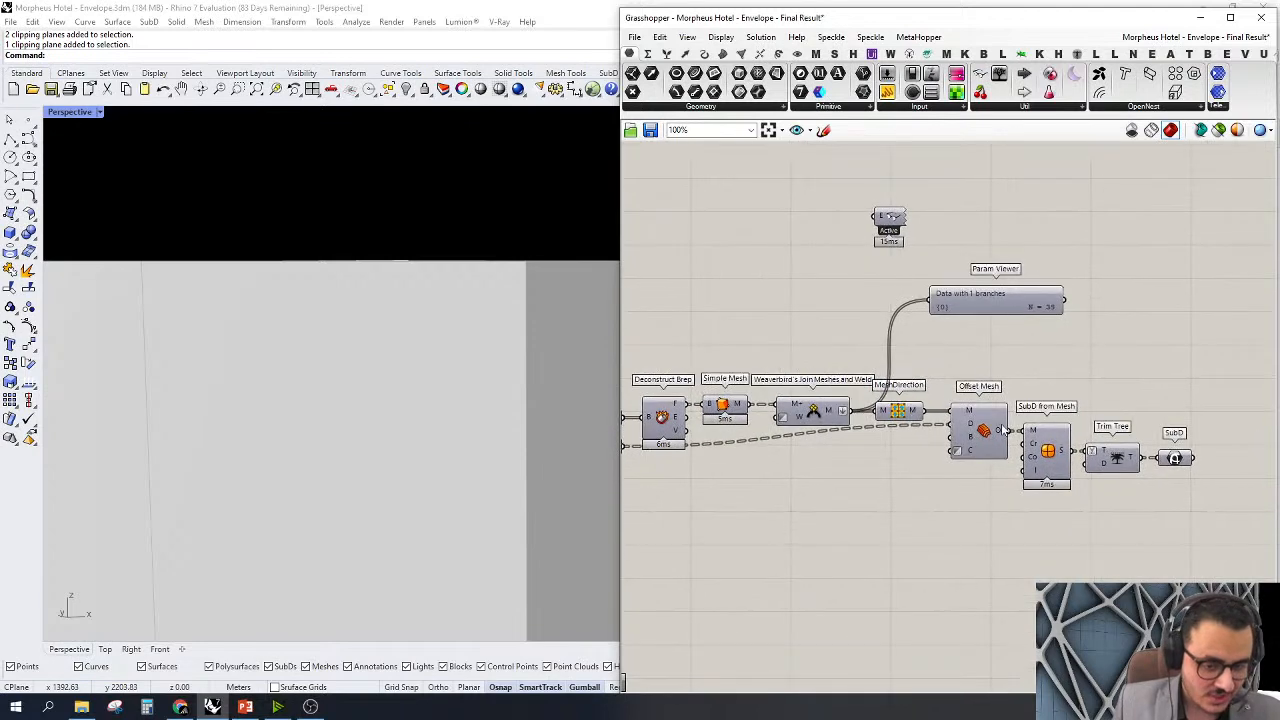
pyautogui.rightClick(1002, 430)
pyautogui.click(1030, 463)
pyautogui.scroll(-5, 486, 297)
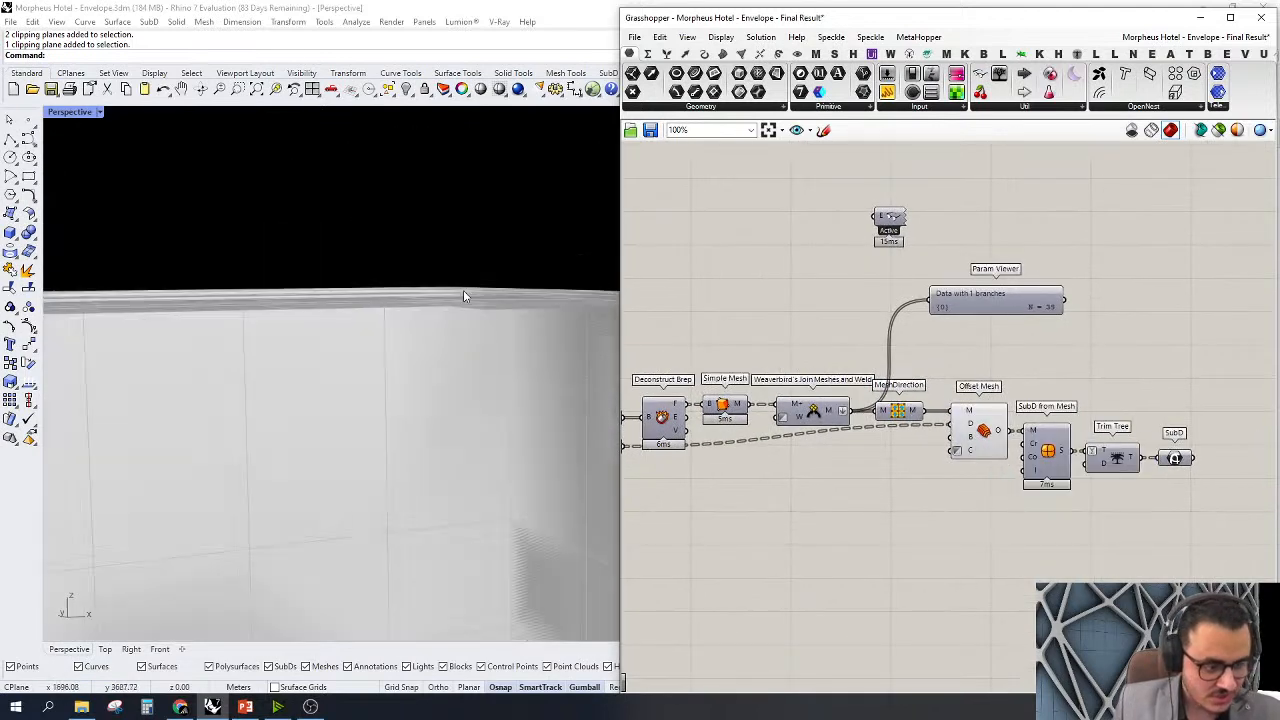
pyautogui.moveTo(449, 334); pyautogui.dragTo(494, 306, button='right')
pyautogui.scroll(3, 518, 381)
pyautogui.moveTo(178, 163); pyautogui.dragTo(348, 322, button='right')
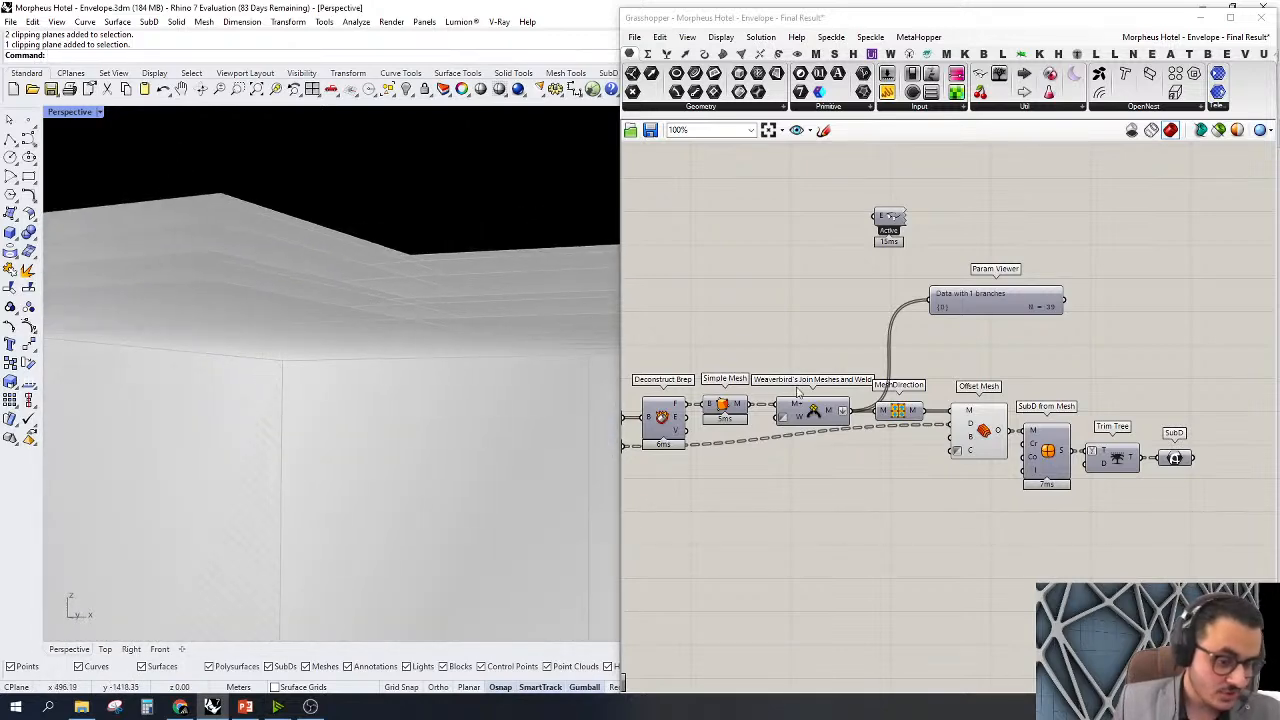
pyautogui.scroll(5, 948, 515)
pyautogui.click(1008, 378)
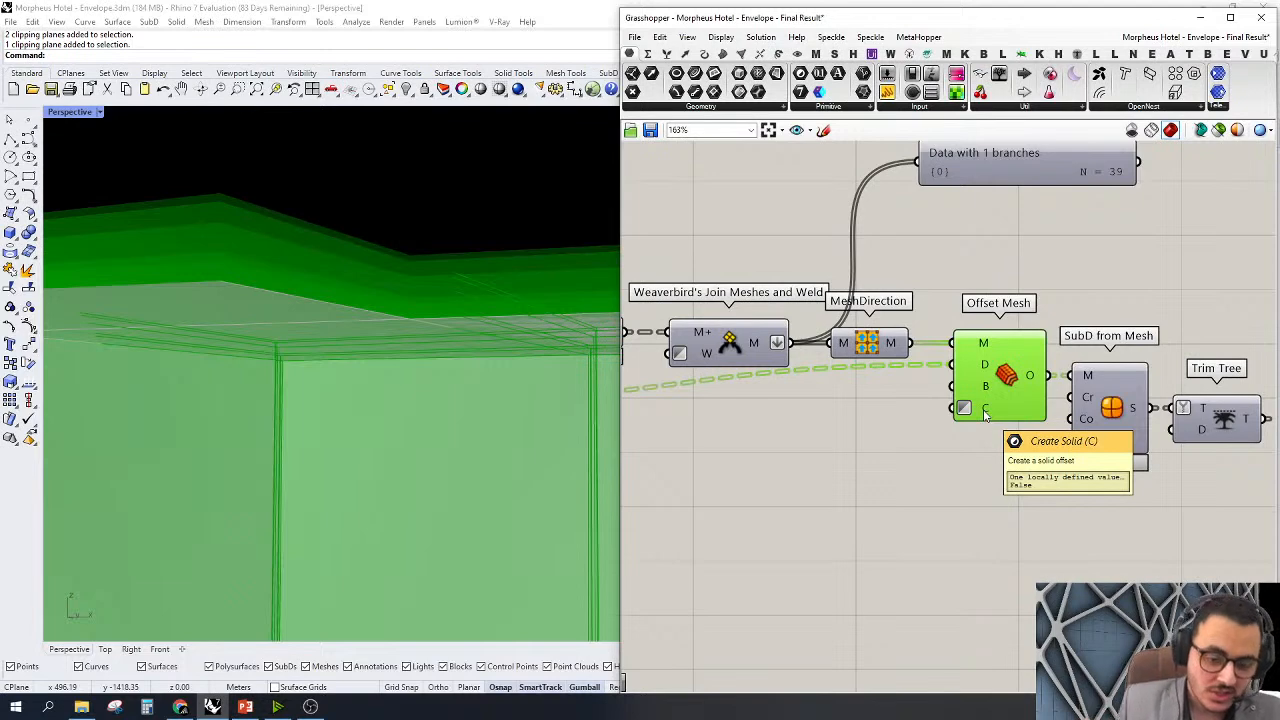
# Turn off the Offset Mesh preview, turn on the SubD from Mesh preview, and view the tower corner from above
pyautogui.scroll(-3, 985, 415)
pyautogui.scroll(3, 923, 392)
pyautogui.rightClick(922, 386)
pyautogui.click(945, 418)
pyautogui.rightClick(1017, 410)
pyautogui.click(1042, 435)
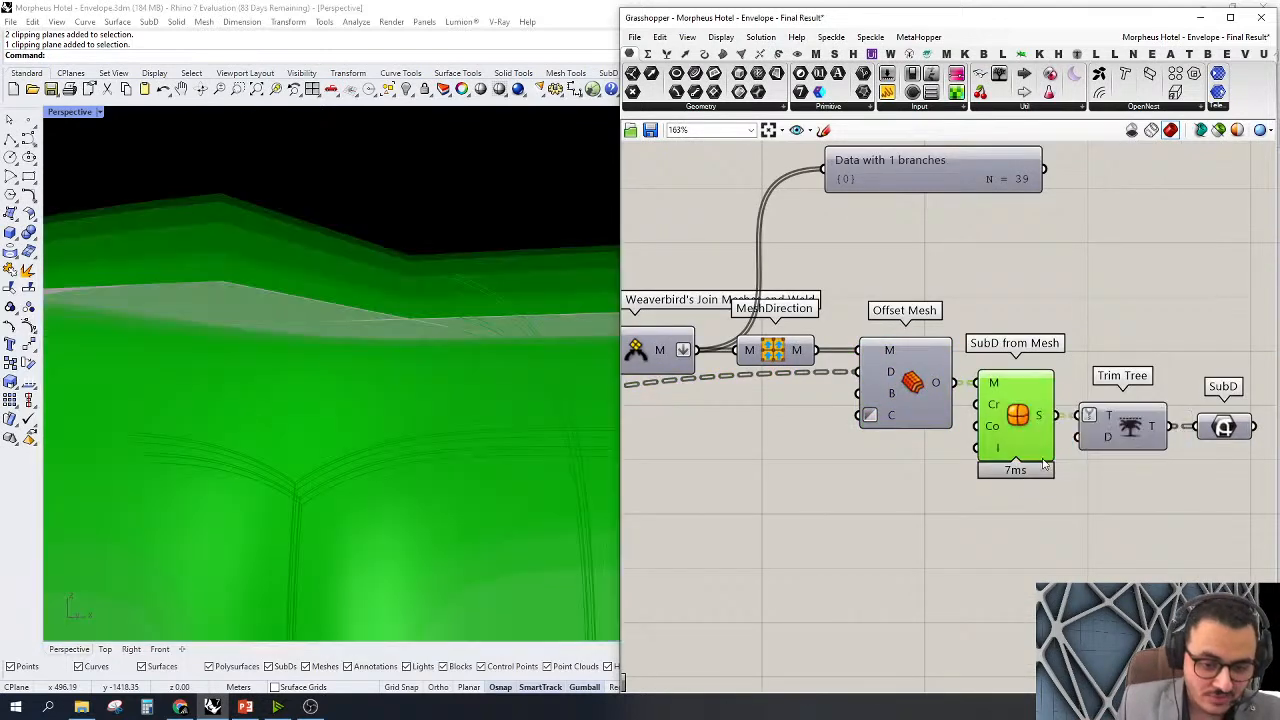
pyautogui.moveTo(1040, 447); pyautogui.dragTo(1080, 383, button='right')
pyautogui.click(1050, 495)
pyautogui.moveTo(320, 380); pyautogui.dragTo(538, 433, button='right')
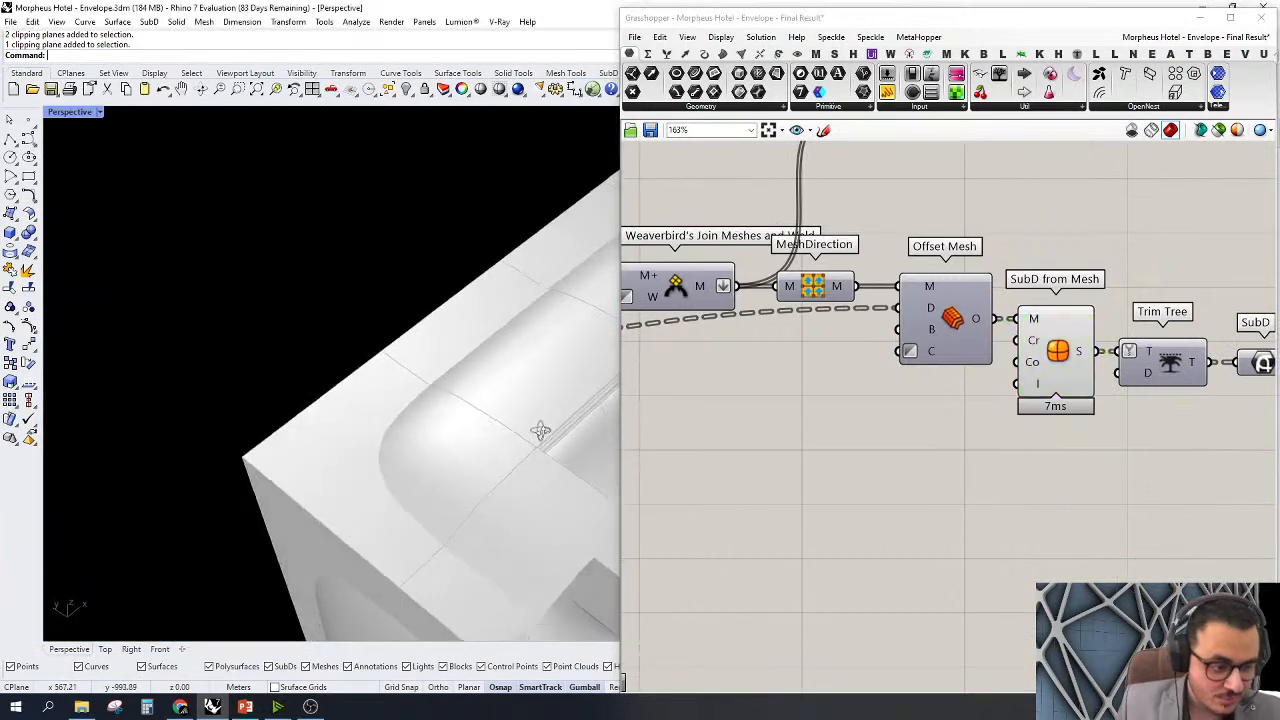
# Turn off the preview of the mesh components ahead of Offset Mesh so only the smooth SubD layers cover the tower
pyautogui.scroll(-5, 950, 350)
pyautogui.moveTo(845, 455); pyautogui.dragTo(700, 262)
pyautogui.rightClick(796, 248)
pyautogui.click(830, 263)
# Set the Corners option of the SubD from Mesh component to None
pyautogui.moveTo(1172, 388); pyautogui.dragTo(948, 388, button='right')
pyautogui.scroll(5, 948, 388)
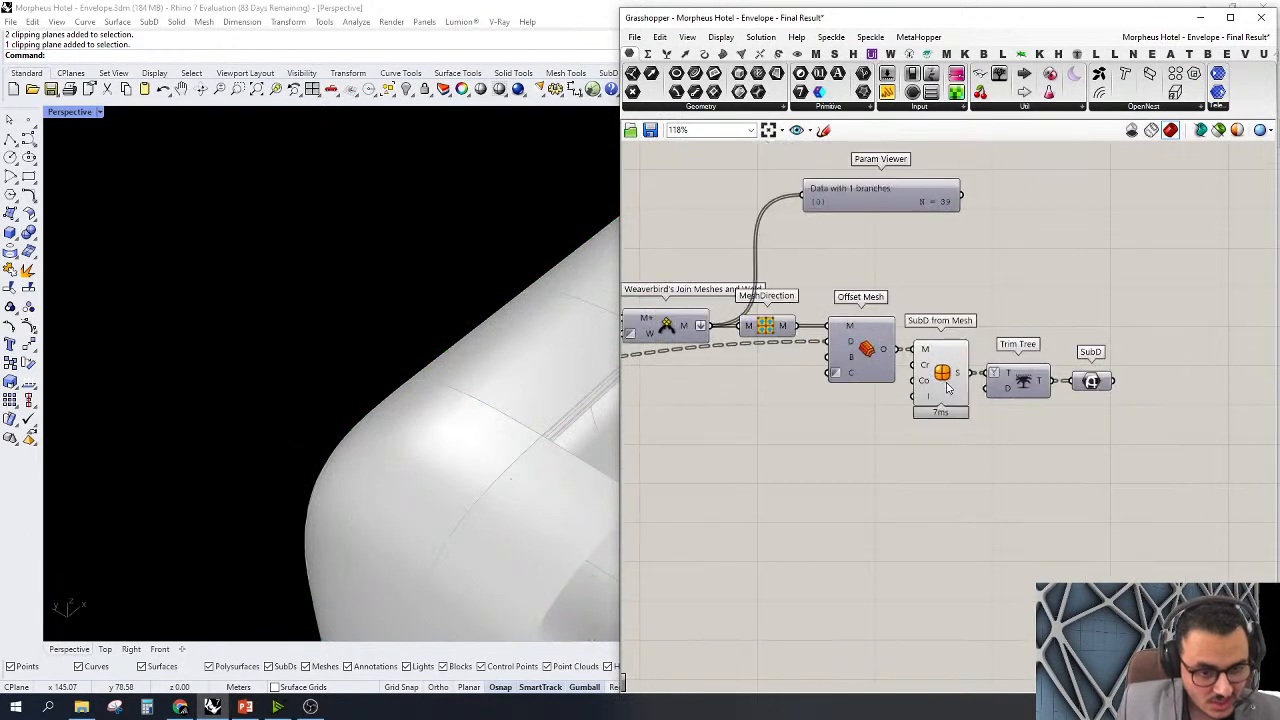
pyautogui.click(948, 388)
pyautogui.scroll(4, 918, 423)
pyautogui.click(906, 449)
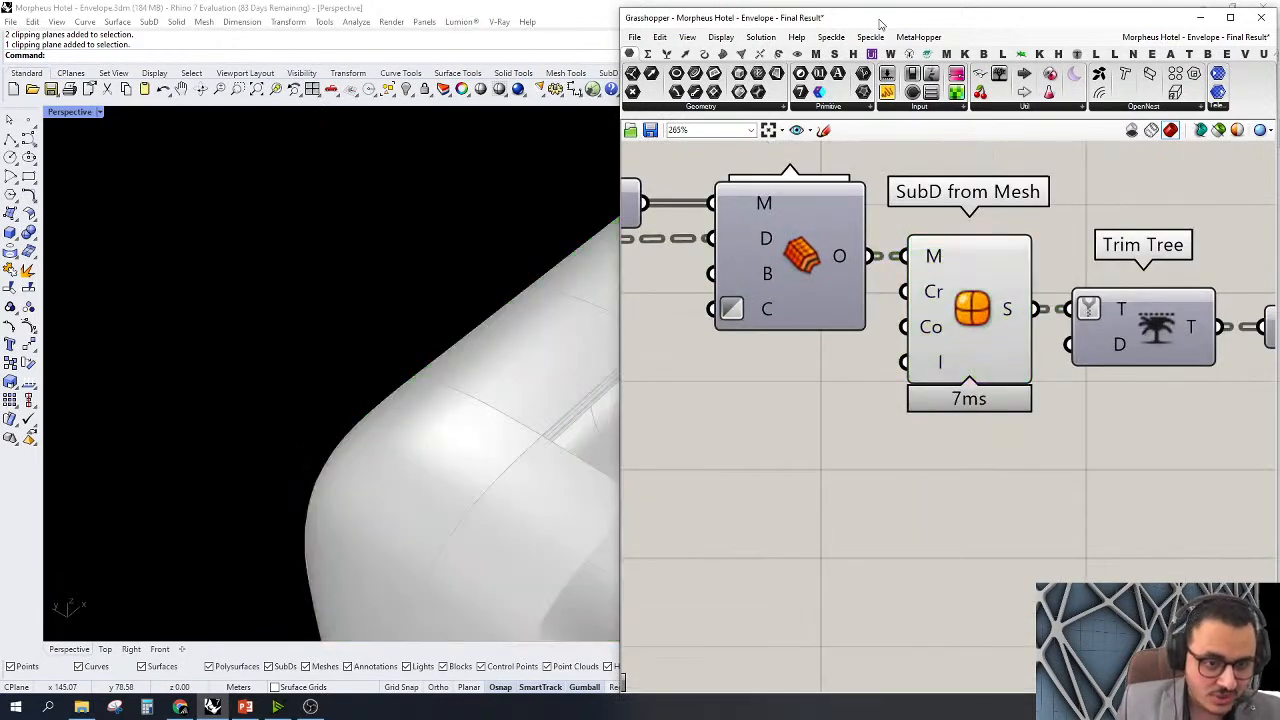
pyautogui.moveTo(931, 328)
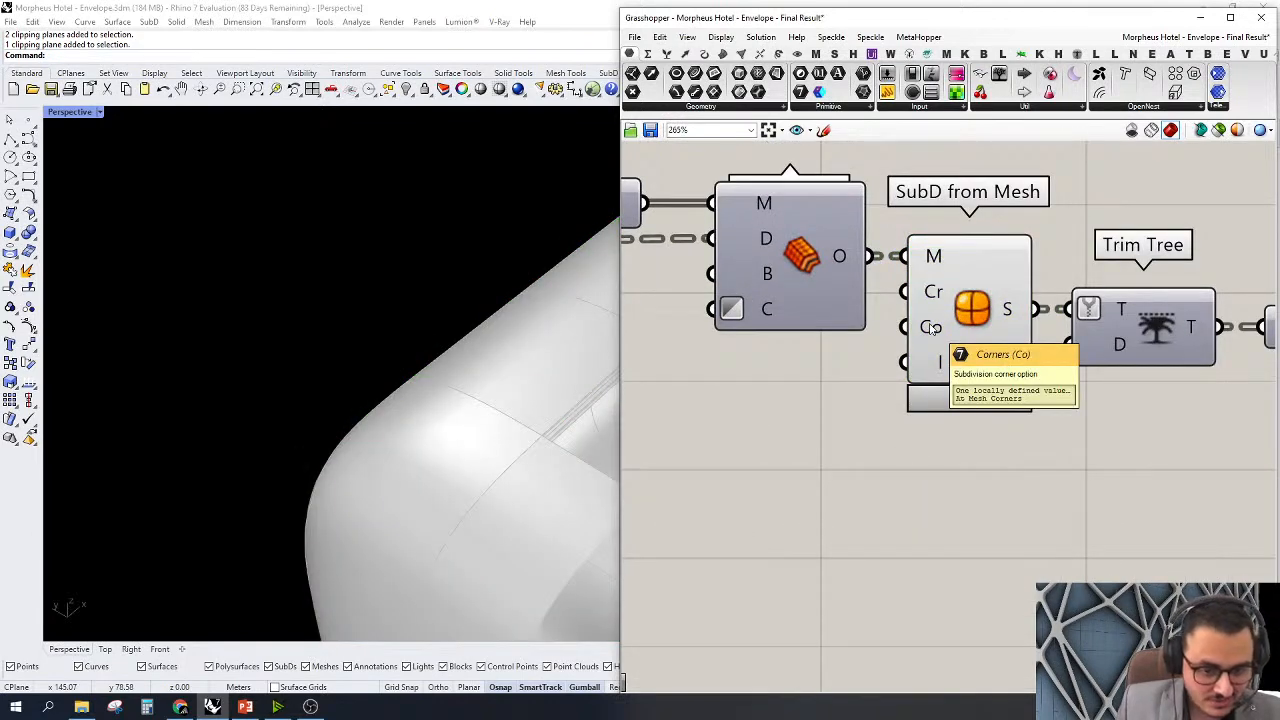
pyautogui.rightClick(931, 328)
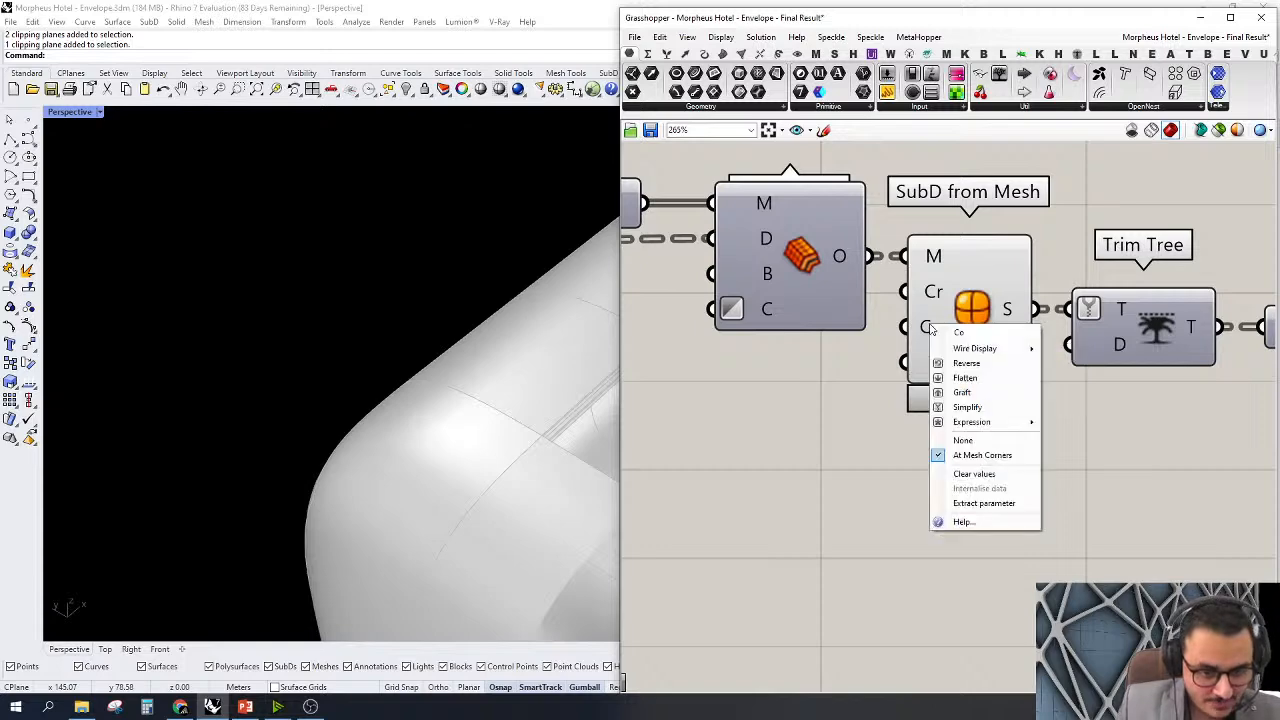
pyautogui.click(972, 443)
# Inspect how the SubD patches meet at their corners around the tower faces and openings with Corners set to None
pyautogui.scroll(-5, 278, 314)
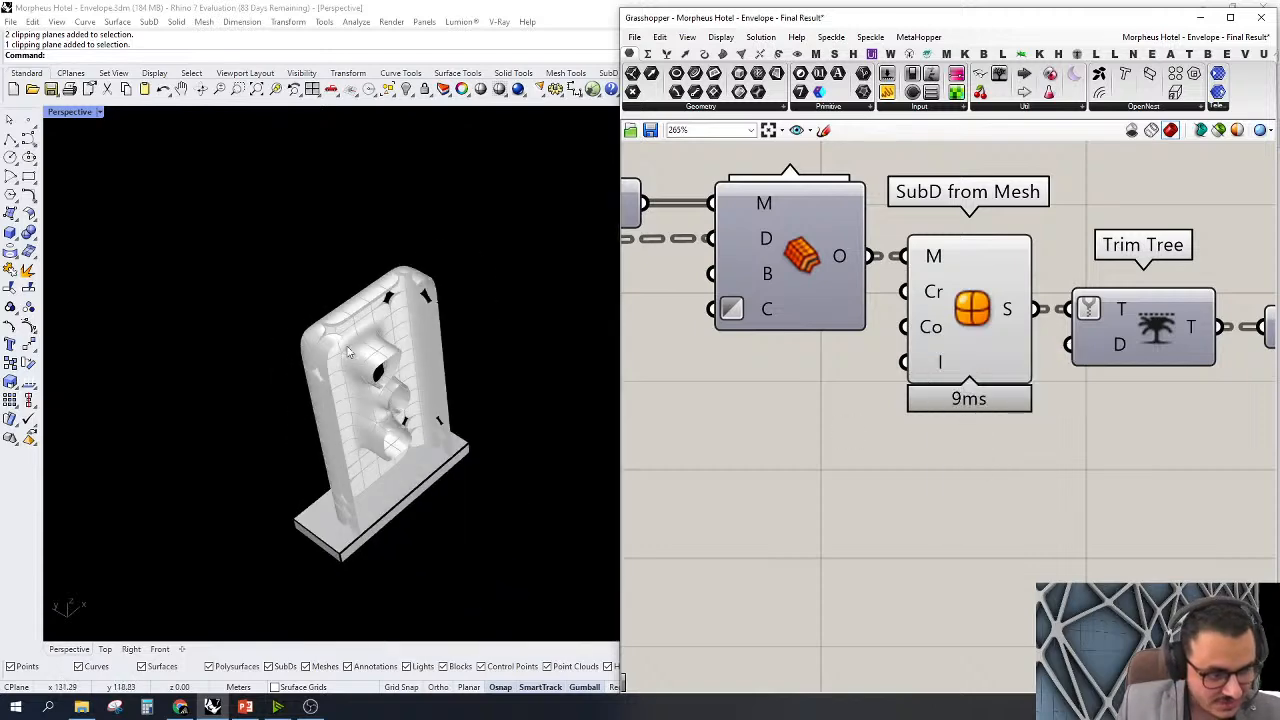
pyautogui.scroll(4, 462, 319)
pyautogui.moveTo(462, 319); pyautogui.dragTo(234, 295, button='right')
pyautogui.scroll(-3, 234, 295)
pyautogui.scroll(5, 459, 314)
pyautogui.moveTo(459, 314); pyautogui.dragTo(288, 325, button='right')
pyautogui.scroll(-3, 288, 325)
pyautogui.scroll(-2, 288, 325)
pyautogui.scroll(6, 420, 350)
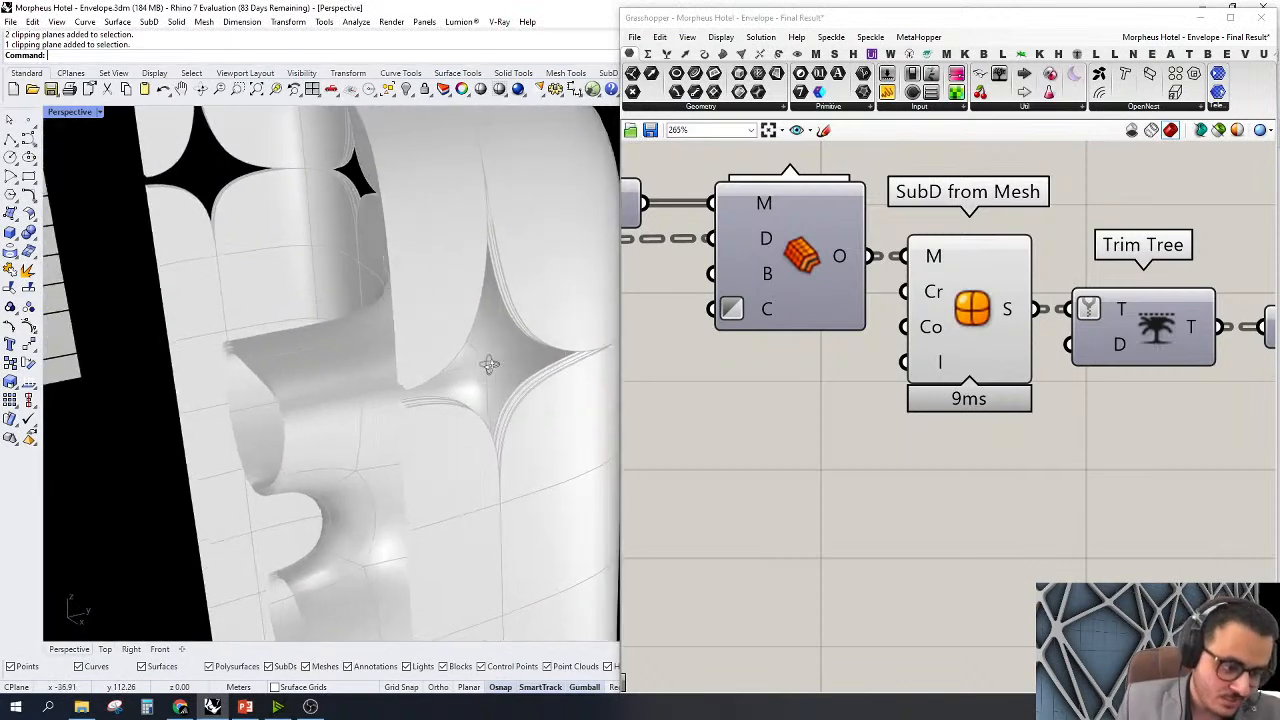
pyautogui.scroll(-4, 438, 369)
pyautogui.scroll(5, 438, 369)
pyautogui.scroll(-2, 419, 377)
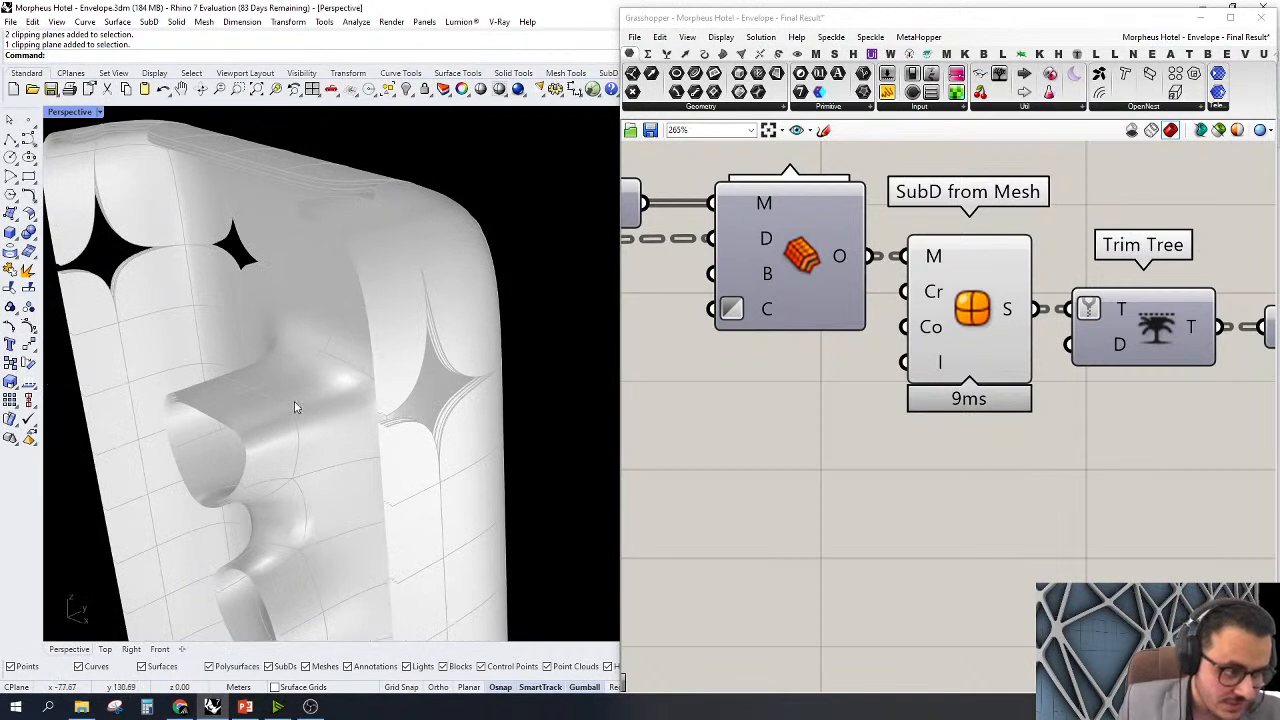
# Set the Corners option of SubD from Mesh back to At Mesh Corners
pyautogui.rightClick(924, 330)
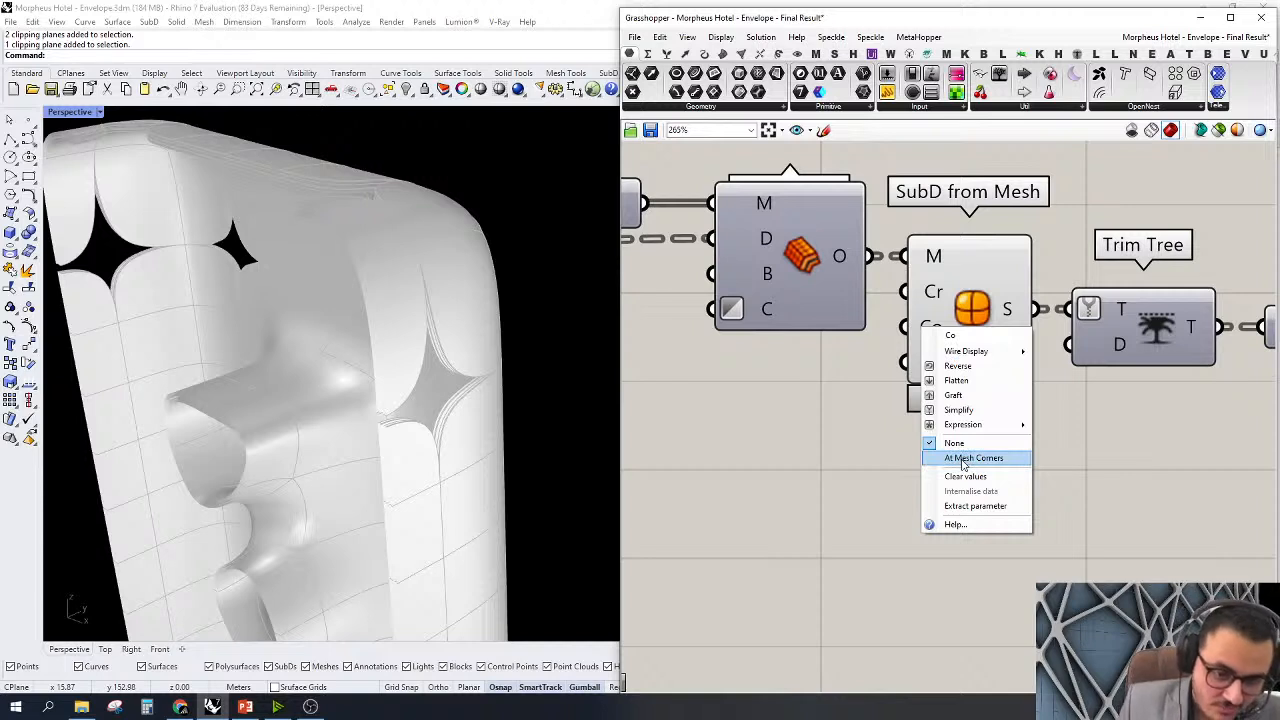
pyautogui.click(963, 460)
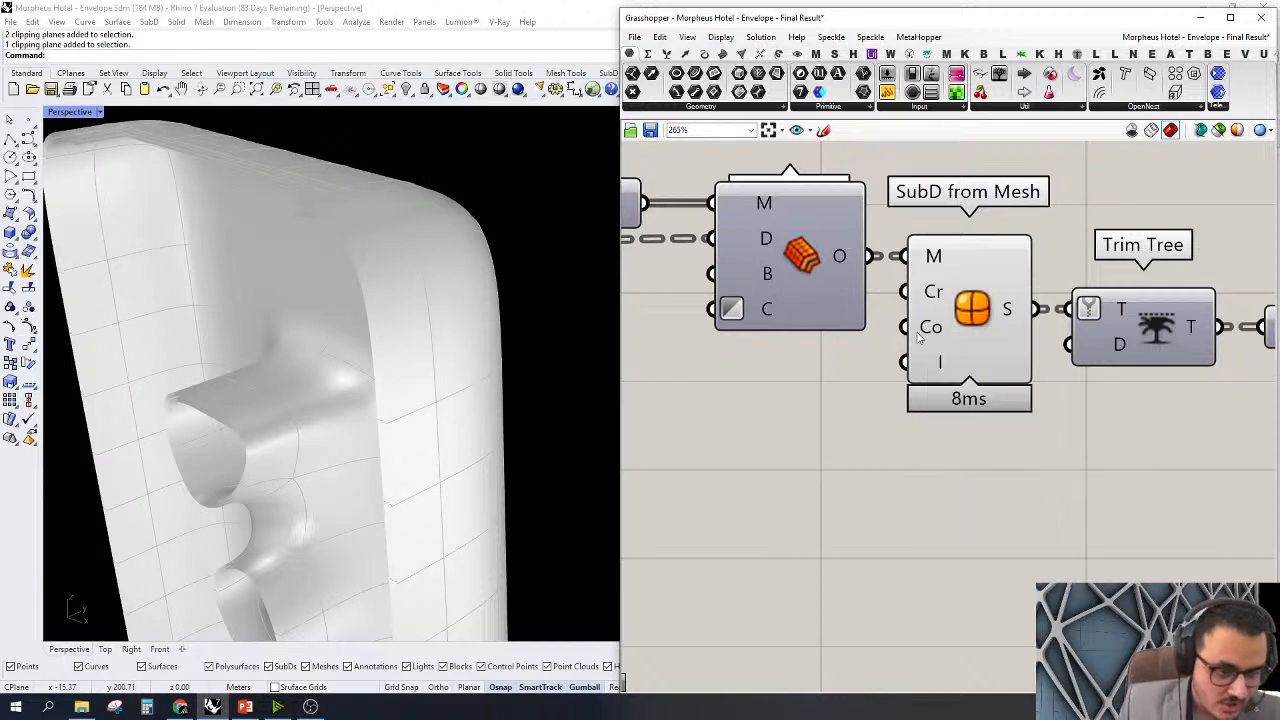
pyautogui.scroll(-4, 966, 344)
pyautogui.moveTo(1036, 388); pyautogui.dragTo(1036, 478, button='right')
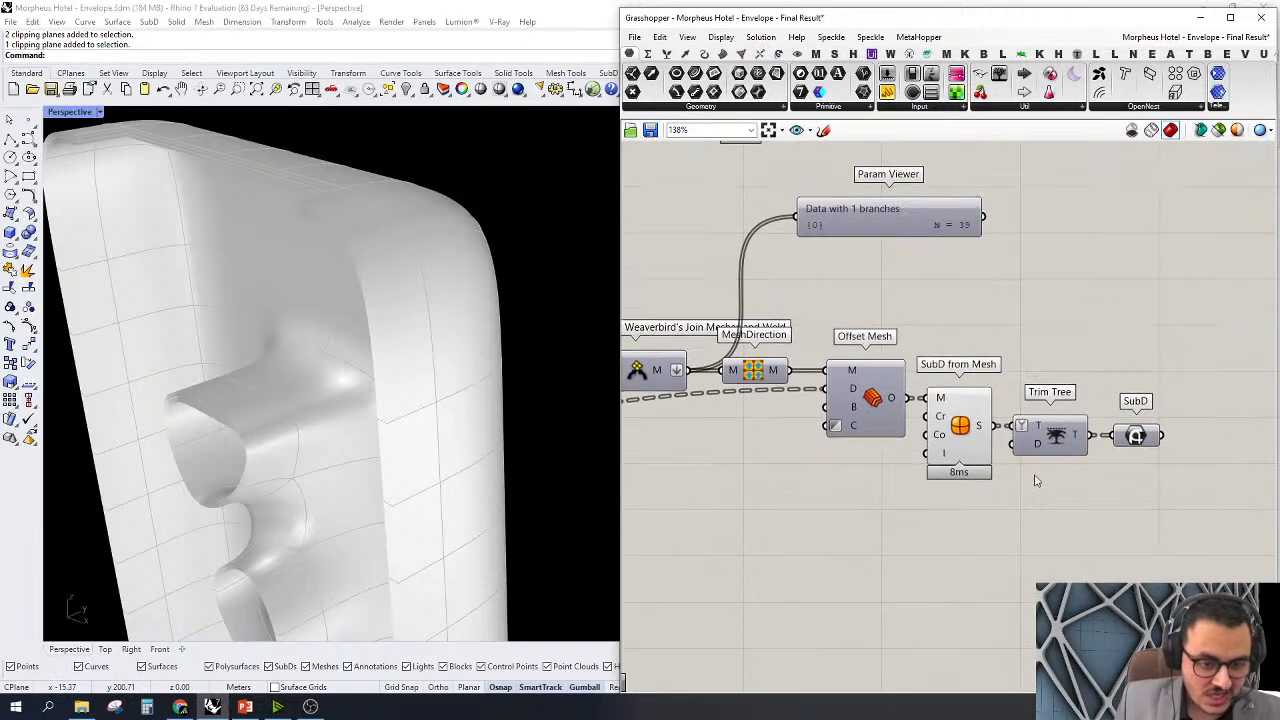
# Move the Param Viewer beyond the SubD chain and feed it from the output of SubD from Mesh
pyautogui.scroll(-1, 1003, 420)
pyautogui.moveTo(902, 242); pyautogui.dragTo(1173, 212)
pyautogui.scroll(2, 1160, 302)
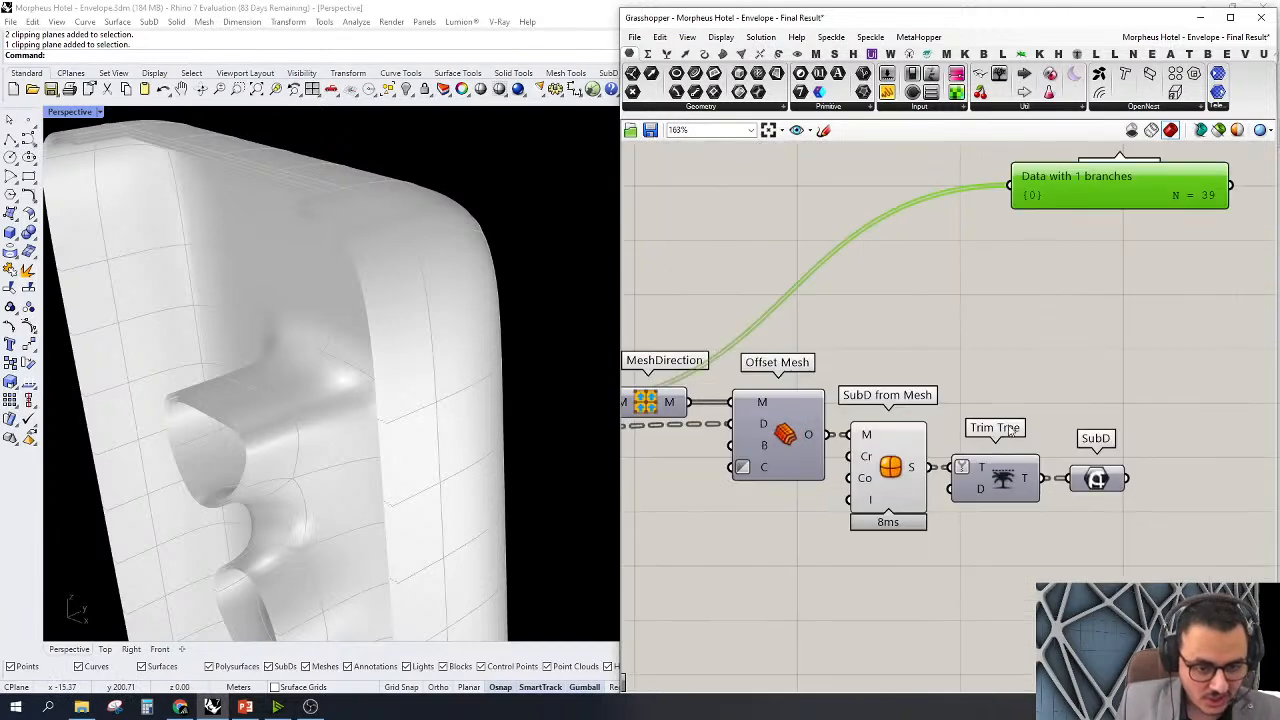
pyautogui.moveTo(929, 467); pyautogui.dragTo(1015, 177)
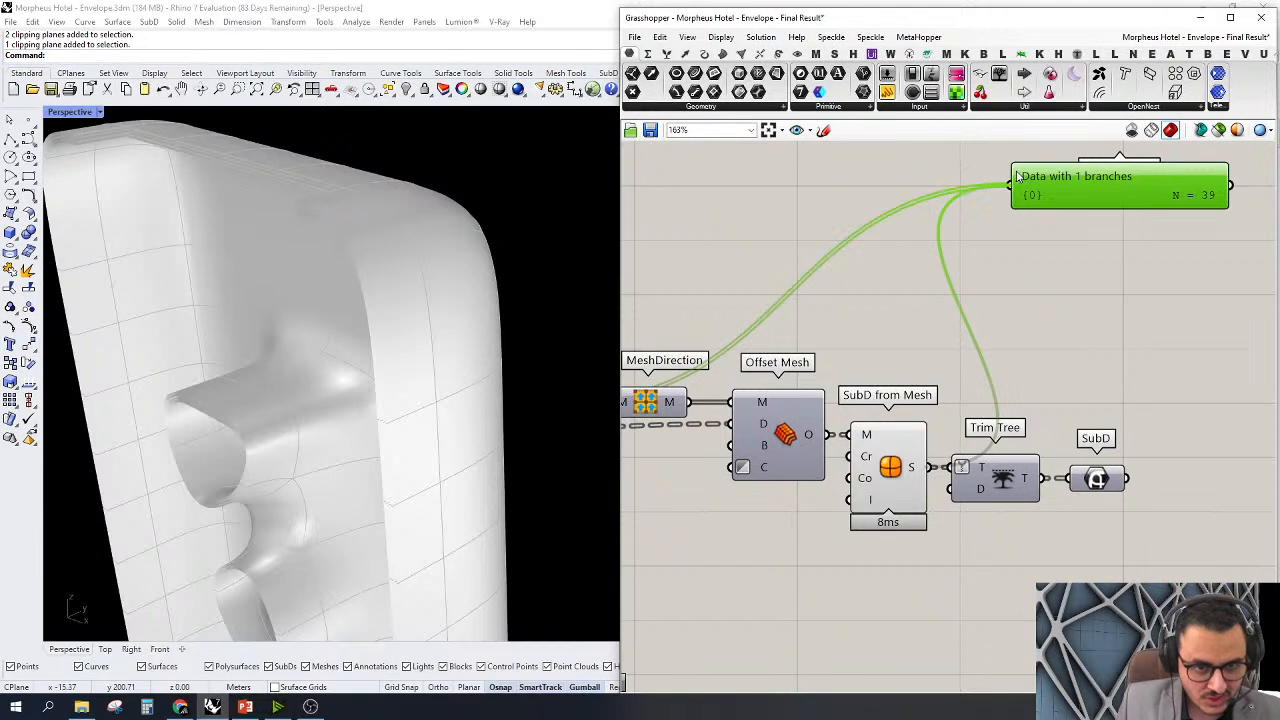
# Enlarge and reposition the Param Viewer above the Trim Tree to list the branch paths of the SubD output
pyautogui.moveTo(1070, 215); pyautogui.dragTo(1070, 517)
pyautogui.scroll(-3, 1069, 463)
pyautogui.scroll(2, 1069, 463)
pyautogui.moveTo(1086, 547); pyautogui.dragTo(1080, 222)
pyautogui.moveTo(1043, 329); pyautogui.dragTo(1206, 355, button='right')
pyautogui.scroll(-2, 1206, 355)
pyautogui.scroll(2, 1087, 427)
pyautogui.moveTo(998, 469); pyautogui.dragTo(906, 506, button='right')
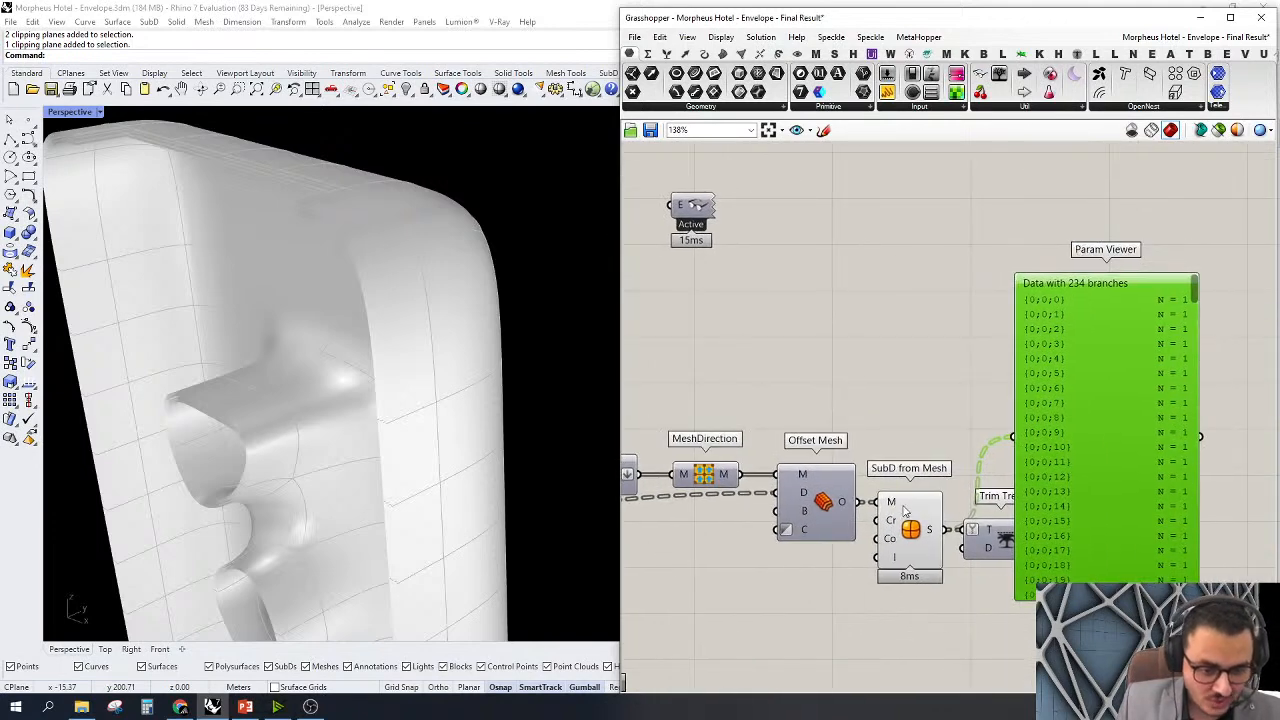
# Examine the branch structure of the Number parameter that supplies the distances to Offset Mesh
pyautogui.scroll(-4, 869, 494)
pyautogui.moveTo(816, 526); pyautogui.dragTo(1088, 411, button='right')
pyautogui.scroll(3, 926, 450)
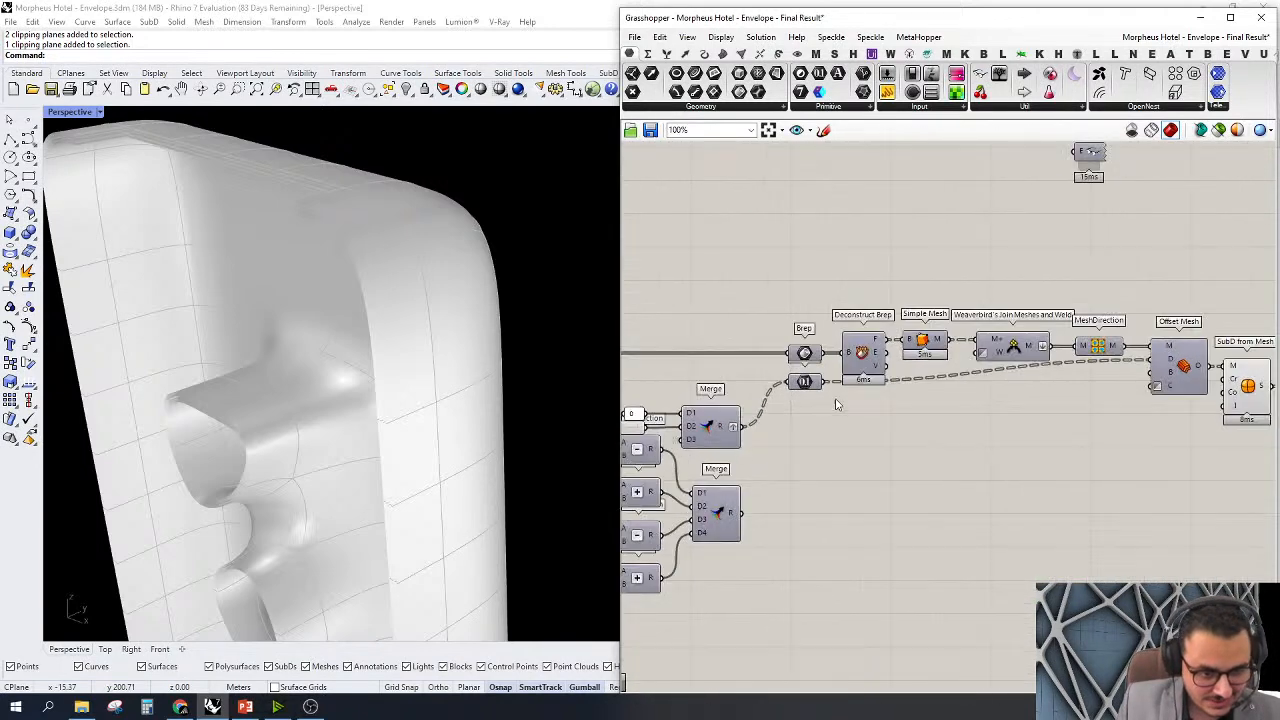
pyautogui.moveTo(815, 388)
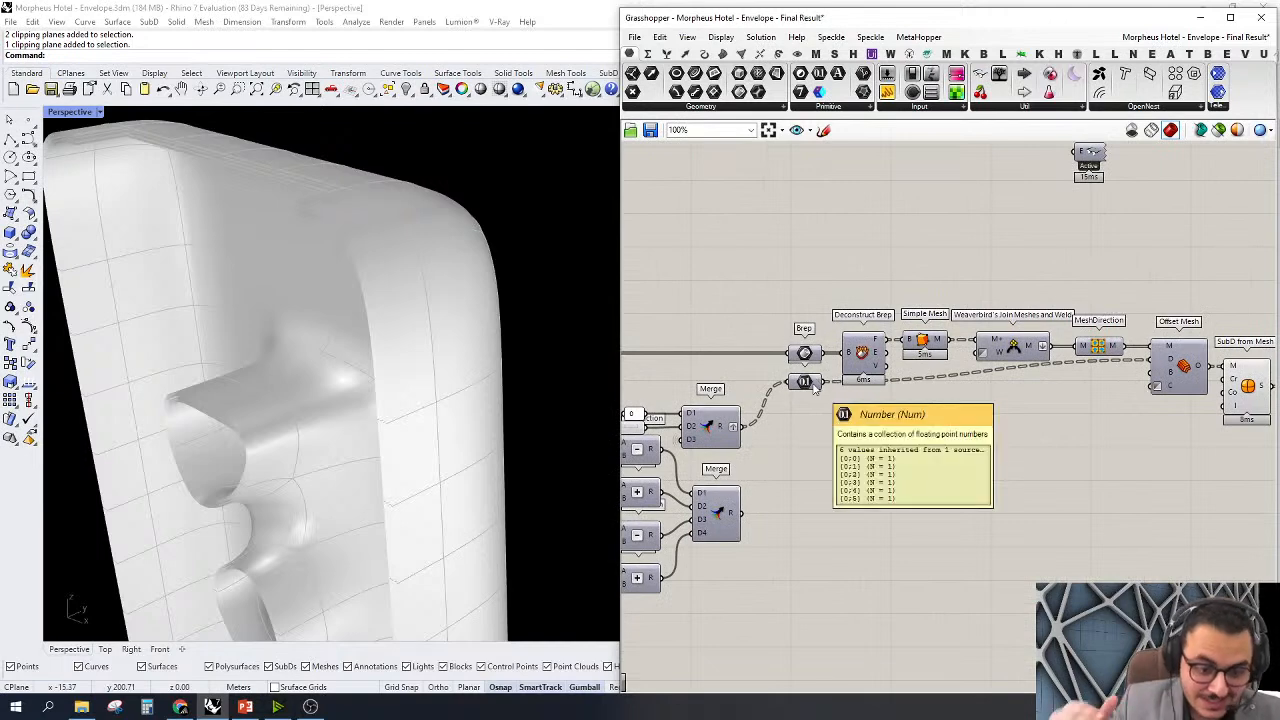
pyautogui.scroll(-5, 814, 388)
pyautogui.moveTo(1057, 371); pyautogui.dragTo(867, 401, button='right')
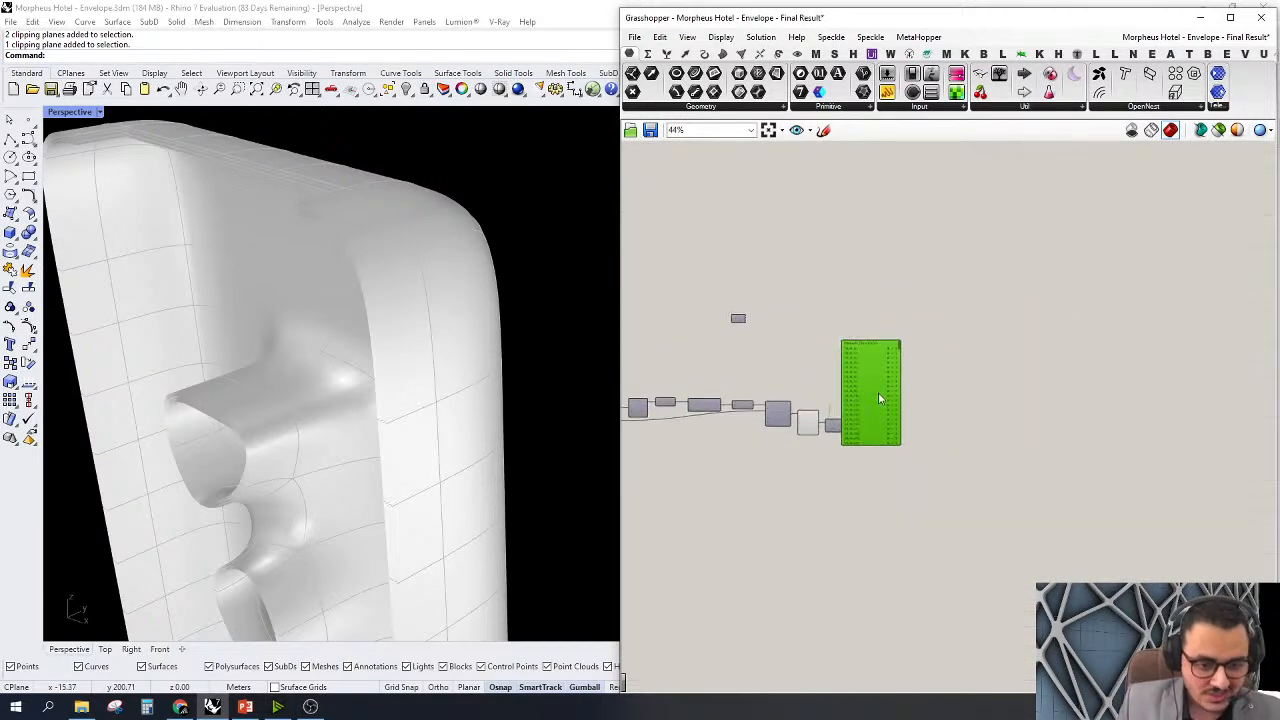
# Rewire the Param Viewer input to the SubD parameter that follows Trim Tree
pyautogui.scroll(6, 867, 400)
pyautogui.moveTo(783, 421); pyautogui.dragTo(970, 388, button='right')
pyautogui.scroll(1, 970, 388)
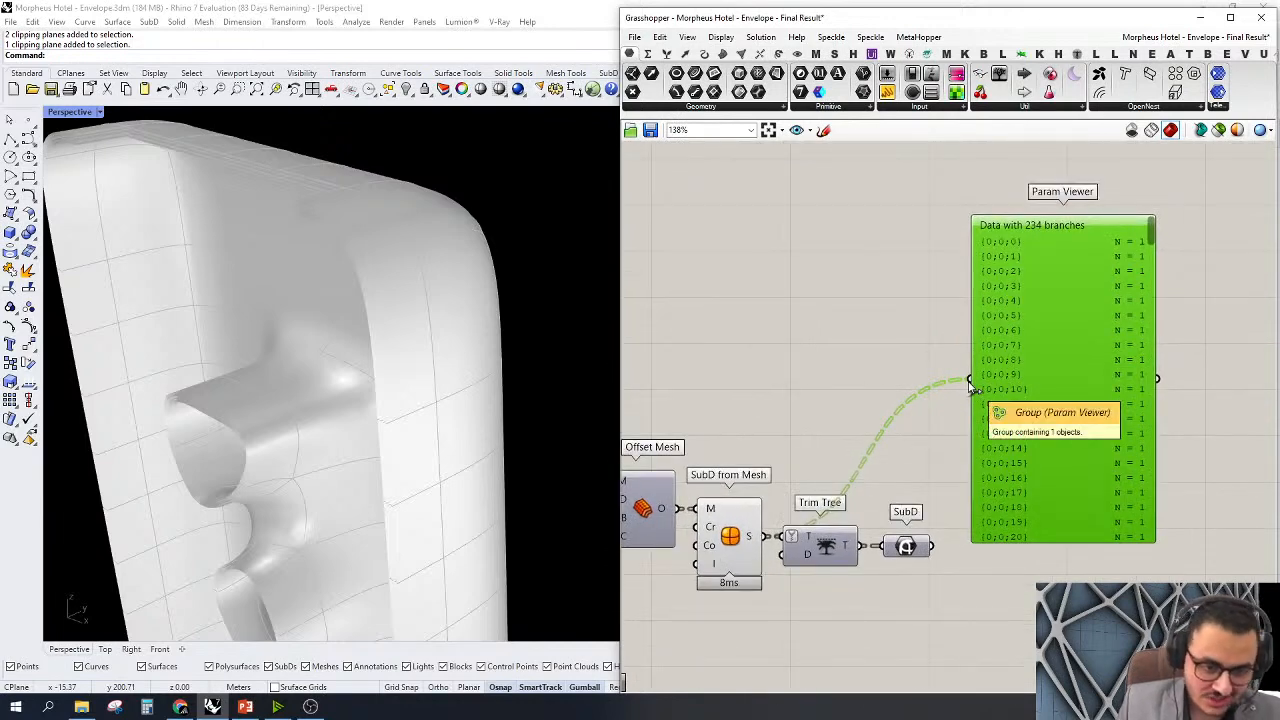
pyautogui.moveTo(970, 388); pyautogui.dragTo(866, 556)
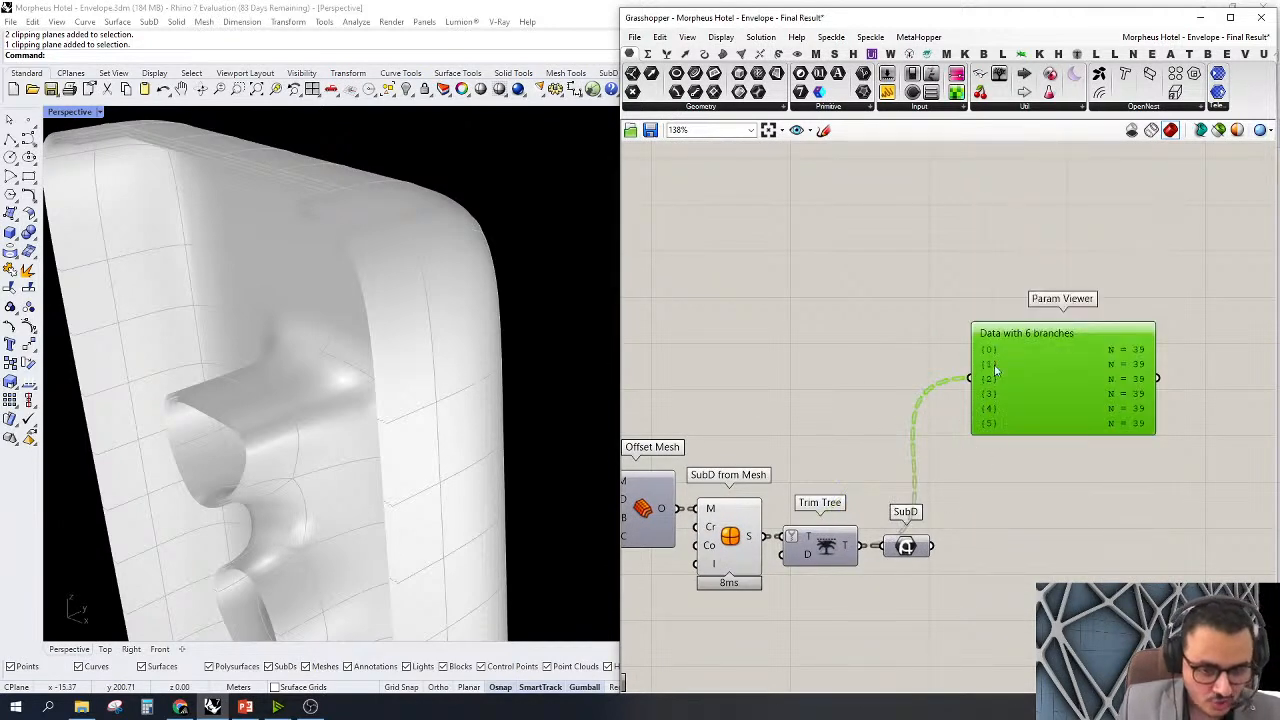
# Search the component library for "trim" to point out the Trim Tree component
pyautogui.scroll(1, 992, 383)
pyautogui.moveTo(766, 573); pyautogui.dragTo(965, 445, button='right')
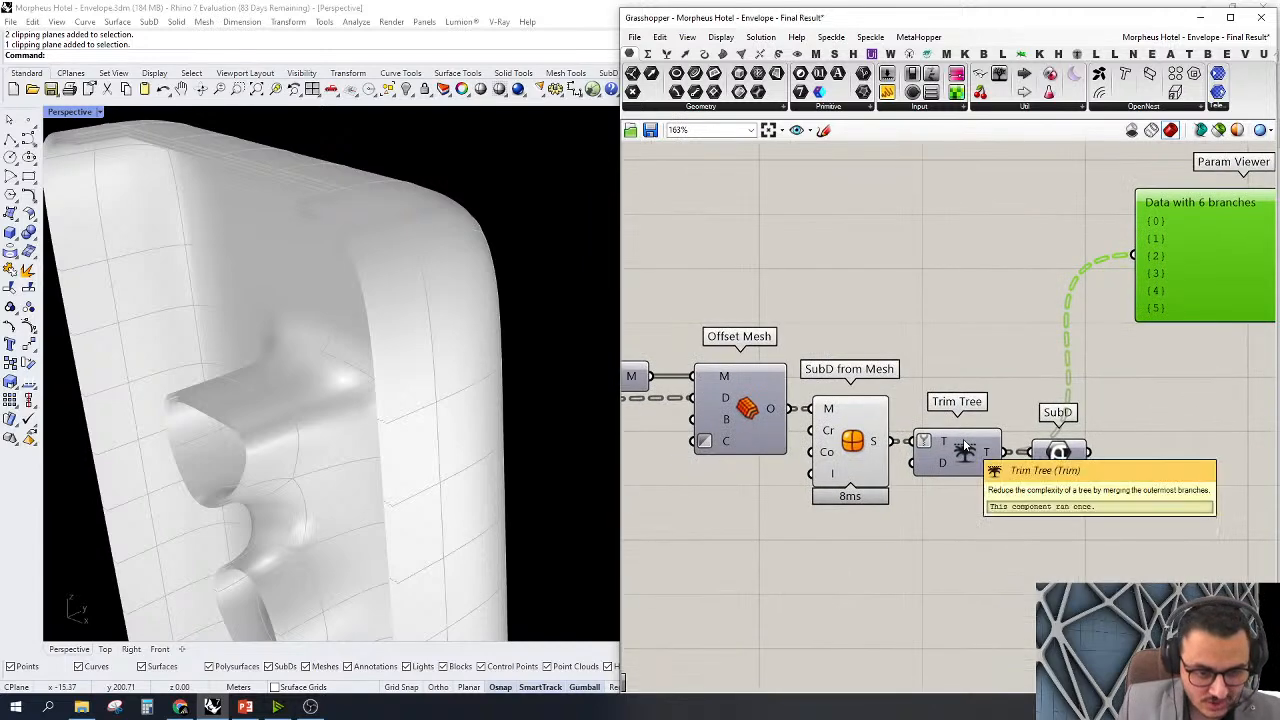
pyautogui.moveTo(970, 570); pyautogui.dragTo(974, 477, button='right')
pyautogui.doubleClick(976, 473)
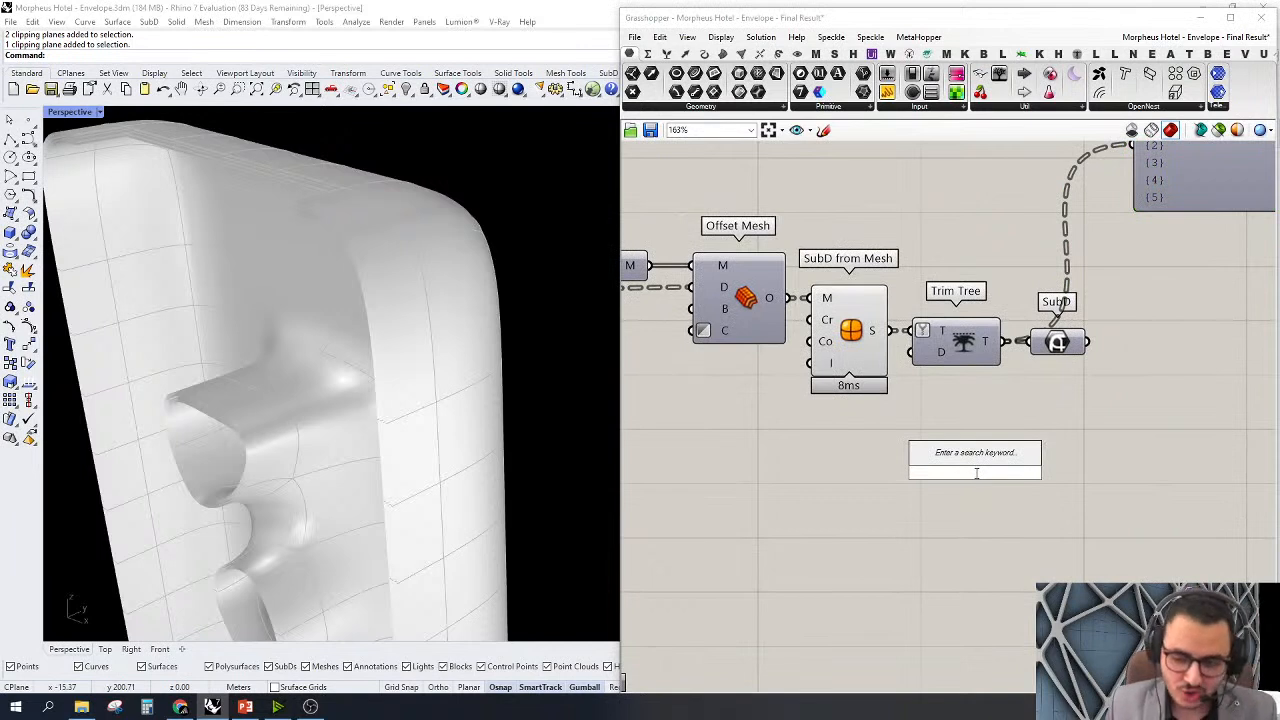
pyautogui.write('tr')
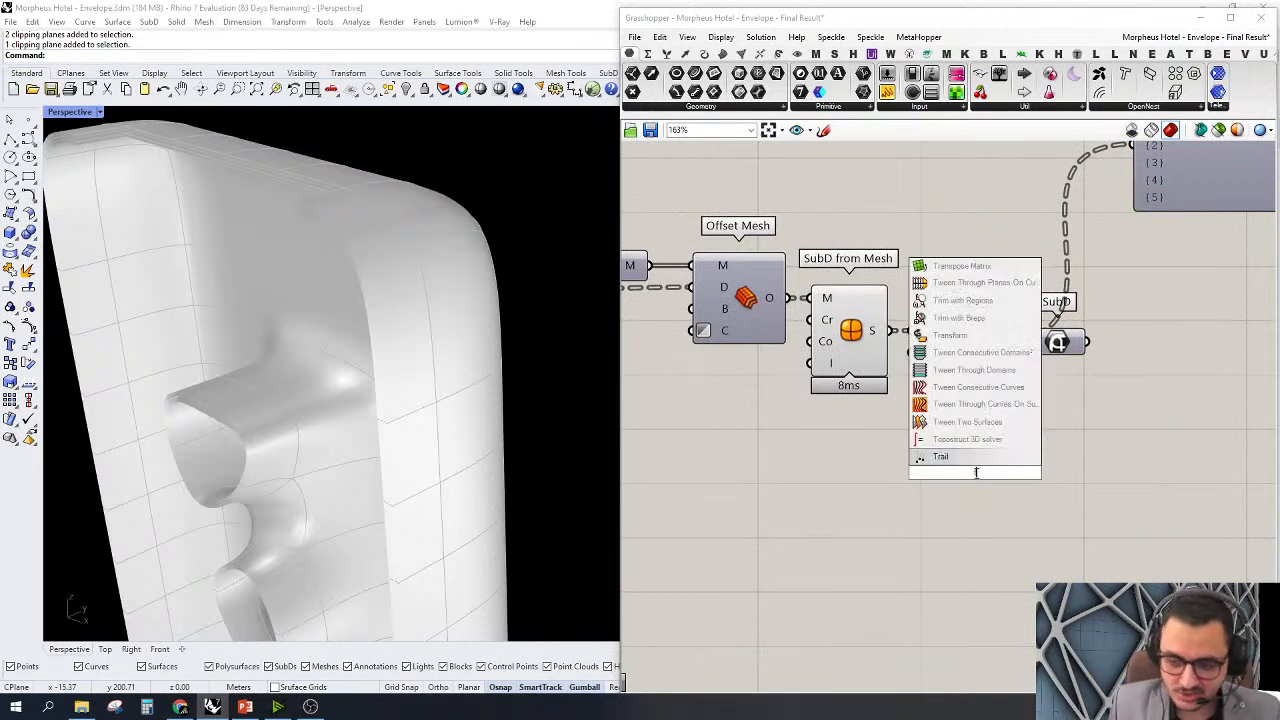
pyautogui.write('im')
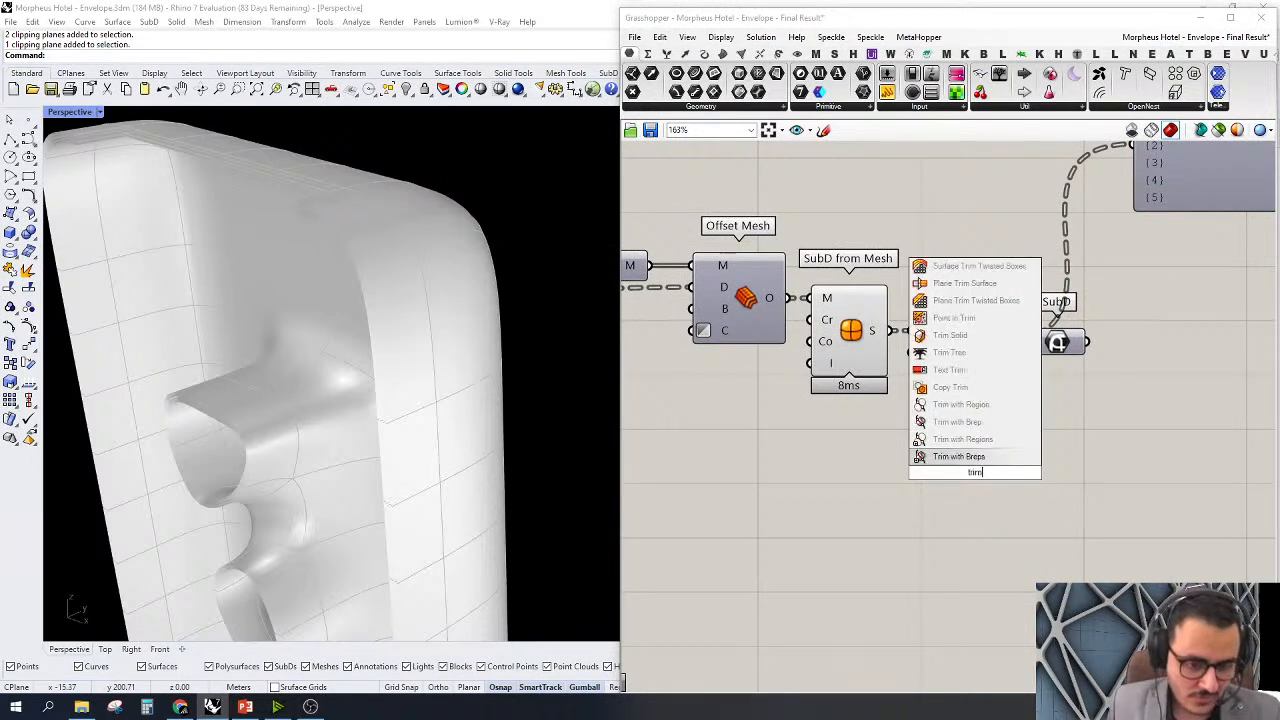
pyautogui.click(940, 354)
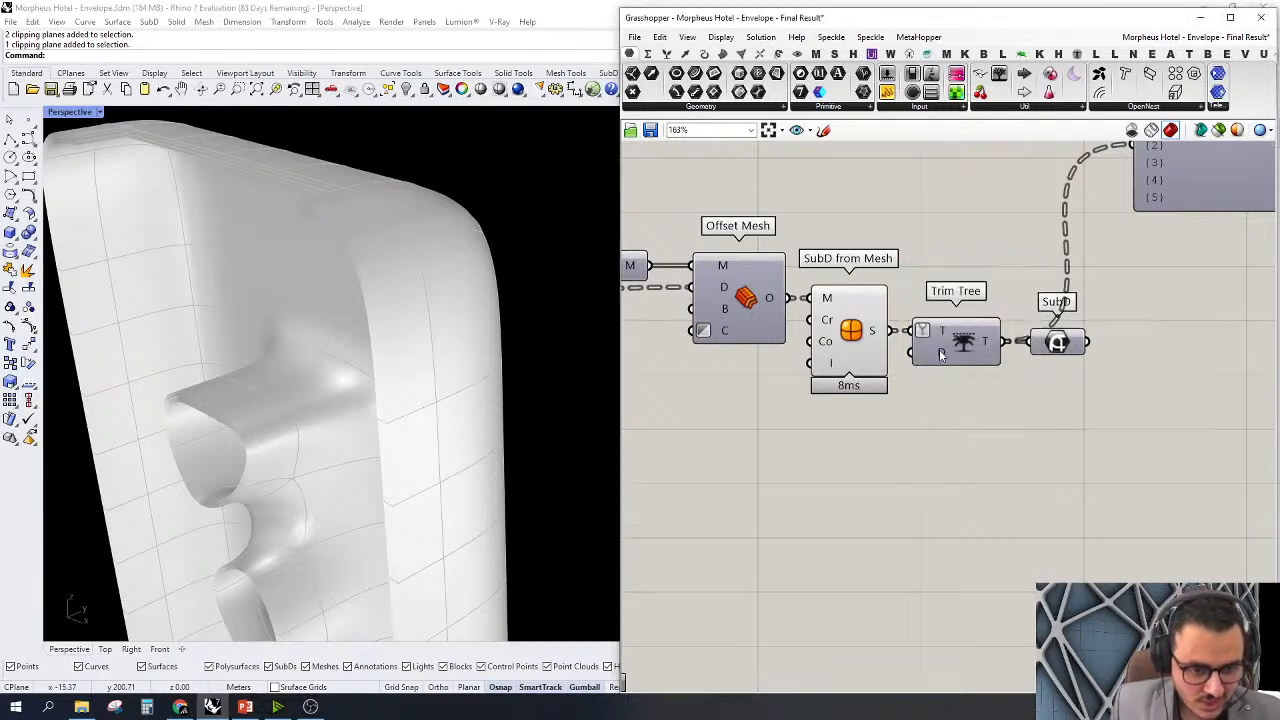
# Check the Depth and Tree inputs of Trim Tree and select the Param Viewer showing the trimmed SubD branches
pyautogui.moveTo(942, 358)
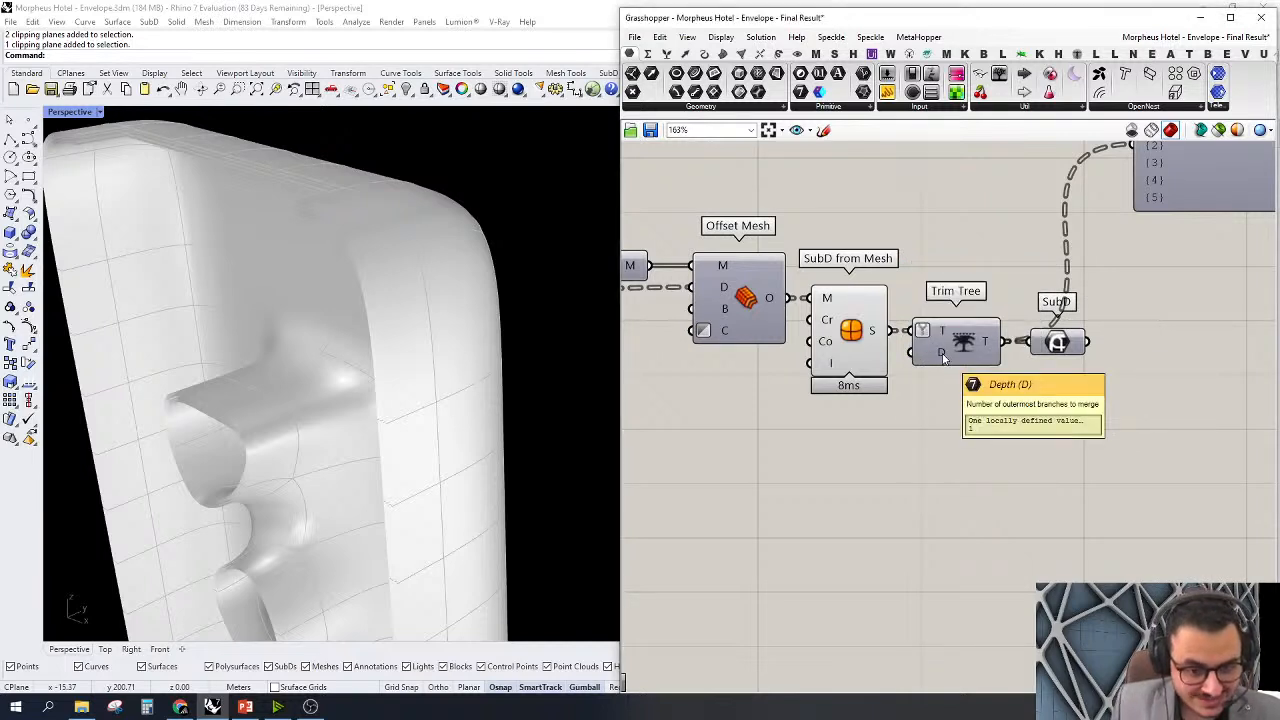
pyautogui.moveTo(1053, 283); pyautogui.dragTo(949, 412, button='right')
pyautogui.moveTo(982, 350); pyautogui.dragTo(933, 367, button='right')
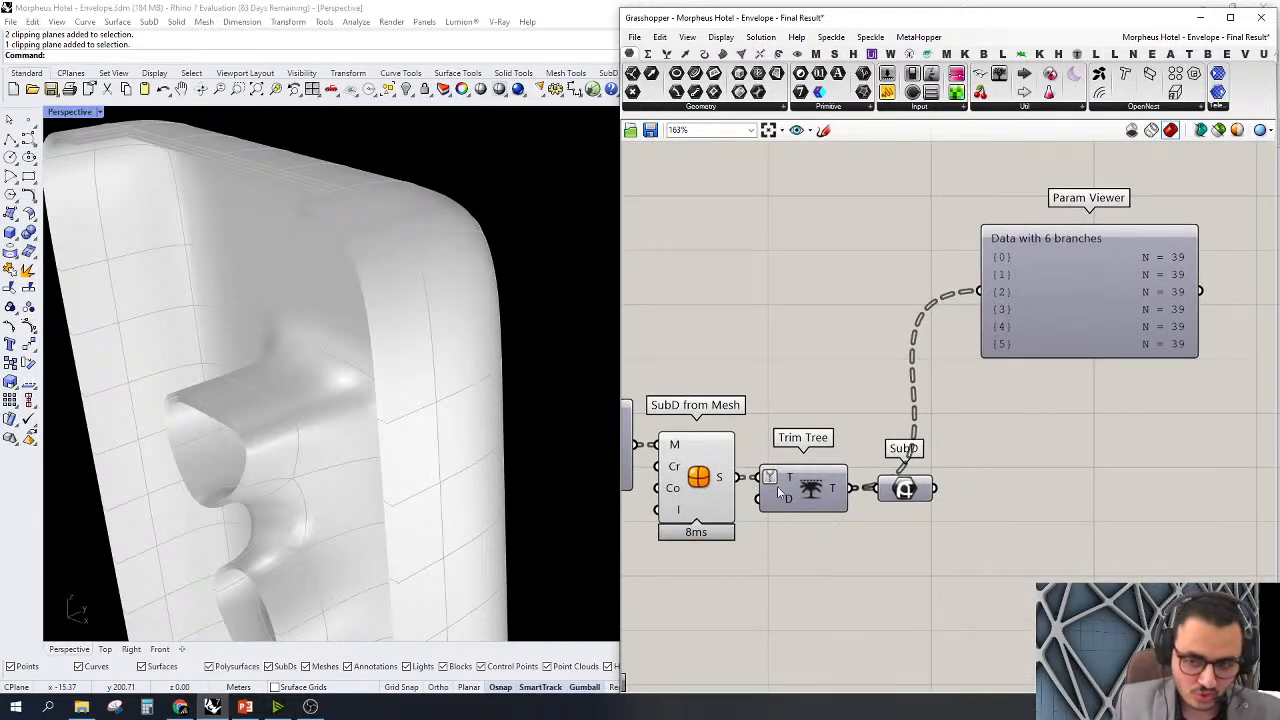
pyautogui.moveTo(779, 490)
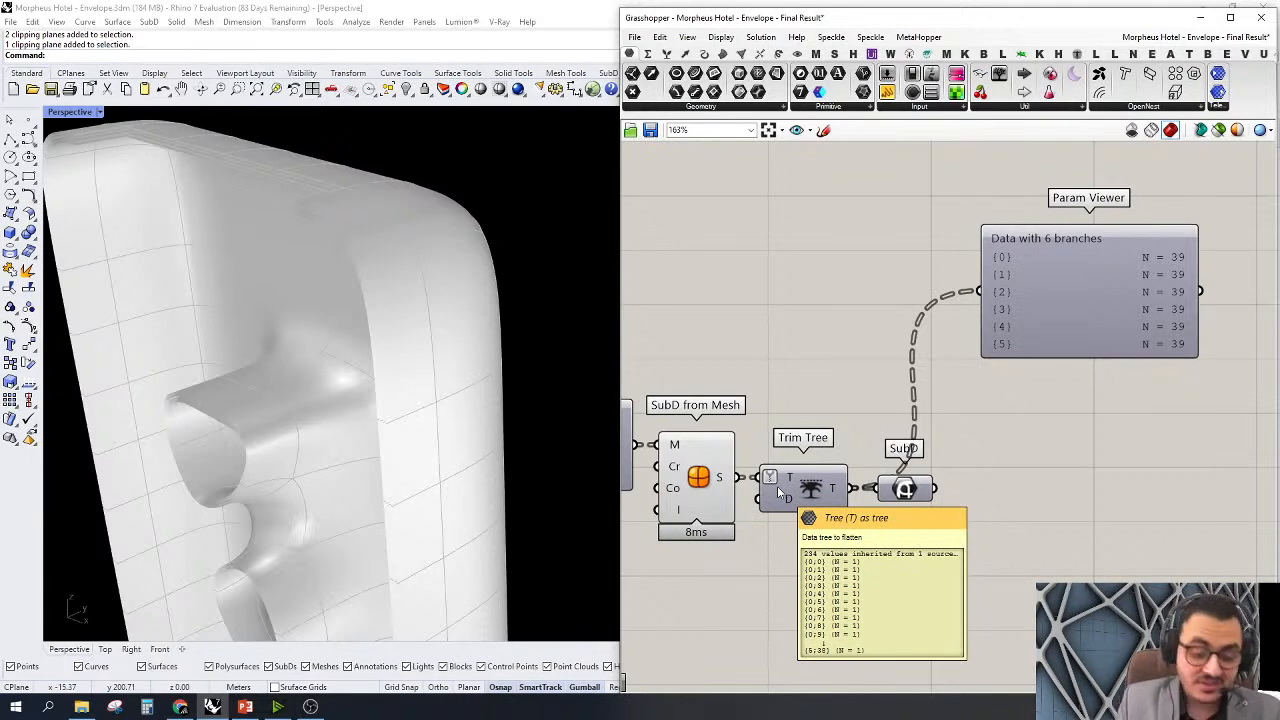
pyautogui.moveTo(1003, 449); pyautogui.dragTo(1030, 442, button='right')
pyautogui.moveTo(1121, 427); pyautogui.dragTo(1003, 177)
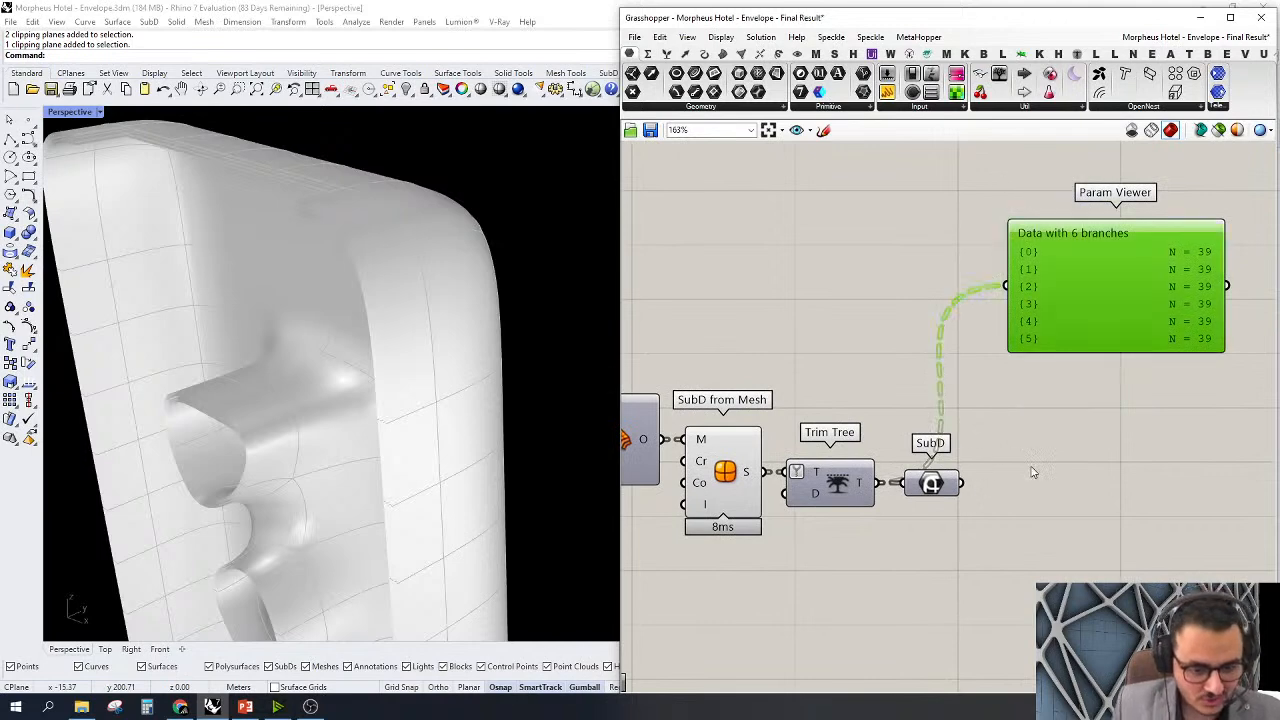
# Briefly show the input Brep parameter's preview to compare it with the SubD geometry, and hide it again
pyautogui.scroll(-4, 1157, 428)
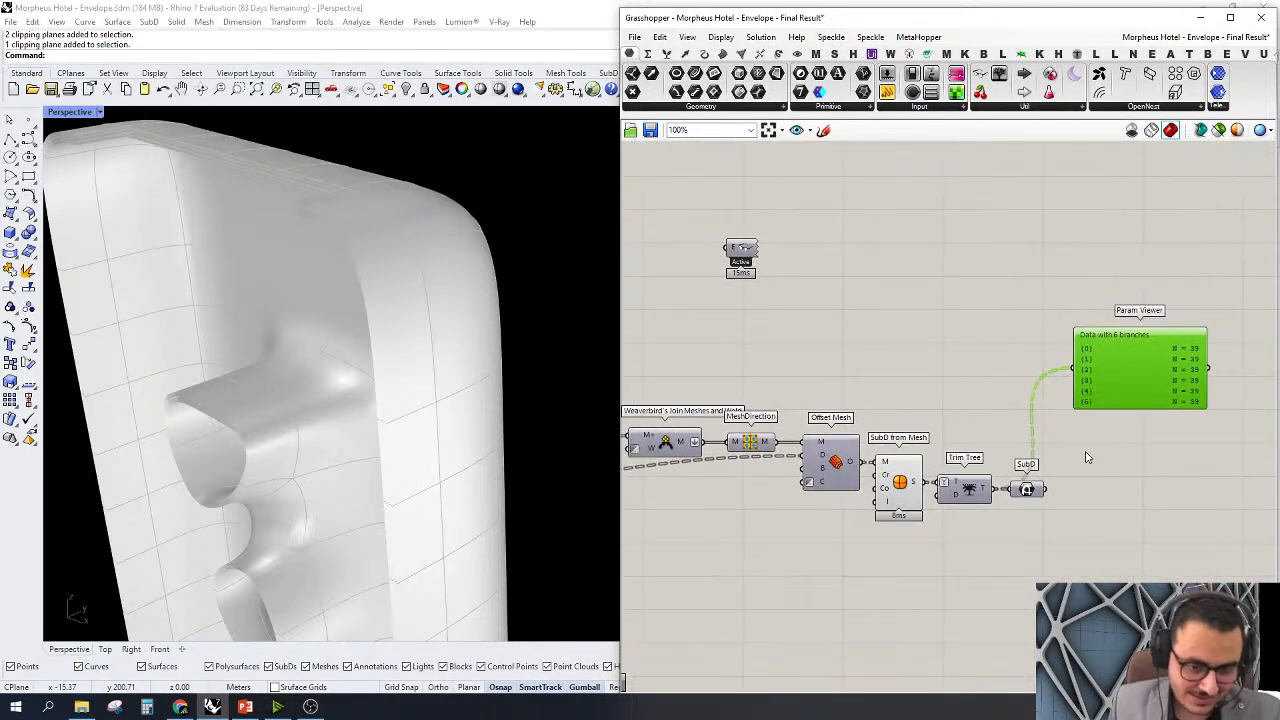
pyautogui.scroll(-2, 1178, 410)
pyautogui.scroll(3, 778, 428)
pyautogui.click(779, 406)
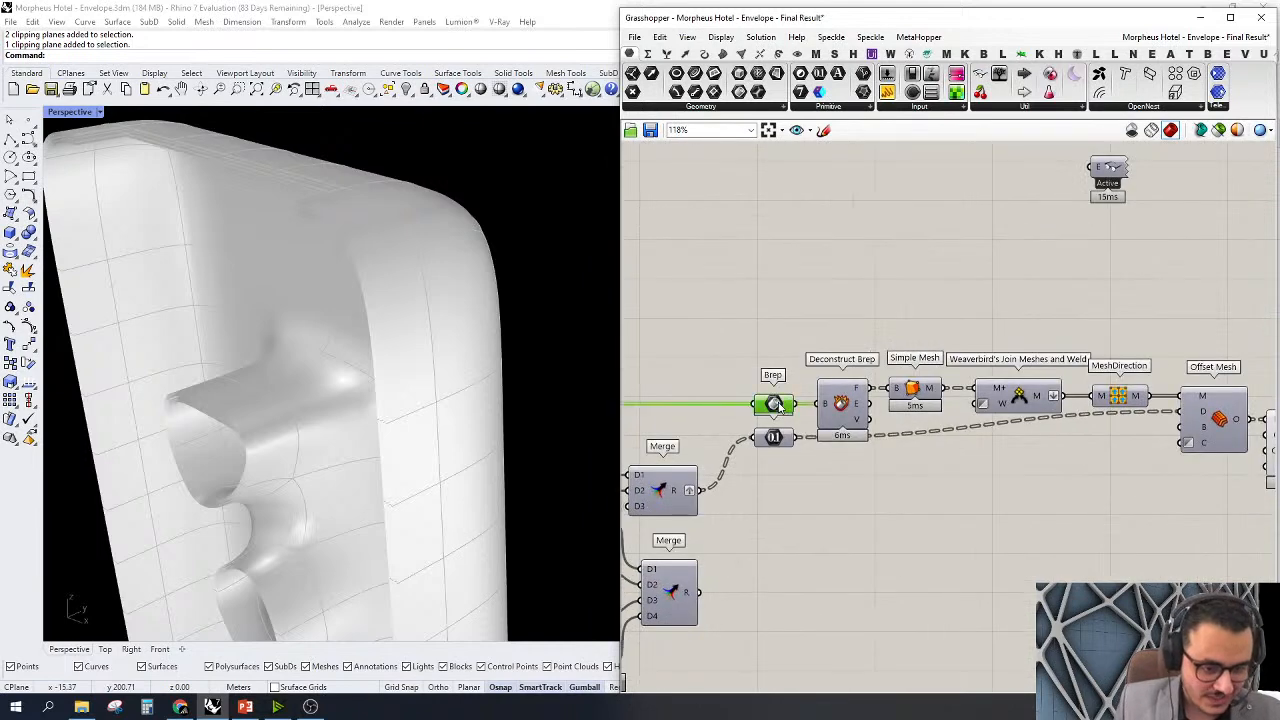
pyautogui.rightClick(775, 405)
pyautogui.click(800, 425)
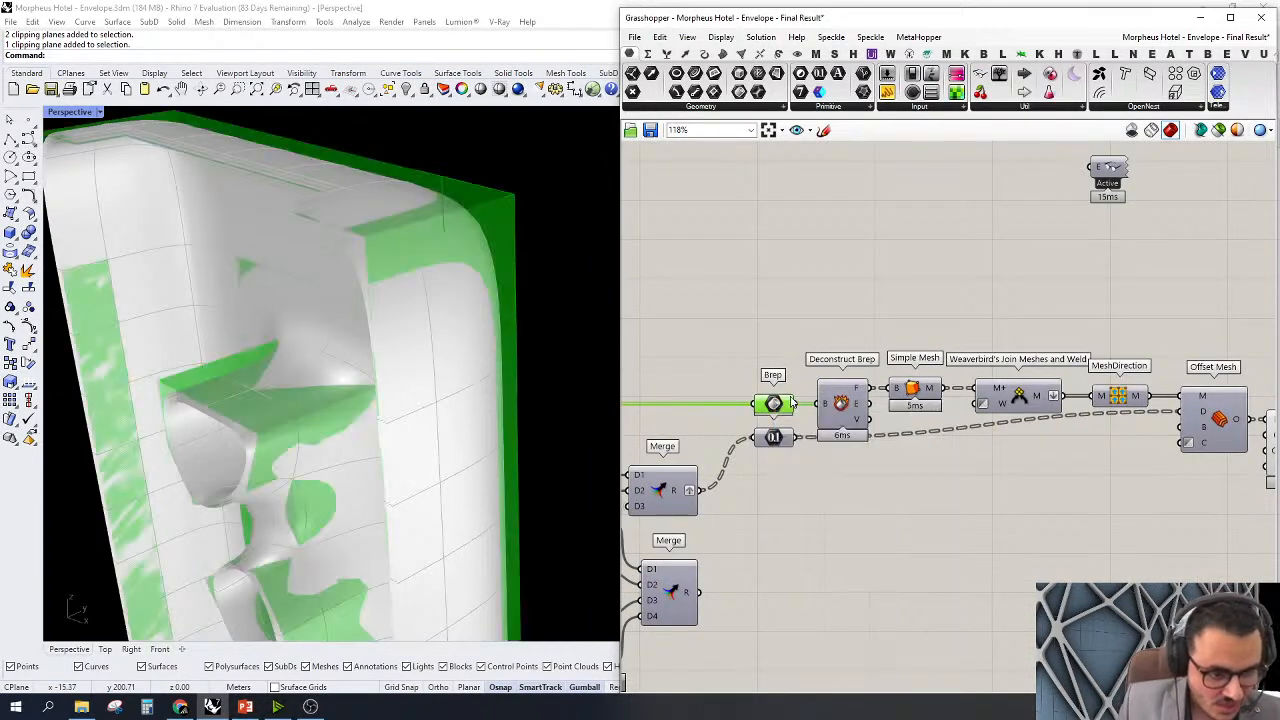
pyautogui.rightClick(778, 404)
pyautogui.click(802, 426)
# Hide the preview of the SubD from Mesh and Trim Tree components
pyautogui.moveTo(1049, 461); pyautogui.dragTo(929, 443, button='right')
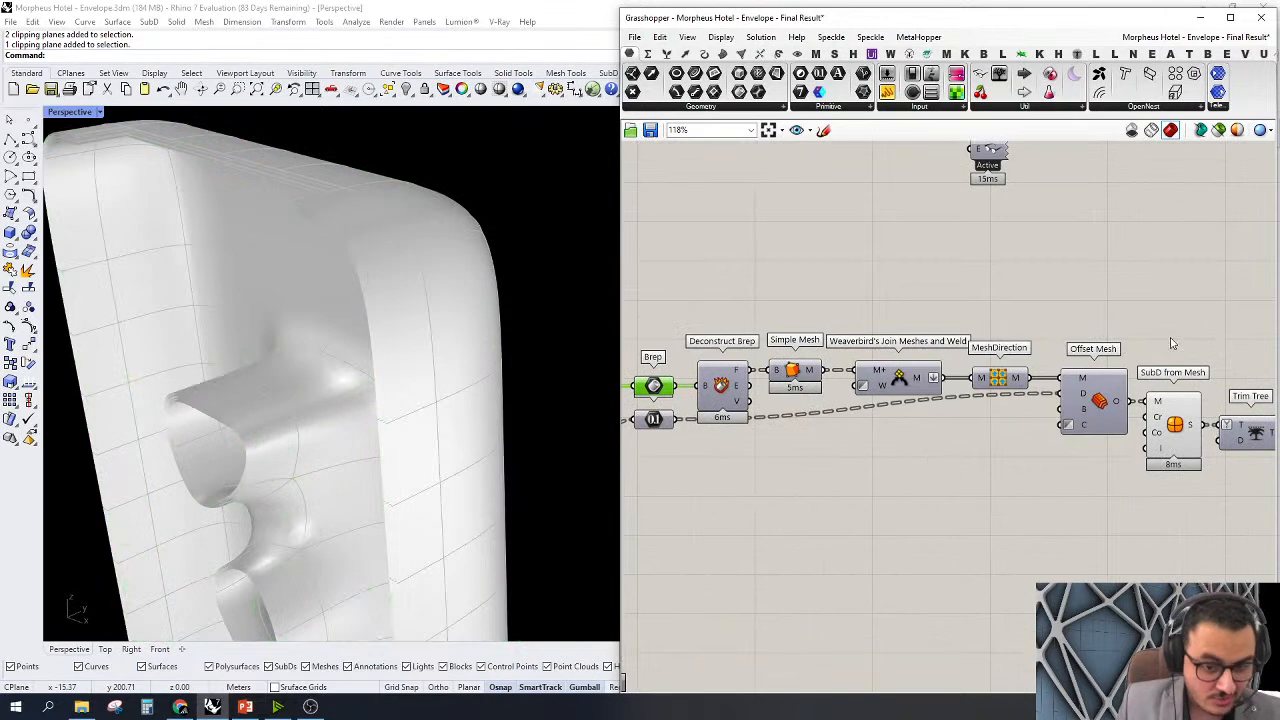
pyautogui.moveTo(1061, 419); pyautogui.dragTo(721, 437, button='right')
pyautogui.moveTo(885, 386); pyautogui.dragTo(802, 518)
pyautogui.middleClick(837, 259)
pyautogui.click(858, 282)
pyautogui.moveTo(888, 358); pyautogui.dragTo(923, 353, button='right')
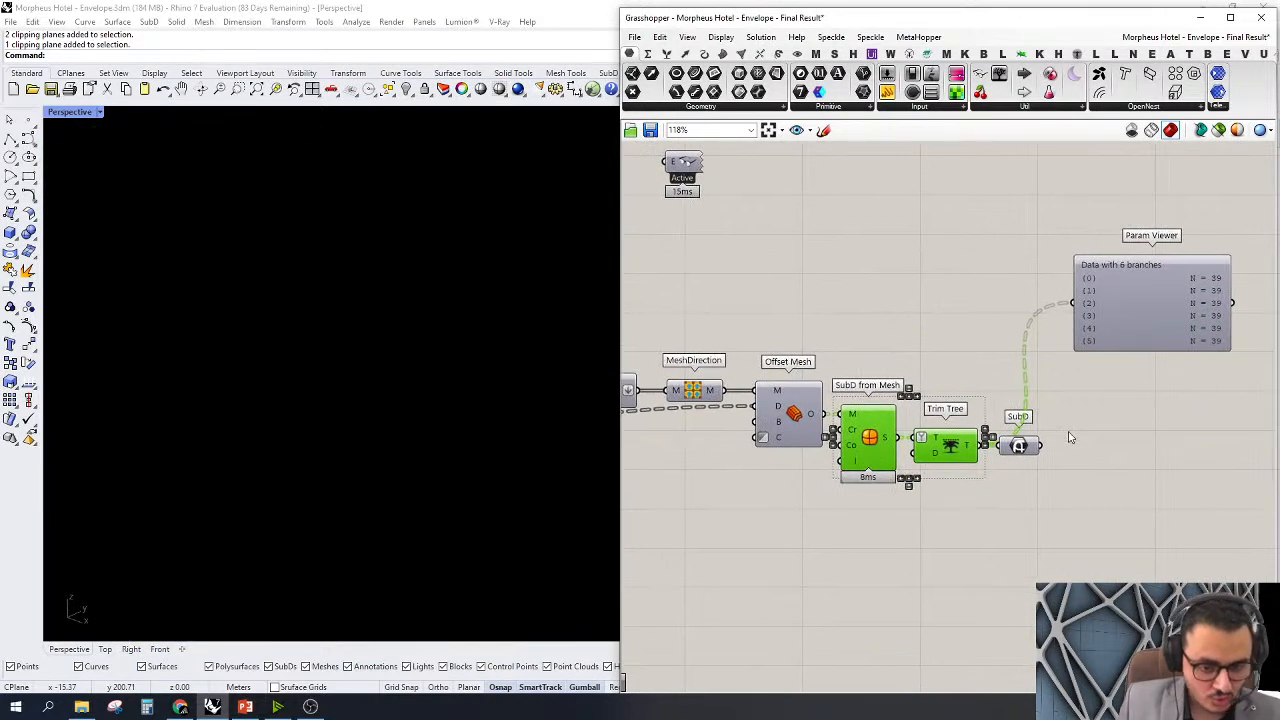
# Delete the Param Viewer and enable the preview of the final SubD parameter
pyautogui.moveTo(1130, 310); pyautogui.dragTo(1148, 274)
pyautogui.press('Delete')
pyautogui.scroll(-3, 1157, 334)
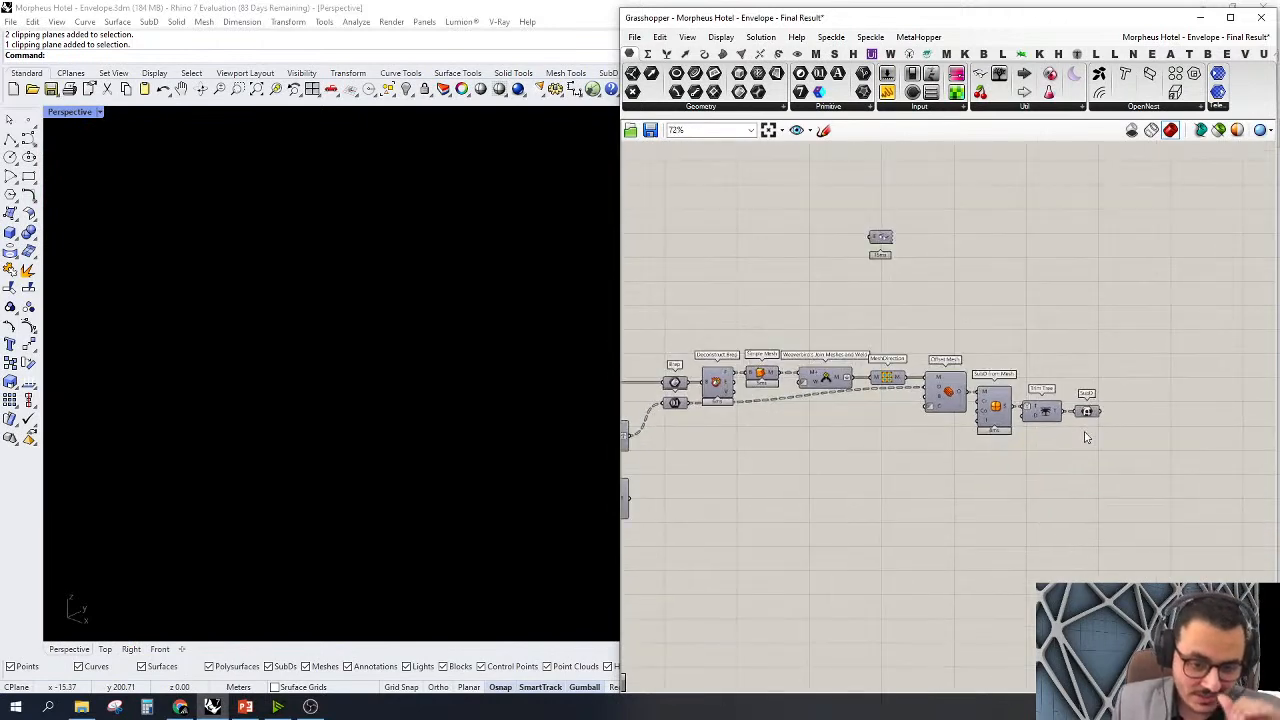
pyautogui.scroll(2, 1090, 433)
pyautogui.rightClick(1086, 406)
pyautogui.click(1119, 430)
pyautogui.scroll(-1, 1176, 392)
pyautogui.scroll(-2, 1176, 392)
pyautogui.moveTo(1174, 392); pyautogui.dragTo(1272, 397, button='right')
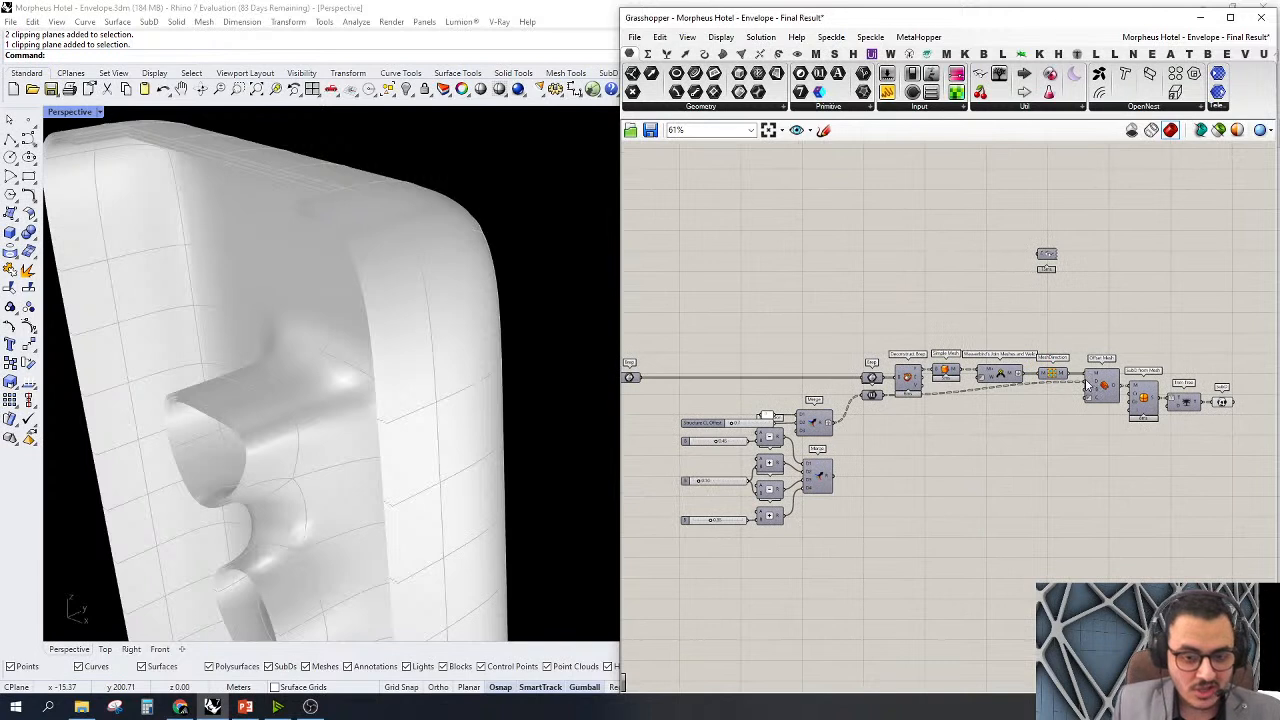
pyautogui.moveTo(1088, 385)
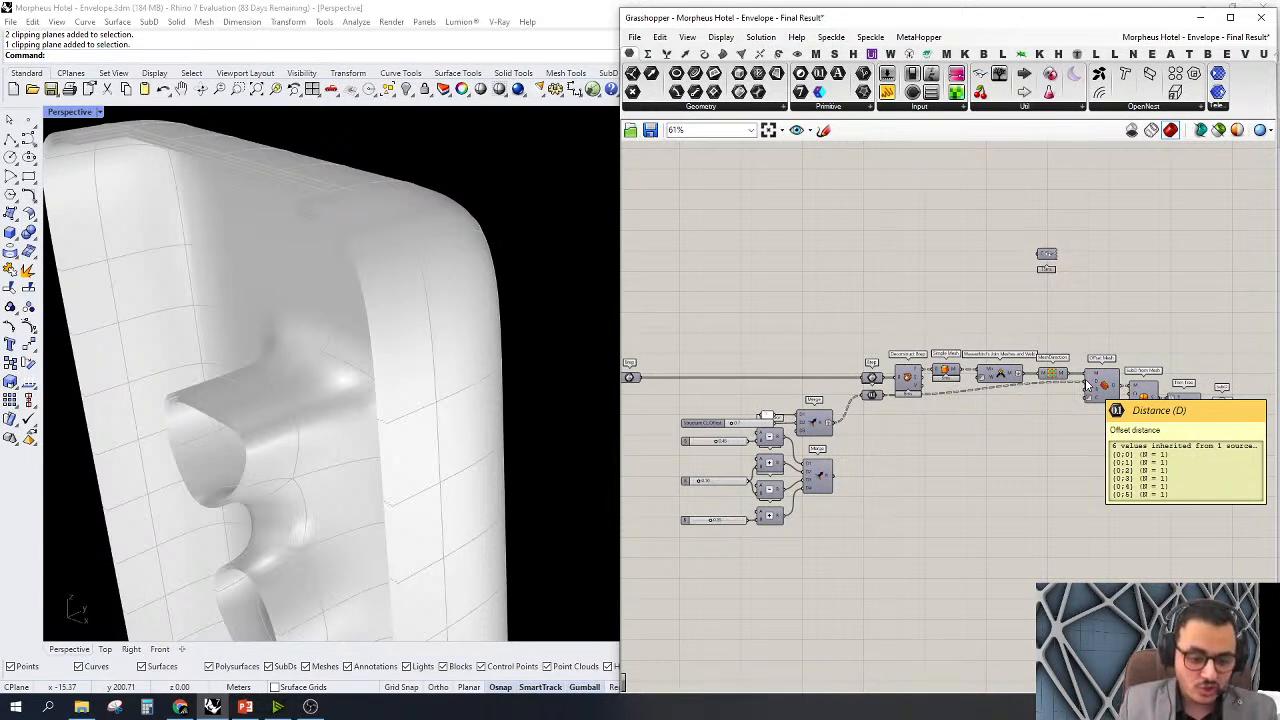
pyautogui.scroll(-2, 1066, 370)
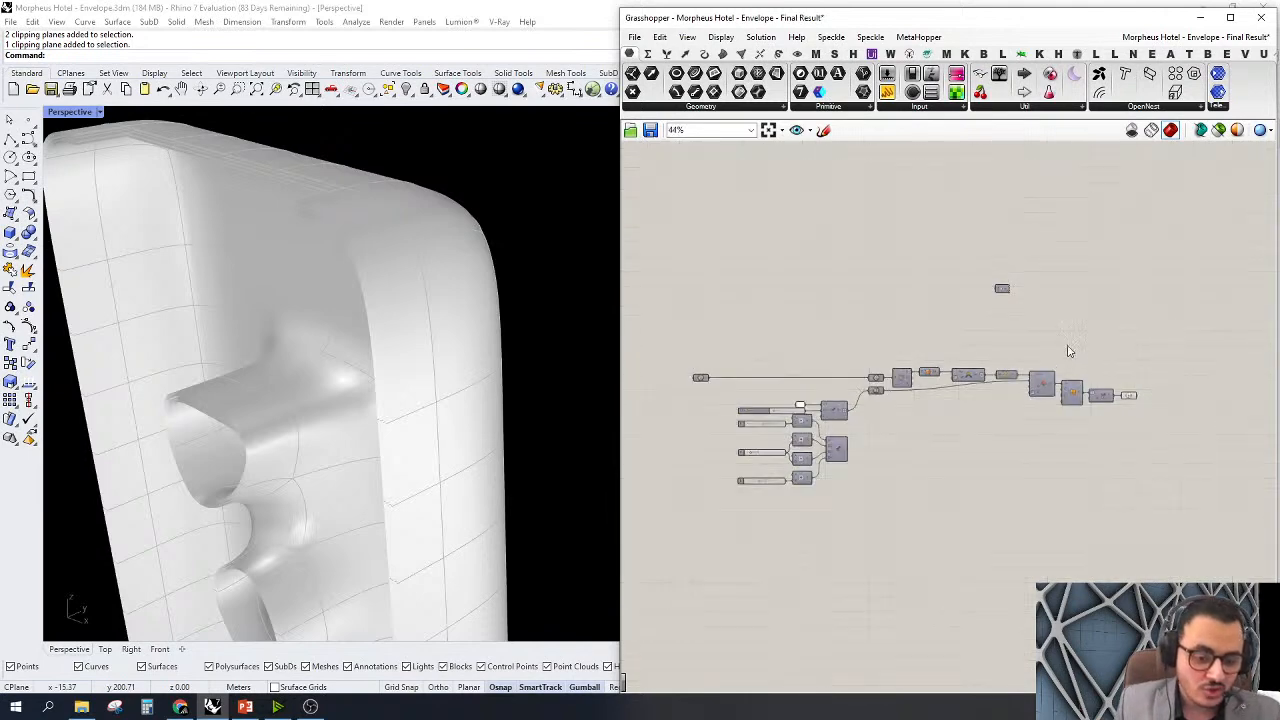
pyautogui.scroll(2, 1064, 350)
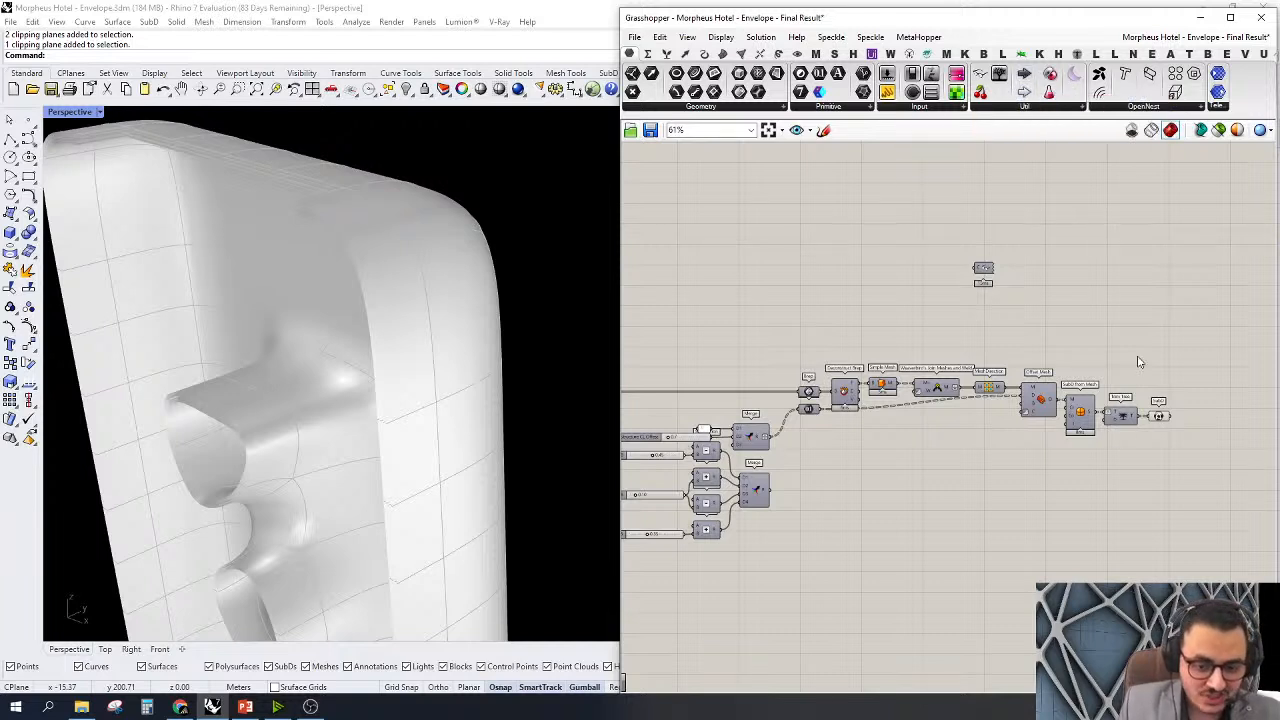
# Try converting the component chain from the Brep and Number parameters through the SubD parameter into a cluster, and undo it
pyautogui.moveTo(1232, 322); pyautogui.dragTo(800, 500)
pyautogui.middleClick(895, 331)
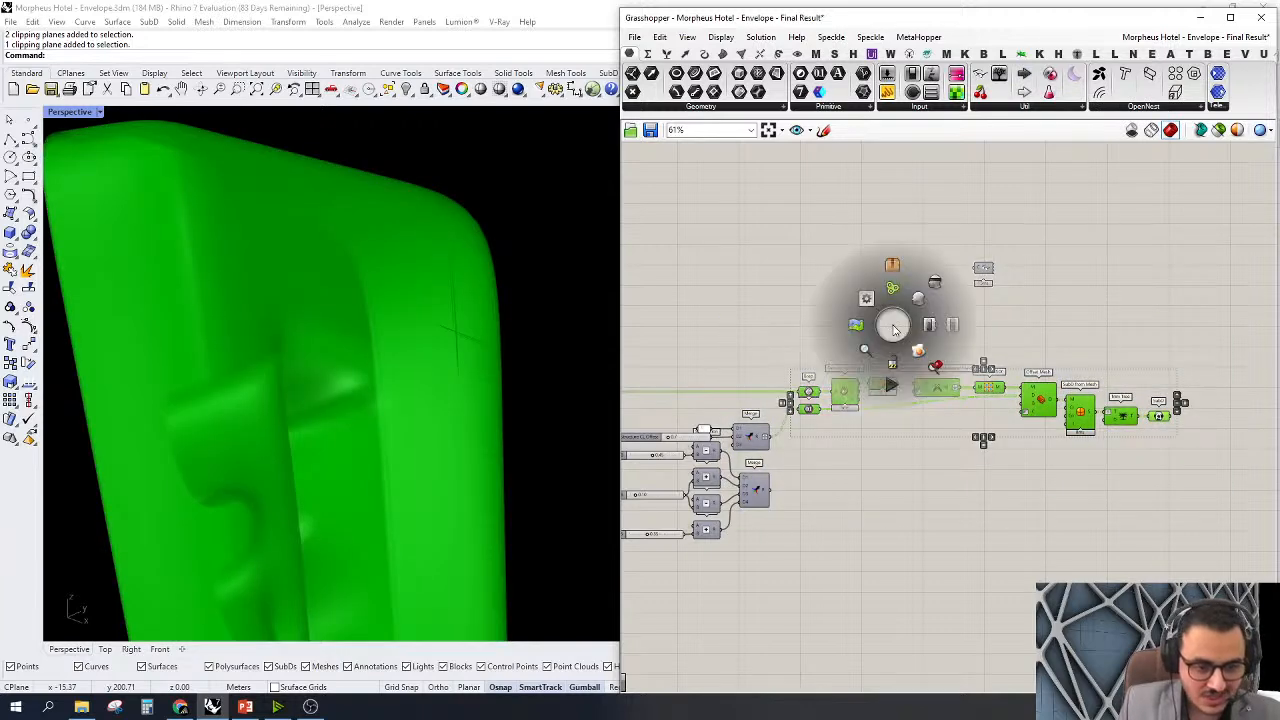
pyautogui.click(897, 274)
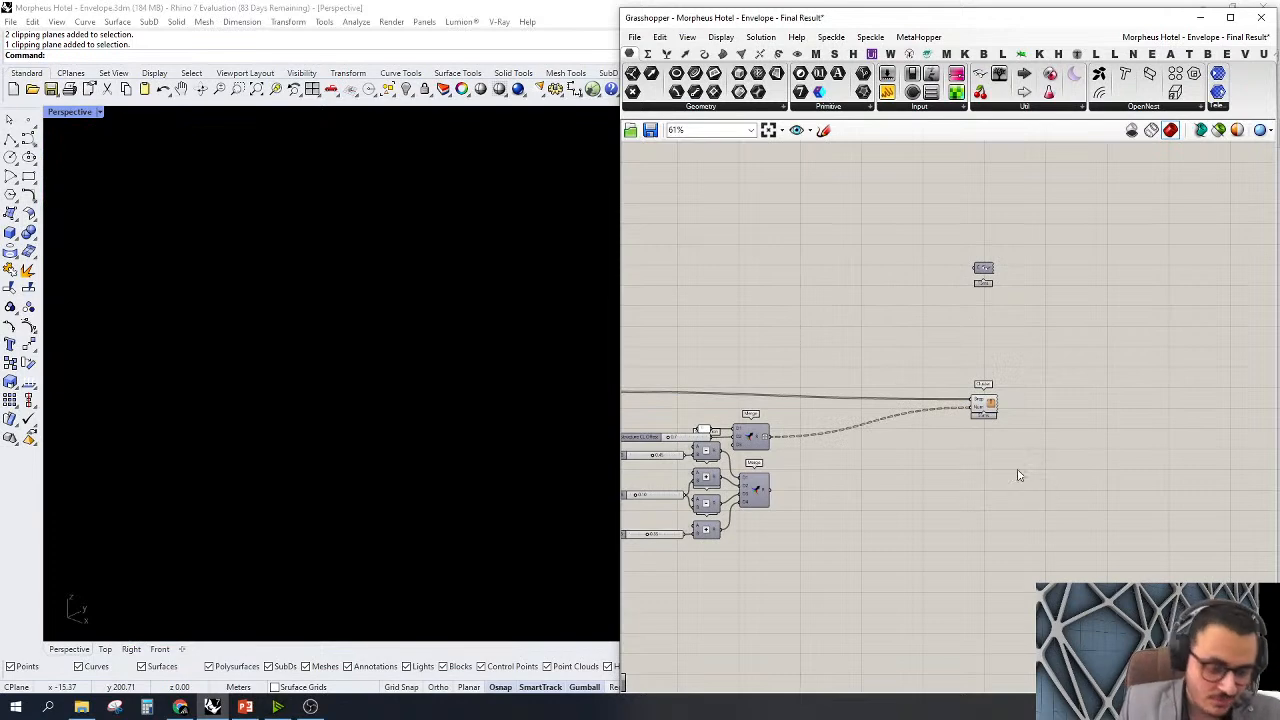
pyautogui.moveTo(1034, 474); pyautogui.dragTo(1033, 490, button='right')
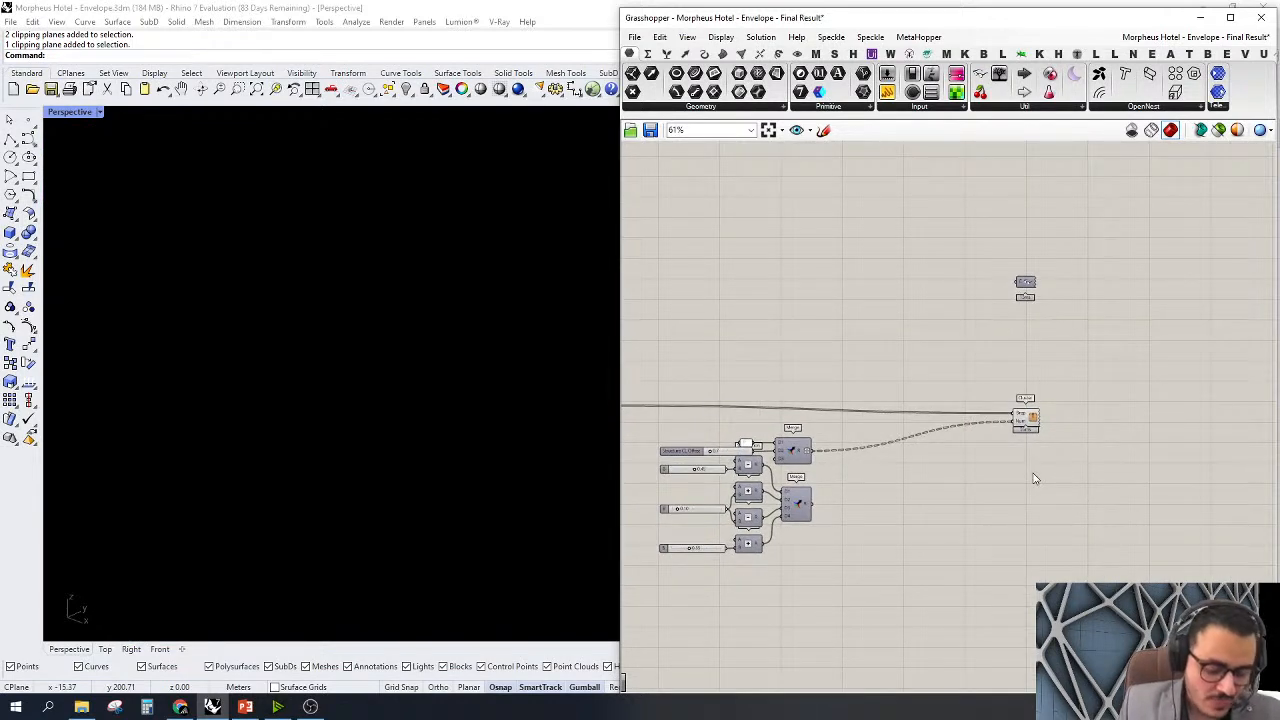
pyautogui.hotkey('ctrl', 'z')
pyautogui.click(1157, 414)
pyautogui.scroll(5, 1060, 430)
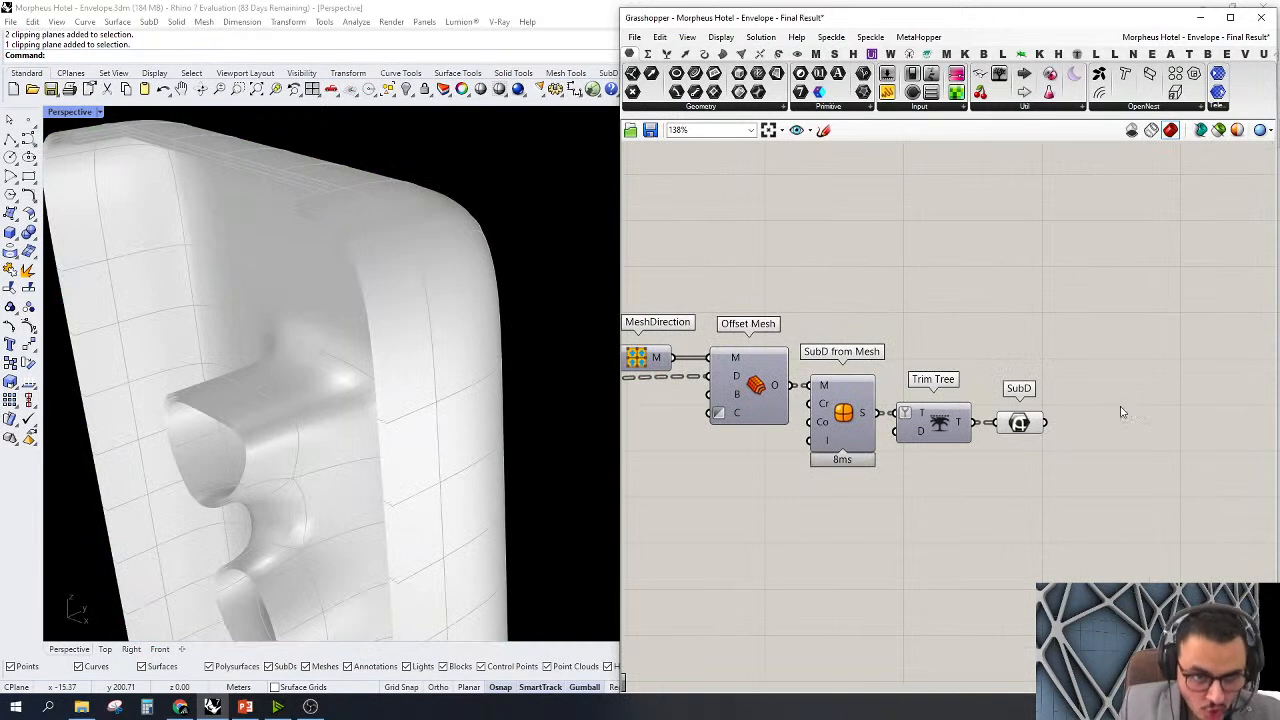
# Connect a Cluster Output component to the SubD parameter and remove it again
pyautogui.moveTo(1024, 91); pyautogui.dragTo(1043, 424)
pyautogui.moveTo(1157, 410); pyautogui.dragTo(1095, 424)
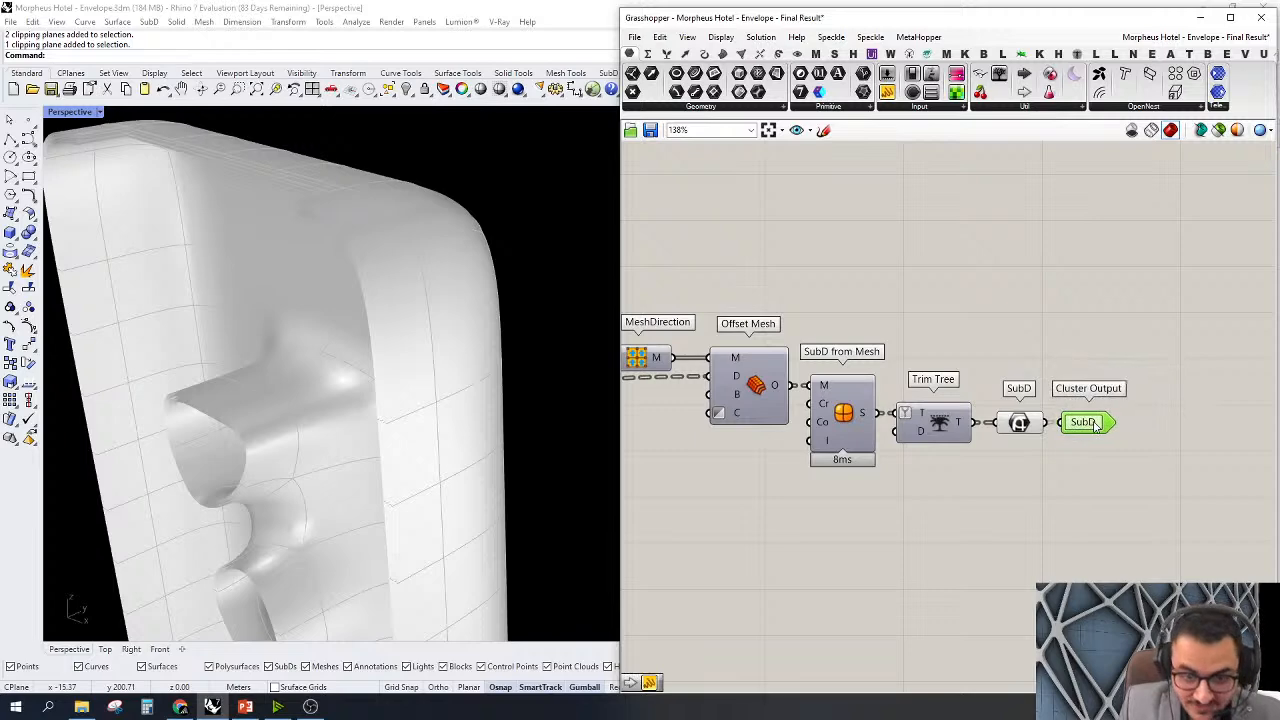
pyautogui.scroll(-3, 1097, 365)
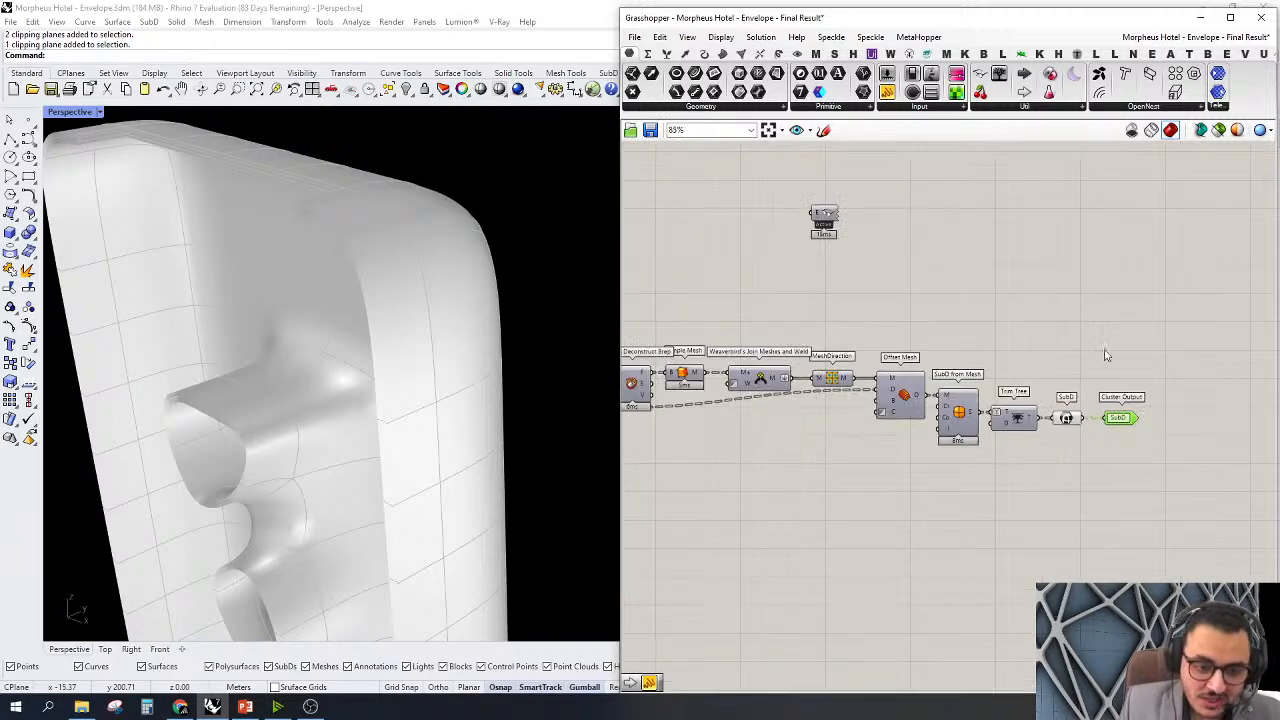
pyautogui.moveTo(1151, 366); pyautogui.dragTo(1112, 488)
pyautogui.scroll(-1, 1149, 491)
pyautogui.press('Delete')
# Cluster the chain without a Cluster Output, move the resulting cluster, and undo both changes
pyautogui.moveTo(1207, 352); pyautogui.dragTo(712, 478)
pyautogui.press('space')
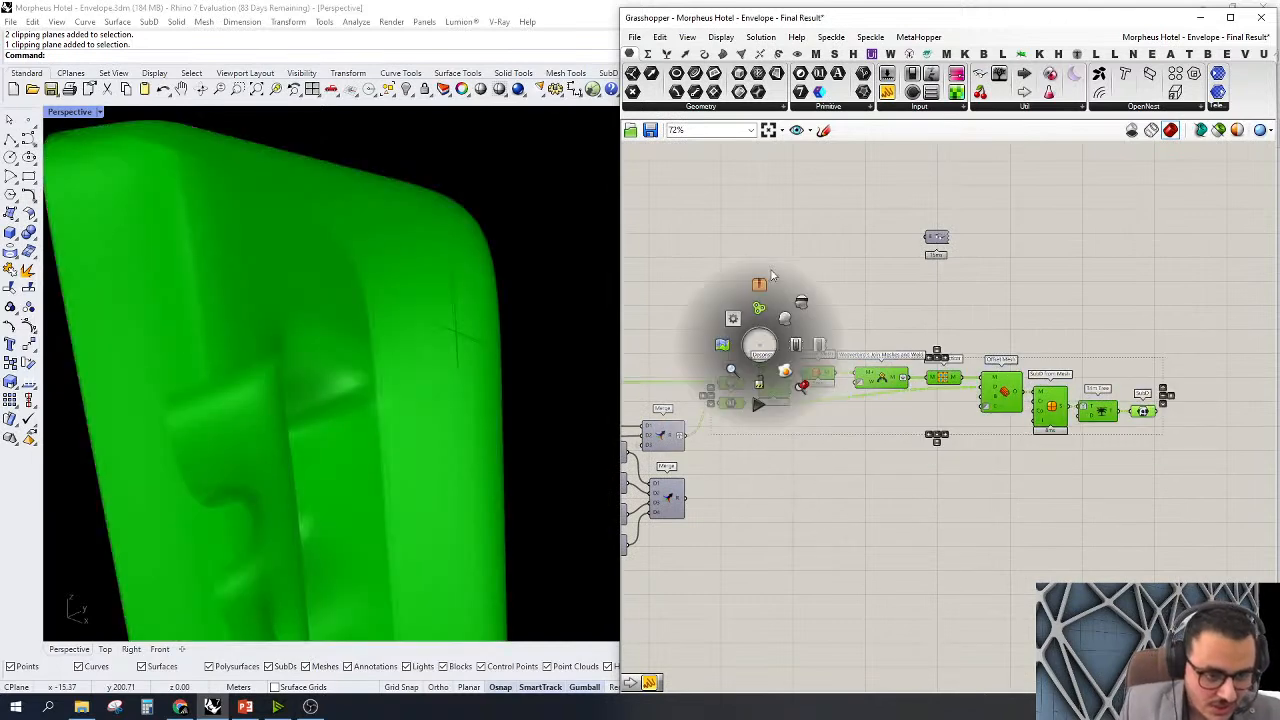
pyautogui.click(795, 310)
pyautogui.moveTo(946, 405); pyautogui.dragTo(944, 358)
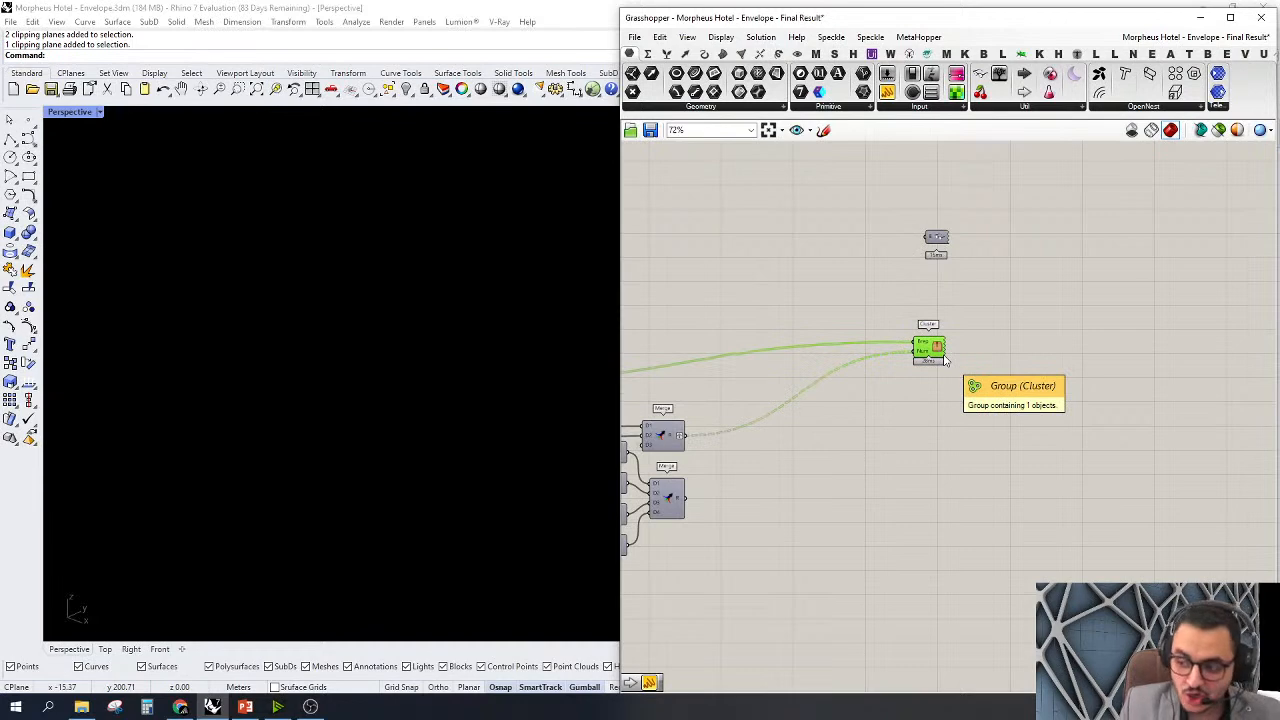
pyautogui.hotkey('ctrl', 'z')
pyautogui.hotkey('ctrl', 'z')
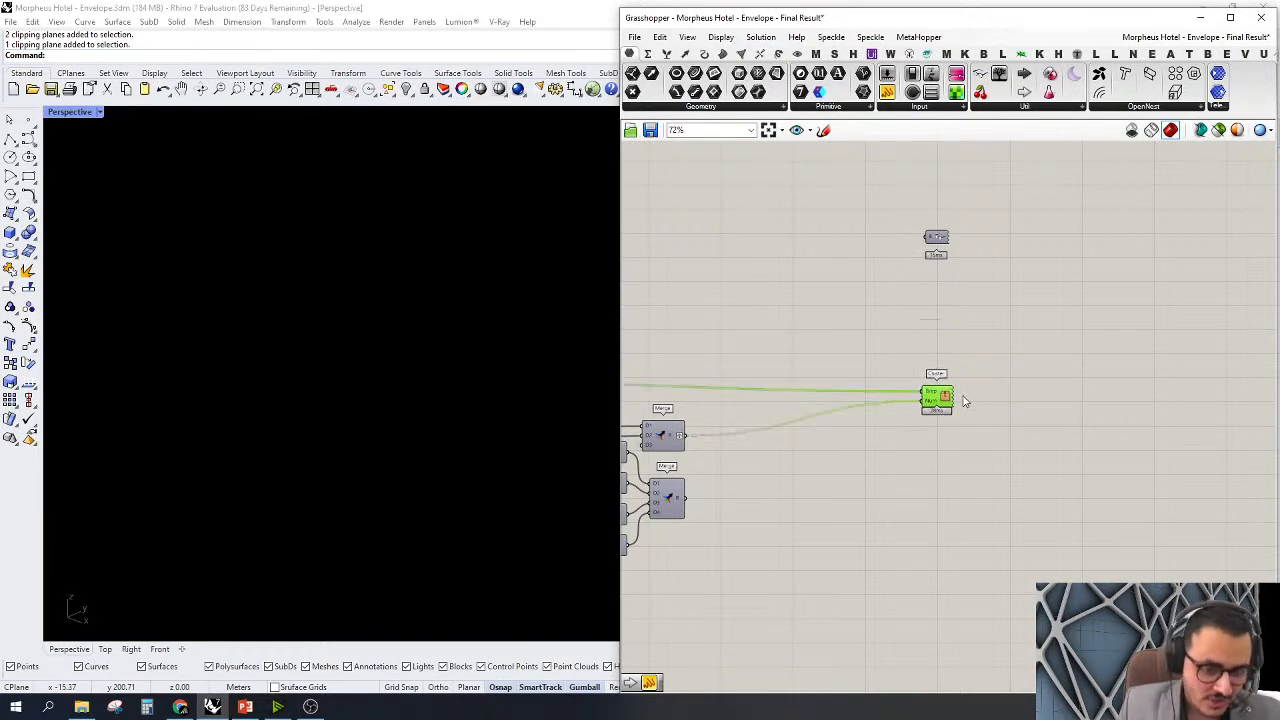
# Connect a Cluster Output to the SubD parameter and convert the whole chain, including that output, into one cluster
pyautogui.click(1149, 233)
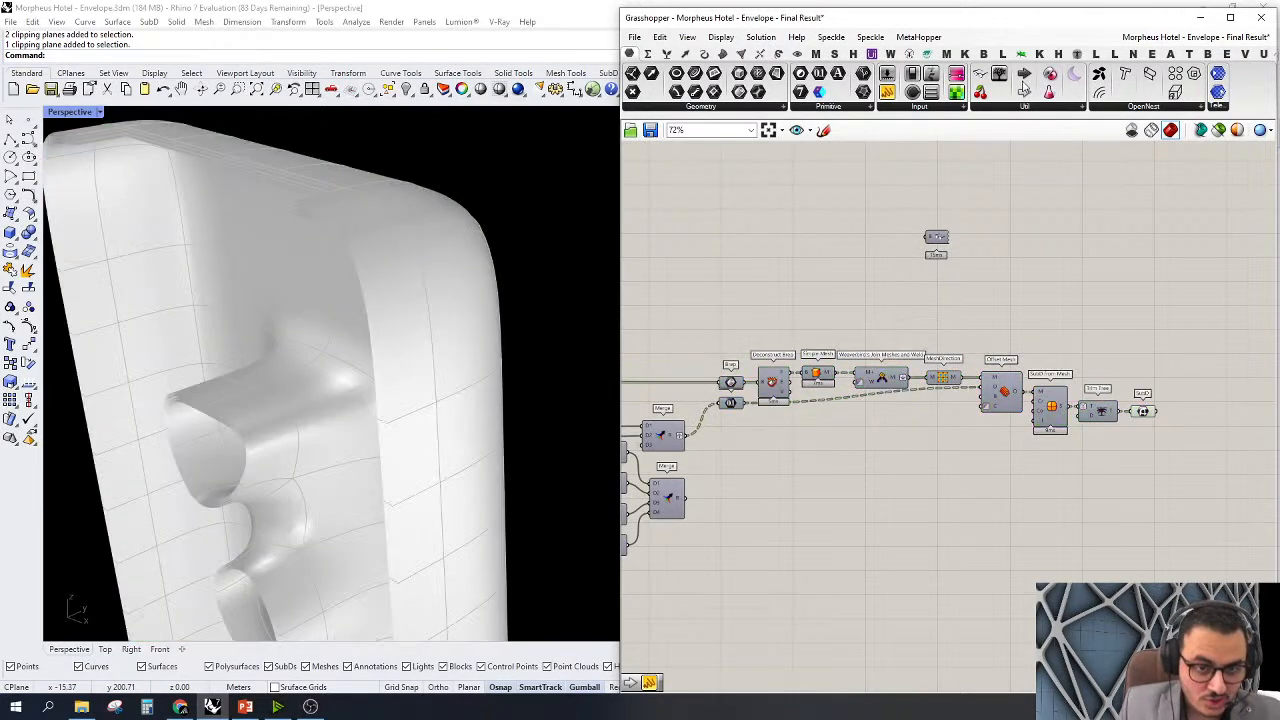
pyautogui.moveTo(1162, 414); pyautogui.dragTo(1190, 413)
pyautogui.moveTo(1252, 316); pyautogui.dragTo(700, 515)
pyautogui.middleClick(878, 297)
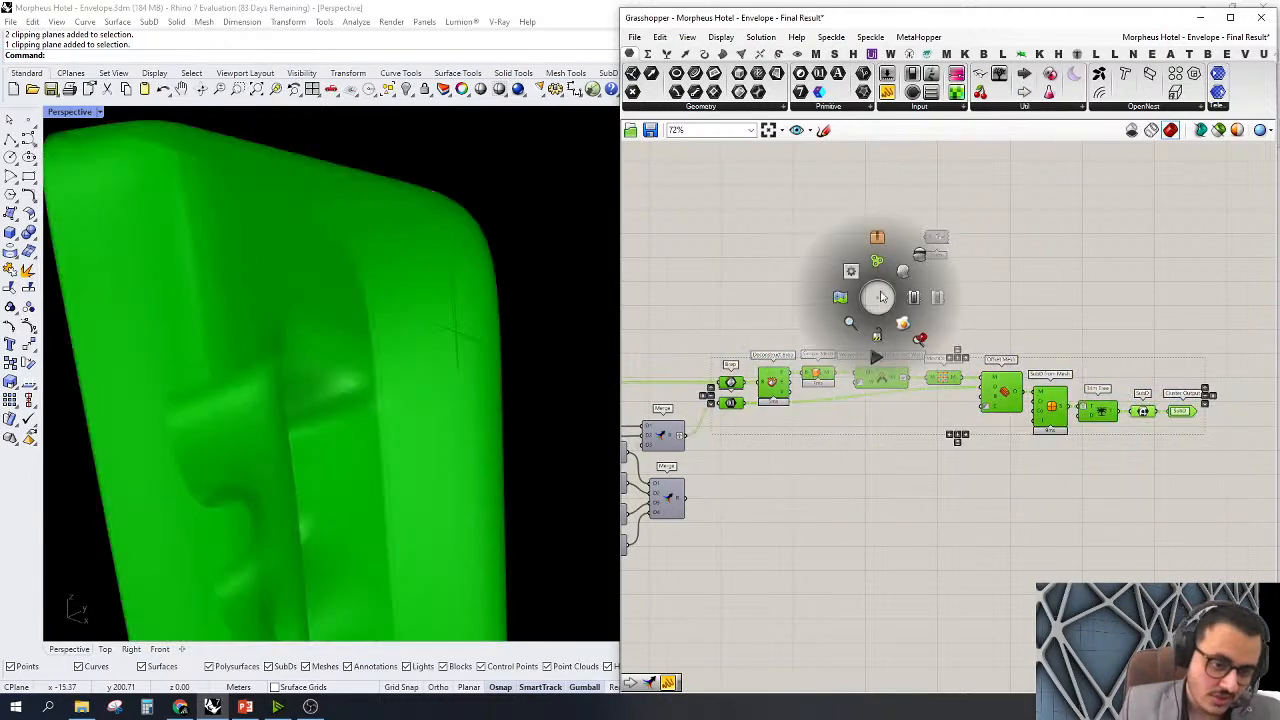
pyautogui.click(877, 240)
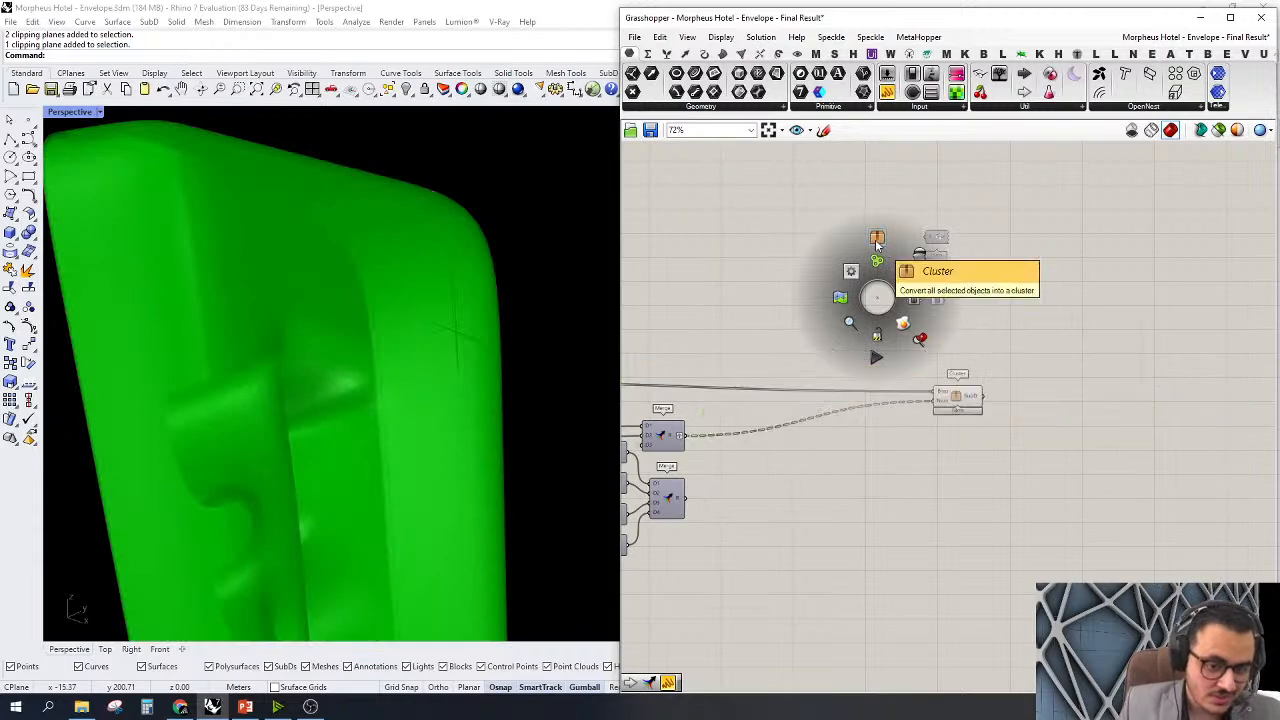
pyautogui.click(993, 475)
# Reposition the new cluster above and beyond the Merge components, checking its Brep and Num inputs and SubD output
pyautogui.moveTo(975, 400); pyautogui.dragTo(912, 331)
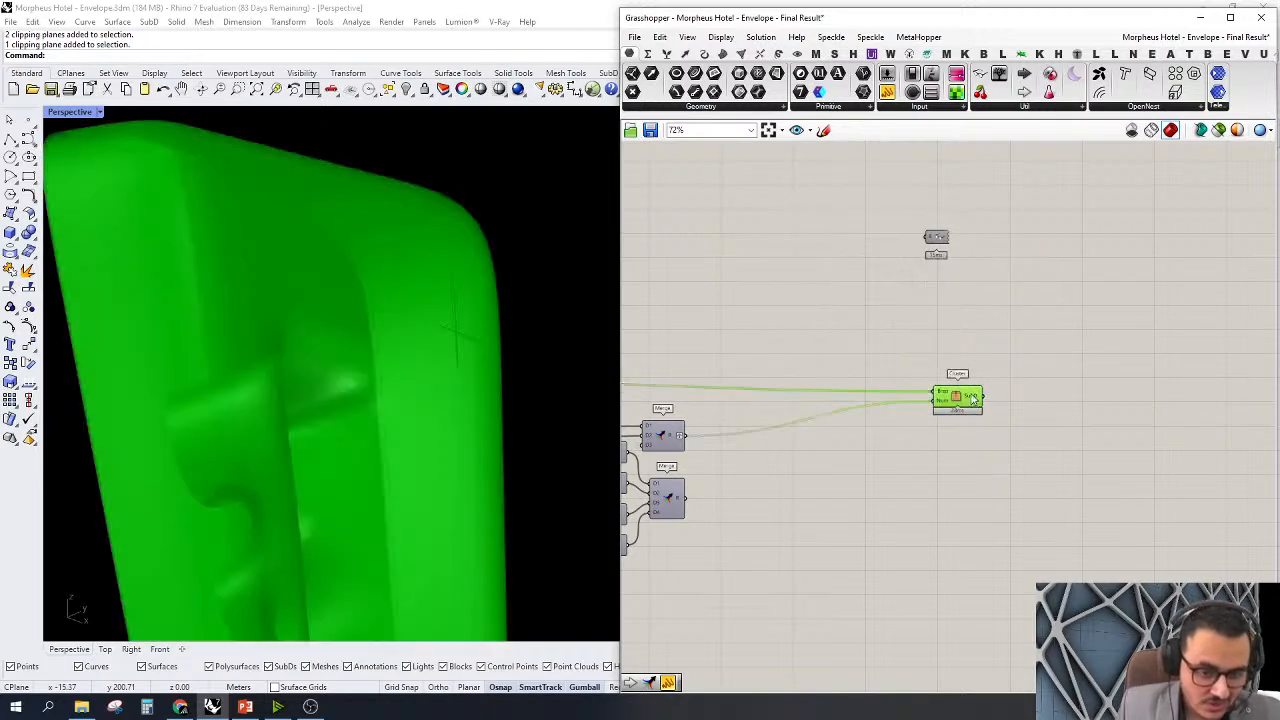
pyautogui.moveTo(893, 291); pyautogui.dragTo(1097, 318, button='right')
pyautogui.scroll(3, 1097, 318)
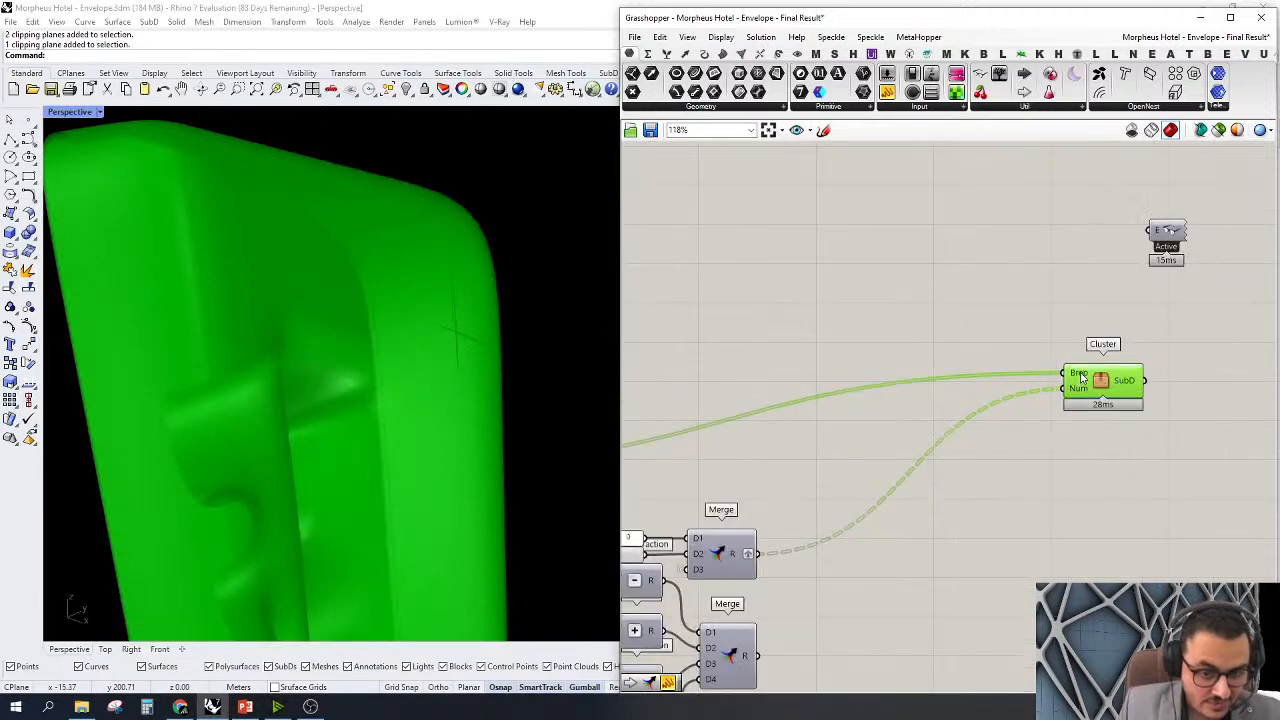
pyautogui.moveTo(1081, 377)
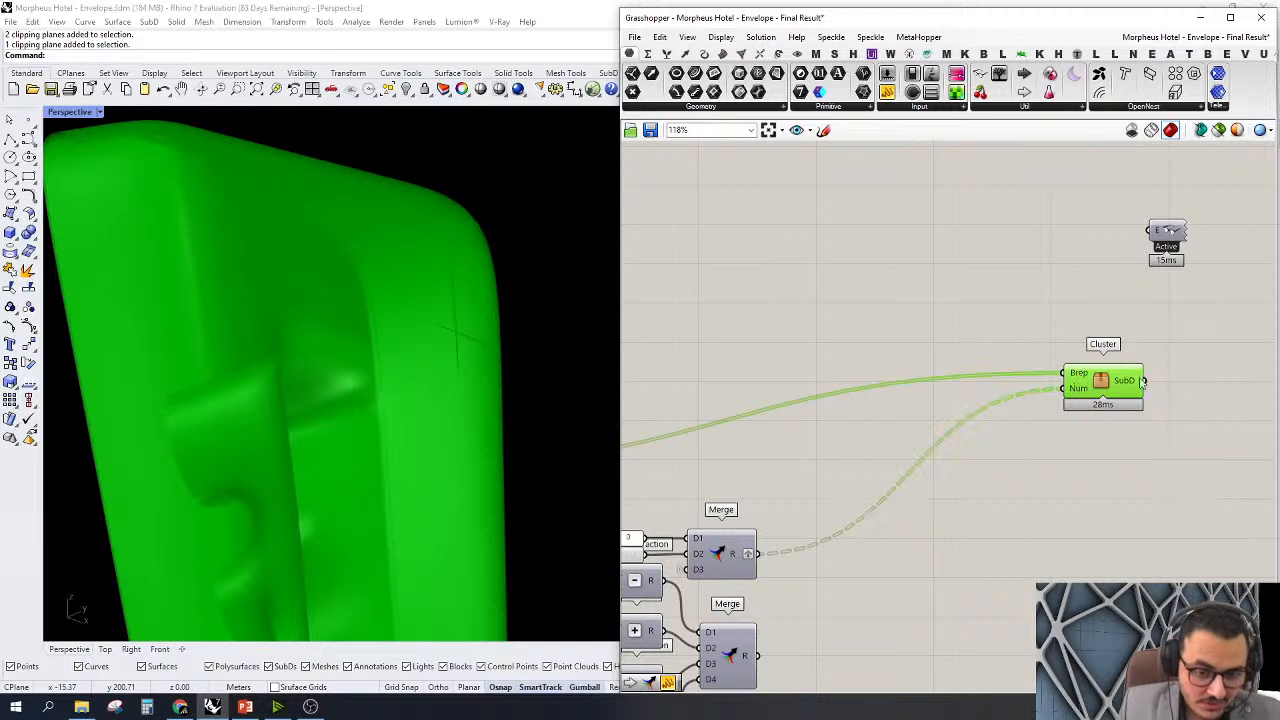
pyautogui.moveTo(1134, 387)
pyautogui.moveTo(1106, 383); pyautogui.dragTo(1040, 419)
pyautogui.moveTo(1035, 395); pyautogui.dragTo(1016, 381)
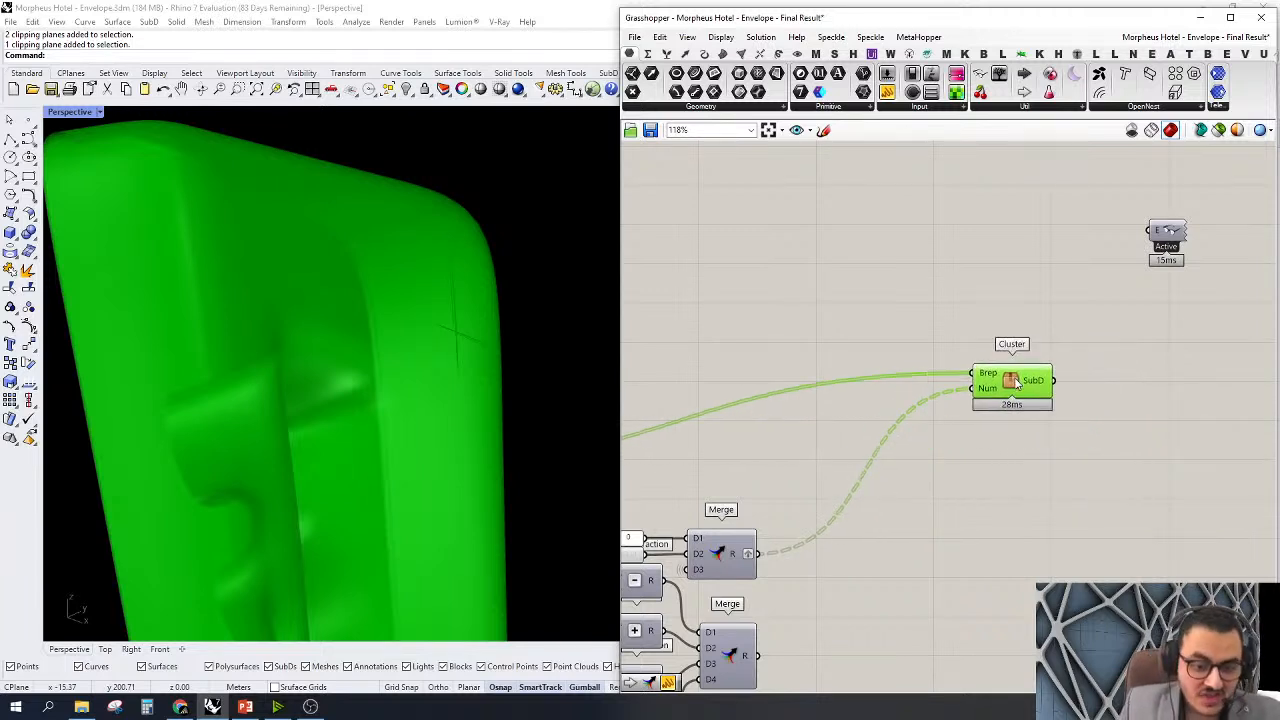
pyautogui.click(1059, 465)
pyautogui.click(1021, 390)
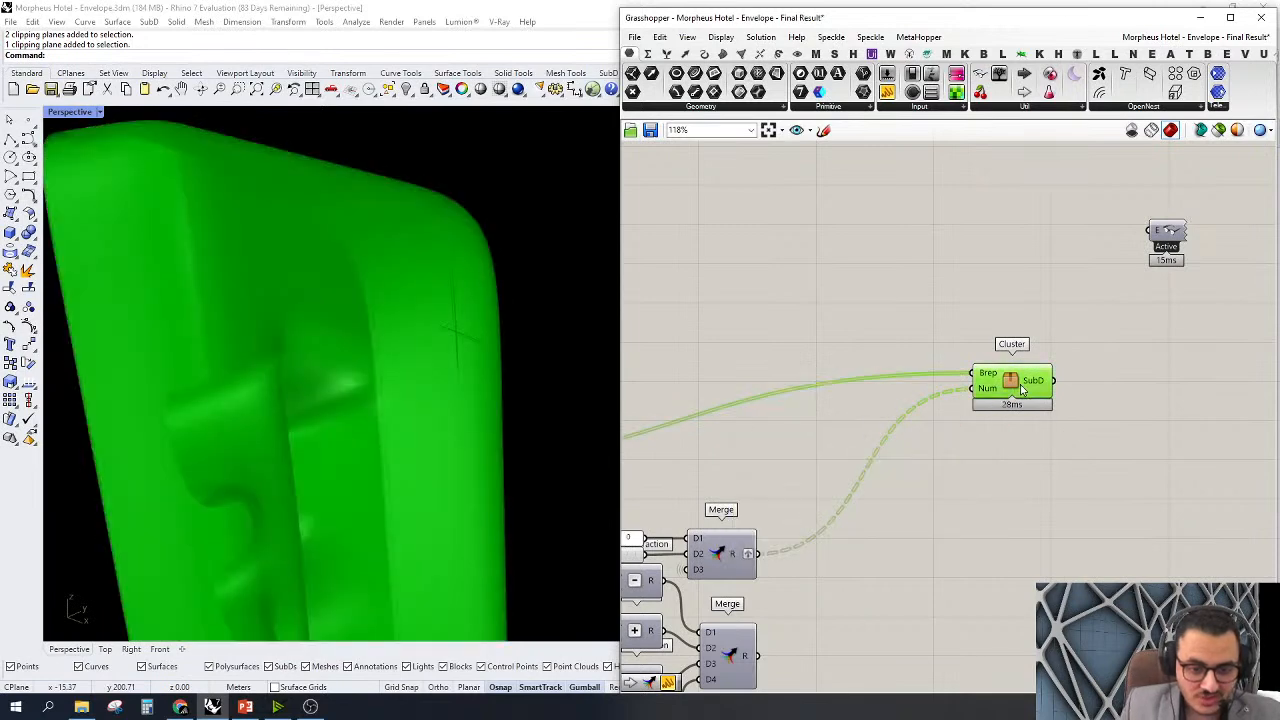
pyautogui.click(1040, 430)
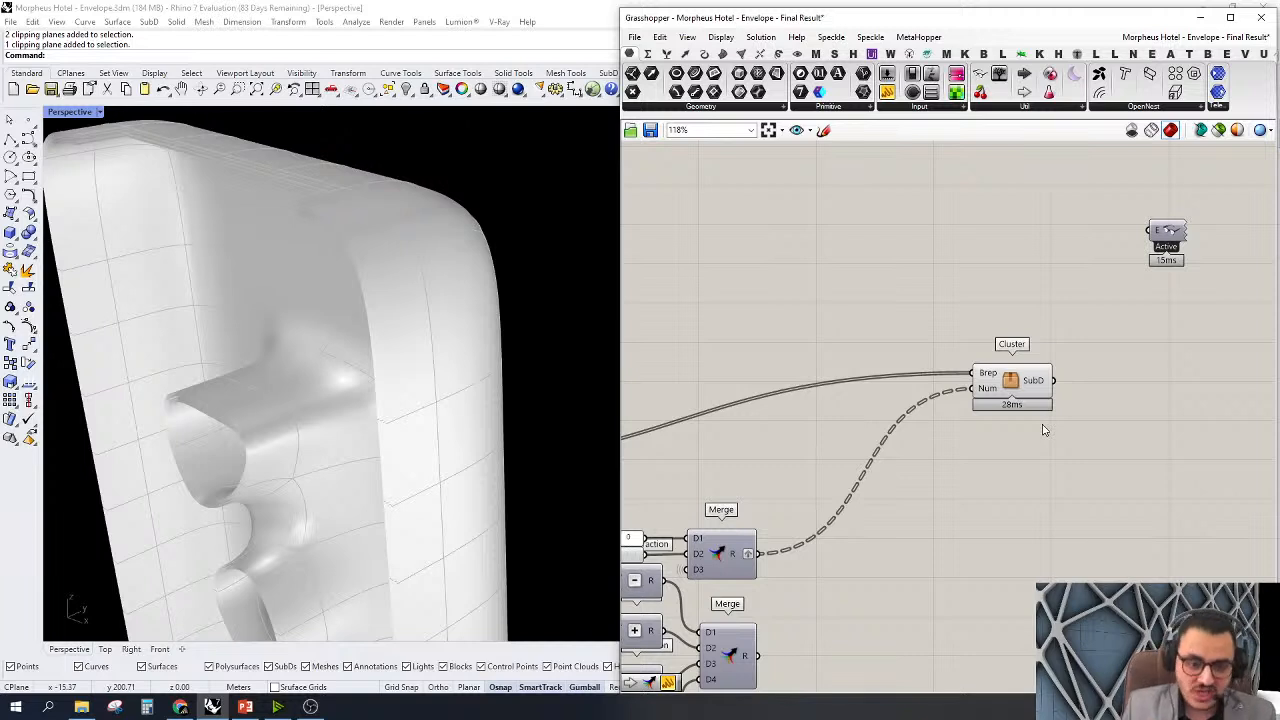
# Start a new user object from the Brep-to-SubD cluster and name it "Brep to SubD"
pyautogui.click(1020, 384)
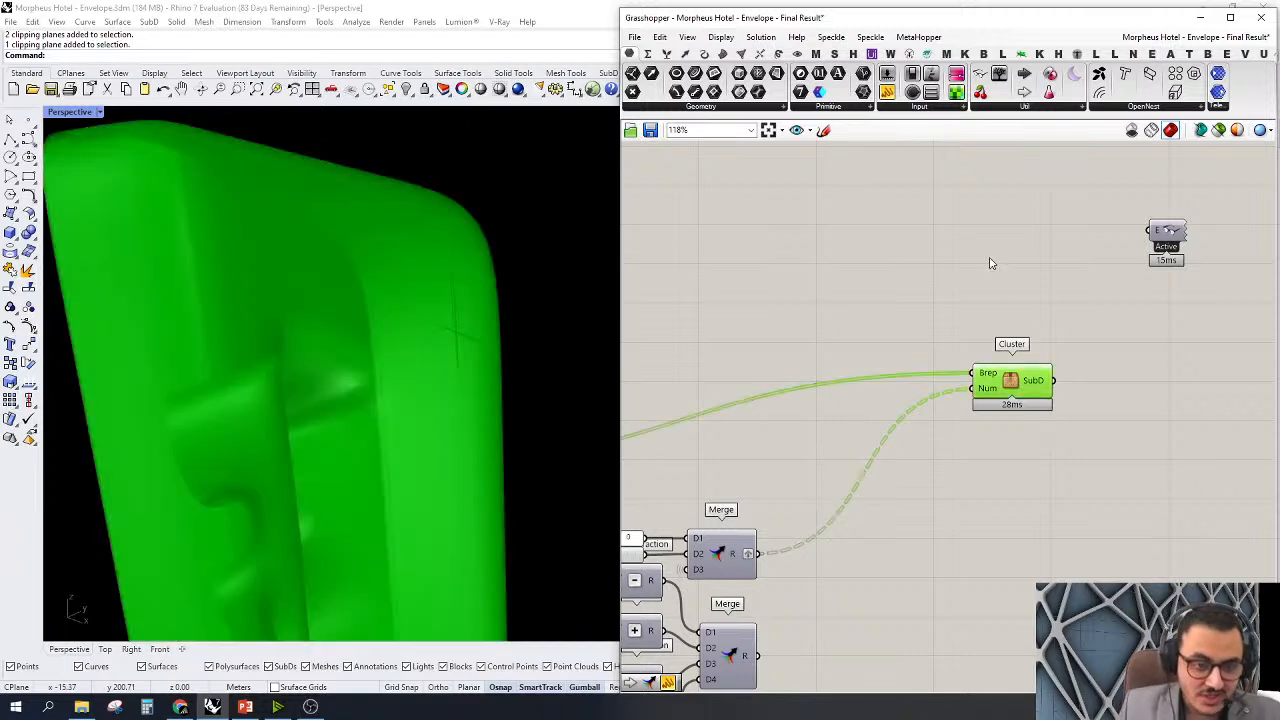
pyautogui.click(1263, 55)
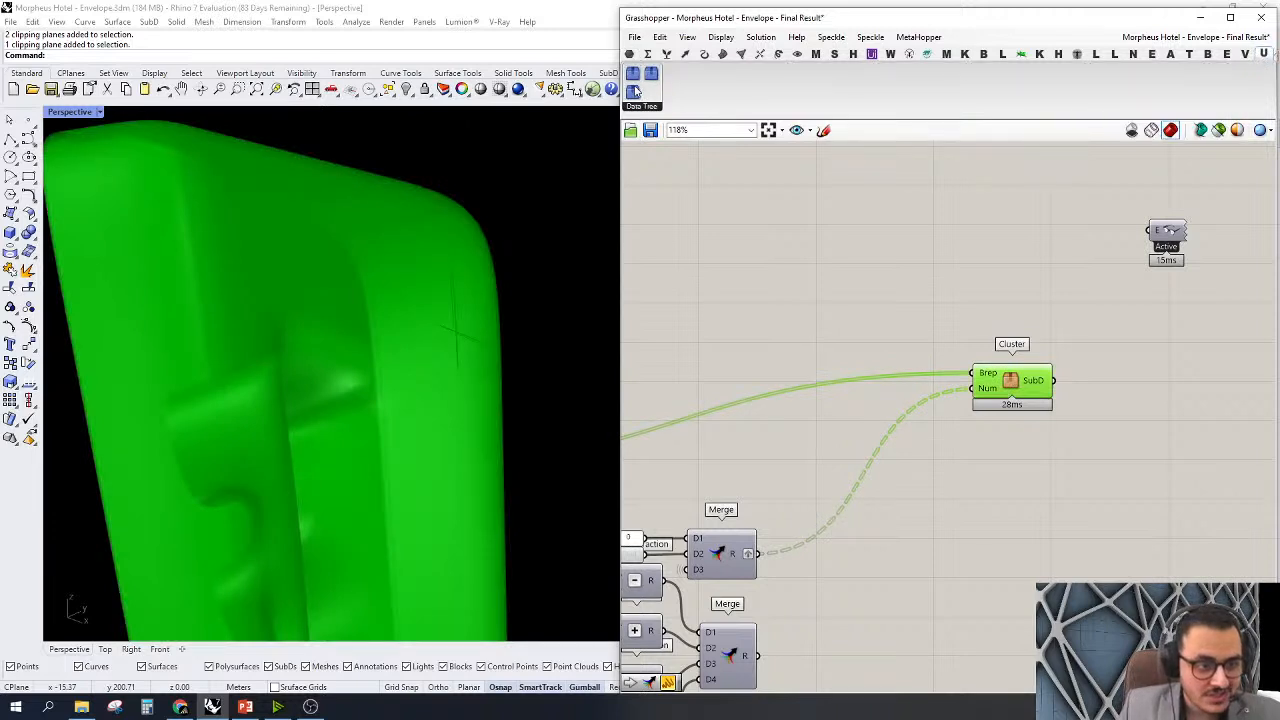
pyautogui.click(975, 319)
pyautogui.click(1007, 373)
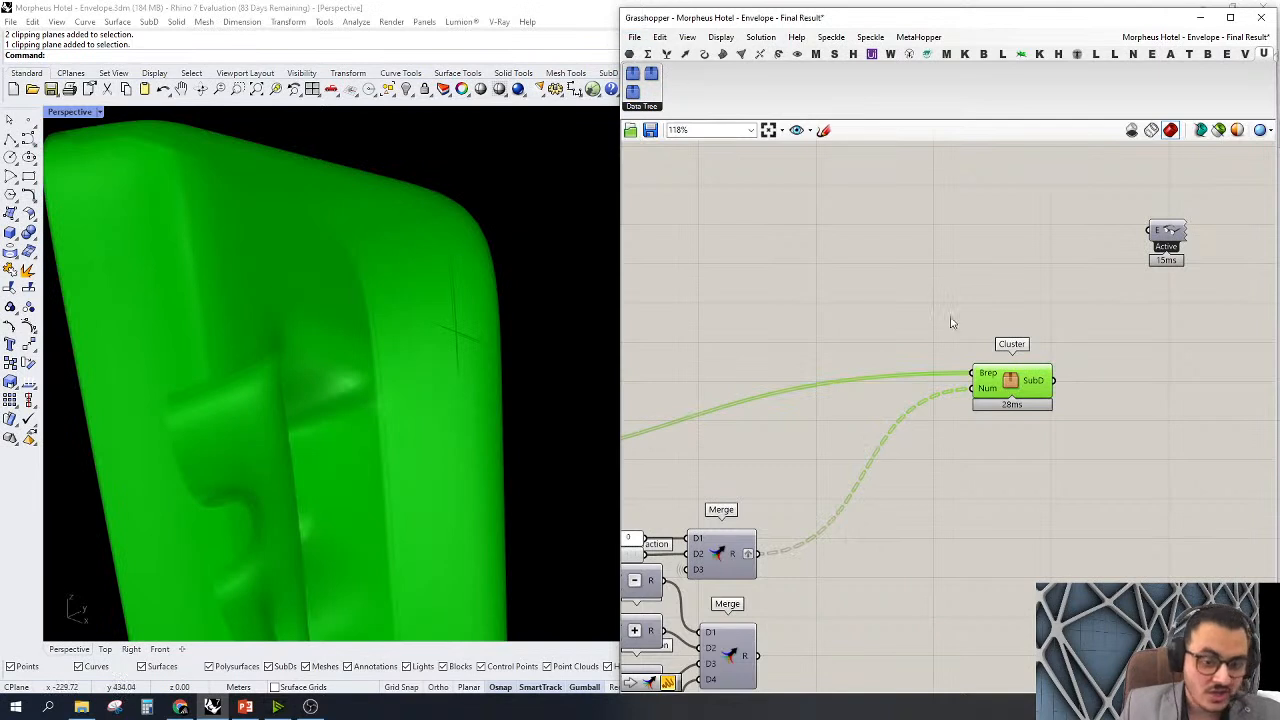
pyautogui.click(644, 38)
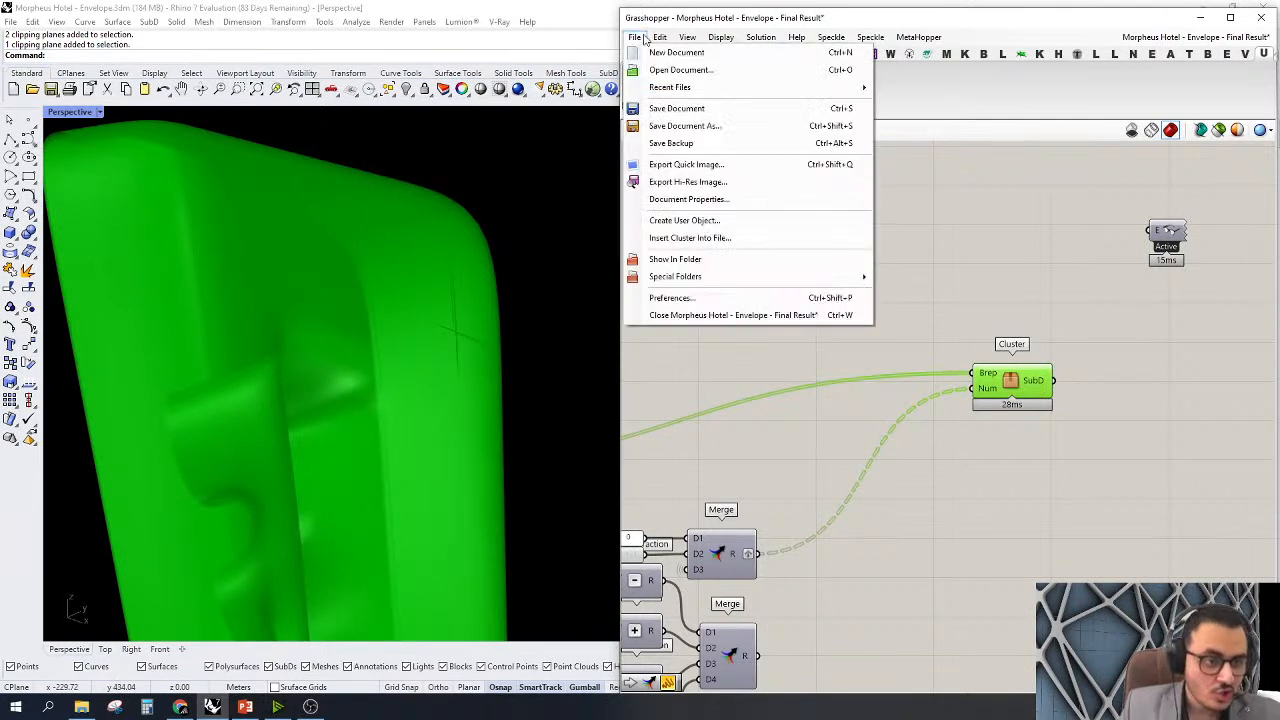
pyautogui.click(702, 228)
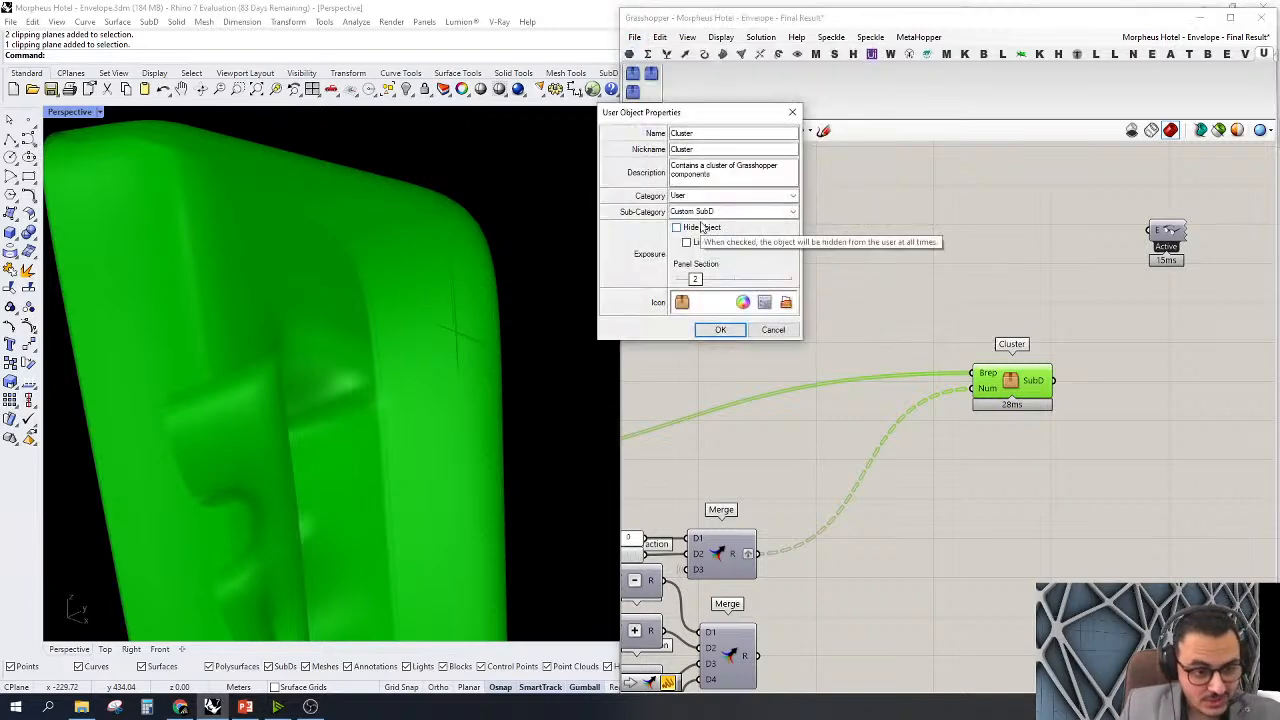
pyautogui.moveTo(691, 111); pyautogui.dragTo(758, 163)
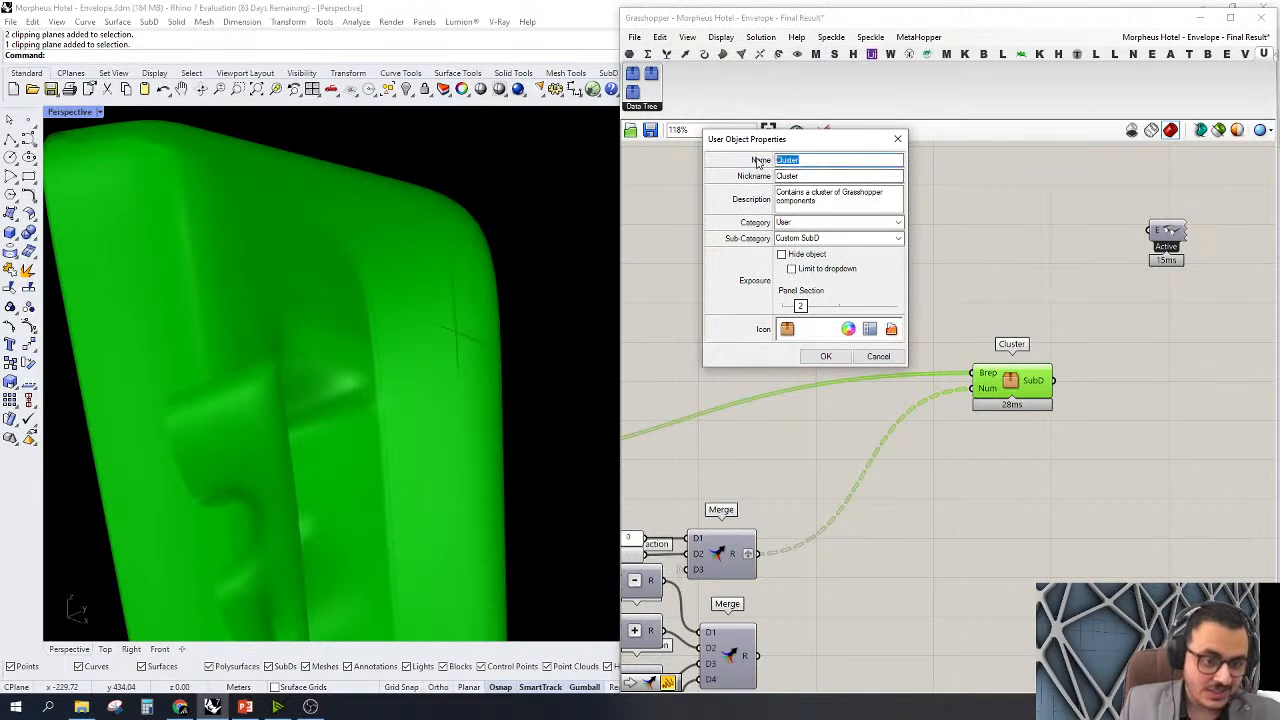
pyautogui.write('Br')
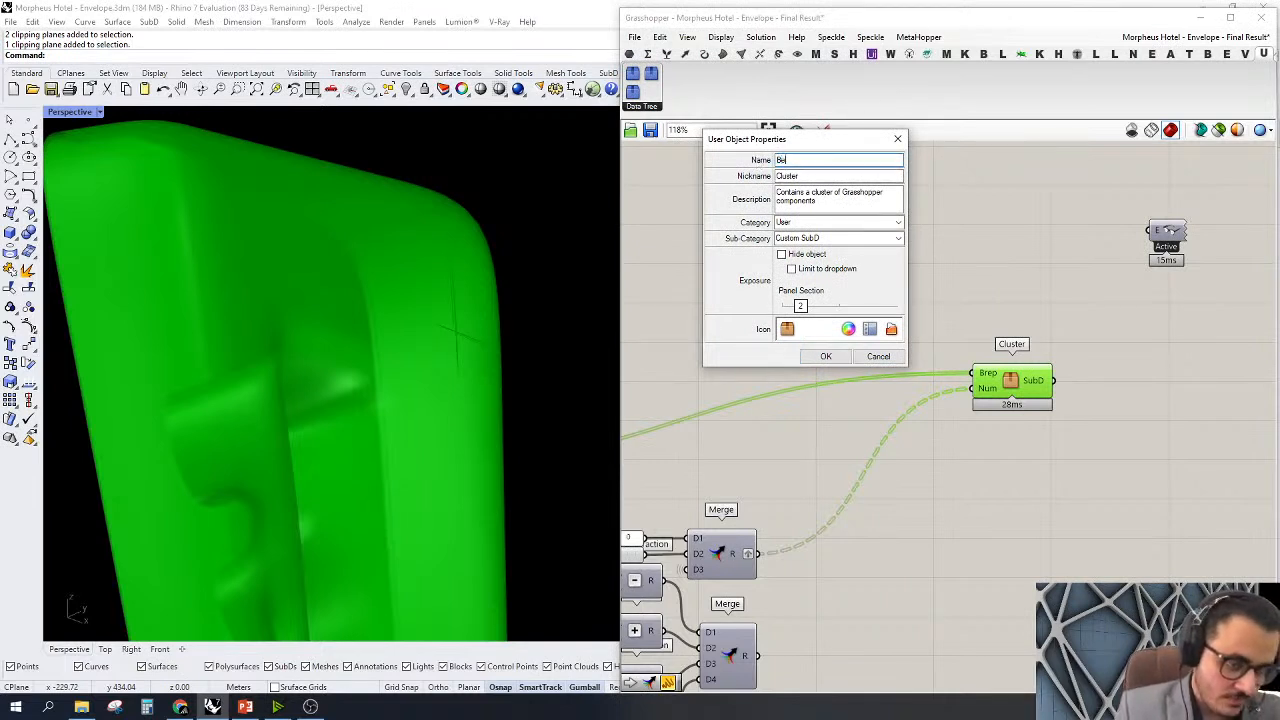
pyautogui.write('ep')
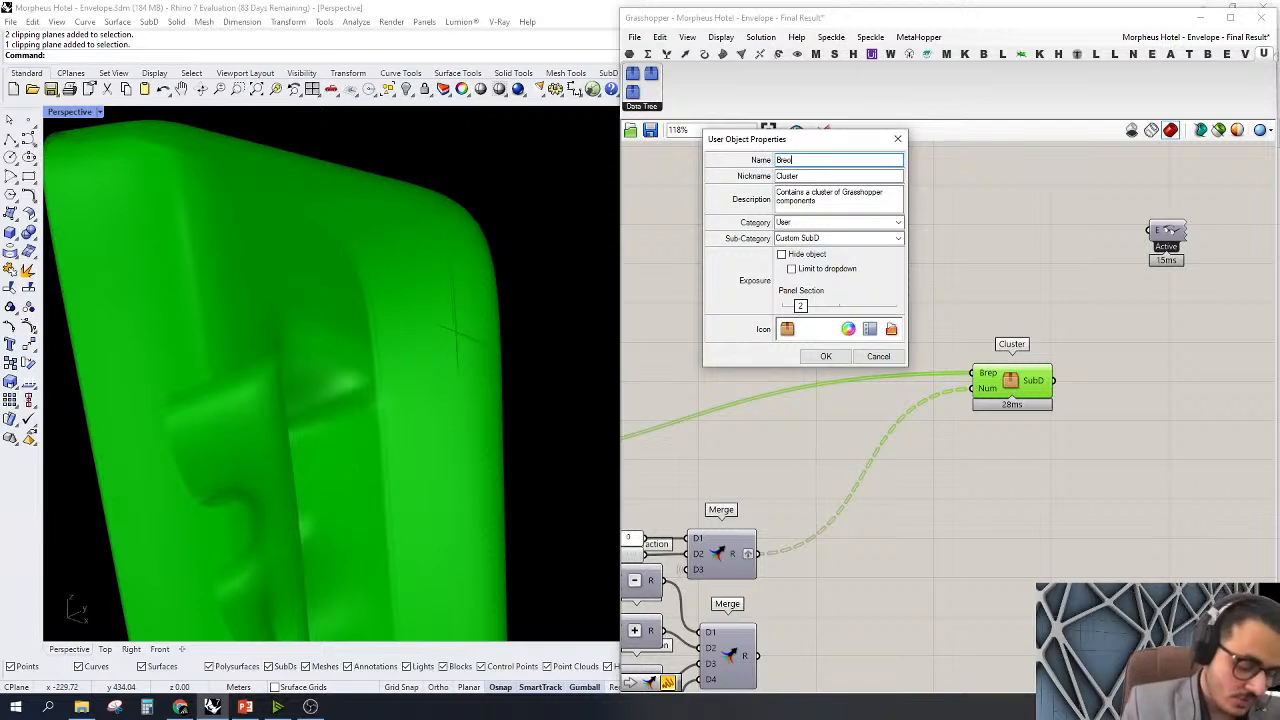
pyautogui.write('p to Su')
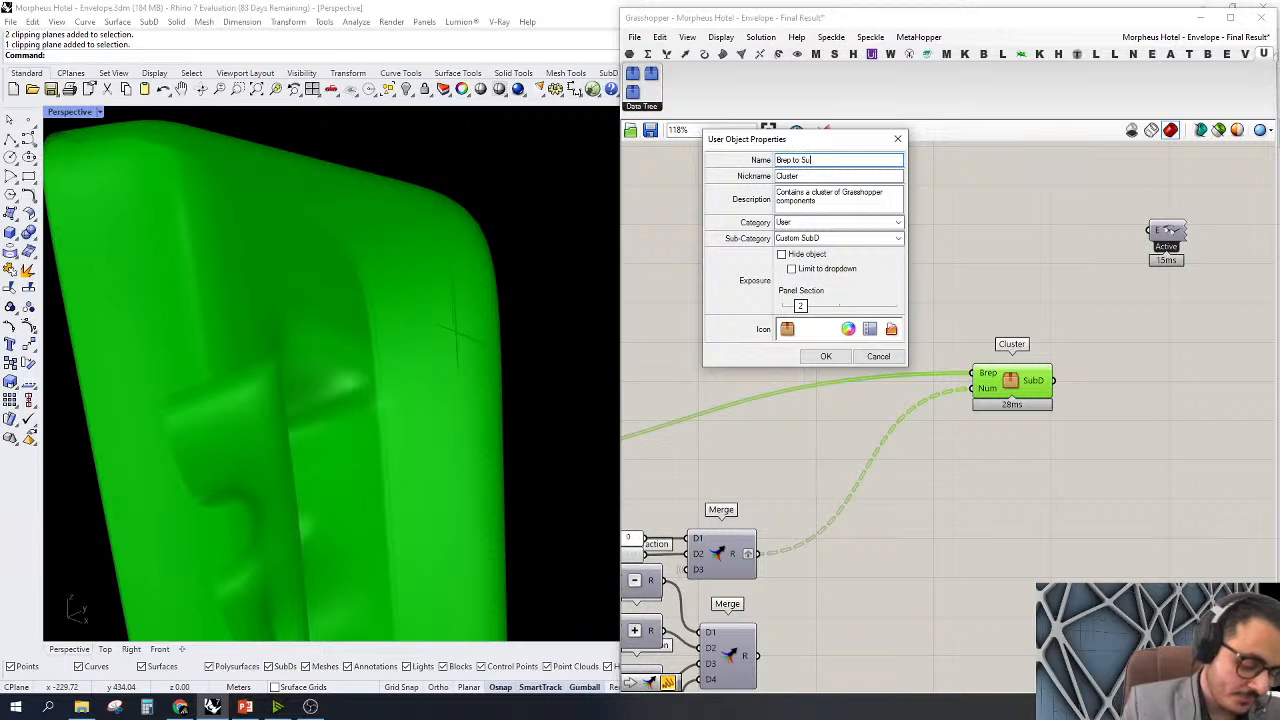
pyautogui.write('bD')
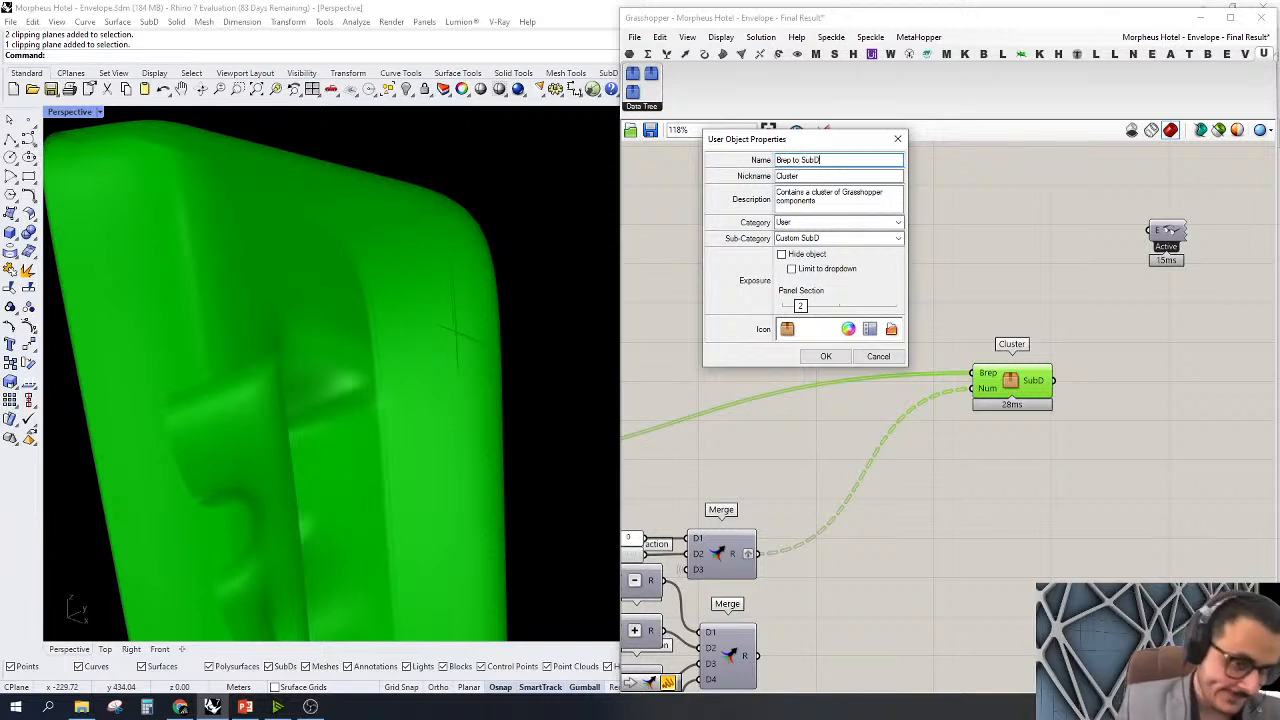
# Reuse the name "Brep to SubD" as the user object's nickname and description
pyautogui.moveTo(830, 160); pyautogui.dragTo(774, 160)
pyautogui.hotkey('ctrl', 'c')
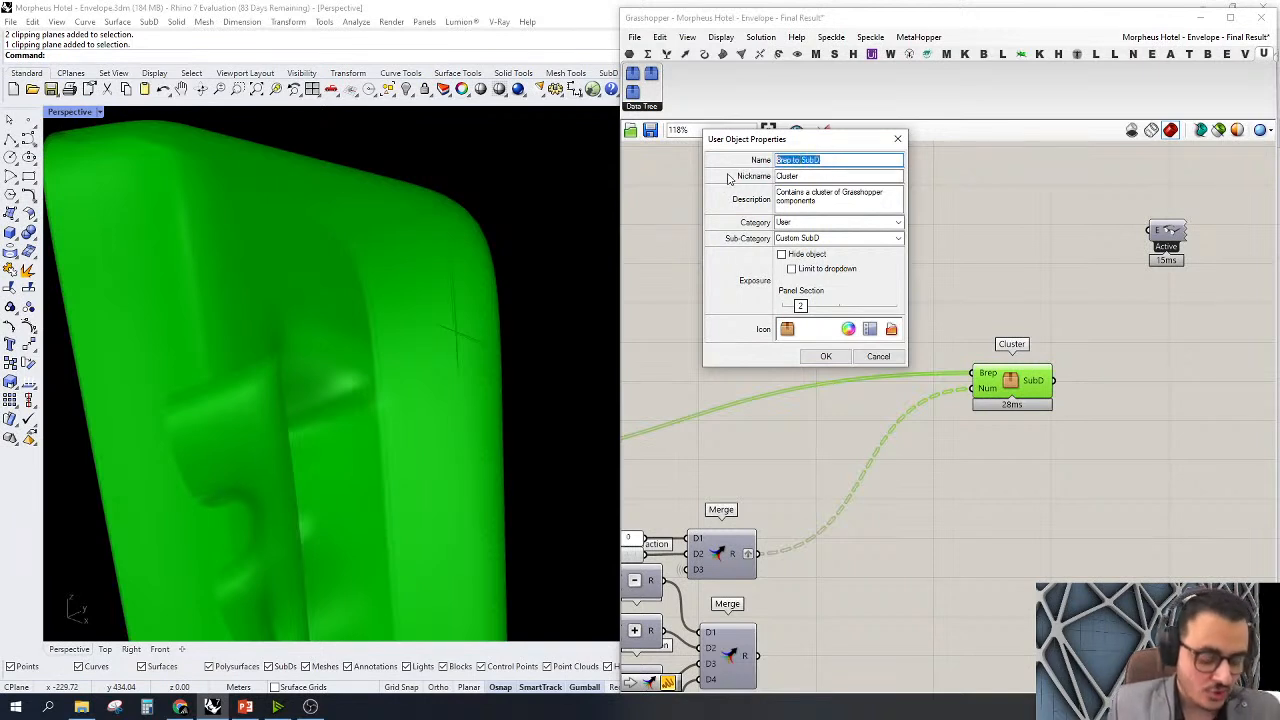
pyautogui.press('Tab')
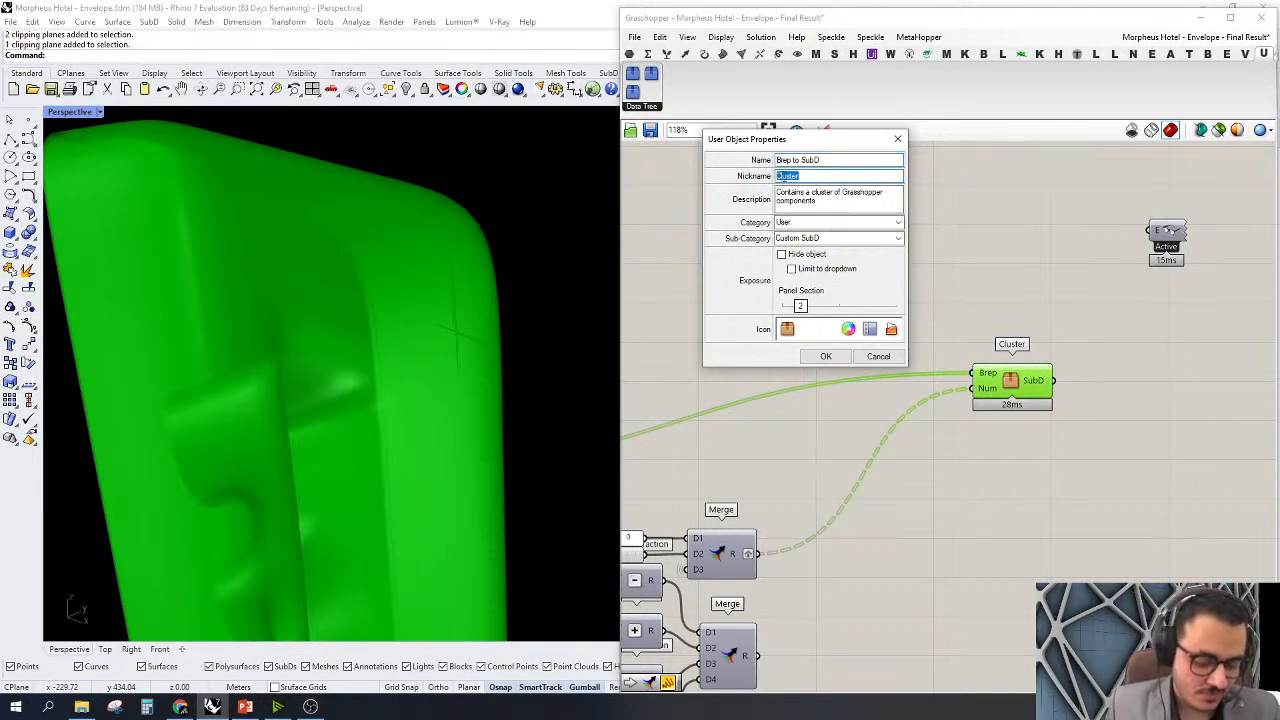
pyautogui.hotkey('ctrl', 'v')
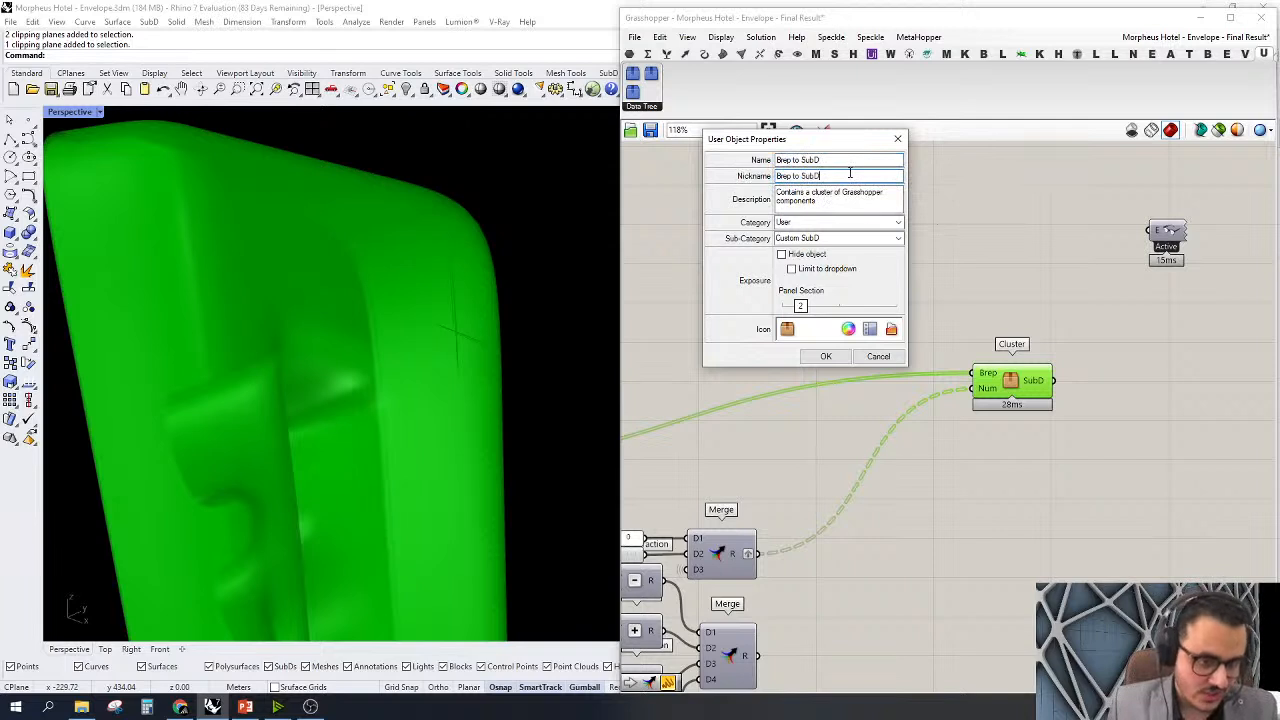
pyautogui.moveTo(828, 205); pyautogui.dragTo(685, 175)
pyautogui.hotkey('ctrl', 'v')
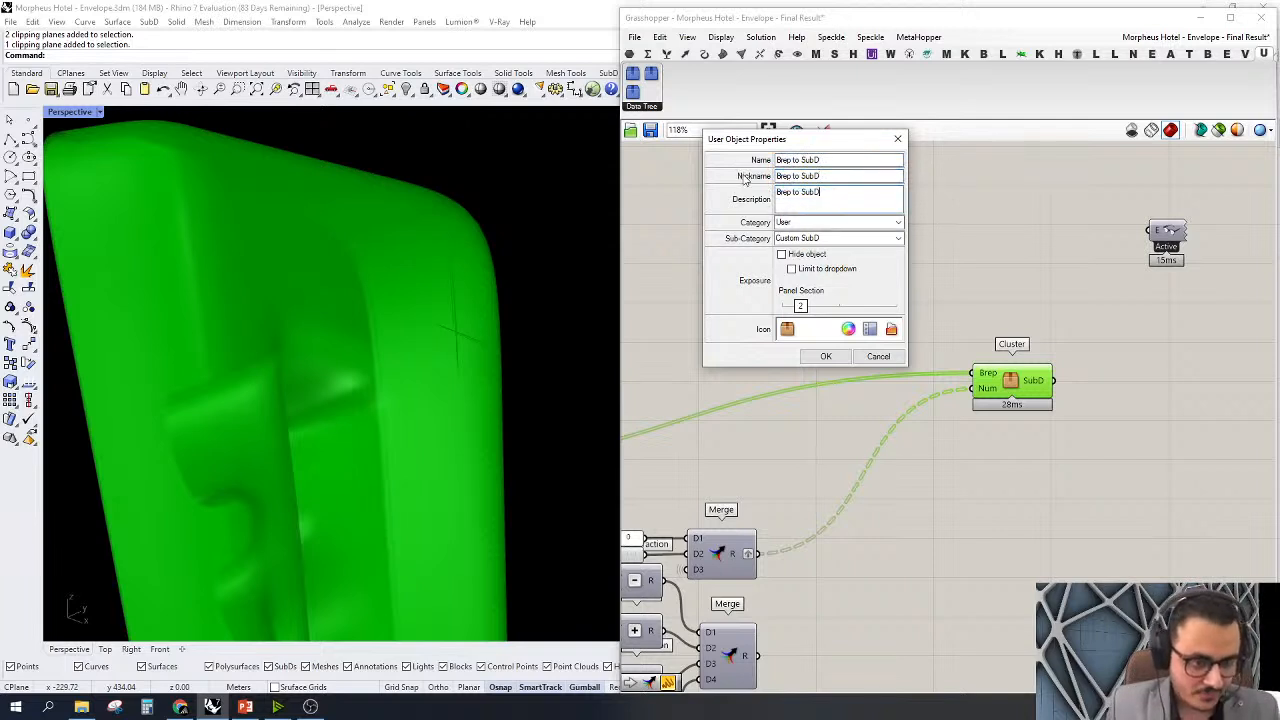
pyautogui.moveTo(824, 194); pyautogui.dragTo(771, 194)
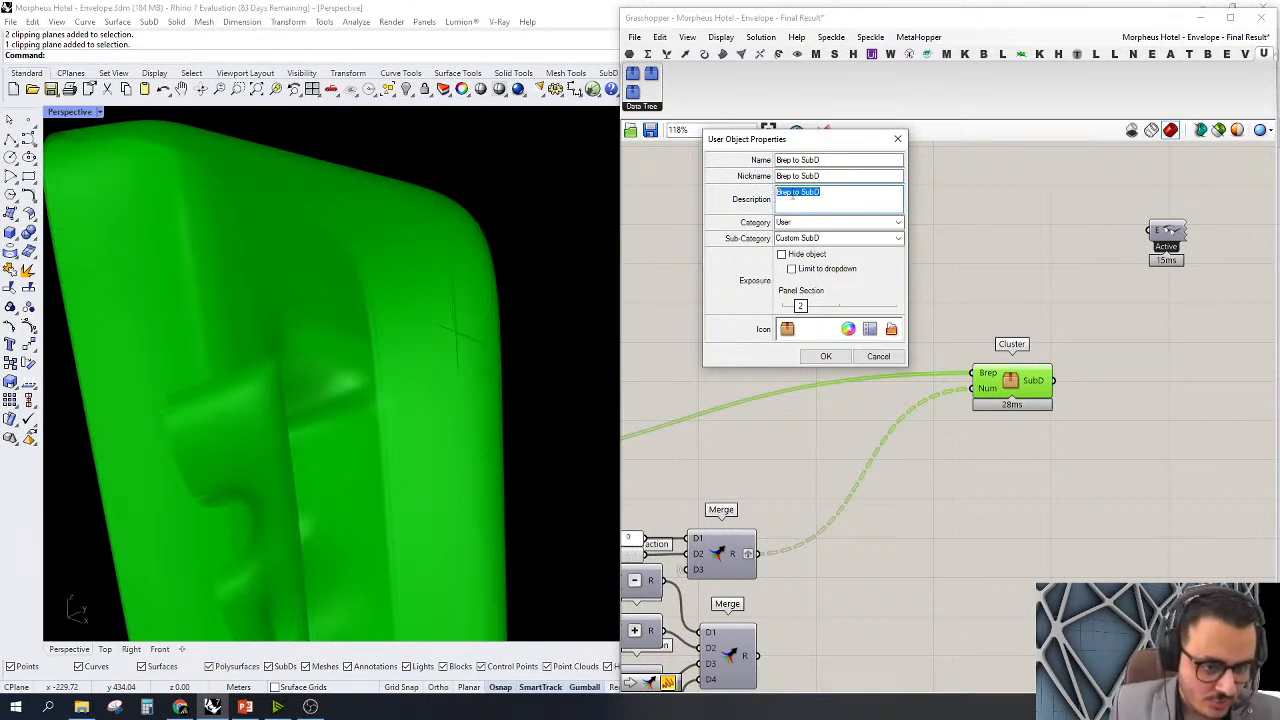
# Review the user object's available categories and its sub-category, keeping User and Custom SubD
pyautogui.doubleClick(885, 222)
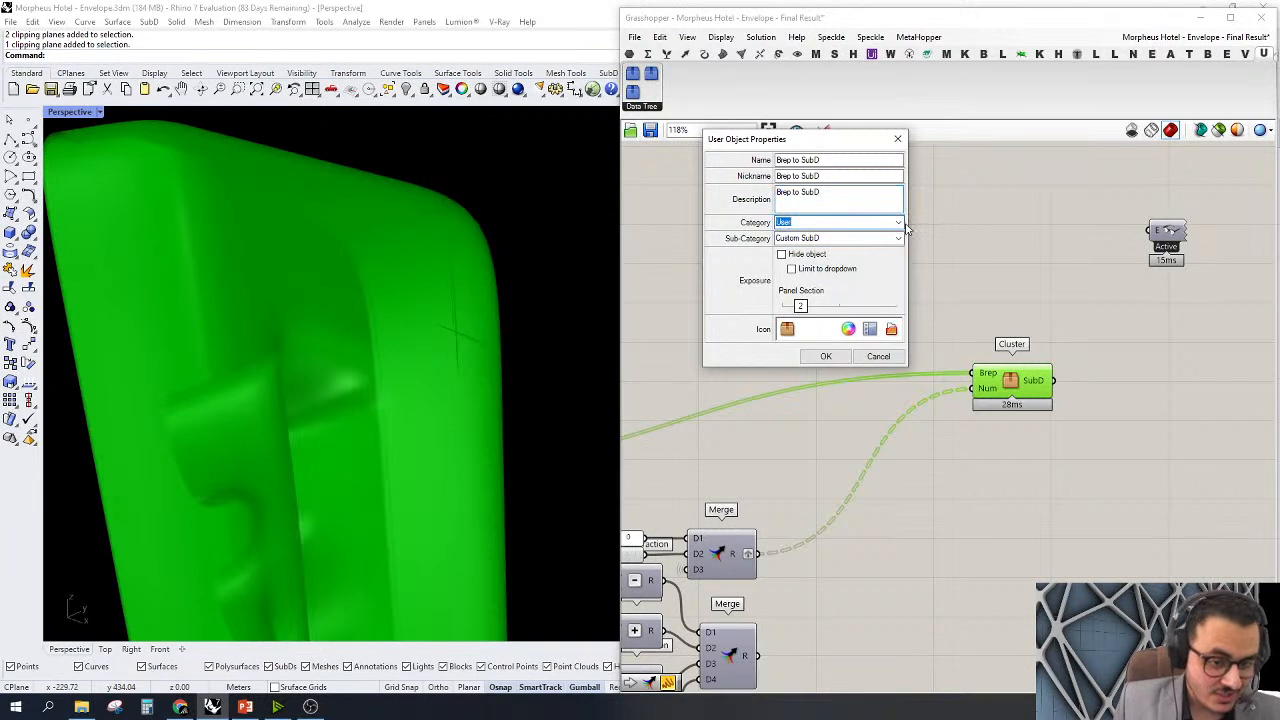
pyautogui.click(899, 222)
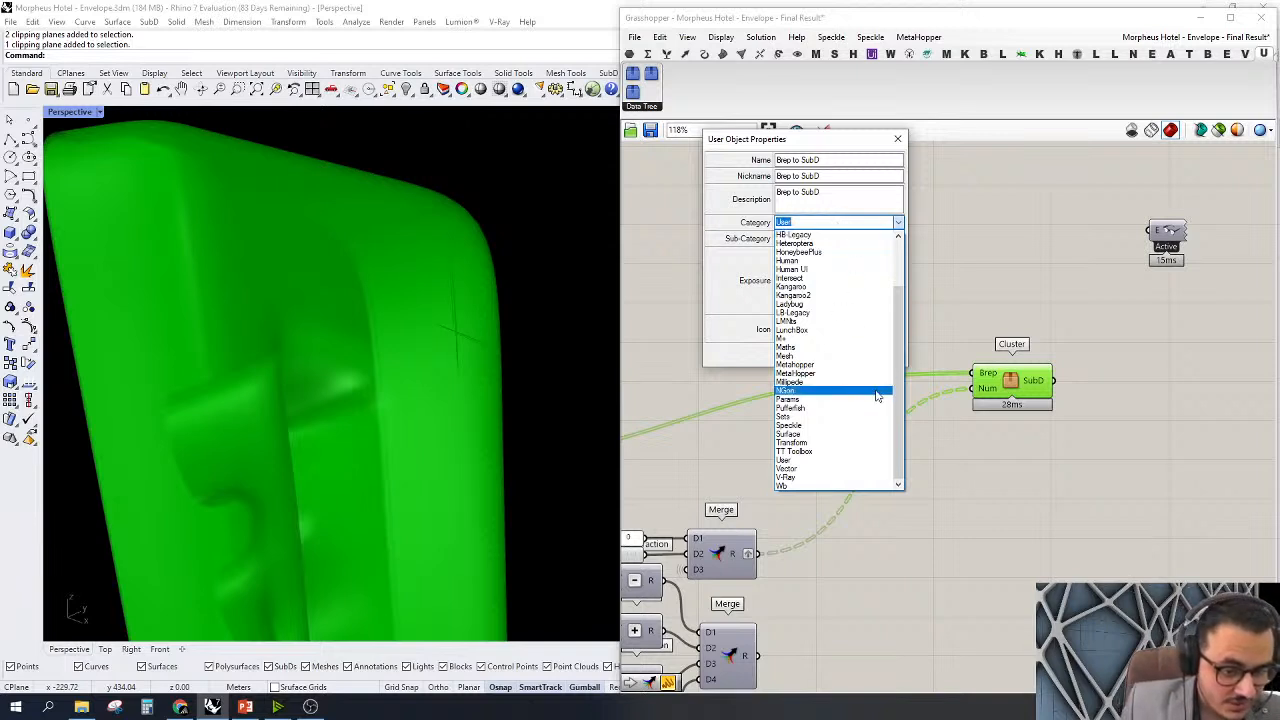
pyautogui.click(899, 223)
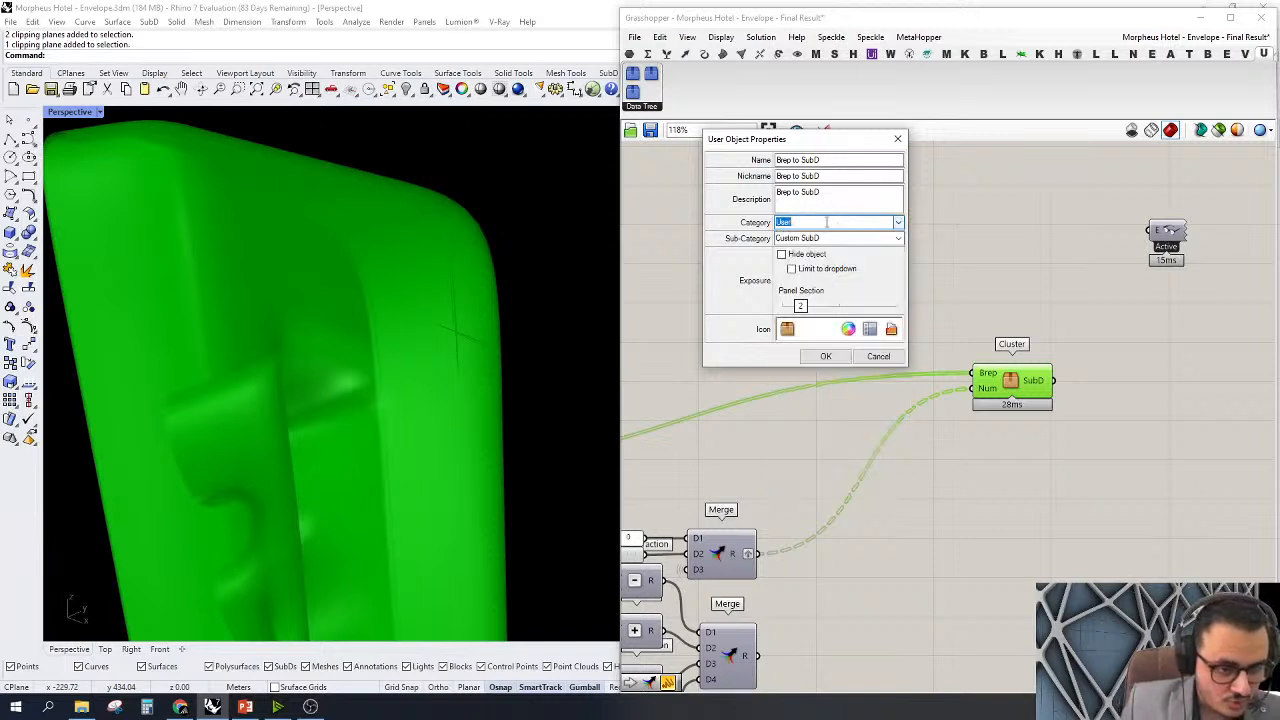
pyautogui.press('Tab')
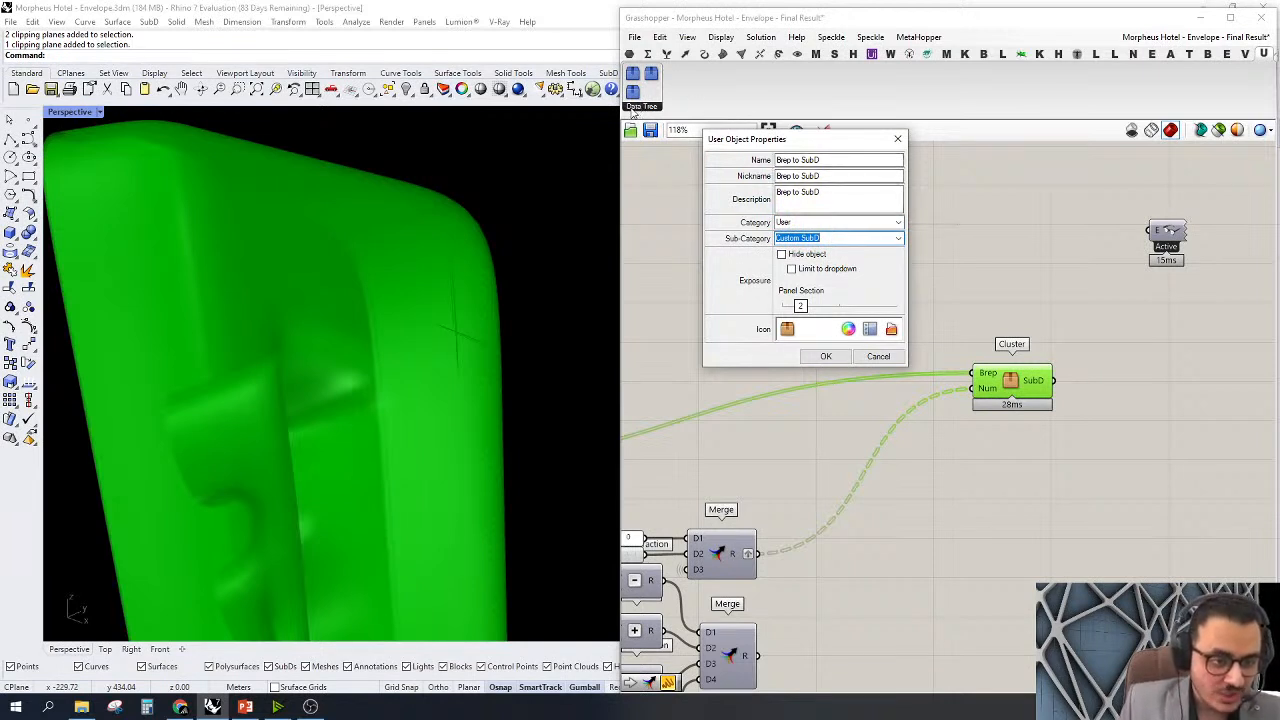
pyautogui.click(840, 240)
pyautogui.moveTo(823, 239); pyautogui.dragTo(741, 247)
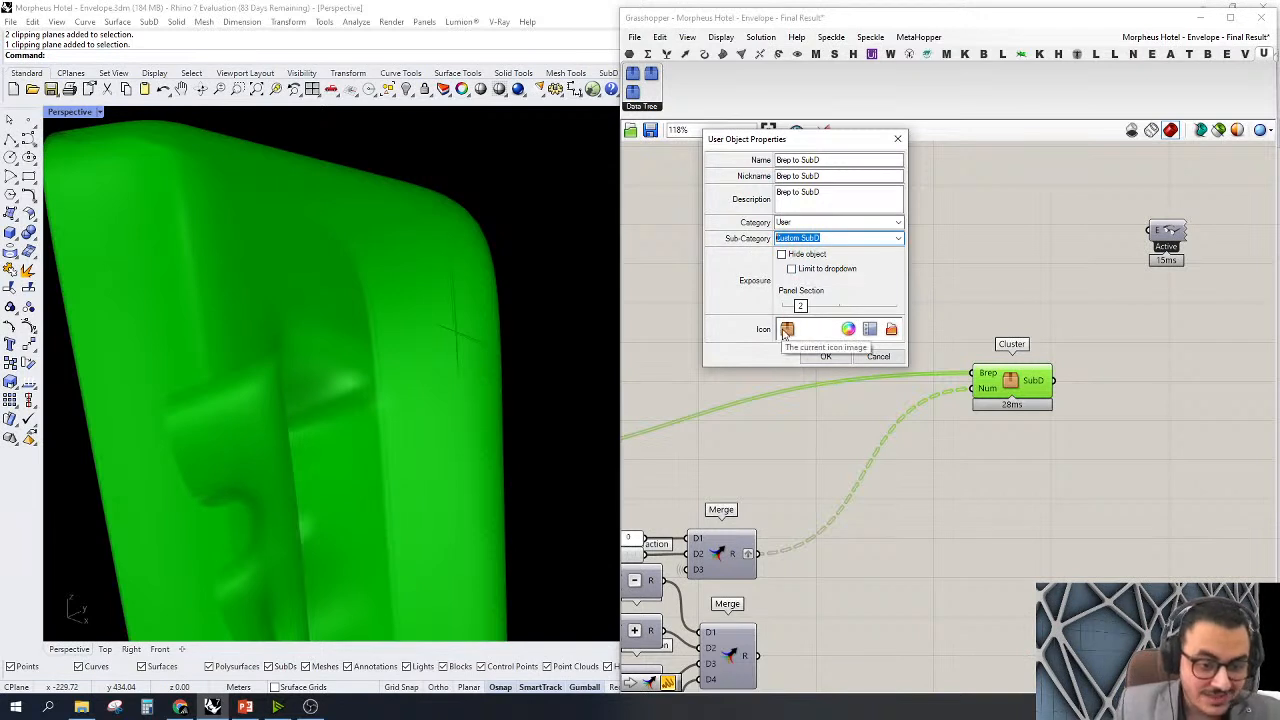
# Give the user object the red cluster icon, look at the custom icon file option, and create the object
pyautogui.click(848, 331)
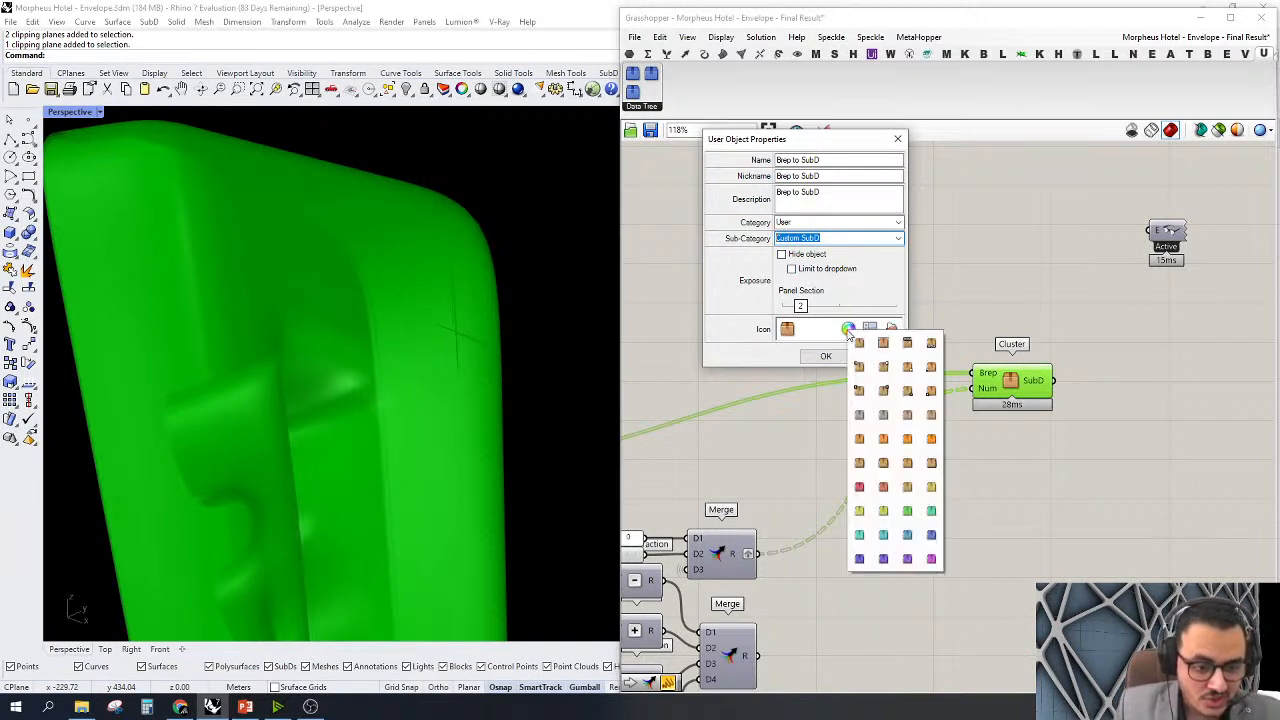
pyautogui.click(860, 489)
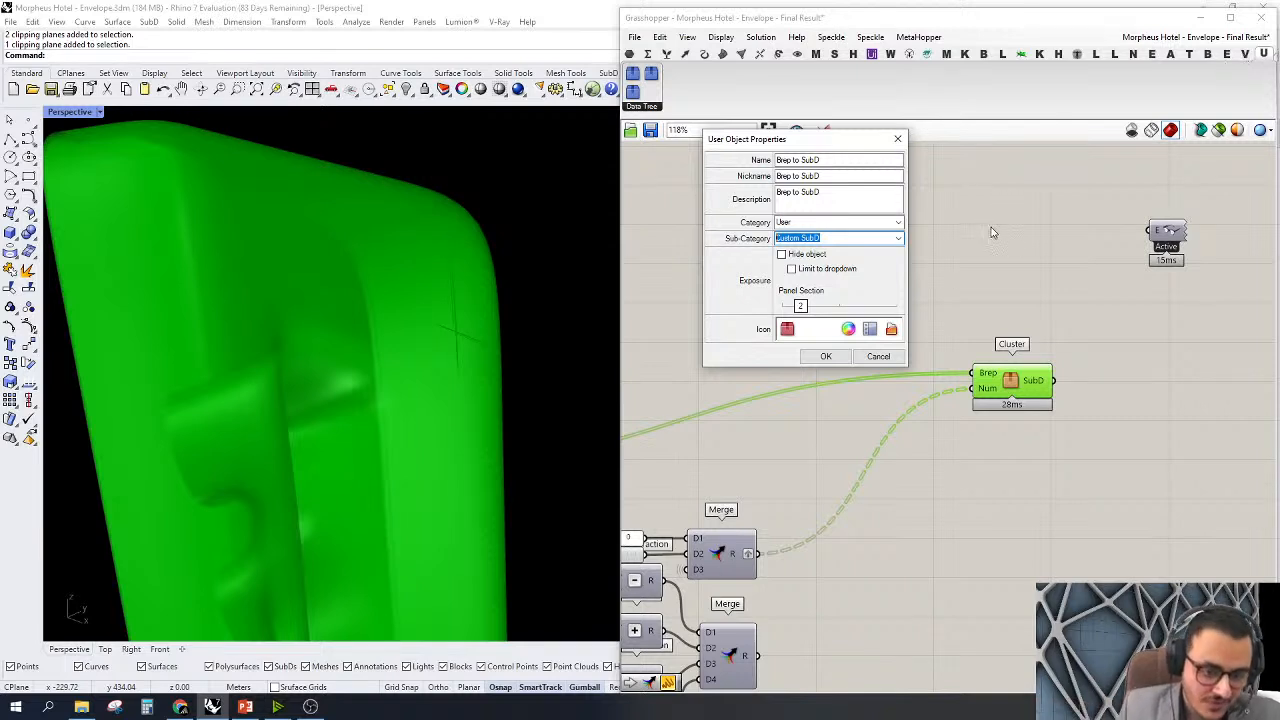
pyautogui.click(892, 332)
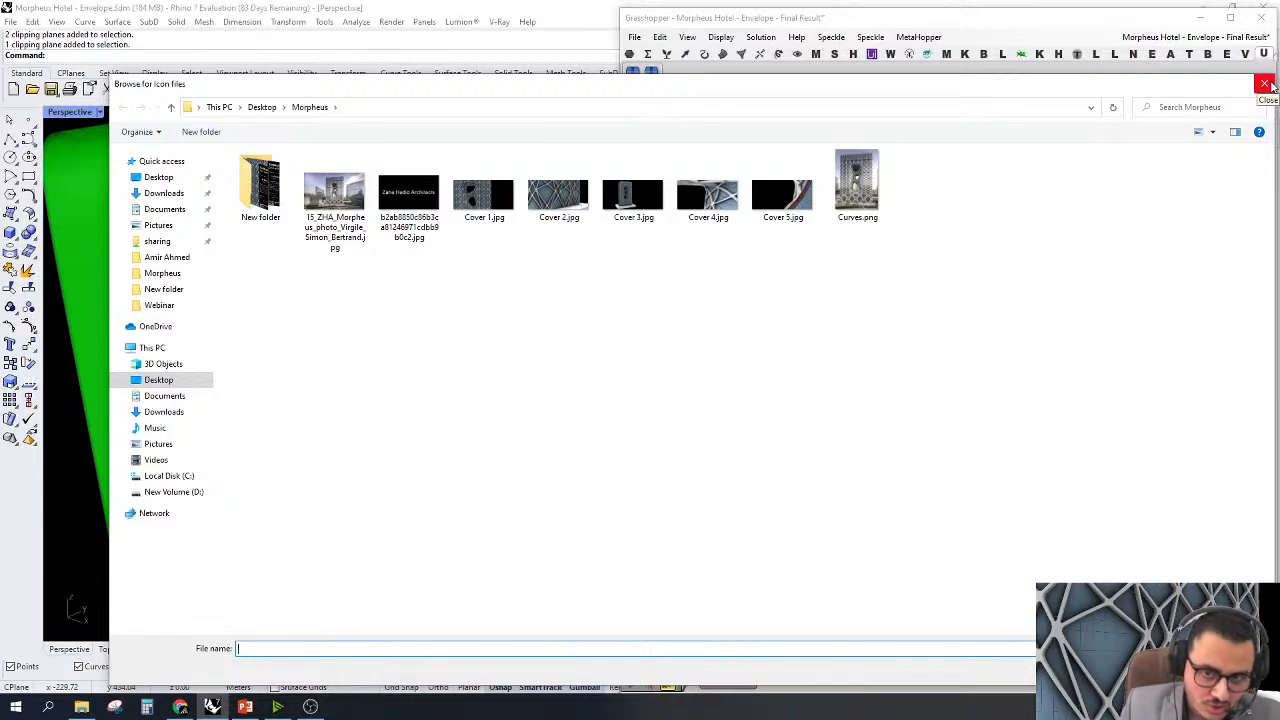
pyautogui.click(1265, 85)
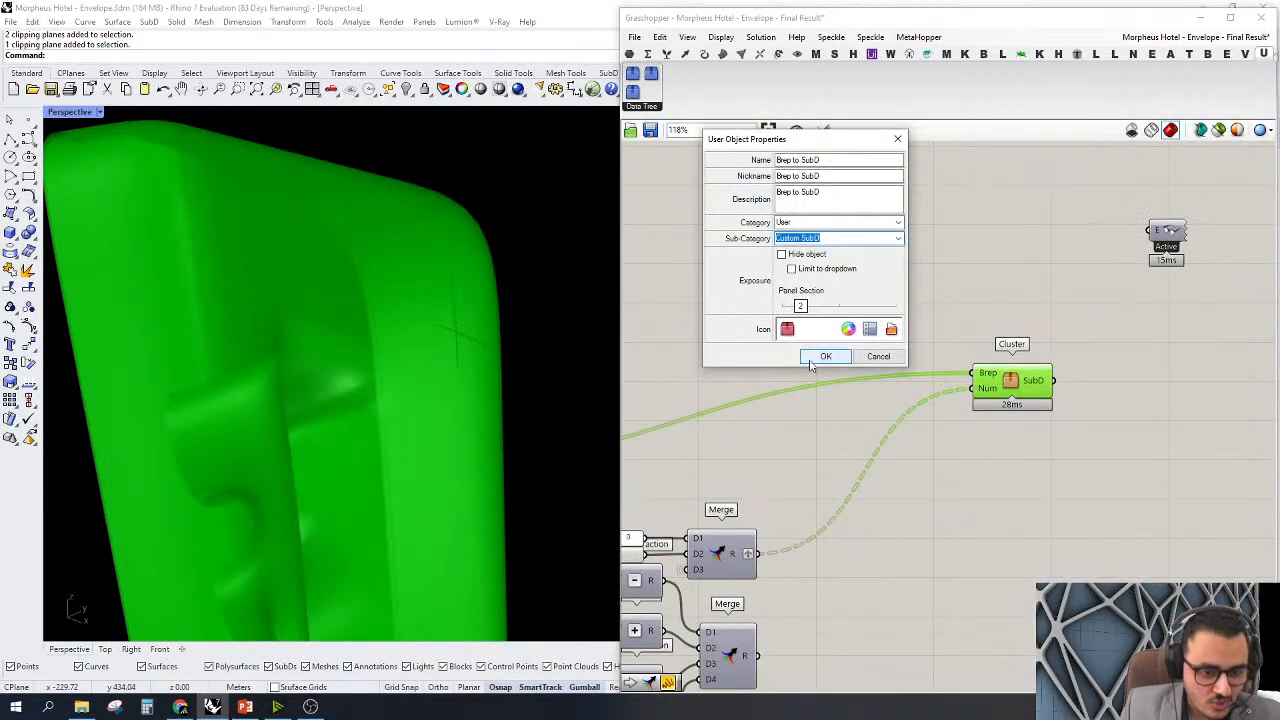
pyautogui.click(823, 357)
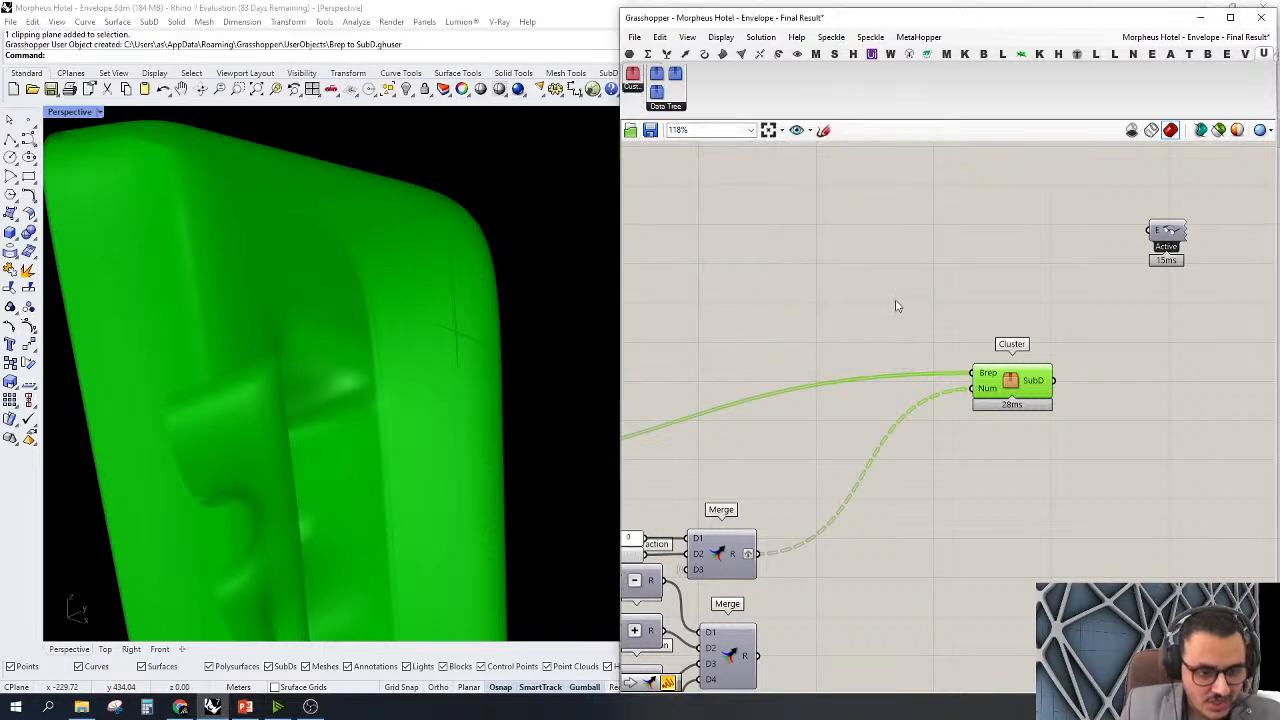
# Open Grasshopper's User Object folder in File Explorer and copy the file Brep to SubD.ghuser
pyautogui.click(634, 37)
pyautogui.moveTo(700, 276)
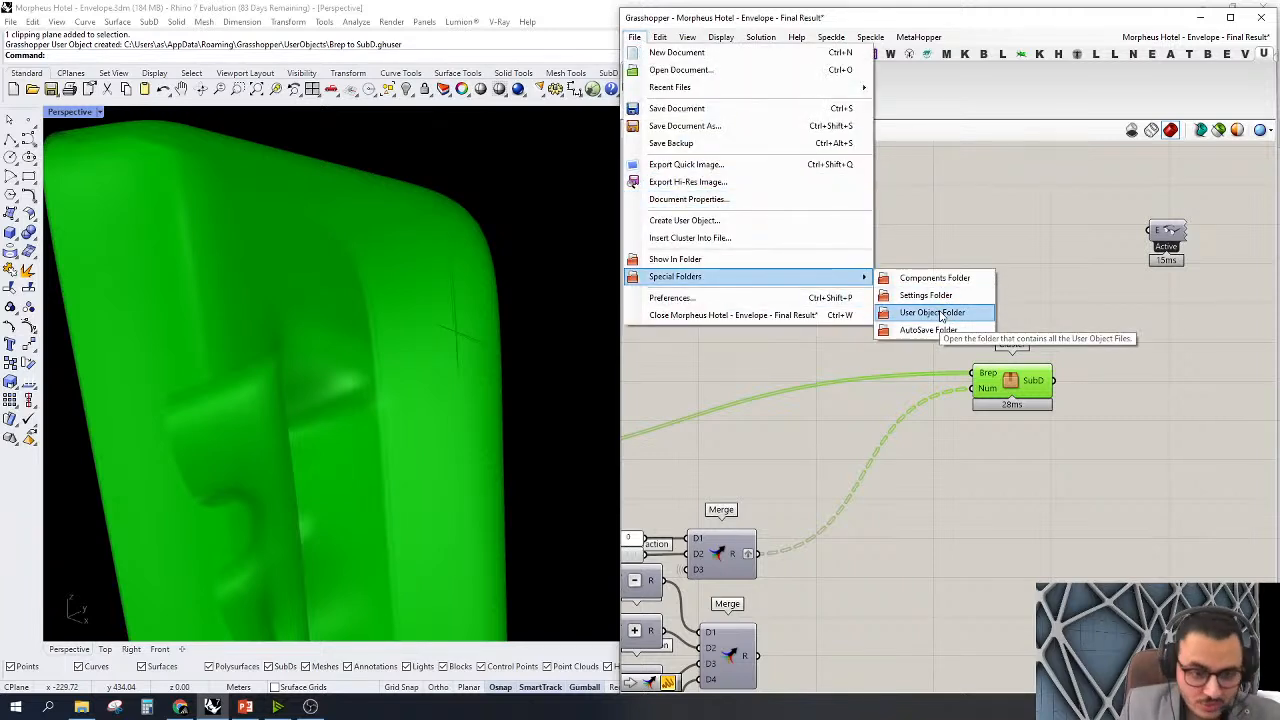
pyautogui.click(932, 313)
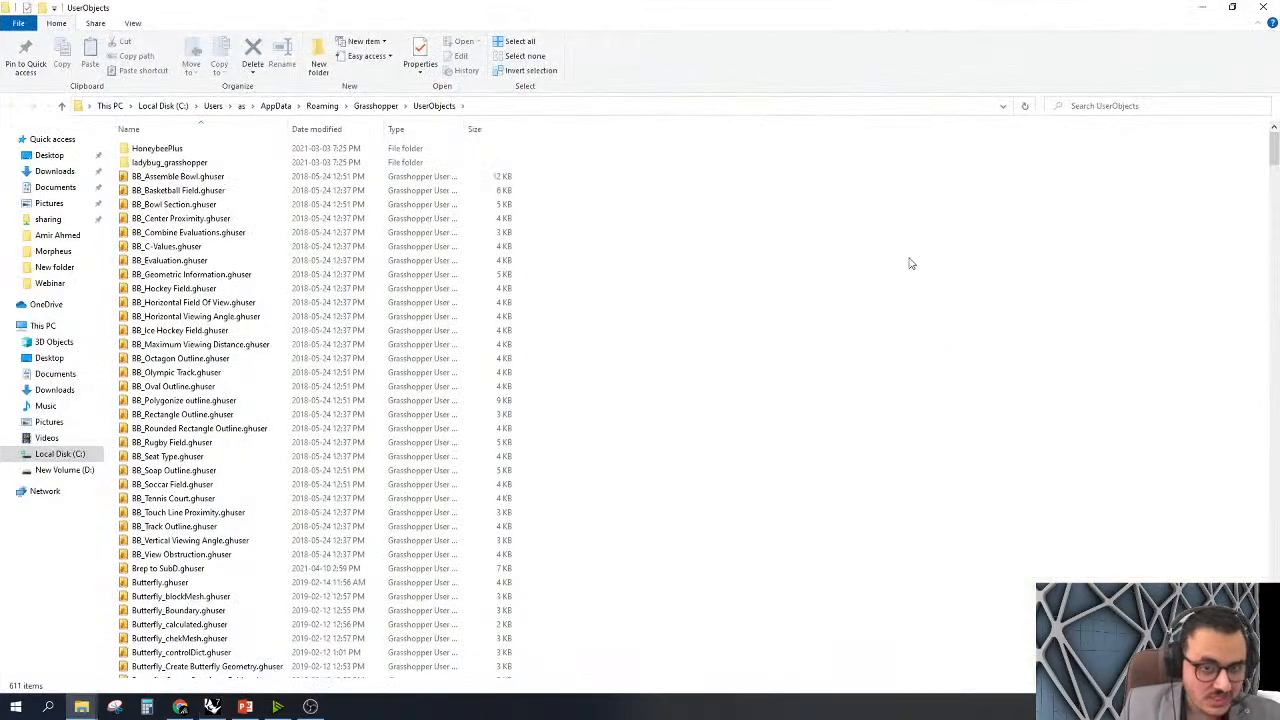
pyautogui.write('br')
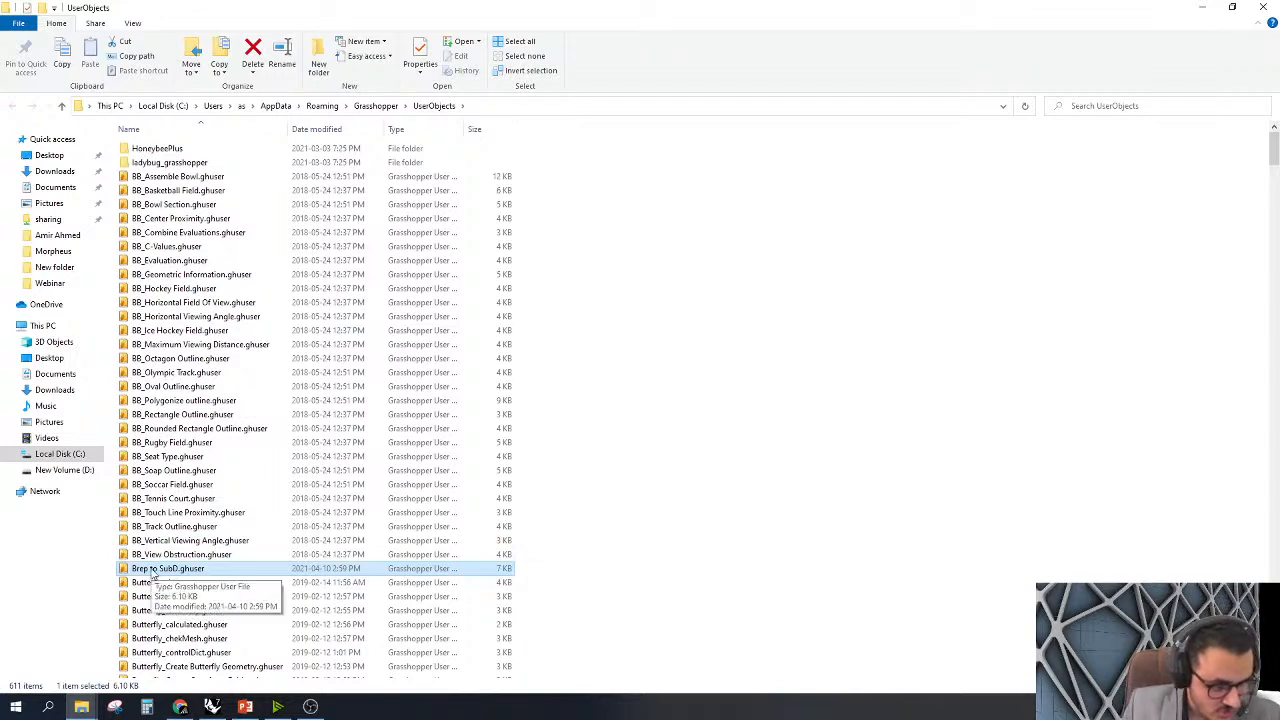
pyautogui.rightClick(152, 572)
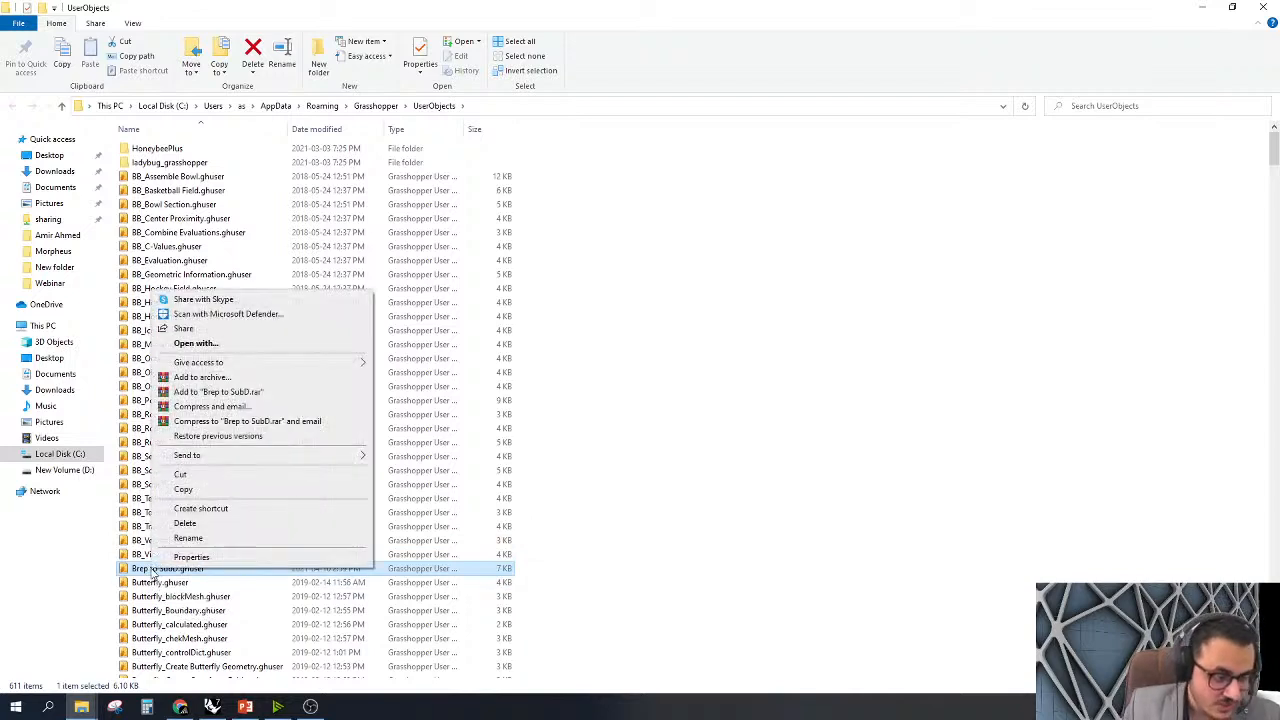
pyautogui.click(215, 492)
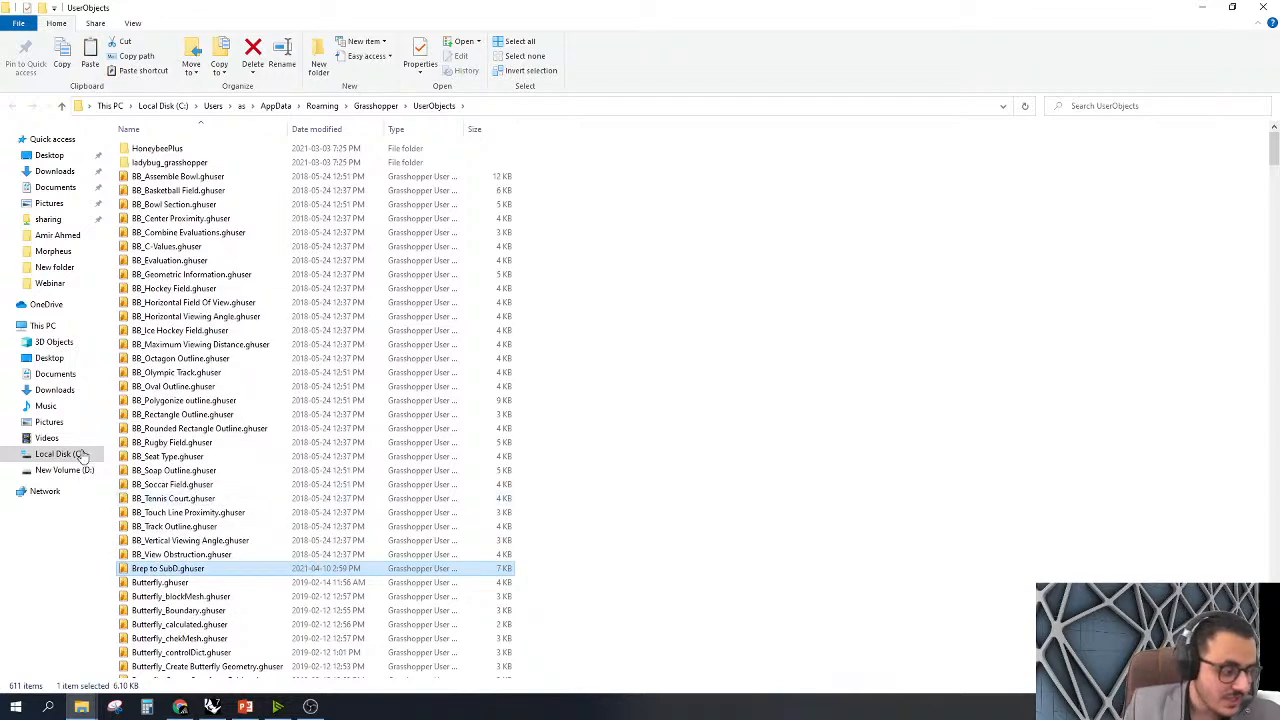
# Create a new folder on the Desktop, paste the copied user object file into it, and return to Grasshopper
pyautogui.click(55, 362)
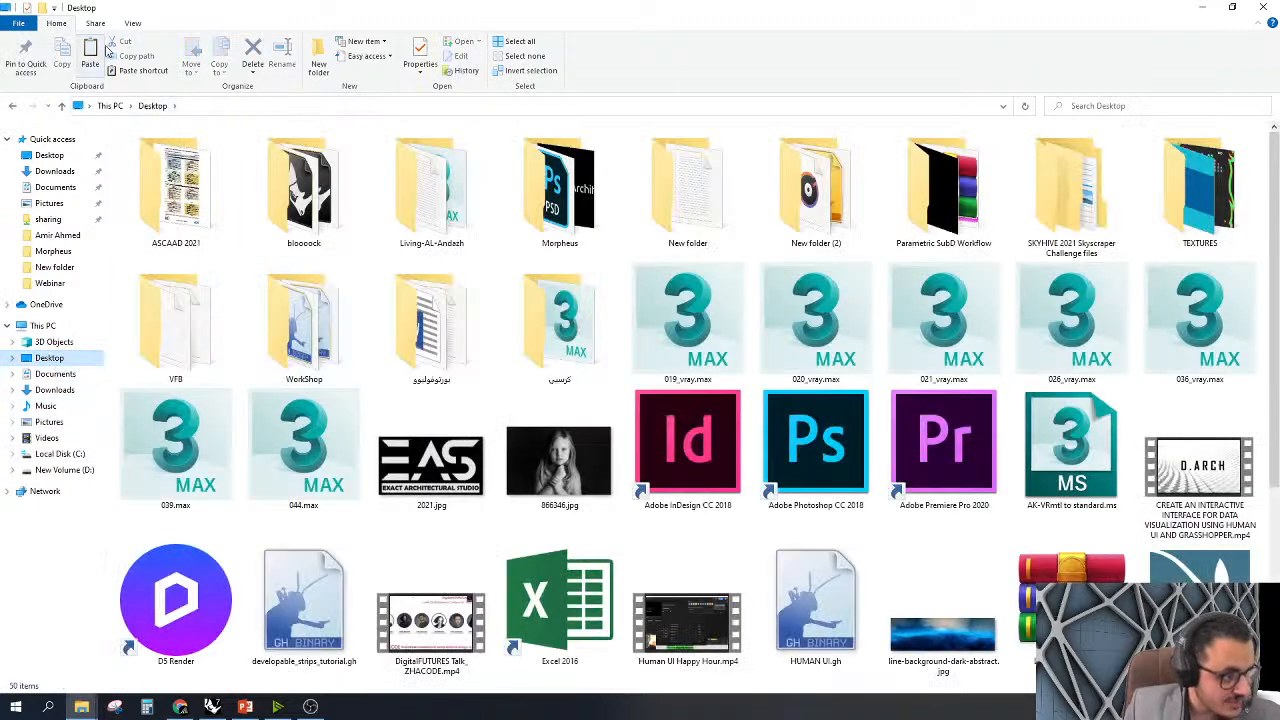
pyautogui.scroll(-3, 640, 400)
pyautogui.rightClick(900, 583)
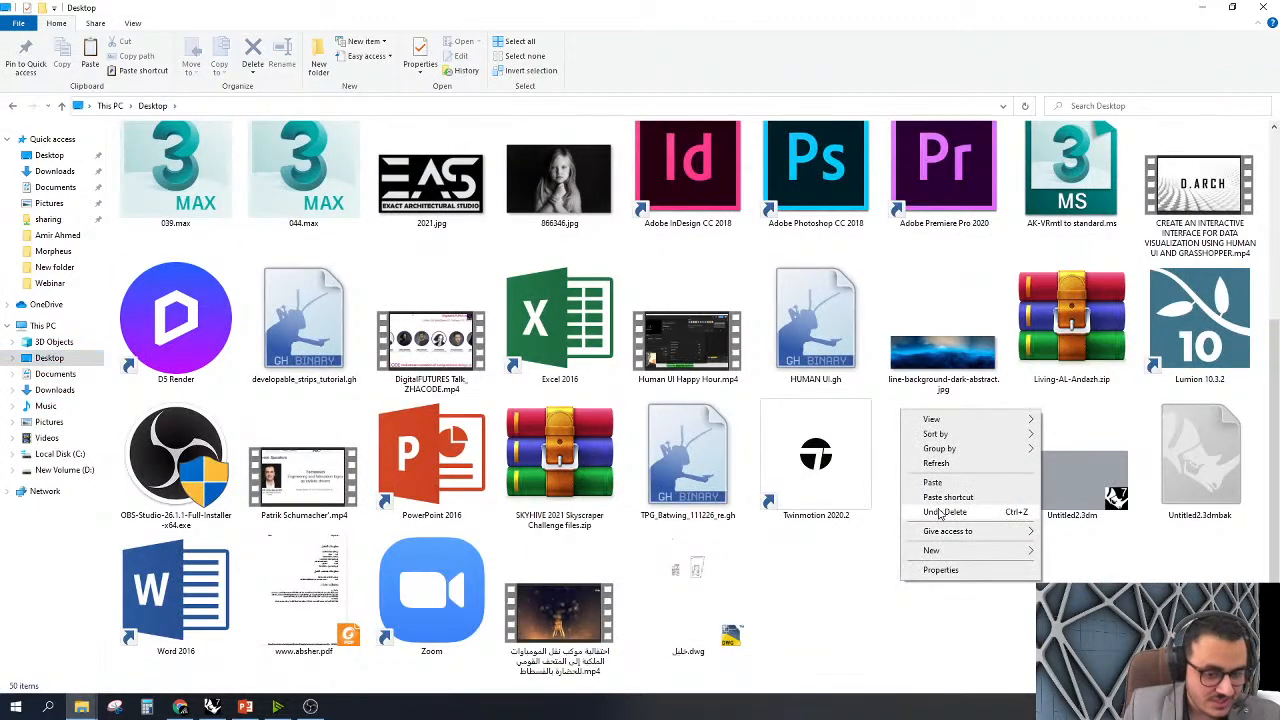
pyautogui.moveTo(946, 551)
pyautogui.click(1070, 551)
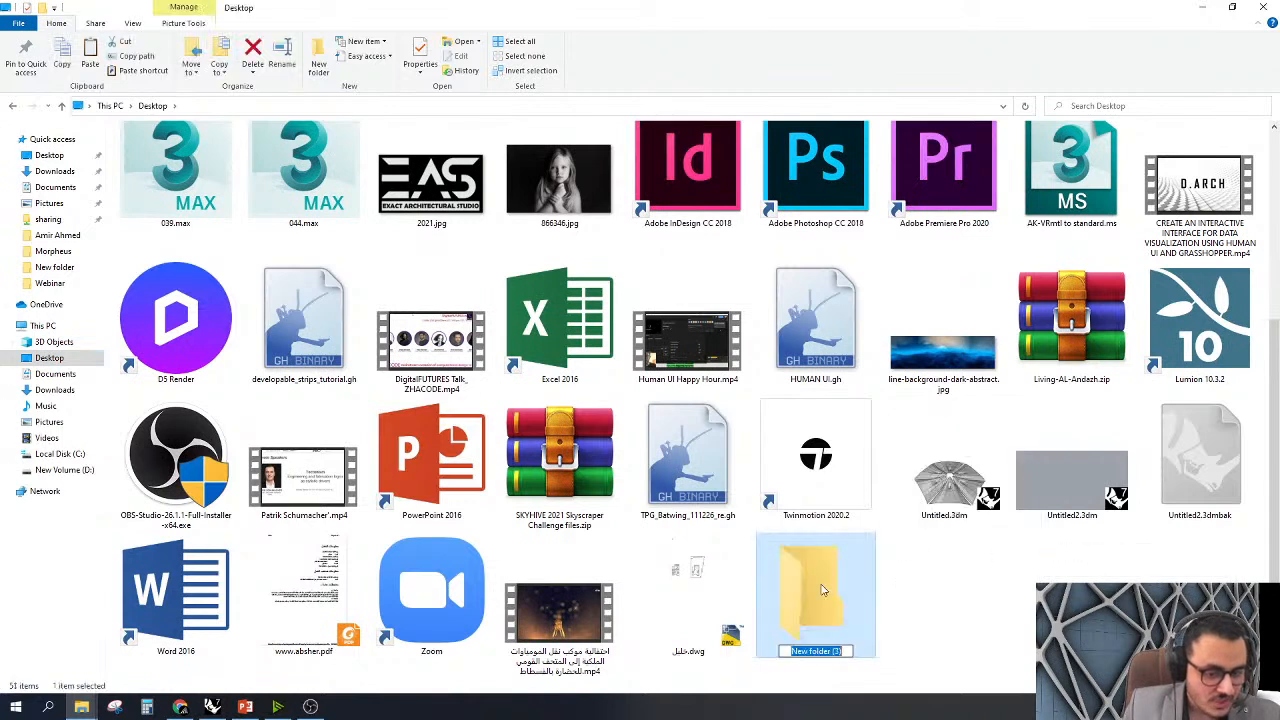
pyautogui.doubleClick(822, 590)
pyautogui.hotkey('ctrl', 'v')
pyautogui.click(303, 351)
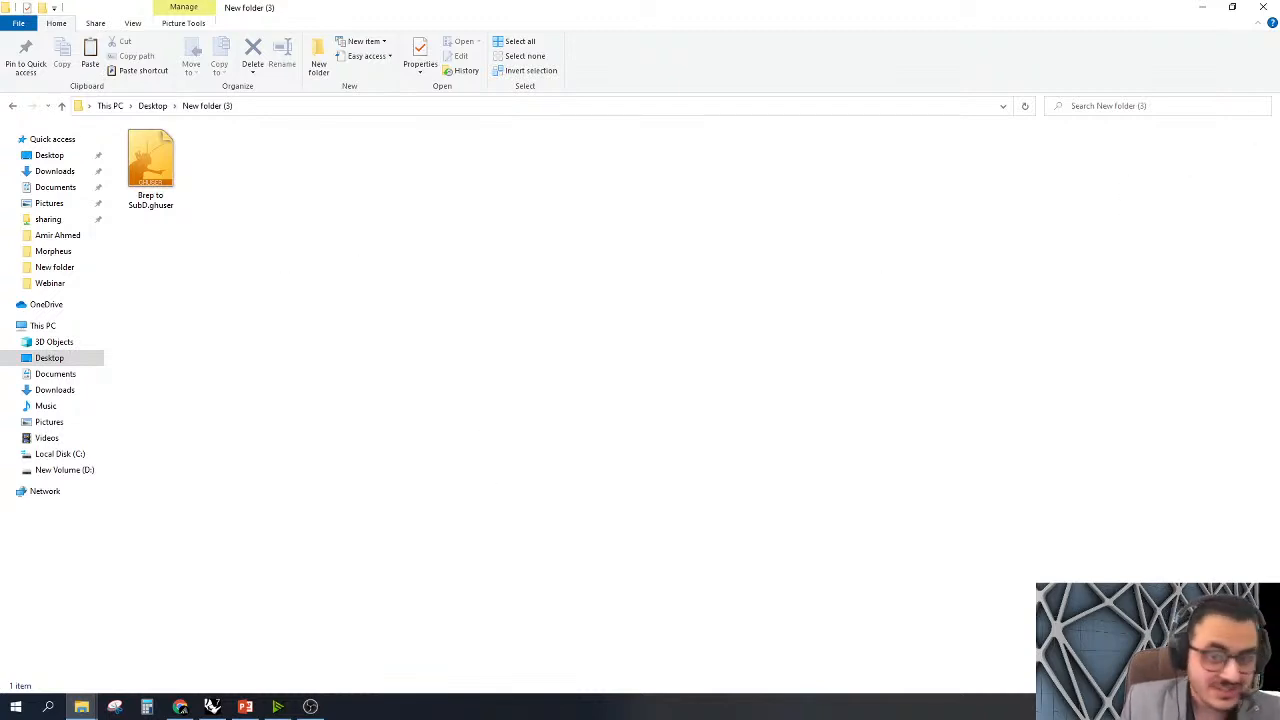
pyautogui.click(1263, 7)
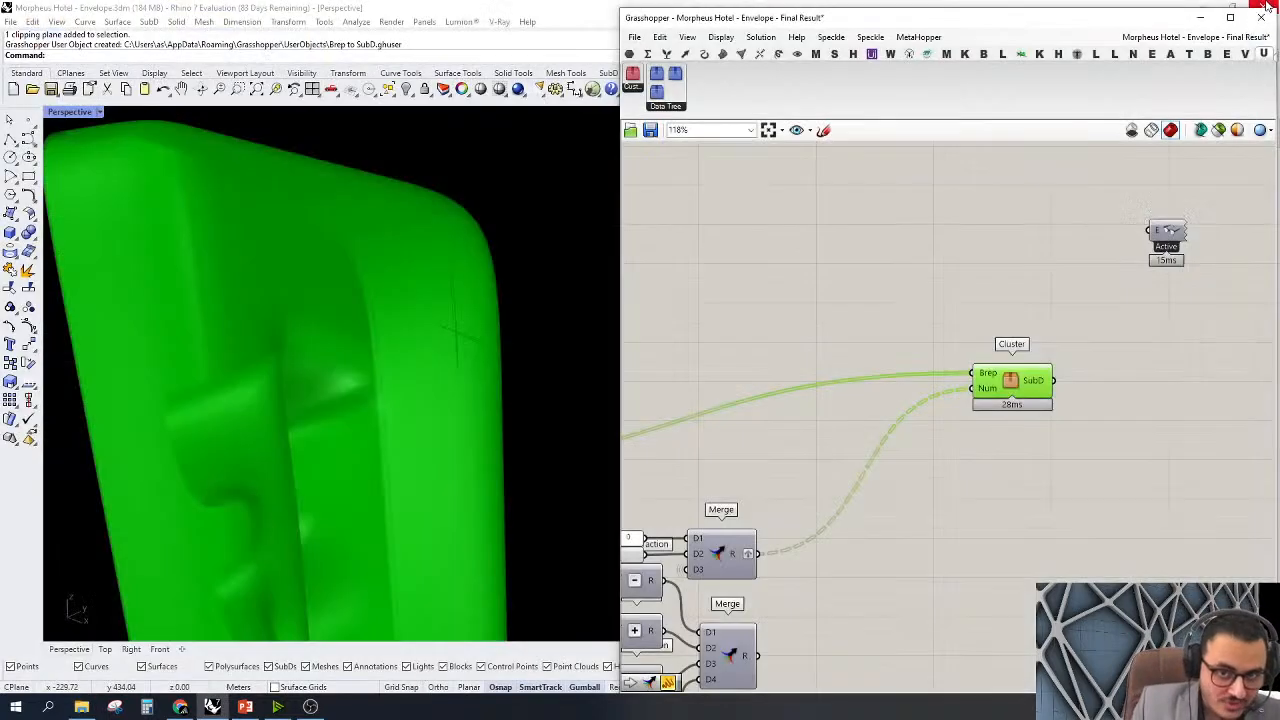
# Delete the unconnected component and the original Brep-to-SubD cluster from the canvas
pyautogui.scroll(-3, 1009, 275)
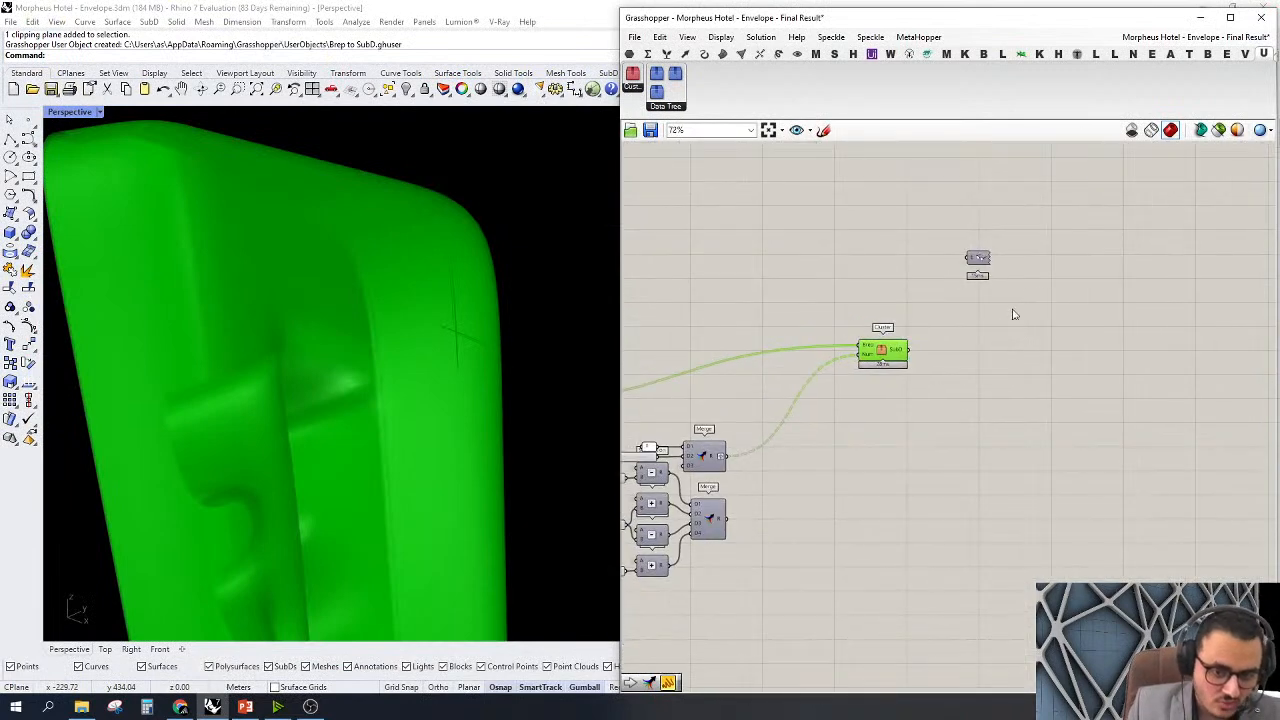
pyautogui.click(977, 257)
pyautogui.press('Delete')
pyautogui.moveTo(866, 330); pyautogui.dragTo(913, 325)
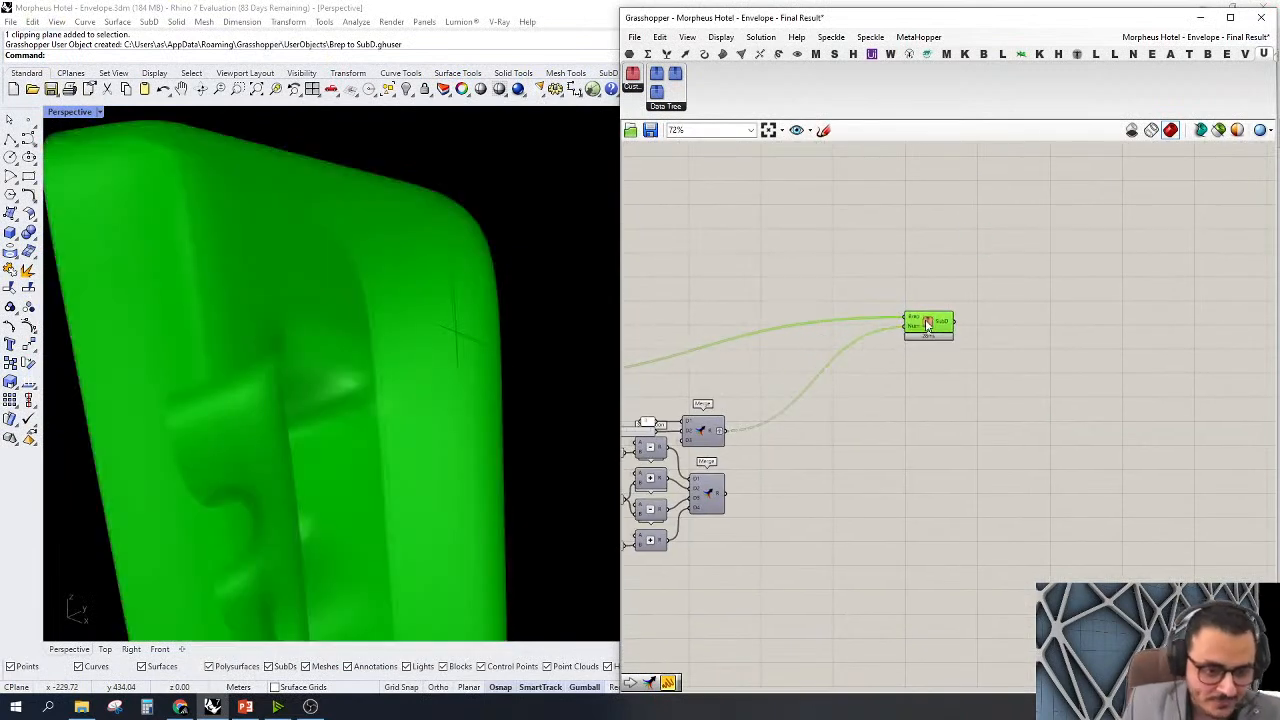
pyautogui.moveTo(1029, 231); pyautogui.dragTo(1104, 321, button='right')
pyautogui.press('Delete')
# Search for "br su" and place the Brep to SubD user object on the canvas
pyautogui.doubleClick(1011, 341)
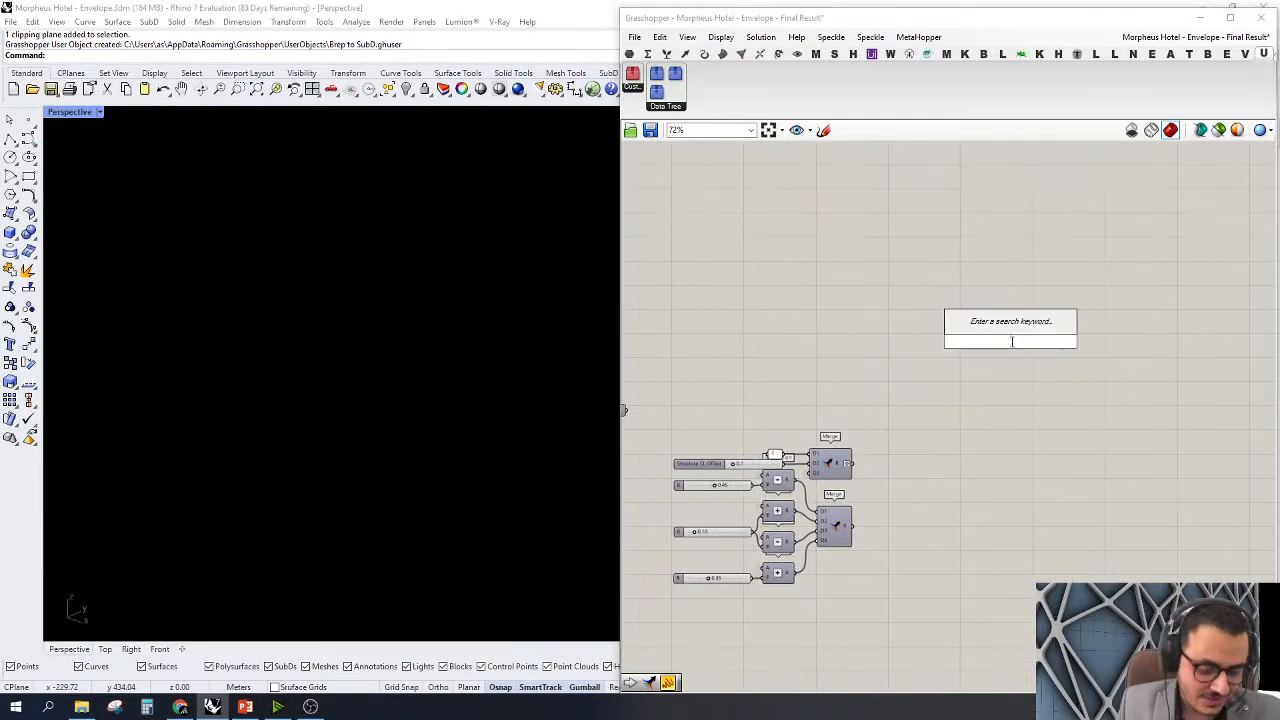
pyautogui.write('B')
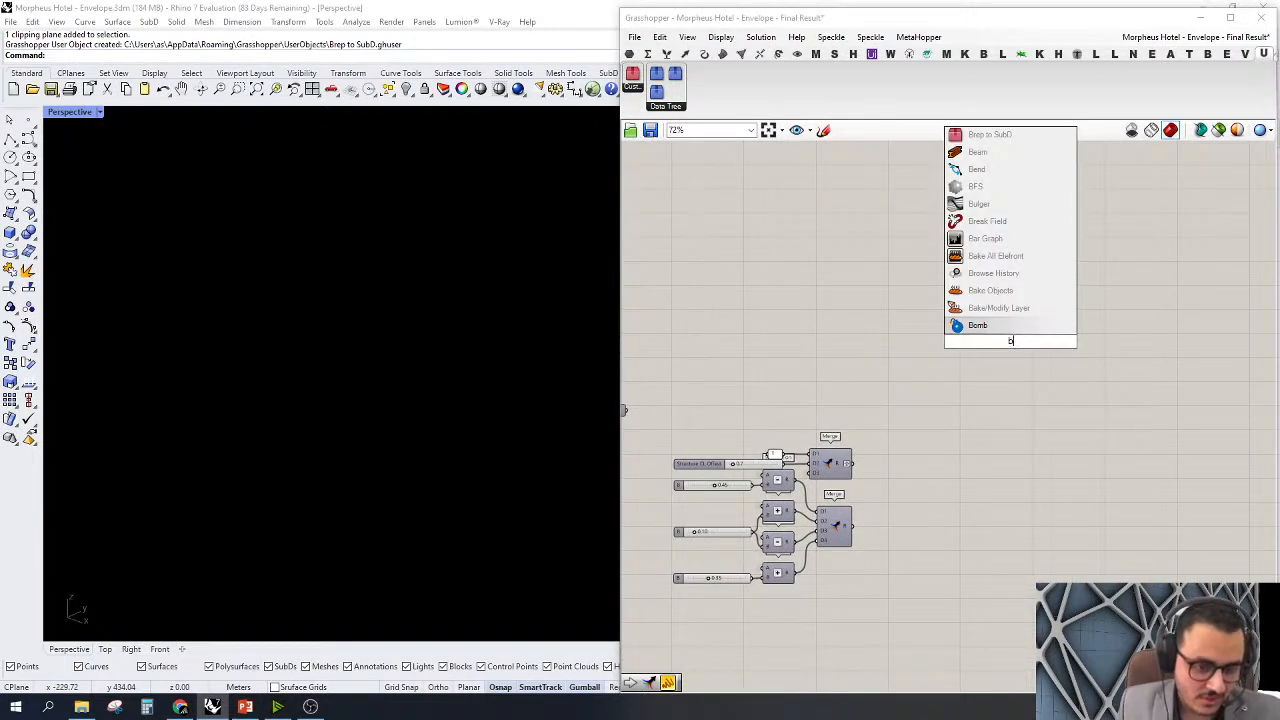
pyautogui.write('r s')
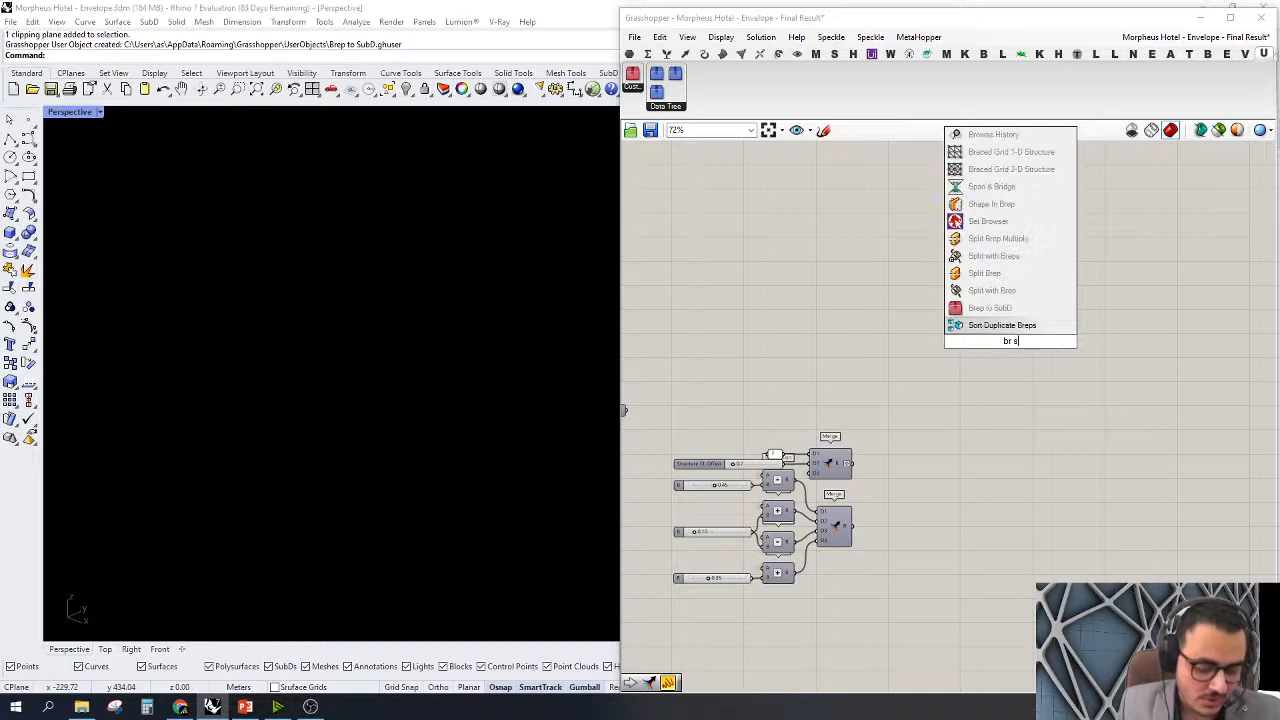
pyautogui.write('u')
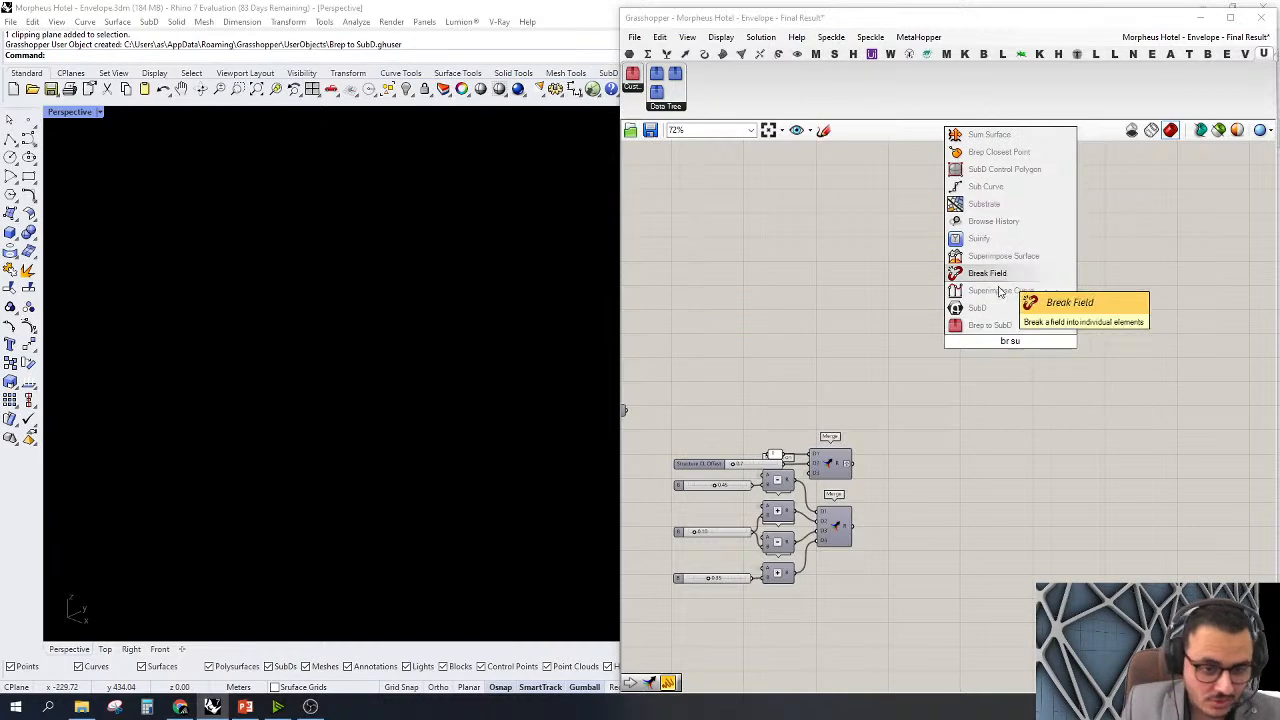
pyautogui.click(1010, 327)
# Connect the Brep parameter and the upper Merge result to the Brep and Num inputs, and align the component with the Brep parameter
pyautogui.moveTo(1010, 345); pyautogui.dragTo(1080, 328, button='right')
pyautogui.moveTo(1078, 313); pyautogui.dragTo(718, 384)
pyautogui.moveTo(1080, 328); pyautogui.dragTo(946, 438)
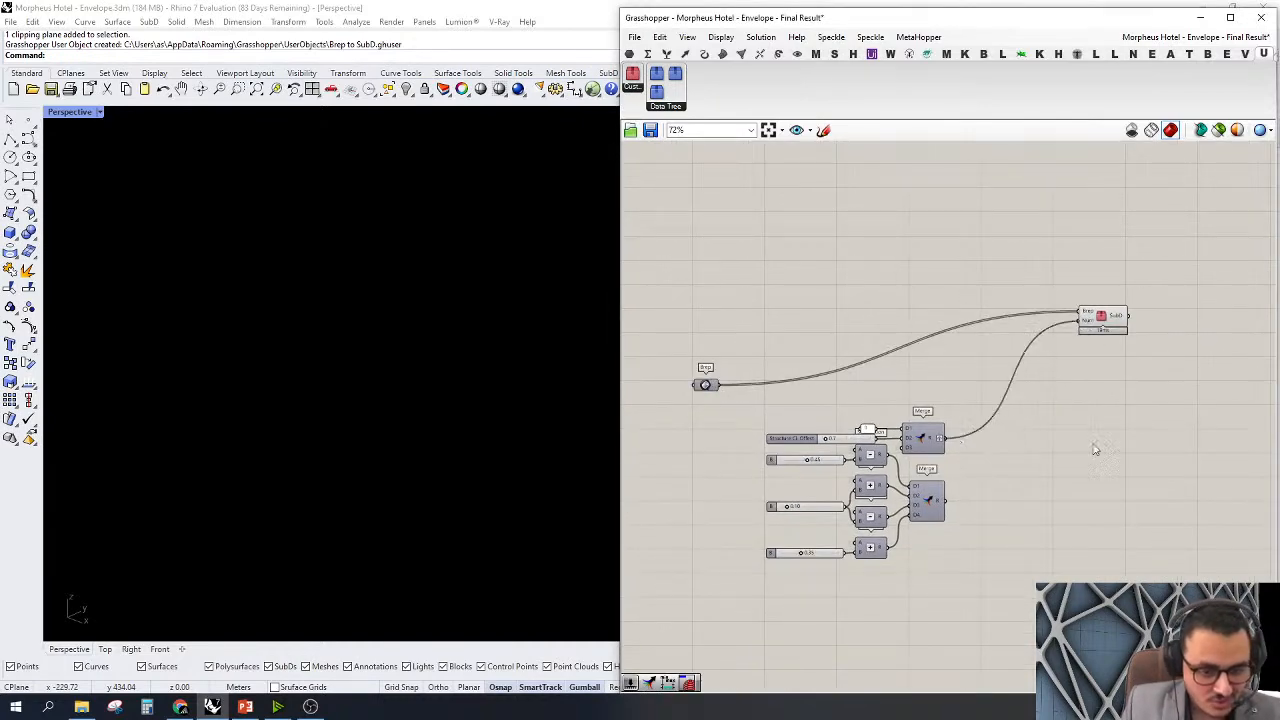
pyautogui.moveTo(1135, 338); pyautogui.dragTo(1008, 316, button='right')
pyautogui.moveTo(990, 305); pyautogui.dragTo(942, 378)
pyautogui.moveTo(917, 451); pyautogui.dragTo(1009, 456, button='right')
pyautogui.click(983, 471)
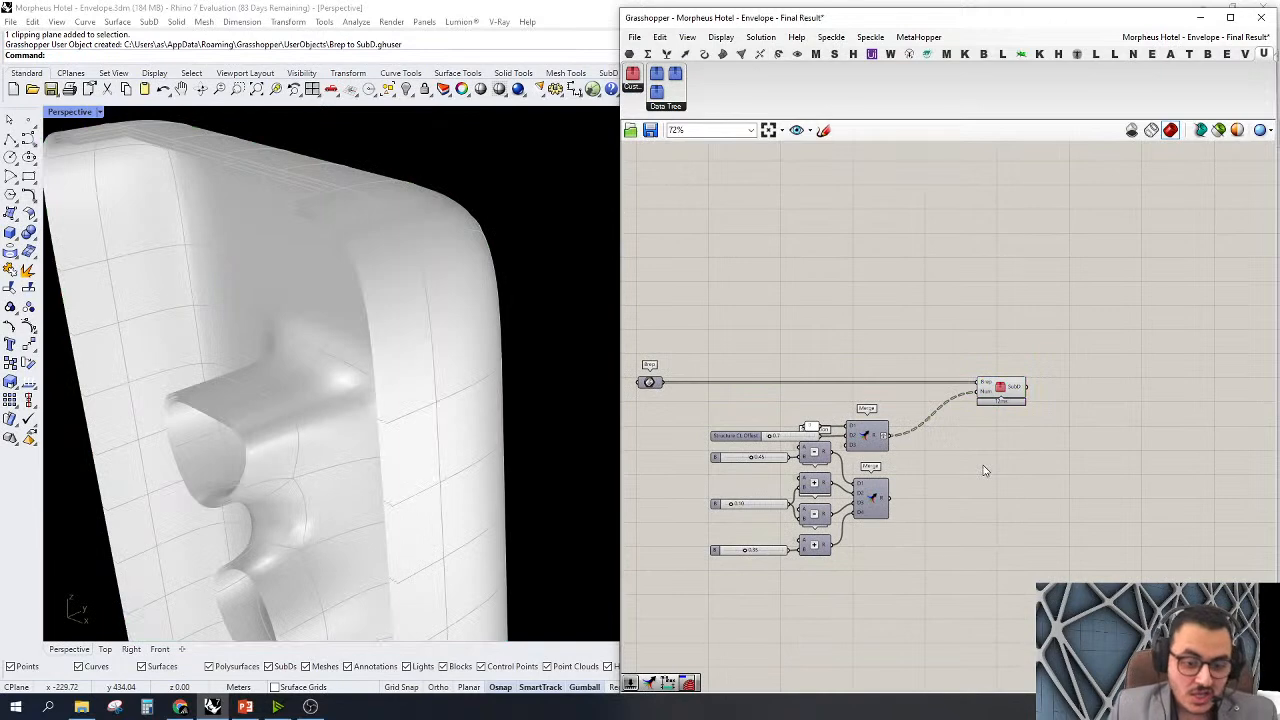
# Inside the Brep to SubD cluster, wire Trim Tree directly to Cluster Output, delete the SubD parameter, and save and close the cluster
pyautogui.doubleClick(1003, 390)
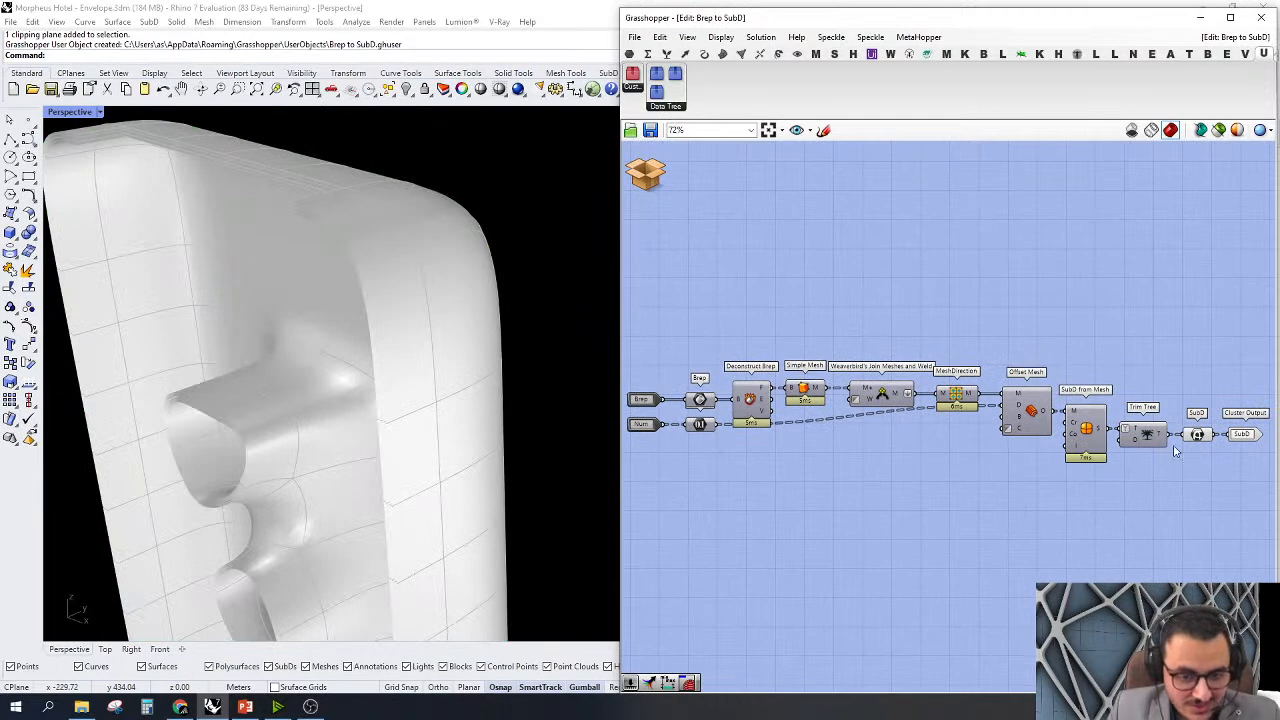
pyautogui.moveTo(1212, 434); pyautogui.dragTo(974, 349, button='right')
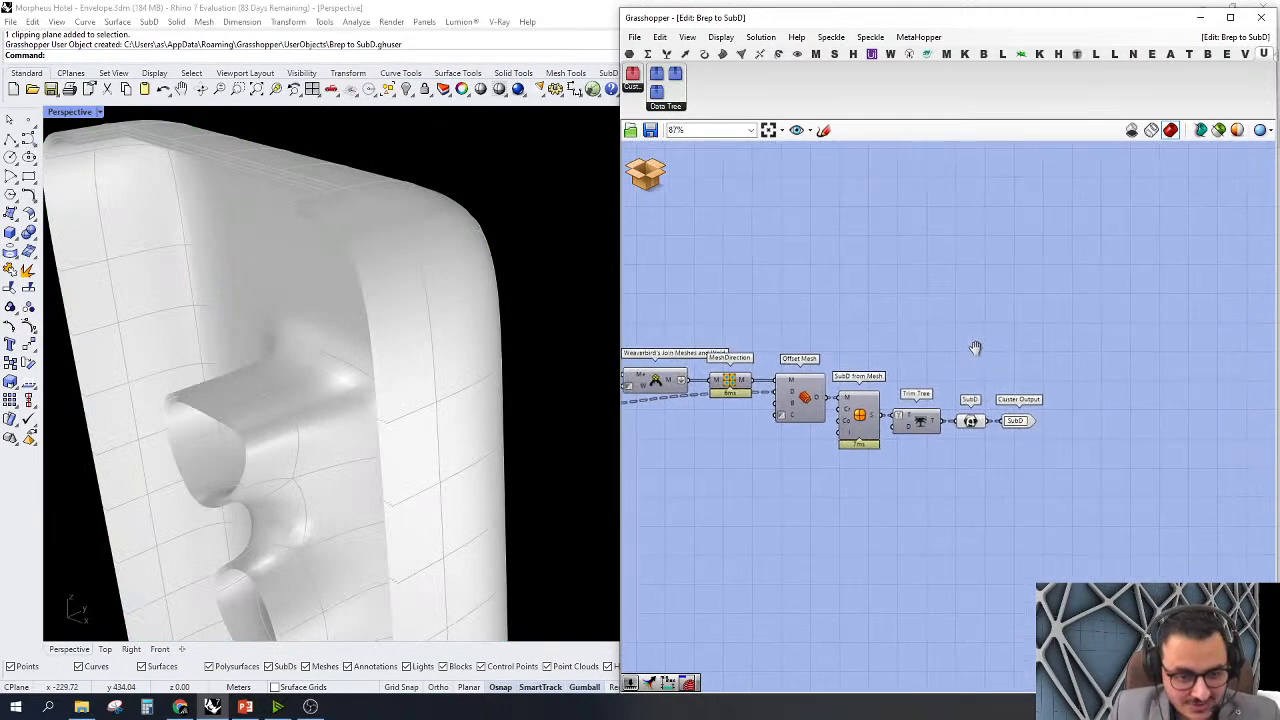
pyautogui.moveTo(970, 421); pyautogui.dragTo(962, 281)
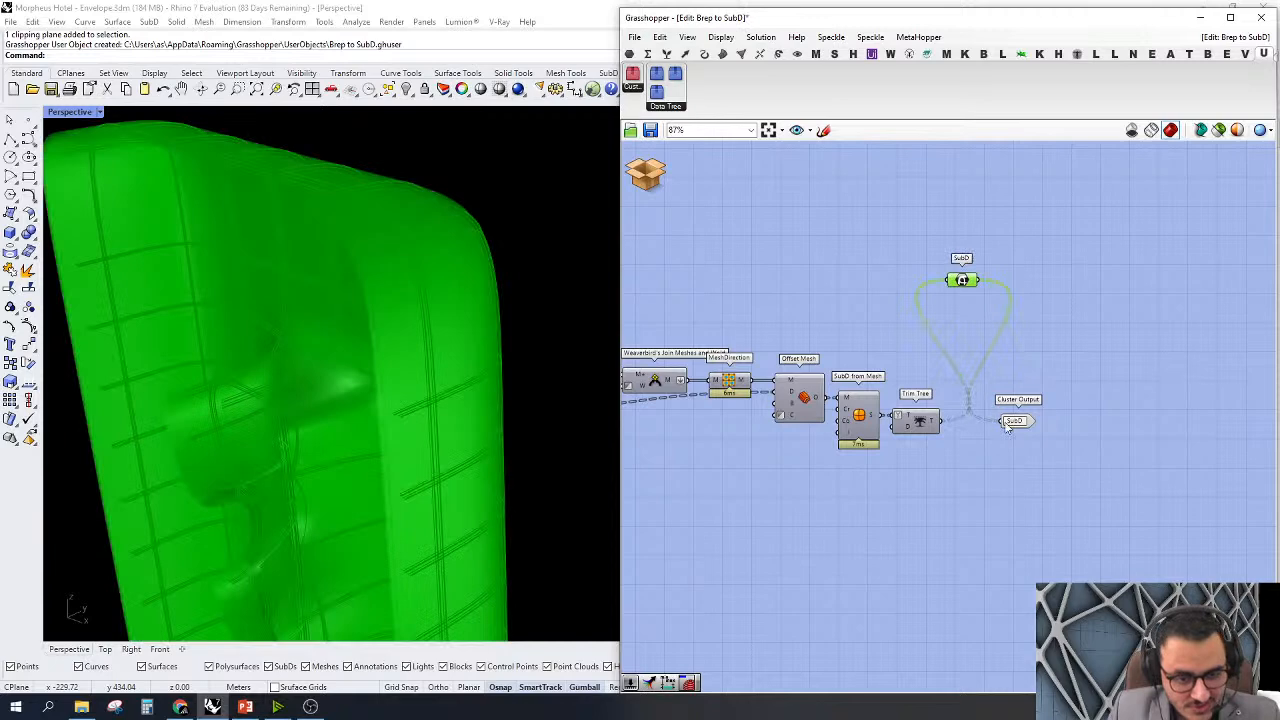
pyautogui.moveTo(938, 421); pyautogui.dragTo(1000, 421)
pyautogui.click(961, 279)
pyautogui.moveTo(965, 319); pyautogui.dragTo(1127, 343, button='right')
pyautogui.press('Delete')
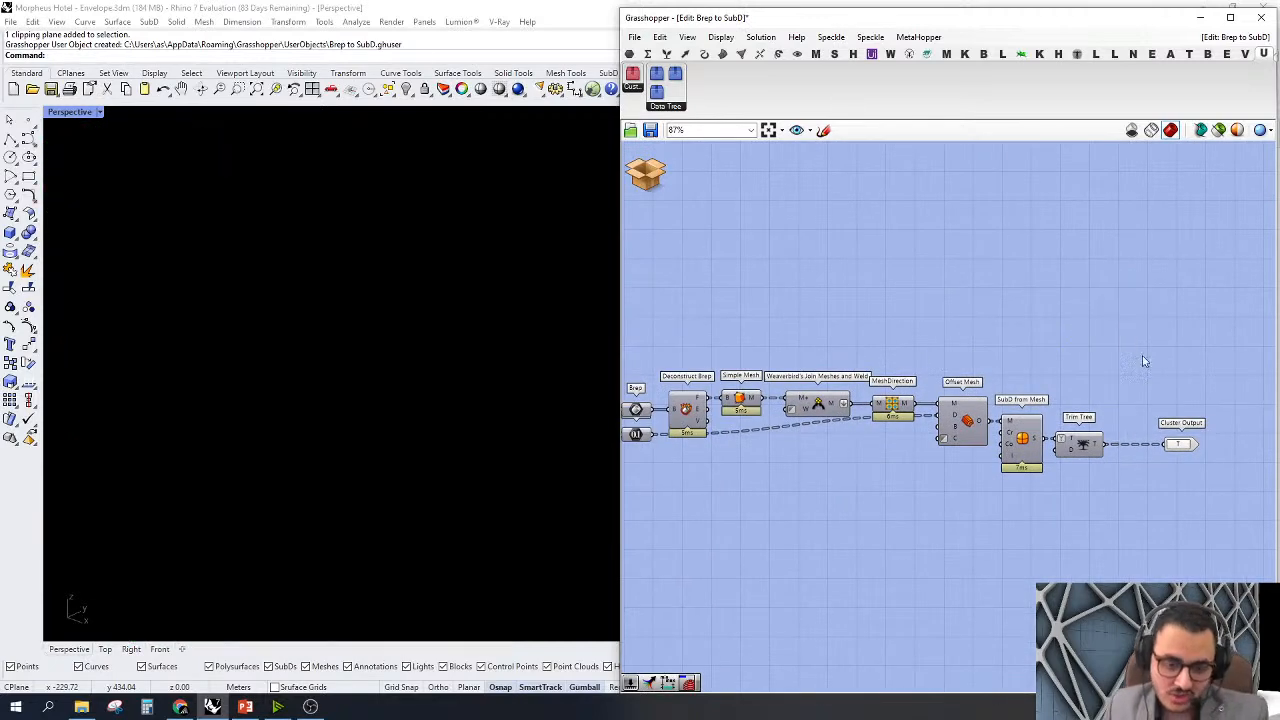
pyautogui.click(664, 188)
pyautogui.click(690, 194)
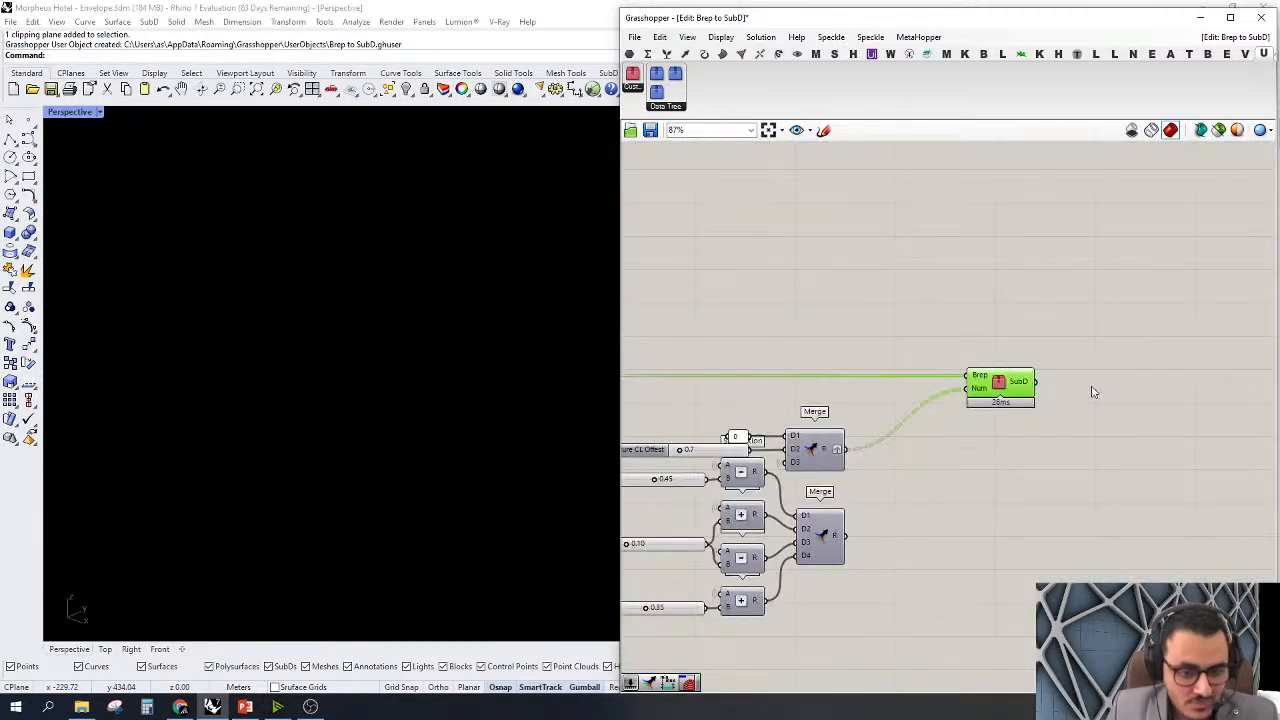
# Search for "br su" and place a second copy of the Brep to SubD user object above the edited cluster
pyautogui.doubleClick(1043, 291)
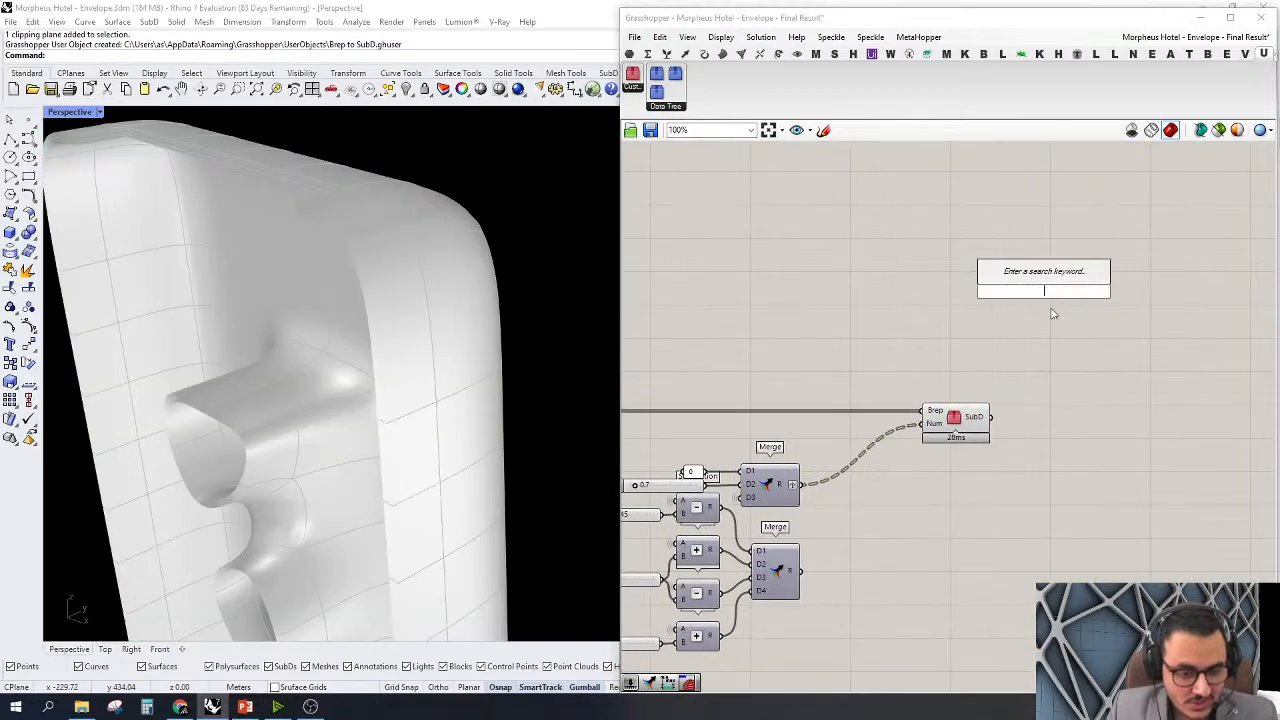
pyautogui.write('cu')
pyautogui.press('BackSpace')
pyautogui.press('BackSpace')
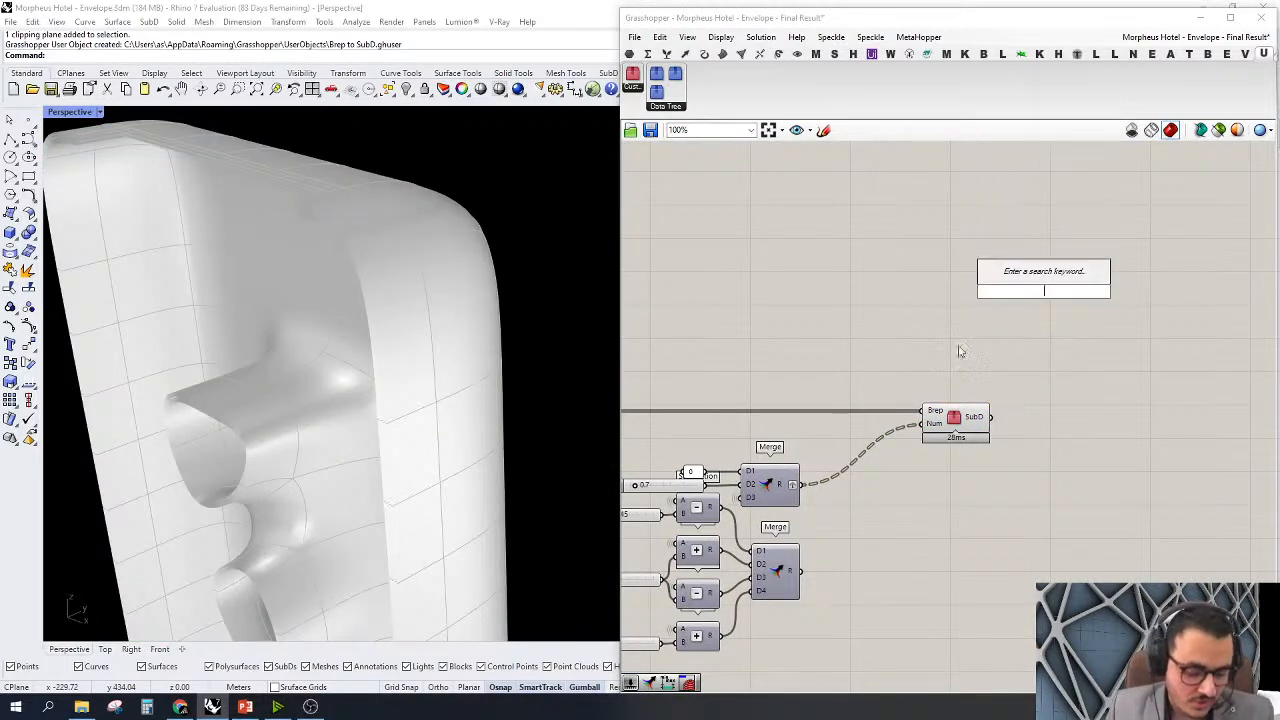
pyautogui.write('be')
pyautogui.press('BackSpace')
pyautogui.write('r su')
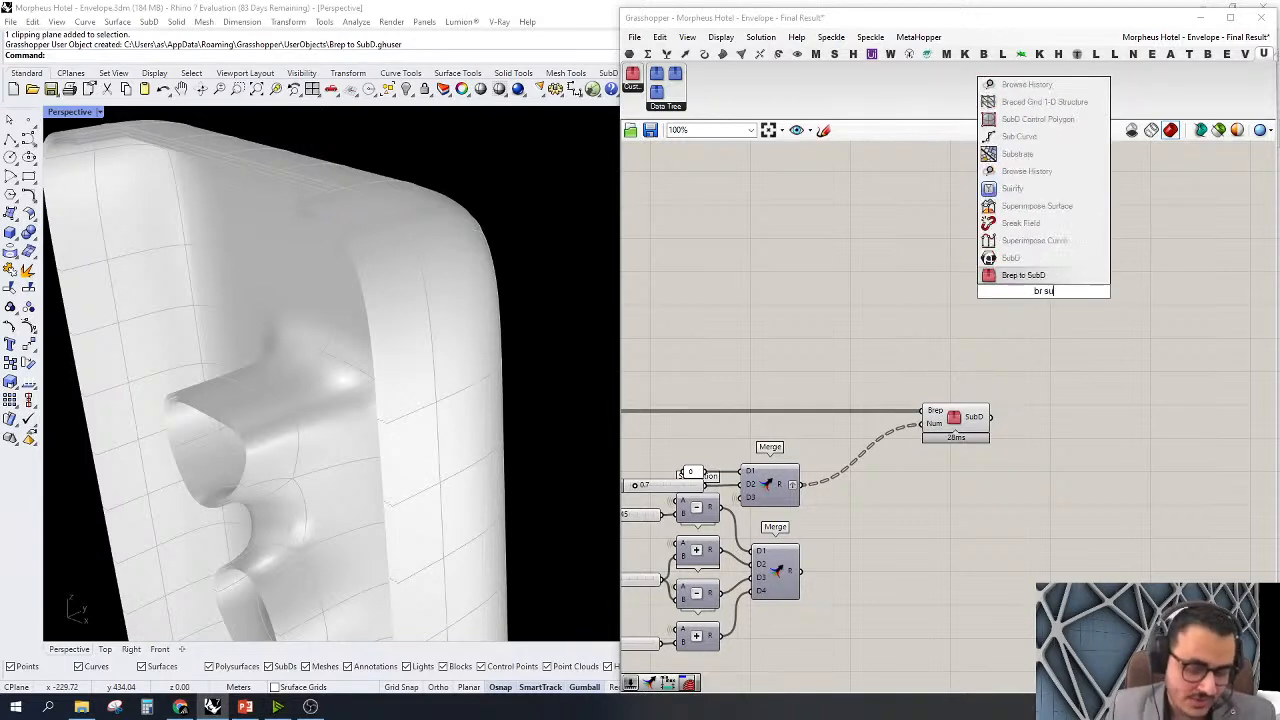
pyautogui.click(1034, 276)
# Connect the Brep parameter to the Brep input of the second Brep to SubD component
pyautogui.moveTo(1057, 340); pyautogui.dragTo(1178, 342, button='right')
pyautogui.scroll(-3, 1158, 293)
pyautogui.moveTo(1139, 291); pyautogui.dragTo(759, 378)
pyautogui.scroll(3, 1200, 300)
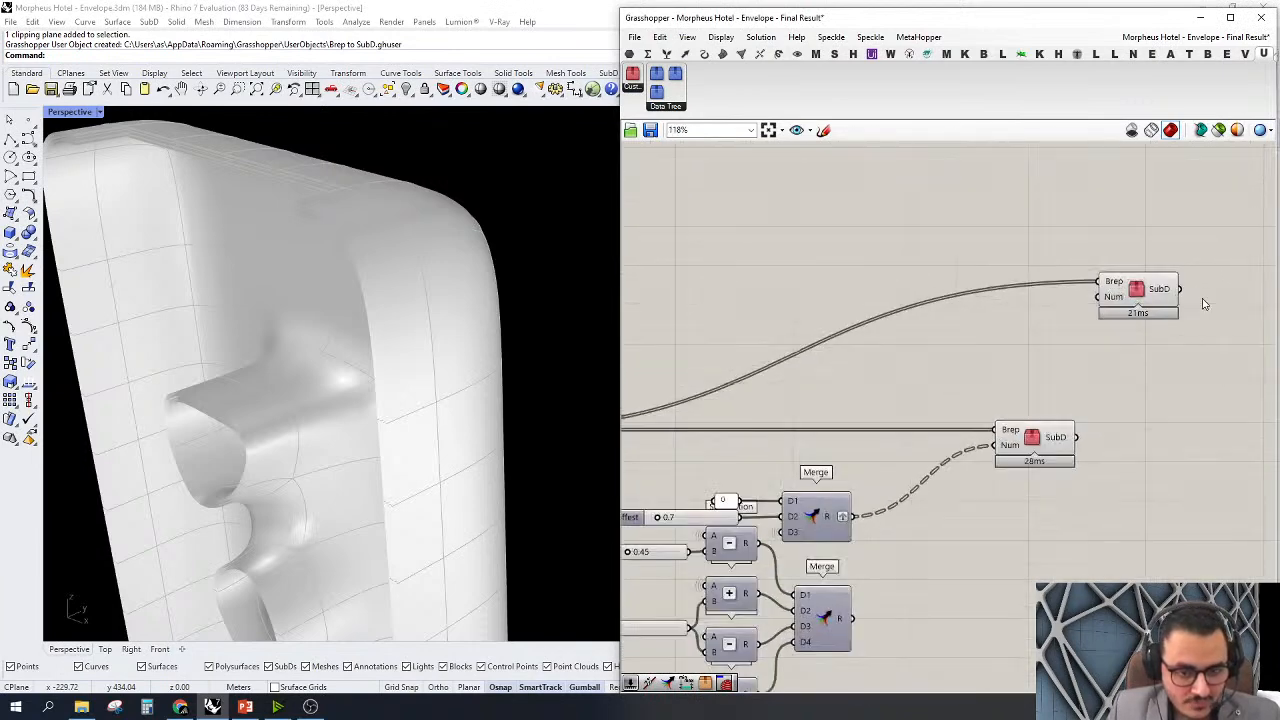
# Open the second Brep to SubD cluster to examine its SubD parameter, and close it with Discard & Close
pyautogui.click(1148, 290)
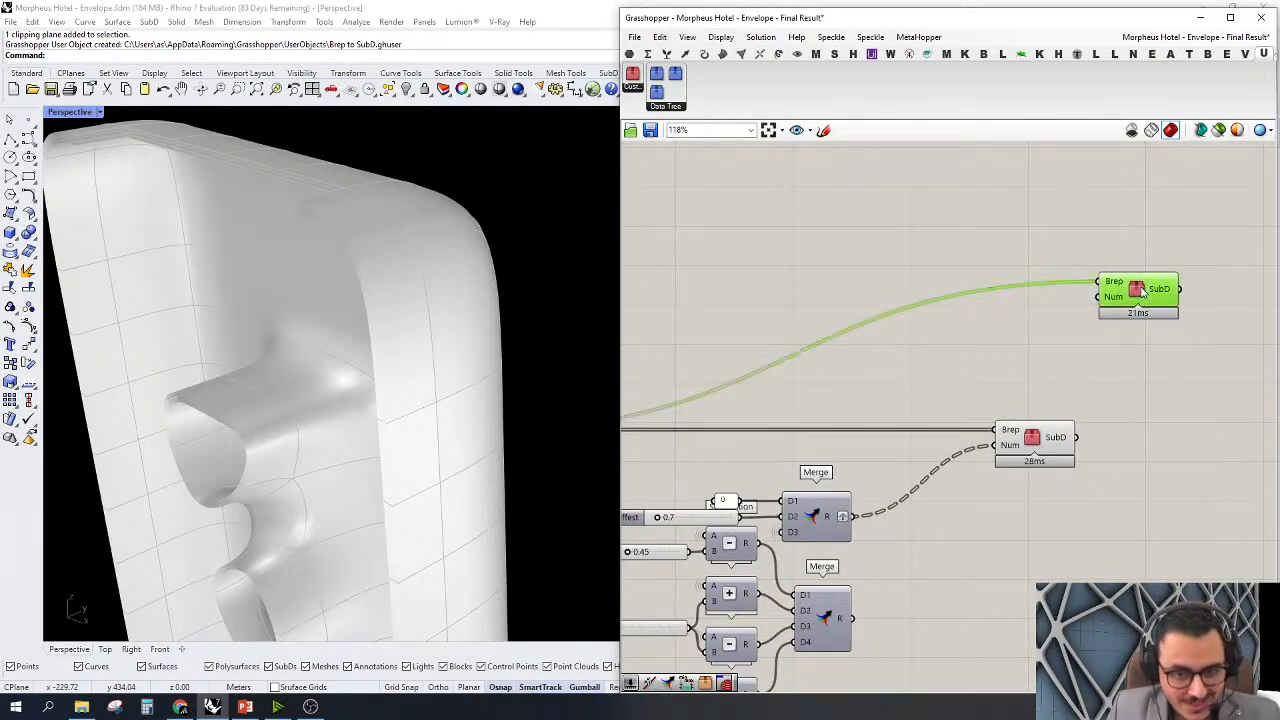
pyautogui.doubleClick(1148, 290)
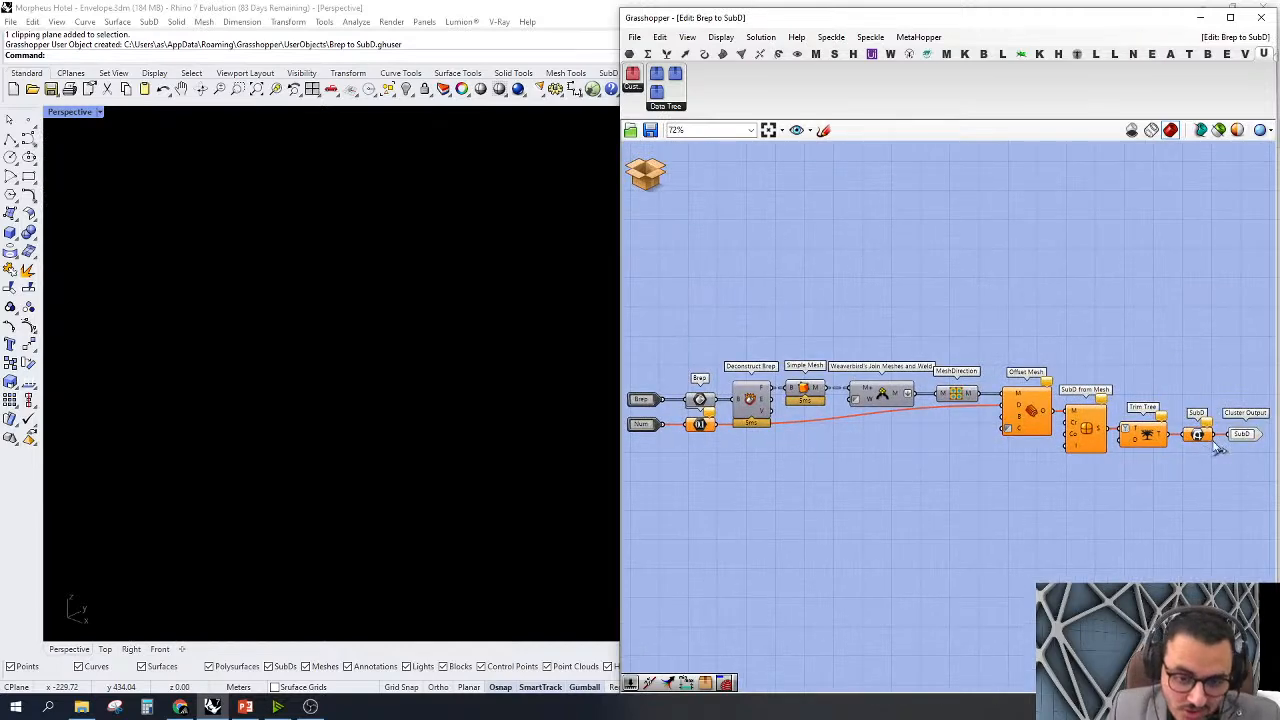
pyautogui.moveTo(1209, 369); pyautogui.dragTo(1173, 506)
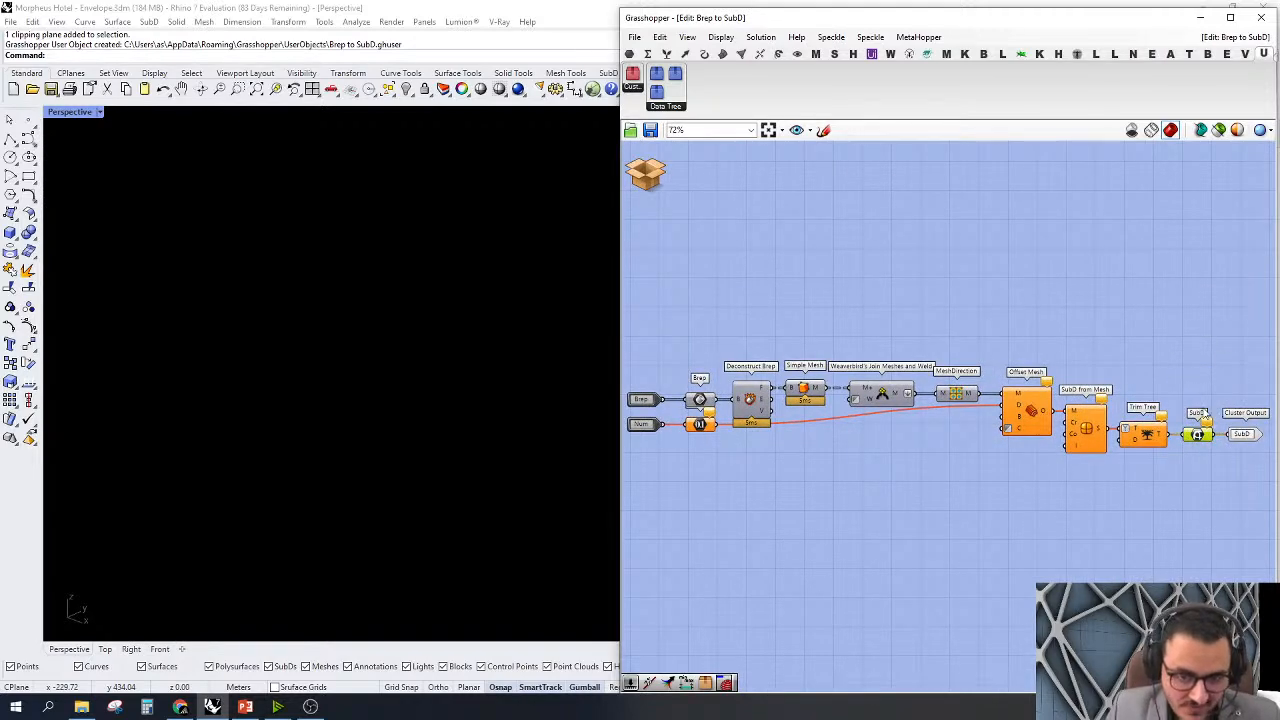
pyautogui.click(660, 186)
pyautogui.click(660, 208)
pyautogui.click(994, 396)
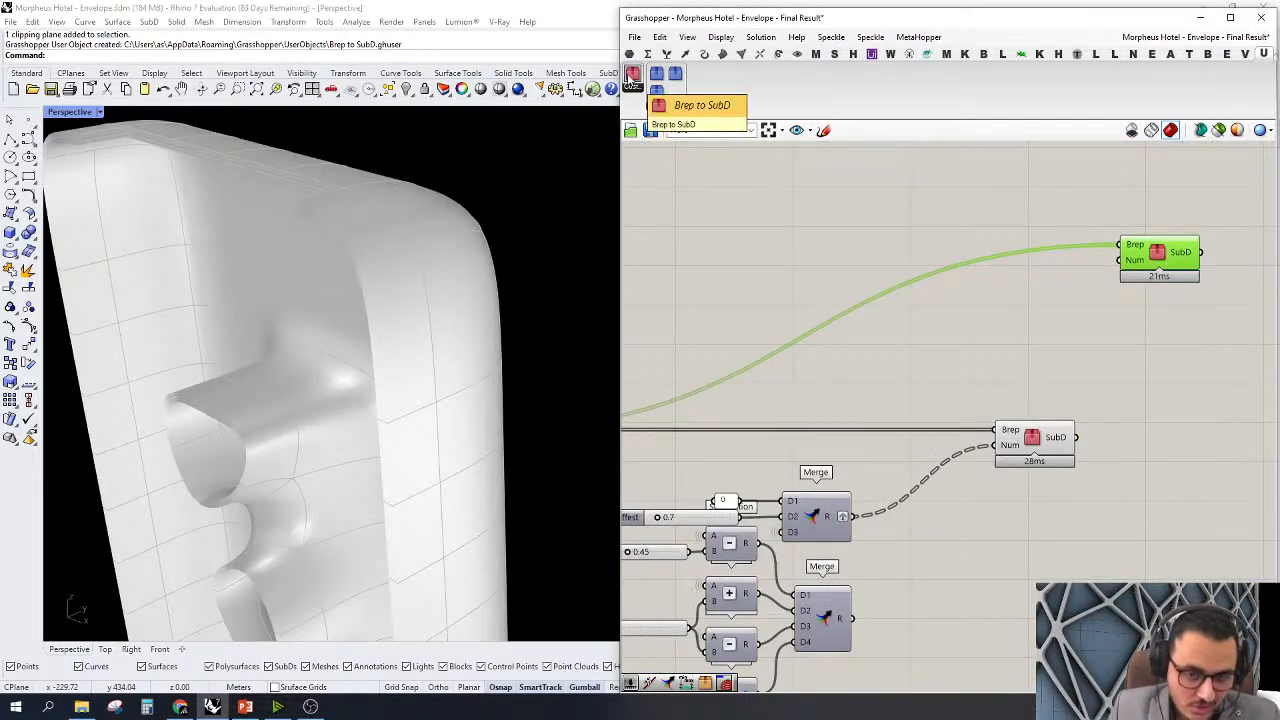
# Review the edited Brep to SubD cluster's options, including Assign Password, without changing anything
pyautogui.click(1046, 455)
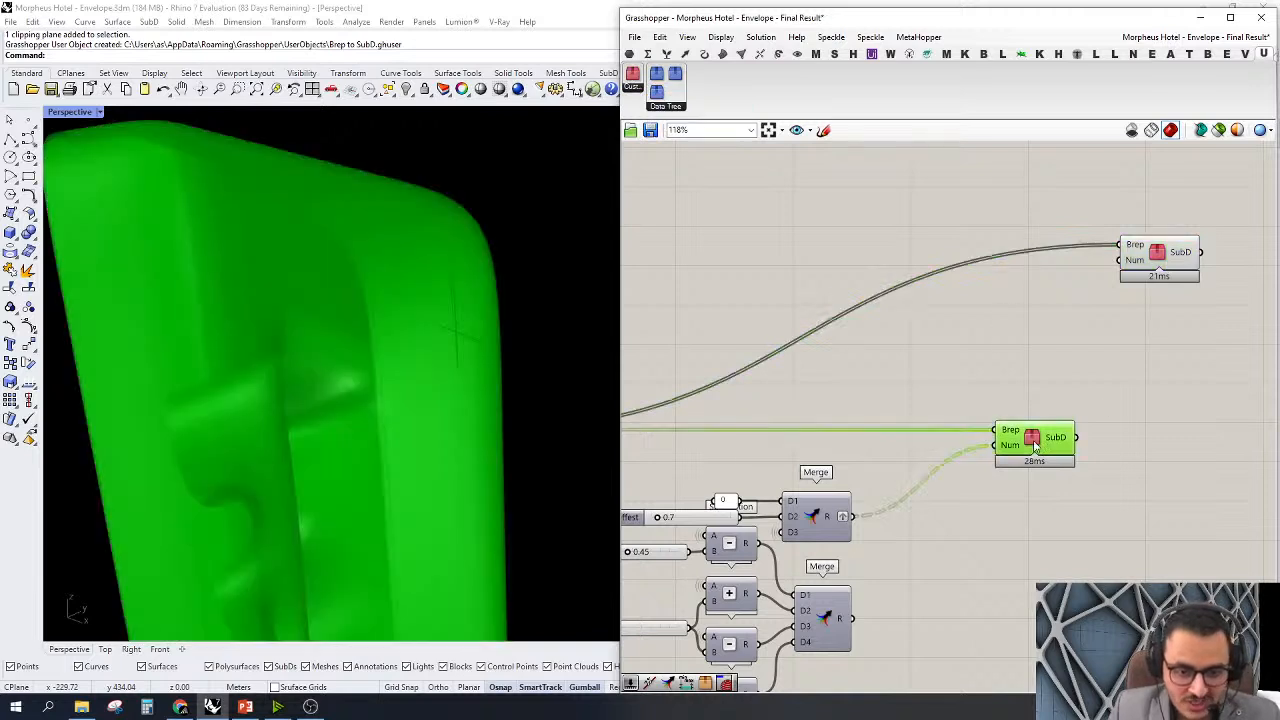
pyautogui.rightClick(1034, 437)
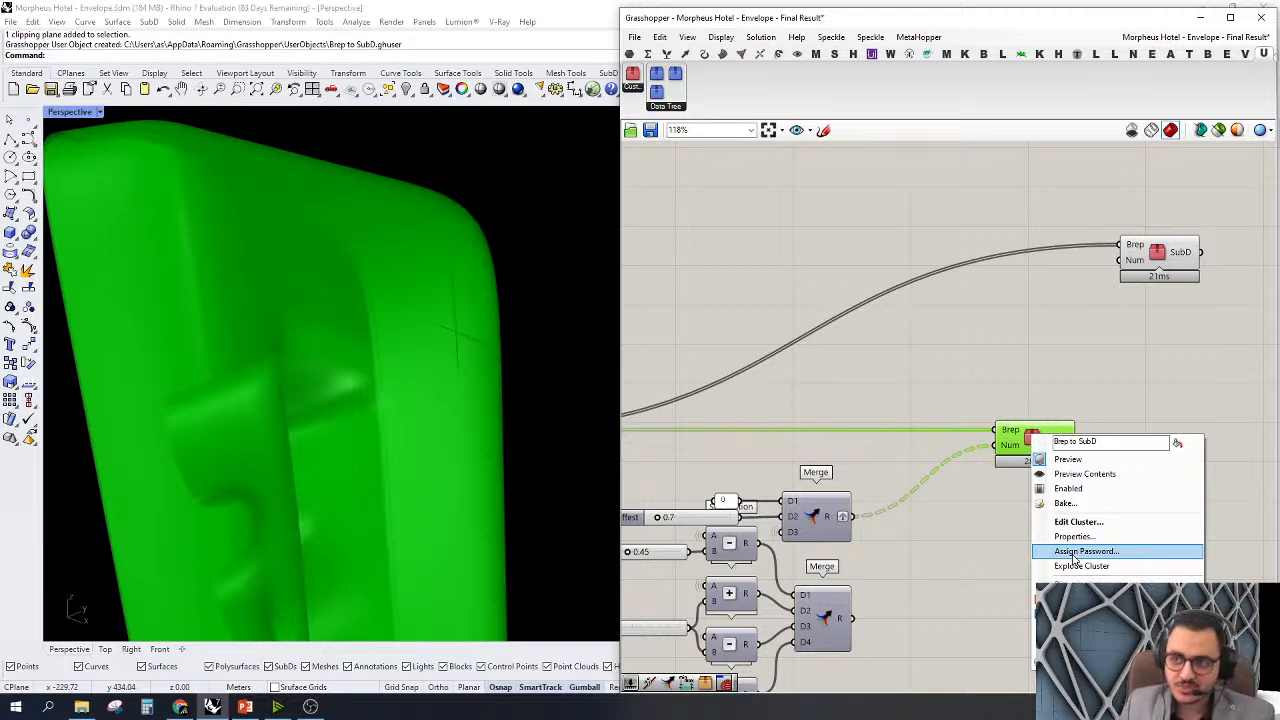
pyautogui.click(960, 534)
pyautogui.scroll(-3, 925, 446)
pyautogui.scroll(3, 1027, 364)
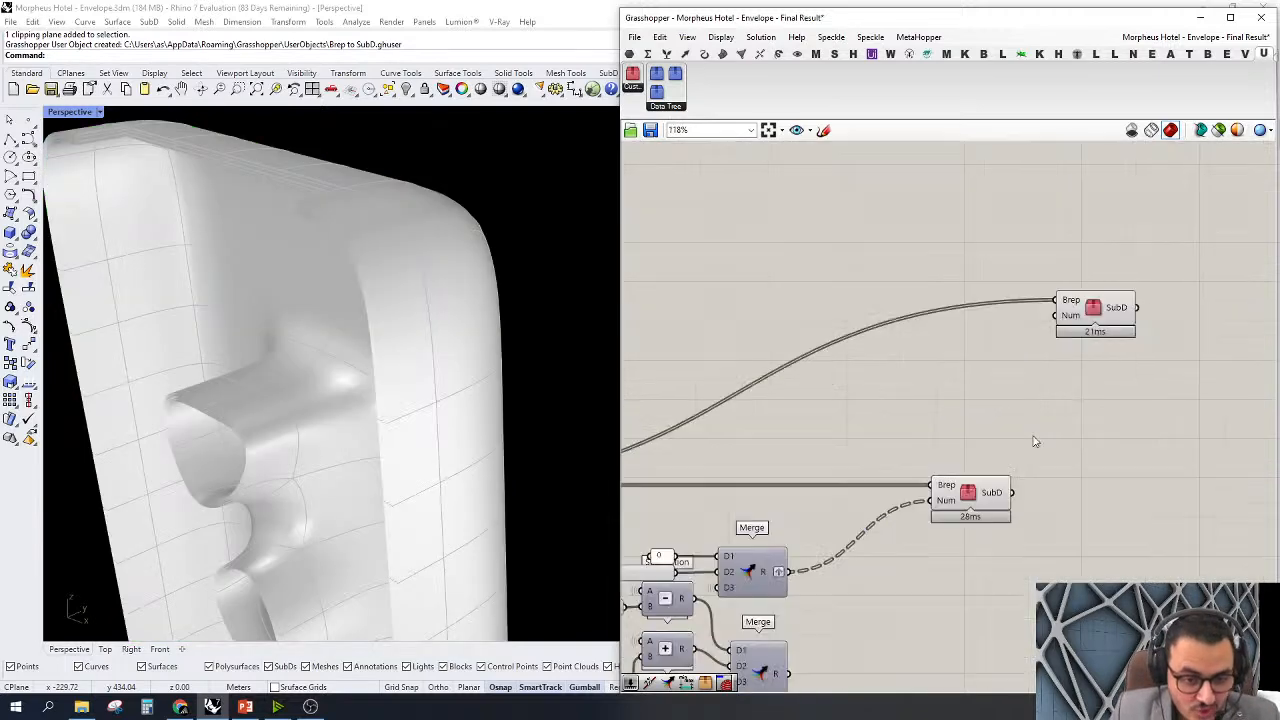
# Try exploding the edited Brep to SubD cluster in place, and undo the explosion
pyautogui.rightClick(968, 495)
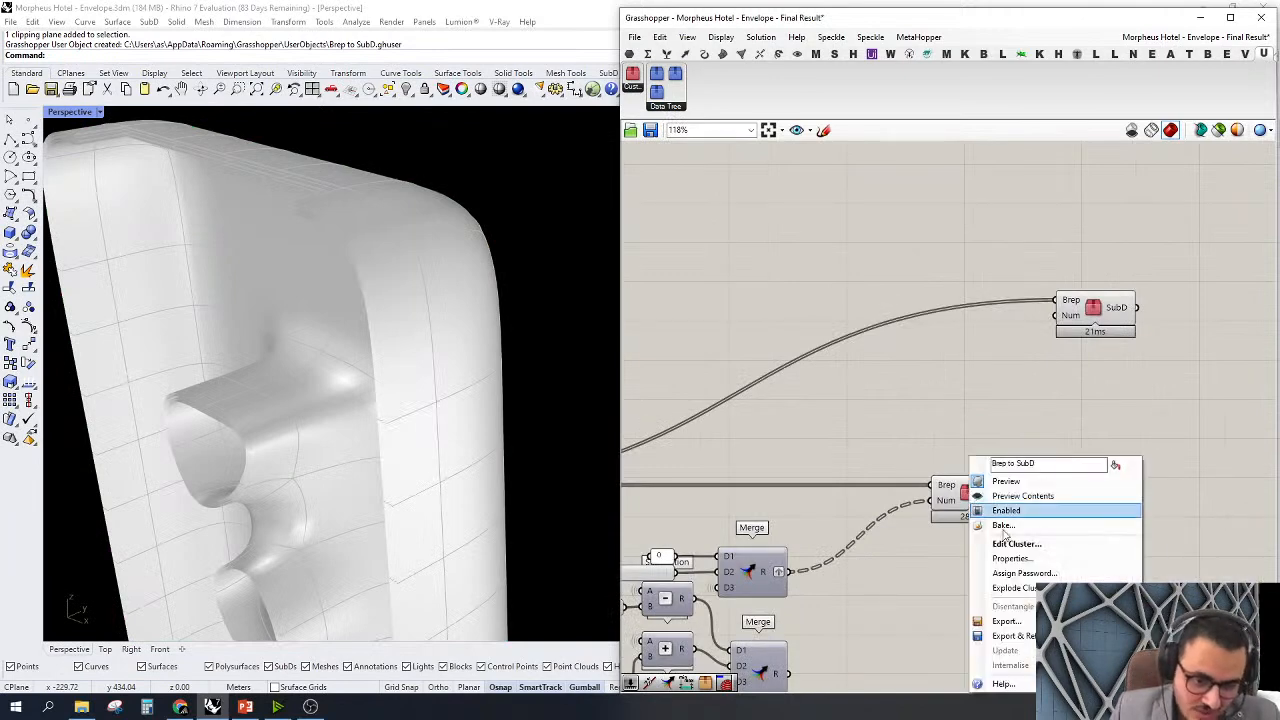
pyautogui.click(1013, 588)
pyautogui.scroll(-4, 883, 420)
pyautogui.scroll(1, 1174, 418)
pyautogui.scroll(3, 1091, 426)
pyautogui.moveTo(1076, 465); pyautogui.dragTo(1133, 492, button='right')
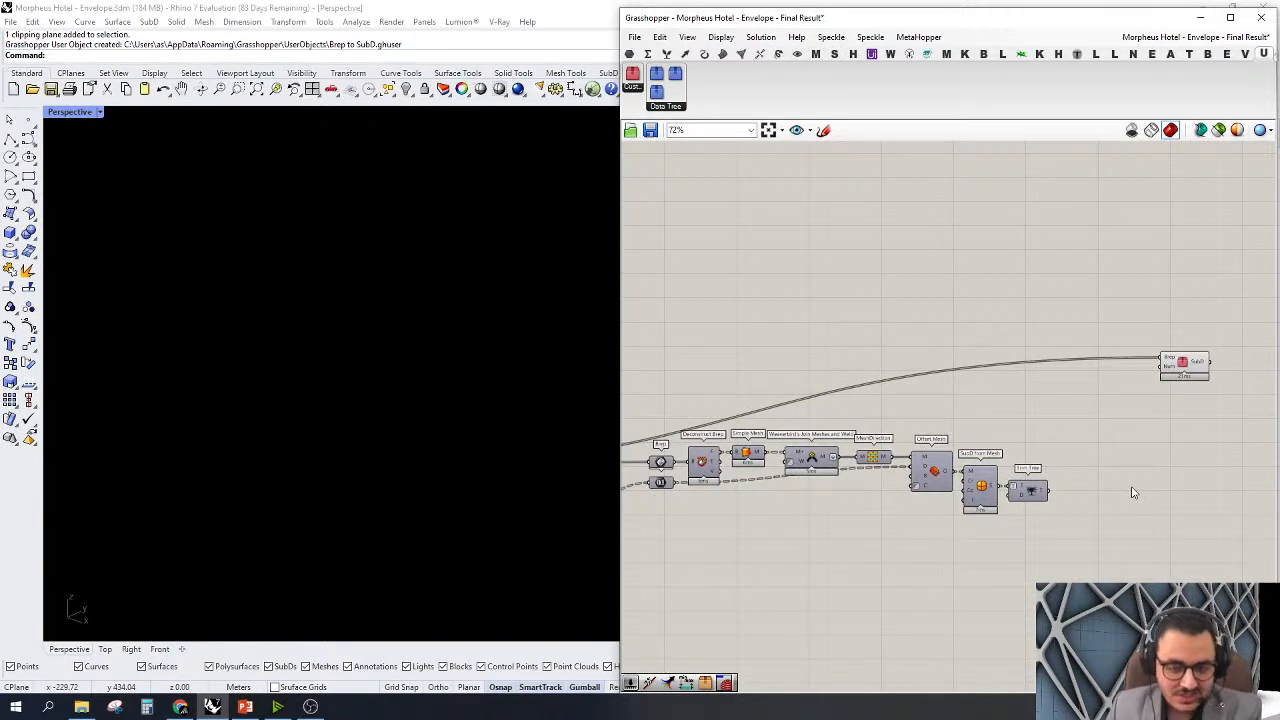
pyautogui.hotkey('ctrl', 'z')
# Move the edited Brep to SubD cluster to an empty area far from the rest of the definition
pyautogui.scroll(-2, 1137, 450)
pyautogui.scroll(-1, 860, 473)
pyautogui.moveTo(858, 462); pyautogui.dragTo(1116, 372)
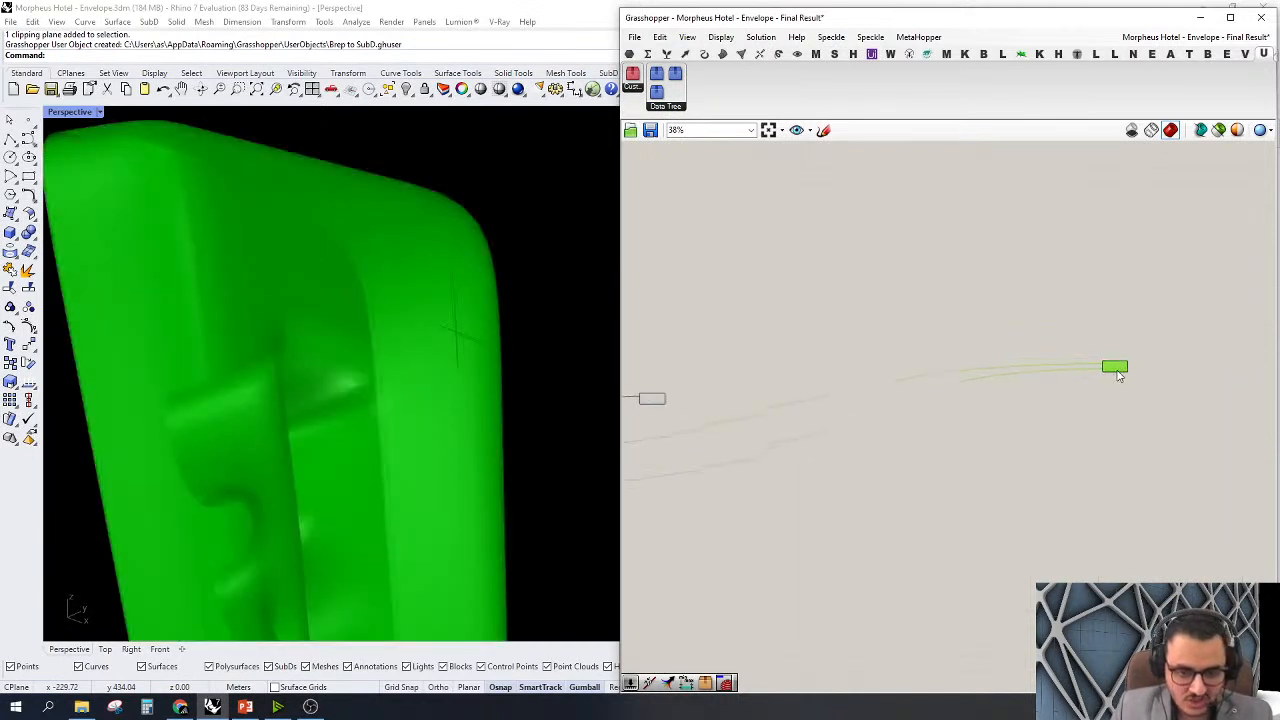
pyautogui.scroll(-8, 1051, 346)
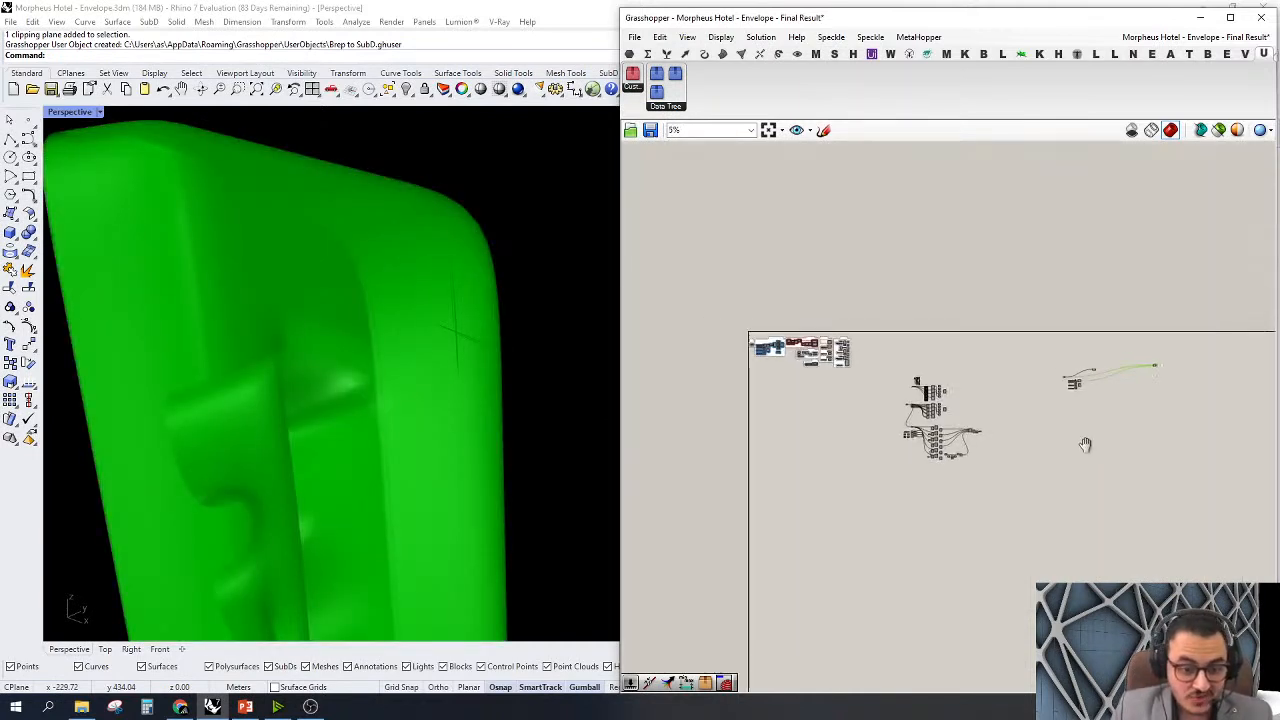
pyautogui.scroll(10, 1148, 450)
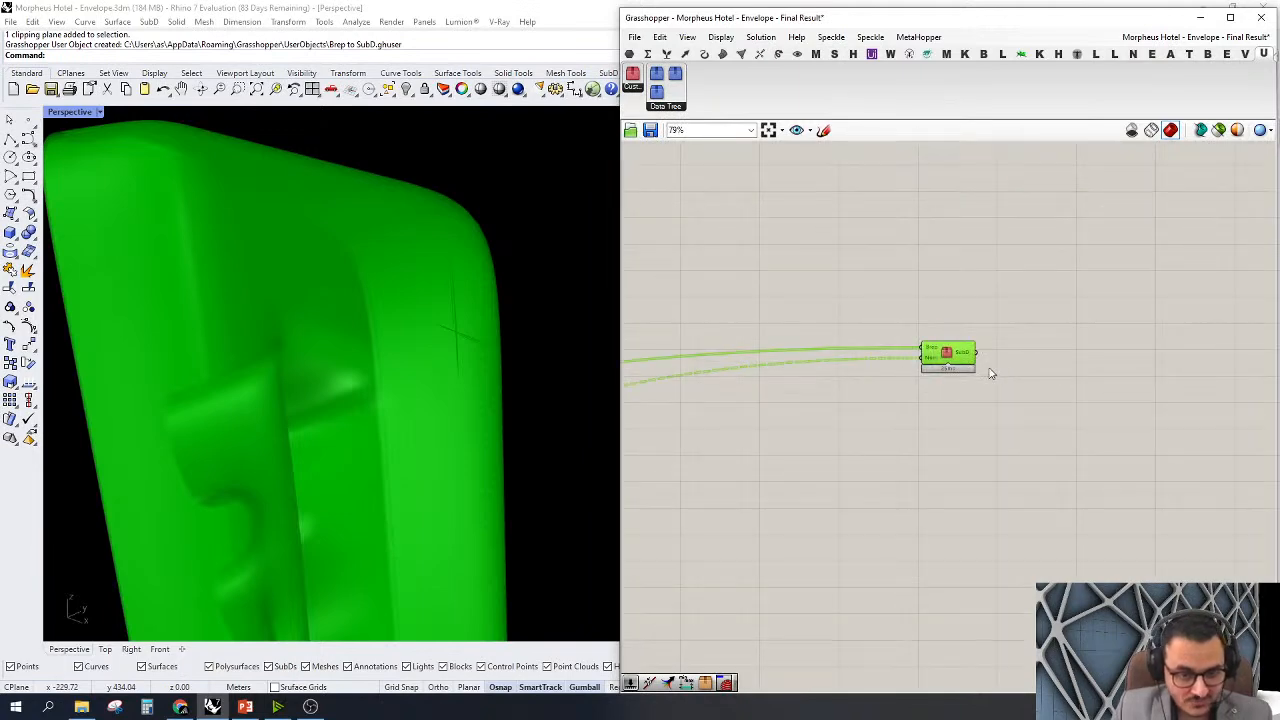
# Explode the moved Brep to SubD cluster into its individual components
pyautogui.rightClick(937, 352)
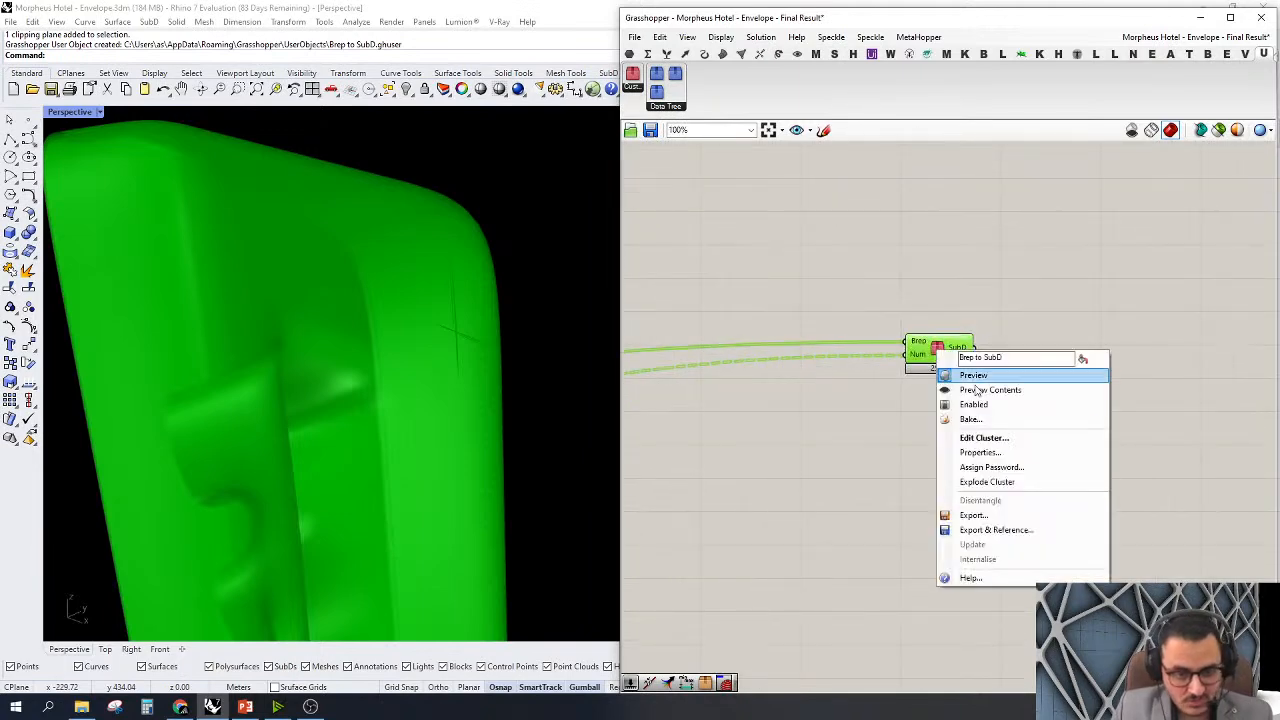
pyautogui.click(975, 482)
pyautogui.scroll(-4, 909, 410)
pyautogui.scroll(4, 1160, 354)
pyautogui.moveTo(1014, 434); pyautogui.dragTo(1092, 430, button='right')
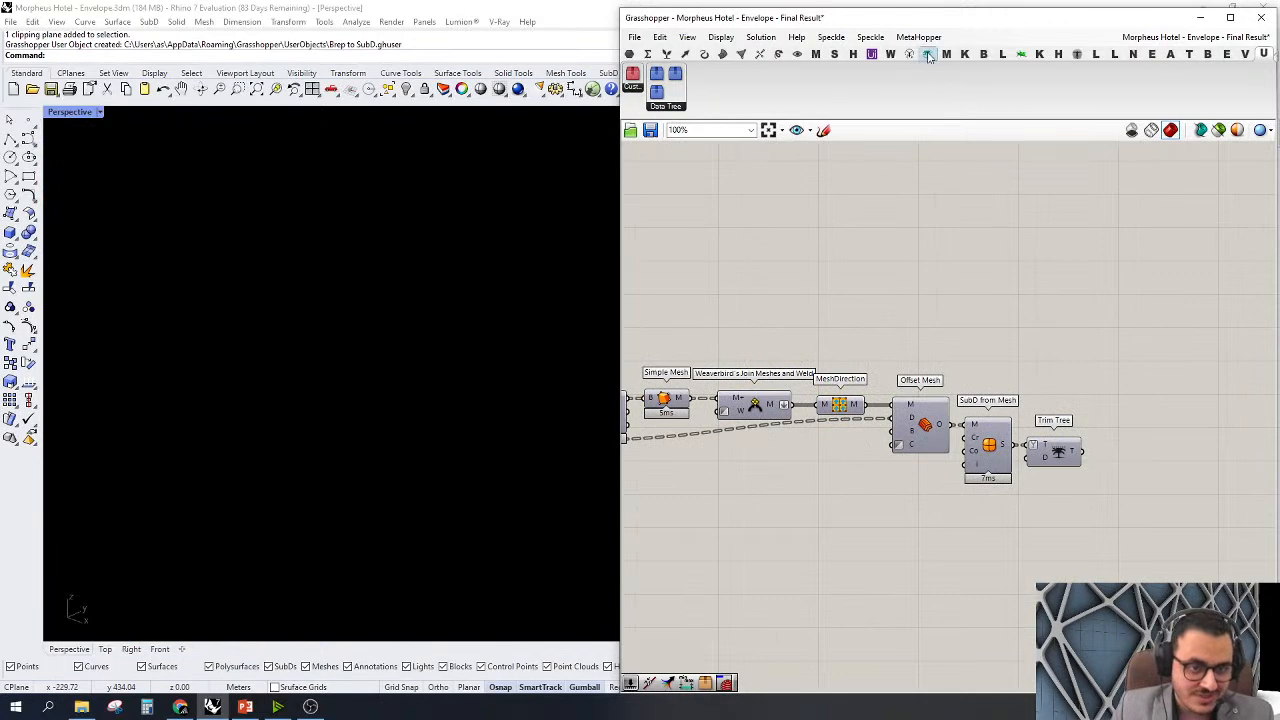
# Select all of the exploded components, from the Brep parameter to Trim Tree, and delete them
pyautogui.scroll(-4, 1228, 382)
pyautogui.scroll(2, 1203, 391)
pyautogui.scroll(-2, 1207, 360)
pyautogui.scroll(4, 1207, 352)
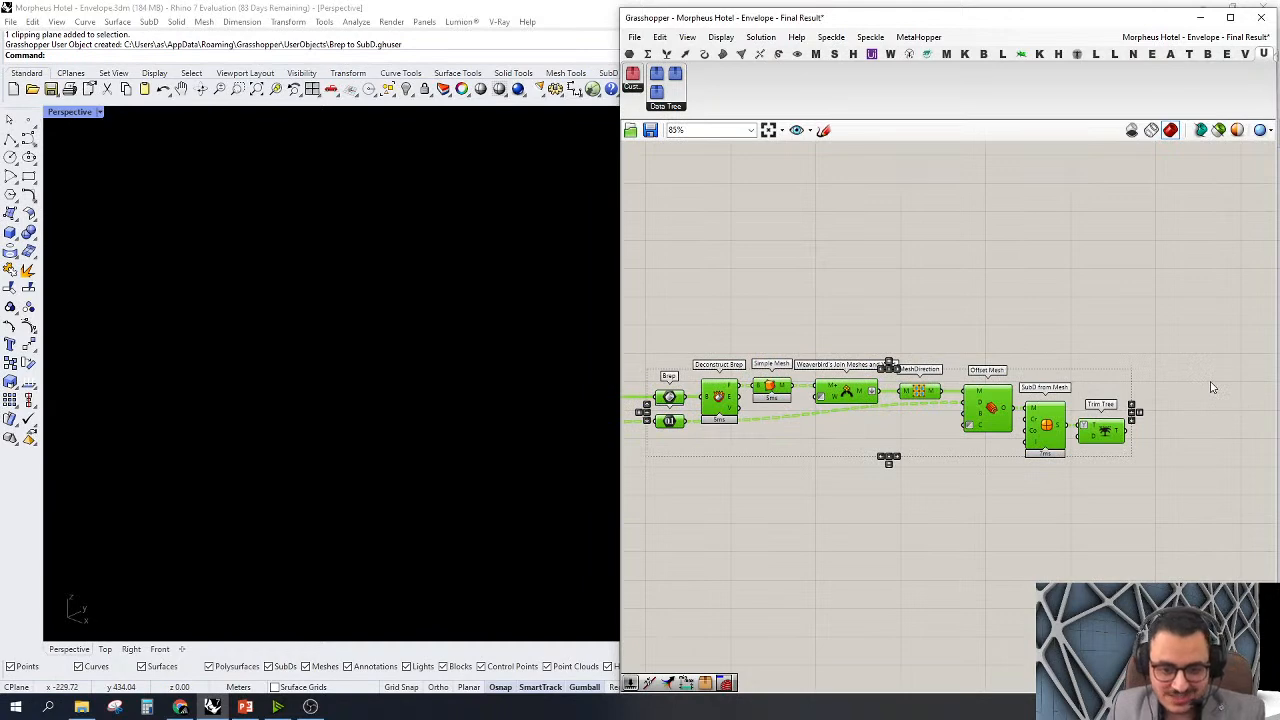
pyautogui.press('Delete')
# Open the Brep to SubD cluster for editing, and close it by discarding its changes without saving the document
pyautogui.scroll(-9, 1207, 382)
pyautogui.scroll(8, 942, 388)
pyautogui.moveTo(850, 438); pyautogui.dragTo(984, 407, button='right')
pyautogui.doubleClick(947, 350)
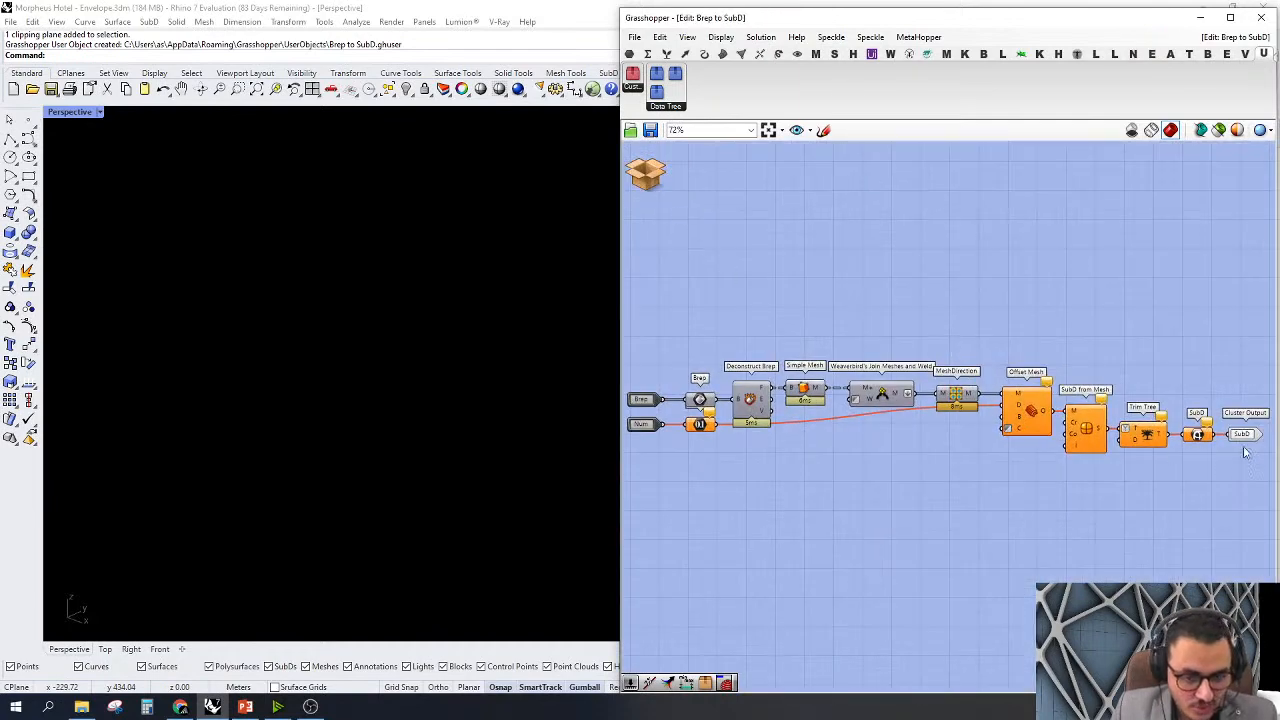
pyautogui.moveTo(652, 178)
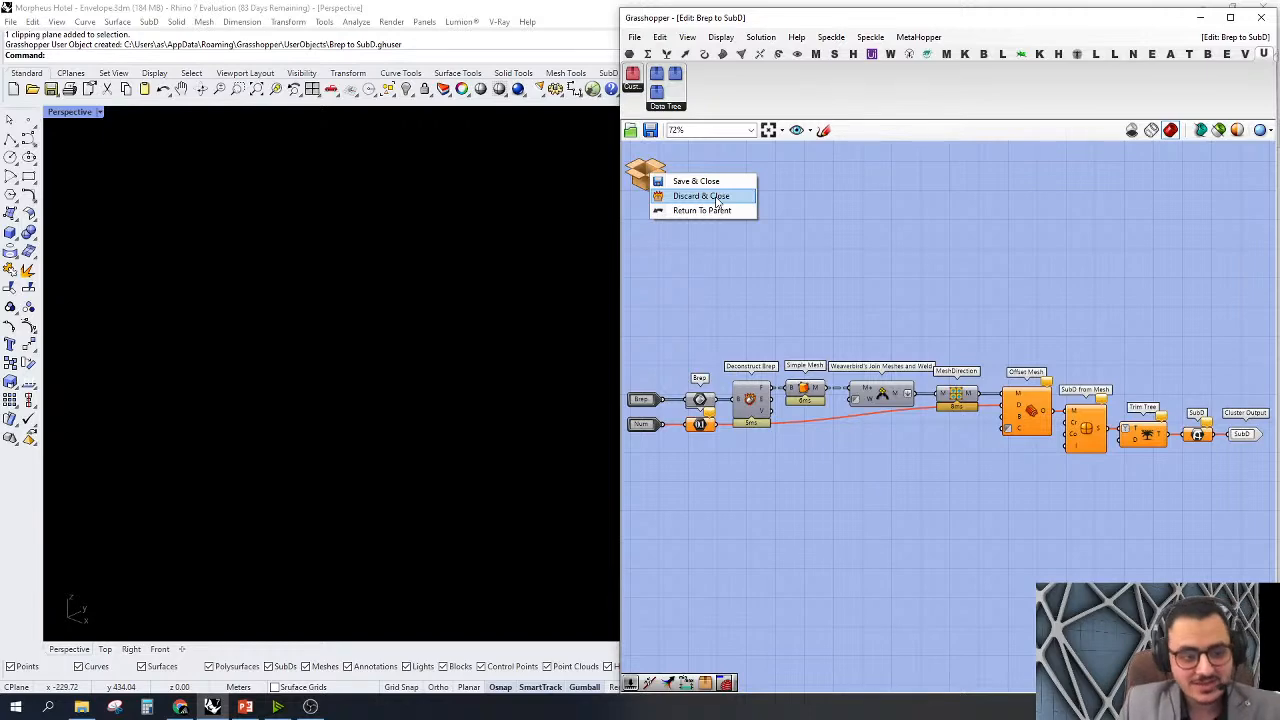
pyautogui.click(716, 198)
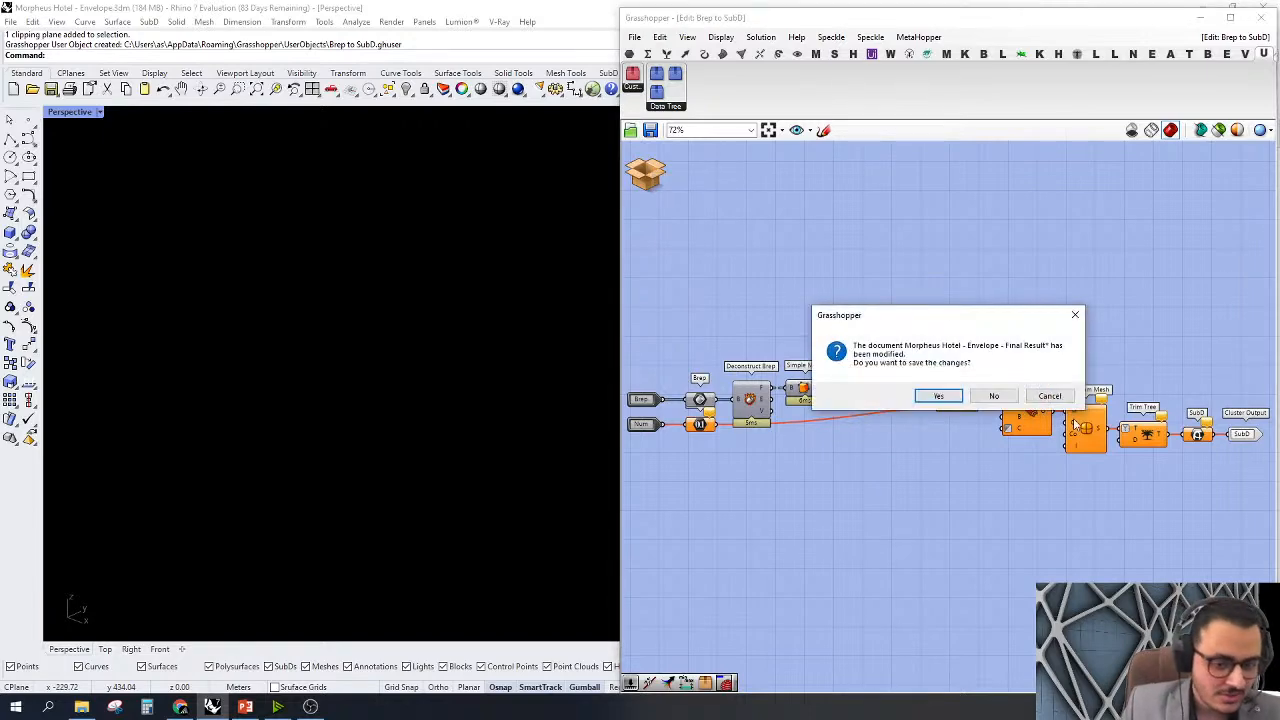
pyautogui.click(993, 397)
# Delete the leftover Brep to SubD demonstration components from the main definition in two selections
pyautogui.moveTo(1097, 436); pyautogui.dragTo(930, 204)
pyautogui.moveTo(963, 389); pyautogui.dragTo(1018, 392, button='right')
pyautogui.press('Delete')
pyautogui.scroll(-2, 1126, 408)
pyautogui.moveTo(1046, 363); pyautogui.dragTo(687, 667)
pyautogui.moveTo(763, 592); pyautogui.dragTo(997, 547, button='right')
pyautogui.press('Delete')
# Toggle the preview of the cluster with Brep and Num inputs in the SubD Layers group, and toggle it back
pyautogui.scroll(-5, 1138, 493)
pyautogui.scroll(8, 963, 463)
pyautogui.moveTo(787, 516); pyautogui.dragTo(1007, 441, button='right')
pyautogui.click(1050, 384)
pyautogui.rightClick(1047, 385)
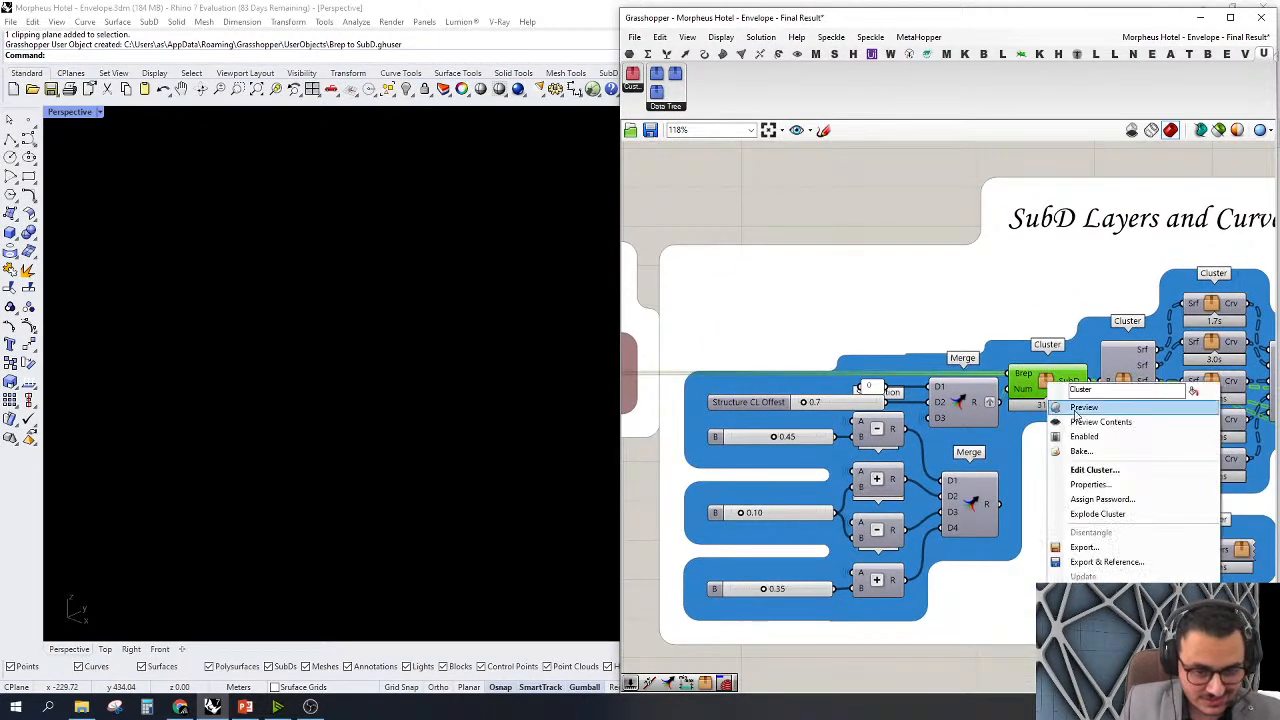
pyautogui.click(1078, 407)
pyautogui.scroll(-5, 1058, 403)
pyautogui.scroll(5, 1058, 403)
pyautogui.rightClick(826, 331)
pyautogui.click(855, 354)
# Open the cluster with the SubD Layers input for editing
pyautogui.scroll(3, 830, 340)
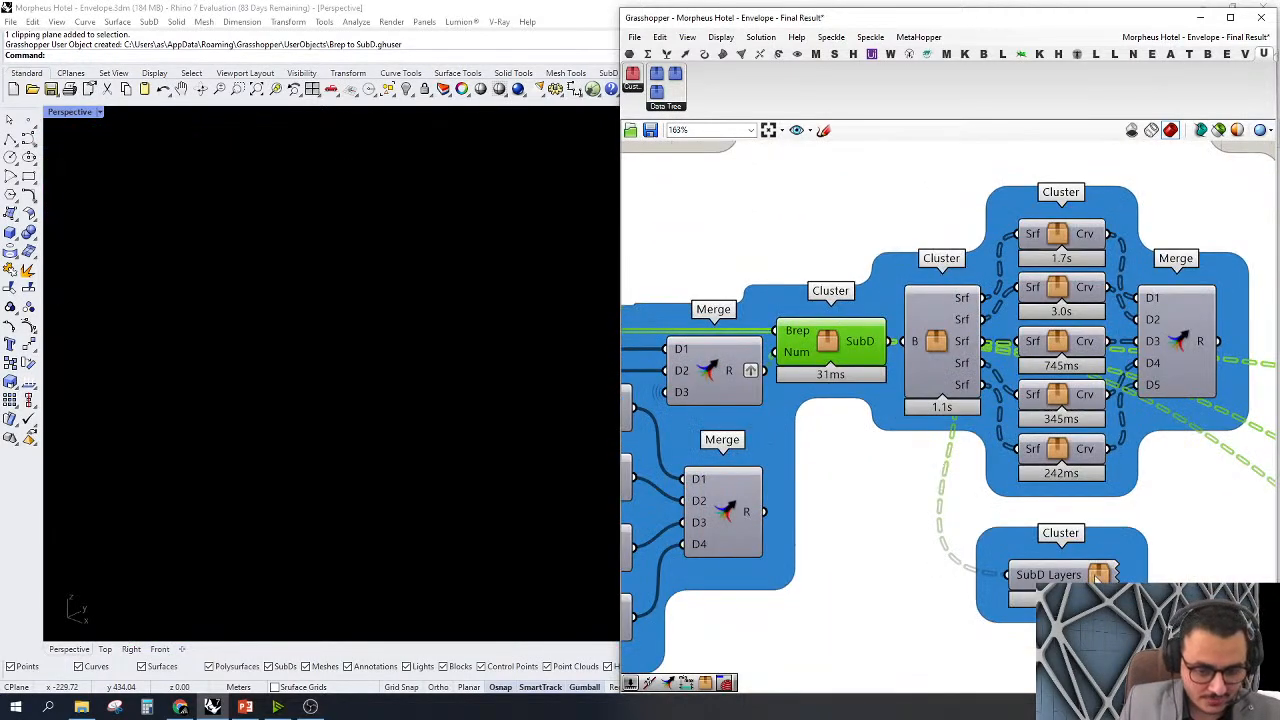
pyautogui.click(1048, 575)
pyautogui.doubleClick(1097, 577)
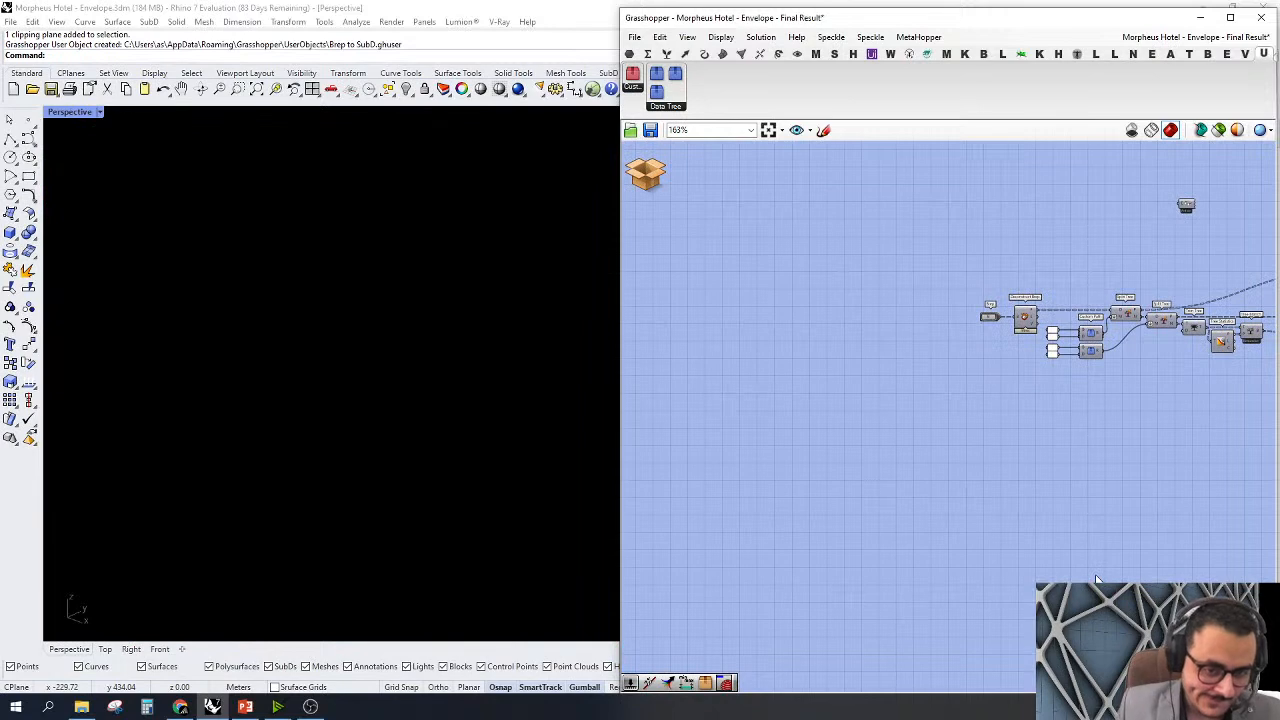
pyautogui.scroll(4, 1053, 457)
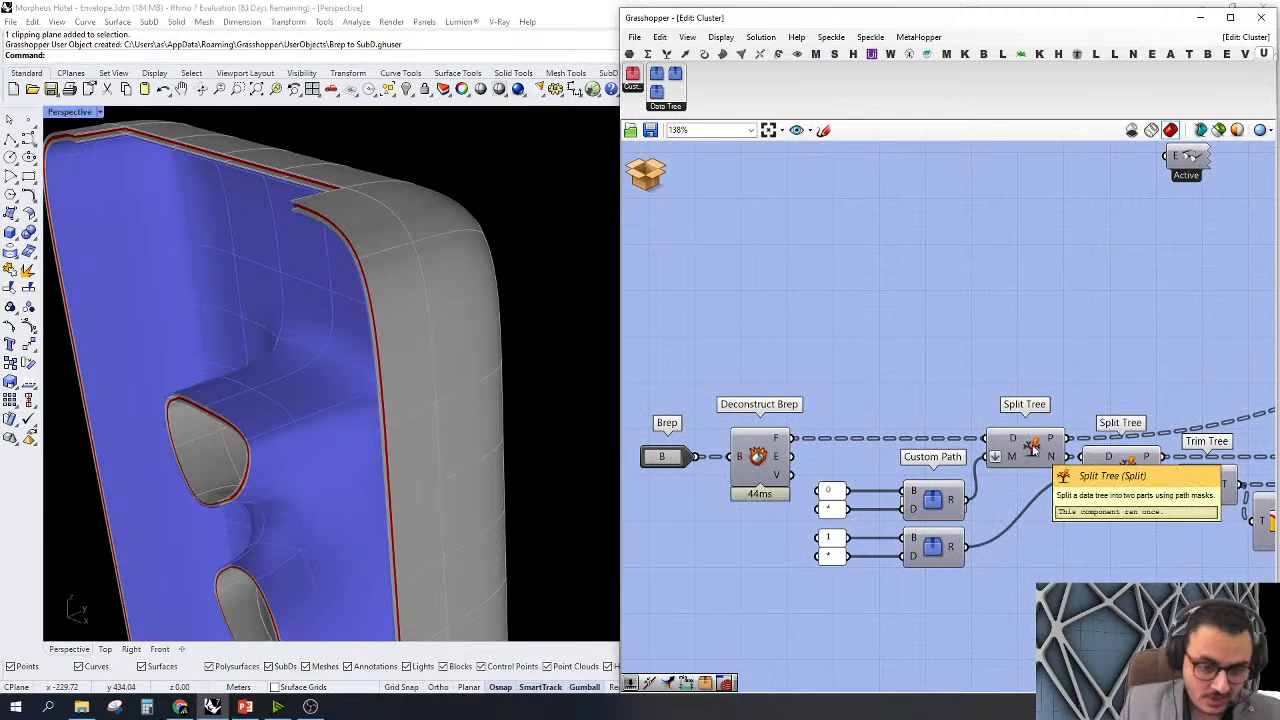
# Add a Param Viewer above the Split Tree, connect it to Deconstruct Brep's F output, and read through its branch paths
pyautogui.click(630, 54)
pyautogui.moveTo(999, 74); pyautogui.dragTo(990, 294)
pyautogui.moveTo(888, 318); pyautogui.dragTo(790, 438)
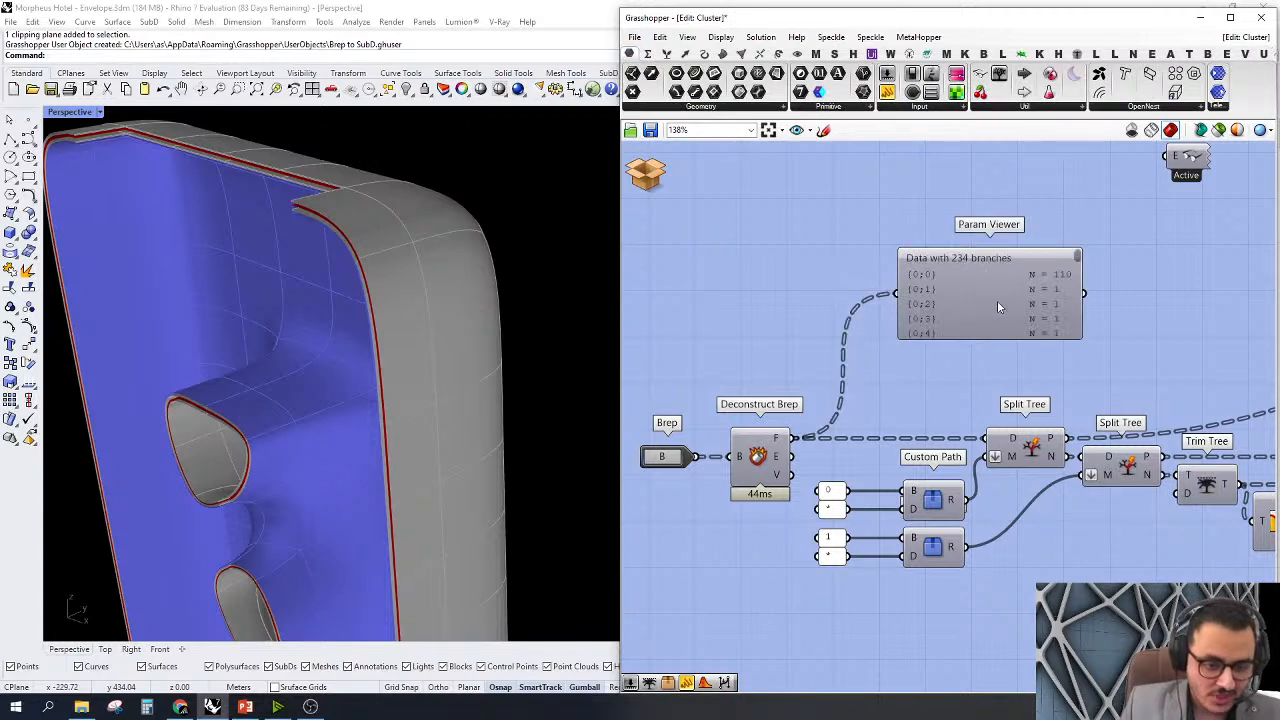
pyautogui.moveTo(996, 300); pyautogui.dragTo(1023, 278)
pyautogui.scroll(3, 1095, 240)
pyautogui.scroll(-1, 1108, 235)
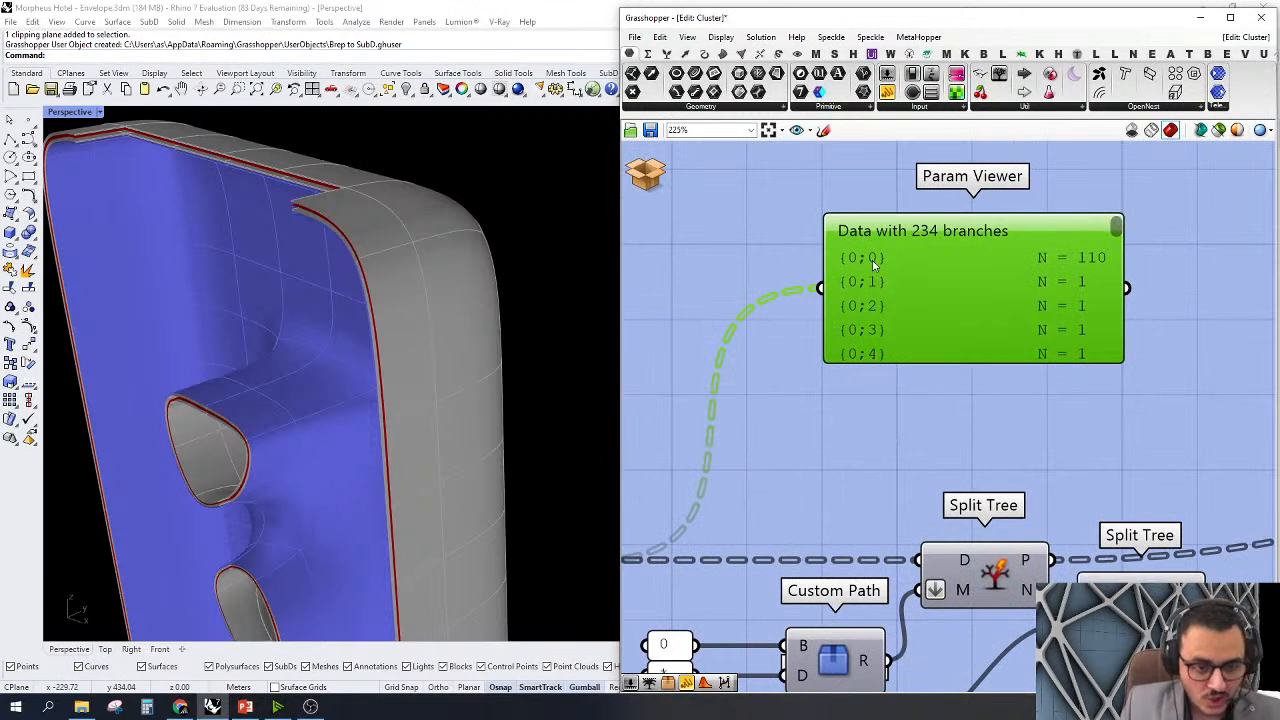
pyautogui.moveTo(1117, 228); pyautogui.dragTo(1149, 374)
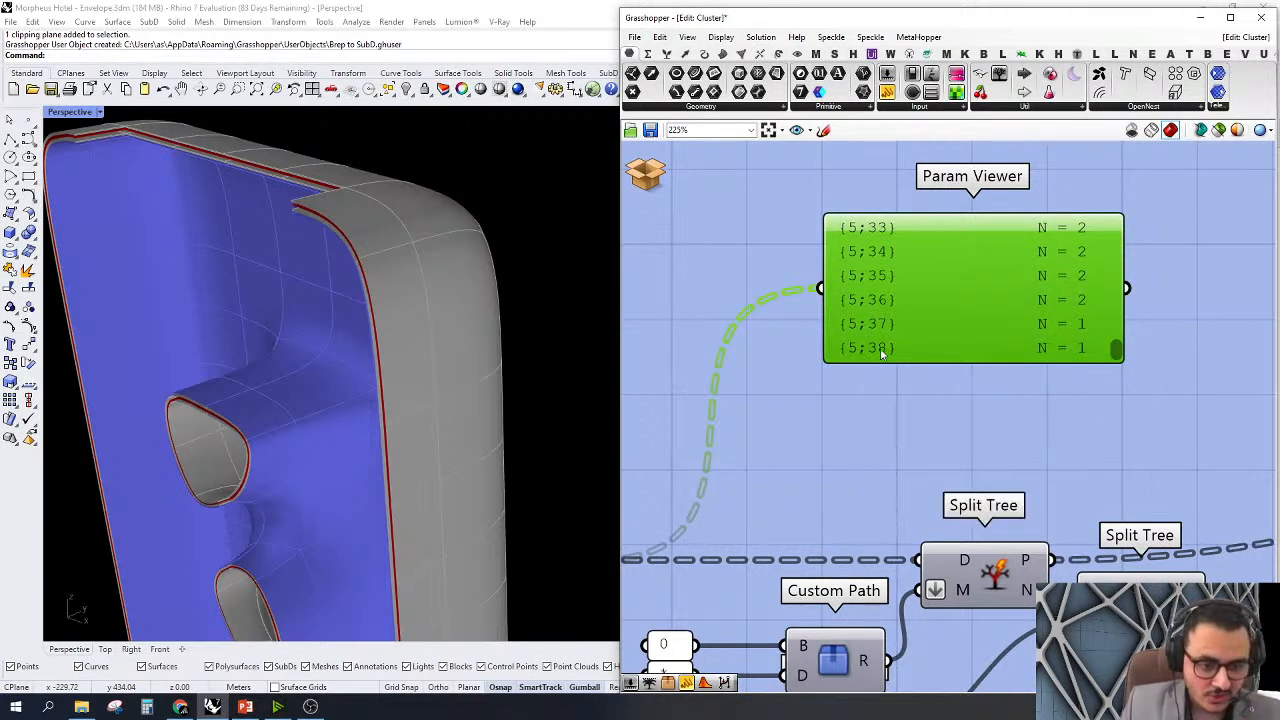
pyautogui.scroll(-2, 1000, 294)
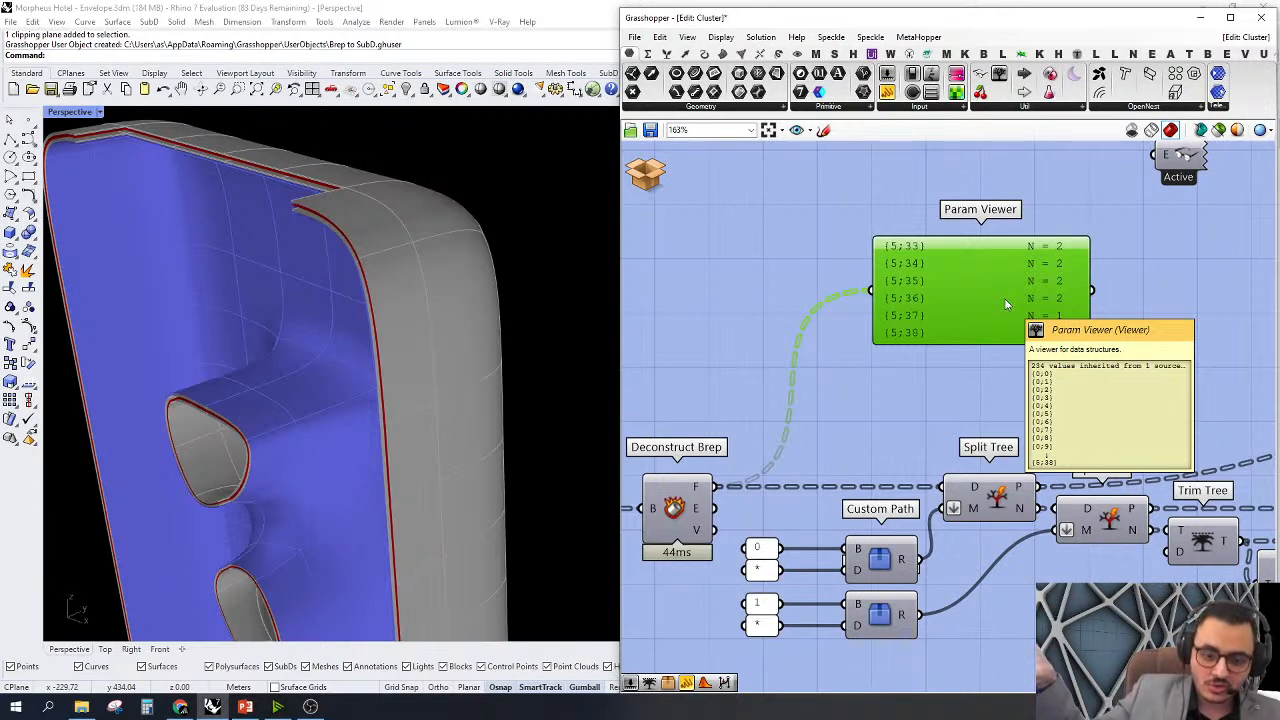
# Reconnect the Param Viewer to the first Split Tree's P output, and read through the branches it lists
pyautogui.click(940, 376)
pyautogui.scroll(-1, 886, 440)
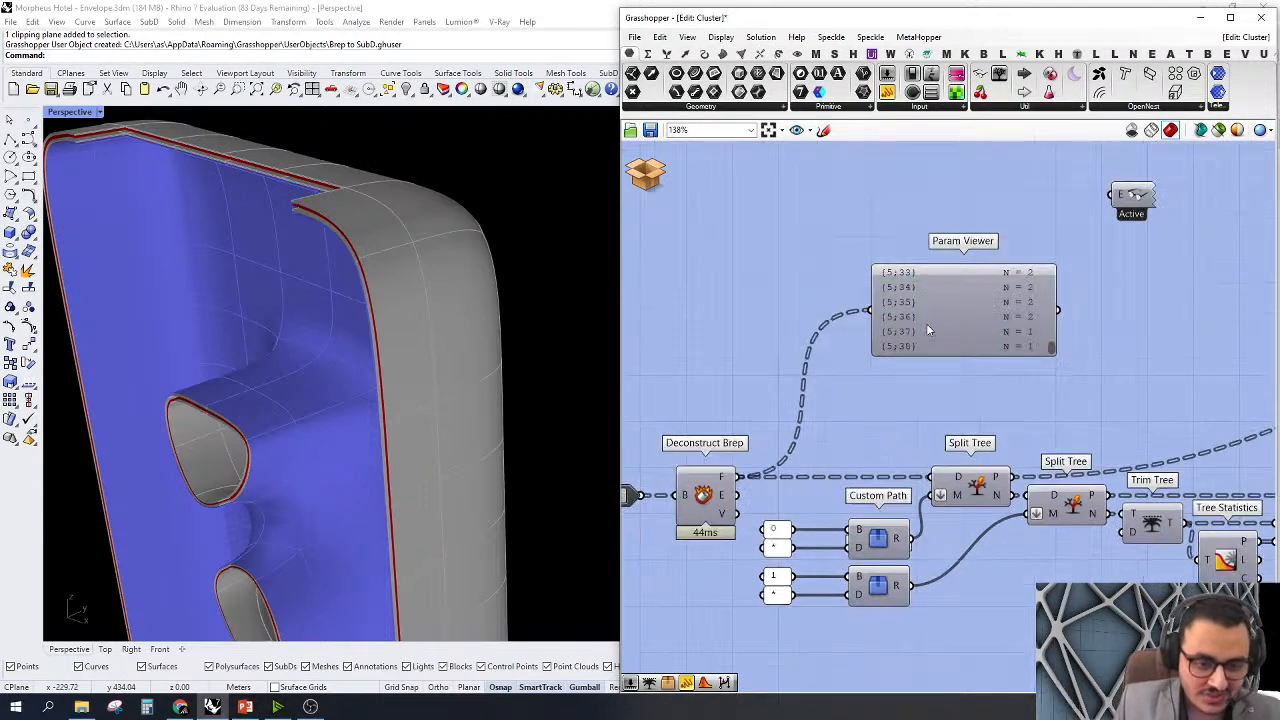
pyautogui.moveTo(926, 326); pyautogui.dragTo(1097, 312)
pyautogui.moveTo(1006, 496); pyautogui.dragTo(895, 505, button='right')
pyautogui.scroll(2, 895, 500)
pyautogui.moveTo(908, 482); pyautogui.dragTo(943, 234)
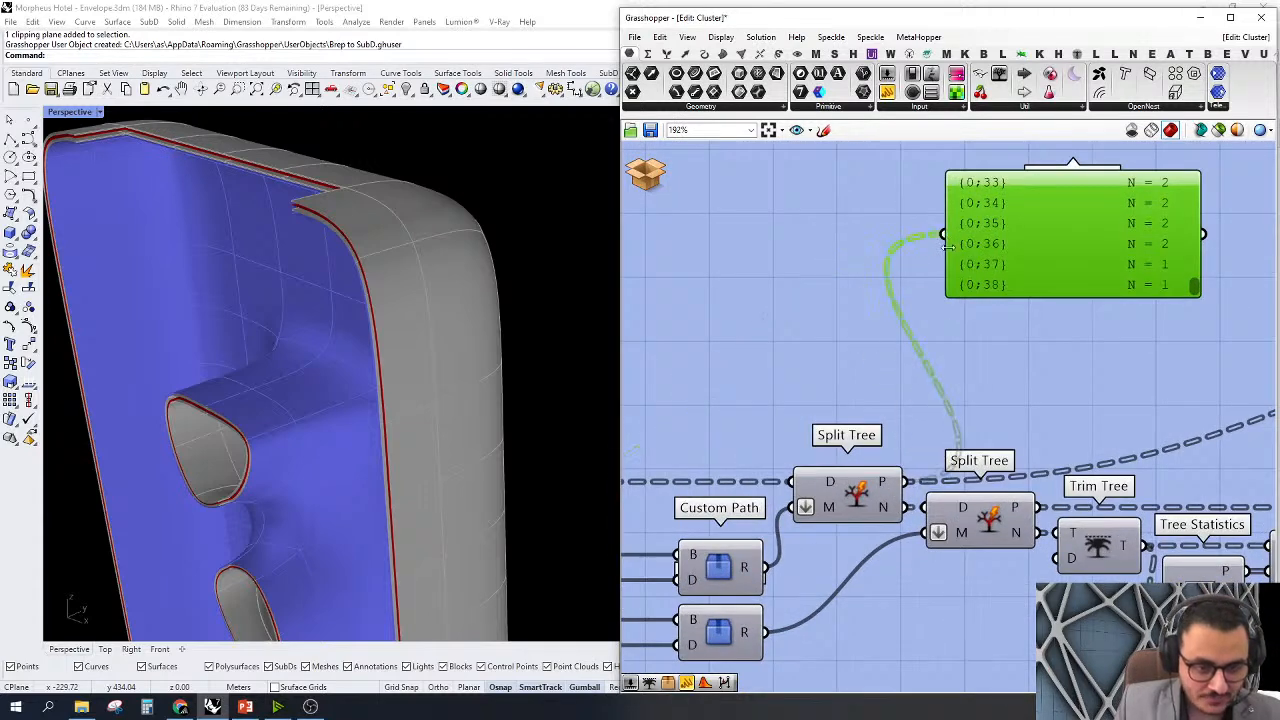
pyautogui.scroll(1, 1113, 300)
pyautogui.moveTo(1133, 333); pyautogui.dragTo(1133, 207)
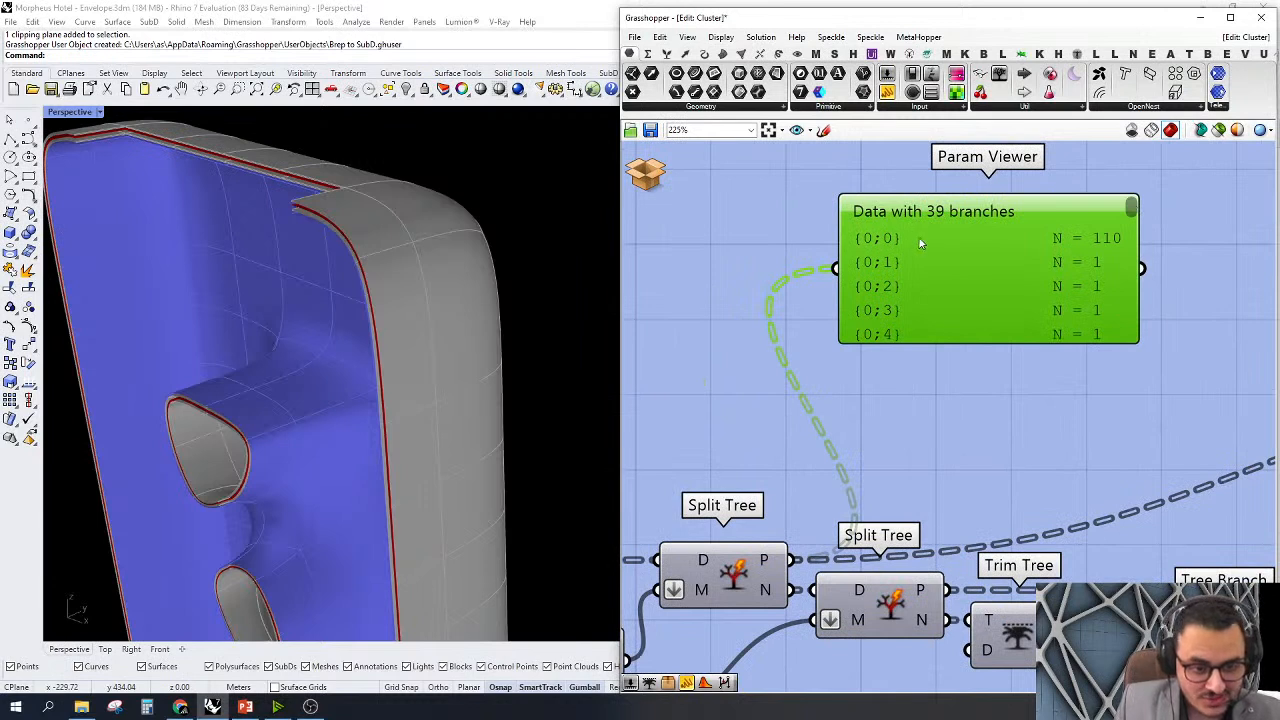
pyautogui.moveTo(1127, 218); pyautogui.dragTo(1157, 358)
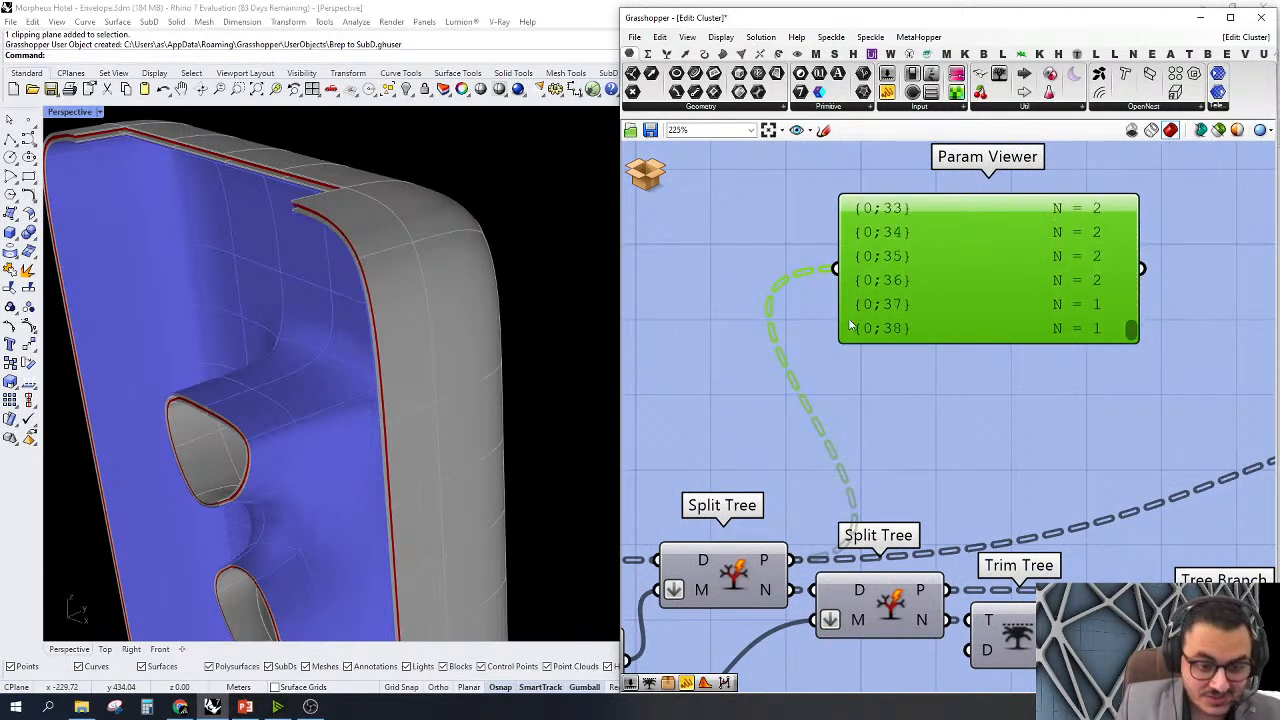
pyautogui.scroll(-3, 1110, 345)
pyautogui.scroll(2, 1005, 350)
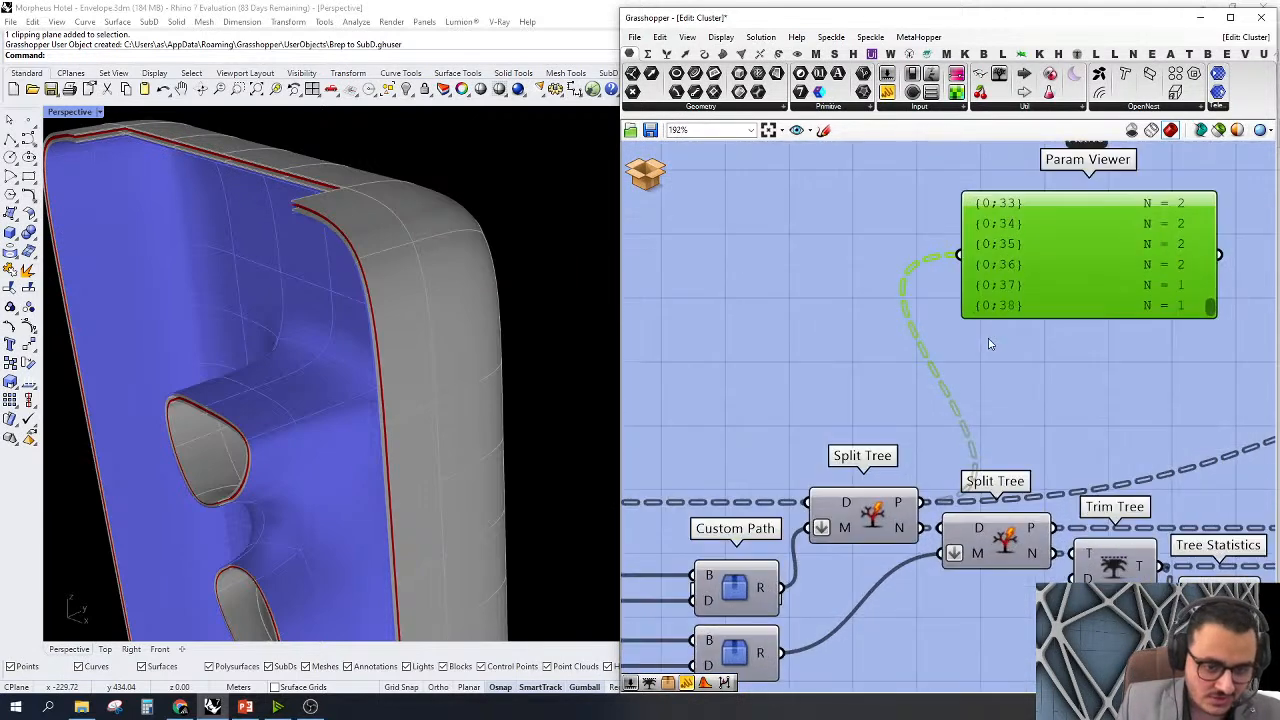
# Add a Construct Path component in the empty area above Deconstruct Brep
pyautogui.moveTo(975, 387); pyautogui.dragTo(1055, 375, button='right')
pyautogui.scroll(-2, 1054, 375)
pyautogui.click(853, 538)
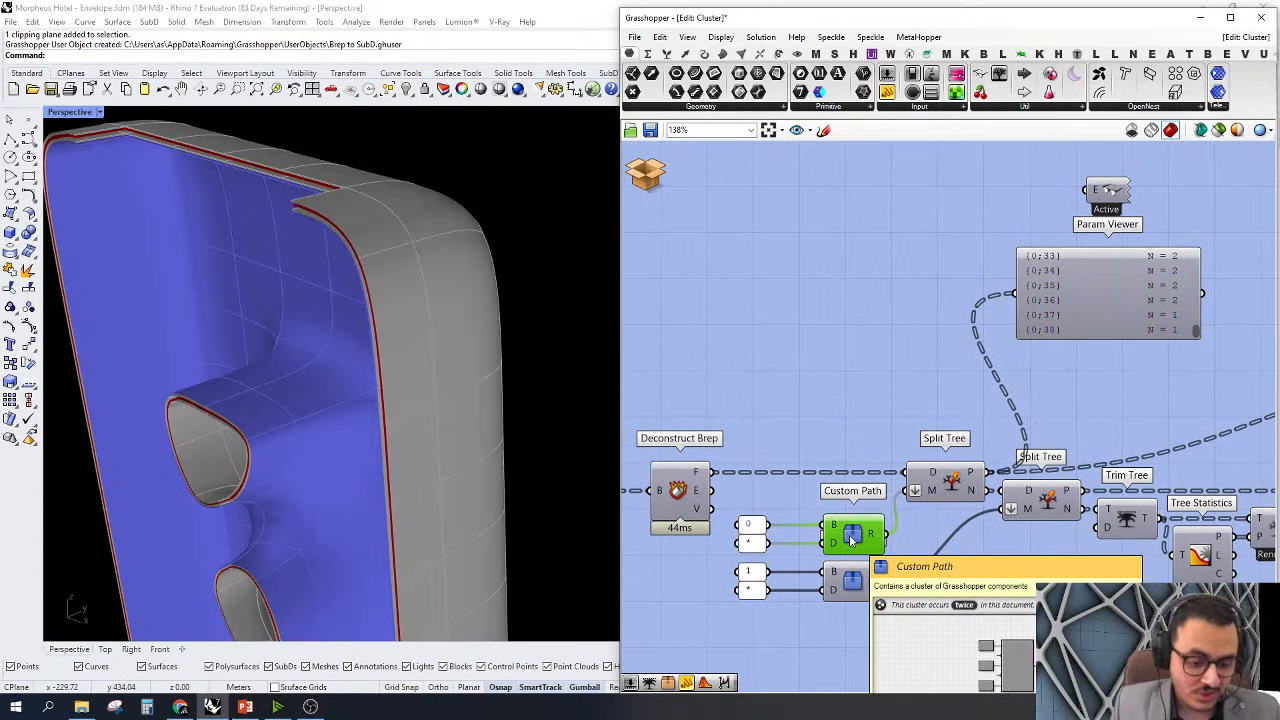
pyautogui.doubleClick(853, 349)
pyautogui.write('c')
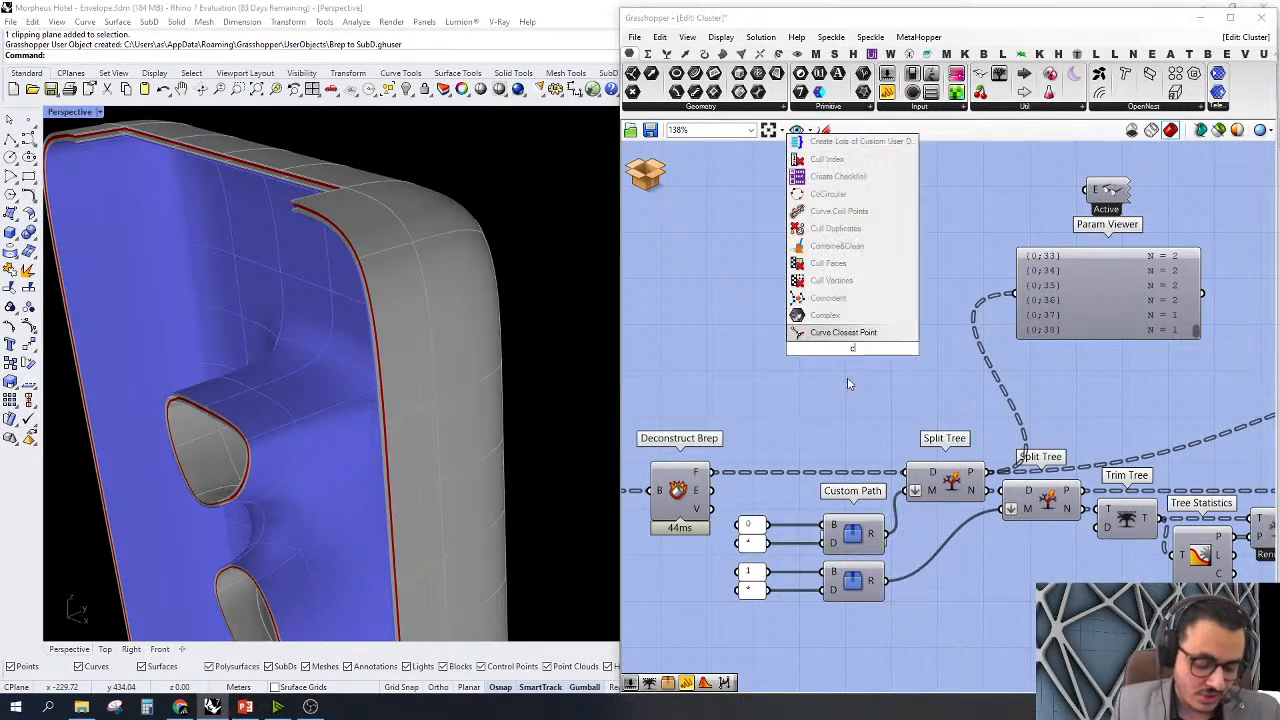
pyautogui.write('op')
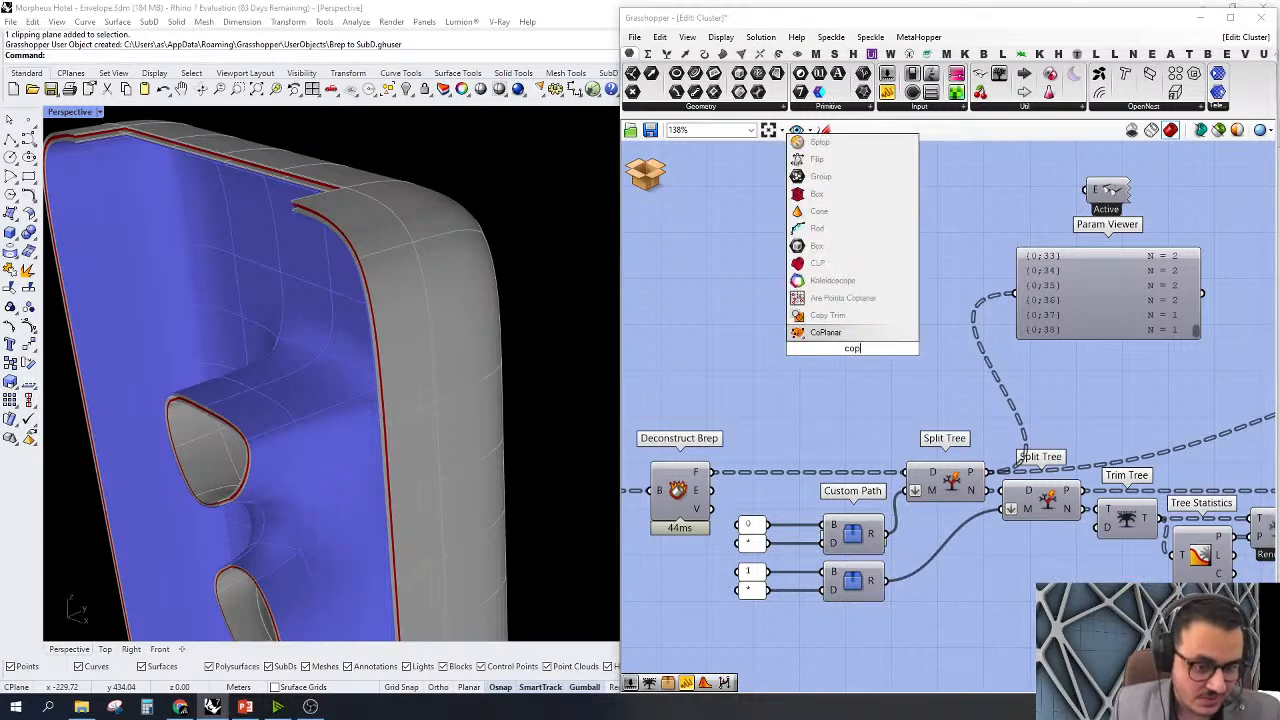
pyautogui.write('nstruct path')
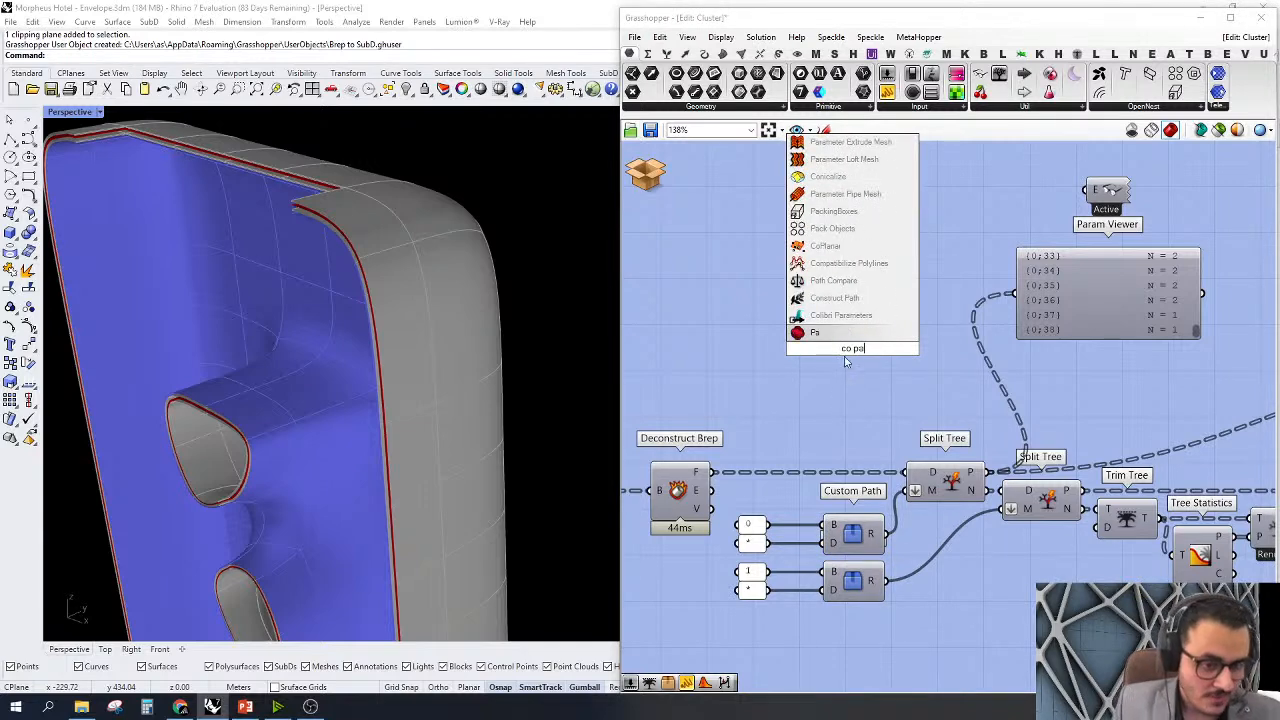
pyautogui.press('Return')
pyautogui.moveTo(850, 345); pyautogui.dragTo(831, 317)
pyautogui.moveTo(831, 317); pyautogui.dragTo(853, 398, button='right')
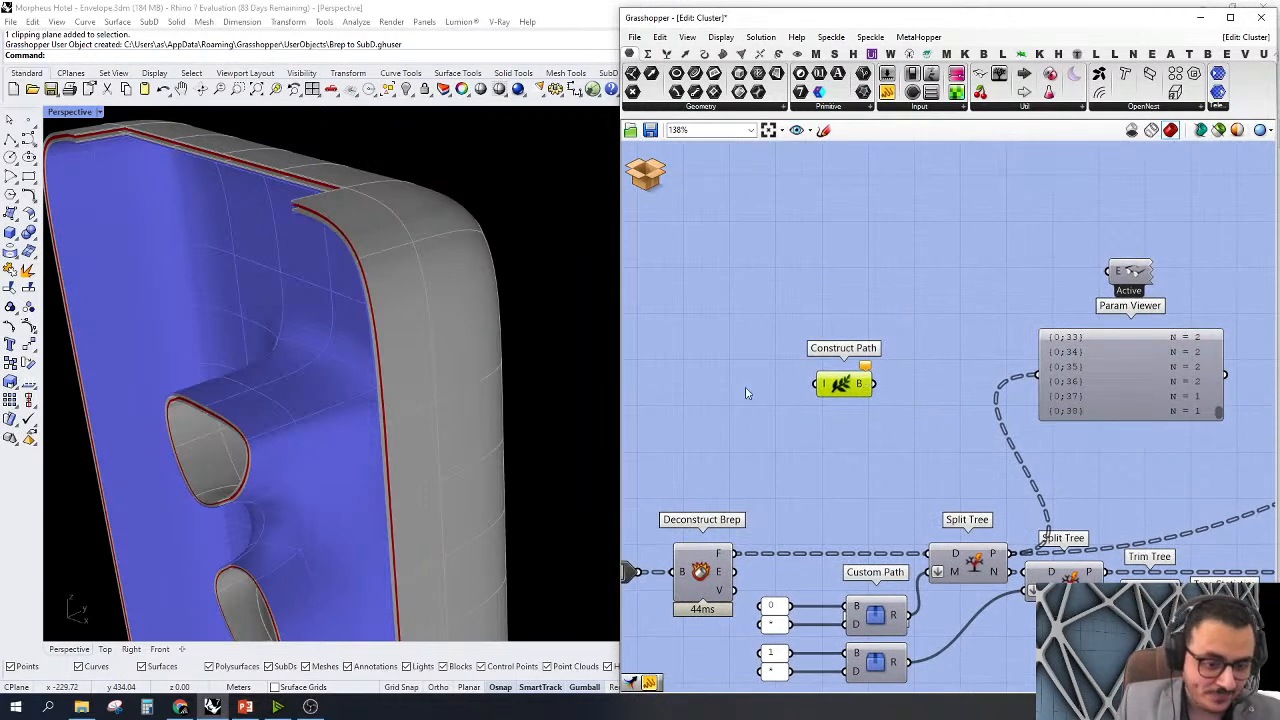
# Feed Construct Path's indices from a new number slider set to 5, and send its branch output to a new panel
pyautogui.moveTo(887, 91); pyautogui.dragTo(985, 252)
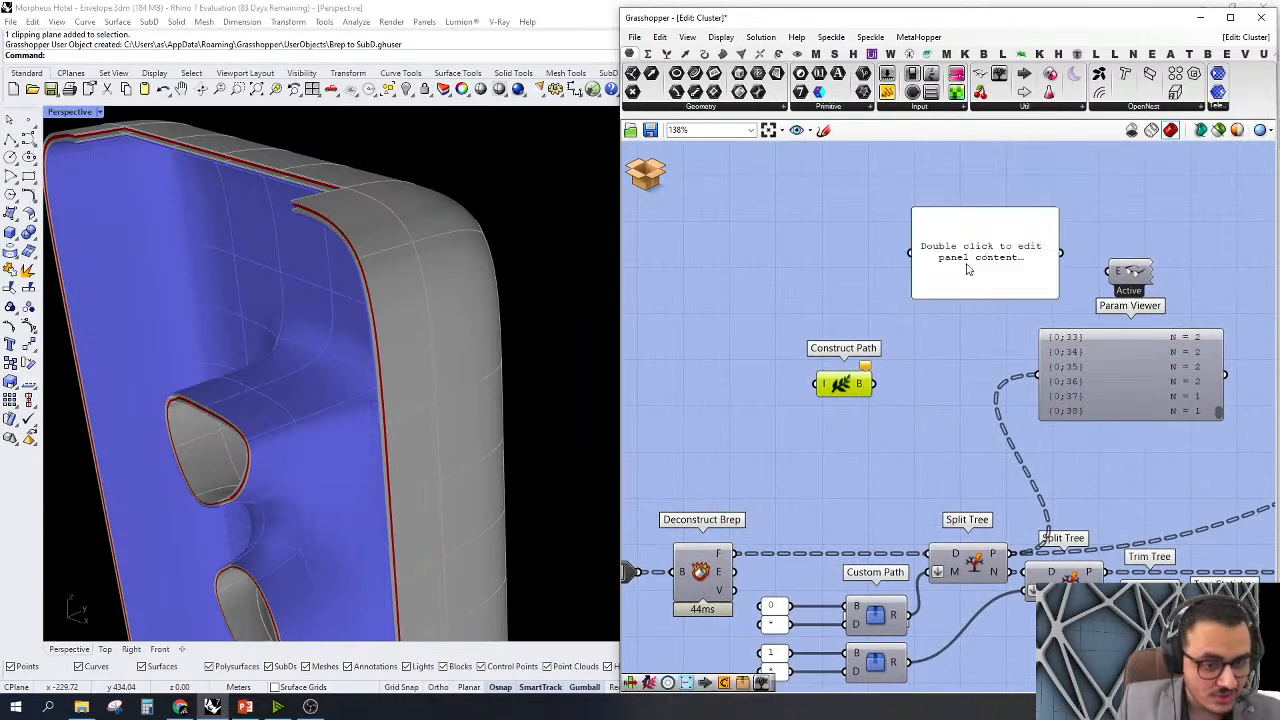
pyautogui.doubleClick(738, 389)
pyautogui.write('5')
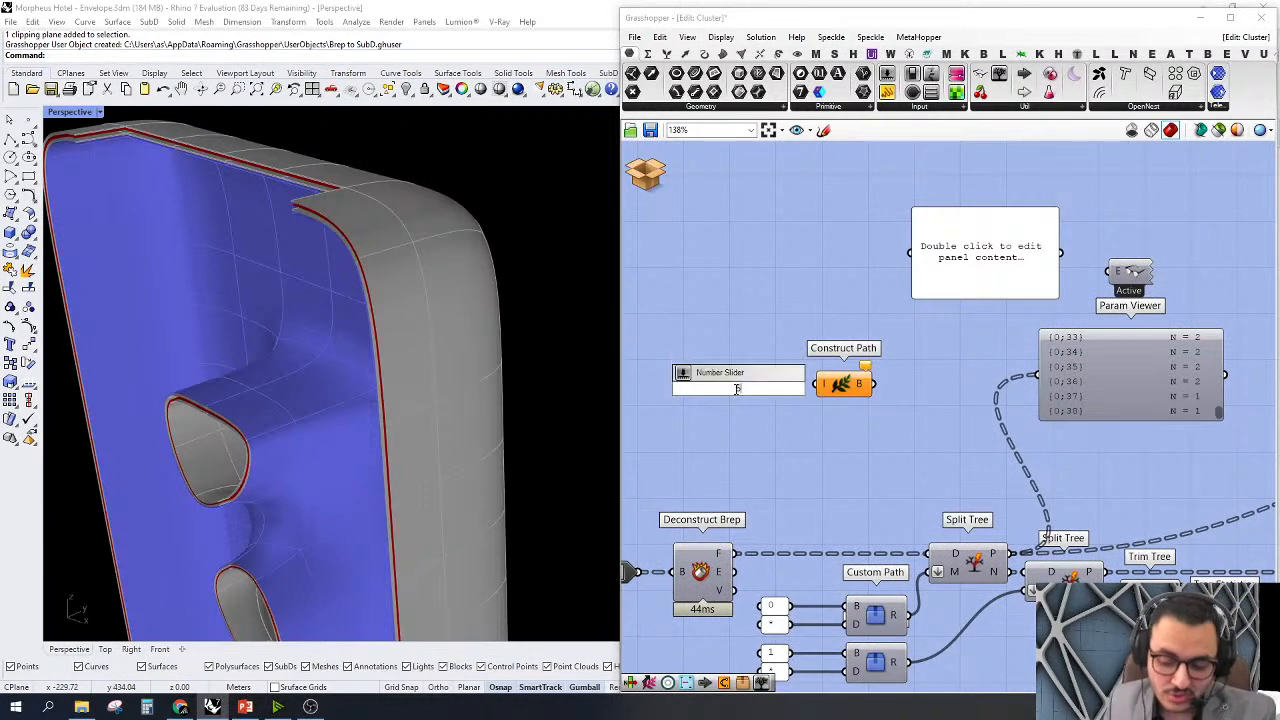
pyautogui.press('Return')
pyautogui.moveTo(812, 388); pyautogui.dragTo(775, 393)
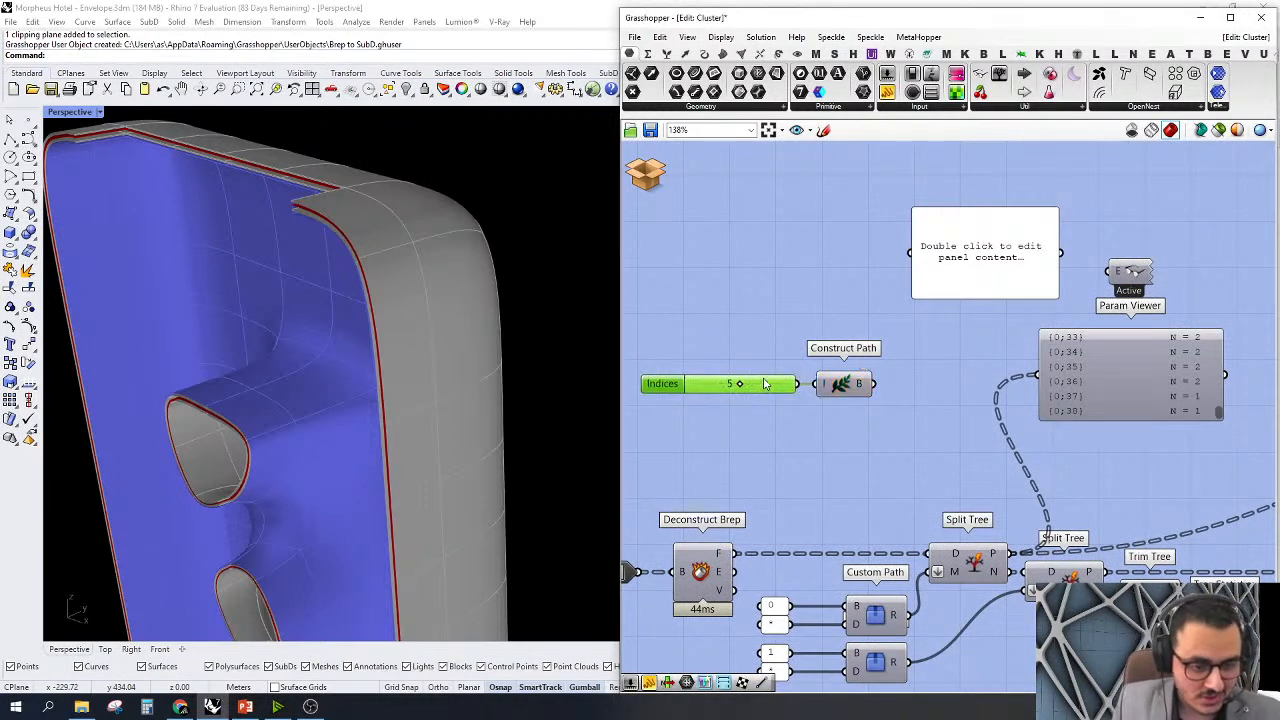
pyautogui.moveTo(873, 384); pyautogui.dragTo(925, 285)
pyautogui.scroll(5, 925, 285)
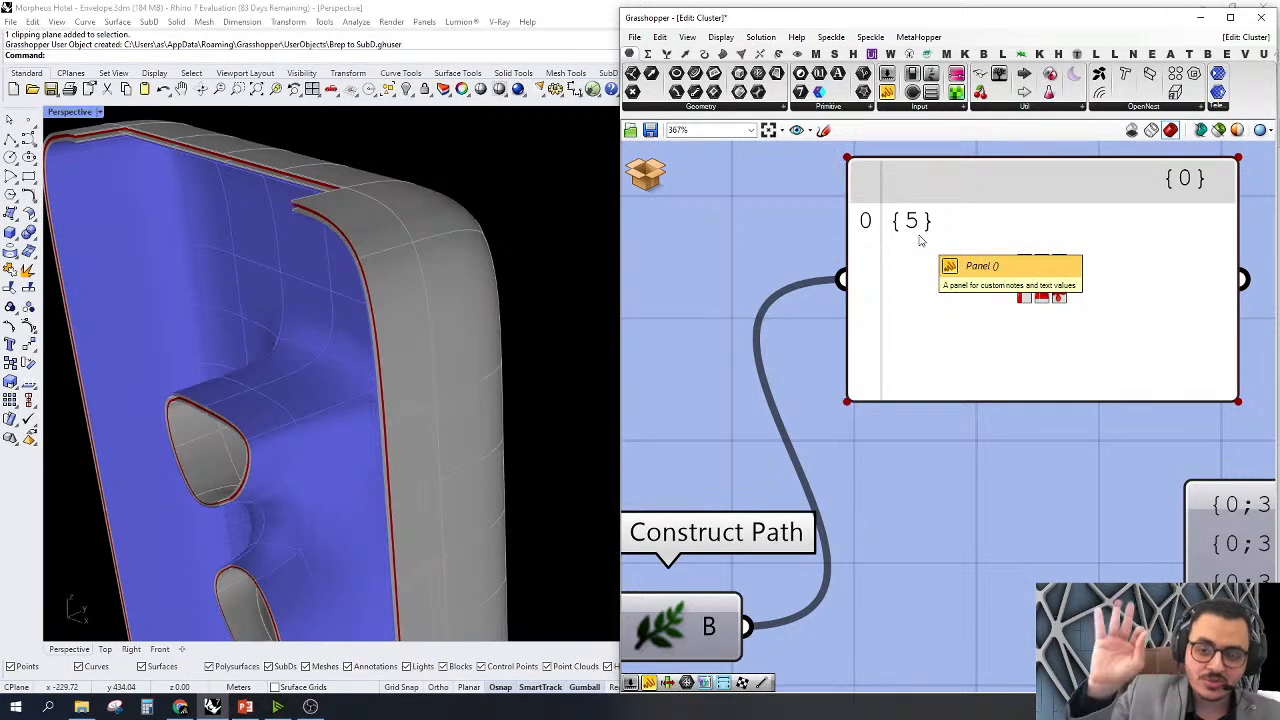
pyautogui.scroll(-5, 1201, 263)
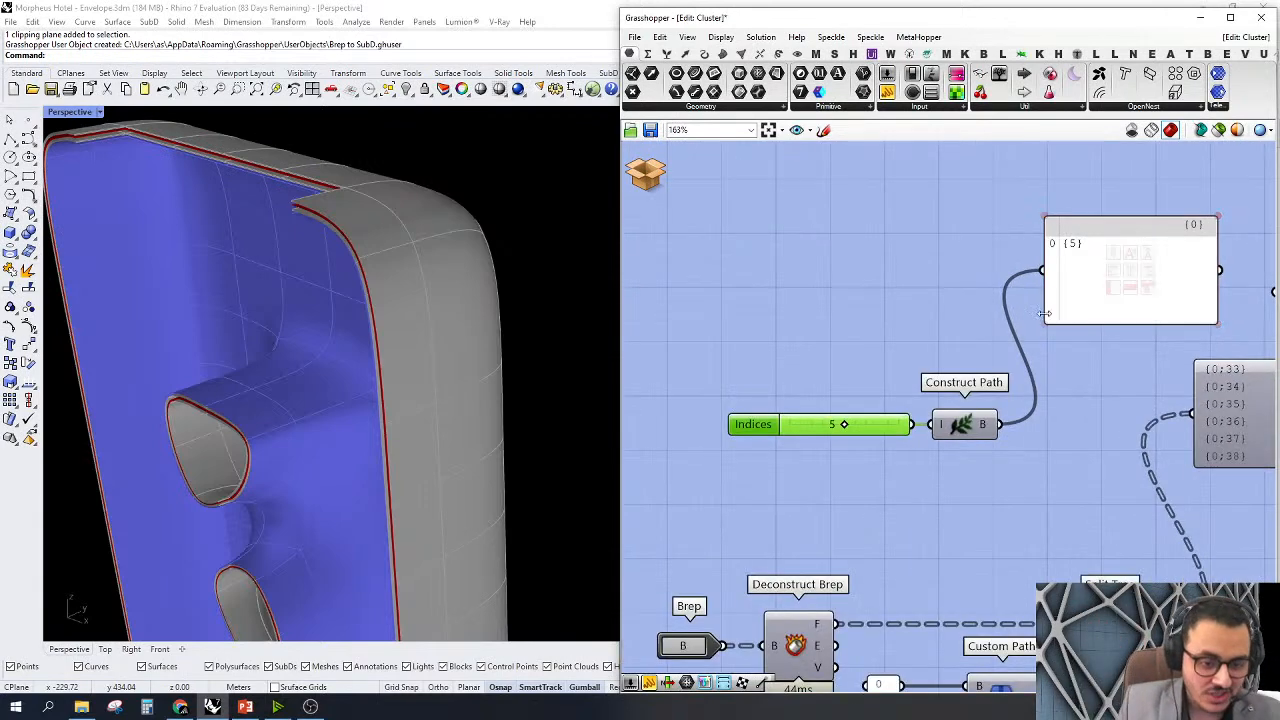
# Add a second number slider set to 5, and connect it to Construct Path's indices input alongside the first
pyautogui.moveTo(883, 432); pyautogui.dragTo(825, 432)
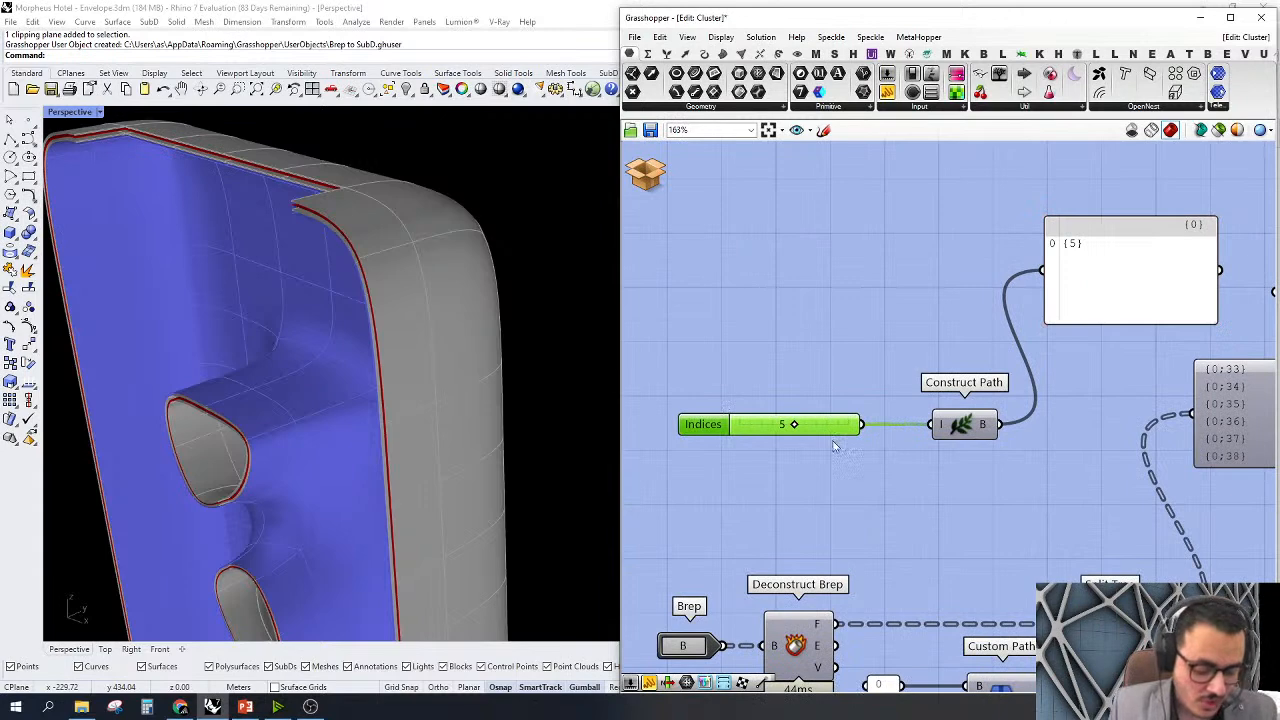
pyautogui.doubleClick(828, 447)
pyautogui.write('5')
pyautogui.press('Return')
pyautogui.moveTo(866, 451); pyautogui.dragTo(940, 428)
pyautogui.scroll(5, 1156, 254)
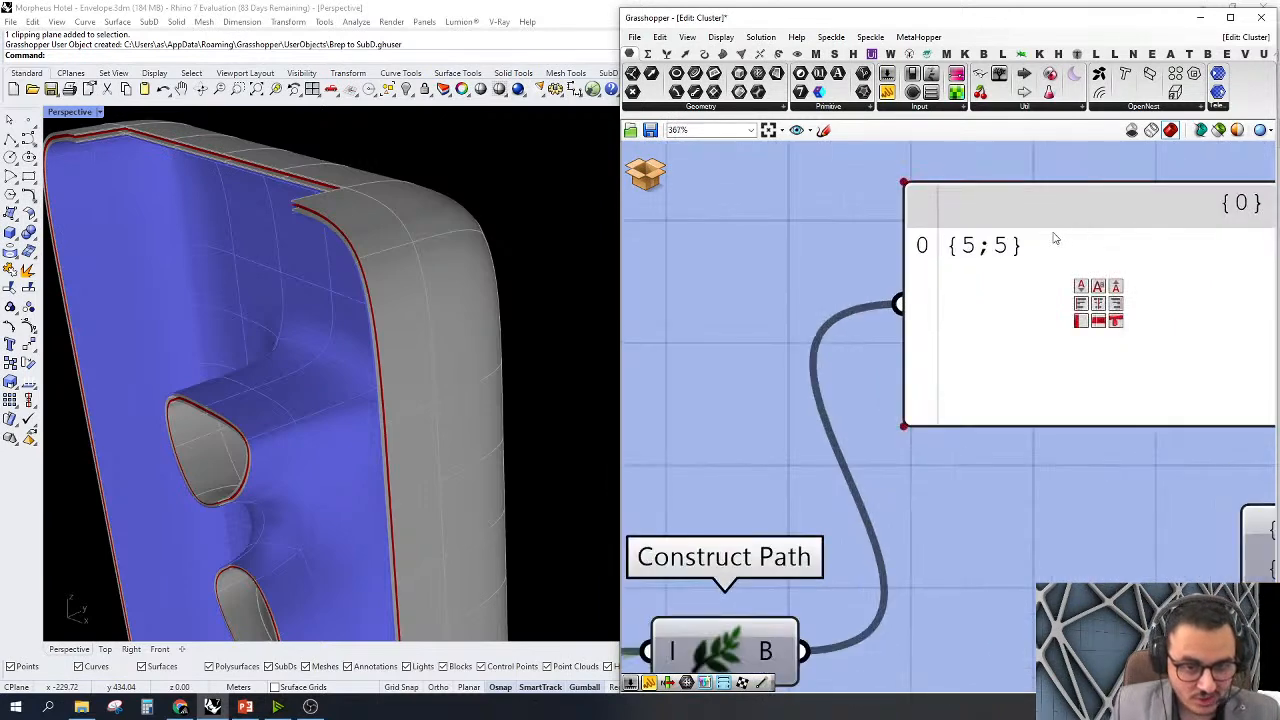
pyautogui.scroll(-3, 957, 261)
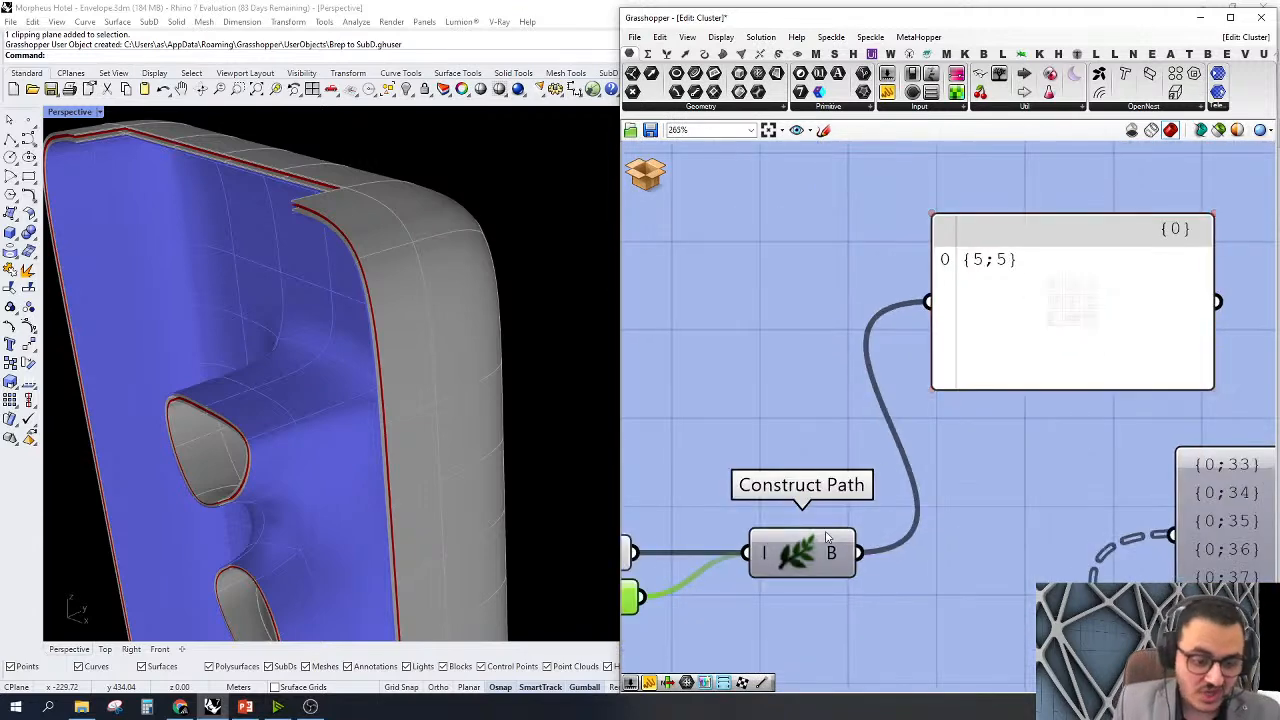
# Graft Construct Path's indices input, and check the resulting paths in the panel
pyautogui.rightClick(766, 553)
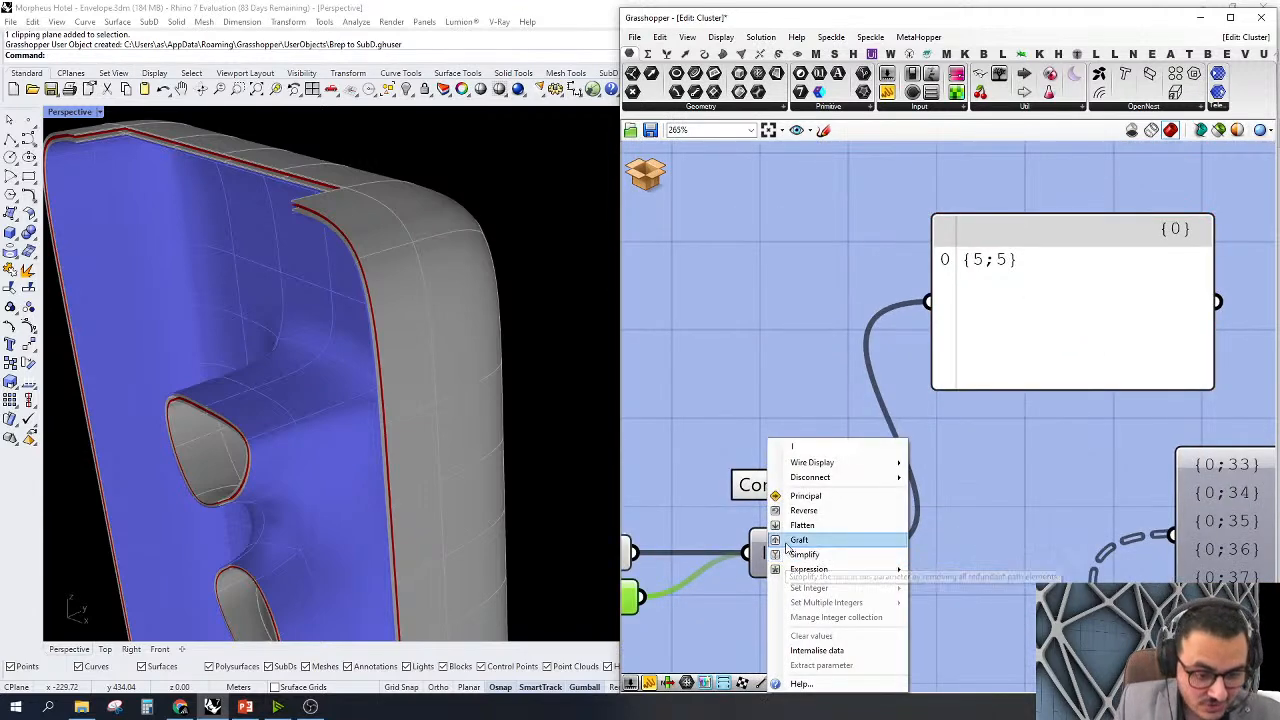
pyautogui.click(799, 540)
pyautogui.scroll(3, 1045, 249)
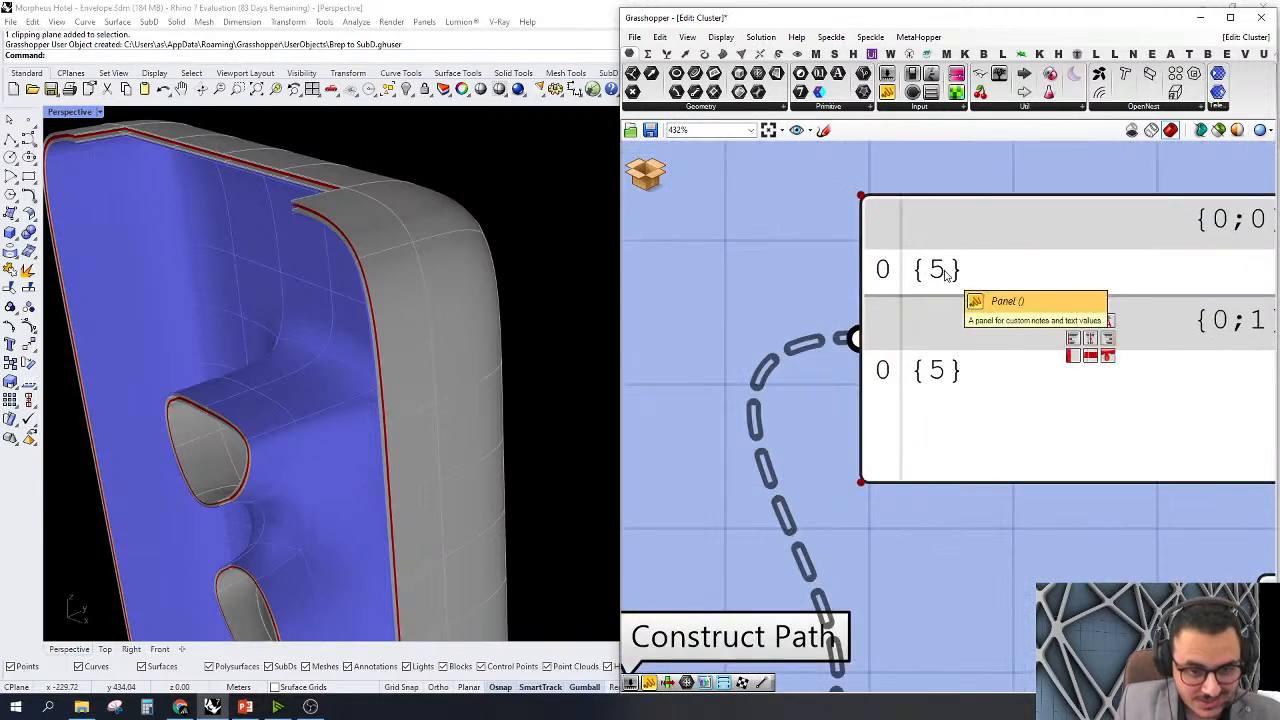
pyautogui.scroll(-3, 969, 340)
pyautogui.scroll(-2, 969, 340)
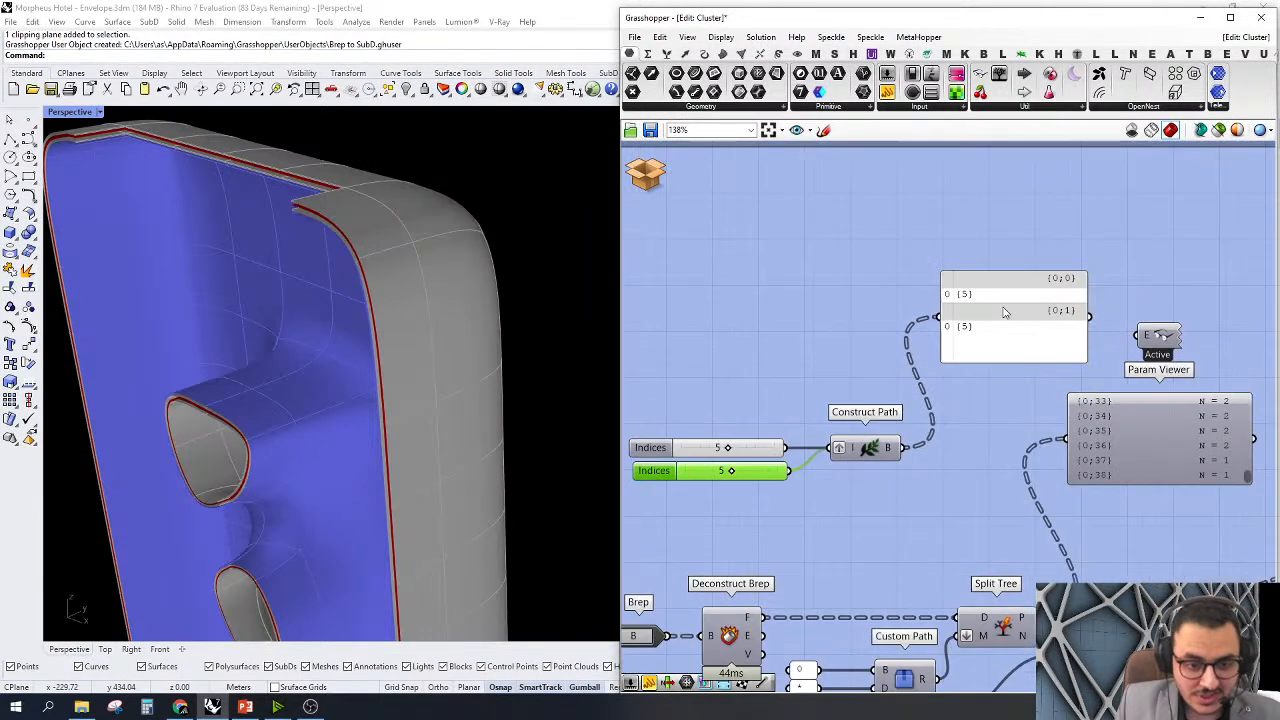
# Examine the 0 and * panels that feed the first Custom Path cluster
pyautogui.moveTo(844, 500); pyautogui.dragTo(988, 465, button='right')
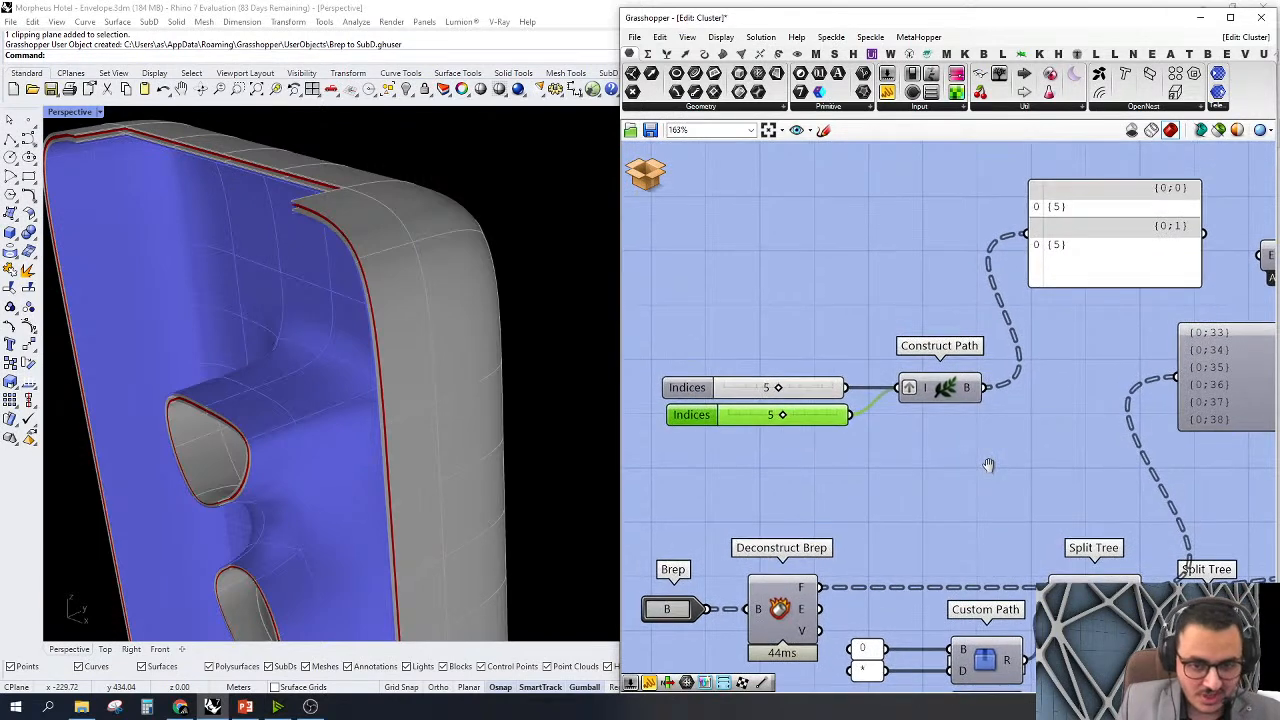
pyautogui.moveTo(988, 465); pyautogui.dragTo(839, 386, button='right')
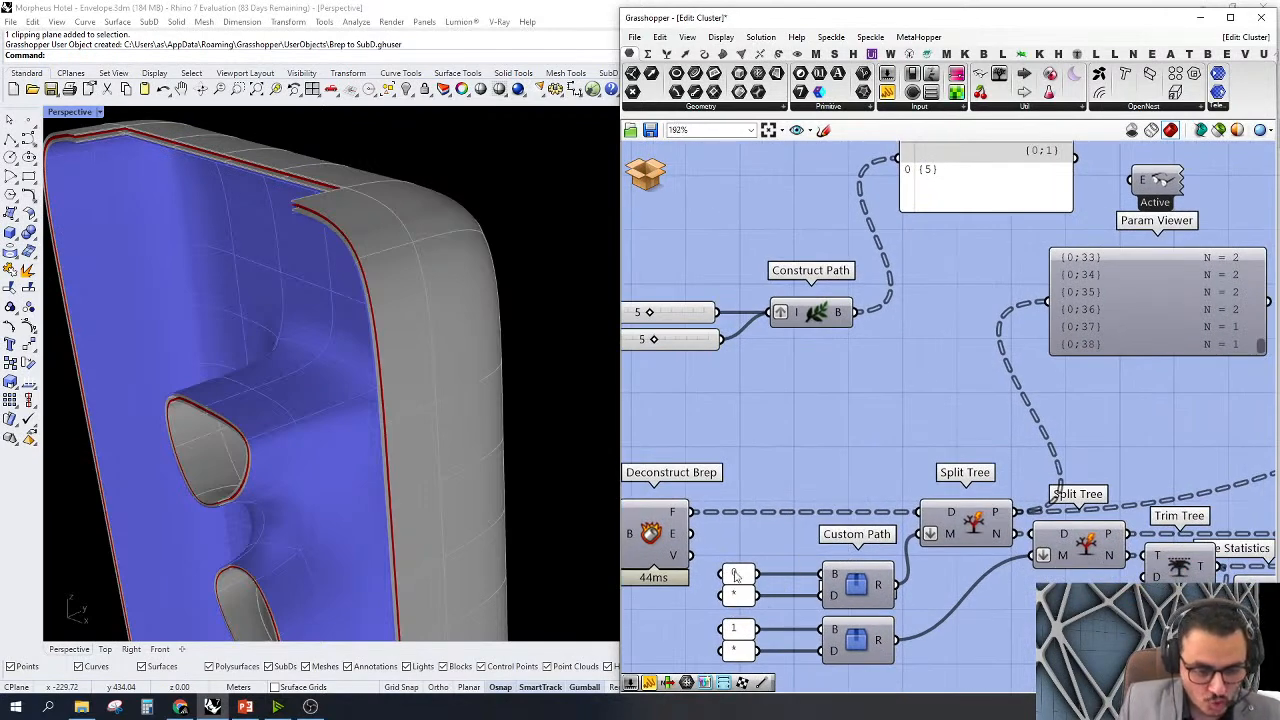
pyautogui.scroll(3, 725, 582)
pyautogui.scroll(-2, 916, 482)
pyautogui.scroll(-2, 916, 482)
pyautogui.scroll(2, 843, 514)
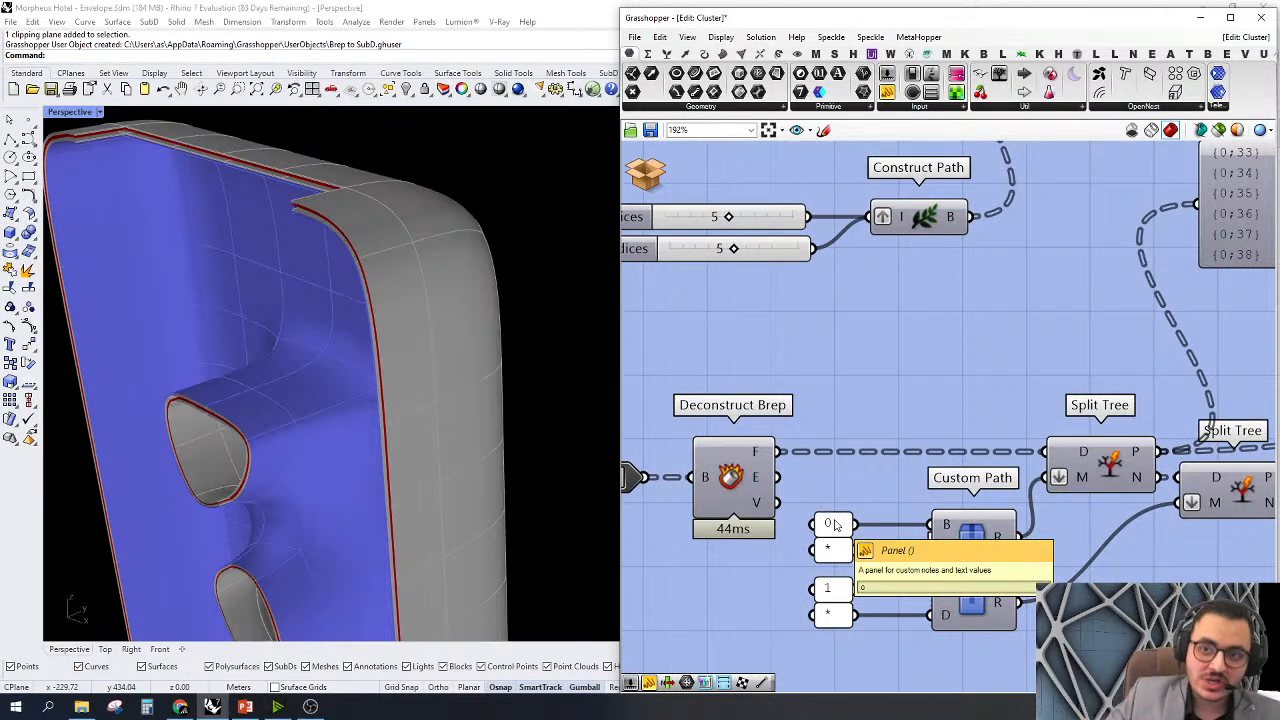
# Try feeding copies of the 0 and * panels into Construct Path's indices input instead of the number sliders
pyautogui.click(831, 553)
pyautogui.moveTo(864, 496); pyautogui.dragTo(736, 287)
pyautogui.hotkey('ctrl', 'c')
pyautogui.hotkey('ctrl', 'v')
pyautogui.moveTo(879, 307); pyautogui.dragTo(841, 433, button='right')
pyautogui.scroll(1, 841, 433)
pyautogui.click(841, 433)
pyautogui.moveTo(831, 331)
pyautogui.mouseDown()
pyautogui.moveTo(704, 412)
pyautogui.moveTo(708, 437)
pyautogui.moveTo(827, 331)
pyautogui.mouseUp()
pyautogui.moveTo(928, 378); pyautogui.dragTo(921, 438, button='right')
pyautogui.scroll(-3, 962, 403)
pyautogui.scroll(2, 958, 385)
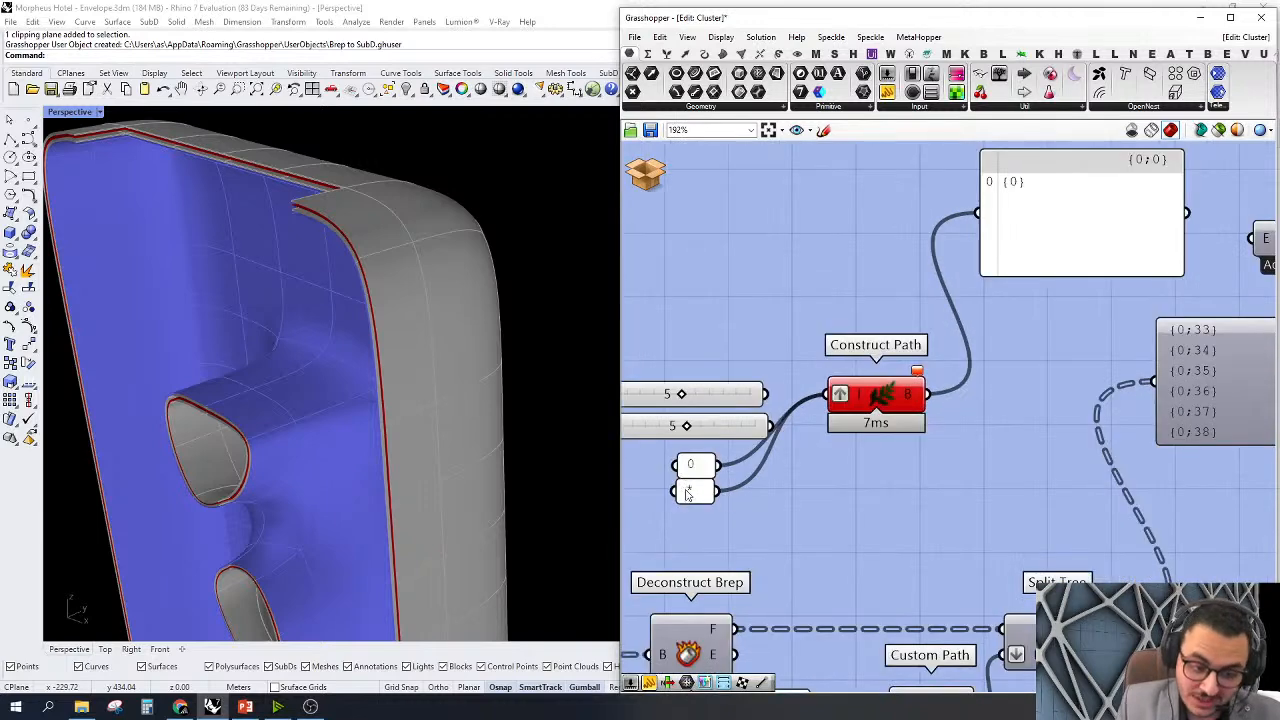
pyautogui.scroll(2, 690, 483)
pyautogui.scroll(-2, 698, 466)
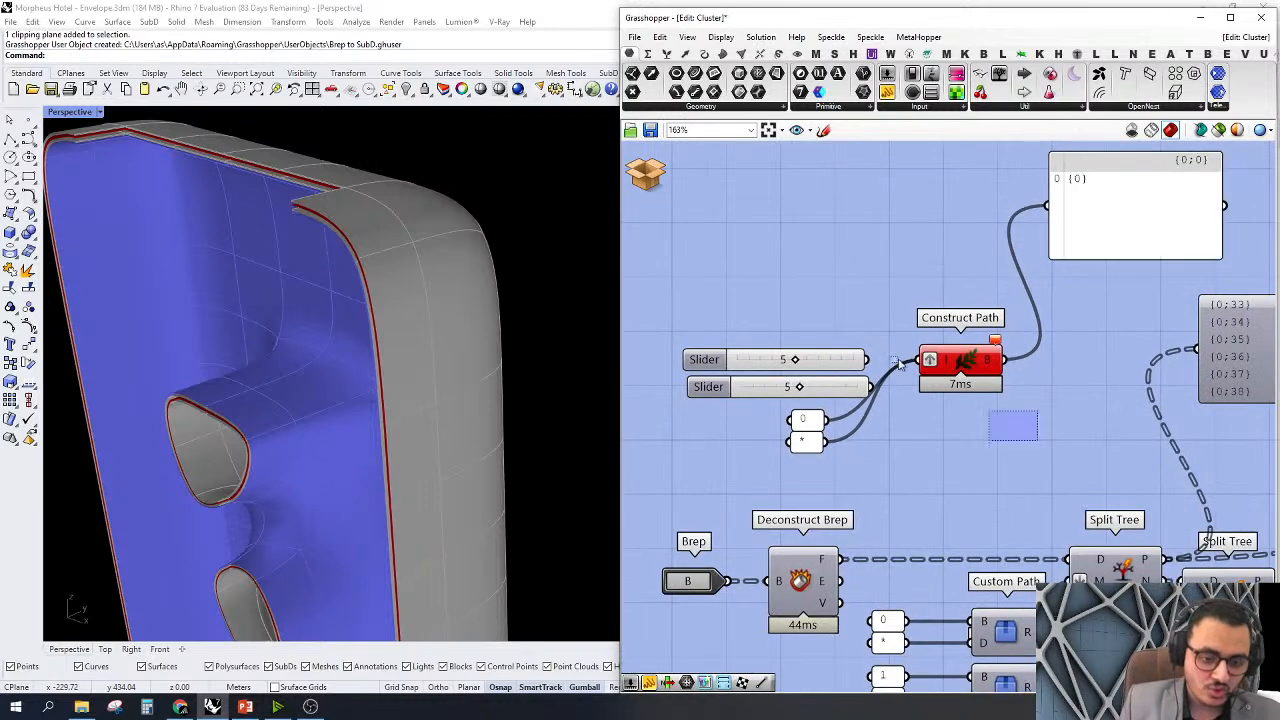
# Delete the Construct Path component together with its number sliders and the copied 0 and * panels
pyautogui.moveTo(1030, 445); pyautogui.dragTo(690, 294)
pyautogui.press('Delete')
pyautogui.scroll(-3, 1120, 462)
pyautogui.moveTo(1120, 462); pyautogui.dragTo(945, 376, button='right')
pyautogui.scroll(3, 868, 485)
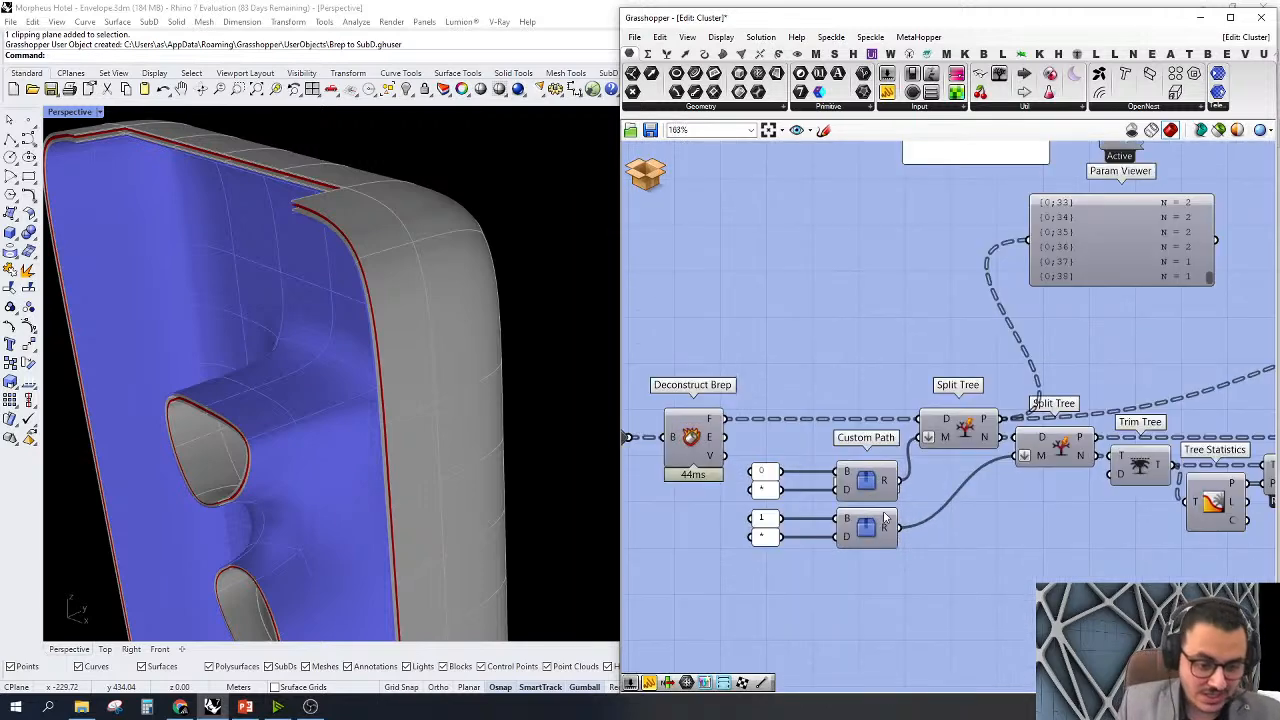
# Examine the brace and semicolon panels inside the first Custom Path cluster, and return to the parent cluster without saving changes
pyautogui.doubleClick(862, 478)
pyautogui.scroll(-1, 886, 451)
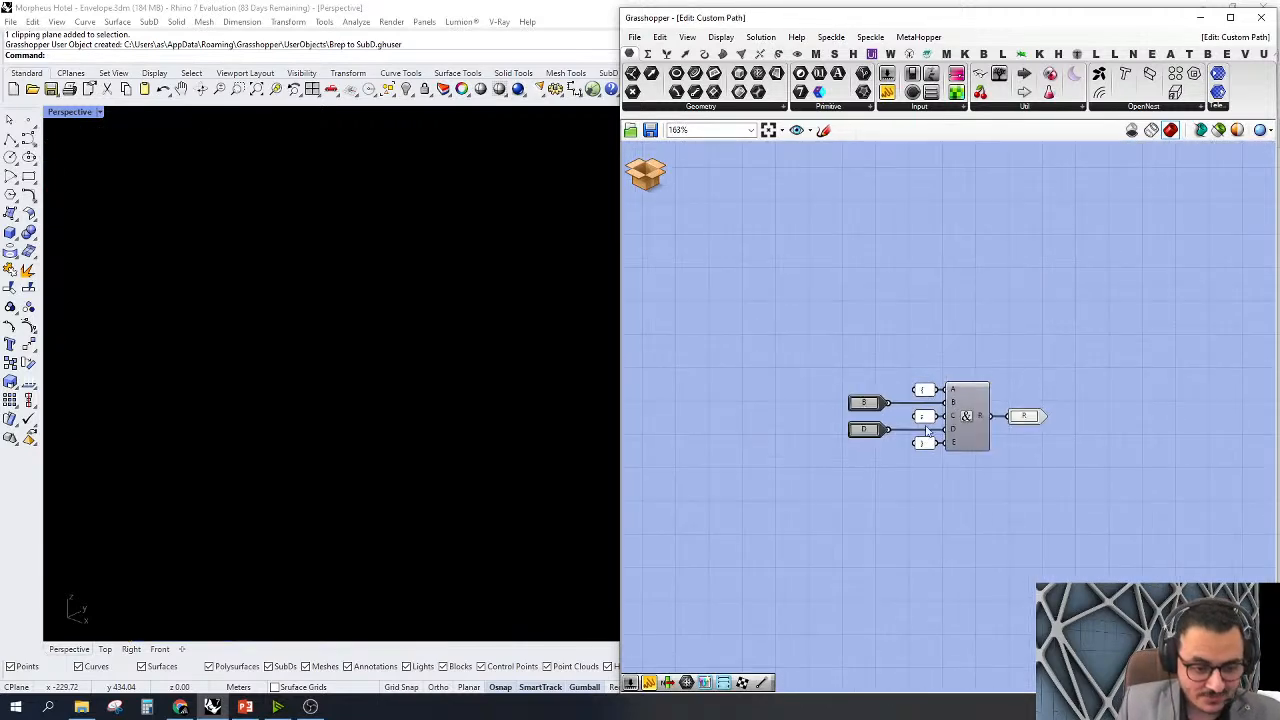
pyautogui.scroll(3, 1011, 428)
pyautogui.scroll(1, 890, 420)
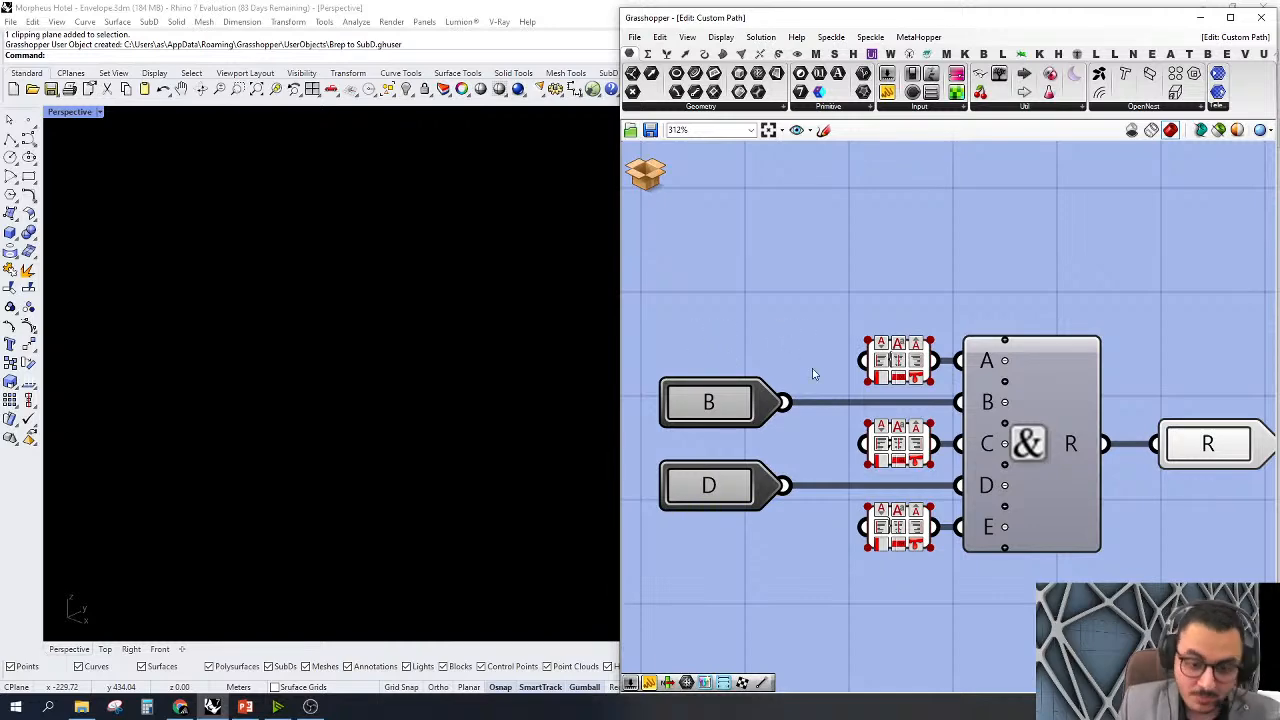
pyautogui.scroll(-3, 982, 442)
pyautogui.scroll(2, 982, 442)
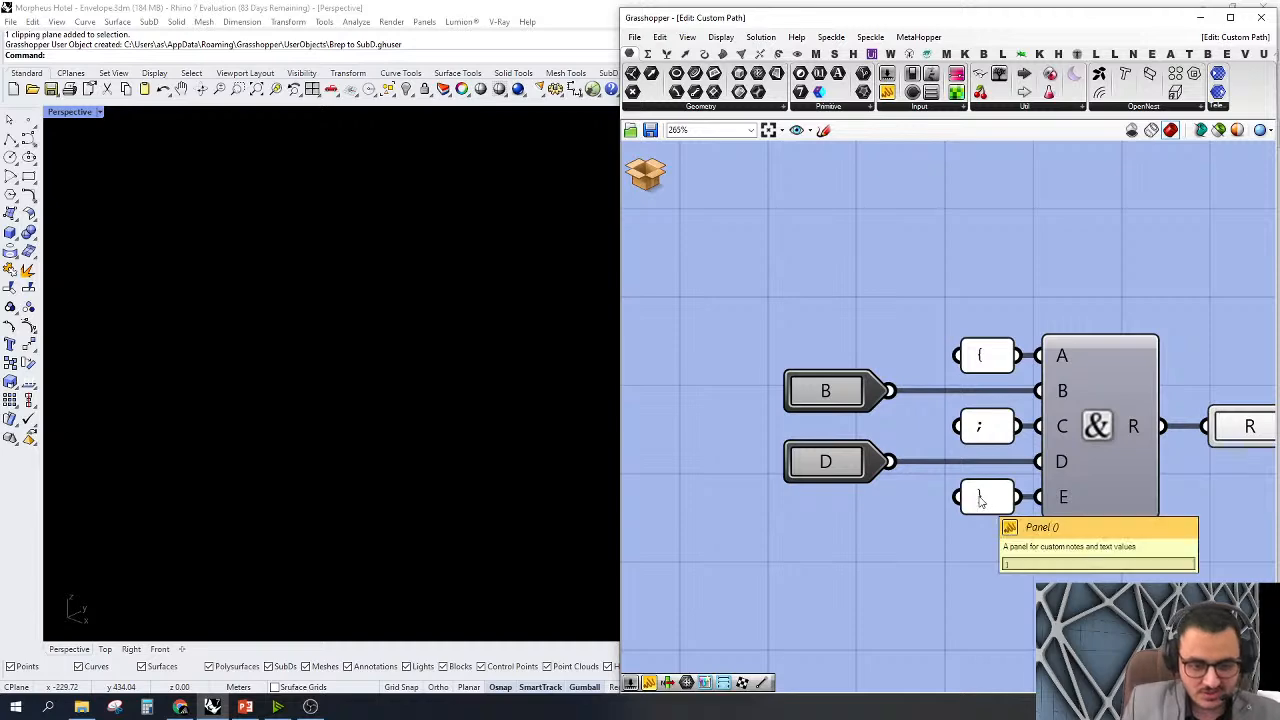
pyautogui.click(646, 165)
pyautogui.click(680, 195)
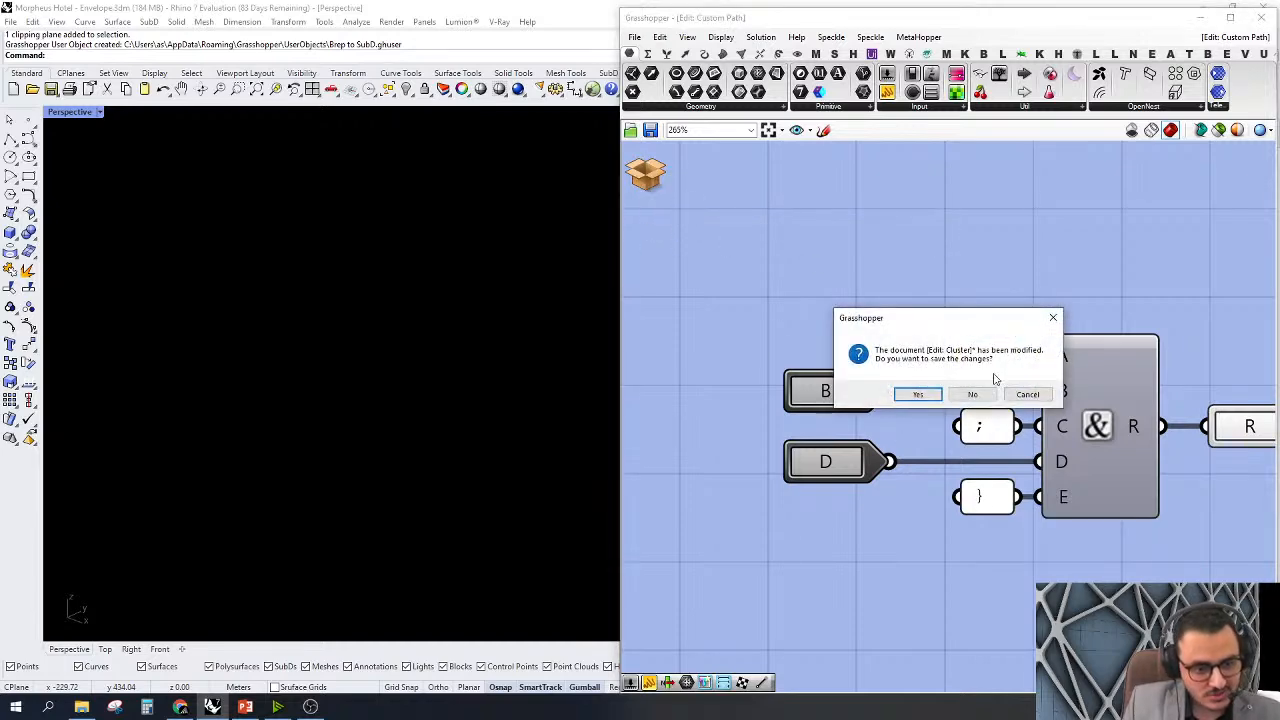
pyautogui.click(986, 398)
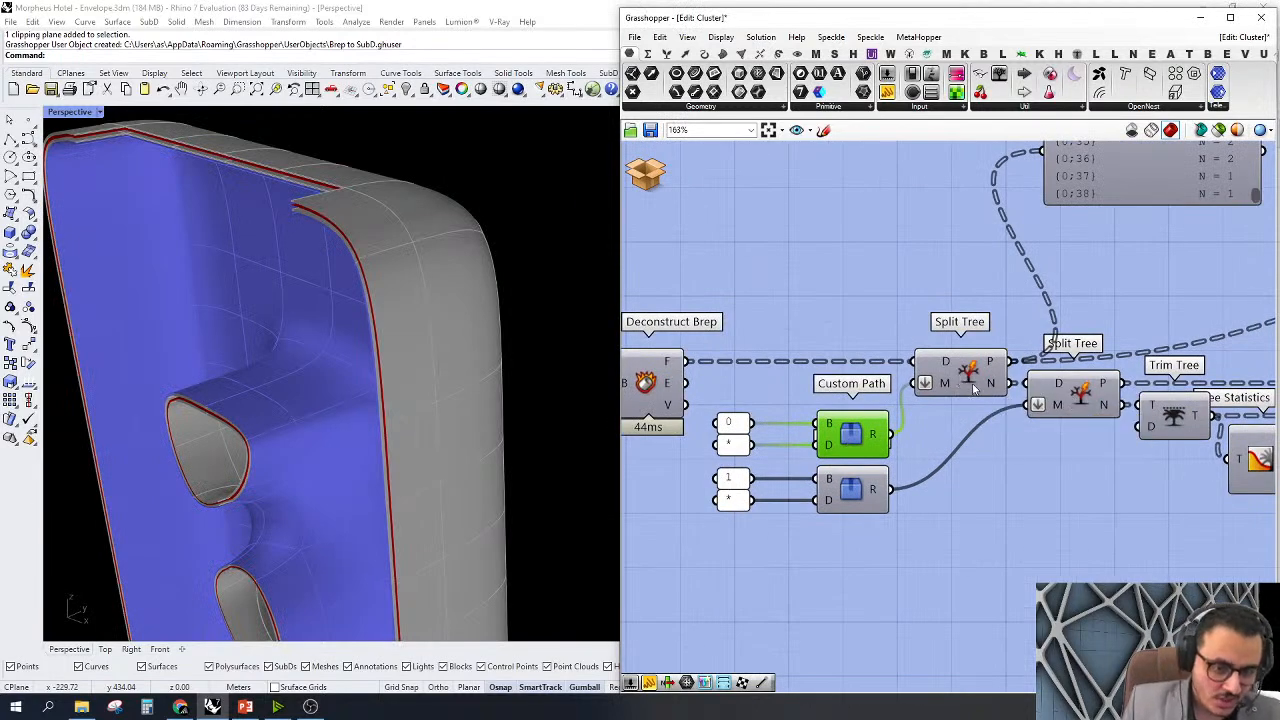
# Send the first Custom Path's result to the panel, and compare it with the Split Tree branches in the Param Viewer
pyautogui.scroll(-2, 893, 444)
pyautogui.scroll(2, 941, 308)
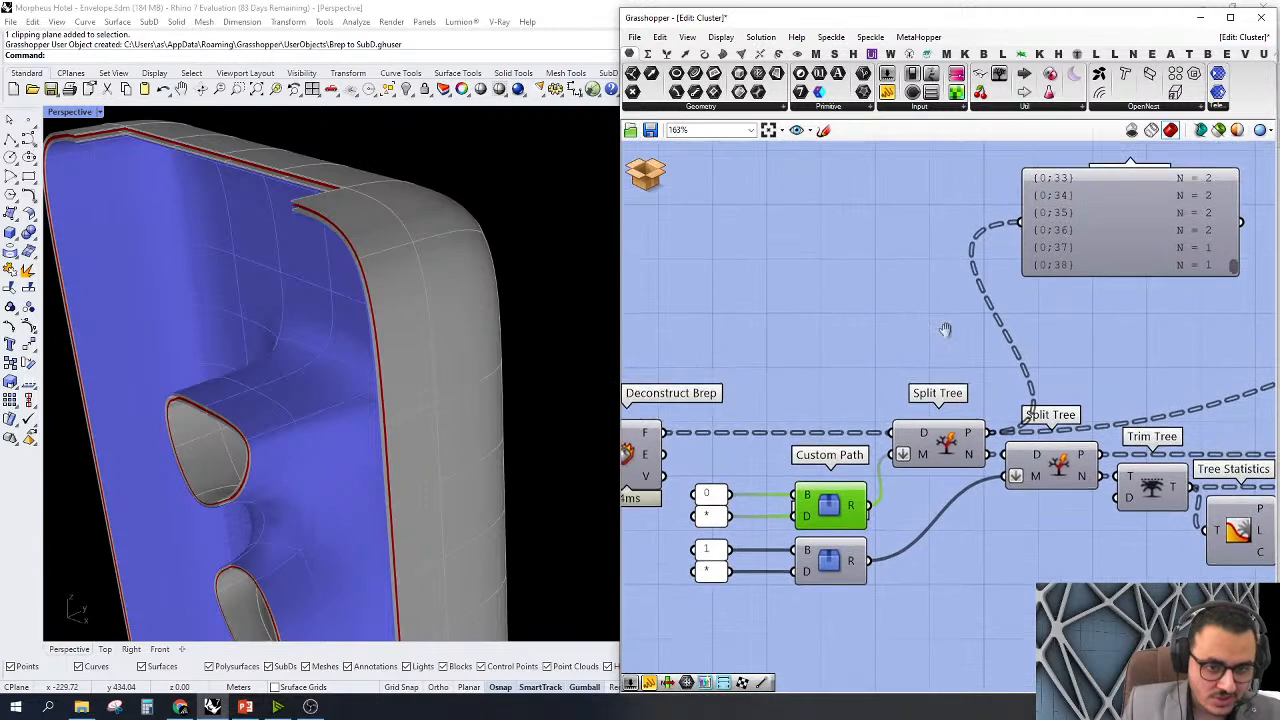
pyautogui.scroll(-2, 930, 400)
pyautogui.moveTo(930, 585); pyautogui.dragTo(927, 275)
pyautogui.scroll(5, 955, 252)
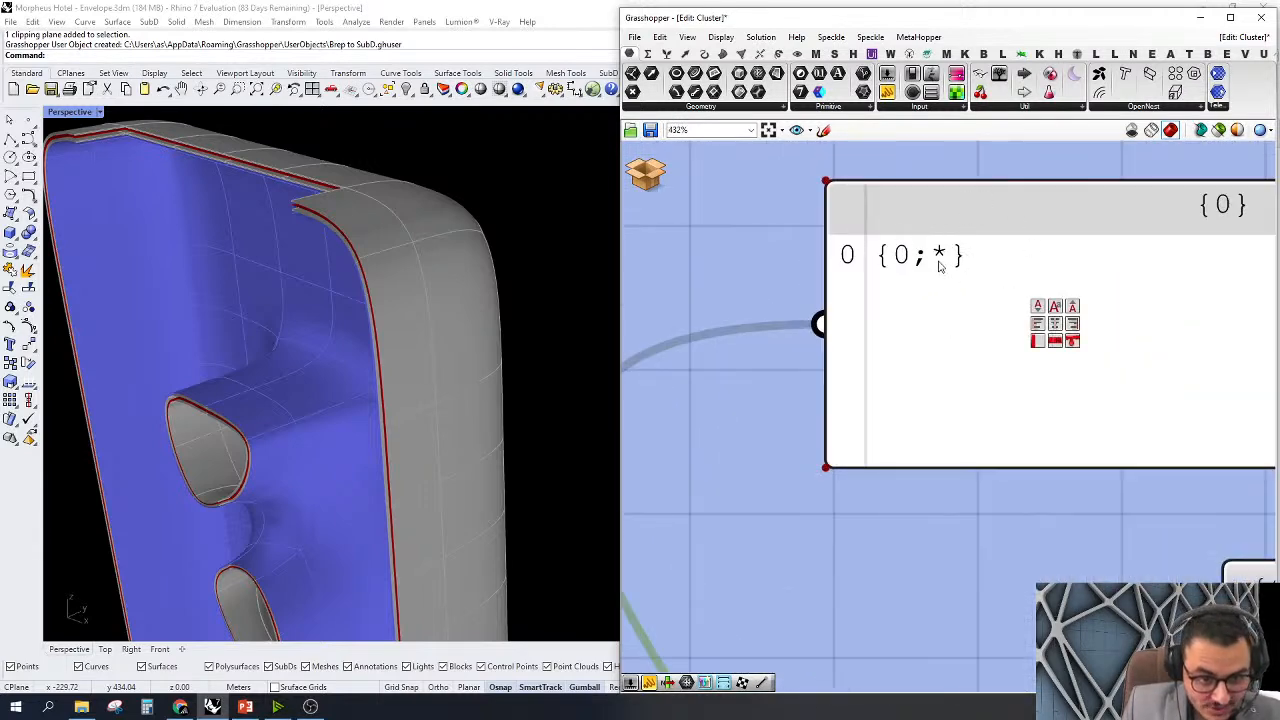
pyautogui.scroll(-7, 936, 261)
pyautogui.scroll(1, 960, 580)
pyautogui.scroll(-2, 929, 575)
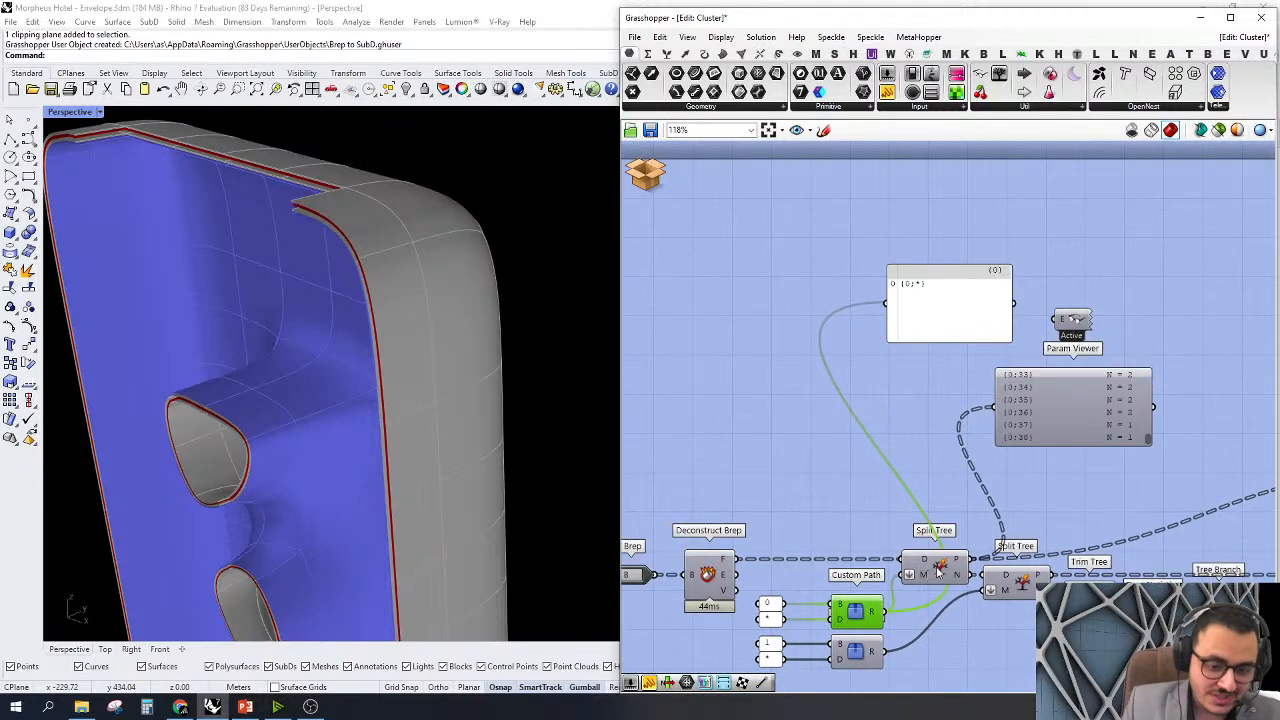
pyautogui.scroll(3, 1077, 449)
pyautogui.moveTo(1117, 410); pyautogui.dragTo(1160, 445)
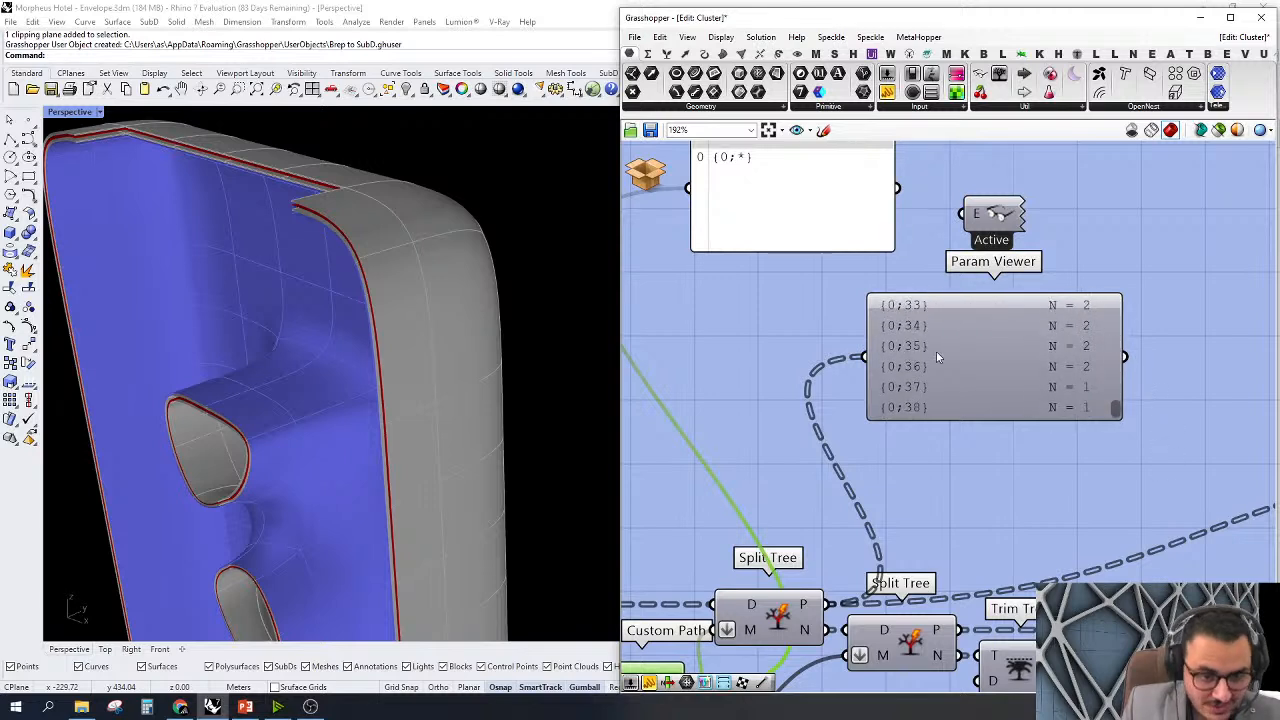
pyautogui.moveTo(927, 339)
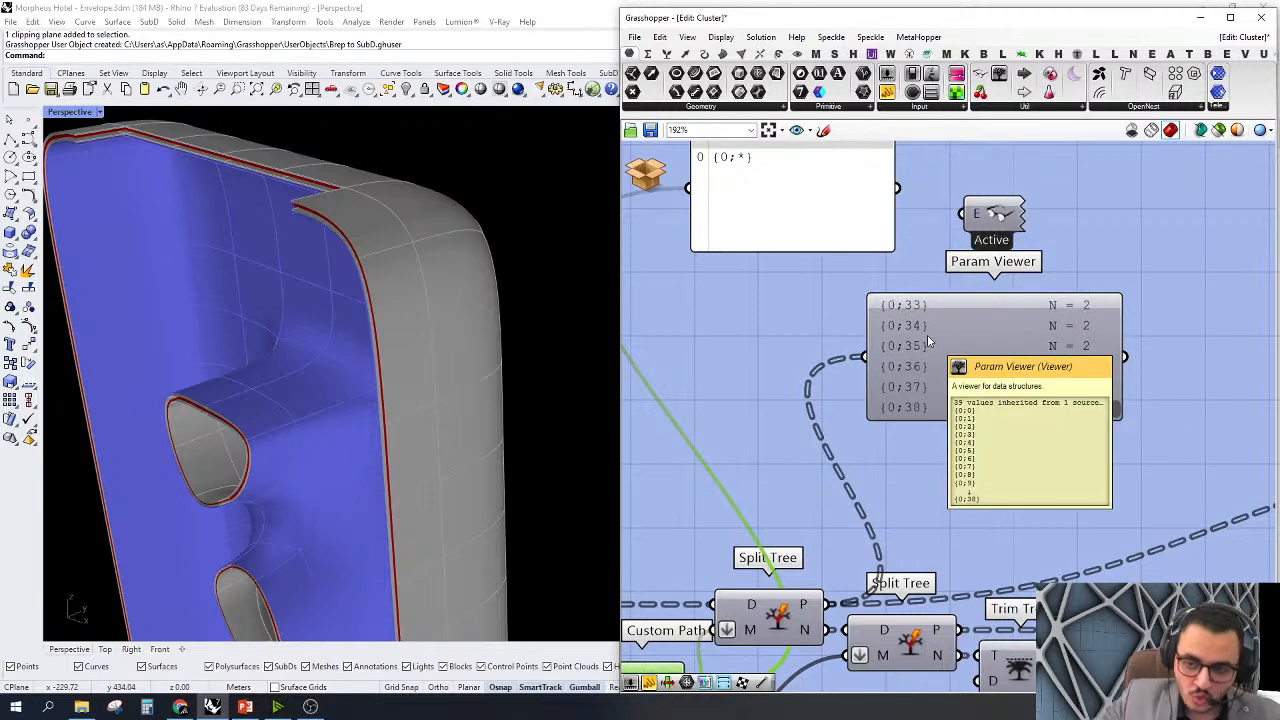
pyautogui.scroll(-5, 927, 337)
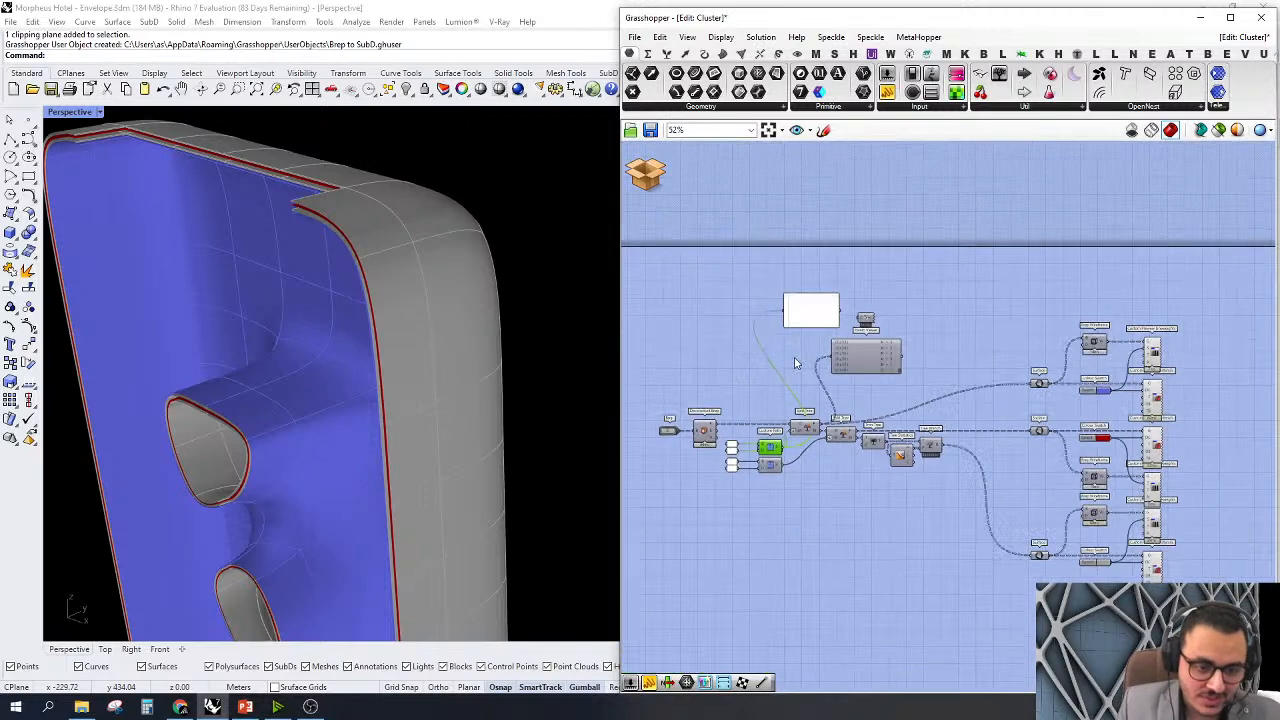
# Delete the panel, the Param Viewer and the small component beside them above the Split Tree components
pyautogui.moveTo(916, 270); pyautogui.dragTo(725, 392)
pyautogui.moveTo(806, 422); pyautogui.dragTo(779, 382, button='right')
pyautogui.press('Delete')
# Turn on preview for the first Split Tree's surface parameter, and turn off preview for the six custom preview components
pyautogui.moveTo(1142, 400); pyautogui.dragTo(1016, 398, button='right')
pyautogui.rightClick(1002, 392)
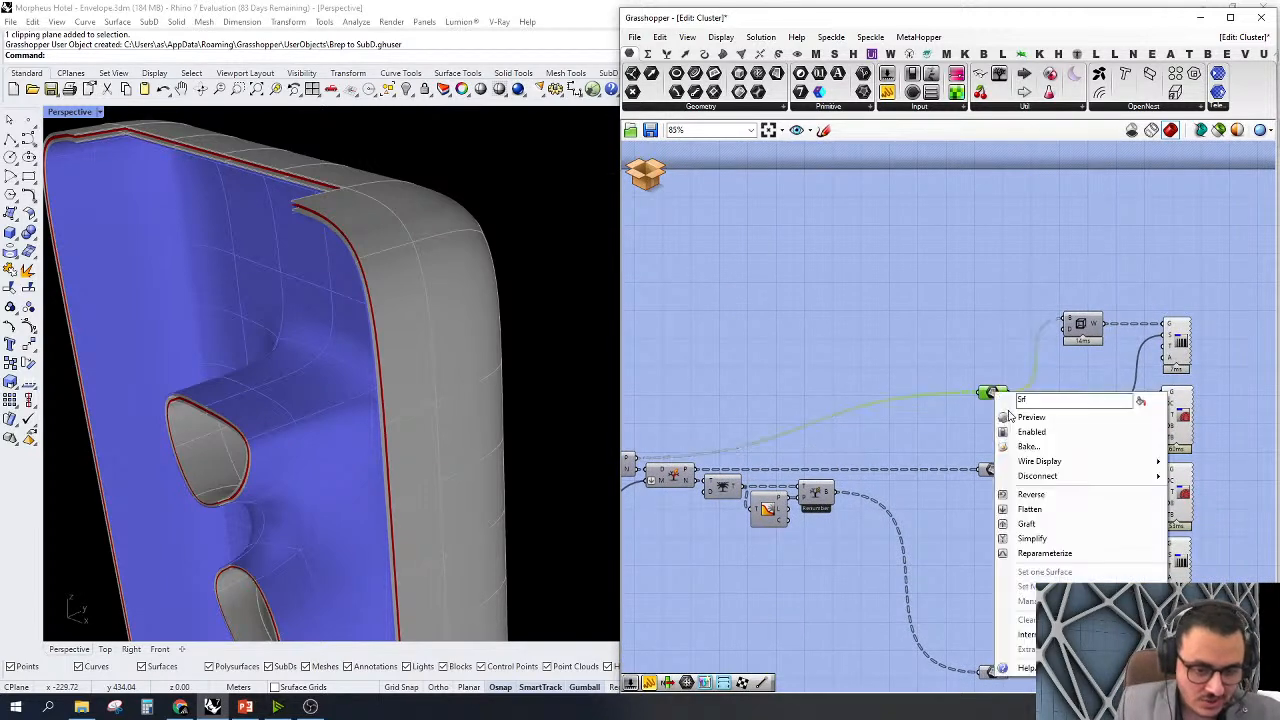
pyautogui.scroll(-5, 971, 337)
pyautogui.scroll(2, 1038, 508)
pyautogui.moveTo(1004, 490); pyautogui.dragTo(1106, 228)
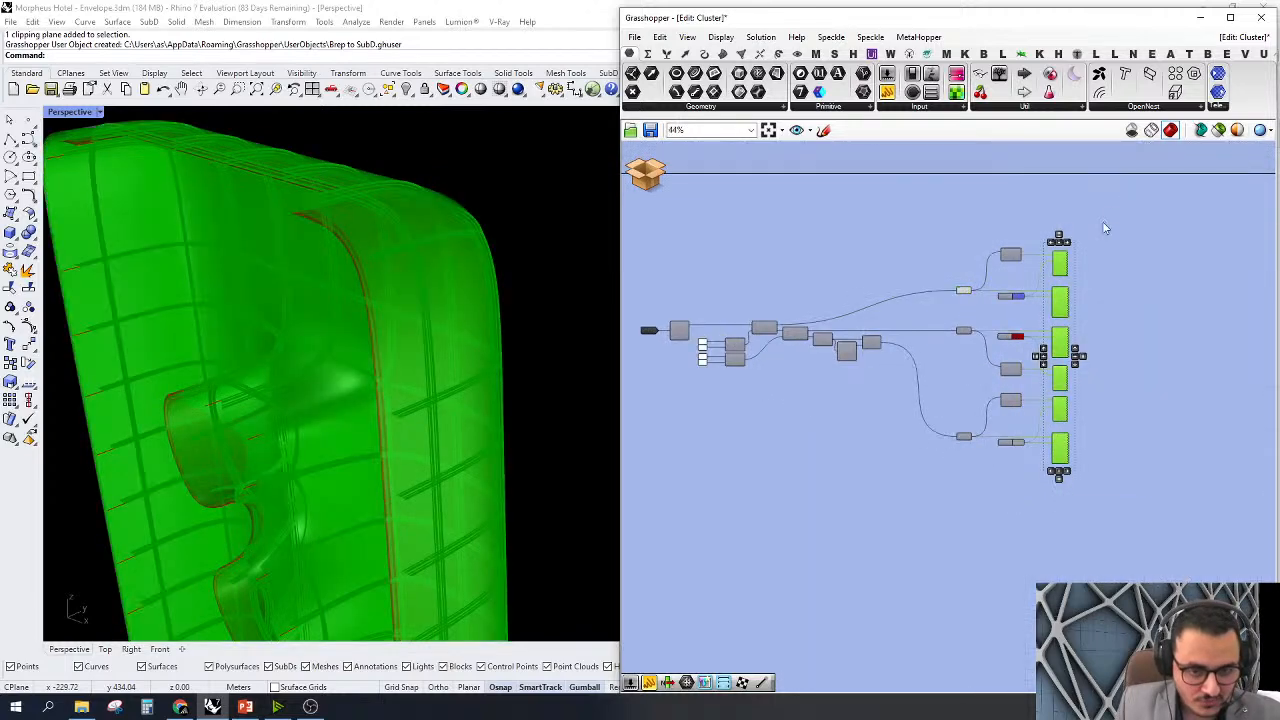
pyautogui.rightClick(1106, 228)
pyautogui.click(1130, 247)
pyautogui.scroll(3, 914, 329)
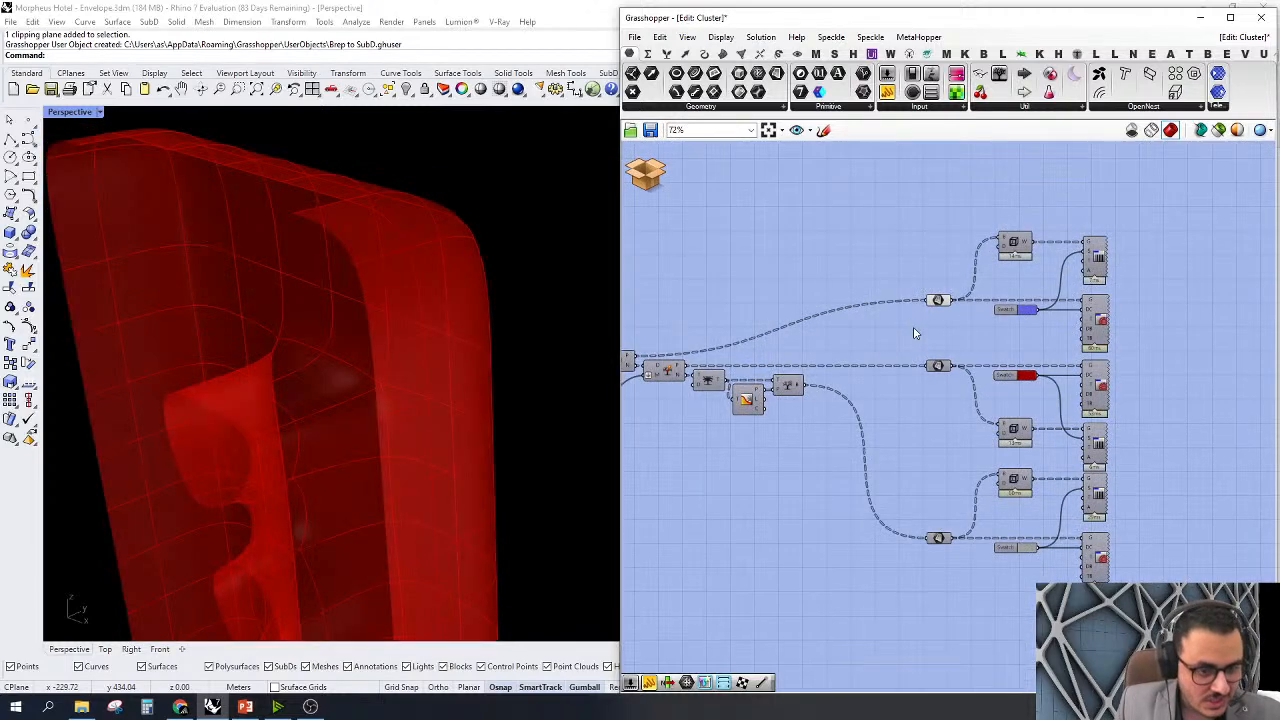
pyautogui.click(937, 300)
pyautogui.scroll(3, 894, 370)
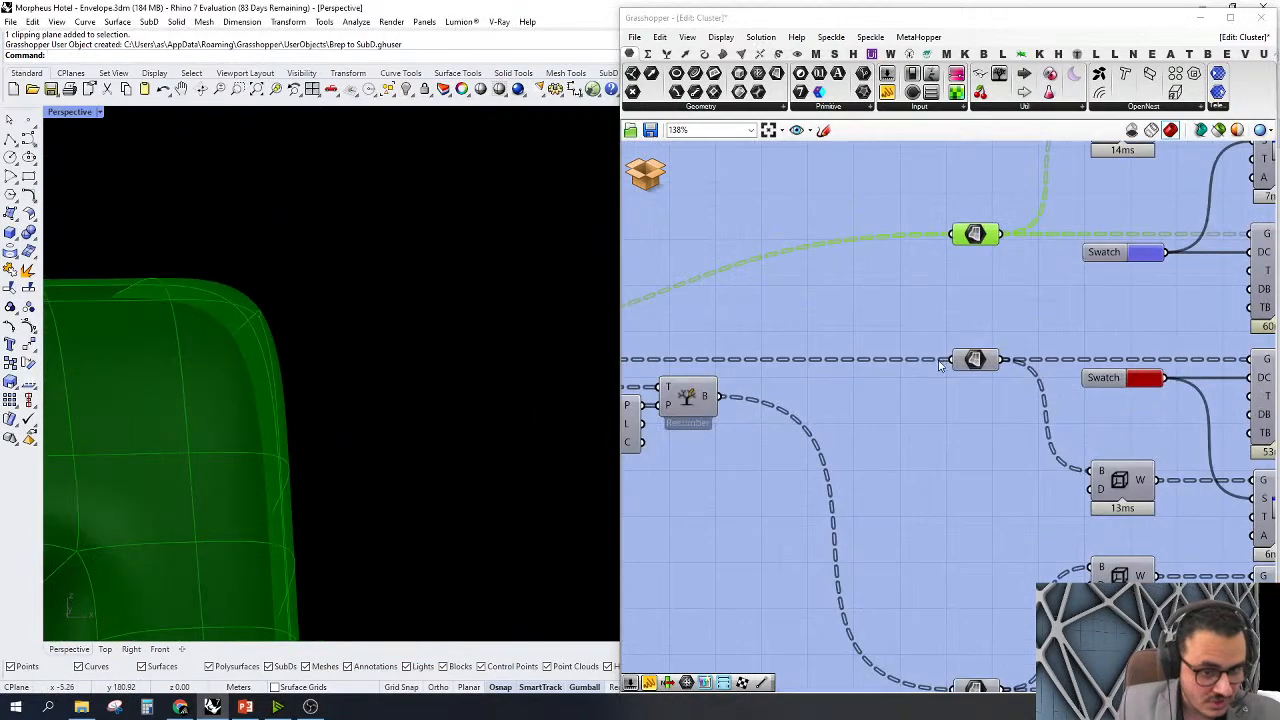
# Add a Param Viewer fed by the first Split Tree's positive output, and check its branch paths
pyautogui.scroll(-3, 1001, 392)
pyautogui.scroll(4, 908, 423)
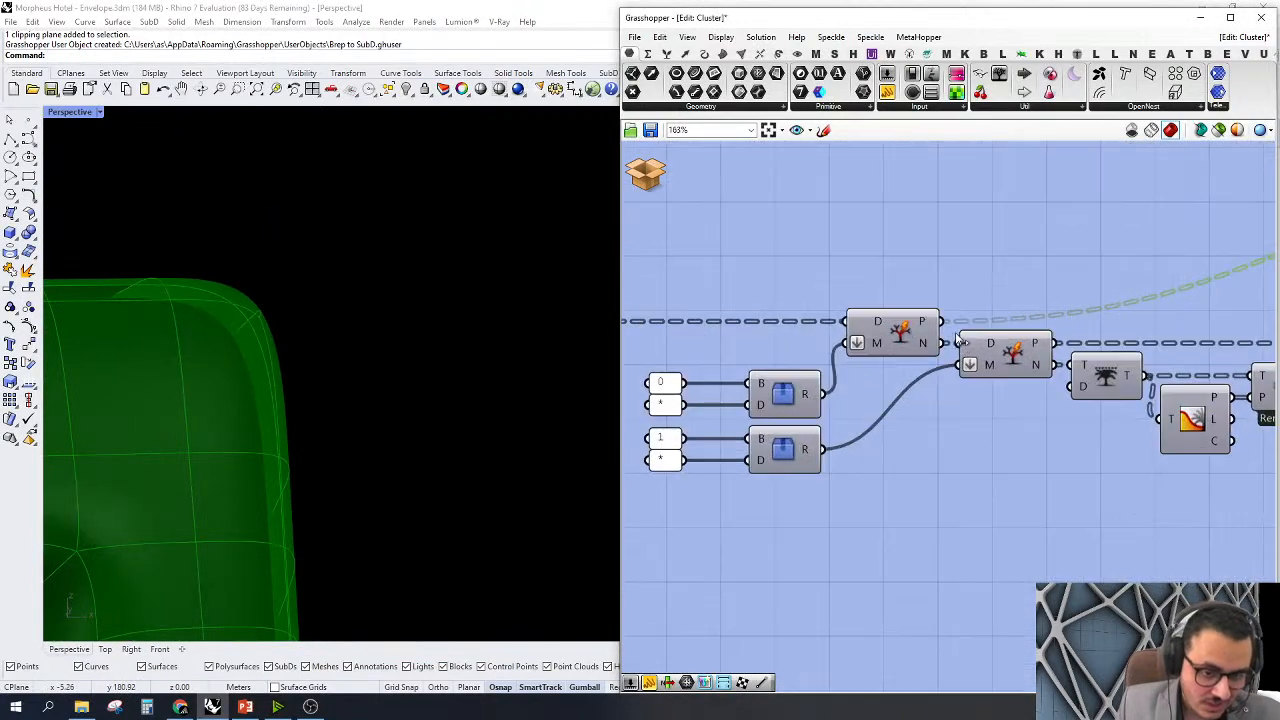
pyautogui.moveTo(886, 169); pyautogui.dragTo(926, 244, button='right')
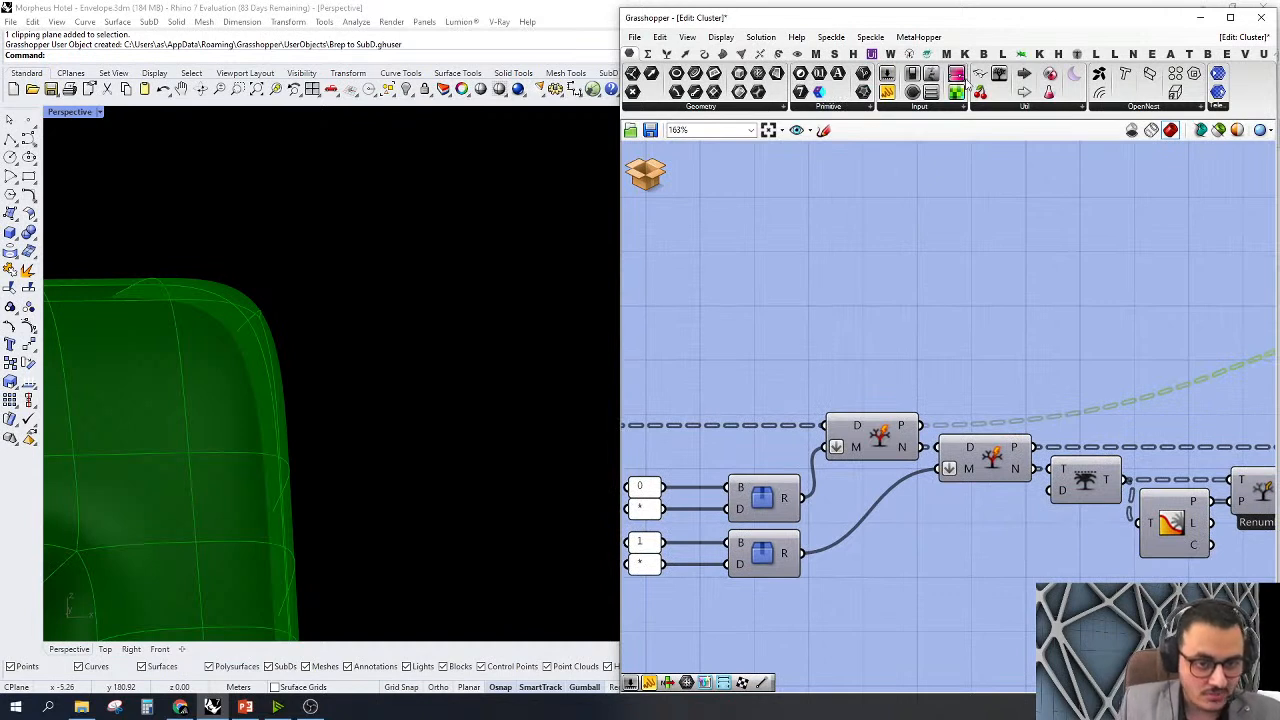
pyautogui.moveTo(926, 80); pyautogui.dragTo(1017, 309)
pyautogui.moveTo(906, 306); pyautogui.dragTo(919, 425)
pyautogui.scroll(2, 1002, 337)
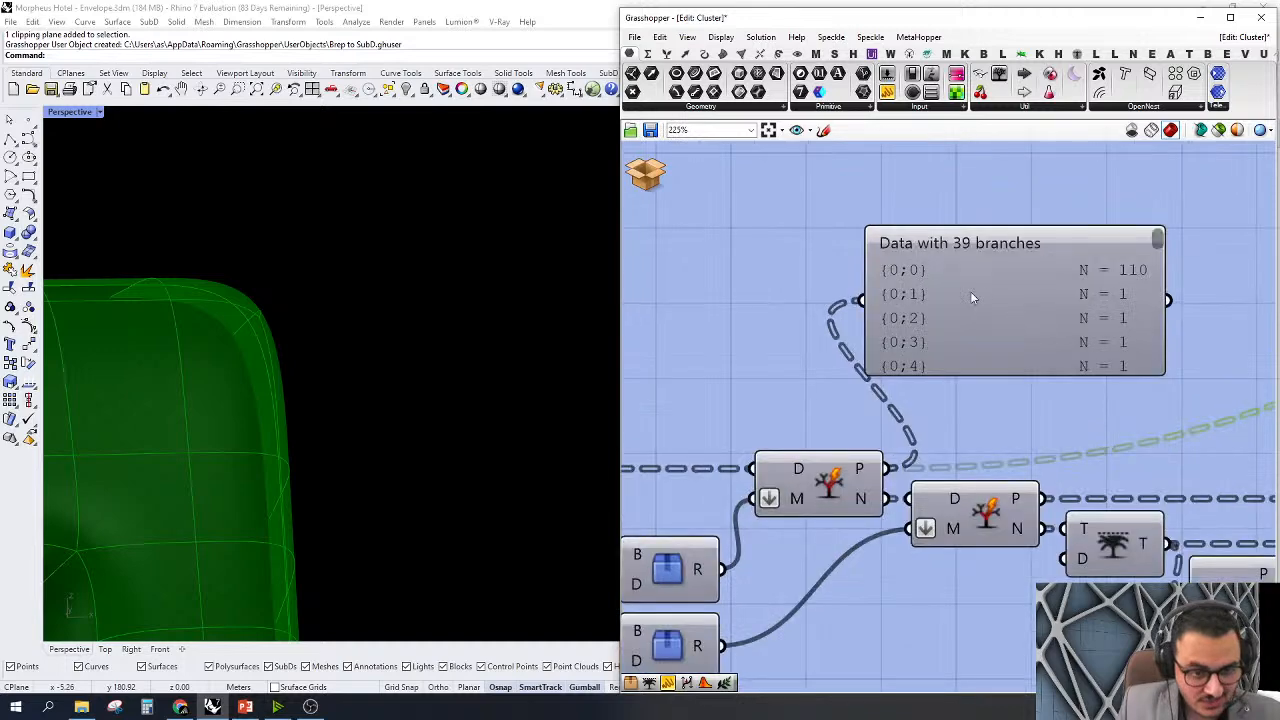
# Feed the Param Viewer from the first Split Tree's negative output instead, and read through to its last branches
pyautogui.scroll(-3, 984, 399)
pyautogui.scroll(1, 986, 401)
pyautogui.moveTo(990, 372); pyautogui.dragTo(1080, 342)
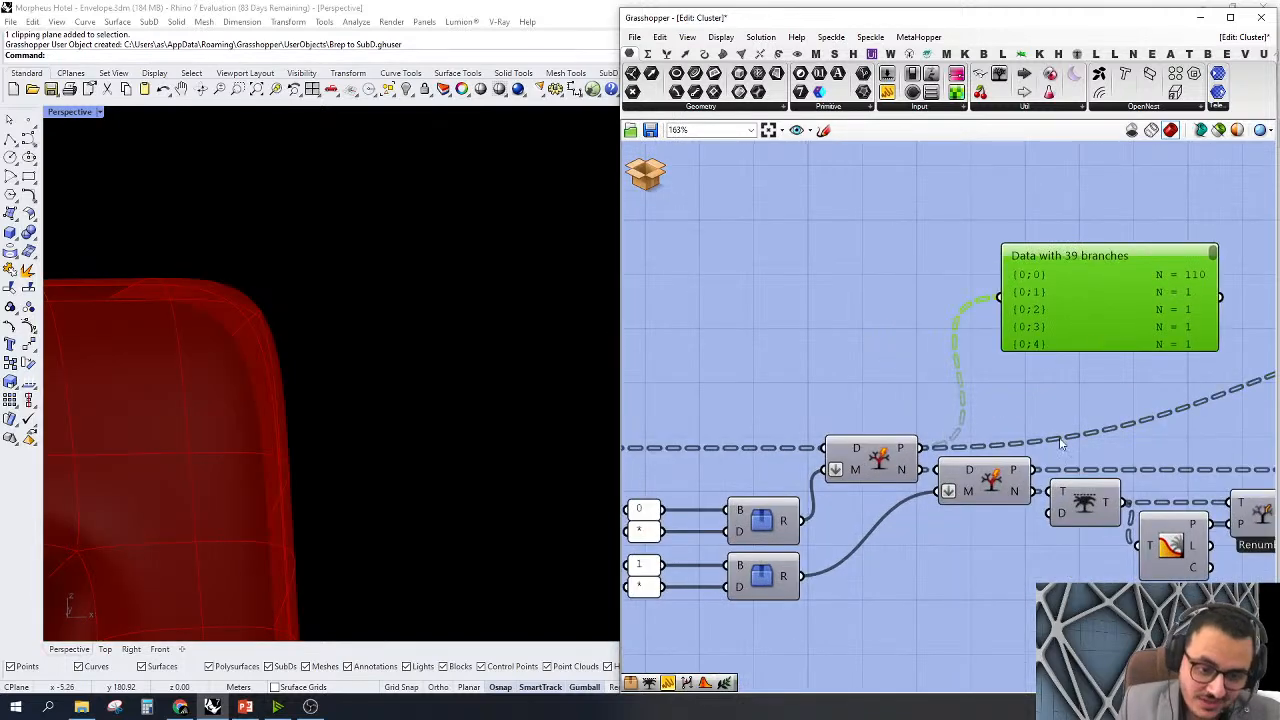
pyautogui.moveTo(899, 503); pyautogui.dragTo(813, 503, button='right')
pyautogui.moveTo(832, 467); pyautogui.dragTo(912, 293)
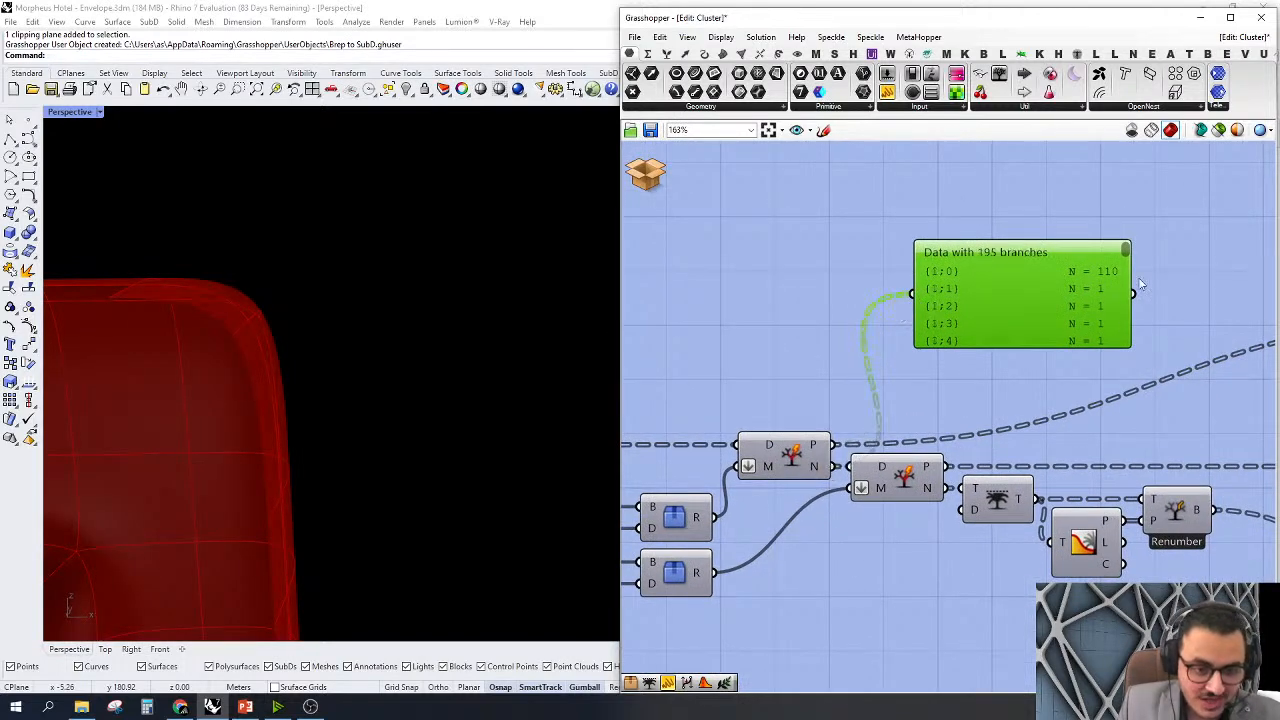
pyautogui.scroll(2, 1125, 237)
pyautogui.moveTo(1121, 240); pyautogui.dragTo(1147, 396)
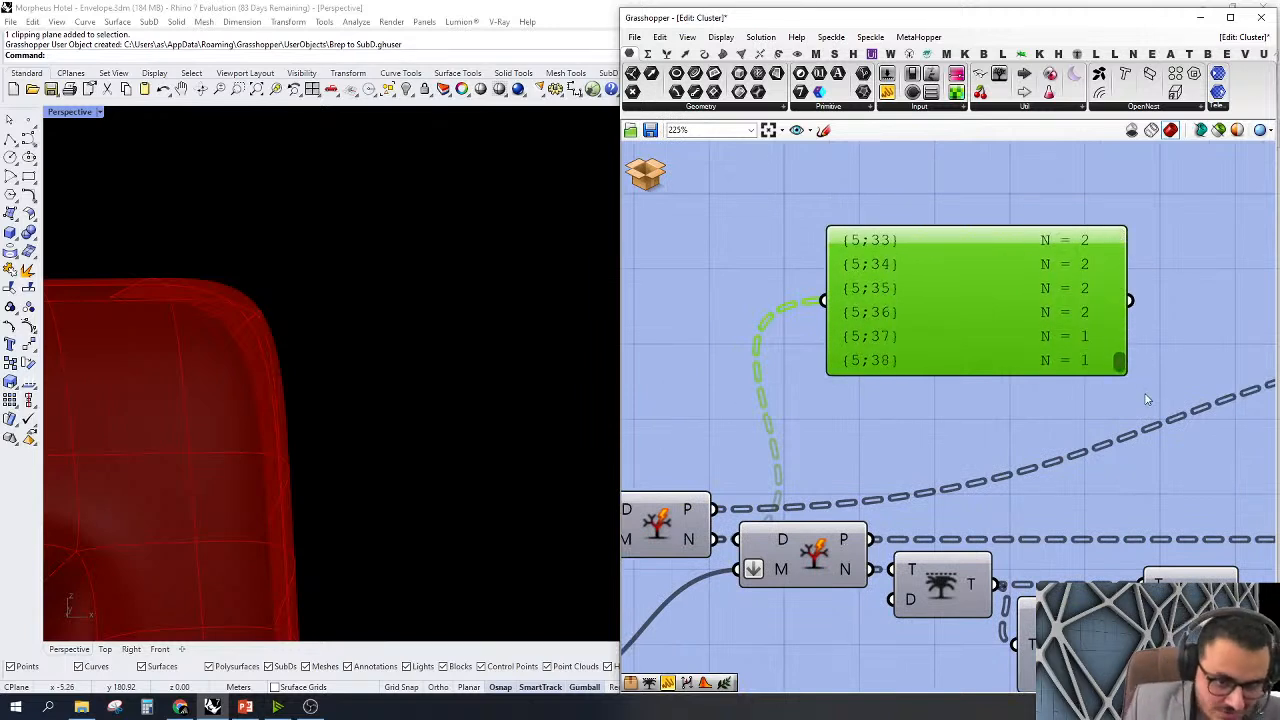
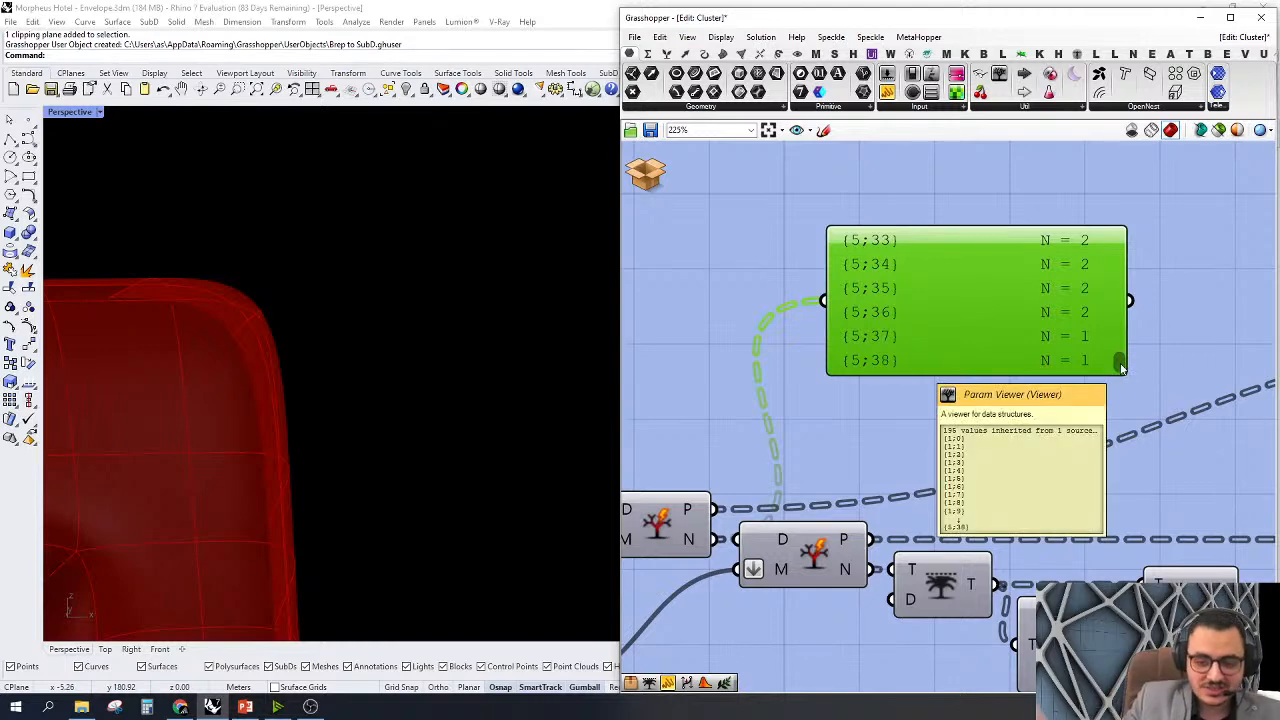
# Feed the Param Viewer from the second Split Tree's positive output, and compare its paths with the 1 and * panels
pyautogui.scroll(-3, 1121, 368)
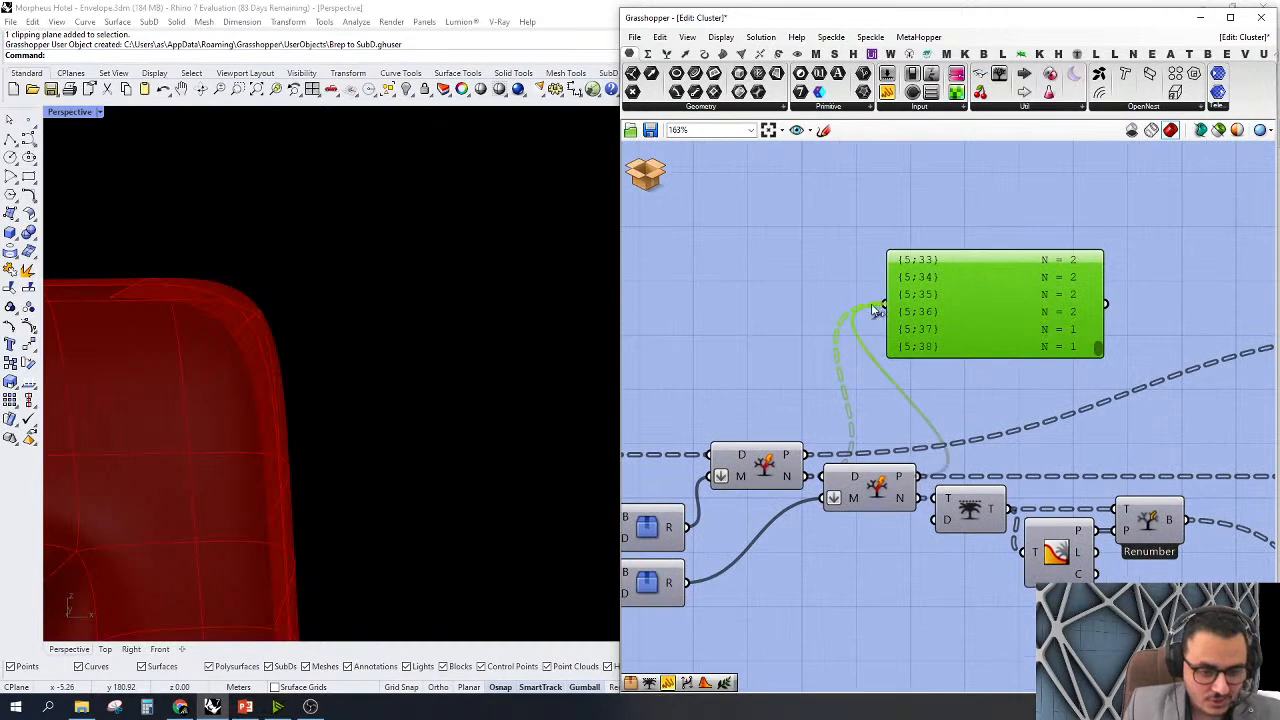
pyautogui.scroll(1, 1094, 345)
pyautogui.moveTo(1097, 349); pyautogui.dragTo(1097, 403)
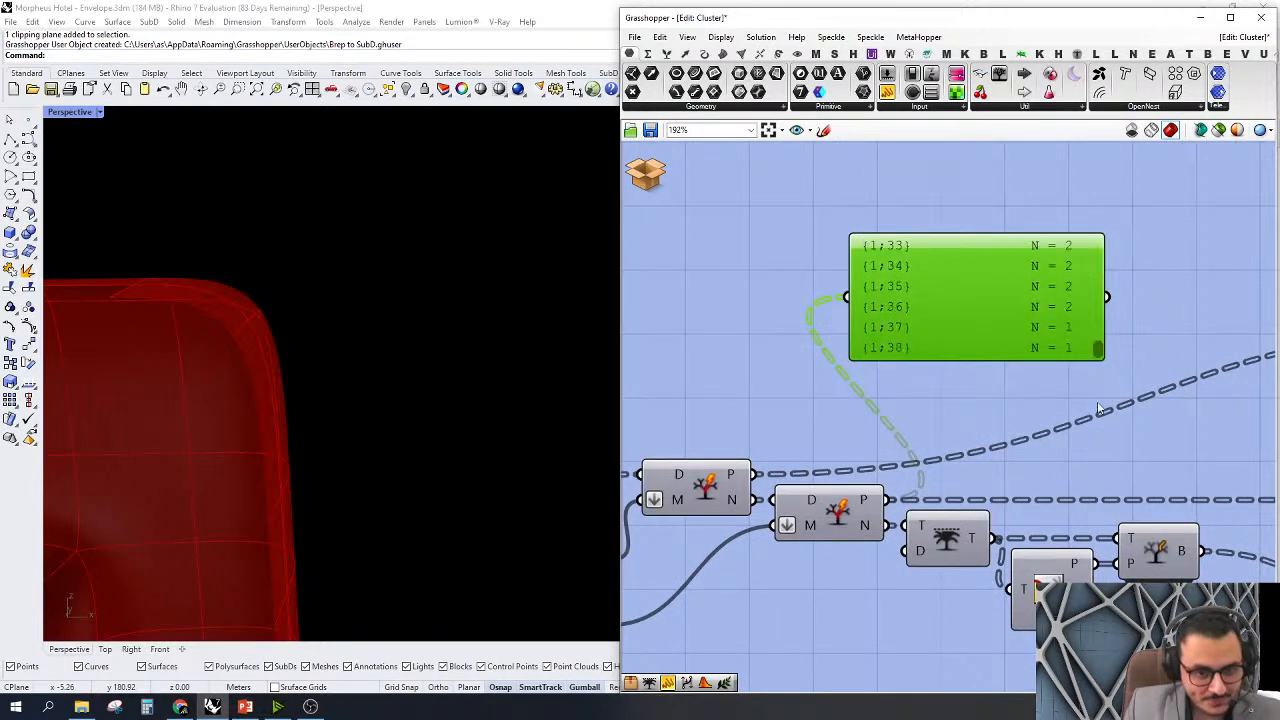
pyautogui.scroll(-2, 1062, 358)
pyautogui.scroll(1, 925, 456)
pyautogui.moveTo(848, 524); pyautogui.dragTo(1051, 468, button='right')
pyautogui.scroll(3, 722, 508)
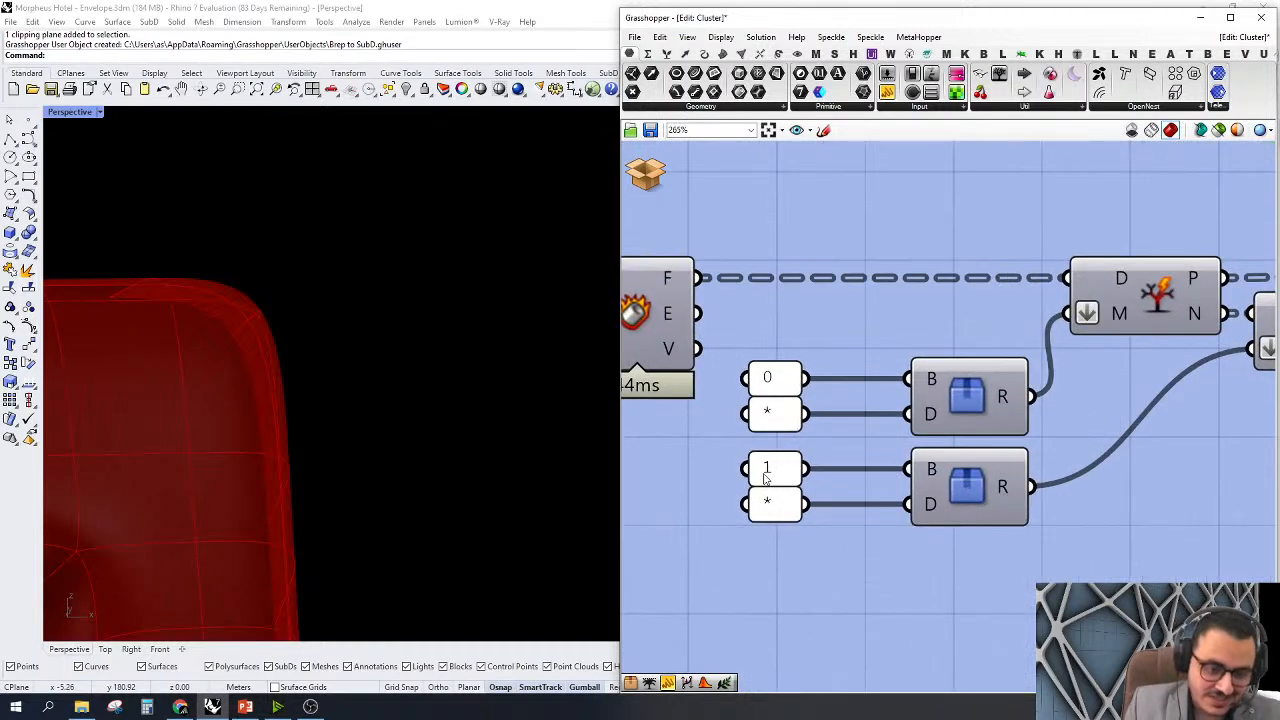
# Feed the Param Viewer from the second Split Tree's negative output, and examine the remaining branch paths
pyautogui.scroll(-5, 760, 480)
pyautogui.moveTo(1077, 436); pyautogui.dragTo(912, 484, button='right')
pyautogui.scroll(3, 912, 486)
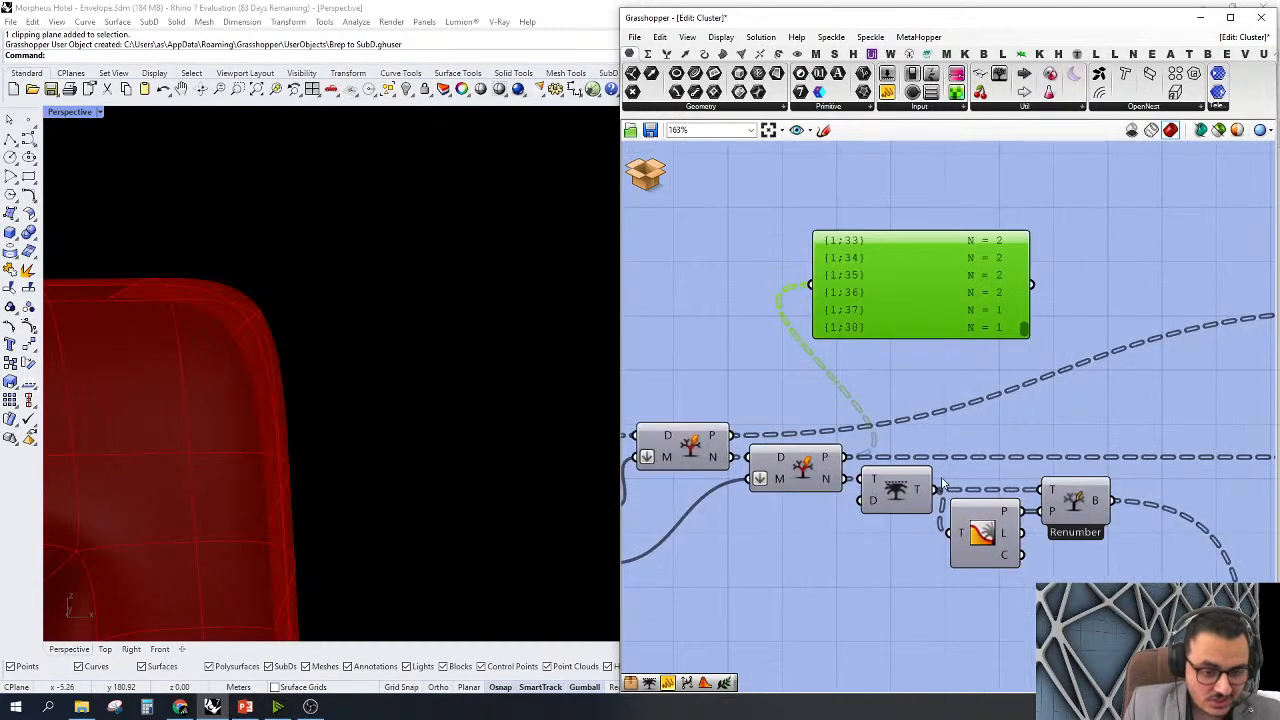
pyautogui.moveTo(845, 480); pyautogui.dragTo(819, 293)
pyautogui.scroll(2, 949, 250)
pyautogui.moveTo(1078, 393); pyautogui.dragTo(1068, 340)
pyautogui.moveTo(1065, 302); pyautogui.dragTo(1124, 179)
# Check the Trim Tree output's branch paths in the Param Viewer, and remove the viewer
pyautogui.scroll(-3, 1013, 259)
pyautogui.moveTo(883, 481); pyautogui.dragTo(956, 204)
pyautogui.scroll(3, 737, 263)
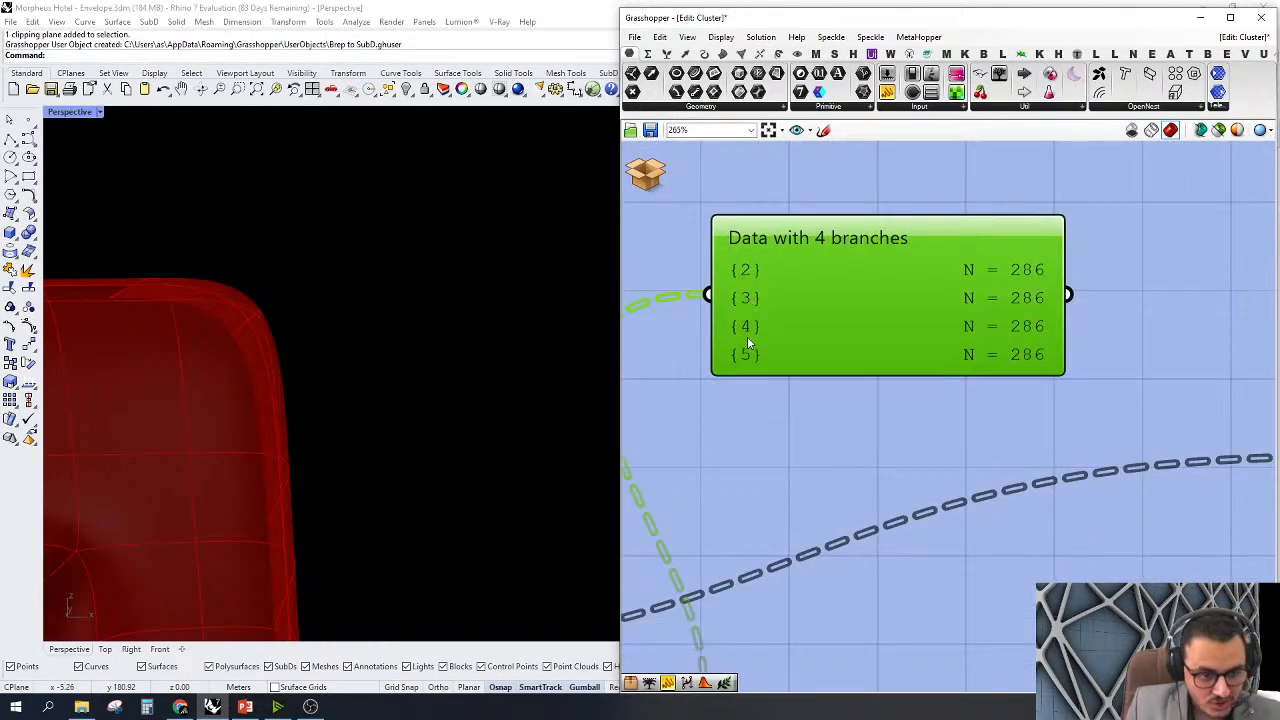
pyautogui.scroll(-4, 1064, 213)
pyautogui.moveTo(940, 353); pyautogui.dragTo(936, 335, button='right')
pyautogui.scroll(3, 935, 425)
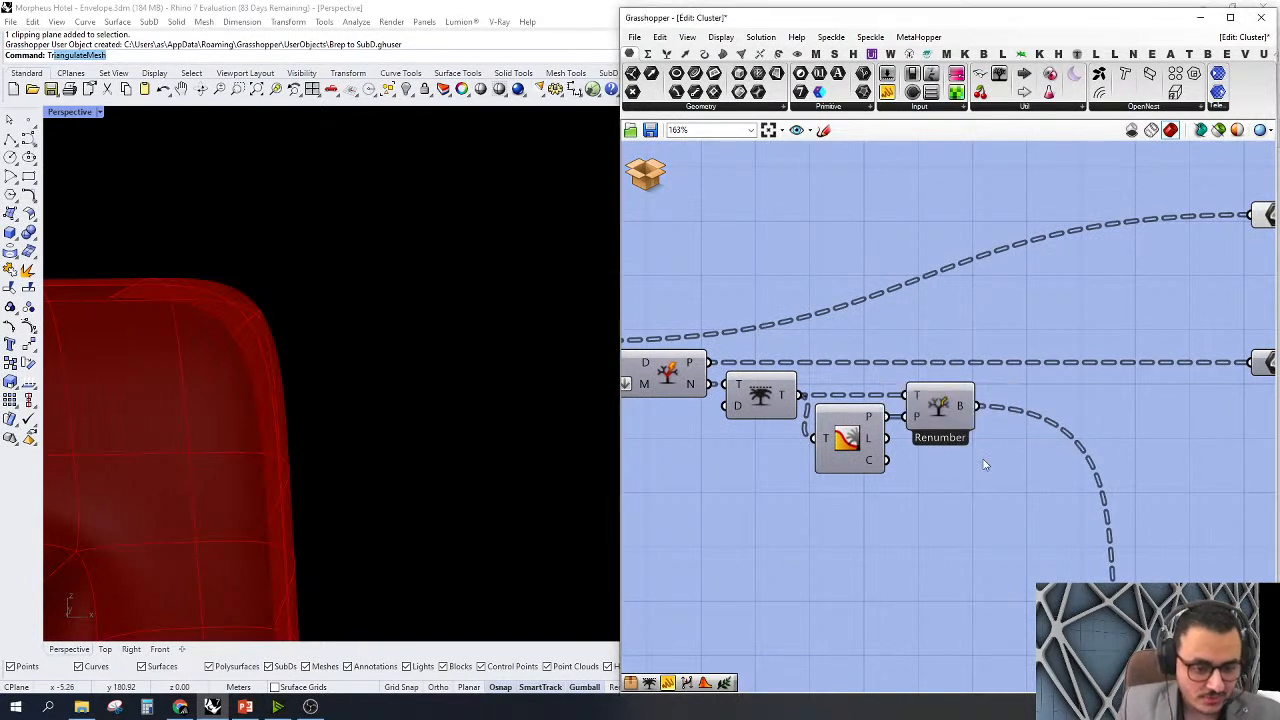
# Add a Tree Branch component above the renumbering one, and connect the Trim Tree output to its tree input
pyautogui.doubleClick(980, 450)
pyautogui.write('tr')
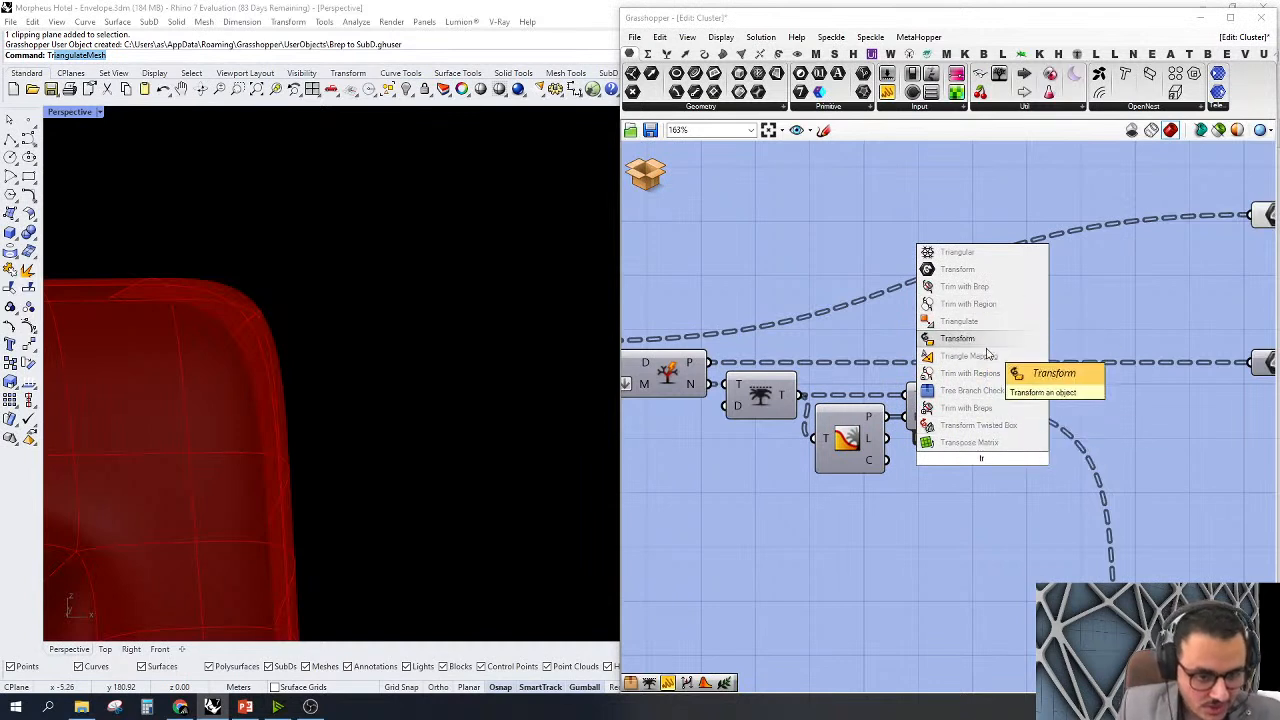
pyautogui.write(' br')
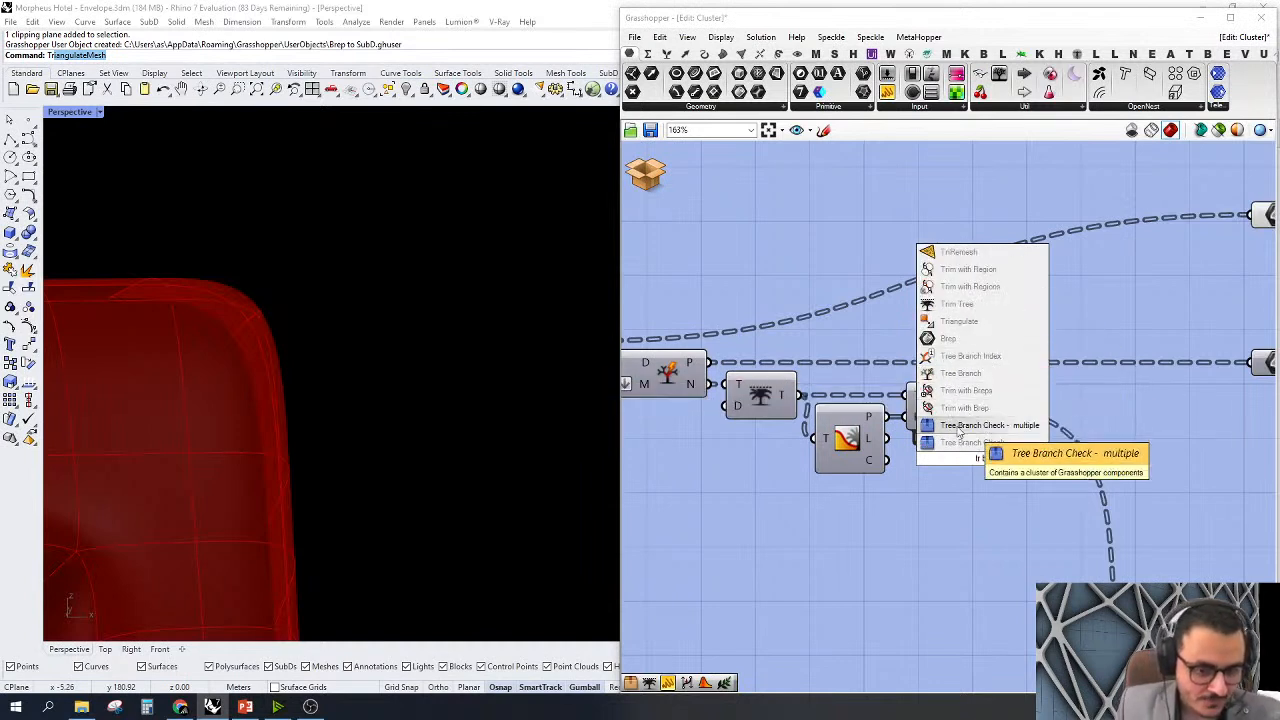
pyautogui.click(968, 375)
pyautogui.moveTo(975, 455); pyautogui.dragTo(898, 206)
pyautogui.moveTo(898, 206); pyautogui.dragTo(988, 226, button='right')
pyautogui.moveTo(988, 226); pyautogui.dragTo(888, 424)
pyautogui.moveTo(1027, 240); pyautogui.dragTo(1042, 220)
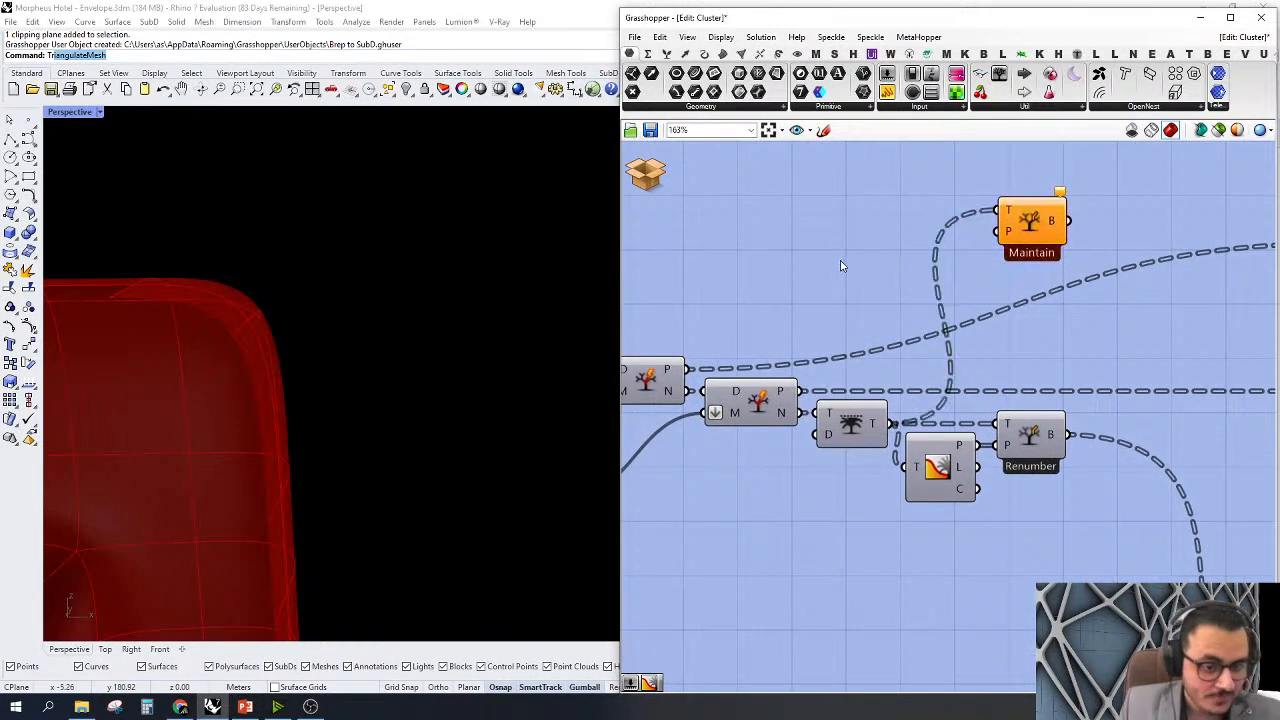
# Add a number slider, connect it to the path input of the upper Tree Branch, and set it to 4
pyautogui.doubleClick(840, 262)
pyautogui.write('0')
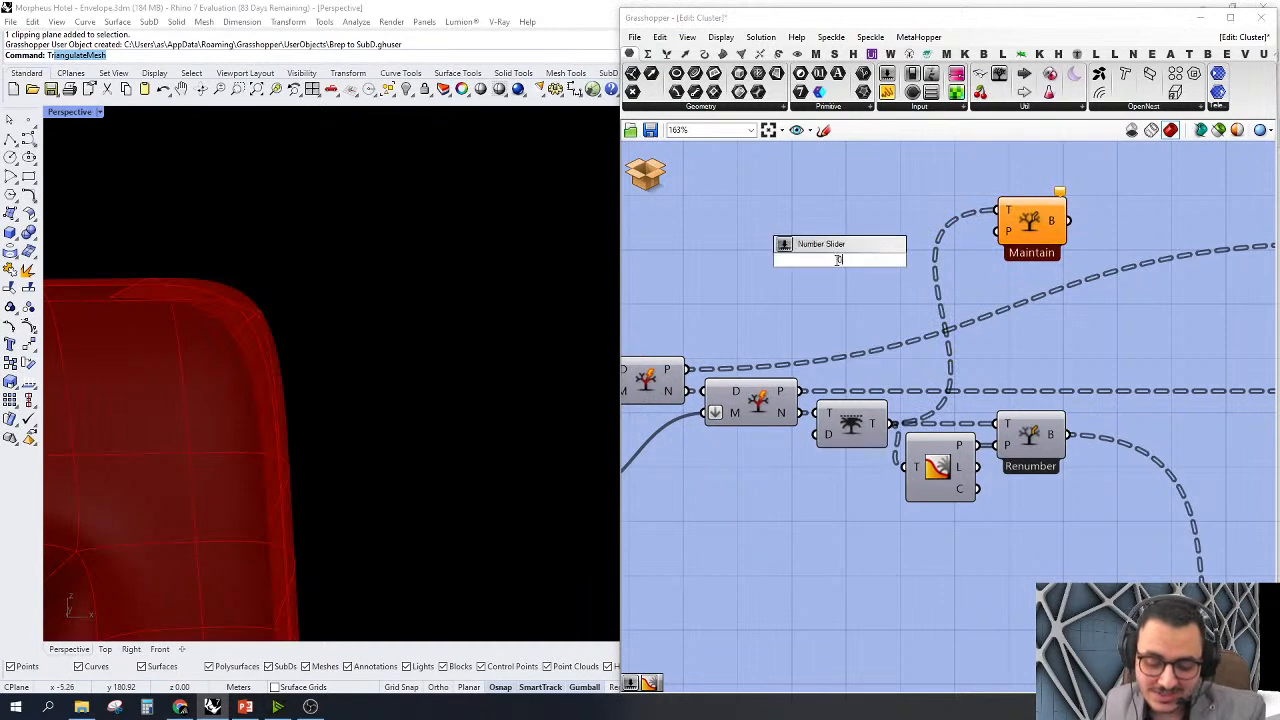
pyautogui.press('Return')
pyautogui.moveTo(1013, 237); pyautogui.dragTo(930, 259)
pyautogui.moveTo(1024, 233); pyautogui.dragTo(1007, 261)
pyautogui.scroll(2, 1094, 238)
pyautogui.scroll(-3, 1069, 283)
pyautogui.scroll(4, 760, 287)
pyautogui.moveTo(740, 287); pyautogui.dragTo(751, 288)
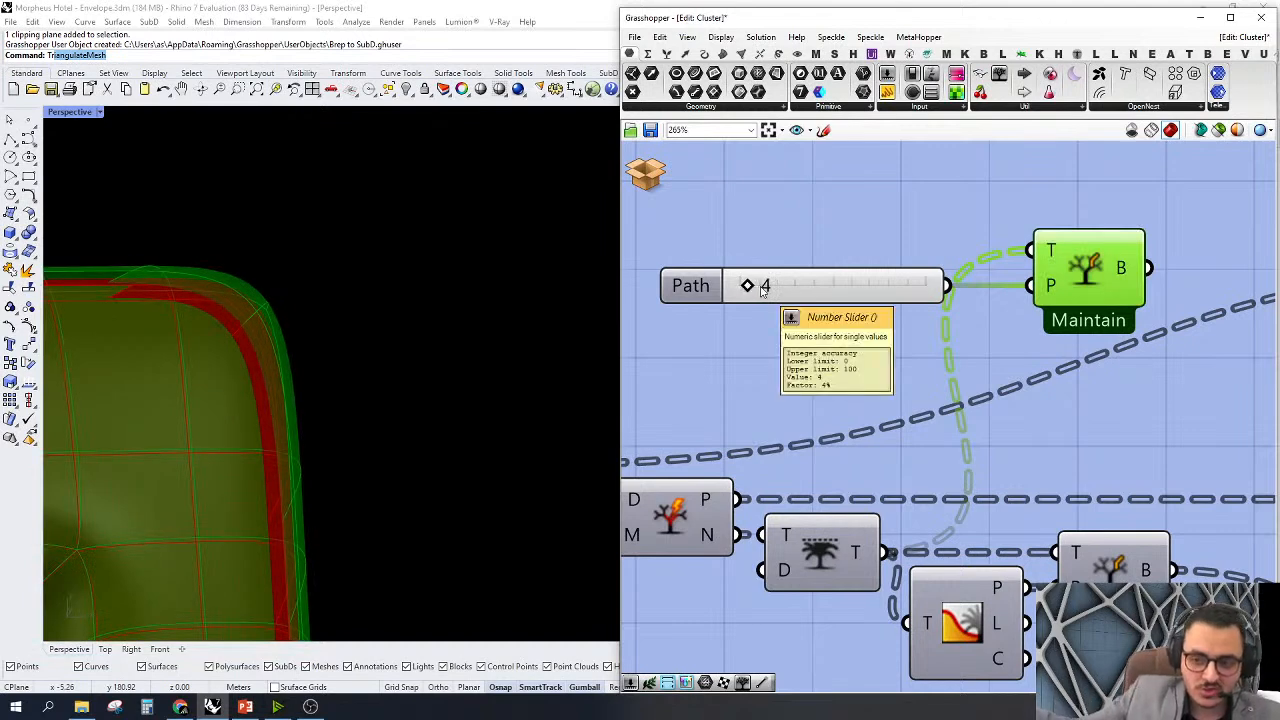
# Add a Param Viewer beside the upper Tree Branch, and feed it from the Trim Tree output
pyautogui.scroll(-3, 762, 288)
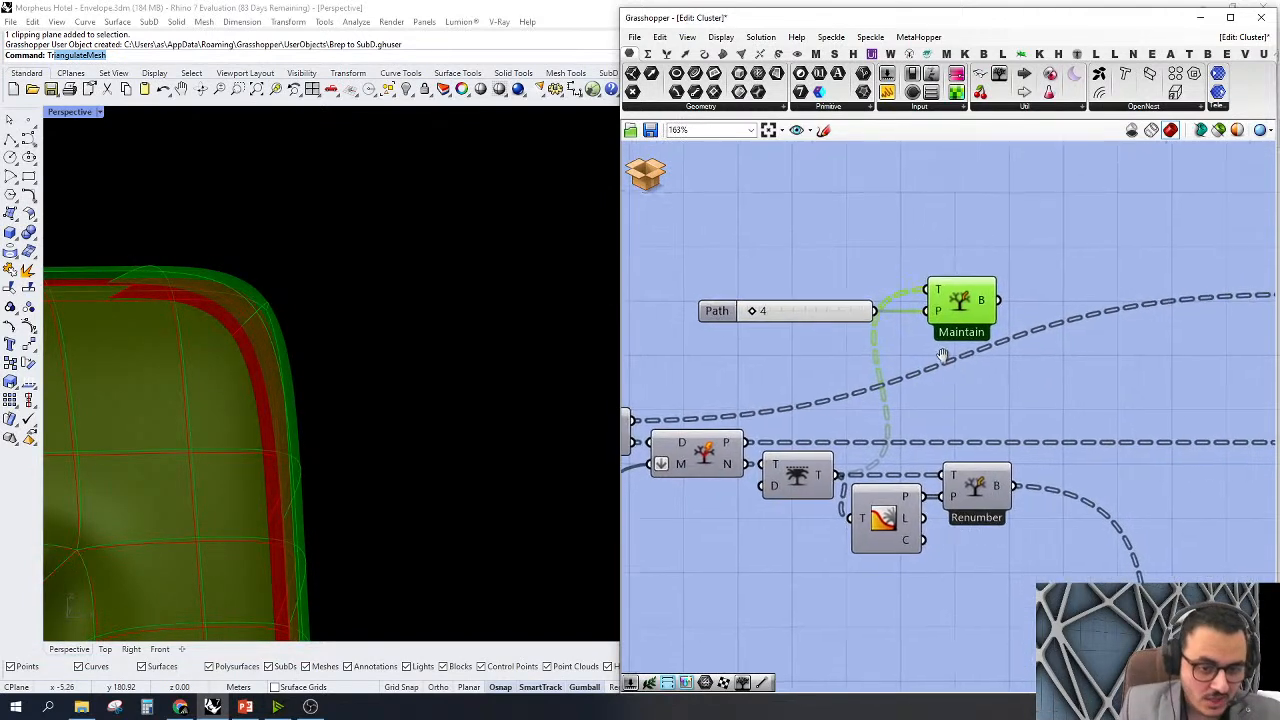
pyautogui.scroll(1, 967, 316)
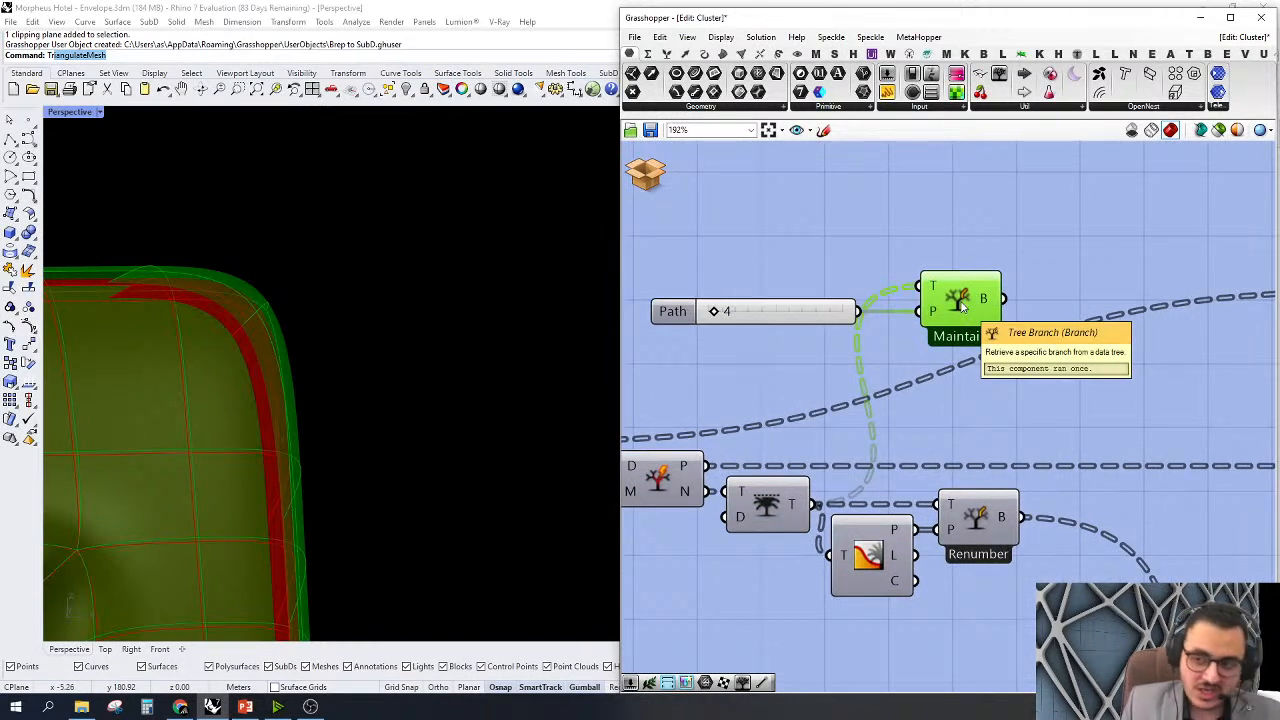
pyautogui.click(990, 74)
pyautogui.click(1128, 286)
pyautogui.moveTo(1005, 283); pyautogui.dragTo(820, 500)
pyautogui.scroll(1, 1142, 283)
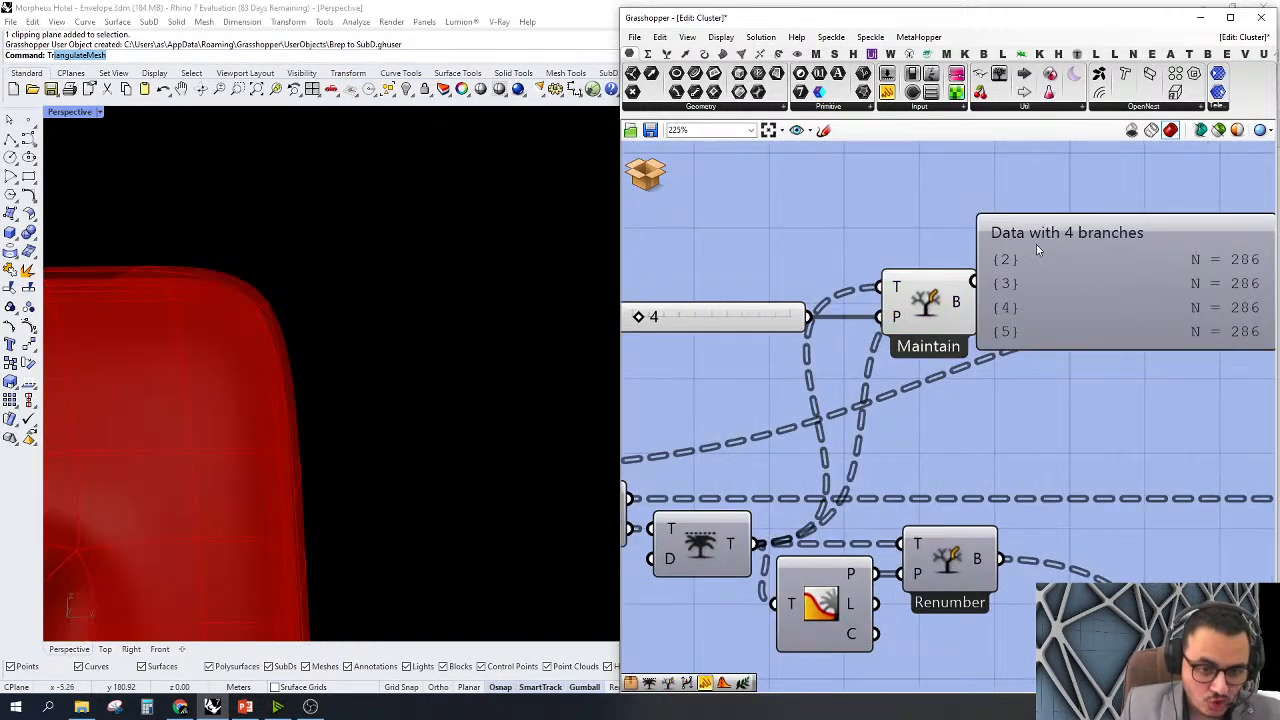
# Add a second Param Viewer fed from the lower Tree Branch's output, and compare its paths with those of the first viewer
pyautogui.moveTo(1054, 303); pyautogui.dragTo(1000, 558)
pyautogui.hotkey('ctrl', 'c')
pyautogui.hotkey('ctrl', 'v')
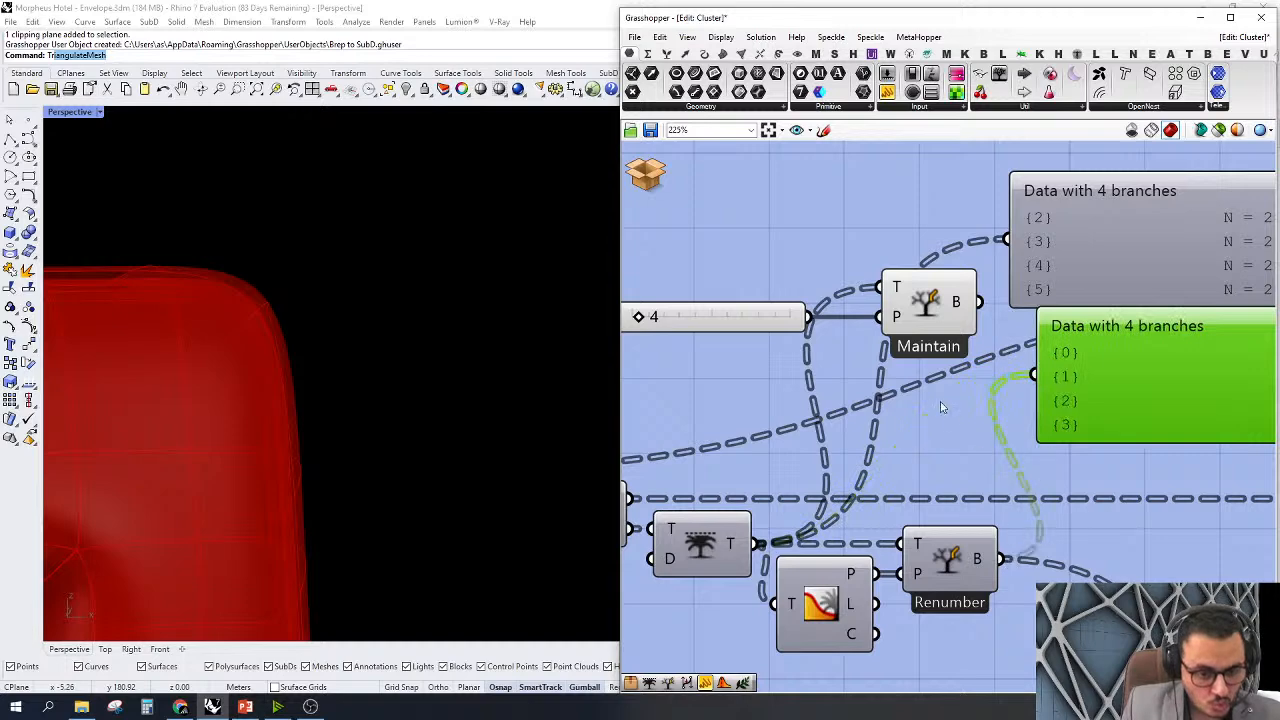
pyautogui.scroll(-1, 1062, 387)
pyautogui.moveTo(1063, 392); pyautogui.dragTo(1048, 410)
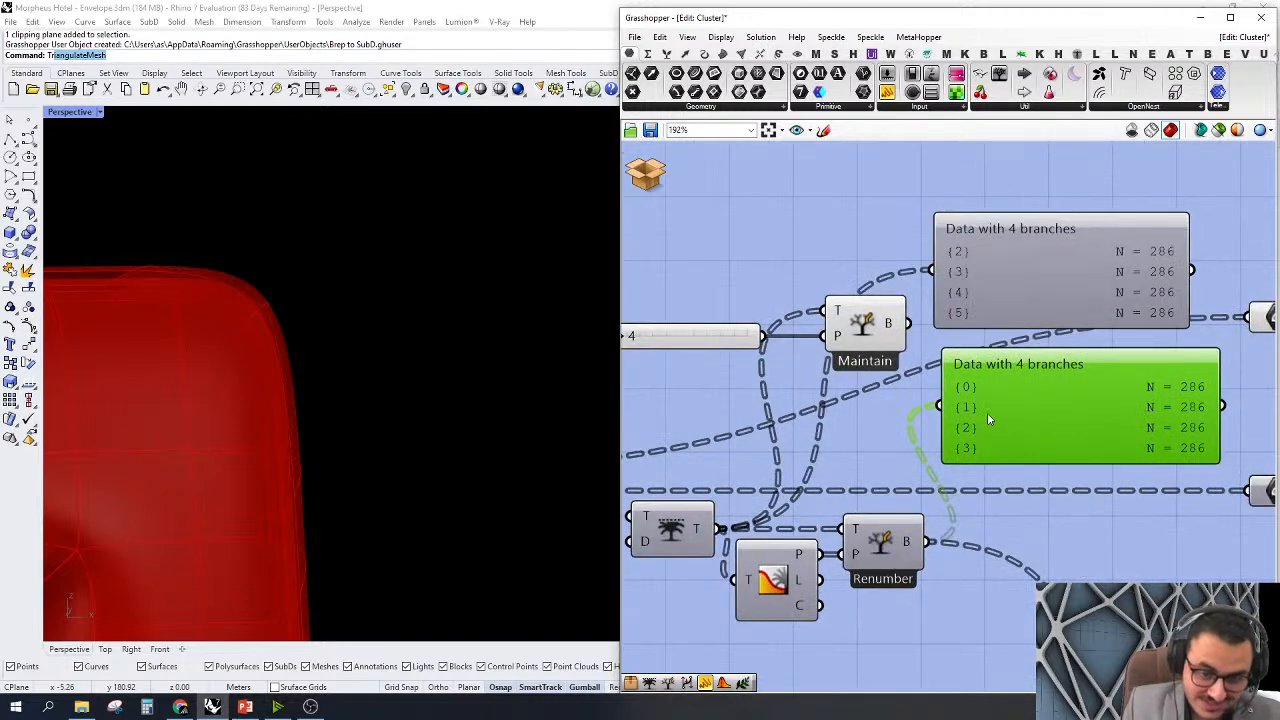
pyautogui.moveTo(998, 410); pyautogui.dragTo(1022, 411, button='right')
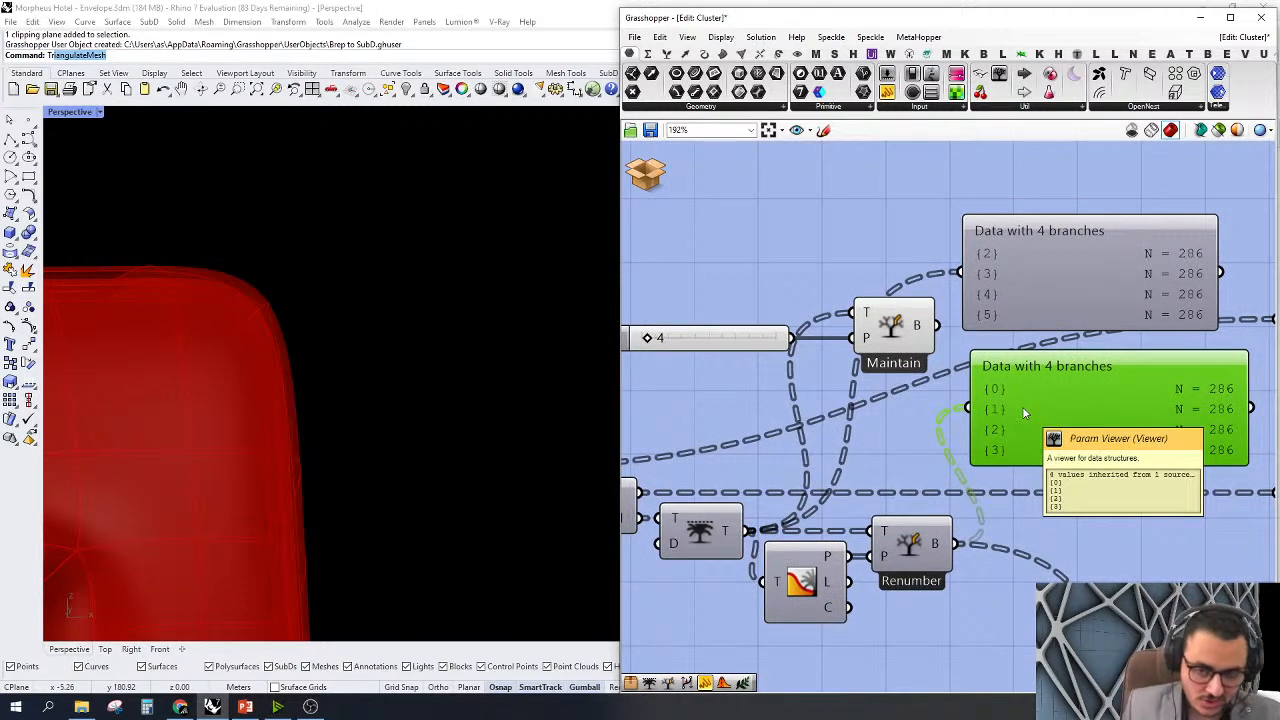
pyautogui.scroll(-2, 1052, 392)
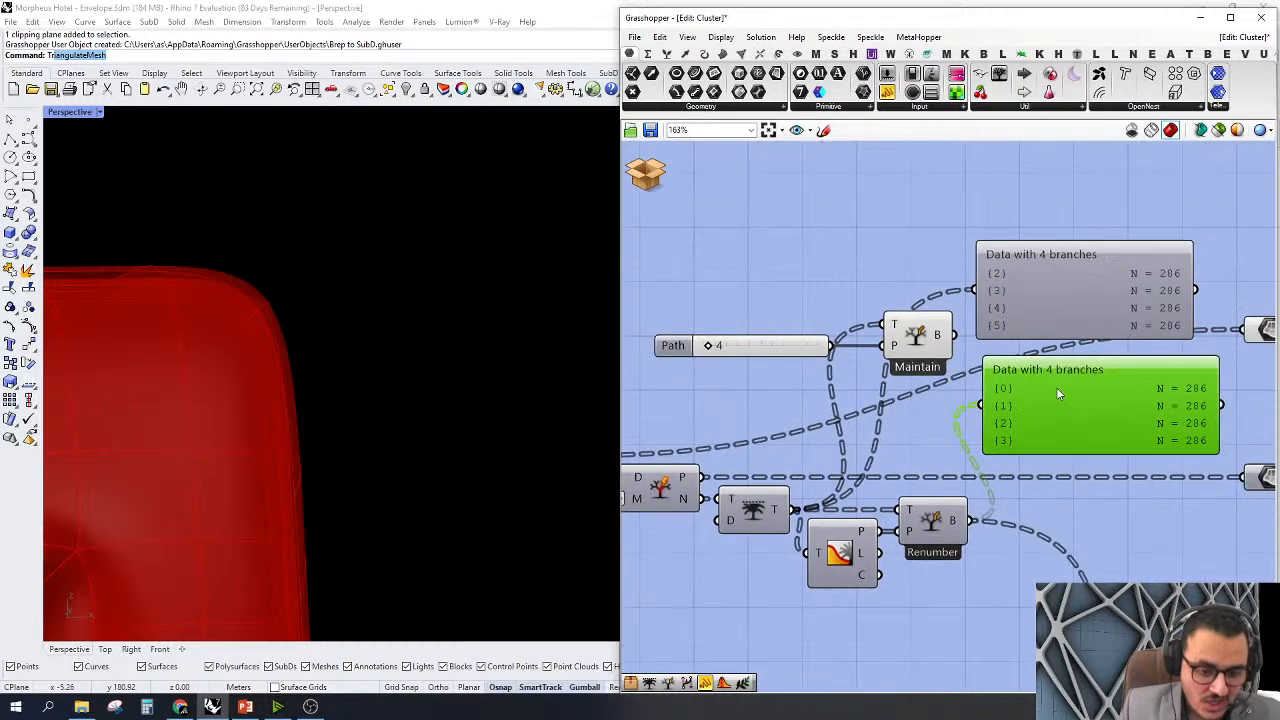
pyautogui.moveTo(907, 424); pyautogui.dragTo(931, 430, button='right')
pyautogui.scroll(2, 1033, 396)
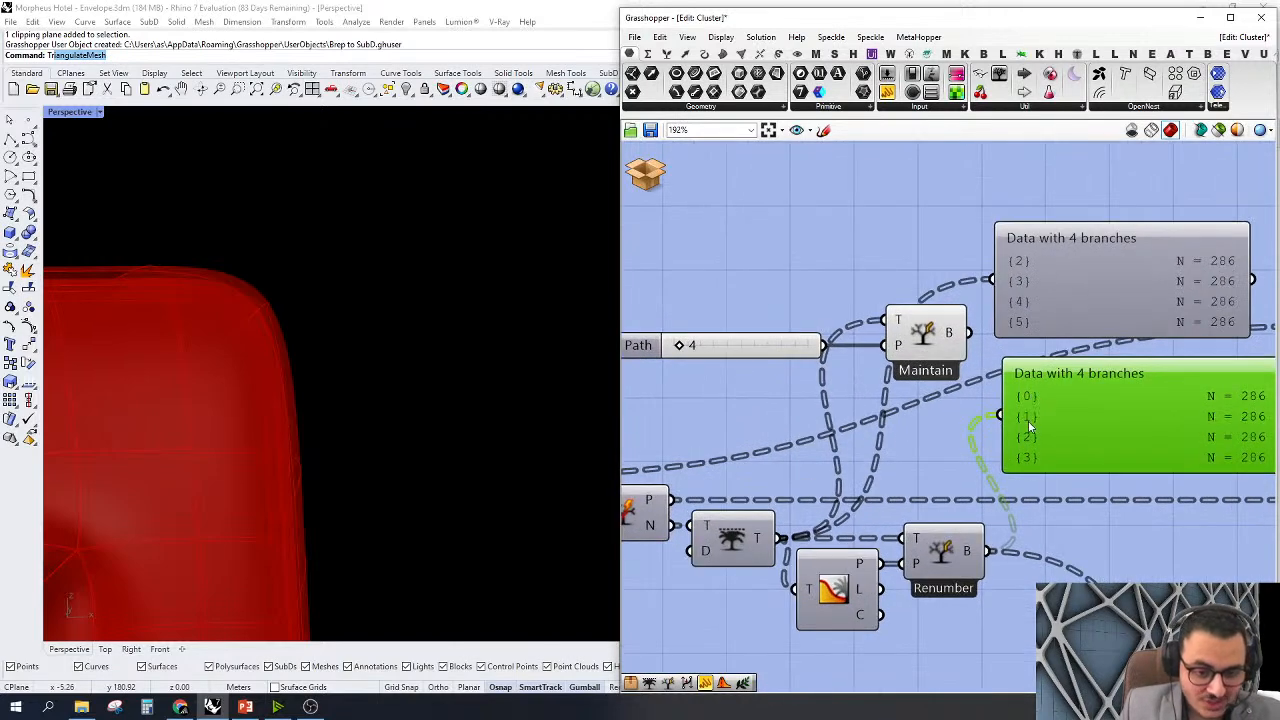
pyautogui.moveTo(1024, 289); pyautogui.dragTo(1094, 280, button='right')
# Examine the Tree Statistics component's paths output by feeding it into the lower Param Viewer
pyautogui.moveTo(835, 535)
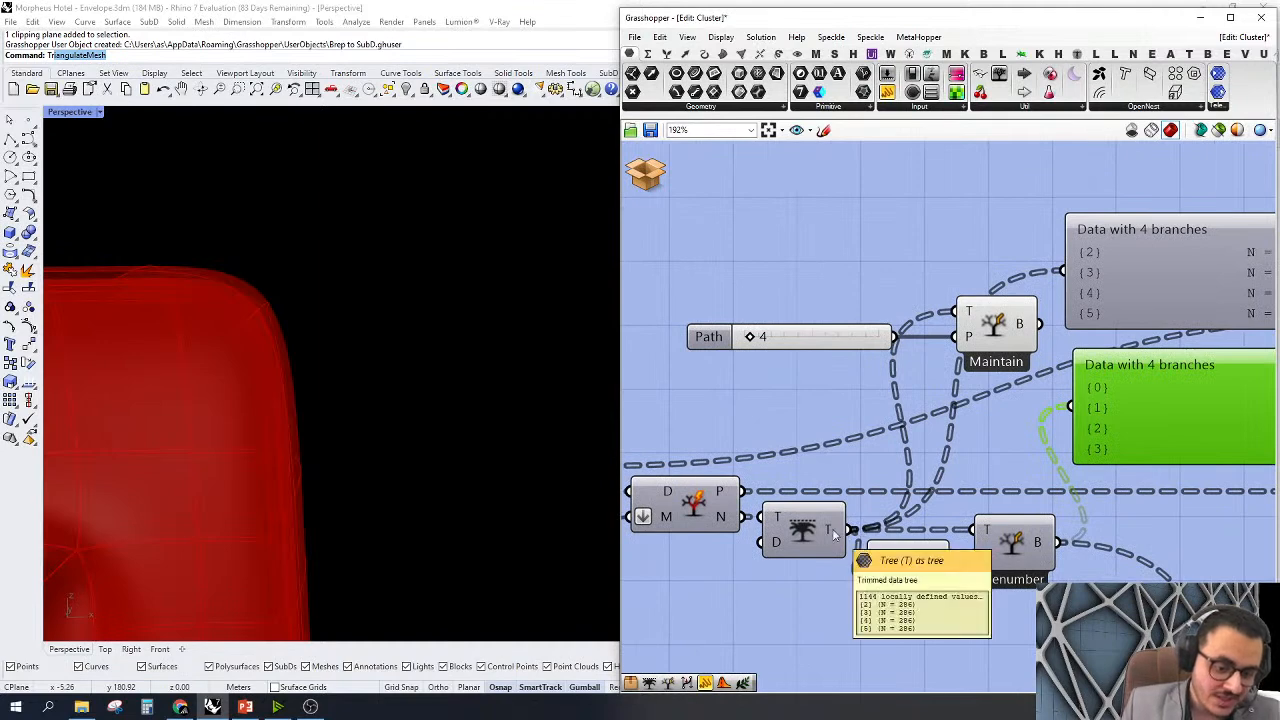
pyautogui.click(909, 577)
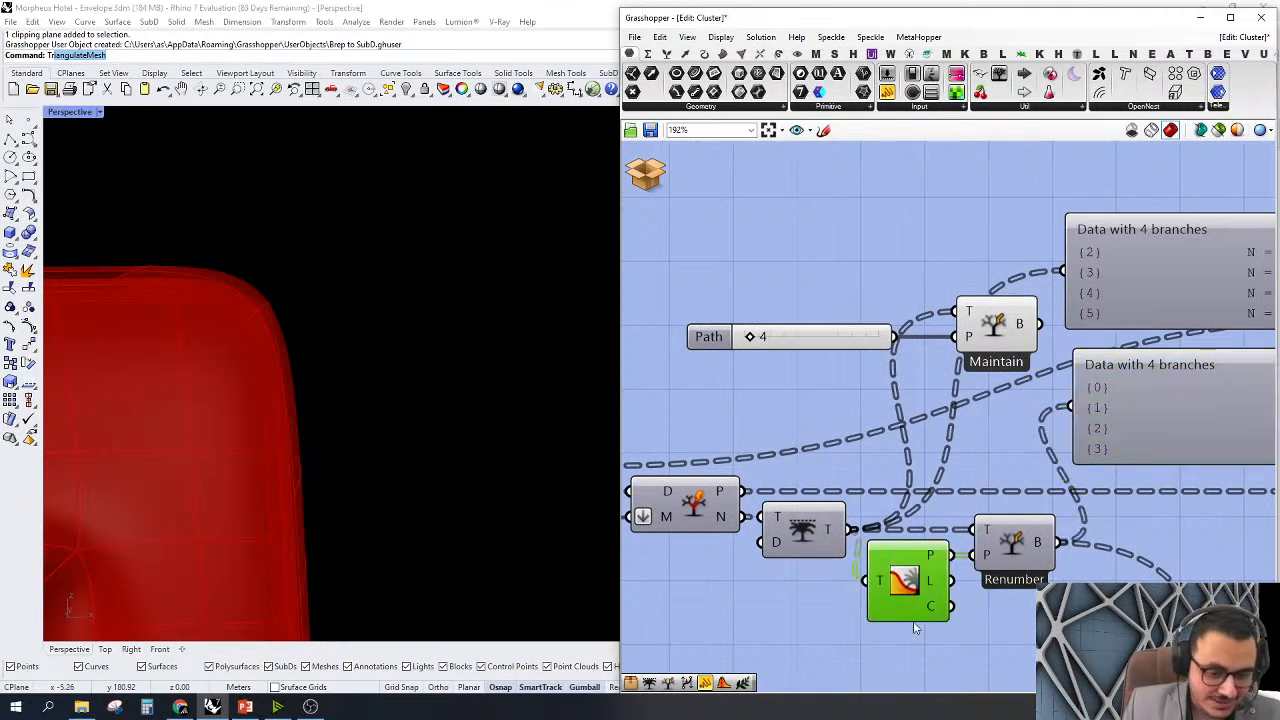
pyautogui.moveTo(909, 577); pyautogui.dragTo(876, 468, button='right')
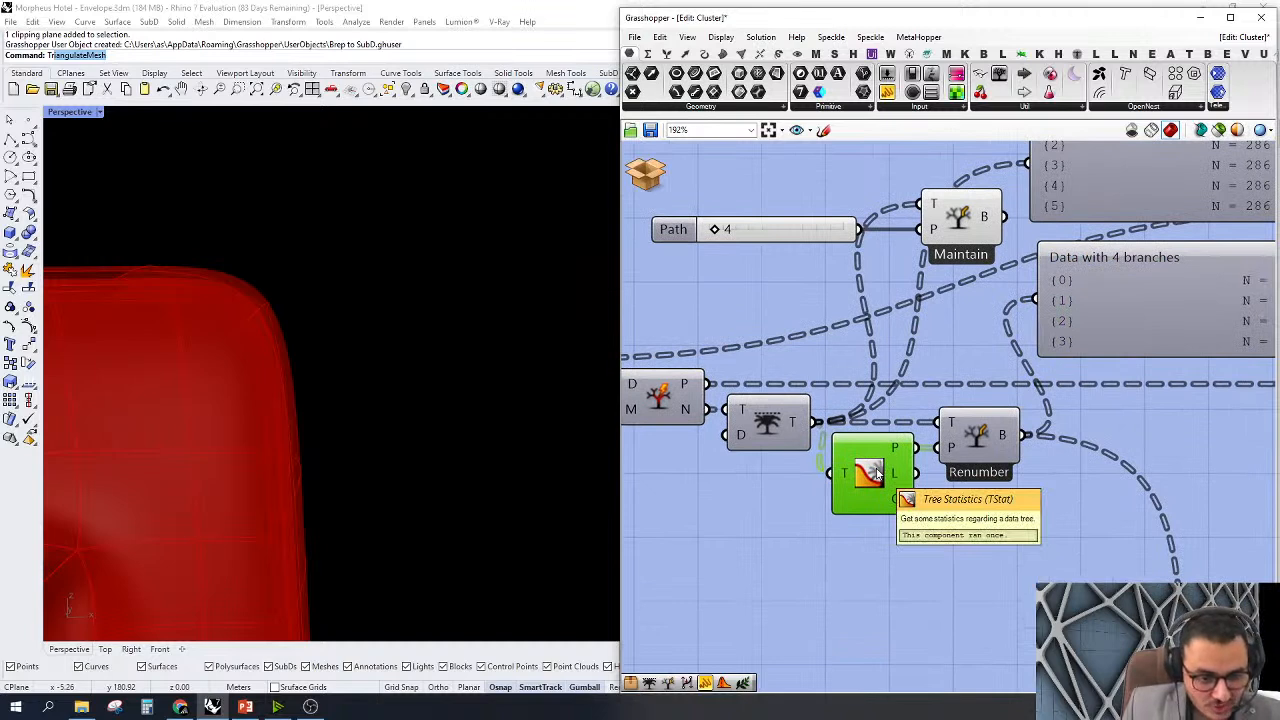
pyautogui.moveTo(896, 451)
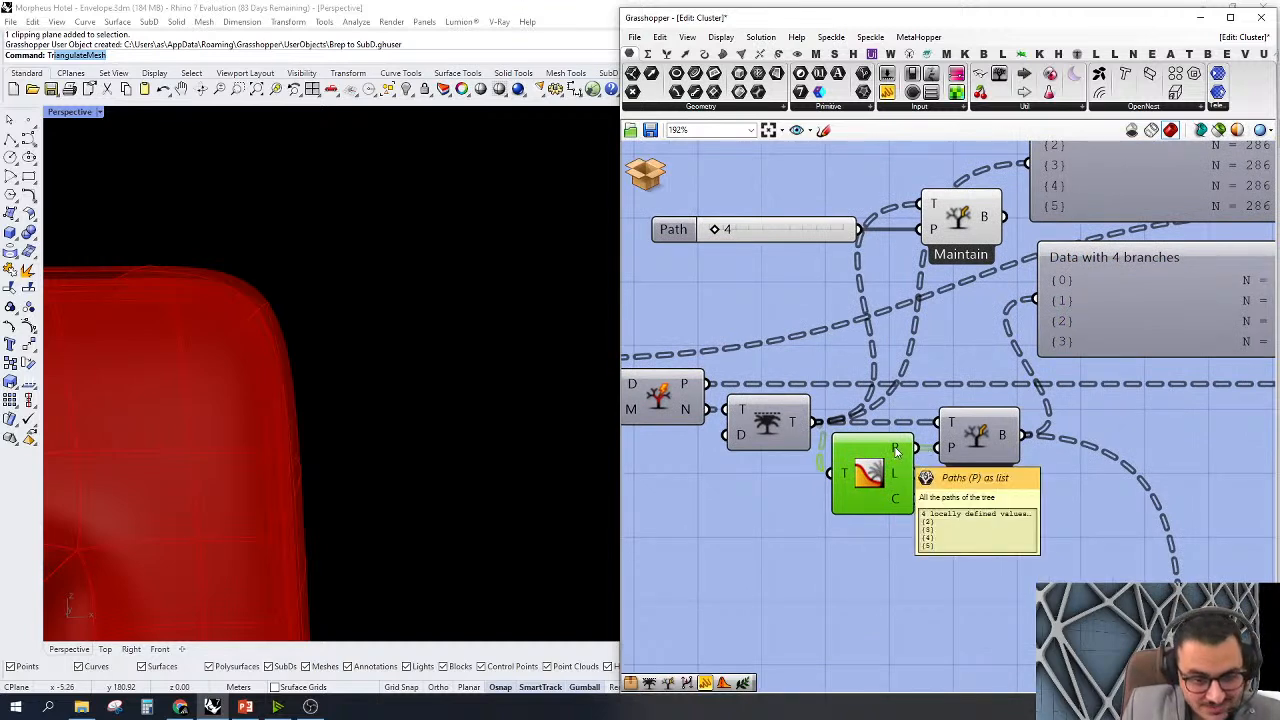
pyautogui.moveTo(896, 451); pyautogui.dragTo(1035, 298)
pyautogui.moveTo(1081, 325); pyautogui.dragTo(988, 325, button='right')
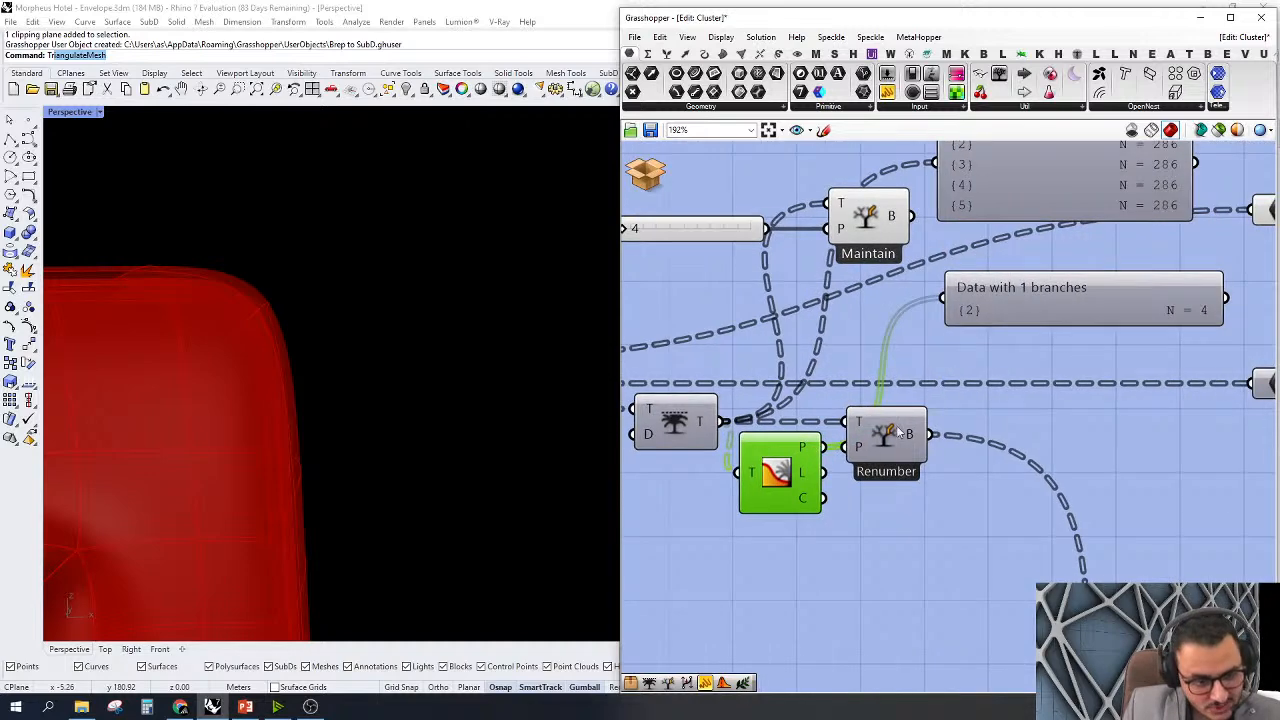
# Place a panel below the lower Tree Branch, and connect it to the Tree Statistics paths output to read the list
pyautogui.scroll(-4, 972, 458)
pyautogui.click(888, 92)
pyautogui.scroll(3, 984, 552)
pyautogui.click(941, 527)
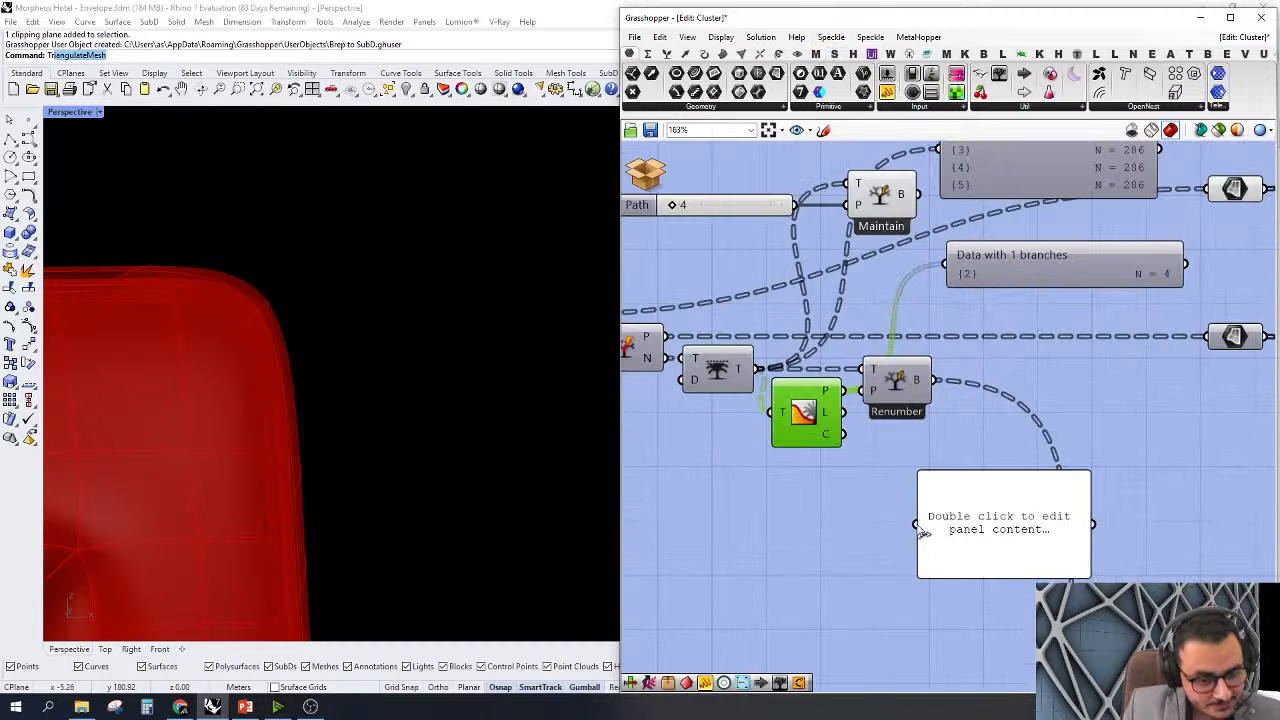
pyautogui.moveTo(914, 524); pyautogui.dragTo(843, 392)
pyautogui.scroll(2, 990, 585)
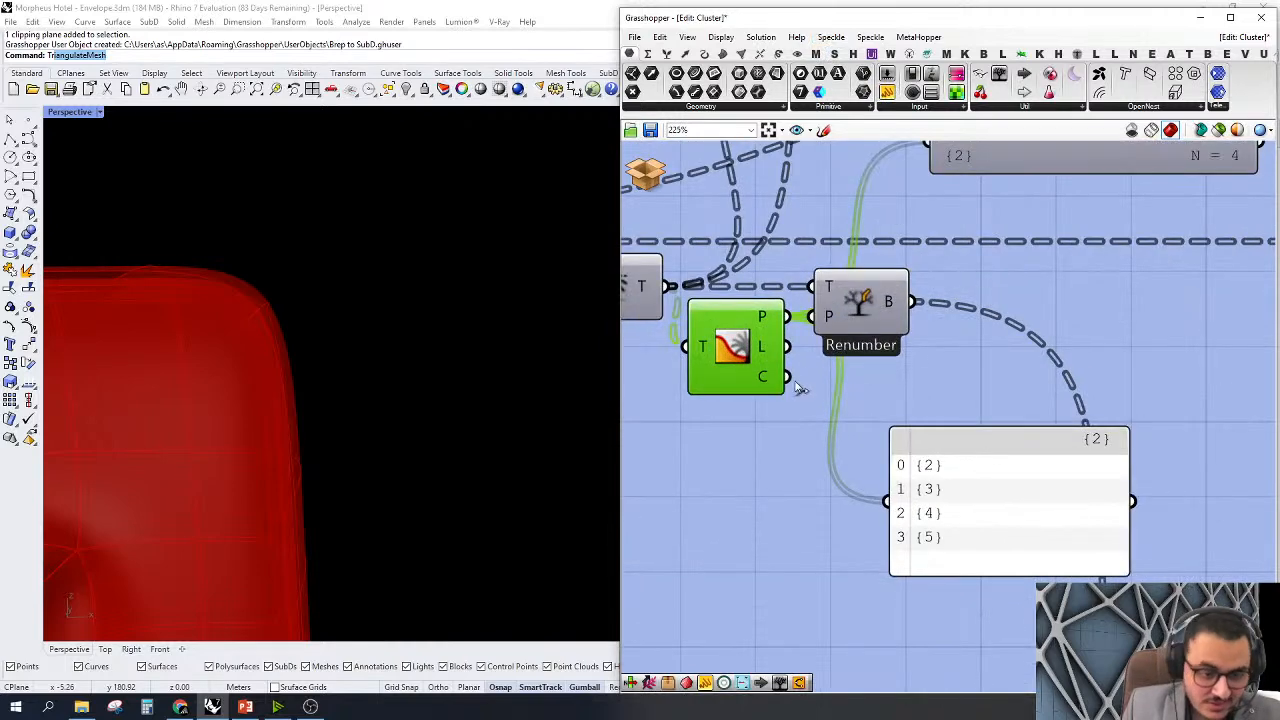
# Feed the panel from the Tree Statistics length and count outputs in turn, and delete the panel
pyautogui.moveTo(765, 347)
pyautogui.moveTo(765, 347); pyautogui.dragTo(888, 505)
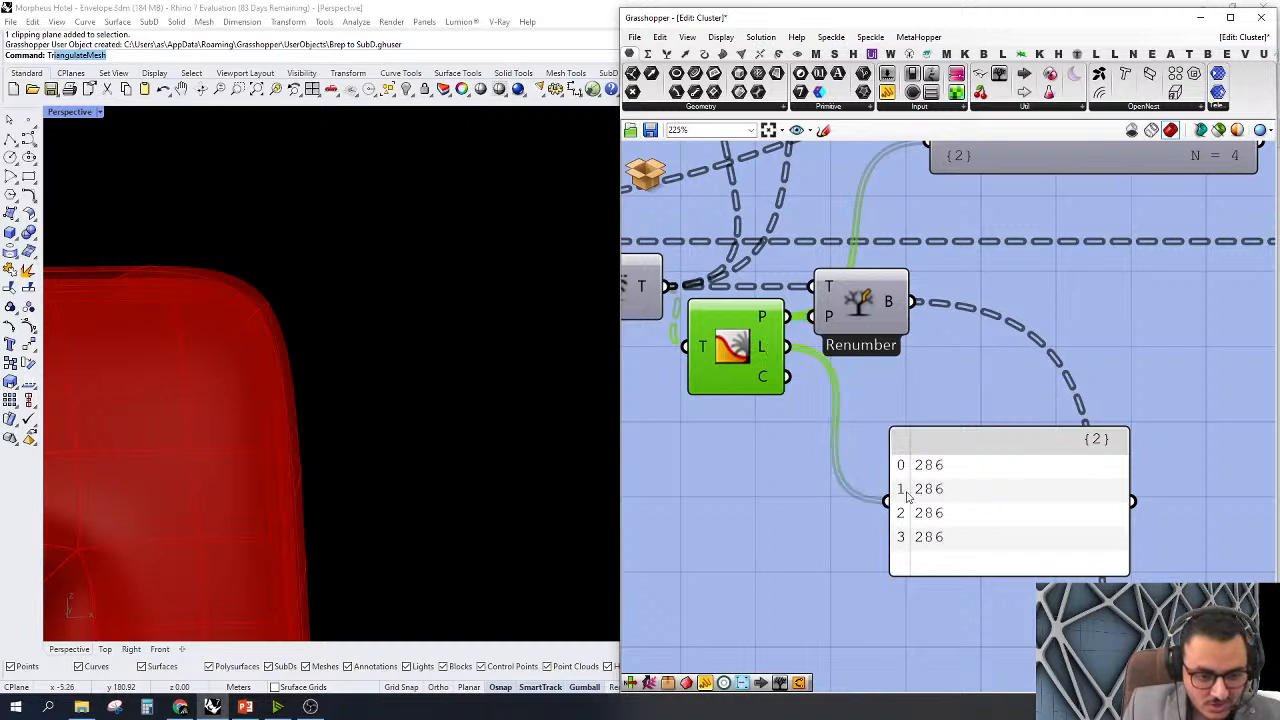
pyautogui.moveTo(777, 381); pyautogui.dragTo(926, 474)
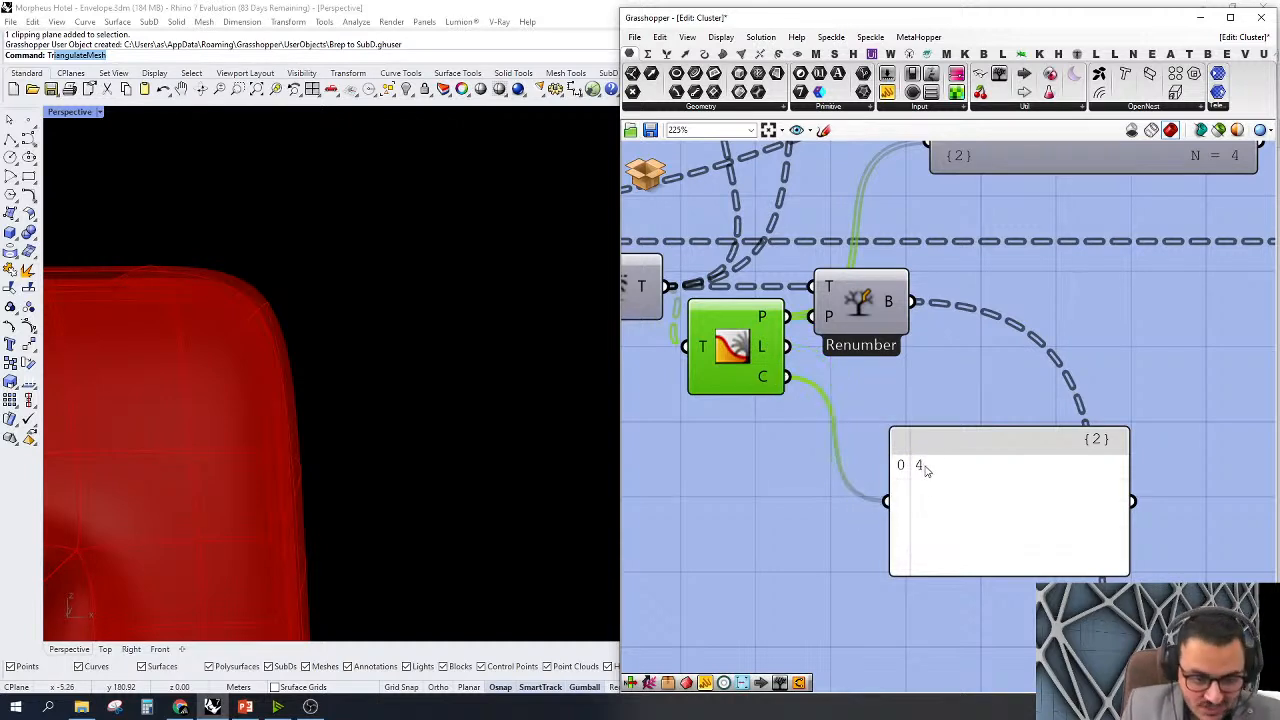
pyautogui.scroll(-2, 922, 475)
pyautogui.click(958, 537)
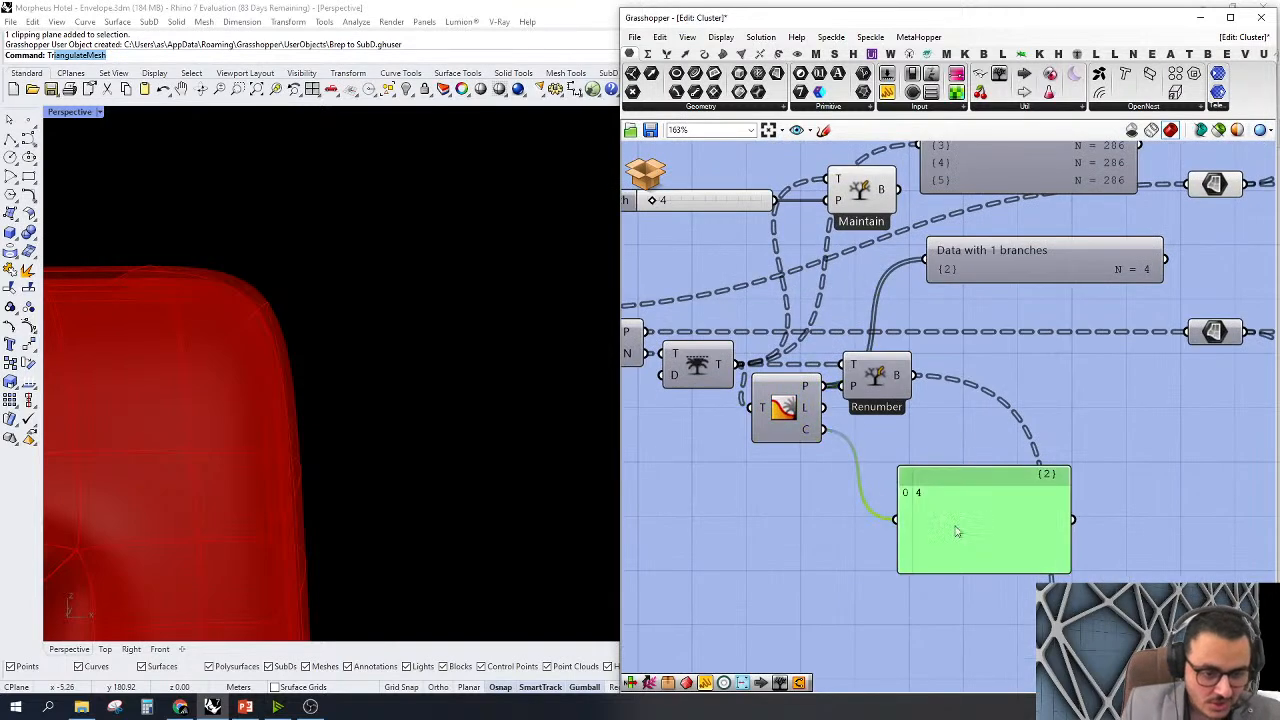
pyautogui.press('Delete')
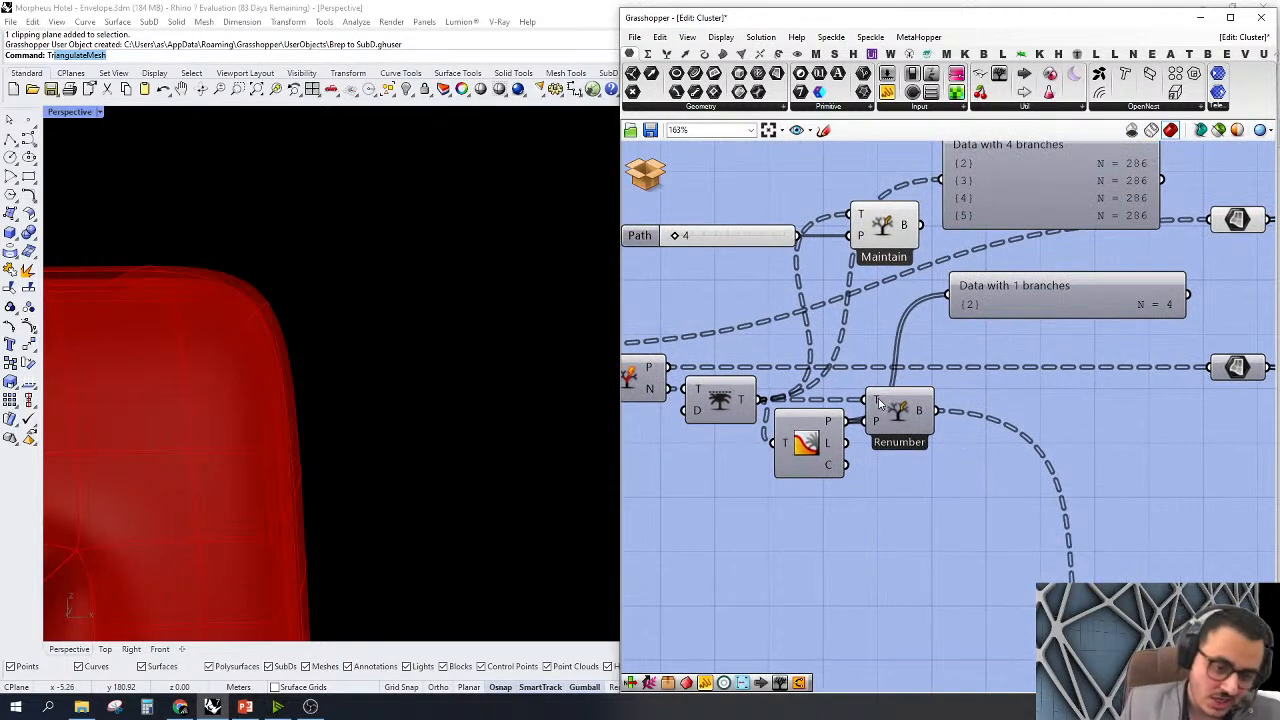
# Reconnect the lower Param Viewer to the lower Tree Branch's output, and compare its paths with the Tree Statistics paths output
pyautogui.click(903, 413)
pyautogui.moveTo(937, 411); pyautogui.dragTo(946, 297)
pyautogui.scroll(2, 840, 400)
pyautogui.moveTo(829, 433)
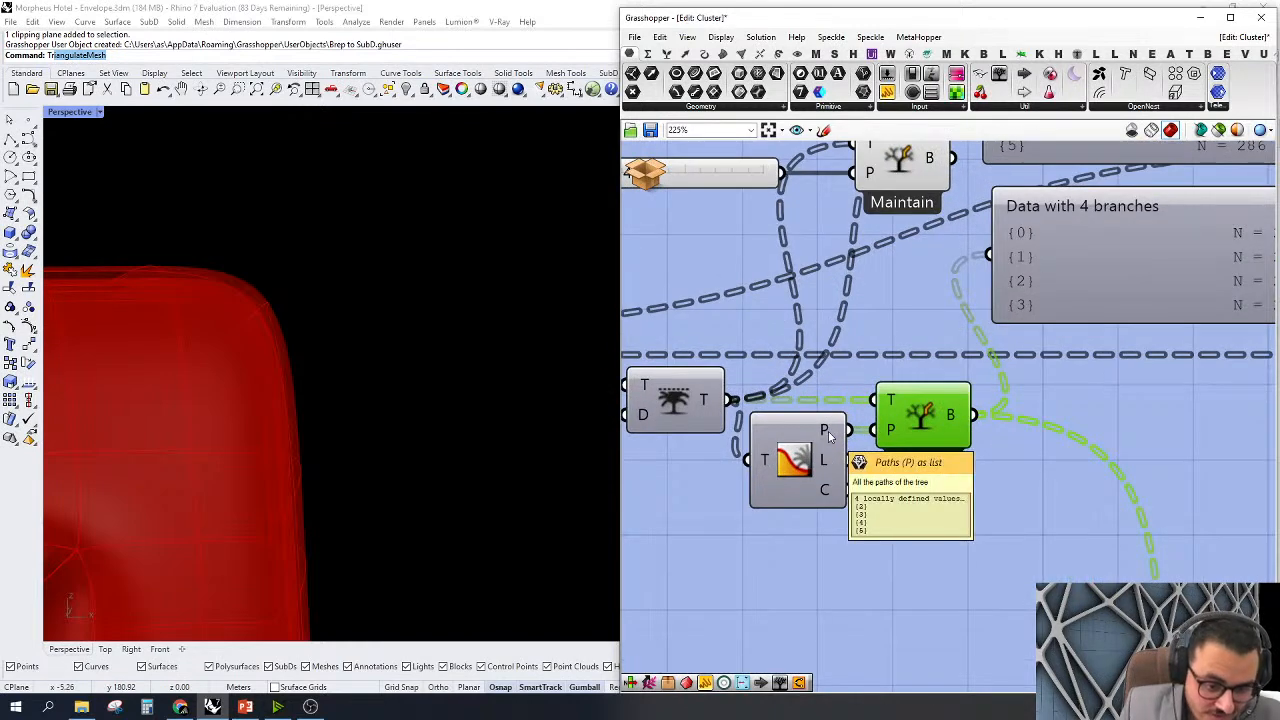
pyautogui.moveTo(900, 186); pyautogui.dragTo(887, 260, button='right')
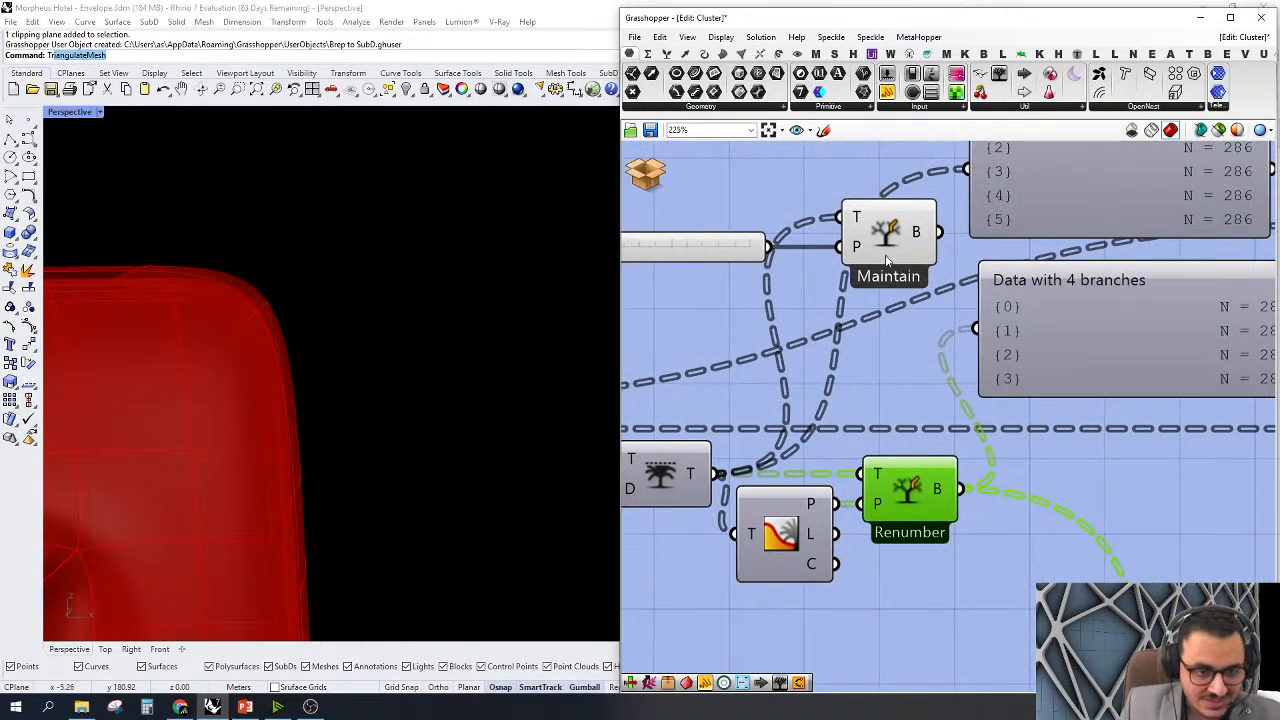
# Check the Maintain Paths option on the lower Tree Branch, and turn it off on the upper Tree Branch
pyautogui.rightClick(913, 496)
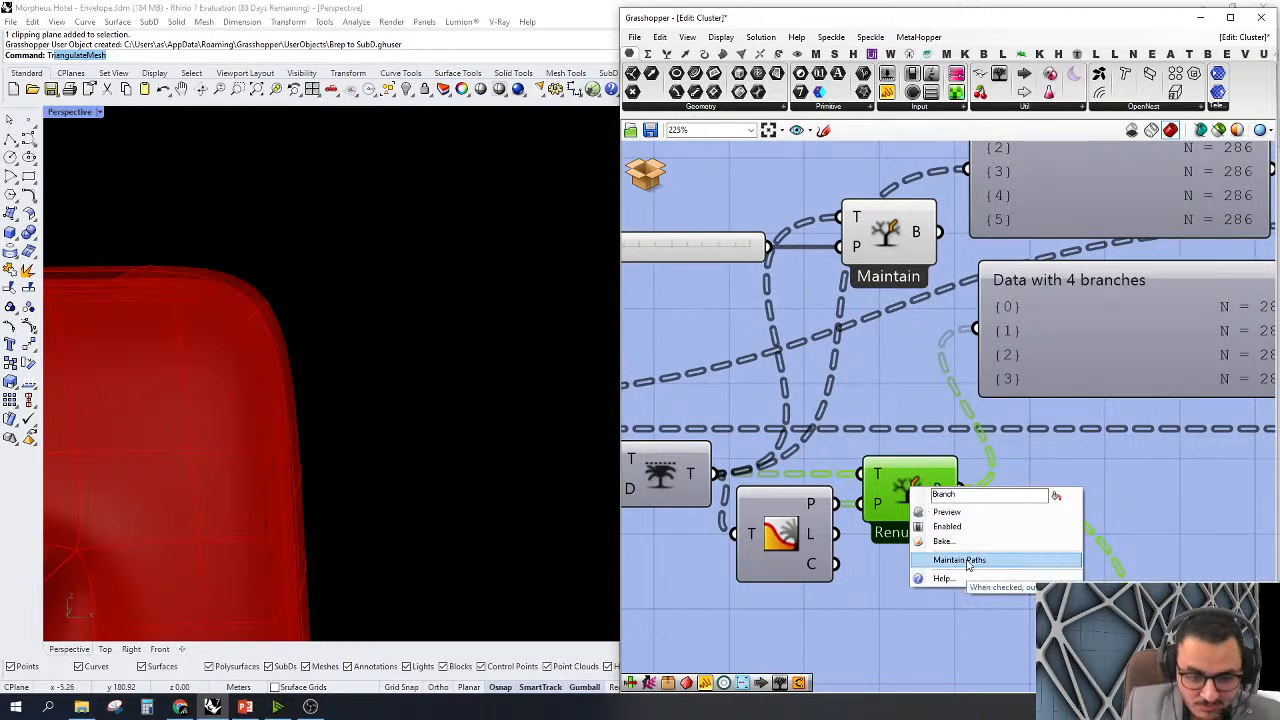
pyautogui.rightClick(885, 233)
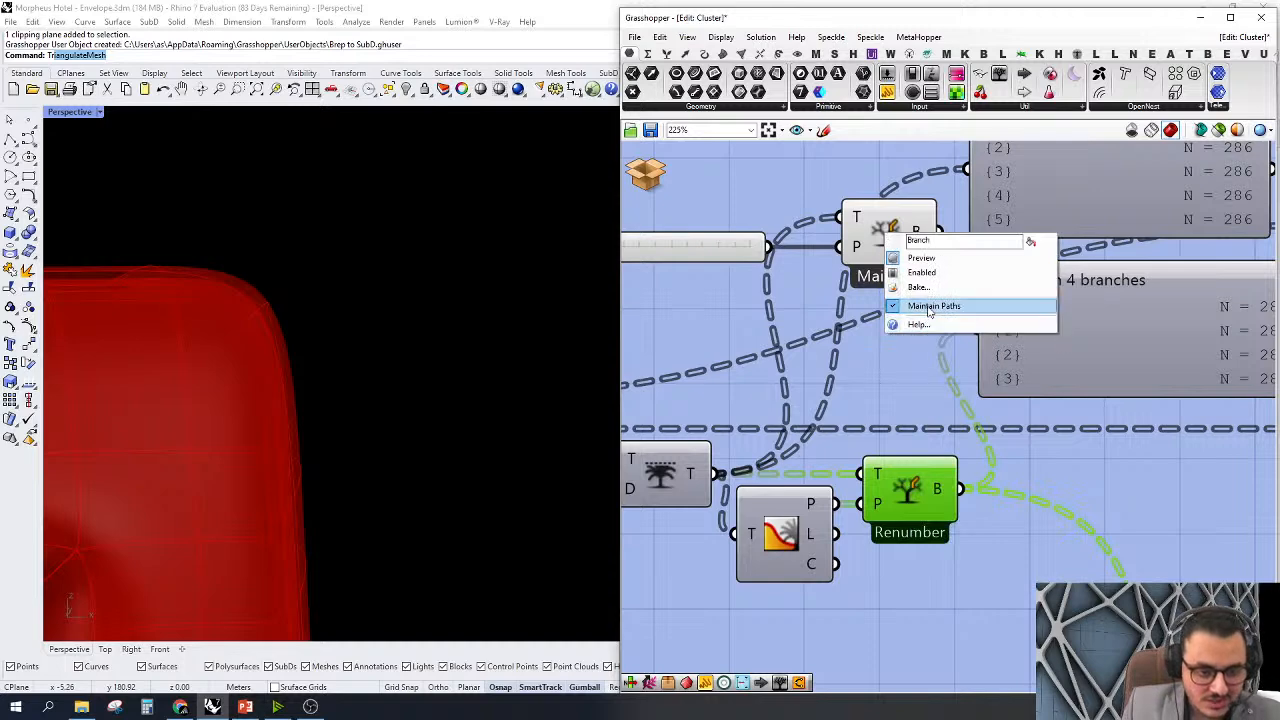
pyautogui.click(927, 306)
pyautogui.moveTo(927, 306); pyautogui.dragTo(930, 363, button='right')
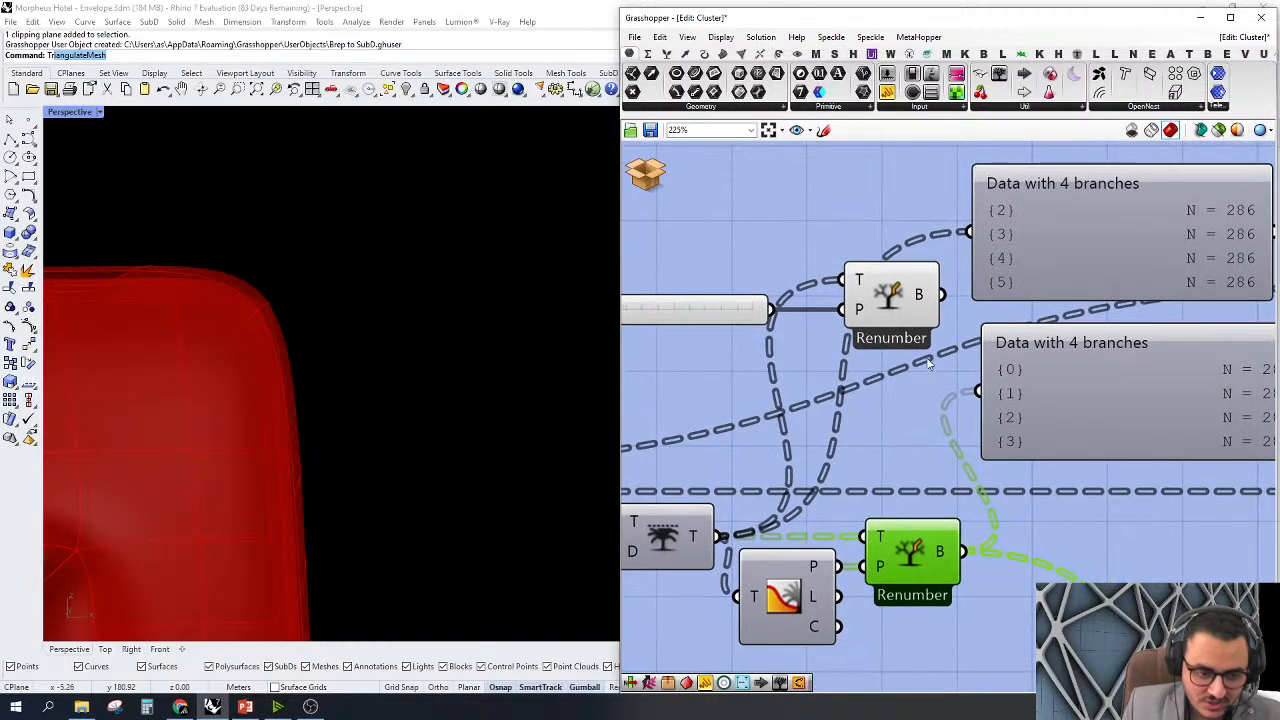
# Connect the Tree Statistics paths to the upper Tree Branch's path input, and feed the upper Param Viewer from its branch output
pyautogui.moveTo(823, 573); pyautogui.dragTo(843, 309)
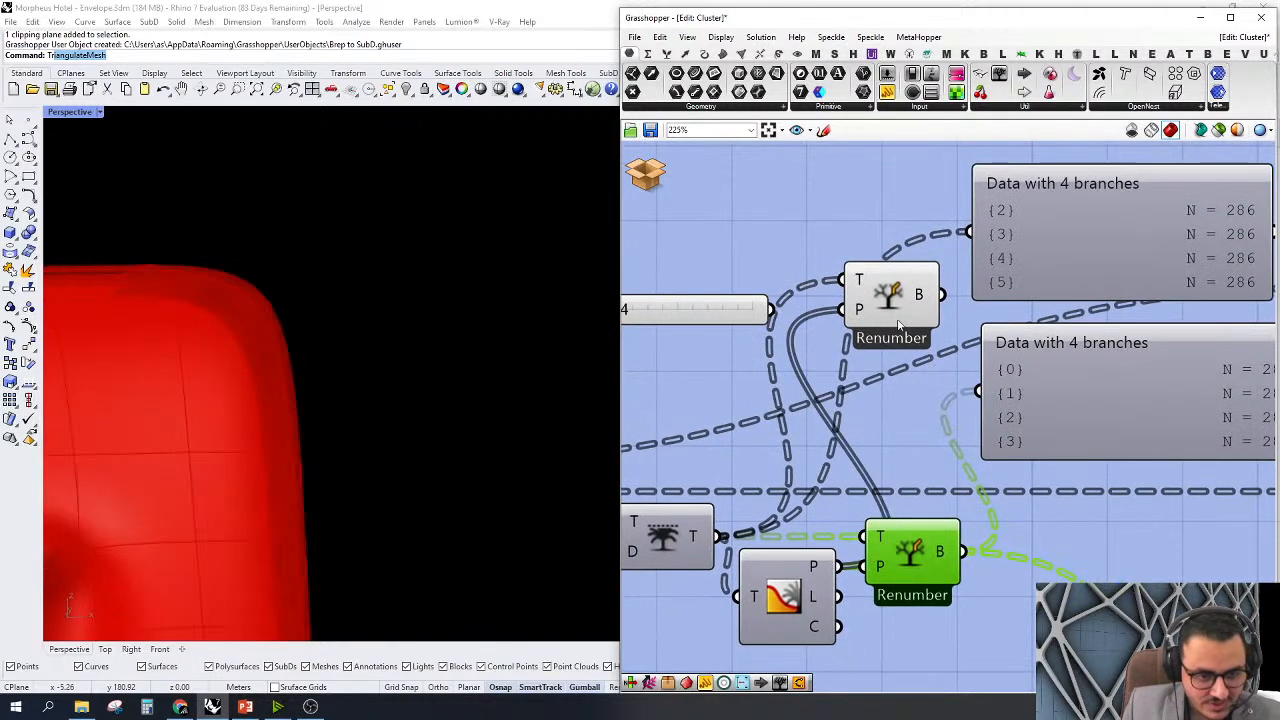
pyautogui.click(903, 306)
pyautogui.scroll(2, 129, 334)
pyautogui.moveTo(129, 334); pyautogui.dragTo(375, 300, button='right')
pyautogui.moveTo(898, 362); pyautogui.dragTo(853, 369, button='right')
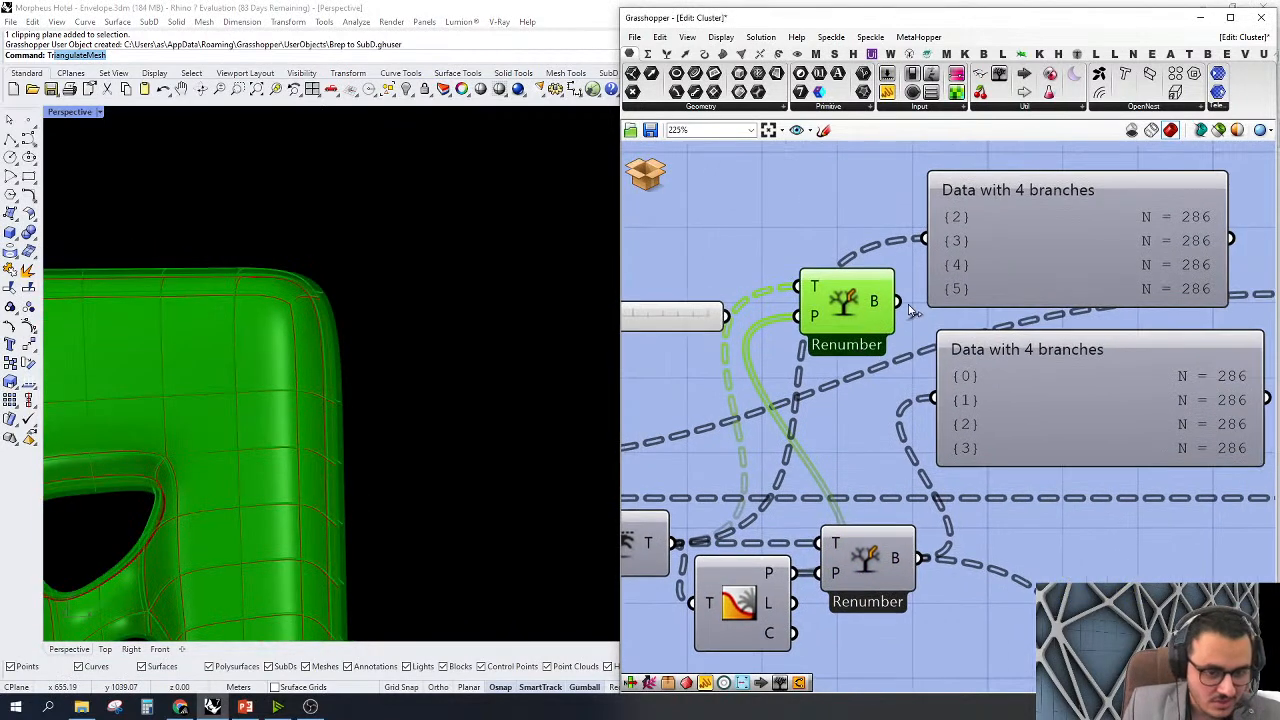
pyautogui.moveTo(898, 300); pyautogui.dragTo(908, 227)
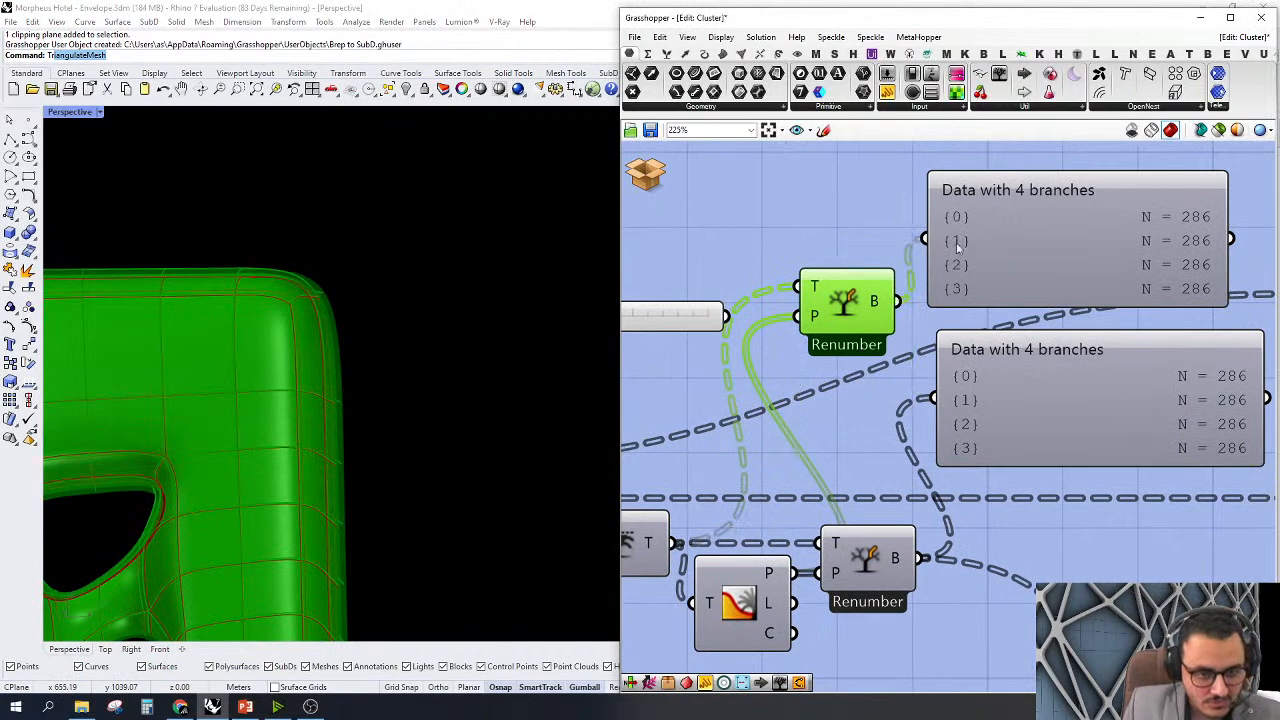
# Delete the slider, the upper Tree Branch and both Param Viewers
pyautogui.scroll(-3, 954, 264)
pyautogui.moveTo(1048, 190); pyautogui.dragTo(706, 412)
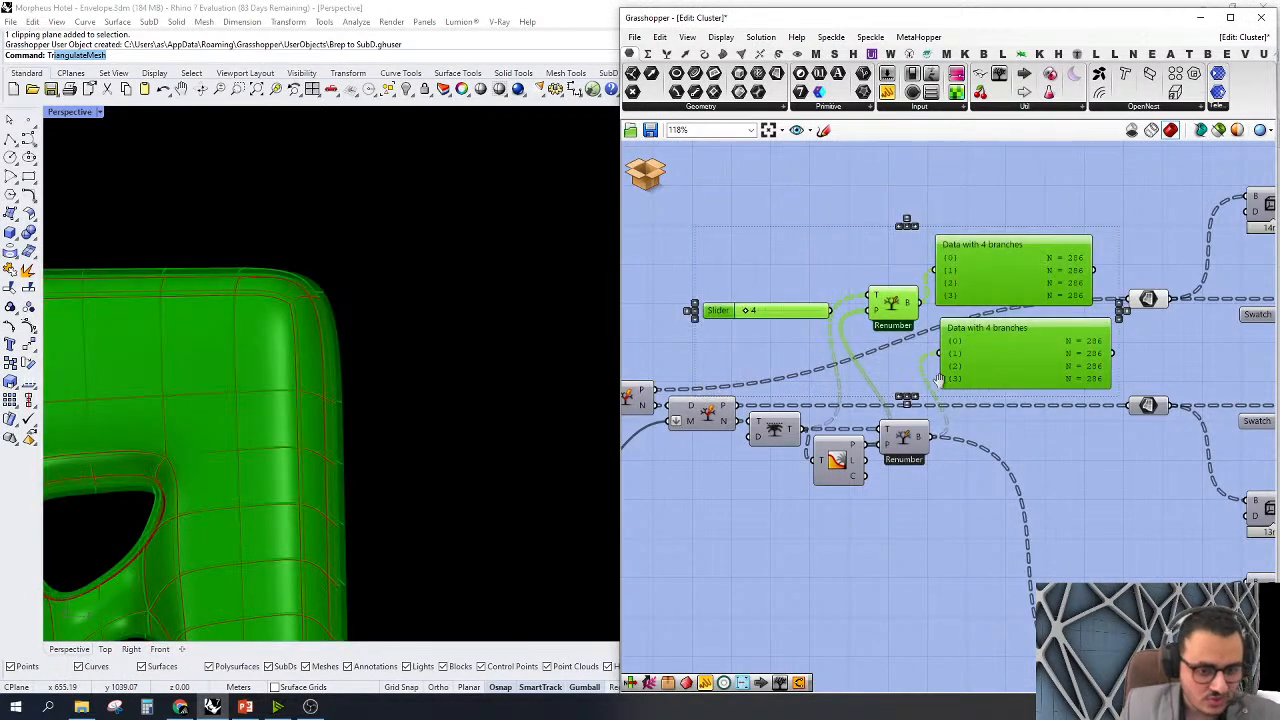
pyautogui.moveTo(950, 388); pyautogui.dragTo(916, 388, button='right')
pyautogui.press('Delete')
# Turn on the preview of all the custom preview components at the end of the cluster definition
pyautogui.scroll(-4, 916, 388)
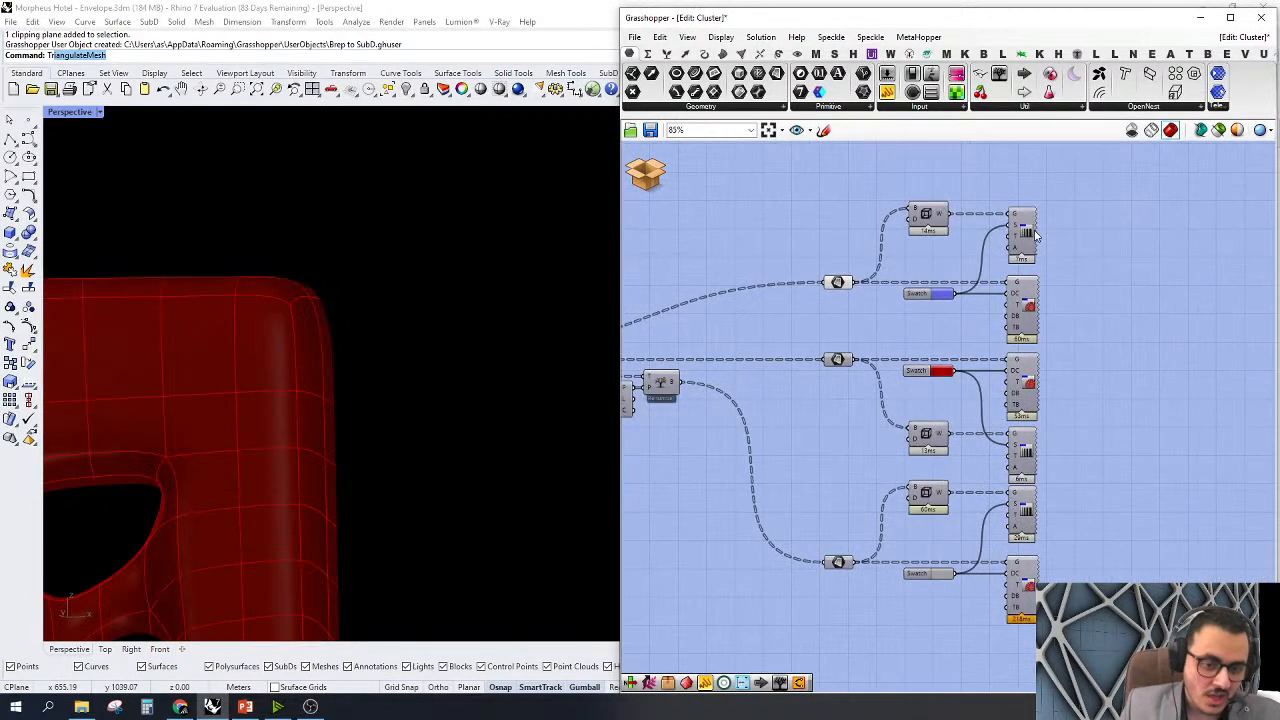
pyautogui.moveTo(1116, 277); pyautogui.dragTo(1184, 335, button='right')
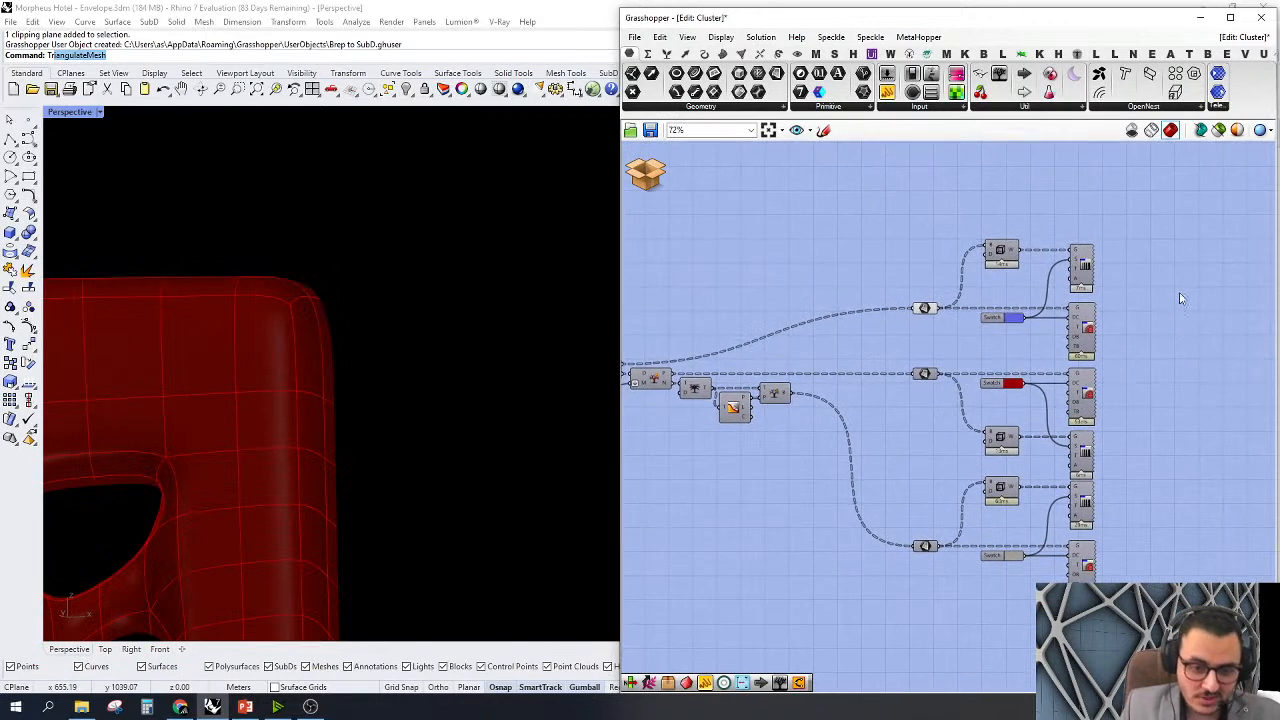
pyautogui.moveTo(1040, 584); pyautogui.dragTo(1150, 194)
pyautogui.rightClick(1150, 196)
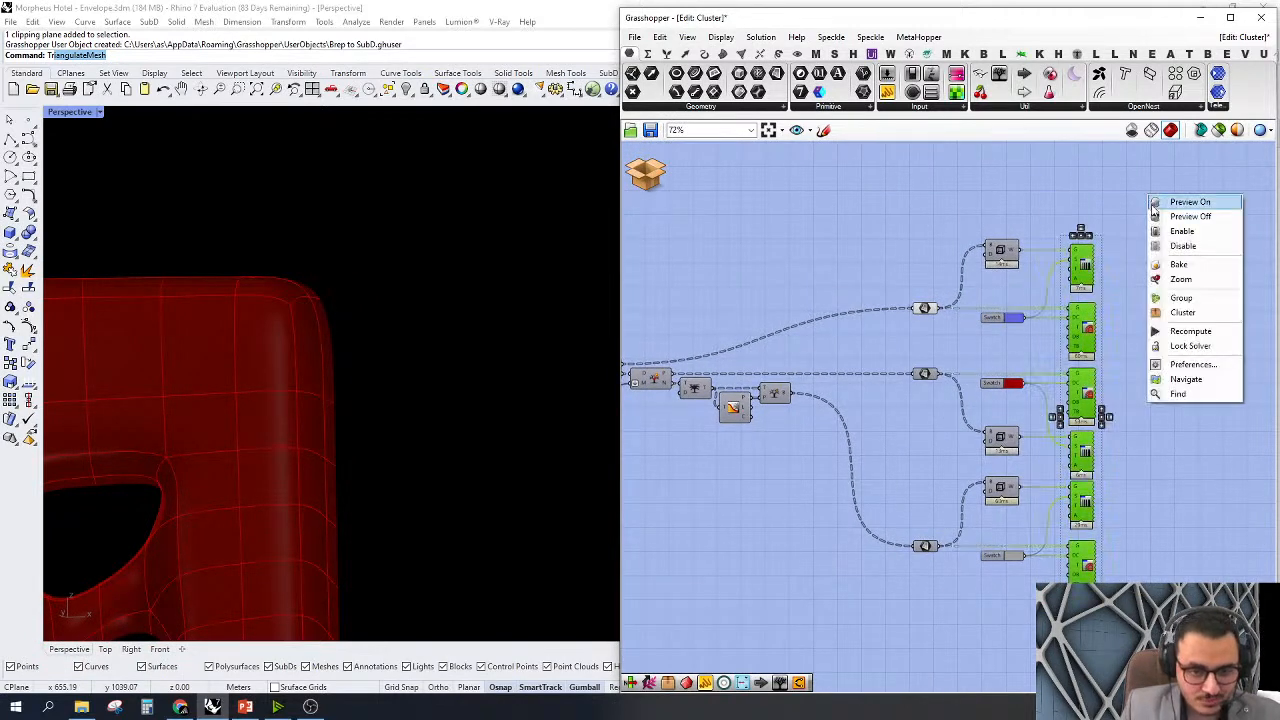
pyautogui.click(1164, 205)
pyautogui.click(1128, 271)
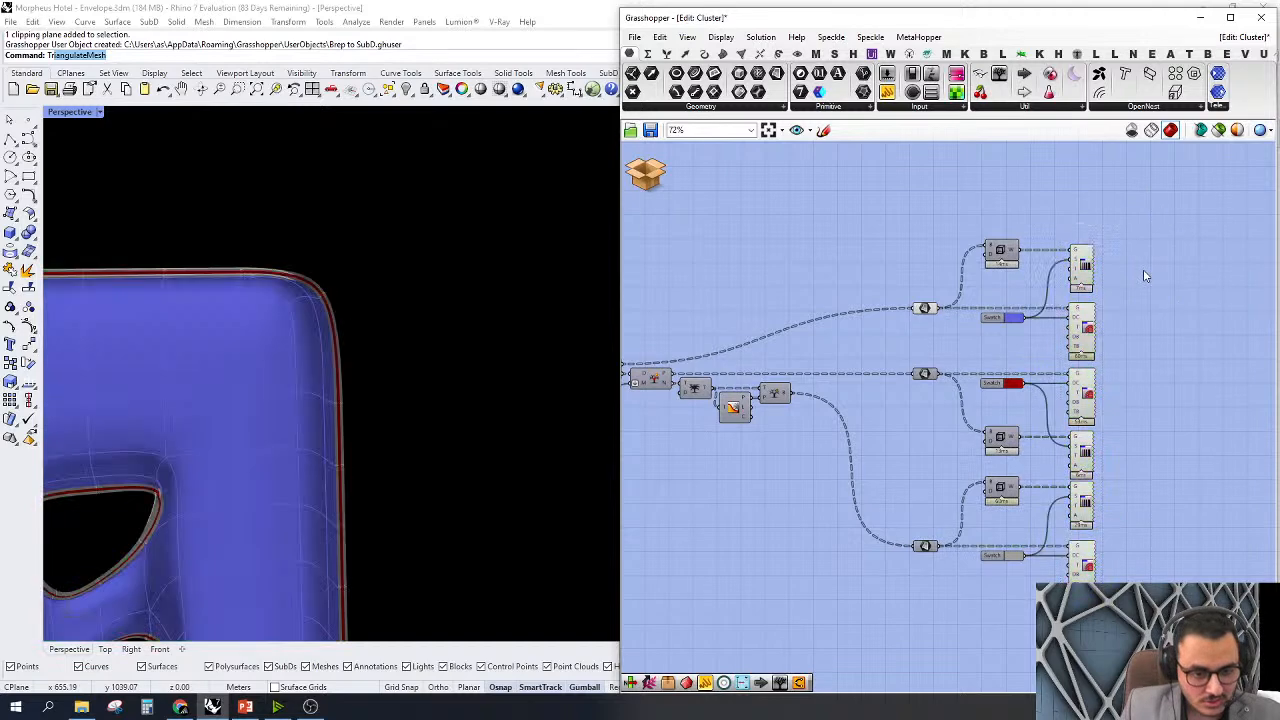
pyautogui.scroll(2, 1100, 266)
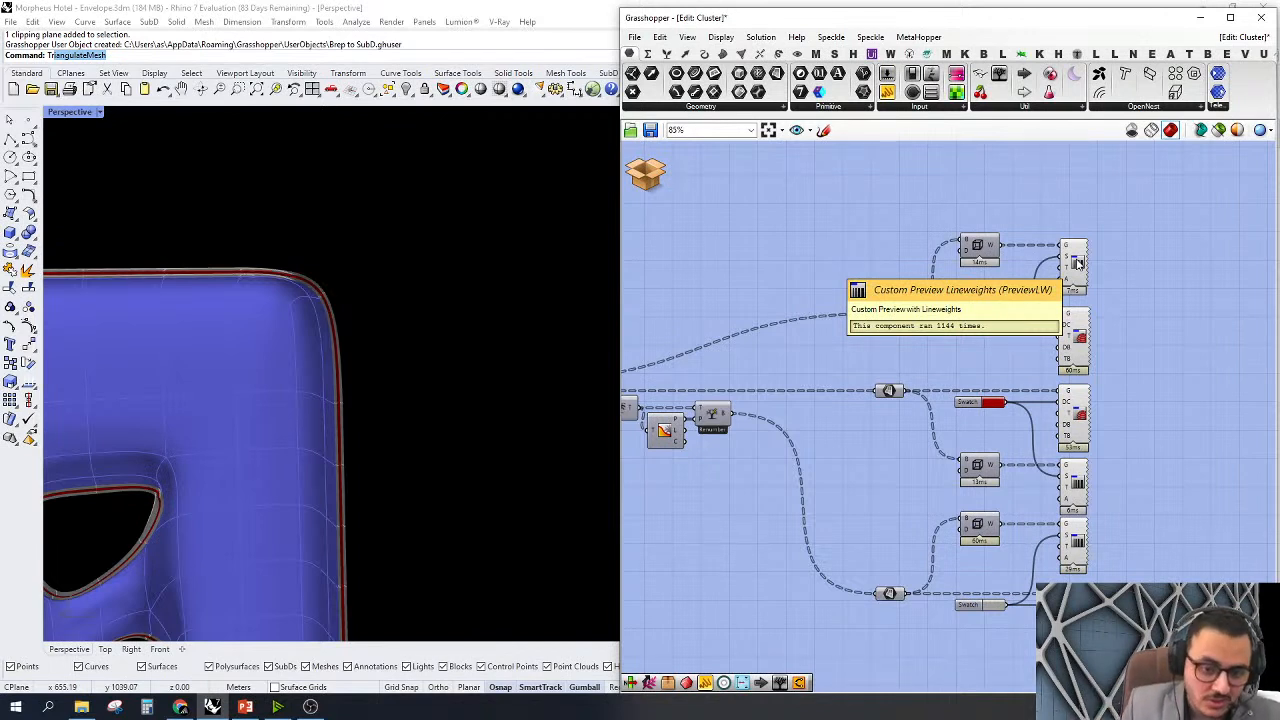
# Toggle the preview of the surface parameters, colour swatches and wireframe components that feed the custom previews
pyautogui.scroll(-2, 1132, 273)
pyautogui.moveTo(1021, 207); pyautogui.dragTo(864, 468)
pyautogui.rightClick(901, 226)
pyautogui.click(919, 250)
pyautogui.scroll(-2, 1036, 314)
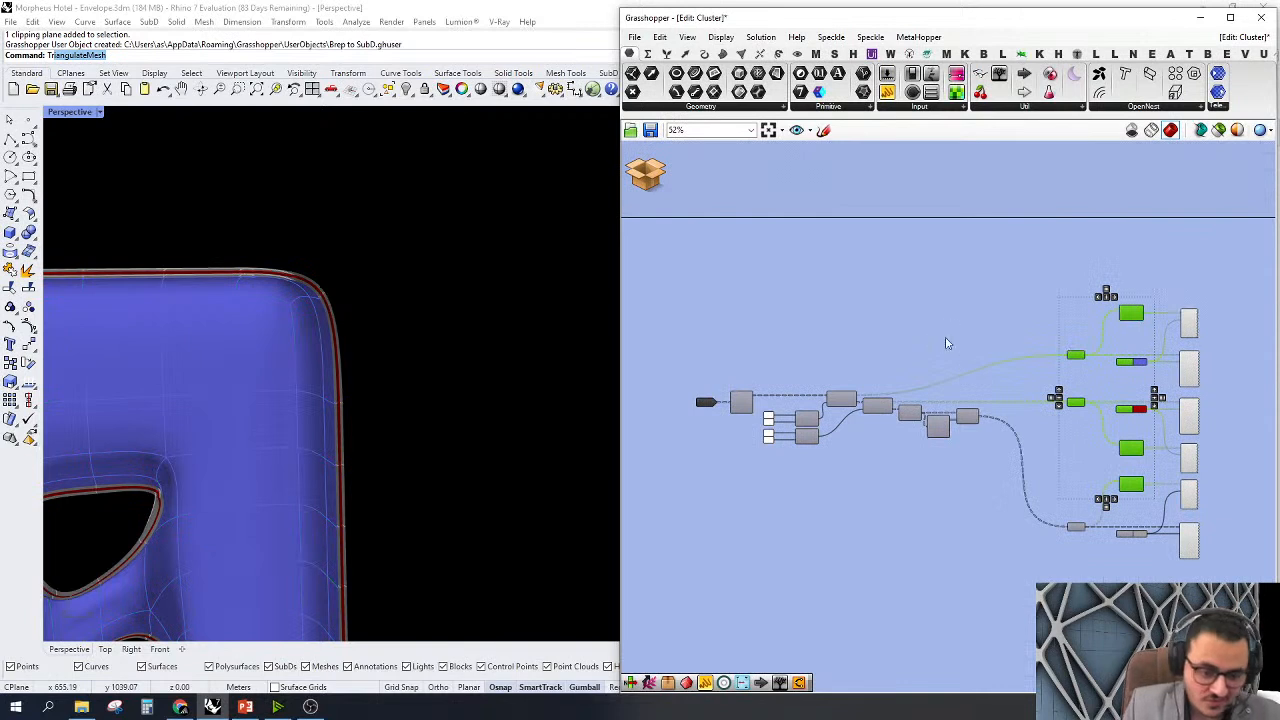
# Discard the cluster's edits and close it, returning to the parent definition
pyautogui.click(737, 265)
pyautogui.click(659, 185)
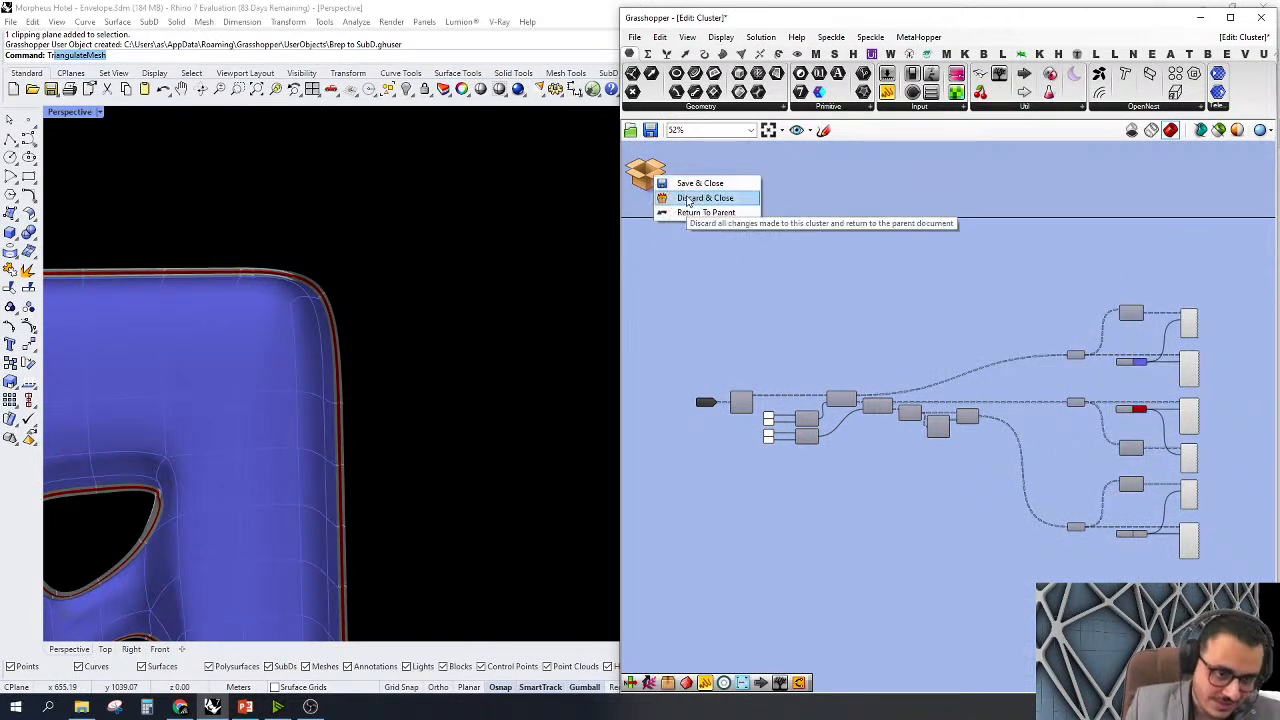
pyautogui.click(687, 198)
pyautogui.click(1008, 402)
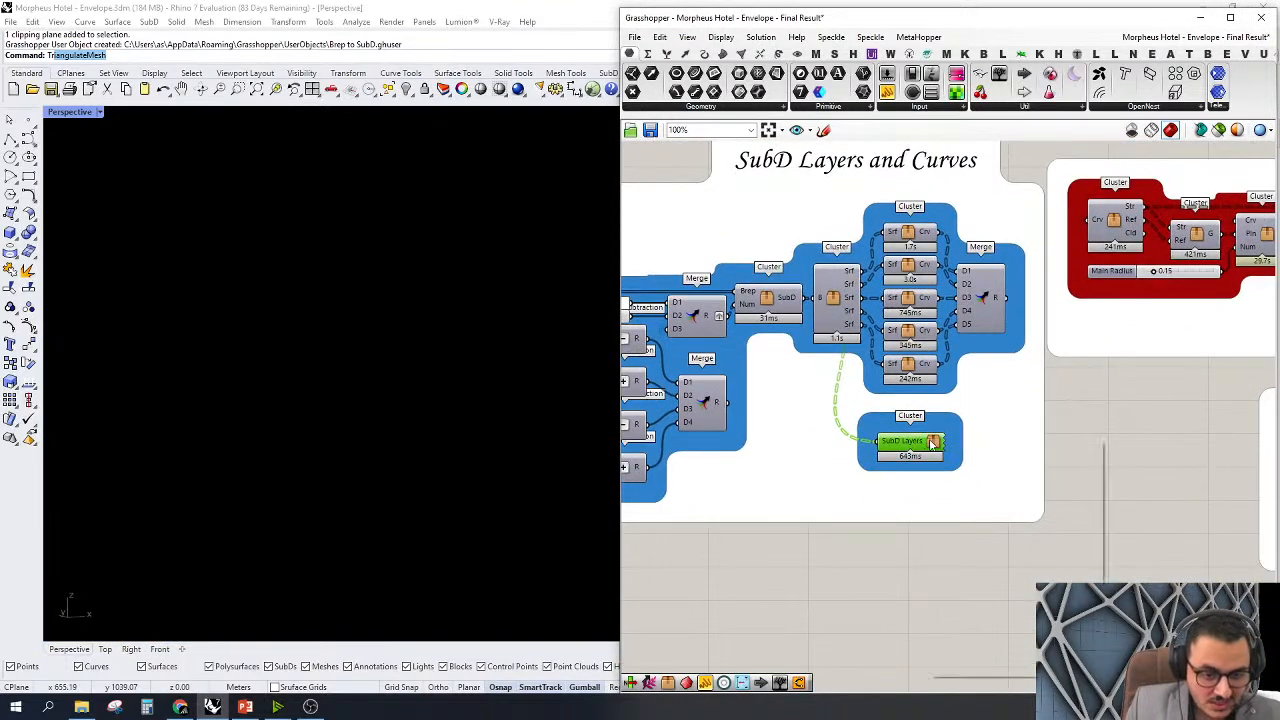
# Toggle Preview Contents of the SubD Layers cluster on, off and on again to compare the coloured layer preview
pyautogui.rightClick(931, 443)
pyautogui.click(966, 466)
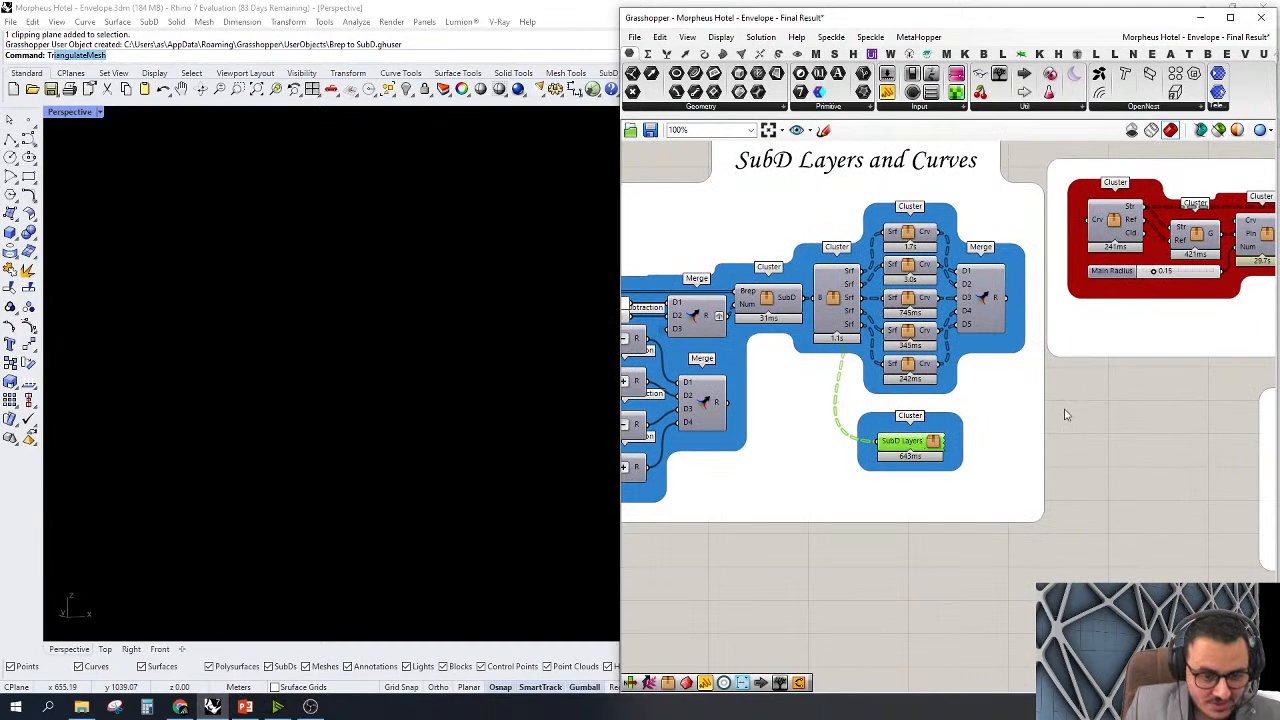
pyautogui.scroll(3, 925, 455)
pyautogui.rightClick(929, 451)
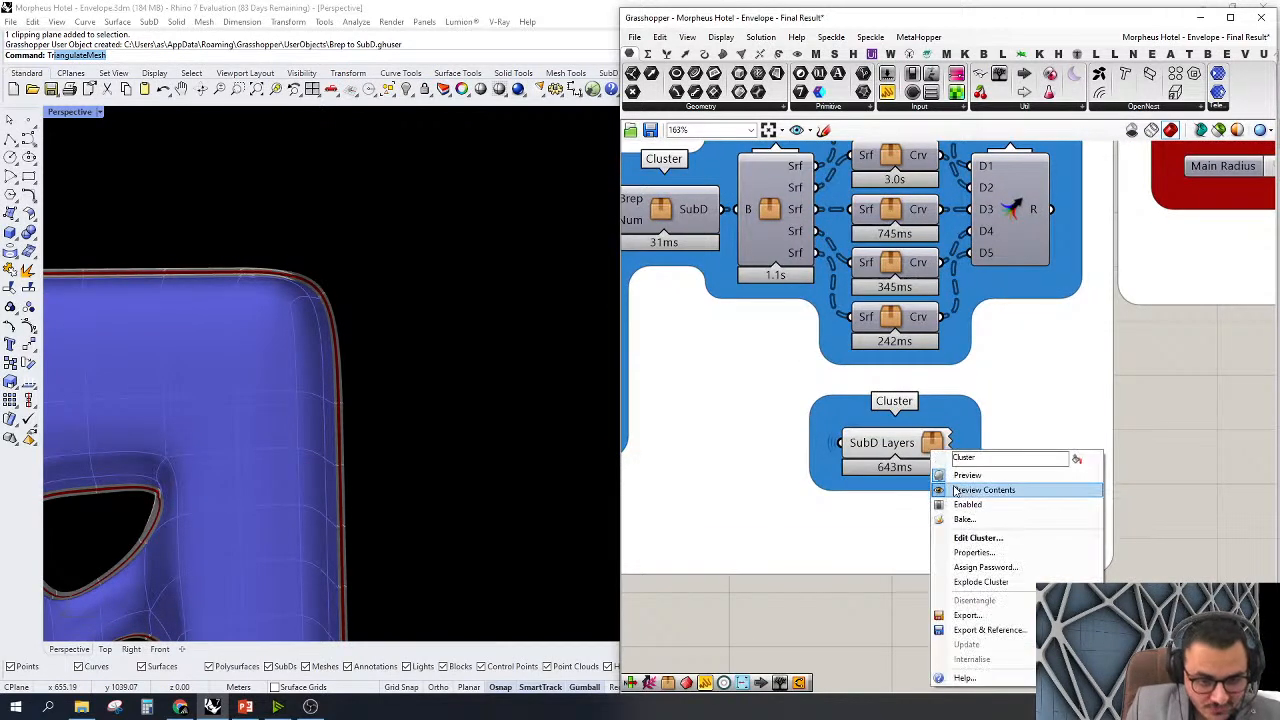
pyautogui.click(955, 490)
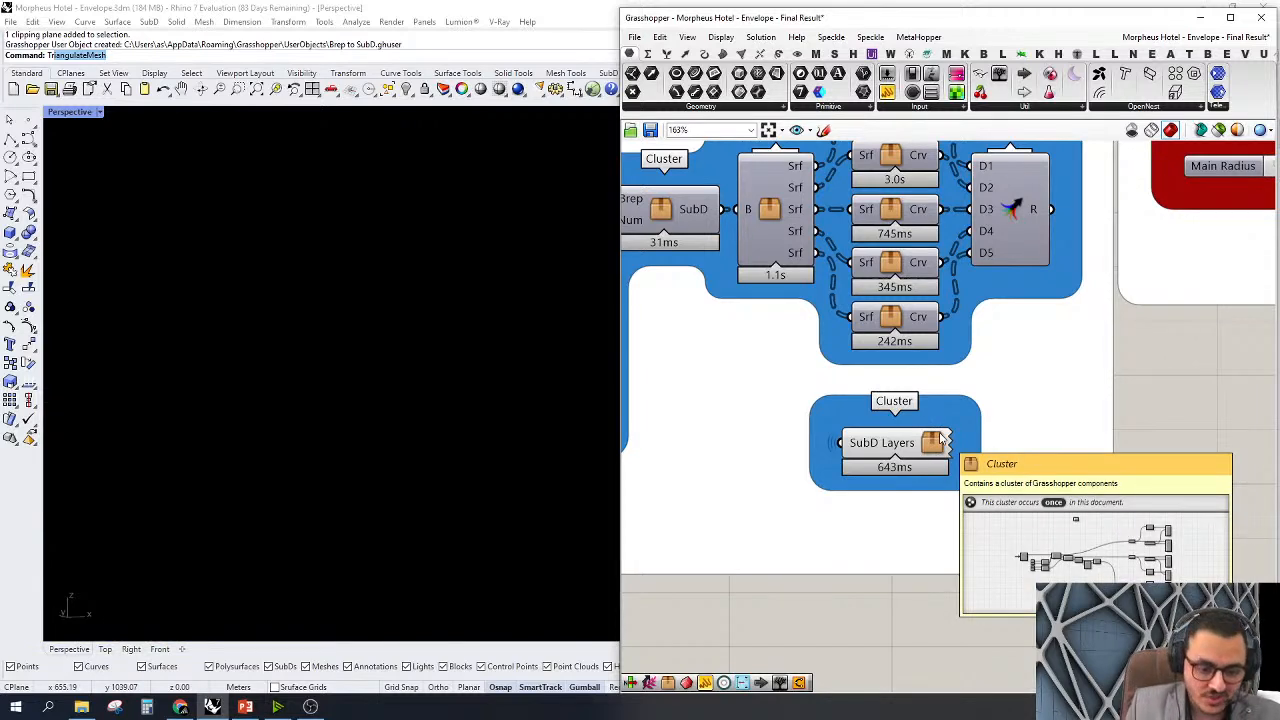
pyautogui.rightClick(940, 442)
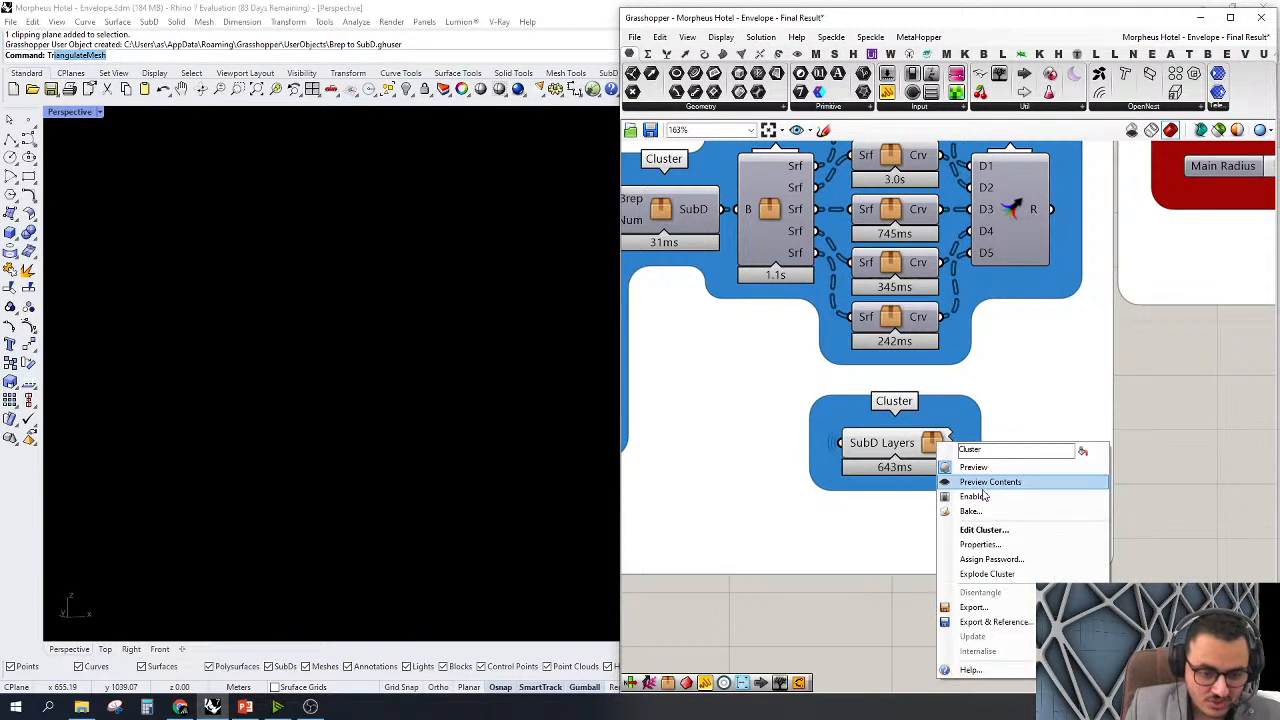
pyautogui.click(982, 490)
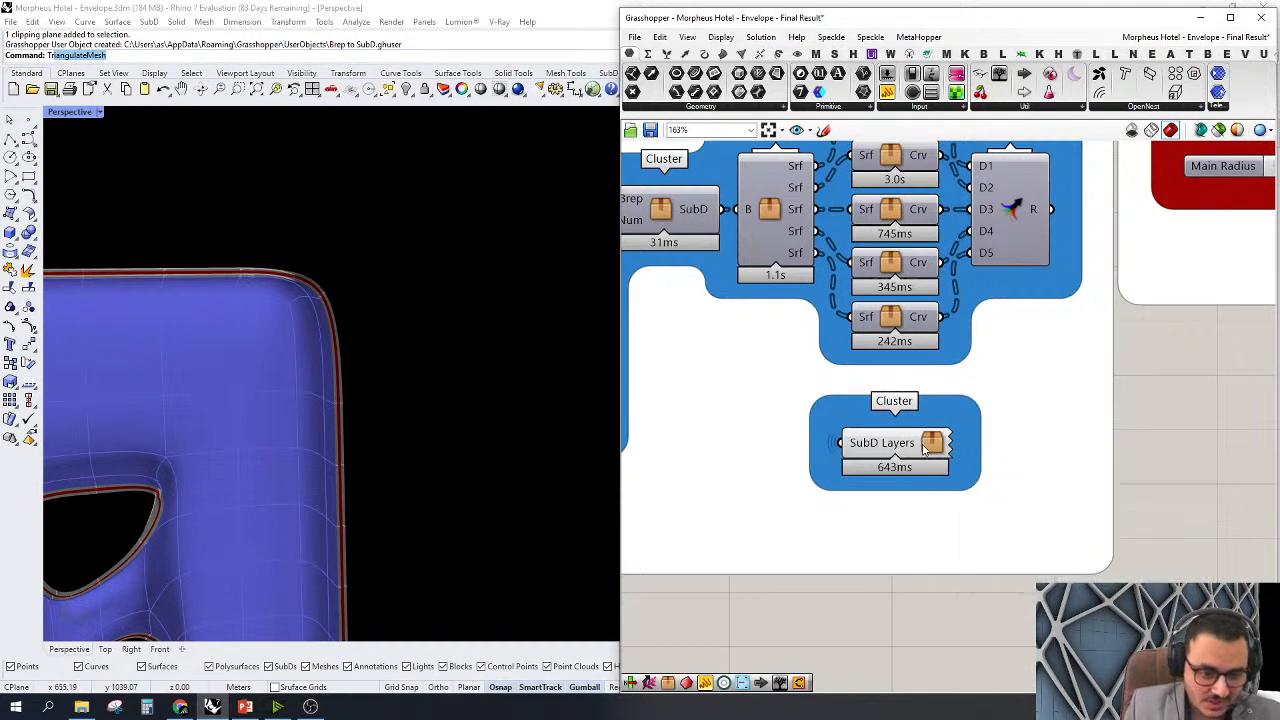
# Turn off Preview Contents for the SubD Layers cluster
pyautogui.scroll(-3, 920, 445)
pyautogui.scroll(-3, 935, 490)
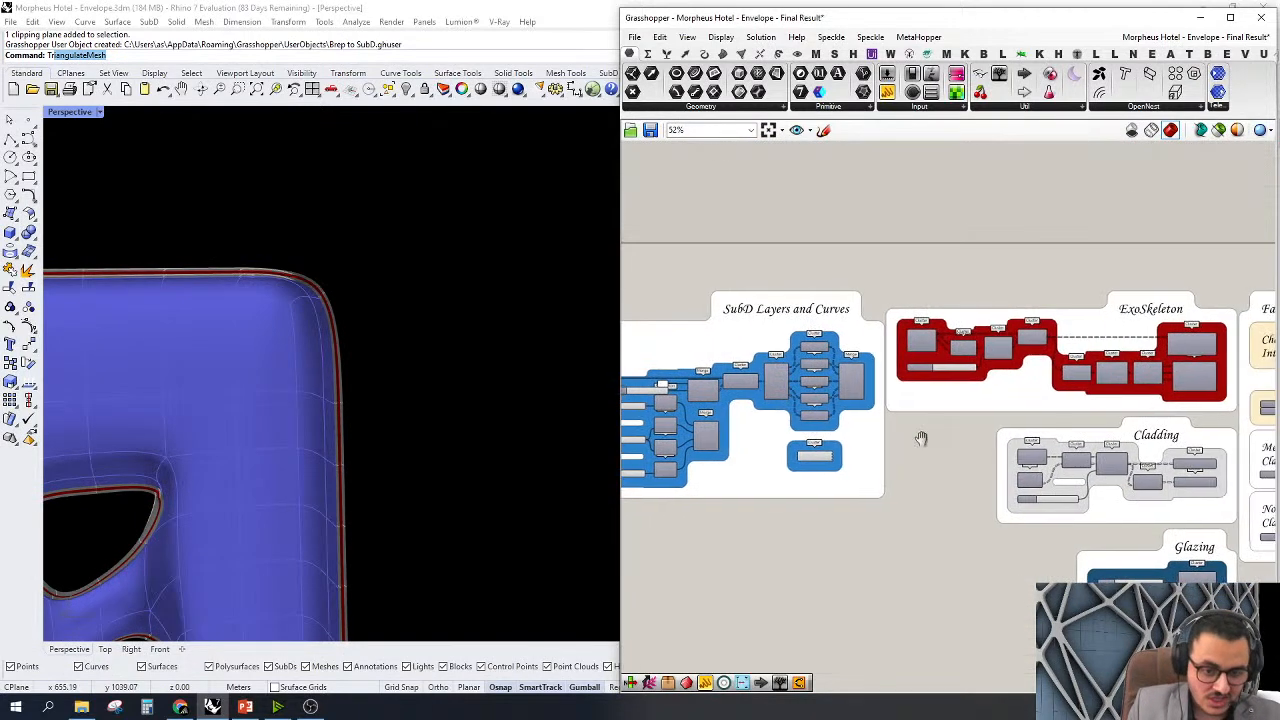
pyautogui.scroll(3, 923, 440)
pyautogui.rightClick(845, 458)
pyautogui.click(886, 481)
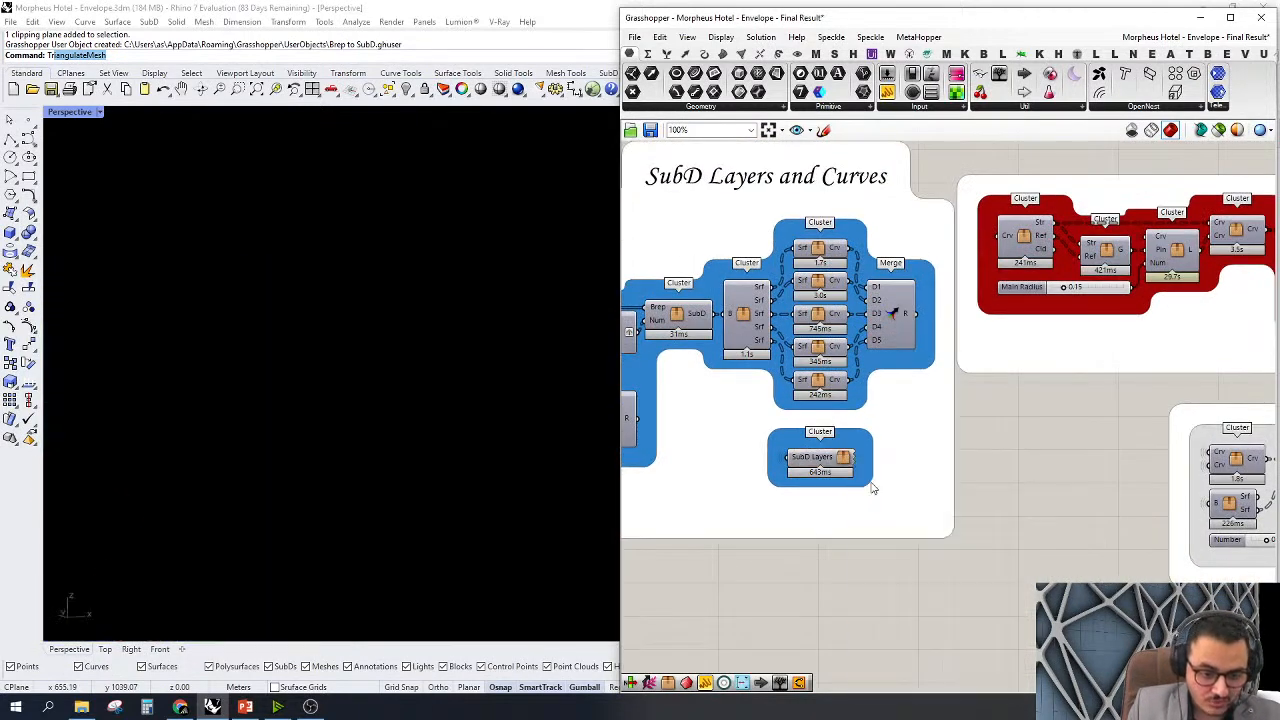
# Check the preview settings of the clusters in the ExoSkeleton and Cladding groups
pyautogui.scroll(2, 923, 451)
pyautogui.moveTo(1012, 268); pyautogui.dragTo(910, 290, button='right')
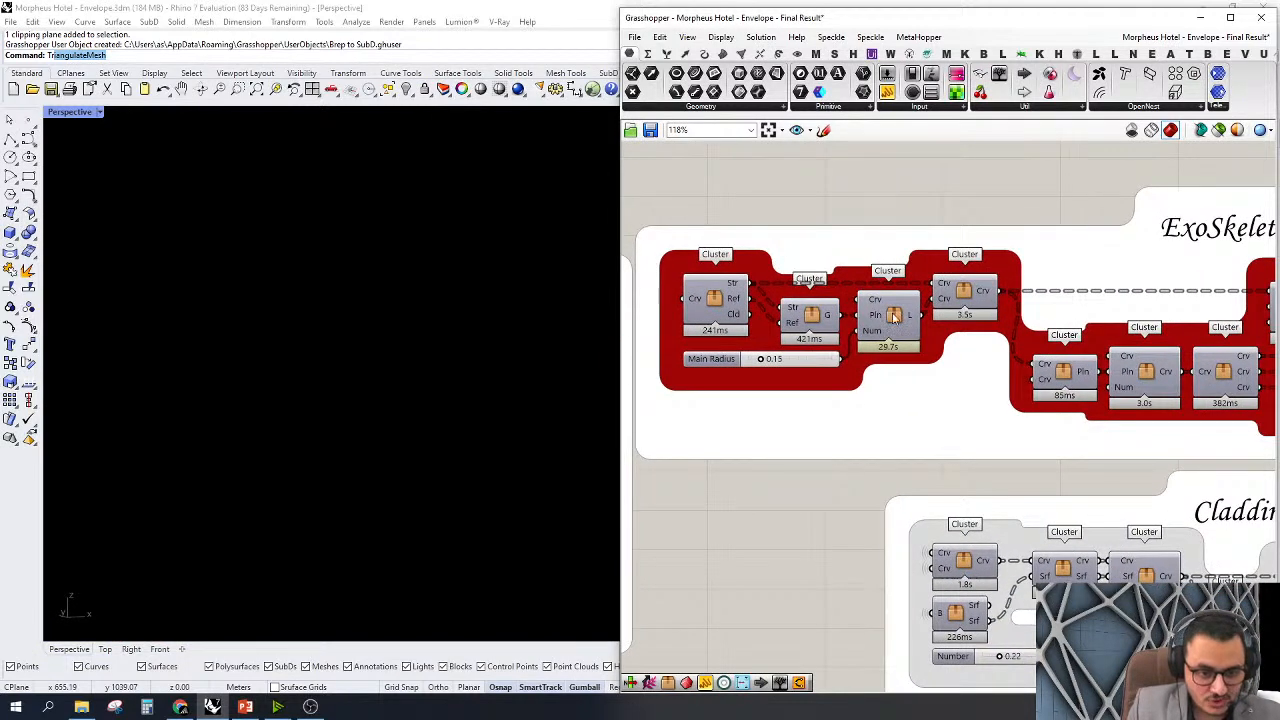
pyautogui.rightClick(894, 316)
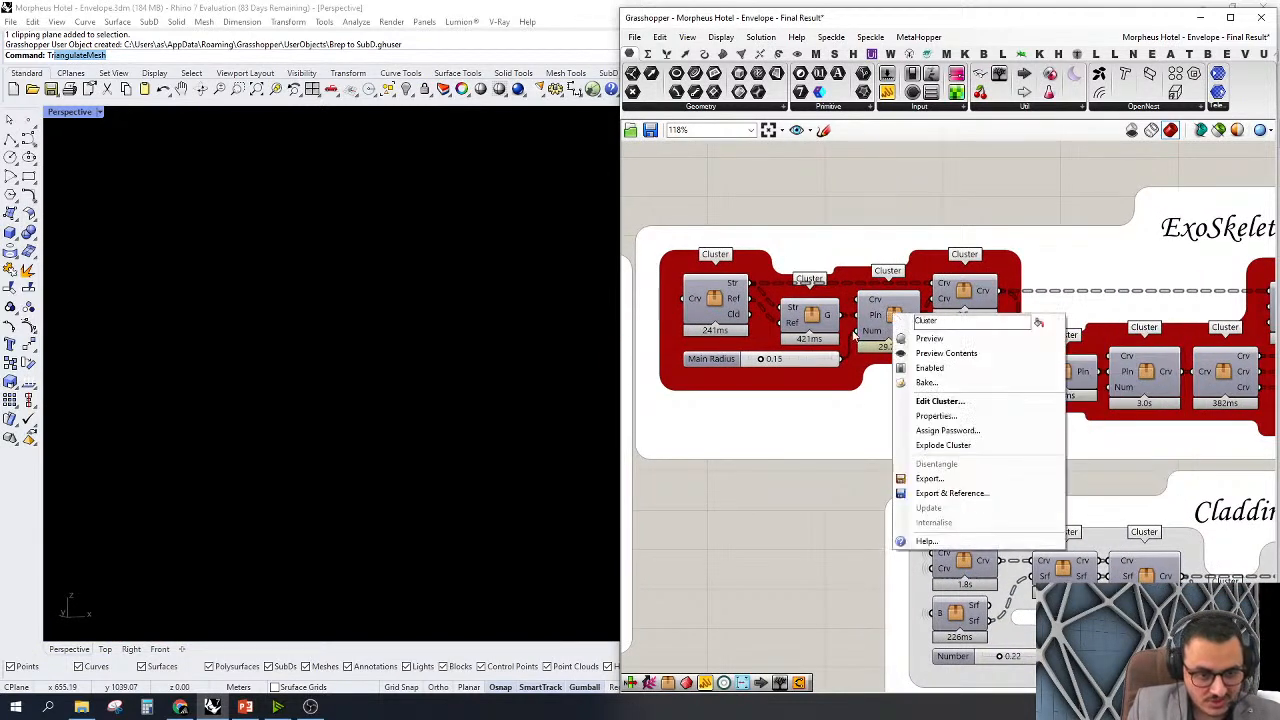
pyautogui.click(806, 318)
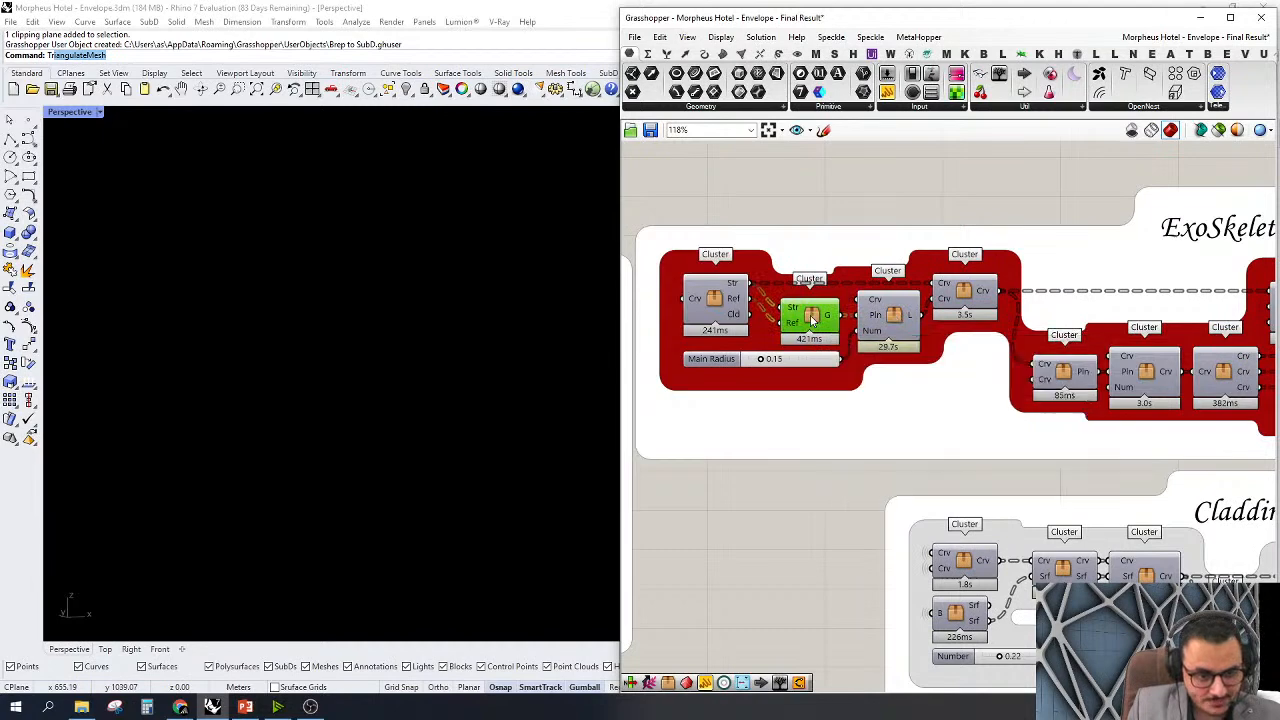
pyautogui.rightClick(812, 318)
pyautogui.click(772, 566)
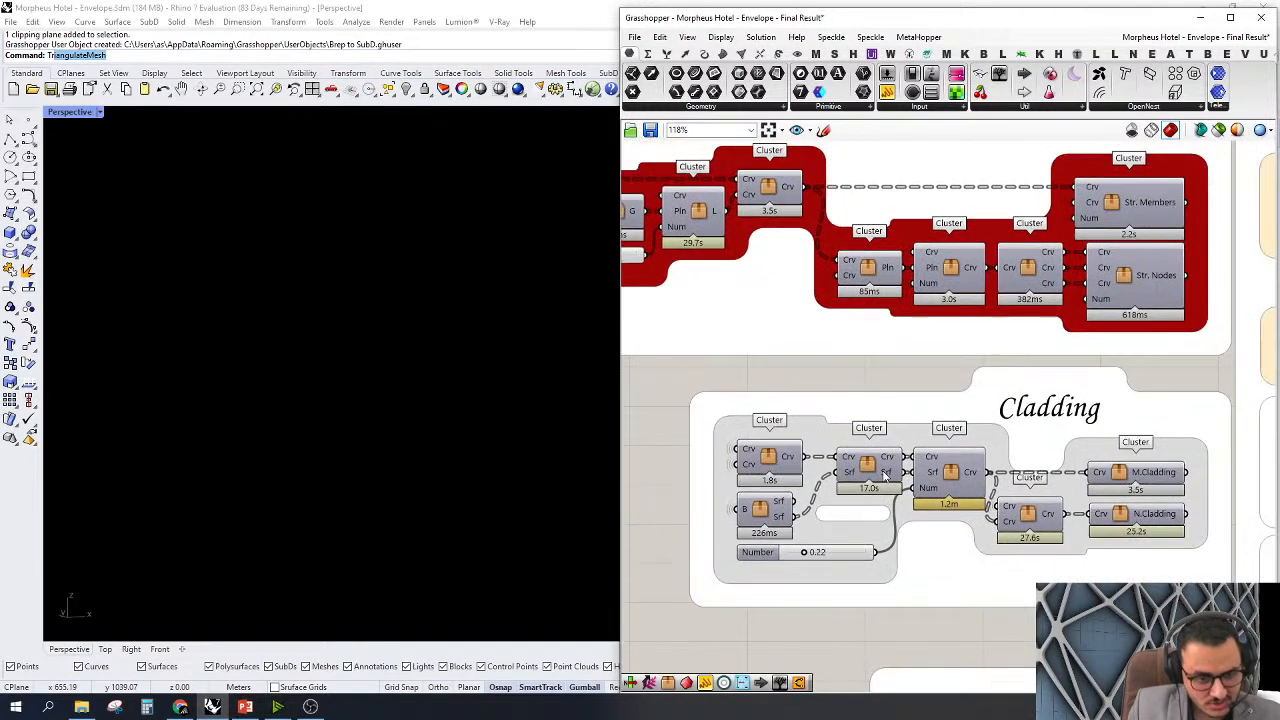
pyautogui.rightClick(868, 470)
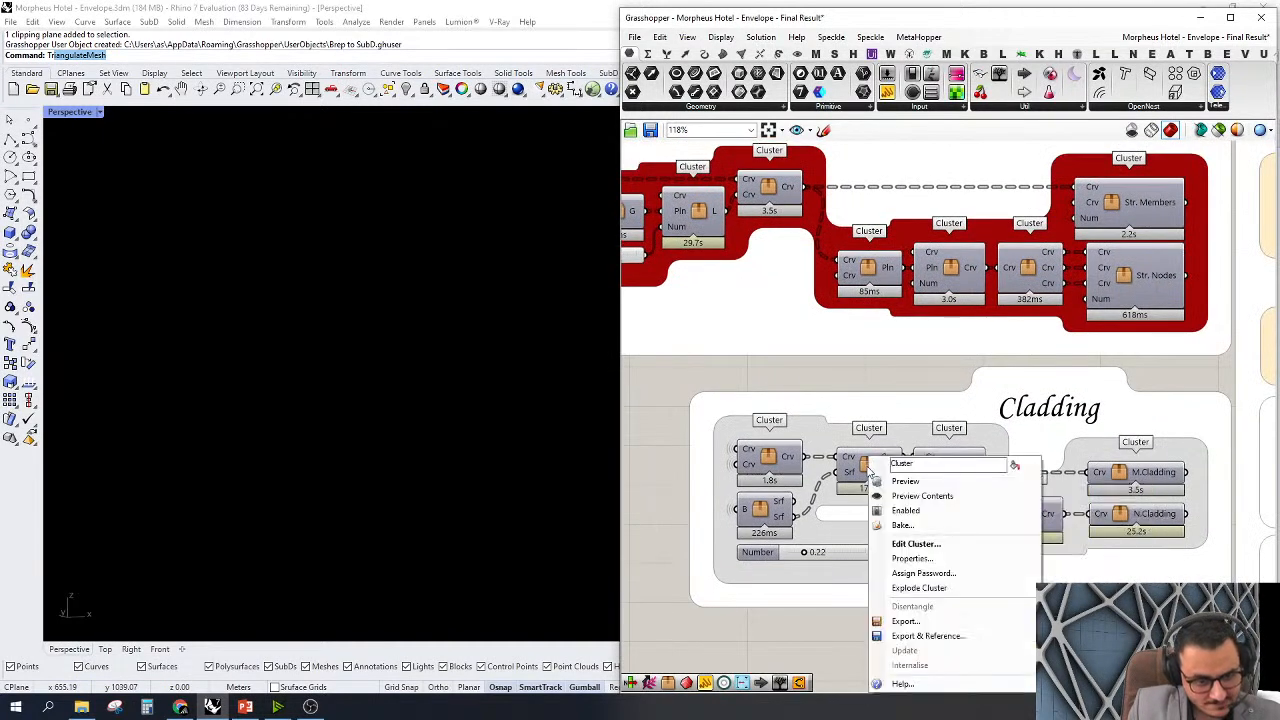
pyautogui.rightClick(769, 464)
pyautogui.click(759, 510)
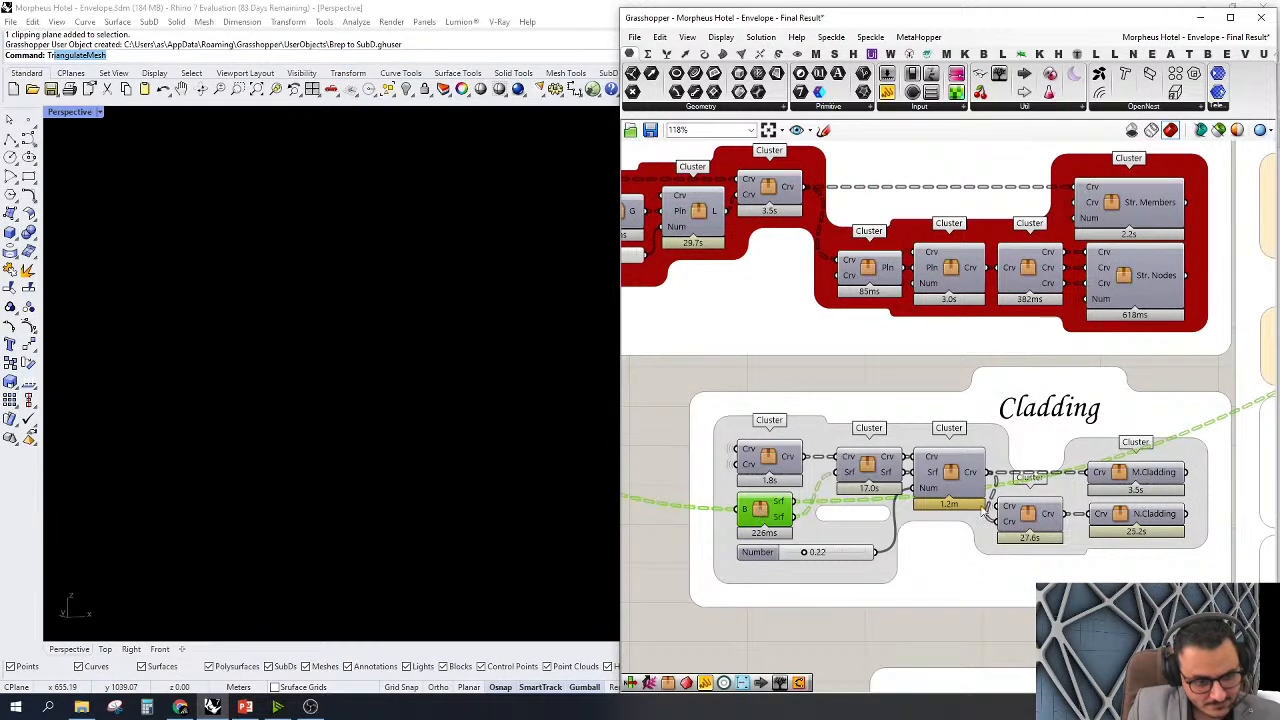
# Open for editing the cluster with five Srf outputs in the SubD Layers and Curves group
pyautogui.scroll(-4, 985, 511)
pyautogui.scroll(3, 948, 507)
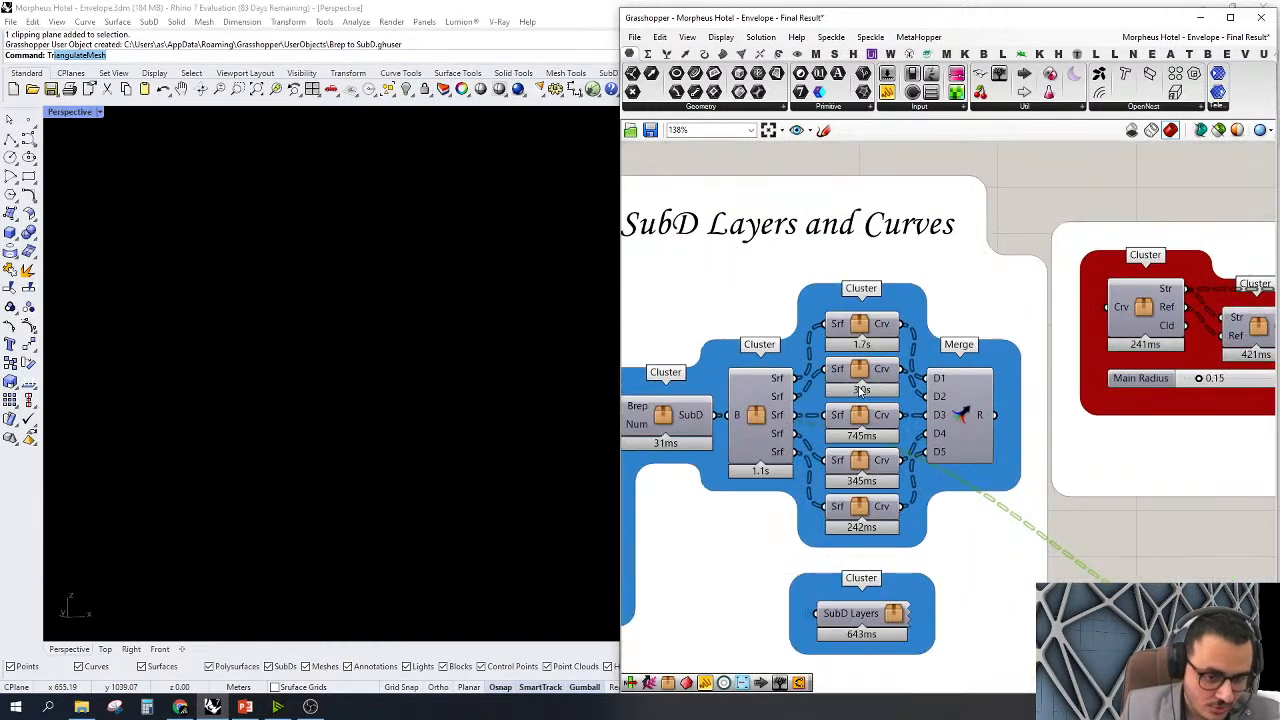
pyautogui.scroll(-5, 900, 420)
pyautogui.scroll(1, 870, 370)
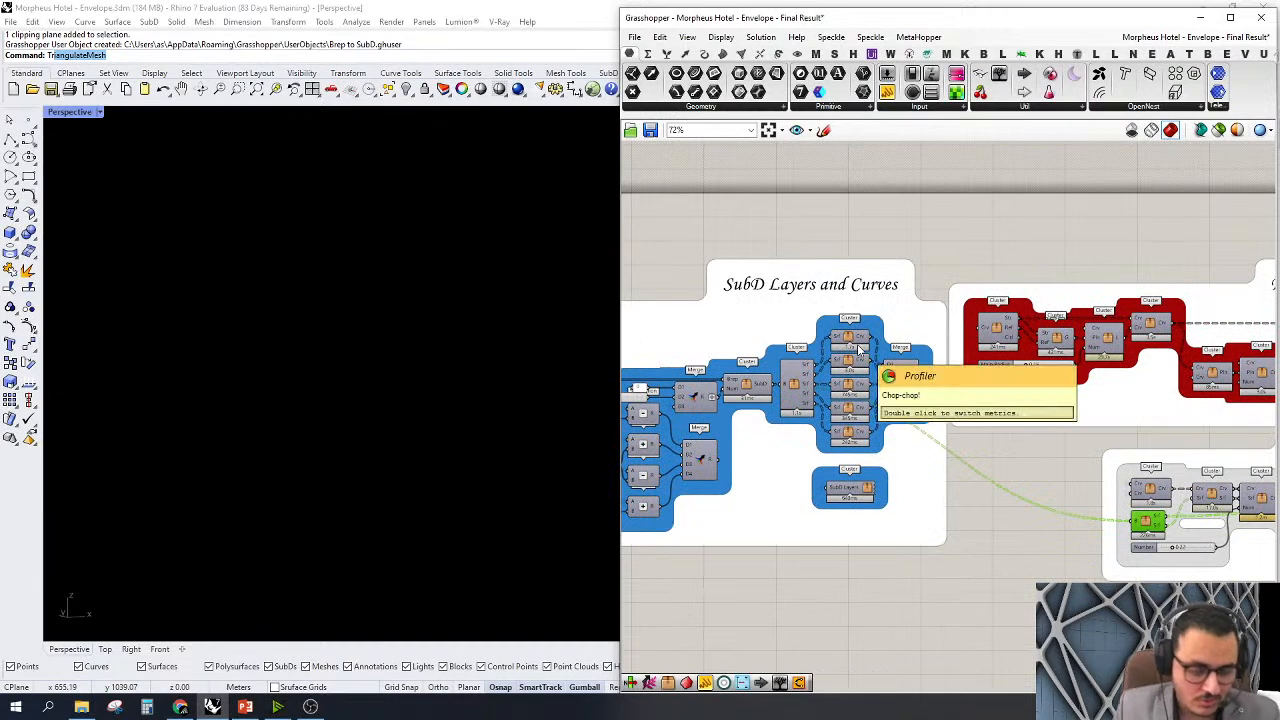
pyautogui.click(790, 385)
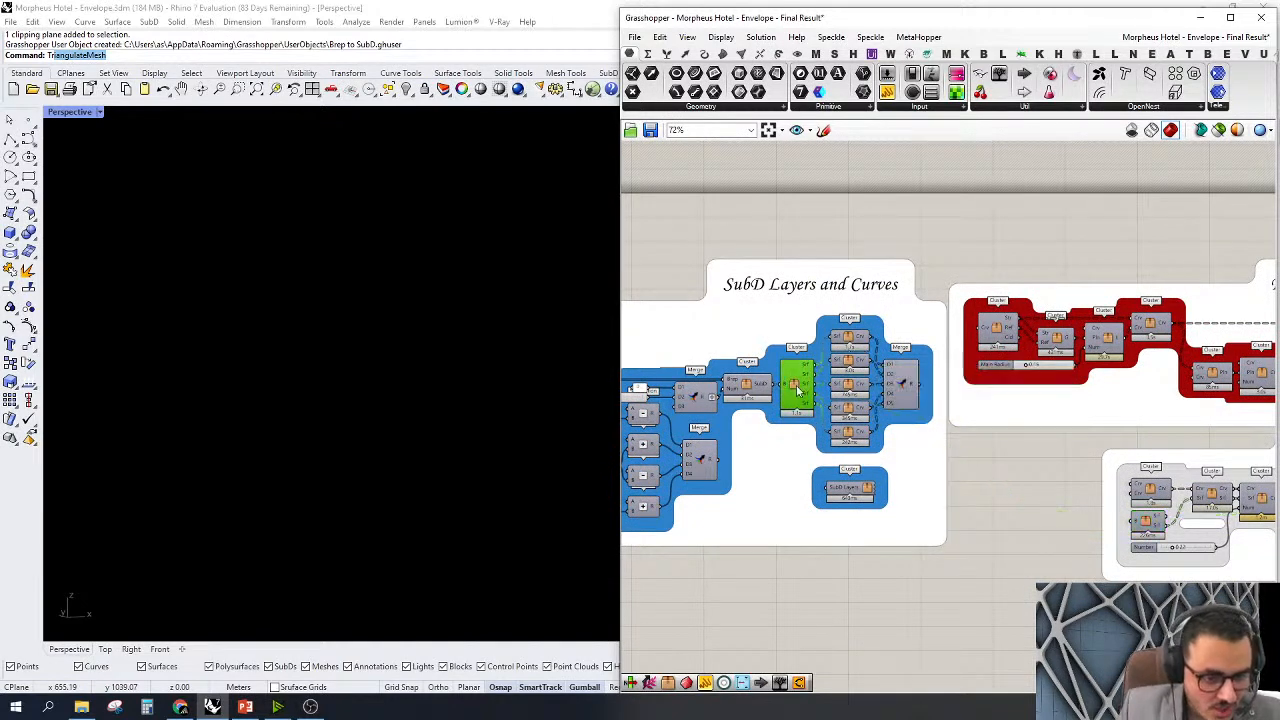
pyautogui.scroll(3, 798, 390)
pyautogui.moveTo(728, 397)
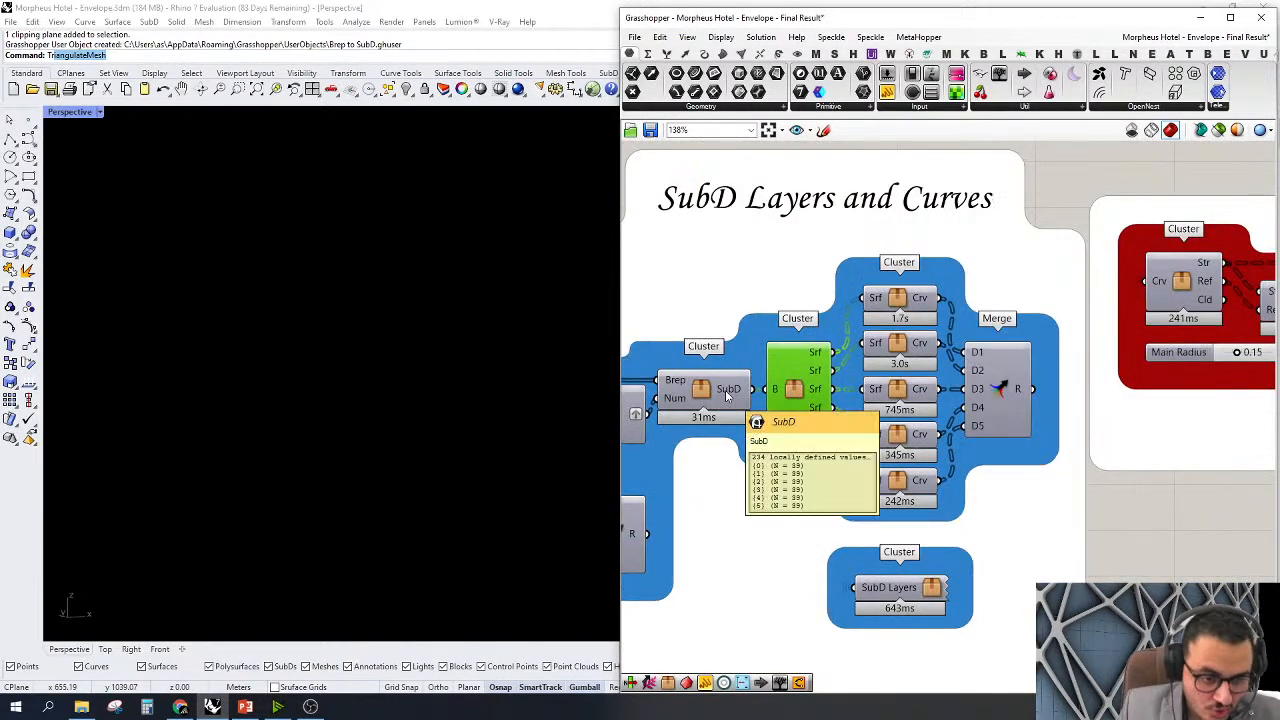
pyautogui.moveTo(798, 392)
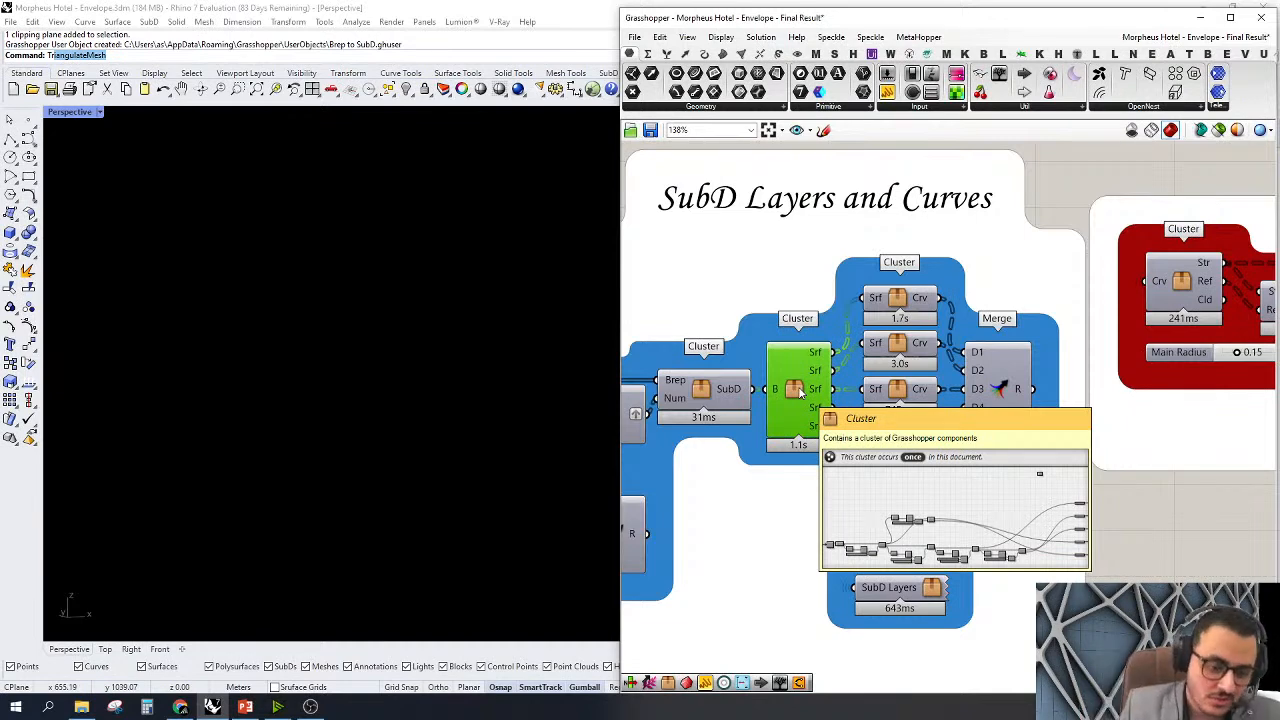
pyautogui.doubleClick(798, 392)
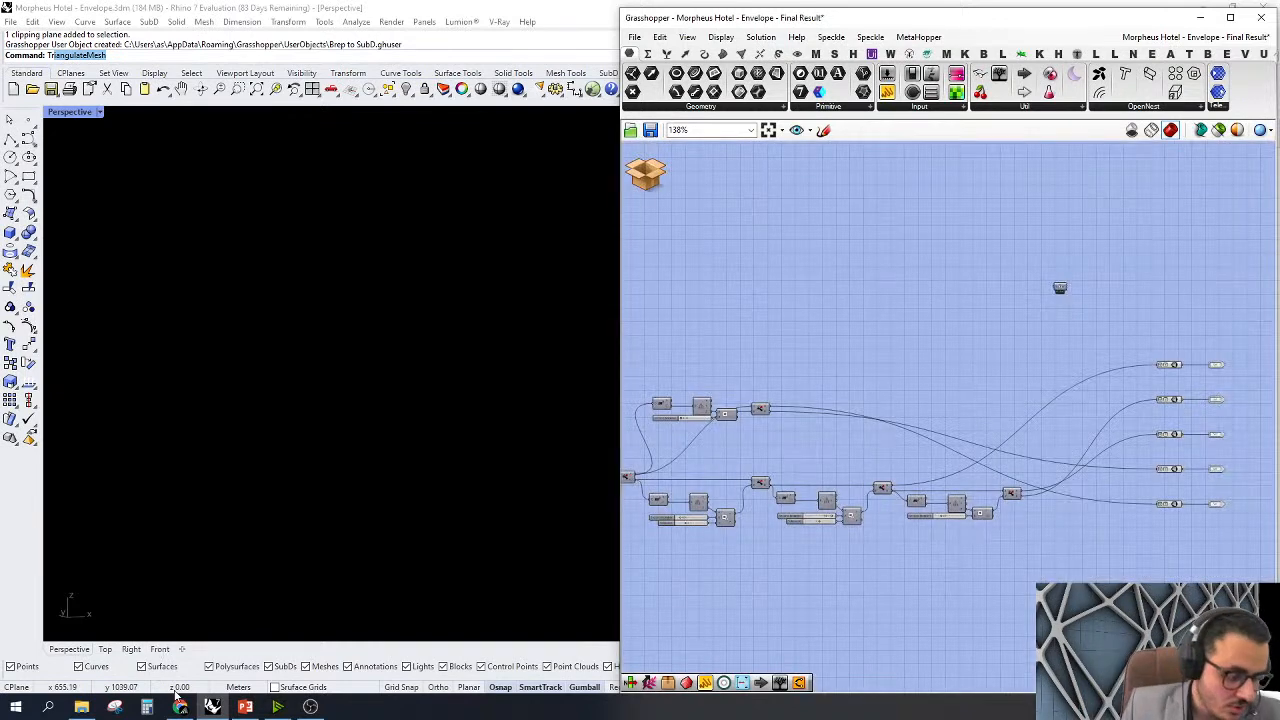
# Switch to File Explorer and open the image Curves.png from the Morpheus folder
pyautogui.moveTo(90, 706)
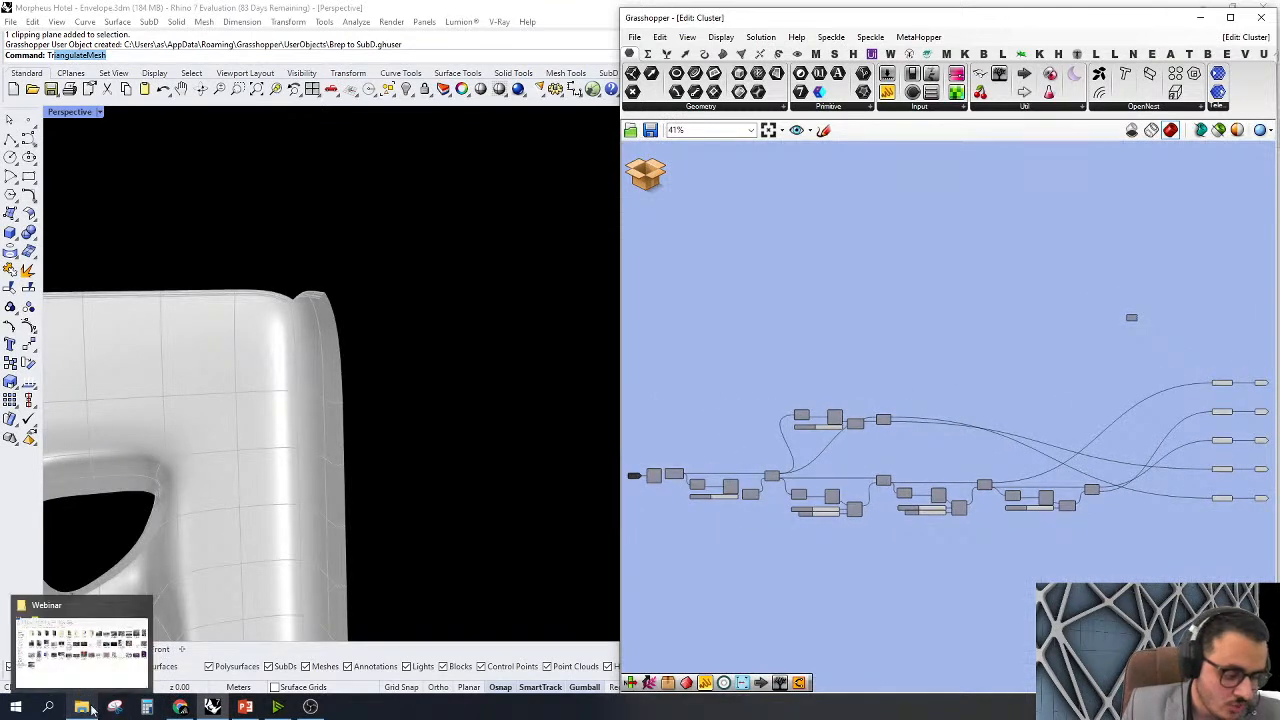
pyautogui.moveTo(101, 684)
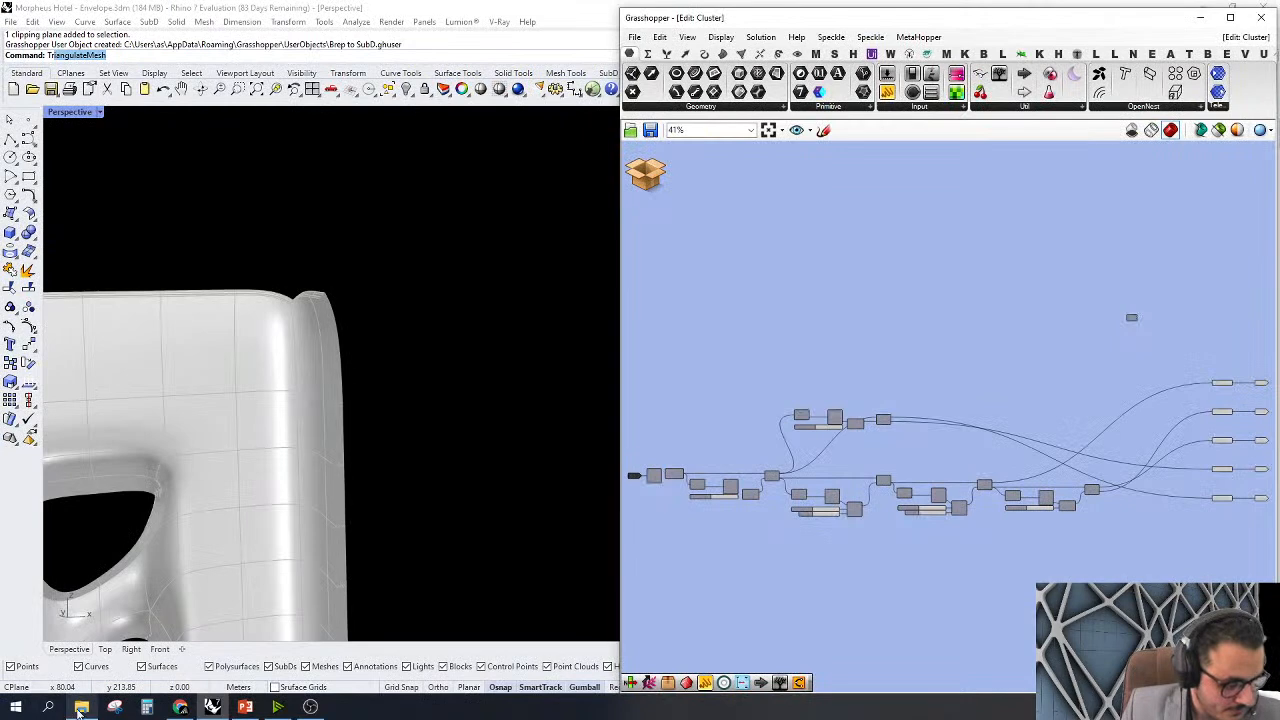
pyautogui.click(80, 708)
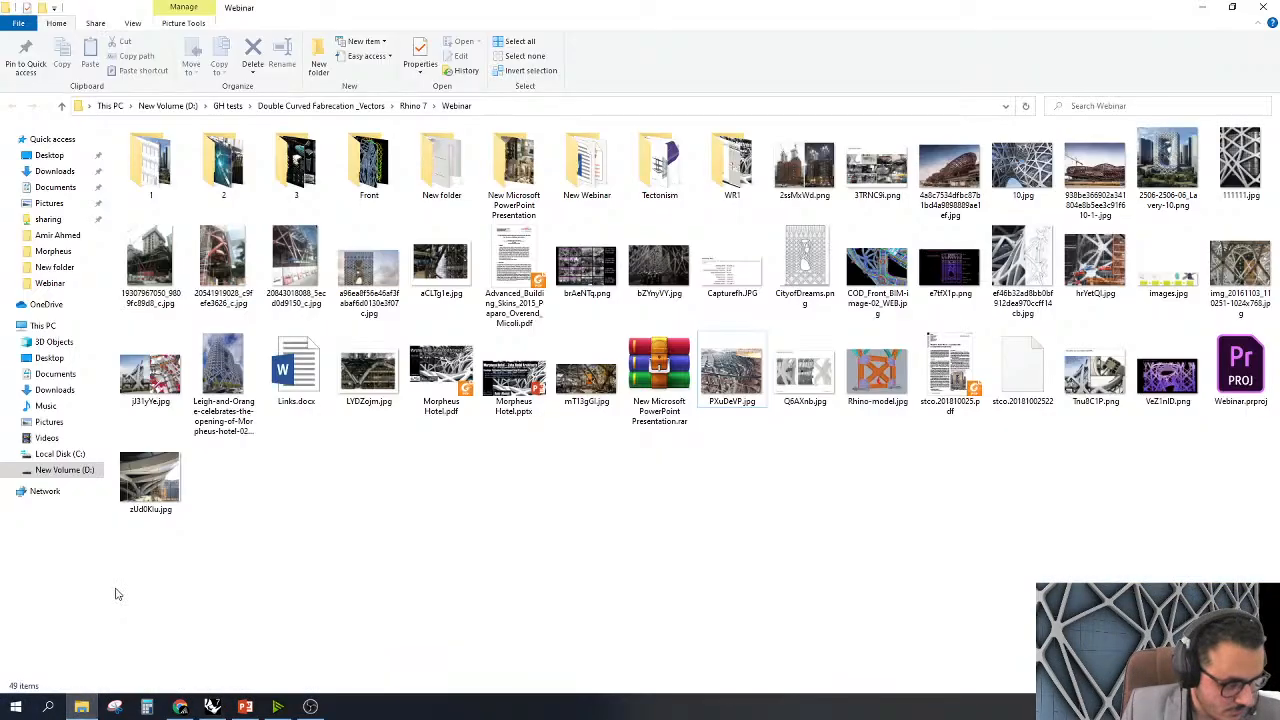
pyautogui.click(55, 251)
pyautogui.doubleClick(718, 158)
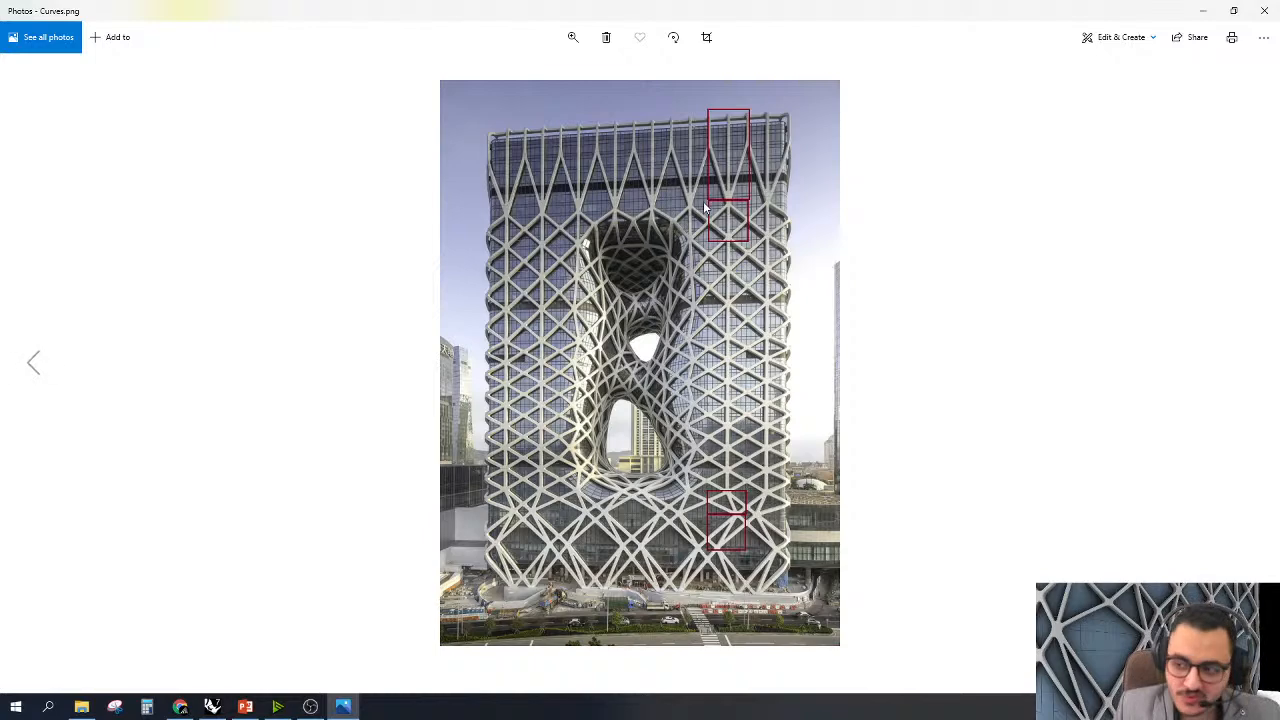
# Examine the framed curve patterns along the upper, middle and lower parts of the hotel facade in the photo
pyautogui.scroll(2, 746, 145)
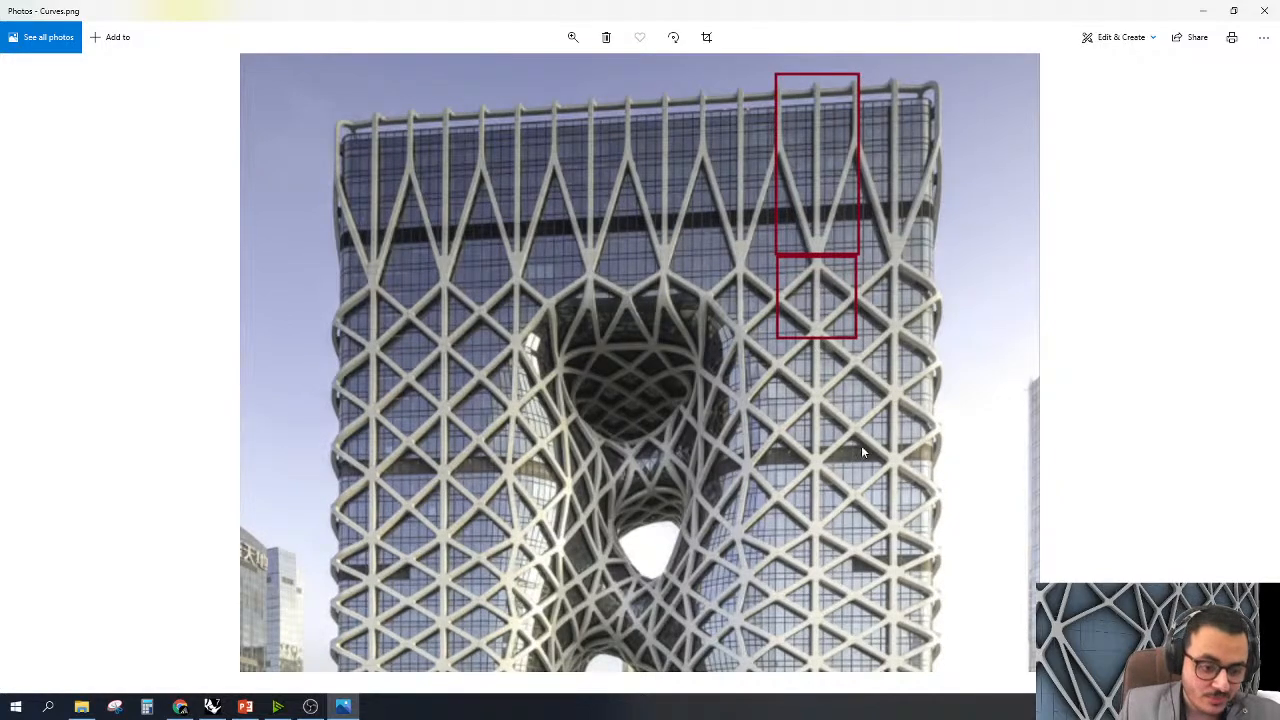
pyautogui.scroll(-2, 861, 445)
pyautogui.scroll(2, 855, 288)
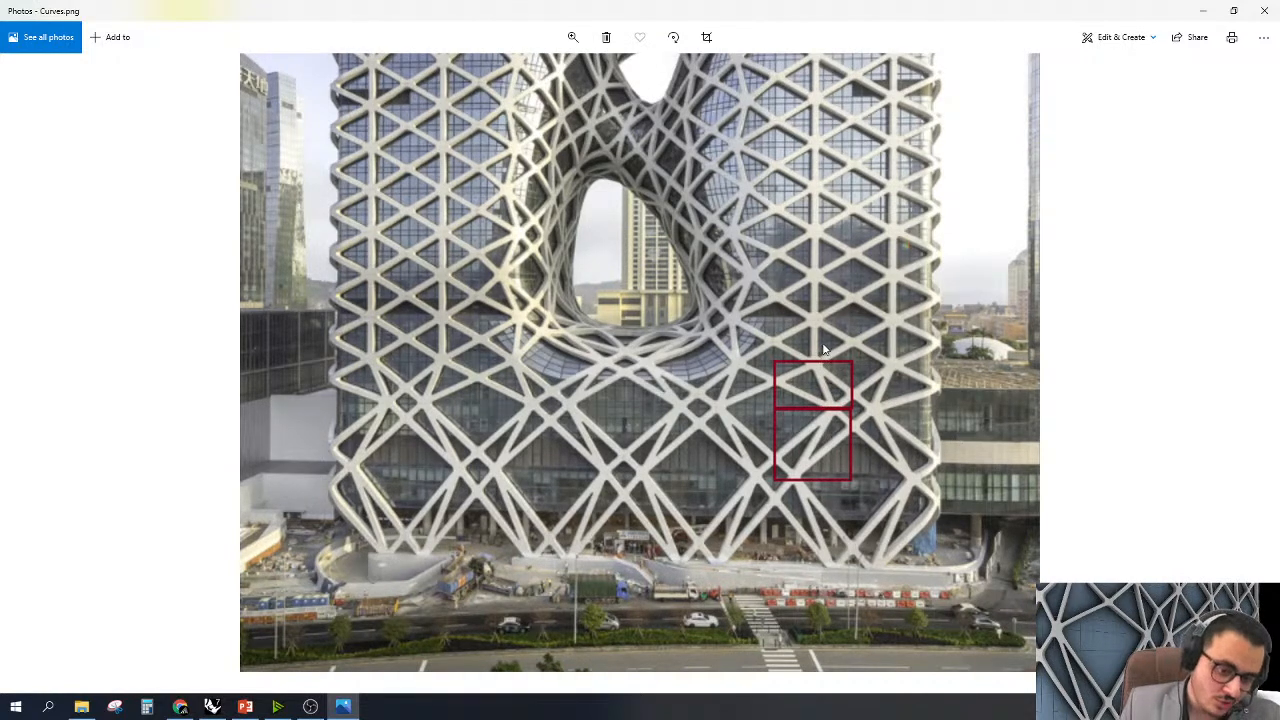
pyautogui.scroll(3, 845, 420)
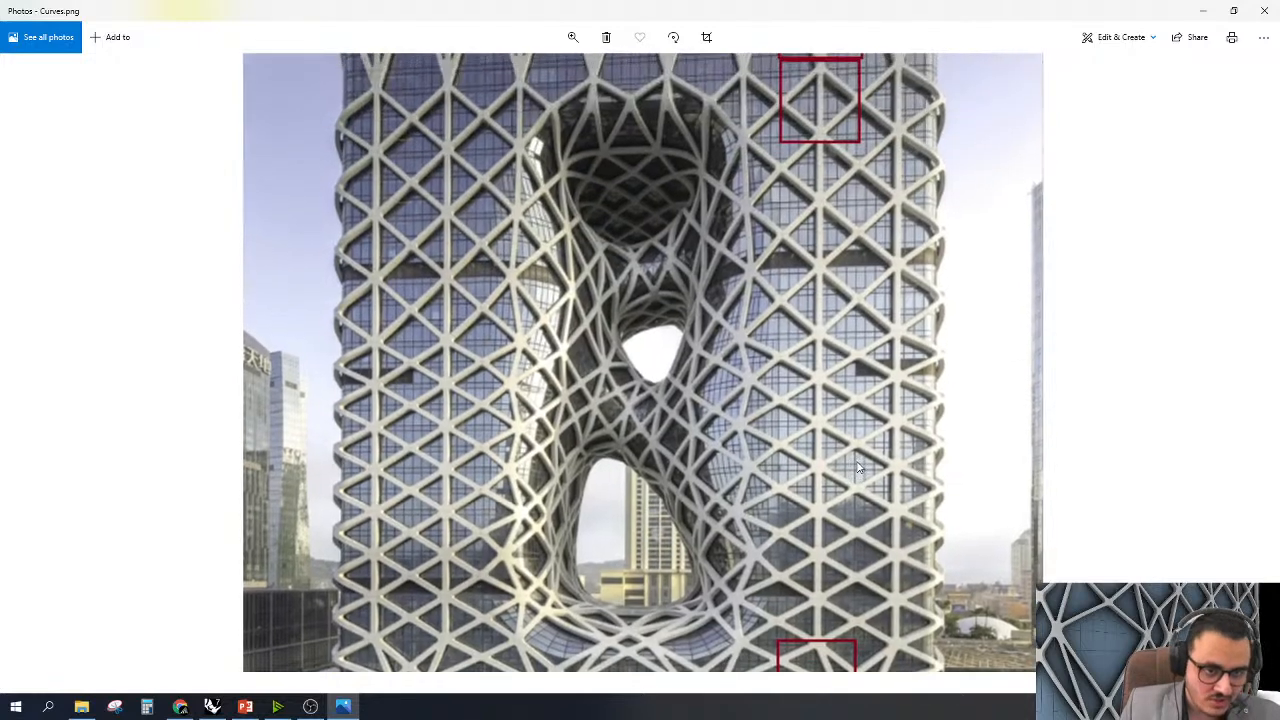
pyautogui.moveTo(858, 467); pyautogui.dragTo(840, 237)
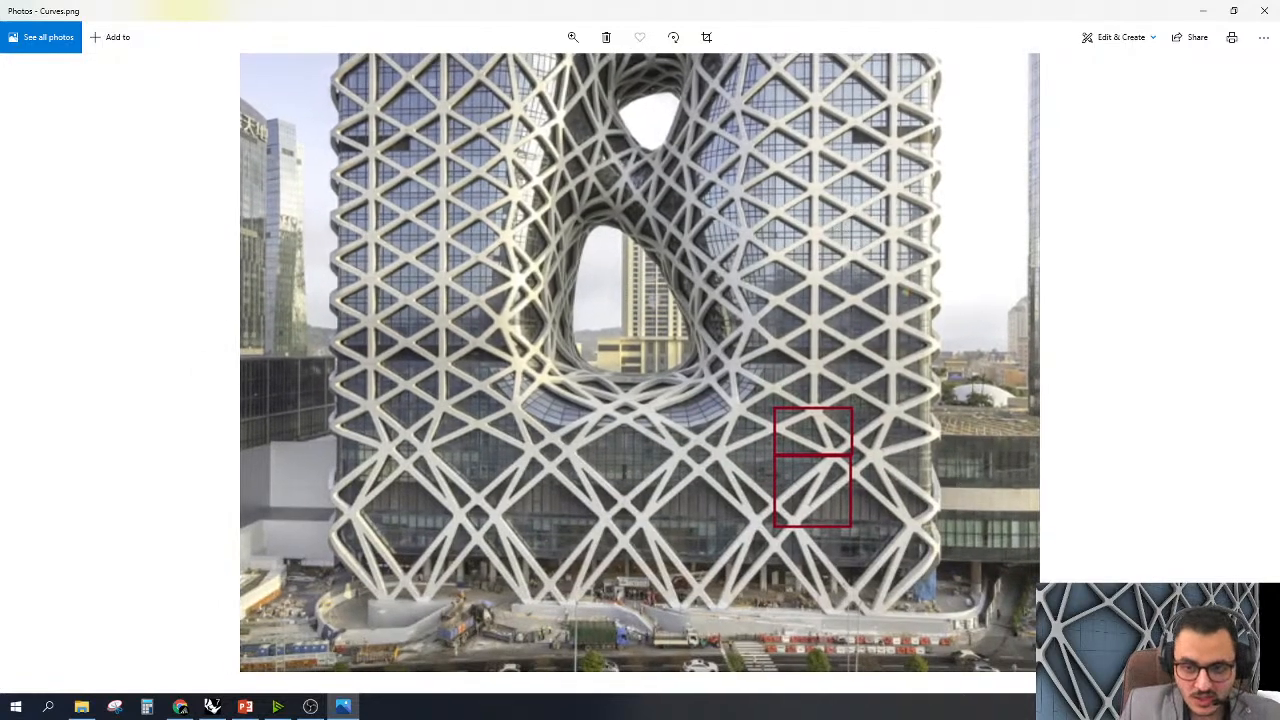
pyautogui.scroll(5, 862, 344)
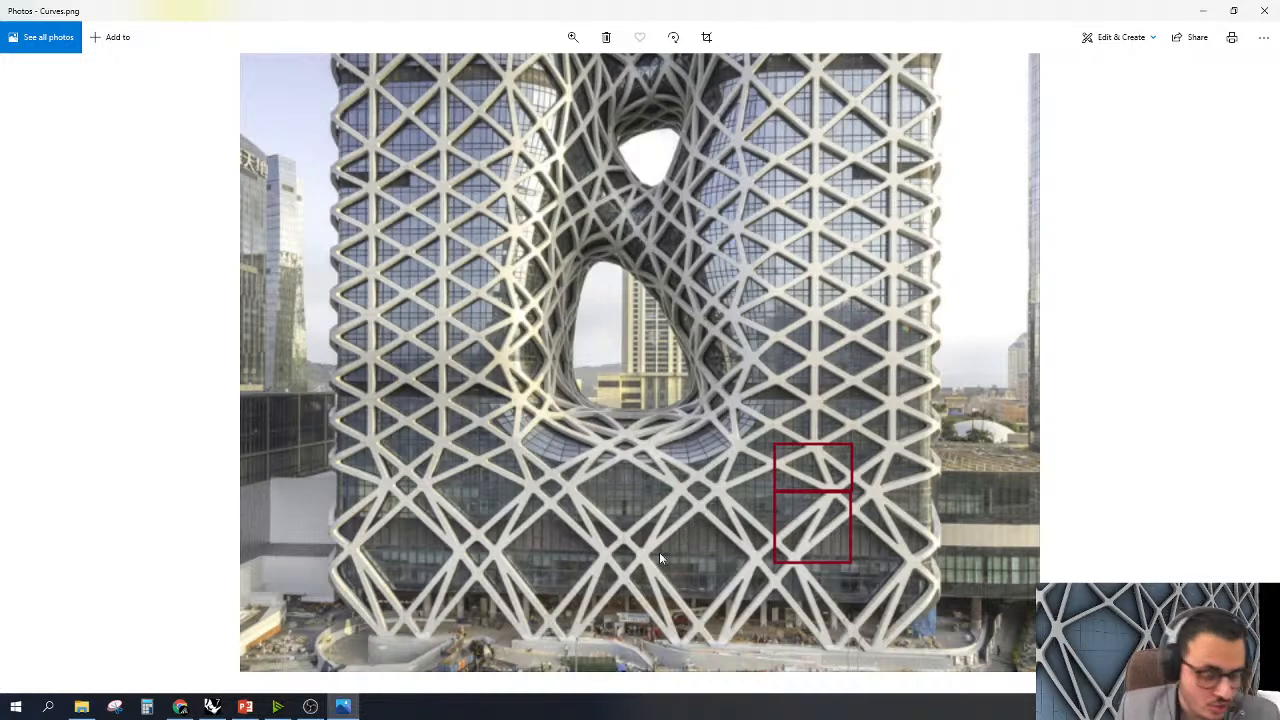
# Switch back to Rhino and Grasshopper and select the uppermost output Surface parameter to highlight its band on the envelope
pyautogui.click(215, 707)
pyautogui.scroll(2, 903, 366)
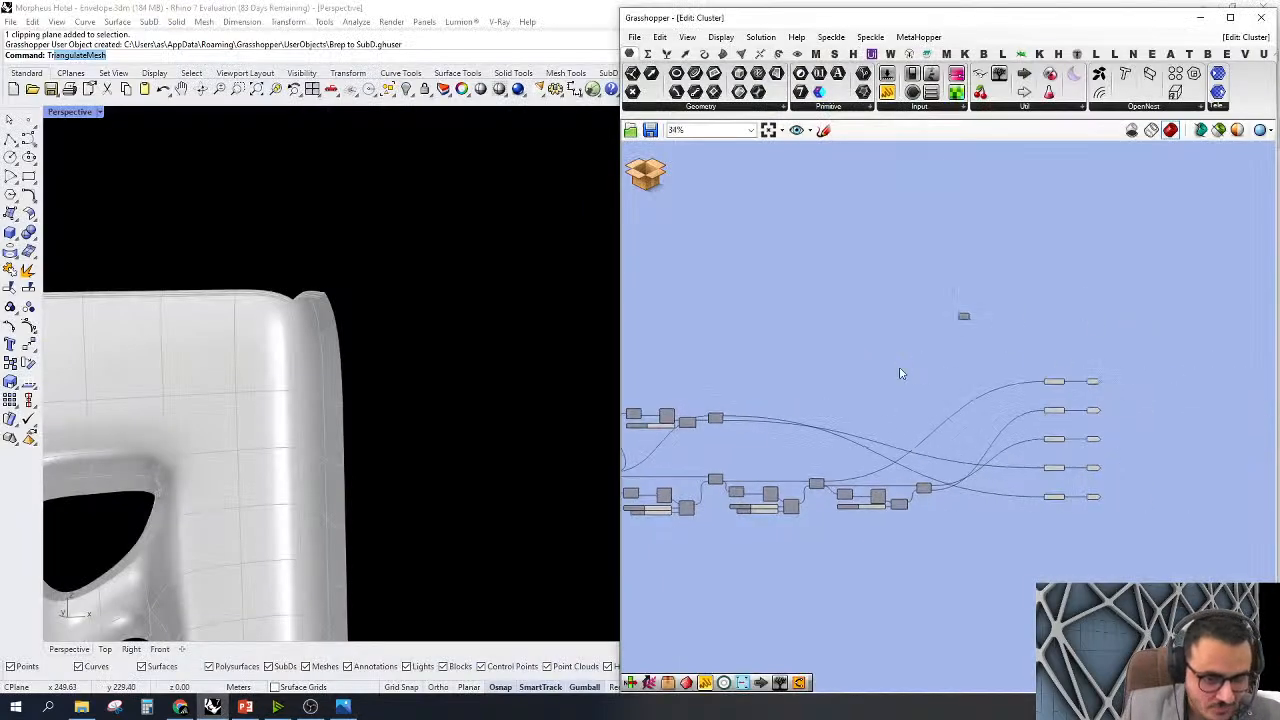
pyautogui.click(1066, 381)
pyautogui.scroll(-5, 183, 249)
pyautogui.moveTo(205, 258); pyautogui.dragTo(392, 323, button='right')
pyautogui.scroll(-4, 393, 325)
pyautogui.scroll(6, 392, 325)
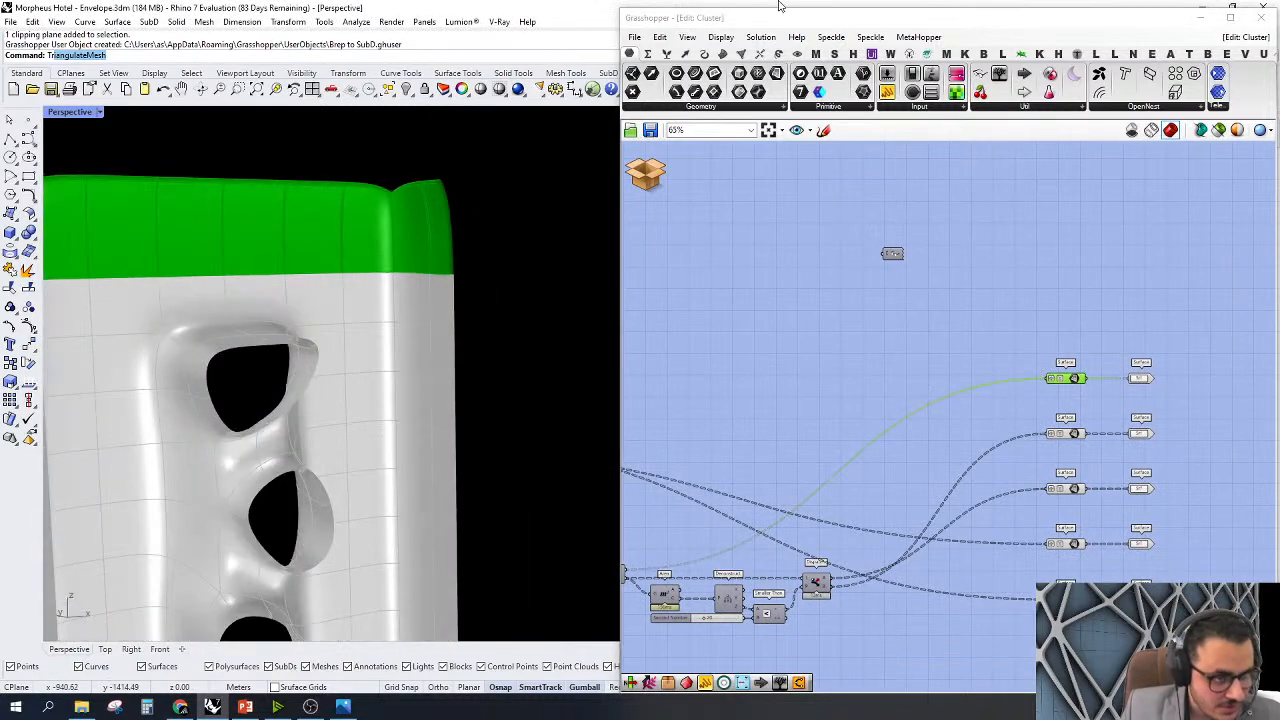
# Select the objects on the clipping plane layer, pick the plane beside the tower, and stop it from clipping the Perspective view
pyautogui.click(785, 22)
pyautogui.click(1271, 161)
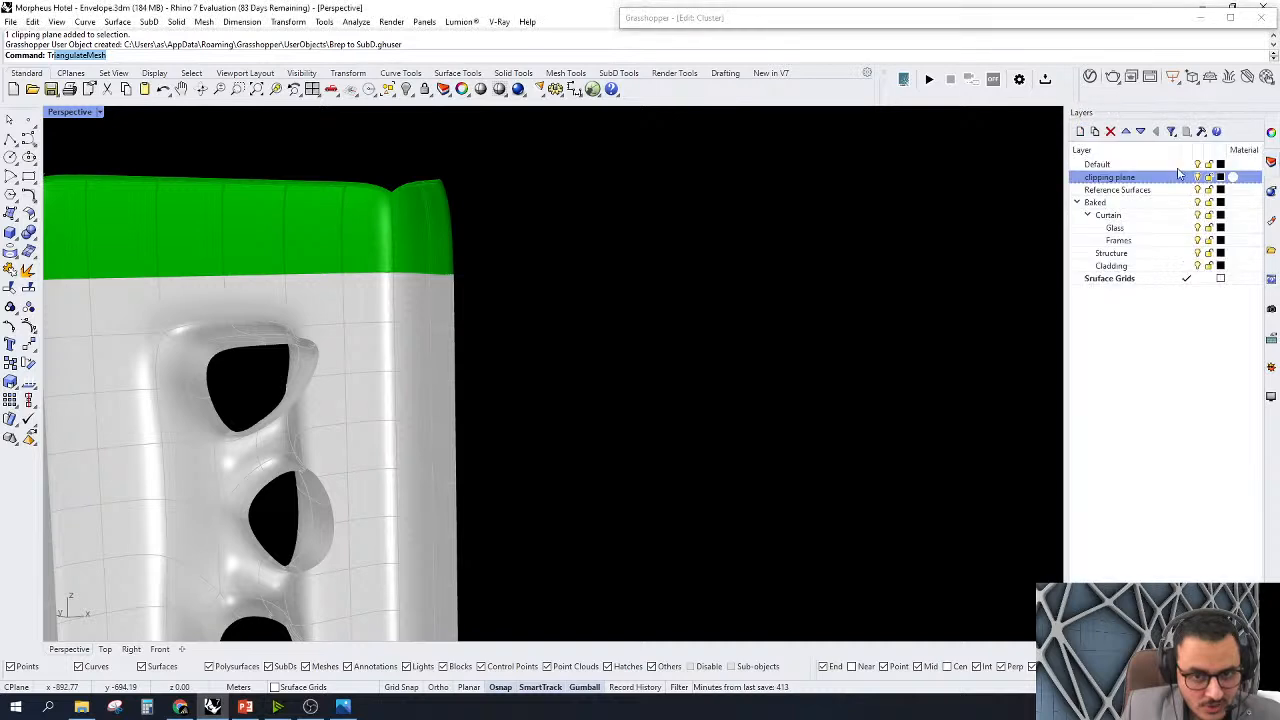
pyautogui.rightClick(1168, 177)
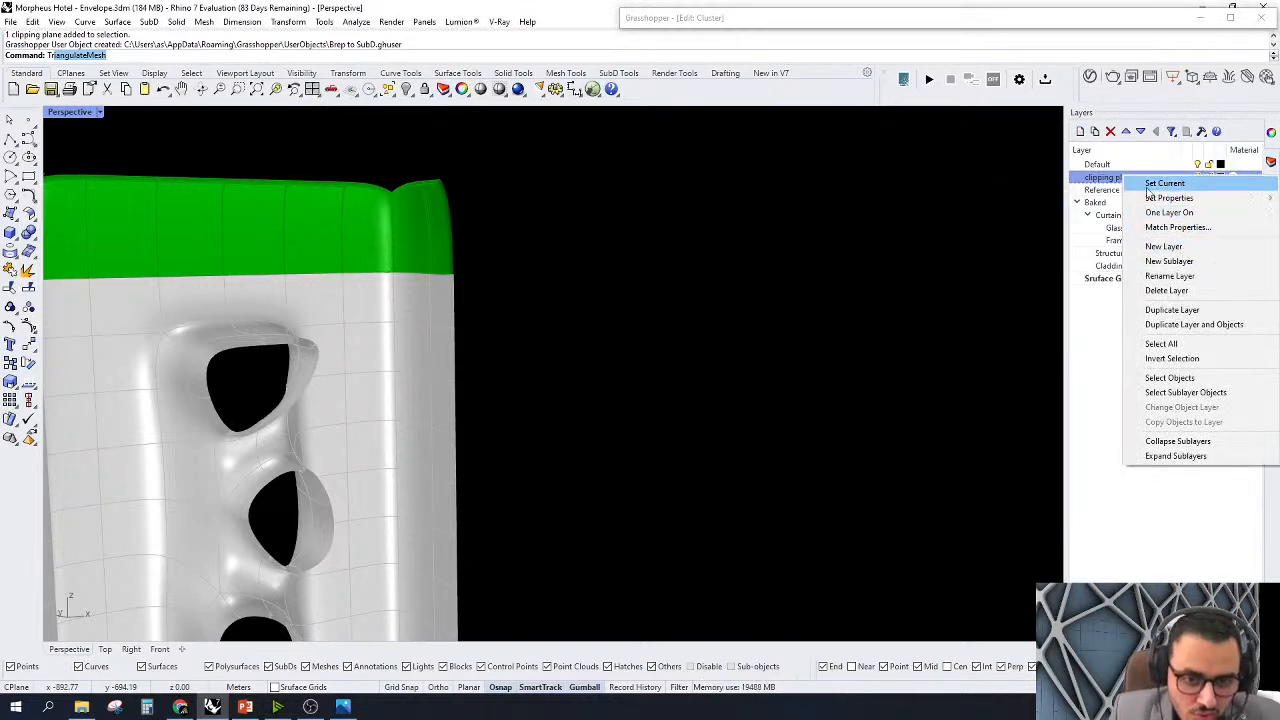
pyautogui.click(1108, 185)
pyautogui.rightClick(1160, 182)
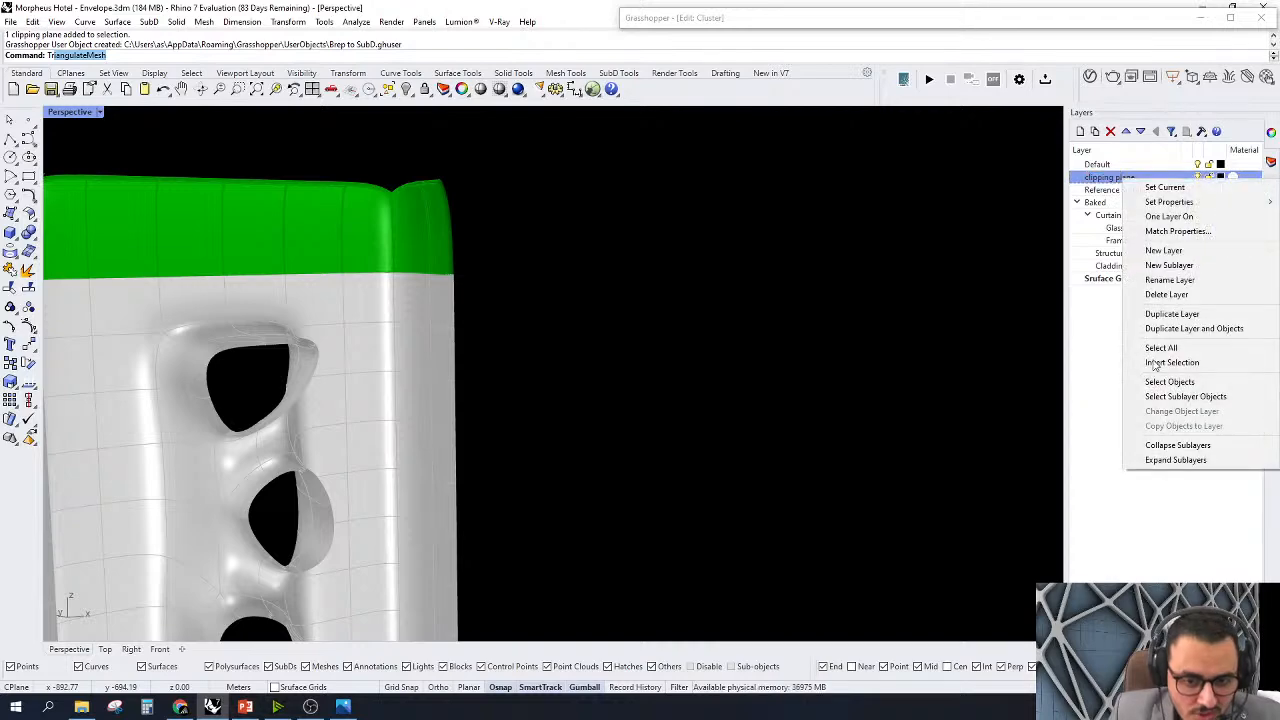
pyautogui.click(1169, 382)
pyautogui.scroll(-5, 752, 334)
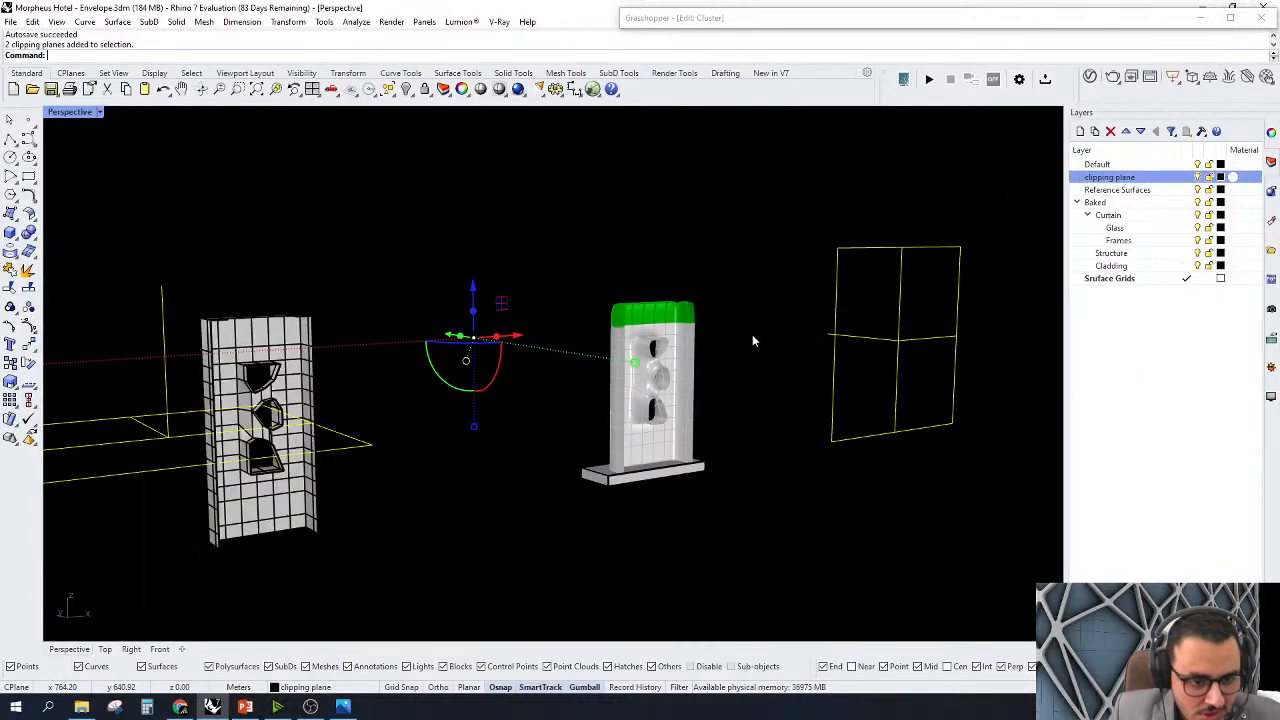
pyautogui.moveTo(942, 192); pyautogui.dragTo(805, 376)
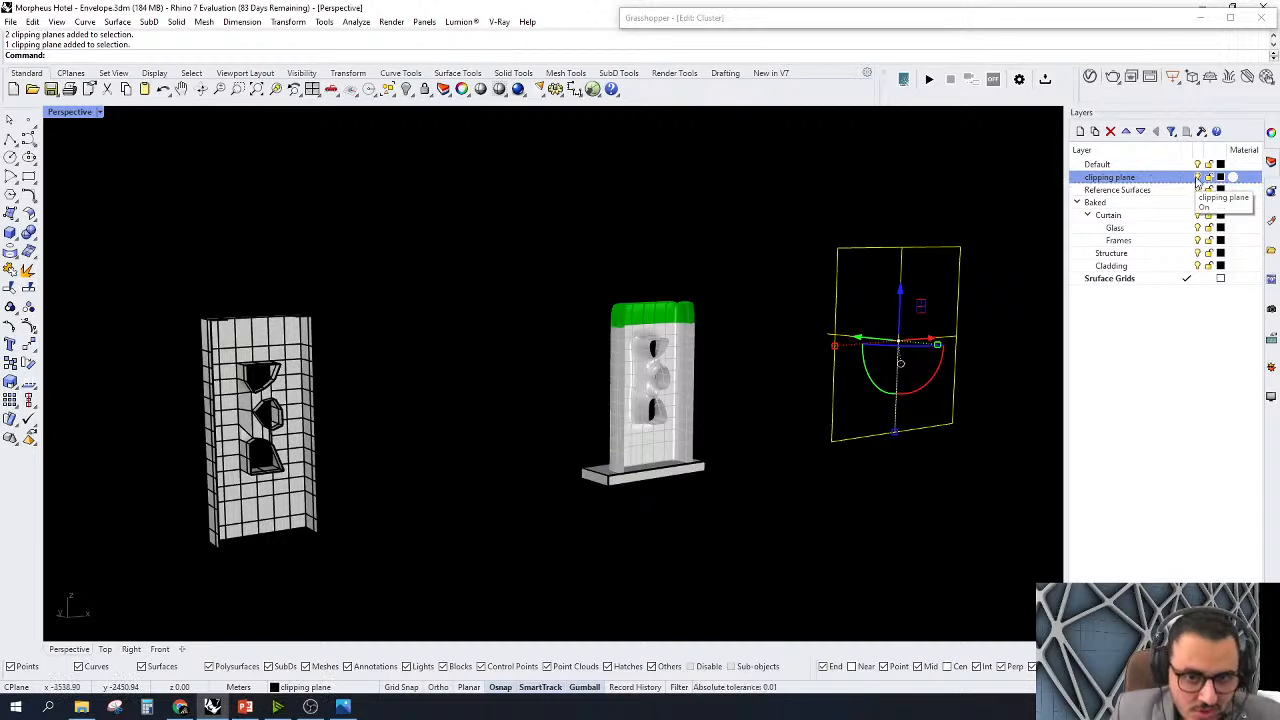
pyautogui.click(1272, 135)
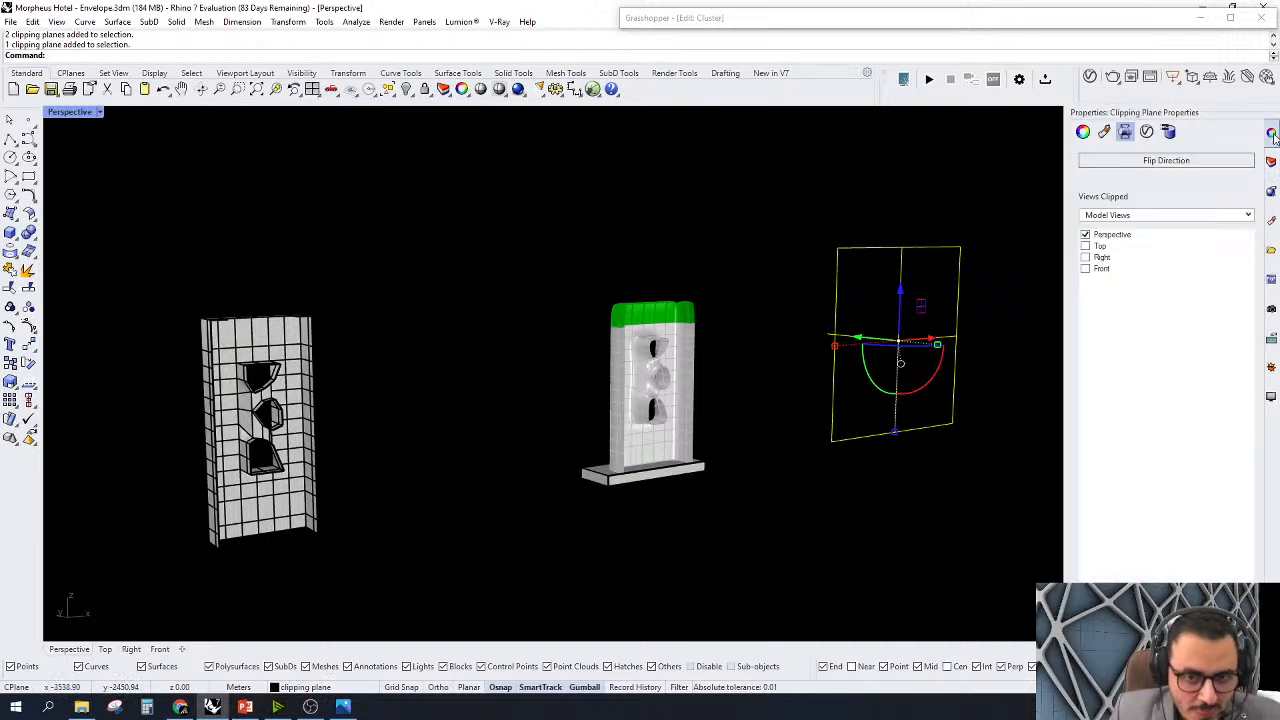
pyautogui.click(1086, 234)
# Hide the extruded base slab beneath the envelope
pyautogui.click(726, 486)
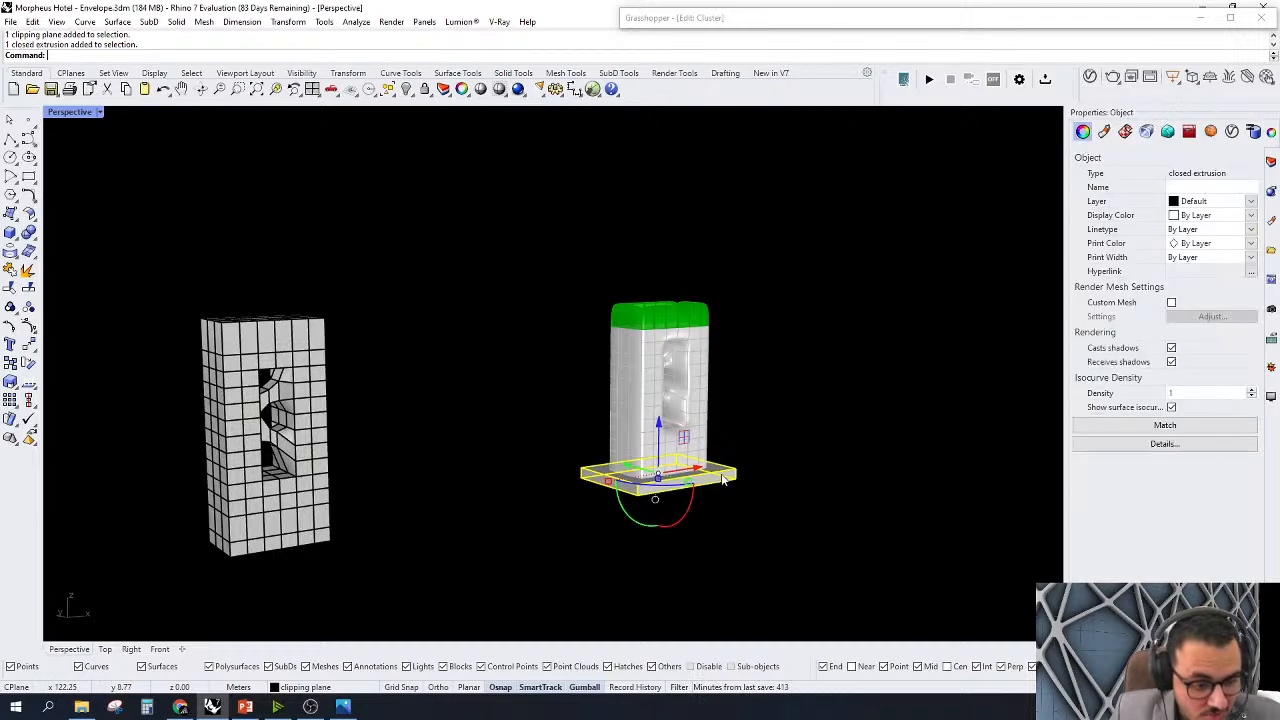
pyautogui.write('h')
pyautogui.press('Return')
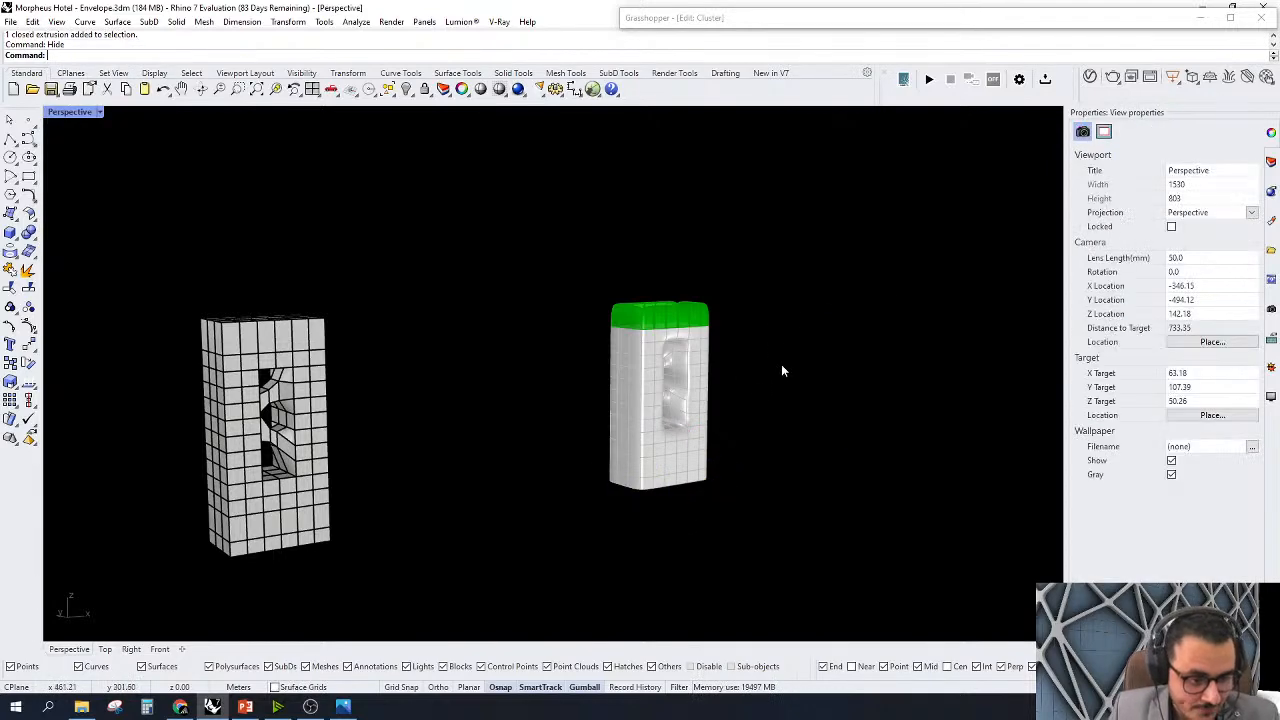
pyautogui.scroll(4, 790, 318)
pyautogui.moveTo(790, 318); pyautogui.dragTo(793, 336, button='right')
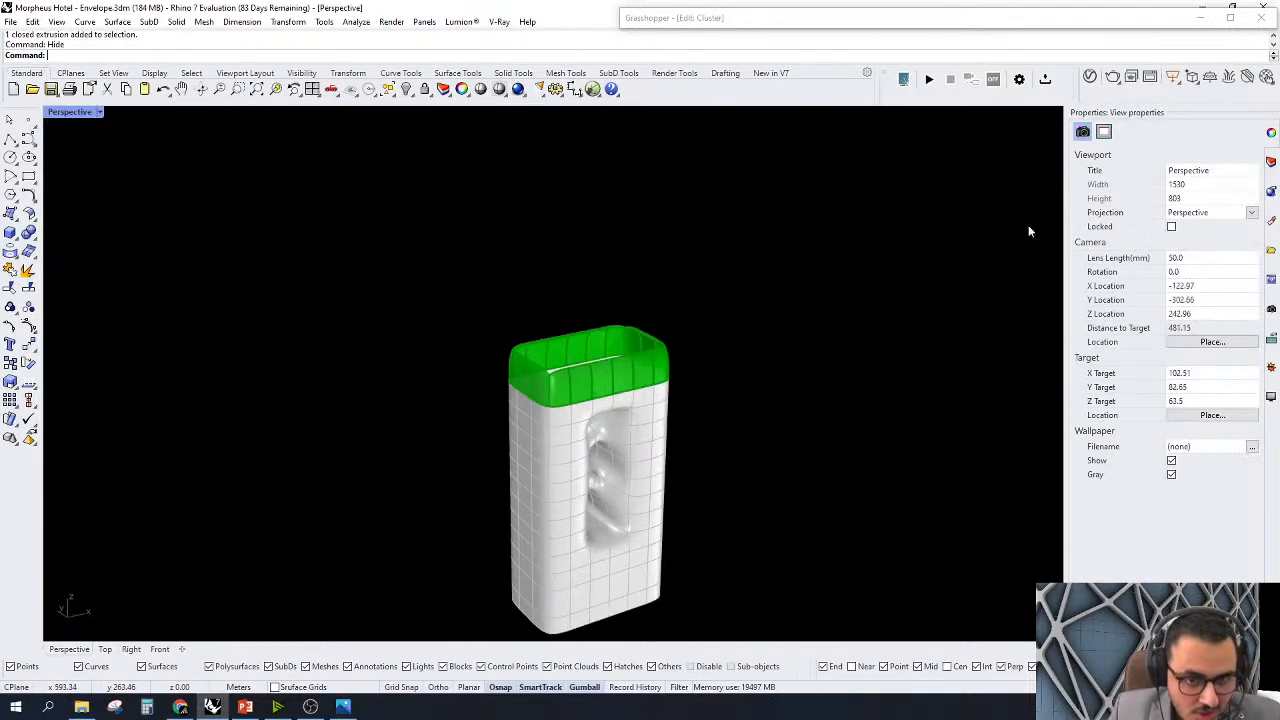
# Turn off the clipping plane and Reference Surfaces layers
pyautogui.click(1271, 162)
pyautogui.click(1198, 176)
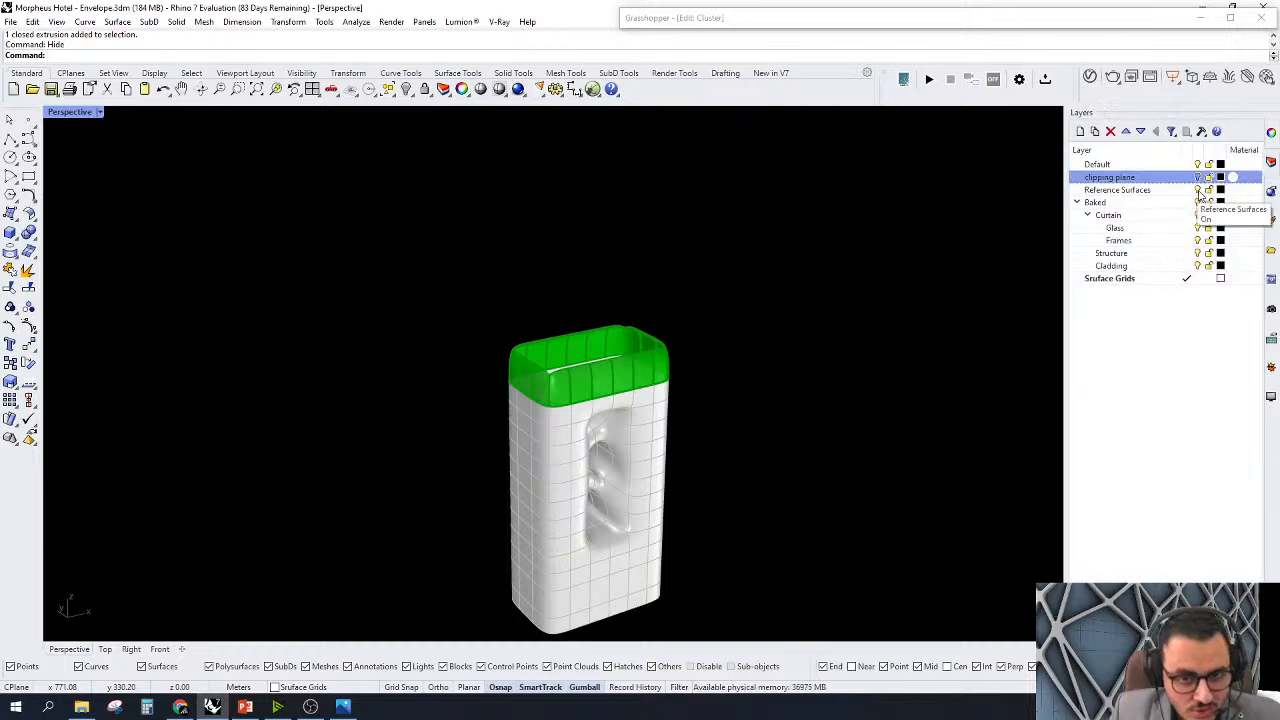
pyautogui.click(1199, 191)
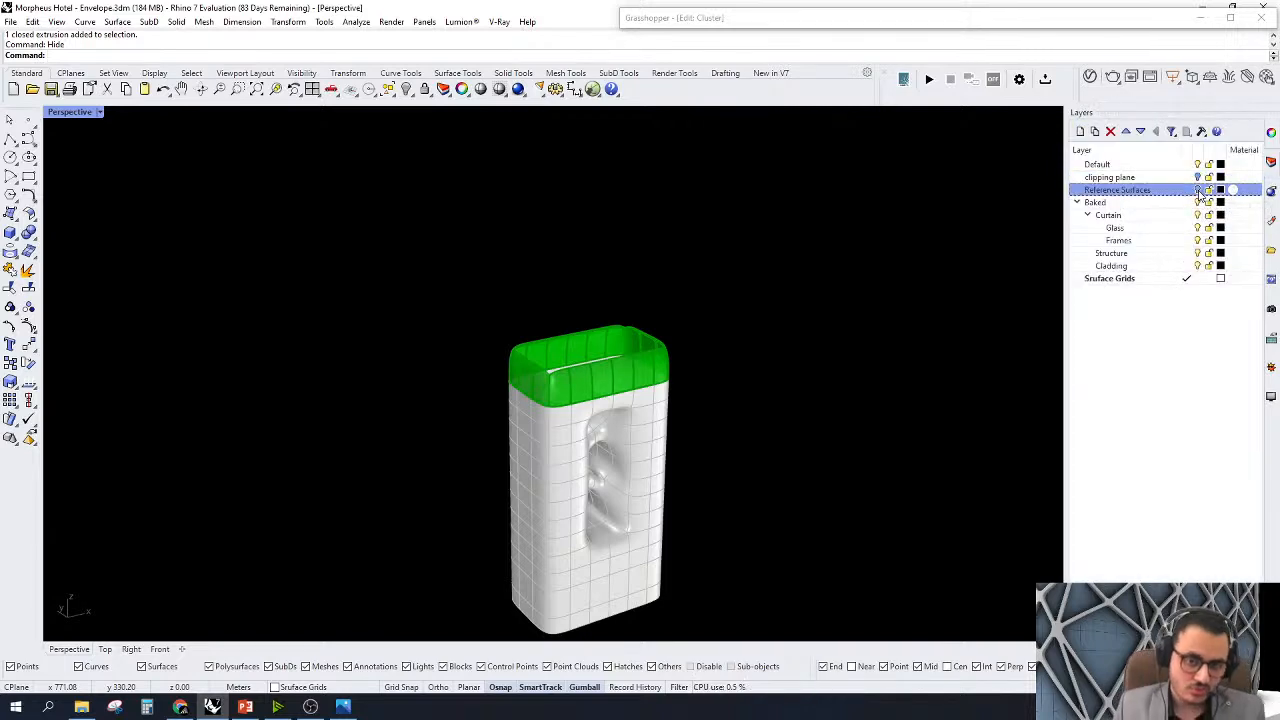
# Return to the Grasshopper cluster and examine how Deconstruct Brep, Area, Smaller Than and Dispatch separate the faces into the Surface outputs
pyautogui.click(790, 18)
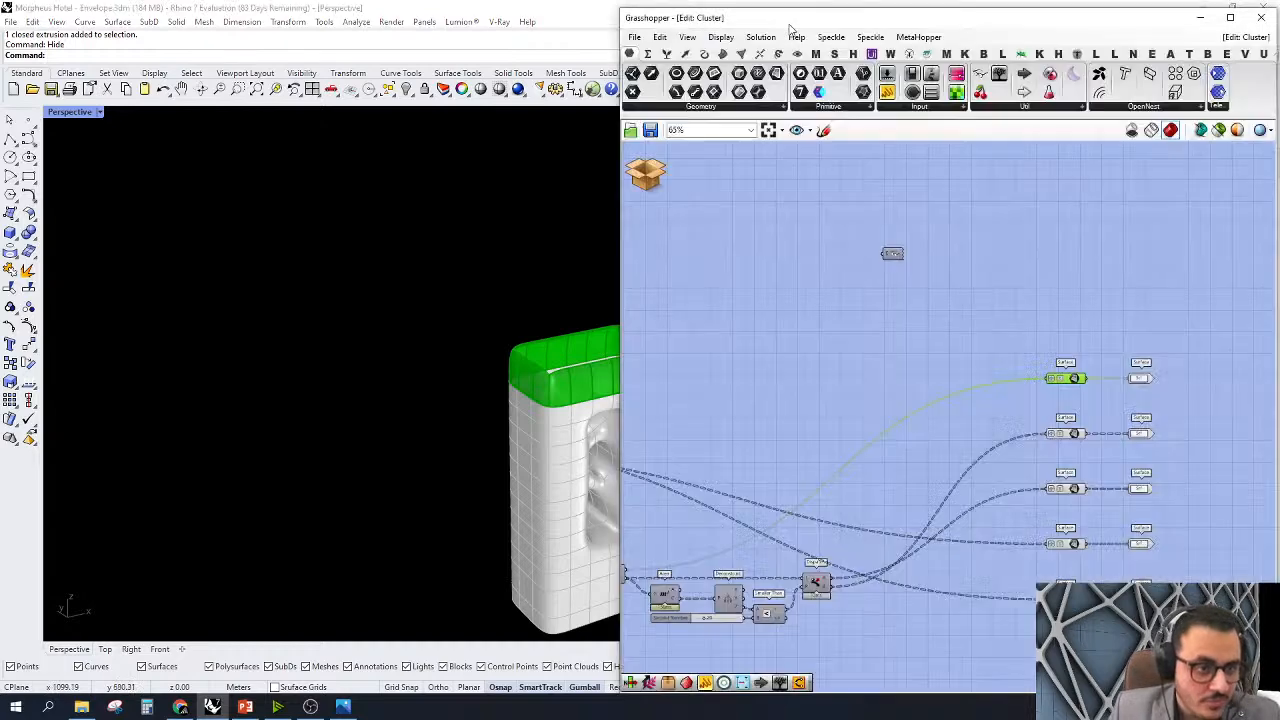
pyautogui.moveTo(1077, 387); pyautogui.dragTo(1009, 359, button='right')
pyautogui.scroll(4, 1008, 358)
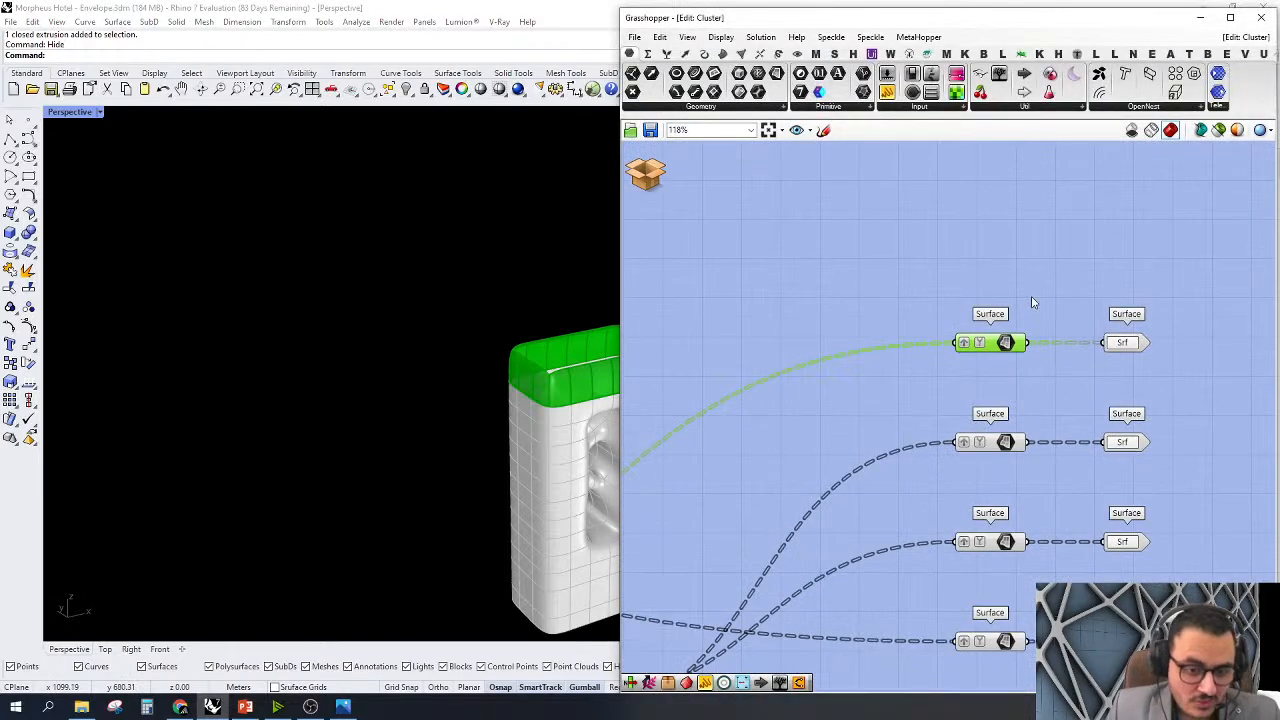
pyautogui.moveTo(1032, 299); pyautogui.dragTo(1064, 245, button='right')
pyautogui.moveTo(220, 335); pyautogui.dragTo(357, 323, button='right')
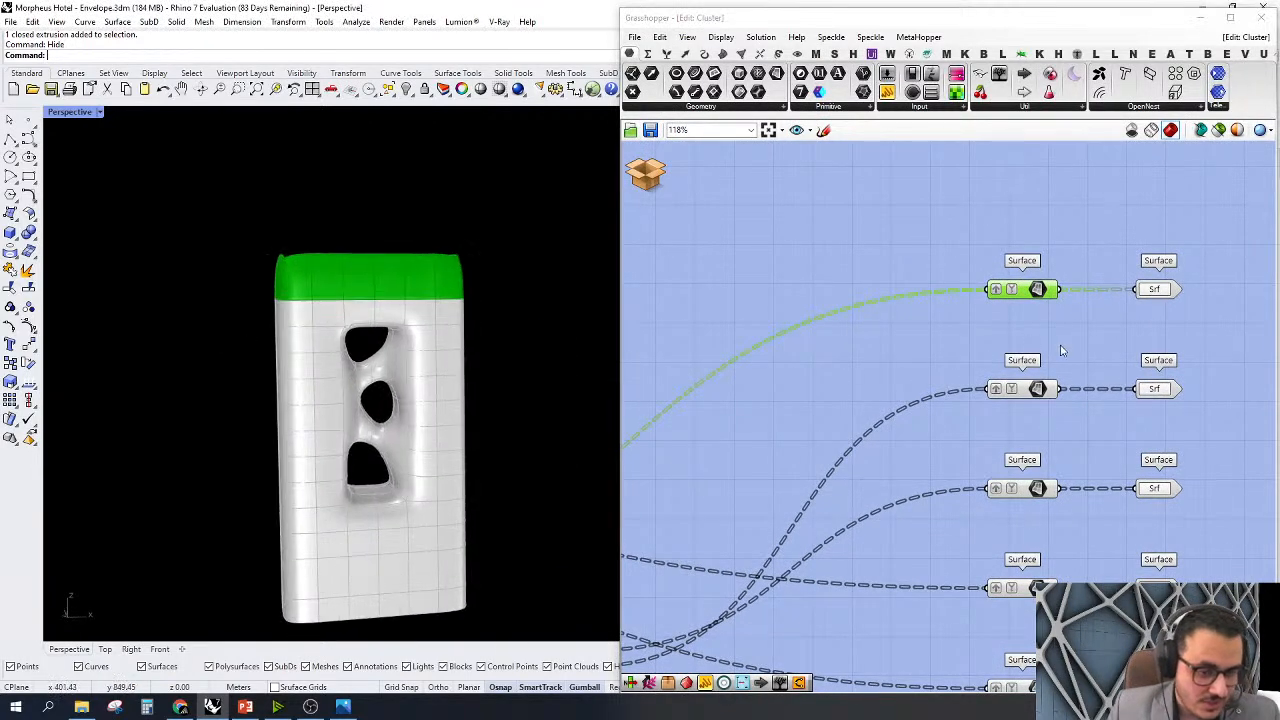
pyautogui.scroll(-7, 1064, 336)
pyautogui.scroll(6, 763, 414)
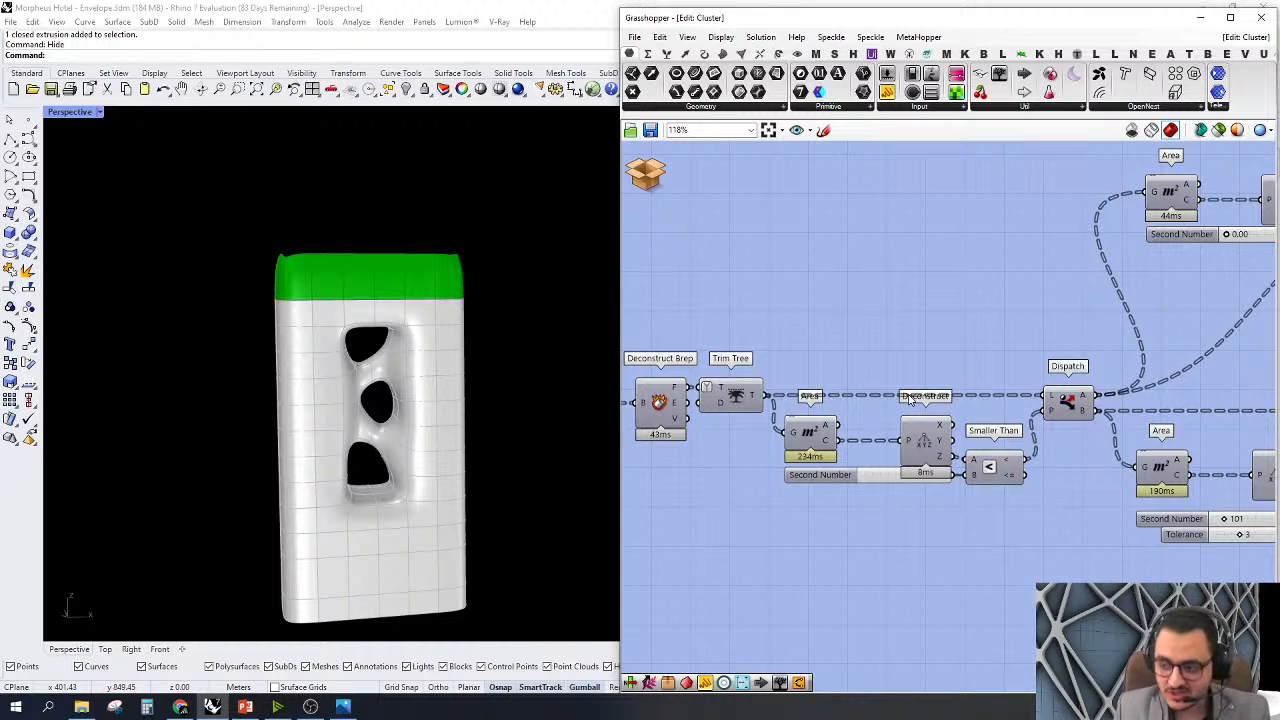
pyautogui.scroll(-4, 750, 480)
pyautogui.scroll(2, 921, 406)
pyautogui.moveTo(1086, 396); pyautogui.dragTo(878, 362, button='right')
pyautogui.moveTo(1090, 358); pyautogui.dragTo(740, 345, button='right')
pyautogui.moveTo(1180, 330); pyautogui.dragTo(990, 342, button='right')
pyautogui.moveTo(1255, 195); pyautogui.dragTo(1125, 205, button='right')
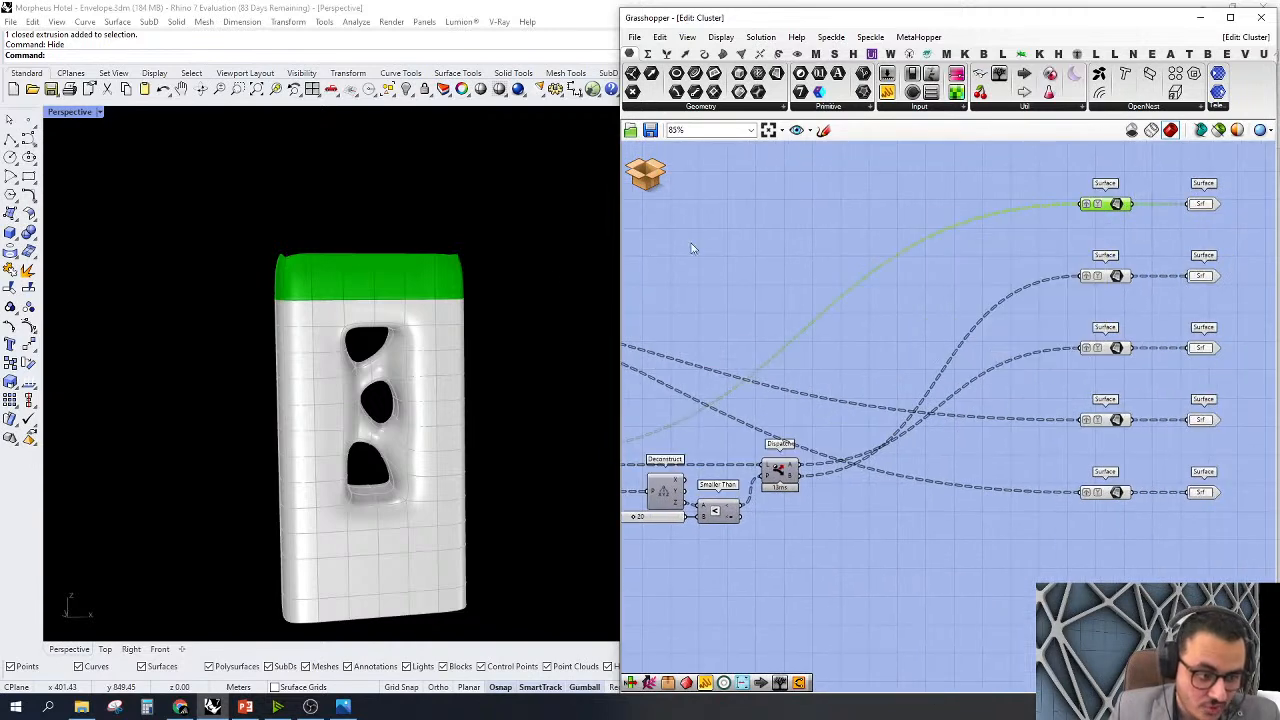
# Select the second through fifth output Surface parameters in turn to highlight each corresponding band on the envelope
pyautogui.click(1118, 277)
pyautogui.scroll(-3, 375, 246)
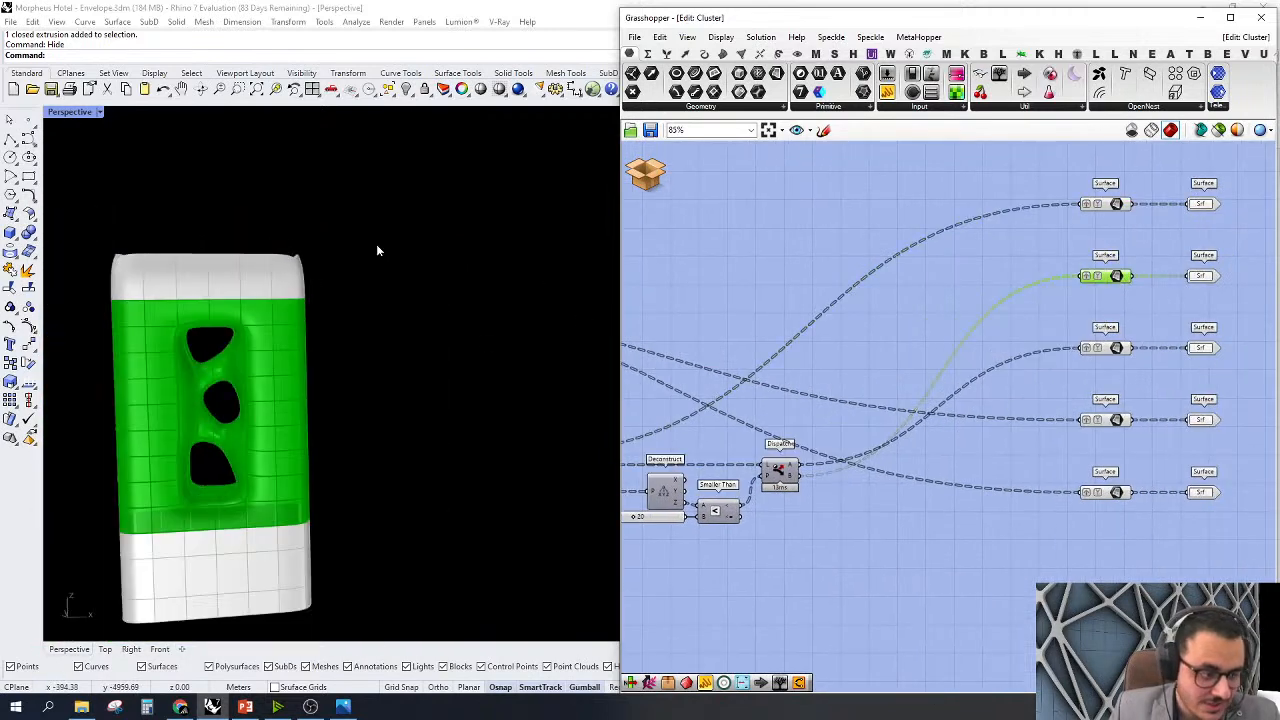
pyautogui.scroll(1, 127, 440)
pyautogui.click(1118, 348)
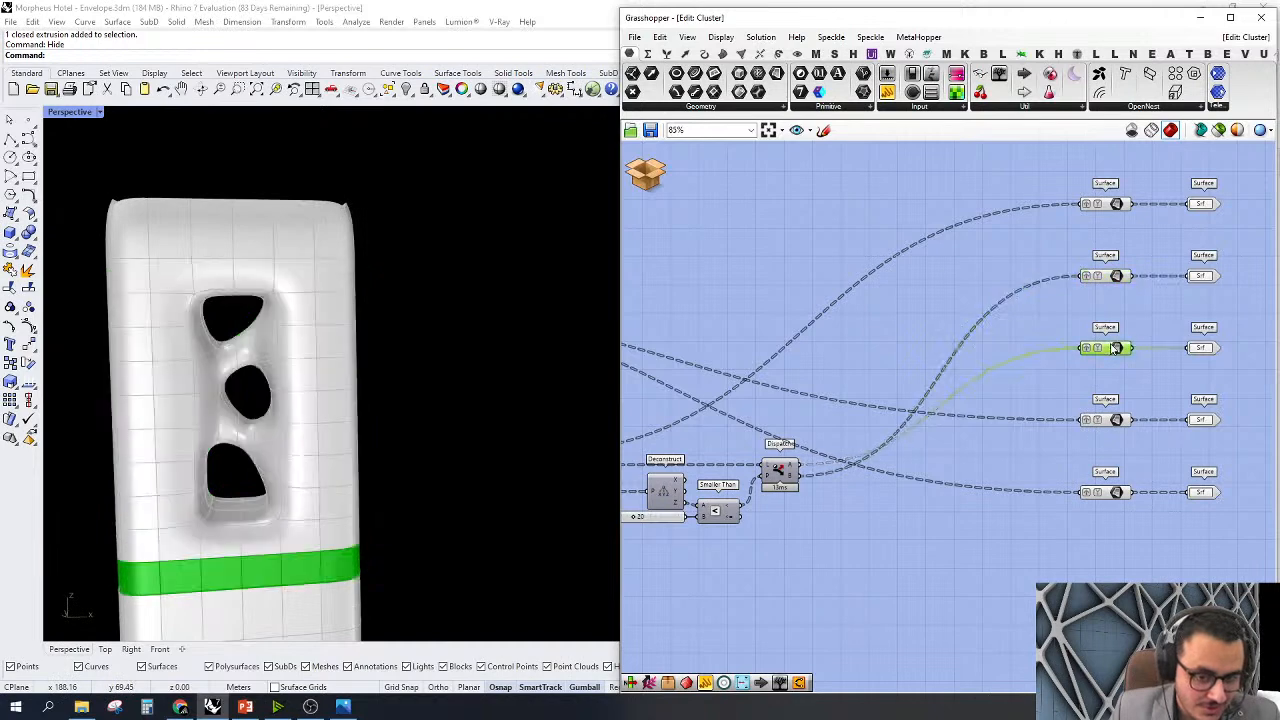
pyautogui.moveTo(354, 403); pyautogui.dragTo(400, 370, button='right')
pyautogui.click(1118, 420)
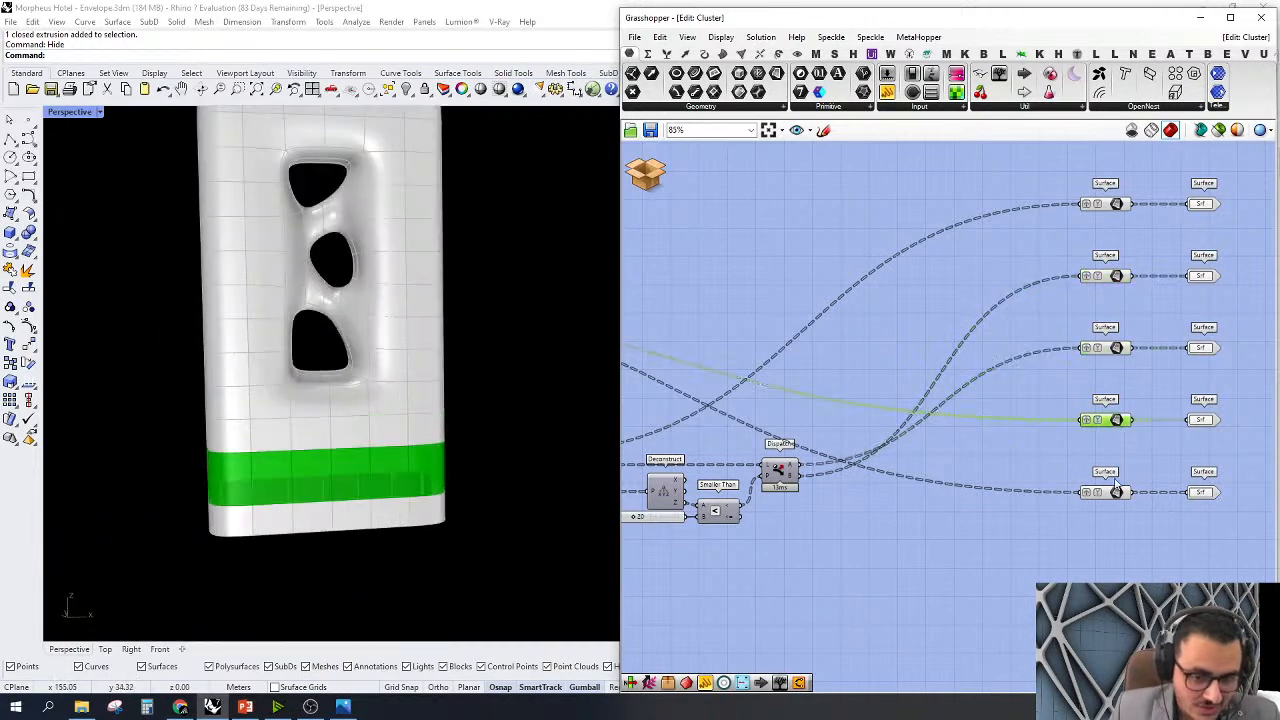
pyautogui.click(1118, 492)
pyautogui.scroll(-2, 403, 568)
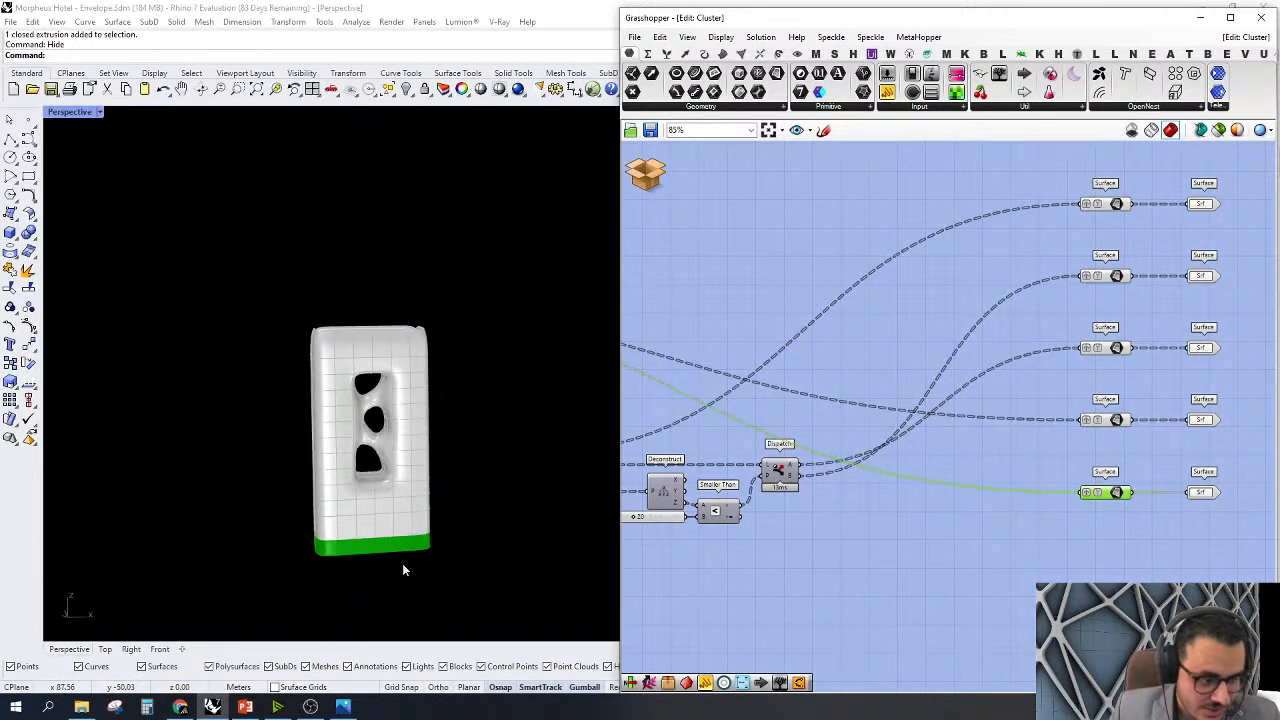
pyautogui.scroll(4, 403, 568)
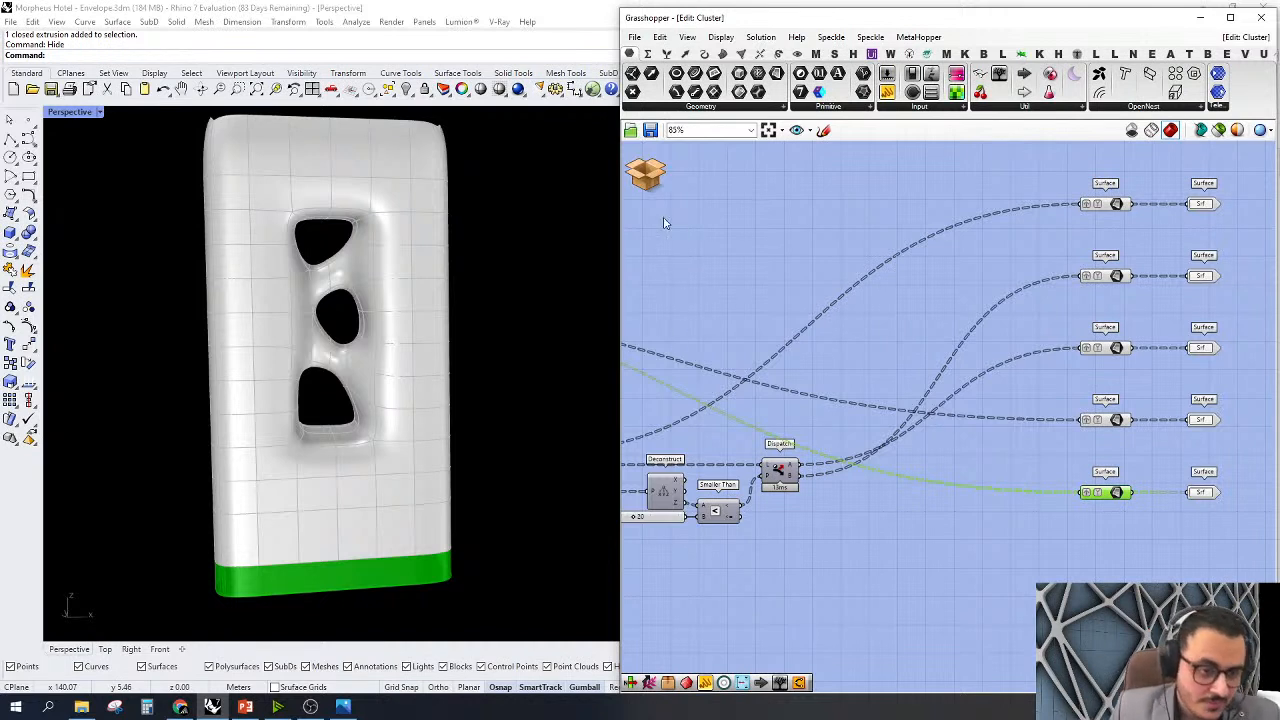
# Close the cluster without saving its changes and open for editing the uppermost Srf-to-Crv cluster in the SubD Layers and Curves group
pyautogui.click(657, 182)
pyautogui.click(676, 205)
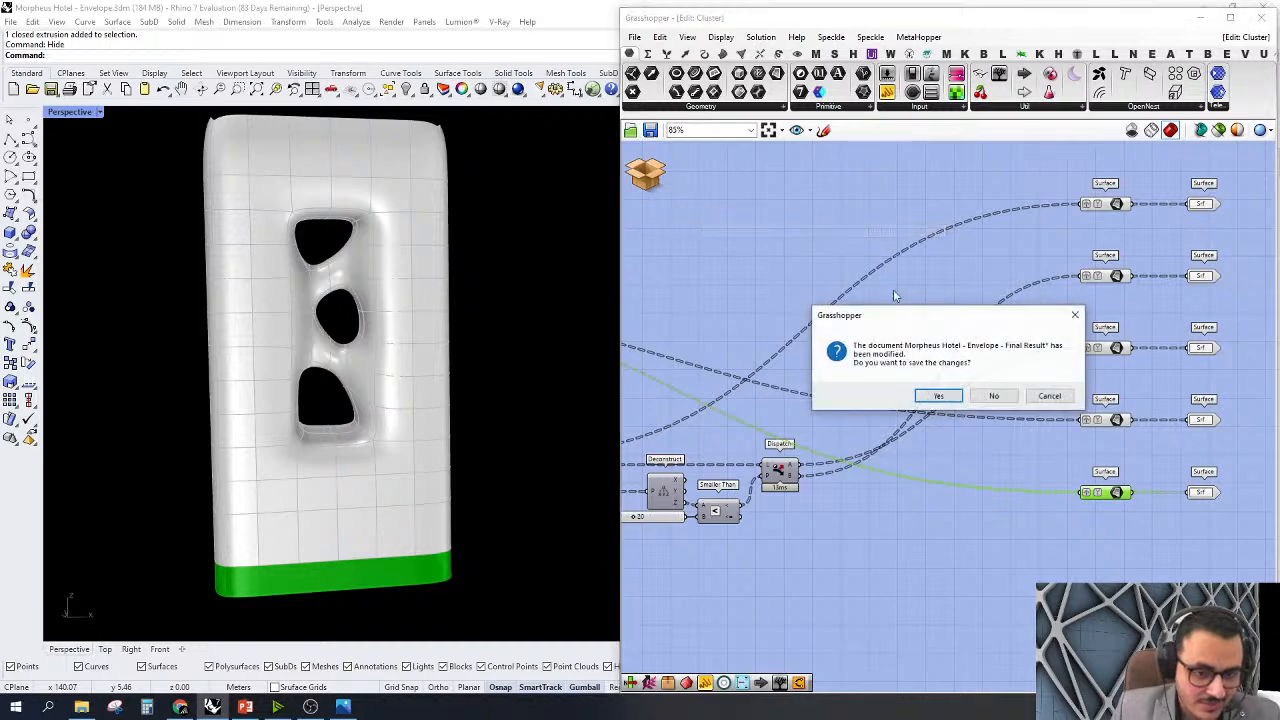
pyautogui.click(994, 397)
pyautogui.click(906, 305)
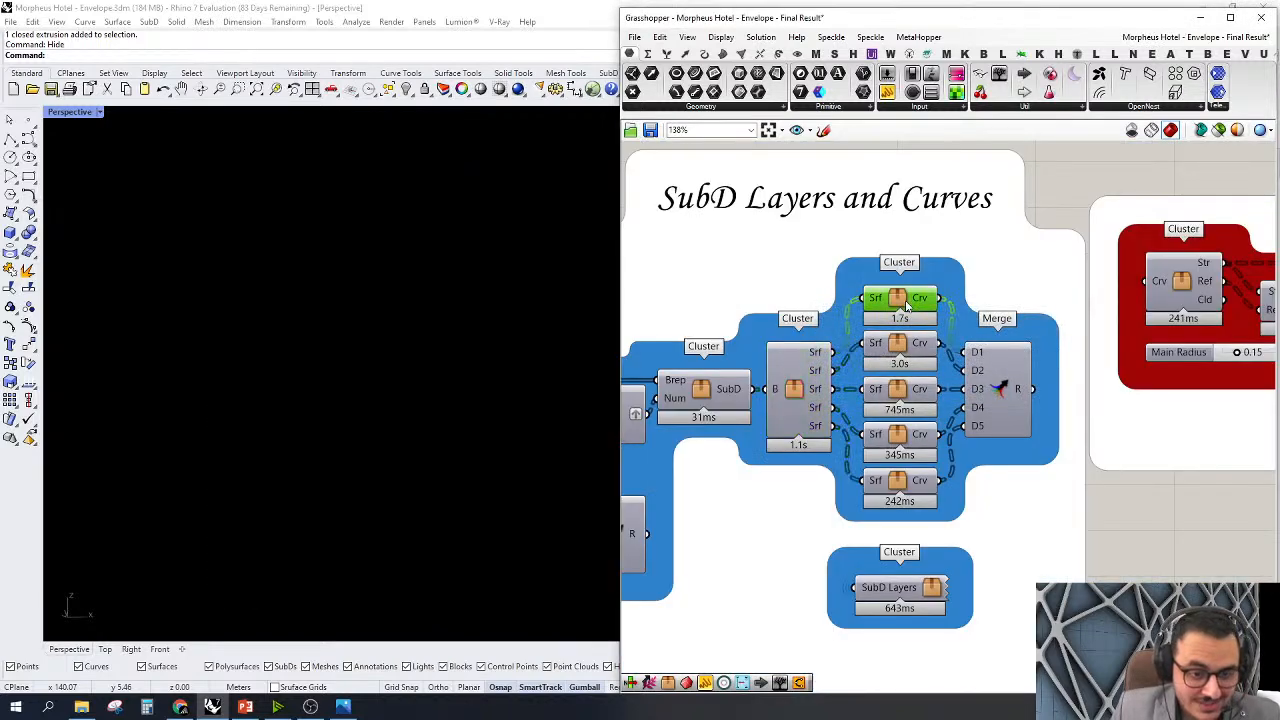
pyautogui.doubleClick(905, 300)
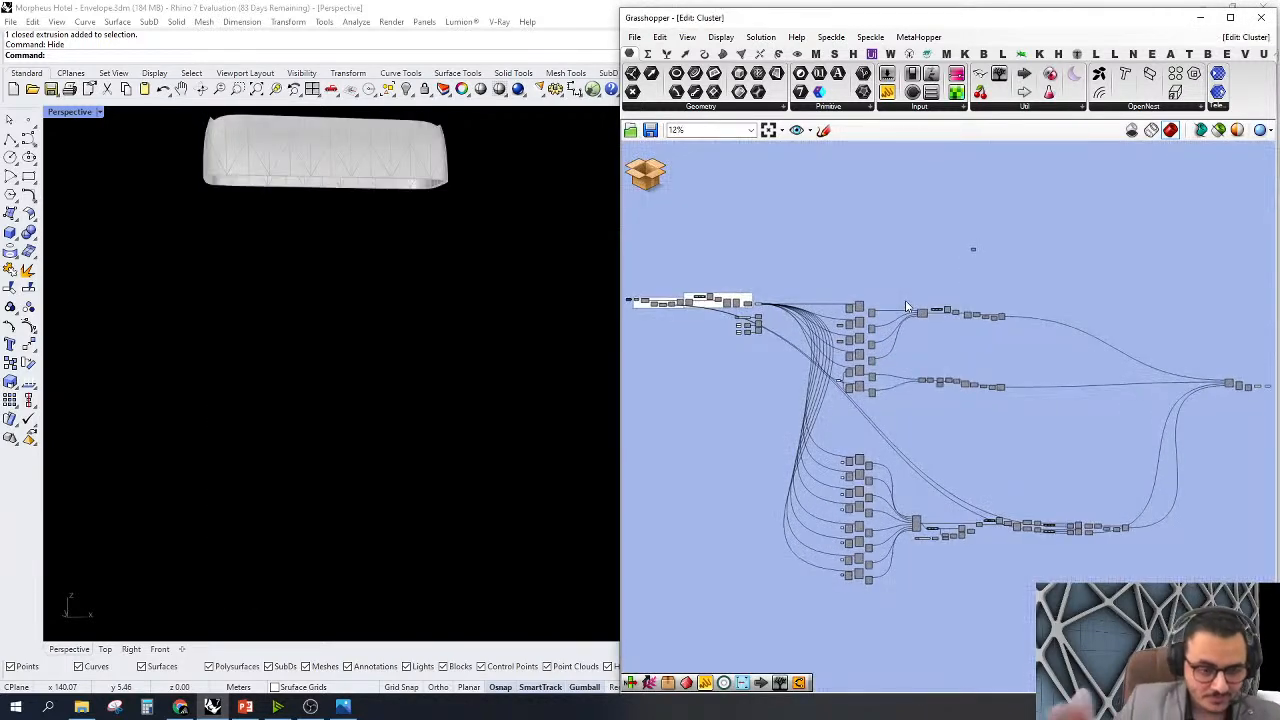
# Turn on the preview of the Surface parameter fed by the Srf input and view the surface ring from above
pyautogui.scroll(5, 875, 316)
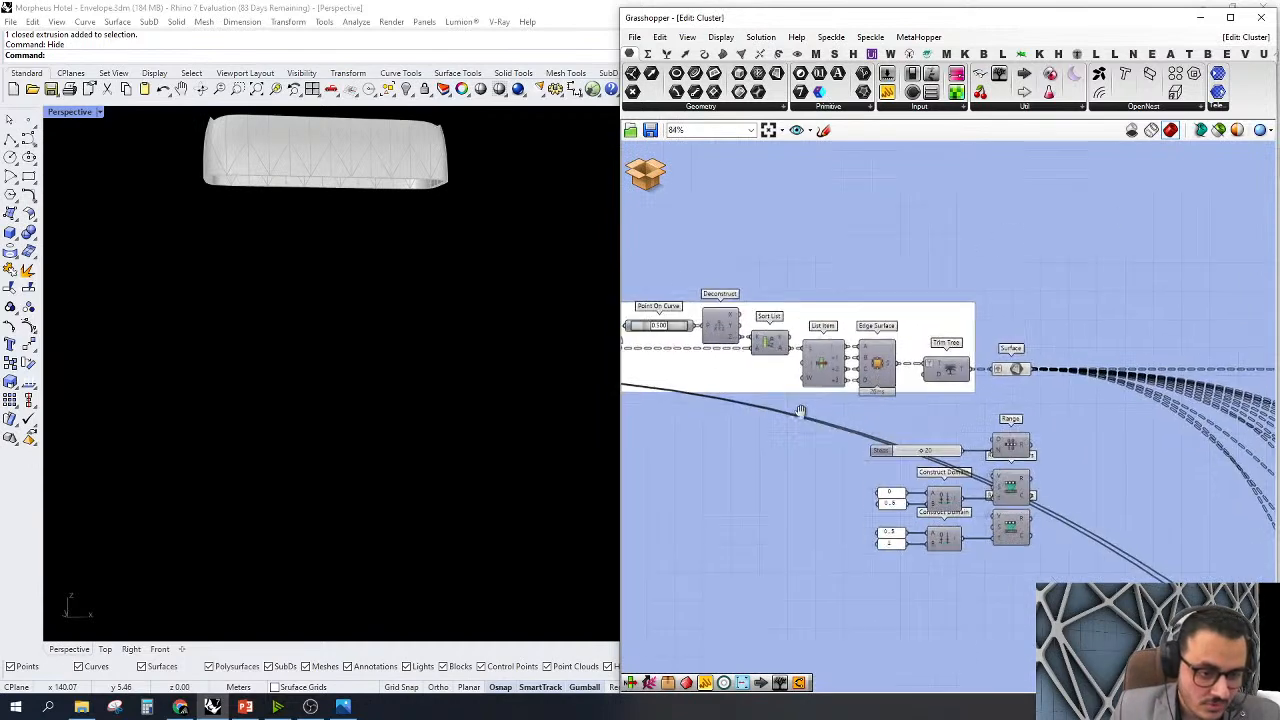
pyautogui.scroll(3, 811, 340)
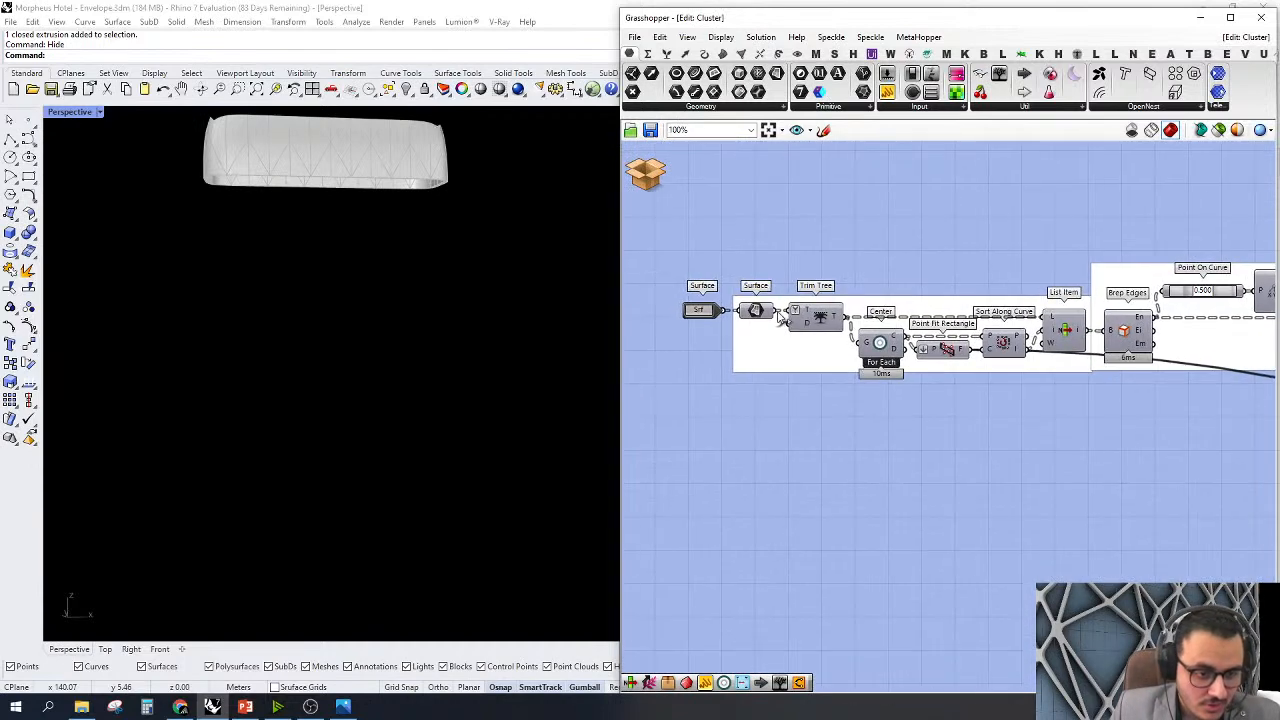
pyautogui.rightClick(758, 311)
pyautogui.click(795, 334)
pyautogui.click(786, 371)
pyautogui.moveTo(408, 202); pyautogui.dragTo(335, 297, button='right')
pyautogui.scroll(3, 335, 297)
pyautogui.scroll(2, 960, 300)
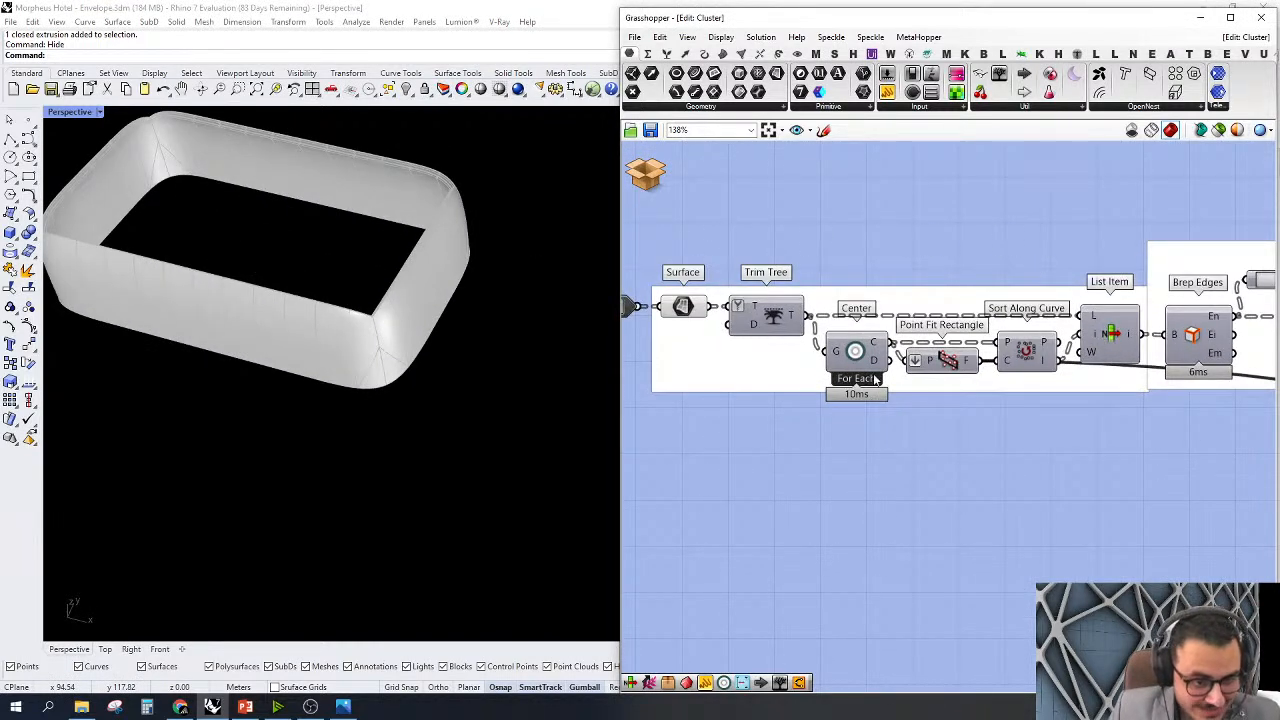
# Add a Param Viewer to compare the data structure of the Surface parameter with the Trim Tree output, leaving it connected to Trim Tree
pyautogui.moveTo(791, 391); pyautogui.dragTo(806, 402, button='right')
pyautogui.moveTo(999, 73); pyautogui.dragTo(716, 318)
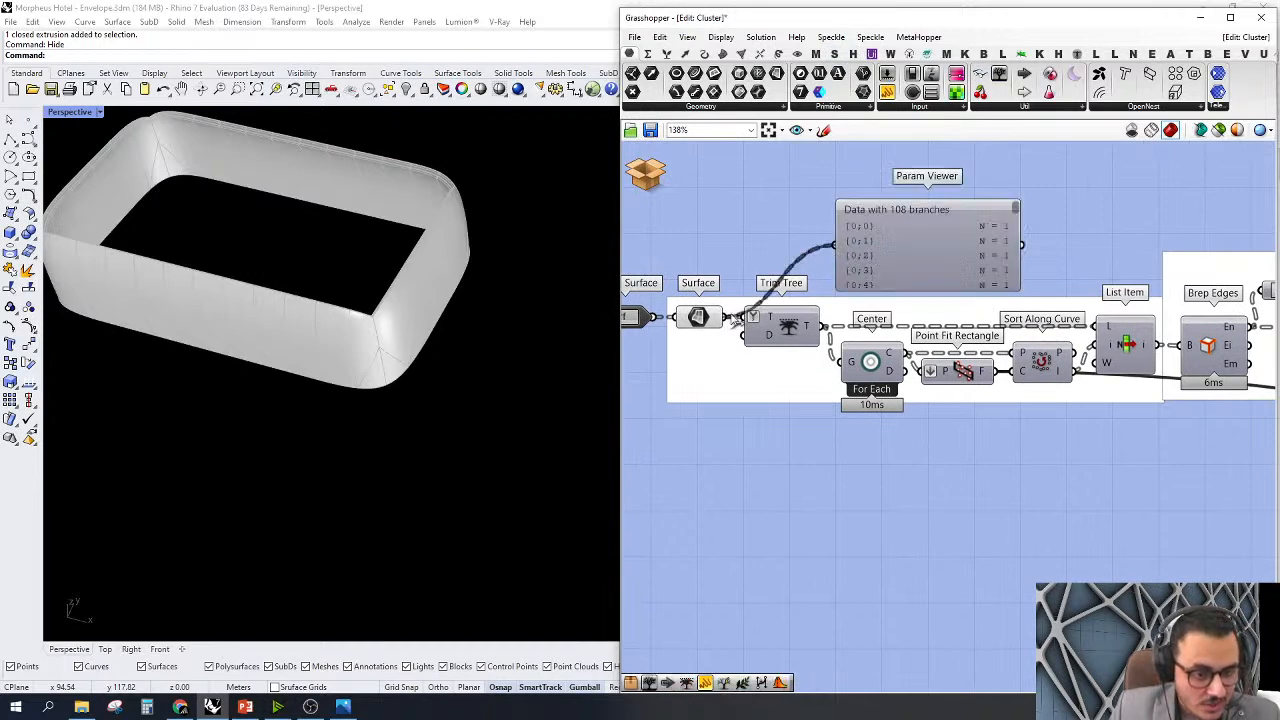
pyautogui.scroll(2, 930, 213)
pyautogui.moveTo(1039, 229)
pyautogui.mouseDown(button='right')
pyautogui.moveTo(1092, 240)
pyautogui.moveTo(1037, 233)
pyautogui.mouseUp(button='right')
pyautogui.moveTo(802, 369); pyautogui.dragTo(815, 257)
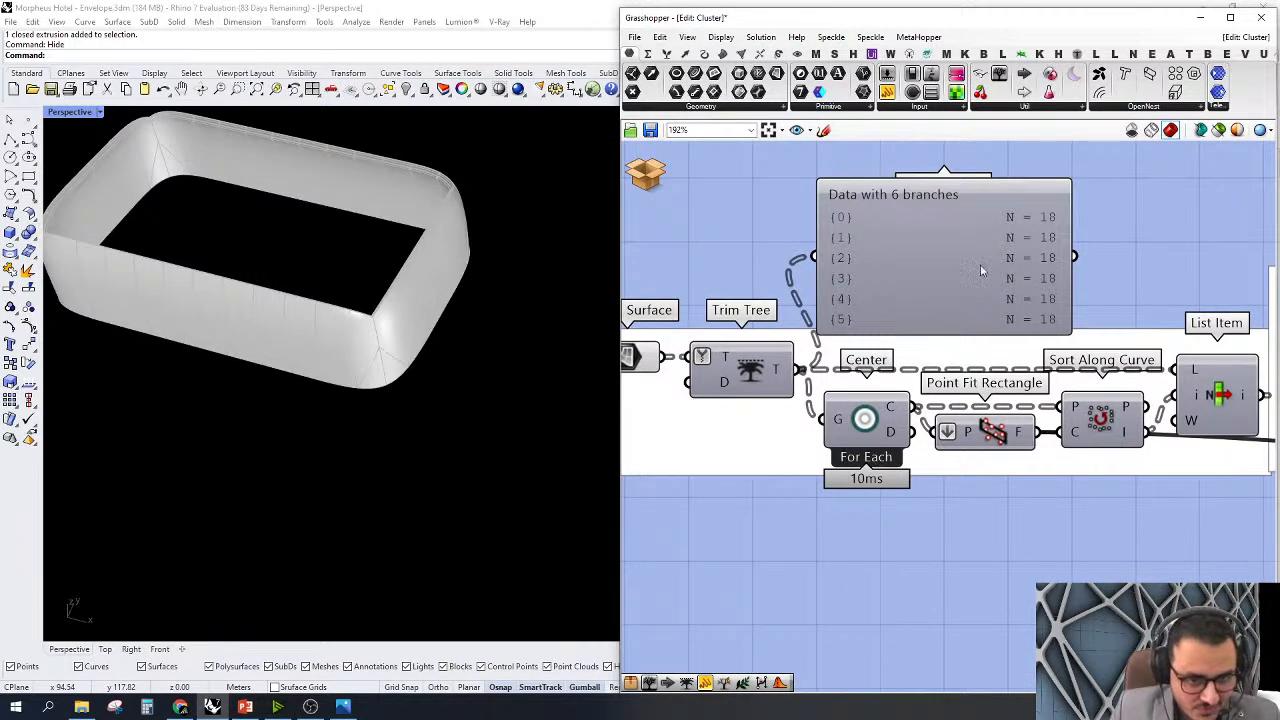
pyautogui.moveTo(894, 298); pyautogui.dragTo(940, 262)
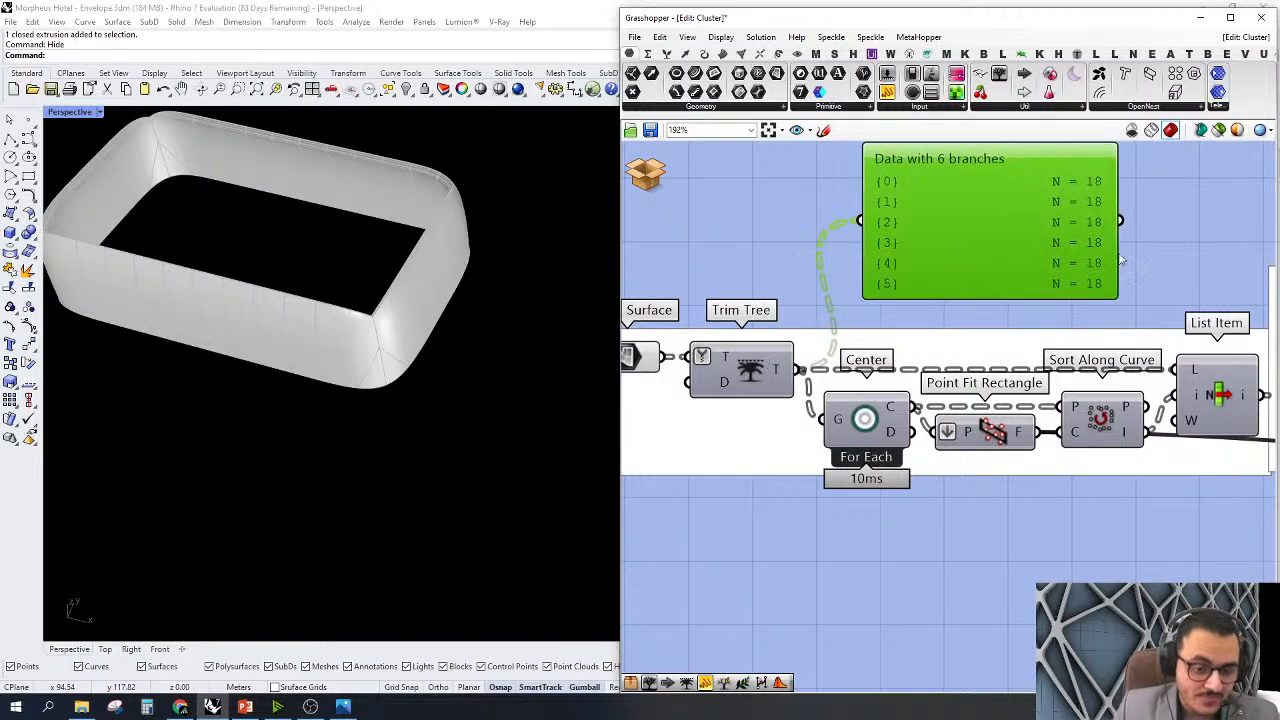
# Examine the Center component that follows Trim Tree, its Heteroptera plug-in, and the data structure of its Center output
pyautogui.moveTo(1180, 326); pyautogui.dragTo(1082, 342, button='right')
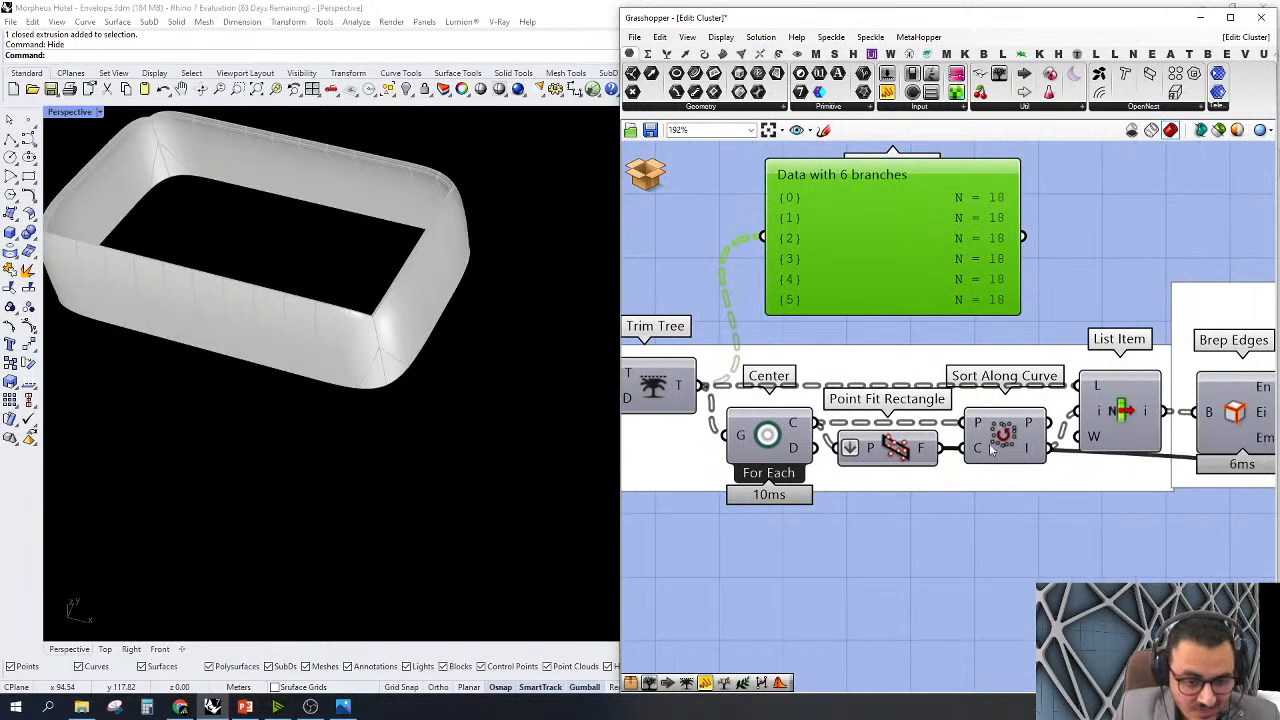
pyautogui.click(767, 447)
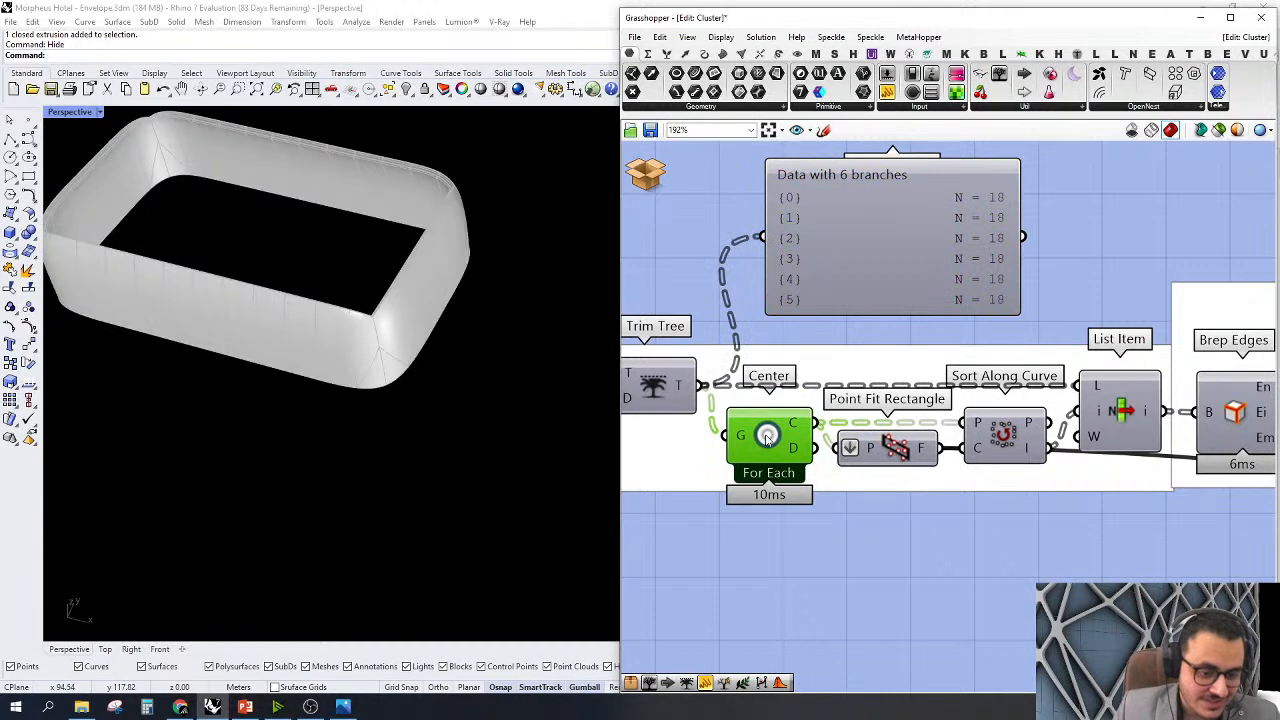
pyautogui.moveTo(835, 570); pyautogui.dragTo(952, 486, button='right')
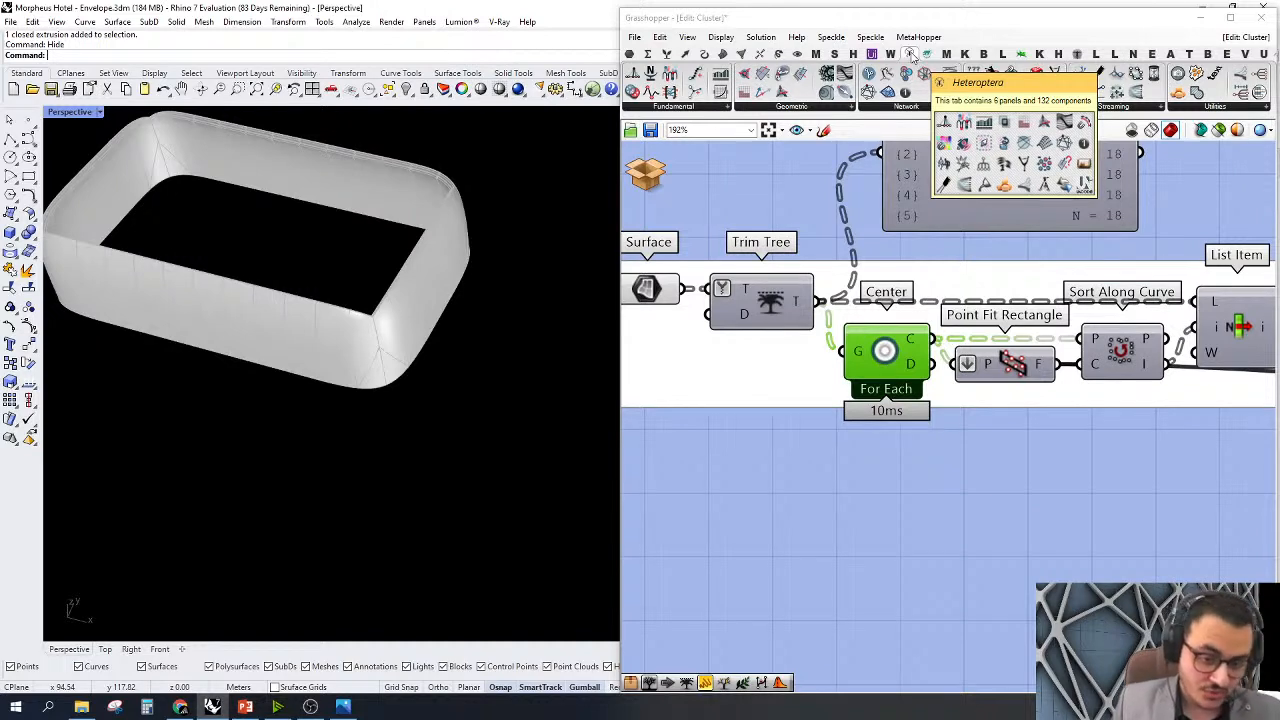
pyautogui.moveTo(912, 343)
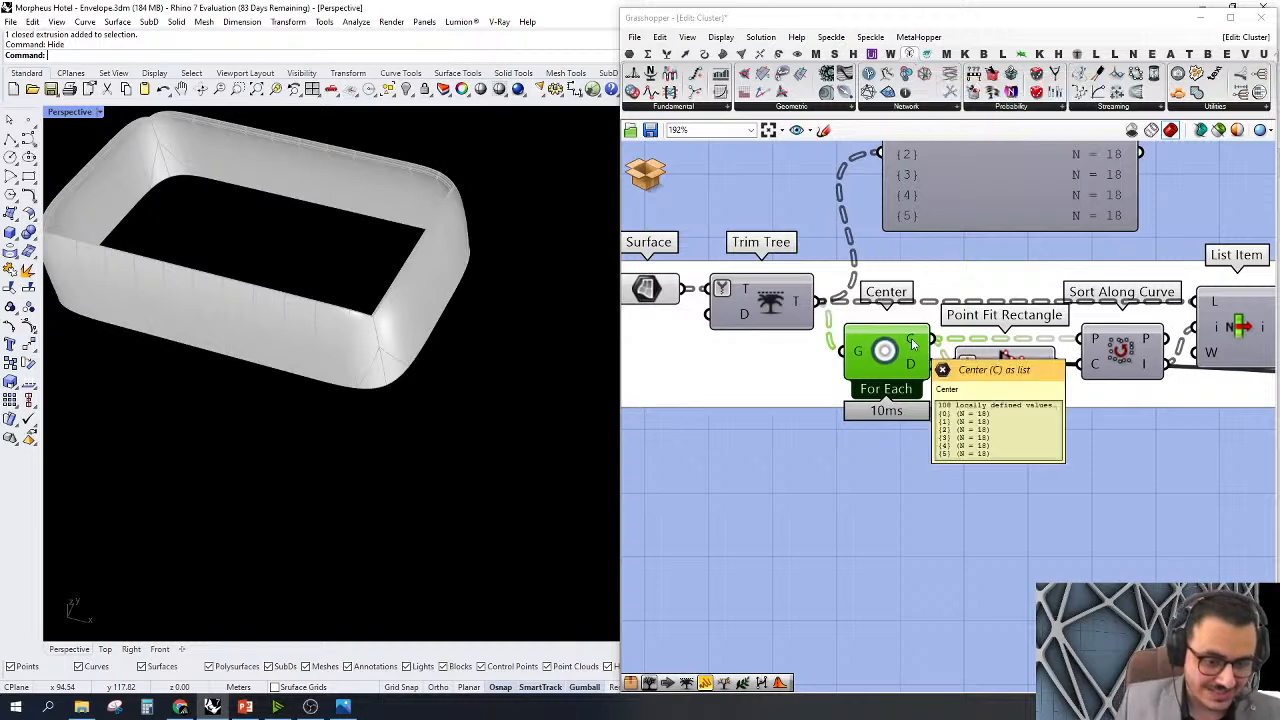
pyautogui.scroll(-5, 912, 343)
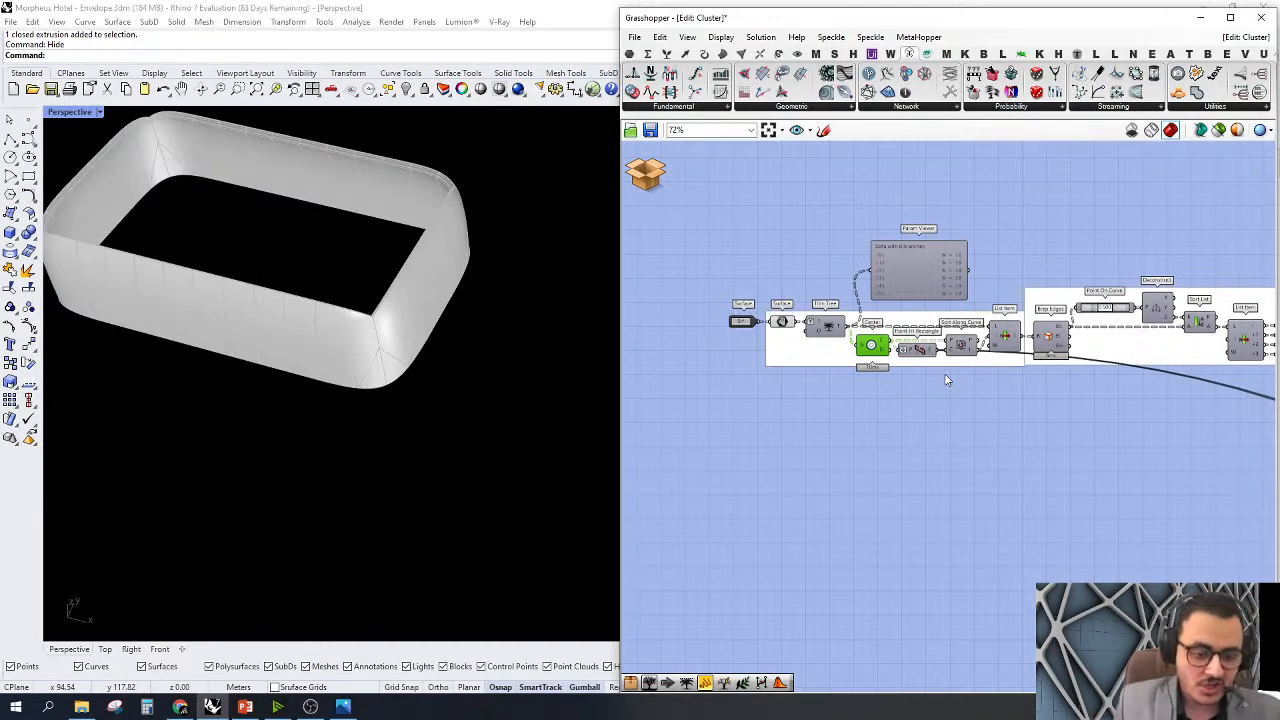
# Turn on the preview of the Point Fit Rectangle component and view its rectangle around the surface ring
pyautogui.scroll(3, 918, 375)
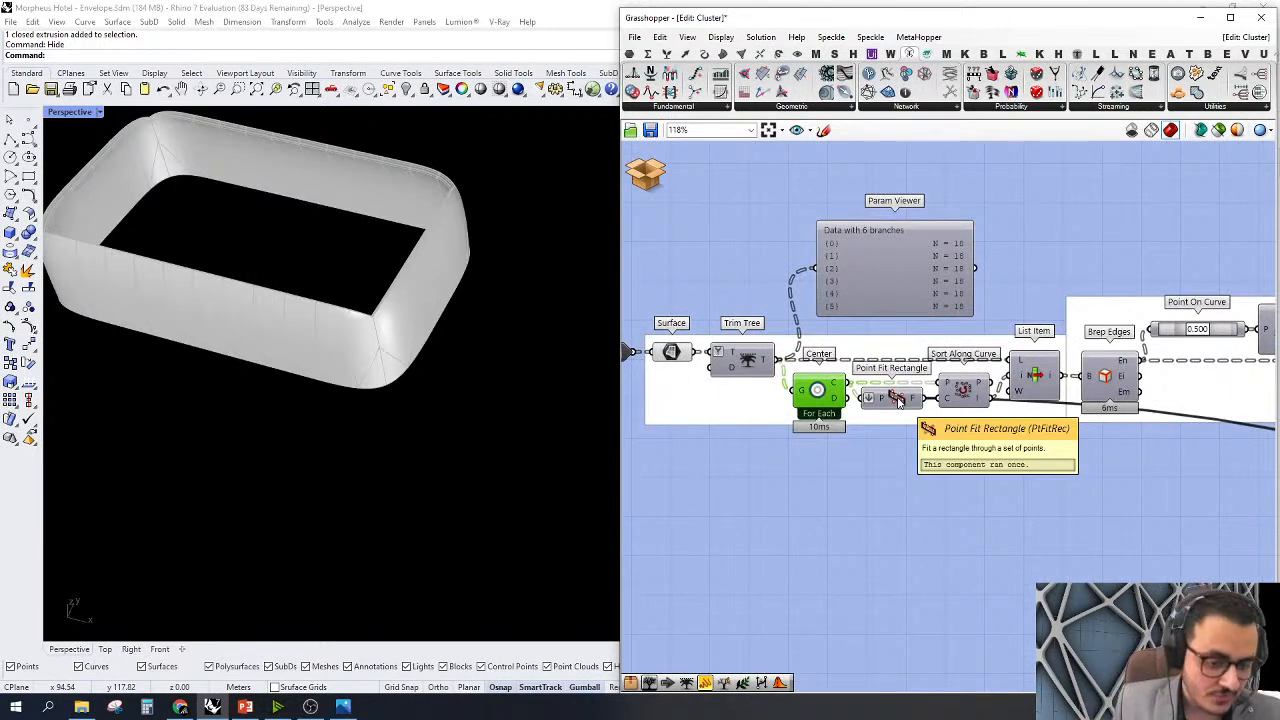
pyautogui.scroll(2, 899, 400)
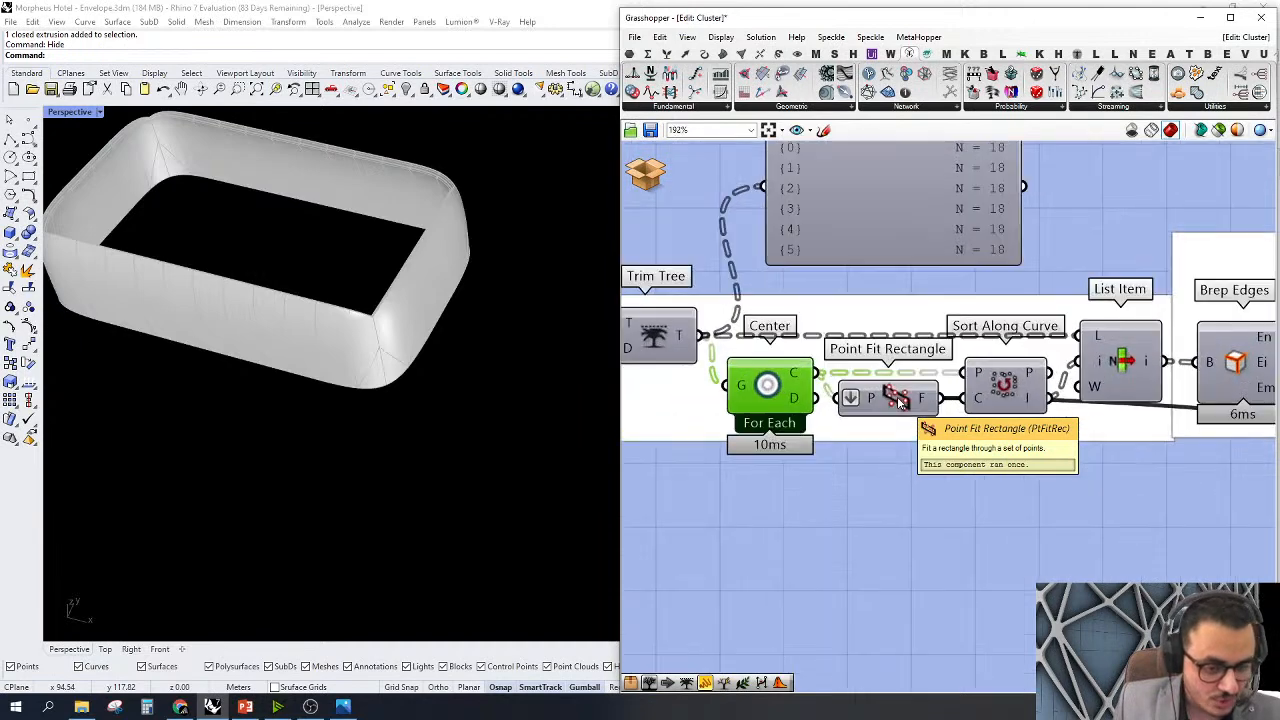
pyautogui.click(899, 400)
pyautogui.rightClick(899, 400)
pyautogui.click(938, 421)
pyautogui.moveTo(590, 440); pyautogui.dragTo(513, 352, button='right')
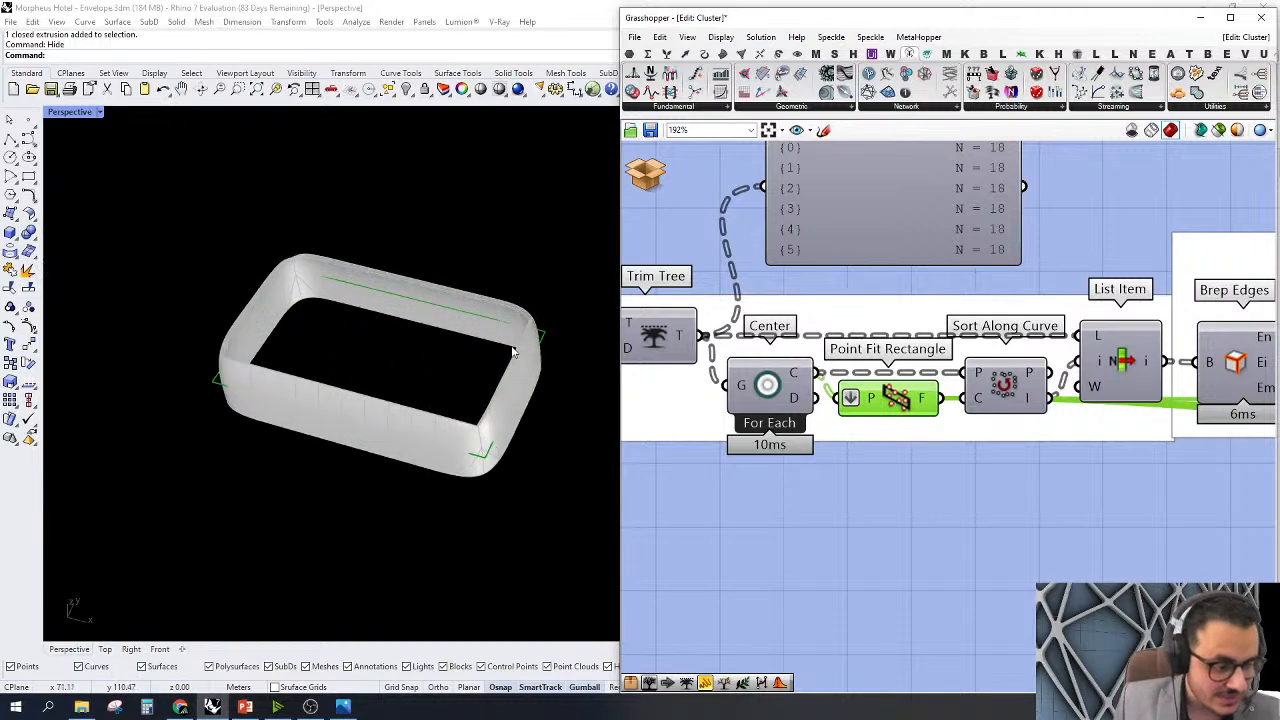
# Turn on the preview of the Center component and view the surface centre points on the ring
pyautogui.click(790, 388)
pyautogui.rightClick(800, 385)
pyautogui.click(845, 404)
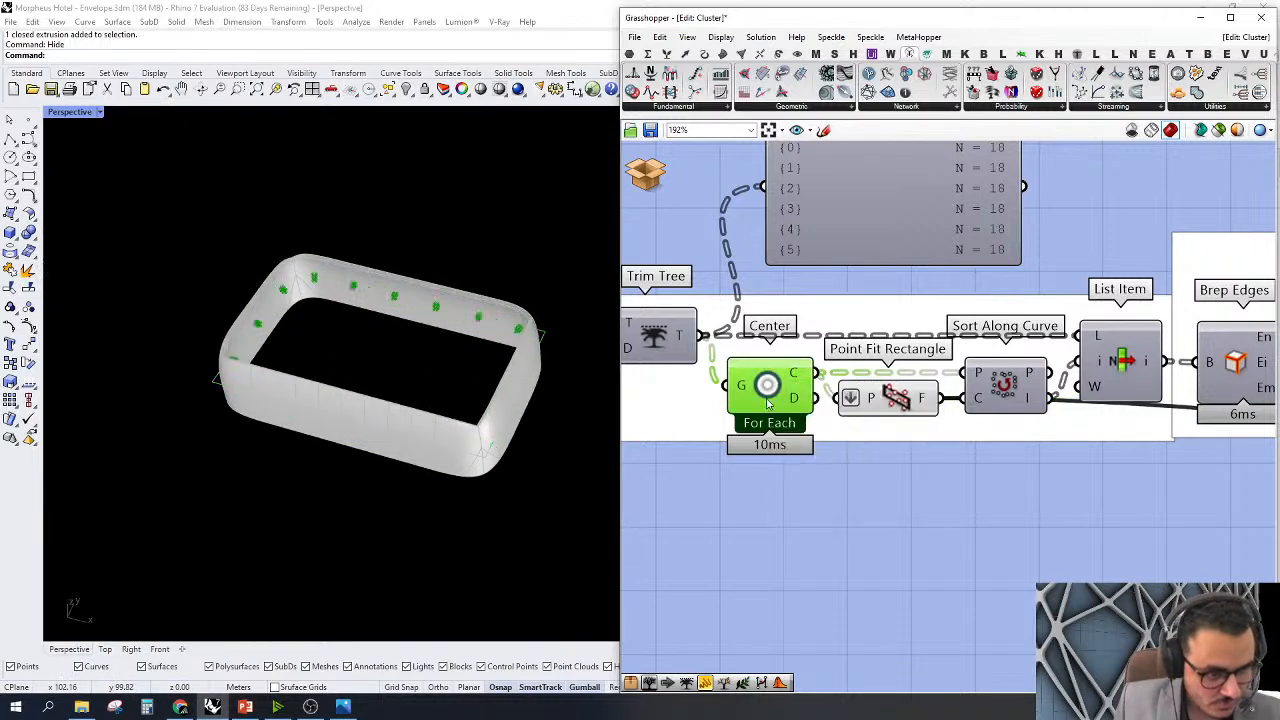
pyautogui.scroll(3, 520, 329)
pyautogui.scroll(-1, 555, 337)
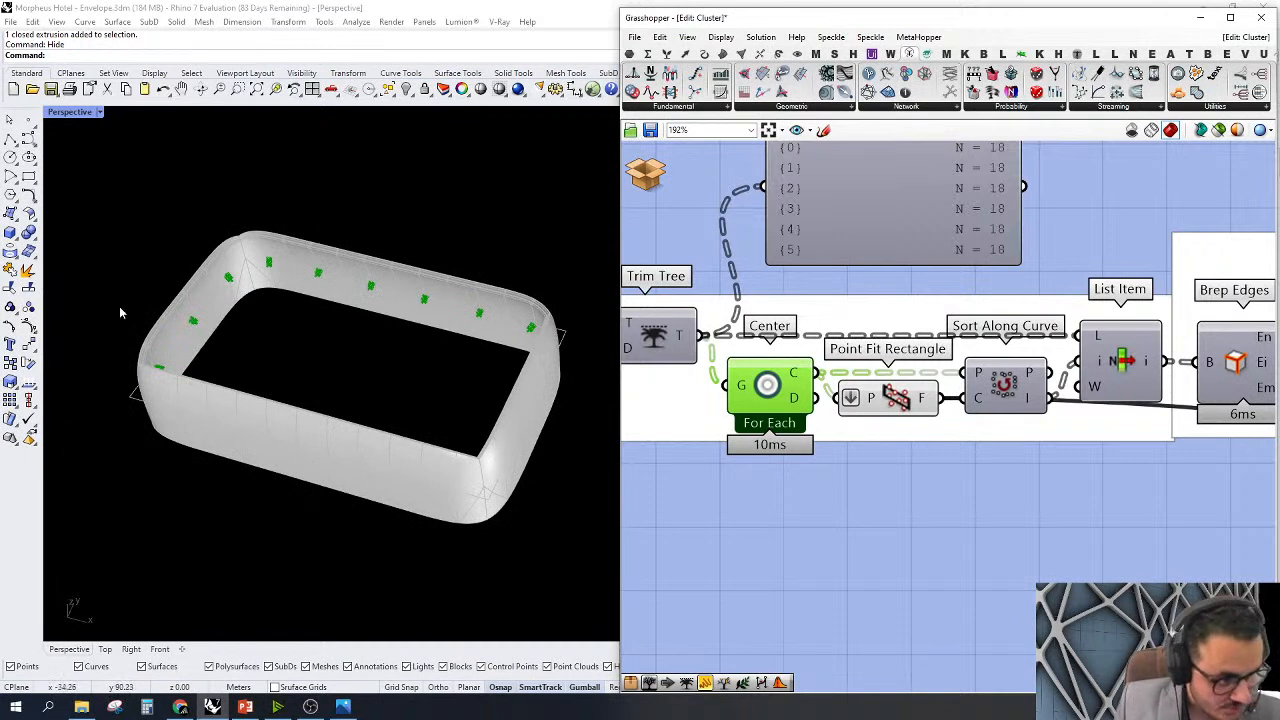
# Turn on the preview of Sort Along Curve and inspect the data structure of its Indices output
pyautogui.click(1005, 386)
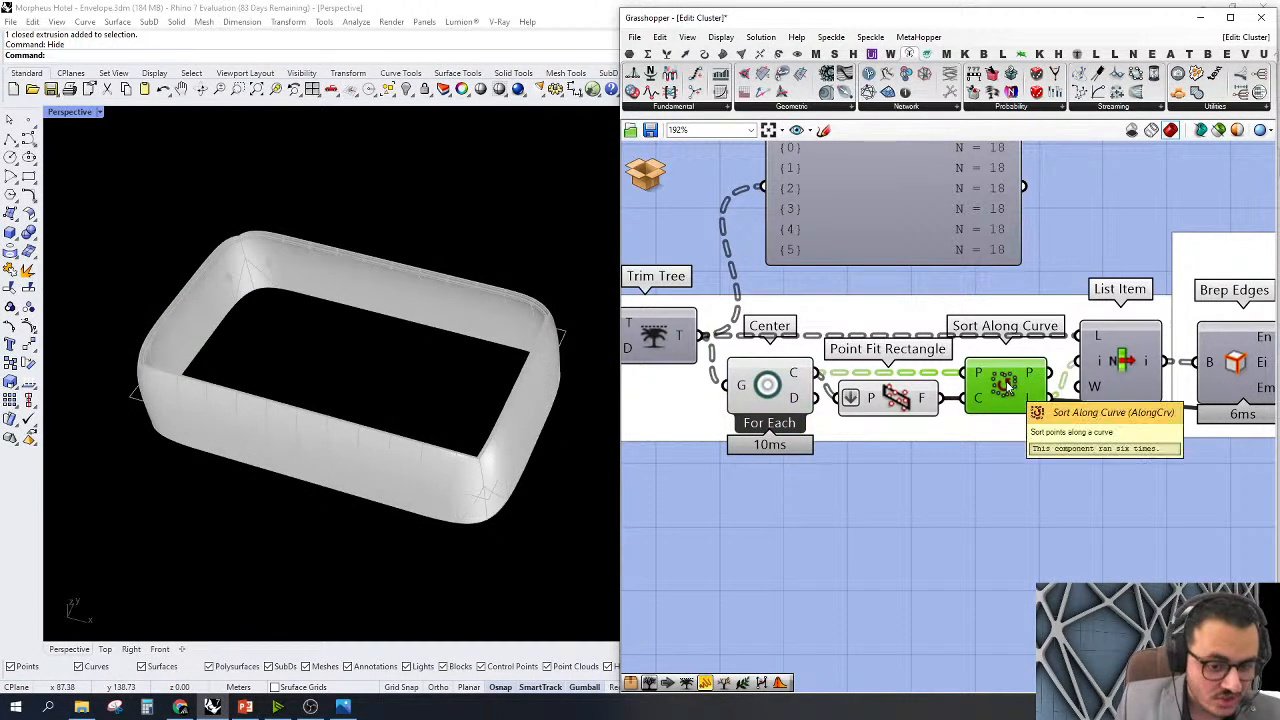
pyautogui.rightClick(1008, 386)
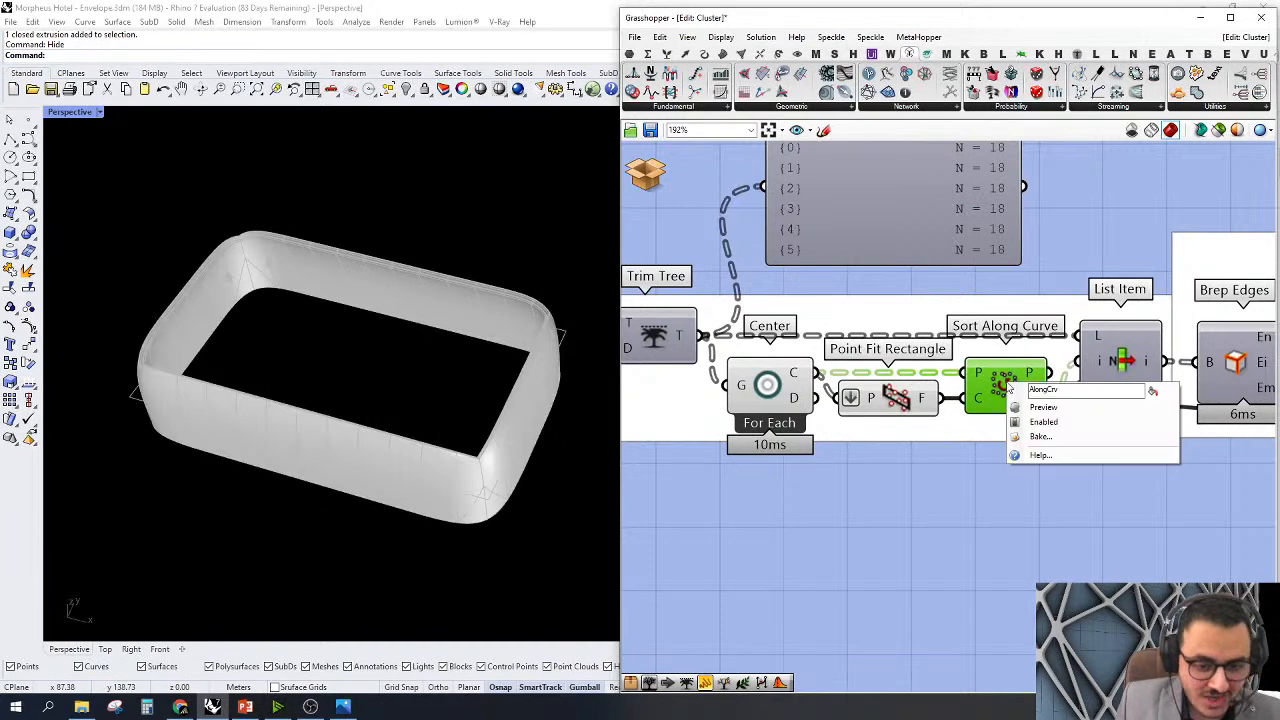
pyautogui.click(1035, 409)
pyautogui.click(1026, 512)
pyautogui.scroll(-1, 1028, 503)
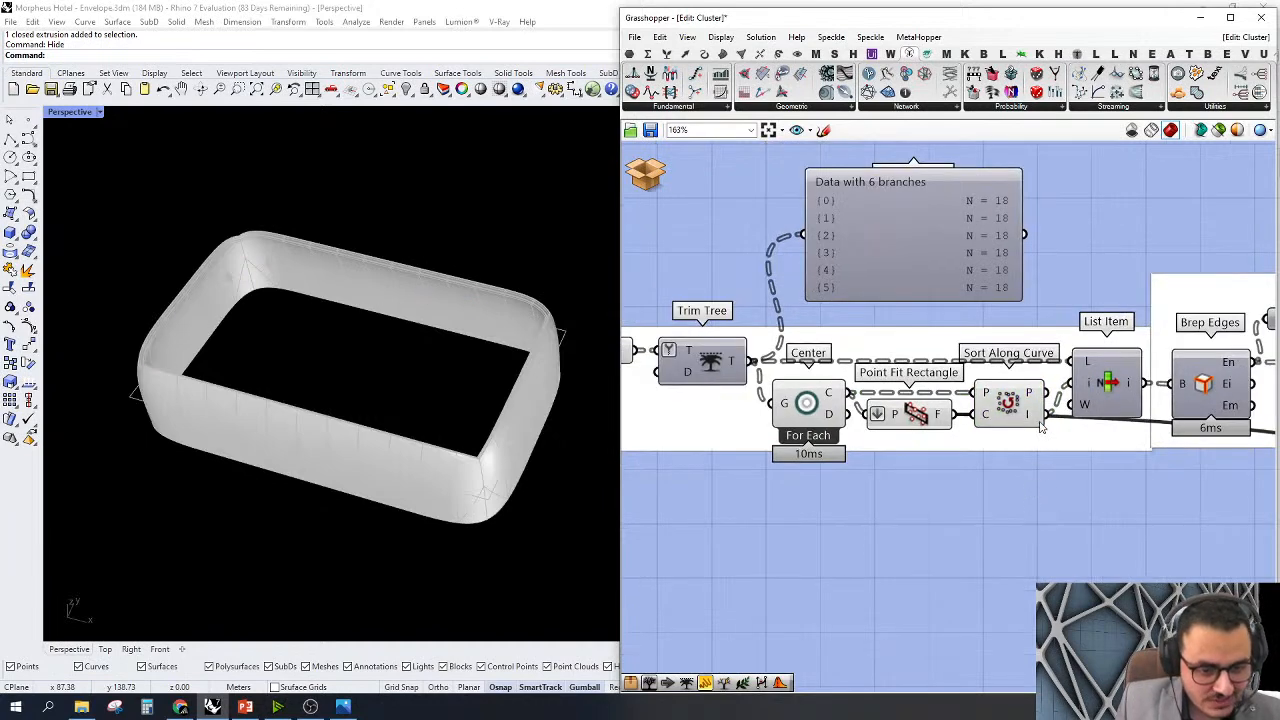
pyautogui.scroll(1, 1058, 375)
pyautogui.moveTo(1033, 425)
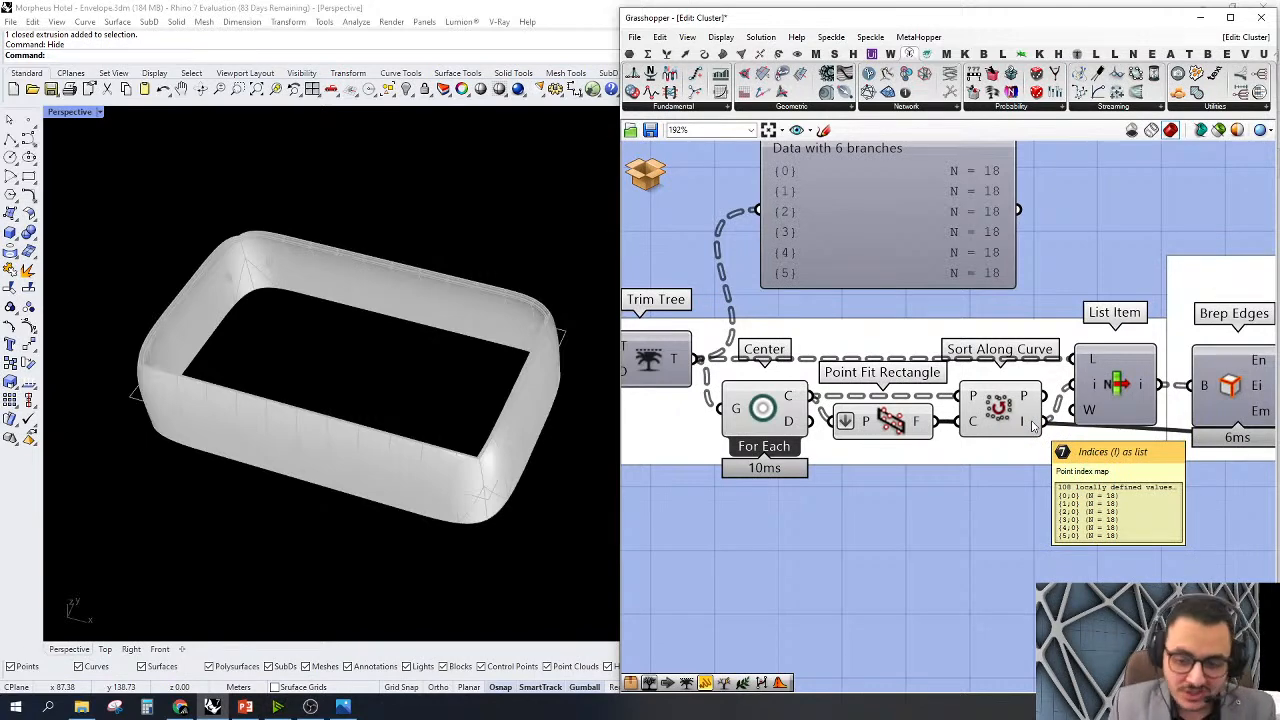
# Delete the Param Viewer connected to the Trim Tree output
pyautogui.scroll(-2, 1026, 428)
pyautogui.moveTo(1009, 272); pyautogui.dragTo(1010, 357, button='right')
pyautogui.moveTo(1046, 296); pyautogui.dragTo(792, 410)
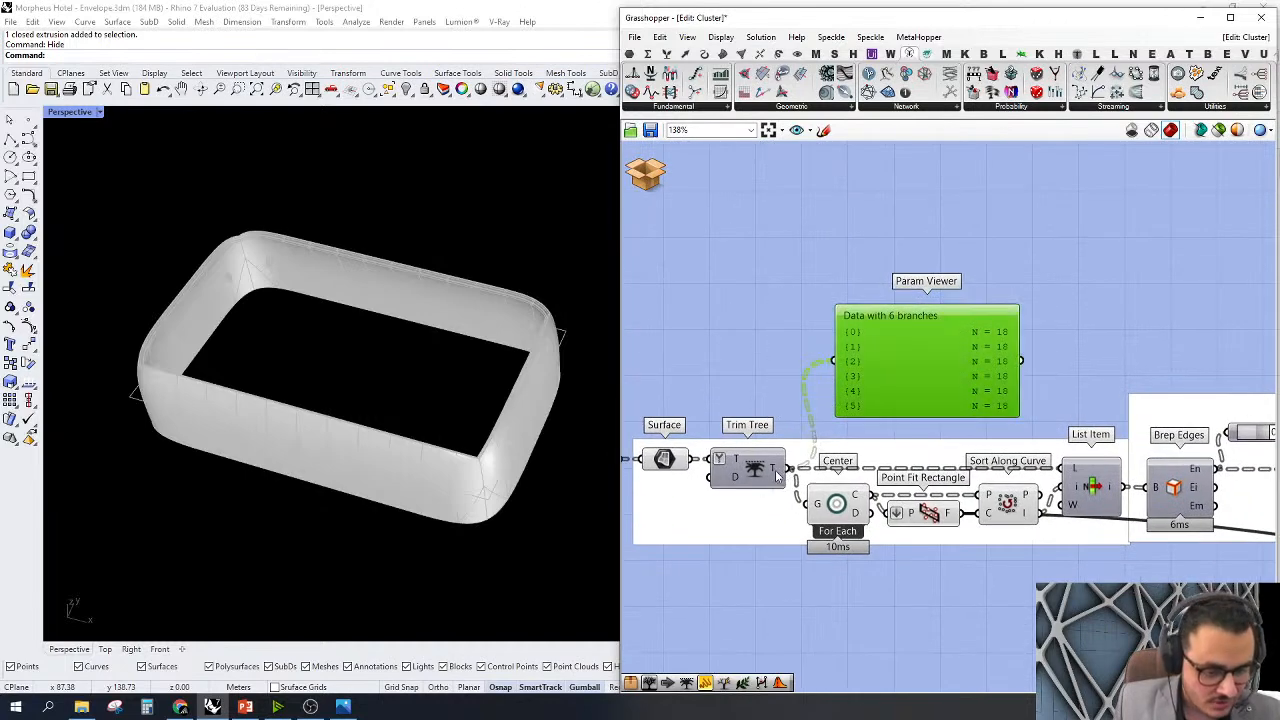
pyautogui.moveTo(831, 391); pyautogui.dragTo(932, 380, button='right')
pyautogui.press('Delete')
# Add a List Item component above the definition and feed its list input from the Trim Tree output
pyautogui.doubleClick(969, 314)
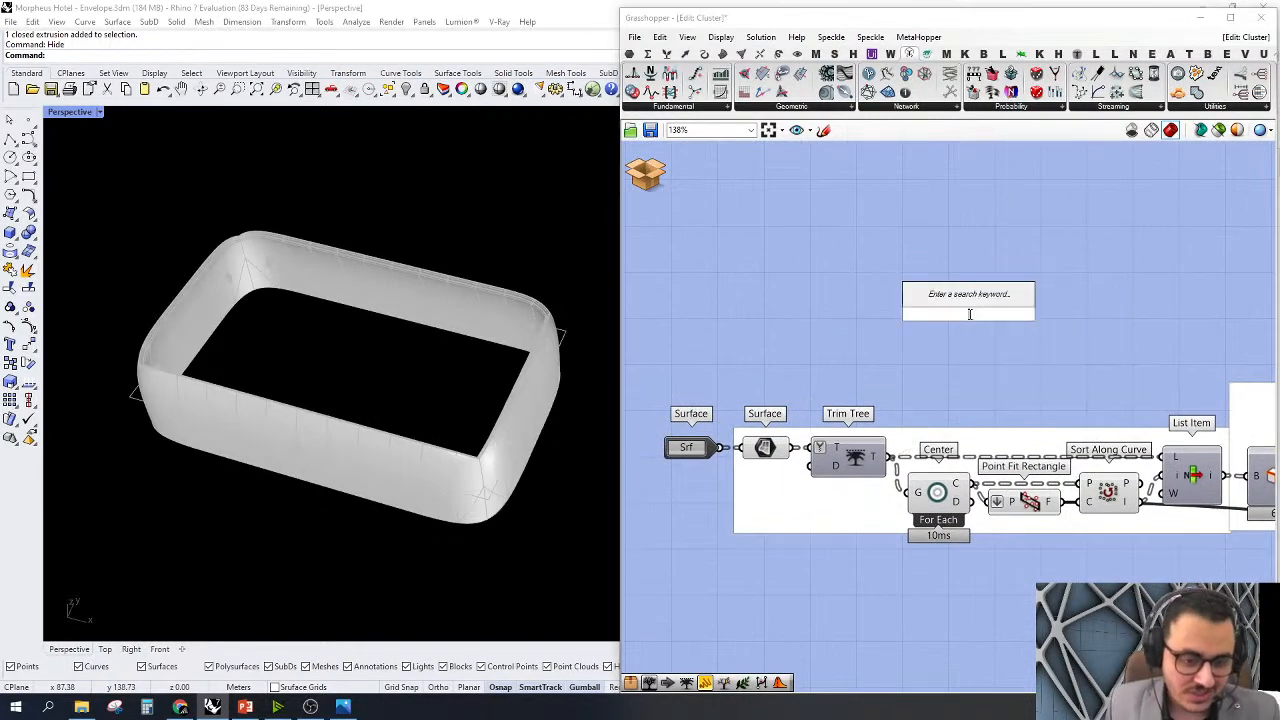
pyautogui.write('list')
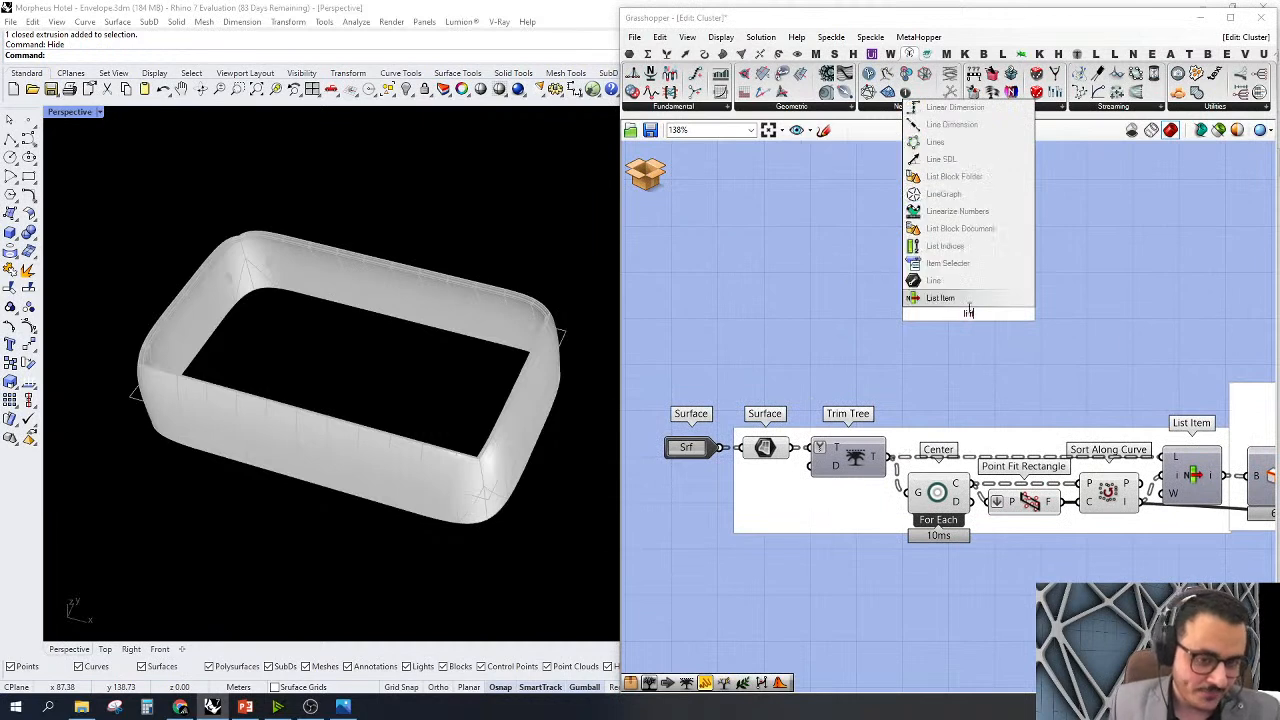
pyautogui.click(965, 300)
pyautogui.moveTo(942, 296); pyautogui.dragTo(884, 457)
pyautogui.moveTo(968, 320); pyautogui.dragTo(1010, 299)
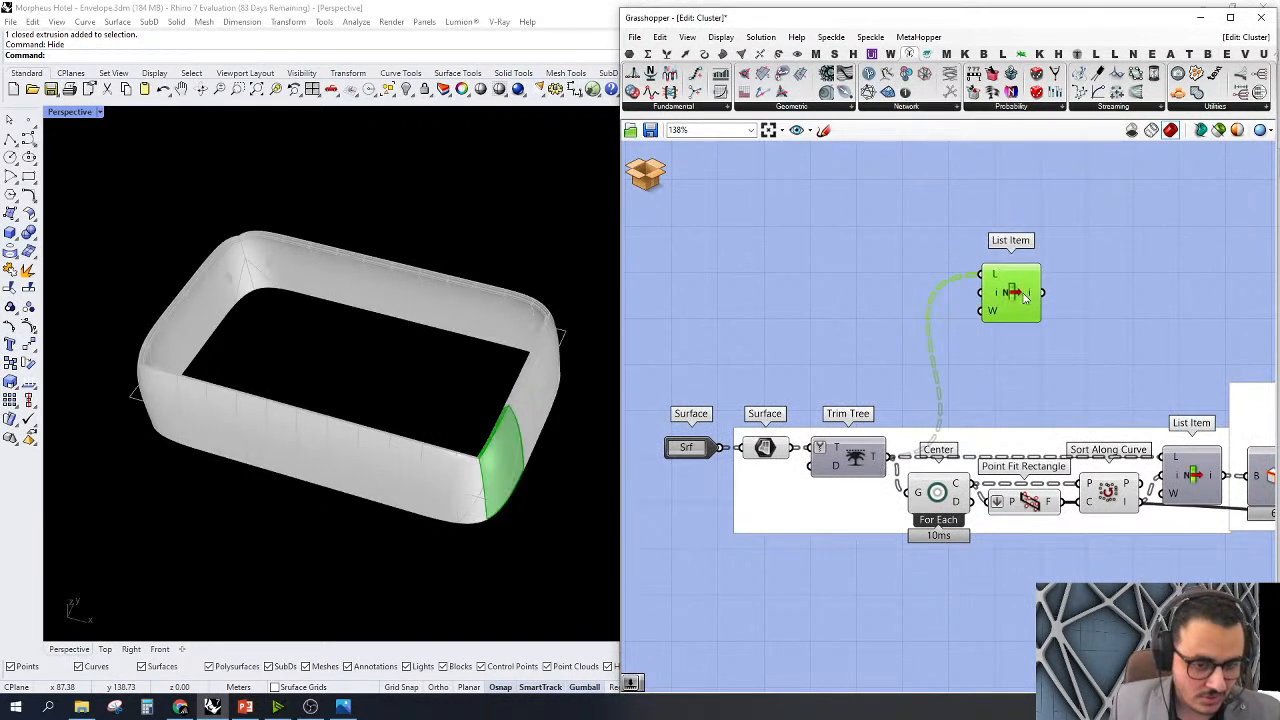
pyautogui.doubleClick(858, 328)
pyautogui.write('55')
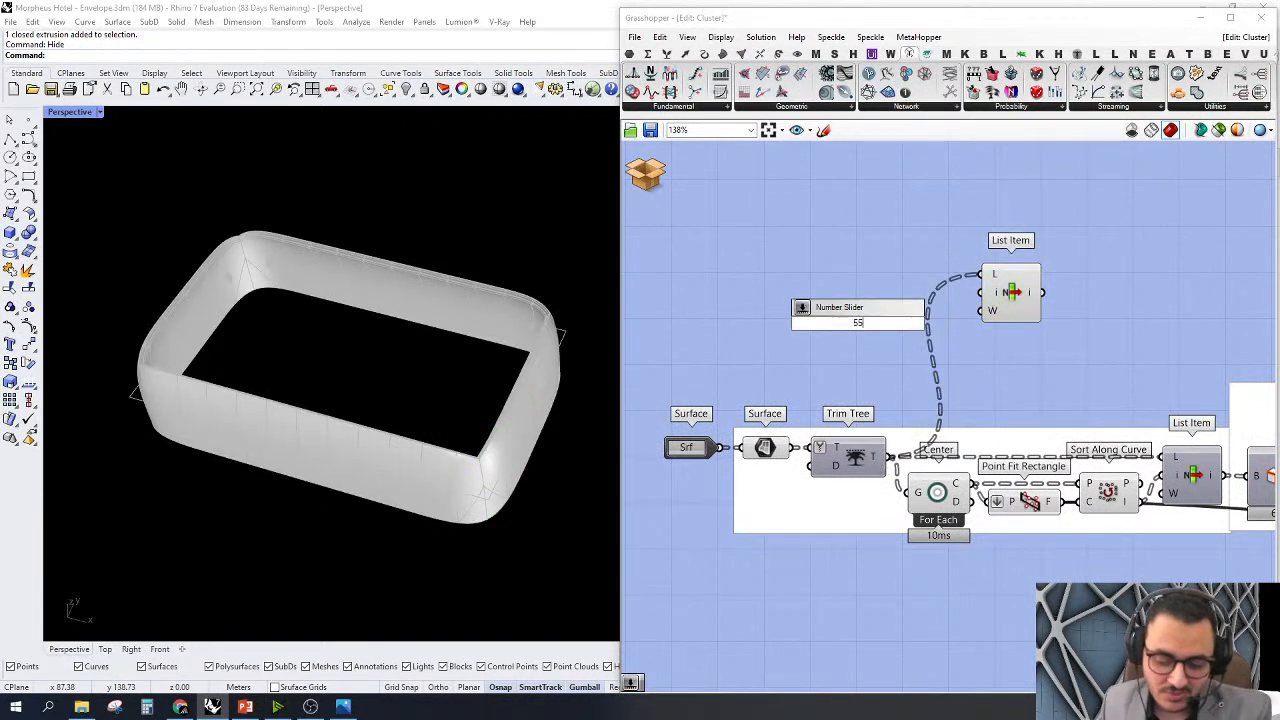
pyautogui.press('Return')
pyautogui.scroll(3, 975, 305)
pyautogui.moveTo(813, 292); pyautogui.dragTo(827, 291)
pyautogui.moveTo(982, 284); pyautogui.dragTo(895, 291)
pyautogui.moveTo(1054, 290); pyautogui.dragTo(1032, 298)
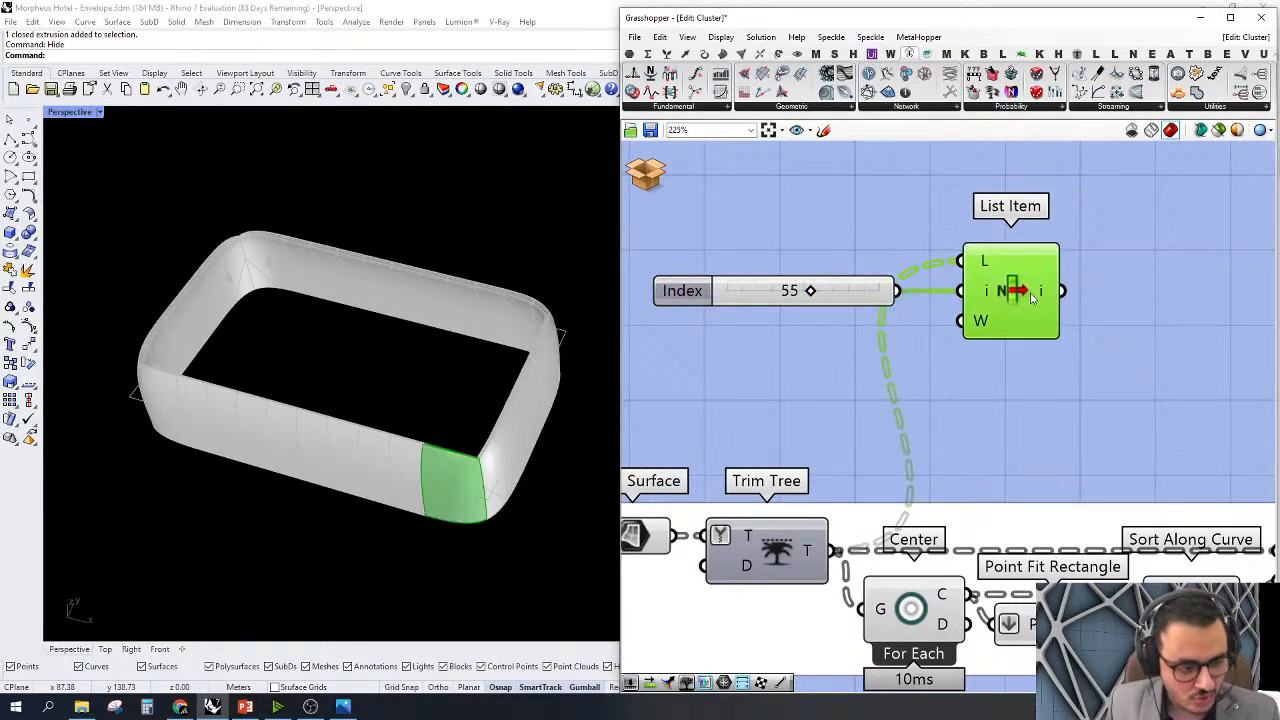
pyautogui.click(808, 291)
pyautogui.press('Delete')
# Drive the test List Item's index with a new number slider and set it to 2 to check the unsorted surface order
pyautogui.doubleClick(797, 309)
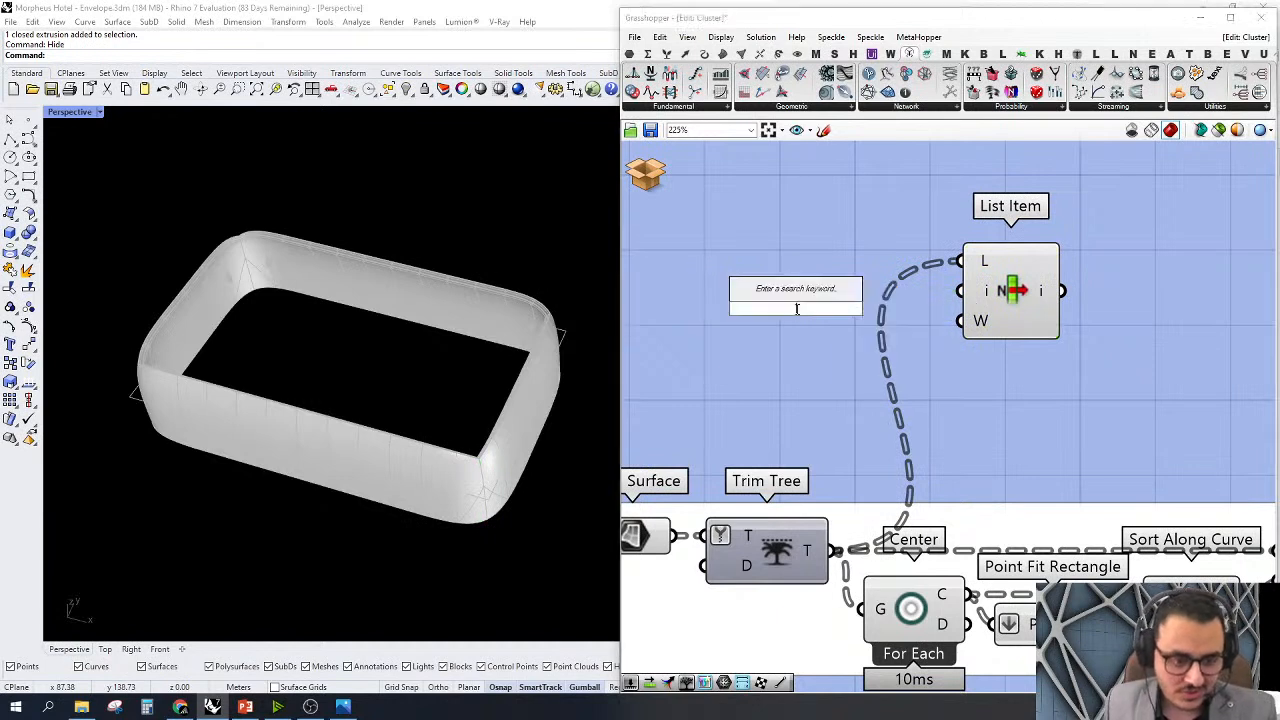
pyautogui.write('5')
pyautogui.press('Return')
pyautogui.moveTo(962, 291); pyautogui.dragTo(894, 306)
pyautogui.moveTo(1013, 295); pyautogui.dragTo(1005, 313)
pyautogui.moveTo(823, 309); pyautogui.dragTo(781, 309)
pyautogui.scroll(-3, 1010, 360)
pyautogui.scroll(1, 1010, 360)
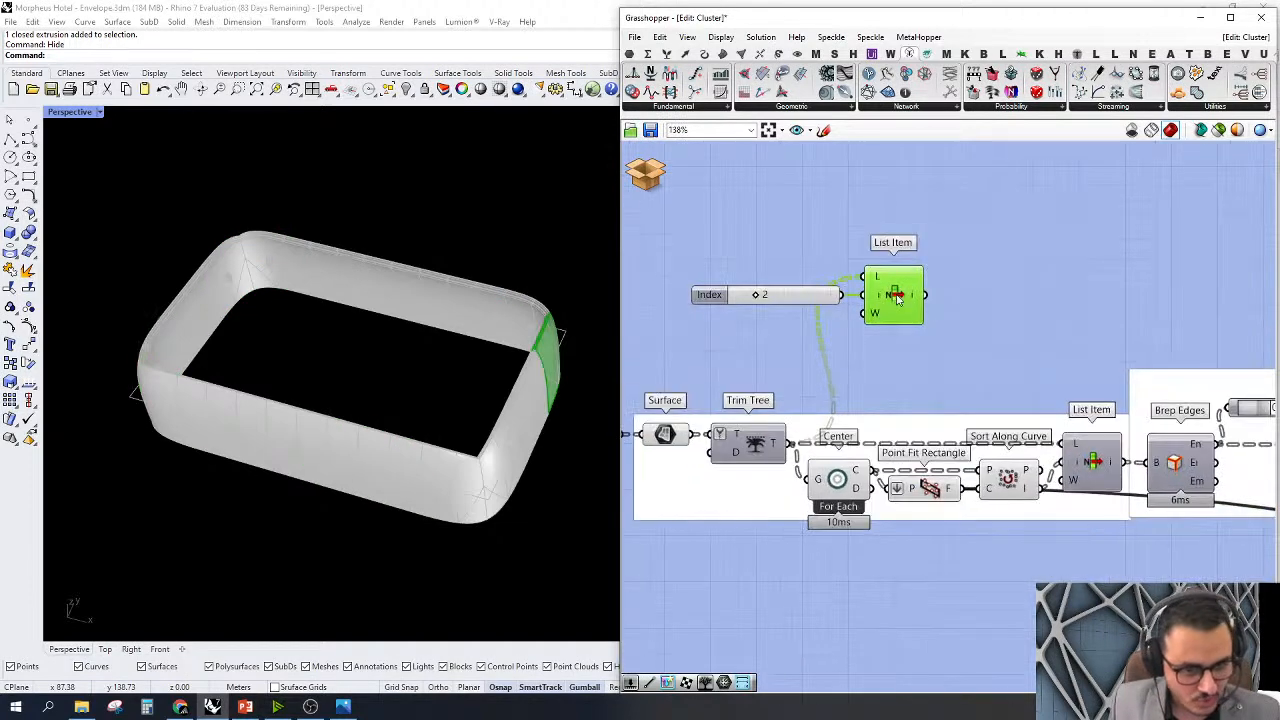
# Check the surface order produced by the List Item after Sort Along Curve using the test List Item and its index slider
pyautogui.click(1094, 462)
pyautogui.moveTo(1062, 444); pyautogui.dragTo(925, 295)
pyautogui.scroll(2, 793, 275)
pyautogui.moveTo(750, 310); pyautogui.dragTo(975, 330)
pyautogui.scroll(-3, 848, 333)
pyautogui.scroll(2, 928, 485)
pyautogui.scroll(-3, 880, 400)
# Delete the test List Item together with its index slider
pyautogui.moveTo(980, 340); pyautogui.dragTo(920, 340, button='right')
pyautogui.moveTo(838, 244); pyautogui.dragTo(660, 352)
pyautogui.moveTo(751, 351); pyautogui.dragTo(699, 352, button='right')
pyautogui.press('Delete')
# Examine the chain from Brep Edges through Point On Curve, Deconstruct and Sort List to Edge Surface, comparing it with the ring's edges
pyautogui.moveTo(843, 348); pyautogui.dragTo(753, 345, button='right')
pyautogui.scroll(2, 1068, 430)
pyautogui.click(1076, 433)
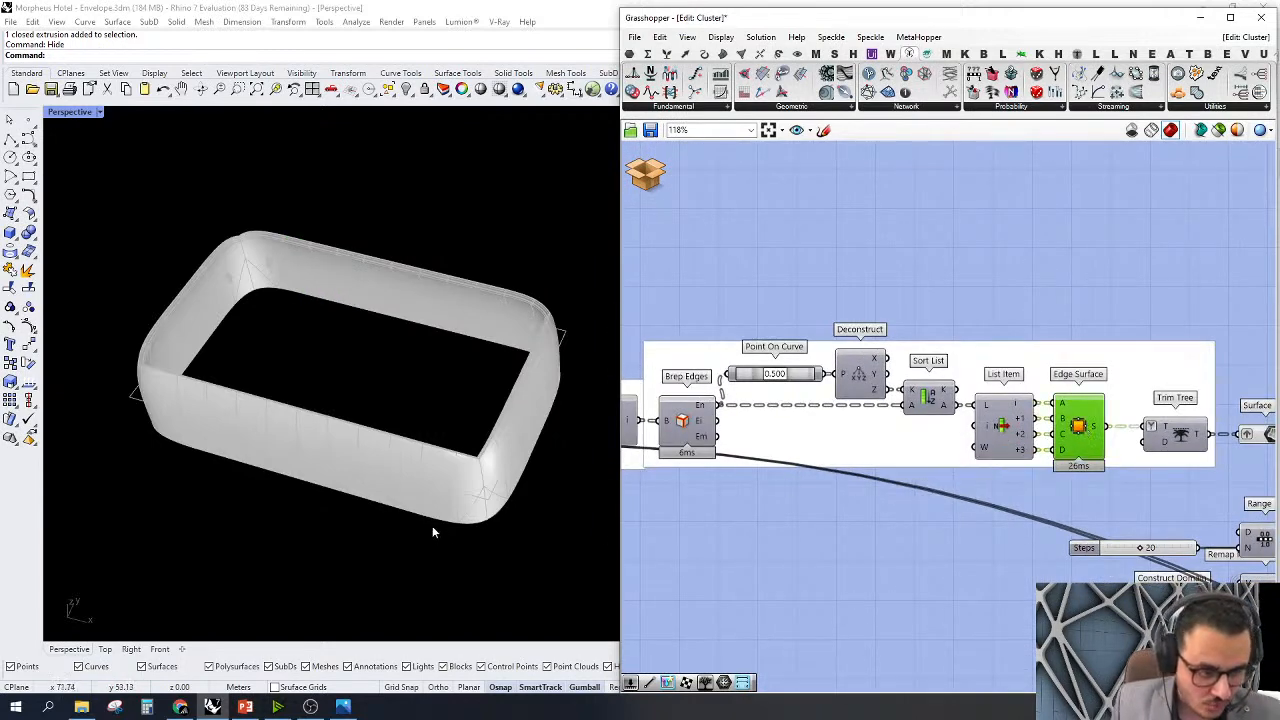
pyautogui.moveTo(433, 529); pyautogui.dragTo(438, 484, button='right')
pyautogui.keyDown('shift'); pyautogui.moveTo(415, 232); pyautogui.dragTo(409, 320, button='right'); pyautogui.keyUp('shift')
pyautogui.scroll(6, 409, 320)
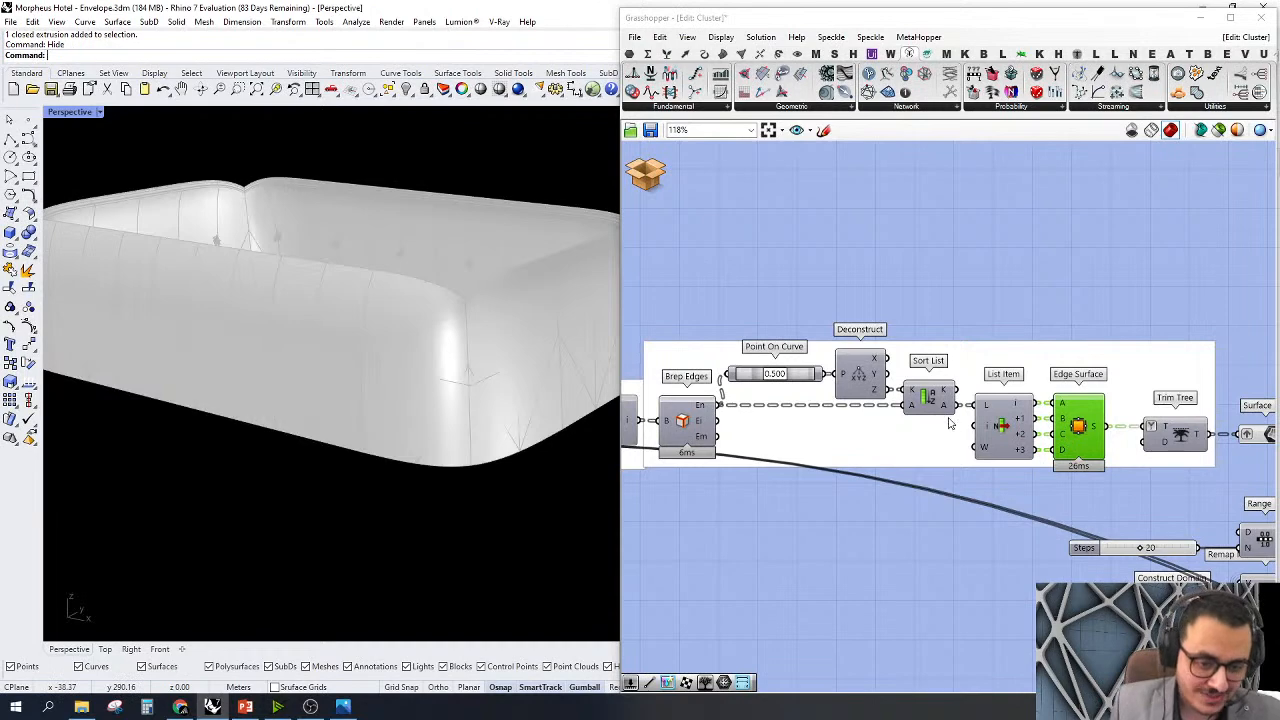
pyautogui.moveTo(949, 423); pyautogui.dragTo(1013, 423, button='right')
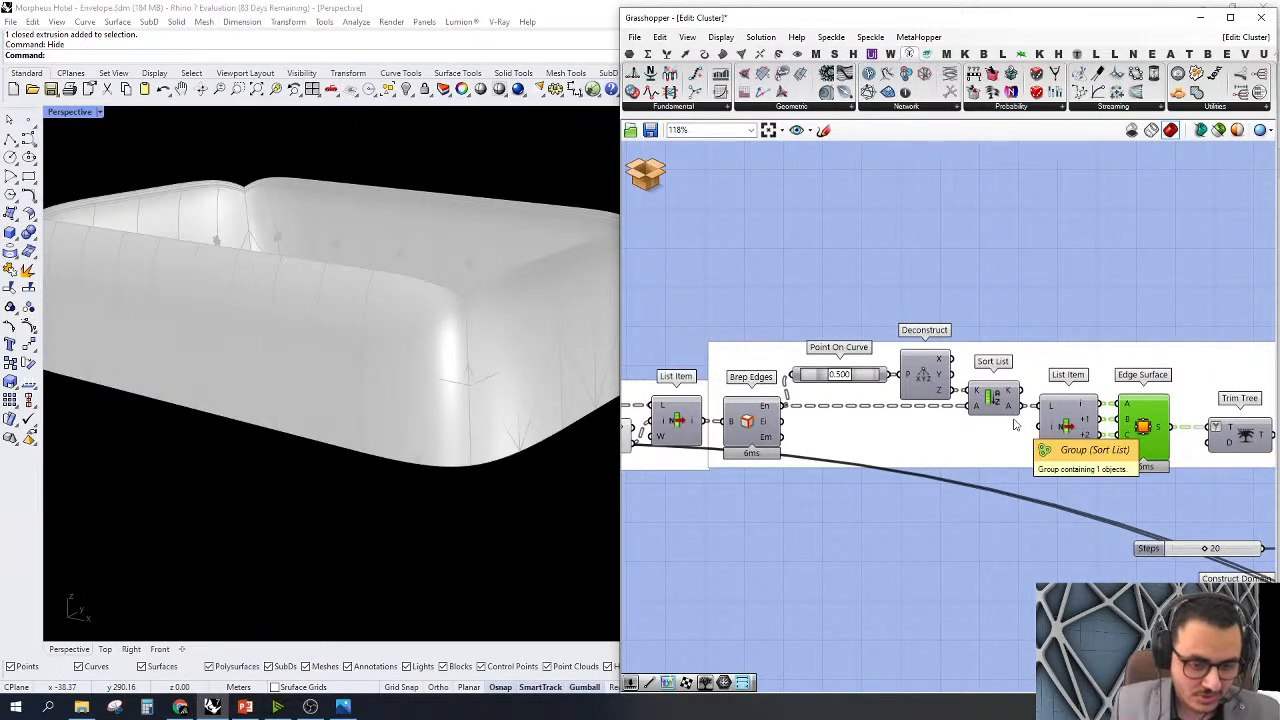
pyautogui.scroll(3, 856, 382)
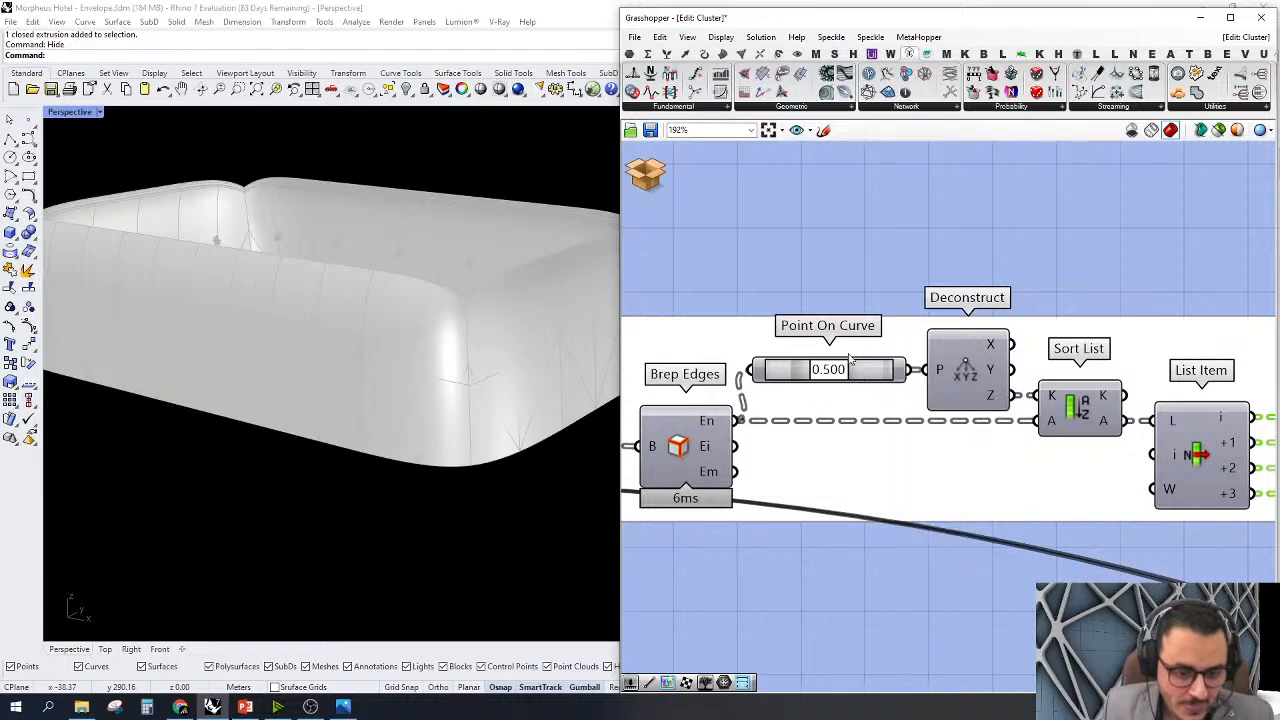
pyautogui.scroll(-4, 862, 350)
pyautogui.scroll(3, 1157, 397)
# Turn on the Edge Surface preview and add a List Item fed by the first output of the sorted edges' List Item
pyautogui.rightClick(1045, 375)
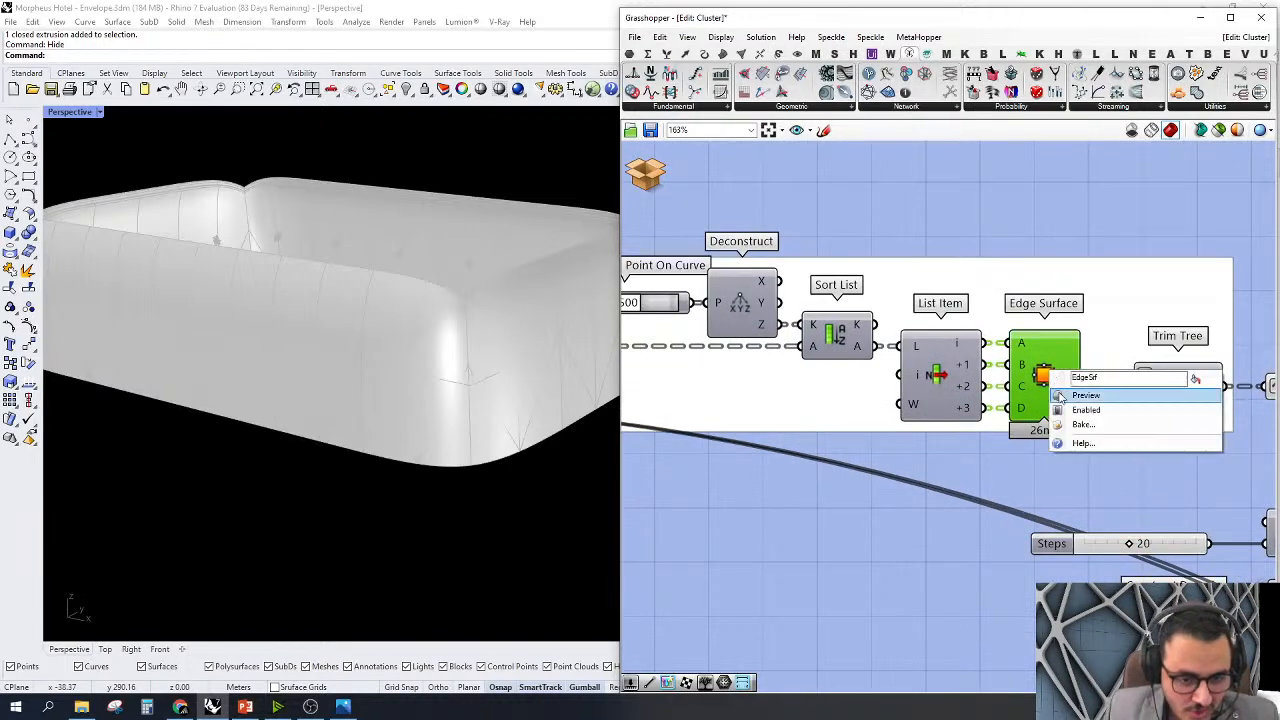
pyautogui.click(1075, 394)
pyautogui.moveTo(1094, 469); pyautogui.dragTo(1159, 483, button='right')
pyautogui.doubleClick(1050, 195)
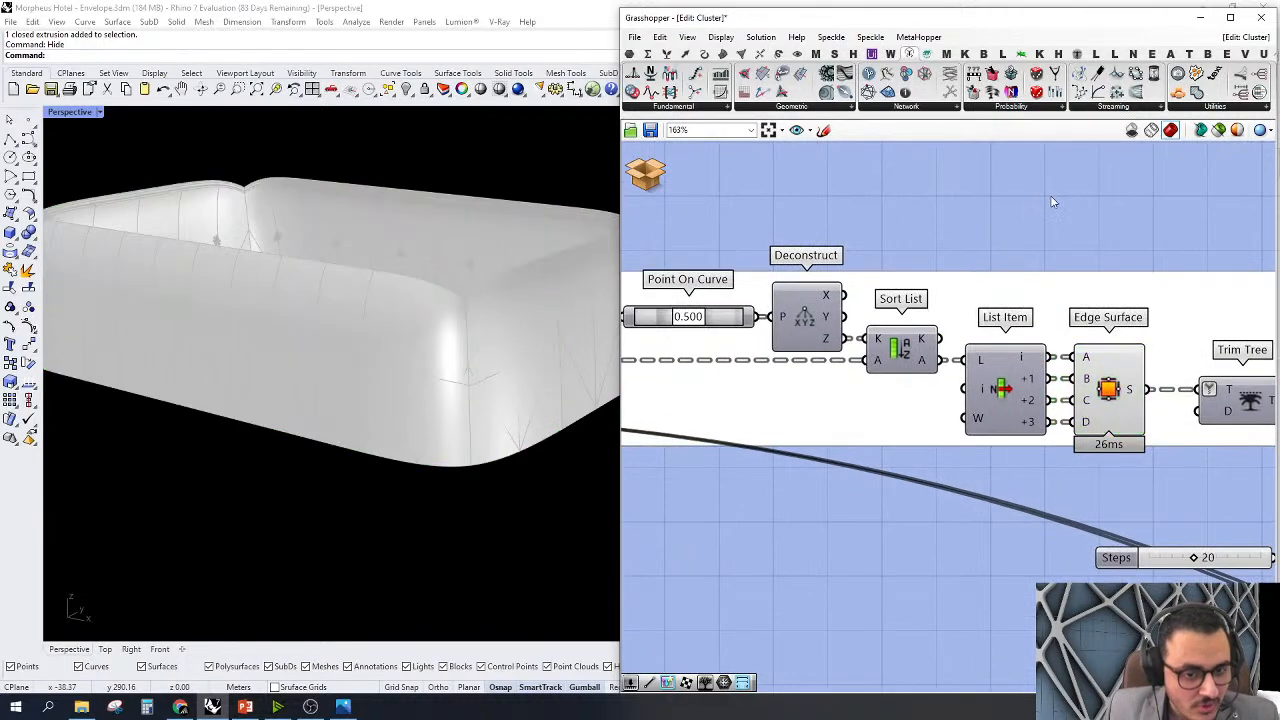
pyautogui.write('li')
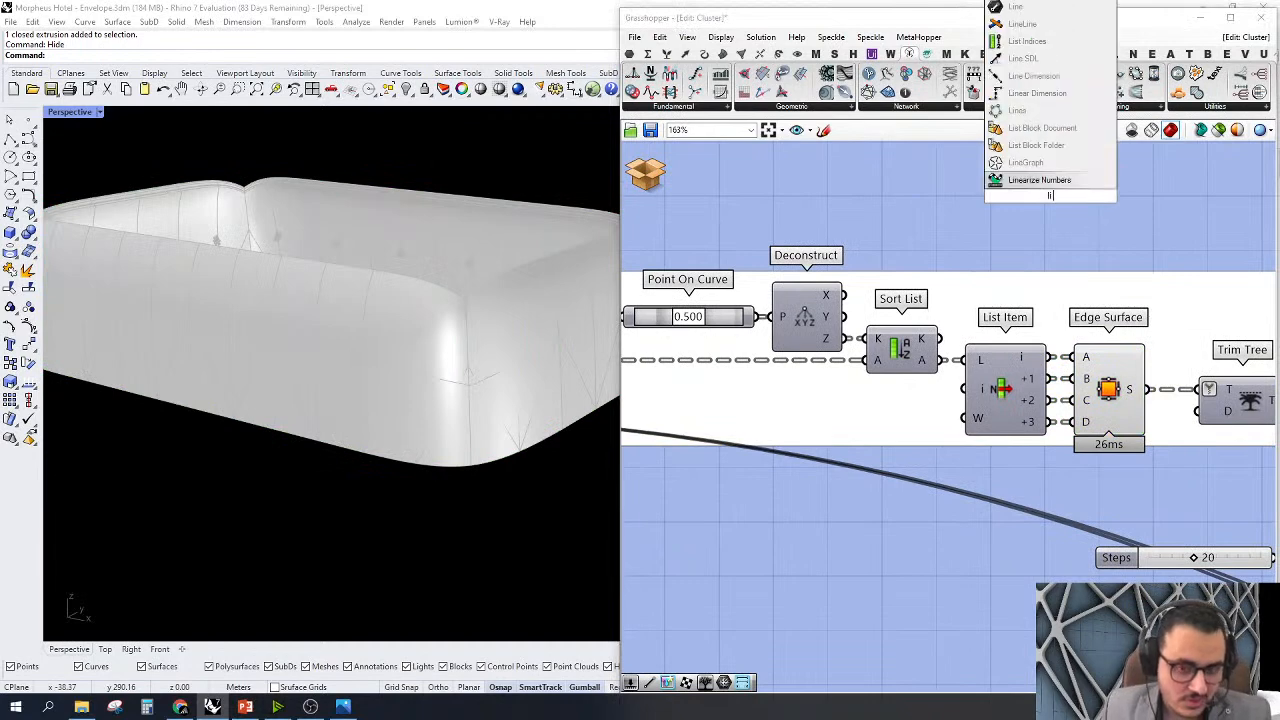
pyautogui.write('st')
pyautogui.click(1073, 181)
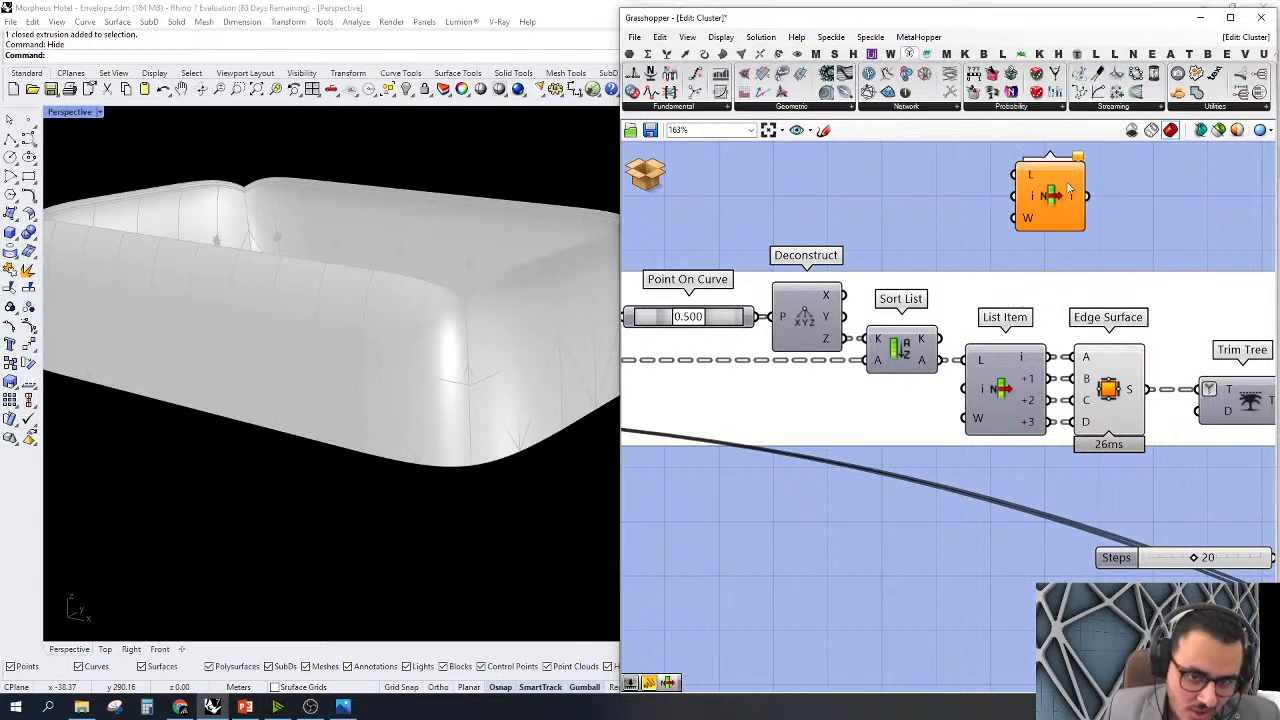
pyautogui.moveTo(1020, 178); pyautogui.dragTo(1050, 358)
# Duplicate the test List Item to preview the sorted edge curves around the ring
pyautogui.moveTo(1088, 191); pyautogui.dragTo(957, 220, button='right')
pyautogui.click(928, 222)
pyautogui.moveTo(928, 222); pyautogui.dragTo(1000, 290)
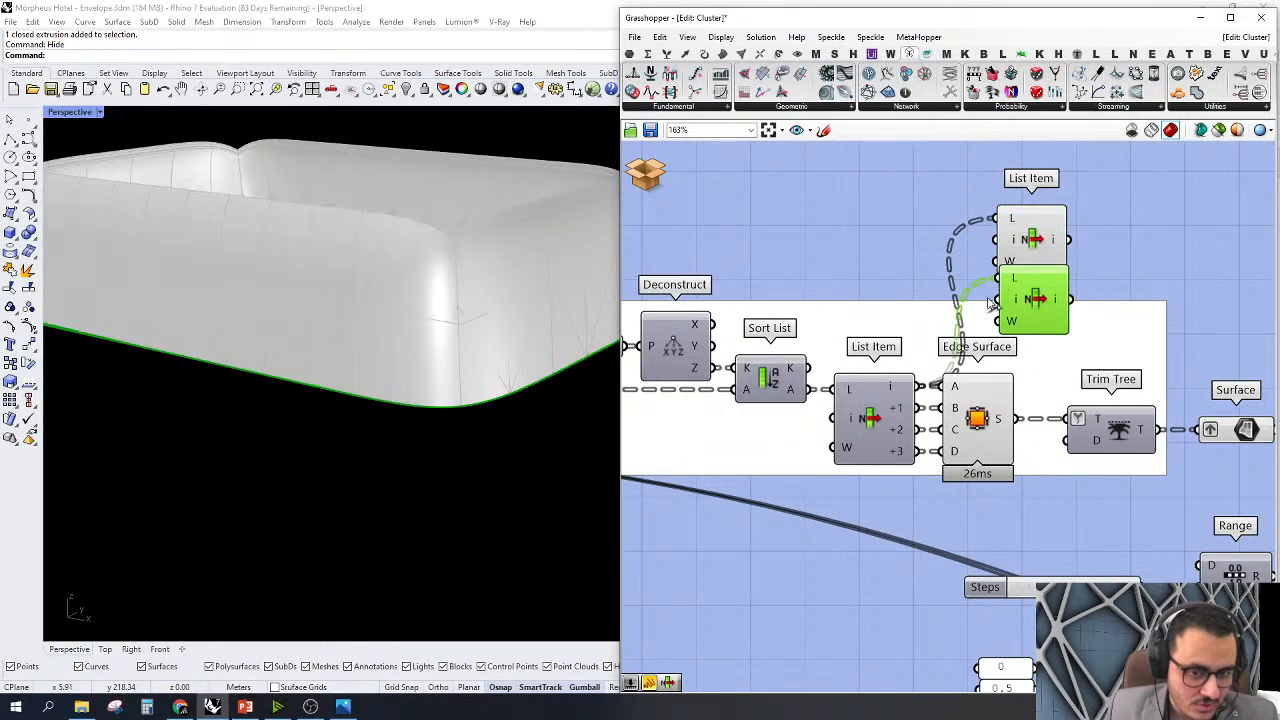
# Delete both test List Items and turn off the preview of Edge Surface
pyautogui.moveTo(1168, 155); pyautogui.dragTo(926, 296)
pyautogui.moveTo(1040, 315); pyautogui.dragTo(998, 313, button='right')
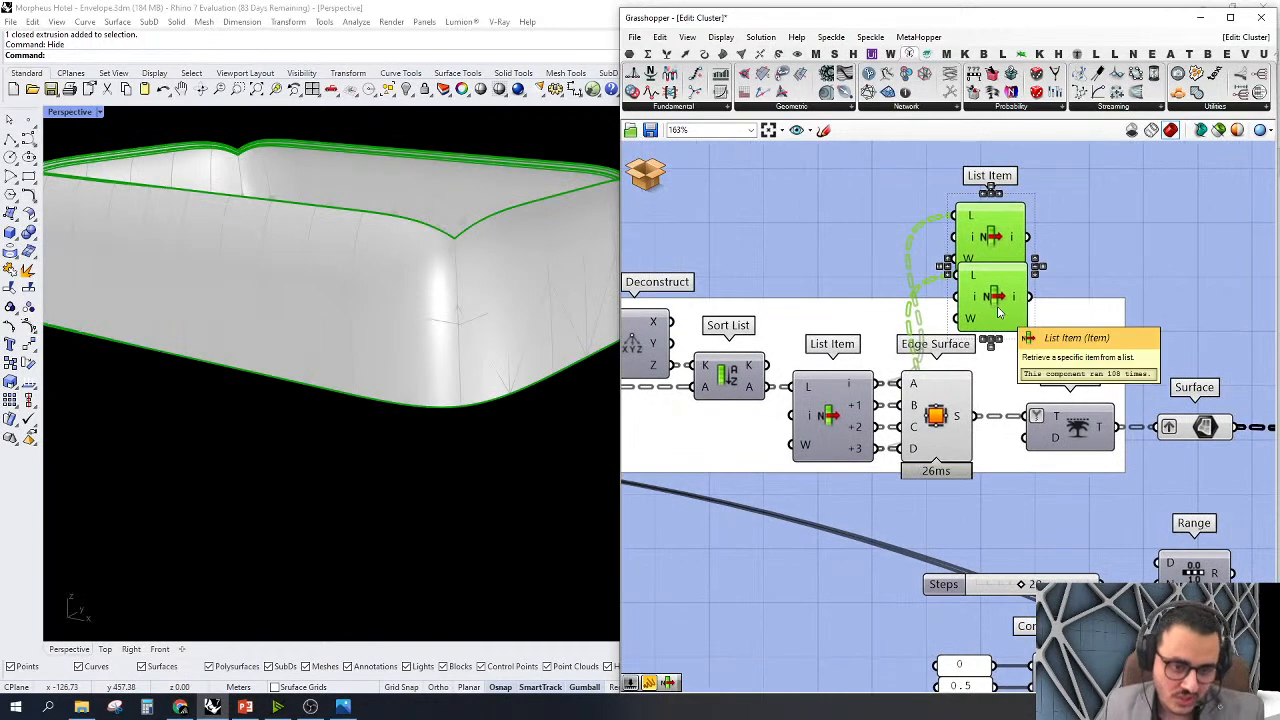
pyautogui.press('Delete')
pyautogui.scroll(-3, 935, 278)
pyautogui.rightClick(938, 364)
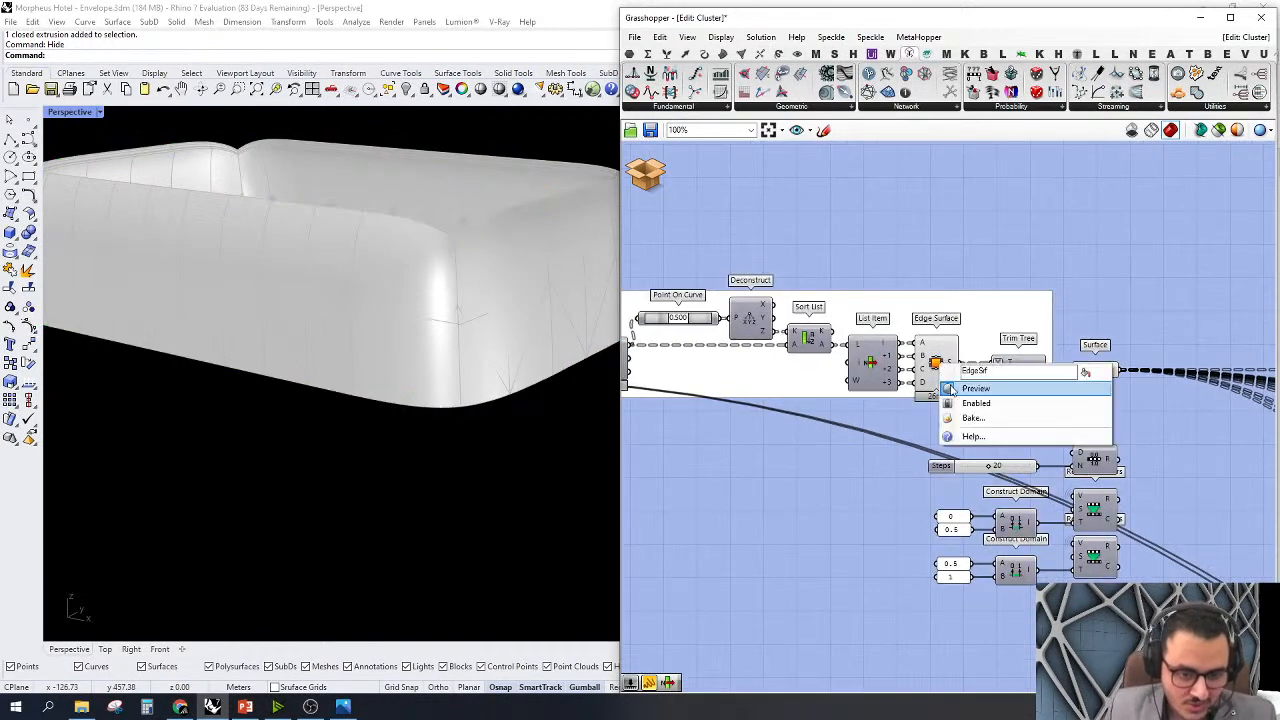
pyautogui.click(952, 388)
# Select the Surface parameter that follows the Edge Surface group's Trim Tree and view its surfaces on the whole ring
pyautogui.moveTo(1038, 412); pyautogui.dragTo(811, 403, button='right')
pyautogui.scroll(-2, 869, 347)
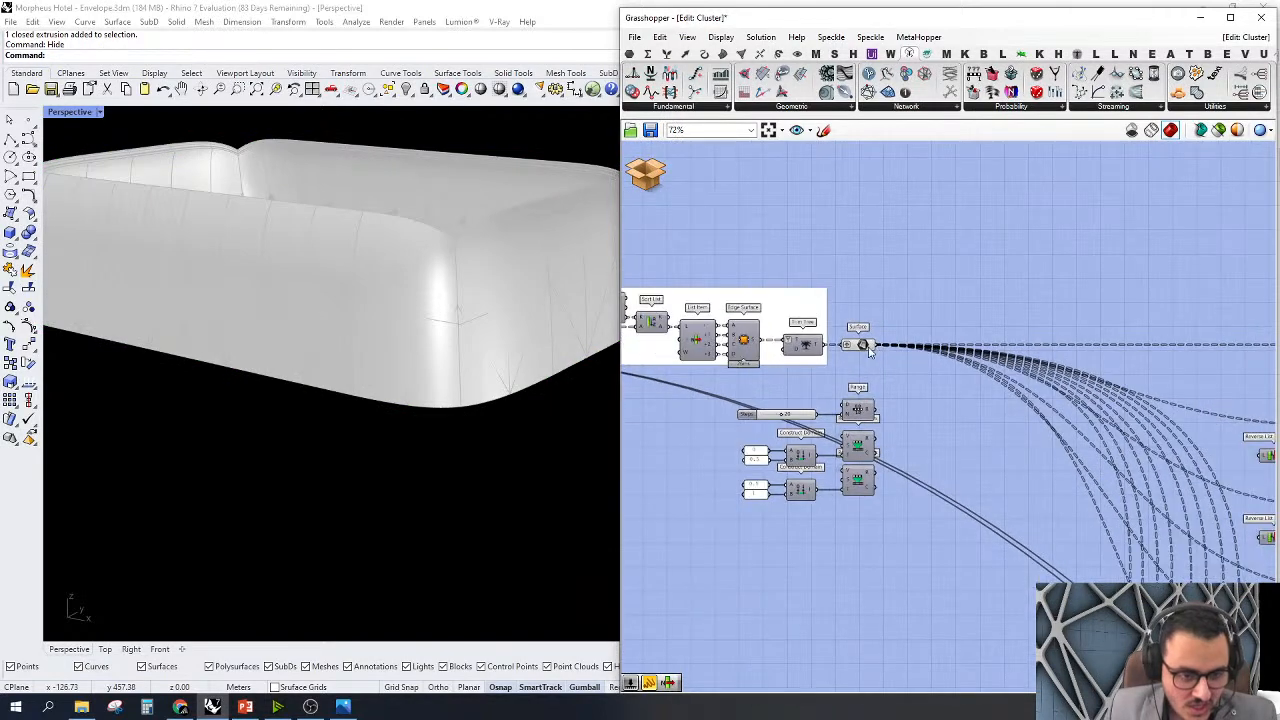
pyautogui.click(866, 345)
pyautogui.scroll(-5, 449, 316)
pyautogui.moveTo(449, 316); pyautogui.dragTo(486, 360, button='right')
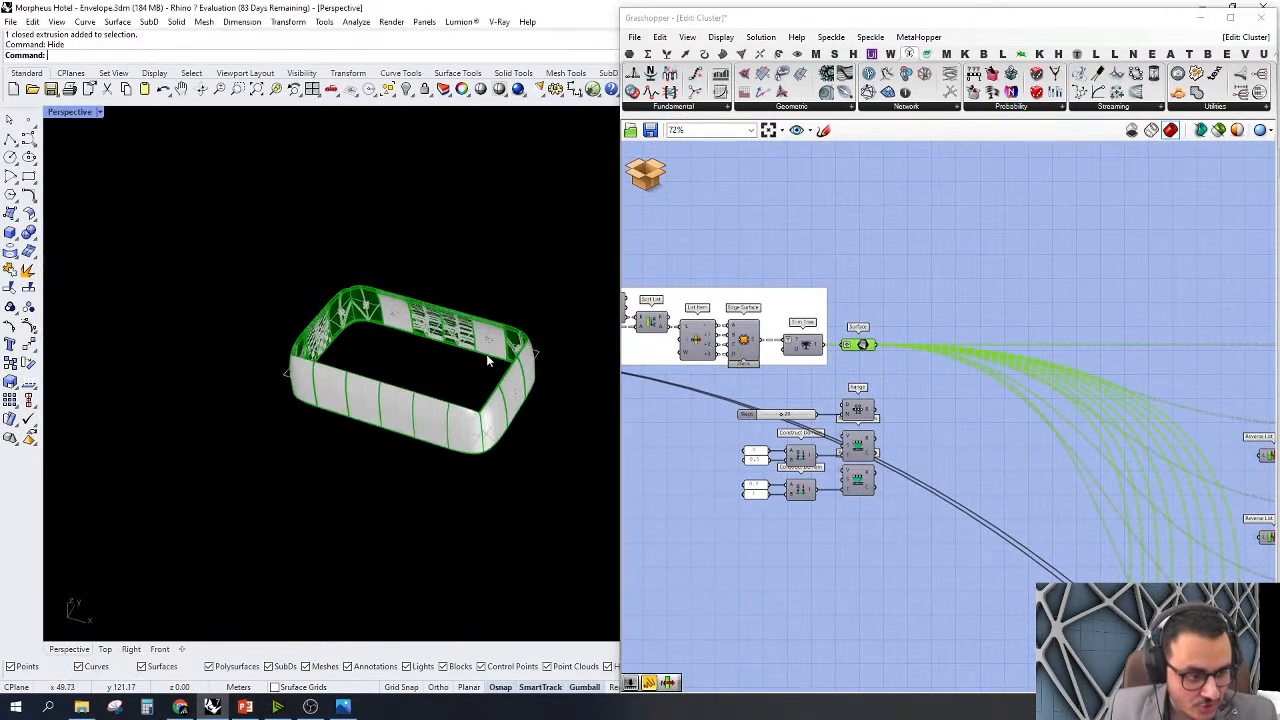
pyautogui.scroll(3, 486, 360)
pyautogui.scroll(-3, 1034, 337)
# Turn off the preview of the surface-sorting components at the start of the definition
pyautogui.scroll(1, 894, 366)
pyautogui.moveTo(947, 428); pyautogui.dragTo(755, 332)
pyautogui.rightClick(785, 280)
pyautogui.click(812, 277)
pyautogui.click(1040, 310)
# Turn off the preview of the Surface parameter after the Edge Surface group, leaving only the facade curves displayed
pyautogui.moveTo(1040, 310); pyautogui.dragTo(850, 252, button='right')
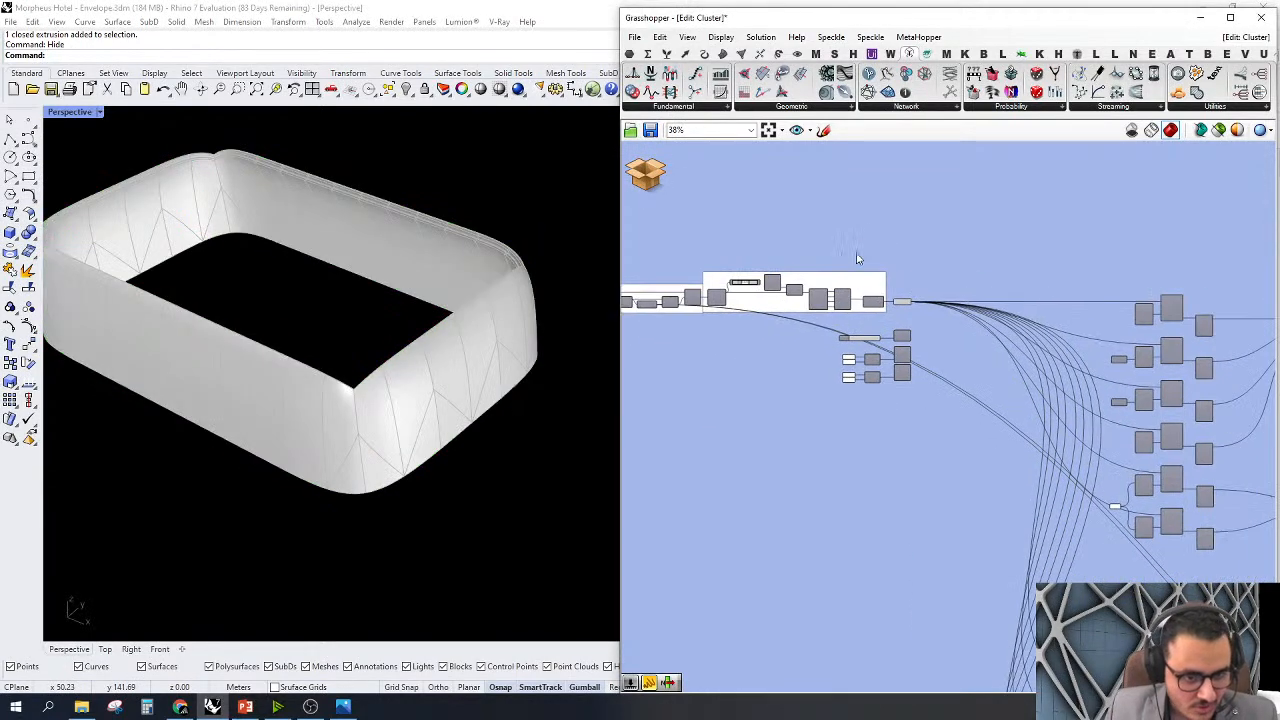
pyautogui.scroll(2, 850, 252)
pyautogui.moveTo(966, 276); pyautogui.dragTo(903, 386)
pyautogui.rightClick(921, 320)
pyautogui.click(940, 274)
pyautogui.click(958, 207)
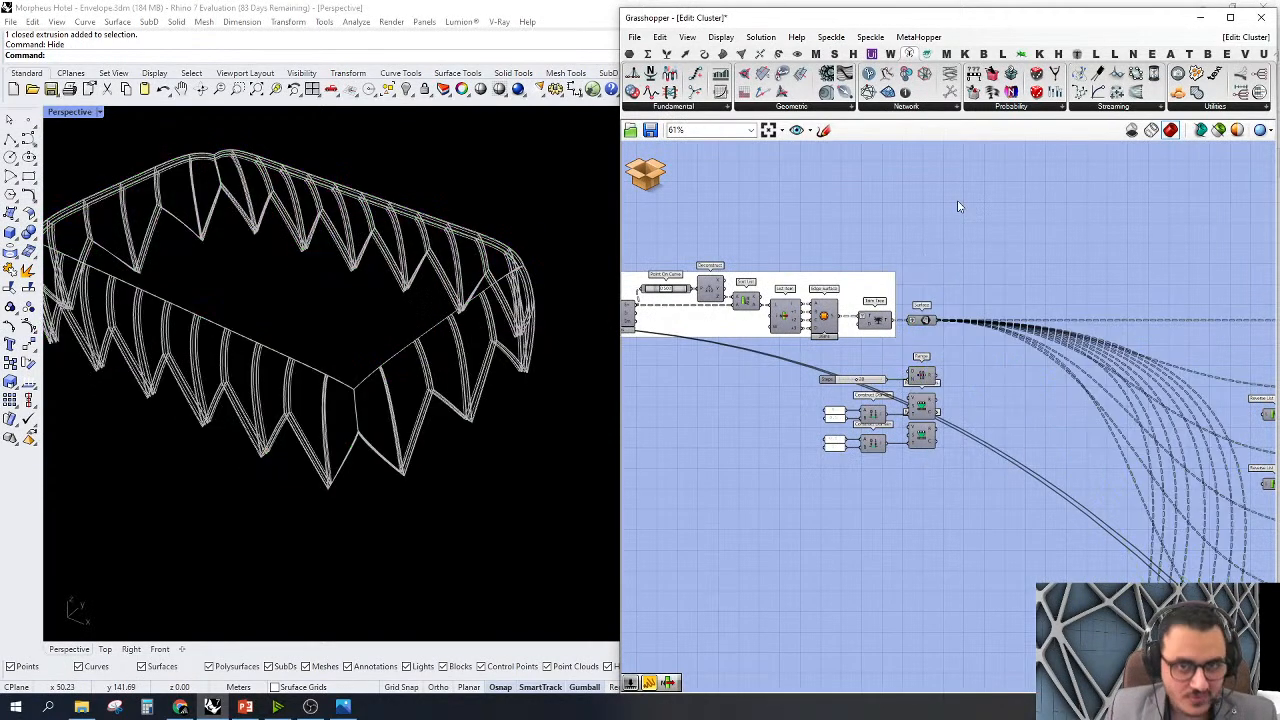
# Examine the Evaluate Surface and Interpolate branches leading to Merge, and the Range, Construct Domain and Remap Numbers components beside the Surface parameter
pyautogui.scroll(-3, 1002, 262)
pyautogui.moveTo(1020, 322); pyautogui.dragTo(982, 310, button='right')
pyautogui.scroll(3, 909, 274)
pyautogui.moveTo(820, 260); pyautogui.dragTo(988, 342, button='right')
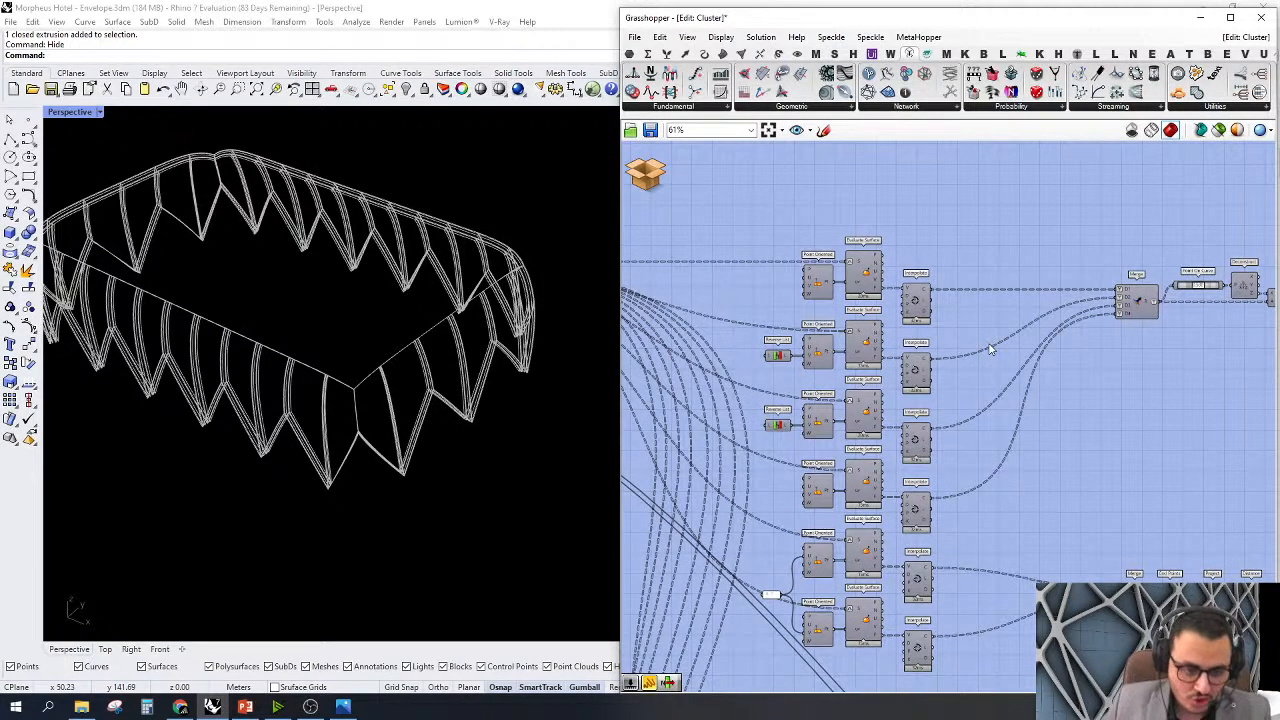
pyautogui.scroll(-2, 820, 362)
pyautogui.moveTo(820, 362); pyautogui.dragTo(1022, 365, button='right')
pyautogui.scroll(5, 1022, 365)
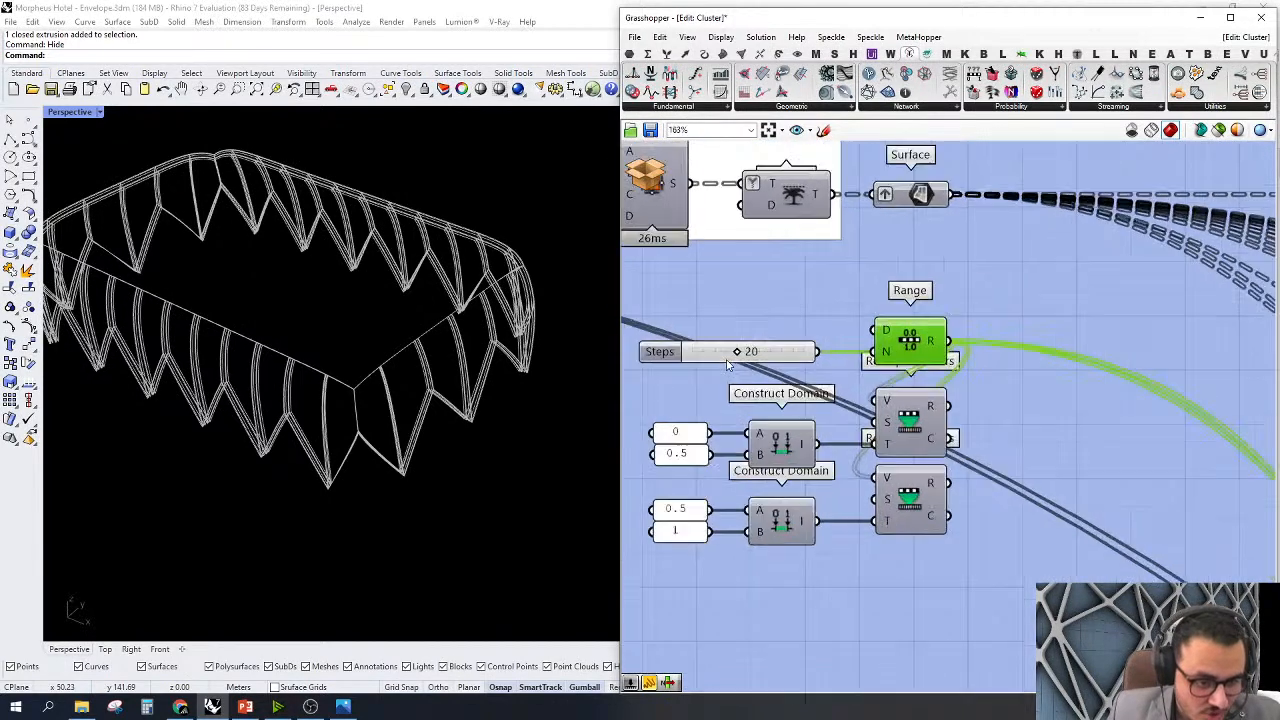
pyautogui.moveTo(942, 343)
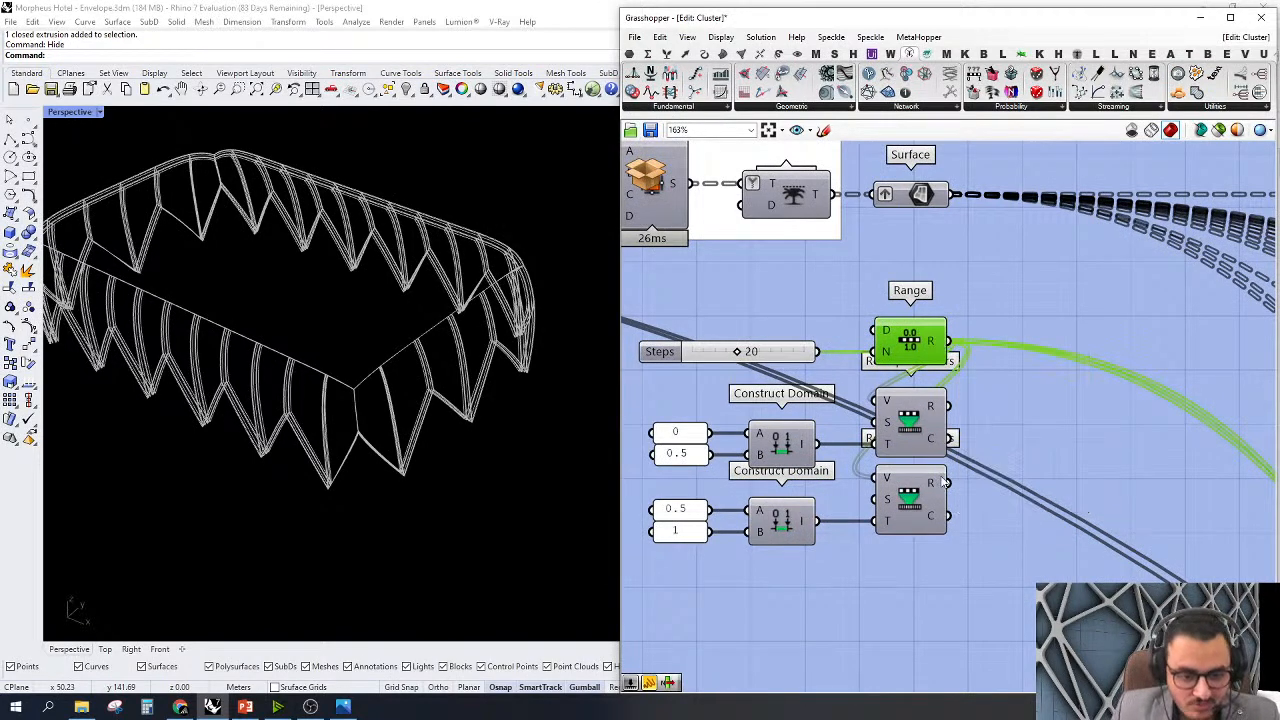
# Turn on the preview of the Merge component that gathers the first four Interpolate branches
pyautogui.scroll(-7, 941, 481)
pyautogui.scroll(3, 884, 327)
pyautogui.scroll(3, 991, 363)
pyautogui.scroll(-2, 974, 337)
pyautogui.moveTo(1103, 427); pyautogui.dragTo(1103, 483, button='right')
pyautogui.scroll(4, 860, 290)
pyautogui.rightClick(958, 273)
pyautogui.click(975, 298)
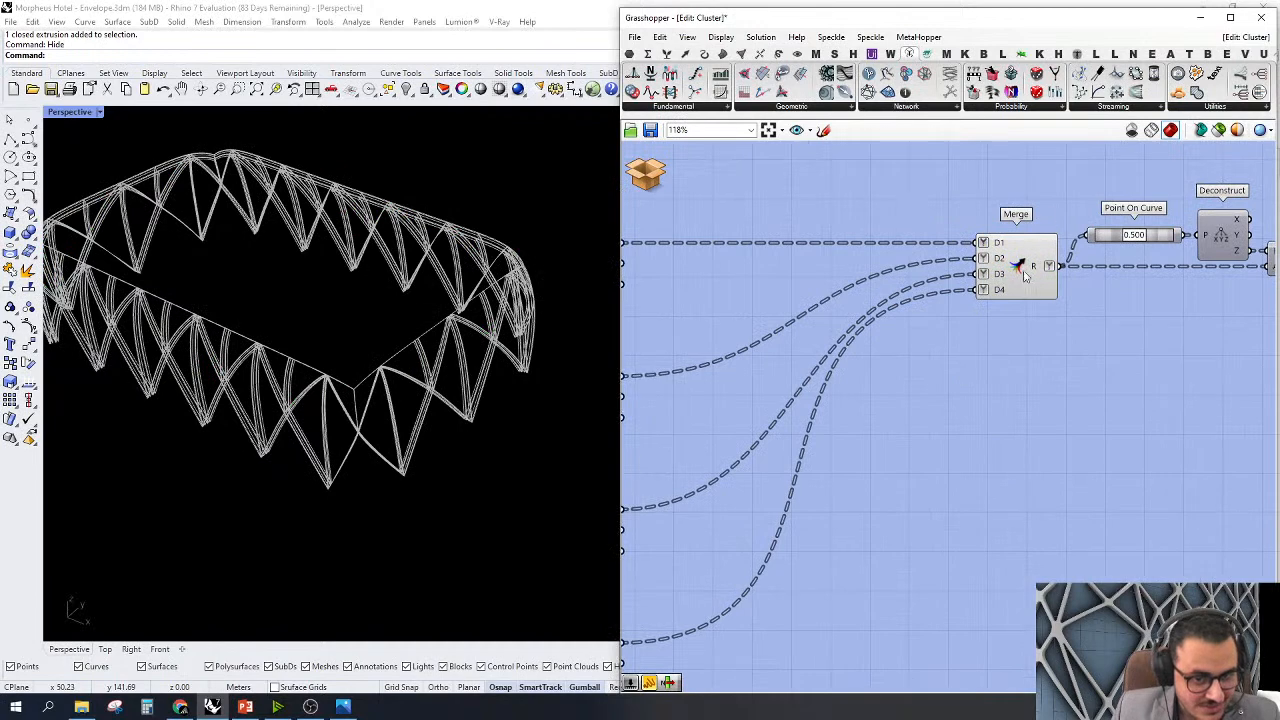
# Select the four-input Merge and the List Item after Sort Along Curve to examine the curves each one outputs
pyautogui.click(1025, 272)
pyautogui.scroll(4, 337, 422)
pyautogui.moveTo(854, 382); pyautogui.dragTo(754, 394, button='right')
pyautogui.moveTo(1031, 390); pyautogui.dragTo(739, 412, button='right')
pyautogui.moveTo(846, 426); pyautogui.dragTo(903, 422, button='right')
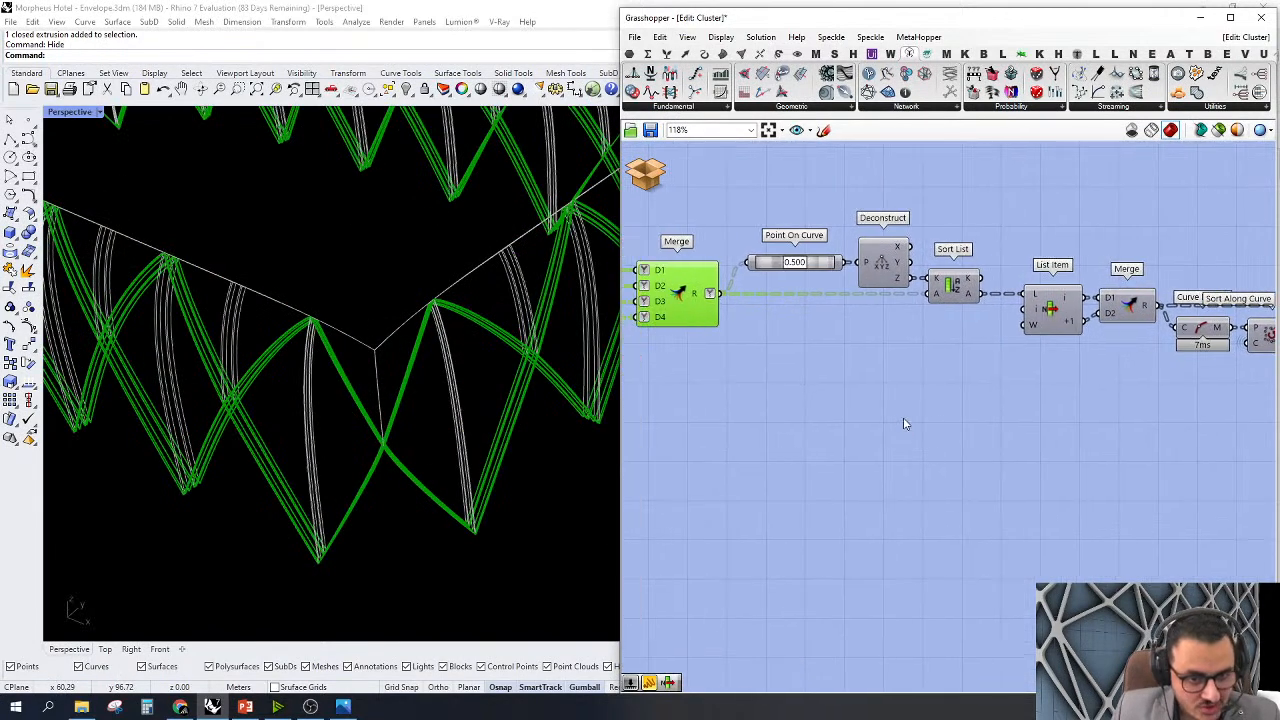
pyautogui.scroll(-1, 1000, 330)
pyautogui.moveTo(1069, 343); pyautogui.dragTo(943, 337, button='right')
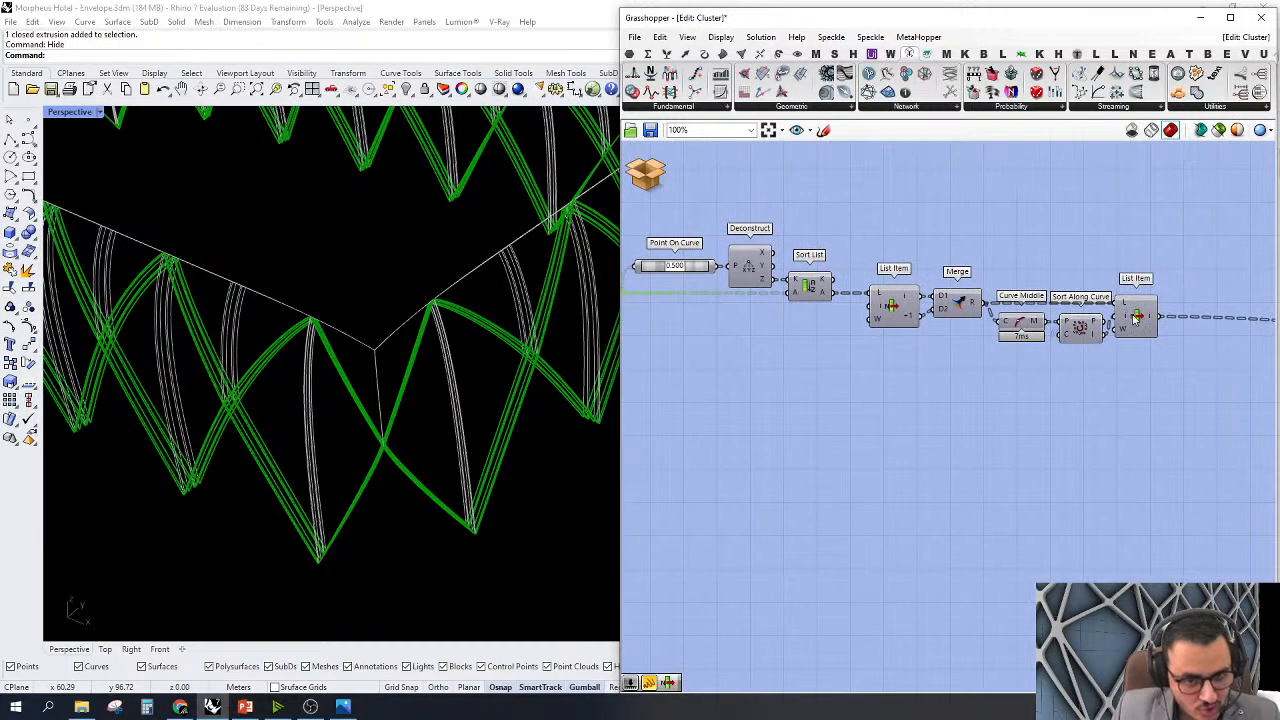
pyautogui.click(1138, 318)
# Add a List Item to the output of the four-curve branch's last List Item and view the curves it picks around the ring
pyautogui.moveTo(1152, 408); pyautogui.dragTo(1031, 446, button='right')
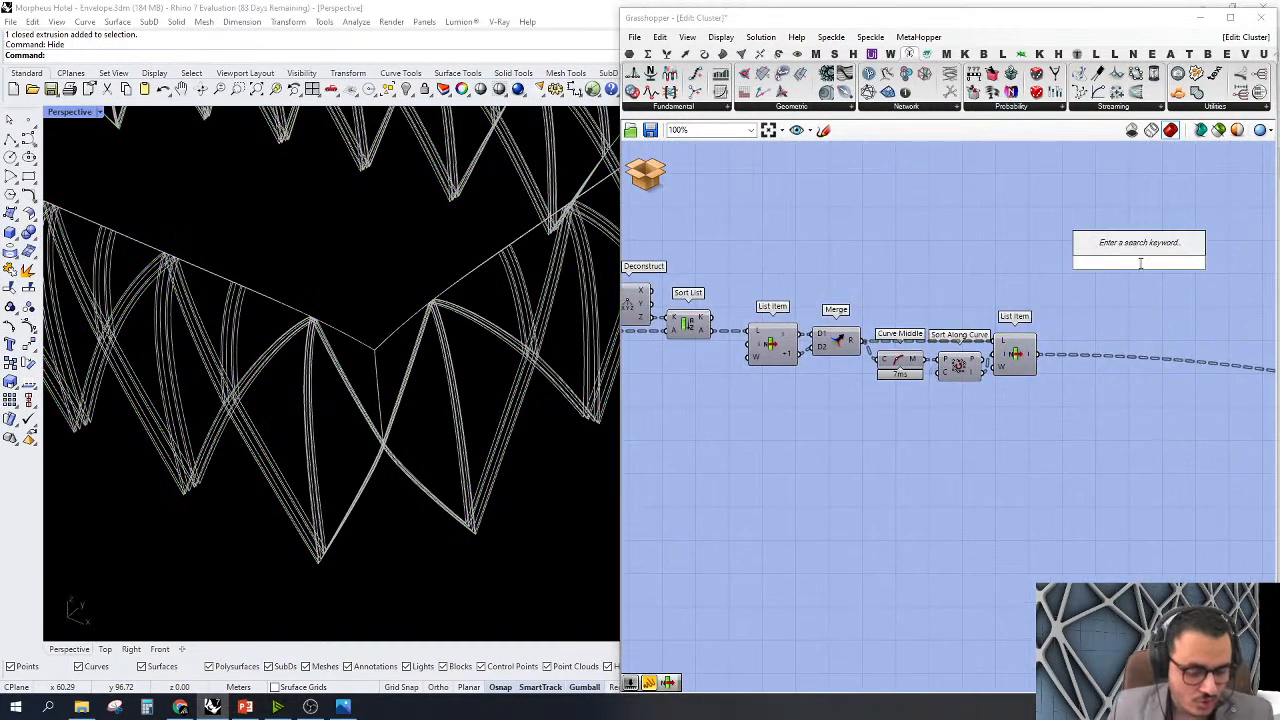
pyautogui.write('list item')
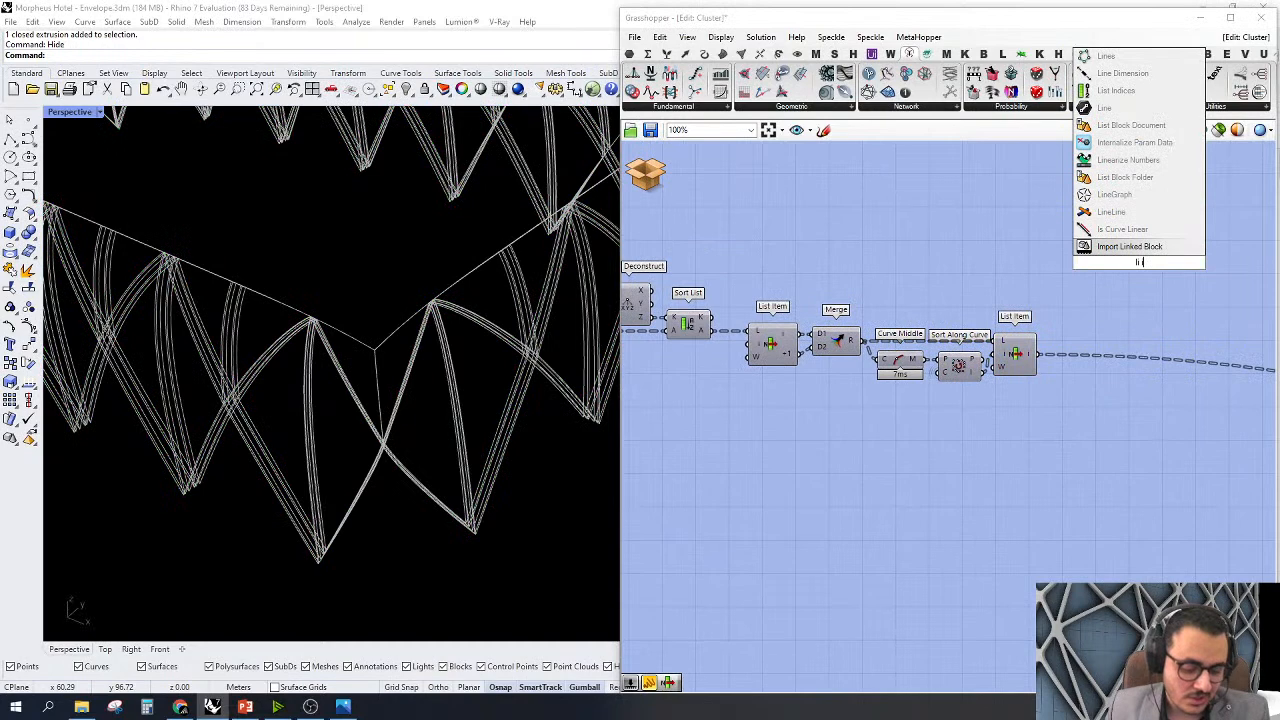
pyautogui.click(1108, 252)
pyautogui.moveTo(1114, 254); pyautogui.dragTo(1148, 278)
pyautogui.scroll(-5, 472, 324)
pyautogui.scroll(-3, 472, 324)
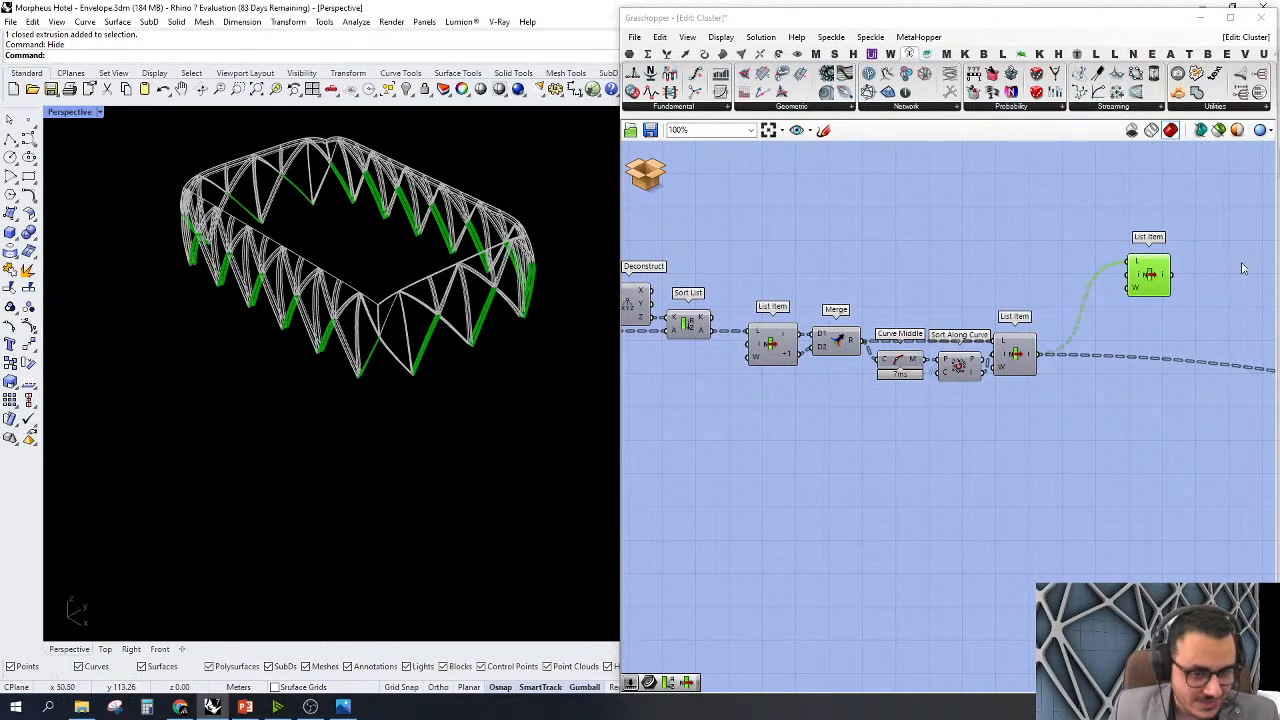
pyautogui.moveTo(1110, 276); pyautogui.dragTo(1130, 283, button='right')
pyautogui.moveTo(590, 356); pyautogui.dragTo(615, 350, button='right')
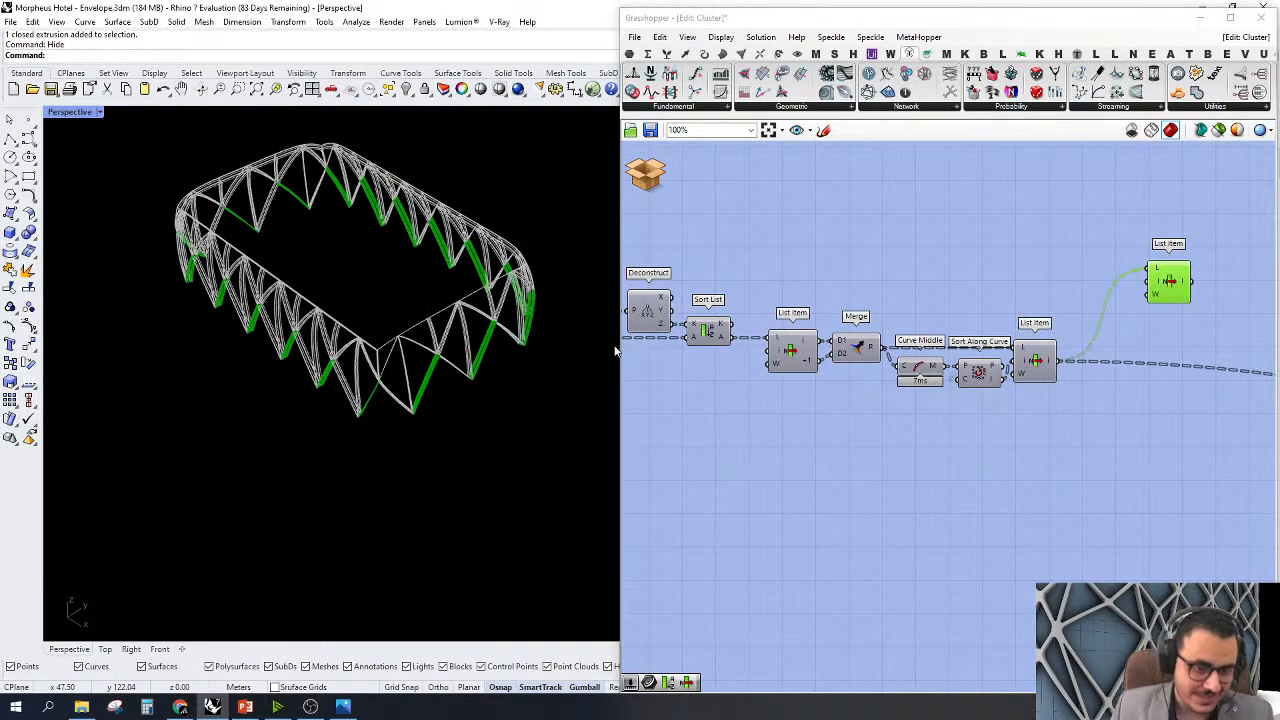
# Delete the temporary List Item from the end of the four-curve Merge branch
pyautogui.doubleClick(1036, 300)
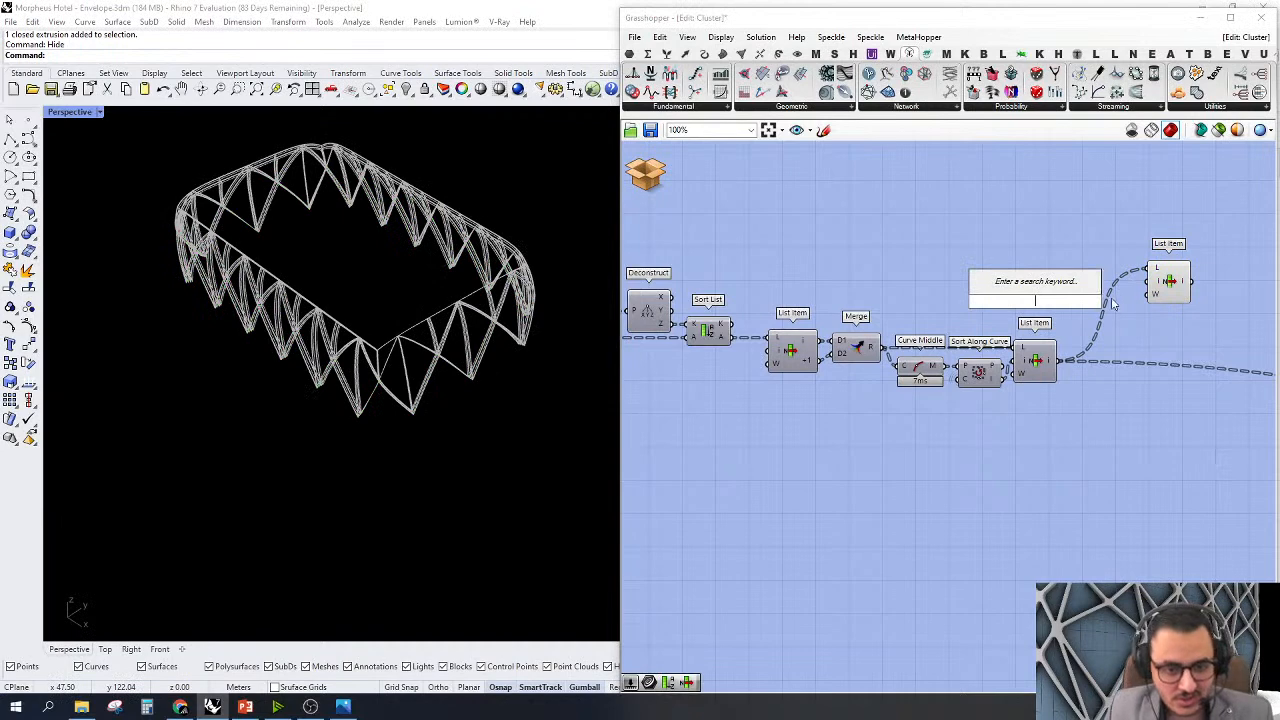
pyautogui.click(1160, 283)
pyautogui.click(1160, 283)
pyautogui.scroll(-5, 1143, 250)
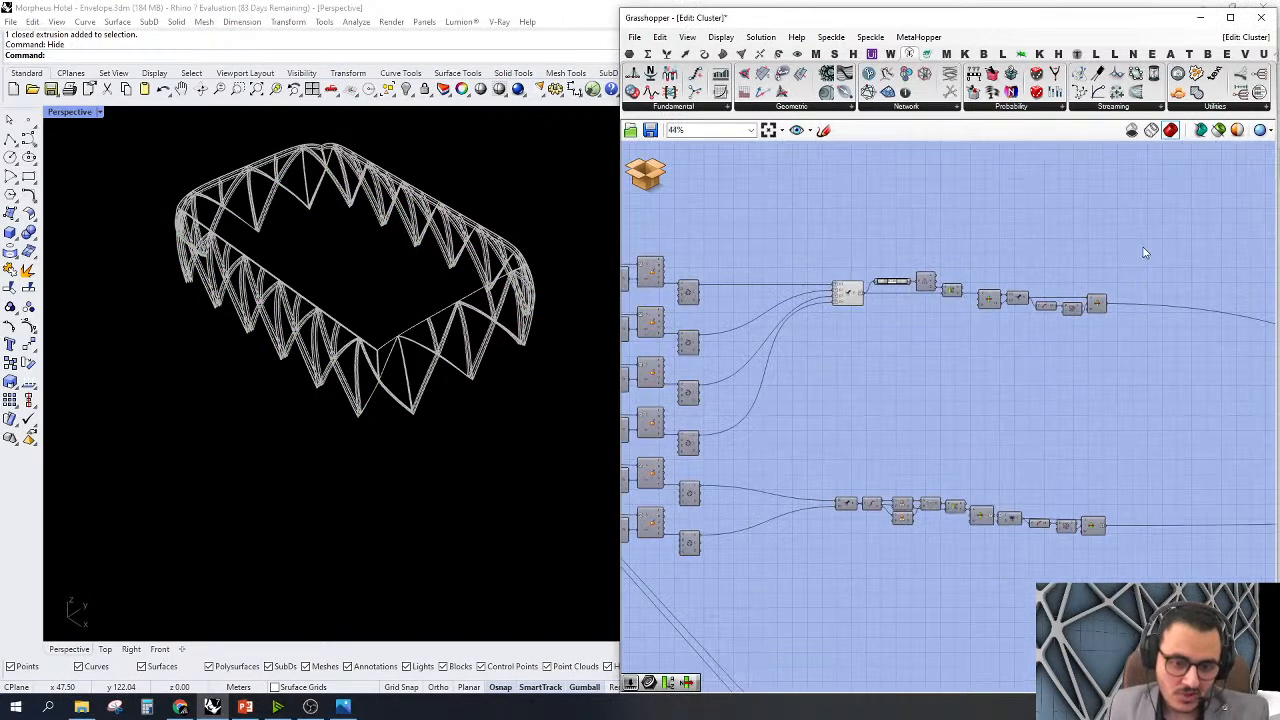
# Add a List Item to the output of the two-curve branch's last List Item and view the vertical curves it picks
pyautogui.scroll(3, 943, 491)
pyautogui.moveTo(1071, 451); pyautogui.dragTo(967, 438, button='right')
pyautogui.moveTo(1104, 392); pyautogui.dragTo(1022, 418, button='right')
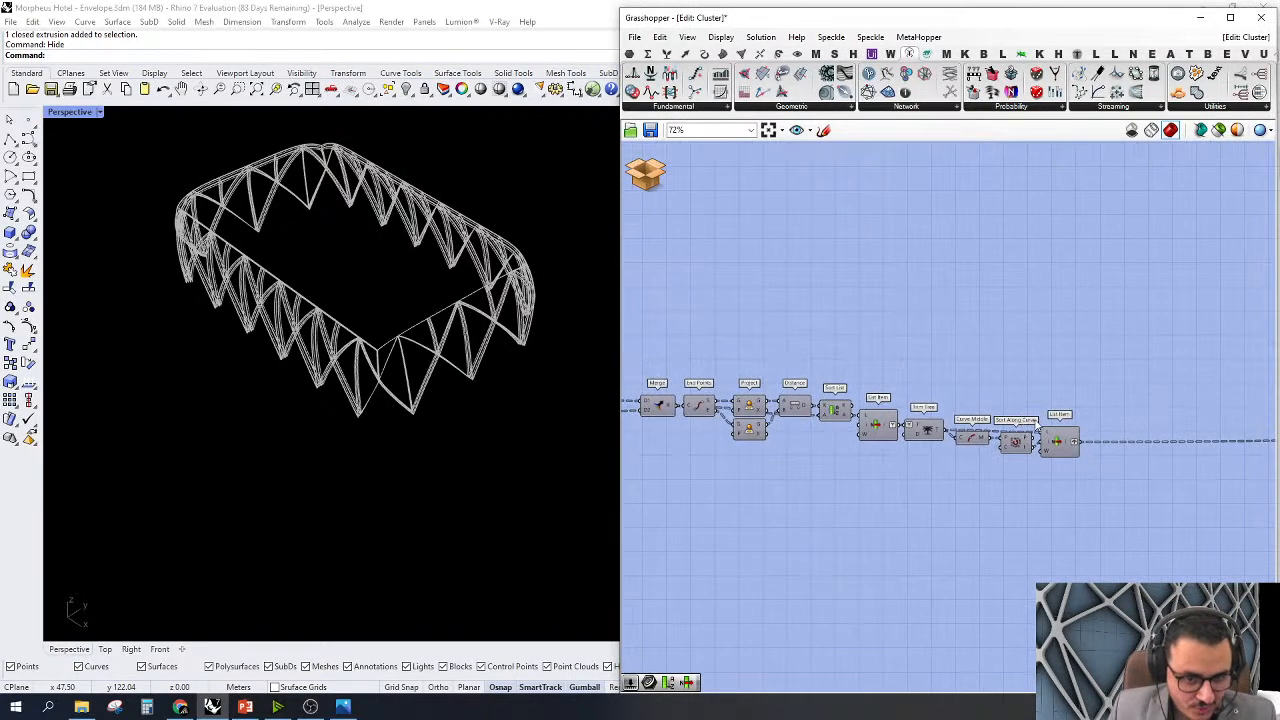
pyautogui.doubleClick(1149, 292)
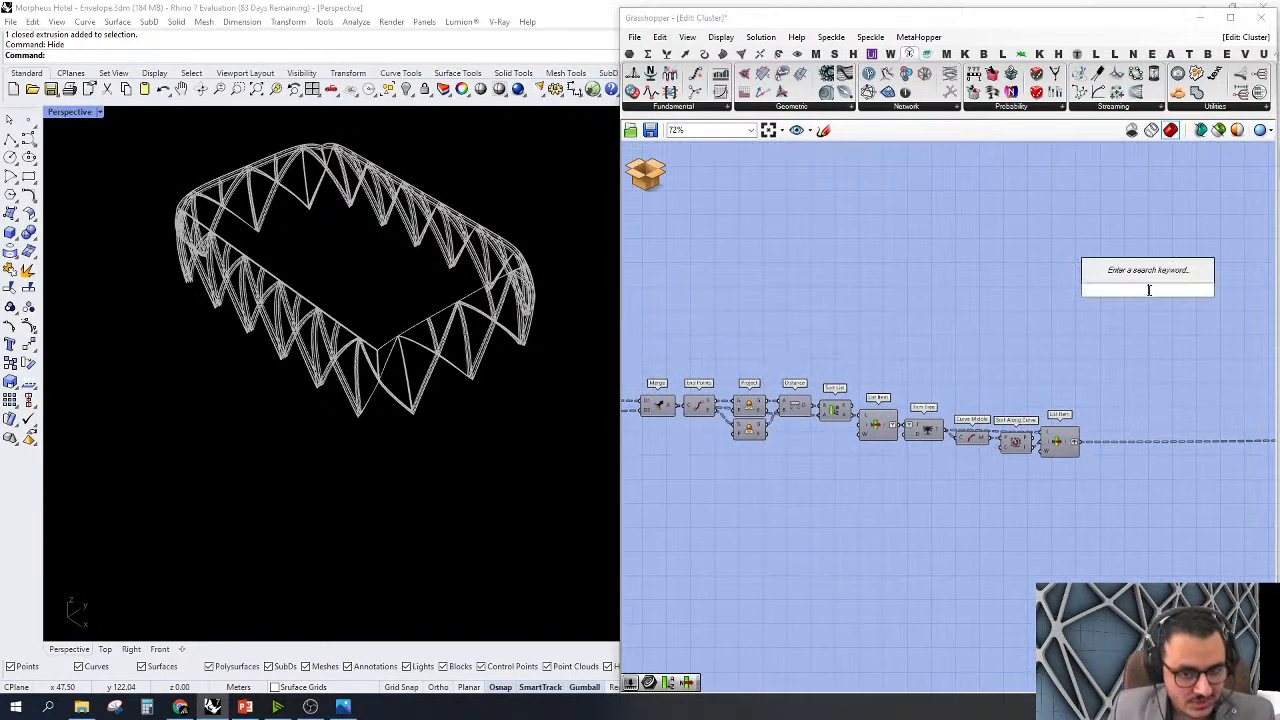
pyautogui.write('list item')
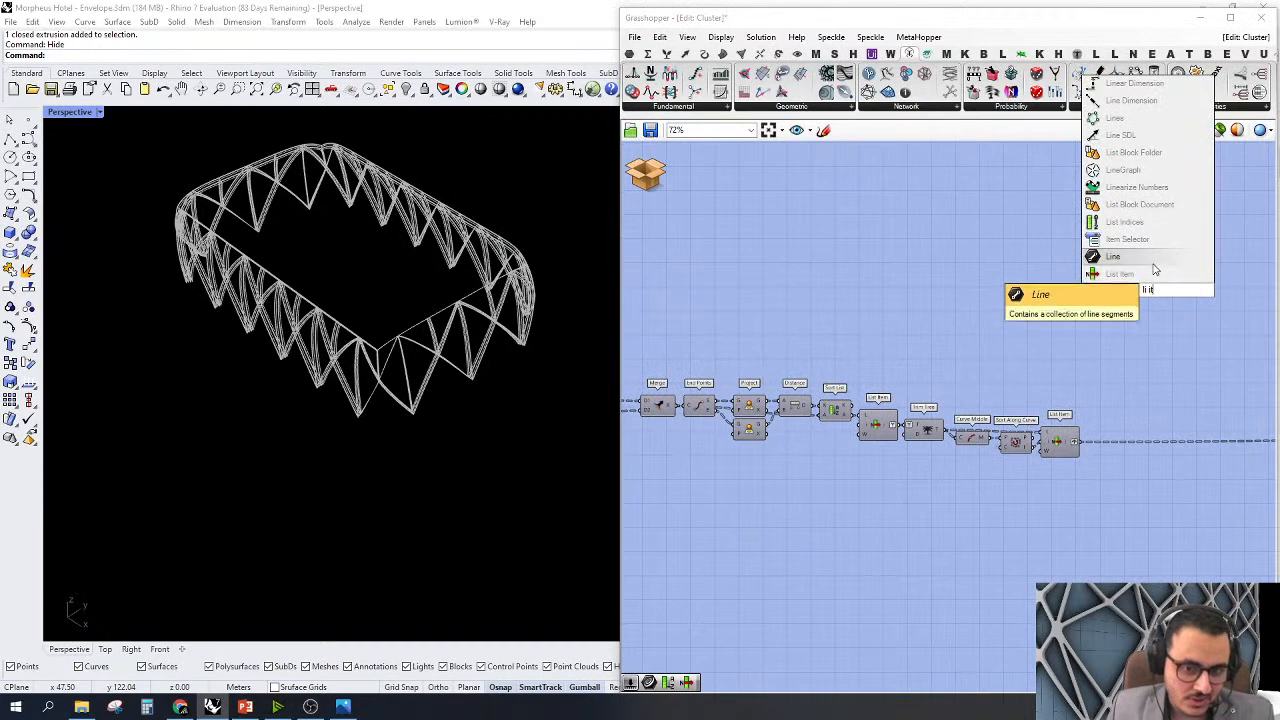
pyautogui.press('Return')
pyautogui.moveTo(1136, 285); pyautogui.dragTo(1077, 441)
pyautogui.moveTo(1147, 324); pyautogui.dragTo(1157, 333)
pyautogui.scroll(5, 502, 335)
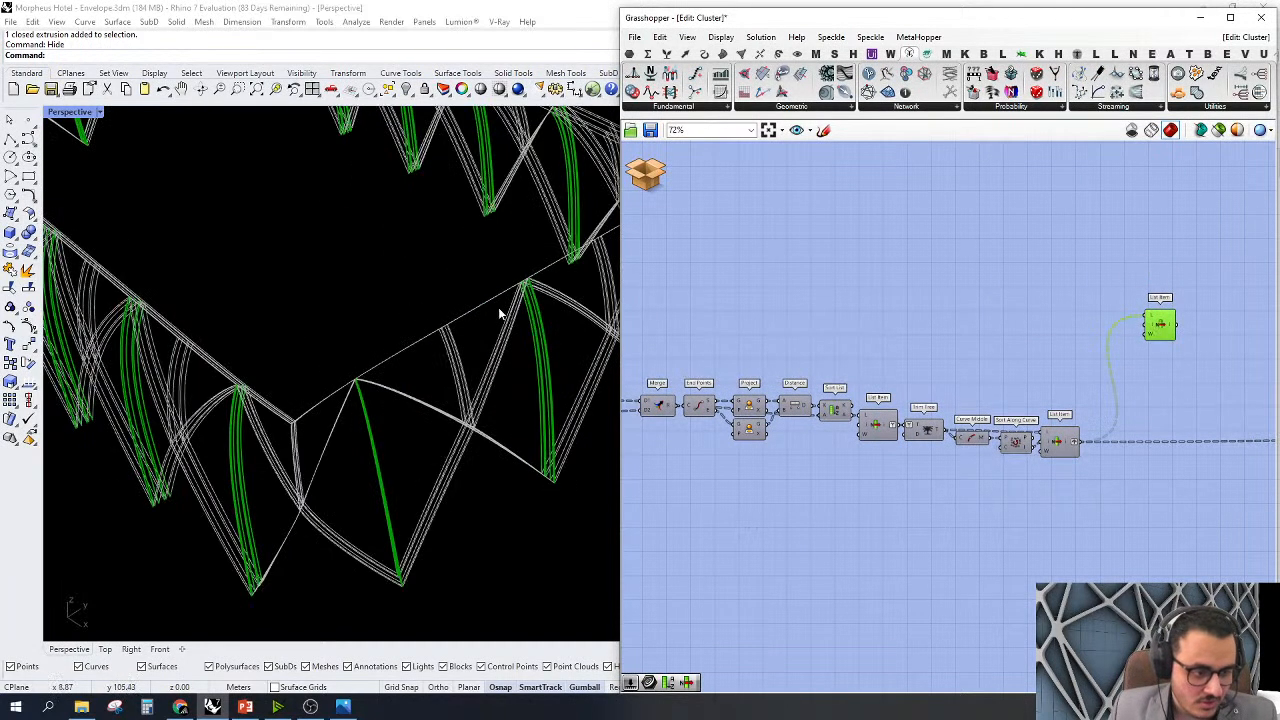
pyautogui.moveTo(553, 472); pyautogui.dragTo(463, 491, button='right')
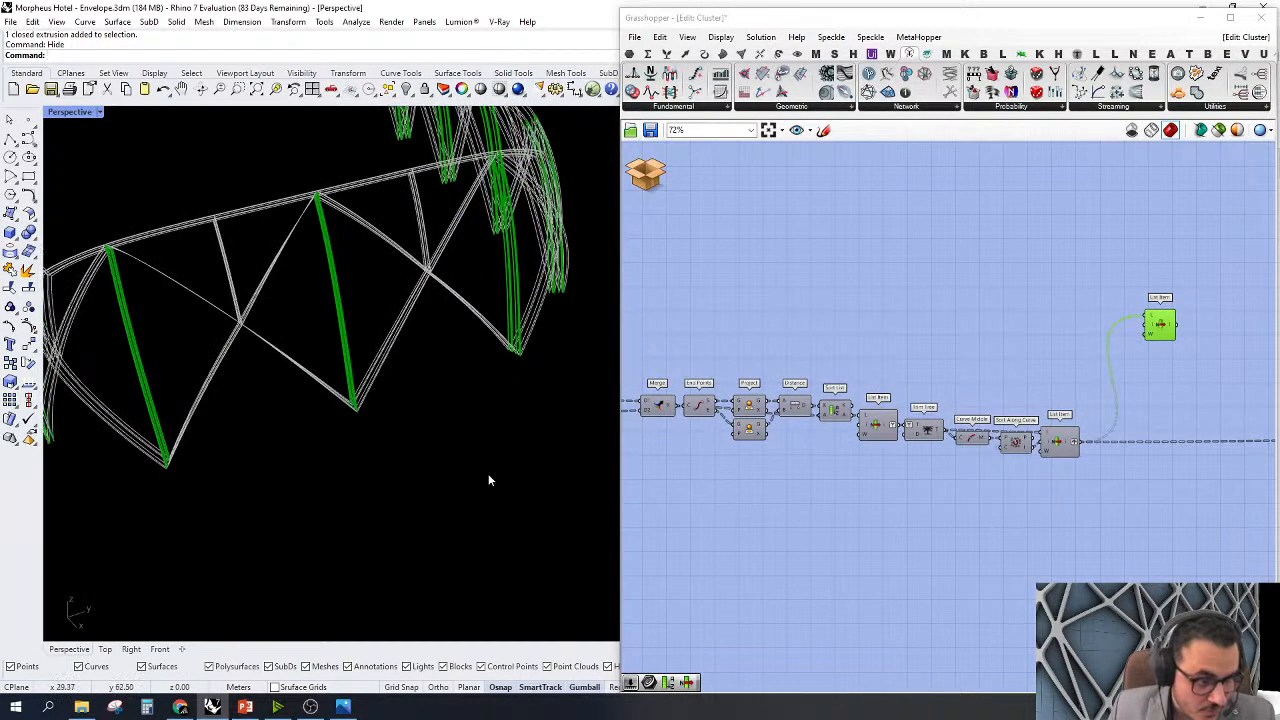
# Examine the two-curve branch's End Points, Project, Distance and Sort List chain, and the Point Fit Rectangle used for sorting the surfaces
pyautogui.moveTo(1025, 370); pyautogui.dragTo(1072, 356, button='right')
pyautogui.scroll(2, 826, 402)
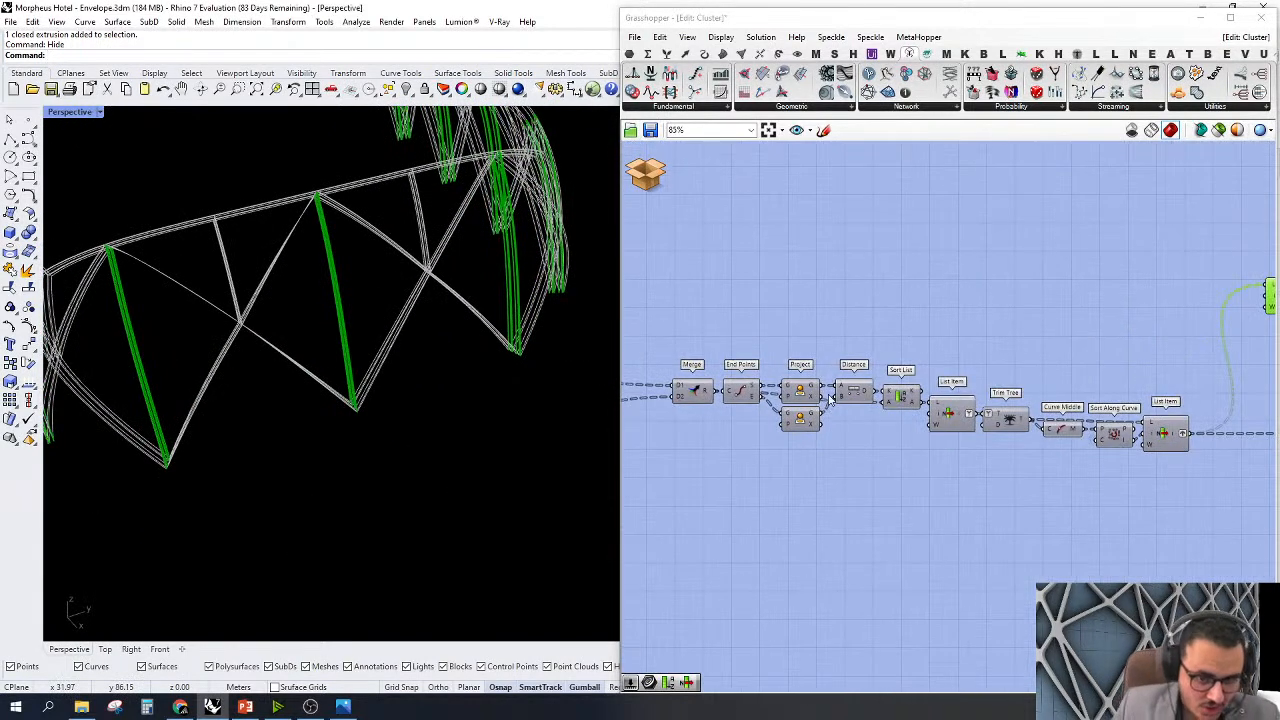
pyautogui.moveTo(1196, 492); pyautogui.dragTo(1007, 323)
pyautogui.scroll(-4, 1036, 323)
pyautogui.scroll(3, 1036, 323)
pyautogui.moveTo(1109, 272); pyautogui.dragTo(1012, 358)
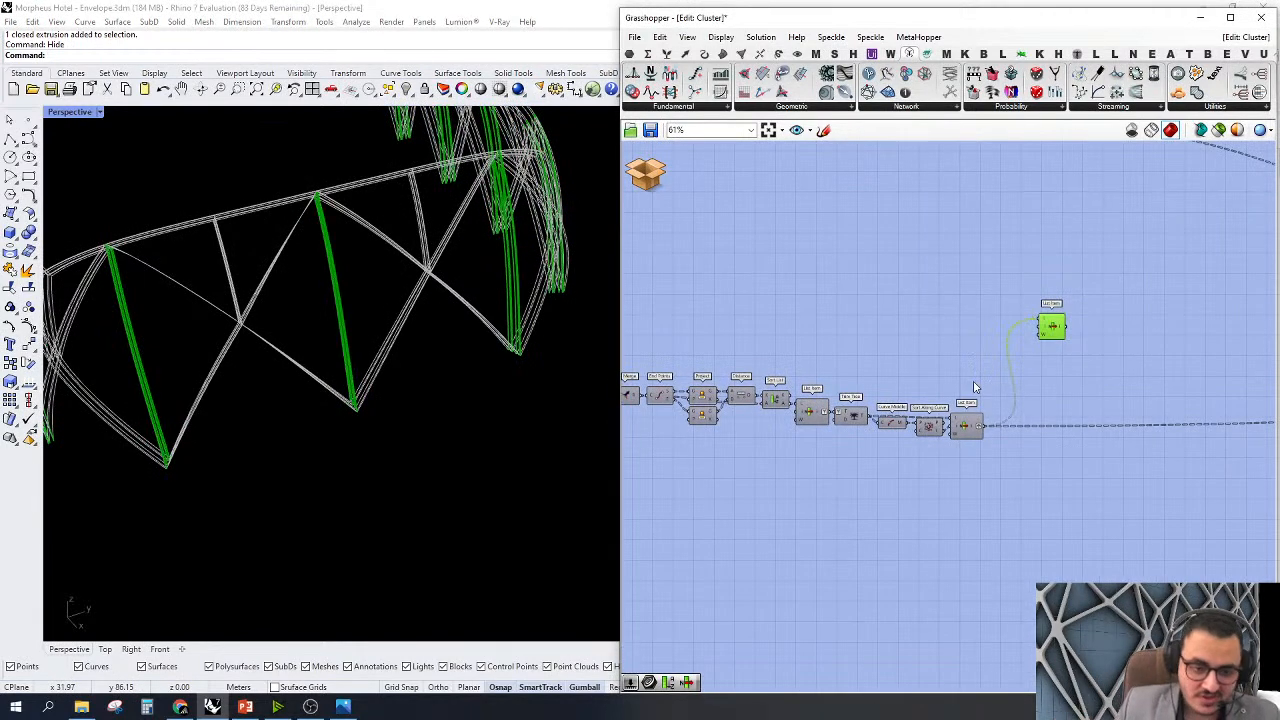
pyautogui.click(930, 431)
pyautogui.scroll(-8, 1103, 449)
pyautogui.moveTo(1103, 449); pyautogui.dragTo(1248, 505, button='right')
pyautogui.scroll(9, 772, 403)
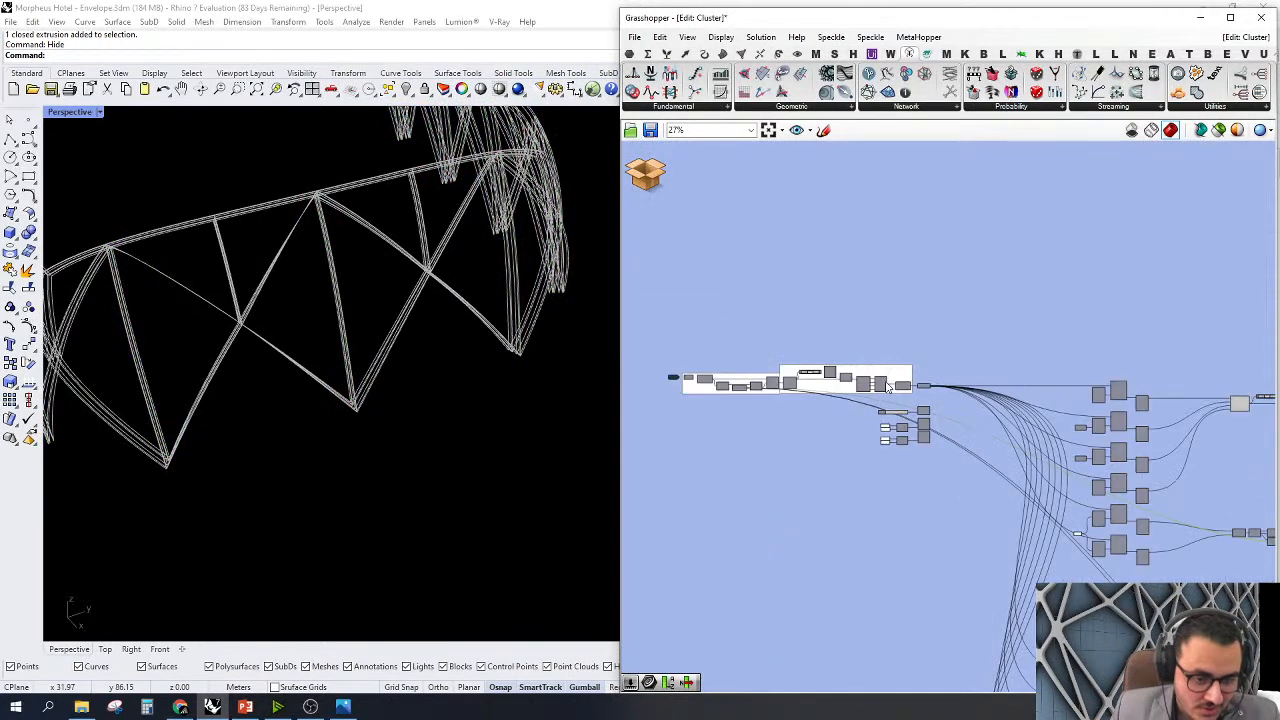
pyautogui.moveTo(703, 427); pyautogui.dragTo(795, 415, button='right')
pyautogui.scroll(4, 787, 375)
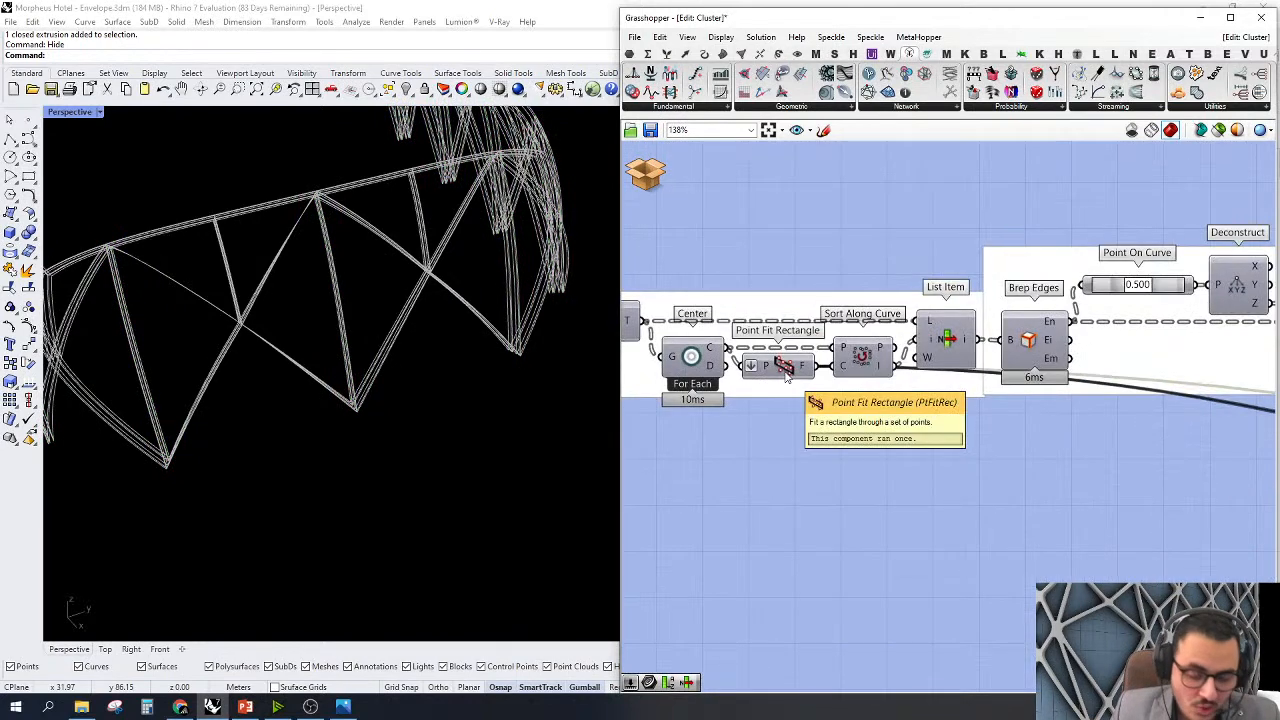
# Delete the temporary List Item attached to the end of the two-curve branch
pyautogui.scroll(-13, 780, 401)
pyautogui.moveTo(1235, 447); pyautogui.dragTo(994, 460, button='right')
pyautogui.scroll(5, 834, 420)
pyautogui.scroll(3, 1115, 399)
pyautogui.moveTo(836, 420); pyautogui.dragTo(1157, 425, button='right')
pyautogui.scroll(-3, 1157, 425)
pyautogui.scroll(3, 854, 369)
pyautogui.click(836, 311)
pyautogui.moveTo(897, 290); pyautogui.dragTo(870, 328, button='right')
pyautogui.press('Delete')
pyautogui.moveTo(911, 378); pyautogui.dragTo(906, 364, button='right')
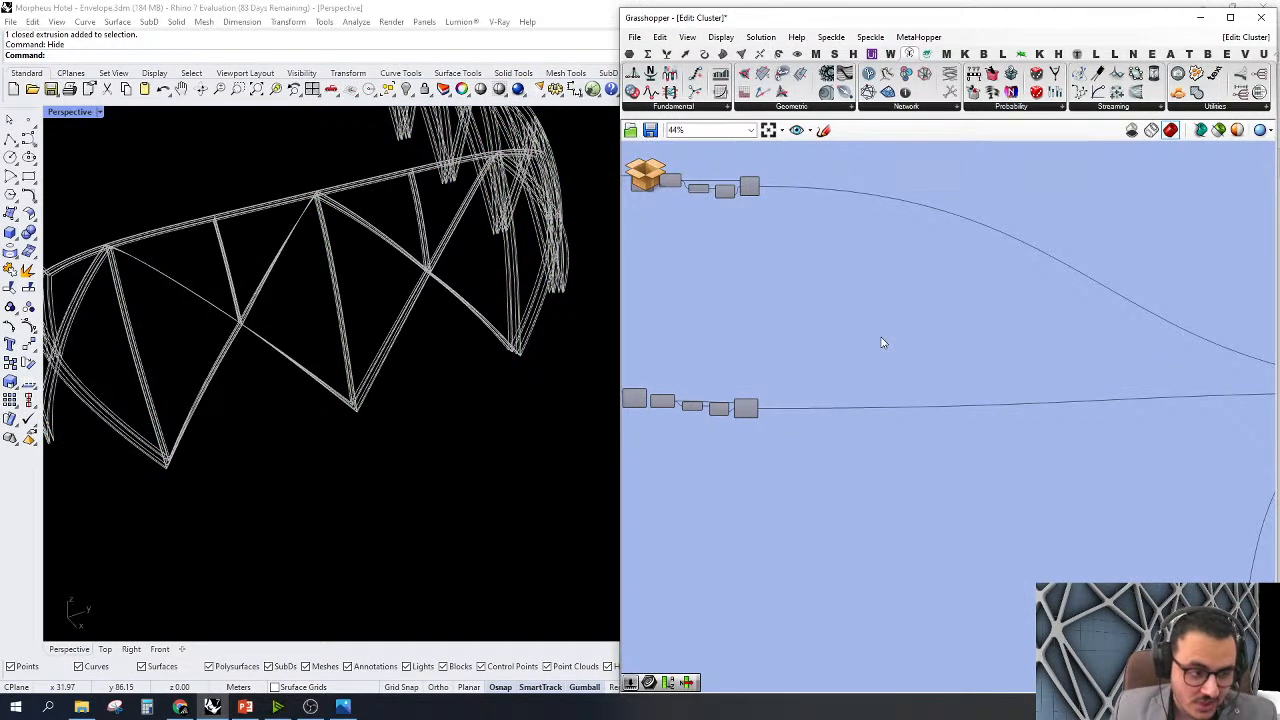
# Turn off the preview of the six Interpolate components and the sorting chains of the two branches that follow them
pyautogui.scroll(3, 325, 475)
pyautogui.scroll(-8, 334, 477)
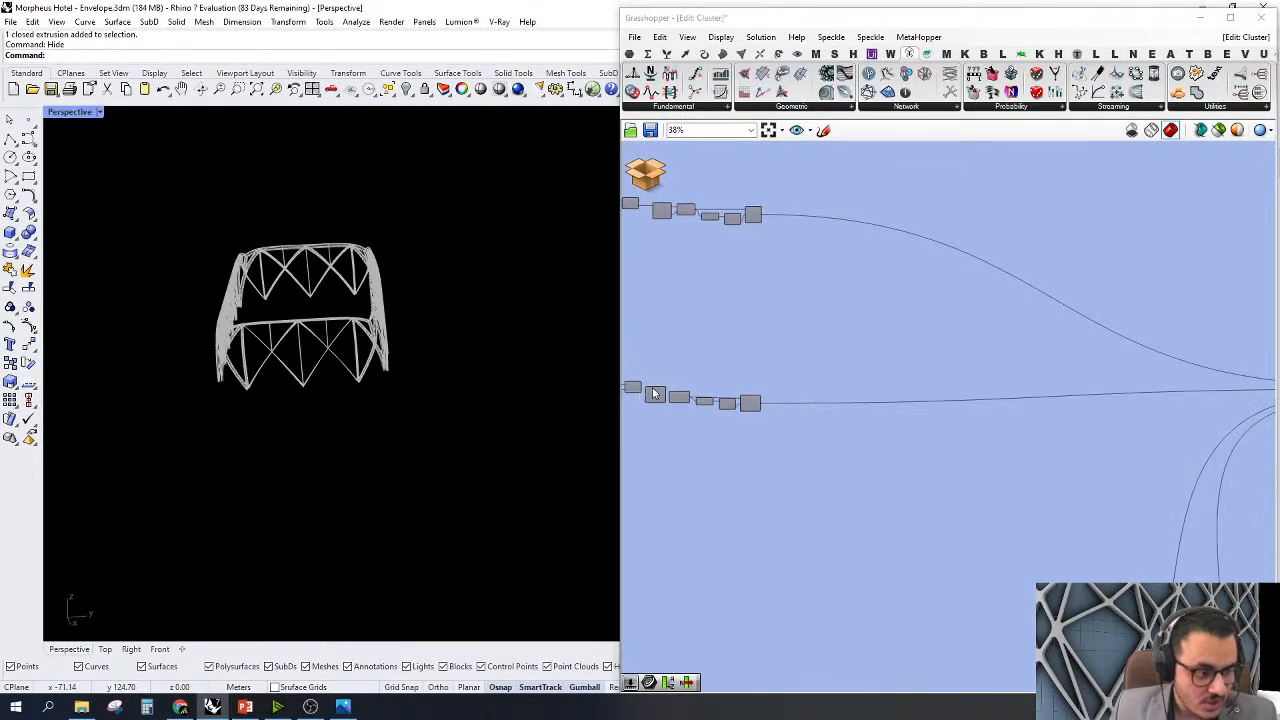
pyautogui.scroll(-4, 1050, 319)
pyautogui.moveTo(946, 230); pyautogui.dragTo(730, 412)
pyautogui.rightClick(757, 214)
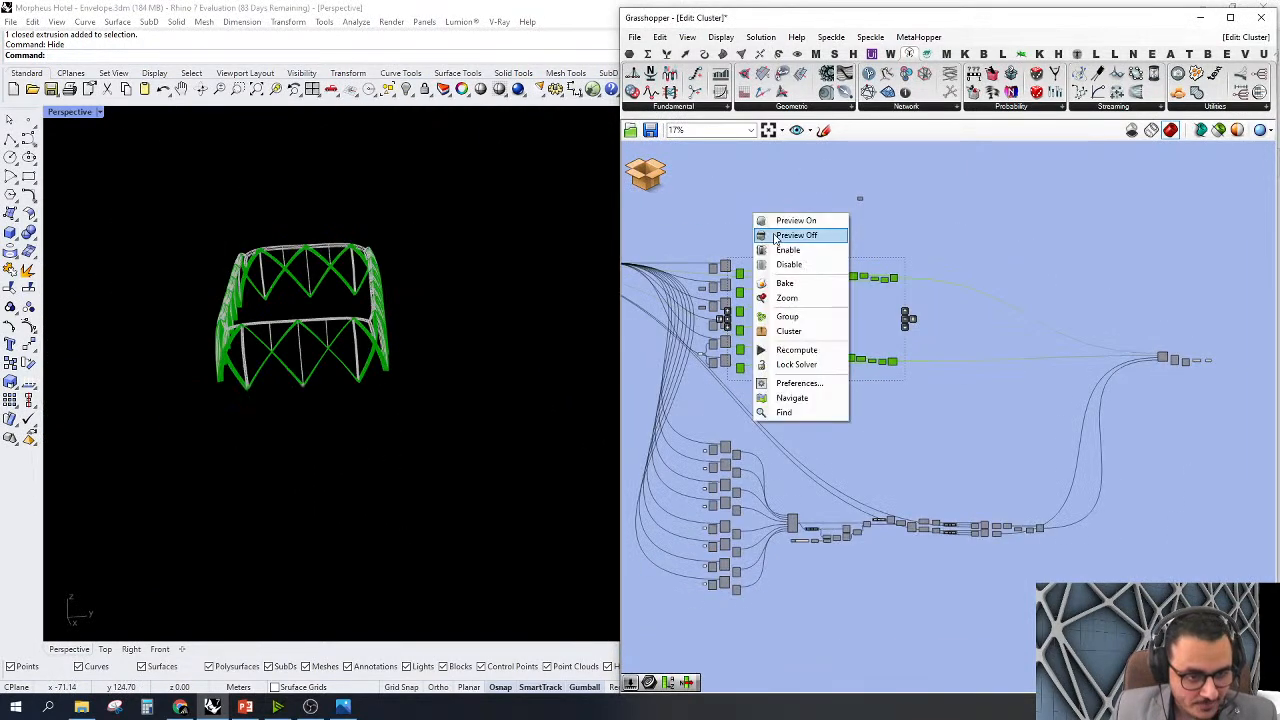
pyautogui.click(775, 233)
# Turn the preview of the Merge with four Interpolate inputs back on
pyautogui.scroll(3, 789, 317)
pyautogui.scroll(-3, 1000, 386)
pyautogui.scroll(2, 1177, 363)
pyautogui.scroll(-2, 1177, 363)
pyautogui.scroll(4, 837, 200)
pyautogui.scroll(1, 830, 297)
pyautogui.rightClick(826, 287)
pyautogui.click(860, 348)
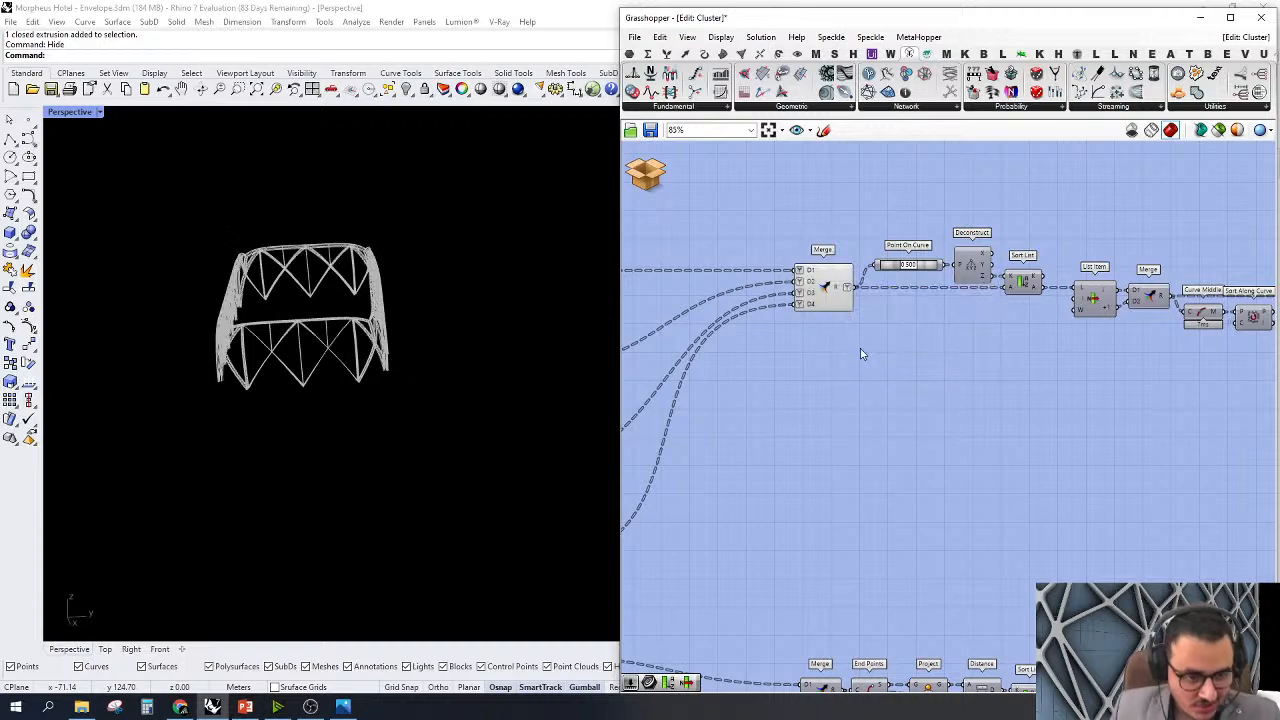
pyautogui.moveTo(864, 360); pyautogui.dragTo(886, 362, button='right')
# Turn on the preview of the first Interpolate component and view the ring from the side
pyautogui.moveTo(842, 309); pyautogui.dragTo(1091, 342, button='right')
pyautogui.scroll(1, 800, 318)
pyautogui.click(850, 325)
pyautogui.rightClick(851, 328)
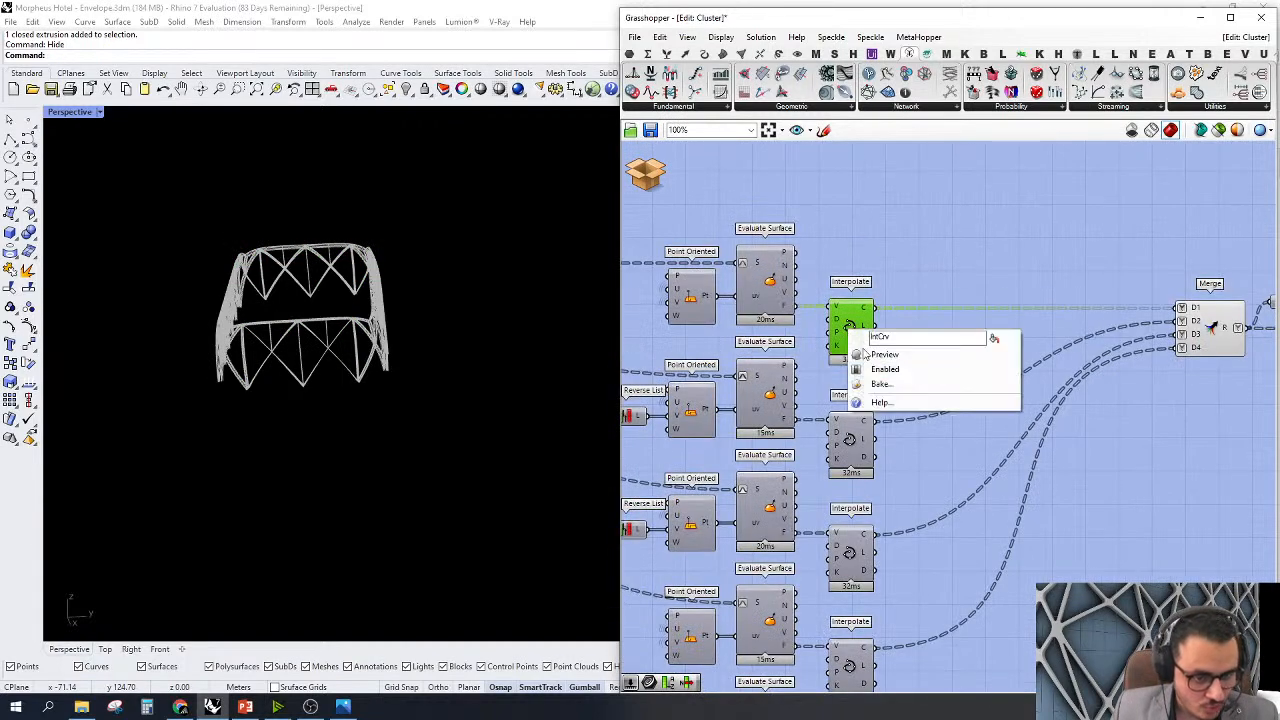
pyautogui.click(928, 369)
pyautogui.scroll(5, 406, 371)
pyautogui.moveTo(407, 373); pyautogui.dragTo(470, 390, button='right')
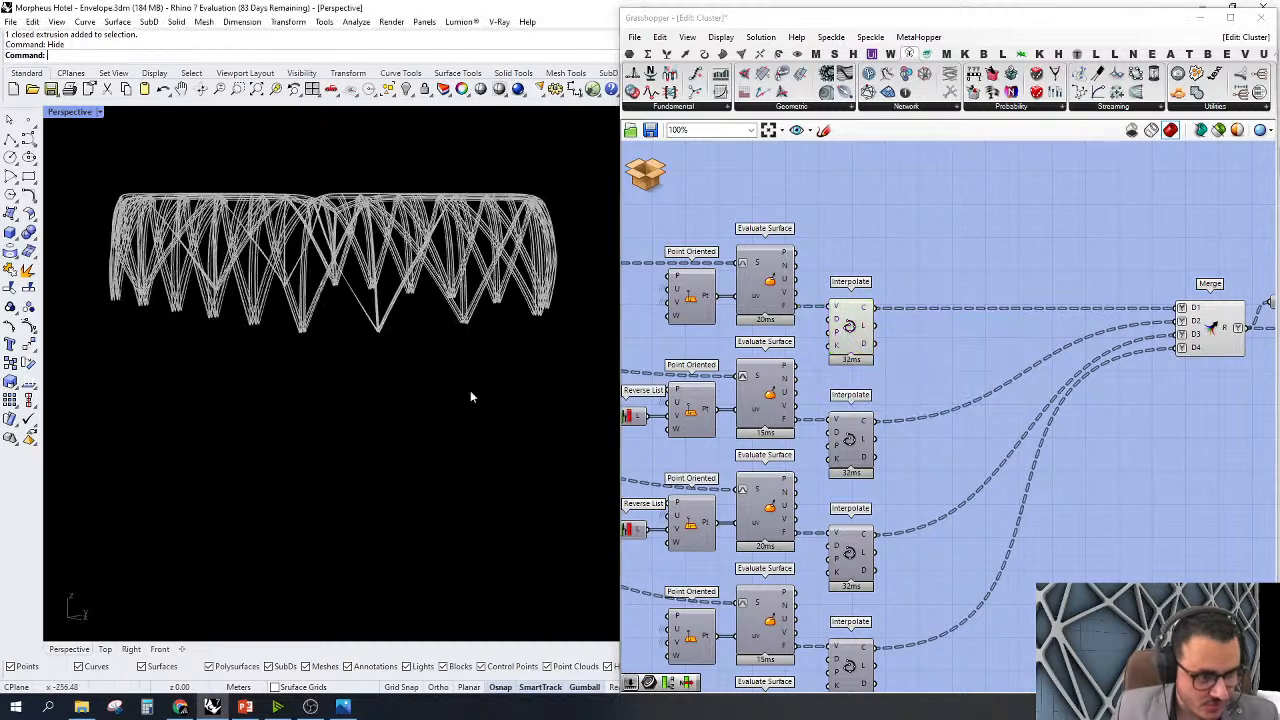
pyautogui.scroll(-3, 730, 374)
pyautogui.scroll(2, 1069, 300)
# Turn off the preview of the Merge component that collects the four Interpolate outputs
pyautogui.moveTo(1071, 300); pyautogui.dragTo(945, 386)
pyautogui.middleClick(944, 268)
pyautogui.click(945, 280)
pyautogui.click(943, 266)
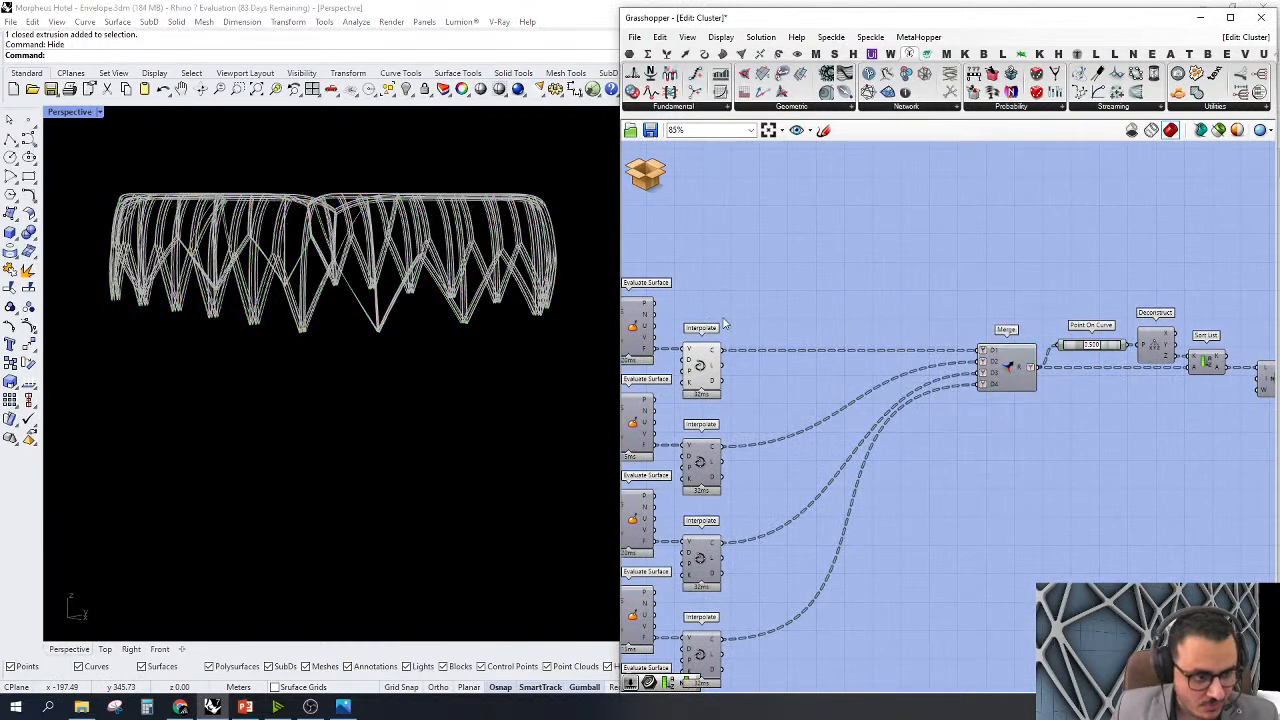
pyautogui.moveTo(474, 275); pyautogui.dragTo(421, 294, button='right')
# Turn off the preview of the components at the end of the definition, leaving only the first Interpolate's curves displayed
pyautogui.scroll(-5, 932, 347)
pyautogui.scroll(1, 1092, 370)
pyautogui.moveTo(1196, 354); pyautogui.dragTo(1120, 456)
pyautogui.rightClick(1135, 417)
pyautogui.click(1150, 354)
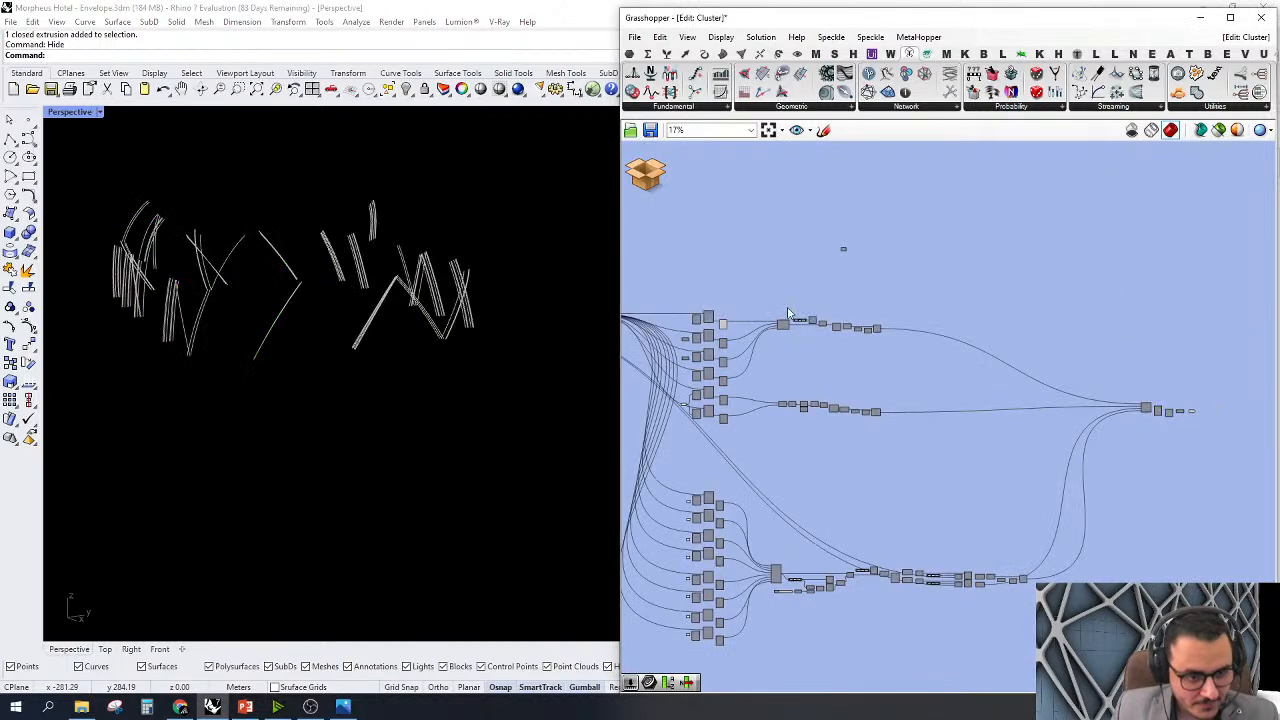
pyautogui.scroll(4, 696, 320)
pyautogui.moveTo(206, 344); pyautogui.dragTo(213, 344, button='right')
pyautogui.scroll(3, 797, 327)
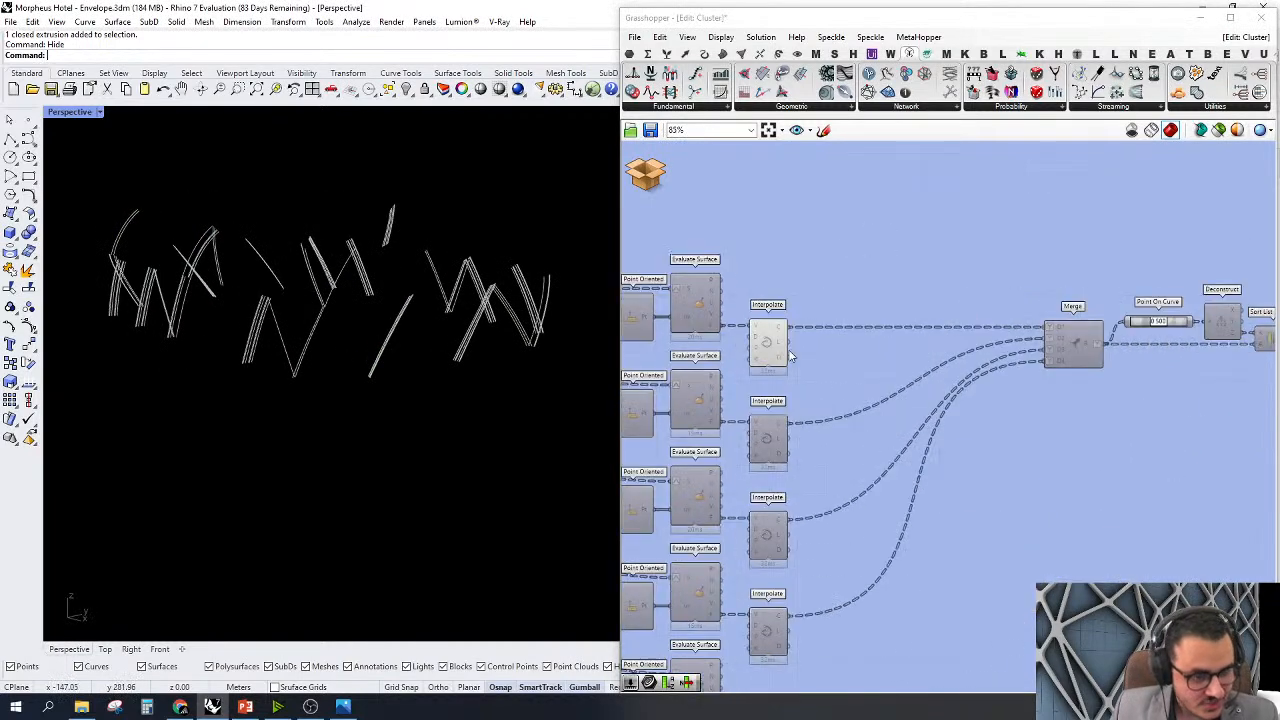
# Select the first Interpolate component and examine its curves from several angles
pyautogui.click(777, 354)
pyautogui.moveTo(318, 335); pyautogui.dragTo(427, 331, button='right')
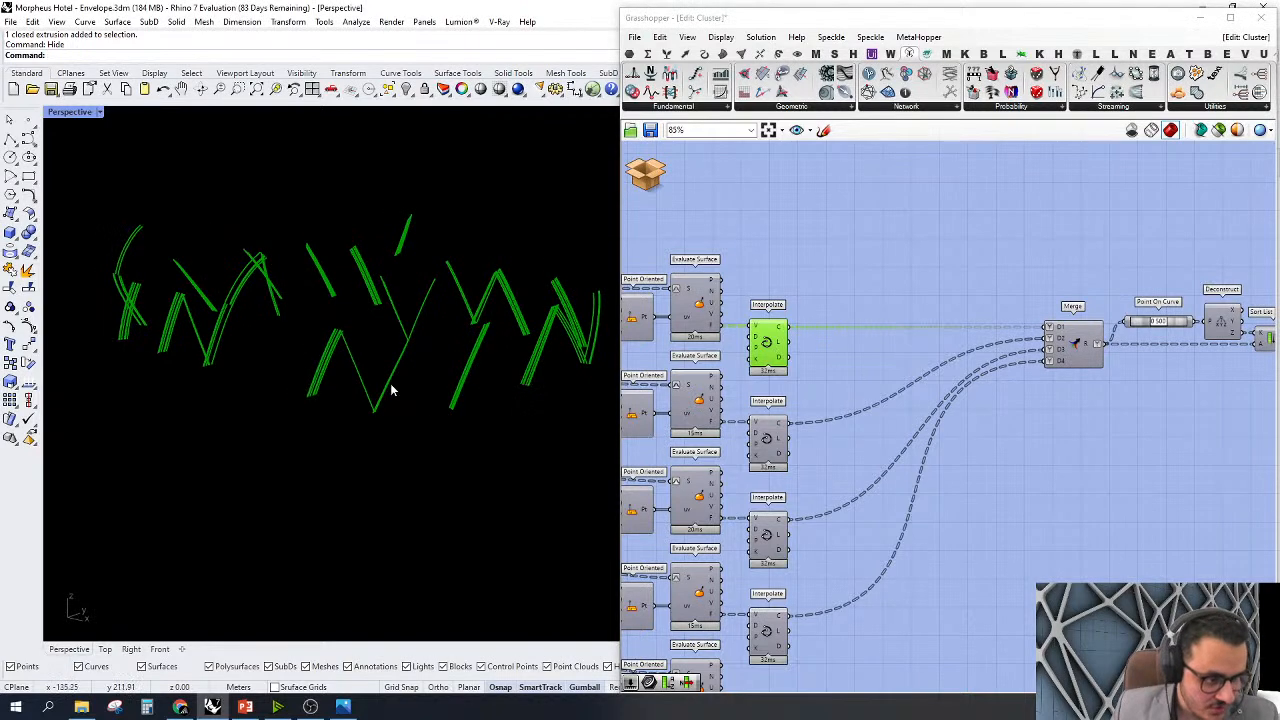
pyautogui.moveTo(391, 390); pyautogui.dragTo(318, 389, button='right')
pyautogui.moveTo(485, 310); pyautogui.dragTo(455, 312, button='right')
pyautogui.moveTo(287, 390); pyautogui.dragTo(288, 383, button='right')
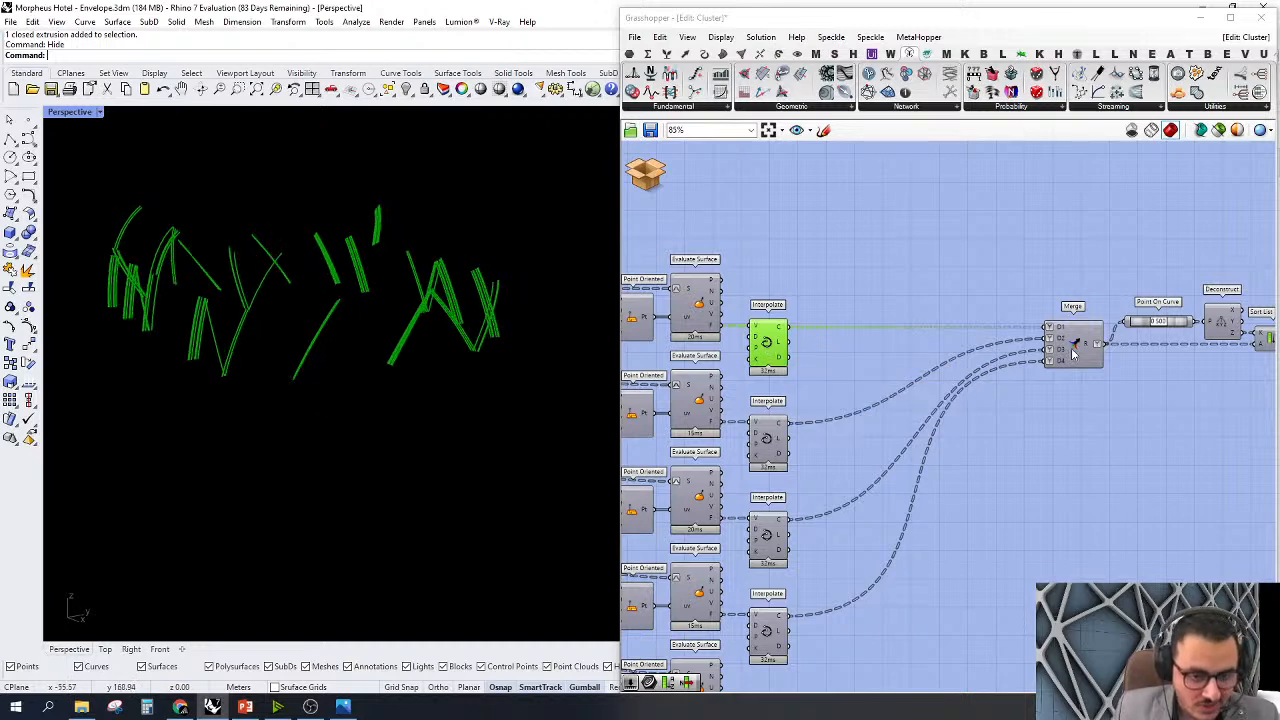
# Turn on the preview of the Surface parameter after the Edge Surface group's Trim Tree
pyautogui.scroll(-4, 998, 326)
pyautogui.moveTo(966, 338); pyautogui.dragTo(1072, 381, button='right')
pyautogui.moveTo(660, 411); pyautogui.dragTo(817, 425, button='right')
pyautogui.scroll(3, 712, 373)
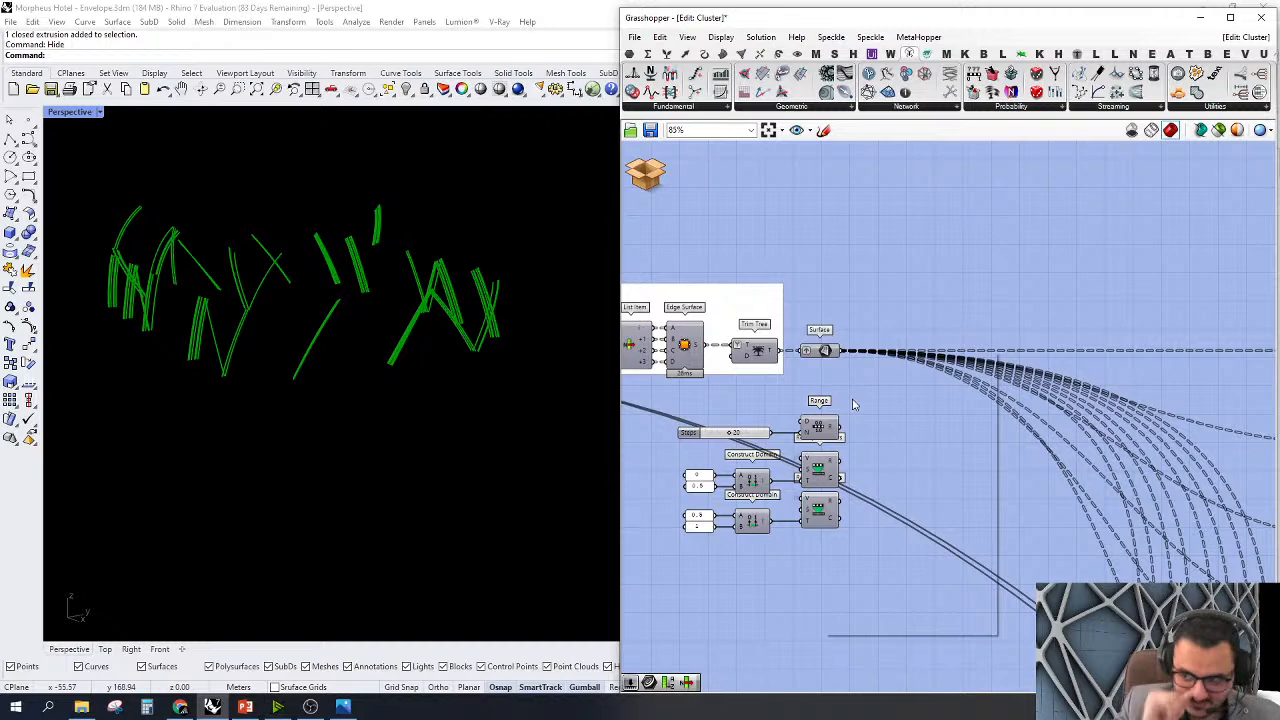
pyautogui.rightClick(823, 350)
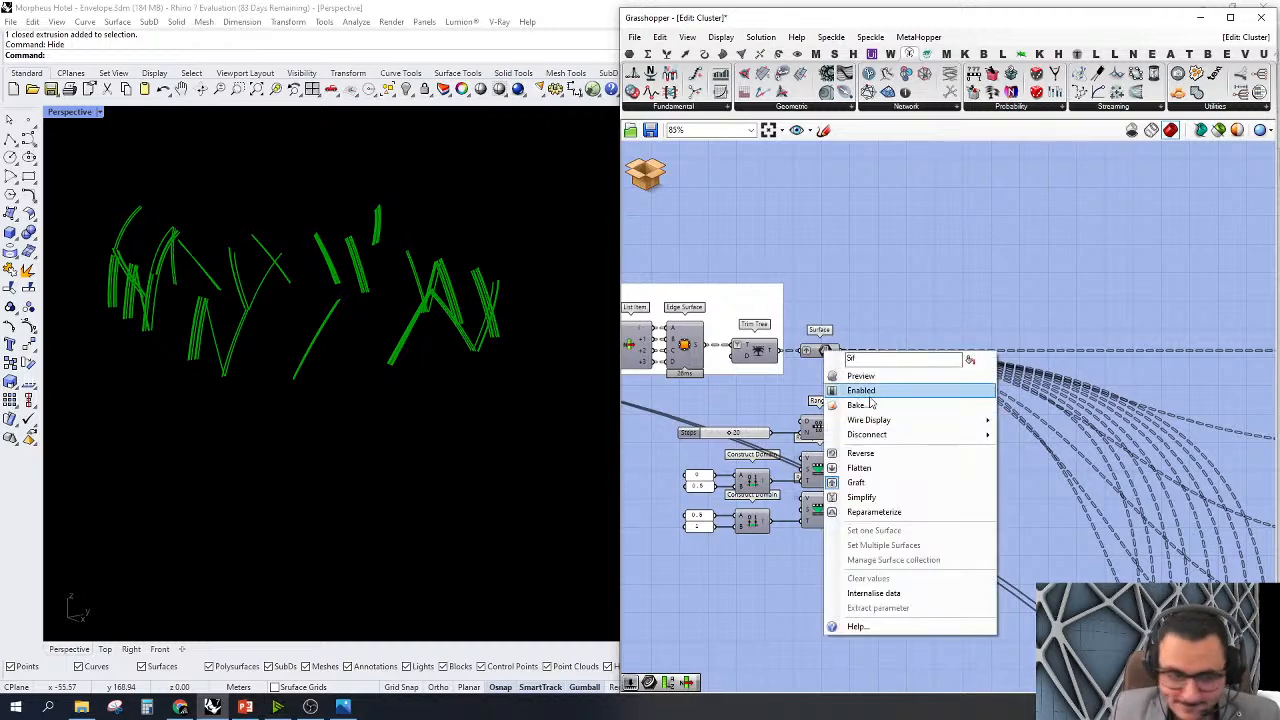
pyautogui.click(870, 379)
pyautogui.scroll(-3, 878, 389)
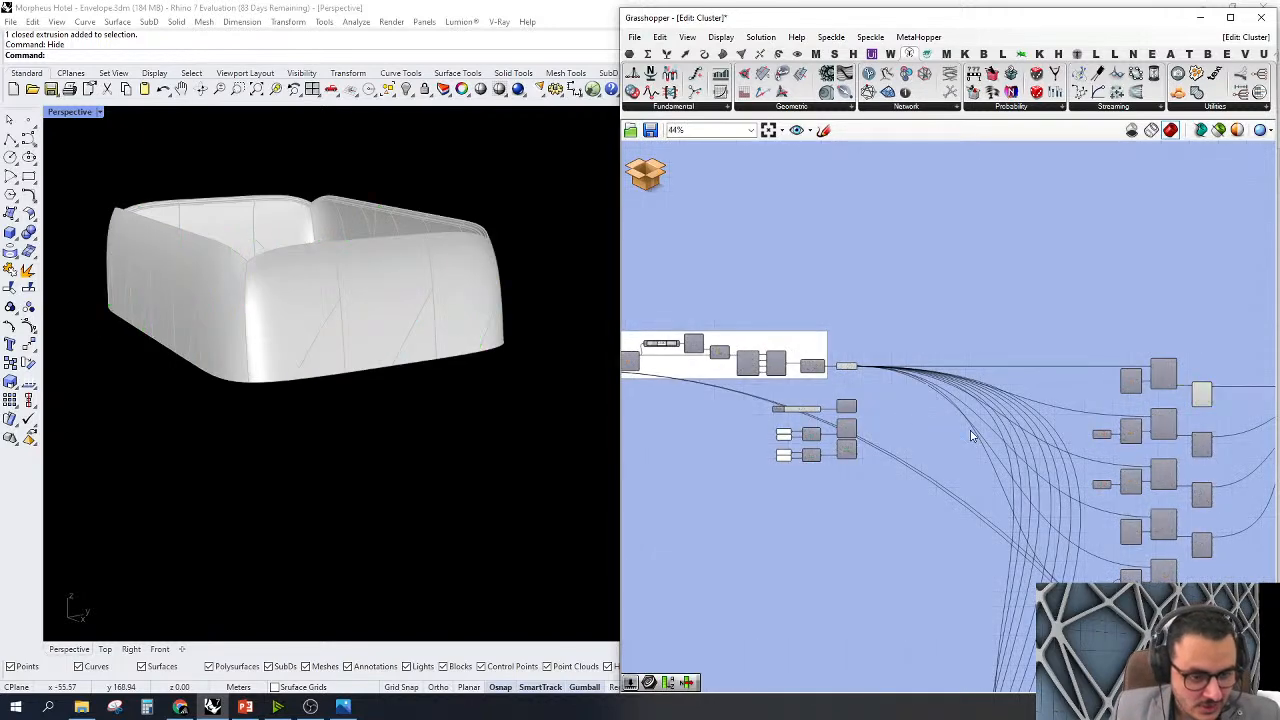
# Select the first Interpolate component again and view its curves against the surface band
pyautogui.moveTo(971, 434); pyautogui.dragTo(800, 400, button='right')
pyautogui.scroll(3, 1000, 357)
pyautogui.click(975, 346)
pyautogui.moveTo(234, 491); pyautogui.dragTo(326, 482, button='right')
pyautogui.scroll(-5, 195, 395)
pyautogui.scroll(4, 369, 349)
pyautogui.scroll(-5, 354, 298)
# Turn on the preview of the List Item after Sort Along Curve in the four-curve branch and view its curves on the surfaces
pyautogui.moveTo(1010, 360); pyautogui.dragTo(881, 352, button='right')
pyautogui.scroll(-2, 881, 353)
pyautogui.moveTo(1057, 362); pyautogui.dragTo(792, 370, button='right')
pyautogui.scroll(2, 792, 370)
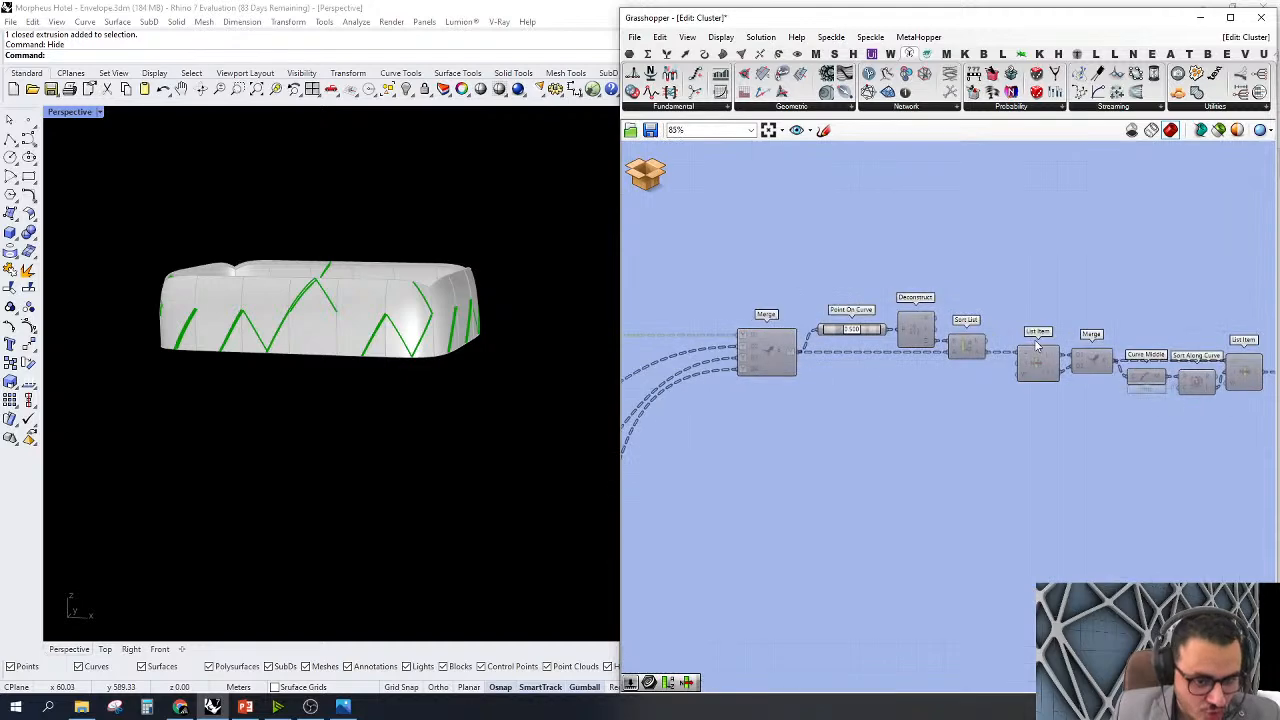
pyautogui.moveTo(992, 368); pyautogui.dragTo(832, 373, button='right')
pyautogui.click(1084, 376)
pyautogui.rightClick(1084, 372)
pyautogui.click(1098, 403)
pyautogui.scroll(3, 294, 368)
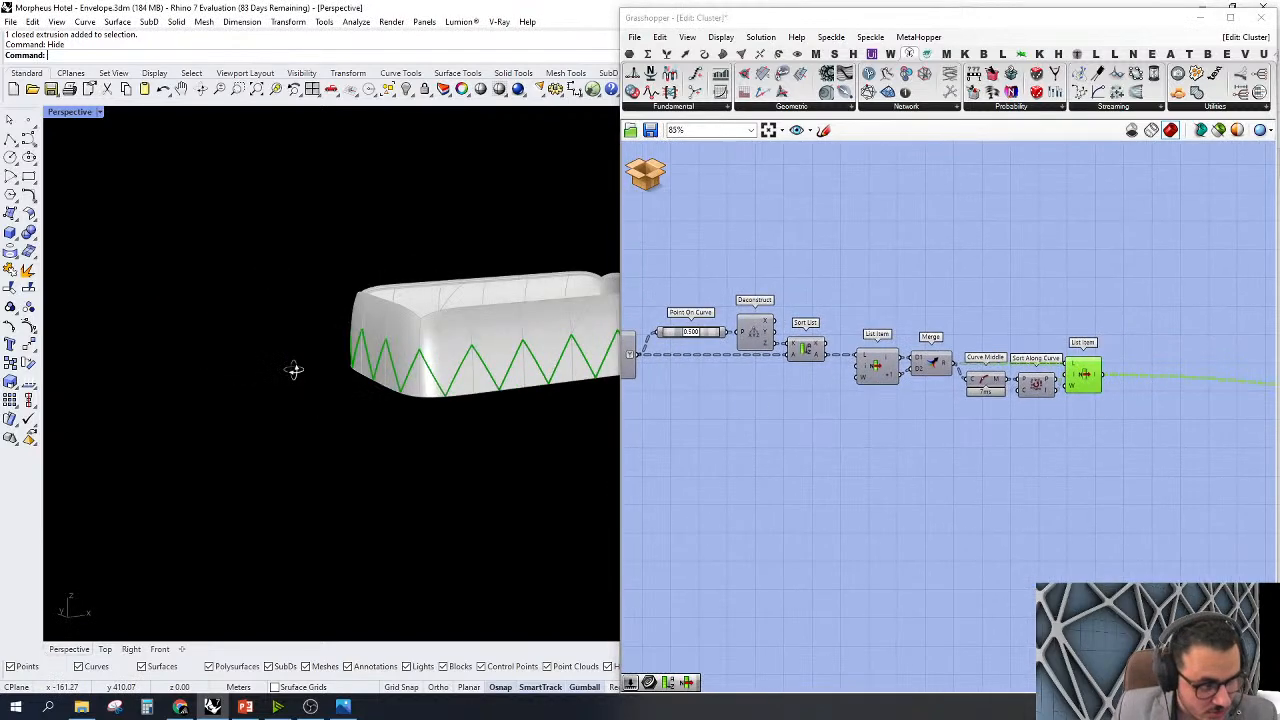
pyautogui.scroll(3, 578, 406)
pyautogui.moveTo(490, 398); pyautogui.dragTo(366, 400, button='right')
pyautogui.scroll(-3, 966, 342)
pyautogui.scroll(2, 1070, 346)
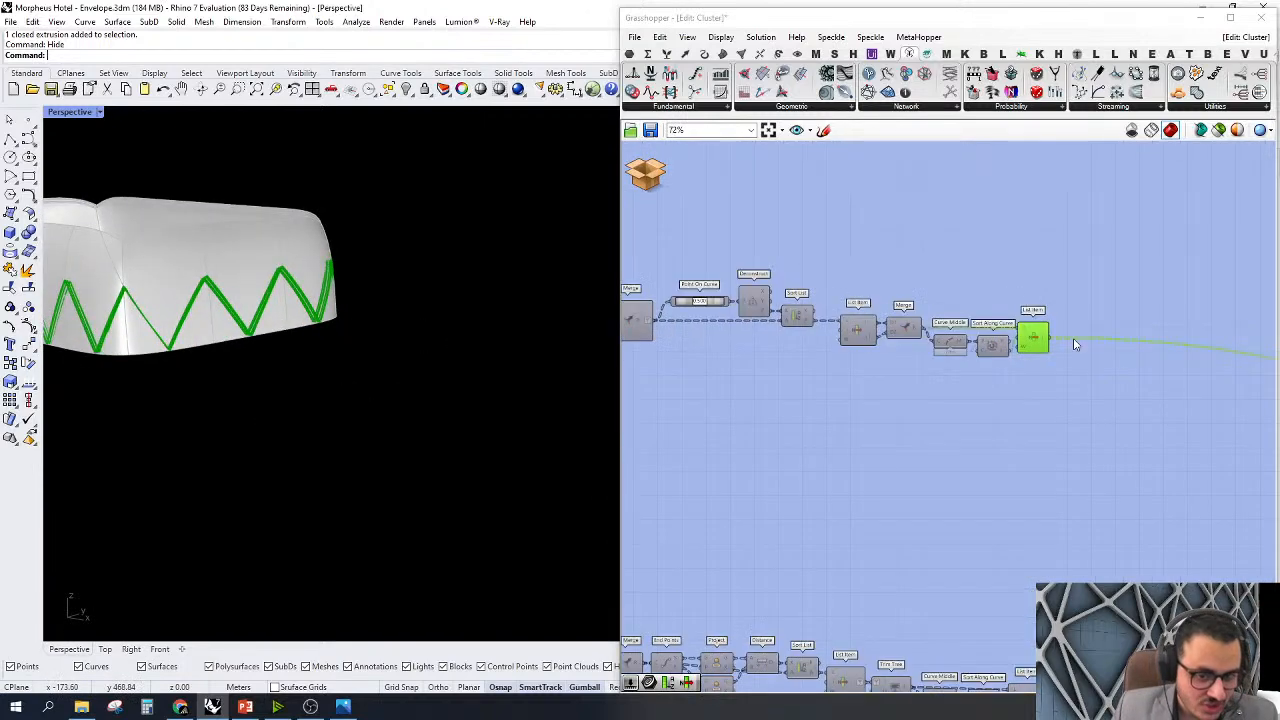
# Compare the sorting components at the end of the four-curve branch with those in the two-curve branch
pyautogui.scroll(-2, 1080, 351)
pyautogui.click(1131, 423)
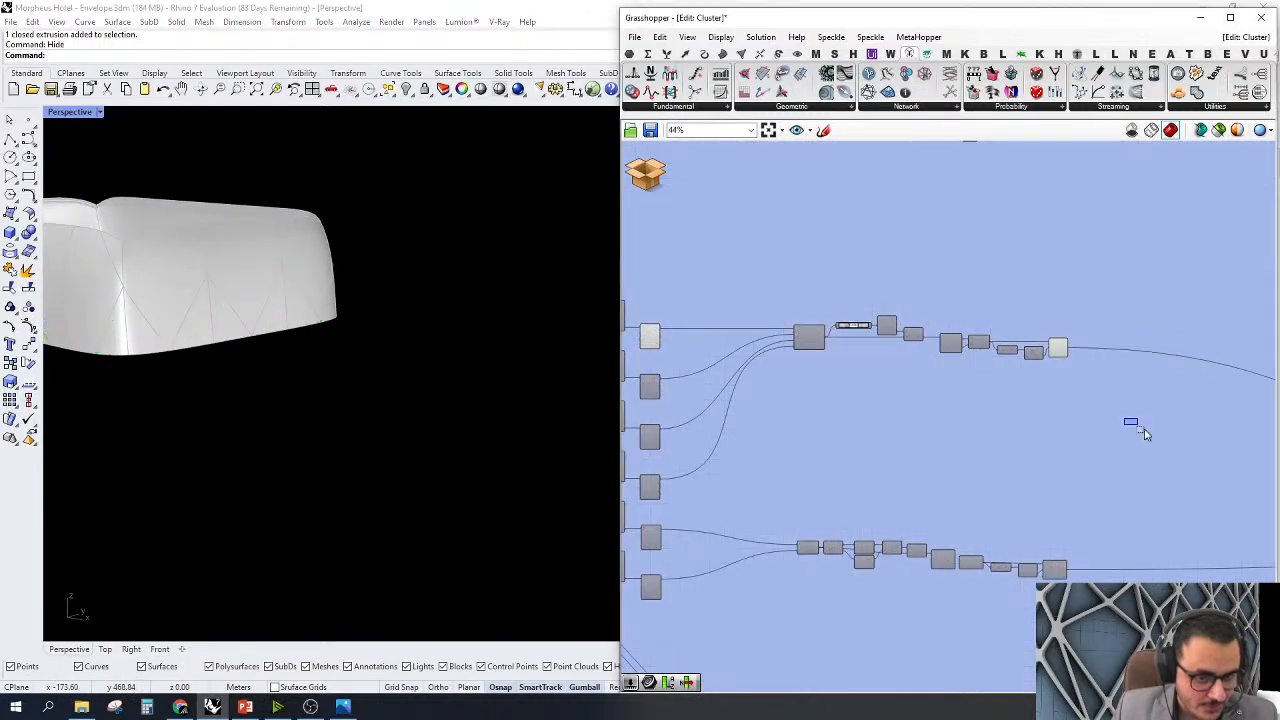
pyautogui.scroll(2, 1014, 378)
pyautogui.scroll(1, 1014, 378)
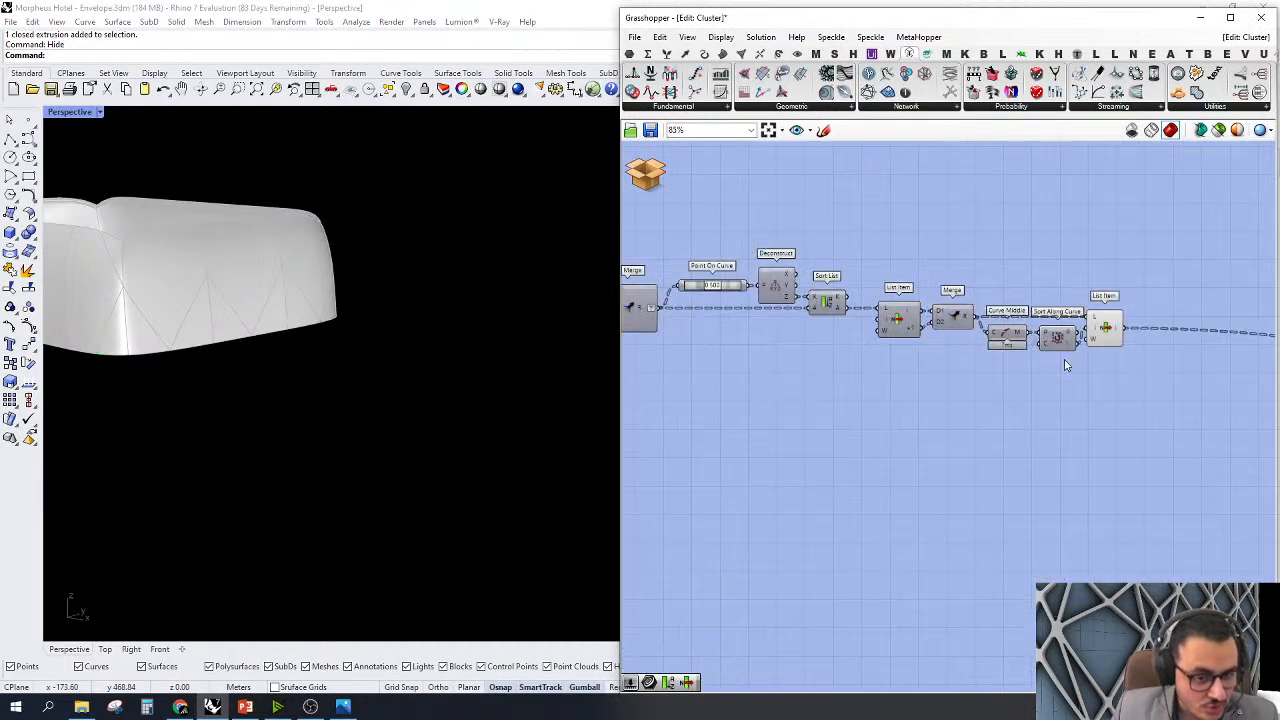
pyautogui.scroll(-3, 1066, 365)
pyautogui.scroll(3, 983, 595)
pyautogui.scroll(1, 983, 595)
pyautogui.moveTo(983, 595); pyautogui.dragTo(944, 534, button='right')
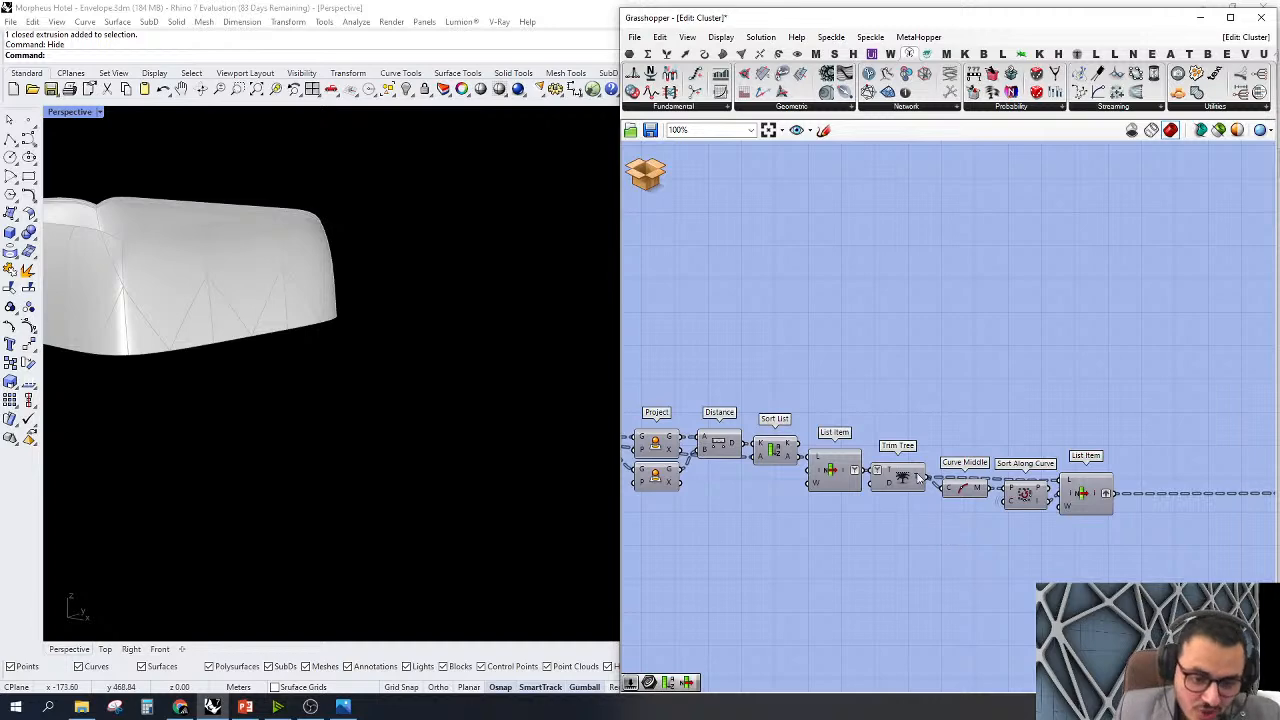
pyautogui.scroll(-5, 1052, 305)
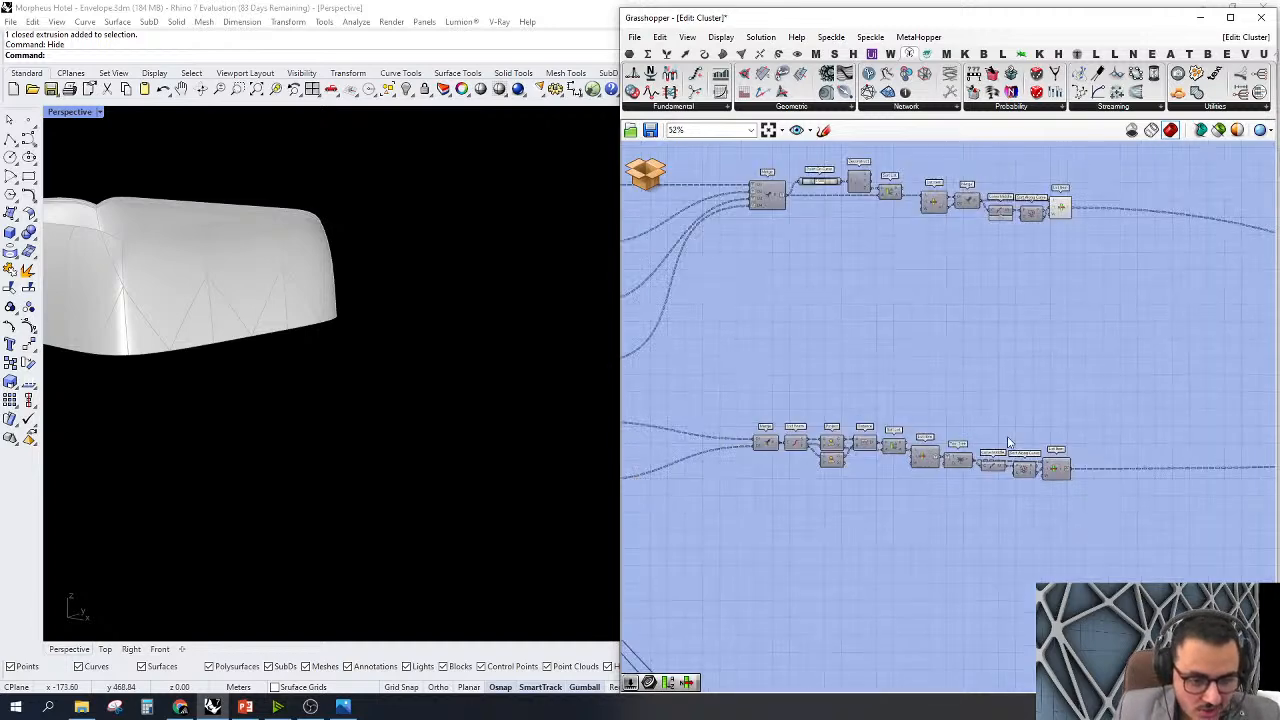
# Turn off the preview of the four-curve branch's components, including the List Item after Sort Along Curve
pyautogui.moveTo(1069, 278); pyautogui.dragTo(600, 474)
pyautogui.middleClick(843, 249)
pyautogui.click(853, 266)
pyautogui.click(1074, 308)
pyautogui.moveTo(1076, 309); pyautogui.dragTo(829, 317, button='right')
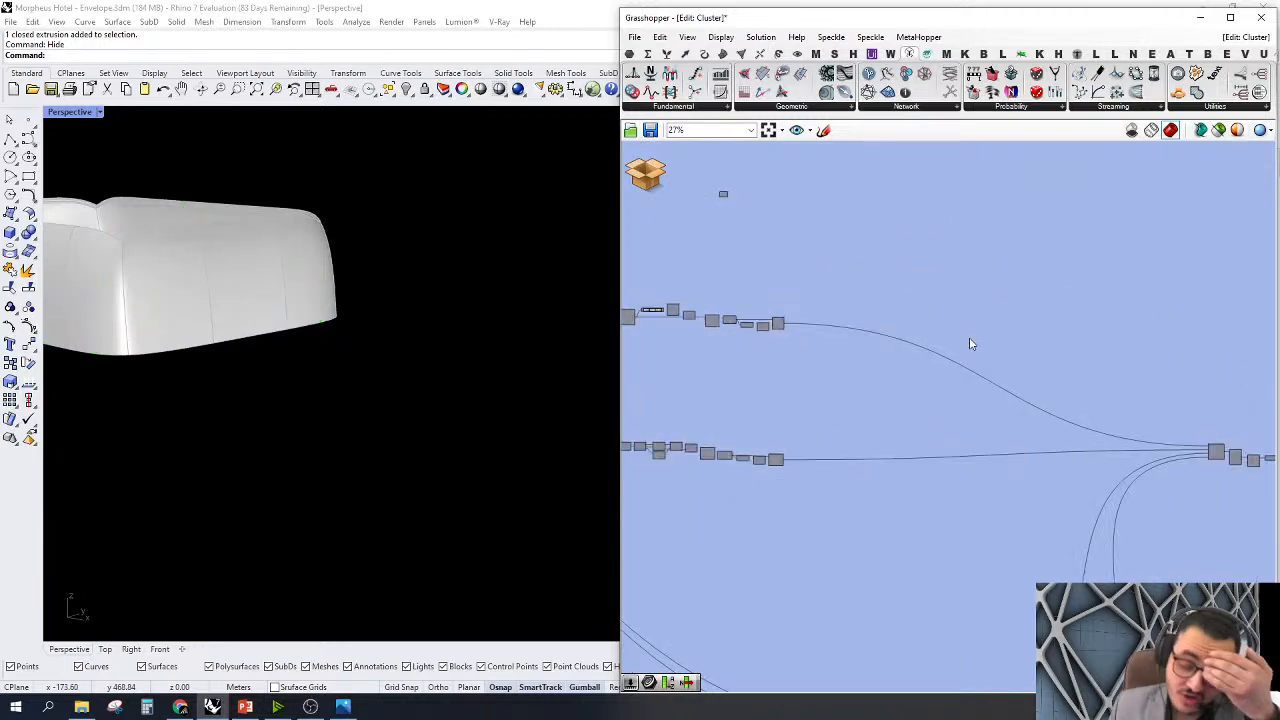
# Add a Tree Branch Check component above the final Merge and Rebuild Curve chain
pyautogui.moveTo(1017, 366); pyautogui.dragTo(829, 354, button='right')
pyautogui.scroll(2, 1116, 376)
pyautogui.doubleClick(1032, 357)
pyautogui.write('d')
pyautogui.press('Escape')
pyautogui.doubleClick(1032, 355)
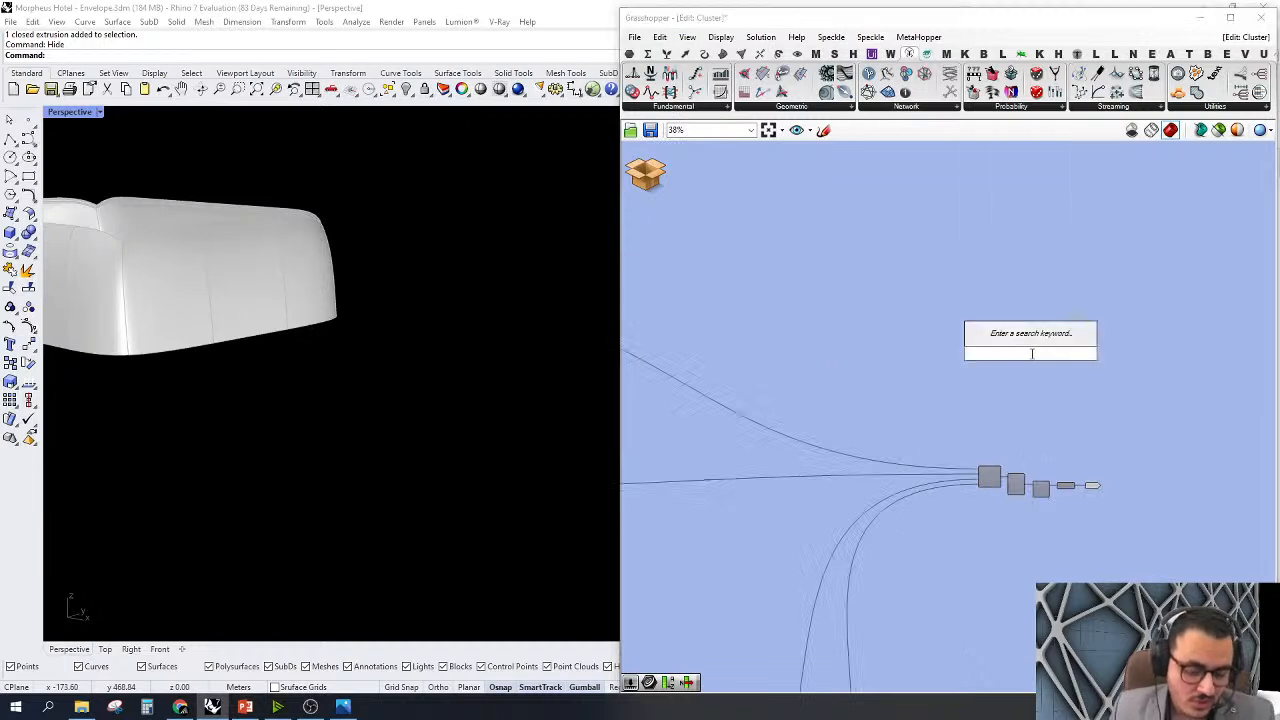
pyautogui.write('tr br')
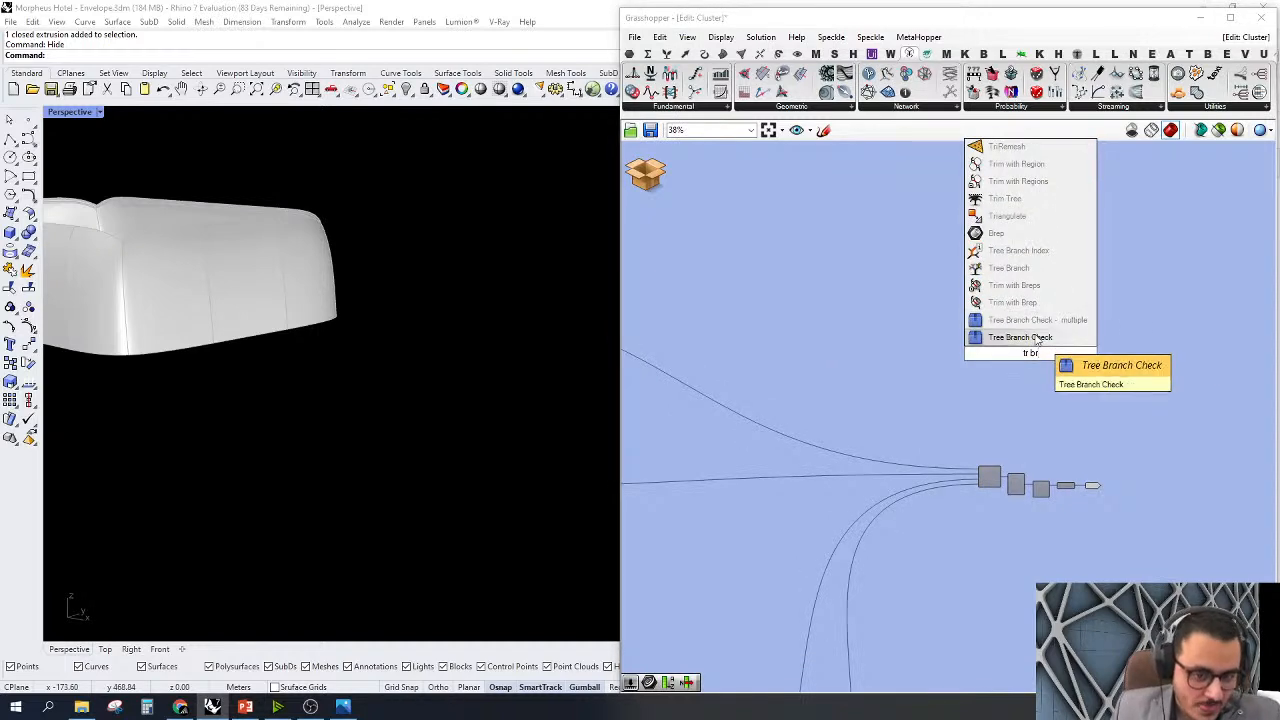
pyautogui.click(1036, 338)
# Open the Tree Branch Check cluster, examine its internal components, and return to the parent cluster without saving changes
pyautogui.doubleClick(1035, 343)
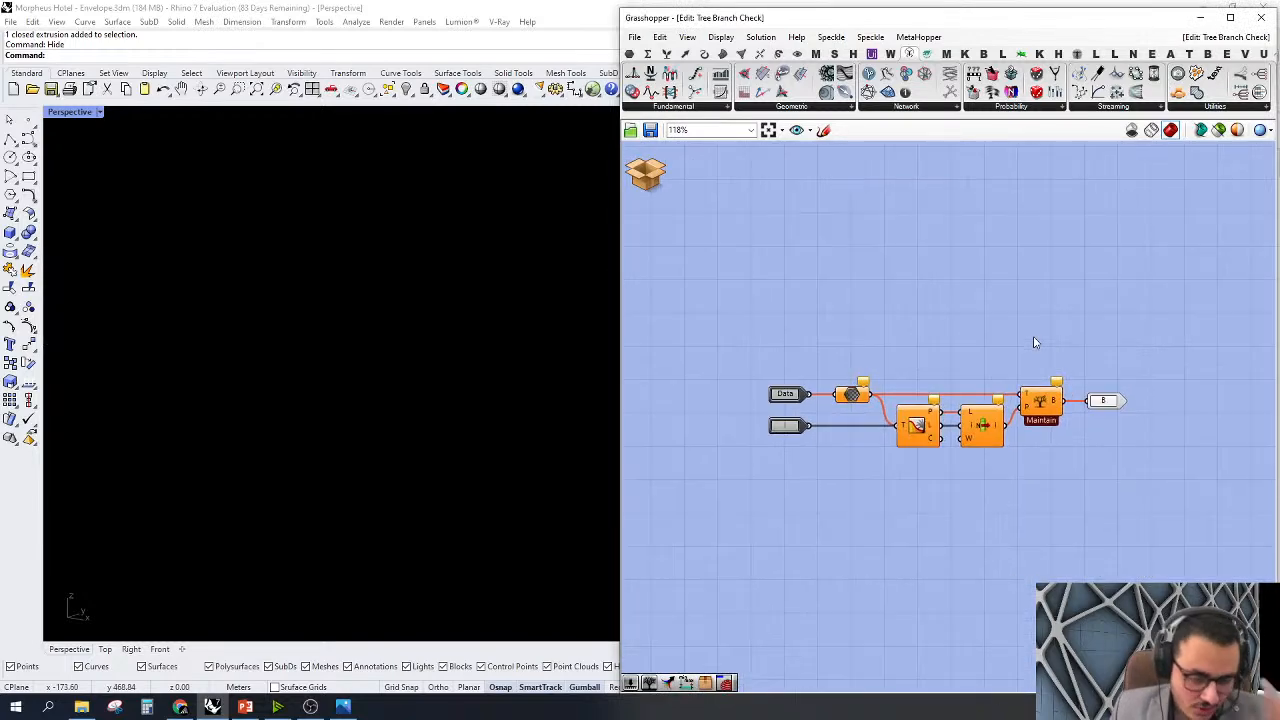
pyautogui.scroll(3, 1025, 420)
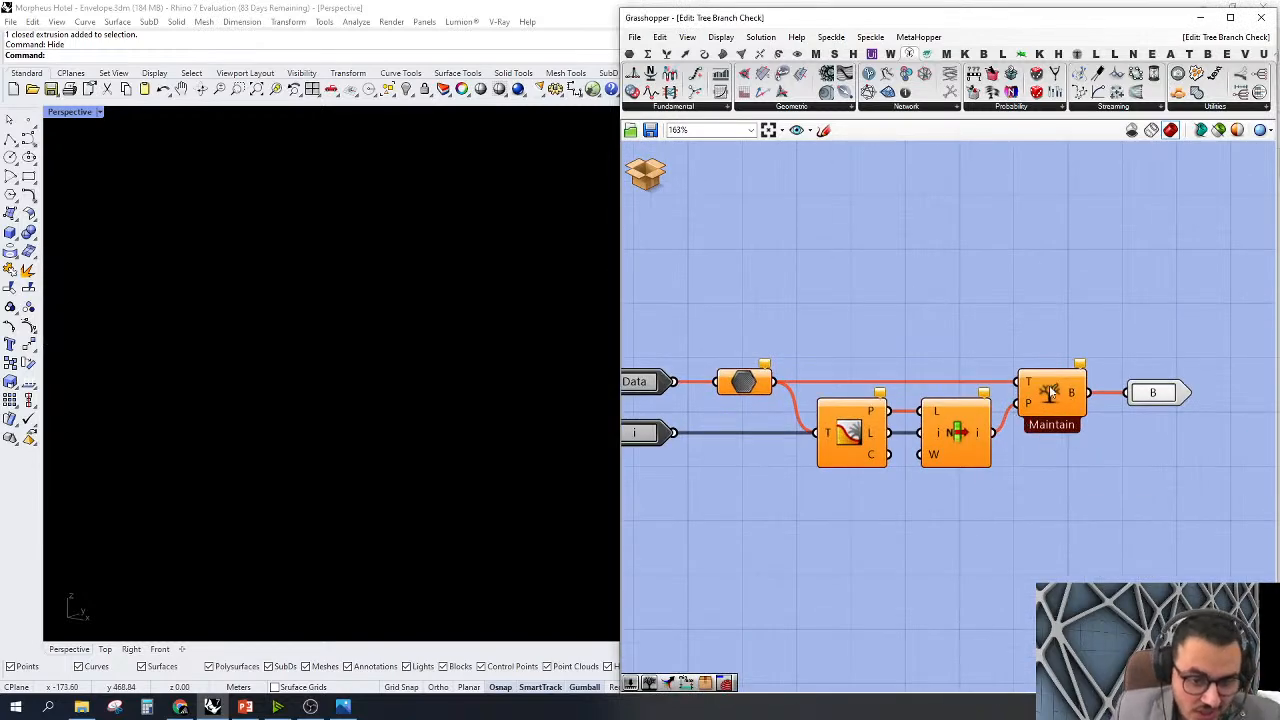
pyautogui.click(646, 186)
pyautogui.click(686, 217)
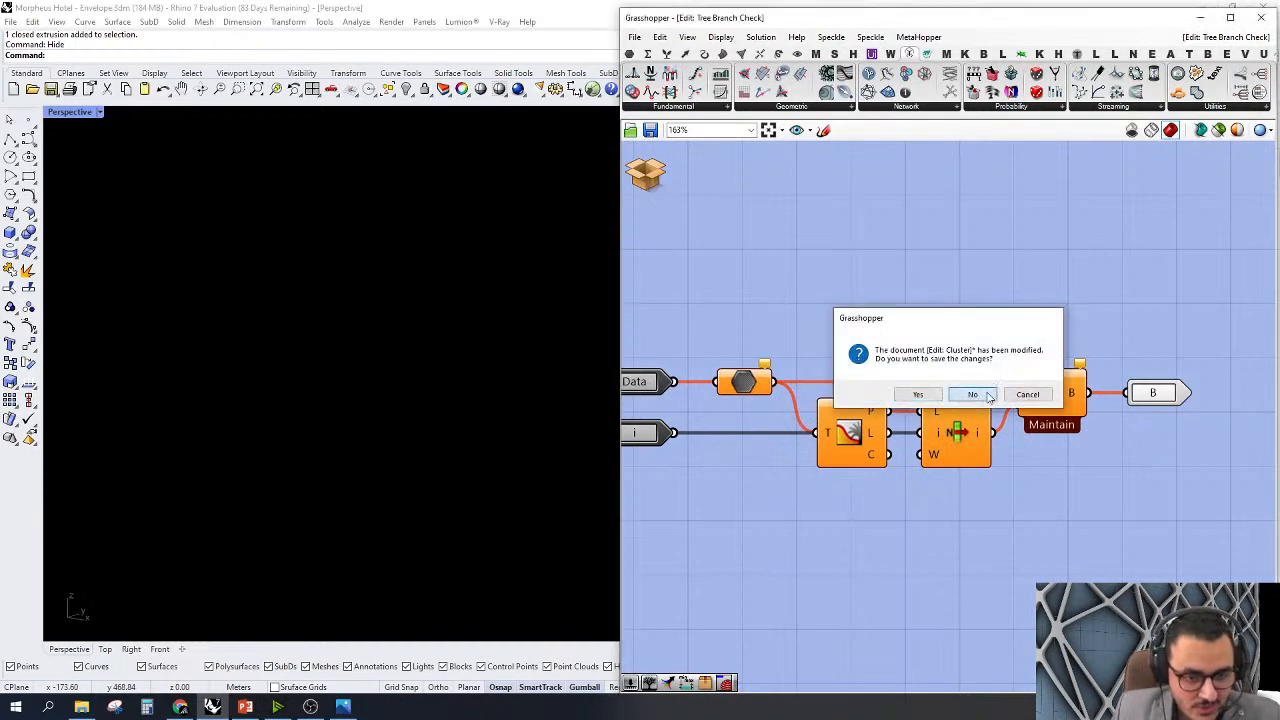
pyautogui.click(988, 397)
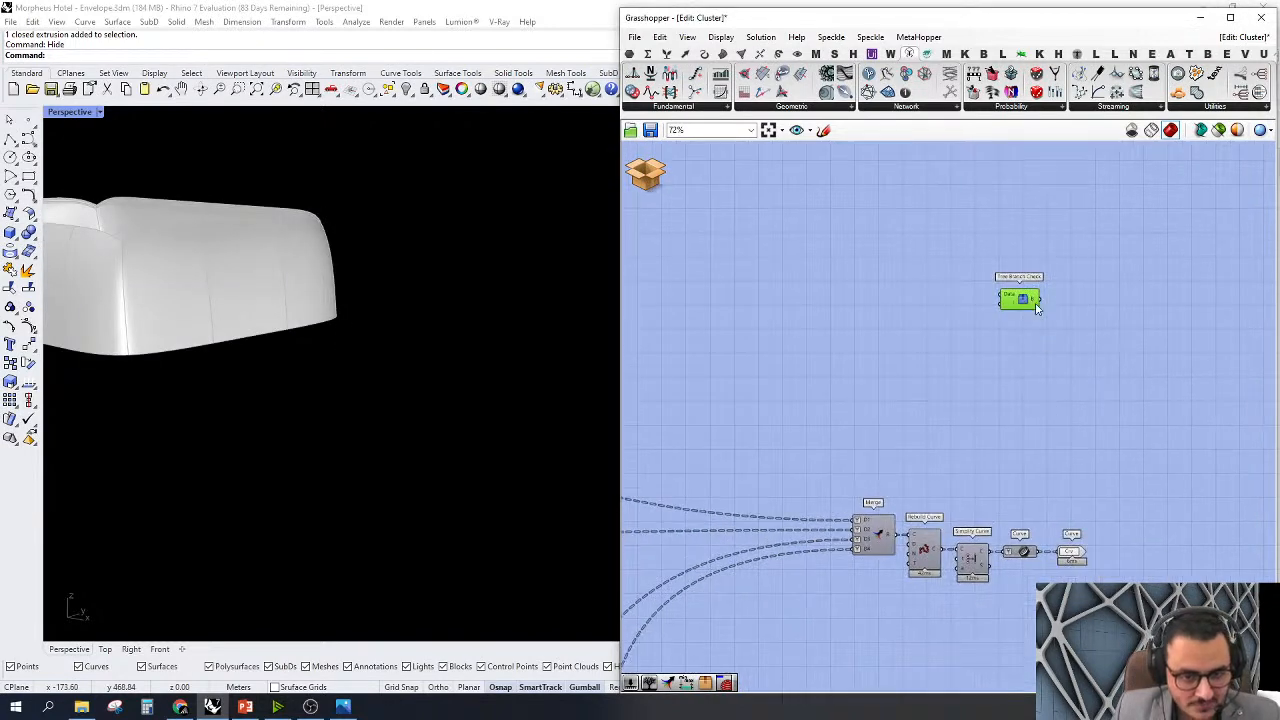
# Add a number slider set to 50 and connect it to Tree Branch Check's index input
pyautogui.moveTo(1031, 303); pyautogui.dragTo(1098, 334)
pyautogui.doubleClick(969, 360)
pyautogui.write('50')
pyautogui.press('Return')
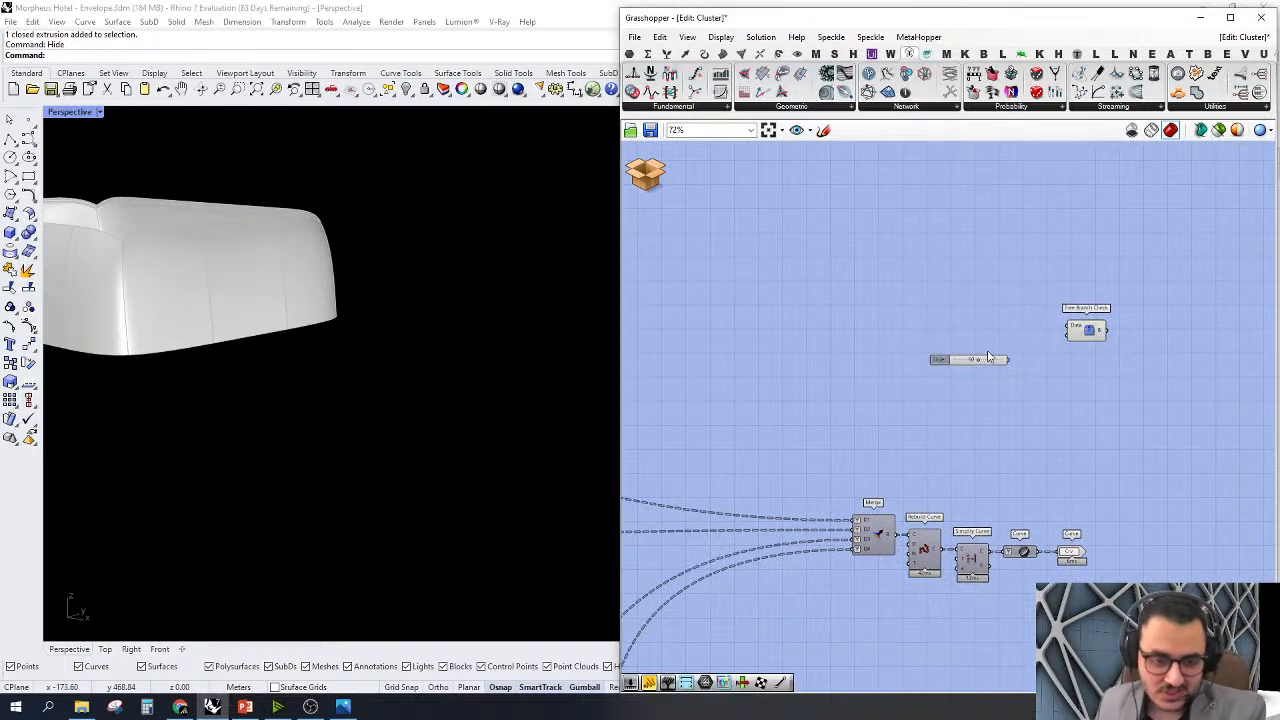
pyautogui.moveTo(1016, 378); pyautogui.dragTo(1008, 366)
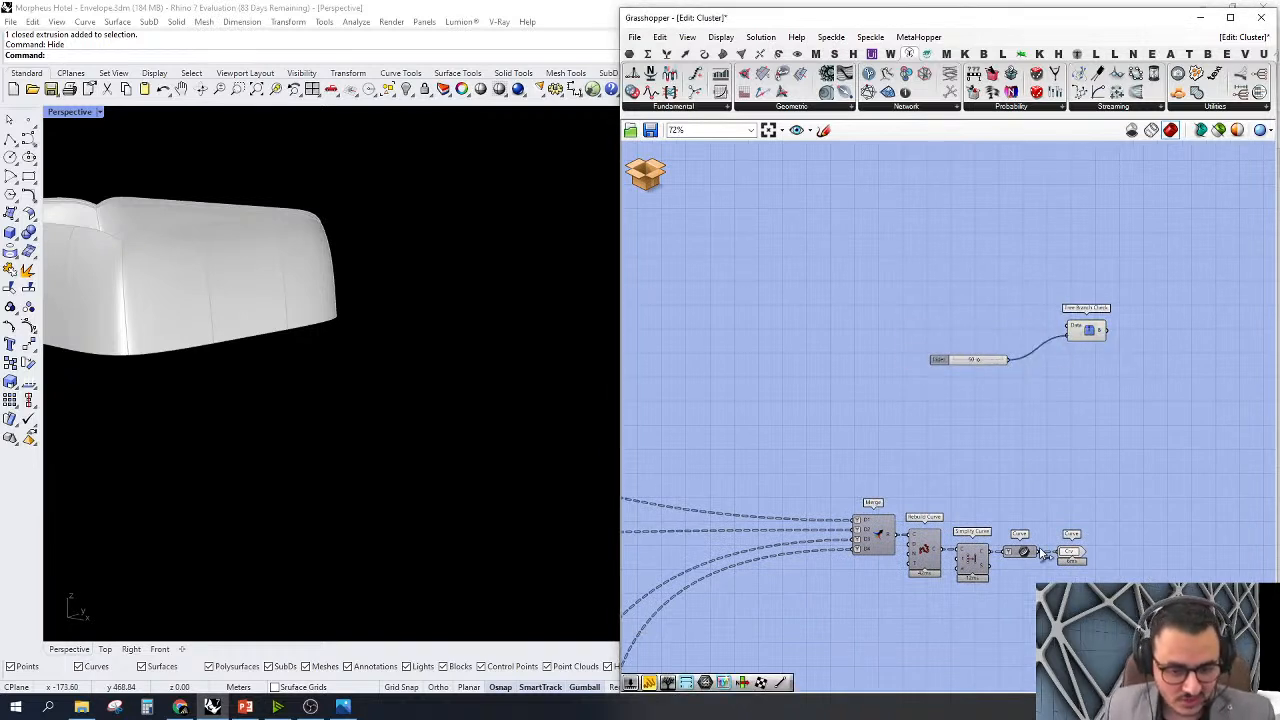
# Connect the final Curve output to Tree Branch Check's Data input and zoom the viewport to the chosen branch's curves
pyautogui.moveTo(1030, 503); pyautogui.dragTo(1101, 343)
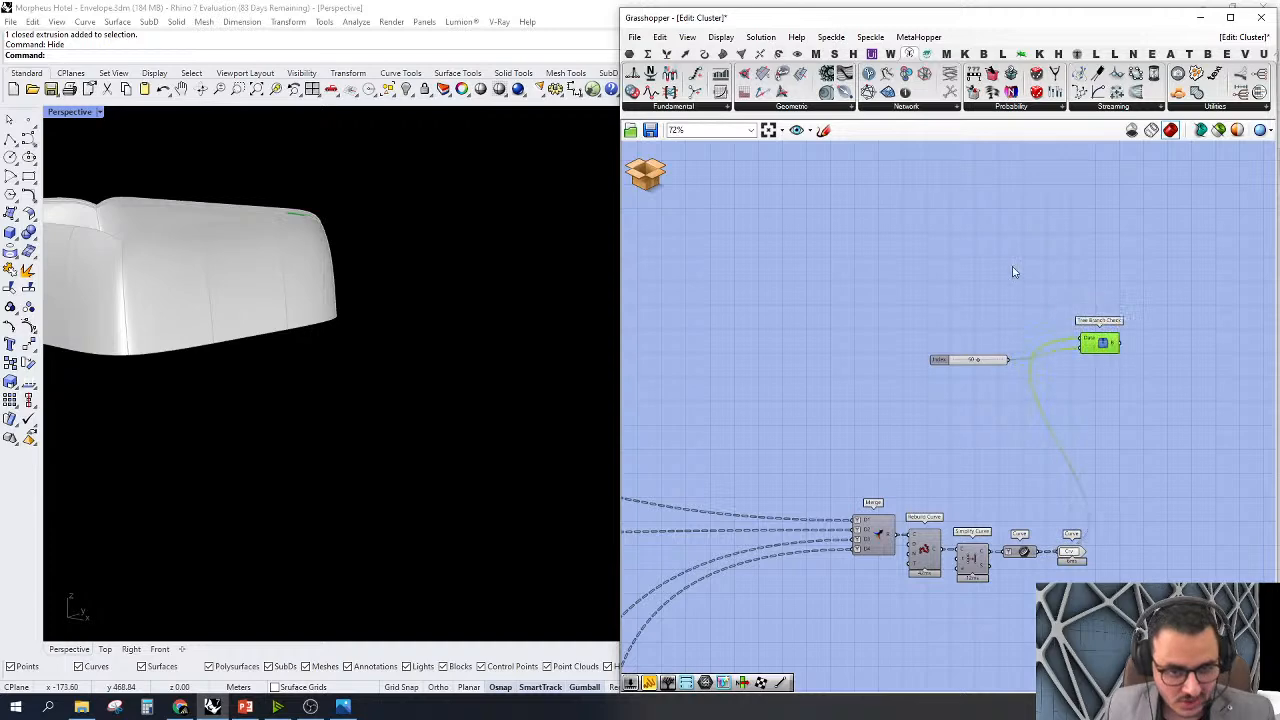
pyautogui.middleClick(1008, 262)
pyautogui.click(1045, 347)
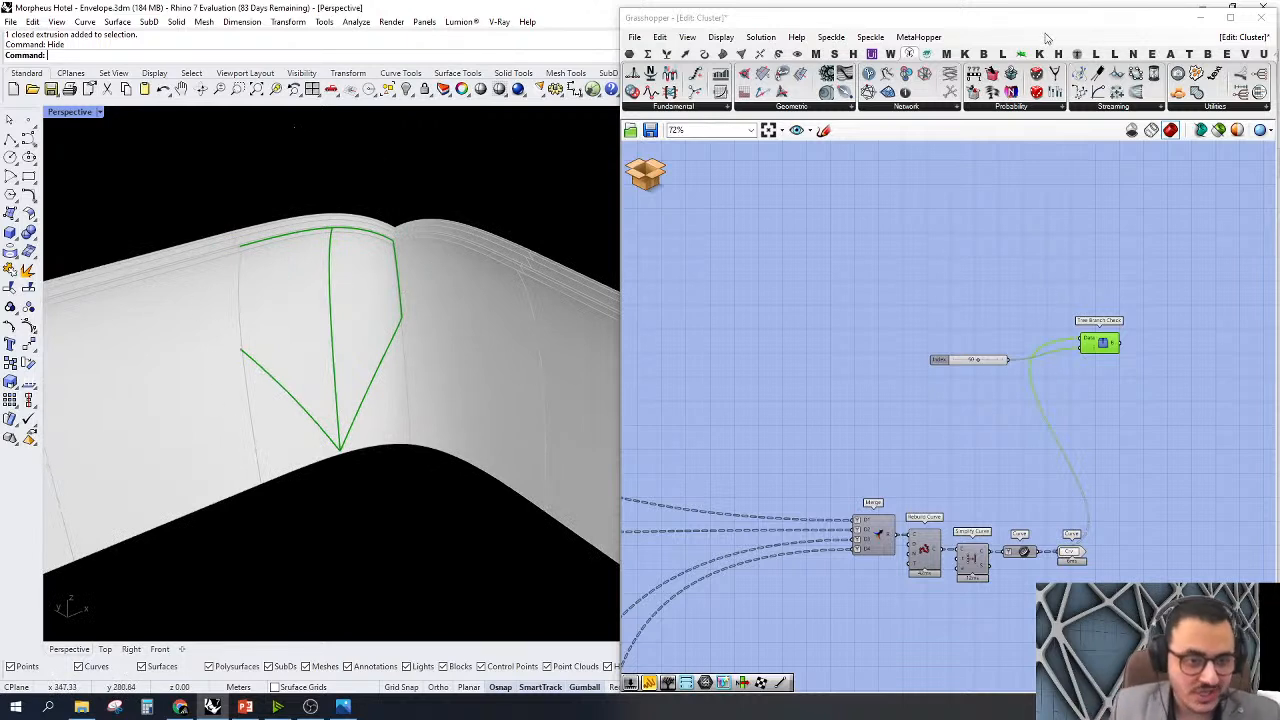
# Add an enlarged panel beside Tree Branch Check and connect the component's branch output to it
pyautogui.click(636, 53)
pyautogui.moveTo(940, 162); pyautogui.dragTo(1120, 343)
pyautogui.scroll(3, 1190, 260)
pyautogui.scroll(-3, 1050, 277)
pyautogui.scroll(2, 1050, 277)
pyautogui.moveTo(1118, 285); pyautogui.dragTo(1118, 374)
pyautogui.moveTo(1067, 315); pyautogui.dragTo(1122, 315)
pyautogui.scroll(-1, 1100, 317)
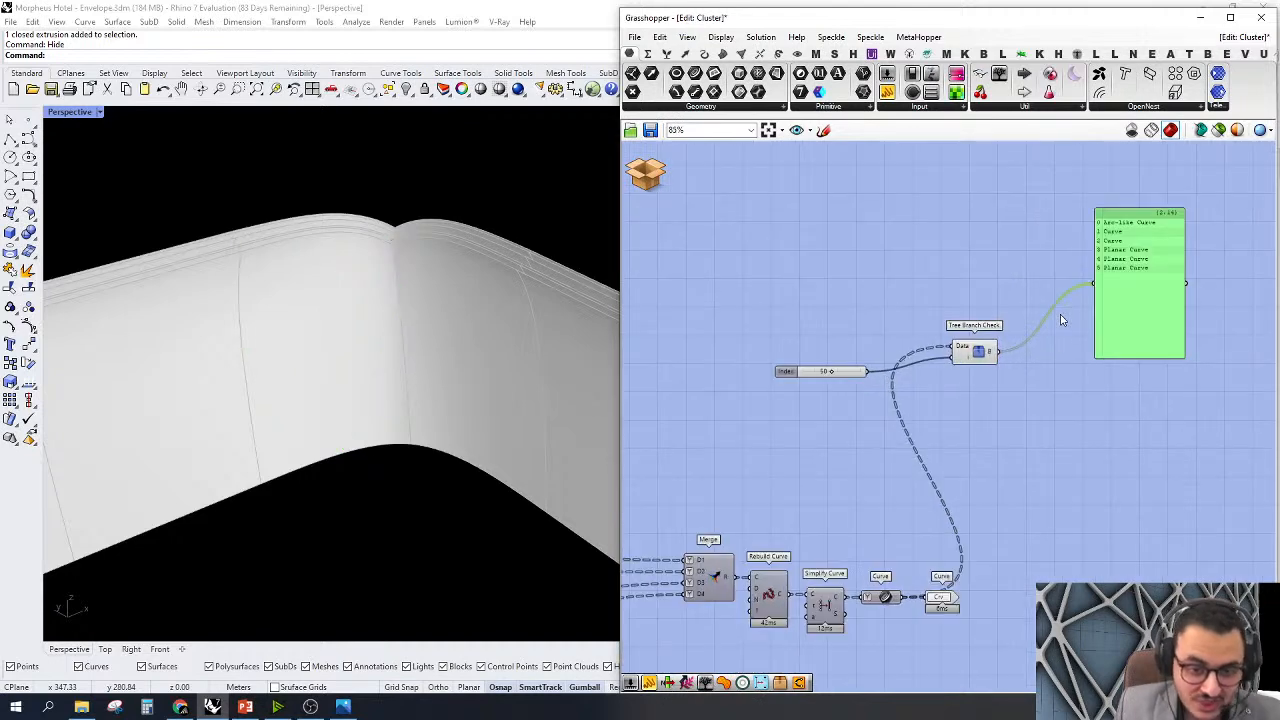
# Feed the final Curve output into the panel, read through its branches, and reconnect the panel to Tree Branch Check
pyautogui.moveTo(905, 600); pyautogui.dragTo(1094, 284)
pyautogui.scroll(1, 1193, 230)
pyautogui.moveTo(1186, 216); pyautogui.dragTo(1191, 395)
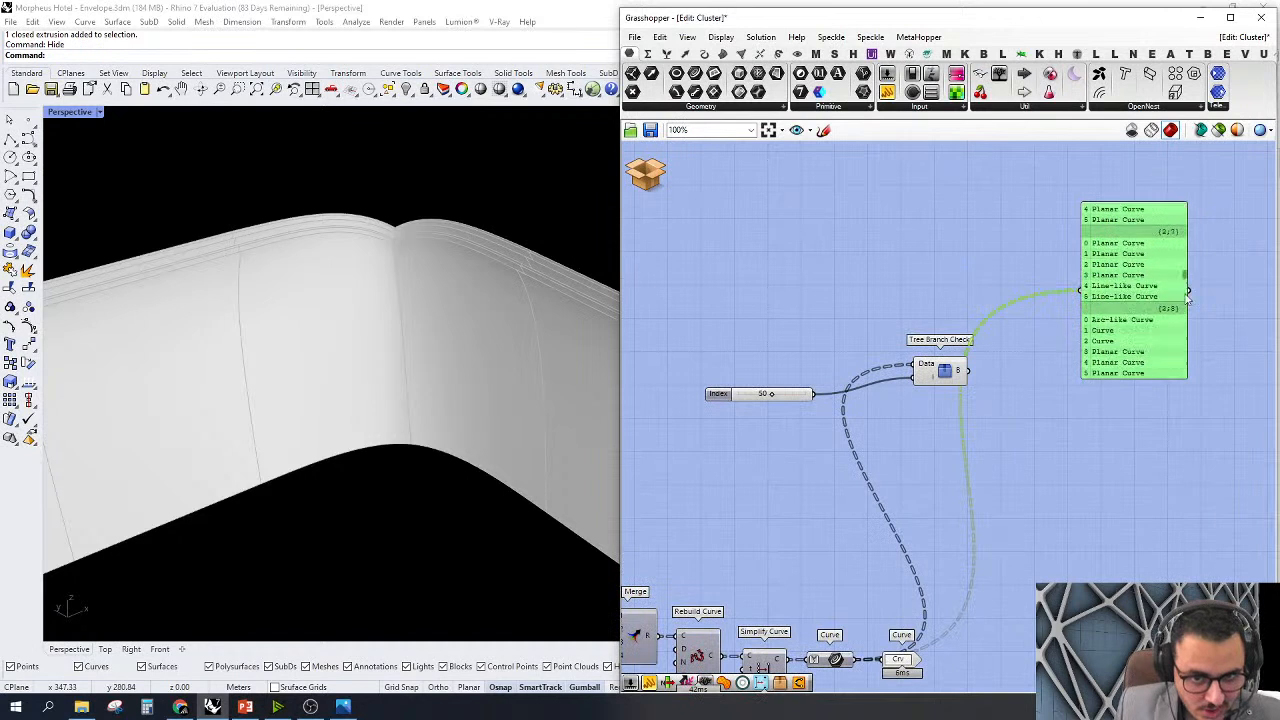
pyautogui.moveTo(1014, 325); pyautogui.dragTo(1082, 295)
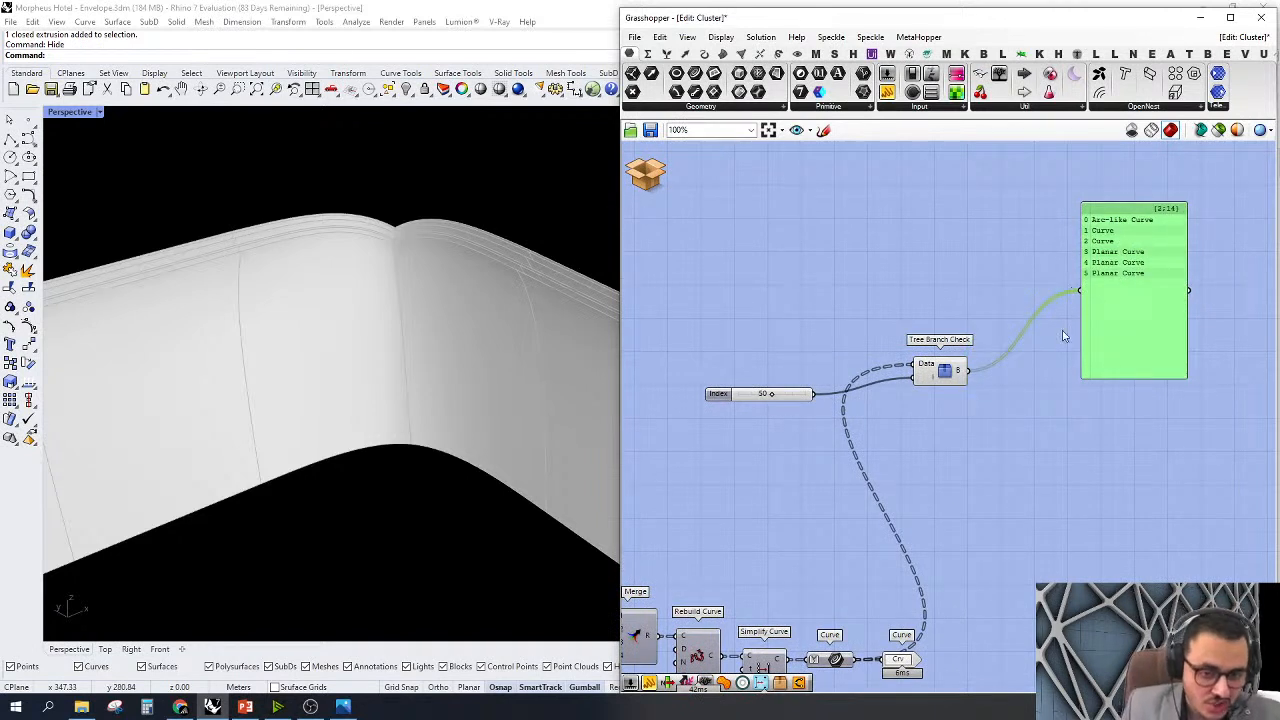
# Select Tree Branch Check and zoom the viewport to its curves on the facade band
pyautogui.click(937, 372)
pyautogui.rightClick(948, 246)
pyautogui.click(972, 331)
pyautogui.scroll(-2, 1080, 326)
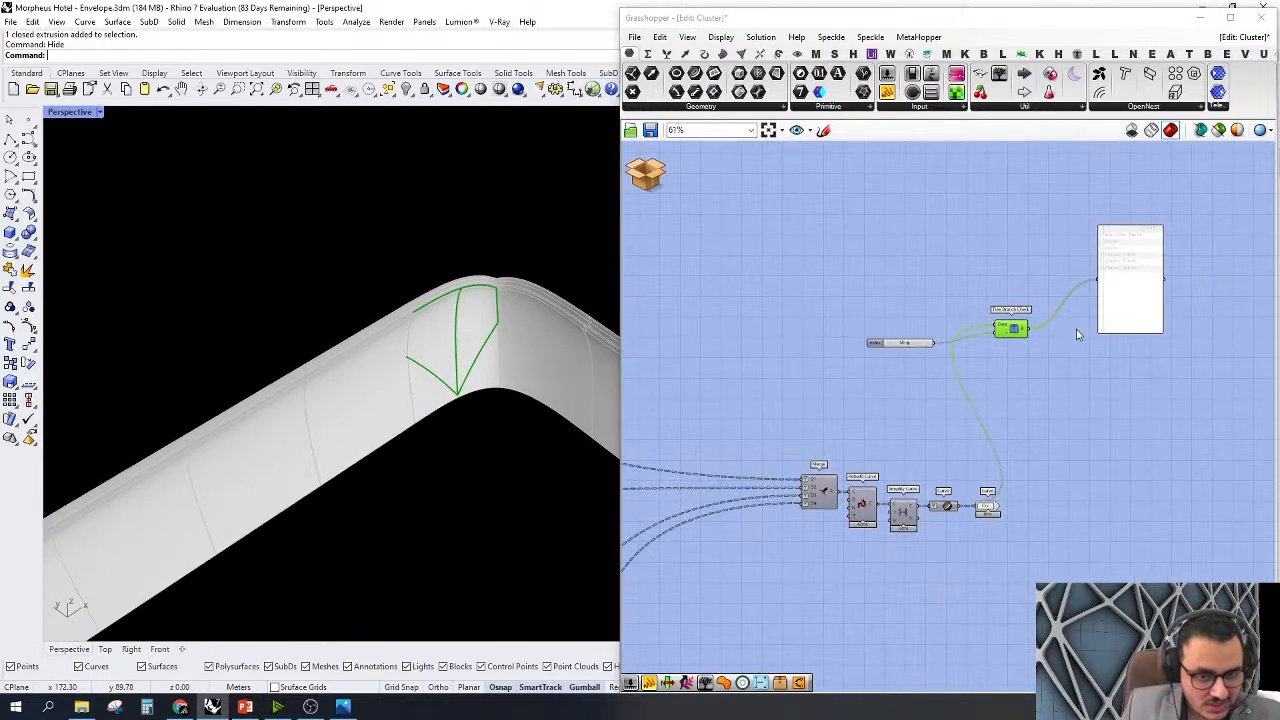
# Place a Tree Branch Check - multiple component on the canvas below the existing Tree Branch Check
pyautogui.scroll(2, 870, 394)
pyautogui.moveTo(892, 333); pyautogui.dragTo(938, 317)
pyautogui.moveTo(1068, 377); pyautogui.dragTo(1017, 379, button='right')
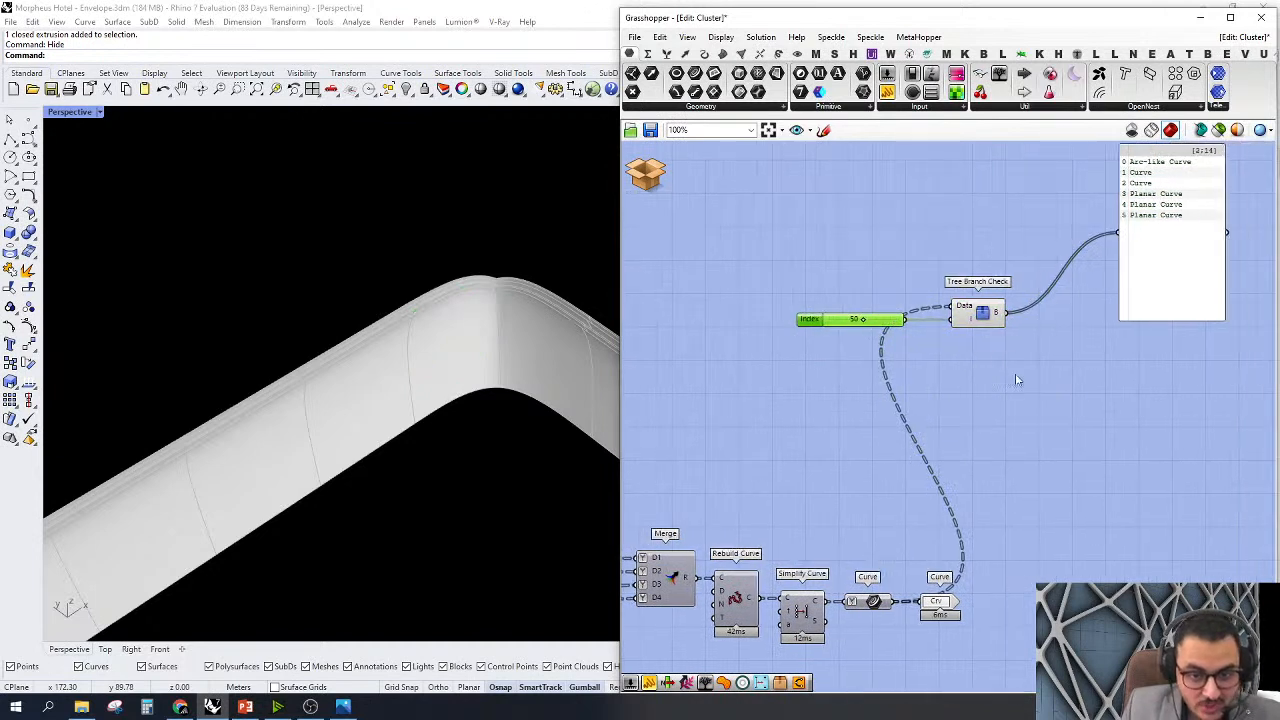
pyautogui.click(1087, 389)
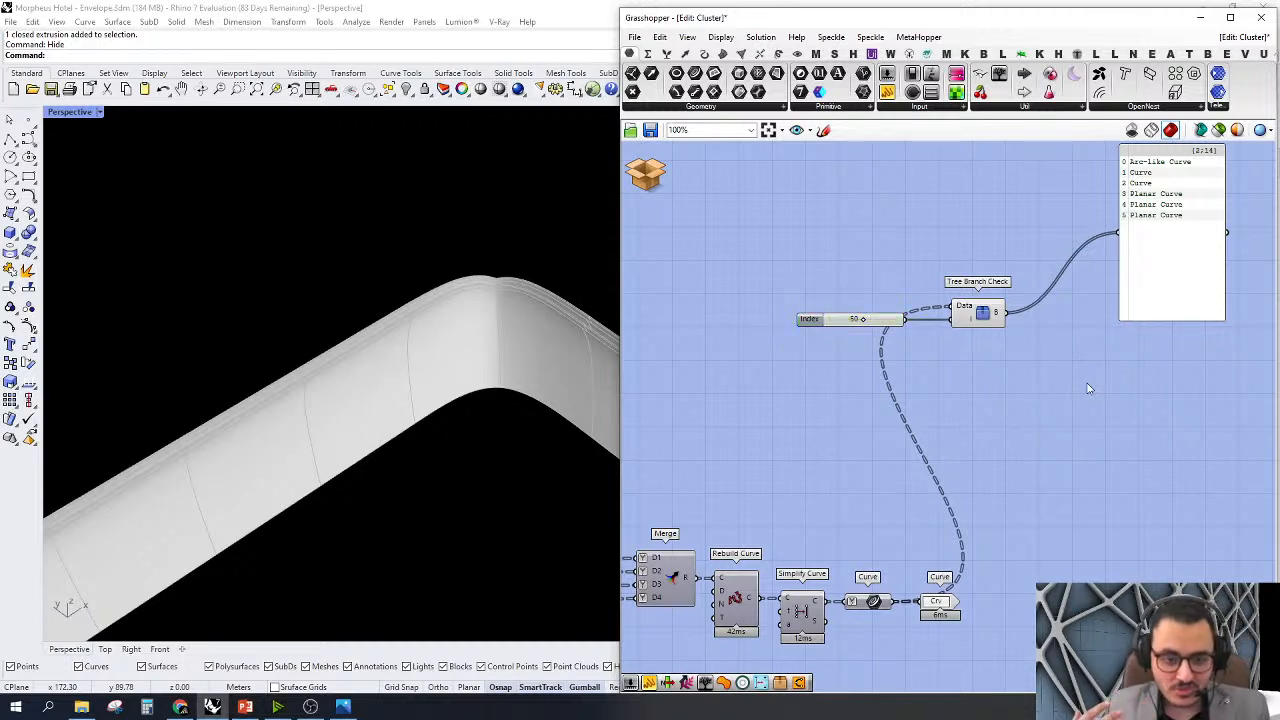
pyautogui.doubleClick(1018, 381)
pyautogui.write('cu')
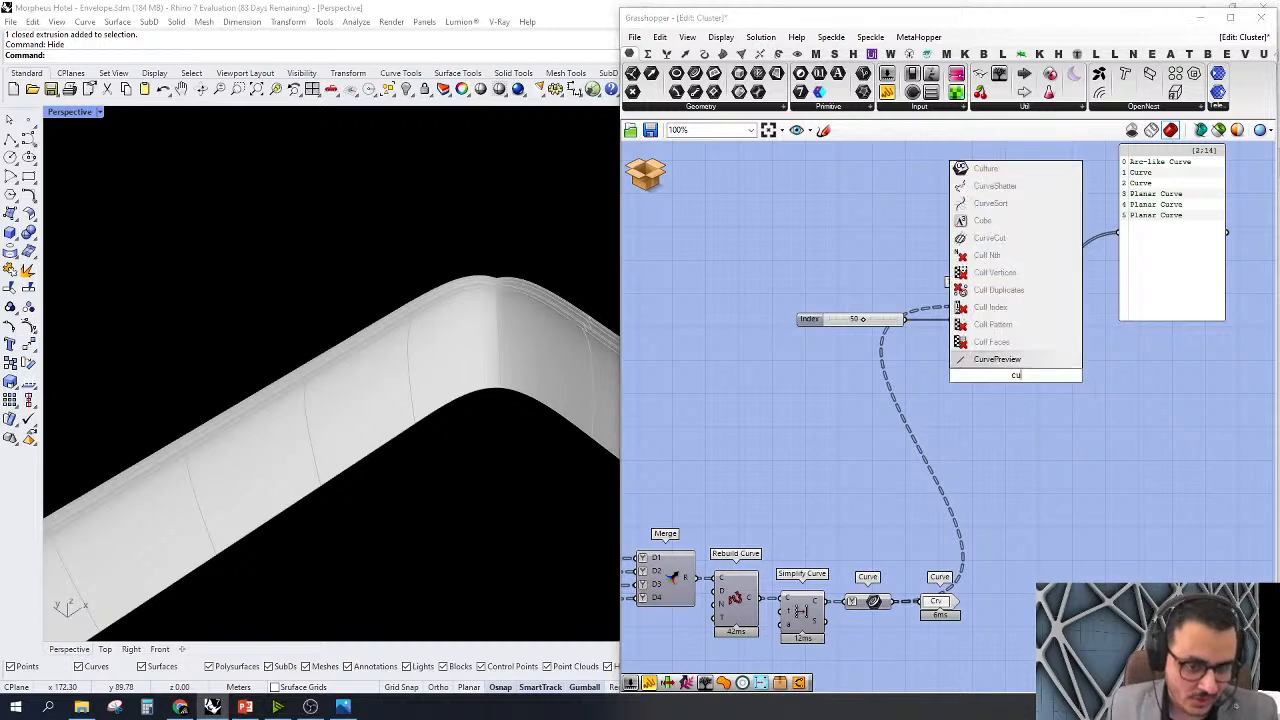
pyautogui.press('BackSpace')
pyautogui.press('BackSpace')
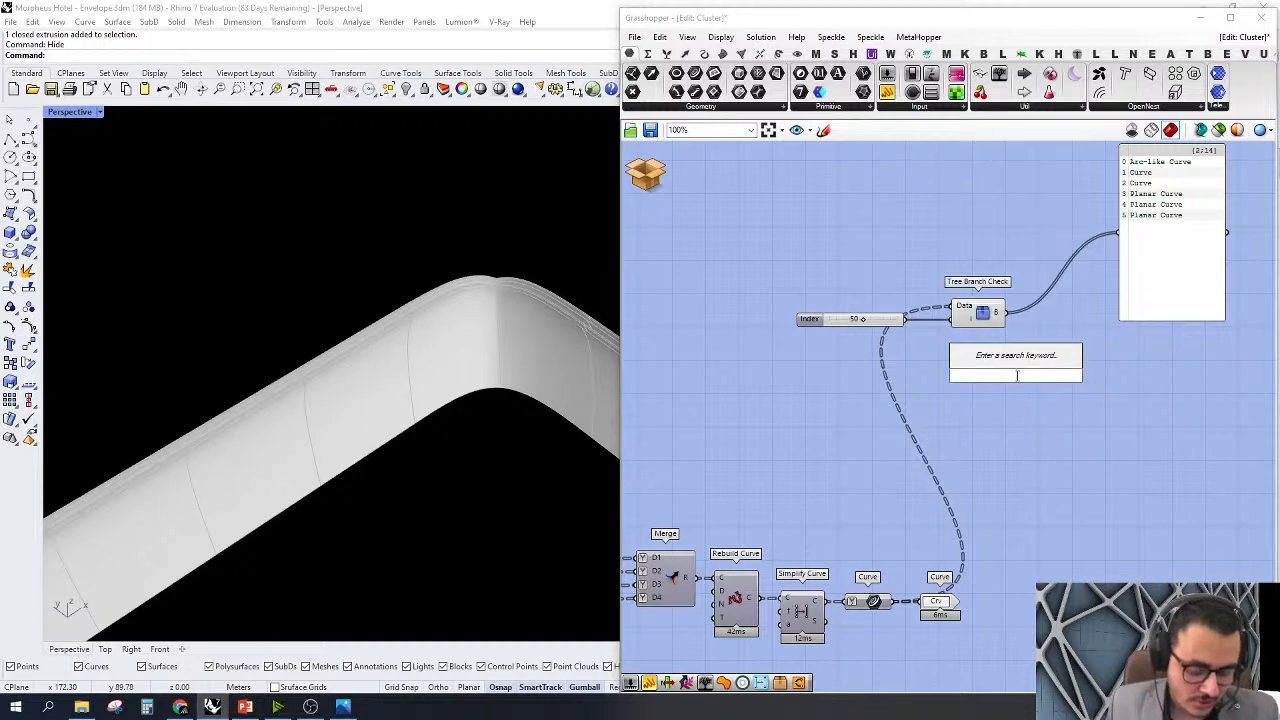
pyautogui.write('tr br')
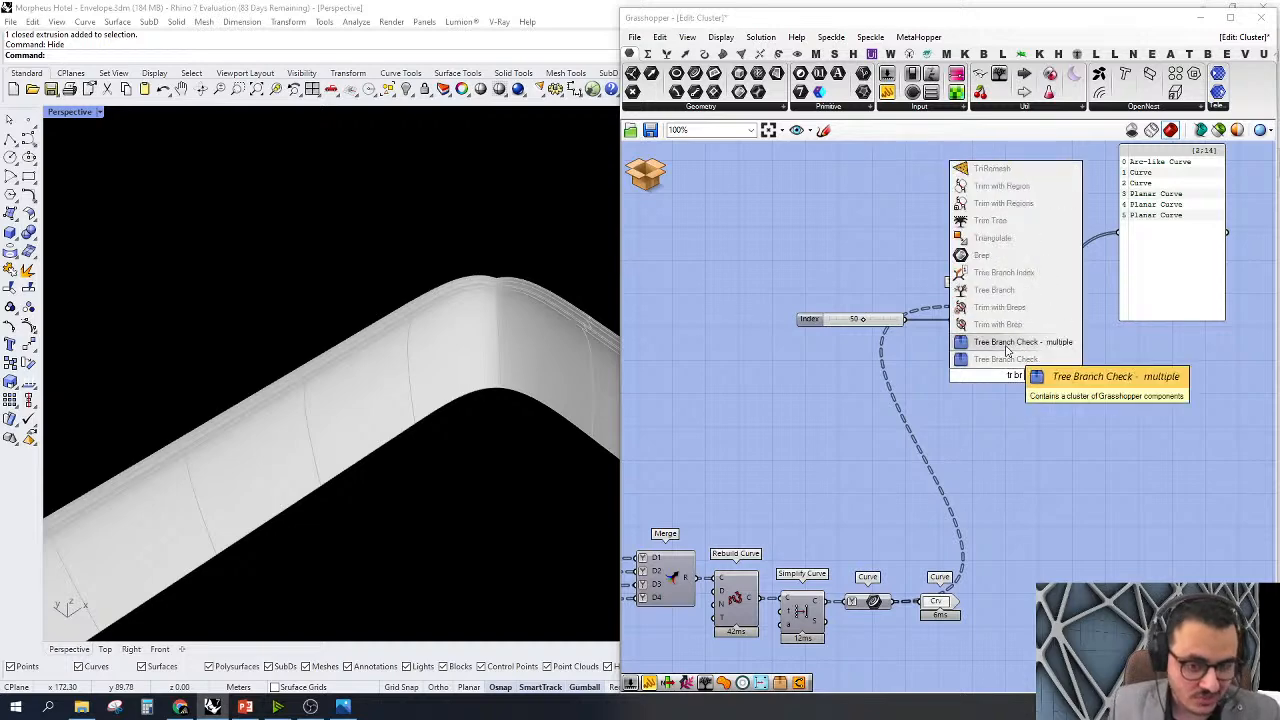
pyautogui.click(1007, 343)
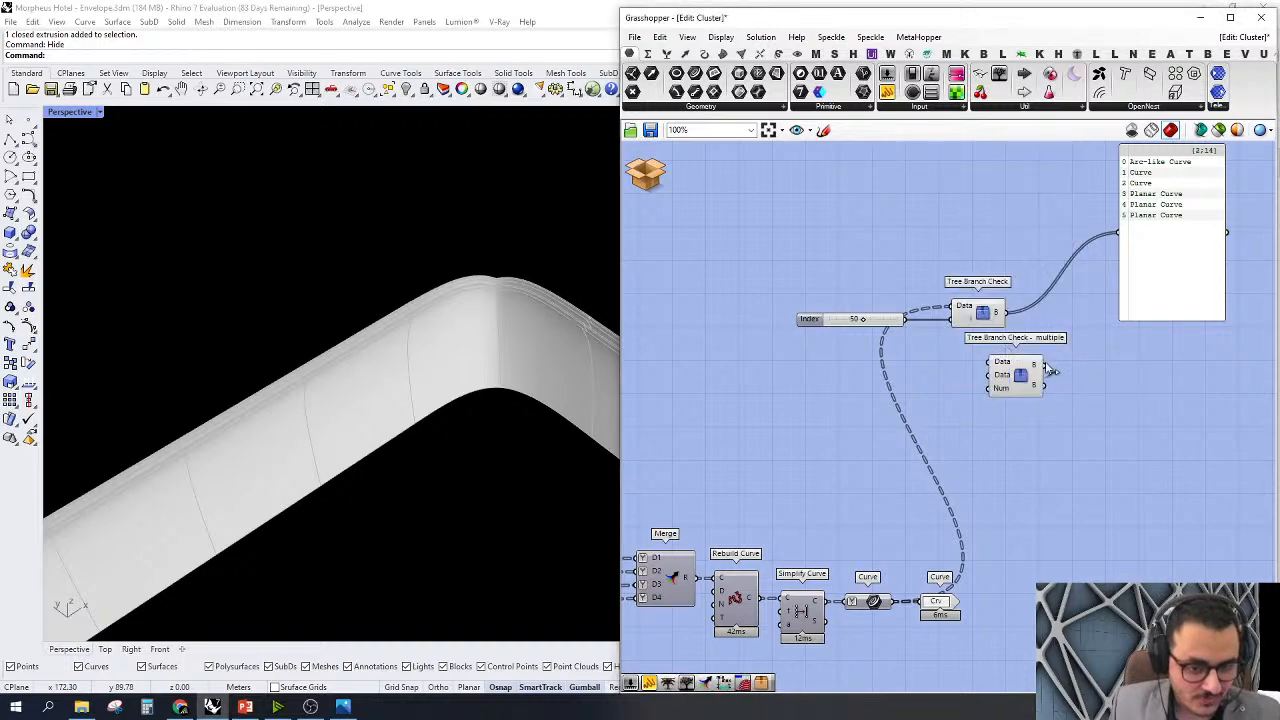
# Wire the final Curve output into the new check's first Data input and the upstream data tree into its second Data input
pyautogui.scroll(-2, 1110, 370)
pyautogui.scroll(1, 1112, 370)
pyautogui.moveTo(1112, 370); pyautogui.dragTo(968, 566)
pyautogui.moveTo(1110, 373); pyautogui.dragTo(833, 362)
pyautogui.scroll(-4, 1015, 378)
pyautogui.scroll(-4, 1020, 338)
pyautogui.moveTo(655, 333); pyautogui.dragTo(735, 324, button='right')
pyautogui.scroll(6, 745, 318)
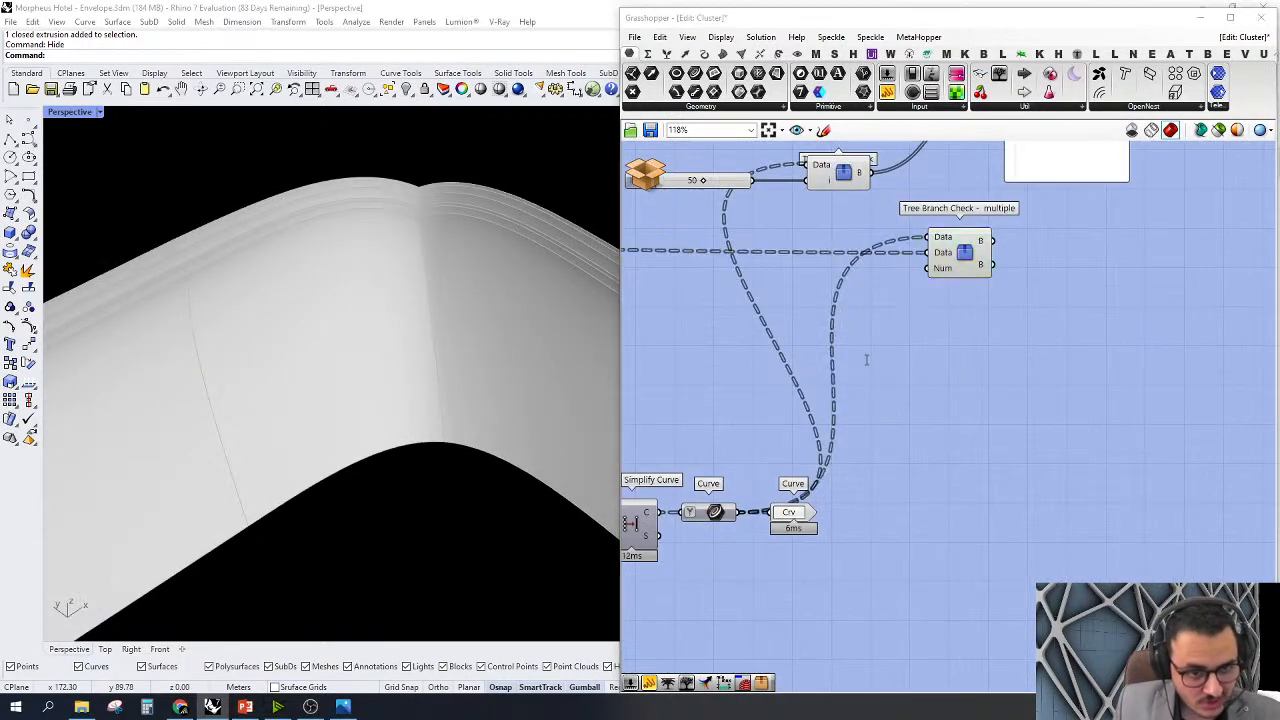
# Add a number slider set to 5, connect it to the Num input, and reposition the Tree Branch Check - multiple component
pyautogui.doubleClick(866, 350)
pyautogui.write('number slider')
pyautogui.press('Return')
pyautogui.moveTo(928, 268); pyautogui.dragTo(930, 359)
pyautogui.moveTo(962, 252); pyautogui.dragTo(1047, 289)
# Zoom to the Tree Branch Check - multiple preview and examine the checked panel and its curves on the envelope
pyautogui.rightClick(1140, 343)
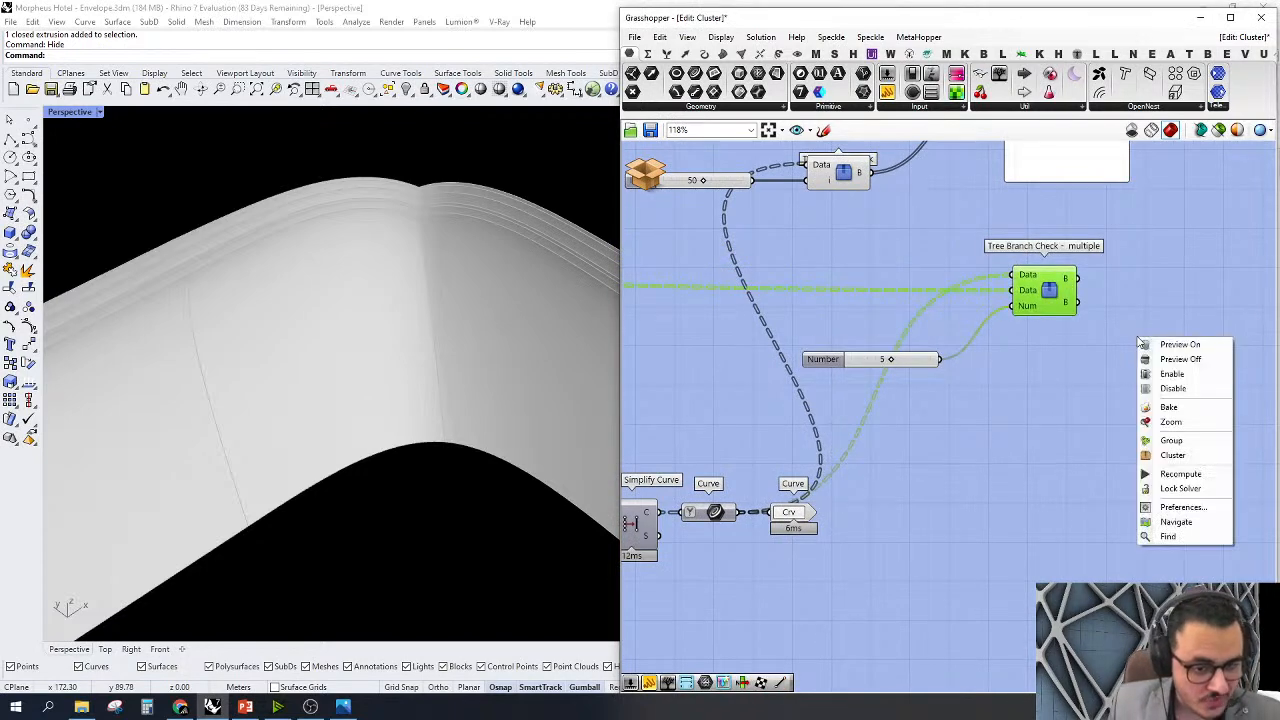
pyautogui.click(1170, 421)
pyautogui.moveTo(297, 337); pyautogui.dragTo(457, 407, button='right')
pyautogui.scroll(3, 383, 347)
pyautogui.scroll(-6, 376, 410)
pyautogui.moveTo(376, 418); pyautogui.dragTo(378, 386, button='right')
pyautogui.scroll(3, 997, 340)
pyautogui.moveTo(1066, 304); pyautogui.dragTo(1013, 399)
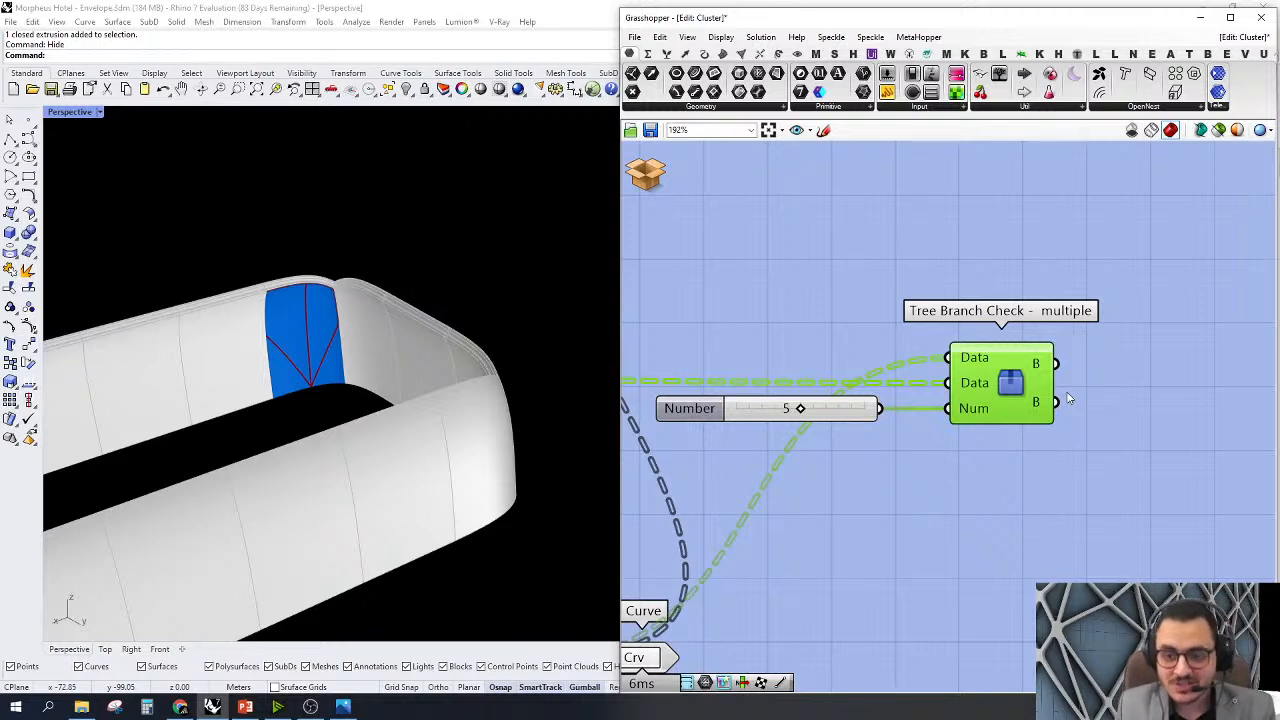
# Open the Tree Branch Check - multiple cluster and examine its two branch-extraction chains and their outputs
pyautogui.scroll(-3, 1078, 310)
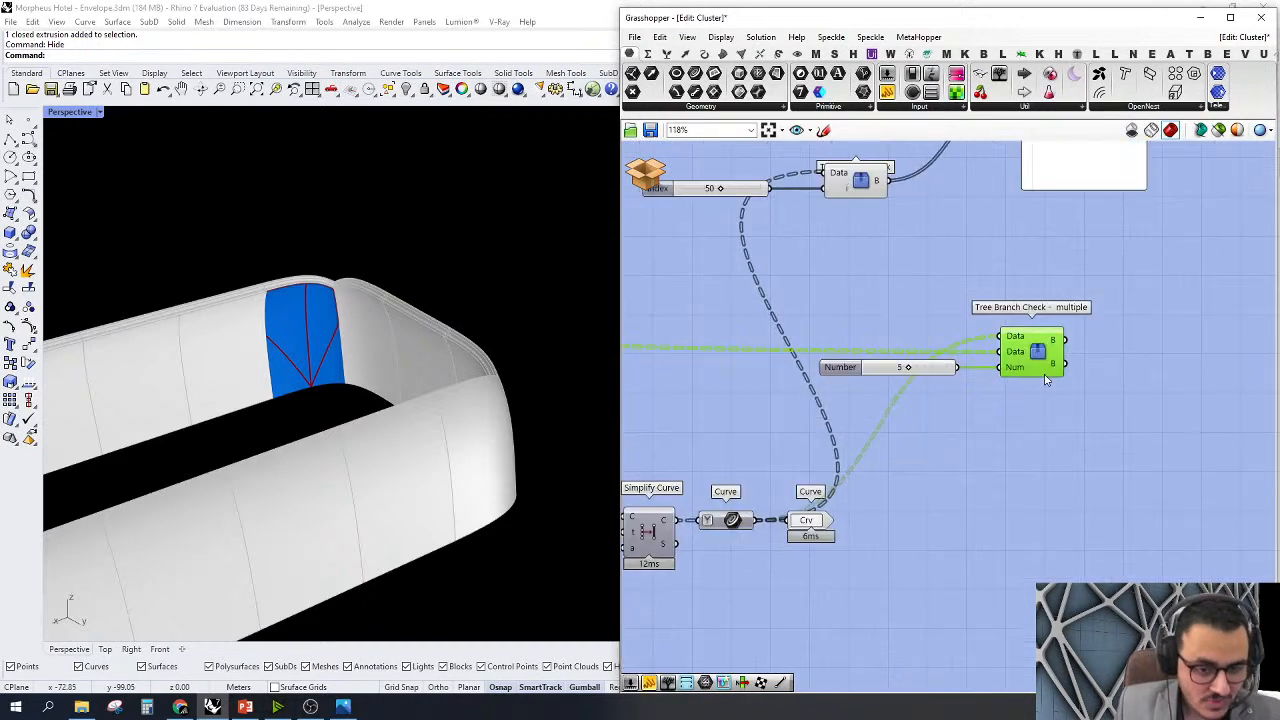
pyautogui.doubleClick(1040, 360)
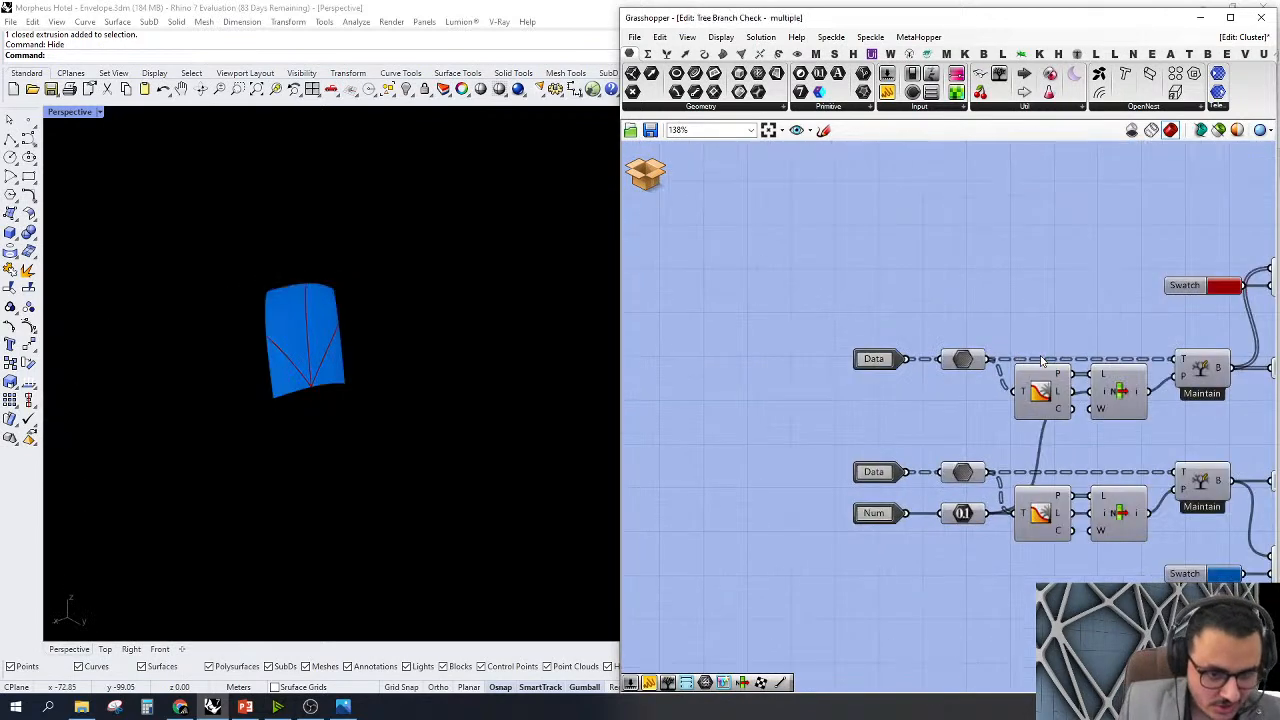
pyautogui.moveTo(1058, 345); pyautogui.dragTo(850, 430)
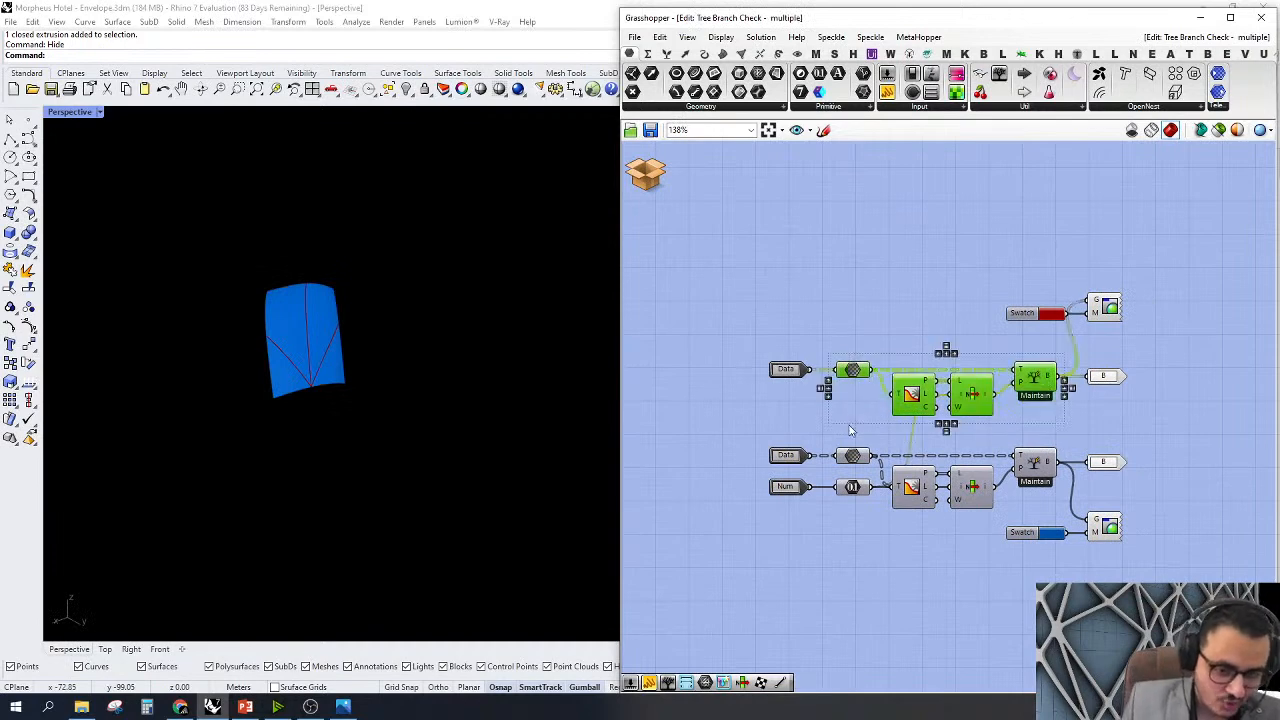
pyautogui.scroll(2, 1150, 380)
pyautogui.moveTo(1118, 575); pyautogui.dragTo(1062, 340)
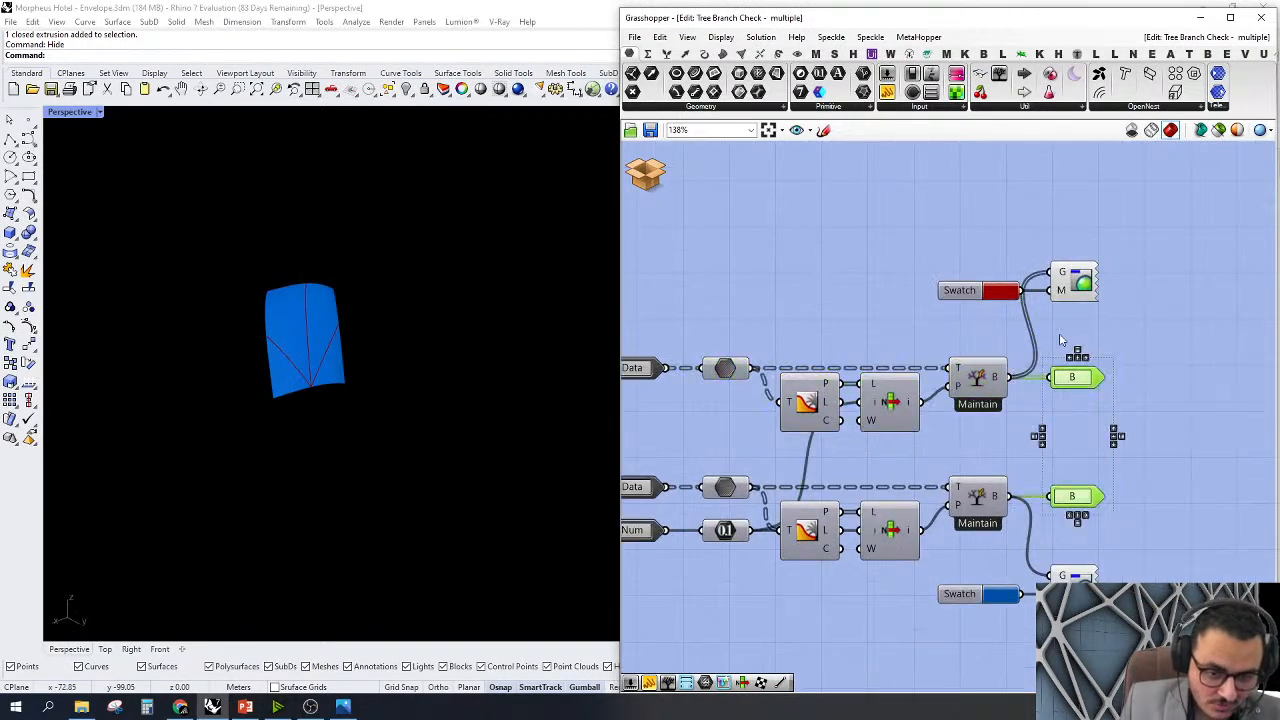
pyautogui.click(1138, 525)
# Inspect the blue and red custom previews against the panel geometry and return to the parent cluster
pyautogui.moveTo(1160, 528); pyautogui.dragTo(1197, 447, button='right')
pyautogui.click(1121, 507)
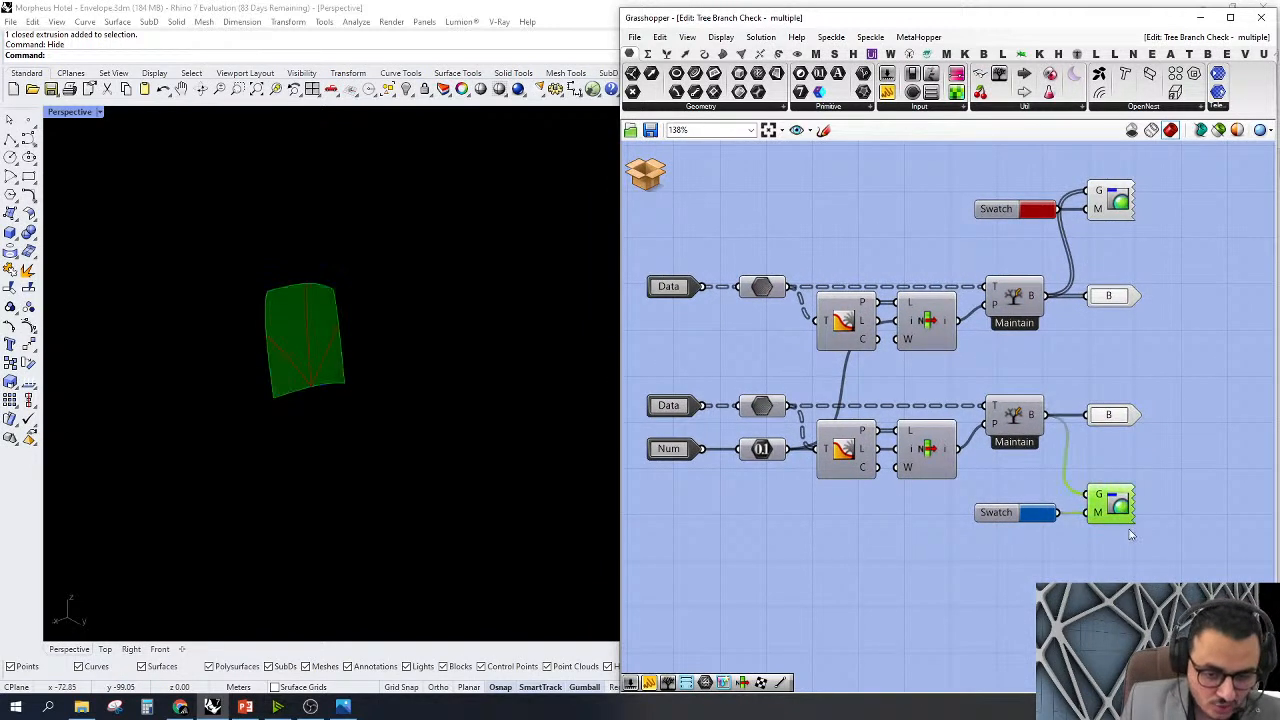
pyautogui.click(1117, 200)
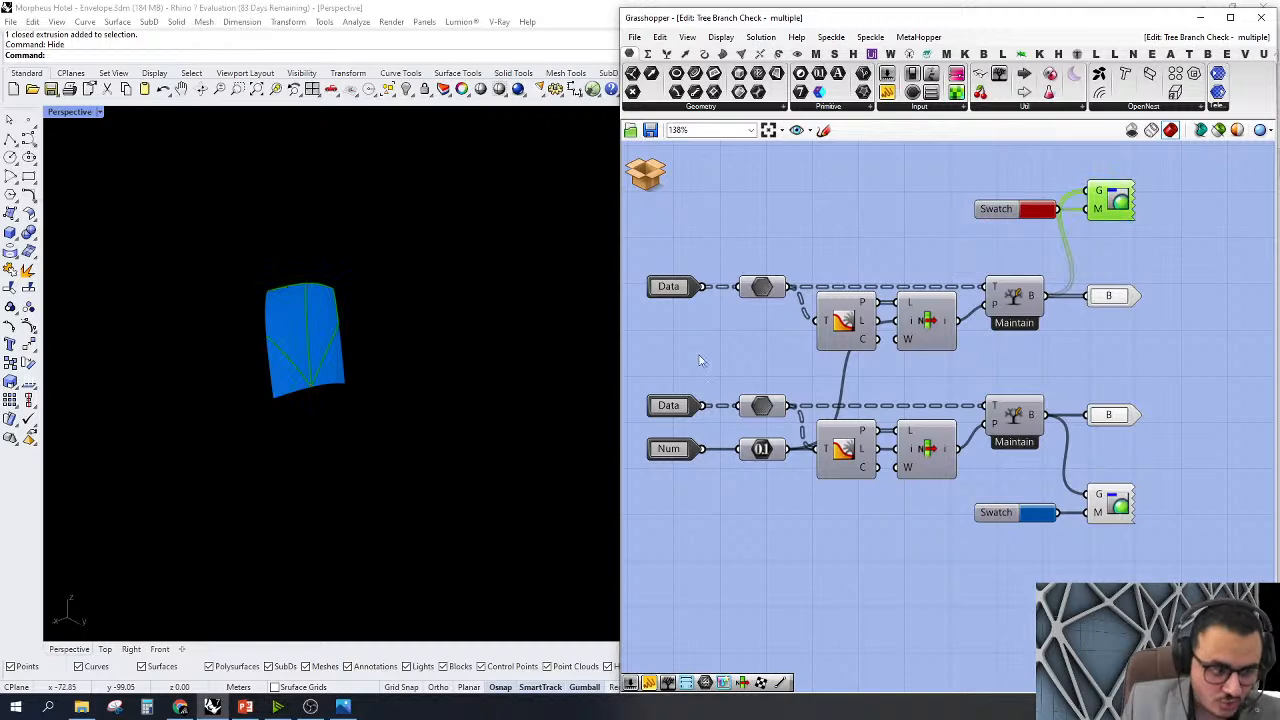
pyautogui.scroll(5, 314, 309)
pyautogui.moveTo(388, 407); pyautogui.dragTo(350, 372, button='right')
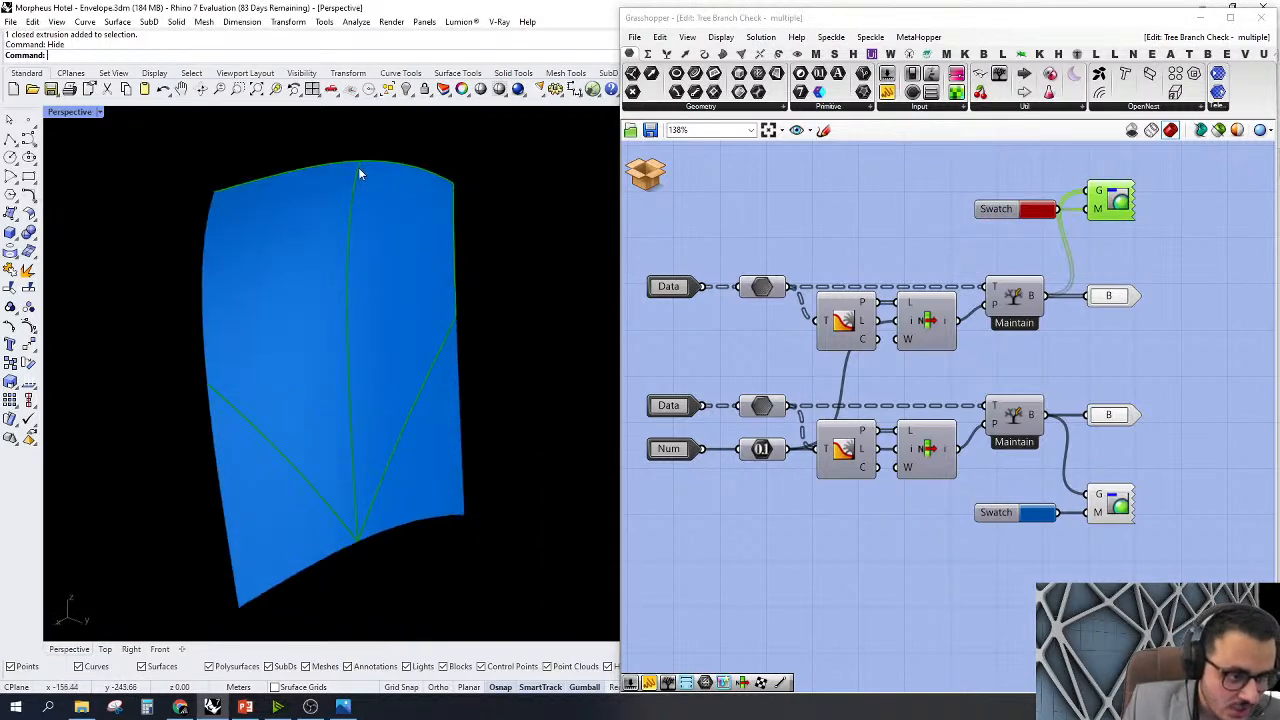
pyautogui.click(1148, 385)
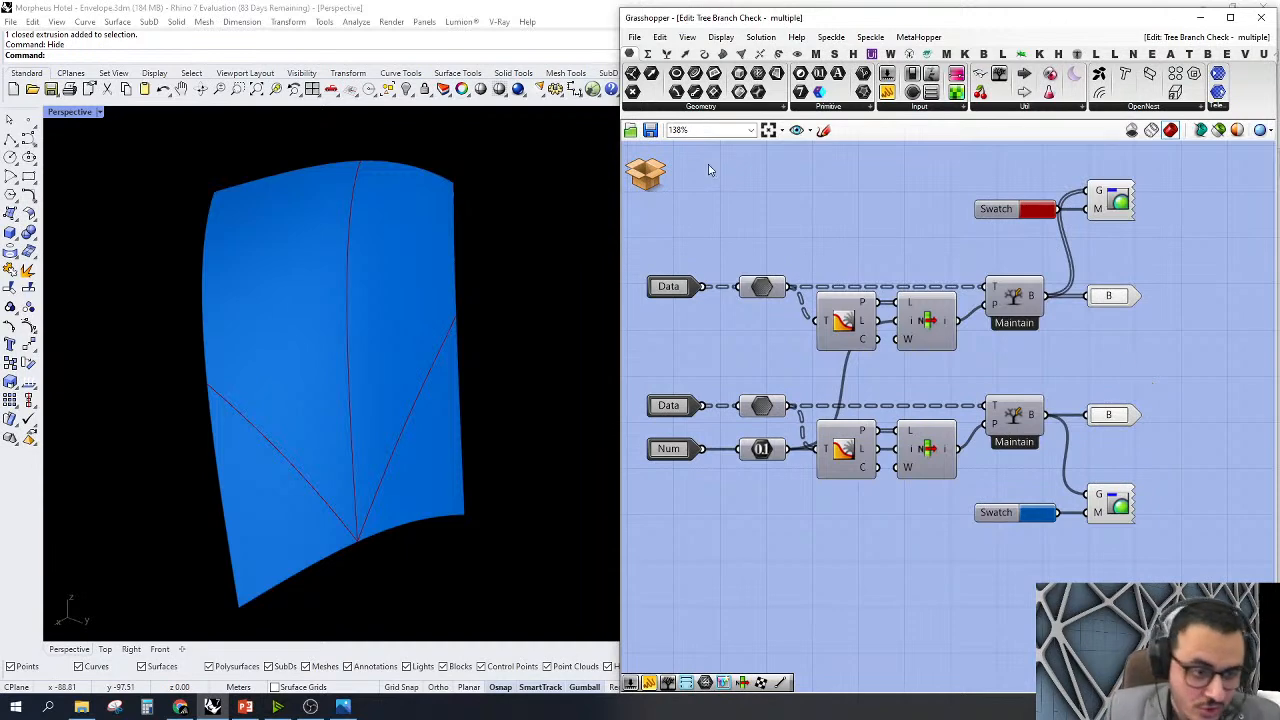
pyautogui.click(647, 173)
pyautogui.click(676, 200)
pyautogui.click(972, 395)
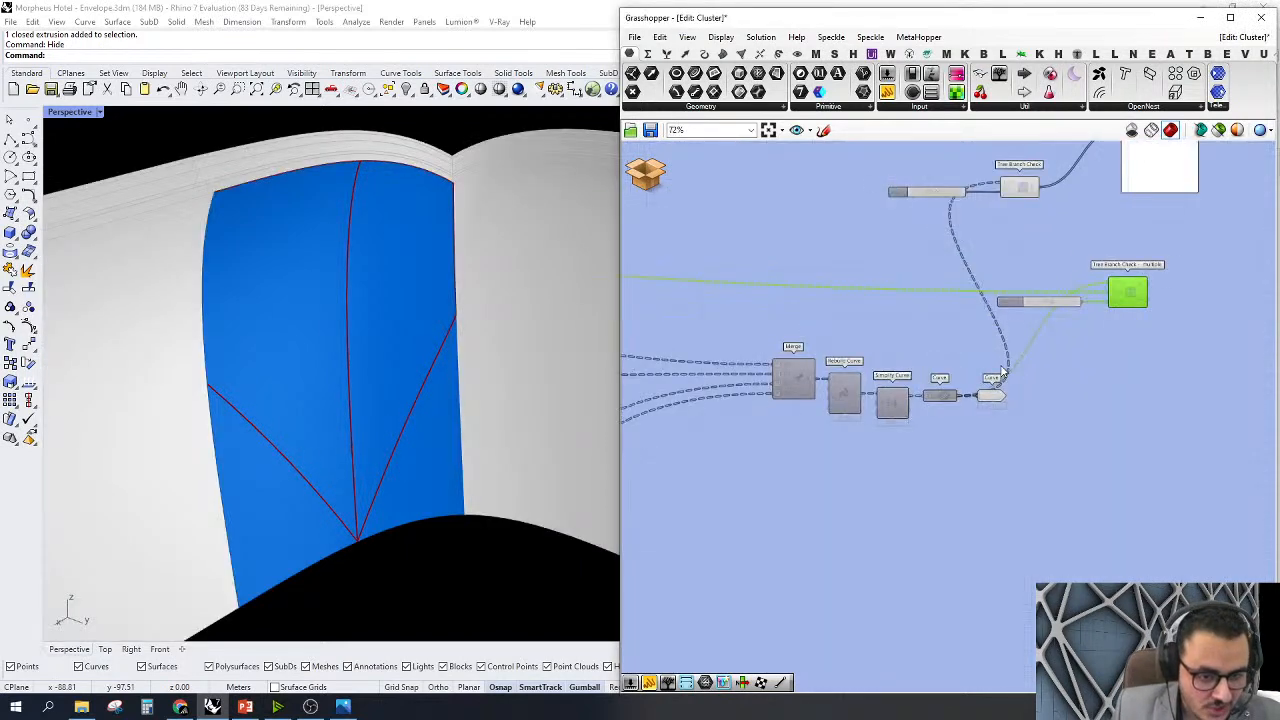
# Turn on the preview of the Curve parameter after Simplify Curve and inspect its curves around the envelope
pyautogui.rightClick(942, 399)
pyautogui.click(960, 426)
pyautogui.scroll(-5, 301, 298)
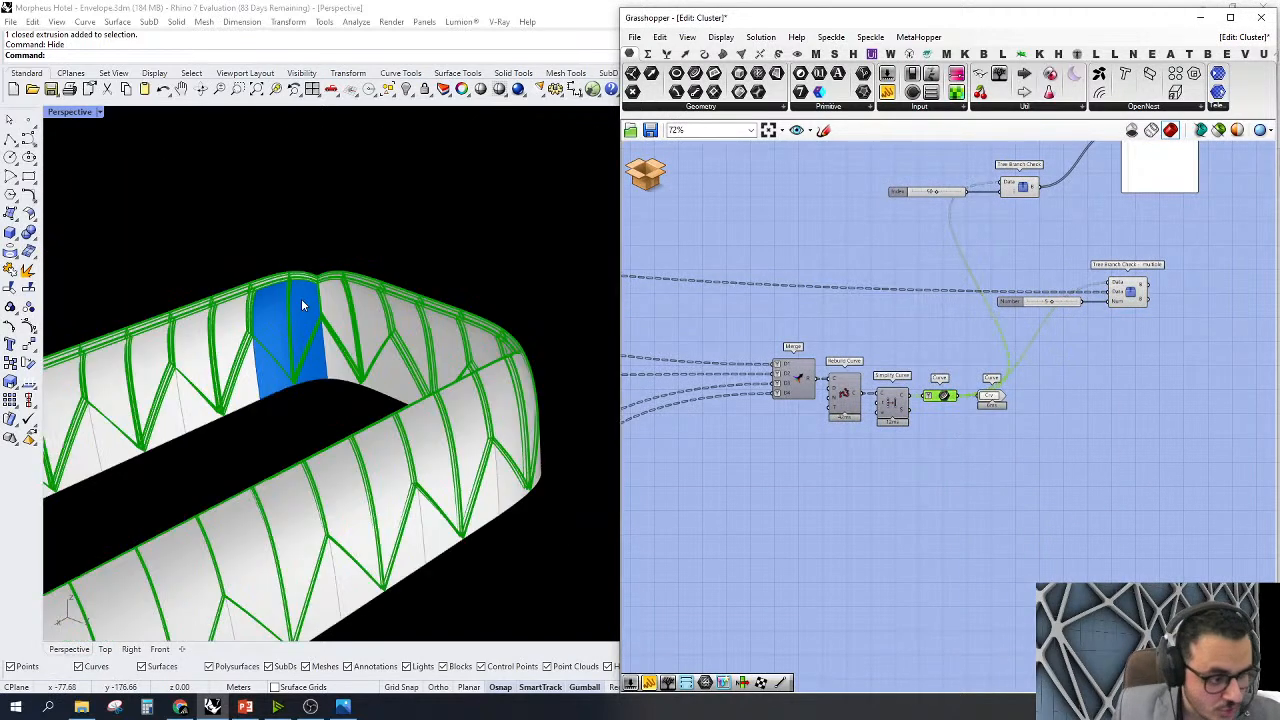
pyautogui.scroll(2, 289, 377)
pyautogui.scroll(-4, 289, 377)
pyautogui.scroll(8, 428, 321)
pyautogui.moveTo(428, 321)
pyautogui.mouseDown(button='right')
pyautogui.moveTo(489, 357)
pyautogui.moveTo(446, 334)
pyautogui.mouseUp(button='right')
pyautogui.scroll(-8, 347, 313)
pyautogui.scroll(6, 512, 403)
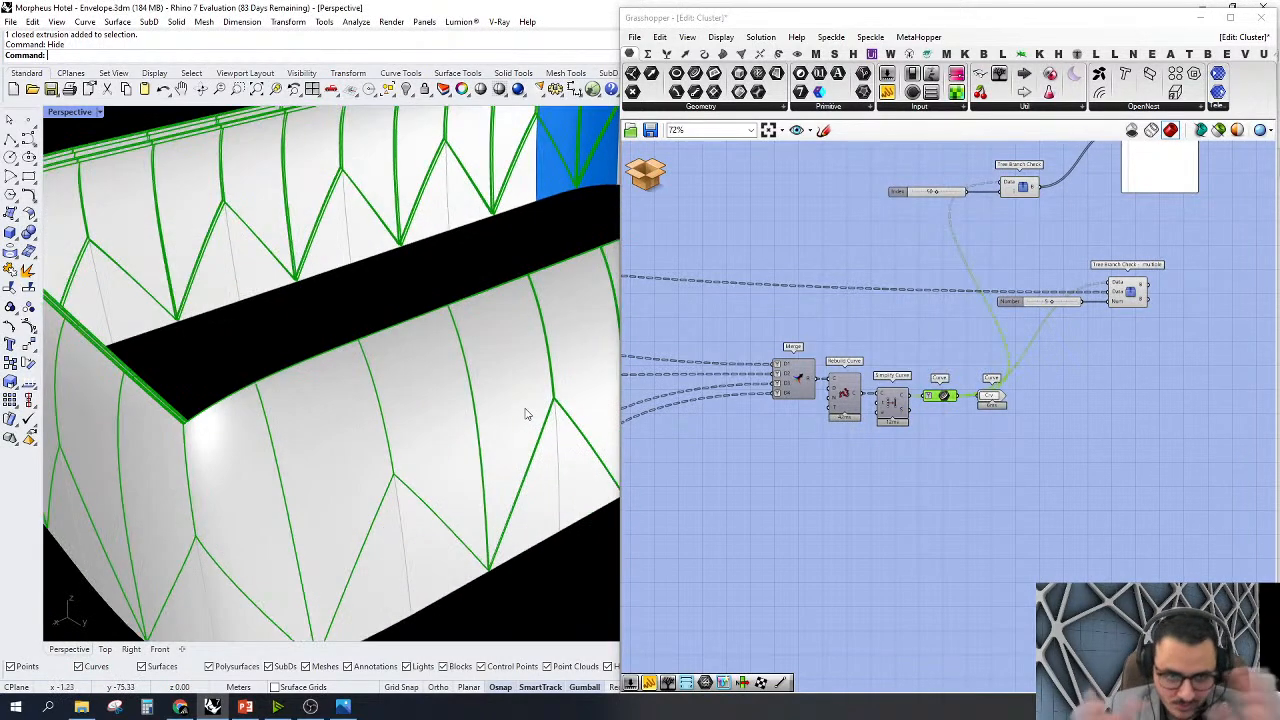
# Delete both branch check components together with their sliders and the connected panel
pyautogui.scroll(-3, 527, 414)
pyautogui.moveTo(978, 308); pyautogui.dragTo(916, 416, button='right')
pyautogui.moveTo(1104, 464); pyautogui.dragTo(831, 250)
pyautogui.press('Delete')
# Preview and highlight the curves of the eight-input Merge component that feeds the Point On Curve and Cull Pattern
pyautogui.scroll(-4, 1057, 380)
pyautogui.moveTo(950, 388); pyautogui.dragTo(1101, 302, button='right')
pyautogui.scroll(-3, 1100, 345)
pyautogui.scroll(6, 911, 447)
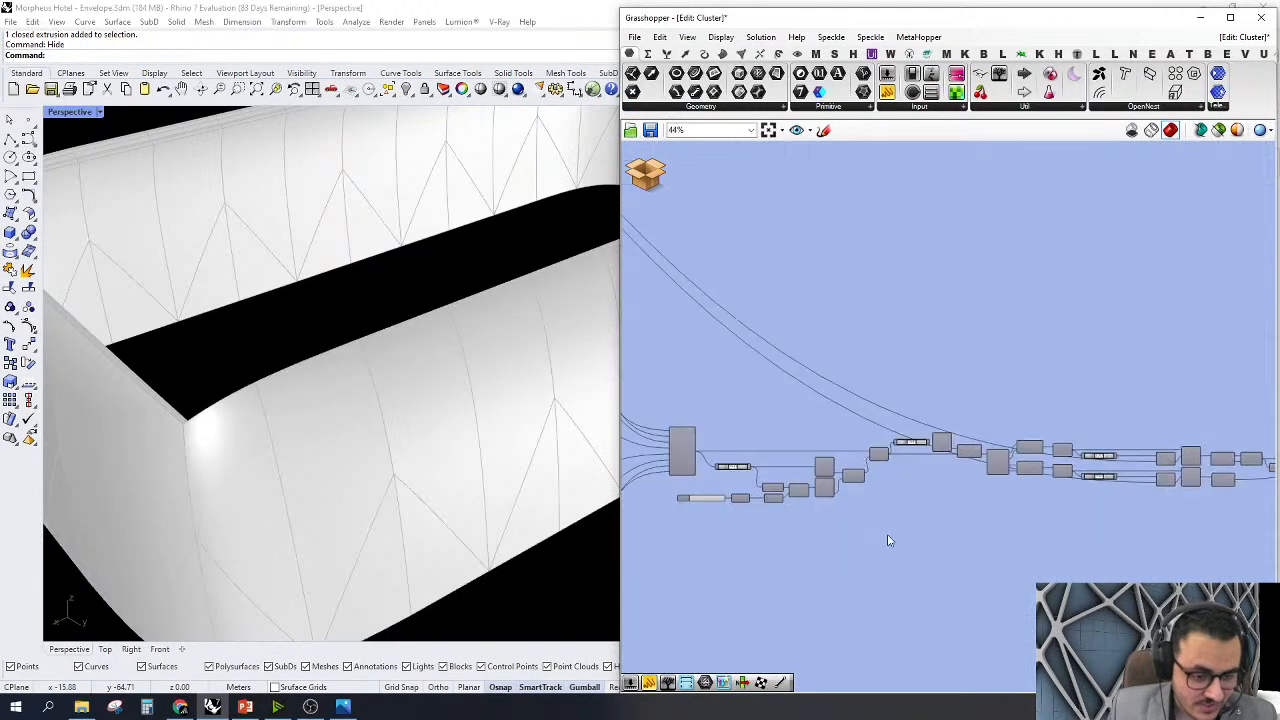
pyautogui.moveTo(912, 481); pyautogui.dragTo(1027, 493, button='right')
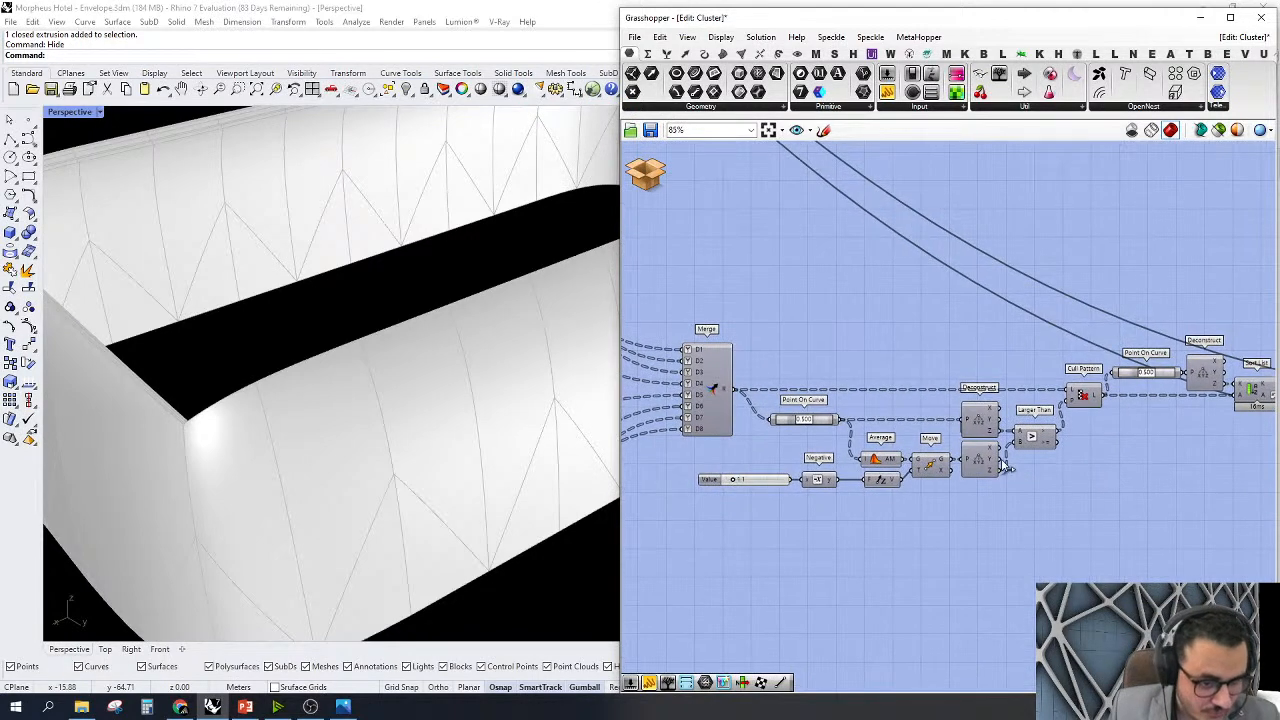
pyautogui.scroll(1, 949, 442)
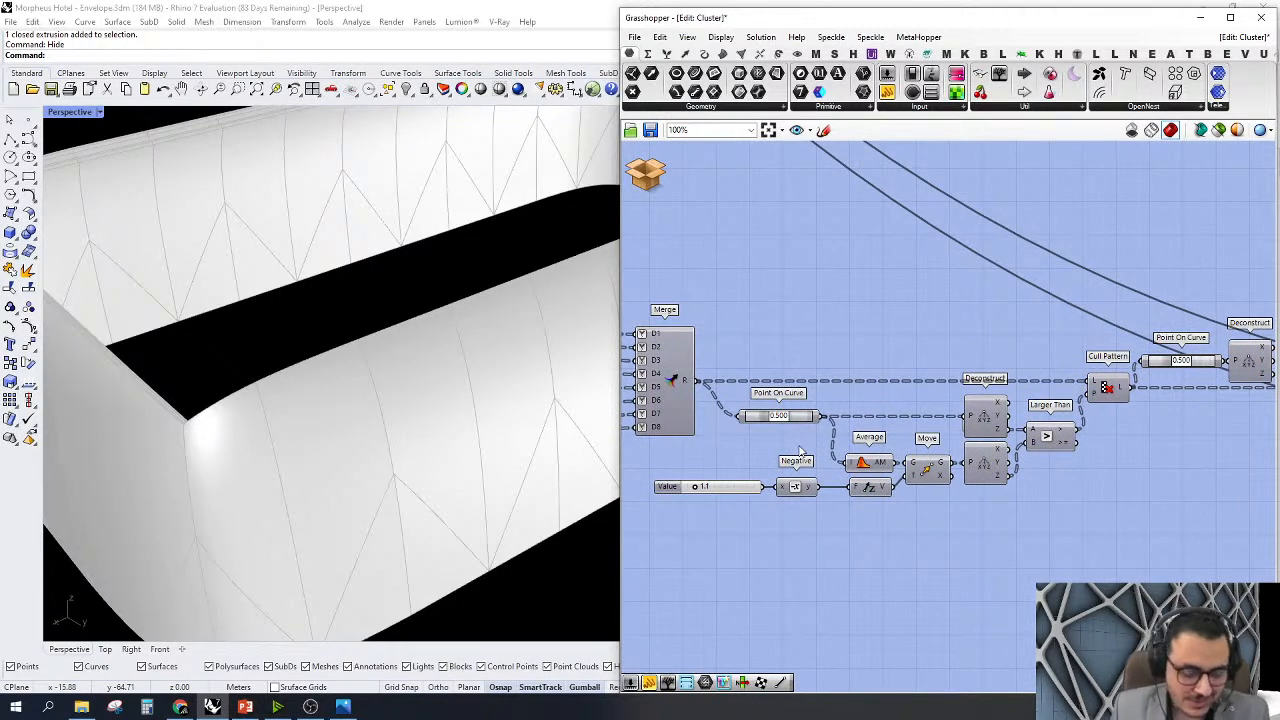
pyautogui.moveTo(800, 452); pyautogui.dragTo(874, 455, button='right')
pyautogui.rightClick(757, 385)
pyautogui.click(767, 411)
pyautogui.click(737, 396)
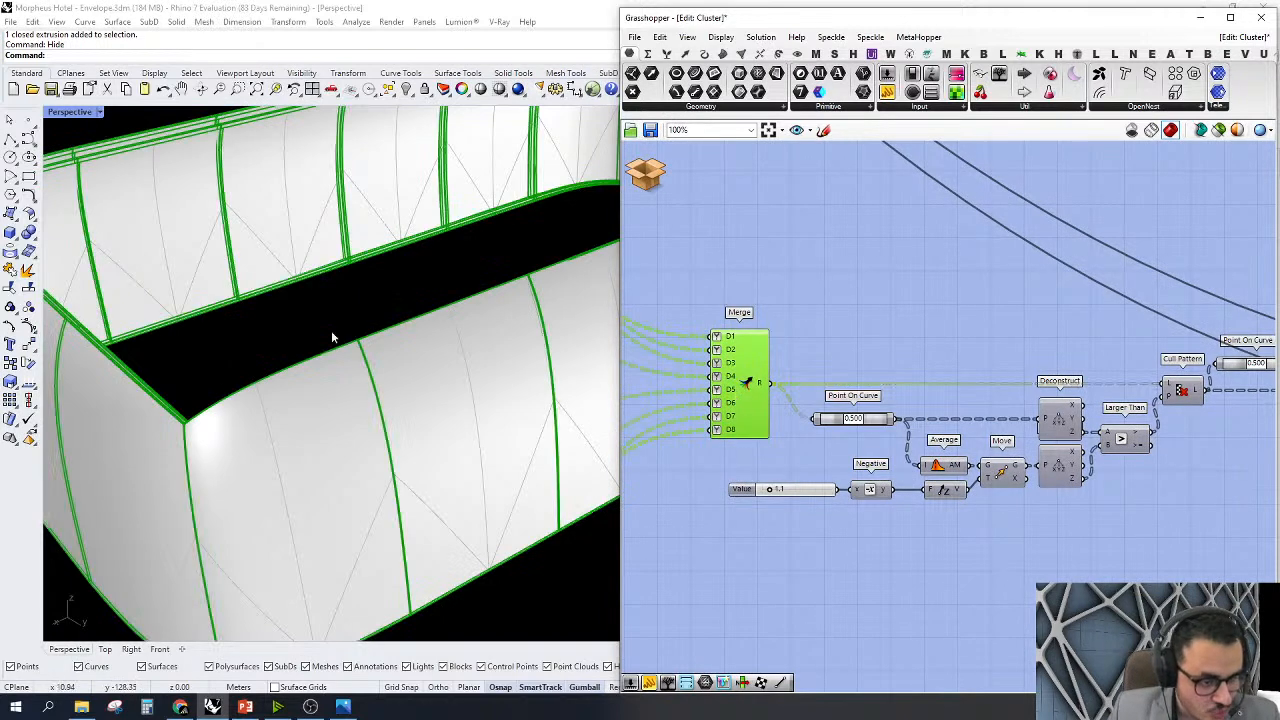
# Examine the merged curves in a side view of the envelope and turn off the Merge component's preview
pyautogui.scroll(-8, 331, 335)
pyautogui.moveTo(331, 335); pyautogui.dragTo(272, 370, button='right')
pyautogui.scroll(4, 548, 237)
pyautogui.moveTo(549, 236); pyautogui.dragTo(562, 234, button='right')
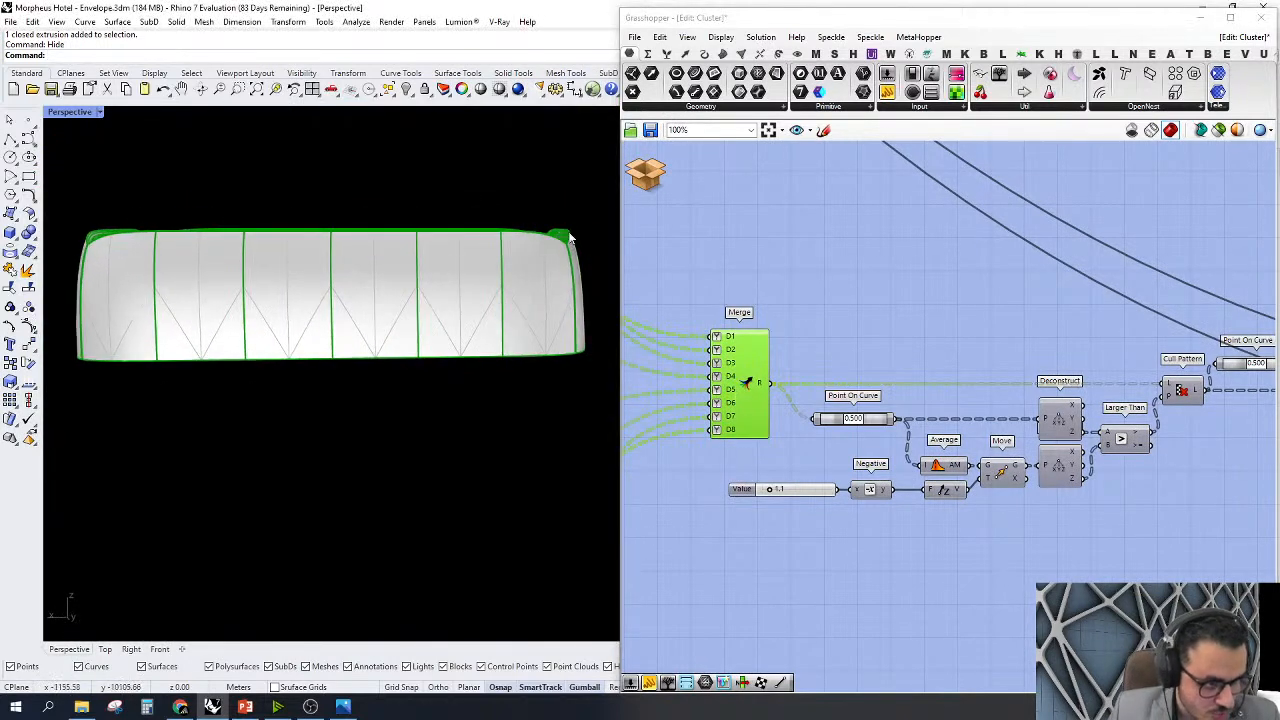
pyautogui.scroll(-2, 573, 237)
pyautogui.moveTo(124, 197); pyautogui.dragTo(641, 303)
pyautogui.click(838, 307)
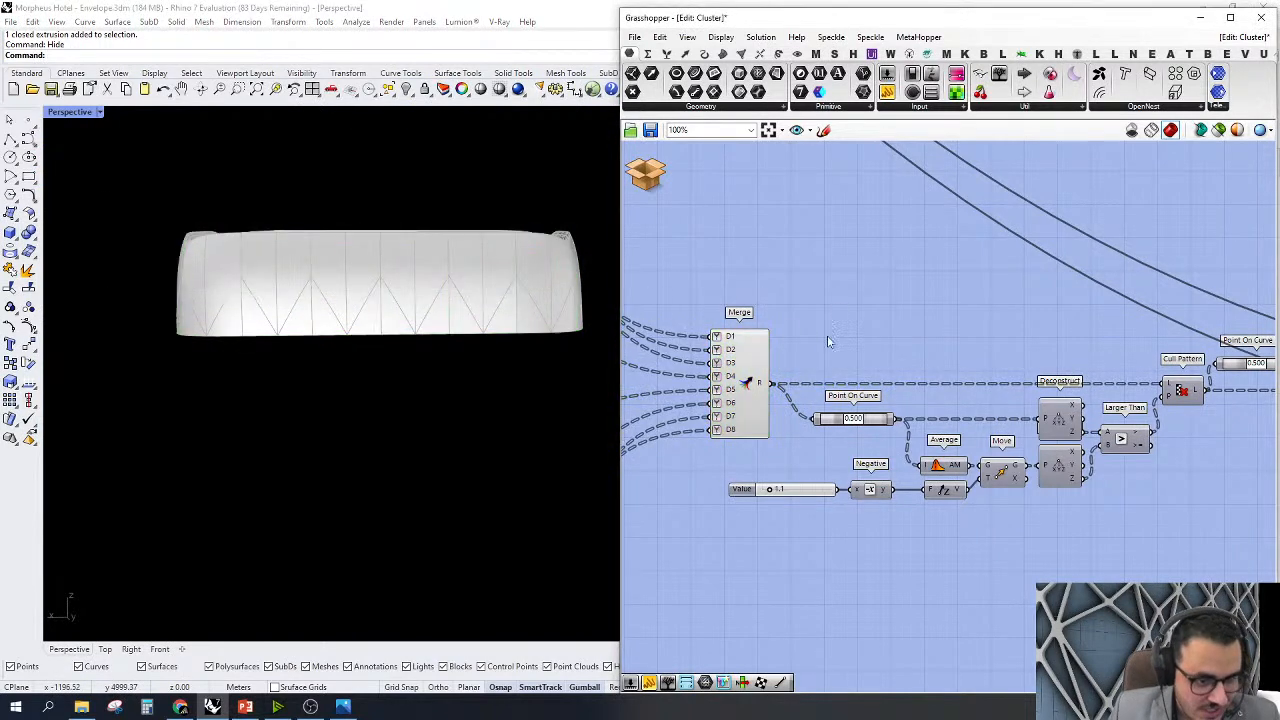
pyautogui.rightClick(750, 384)
pyautogui.click(757, 406)
# Turn on the preview of the Point On Curve component located after the eight-input Merge
pyautogui.moveTo(872, 320); pyautogui.dragTo(652, 323, button='right')
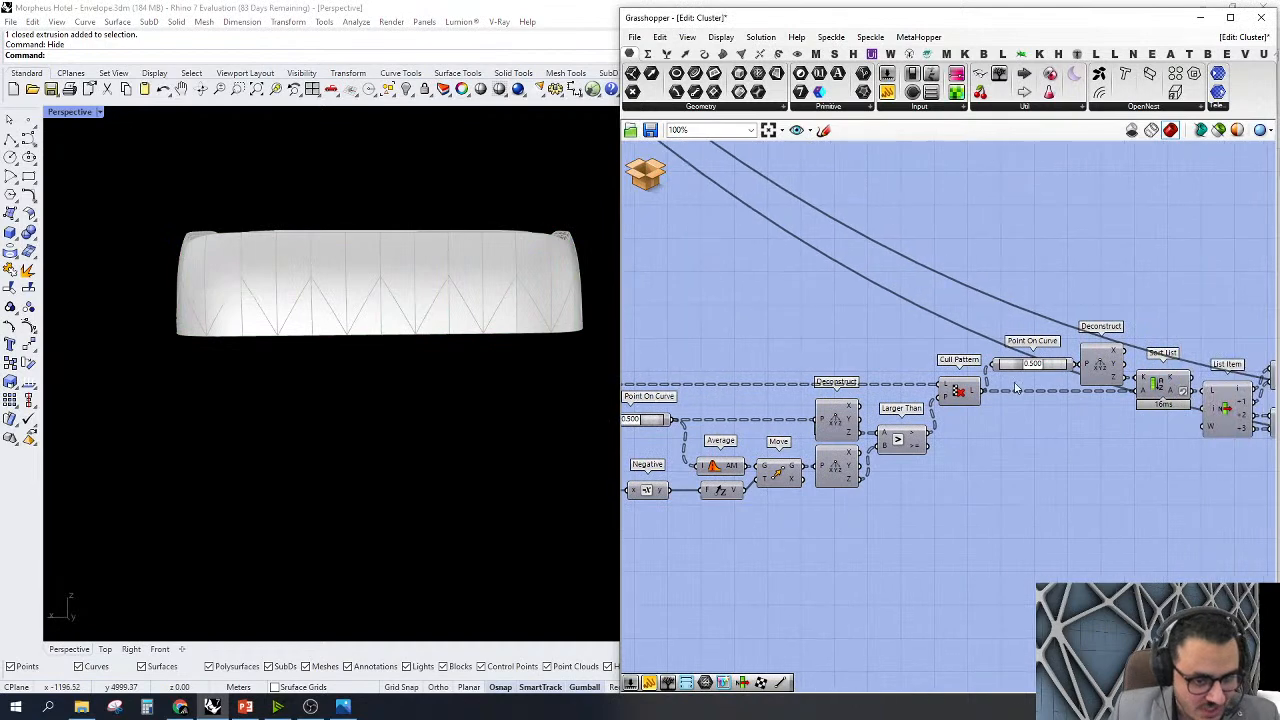
pyautogui.moveTo(1018, 384); pyautogui.dragTo(1129, 367, button='right')
pyautogui.scroll(3, 778, 411)
pyautogui.rightClick(756, 401)
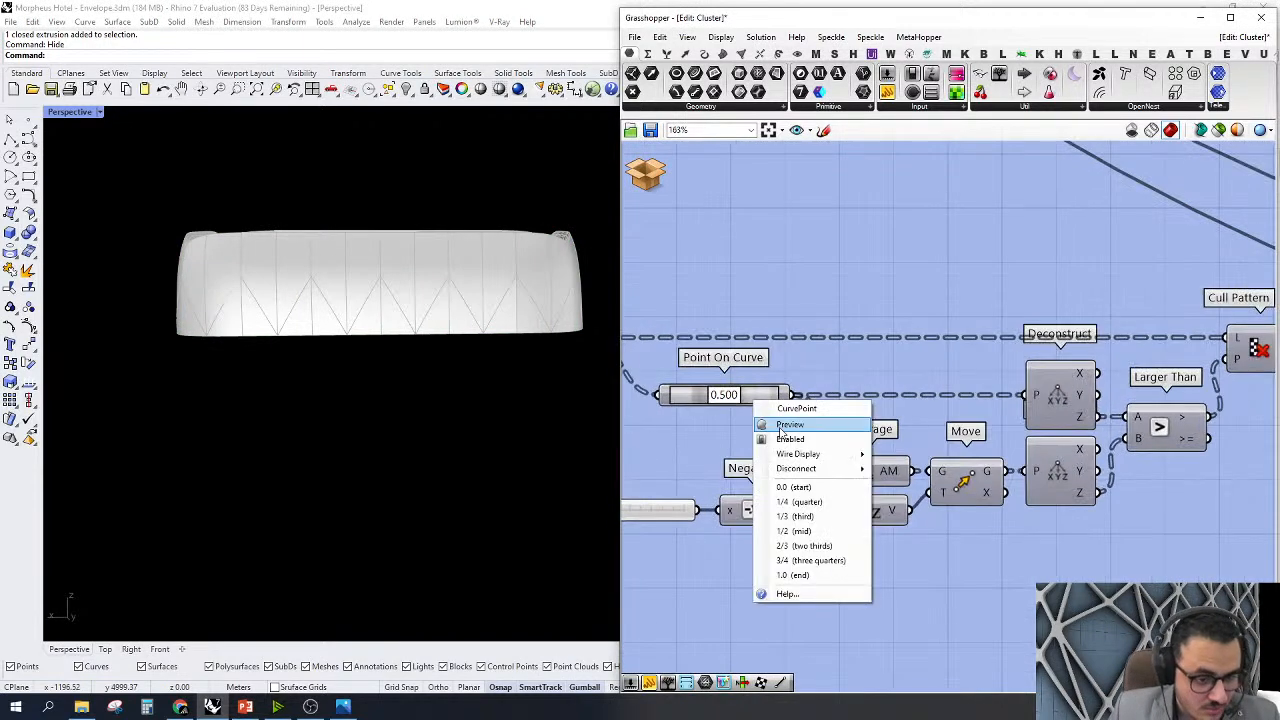
pyautogui.click(786, 425)
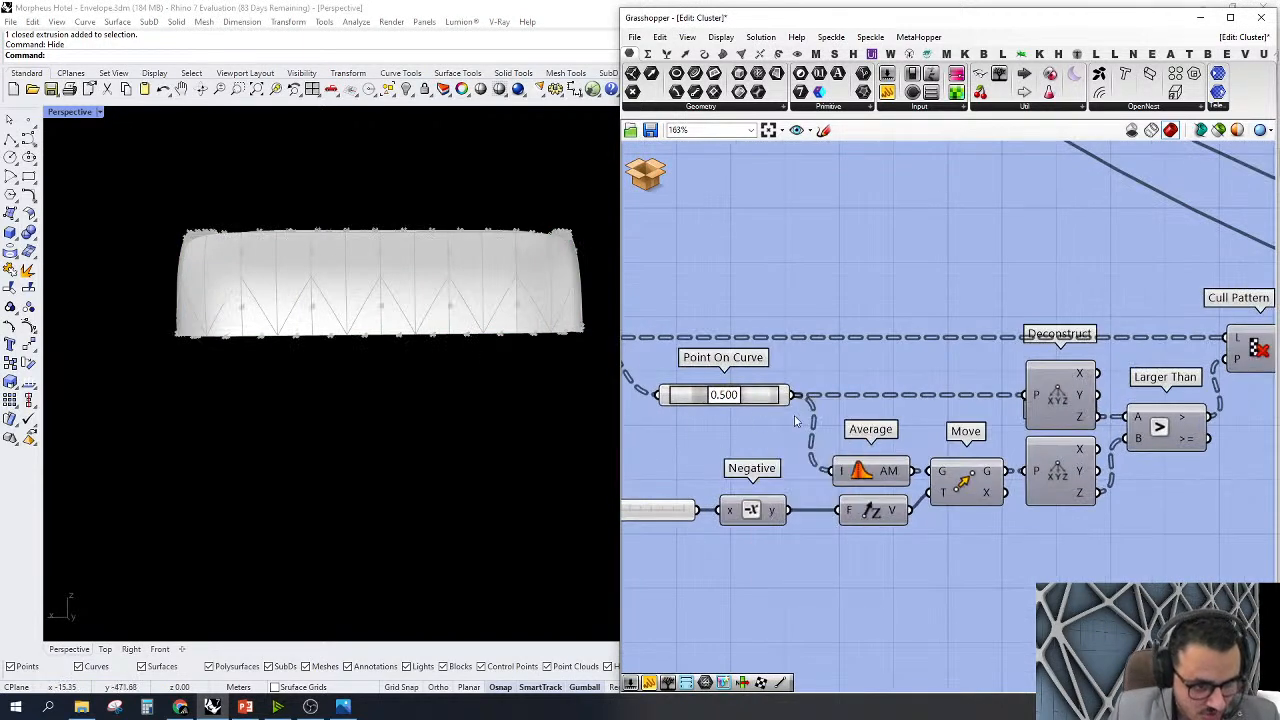
# Turn on the Average component's preview and inspect the averaged points around the envelope
pyautogui.moveTo(905, 474); pyautogui.dragTo(808, 471, button='right')
pyautogui.click(779, 462)
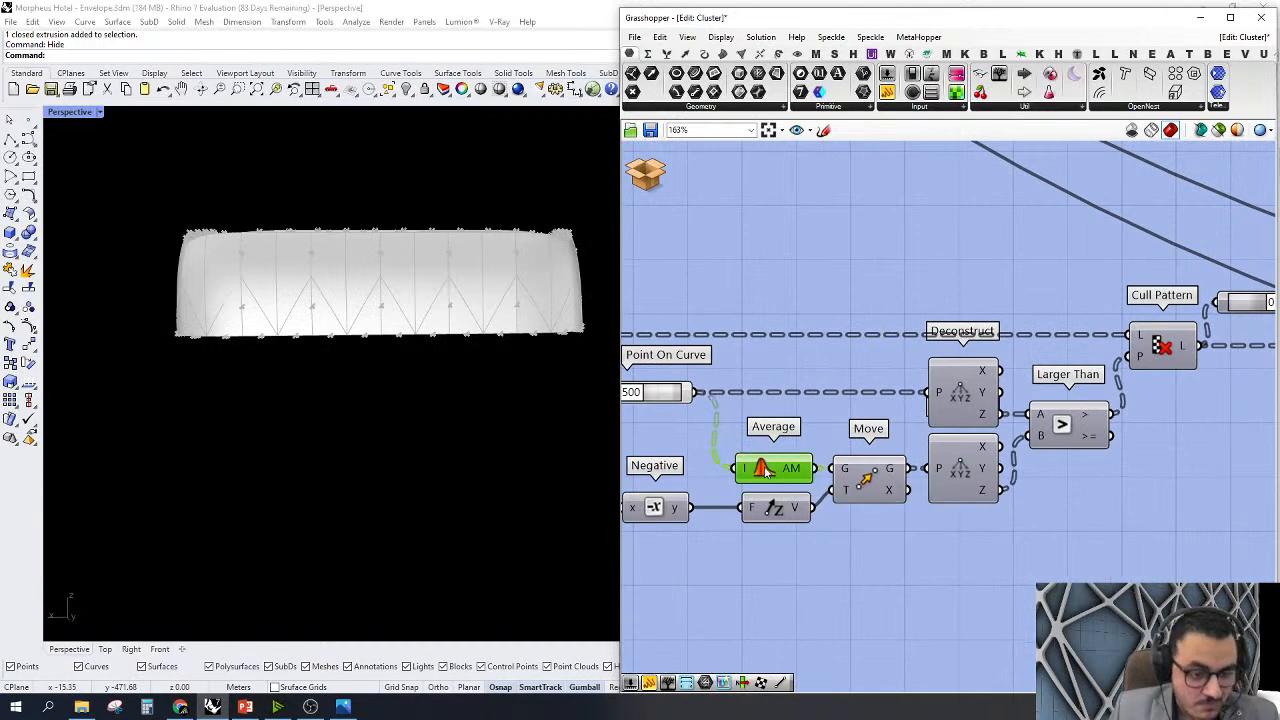
pyautogui.rightClick(768, 467)
pyautogui.click(786, 493)
pyautogui.moveTo(330, 390); pyautogui.dragTo(302, 338, button='right')
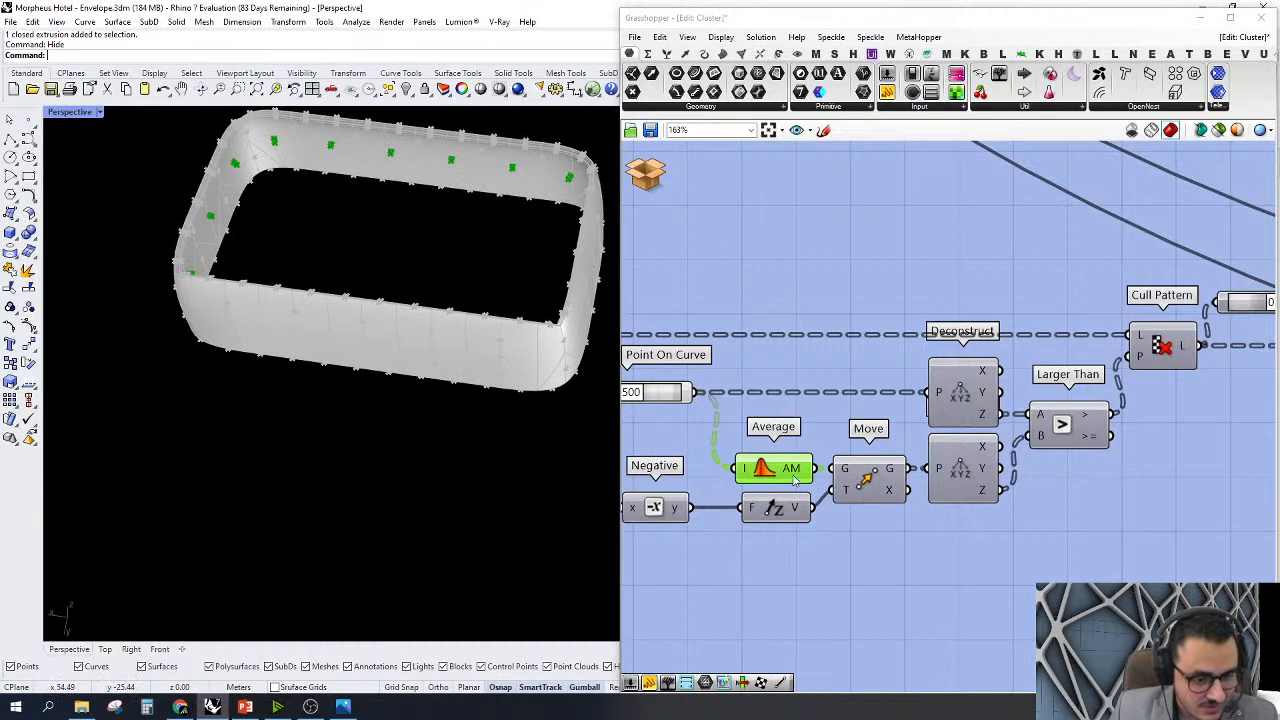
# Turn on the Cull Pattern component's preview and inspect the filtered curves in a side view
pyautogui.moveTo(1170, 426); pyautogui.dragTo(1003, 450, button='right')
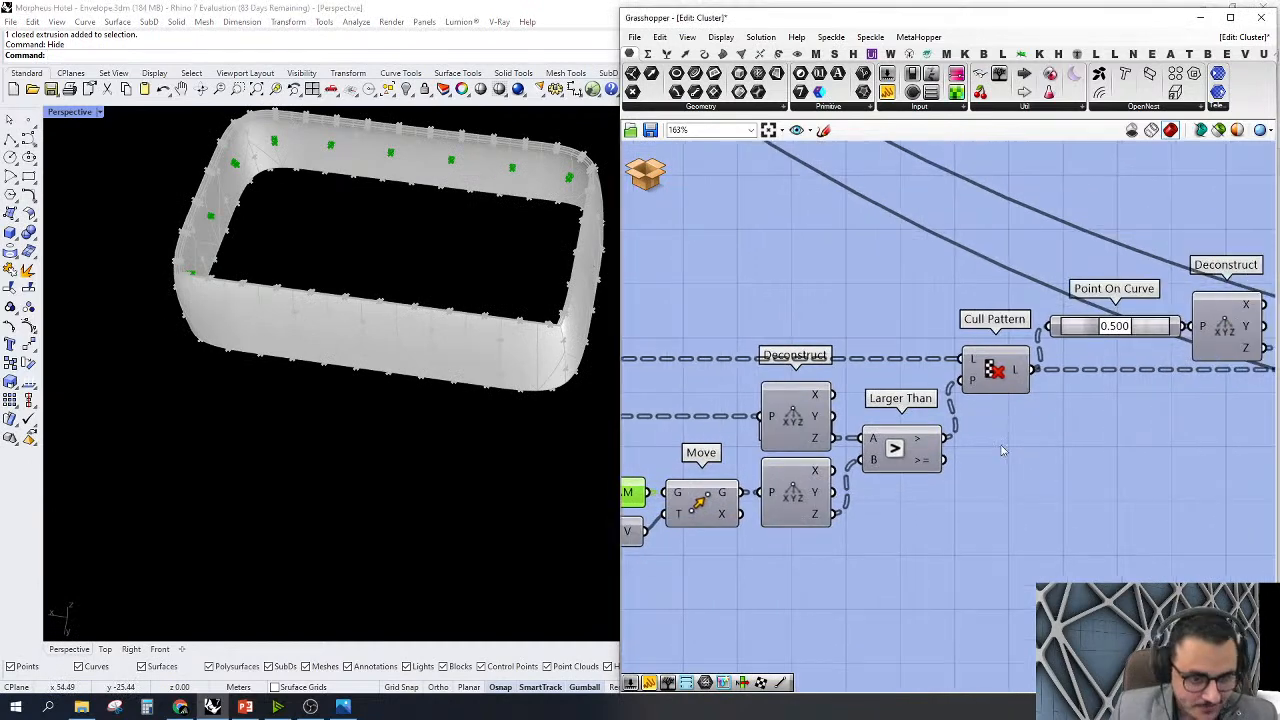
pyautogui.rightClick(1000, 378)
pyautogui.click(1017, 392)
pyautogui.moveTo(468, 405); pyautogui.dragTo(477, 290, button='right')
pyautogui.scroll(-5, 429, 300)
pyautogui.scroll(3, 266, 297)
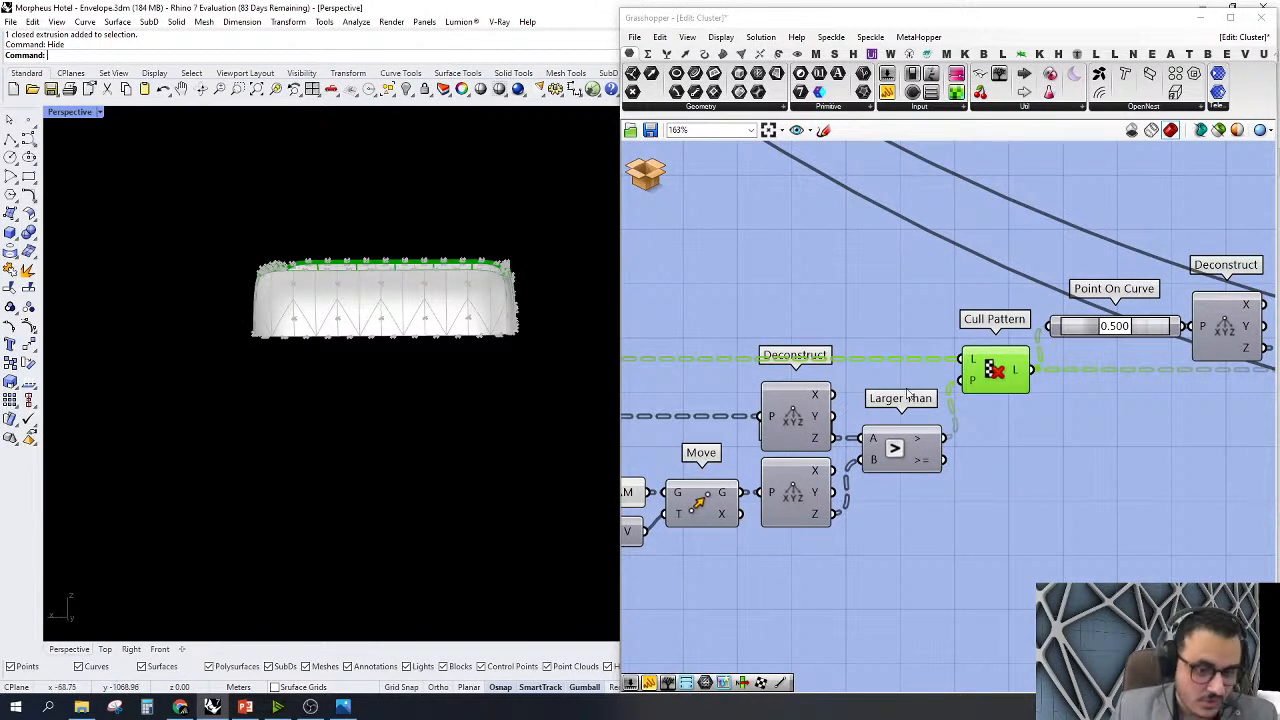
# Examine the downstream chain from Cull Pattern through Sort List, Merge and Dispatch to Sort Along Curve and List Item
pyautogui.scroll(-5, 907, 393)
pyautogui.scroll(4, 997, 400)
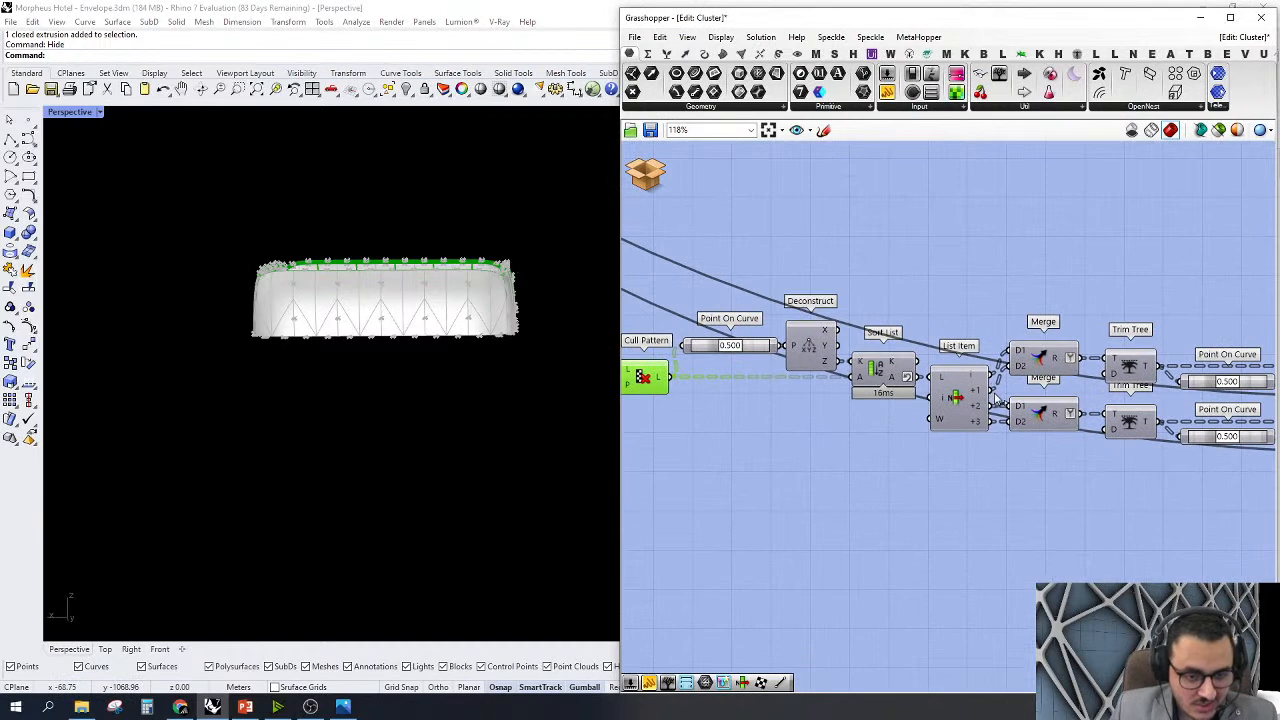
pyautogui.scroll(-5, 1000, 410)
pyautogui.scroll(5, 868, 375)
pyautogui.moveTo(998, 409); pyautogui.dragTo(919, 403, button='right')
pyautogui.moveTo(1093, 437); pyautogui.dragTo(996, 455, button='right')
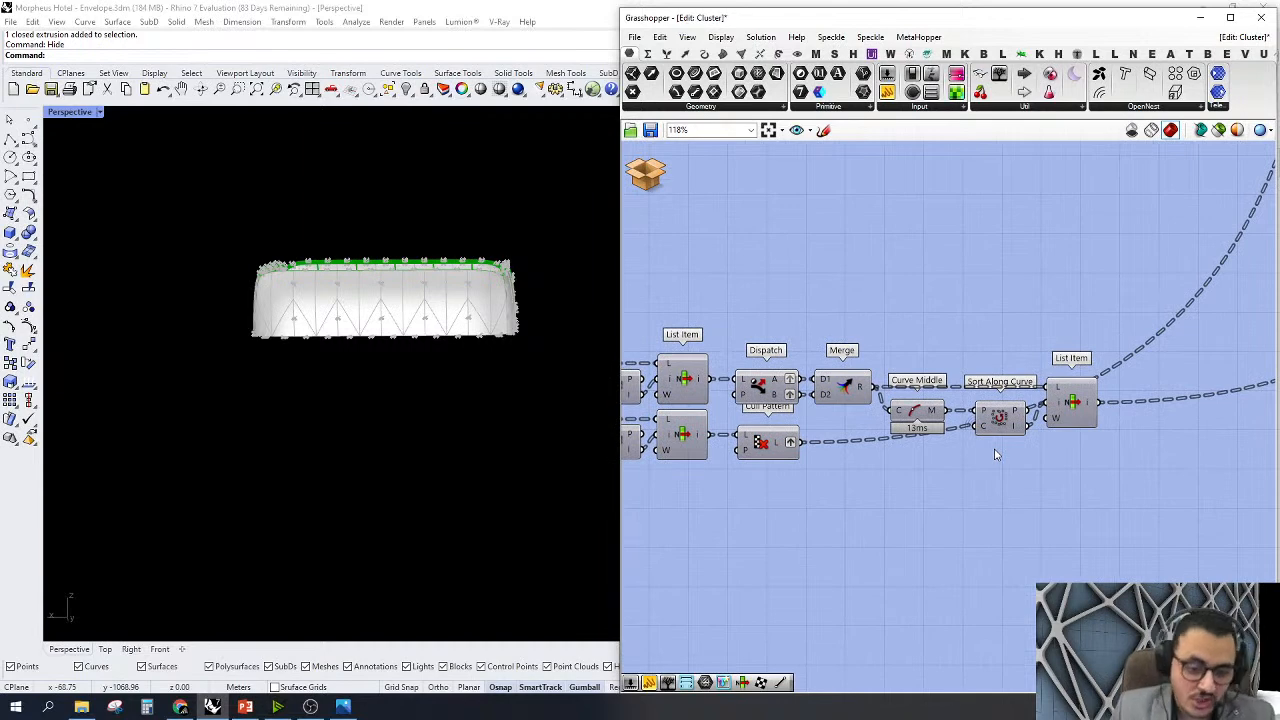
# Turn off the previews of the Deconstruct, Larger Than, Cull Pattern and Point On Curve components in the curve filtering chain
pyautogui.scroll(-5, 1054, 441)
pyautogui.scroll(3, 1031, 500)
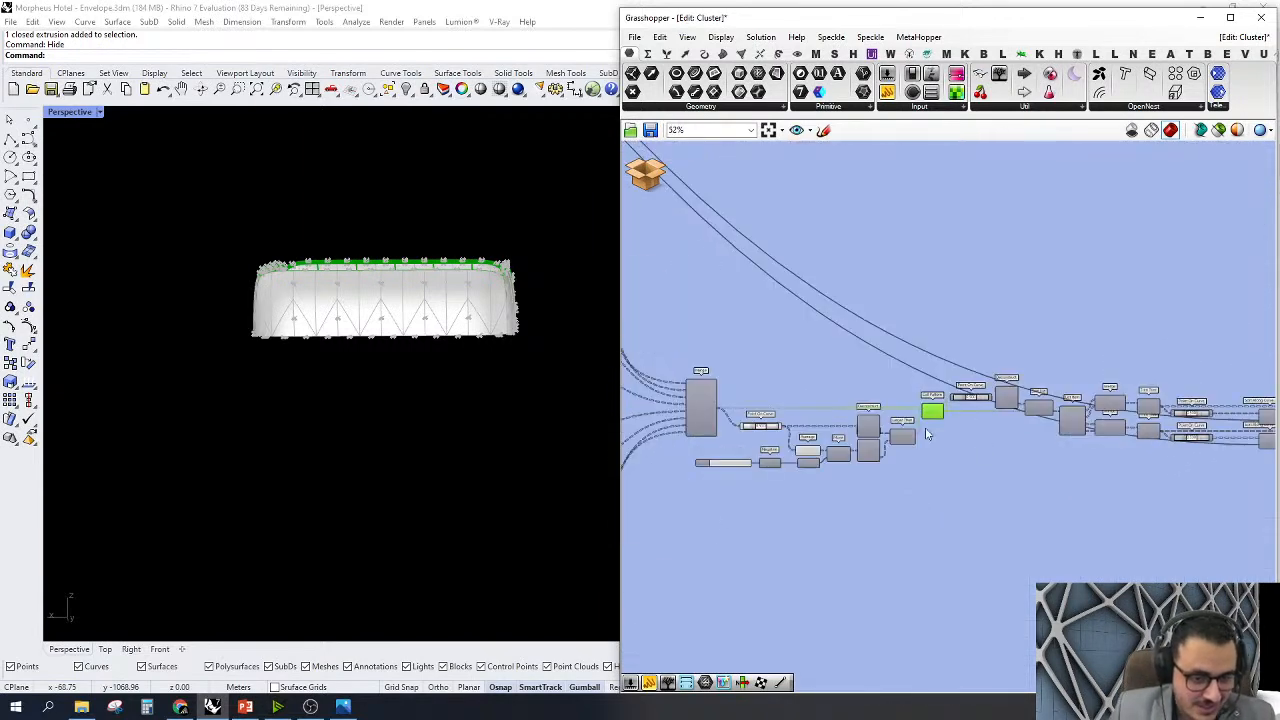
pyautogui.moveTo(965, 522); pyautogui.dragTo(770, 338)
pyautogui.rightClick(909, 245)
pyautogui.click(936, 268)
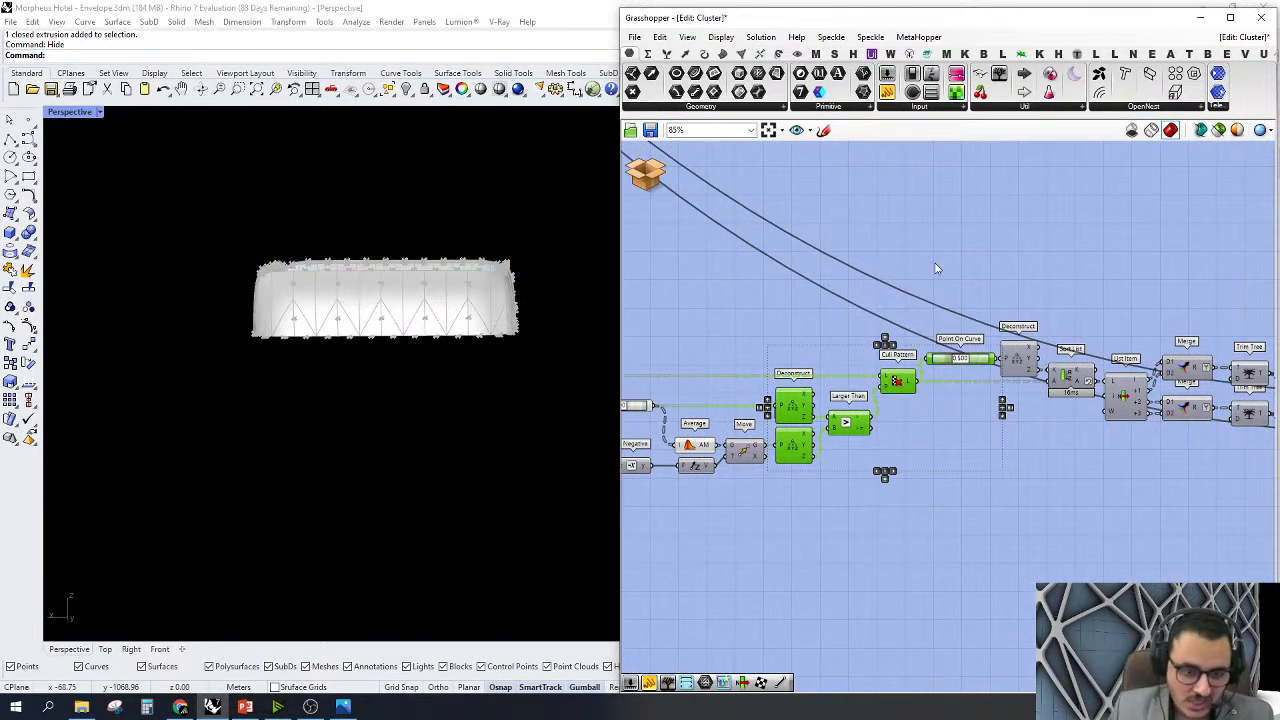
# Check the final Merge chain, then discard and close the cluster, declining to save the changes
pyautogui.scroll(-5, 686, 423)
pyautogui.scroll(4, 1000, 277)
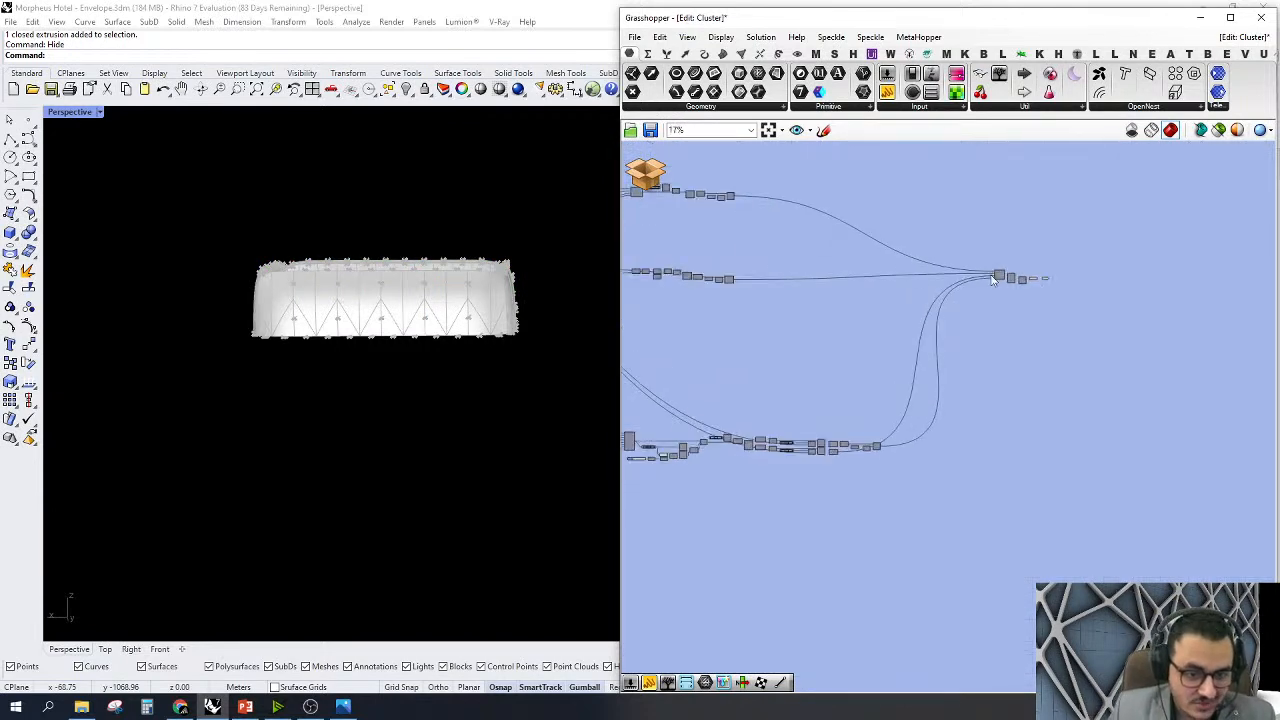
pyautogui.doubleClick(1066, 298)
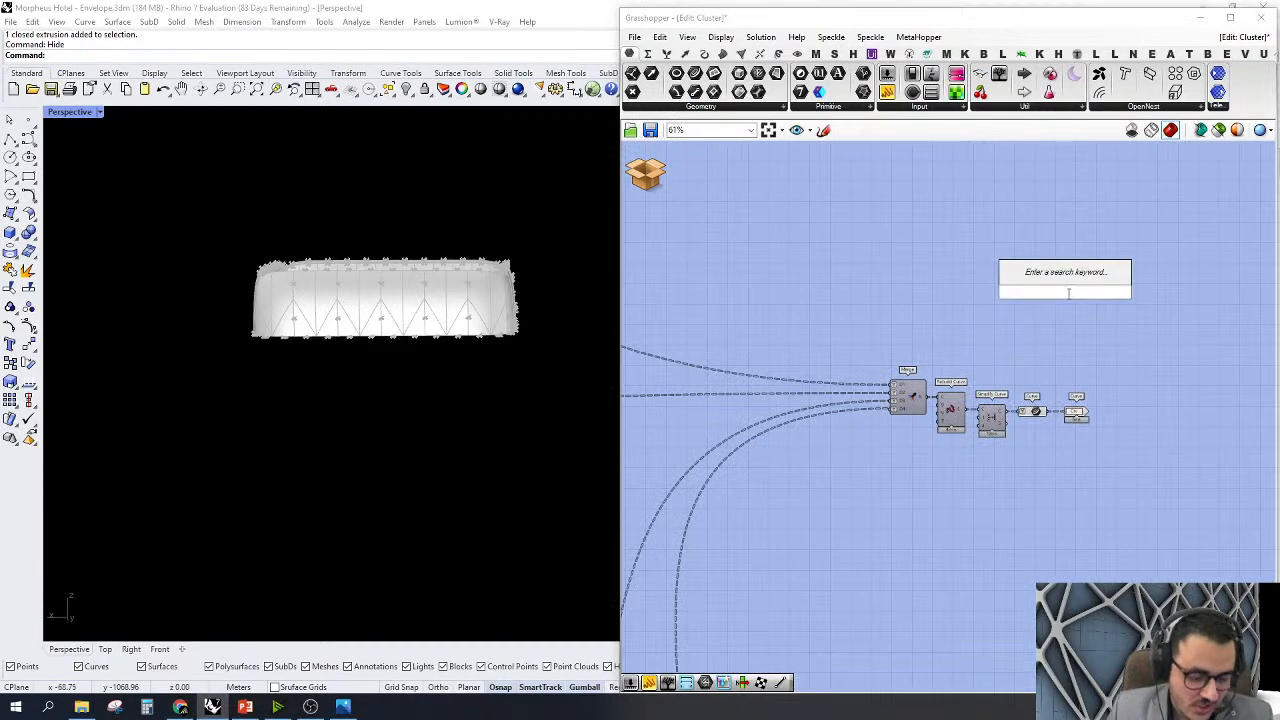
pyautogui.scroll(-3, 1174, 339)
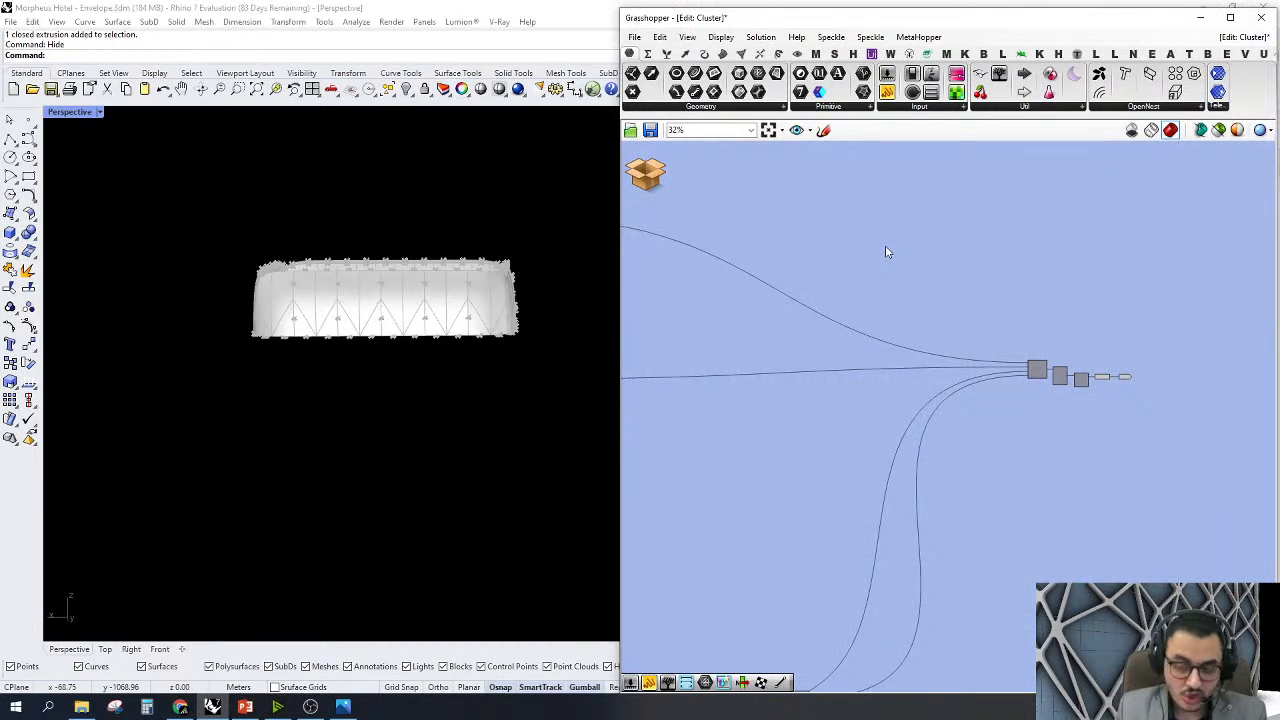
pyautogui.click(646, 176)
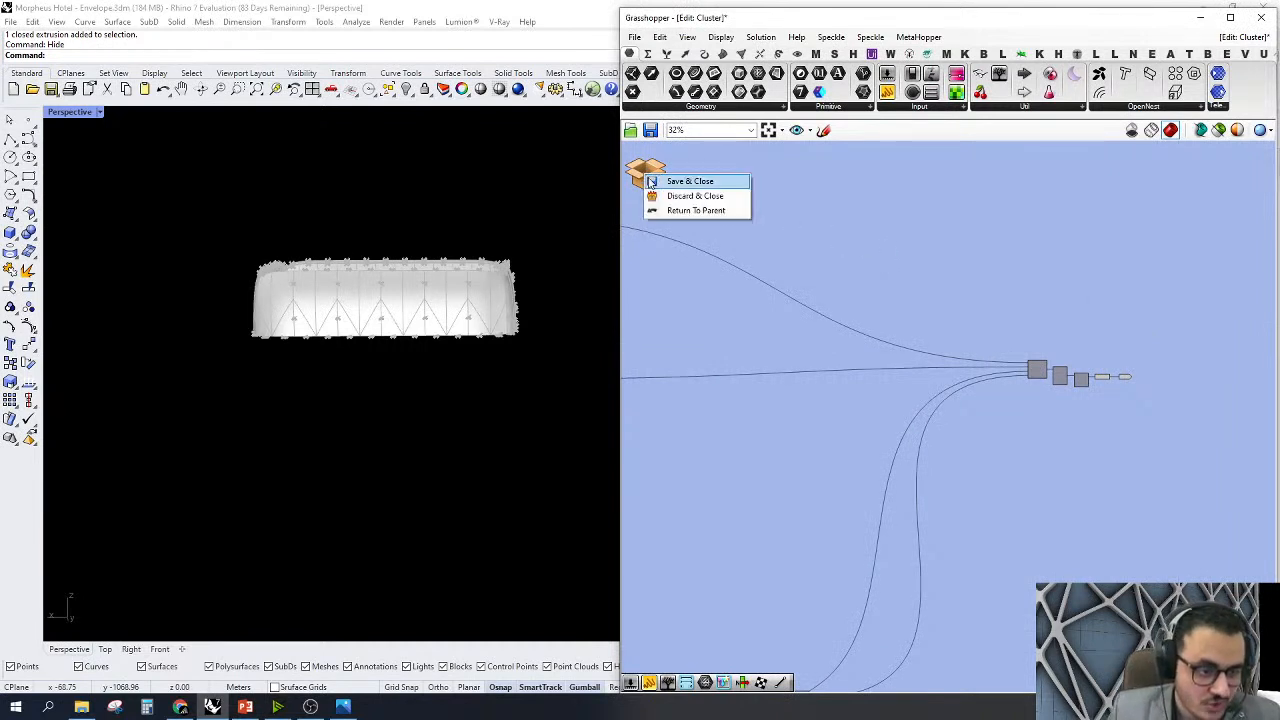
pyautogui.click(668, 196)
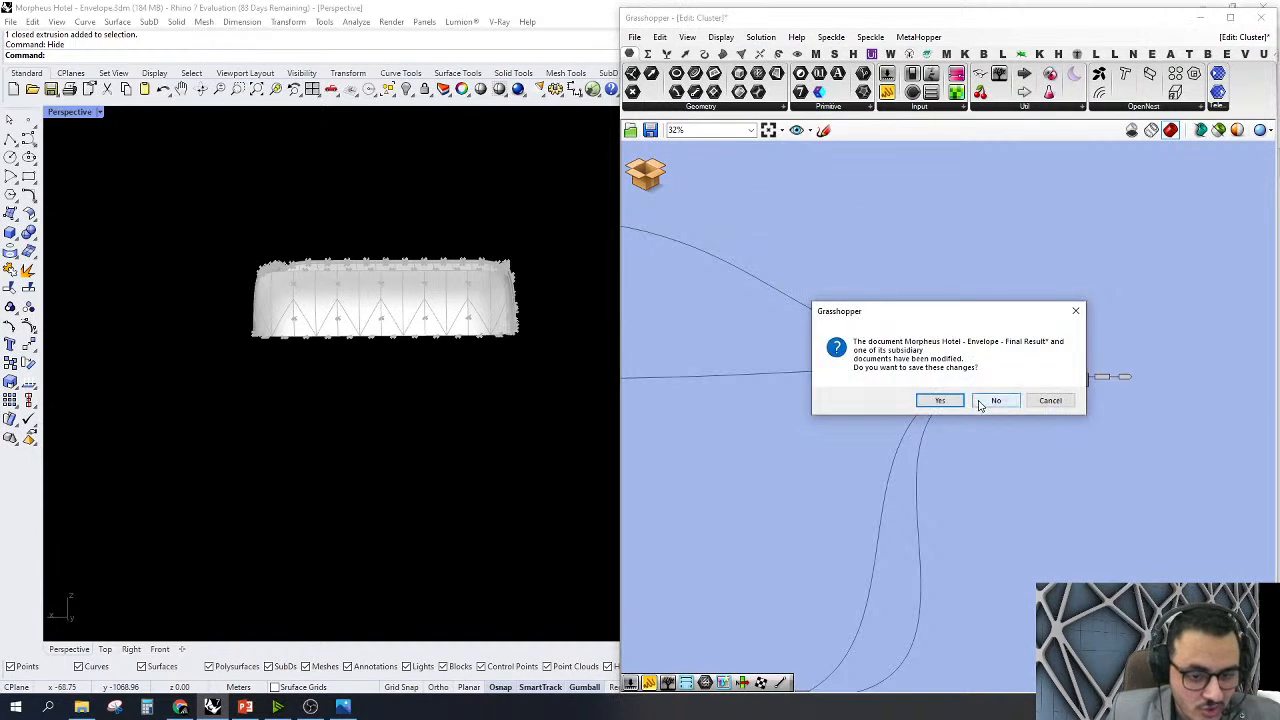
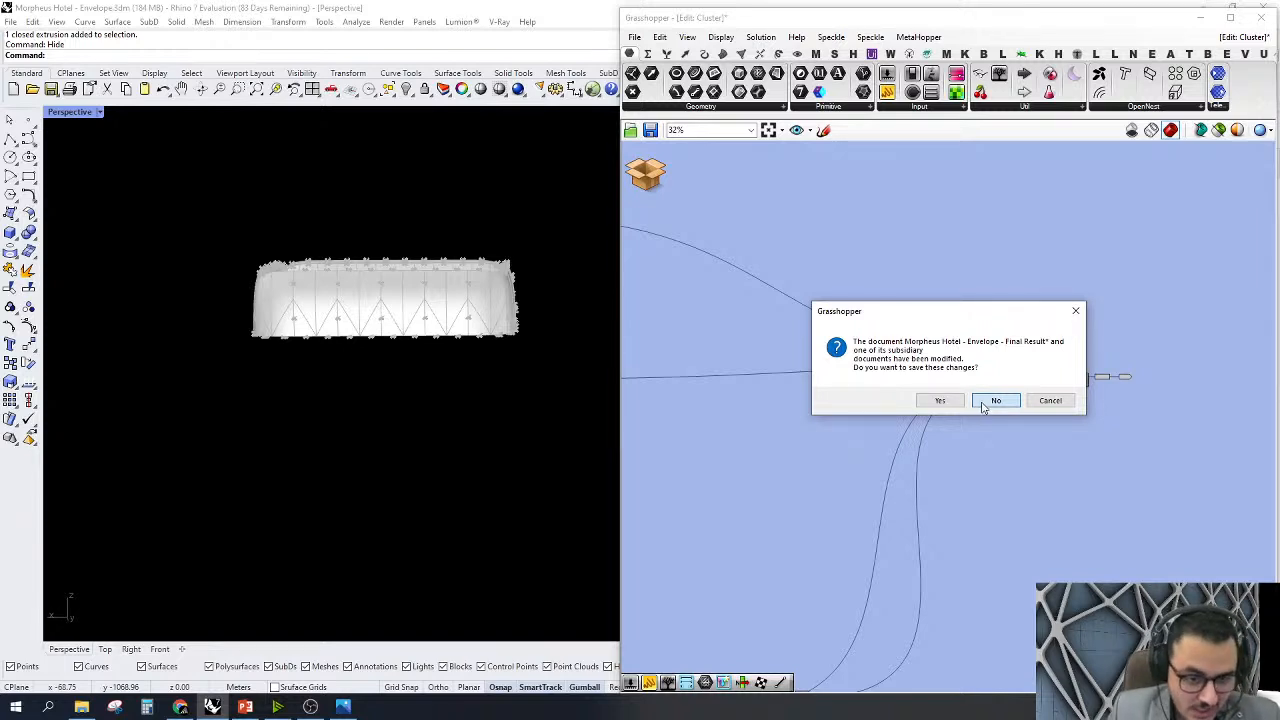
pyautogui.click(995, 400)
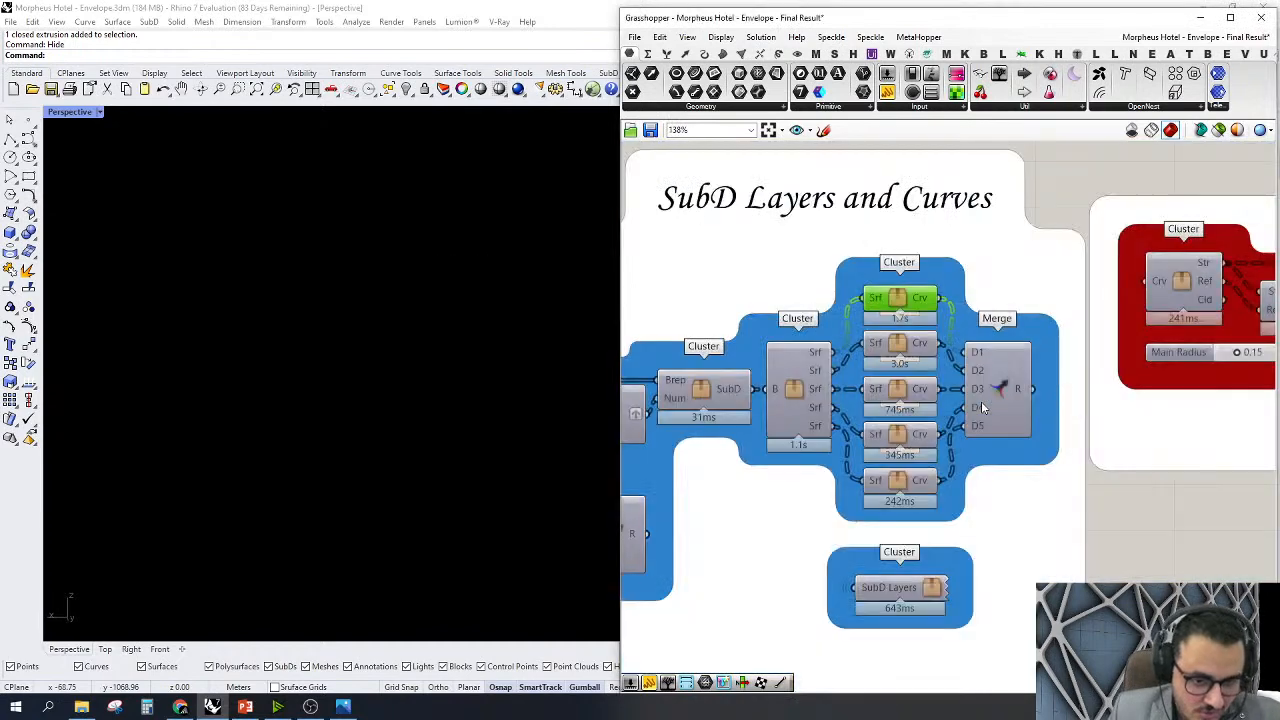
# Open the second surface-to-curve cluster under SubD Layers and Curves and select its final Curve parameter
pyautogui.click(901, 347)
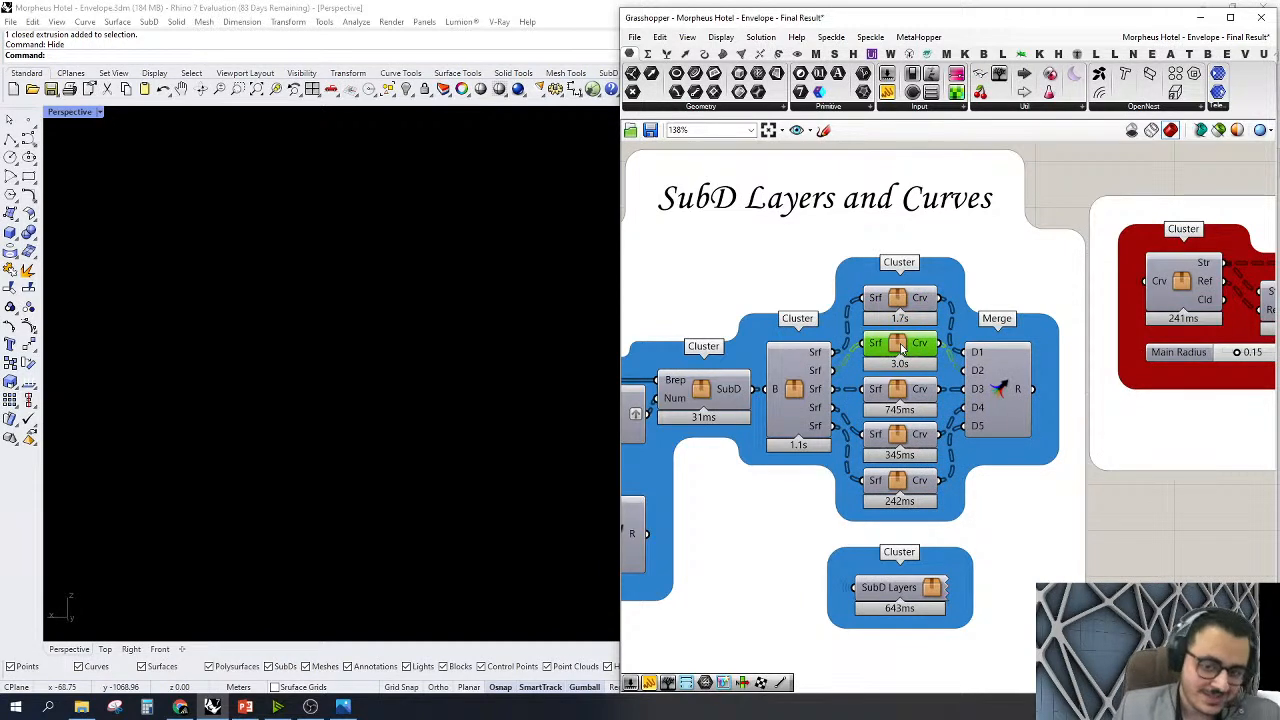
pyautogui.doubleClick(901, 347)
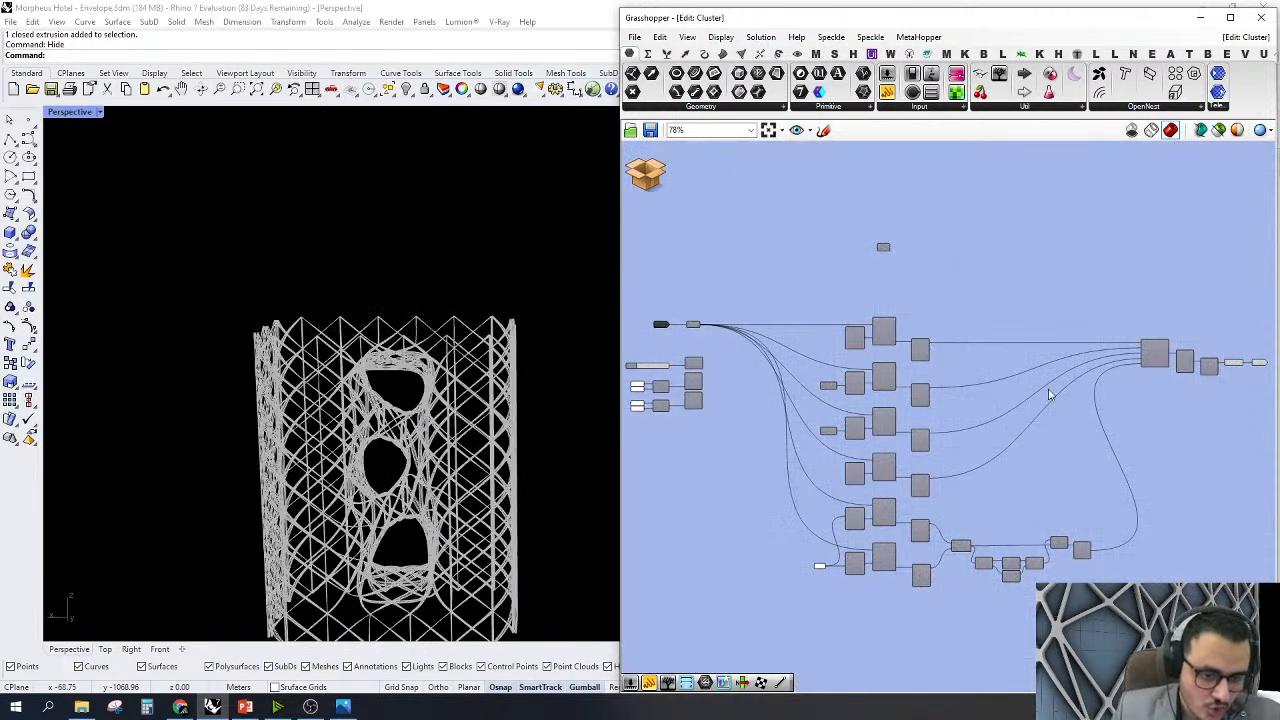
pyautogui.moveTo(1215, 371); pyautogui.dragTo(1006, 341, button='right')
pyautogui.scroll(4, 1006, 341)
pyautogui.click(1056, 319)
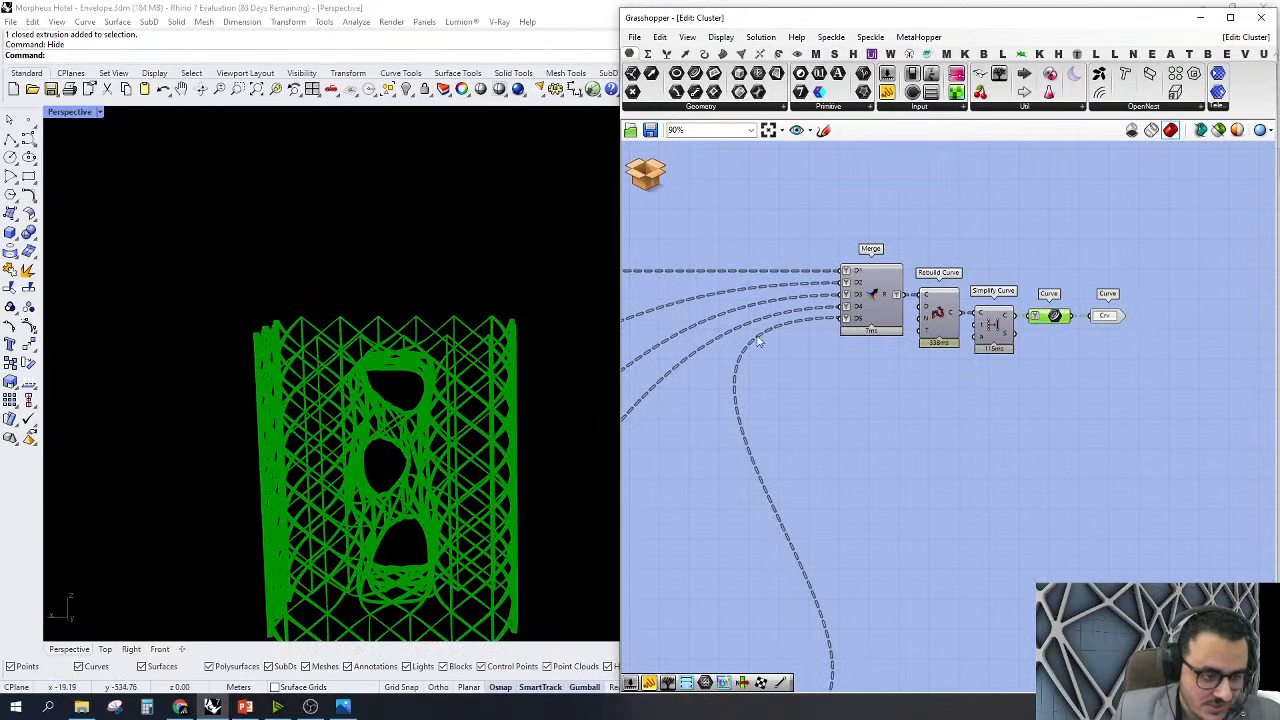
# Turn on the preview of the cluster's Surface parameter and inspect the envelope surface with its three openings
pyautogui.scroll(-4, 1050, 318)
pyautogui.scroll(6, 820, 354)
pyautogui.moveTo(795, 323); pyautogui.dragTo(1136, 331, button='right')
pyautogui.rightClick(789, 323)
pyautogui.click(824, 350)
pyautogui.click(815, 380)
pyautogui.scroll(6, 496, 380)
pyautogui.moveTo(494, 381); pyautogui.dragTo(454, 394, button='right')
pyautogui.scroll(-6, 425, 340)
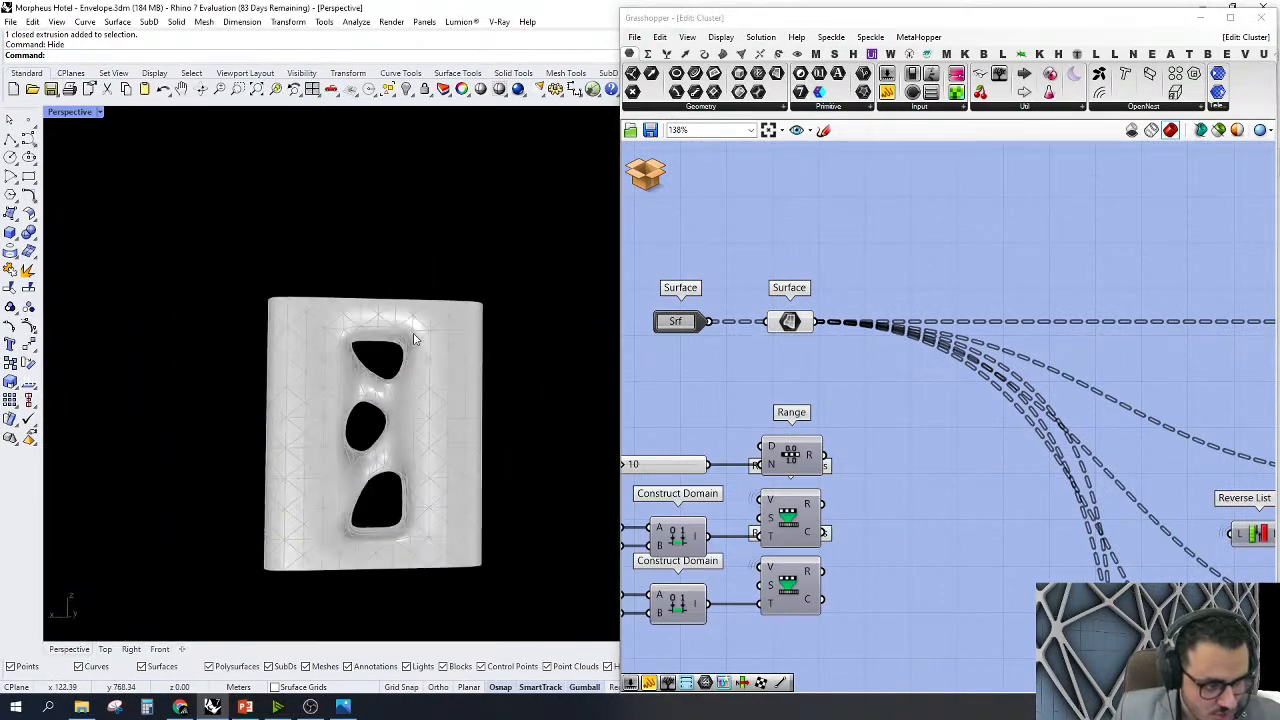
# Turn on the previews of the two Interpolate components feeding the two-input Merge and select the upper one
pyautogui.scroll(-5, 857, 463)
pyautogui.scroll(3, 860, 480)
pyautogui.scroll(3, 867, 538)
pyautogui.scroll(-2, 870, 535)
pyautogui.scroll(2, 872, 533)
pyautogui.rightClick(1043, 427)
pyautogui.click(1068, 448)
pyautogui.moveTo(697, 543); pyautogui.dragTo(926, 494, button='right')
pyautogui.click(846, 363)
pyautogui.rightClick(849, 361)
pyautogui.moveTo(727, 248); pyautogui.dragTo(694, 473)
pyautogui.rightClick(777, 216)
pyautogui.click(822, 218)
pyautogui.click(720, 323)
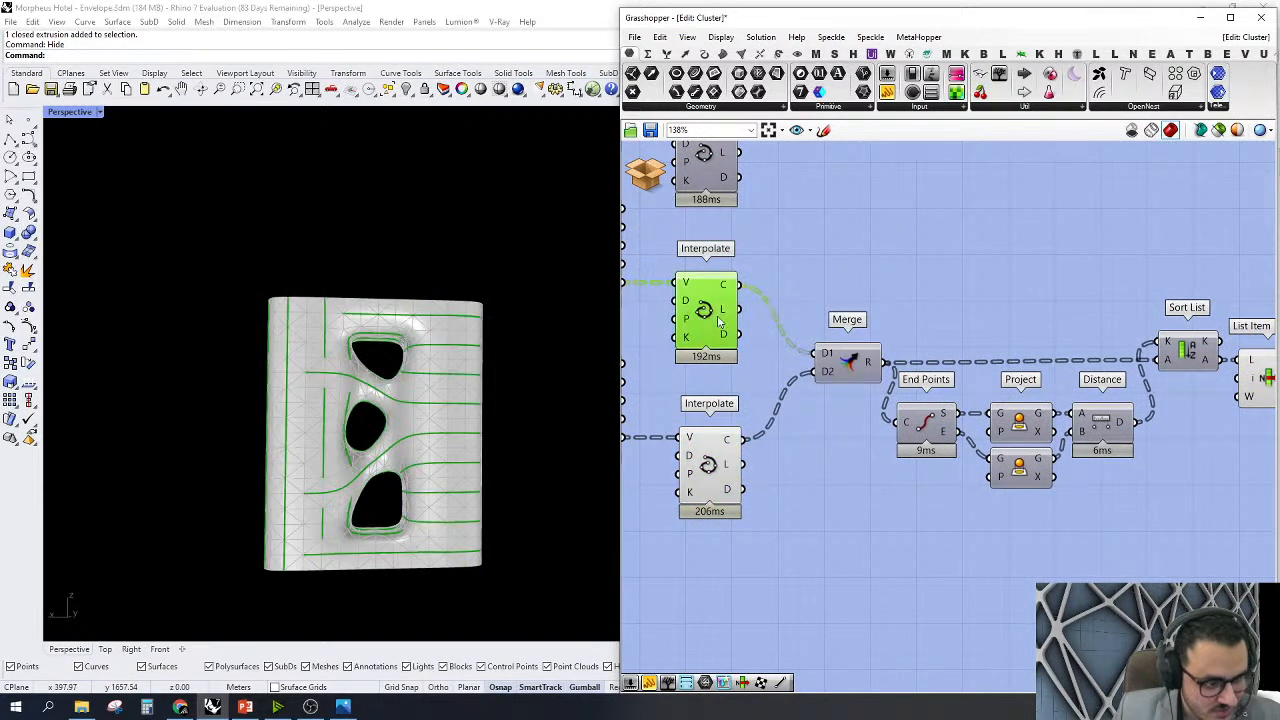
# Inspect the interpolated curves around the envelope, then turn off the previews of the Interpolate-to-Project components
pyautogui.moveTo(370, 460); pyautogui.dragTo(460, 420, button='right')
pyautogui.scroll(3, 478, 396)
pyautogui.scroll(-2, 820, 258)
pyautogui.rightClick(820, 258)
pyautogui.click(955, 285)
pyautogui.moveTo(929, 337); pyautogui.dragTo(671, 612)
pyautogui.rightClick(976, 276)
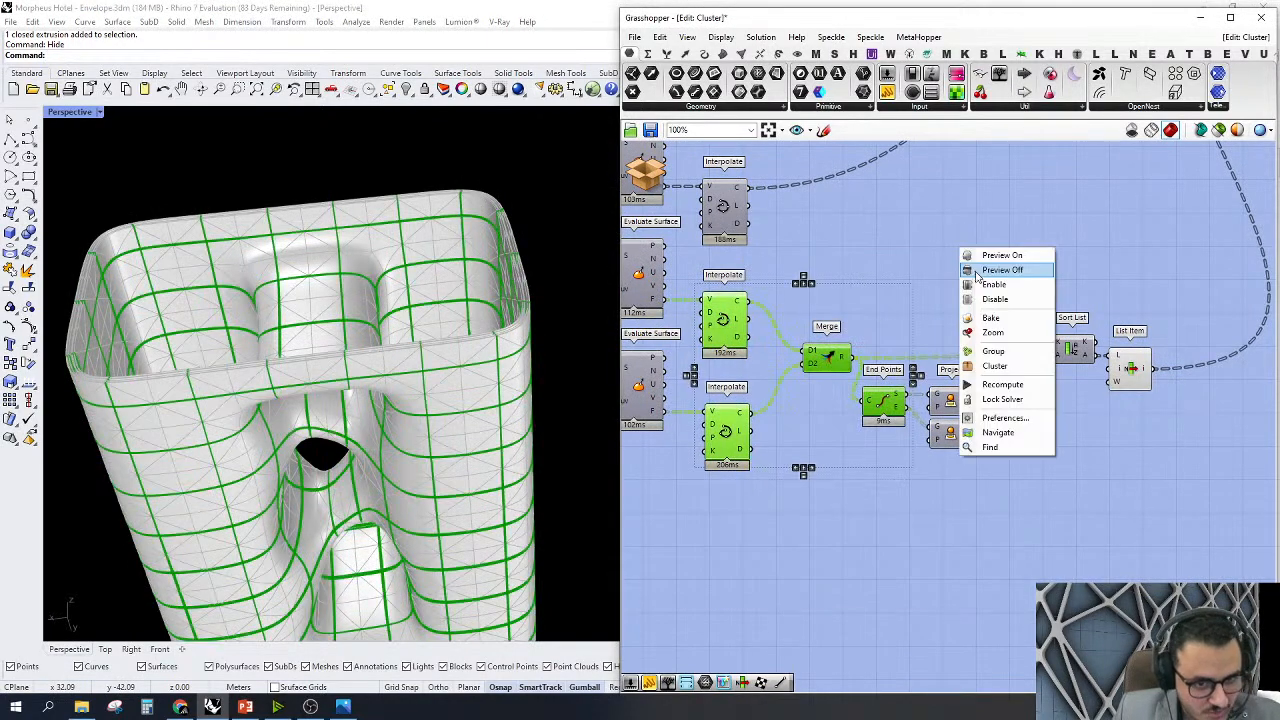
pyautogui.click(977, 270)
# Select the List Item after Sort List and inspect the curves it outputs along the whole envelope
pyautogui.click(1128, 370)
pyautogui.moveTo(330, 330); pyautogui.dragTo(352, 489, button='right')
pyautogui.scroll(-6, 989, 438)
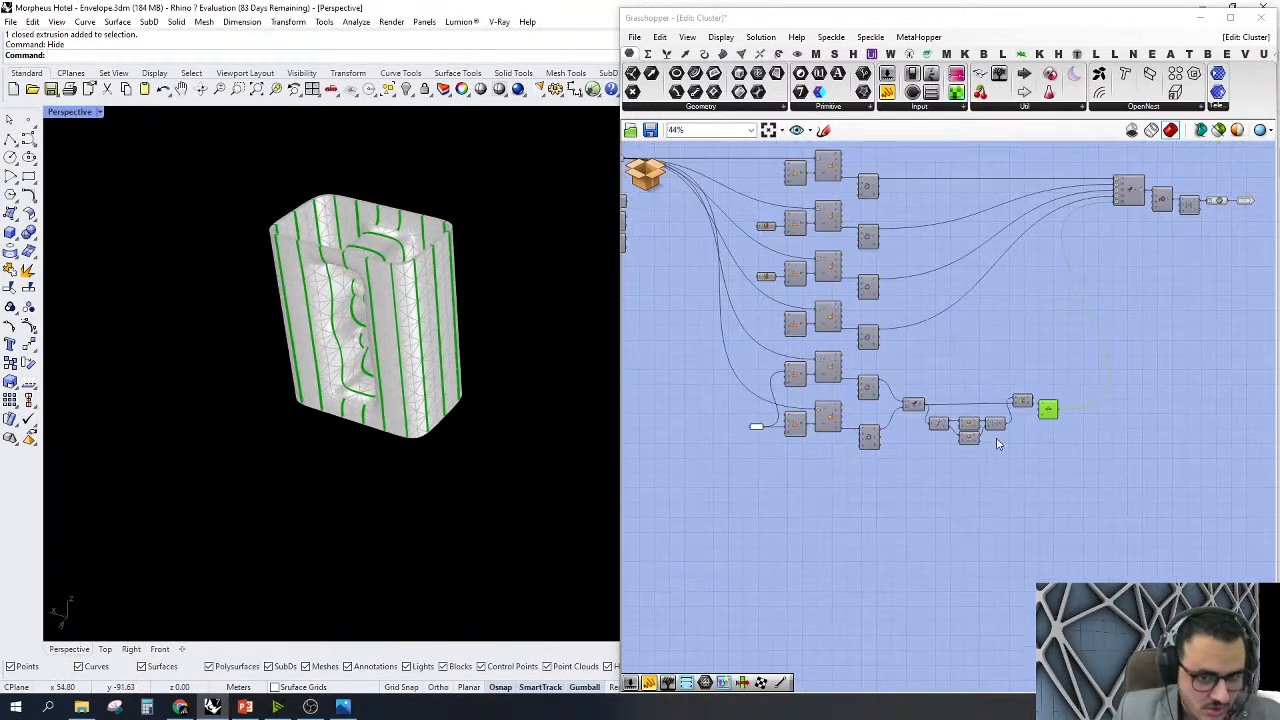
pyautogui.scroll(1, 824, 254)
pyautogui.scroll(2, 965, 298)
pyautogui.scroll(3, 962, 295)
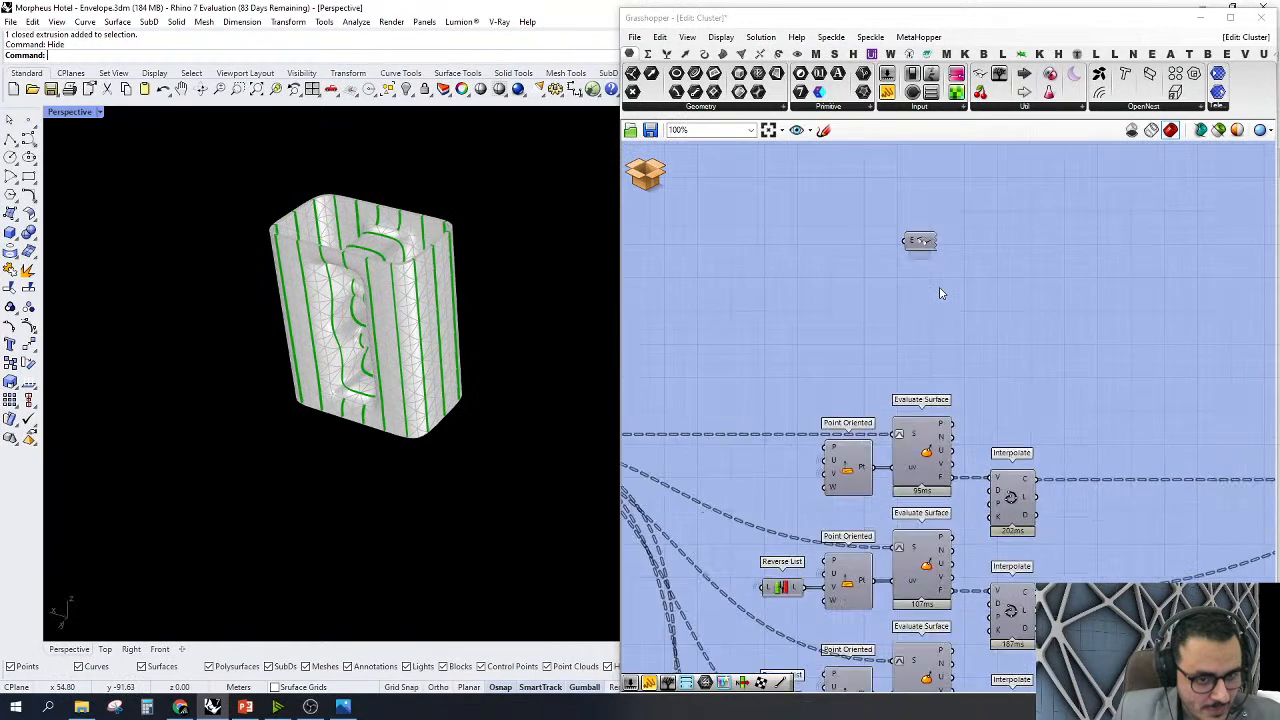
# Shift the standalone component above the Evaluate Surface components slightly, then discard and close the second cluster
pyautogui.moveTo(922, 246); pyautogui.dragTo(950, 246)
pyautogui.click(648, 185)
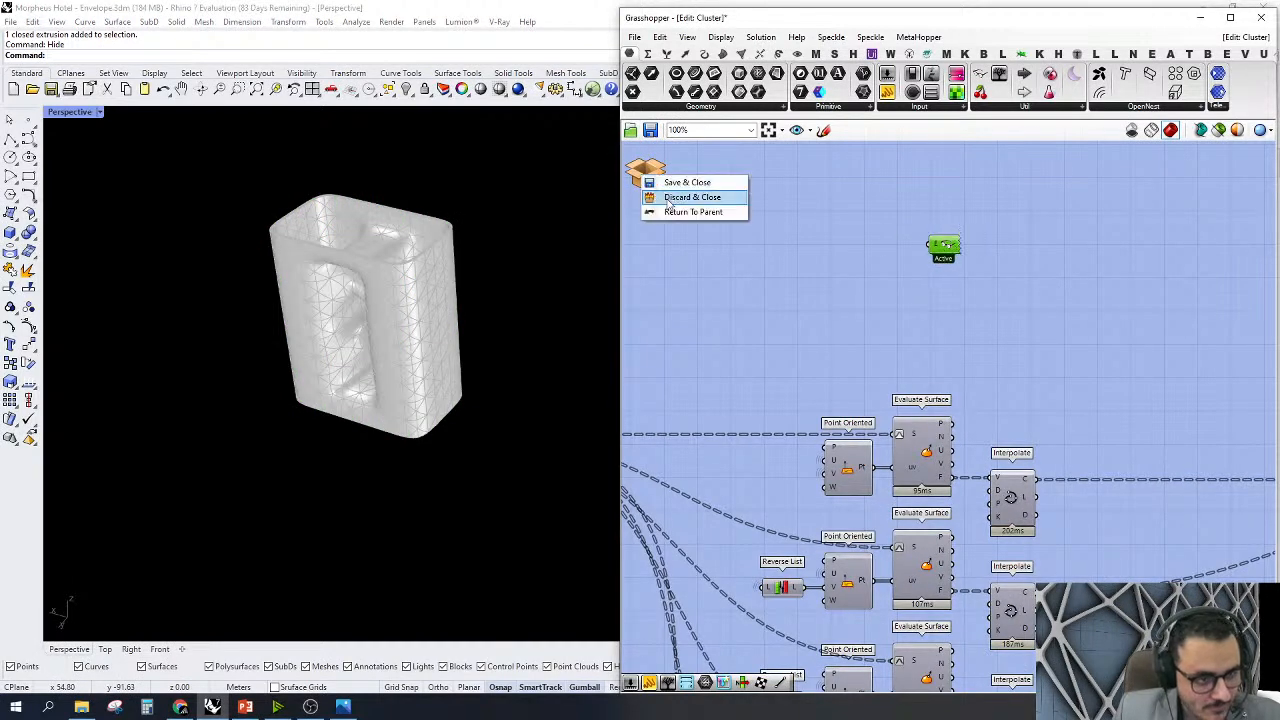
pyautogui.click(686, 191)
pyautogui.click(943, 400)
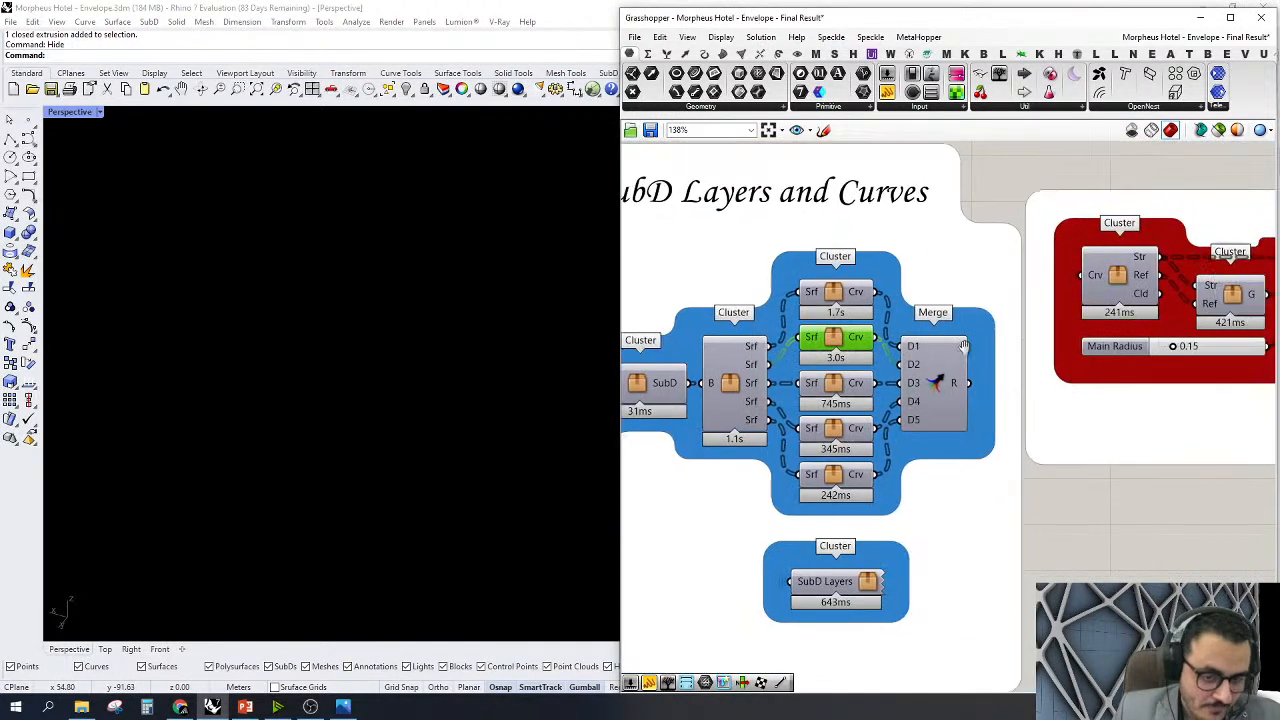
# Open the third surface-to-curve cluster and examine its component chain from Trim Tree to Loft and Dispatch
pyautogui.click(808, 366)
pyautogui.doubleClick(808, 366)
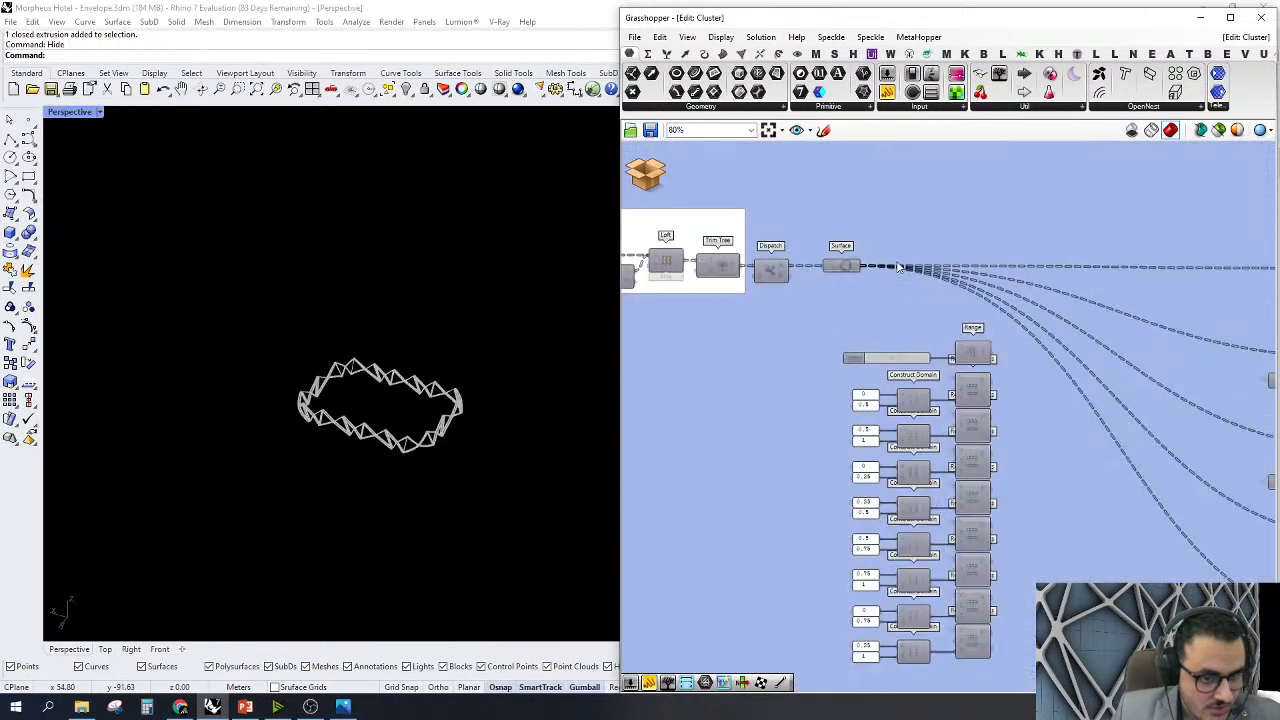
pyautogui.scroll(3, 996, 376)
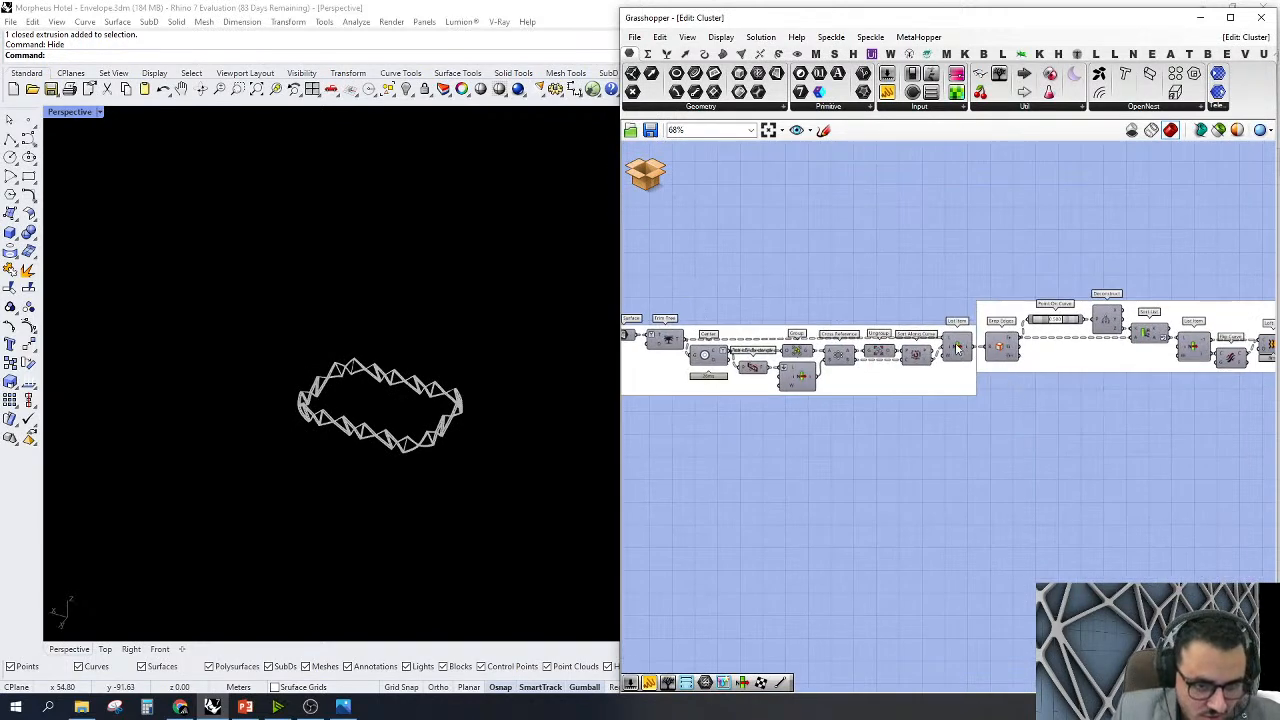
pyautogui.scroll(2, 960, 350)
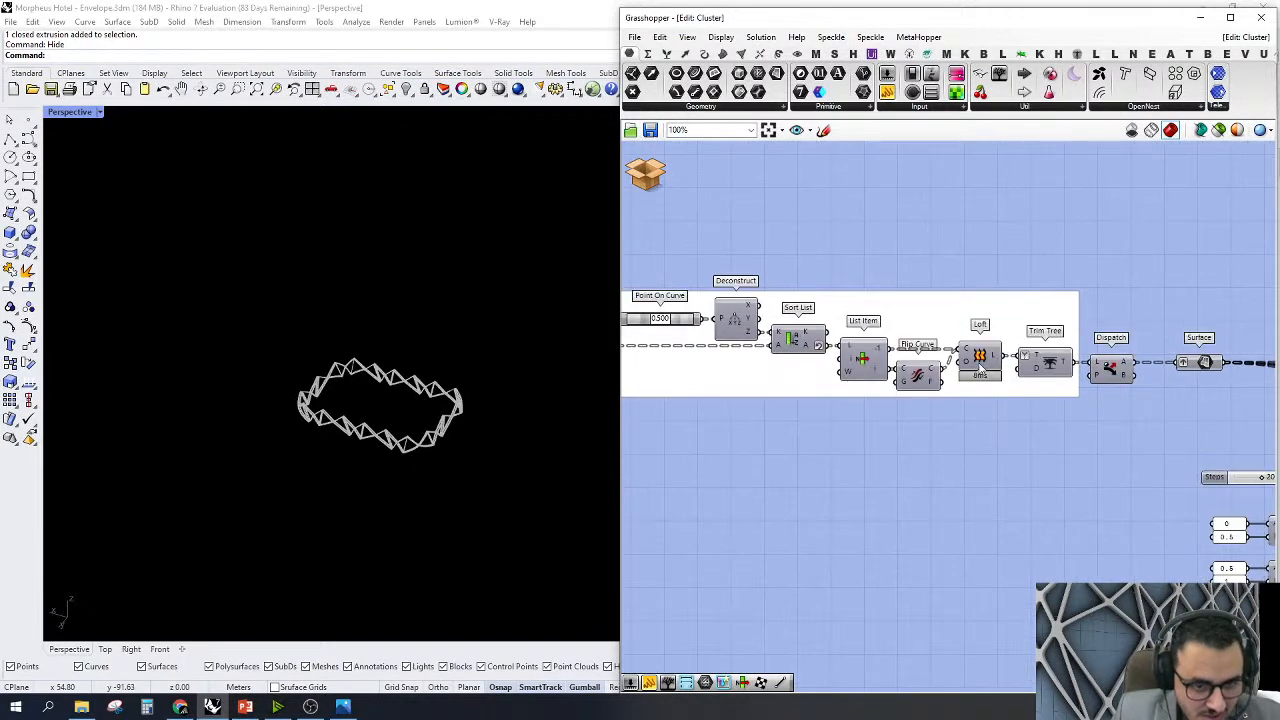
# Turn on the preview of the Surface parameter at the start of the cluster
pyautogui.rightClick(980, 357)
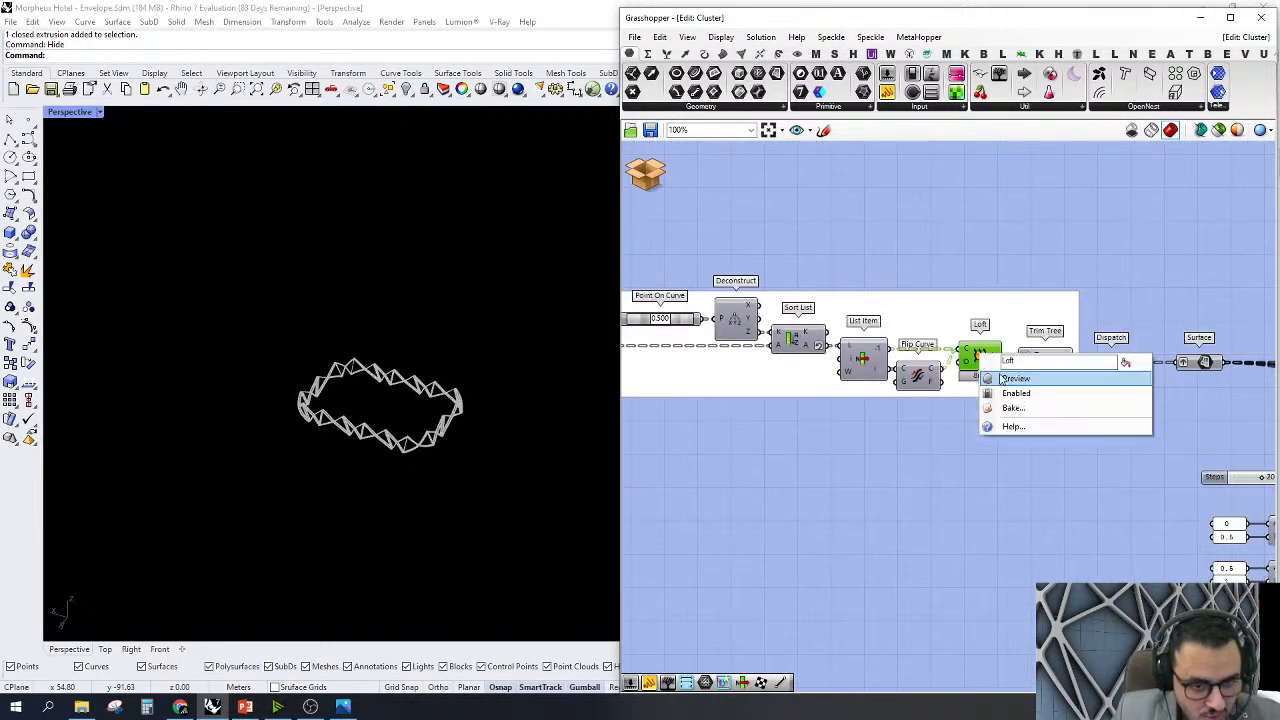
pyautogui.scroll(-3, 900, 450)
pyautogui.scroll(2, 780, 430)
pyautogui.rightClick(669, 343)
pyautogui.click(700, 365)
pyautogui.scroll(5, 420, 455)
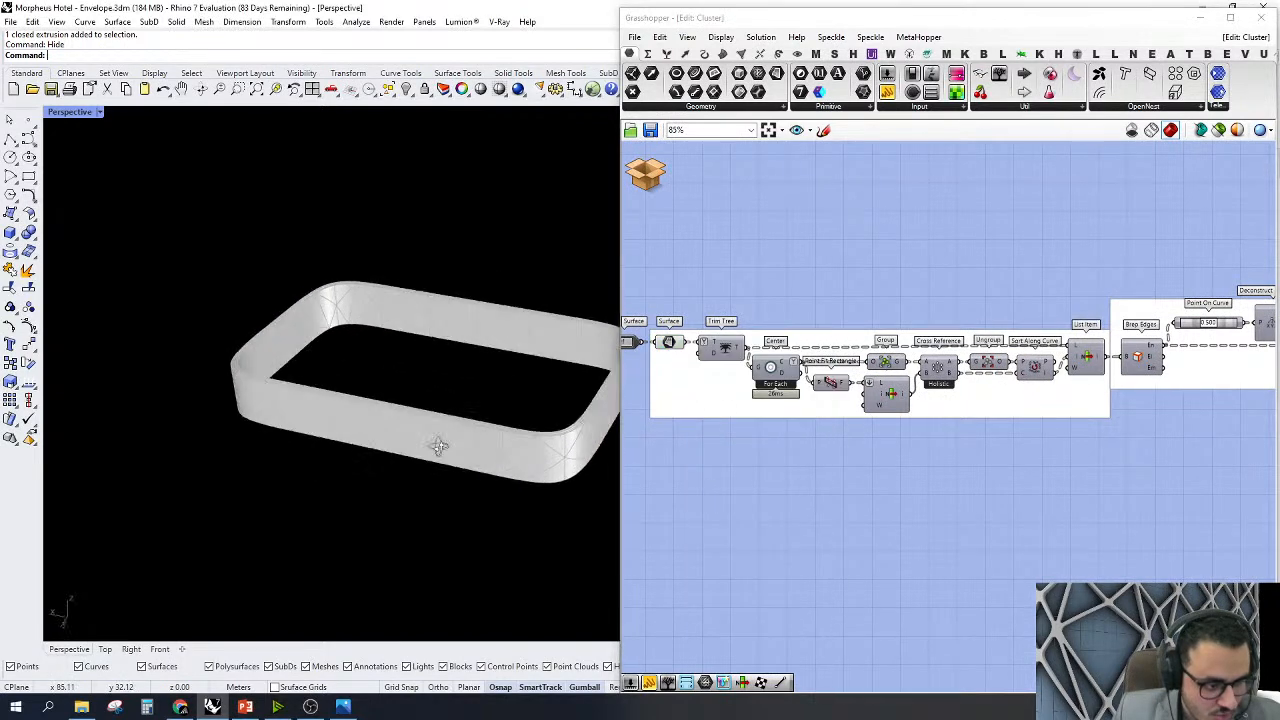
# Inspect the previewed ring surface closely from several angles, focusing on its rounded corners
pyautogui.scroll(5, 455, 530)
pyautogui.scroll(-3, 426, 424)
pyautogui.scroll(2, 700, 360)
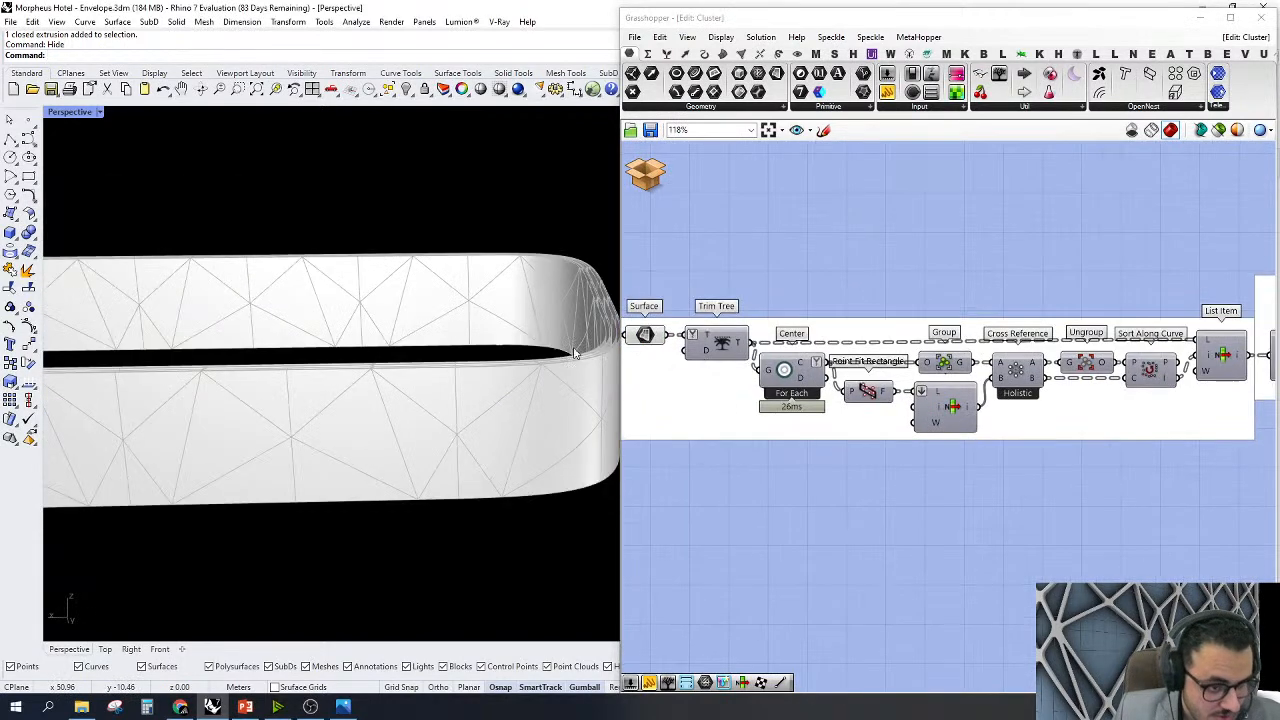
pyautogui.moveTo(494, 392); pyautogui.dragTo(419, 384, button='right')
pyautogui.scroll(-3, 357, 425)
pyautogui.scroll(8, 491, 410)
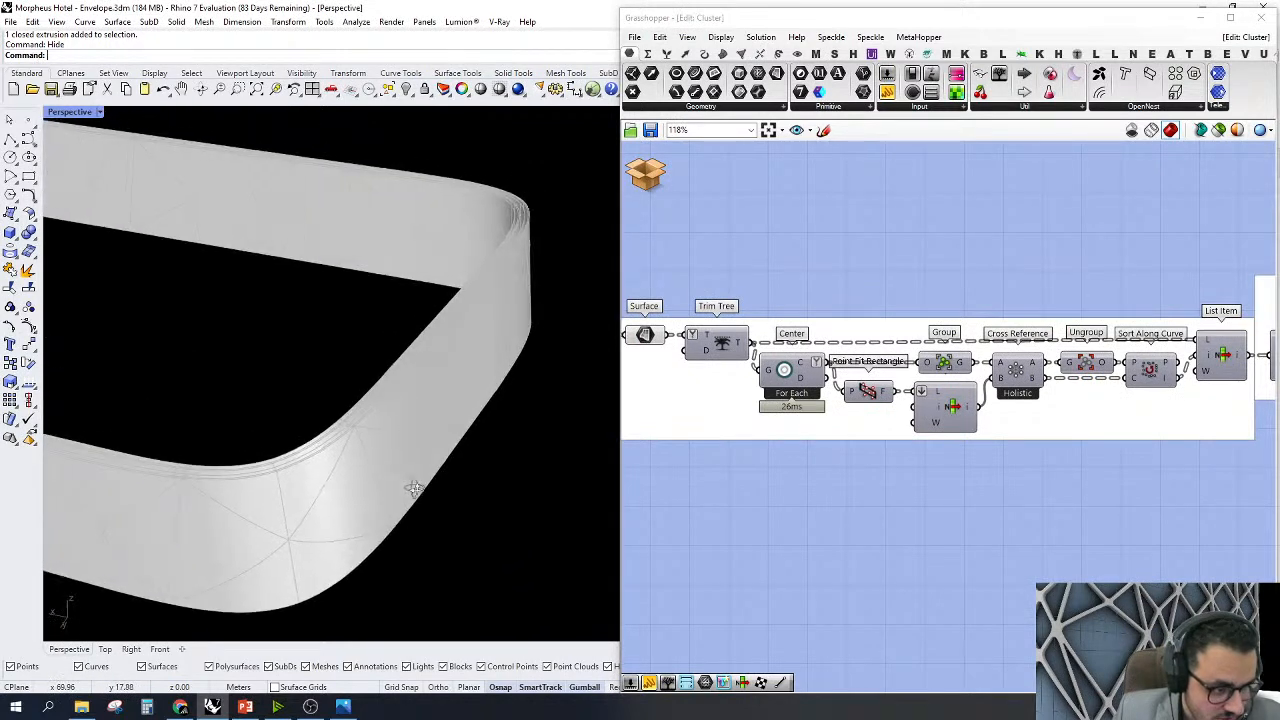
pyautogui.scroll(-2, 940, 375)
pyautogui.scroll(2, 730, 340)
# Turn off the input Surface parameter's preview and review the grouped sorting logic from Center through Brep Edges to List Item
pyautogui.rightClick(730, 340)
pyautogui.click(770, 360)
pyautogui.moveTo(983, 378); pyautogui.dragTo(894, 366, button='right')
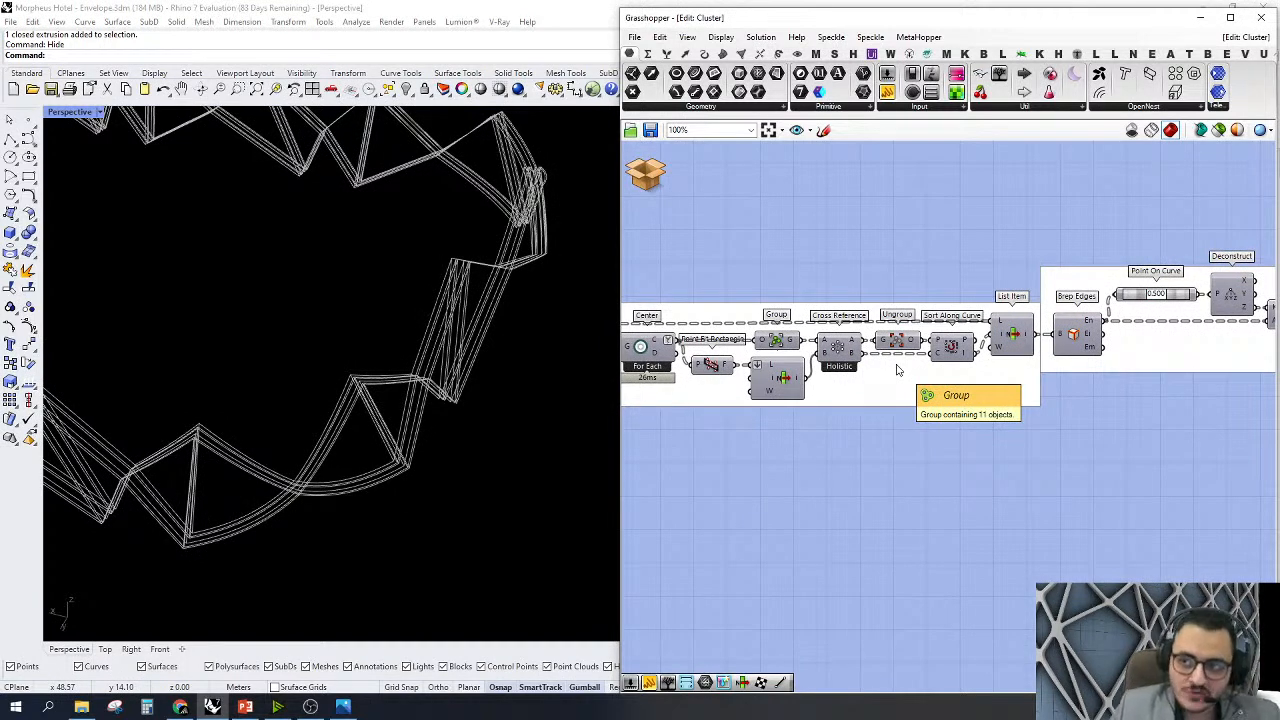
pyautogui.scroll(-2, 837, 423)
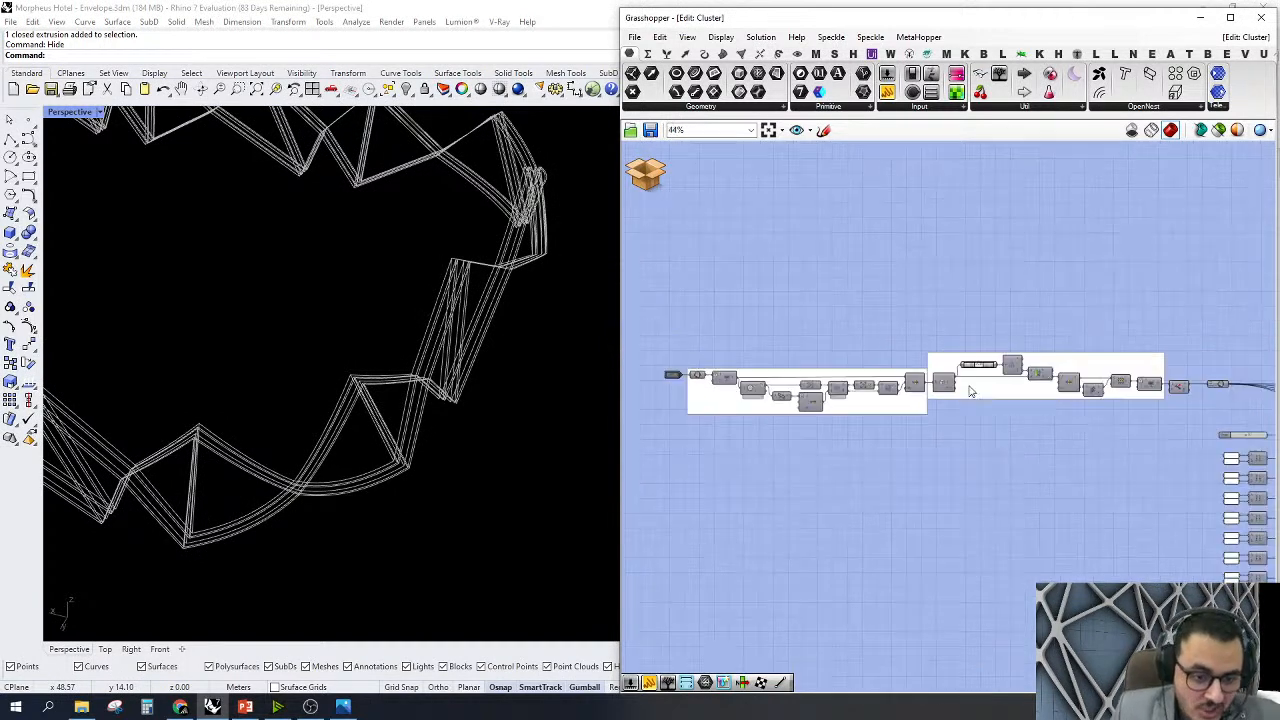
pyautogui.scroll(2, 1220, 411)
pyautogui.scroll(1, 1091, 409)
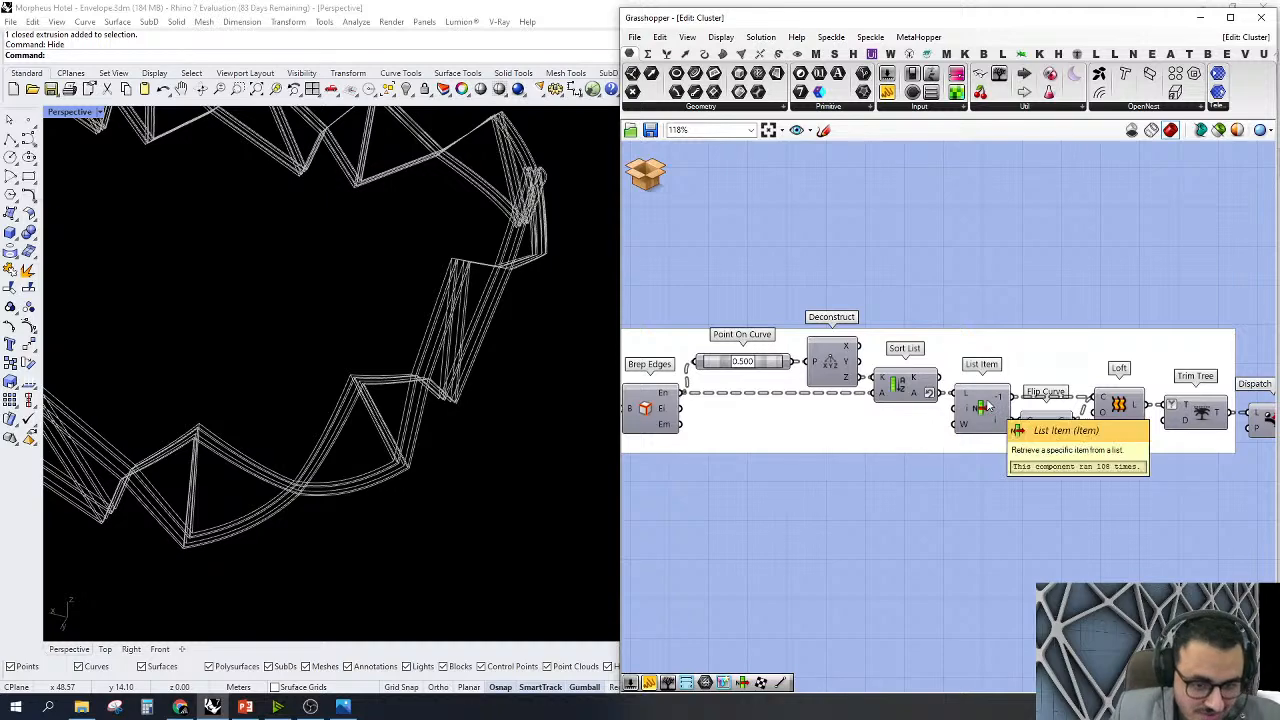
# Turn on the Loft component's preview and inspect the lofted surfaces around the ring's corner
pyautogui.click(1120, 410)
pyautogui.rightClick(1118, 410)
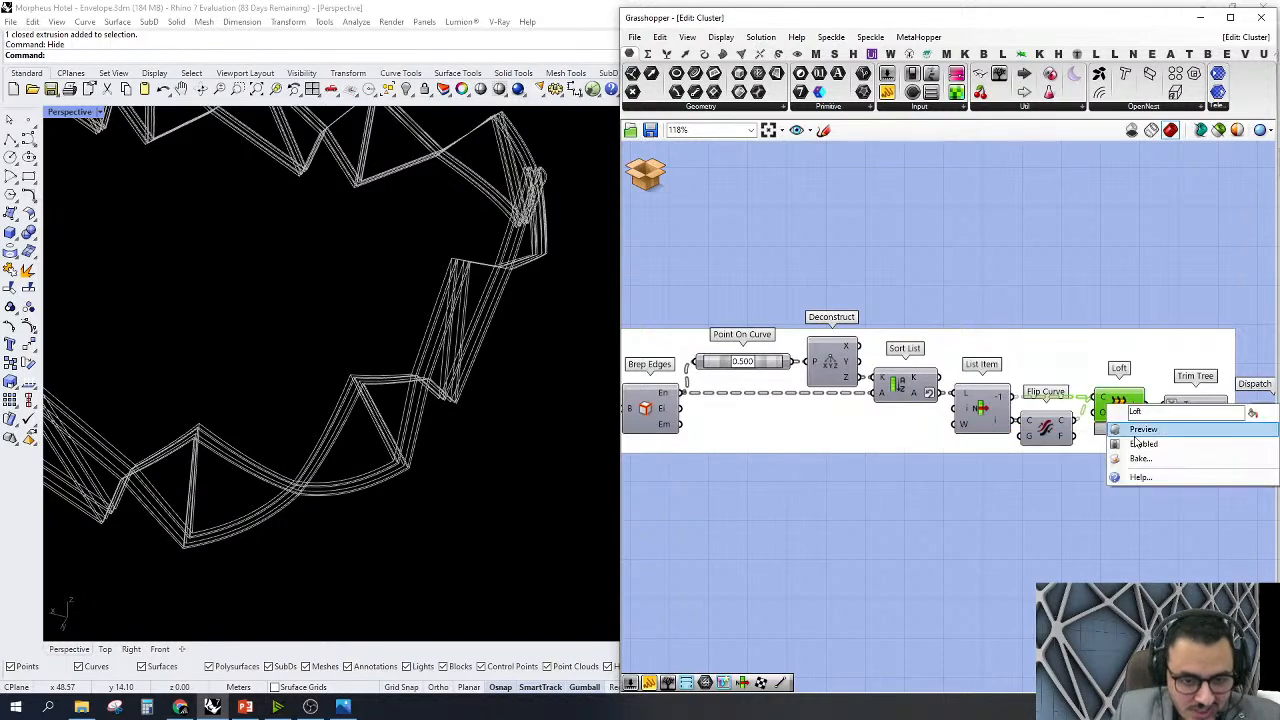
pyautogui.click(1138, 436)
pyautogui.moveTo(330, 420); pyautogui.dragTo(413, 388, button='right')
pyautogui.scroll(-5, 415, 388)
pyautogui.scroll(5, 392, 455)
pyautogui.moveTo(390, 464); pyautogui.dragTo(494, 428, button='right')
pyautogui.click(855, 540)
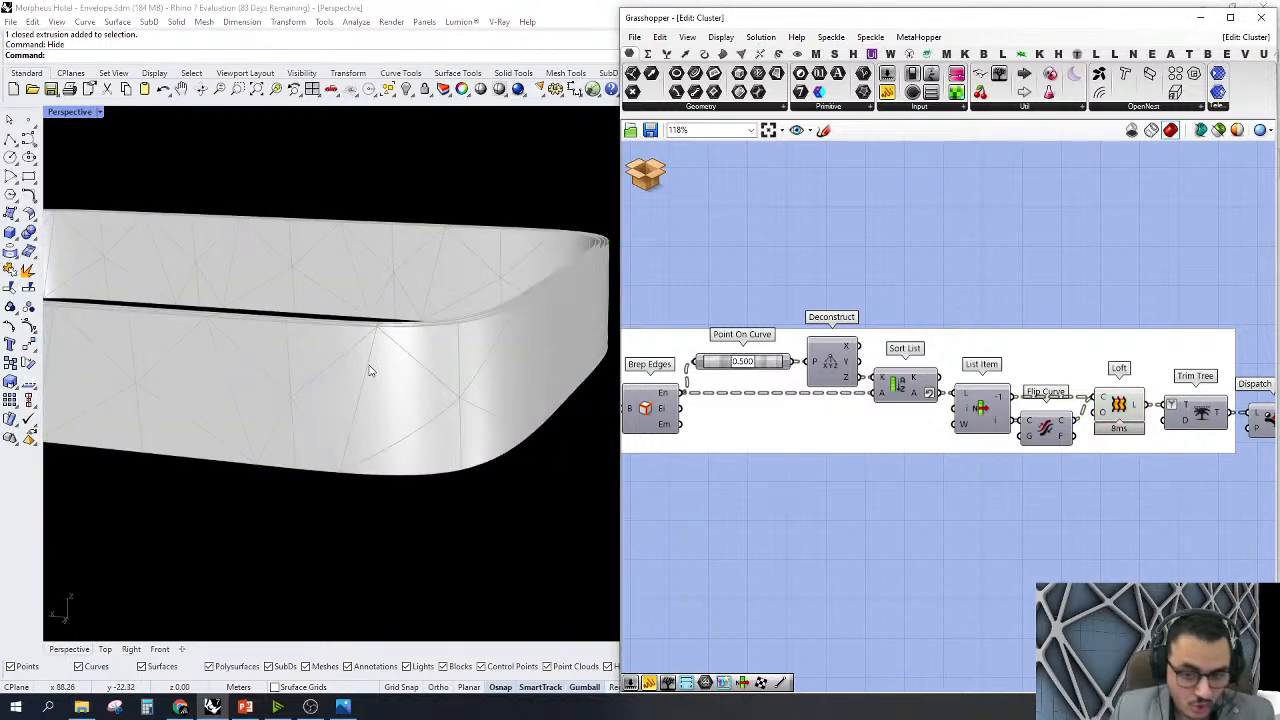
# Turn off the Loft component's preview and bring the Dispatch and Surface components after it into focus
pyautogui.moveTo(1065, 393); pyautogui.dragTo(943, 389, button='right')
pyautogui.rightClick(1005, 402)
pyautogui.click(1037, 425)
pyautogui.moveTo(1155, 470); pyautogui.dragTo(955, 402, button='right')
# Turn on the preview of the Surface parameter after Dispatch and inspect the dispatched surface panels against the curve network
pyautogui.click(962, 343)
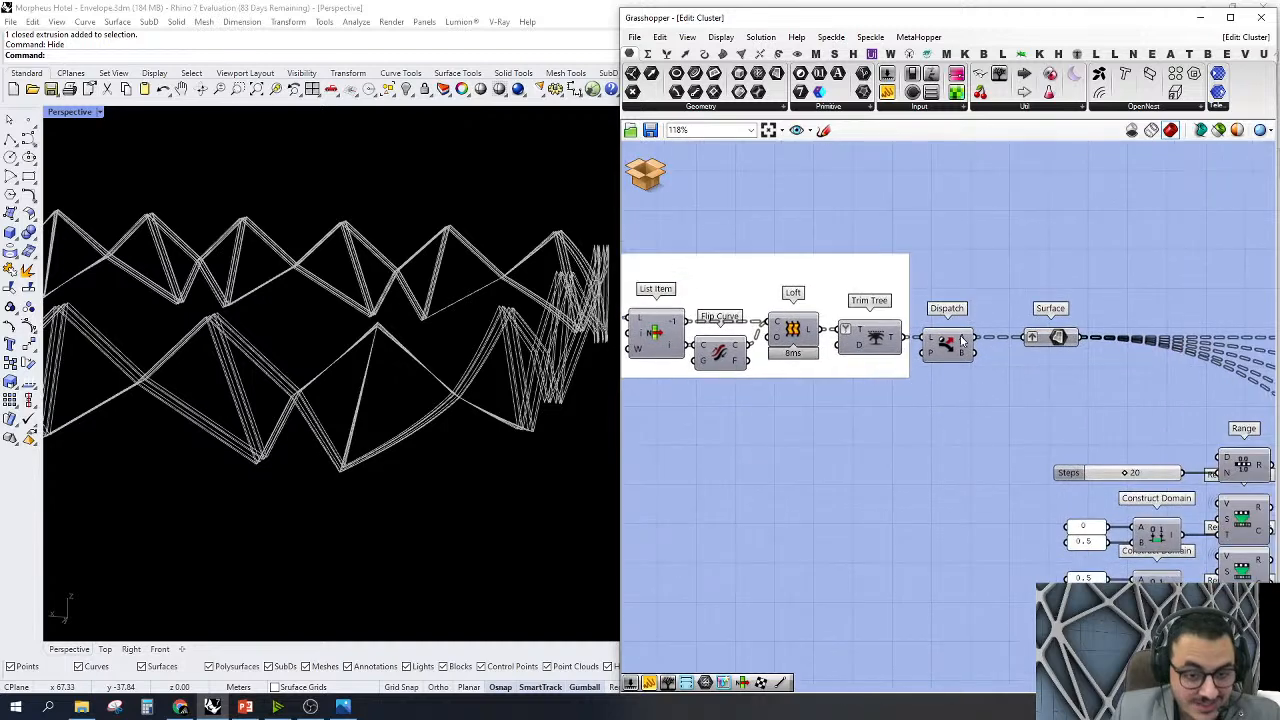
pyautogui.rightClick(1058, 337)
pyautogui.click(1030, 243)
pyautogui.click(1053, 338)
pyautogui.rightClick(1053, 338)
pyautogui.click(1078, 366)
pyautogui.scroll(-2, 727, 366)
pyautogui.click(871, 424)
pyautogui.scroll(3, 423, 380)
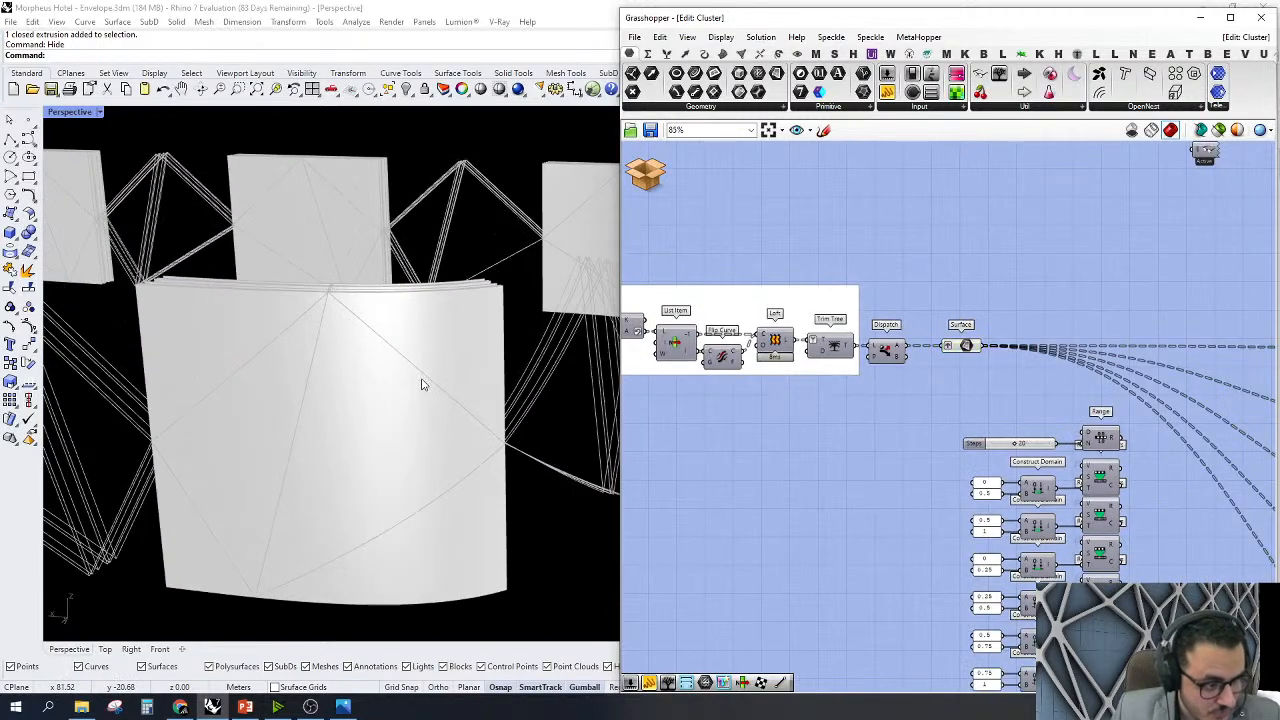
pyautogui.scroll(-3, 420, 390)
pyautogui.scroll(3, 405, 412)
pyautogui.scroll(-3, 410, 390)
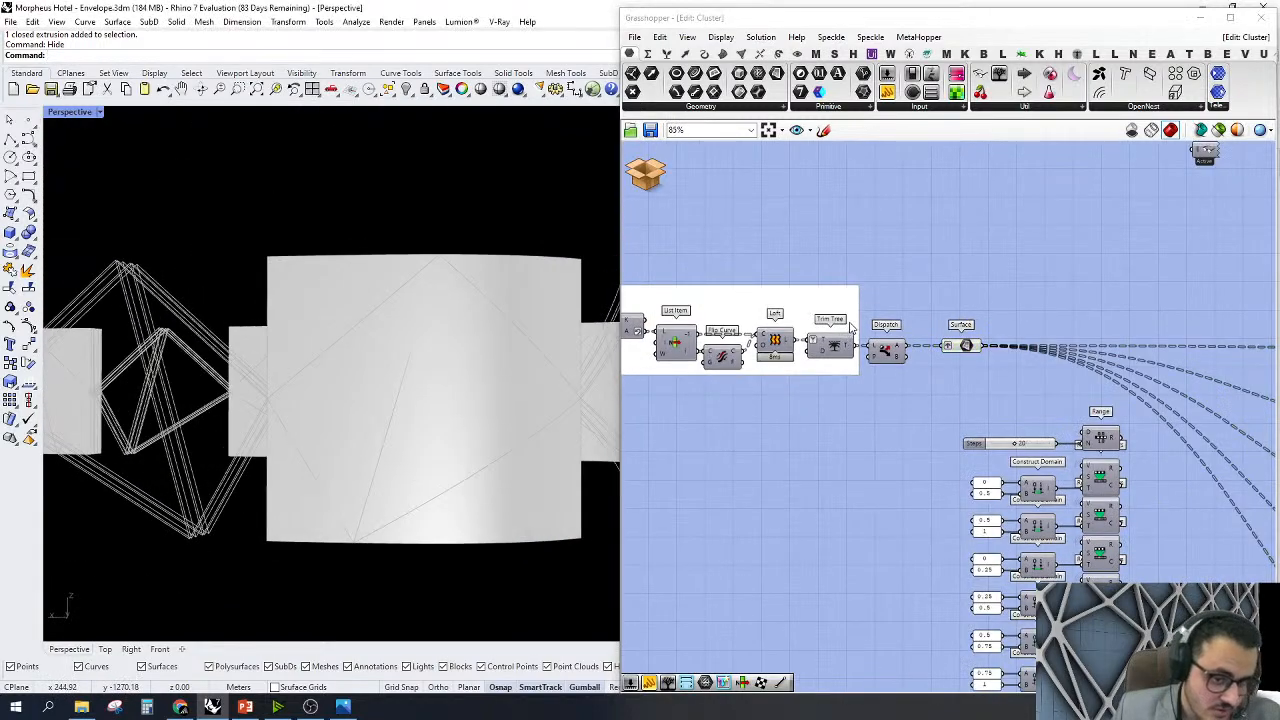
# Examine the Range, Construct Domain and remapping components beside the dispatched surface panels and their diagonal curves
pyautogui.scroll(-6, 940, 410)
pyautogui.scroll(4, 920, 440)
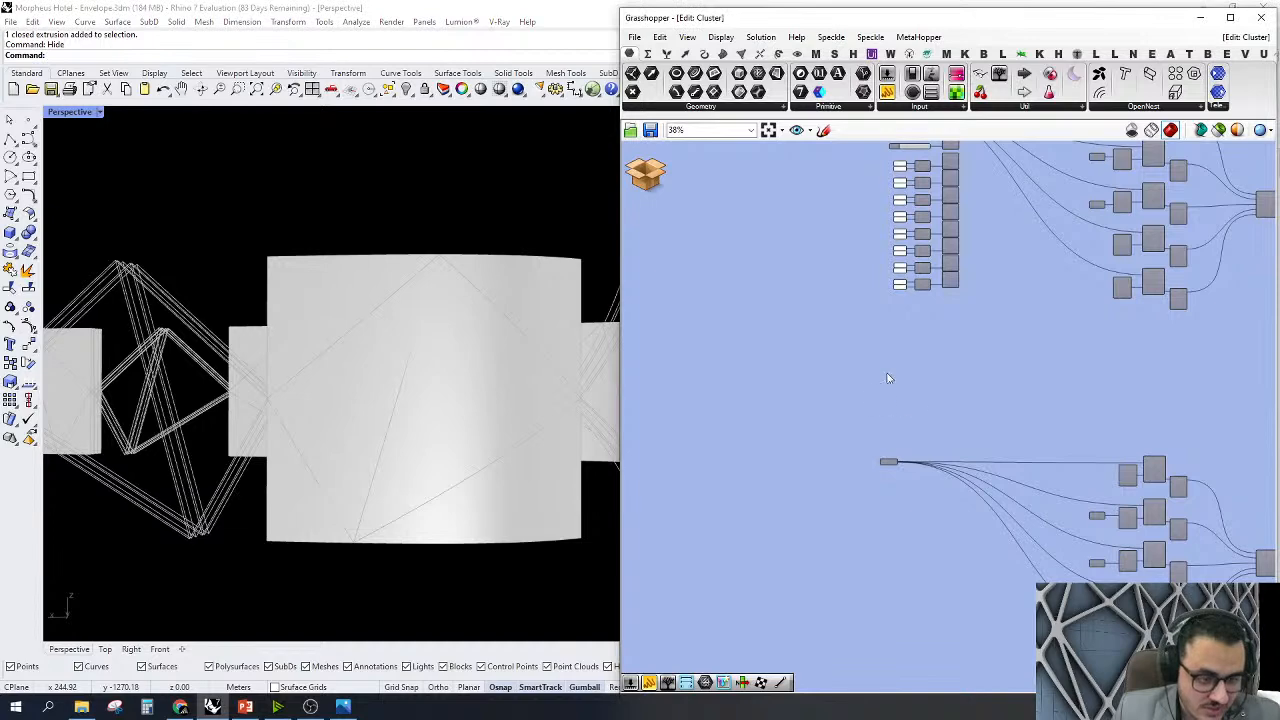
pyautogui.scroll(-2, 443, 369)
pyautogui.moveTo(443, 369); pyautogui.dragTo(390, 431, button='right')
pyautogui.scroll(4, 886, 391)
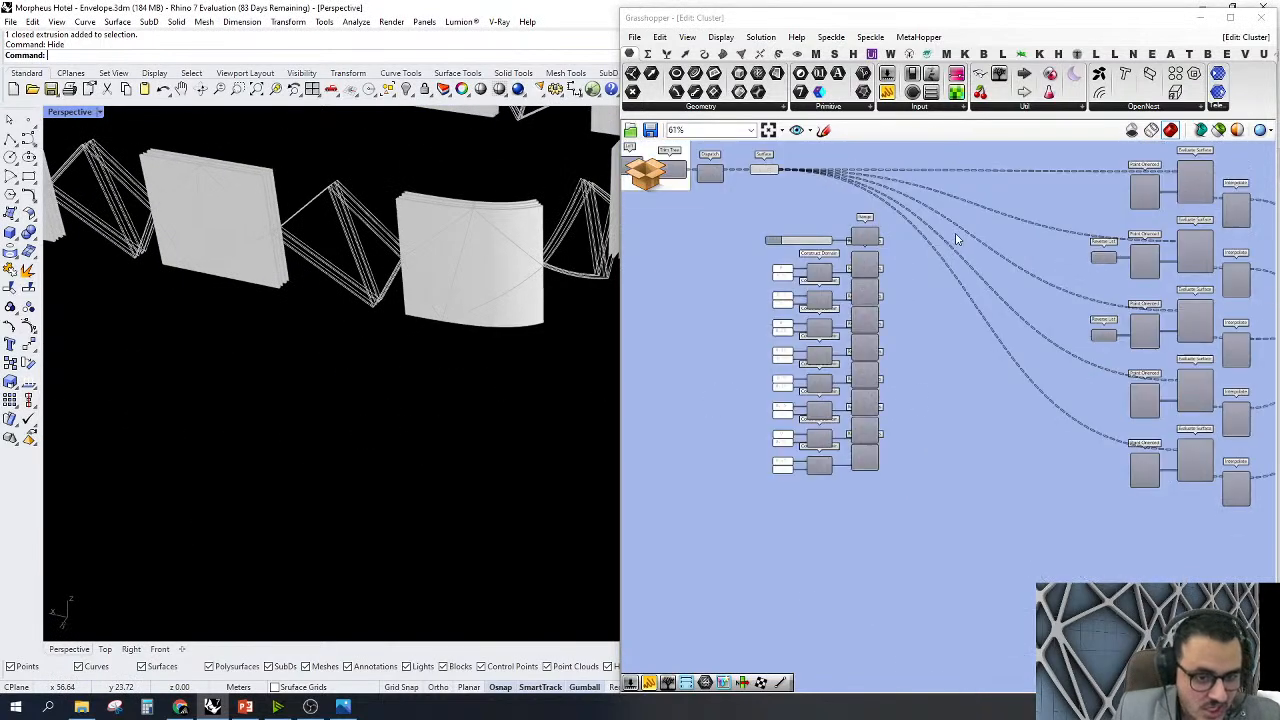
pyautogui.scroll(2, 824, 388)
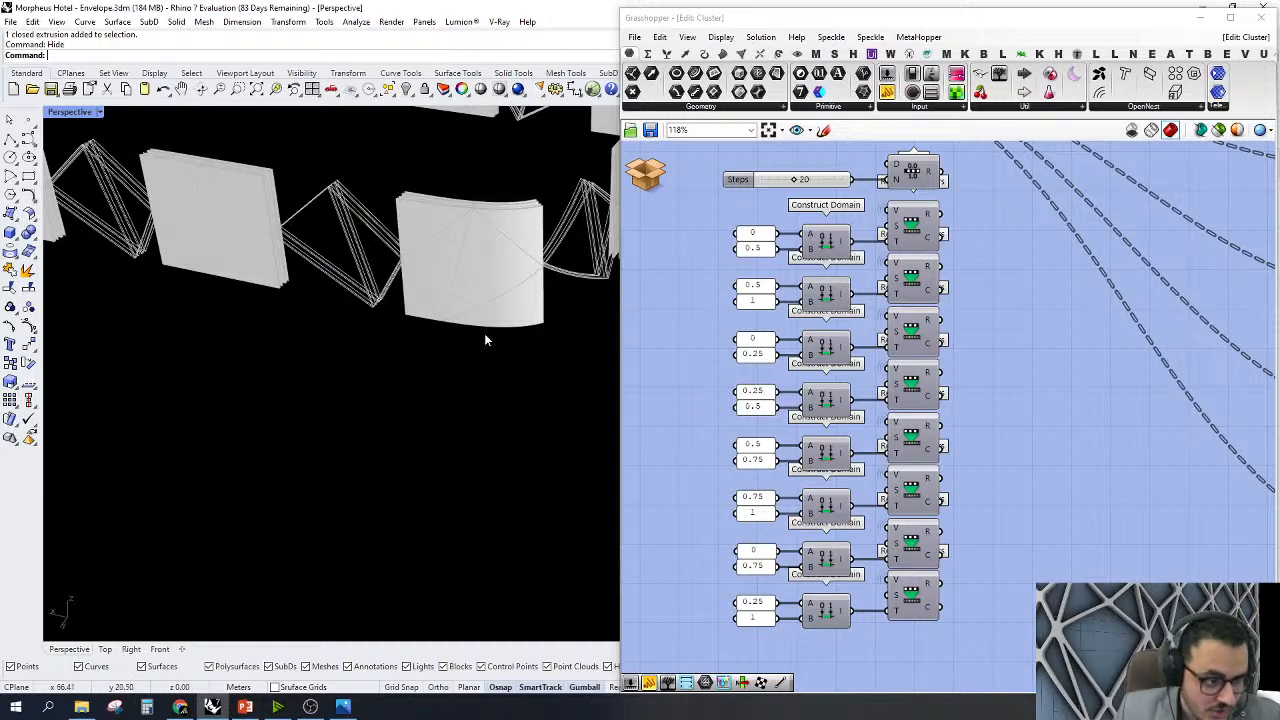
pyautogui.scroll(5, 510, 364)
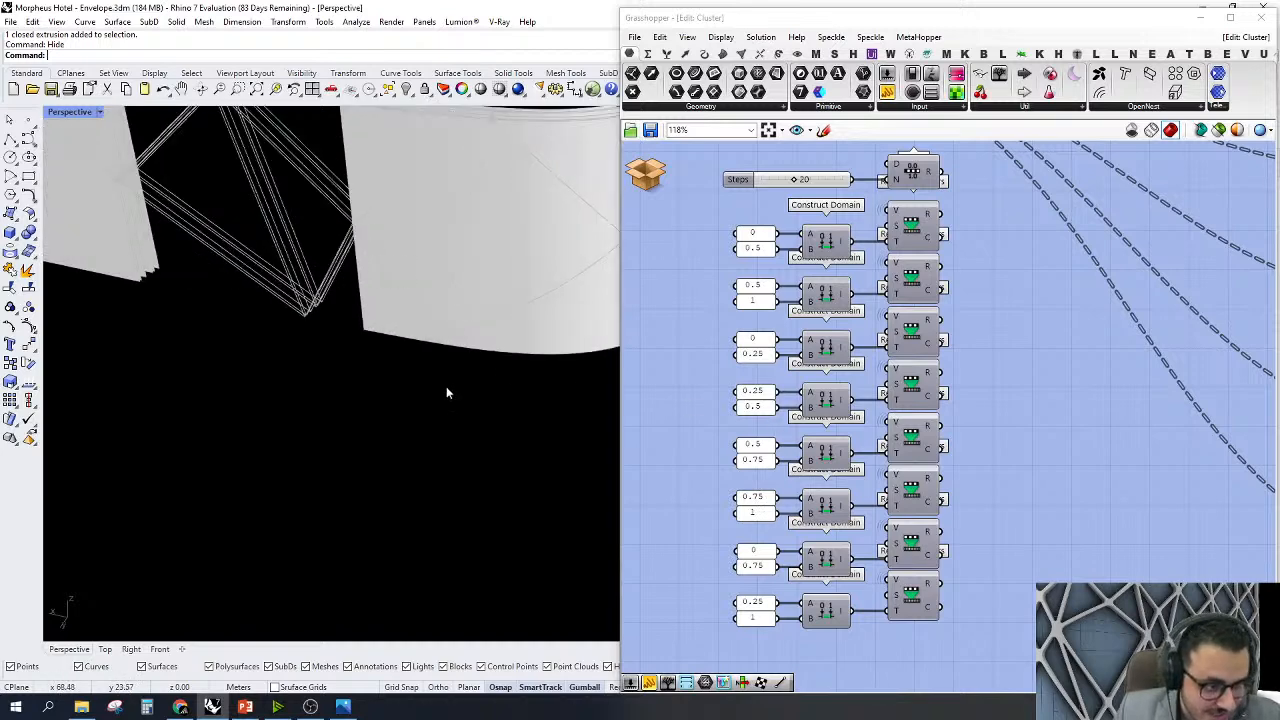
pyautogui.scroll(-3, 370, 315)
pyautogui.scroll(-3, 313, 318)
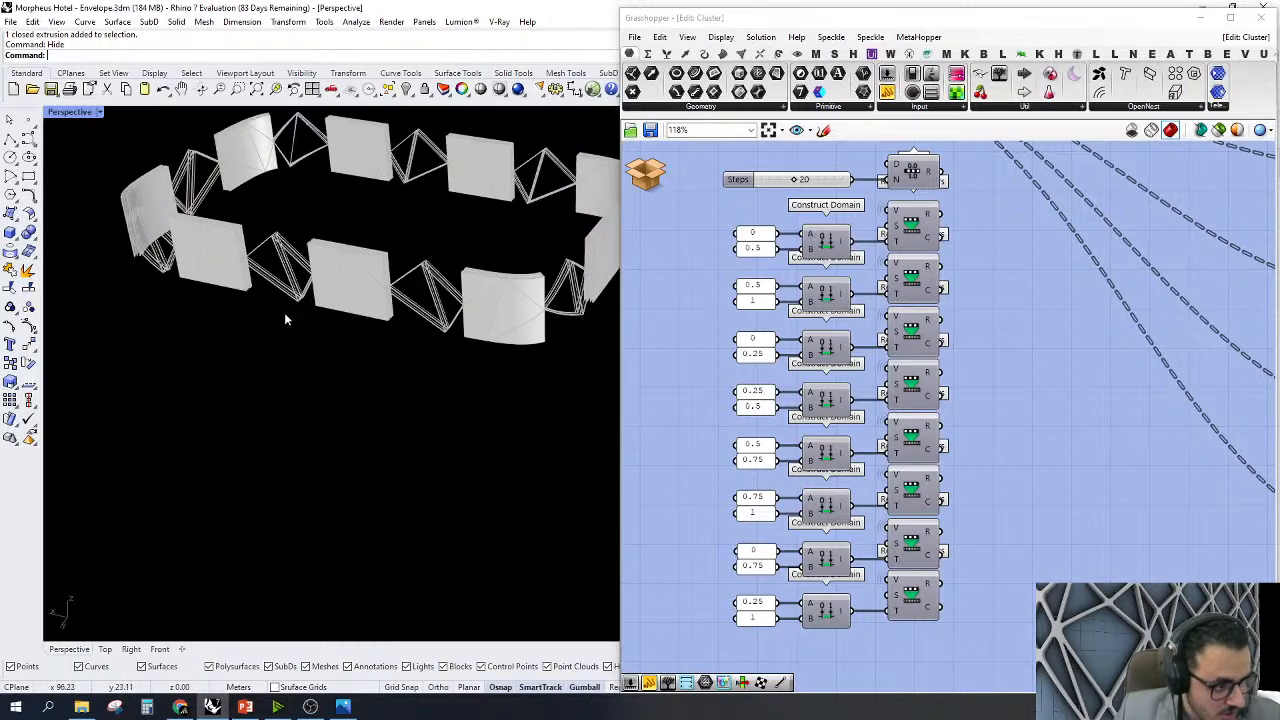
pyautogui.scroll(5, 393, 322)
pyautogui.scroll(1, 393, 322)
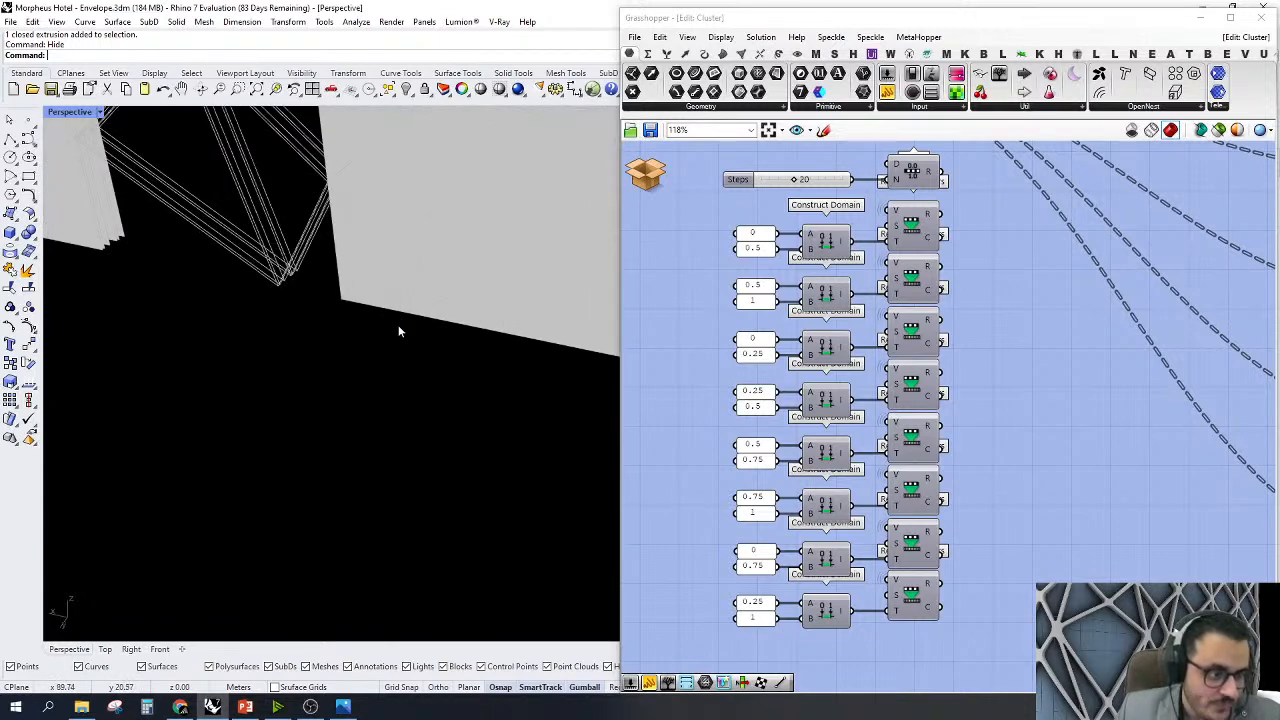
pyautogui.scroll(-3, 398, 329)
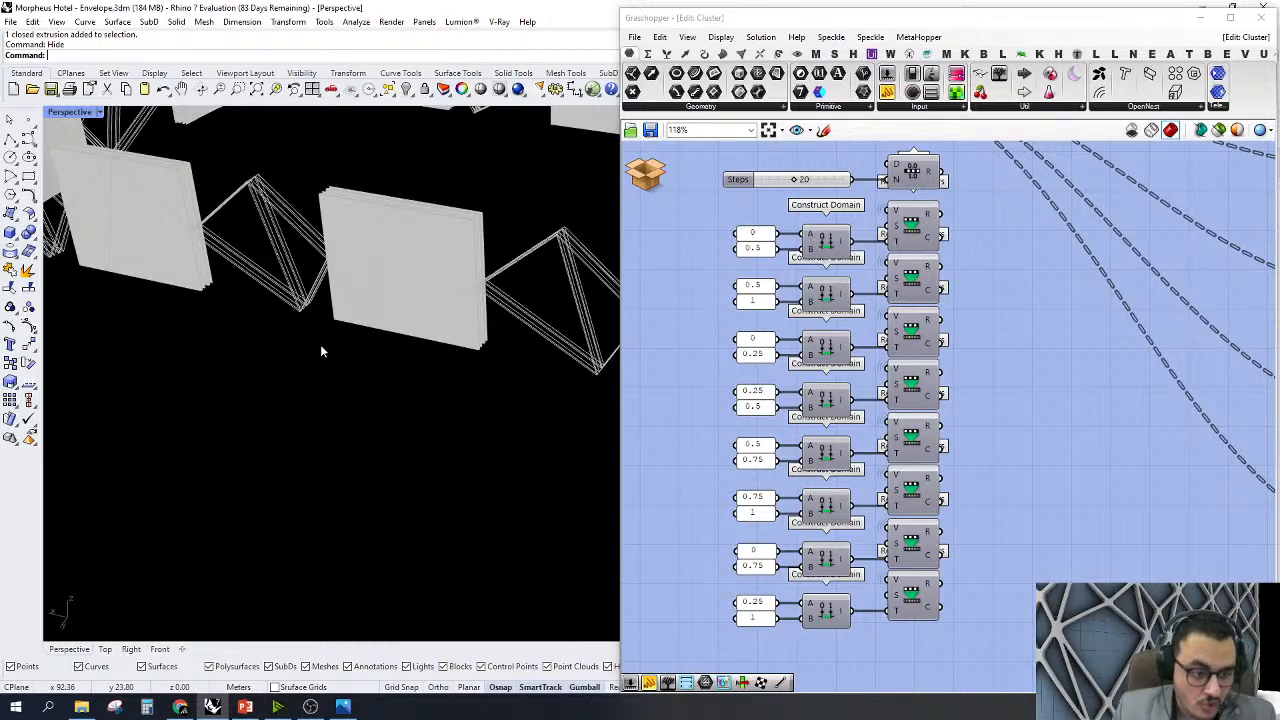
# Select the Curve parameter after Simplify Curve to highlight the cluster's final curves on the surface panels
pyautogui.scroll(-9, 1014, 374)
pyautogui.scroll(5, 1150, 480)
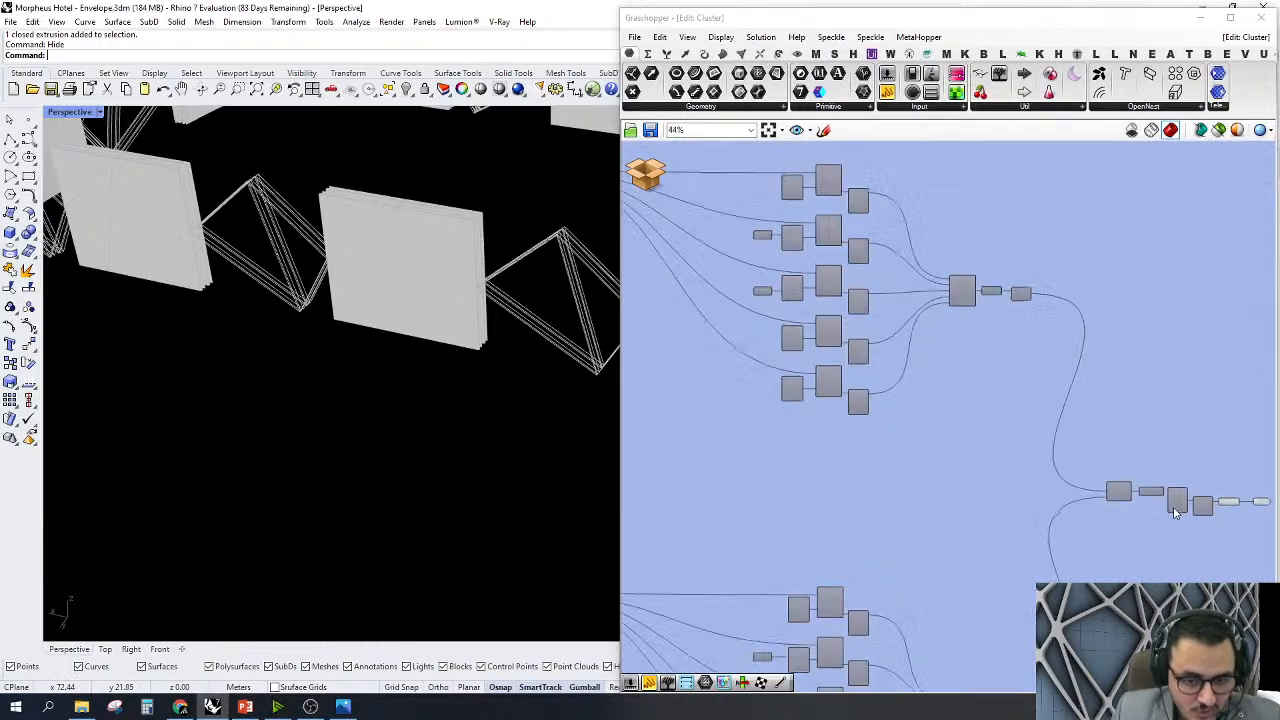
pyautogui.scroll(4, 1222, 515)
pyautogui.click(1080, 408)
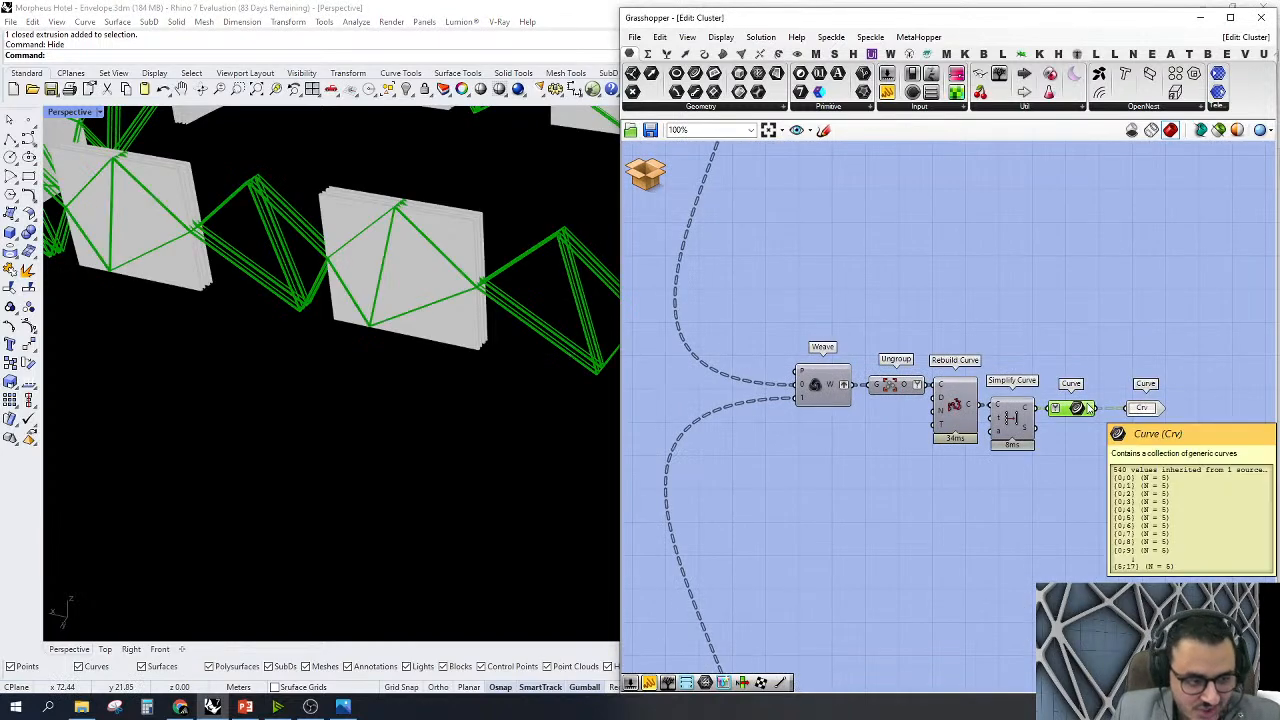
pyautogui.scroll(-6, 1158, 430)
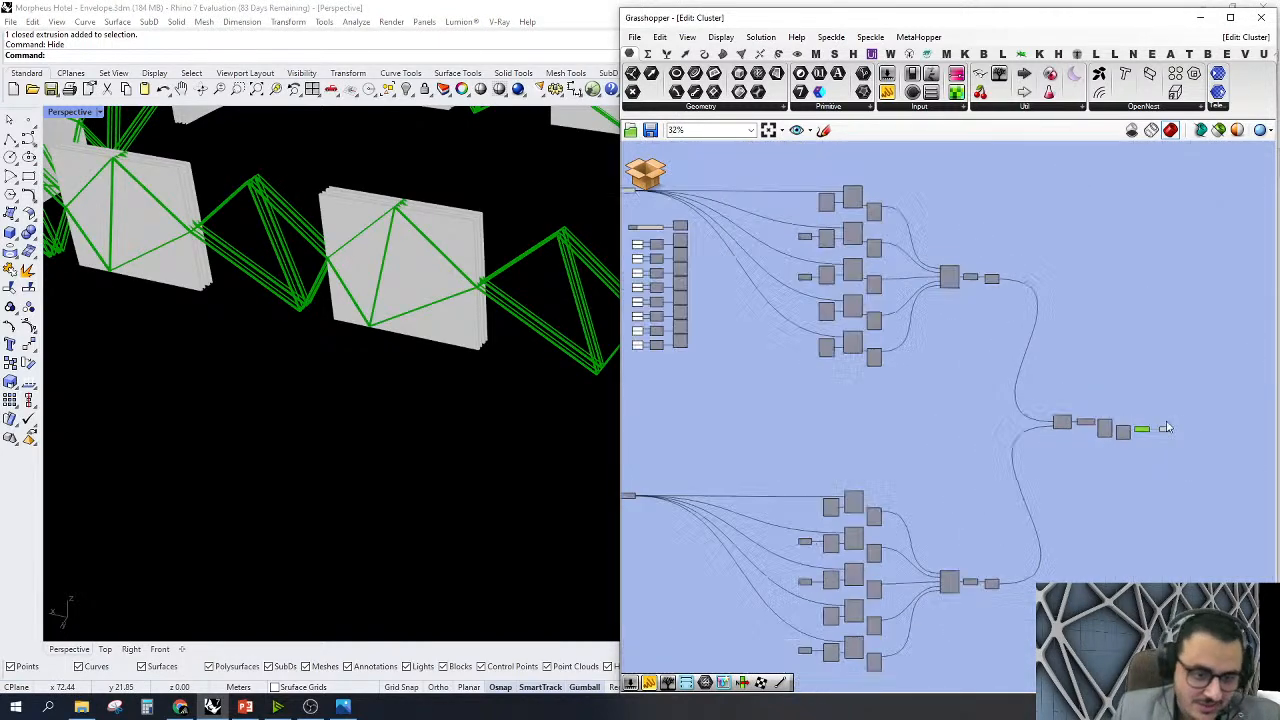
# Turn off the preview of the Surface parameter after Dispatch and close the third cluster, discarding its changes
pyautogui.scroll(4, 900, 290)
pyautogui.moveTo(912, 208); pyautogui.dragTo(850, 390)
pyautogui.rightClick(903, 227)
pyautogui.click(945, 246)
pyautogui.click(645, 172)
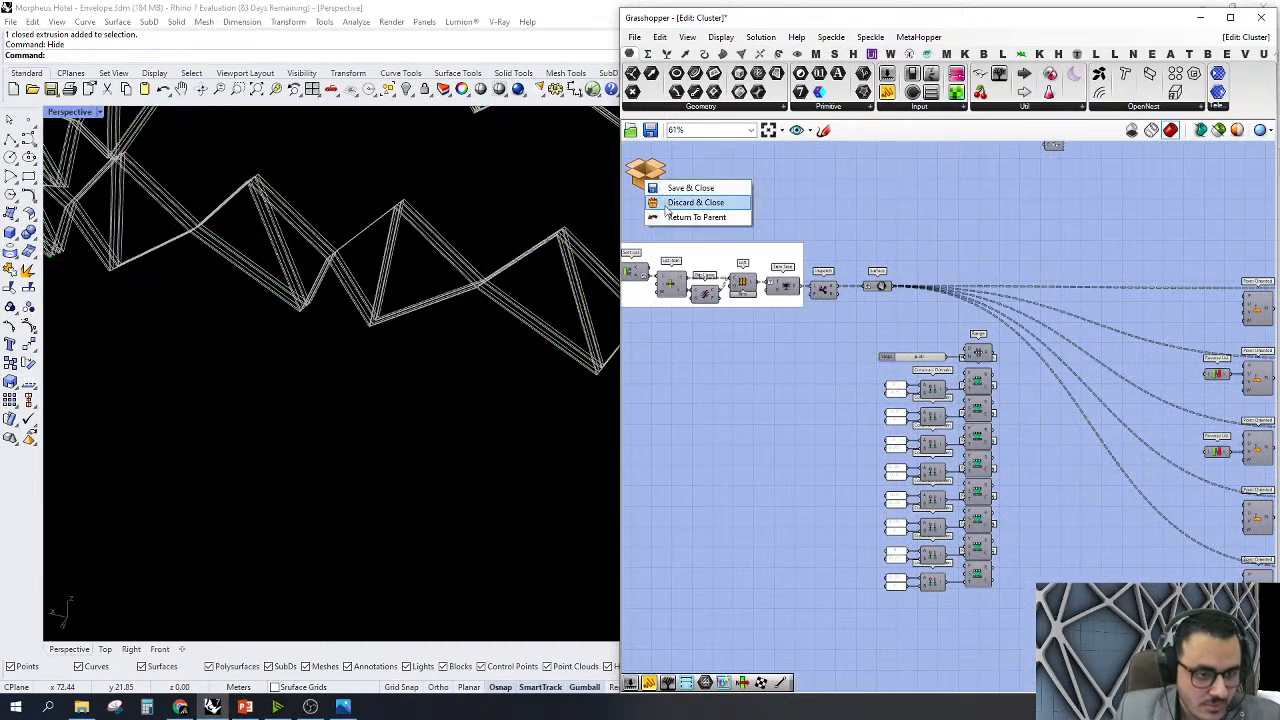
pyautogui.click(680, 197)
pyautogui.click(996, 401)
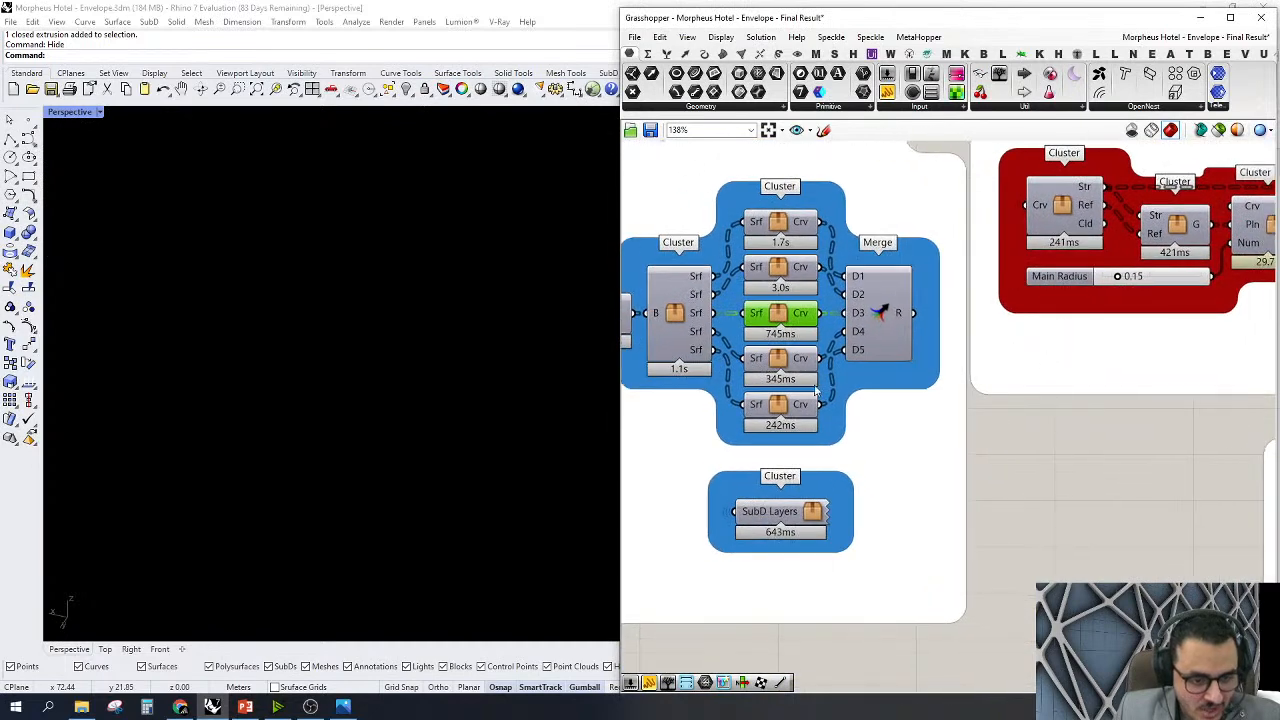
# Turn on the preview of the fourth surface-to-curve cluster and zoom the viewport to its geometry
pyautogui.rightClick(783, 365)
pyautogui.click(800, 381)
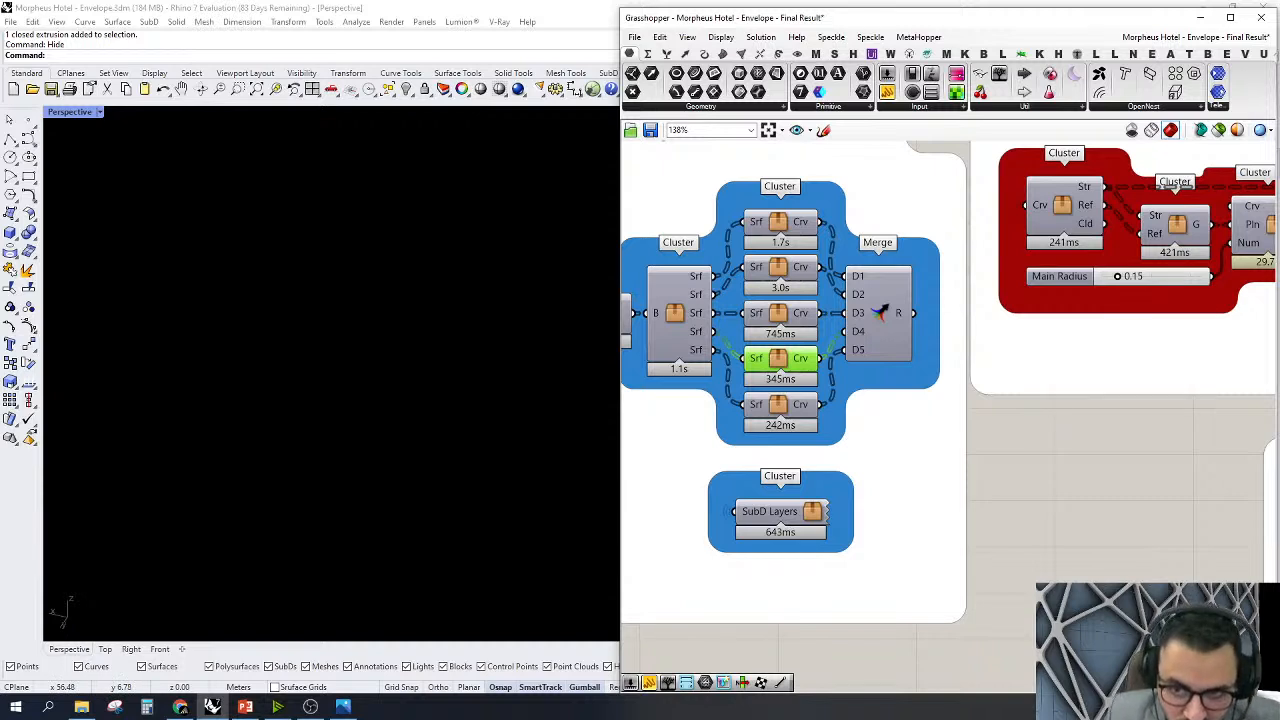
pyautogui.rightClick(1107, 468)
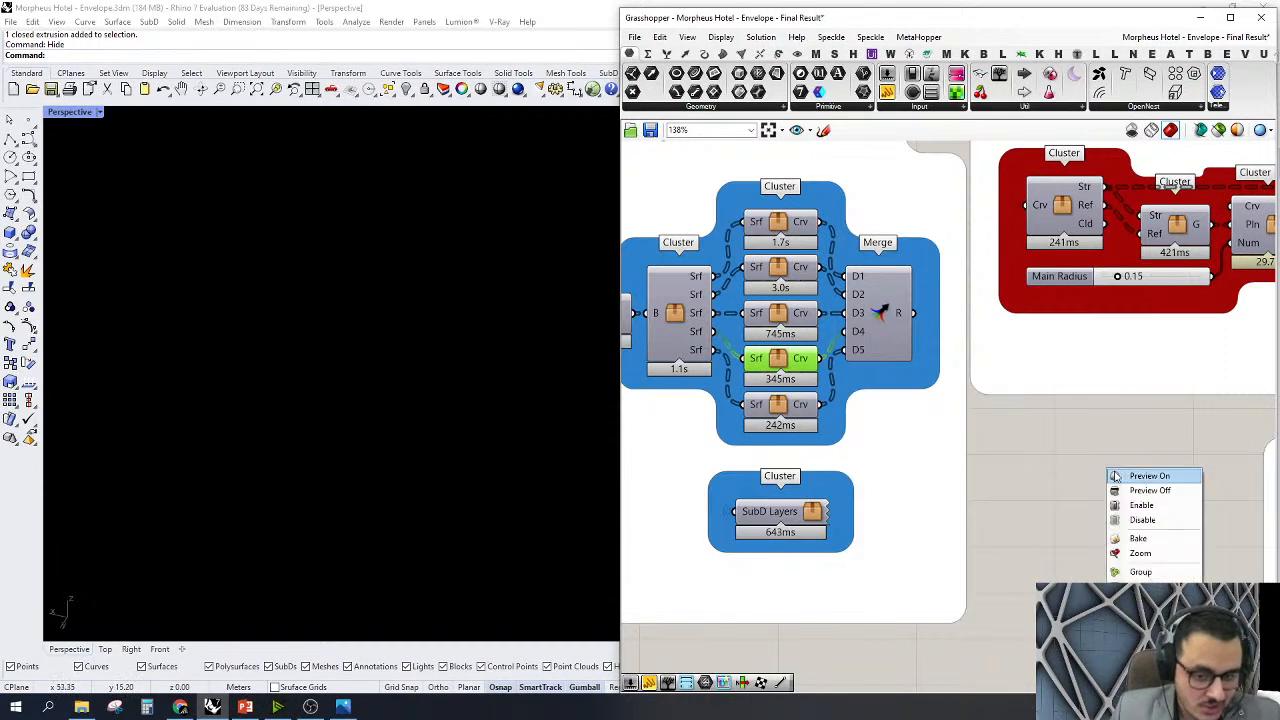
pyautogui.click(1146, 560)
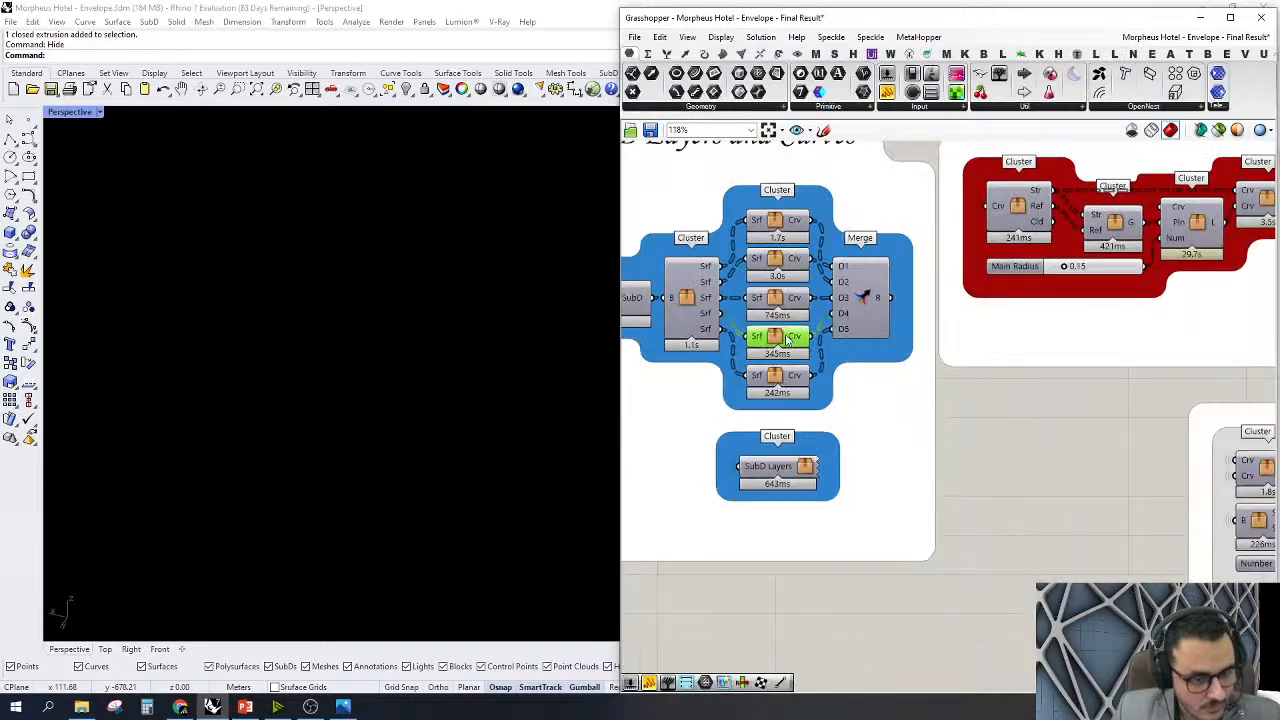
# Open the fourth cluster, inspect its zigzag curve ring and output components, and close it without saving changes
pyautogui.scroll(2, 787, 340)
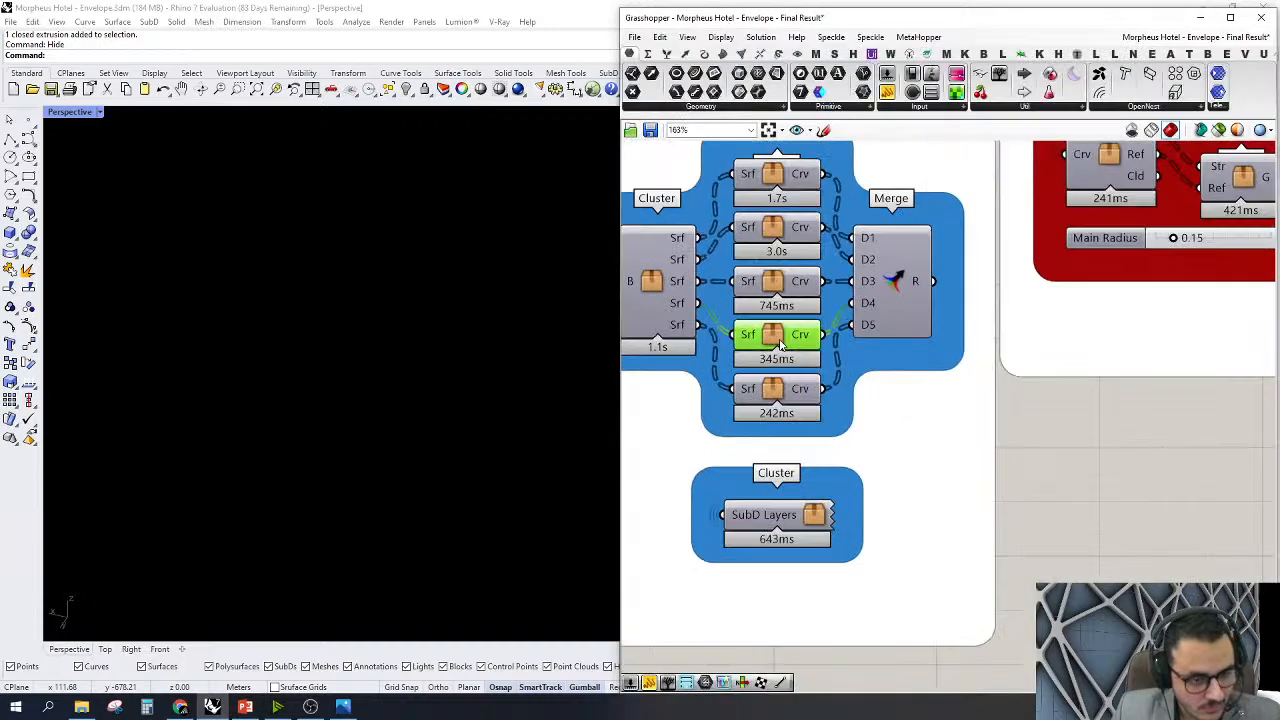
pyautogui.doubleClick(781, 345)
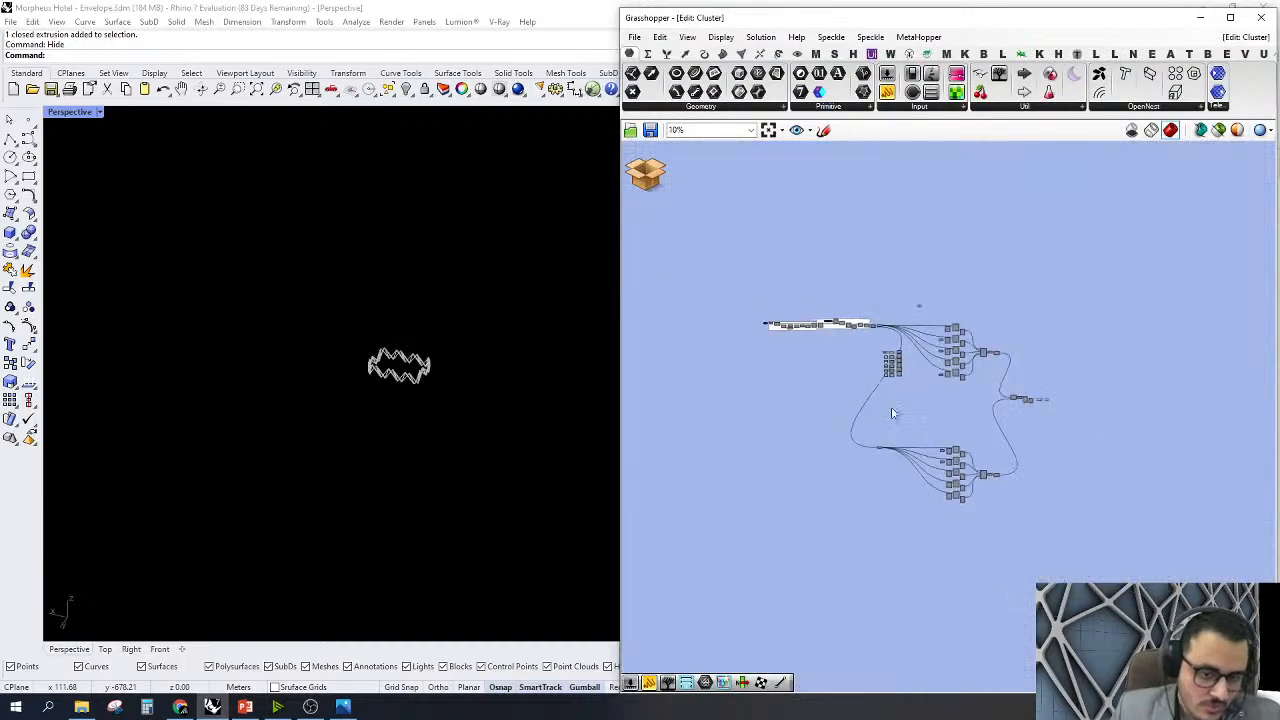
pyautogui.scroll(10, 548, 432)
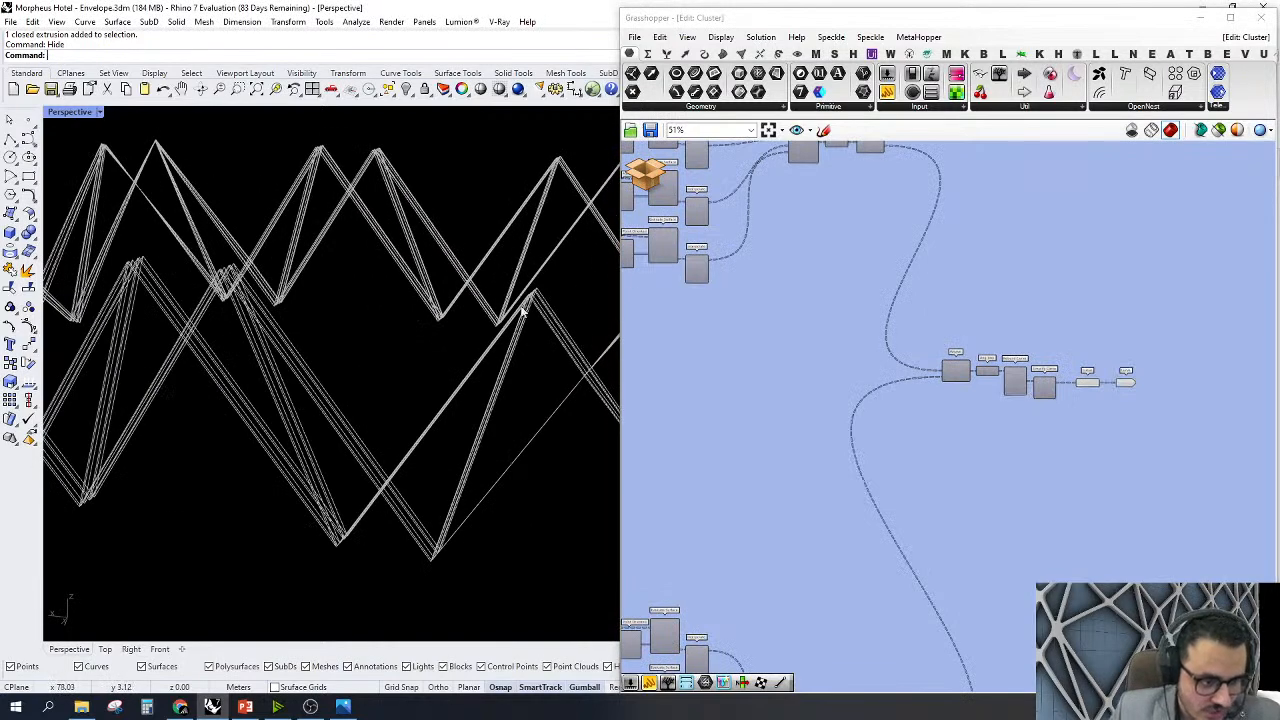
pyautogui.scroll(-5, 508, 383)
pyautogui.click(645, 172)
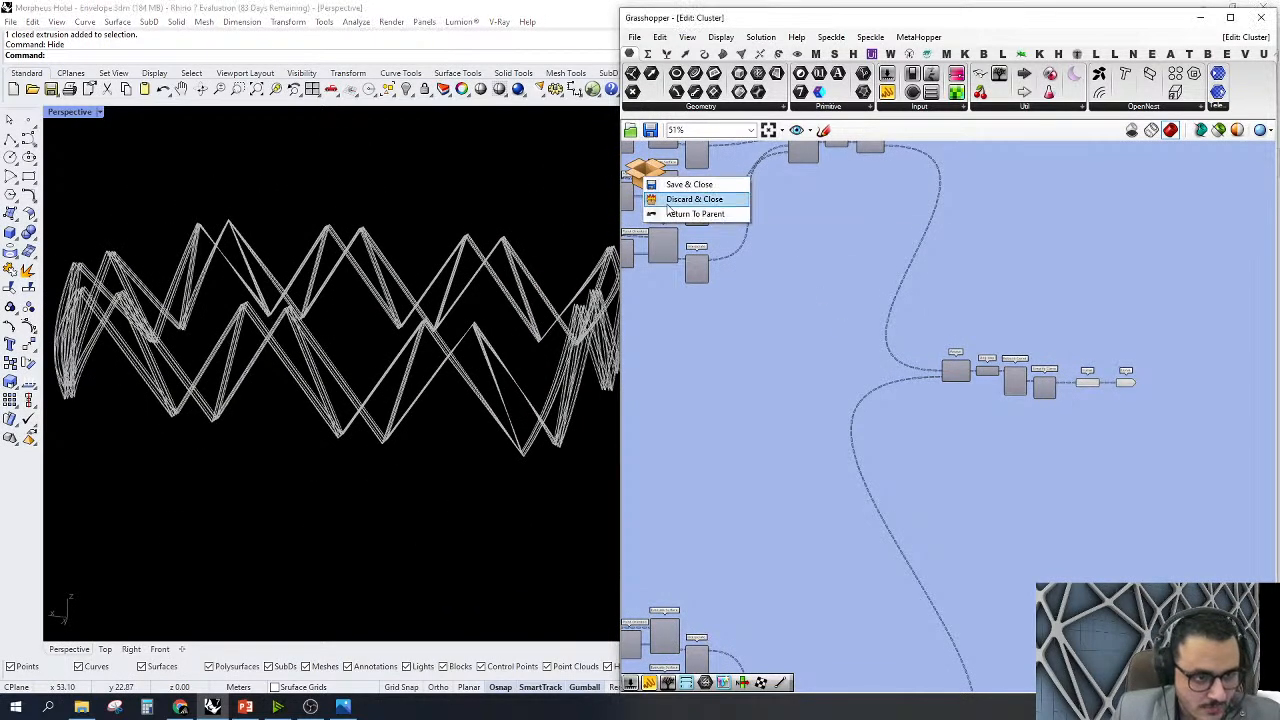
pyautogui.click(668, 204)
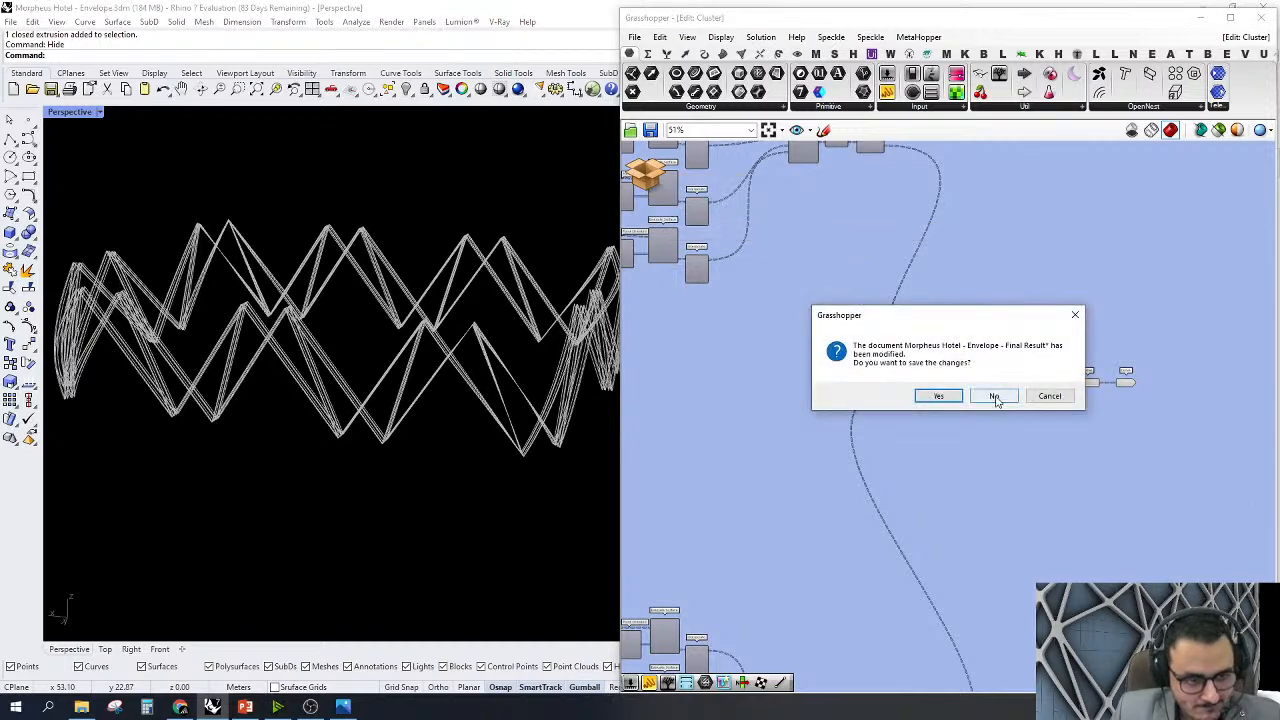
pyautogui.click(995, 397)
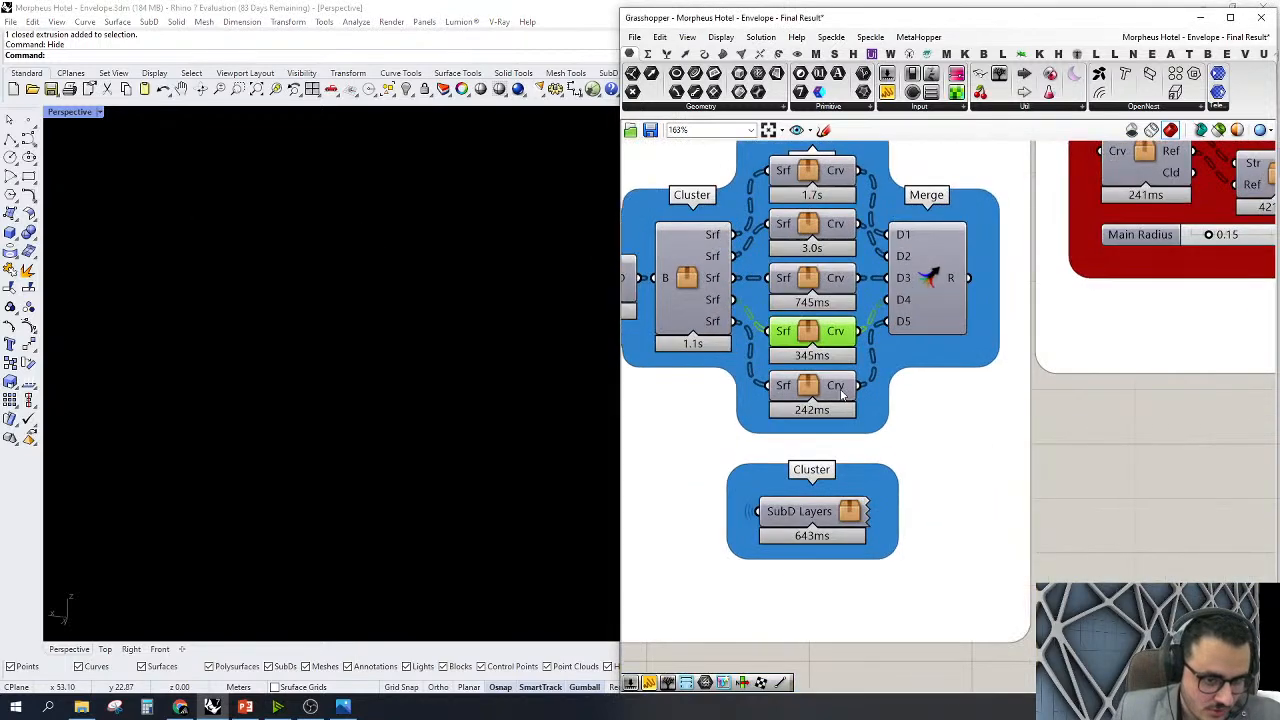
# Open the fifth surface-to-curve cluster and turn on the preview of the Surface parameter after Dispatch
pyautogui.doubleClick(812, 385)
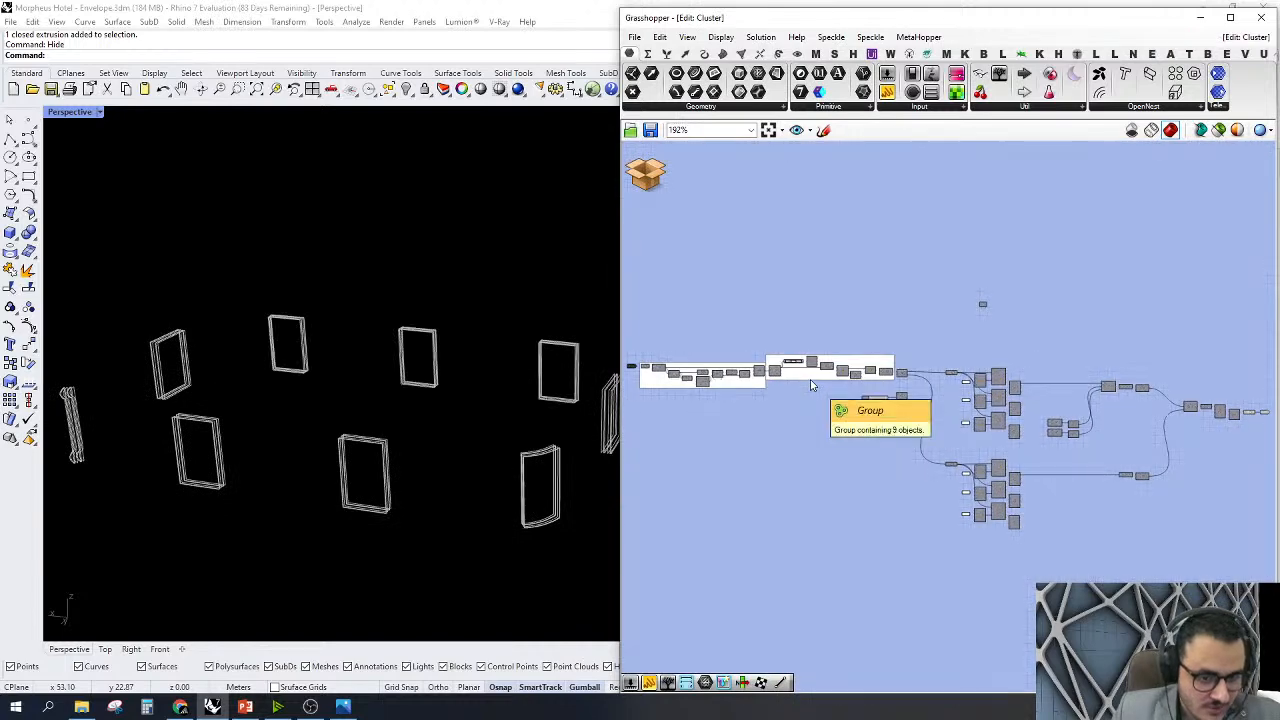
pyautogui.scroll(5, 1030, 330)
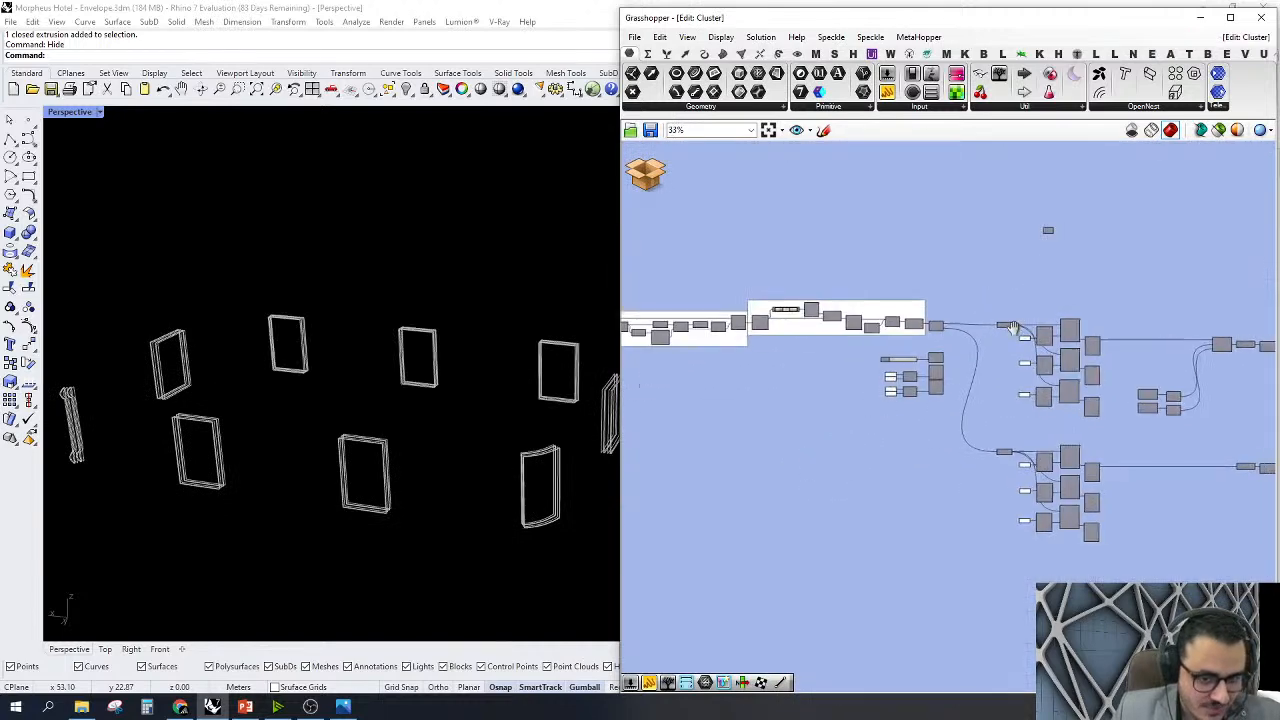
pyautogui.click(1076, 333)
pyautogui.rightClick(1078, 334)
pyautogui.click(1110, 360)
# Highlight the dispatched Surface parameter's panels and trace the fifth cluster's logic through to its output curves
pyautogui.scroll(5, 588, 519)
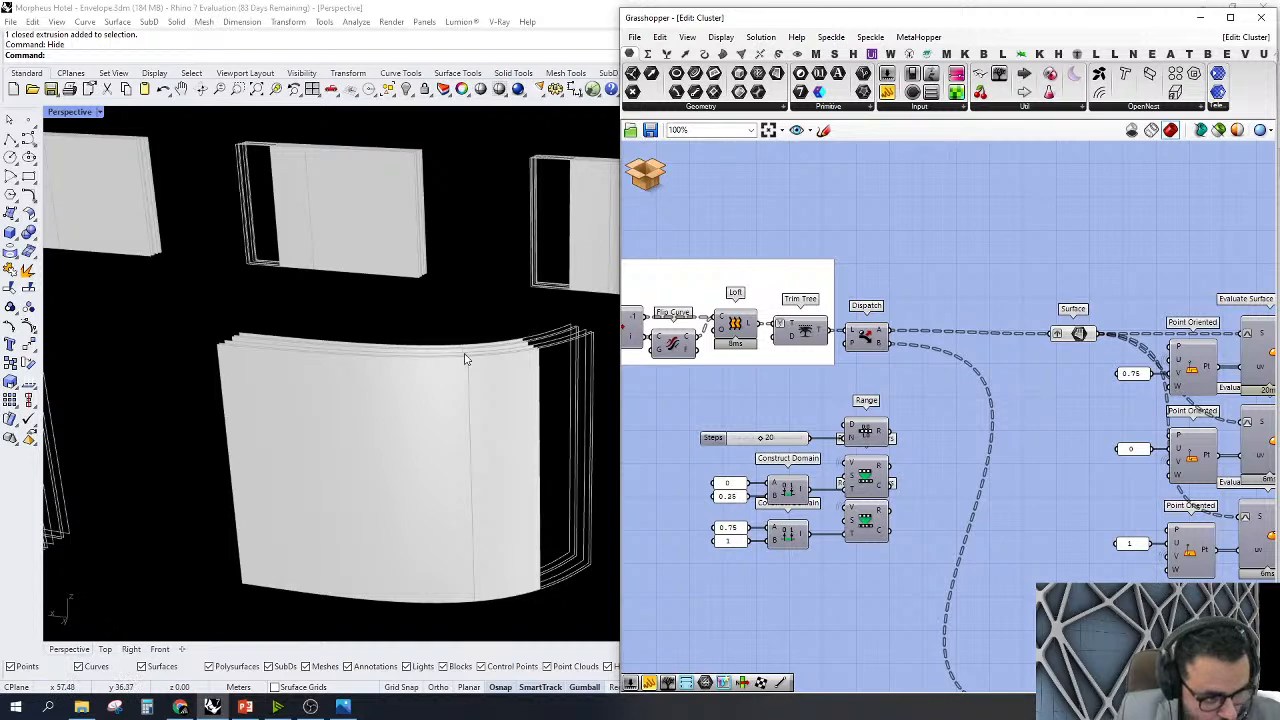
pyautogui.moveTo(571, 580); pyautogui.dragTo(408, 500, button='right')
pyautogui.scroll(-3, 938, 327)
pyautogui.scroll(3, 840, 290)
pyautogui.moveTo(802, 234); pyautogui.dragTo(878, 412)
pyautogui.scroll(-6, 826, 242)
pyautogui.scroll(5, 1092, 290)
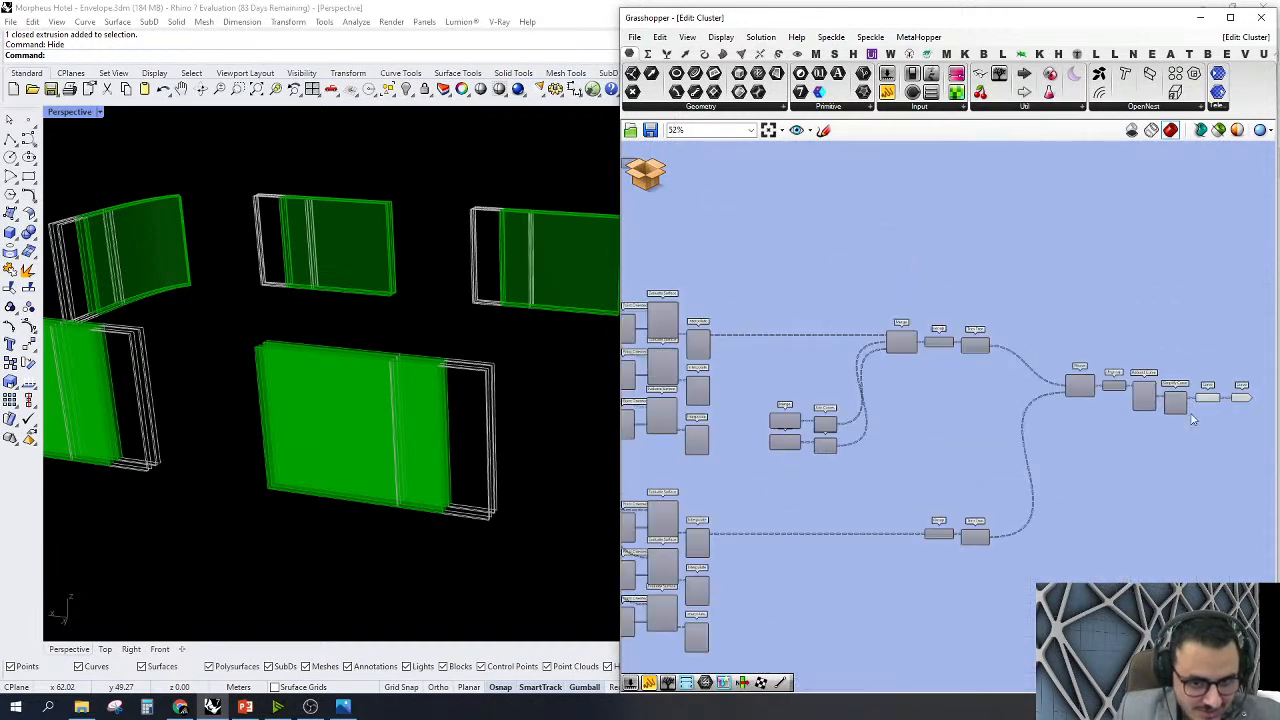
pyautogui.scroll(-5, 1010, 435)
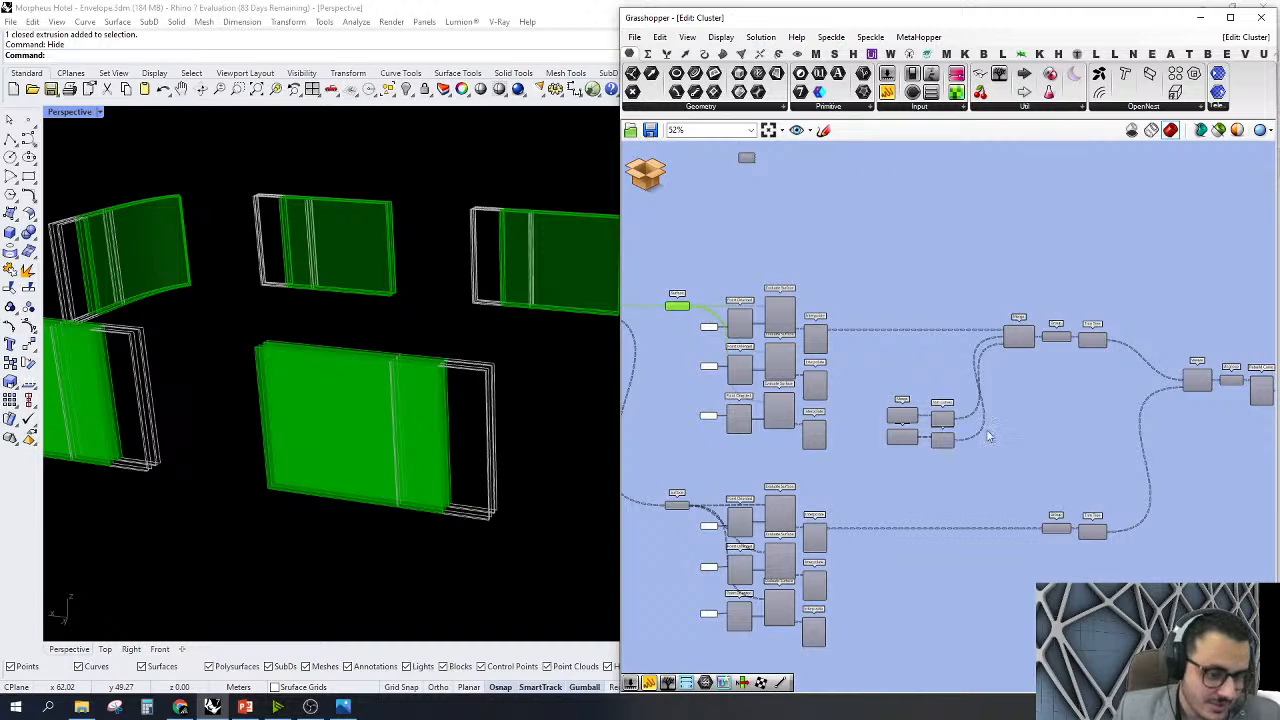
# Clear the selection and close the fifth cluster, discarding its changes
pyautogui.click(860, 321)
pyautogui.click(641, 184)
pyautogui.click(665, 203)
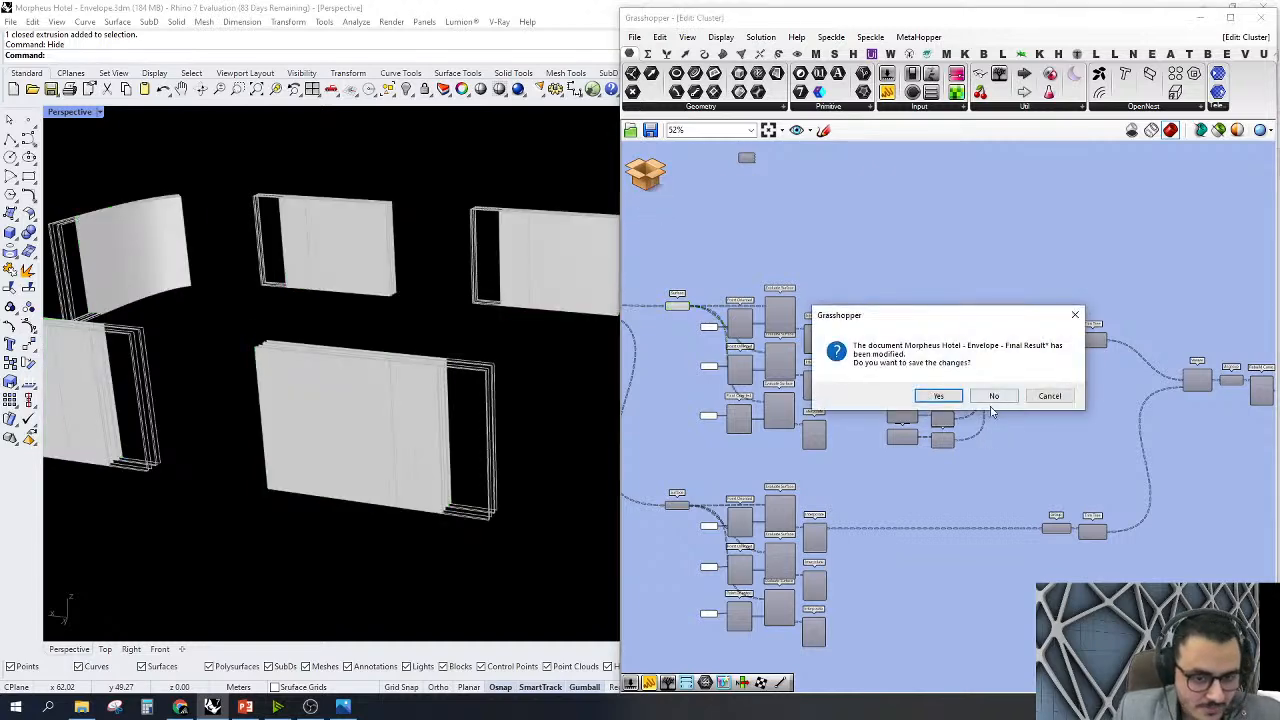
pyautogui.click(998, 402)
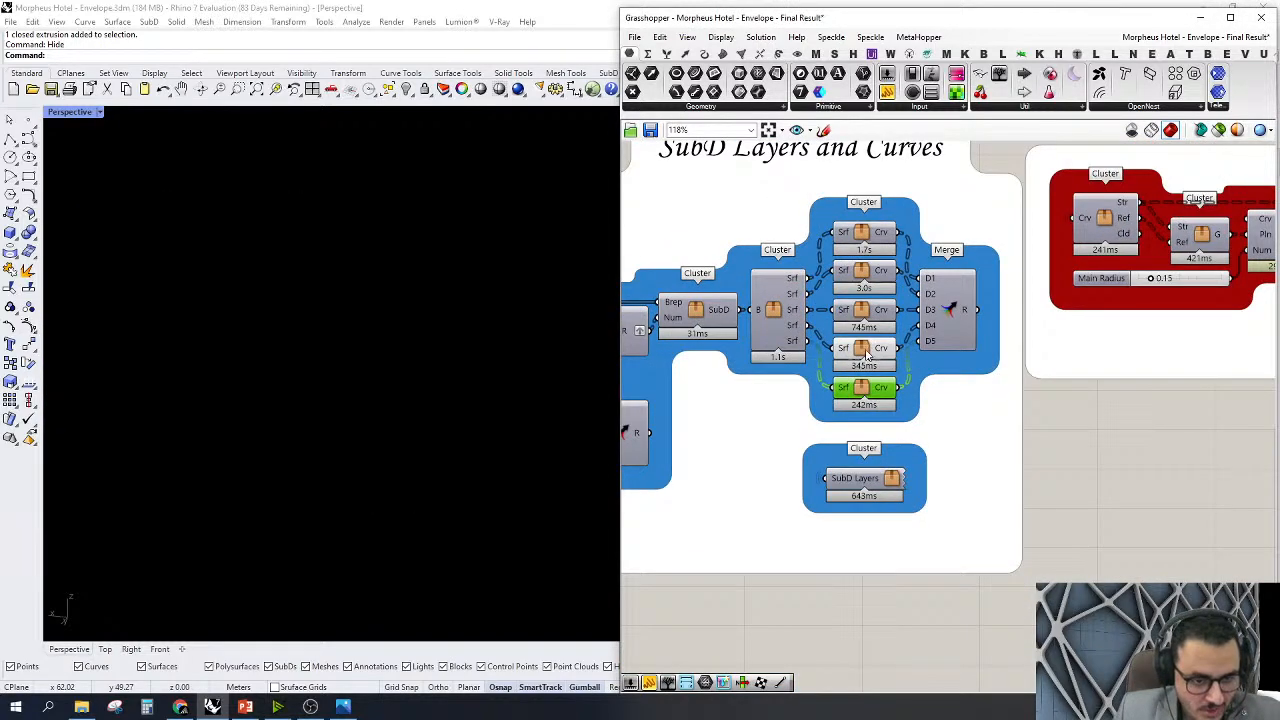
# Turn on the preview of the Merge component that joins the five clusters' curves, and deselect it
pyautogui.click(967, 297)
pyautogui.rightClick(967, 305)
pyautogui.click(1000, 326)
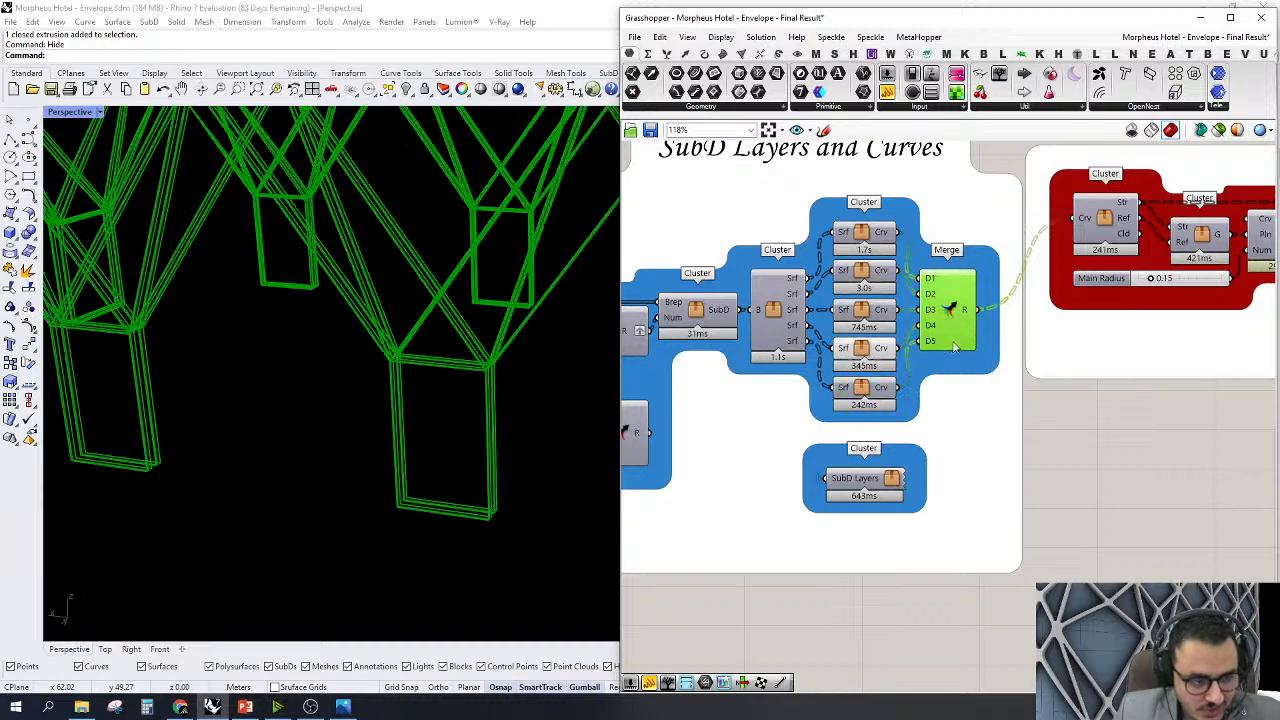
pyautogui.scroll(-7, 443, 513)
pyautogui.scroll(6, 508, 486)
pyautogui.scroll(-10, 490, 558)
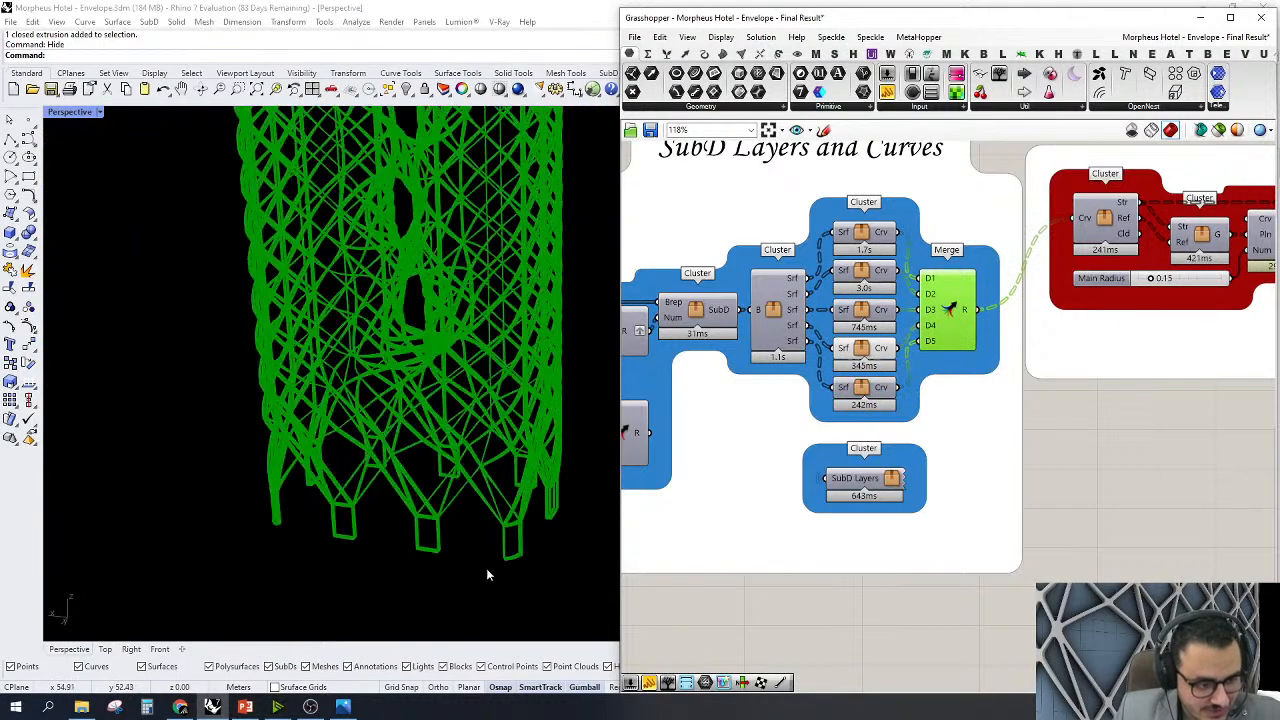
pyautogui.scroll(5, 476, 238)
pyautogui.click(1074, 528)
# Inspect the merged curve network of the envelope from the rectangular base frames to the tower's upper edge
pyautogui.scroll(4, 640, 303)
pyautogui.moveTo(540, 303); pyautogui.dragTo(470, 255, button='right')
pyautogui.scroll(-5, 451, 209)
pyautogui.scroll(4, 451, 209)
pyautogui.moveTo(491, 397); pyautogui.dragTo(460, 403, button='right')
pyautogui.scroll(6, 460, 403)
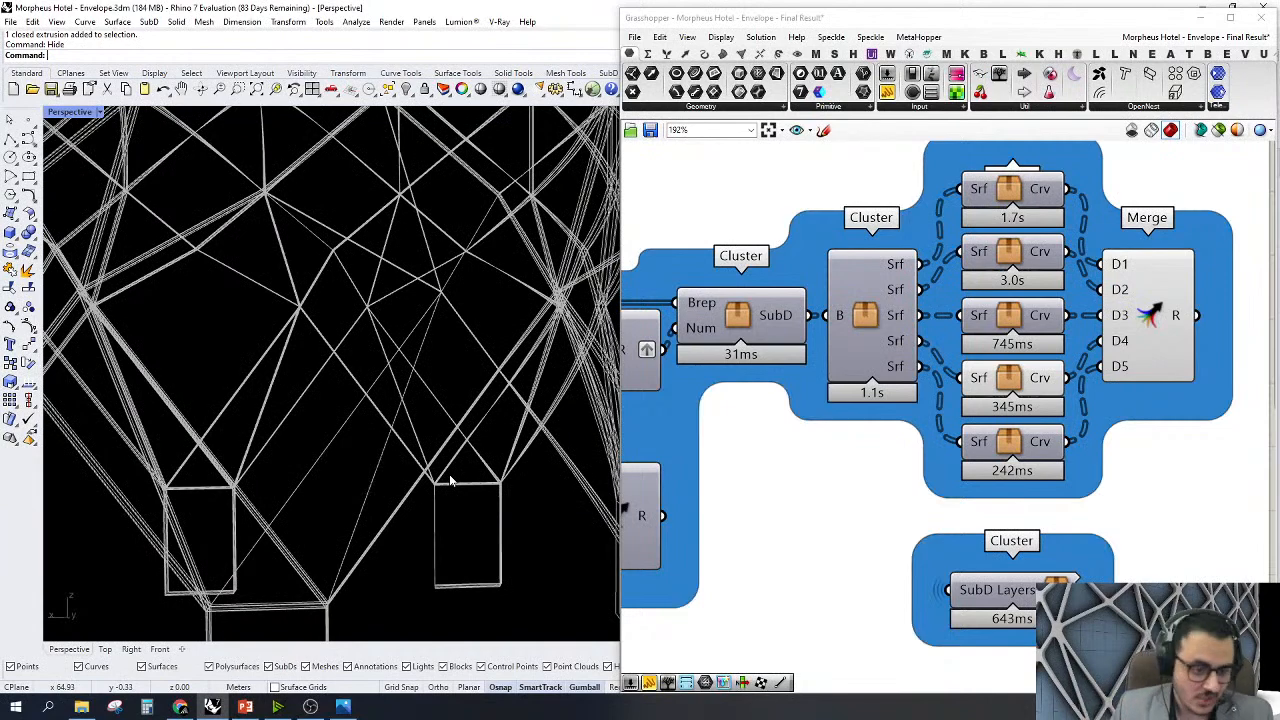
pyautogui.scroll(-8, 430, 430)
pyautogui.moveTo(420, 453); pyautogui.dragTo(436, 548, button='right')
pyautogui.scroll(-5, 436, 548)
pyautogui.scroll(4, 398, 292)
pyautogui.scroll(8, 512, 463)
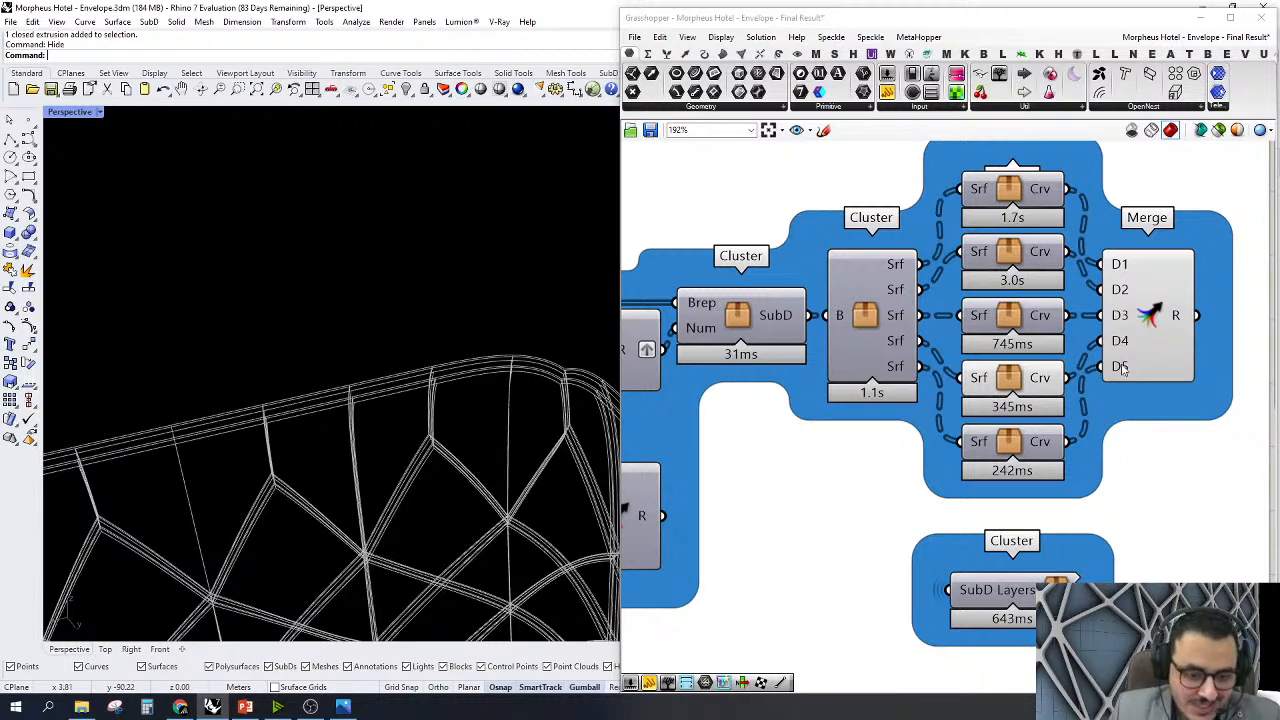
# Review the cluster chain from the SubD input through the five surface-to-curve clusters to Merge
pyautogui.scroll(-5, 960, 360)
pyautogui.scroll(5, 972, 356)
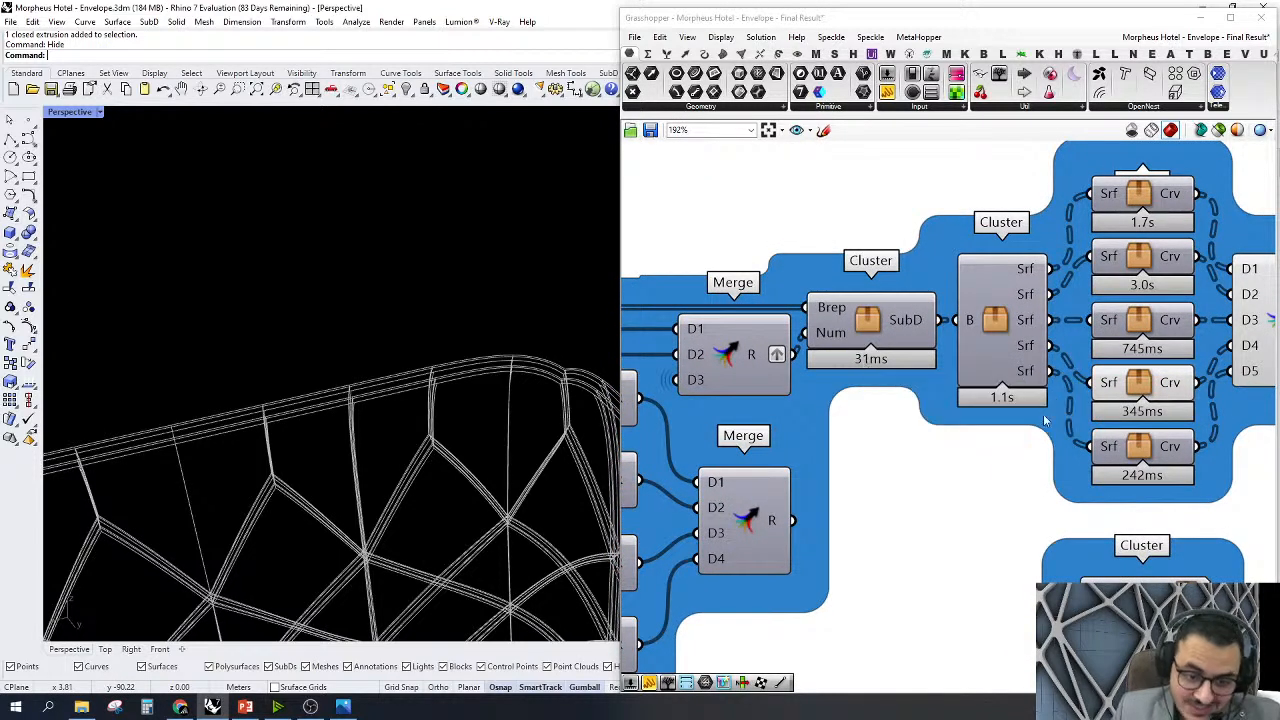
pyautogui.scroll(-2, 889, 409)
pyautogui.scroll(1, 1113, 415)
pyautogui.scroll(1, 1043, 224)
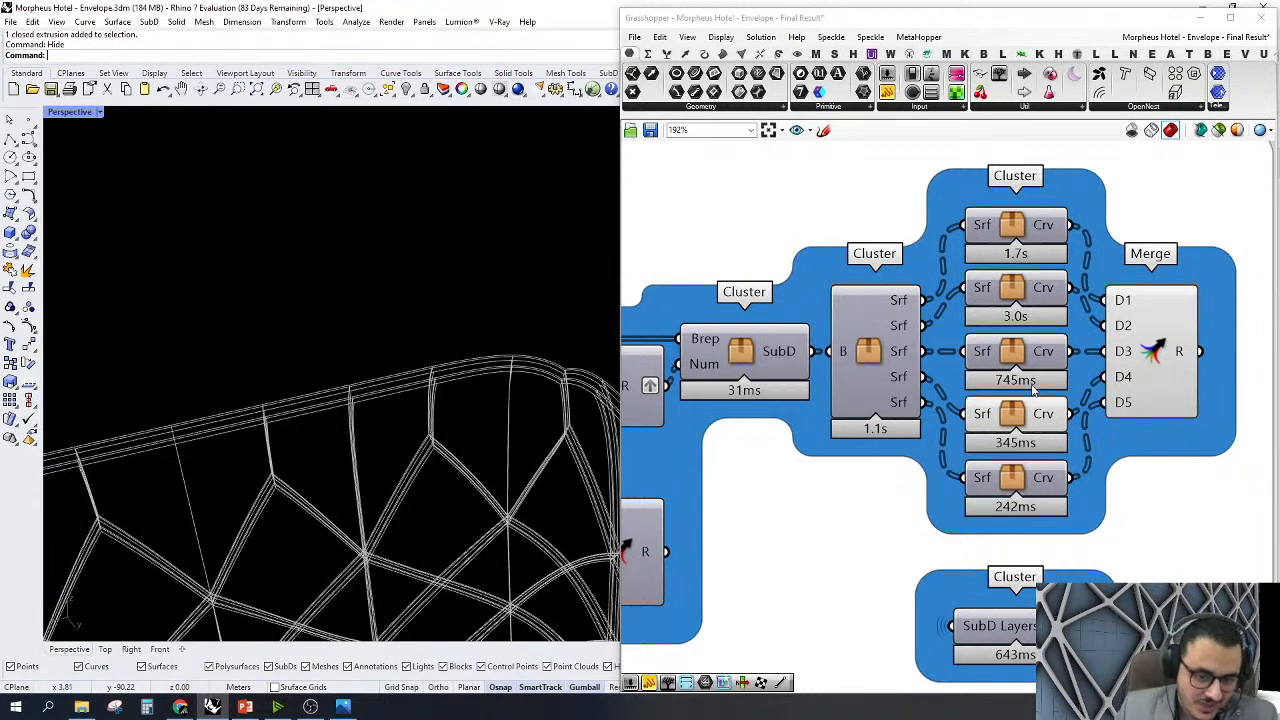
pyautogui.scroll(-2, 1035, 395)
pyautogui.scroll(1, 1043, 413)
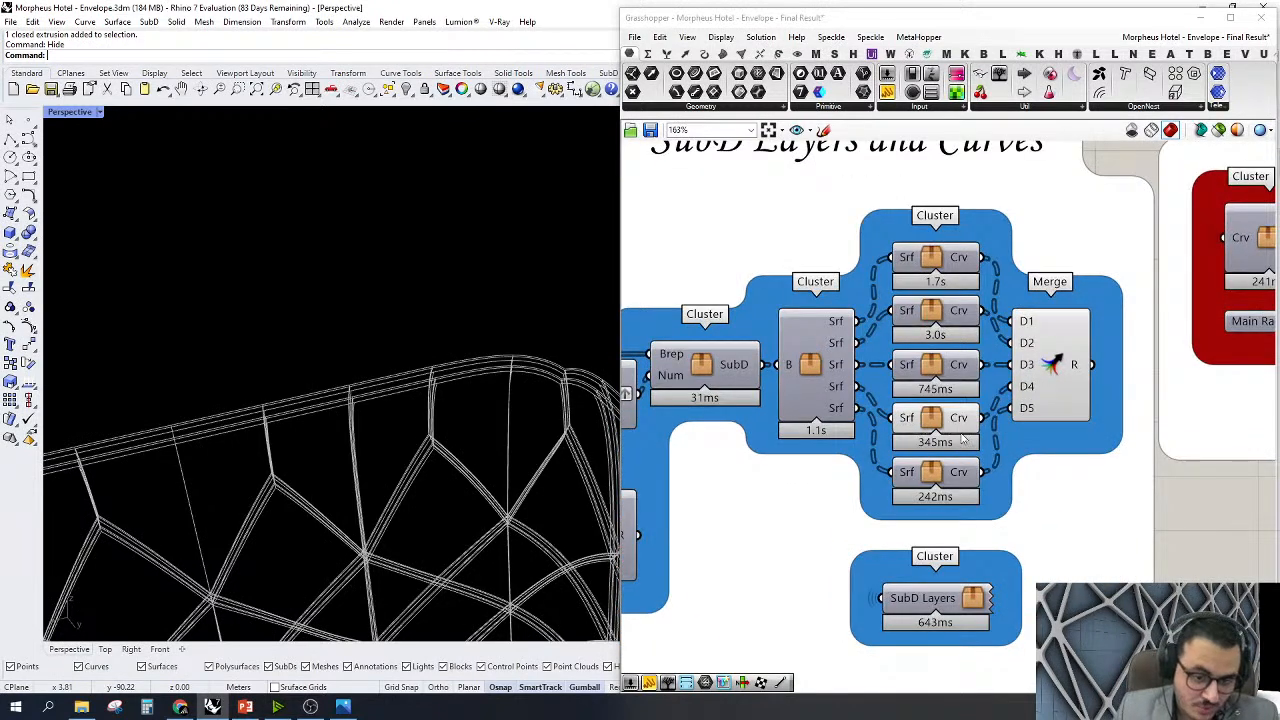
# Turn off the preview of the five surface-to-curve clusters, their Merge component and the SubD Layers cluster
pyautogui.moveTo(976, 425)
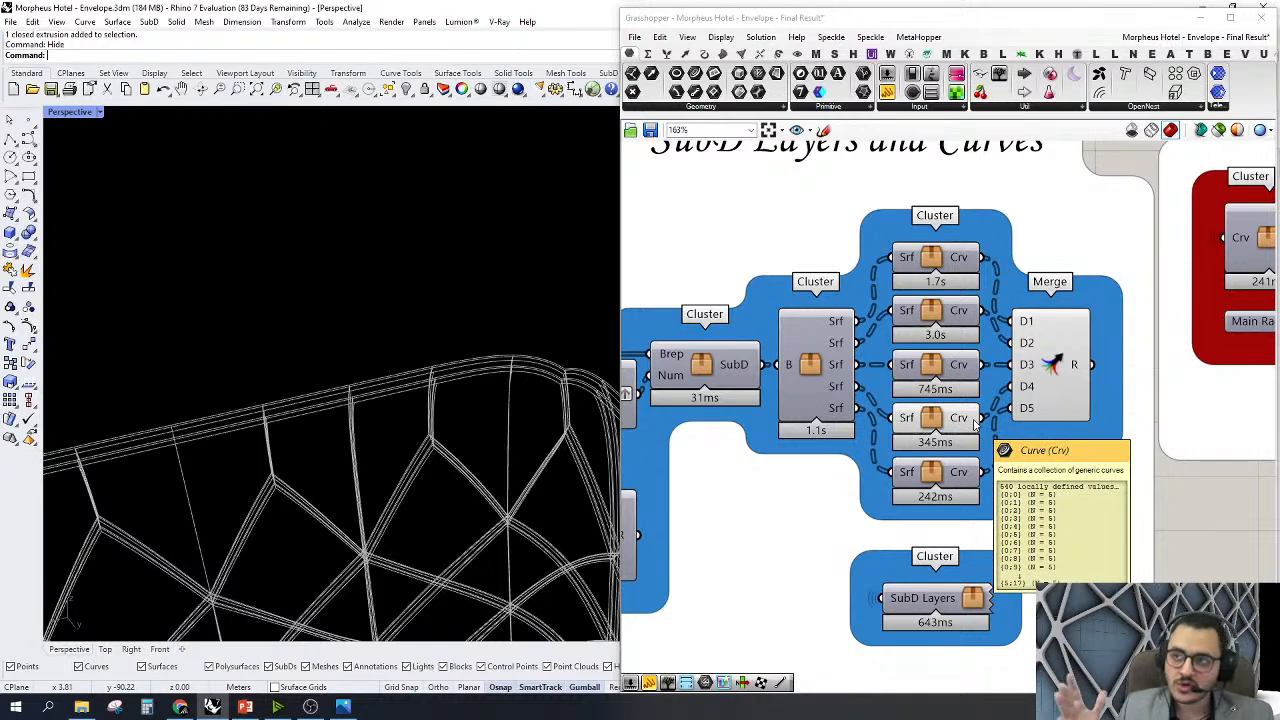
pyautogui.scroll(-3, 976, 425)
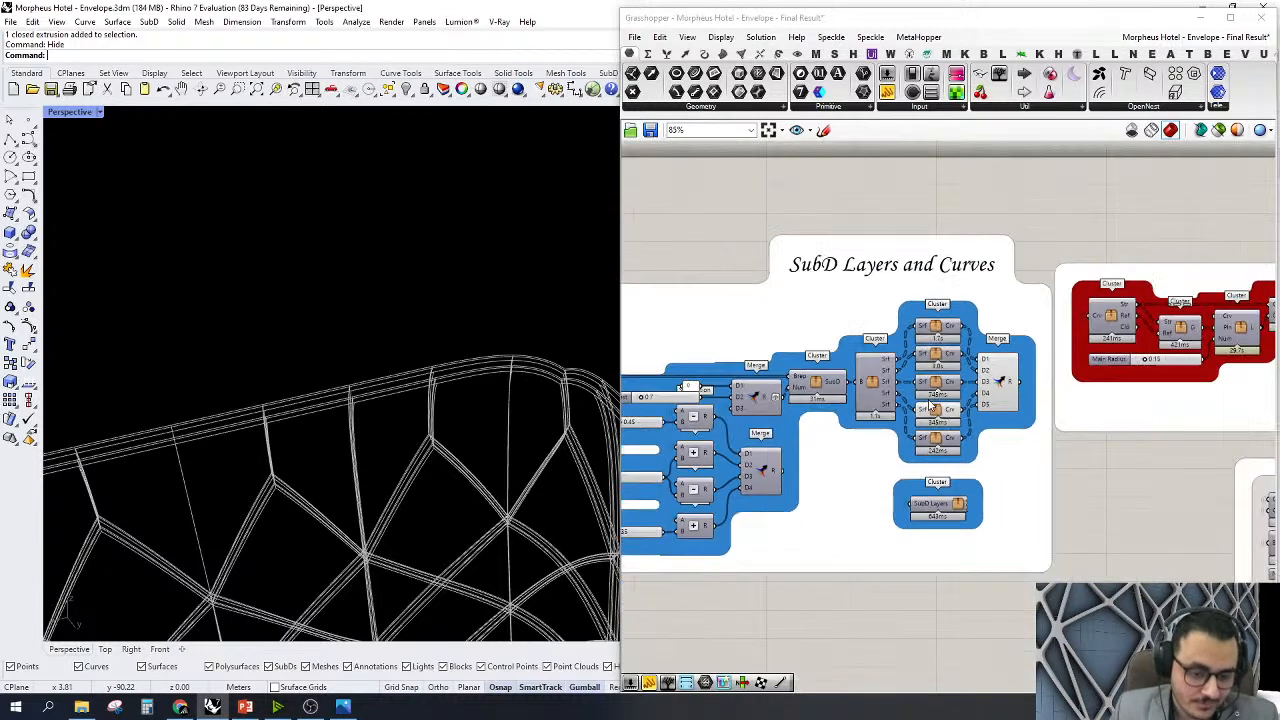
pyautogui.moveTo(869, 631); pyautogui.dragTo(1052, 178)
pyautogui.rightClick(1052, 178)
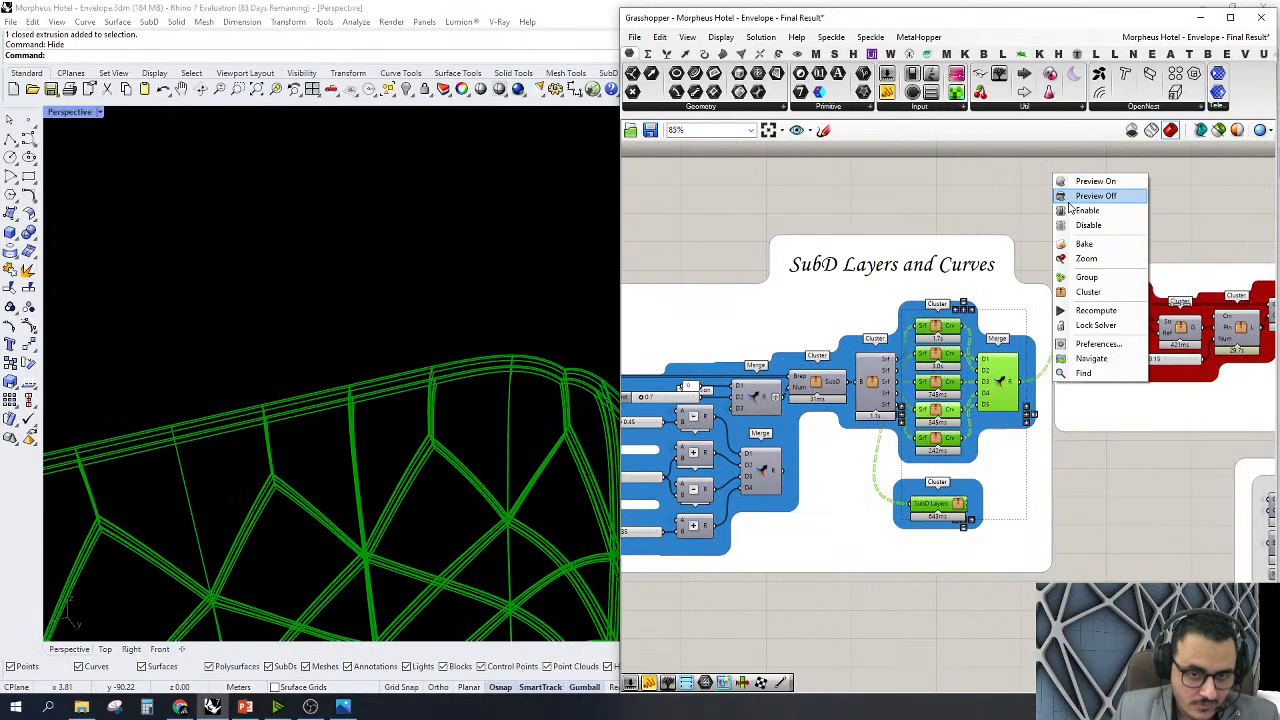
pyautogui.click(1090, 193)
# Open the first cluster of the red group for editing and examine the curves held by its input Data parameter
pyautogui.moveTo(1100, 189); pyautogui.dragTo(900, 190, button='right')
pyautogui.scroll(3, 876, 352)
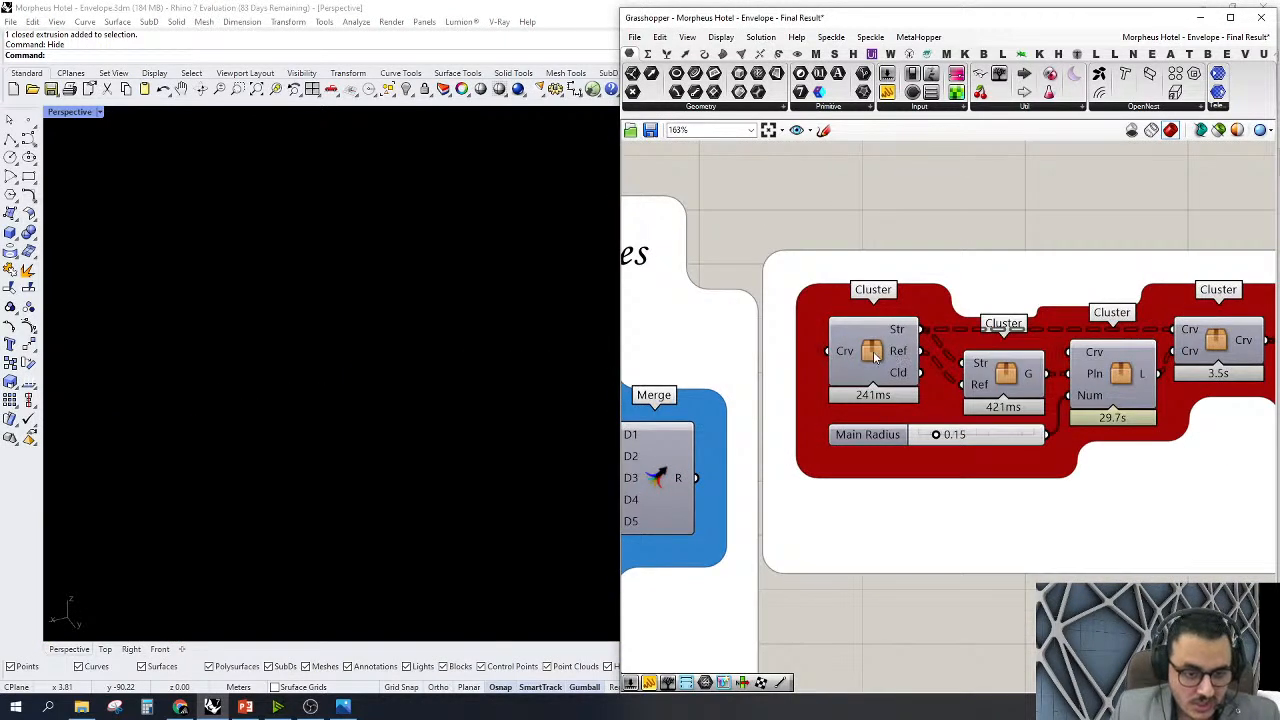
pyautogui.click(876, 355)
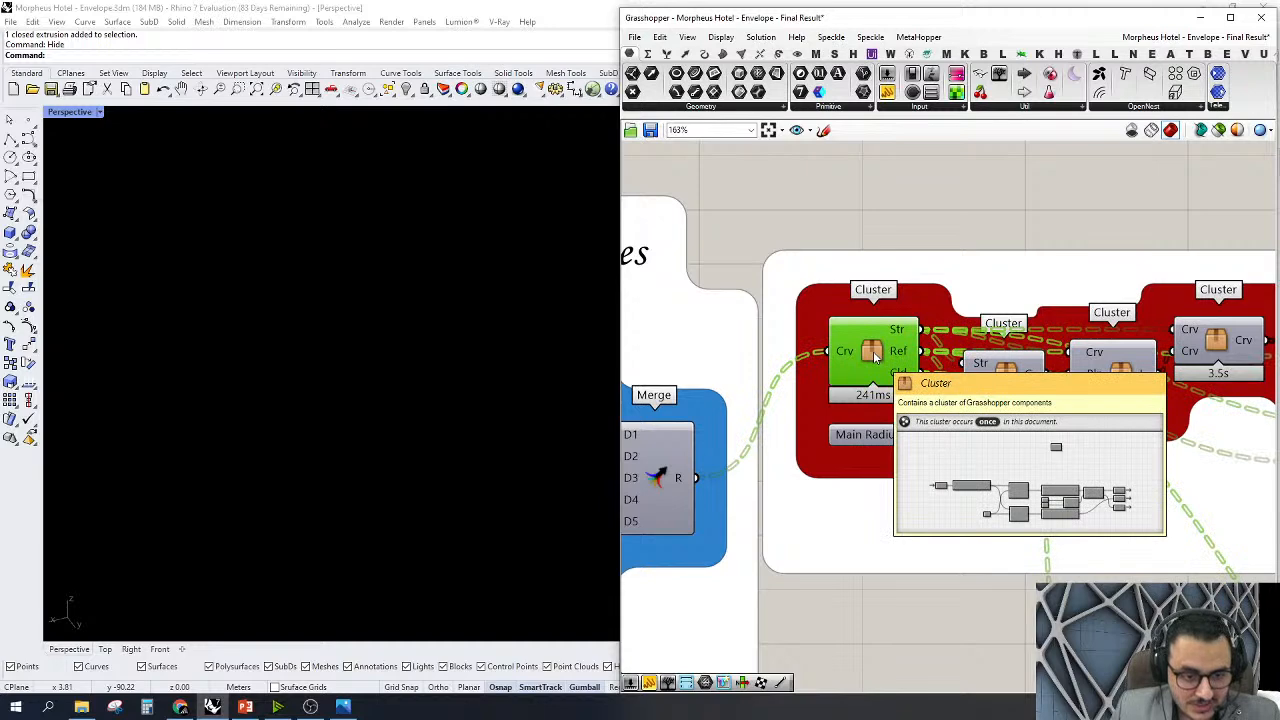
pyautogui.doubleClick(873, 352)
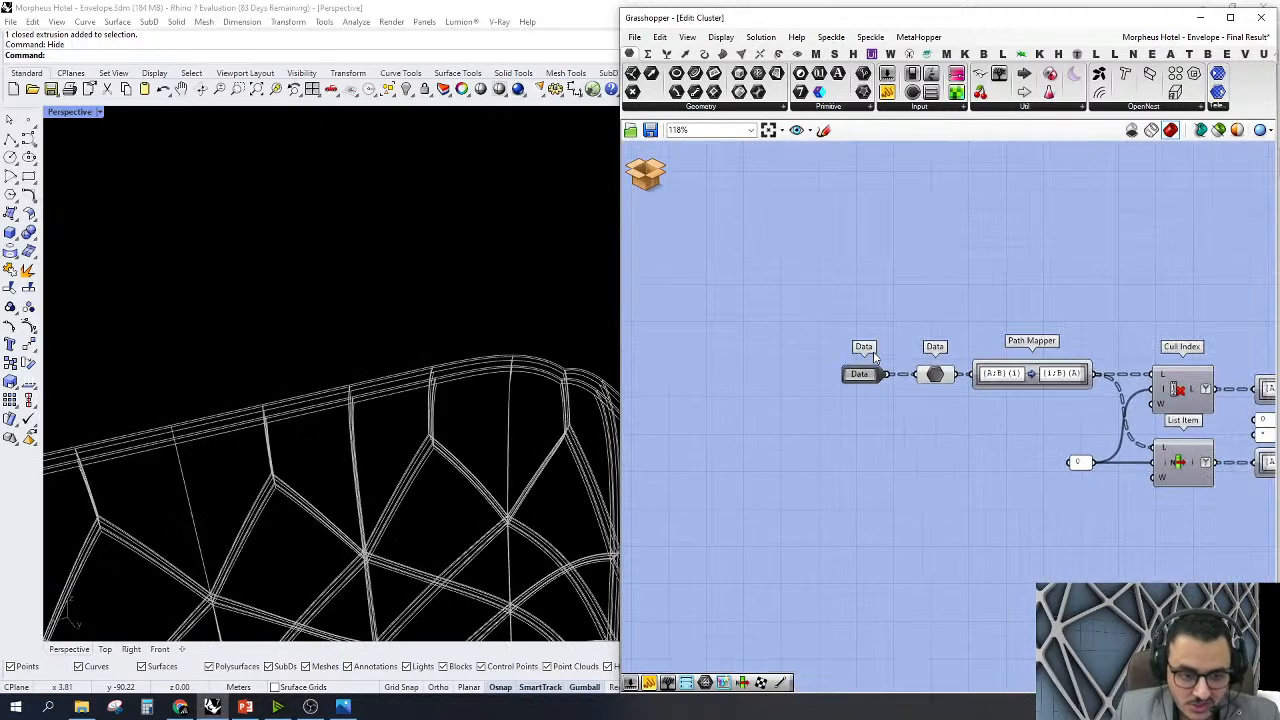
pyautogui.scroll(-2, 873, 358)
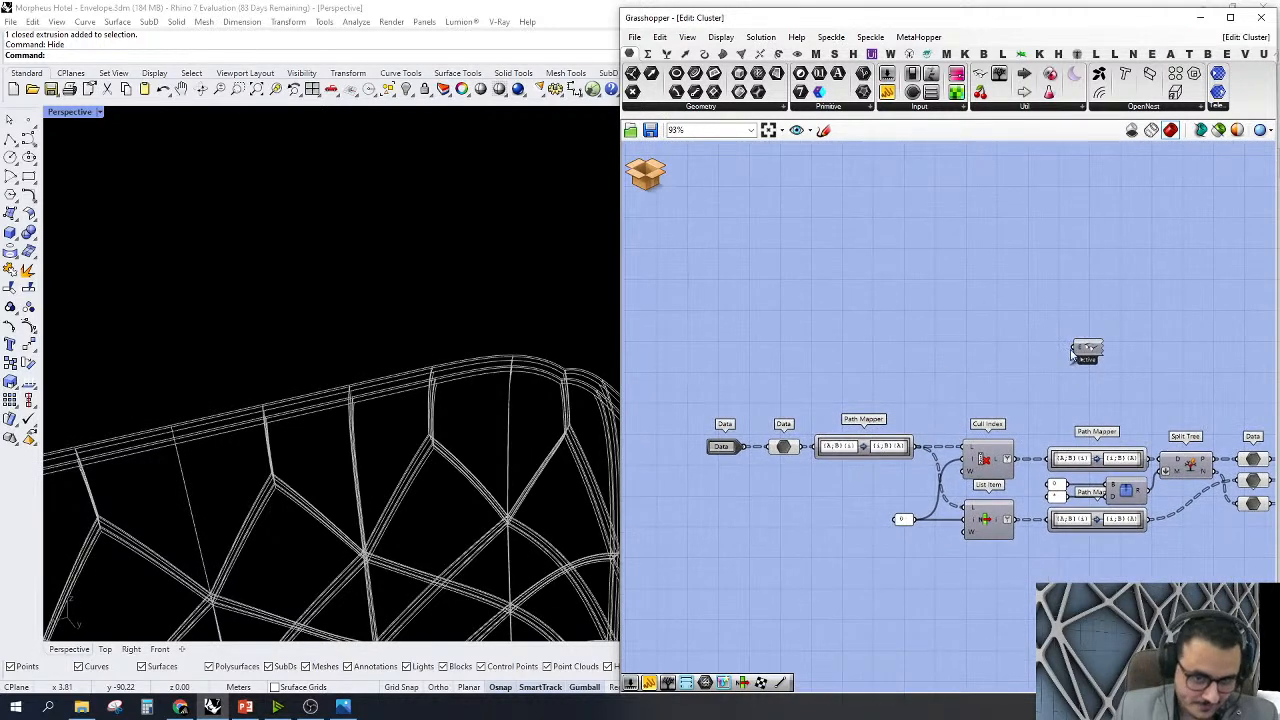
pyautogui.moveTo(1060, 337); pyautogui.dragTo(1082, 344, button='right')
pyautogui.click(802, 456)
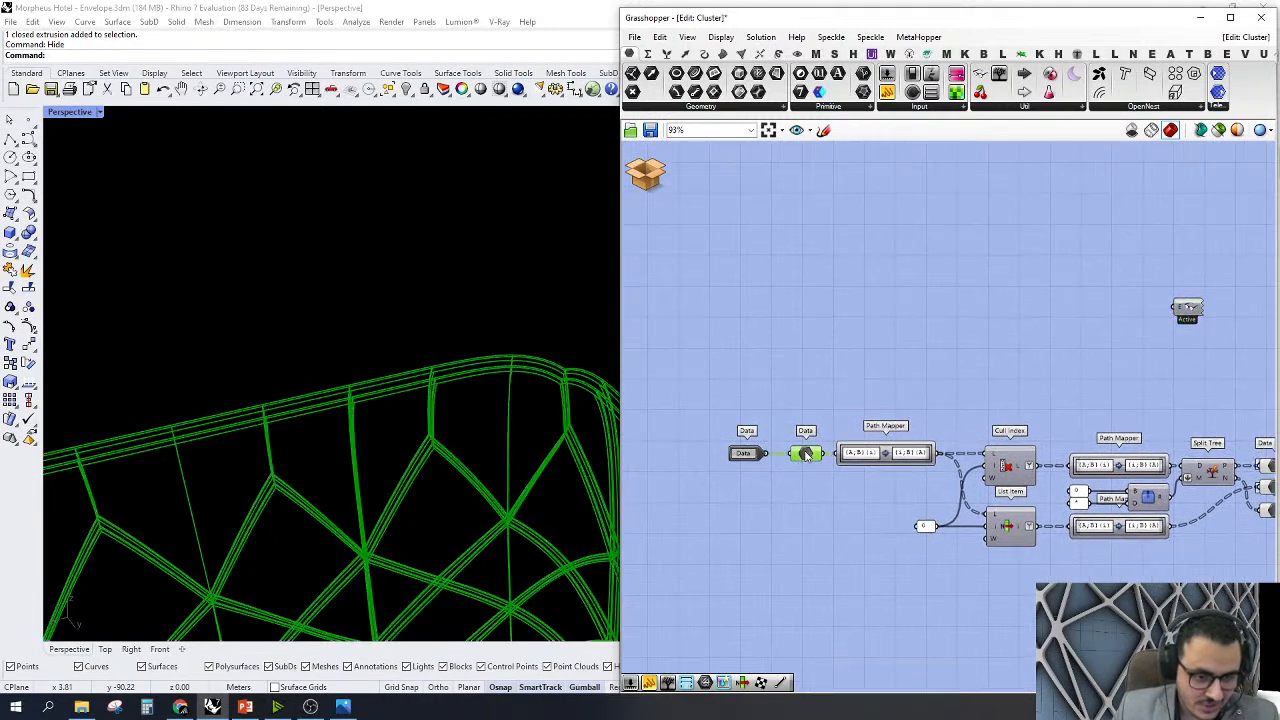
pyautogui.scroll(-2, 447, 277)
pyautogui.scroll(2, 963, 360)
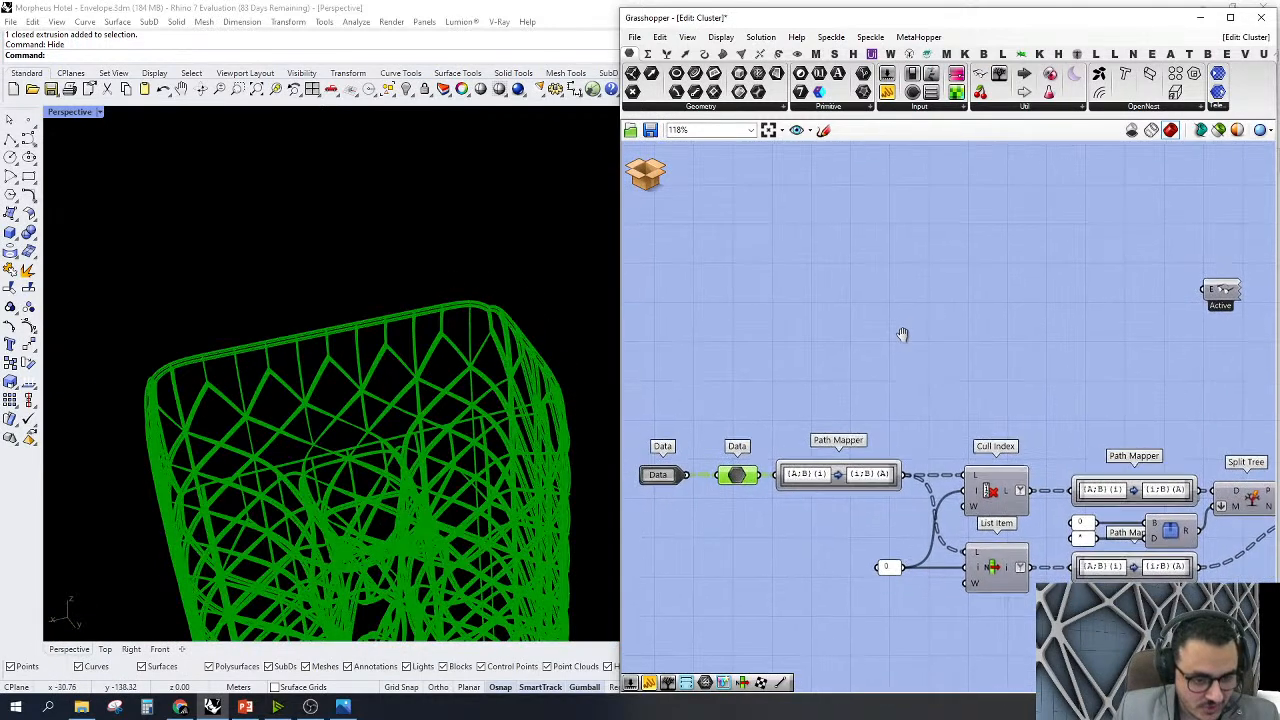
# Add a Tree Branch Check component above the cluster's chain and feed it from the Data parameter
pyautogui.doubleClick(984, 312)
pyautogui.write('tr')
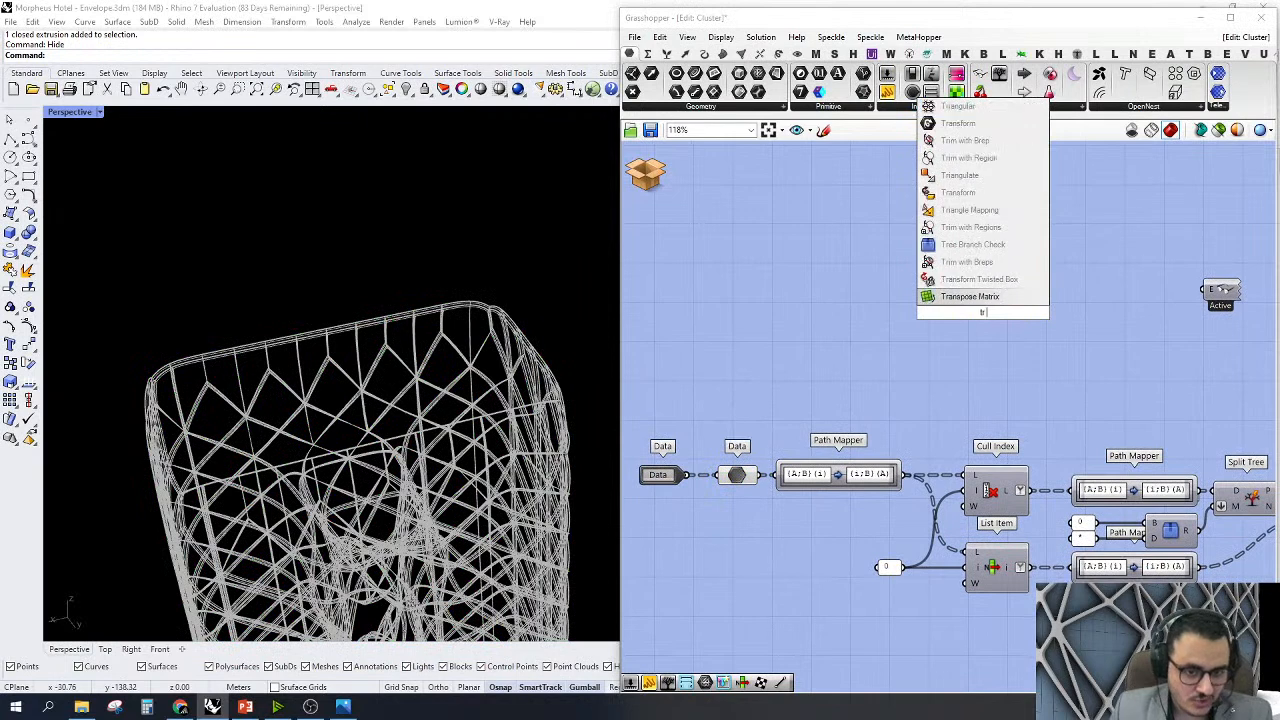
pyautogui.write('ee')
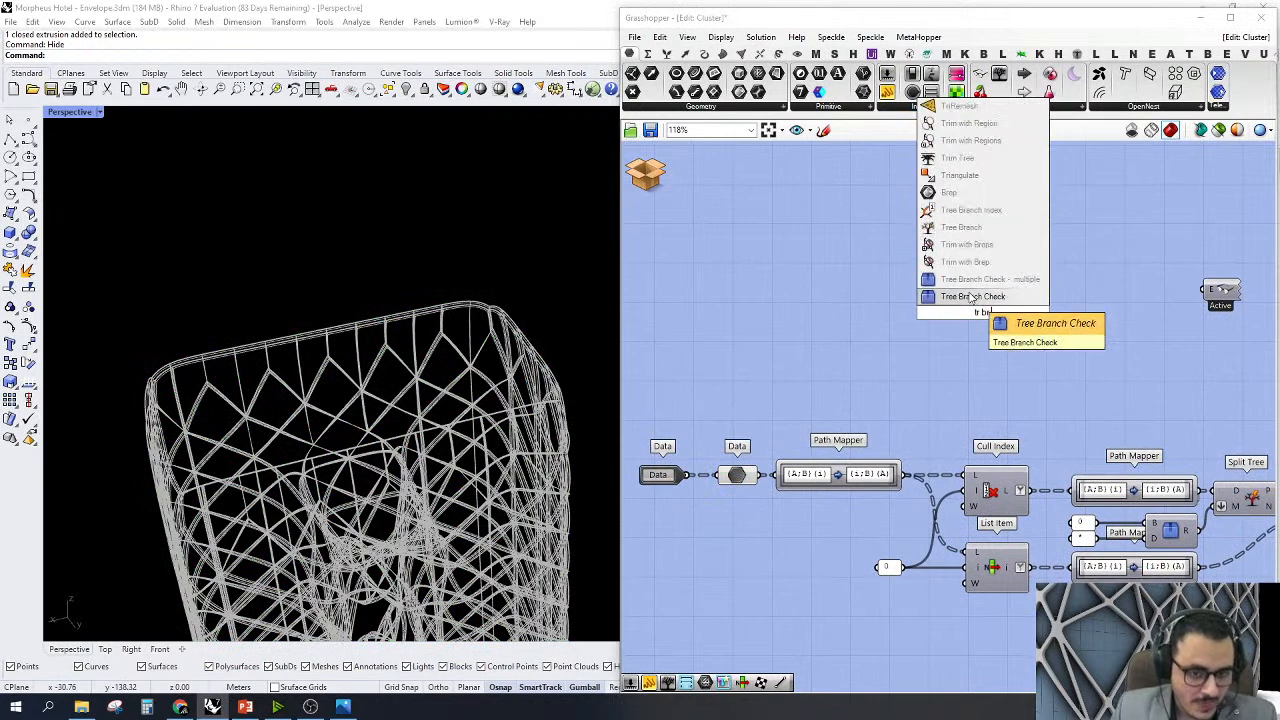
pyautogui.press('Return')
pyautogui.scroll(2, 982, 318)
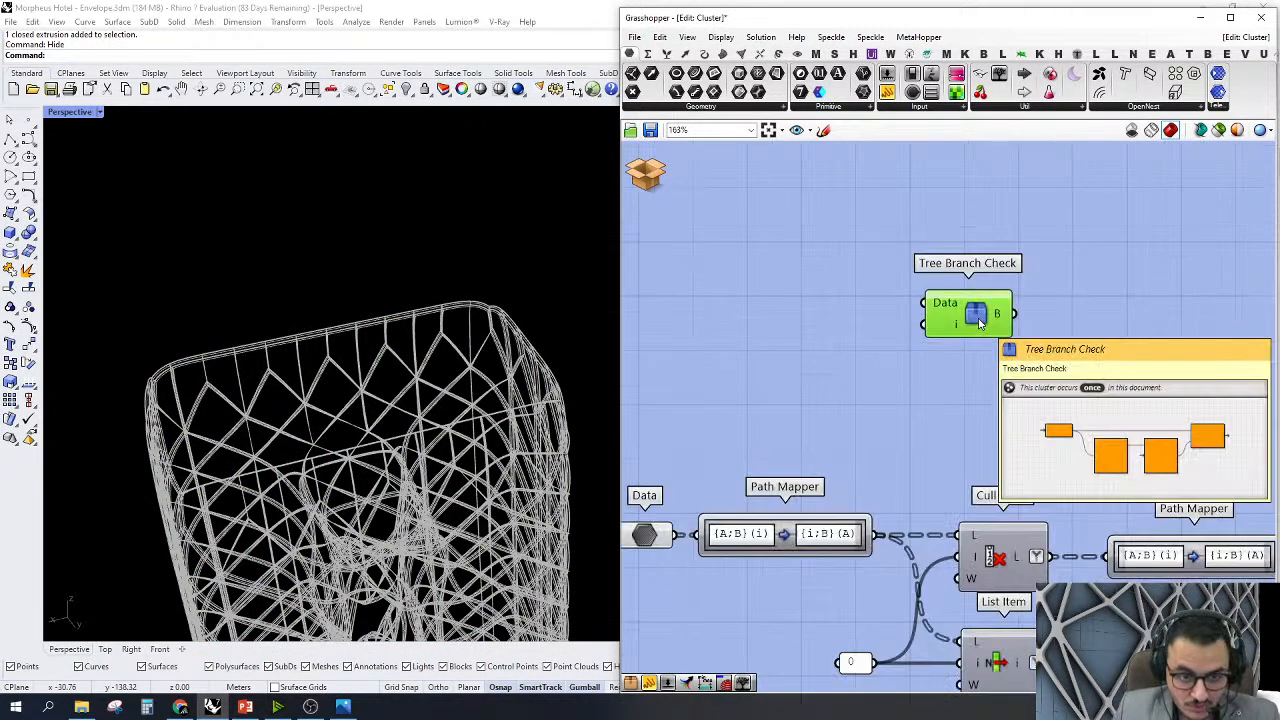
pyautogui.scroll(-2, 980, 320)
pyautogui.moveTo(941, 312); pyautogui.dragTo(758, 474)
pyautogui.moveTo(988, 333); pyautogui.dragTo(1006, 318)
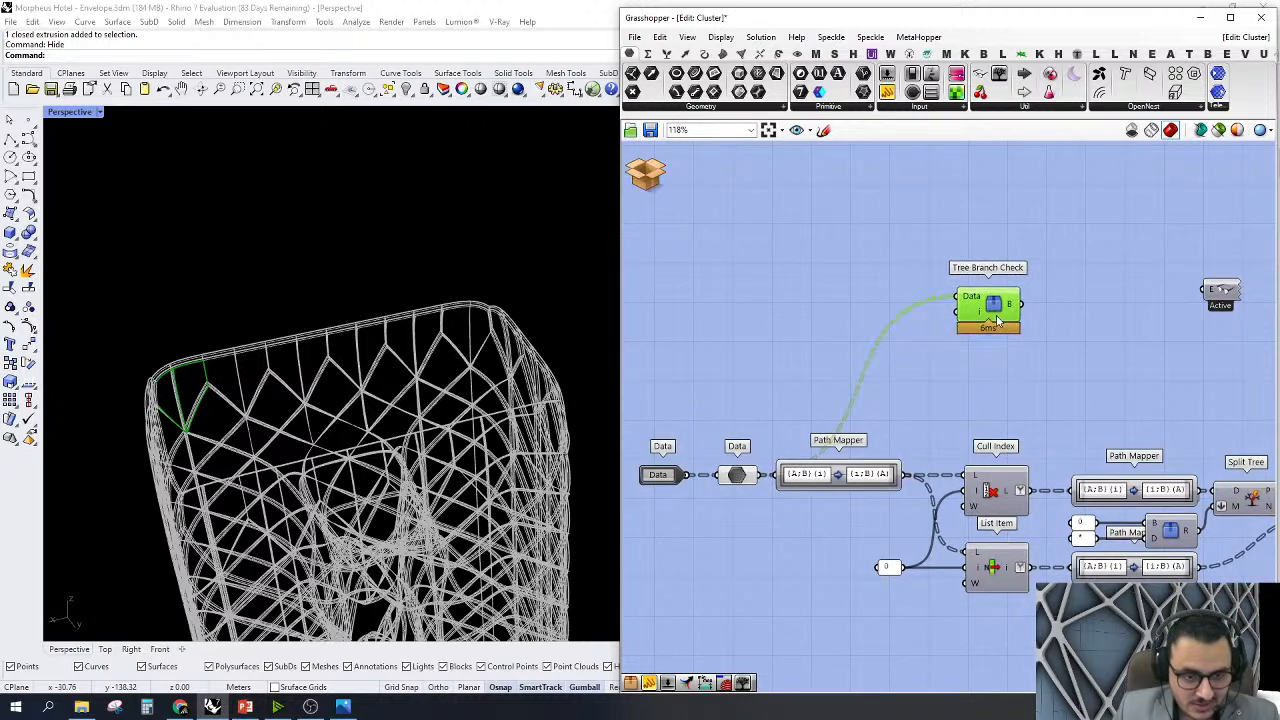
# Add an Index slider with value 5 and connect it to the i input of Tree Branch Check
pyautogui.doubleClick(786, 336)
pyautogui.write('5')
pyautogui.press('Return')
pyautogui.scroll(1, 980, 316)
pyautogui.moveTo(952, 311); pyautogui.dragTo(826, 336)
pyautogui.moveTo(989, 305); pyautogui.dragTo(947, 330)
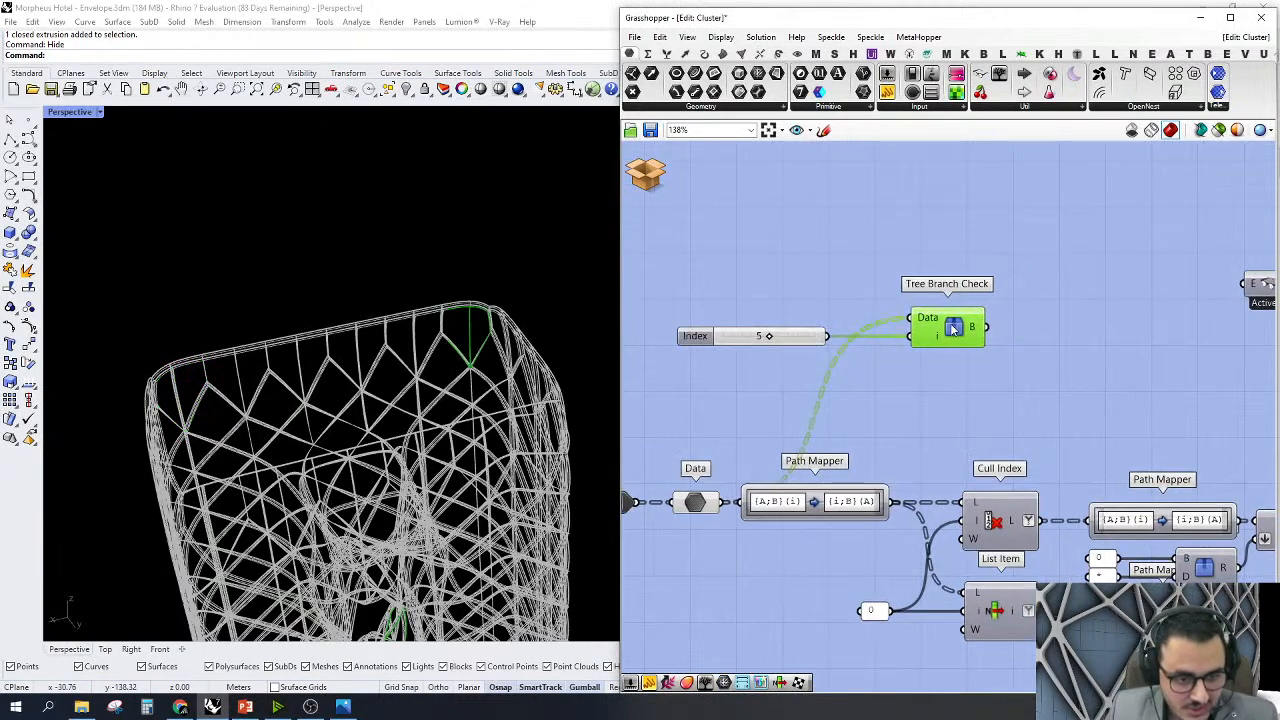
# Frame the envelope in the viewport and examine the curves of the checked branch near the tower's base
pyautogui.rightClick(936, 208)
pyautogui.click(969, 290)
pyautogui.scroll(-5, 335, 300)
pyautogui.moveTo(340, 310); pyautogui.dragTo(423, 440, button='right')
pyautogui.scroll(5, 458, 360)
pyautogui.scroll(5, 411, 414)
pyautogui.scroll(3, 443, 340)
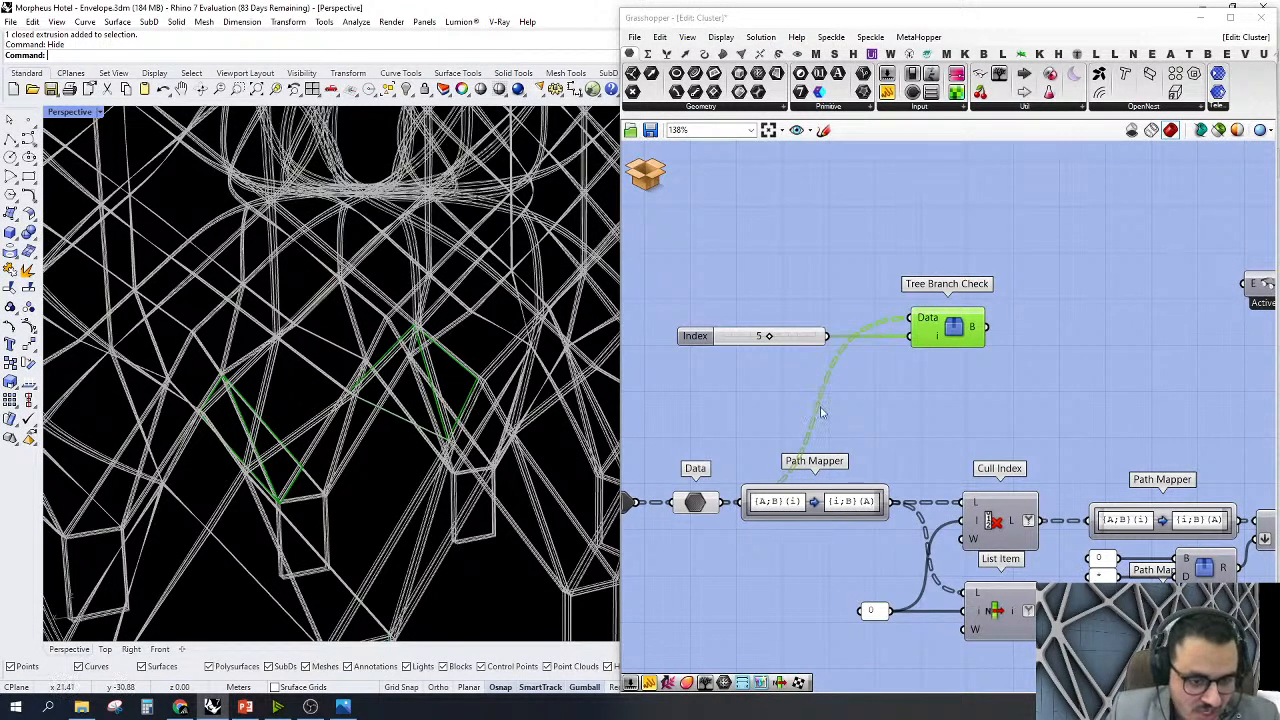
# Add a Param Viewer, connect it to the Data parameter, and examine the branch paths and their item counts
pyautogui.moveTo(860, 432); pyautogui.dragTo(837, 441, button='right')
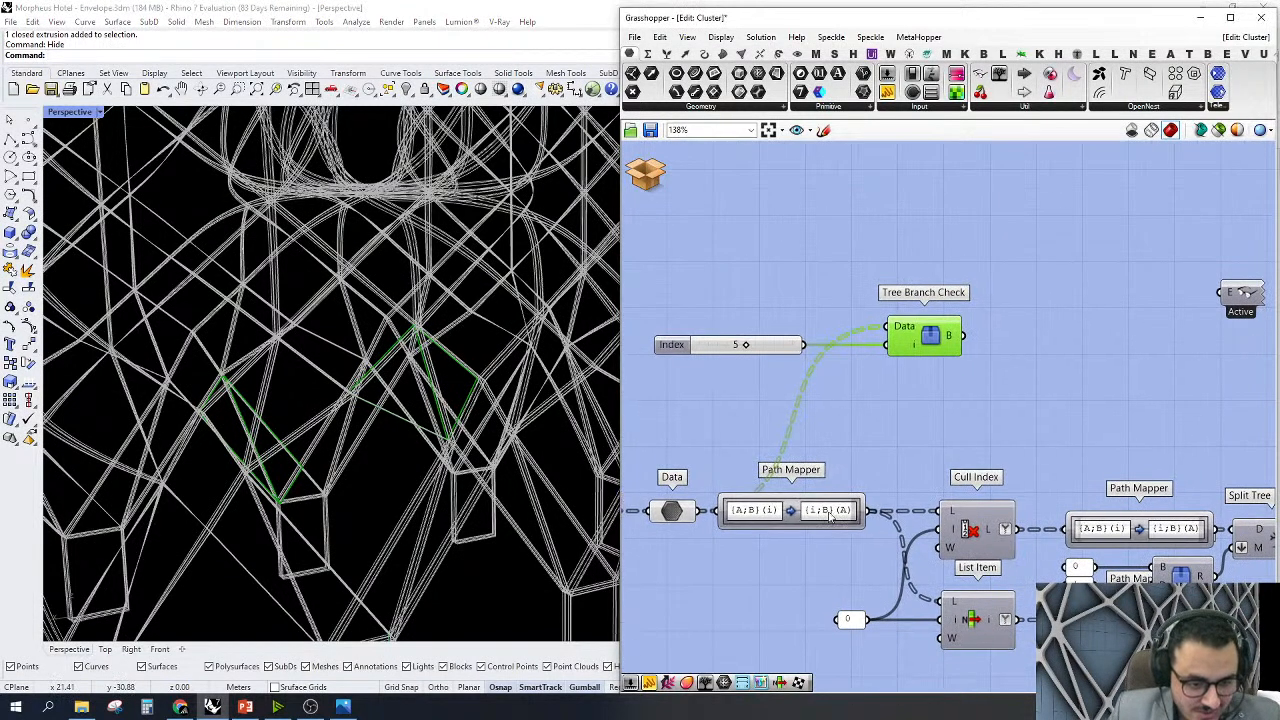
pyautogui.click(955, 389)
pyautogui.moveTo(1005, 76); pyautogui.dragTo(735, 510)
pyautogui.scroll(4, 1127, 340)
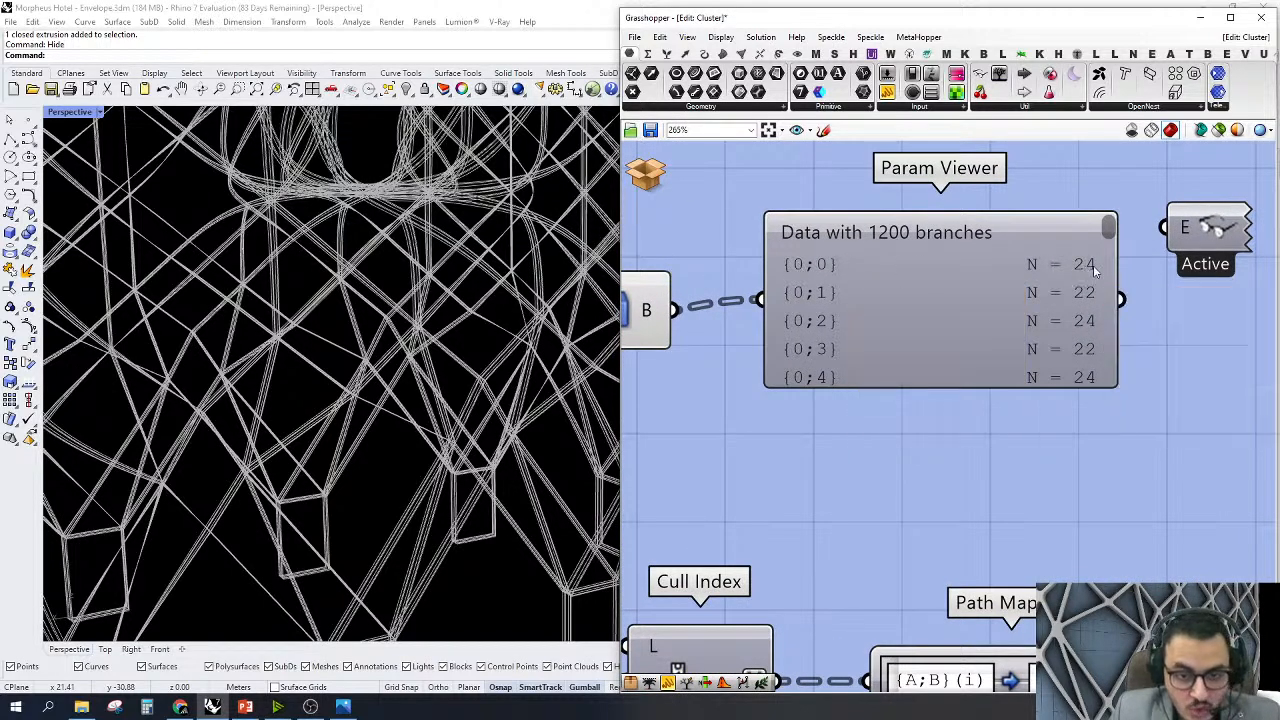
pyautogui.moveTo(1108, 232)
pyautogui.mouseDown()
pyautogui.moveTo(1110, 258)
pyautogui.moveTo(1108, 222)
pyautogui.mouseUp()
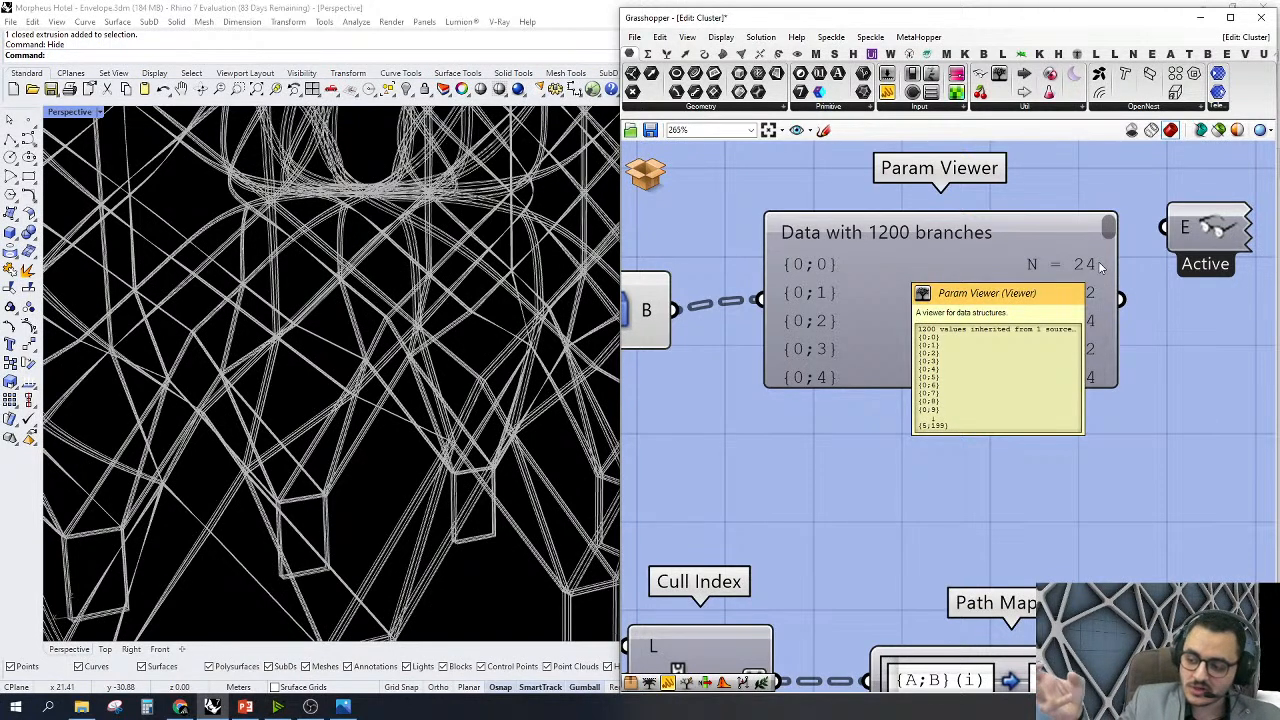
# Add a second Path Mapper fed by the Data parameter and give it the null mapping {A;B} to {A;B}
pyautogui.scroll(-2, 1100, 265)
pyautogui.moveTo(930, 452); pyautogui.dragTo(1149, 472, button='right')
pyautogui.scroll(-1, 945, 420)
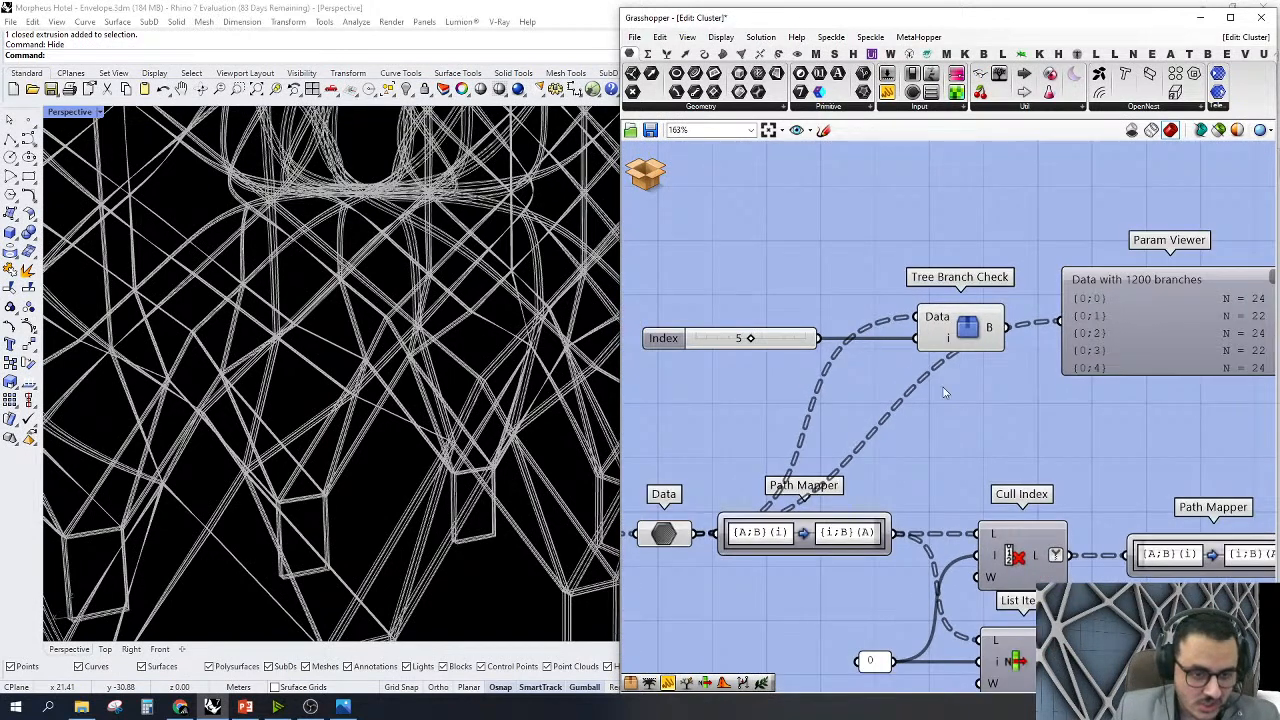
pyautogui.doubleClick(860, 236)
pyautogui.write('pa ma')
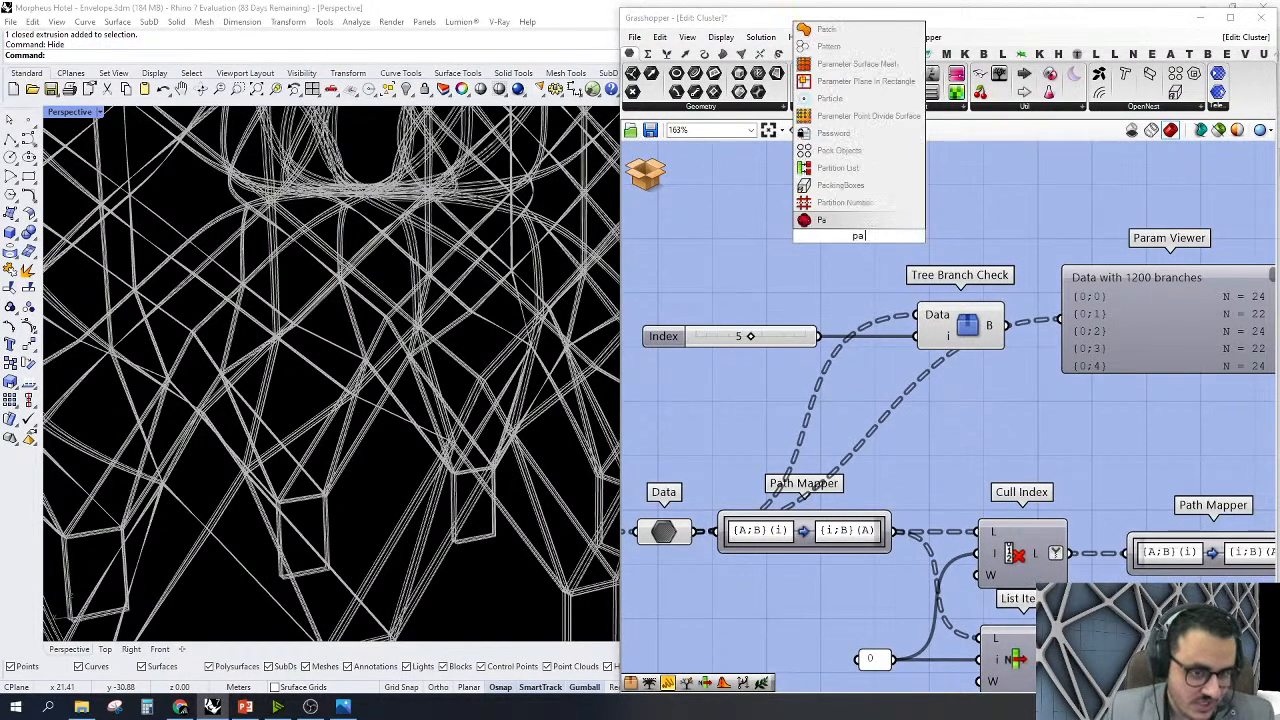
pyautogui.click(838, 202)
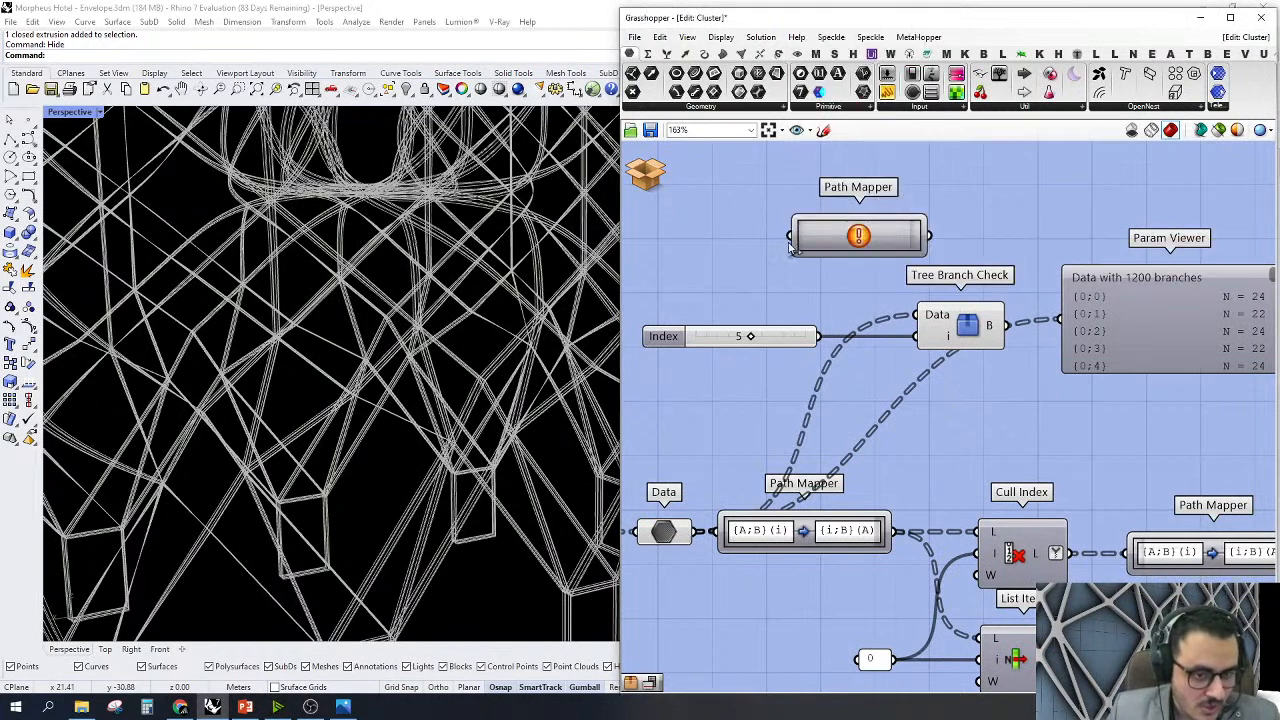
pyautogui.moveTo(791, 236); pyautogui.dragTo(694, 536)
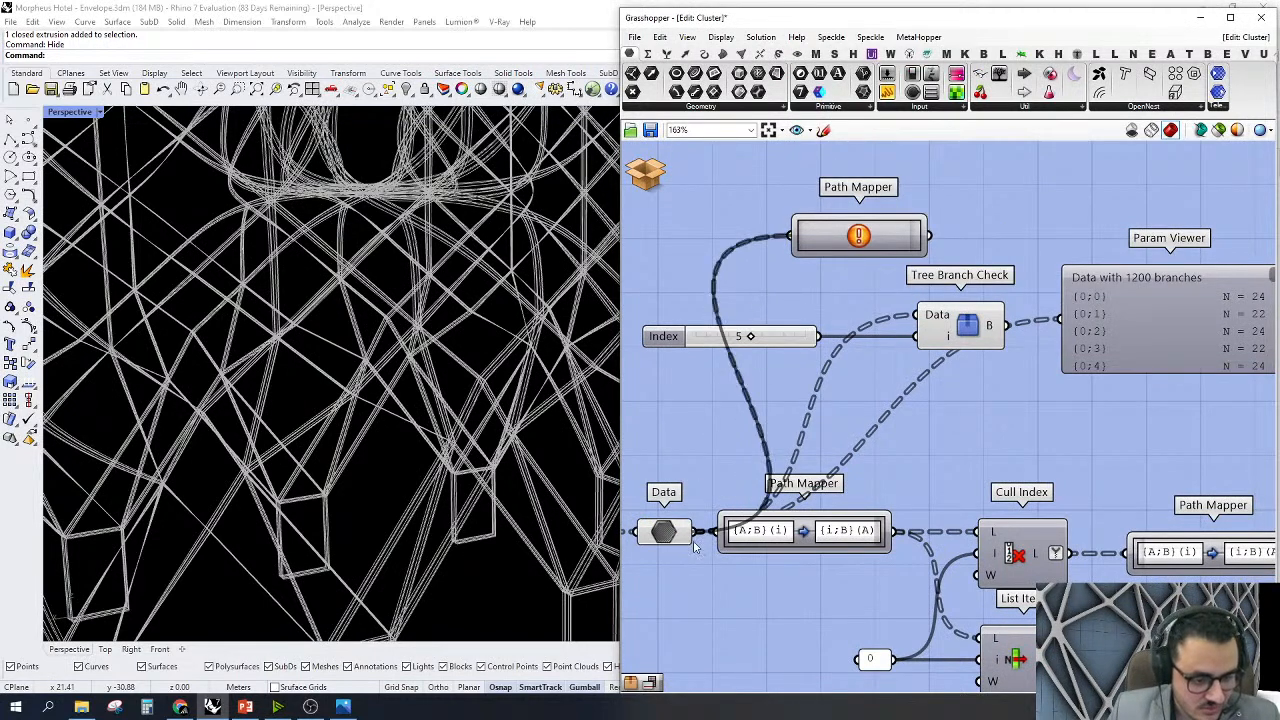
pyautogui.rightClick(880, 238)
pyautogui.click(940, 262)
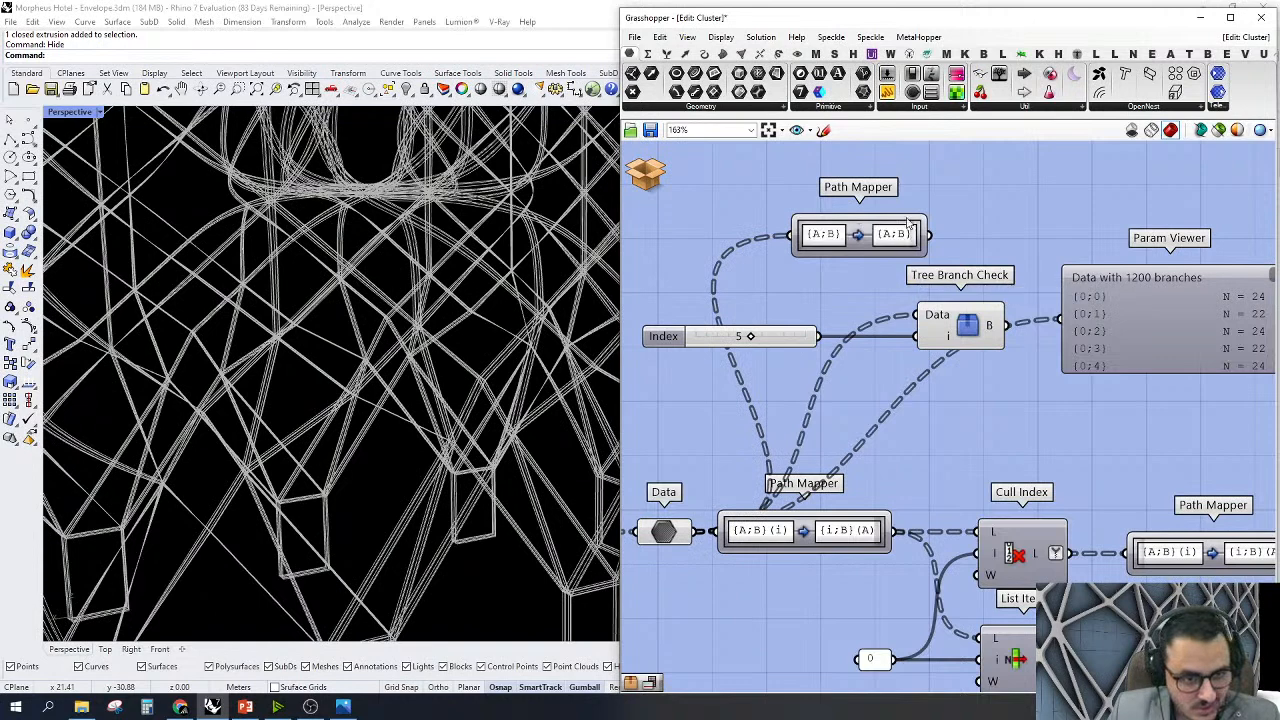
# Set the new Path Mapper's source to {A;B}(i) and its target to {i;B}(A)
pyautogui.scroll(2, 930, 210)
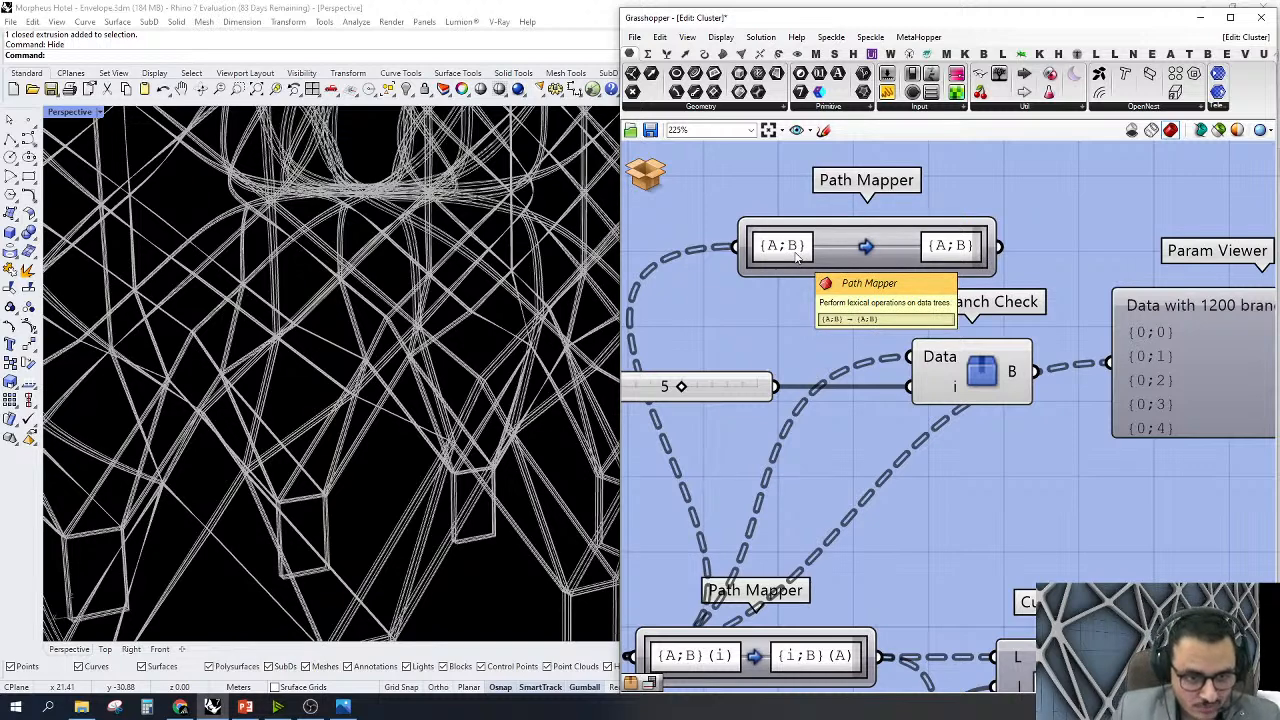
pyautogui.doubleClick(977, 259)
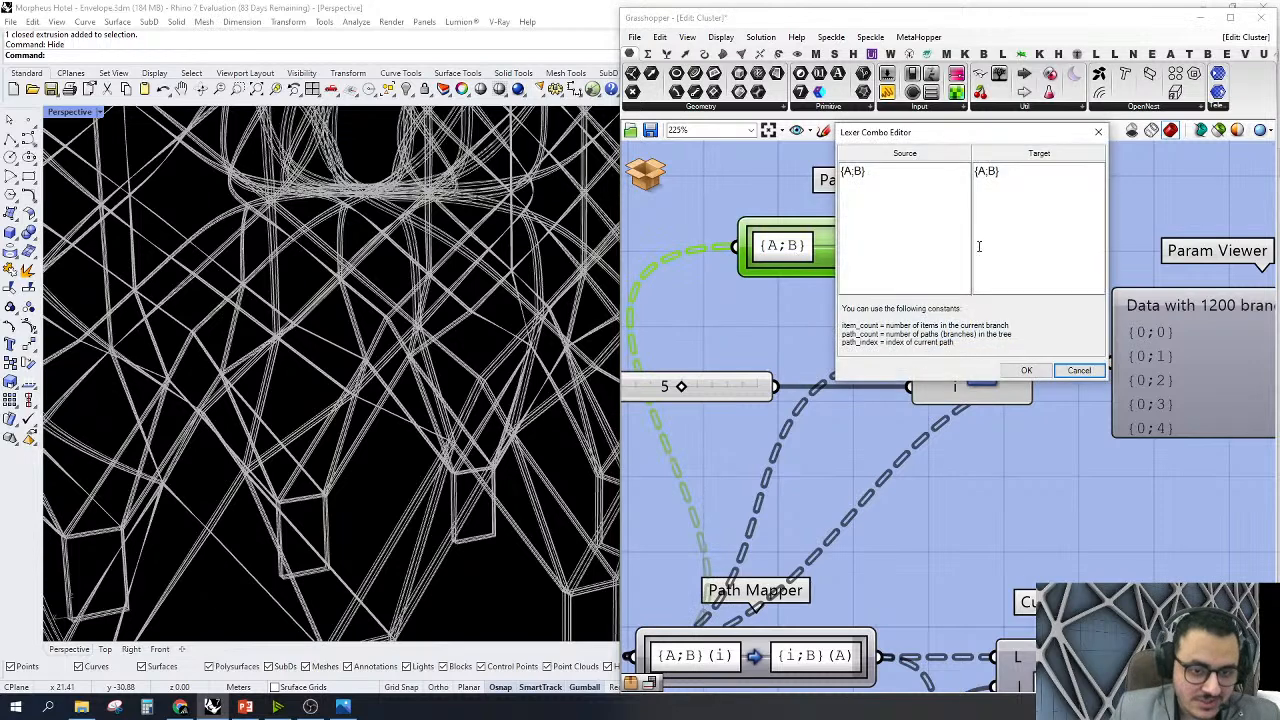
pyautogui.click(916, 170)
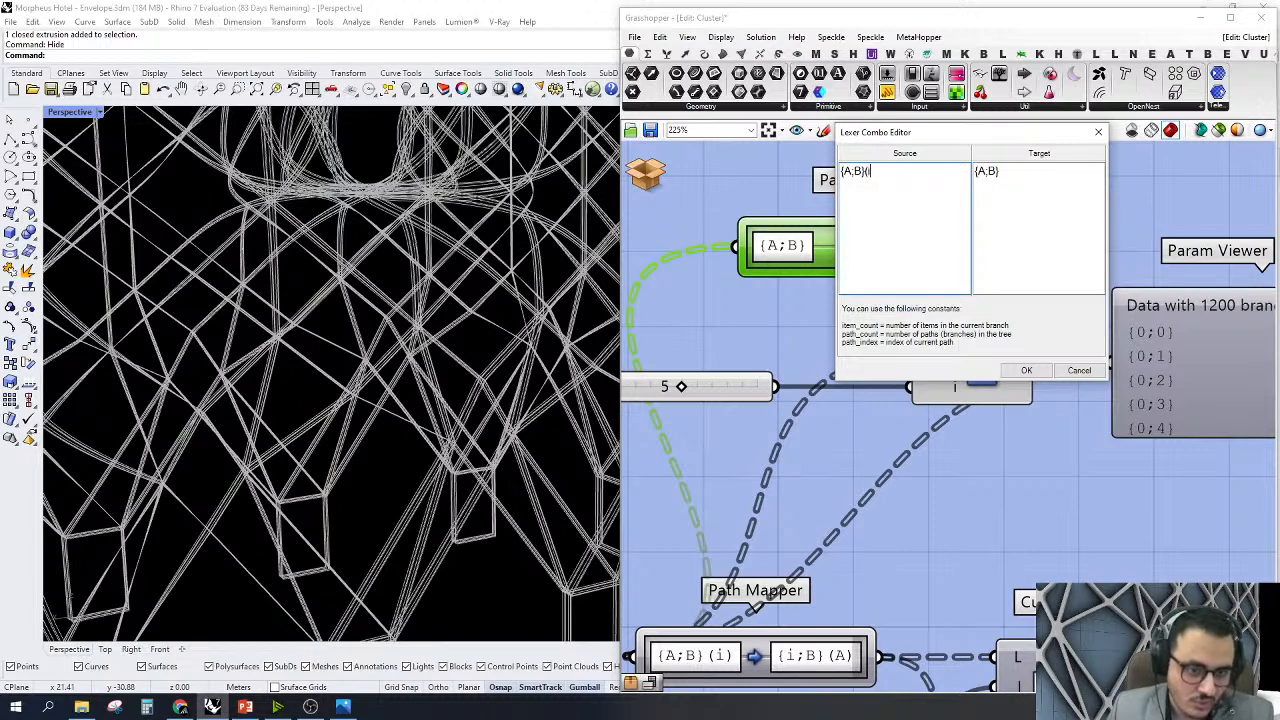
pyautogui.click(1037, 175)
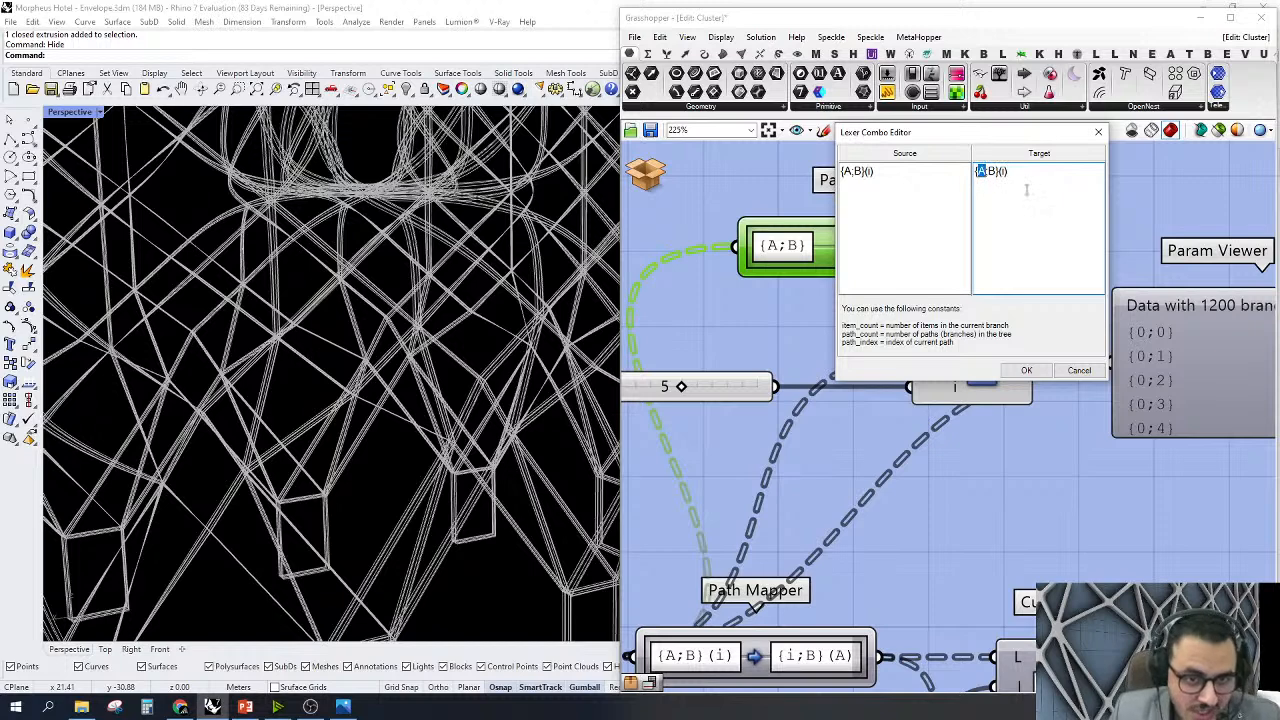
pyautogui.doubleClick(1002, 171)
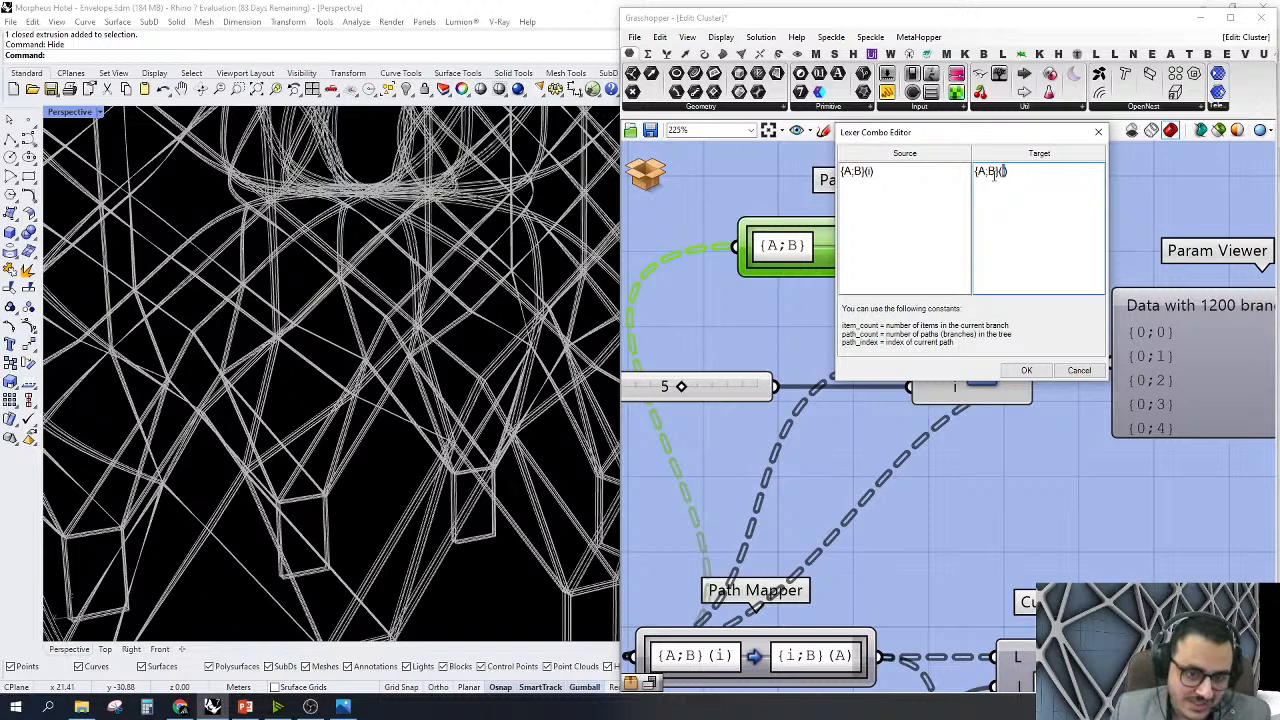
pyautogui.write('i')
pyautogui.doubleClick(999, 172)
pyautogui.write('A')
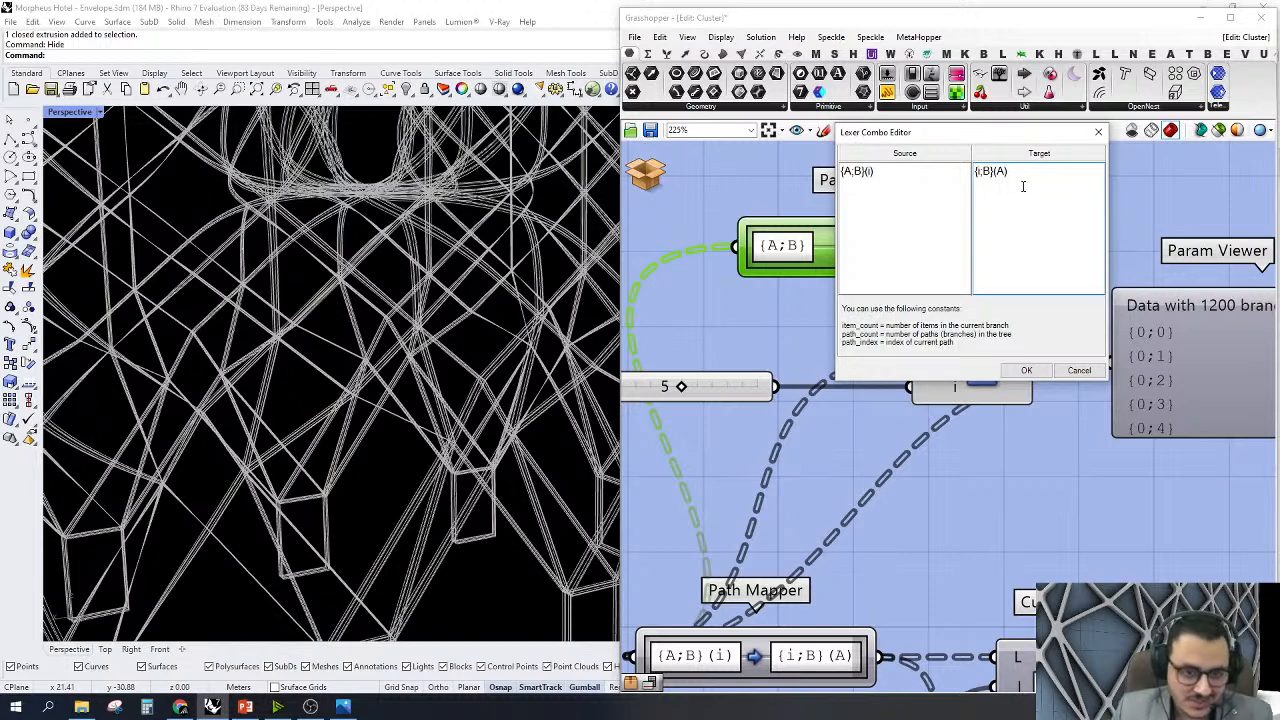
pyautogui.click(1027, 371)
# Feed the new Path Mapper's output into the Data input of Tree Branch Check and frame the resulting curves
pyautogui.scroll(-2, 968, 319)
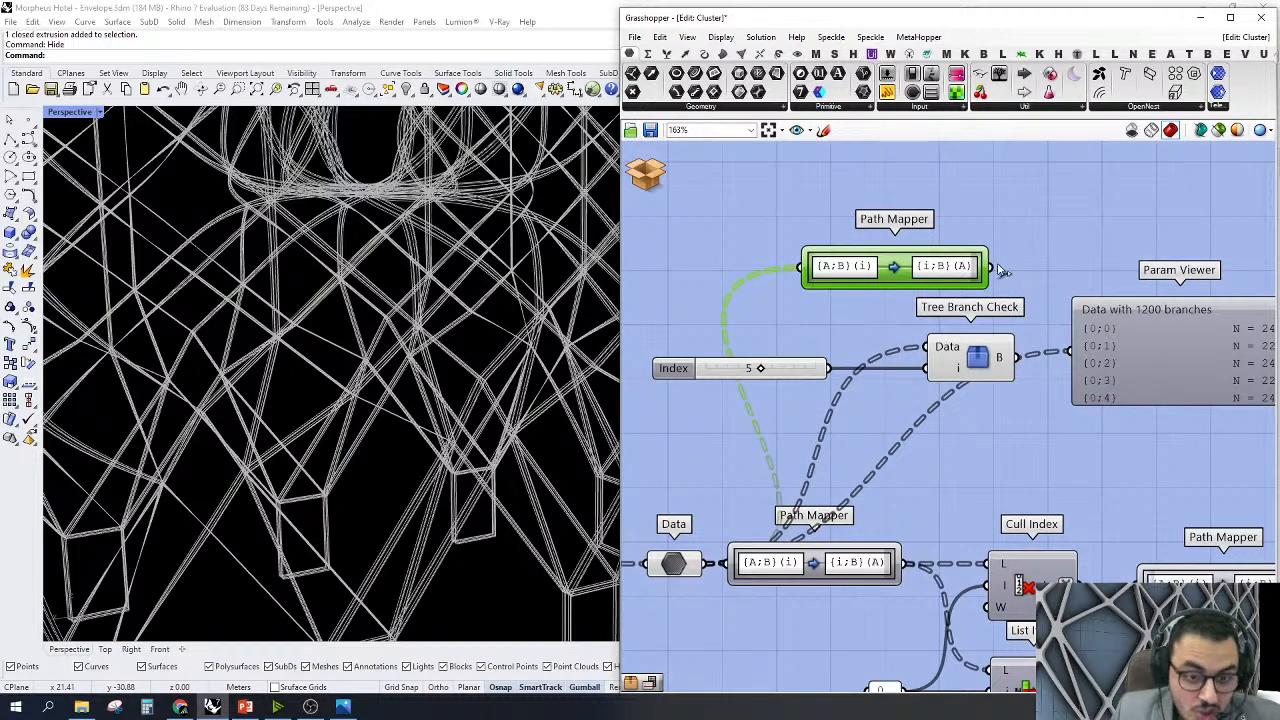
pyautogui.moveTo(995, 270); pyautogui.dragTo(932, 350)
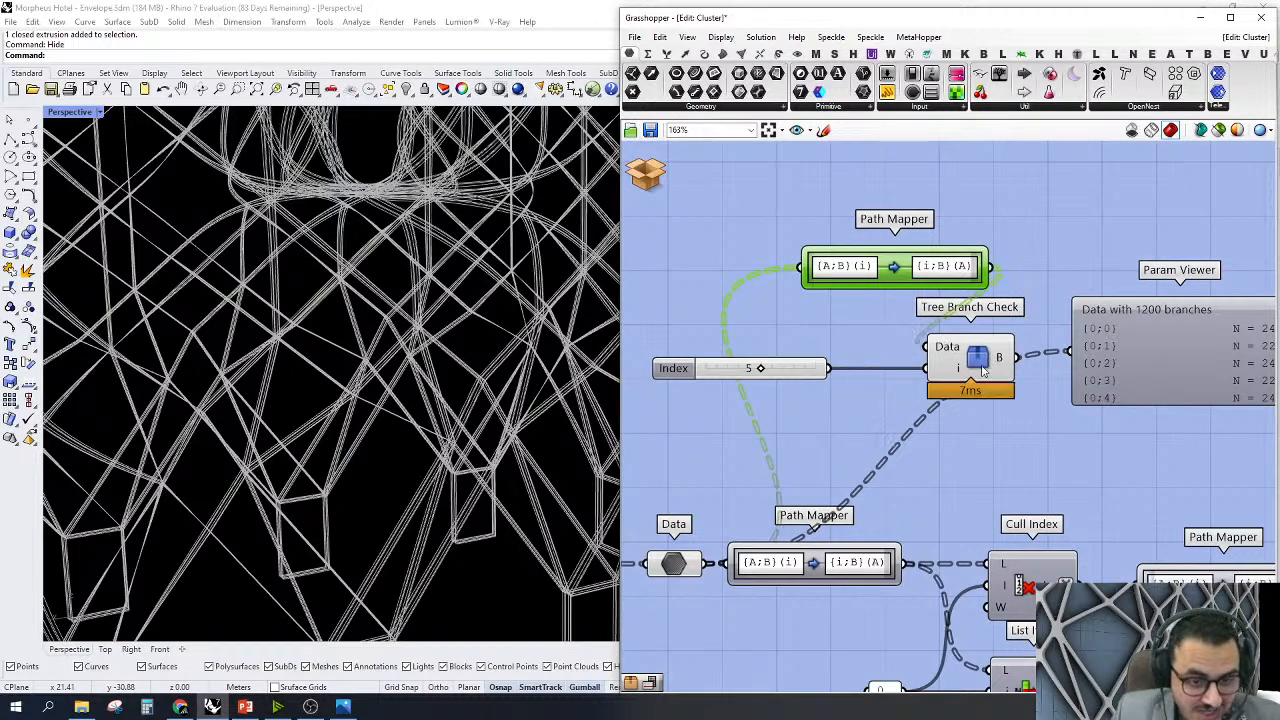
pyautogui.click(978, 366)
pyautogui.middleClick(1022, 236)
pyautogui.click(1056, 320)
# Examine how the curves of the remapped branch run together along one member of the network
pyautogui.scroll(-6, 158, 374)
pyautogui.moveTo(325, 405); pyautogui.dragTo(354, 455, button='right')
pyautogui.scroll(10, 314, 286)
pyautogui.moveTo(316, 290); pyautogui.dragTo(379, 407, button='right')
pyautogui.scroll(-10, 479, 405)
pyautogui.scroll(8, 423, 447)
pyautogui.moveTo(422, 448); pyautogui.dragTo(397, 440, button='right')
pyautogui.scroll(7, 434, 405)
pyautogui.moveTo(458, 394); pyautogui.dragTo(458, 346, button='right')
pyautogui.scroll(5, 452, 360)
pyautogui.moveTo(461, 185); pyautogui.dragTo(300, 540)
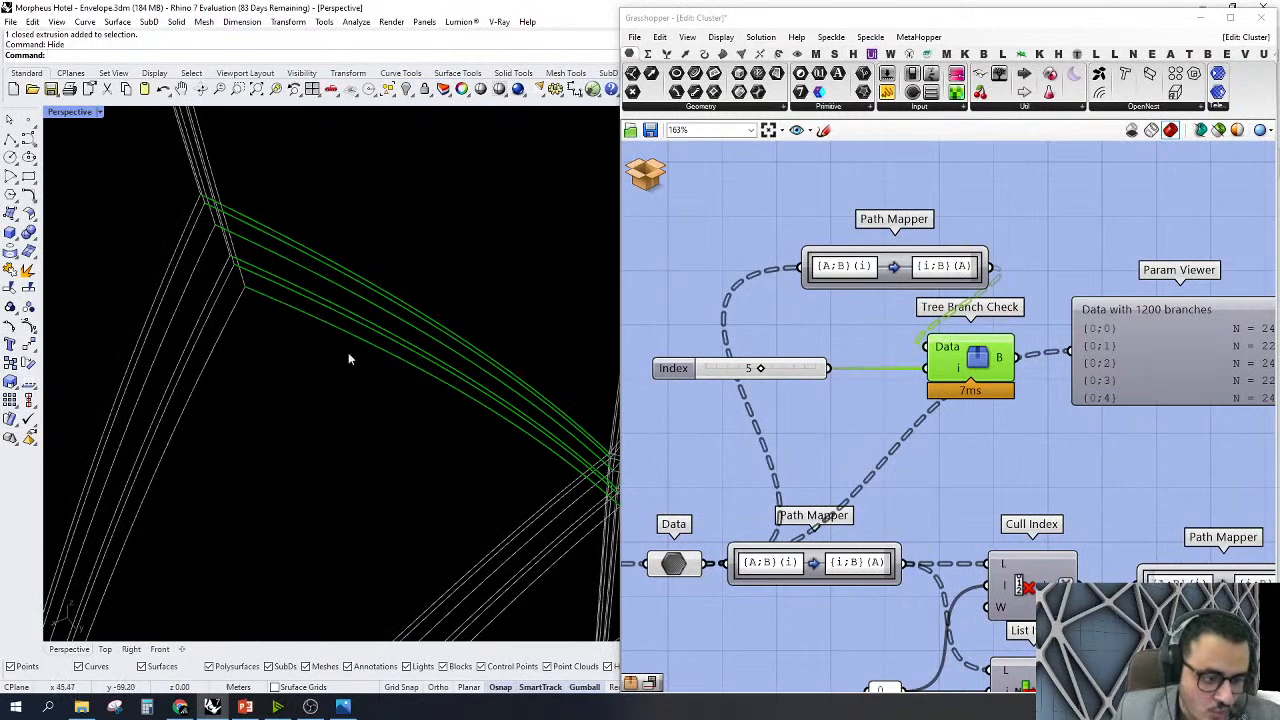
pyautogui.scroll(-5, 372, 282)
pyautogui.scroll(3, 396, 309)
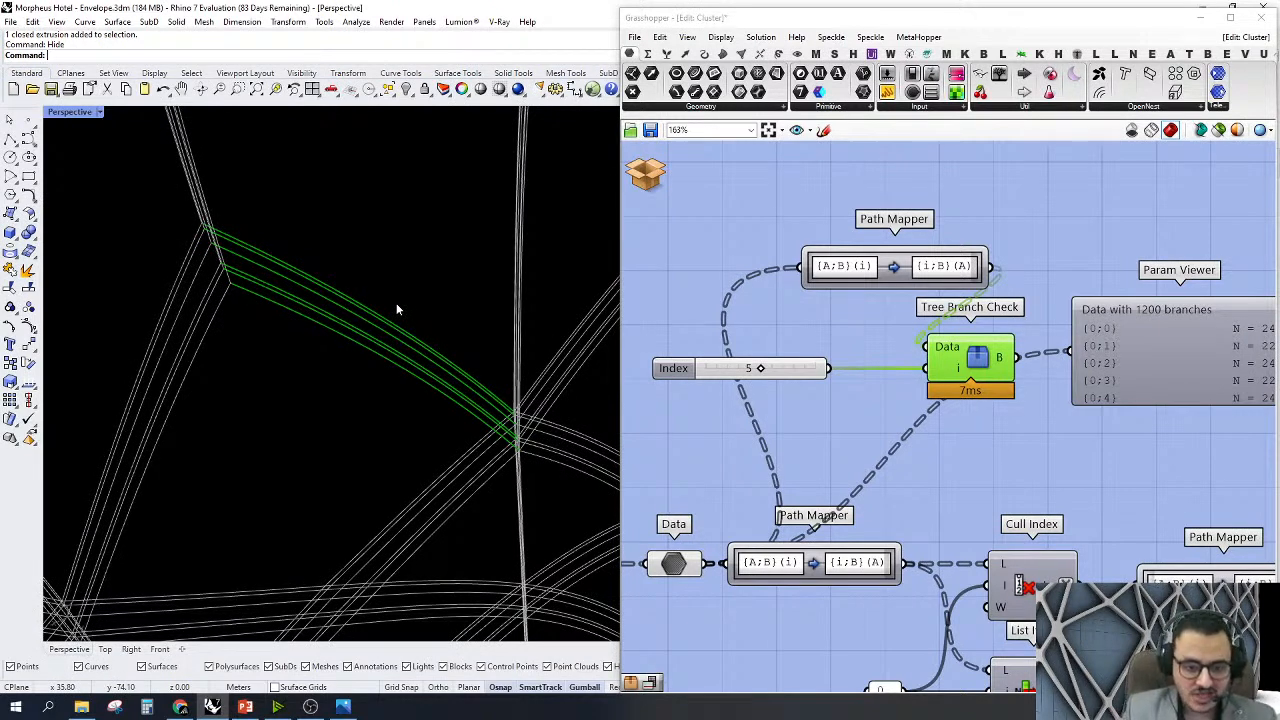
# Delete the temporary Path Mapper, Tree Branch Check, Index slider and Param Viewer above the cluster's chain
pyautogui.scroll(-3, 727, 349)
pyautogui.moveTo(1110, 204); pyautogui.dragTo(745, 408)
pyautogui.press('Delete')
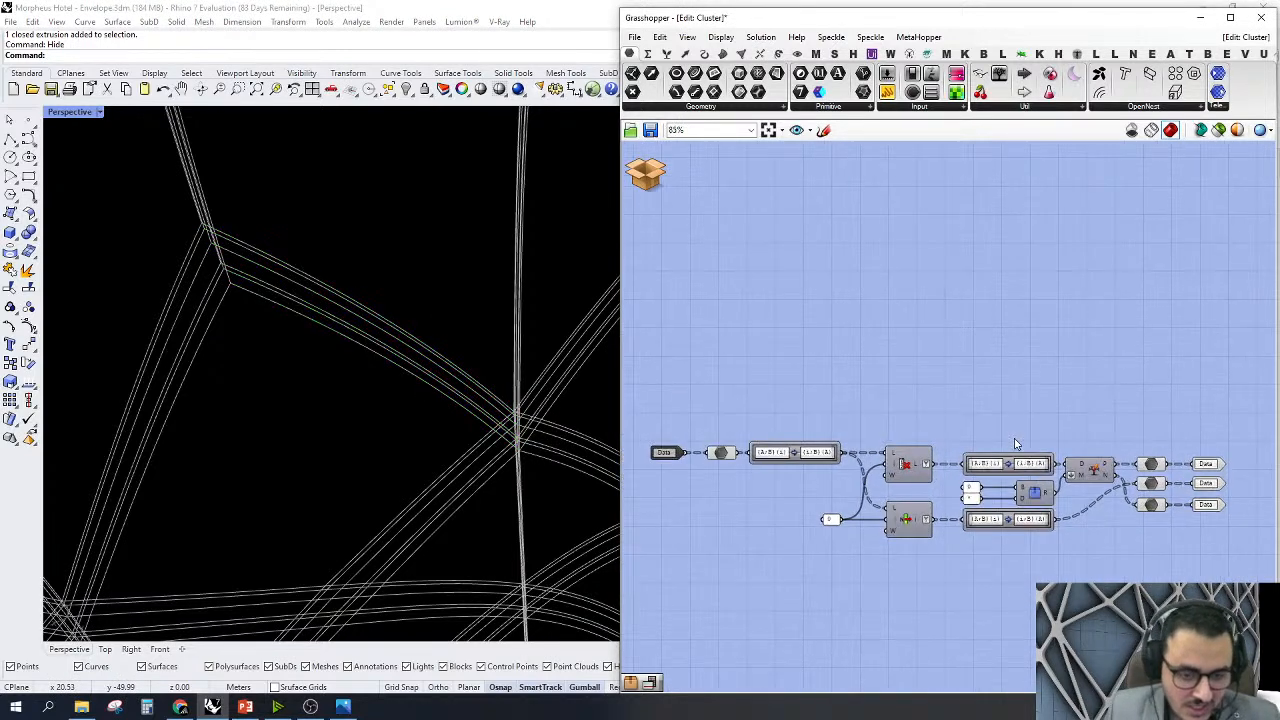
# Examine the curves passed to each of the cluster's three Data outputs, one output at a time
pyautogui.click(1177, 470)
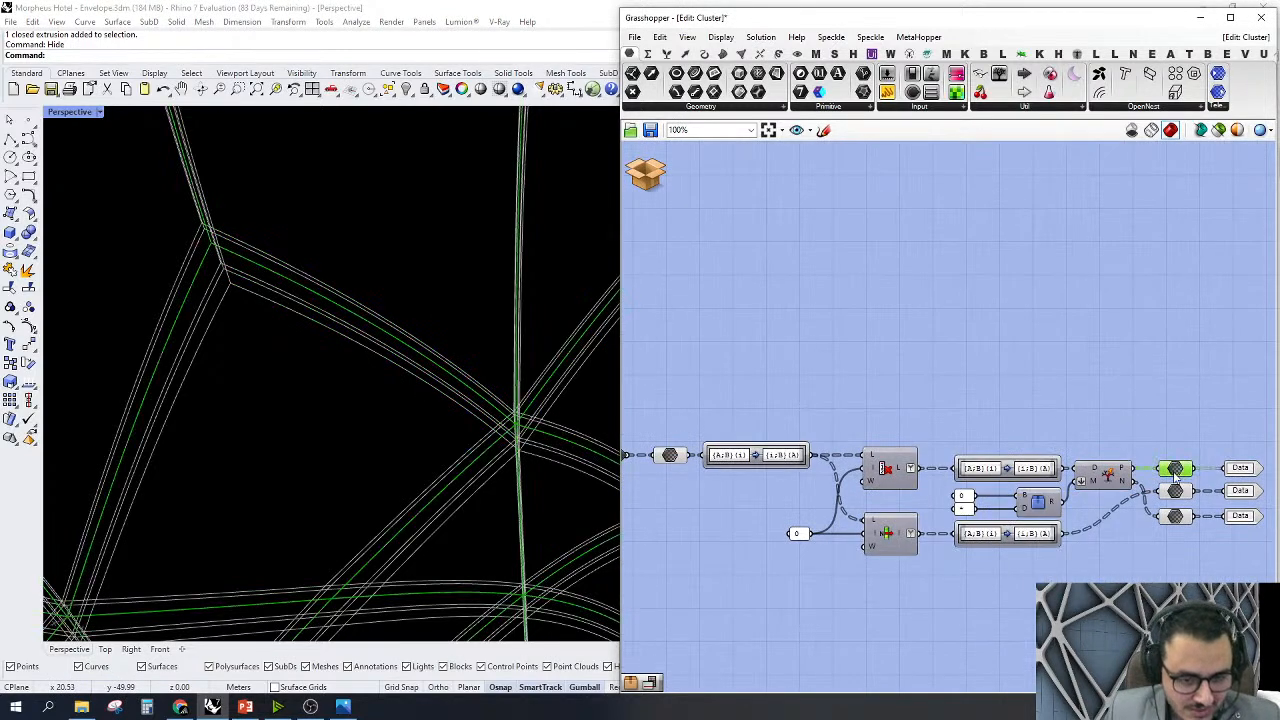
pyautogui.scroll(-5, 341, 235)
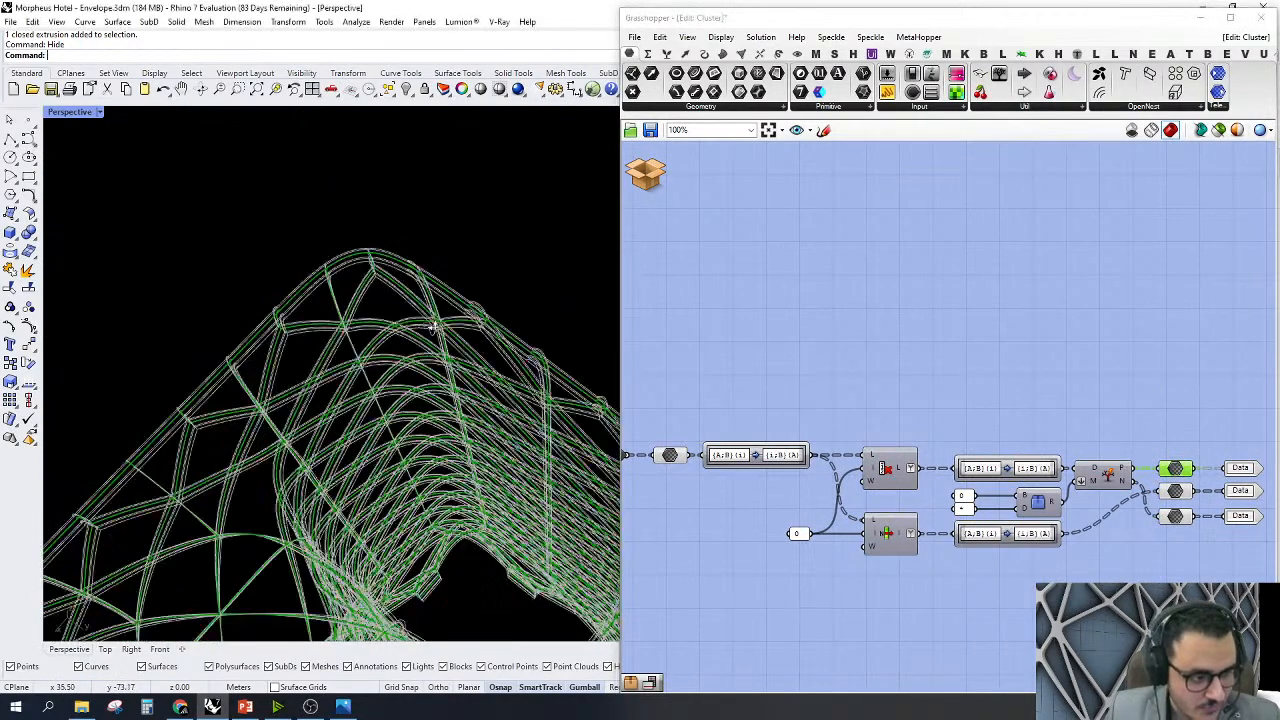
pyautogui.scroll(3, 1100, 390)
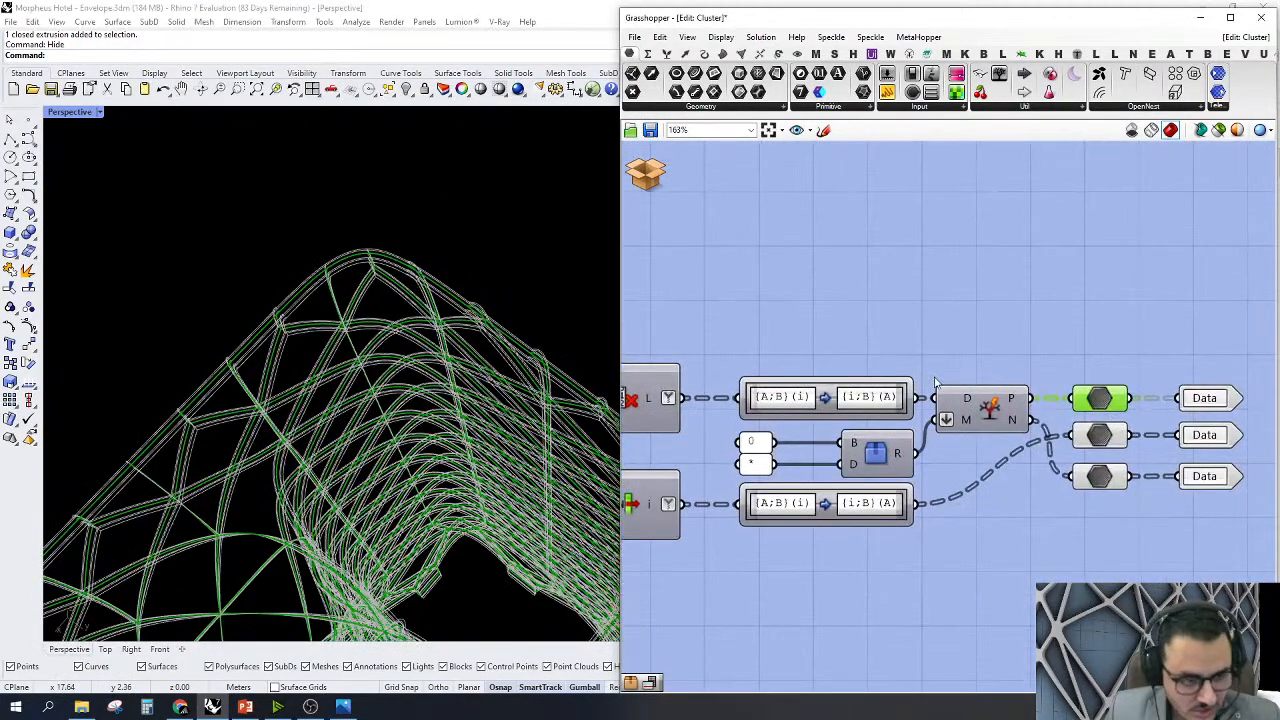
pyautogui.scroll(10, 371, 351)
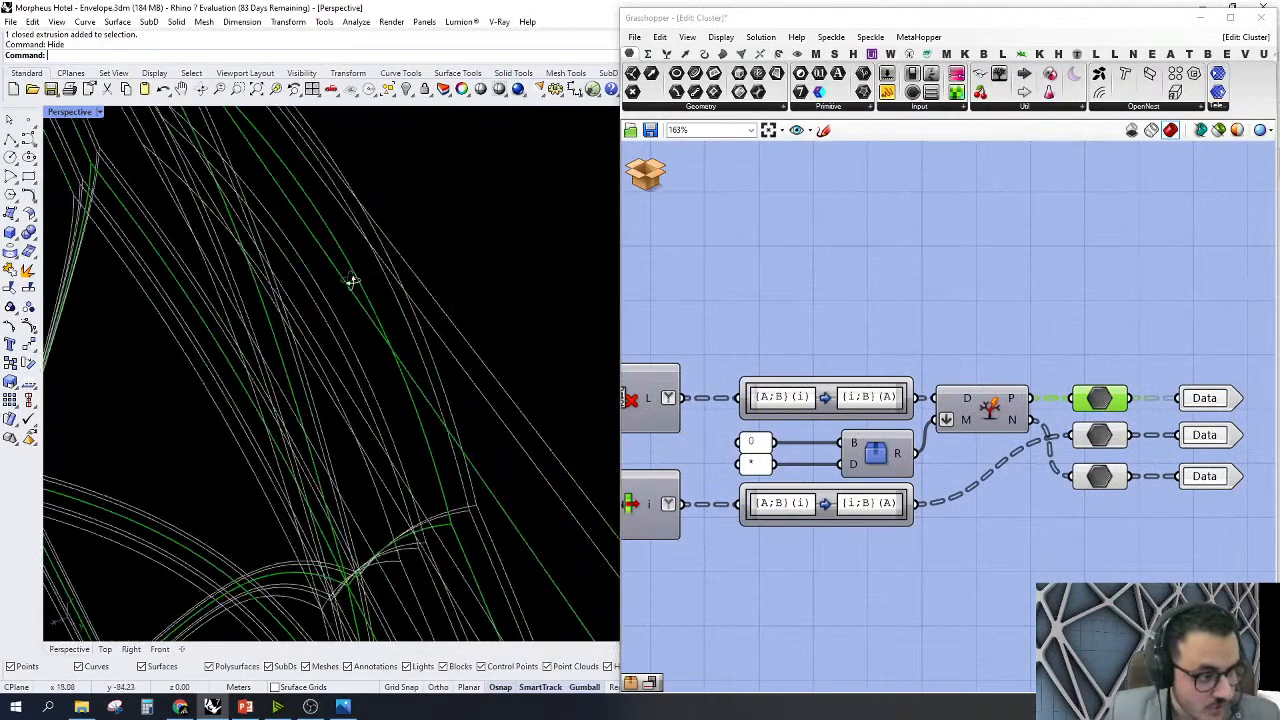
pyautogui.scroll(3, 351, 281)
pyautogui.click(1100, 435)
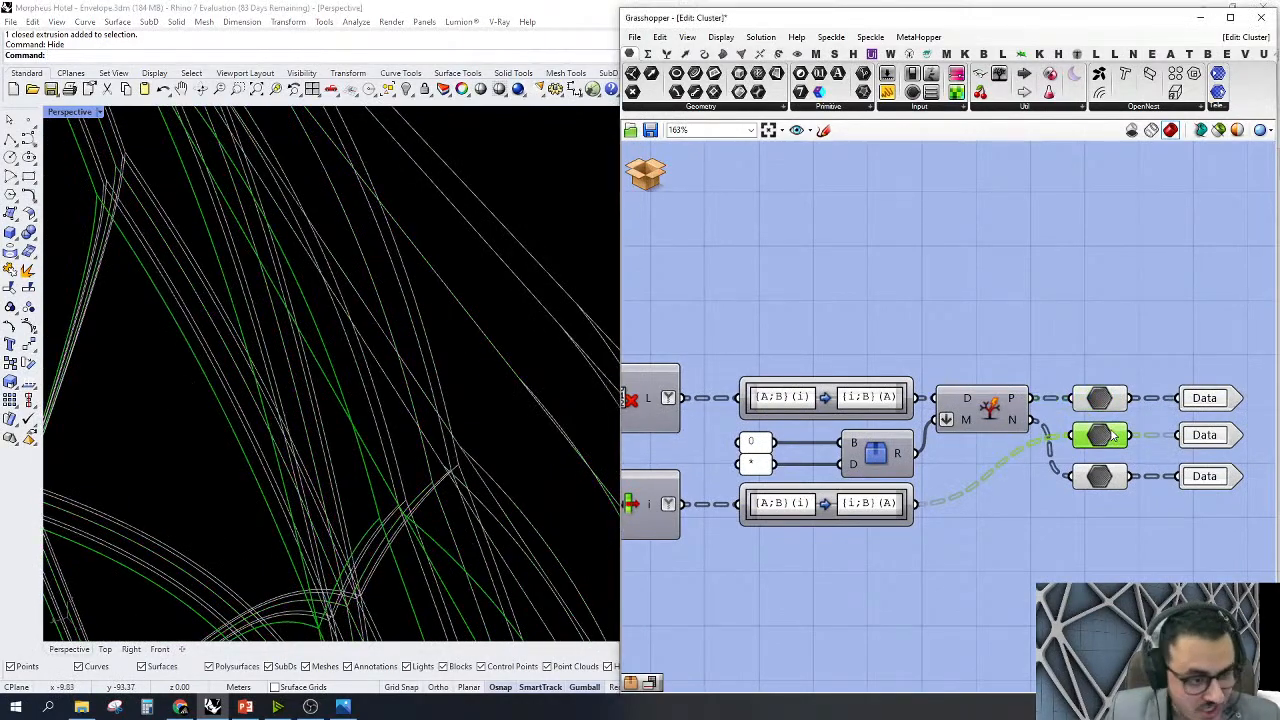
pyautogui.scroll(-8, 370, 345)
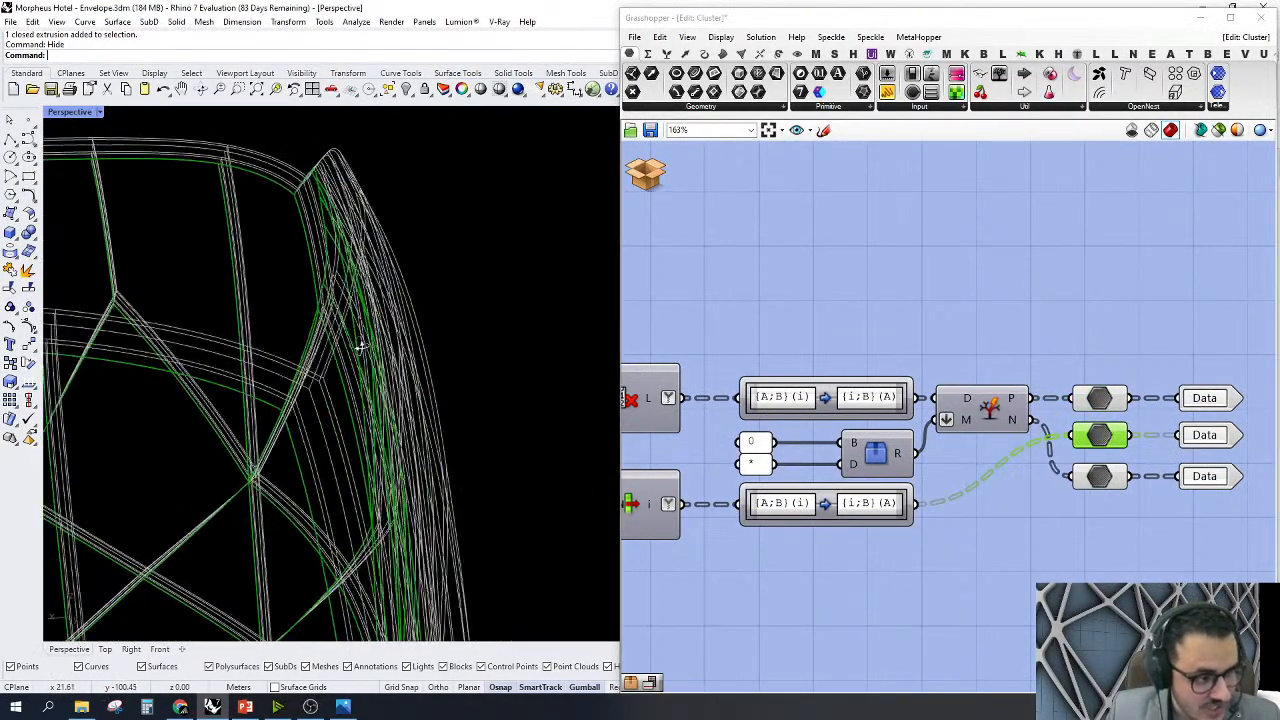
pyautogui.scroll(2, 360, 348)
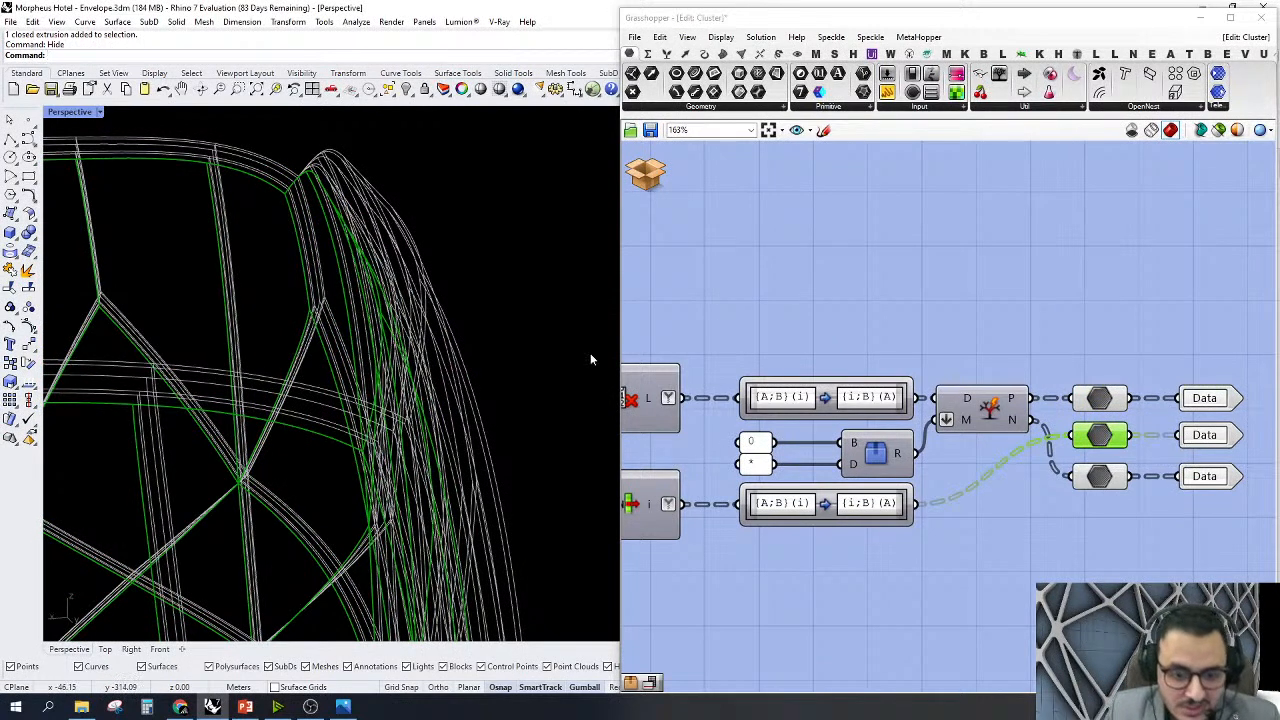
pyautogui.click(1097, 481)
pyautogui.scroll(-3, 420, 333)
pyautogui.scroll(6, 375, 259)
pyautogui.moveTo(383, 330); pyautogui.dragTo(382, 366, button='right')
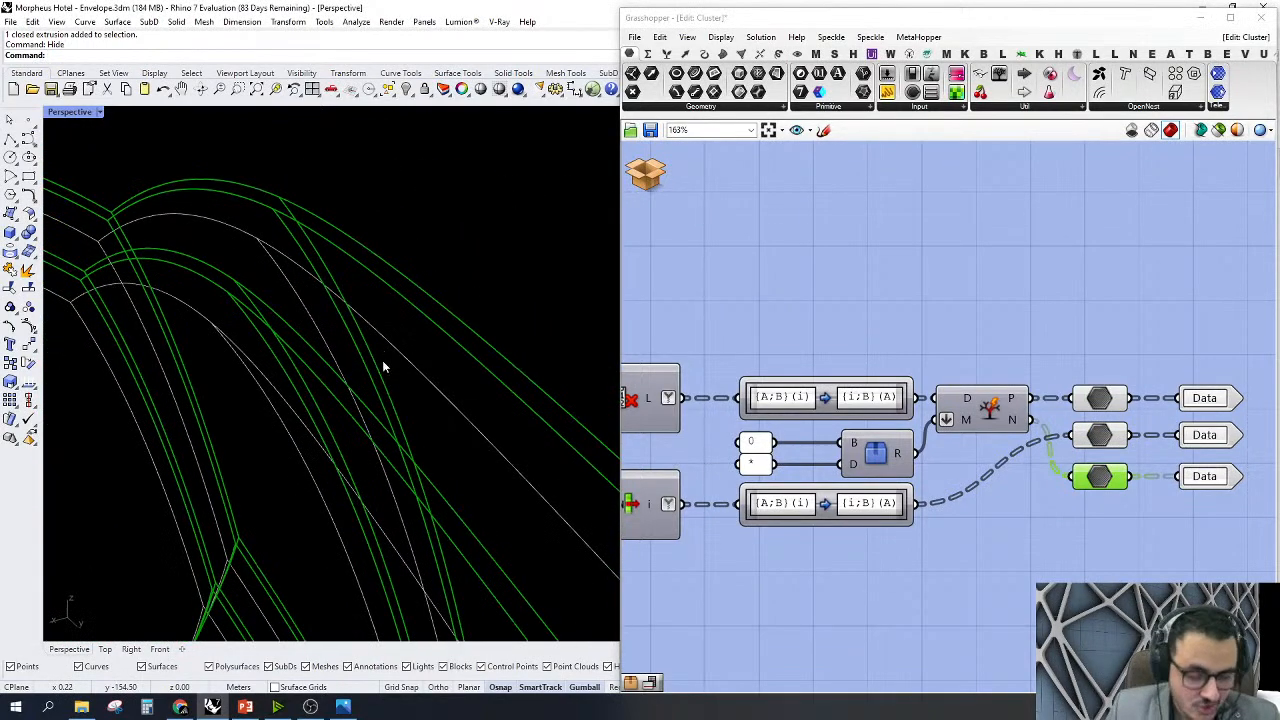
# Close the cluster with its changes discarded and return to the main definition
pyautogui.click(645, 173)
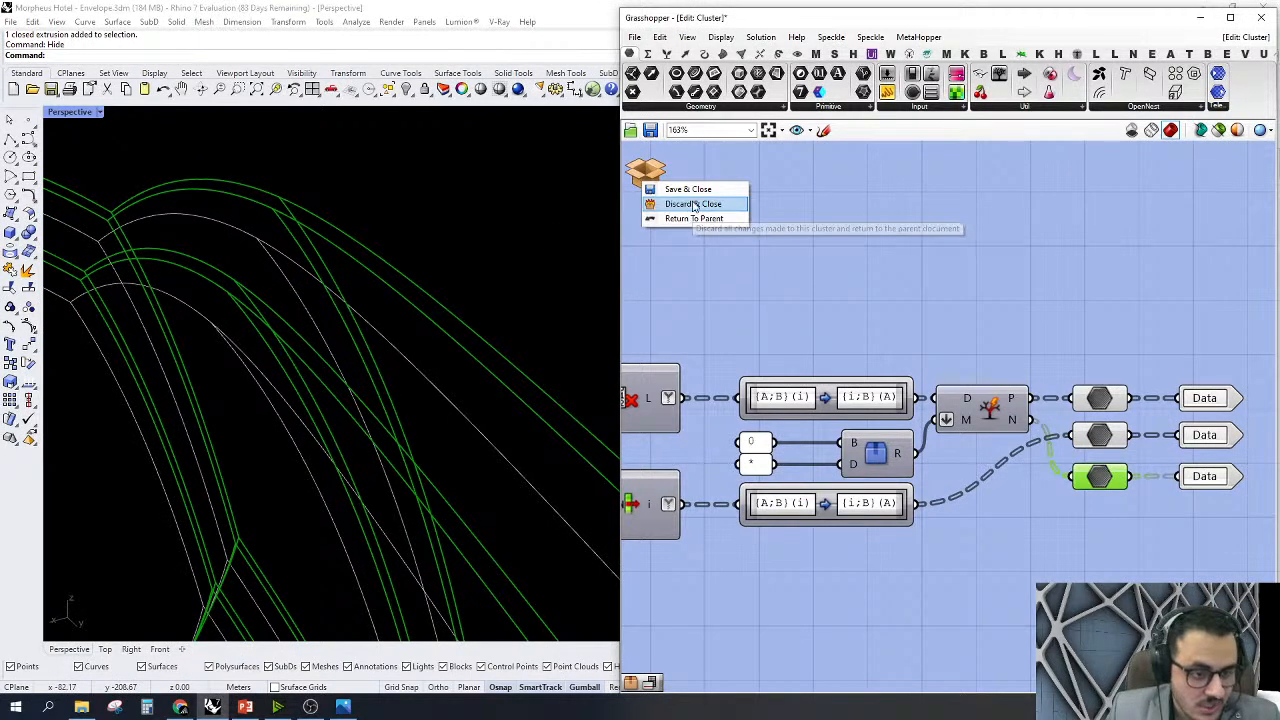
pyautogui.click(694, 205)
pyautogui.click(1015, 397)
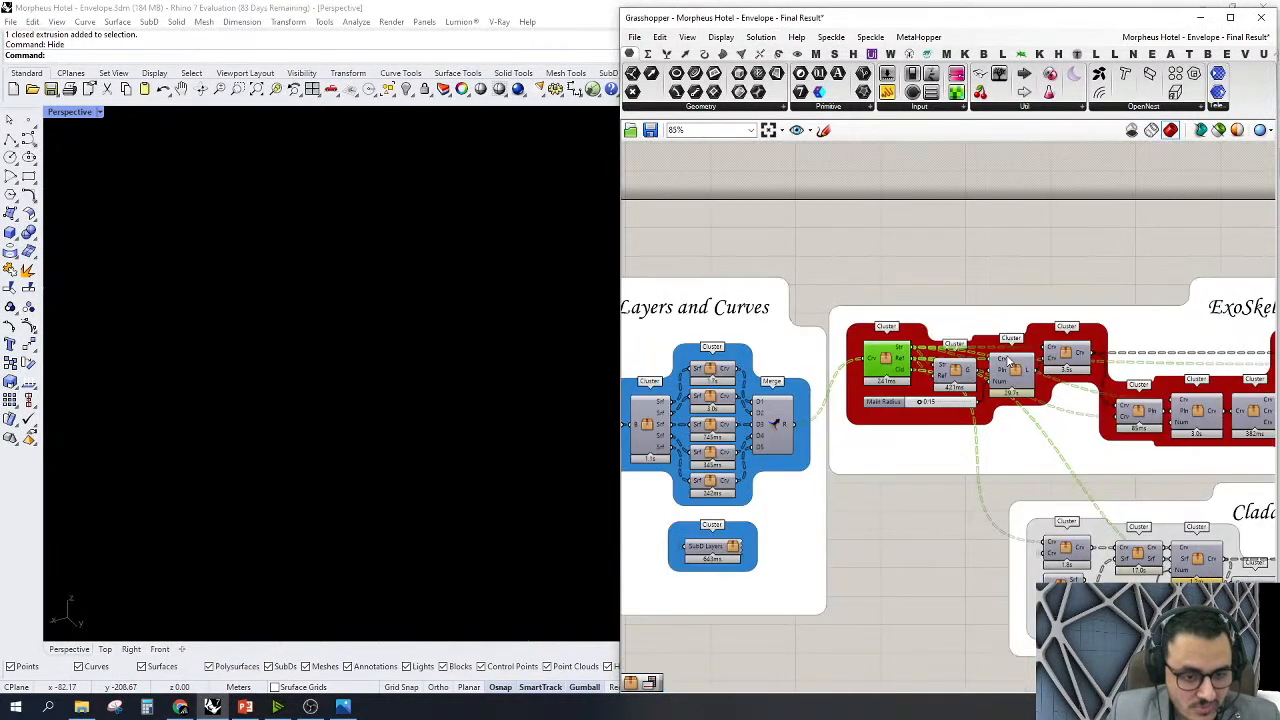
# Place a Curve parameter above the red group, feed it from the fourth cluster's Crv output and examine the curve ends around the nodes
pyautogui.scroll(3, 1010, 362)
pyautogui.moveTo(934, 243); pyautogui.dragTo(996, 310, button='right')
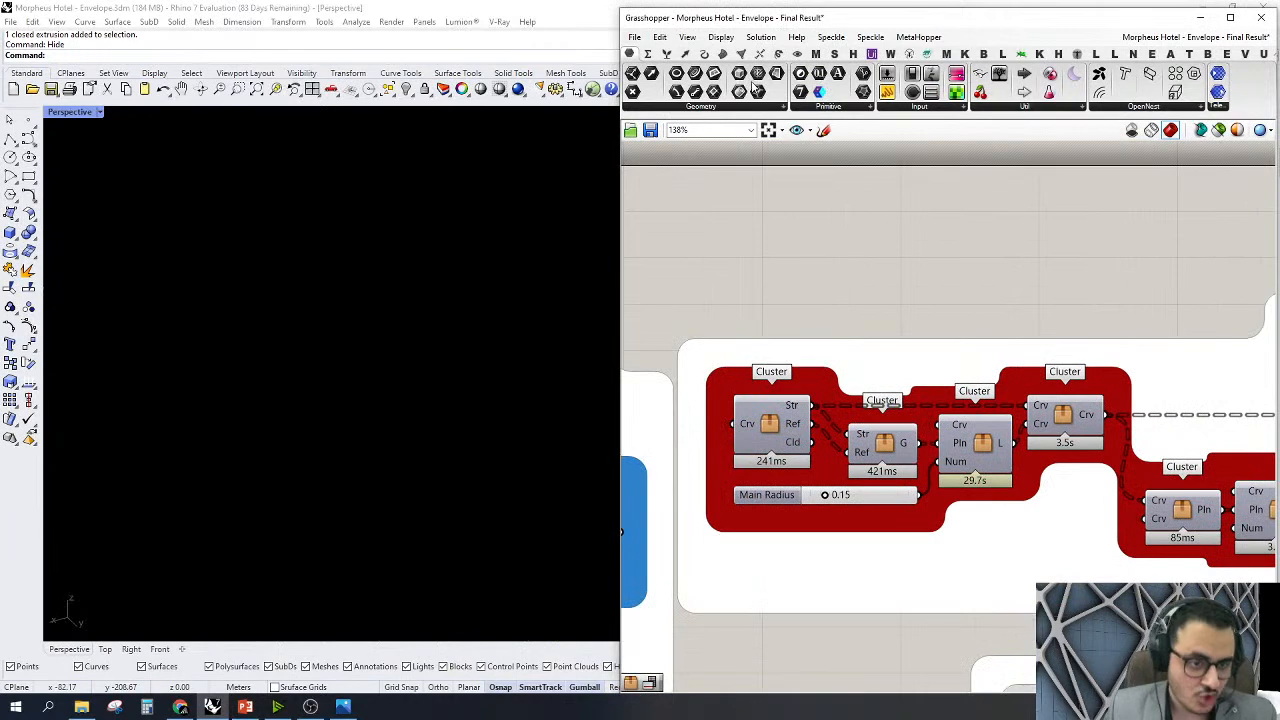
pyautogui.moveTo(697, 76)
pyautogui.mouseDown()
pyautogui.moveTo(1108, 270)
pyautogui.moveTo(803, 411)
pyautogui.mouseUp()
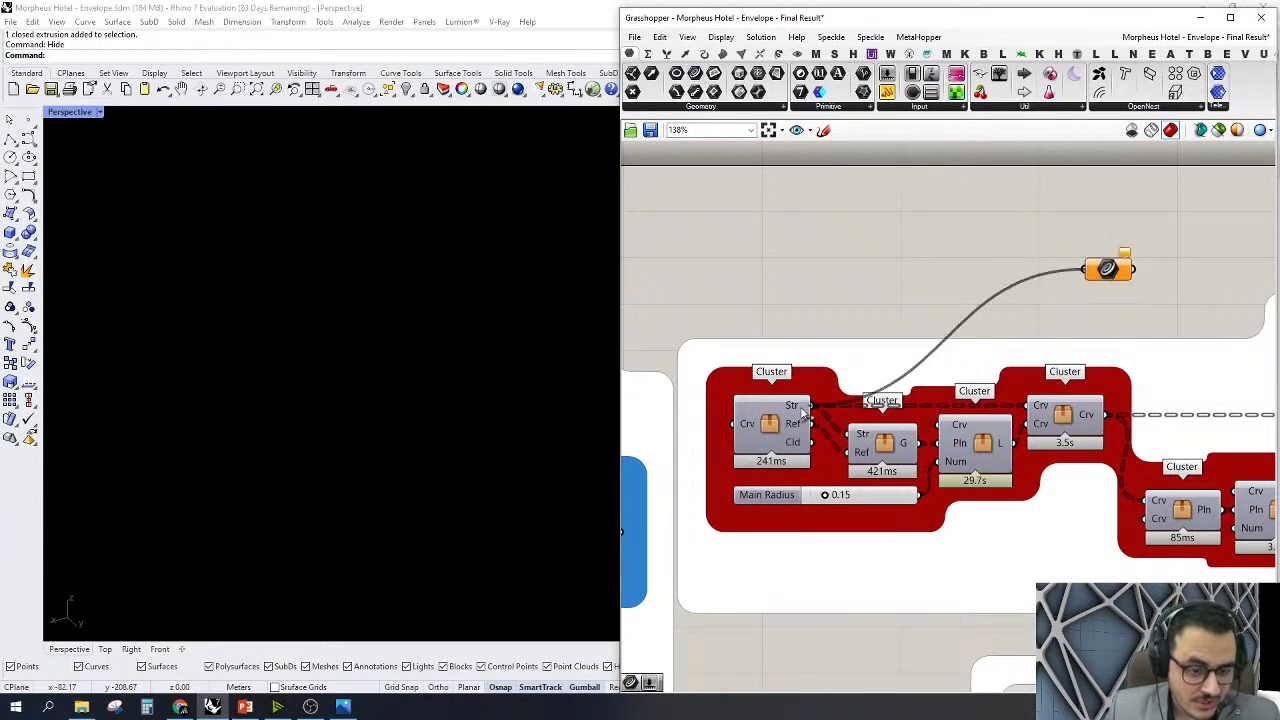
pyautogui.click(1110, 268)
pyautogui.moveTo(1110, 268); pyautogui.dragTo(938, 254)
pyautogui.scroll(-3, 489, 222)
pyautogui.moveTo(1080, 243); pyautogui.dragTo(993, 255, button='right')
pyautogui.moveTo(857, 265)
pyautogui.mouseDown()
pyautogui.moveTo(928, 238)
pyautogui.moveTo(1035, 267)
pyautogui.moveTo(1003, 449)
pyautogui.moveTo(1013, 440)
pyautogui.mouseUp()
pyautogui.scroll(-5, 511, 260)
pyautogui.moveTo(454, 369); pyautogui.dragTo(448, 137, button='right')
pyautogui.scroll(5, 429, 340)
pyautogui.scroll(3, 300, 163)
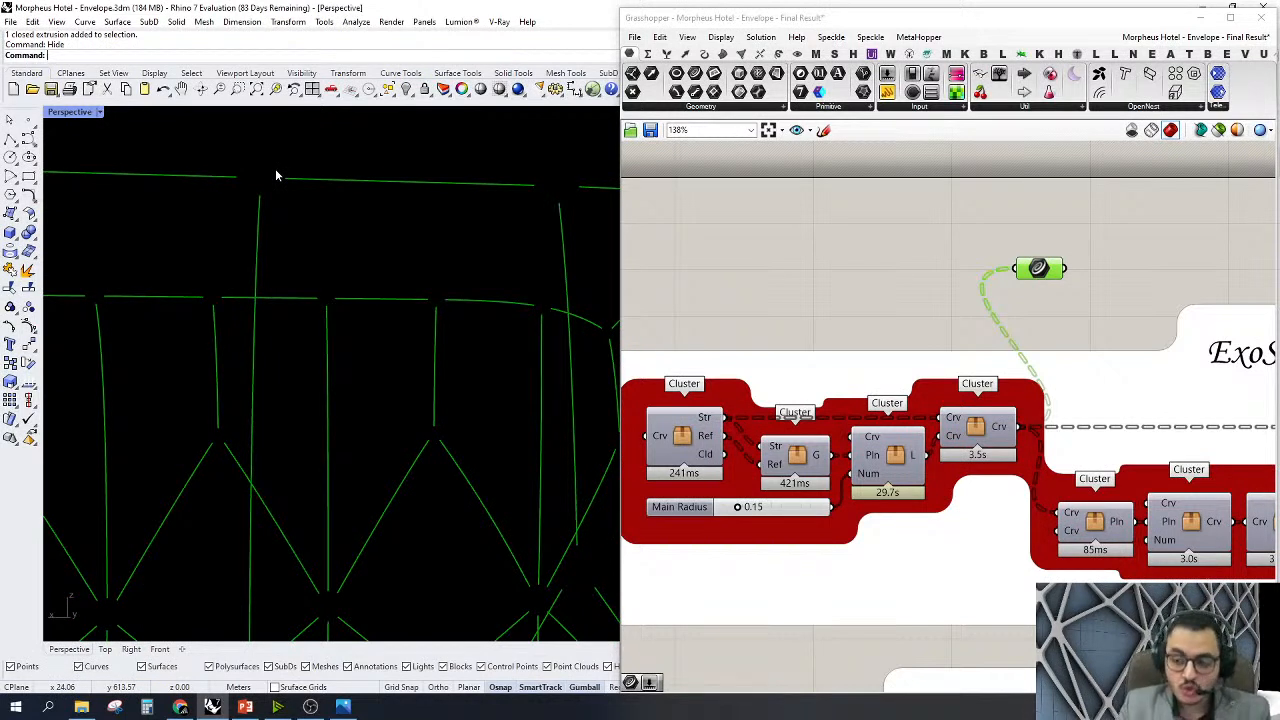
pyautogui.scroll(-3, 711, 260)
# Preview the solids of the Str. Members cluster, examine them around the nodes, and hide the preview again
pyautogui.scroll(5, 937, 375)
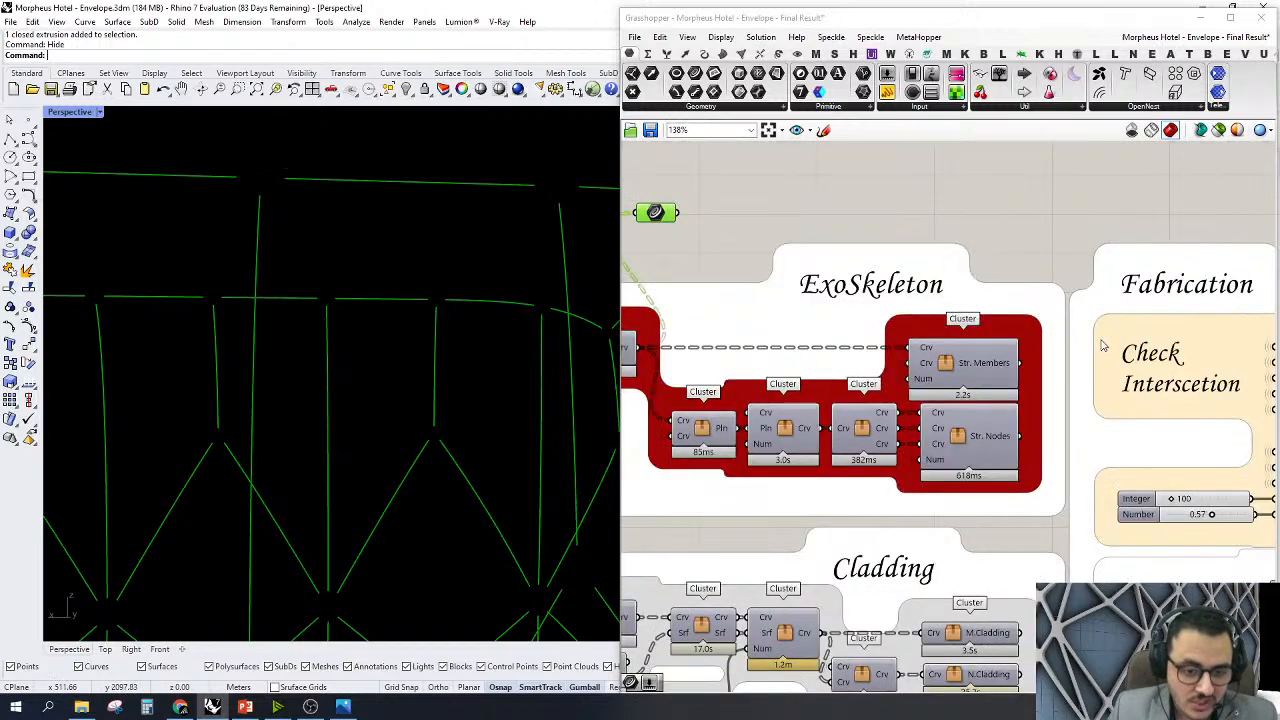
pyautogui.rightClick(937, 375)
pyautogui.rightClick(924, 368)
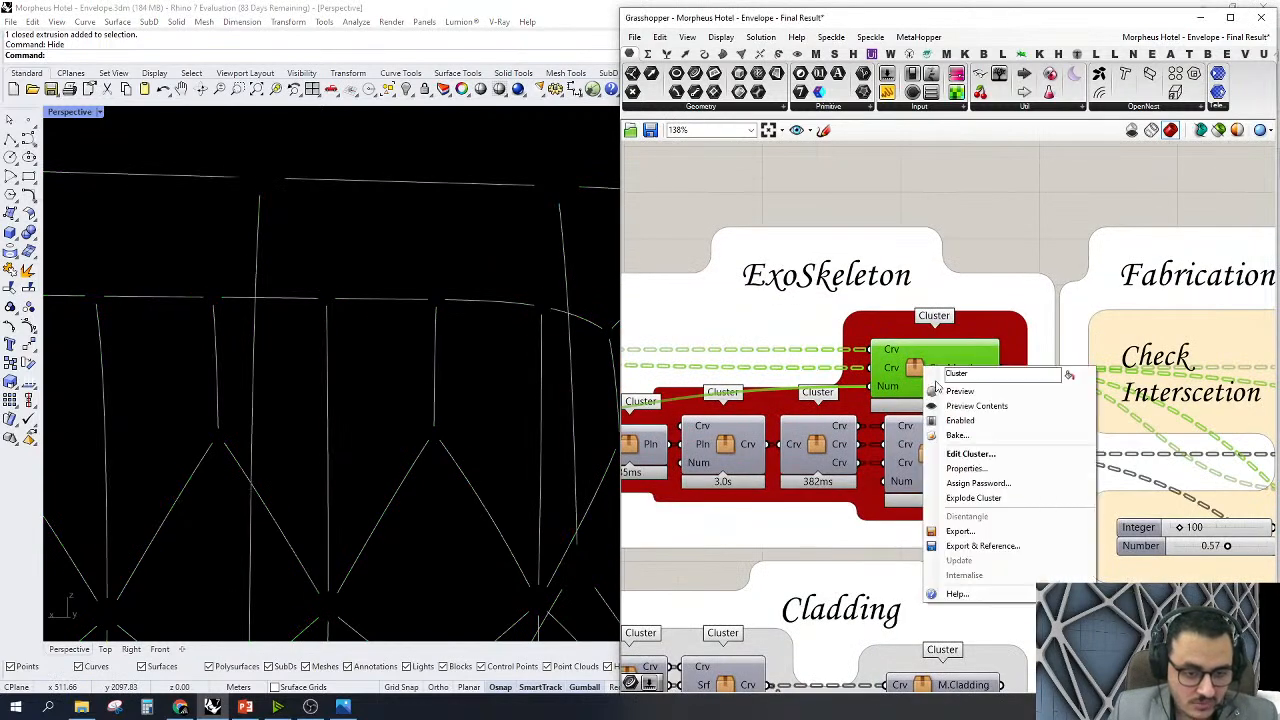
pyautogui.click(944, 392)
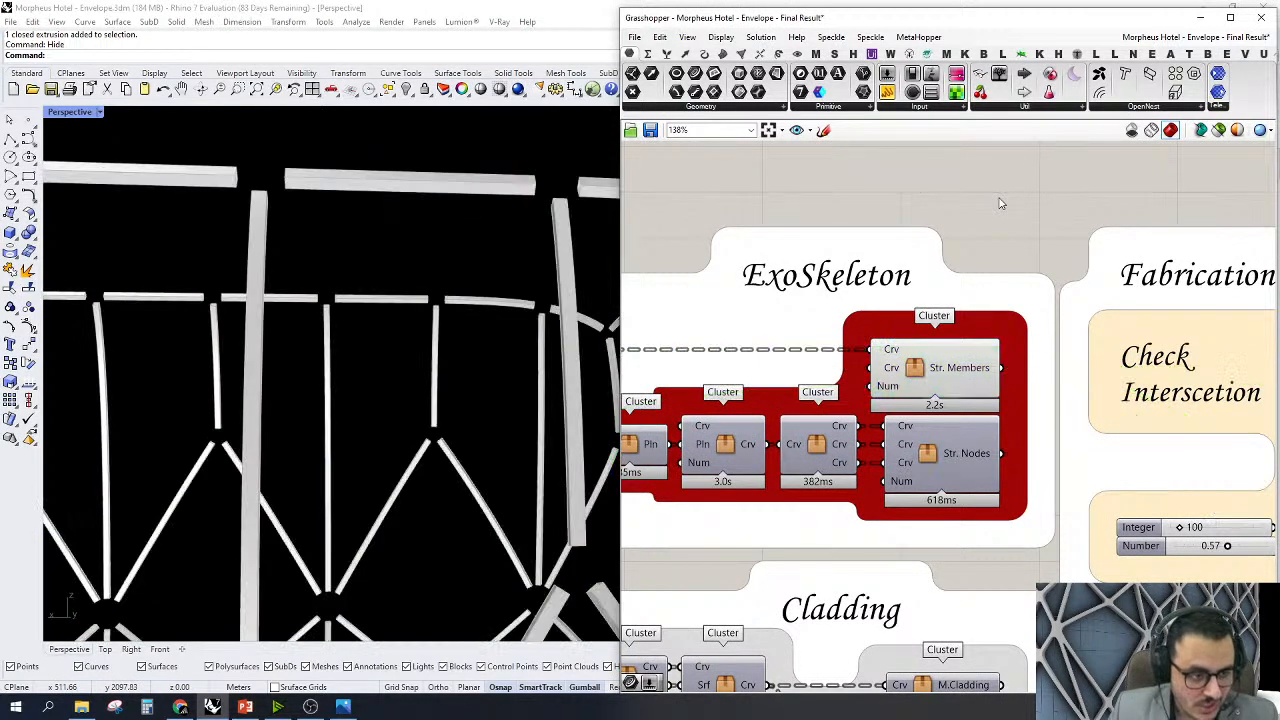
pyautogui.scroll(-3, 320, 330)
pyautogui.moveTo(300, 300); pyautogui.dragTo(448, 375, button='right')
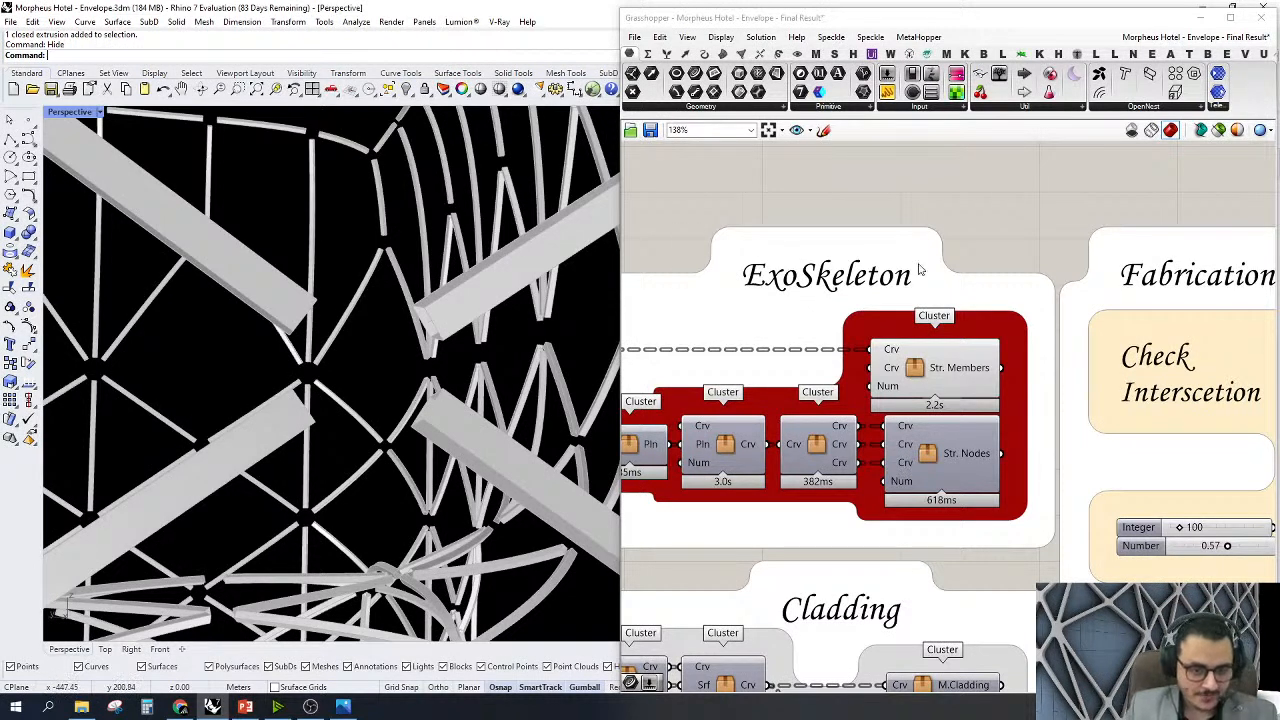
pyautogui.rightClick(921, 359)
pyautogui.click(935, 385)
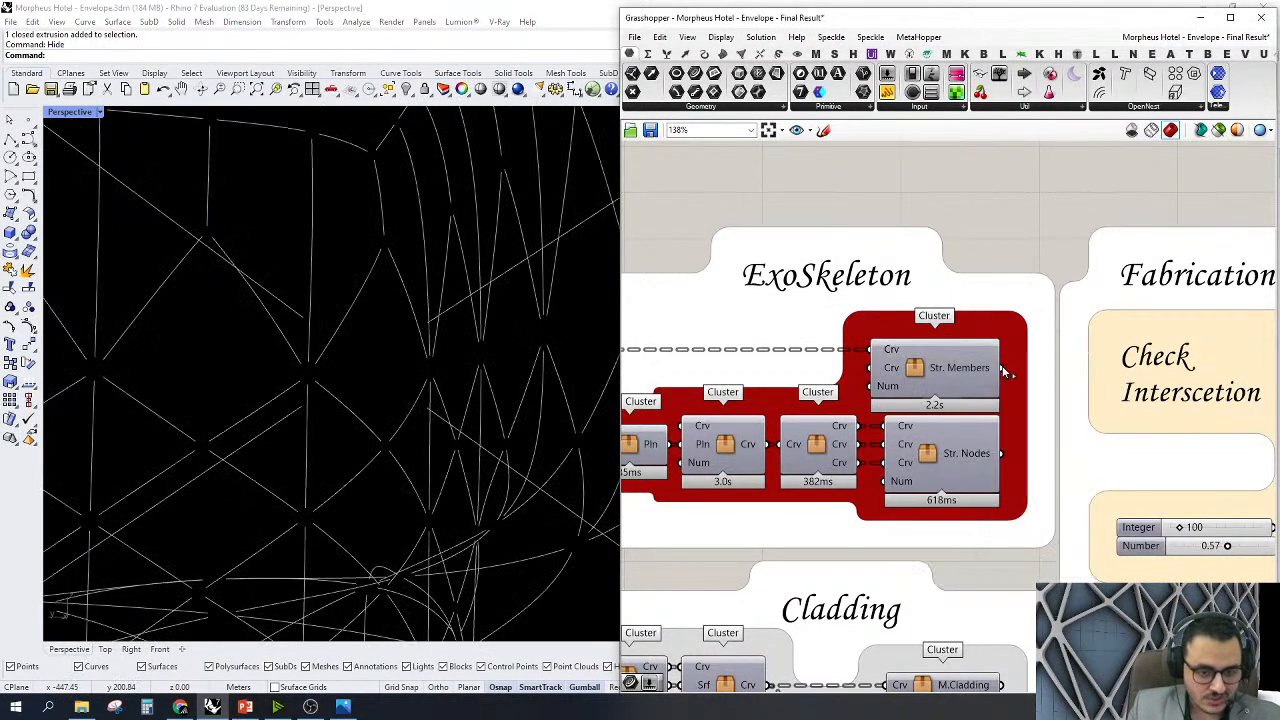
# Open the red group's second cluster, the one with the Str and Ref inputs, for editing
pyautogui.scroll(-3, 1028, 385)
pyautogui.scroll(3, 1028, 385)
pyautogui.scroll(2, 1057, 460)
pyautogui.click(833, 437)
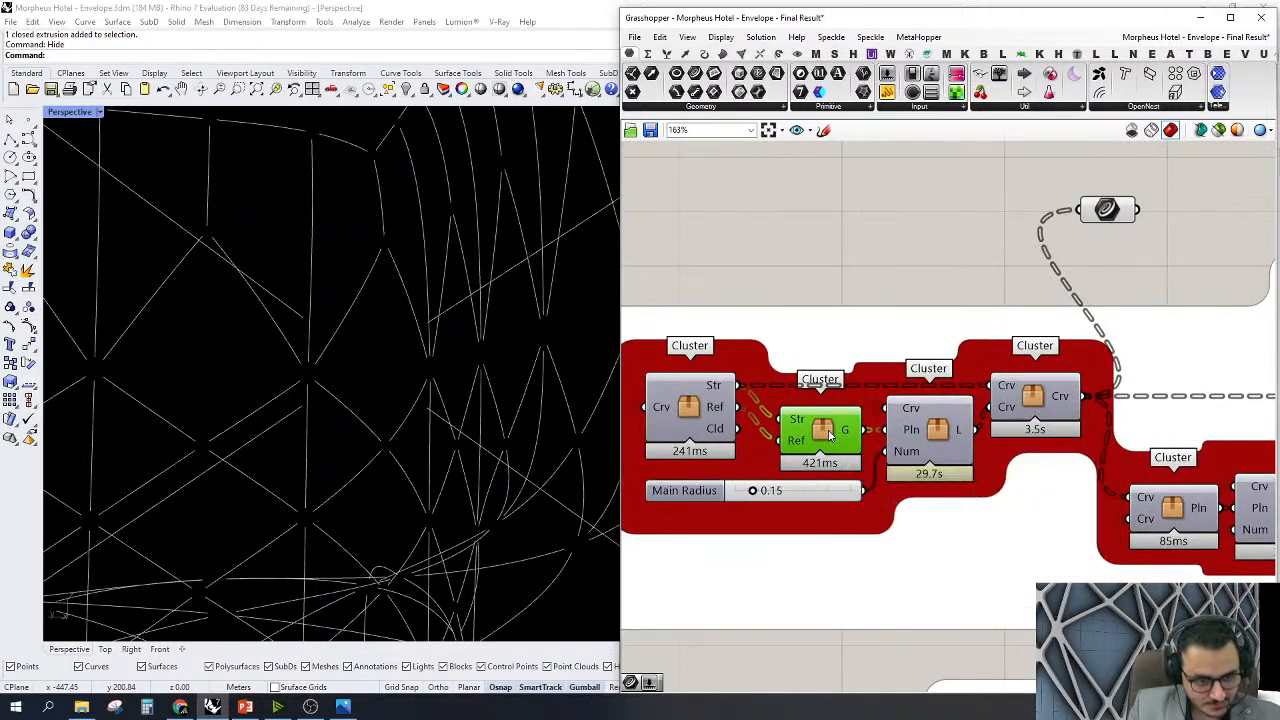
pyautogui.doubleClick(828, 435)
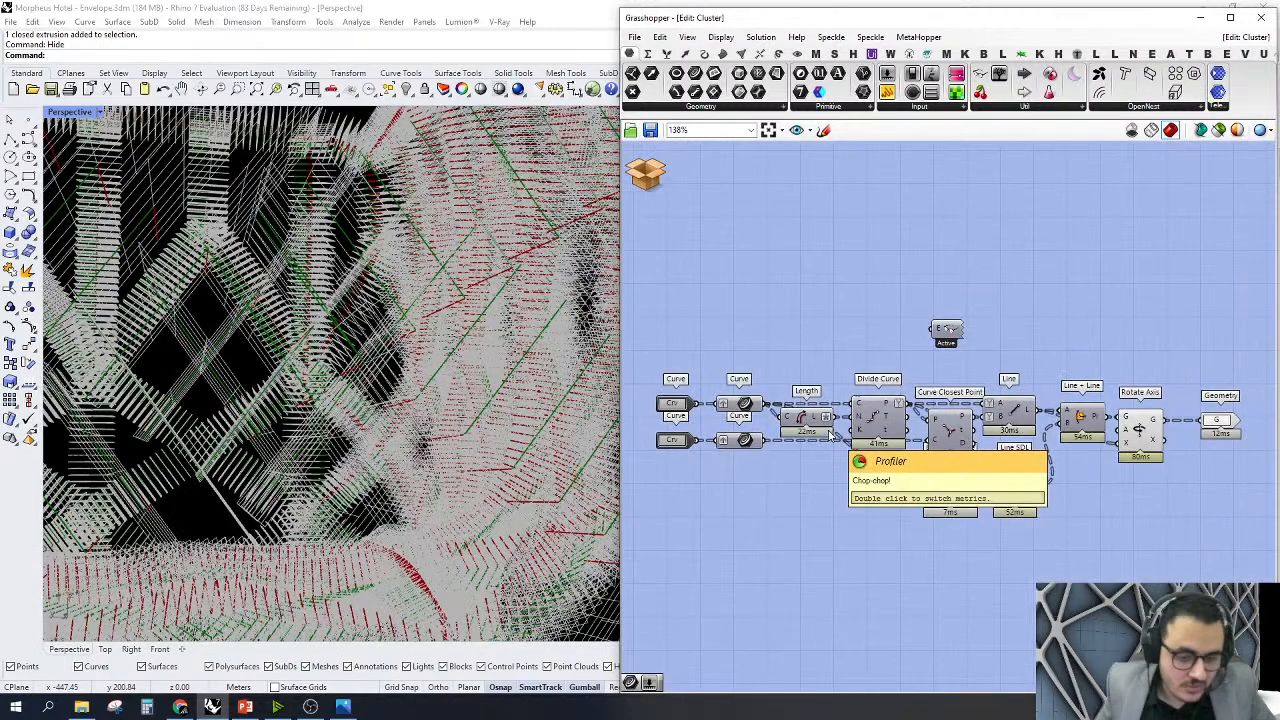
# Set the preview plane size to 0.2
pyautogui.click(720, 37)
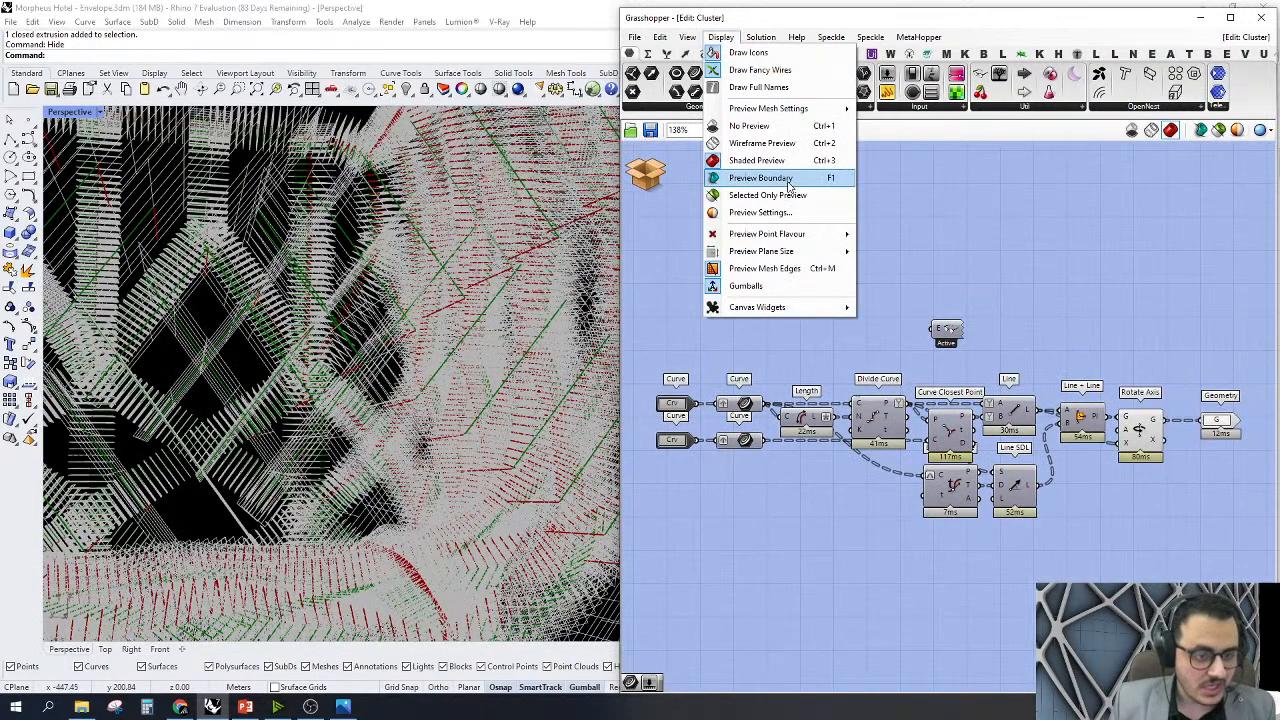
pyautogui.moveTo(800, 251)
pyautogui.press('BackSpace')
pyautogui.write('2')
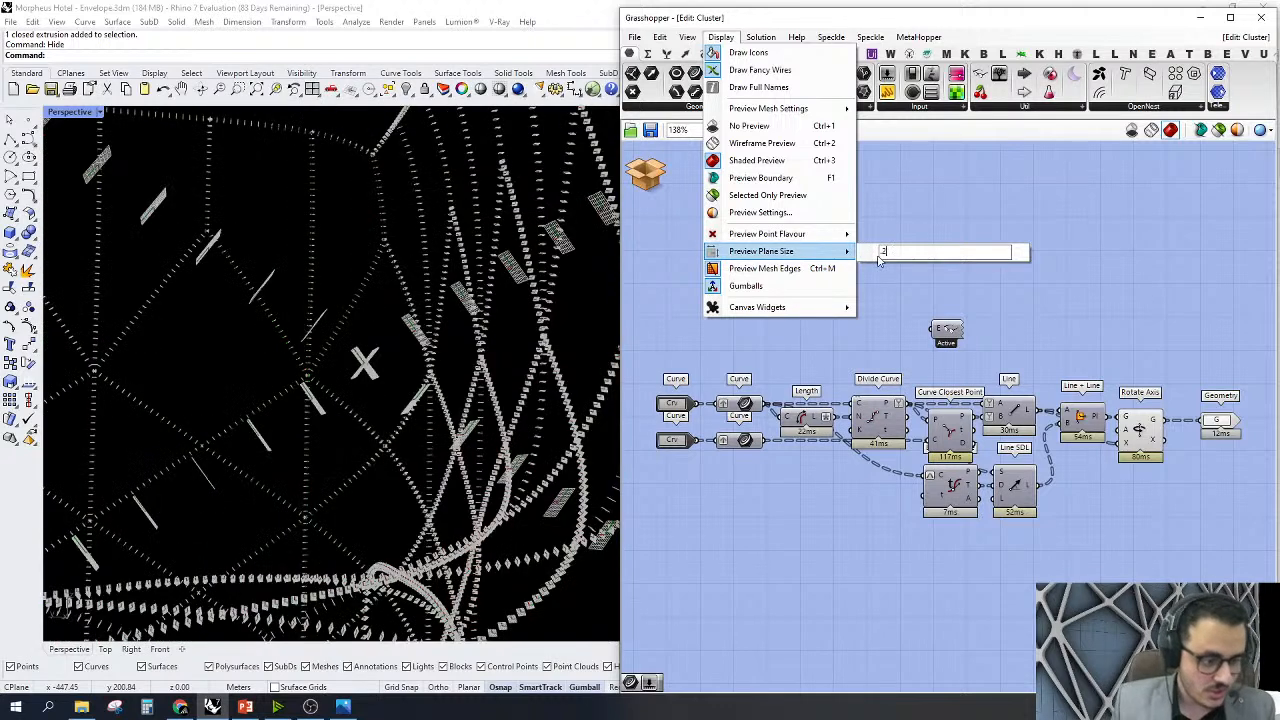
pyautogui.moveTo(780, 307)
pyautogui.click(763, 352)
# Add a Tree Branch Check - multiple component and feed the cluster's Curve parameters into its Data inputs
pyautogui.moveTo(742, 419); pyautogui.dragTo(810, 443, button='right')
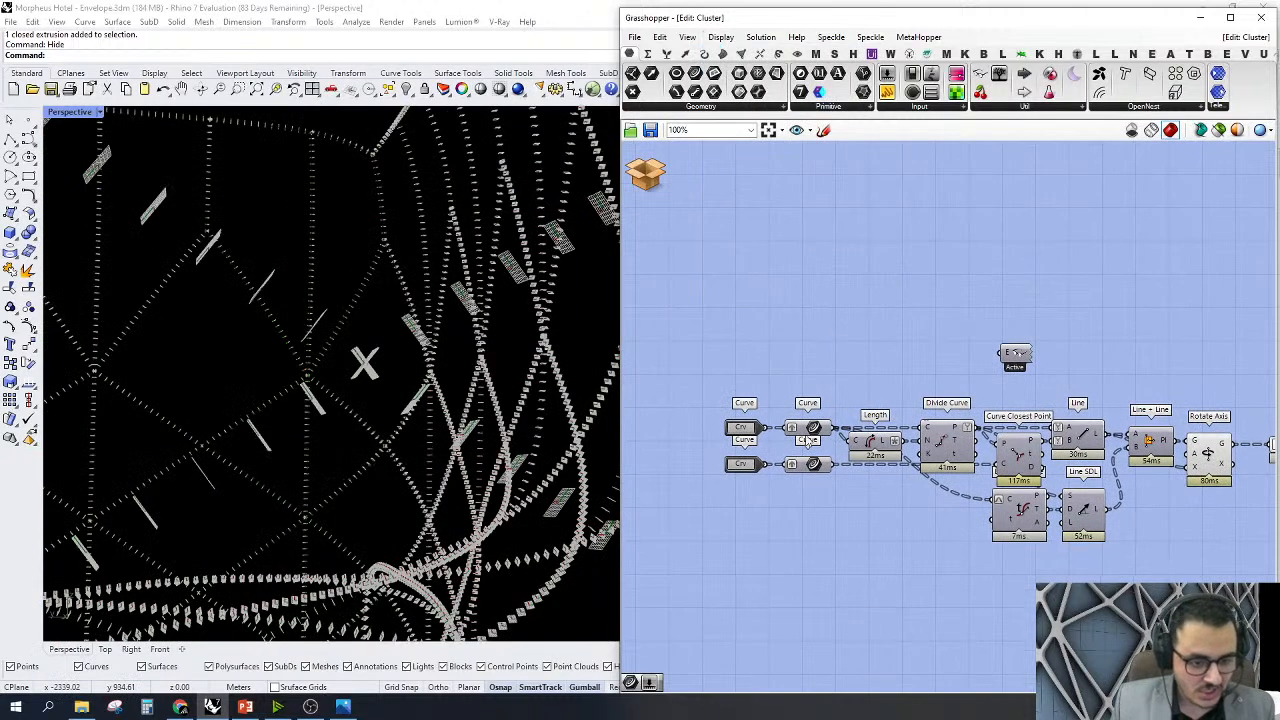
pyautogui.click(814, 428)
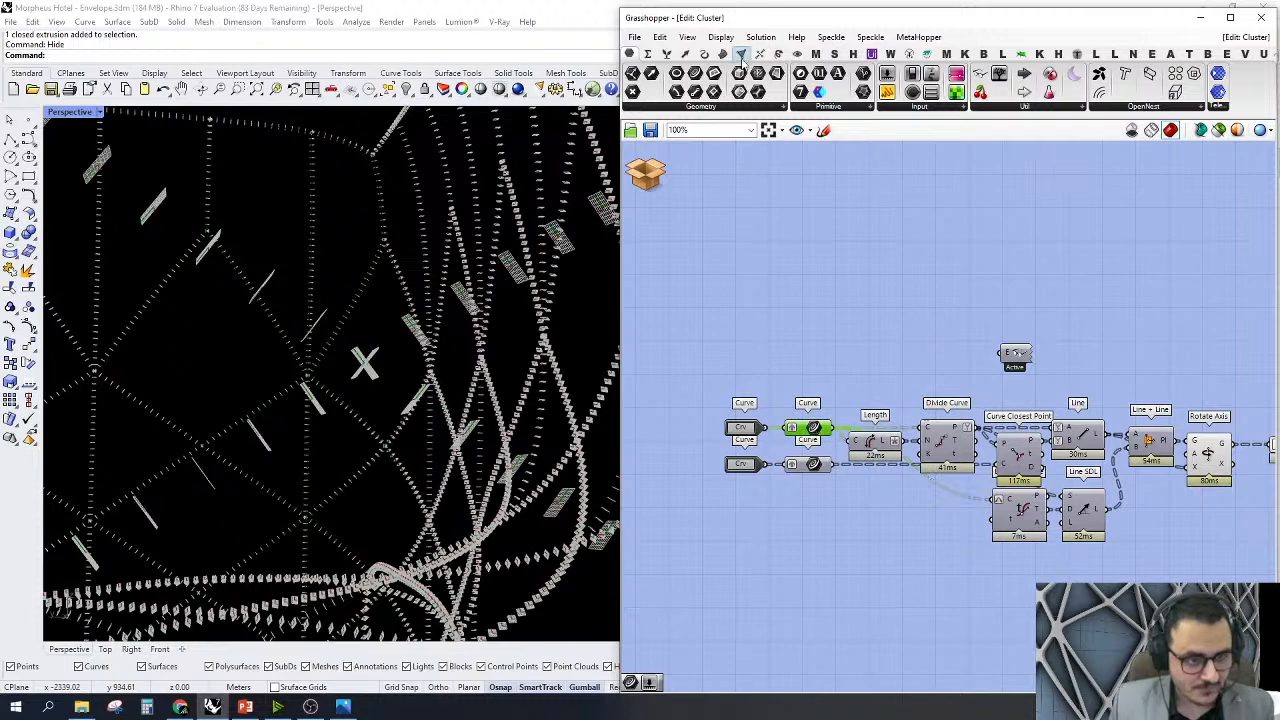
pyautogui.moveTo(697, 76); pyautogui.dragTo(917, 260)
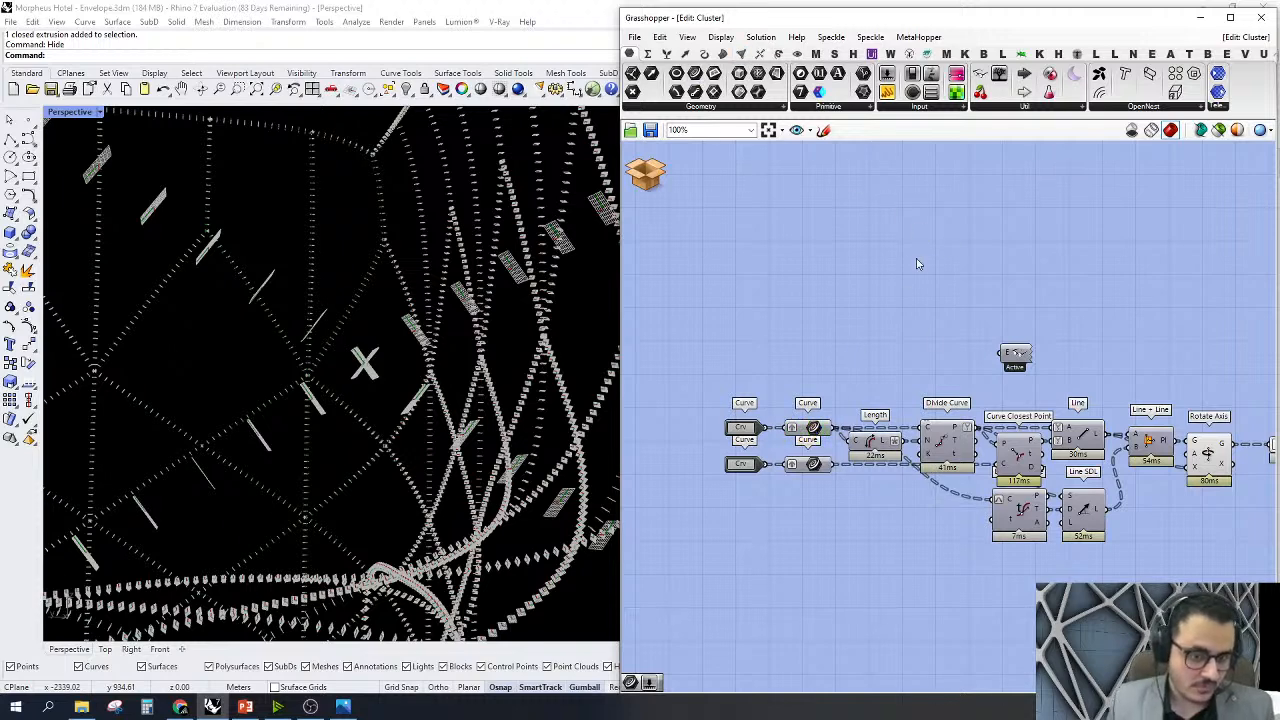
pyautogui.doubleClick(916, 258)
pyautogui.write('tr br')
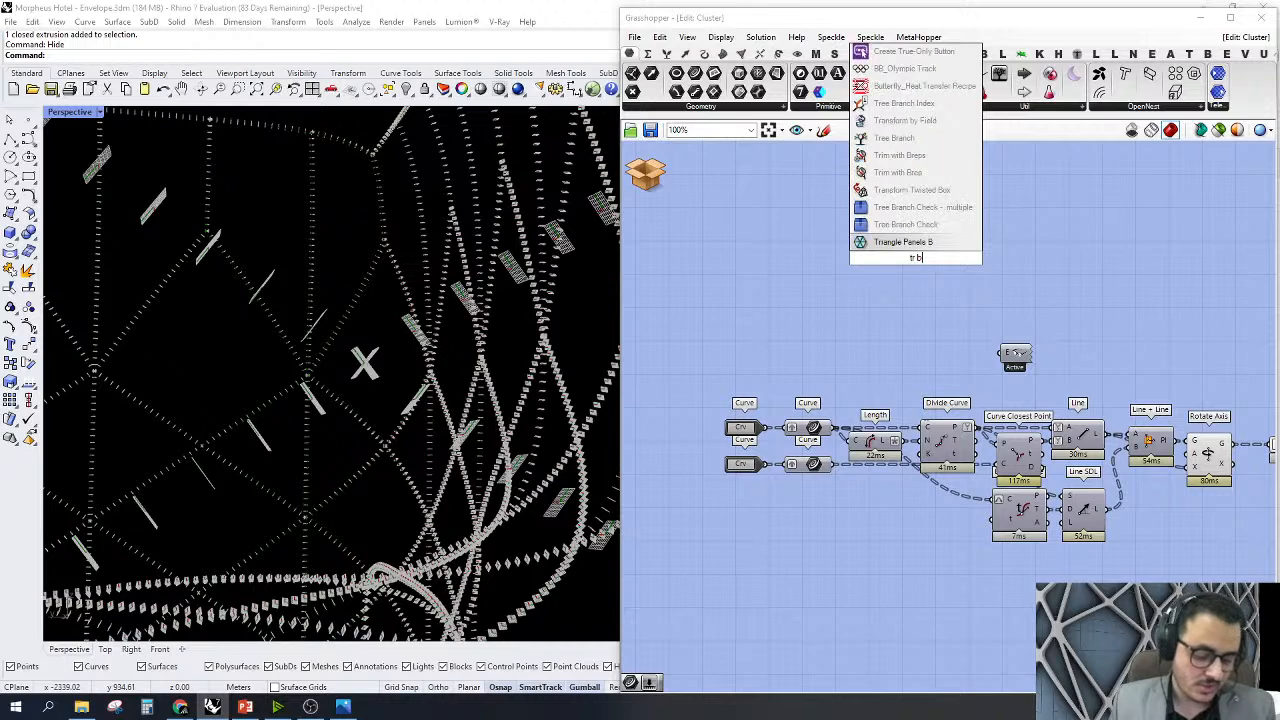
pyautogui.click(908, 230)
pyautogui.moveTo(889, 245); pyautogui.dragTo(826, 427)
# Create a number slider set to 5 and connect it to the Num input of Tree Branch Check - multiple
pyautogui.doubleClick(718, 334)
pyautogui.write('5')
pyautogui.press('Return')
pyautogui.moveTo(782, 333); pyautogui.dragTo(889, 270)
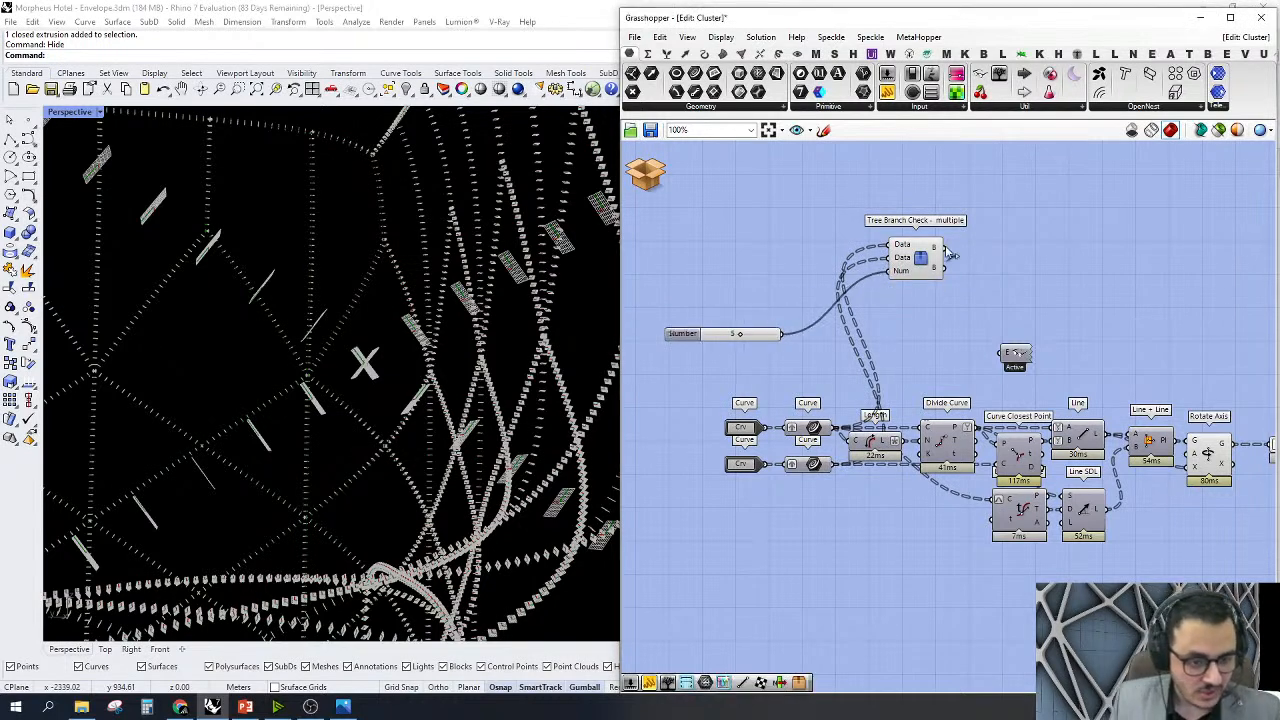
# Isolate the checked pair of red and blue curves by hiding the previews of the cluster's other components
pyautogui.rightClick(920, 258)
pyautogui.click(1056, 326)
pyautogui.moveTo(520, 330); pyautogui.dragTo(483, 378, button='right')
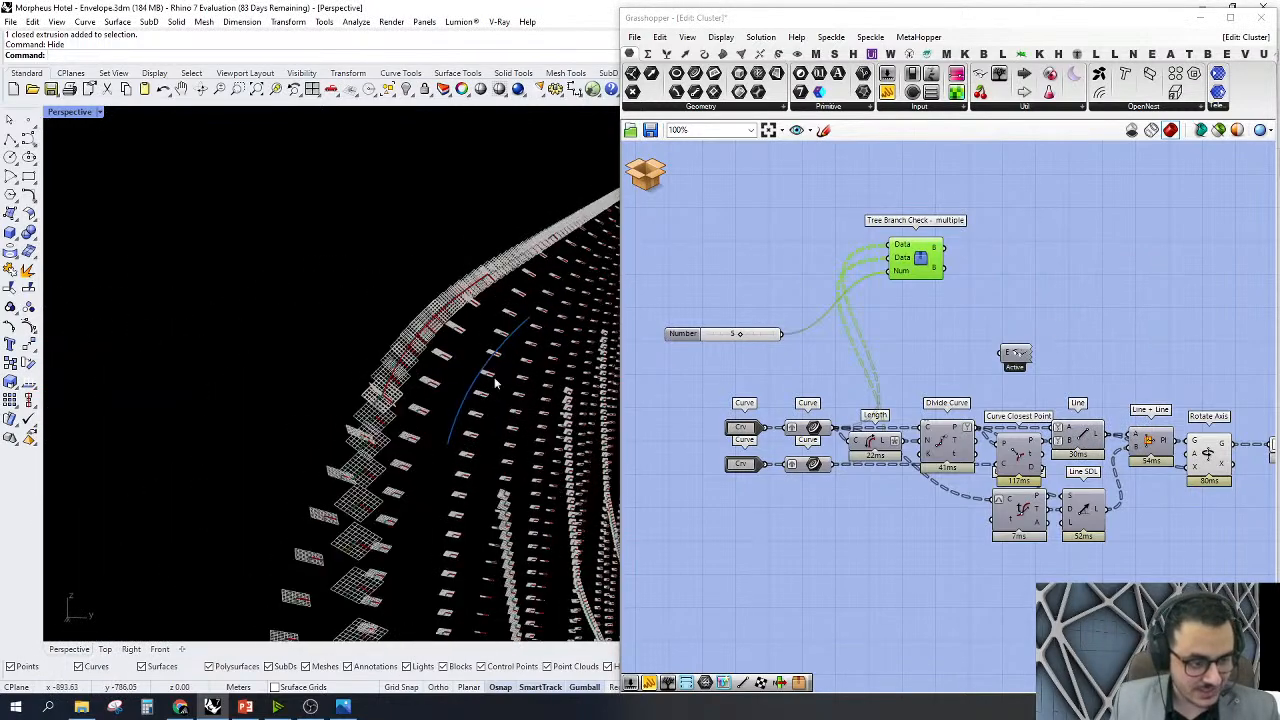
pyautogui.scroll(2, 484, 378)
pyautogui.moveTo(1248, 374); pyautogui.dragTo(1151, 515)
pyautogui.rightClick(1142, 311)
pyautogui.click(1156, 337)
pyautogui.click(1157, 312)
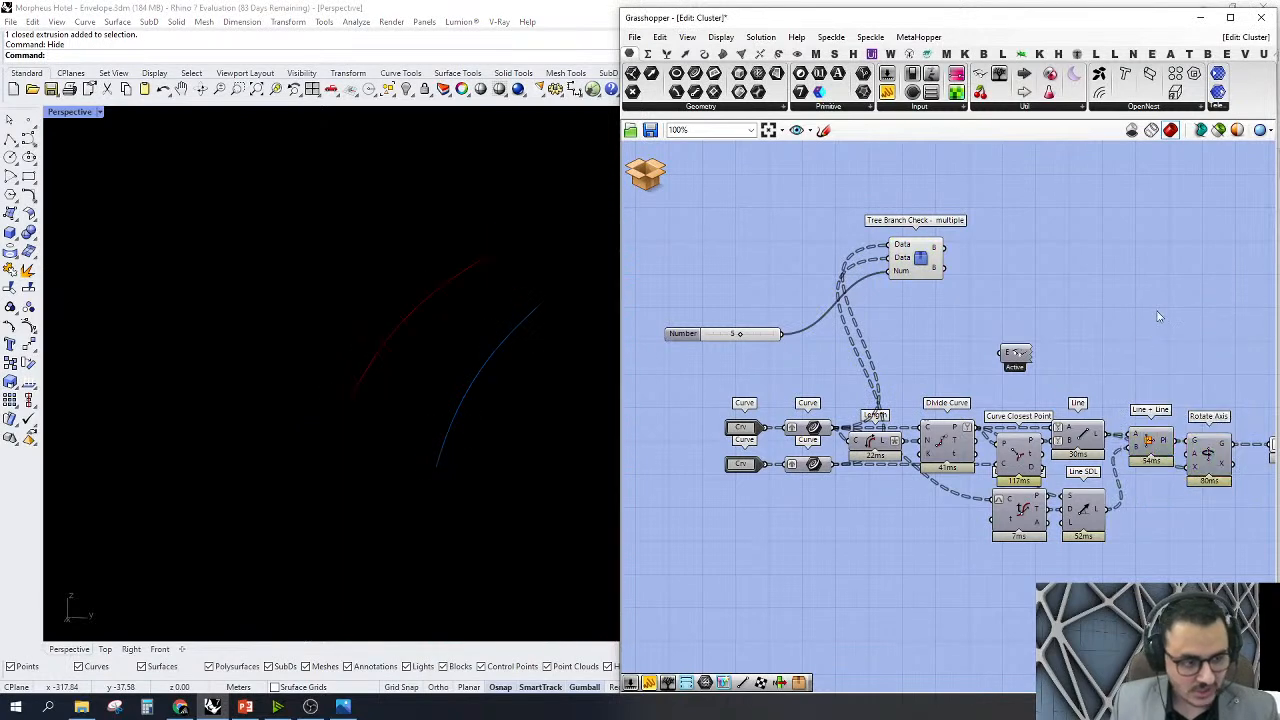
# Compare the red curve with its blue counterpart, varying the Num slider to check the pairing of branches
pyautogui.moveTo(465, 334); pyautogui.dragTo(527, 289, button='right')
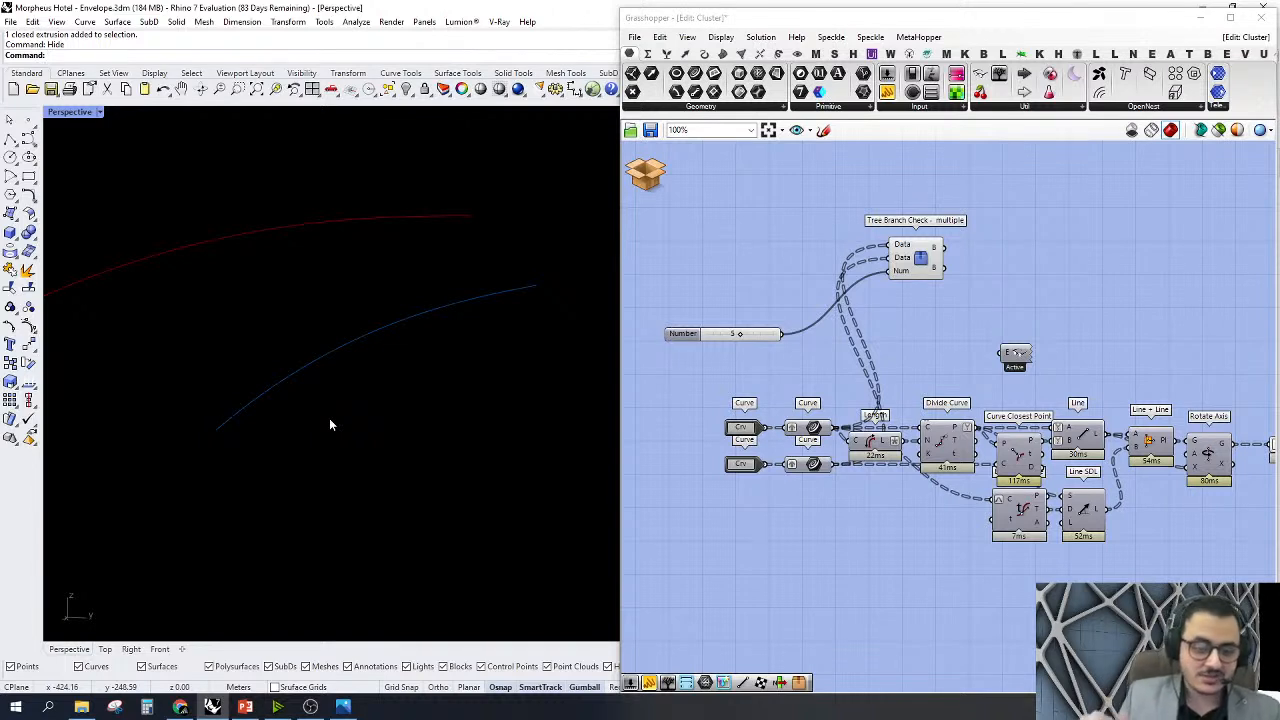
pyautogui.moveTo(329, 418); pyautogui.dragTo(466, 237, button='right')
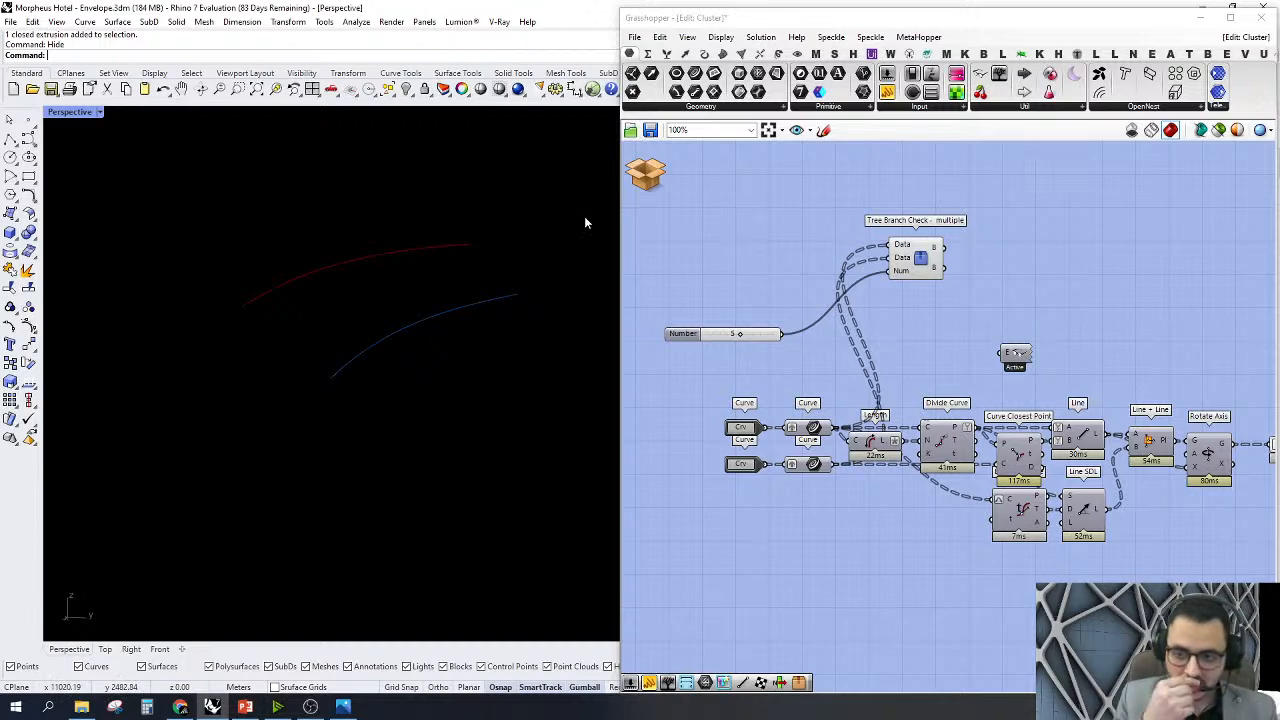
pyautogui.moveTo(586, 220); pyautogui.dragTo(369, 409, button='right')
pyautogui.click(908, 268)
pyautogui.scroll(3, 740, 352)
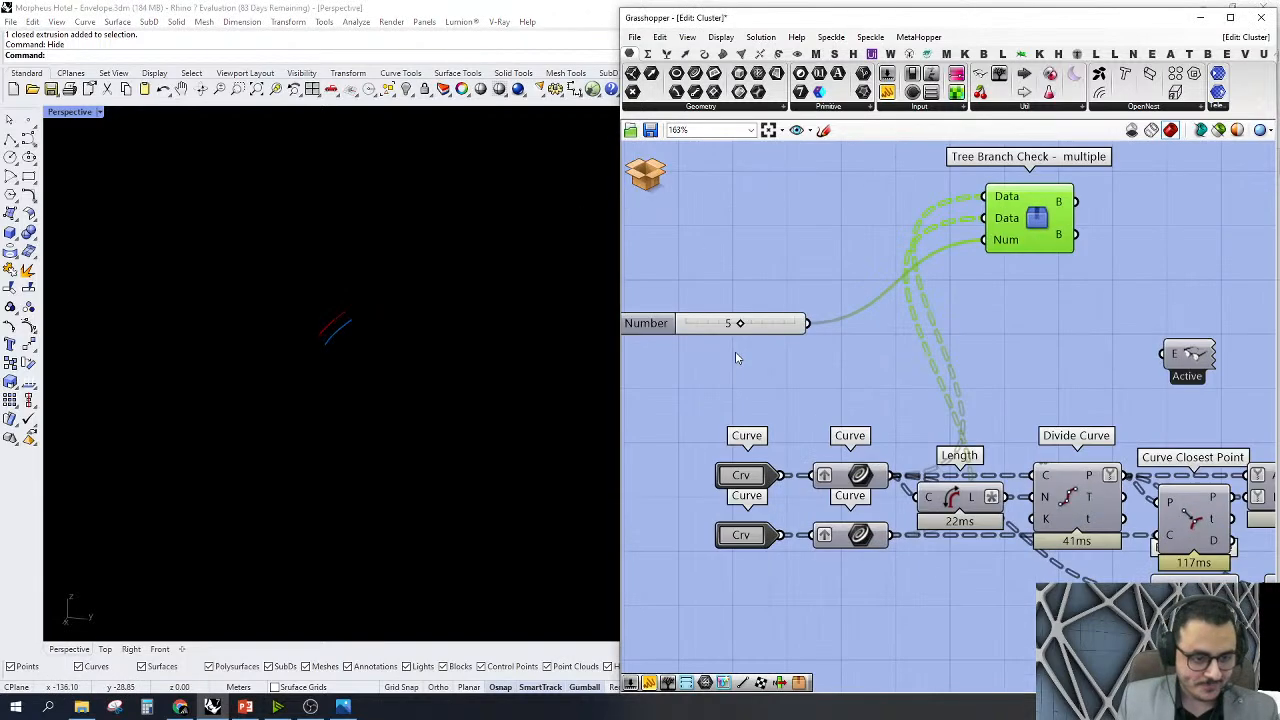
pyautogui.moveTo(743, 323); pyautogui.dragTo(746, 352)
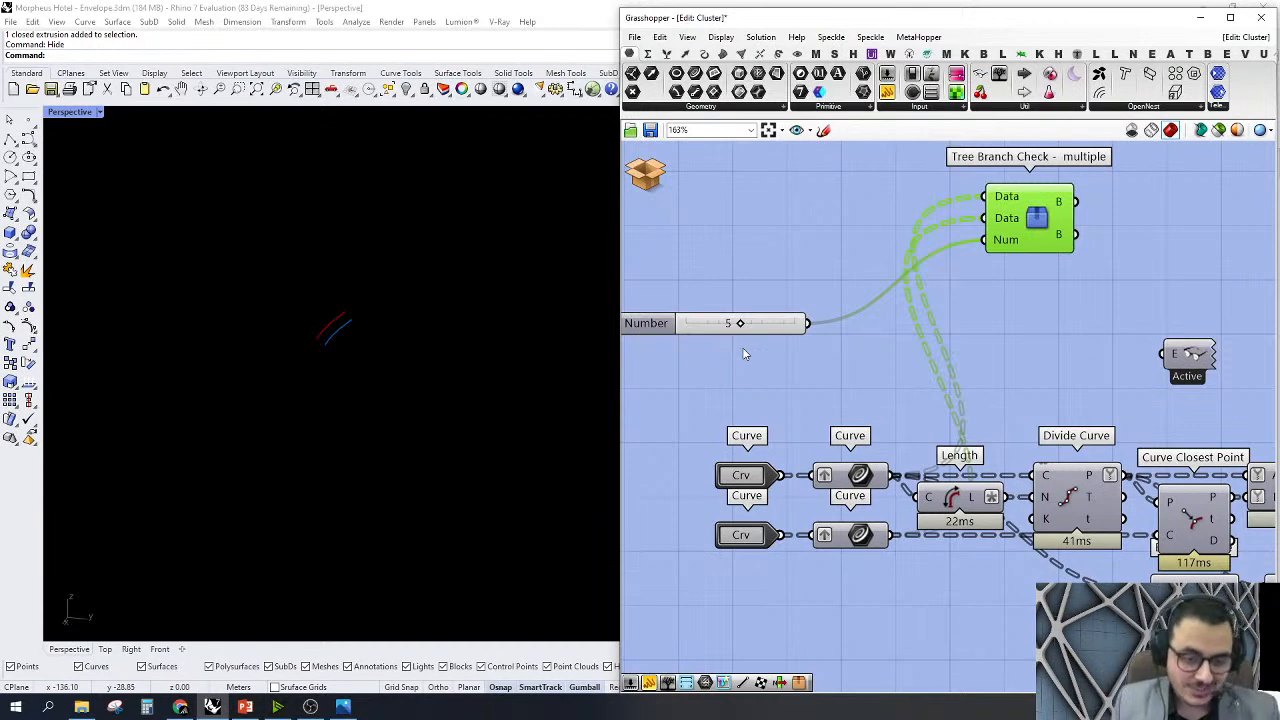
pyautogui.moveTo(1047, 220); pyautogui.dragTo(1031, 239)
pyautogui.moveTo(1078, 320); pyautogui.dragTo(982, 325, button='right')
pyautogui.moveTo(990, 370); pyautogui.dragTo(612, 203)
pyautogui.moveTo(914, 303); pyautogui.dragTo(1002, 322, button='right')
pyautogui.scroll(-3, 1001, 322)
pyautogui.click(873, 364)
pyautogui.moveTo(833, 329); pyautogui.dragTo(893, 272)
pyautogui.moveTo(1039, 321); pyautogui.dragTo(868, 317, button='right')
# Turn on the previews of the Divide Curve component and the upper Curve parameter
pyautogui.click(905, 410)
pyautogui.rightClick(905, 410)
pyautogui.click(940, 431)
pyautogui.click(779, 396)
pyautogui.rightClick(779, 393)
pyautogui.click(815, 417)
# Delete the temporary Tree Branch Check - multiple component and its number slider
pyautogui.click(769, 334)
pyautogui.moveTo(919, 297); pyautogui.dragTo(779, 232)
pyautogui.moveTo(779, 232); pyautogui.dragTo(861, 252, button='right')
pyautogui.press('Delete')
# Examine how the division points are distributed along the curves of the network
pyautogui.moveTo(457, 300); pyautogui.dragTo(531, 443, button='right')
pyautogui.scroll(-5, 317, 357)
pyautogui.scroll(10, 317, 357)
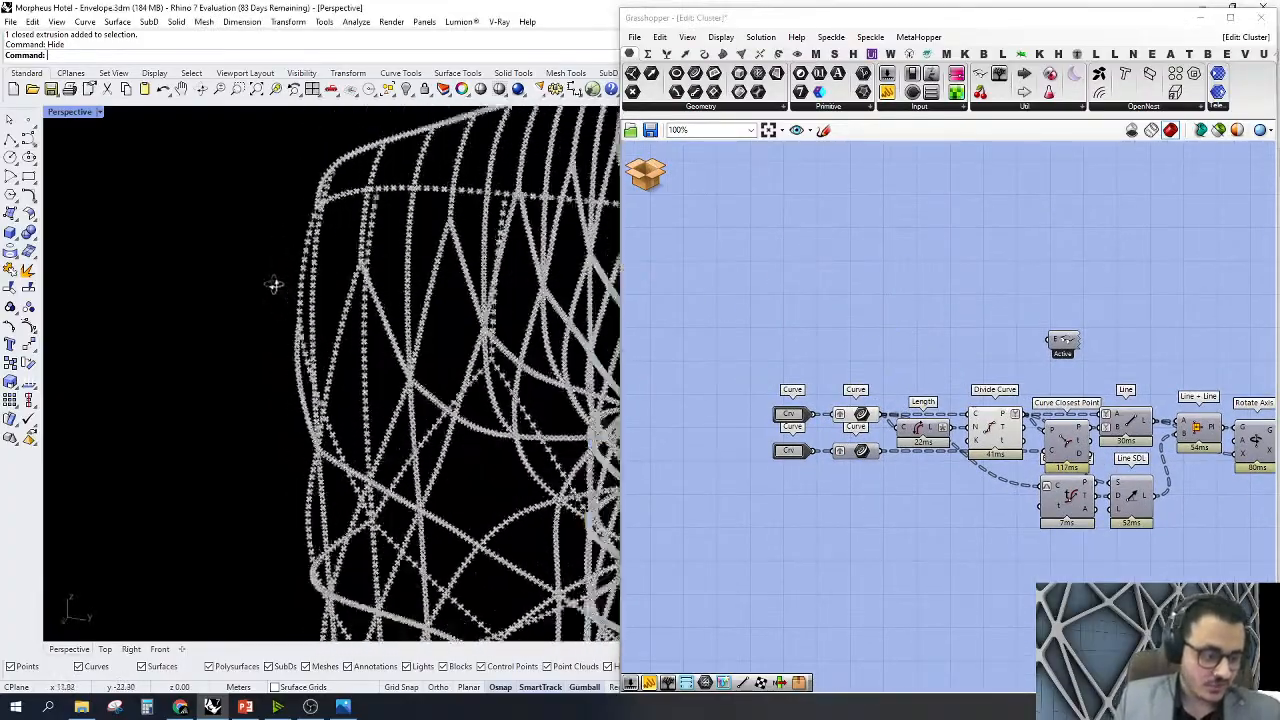
pyautogui.moveTo(285, 243); pyautogui.dragTo(423, 354, button='right')
pyautogui.scroll(-6, 459, 281)
pyautogui.scroll(4, 459, 282)
pyautogui.moveTo(1006, 258); pyautogui.dragTo(1042, 274, button='right')
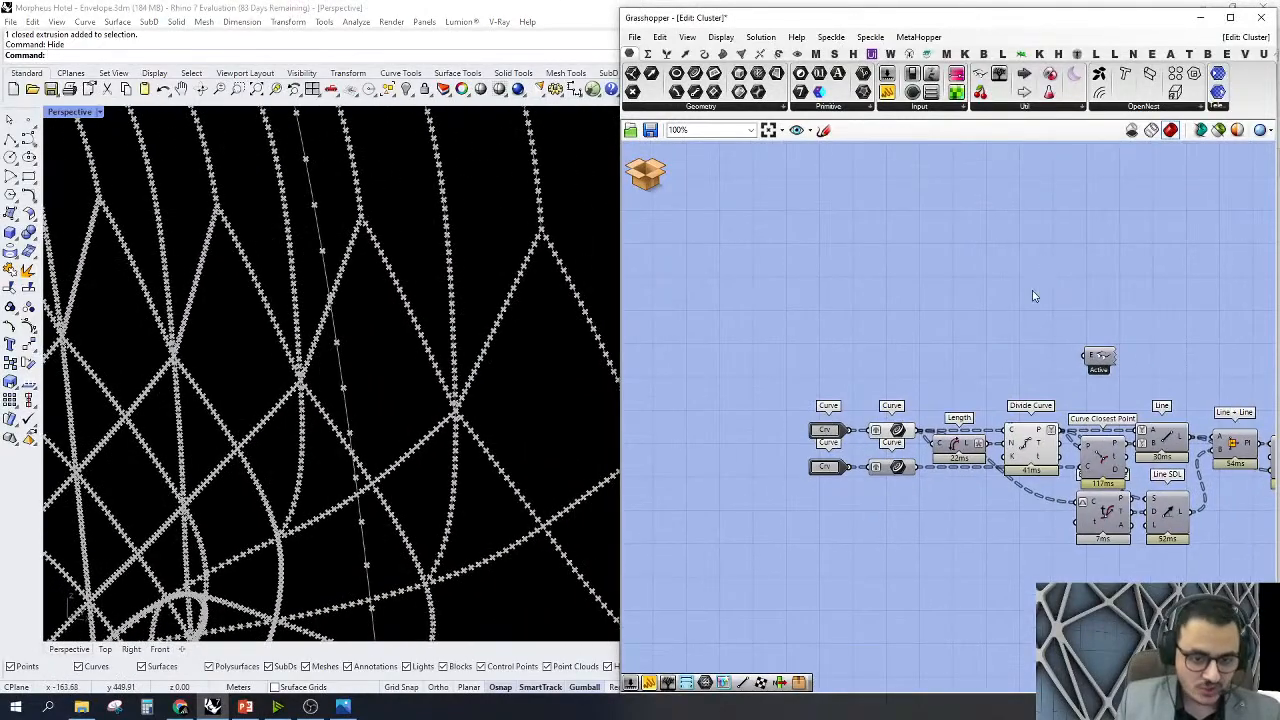
# Add a Divide Length component to the canvas above the main component chain
pyautogui.doubleClick(1034, 296)
pyautogui.write('di v')
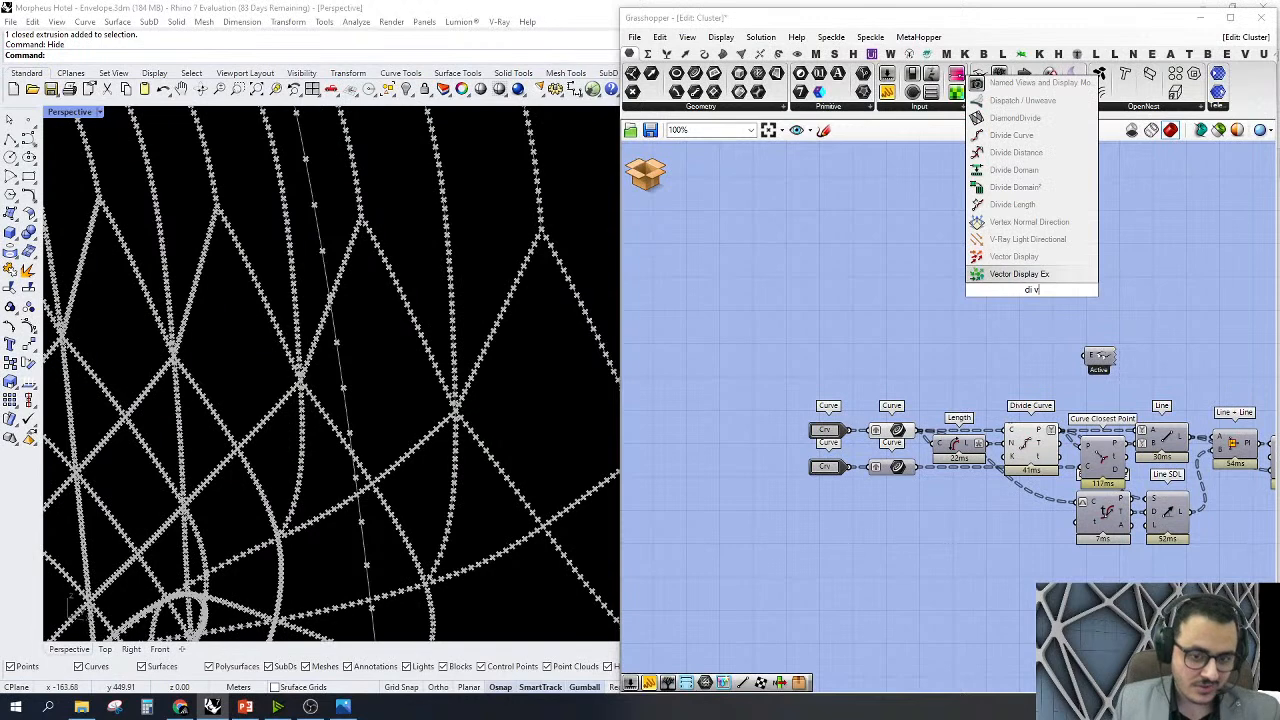
pyautogui.press('BackSpace')
pyautogui.write('l')
pyautogui.click(1024, 277)
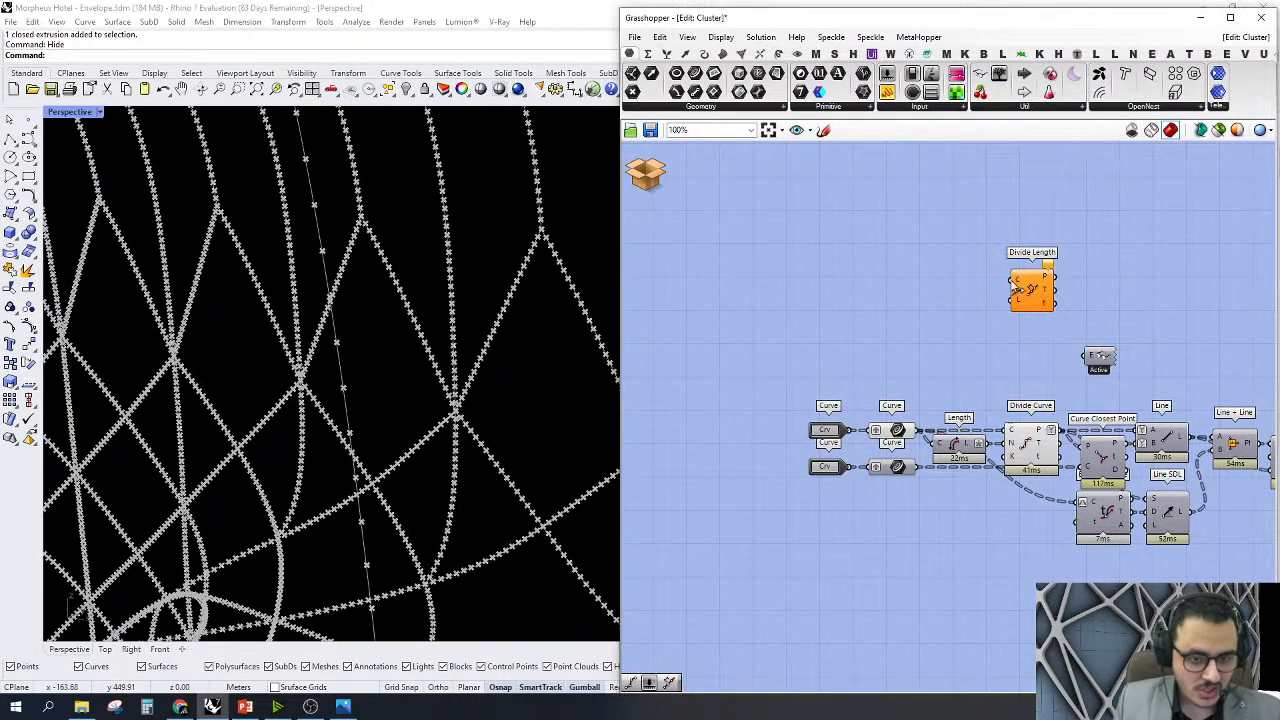
pyautogui.scroll(10, 1010, 286)
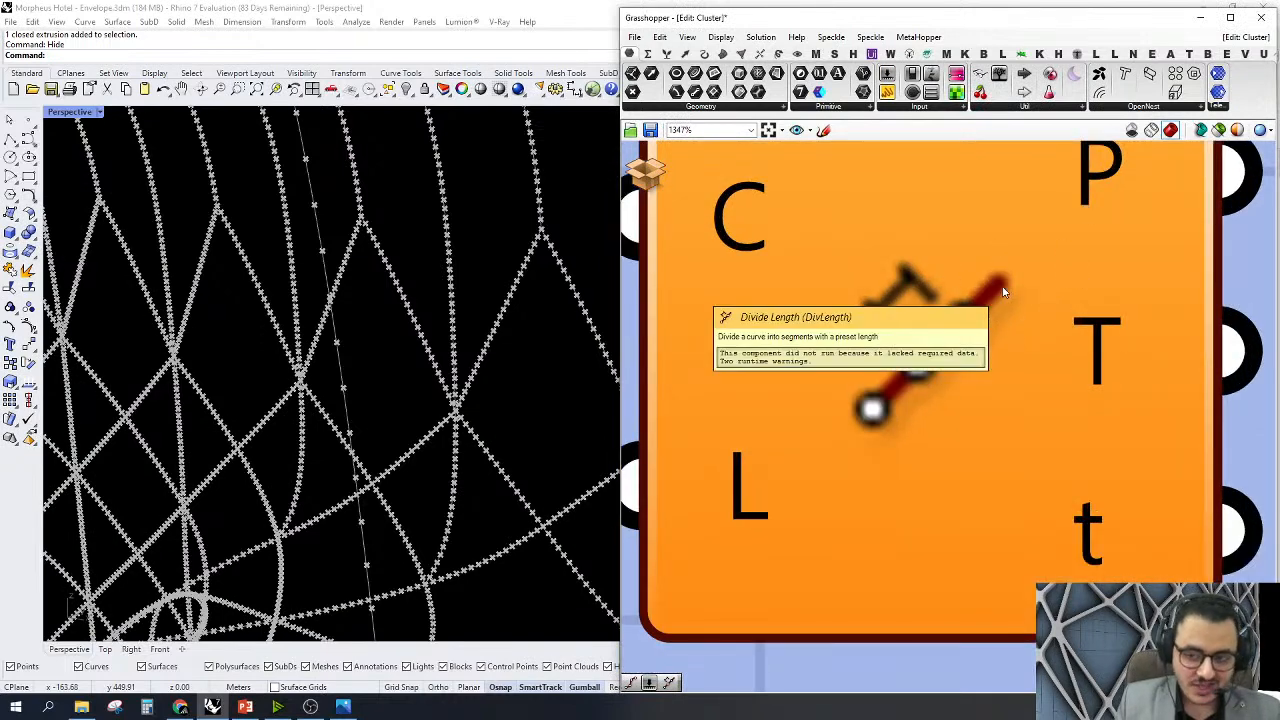
pyautogui.scroll(-8, 1004, 291)
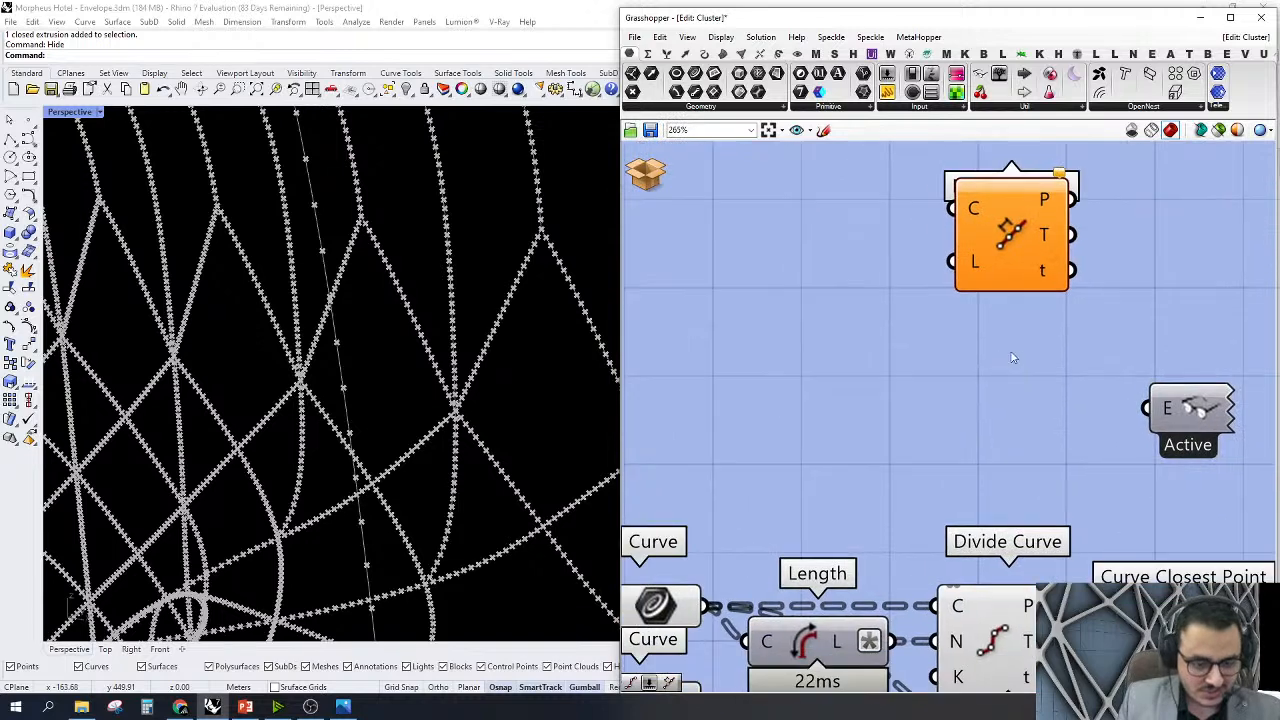
# Add a panel showing the multiplied length values that feed the Divide Curve component and read them down to the last branch
pyautogui.click(887, 91)
pyautogui.click(982, 207)
pyautogui.moveTo(926, 222); pyautogui.dragTo(925, 615)
pyautogui.scroll(1, 1075, 163)
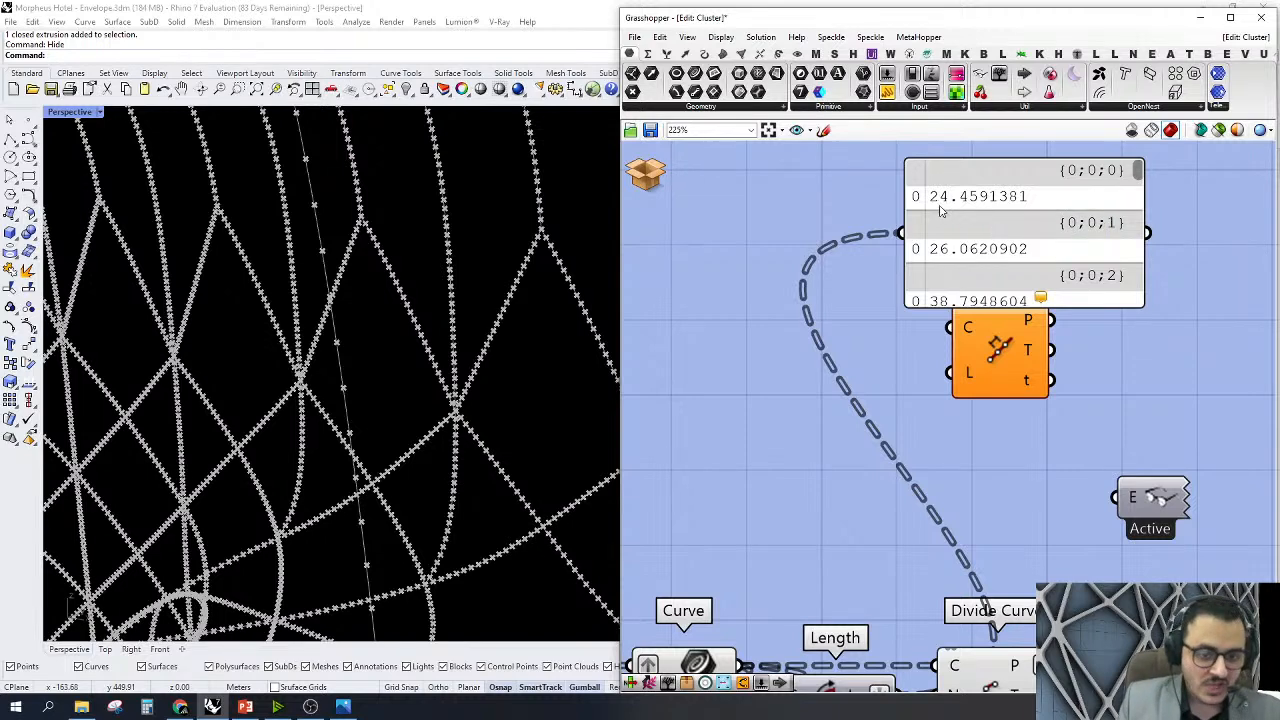
pyautogui.scroll(-1, 945, 212)
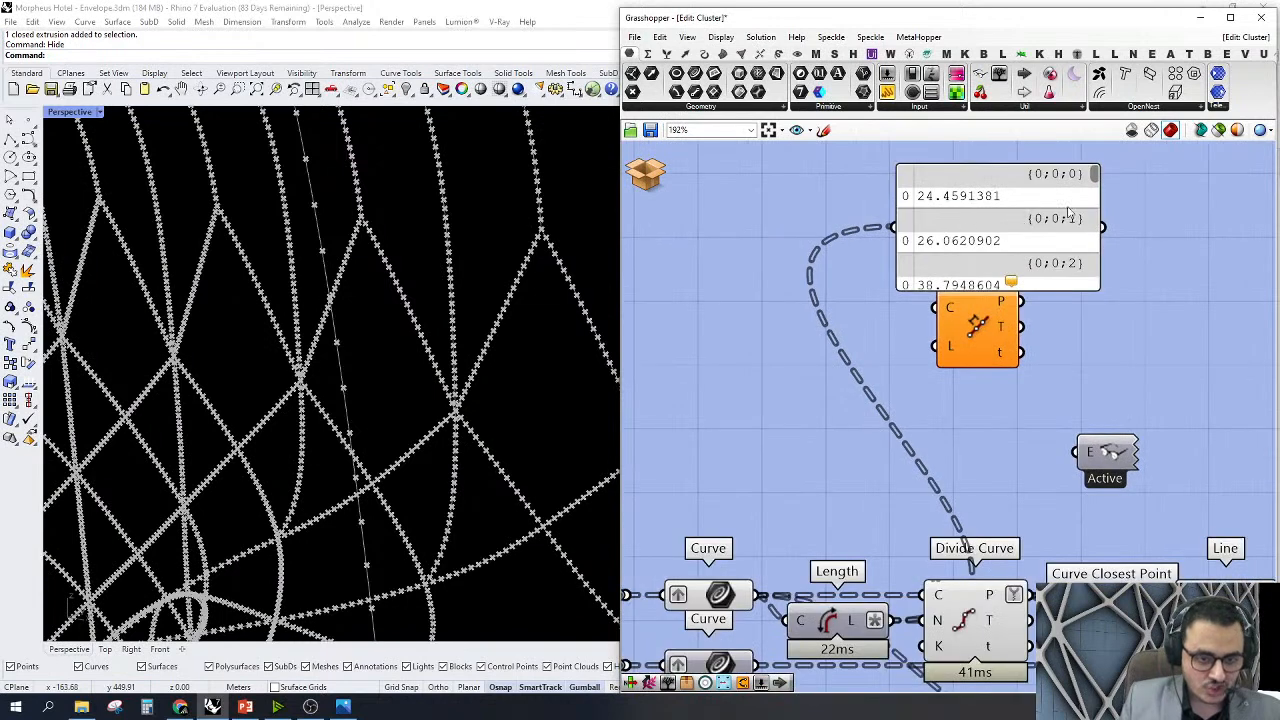
pyautogui.scroll(1, 1090, 198)
pyautogui.moveTo(1095, 173); pyautogui.dragTo(1114, 331)
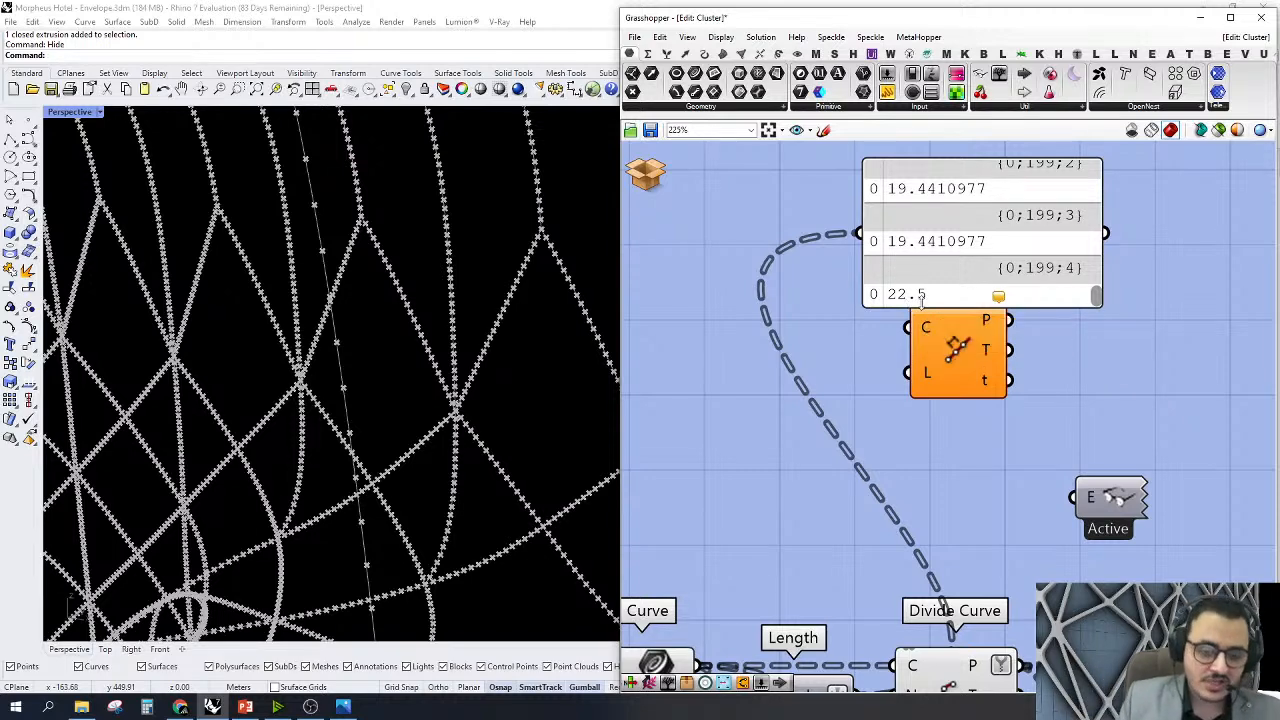
pyautogui.scroll(-3, 906, 303)
pyautogui.scroll(2, 887, 570)
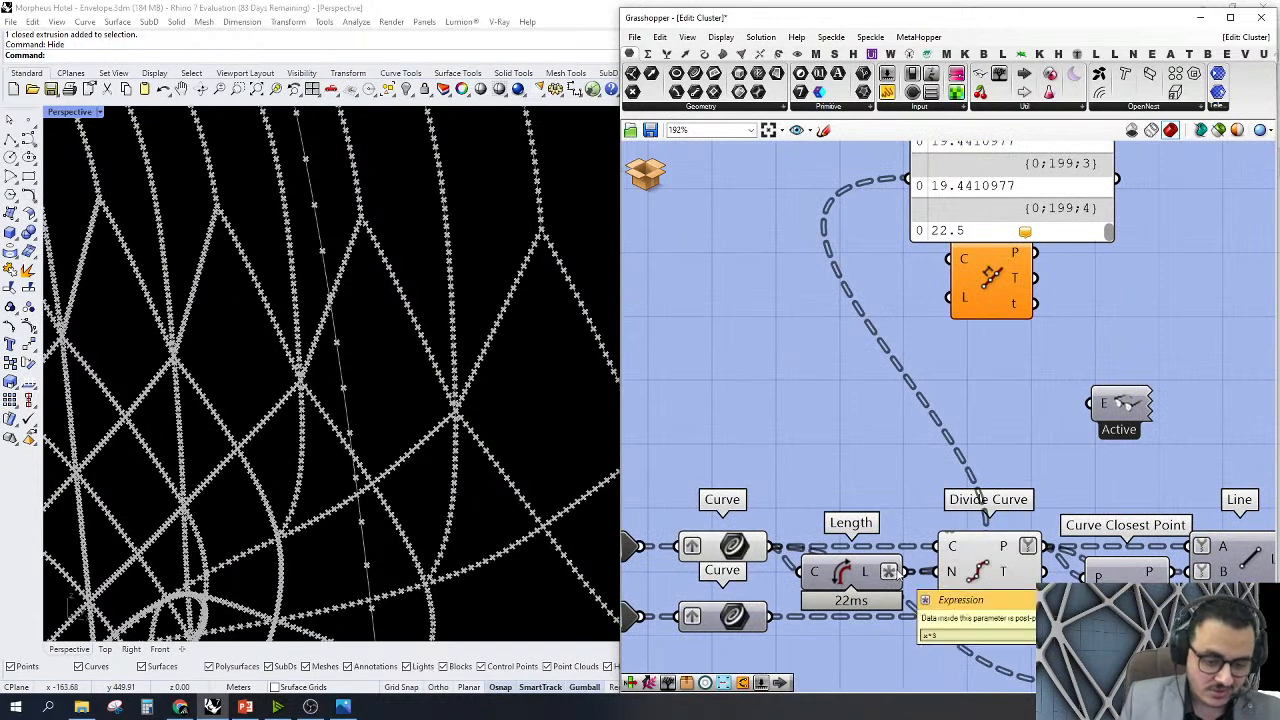
# Duplicate the Length component, clear its x*3 expression, connect its output to the panel and review the plain curve lengths
pyautogui.click(826, 572)
pyautogui.keyDown('alt'); pyautogui.moveTo(826, 572); pyautogui.dragTo(792, 385); pyautogui.keyUp('alt')
pyautogui.rightClick(876, 388)
pyautogui.moveTo(935, 467)
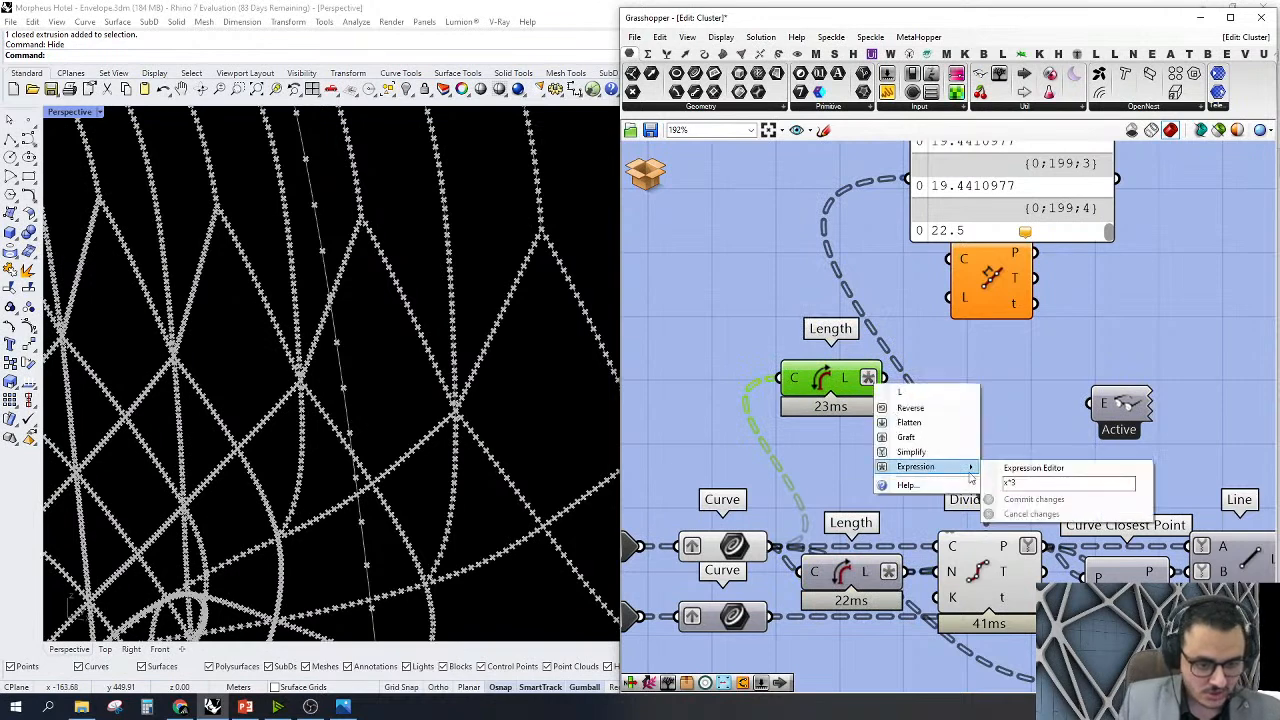
pyautogui.click(997, 499)
pyautogui.moveTo(870, 378); pyautogui.dragTo(920, 168)
pyautogui.scroll(2, 922, 165)
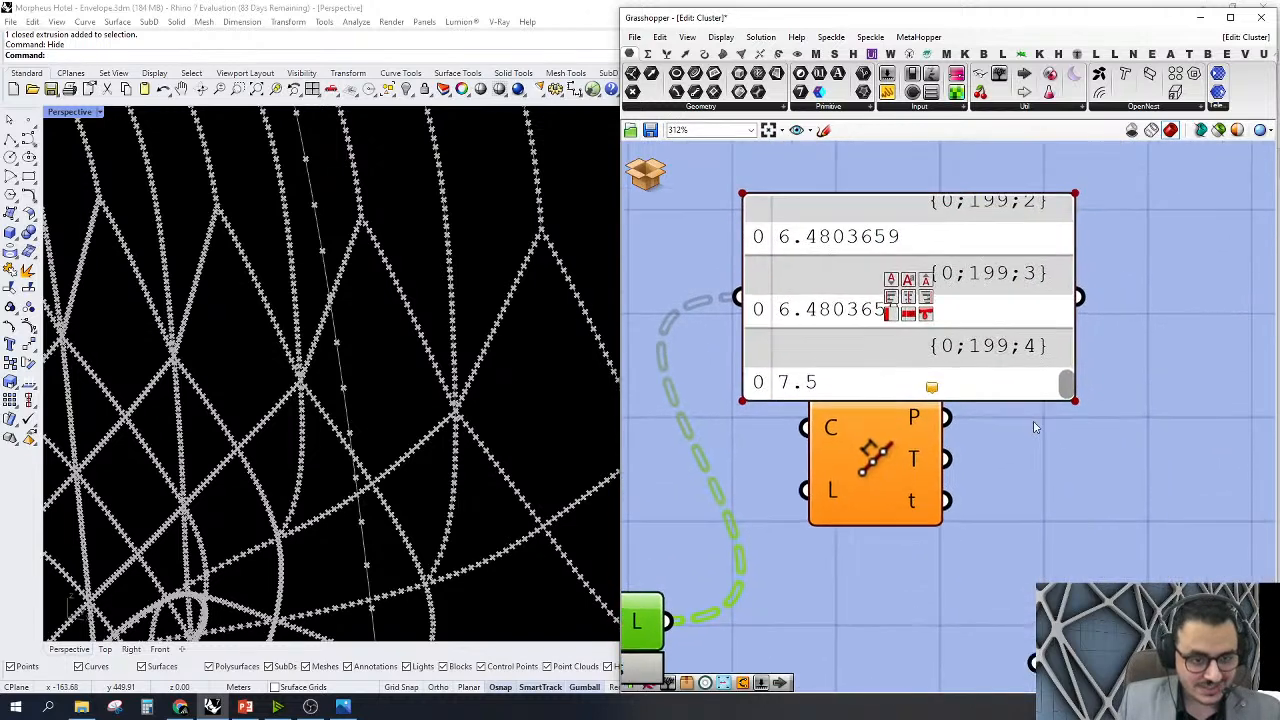
pyautogui.scroll(-1, 1060, 380)
pyautogui.moveTo(1059, 377); pyautogui.dragTo(1056, 244)
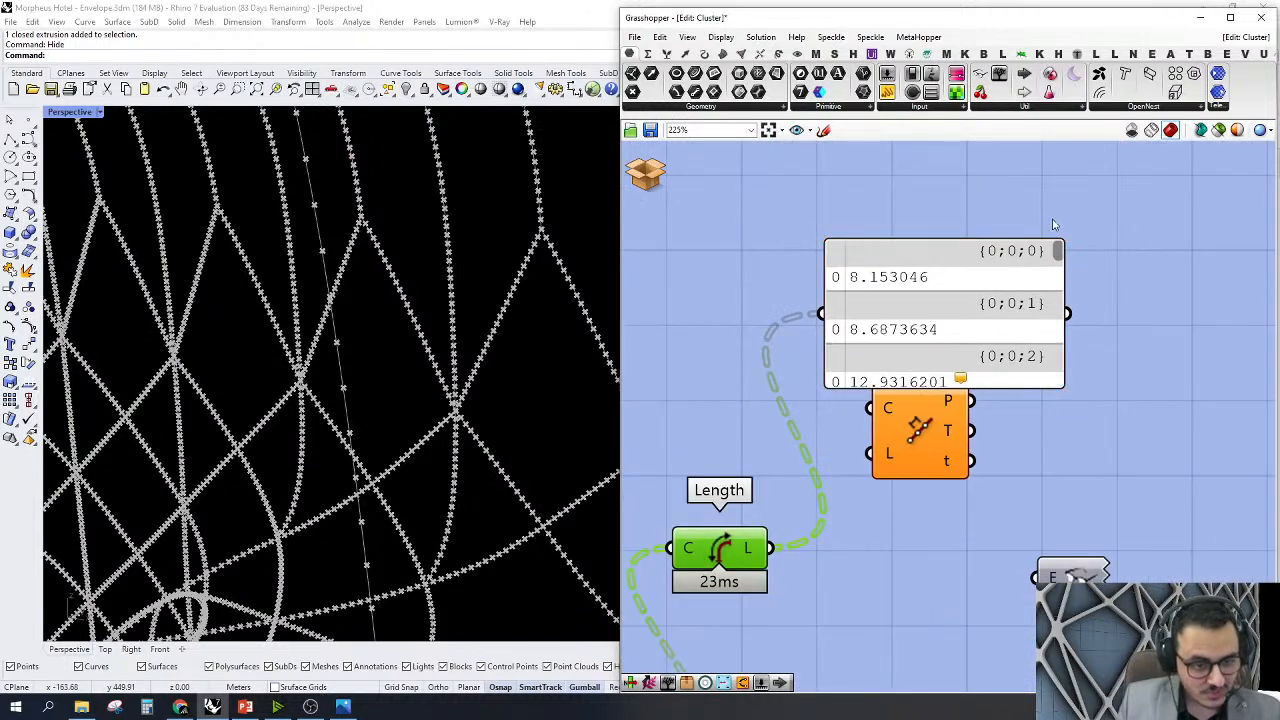
pyautogui.scroll(-2, 1053, 223)
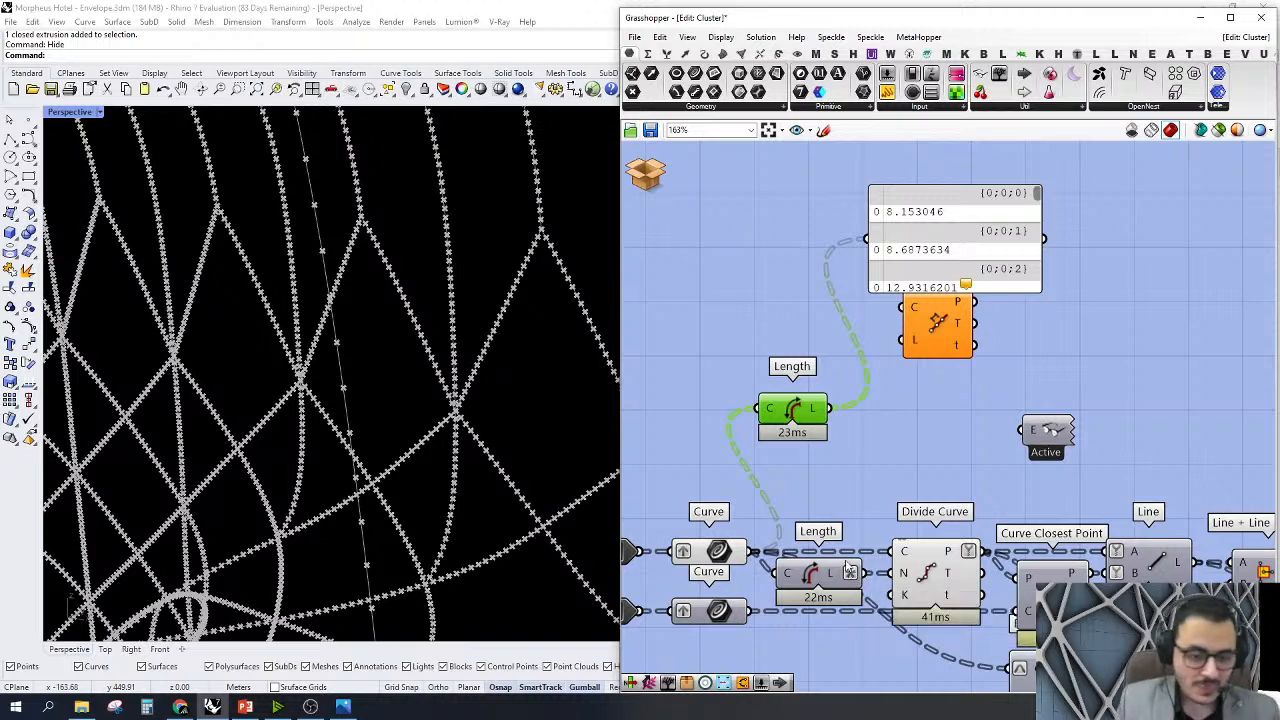
# Delete the temporary Length copy, the panel and the Divide Length component
pyautogui.moveTo(1104, 207); pyautogui.dragTo(756, 410)
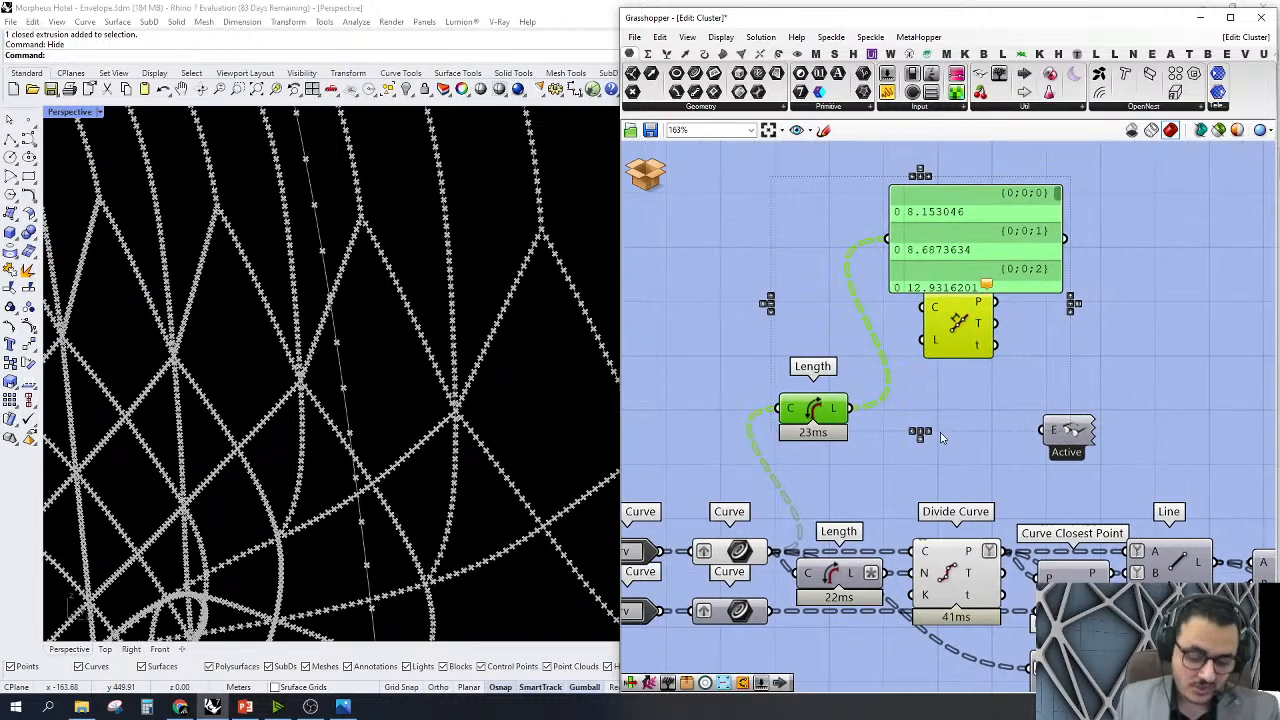
pyautogui.press('Delete')
pyautogui.scroll(-3, 948, 390)
pyautogui.scroll(3, 948, 390)
# Turn off the previews of the Curve parameters, the Length component and the Divide Curve component
pyautogui.click(857, 425)
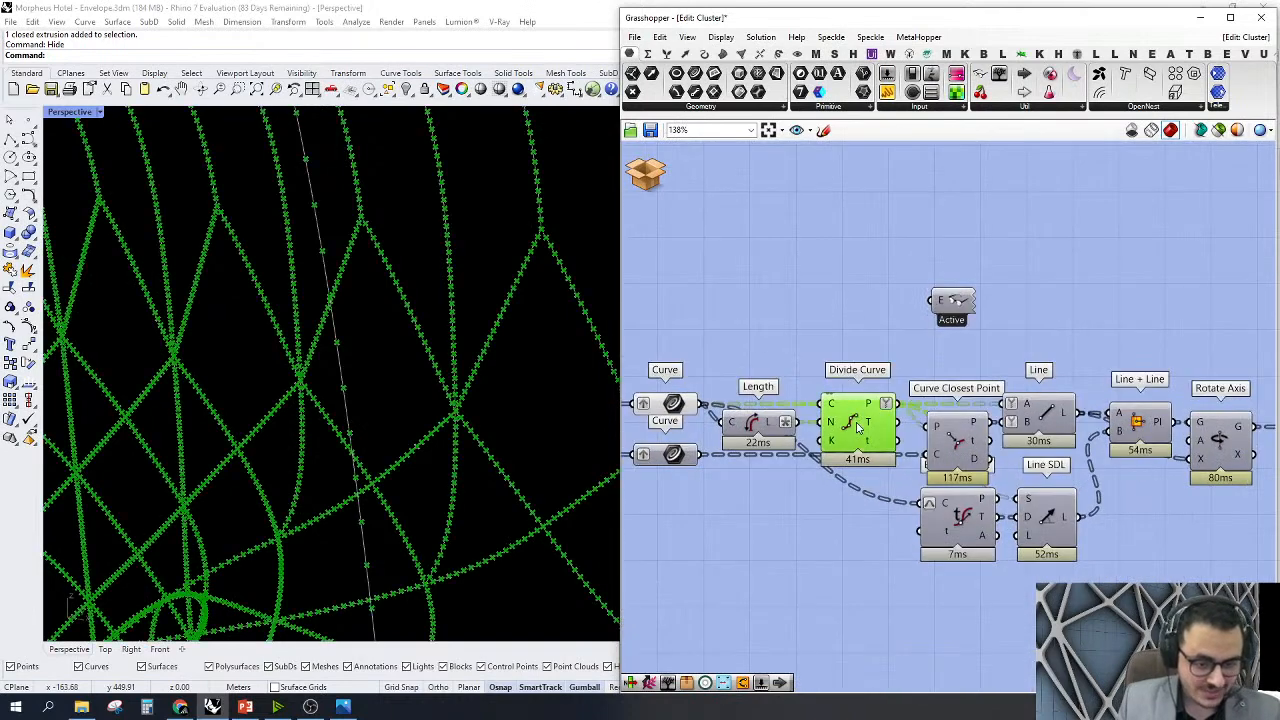
pyautogui.moveTo(814, 283); pyautogui.dragTo(977, 387, button='right')
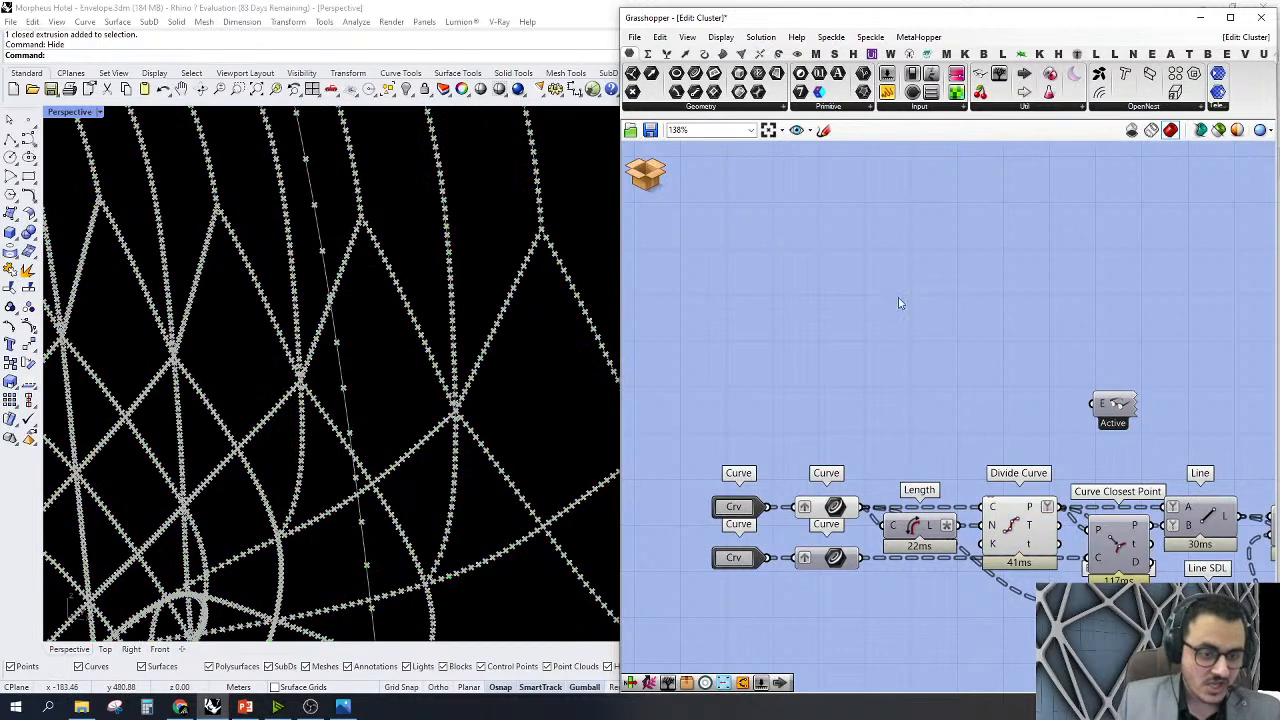
pyautogui.moveTo(889, 306); pyautogui.dragTo(753, 245, button='right')
pyautogui.moveTo(903, 279); pyautogui.dragTo(640, 600)
pyautogui.rightClick(708, 352)
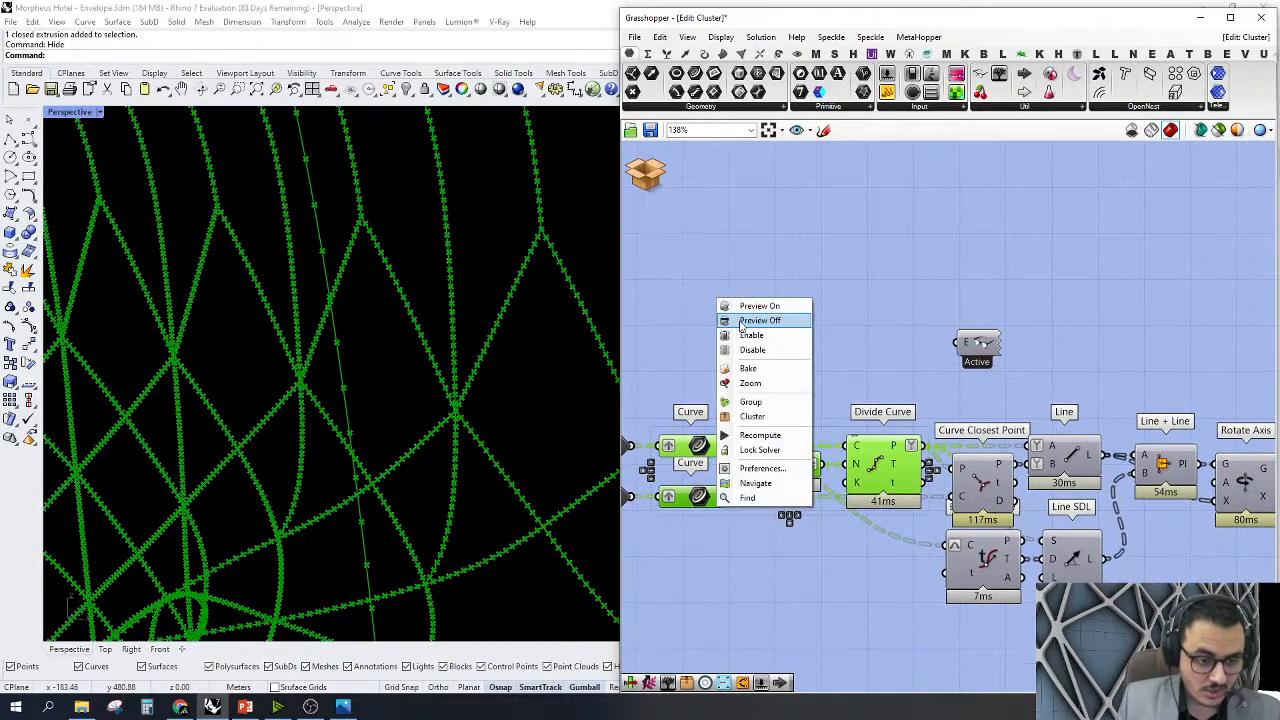
pyautogui.click(757, 320)
# Add a separate Line + Line plane component on the empty canvas above the main component chain
pyautogui.scroll(-2, 837, 281)
pyautogui.scroll(2, 1035, 428)
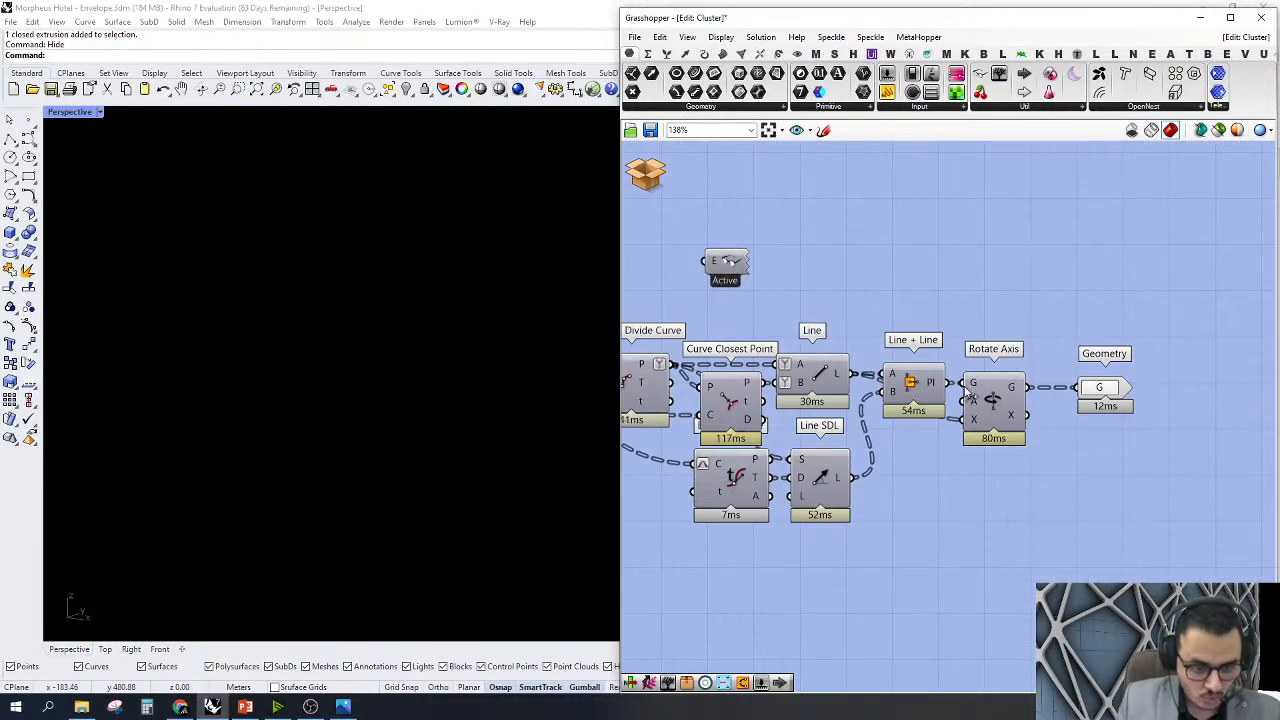
pyautogui.scroll(-3, 1000, 491)
pyautogui.moveTo(968, 397); pyautogui.dragTo(864, 282, button='right')
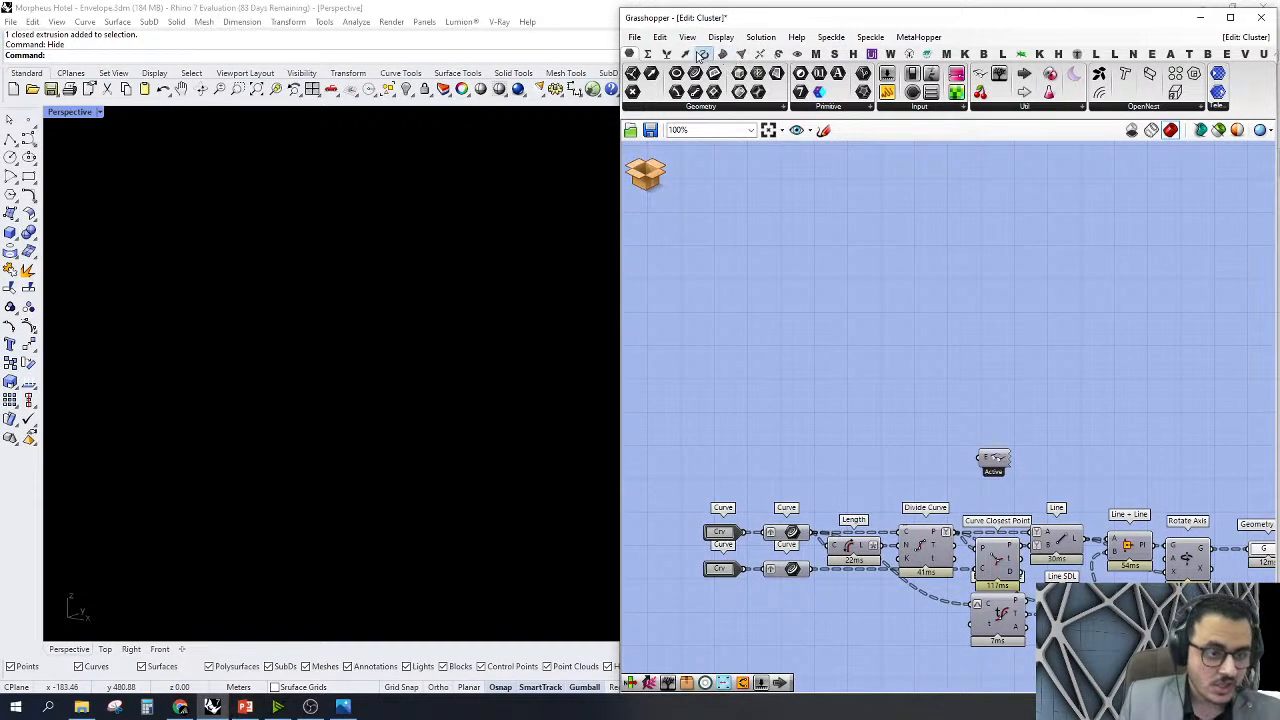
pyautogui.click(688, 56)
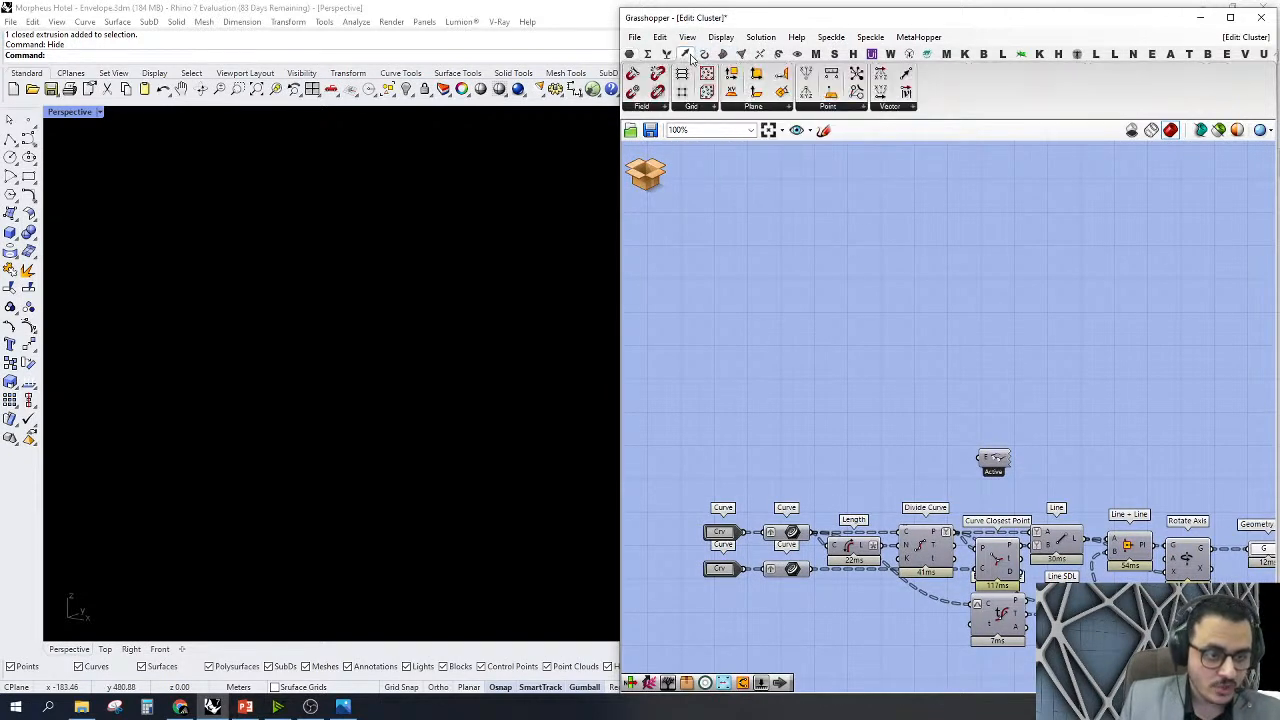
pyautogui.click(764, 107)
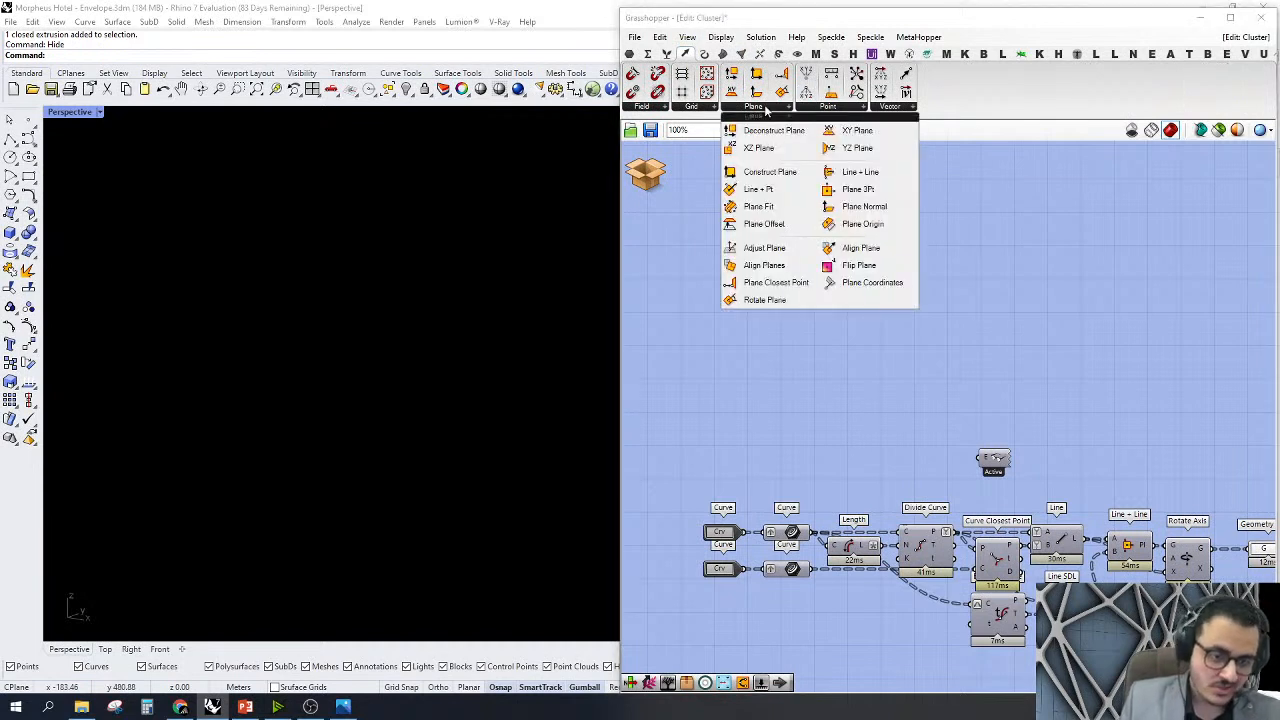
pyautogui.click(860, 174)
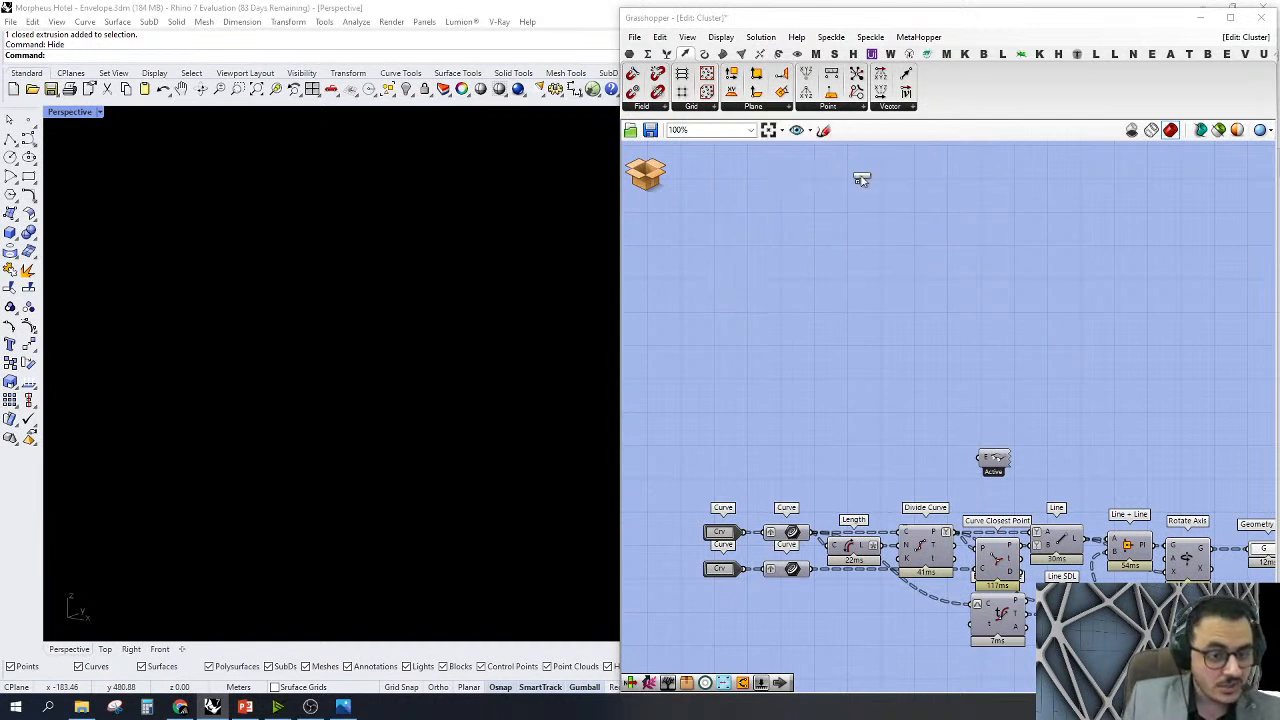
pyautogui.click(1108, 267)
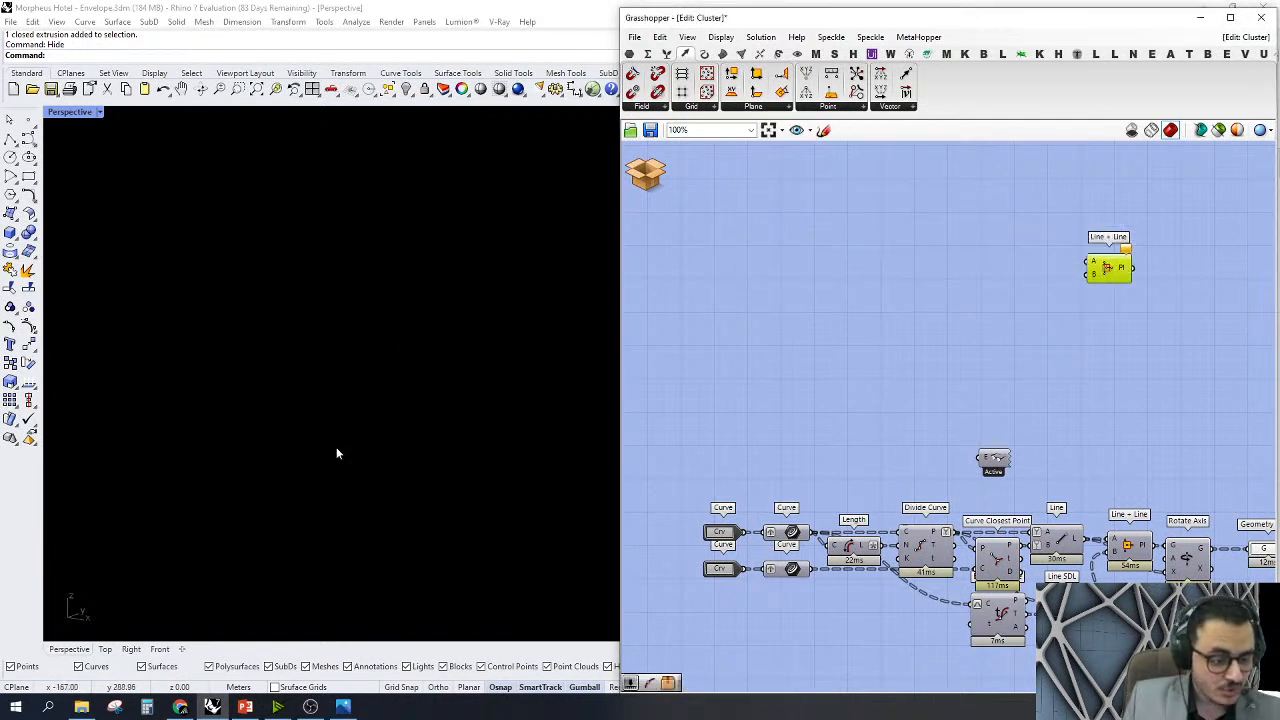
# Draw two straight lines in Rhino's Top view from one shared point, one slanting up to the left and one horizontal to the right
pyautogui.click(106, 650)
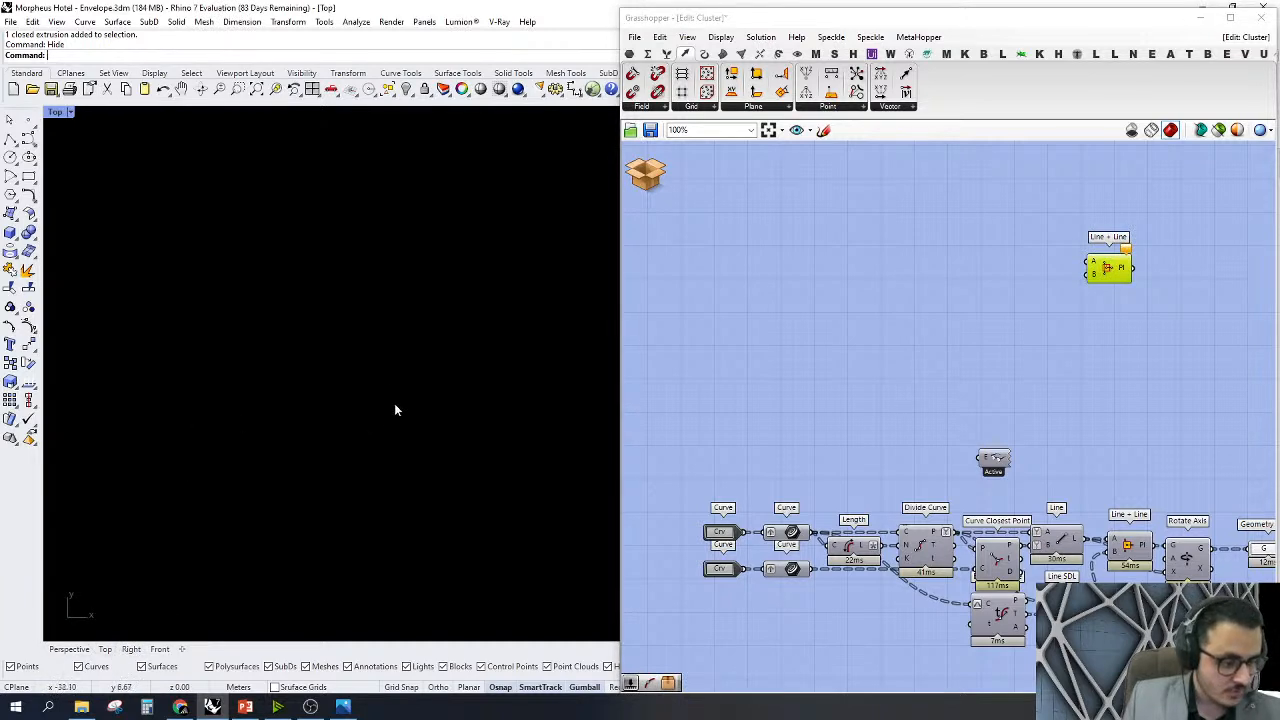
pyautogui.click(757, 25)
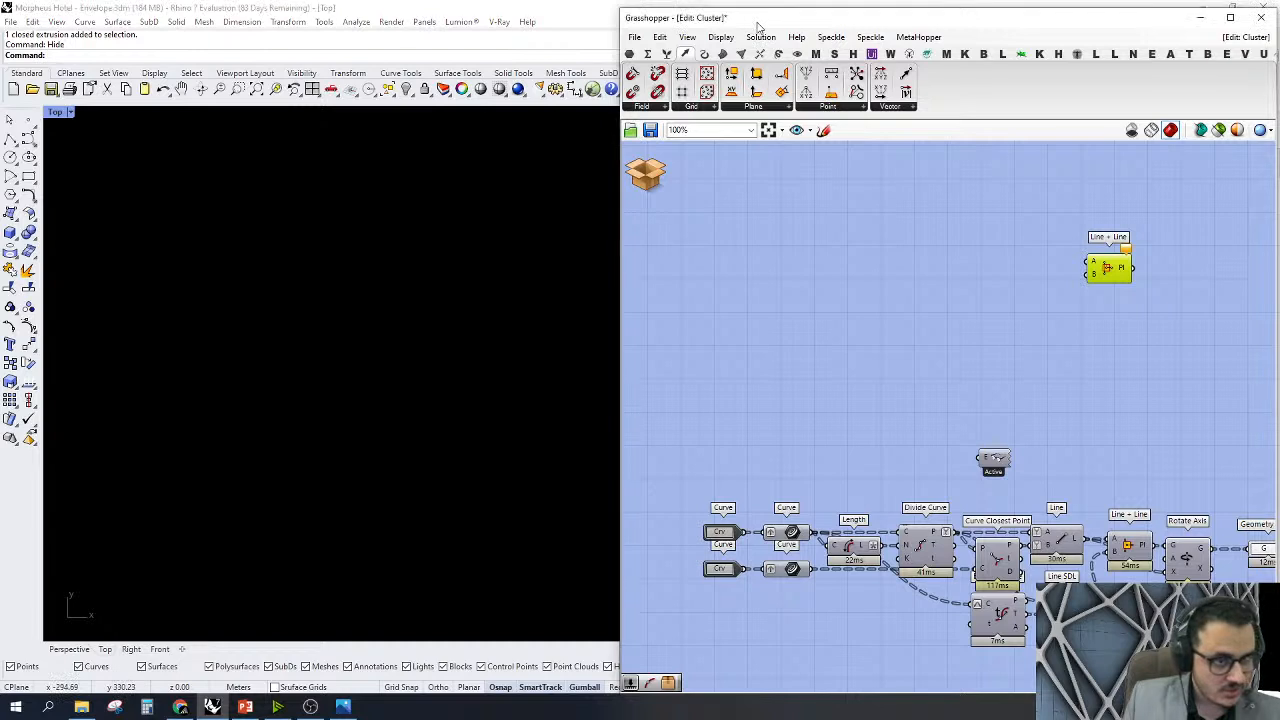
pyautogui.doubleClick(757, 25)
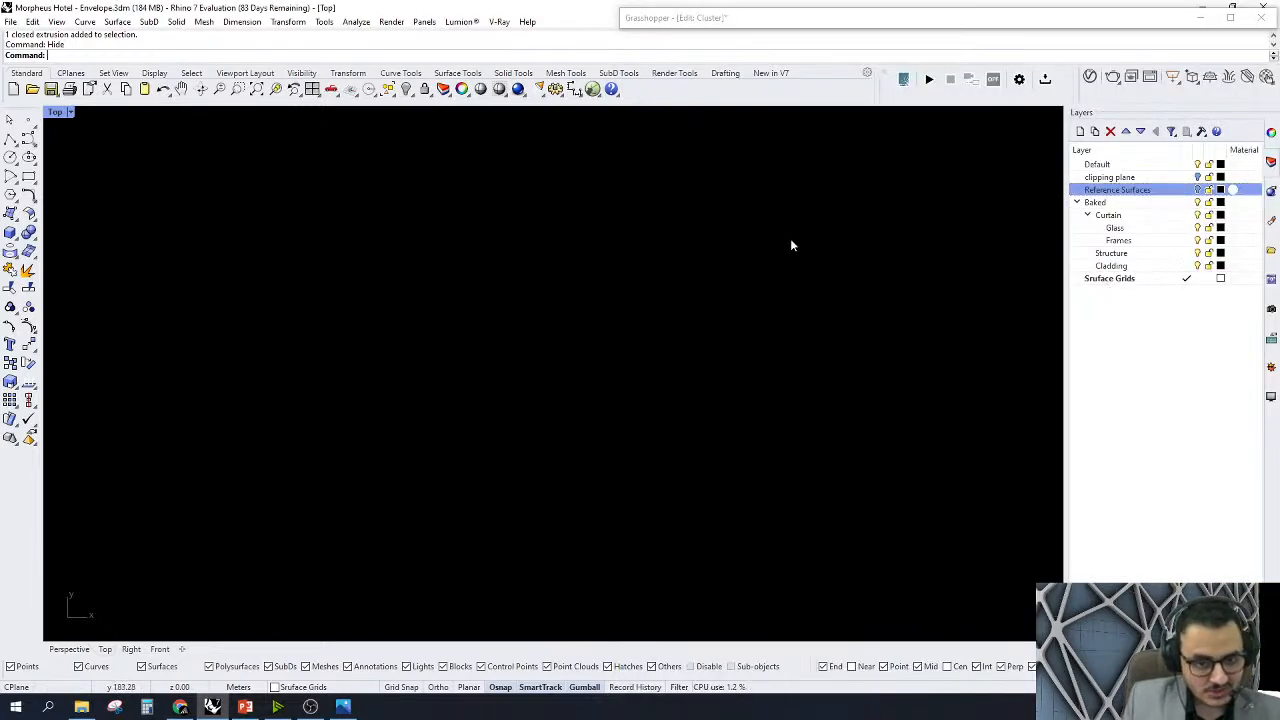
pyautogui.click(10, 138)
pyautogui.click(634, 452)
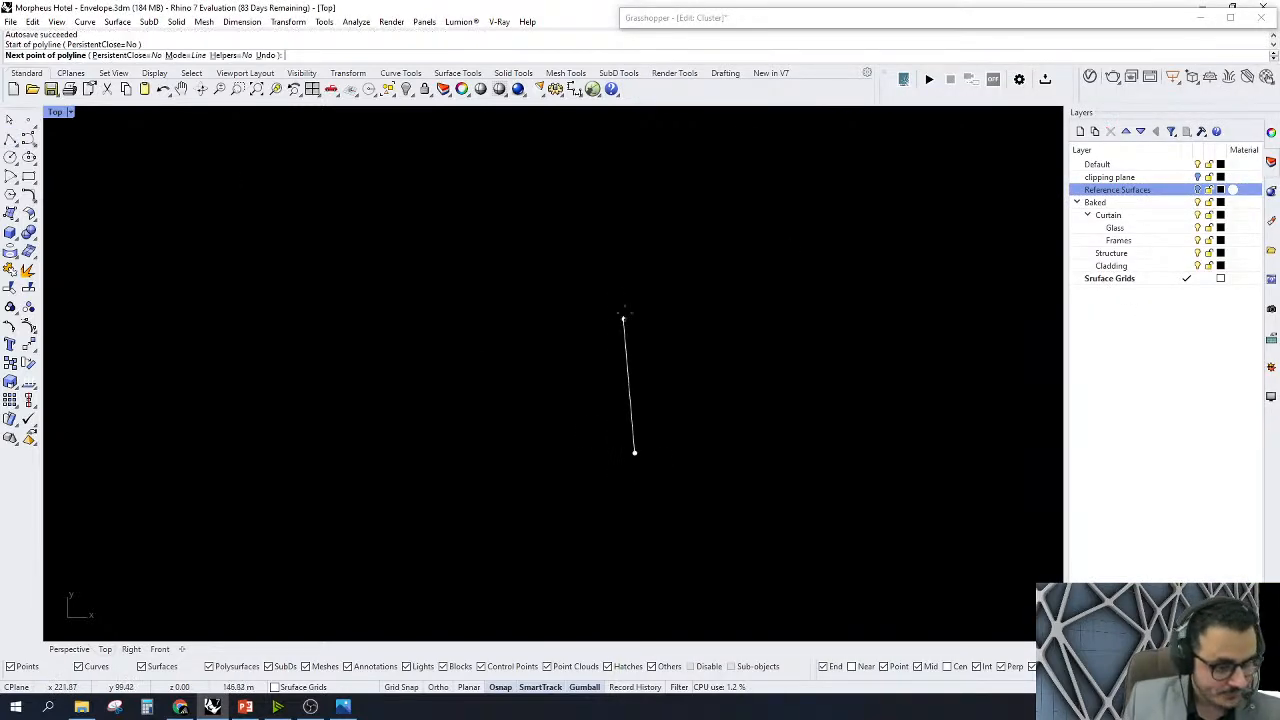
pyautogui.click(572, 283)
pyautogui.press('Return')
pyautogui.press('Return')
pyautogui.click(634, 452)
pyautogui.click(789, 453)
pyautogui.press('Return')
pyautogui.moveTo(822, 399); pyautogui.dragTo(492, 538)
pyautogui.moveTo(779, 403); pyautogui.dragTo(697, 519)
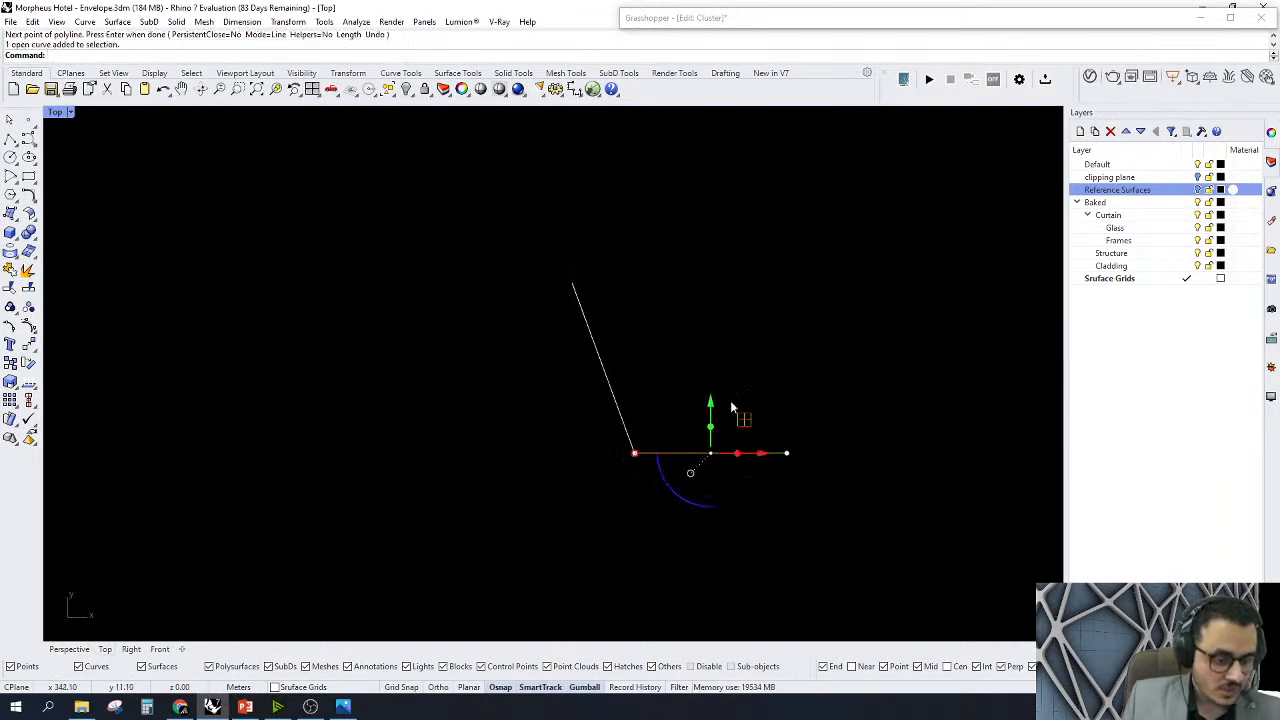
# Add a Curve parameter in Grasshopper, assign the horizontal line to it and connect it to input A of the new Line + Line component
pyautogui.doubleClick(874, 17)
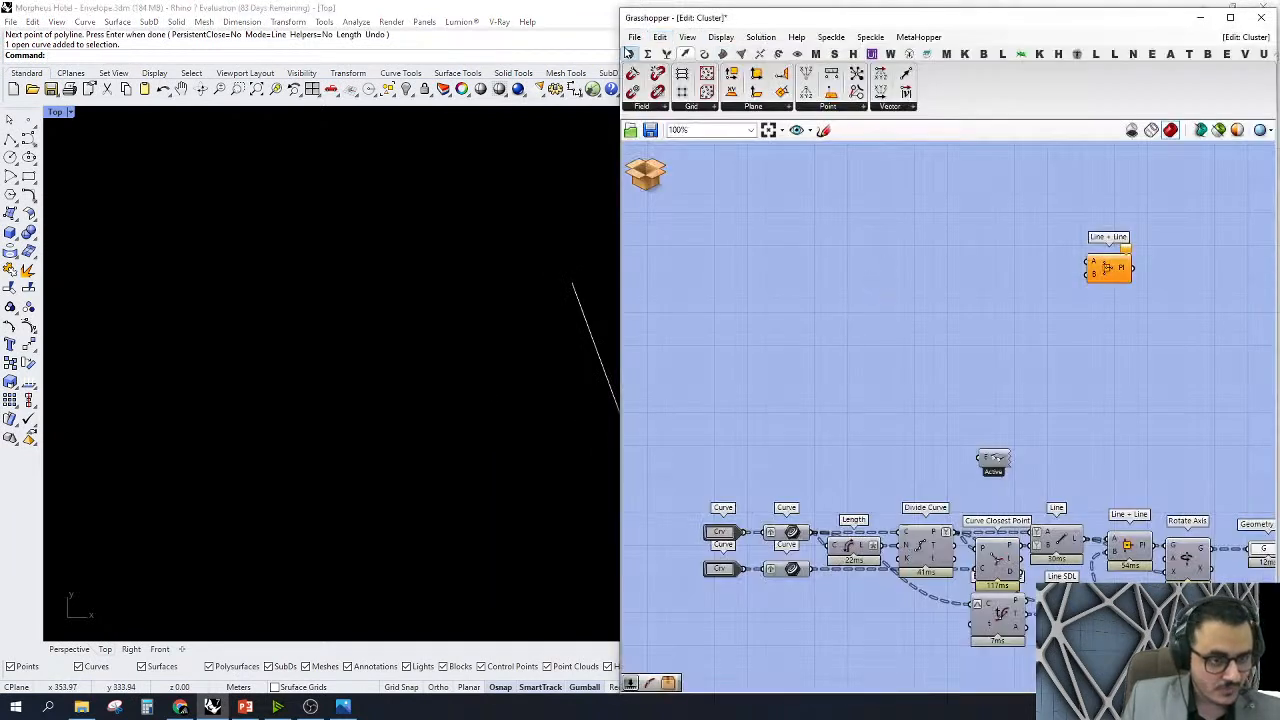
pyautogui.click(629, 54)
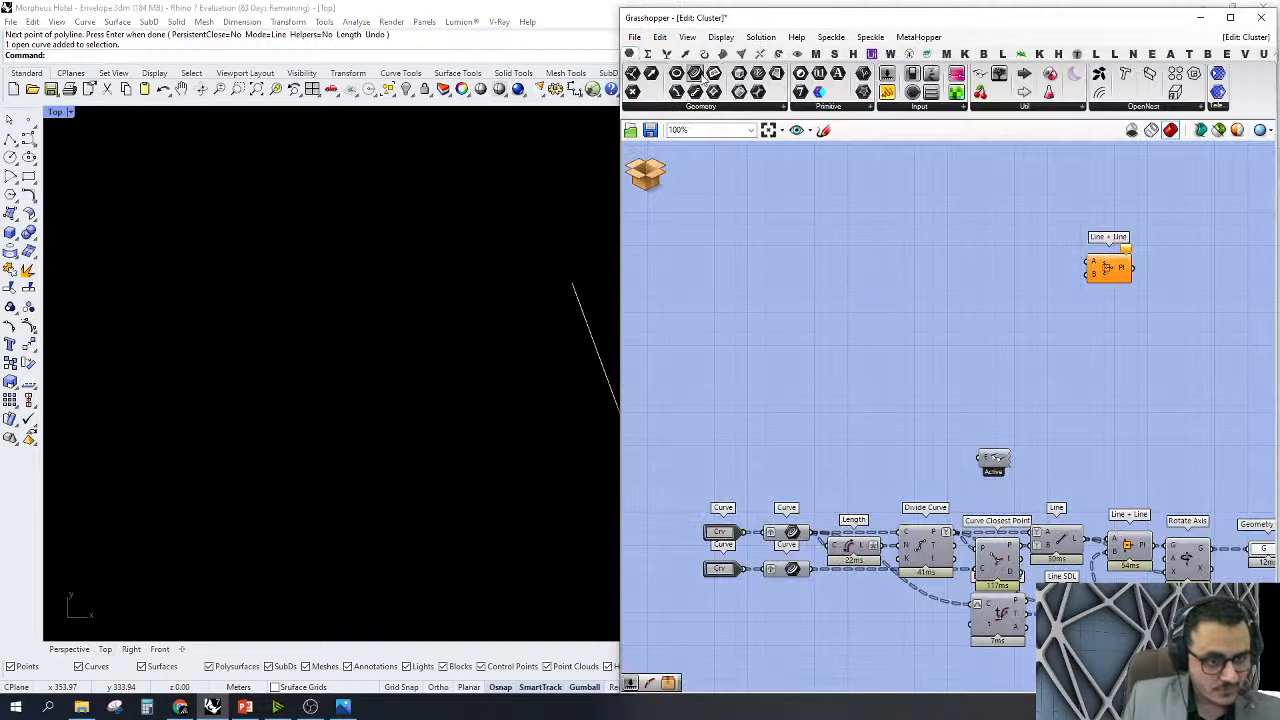
pyautogui.moveTo(701, 78); pyautogui.dragTo(916, 303)
pyautogui.rightClick(916, 302)
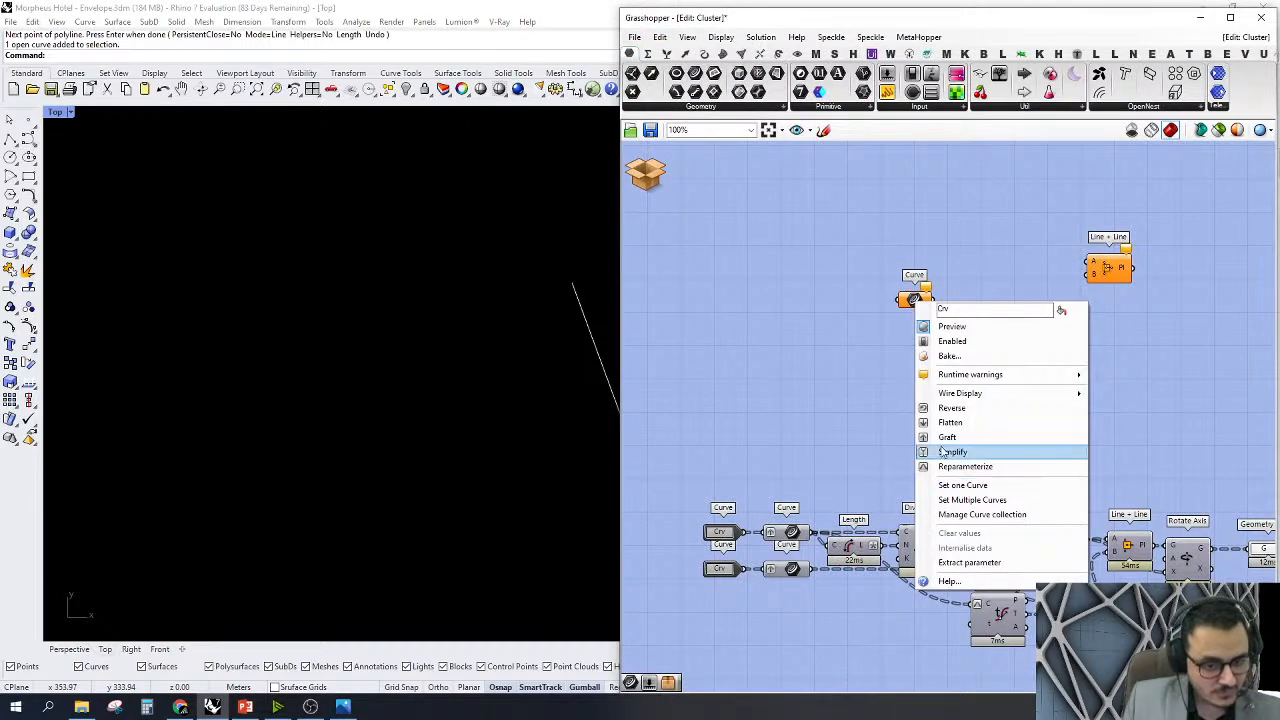
pyautogui.click(951, 486)
pyautogui.moveTo(934, 300); pyautogui.dragTo(1028, 312)
# Add a second Curve parameter connected to input B of the new Line + Line component and assign the slanted line to it
pyautogui.scroll(-4, 491, 356)
pyautogui.scroll(6, 572, 362)
pyautogui.click(552, 341)
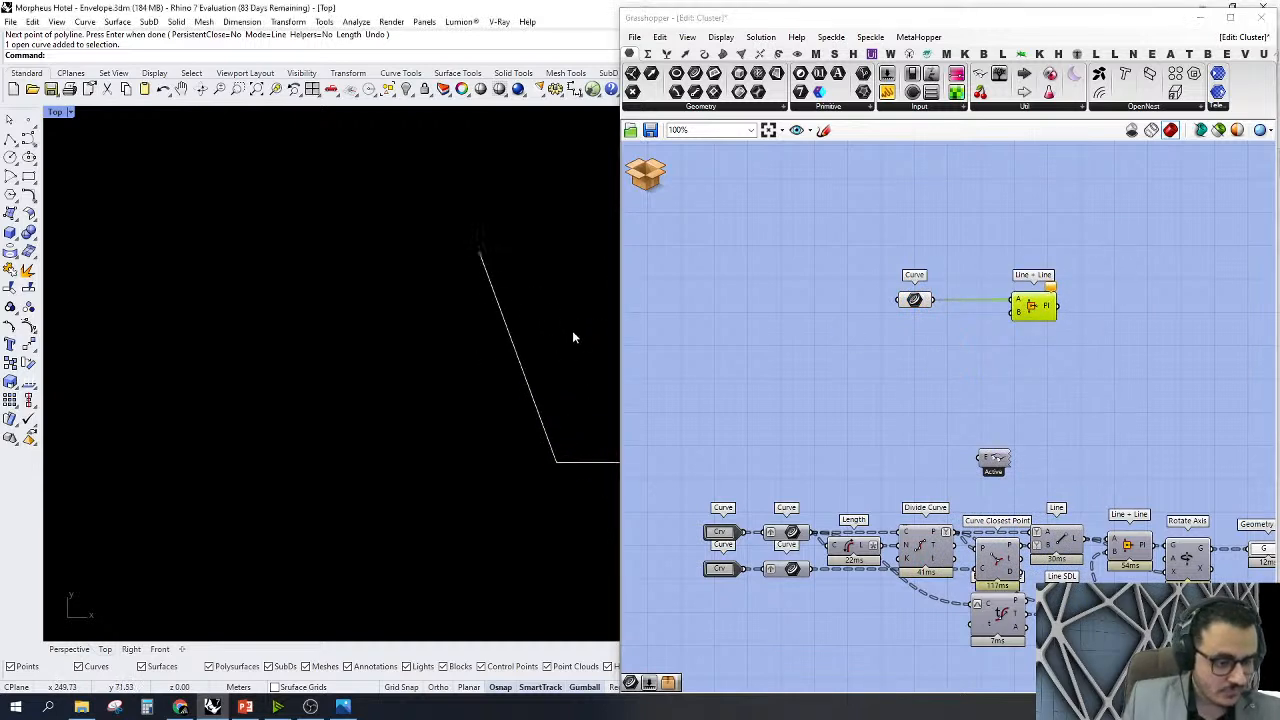
pyautogui.moveTo(572, 338); pyautogui.dragTo(462, 382)
pyautogui.moveTo(695, 74); pyautogui.dragTo(1012, 313)
pyautogui.rightClick(948, 413)
pyautogui.click(985, 588)
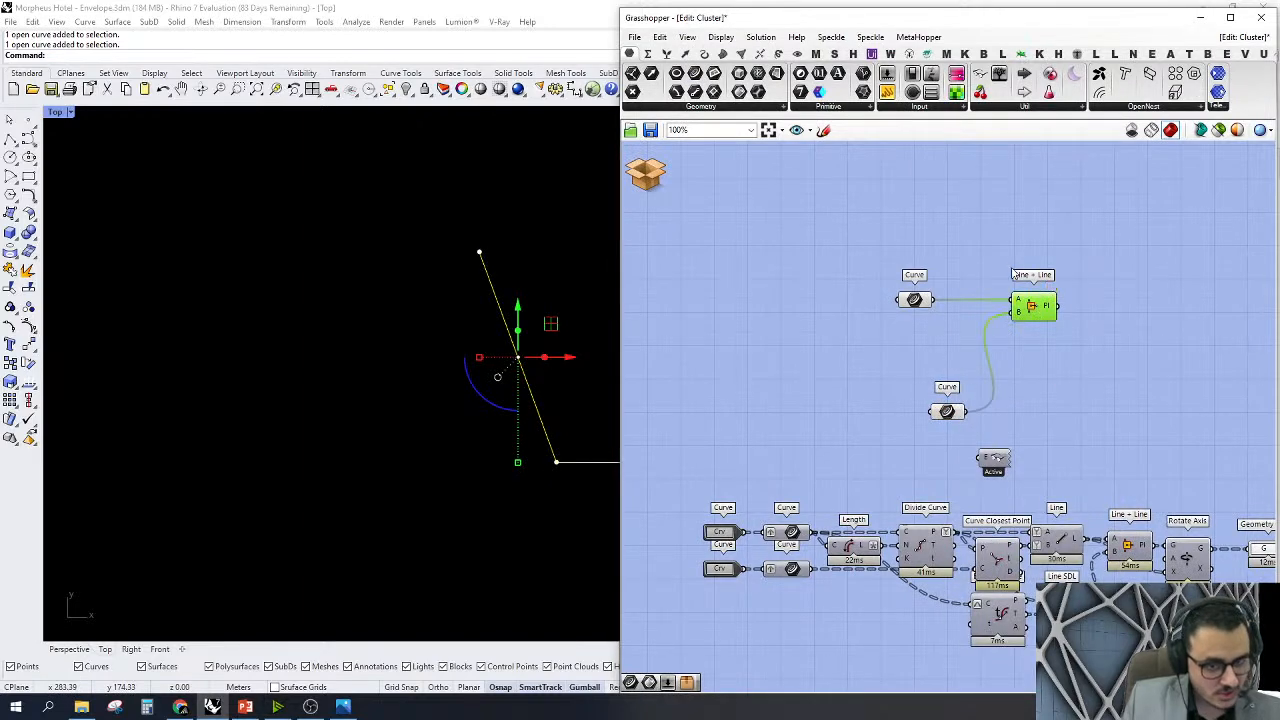
# Zoom to the plane generated by the new Line + Line component and examine its orientation in the Top and Perspective views
pyautogui.rightClick(1090, 226)
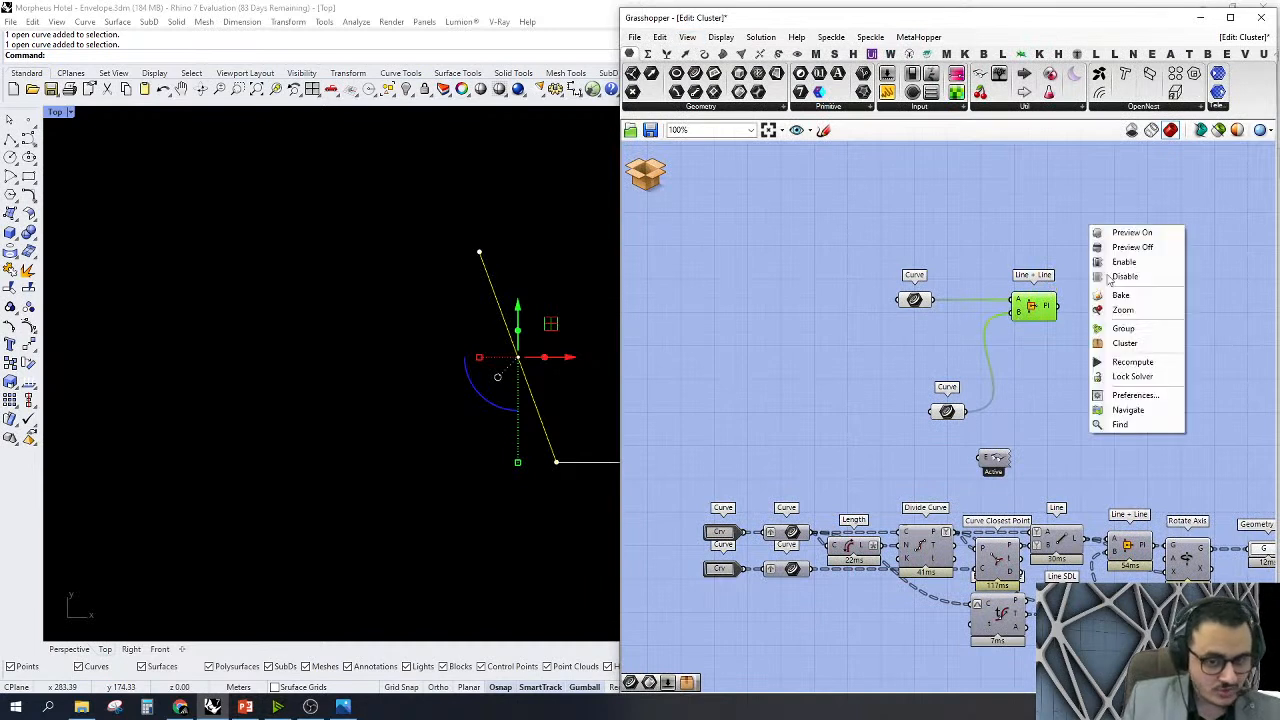
pyautogui.click(1110, 312)
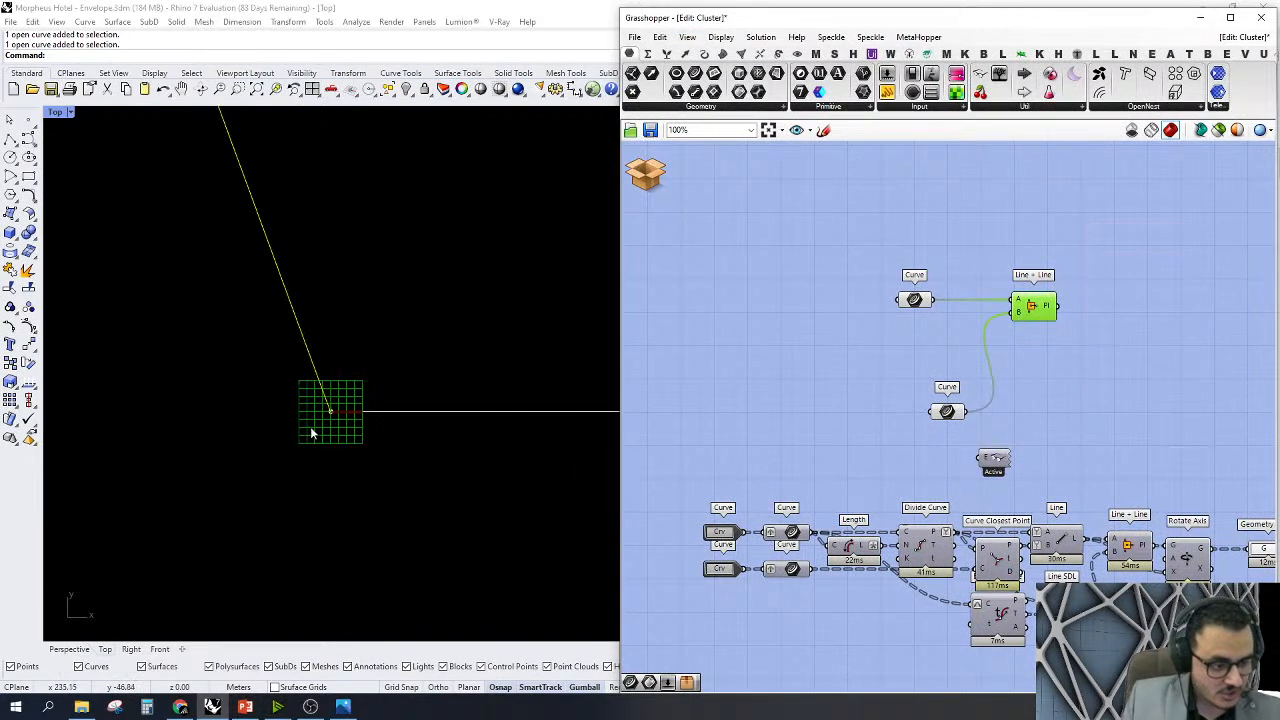
pyautogui.click(80, 650)
pyautogui.rightClick(1062, 342)
pyautogui.click(1084, 412)
pyautogui.moveTo(316, 421); pyautogui.dragTo(521, 326, button='right')
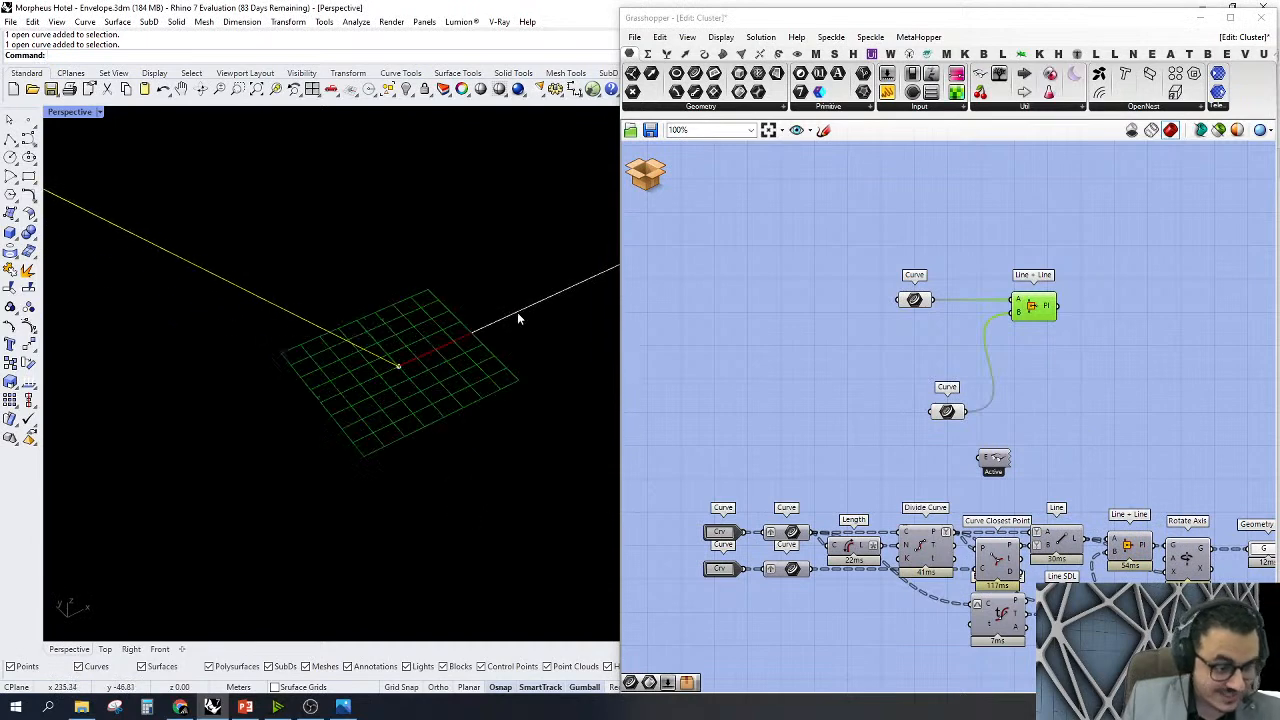
# Examine the sample plane where the two lines meet and read what input A of the new Line + Line component defines
pyautogui.scroll(5, 467, 329)
pyautogui.click(809, 371)
pyautogui.scroll(6, 1037, 300)
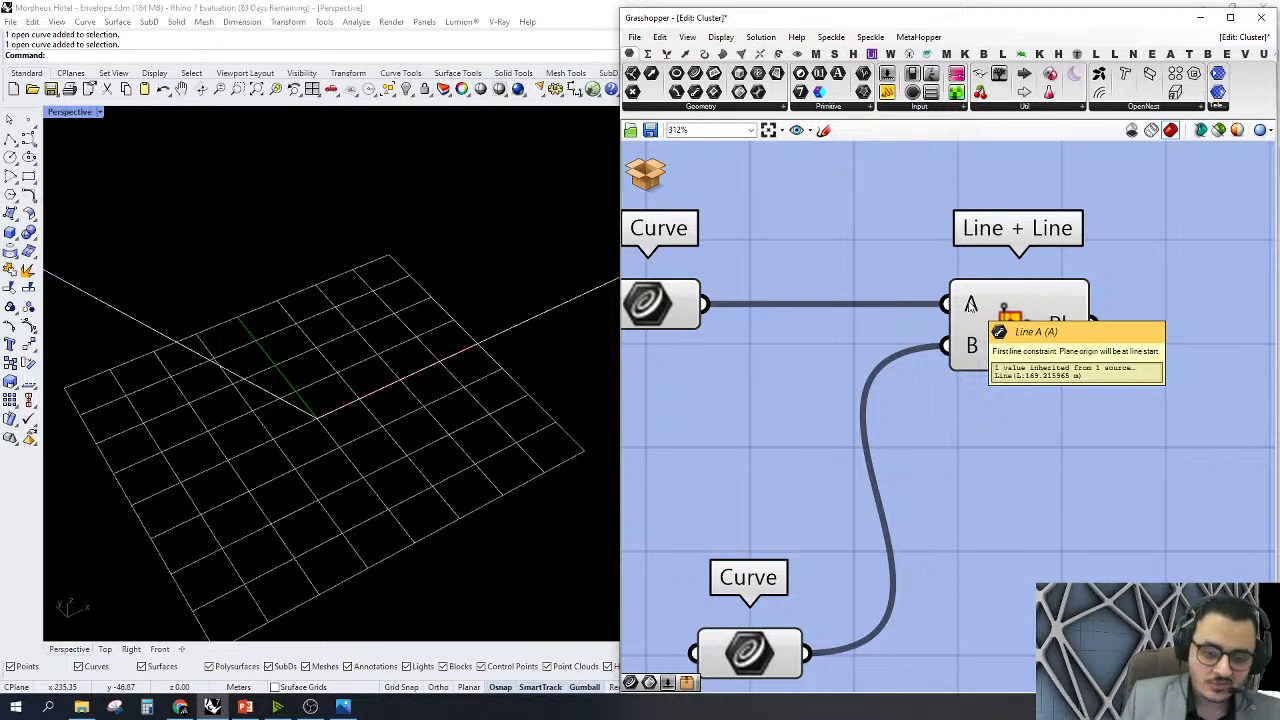
pyautogui.scroll(-4, 1072, 340)
pyautogui.scroll(-8, 455, 410)
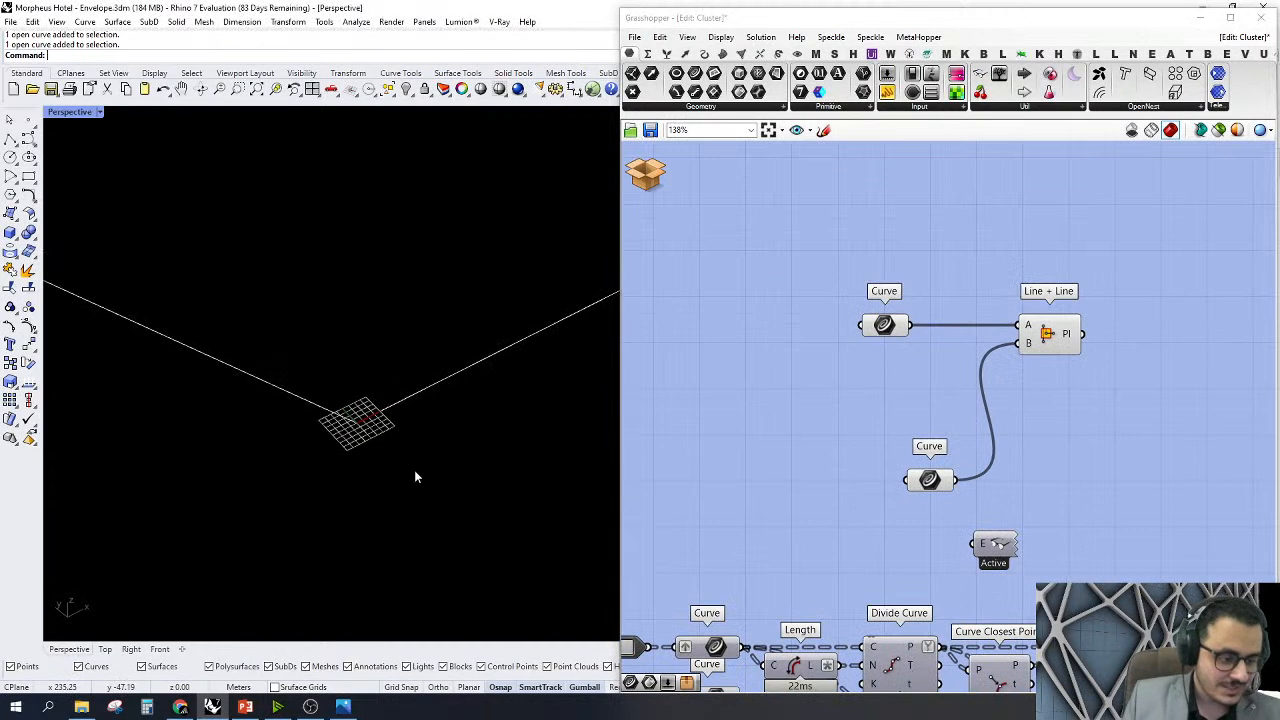
pyautogui.scroll(5, 389, 432)
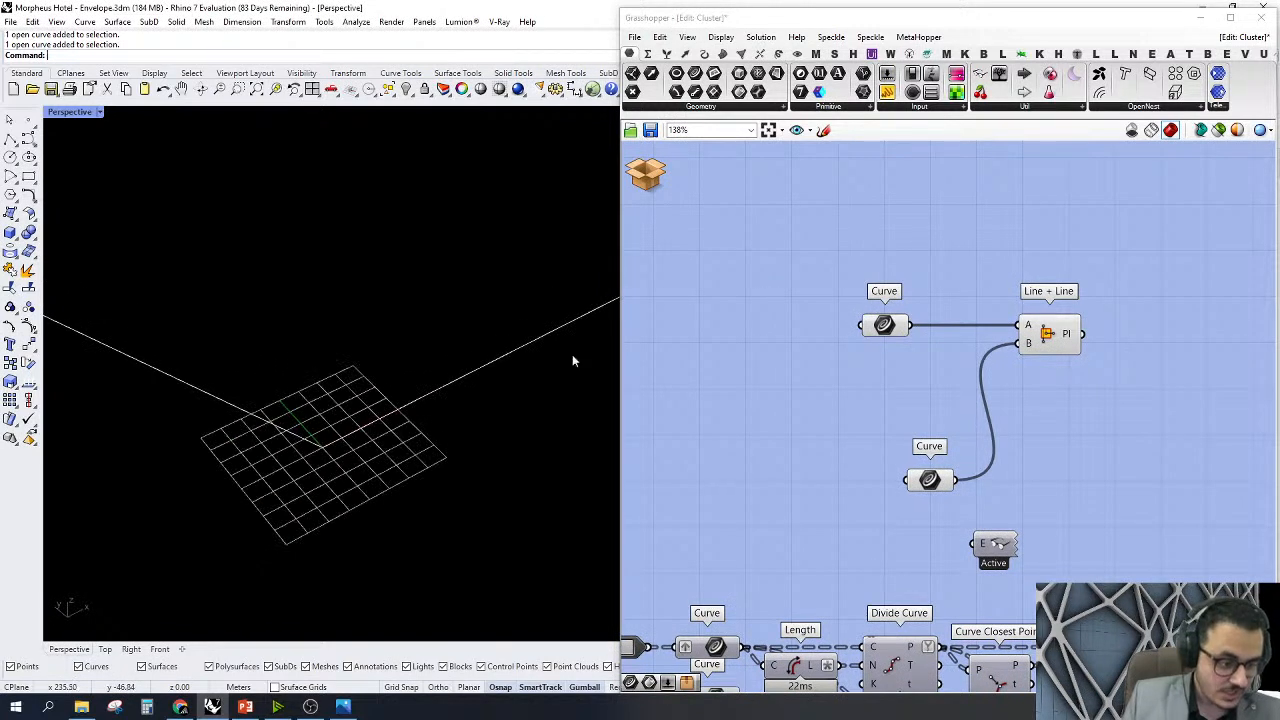
pyautogui.moveTo(464, 570); pyautogui.dragTo(226, 374)
# Zoom the Perspective view to the output of the original Line + Line component and examine its planes along the envelope
pyautogui.scroll(-1, 465, 427)
pyautogui.scroll(-2, 465, 427)
pyautogui.scroll(-3, 990, 450)
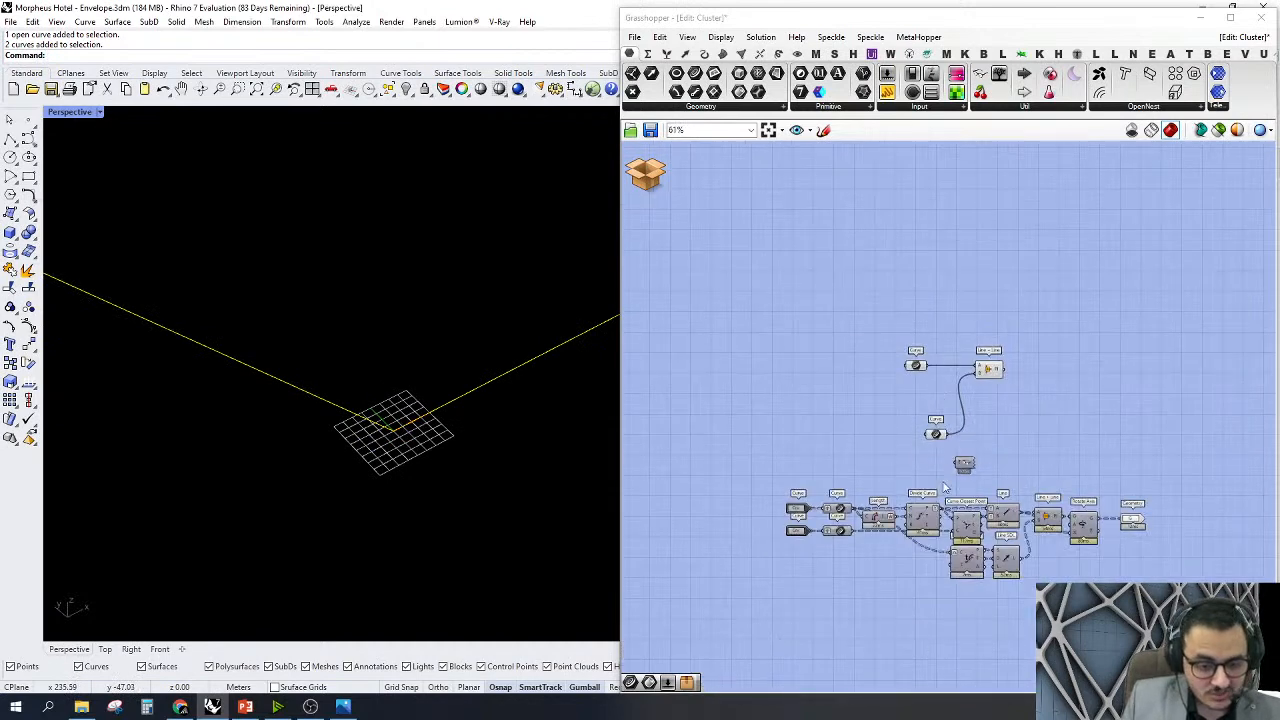
pyautogui.scroll(2, 1038, 398)
pyautogui.click(1038, 398)
pyautogui.rightClick(1018, 315)
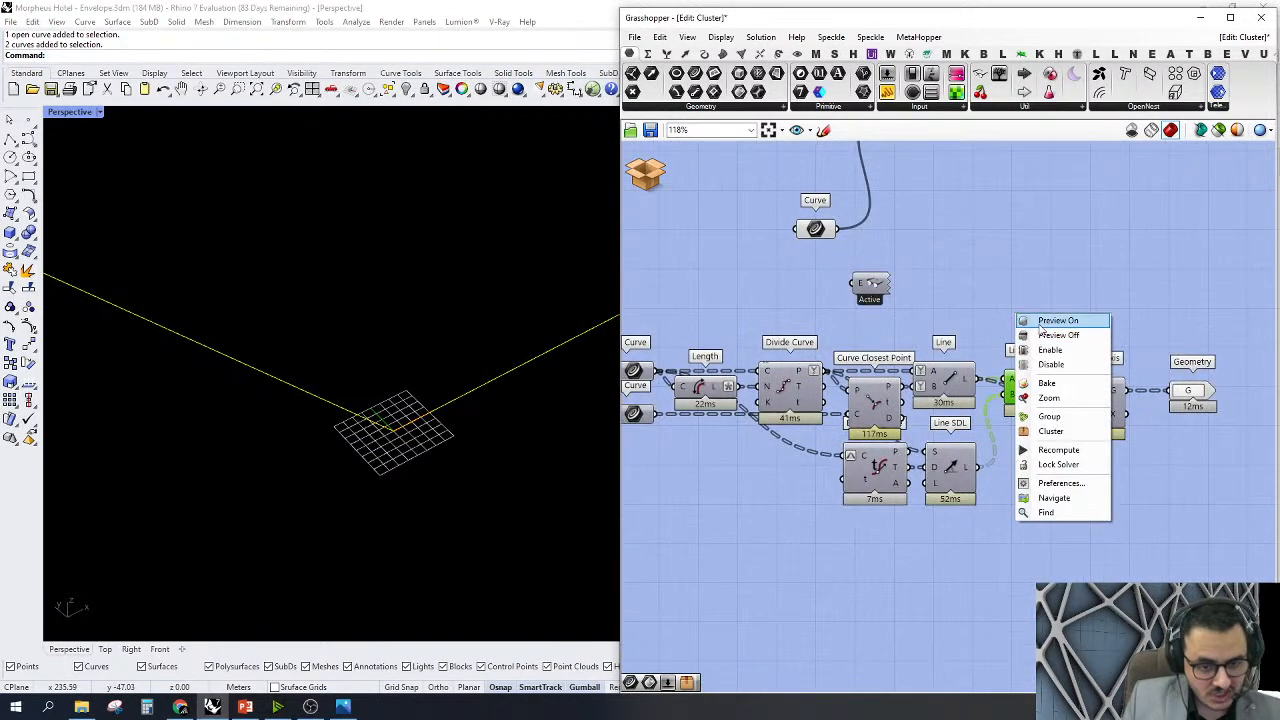
pyautogui.rightClick(1001, 263)
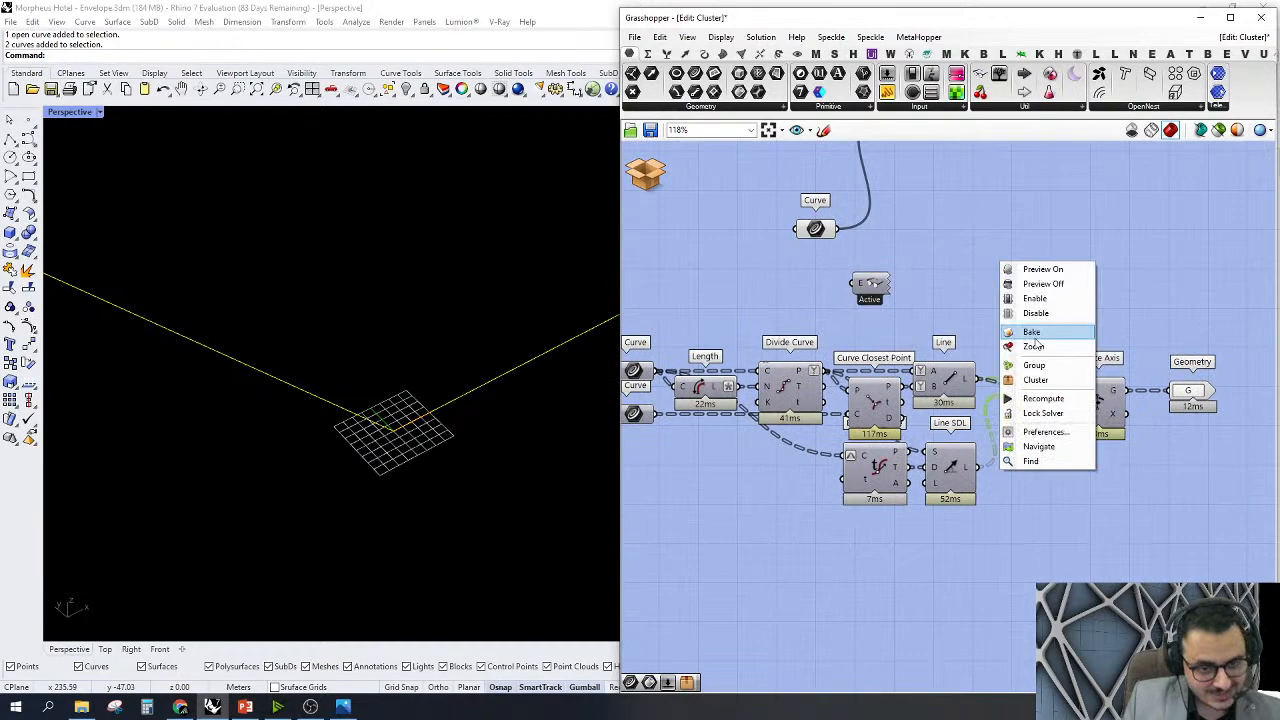
pyautogui.click(1023, 346)
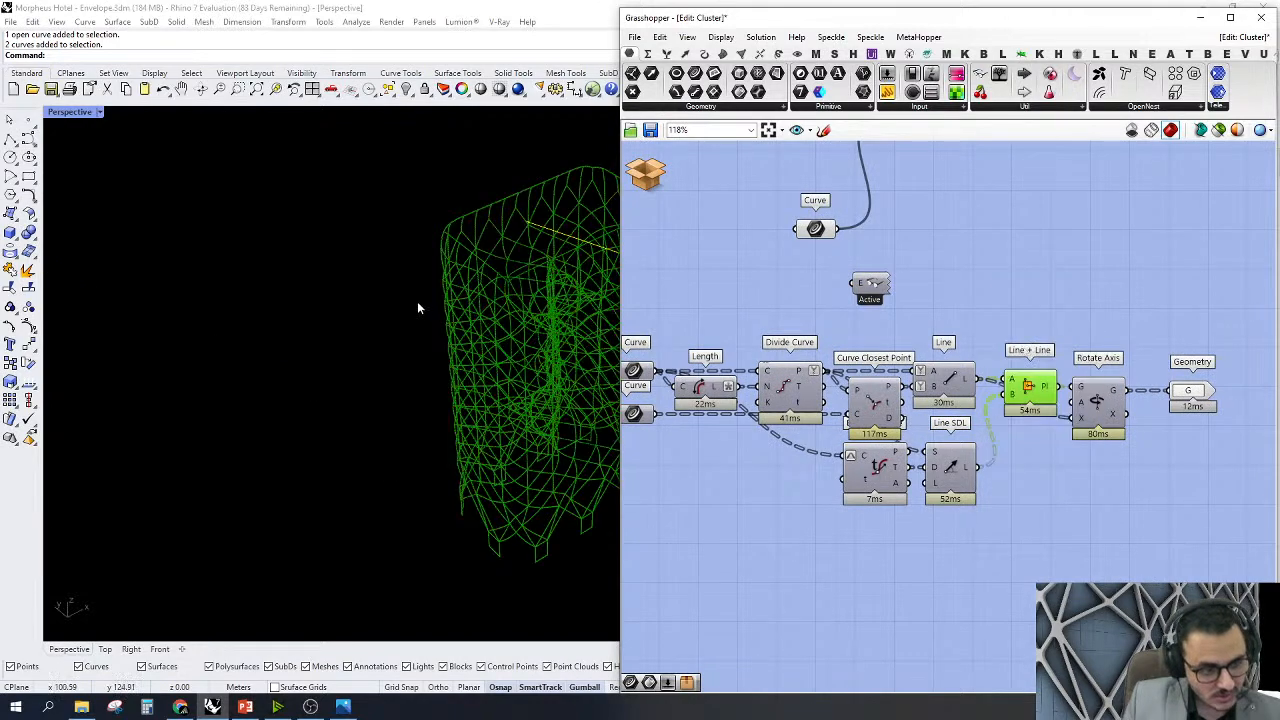
pyautogui.scroll(-5, 419, 308)
pyautogui.scroll(7, 543, 263)
pyautogui.click(544, 146)
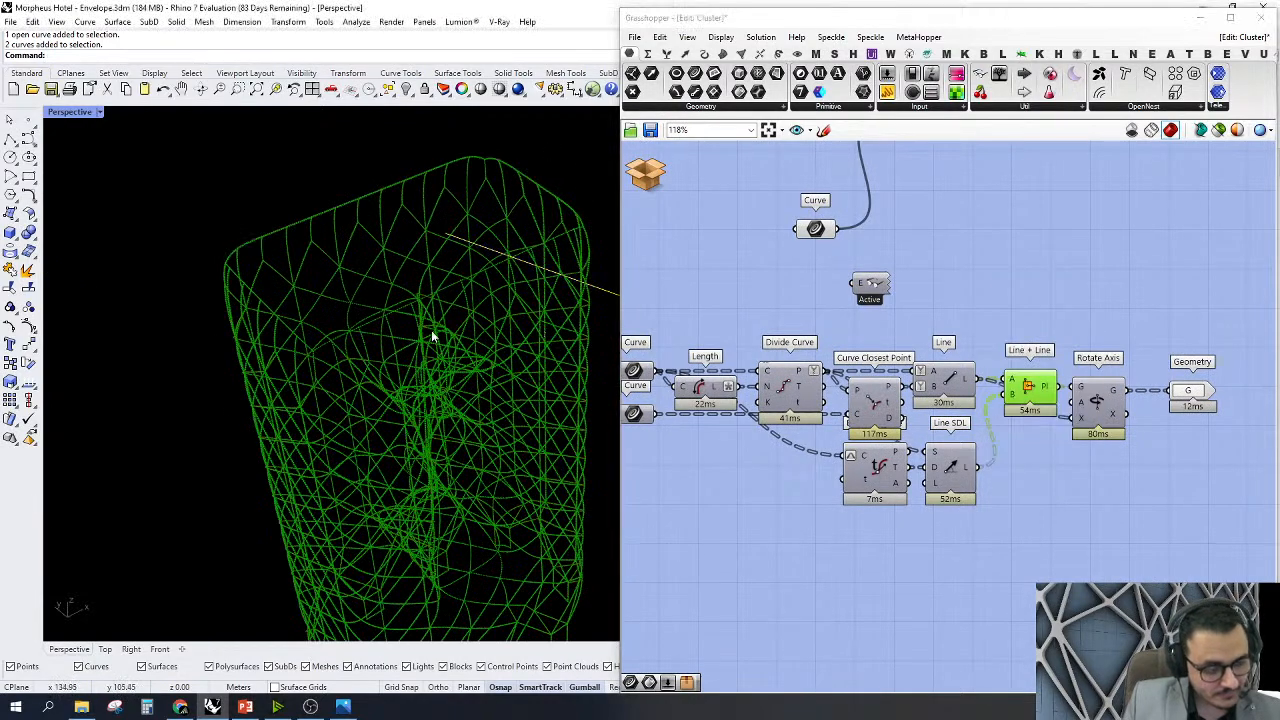
pyautogui.scroll(5, 436, 337)
# Add a Tree Branch Check - multiple component and connect the Line and Line SDL outputs to its two Data inputs
pyautogui.moveTo(1014, 277); pyautogui.dragTo(1021, 394, button='right')
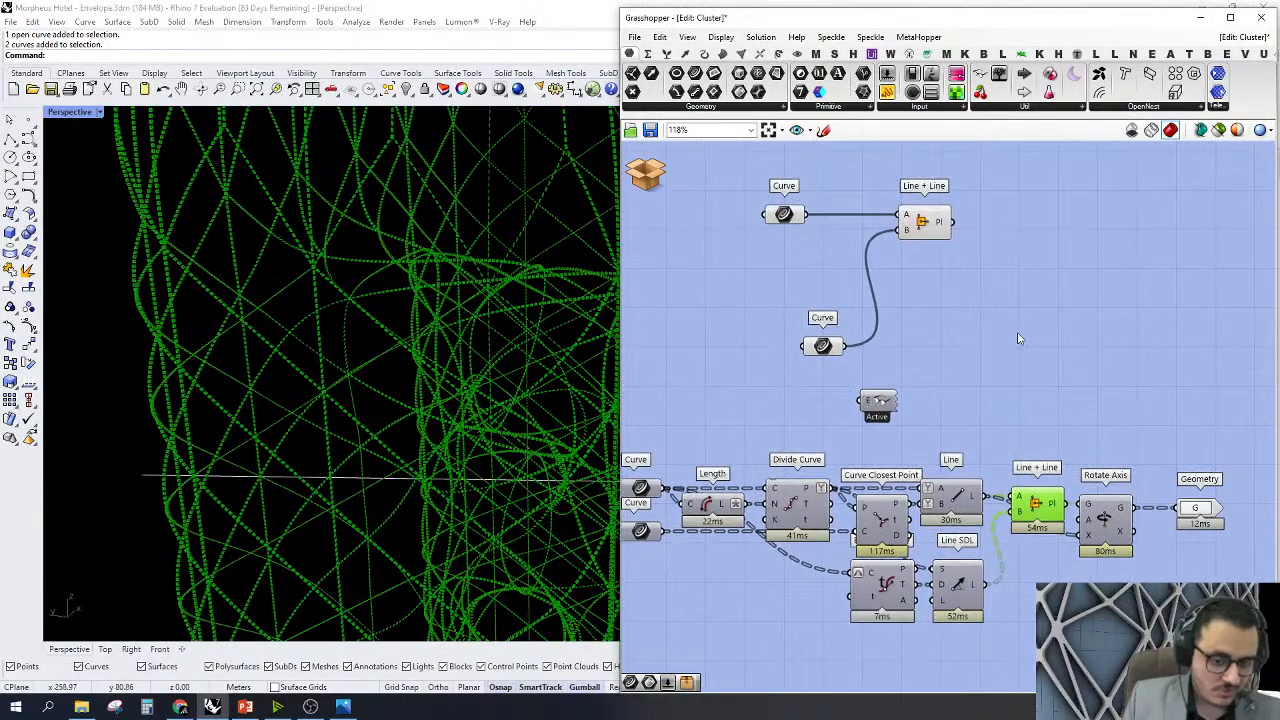
pyautogui.doubleClick(1025, 330)
pyautogui.write('tr b')
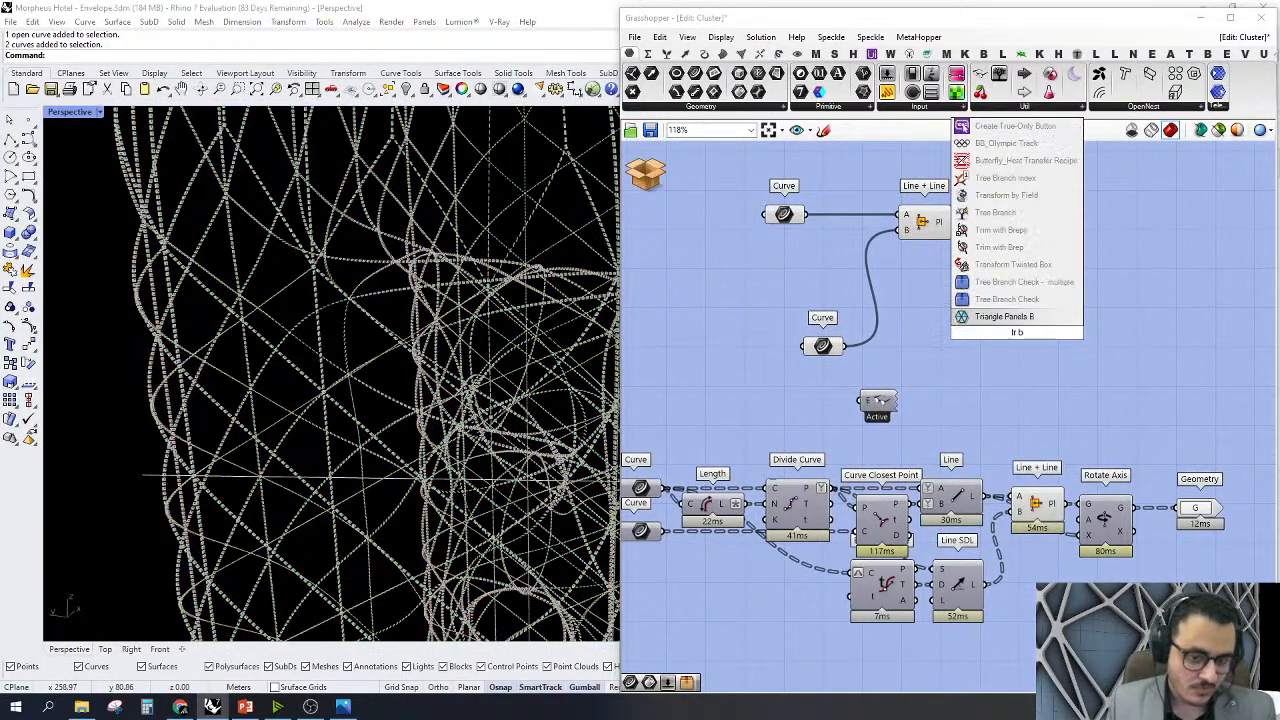
pyautogui.click(1044, 286)
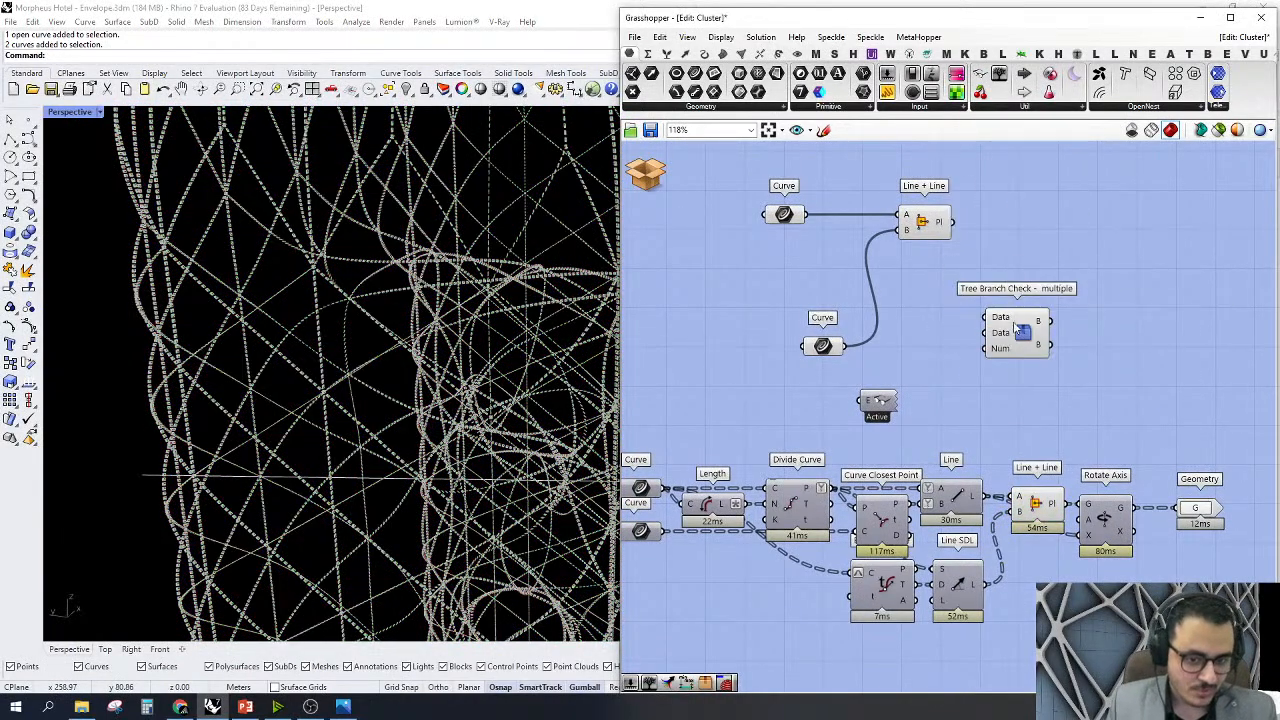
pyautogui.moveTo(988, 326); pyautogui.dragTo(1005, 527)
pyautogui.moveTo(986, 587); pyautogui.dragTo(1097, 312)
# Create a number slider set to 5 and connect it to the Num input of Tree Branch Check - multiple
pyautogui.rightClick(1015, 235)
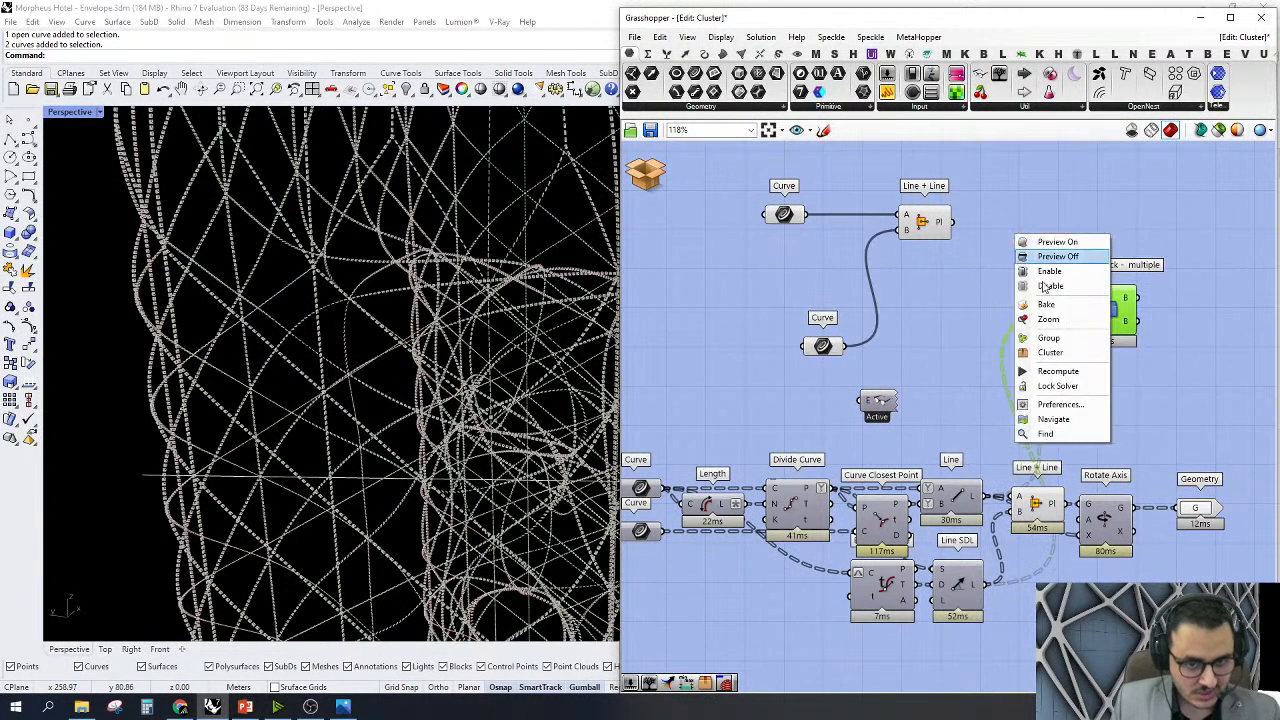
pyautogui.click(1055, 319)
pyautogui.click(1040, 373)
pyautogui.doubleClick(1050, 366)
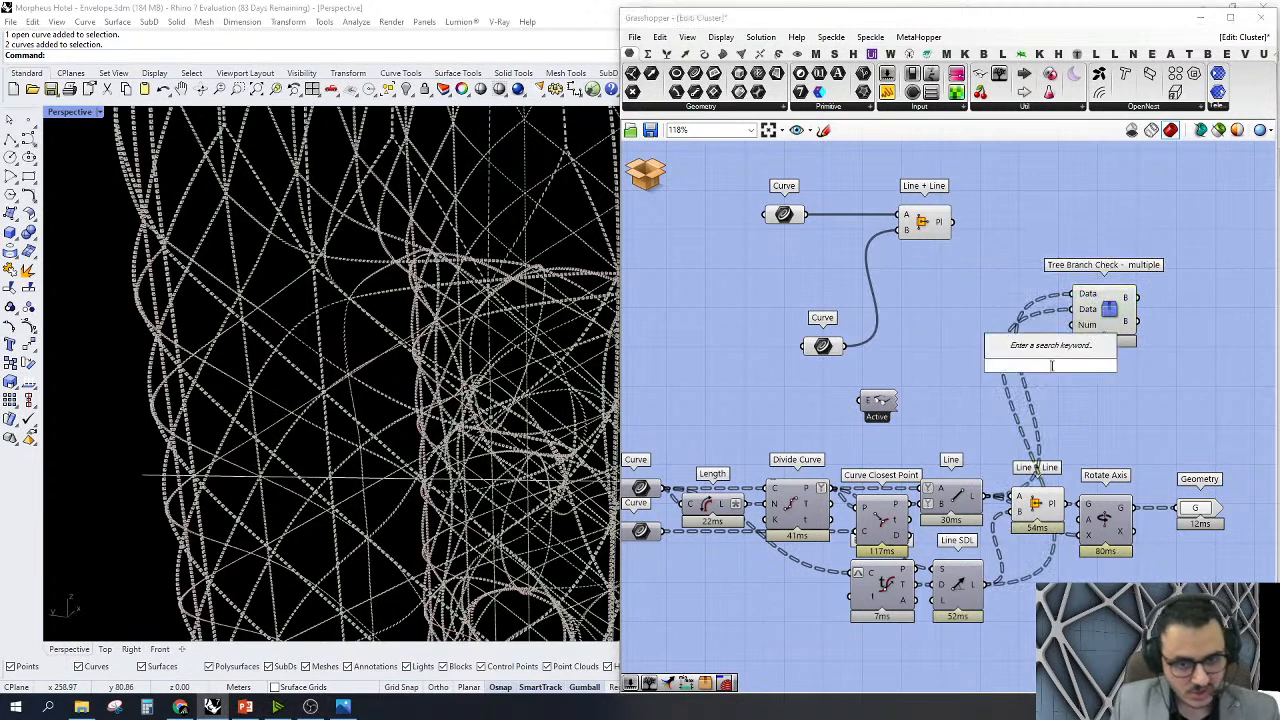
pyautogui.write('5')
pyautogui.press('Return')
pyautogui.moveTo(1088, 333); pyautogui.dragTo(1114, 369)
# Zoom to the branch isolated by Tree Branch Check and examine how its line pairs meet at the plane origins
pyautogui.rightClick(1114, 224)
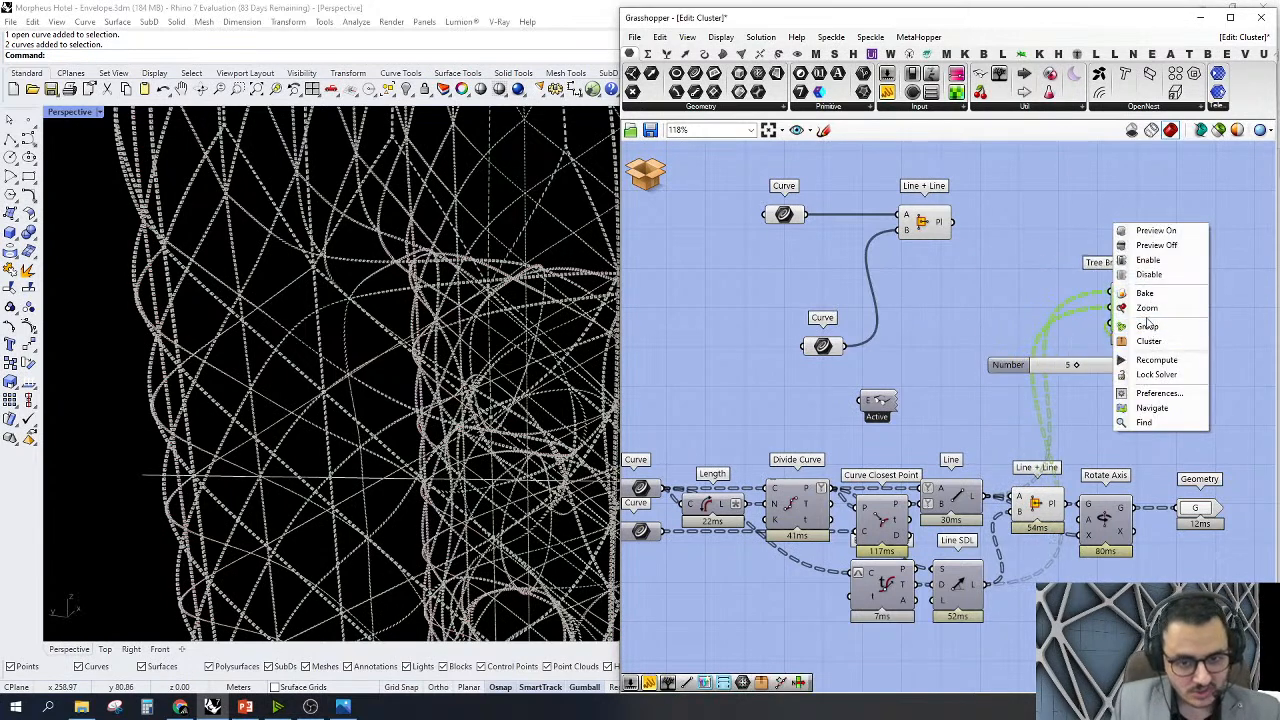
pyautogui.click(1148, 318)
pyautogui.moveTo(465, 352); pyautogui.dragTo(308, 299, button='right')
pyautogui.scroll(-3, 306, 300)
pyautogui.moveTo(946, 429); pyautogui.dragTo(1043, 429, button='right')
pyautogui.moveTo(1121, 334); pyautogui.dragTo(1019, 312, button='right')
pyautogui.scroll(1, 1020, 499)
pyautogui.scroll(4, 185, 341)
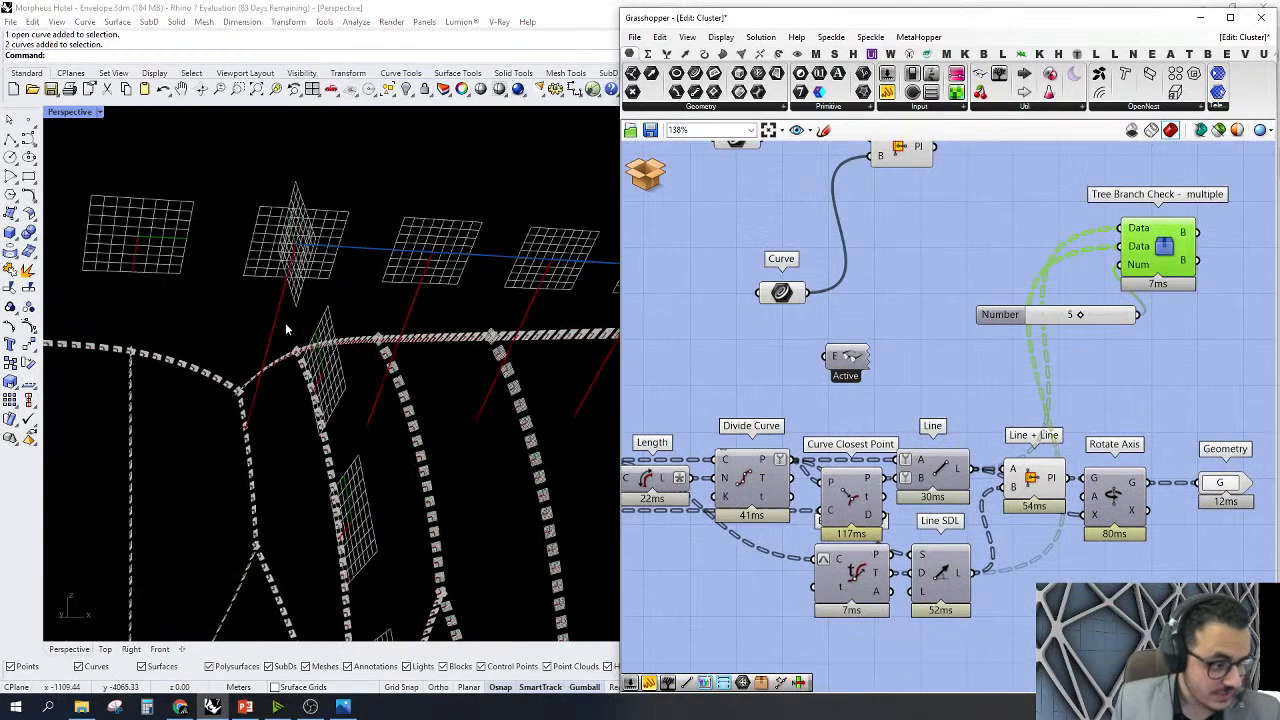
pyautogui.moveTo(563, 275); pyautogui.dragTo(364, 272, button='right')
pyautogui.scroll(6, 530, 277)
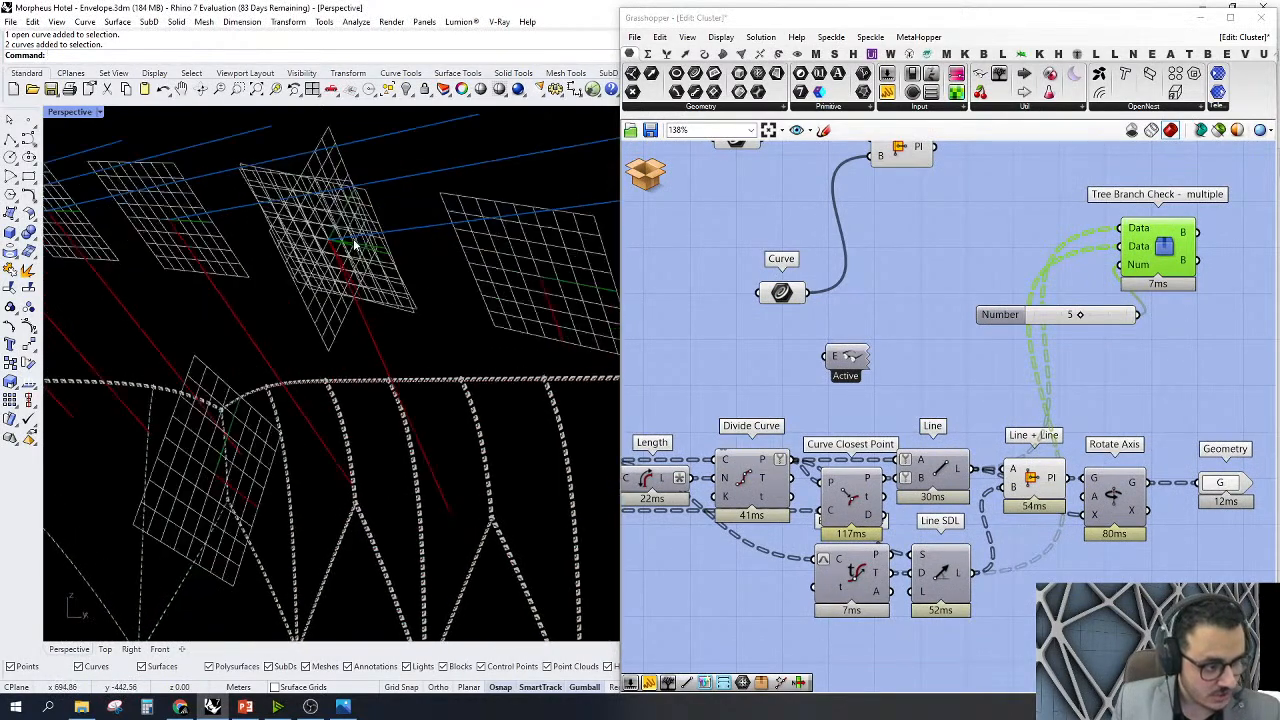
pyautogui.scroll(-1, 347, 249)
# Turn off the previews of the components around Line + Line so only the checked branch's line pairs are displayed
pyautogui.moveTo(1203, 397); pyautogui.dragTo(1169, 373, button='right')
pyautogui.moveTo(1123, 374); pyautogui.dragTo(886, 536)
pyautogui.rightClick(876, 372)
pyautogui.click(905, 395)
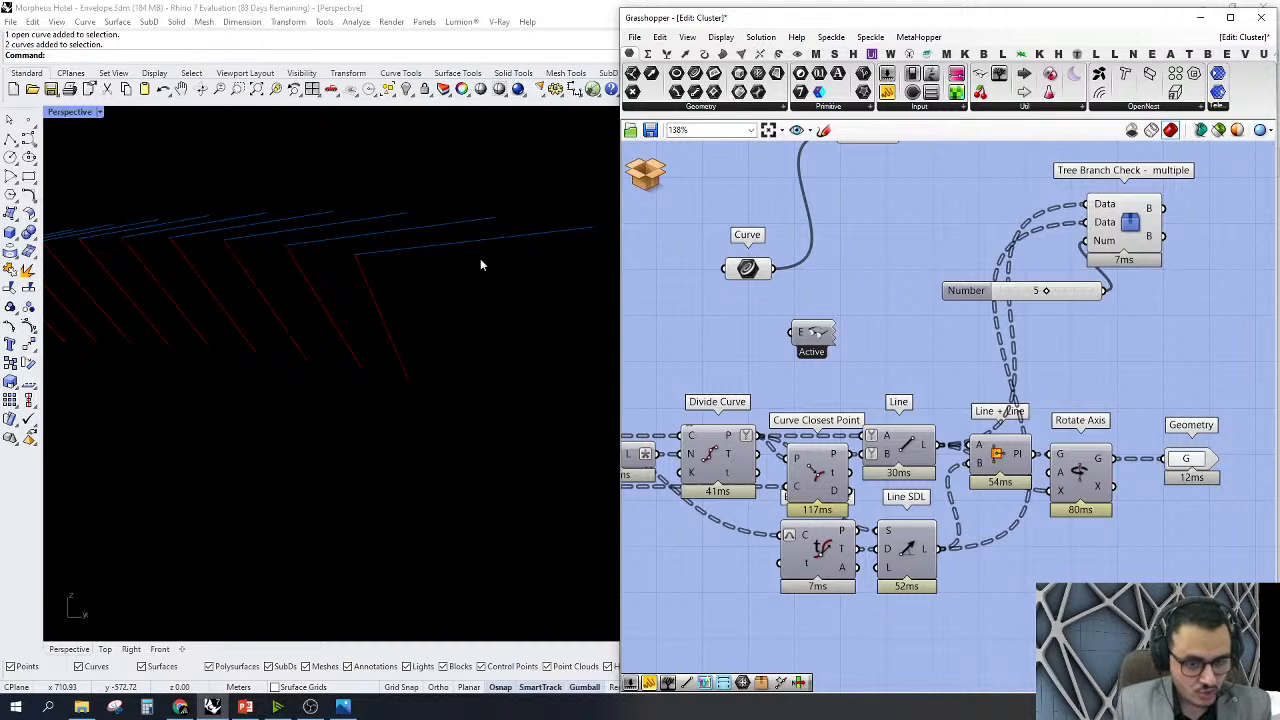
# Turn on the previews of Curve Closest Point and Divide Curve and compare their two sets of points
pyautogui.scroll(-2, 1032, 366)
pyautogui.moveTo(1043, 371); pyautogui.dragTo(1152, 399, button='right')
pyautogui.scroll(1, 988, 476)
pyautogui.click(986, 476)
pyautogui.rightClick(984, 466)
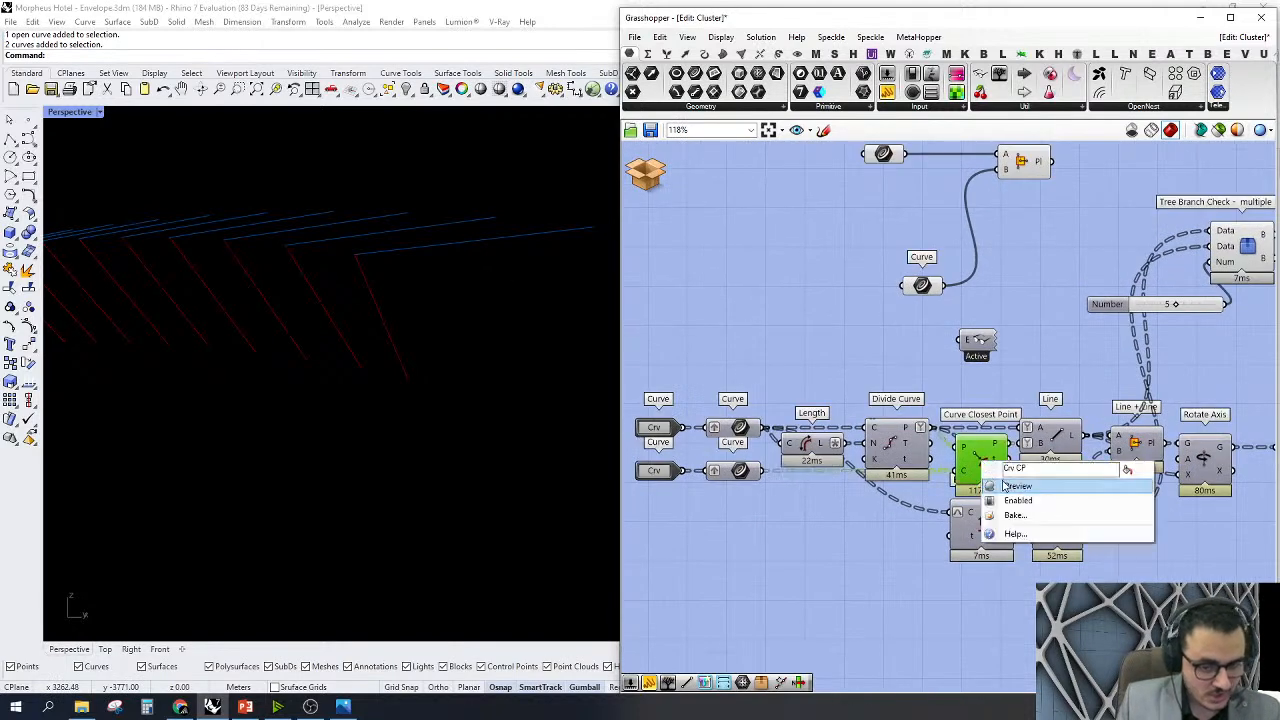
pyautogui.click(1010, 490)
pyautogui.moveTo(380, 300); pyautogui.dragTo(168, 336, button='right')
pyautogui.scroll(2, 908, 455)
pyautogui.rightClick(900, 449)
pyautogui.click(923, 475)
pyautogui.scroll(5, 330, 366)
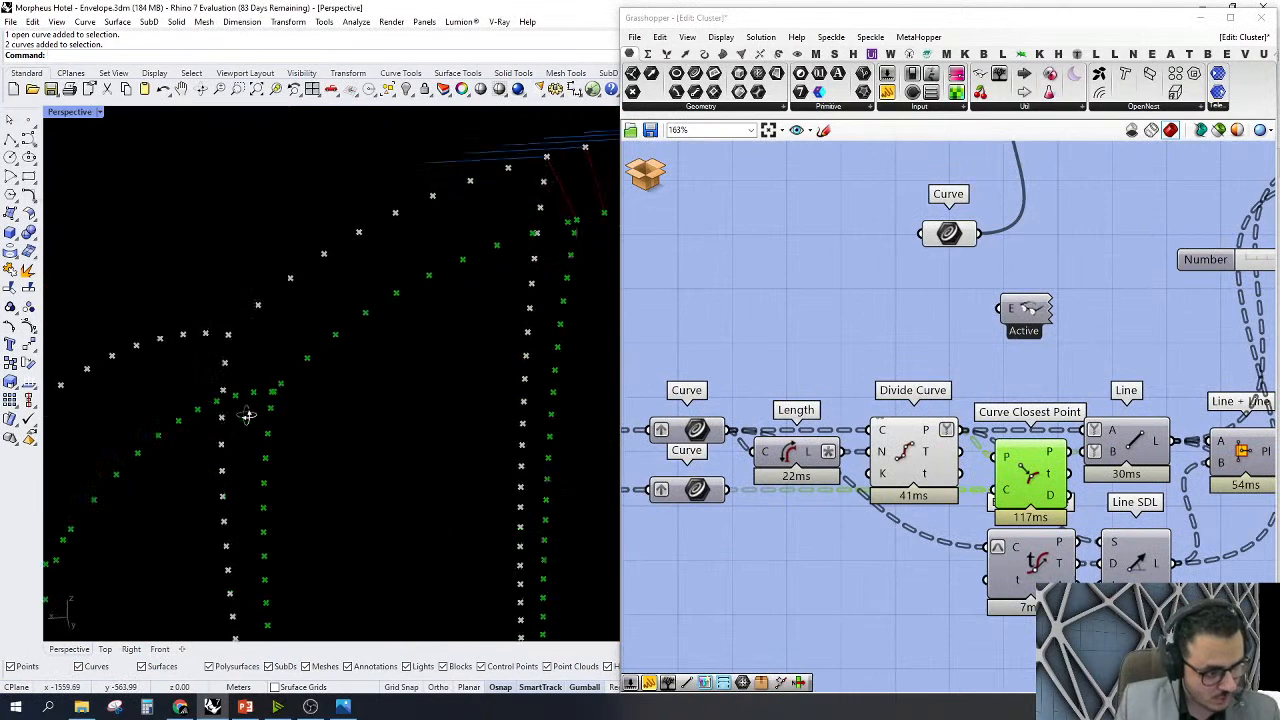
pyautogui.scroll(3, 444, 314)
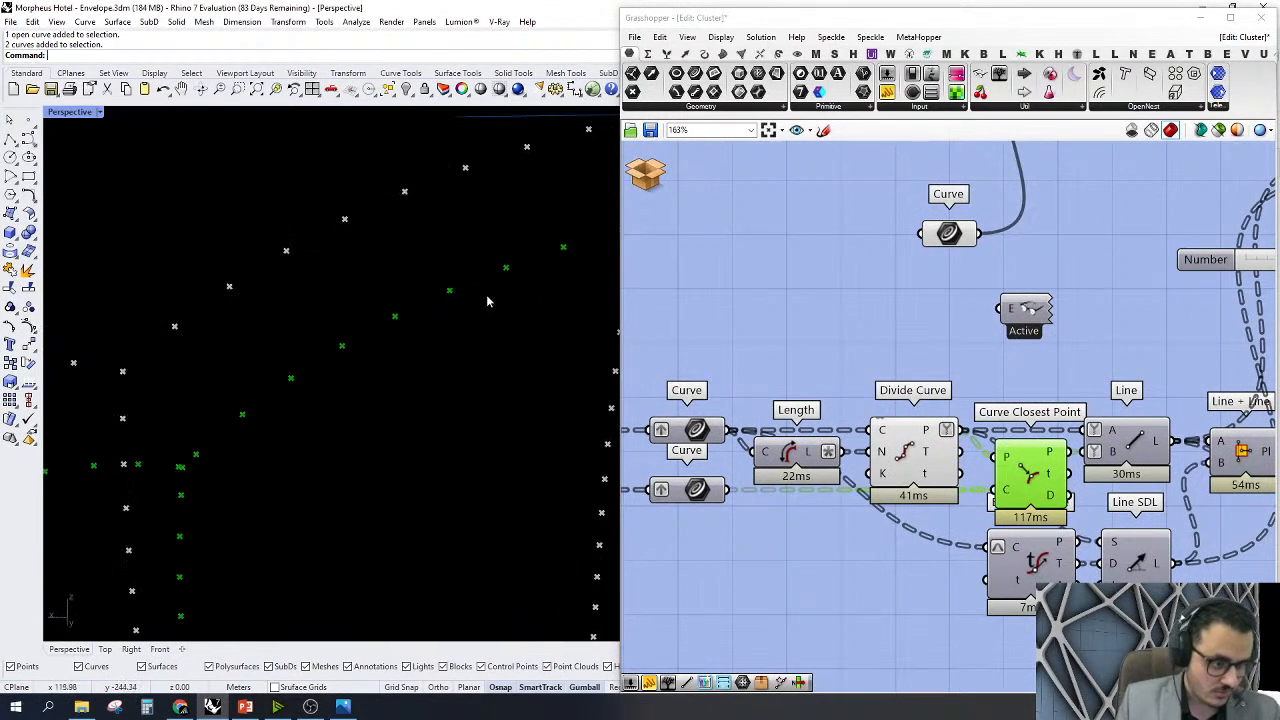
pyautogui.scroll(-5, 406, 364)
pyautogui.moveTo(377, 394); pyautogui.dragTo(425, 395, button='right')
pyautogui.scroll(4, 338, 354)
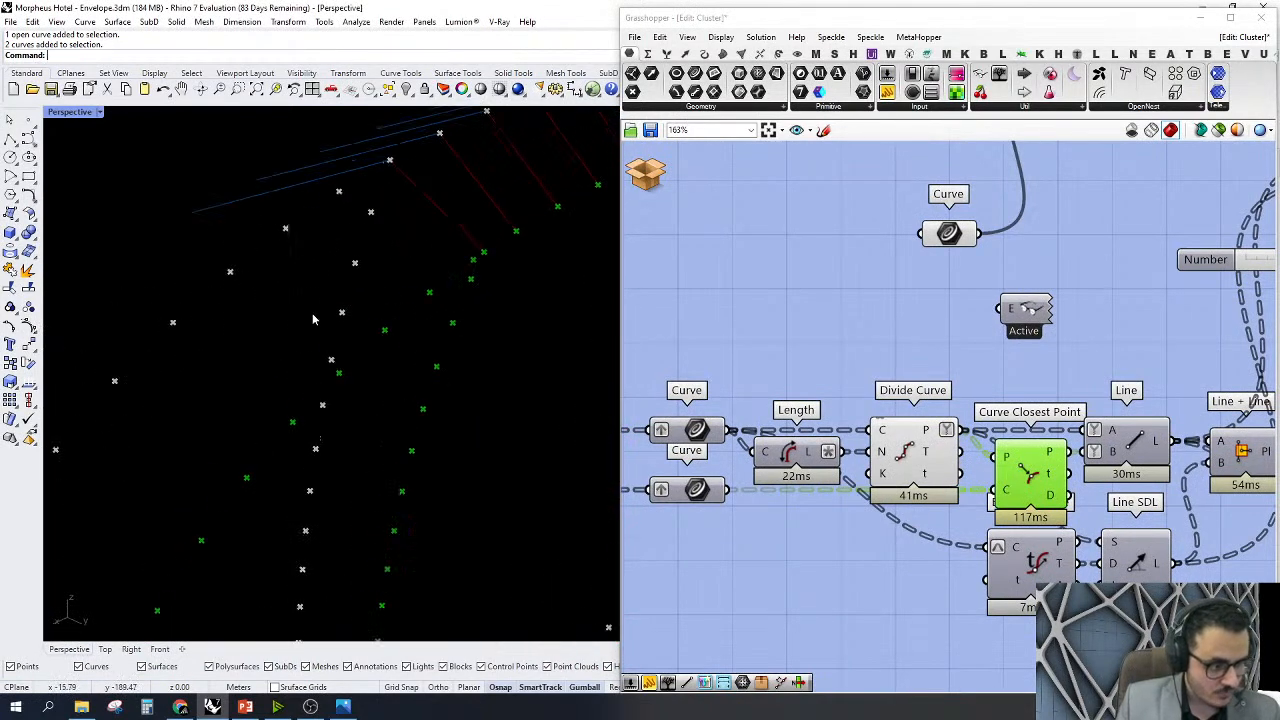
# Turn on the preview of the Line component and examine how its lines join the division points to their closest points
pyautogui.moveTo(735, 363); pyautogui.dragTo(559, 329, button='right')
pyautogui.click(950, 410)
pyautogui.rightClick(950, 410)
pyautogui.click(943, 426)
pyautogui.scroll(-6, 375, 320)
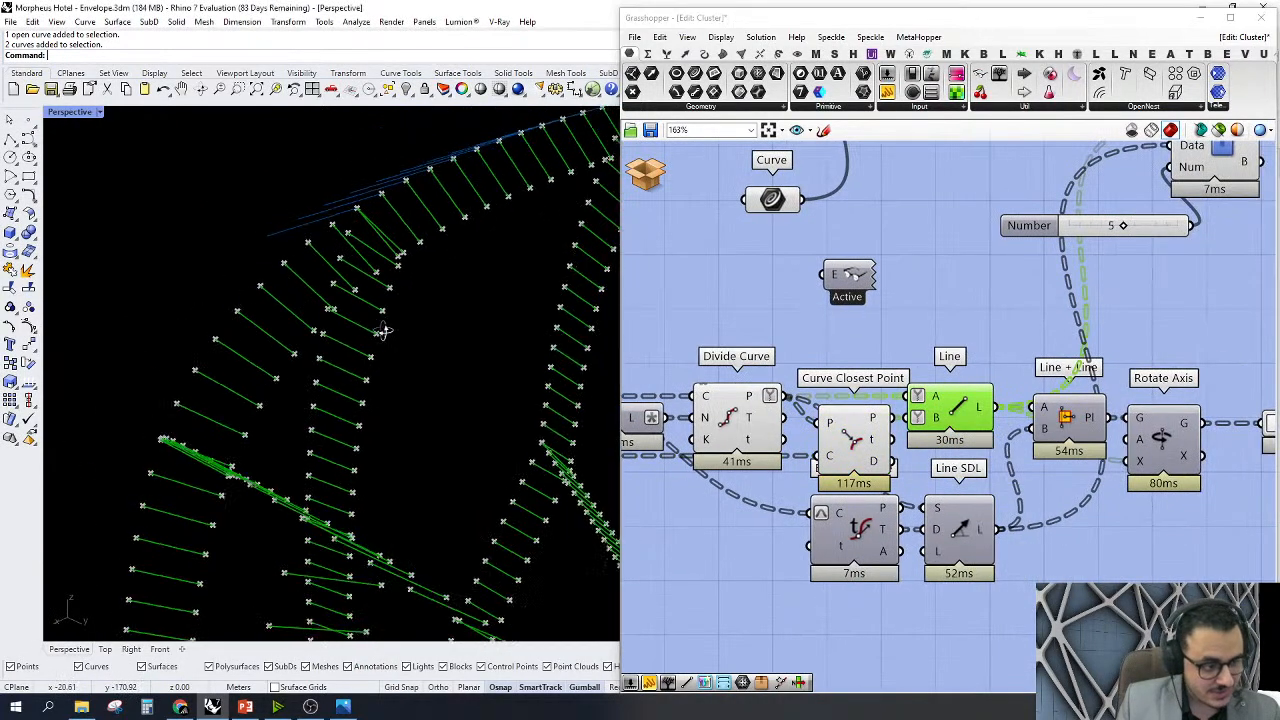
pyautogui.scroll(10, 359, 307)
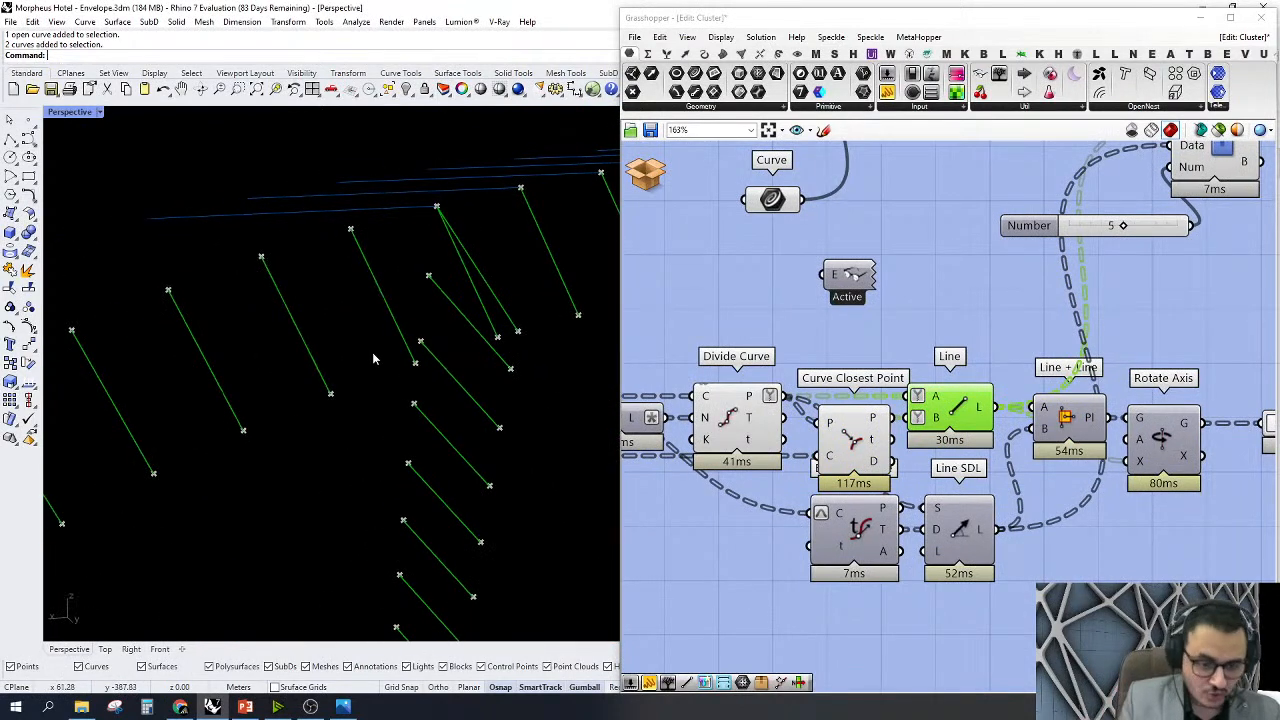
pyautogui.moveTo(893, 475); pyautogui.dragTo(815, 460, button='right')
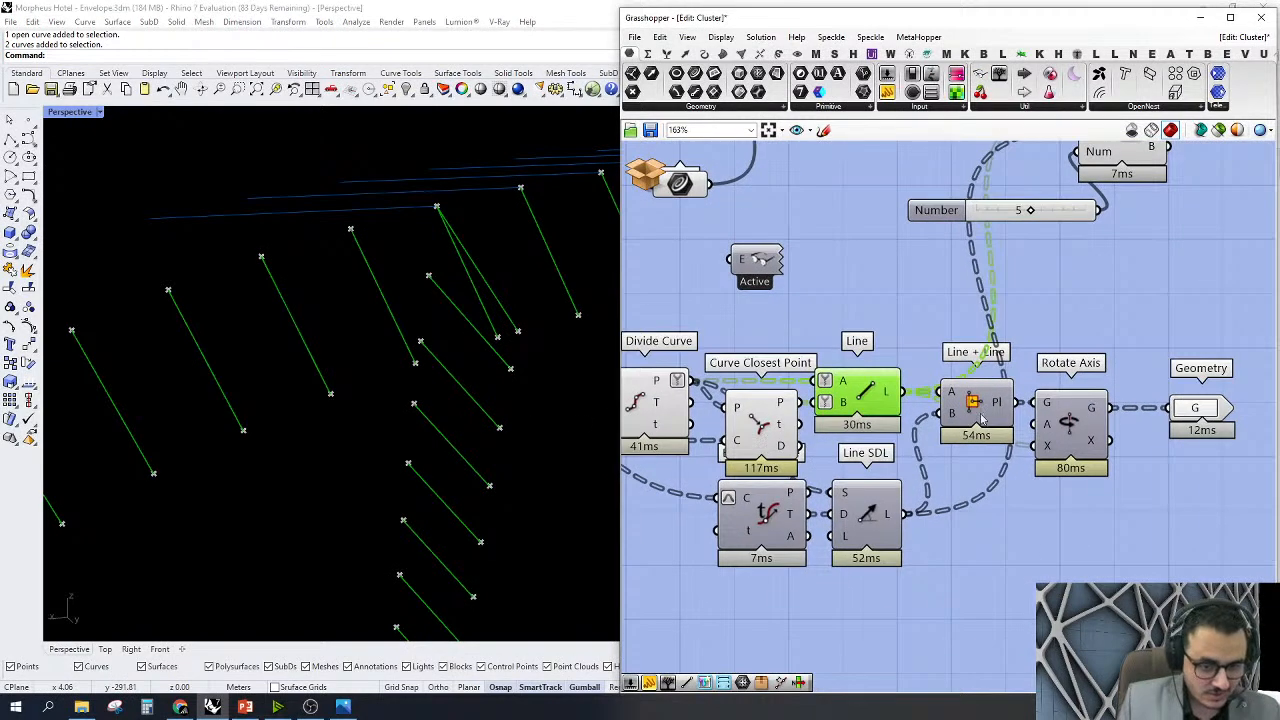
# Turn on the preview of the original Line + Line component and examine its planes on the line pairs
pyautogui.click(998, 408)
pyautogui.rightClick(998, 408)
pyautogui.click(1020, 437)
pyautogui.scroll(-2, 462, 249)
pyautogui.moveTo(462, 249); pyautogui.dragTo(380, 286, button='right')
pyautogui.scroll(-4, 1073, 370)
# Hide the previews of Divide Curve, Curve Closest Point and Line, and show the upper Curve parameter's curves
pyautogui.moveTo(988, 338); pyautogui.dragTo(826, 508)
pyautogui.rightClick(804, 292)
pyautogui.click(801, 293)
pyautogui.moveTo(340, 360); pyautogui.dragTo(435, 300, button='right')
pyautogui.rightClick(734, 370)
pyautogui.click(763, 396)
pyautogui.moveTo(292, 274); pyautogui.dragTo(190, 219, button='right')
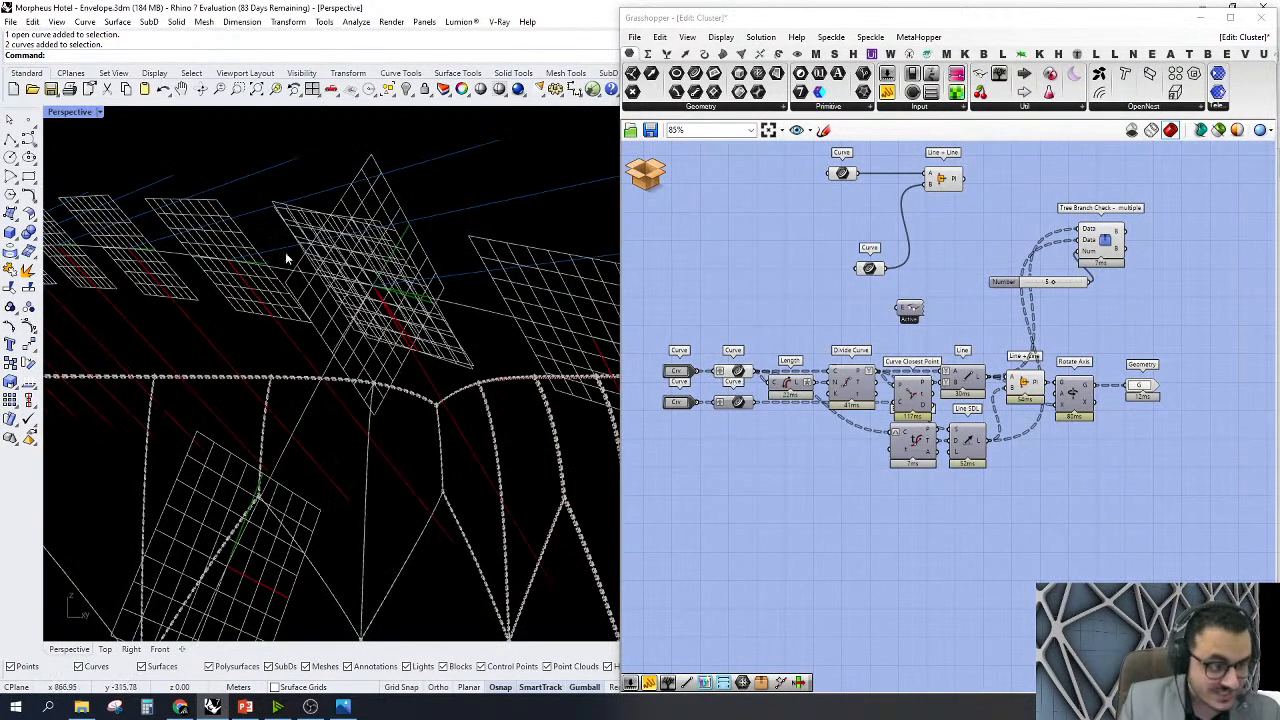
pyautogui.scroll(3, 1074, 395)
# Turn on the Rotate Axis preview and compare the rotated planes with the Line + Line planes
pyautogui.rightClick(1122, 402)
pyautogui.click(1150, 414)
pyautogui.scroll(-3, 1099, 404)
pyautogui.moveTo(371, 271); pyautogui.dragTo(408, 248, button='right')
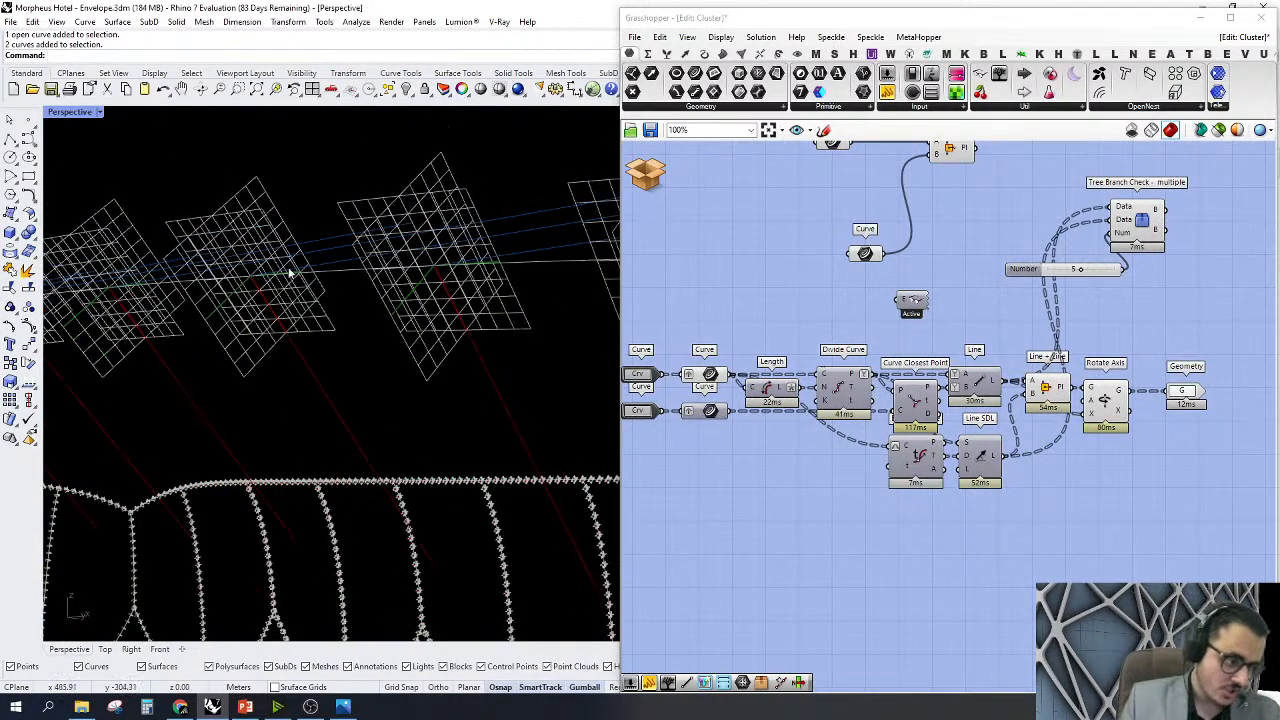
pyautogui.moveTo(314, 297); pyautogui.dragTo(218, 352, button='right')
# Turn off the previews of Line, Line SDL, Line + Line and Rotate Axis, and shift Tree Branch Check further along the canvas
pyautogui.click(968, 380)
pyautogui.moveTo(1040, 482); pyautogui.dragTo(958, 296)
pyautogui.rightClick(957, 293)
pyautogui.click(977, 319)
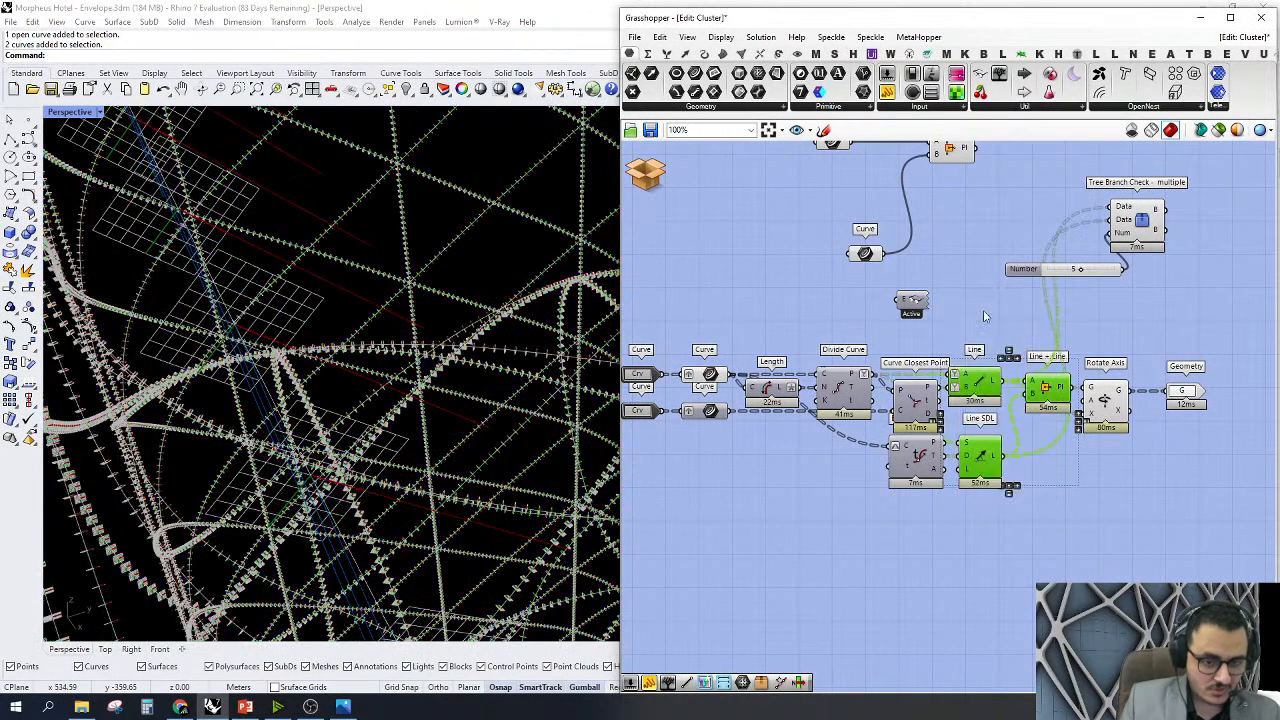
pyautogui.moveTo(1188, 277); pyautogui.dragTo(1100, 294, button='right')
pyautogui.scroll(2, 1058, 266)
pyautogui.moveTo(1058, 264); pyautogui.dragTo(1118, 266)
pyautogui.moveTo(1036, 539); pyautogui.dragTo(958, 388)
pyautogui.middleClick(1005, 356)
pyautogui.click(1026, 381)
# Replace the Line SDL input of Tree Branch Check with Rotate Axis output G and inspect the branch's rotated planes
pyautogui.moveTo(1038, 464); pyautogui.dragTo(1078, 232)
pyautogui.click(1107, 242)
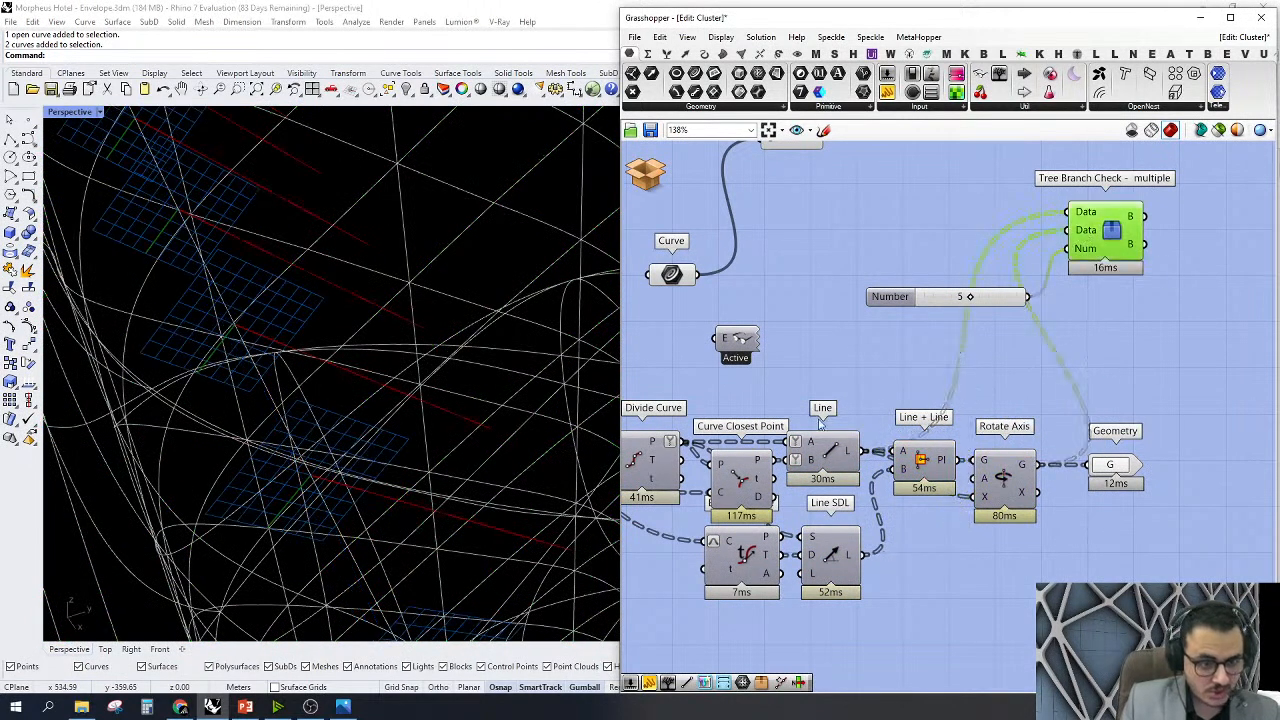
pyautogui.scroll(-10, 431, 381)
pyautogui.moveTo(431, 383); pyautogui.dragTo(456, 376, button='right')
pyautogui.scroll(8, 456, 372)
pyautogui.moveTo(383, 290); pyautogui.dragTo(498, 318, button='right')
pyautogui.moveTo(347, 330); pyautogui.dragTo(200, 394, button='right')
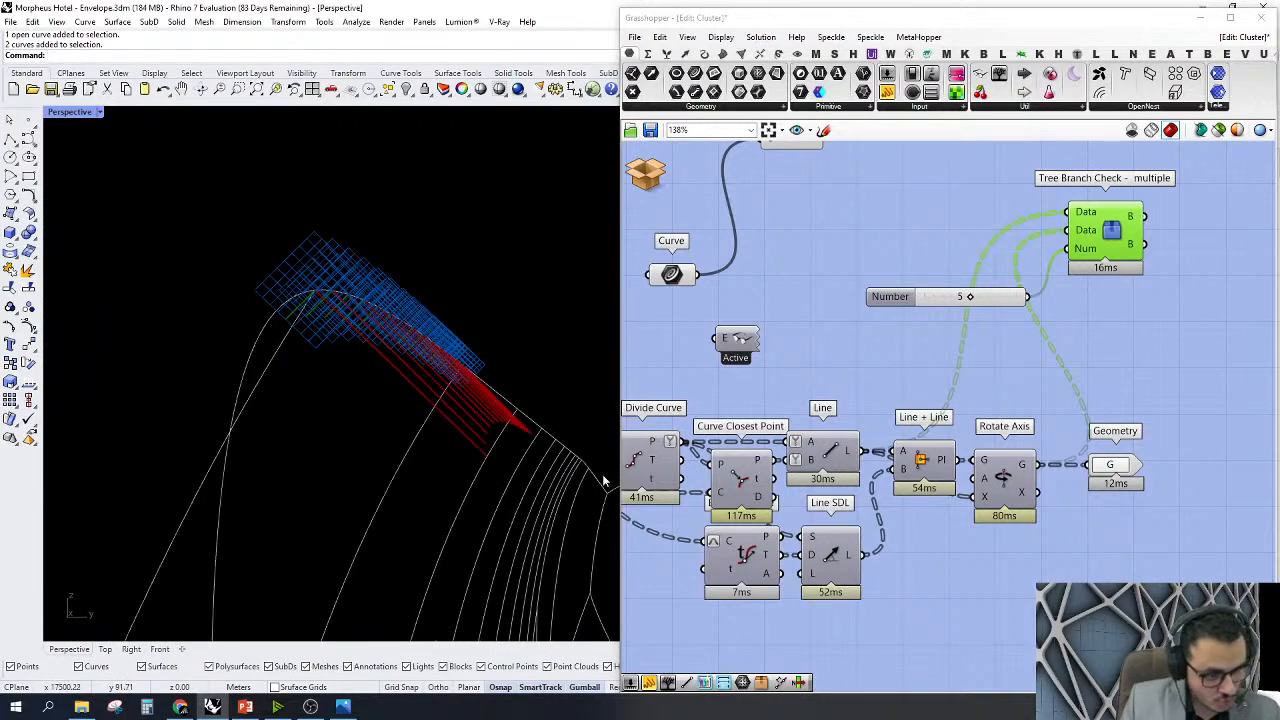
pyautogui.moveTo(580, 470); pyautogui.dragTo(836, 420, button='right')
pyautogui.scroll(-1, 836, 420)
pyautogui.scroll(1, 836, 420)
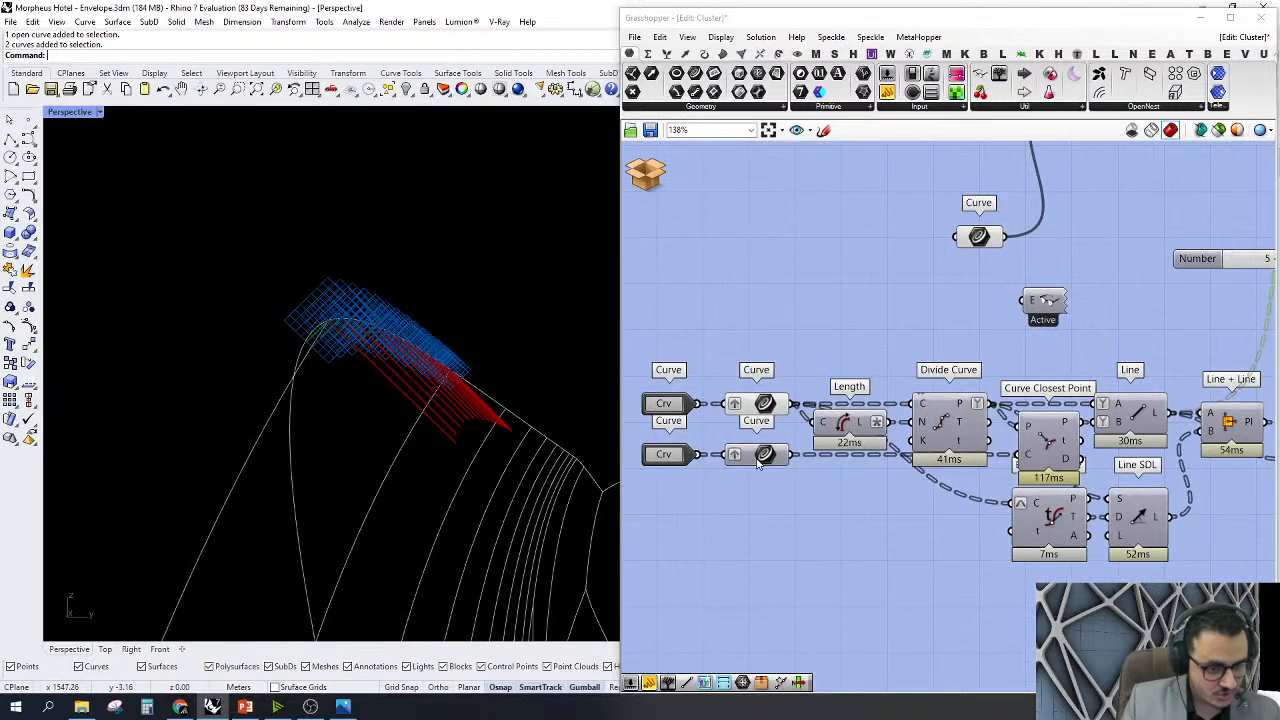
# Turn on the lower Curve parameter's preview and examine how the branch's lines and planes relate to both sets of curves
pyautogui.rightClick(765, 454)
pyautogui.click(792, 447)
pyautogui.click(800, 475)
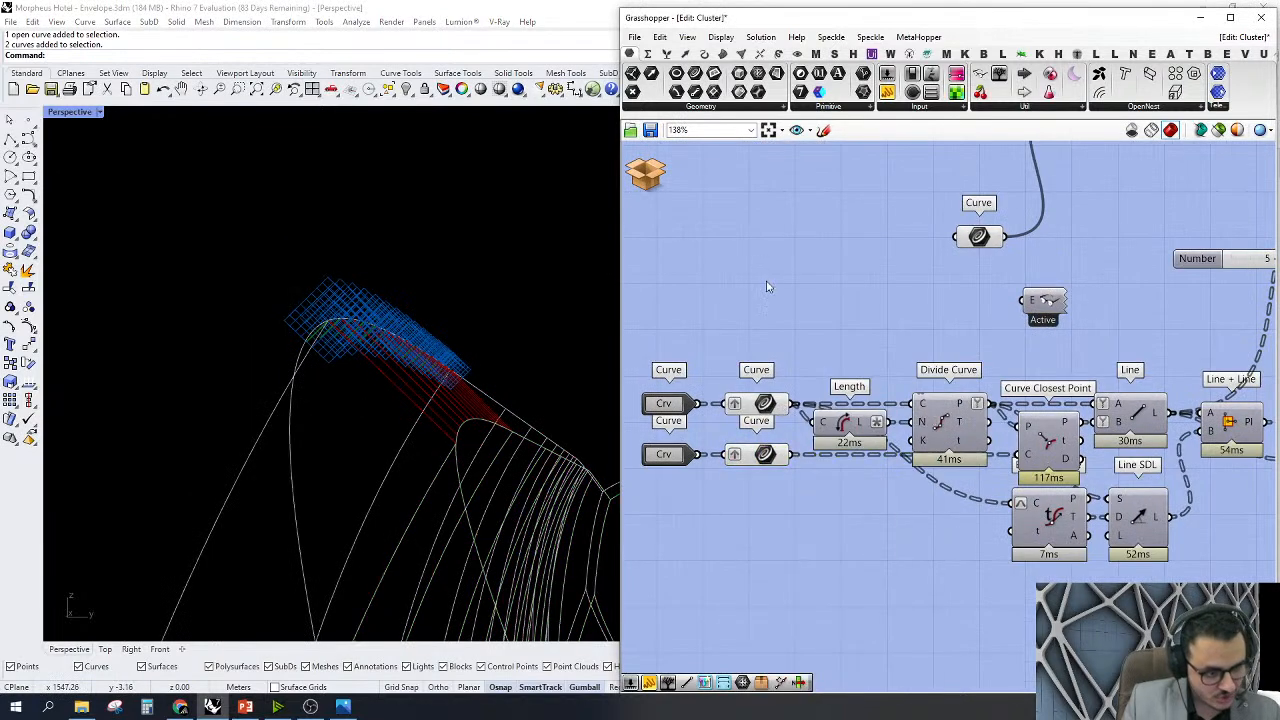
pyautogui.scroll(6, 357, 466)
pyautogui.scroll(-3, 257, 486)
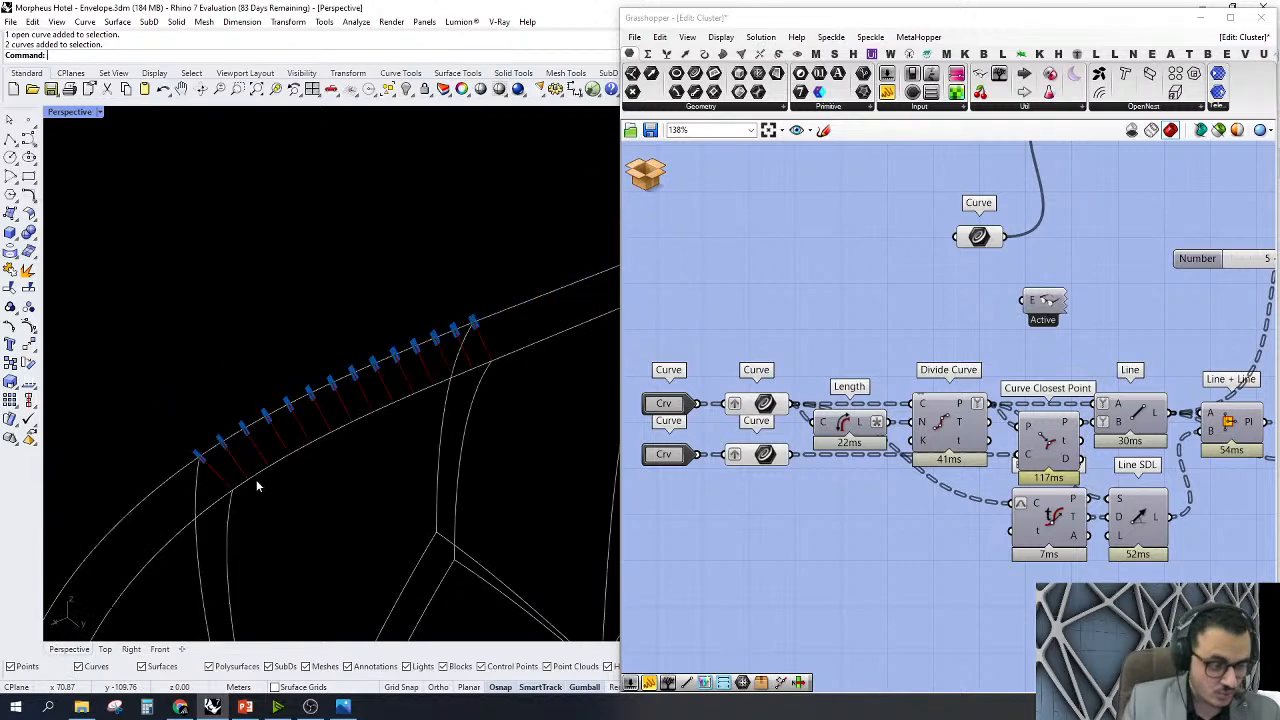
pyautogui.moveTo(366, 451); pyautogui.dragTo(523, 419, button='right')
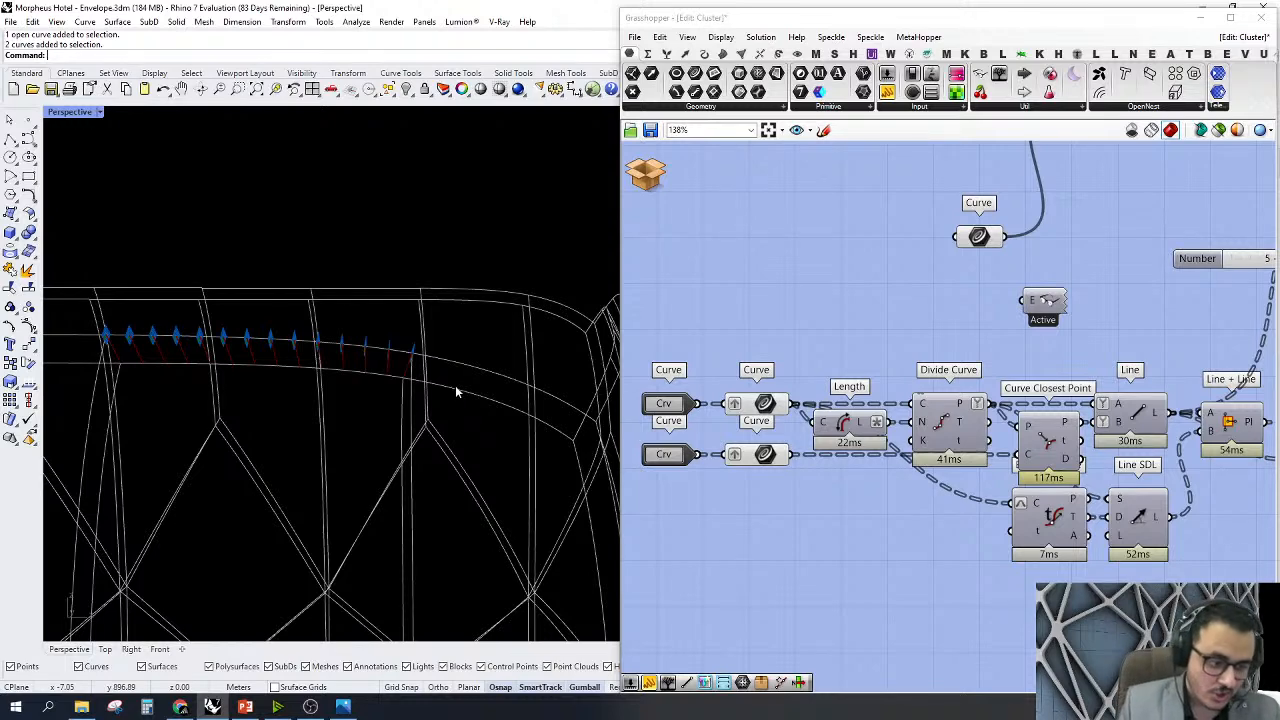
pyautogui.moveTo(543, 414); pyautogui.dragTo(450, 362, button='right')
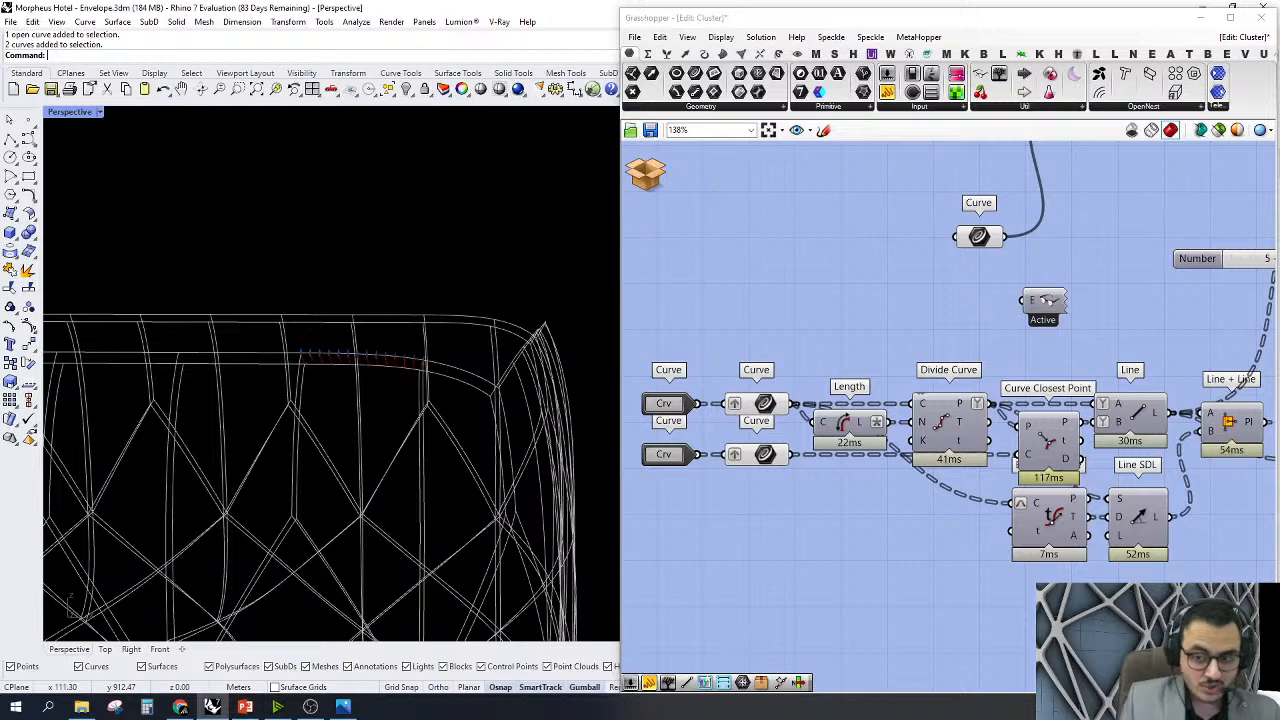
# Leave the current cluster and discard its changes
pyautogui.click(645, 180)
pyautogui.click(686, 198)
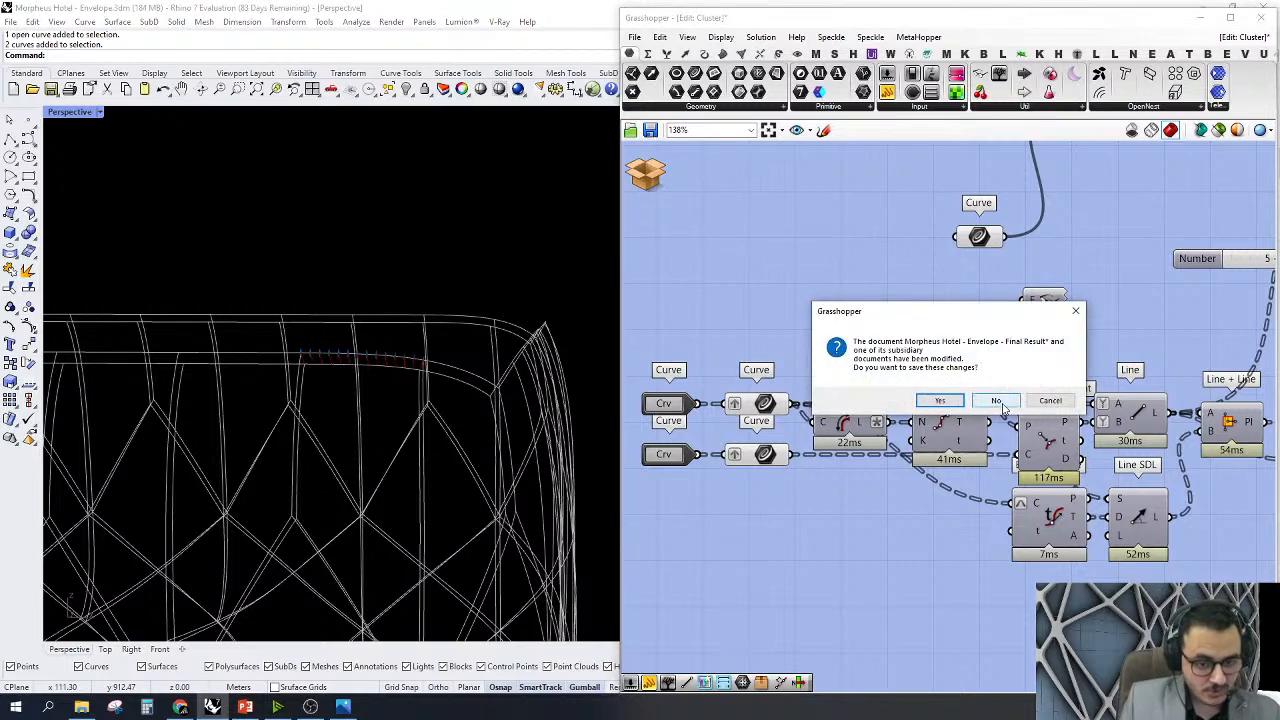
pyautogui.click(1001, 402)
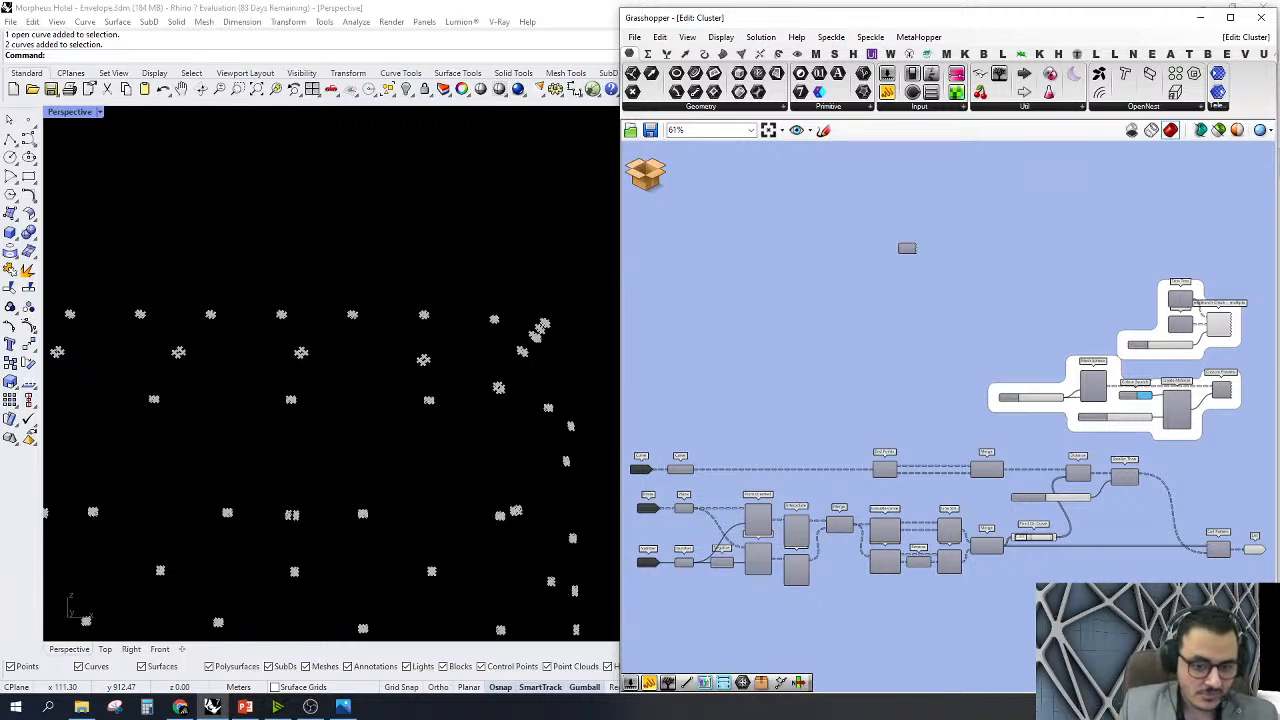
# In the second cluster, turn on the Curve parameter's preview and inspect the envelope curve network
pyautogui.scroll(5, 889, 391)
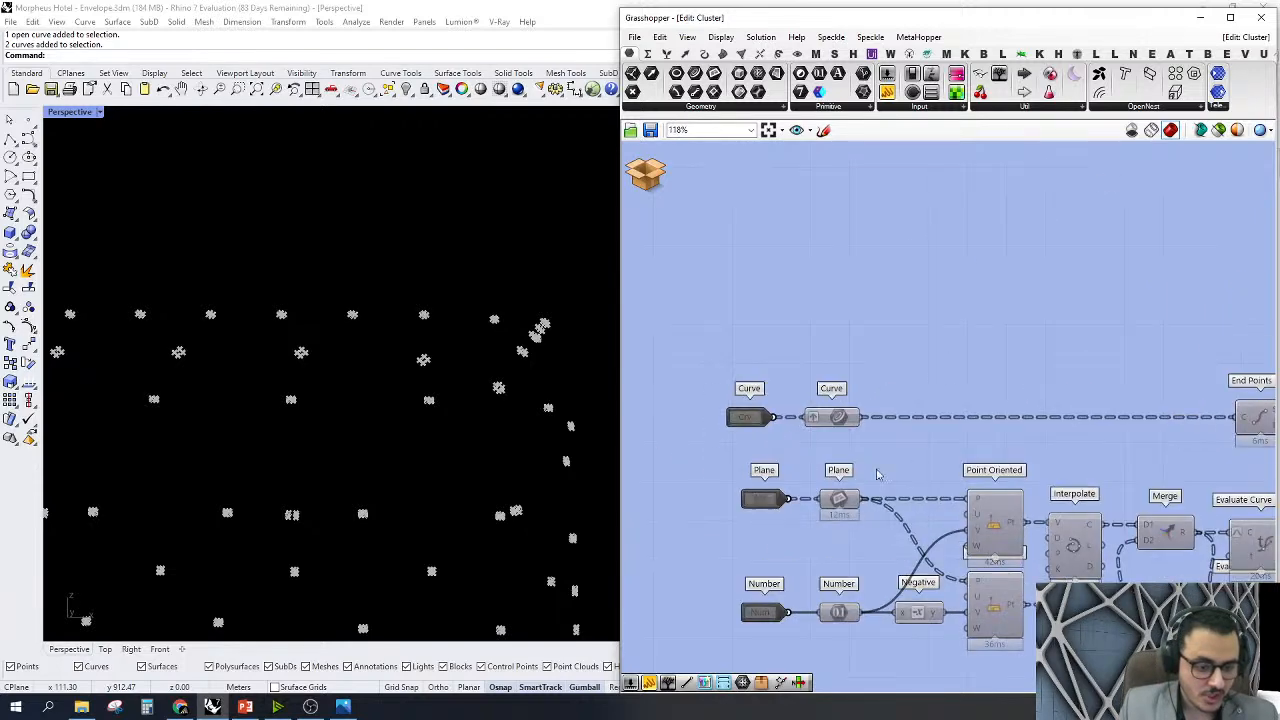
pyautogui.click(778, 368)
pyautogui.rightClick(798, 265)
pyautogui.click(836, 276)
pyautogui.scroll(8, 509, 296)
pyautogui.scroll(10, 408, 510)
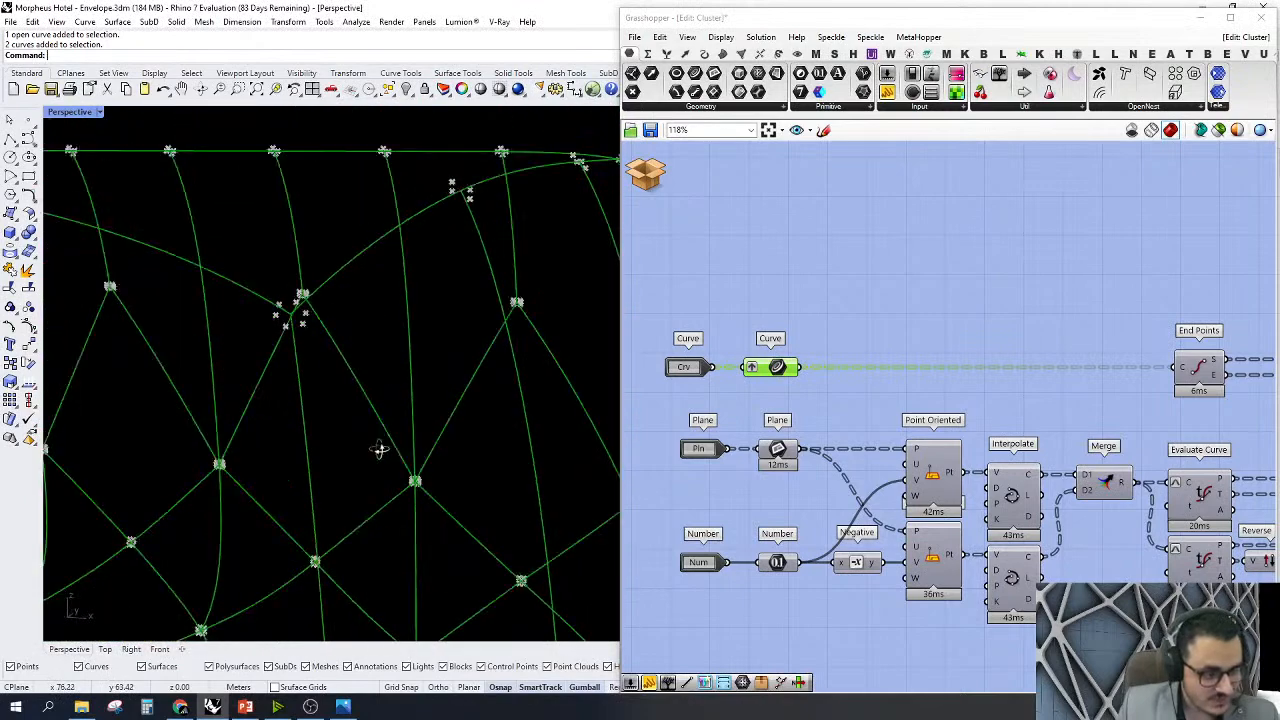
# Turn on the Plane parameter's preview and inspect the planes along the curves
pyautogui.moveTo(779, 453); pyautogui.dragTo(767, 383, button='right')
pyautogui.rightClick(766, 382)
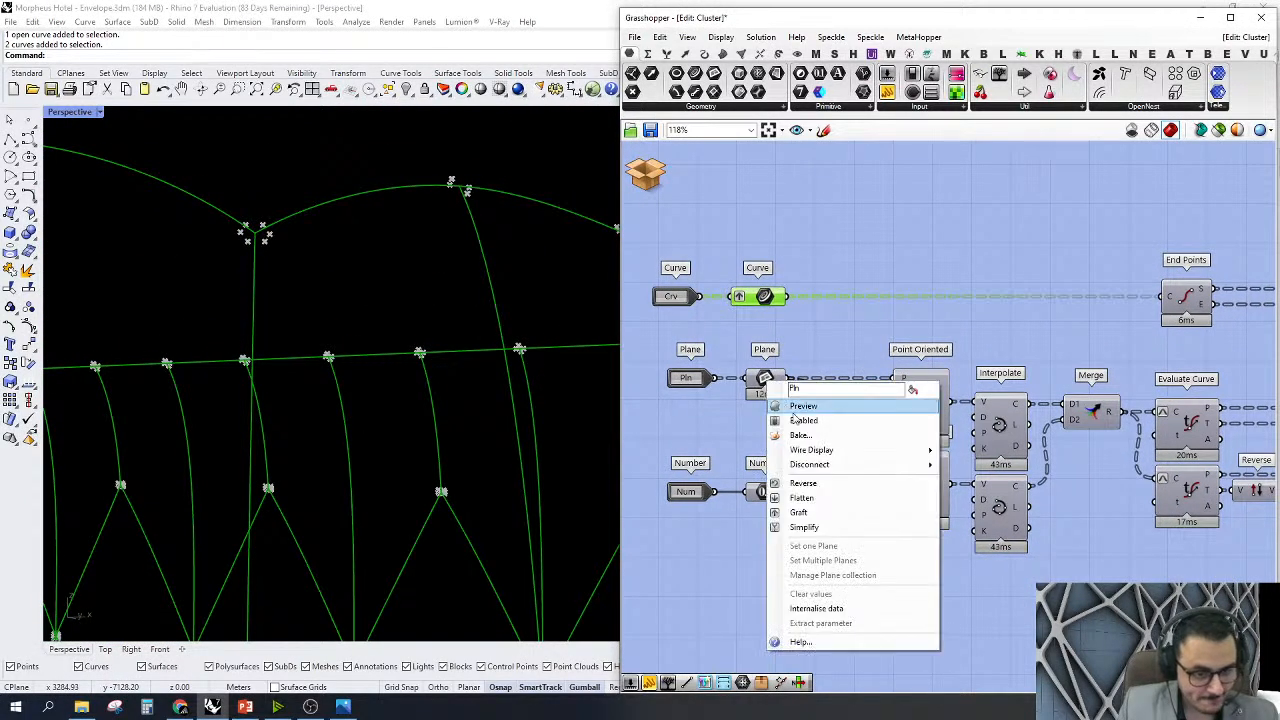
pyautogui.click(794, 408)
pyautogui.moveTo(543, 202); pyautogui.dragTo(400, 292, button='right')
pyautogui.moveTo(881, 465); pyautogui.dragTo(817, 445, button='right')
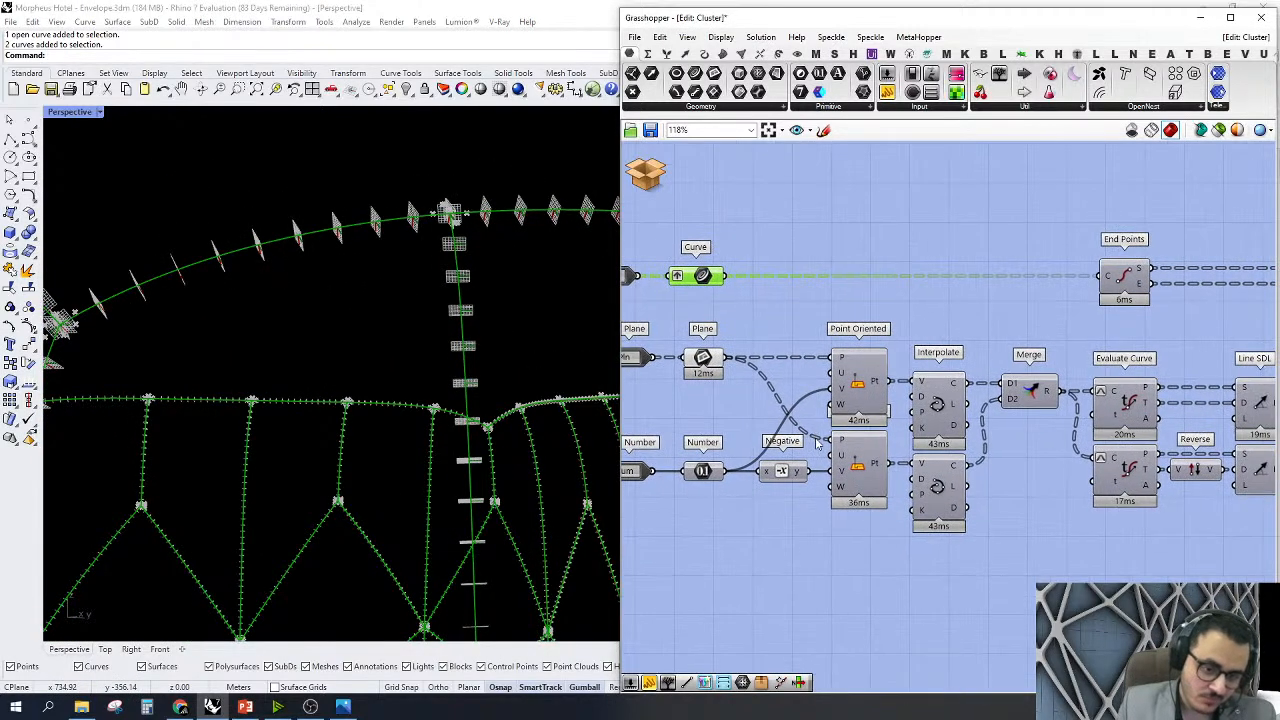
# Turn on the upper Point Oriented preview and inspect its points beside the planes
pyautogui.rightClick(860, 386)
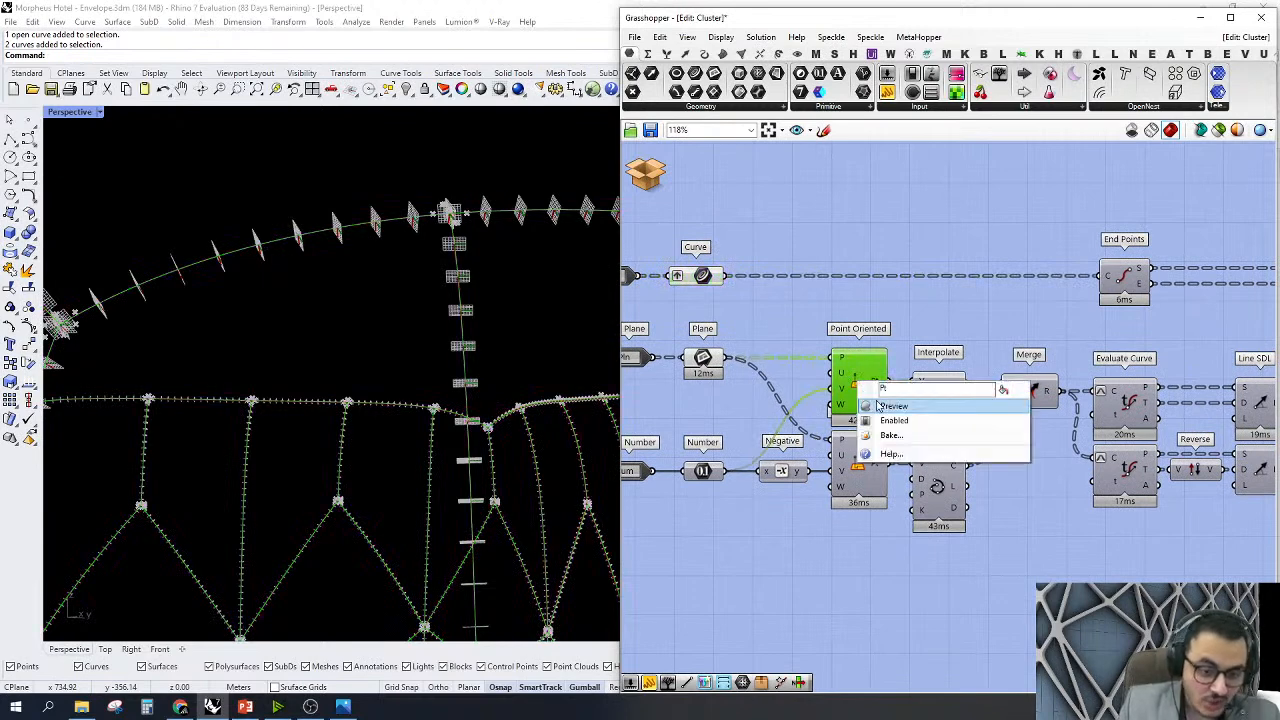
pyautogui.click(879, 406)
pyautogui.click(778, 319)
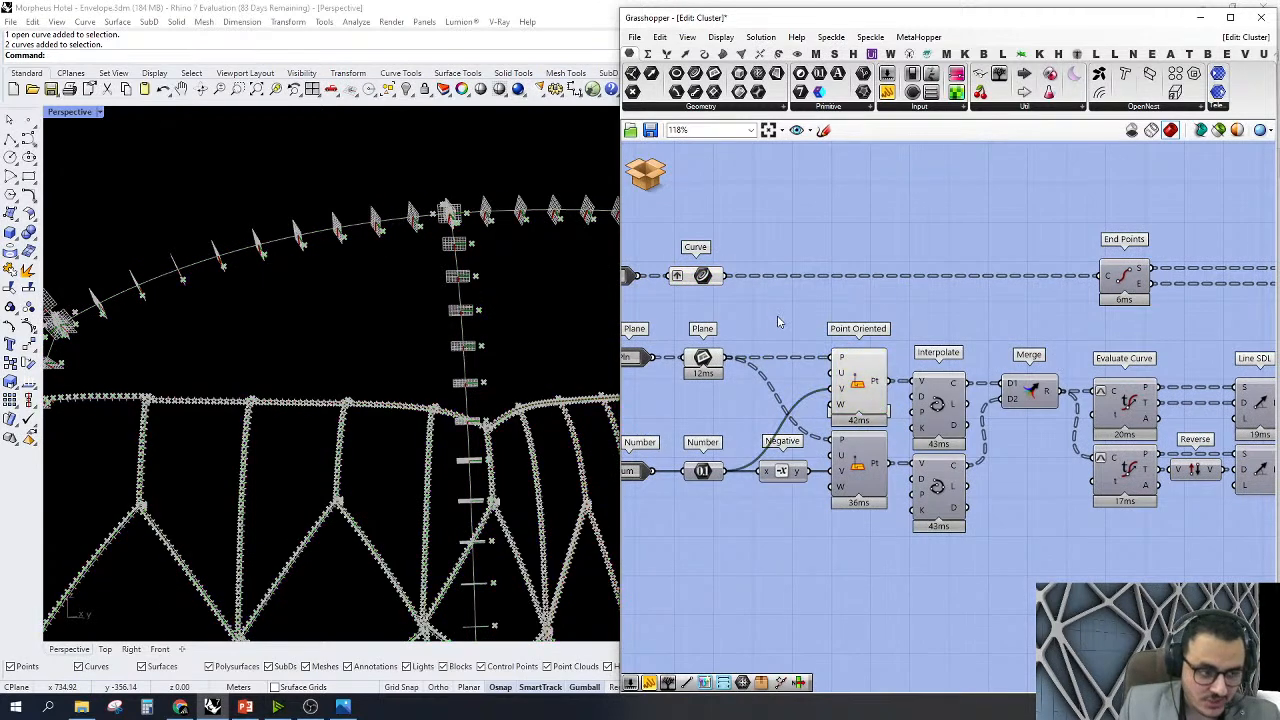
pyautogui.scroll(1, 421, 259)
pyautogui.moveTo(421, 259); pyautogui.dragTo(500, 291, button='right')
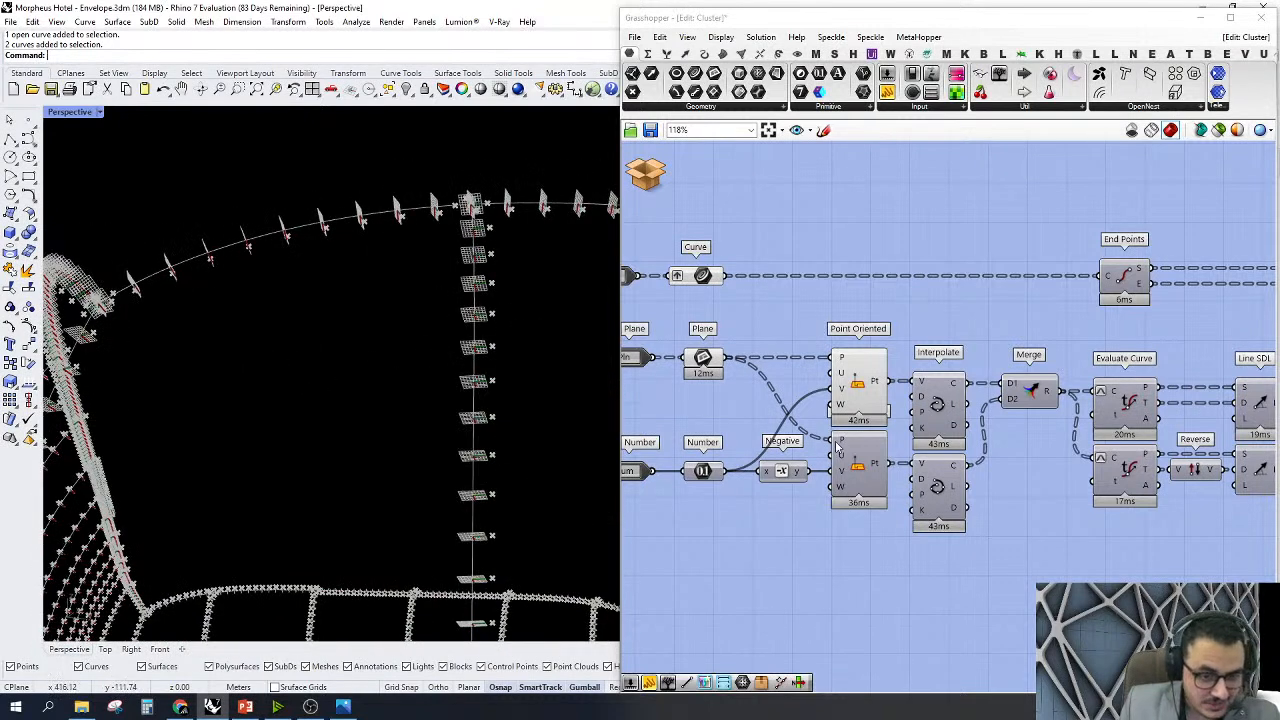
# Turn off the upper Point Oriented preview and turn on the previews of both Interpolate components
pyautogui.moveTo(872, 484); pyautogui.dragTo(980, 475, button='right')
pyautogui.rightClick(966, 370)
pyautogui.click(979, 401)
pyautogui.click(1046, 297)
pyautogui.moveTo(1046, 300); pyautogui.dragTo(1041, 600)
pyautogui.rightClick(1015, 195)
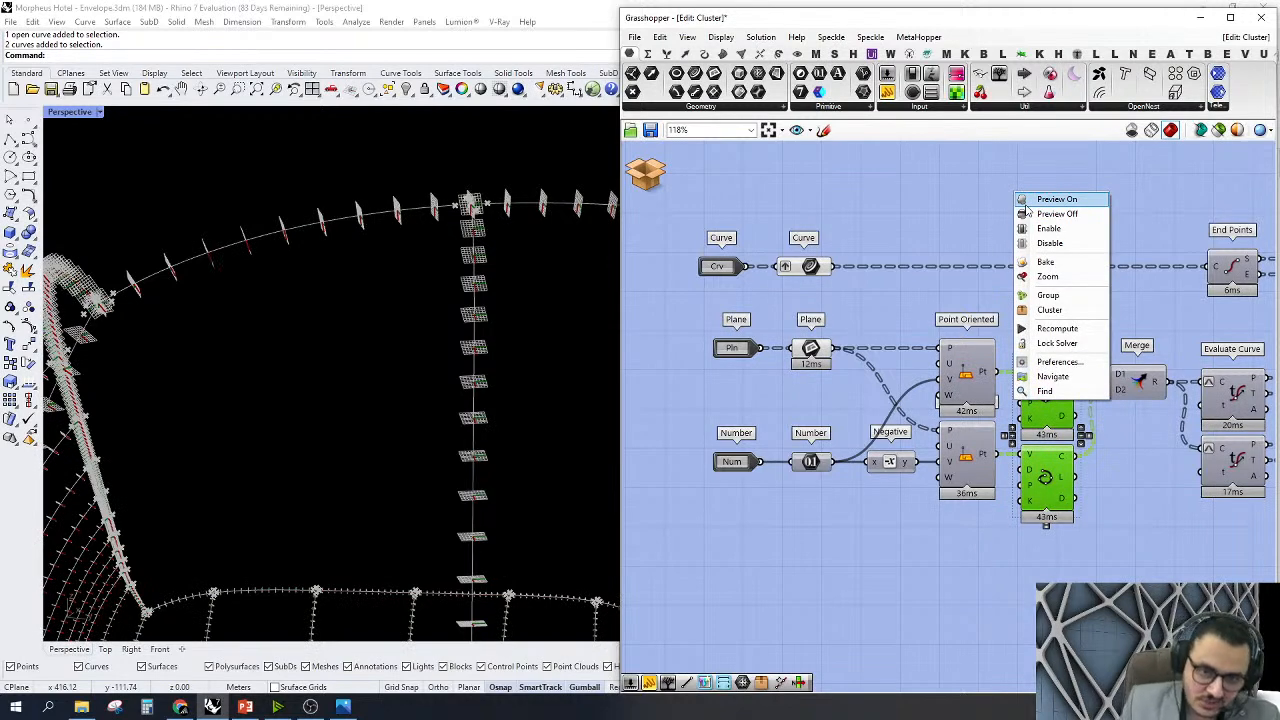
pyautogui.click(1040, 200)
pyautogui.click(1026, 209)
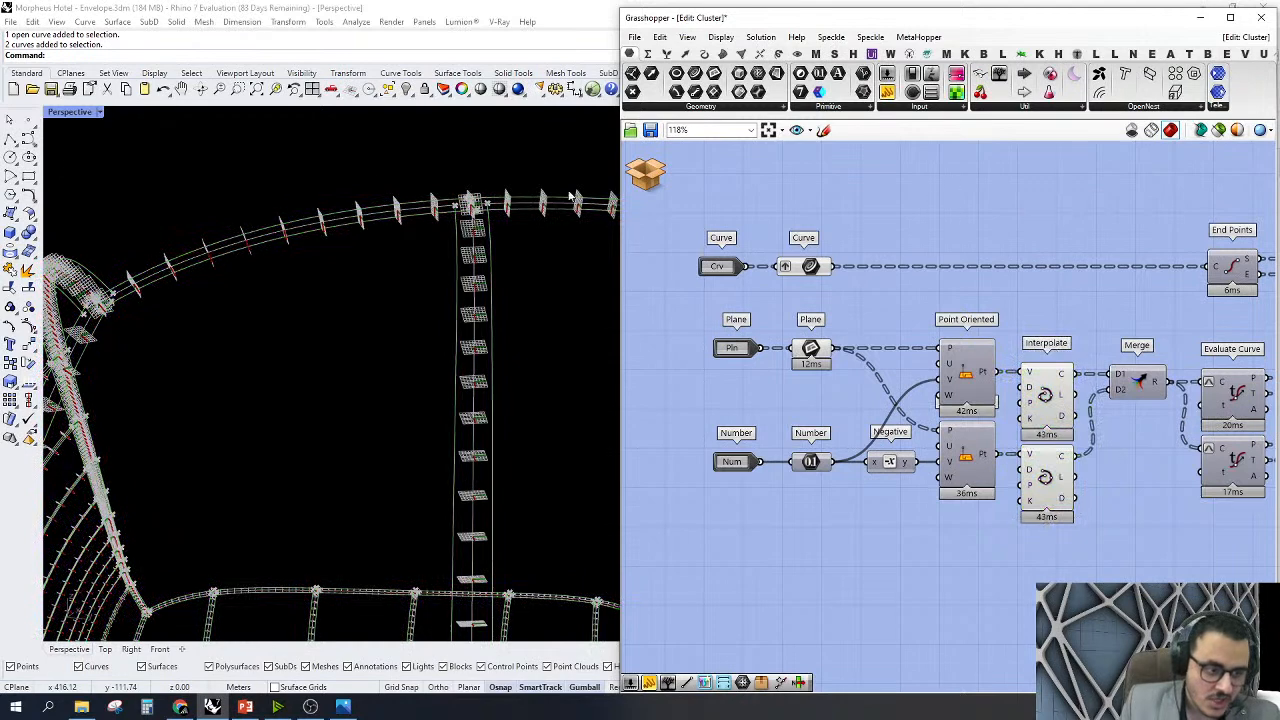
# Examine a junction up close, comparing the interpolated curves on both sides with the planes and centre curves
pyautogui.scroll(10, 498, 172)
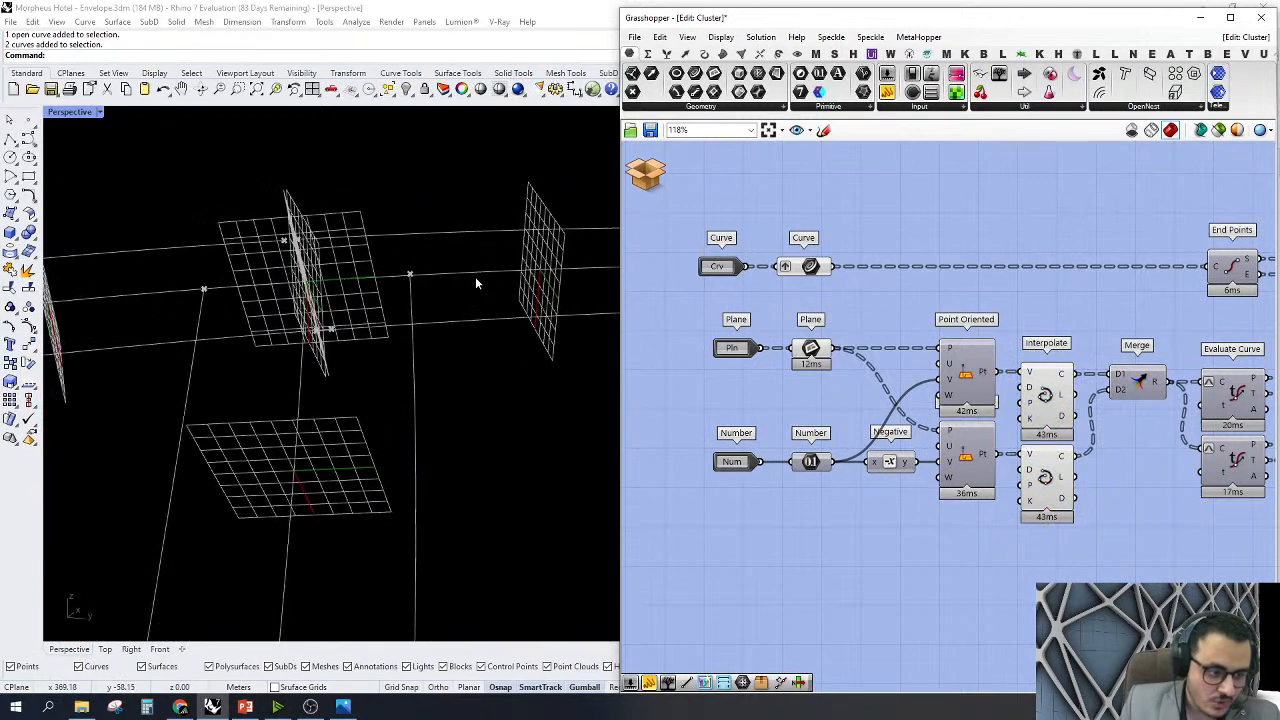
pyautogui.scroll(3, 388, 329)
pyautogui.moveTo(429, 310); pyautogui.dragTo(376, 395)
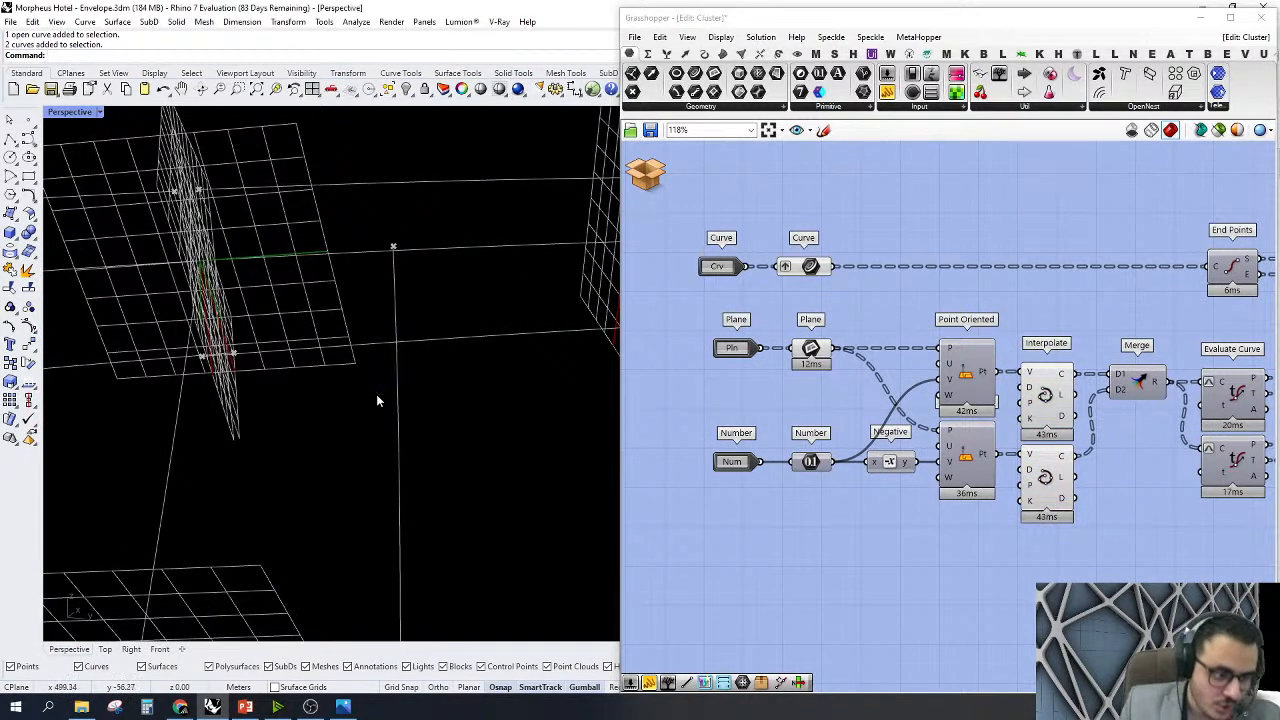
pyautogui.moveTo(491, 389); pyautogui.dragTo(380, 300)
pyautogui.moveTo(477, 286); pyautogui.dragTo(443, 306, button='right')
pyautogui.moveTo(443, 306); pyautogui.dragTo(415, 376)
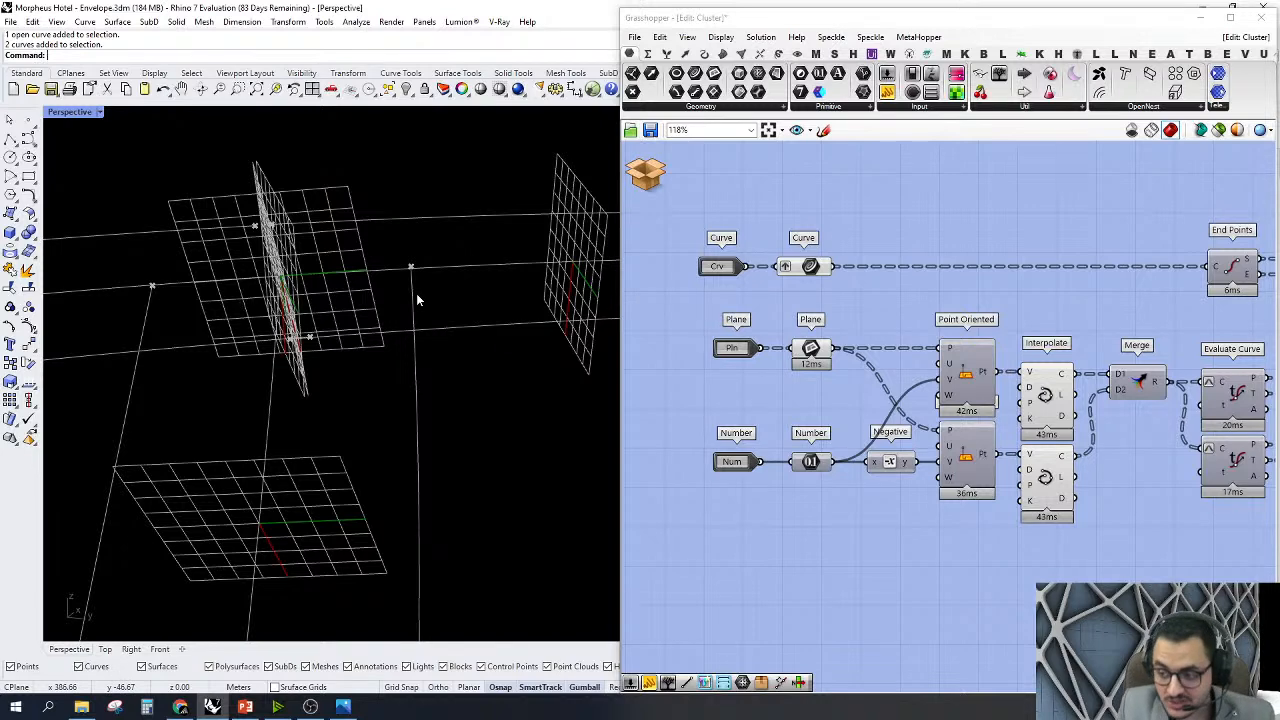
pyautogui.moveTo(416, 293); pyautogui.dragTo(460, 302, button='right')
pyautogui.moveTo(1093, 317); pyautogui.dragTo(971, 295, button='right')
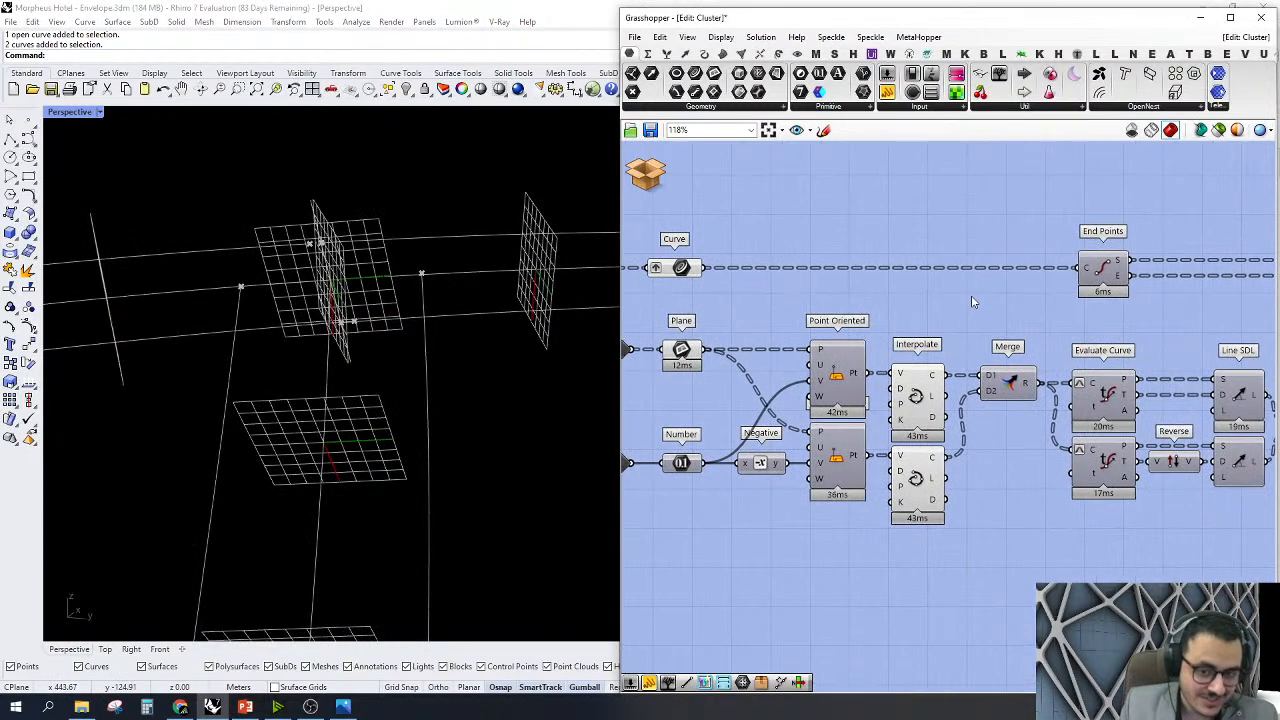
# Turn off the previews of Plane, Point Oriented and Interpolate, and look over the downstream Custom Preview group
pyautogui.moveTo(928, 300); pyautogui.dragTo(684, 634)
pyautogui.rightClick(855, 258)
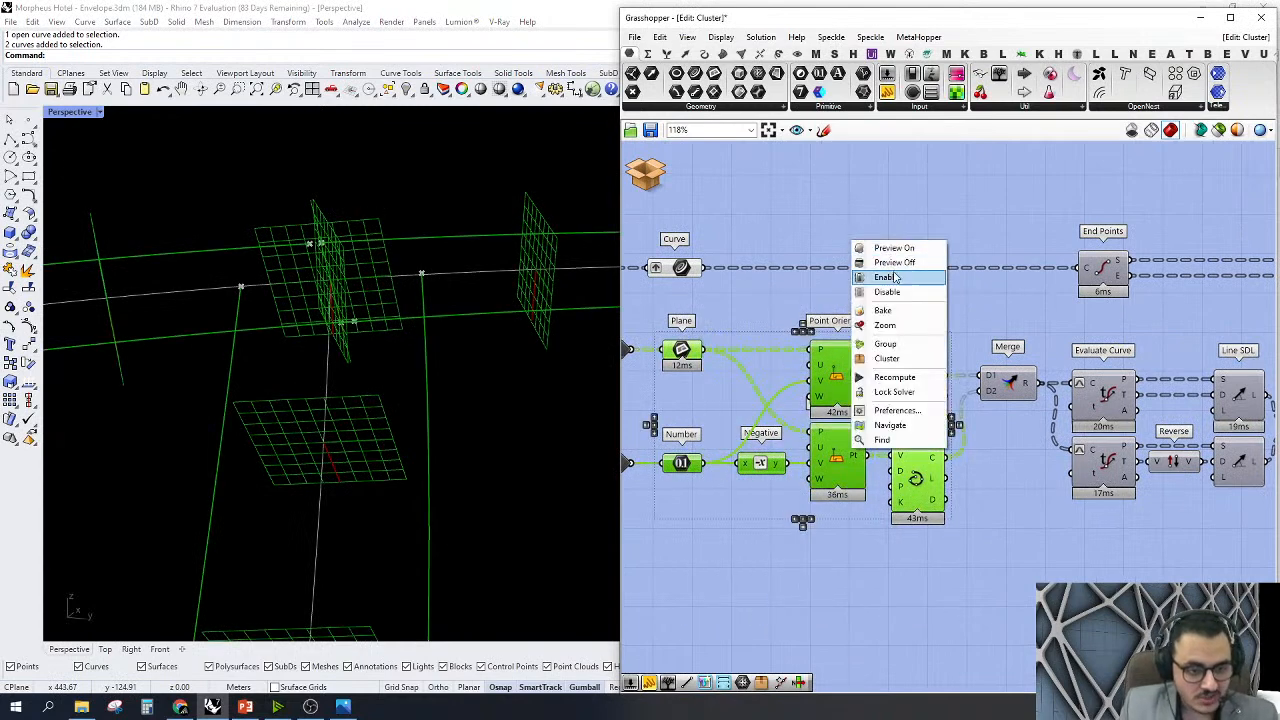
pyautogui.click(880, 262)
pyautogui.click(946, 211)
pyautogui.moveTo(1056, 282); pyautogui.dragTo(923, 340, button='right')
pyautogui.scroll(-5, 925, 340)
pyautogui.moveTo(1030, 345); pyautogui.dragTo(892, 404, button='right')
pyautogui.scroll(4, 1040, 338)
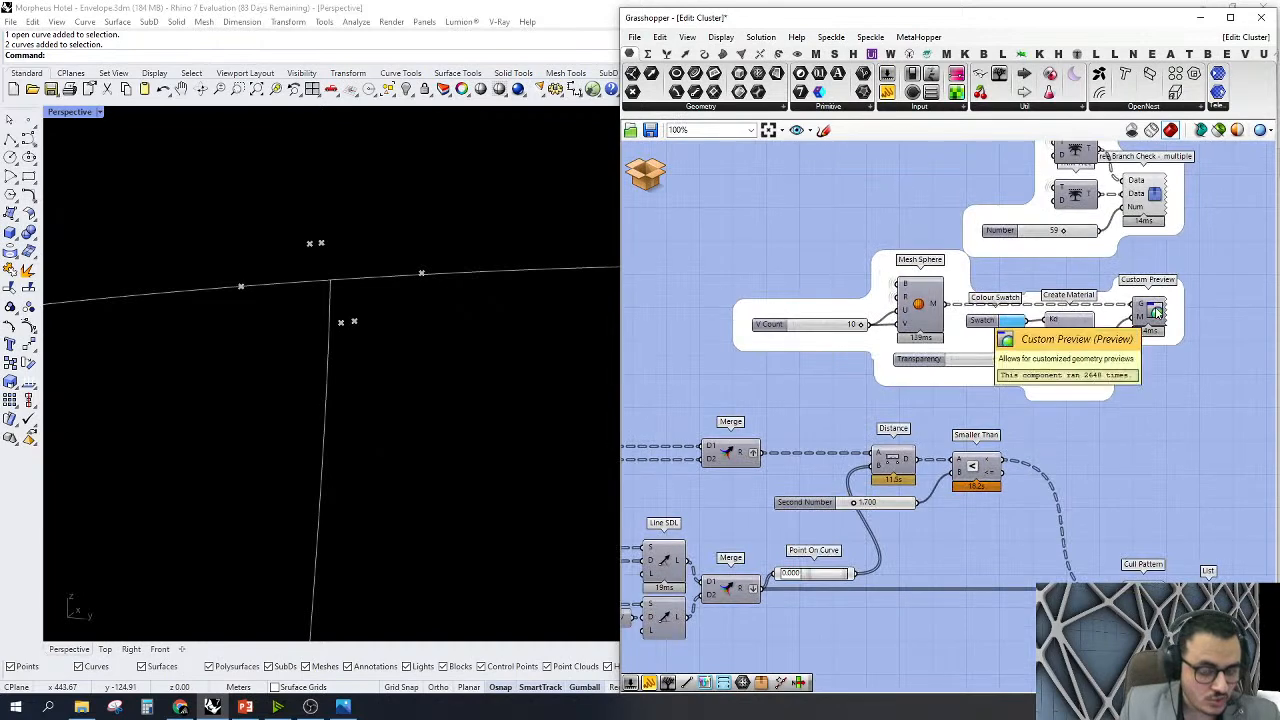
# Examine the points around the junctions at the top of the envelope's curve network
pyautogui.scroll(-3, 391, 229)
pyautogui.moveTo(405, 472); pyautogui.dragTo(437, 420, button='right')
pyautogui.scroll(-5, 343, 211)
pyautogui.scroll(5, 367, 236)
pyautogui.moveTo(368, 238); pyautogui.dragTo(320, 270, button='right')
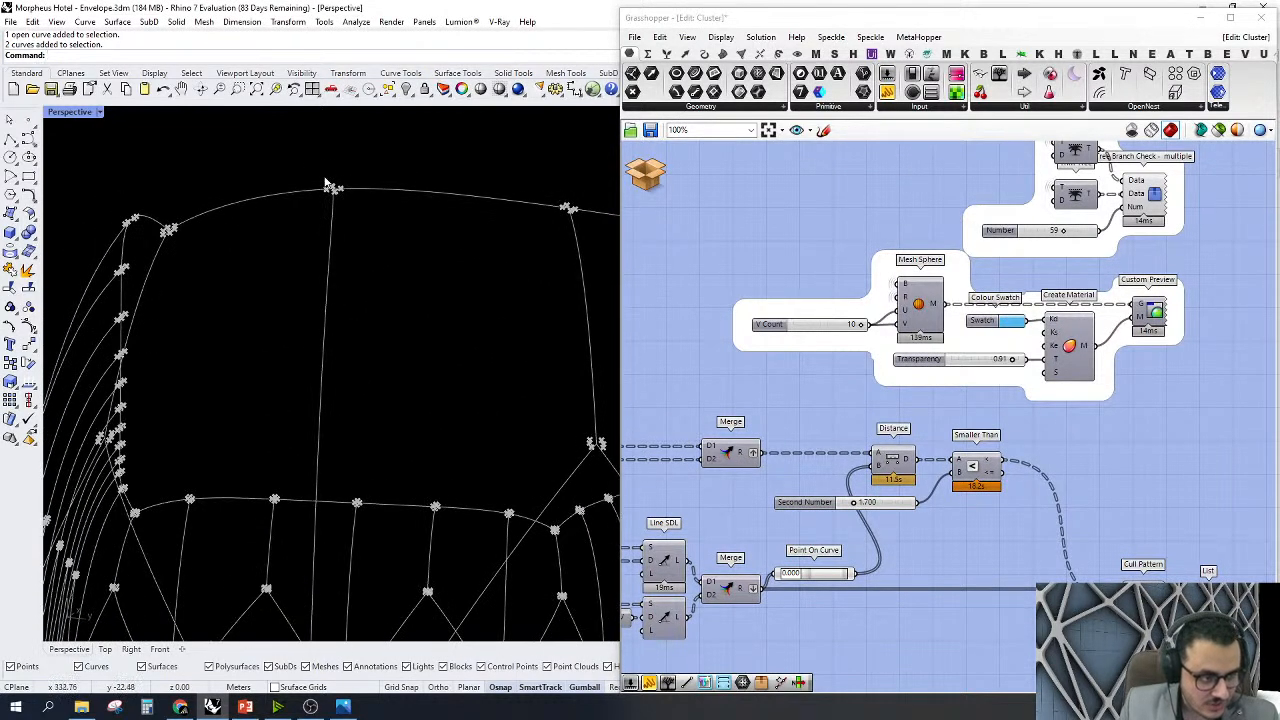
pyautogui.scroll(-4, 395, 198)
pyautogui.scroll(4, 329, 434)
pyautogui.scroll(-7, 370, 457)
pyautogui.moveTo(350, 390); pyautogui.dragTo(378, 416, button='right')
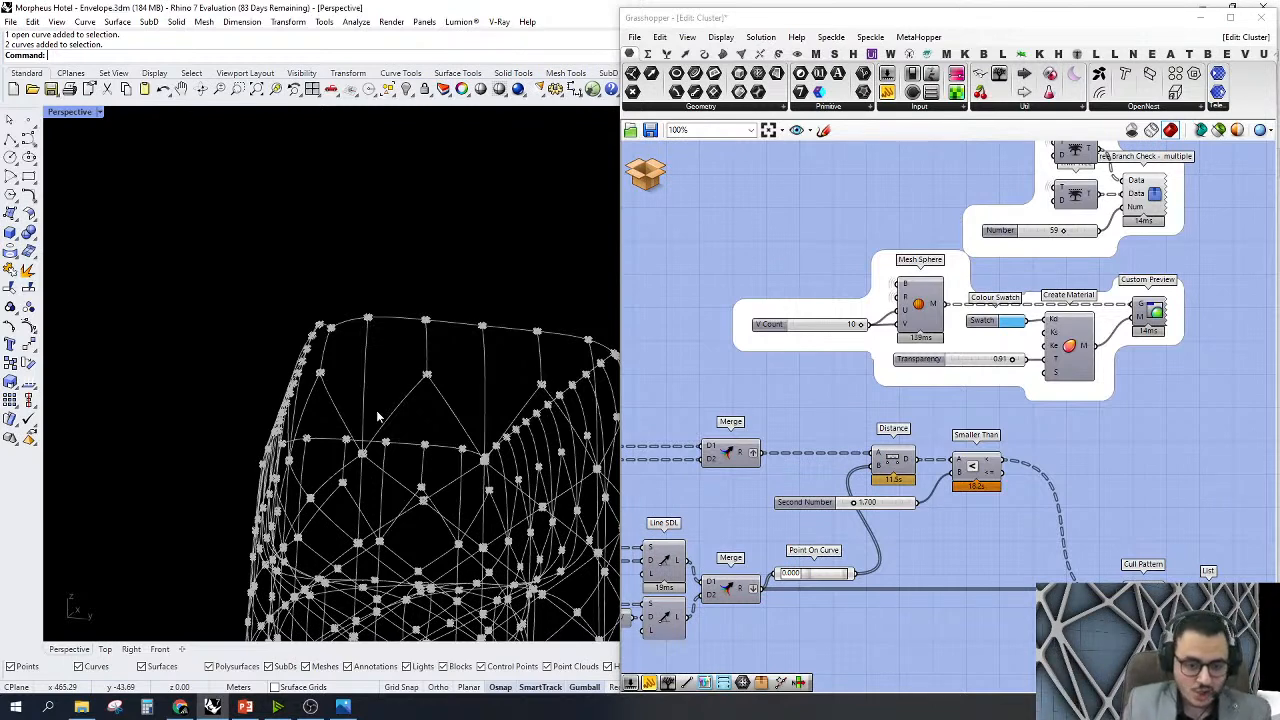
# Select the Curve parameter to highlight its curves and inspect how they meet at an upper junction
pyautogui.scroll(-3, 830, 467)
pyautogui.scroll(2, 830, 467)
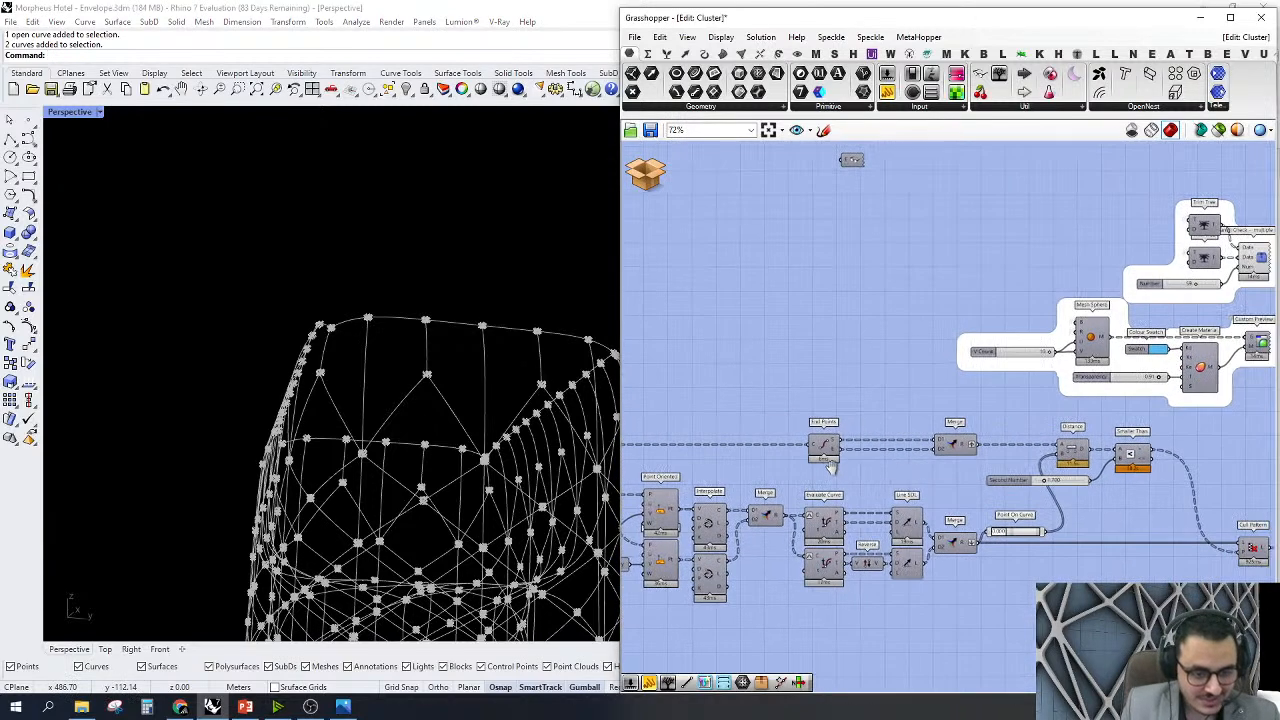
pyautogui.scroll(-3, 995, 452)
pyautogui.scroll(3, 783, 441)
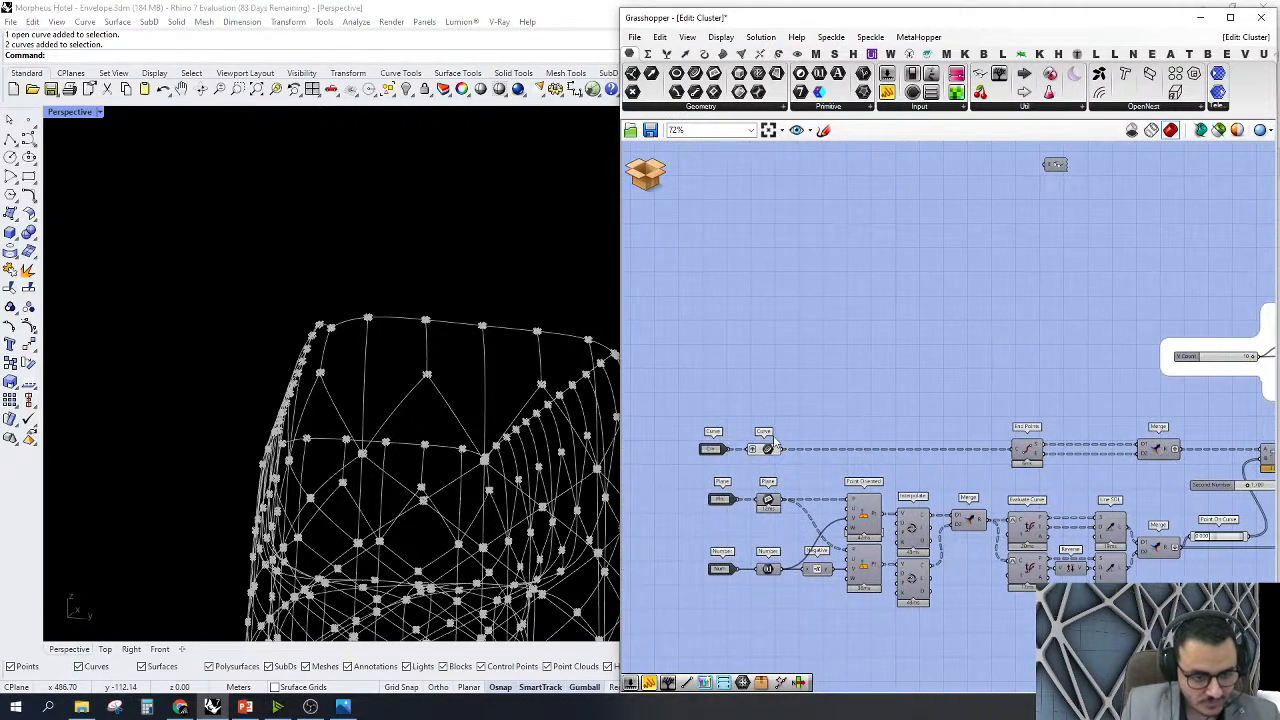
pyautogui.click(766, 449)
pyautogui.moveTo(420, 449); pyautogui.dragTo(385, 452, button='right')
pyautogui.scroll(8, 480, 250)
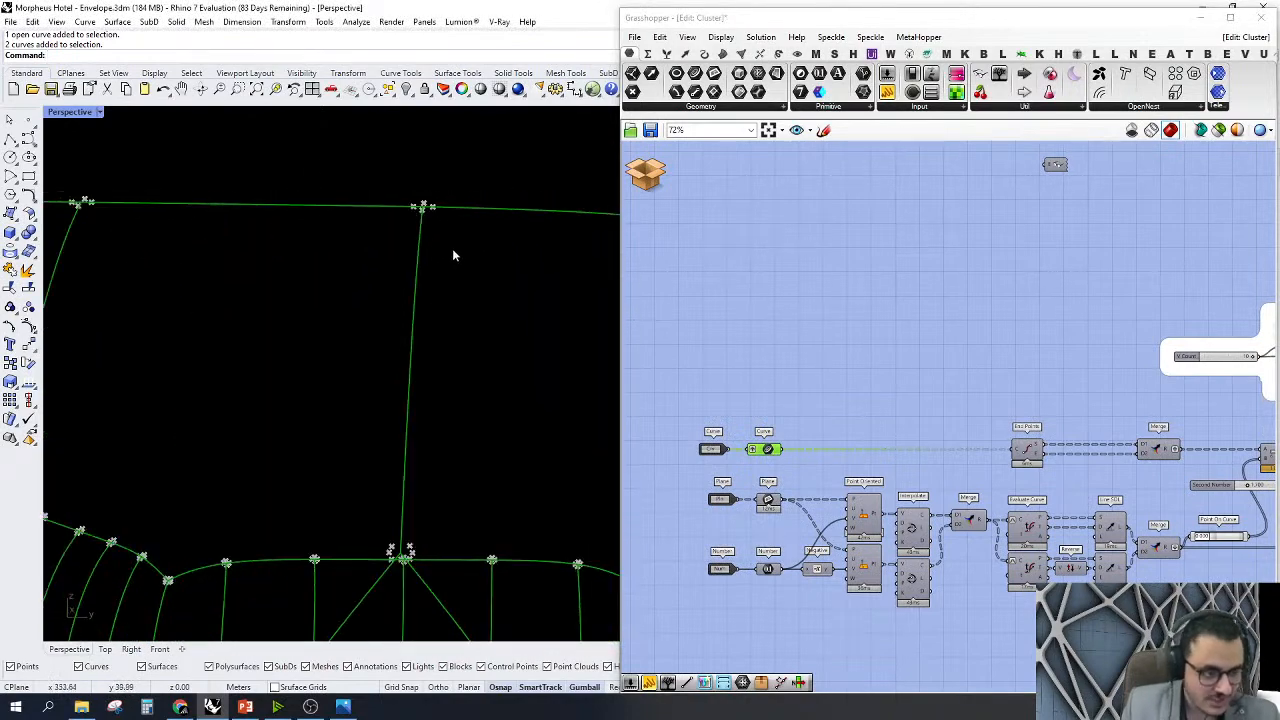
# Select the upper Line SDL and check its place between Evaluate Curve and Merge
pyautogui.moveTo(948, 368); pyautogui.dragTo(862, 332, button='right')
pyautogui.moveTo(897, 374); pyautogui.dragTo(846, 288, button='right')
pyautogui.click(960, 445)
pyautogui.click(918, 432)
pyautogui.scroll(3, 918, 432)
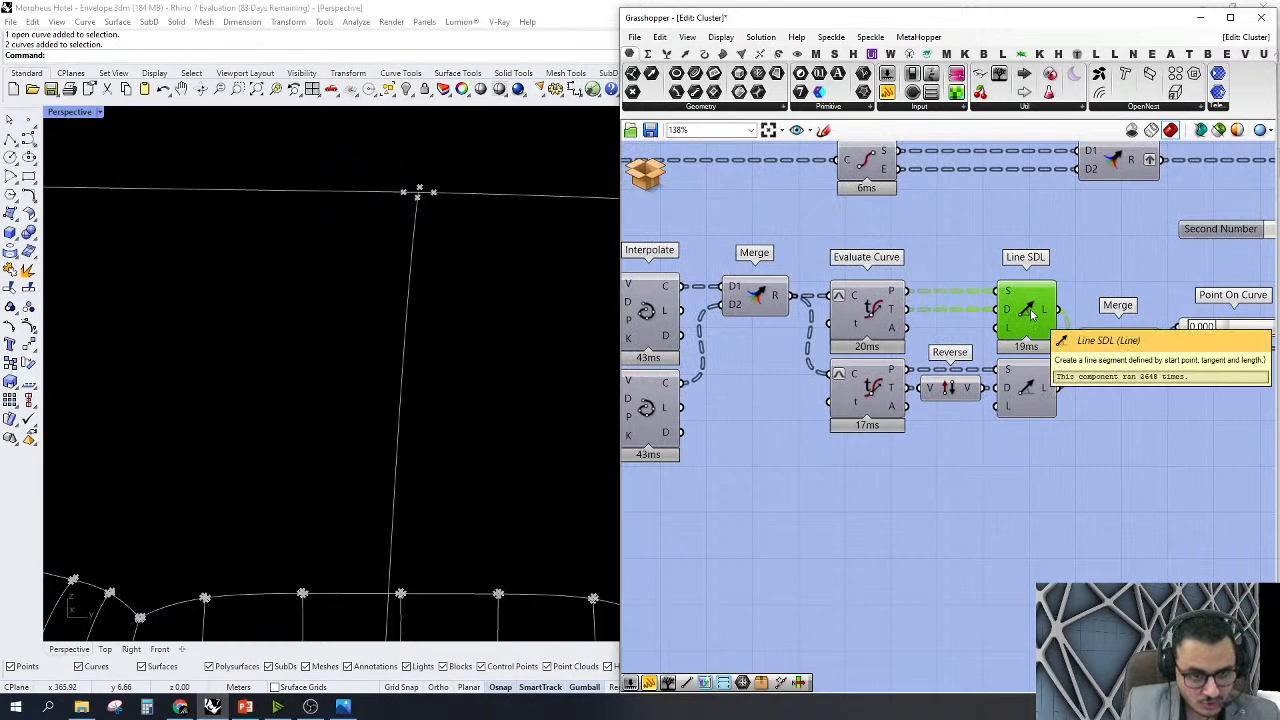
pyautogui.scroll(-5, 882, 352)
pyautogui.moveTo(1016, 403); pyautogui.dragTo(1049, 446, button='right')
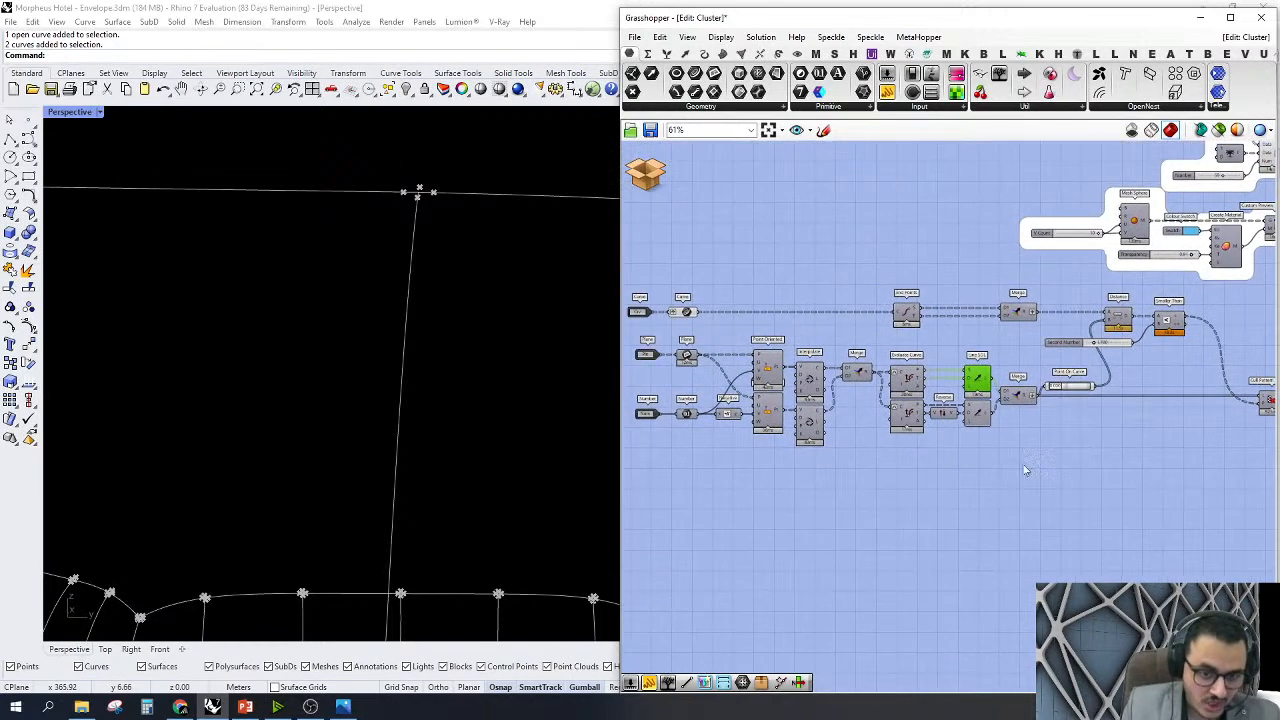
pyautogui.scroll(2, 1000, 456)
pyautogui.click(987, 494)
pyautogui.doubleClick(980, 497)
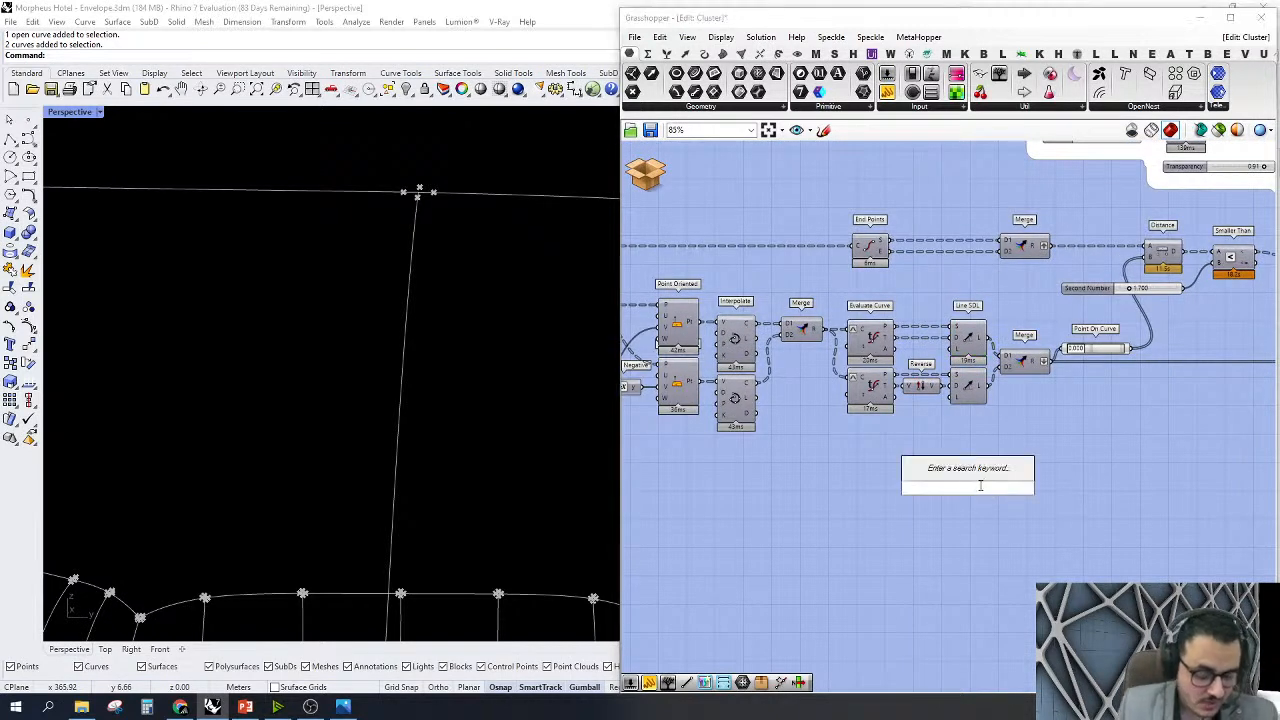
pyautogui.press('Escape')
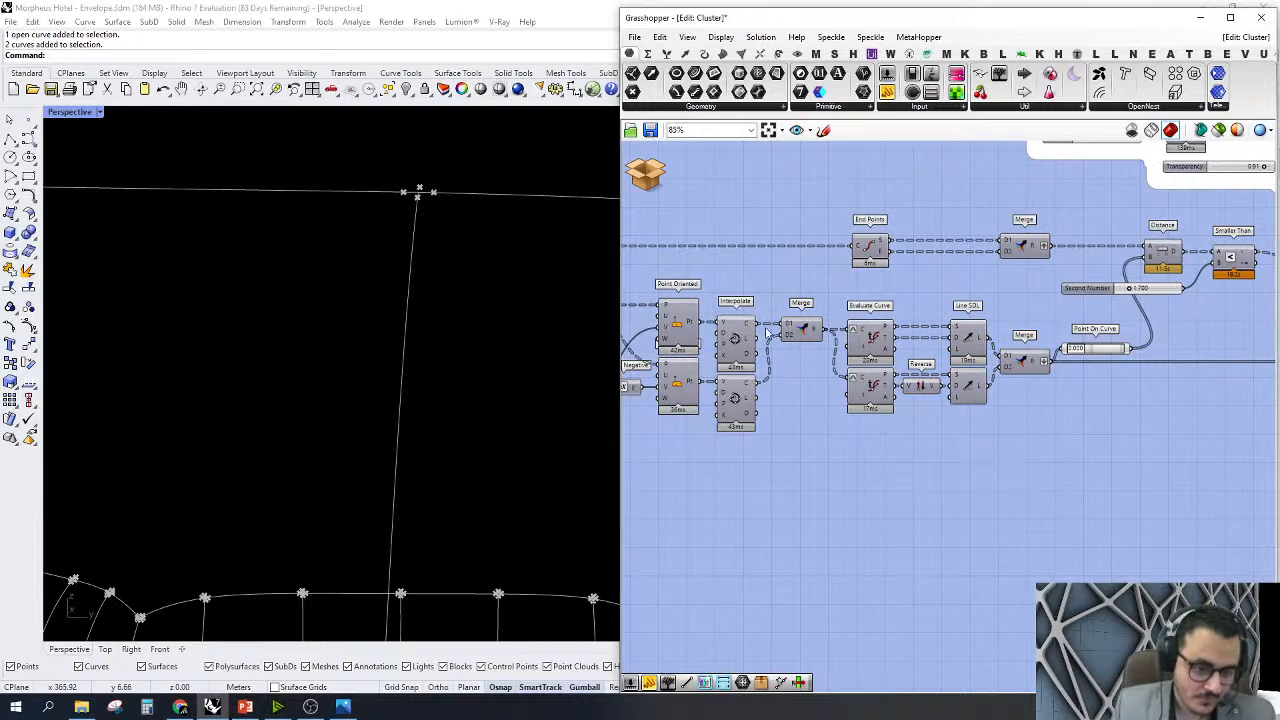
# Preview the Merge of the Interpolate curves, inspect the paired curves at the junction, and hide them again
pyautogui.rightClick(805, 330)
pyautogui.press('Escape')
pyautogui.moveTo(995, 457); pyautogui.dragTo(1030, 479, button='right')
pyautogui.moveTo(510, 240); pyautogui.dragTo(540, 244, button='right')
pyautogui.moveTo(836, 352); pyautogui.dragTo(776, 350, button='right')
pyautogui.rightClick(776, 350)
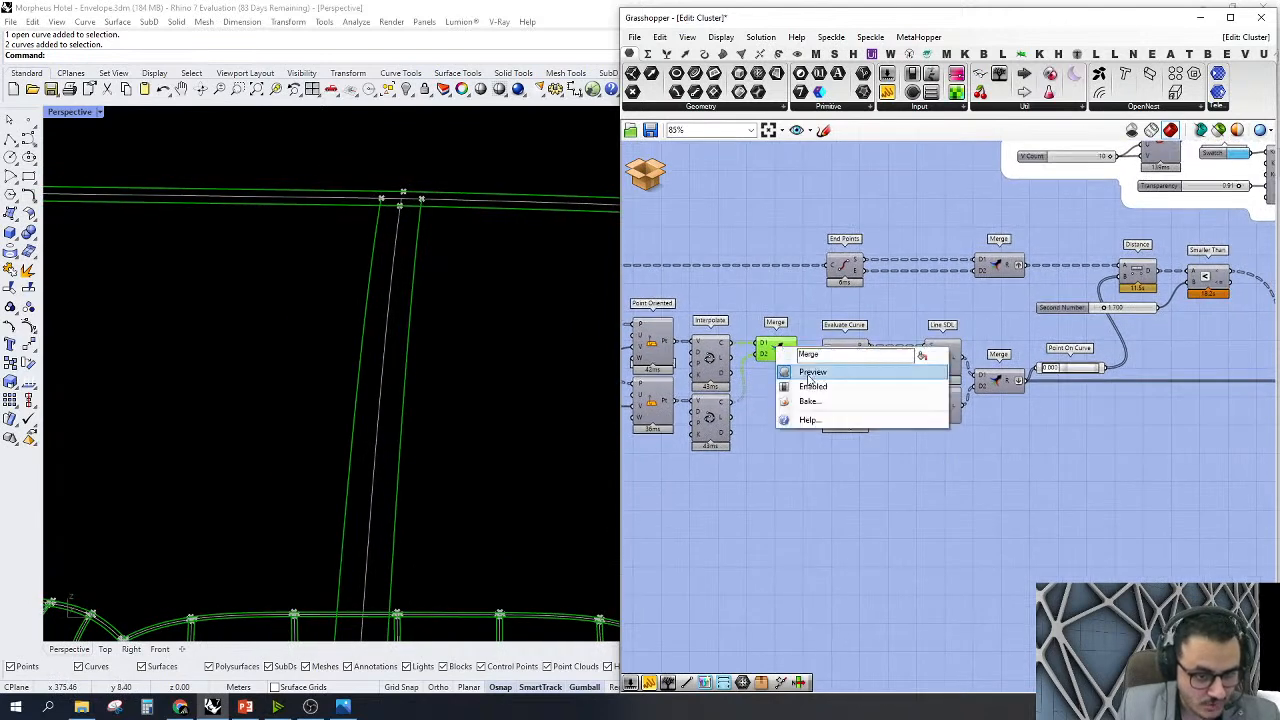
pyautogui.click(812, 380)
pyautogui.scroll(3, 760, 380)
# Turn on the upper Evaluate Curve's preview and check its points and the parameter input of the lower one
pyautogui.click(730, 326)
pyautogui.rightClick(740, 328)
pyautogui.moveTo(800, 481); pyautogui.dragTo(908, 486, button='right')
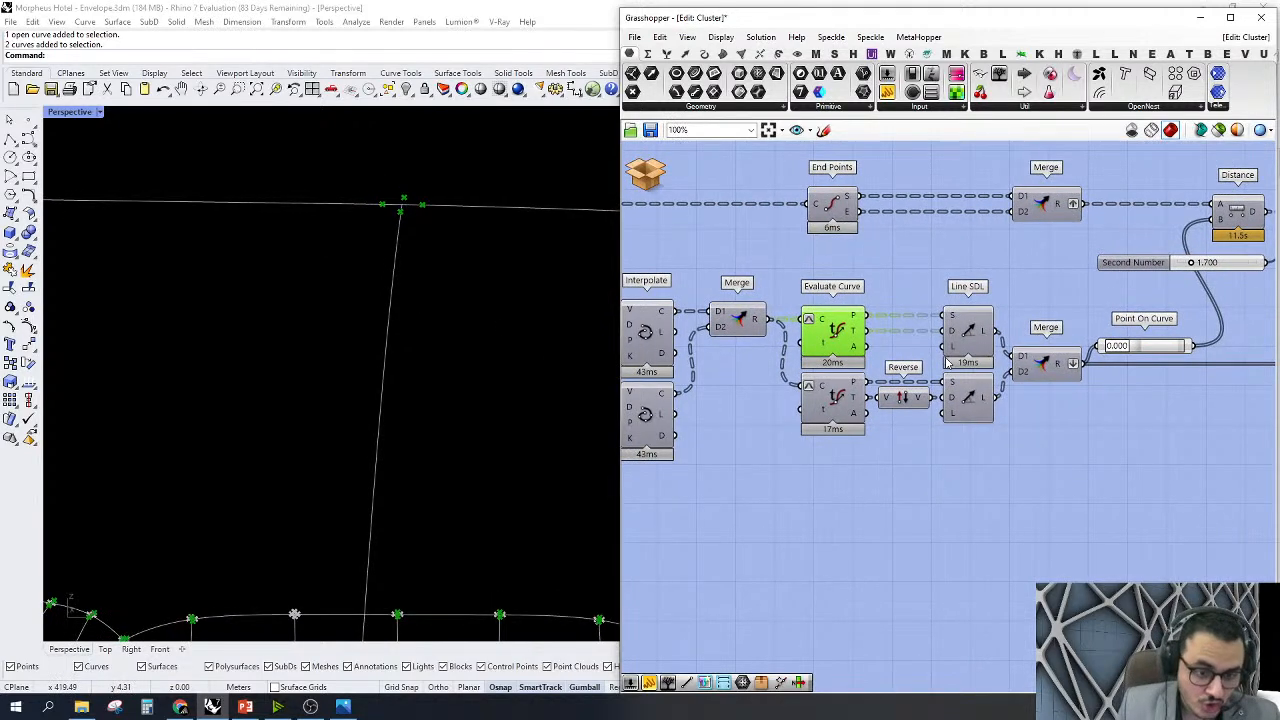
pyautogui.moveTo(822, 398); pyautogui.dragTo(853, 389, button='right')
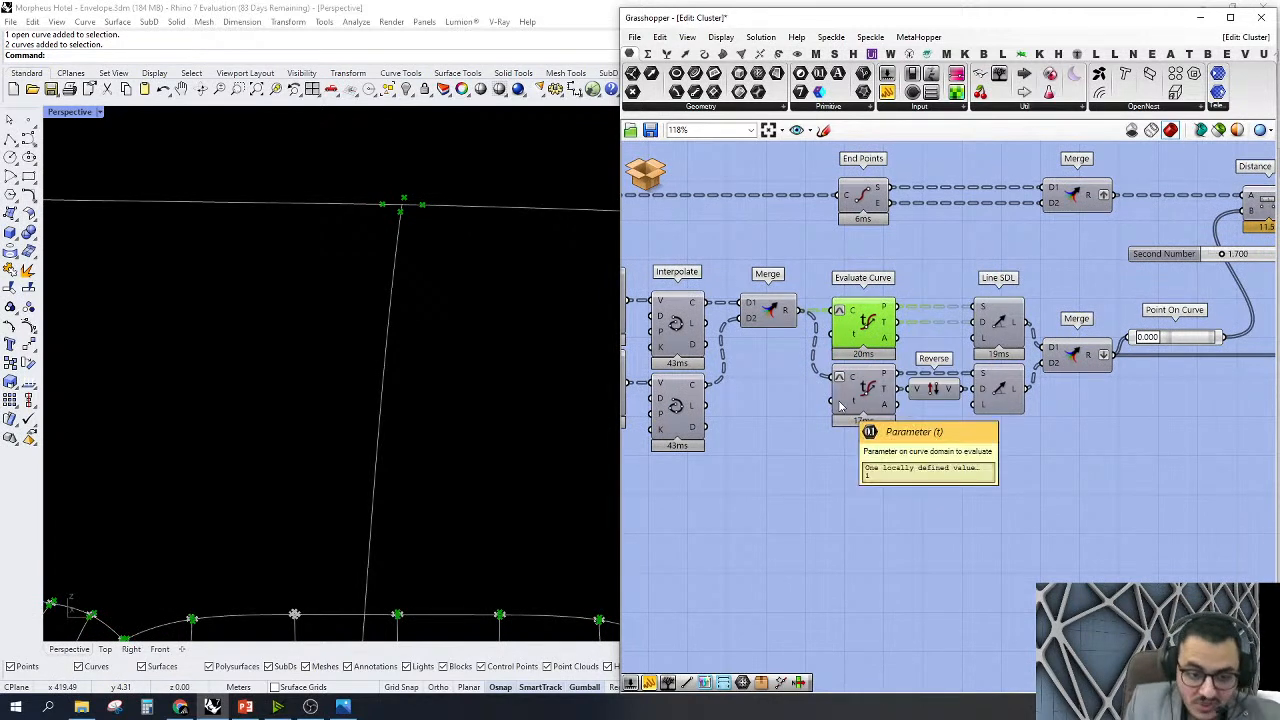
# Turn on the upper Line SDL preview and inspect the tangent lines starting at the junctions
pyautogui.click(1000, 325)
pyautogui.rightClick(1000, 323)
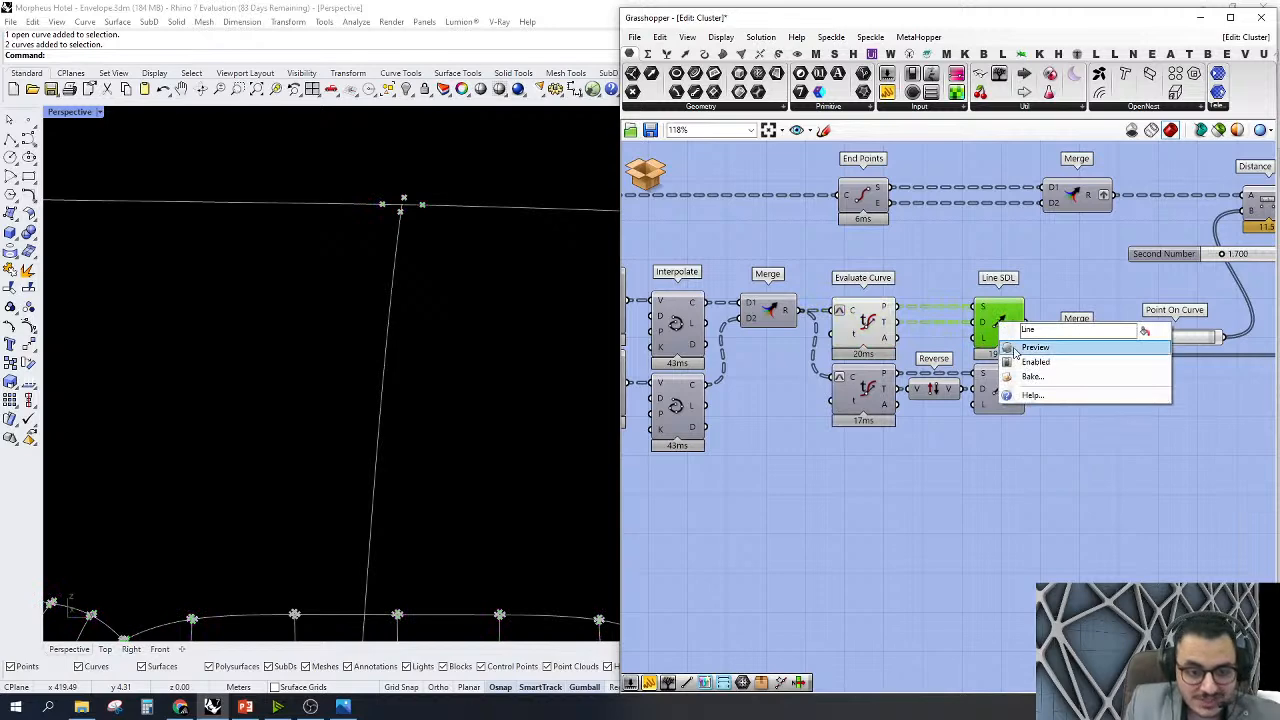
pyautogui.click(1015, 349)
pyautogui.scroll(-2, 217, 217)
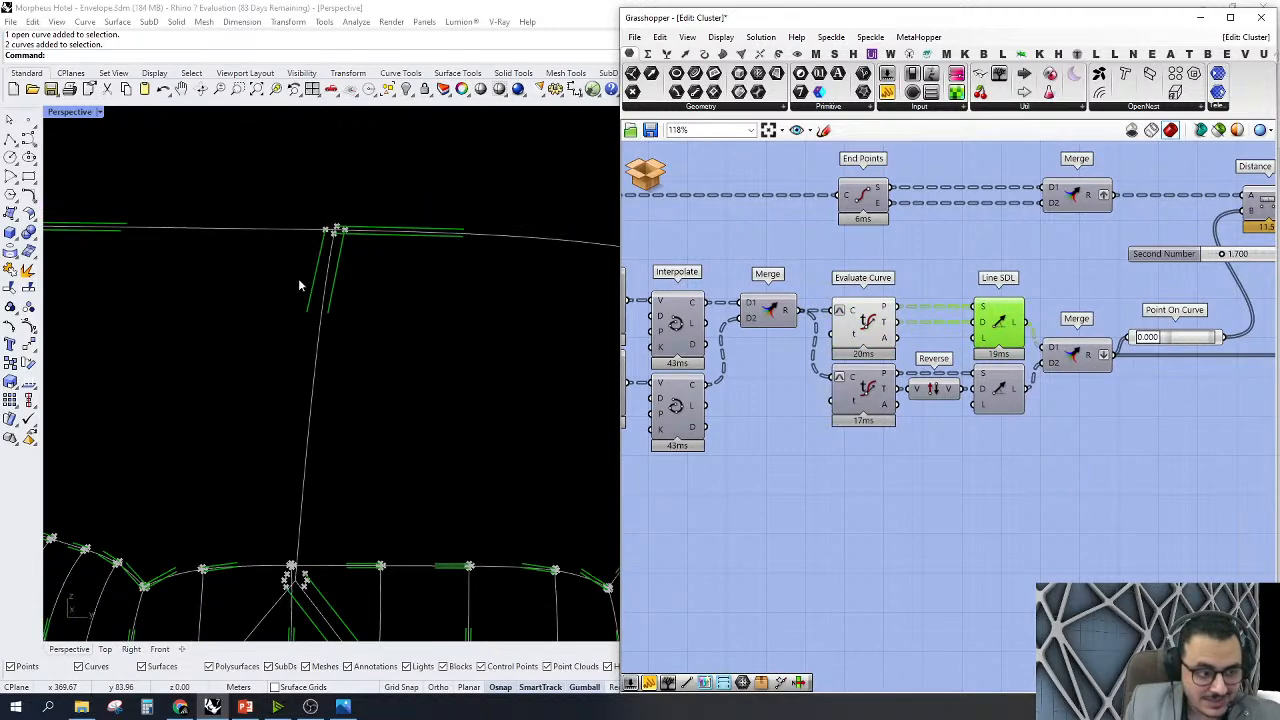
pyautogui.moveTo(403, 258); pyautogui.dragTo(410, 326, button='right')
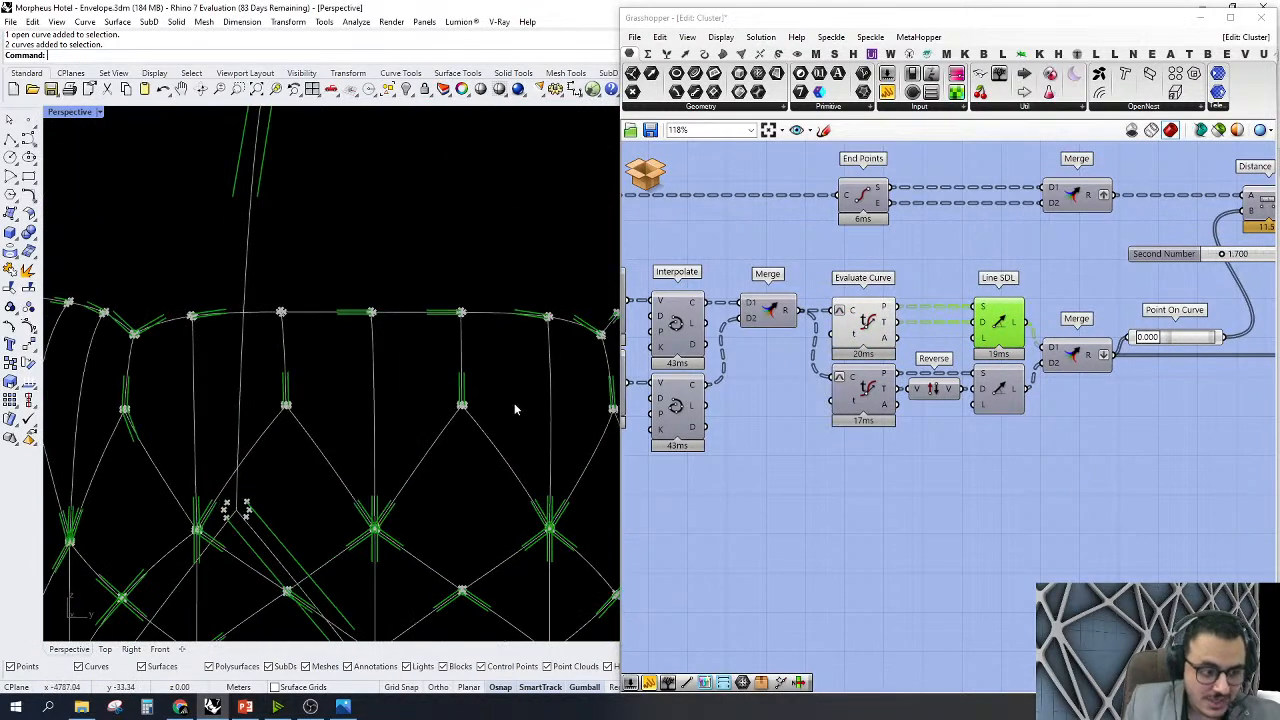
# Check the start and direction inputs of Line SDL against the tangent output of the upper Evaluate Curve
pyautogui.scroll(4, 980, 310)
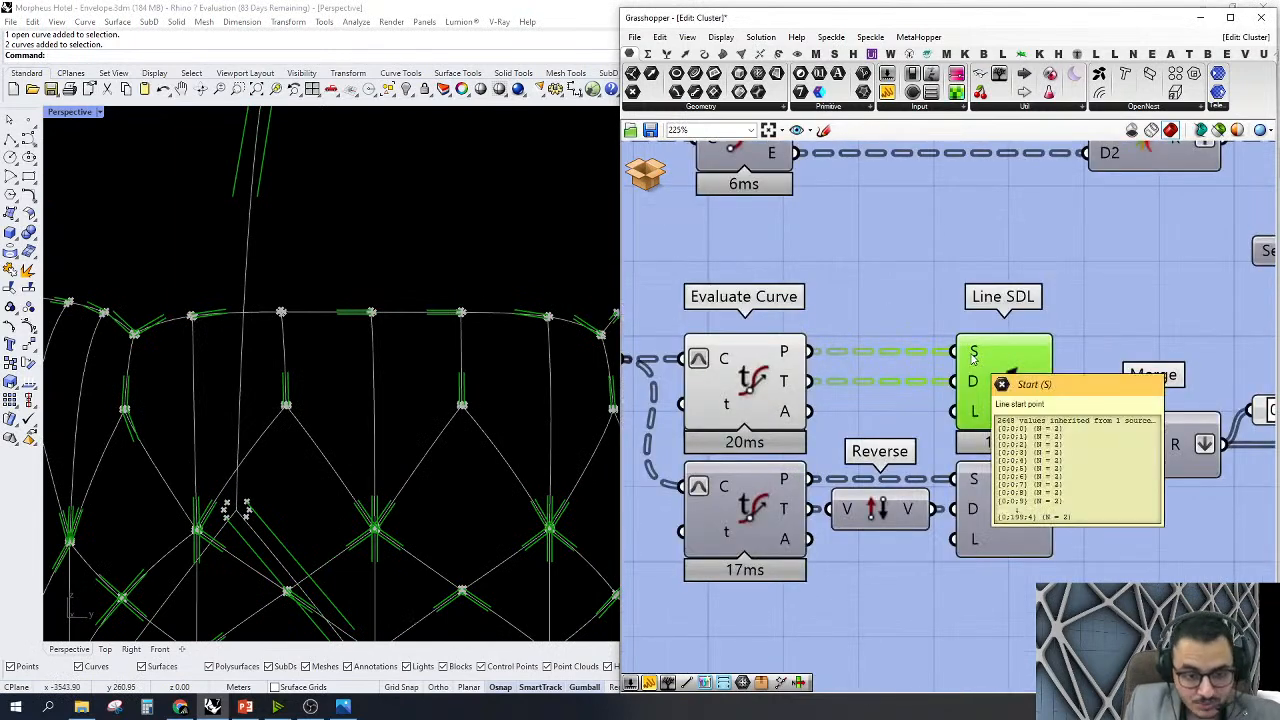
pyautogui.moveTo(972, 385)
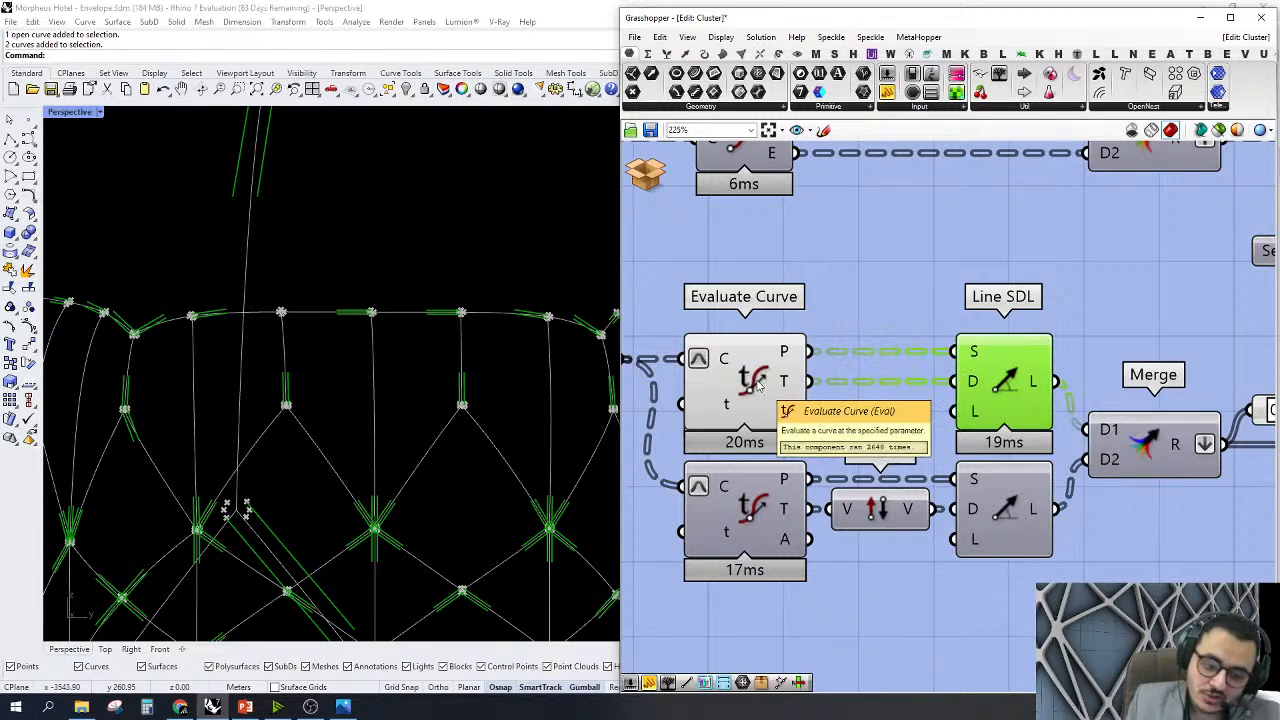
pyautogui.moveTo(788, 383)
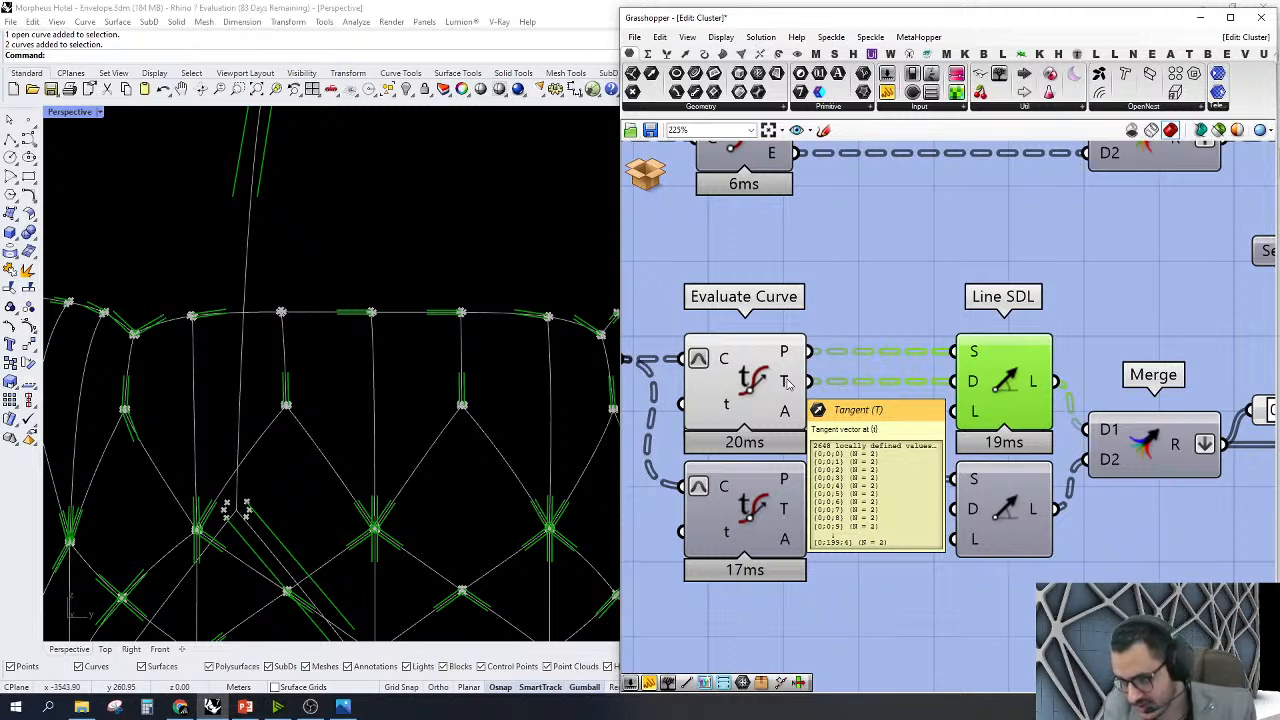
# Close the current cluster, discarding its changes, and open the neighbouring cluster that supplies the planes to the Pln input
pyautogui.scroll(-5, 1003, 385)
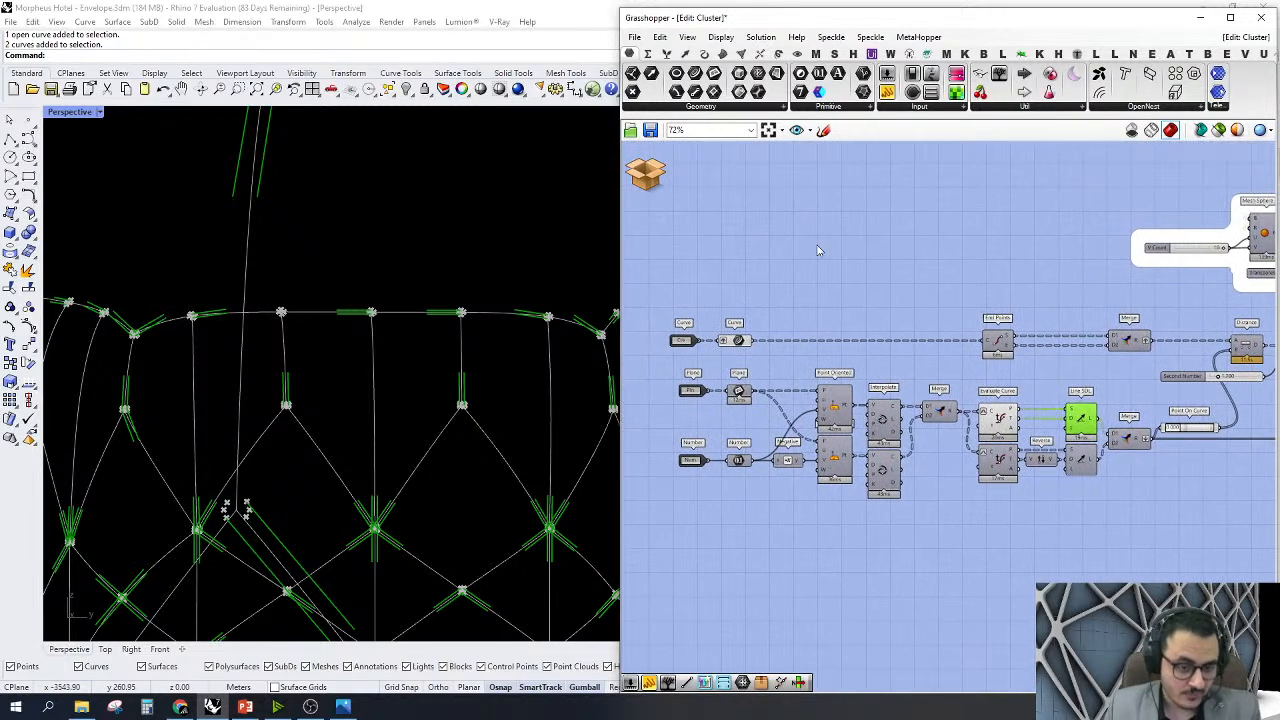
pyautogui.click(662, 184)
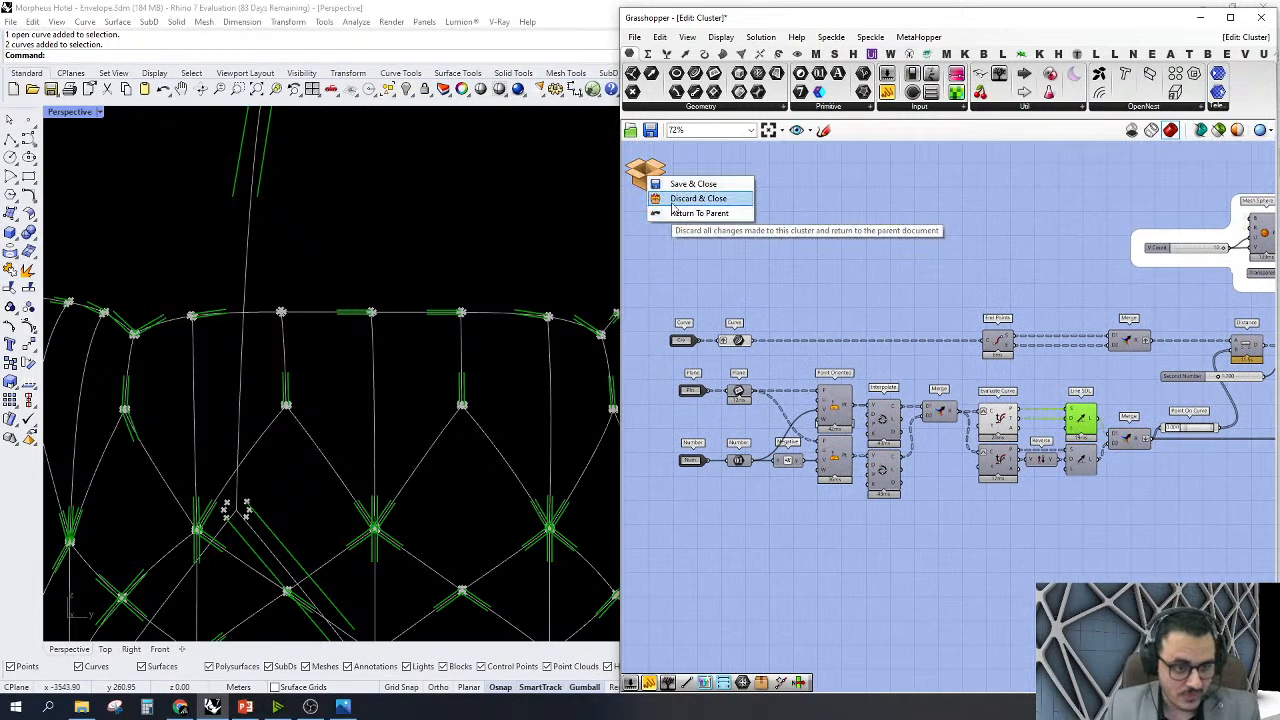
pyautogui.click(674, 200)
pyautogui.click(992, 404)
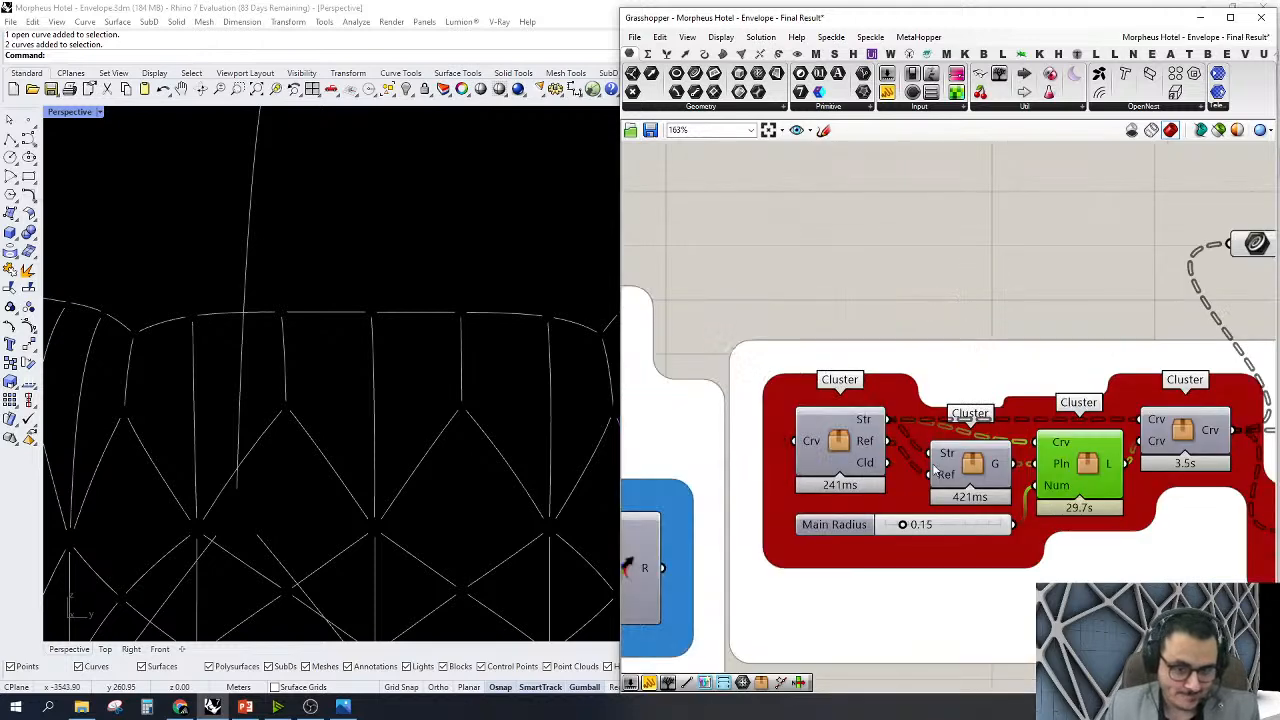
pyautogui.click(973, 462)
pyautogui.doubleClick(973, 462)
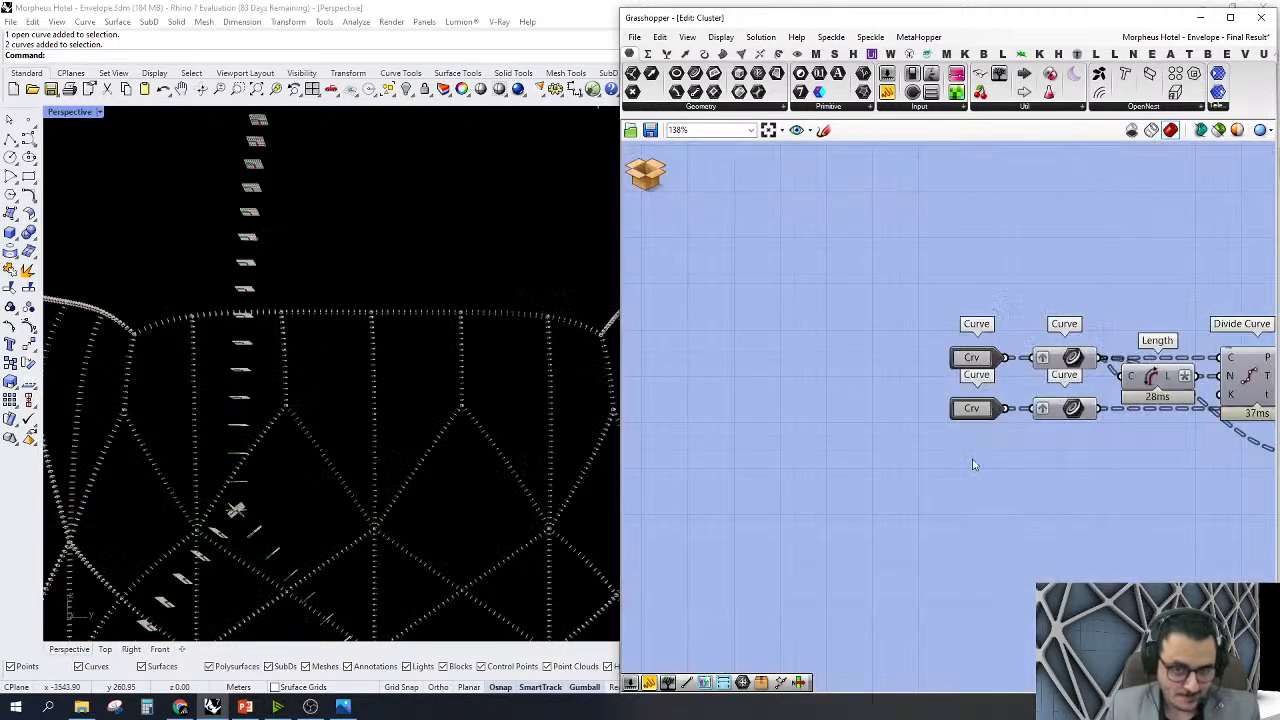
# Add a Perp Frames component above the plane definition and feed its curve input from the upper Curve parameter
pyautogui.moveTo(1077, 404); pyautogui.dragTo(1009, 329, button='right')
pyautogui.doubleClick(987, 309)
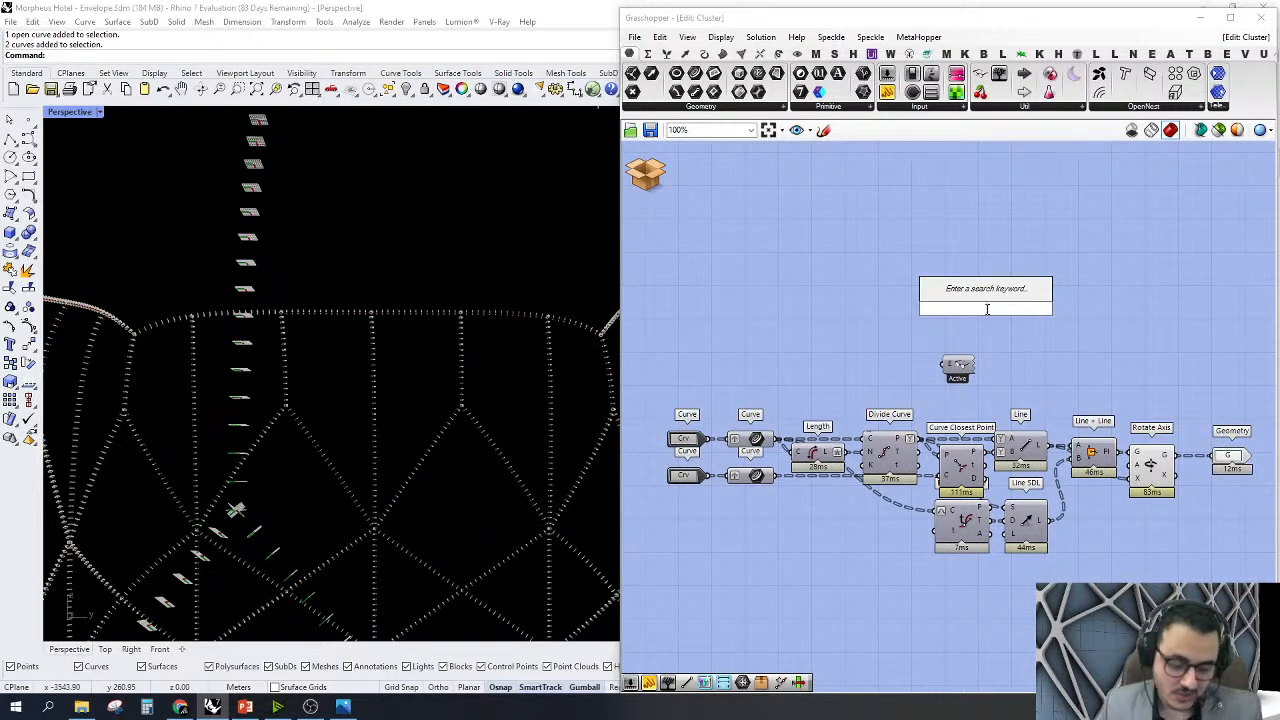
pyautogui.write('b')
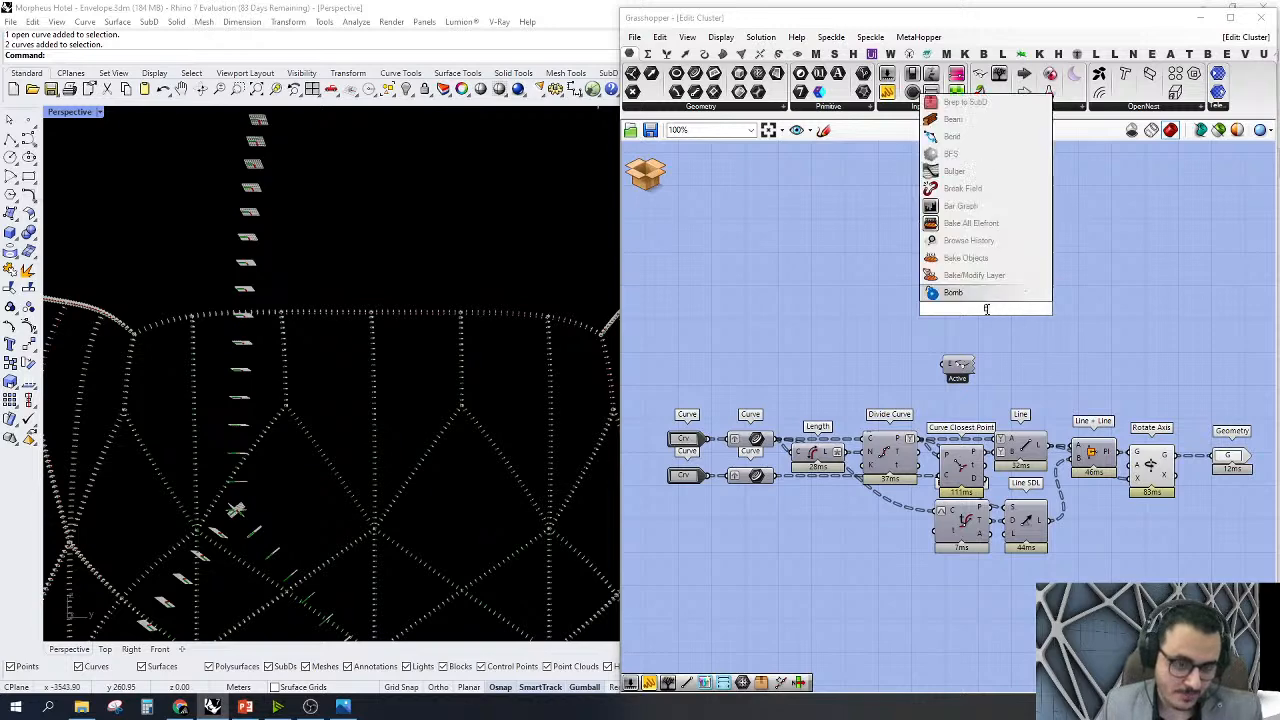
pyautogui.press('BackSpace')
pyautogui.write('fra')
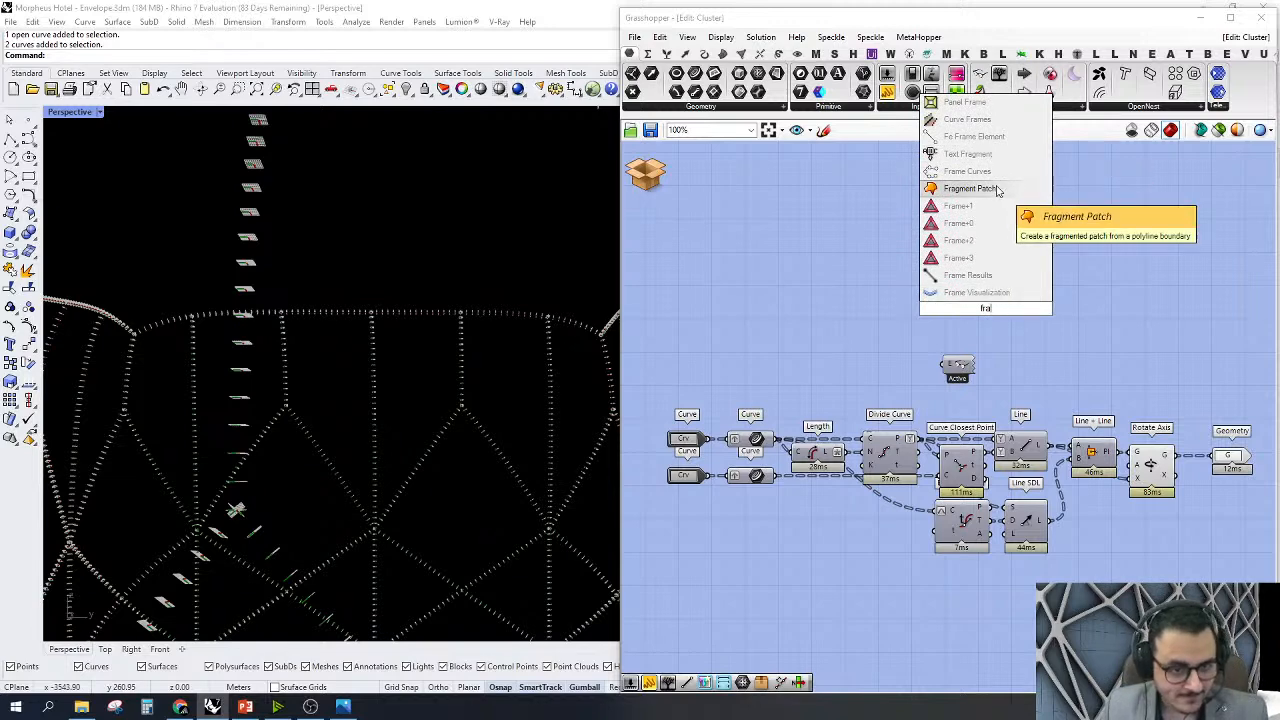
pyautogui.write('pe')
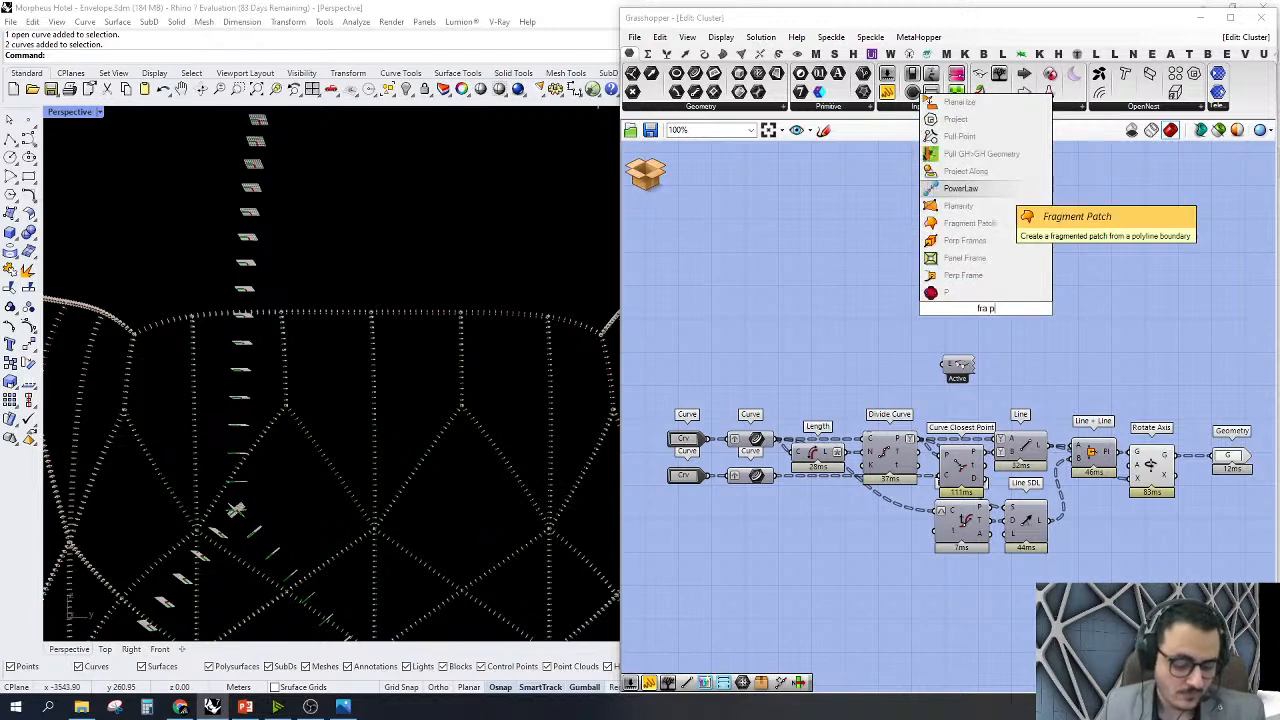
pyautogui.click(980, 277)
pyautogui.moveTo(964, 296); pyautogui.dragTo(768, 438)
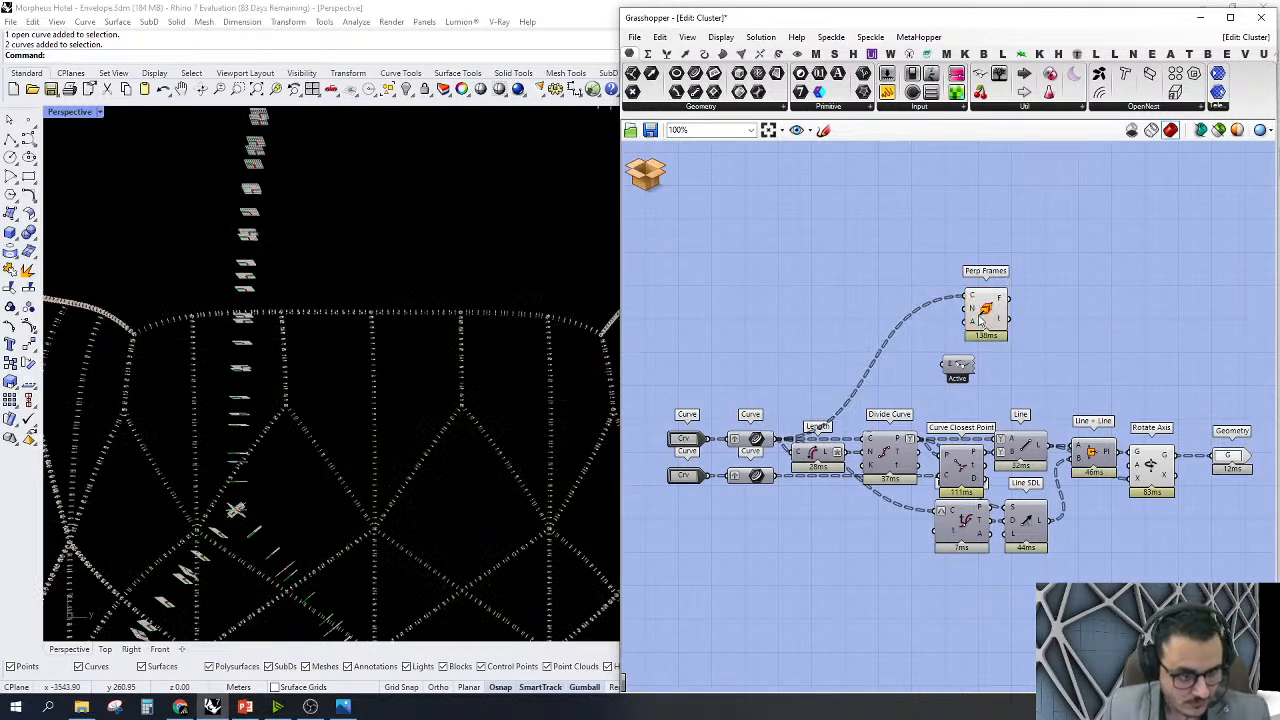
pyautogui.moveTo(982, 310); pyautogui.dragTo(1048, 310)
# Add a Tree Branch Check - multiple component and connect the Perp Frames frames and the Rotate Axis output to its two Data inputs
pyautogui.scroll(-3, 368, 308)
pyautogui.moveTo(368, 308); pyautogui.dragTo(472, 282, button='right')
pyautogui.moveTo(1123, 313); pyautogui.dragTo(1001, 321, button='right')
pyautogui.click(1050, 299)
pyautogui.doubleClick(1050, 299)
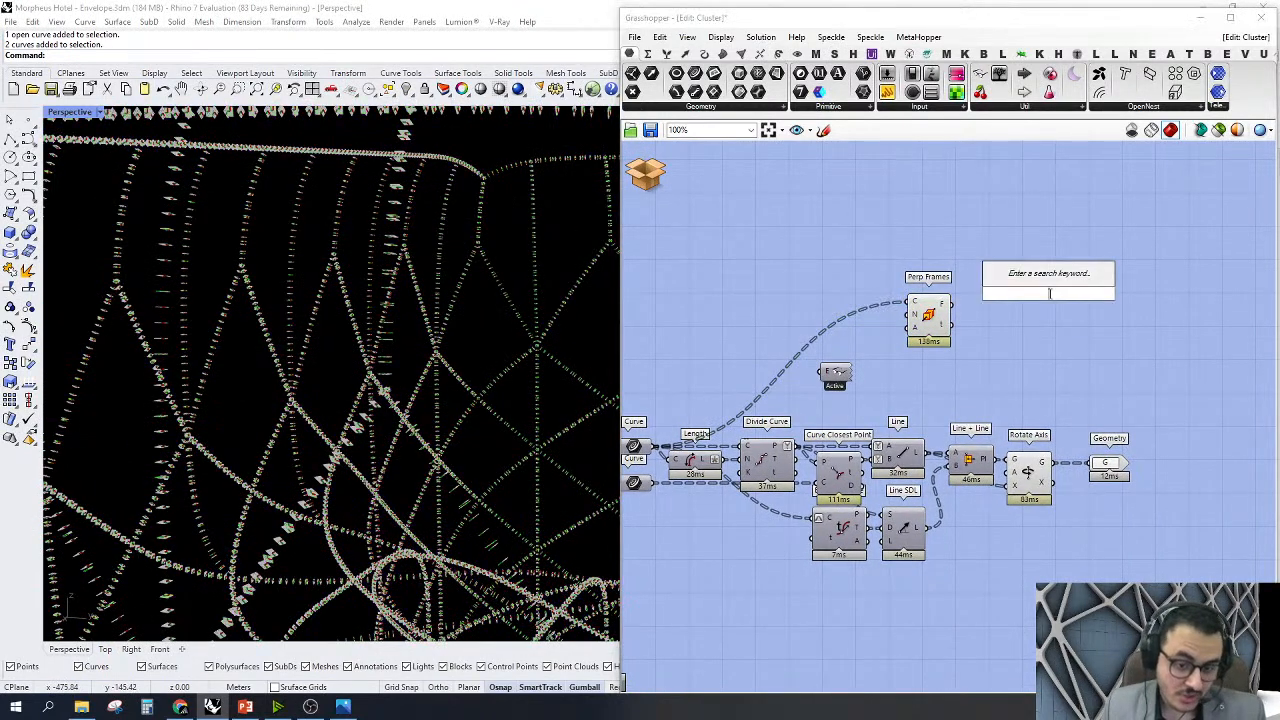
pyautogui.write('tr')
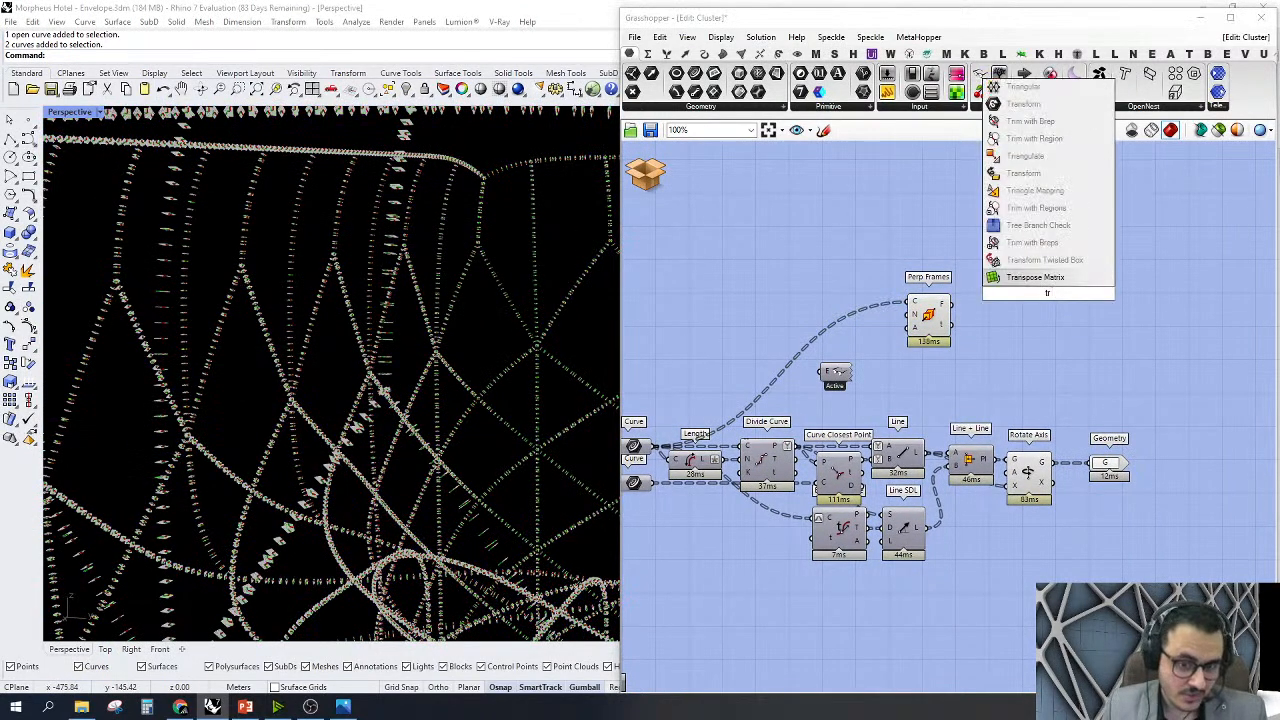
pyautogui.write('ee')
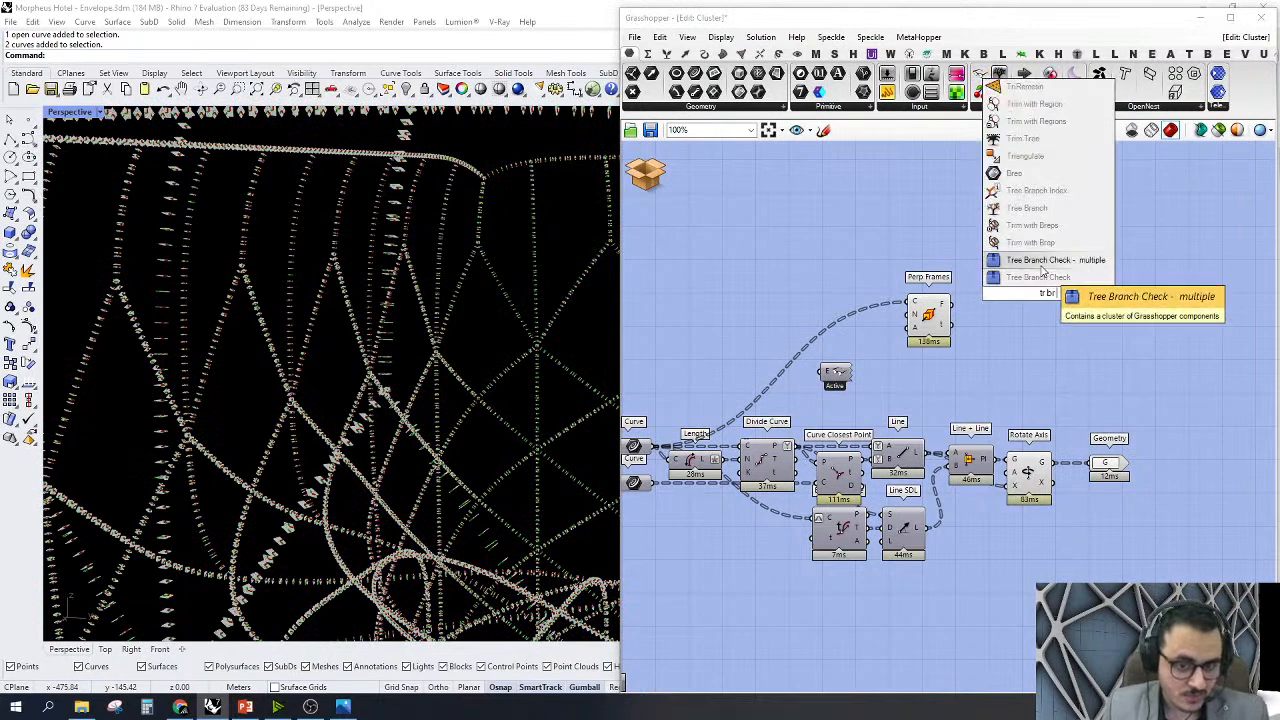
pyautogui.click(1033, 267)
pyautogui.moveTo(1021, 284); pyautogui.dragTo(1088, 462)
pyautogui.moveTo(1062, 294); pyautogui.dragTo(1100, 304)
# Add a number slider set to 453 and connect it to the Num input of Tree Branch Check - multiple
pyautogui.rightClick(996, 207)
pyautogui.click(958, 222)
pyautogui.doubleClick(958, 221)
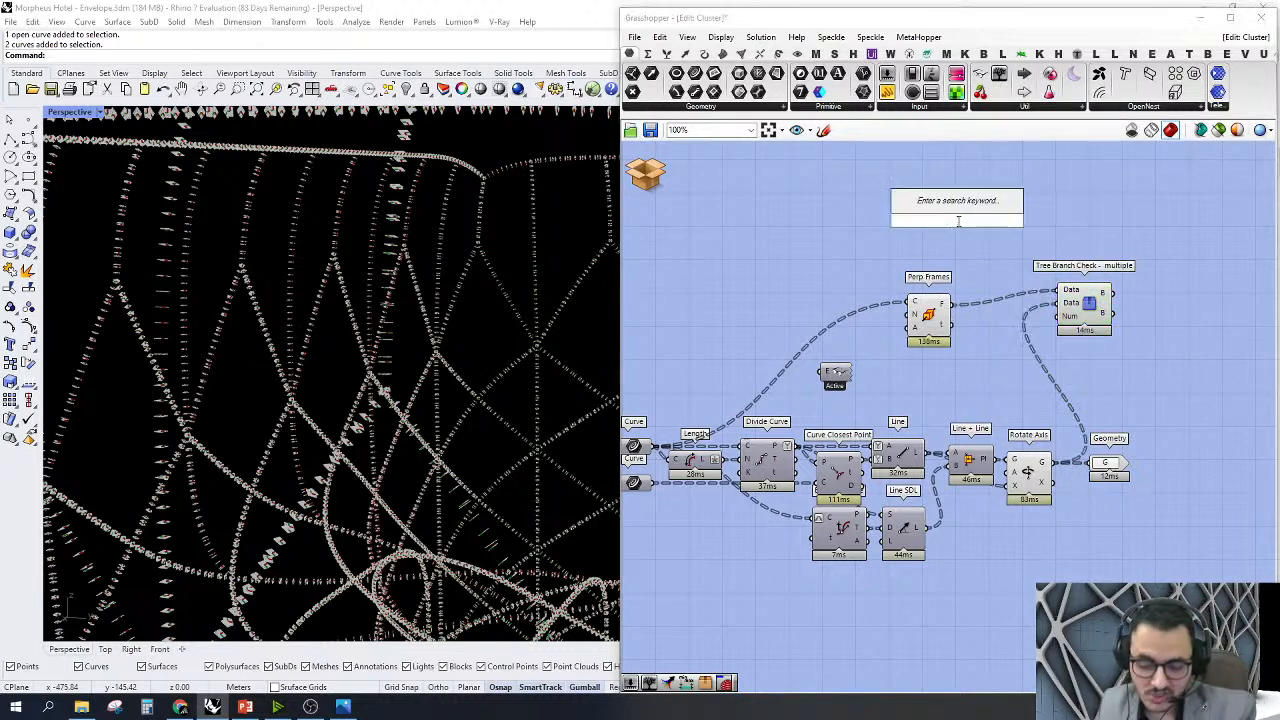
pyautogui.write('4')
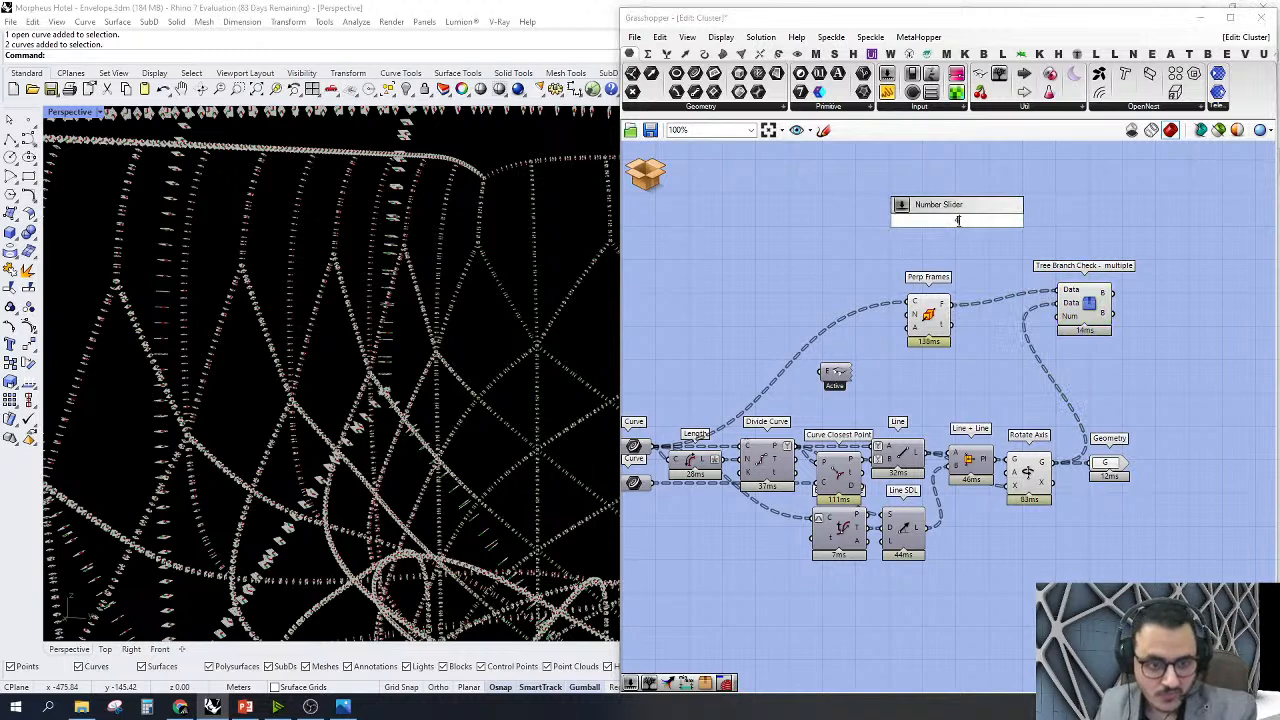
pyautogui.write('53')
pyautogui.press('Return')
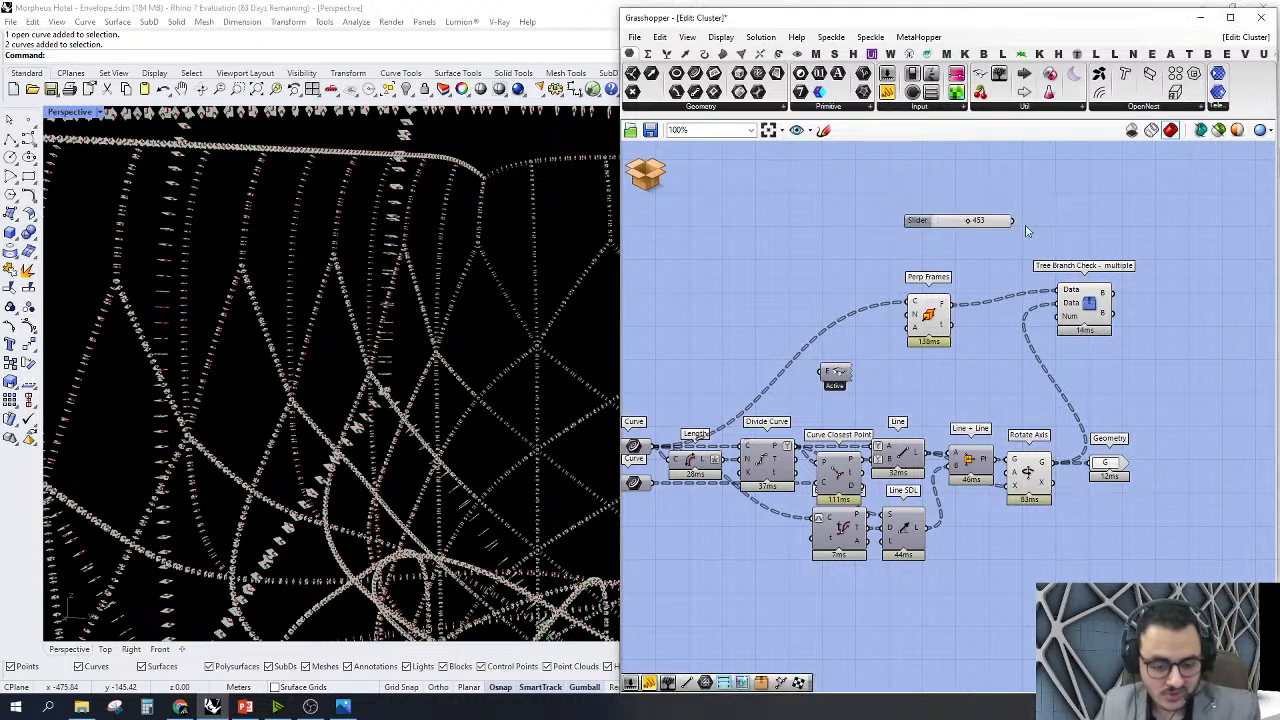
pyautogui.moveTo(1013, 221); pyautogui.dragTo(1058, 316)
# Zoom to the branch check's planes and turn off the previews of the plane-generating components and the branch check
pyautogui.click(1088, 308)
pyautogui.rightClick(1100, 200)
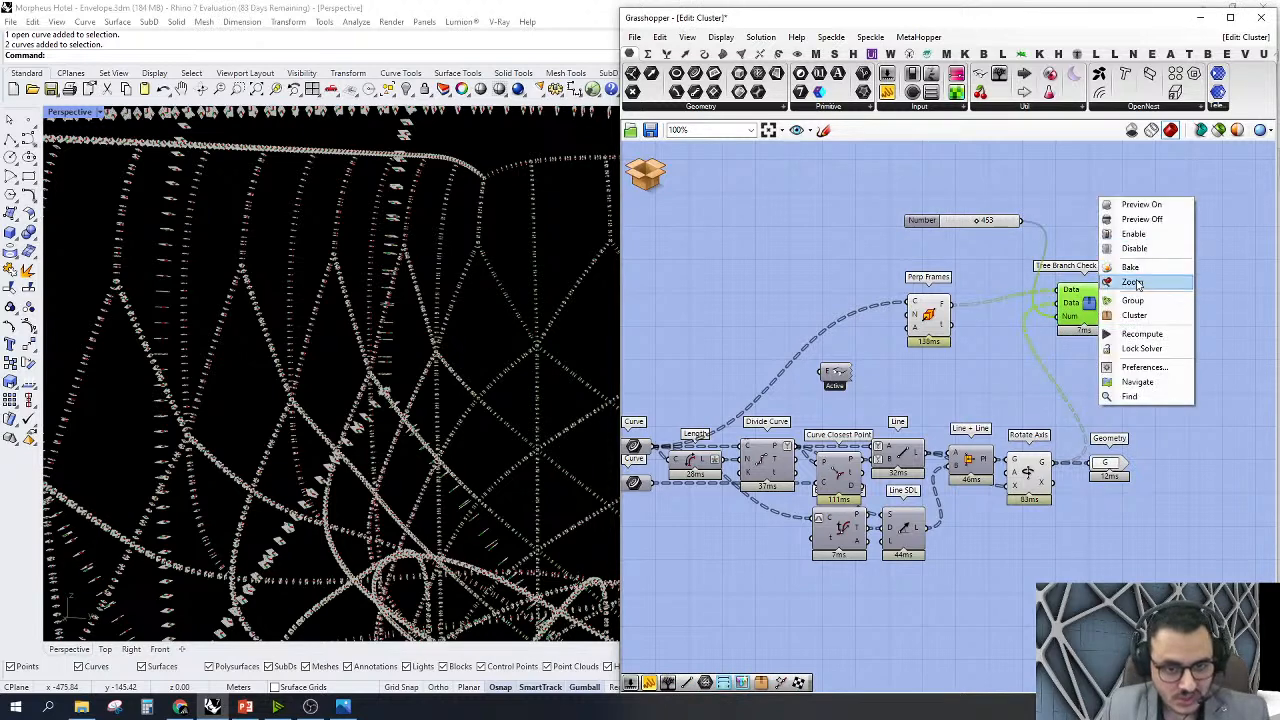
pyautogui.click(1137, 284)
pyautogui.moveTo(1070, 526); pyautogui.dragTo(875, 271)
pyautogui.middleClick(791, 238)
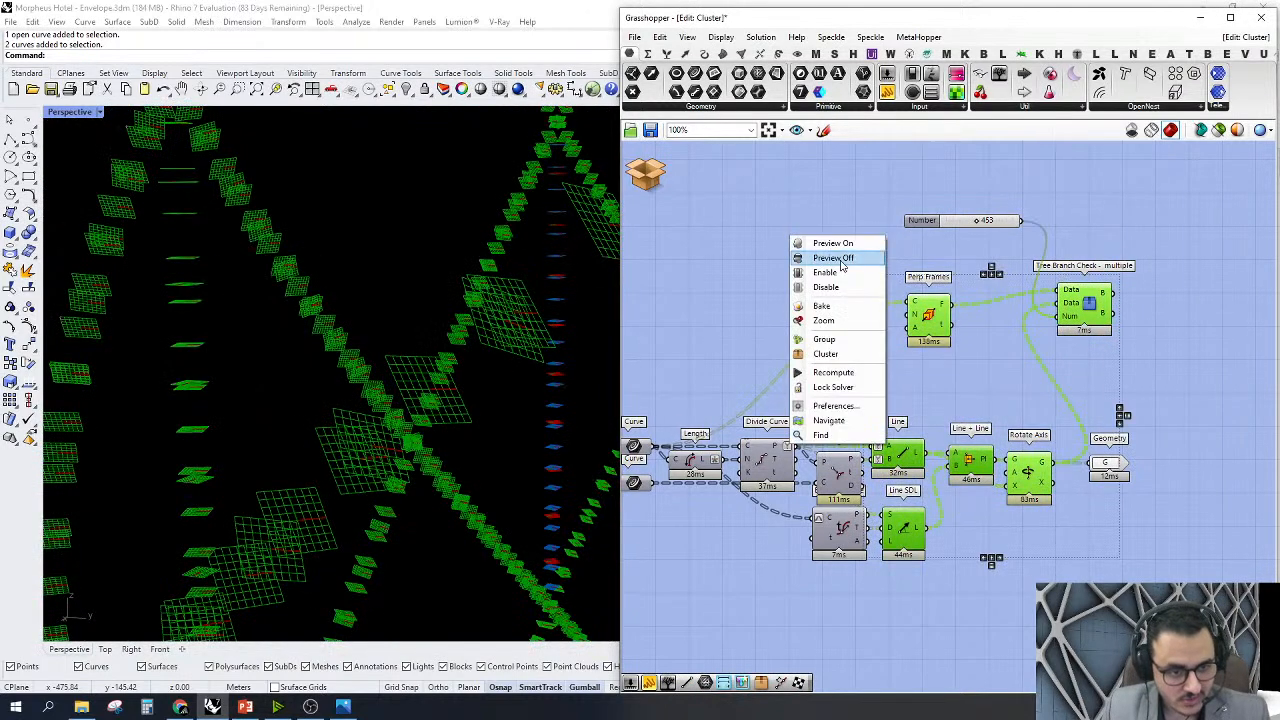
pyautogui.click(841, 259)
# Turn on the preview of Tree Branch Check - multiple alone and inspect the two sets of planes
pyautogui.click(1100, 312)
pyautogui.rightClick(1104, 206)
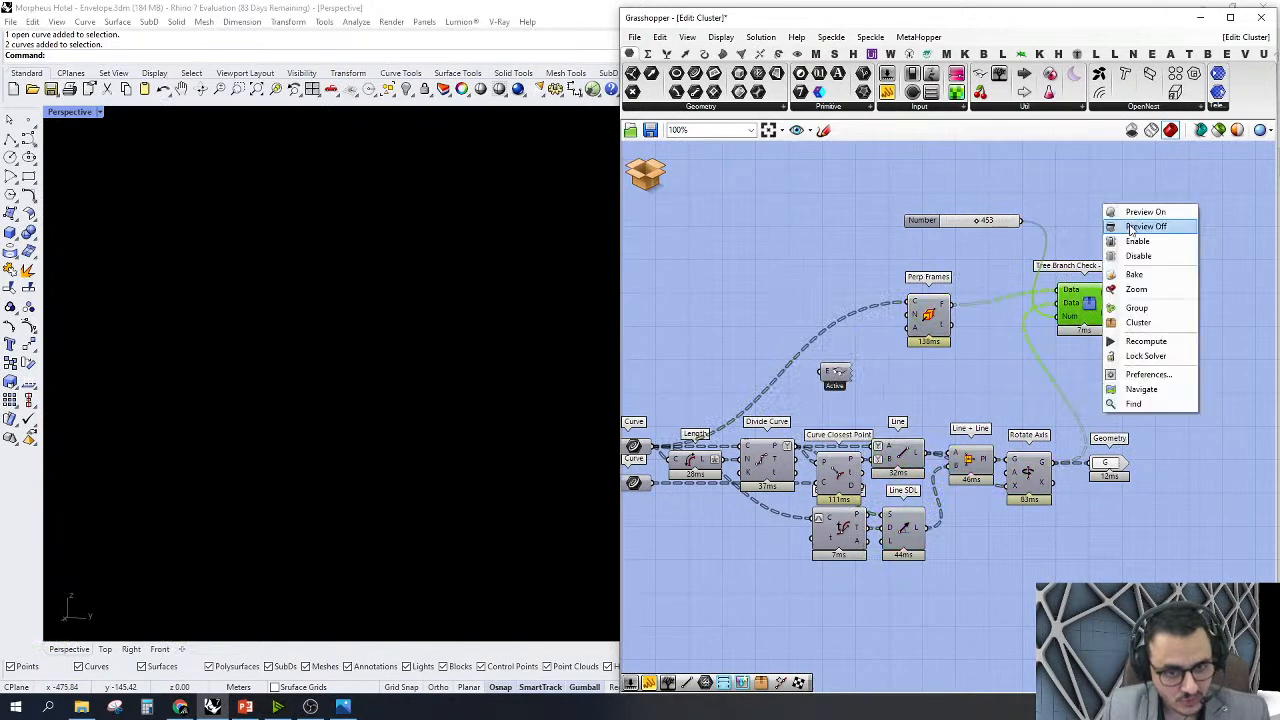
pyautogui.click(1133, 213)
pyautogui.click(1132, 199)
pyautogui.scroll(-8, 481, 257)
pyautogui.moveTo(500, 285)
pyautogui.mouseDown(button='right')
pyautogui.moveTo(429, 331)
pyautogui.moveTo(531, 314)
pyautogui.moveTo(543, 227)
pyautogui.moveTo(512, 294)
pyautogui.mouseUp(button='right')
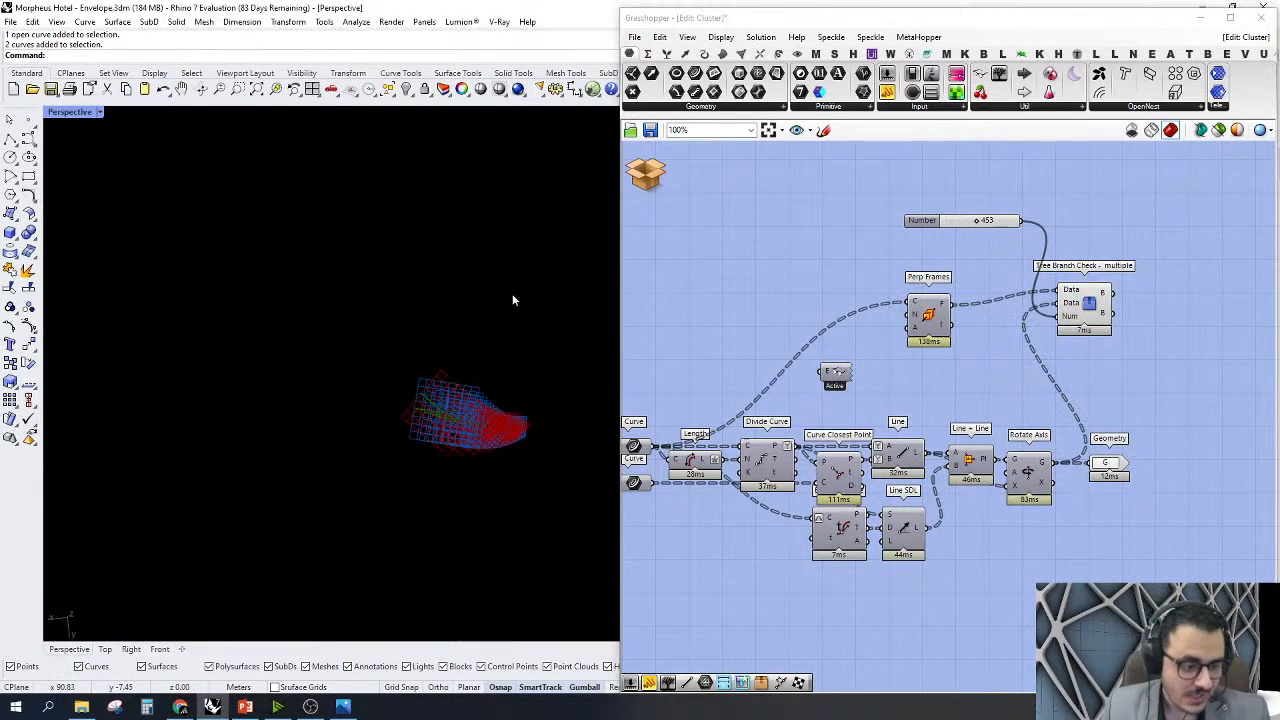
pyautogui.scroll(-4, 930, 318)
pyautogui.scroll(7, 932, 340)
# Turn on the previews of both input Curve parameters to view the planes against the curves
pyautogui.moveTo(890, 339); pyautogui.dragTo(873, 441)
pyautogui.rightClick(872, 240)
pyautogui.click(899, 246)
pyautogui.click(900, 231)
pyautogui.moveTo(423, 247); pyautogui.dragTo(520, 340, button='right')
pyautogui.scroll(-3, 812, 316)
pyautogui.scroll(-1, 812, 314)
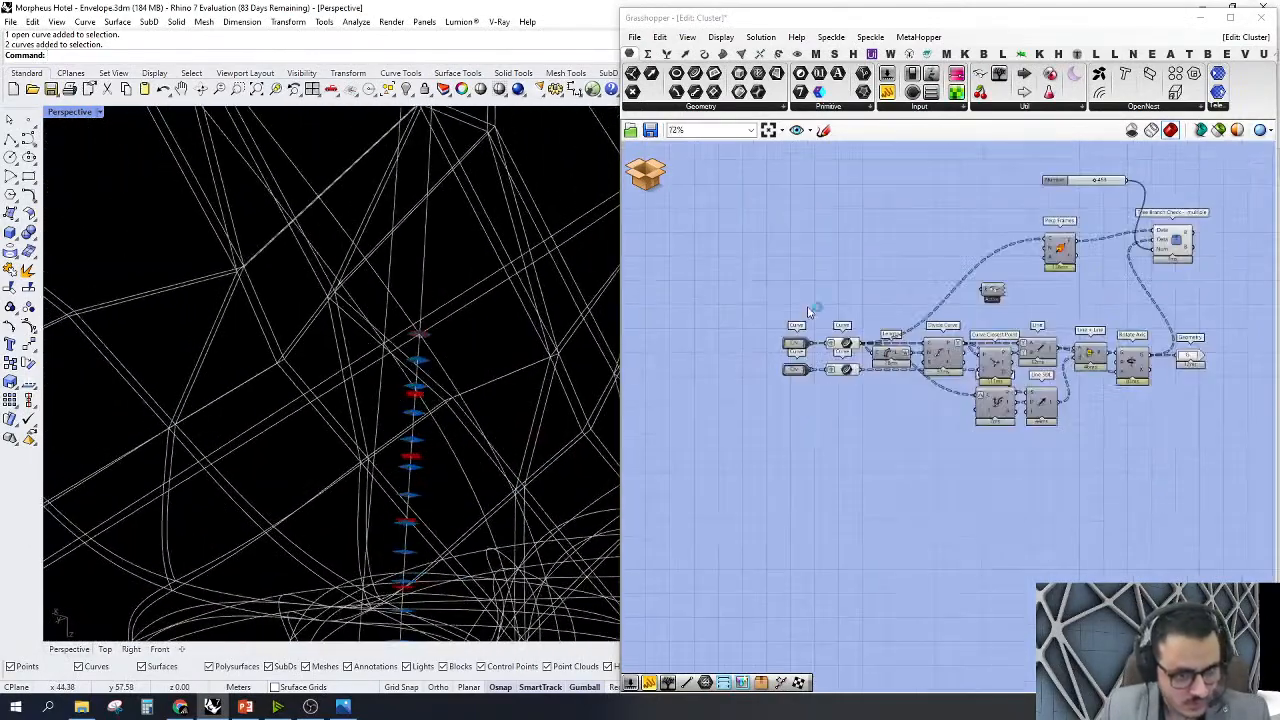
# Zoom to the branch check's planes and compare the orientation of both plane sets along the curve up to the junction
pyautogui.click(1183, 242)
pyautogui.middleClick(1179, 162)
pyautogui.click(1217, 244)
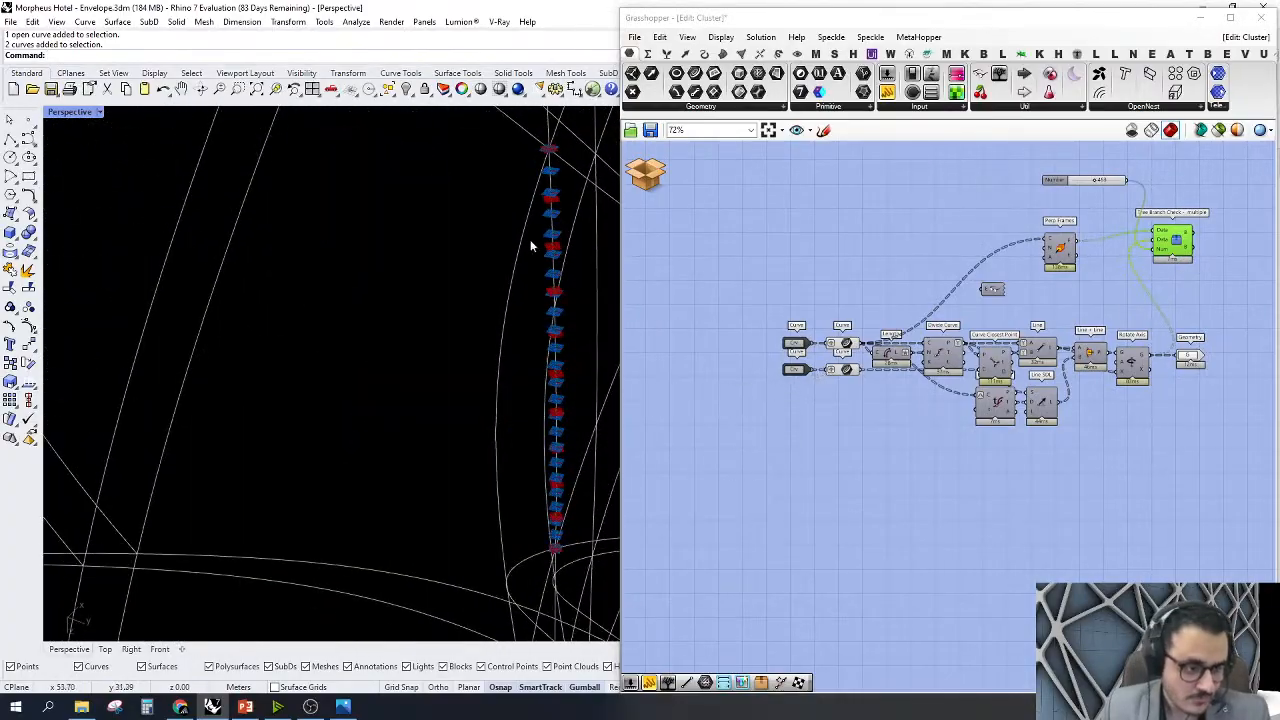
pyautogui.scroll(6, 554, 171)
pyautogui.scroll(-5, 395, 203)
pyautogui.moveTo(419, 259); pyautogui.dragTo(470, 306, button='right')
pyautogui.scroll(8, 393, 218)
pyautogui.scroll(-4, 376, 270)
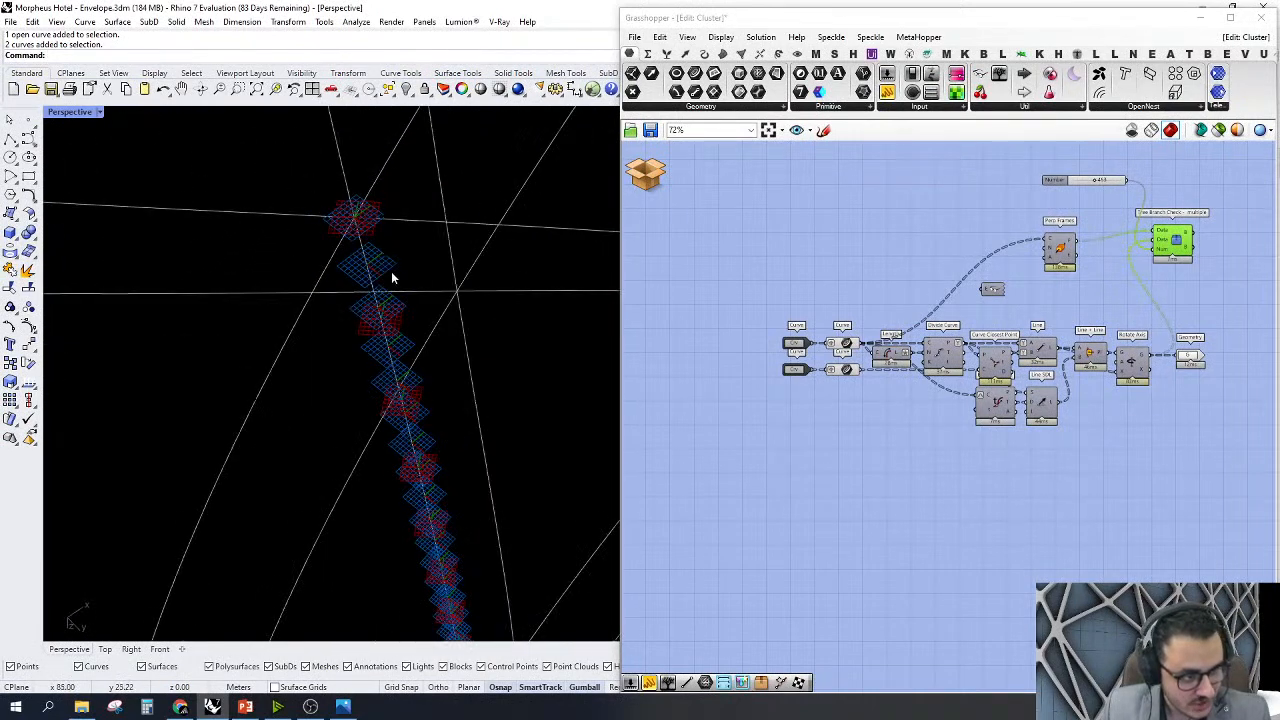
pyautogui.scroll(5, 1090, 235)
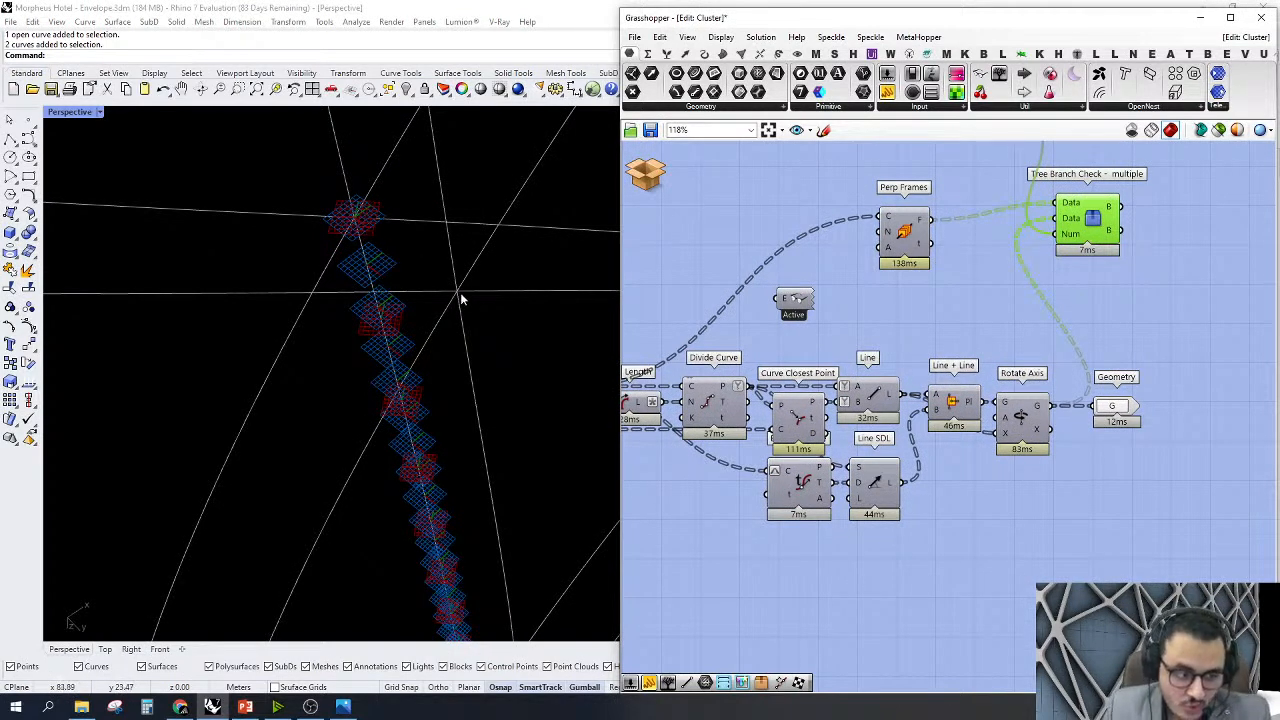
pyautogui.scroll(5, 363, 220)
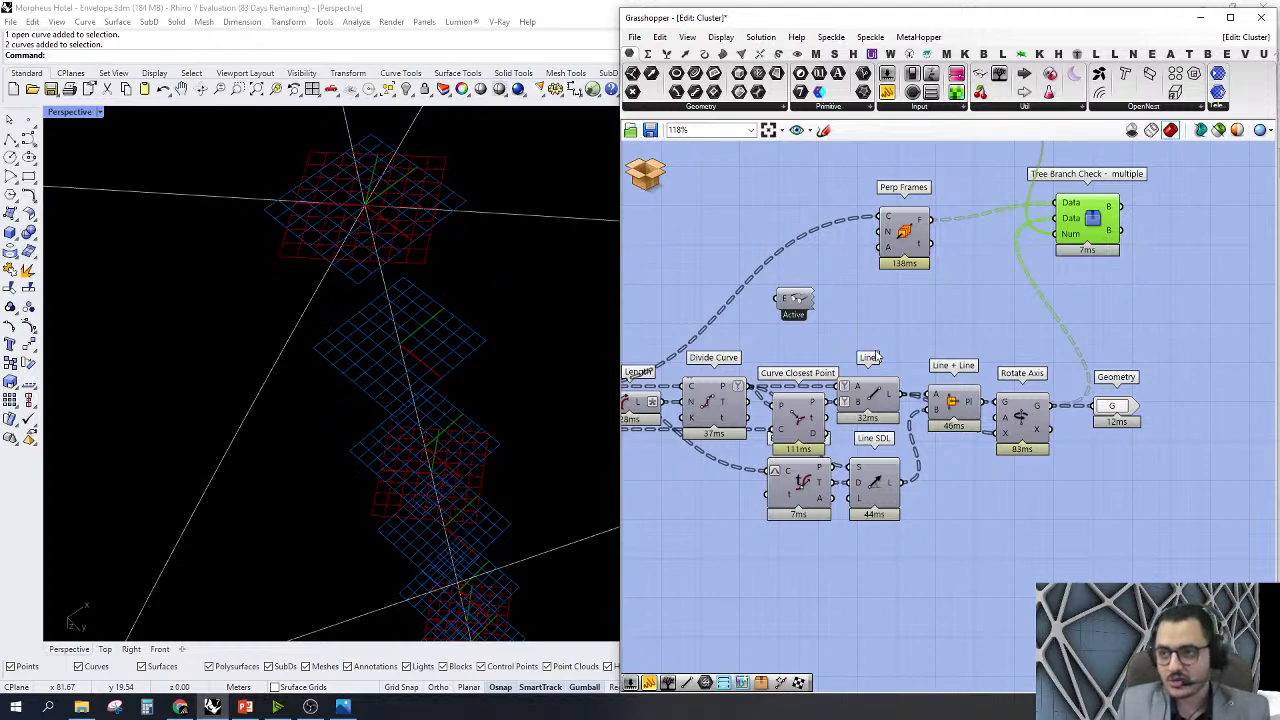
# Delete the Perp Frames, Tree Branch Check and 453 slider, and close the cluster to return to the parent definition
pyautogui.moveTo(1150, 310); pyautogui.dragTo(842, 142)
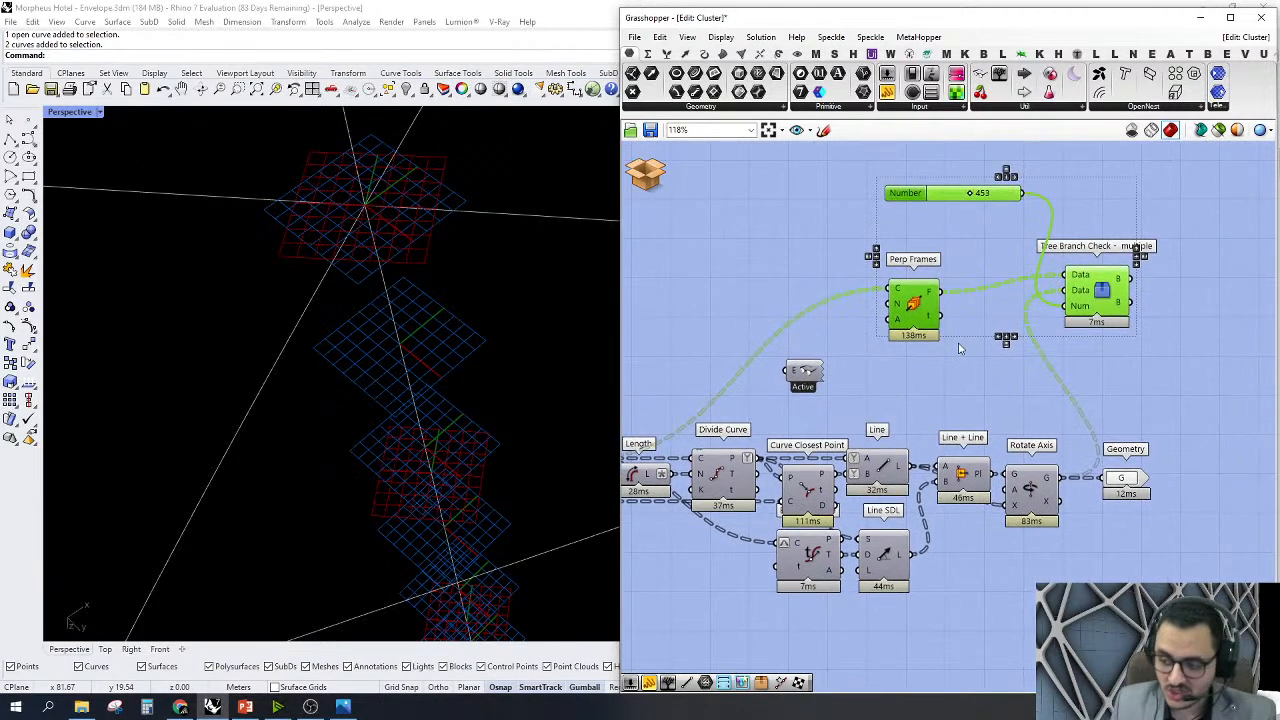
pyautogui.press('Delete')
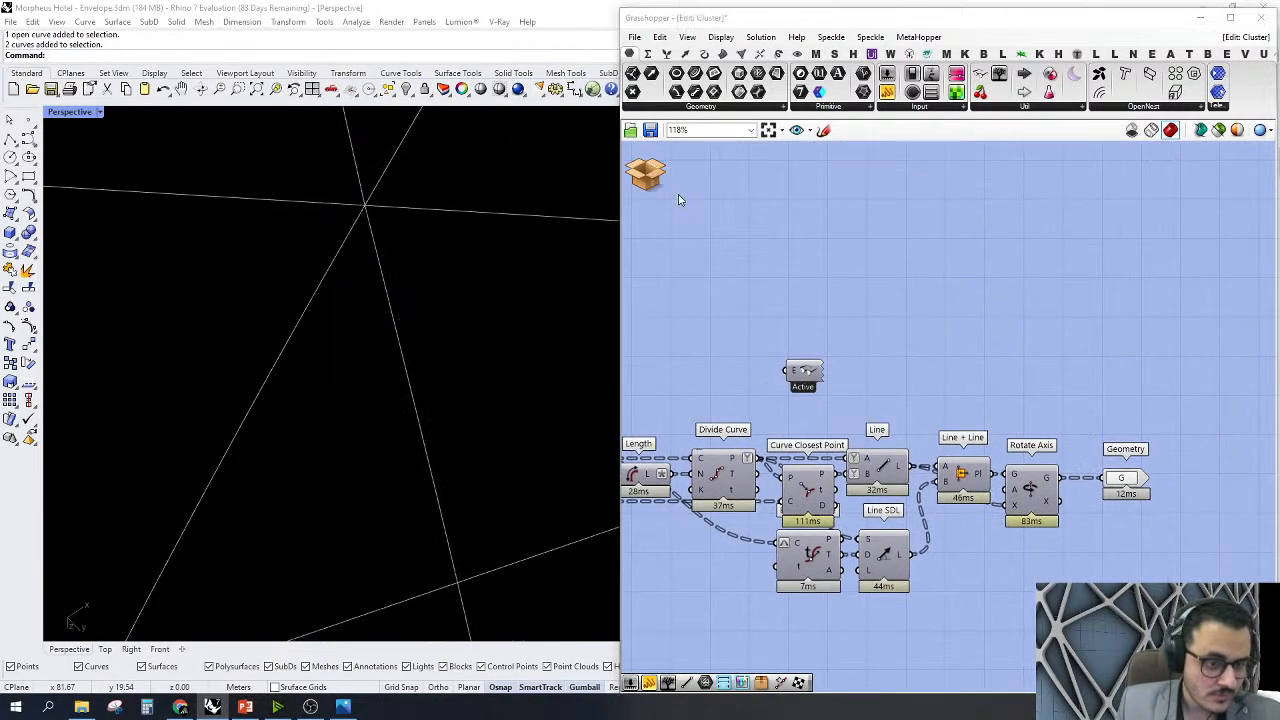
pyautogui.click(645, 173)
pyautogui.click(941, 398)
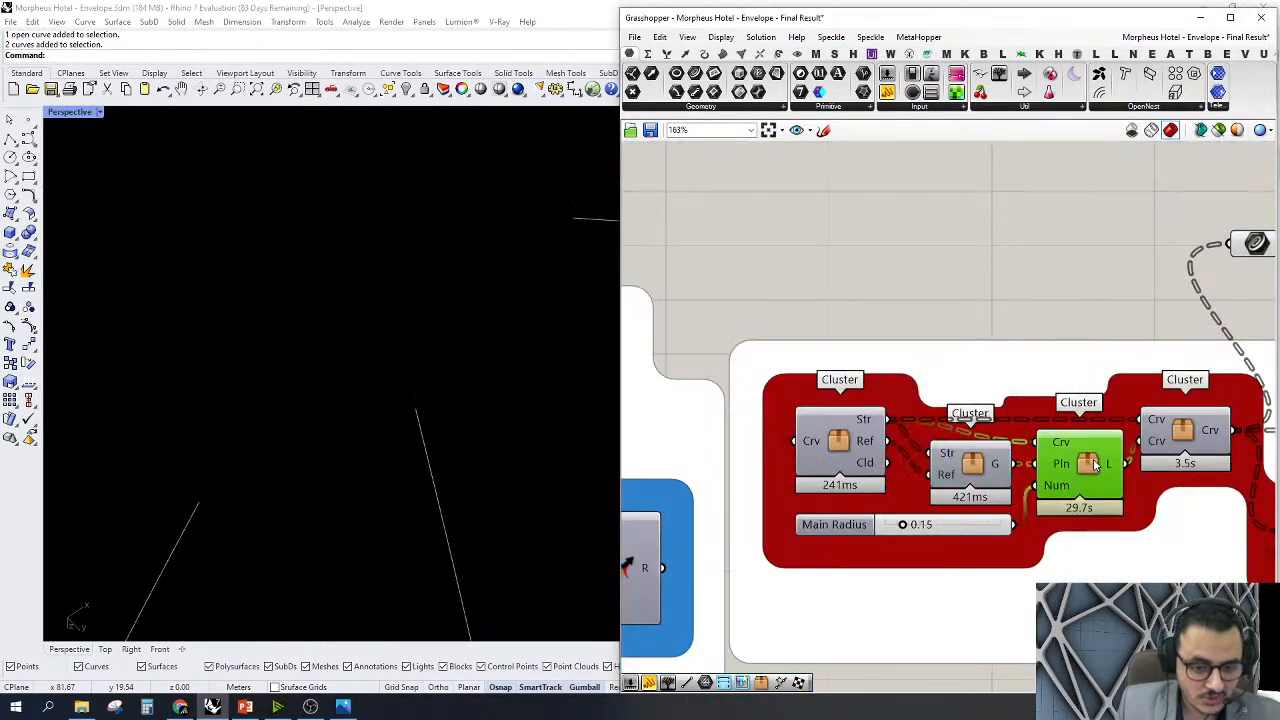
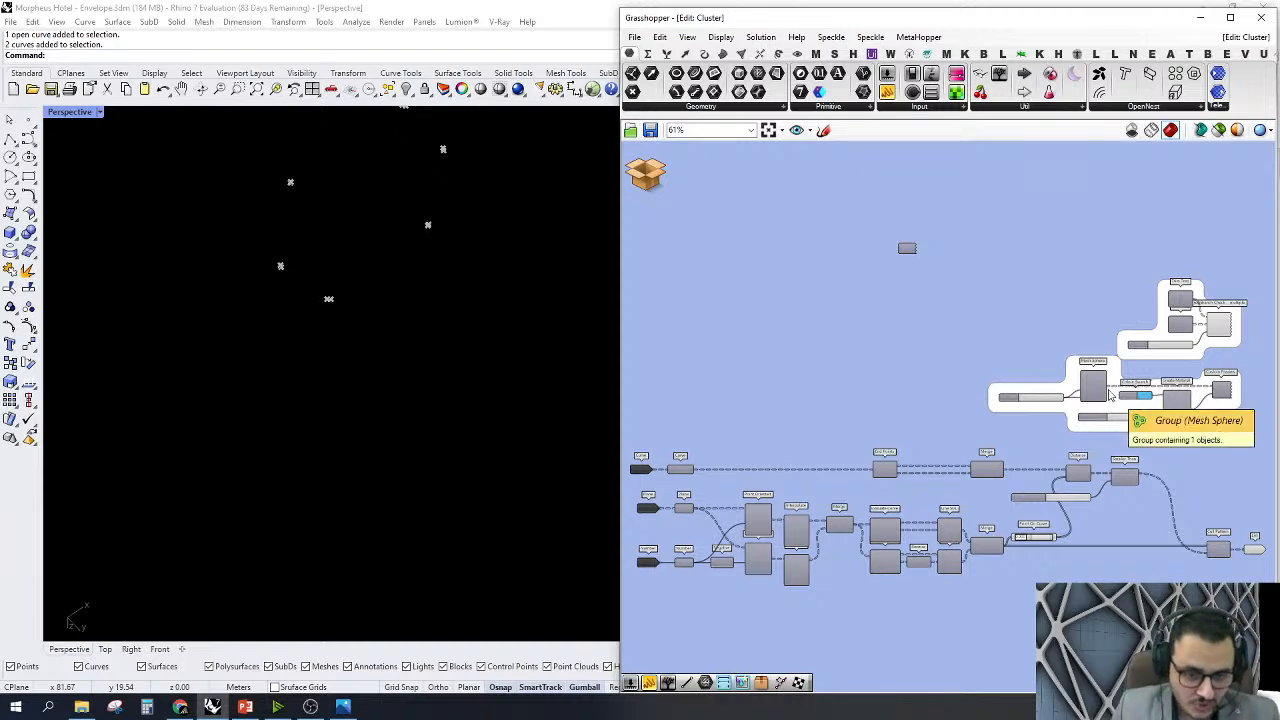
# Attach a Param Viewer to the Curve parameter of the offset-curve cluster and check its branch structure
pyautogui.scroll(-3, 1031, 413)
pyautogui.scroll(5, 1063, 418)
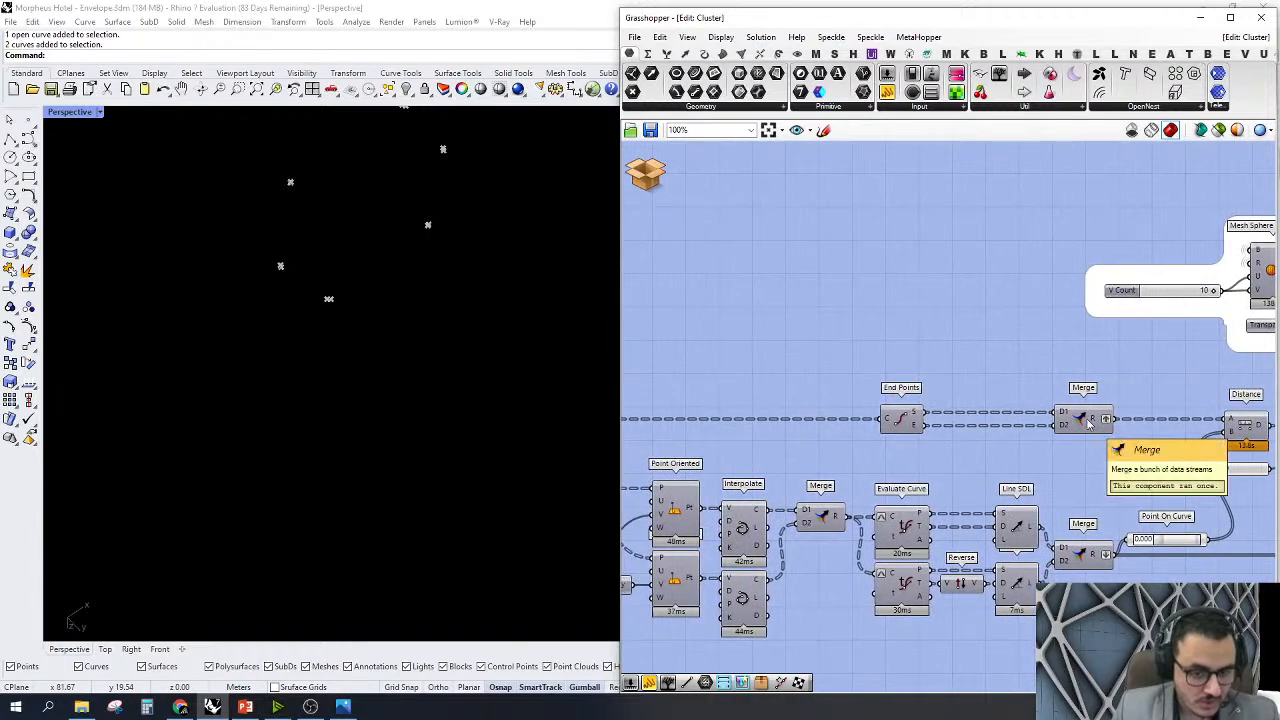
pyautogui.moveTo(874, 274); pyautogui.dragTo(1027, 329, button='right')
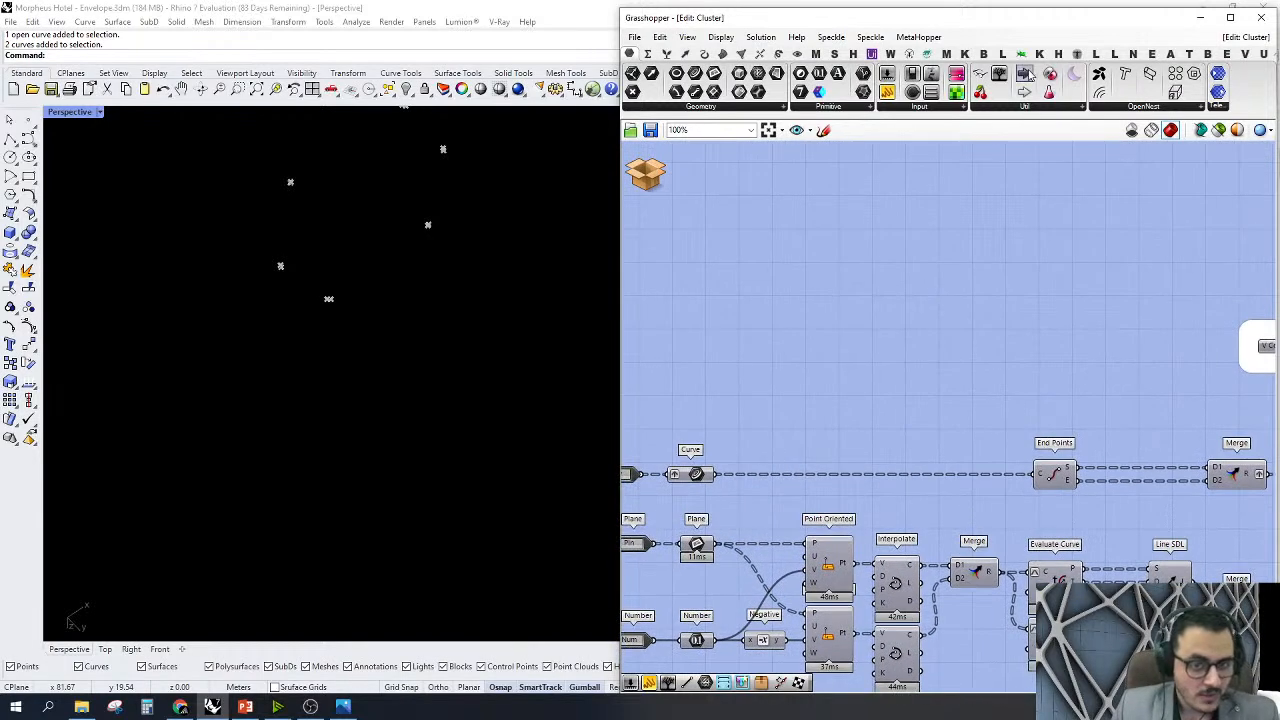
pyautogui.moveTo(1024, 74); pyautogui.dragTo(709, 474)
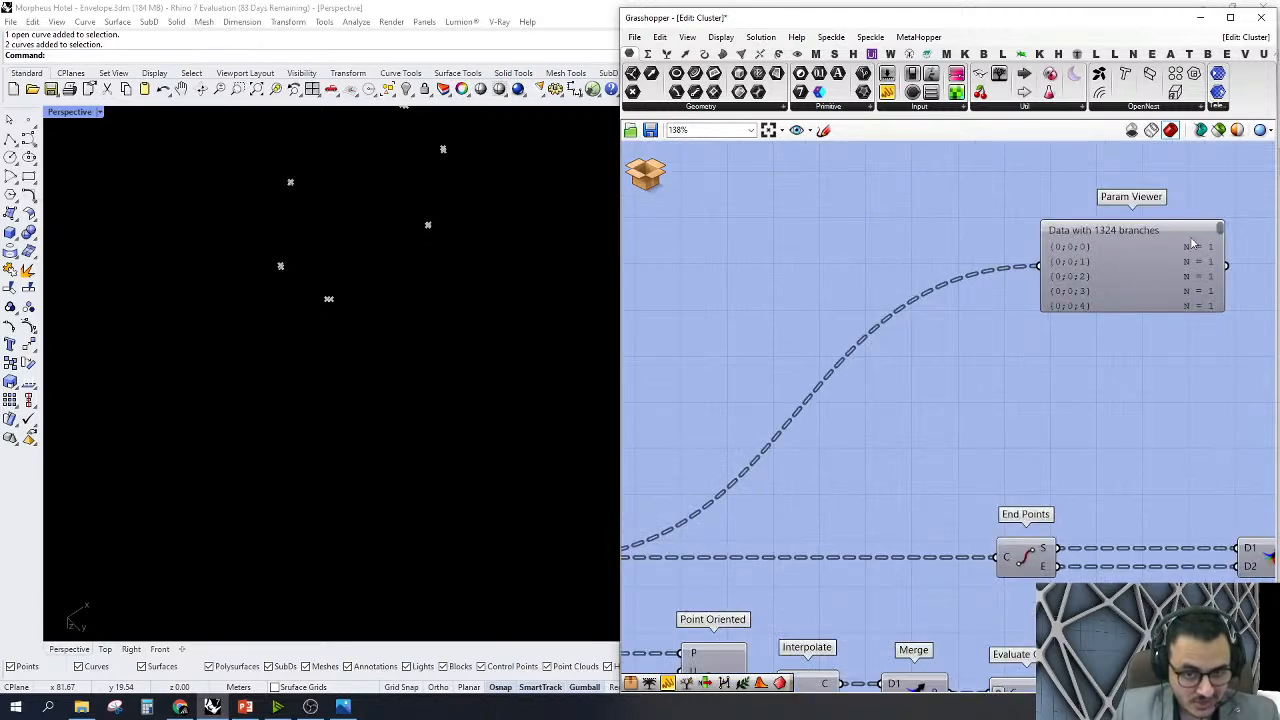
pyautogui.scroll(-2, 1100, 420)
pyautogui.scroll(2, 1045, 480)
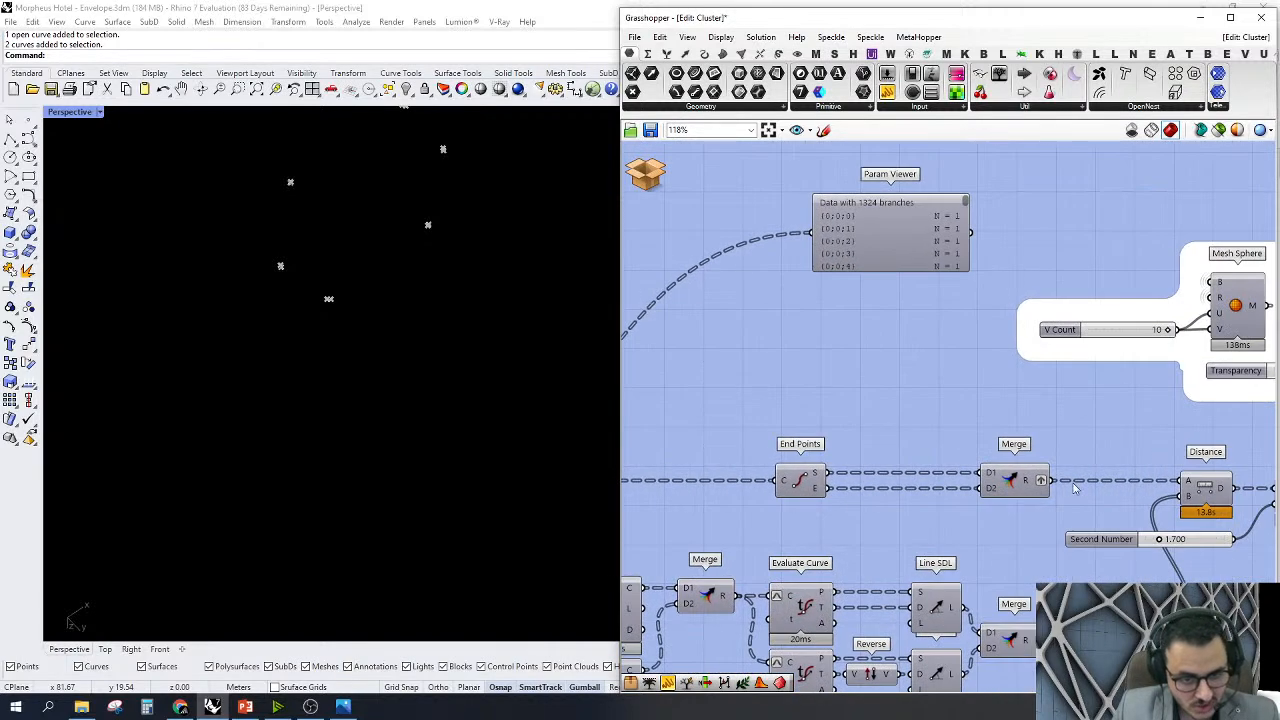
# Duplicate the End Points Merge, remove the copy's output graft, connect it to the Param Viewer and check the items per branch
pyautogui.click(1016, 488)
pyautogui.keyDown('alt'); pyautogui.moveTo(1045, 481); pyautogui.dragTo(812, 233); pyautogui.keyUp('alt')
pyautogui.rightClick(857, 345)
pyautogui.click(895, 410)
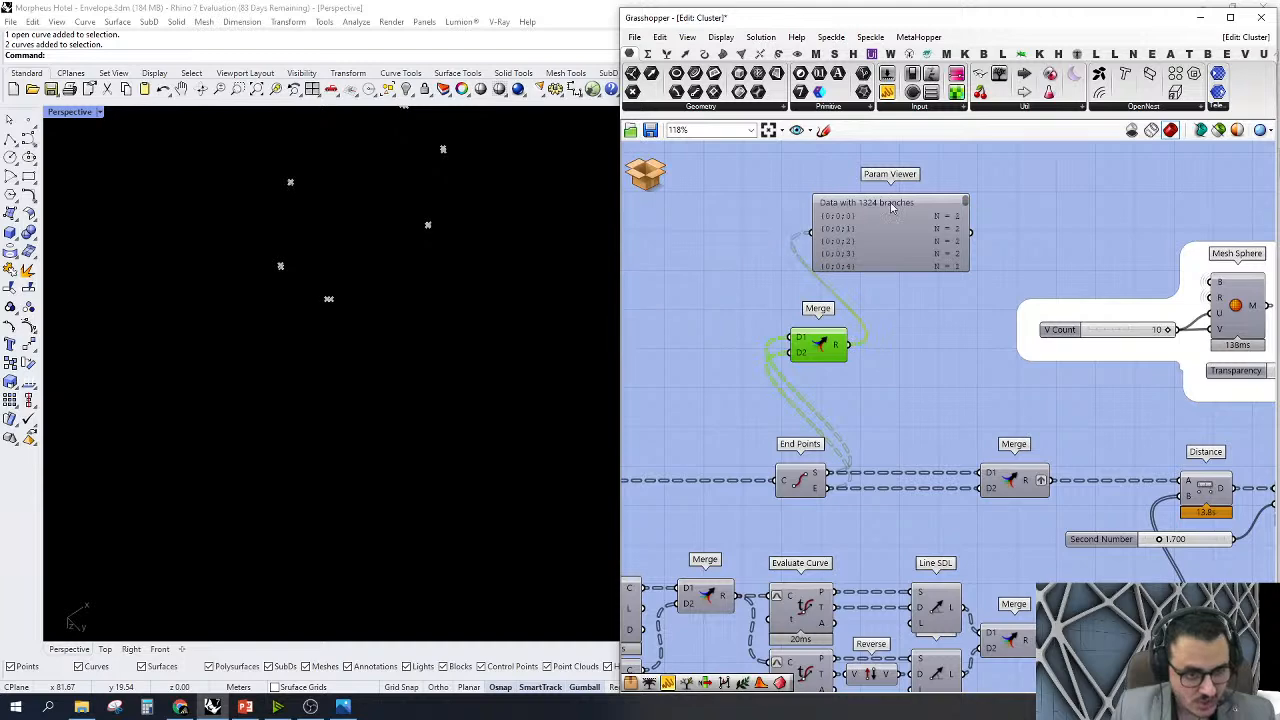
pyautogui.scroll(3, 891, 205)
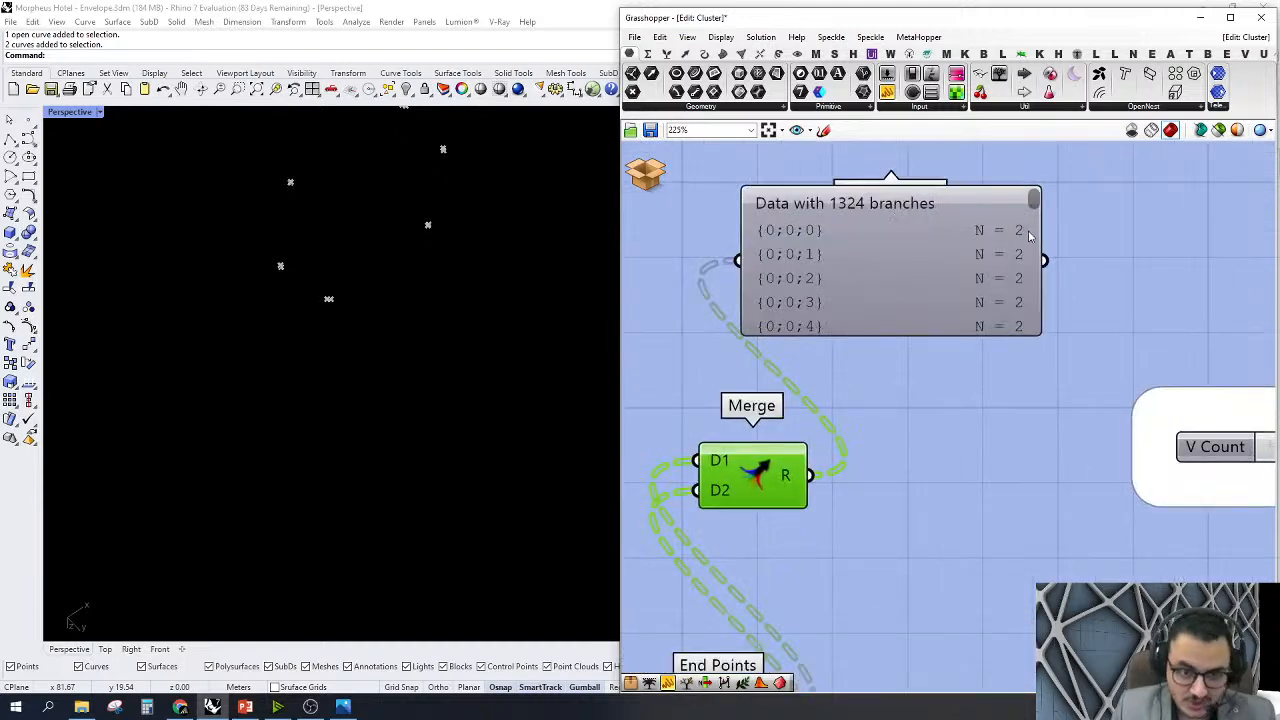
pyautogui.scroll(-3, 1030, 235)
# Delete the Param Viewer and the duplicated Merge above the End Points component
pyautogui.moveTo(965, 255); pyautogui.dragTo(730, 176)
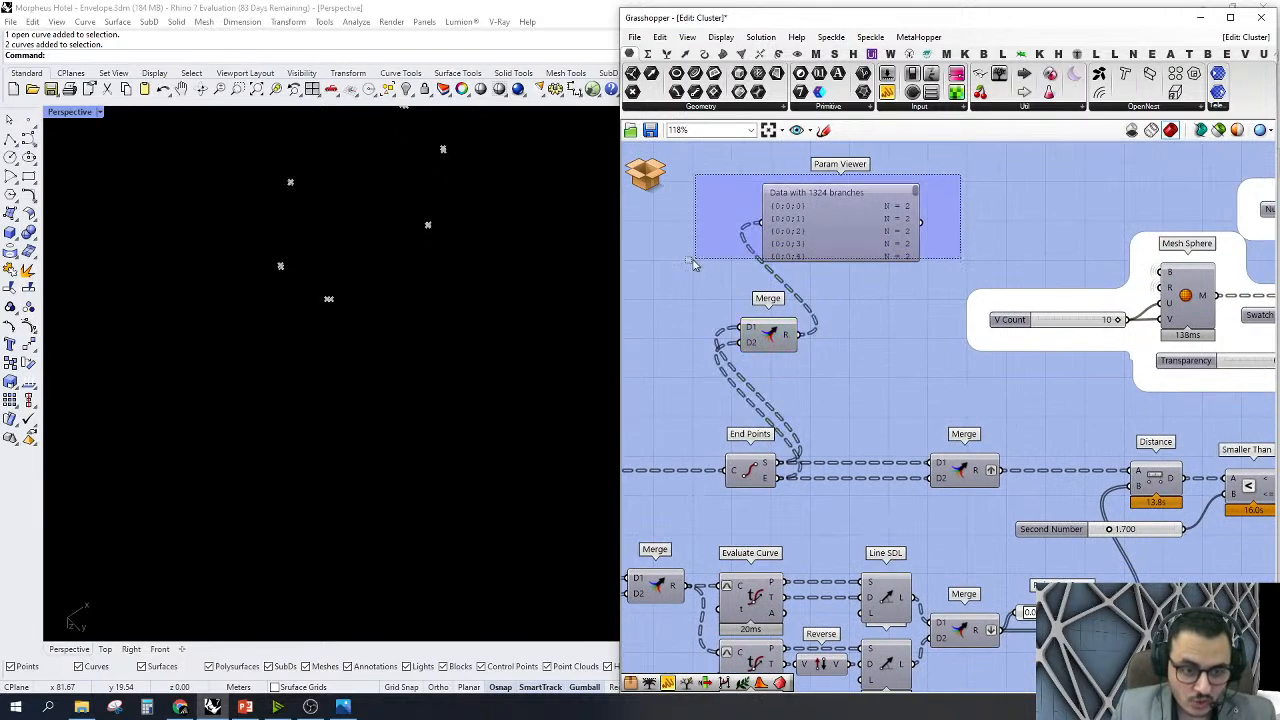
pyautogui.keyDown('shift'); pyautogui.moveTo(856, 396); pyautogui.dragTo(700, 305); pyautogui.keyUp('shift')
pyautogui.moveTo(816, 254); pyautogui.dragTo(702, 154, button='right')
# Turn on the preview of the Merge that collects the Line SDL outputs and inspect its tangent lines at one junction
pyautogui.moveTo(857, 537); pyautogui.dragTo(968, 502, button='right')
pyautogui.rightClick(968, 503)
pyautogui.click(992, 517)
pyautogui.moveTo(970, 546); pyautogui.dragTo(1062, 532, button='right')
pyautogui.scroll(-5, 370, 413)
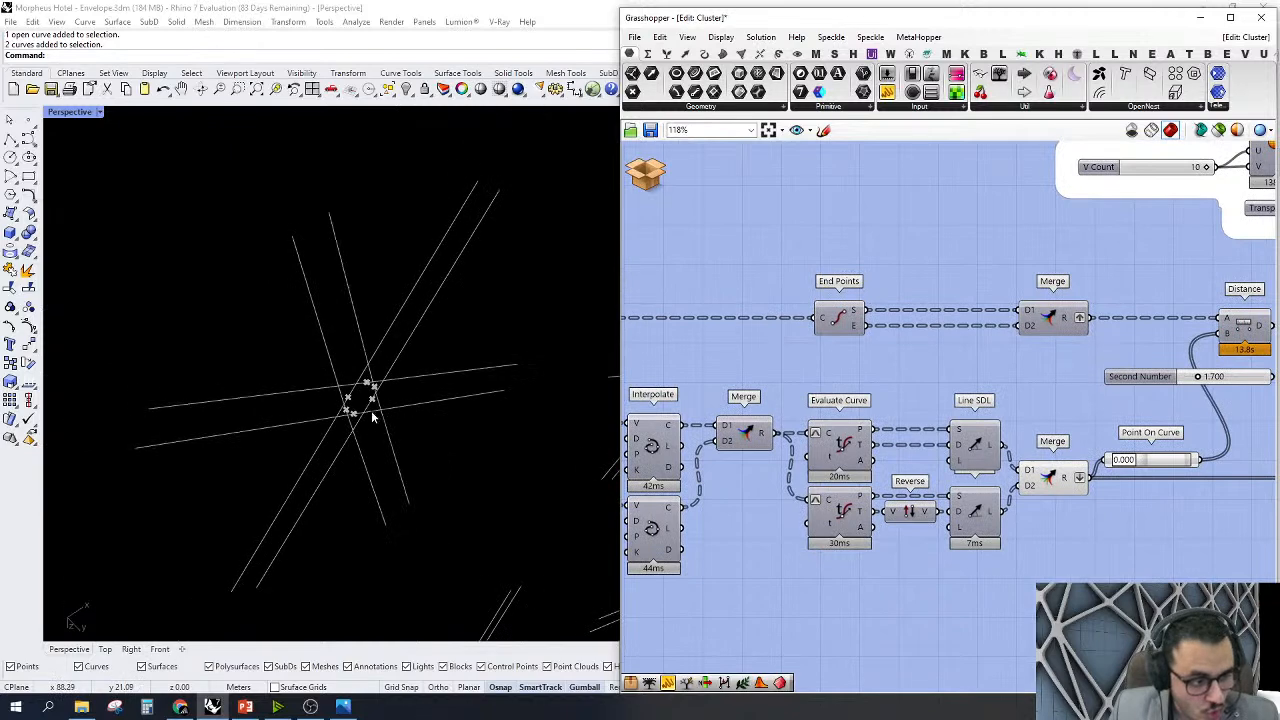
pyautogui.scroll(5, 436, 360)
pyautogui.moveTo(436, 360); pyautogui.dragTo(470, 300, button='right')
pyautogui.moveTo(980, 582); pyautogui.dragTo(816, 543, button='right')
pyautogui.moveTo(842, 558); pyautogui.dragTo(773, 324)
pyautogui.rightClick(795, 307)
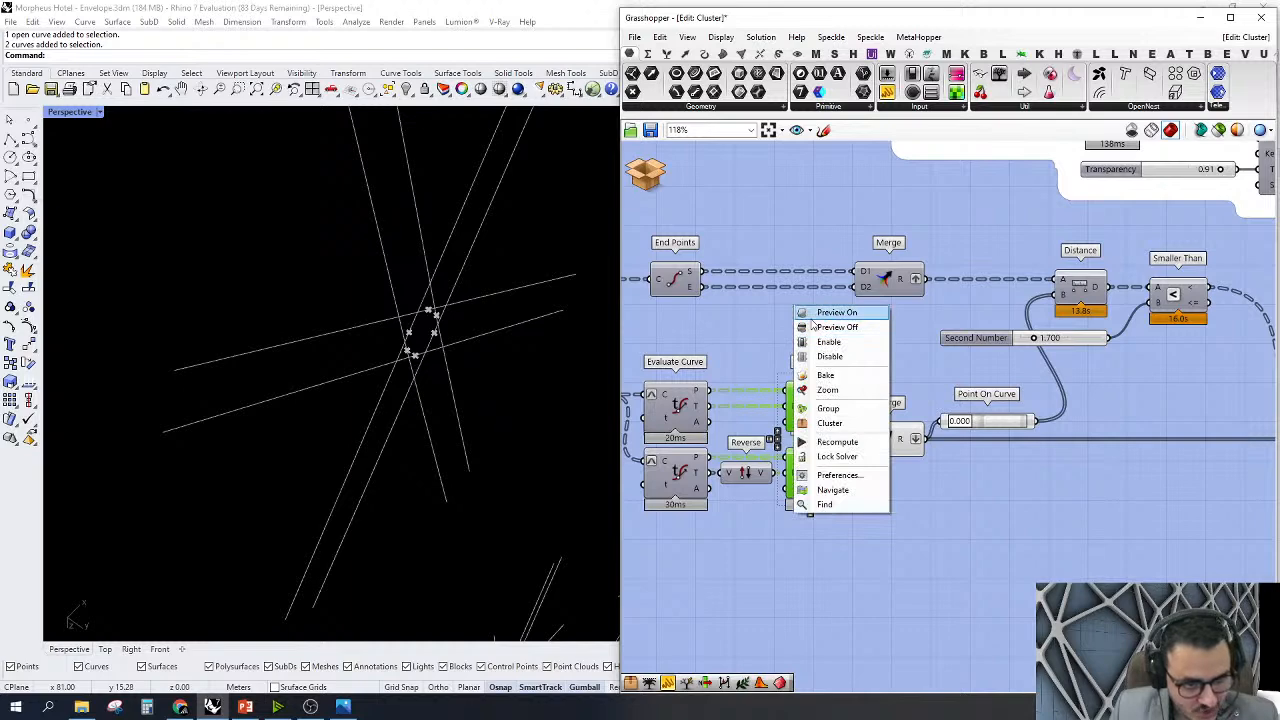
pyautogui.click(815, 316)
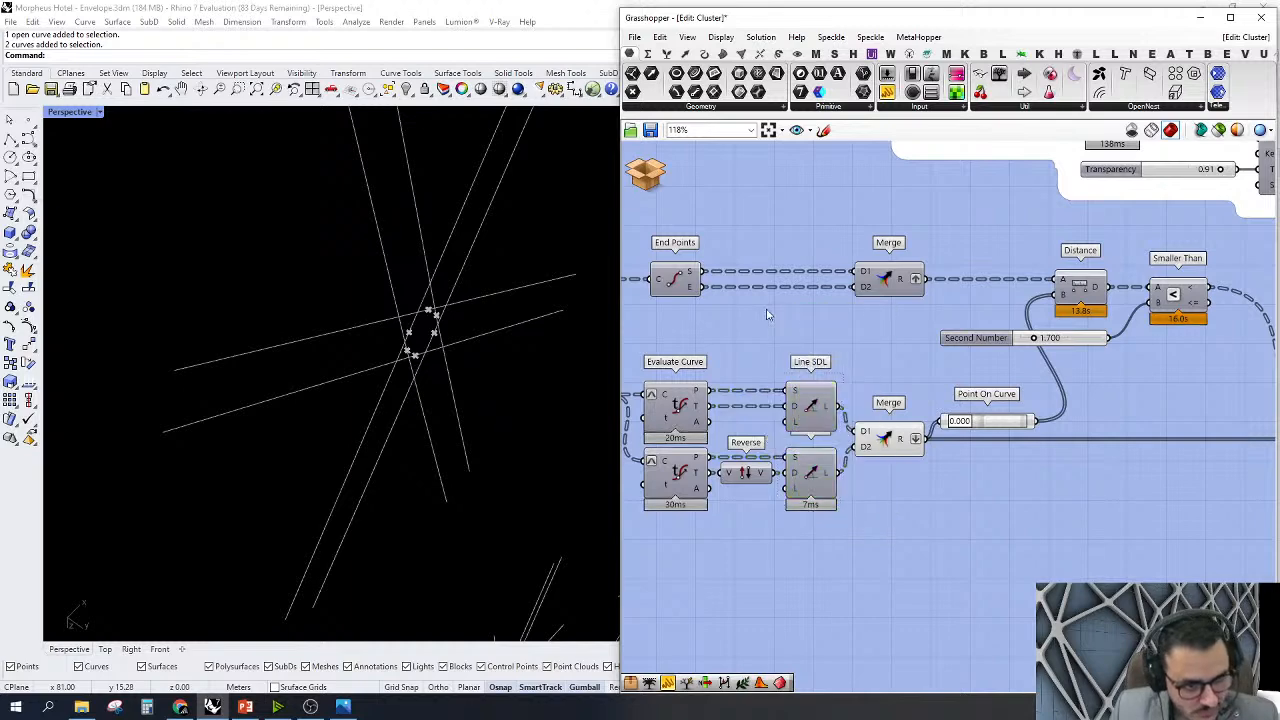
# Select the Merge of tangent lines and examine how its lines spread over the tower's junctions
pyautogui.moveTo(945, 395); pyautogui.dragTo(852, 380, button='right')
pyautogui.click(796, 440)
pyautogui.scroll(-5, 270, 368)
pyautogui.scroll(-5, 209, 331)
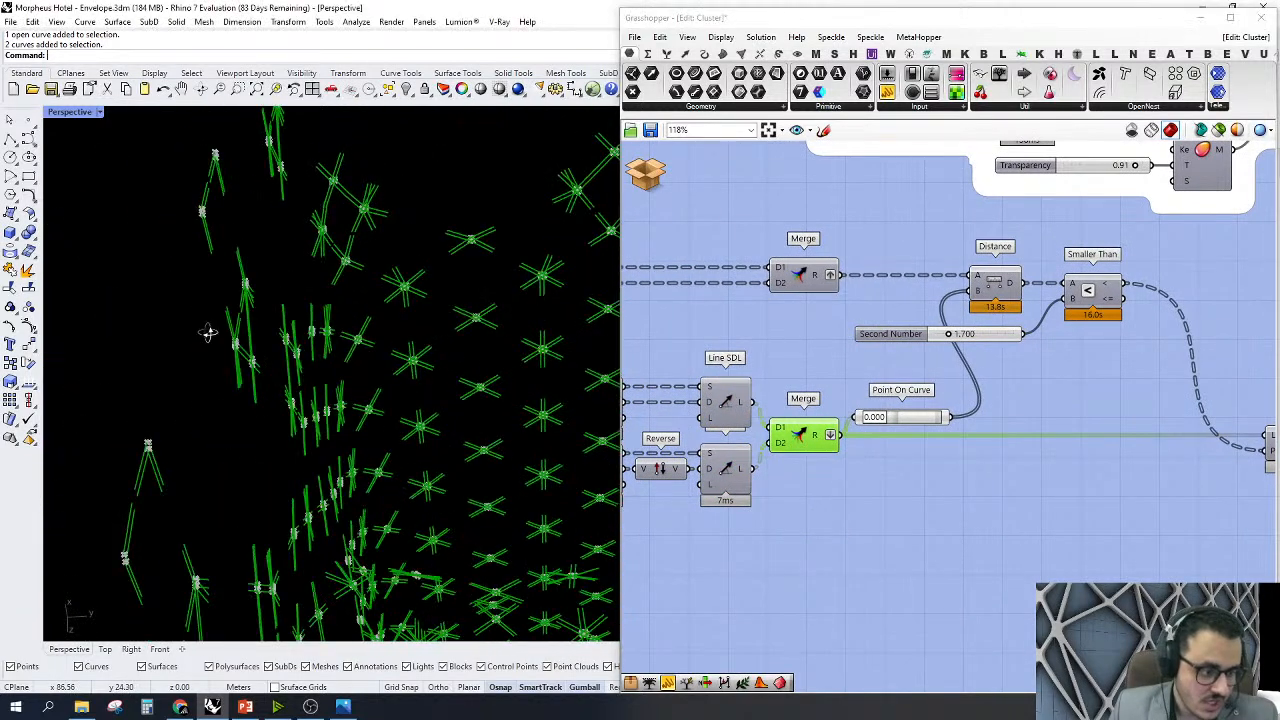
pyautogui.scroll(3, 950, 400)
pyautogui.scroll(2, 882, 430)
pyautogui.scroll(-3, 300, 450)
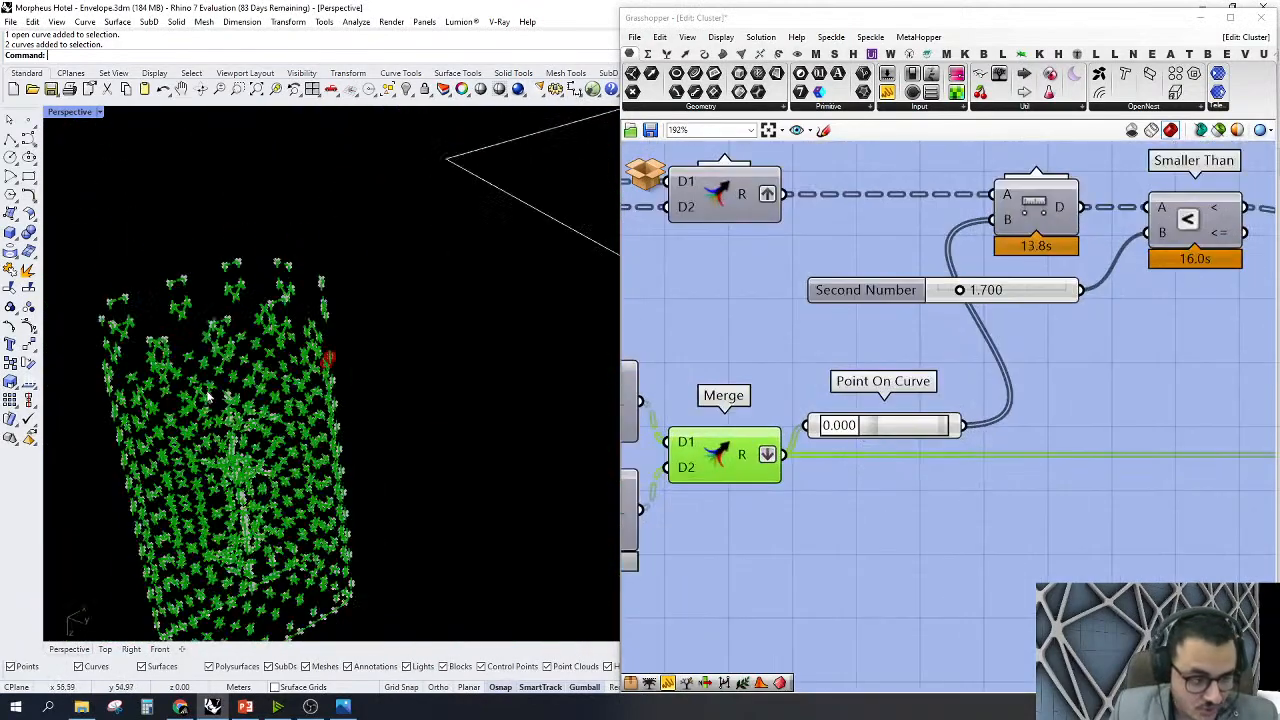
pyautogui.scroll(8, 309, 500)
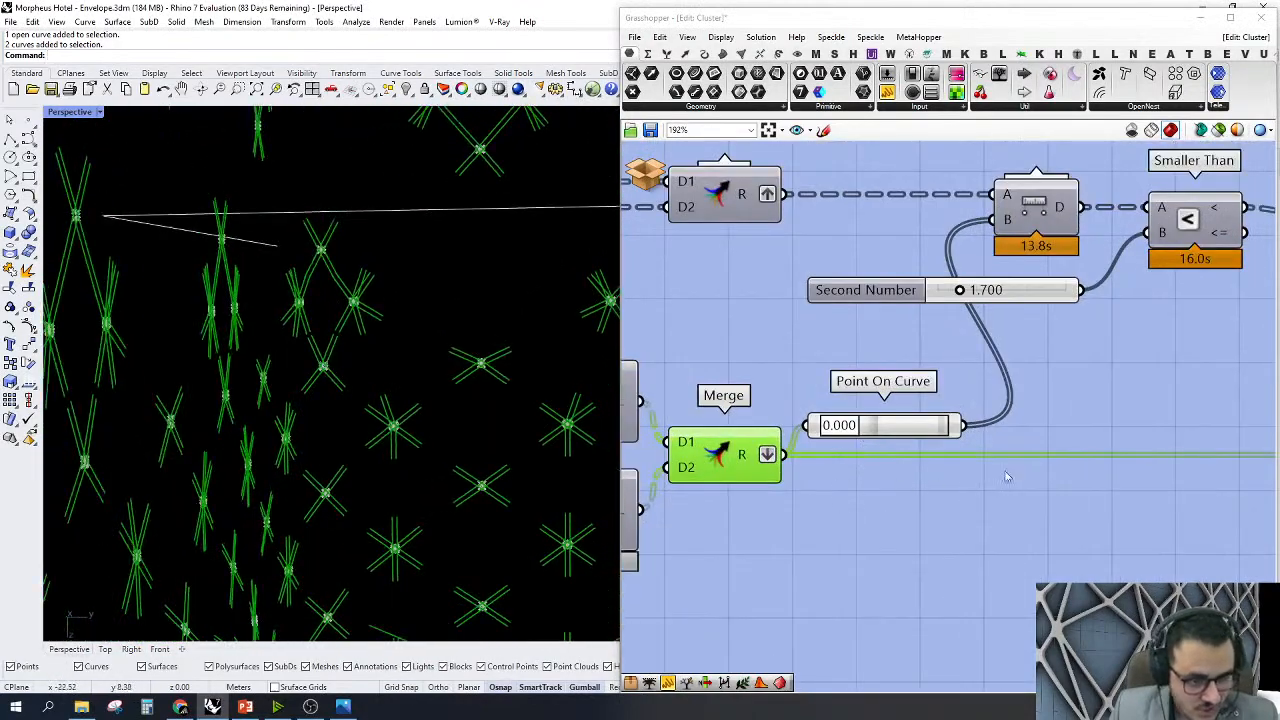
# Check the branch structure of the upper Evaluate Curve's point output and trace the lines to the flattened Merge
pyautogui.scroll(-5, 965, 485)
pyautogui.scroll(4, 775, 472)
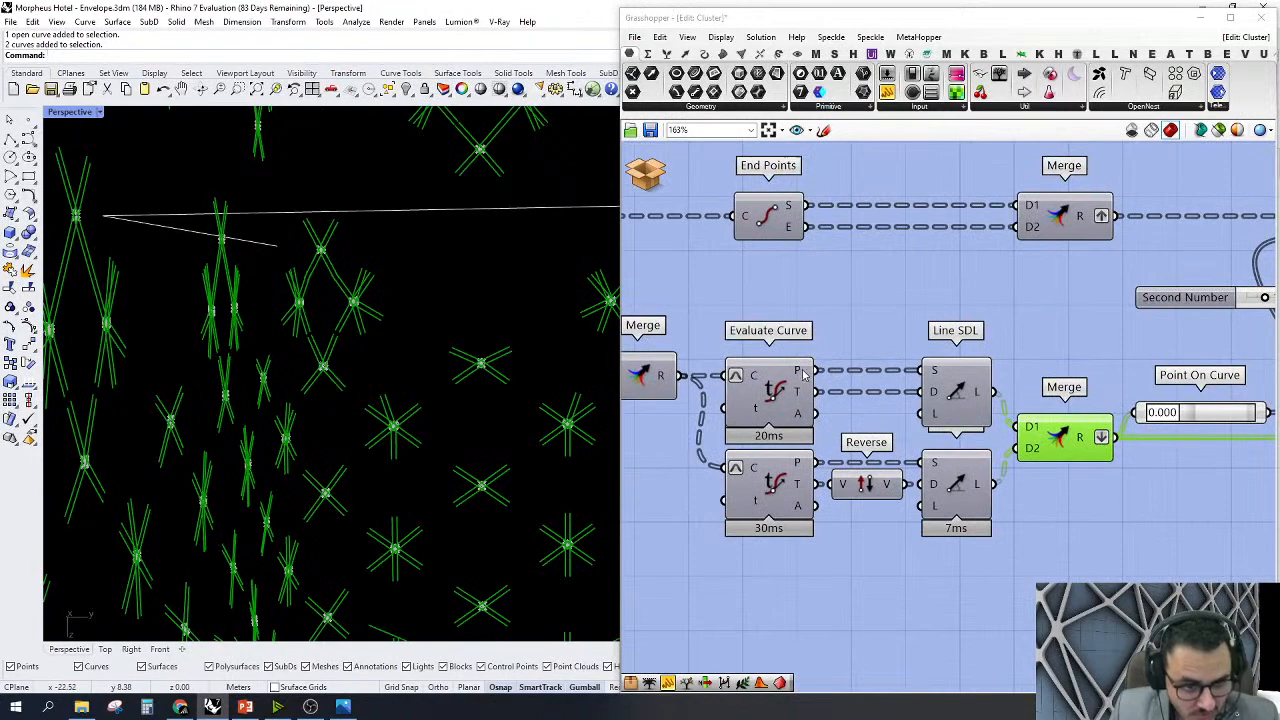
pyautogui.moveTo(803, 374)
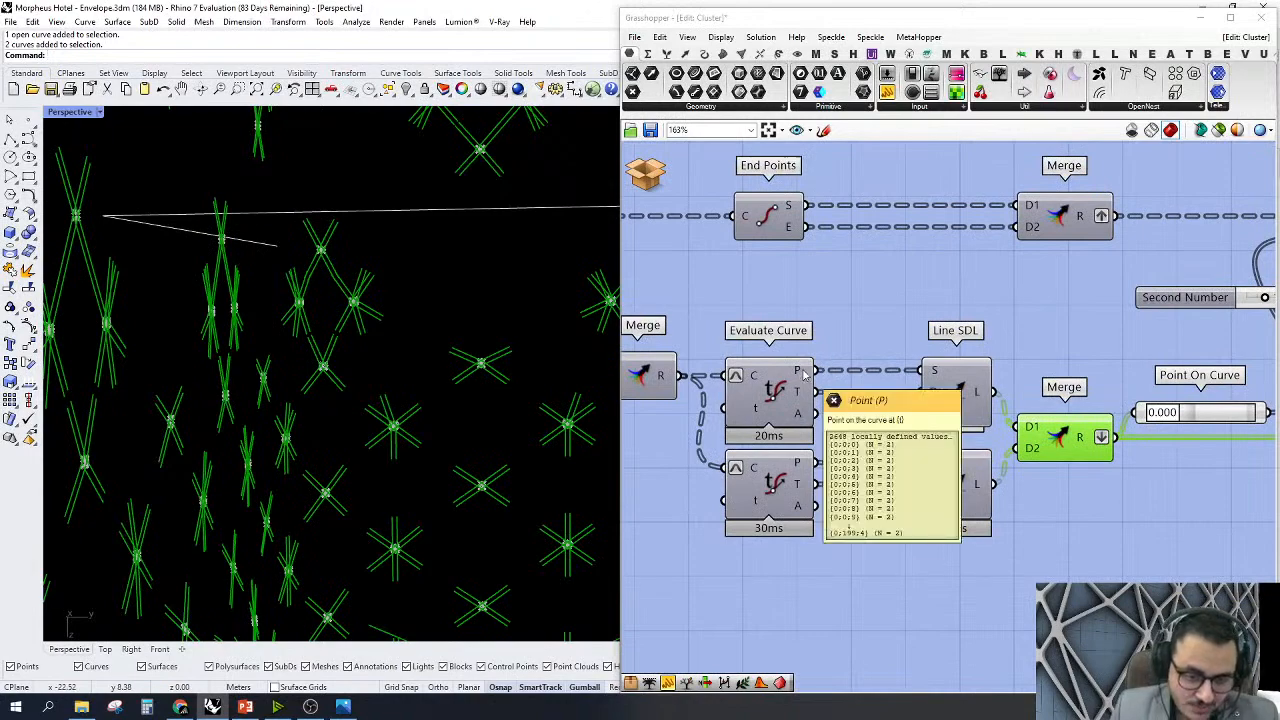
pyautogui.scroll(-3, 803, 374)
pyautogui.scroll(3, 896, 488)
pyautogui.moveTo(896, 488); pyautogui.dragTo(815, 562, button='right')
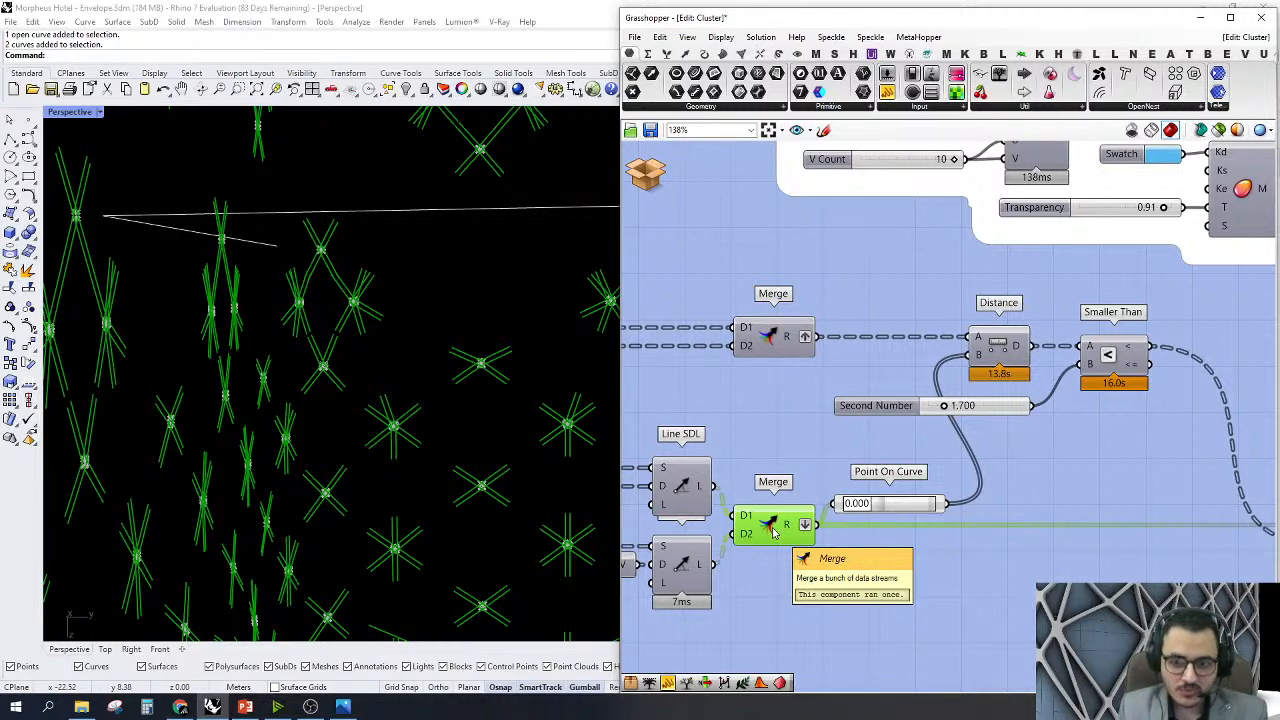
# Review how the grafted end points and the line points feed Distance and Smaller Than
pyautogui.scroll(-3, 773, 530)
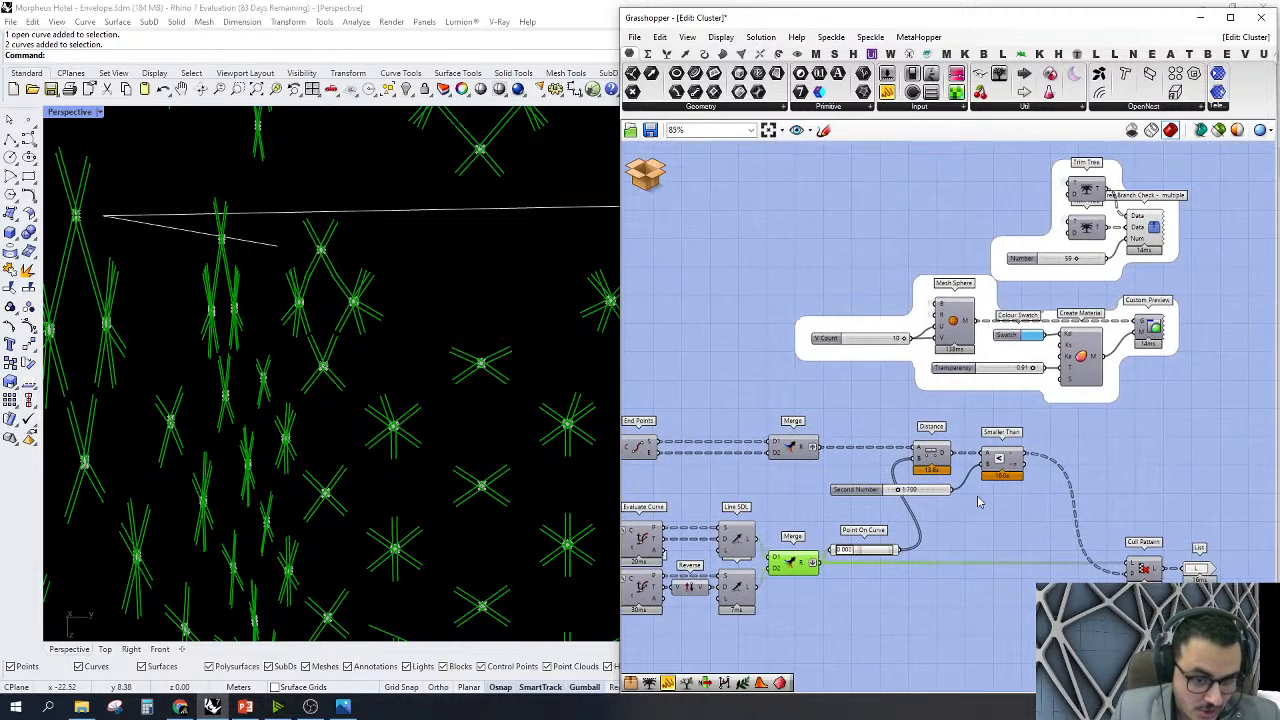
pyautogui.scroll(3, 994, 474)
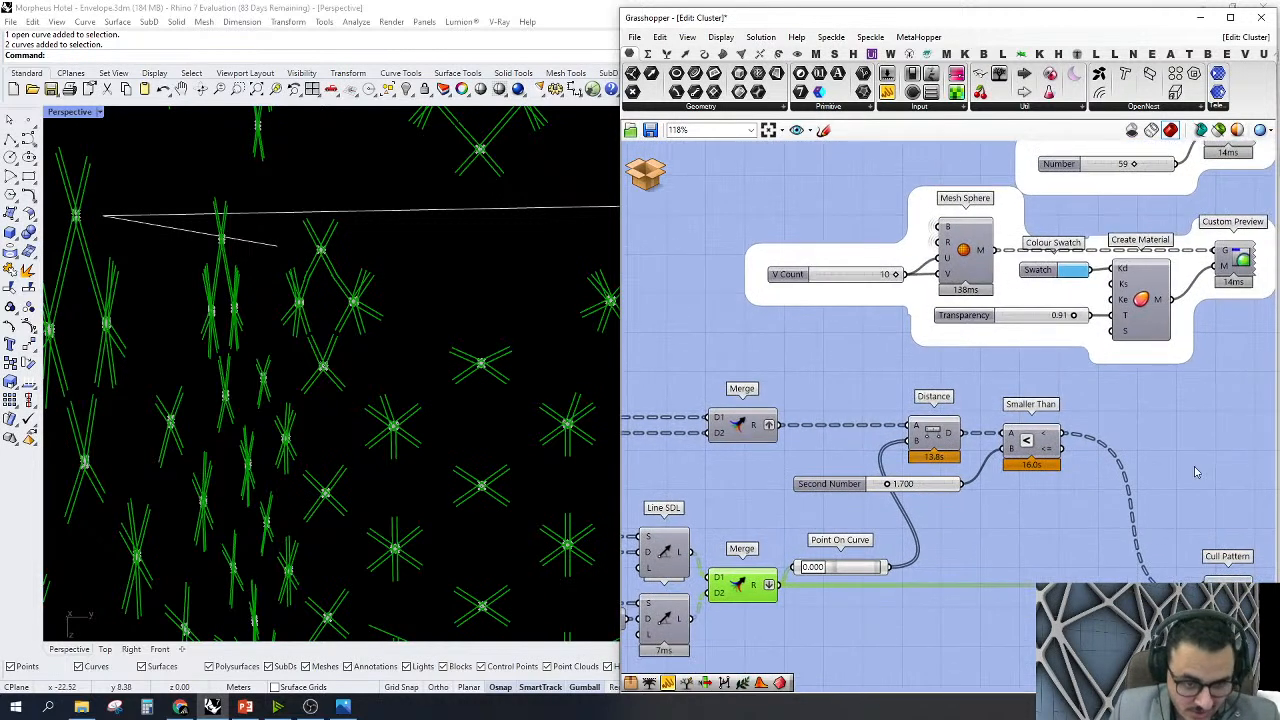
pyautogui.moveTo(997, 423); pyautogui.dragTo(1024, 447, button='right')
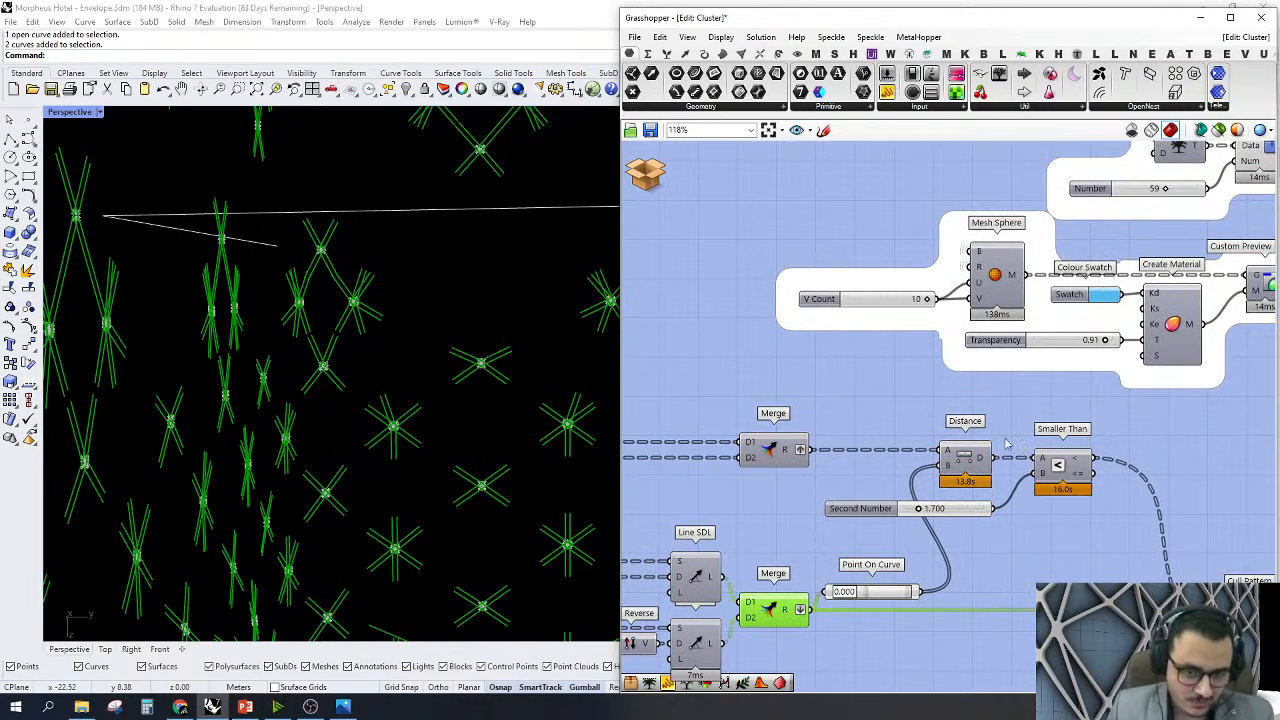
pyautogui.scroll(-2, 1007, 443)
pyautogui.moveTo(1007, 443); pyautogui.dragTo(898, 526, button='right')
# Zoom the model to the Tree Branch Check geometry and examine which tangent lines start inside its spheres
pyautogui.click(1123, 275)
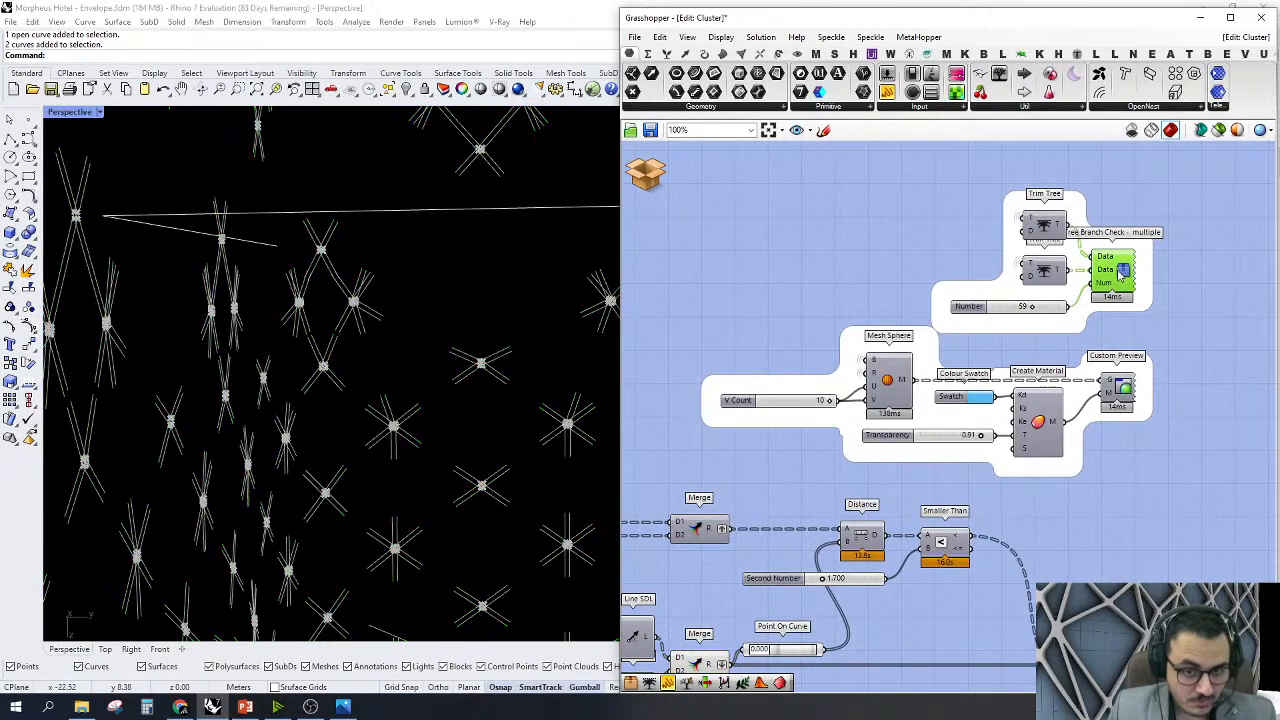
pyautogui.rightClick(1164, 190)
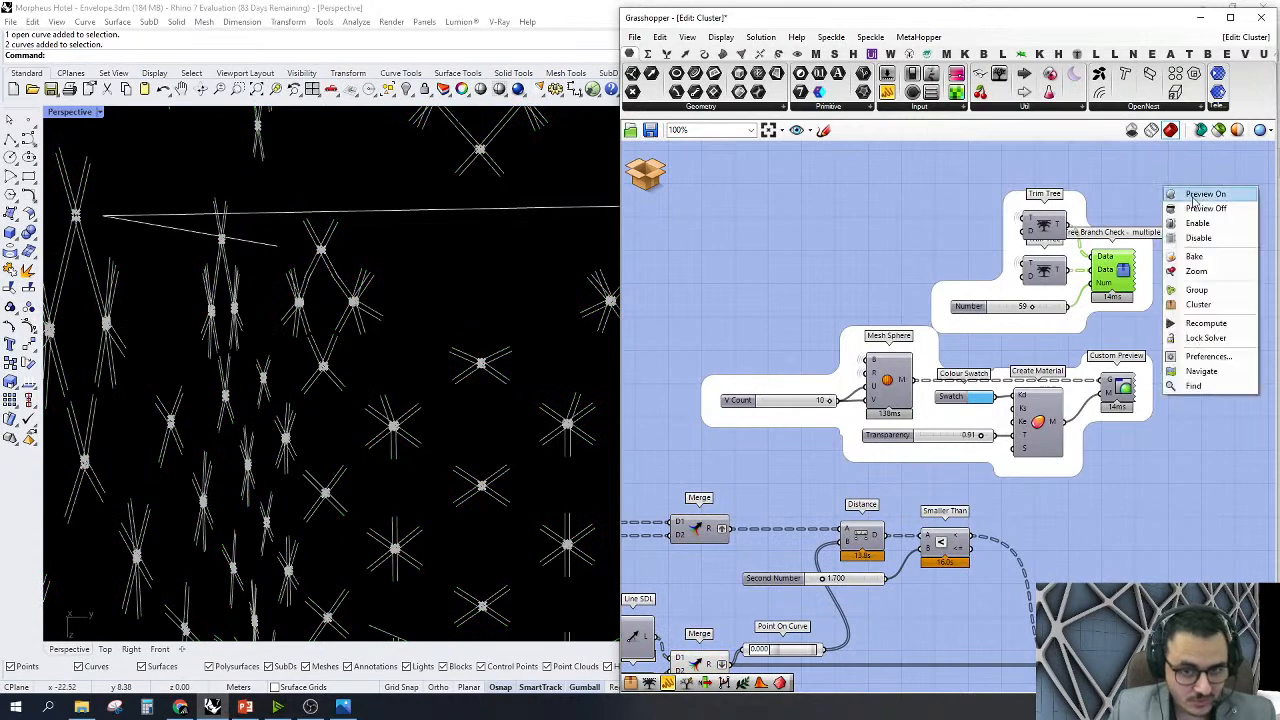
pyautogui.click(1196, 271)
pyautogui.scroll(-5, 343, 409)
pyautogui.scroll(-8, 400, 390)
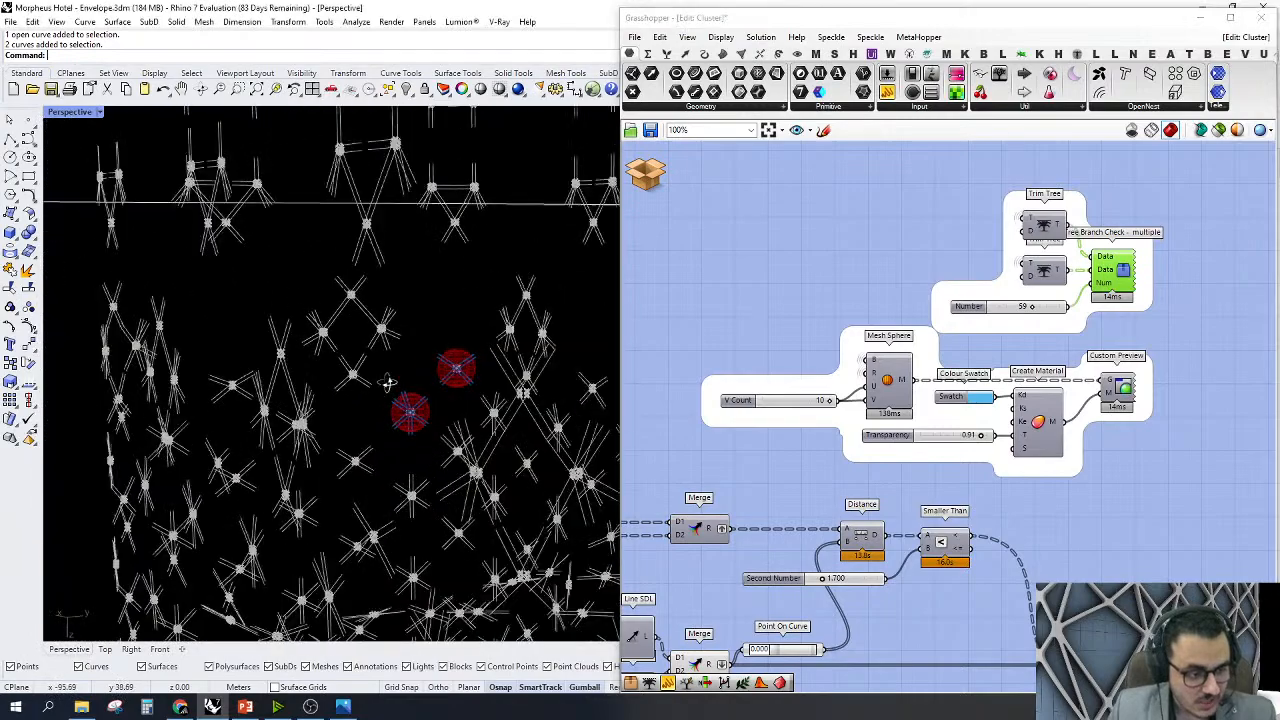
pyautogui.scroll(-5, 277, 337)
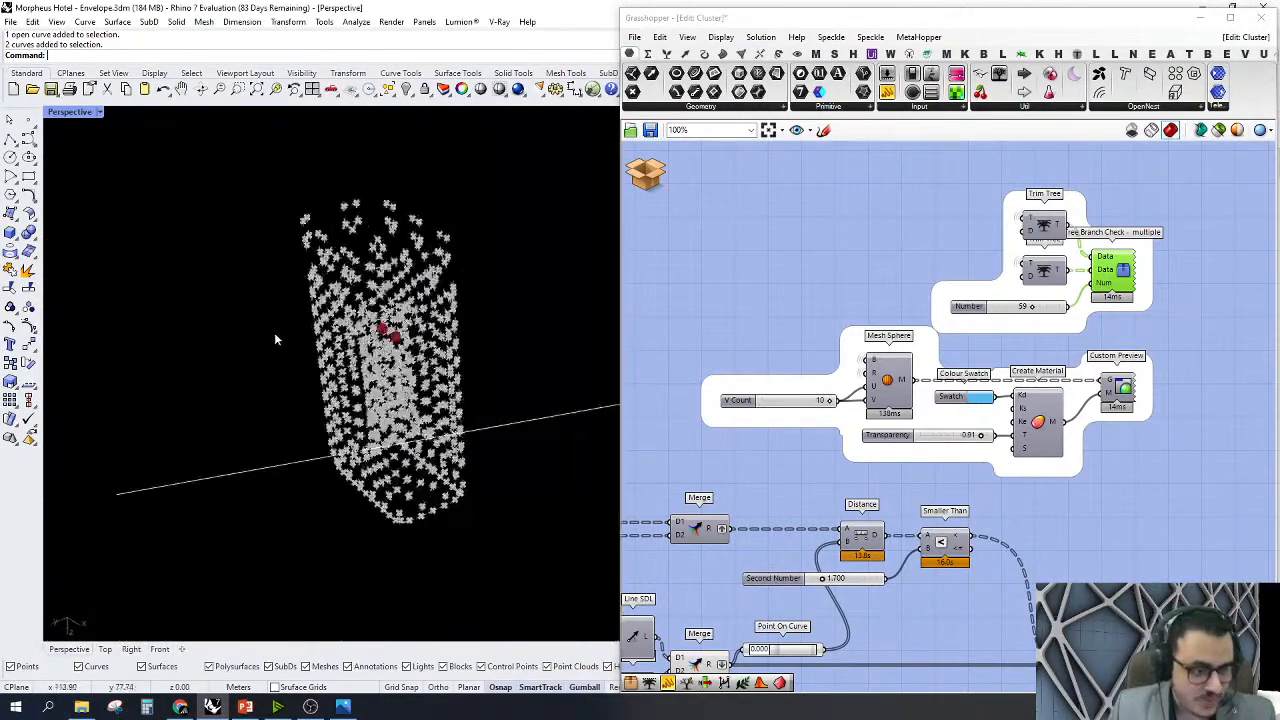
pyautogui.scroll(8, 300, 340)
pyautogui.scroll(-3, 381, 375)
pyautogui.scroll(5, 381, 375)
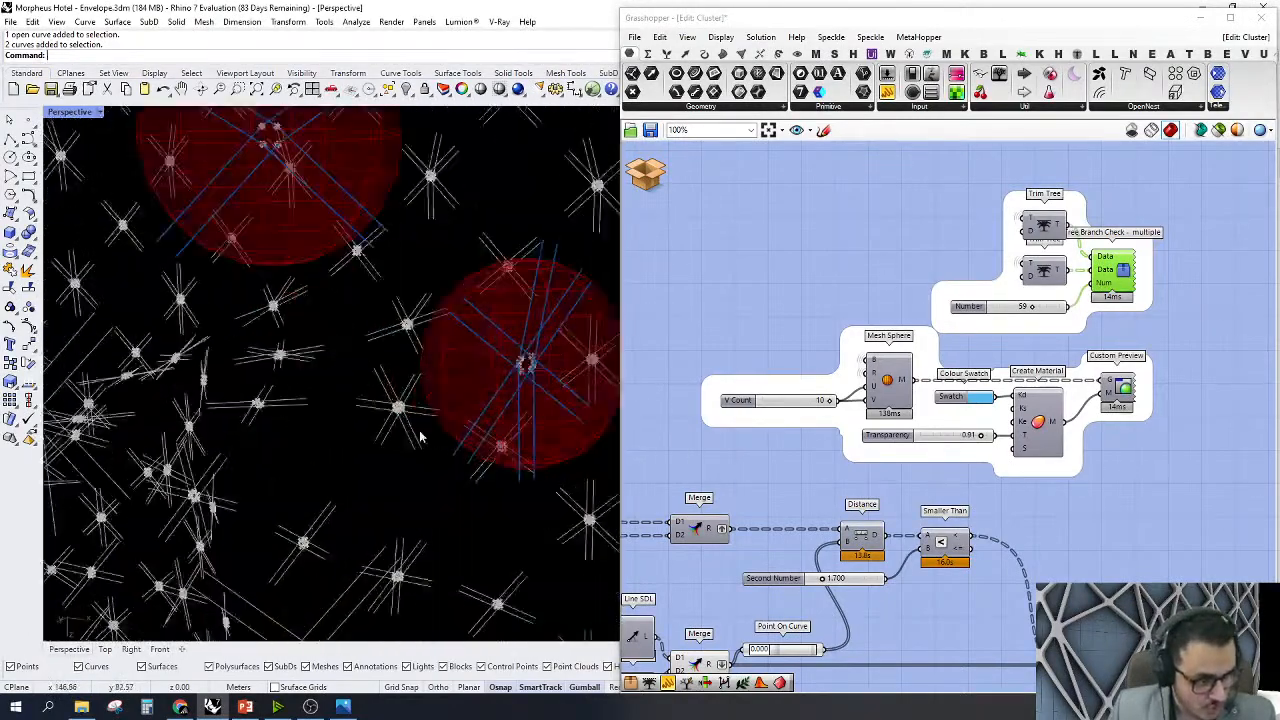
pyautogui.scroll(-2, 985, 318)
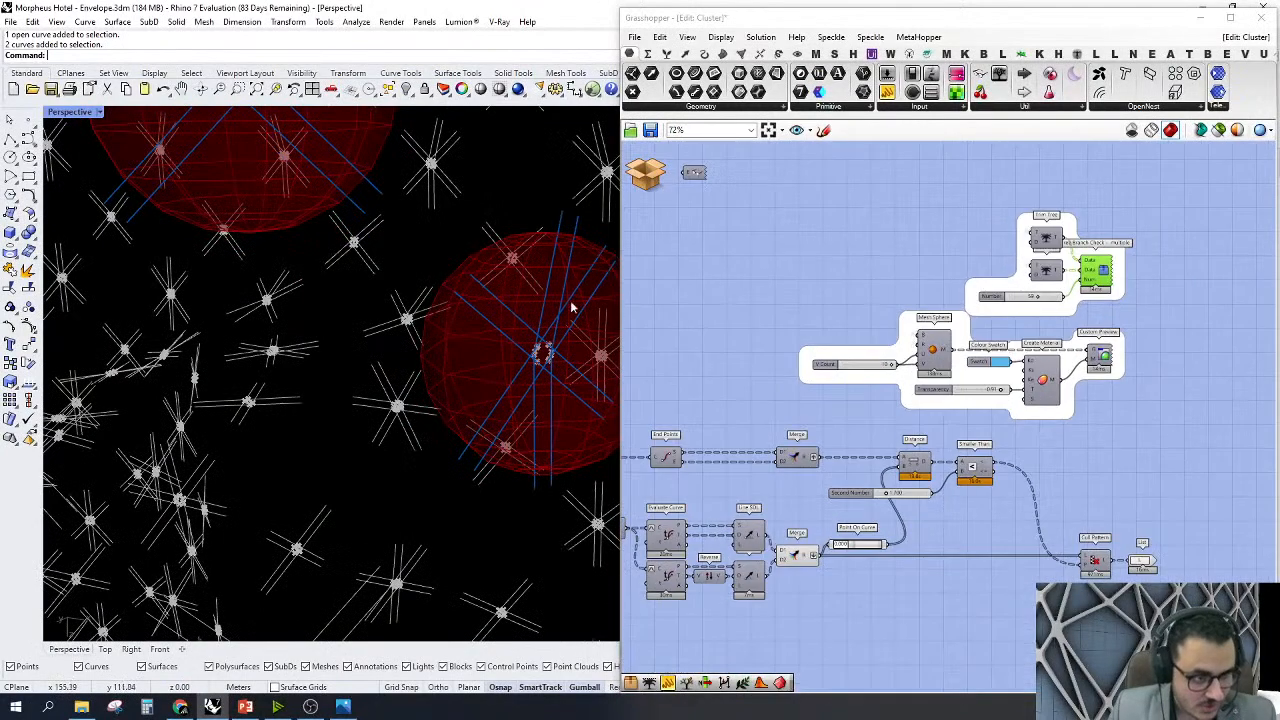
pyautogui.scroll(5, 568, 355)
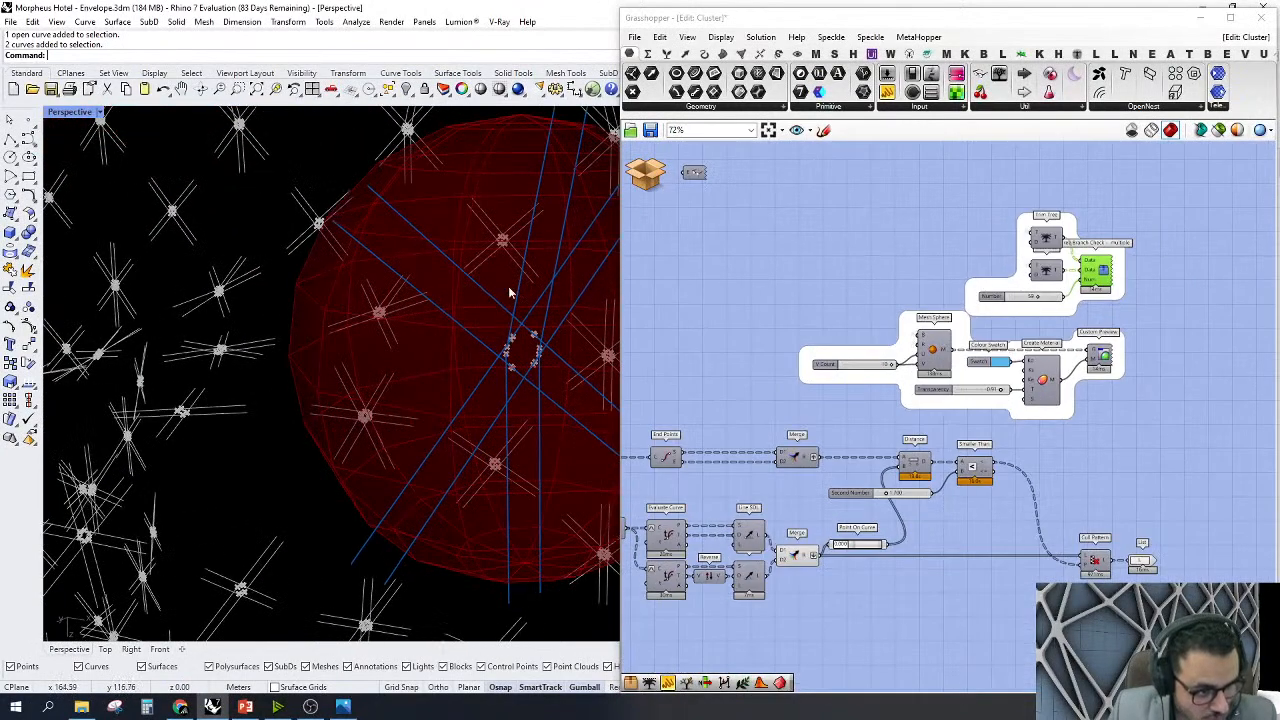
pyautogui.scroll(-5, 483, 306)
# Select the Second Number slider to trace its links to Smaller Than and the sphere radius, and compare the spheres in the model
pyautogui.moveTo(755, 366); pyautogui.dragTo(839, 340, button='right')
pyautogui.scroll(5, 1005, 475)
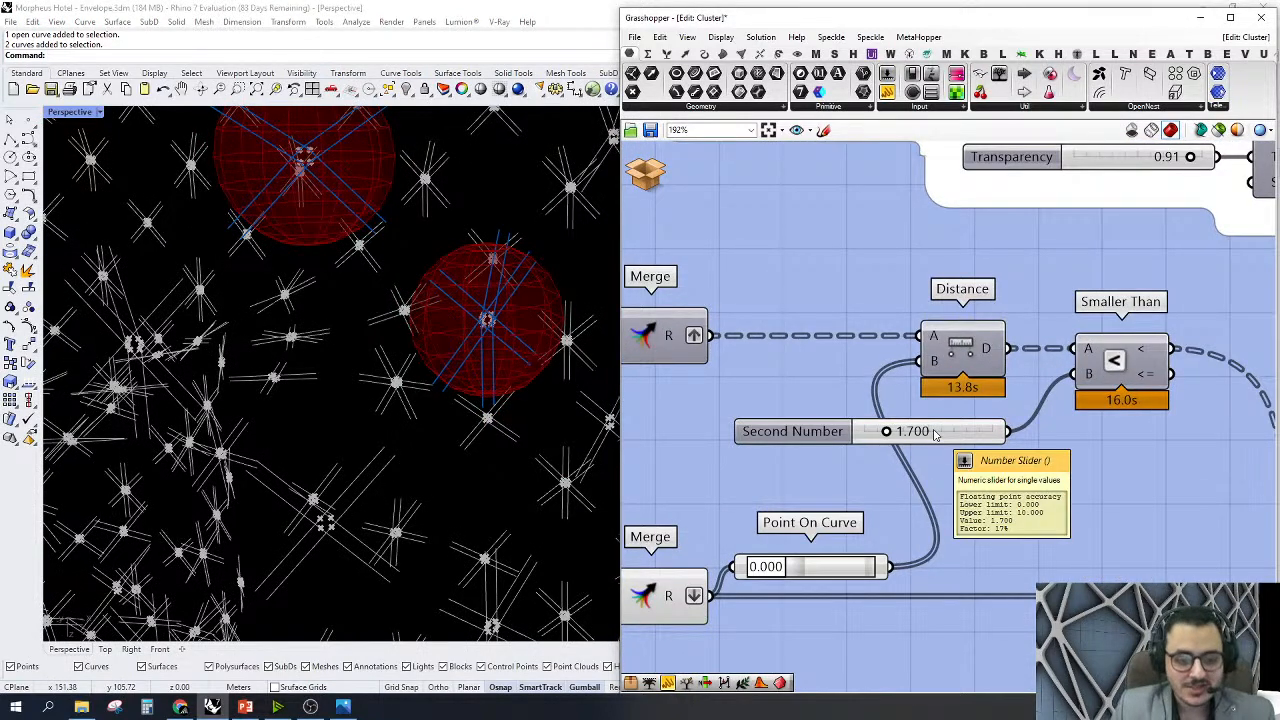
pyautogui.scroll(-3, 935, 432)
pyautogui.click(935, 432)
pyautogui.moveTo(935, 432)
pyautogui.mouseDown(button='right')
pyautogui.moveTo(869, 424)
pyautogui.moveTo(919, 428)
pyautogui.mouseUp(button='right')
pyautogui.scroll(5, 420, 291)
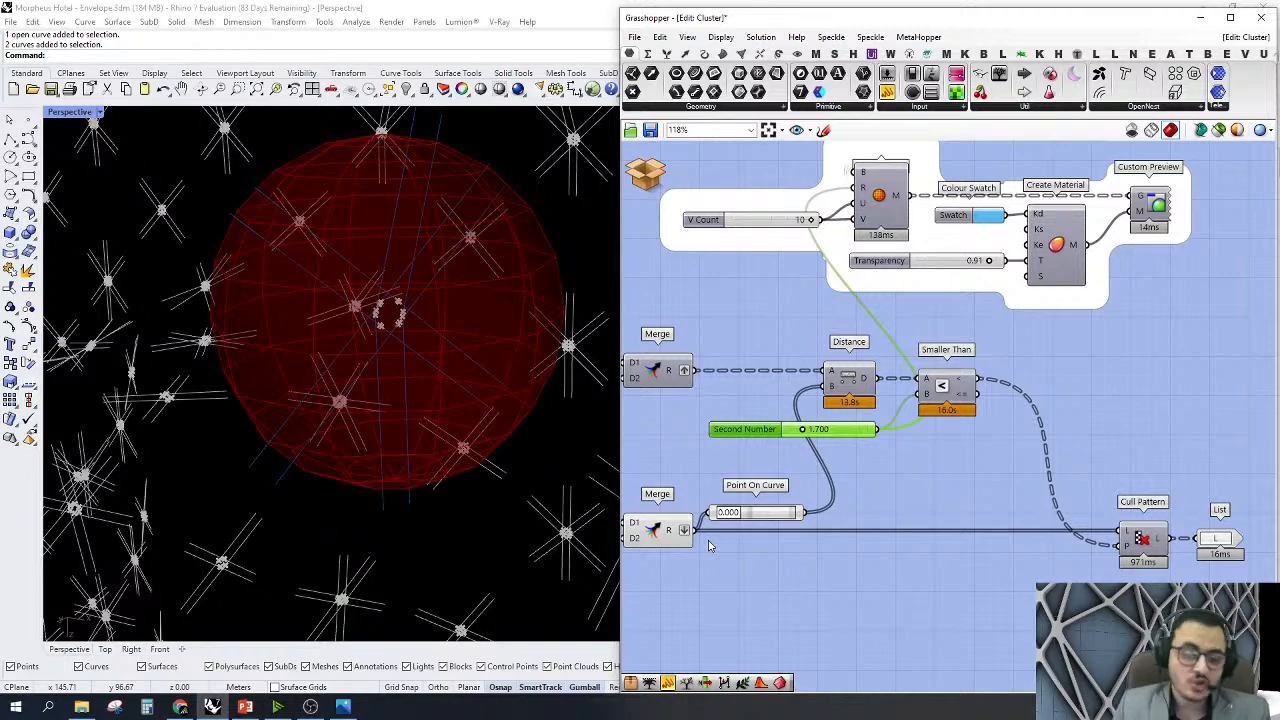
pyautogui.moveTo(766, 552); pyautogui.dragTo(829, 539, button='right')
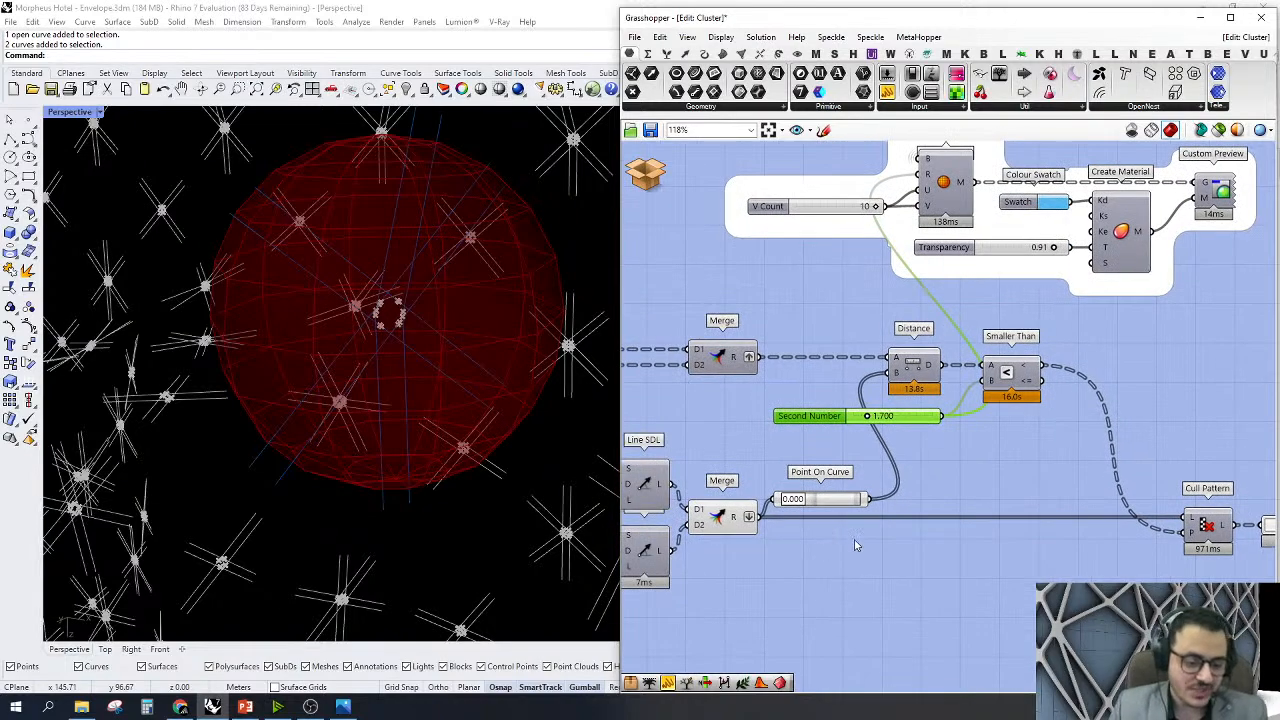
pyautogui.scroll(-6, 293, 468)
pyautogui.scroll(5, 347, 435)
pyautogui.moveTo(347, 435); pyautogui.dragTo(453, 464, button='right')
pyautogui.scroll(-5, 1024, 456)
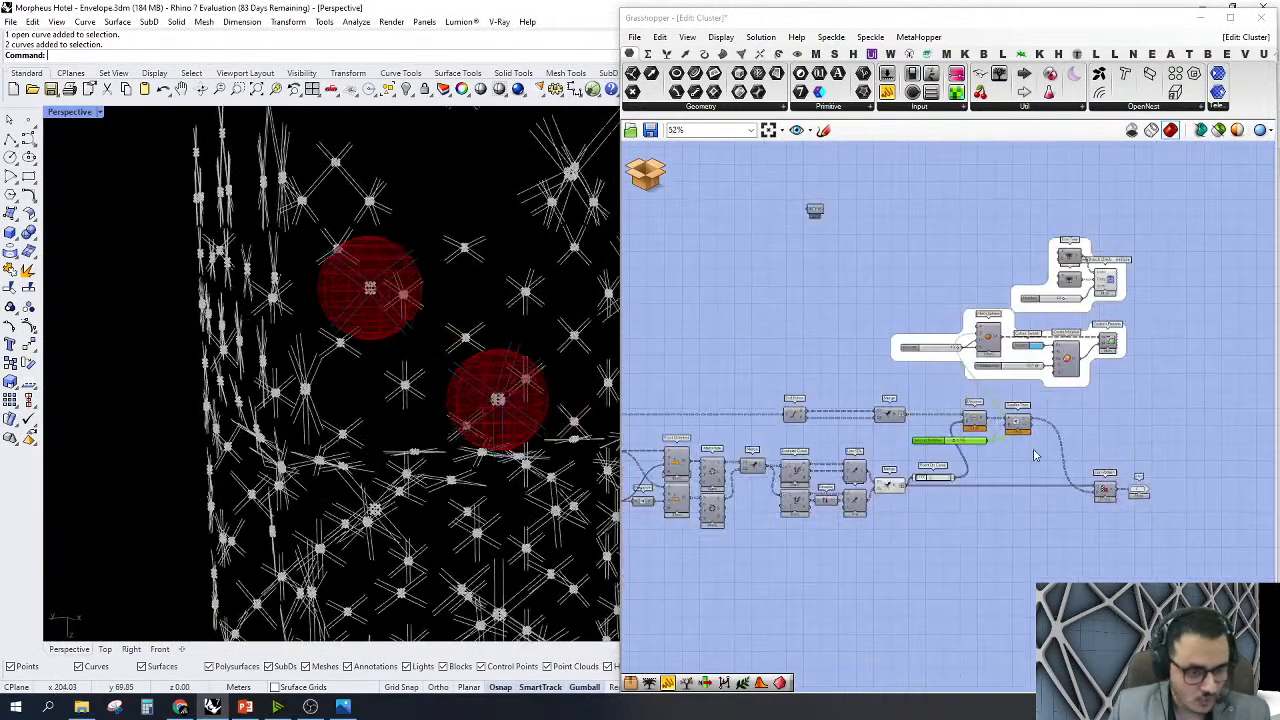
# Set the Tree Branch Check number to 29, zoom to that branch's geometry and inspect the lines around both spheres
pyautogui.scroll(7, 1078, 312)
pyautogui.moveTo(1022, 264); pyautogui.dragTo(995, 262)
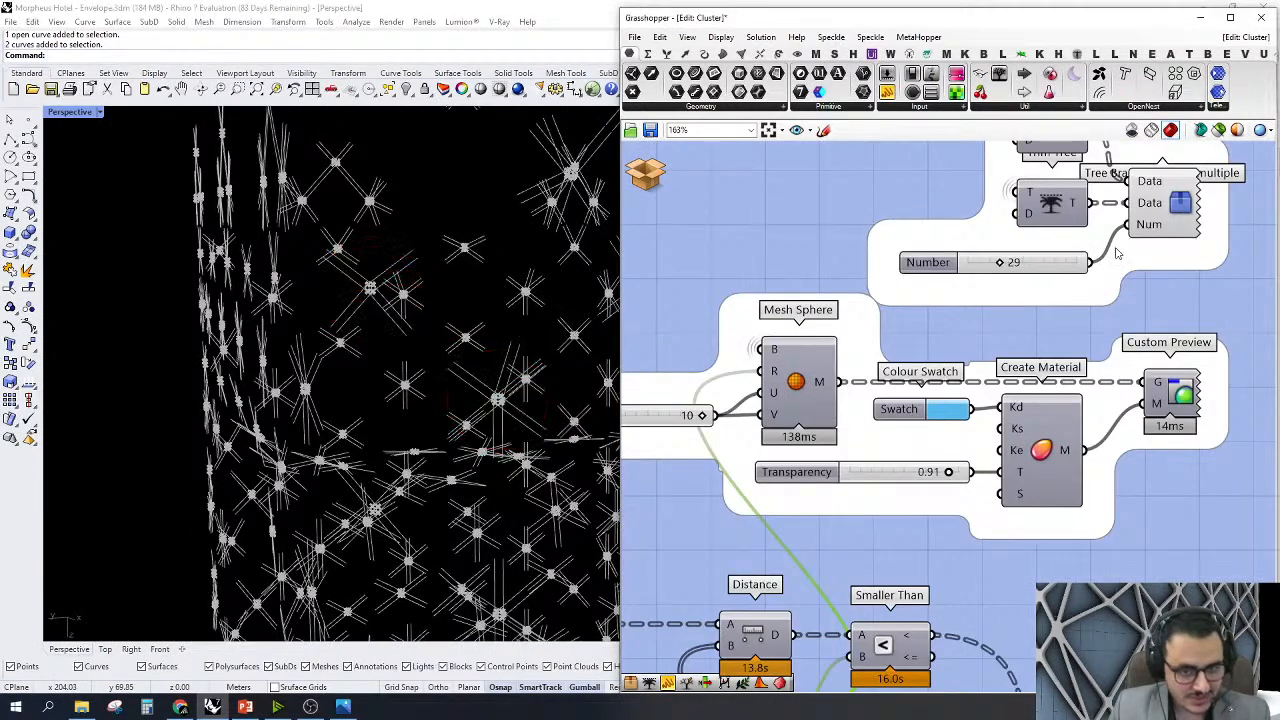
pyautogui.click(1154, 217)
pyautogui.rightClick(794, 195)
pyautogui.click(826, 277)
pyautogui.scroll(-12, 448, 328)
pyautogui.moveTo(445, 325); pyautogui.dragTo(374, 386, button='right')
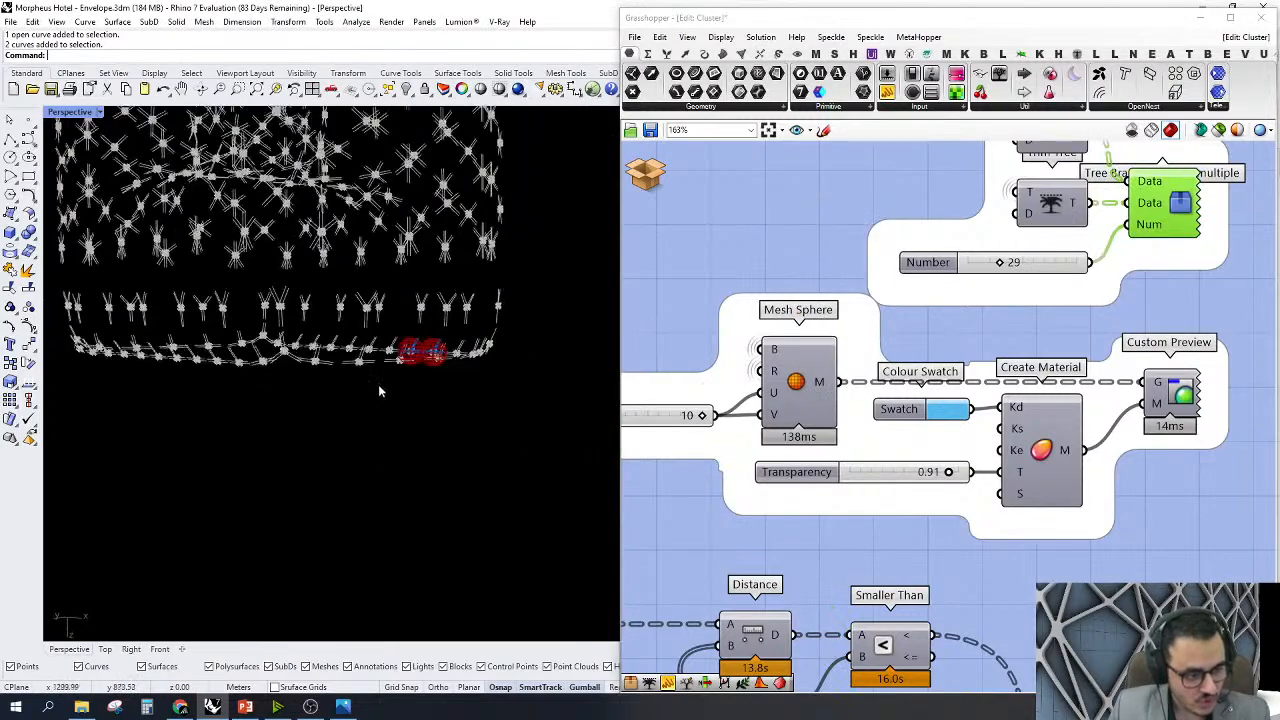
pyautogui.scroll(10, 380, 388)
pyautogui.scroll(-6, 388, 386)
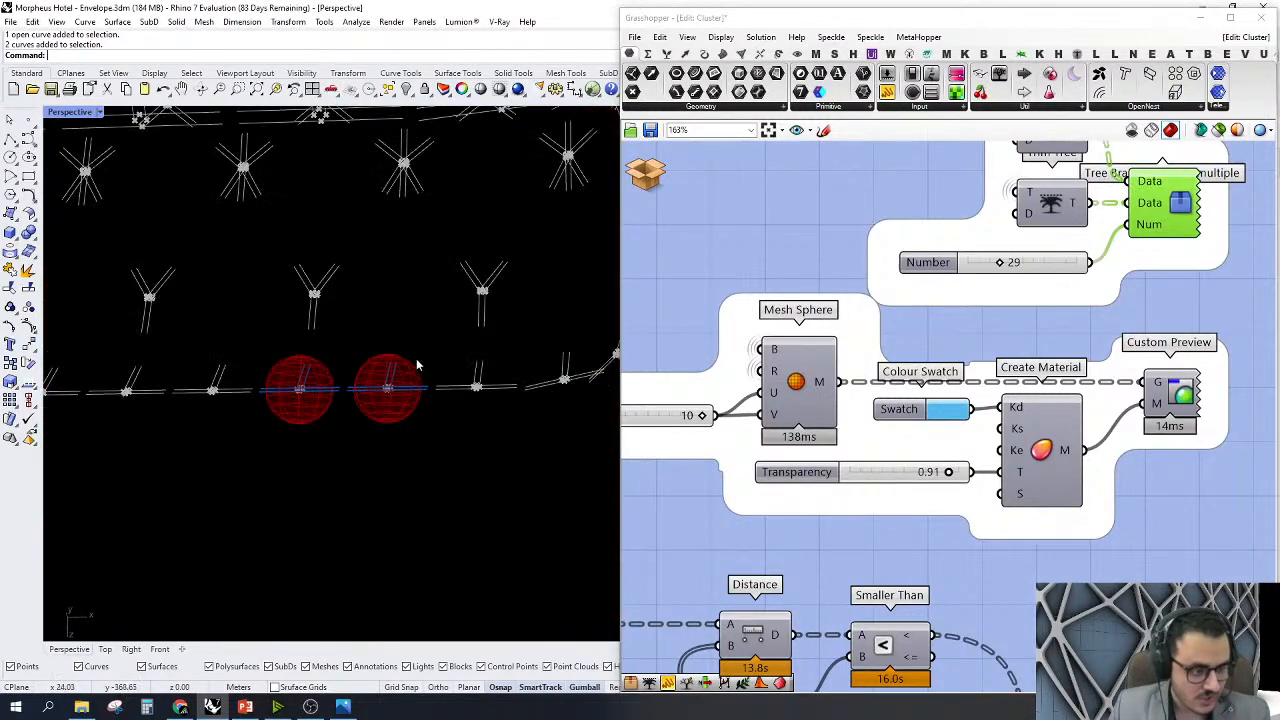
pyautogui.scroll(4, 293, 421)
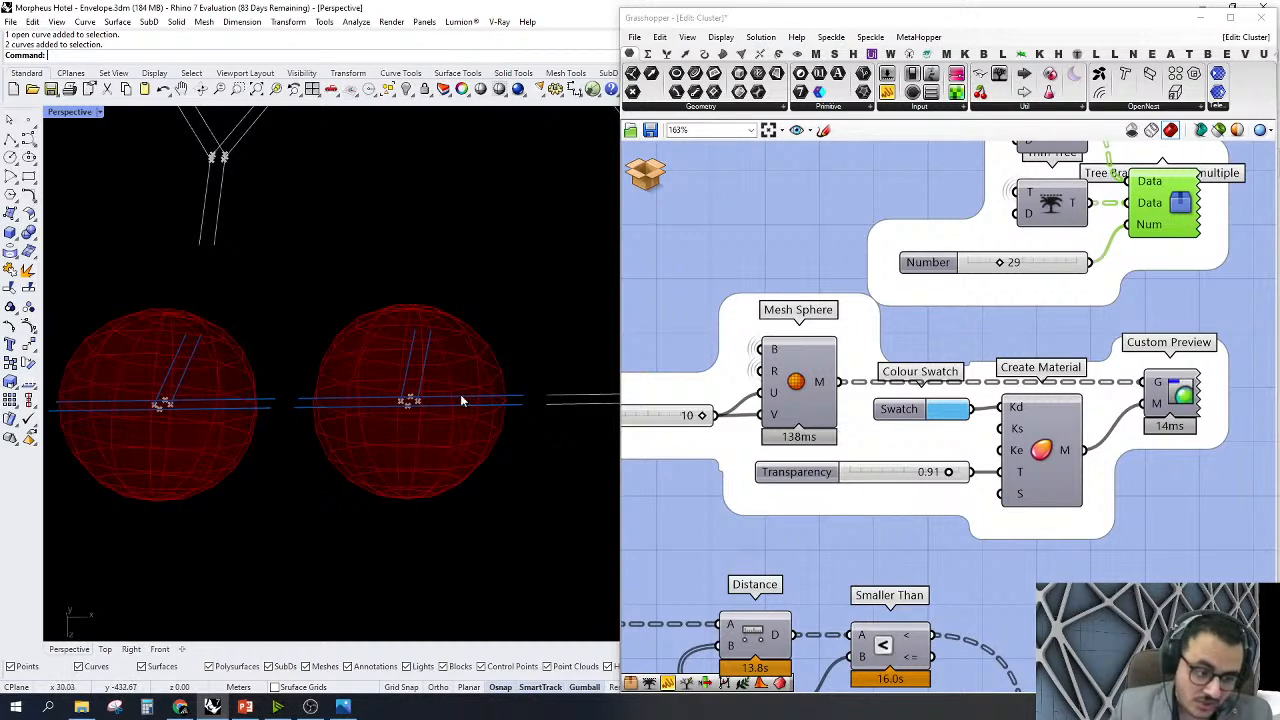
pyautogui.scroll(-15, 401, 416)
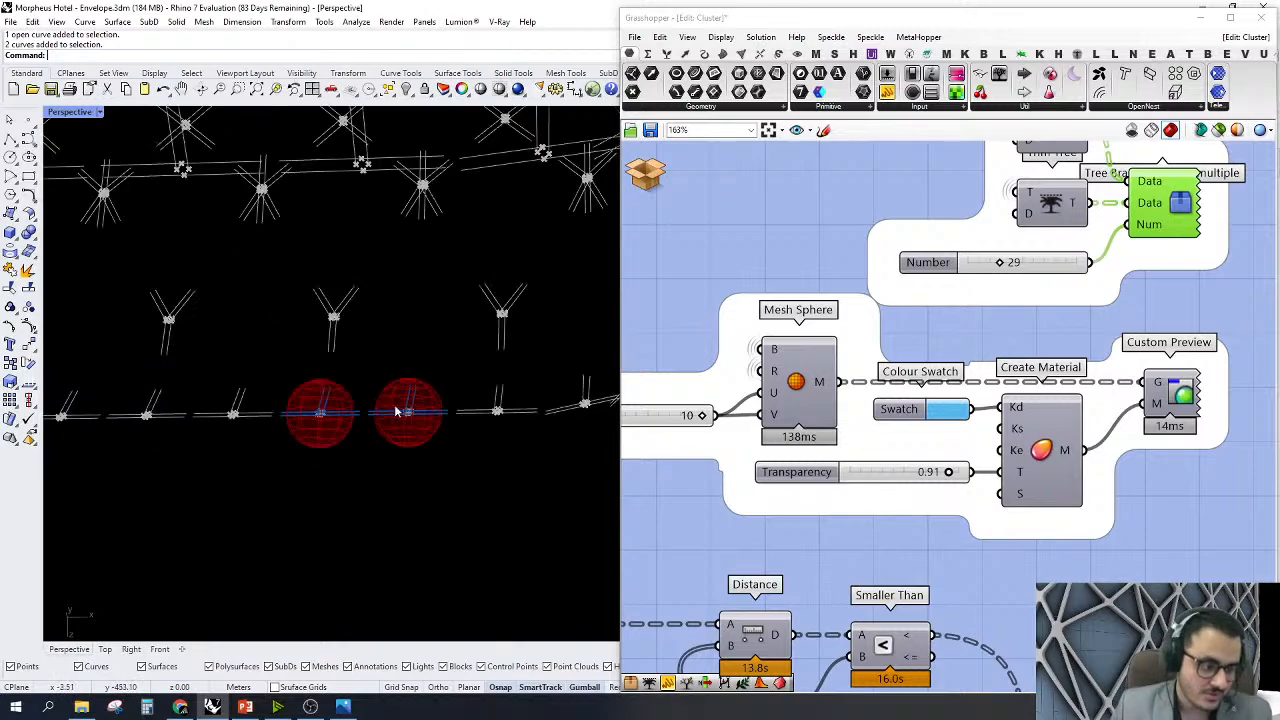
pyautogui.moveTo(409, 465); pyautogui.dragTo(414, 131, button='right')
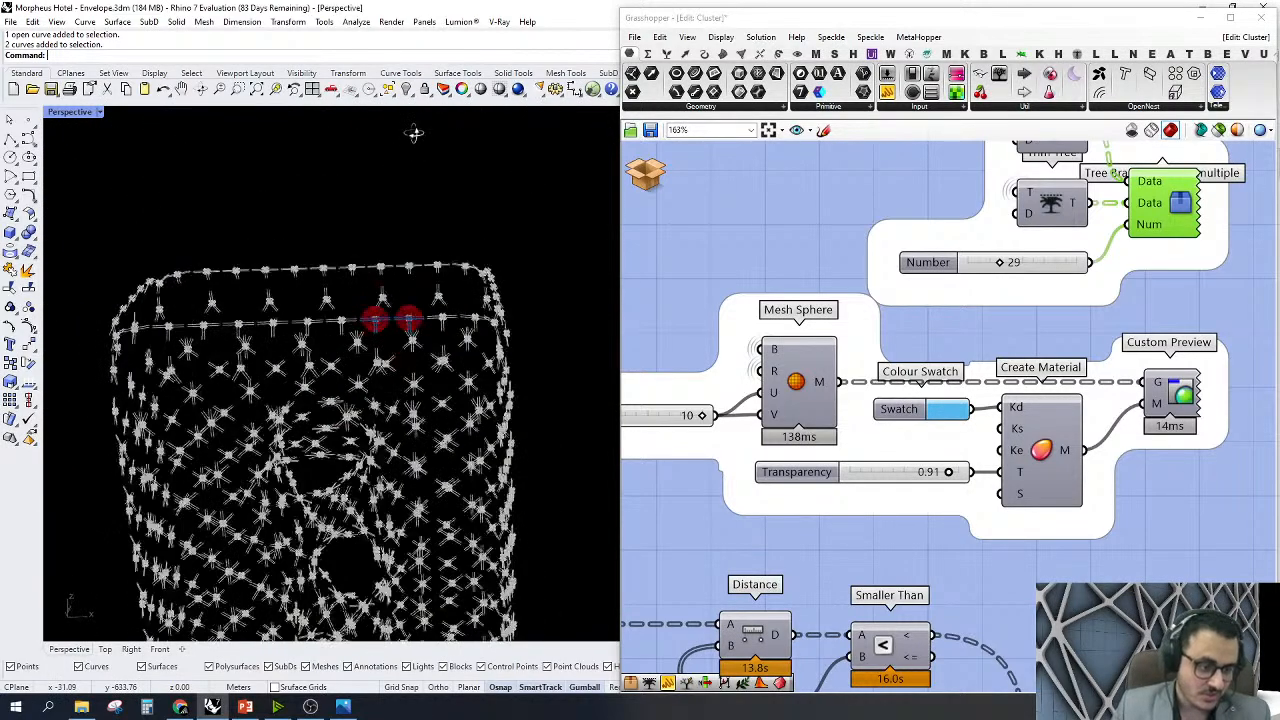
# Discard the cluster's changes to return to the parent definition, and open the next cluster with two Crv inputs
pyautogui.scroll(-6, 1125, 459)
pyautogui.scroll(2, 1125, 459)
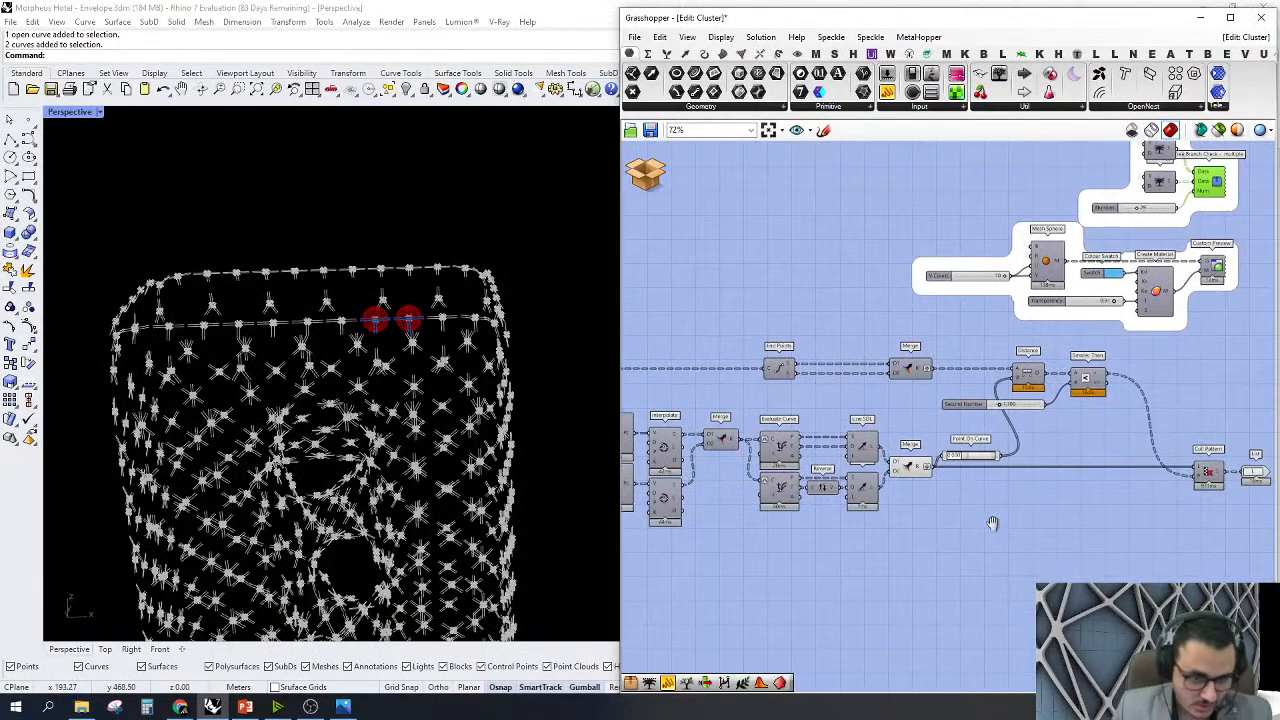
pyautogui.click(647, 180)
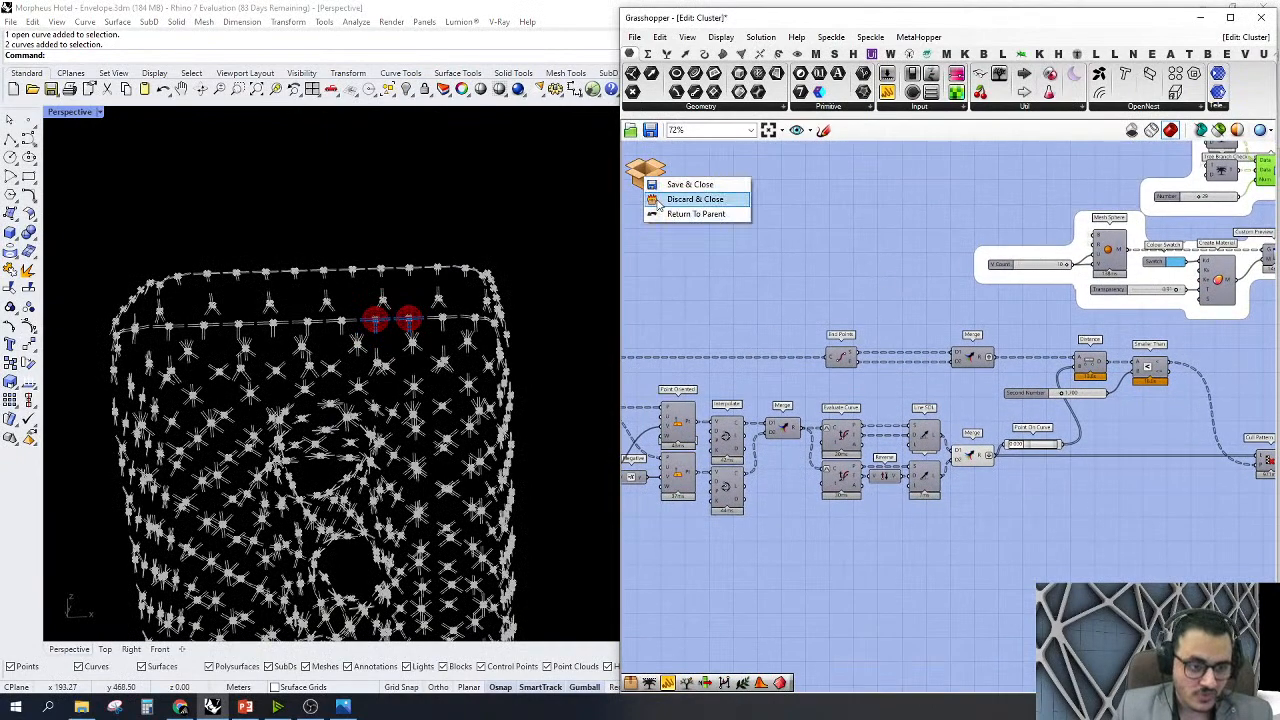
pyautogui.click(664, 207)
pyautogui.click(993, 399)
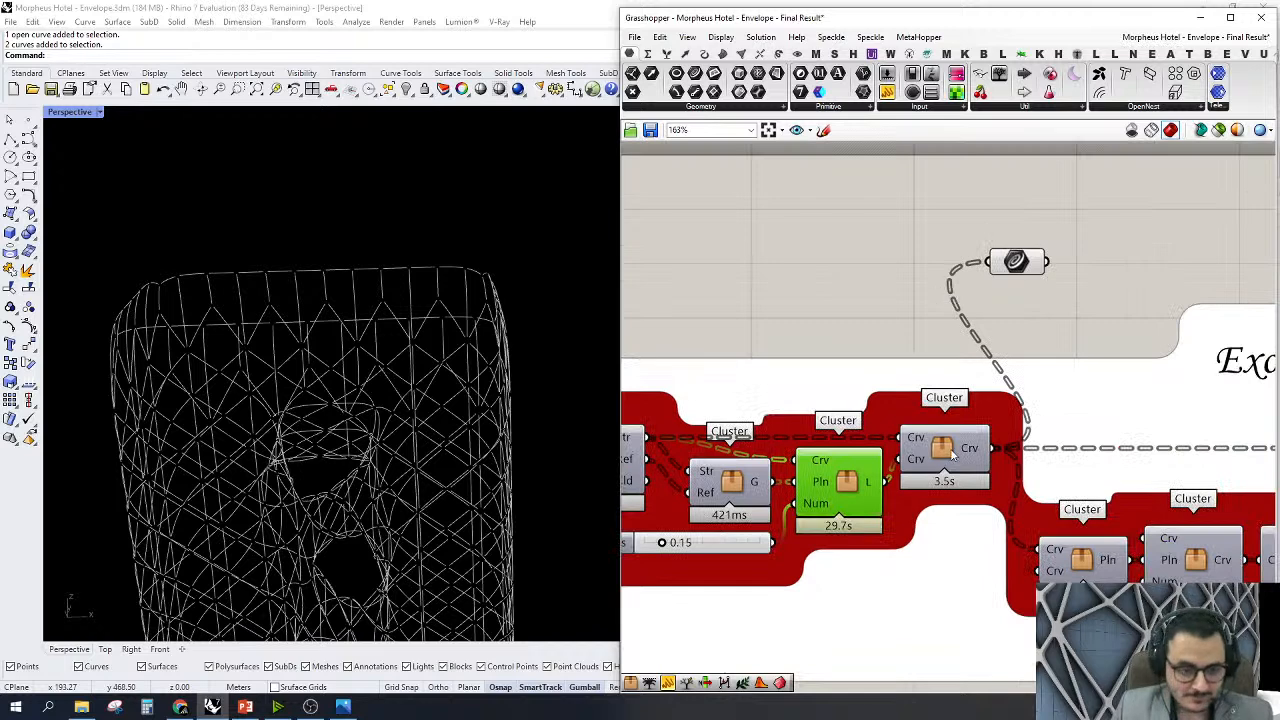
pyautogui.click(952, 455)
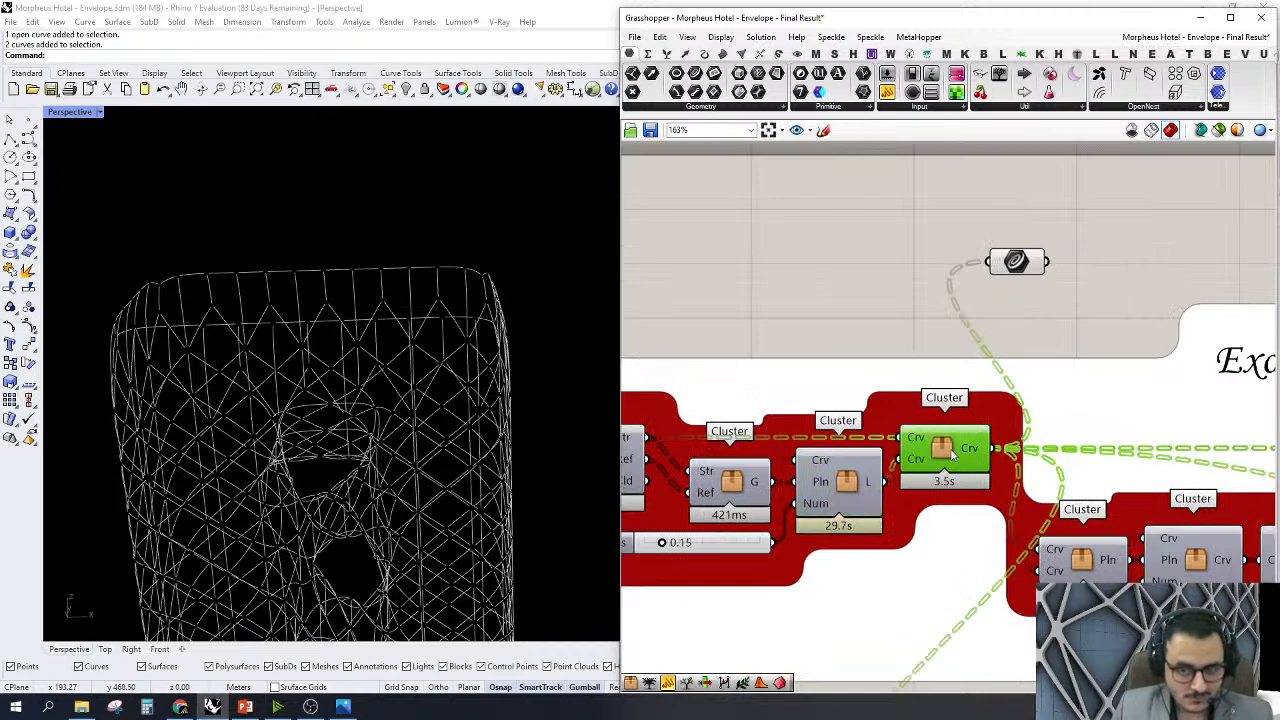
pyautogui.doubleClick(952, 455)
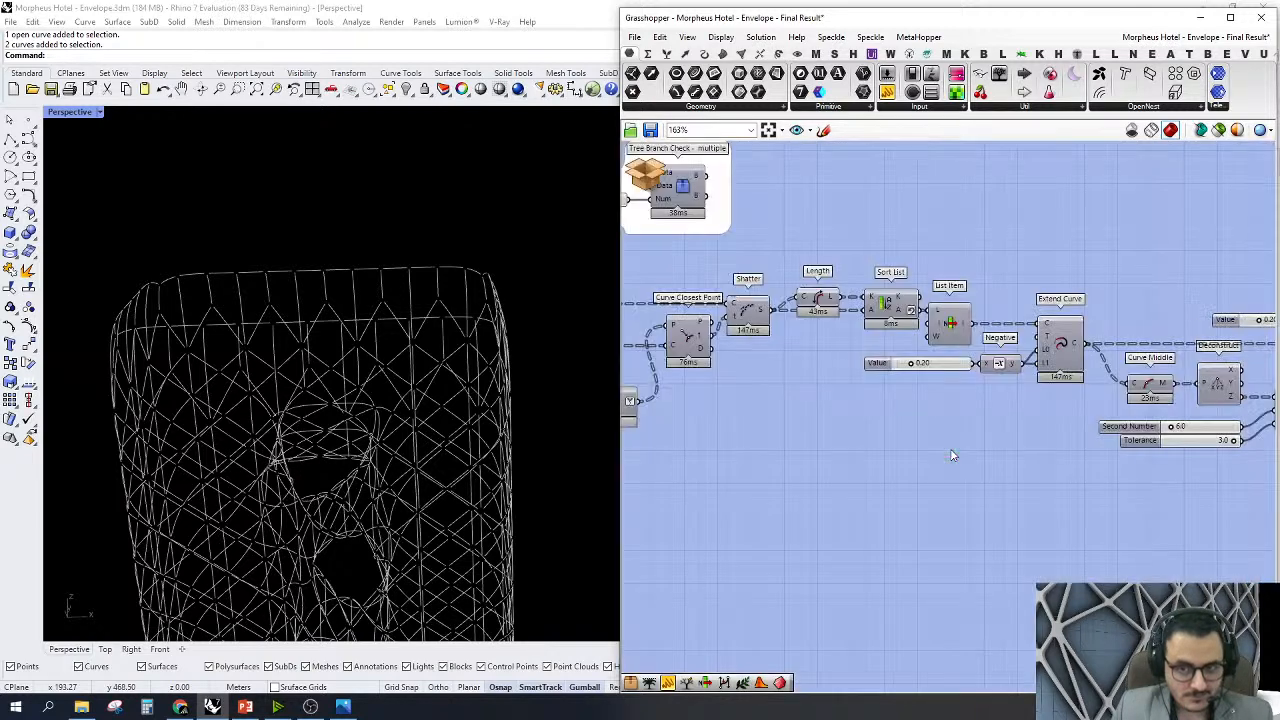
# Select the final Curve parameter before the cluster output and inspect its curves at the envelope's upper corner
pyautogui.moveTo(803, 529); pyautogui.dragTo(970, 505, button='right')
pyautogui.scroll(4, 851, 477)
pyautogui.scroll(-4, 745, 447)
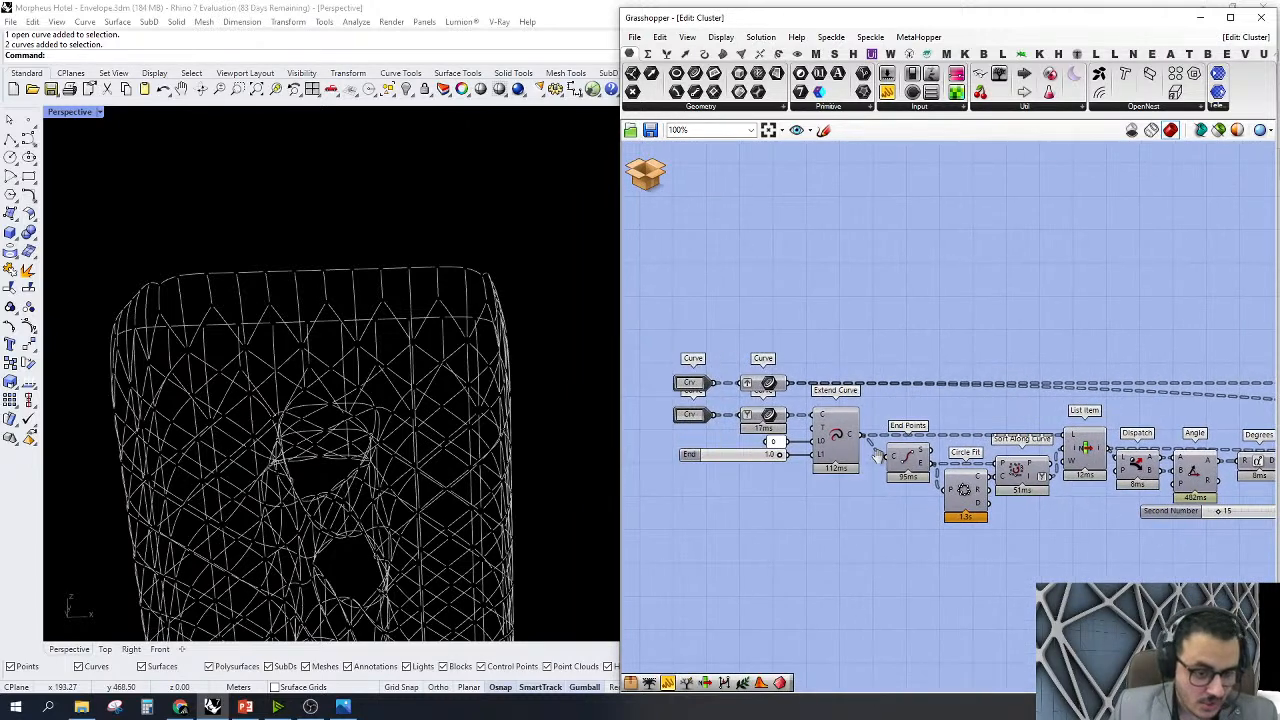
pyautogui.scroll(1, 1038, 450)
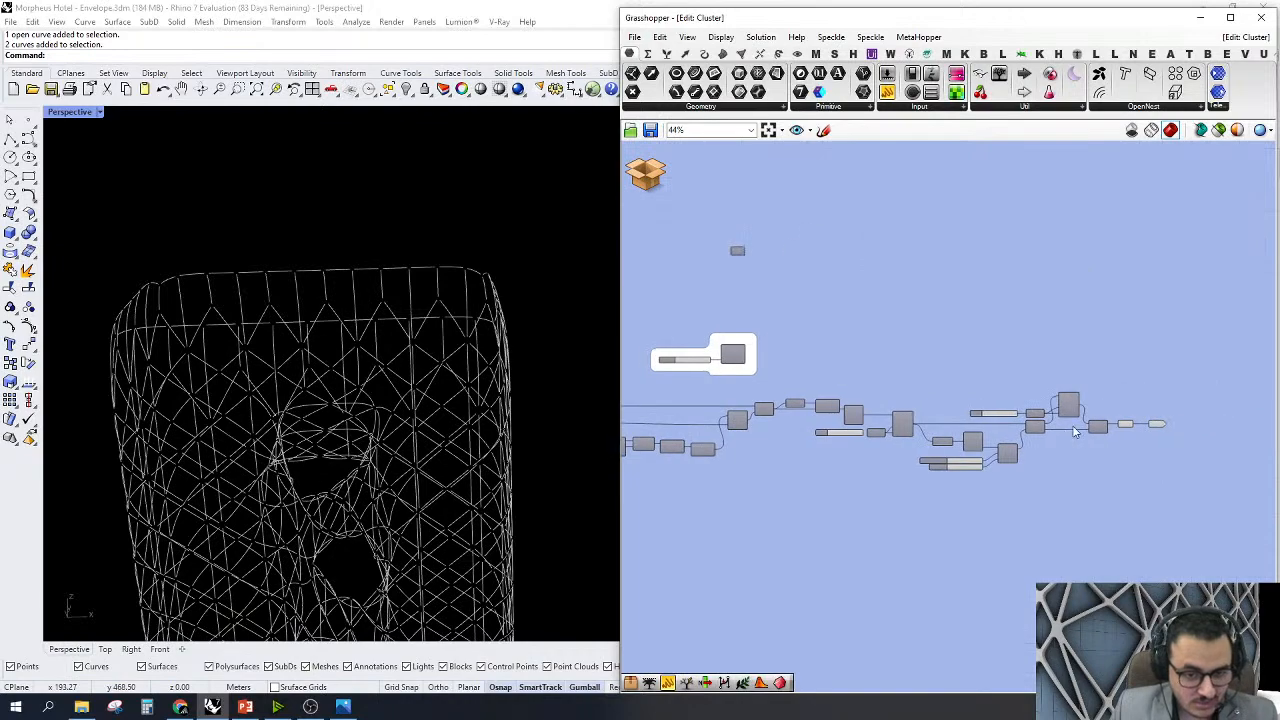
pyautogui.click(1140, 423)
pyautogui.scroll(3, 500, 320)
pyautogui.scroll(5, 349, 329)
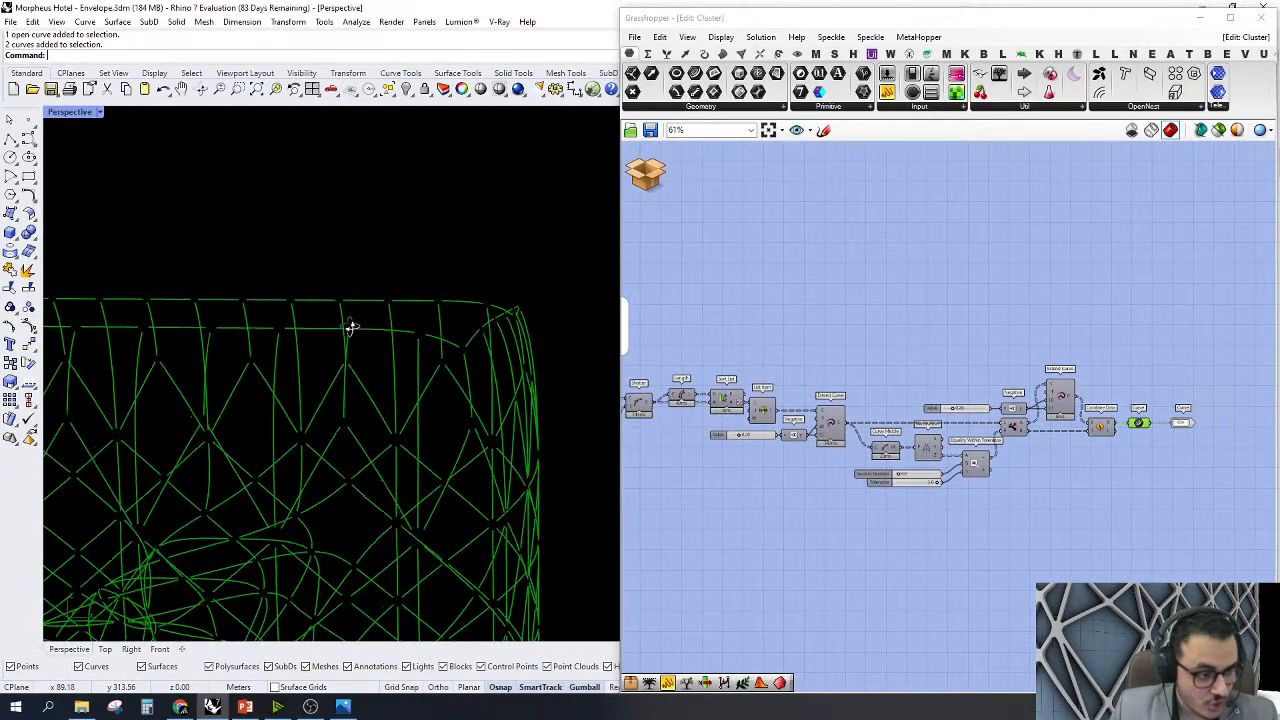
# Return to the start of the cluster and select the first input Curve to examine the original branch curves
pyautogui.moveTo(865, 440); pyautogui.dragTo(1098, 450, button='right')
pyautogui.scroll(-4, 1115, 403)
pyautogui.moveTo(877, 417); pyautogui.dragTo(1195, 418, button='right')
pyautogui.scroll(3, 897, 423)
pyautogui.scroll(3, 868, 404)
pyautogui.click(870, 402)
pyautogui.moveTo(881, 407); pyautogui.dragTo(781, 376, button='right')
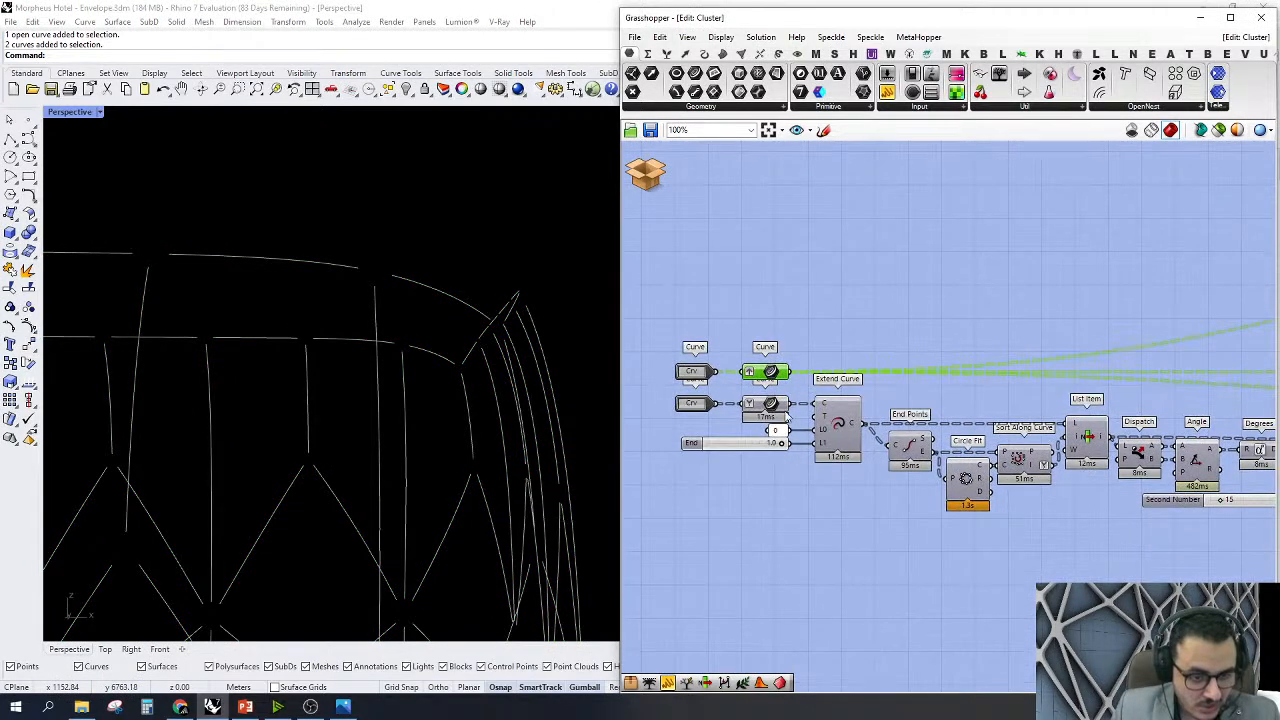
# Show the preview of the second input Curve and select it to examine the tangent lines against the branch curves
pyautogui.rightClick(769, 404)
pyautogui.click(806, 429)
pyautogui.scroll(3, 588, 375)
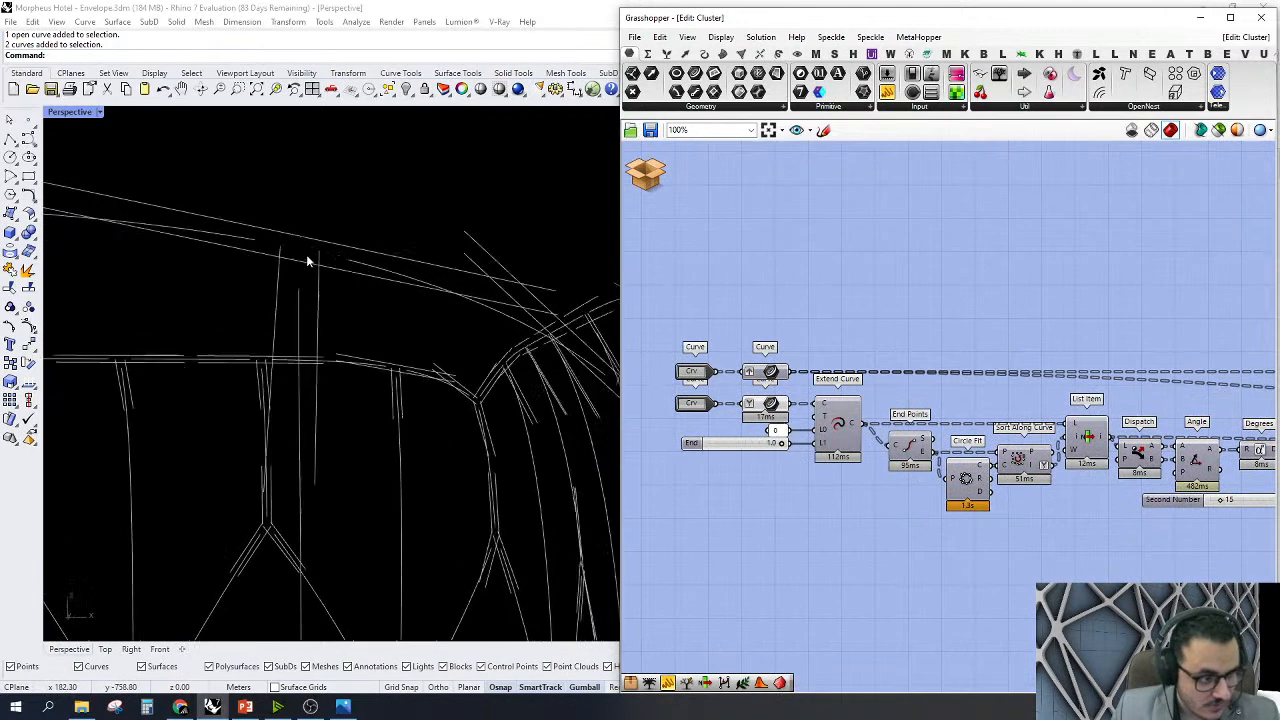
pyautogui.click(770, 404)
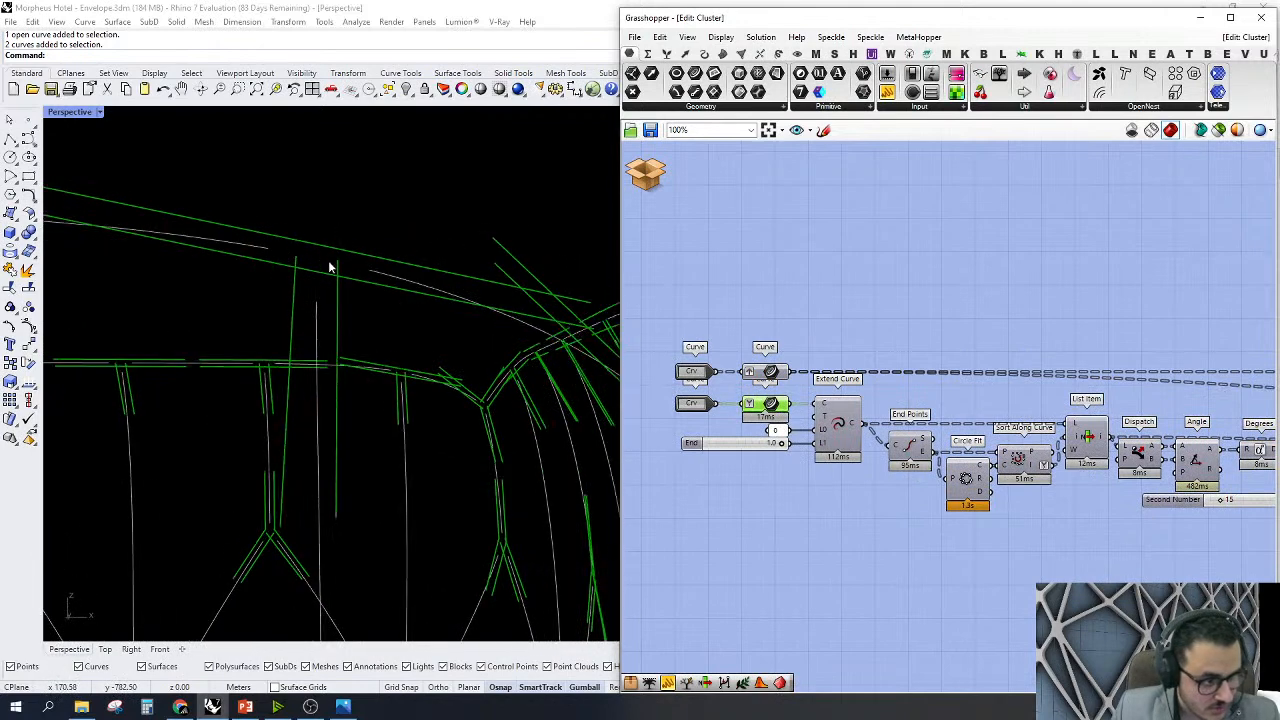
pyautogui.moveTo(885, 402); pyautogui.dragTo(816, 382, button='right')
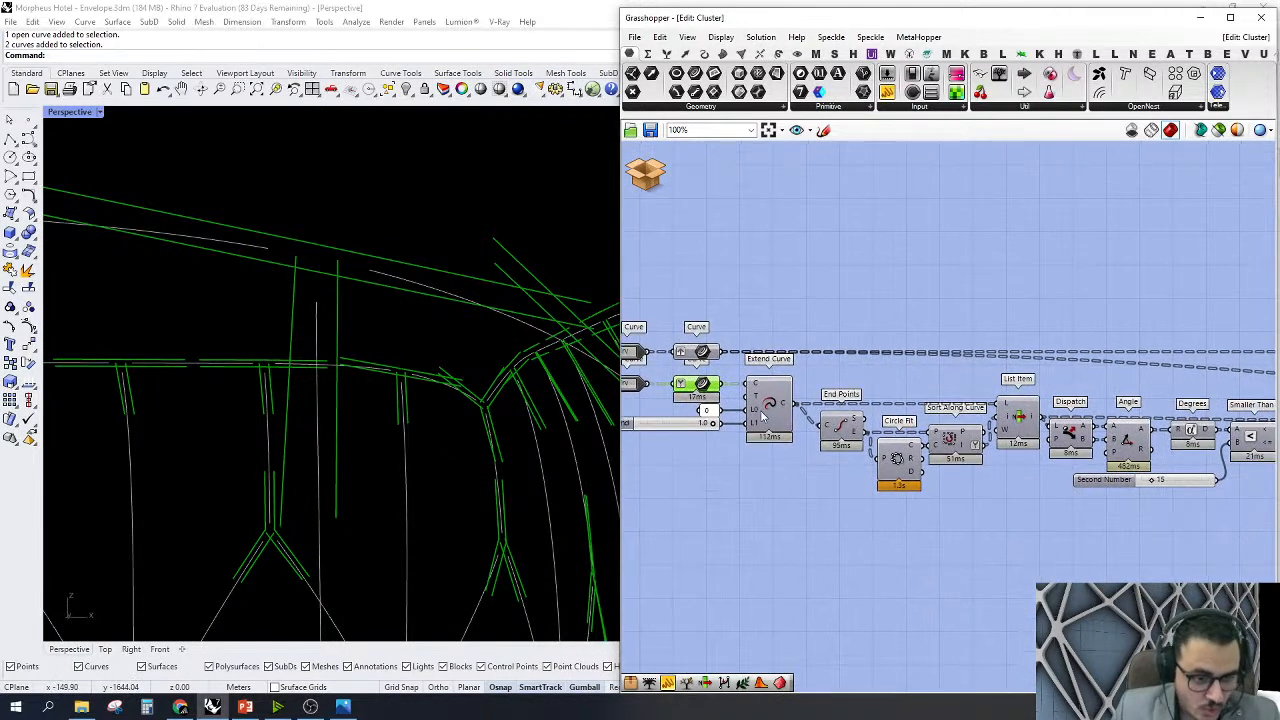
# Show the Extend Curve preview and inspect the extended tangent lines around the envelope's upper corner
pyautogui.rightClick(771, 410)
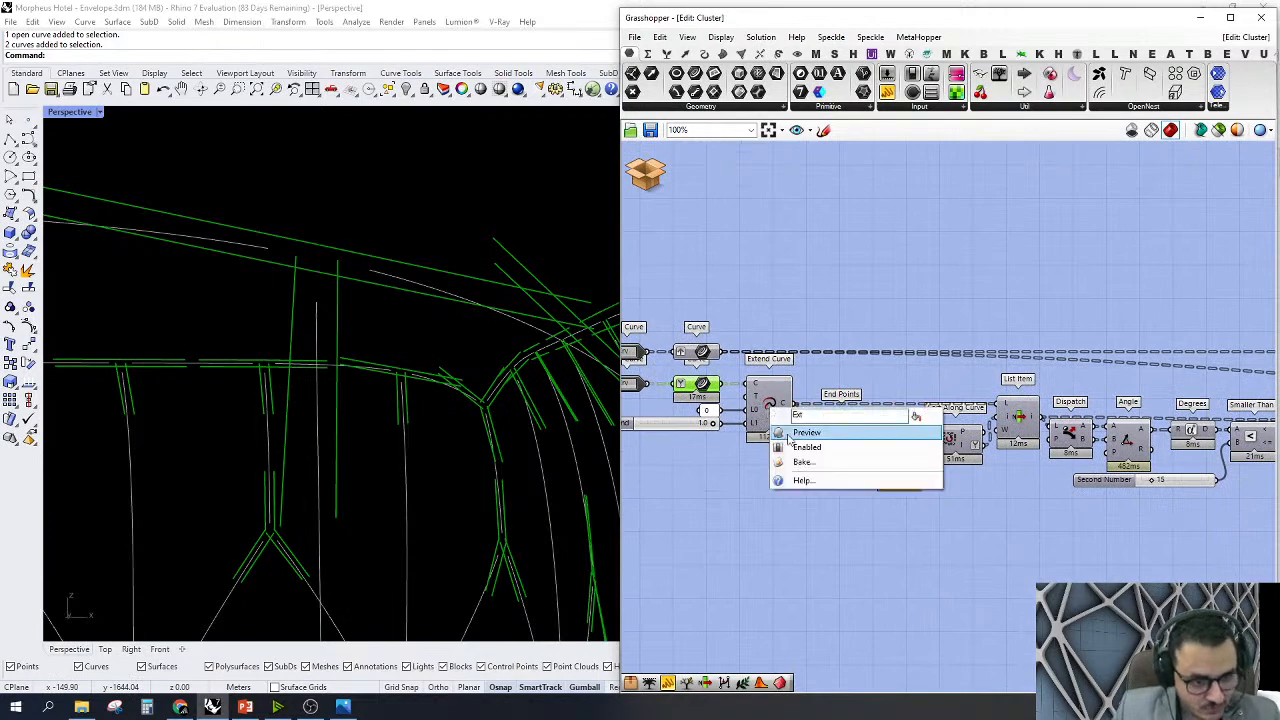
pyautogui.click(789, 441)
pyautogui.moveTo(450, 320); pyautogui.dragTo(594, 290, button='right')
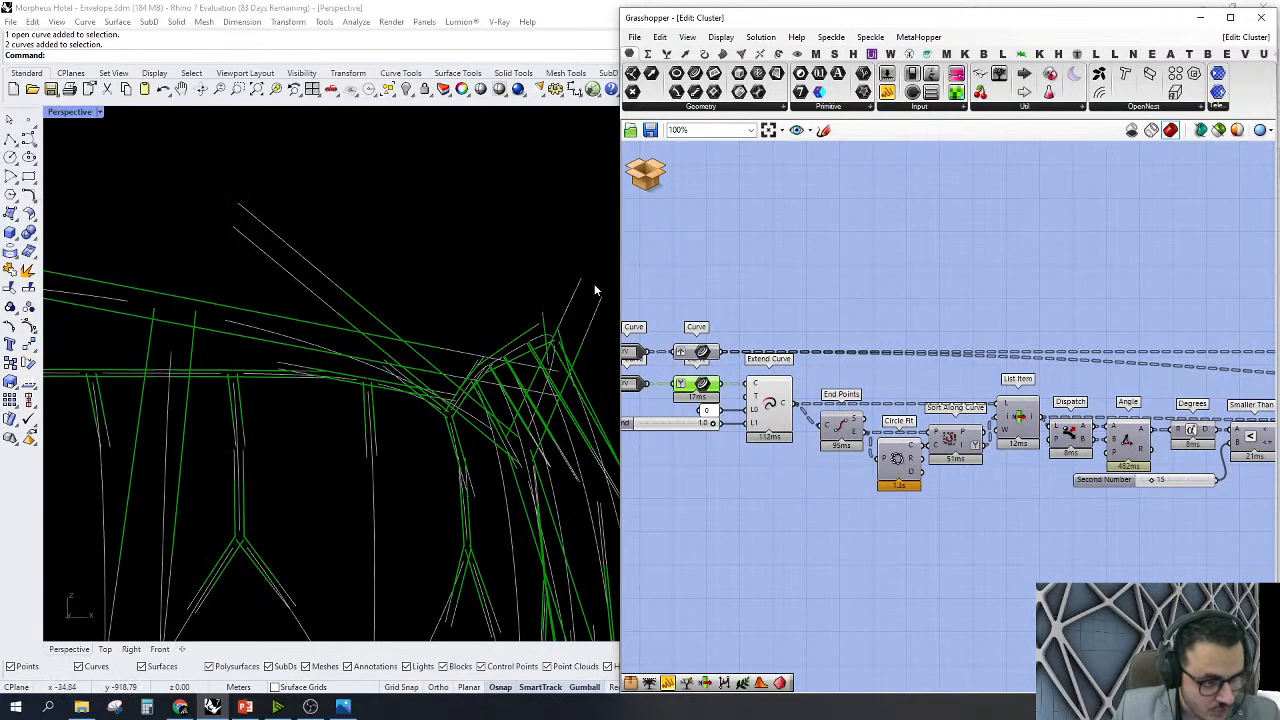
pyautogui.moveTo(563, 380); pyautogui.dragTo(477, 380, button='right')
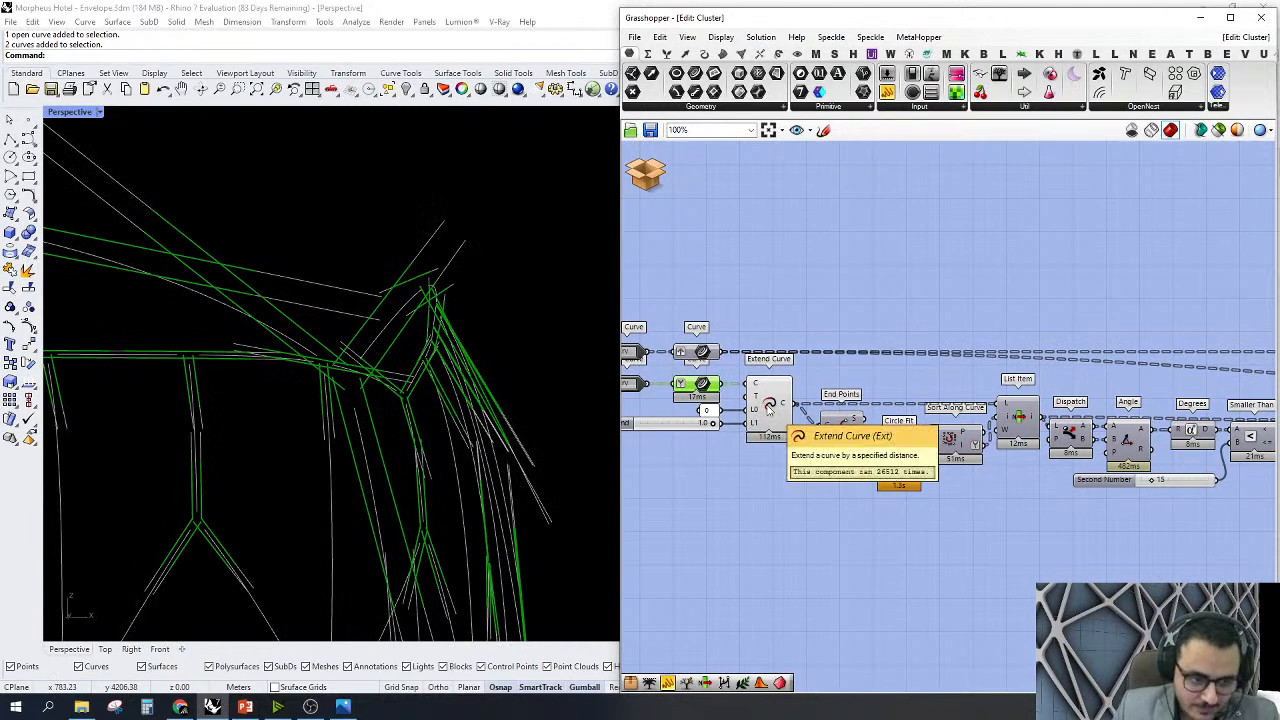
# Hide the Extend Curve preview and follow the definition toward End Points, Circle Fit and Sort Along Curve
pyautogui.moveTo(769, 410); pyautogui.dragTo(893, 402, button='right')
pyautogui.moveTo(909, 490); pyautogui.dragTo(884, 324)
pyautogui.rightClick(886, 294)
pyautogui.click(910, 312)
pyautogui.moveTo(1098, 348); pyautogui.dragTo(996, 293, button='right')
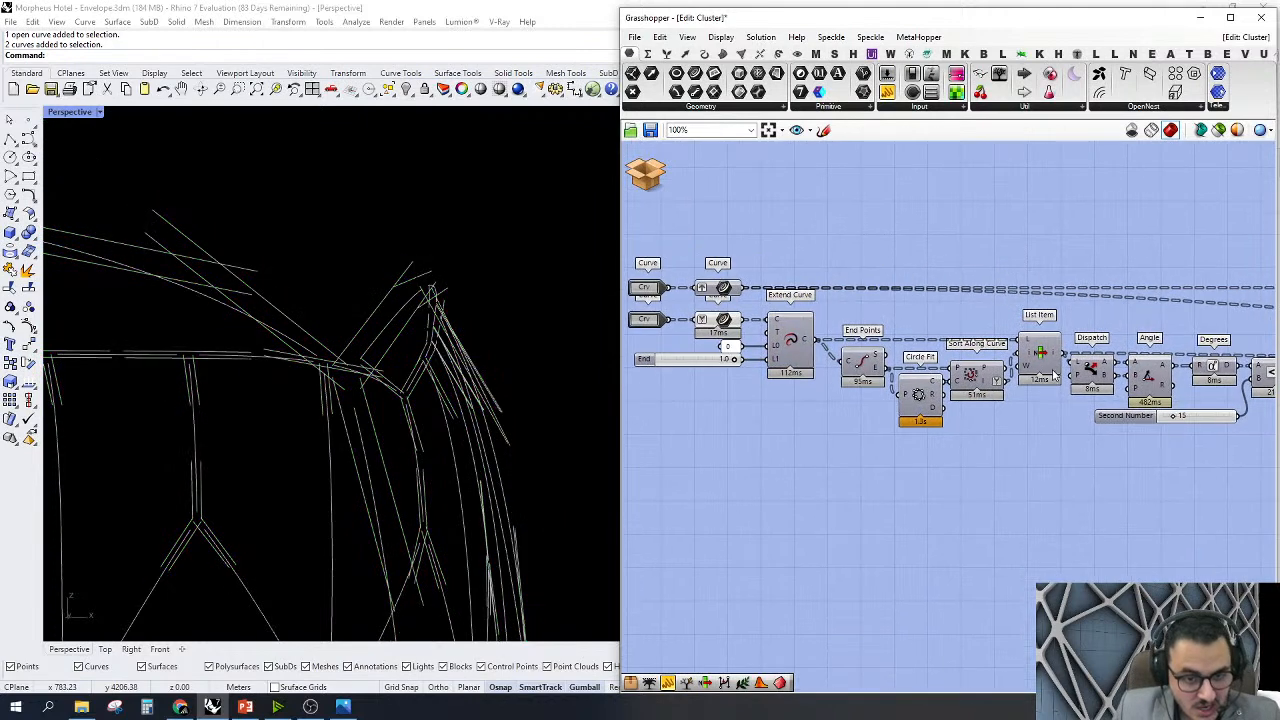
# Add a Tree Branch Check component and connect the Extend Curve output to its Data input
pyautogui.click(1040, 355)
pyautogui.moveTo(954, 194); pyautogui.dragTo(942, 322, button='right')
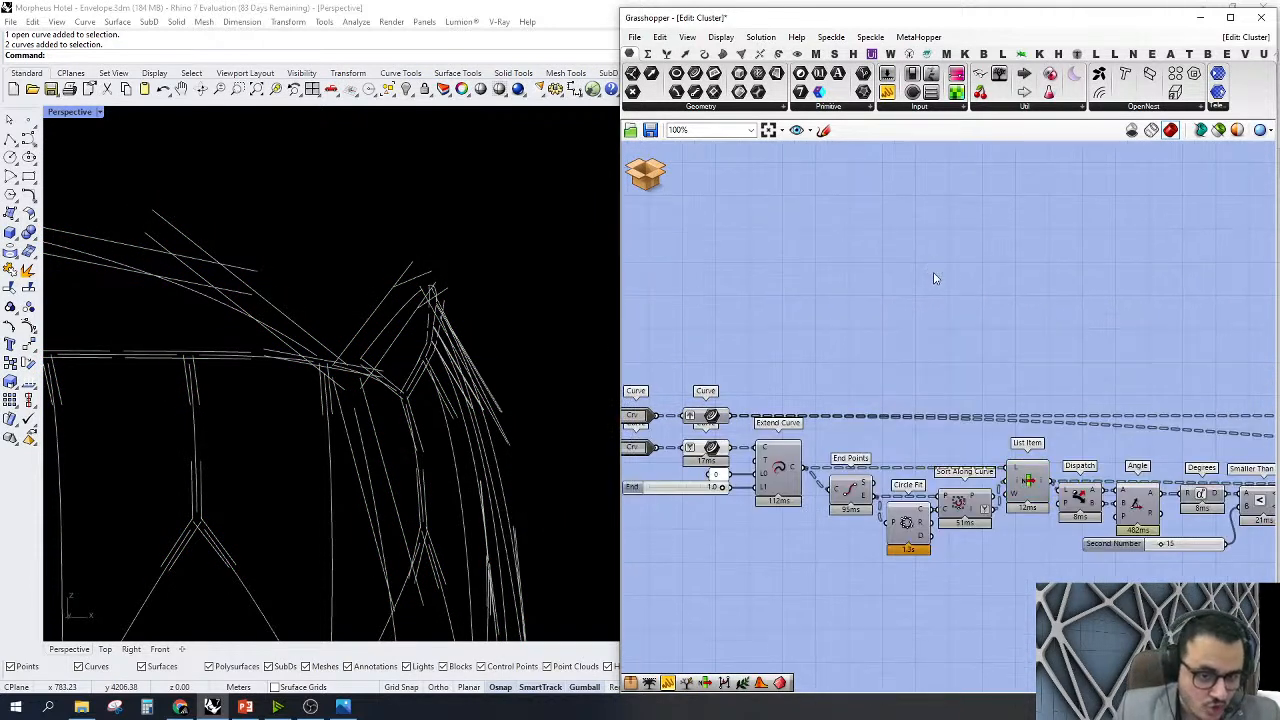
pyautogui.doubleClick(935, 279)
pyautogui.write('tr br')
pyautogui.press('Return')
pyautogui.moveTo(910, 279); pyautogui.dragTo(797, 467)
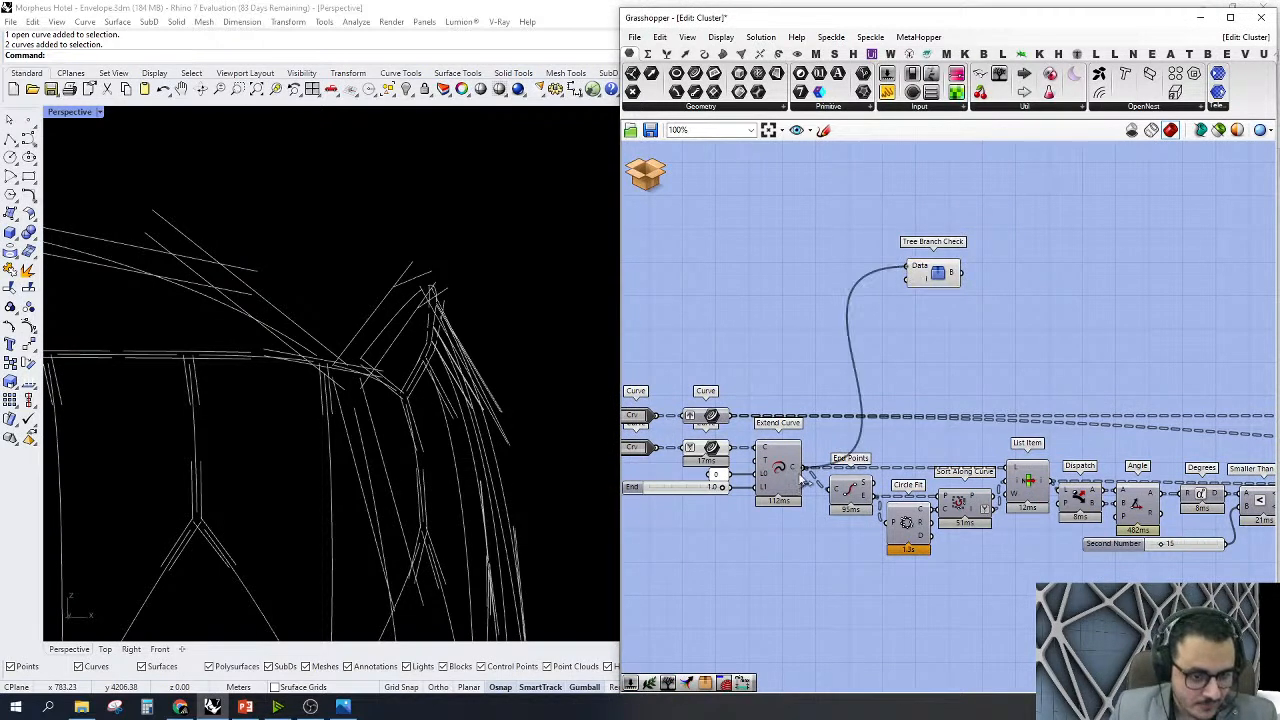
pyautogui.moveTo(938, 275); pyautogui.dragTo(998, 267)
# Hide the preview of the Curve and Extend Curve components at the start of the definition
pyautogui.rightClick(854, 217)
pyautogui.click(887, 299)
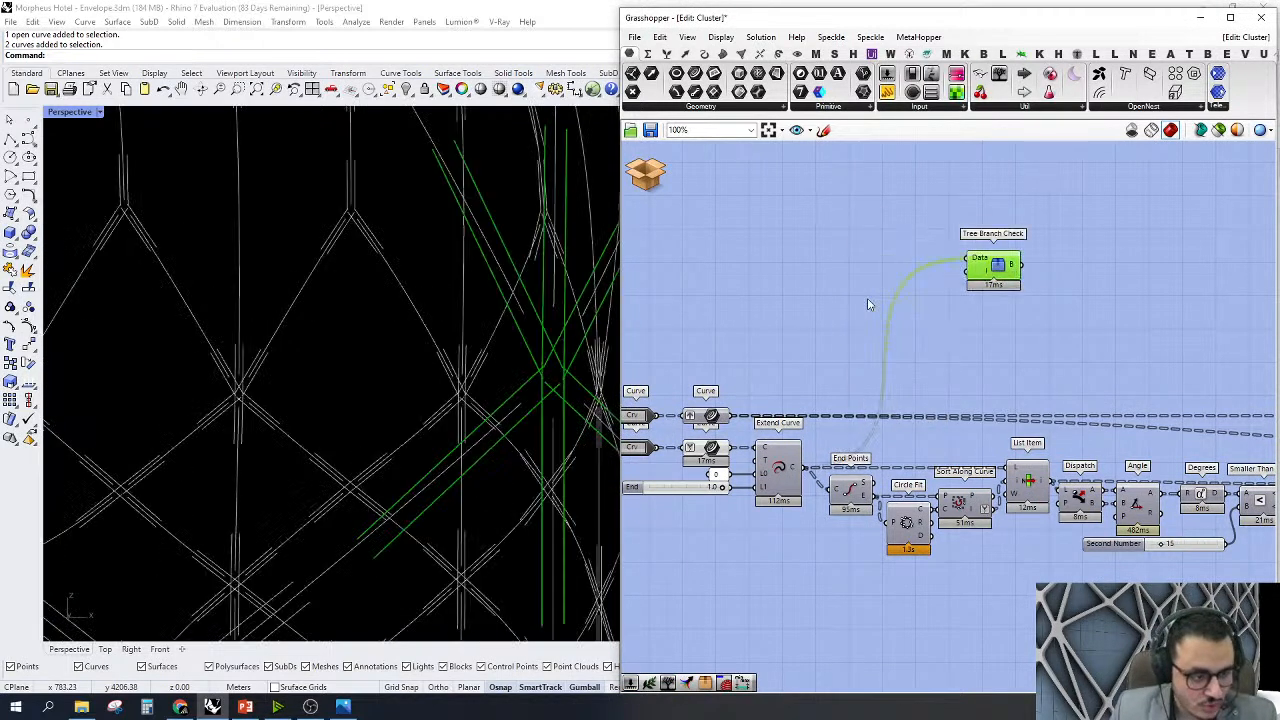
pyautogui.moveTo(357, 400); pyautogui.dragTo(354, 396, button='right')
pyautogui.scroll(-3, 1020, 396)
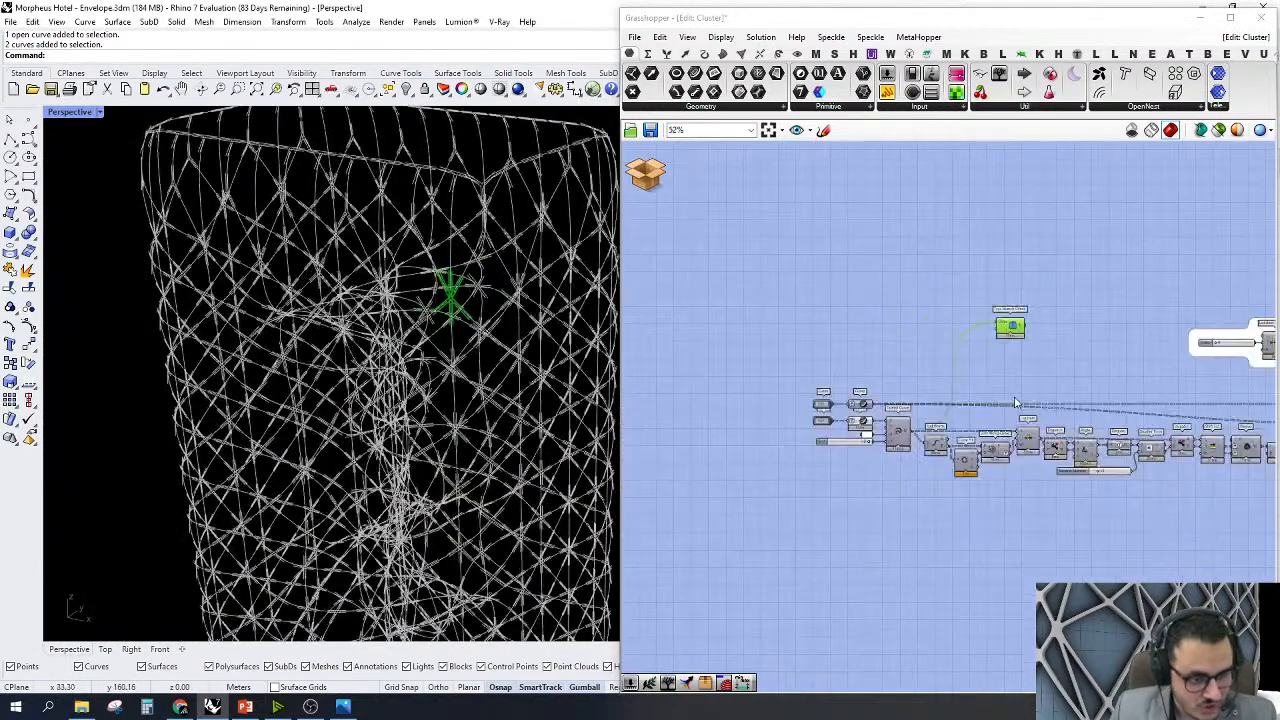
pyautogui.scroll(3, 884, 447)
pyautogui.moveTo(886, 490); pyautogui.dragTo(816, 285)
pyautogui.rightClick(815, 280)
pyautogui.click(857, 302)
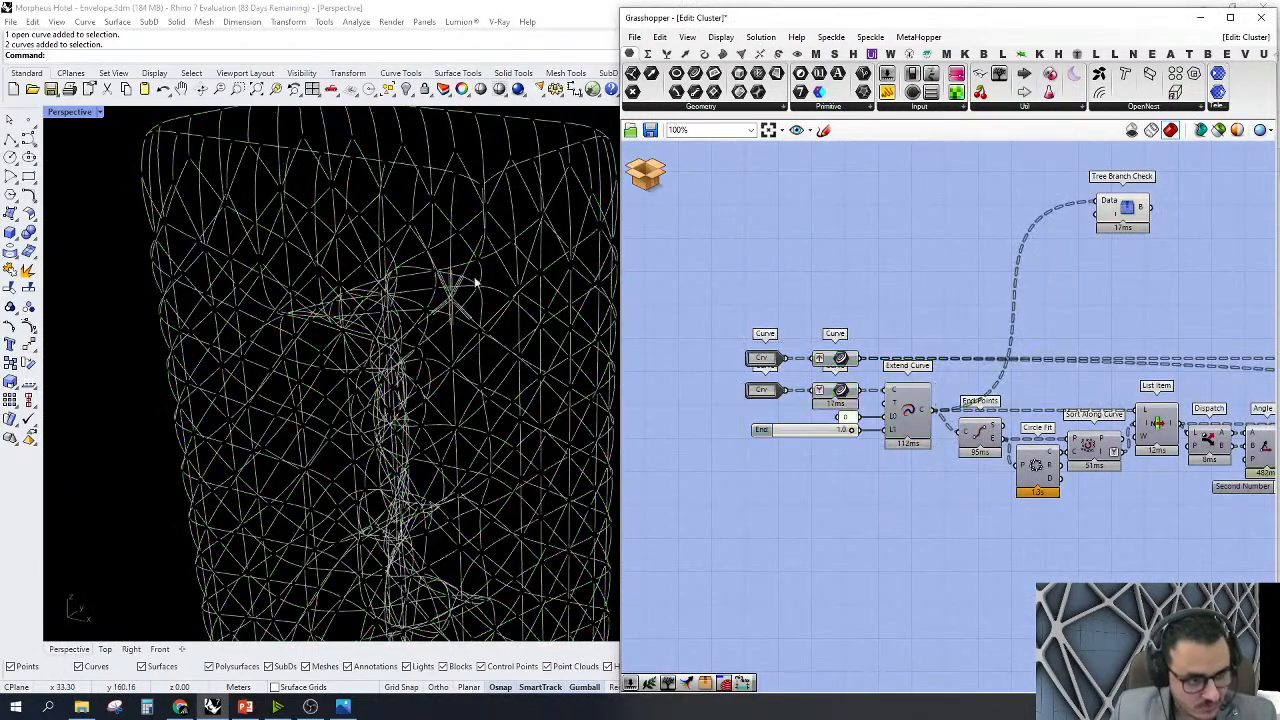
# Hide the preview of the downstream component that still displays façade curves around the checked branch
pyautogui.moveTo(410, 262); pyautogui.dragTo(452, 260, button='right')
pyautogui.scroll(-4, 1010, 330)
pyautogui.moveTo(1010, 330); pyautogui.dragTo(640, 330, button='right')
pyautogui.scroll(3, 938, 270)
pyautogui.moveTo(938, 266); pyautogui.dragTo(846, 486)
pyautogui.rightClick(864, 208)
pyautogui.click(876, 226)
pyautogui.scroll(-5, 1130, 330)
pyautogui.scroll(5, 1131, 333)
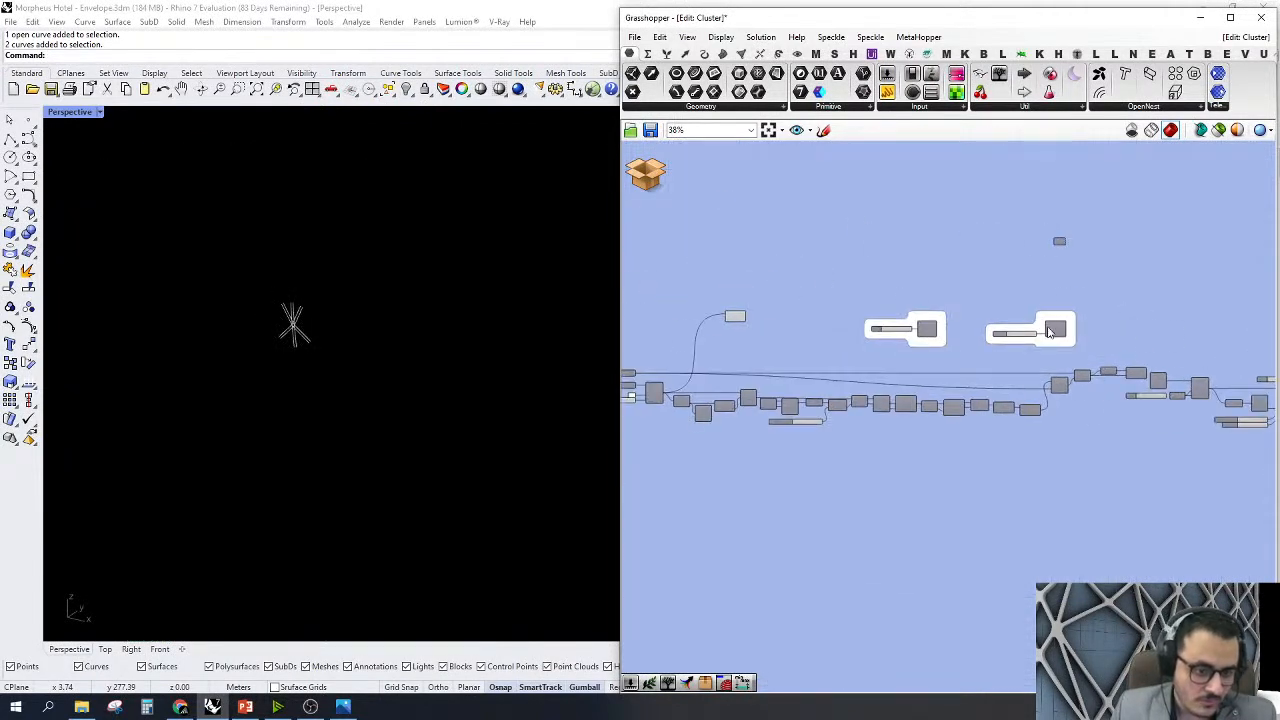
# Add a List Item component beside the Tree Branch Check and connect the B output to its L input
pyautogui.moveTo(921, 333)
pyautogui.mouseDown()
pyautogui.moveTo(866, 338)
pyautogui.moveTo(898, 338)
pyautogui.mouseUp()
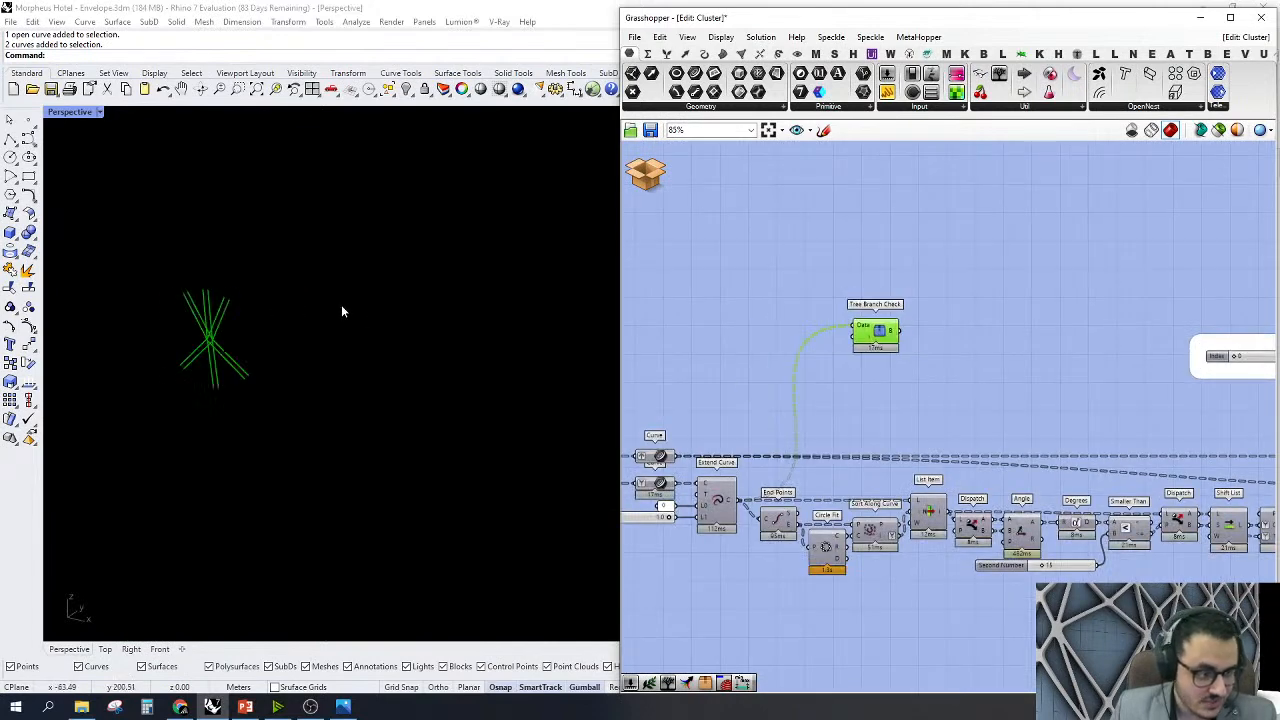
pyautogui.rightClick(889, 209)
pyautogui.click(878, 278)
pyautogui.scroll(-3, 406, 326)
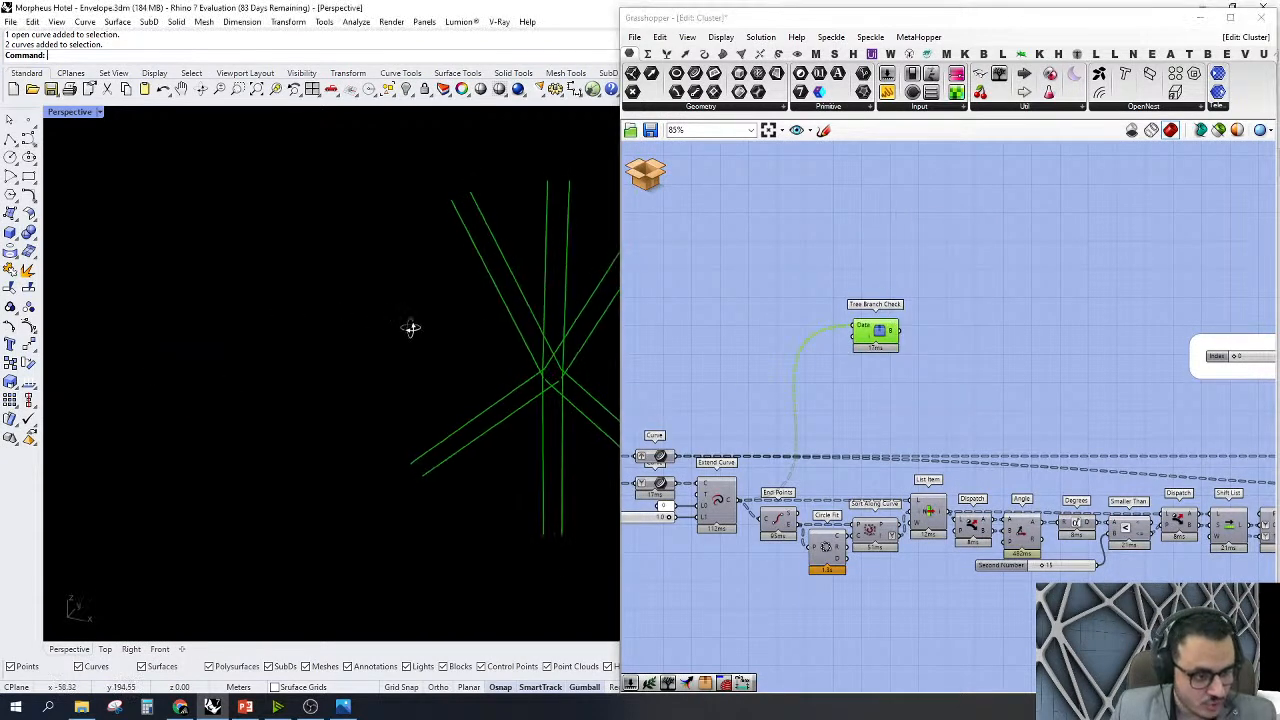
pyautogui.scroll(3, 271, 291)
pyautogui.scroll(2, 1088, 322)
pyautogui.scroll(1, 932, 401)
pyautogui.moveTo(932, 401); pyautogui.dragTo(1063, 334, button='right')
pyautogui.doubleClick(1052, 322)
pyautogui.write('li')
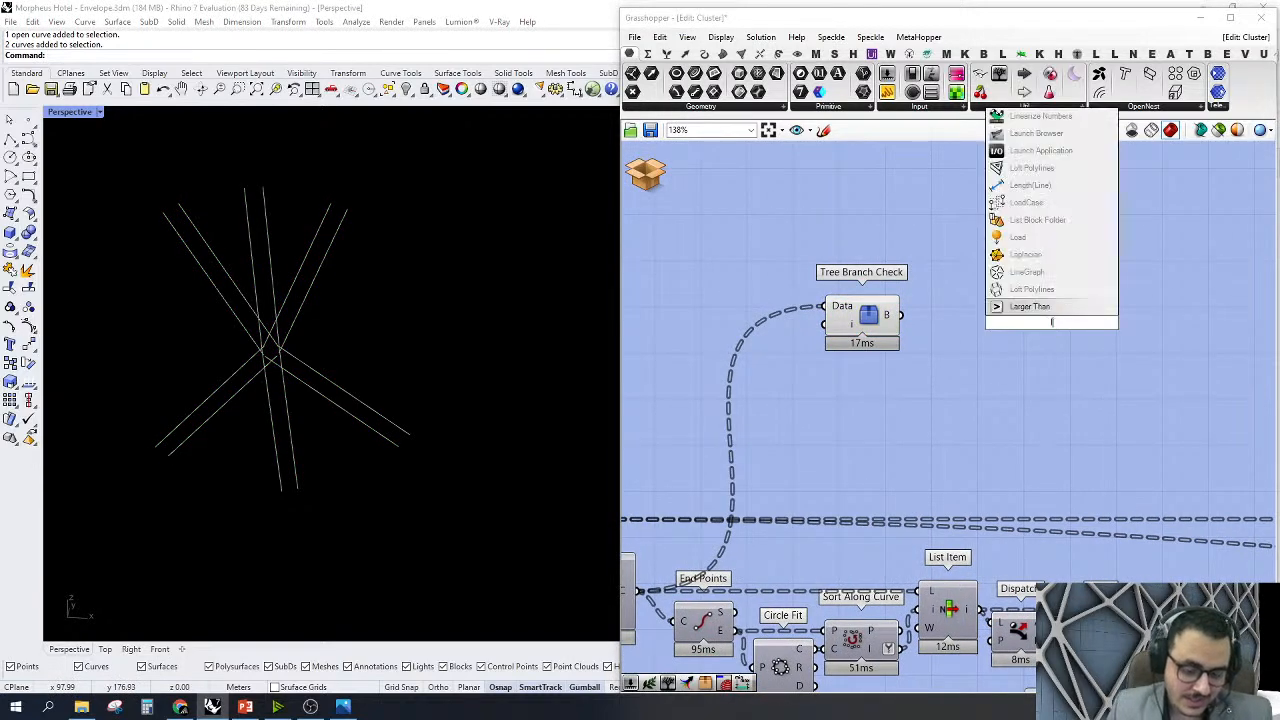
pyautogui.click(1040, 314)
pyautogui.moveTo(1022, 318); pyautogui.dragTo(902, 315)
# Add a number slider with the value 5 and connect it to the new List Item's index input
pyautogui.click(928, 404)
pyautogui.doubleClick(928, 404)
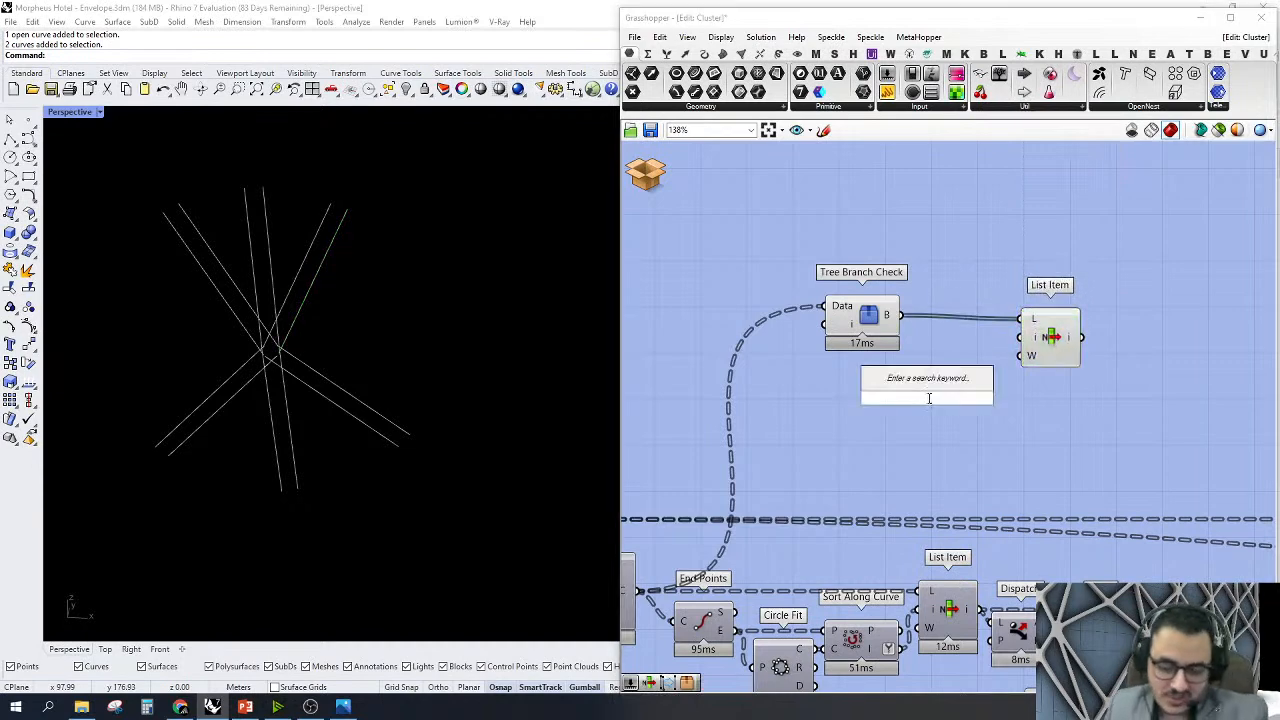
pyautogui.write('5')
pyautogui.press('Return')
pyautogui.moveTo(1002, 398); pyautogui.dragTo(1051, 346)
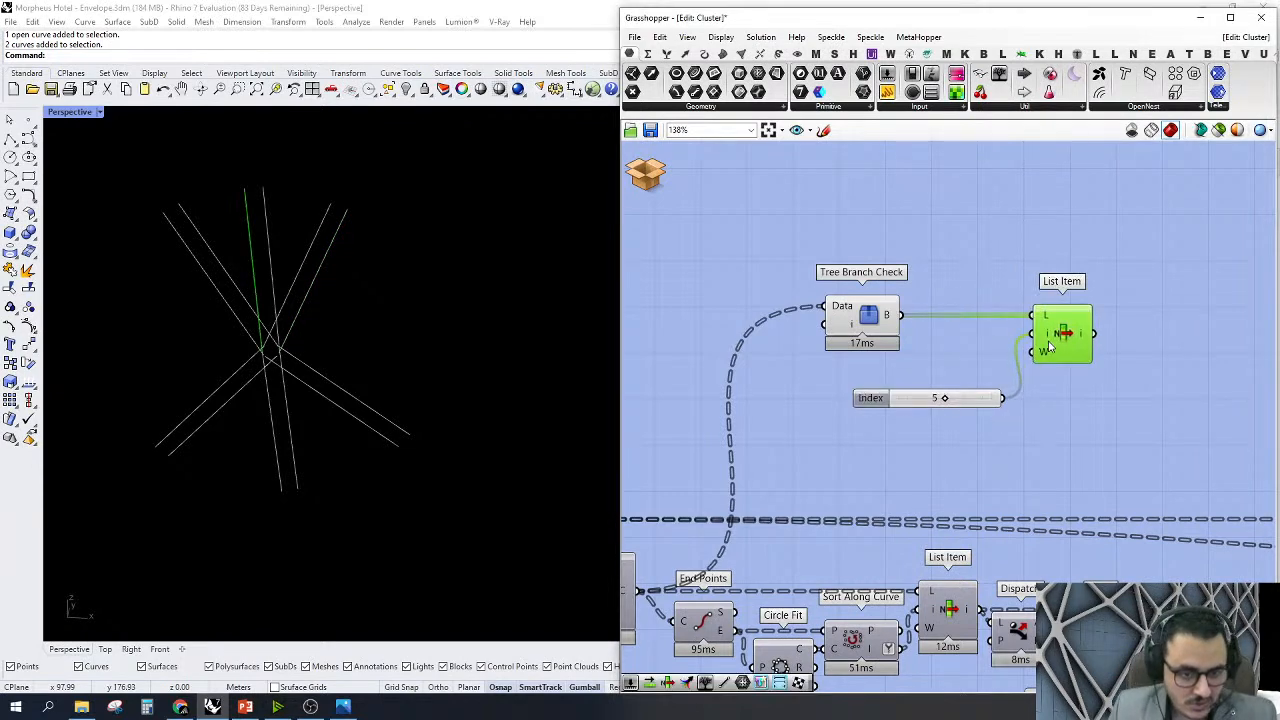
# Set the index slider to 2 to single out another curve of the isolated branch
pyautogui.scroll(3, 958, 397)
pyautogui.moveTo(932, 400); pyautogui.dragTo(896, 403)
pyautogui.scroll(2, 332, 249)
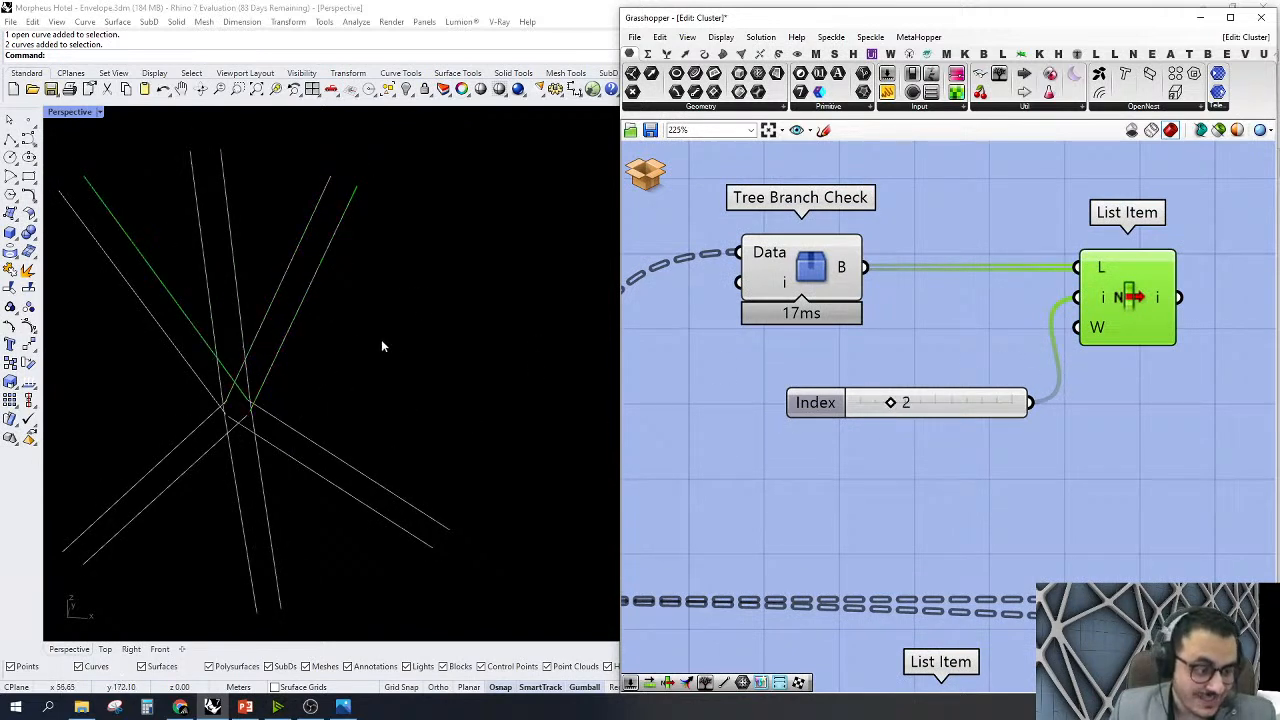
pyautogui.scroll(-4, 409, 317)
pyautogui.scroll(2, 400, 306)
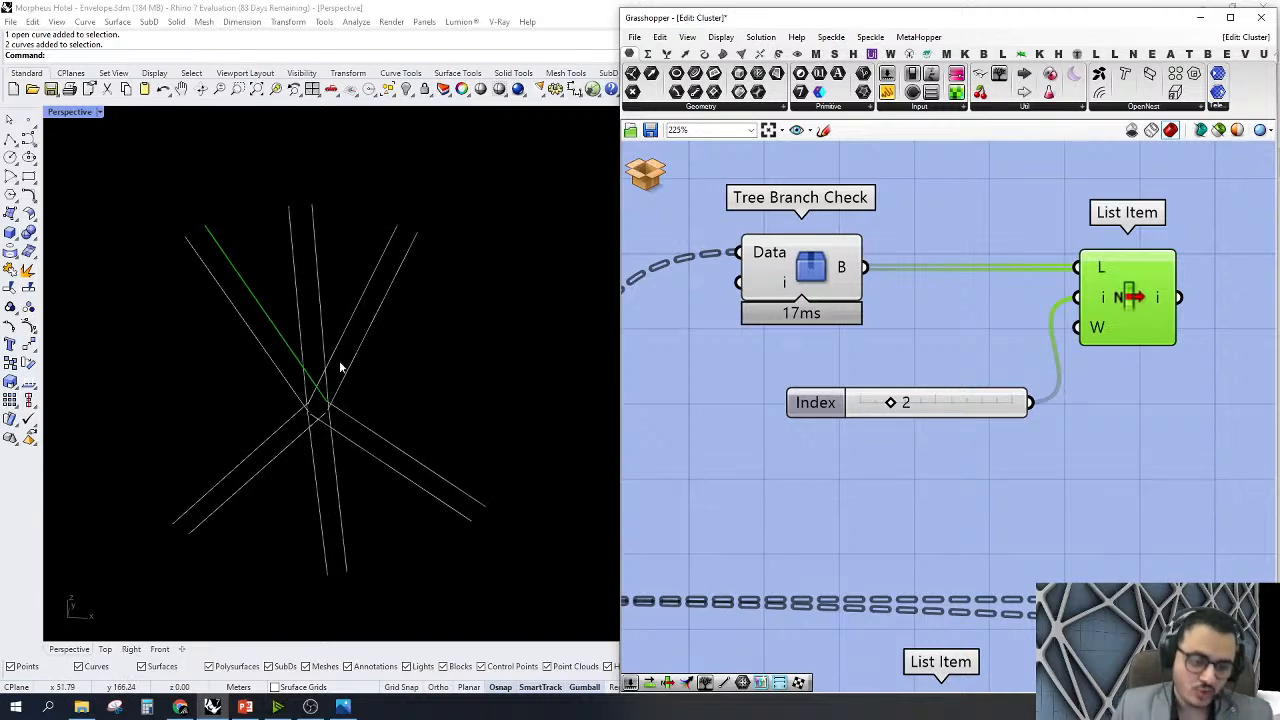
# Preview the End Points output, examine the curve ends around the isolated joint, and hide that preview again
pyautogui.scroll(-3, 960, 381)
pyautogui.scroll(-2, 960, 381)
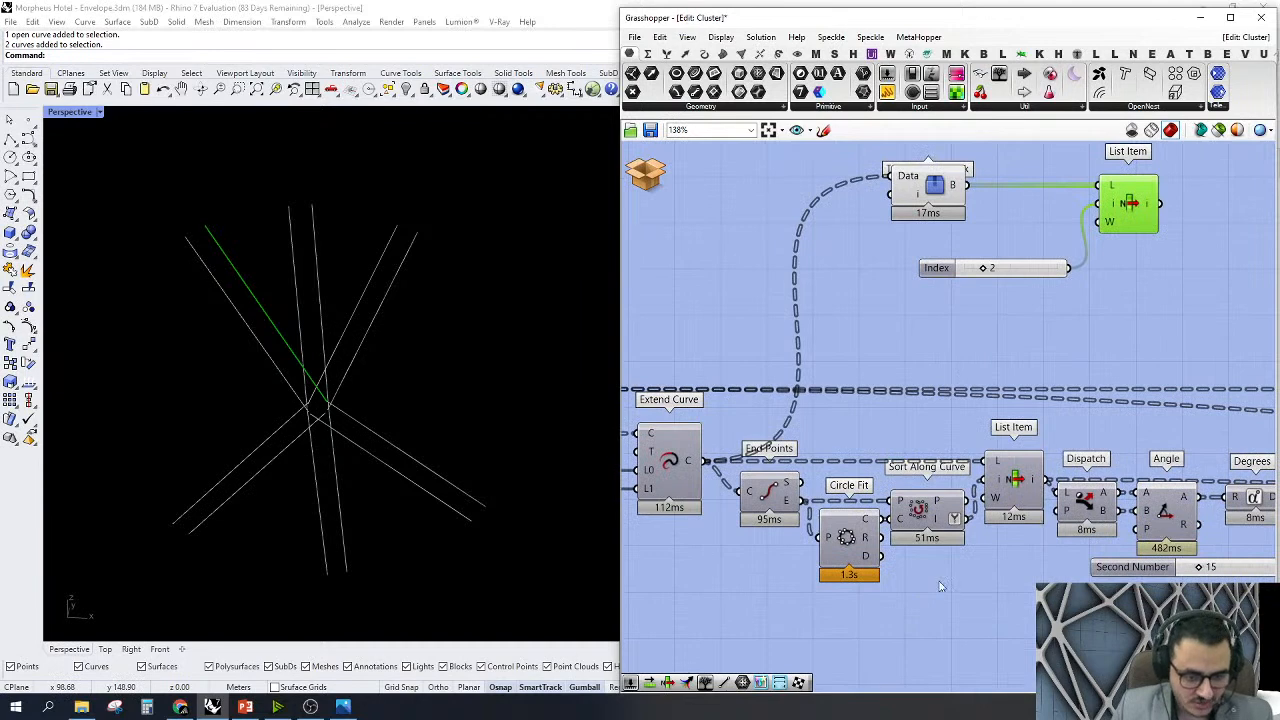
pyautogui.rightClick(770, 495)
pyautogui.click(800, 507)
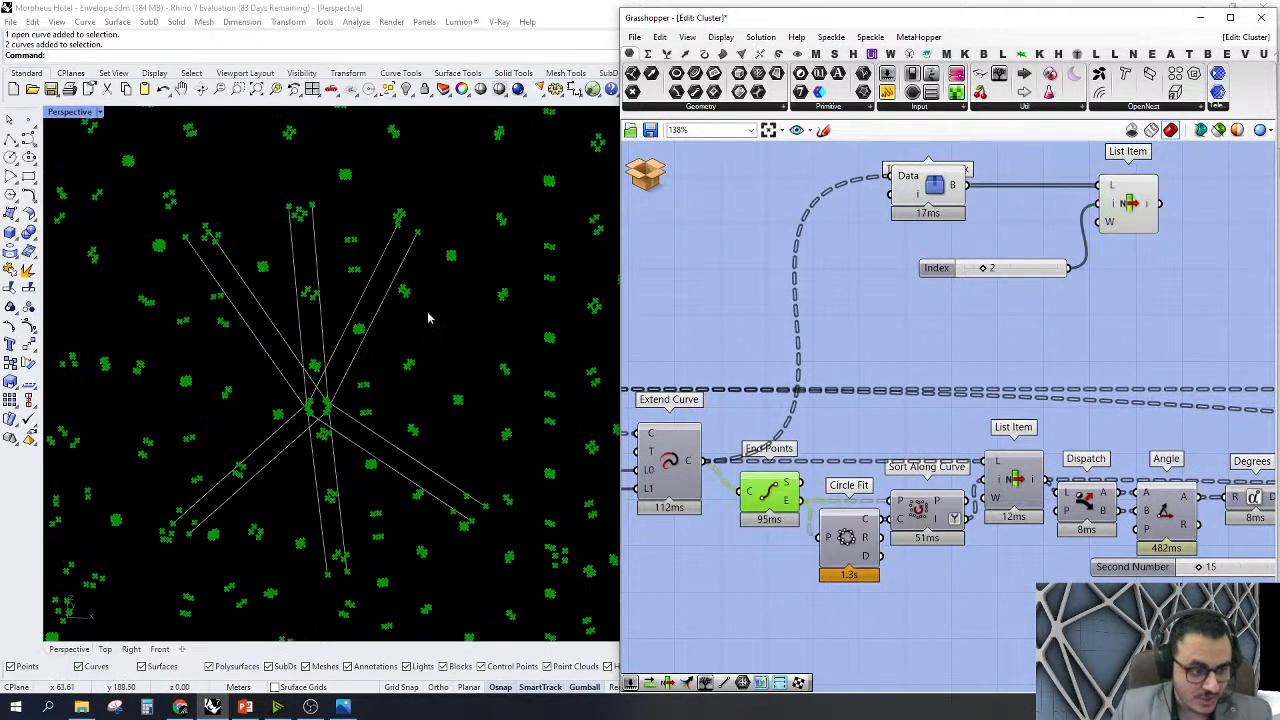
pyautogui.scroll(-5, 365, 318)
pyautogui.scroll(8, 365, 318)
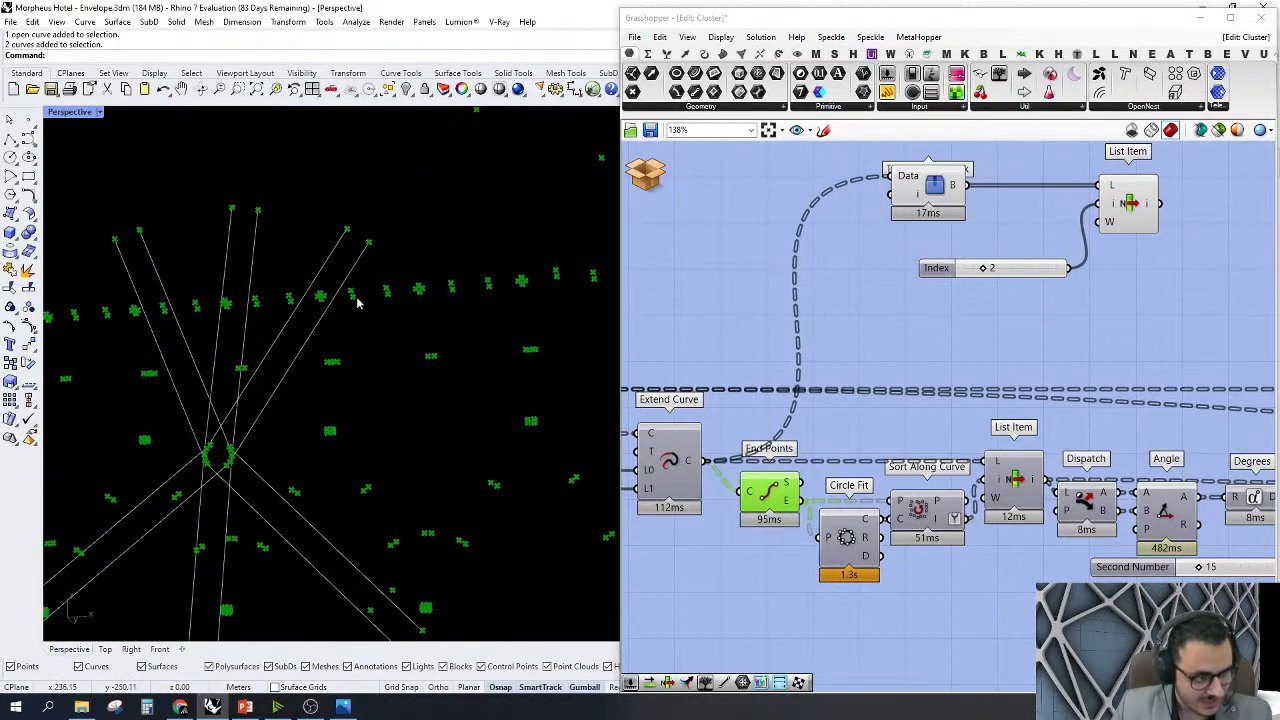
pyautogui.scroll(-3, 976, 497)
pyautogui.click(775, 345)
pyautogui.scroll(-2, 310, 305)
pyautogui.scroll(-3, 310, 305)
pyautogui.scroll(4, 330, 330)
pyautogui.rightClick(832, 498)
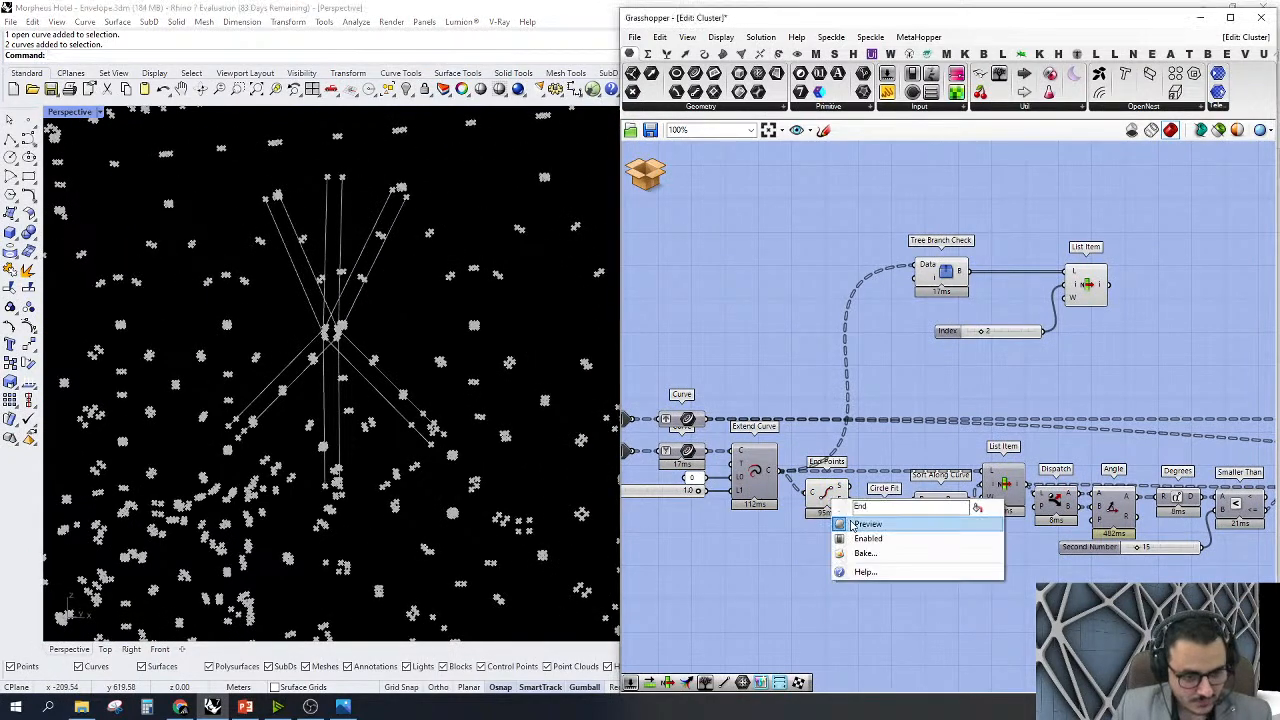
pyautogui.click(866, 524)
# Feed the sorted List Item output into the Tree Branch Check's Data input and set the index slider to 0
pyautogui.scroll(2, 925, 376)
pyautogui.click(927, 549)
pyautogui.moveTo(960, 549); pyautogui.dragTo(802, 262)
pyautogui.click(1040, 272)
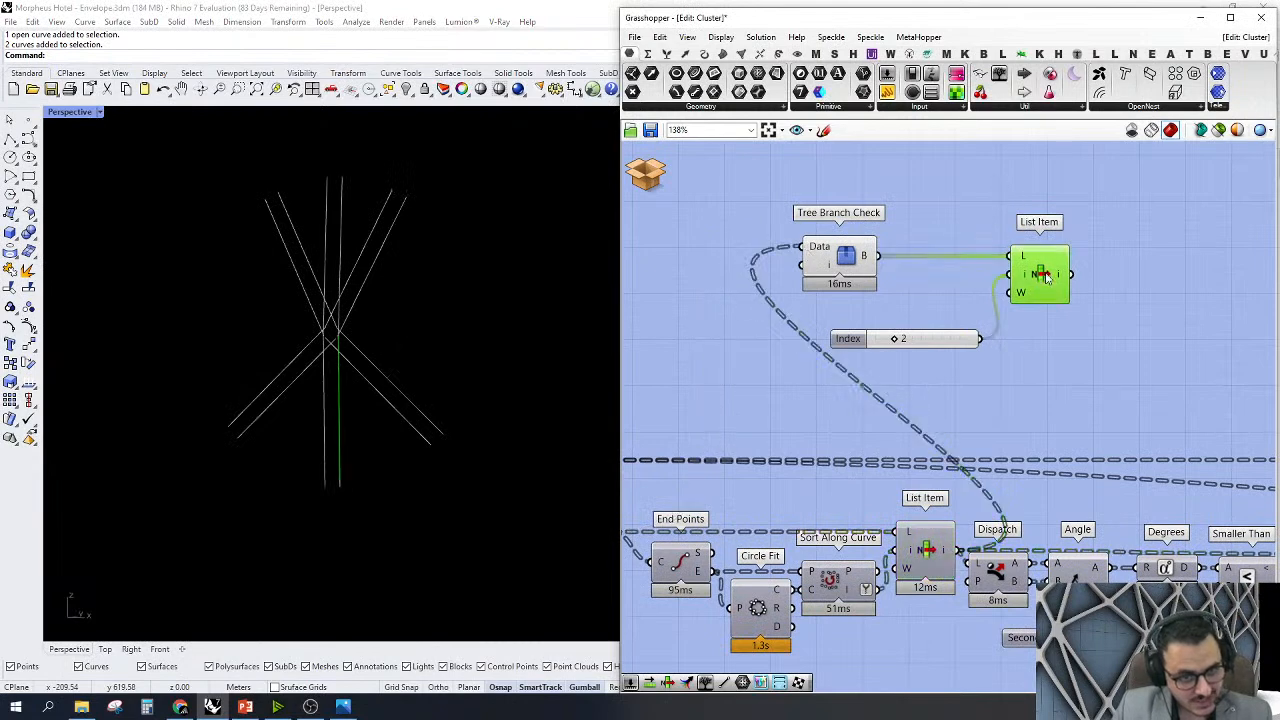
pyautogui.scroll(2, 897, 338)
pyautogui.moveTo(896, 340); pyautogui.dragTo(823, 366)
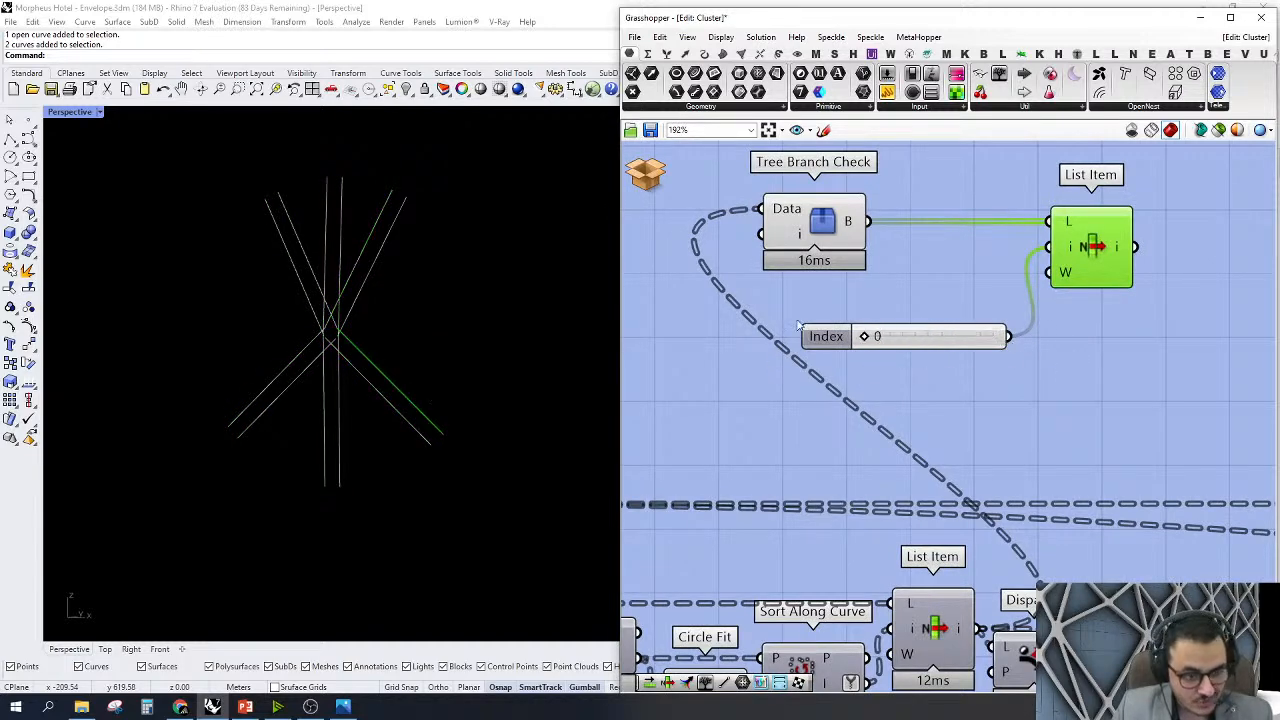
# Delete the Tree Branch Check together with its test List Item and index slider
pyautogui.scroll(-4, 808, 286)
pyautogui.moveTo(1028, 204); pyautogui.dragTo(780, 334)
pyautogui.moveTo(960, 296); pyautogui.dragTo(906, 372, button='right')
pyautogui.press('Delete')
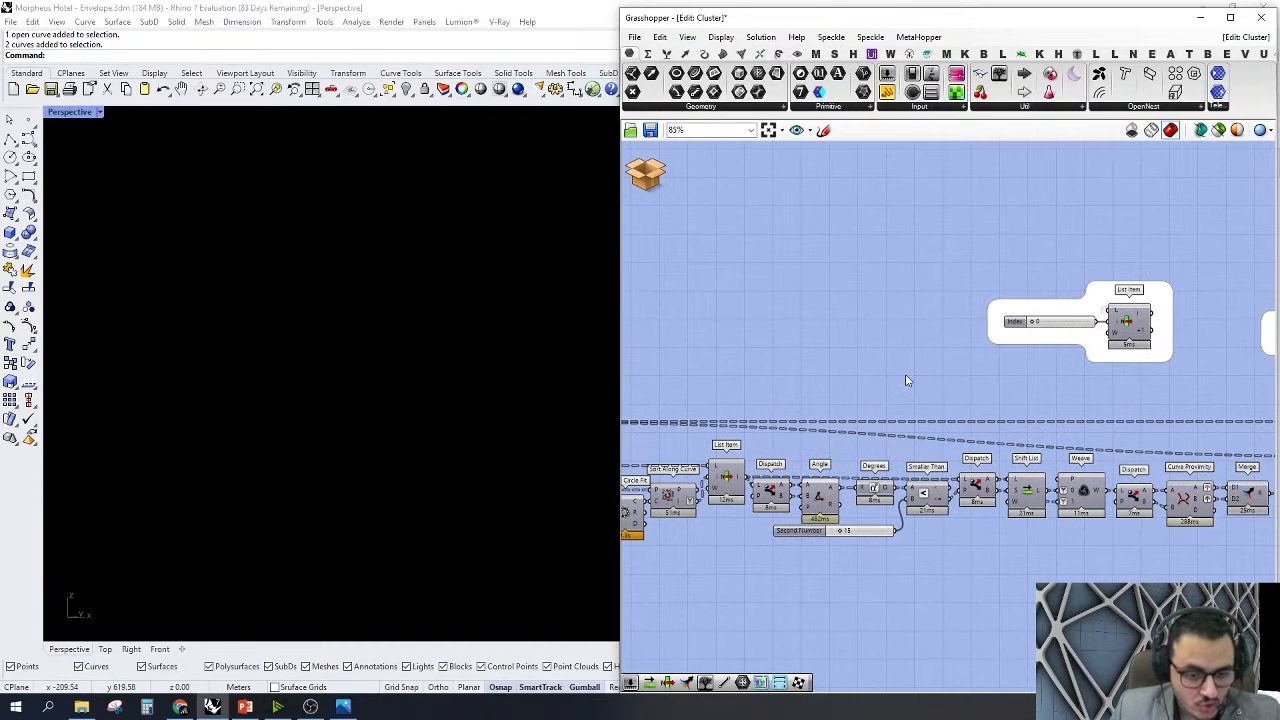
# Turn on the preview of the sorted List Item after Sort Along Curve and frame its curves in the Front view
pyautogui.moveTo(751, 482); pyautogui.dragTo(1010, 484, button='right')
pyautogui.rightClick(990, 470)
pyautogui.click(1000, 520)
pyautogui.click(160, 649)
pyautogui.click(983, 474)
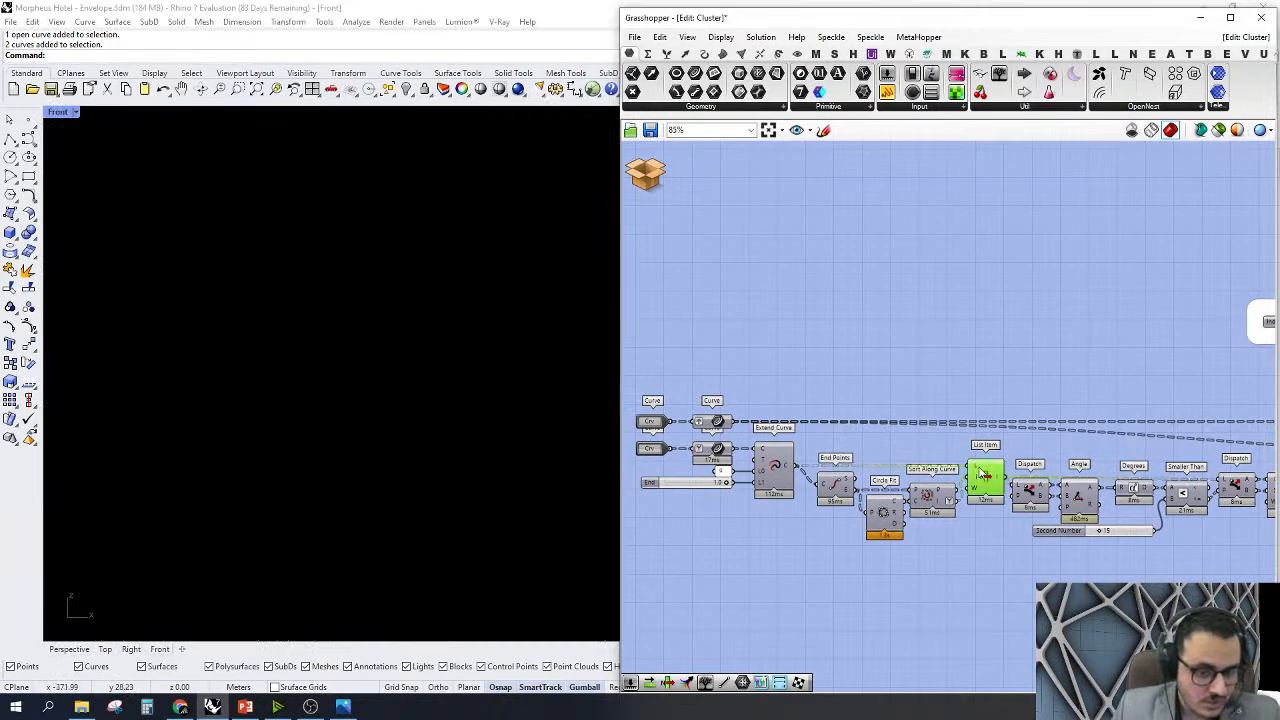
pyautogui.rightClick(914, 264)
pyautogui.click(945, 343)
# Examine how the paired curves meet at a Y-shaped joint near the top of the façade
pyautogui.scroll(5, 471, 280)
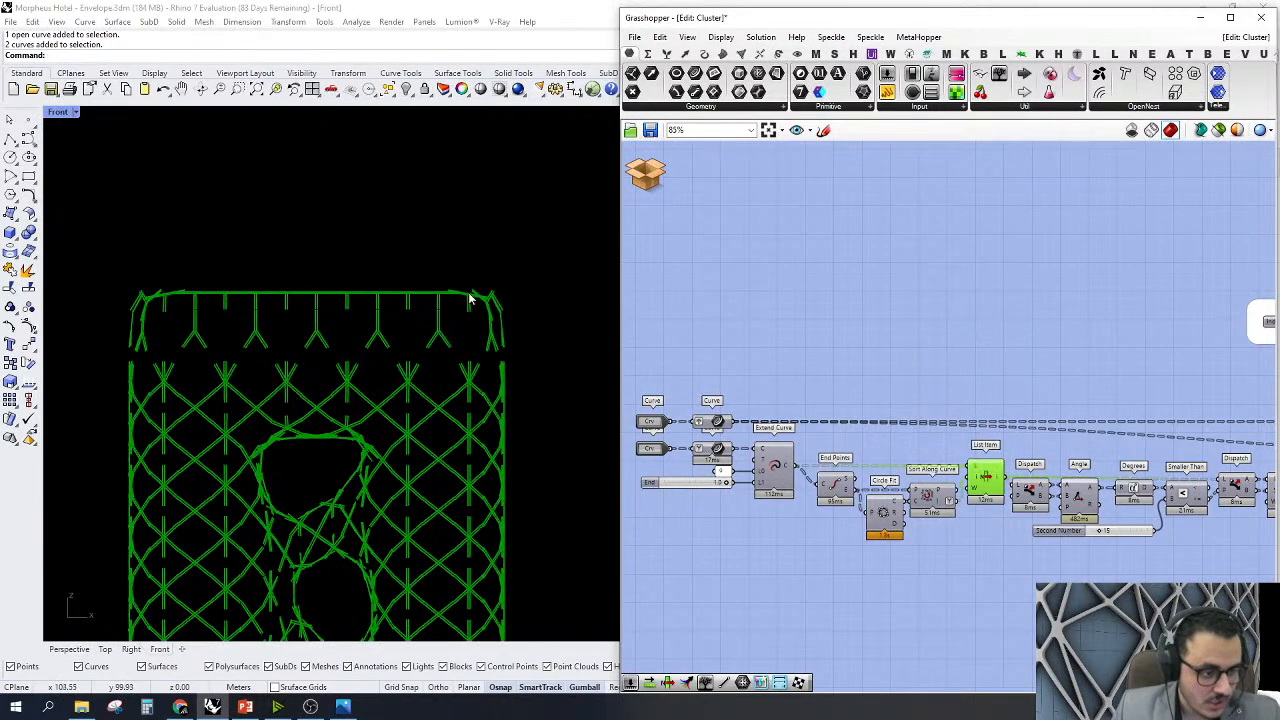
pyautogui.scroll(-3, 520, 260)
pyautogui.scroll(6, 380, 290)
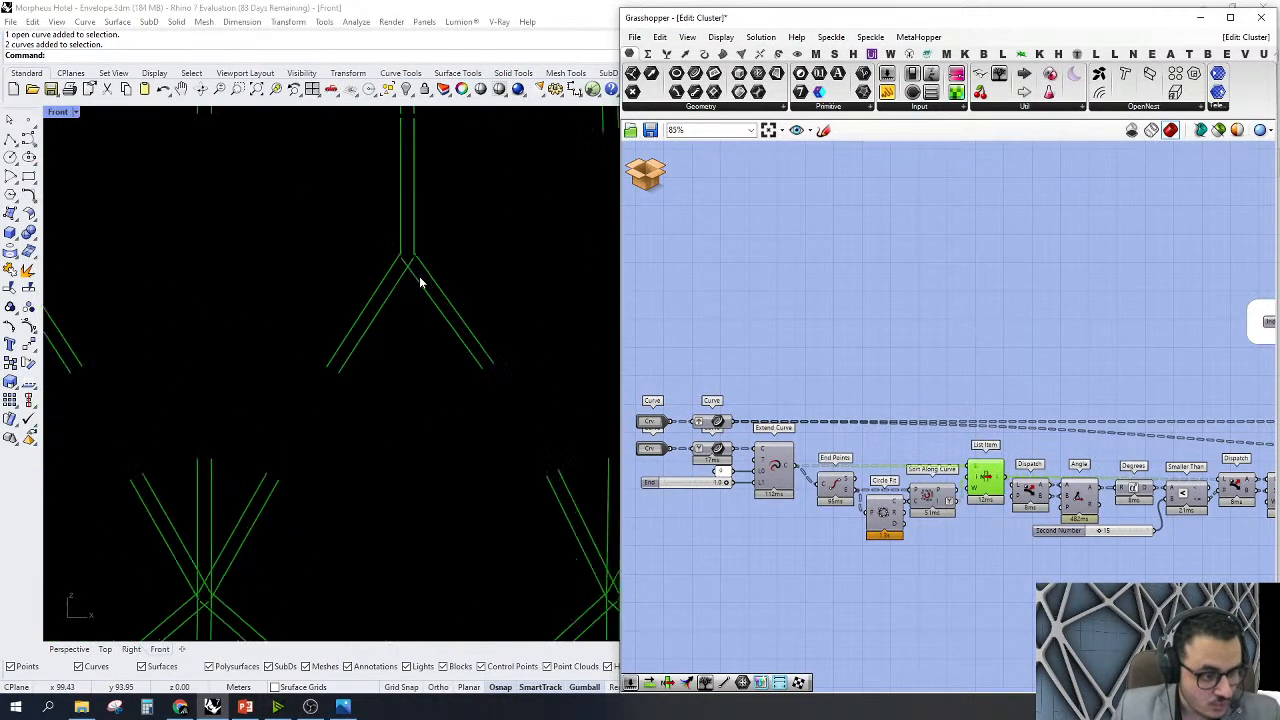
pyautogui.moveTo(425, 279); pyautogui.dragTo(358, 308)
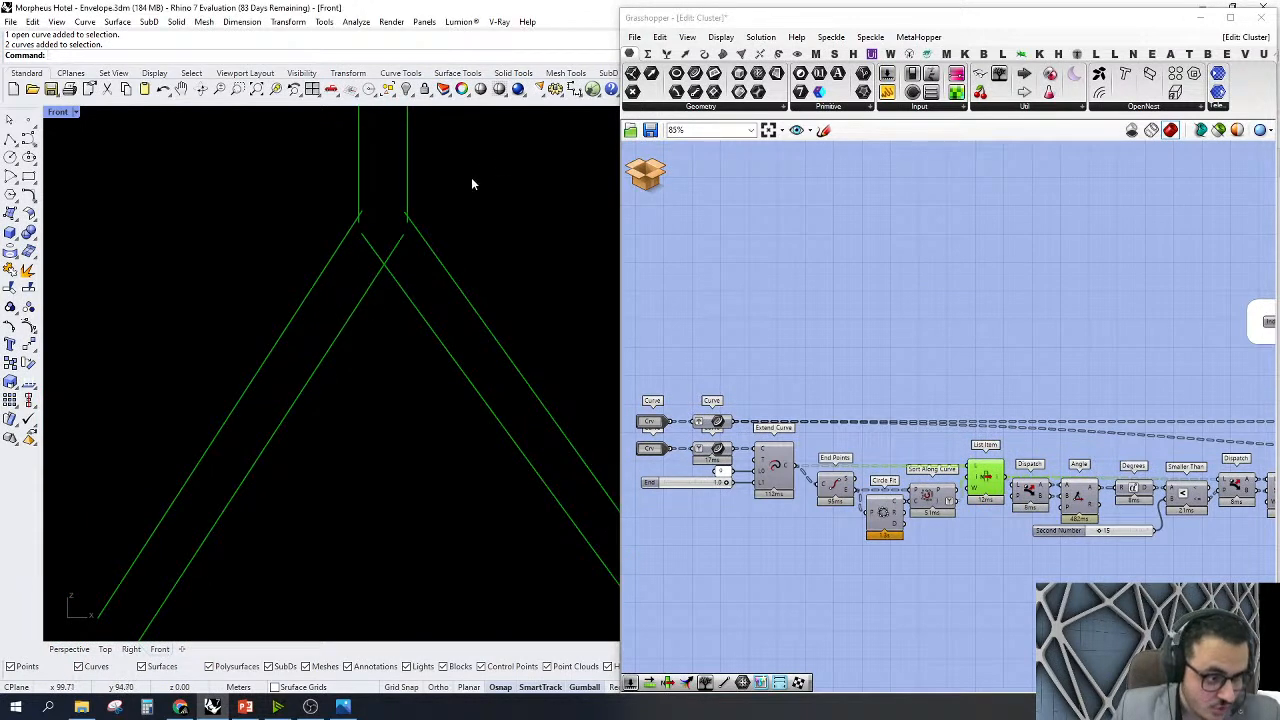
pyautogui.scroll(-4, 370, 232)
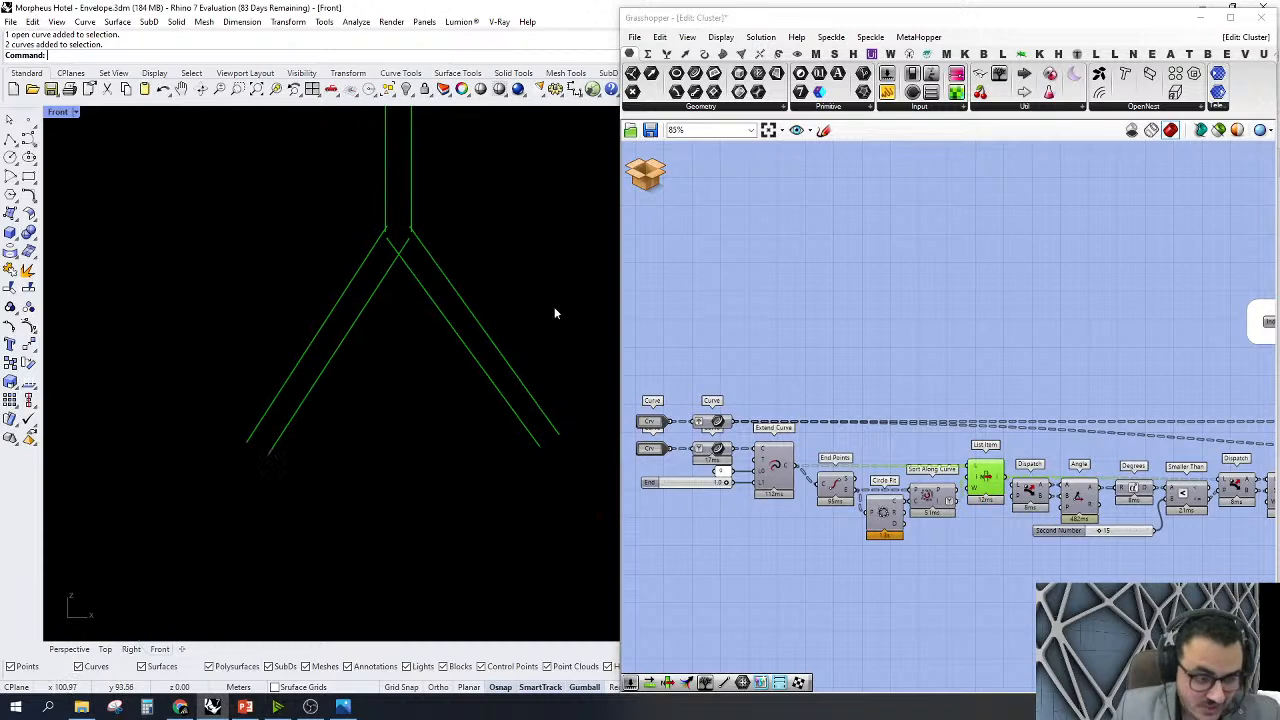
pyautogui.click(1019, 318)
pyautogui.moveTo(567, 302); pyautogui.dragTo(452, 453)
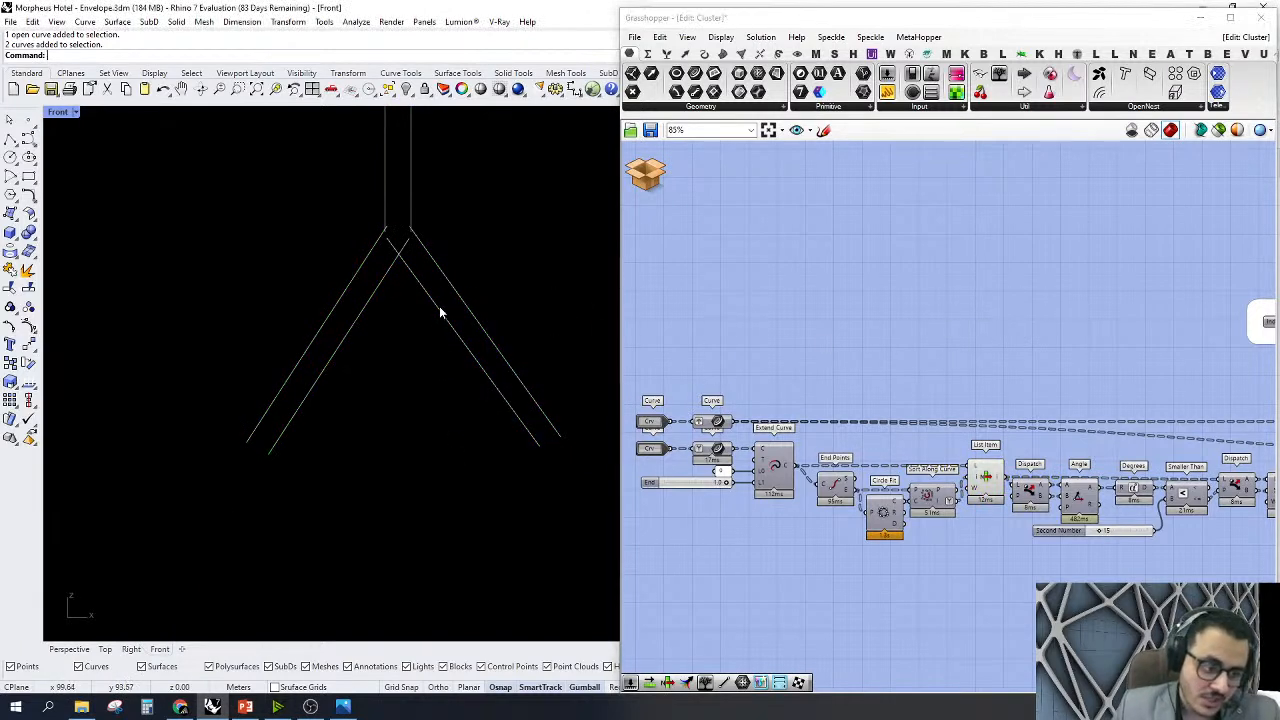
pyautogui.moveTo(556, 333); pyautogui.dragTo(403, 520)
pyautogui.scroll(5, 410, 235)
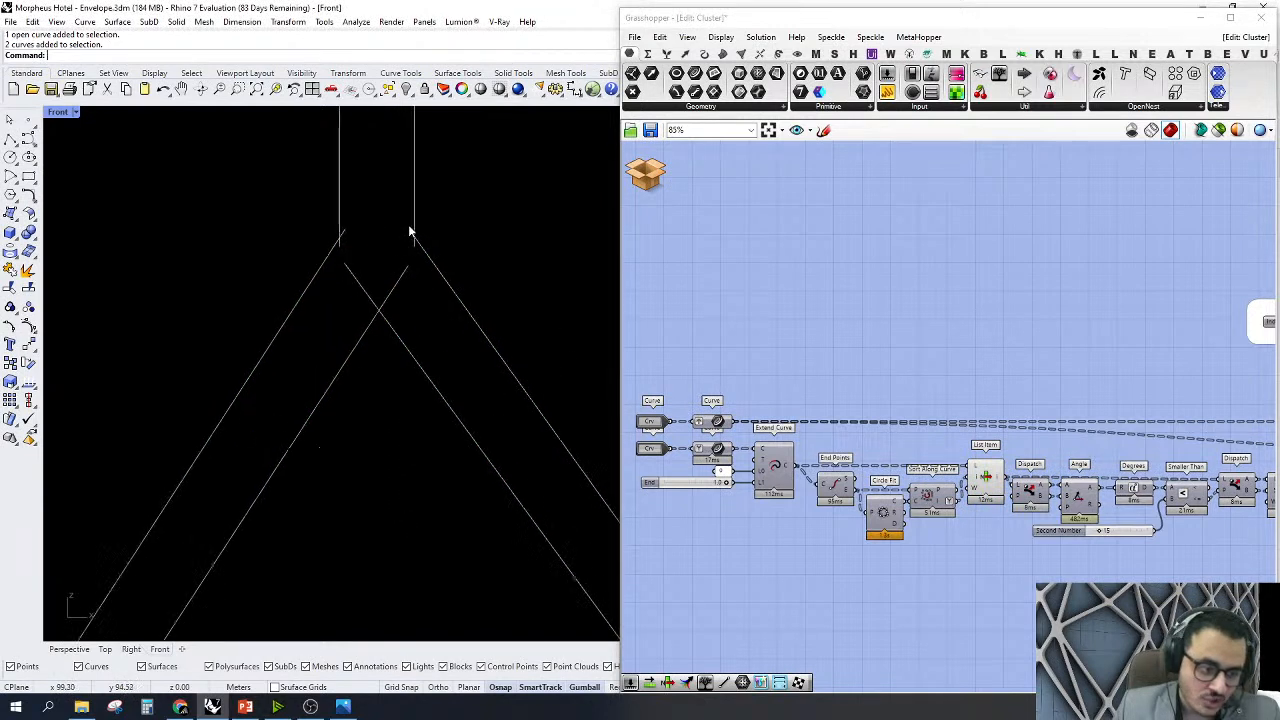
pyautogui.moveTo(463, 307); pyautogui.dragTo(234, 377)
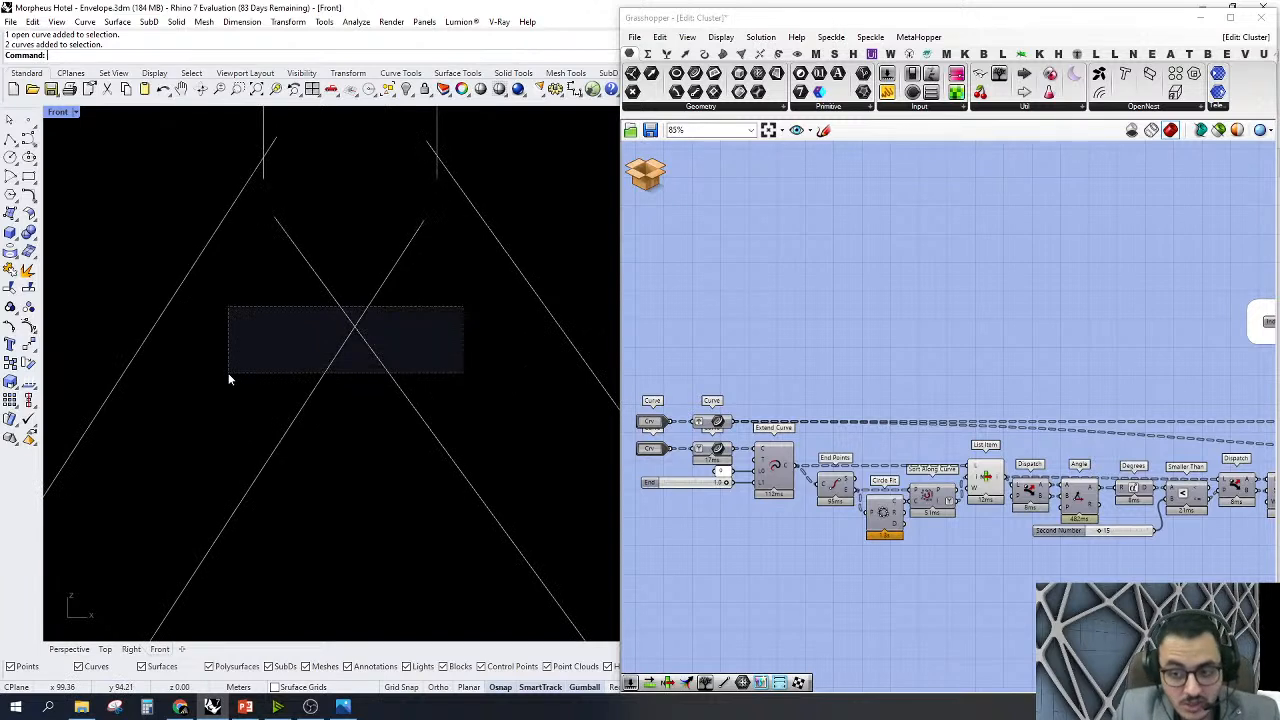
pyautogui.moveTo(228, 375); pyautogui.dragTo(228, 375)
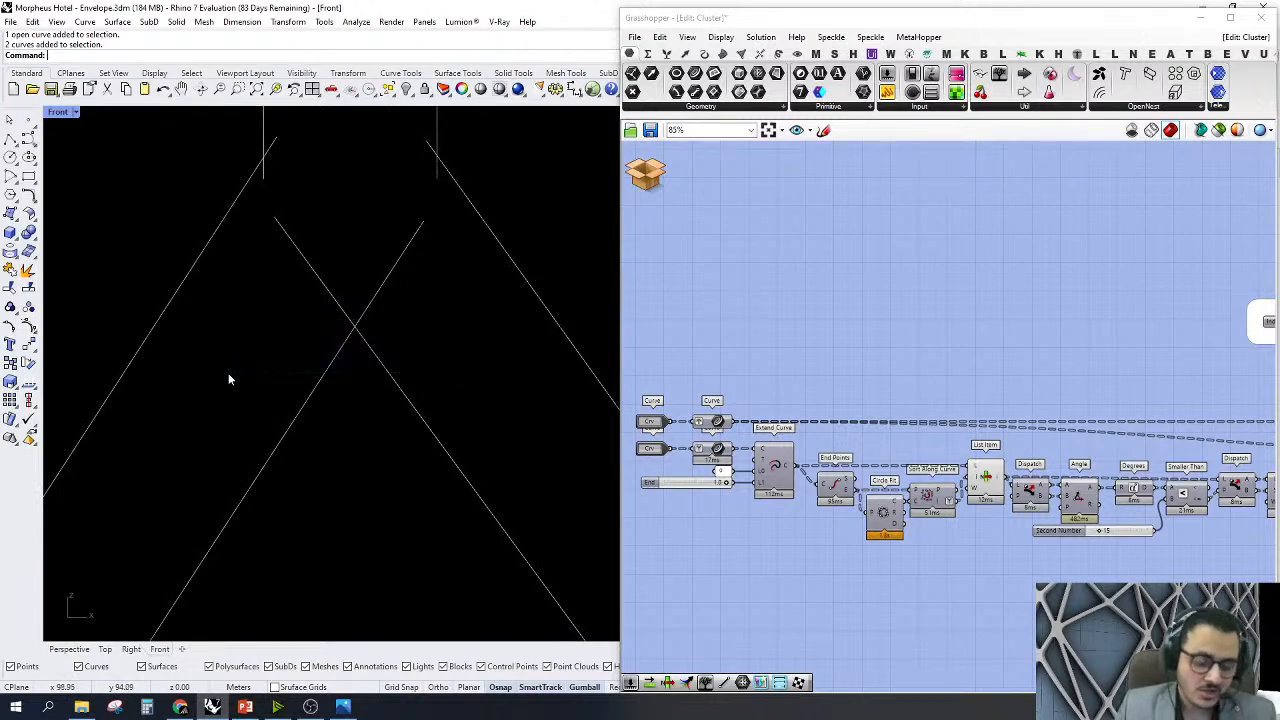
pyautogui.scroll(-8, 340, 270)
pyautogui.scroll(-1, 365, 258)
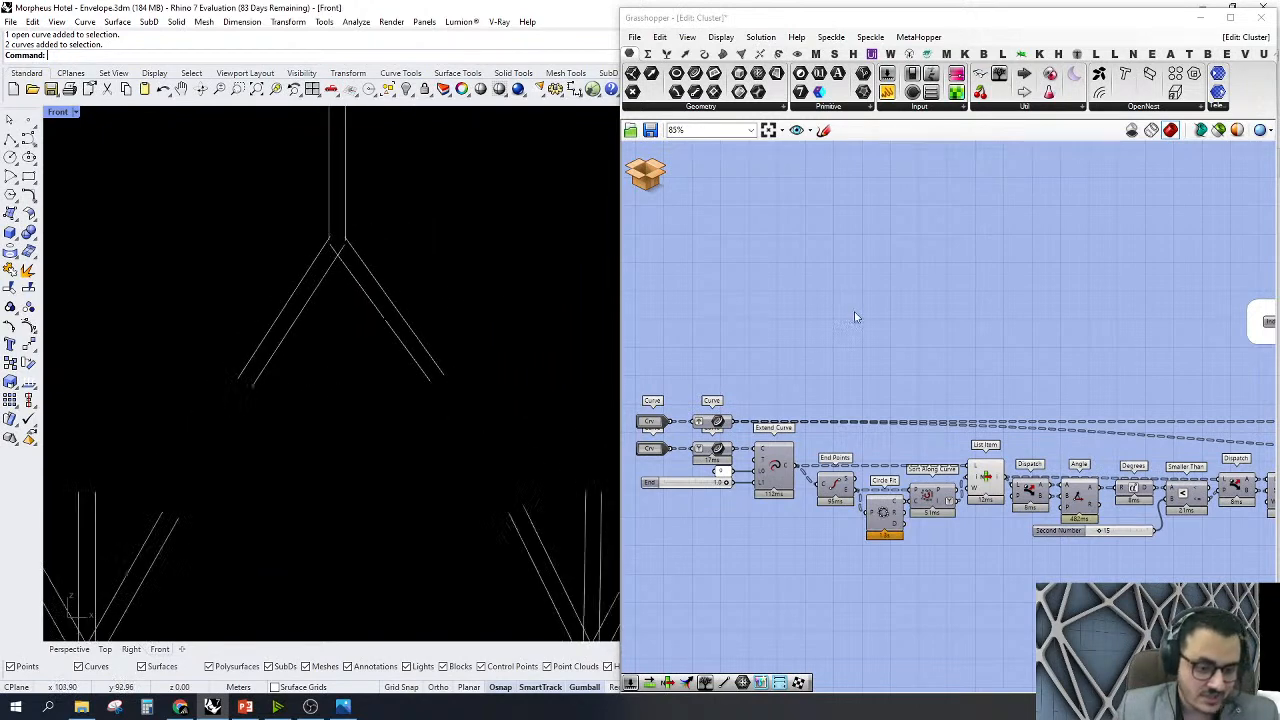
# Turn on the preview of the grouped List Item that has its own Index slider
pyautogui.scroll(4, 874, 338)
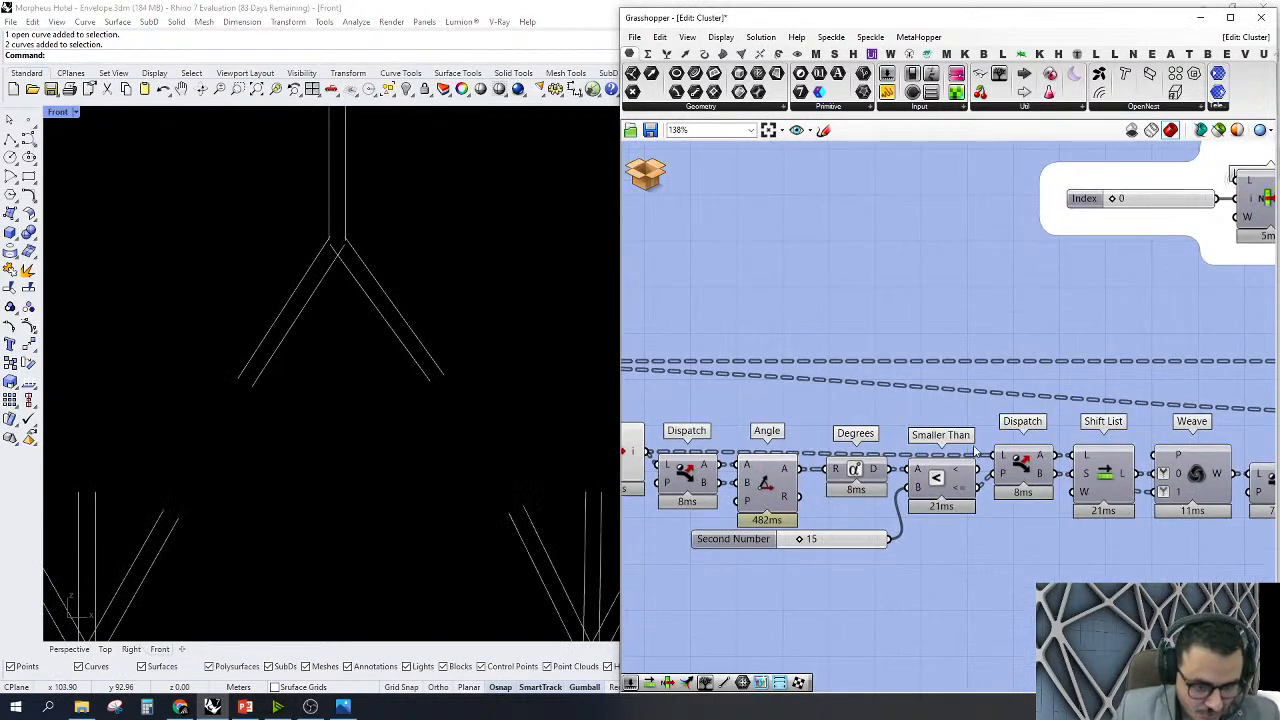
pyautogui.moveTo(1088, 465); pyautogui.dragTo(907, 513, button='right')
pyautogui.scroll(-1, 910, 513)
pyautogui.moveTo(1083, 285); pyautogui.dragTo(1016, 265, button='right')
pyautogui.click(999, 273)
pyautogui.rightClick(994, 265)
pyautogui.click(1018, 290)
pyautogui.click(1062, 378)
pyautogui.moveTo(976, 356); pyautogui.dragTo(1070, 396, button='right')
pyautogui.click(1100, 306)
# Connect the output of the sorted List Item to the L input of the grouped List Item
pyautogui.scroll(-2, 406, 386)
pyautogui.scroll(3, 428, 254)
pyautogui.scroll(1, 1009, 351)
pyautogui.moveTo(1009, 351); pyautogui.dragTo(1095, 364, button='right')
pyautogui.scroll(-2, 1095, 364)
pyautogui.moveTo(1137, 312); pyautogui.dragTo(714, 505)
pyautogui.click(757, 330)
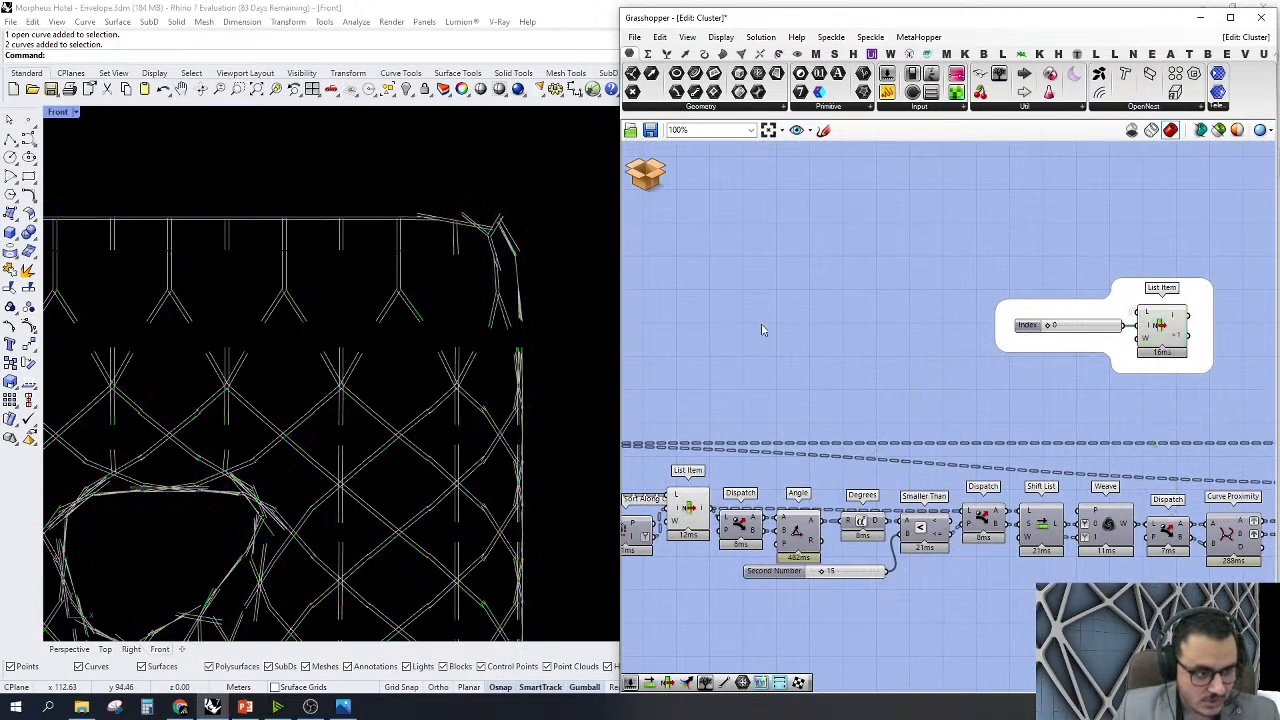
# Highlight the grouped List Item's curves and set its Index slider to 2
pyautogui.click(1162, 345)
pyautogui.scroll(6, 443, 326)
pyautogui.scroll(-6, 400, 249)
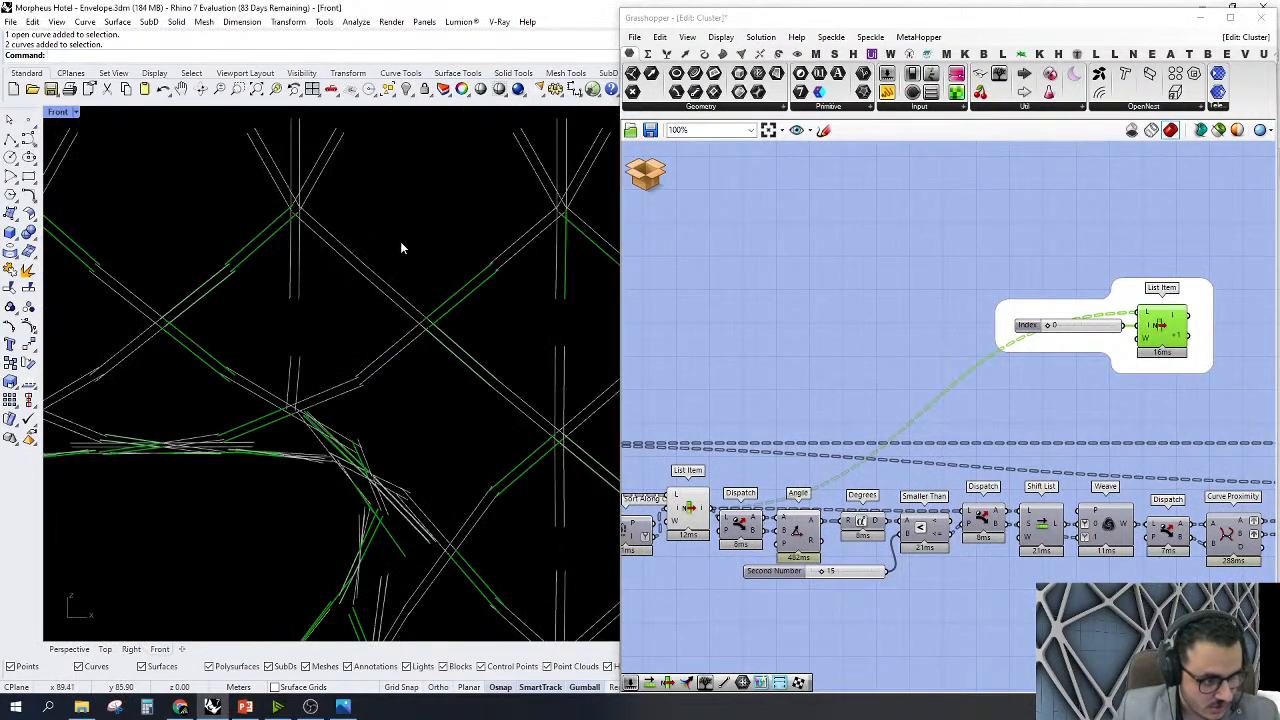
pyautogui.scroll(4, 454, 437)
pyautogui.scroll(3, 1142, 300)
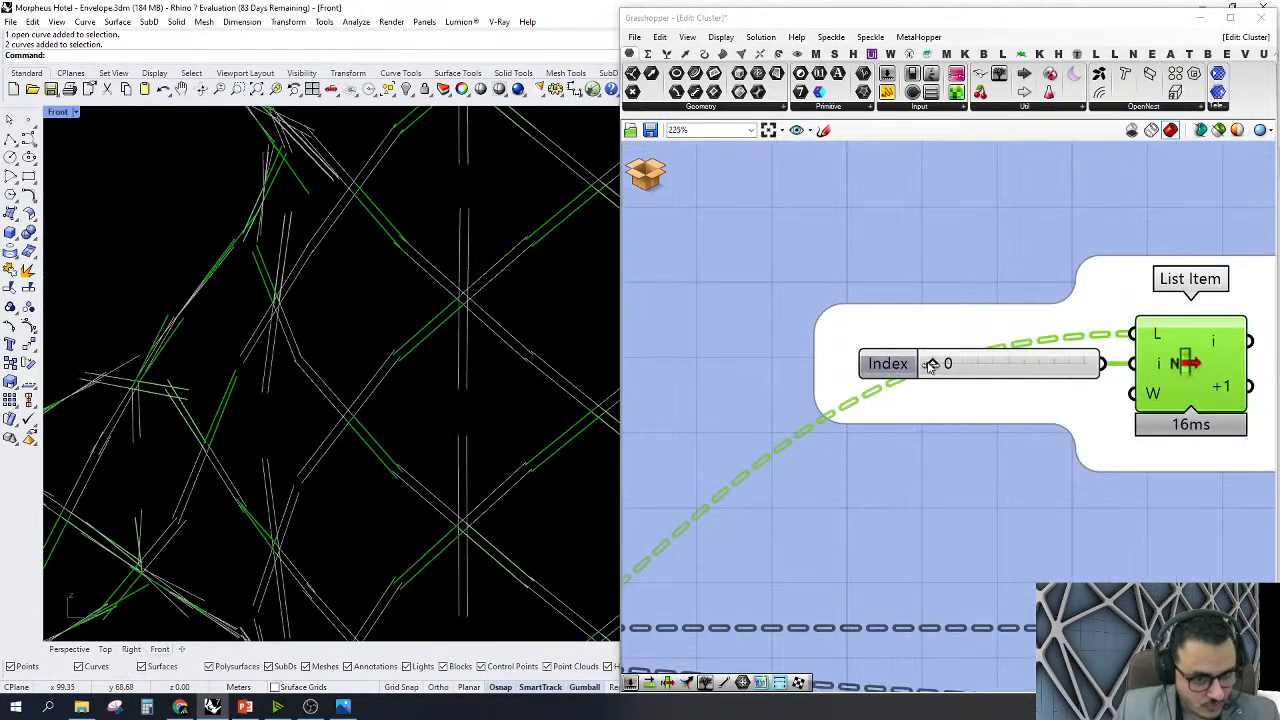
pyautogui.moveTo(932, 364); pyautogui.dragTo(968, 366)
pyautogui.scroll(5, 363, 403)
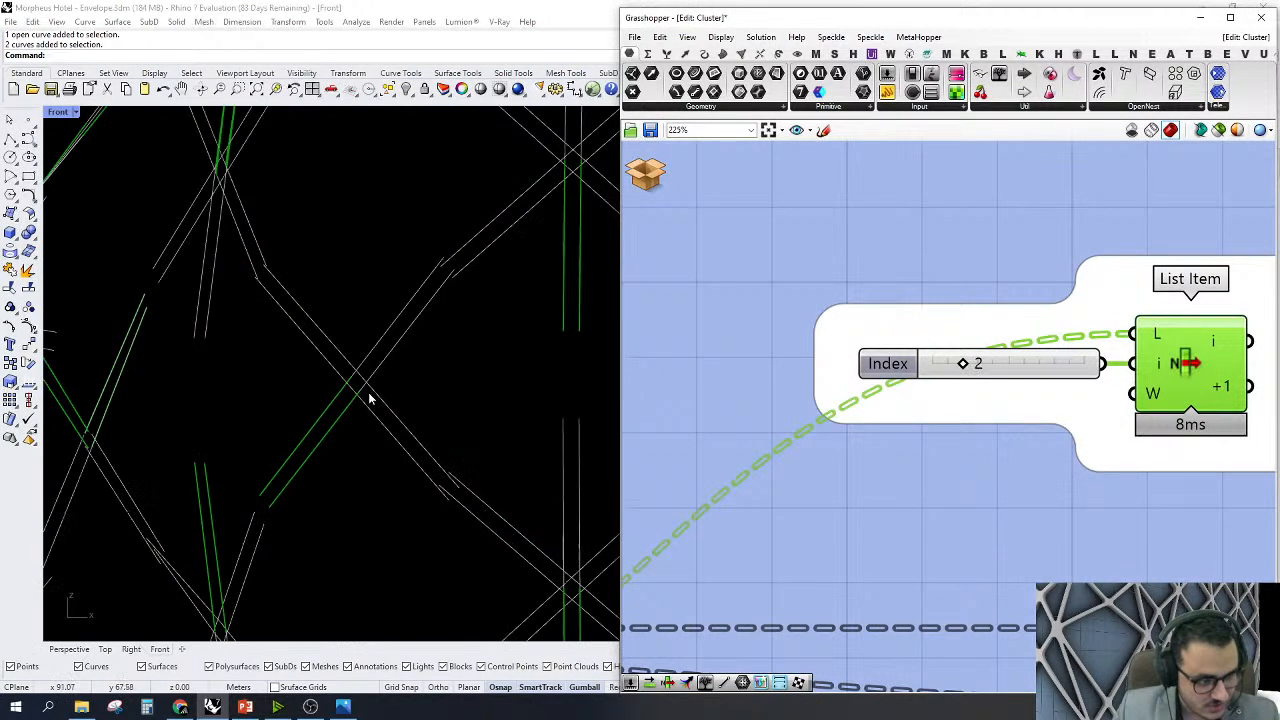
# Examine the highlighted curves across the façade joints and the Angle, Degrees and Smaller Than chain with its Second Number slider
pyautogui.scroll(-6, 378, 388)
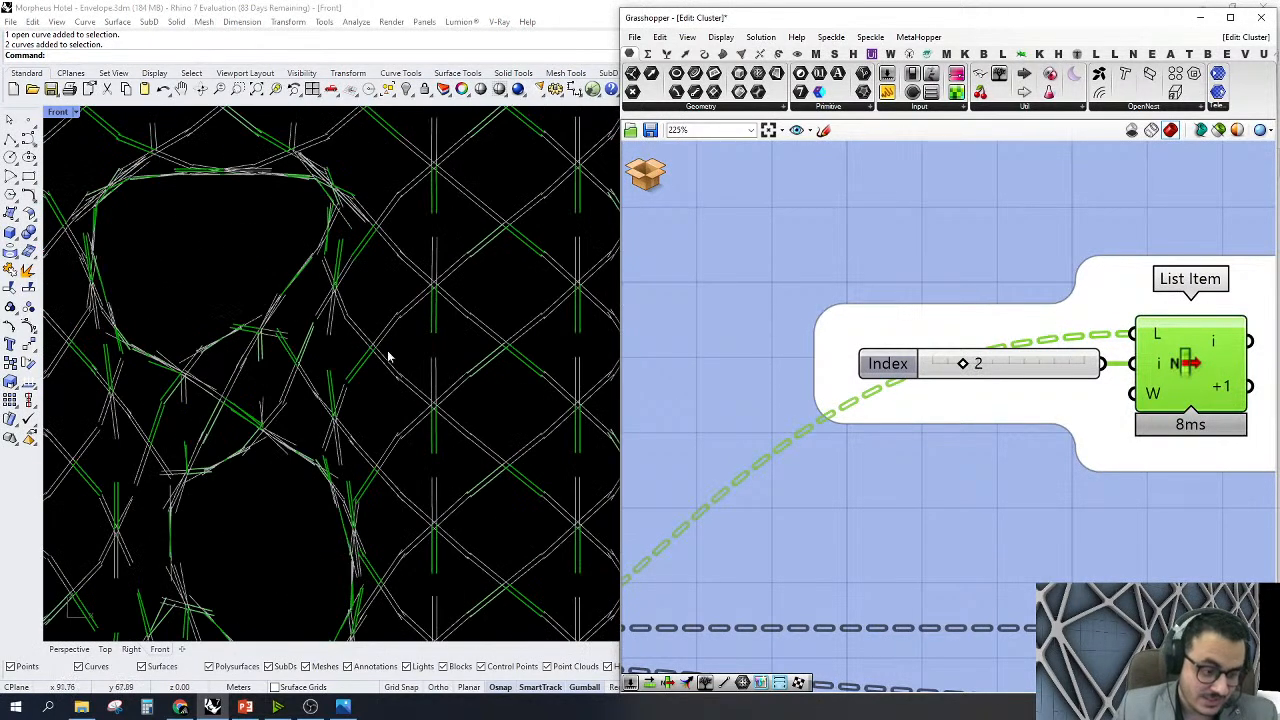
pyautogui.scroll(5, 441, 401)
pyautogui.scroll(-2, 486, 297)
pyautogui.moveTo(1056, 380); pyautogui.dragTo(820, 352, button='right')
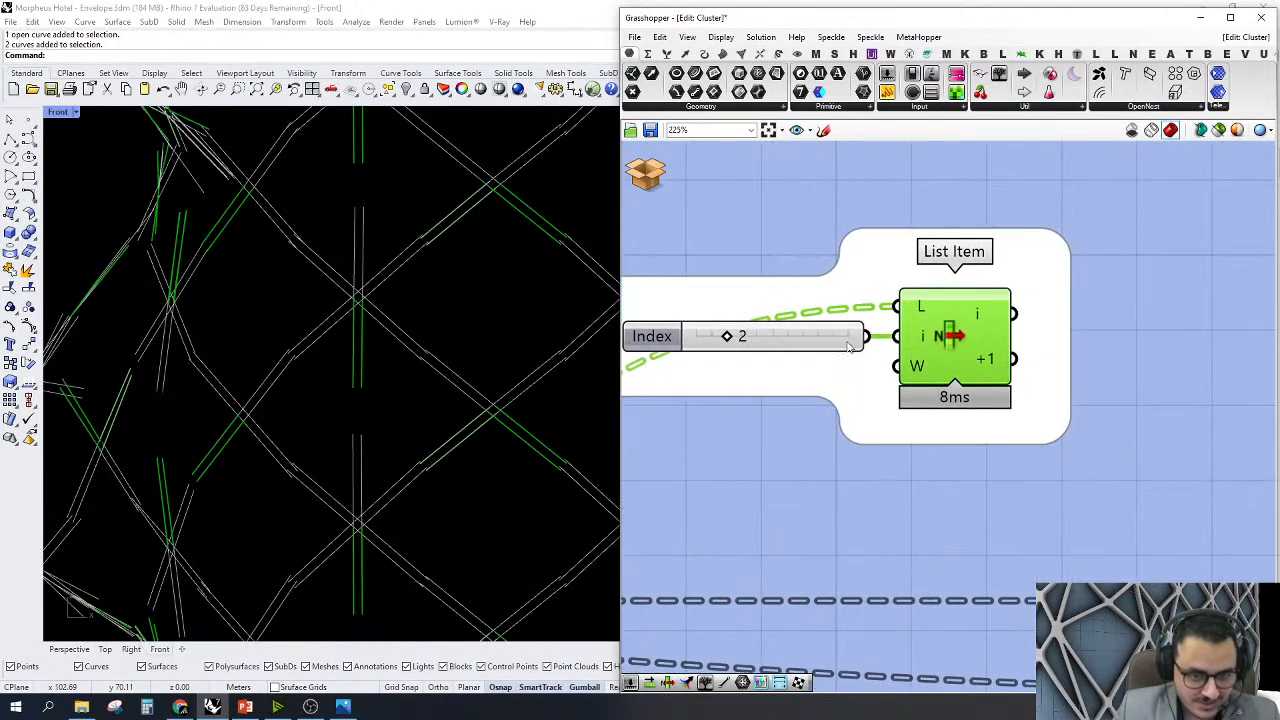
pyautogui.scroll(-3, 887, 330)
pyautogui.moveTo(855, 461); pyautogui.dragTo(1111, 437, button='right')
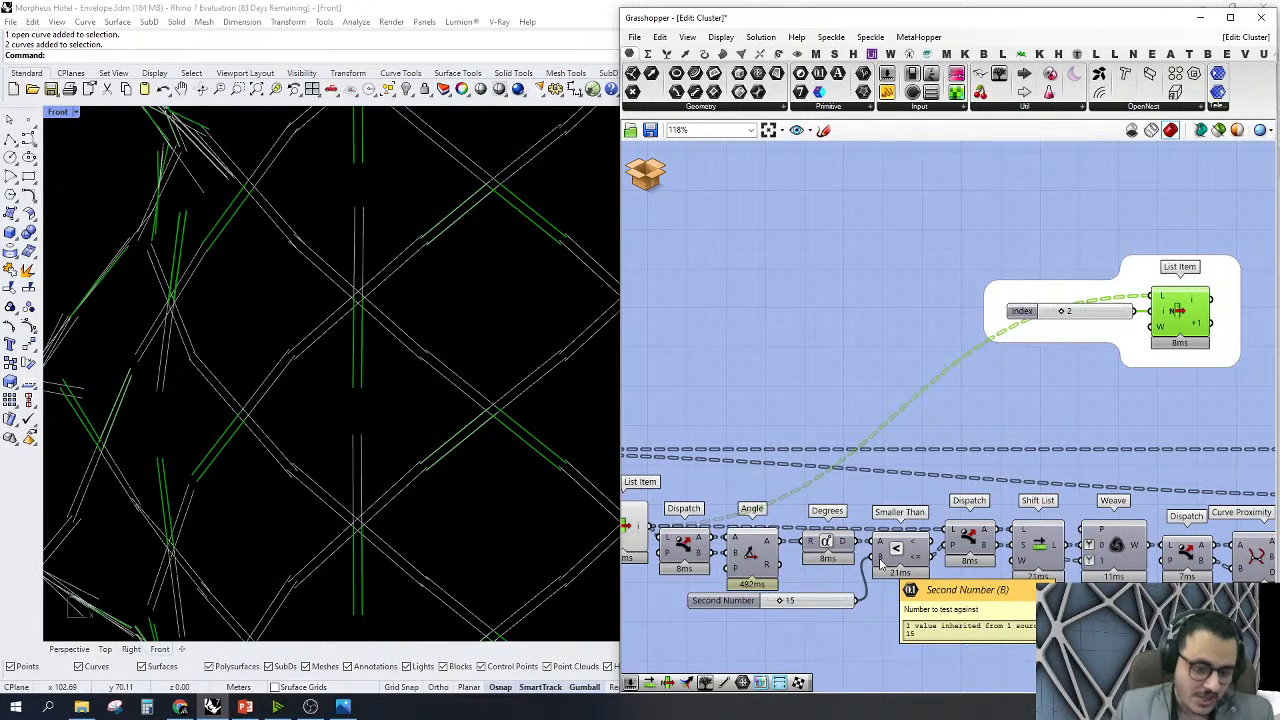
pyautogui.moveTo(731, 597); pyautogui.dragTo(789, 591, button='right')
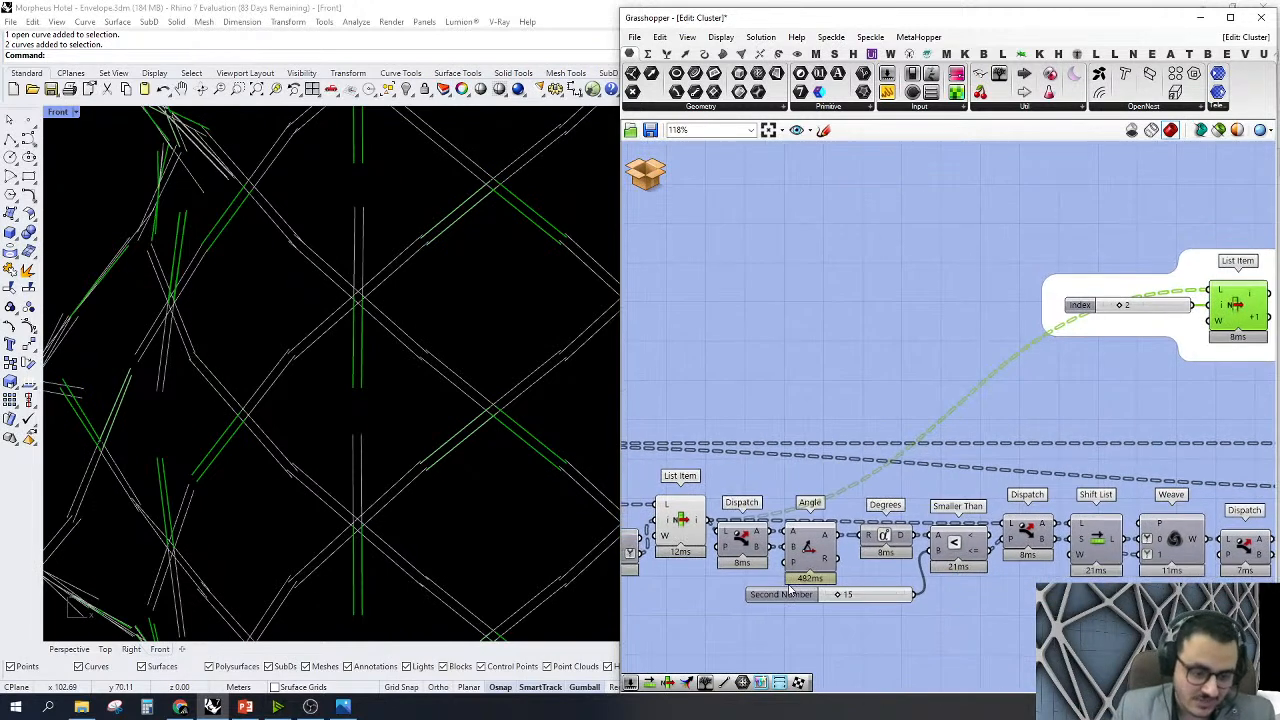
pyautogui.scroll(2, 790, 591)
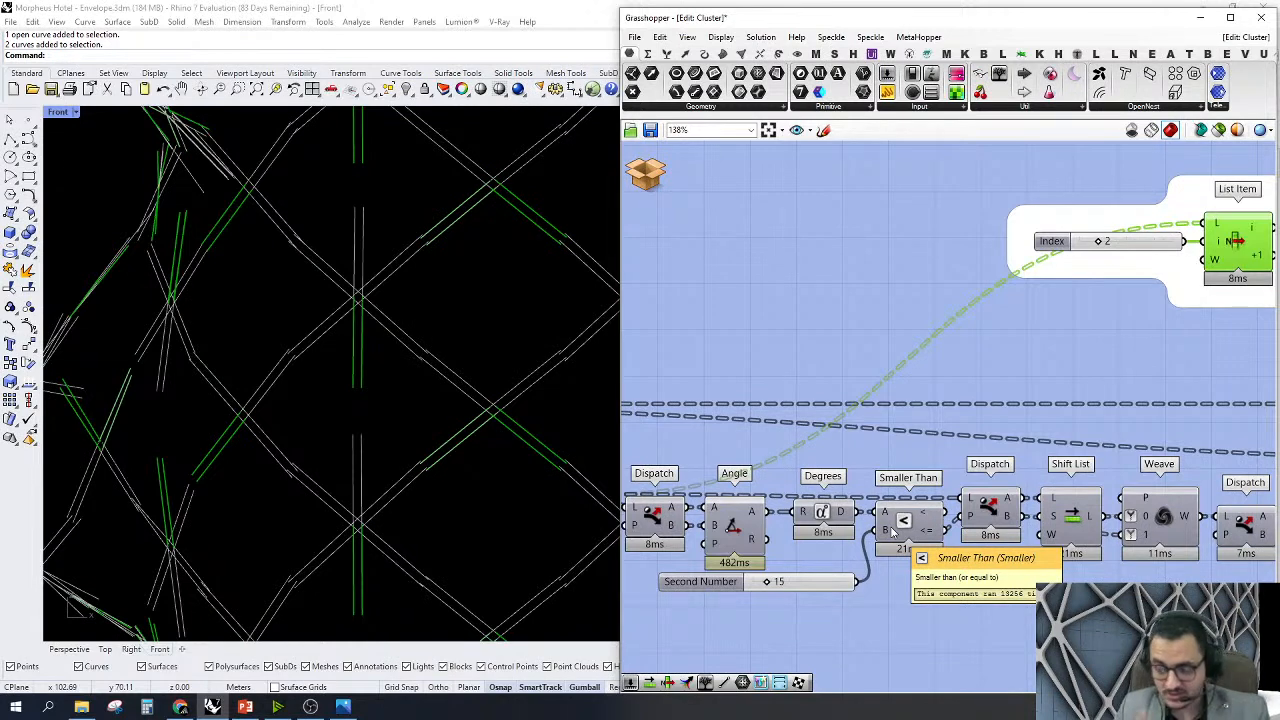
pyautogui.moveTo(886, 540)
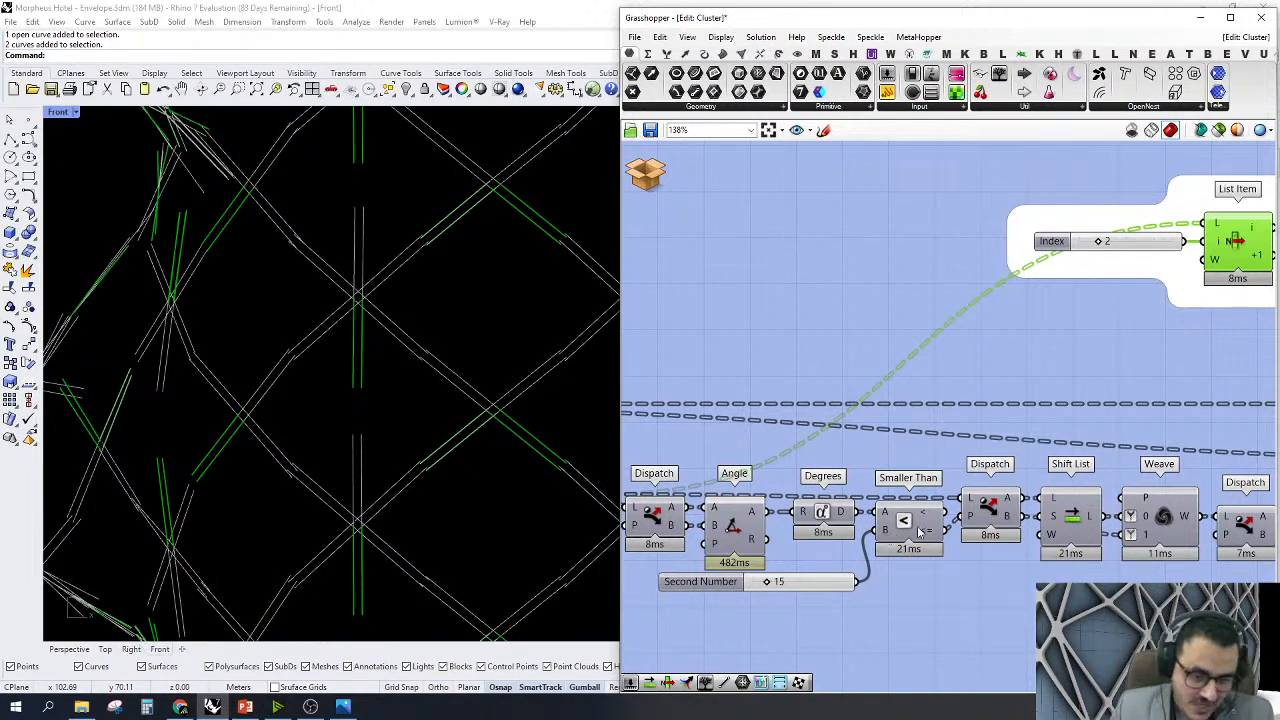
pyautogui.moveTo(928, 535)
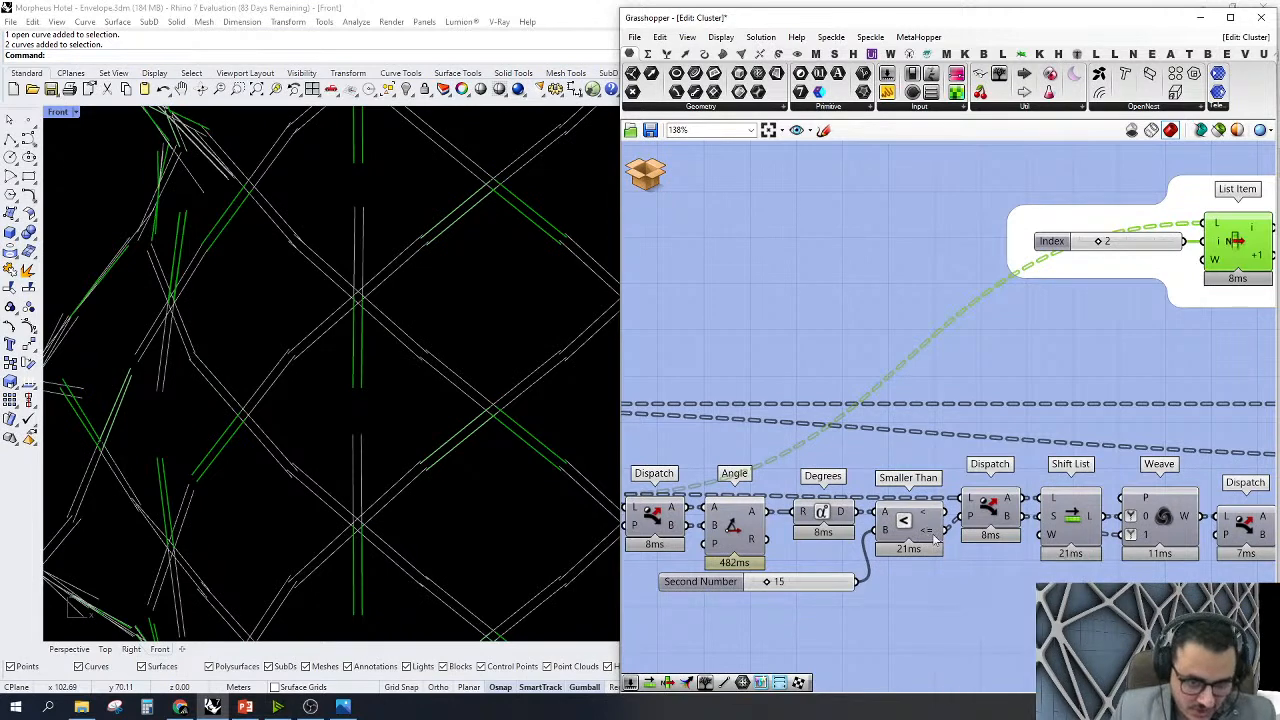
# Connect the Weave component's W output to the L input of the grouped List Item
pyautogui.moveTo(1054, 503); pyautogui.dragTo(828, 486, button='right')
pyautogui.moveTo(1016, 511)
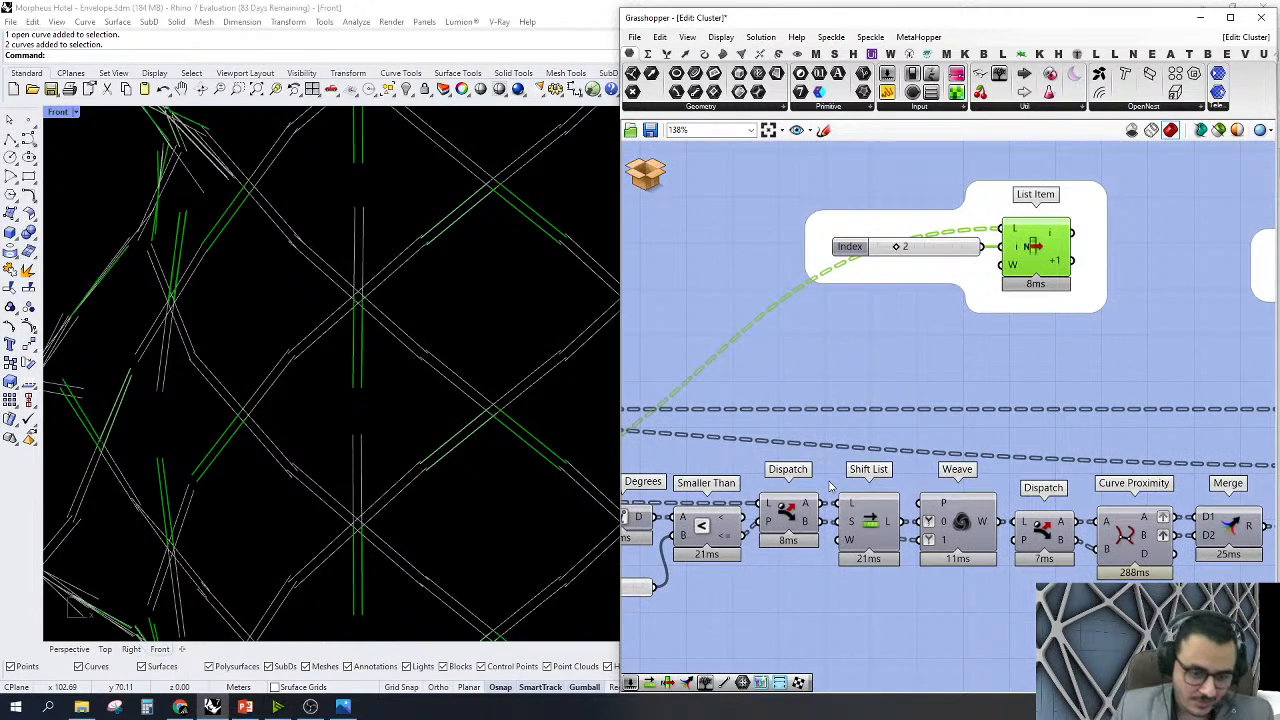
pyautogui.moveTo(1016, 396); pyautogui.dragTo(988, 410, button='right')
pyautogui.moveTo(1170, 411); pyautogui.dragTo(1100, 433, button='right')
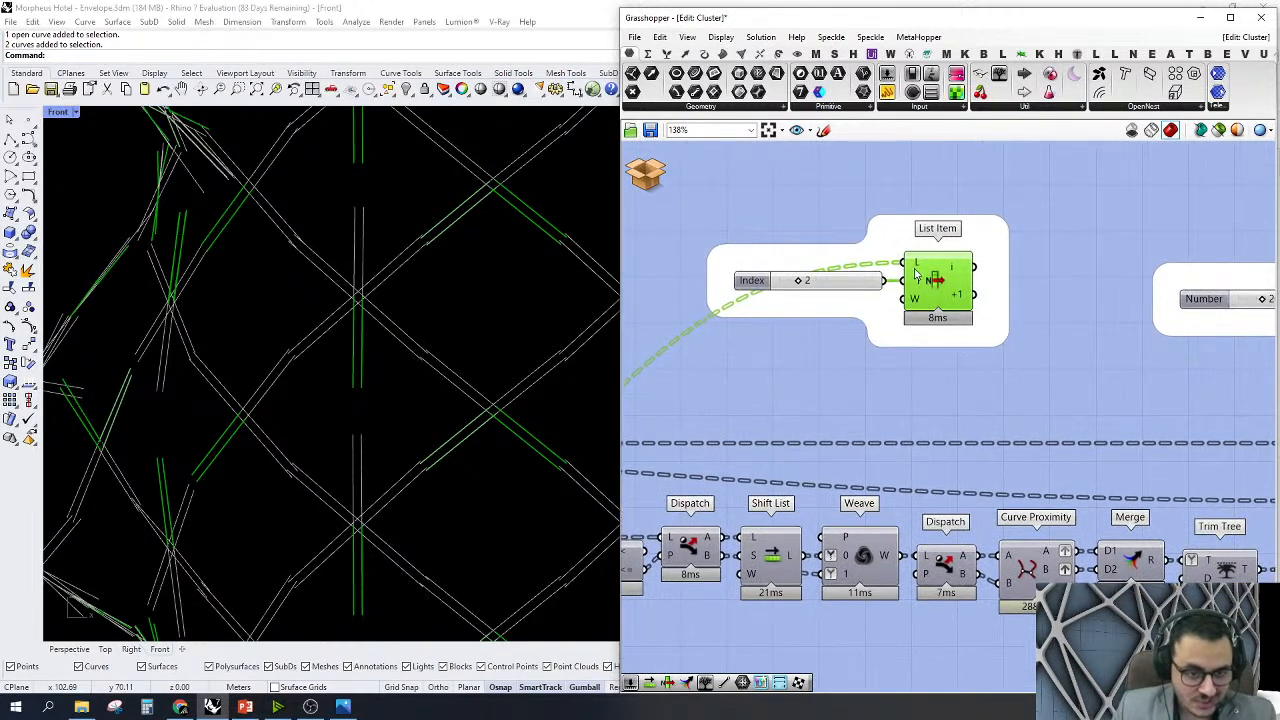
pyautogui.moveTo(916, 272); pyautogui.dragTo(895, 555)
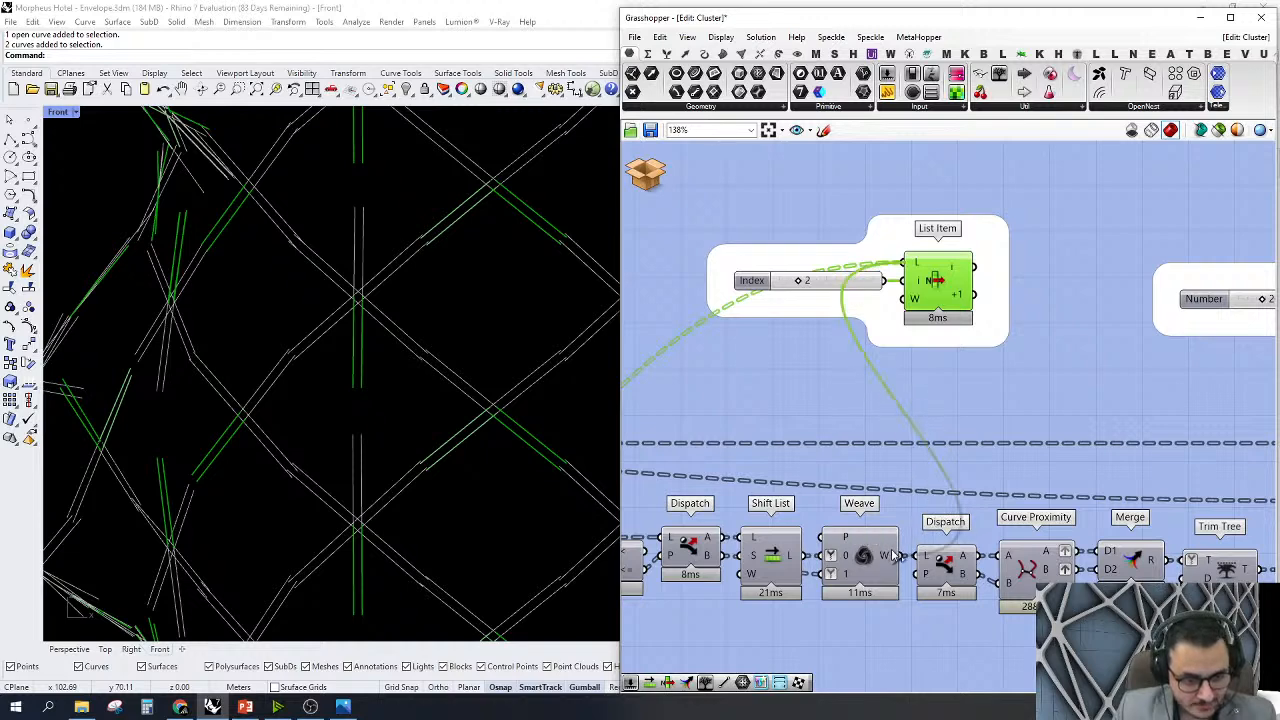
# Examine which offset curves are highlighted together around the X-shaped crossings in the front view
pyautogui.scroll(5, 544, 400)
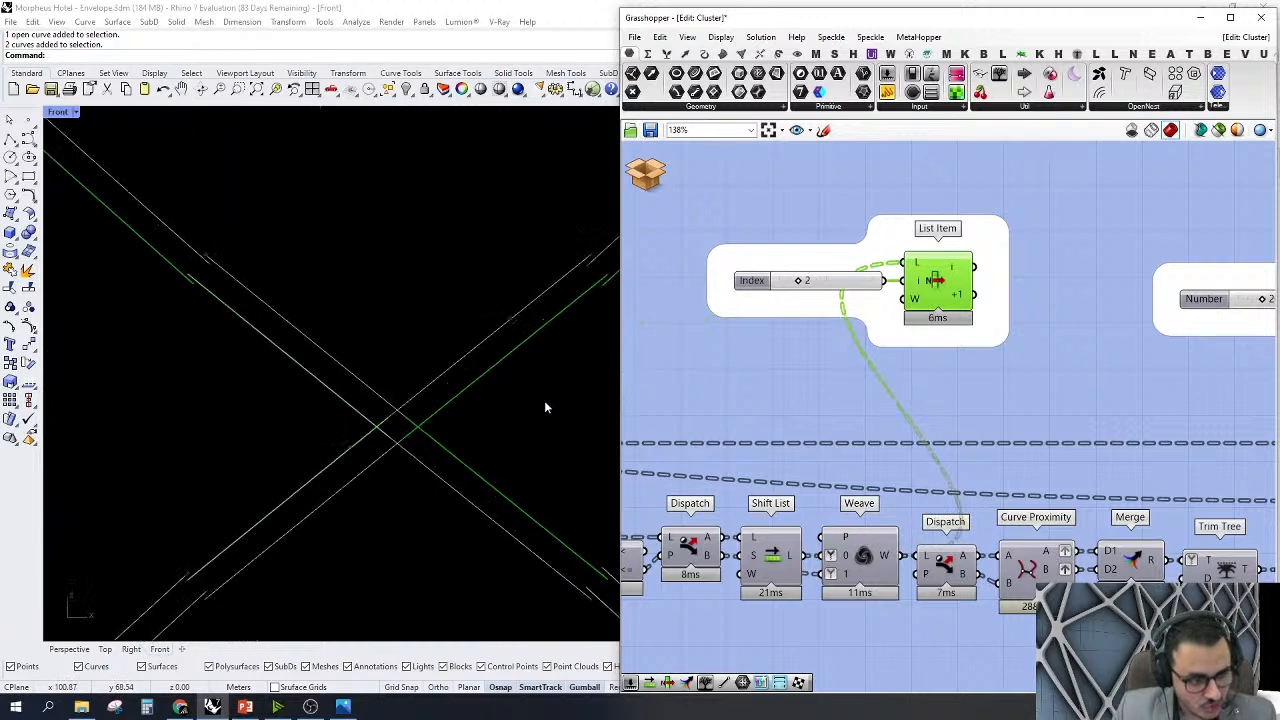
pyautogui.scroll(-5, 400, 391)
pyautogui.scroll(6, 346, 420)
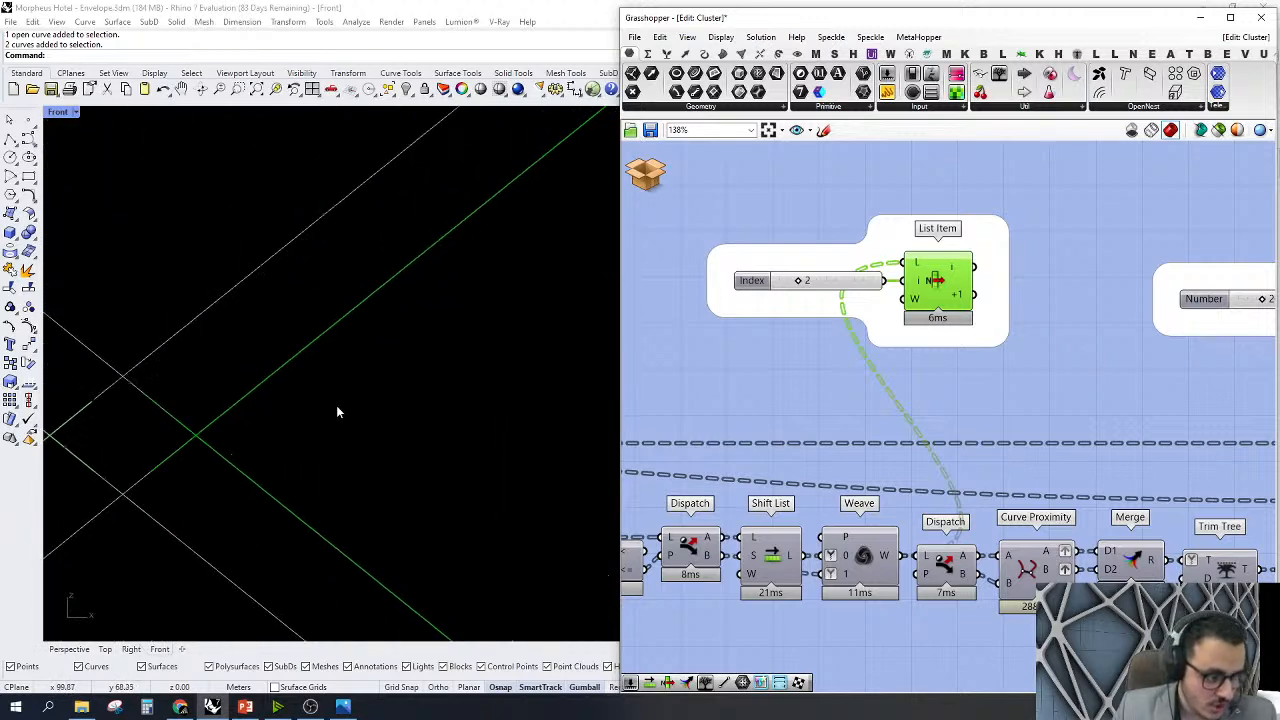
pyautogui.scroll(-4, 543, 368)
pyautogui.scroll(3, 408, 363)
pyautogui.scroll(-3, 371, 335)
pyautogui.scroll(3, 362, 300)
pyautogui.scroll(-6, 387, 278)
pyautogui.scroll(5, 418, 262)
pyautogui.scroll(3, 418, 262)
pyautogui.scroll(-4, 320, 234)
pyautogui.scroll(4, 136, 272)
pyautogui.scroll(2, 150, 265)
pyautogui.scroll(-5, 410, 245)
pyautogui.scroll(4, 200, 437)
pyautogui.scroll(-3, 410, 287)
pyautogui.scroll(5, 340, 360)
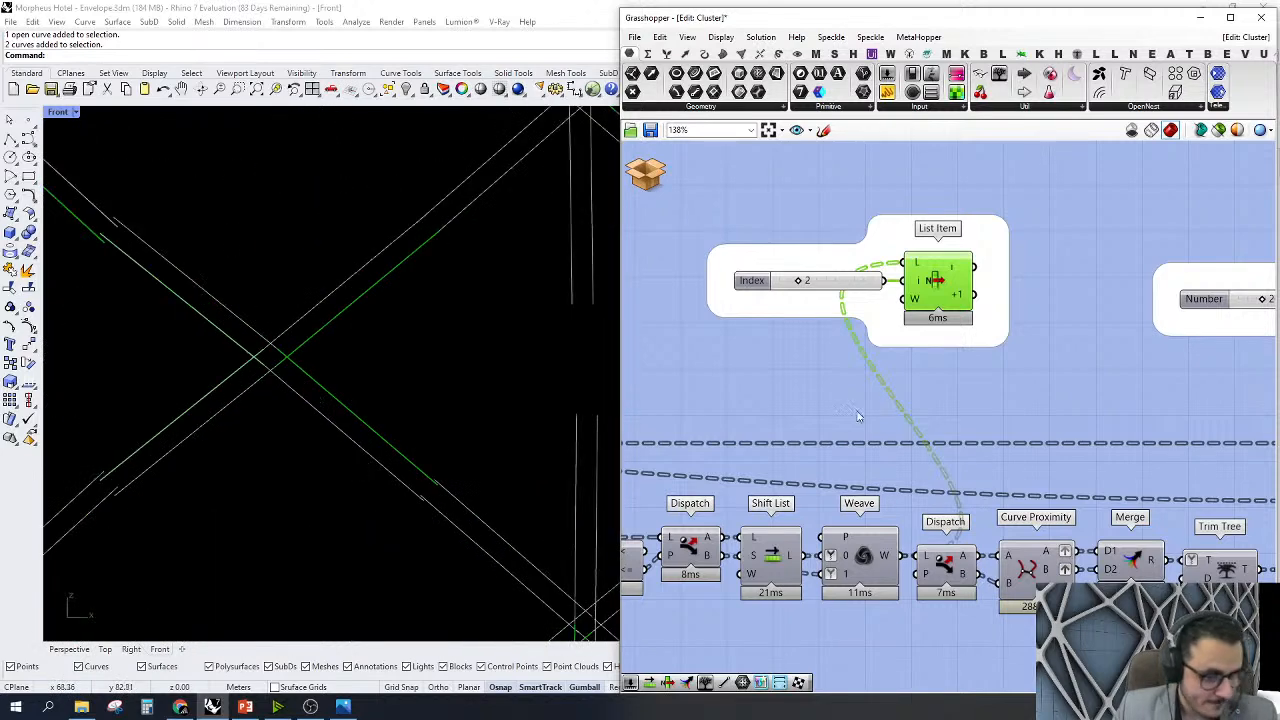
# Turn on the preview of the Curve Closest Point component and inspect its points at an X-shaped crossing
pyautogui.scroll(-3, 857, 416)
pyautogui.moveTo(907, 366); pyautogui.dragTo(852, 345, button='right')
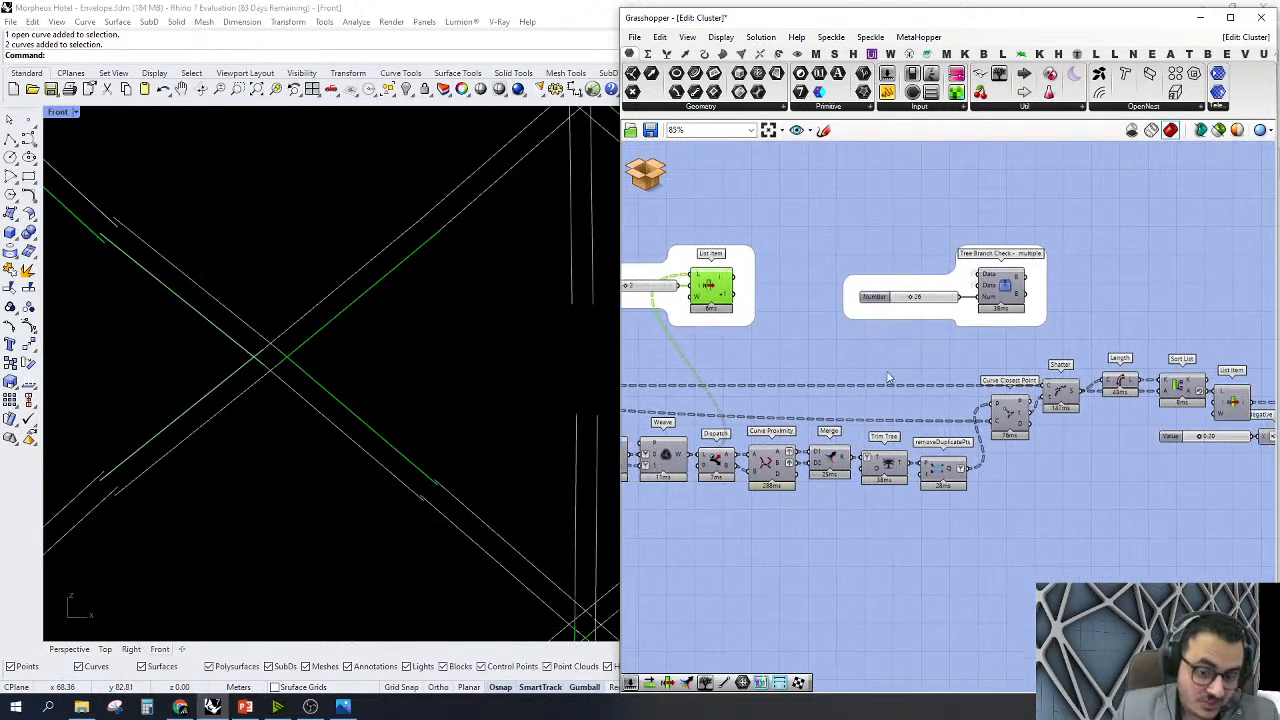
pyautogui.rightClick(1008, 414)
pyautogui.click(1031, 443)
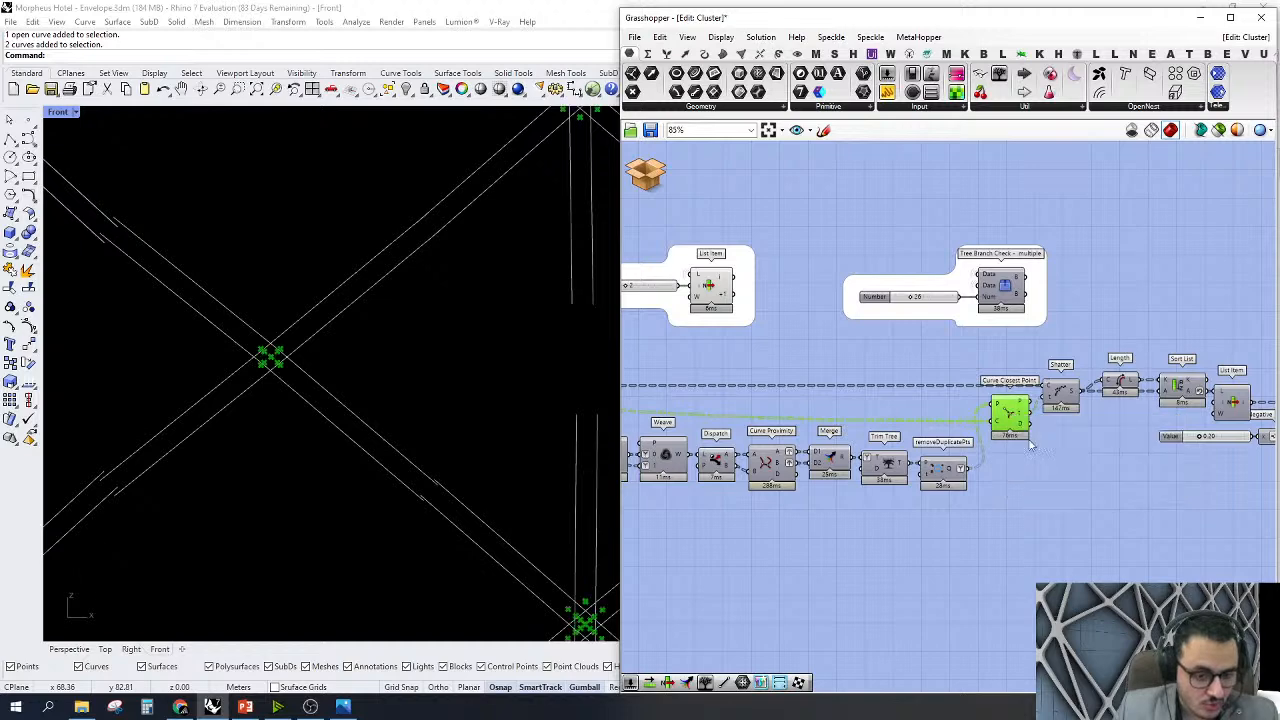
pyautogui.scroll(3, 242, 353)
pyautogui.scroll(2, 865, 456)
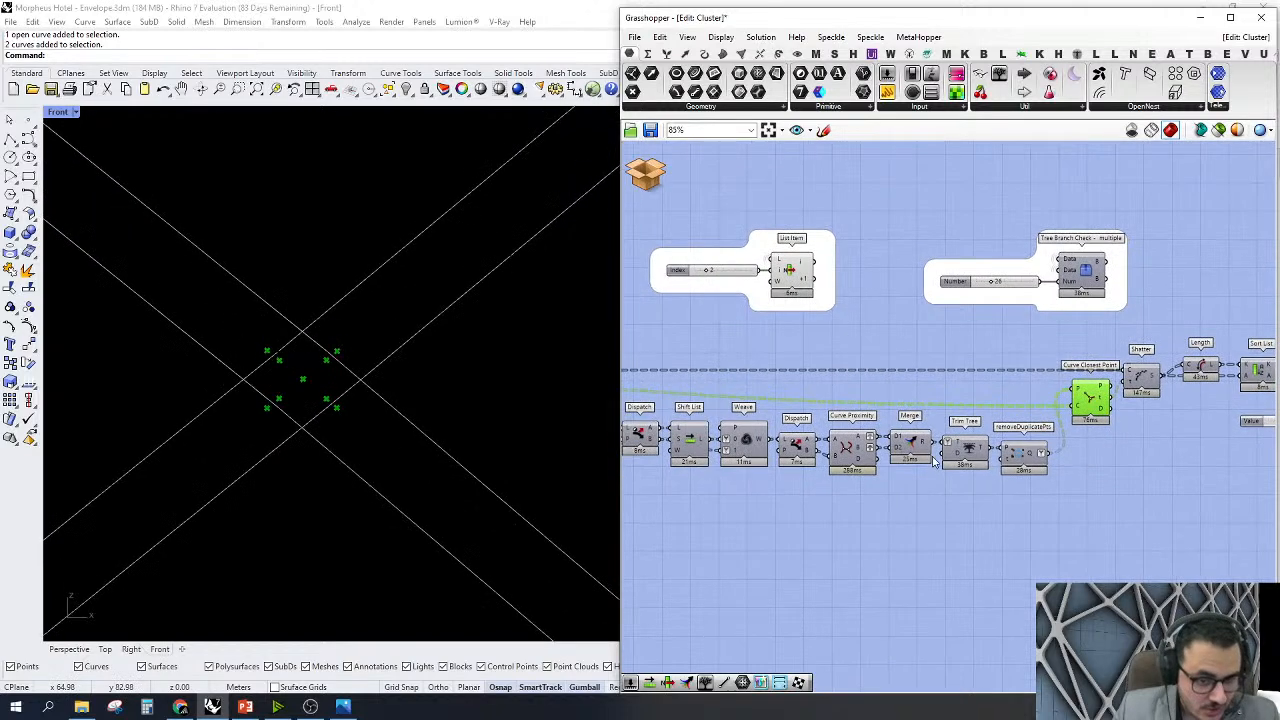
# Turn on the preview of the Curve Proximity component and inspect its points at the crossing and in the perspective view
pyautogui.rightClick(822, 452)
pyautogui.click(841, 474)
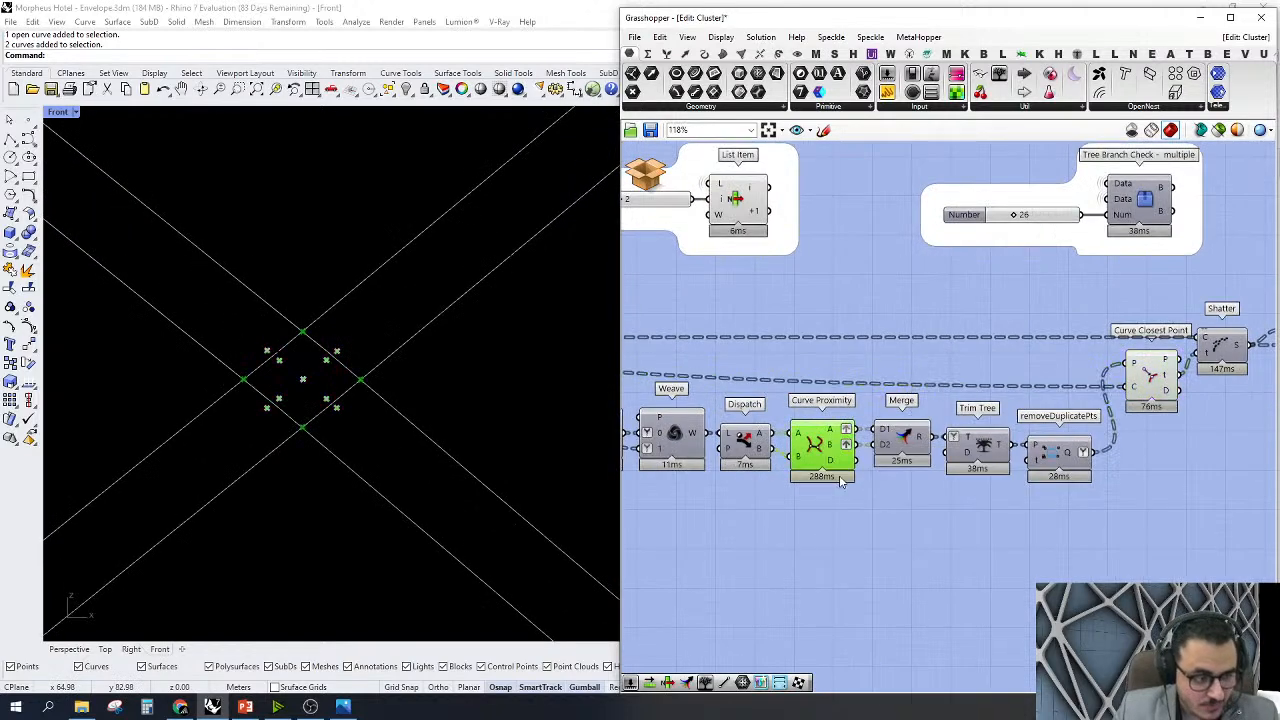
pyautogui.scroll(5, 337, 375)
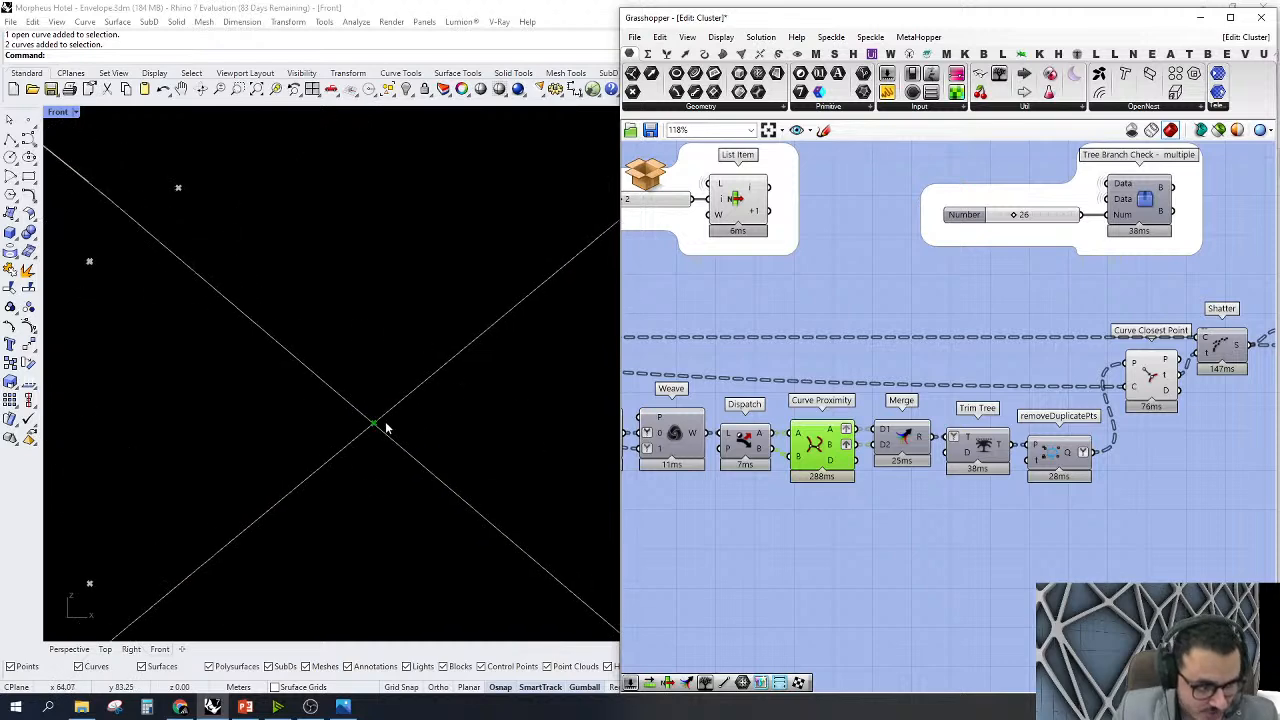
pyautogui.scroll(-8, 386, 424)
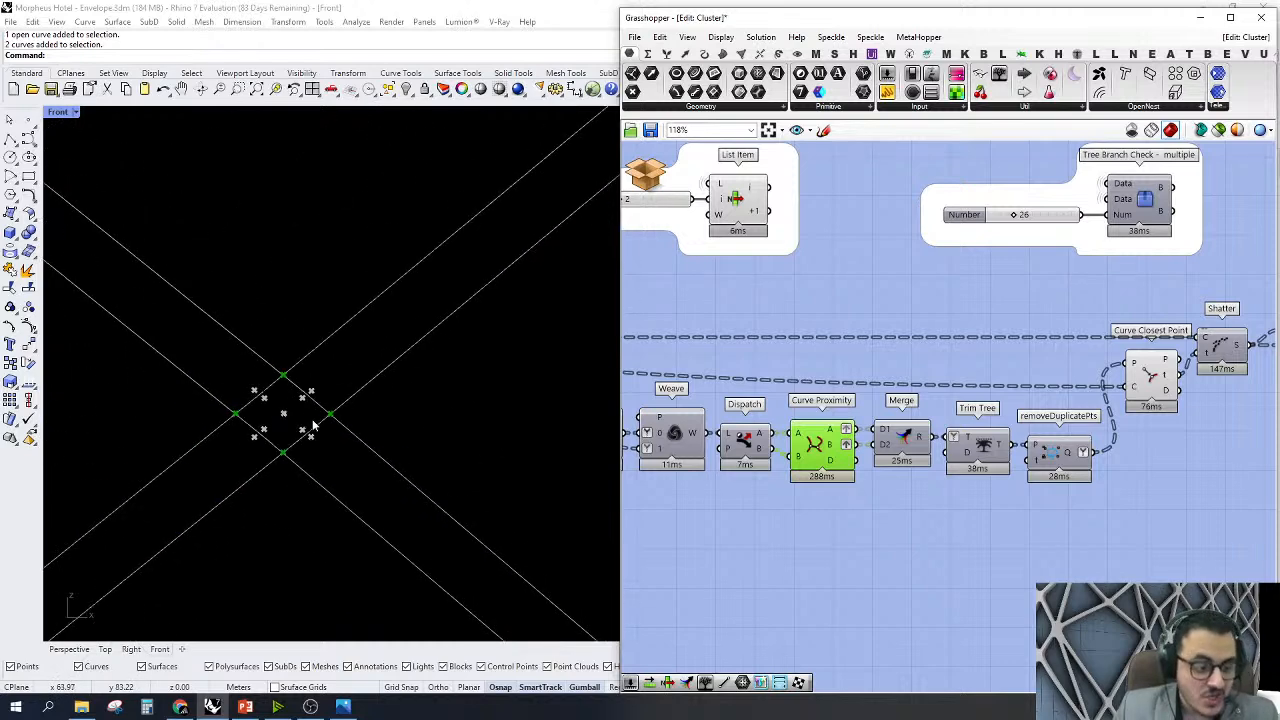
pyautogui.scroll(-10, 289, 366)
pyautogui.scroll(12, 540, 420)
pyautogui.scroll(15, 489, 253)
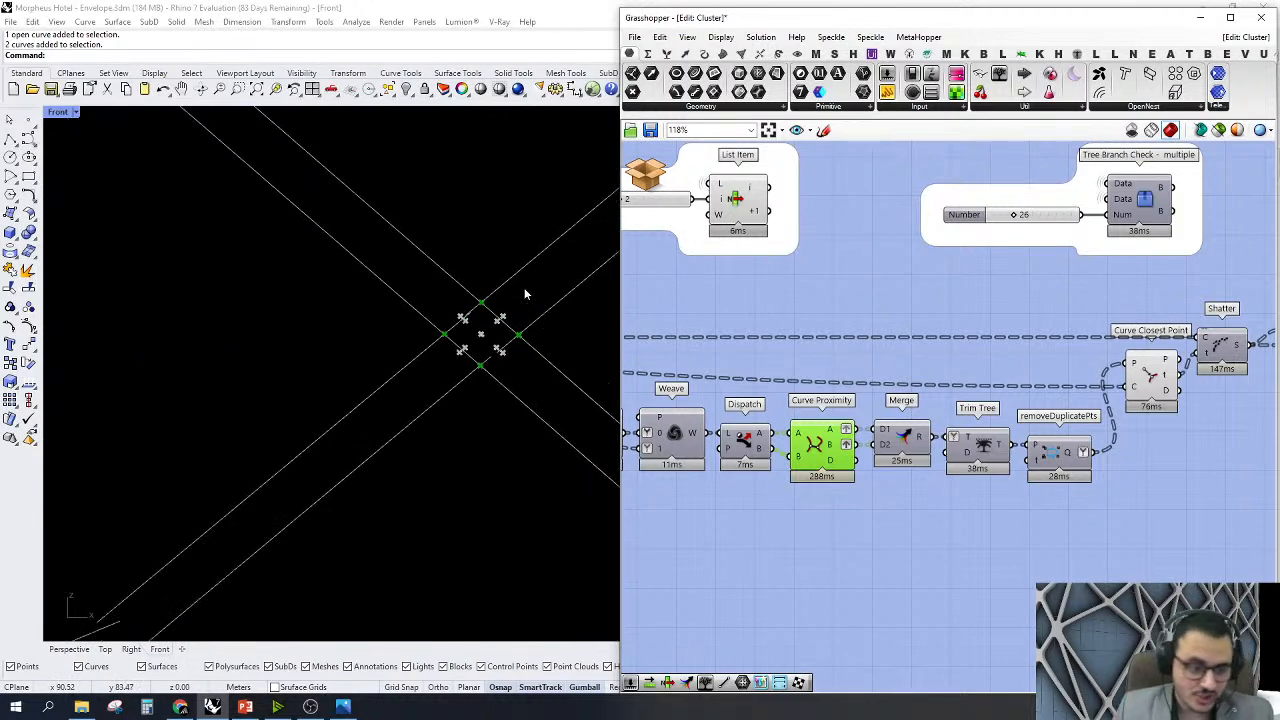
pyautogui.click(69, 649)
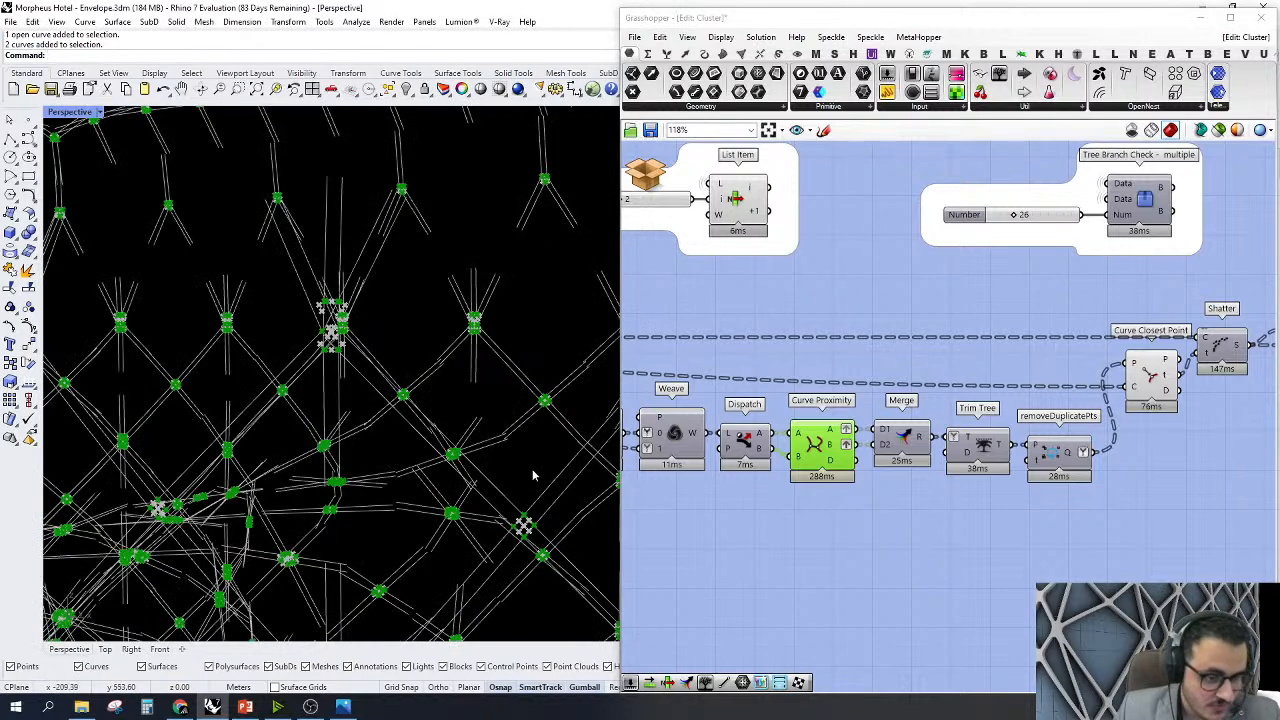
# Duplicate the Curve Proximity component below the original, keeping its connections to the Dispatch outputs
pyautogui.moveTo(877, 503)
pyautogui.mouseDown(button='right')
pyautogui.moveTo(969, 451)
pyautogui.moveTo(866, 515)
pyautogui.mouseUp(button='right')
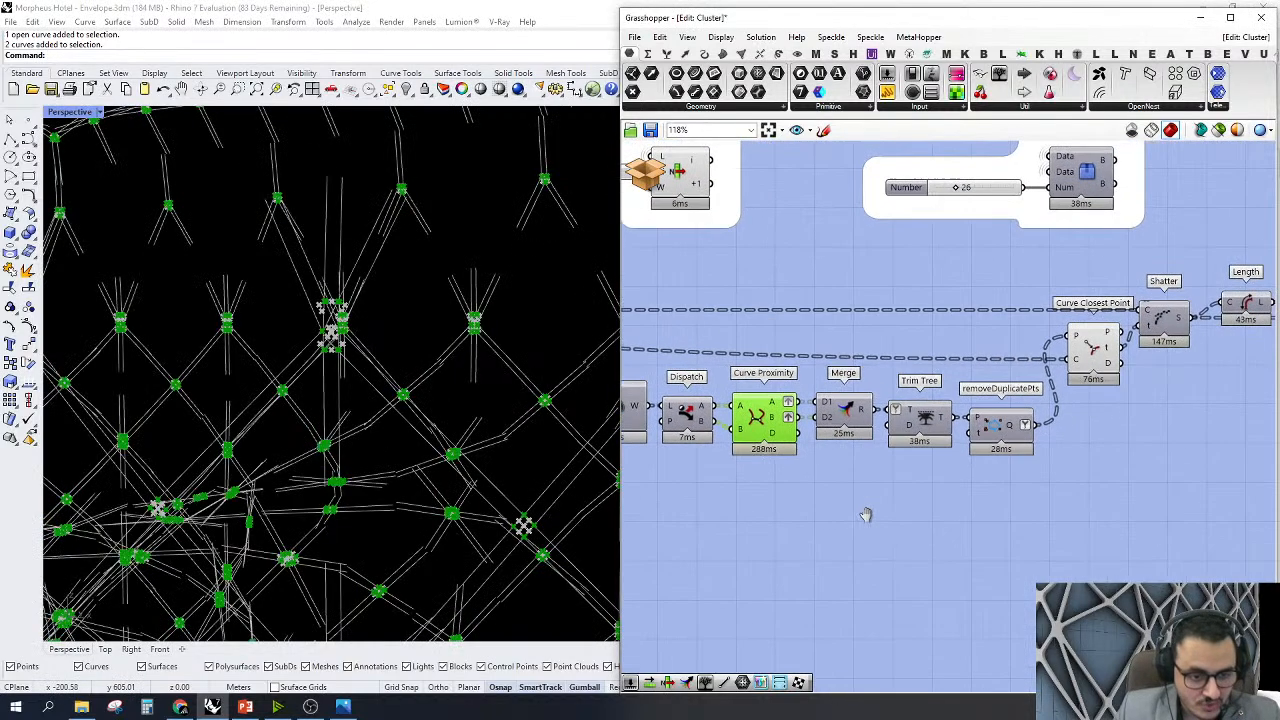
pyautogui.doubleClick(926, 528)
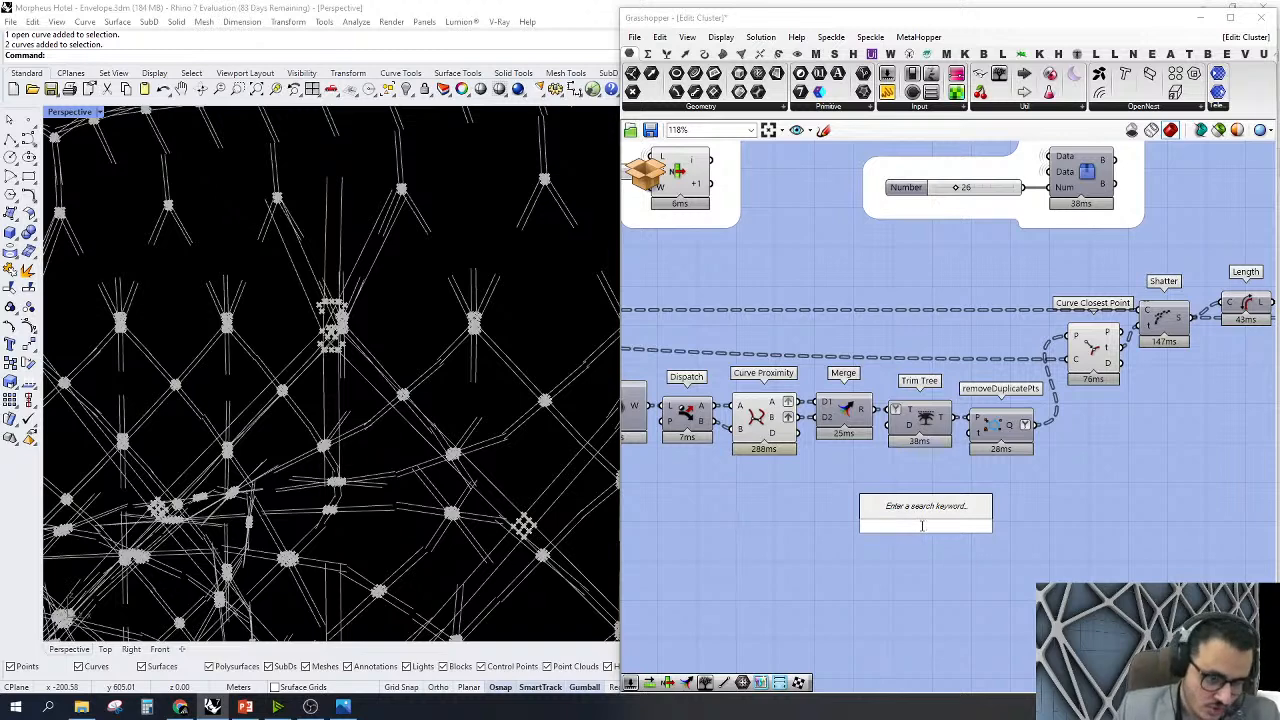
pyautogui.write('tr')
pyautogui.click(752, 430)
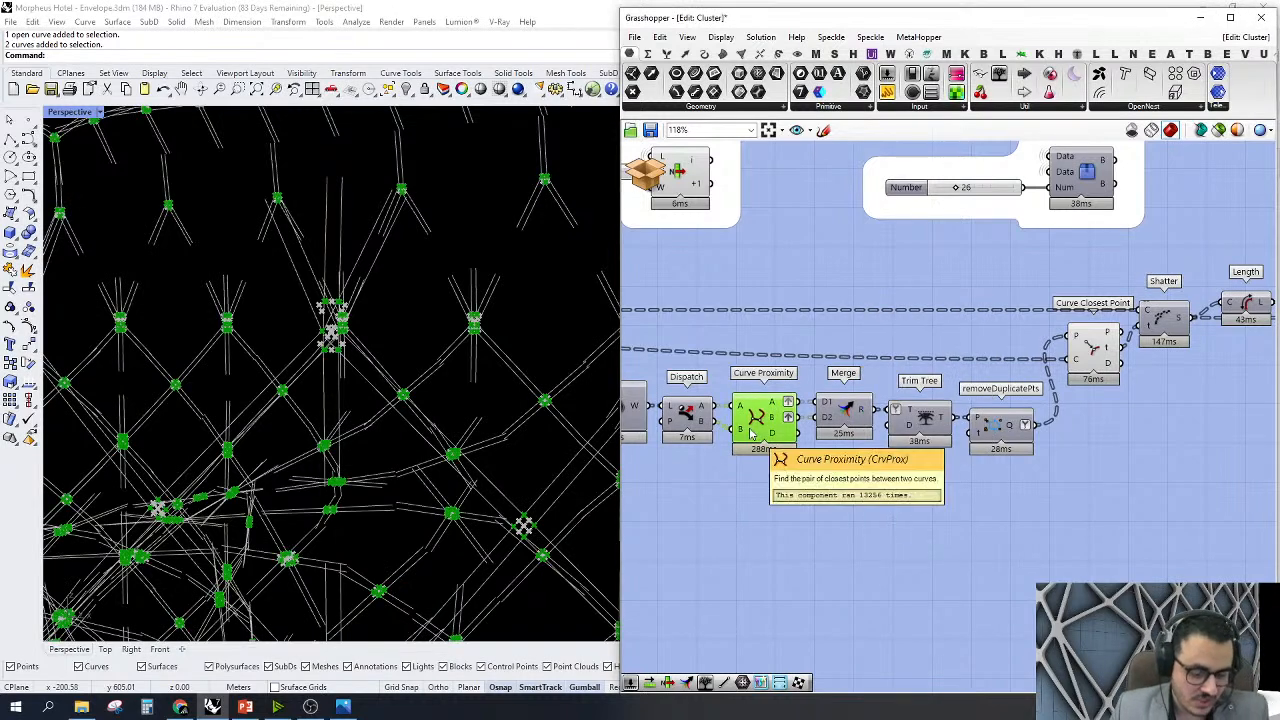
pyautogui.keyDown('alt'); pyautogui.moveTo(768, 437); pyautogui.dragTo(776, 568); pyautogui.keyUp('alt')
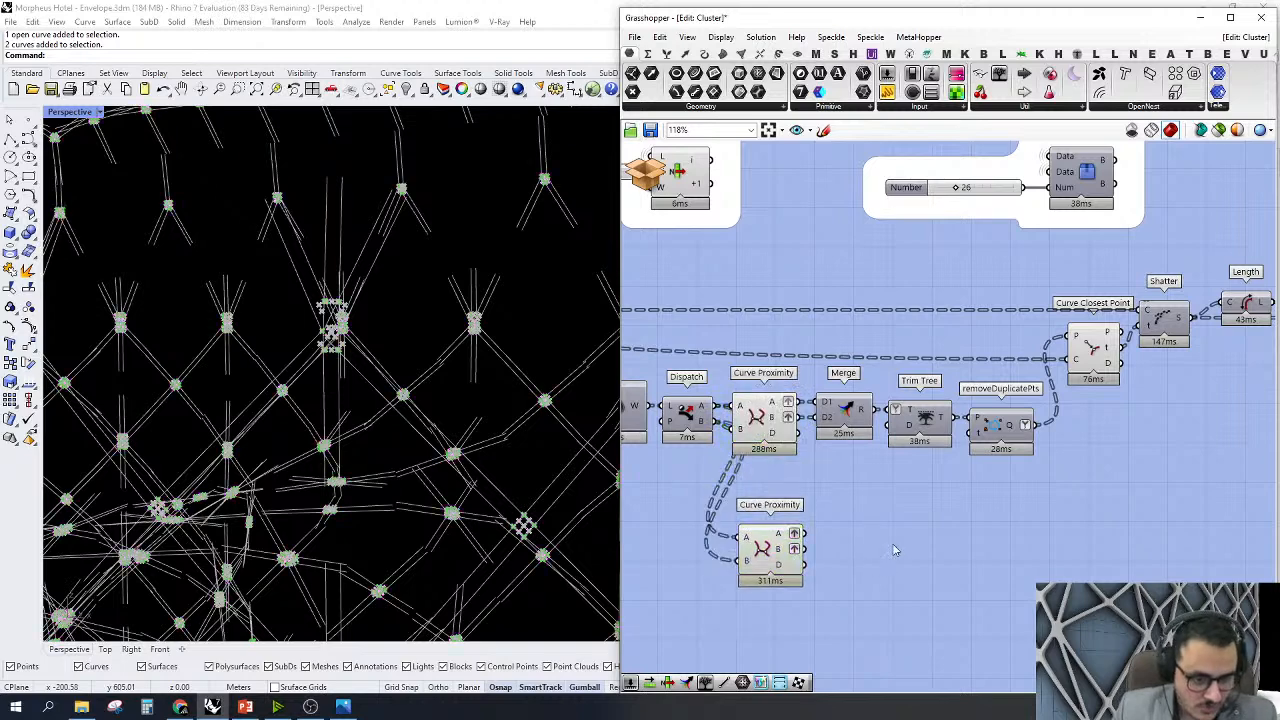
# Add a Tree Branch Check component and connect the duplicated Curve Proximity's A output to its Data input
pyautogui.doubleClick(895, 540)
pyautogui.write('tr br')
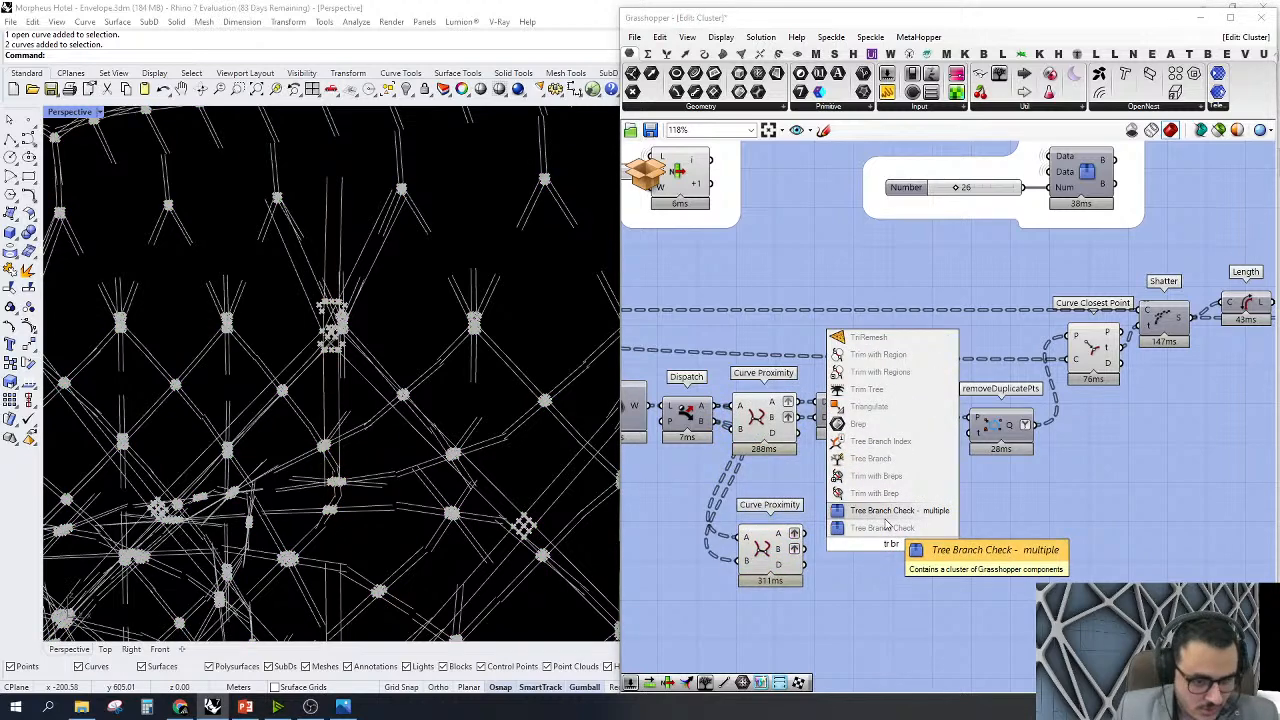
pyautogui.click(885, 525)
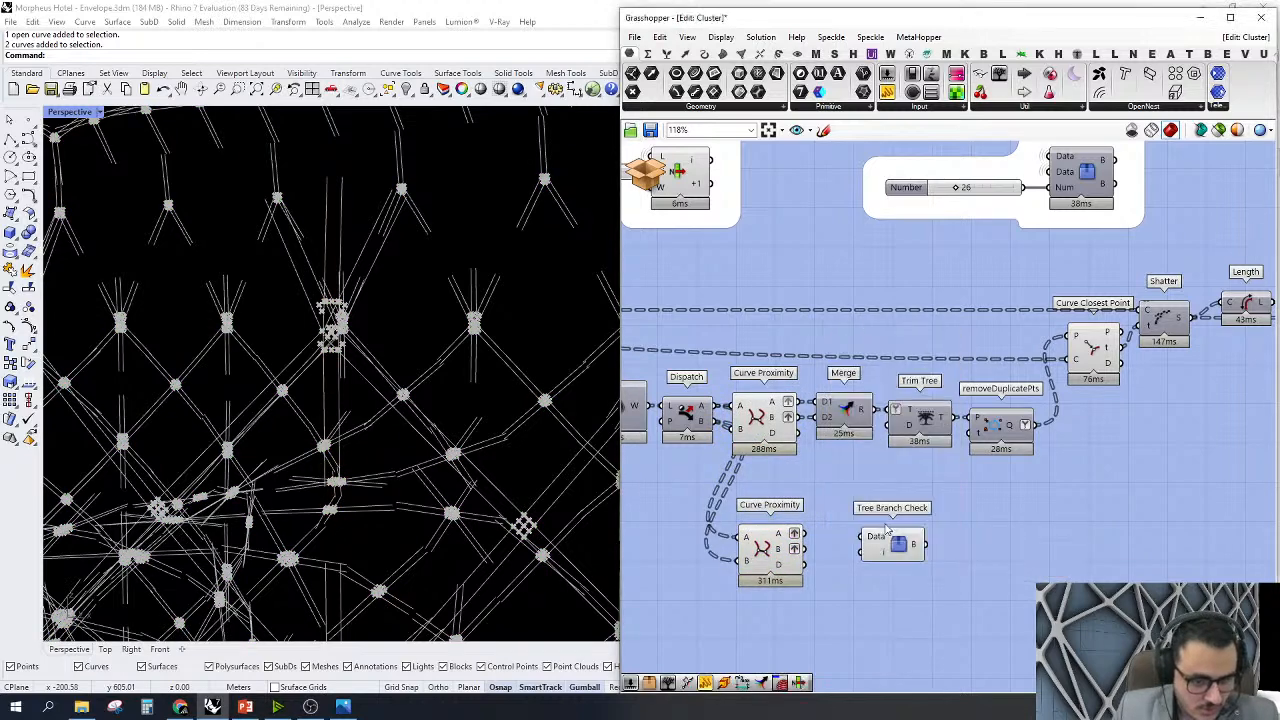
pyautogui.moveTo(866, 541); pyautogui.dragTo(806, 533)
# Zoom to the checked branch's point in the viewport and inspect it from several angles against the nearby curves
pyautogui.rightClick(1078, 486)
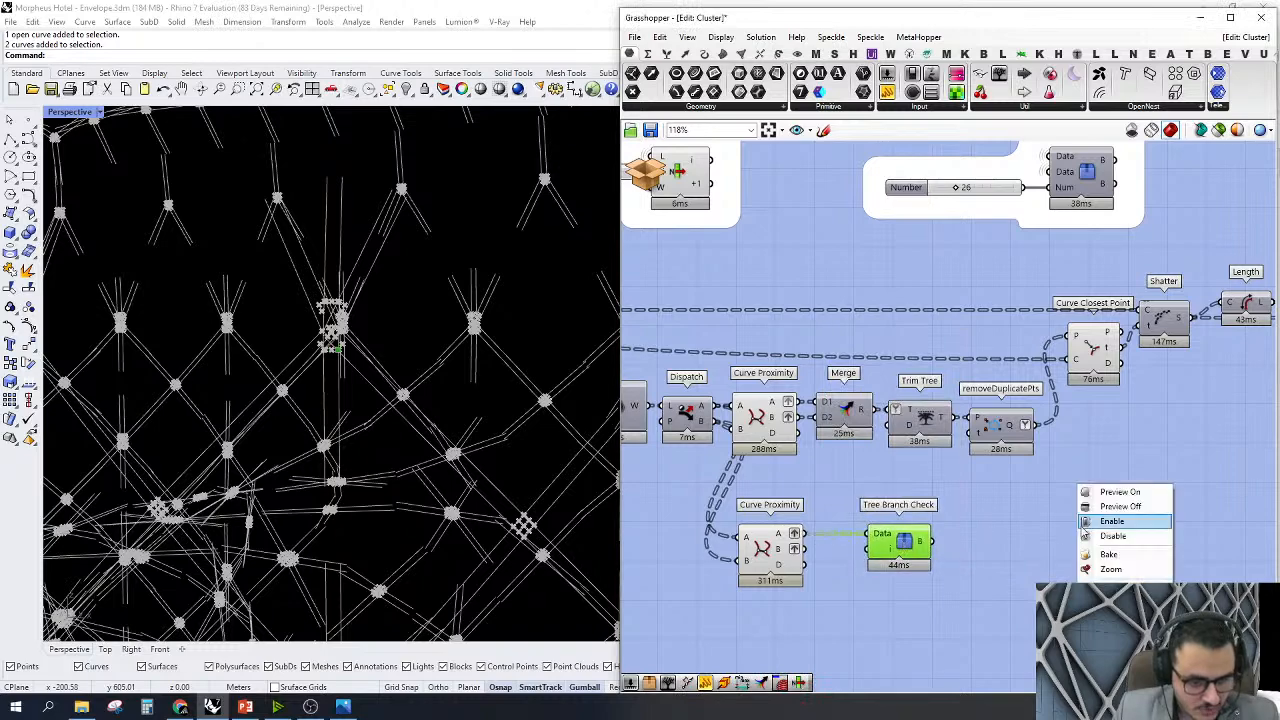
pyautogui.click(1110, 569)
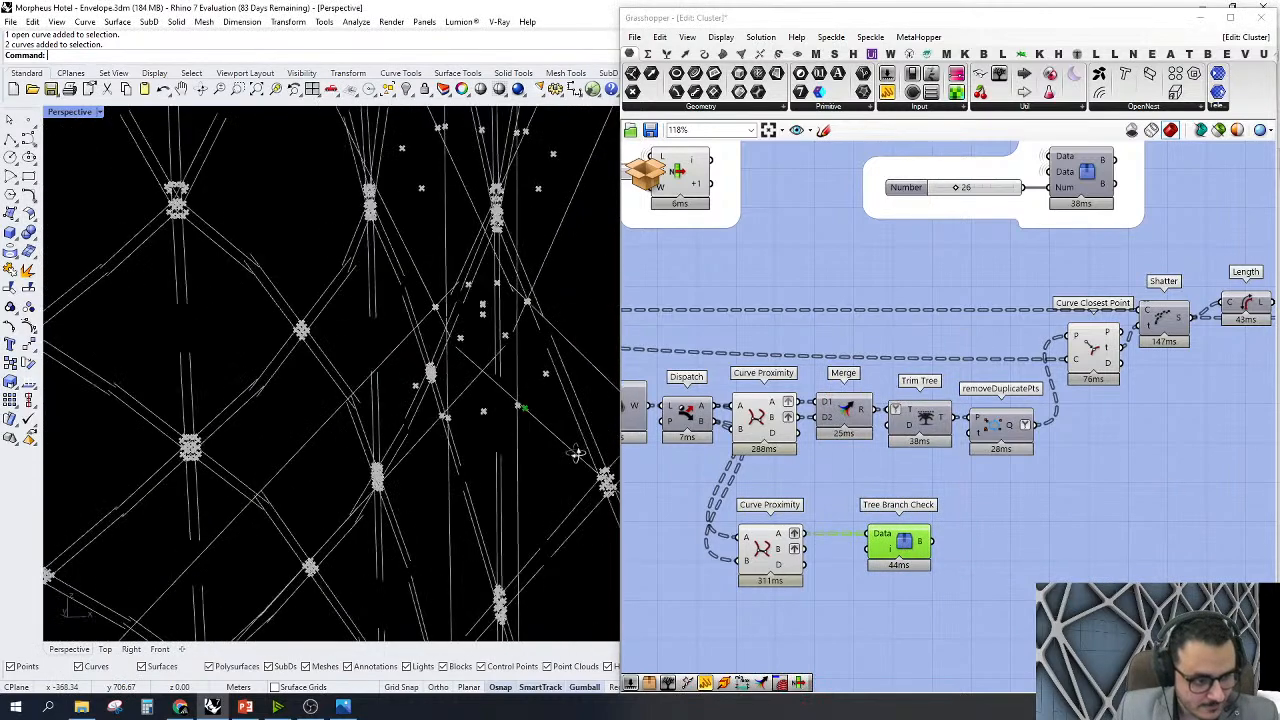
pyautogui.moveTo(609, 447); pyautogui.dragTo(485, 431, button='right')
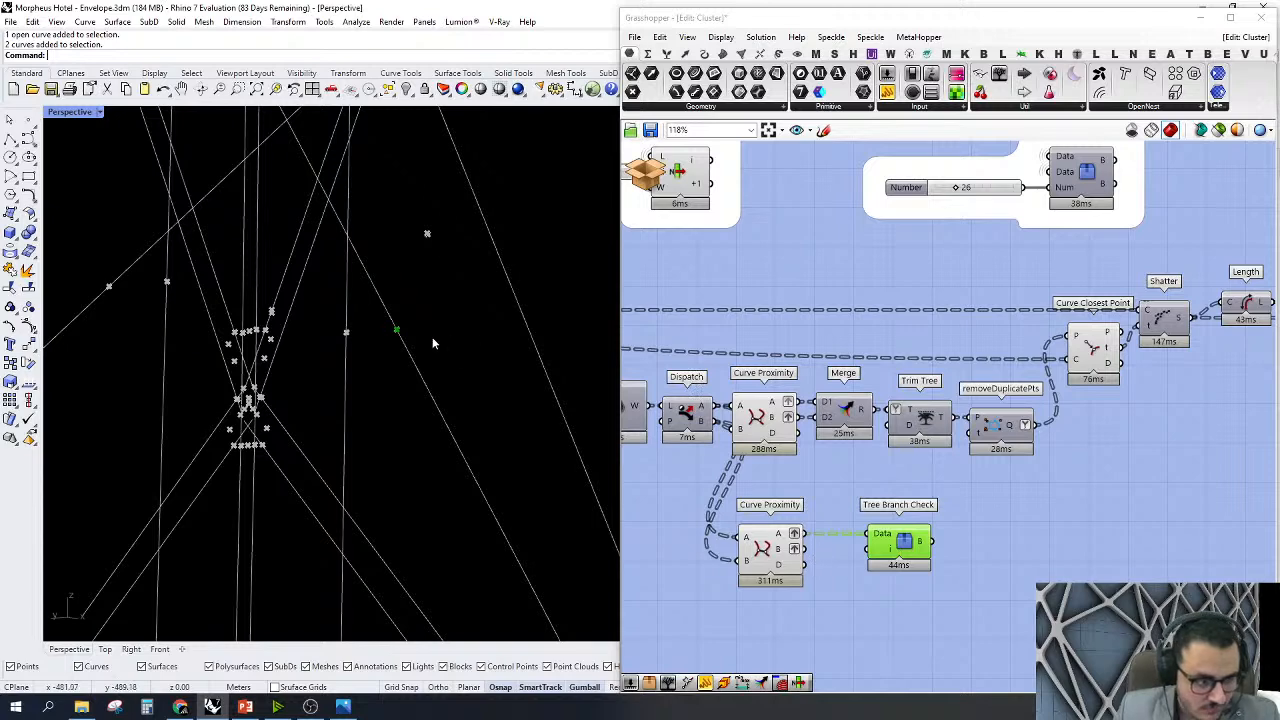
pyautogui.moveTo(420, 320); pyautogui.dragTo(499, 287)
pyautogui.moveTo(431, 350); pyautogui.dragTo(407, 346, button='right')
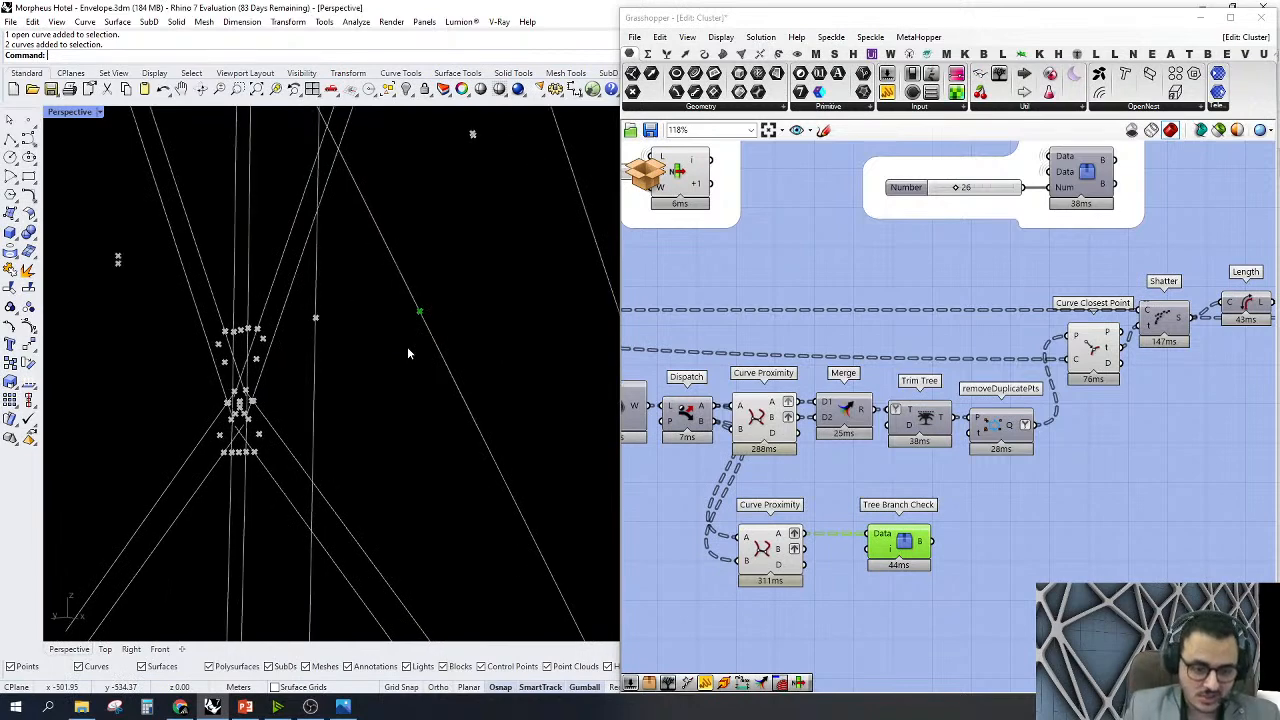
pyautogui.scroll(-5, 400, 346)
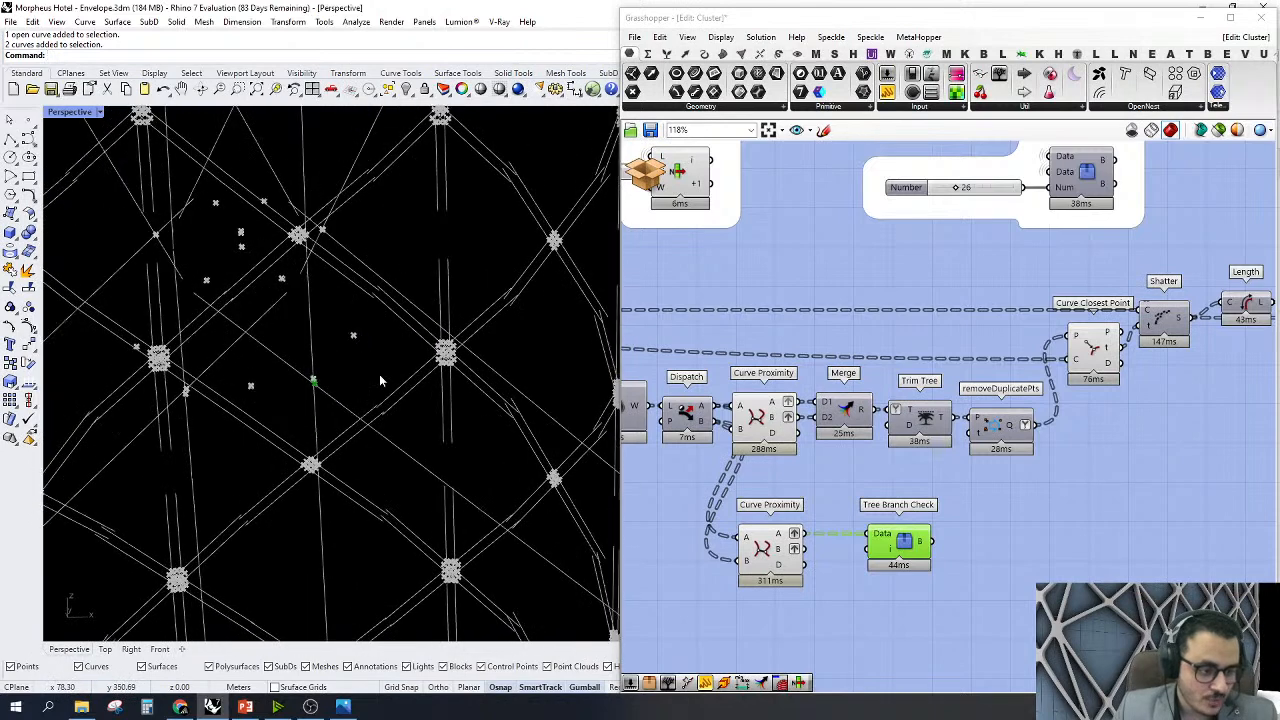
# Delete the duplicated Curve Proximity and the Tree Branch Check connected to it
pyautogui.moveTo(950, 488); pyautogui.dragTo(671, 606)
pyautogui.press('Delete')
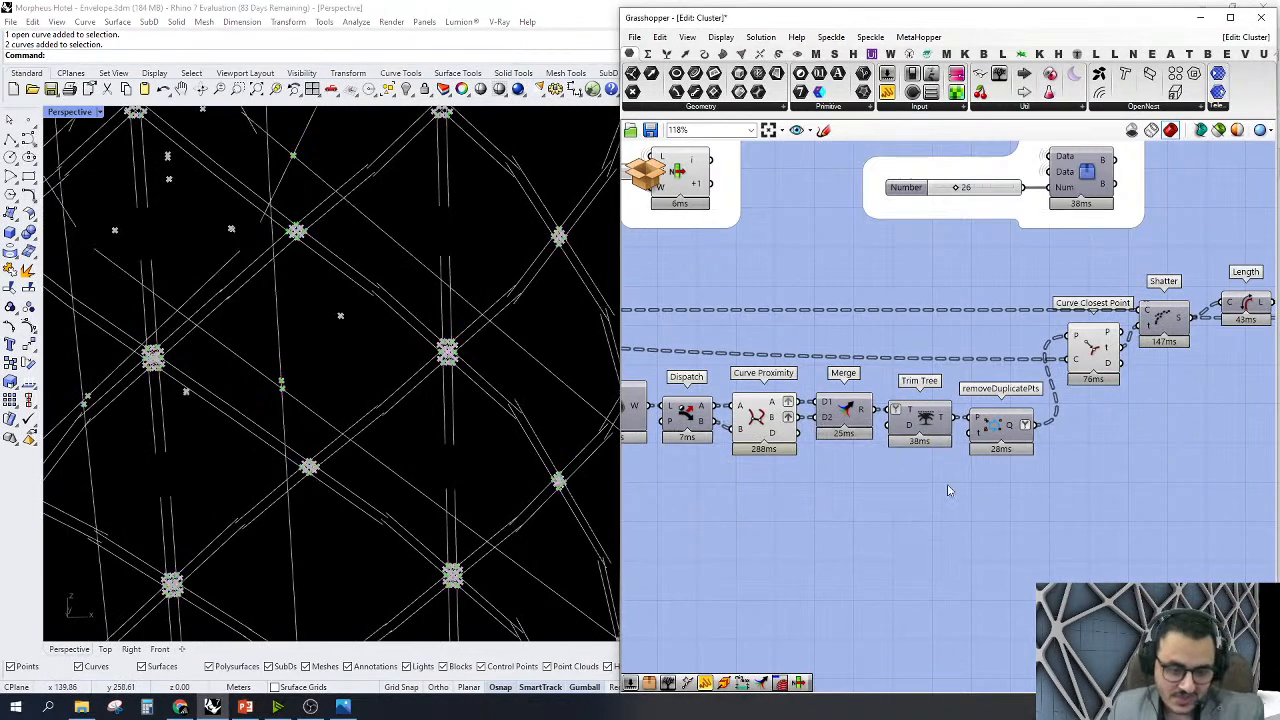
# Zoom the viewport to the multiple Tree Branch Check's geometry and inspect the branch's points against the nearby curves
pyautogui.moveTo(949, 490); pyautogui.dragTo(974, 530, button='right')
pyautogui.click(949, 462)
pyautogui.scroll(-5, 953, 462)
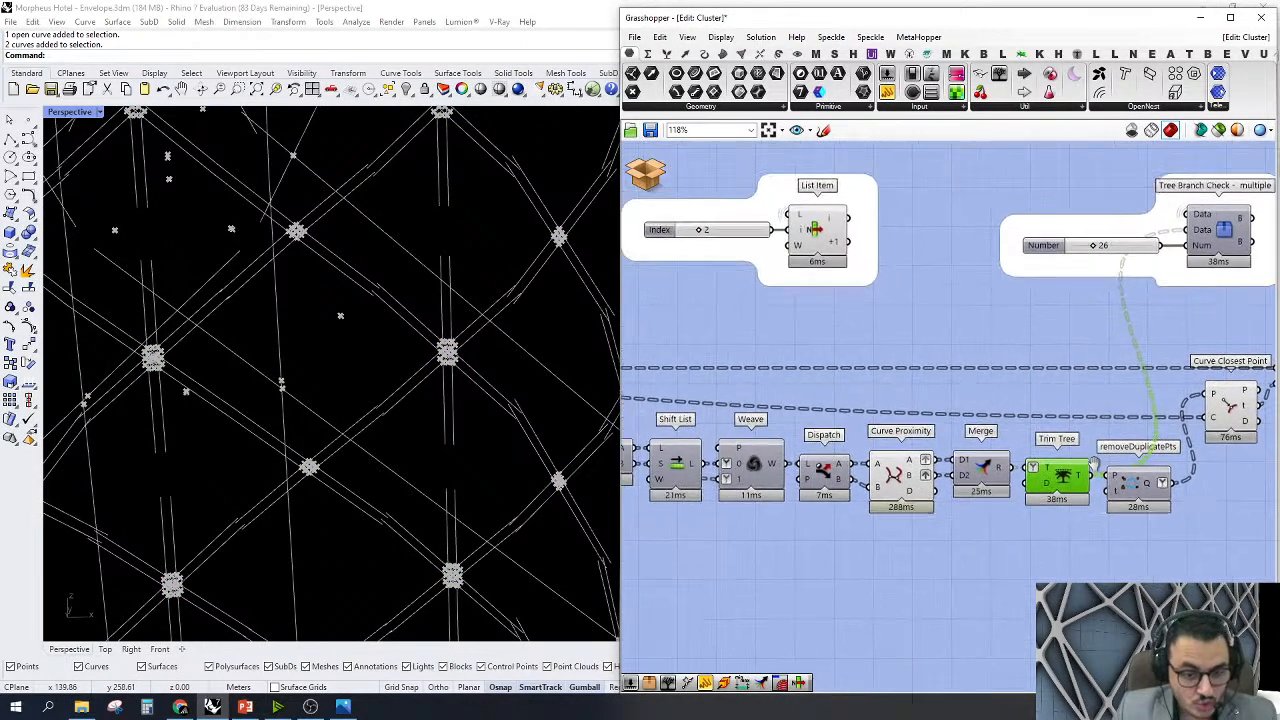
pyautogui.click(1185, 330)
pyautogui.rightClick(1117, 258)
pyautogui.rightClick(1111, 237)
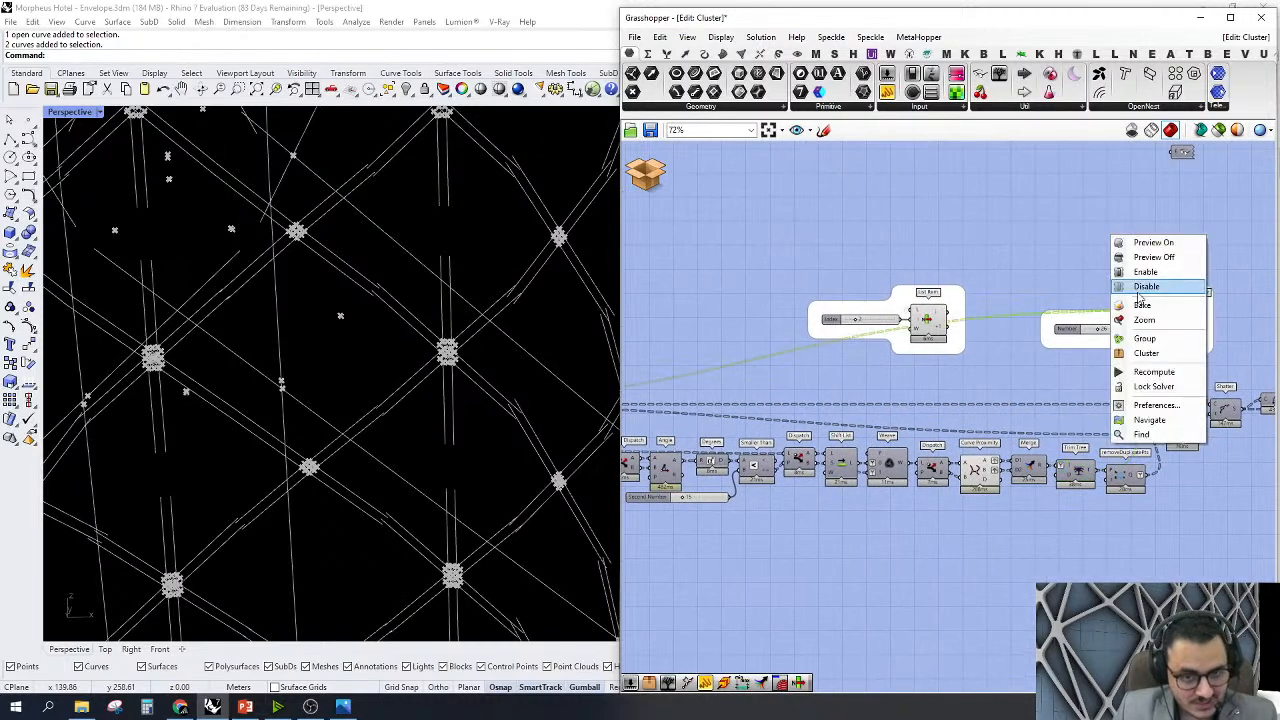
pyautogui.click(1144, 320)
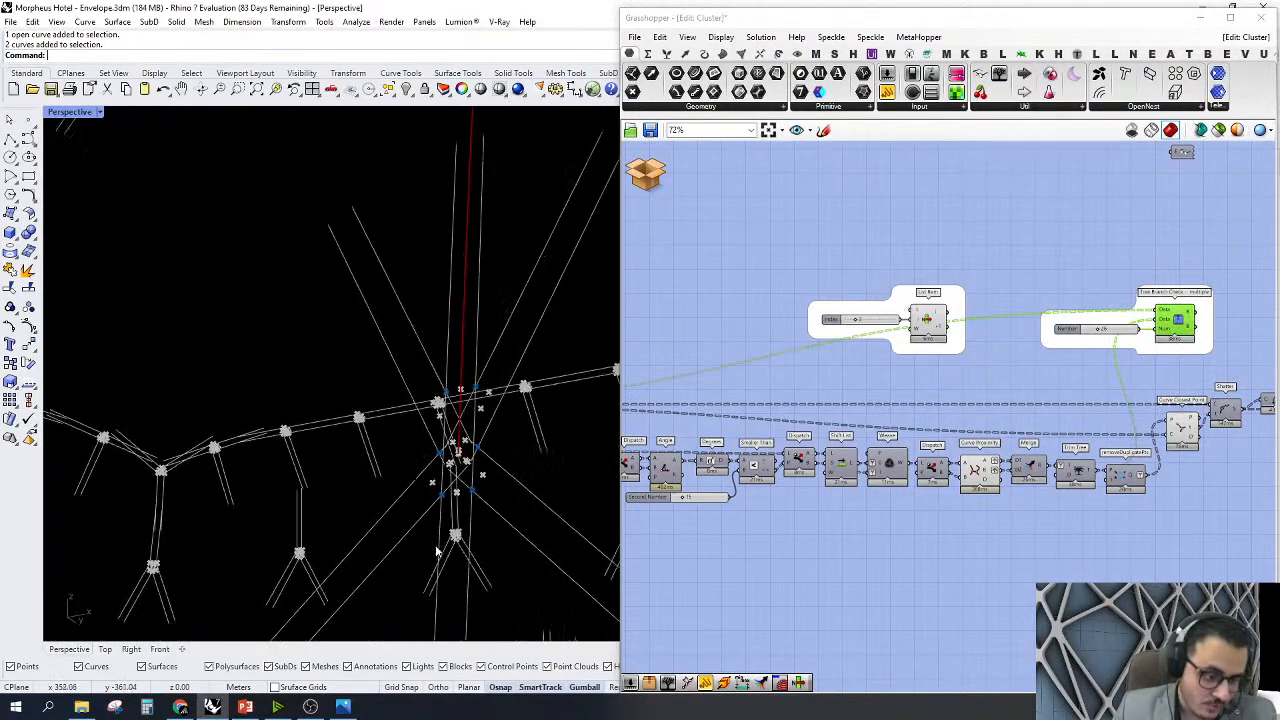
pyautogui.scroll(5, 453, 493)
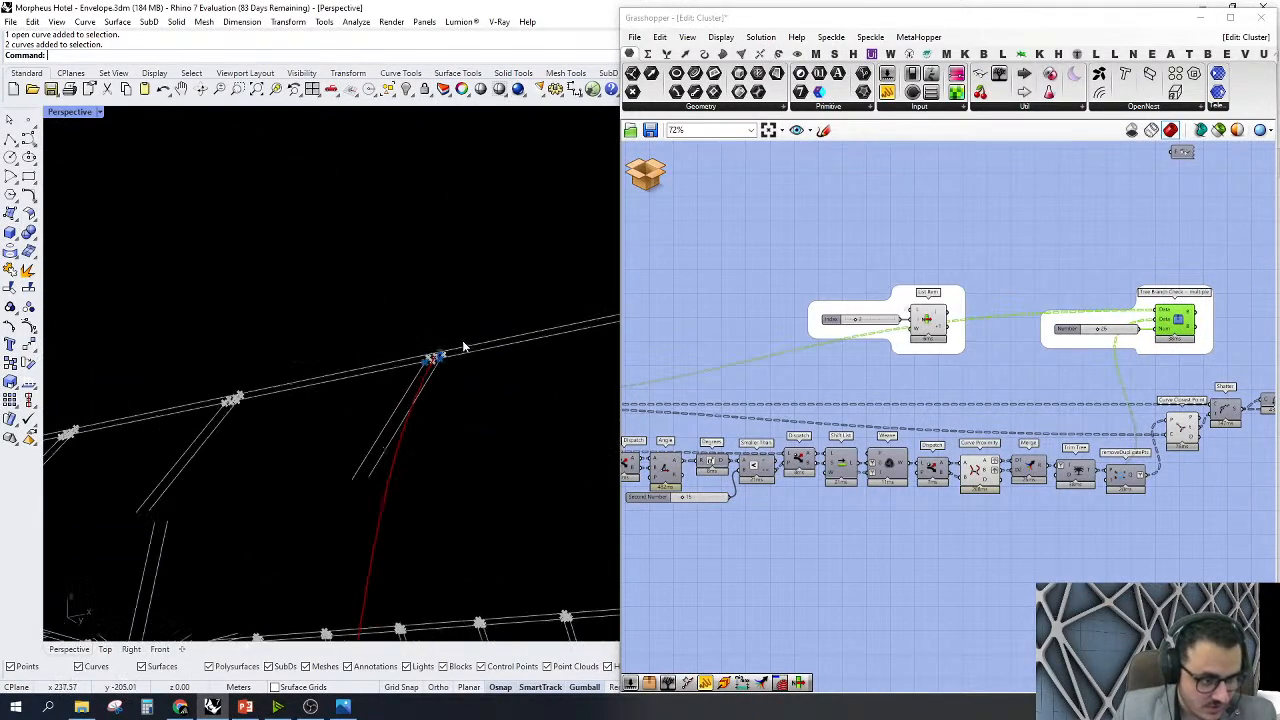
pyautogui.scroll(-3, 1078, 390)
pyautogui.scroll(5, 1011, 426)
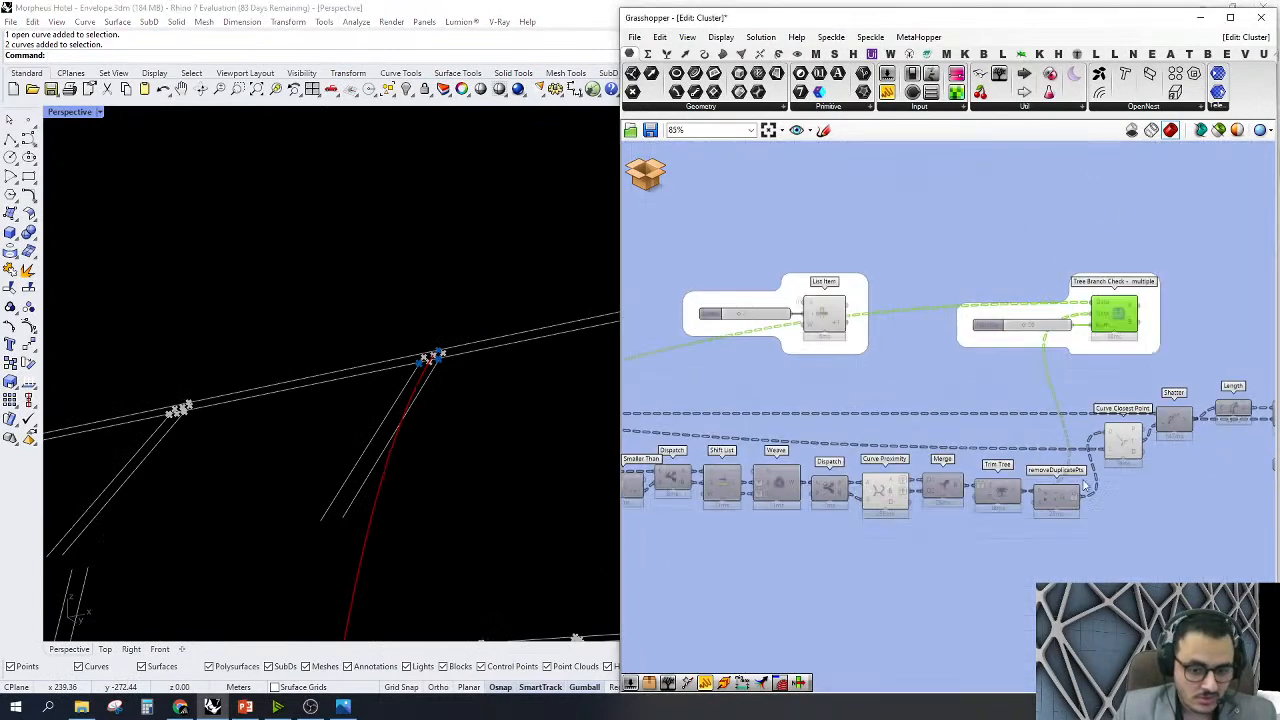
# Examine how Trim Tree and removeDuplicatePts feed the points into Curve Closest Point
pyautogui.scroll(-4, 982, 487)
pyautogui.scroll(4, 1012, 472)
pyautogui.moveTo(875, 489)
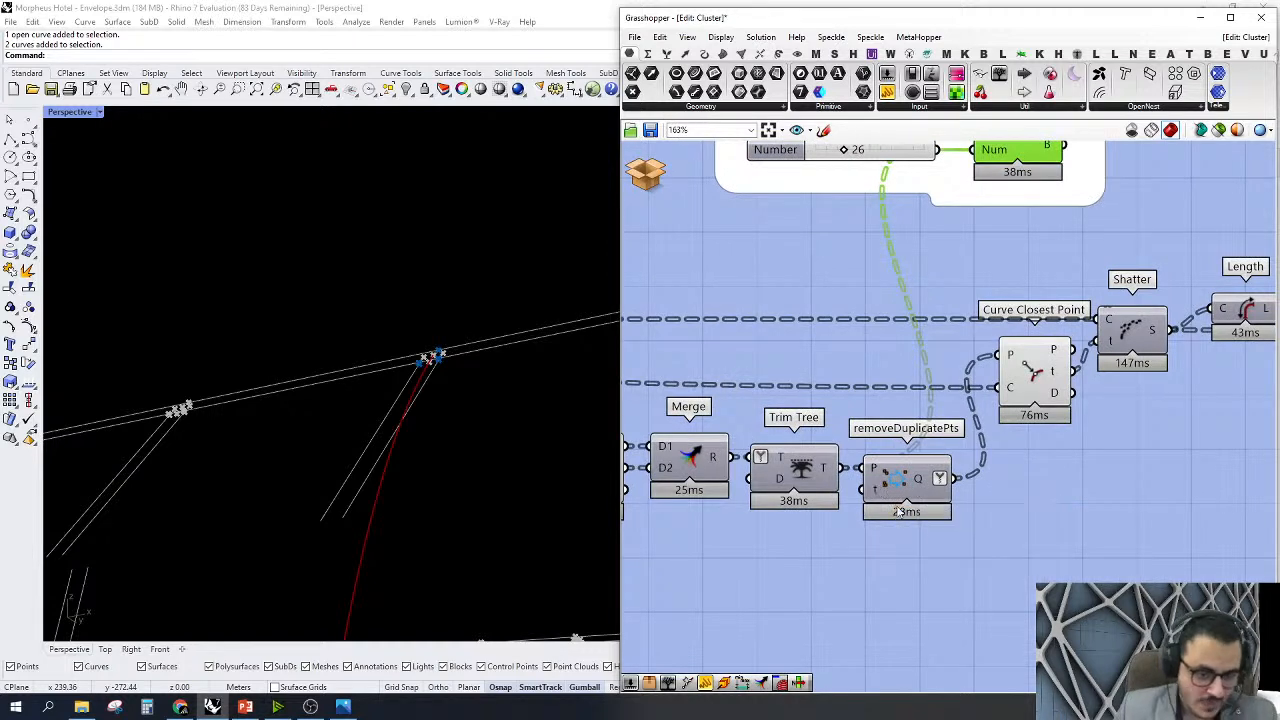
pyautogui.scroll(-4, 897, 503)
pyautogui.scroll(4, 1003, 467)
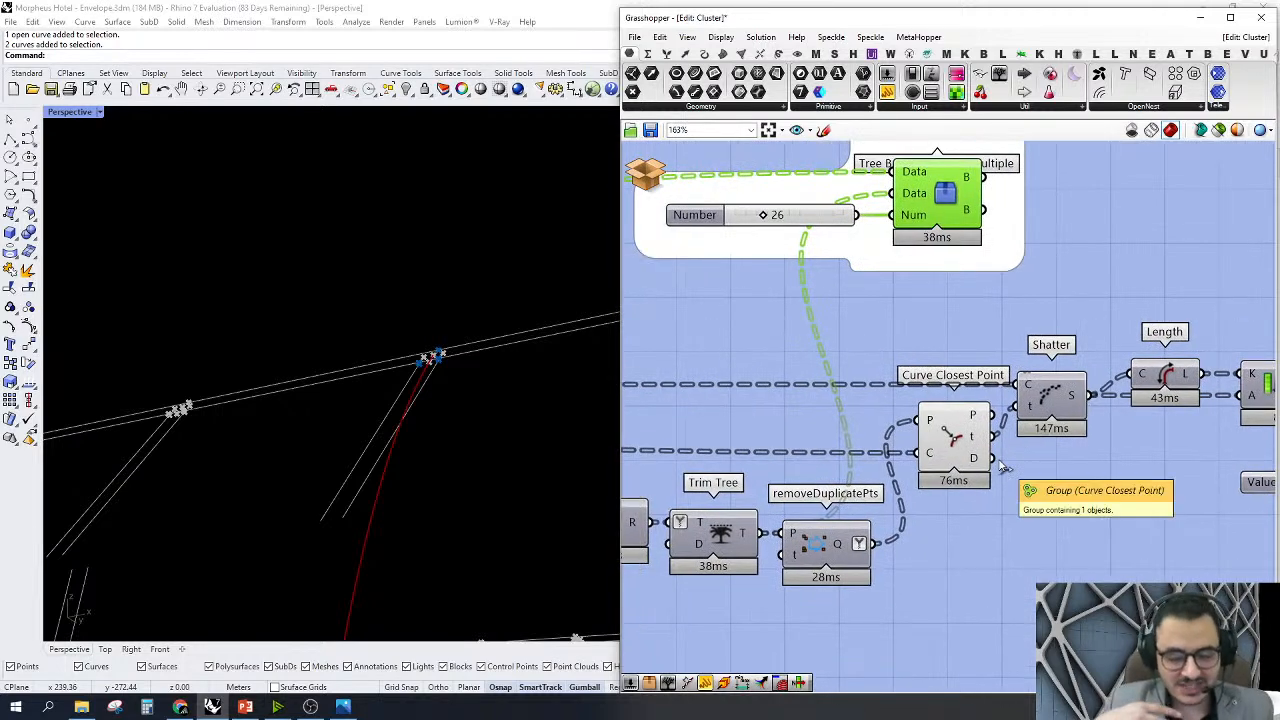
pyautogui.scroll(-3, 1020, 425)
# Select the List Item after Sort List, check the Sort List's output, and inspect the checked curve's joints in the viewport
pyautogui.click(1040, 410)
pyautogui.moveTo(1040, 410); pyautogui.dragTo(910, 457, button='right')
pyautogui.click(1112, 470)
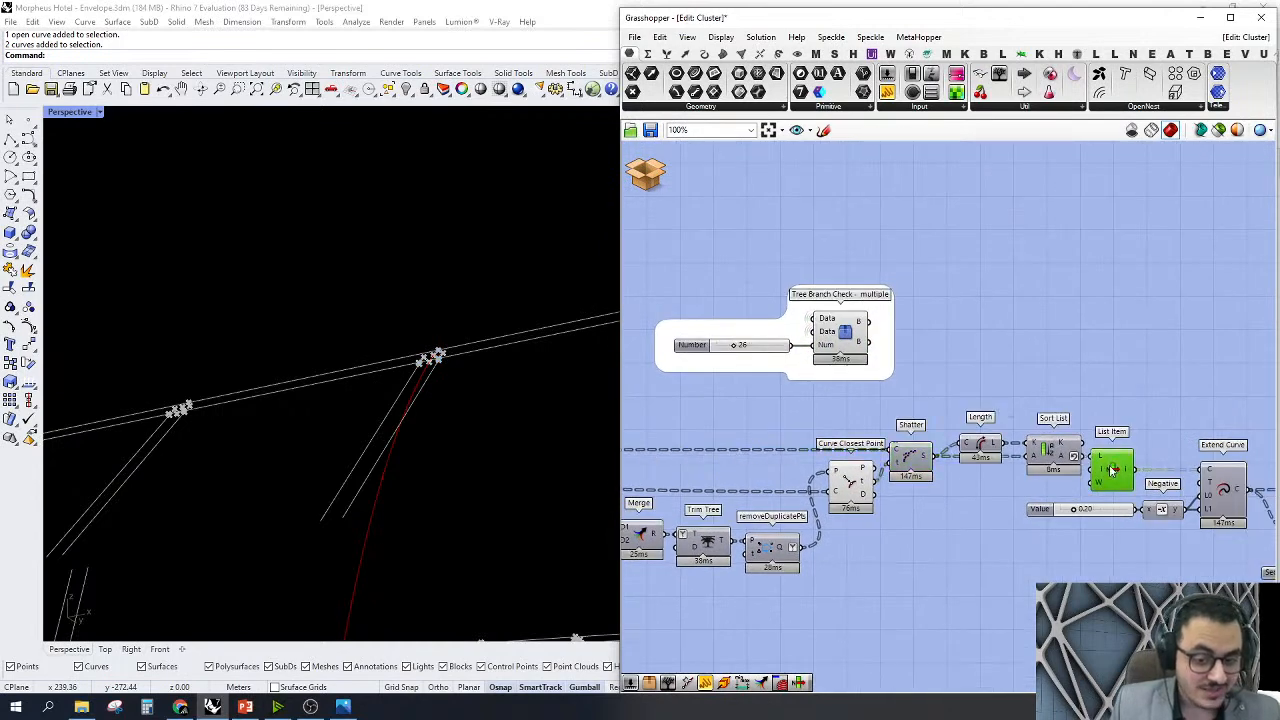
pyautogui.scroll(4, 1112, 470)
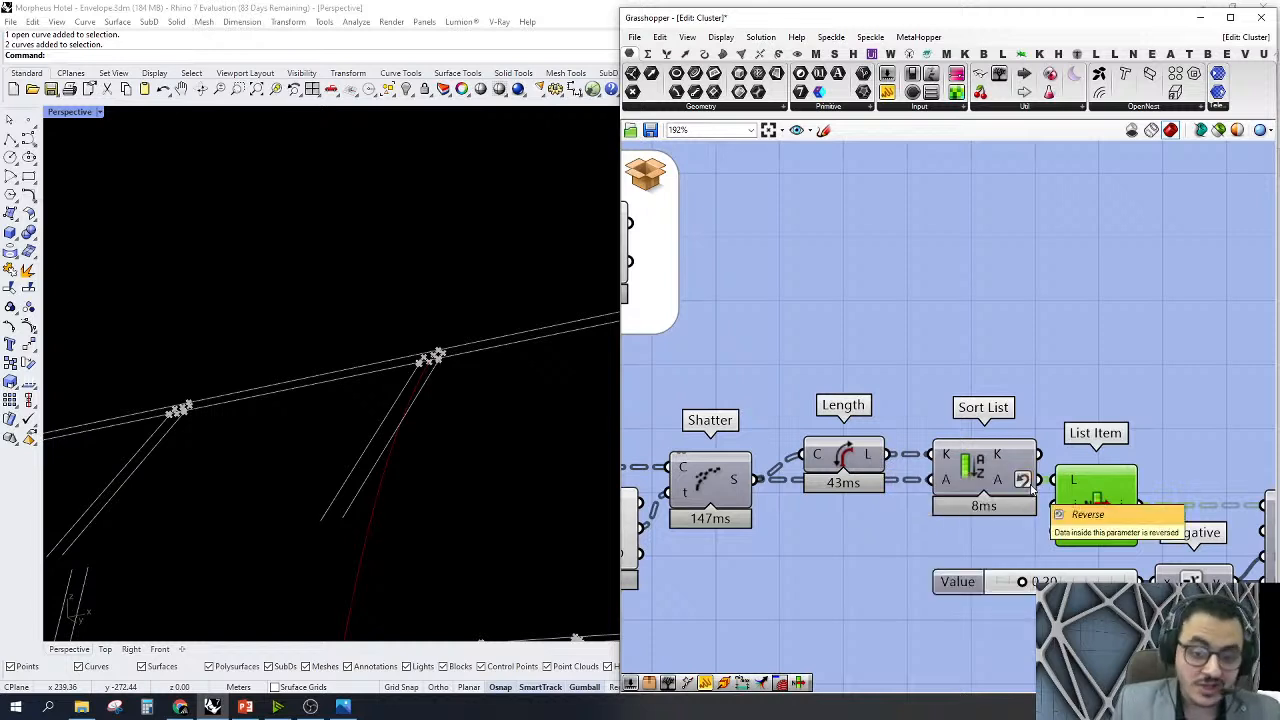
pyautogui.scroll(4, 451, 343)
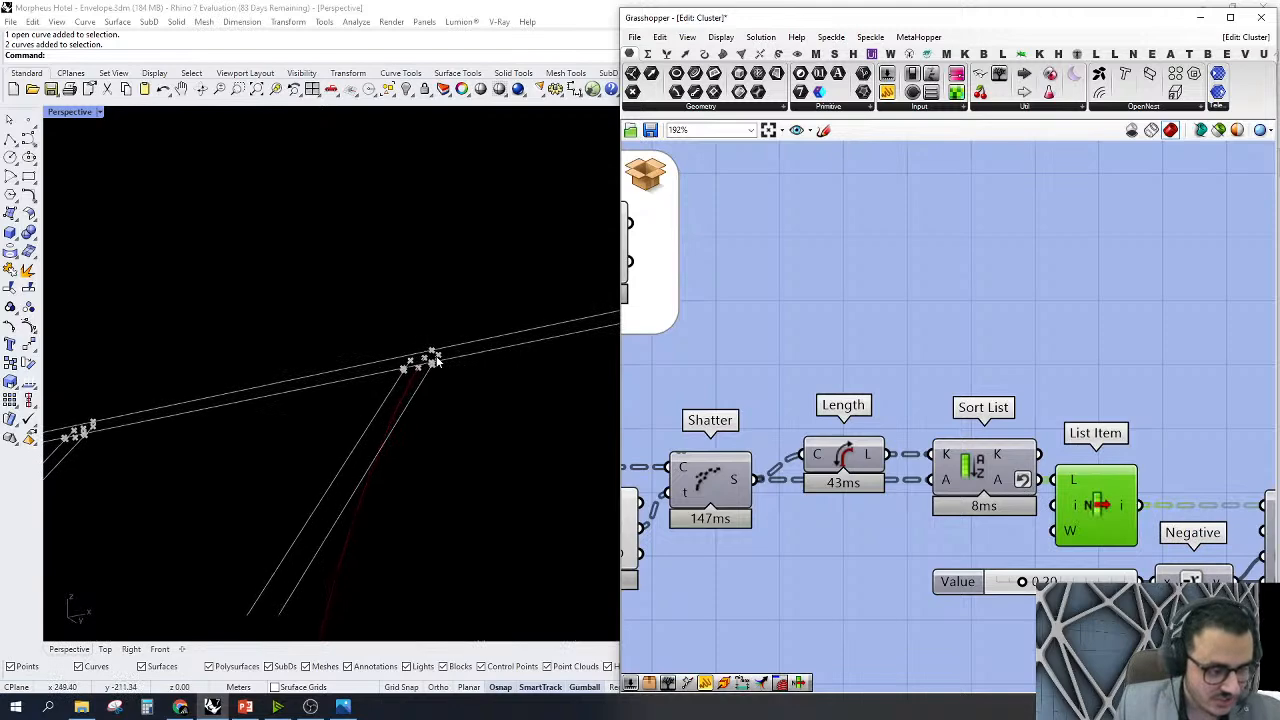
pyautogui.scroll(-6, 461, 308)
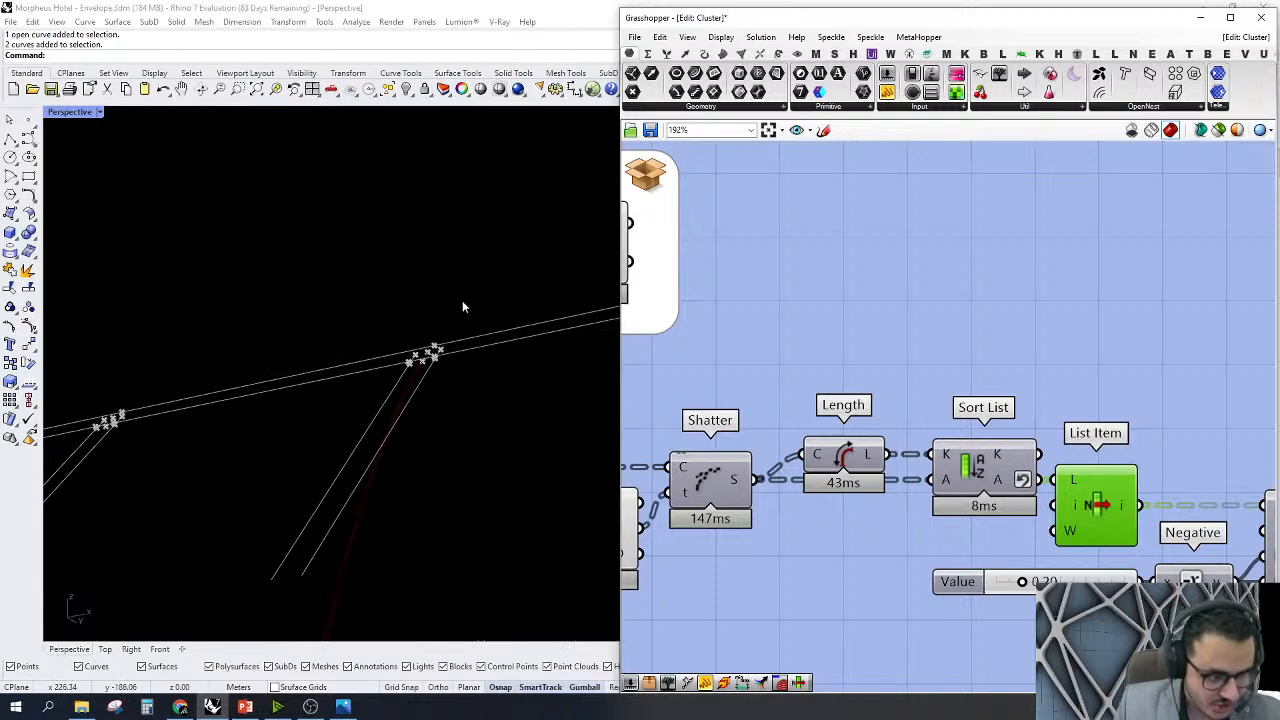
pyautogui.scroll(3, 395, 596)
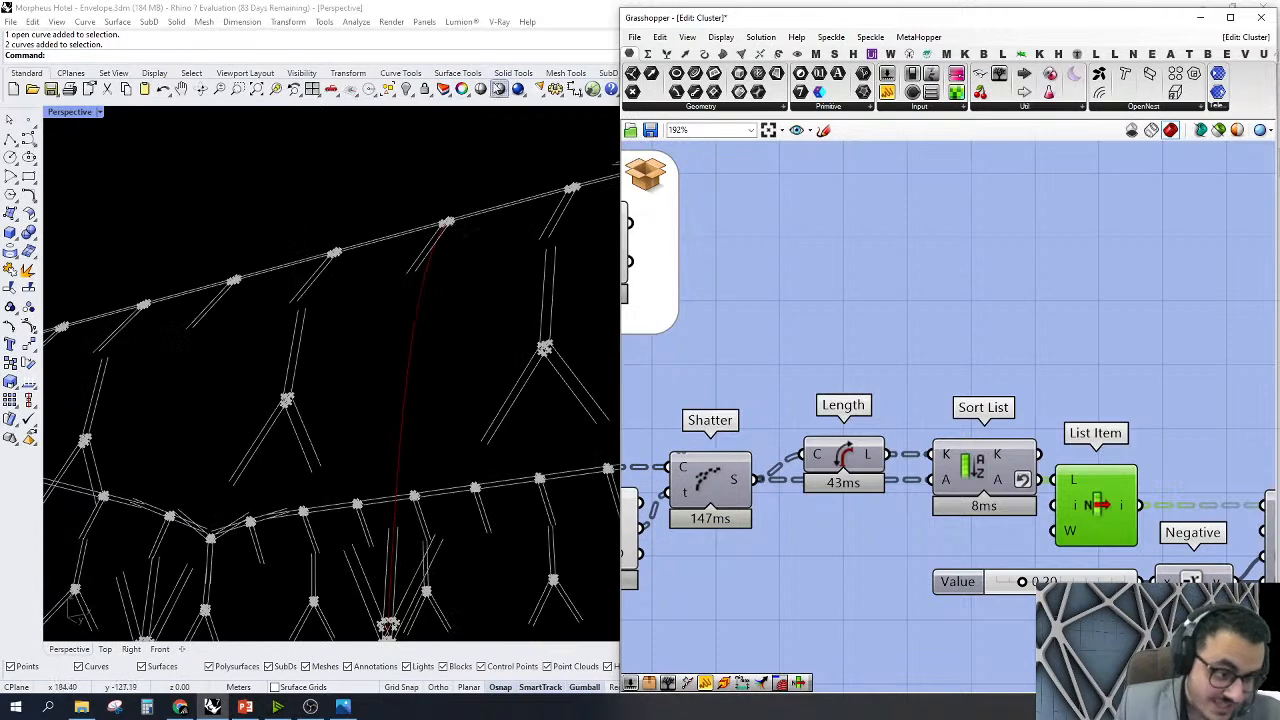
pyautogui.scroll(-4, 934, 323)
# Turn off the preview of the multiple Tree Branch Check and the components selected with it
pyautogui.moveTo(1004, 193); pyautogui.dragTo(748, 639)
pyautogui.rightClick(830, 165)
pyautogui.click(860, 188)
pyautogui.click(1083, 307)
# Preview the List Item's output curves briefly, and switch the preview off again
pyautogui.moveTo(1268, 380); pyautogui.dragTo(932, 336, button='right')
pyautogui.moveTo(979, 433); pyautogui.dragTo(907, 417, button='right')
pyautogui.moveTo(784, 417)
pyautogui.mouseDown(button='right')
pyautogui.moveTo(670, 423)
pyautogui.moveTo(803, 422)
pyautogui.mouseUp(button='right')
pyautogui.rightClick(753, 404)
pyautogui.click(788, 427)
pyautogui.click(778, 345)
pyautogui.click(745, 407)
pyautogui.rightClick(758, 399)
pyautogui.click(780, 427)
# Examine how Curve Middle, Deconstruct and Equality Within Tolerance drive the Dispatch of the extended curves
pyautogui.moveTo(999, 361); pyautogui.dragTo(803, 362, button='right')
pyautogui.moveTo(1007, 410); pyautogui.dragTo(1025, 400, button='right')
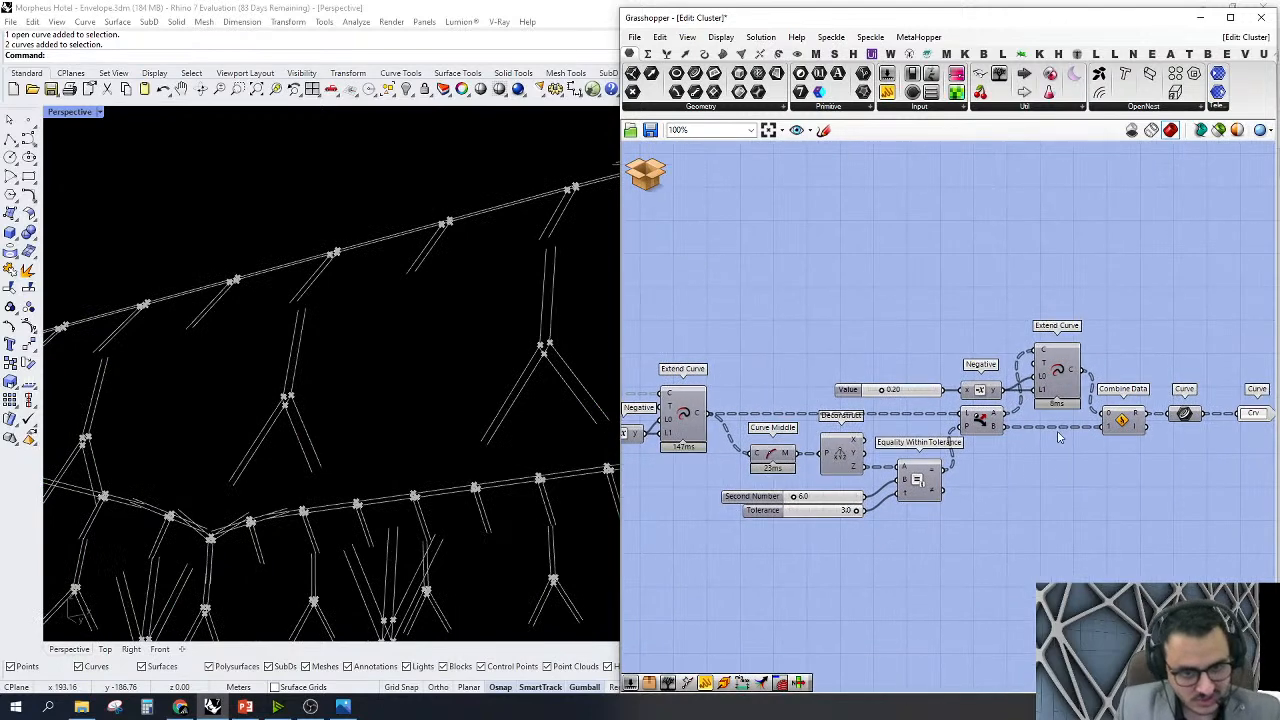
pyautogui.moveTo(998, 480); pyautogui.dragTo(1091, 454, button='right')
pyautogui.scroll(3, 1066, 488)
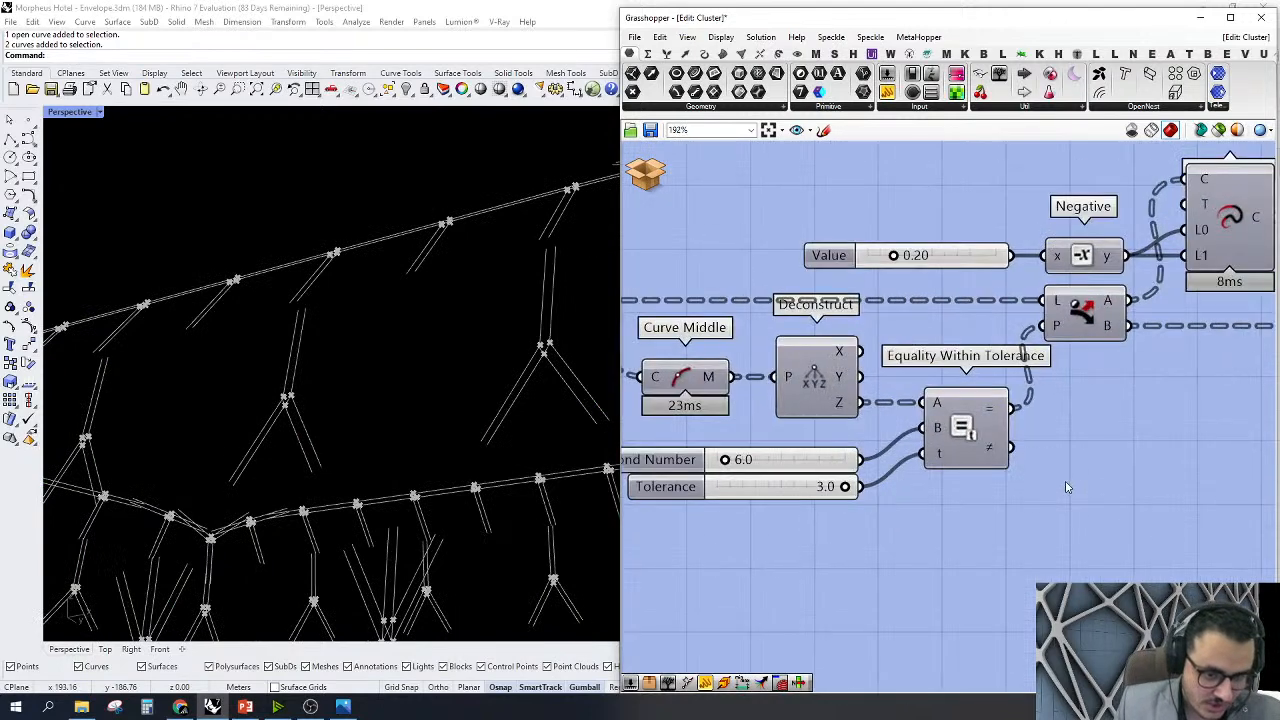
pyautogui.click(1090, 313)
pyautogui.rightClick(1087, 310)
pyautogui.click(1071, 398)
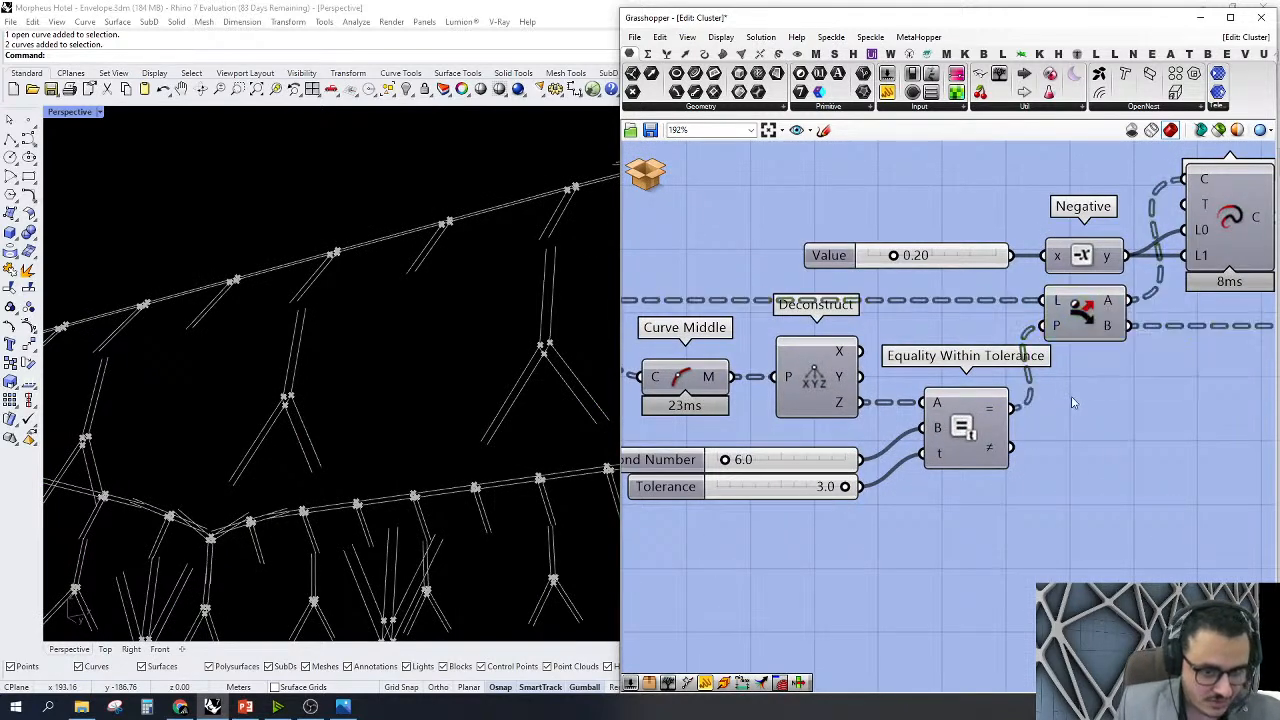
pyautogui.scroll(-2, 1095, 427)
pyautogui.moveTo(1064, 448); pyautogui.dragTo(1000, 457, button='right')
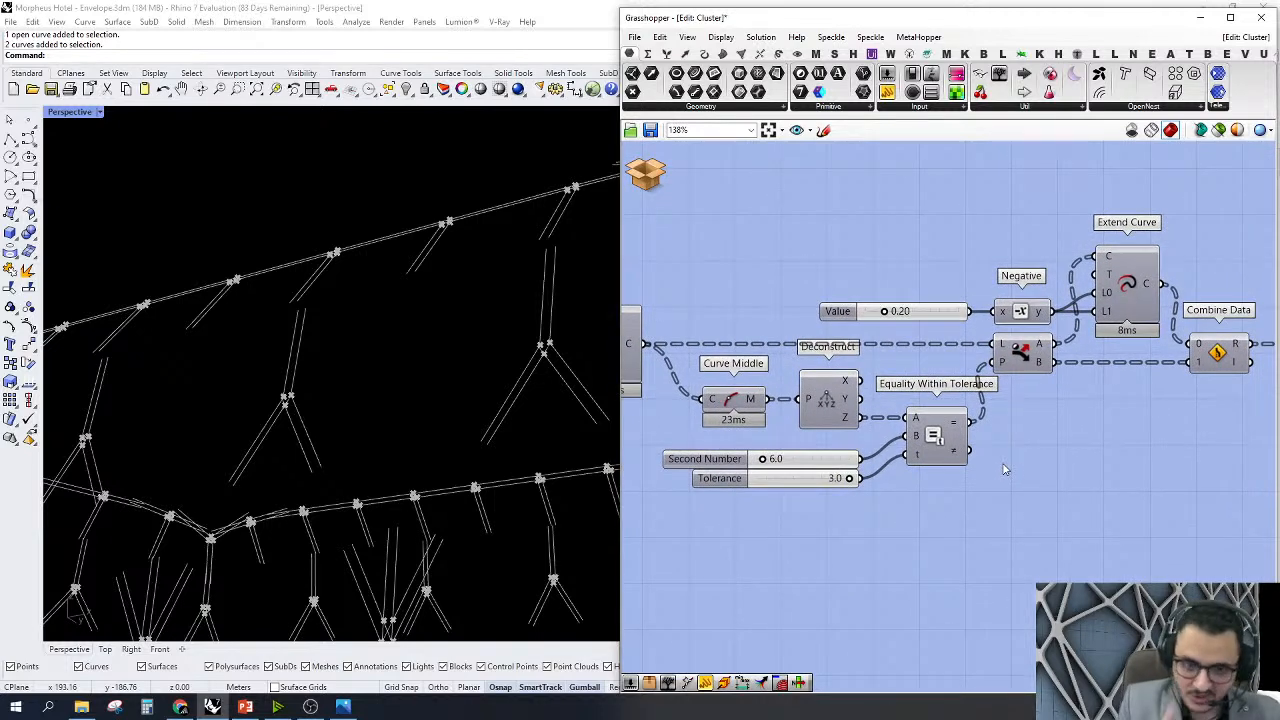
# Examine the second Extend Curve's output and its connection into Combine Data
pyautogui.moveTo(1062, 352); pyautogui.dragTo(993, 340, button='right')
pyautogui.rightClick(1030, 298)
pyautogui.press('Escape')
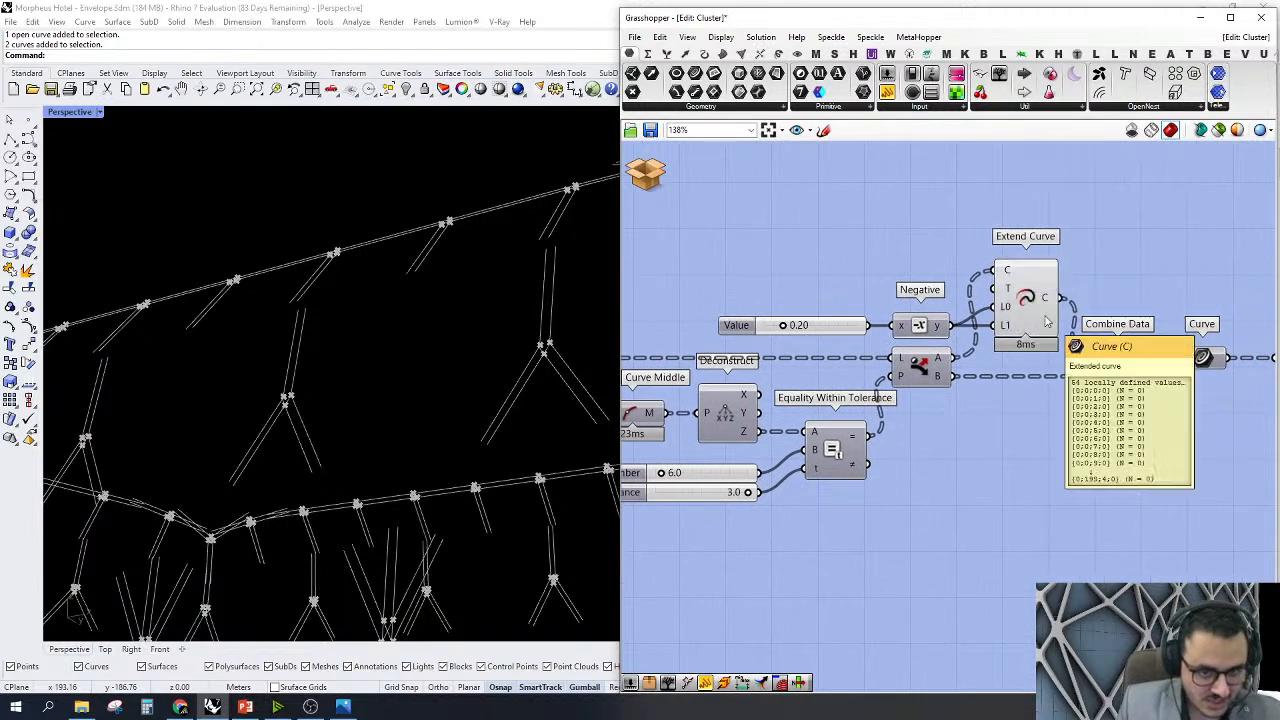
pyautogui.moveTo(1096, 421); pyautogui.dragTo(1010, 422, button='right')
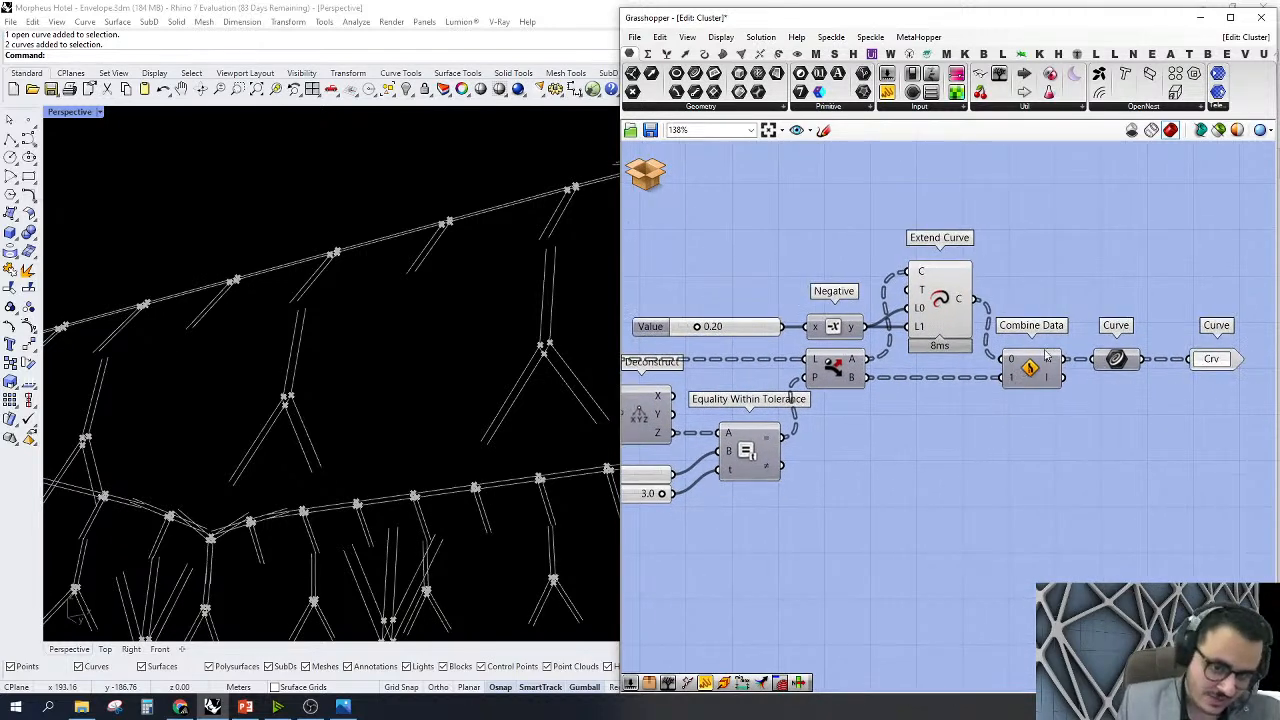
pyautogui.rightClick(941, 313)
pyautogui.click(990, 346)
# Preview the final Curve parameter after Combine Data and inspect its curves at the façade joints
pyautogui.click(1117, 361)
pyautogui.rightClick(1117, 361)
pyautogui.click(1146, 392)
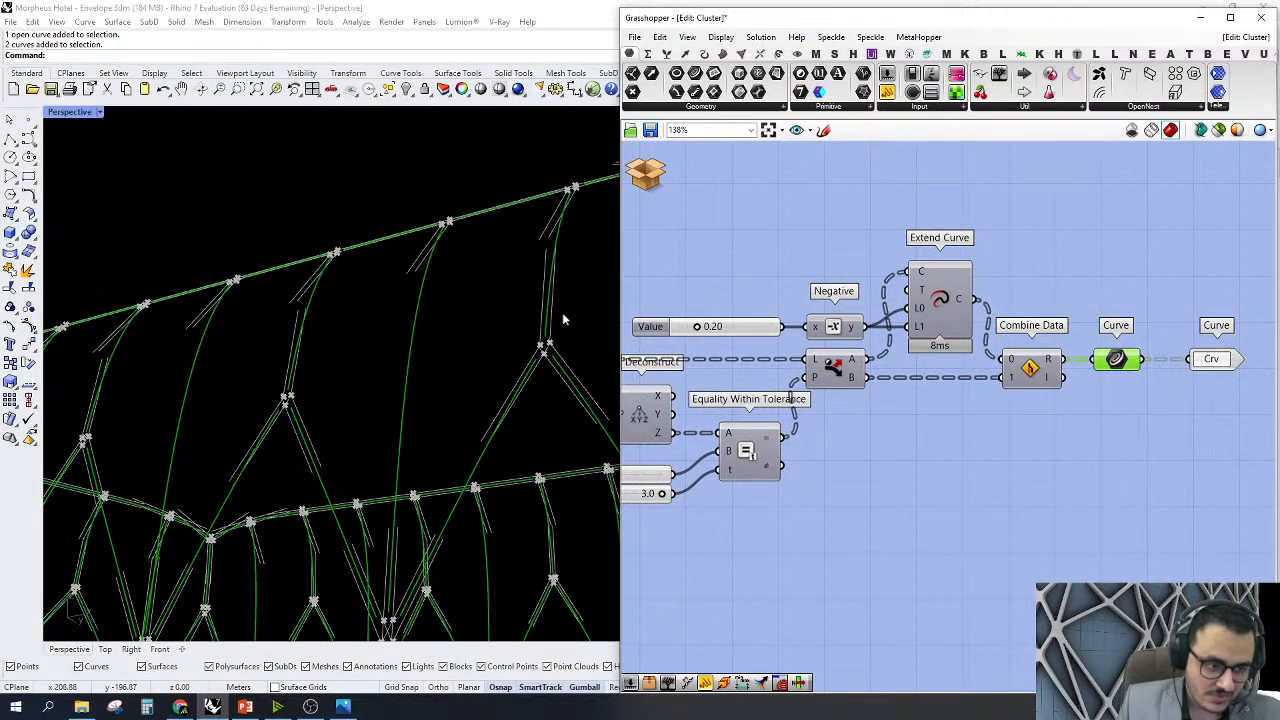
pyautogui.scroll(3, 562, 312)
pyautogui.scroll(2, 563, 198)
pyautogui.scroll(-8, 1184, 366)
# Turn off the preview of the components upstream of the final Dispatch and inspect the resulting curves across the tower
pyautogui.moveTo(1112, 438); pyautogui.dragTo(608, 254)
pyautogui.rightClick(783, 260)
pyautogui.click(800, 276)
pyautogui.scroll(-5, 500, 285)
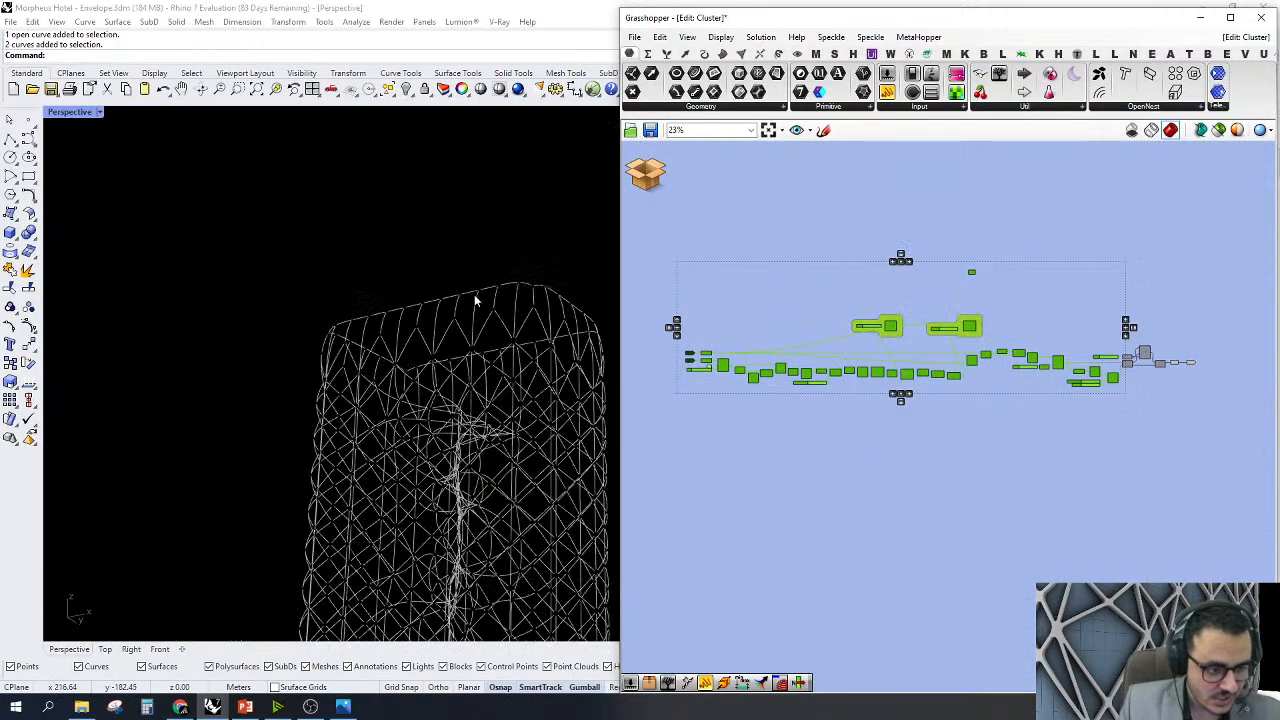
pyautogui.scroll(10, 457, 378)
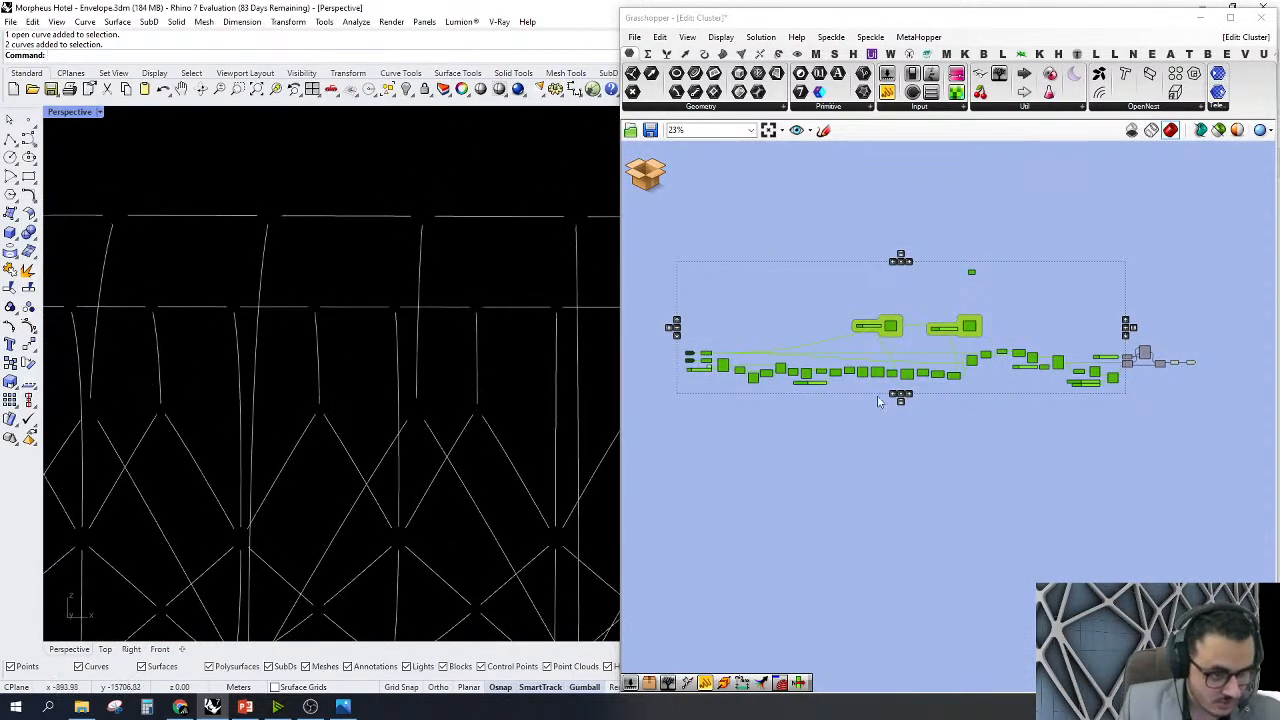
# Leave the cluster without saving its changes
pyautogui.click(645, 172)
pyautogui.click(690, 189)
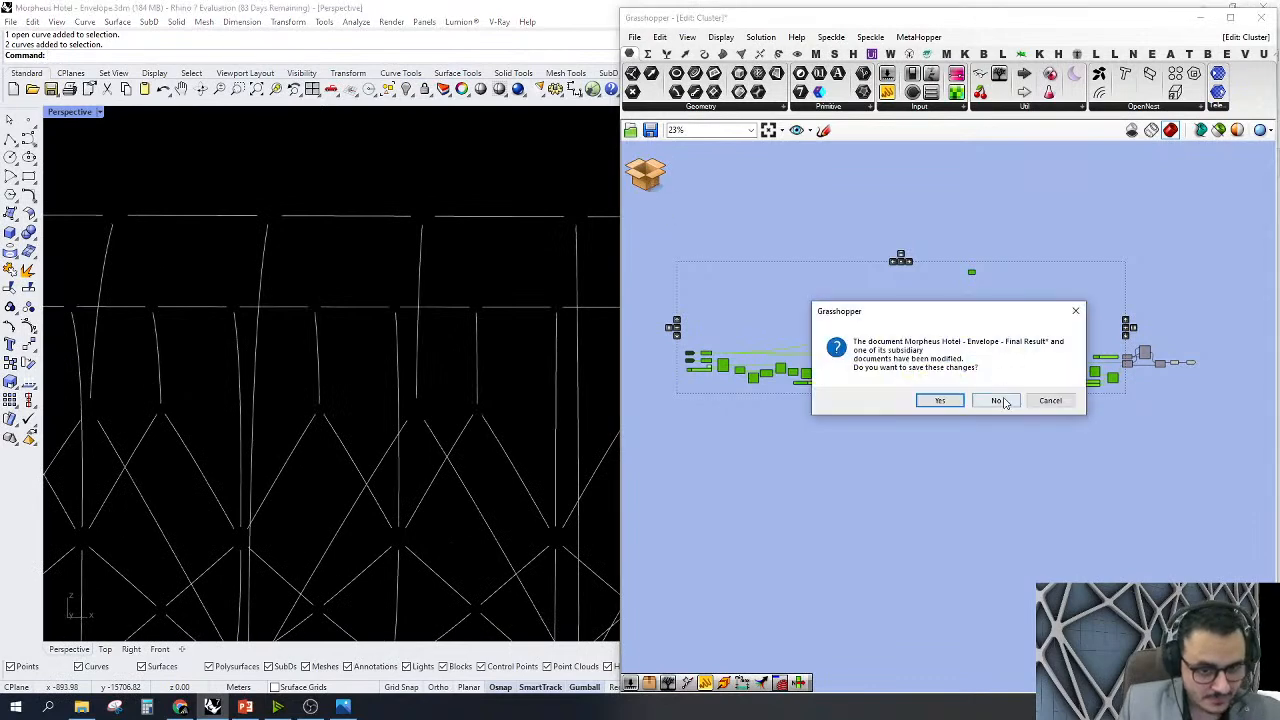
pyautogui.click(1000, 400)
# Open the Str. Members cluster in the ExoSkeleton group for editing
pyautogui.click(1073, 292)
pyautogui.moveTo(1102, 291); pyautogui.dragTo(786, 267, button='right')
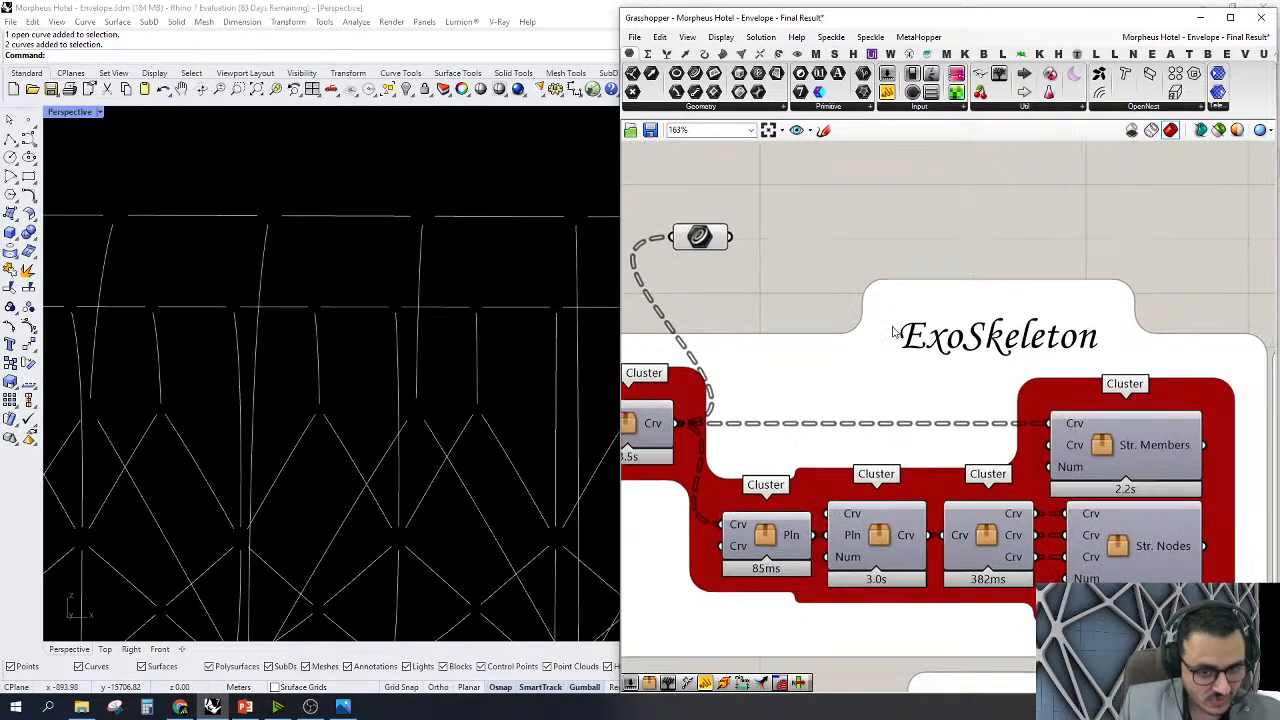
pyautogui.click(1107, 454)
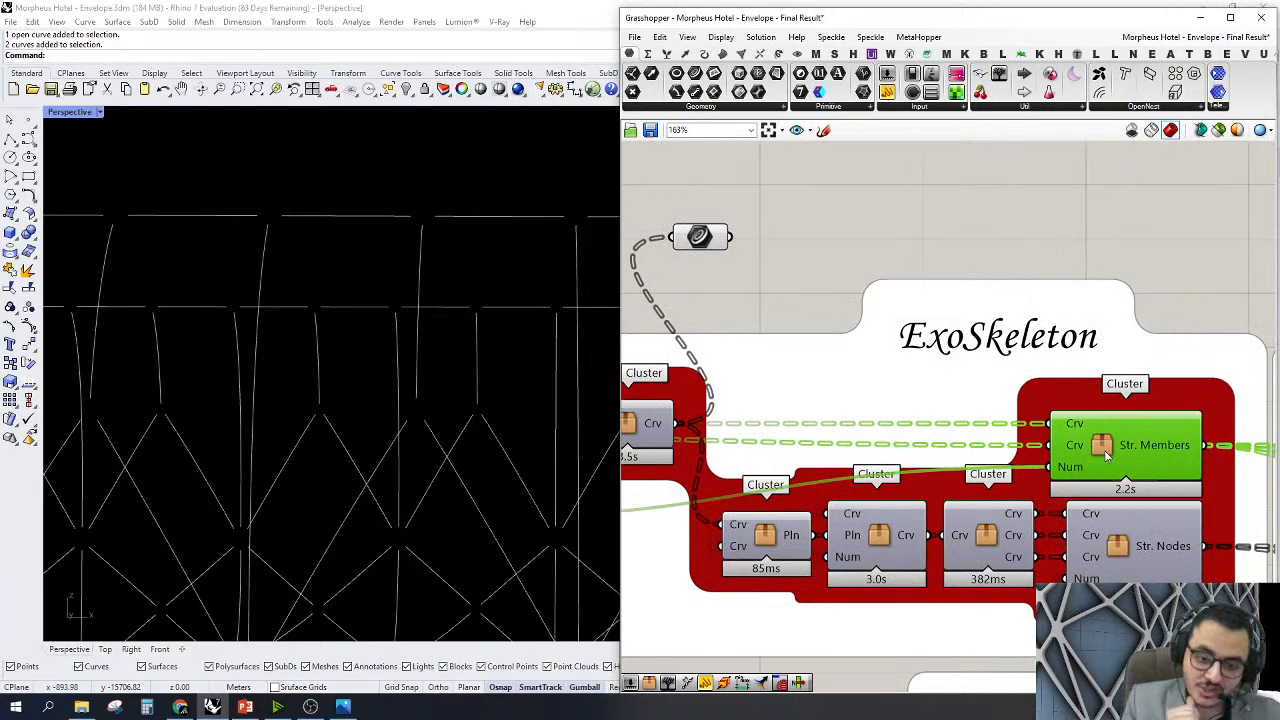
pyautogui.doubleClick(1106, 455)
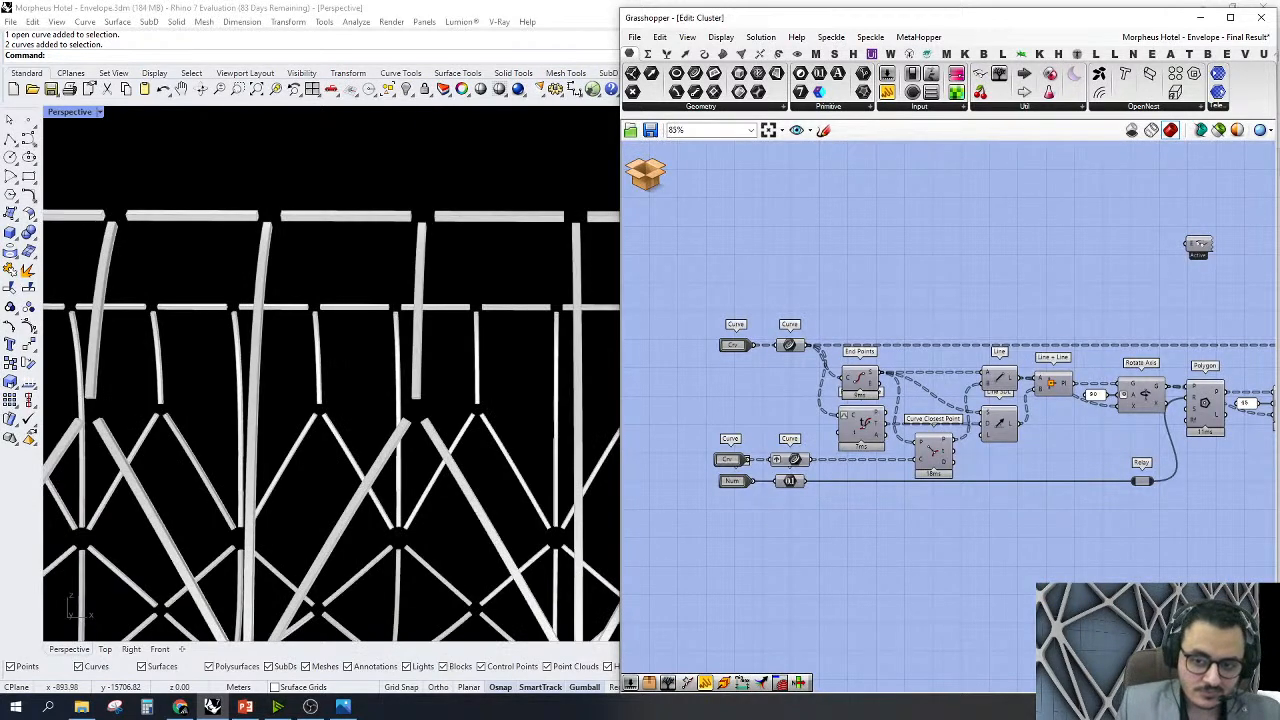
# Turn on the preview of the cluster's first Curve parameter and compare its curves with the structural members
pyautogui.scroll(-4, 1163, 487)
pyautogui.scroll(4, 705, 340)
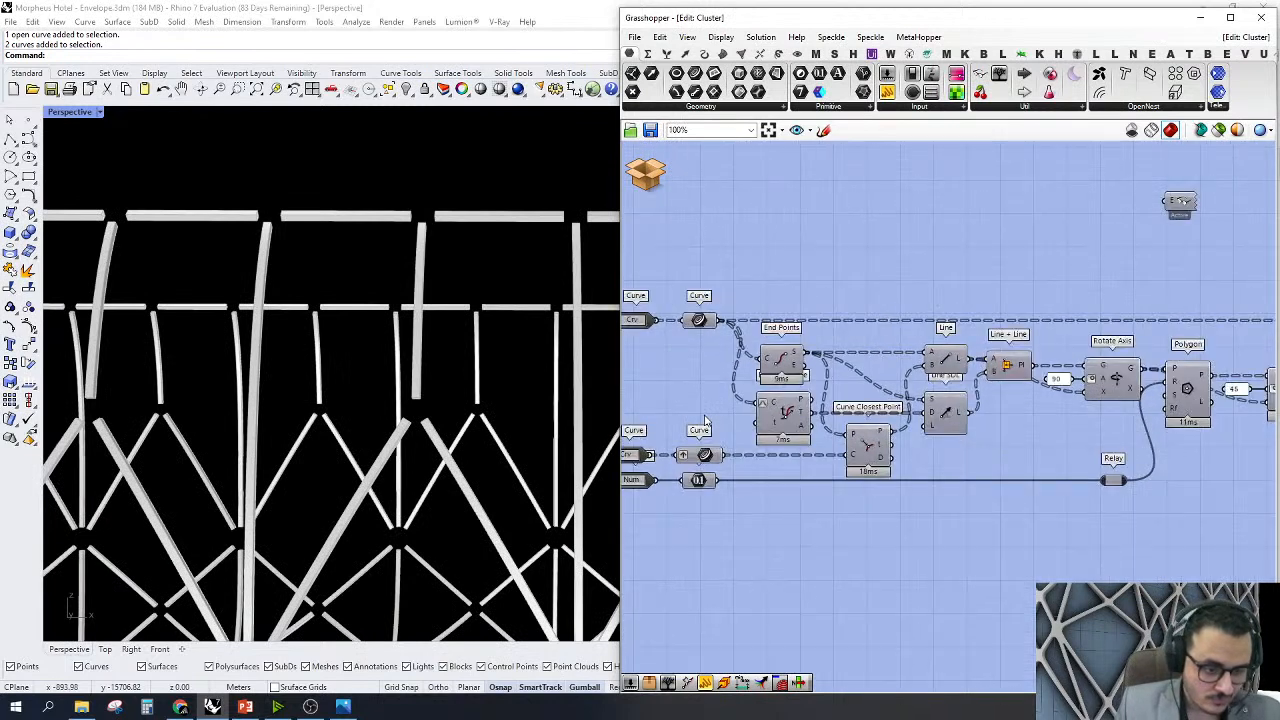
pyautogui.click(735, 311)
pyautogui.rightClick(735, 311)
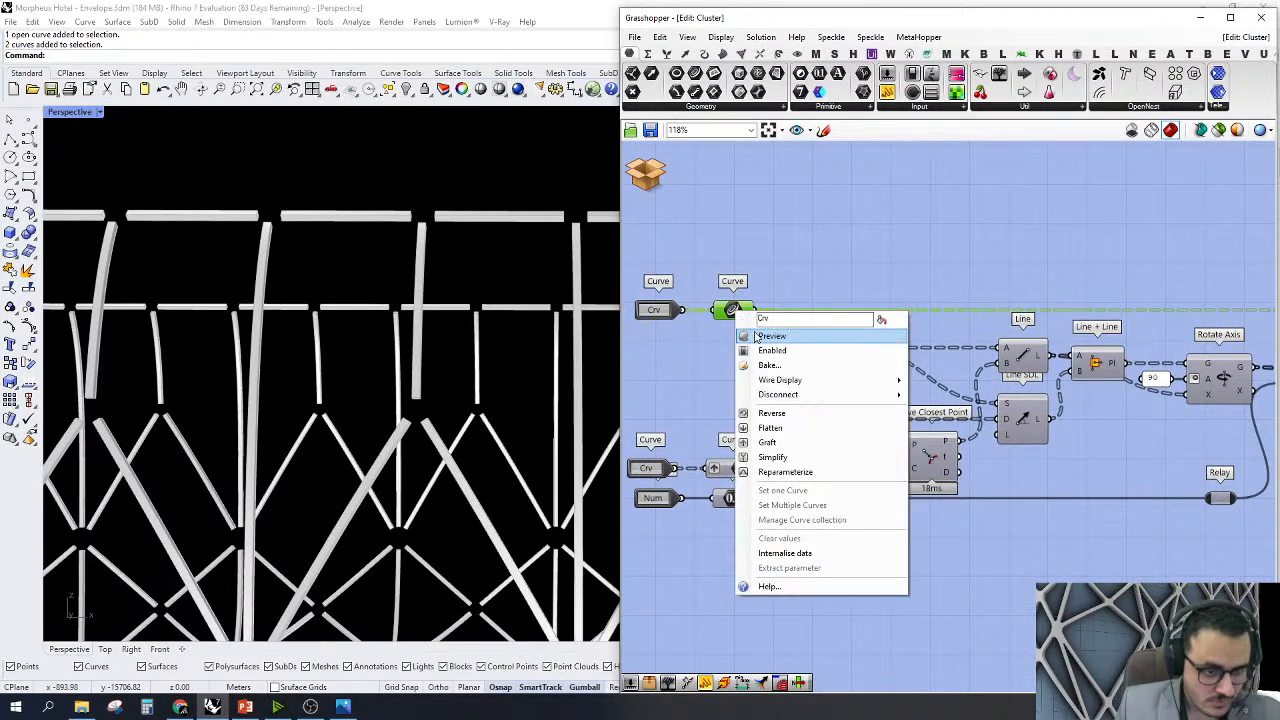
pyautogui.click(754, 336)
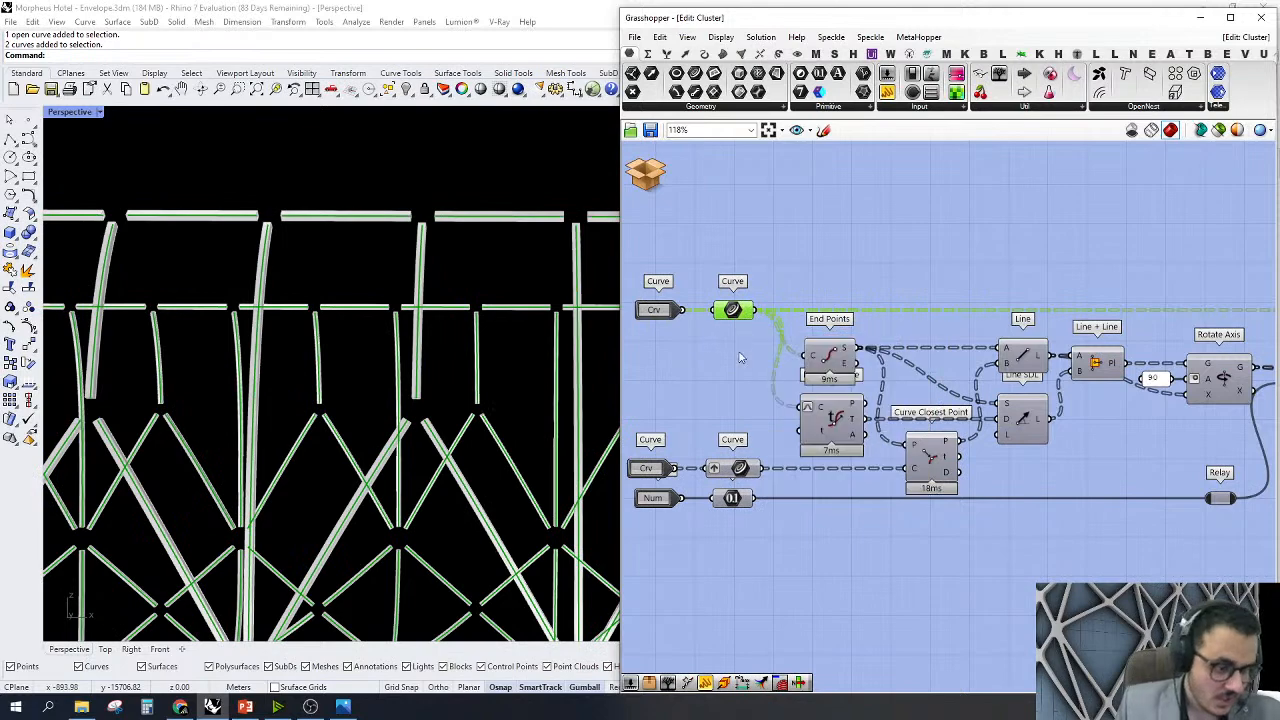
pyautogui.click(740, 357)
# Hide the Sweep1 geometry in the viewport
pyautogui.moveTo(1167, 316); pyautogui.dragTo(584, 350, button='right')
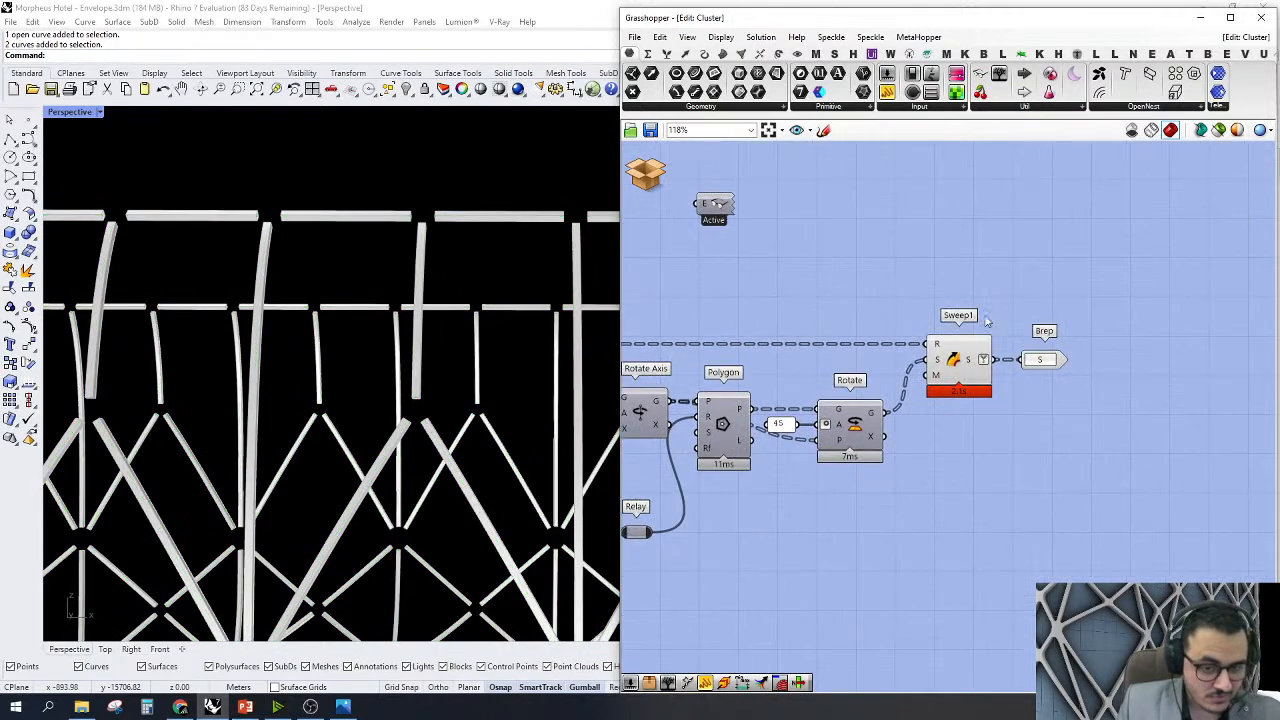
pyautogui.moveTo(961, 284); pyautogui.dragTo(929, 421)
pyautogui.middleClick(896, 283)
pyautogui.click(909, 308)
# Turn on the preview of the Line + Line component and inspect its planes at the curve ends
pyautogui.moveTo(629, 379); pyautogui.dragTo(1000, 330, button='right')
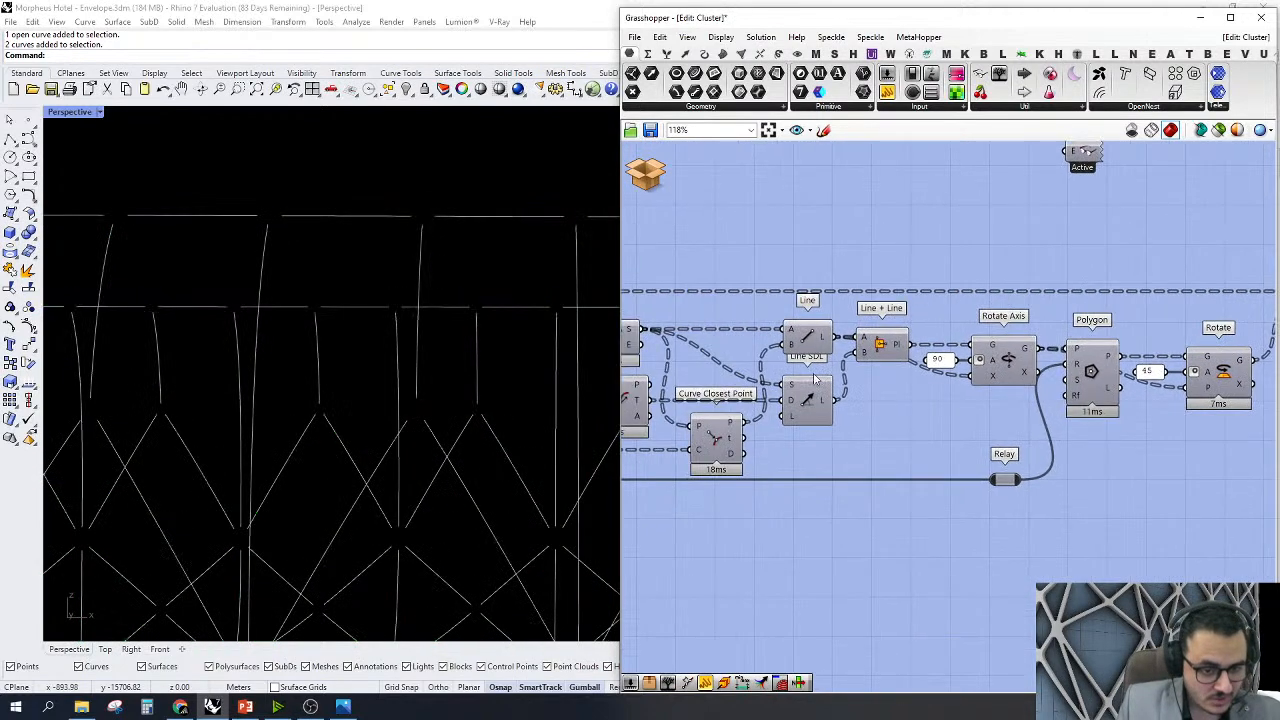
pyautogui.moveTo(691, 356); pyautogui.dragTo(935, 395, button='right')
pyautogui.moveTo(967, 345); pyautogui.dragTo(883, 329, button='right')
pyautogui.click(1040, 374)
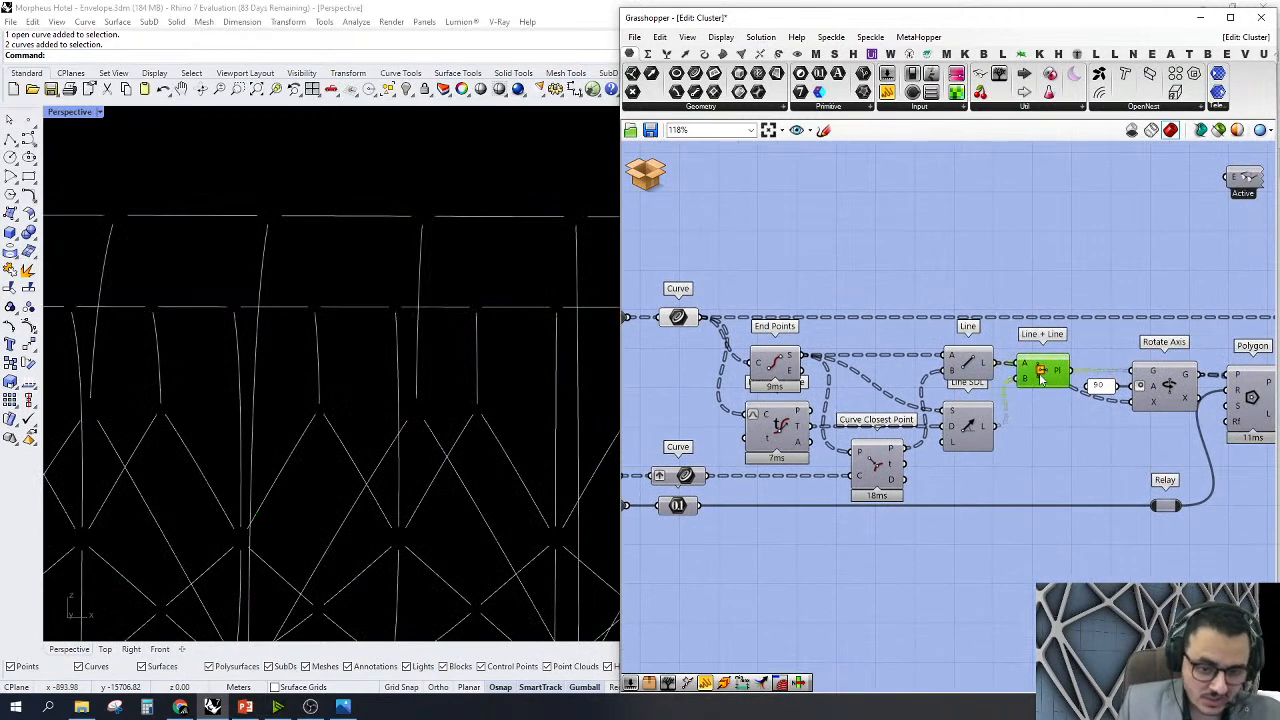
pyautogui.rightClick(1040, 372)
pyautogui.click(1066, 396)
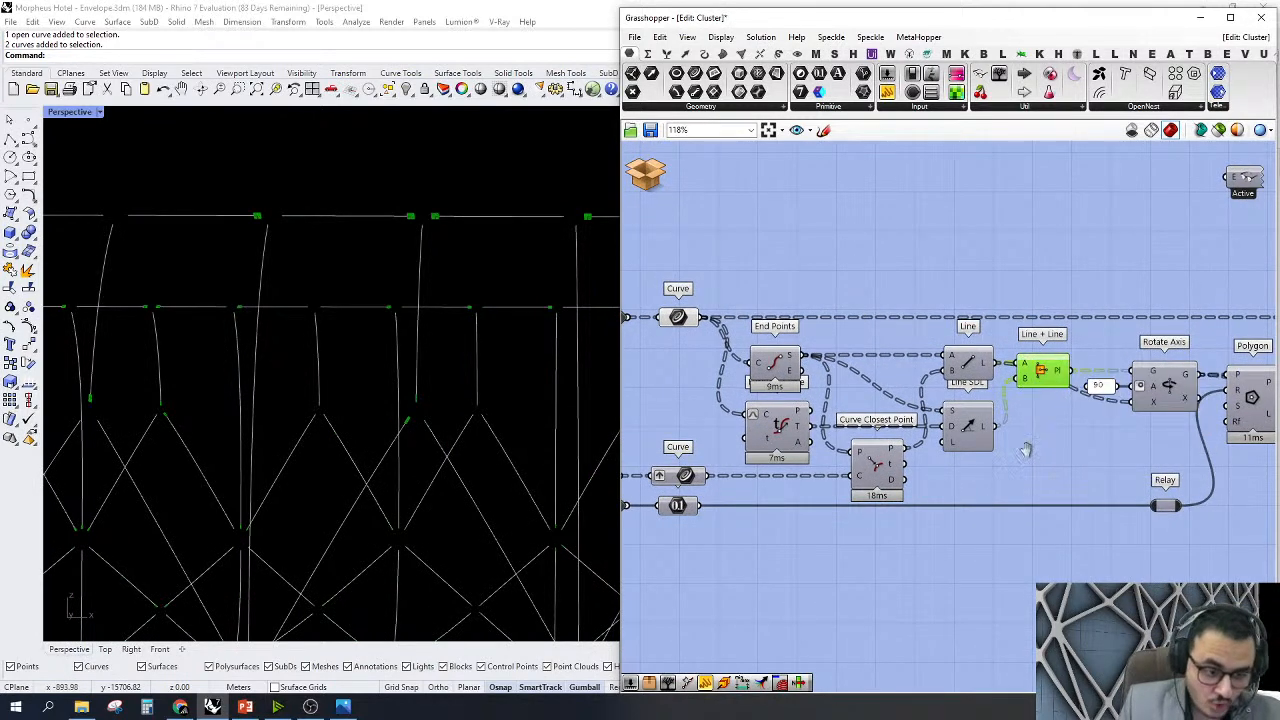
pyautogui.scroll(5, 426, 206)
pyautogui.scroll(-5, 325, 273)
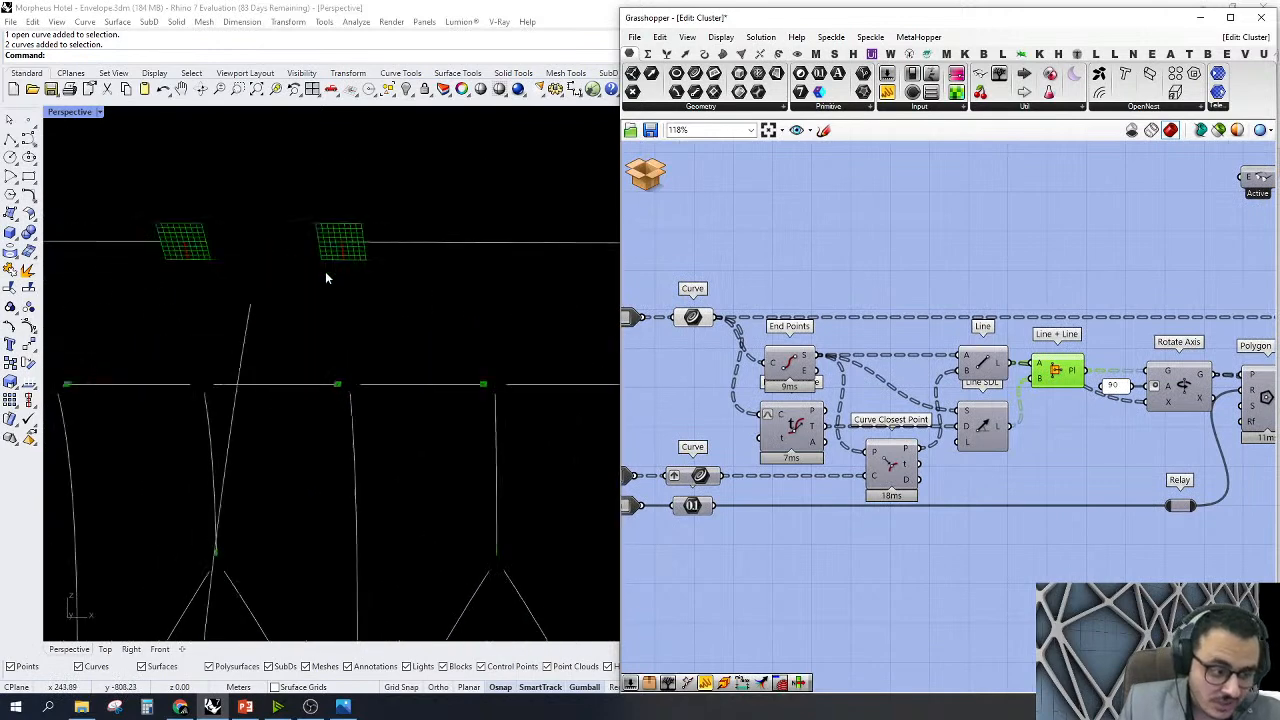
pyautogui.scroll(4, 325, 275)
# Turn on the preview of the Rotate Axis component's planes
pyautogui.moveTo(1068, 417); pyautogui.dragTo(960, 402, button='right')
pyautogui.rightClick(1086, 373)
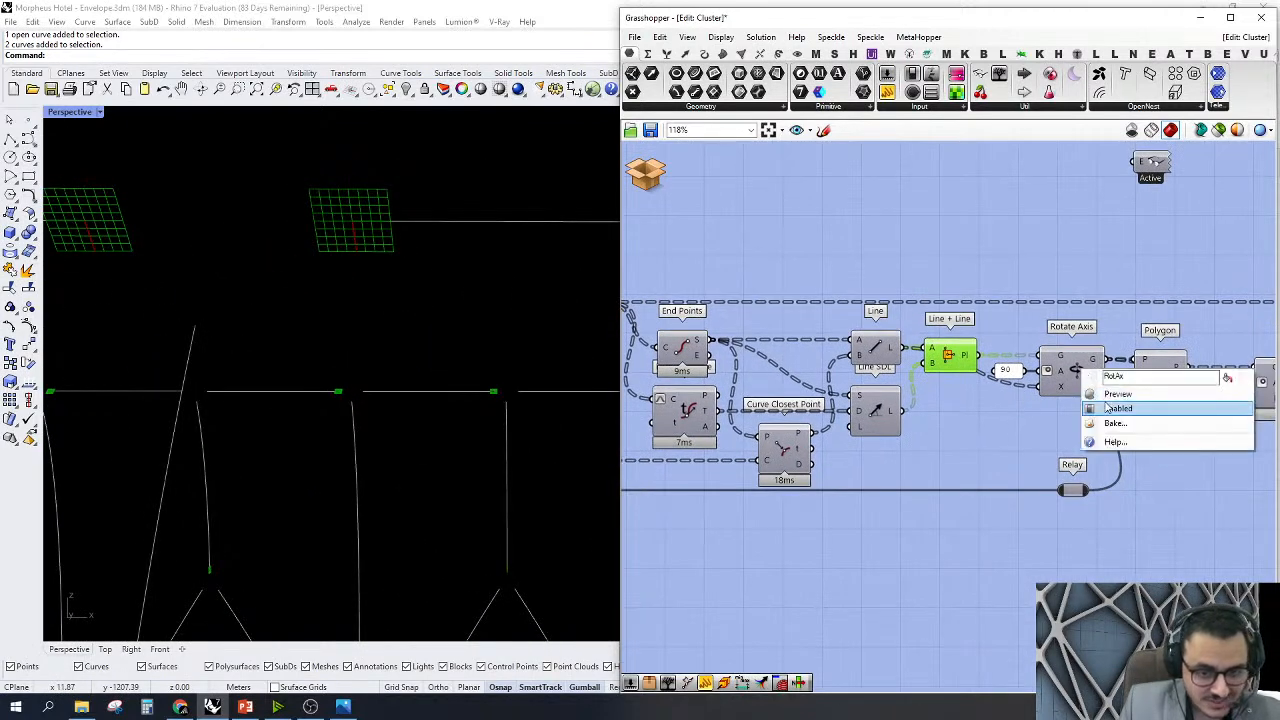
pyautogui.click(1108, 396)
pyautogui.scroll(3, 898, 341)
# Turn on the preview of the Line component and inspect its lines against the planes at the curve ends
pyautogui.click(864, 350)
pyautogui.rightClick(858, 348)
pyautogui.click(880, 375)
pyautogui.scroll(3, 405, 223)
pyautogui.moveTo(405, 224); pyautogui.dragTo(213, 278, button='right')
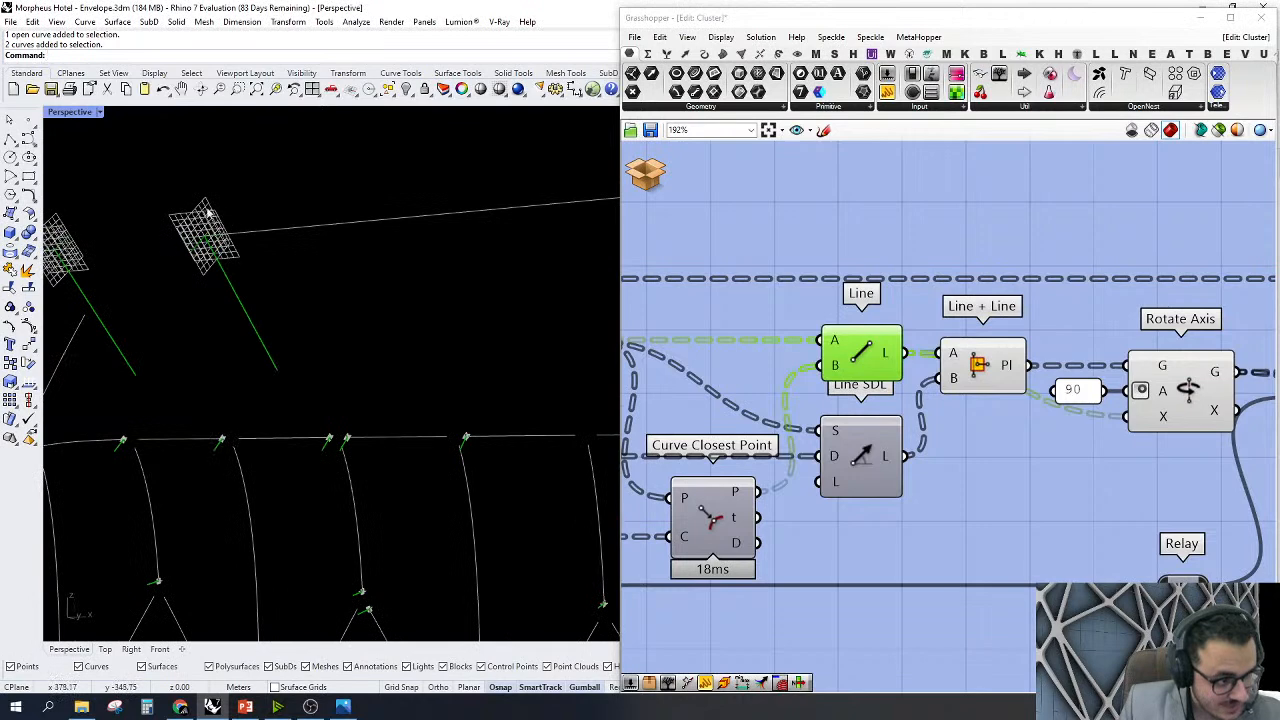
# Hide the previews of the Line, Line + Line and Rotate Axis components
pyautogui.rightClick(873, 356)
pyautogui.click(880, 375)
pyautogui.scroll(-5, 880, 375)
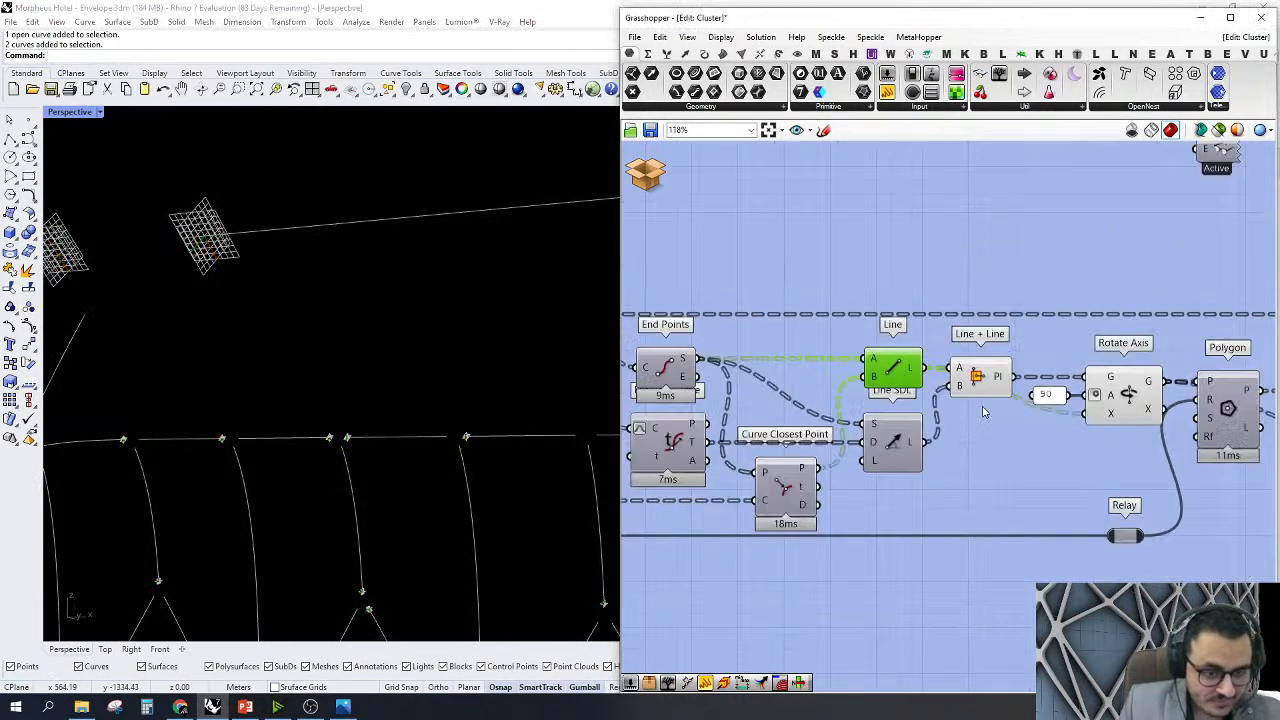
pyautogui.click(980, 387)
pyautogui.moveTo(1094, 421); pyautogui.dragTo(953, 393, button='right')
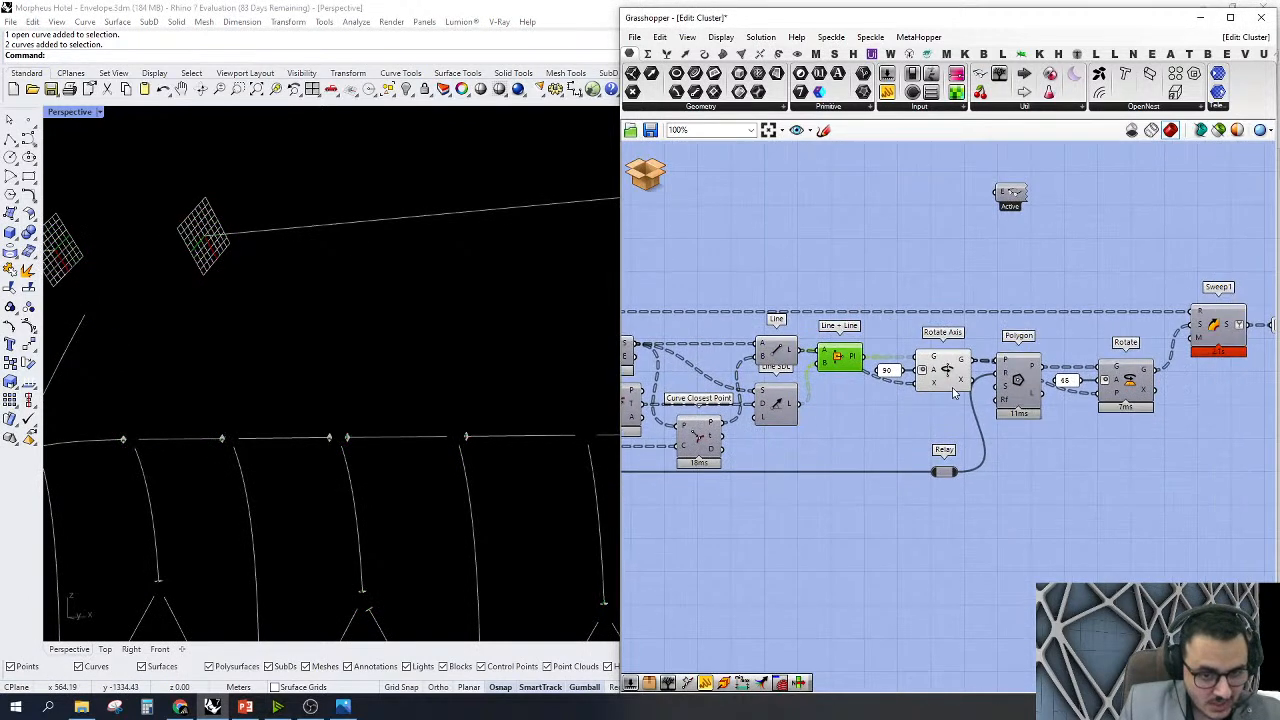
pyautogui.rightClick(947, 370)
pyautogui.click(975, 392)
# Turn on the Polygon component's preview to view its profiles at the curve ends, and hide it again
pyautogui.rightClick(1020, 383)
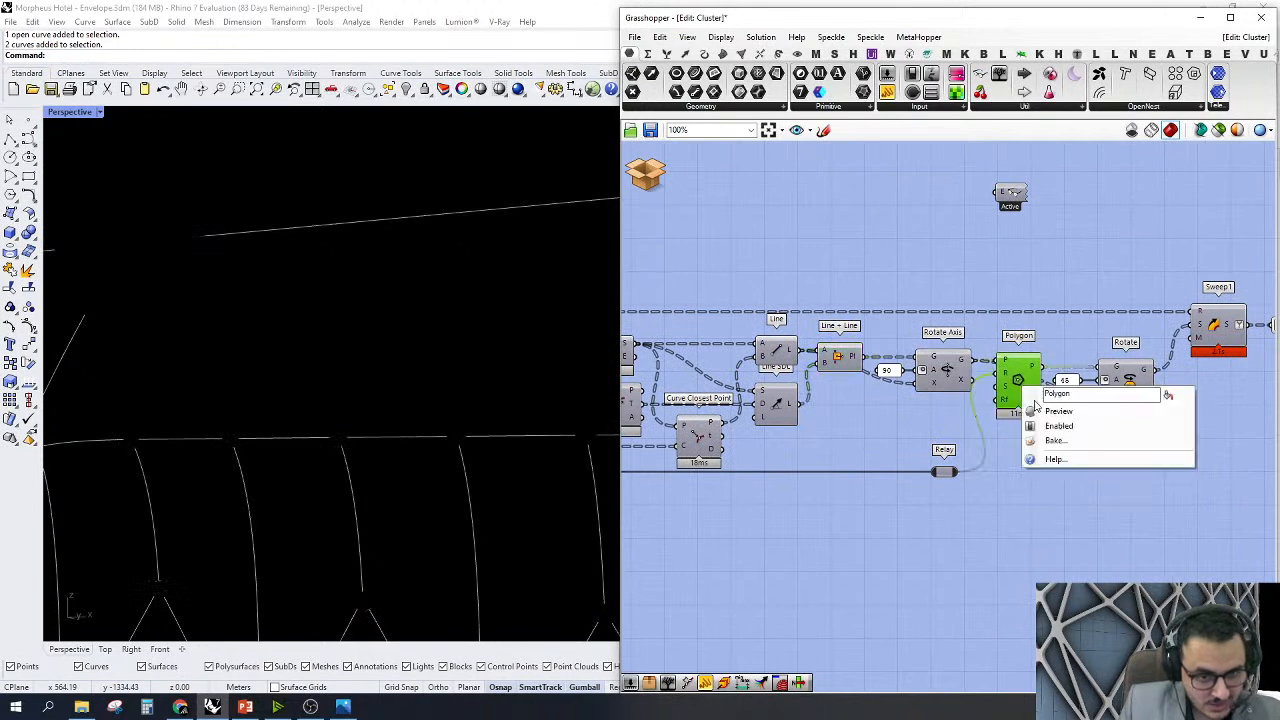
pyautogui.click(1056, 411)
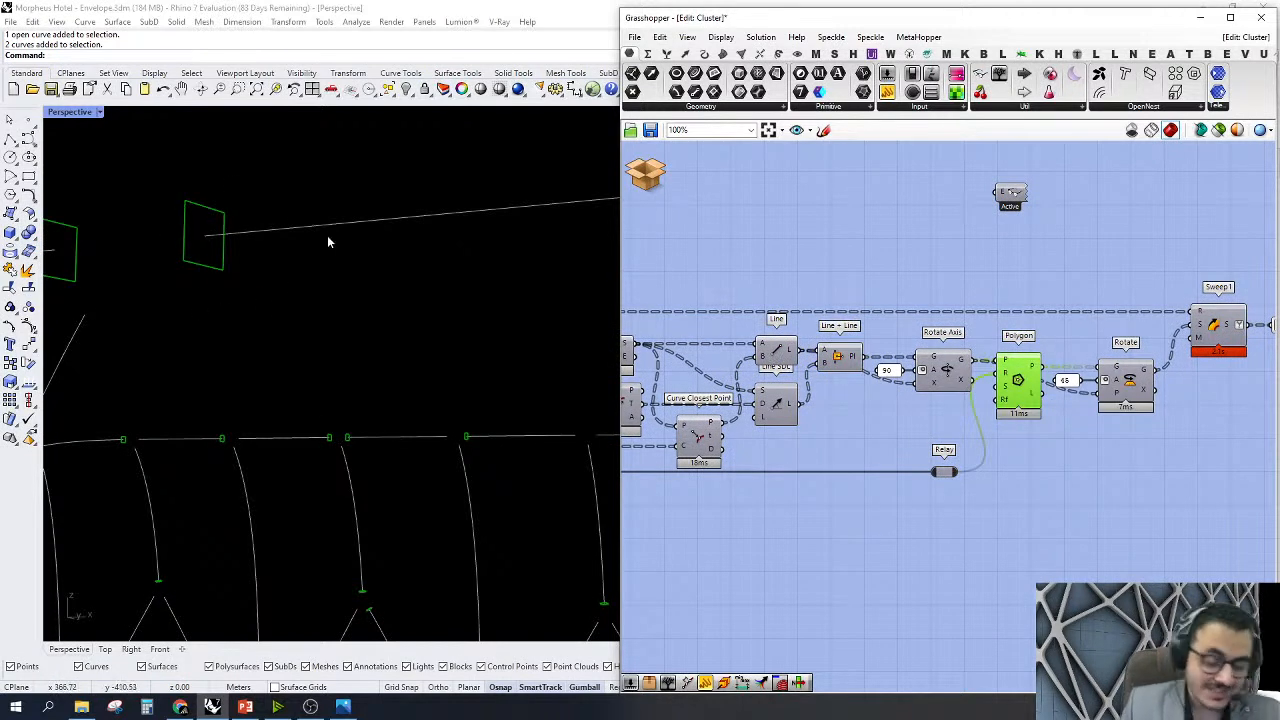
pyautogui.rightClick(1030, 383)
pyautogui.click(1058, 403)
# Turn on the preview of the Rotate component and inspect its rotated profiles along the curve ends
pyautogui.click(1131, 384)
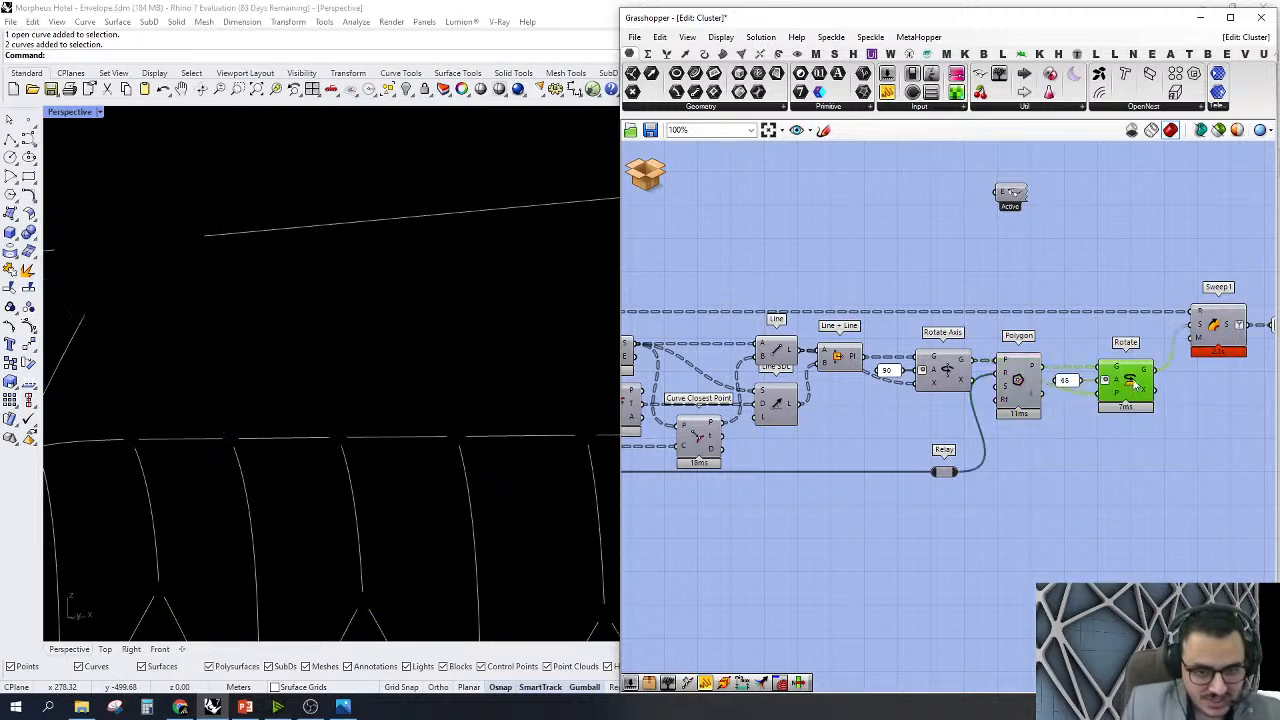
pyautogui.rightClick(1131, 384)
pyautogui.click(1147, 408)
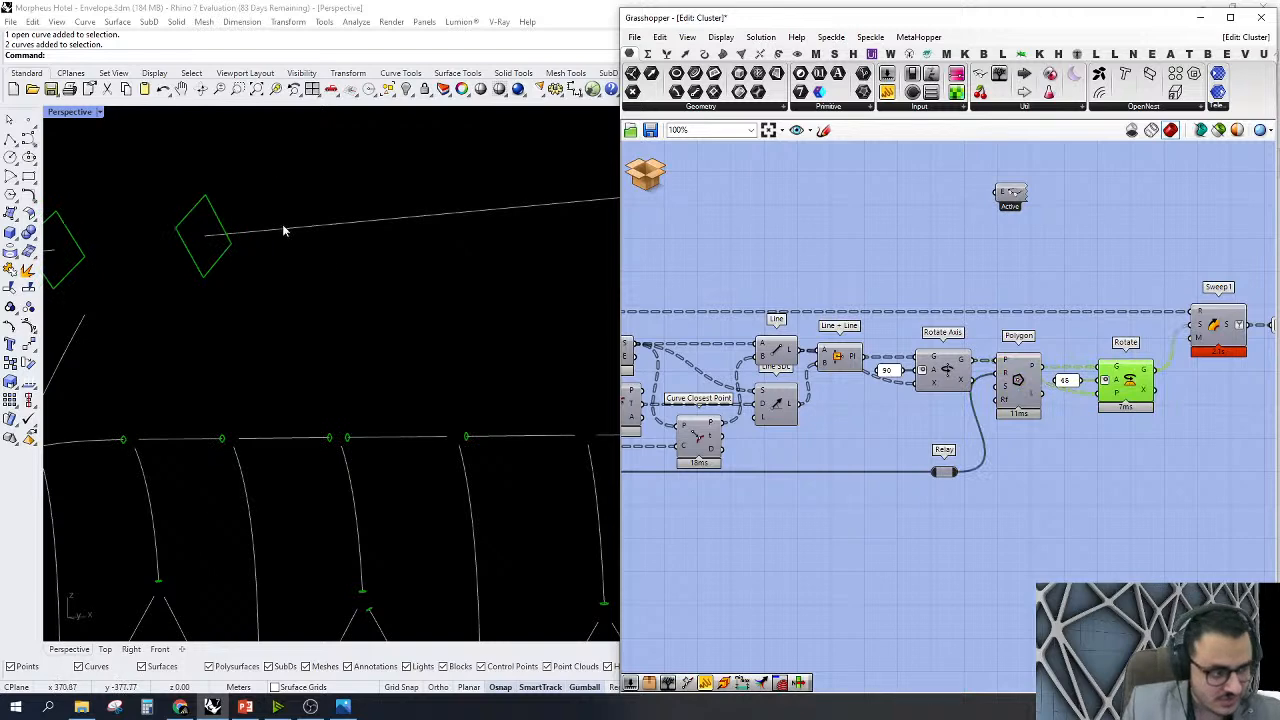
pyautogui.moveTo(361, 319); pyautogui.dragTo(261, 316, button='right')
pyautogui.scroll(-4, 369, 286)
pyautogui.moveTo(369, 286); pyautogui.dragTo(374, 363, button='right')
pyautogui.scroll(5, 183, 283)
pyautogui.scroll(3, 391, 371)
pyautogui.scroll(-5, 1160, 366)
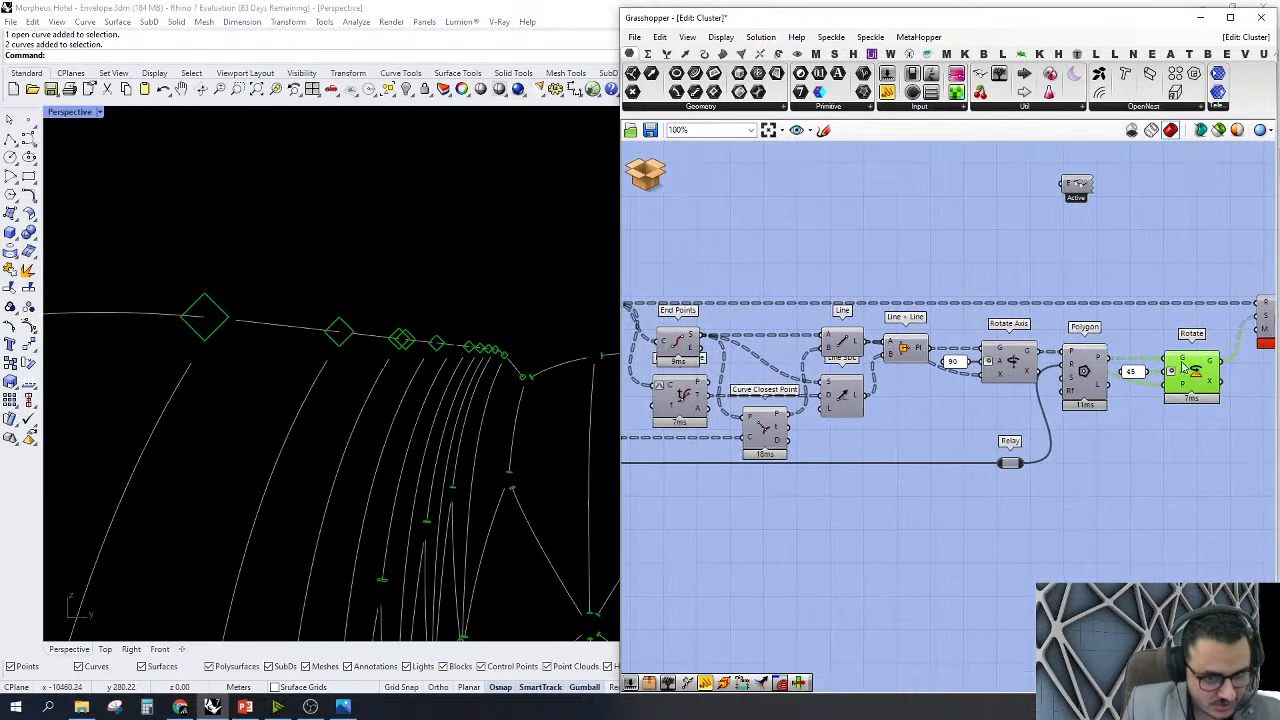
# Turn on the preview of the Line component and compare its lines with the rotated profiles
pyautogui.scroll(4, 1145, 396)
pyautogui.click(870, 321)
pyautogui.rightClick(868, 320)
pyautogui.click(890, 344)
pyautogui.moveTo(352, 358); pyautogui.dragTo(132, 261, button='right')
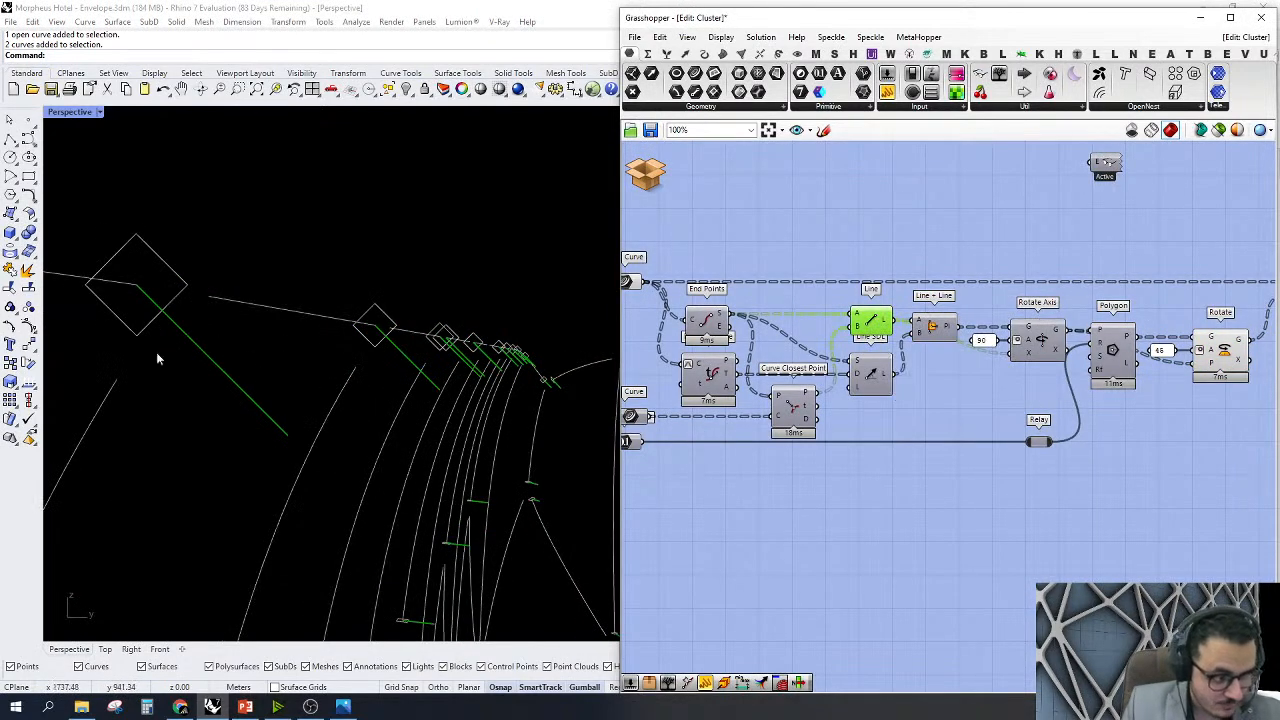
pyautogui.moveTo(1053, 419); pyautogui.dragTo(1098, 411, button='right')
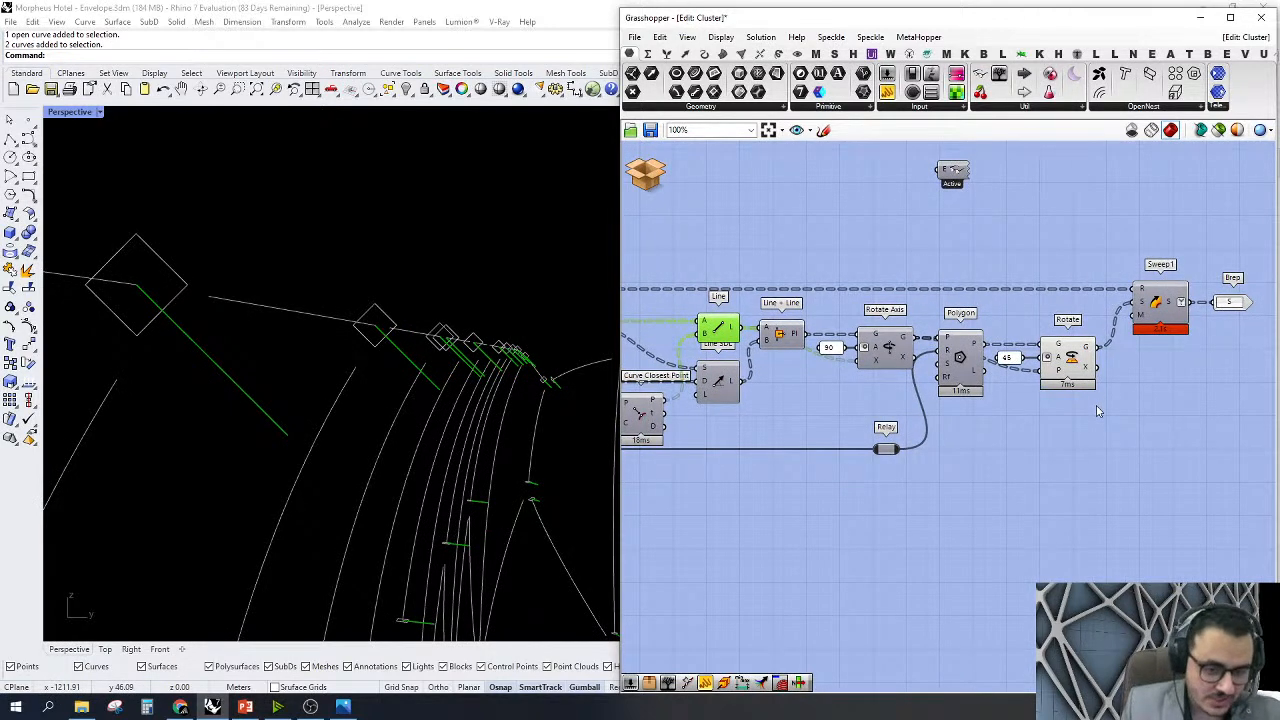
# Turn on the preview of Sweep1 and inspect the swept members across the whole exoskeleton
pyautogui.rightClick(1157, 305)
pyautogui.click(1167, 329)
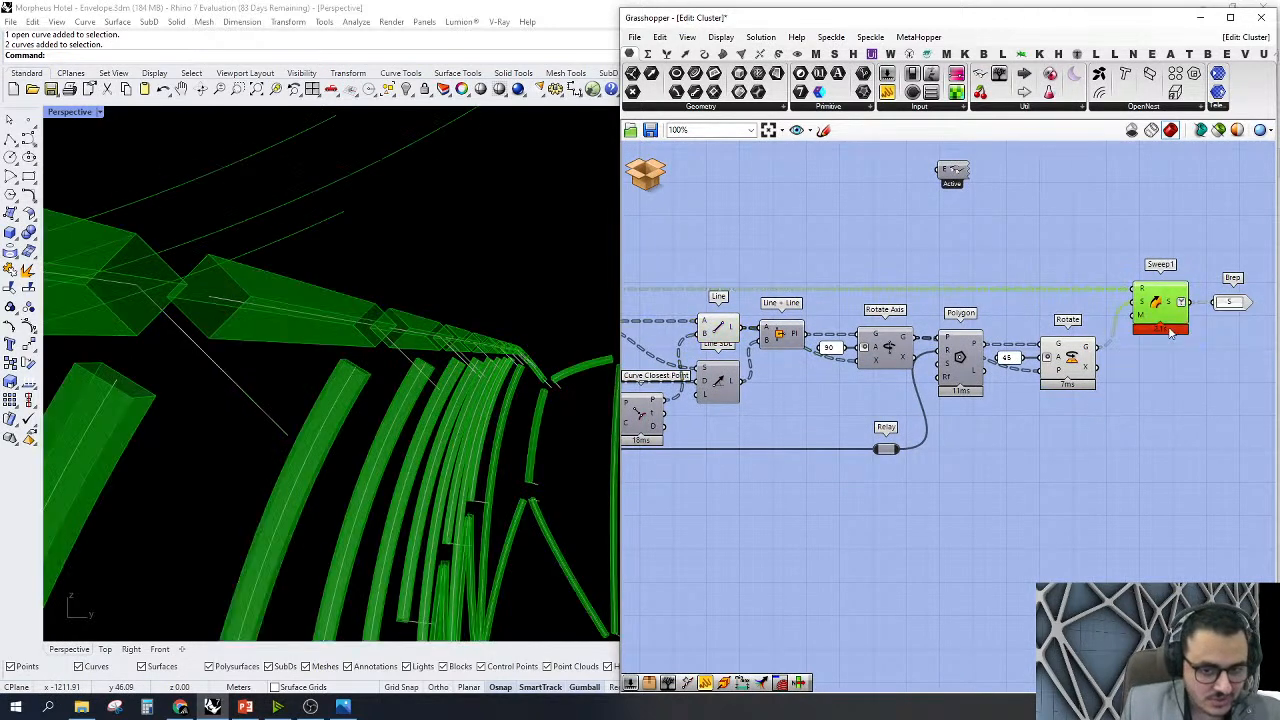
pyautogui.click(1170, 415)
pyautogui.scroll(-5, 353, 309)
pyautogui.moveTo(388, 299); pyautogui.dragTo(492, 183, button='right')
pyautogui.scroll(-5, 500, 330)
pyautogui.scroll(6, 500, 330)
pyautogui.scroll(4, 470, 230)
pyautogui.scroll(-8, 470, 243)
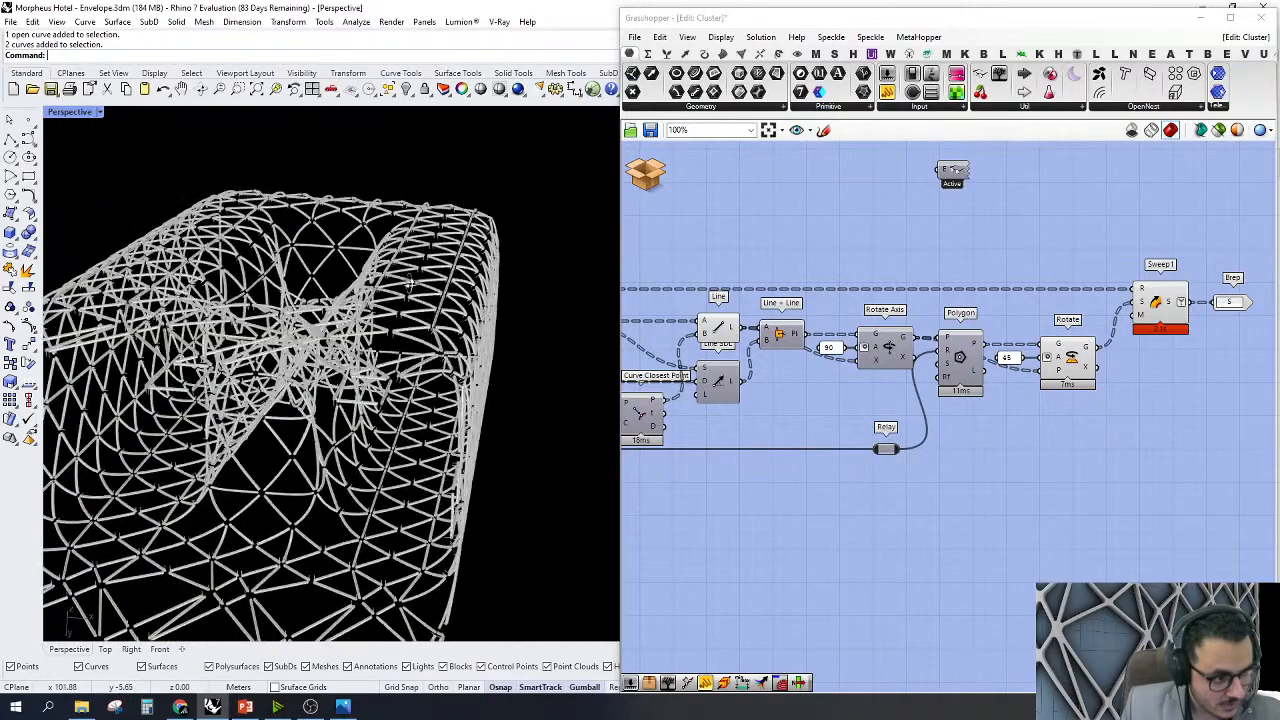
# Examine up close how the swept members' ends stop short of each other at the joints
pyautogui.scroll(5, 434, 396)
pyautogui.scroll(-3, 440, 380)
pyautogui.scroll(2, 448, 355)
pyautogui.scroll(3, 448, 355)
pyautogui.scroll(-2, 438, 362)
pyautogui.scroll(5, 432, 350)
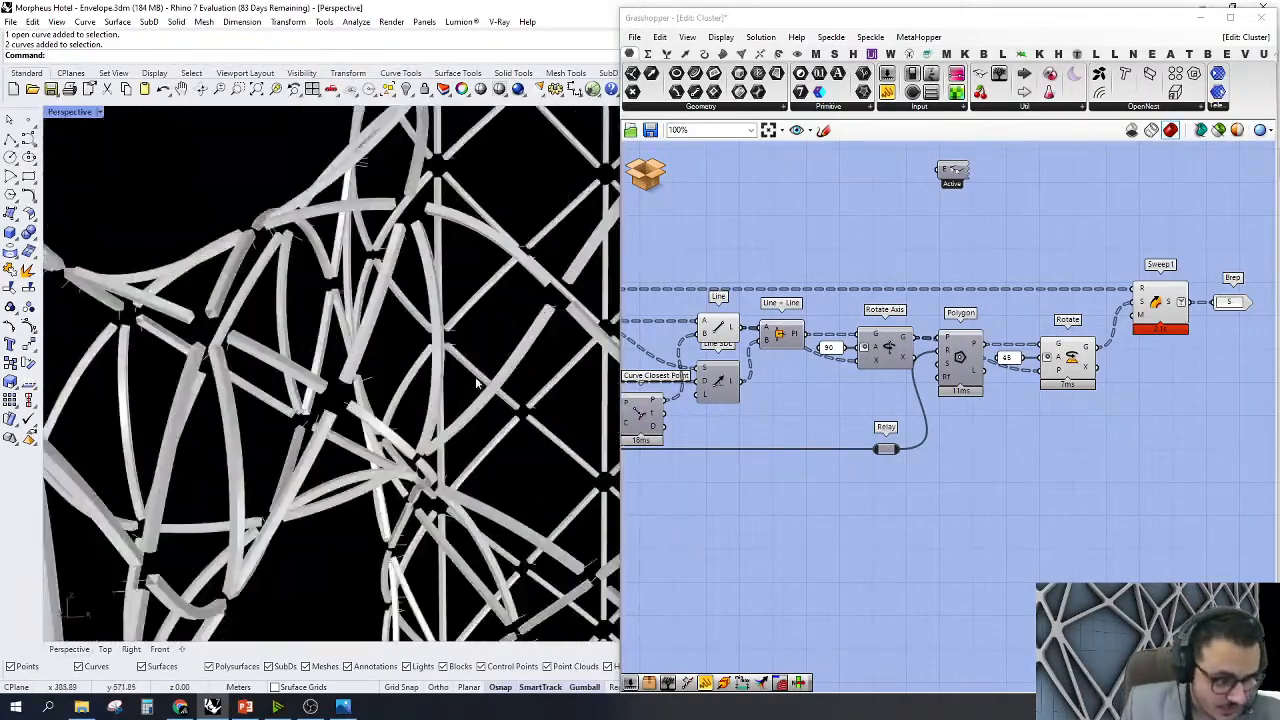
pyautogui.scroll(-4, 437, 312)
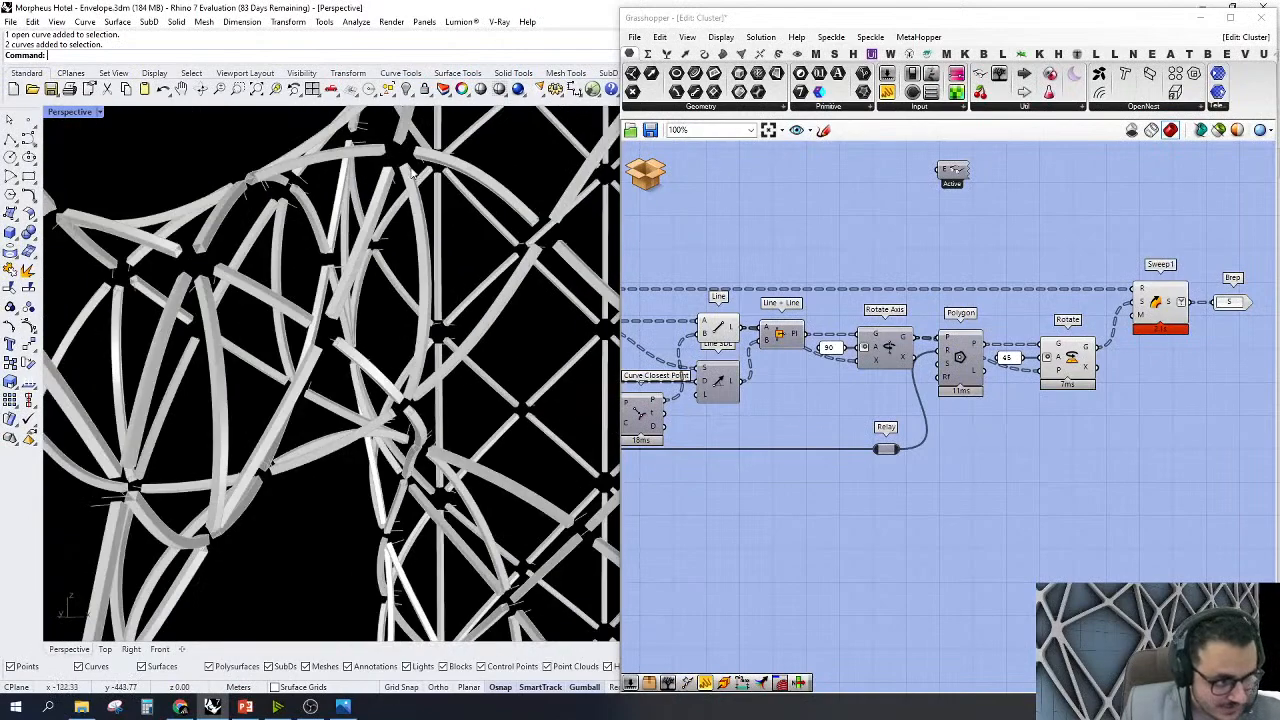
pyautogui.scroll(2, 410, 387)
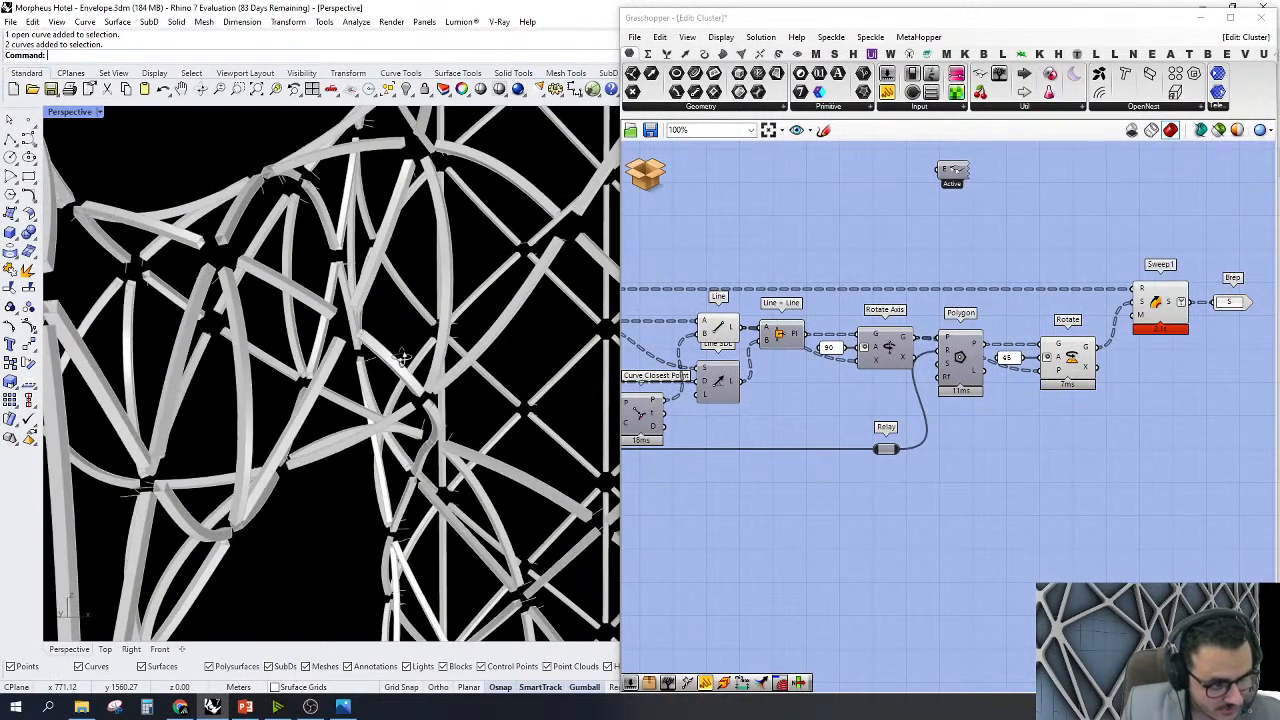
pyautogui.scroll(5, 447, 420)
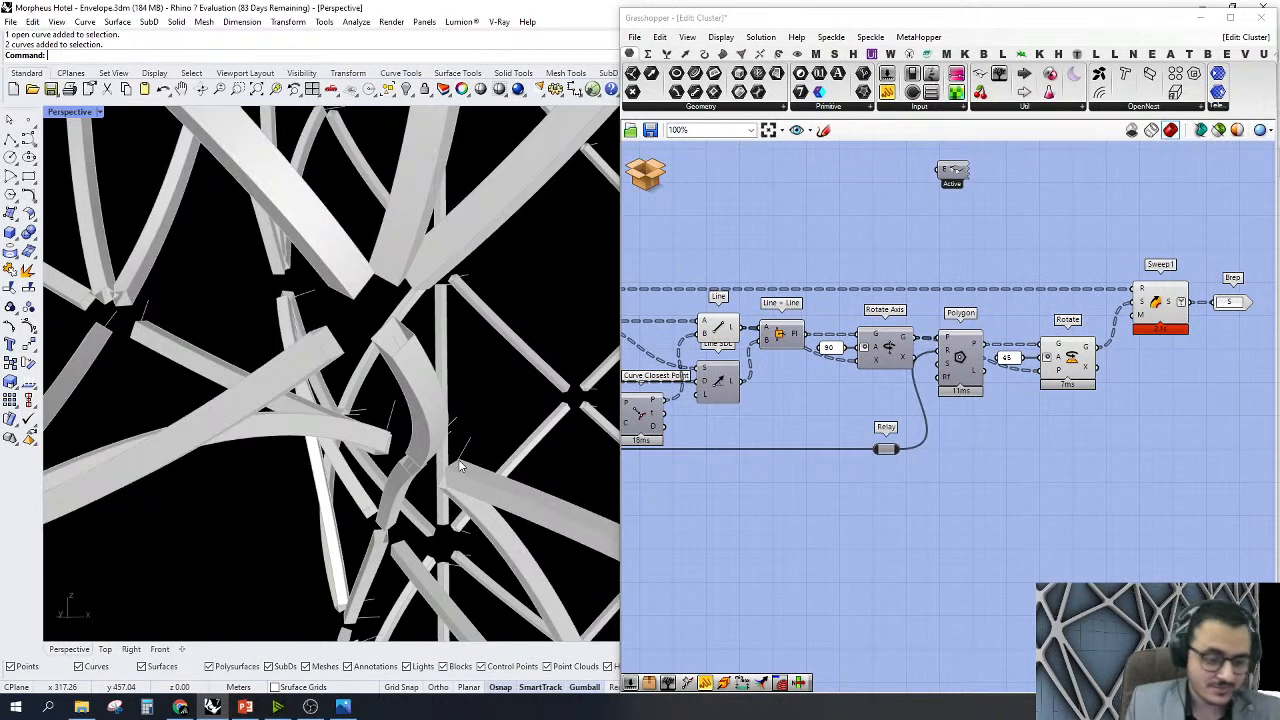
# Close the Str. Members cluster, discarding its changes, and return to the main definition
pyautogui.click(648, 184)
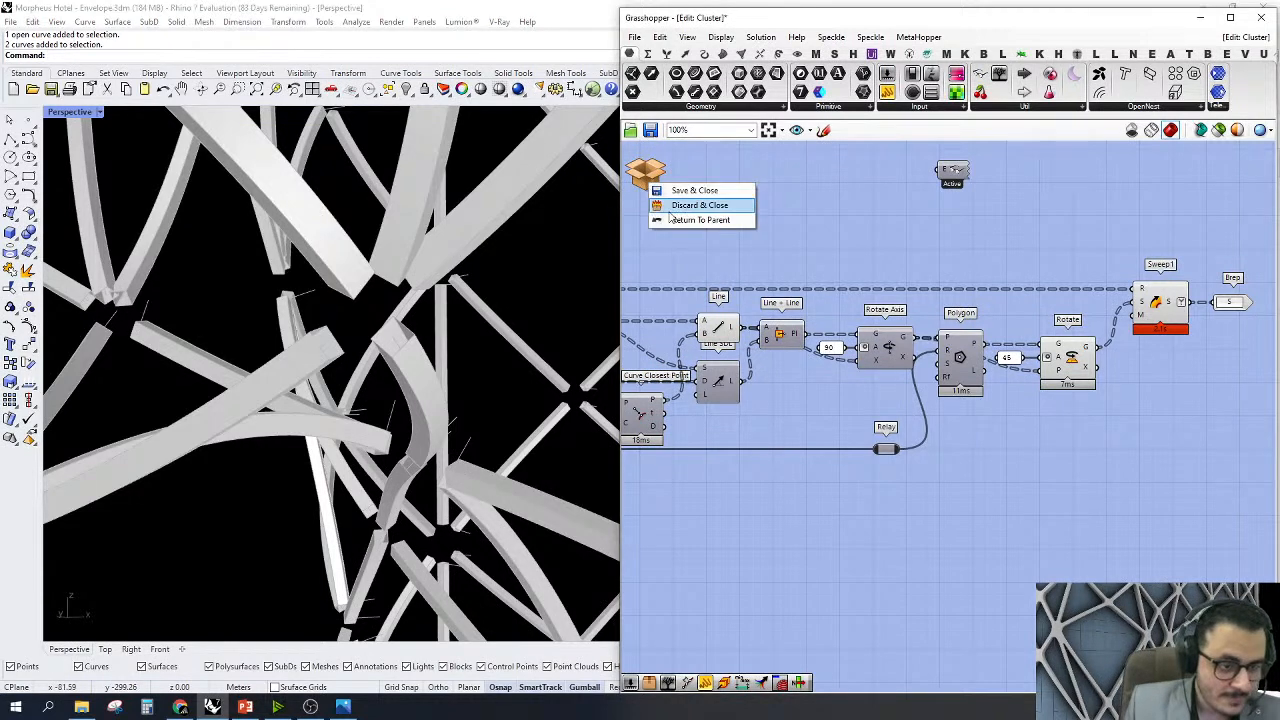
pyautogui.click(672, 208)
pyautogui.click(940, 398)
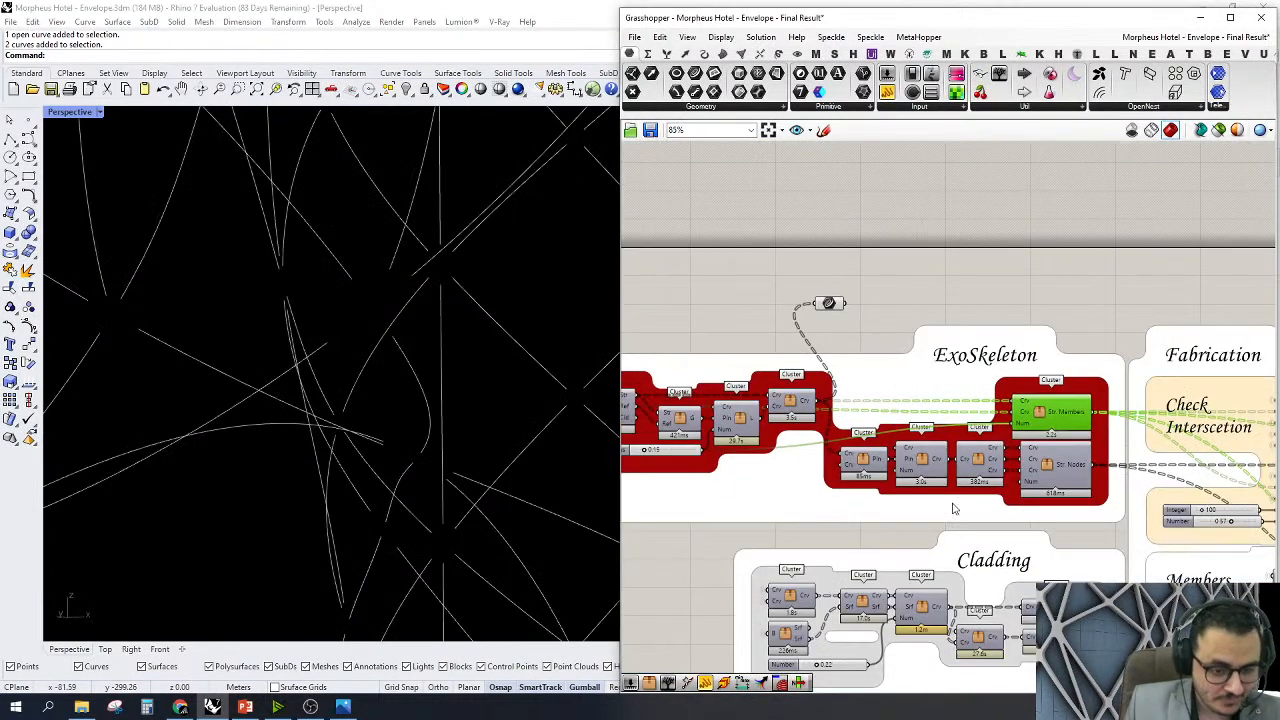
pyautogui.scroll(2, 957, 494)
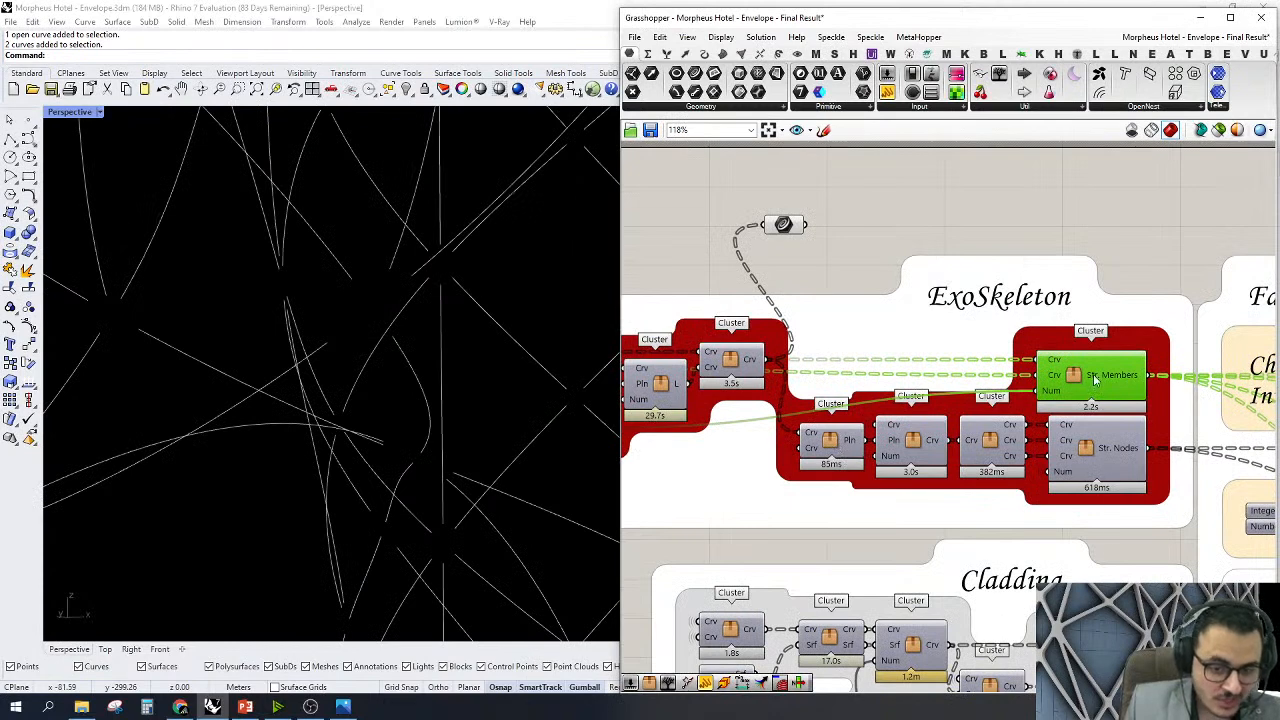
# Delete the loose curve parameter connected above the ExoSkeleton group
pyautogui.scroll(-1, 937, 289)
pyautogui.click(920, 270)
pyautogui.moveTo(908, 218); pyautogui.dragTo(811, 266)
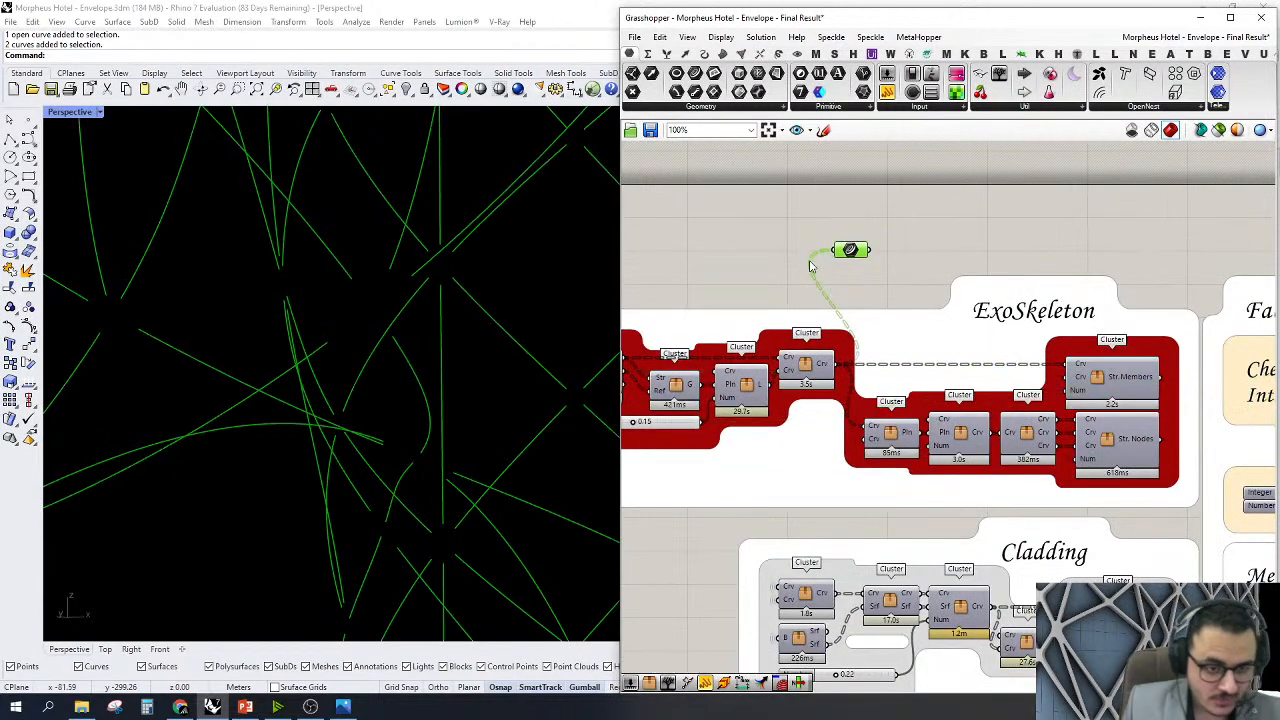
pyautogui.press('Delete')
# Show the preview of the curve cluster feeding Str. Members and hide it again
pyautogui.click(806, 370)
pyautogui.rightClick(822, 366)
pyautogui.click(838, 390)
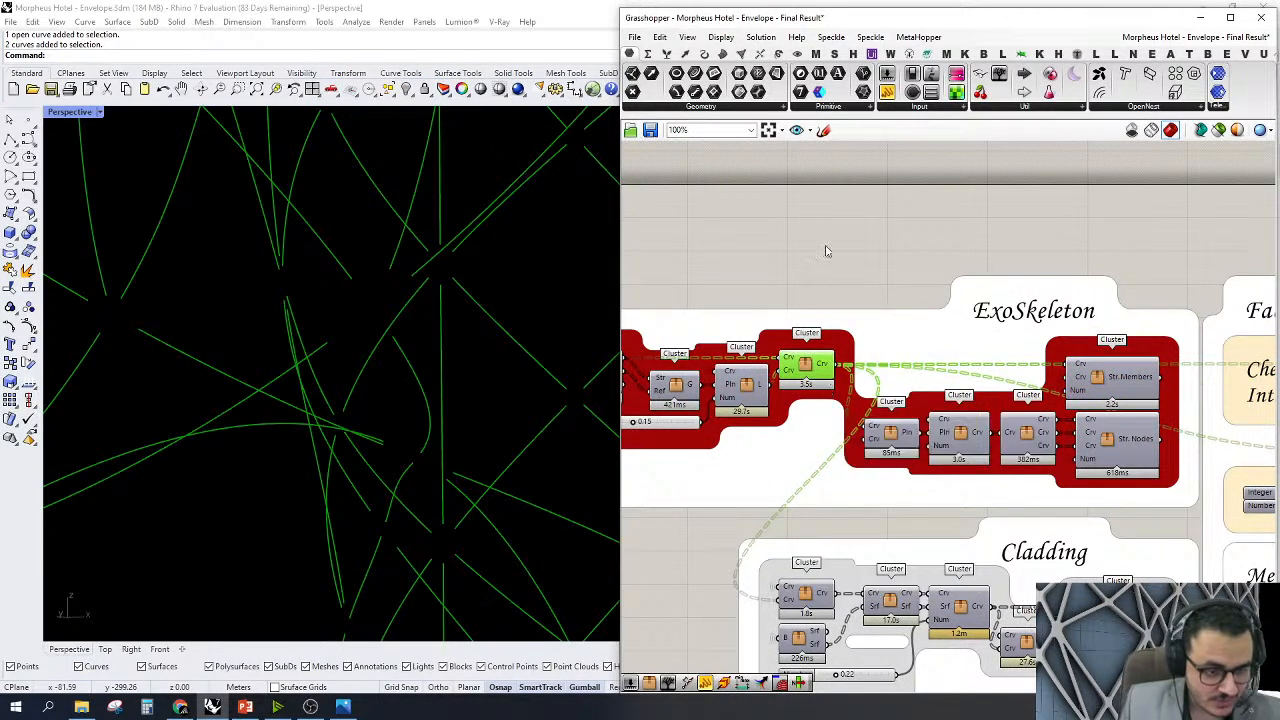
pyautogui.rightClick(824, 378)
pyautogui.click(840, 400)
# Turn on the previews of the Str. Nodes and Str. Members clusters
pyautogui.click(893, 440)
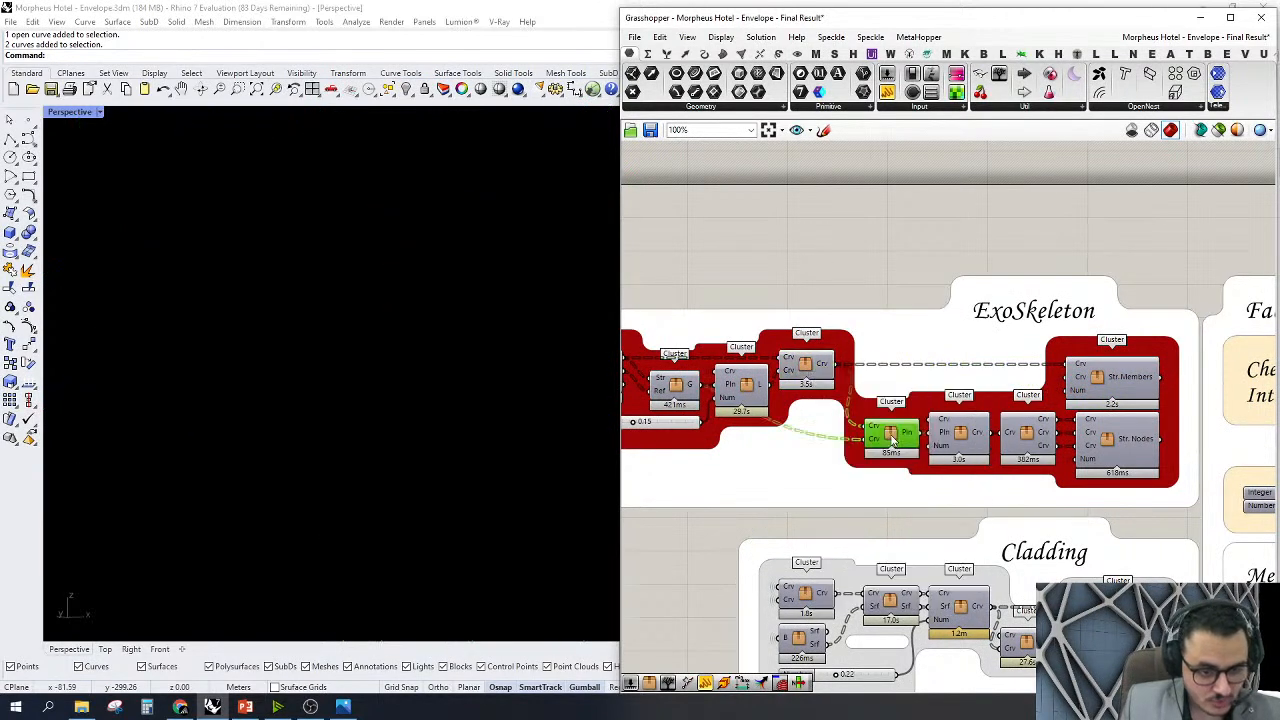
pyautogui.scroll(3, 1048, 466)
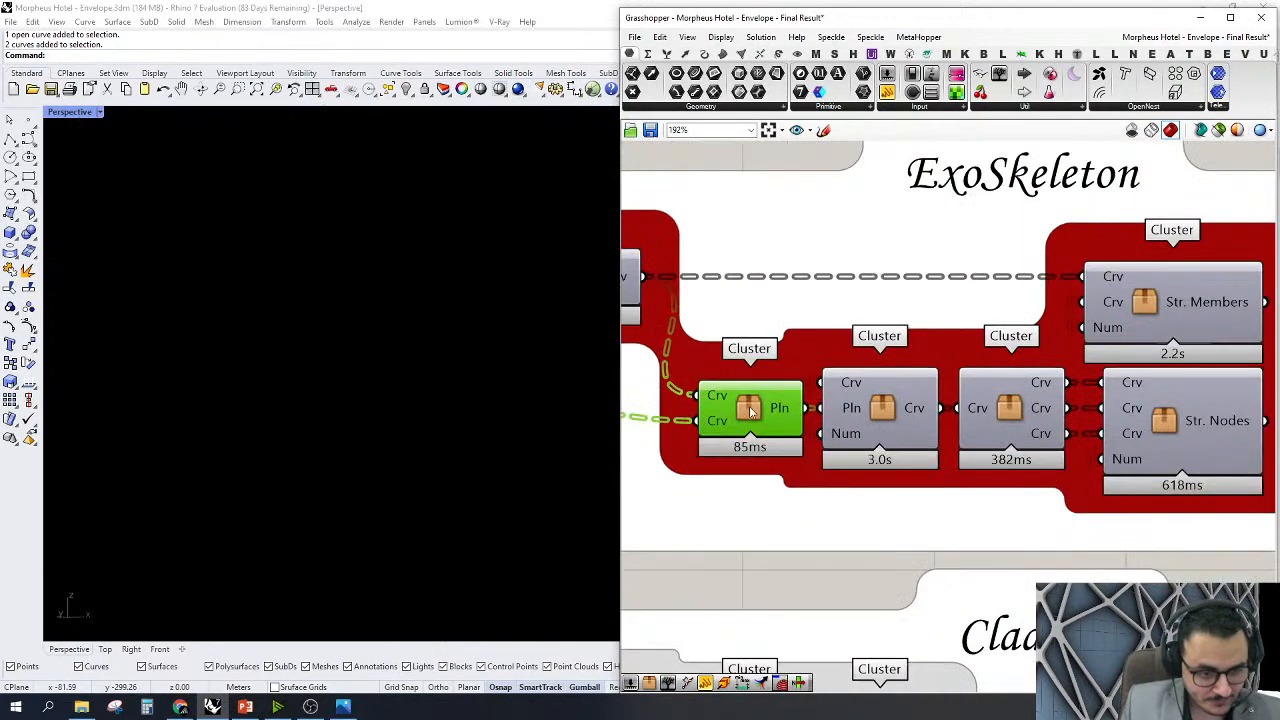
pyautogui.click(1166, 428)
pyautogui.rightClick(1166, 430)
pyautogui.click(1172, 452)
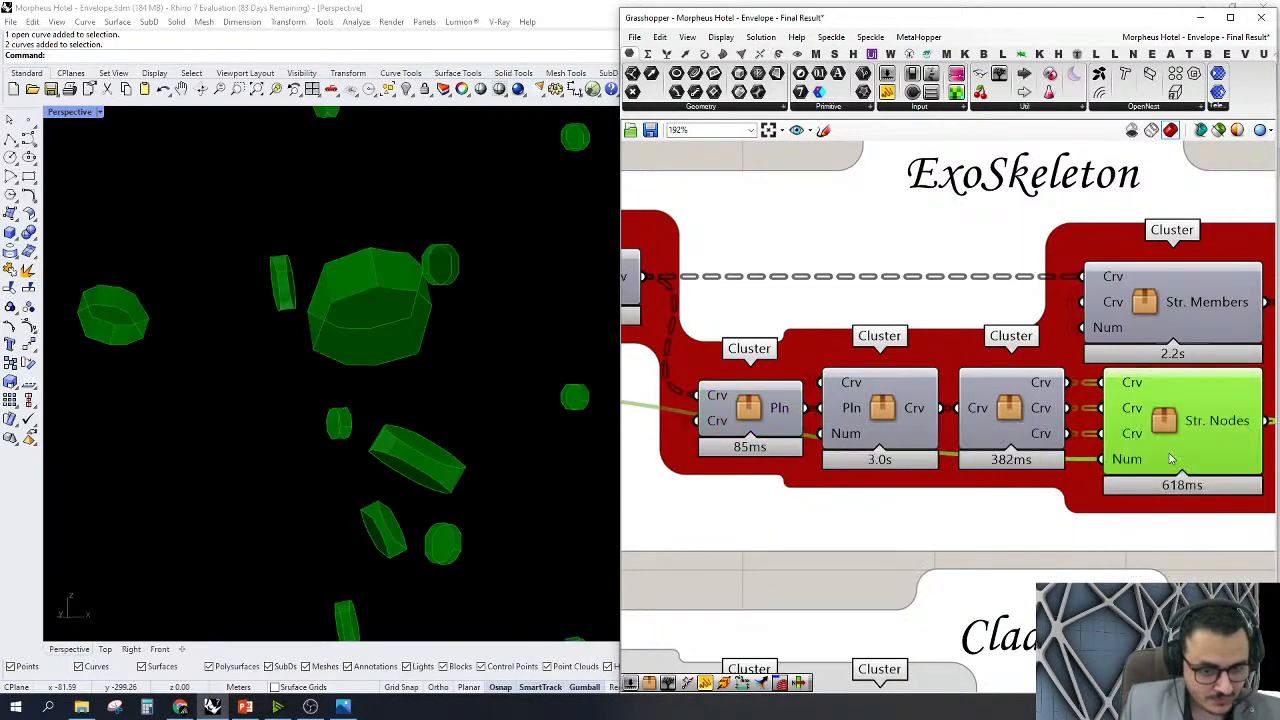
pyautogui.rightClick(1150, 305)
pyautogui.click(1140, 322)
pyautogui.click(774, 158)
# Examine from several angles how the structural nodes connect the members of the exoskeleton
pyautogui.scroll(-10, 404, 272)
pyautogui.moveTo(404, 272); pyautogui.dragTo(343, 291, button='right')
pyautogui.scroll(3, 343, 291)
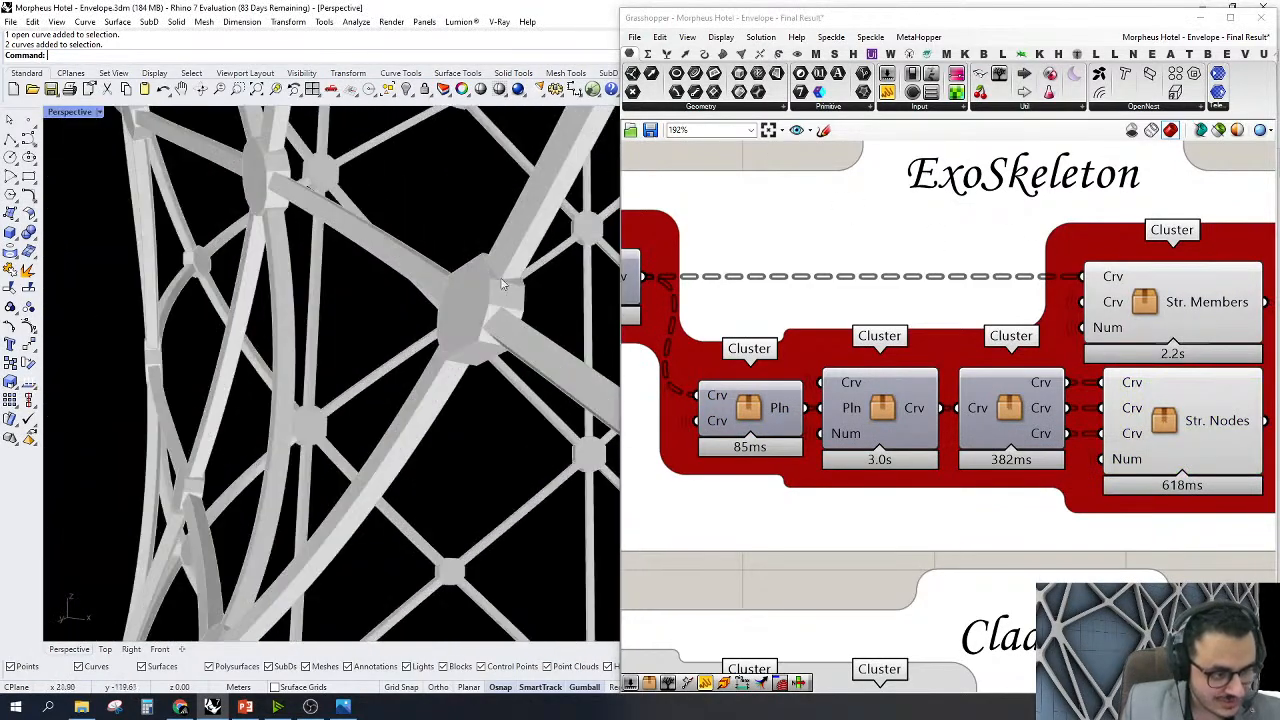
pyautogui.scroll(-10, 425, 338)
pyautogui.scroll(10, 425, 338)
pyautogui.moveTo(425, 338); pyautogui.dragTo(229, 374, button='right')
pyautogui.scroll(7, 254, 292)
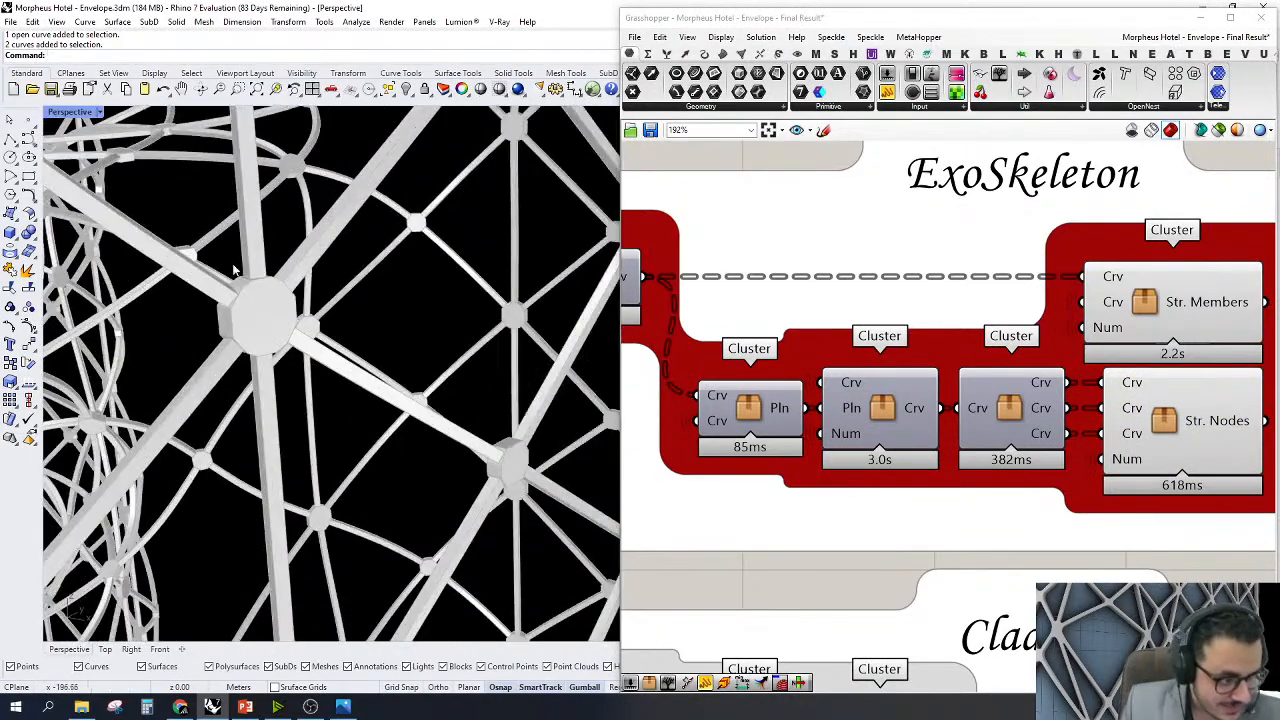
pyautogui.scroll(-8, 310, 298)
pyautogui.scroll(4, 418, 198)
pyautogui.scroll(4, 330, 192)
pyautogui.scroll(3, 342, 200)
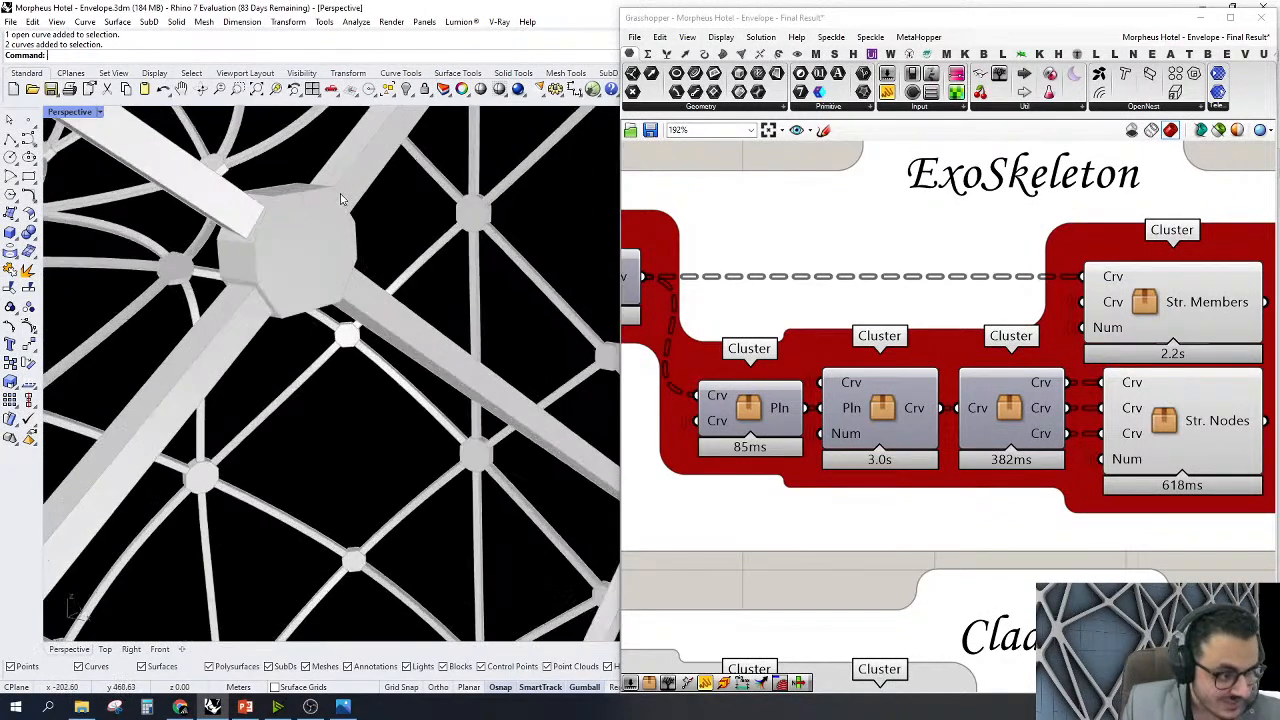
# Hide the previews of the Str. Members and Str. Nodes clusters together
pyautogui.moveTo(879, 375); pyautogui.dragTo(952, 382, button='right')
pyautogui.scroll(-4, 952, 381)
pyautogui.scroll(3, 1150, 400)
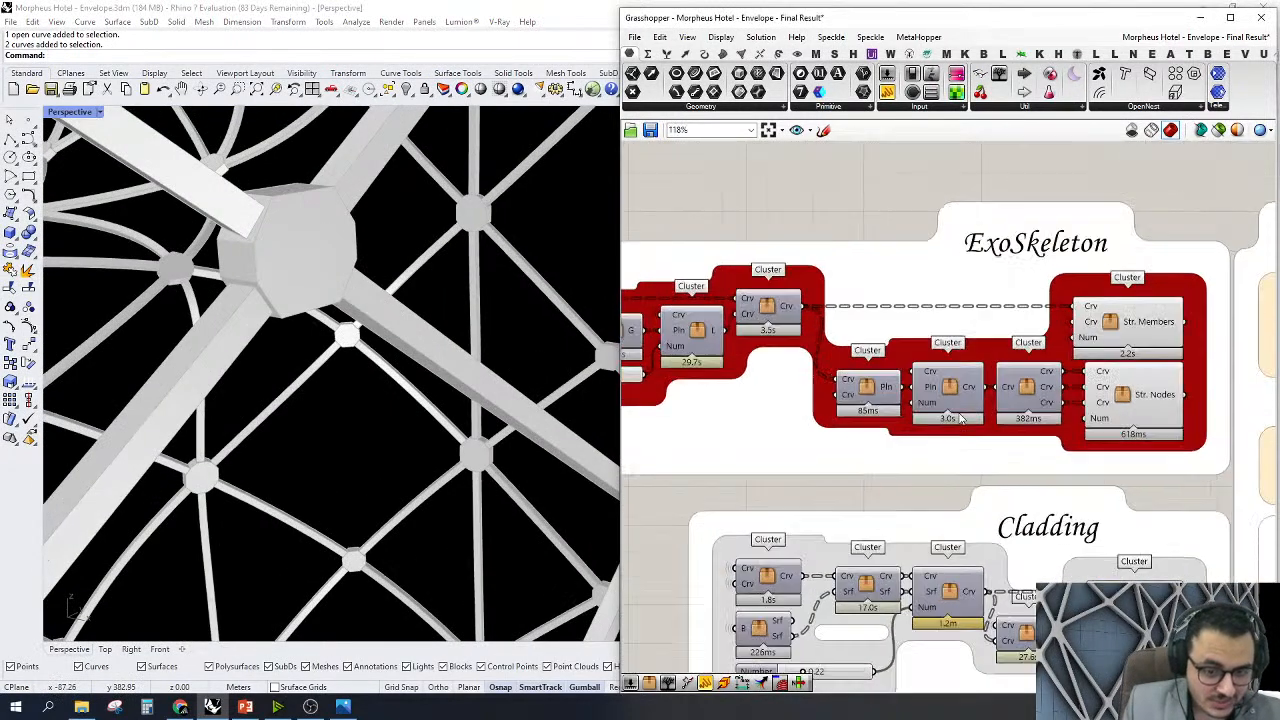
pyautogui.moveTo(1079, 486); pyautogui.dragTo(1249, 220)
pyautogui.click(1219, 131)
pyautogui.click(1215, 165)
# Open the ExoSkeleton cluster that outputs planes and preview its first Curve parameter to inspect the curves against the planes
pyautogui.click(853, 383)
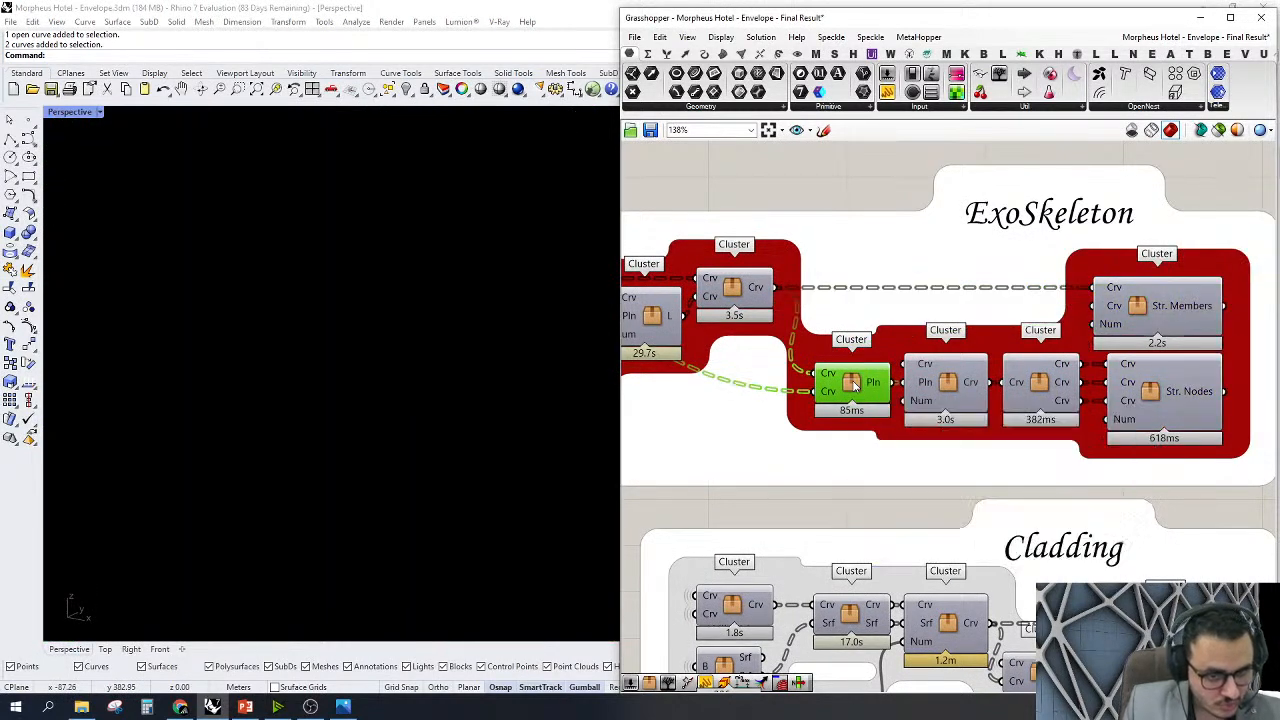
pyautogui.doubleClick(853, 383)
pyautogui.moveTo(885, 377); pyautogui.dragTo(891, 357, button='right')
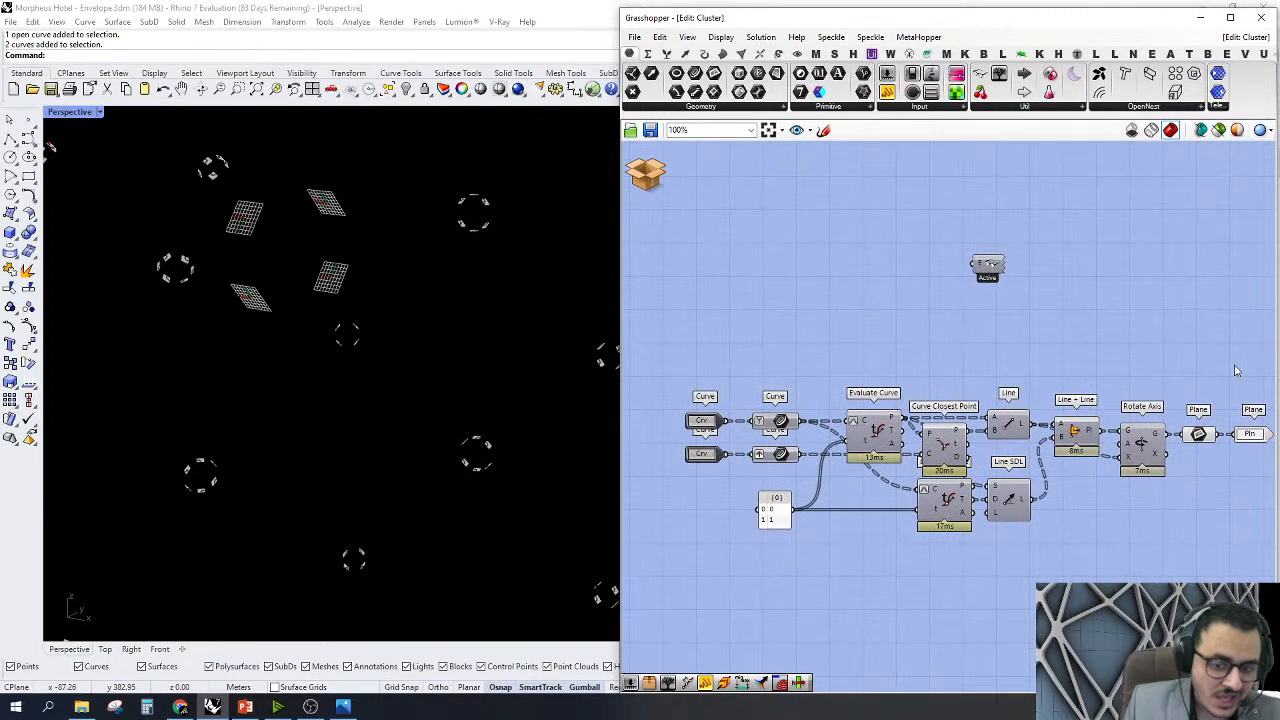
pyautogui.rightClick(781, 421)
pyautogui.click(826, 431)
pyautogui.scroll(5, 452, 265)
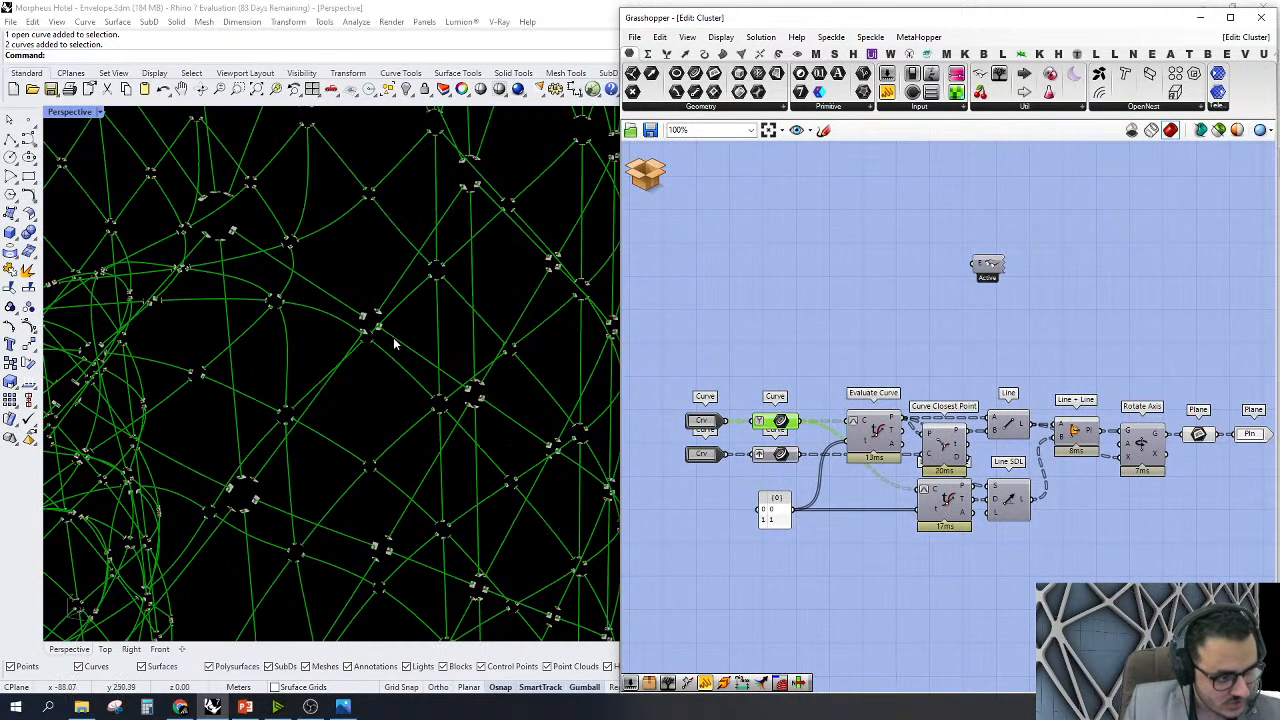
pyautogui.scroll(2, 452, 260)
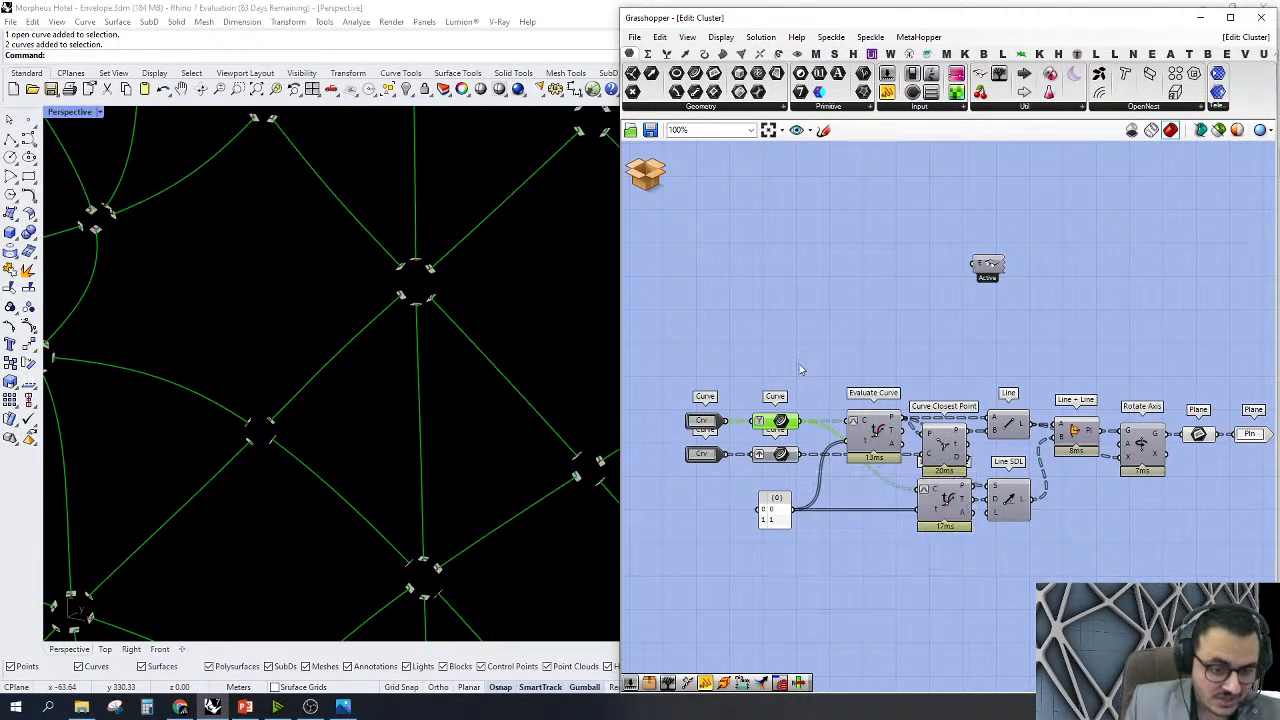
# Hide the Curve parameter's preview and close the plane cluster without saving its changes
pyautogui.moveTo(802, 361); pyautogui.dragTo(752, 457)
pyautogui.rightClick(780, 333)
pyautogui.click(802, 357)
pyautogui.click(801, 358)
pyautogui.click(644, 170)
pyautogui.click(657, 195)
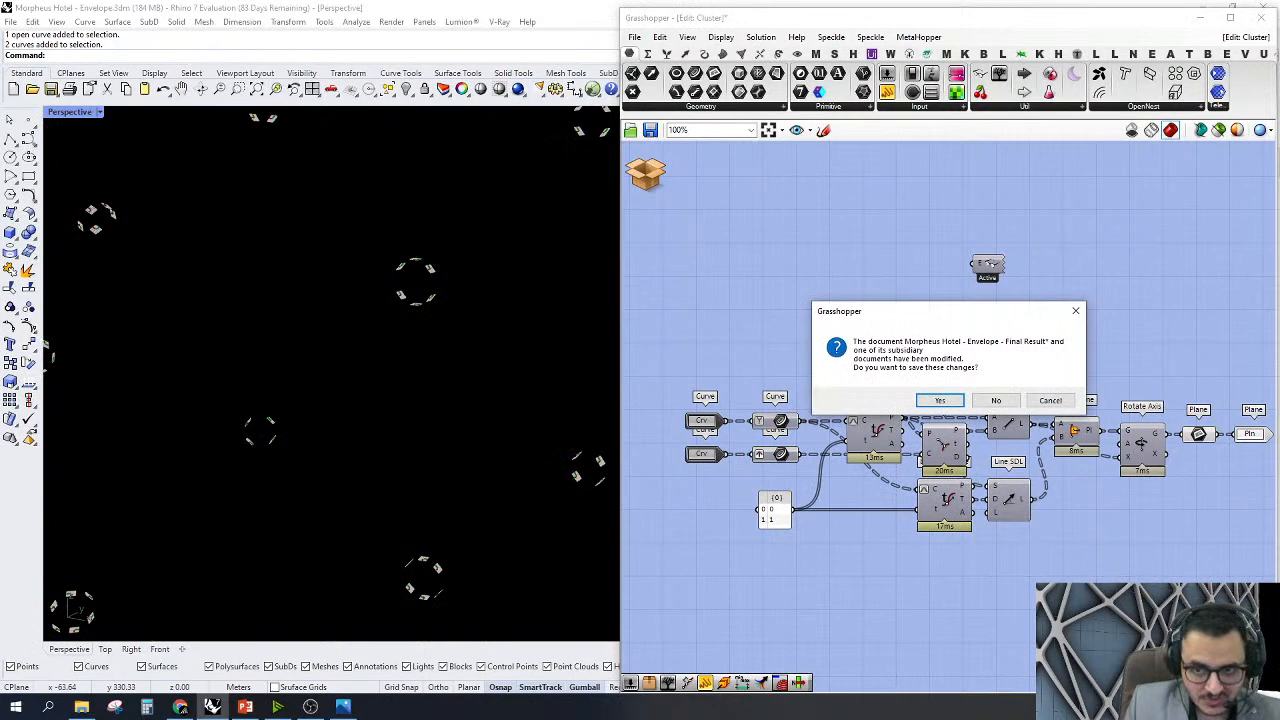
pyautogui.click(996, 400)
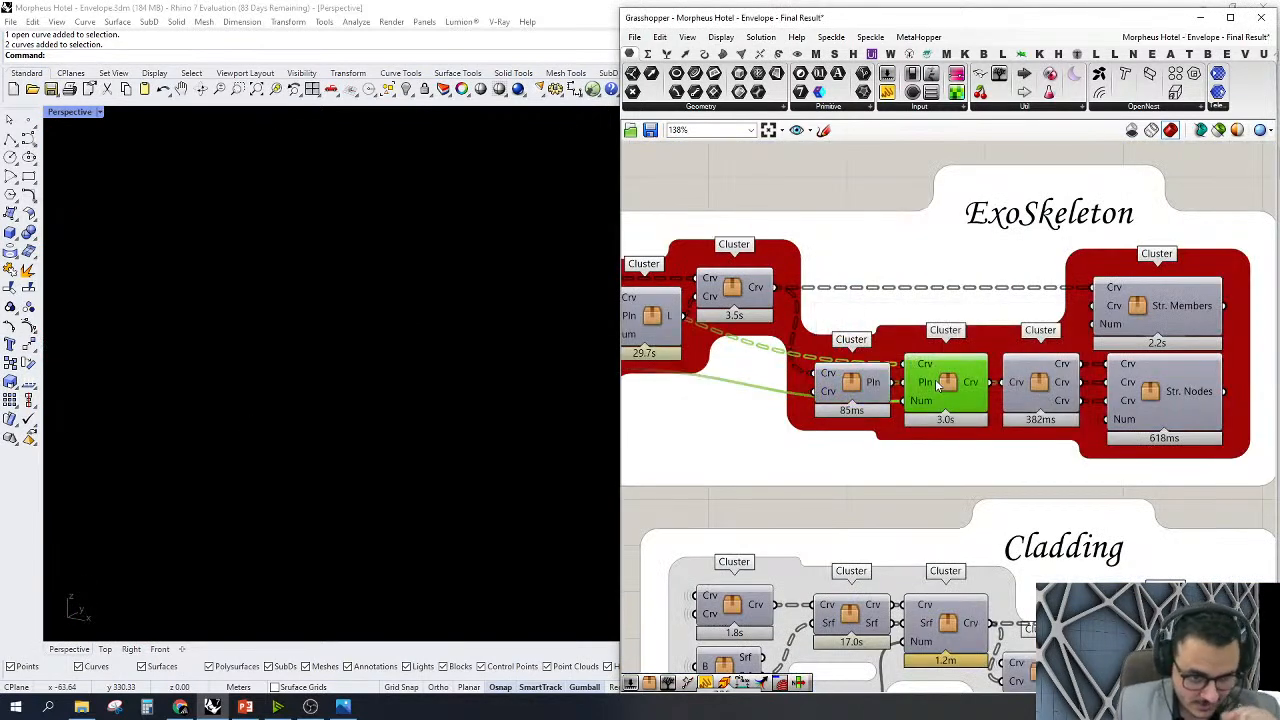
# Open the ExoSkeleton cluster with Crv, Pln and Num inputs and examine its mesh spheres, highlighting them through the Custom Preview component
pyautogui.doubleClick(938, 386)
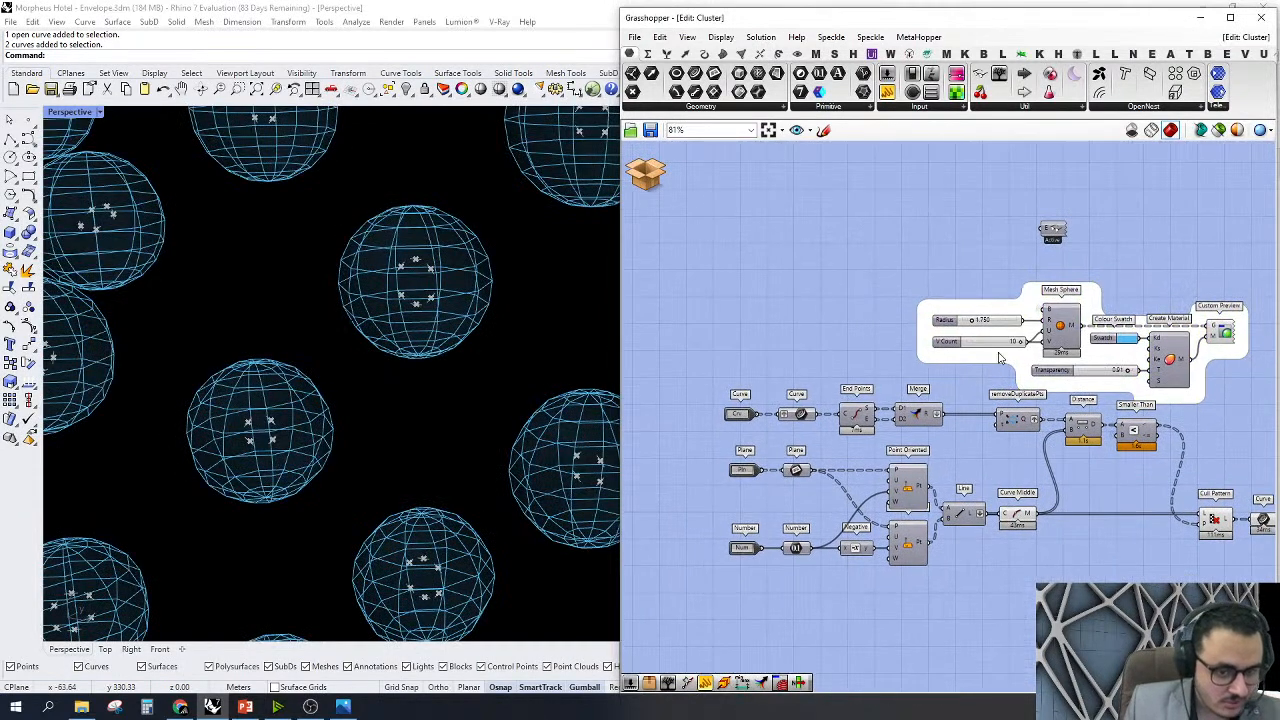
pyautogui.scroll(-5, 465, 330)
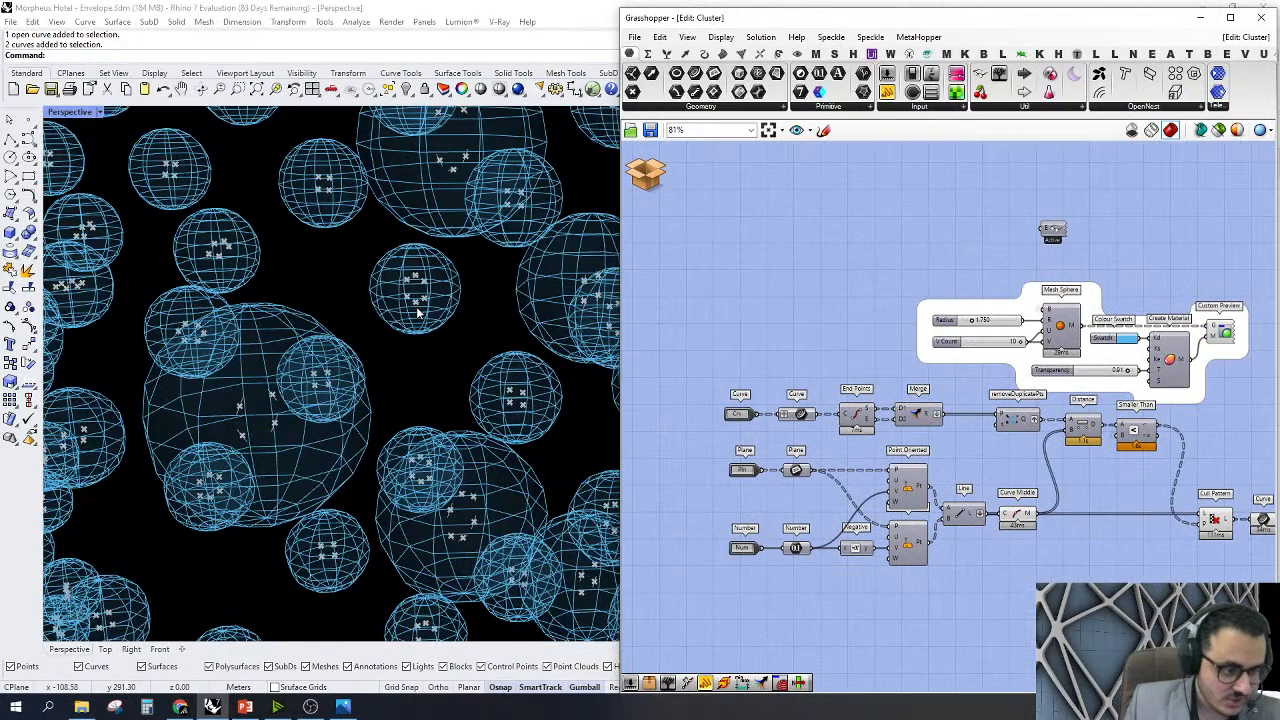
pyautogui.scroll(8, 440, 260)
pyautogui.scroll(-3, 420, 351)
pyautogui.scroll(2, 491, 337)
pyautogui.scroll(5, 330, 315)
pyautogui.moveTo(1248, 393); pyautogui.dragTo(1098, 360, button='right')
pyautogui.click(1104, 318)
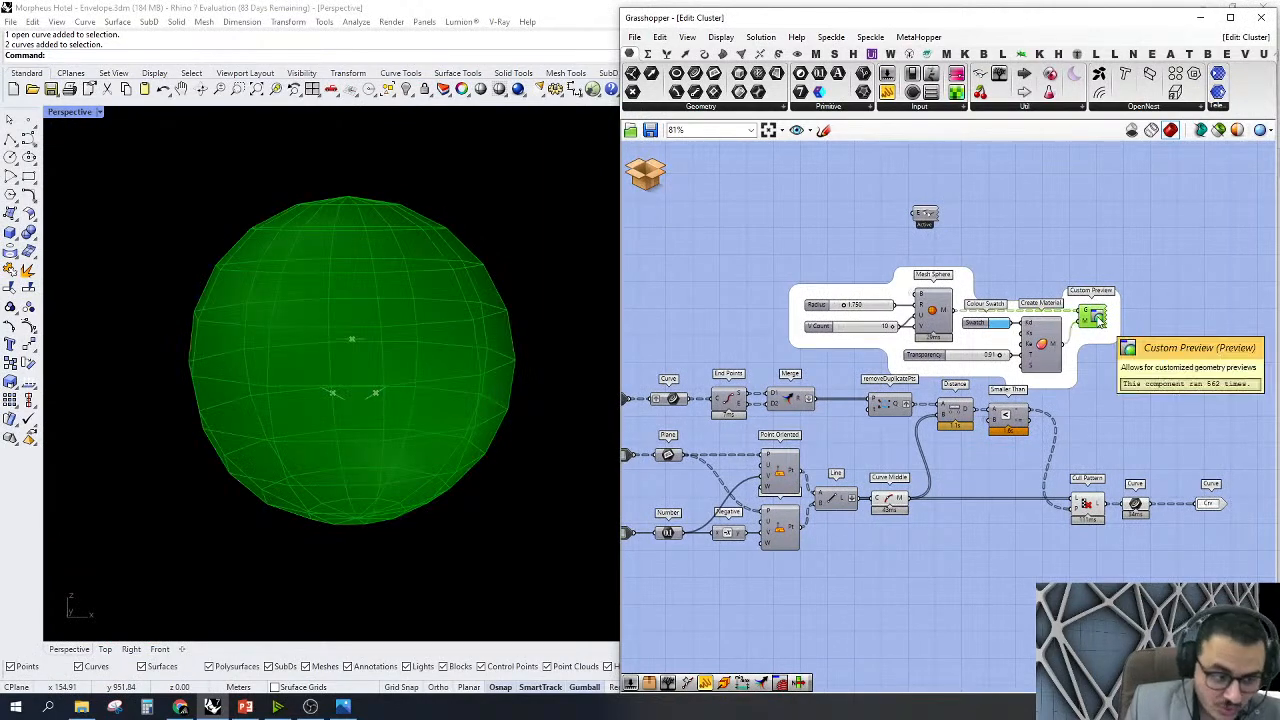
pyautogui.click(1120, 372)
pyautogui.moveTo(1120, 372); pyautogui.dragTo(1166, 409, button='right')
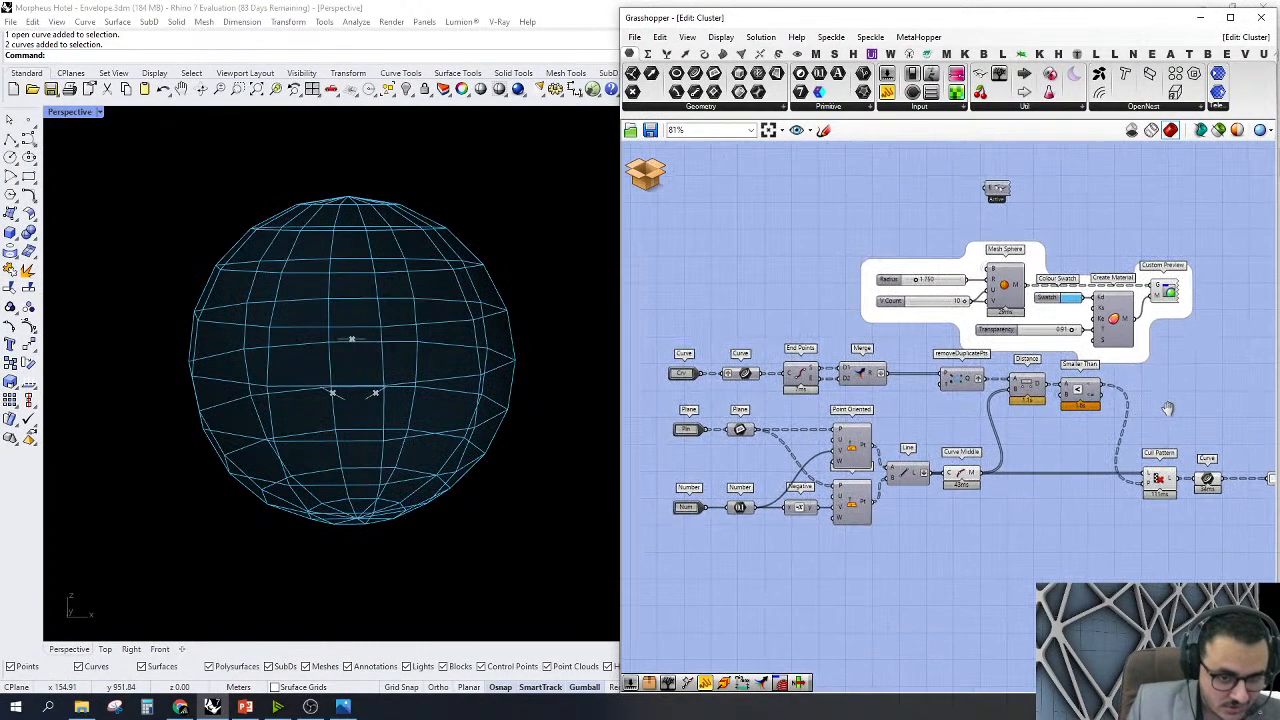
# Trace where the Radius slider of the Mesh Sphere feeds into the definition while viewing the spheres together
pyautogui.scroll(-5, 463, 349)
pyautogui.moveTo(412, 281)
pyautogui.mouseDown(button='right')
pyautogui.moveTo(396, 290)
pyautogui.moveTo(392, 278)
pyautogui.mouseUp(button='right')
pyautogui.scroll(2, 992, 308)
pyautogui.click(912, 271)
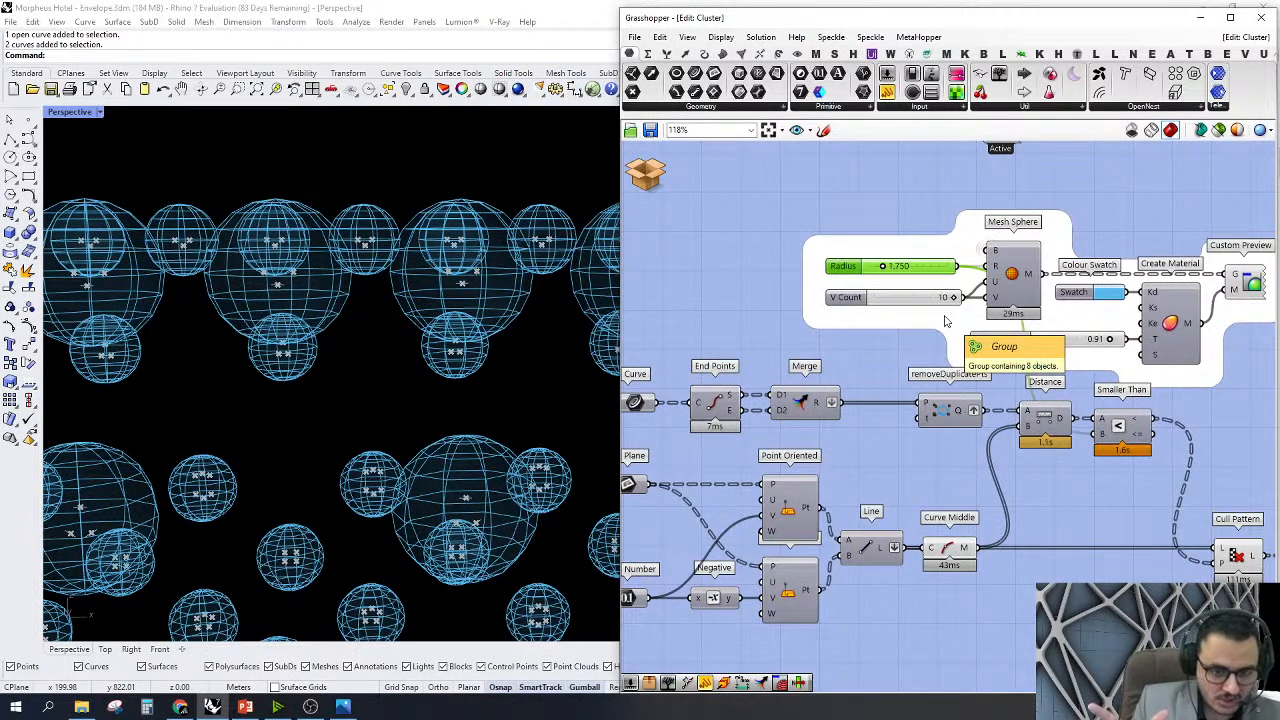
pyautogui.moveTo(931, 400); pyautogui.dragTo(1007, 398, button='right')
pyautogui.rightClick(1020, 418)
pyautogui.press('Escape')
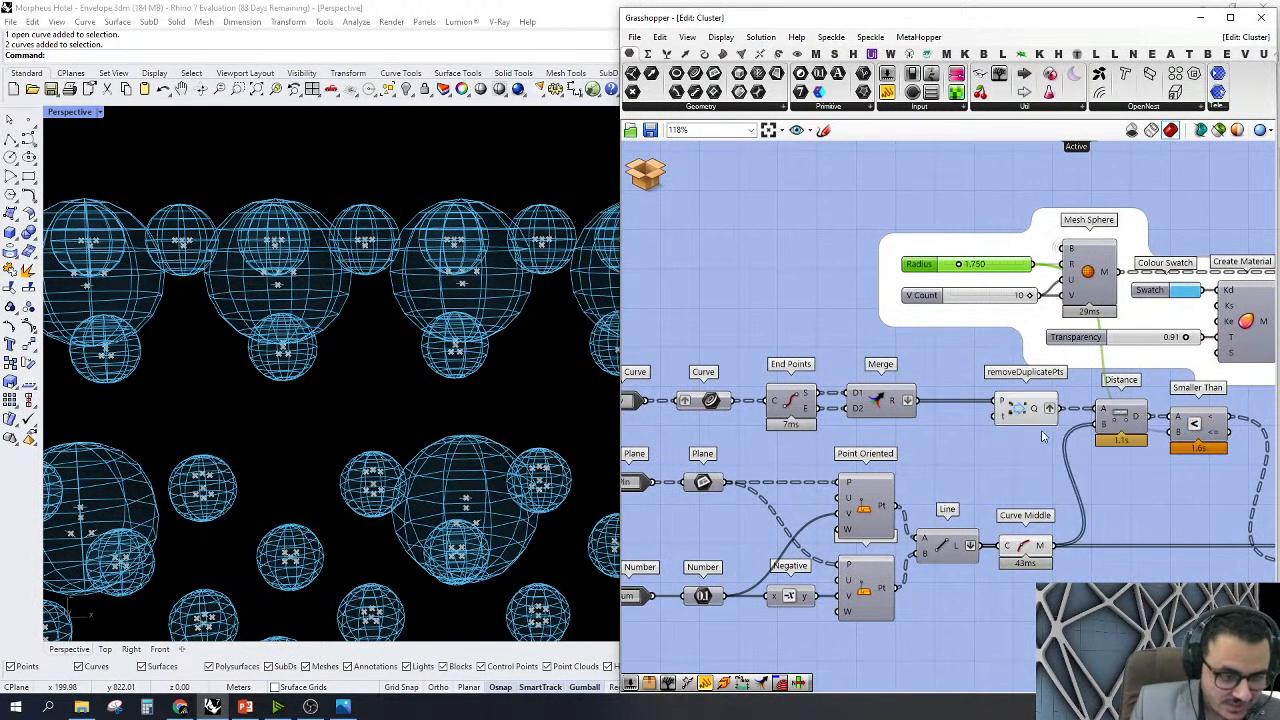
# Highlight the removeDuplicatePts component's points and inspect how they sit inside the spheres across the exoskeleton
pyautogui.click(1022, 414)
pyautogui.scroll(5, 490, 300)
pyautogui.moveTo(480, 299)
pyautogui.mouseDown(button='right')
pyautogui.moveTo(458, 296)
pyautogui.moveTo(467, 304)
pyautogui.mouseUp(button='right')
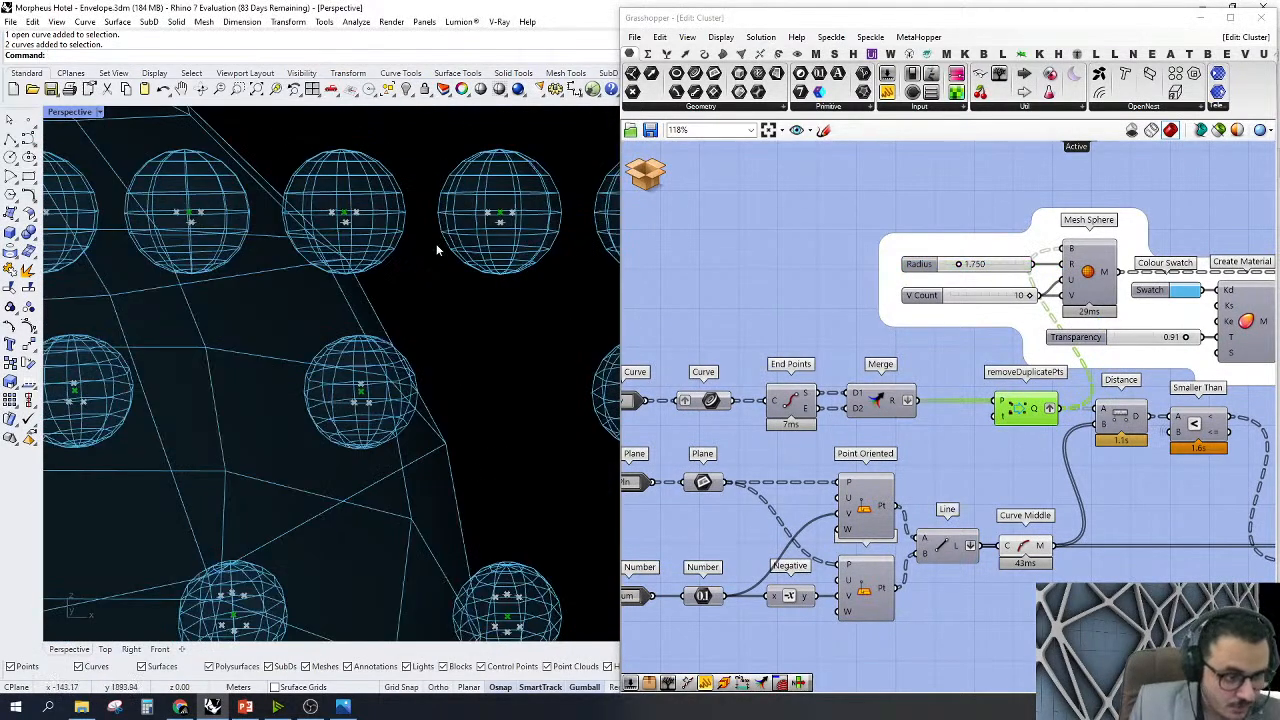
pyautogui.scroll(-10, 414, 194)
pyautogui.moveTo(458, 438); pyautogui.dragTo(456, 355, button='right')
pyautogui.scroll(6, 484, 305)
pyautogui.moveTo(938, 375); pyautogui.dragTo(824, 367, button='right')
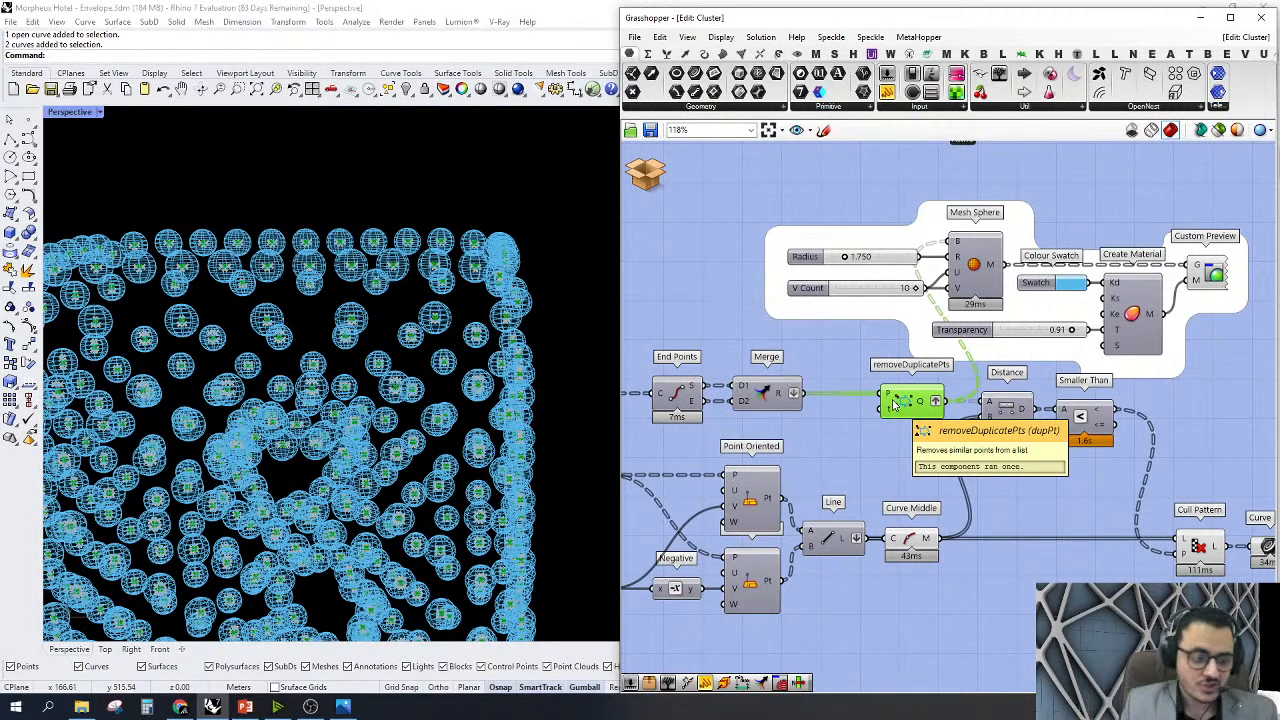
pyautogui.scroll(5, 519, 305)
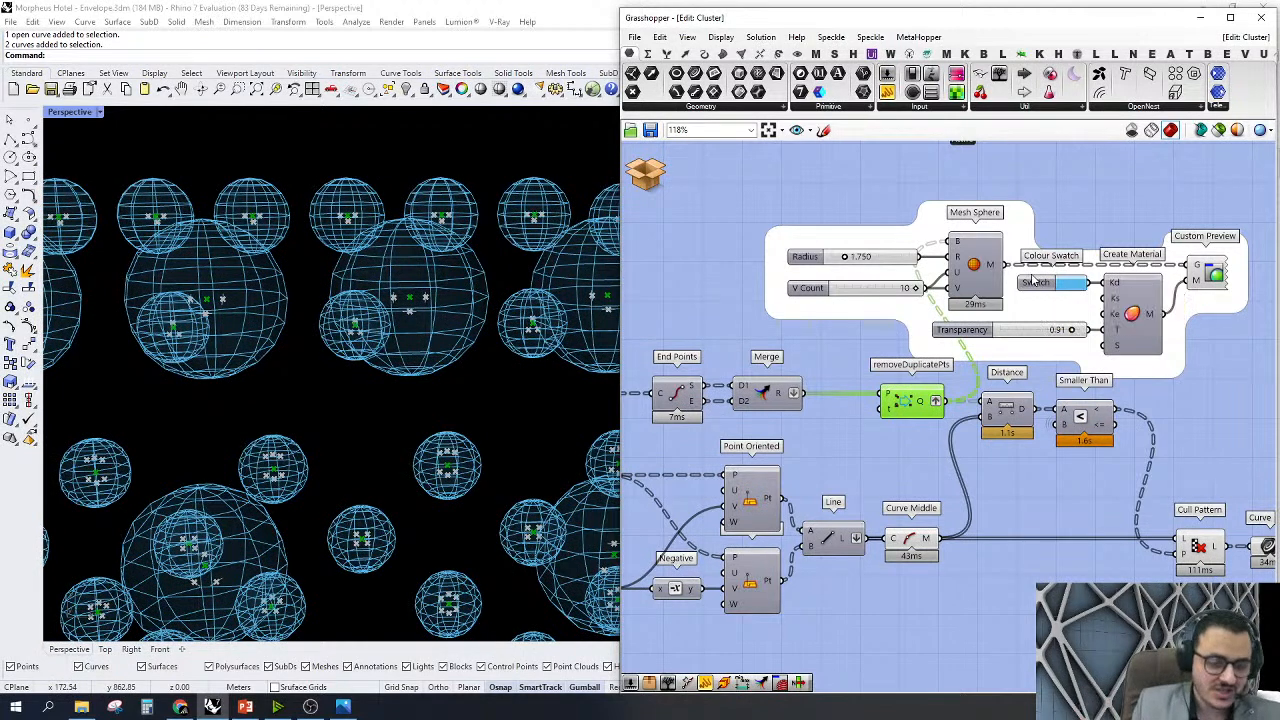
# Highlight the Custom Preview spheres and inspect the Create Material component that feeds them
pyautogui.click(1076, 194)
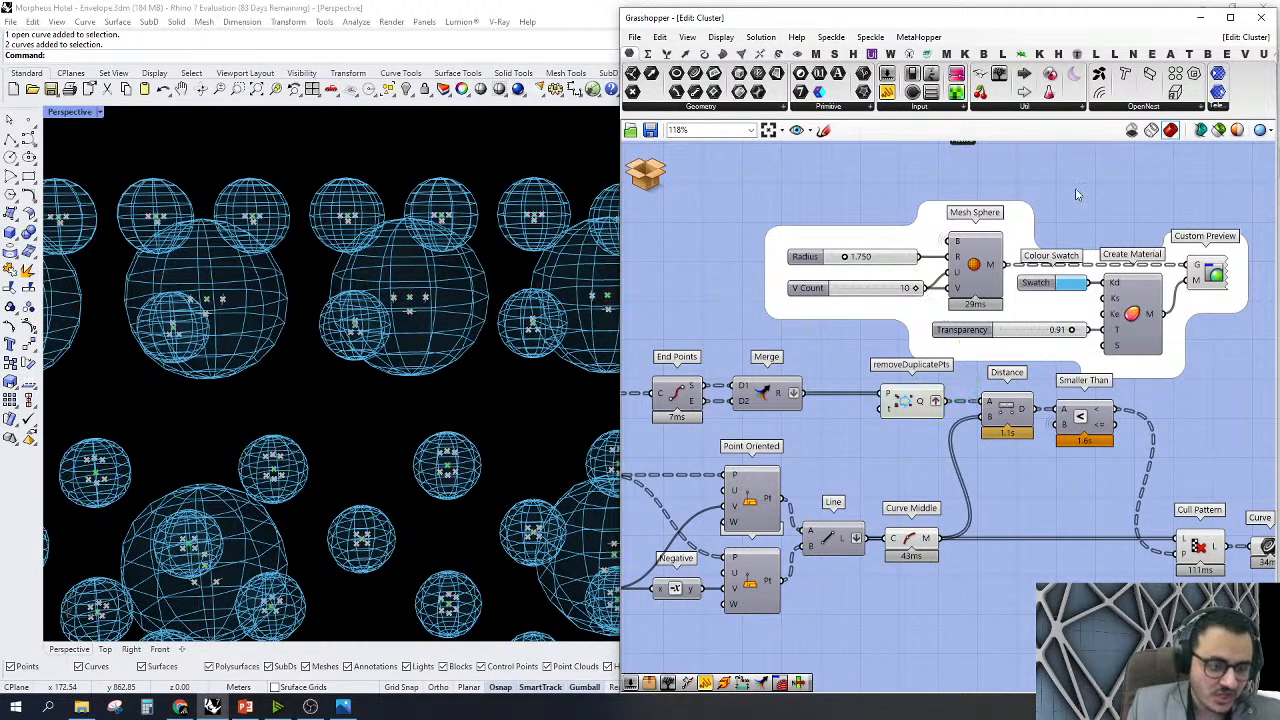
pyautogui.scroll(3, 1150, 250)
pyautogui.click(1150, 240)
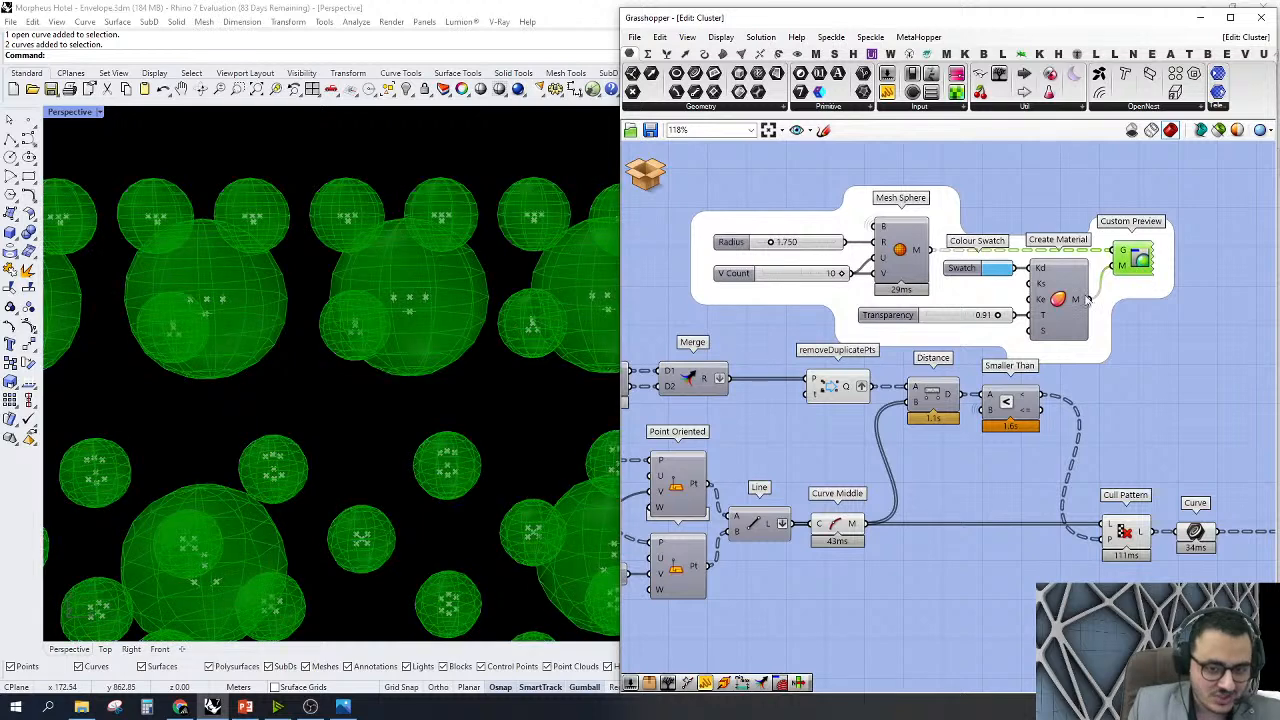
pyautogui.scroll(2, 966, 320)
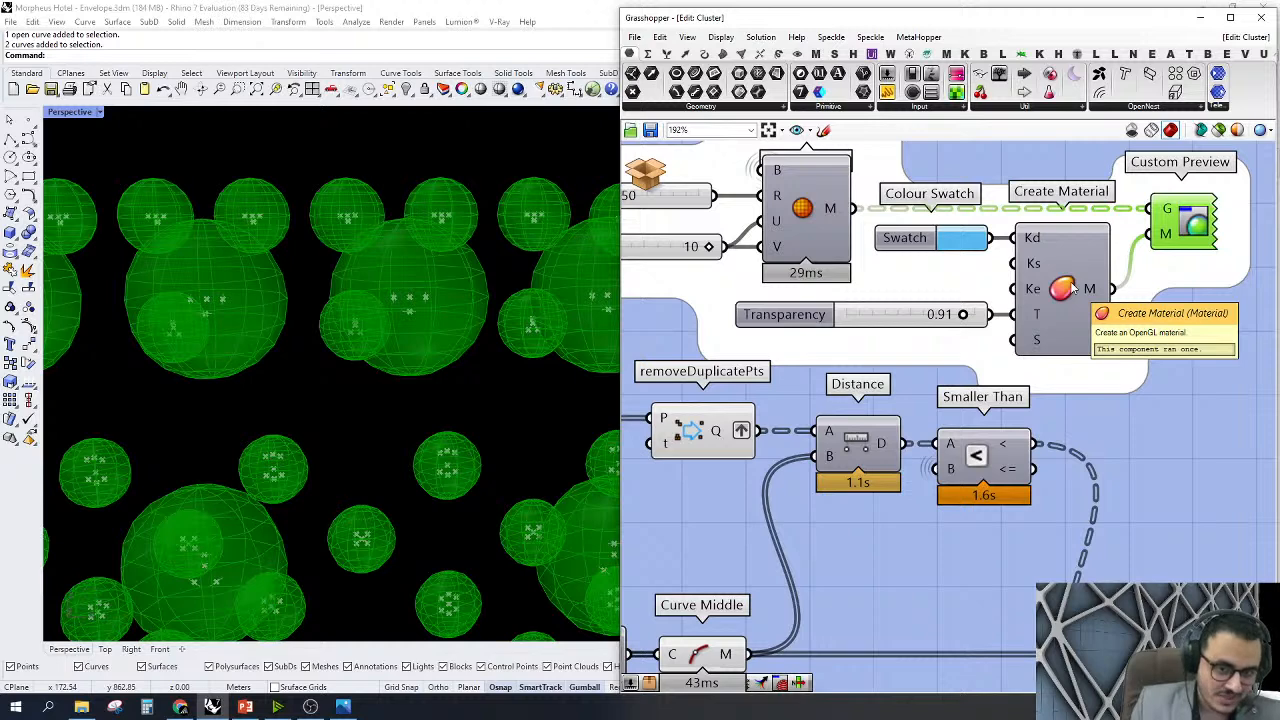
# Hide the previews of the removeDuplicatePts and Curve Middle components so only the spheres and lines are shown
pyautogui.scroll(-4, 1168, 362)
pyautogui.moveTo(968, 552); pyautogui.dragTo(776, 224)
pyautogui.rightClick(791, 150)
pyautogui.click(808, 163)
pyautogui.click(817, 182)
pyautogui.moveTo(804, 246); pyautogui.dragTo(908, 258, button='right')
pyautogui.moveTo(958, 346); pyautogui.dragTo(880, 314, button='right')
pyautogui.moveTo(1230, 502); pyautogui.dragTo(1121, 451, button='right')
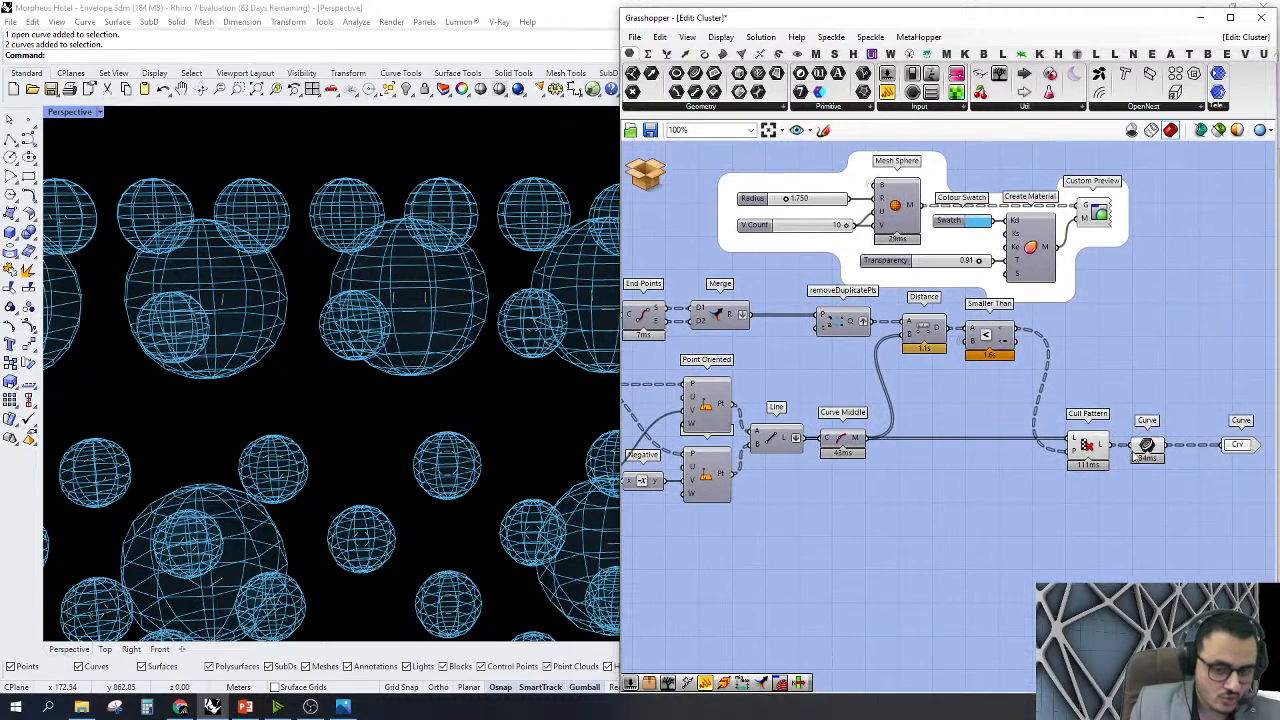
# Highlight the Curve parameter after Cull Pattern and inspect the remaining lines inside the spheres
pyautogui.click(1147, 445)
pyautogui.scroll(-5, 465, 388)
pyautogui.moveTo(457, 350); pyautogui.dragTo(417, 299, button='right')
pyautogui.scroll(5, 422, 260)
pyautogui.scroll(5, 363, 344)
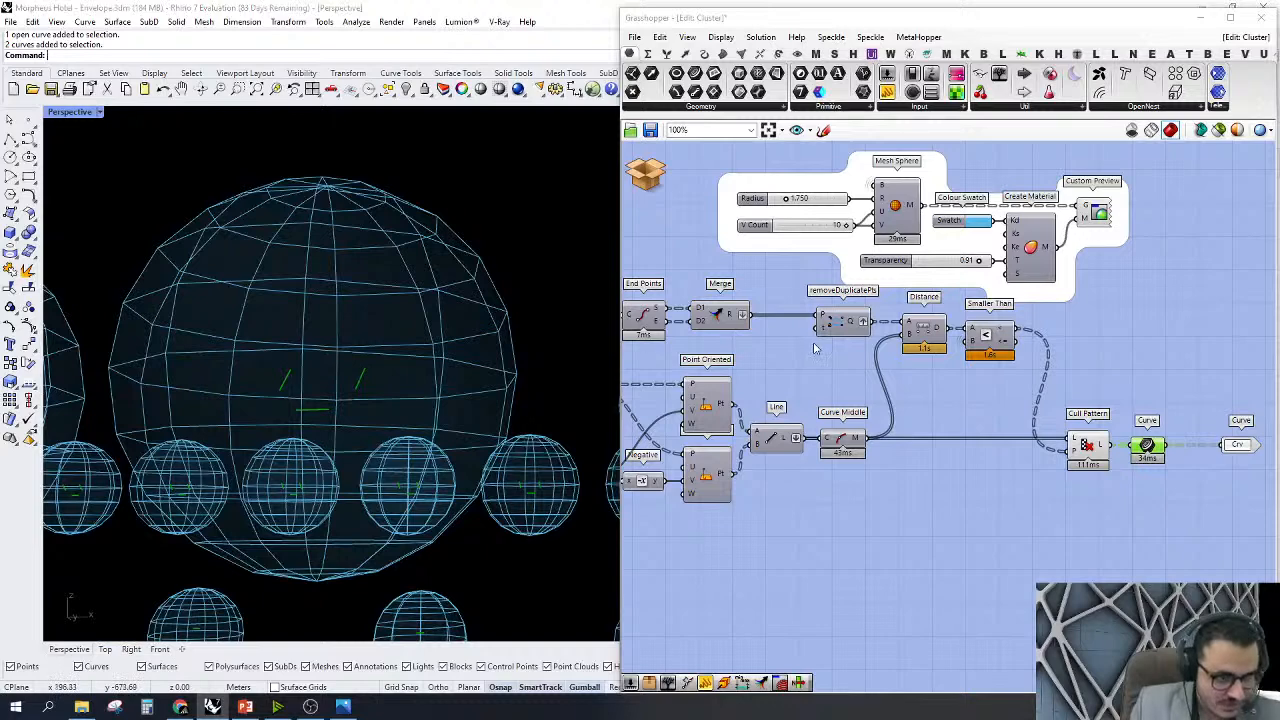
# Close the sphere cluster and discard its changes
pyautogui.moveTo(734, 300); pyautogui.dragTo(810, 299, button='right')
pyautogui.click(645, 175)
pyautogui.click(690, 194)
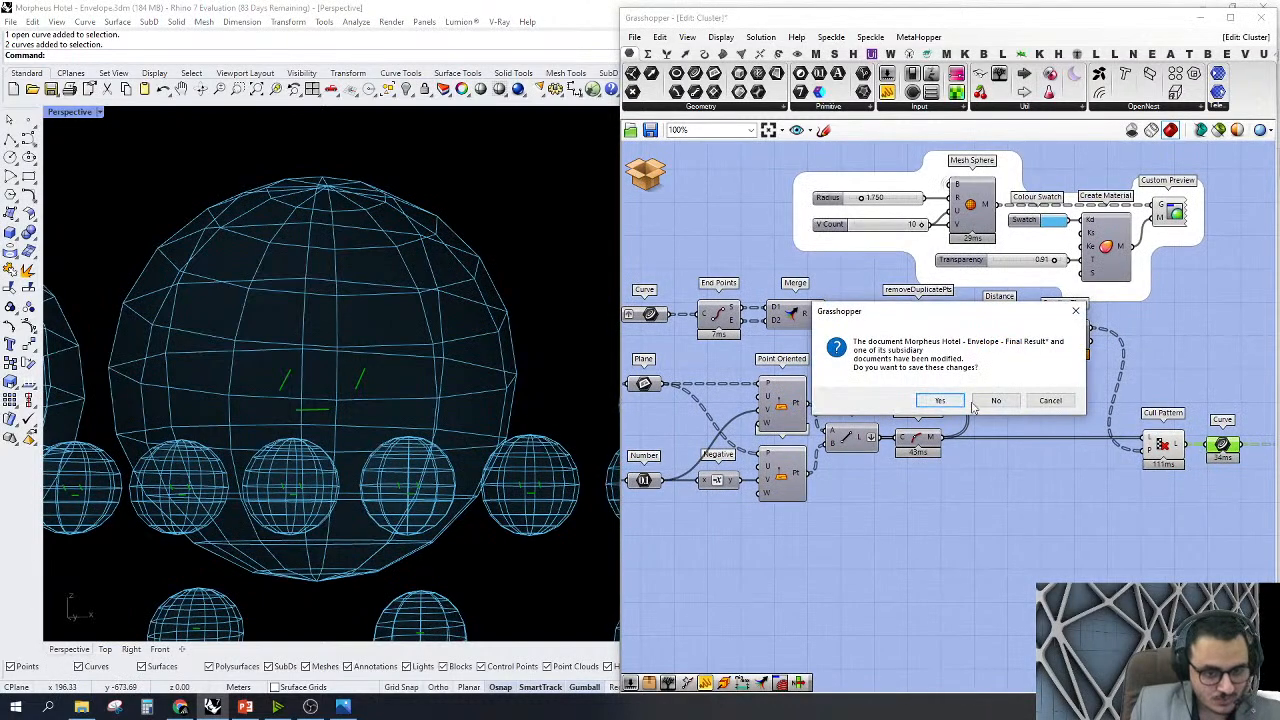
pyautogui.click(997, 401)
# Open the cluster that feeds Str. Nodes and preview its first Curve parameter to inspect the line groups at the nodes
pyautogui.doubleClick(1040, 390)
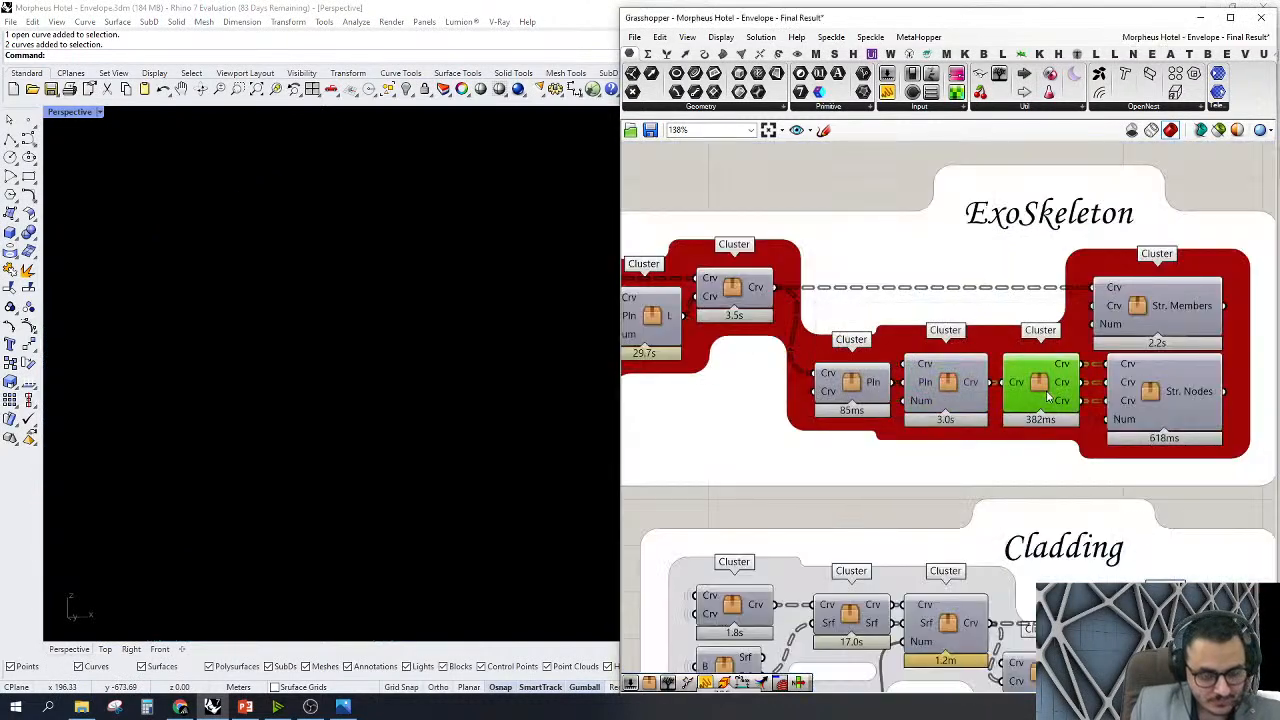
pyautogui.scroll(4, 729, 374)
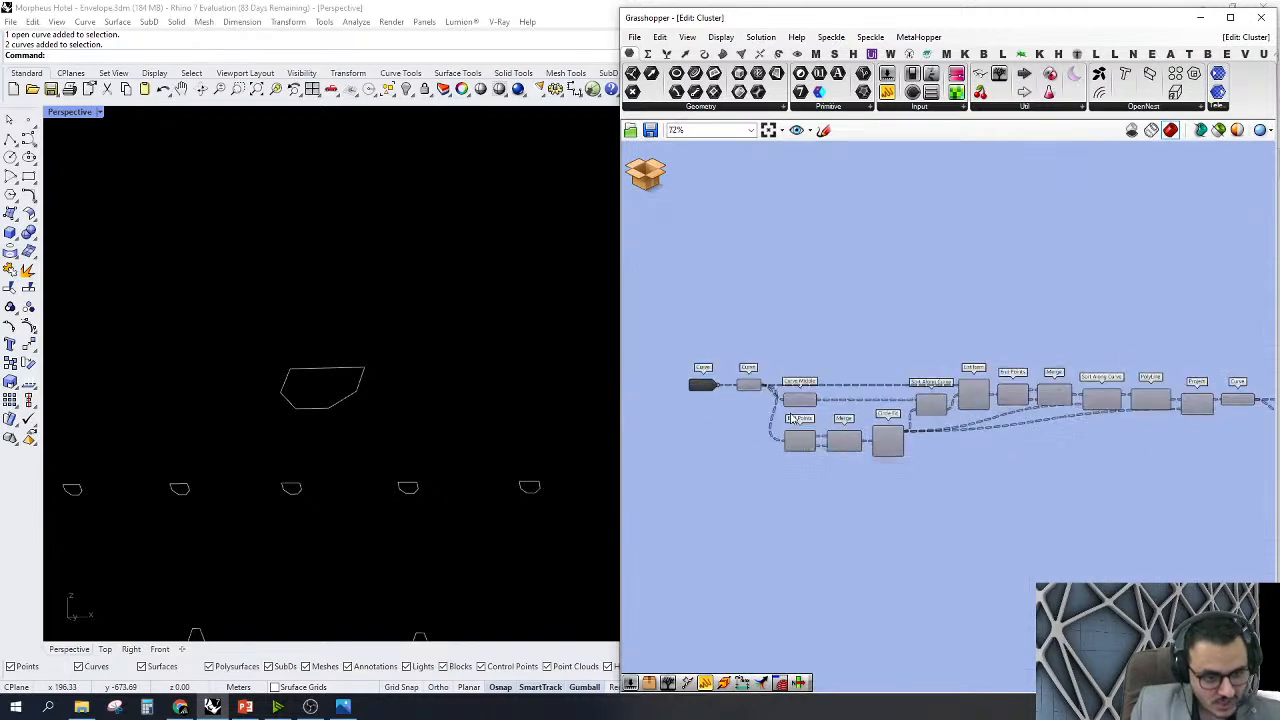
pyautogui.rightClick(732, 378)
pyautogui.click(752, 401)
pyautogui.click(733, 380)
pyautogui.scroll(-5, 314, 352)
pyautogui.scroll(4, 314, 309)
pyautogui.scroll(-2, 314, 309)
pyautogui.moveTo(314, 309); pyautogui.dragTo(314, 322, button='right')
pyautogui.scroll(-3, 890, 380)
pyautogui.scroll(2, 929, 337)
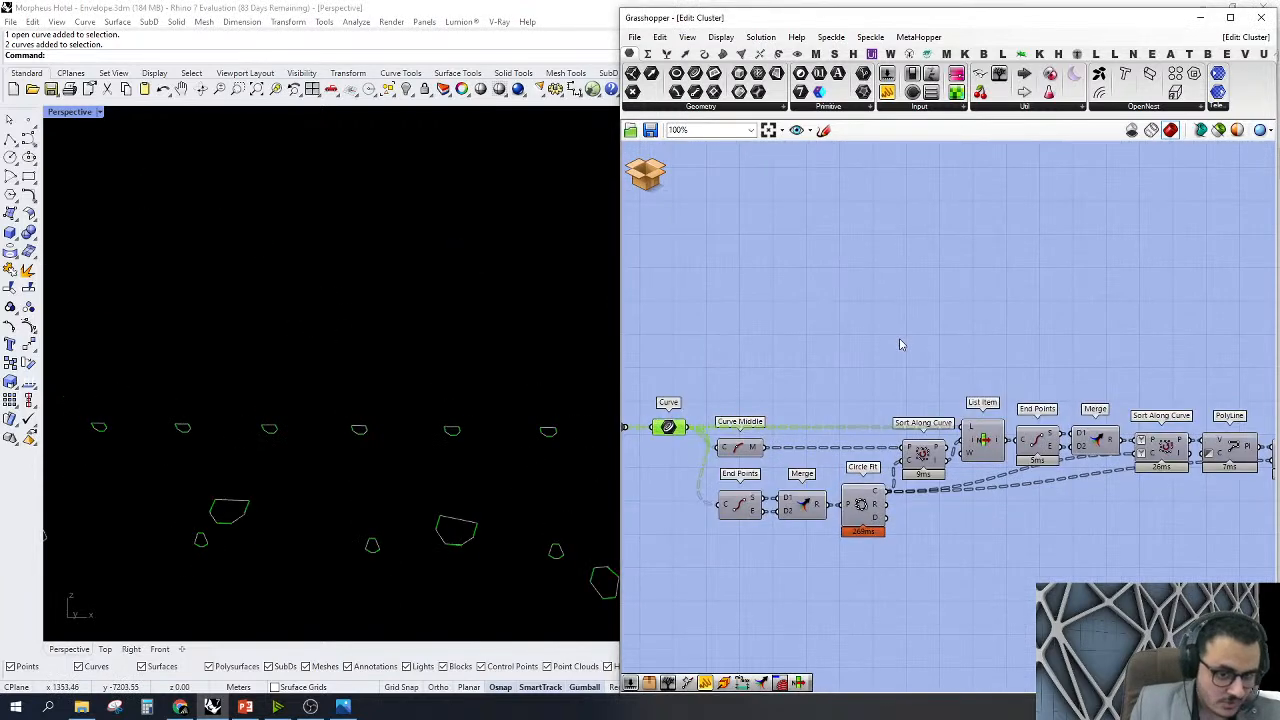
# Add a Tree Branch Check component fed by the first Curve parameter to inspect the curve branches
pyautogui.doubleClick(900, 339)
pyautogui.write('tr br')
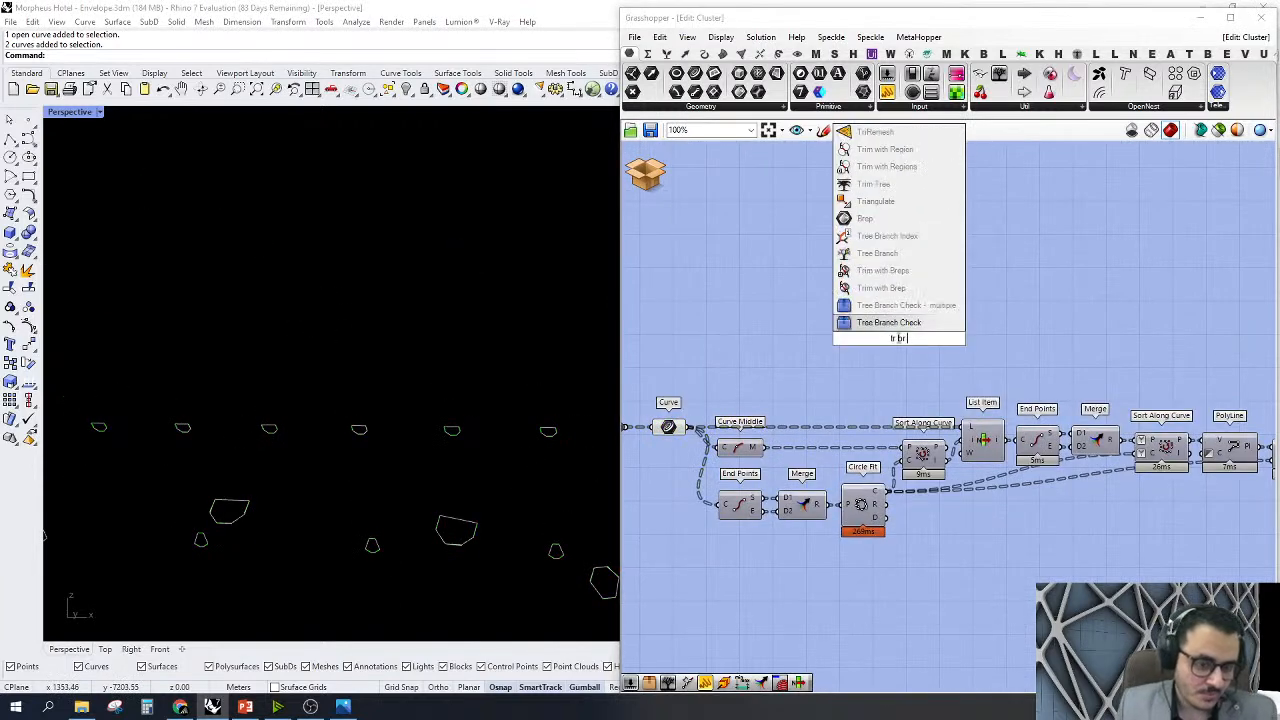
pyautogui.click(889, 322)
pyautogui.moveTo(874, 331); pyautogui.dragTo(687, 428)
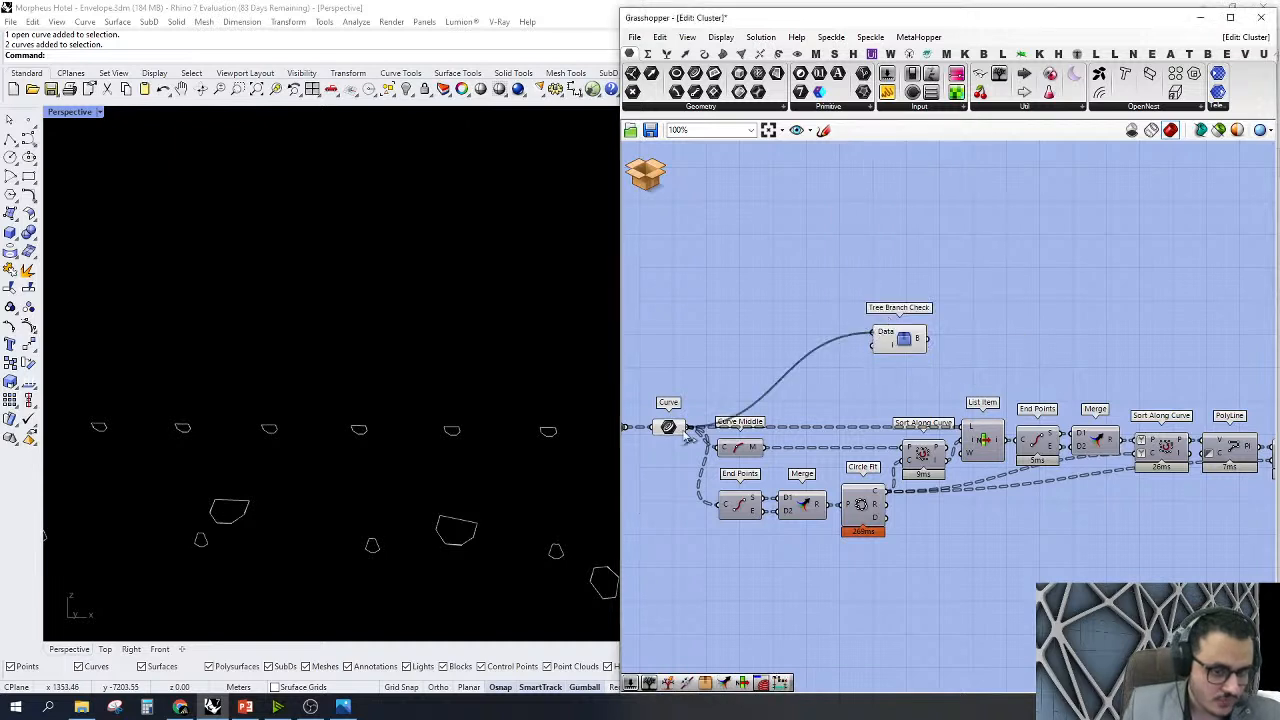
pyautogui.moveTo(894, 341); pyautogui.dragTo(880, 208)
pyautogui.rightClick(879, 208)
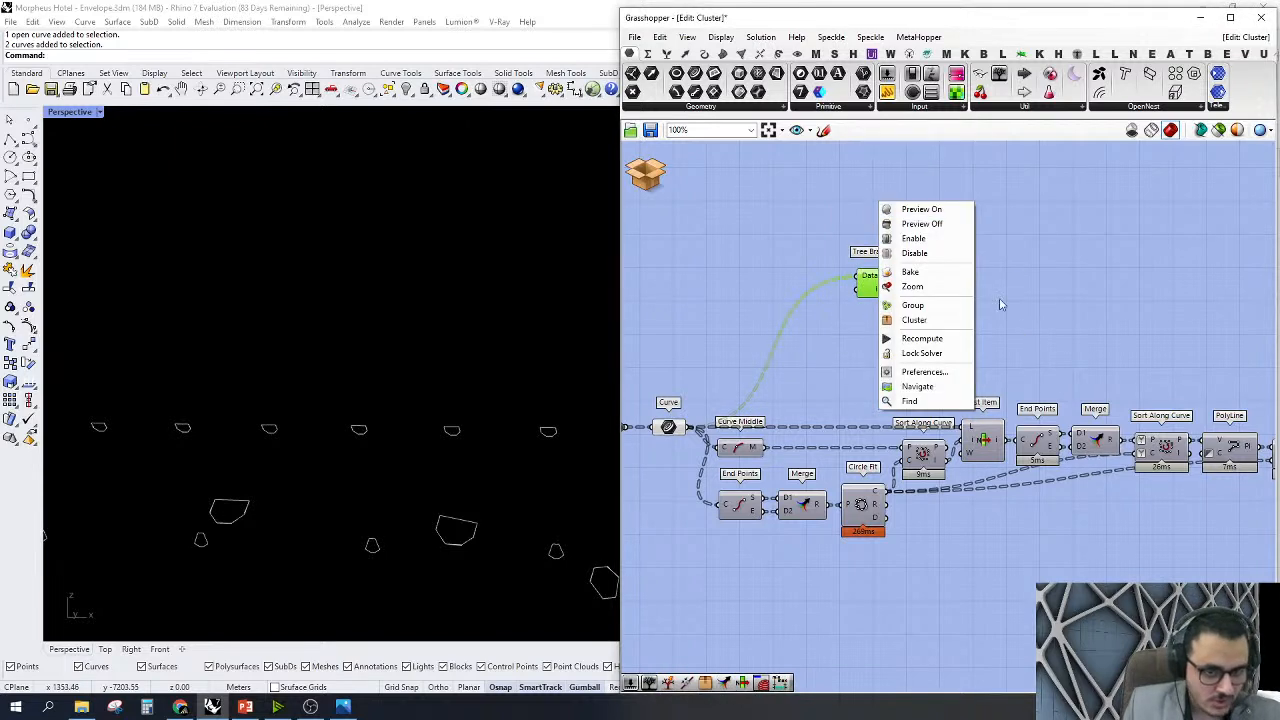
pyautogui.click(930, 290)
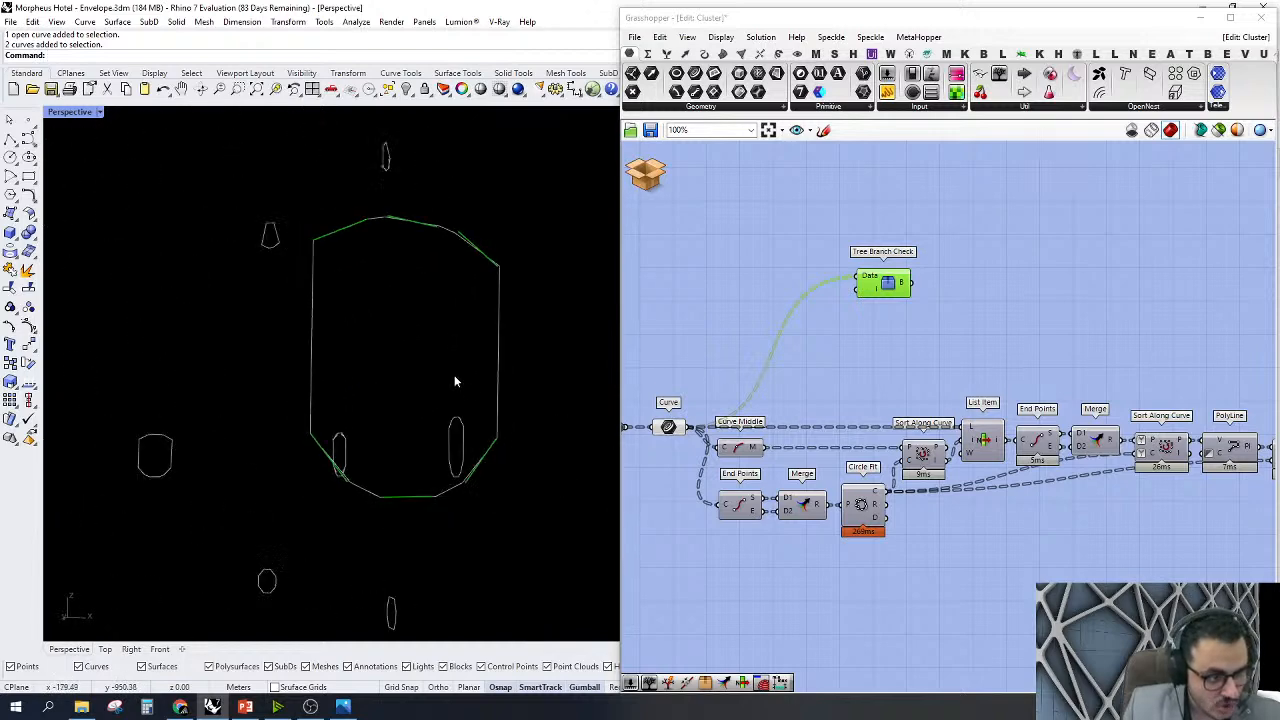
pyautogui.click(888, 360)
pyautogui.moveTo(841, 287); pyautogui.dragTo(978, 280)
# Preview the Circle Fit component to compare its circles with the node outlines
pyautogui.moveTo(955, 390); pyautogui.dragTo(824, 516)
pyautogui.click(870, 510)
pyautogui.scroll(3, 870, 508)
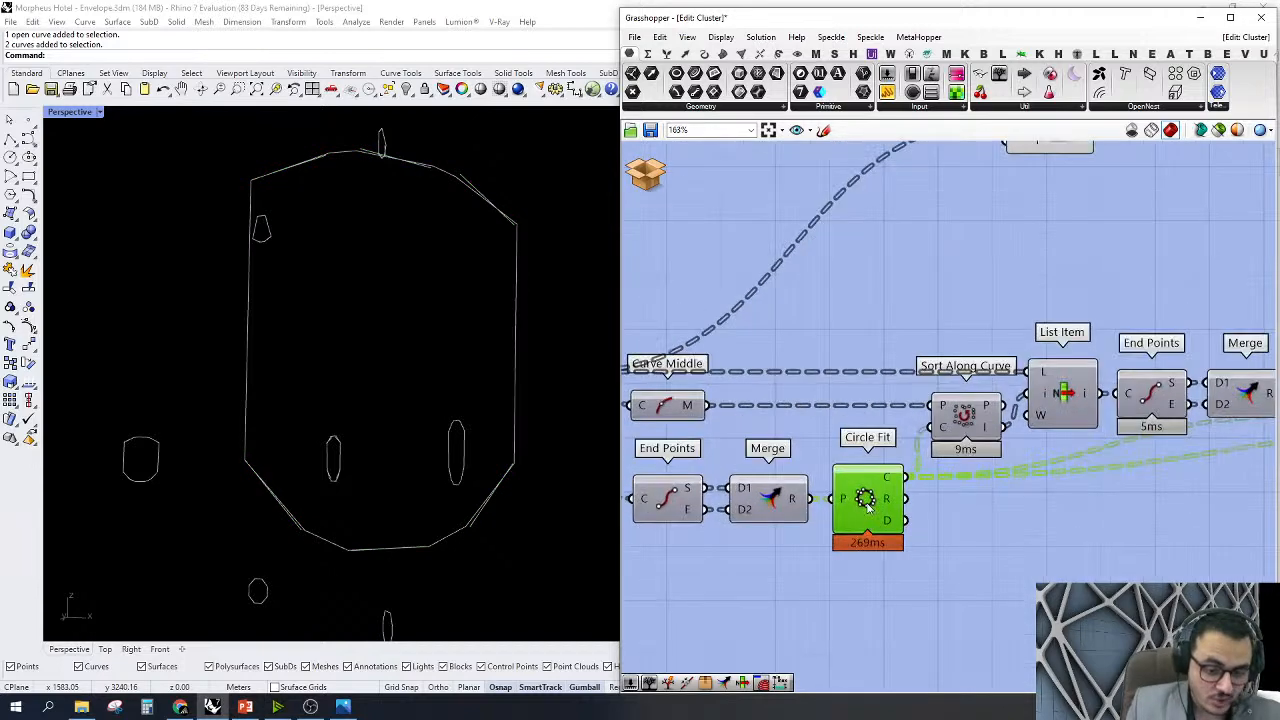
pyautogui.rightClick(868, 503)
pyautogui.click(900, 527)
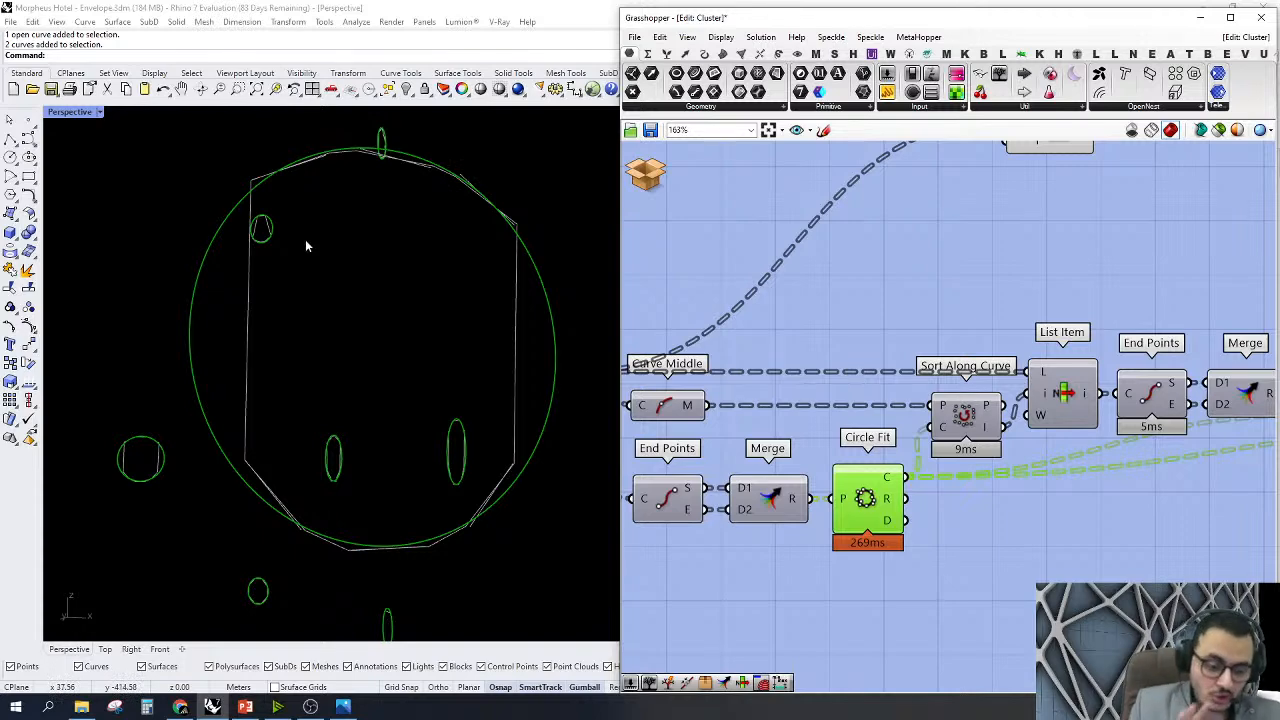
# Preview the End Points component that supplies the Circle Fit to inspect its points along the outlines
pyautogui.scroll(-1, 800, 452)
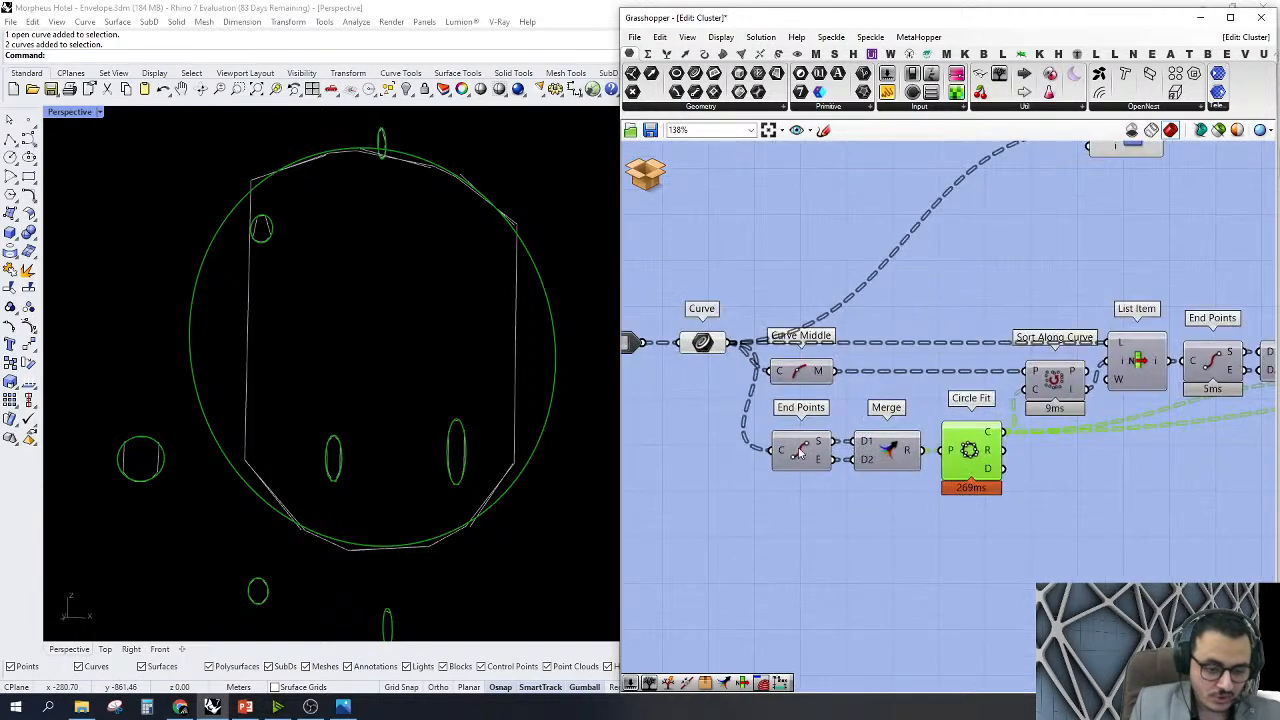
pyautogui.click(800, 452)
pyautogui.rightClick(800, 452)
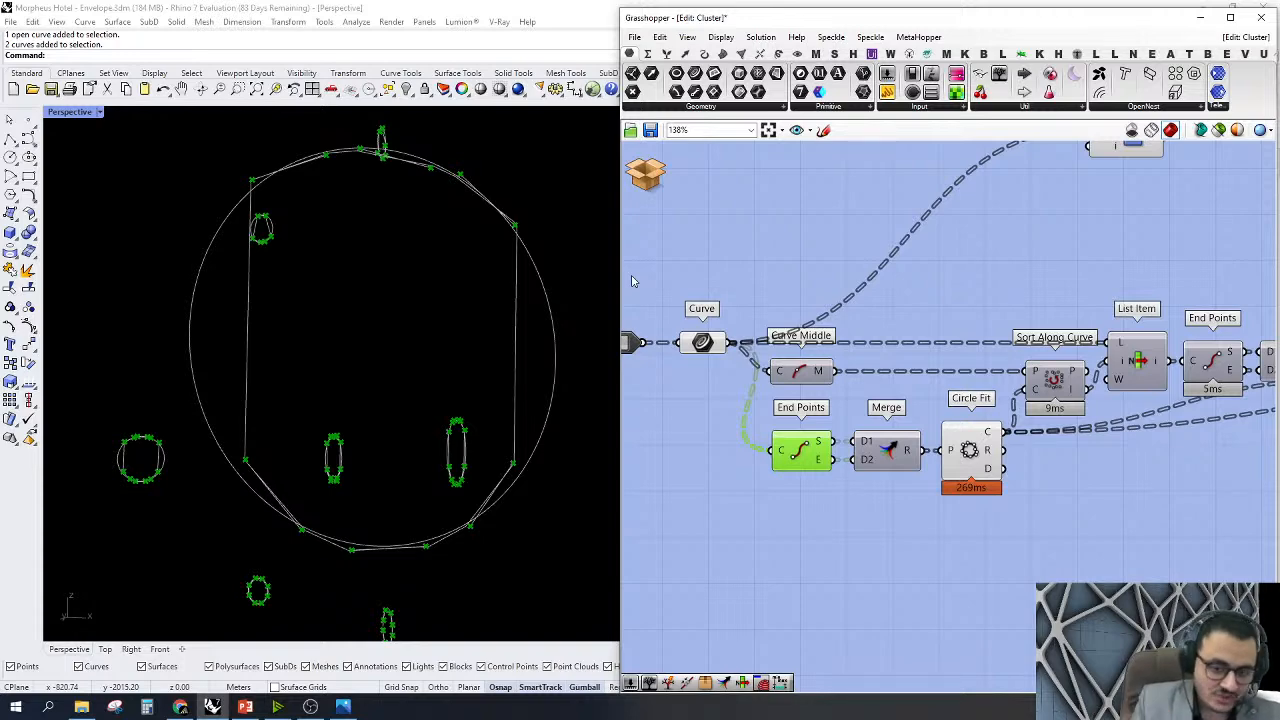
# Hide the previews of all components from the first Curve parameter through Circle Fit
pyautogui.moveTo(1022, 583); pyautogui.dragTo(714, 271)
pyautogui.rightClick(714, 271)
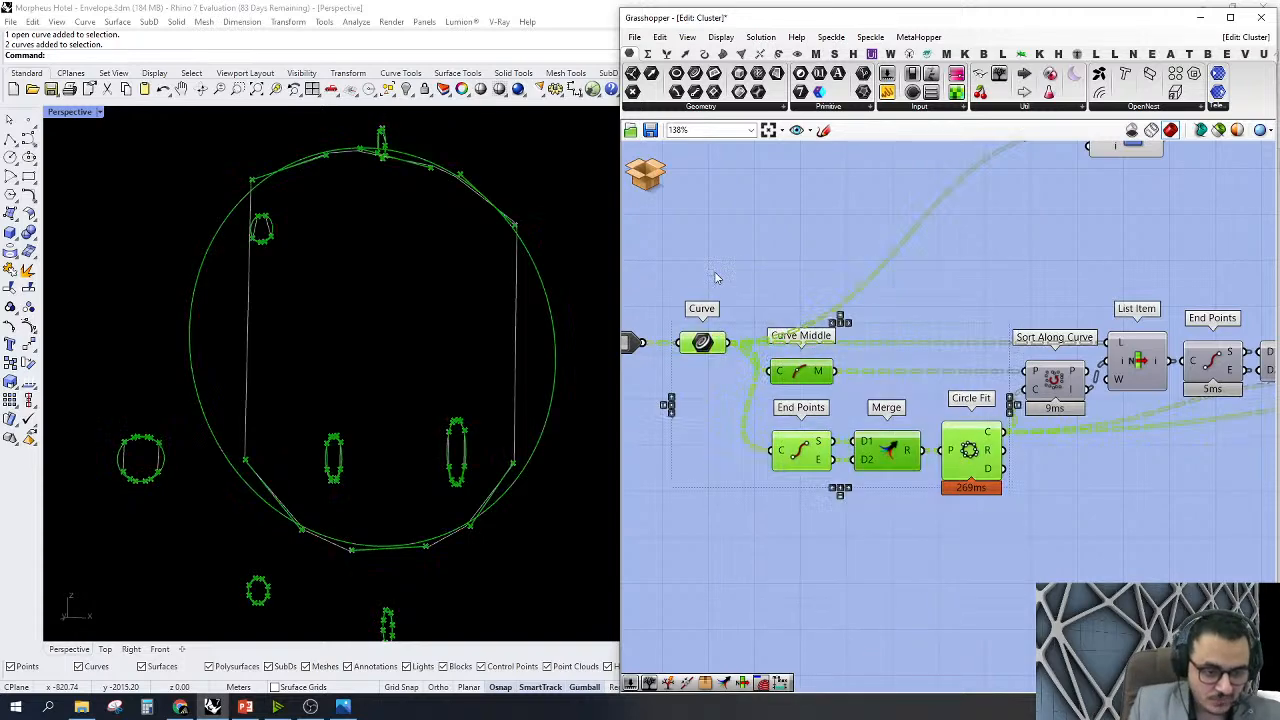
pyautogui.click(750, 295)
pyautogui.click(818, 264)
# Preview the PolyLine and Project components to inspect the closed node outlines
pyautogui.moveTo(1250, 353); pyautogui.dragTo(985, 366, button='right')
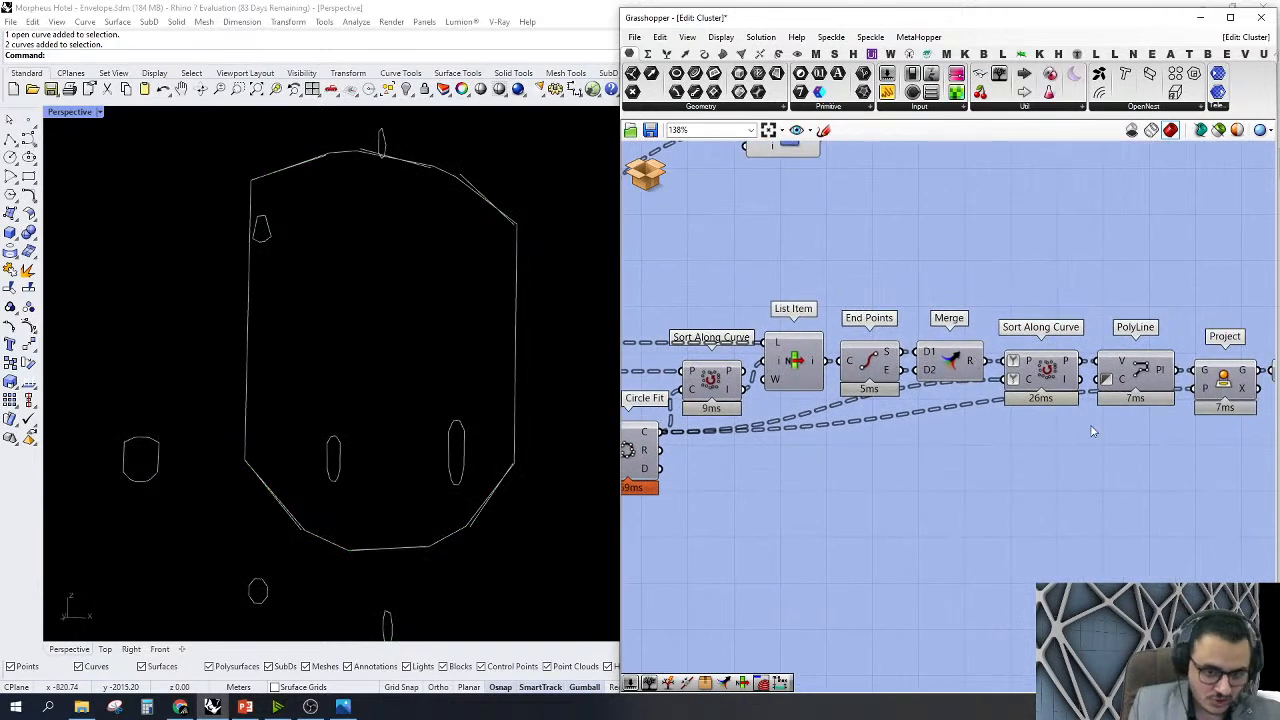
pyautogui.moveTo(1089, 429); pyautogui.dragTo(978, 434, button='right')
pyautogui.click(1019, 380)
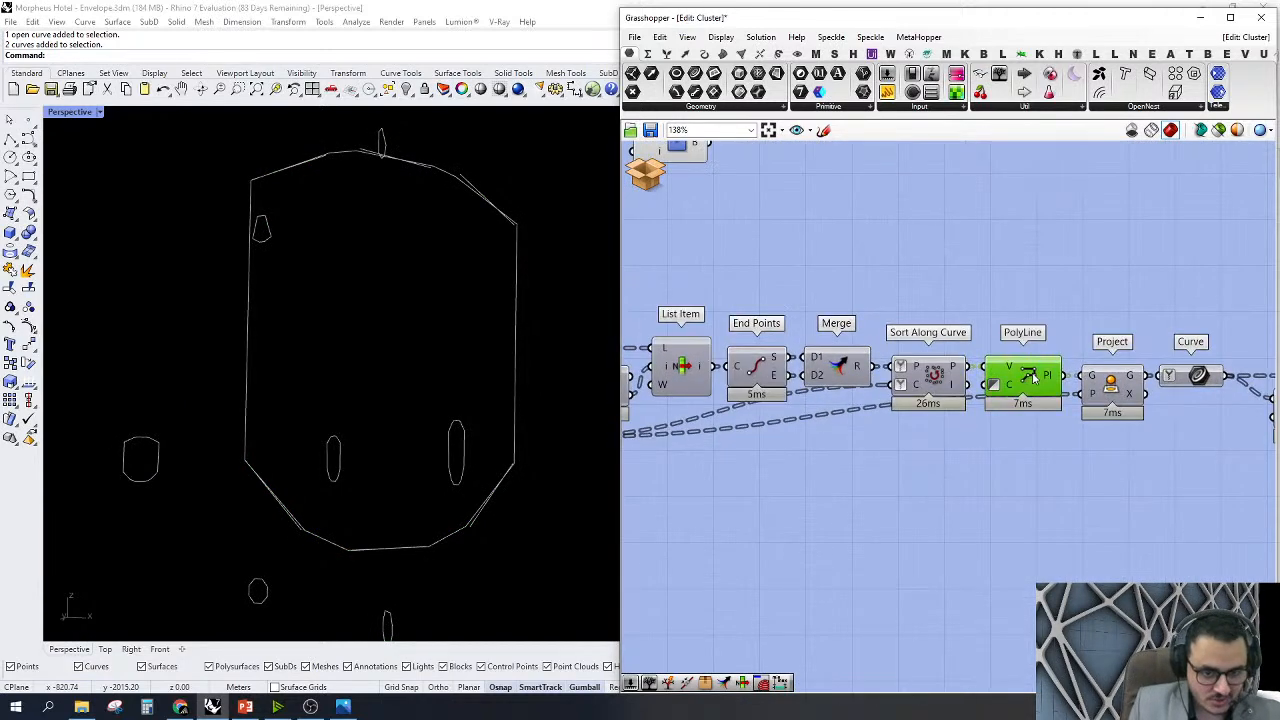
pyautogui.rightClick(1110, 388)
pyautogui.click(1140, 408)
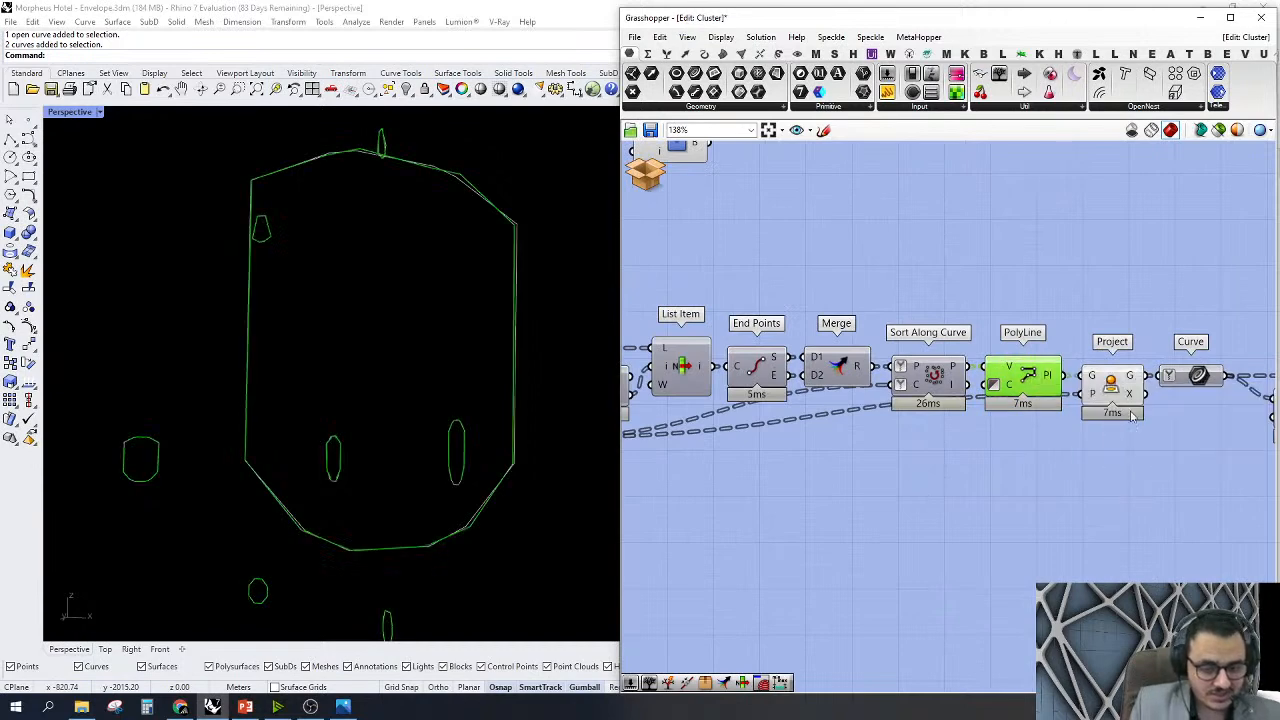
# Show the Circle Fit circles again alongside the polyline outlines
pyautogui.scroll(-3, 900, 514)
pyautogui.scroll(2, 812, 465)
pyautogui.click(812, 438)
pyautogui.scroll(2, 908, 466)
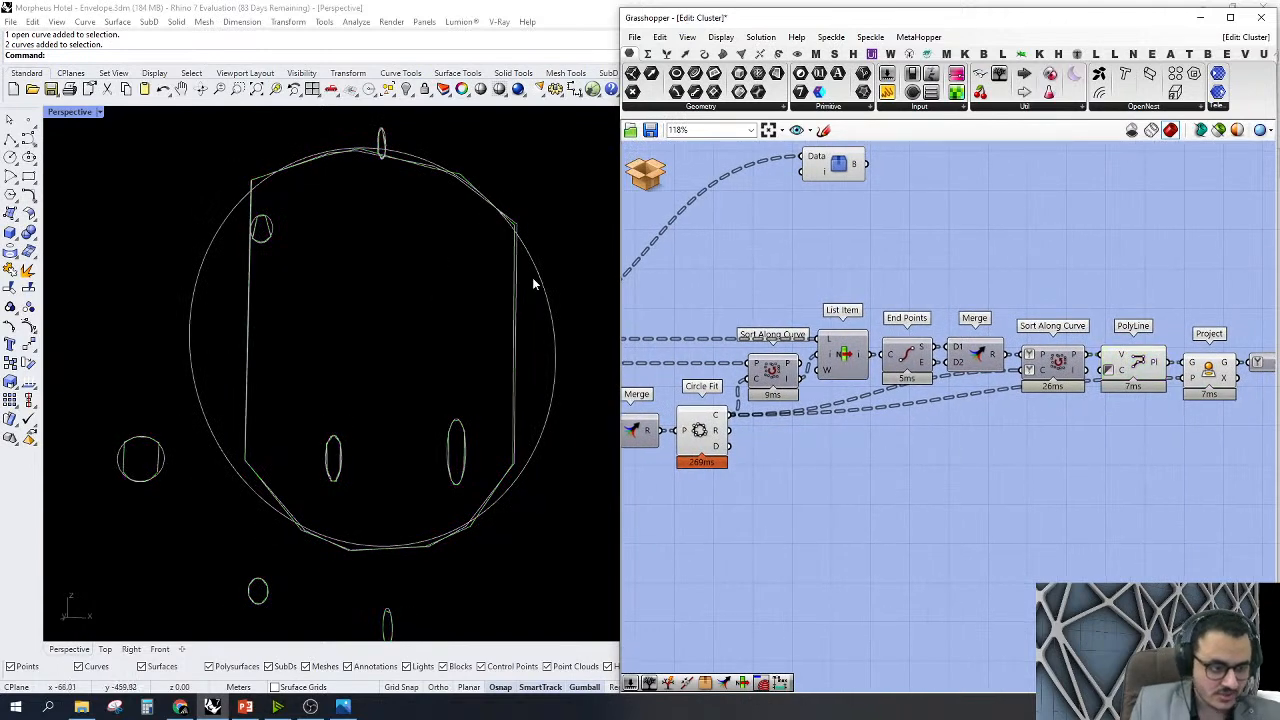
# Highlight the Project component's output and inspect up close how the outlines are flattened onto the fitted circles' planes
pyautogui.moveTo(1000, 430); pyautogui.dragTo(900, 425, button='right')
pyautogui.scroll(2, 1057, 360)
pyautogui.click(1057, 355)
pyautogui.scroll(5, 384, 228)
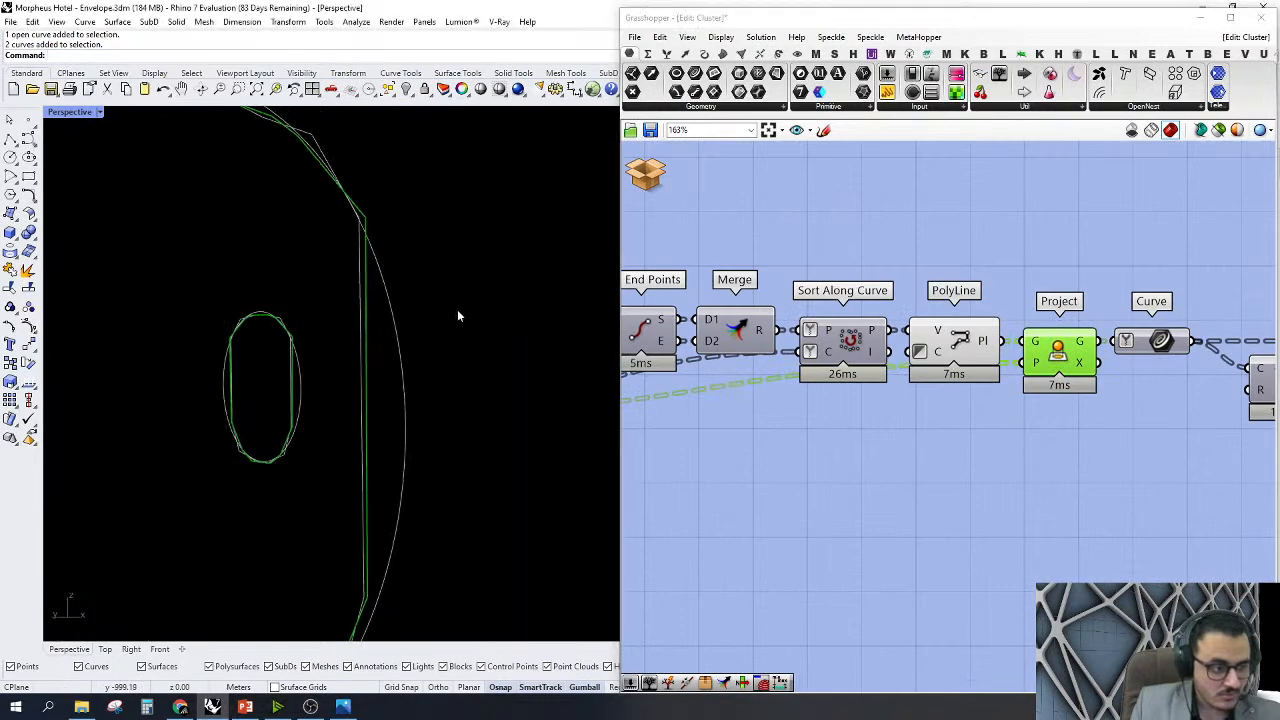
pyautogui.moveTo(307, 238); pyautogui.dragTo(490, 292, button='right')
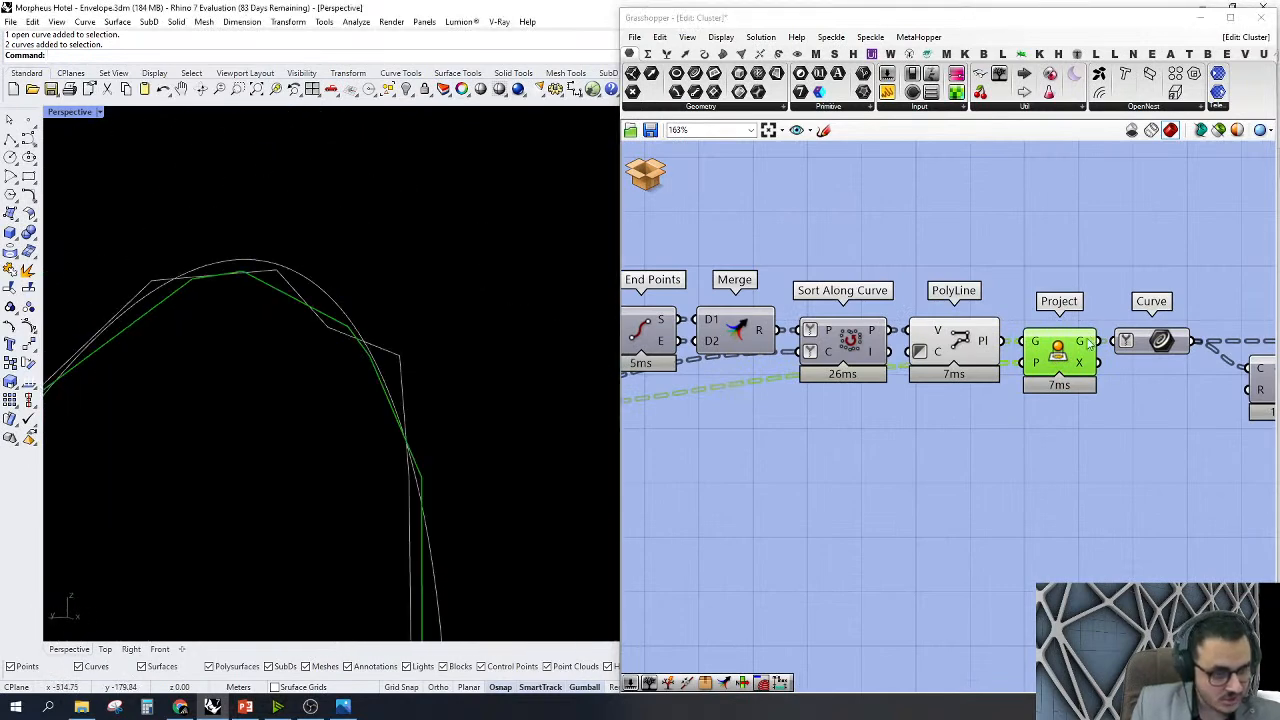
# Hide the previews of the PolyLine and Sort Along Curve components and highlight the projected outlines
pyautogui.click(988, 362)
pyautogui.moveTo(160, 362); pyautogui.dragTo(610, 372, button='right')
pyautogui.keyDown('shift'); pyautogui.click(842, 340); pyautogui.keyUp('shift')
pyautogui.rightClick(852, 254)
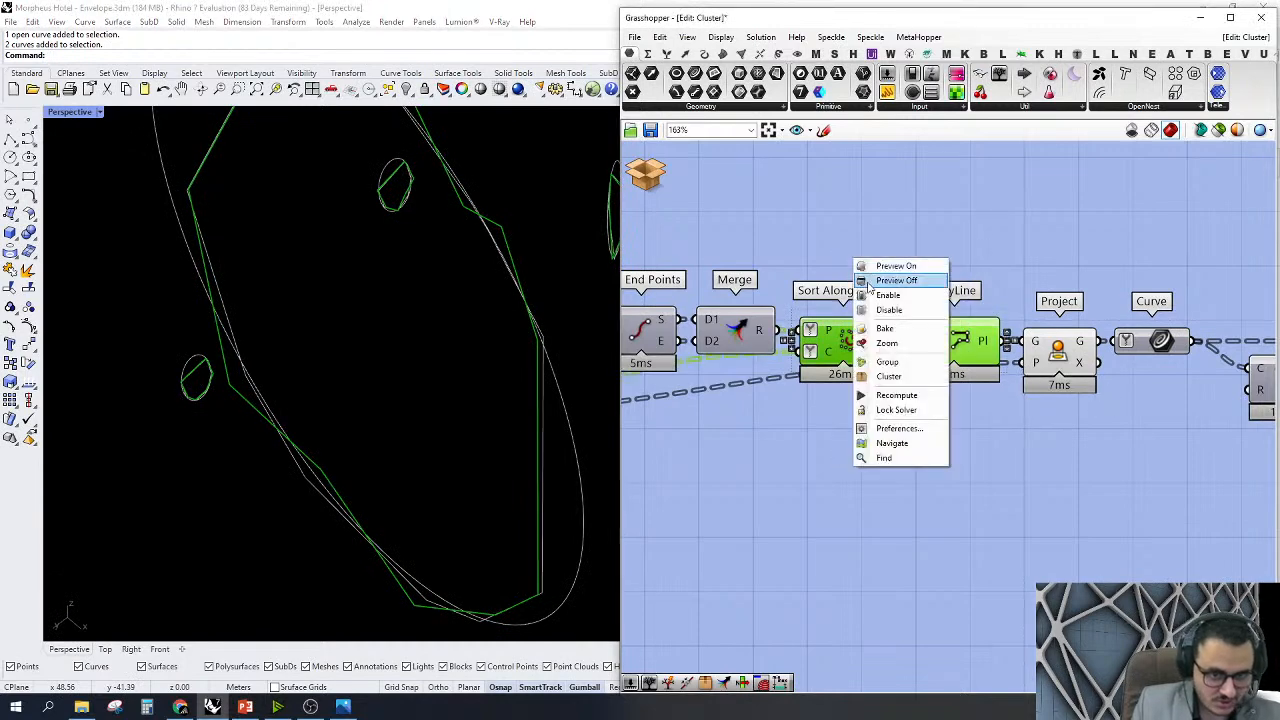
pyautogui.click(885, 278)
pyautogui.scroll(-4, 898, 340)
pyautogui.scroll(4, 828, 363)
pyautogui.click(797, 320)
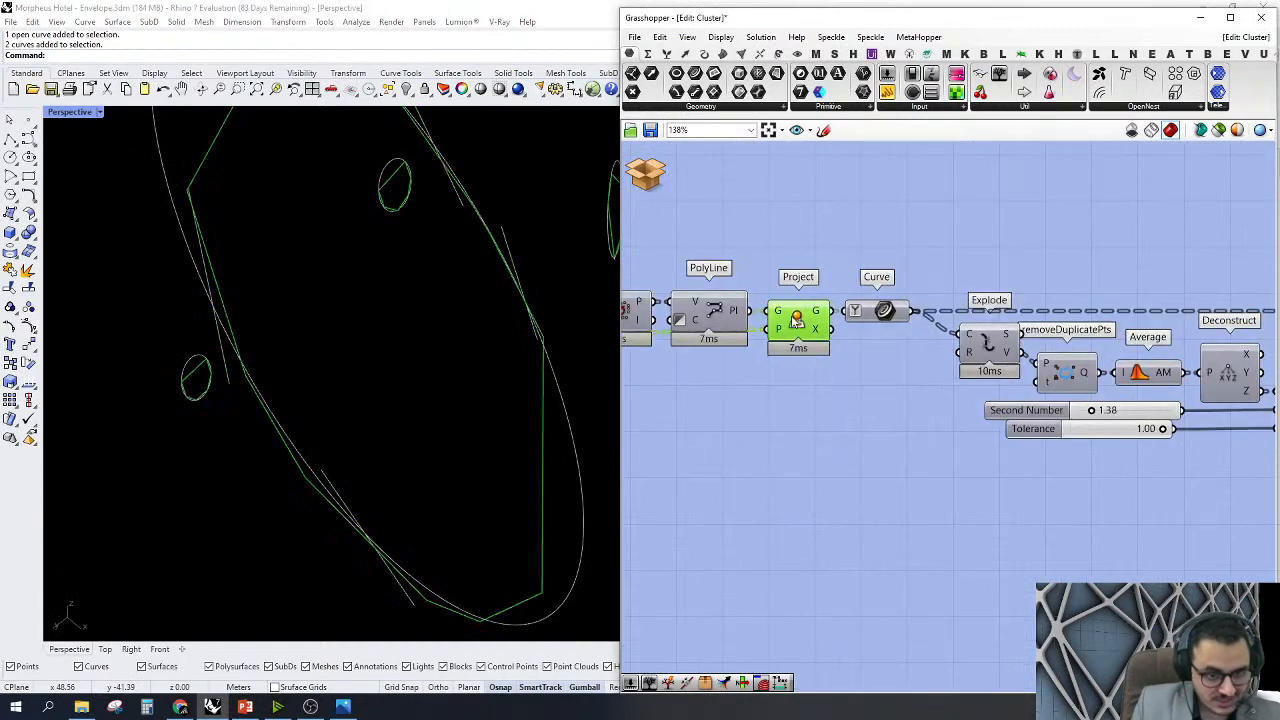
# Hide the Project preview and trace how the outlines pass through Explode, Average, Deconstruct and Equality Within Tolerance into the Dispatch components
pyautogui.rightClick(797, 320)
pyautogui.click(835, 340)
pyautogui.moveTo(1200, 330); pyautogui.dragTo(862, 340, button='right')
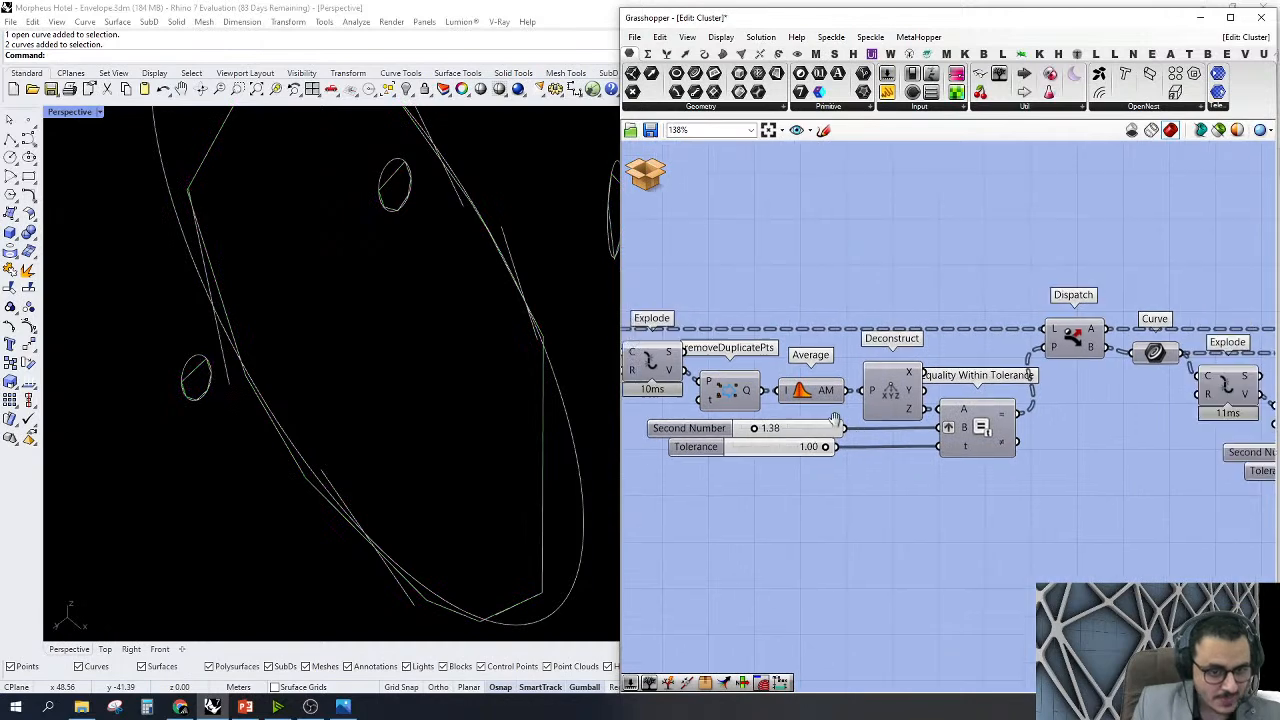
pyautogui.scroll(-2, 1173, 405)
pyautogui.scroll(-4, 392, 387)
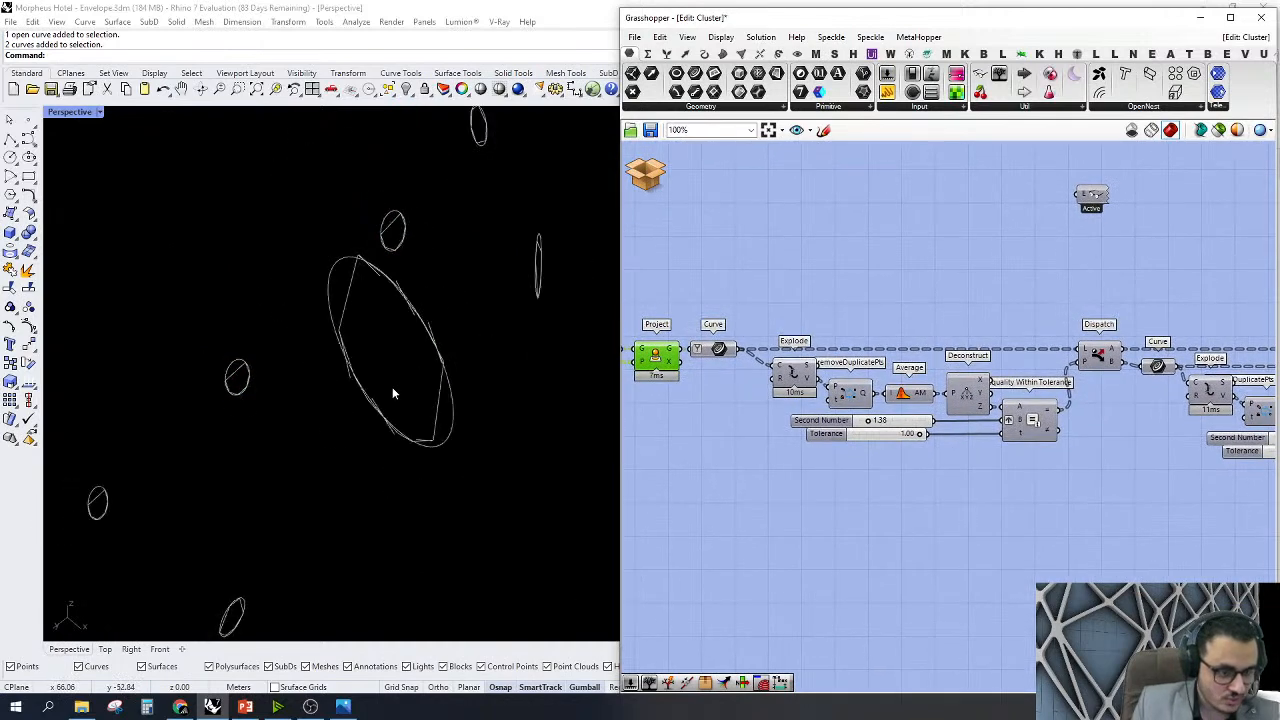
pyautogui.scroll(1, 778, 381)
pyautogui.click(851, 398)
pyautogui.moveTo(1096, 388); pyautogui.dragTo(935, 388, button='right')
pyautogui.scroll(-3, 1005, 352)
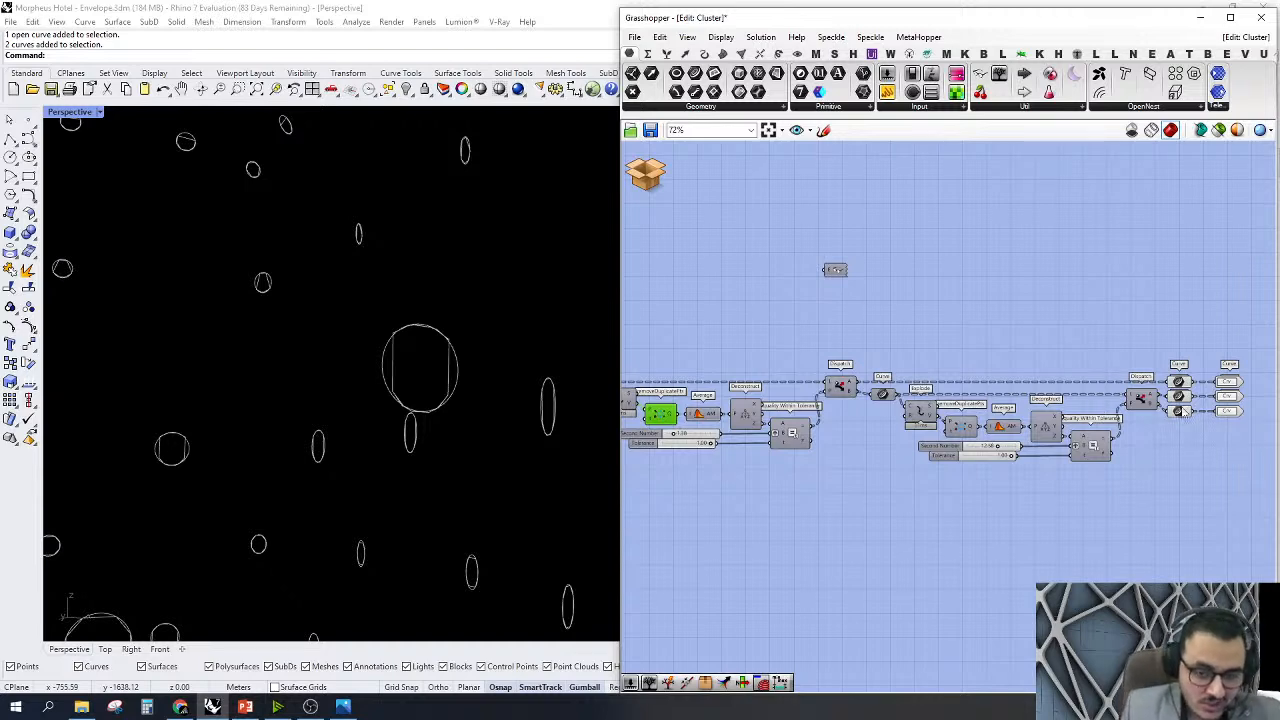
# Highlight the outlines from the second Dispatch's first output and inspect them up close
pyautogui.rightClick(1138, 272)
pyautogui.click(1170, 350)
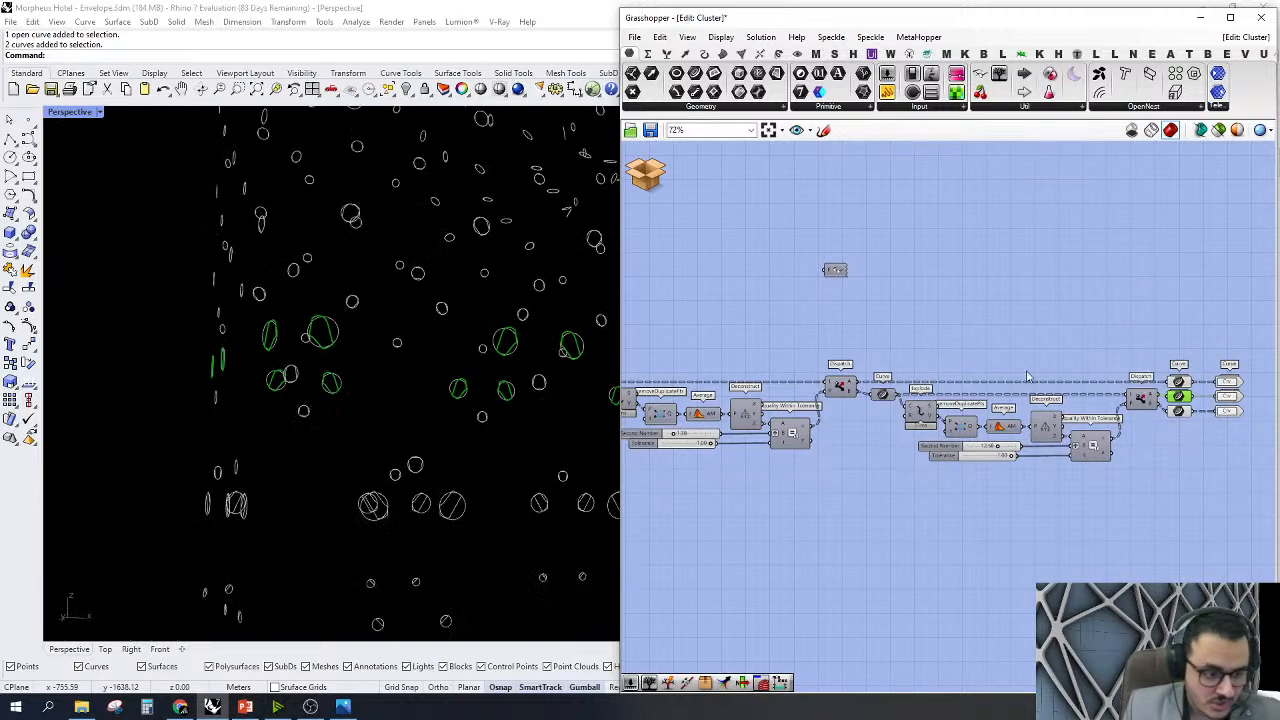
pyautogui.scroll(3, 538, 393)
pyautogui.scroll(10, 538, 393)
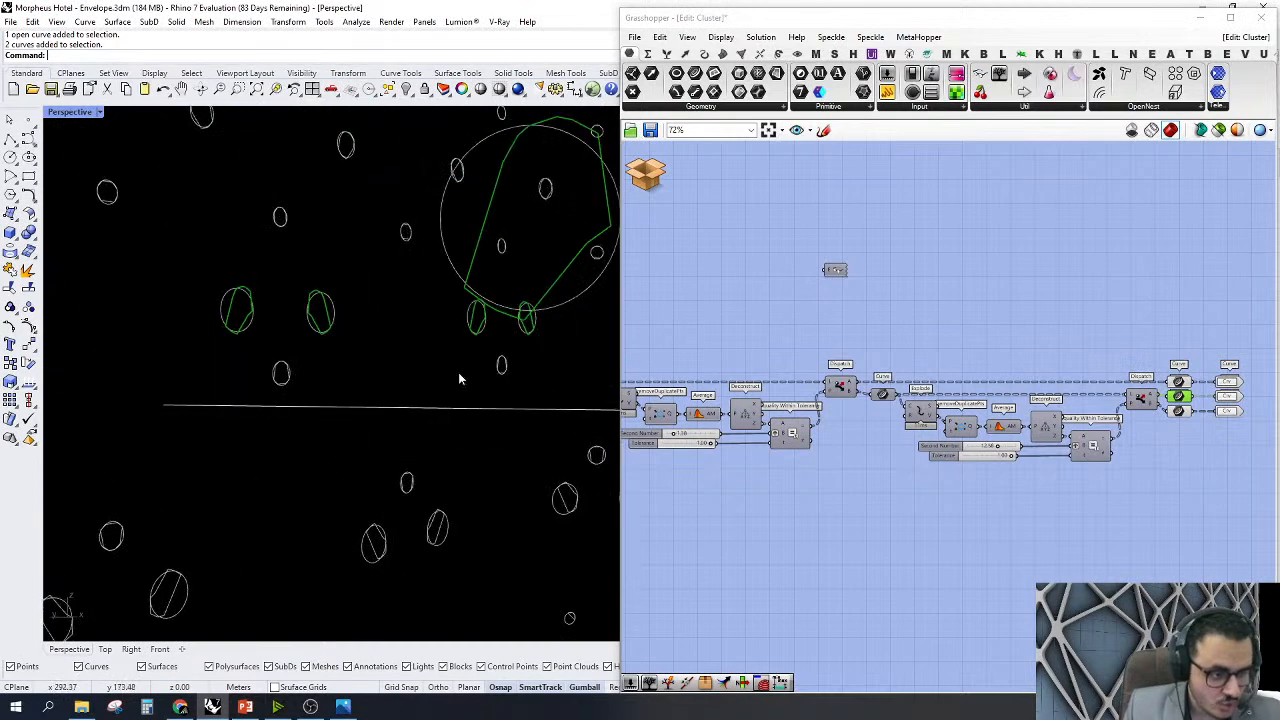
pyautogui.moveTo(397, 380); pyautogui.dragTo(444, 371, button='right')
pyautogui.scroll(-10, 419, 343)
pyautogui.scroll(4, 1168, 416)
# Highlight each of the three output Curve components in turn and compare their groups of node outlines, examining the middle group closely
pyautogui.click(1166, 418)
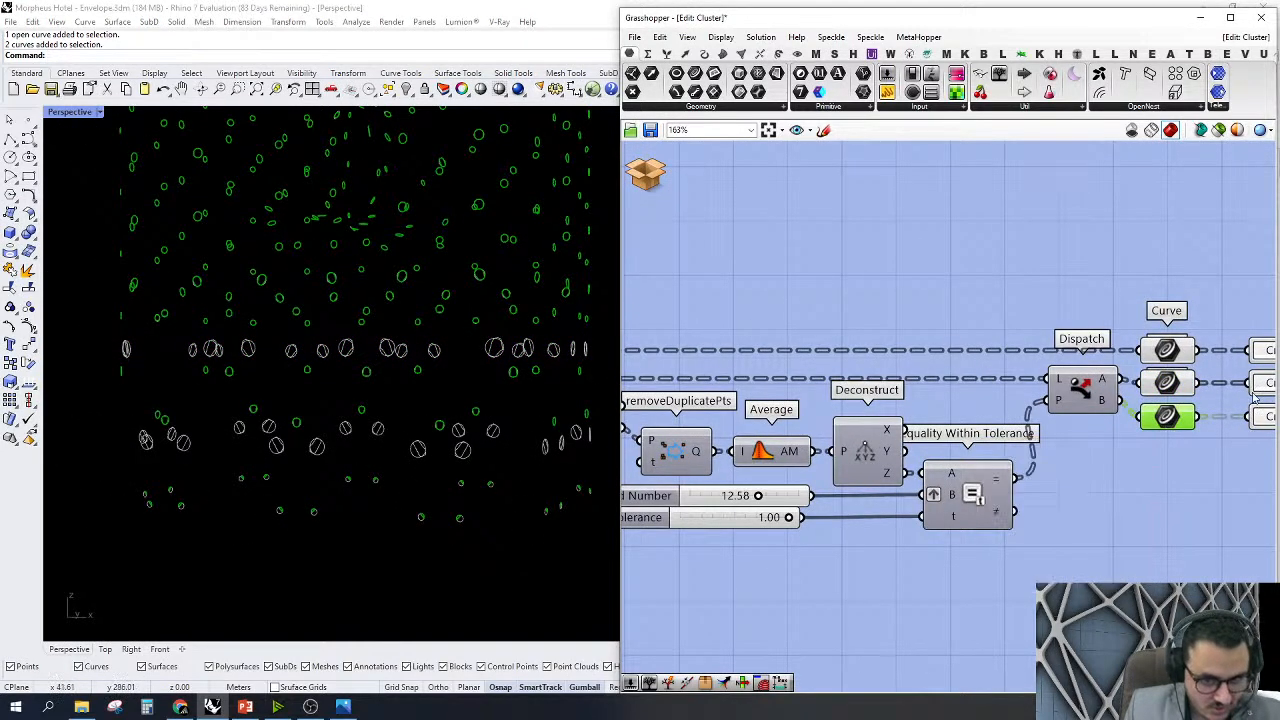
pyautogui.click(1164, 349)
pyautogui.click(1166, 383)
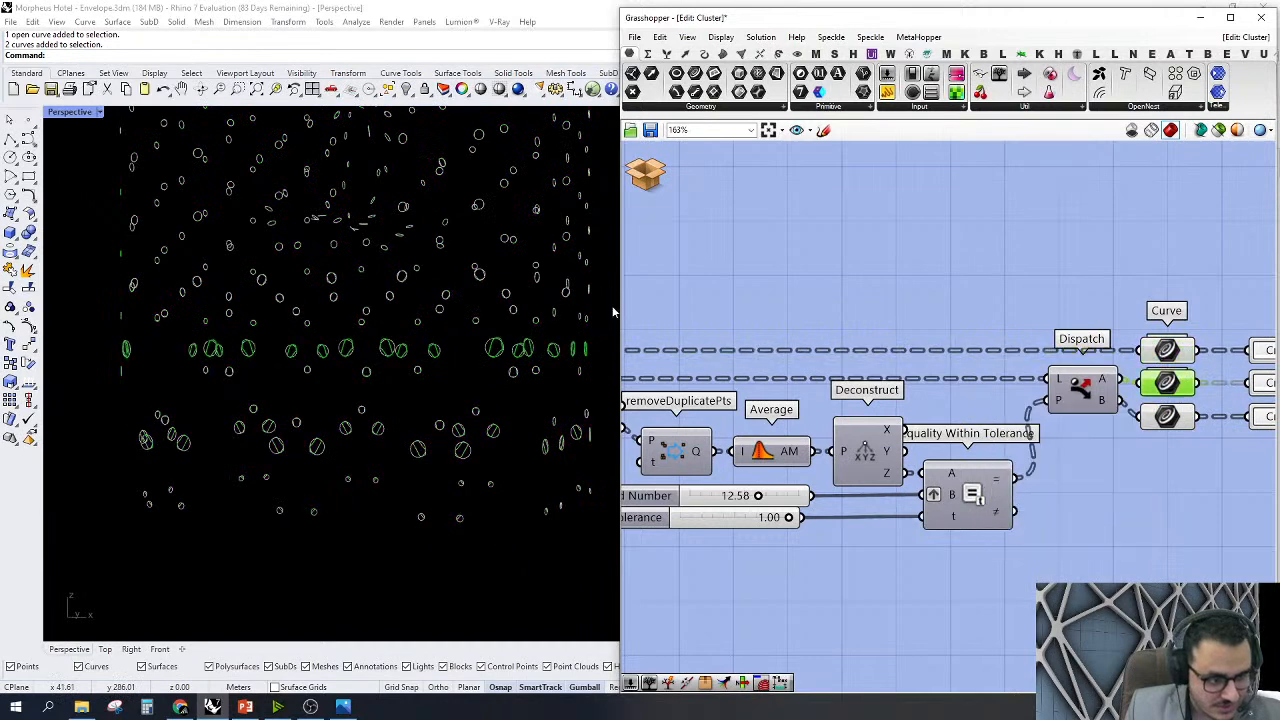
pyautogui.scroll(3, 561, 371)
pyautogui.scroll(-3, 1102, 426)
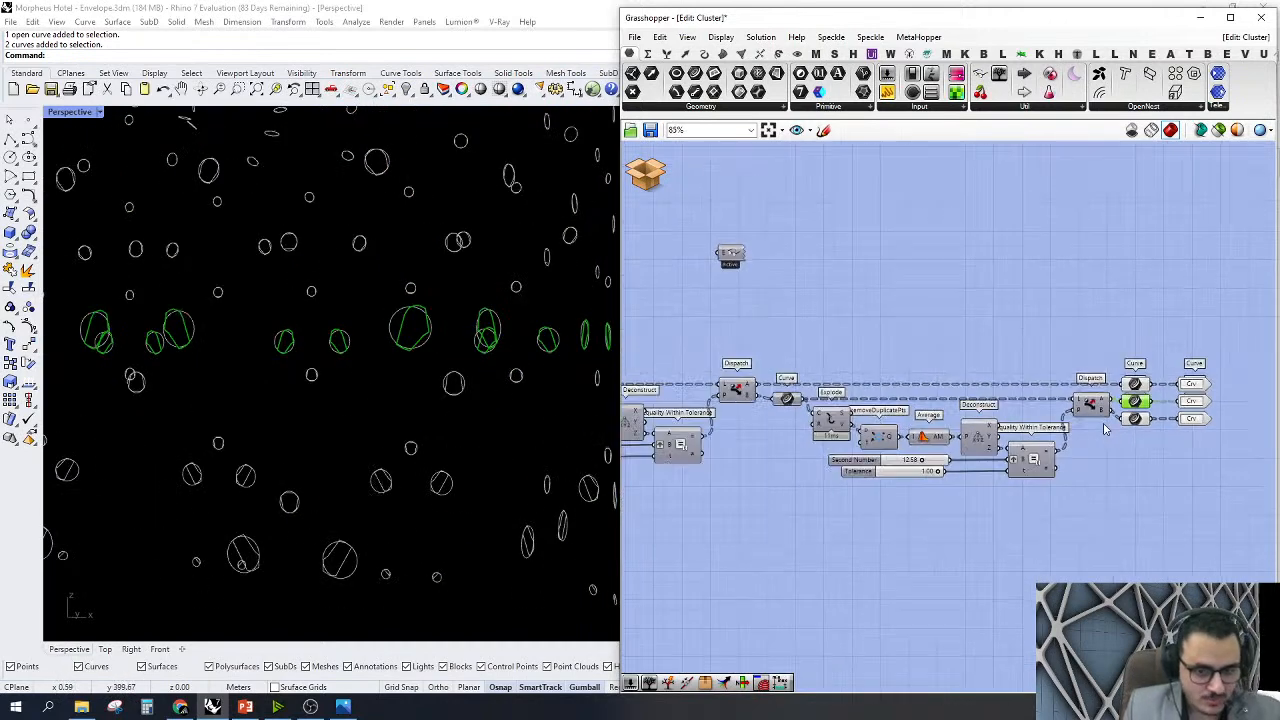
pyautogui.scroll(6, 500, 320)
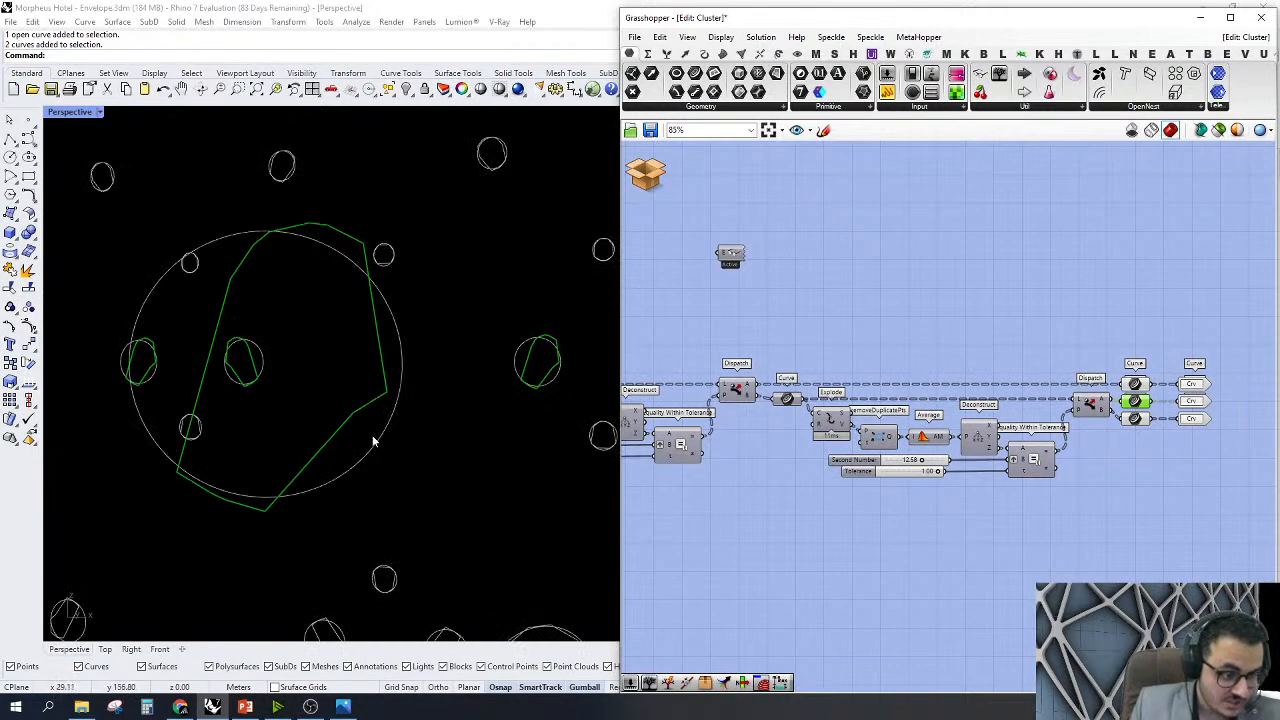
pyautogui.moveTo(884, 318); pyautogui.dragTo(972, 303, button='right')
pyautogui.scroll(-3, 312, 397)
pyautogui.moveTo(312, 397); pyautogui.dragTo(415, 158, button='right')
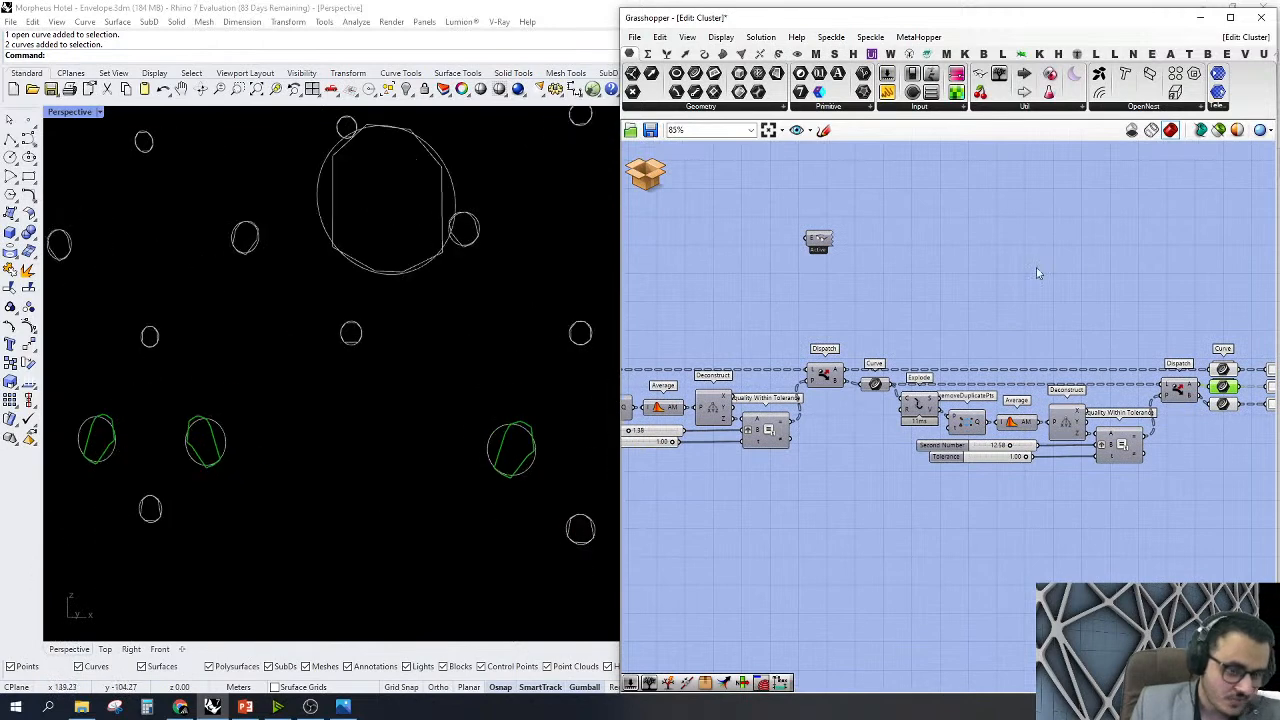
pyautogui.scroll(-3, 1011, 277)
# Leave the outline-sorting cluster without saving its changes and open the Str. Nodes cluster for editing
pyautogui.click(642, 178)
pyautogui.click(666, 203)
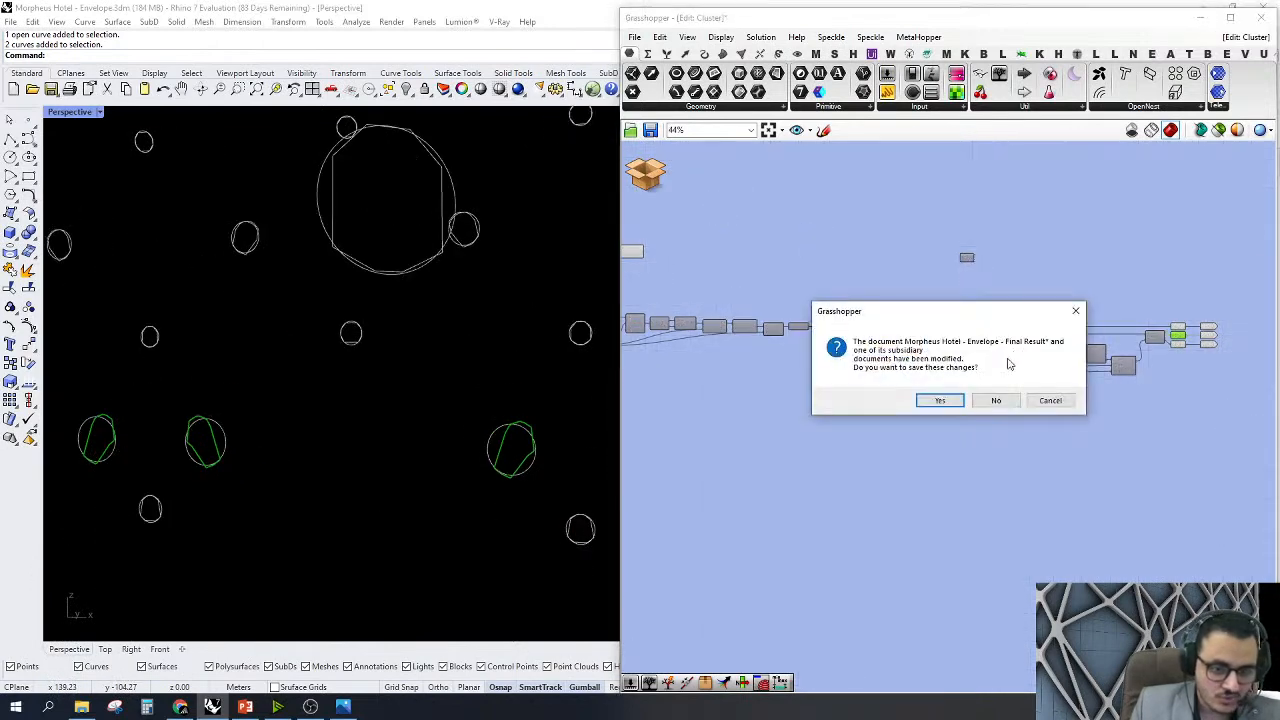
pyautogui.click(993, 400)
pyautogui.scroll(4, 1185, 358)
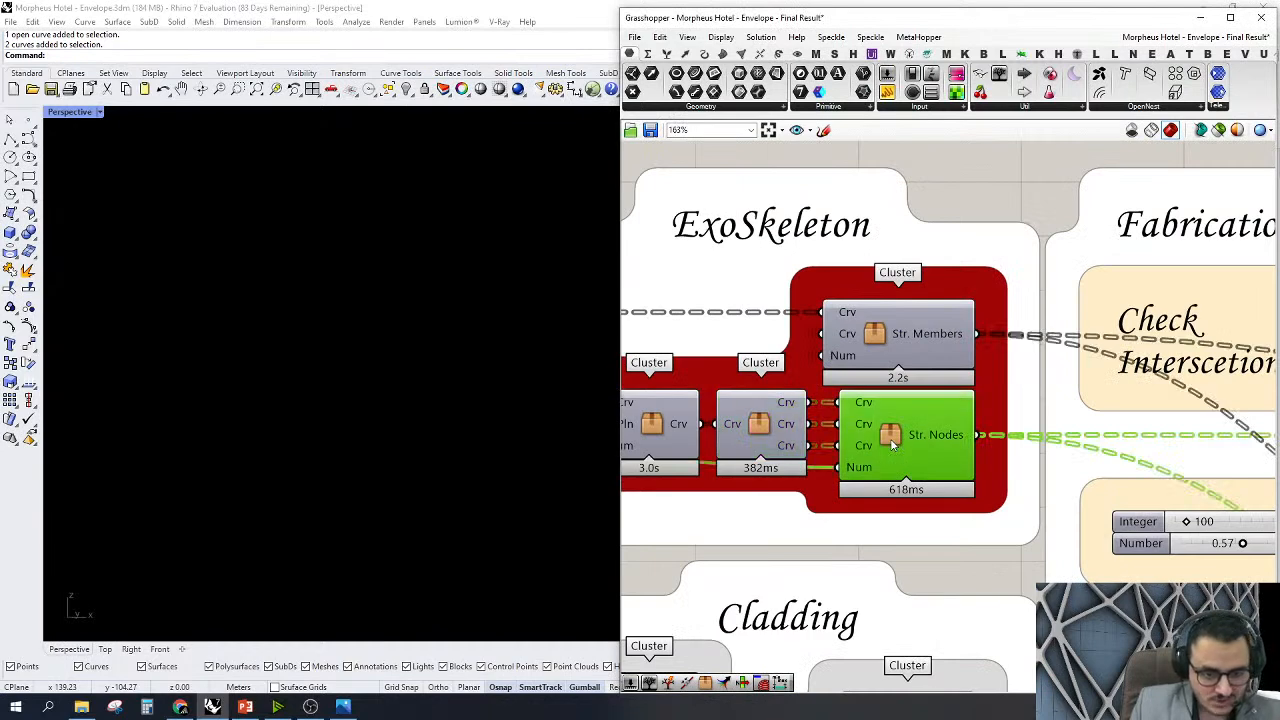
pyautogui.doubleClick(891, 440)
# Preview the upper Boundary Surfaces component and inspect the cap surfaces it creates on the nodes
pyautogui.scroll(-4, 856, 477)
pyautogui.scroll(7, 856, 477)
pyautogui.click(983, 400)
pyautogui.rightClick(981, 403)
pyautogui.click(1003, 425)
pyautogui.moveTo(346, 405); pyautogui.dragTo(483, 380, button='right')
pyautogui.scroll(4, 258, 300)
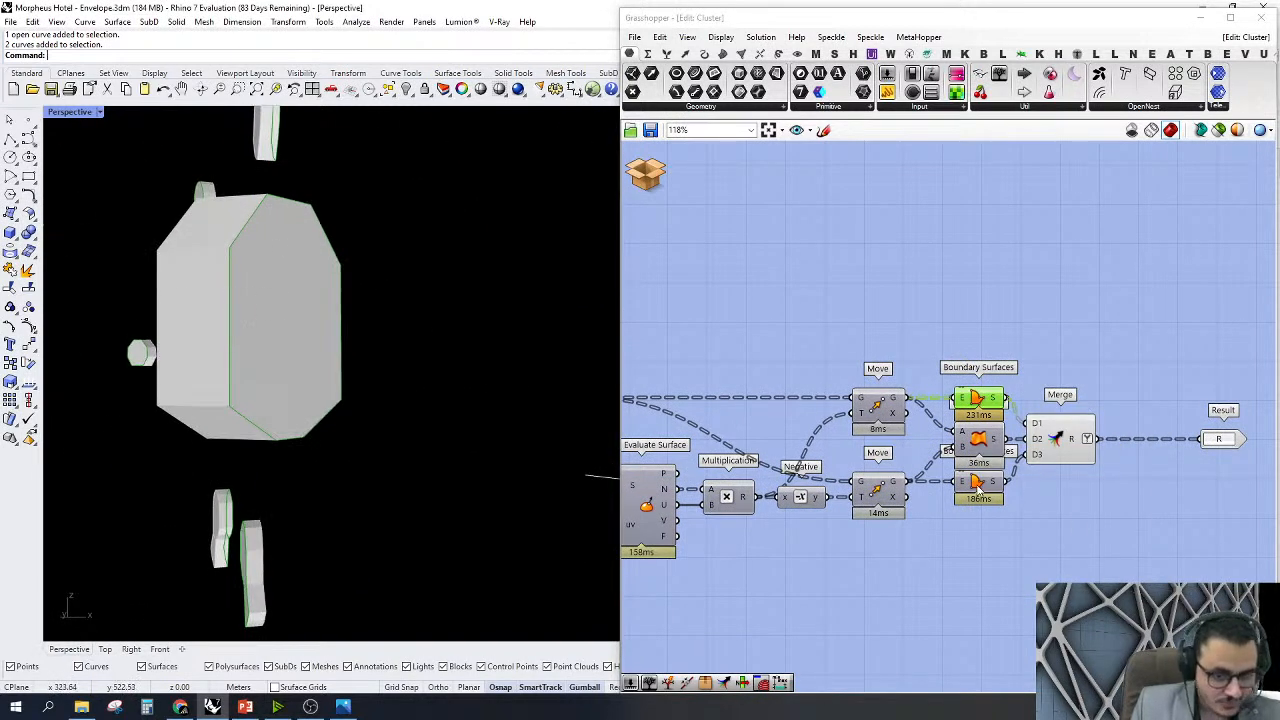
# Preview the lower Boundary Surfaces component and examine how Evaluate Surface, Multiplication and Negative feed the two Move components
pyautogui.click(979, 483)
pyautogui.rightClick(979, 483)
pyautogui.click(1001, 506)
pyautogui.moveTo(257, 274); pyautogui.dragTo(358, 348, button='right')
pyautogui.scroll(4, 358, 348)
pyautogui.scroll(-4, 1054, 394)
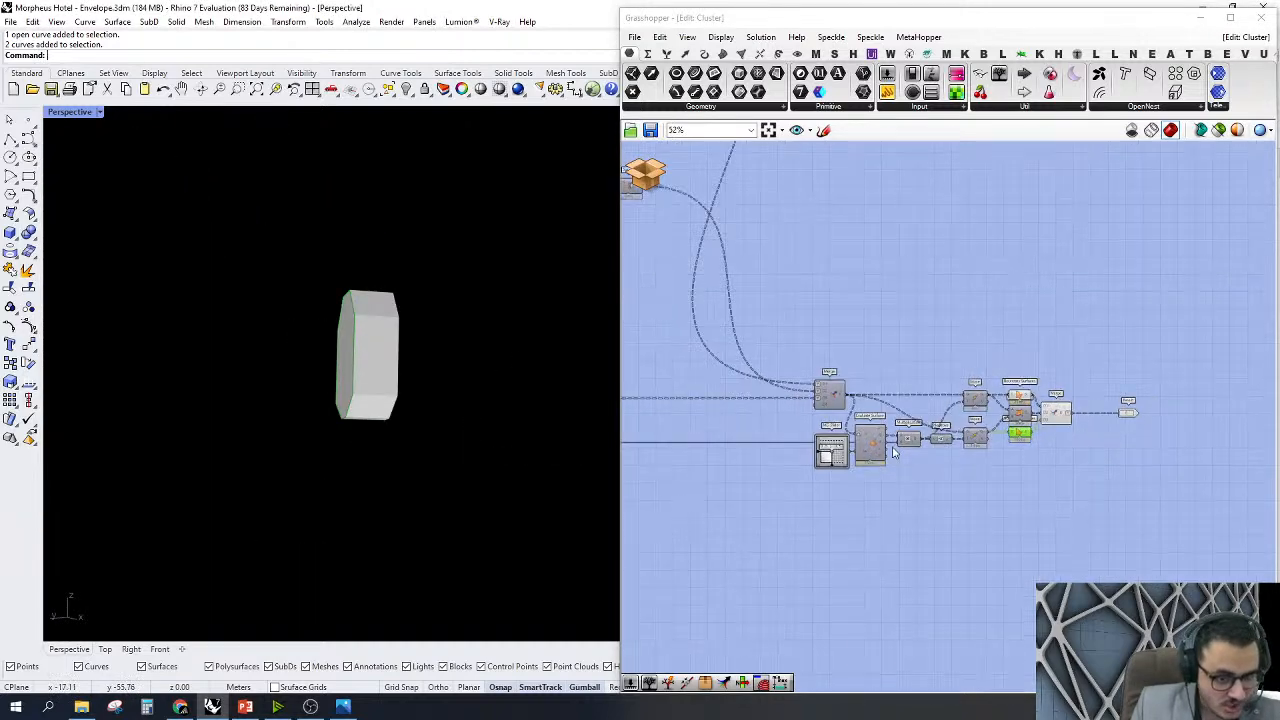
pyautogui.scroll(3, 890, 448)
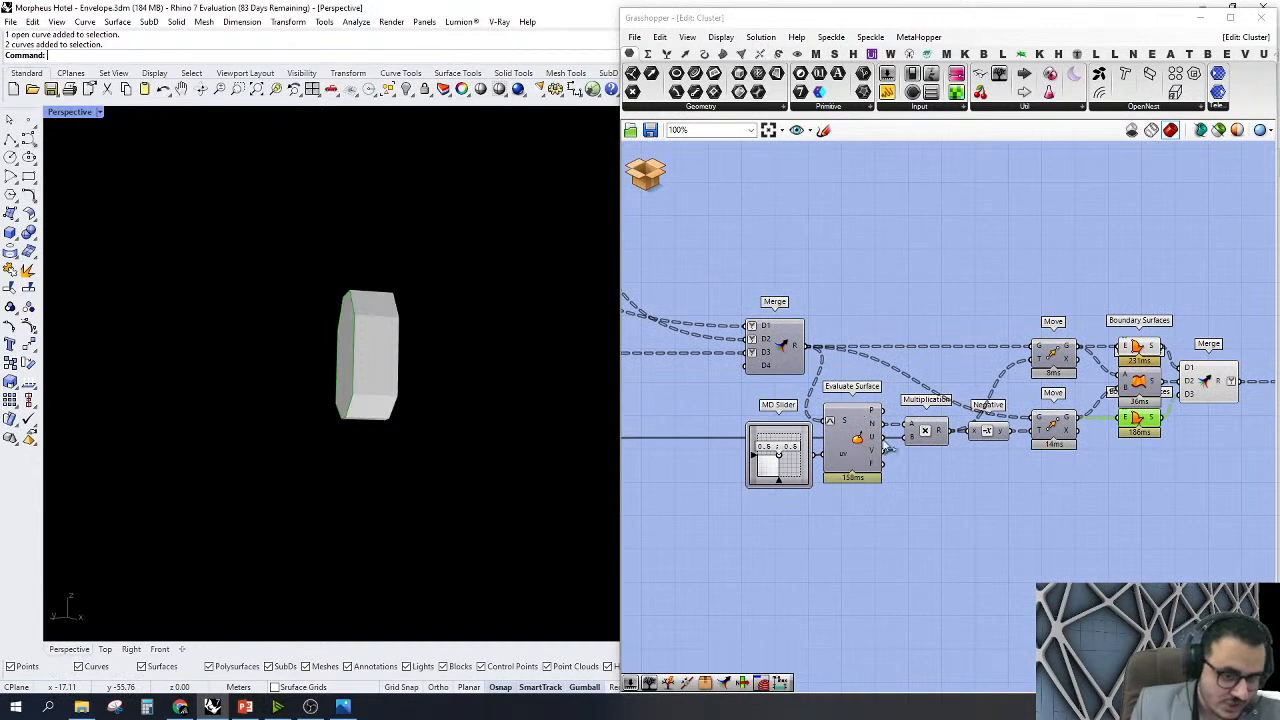
pyautogui.scroll(3, 311, 367)
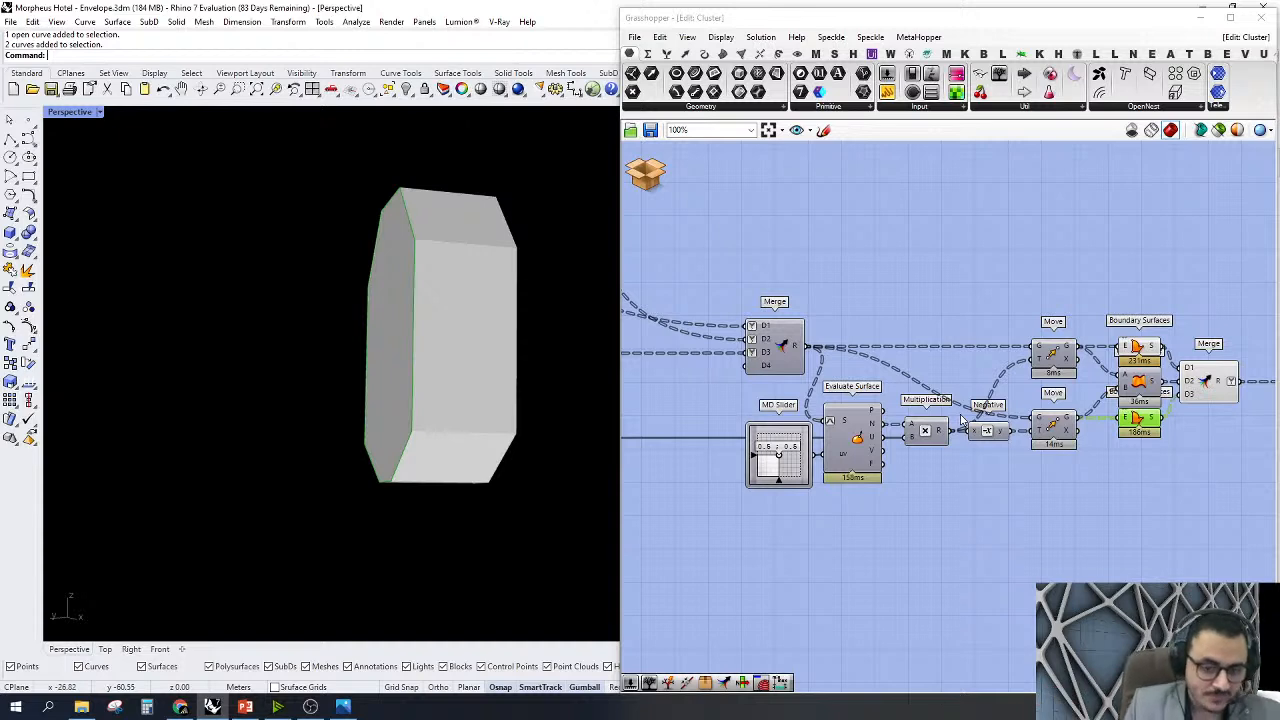
# Preview the component between the two Boundary Surfaces and inspect the side faces connecting the node caps
pyautogui.rightClick(1139, 386)
pyautogui.click(1158, 412)
pyautogui.moveTo(590, 314); pyautogui.dragTo(502, 292, button='right')
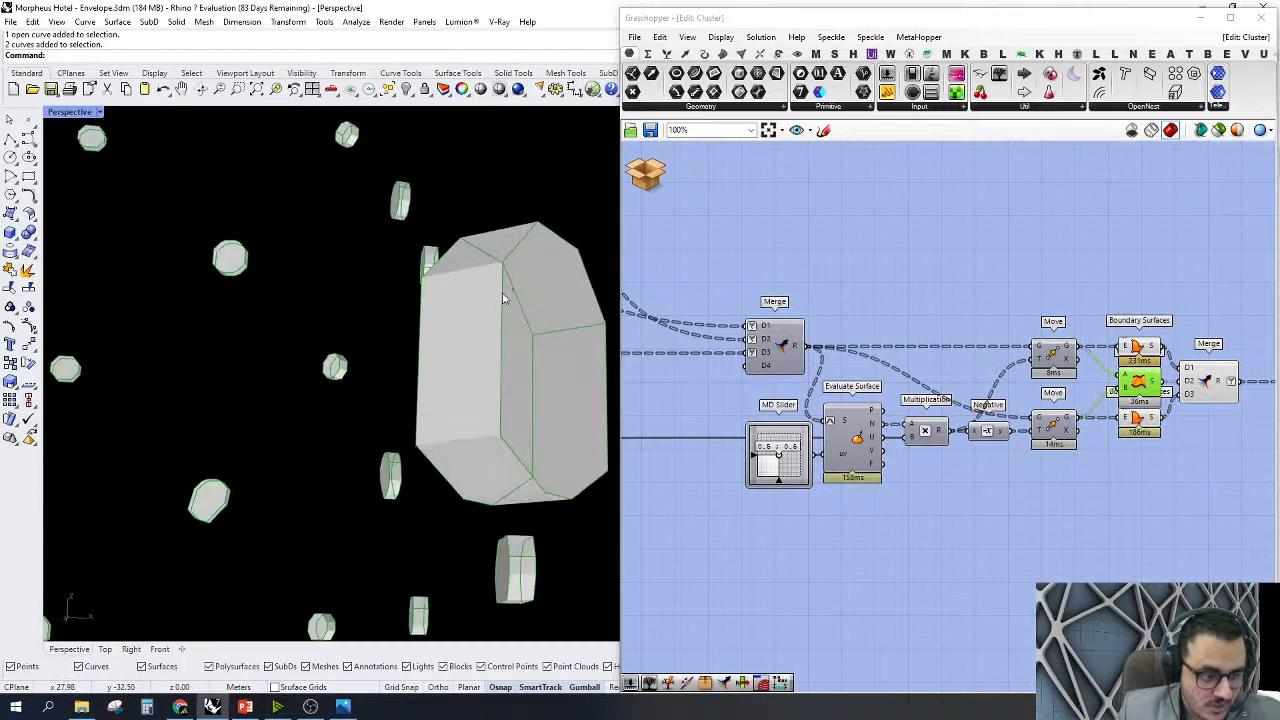
pyautogui.moveTo(1126, 351); pyautogui.dragTo(1093, 330, button='right')
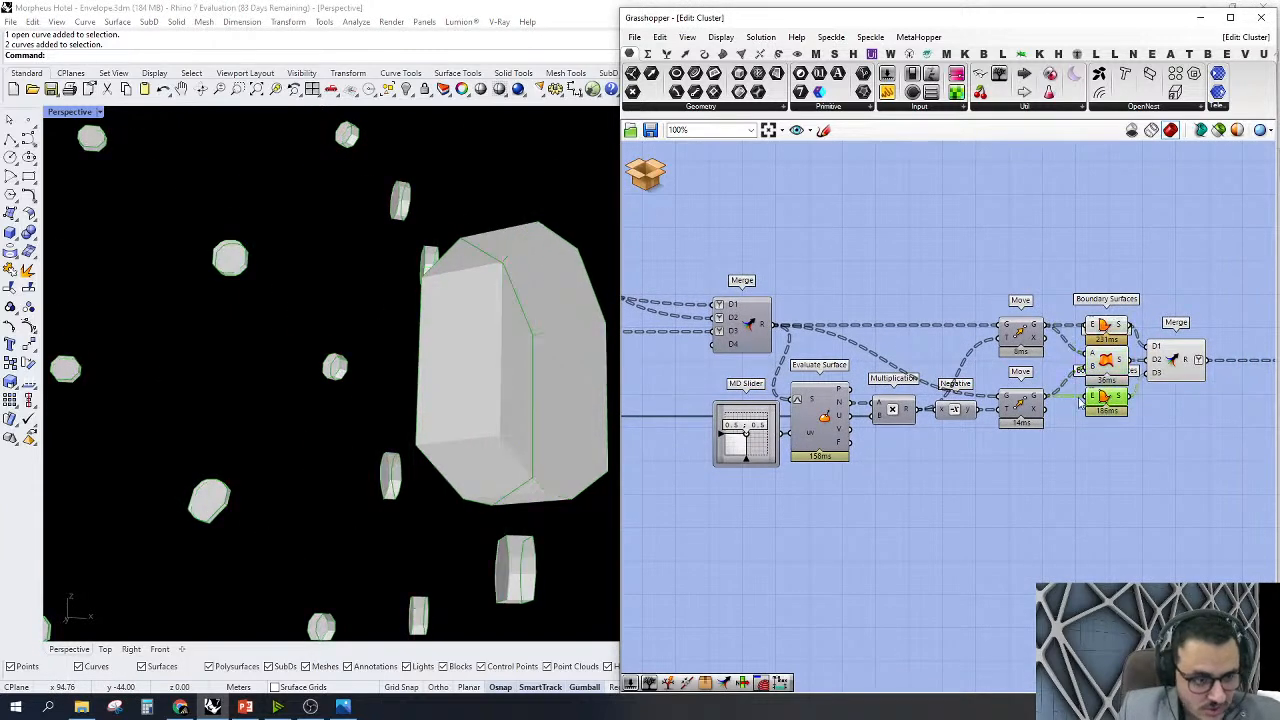
# Turn off the previews of the Boundary Surfaces, side-surface and final Merge components together
pyautogui.scroll(-3, 1153, 410)
pyautogui.moveTo(1153, 447); pyautogui.dragTo(1097, 287)
pyautogui.rightClick(1097, 287)
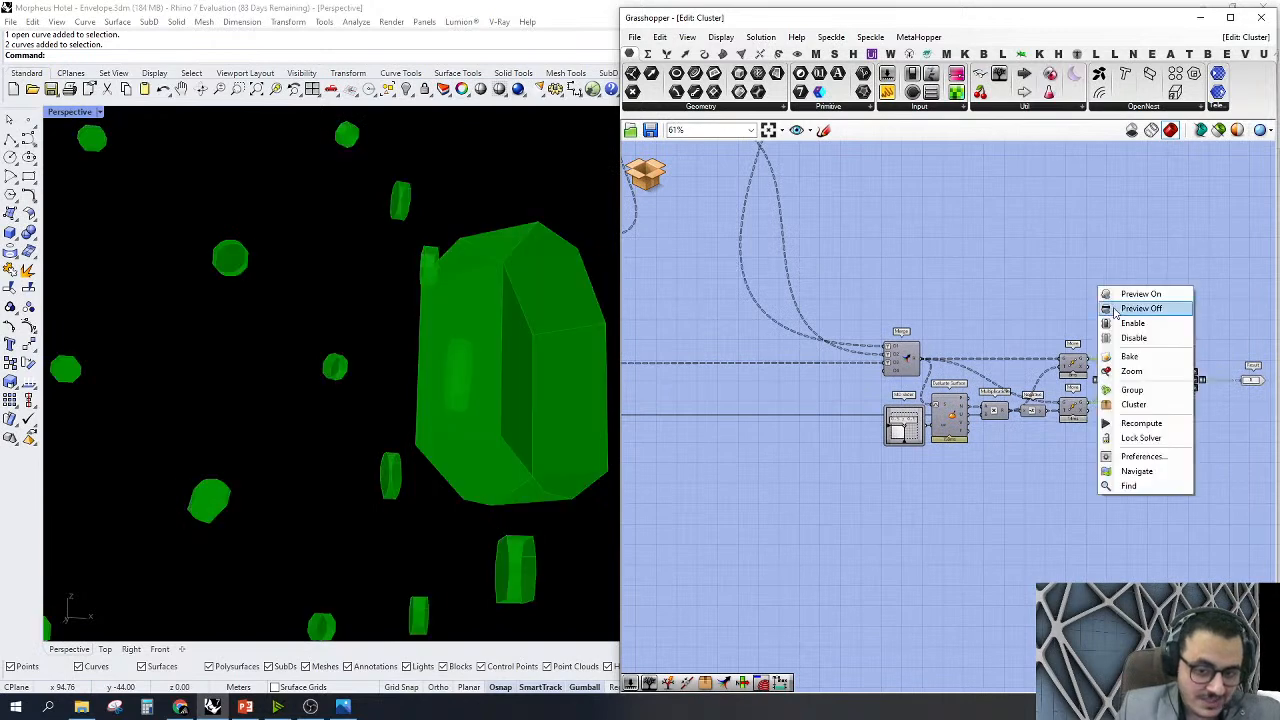
pyautogui.click(1115, 312)
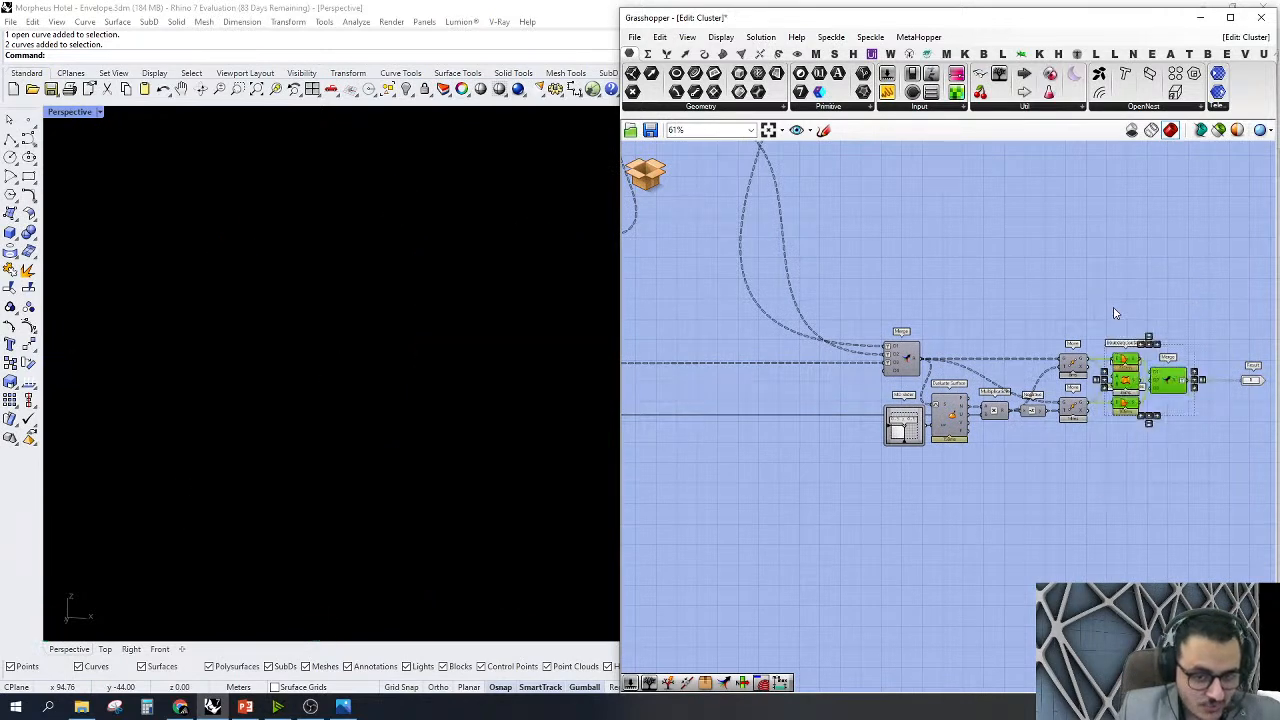
# Show the Surface Split result that feeds the node Merge and zoom in on one split node shape
pyautogui.scroll(-3, 1110, 330)
pyautogui.scroll(2, 1030, 360)
pyautogui.click(980, 358)
pyautogui.rightClick(983, 286)
pyautogui.press('Escape')
pyautogui.rightClick(997, 306)
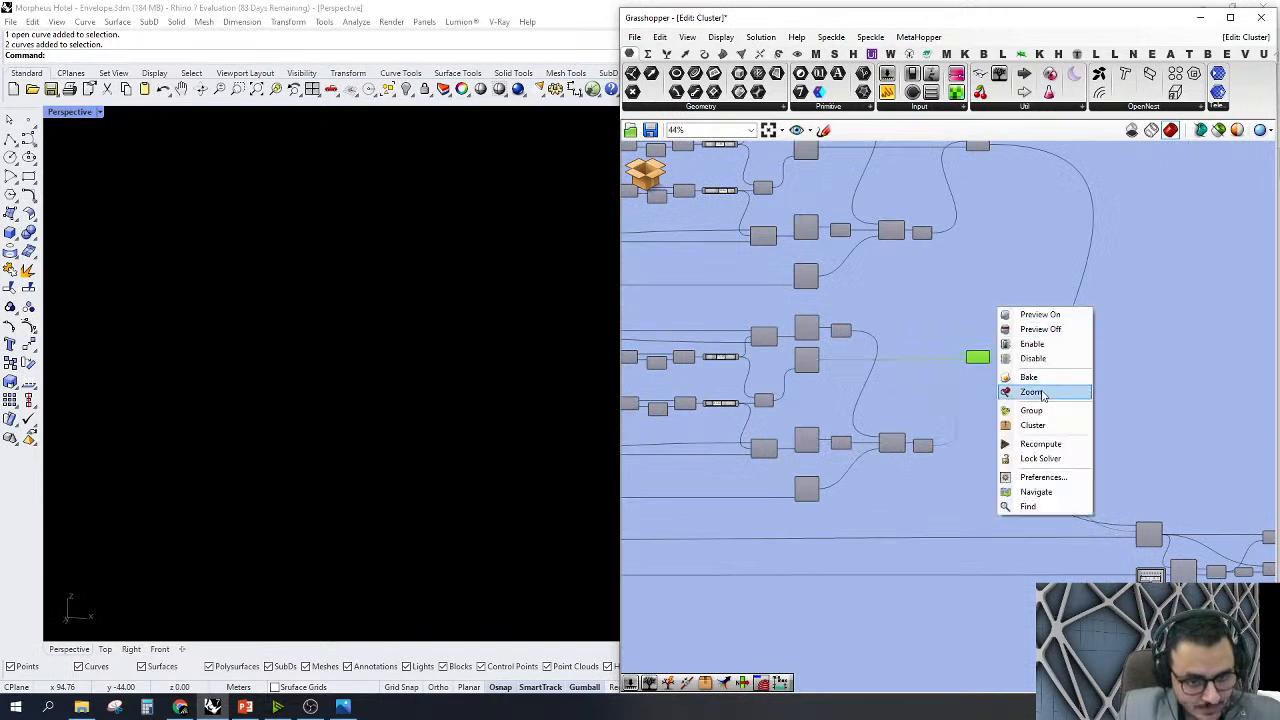
pyautogui.click(1040, 391)
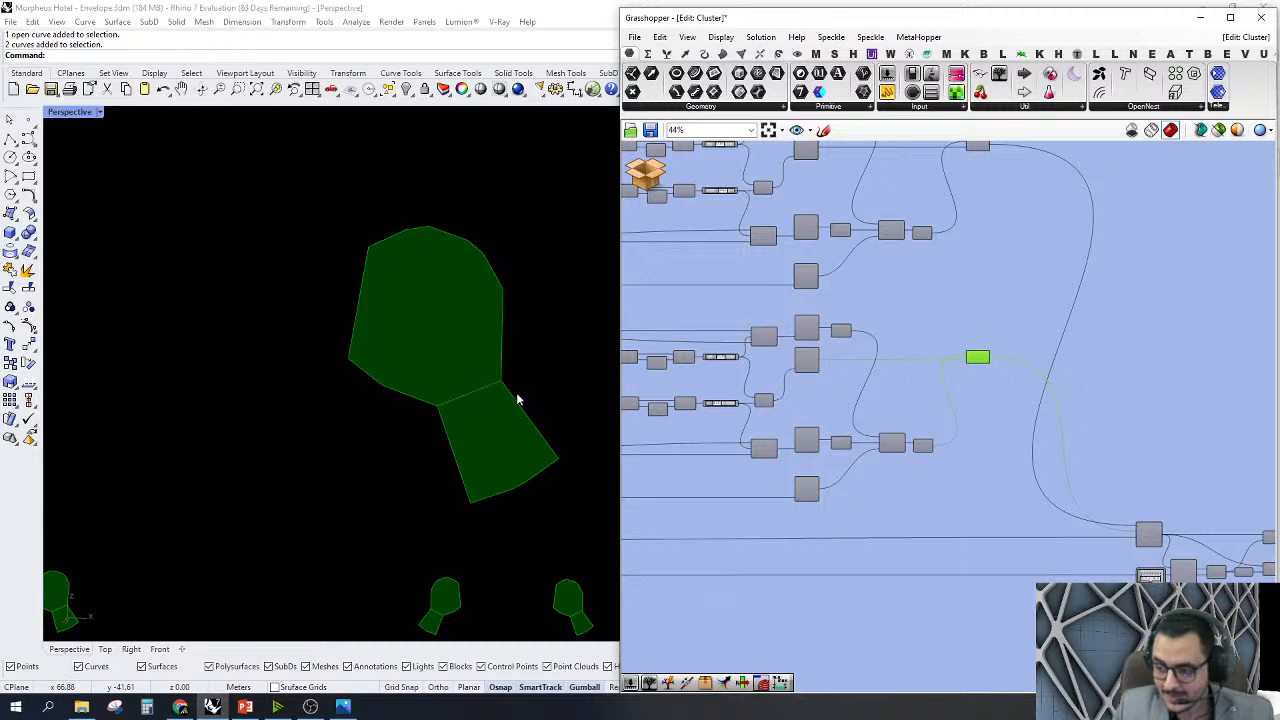
pyautogui.scroll(5, 742, 397)
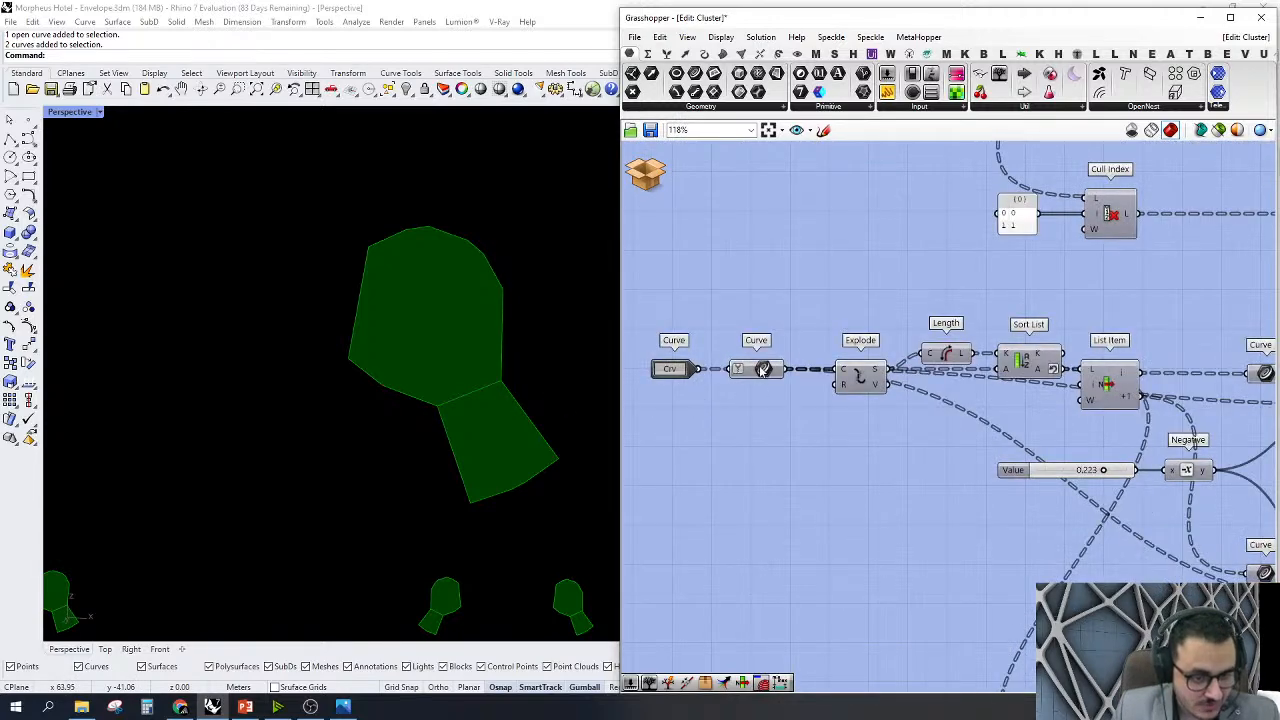
# Highlight the input Curve component's node outline and follow its exploded segments through List Item to the Offset Curve components
pyautogui.click(762, 369)
pyautogui.moveTo(861, 429); pyautogui.dragTo(752, 403, button='right')
pyautogui.moveTo(1084, 394); pyautogui.dragTo(778, 350, button='right')
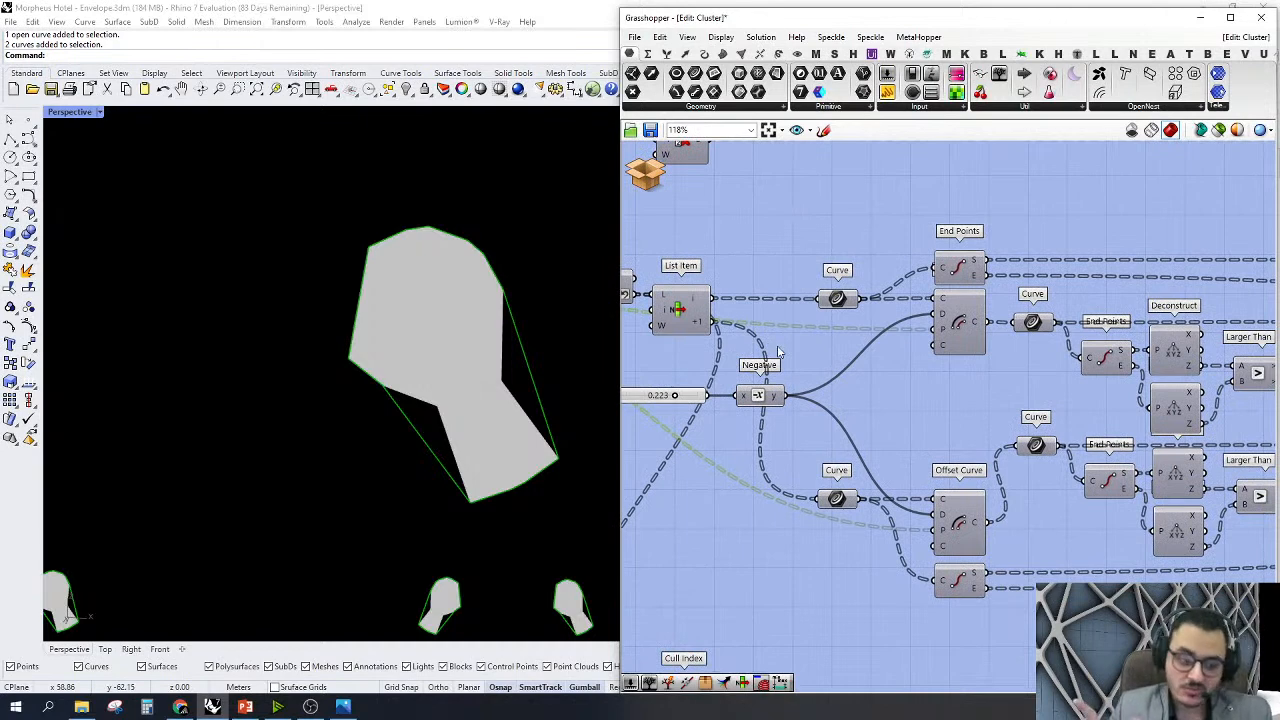
pyautogui.moveTo(784, 409); pyautogui.dragTo(746, 391, button='right')
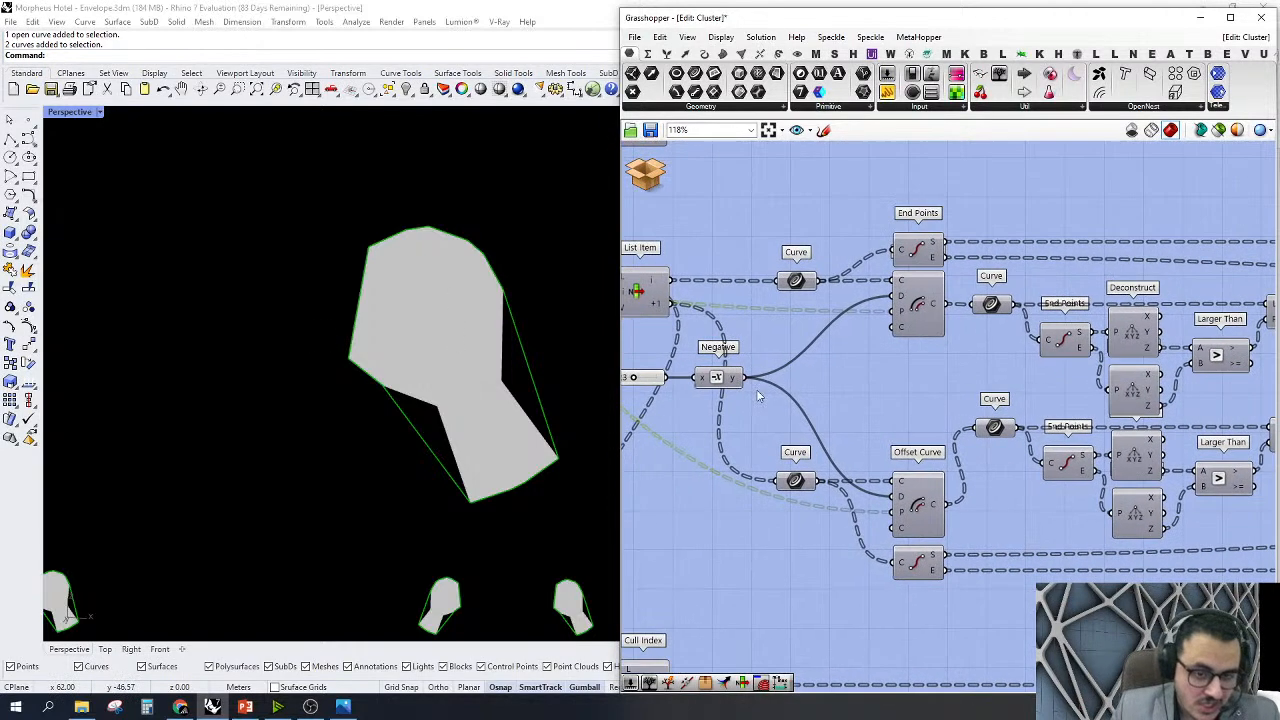
# Preview both Offset Curve components to inspect the lines offset inward from the node's long edges
pyautogui.moveTo(945, 334); pyautogui.dragTo(805, 327, button='right')
pyautogui.rightClick(787, 292)
pyautogui.click(779, 308)
pyautogui.click(779, 308)
pyautogui.click(765, 503)
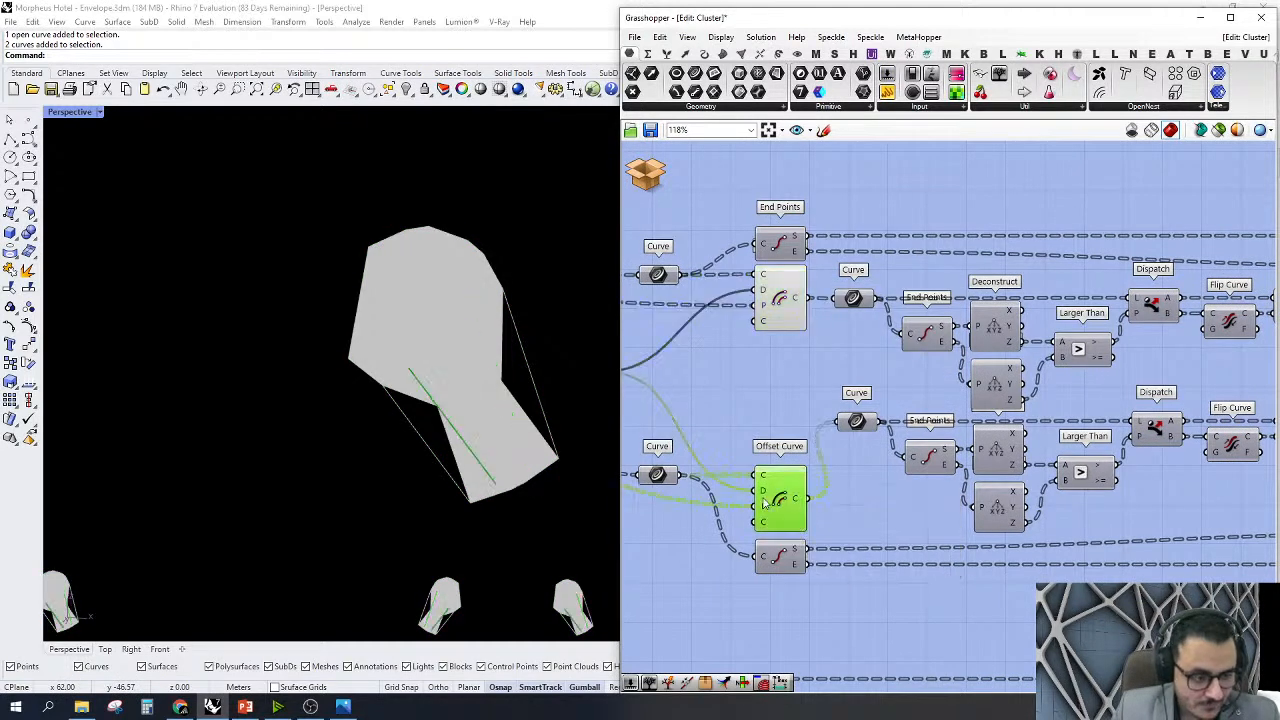
# Turn off the previews of the two Offset Curve and two adjoining End Points components
pyautogui.moveTo(812, 578); pyautogui.dragTo(789, 180)
pyautogui.rightClick(789, 180)
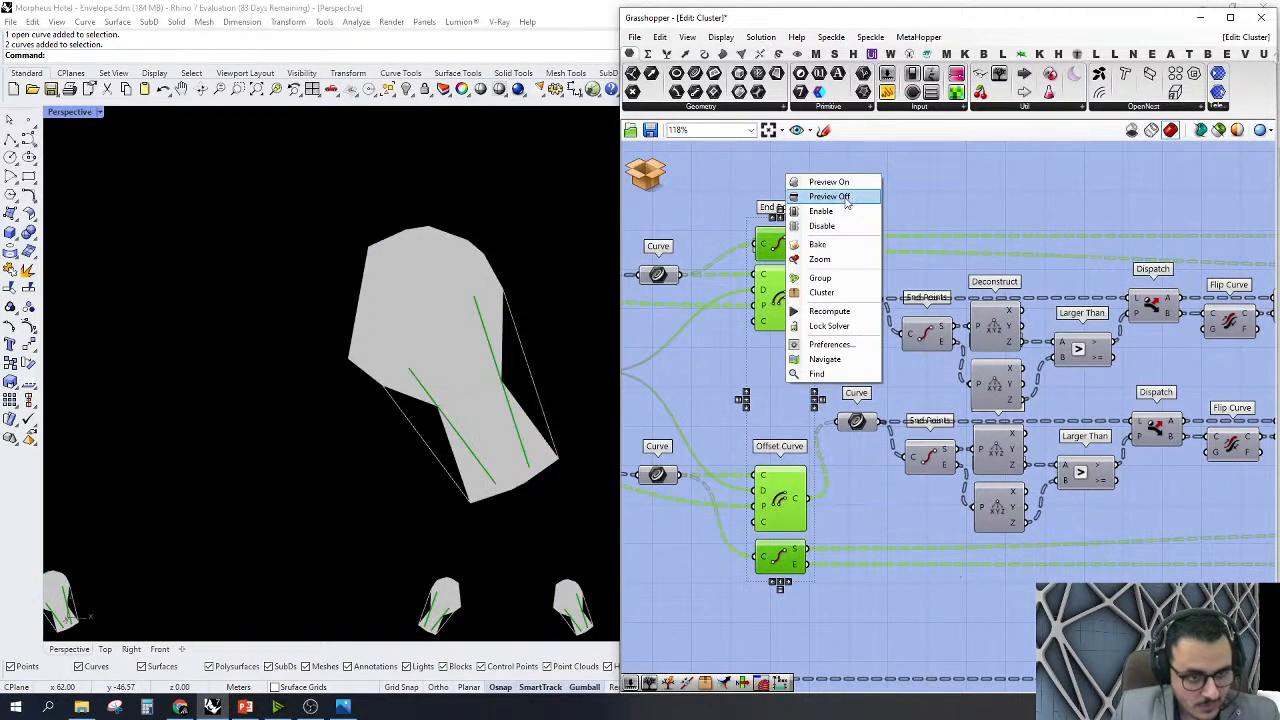
pyautogui.click(849, 197)
# Follow the offset curves through Larger Than, Dispatch, Flip Curve and Merge, and examine the two Point On Curve components
pyautogui.moveTo(1109, 226); pyautogui.dragTo(966, 217, button='right')
pyautogui.moveTo(909, 349); pyautogui.dragTo(866, 350, button='right')
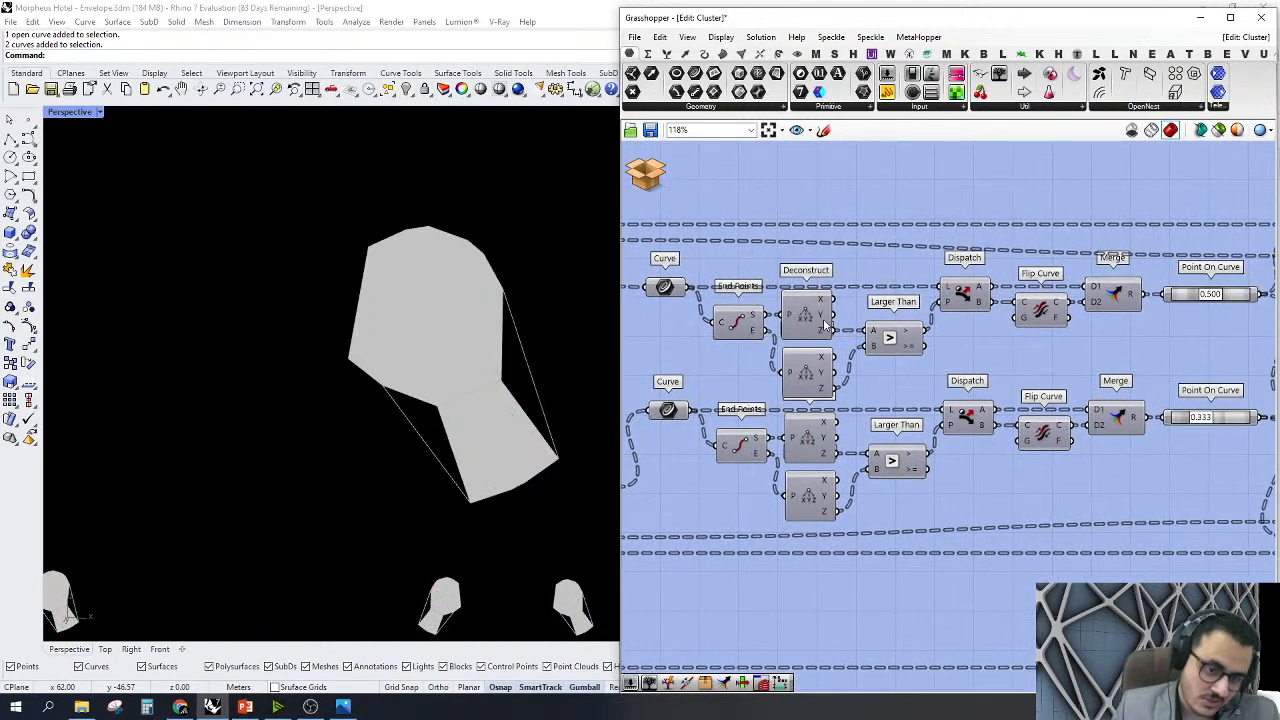
pyautogui.moveTo(1167, 305); pyautogui.dragTo(1070, 305, button='right')
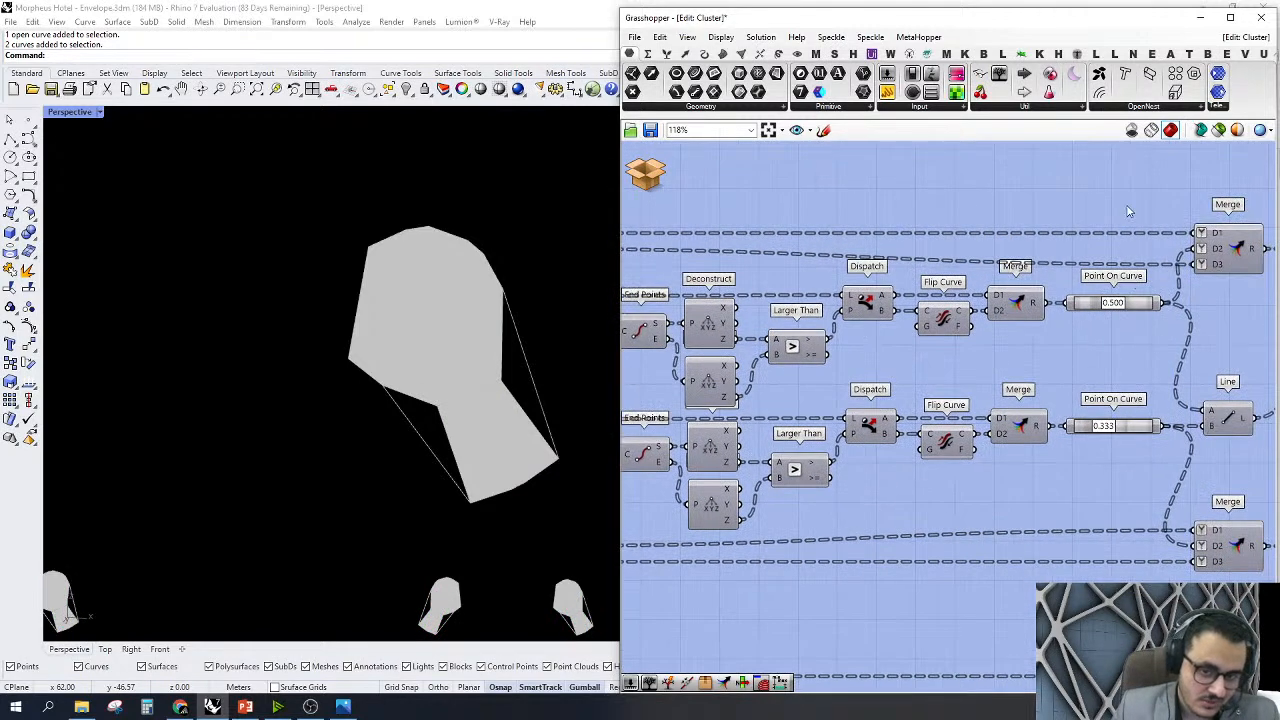
pyautogui.moveTo(1128, 211); pyautogui.dragTo(1088, 529)
pyautogui.rightClick(1045, 160)
pyautogui.click(1065, 166)
pyautogui.moveTo(1074, 172); pyautogui.dragTo(964, 179, button='right')
pyautogui.moveTo(927, 343); pyautogui.dragTo(773, 343, button='right')
pyautogui.click(860, 170)
pyautogui.moveTo(860, 170); pyautogui.dragTo(803, 476)
pyautogui.rightClick(815, 228)
pyautogui.click(840, 232)
pyautogui.click(837, 195)
# Preview the upper and lower PolyLine components to inspect the bent edges of the node neck
pyautogui.moveTo(889, 194); pyautogui.dragTo(989, 188, button='right')
pyautogui.moveTo(1098, 238); pyautogui.dragTo(973, 251, button='right')
pyautogui.rightClick(975, 215)
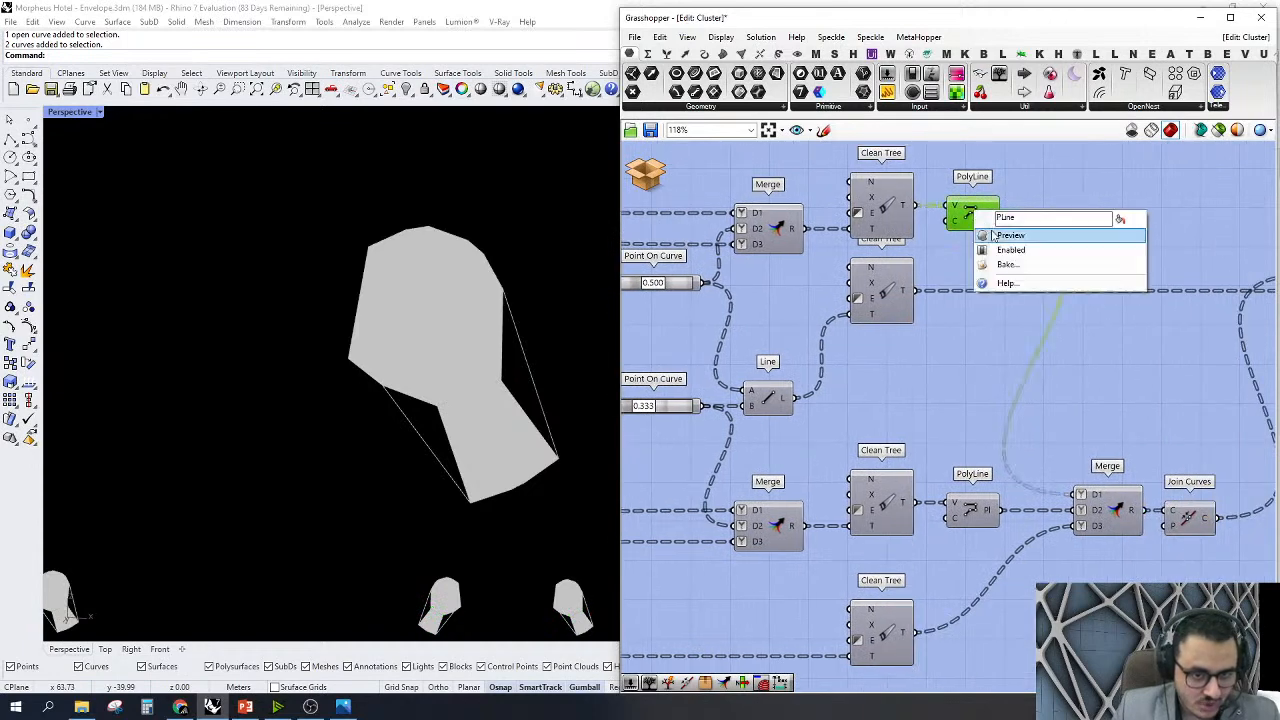
pyautogui.click(990, 231)
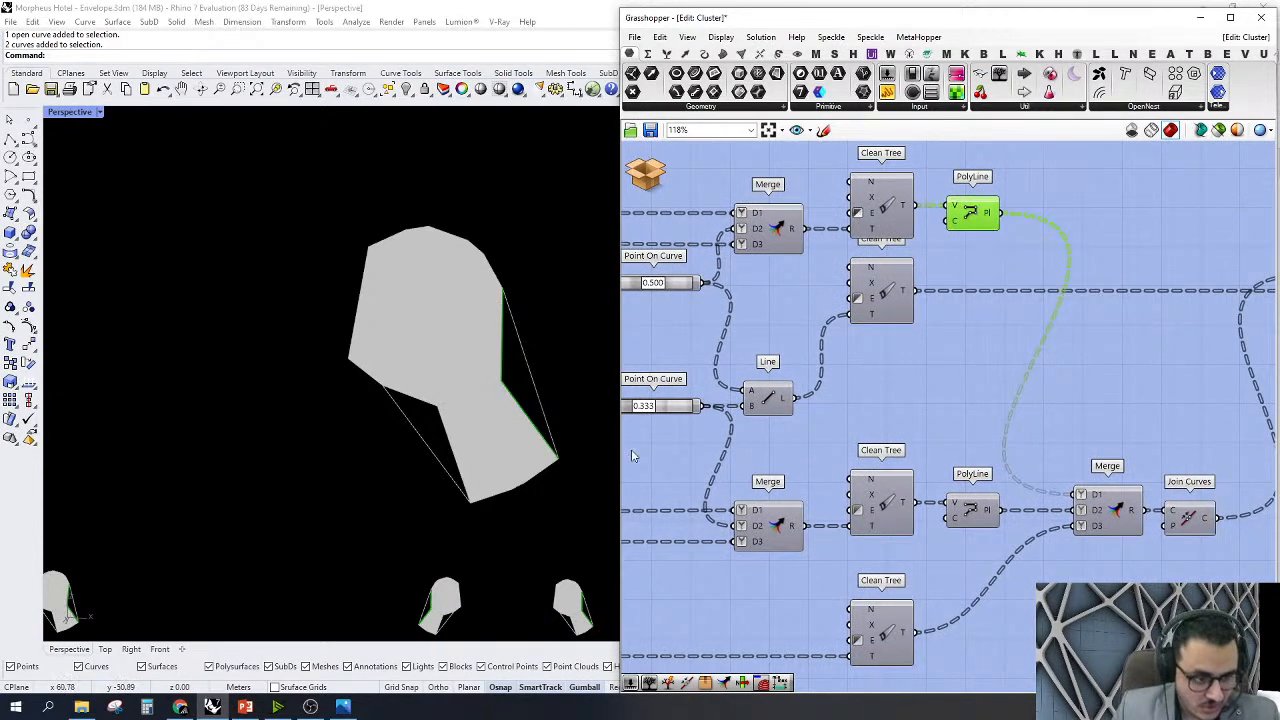
pyautogui.rightClick(968, 509)
pyautogui.click(990, 527)
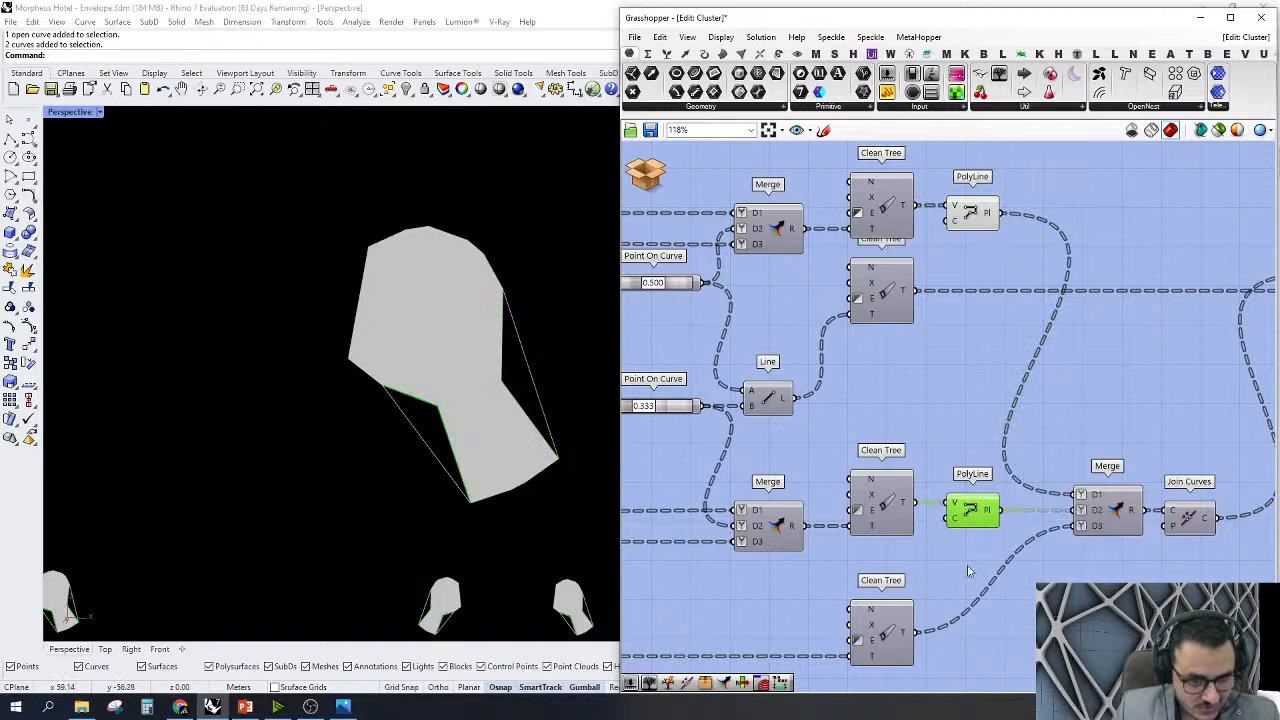
# Preview the lowest Clean Tree component to inspect the remaining outline segments that feed the Merge before Join Curves
pyautogui.click(900, 630)
pyautogui.rightClick(880, 612)
pyautogui.click(920, 628)
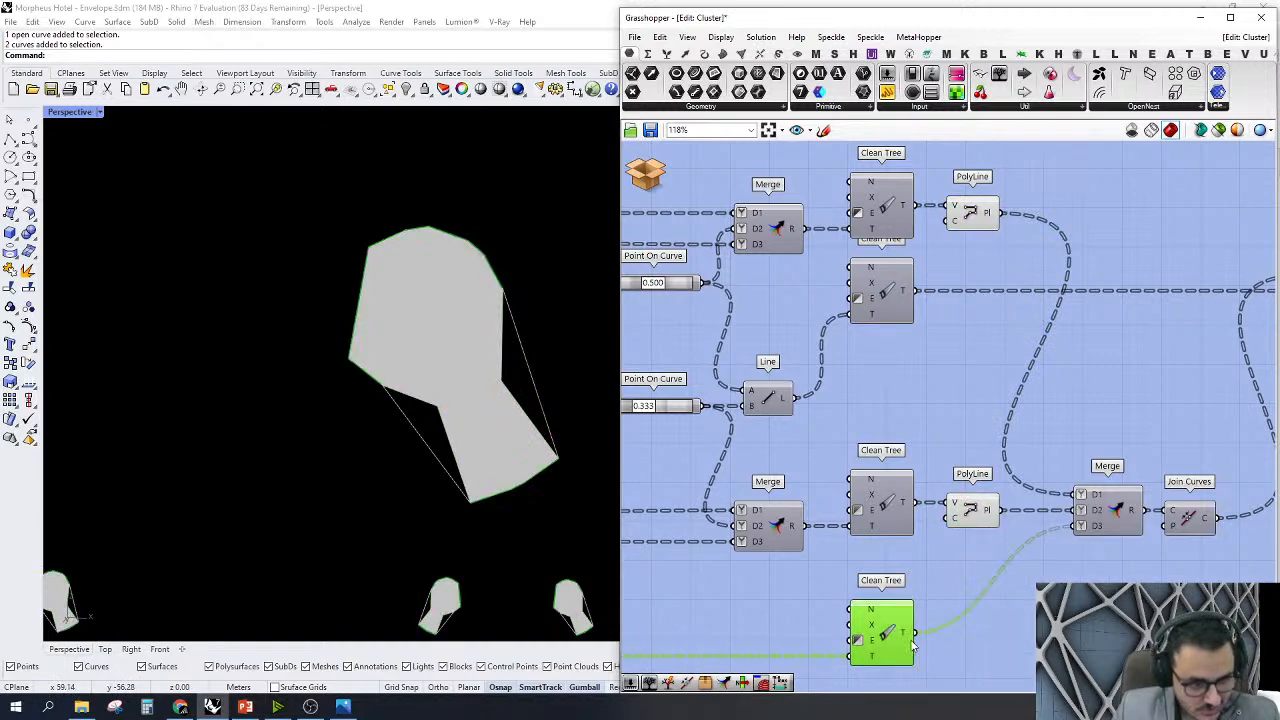
pyautogui.moveTo(913, 647); pyautogui.dragTo(935, 597, button='right')
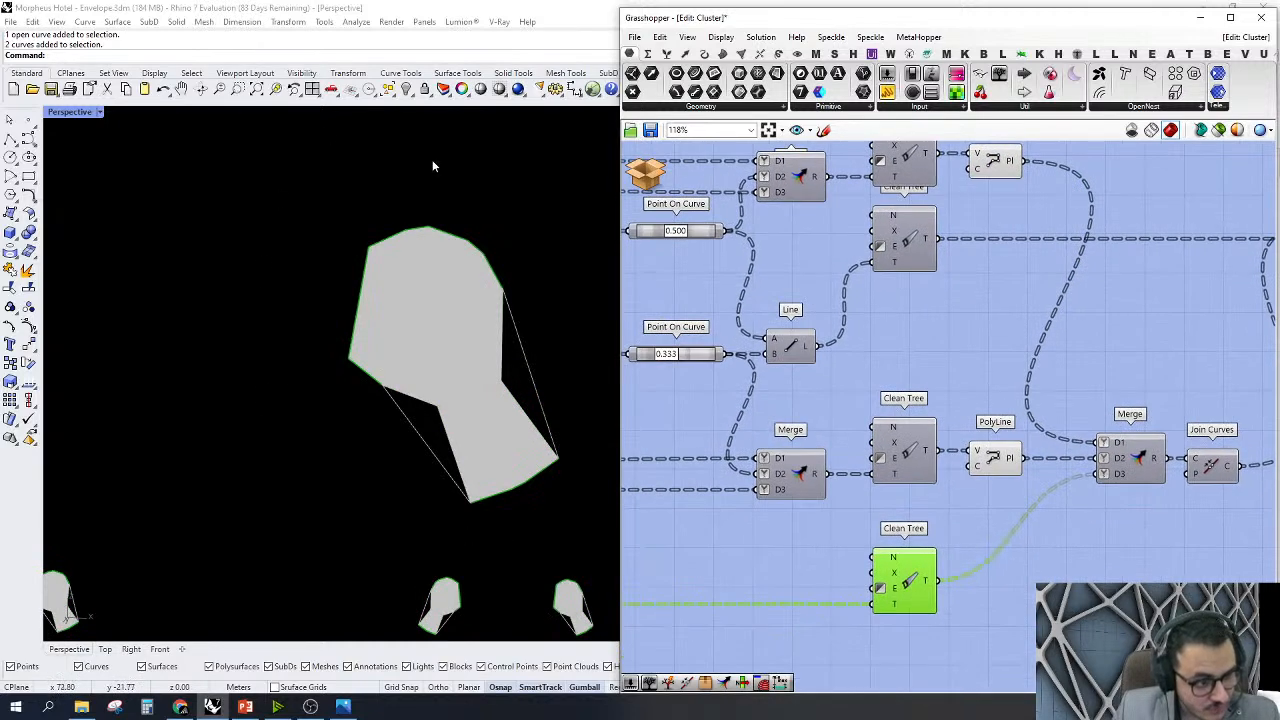
# Clear the PolyLine and Clean Tree previews and highlight the Surface Split component to inspect the divided node surface
pyautogui.scroll(-4, 920, 477)
pyautogui.moveTo(937, 543); pyautogui.dragTo(803, 168)
pyautogui.moveTo(1080, 408); pyautogui.dragTo(994, 234)
pyautogui.click(1103, 263)
pyautogui.moveTo(1103, 263); pyautogui.dragTo(957, 248, button='right')
pyautogui.click(993, 296)
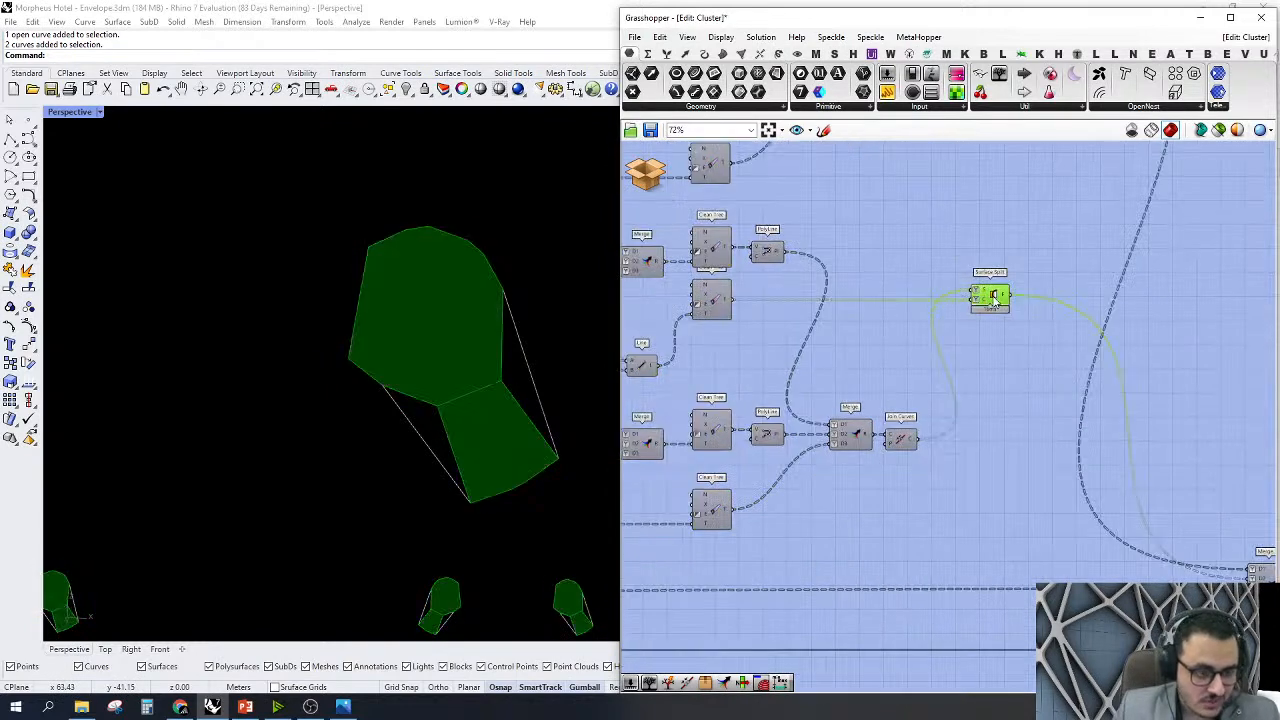
# Toggle the Join Curves preview to examine the joined outline that forms the node surface before splitting
pyautogui.moveTo(471, 308); pyautogui.dragTo(495, 250, button='right')
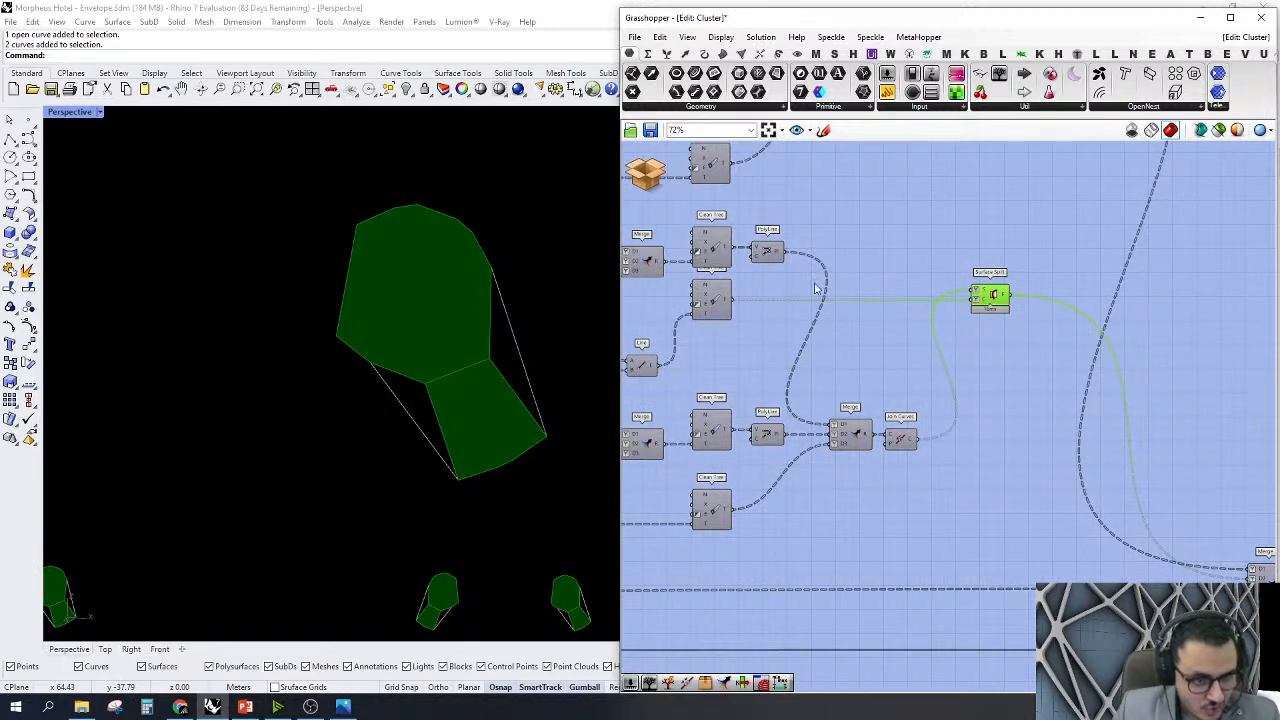
pyautogui.moveTo(959, 326); pyautogui.dragTo(1020, 337, button='right')
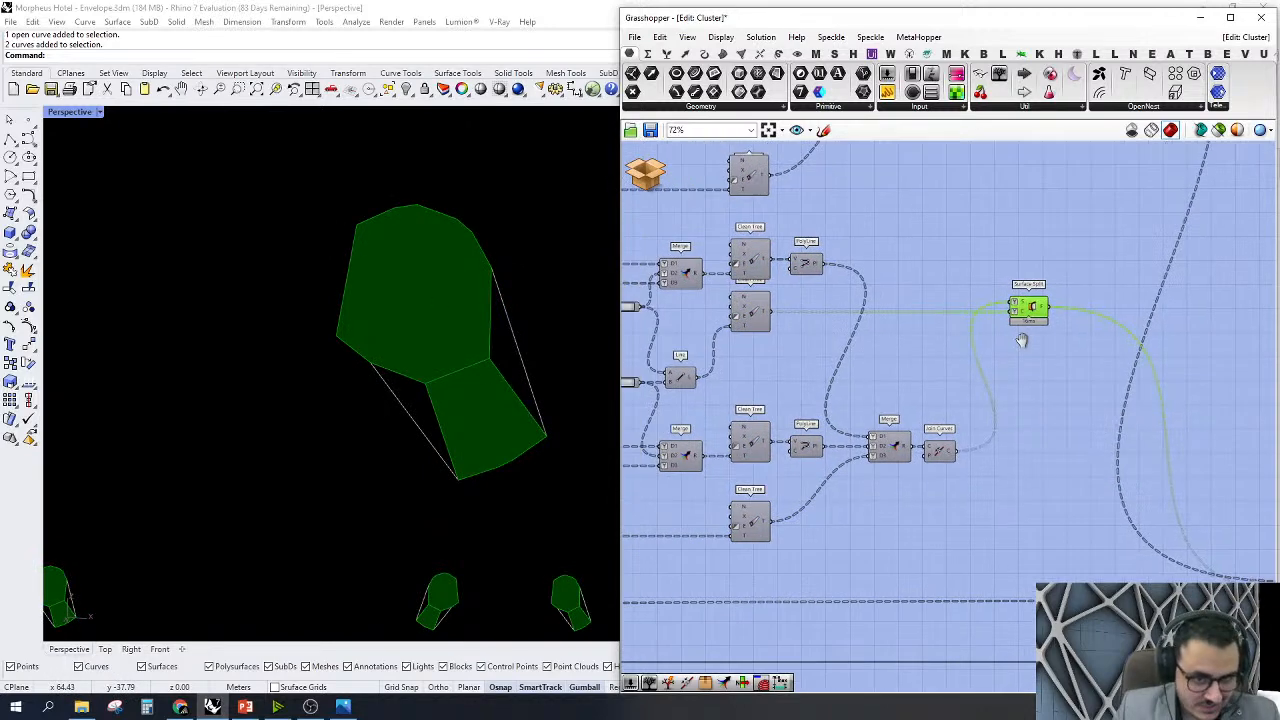
pyautogui.click(960, 452)
pyautogui.rightClick(962, 452)
pyautogui.click(985, 477)
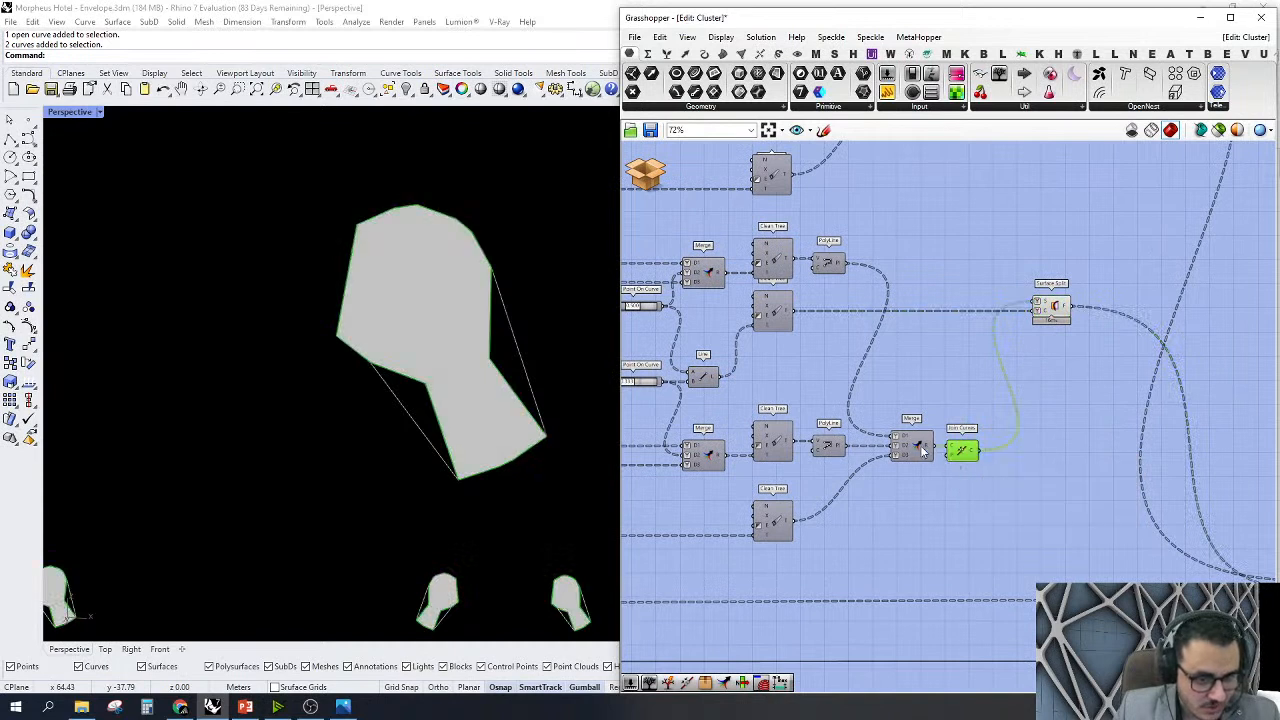
pyautogui.rightClick(960, 452)
pyautogui.click(985, 477)
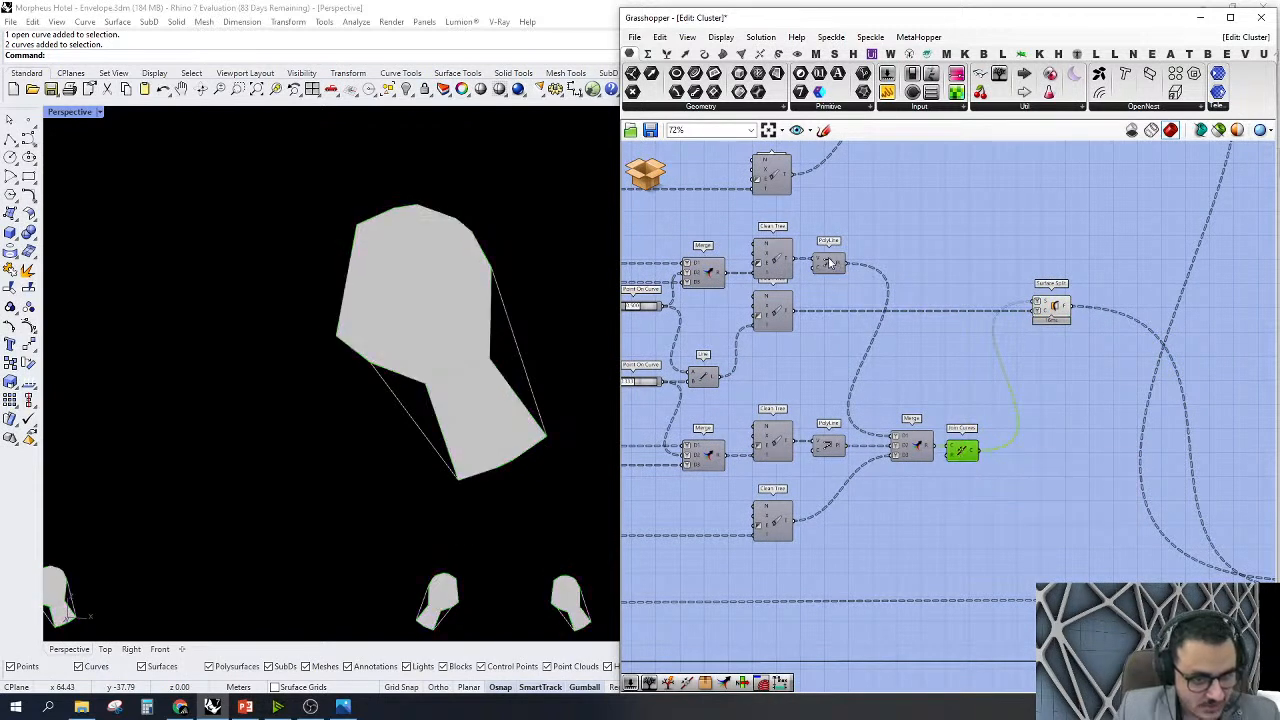
# Highlight the Clean Tree component carrying the dividing line, and turn off the preview of the upper Merge, Clean Tree and PolyLine components
pyautogui.click(775, 308)
pyautogui.scroll(5, 486, 360)
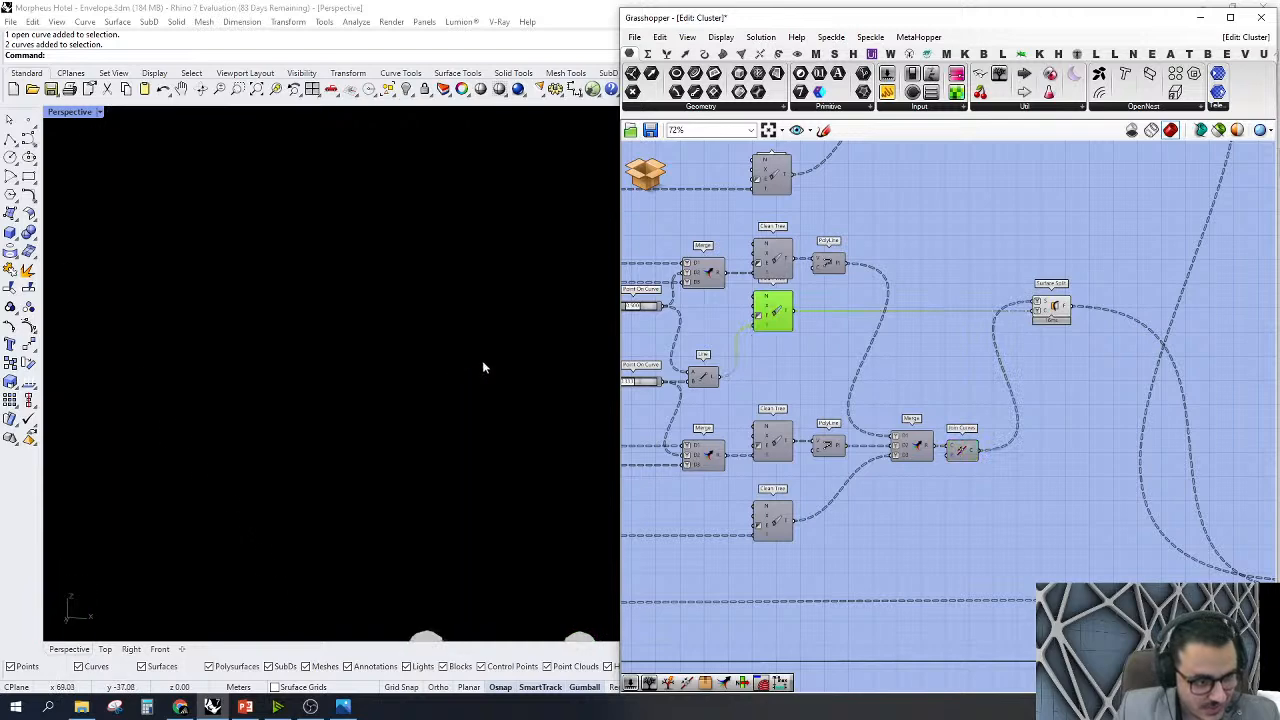
pyautogui.scroll(-5, 455, 365)
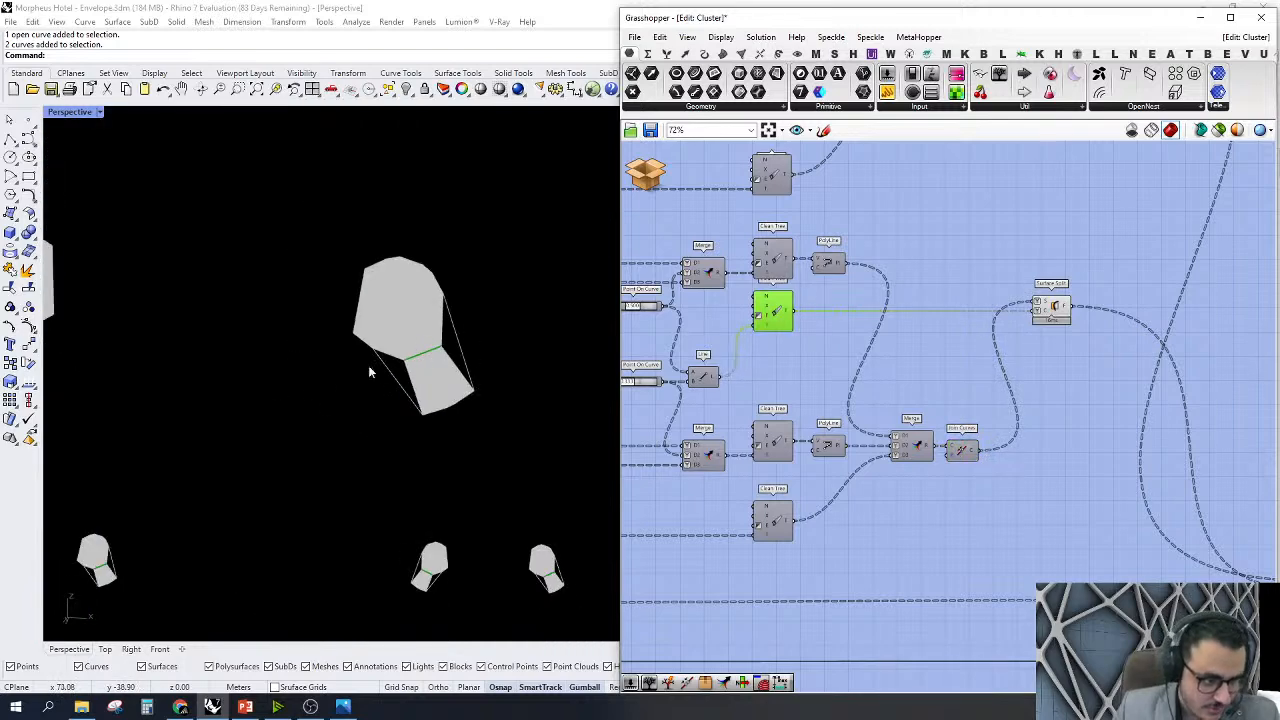
pyautogui.moveTo(934, 367); pyautogui.dragTo(881, 213)
pyautogui.rightClick(881, 213)
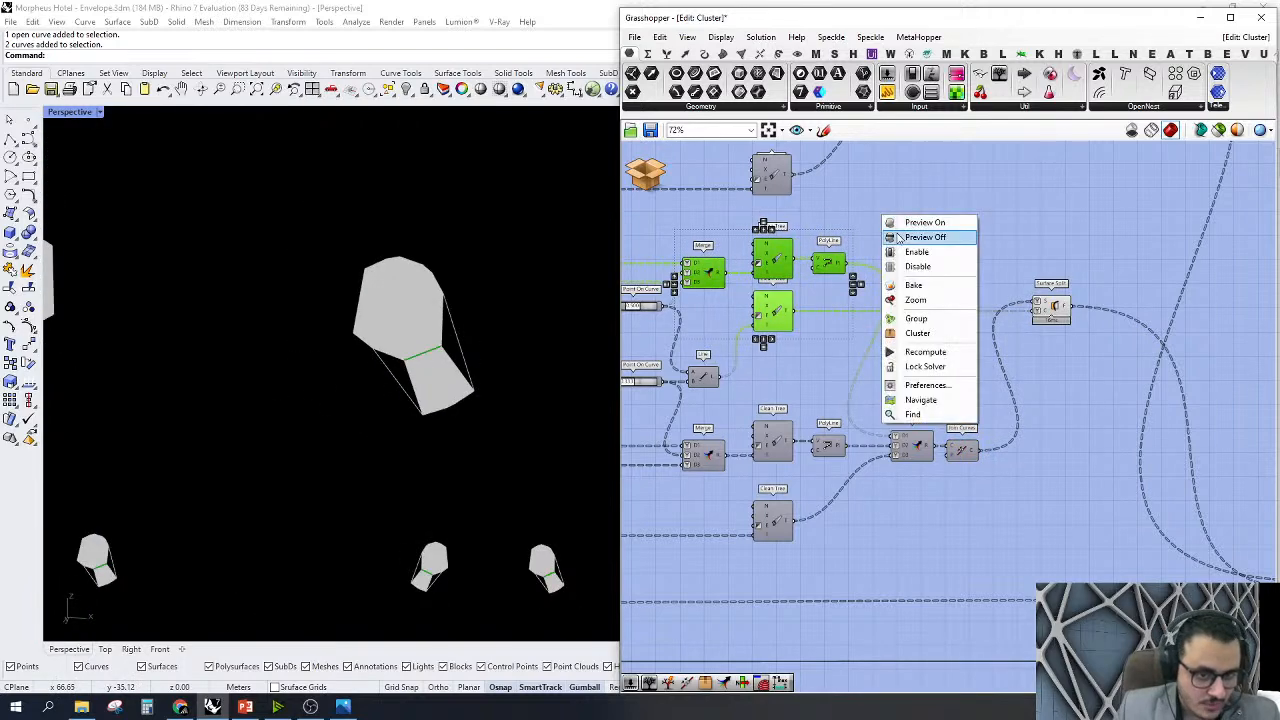
pyautogui.click(905, 234)
# Follow the split surfaces to the Merge and Evaluate Surface chain, and turn off the Surface Split preview
pyautogui.scroll(-3, 1016, 309)
pyautogui.scroll(2, 1058, 428)
pyautogui.moveTo(1058, 428); pyautogui.dragTo(905, 413, button='right')
pyautogui.scroll(1, 905, 413)
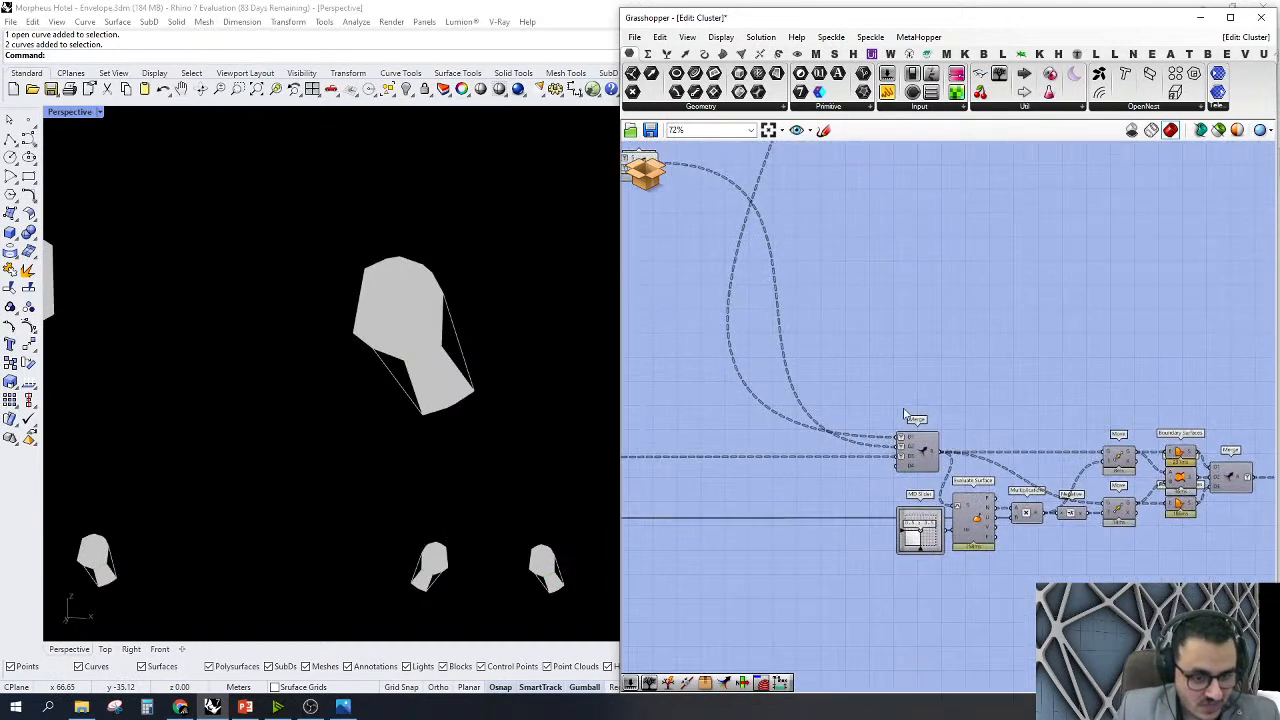
pyautogui.scroll(-2, 926, 464)
pyautogui.scroll(3, 745, 250)
pyautogui.rightClick(752, 250)
pyautogui.click(785, 279)
# Turn off the preview of all cluster components that come before the final Evaluate Surface chain
pyautogui.scroll(-2, 784, 277)
pyautogui.scroll(-4, 1075, 456)
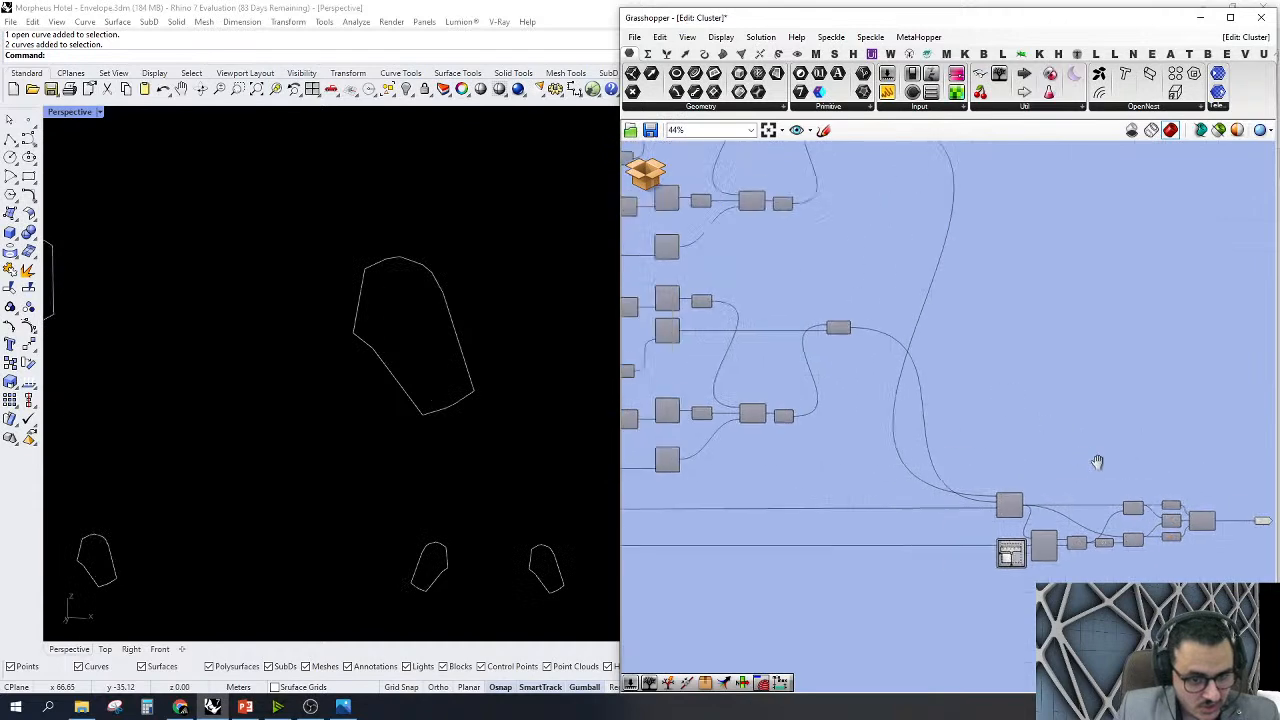
pyautogui.moveTo(1060, 458); pyautogui.dragTo(746, 227)
pyautogui.rightClick(746, 227)
pyautogui.click(797, 246)
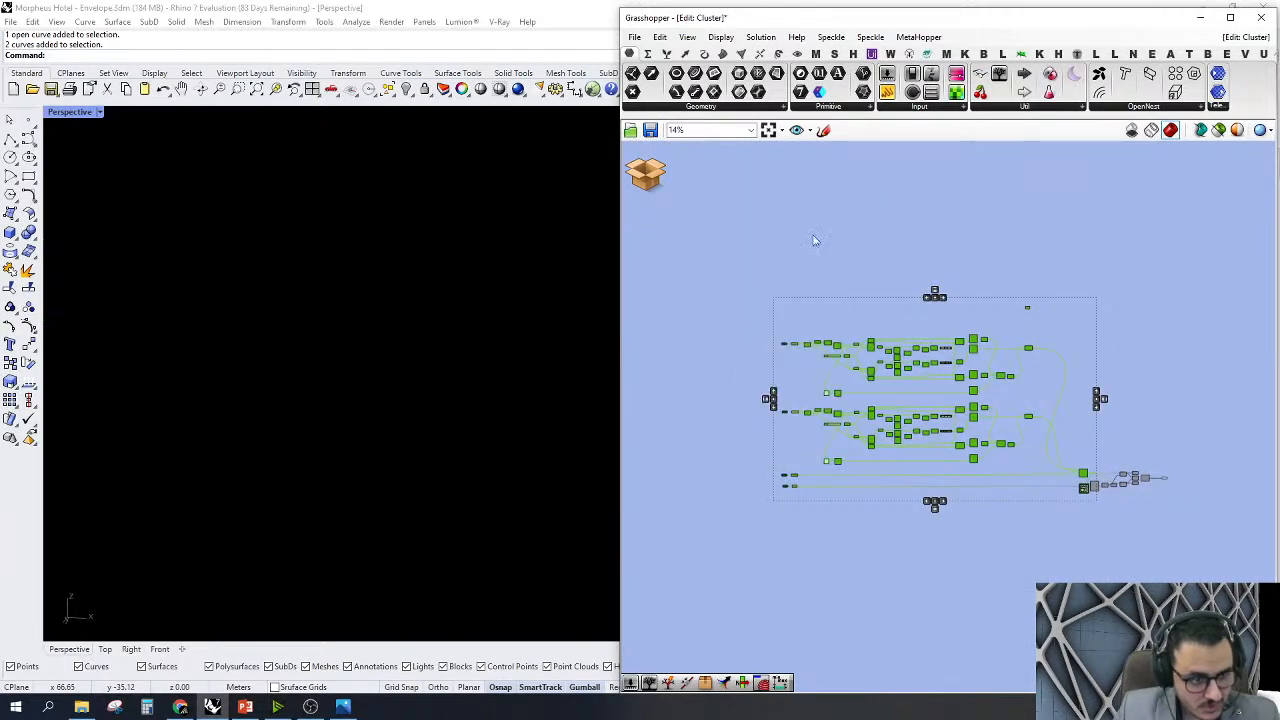
pyautogui.click(806, 246)
# Preview the last Merge component before the cluster output to inspect the solid nodes across the building
pyautogui.moveTo(1077, 360); pyautogui.dragTo(811, 310, button='right')
pyautogui.scroll(5, 884, 472)
pyautogui.rightClick(827, 452)
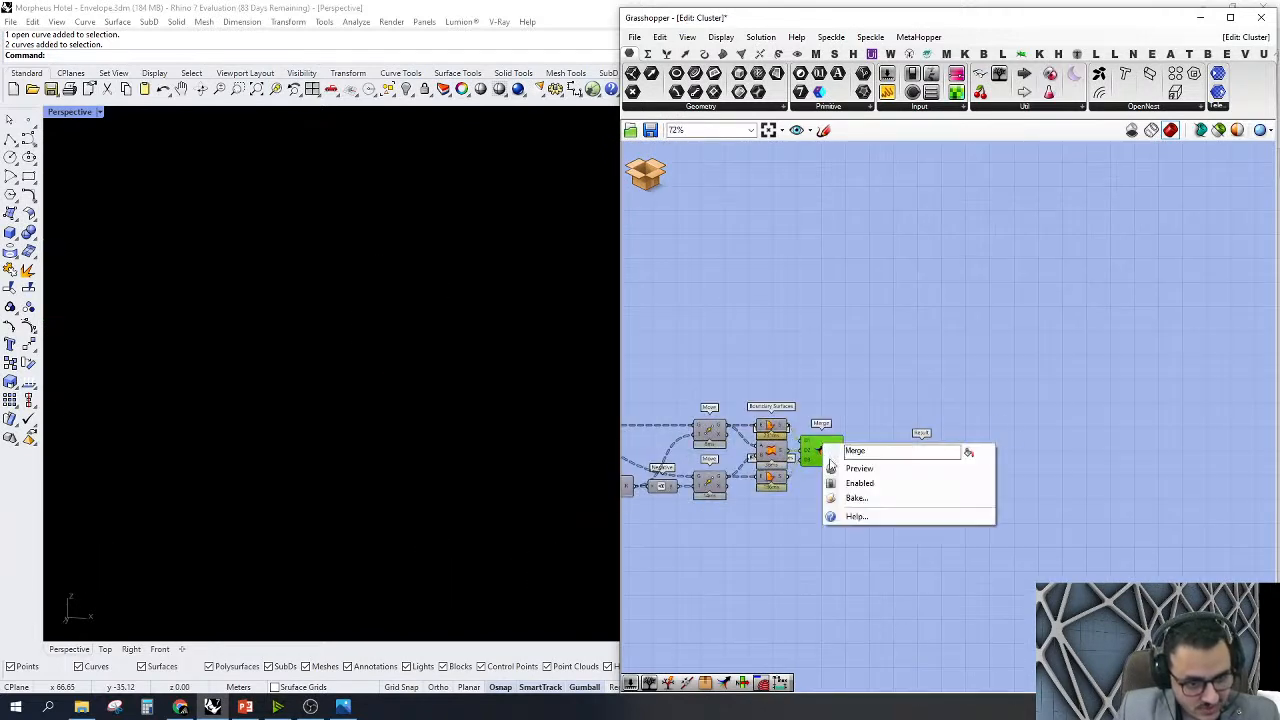
pyautogui.click(855, 466)
pyautogui.moveTo(430, 377); pyautogui.dragTo(560, 350, button='right')
pyautogui.moveTo(822, 382); pyautogui.dragTo(1080, 360, button='right')
# Close the Str. Nodes cluster, discarding its edits, and return to the Cladding group in the main definition
pyautogui.click(646, 178)
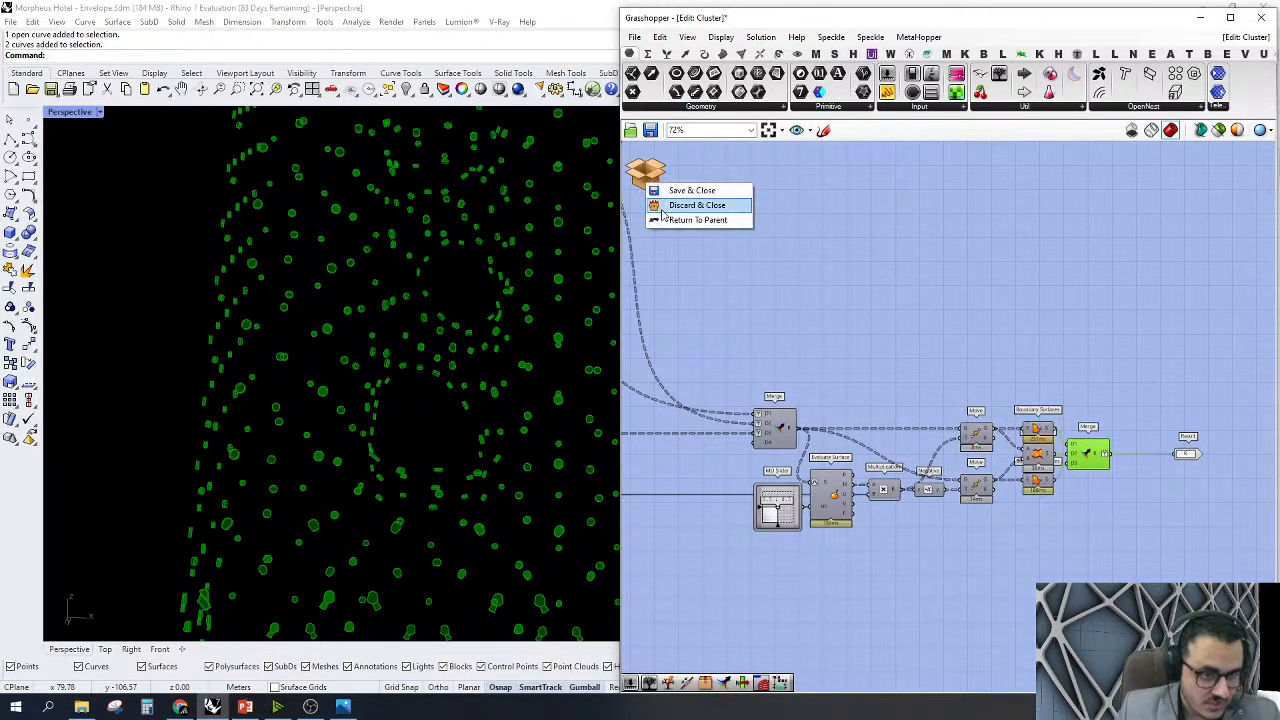
pyautogui.click(665, 212)
pyautogui.click(991, 401)
pyautogui.scroll(-5, 993, 404)
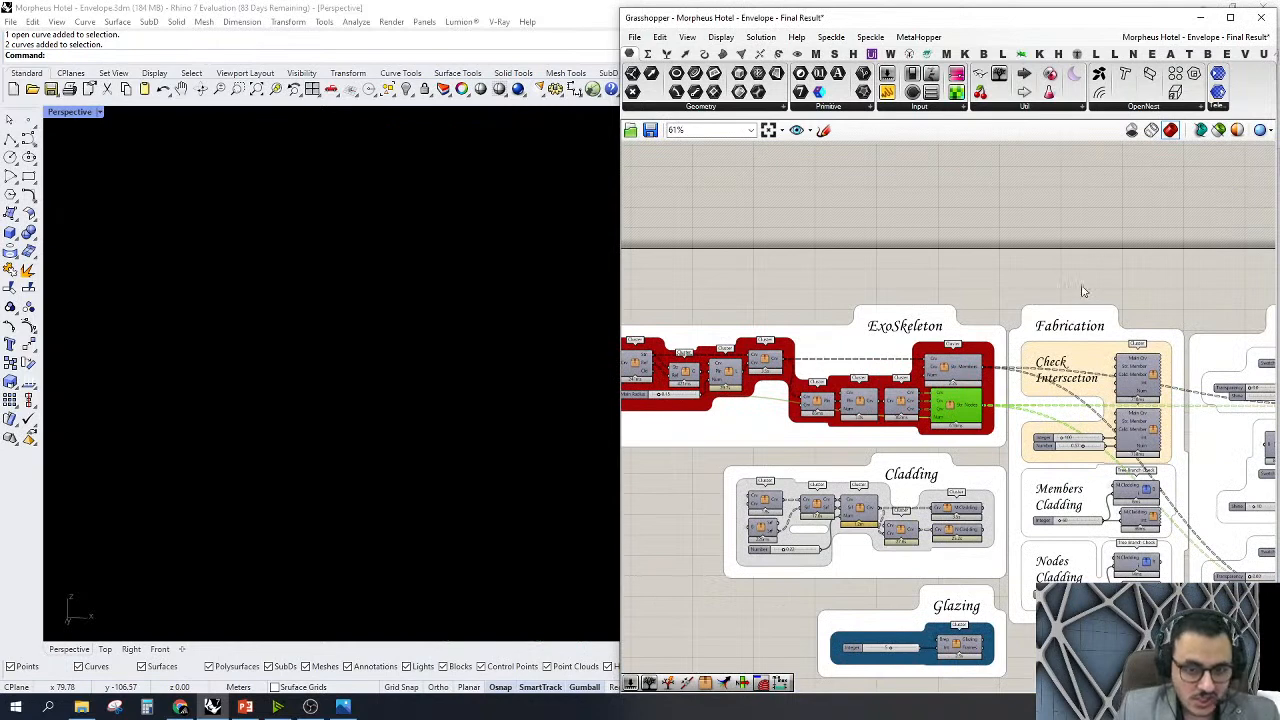
pyautogui.moveTo(1037, 286); pyautogui.dragTo(1050, 283, button='right')
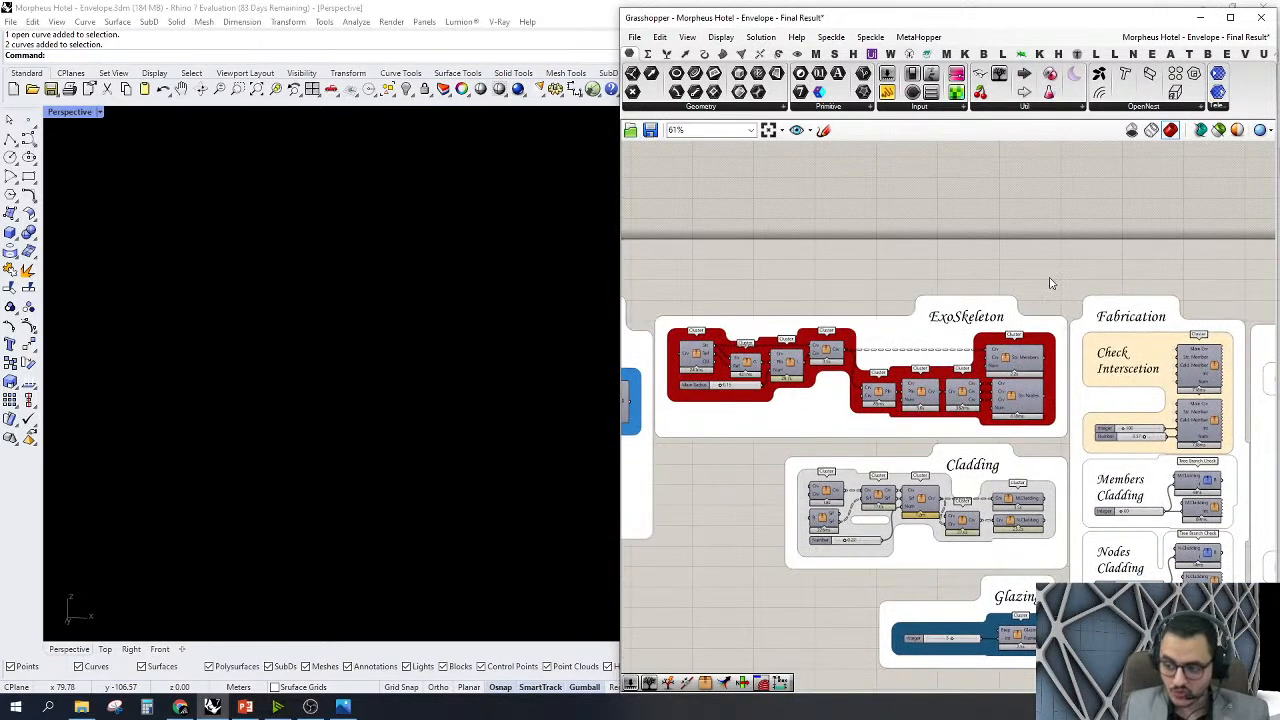
pyautogui.moveTo(1071, 272); pyautogui.dragTo(974, 250, button='right')
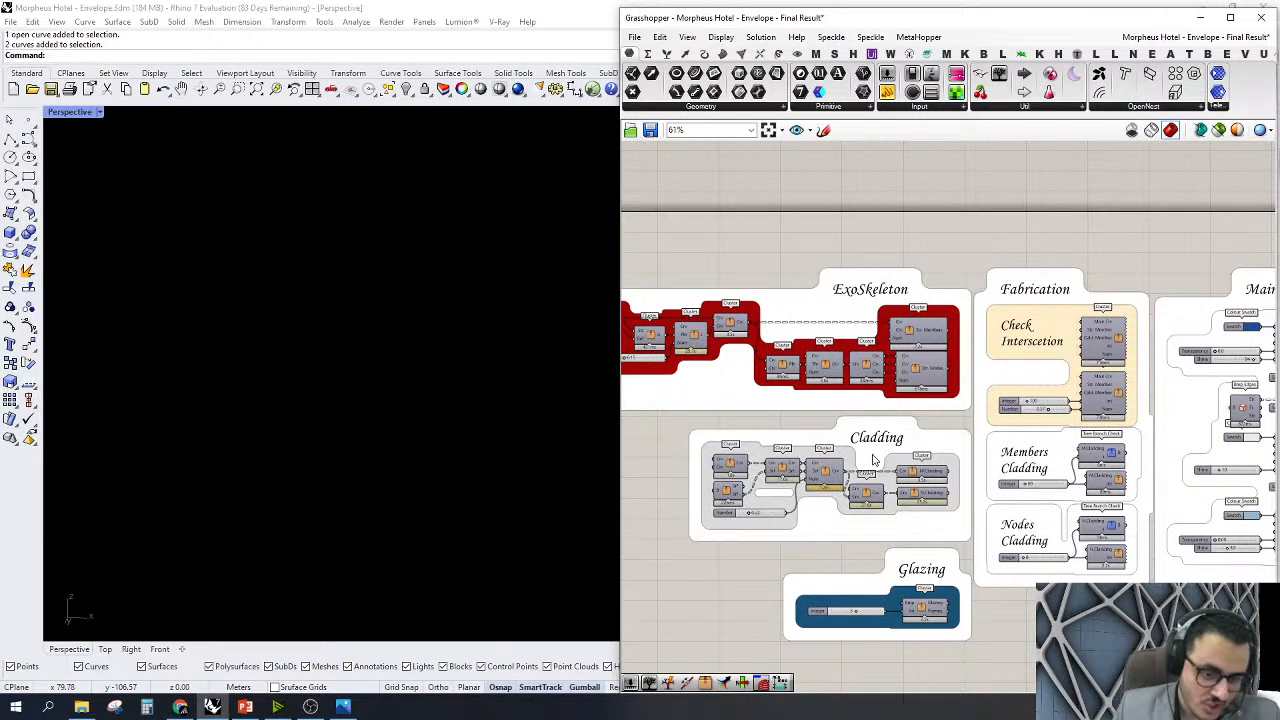
# Highlight the M.Cladding and N.Cladding clusters to trace their connections to the members and nodes cladding in Fabrication
pyautogui.scroll(2, 784, 518)
pyautogui.moveTo(903, 545); pyautogui.dragTo(983, 517, button='right')
pyautogui.moveTo(1010, 536); pyautogui.dragTo(1130, 398)
pyautogui.rightClick(1094, 356)
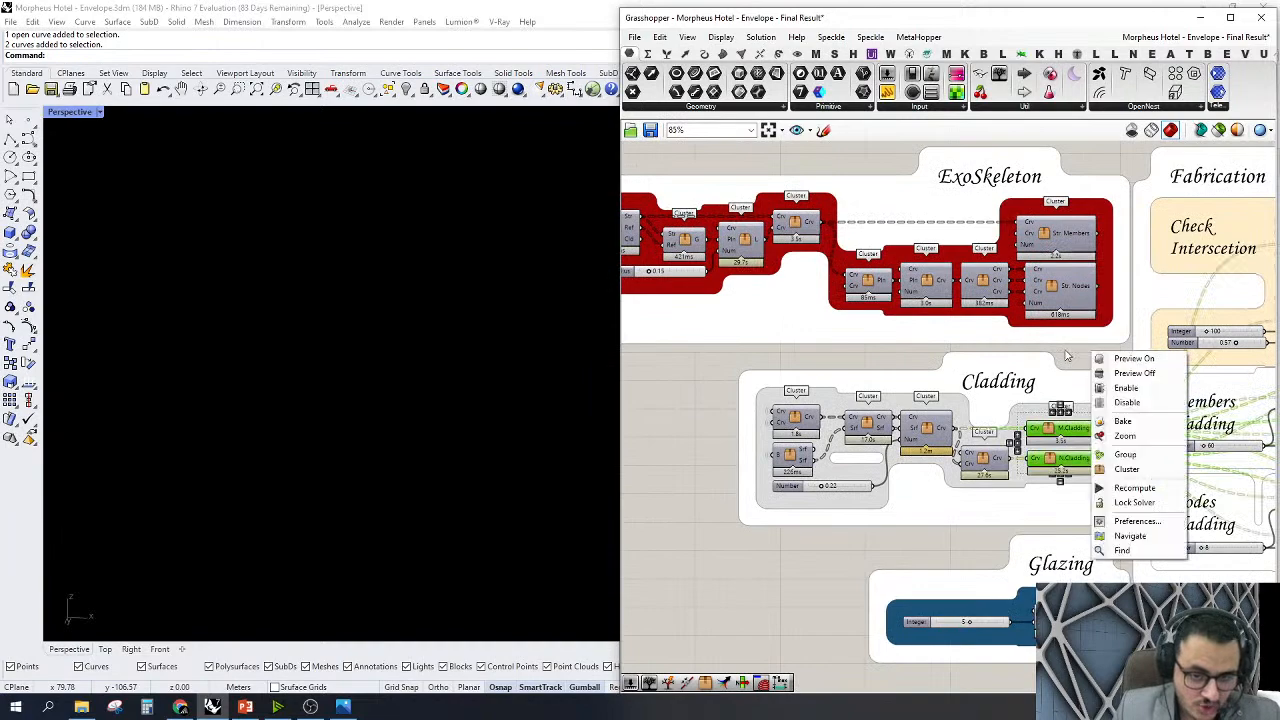
pyautogui.click(1045, 356)
pyautogui.scroll(-5, 995, 358)
pyautogui.scroll(8, 1035, 375)
pyautogui.moveTo(1020, 484); pyautogui.dragTo(880, 451, button='right')
pyautogui.scroll(-6, 909, 443)
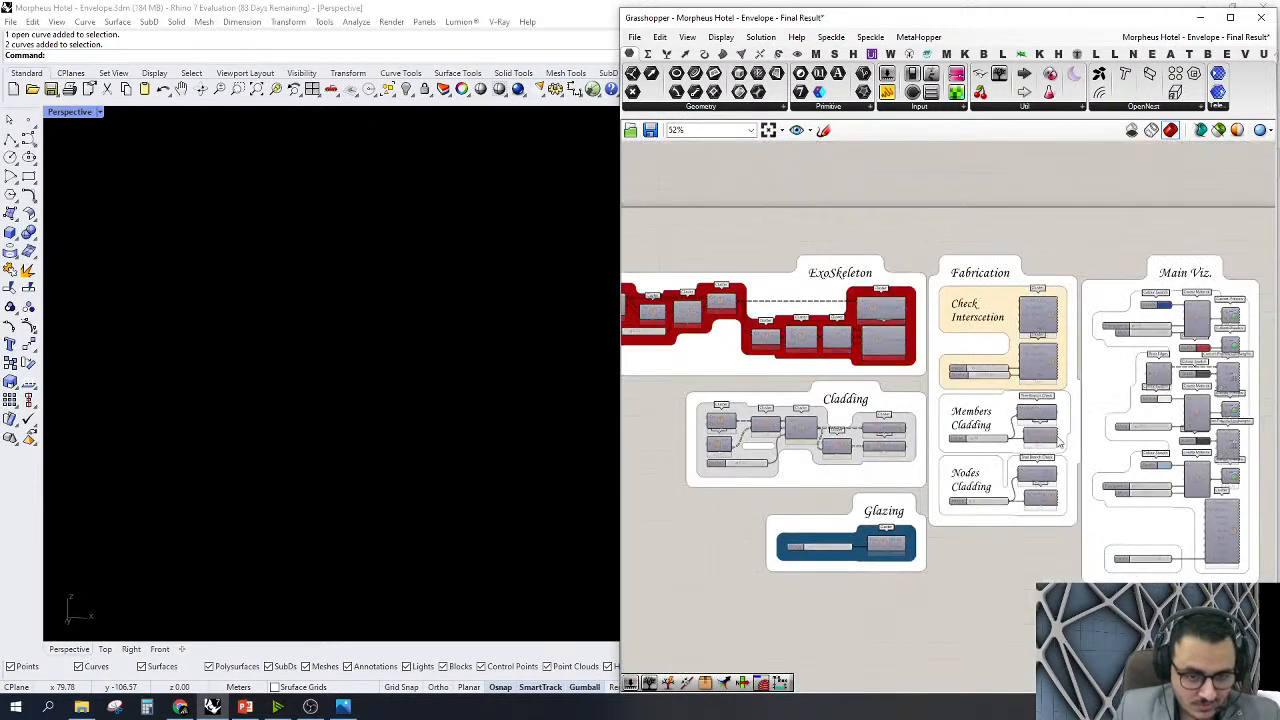
pyautogui.scroll(5, 960, 440)
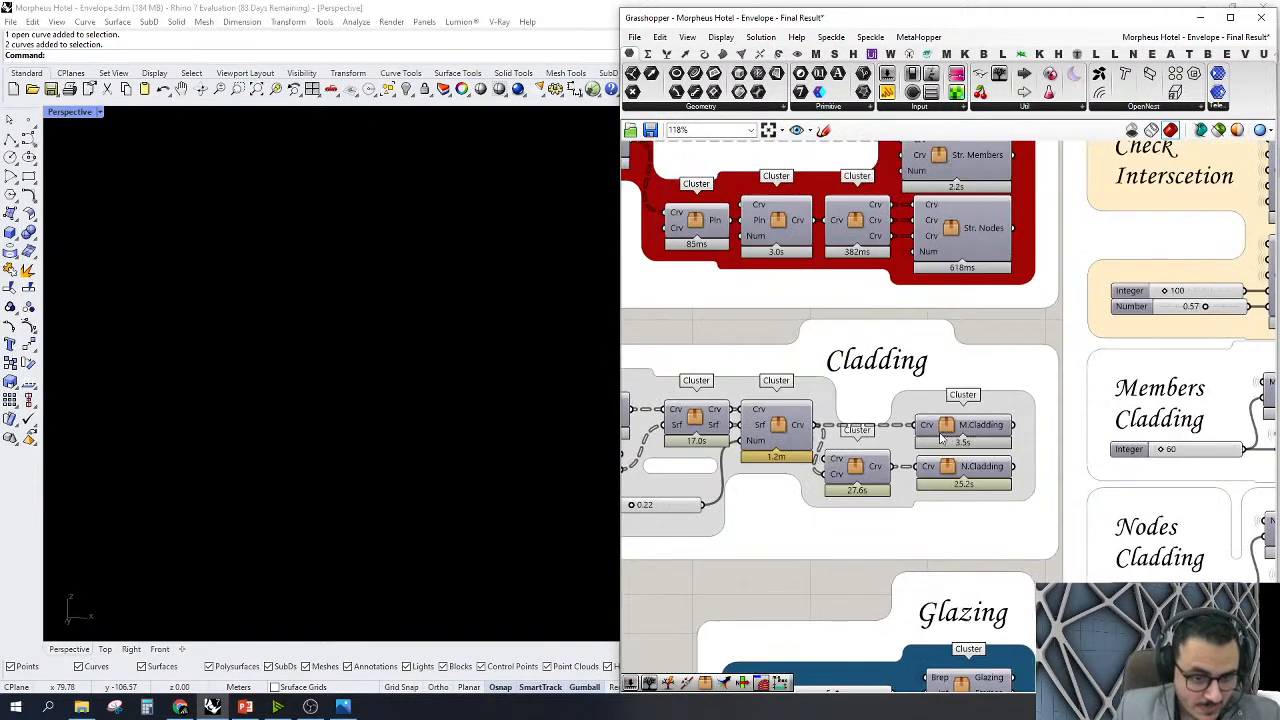
# Turn on the preview of the cladding Custom Preview and the lower Custom Preview Lineweights in the Main Viz. group
pyautogui.scroll(-6, 948, 432)
pyautogui.scroll(5, 1000, 400)
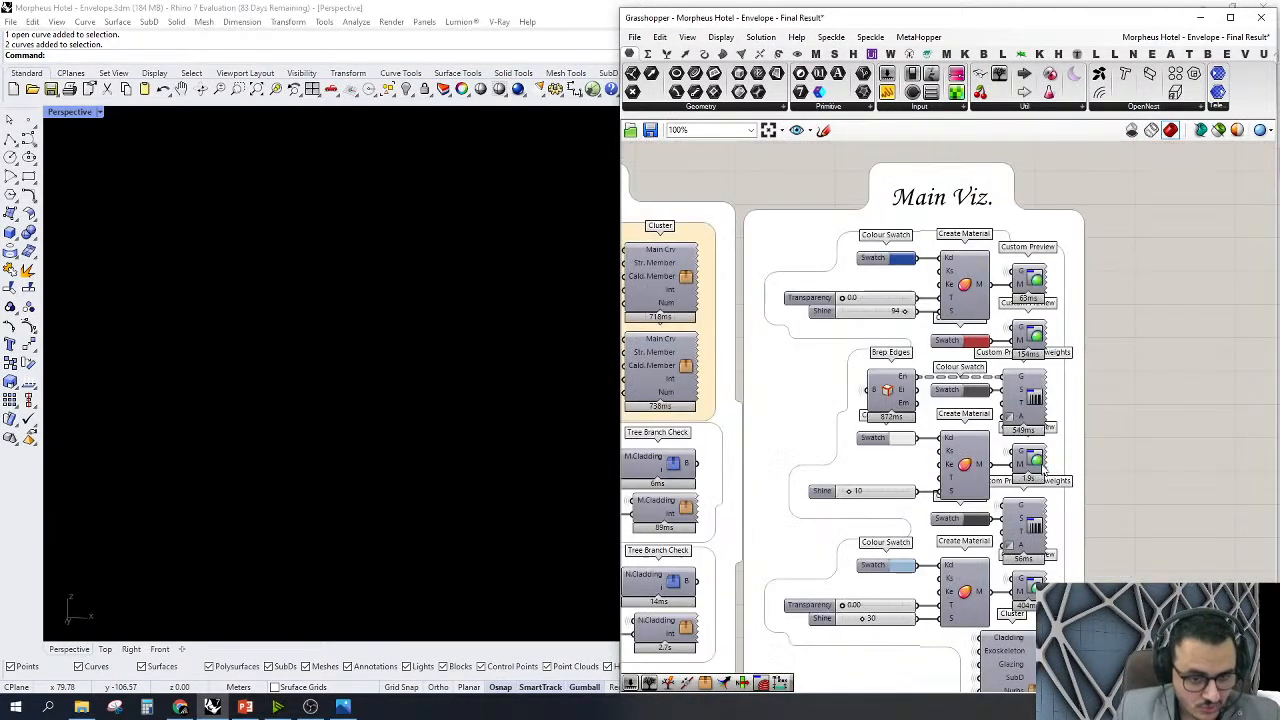
pyautogui.click(1036, 462)
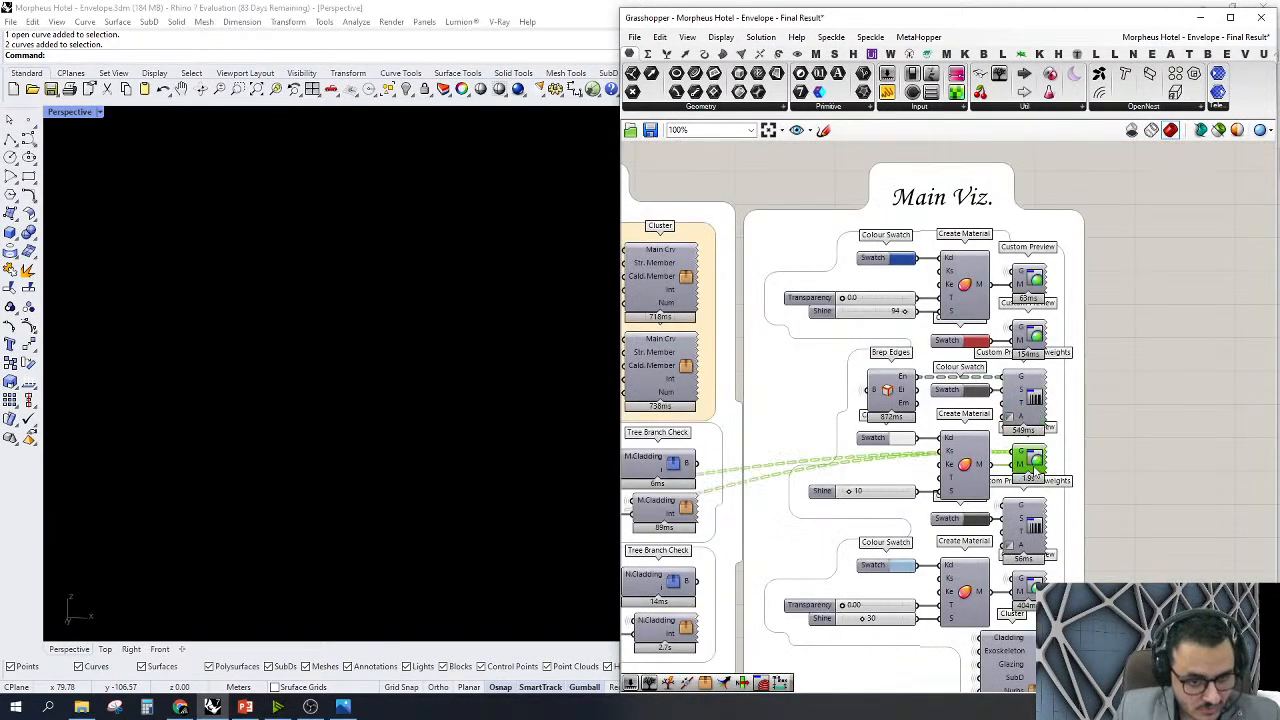
pyautogui.keyDown('shift'); pyautogui.click(1036, 530); pyautogui.keyUp('shift')
pyautogui.rightClick(1166, 476)
pyautogui.click(1206, 483)
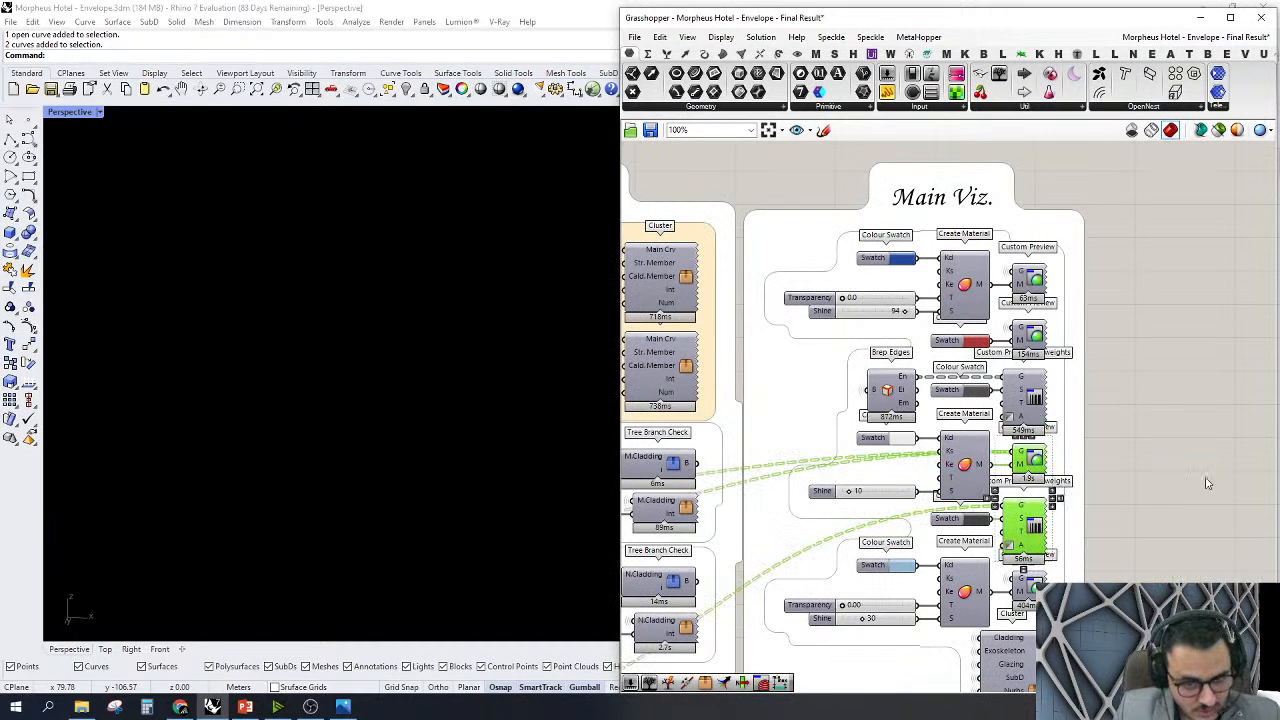
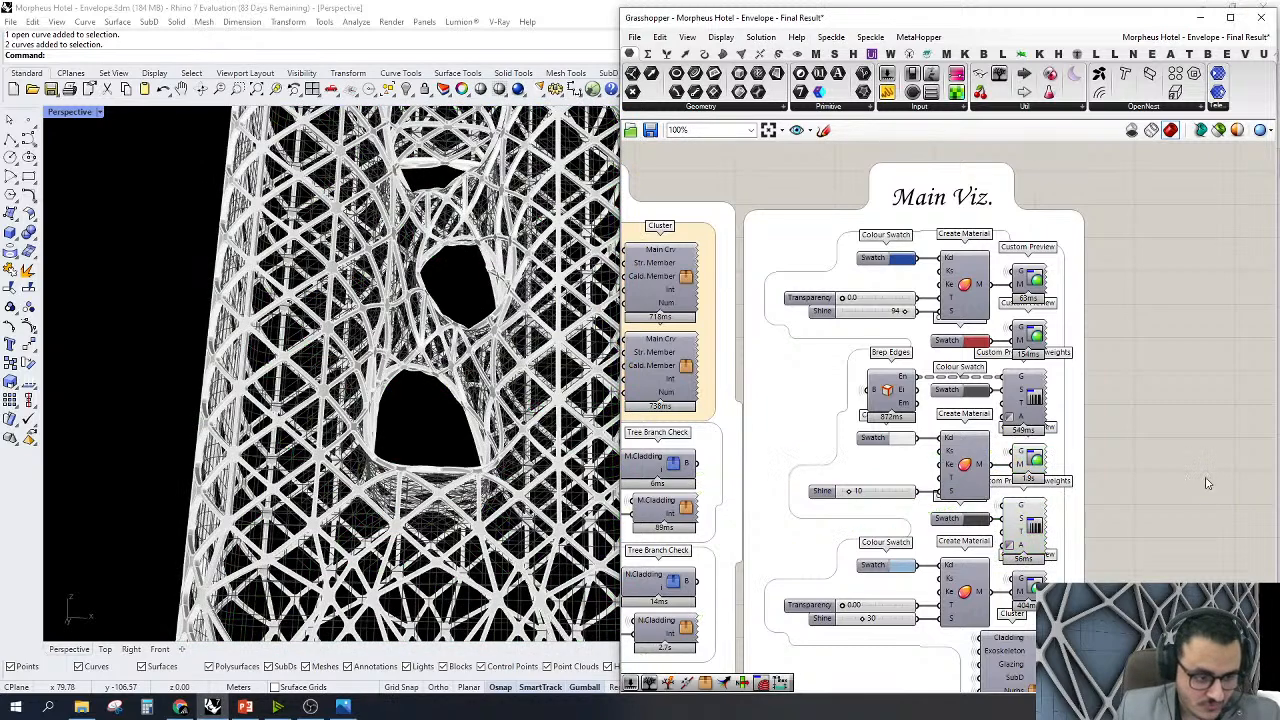
# Turn on the preview of the Custom Preview Lineweights fed by Brep Edges, and turn off the lower Custom Preview Lineweights
pyautogui.scroll(5, 545, 360)
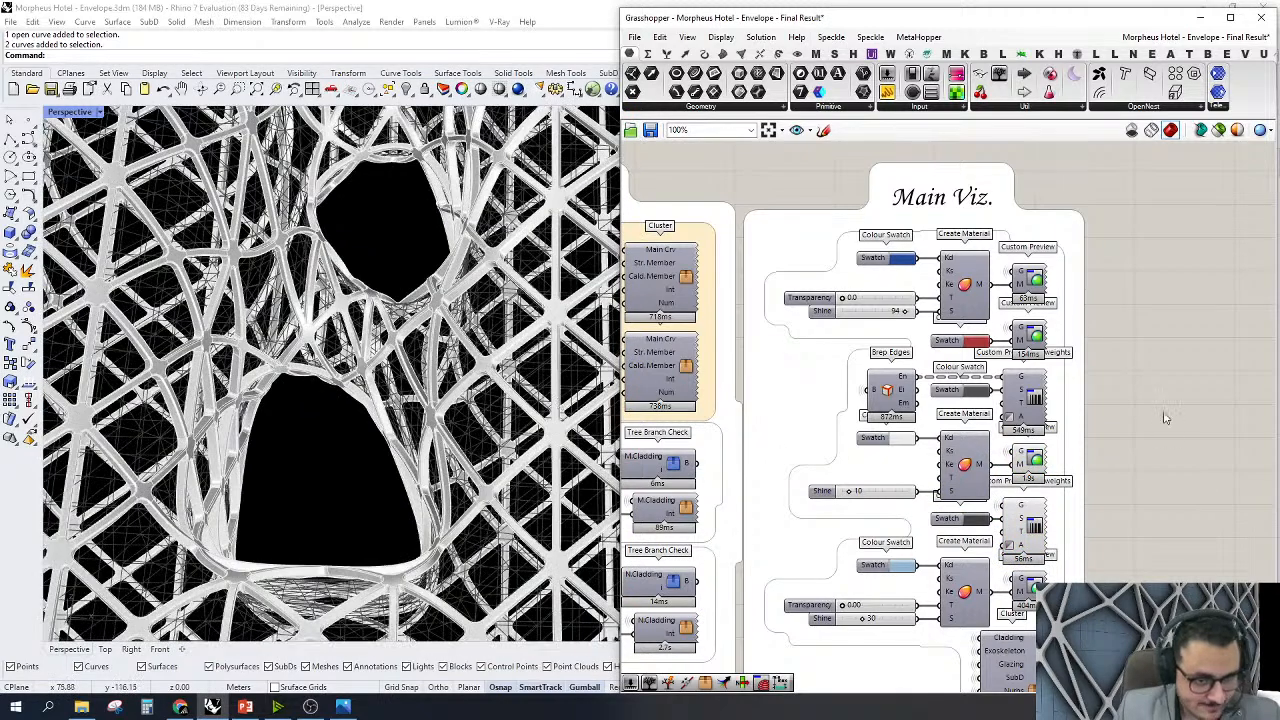
pyautogui.moveTo(1163, 418); pyautogui.dragTo(1226, 403, button='right')
pyautogui.rightClick(1095, 383)
pyautogui.click(1132, 403)
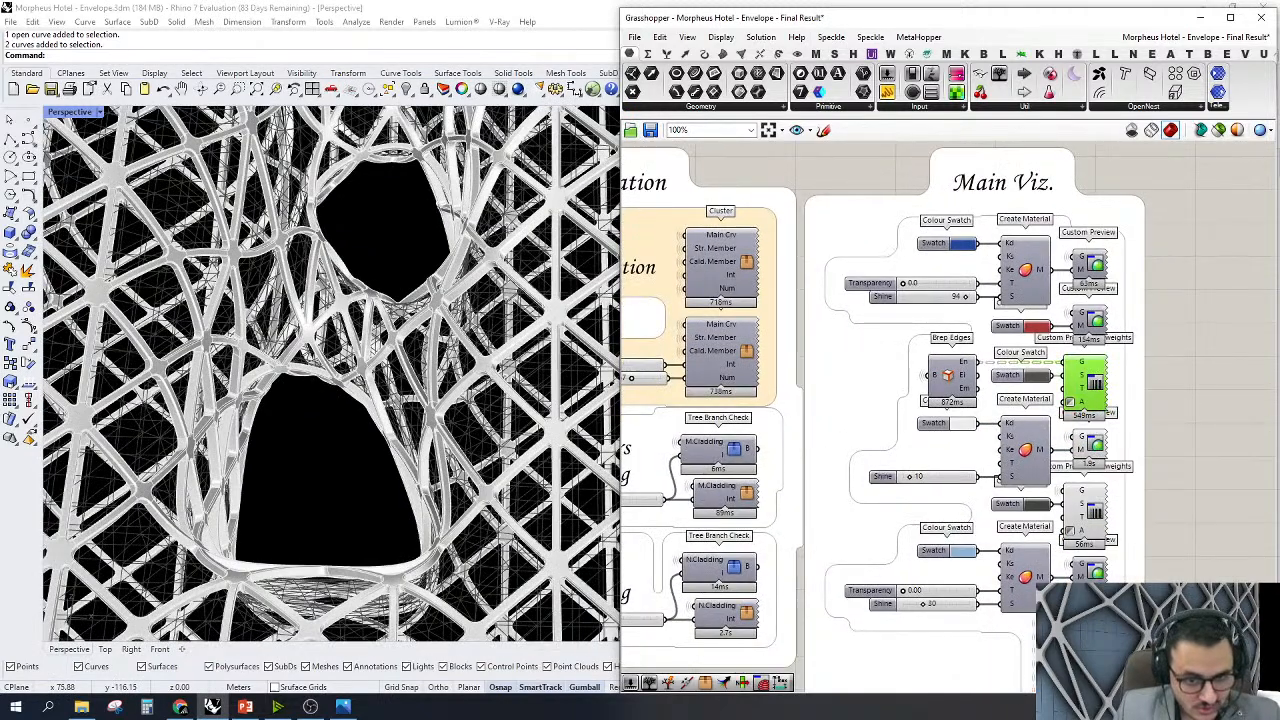
pyautogui.rightClick(1094, 512)
pyautogui.click(1137, 536)
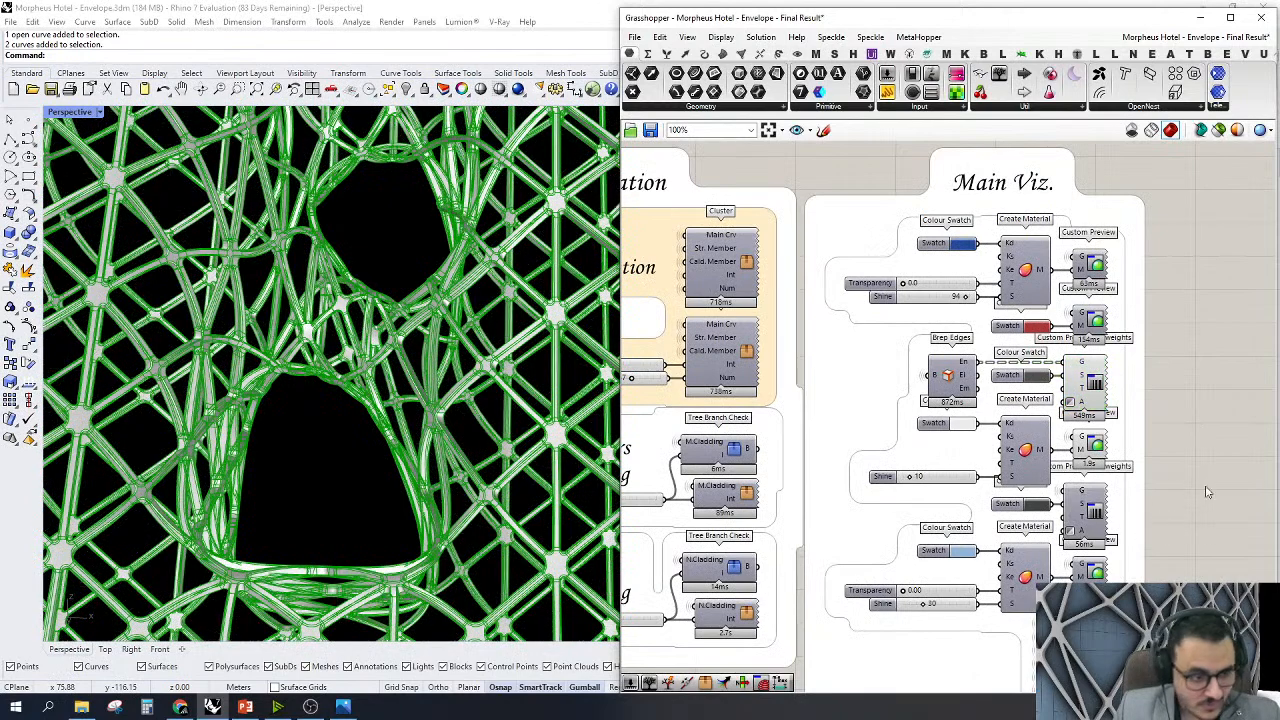
# Examine the cladded exoskeleton up close, focusing on where the members meet a node
pyautogui.scroll(2, 566, 303)
pyautogui.scroll(3, 566, 303)
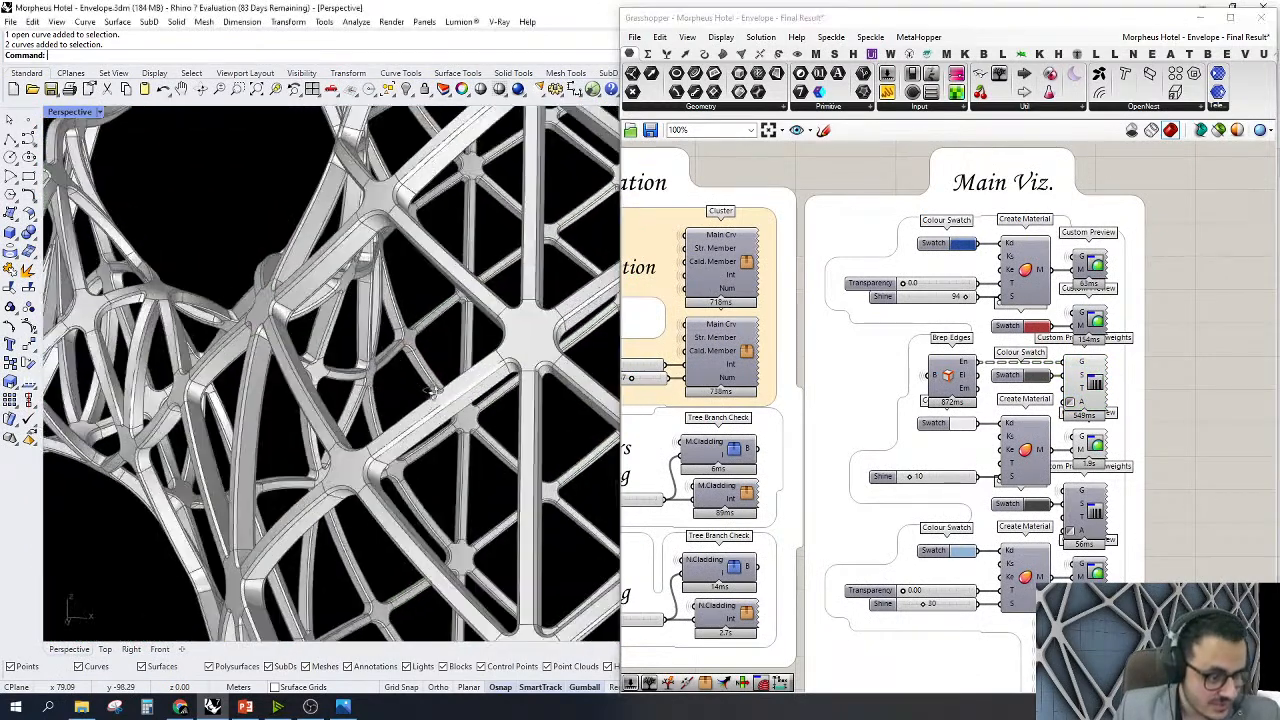
pyautogui.scroll(4, 533, 319)
pyautogui.scroll(5, 549, 503)
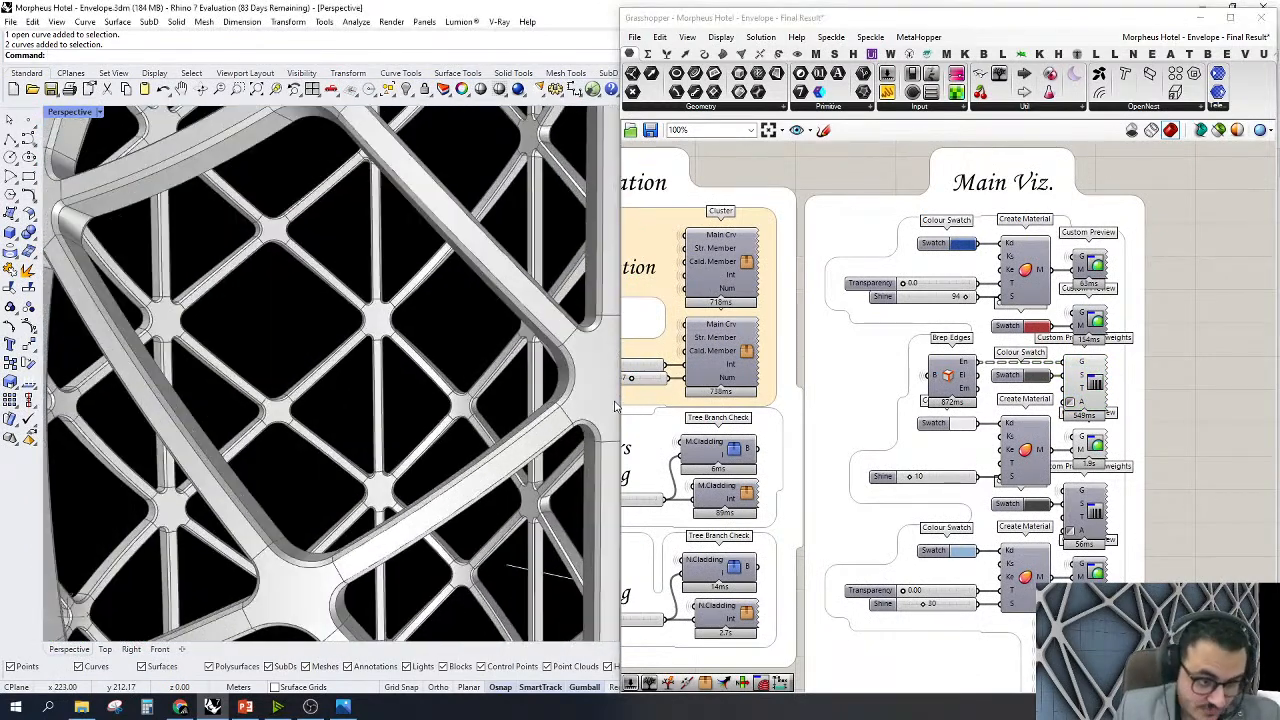
pyautogui.scroll(2, 357, 352)
pyautogui.scroll(6, 311, 356)
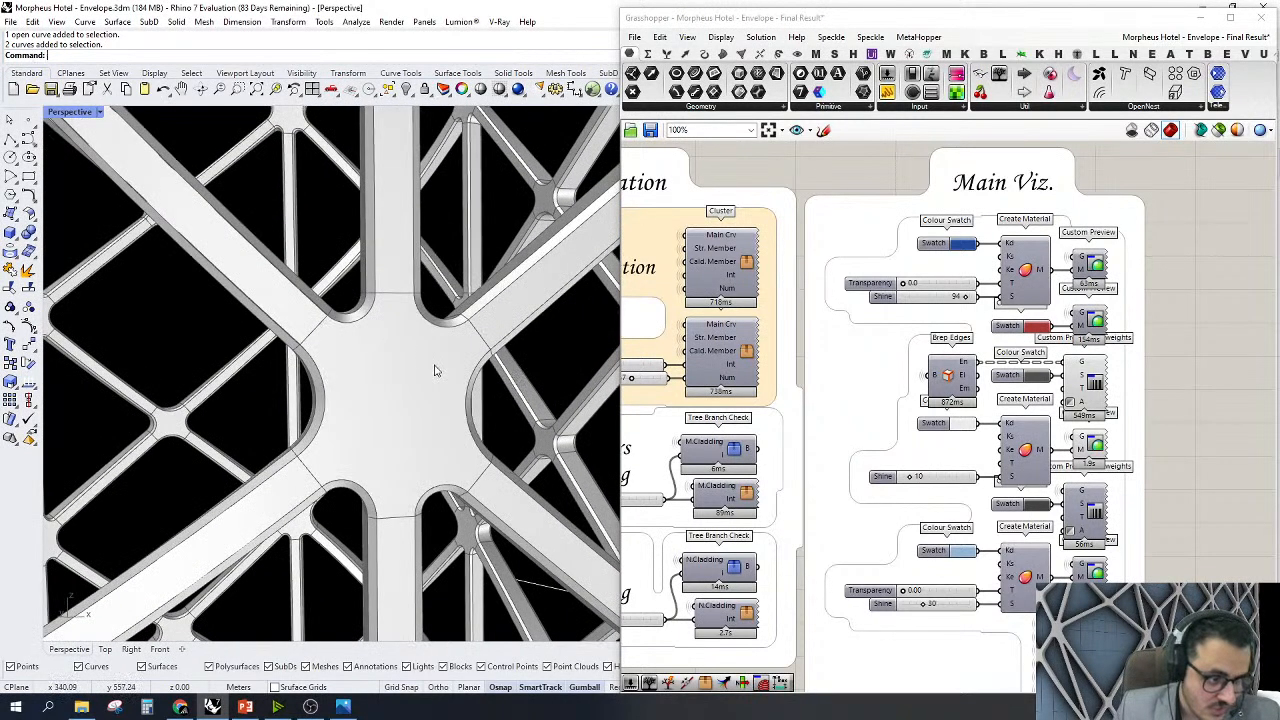
pyautogui.scroll(-4, 449, 374)
pyautogui.scroll(-4, 464, 352)
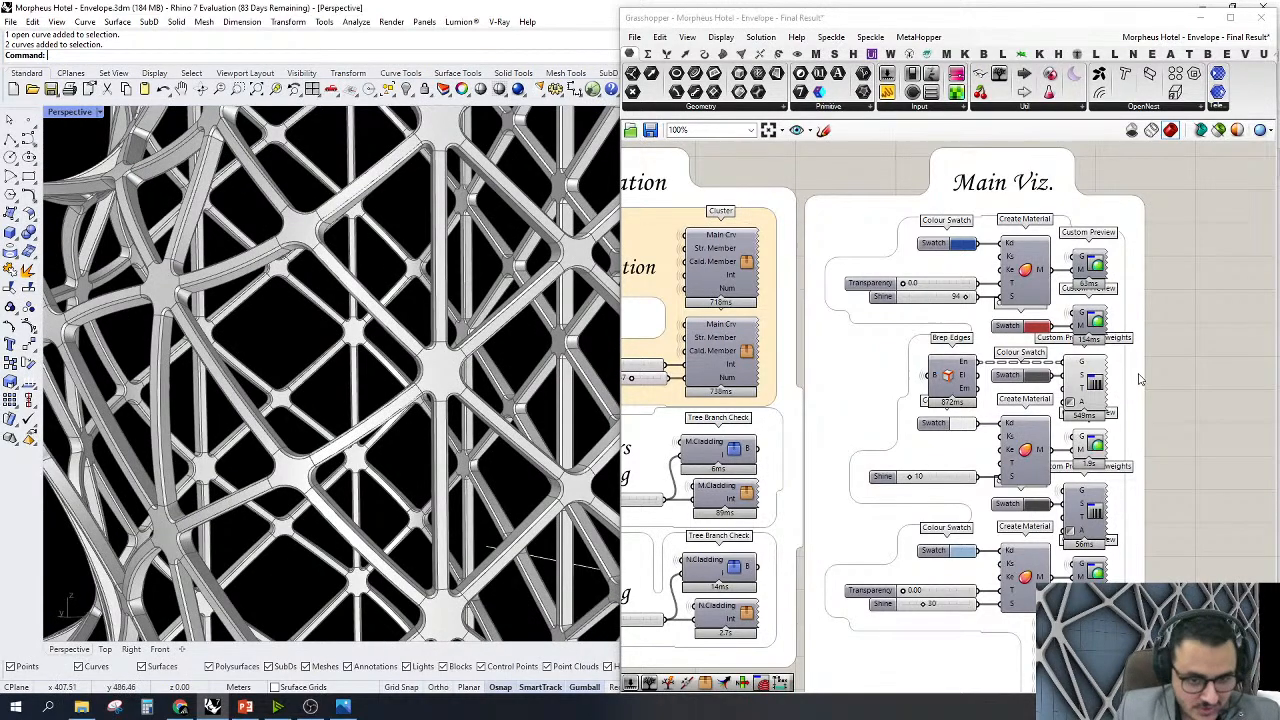
# Locate the Glazing cluster below the Cladding group and toggle its preview
pyautogui.scroll(-3, 1222, 357)
pyautogui.moveTo(893, 495); pyautogui.dragTo(996, 473, button='right')
pyautogui.scroll(4, 845, 447)
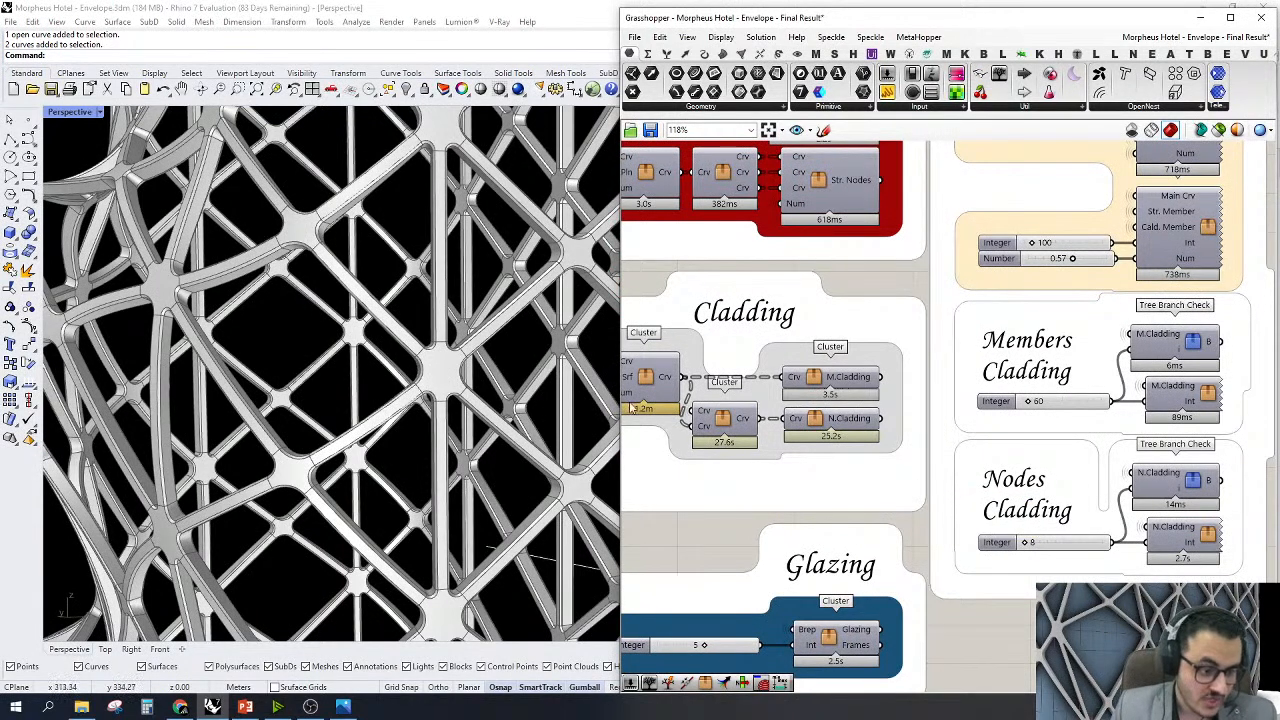
pyautogui.scroll(-1, 980, 403)
pyautogui.moveTo(886, 593); pyautogui.dragTo(914, 543, button='right')
pyautogui.rightClick(880, 551)
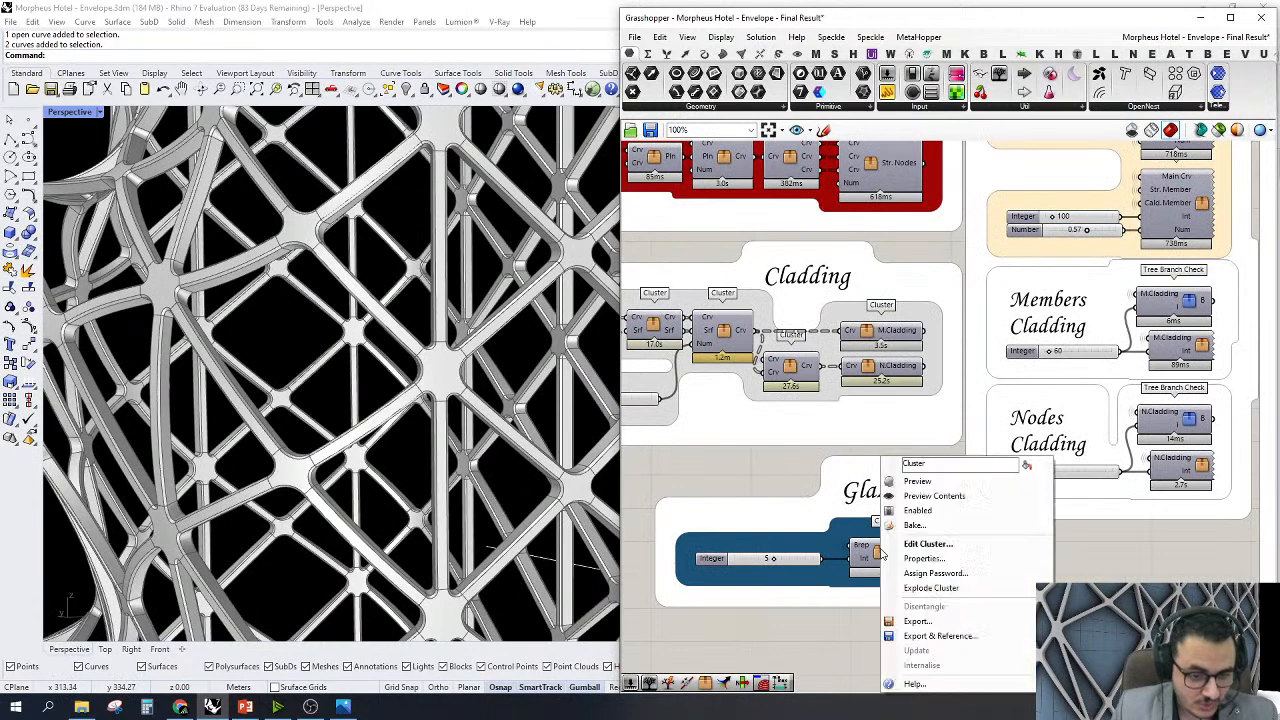
pyautogui.click(914, 483)
# Turn on the preview of the glazing Custom Preview and its Custom Preview Lineweights, and inspect the glass behind the exoskeleton
pyautogui.moveTo(914, 485); pyautogui.dragTo(956, 490, button='right')
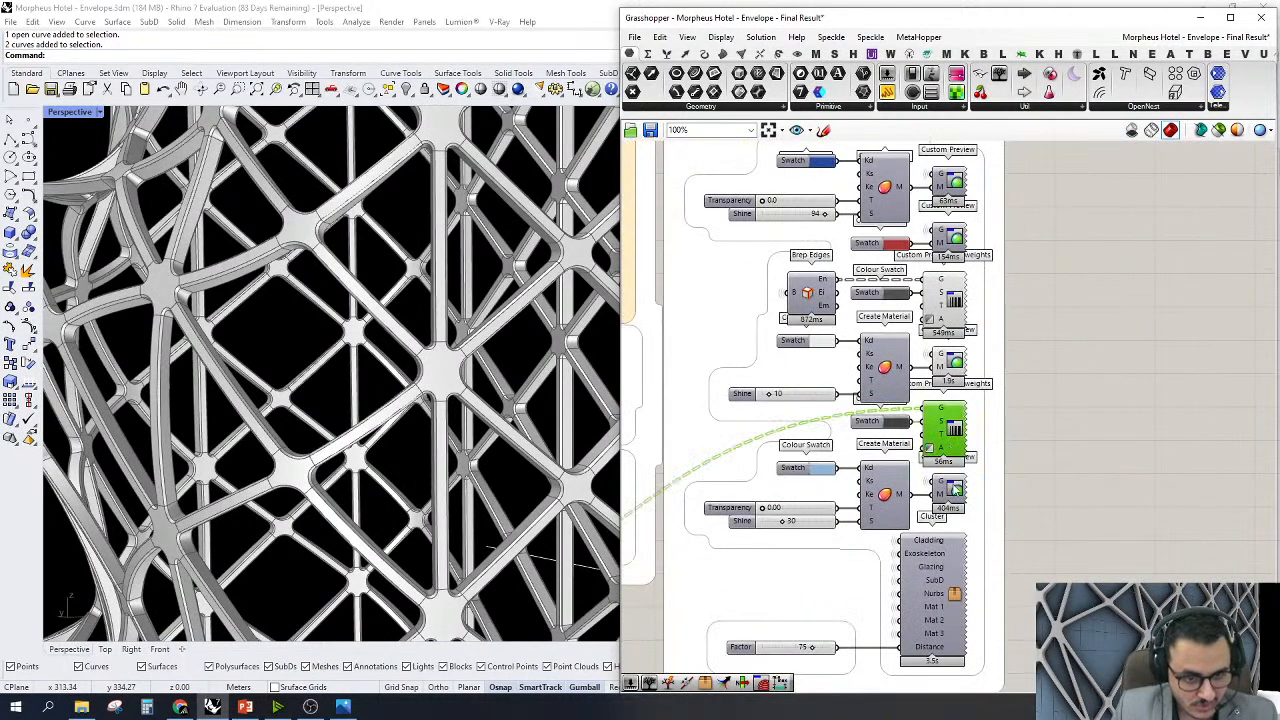
pyautogui.keyDown('shift'); pyautogui.click(956, 490); pyautogui.keyUp('shift')
pyautogui.rightClick(1071, 442)
pyautogui.click(1097, 459)
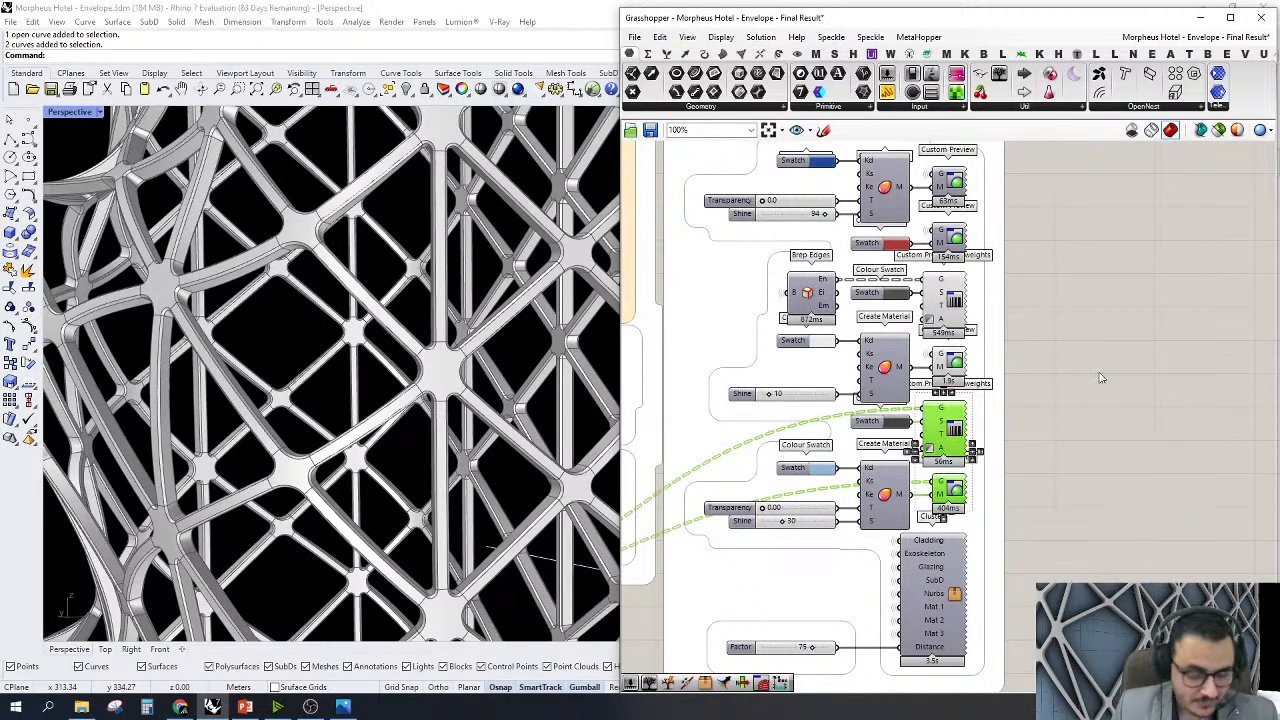
pyautogui.click(1113, 303)
pyautogui.moveTo(297, 400); pyautogui.dragTo(459, 566, button='right')
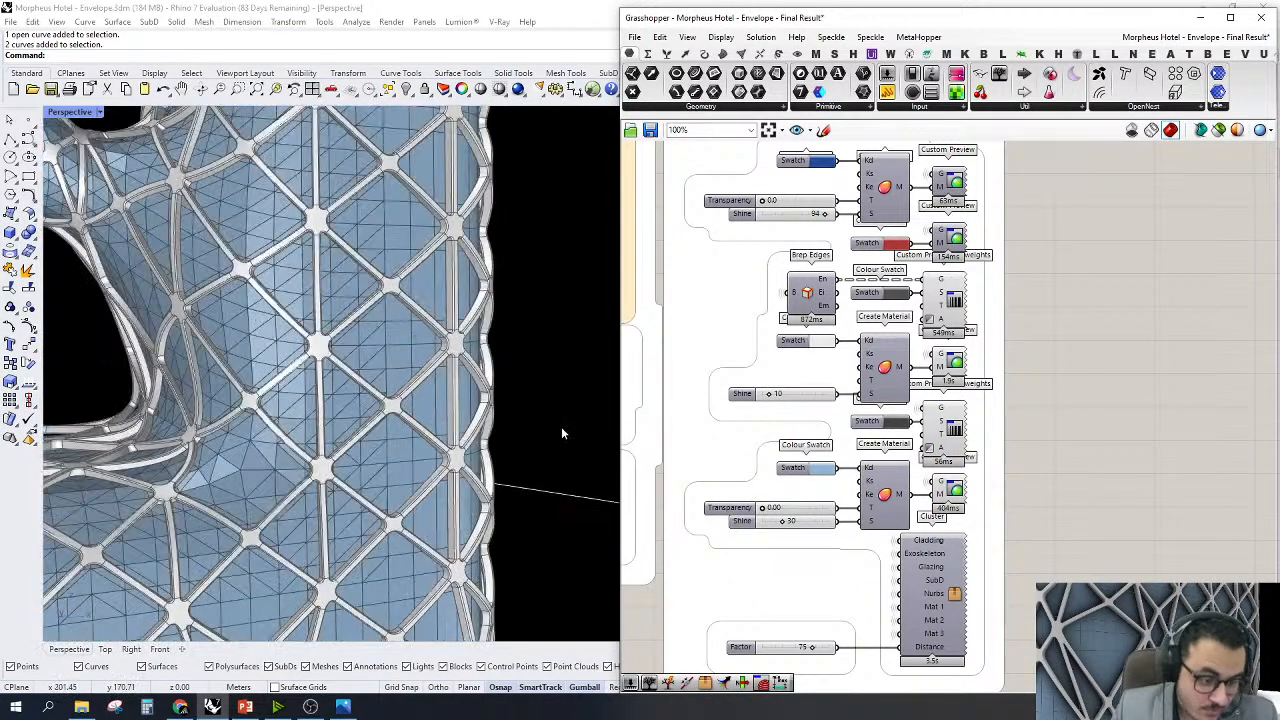
pyautogui.scroll(-6, 561, 422)
pyautogui.scroll(6, 508, 606)
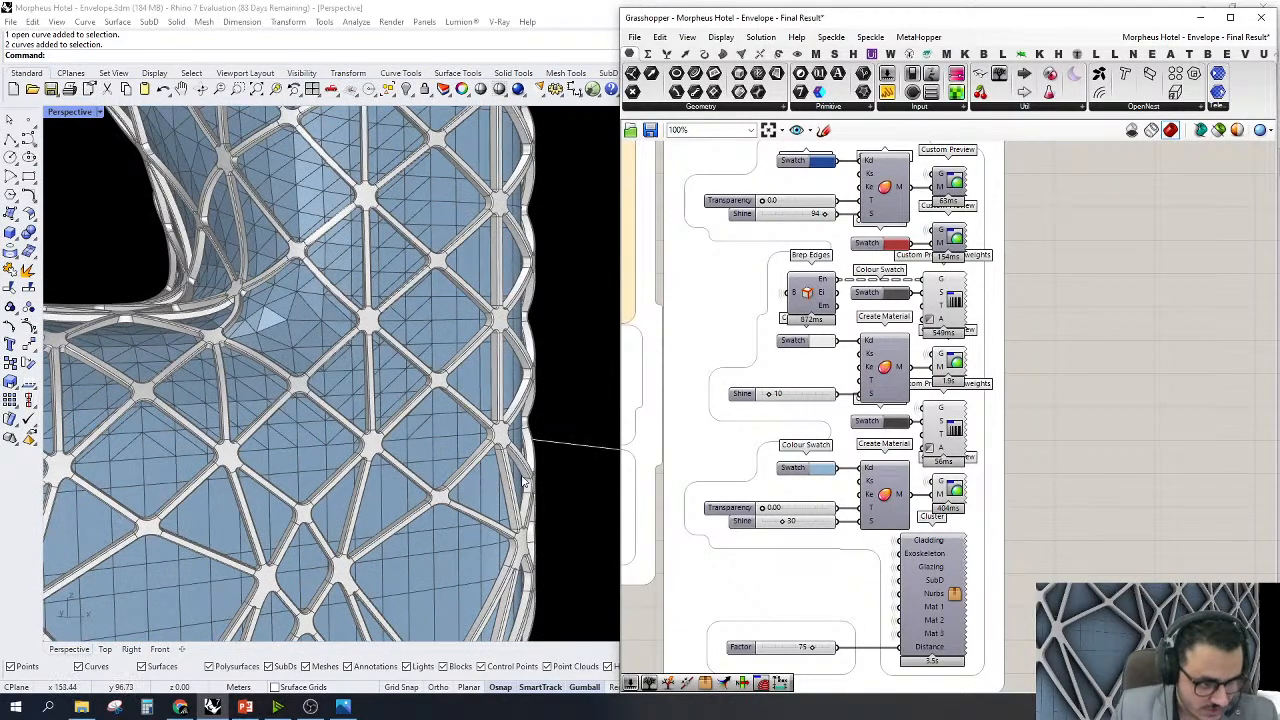
# Inspect the glazed tower with its cladded exoskeleton from the base up to the central openings
pyautogui.scroll(-5, 522, 482)
pyautogui.moveTo(424, 479); pyautogui.dragTo(576, 430, button='right')
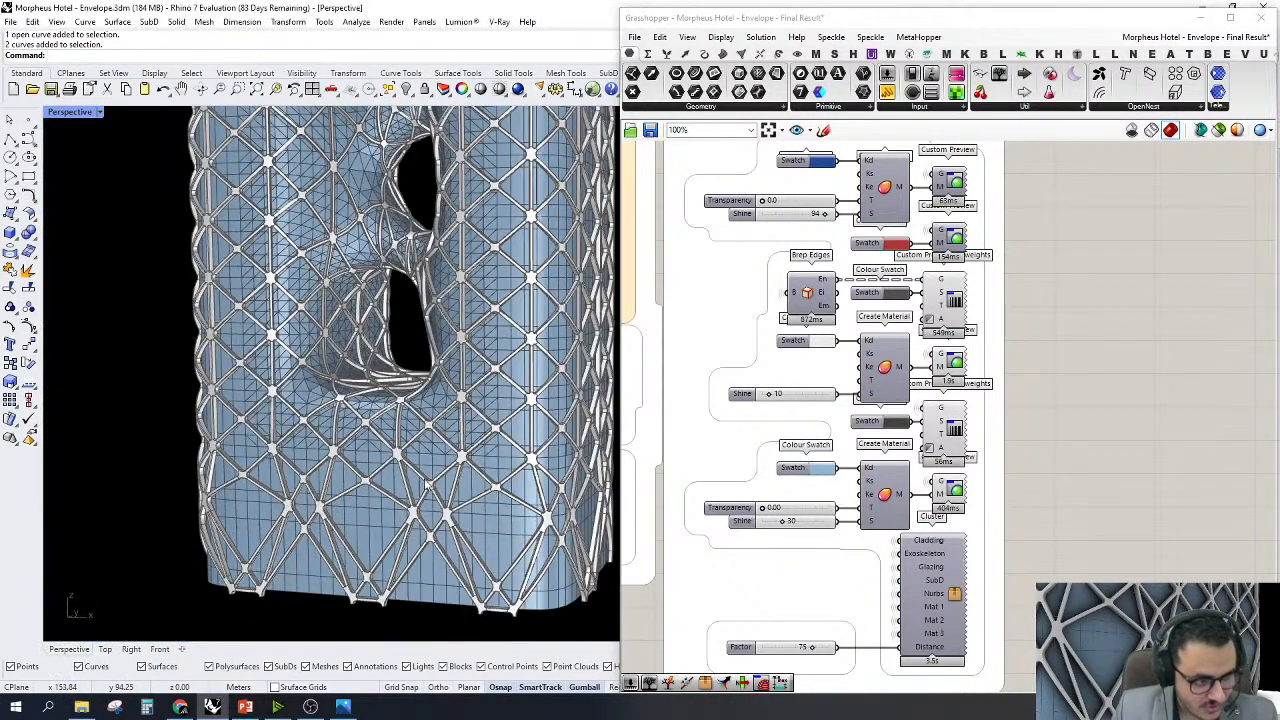
pyautogui.scroll(5, 576, 430)
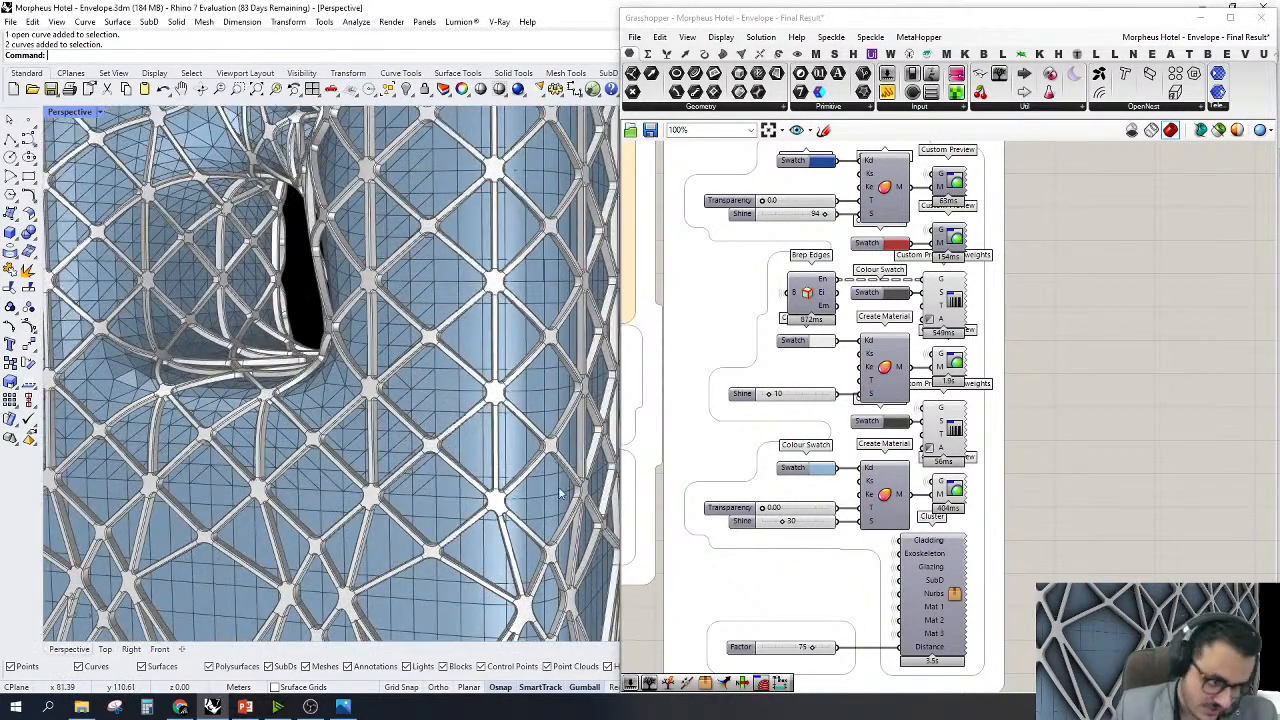
pyautogui.scroll(-4, 510, 558)
pyautogui.scroll(-2, 499, 552)
pyautogui.scroll(4, 430, 300)
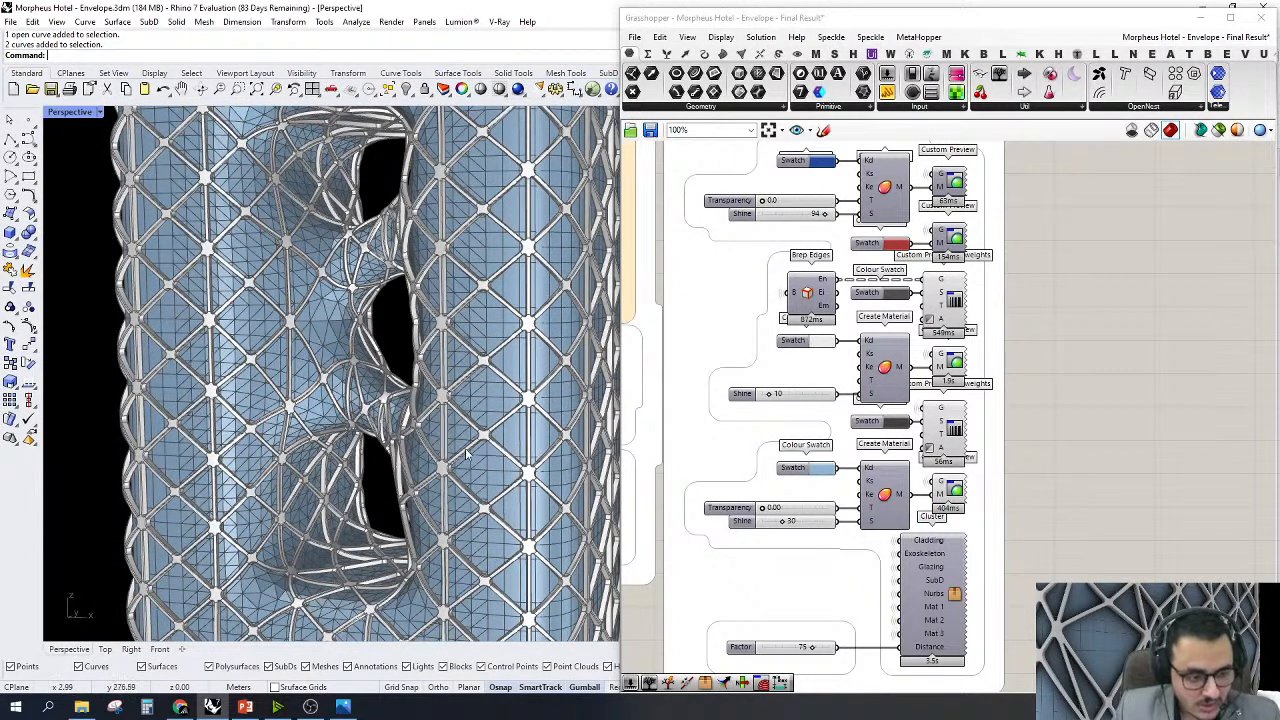
pyautogui.scroll(-3, 1100, 500)
# Turn off the preview of all the Custom Preview components in the Main Viz. group
pyautogui.moveTo(984, 652); pyautogui.dragTo(1075, 540)
pyautogui.moveTo(981, 641); pyautogui.dragTo(1100, 258)
pyautogui.rightClick(1104, 286)
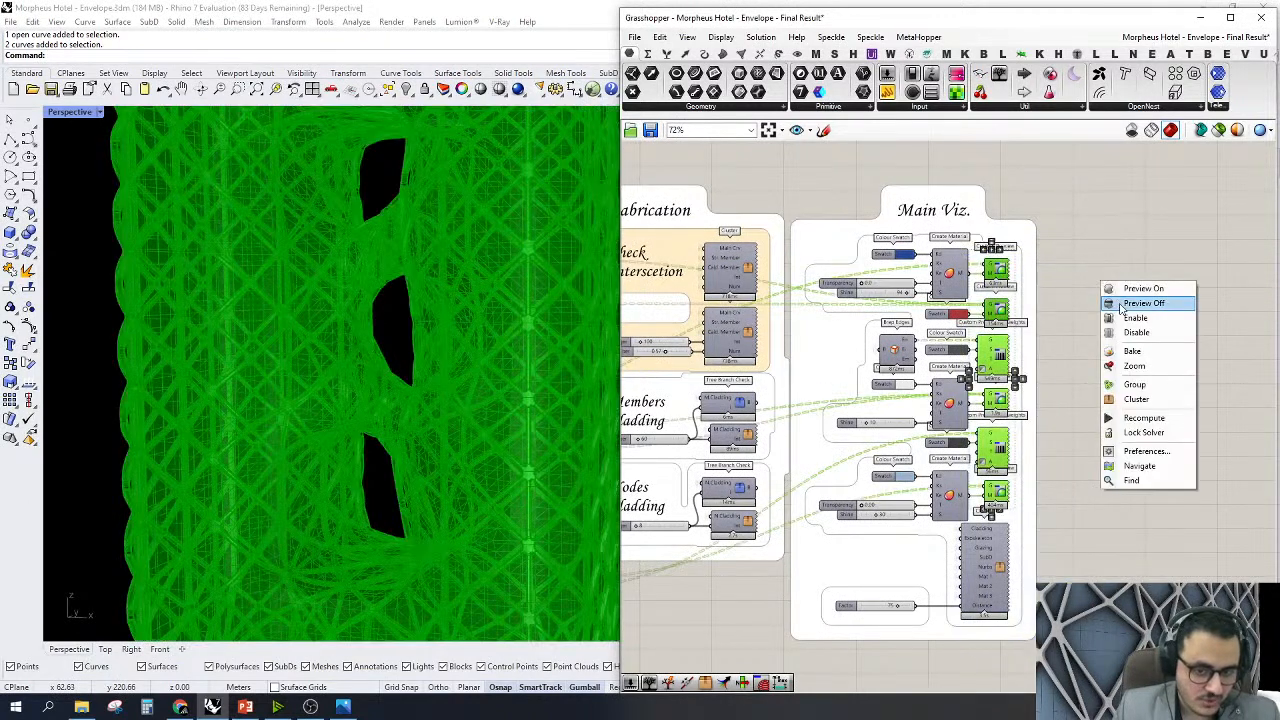
pyautogui.click(1121, 307)
pyautogui.click(1108, 324)
# Turn on the preview of the upper Check Intersection cluster in the Fabrication group and zoom the Rhino view to its member
pyautogui.moveTo(1089, 341); pyautogui.dragTo(1257, 352, button='right')
pyautogui.moveTo(889, 346); pyautogui.dragTo(998, 346, button='right')
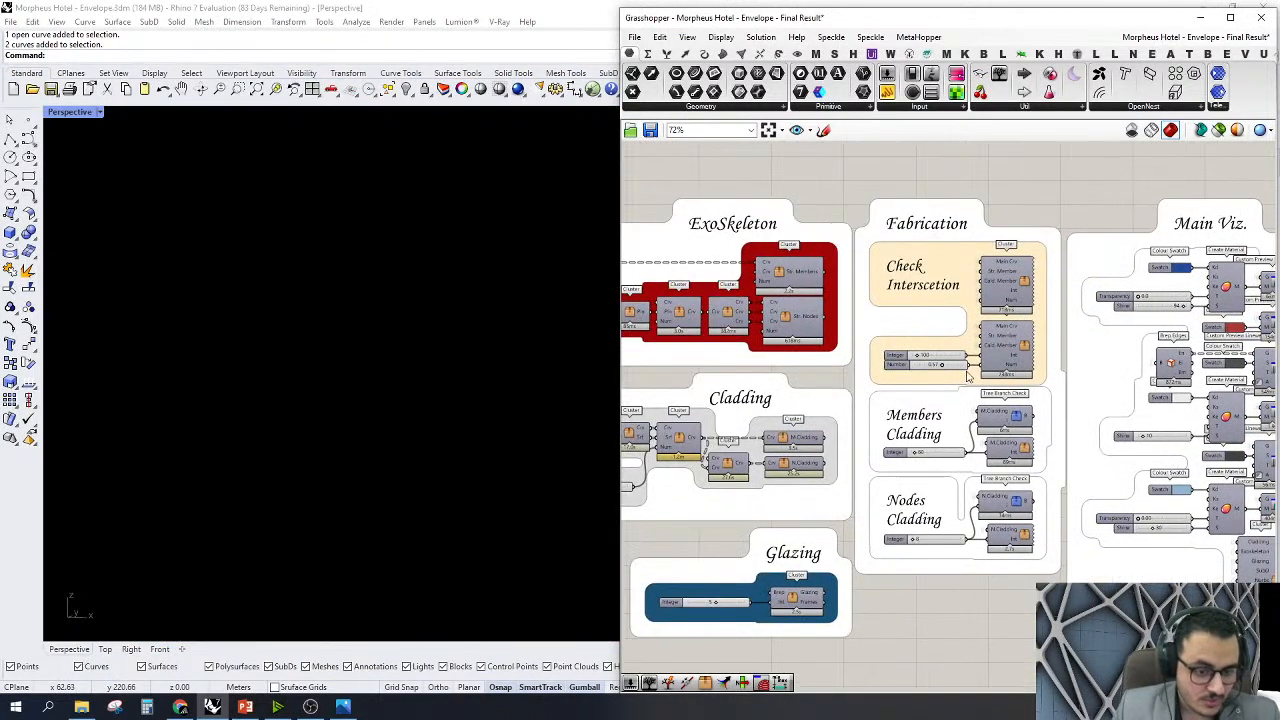
pyautogui.scroll(4, 1024, 285)
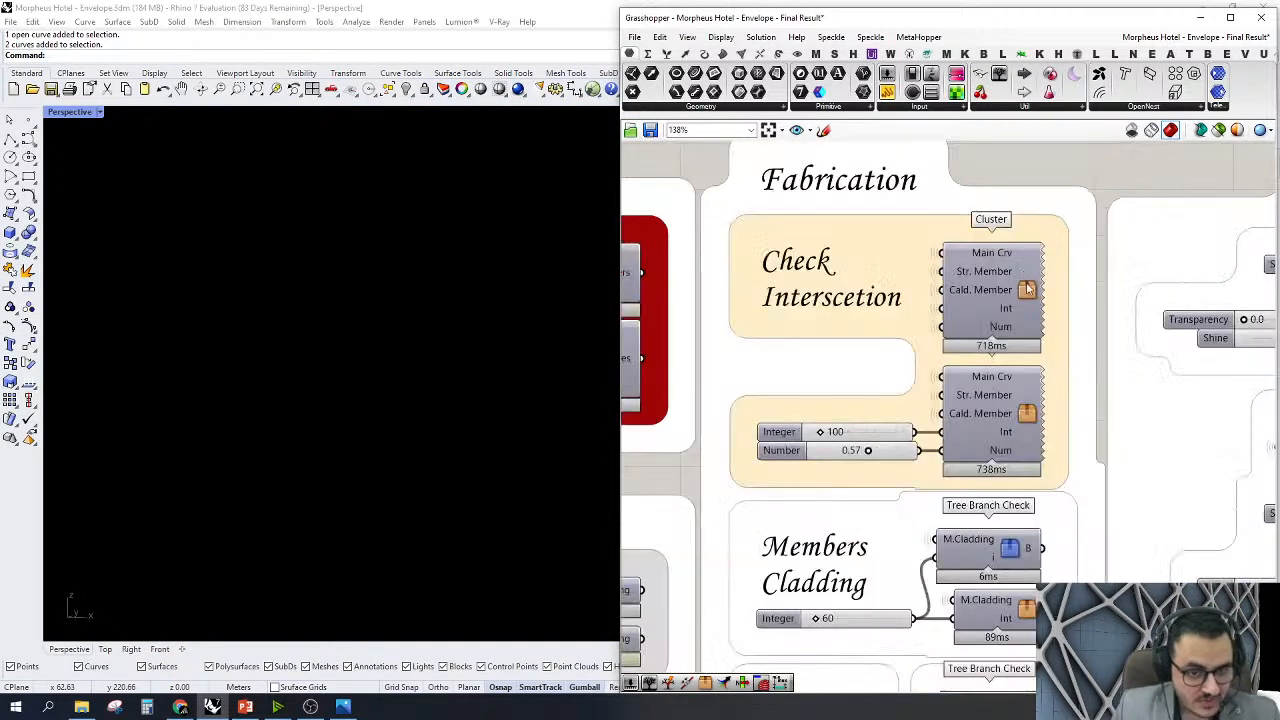
pyautogui.rightClick(1034, 292)
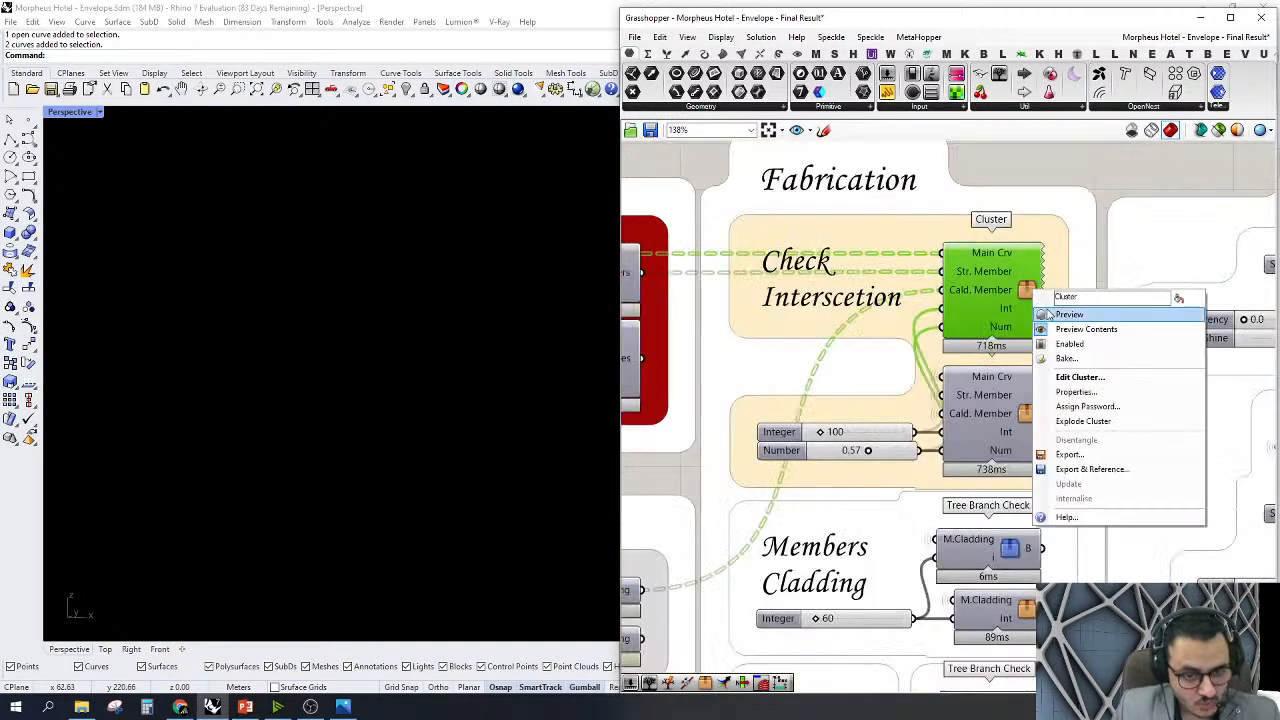
pyautogui.click(1047, 312)
pyautogui.rightClick(1061, 165)
pyautogui.click(1092, 255)
pyautogui.scroll(-5, 248, 438)
pyautogui.moveTo(248, 438); pyautogui.dragTo(415, 408, button='right')
pyautogui.scroll(6, 493, 422)
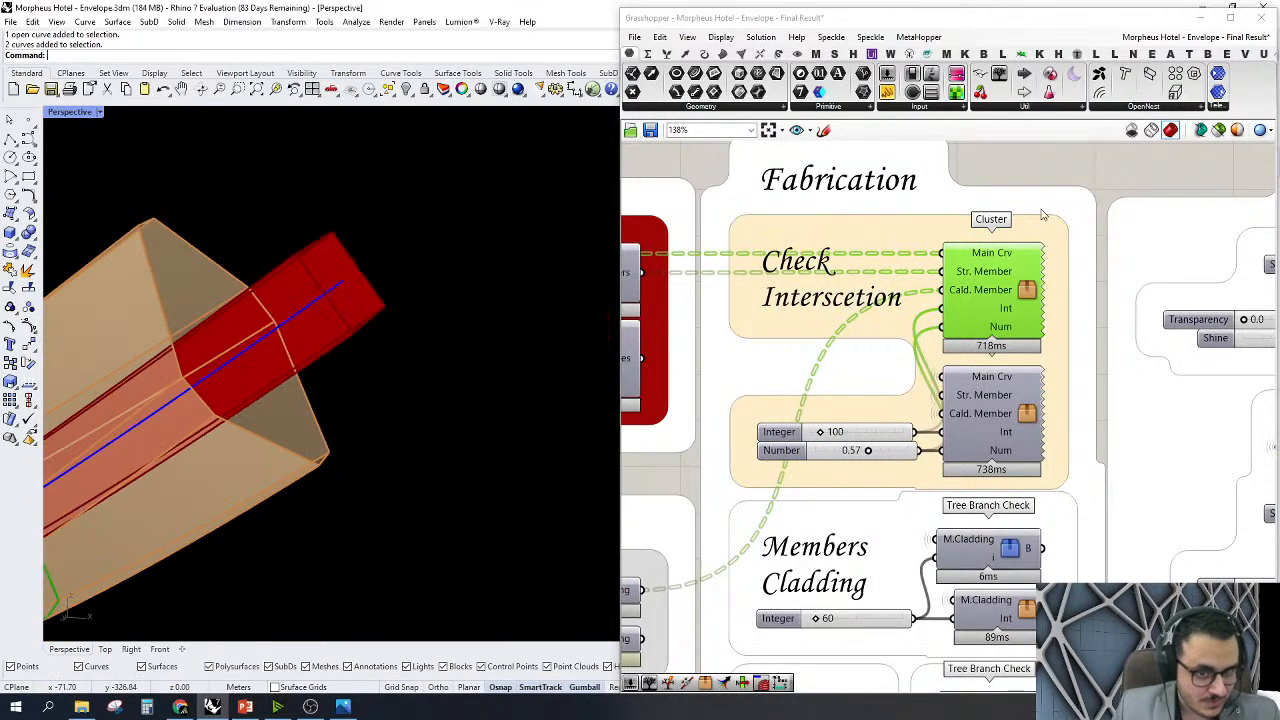
# Examine the cladded member with the structural member inside it, focusing on the green section outline
pyautogui.click(1027, 164)
pyautogui.scroll(-5, 440, 302)
pyautogui.moveTo(440, 302); pyautogui.dragTo(358, 411, button='right')
pyautogui.scroll(6, 366, 354)
pyautogui.scroll(-6, 274, 370)
pyautogui.moveTo(274, 370); pyautogui.dragTo(297, 402, button='right')
pyautogui.moveTo(308, 480); pyautogui.dragTo(385, 472, button='right')
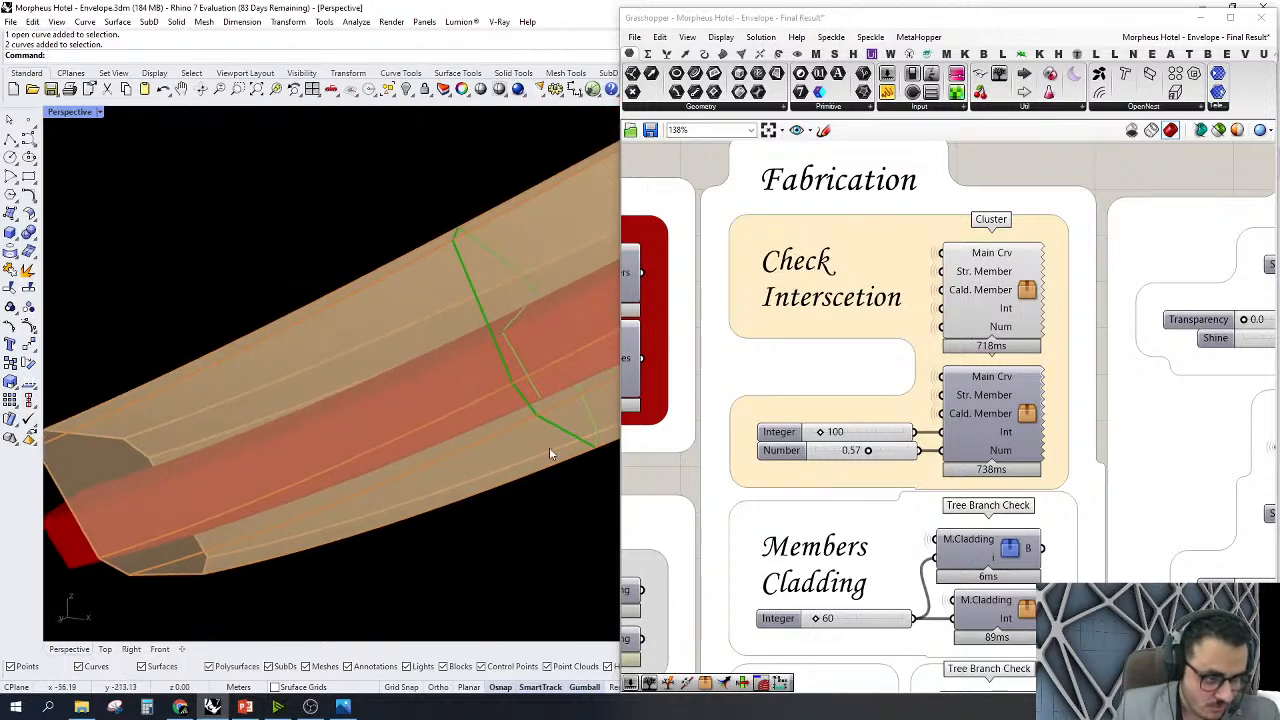
pyautogui.moveTo(371, 300); pyautogui.dragTo(418, 305, button='right')
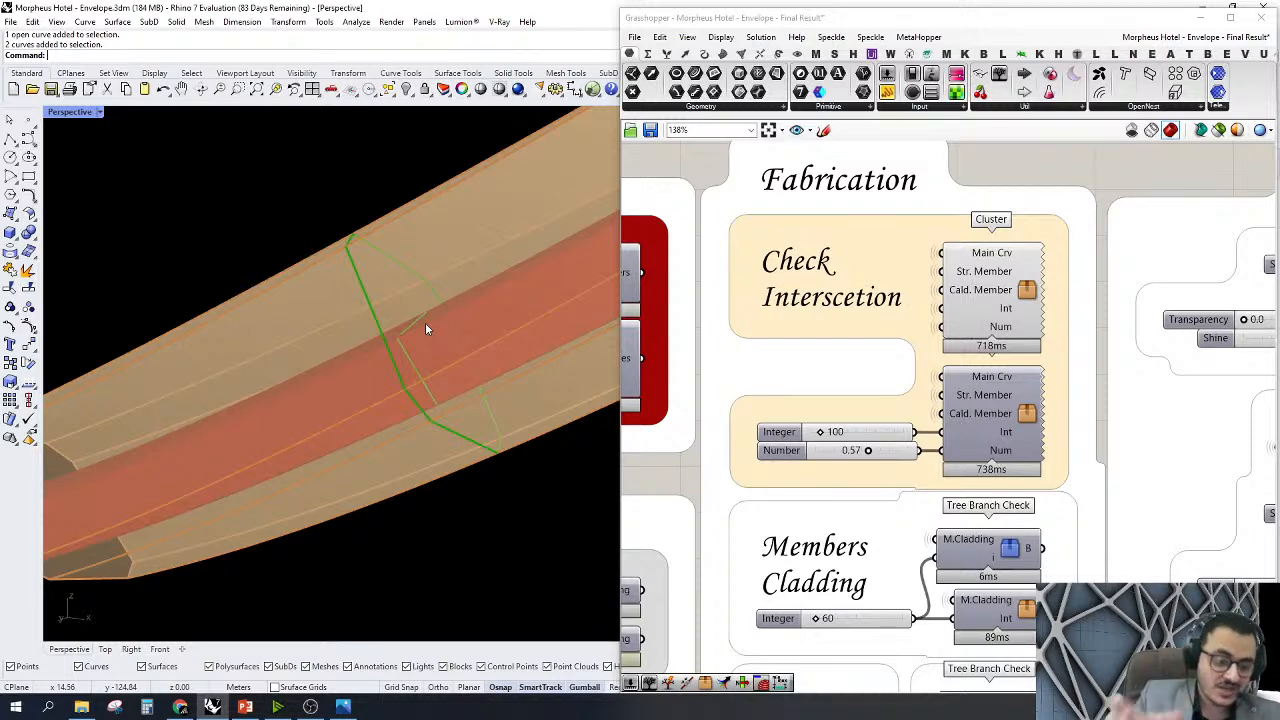
# Set the Check Intersection Integer slider to 260 and zoom the Rhino view to the member it picks
pyautogui.scroll(3, 855, 448)
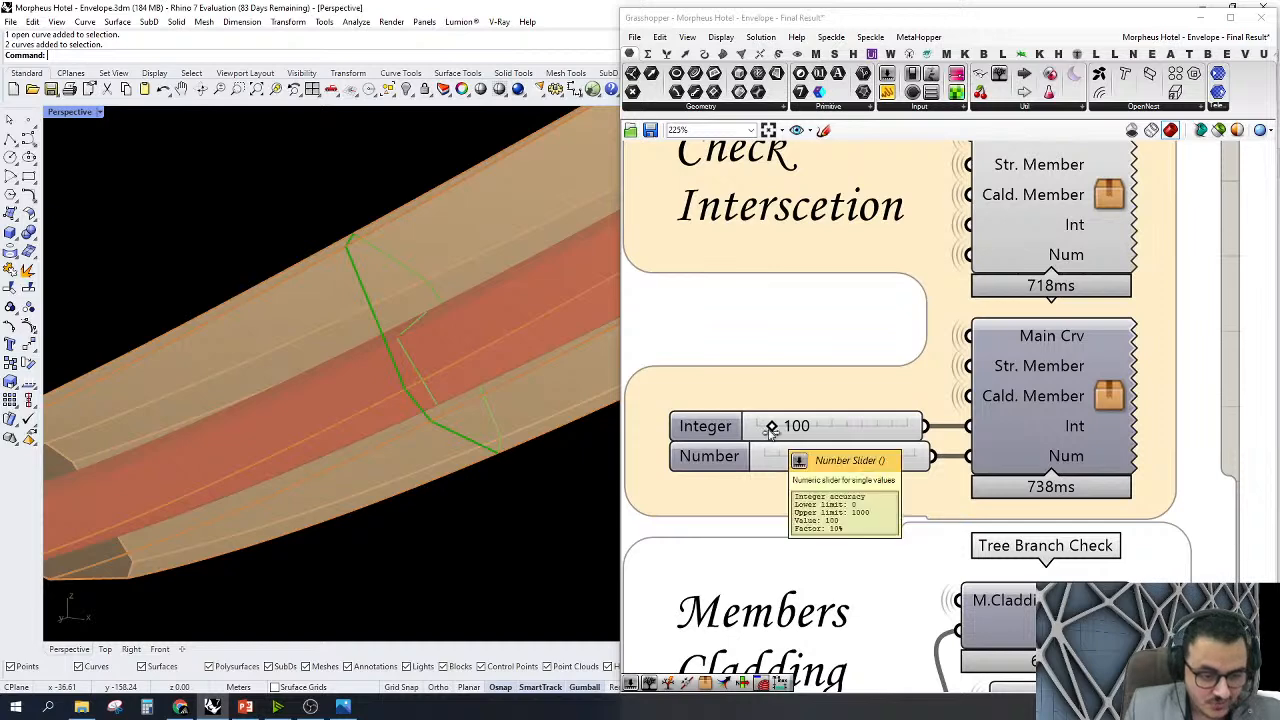
pyautogui.moveTo(771, 427); pyautogui.dragTo(797, 427)
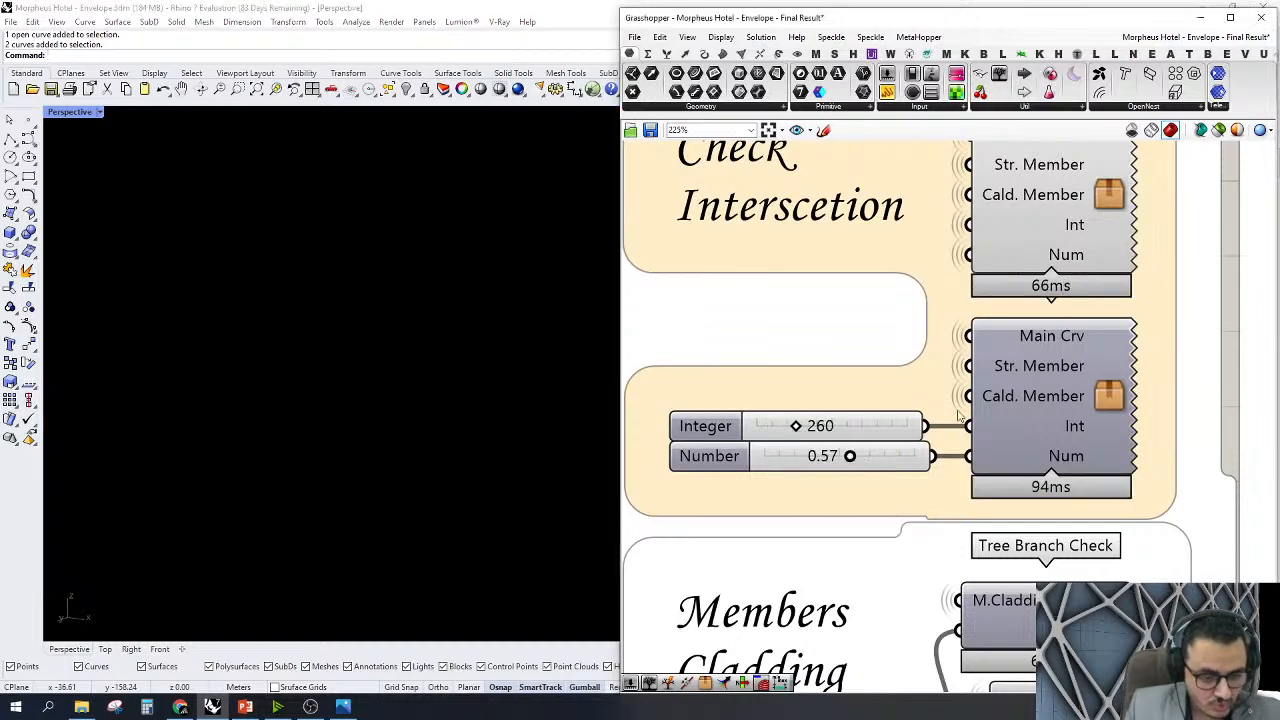
pyautogui.click(1078, 205)
pyautogui.scroll(-5, 1078, 205)
pyautogui.rightClick(1020, 224)
pyautogui.click(1066, 310)
pyautogui.scroll(-3, 423, 346)
pyautogui.moveTo(423, 346); pyautogui.dragTo(394, 466, button='right')
# Set the Check Intersection Number slider to 0.76 to move the section along the member
pyautogui.click(897, 188)
pyautogui.scroll(8, 908, 432)
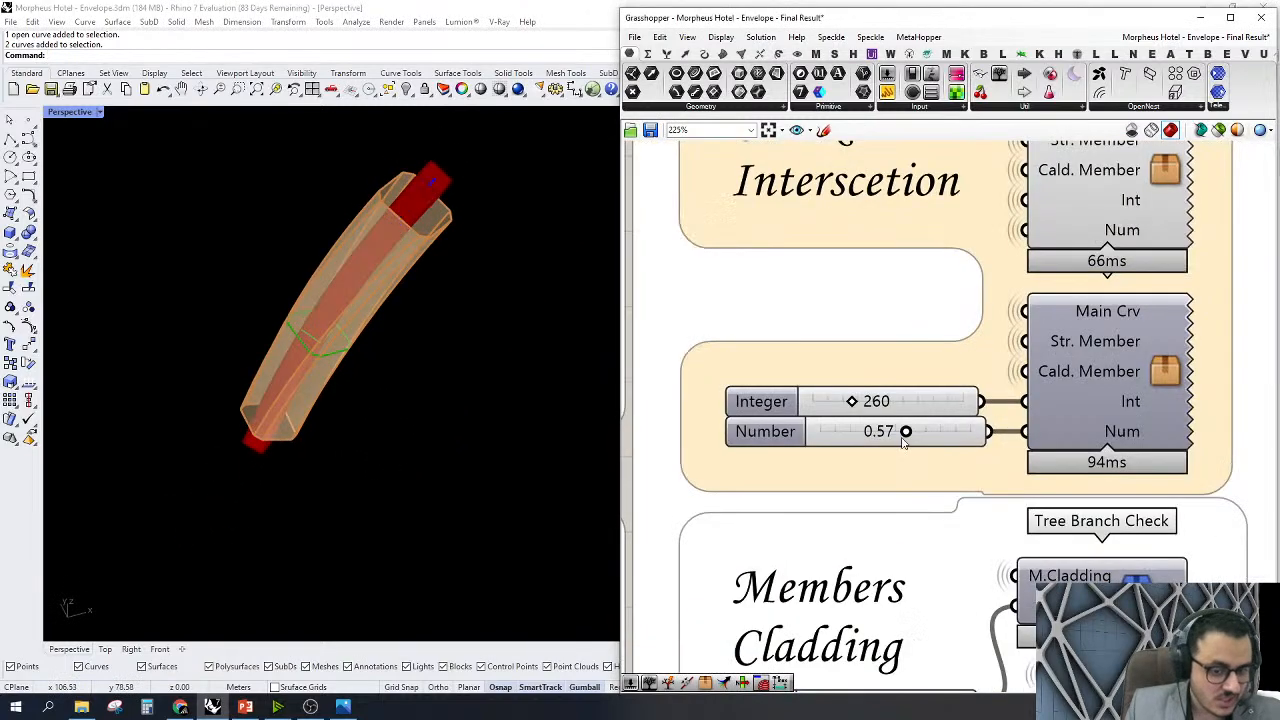
pyautogui.moveTo(896, 431); pyautogui.dragTo(956, 432)
pyautogui.scroll(-4, 808, 373)
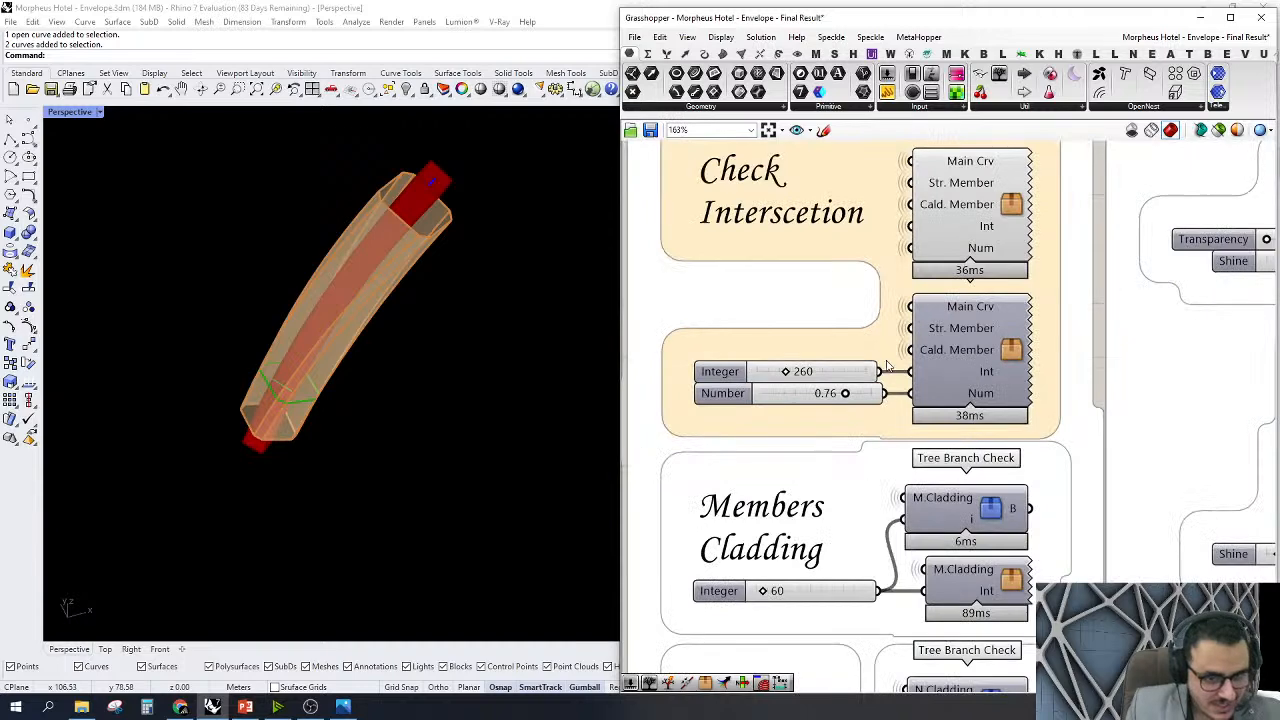
# Show the lower Check Intersection cluster's dimensioned cross-section in the Rhino view, and set the Number slider to 0.39
pyautogui.rightClick(1010, 350)
pyautogui.scroll(-4, 1007, 190)
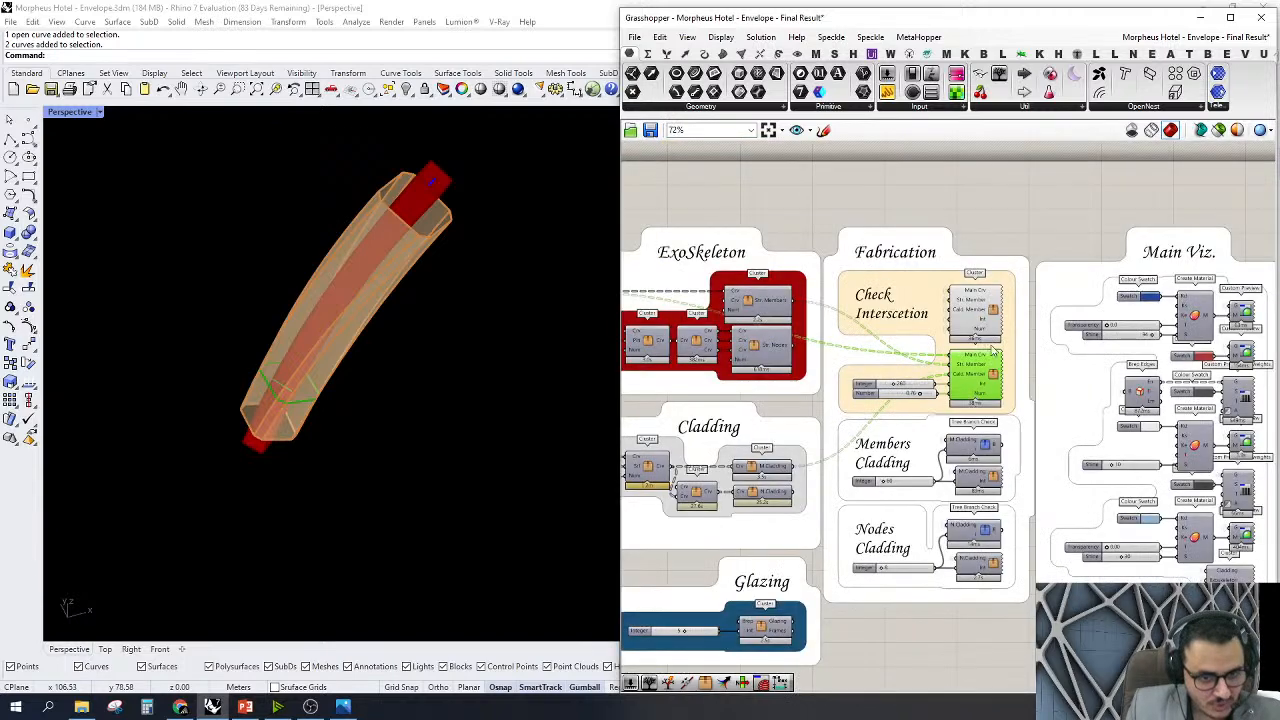
pyautogui.rightClick(1022, 222)
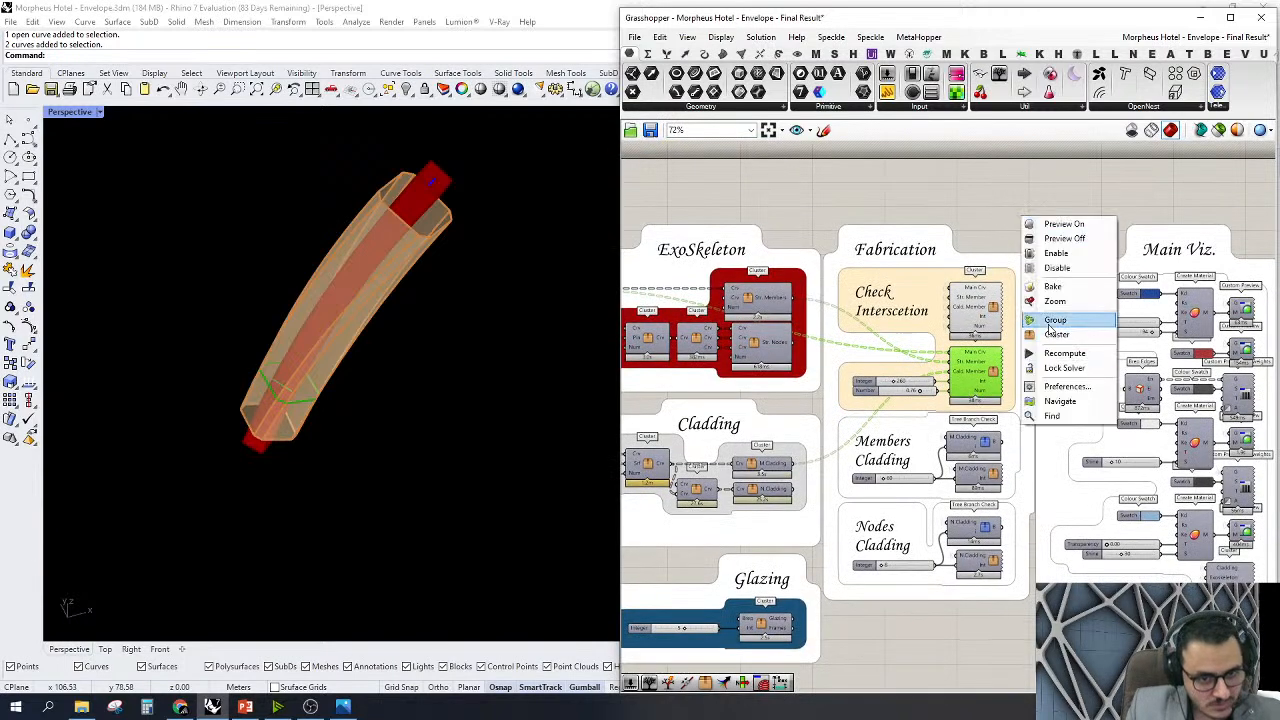
pyautogui.click(1040, 306)
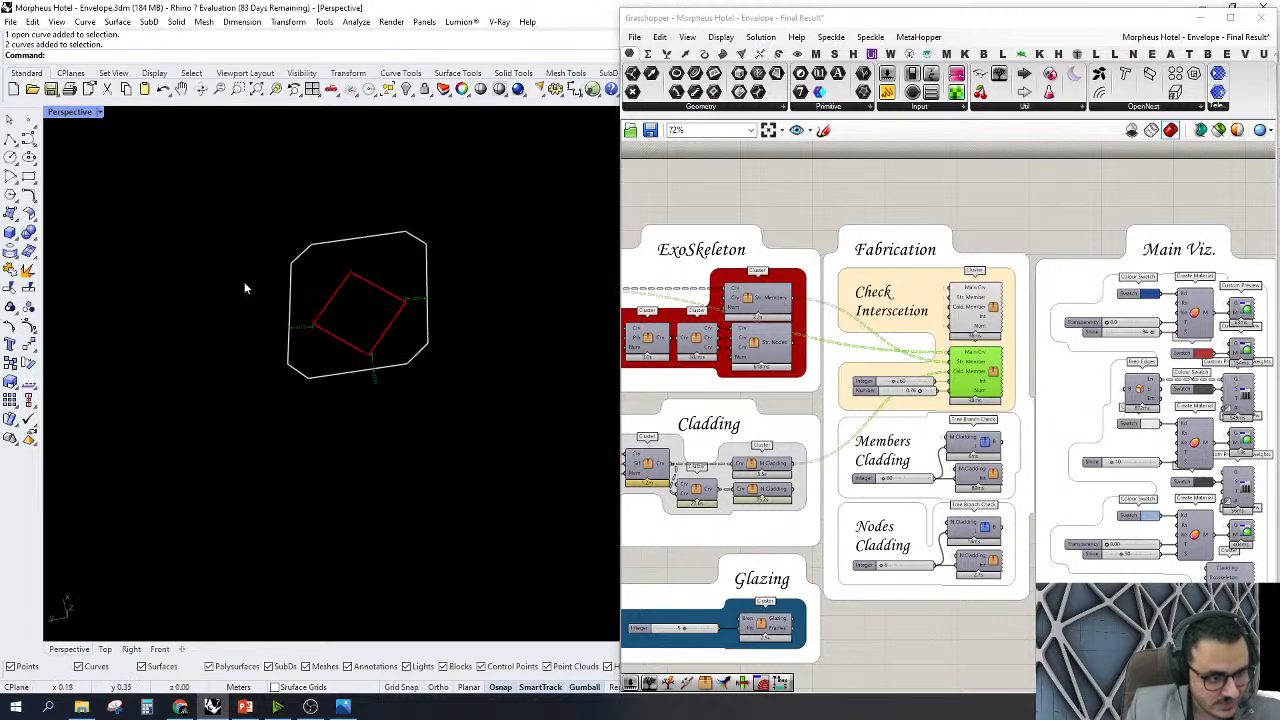
pyautogui.scroll(7, 880, 400)
pyautogui.moveTo(920, 420); pyautogui.dragTo(850, 420)
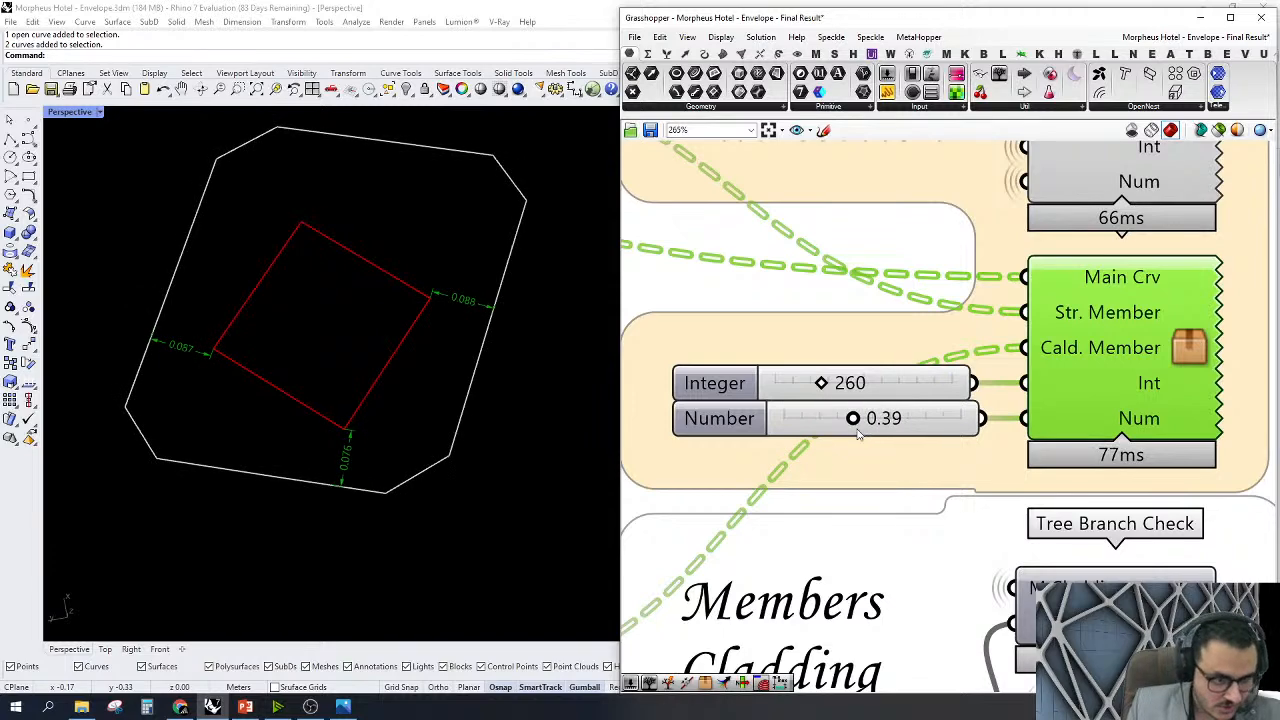
# Turn off the preview of both Check Intersection clusters
pyautogui.scroll(-5, 855, 425)
pyautogui.scroll(-2, 960, 390)
pyautogui.moveTo(905, 167); pyautogui.dragTo(1046, 409)
pyautogui.rightClick(1005, 150)
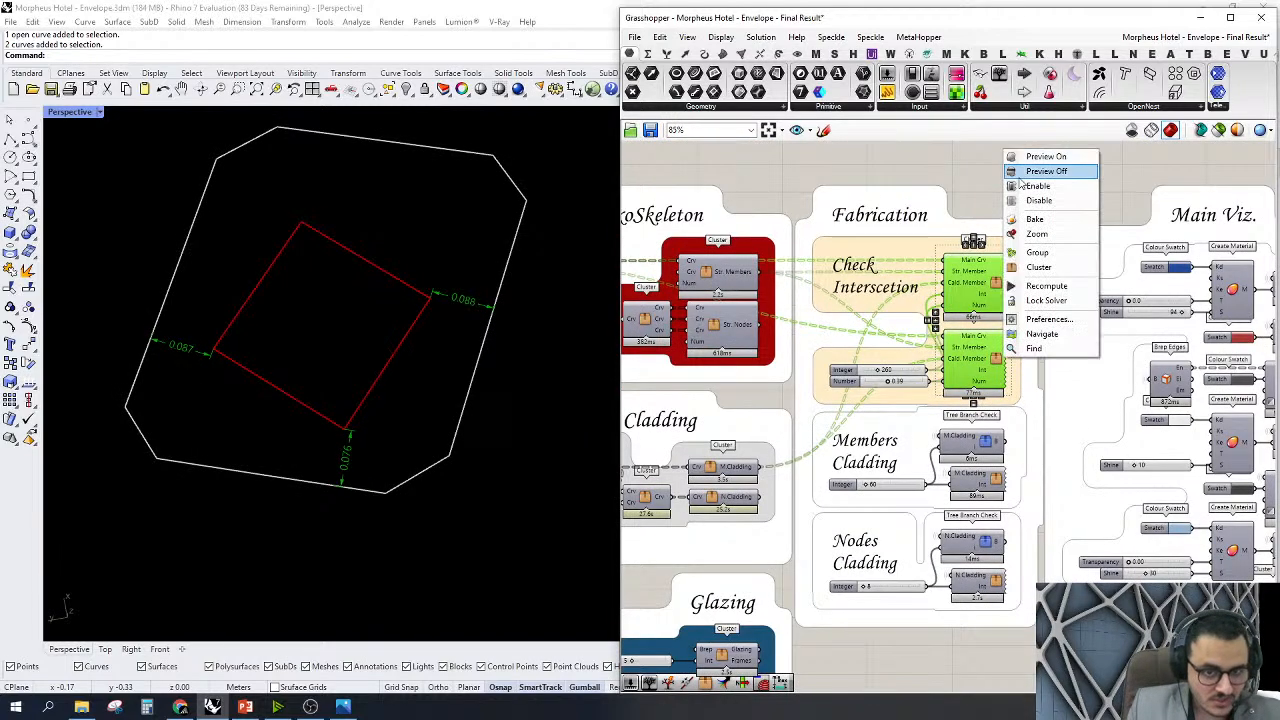
pyautogui.click(1021, 173)
# Turn on the preview of the Tree Branch Check cluster and the cluster below it in the Members Cladding group
pyautogui.scroll(2, 1073, 207)
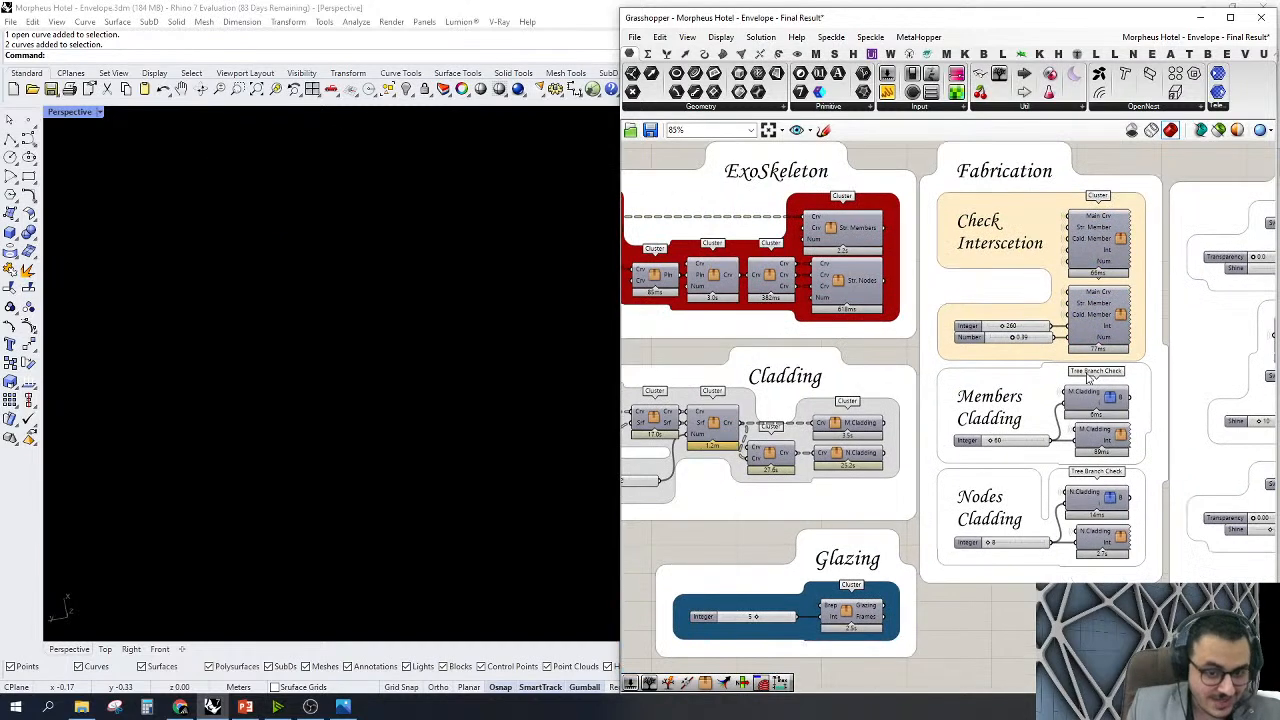
pyautogui.moveTo(1080, 405); pyautogui.dragTo(1037, 383, button='right')
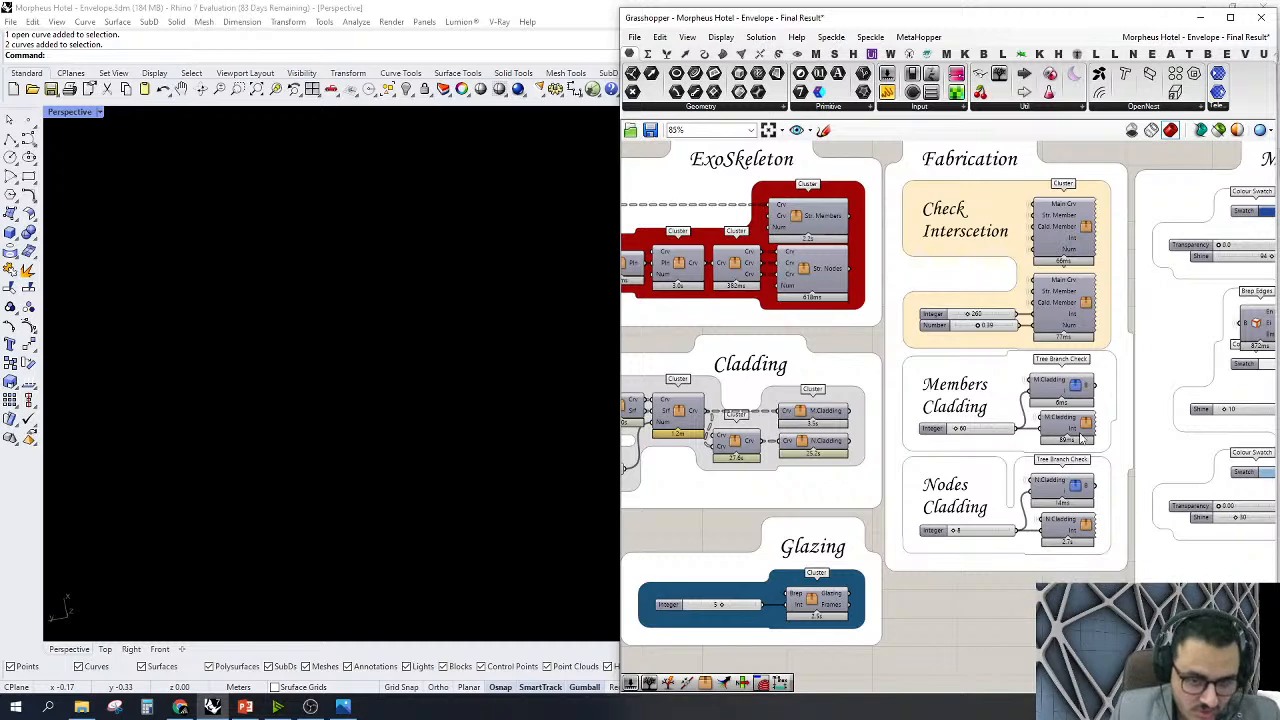
pyautogui.click(1078, 390)
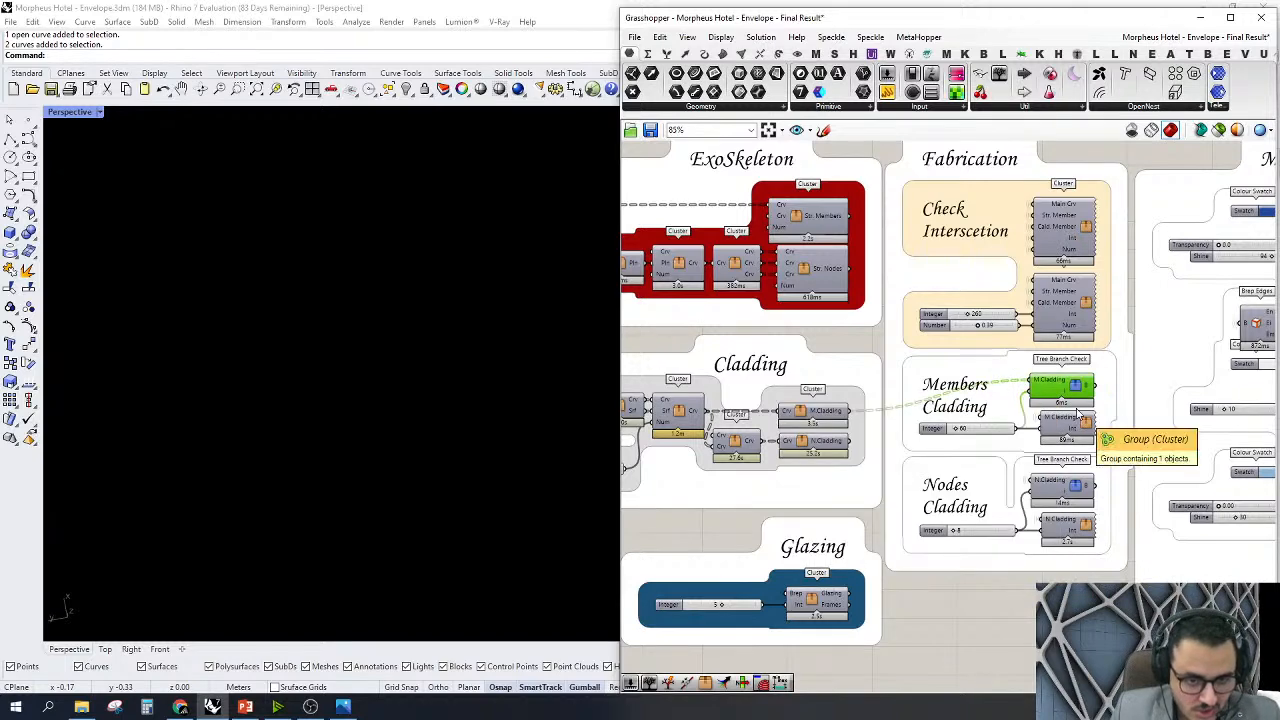
pyautogui.keyDown('shift'); pyautogui.click(1085, 425); pyautogui.keyUp('shift')
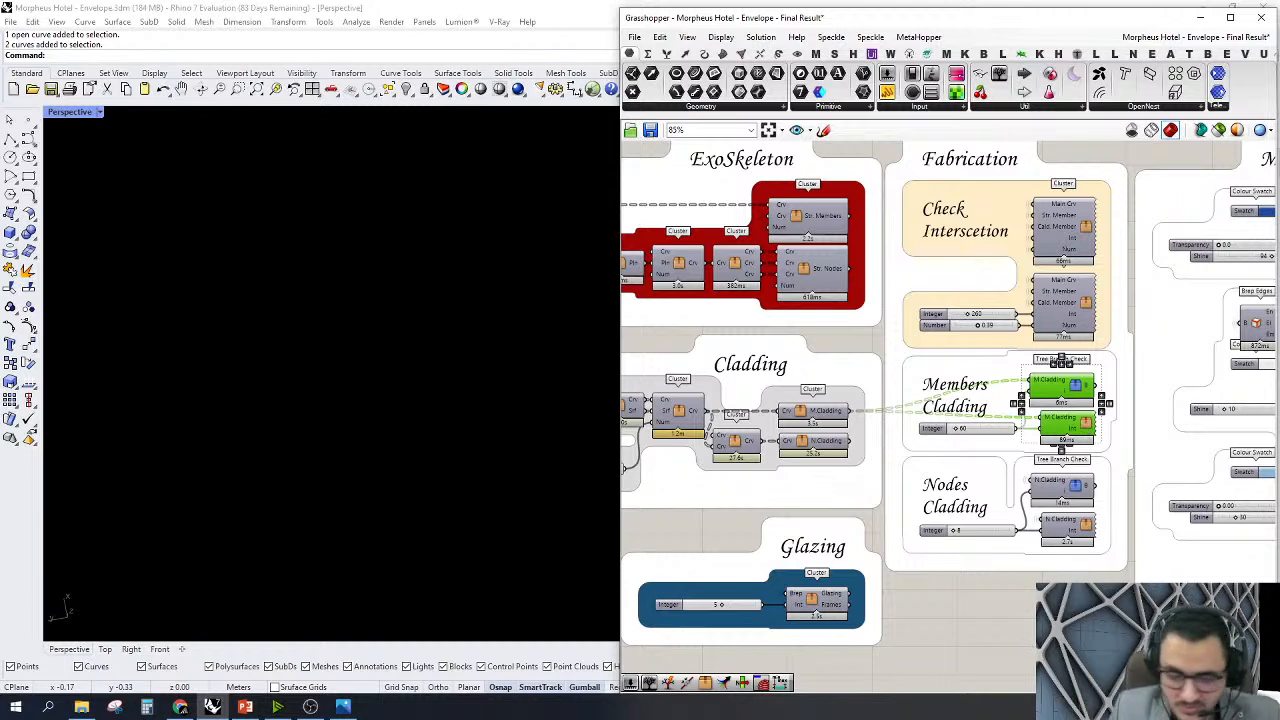
pyautogui.rightClick(1040, 484)
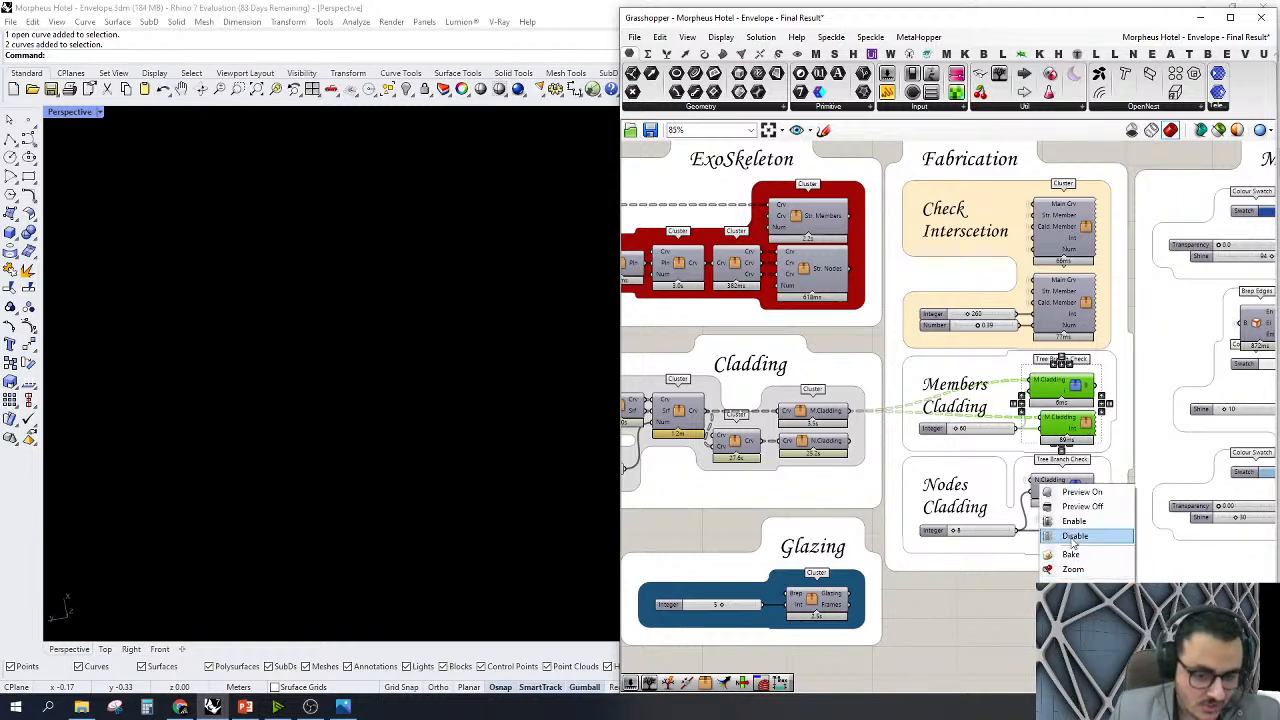
pyautogui.click(1066, 492)
pyautogui.click(1082, 460)
# Zoom the Rhino view to the member output by the Members Cladding Tree Branch Check cluster
pyautogui.click(1072, 388)
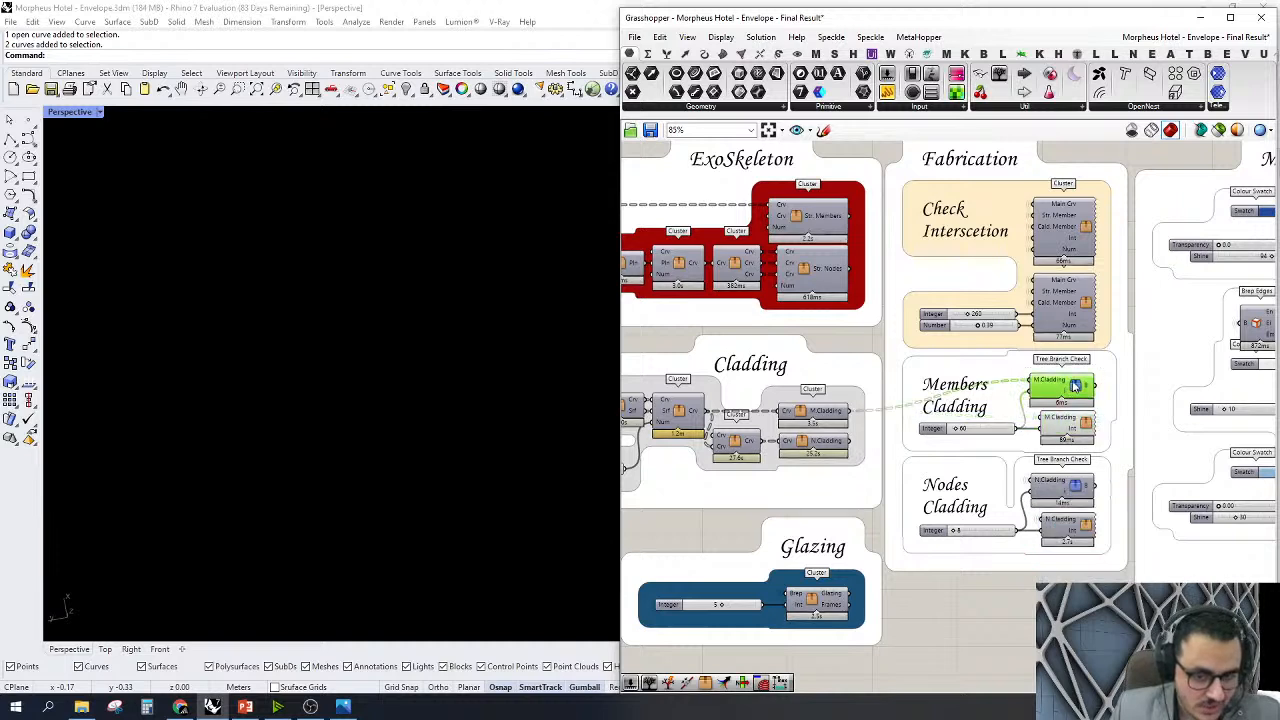
pyautogui.rightClick(1074, 385)
pyautogui.press('Escape')
pyautogui.rightClick(1040, 486)
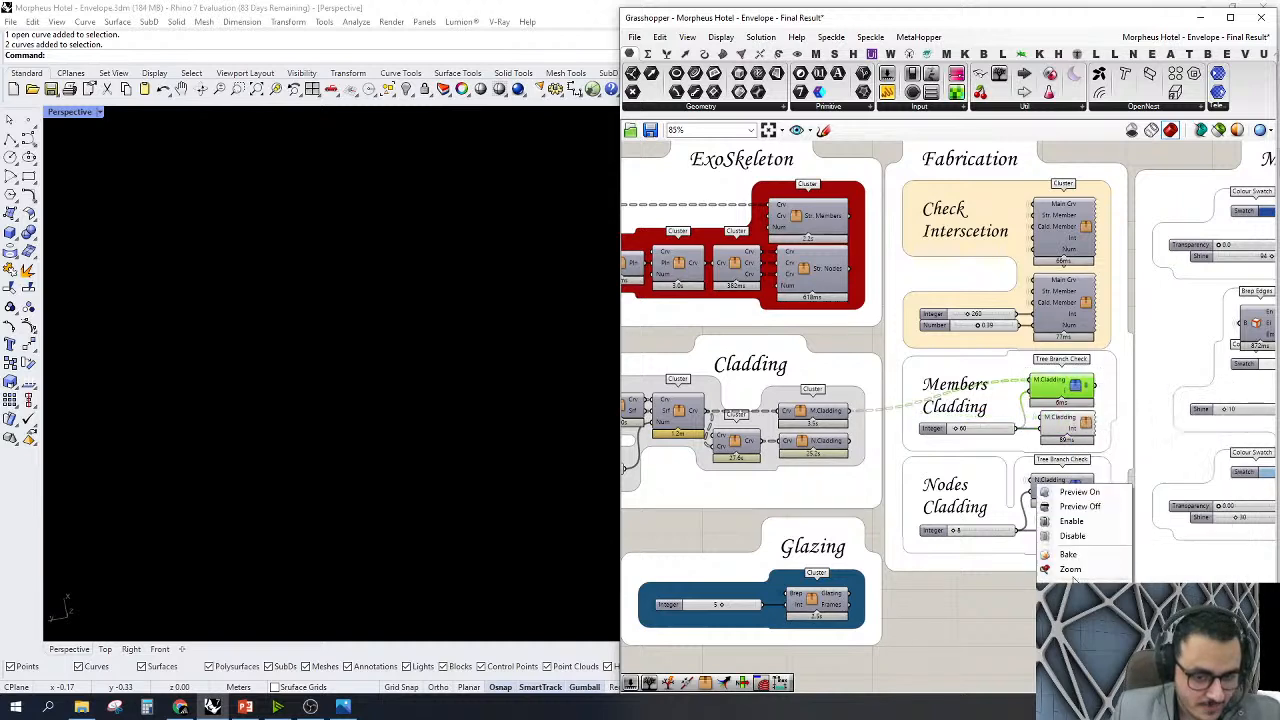
pyautogui.click(1070, 566)
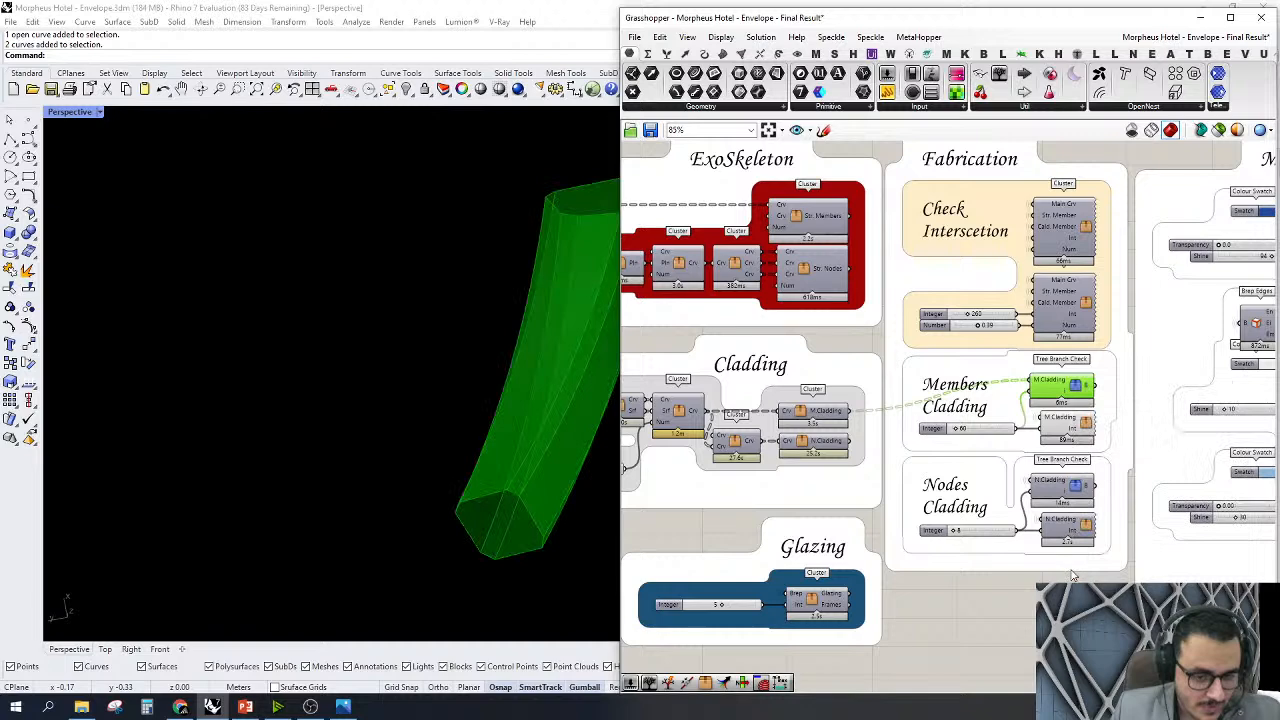
pyautogui.click(1014, 614)
# Turn on the preview of the M.Cladding cluster in the Cladding group and locate the Tree Branch Check member among the others
pyautogui.click(812, 415)
pyautogui.rightClick(814, 414)
pyautogui.click(855, 431)
pyautogui.click(980, 612)
pyautogui.moveTo(315, 378); pyautogui.dragTo(430, 345, button='right')
pyautogui.click(1075, 400)
pyautogui.moveTo(414, 429); pyautogui.dragTo(590, 505, button='right')
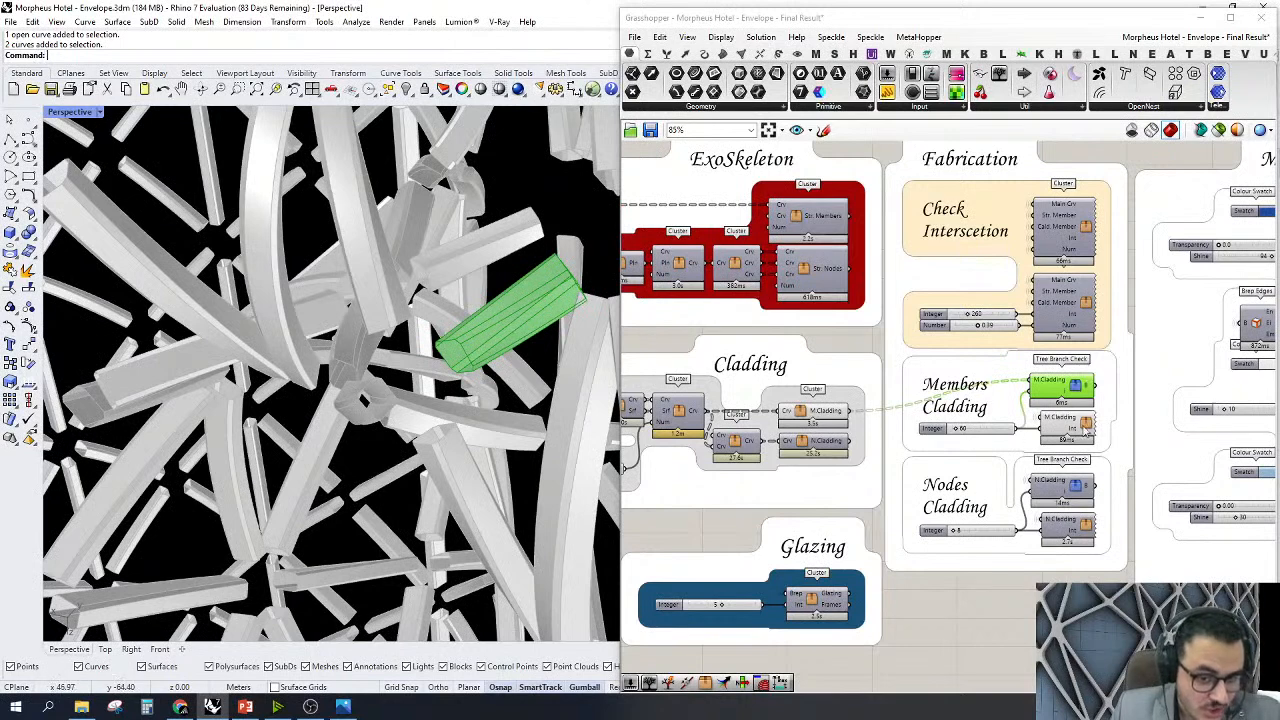
# Zoom to the output of the lower Members Cladding cluster and examine the red member, its labels and its flattened strips
pyautogui.click(1087, 430)
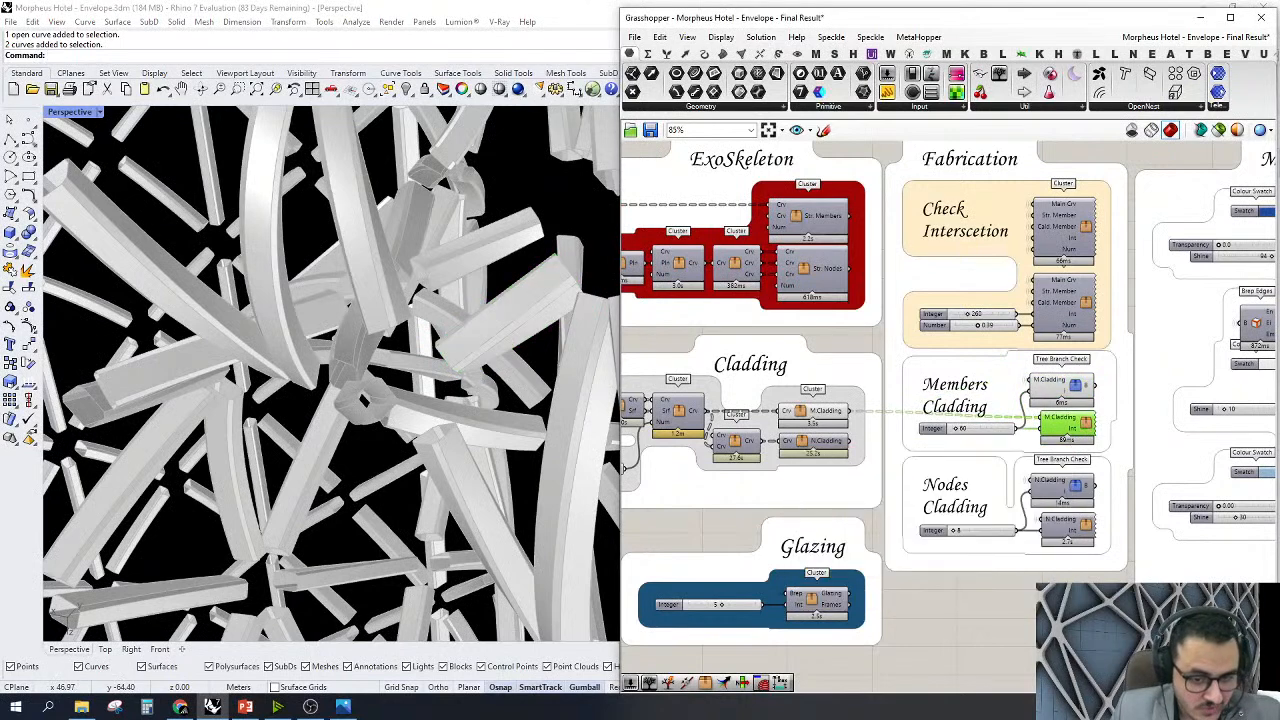
pyautogui.rightClick(1052, 485)
pyautogui.click(1083, 569)
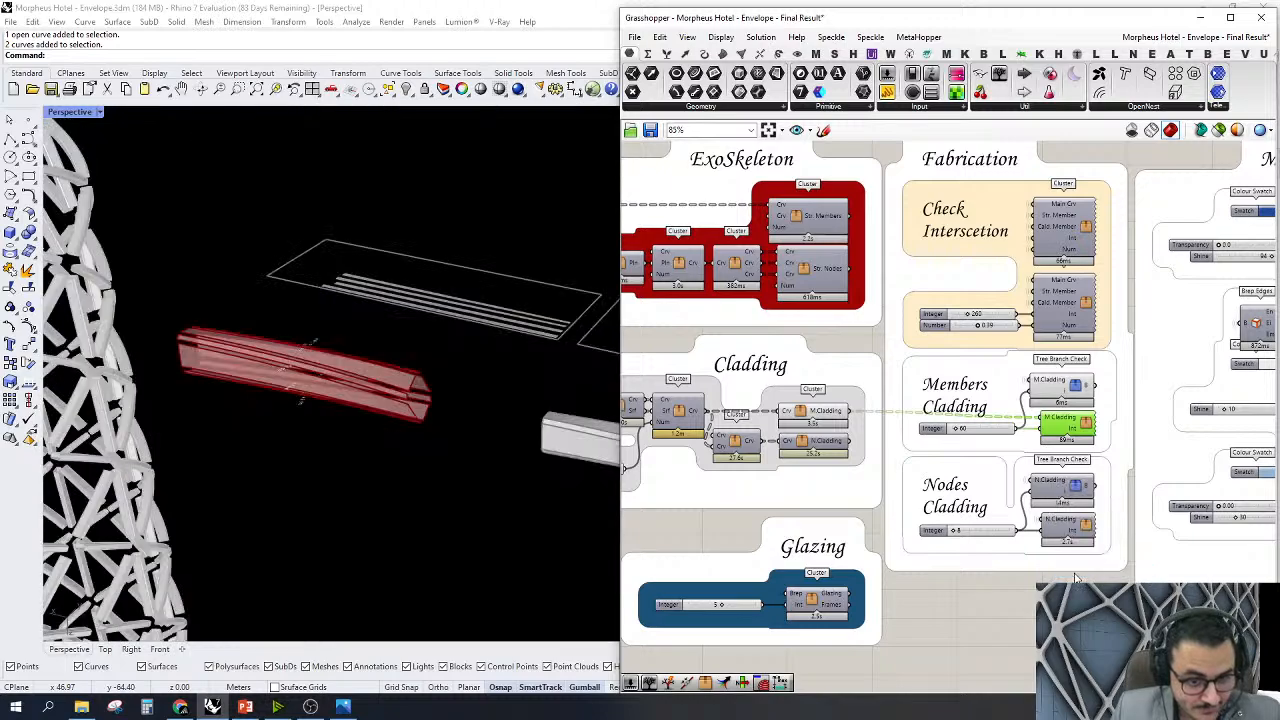
pyautogui.moveTo(480, 455); pyautogui.dragTo(530, 628, button='right')
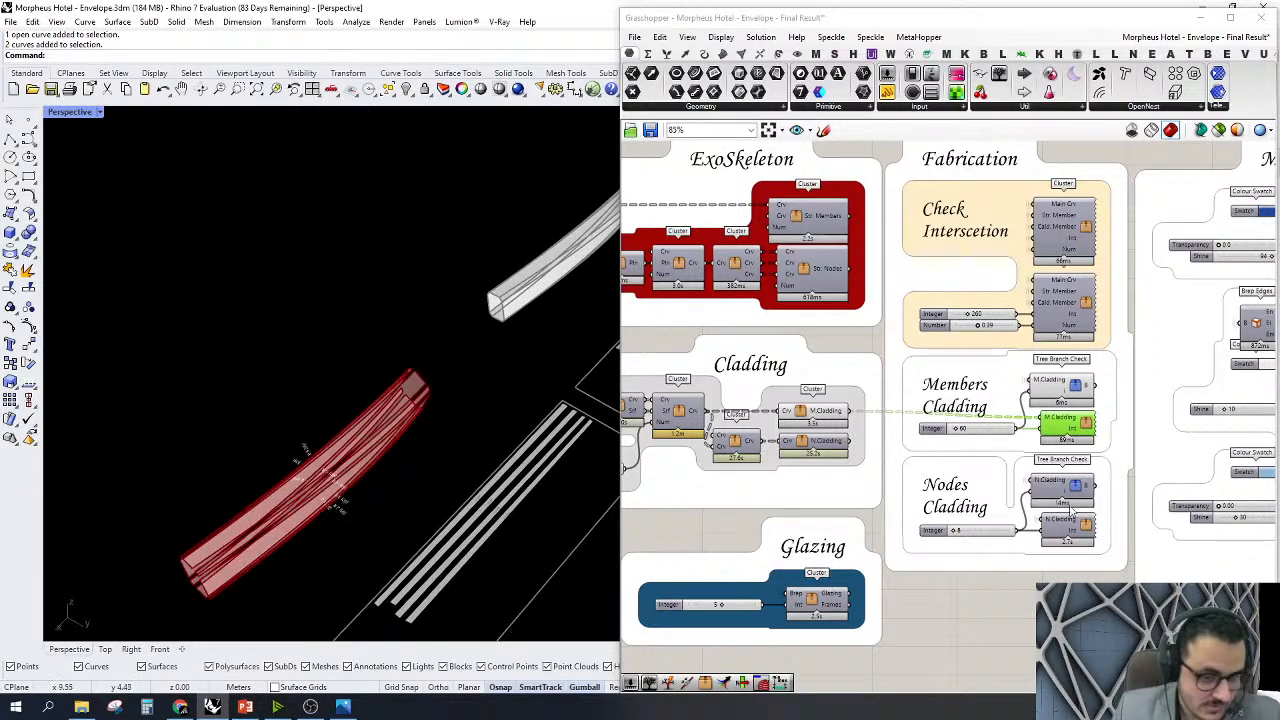
pyautogui.click(139, 499)
pyautogui.moveTo(139, 499); pyautogui.dragTo(411, 385, button='right')
pyautogui.scroll(5, 514, 394)
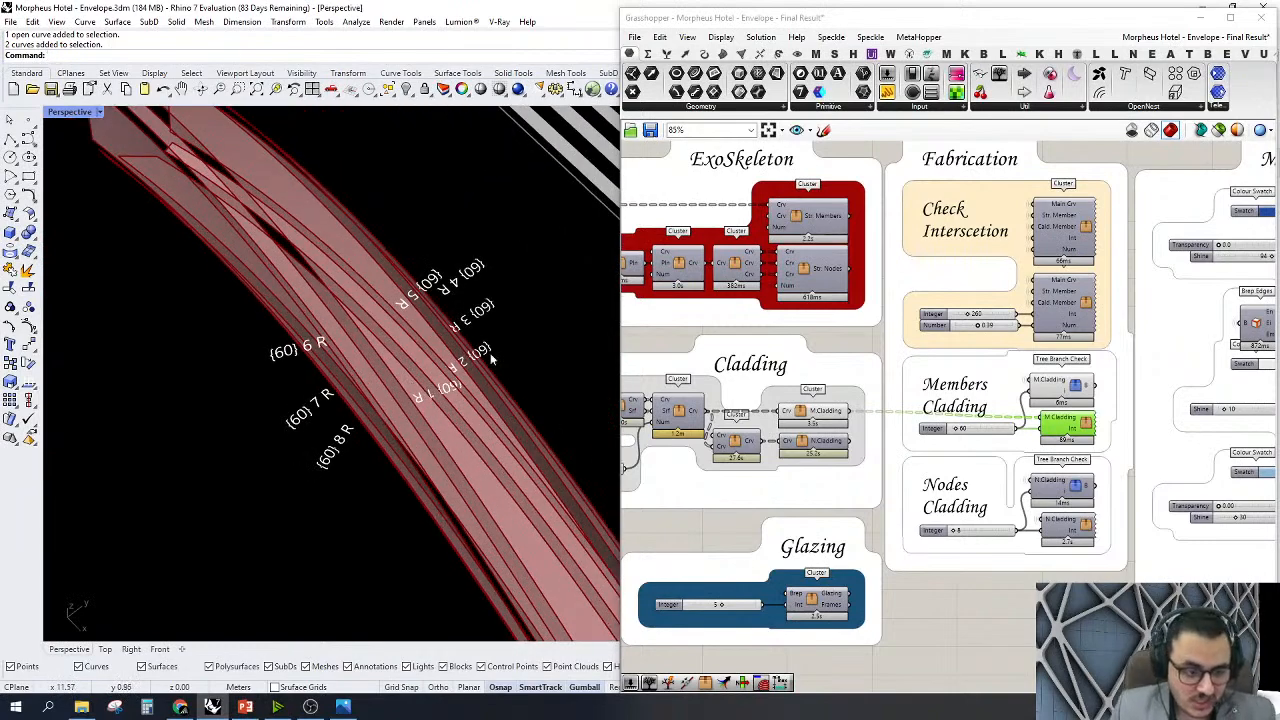
pyautogui.scroll(-16, 396, 372)
pyautogui.moveTo(417, 403); pyautogui.dragTo(446, 429, button='right')
pyautogui.scroll(8, 444, 426)
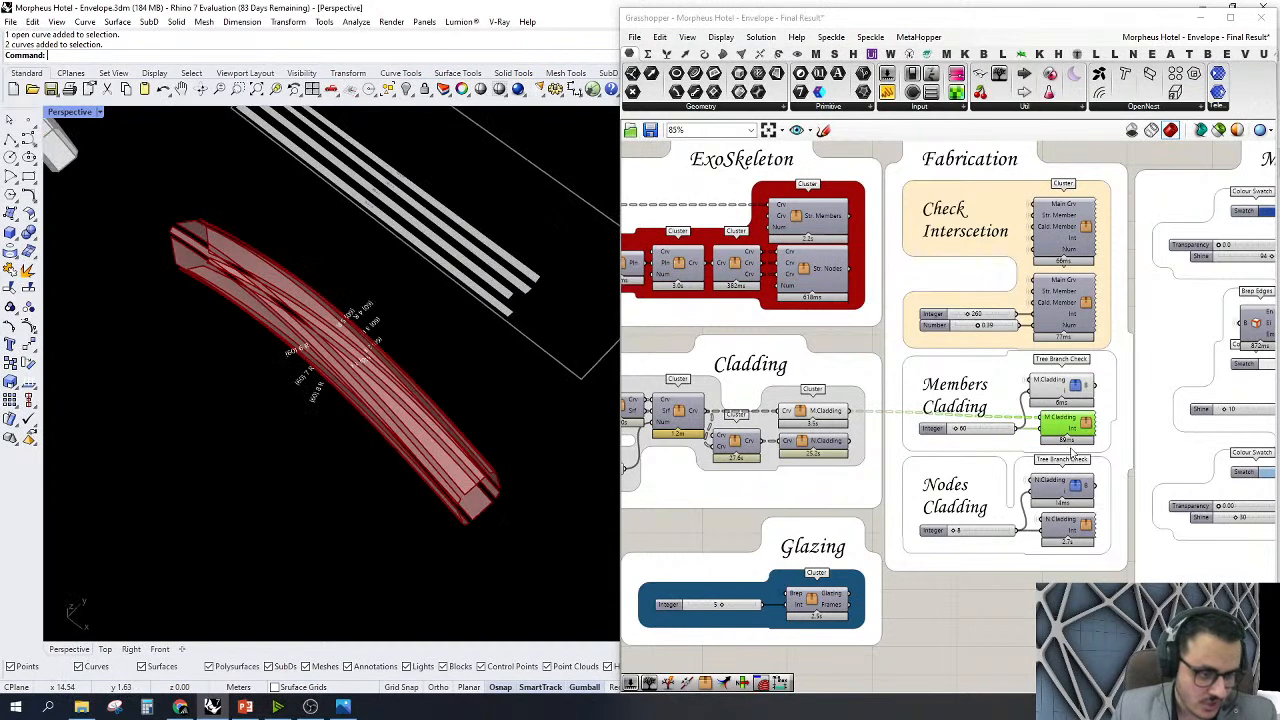
# Set the Members Cladding Integer slider to 50 and inspect the resulting member and its flattened strips
pyautogui.scroll(5, 902, 455)
pyautogui.doubleClick(855, 391)
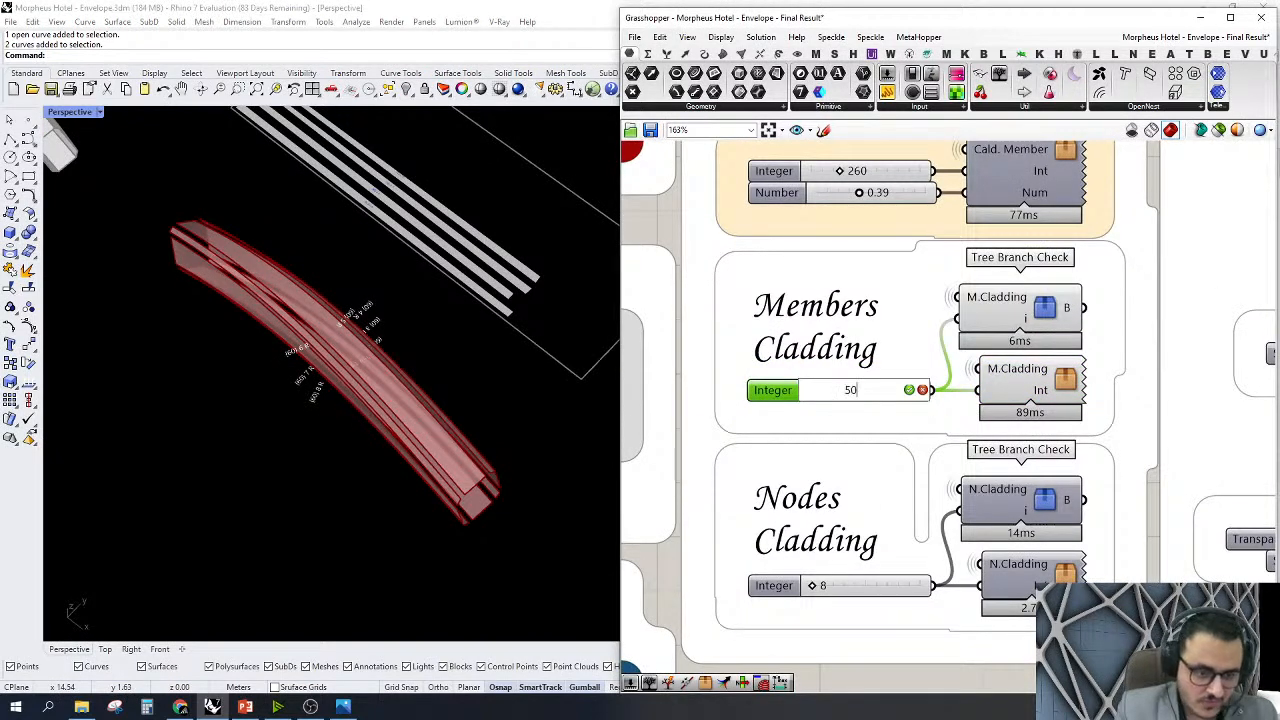
pyautogui.press('Return')
pyautogui.scroll(-3, 851, 414)
pyautogui.scroll(-4, 373, 474)
pyautogui.scroll(-4, 373, 474)
pyautogui.scroll(10, 266, 388)
pyautogui.moveTo(398, 378); pyautogui.dragTo(449, 491, button='right')
pyautogui.scroll(-5, 508, 403)
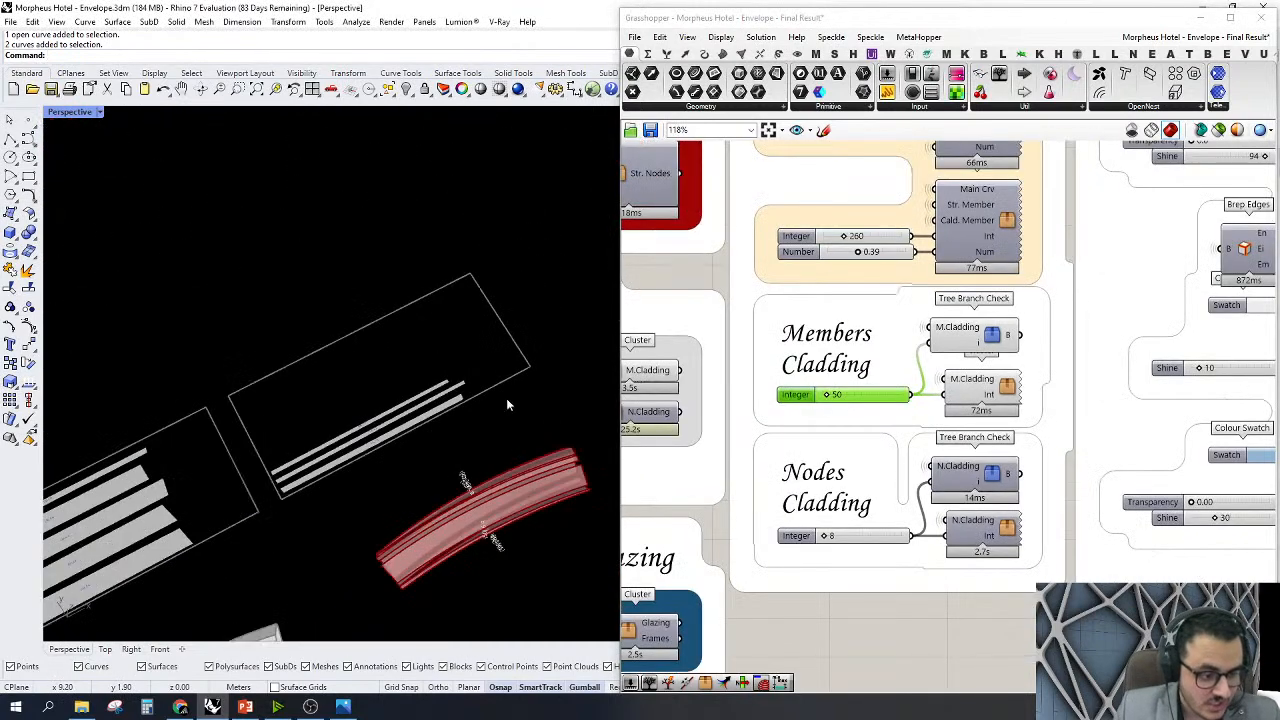
# Examine the flattened cladding strips of member 50 on both sheets, including the labels printed on each strip
pyautogui.scroll(-3, 508, 403)
pyautogui.scroll(4, 475, 495)
pyautogui.scroll(-4, 479, 478)
pyautogui.scroll(7, 436, 383)
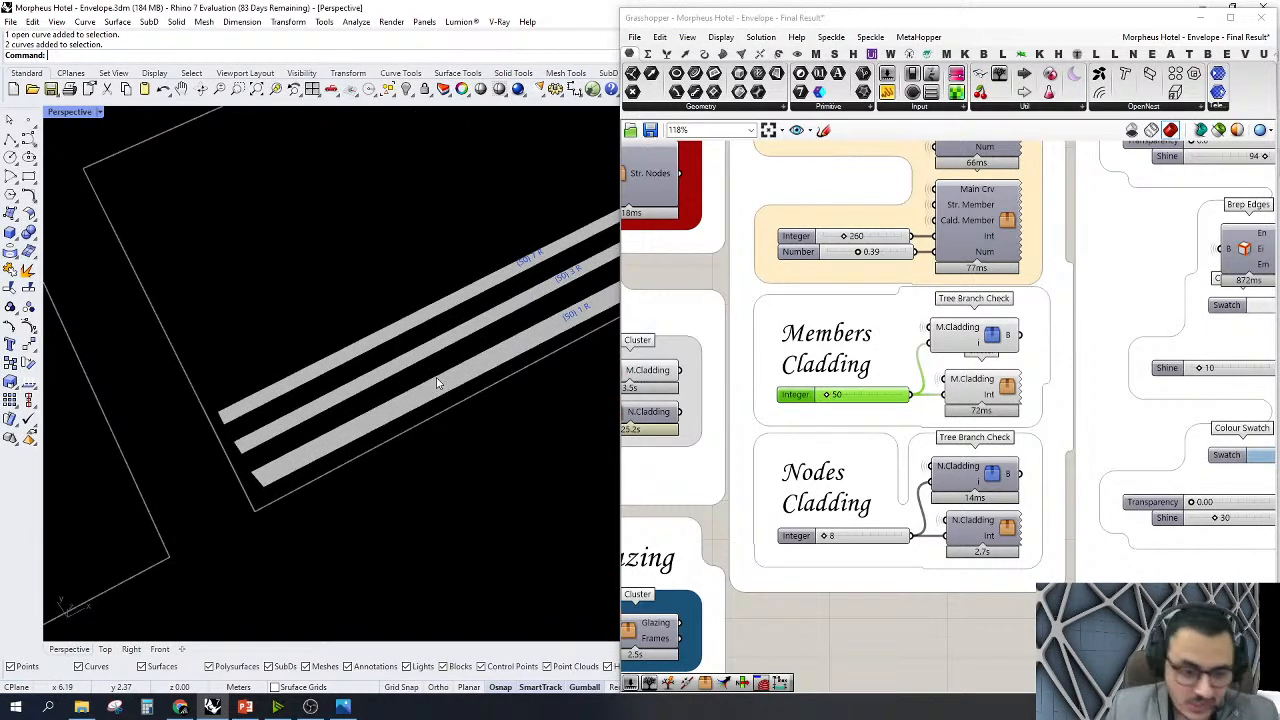
pyautogui.scroll(-4, 457, 343)
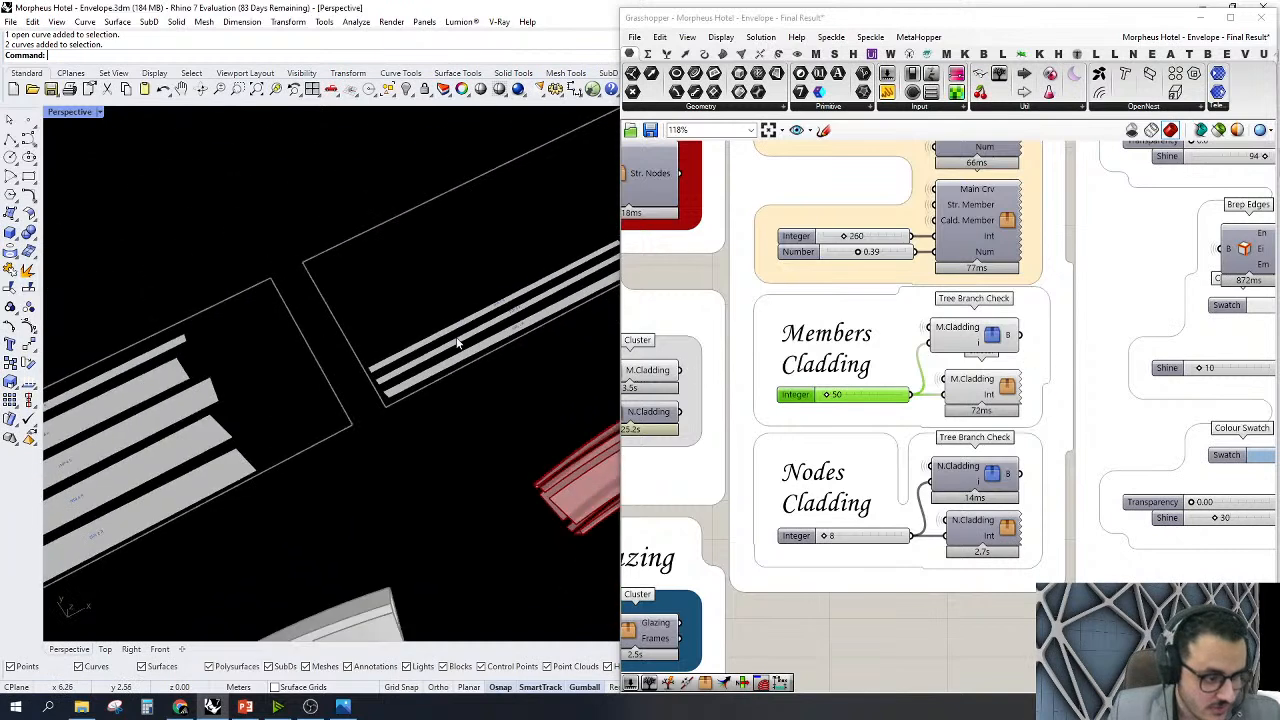
pyautogui.scroll(7, 356, 507)
pyautogui.scroll(-6, 400, 477)
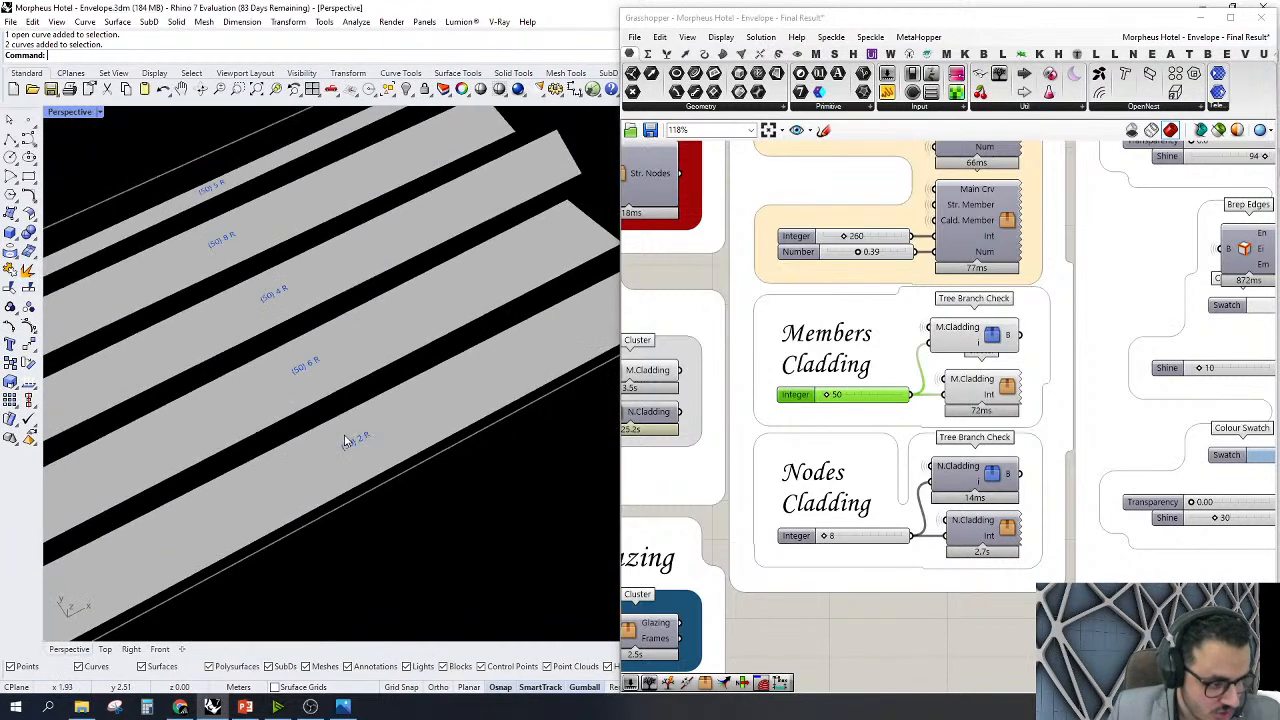
pyautogui.scroll(6, 322, 412)
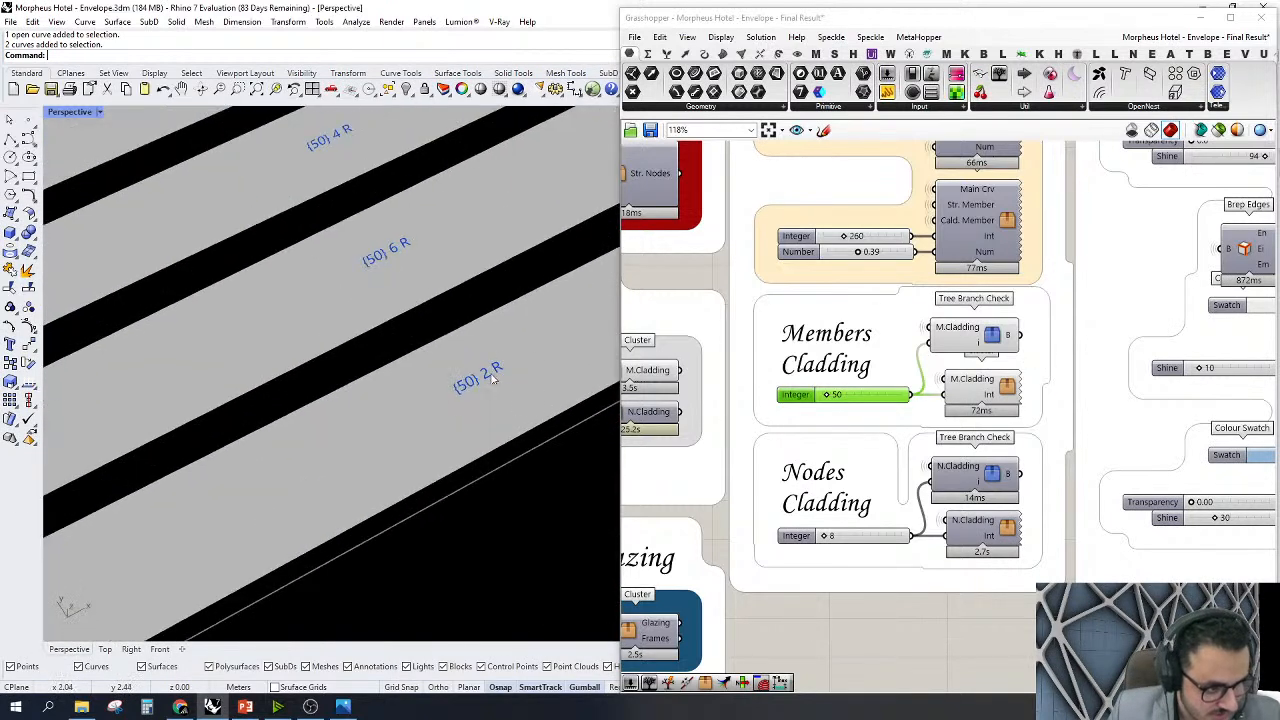
pyautogui.scroll(-8, 229, 398)
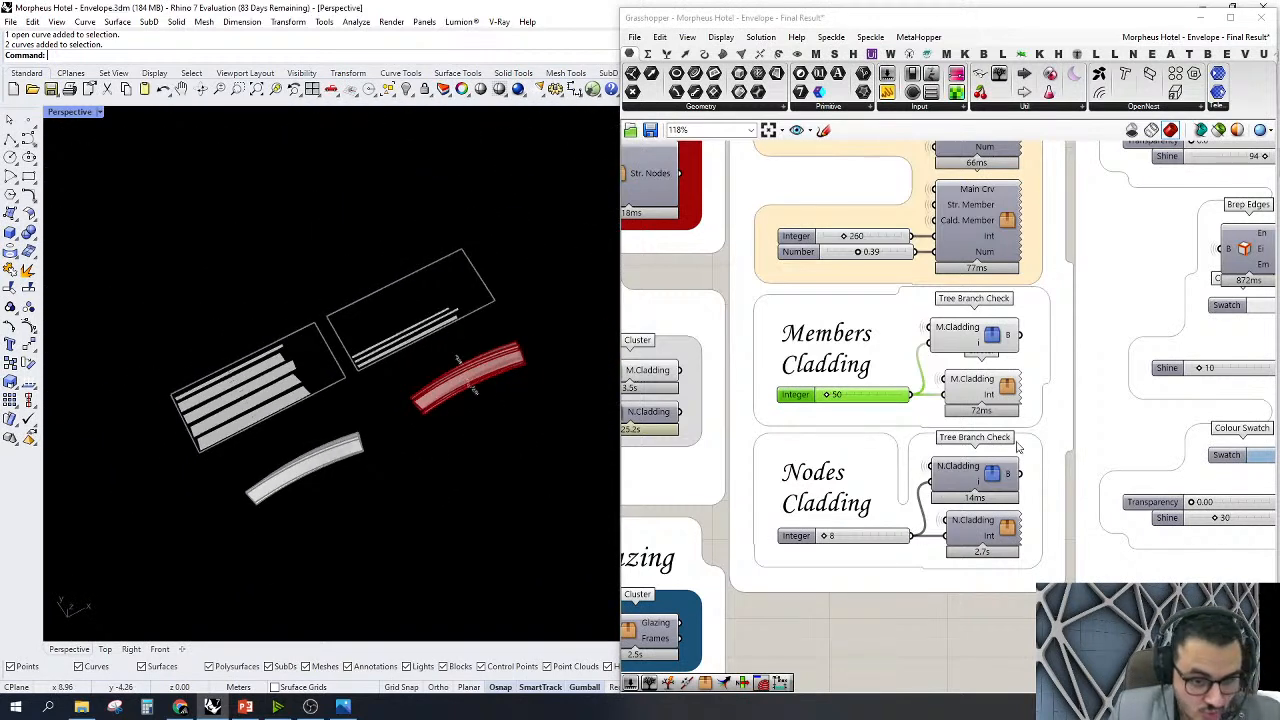
# Open the lower Members Cladding cluster for editing and look over its OpenNest and unrolling components
pyautogui.scroll(3, 1007, 455)
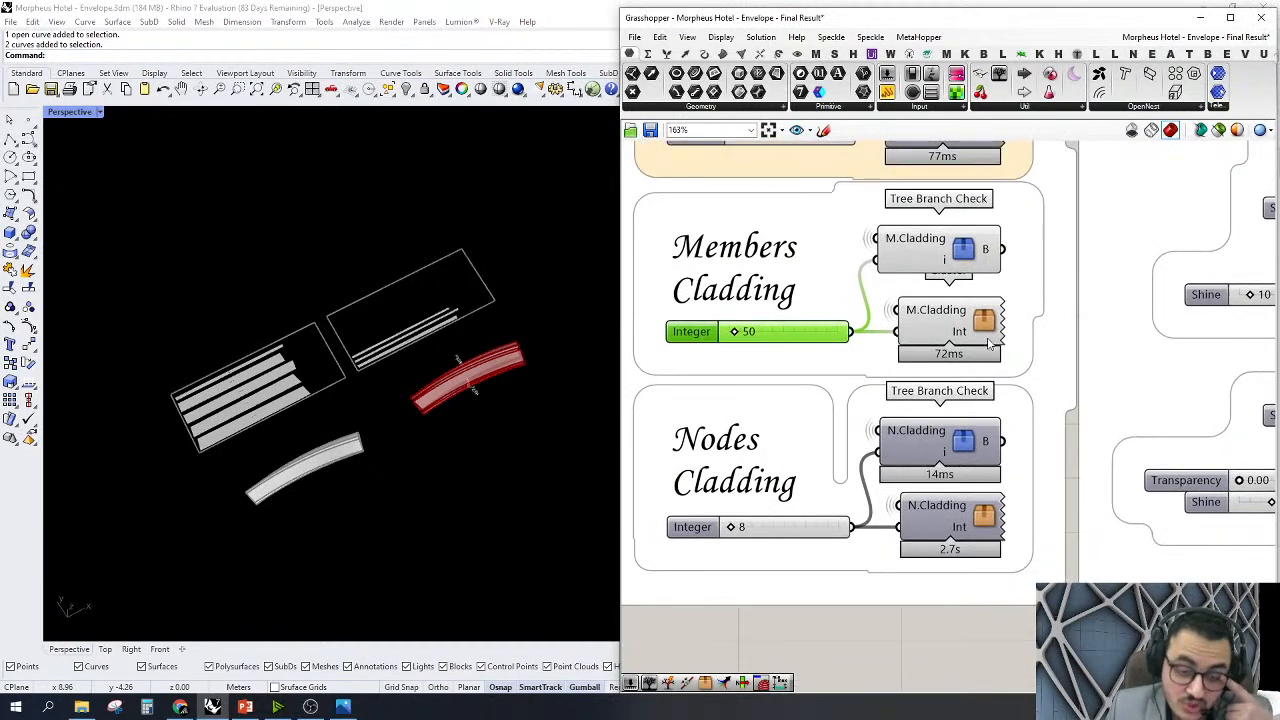
pyautogui.moveTo(985, 322)
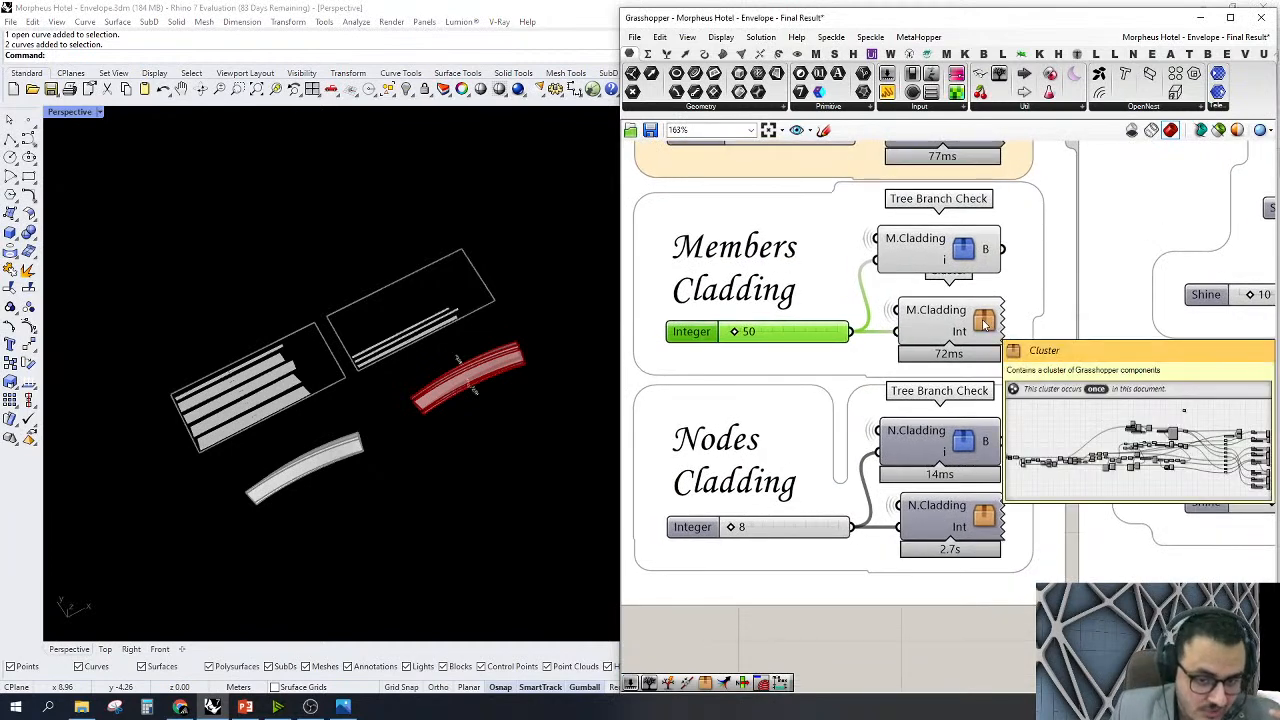
pyautogui.click(985, 322)
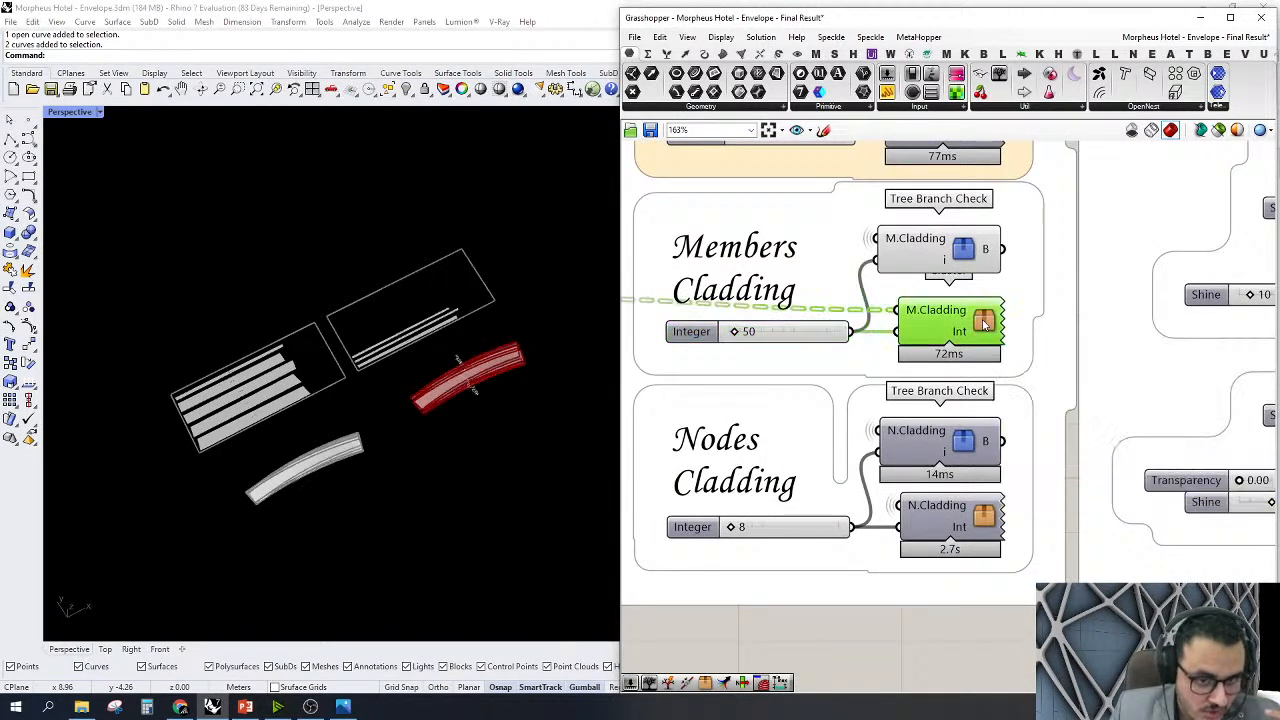
pyautogui.doubleClick(985, 322)
pyautogui.scroll(4, 1060, 380)
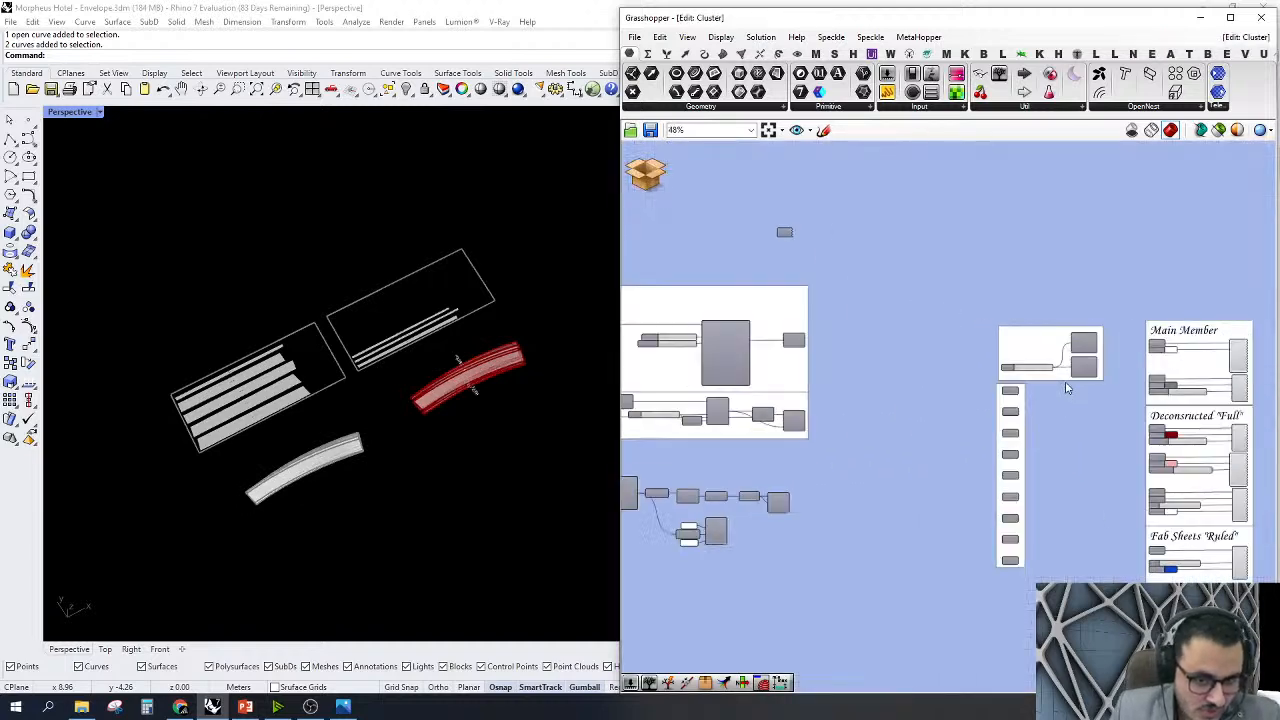
pyautogui.scroll(3, 973, 420)
pyautogui.moveTo(983, 434)
pyautogui.mouseDown(button='right')
pyautogui.moveTo(1214, 437)
pyautogui.moveTo(1248, 462)
pyautogui.mouseUp(button='right')
pyautogui.moveTo(1168, 303)
pyautogui.mouseDown(button='right')
pyautogui.moveTo(1031, 357)
pyautogui.moveTo(1094, 381)
pyautogui.mouseUp(button='right')
pyautogui.moveTo(1084, 307); pyautogui.dragTo(1102, 318, button='right')
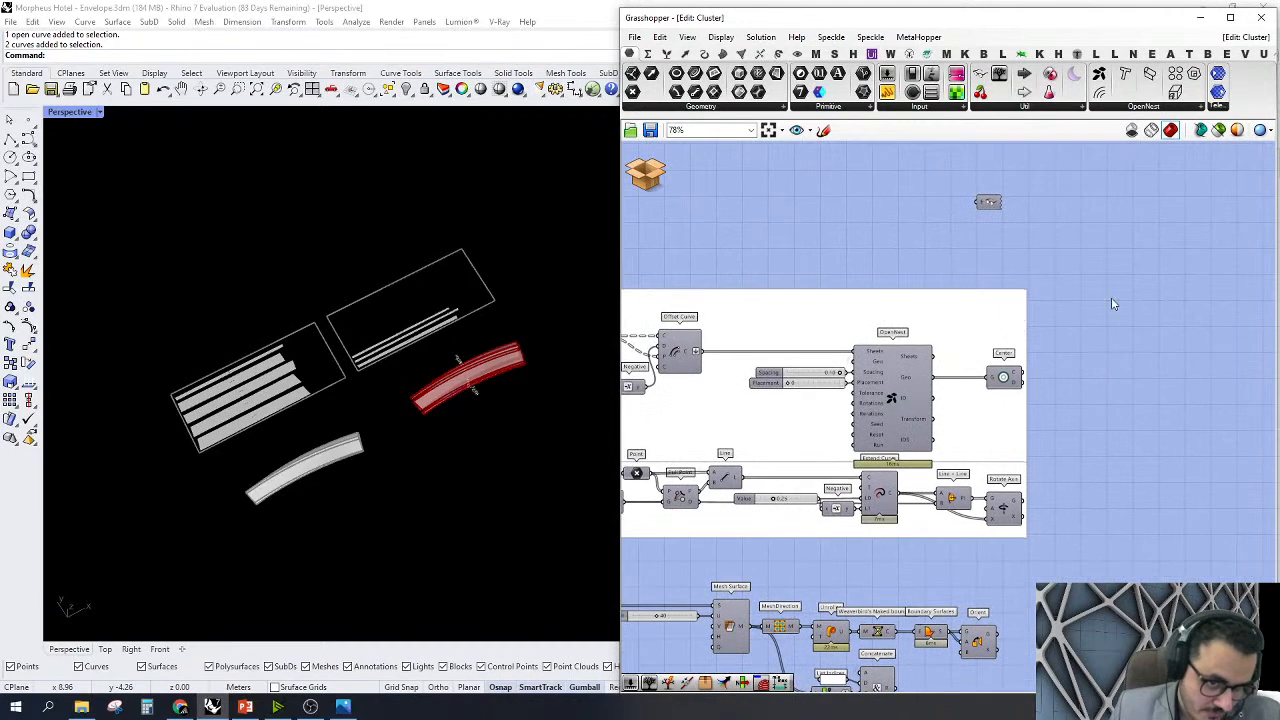
pyautogui.doubleClick(1114, 272)
pyautogui.write('tree')
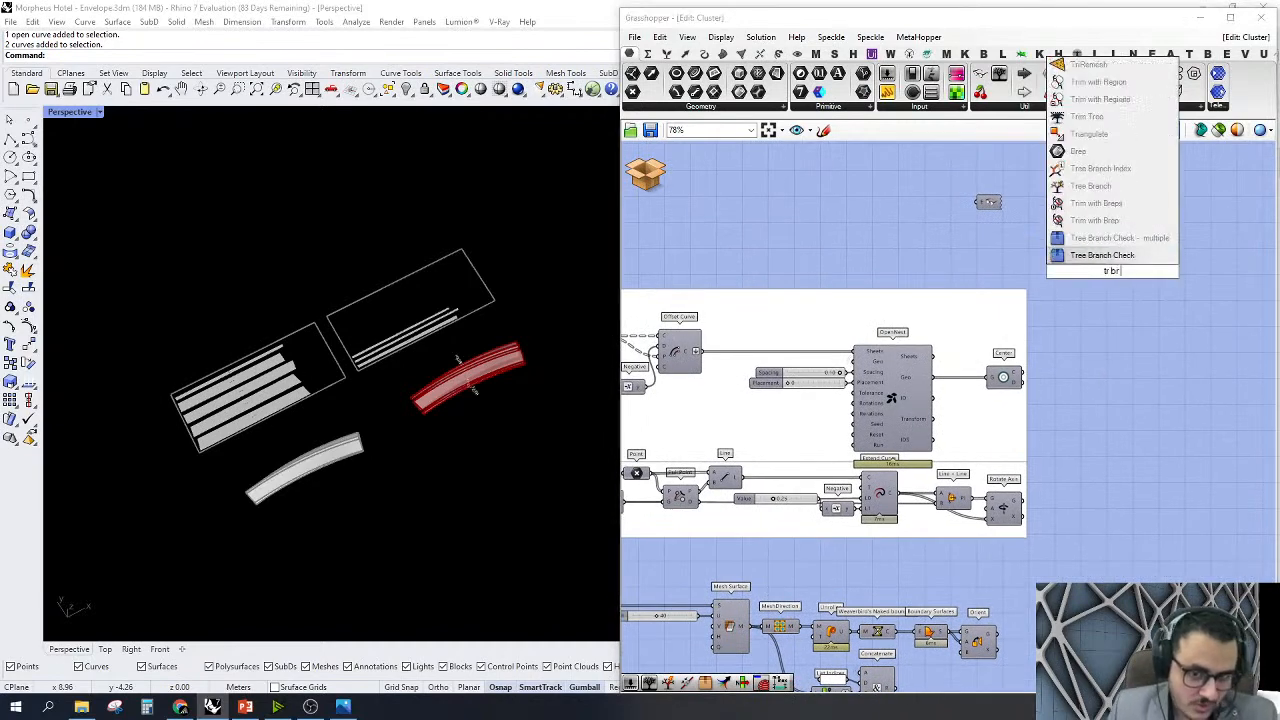
pyautogui.click(1115, 241)
pyautogui.moveTo(1040, 283); pyautogui.dragTo(957, 261)
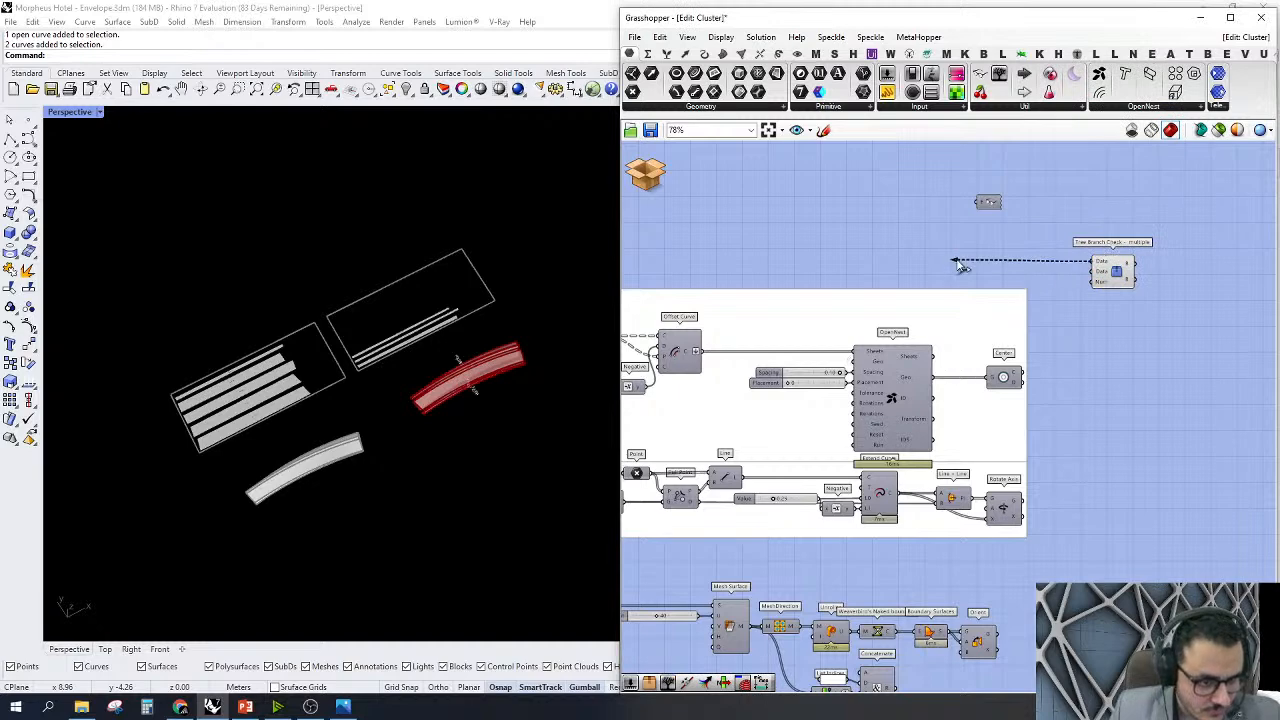
pyautogui.click(1112, 281)
pyautogui.moveTo(1085, 375); pyautogui.dragTo(1125, 378, button='right')
pyautogui.press('Delete')
pyautogui.doubleClick(1128, 331)
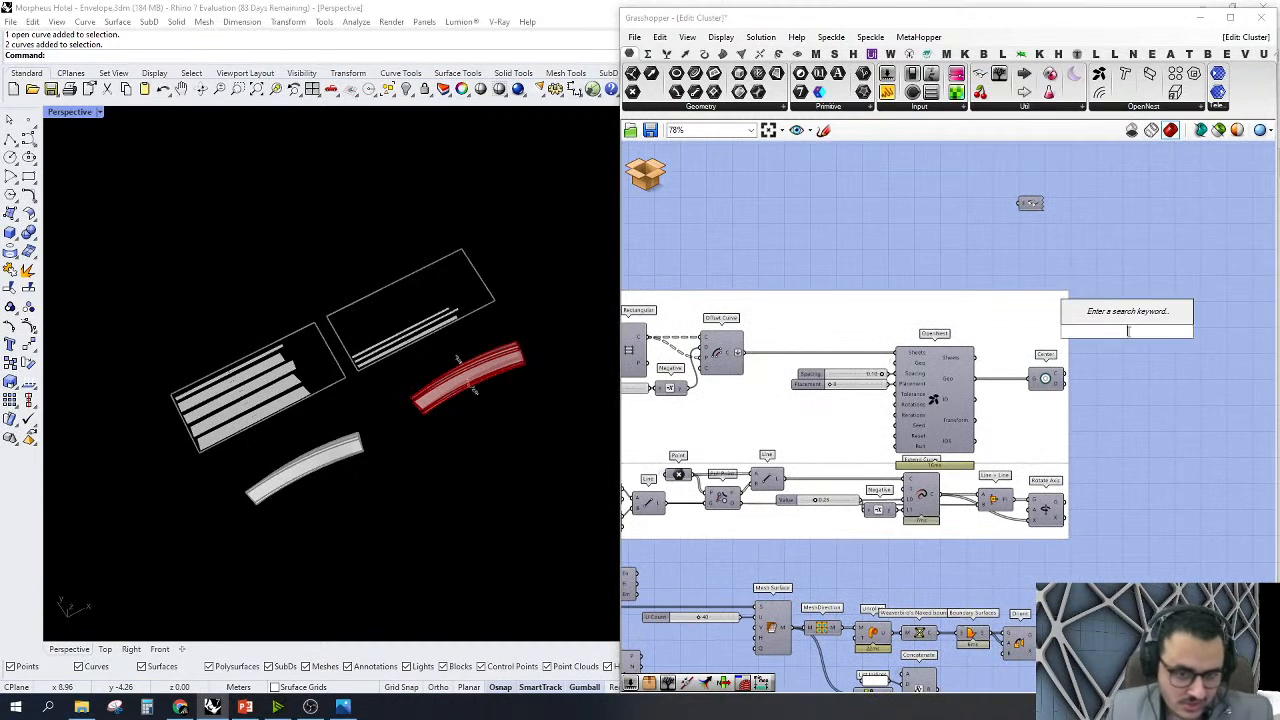
pyautogui.write('l i')
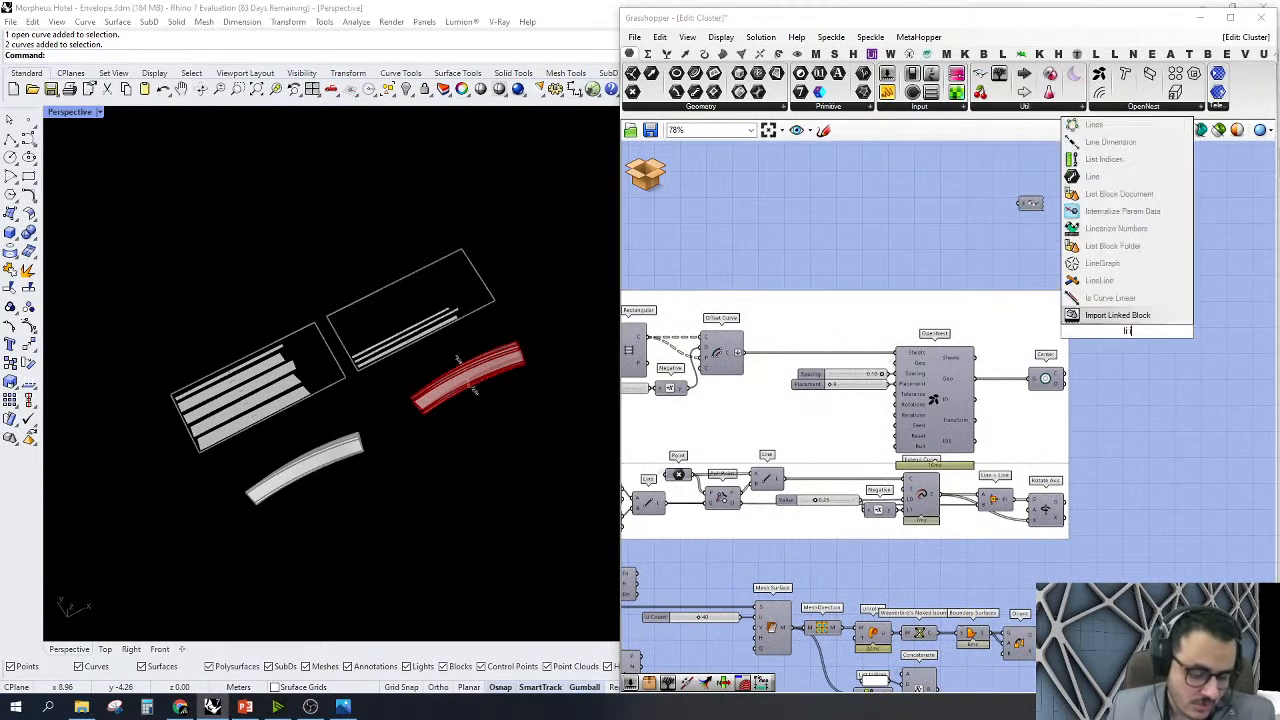
pyautogui.click(1114, 316)
pyautogui.moveTo(1111, 320); pyautogui.dragTo(744, 353)
# Turn on the preview of the two List Item components and their Index slider group inside the cluster
pyautogui.scroll(-3, 938, 293)
pyautogui.moveTo(1226, 353)
pyautogui.mouseDown(button='right')
pyautogui.moveTo(990, 355)
pyautogui.moveTo(1206, 353)
pyautogui.mouseUp(button='right')
pyautogui.scroll(4, 990, 355)
pyautogui.moveTo(902, 303); pyautogui.dragTo(1094, 329, button='right')
pyautogui.moveTo(1002, 263); pyautogui.dragTo(885, 148)
pyautogui.moveTo(1015, 239); pyautogui.dragTo(653, 248, button='right')
pyautogui.moveTo(1094, 250); pyautogui.dragTo(820, 430)
pyautogui.rightClick(822, 294)
pyautogui.click(855, 299)
# Compare the highlighted panel on the red member with its matching flattened strip and check that their labels correspond
pyautogui.scroll(6, 554, 348)
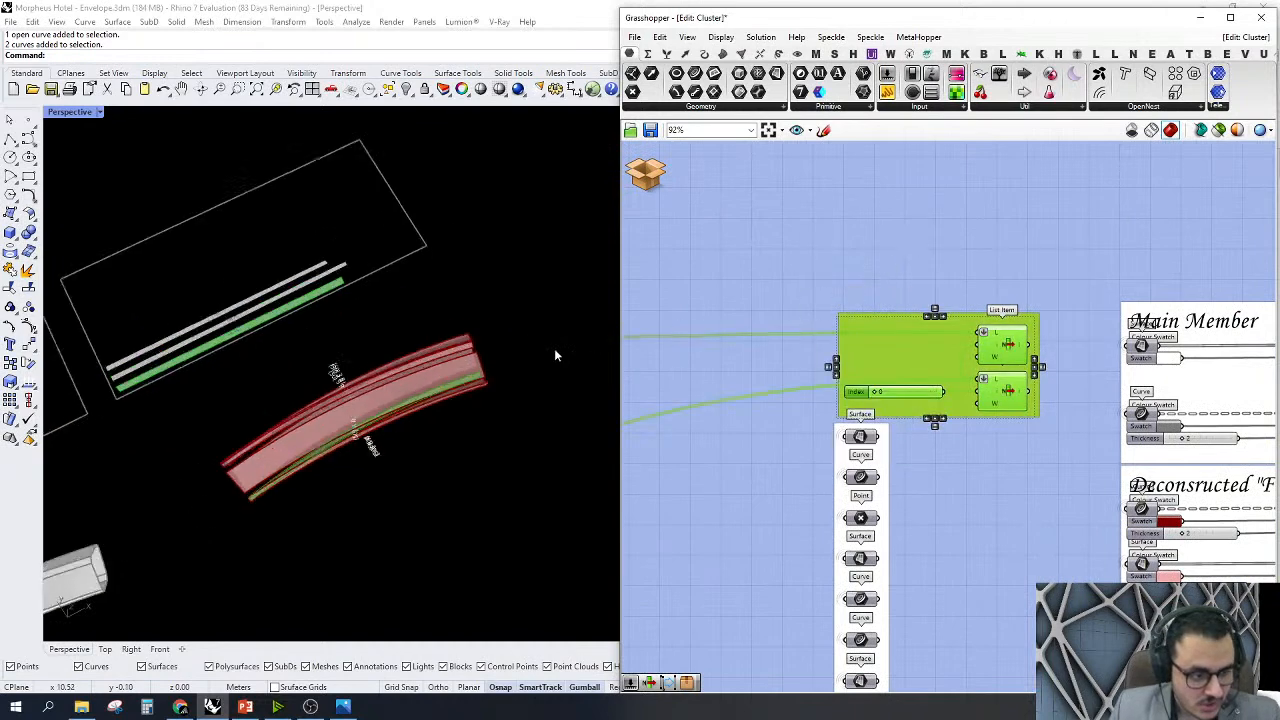
pyautogui.scroll(-1, 1043, 318)
pyautogui.scroll(8, 475, 450)
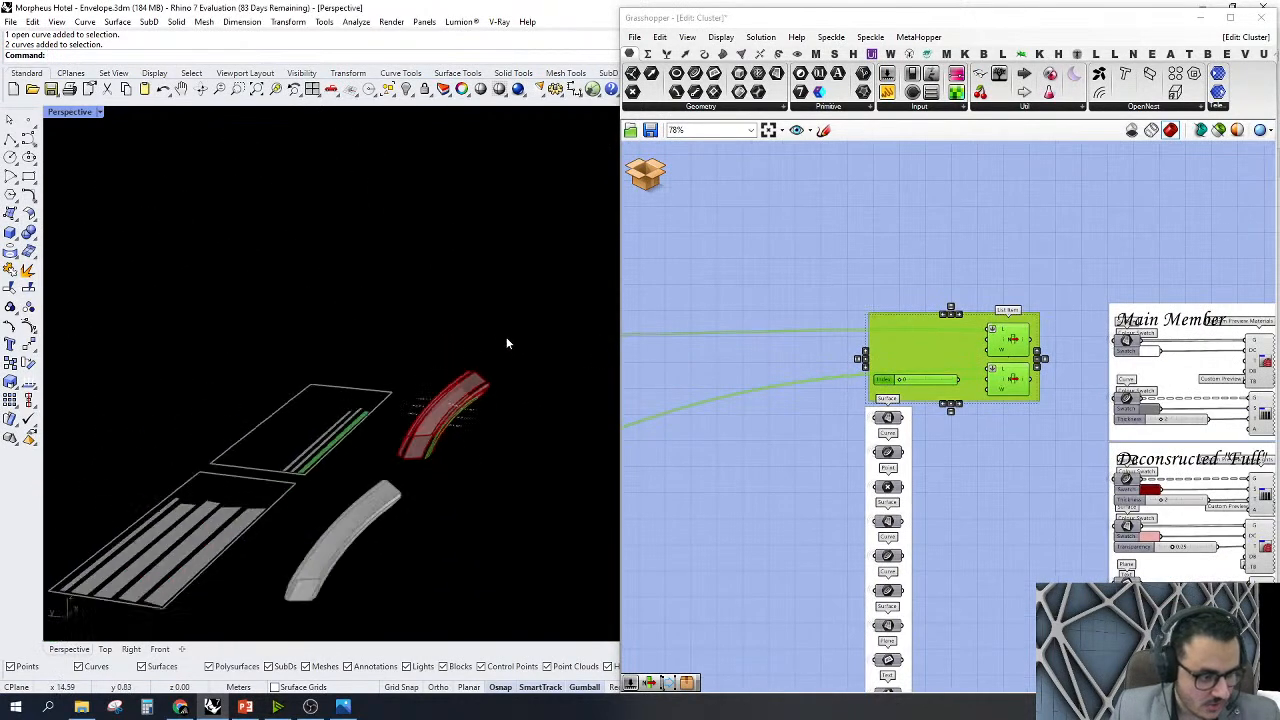
pyautogui.scroll(2, 440, 430)
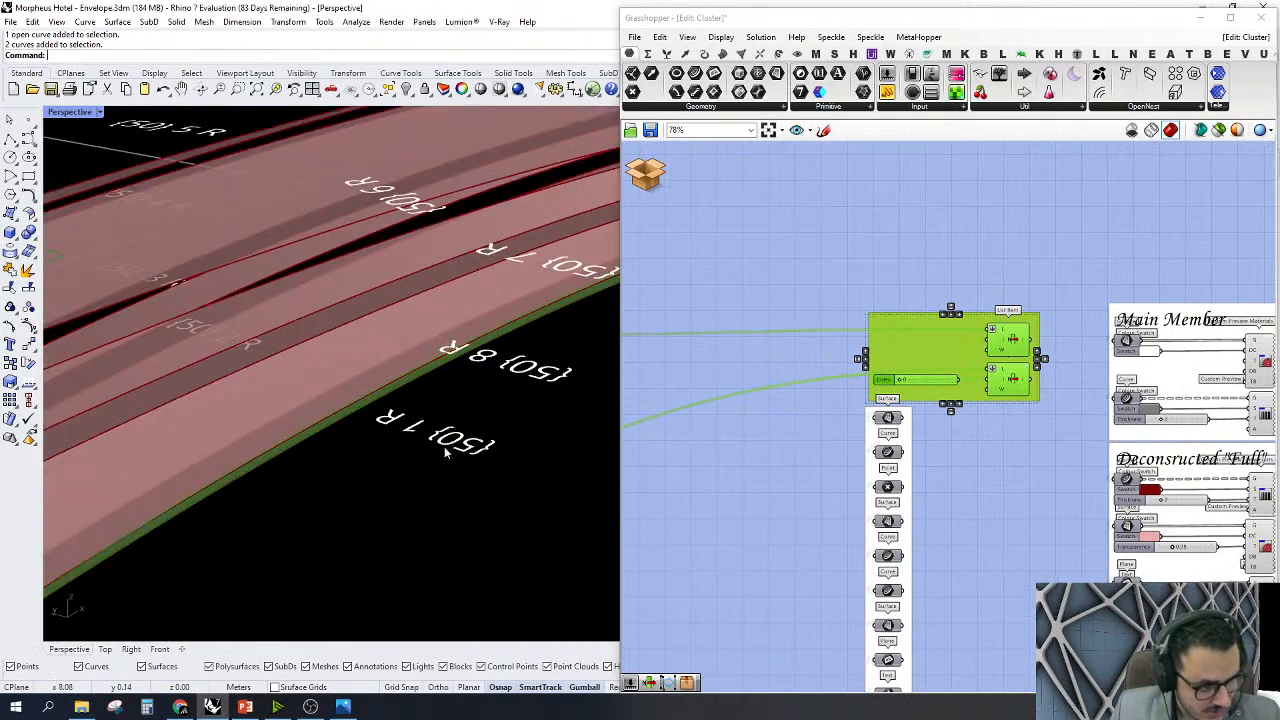
pyautogui.scroll(-6, 440, 428)
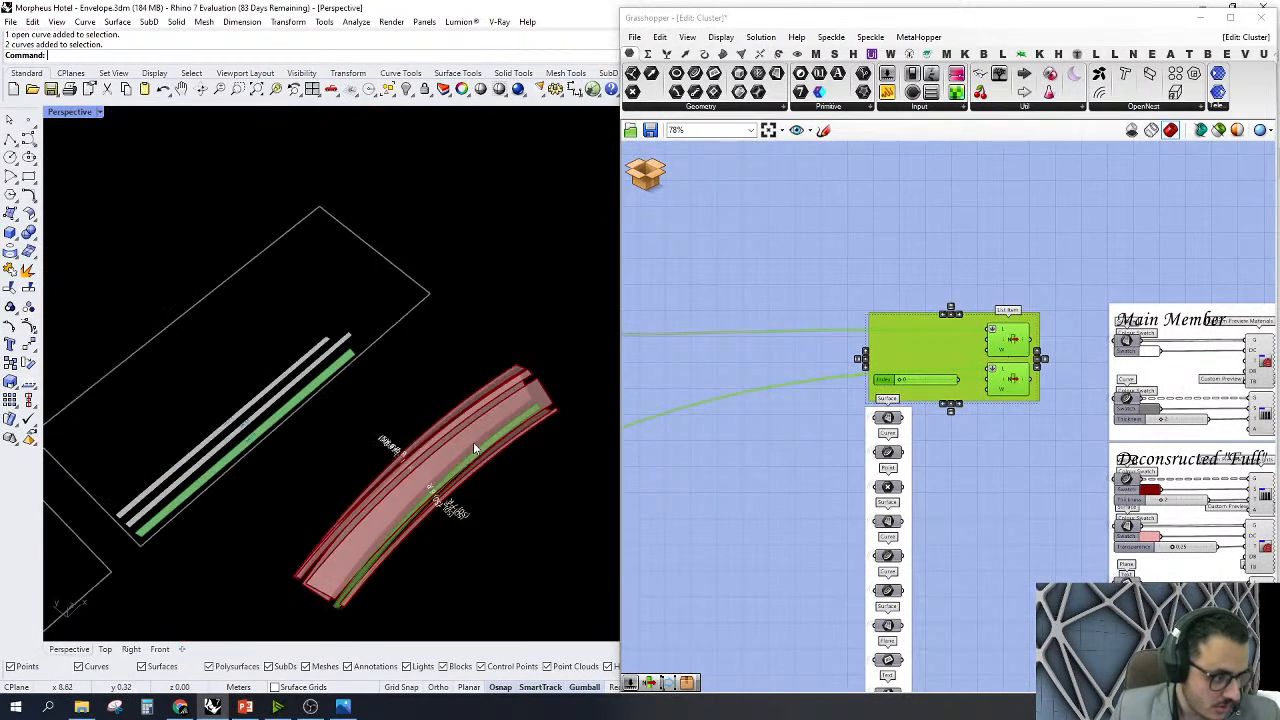
pyautogui.scroll(6, 220, 451)
pyautogui.scroll(1, 294, 455)
pyautogui.scroll(5, 838, 412)
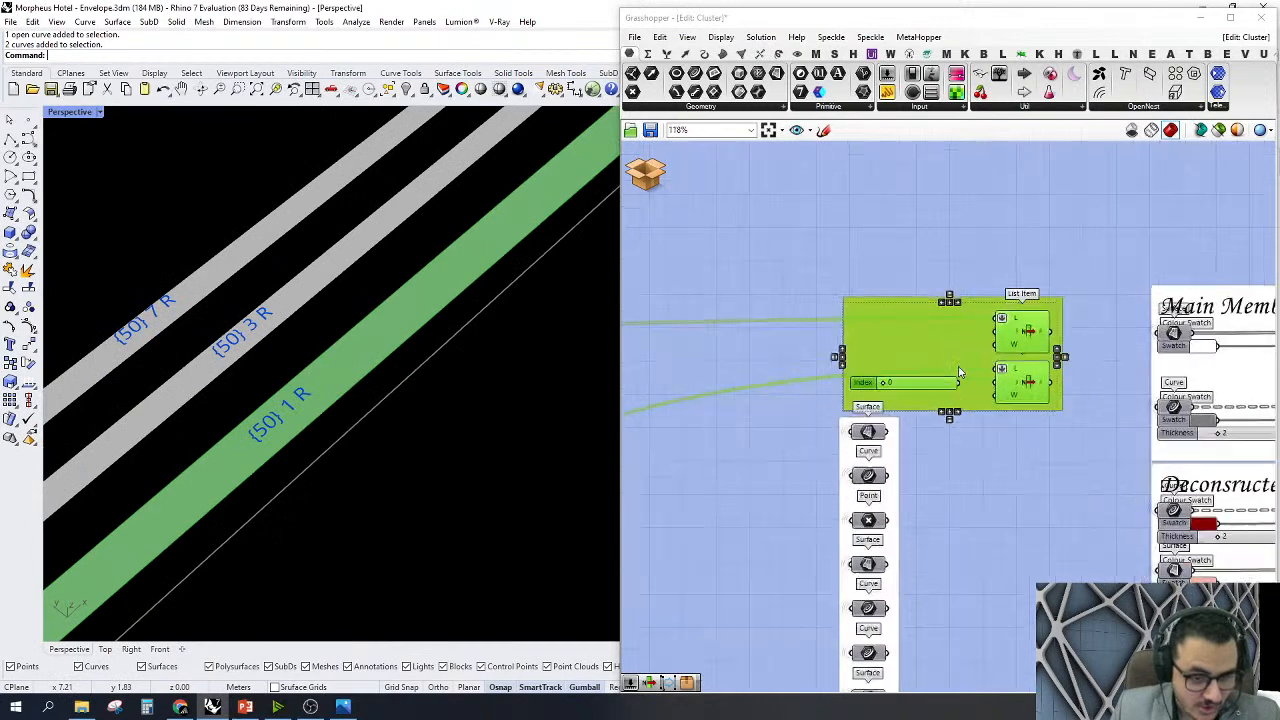
# Set the Index slider to 6 and inspect the highlighted panel on the member and its flattened strip
pyautogui.moveTo(848, 391); pyautogui.dragTo(878, 393)
pyautogui.scroll(-7, 345, 332)
pyautogui.moveTo(337, 331); pyautogui.dragTo(501, 352, button='right')
pyautogui.scroll(4, 490, 338)
pyautogui.scroll(4, 490, 338)
pyautogui.scroll(-6, 502, 354)
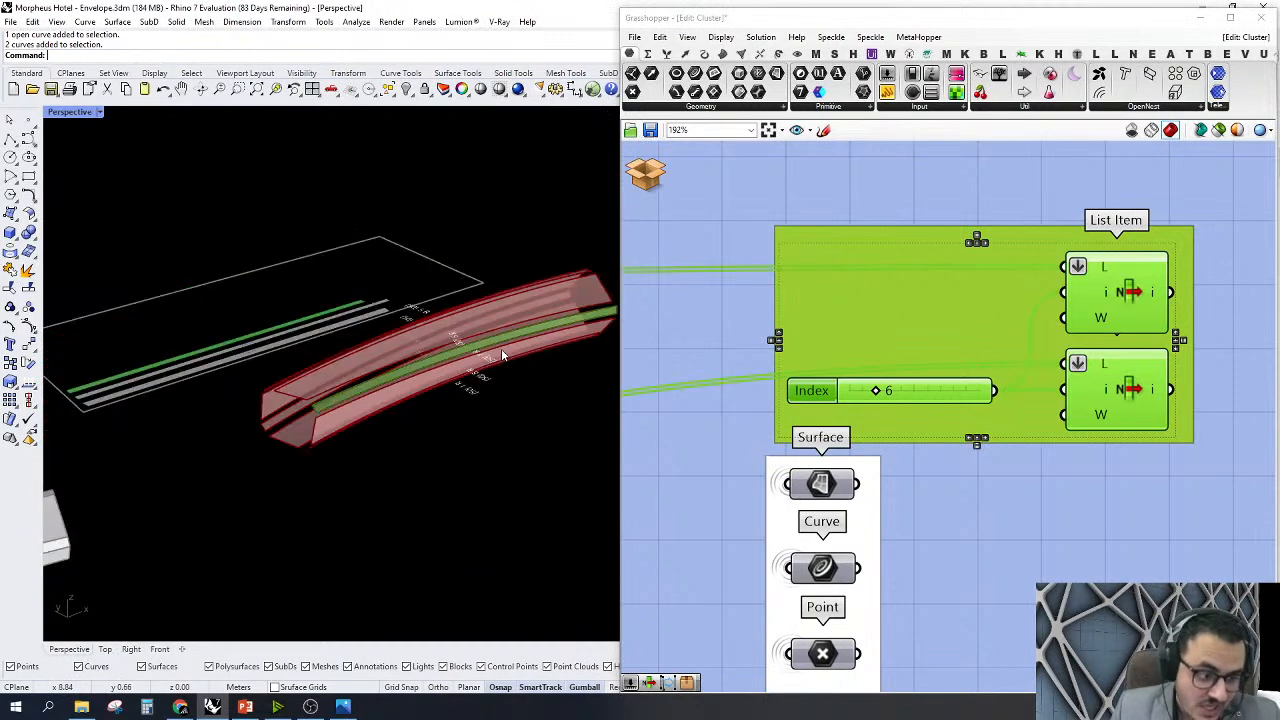
pyautogui.scroll(6, 322, 357)
pyautogui.moveTo(322, 357); pyautogui.dragTo(294, 442, button='right')
pyautogui.scroll(-4, 1065, 414)
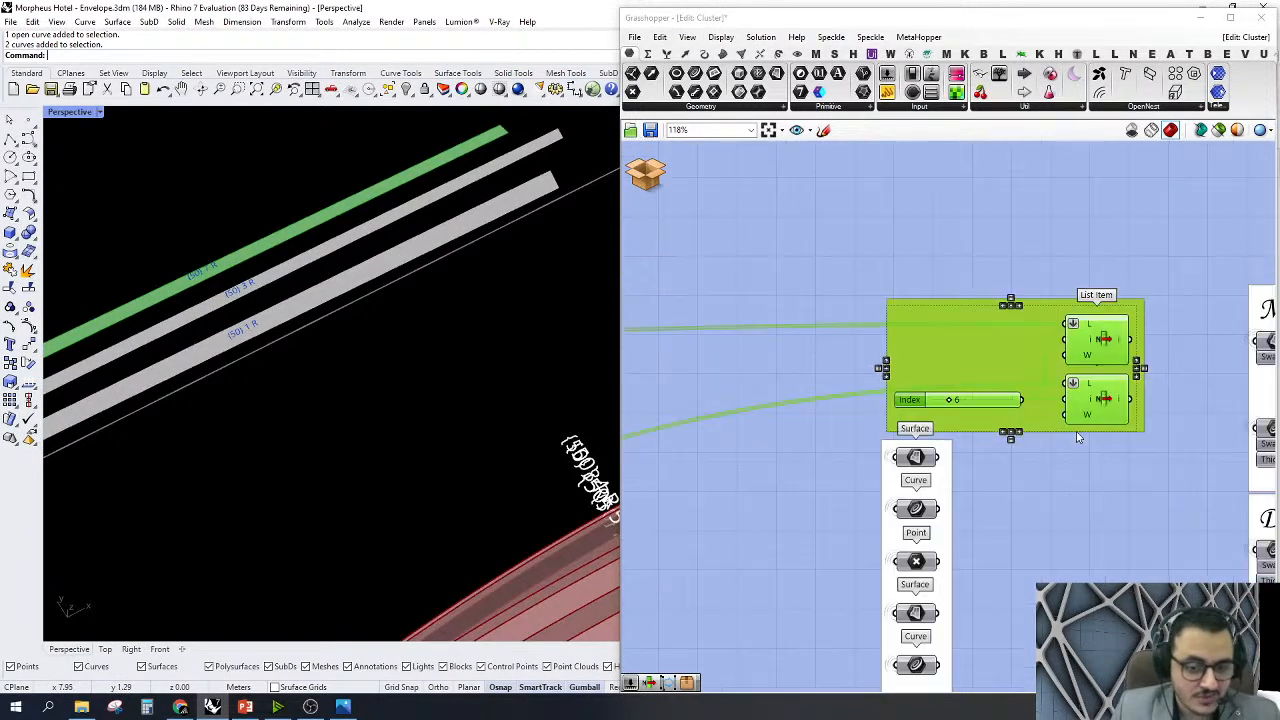
# Deselect the List Item group and close the cluster to return to the main definition
pyautogui.click(1076, 431)
pyautogui.scroll(-5, 1060, 440)
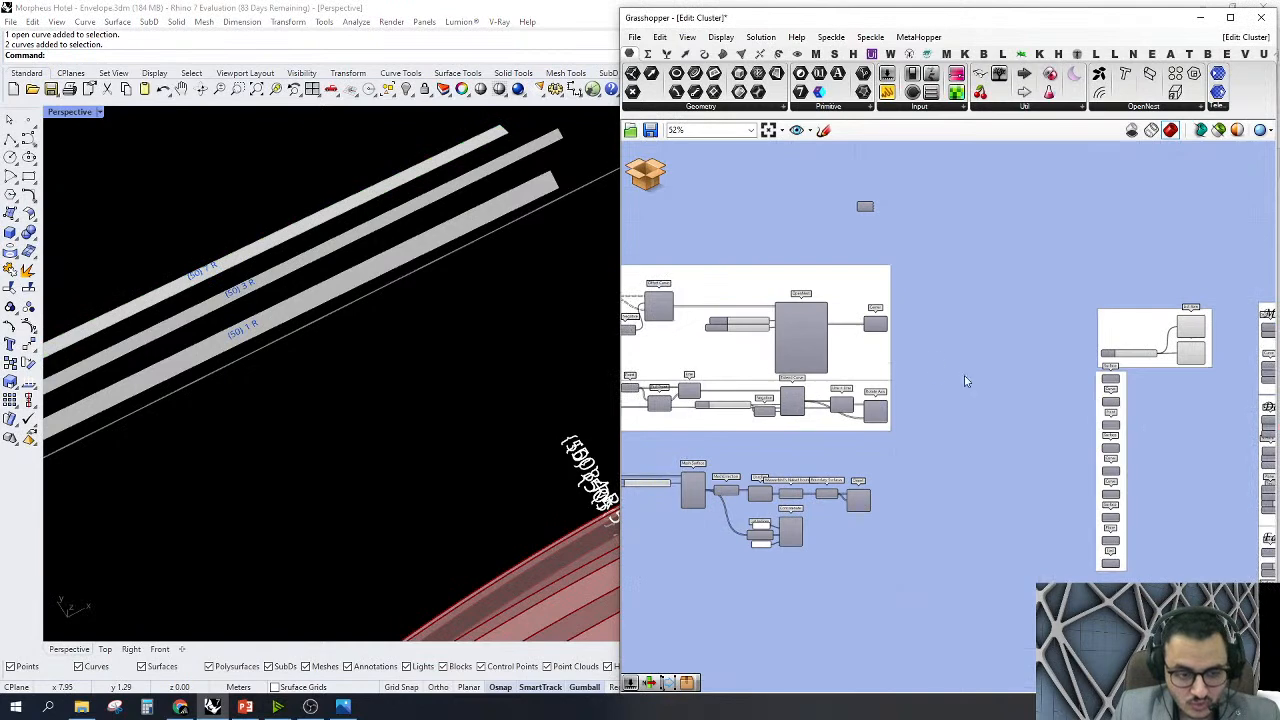
pyautogui.scroll(3, 950, 374)
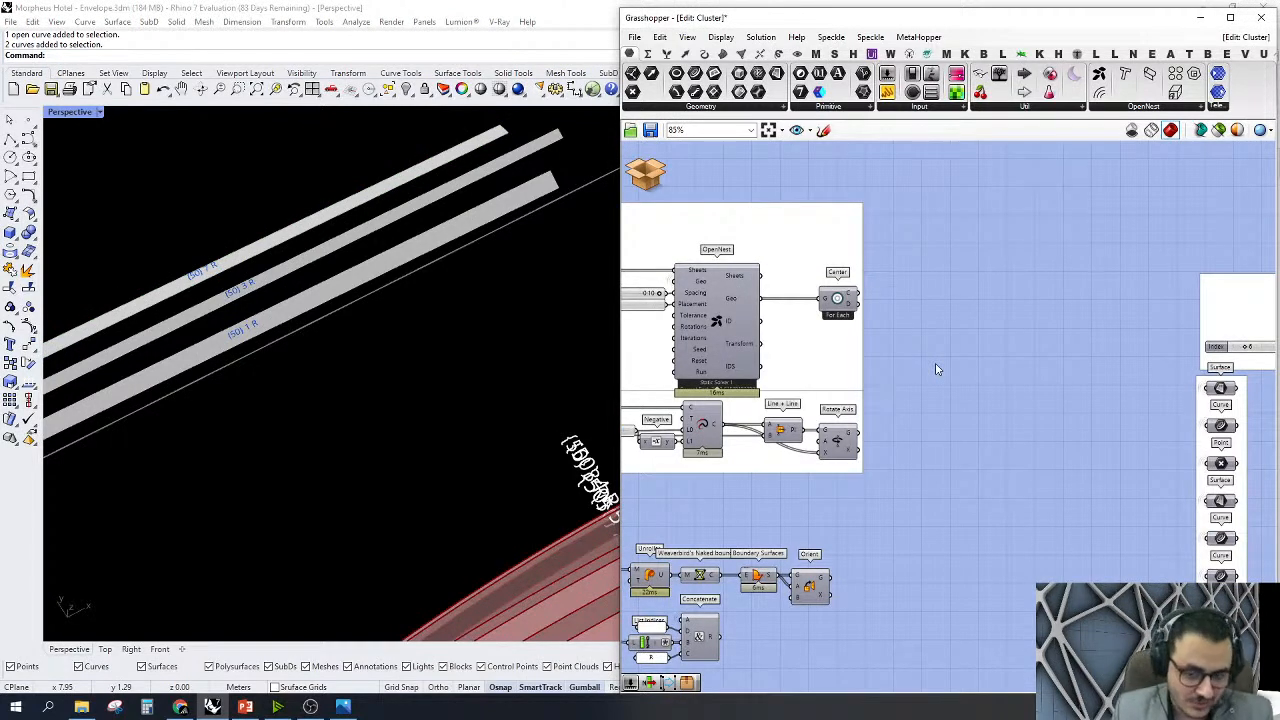
pyautogui.scroll(-6, 977, 337)
pyautogui.click(645, 185)
pyautogui.click(658, 209)
pyautogui.click(988, 405)
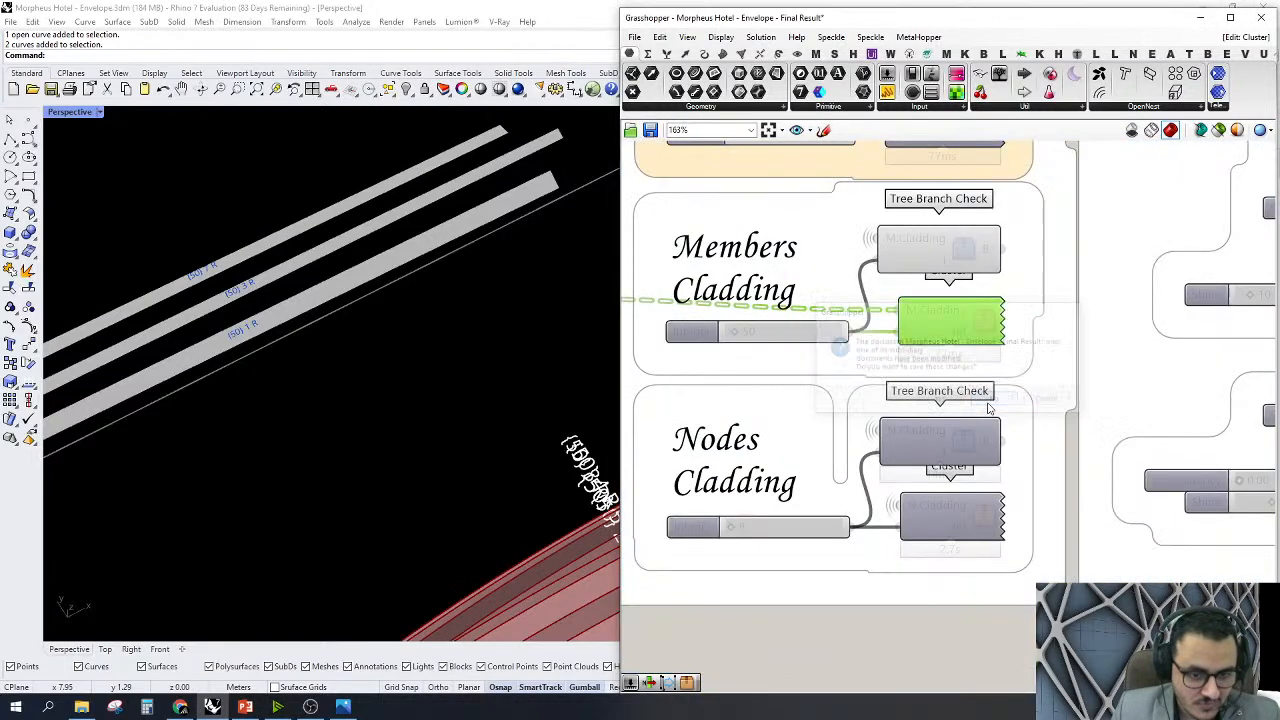
pyautogui.click(985, 420)
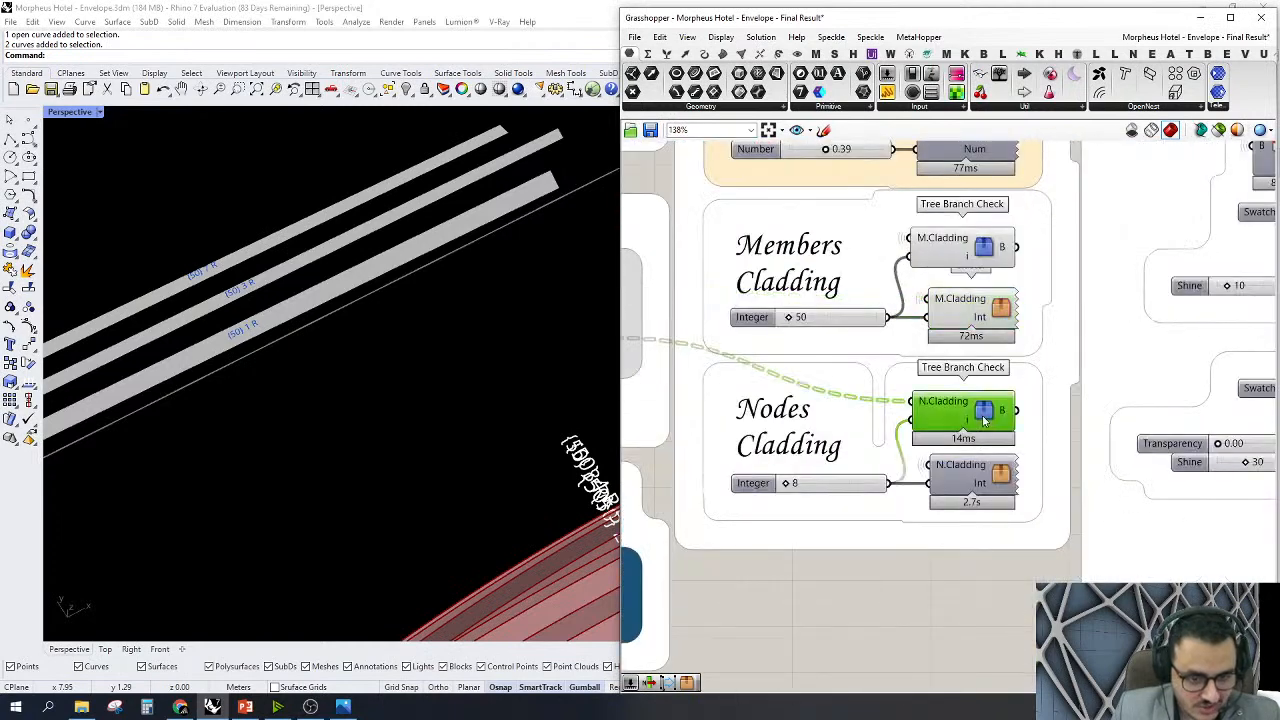
pyautogui.doubleClick(985, 420)
pyautogui.click(645, 176)
pyautogui.click(660, 195)
pyautogui.click(990, 398)
# Turn on the preview of the Tree Branch Check cluster in the Nodes Cladding group
pyautogui.rightClick(982, 409)
pyautogui.click(1001, 431)
pyautogui.rightClick(975, 605)
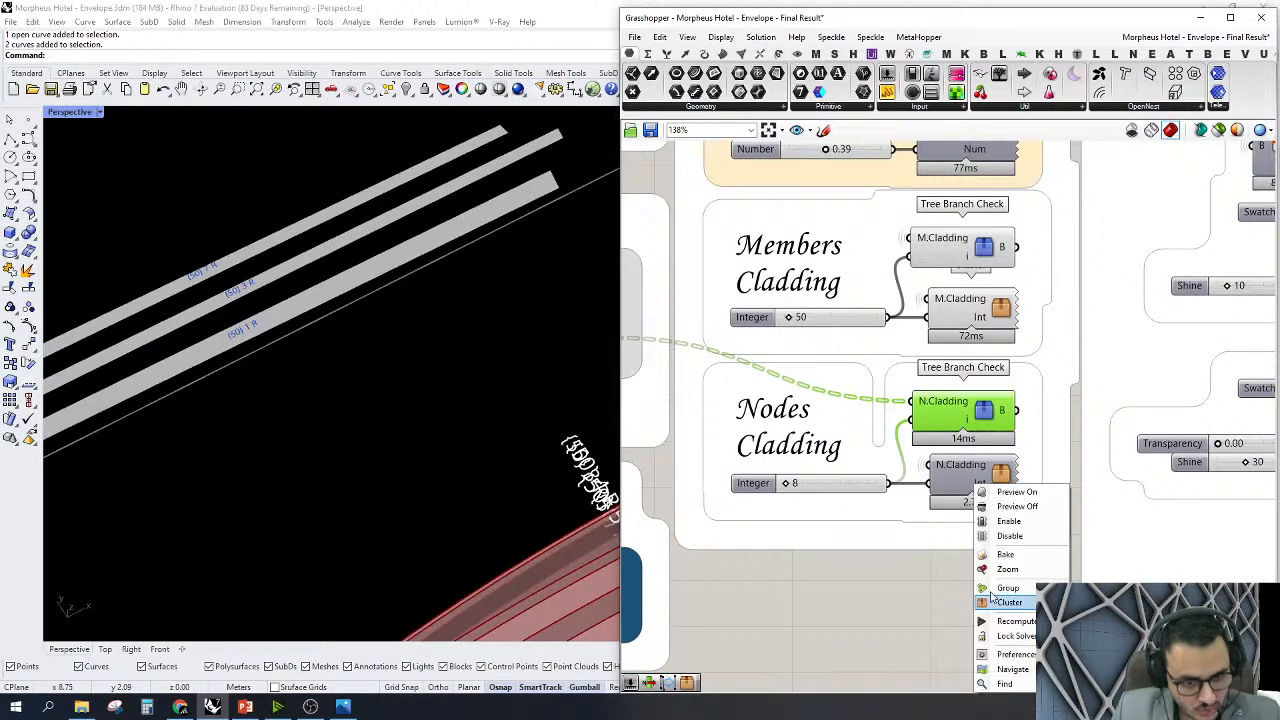
pyautogui.click(925, 615)
pyautogui.scroll(-2, 980, 660)
pyautogui.scroll(2, 978, 432)
# Turn off the preview of both Members Cladding clusters, the Tree Branch Check and the one below it
pyautogui.click(975, 405)
pyautogui.keyDown('shift'); pyautogui.click(965, 452); pyautogui.keyUp('shift')
pyautogui.rightClick(988, 455)
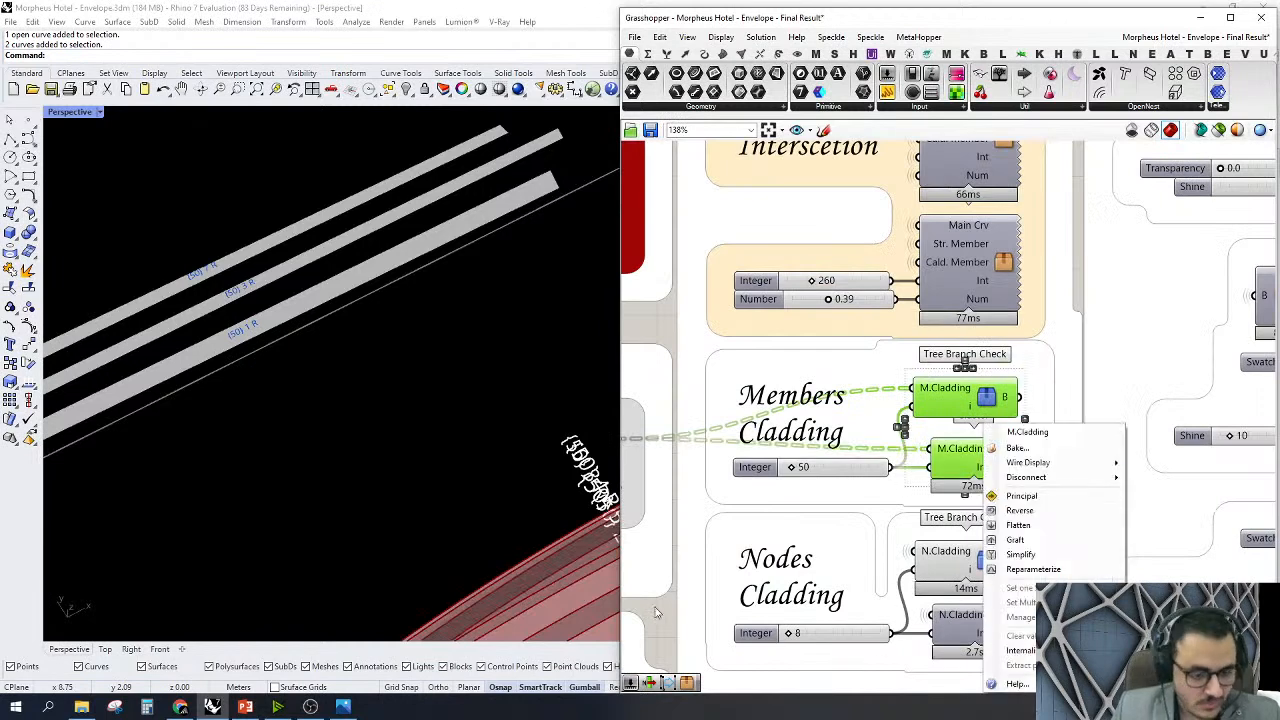
pyautogui.rightClick(652, 612)
pyautogui.click(700, 510)
pyautogui.scroll(-3, 1012, 528)
# Zoom the Rhino view to the node output by the Nodes Cladding Tree Branch Check cluster
pyautogui.rightClick(1012, 528)
pyautogui.click(980, 571)
pyautogui.click(1014, 447)
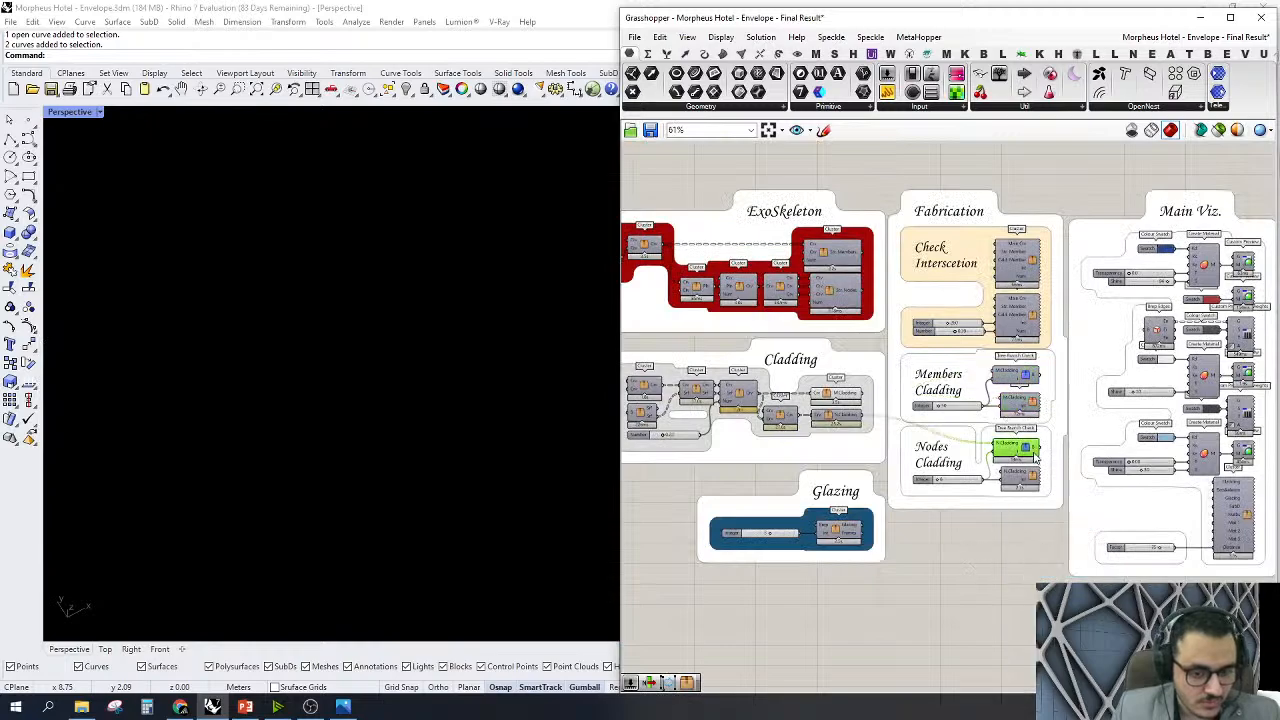
pyautogui.rightClick(968, 572)
pyautogui.click(1006, 570)
pyautogui.scroll(-6, 433, 422)
pyautogui.moveTo(433, 424); pyautogui.dragTo(495, 548, button='right')
pyautogui.scroll(-3, 1080, 392)
pyautogui.scroll(5, 1080, 392)
# Turn on the previews of the M.Cladding and N.Cladding clusters in the Cladding group
pyautogui.rightClick(900, 455)
pyautogui.click(1004, 588)
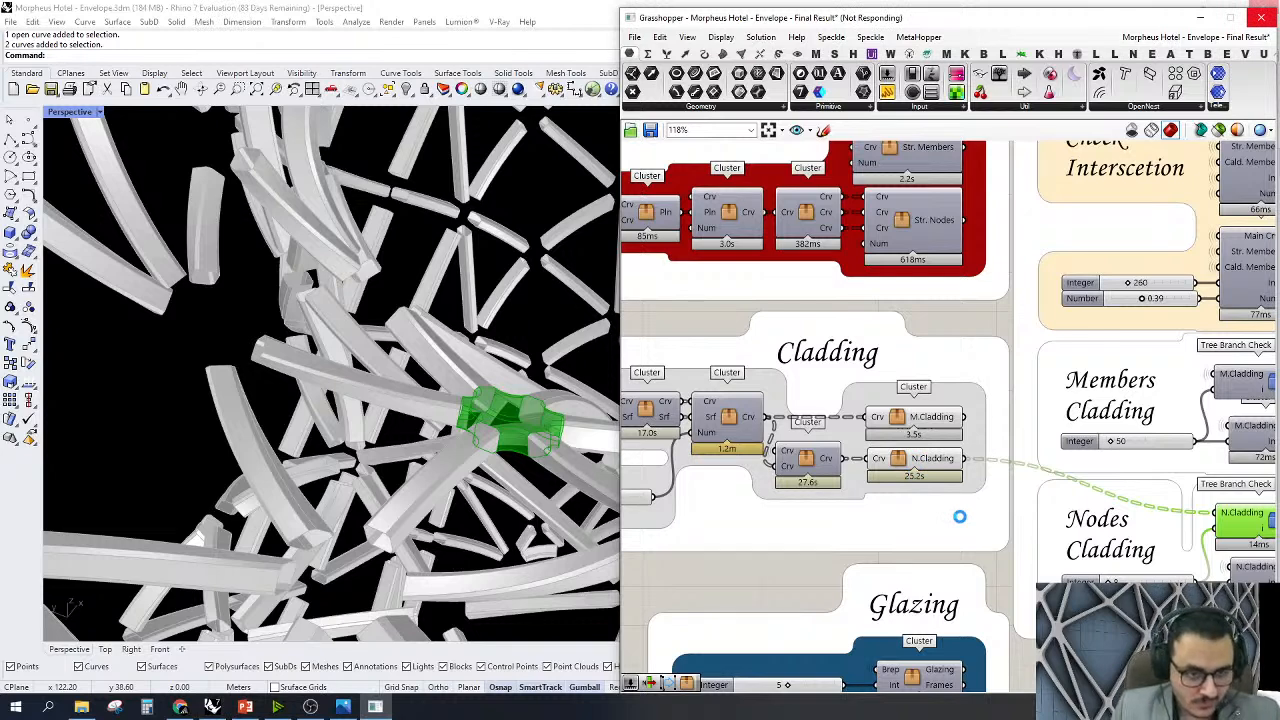
pyautogui.click(903, 466)
pyautogui.scroll(-3, 839, 480)
pyautogui.click(1012, 628)
# Highlight the Nodes Cladding Tree Branch Check output and examine where that node sits within the full cladding
pyautogui.moveTo(358, 395); pyautogui.dragTo(490, 424, button='right')
pyautogui.scroll(3, 1100, 545)
pyautogui.click(1087, 465)
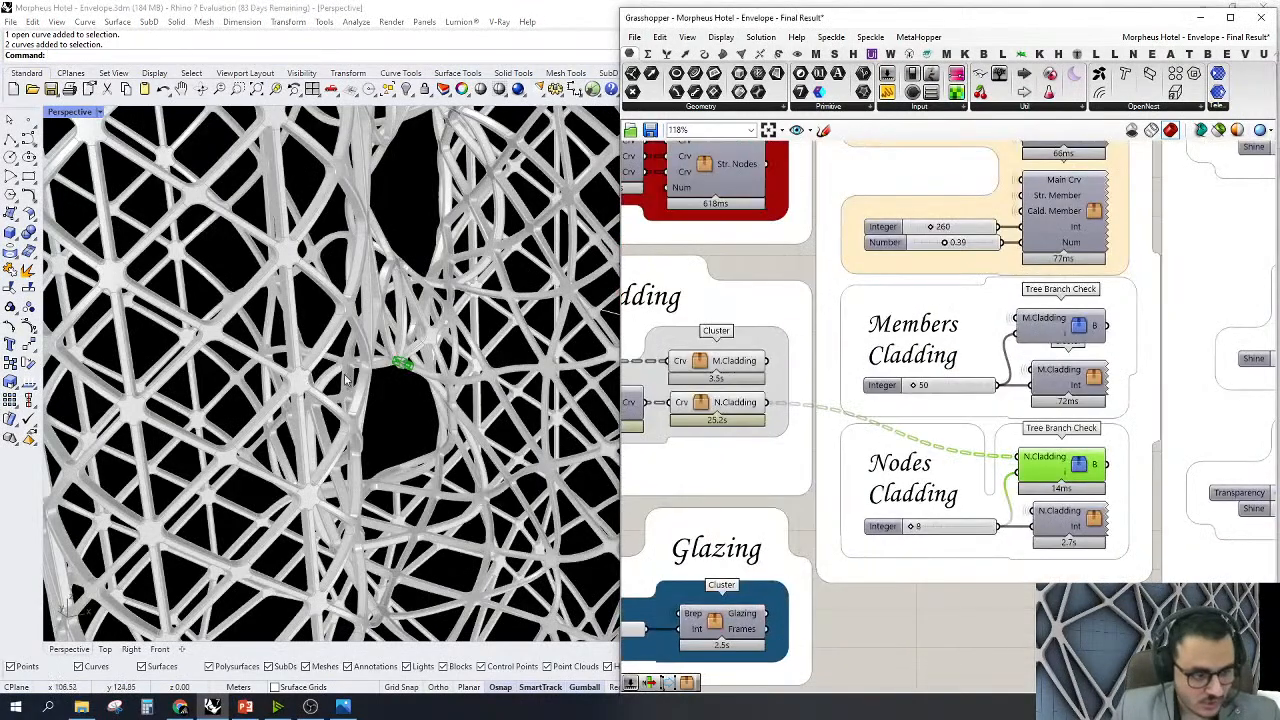
pyautogui.scroll(10, 434, 434)
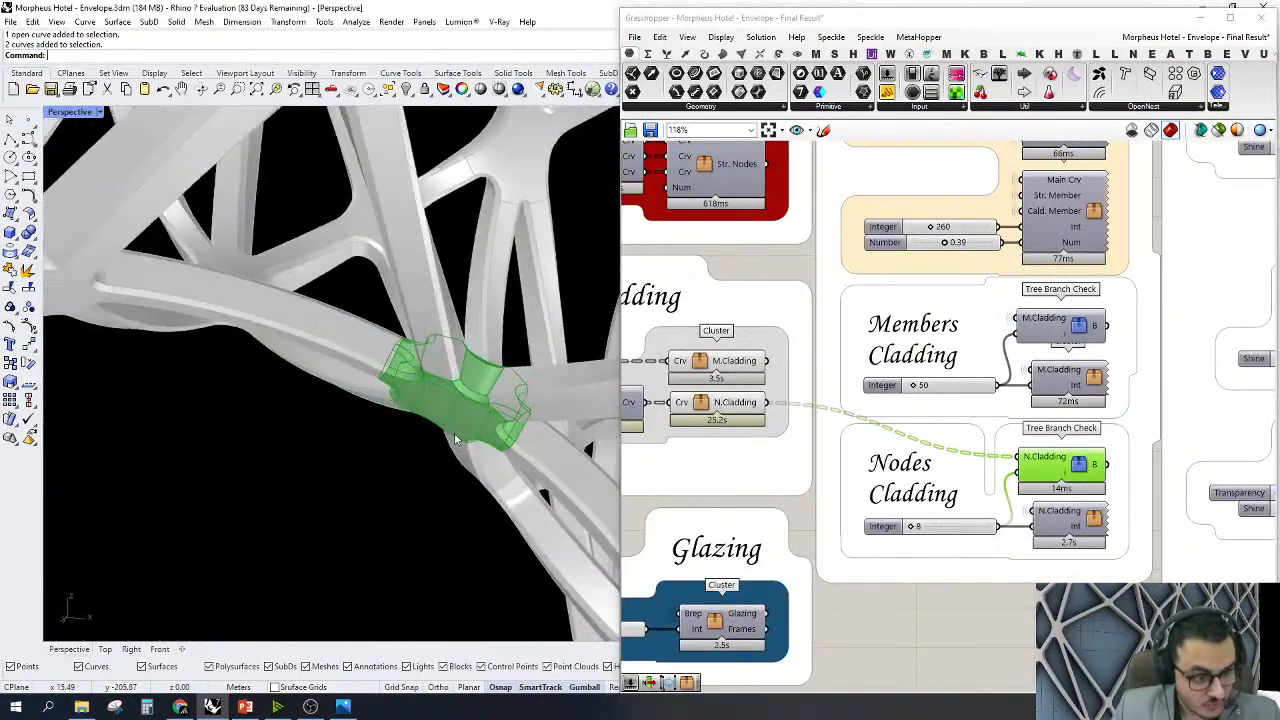
pyautogui.scroll(2, 453, 437)
pyautogui.scroll(-4, 1095, 442)
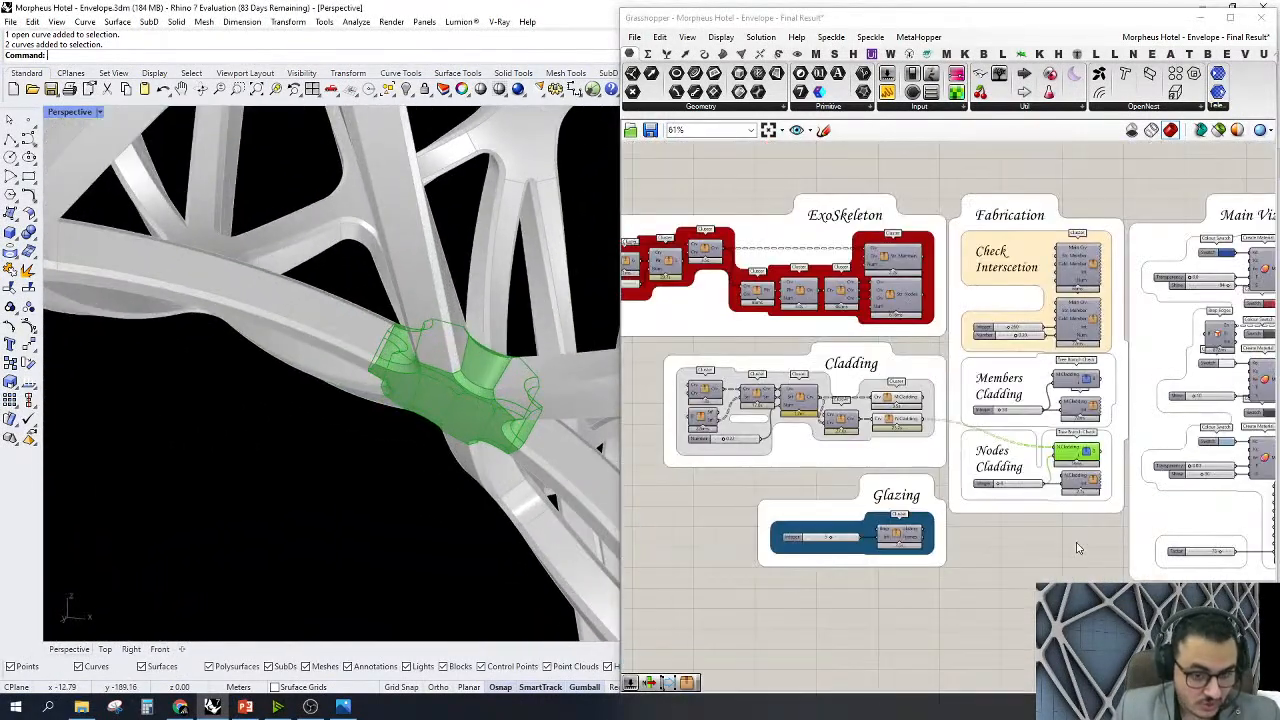
# Turn on the preview of the lower Nodes Cladding cluster and zoom the Rhino view to its output
pyautogui.click(1098, 487)
pyautogui.rightClick(1097, 486)
pyautogui.click(1118, 486)
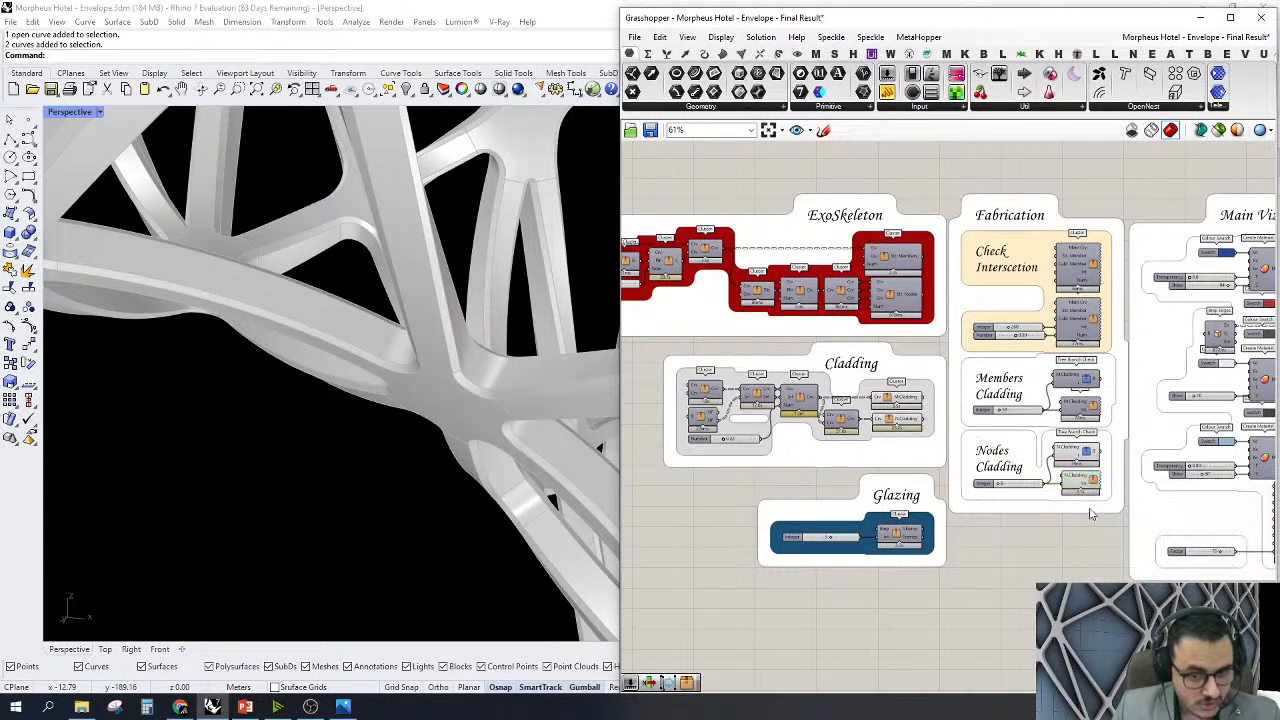
pyautogui.rightClick(1055, 481)
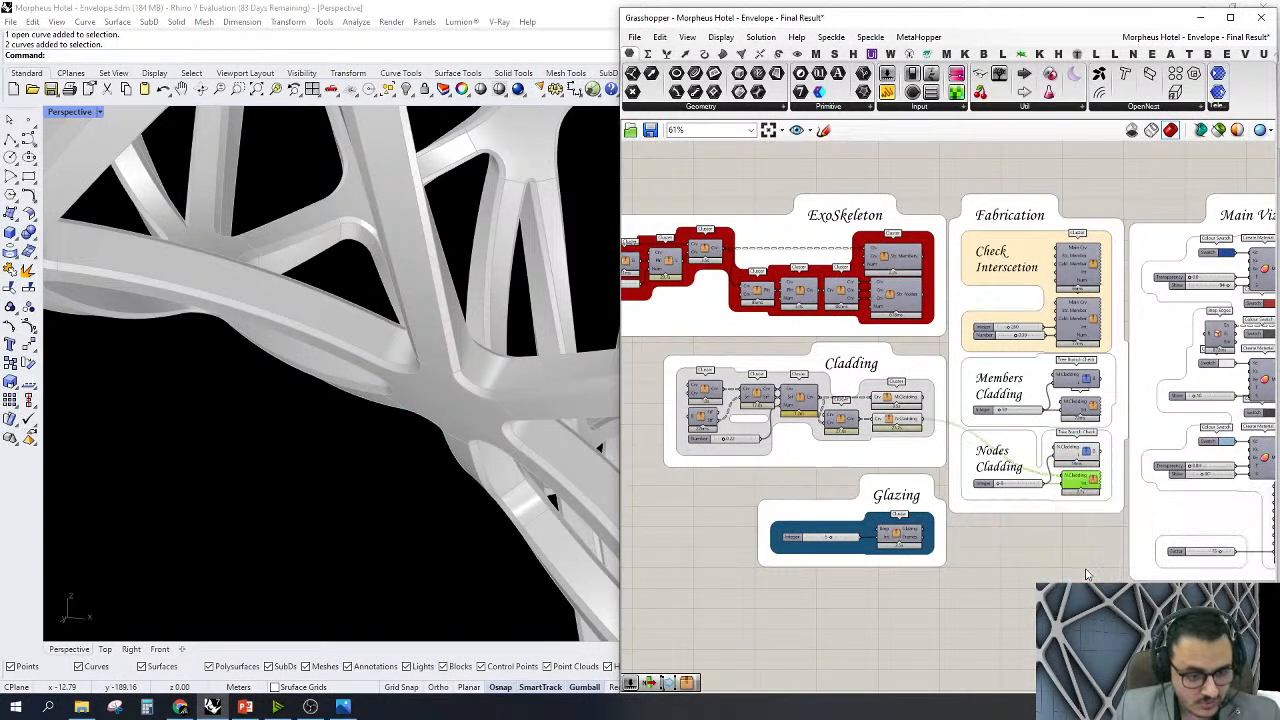
pyautogui.click(1085, 566)
# Collapse the Grasshopper window and examine the clad node beside its flattened pieces in the Rhino viewport
pyautogui.moveTo(340, 500); pyautogui.dragTo(601, 517, button='right')
pyautogui.doubleClick(729, 18)
pyautogui.moveTo(700, 520); pyautogui.dragTo(432, 587, button='right')
pyautogui.scroll(4, 563, 533)
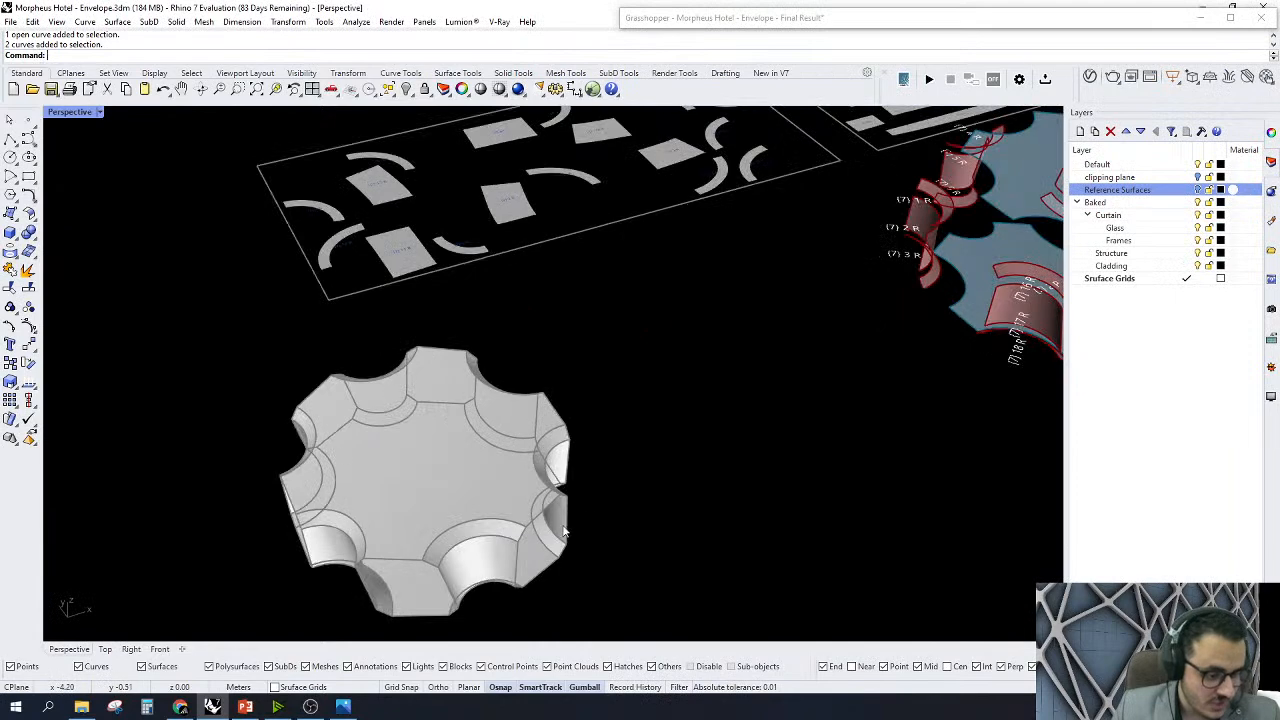
# Compare the assembled node cladding with its exploded, labelled panels and the waffle rib assemblies, using the full Rhino viewport
pyautogui.doubleClick(874, 20)
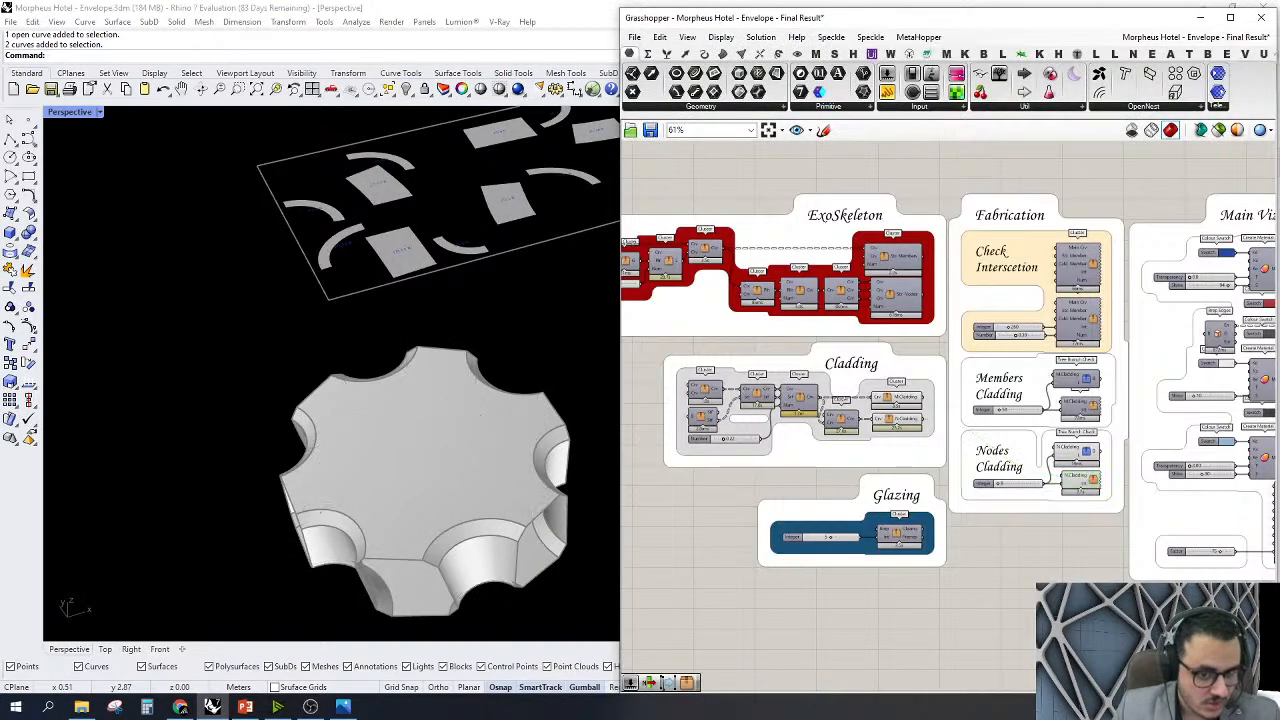
pyautogui.scroll(-4, 415, 412)
pyautogui.doubleClick(772, 19)
pyautogui.scroll(4, 493, 412)
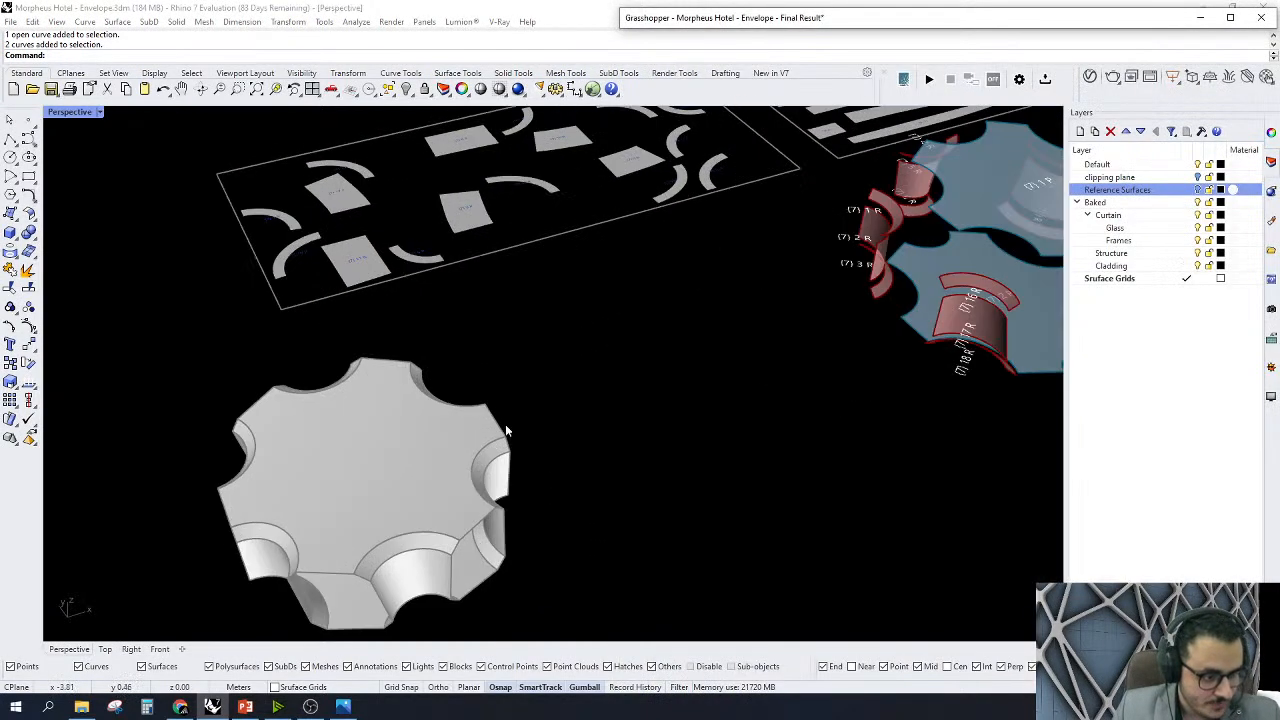
pyautogui.scroll(-4, 218, 483)
pyautogui.scroll(6, 504, 355)
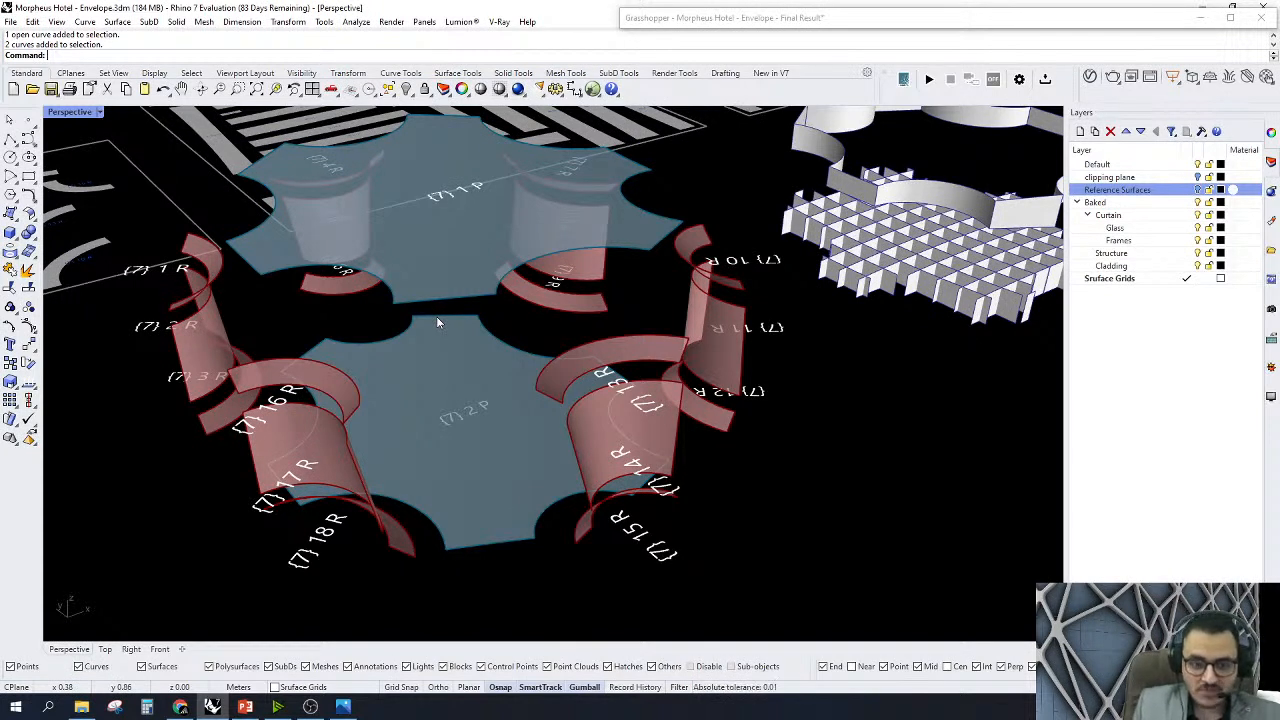
pyautogui.scroll(-7, 545, 401)
pyautogui.scroll(5, 868, 255)
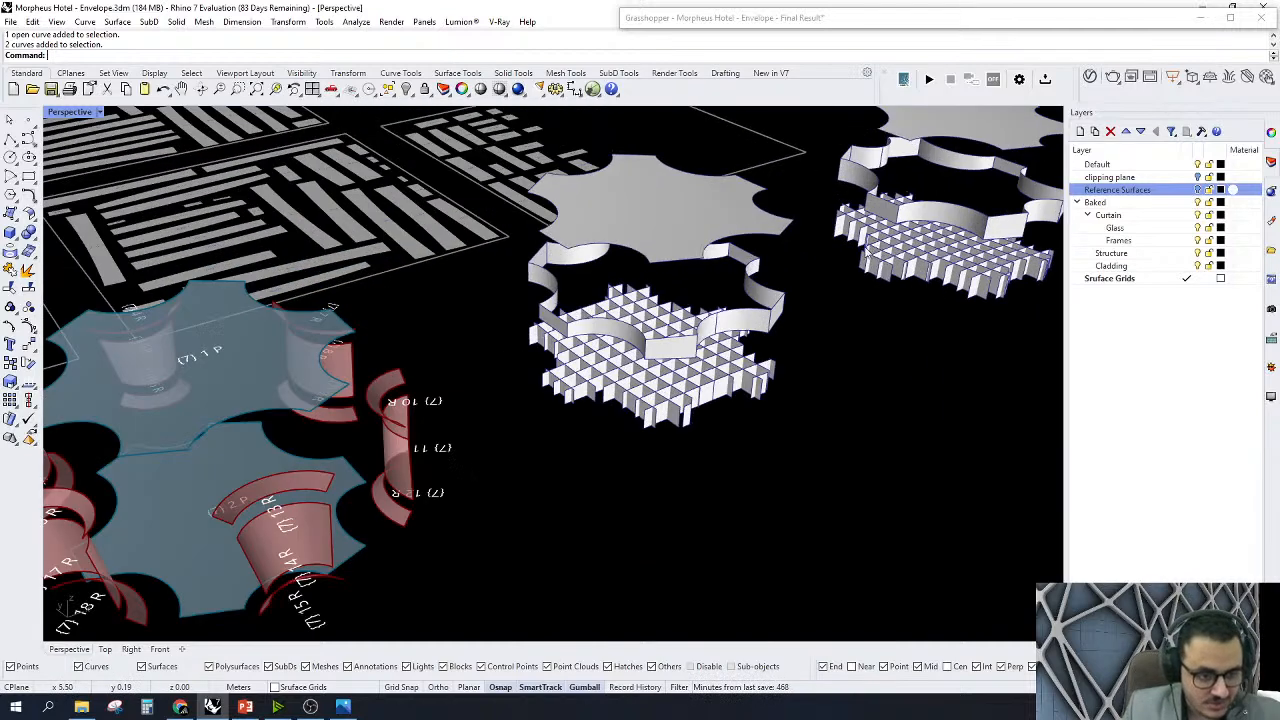
pyautogui.scroll(-4, 752, 272)
pyautogui.scroll(6, 539, 346)
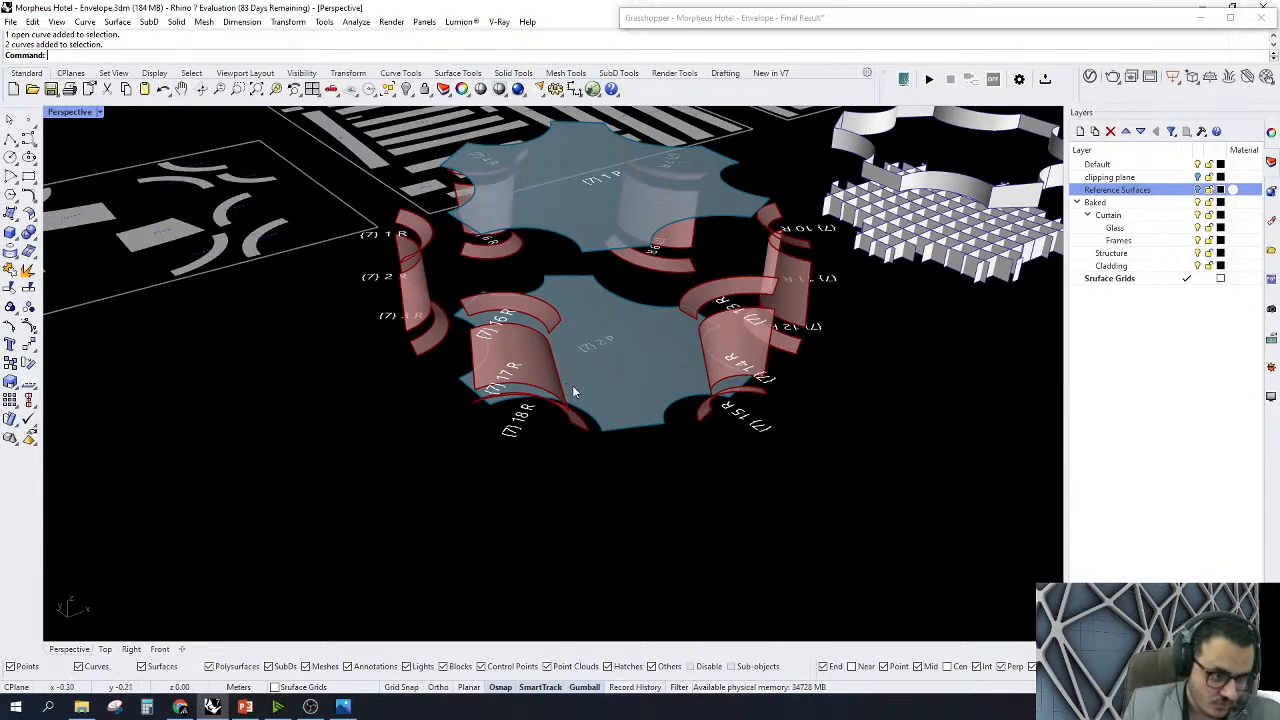
pyautogui.scroll(-5, 569, 387)
pyautogui.moveTo(534, 354); pyautogui.dragTo(533, 383, button='right')
pyautogui.moveTo(531, 380); pyautogui.dragTo(308, 396, button='right')
# Examine the piece labels on the flattened curved cladding strips and on the nested rib sheet
pyautogui.scroll(3, 300, 340)
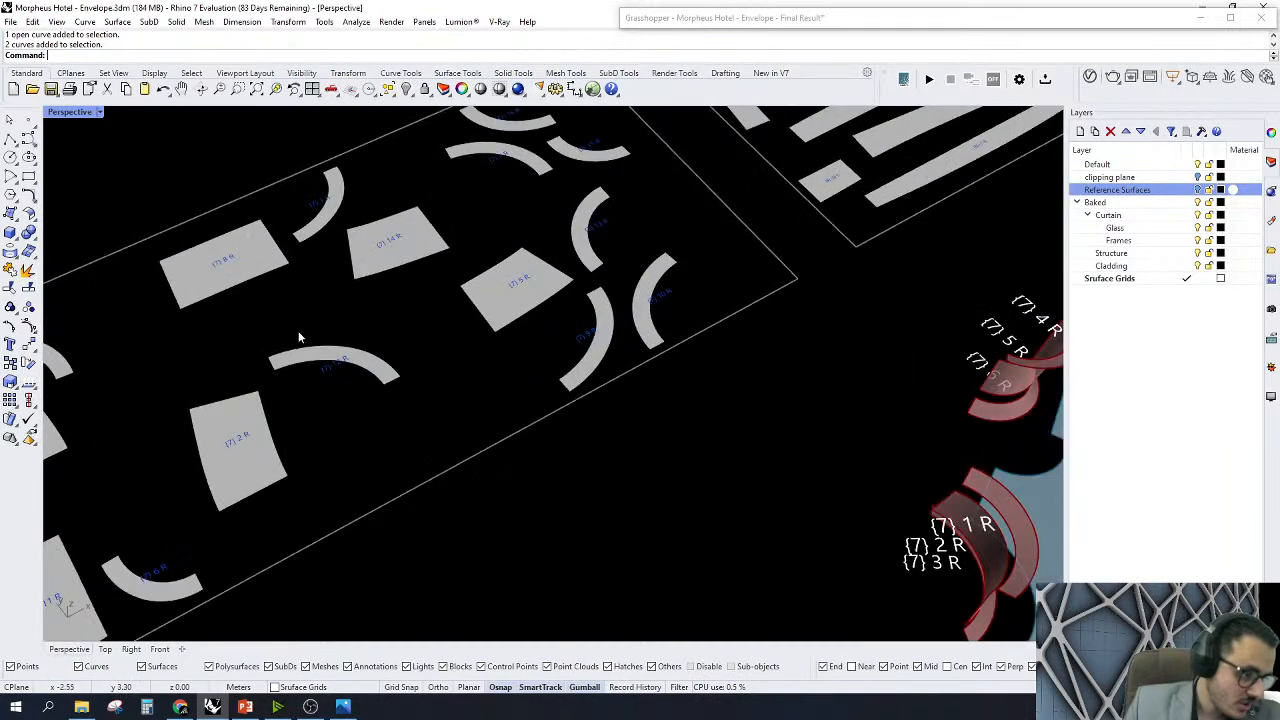
pyautogui.scroll(3, 296, 249)
pyautogui.scroll(3, 296, 250)
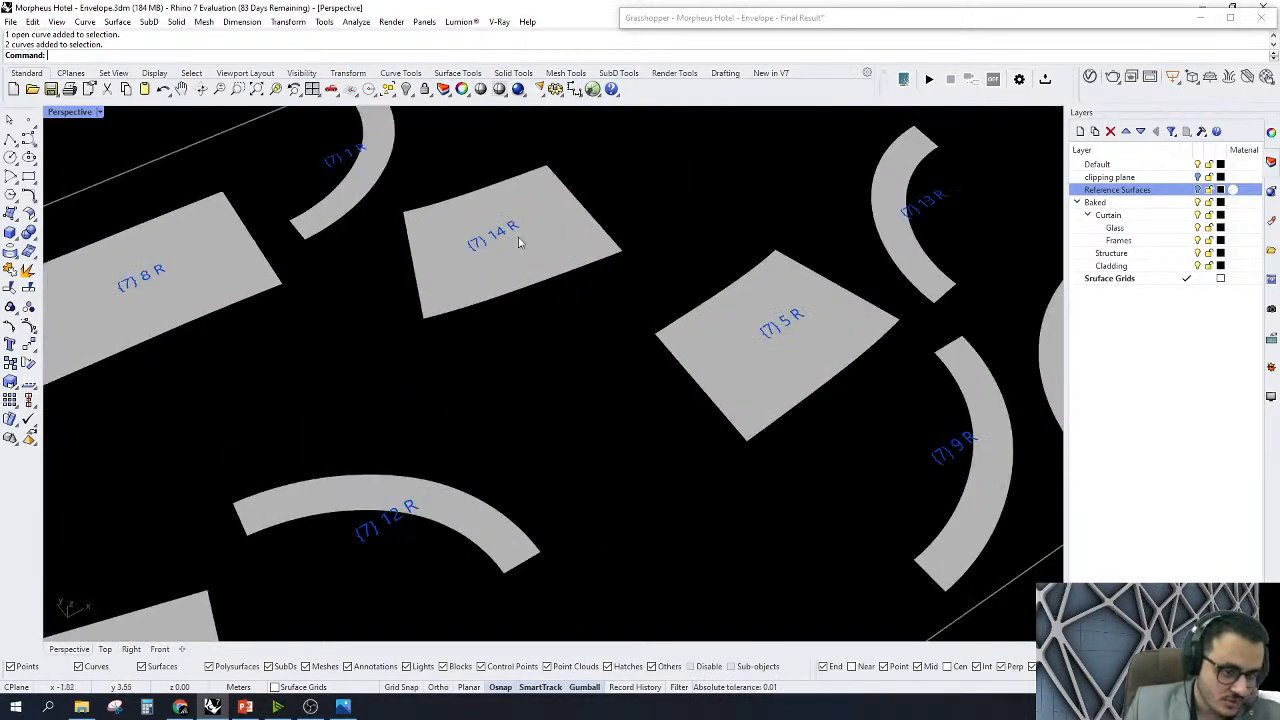
pyautogui.scroll(-8, 694, 366)
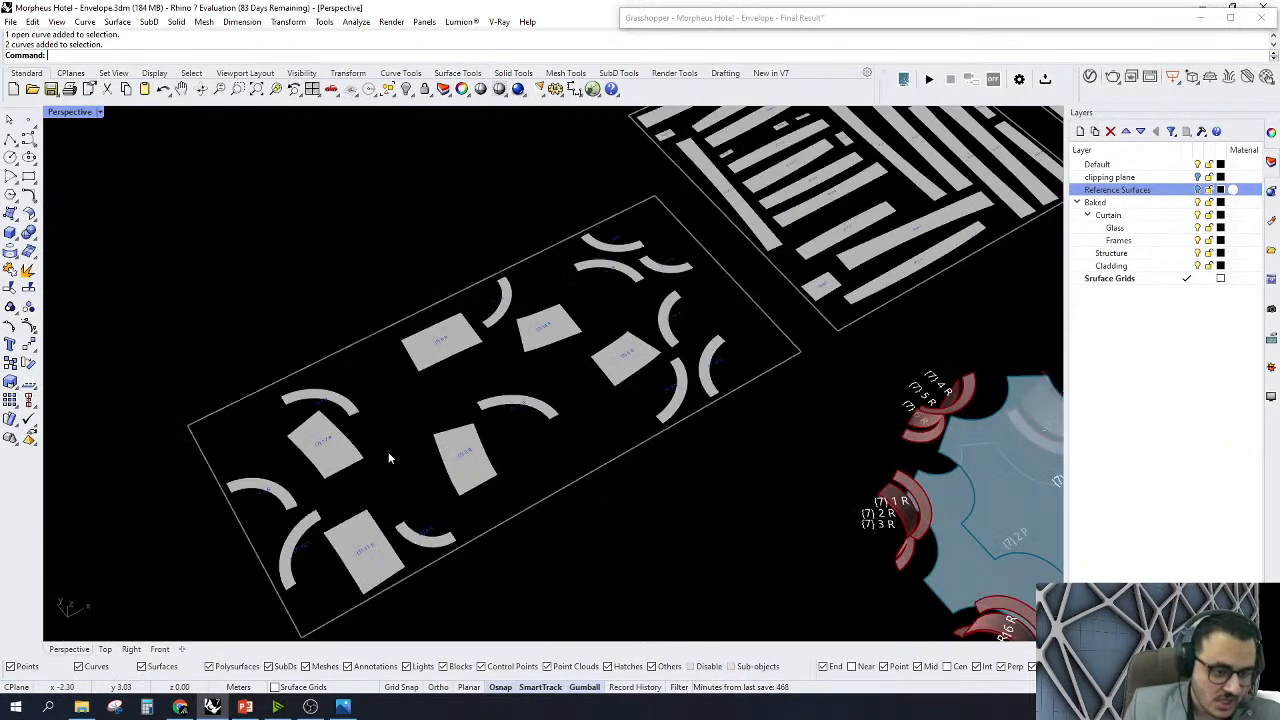
pyautogui.scroll(3, 668, 240)
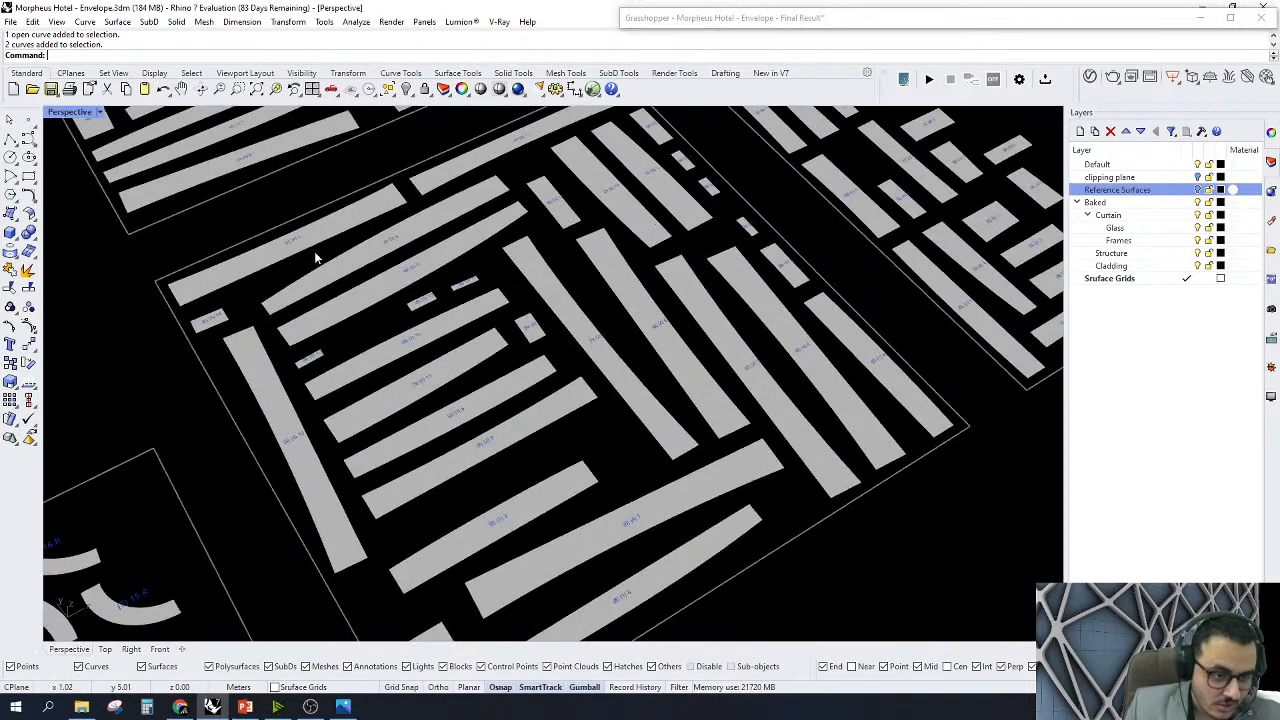
pyautogui.scroll(-3, 314, 258)
# Examine how the waffle ribs, edge strips and flat cover panels stack in the exploded node assemblies
pyautogui.scroll(5, 760, 500)
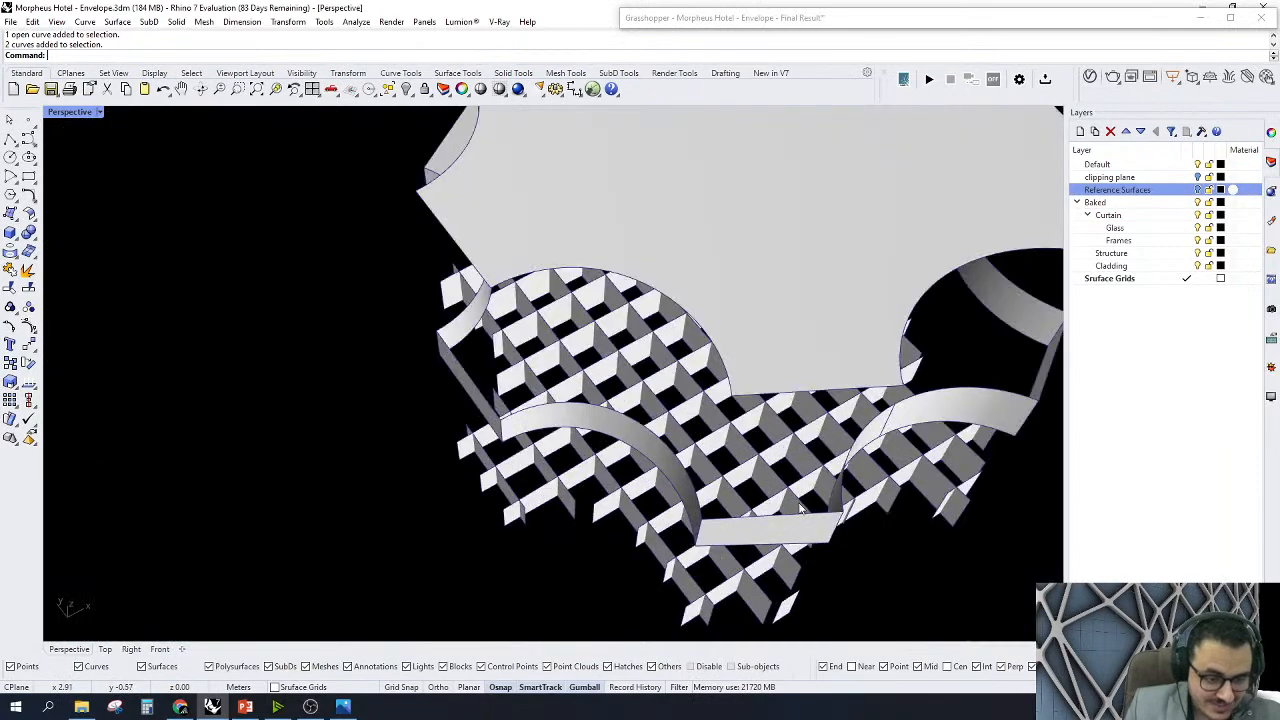
pyautogui.scroll(-5, 755, 503)
pyautogui.scroll(4, 755, 503)
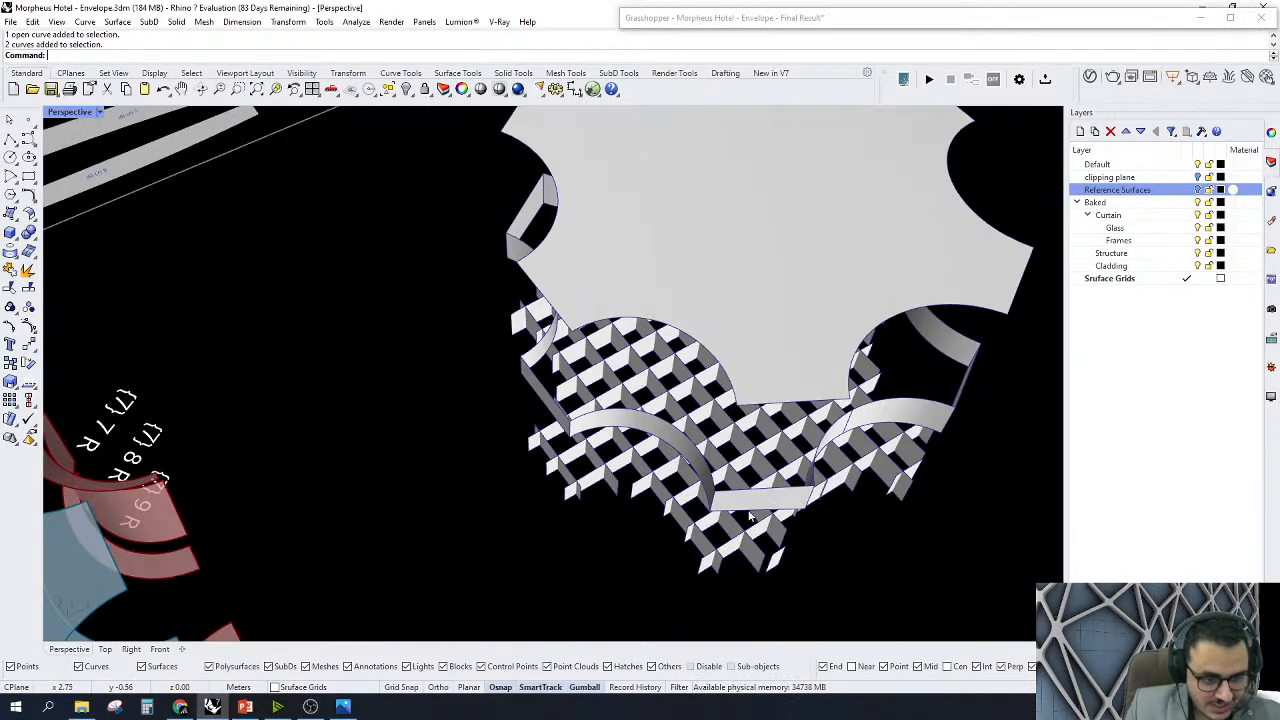
pyautogui.scroll(-5, 752, 515)
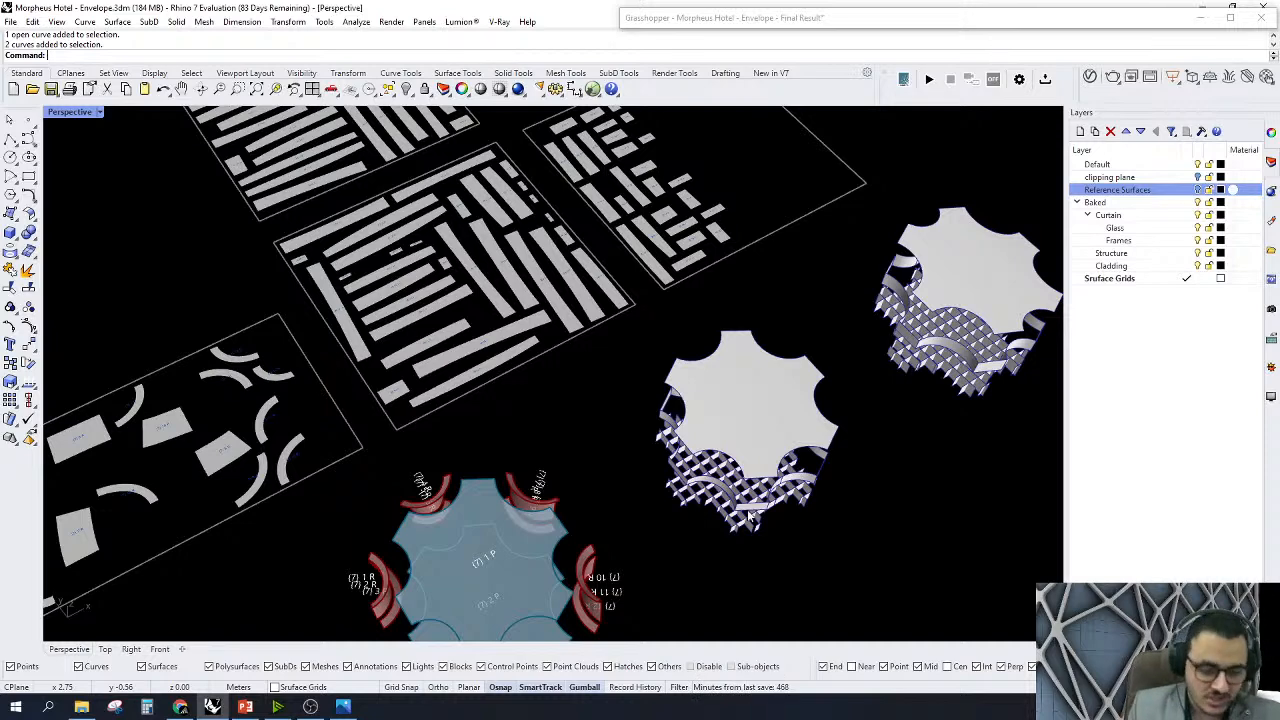
pyautogui.moveTo(756, 538); pyautogui.dragTo(743, 509, button='right')
pyautogui.scroll(5, 624, 525)
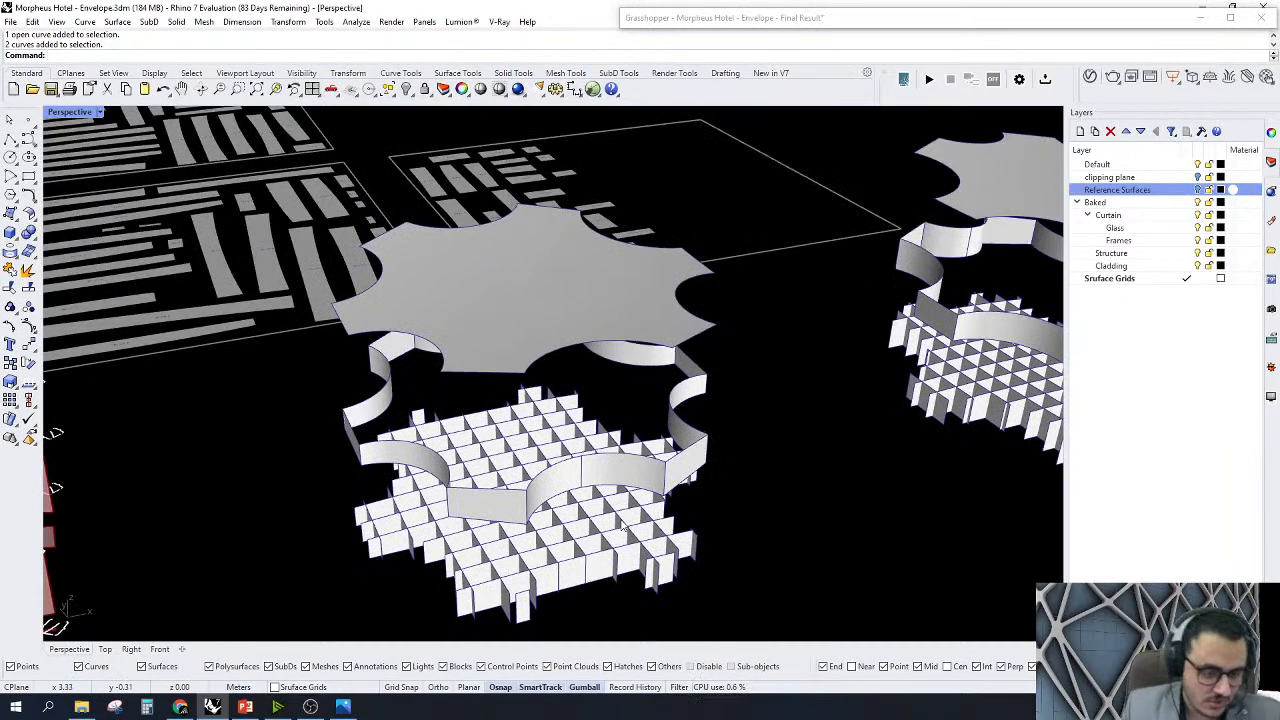
pyautogui.scroll(-6, 624, 528)
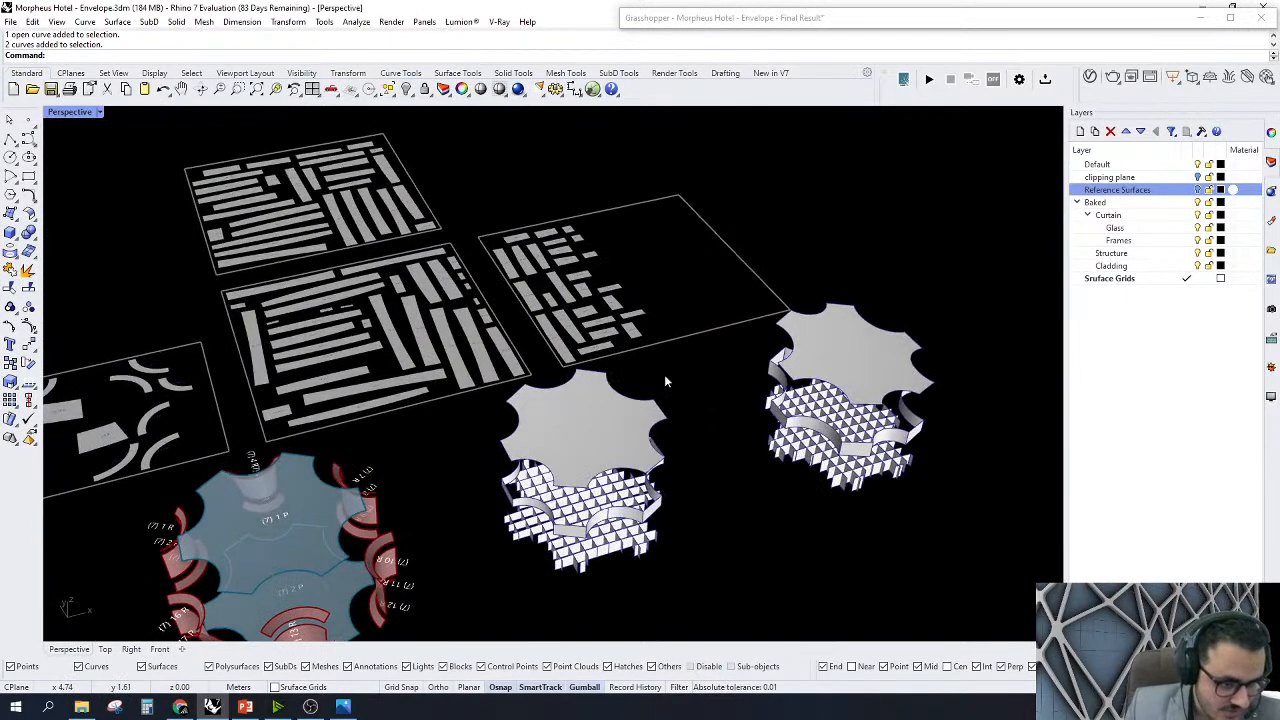
# Examine the labelled rib pieces across the three nested cutting sheets
pyautogui.scroll(-5, 668, 428)
pyautogui.moveTo(667, 426); pyautogui.dragTo(655, 500, button='right')
pyautogui.scroll(12, 562, 360)
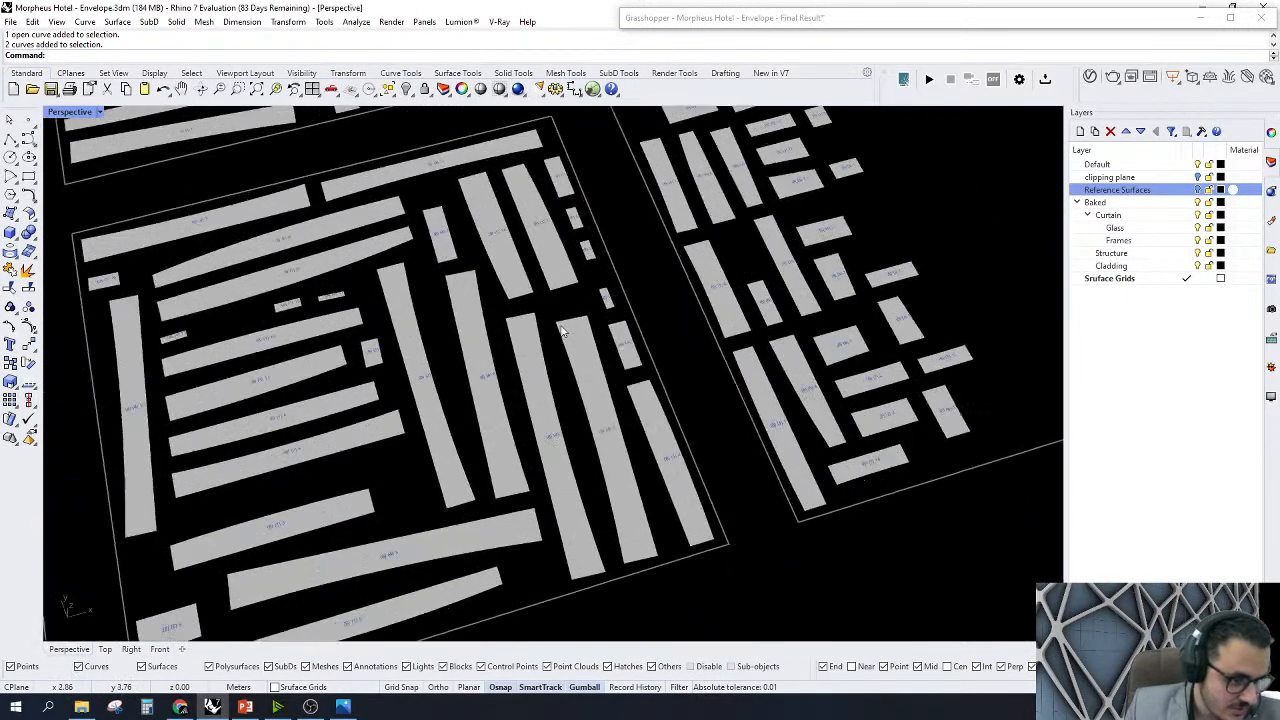
pyautogui.scroll(-6, 591, 492)
pyautogui.scroll(6, 521, 325)
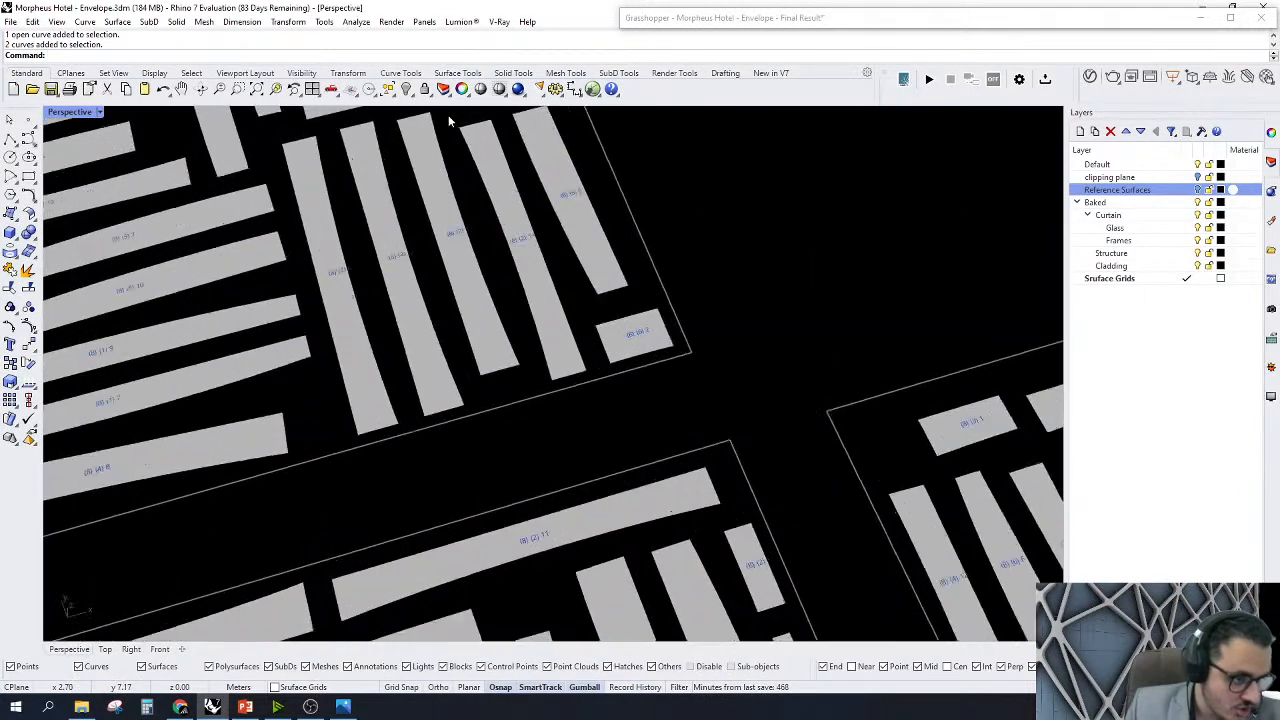
pyautogui.scroll(-8, 521, 325)
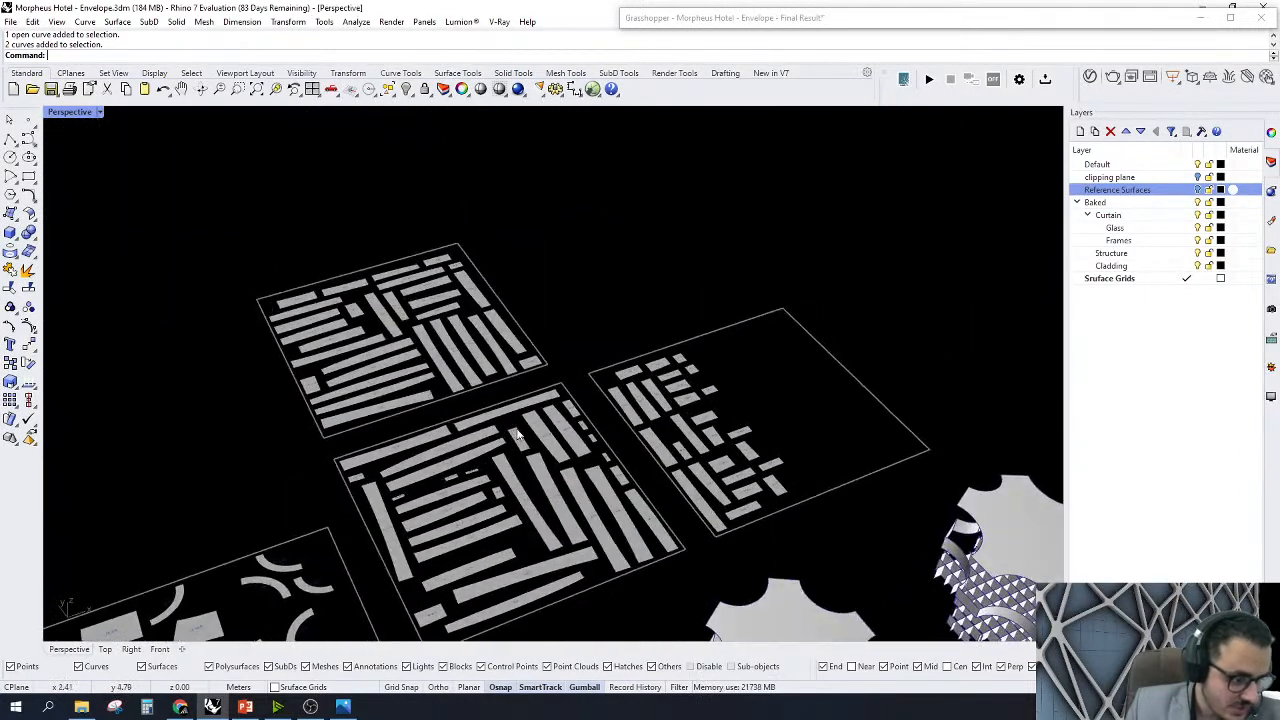
pyautogui.scroll(-3, 568, 335)
# Restore the Grasshopper window, set the Nodes Cladding Integer slider to 100 and inspect the regenerated node in Rhino
pyautogui.click(725, 17)
pyautogui.scroll(3, 906, 430)
pyautogui.scroll(4, 906, 430)
pyautogui.doubleClick(846, 376)
pyautogui.write('100')
pyautogui.press('Return')
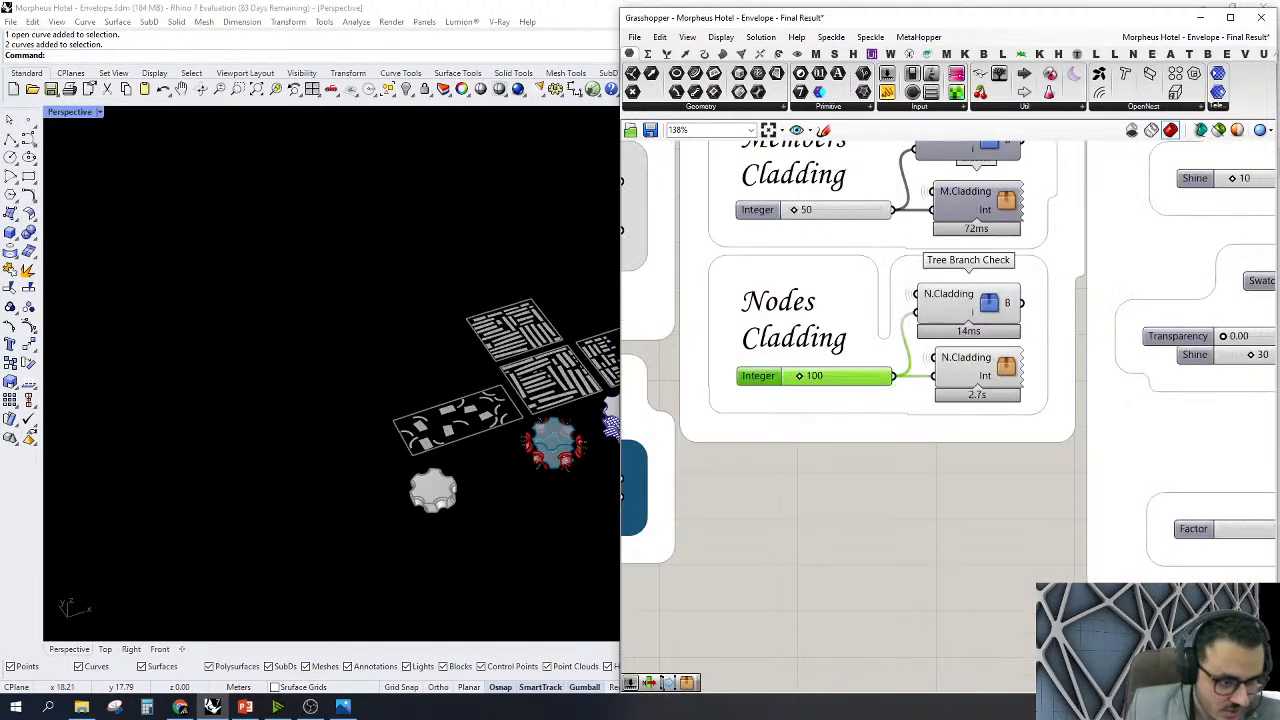
pyautogui.scroll(5, 200, 570)
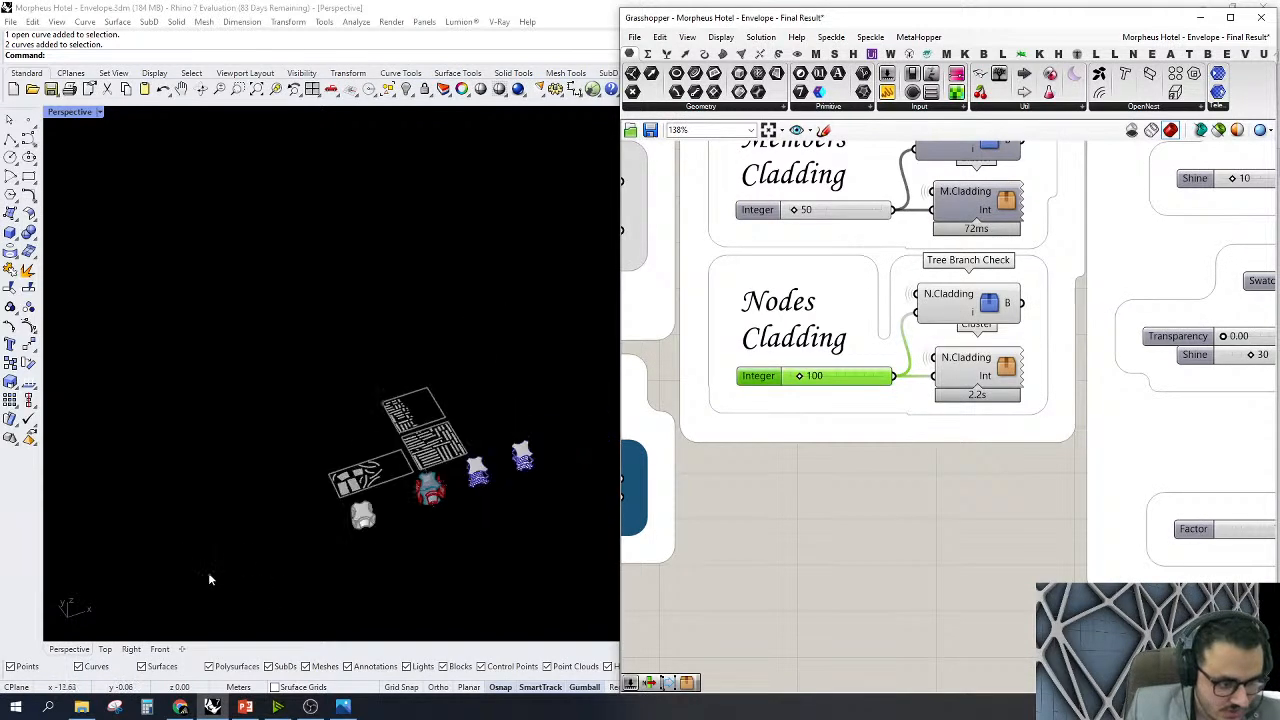
pyautogui.scroll(-5, 193, 490)
pyautogui.scroll(5, 480, 420)
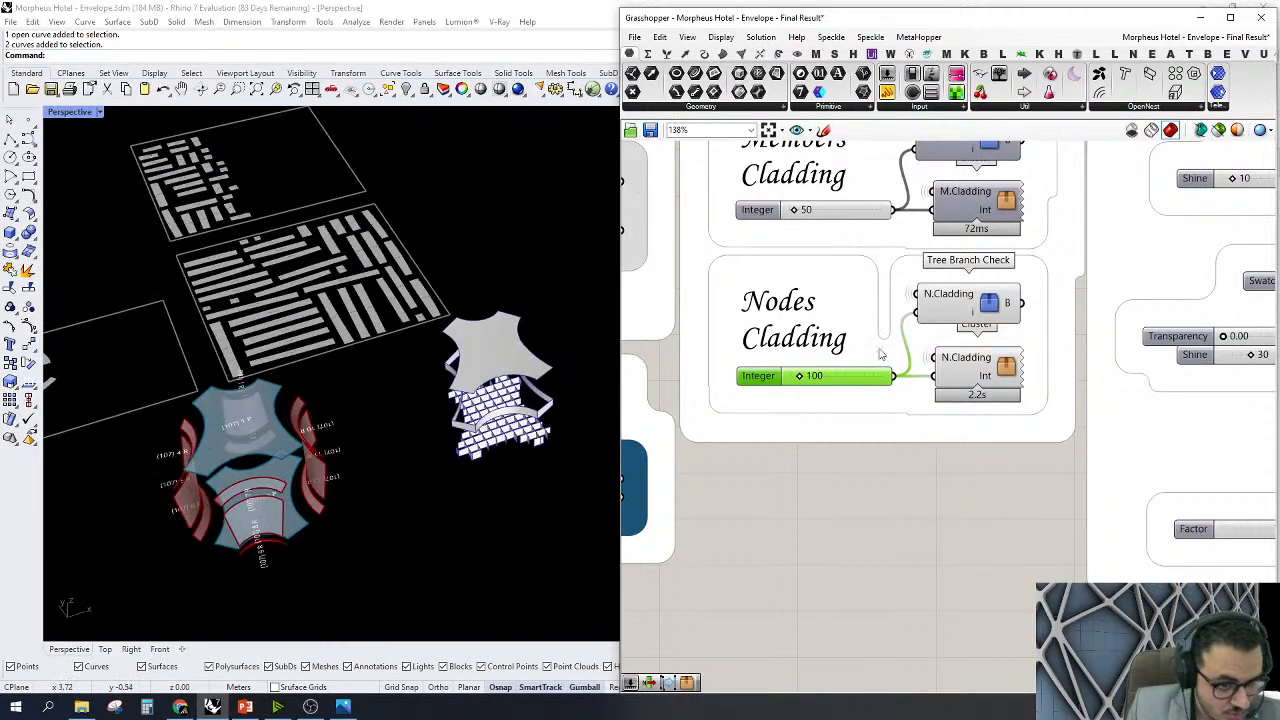
# Set the Nodes Cladding Integer slider to 33 and inspect that node's unrolled pieces
pyautogui.doubleClick(824, 383)
pyautogui.write('33')
pyautogui.press('Return')
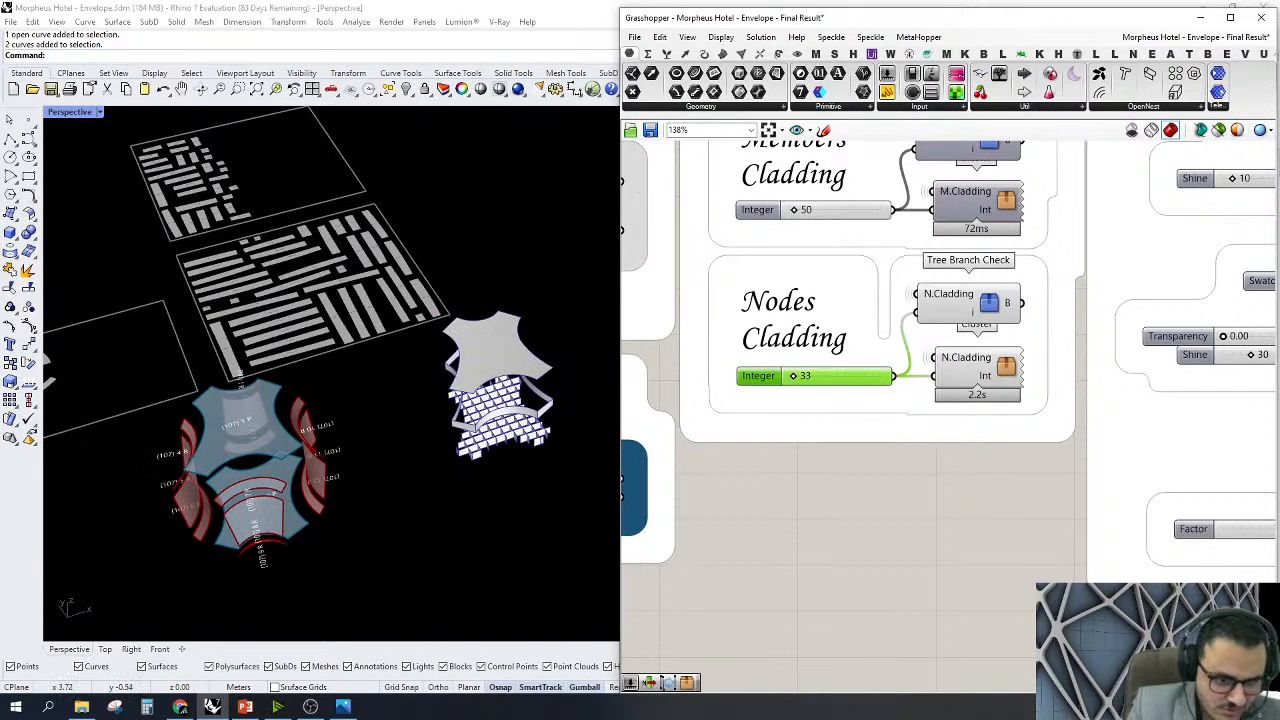
pyautogui.scroll(-5, 268, 407)
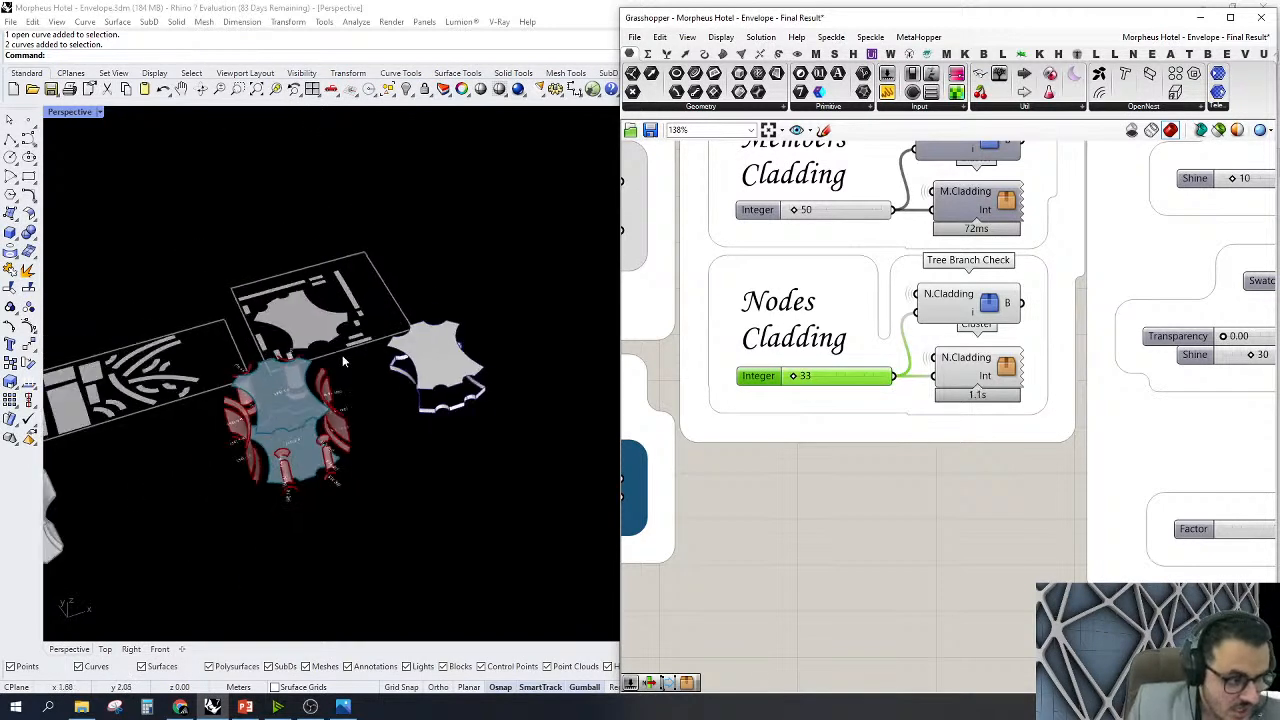
pyautogui.scroll(3, 268, 407)
# Set the Nodes Cladding Integer slider to 300 and inspect that node's exploded and unrolled cladding
pyautogui.scroll(2, 850, 395)
pyautogui.doubleClick(823, 373)
pyautogui.write('300')
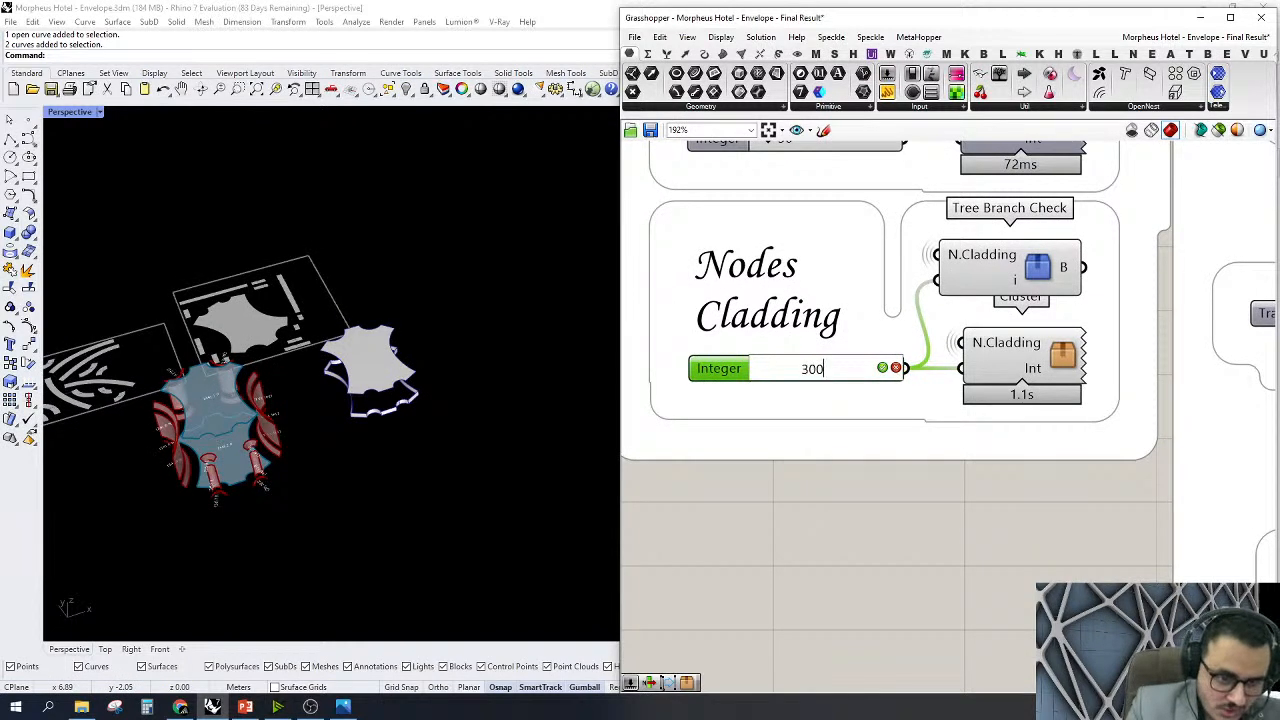
pyautogui.press('Return')
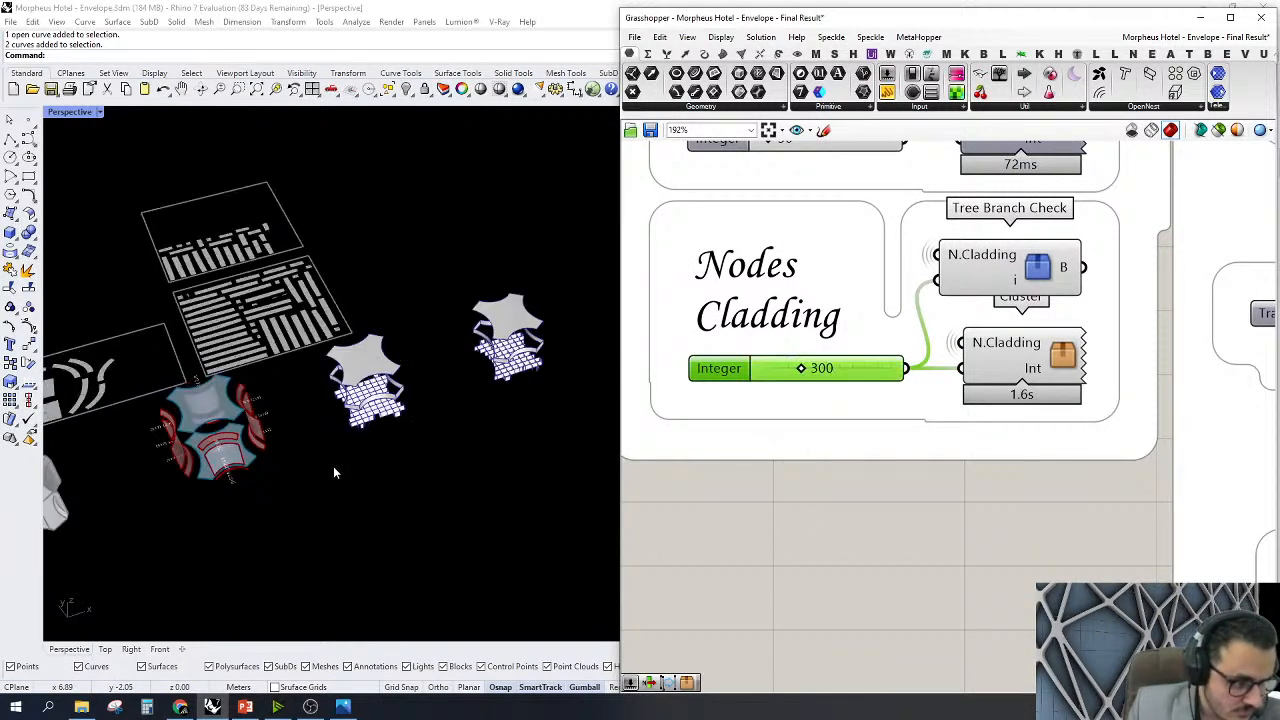
pyautogui.scroll(-2, 344, 435)
pyautogui.scroll(4, 342, 472)
pyautogui.moveTo(342, 472)
pyautogui.mouseDown(button='right')
pyautogui.moveTo(337, 463)
pyautogui.moveTo(357, 469)
pyautogui.moveTo(356, 486)
pyautogui.mouseUp(button='right')
pyautogui.scroll(-5, 354, 388)
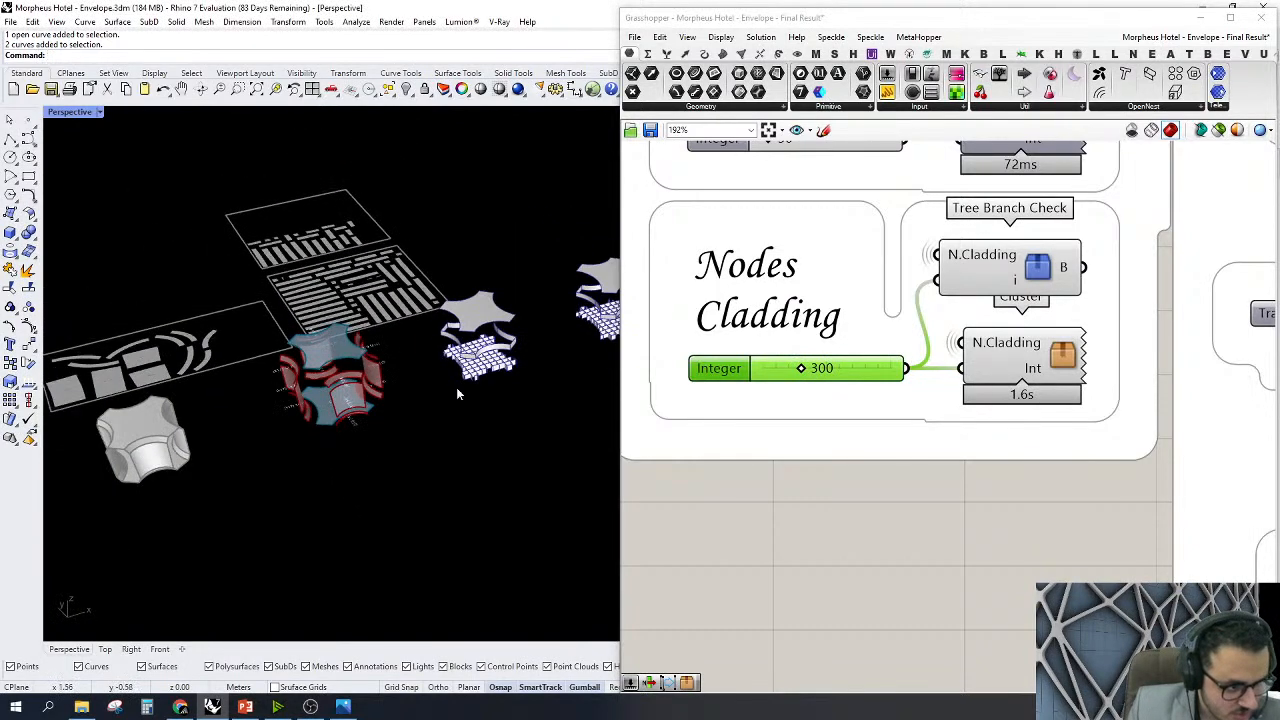
# Set the Nodes Cladding Integer slider to 70 and view the regenerated node pieces in Rhino
pyautogui.doubleClick(796, 370)
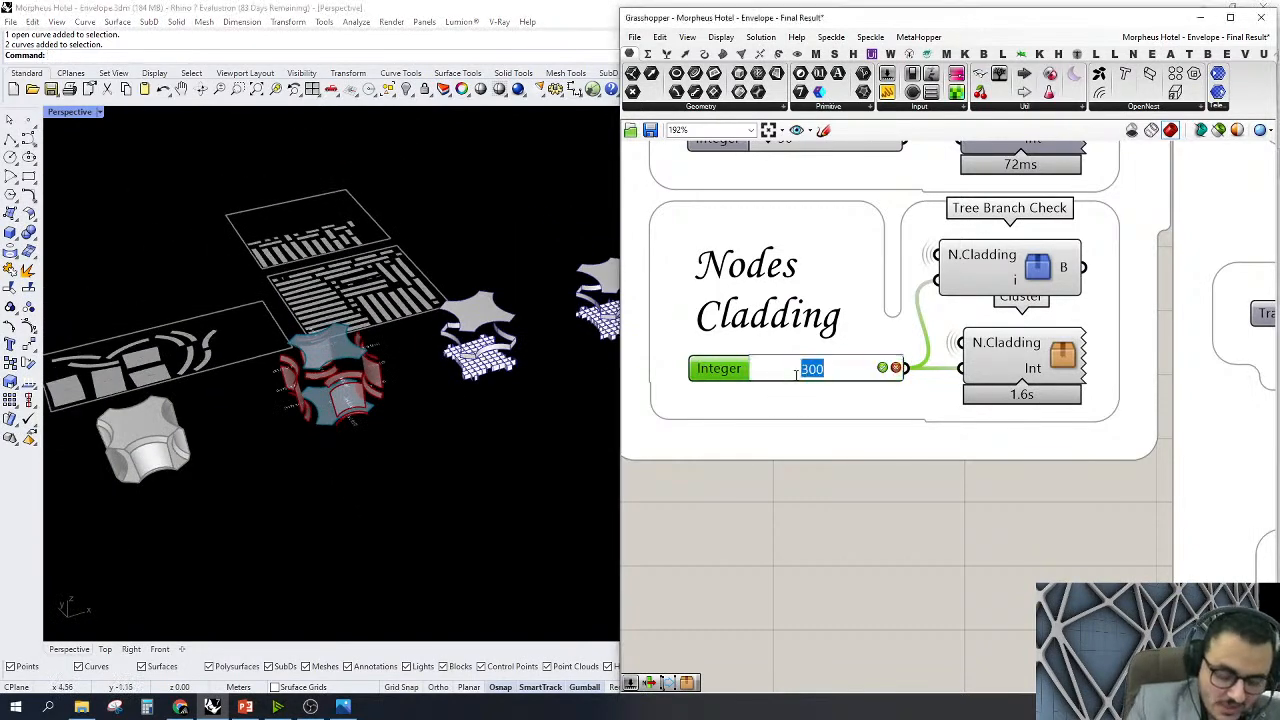
pyautogui.write('70')
pyautogui.press('Return')
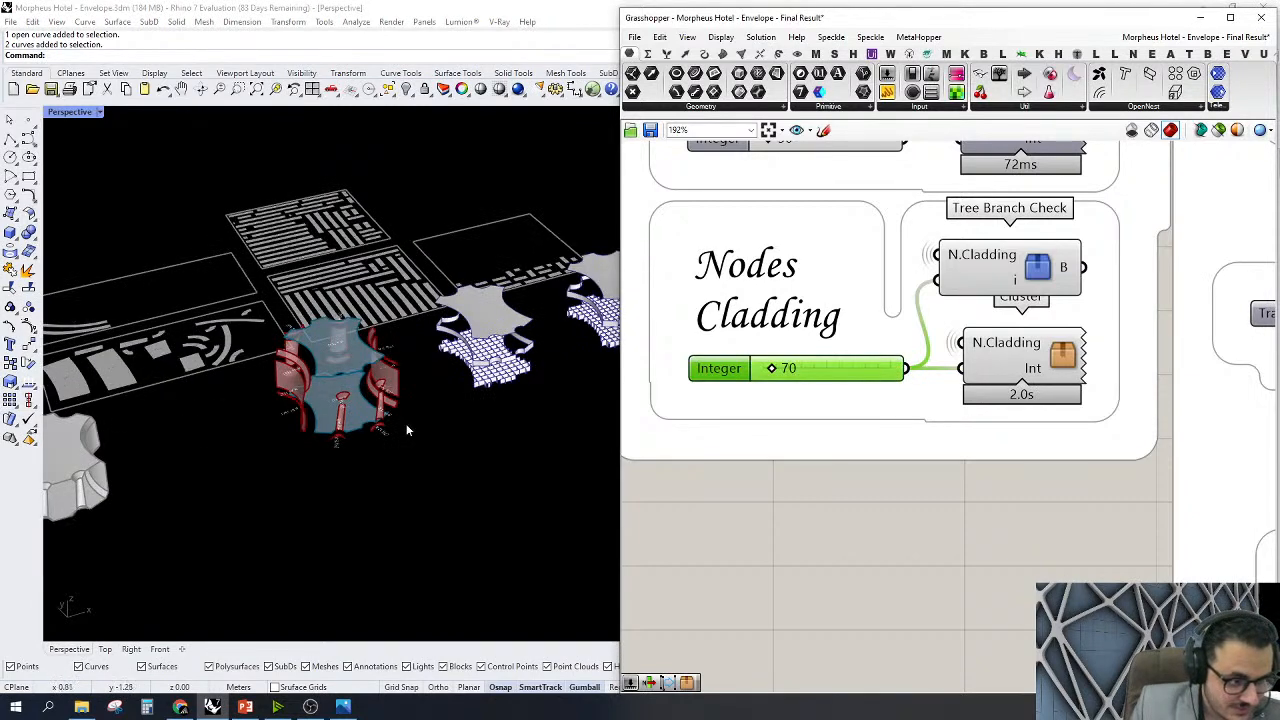
pyautogui.scroll(-6, 408, 428)
pyautogui.scroll(7, 560, 383)
# Set the Nodes Cladding Integer slider to 77 and orbit around that node's exploded cladding
pyautogui.scroll(1, 826, 366)
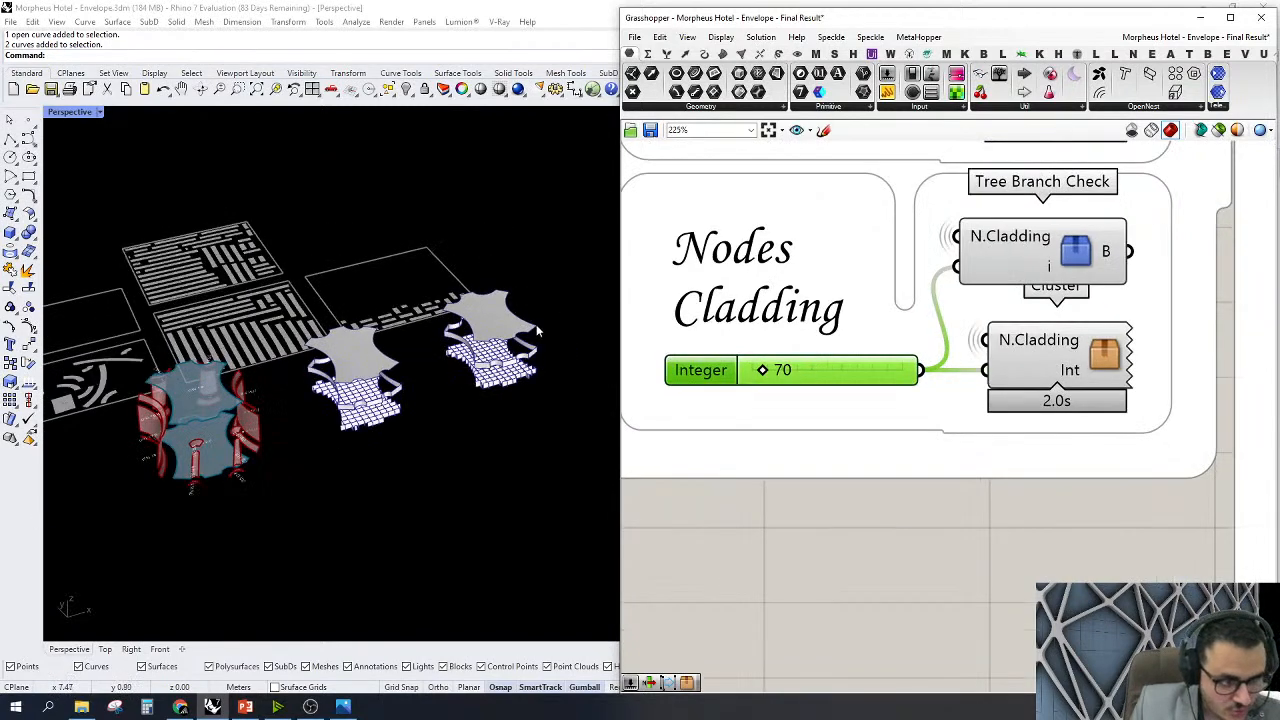
pyautogui.doubleClick(744, 366)
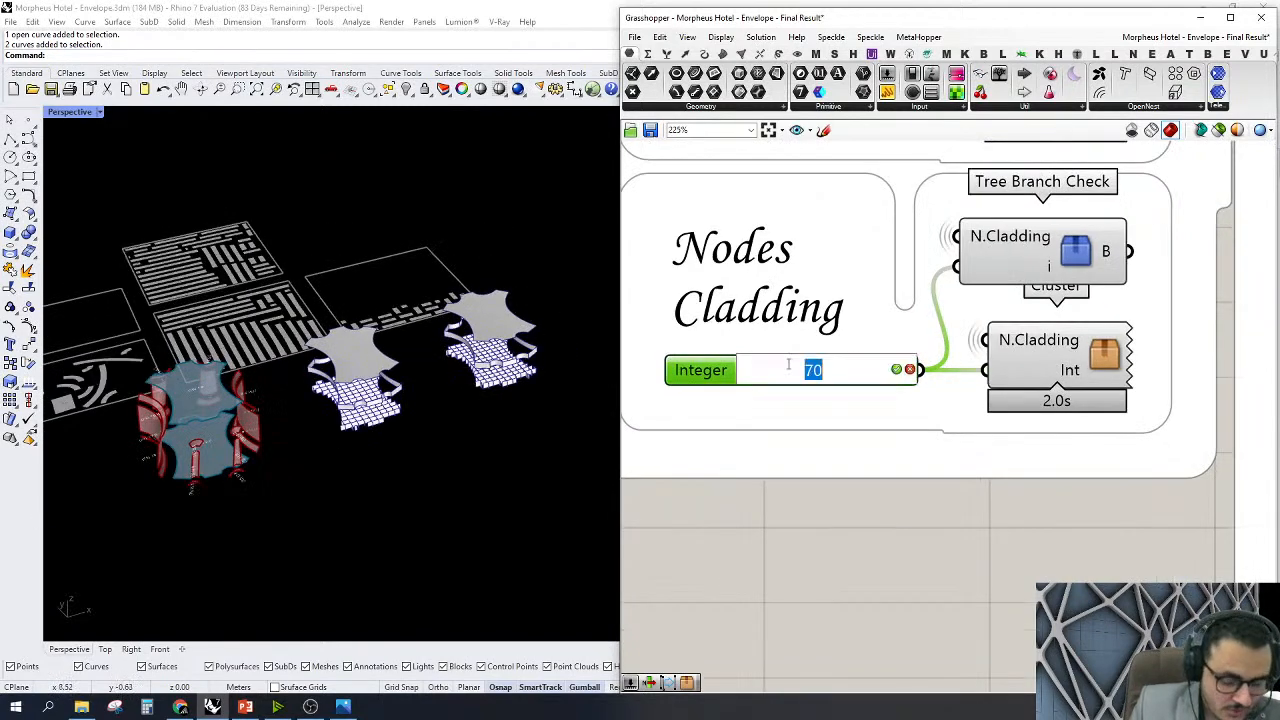
pyautogui.write('77')
pyautogui.press('Return')
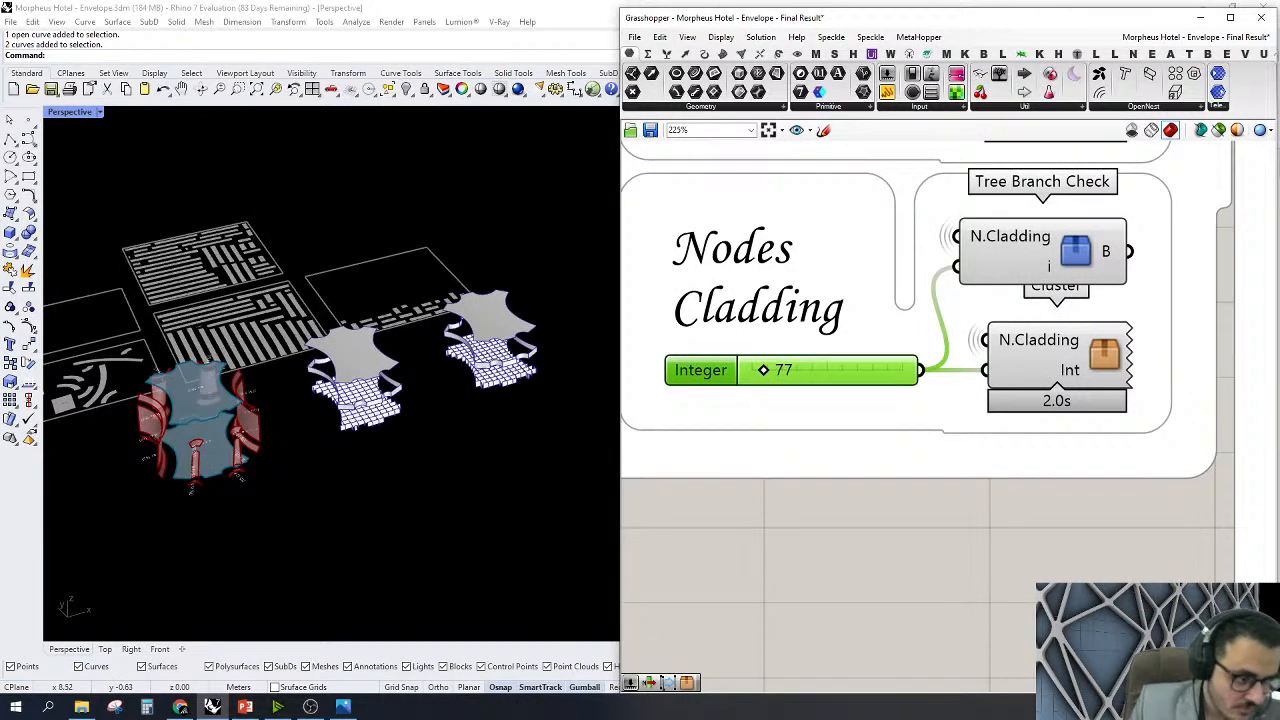
pyautogui.scroll(-5, 443, 379)
pyautogui.scroll(5, 318, 390)
pyautogui.moveTo(357, 434); pyautogui.dragTo(448, 472, button='right')
pyautogui.scroll(5, 348, 469)
pyautogui.scroll(-5, 387, 434)
pyautogui.moveTo(387, 434); pyautogui.dragTo(430, 385, button='right')
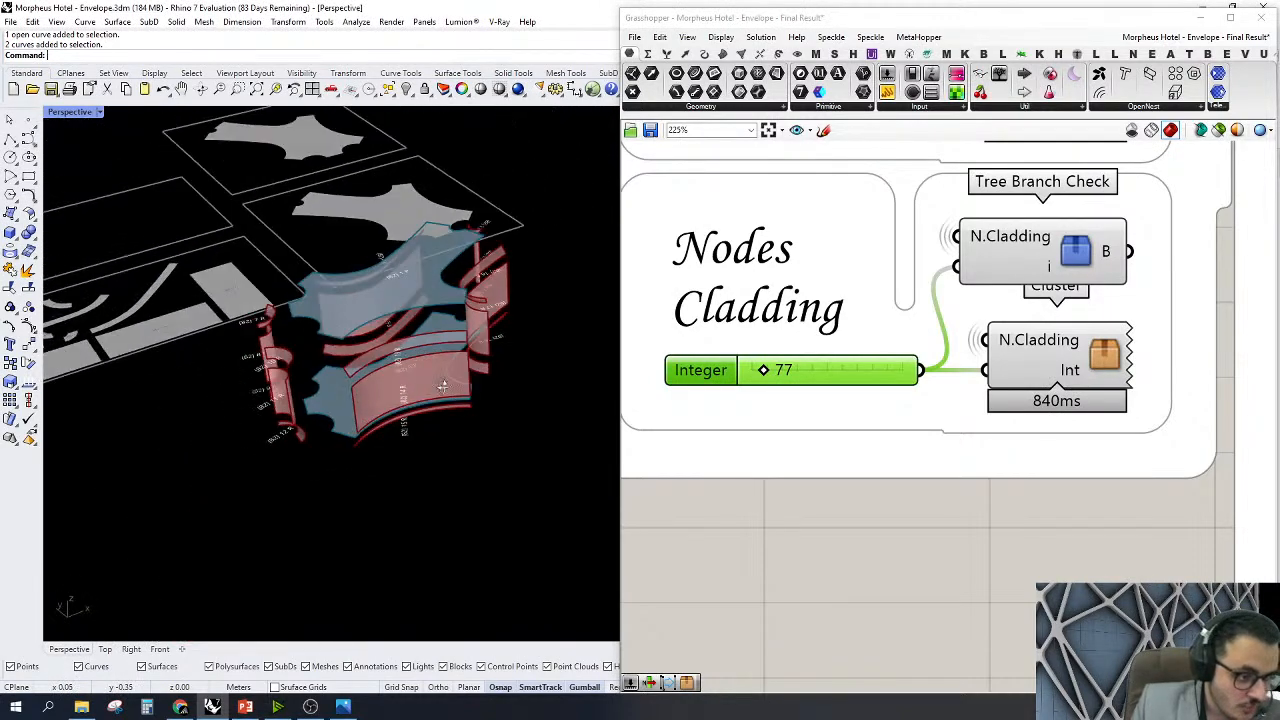
# Examine node 77's flattened face panels on their cutting sheets alongside its exploded cladding and assembled form
pyautogui.scroll(5, 430, 385)
pyautogui.scroll(-3, 443, 441)
pyautogui.scroll(-8, 441, 446)
pyautogui.scroll(6, 442, 439)
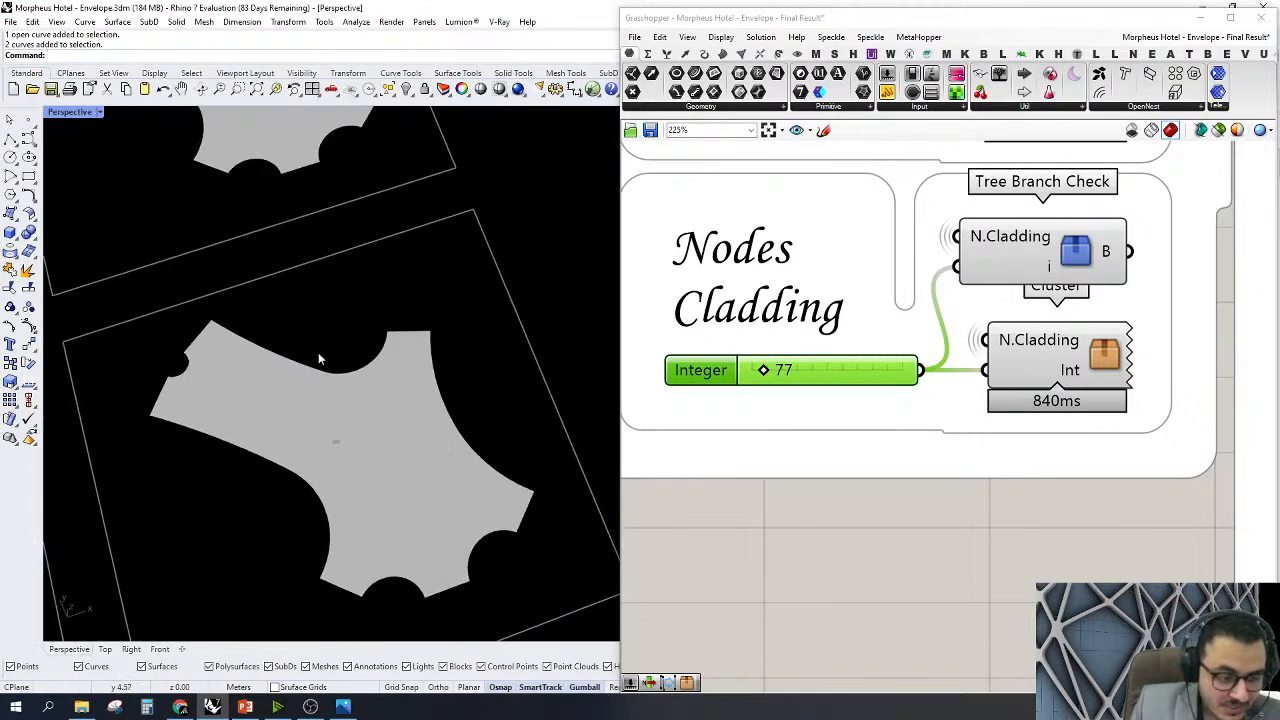
pyautogui.scroll(-6, 333, 366)
pyautogui.scroll(3, 463, 514)
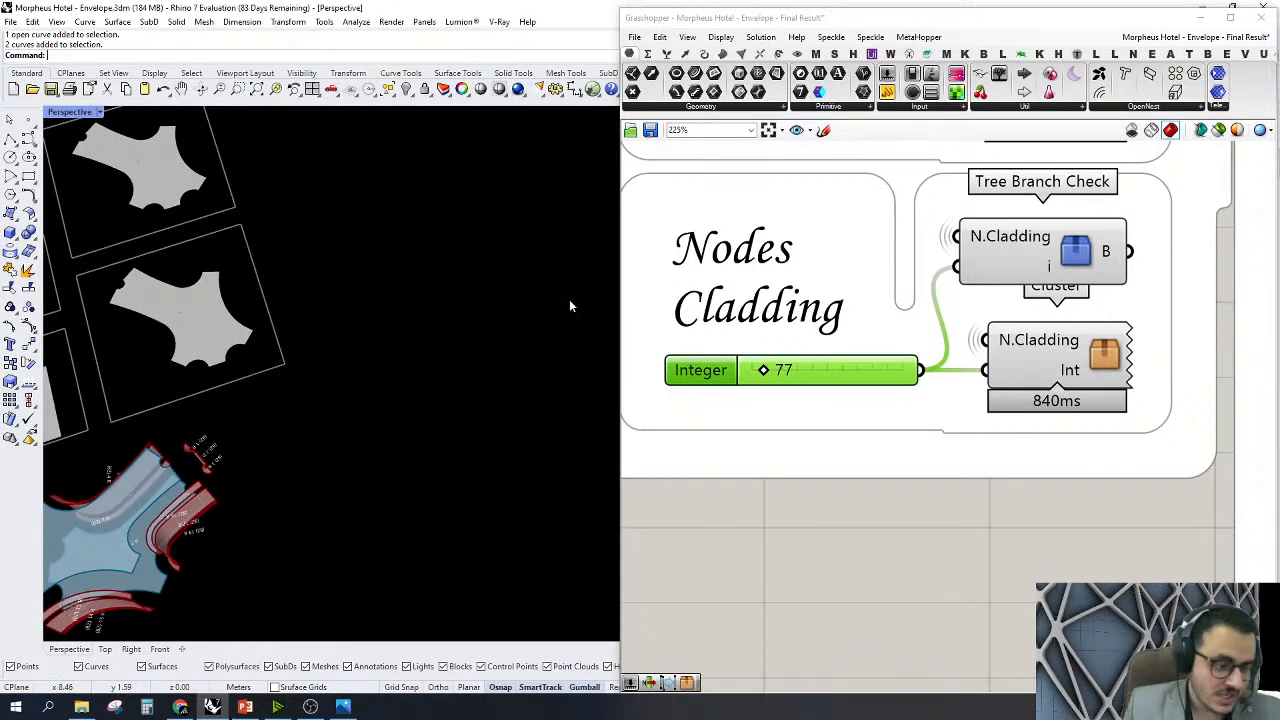
pyautogui.scroll(-4, 569, 303)
pyautogui.scroll(2, 478, 298)
pyautogui.scroll(2, 218, 391)
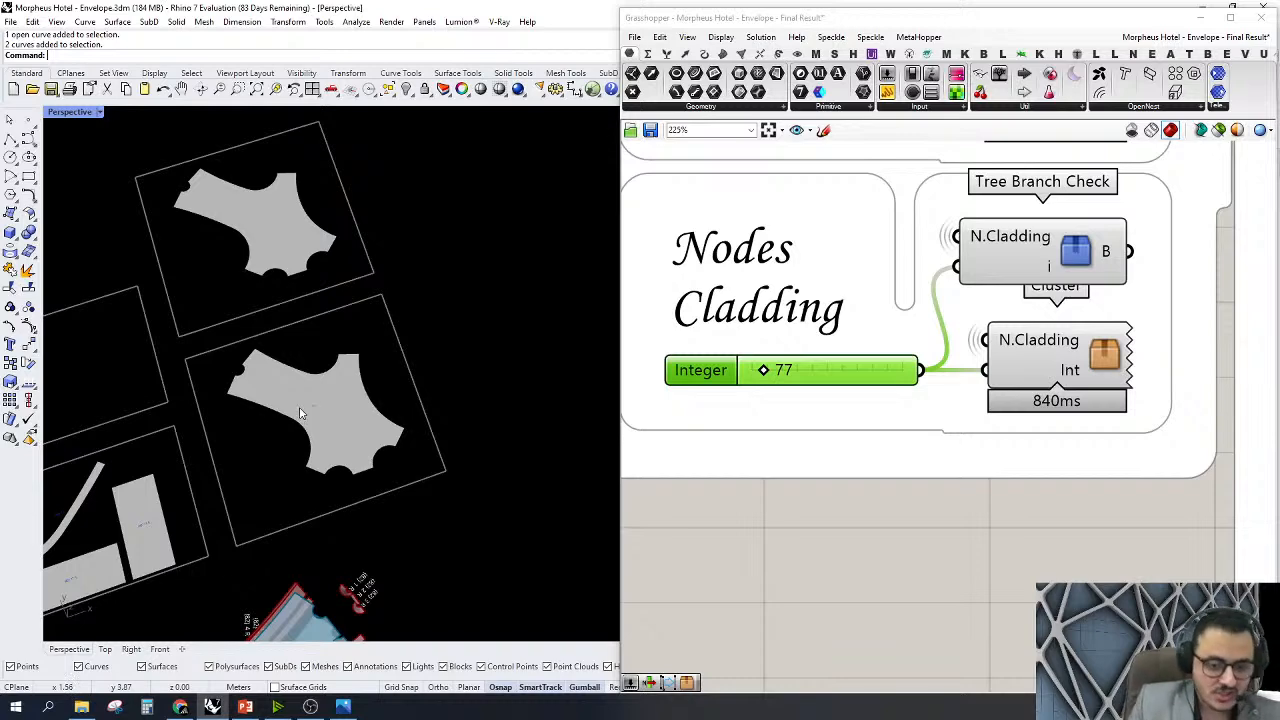
pyautogui.scroll(-5, 512, 345)
pyautogui.scroll(5, 498, 398)
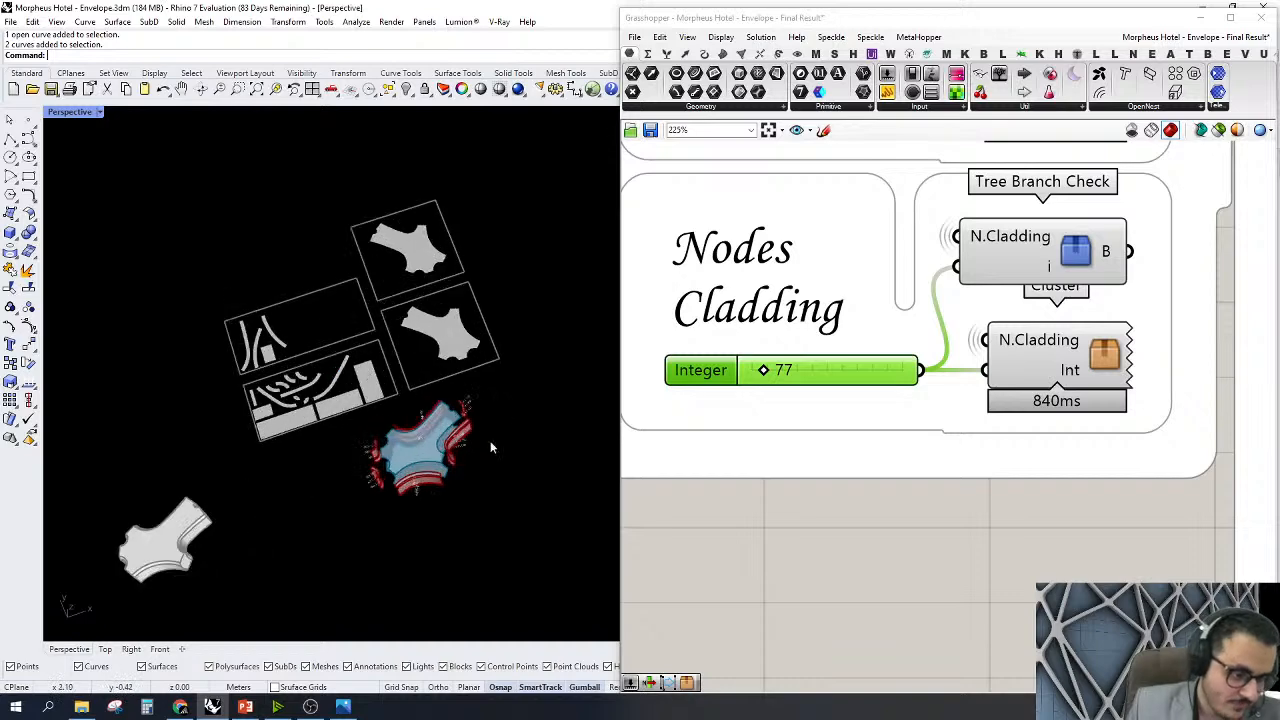
# Add a BiArc component to the empty canvas area beside the Main Viz. group
pyautogui.scroll(-6, 1014, 425)
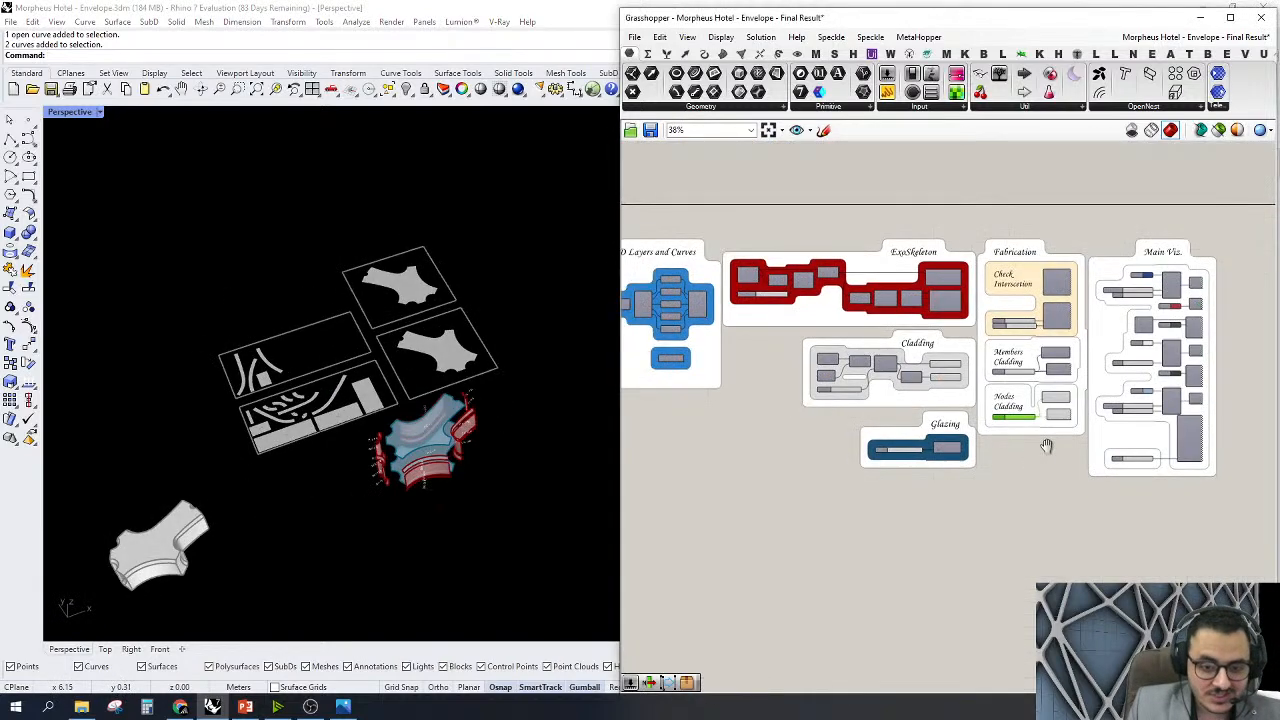
pyautogui.moveTo(1055, 455); pyautogui.dragTo(1095, 458, button='right')
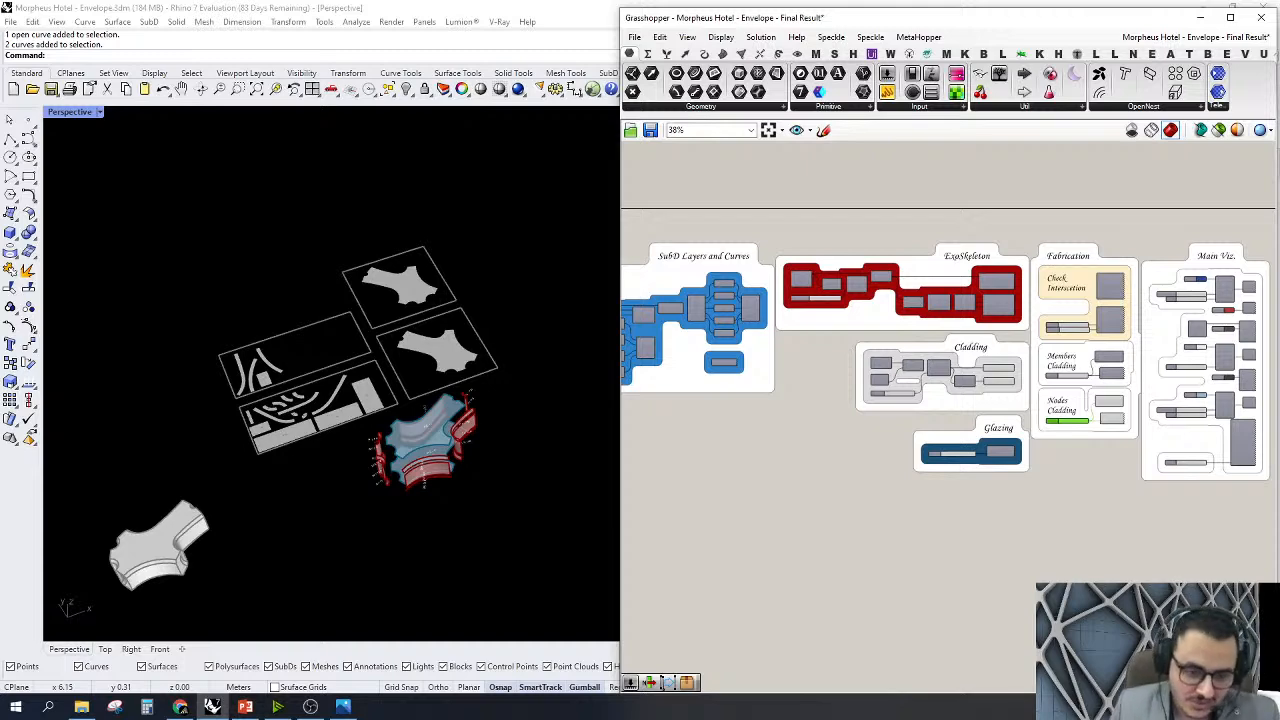
pyautogui.scroll(-5, 1120, 517)
pyautogui.scroll(6, 943, 486)
pyautogui.moveTo(1221, 469); pyautogui.dragTo(1020, 443, button='right')
pyautogui.doubleClick(1020, 440)
pyautogui.write('bi ar')
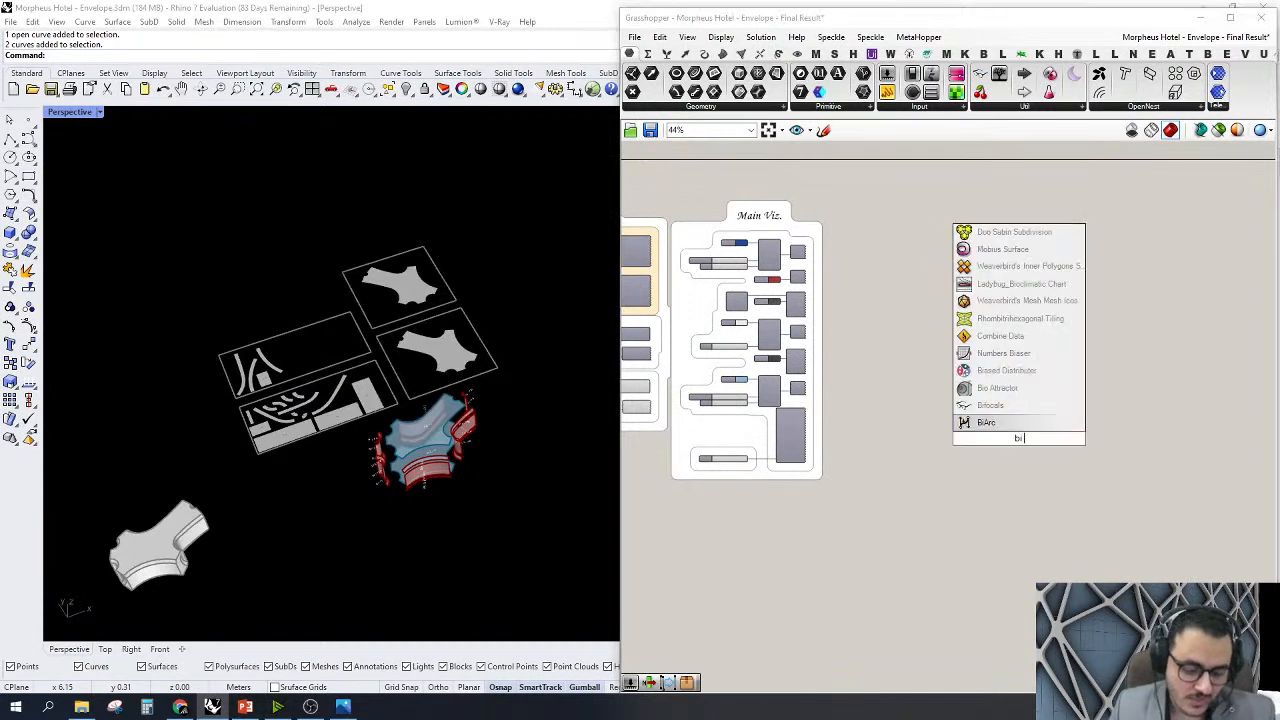
pyautogui.click(1019, 424)
# Examine the BiArc component's start, end, tangent and ratio inputs and its arc outputs up close
pyautogui.scroll(-4, 1020, 428)
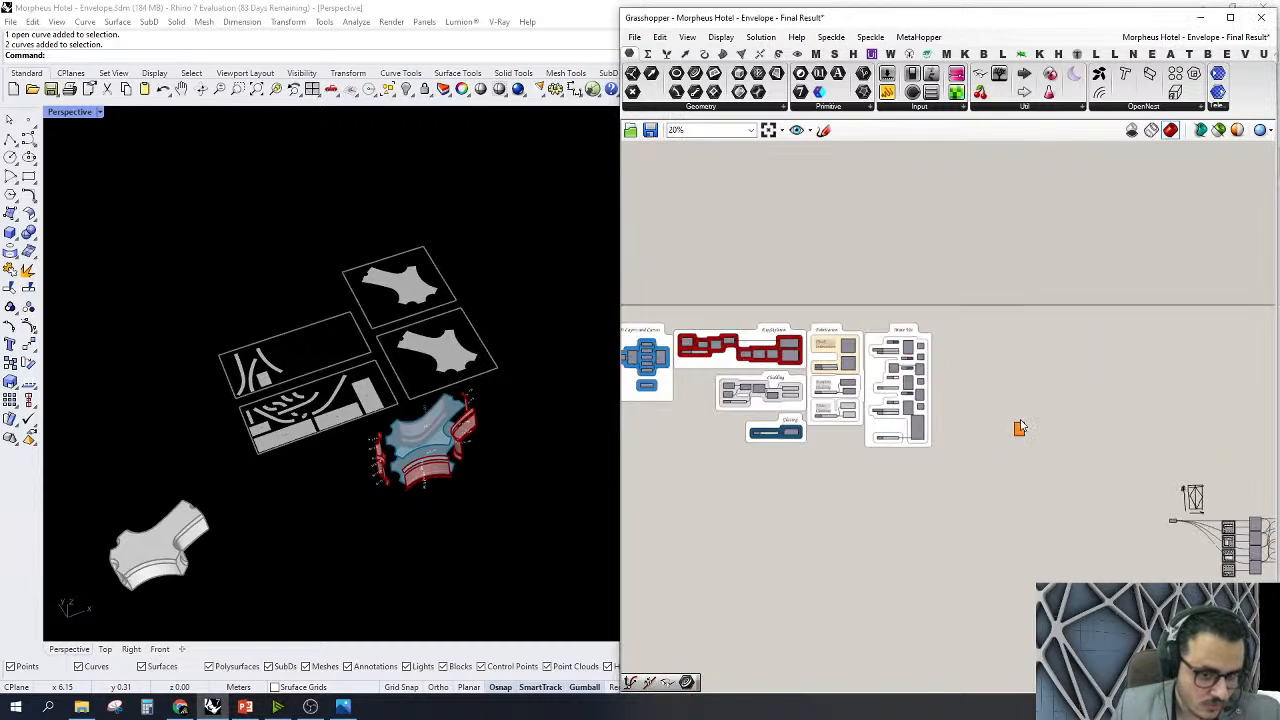
pyautogui.moveTo(1023, 427); pyautogui.dragTo(1117, 396)
pyautogui.scroll(8, 1021, 432)
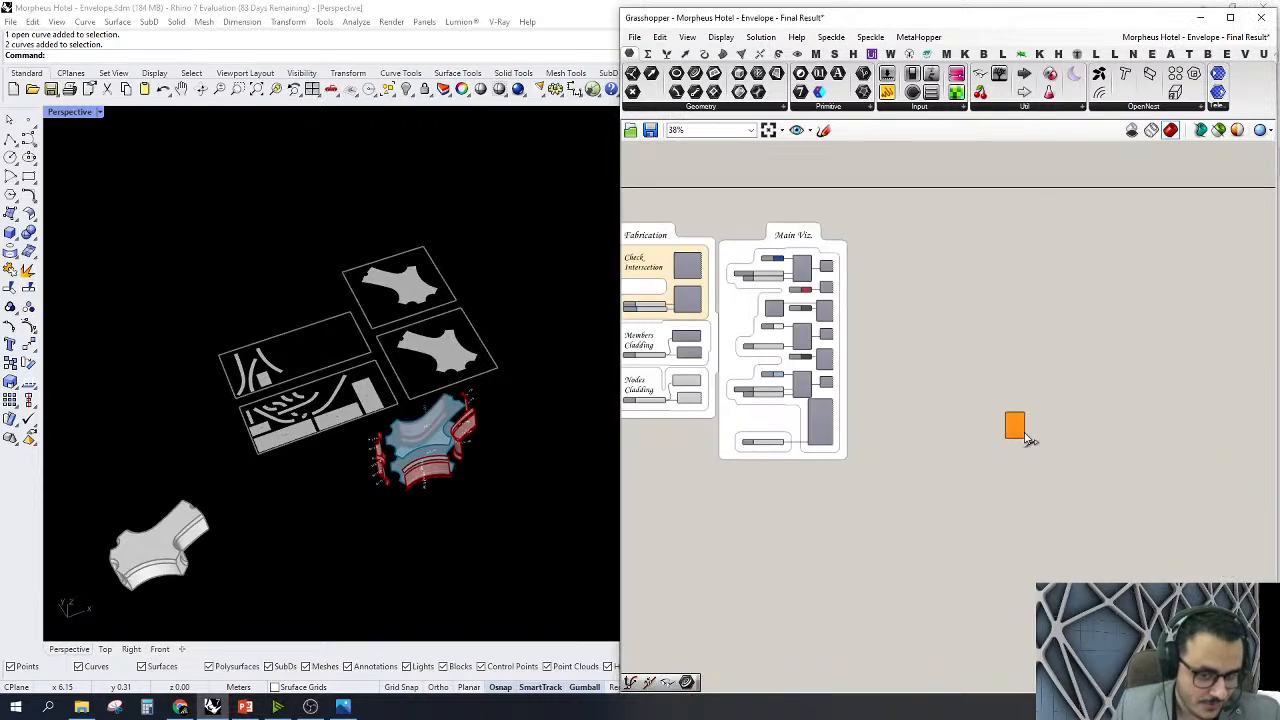
pyautogui.scroll(2, 995, 447)
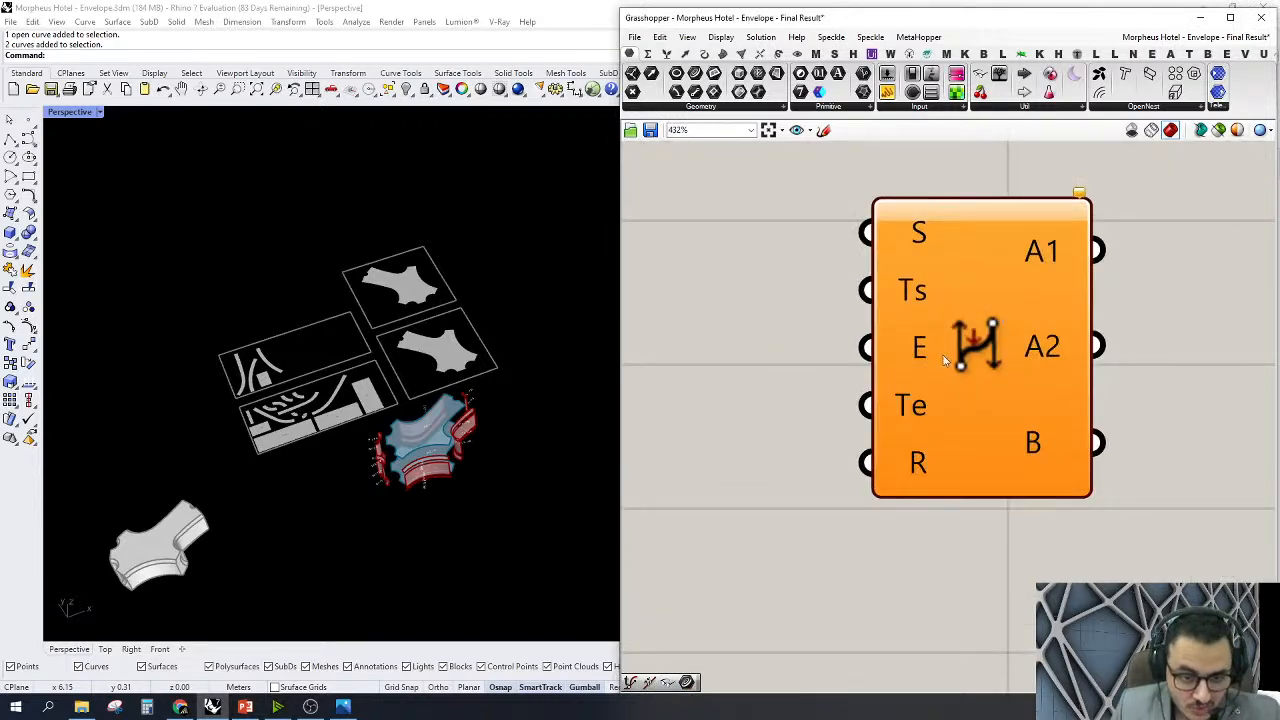
pyautogui.moveTo(996, 293)
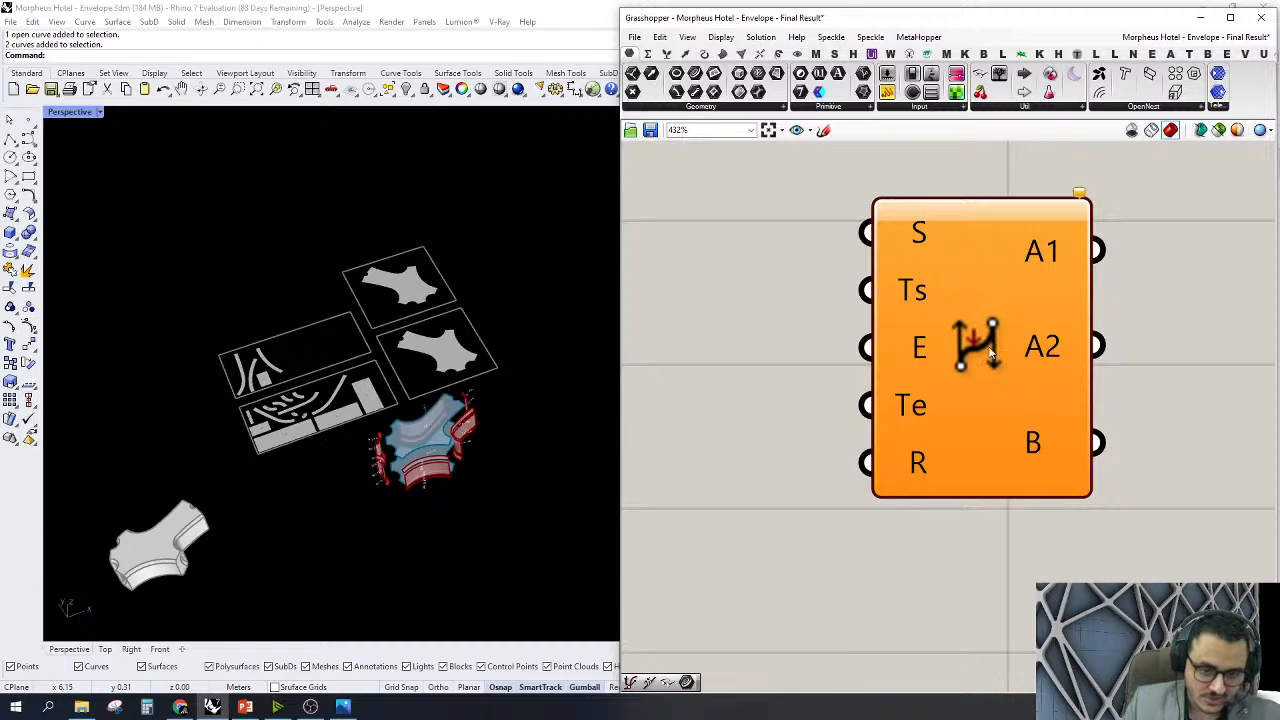
pyautogui.moveTo(990, 352)
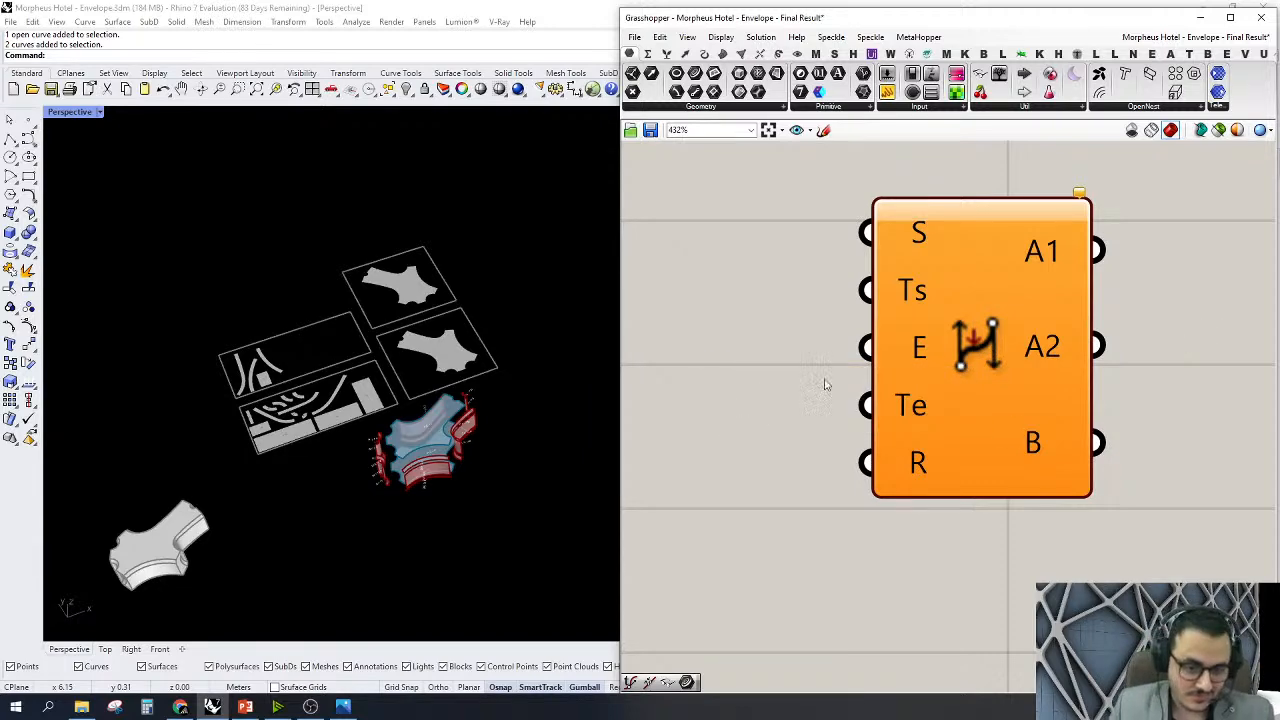
# Return from the BiArc component to the overview of the ExoSkeleton, Cladding, Glazing, Fabrication and Main Viz. groups
pyautogui.scroll(-10, 935, 360)
pyautogui.moveTo(1034, 437); pyautogui.dragTo(900, 244)
pyautogui.moveTo(990, 361); pyautogui.dragTo(1163, 394, button='right')
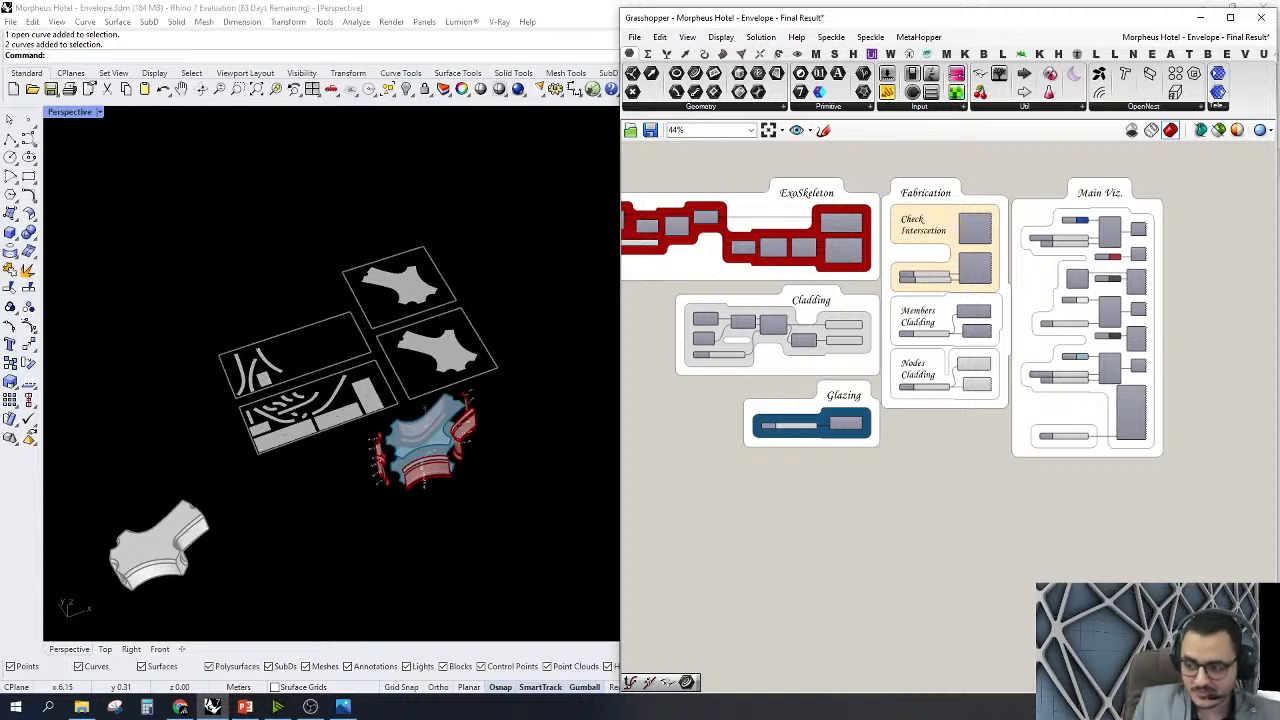
pyautogui.hotkey('alt', 'Tab')
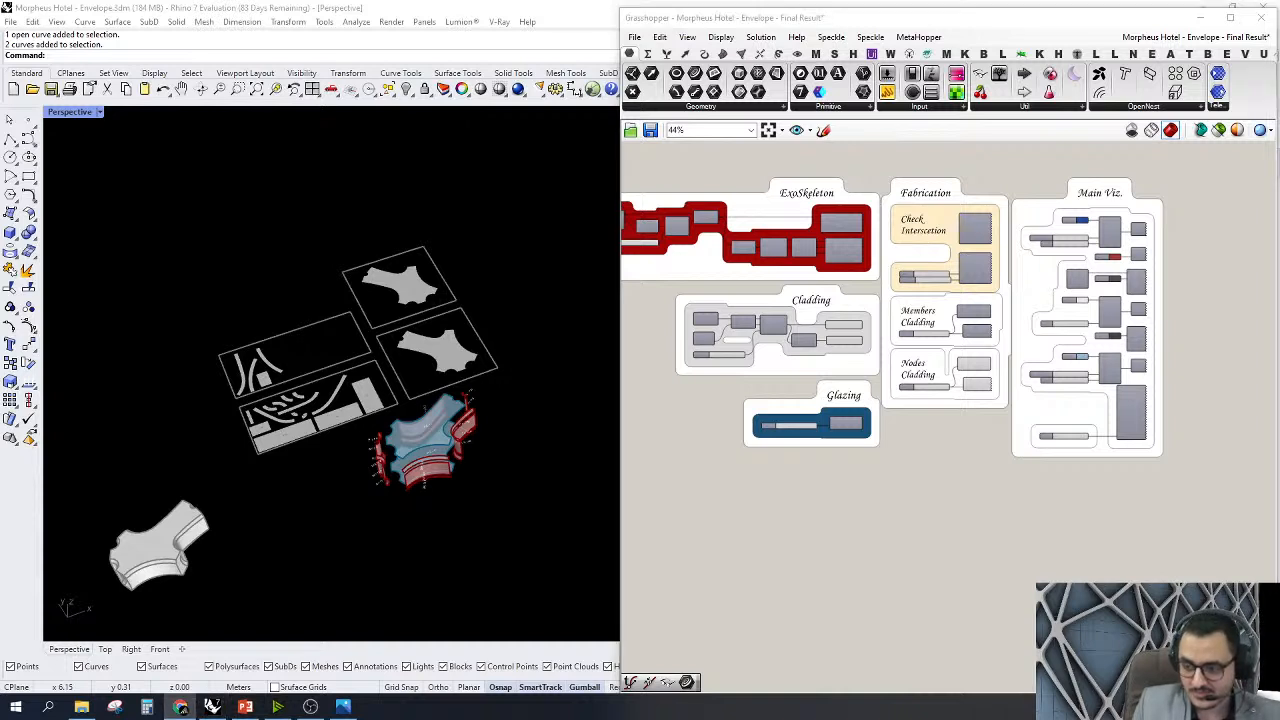